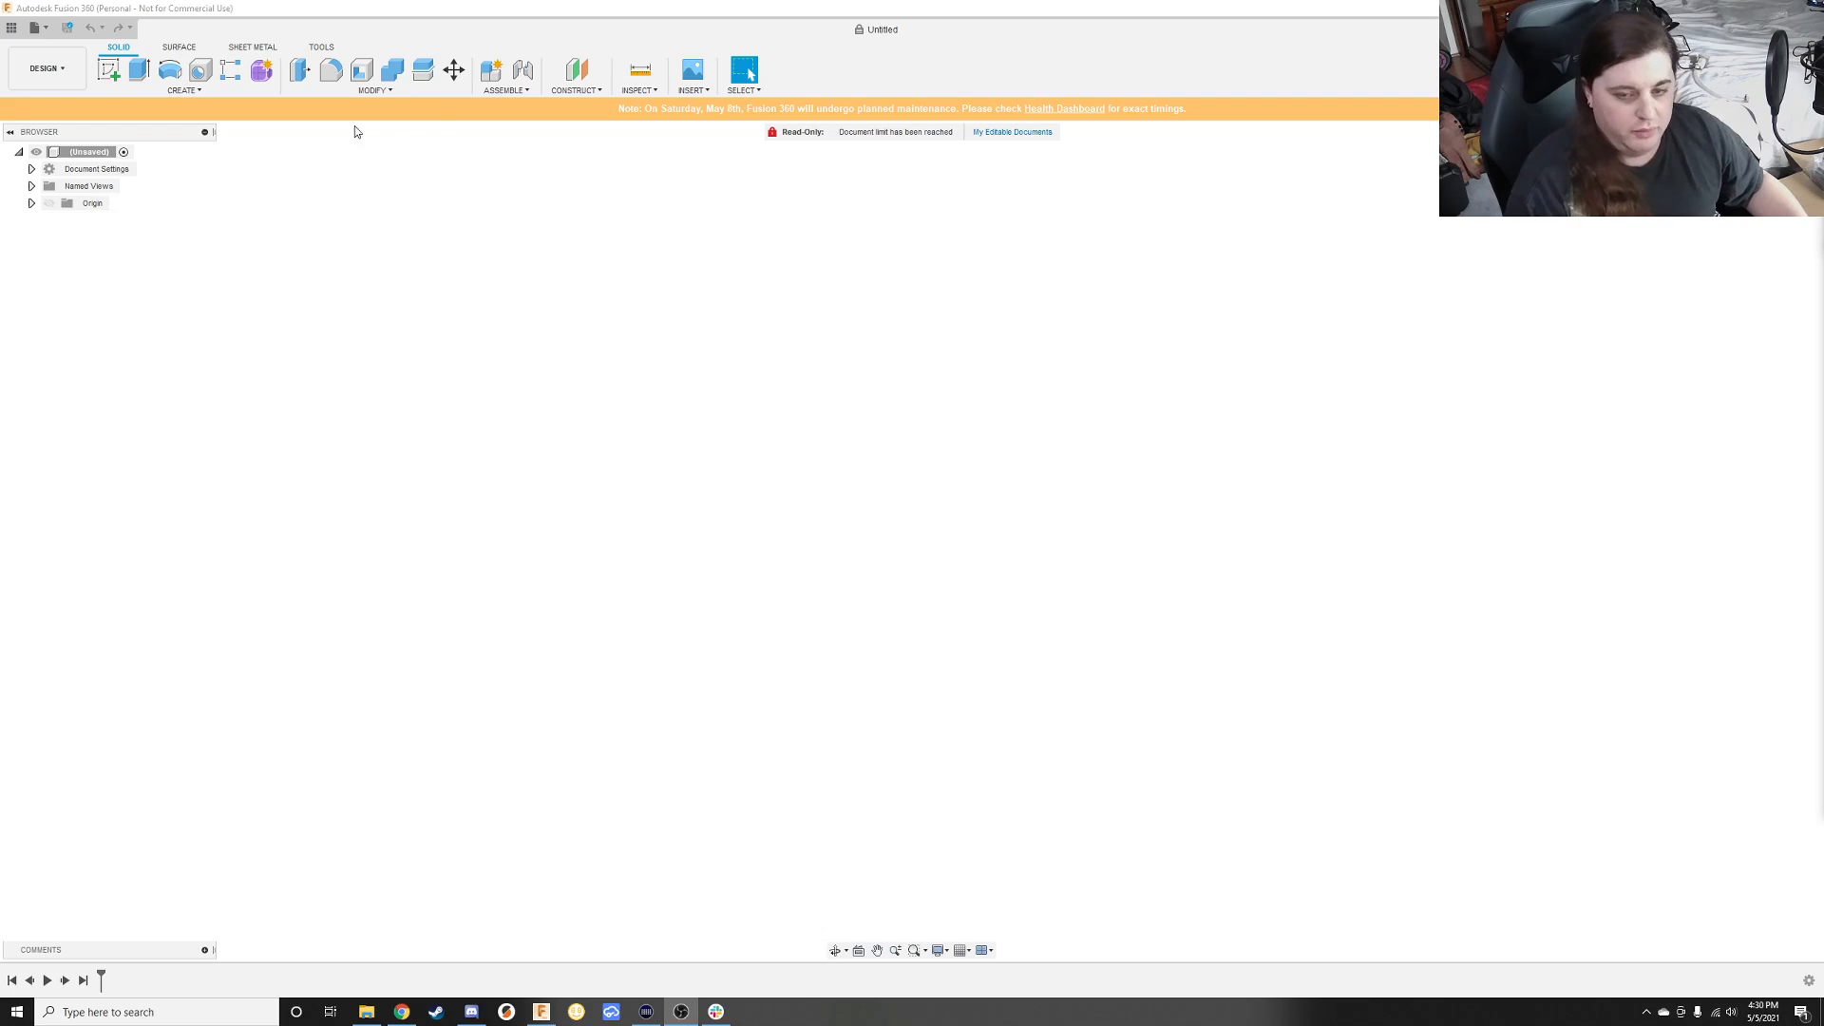
# Step: Create a new design document and close the previous untitled one
pyautogui.click(46, 82)
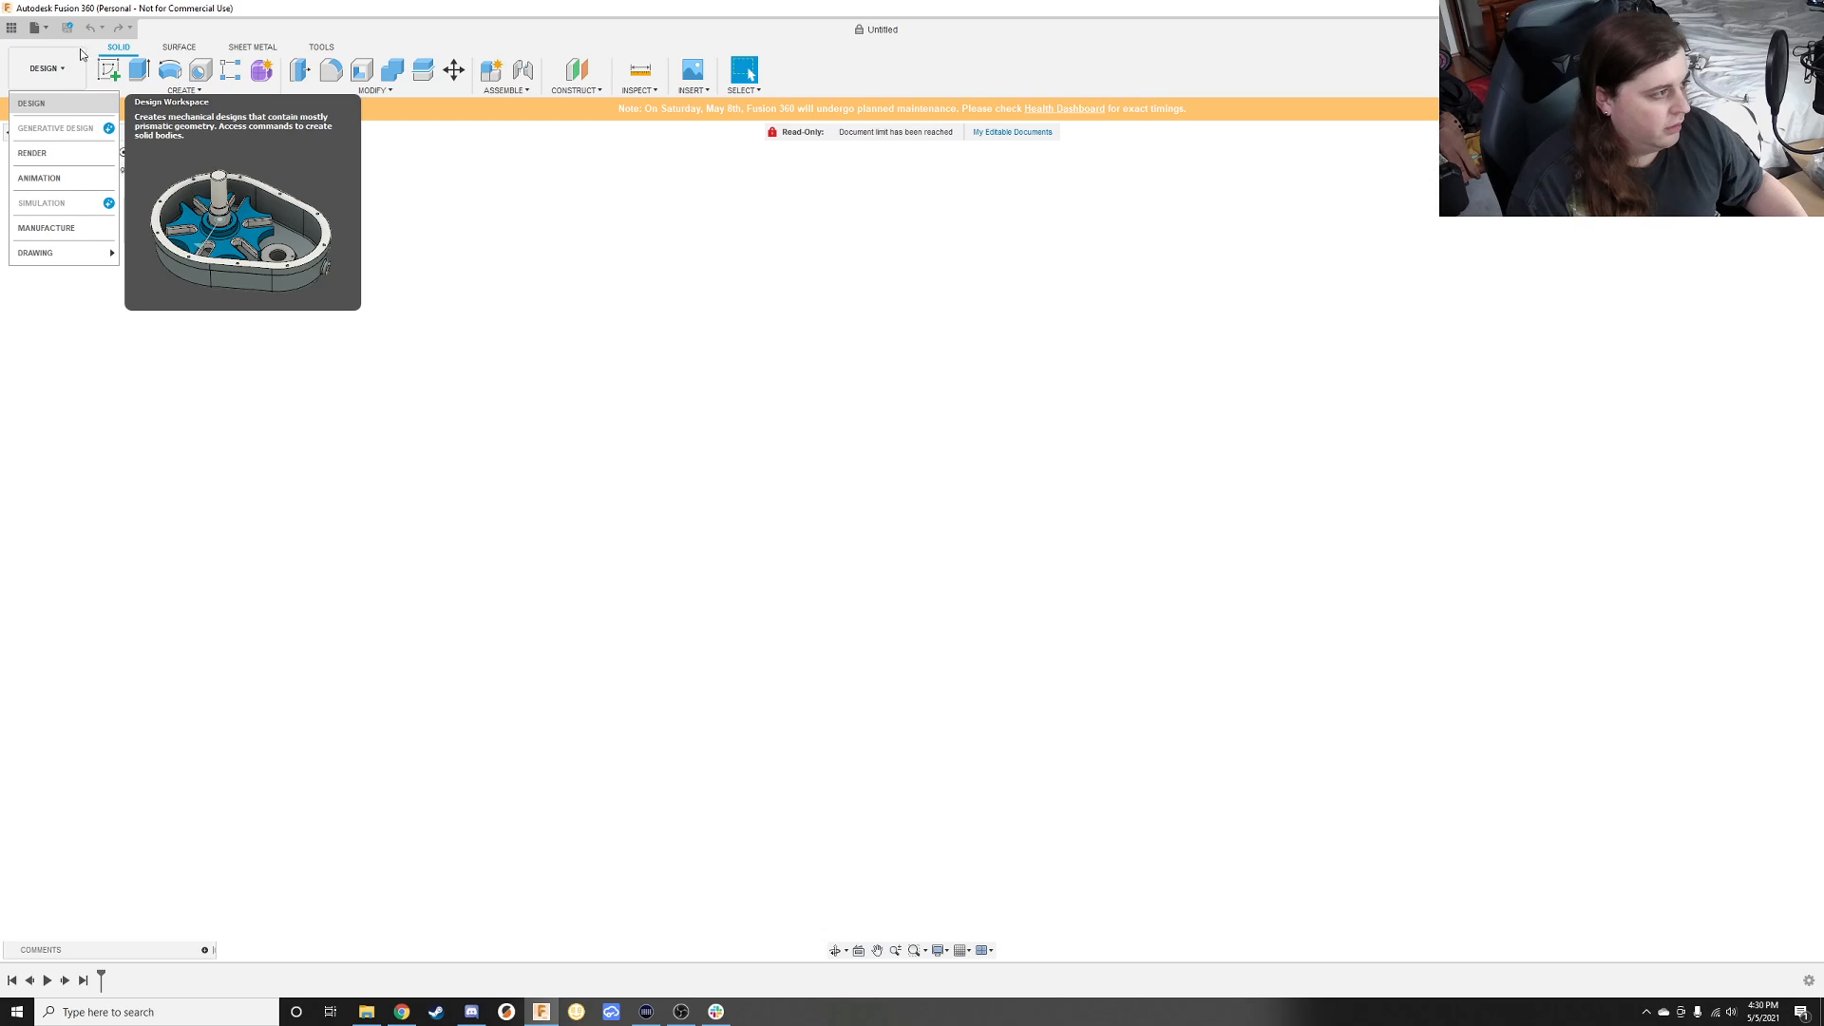
pyautogui.click(35, 28)
pyautogui.click(57, 60)
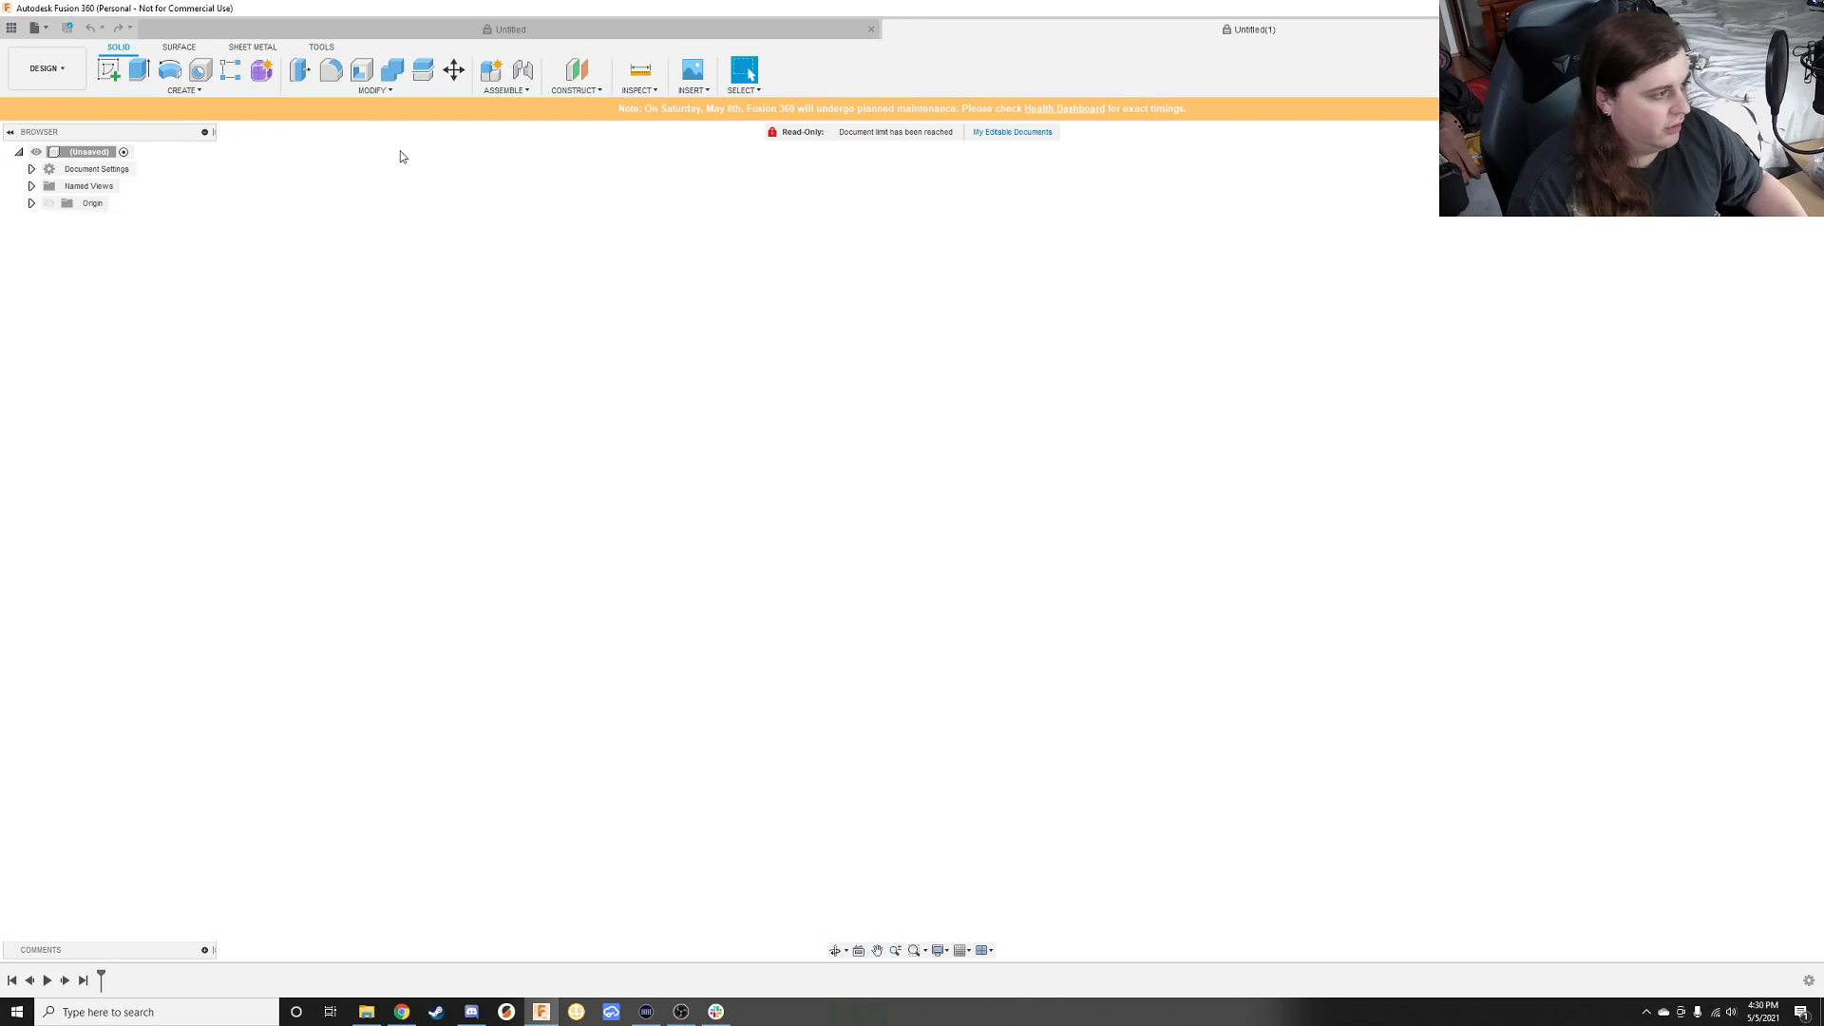
pyautogui.click(871, 29)
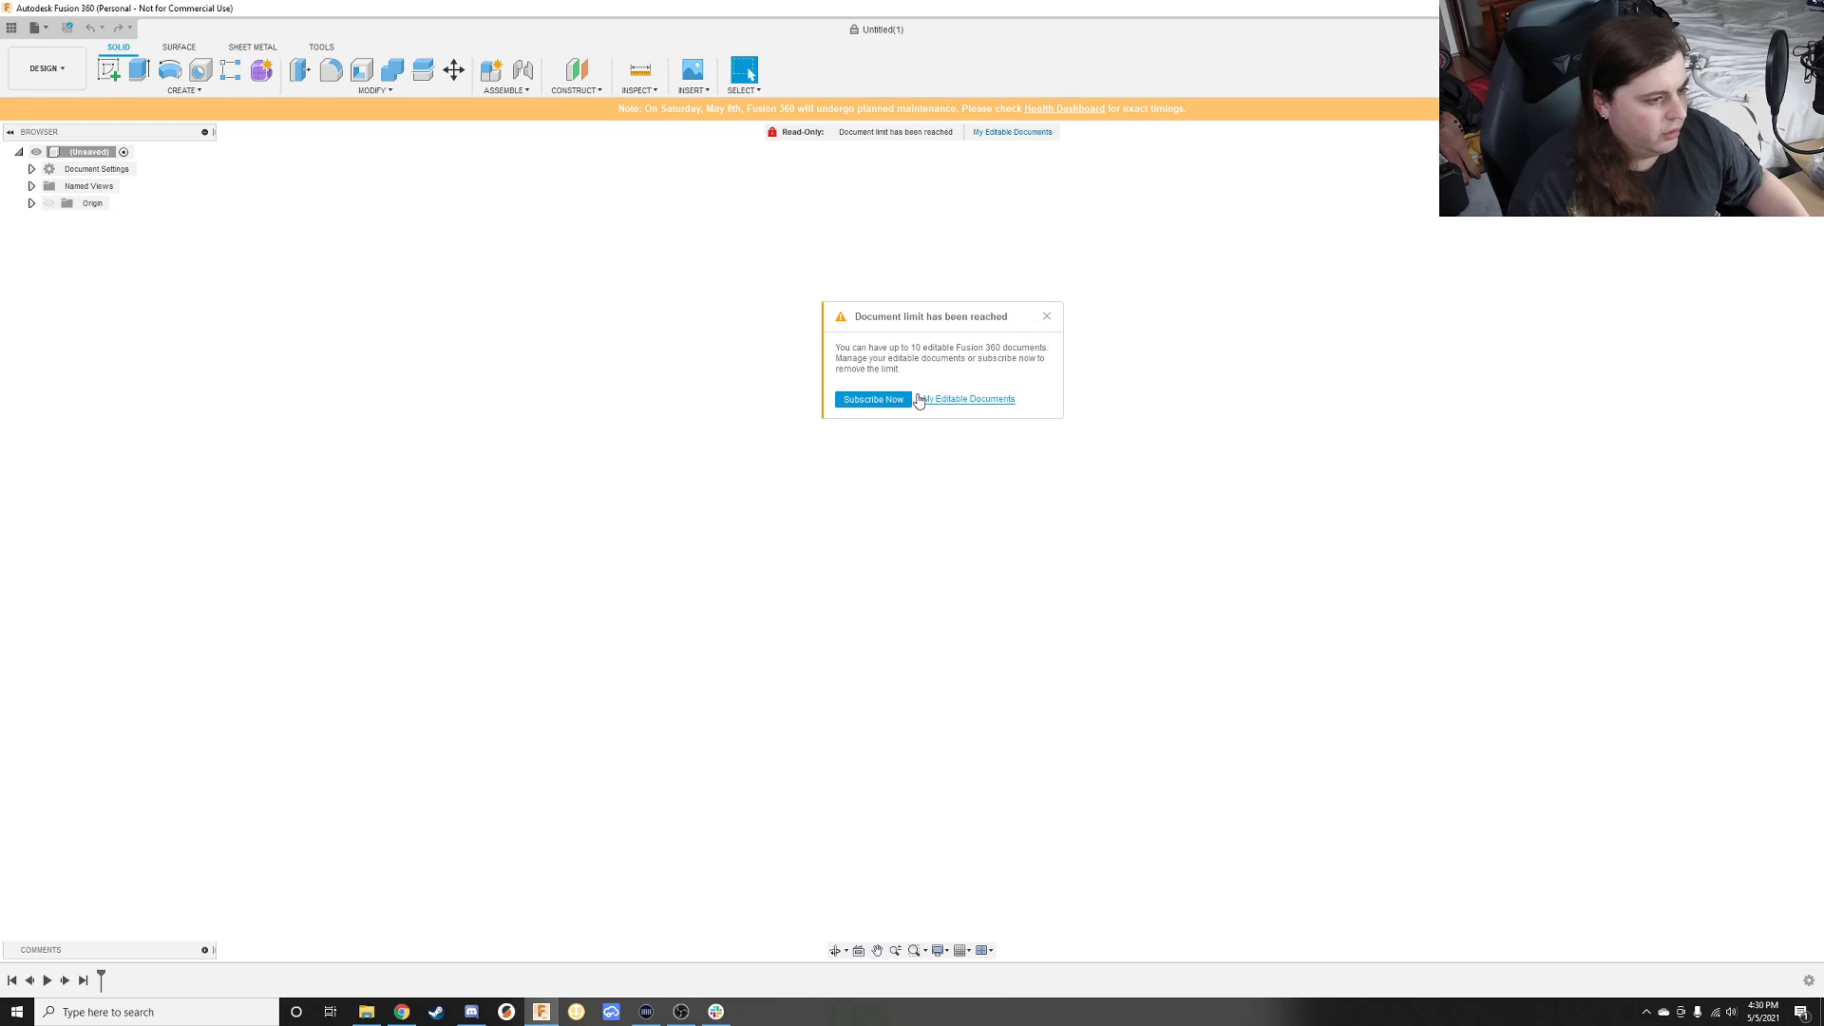
# Step: Set the "tin version 2" document to read-only in the list of editable documents
pyautogui.click(969, 399)
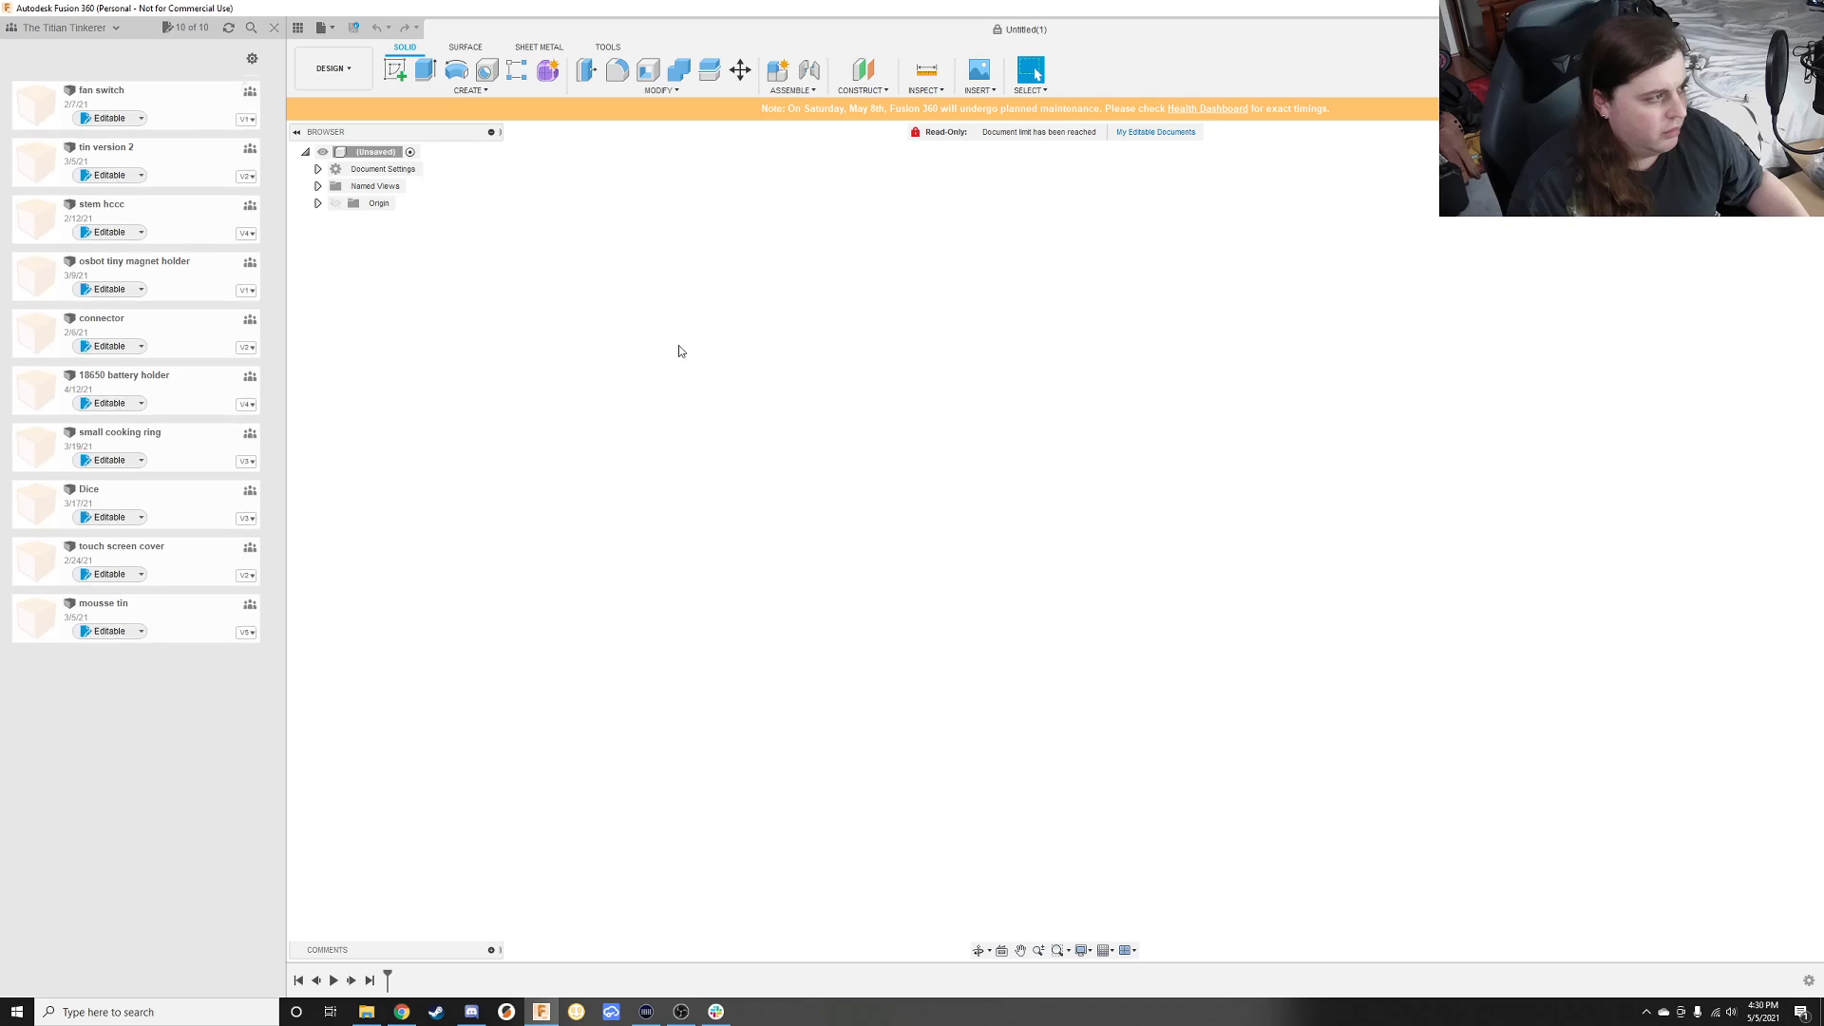
pyautogui.click(142, 193)
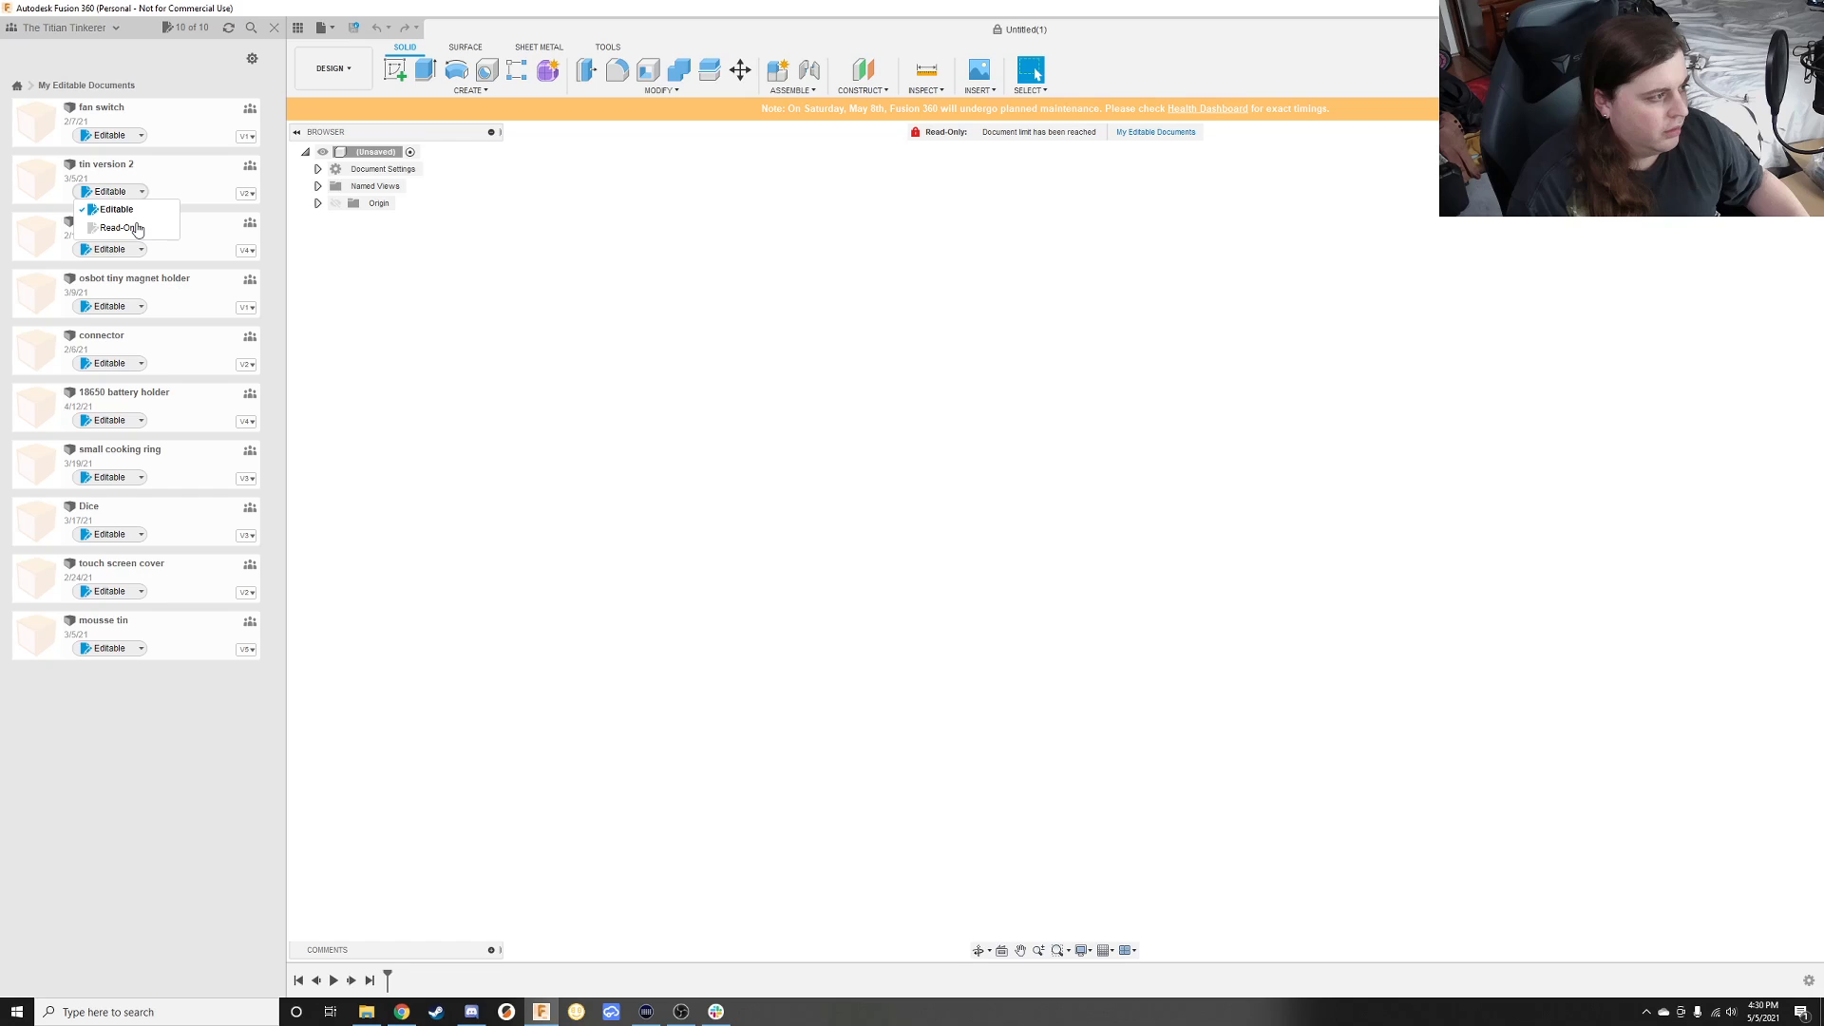
pyautogui.click(139, 230)
pyautogui.click(1038, 539)
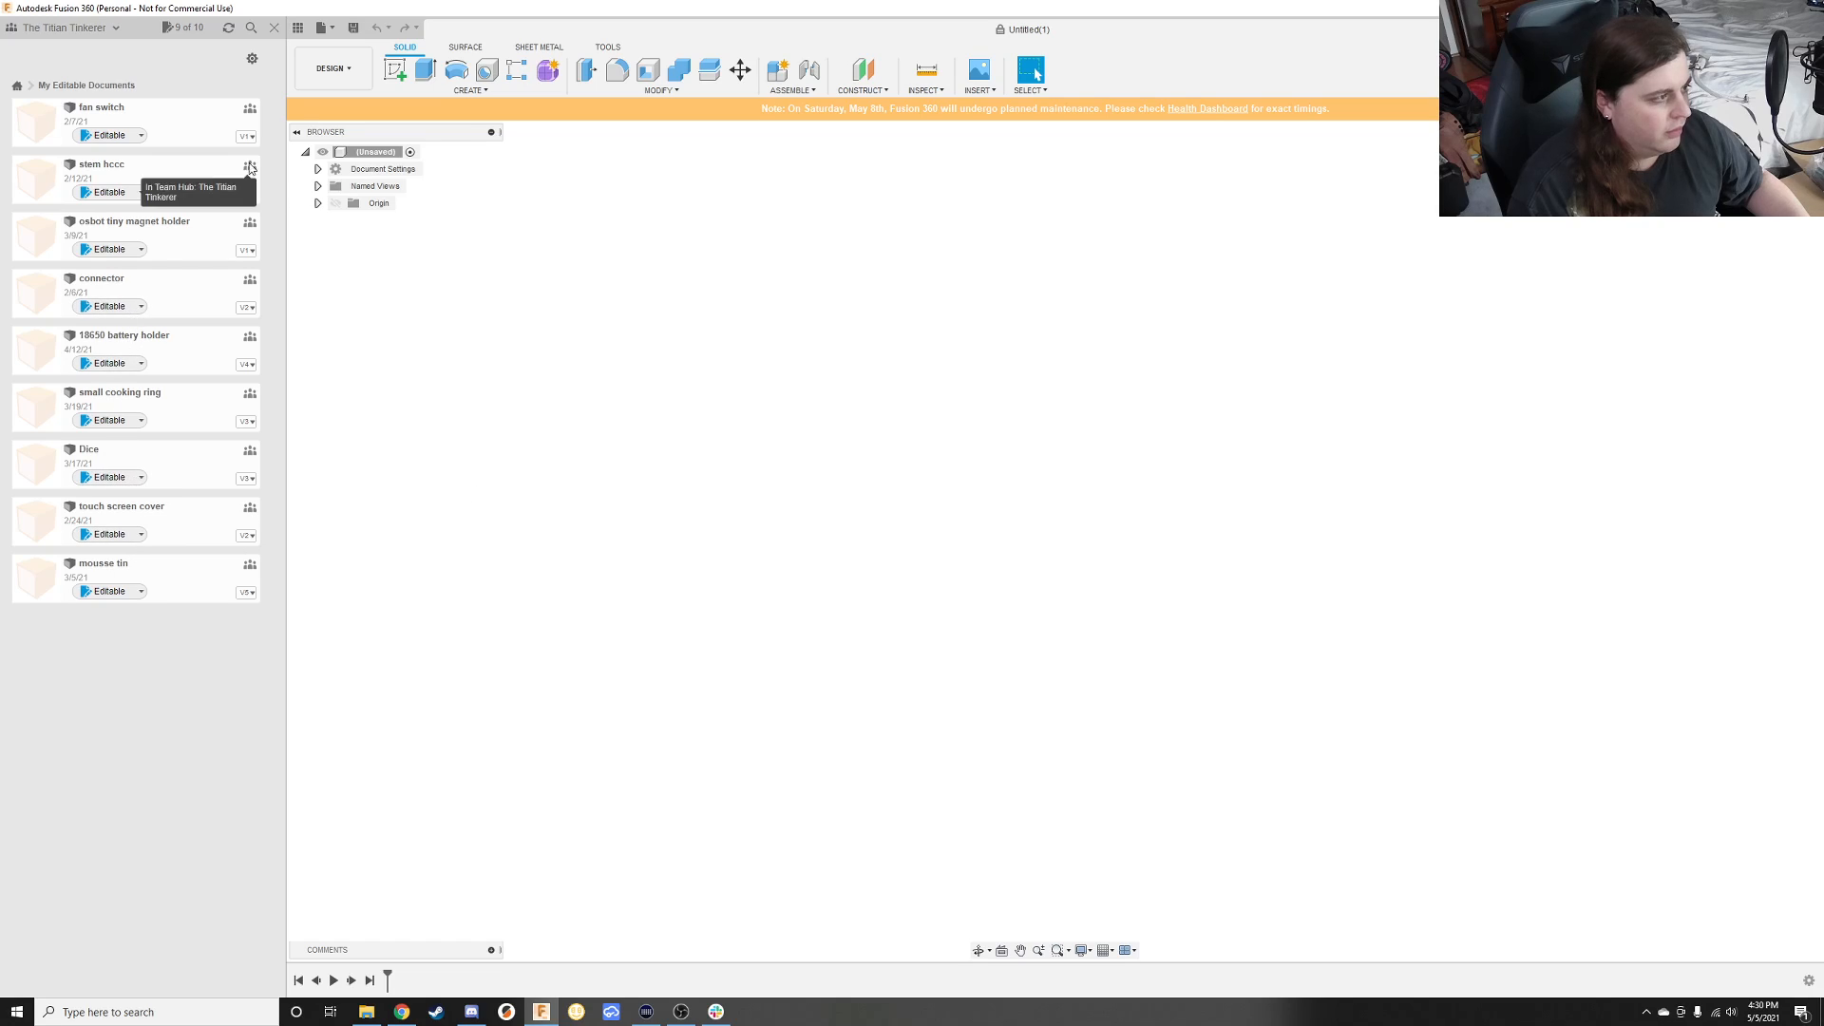
# Step: Save the design as "1/2' to 1/4" male to male adapter" in Admin Project and hide the document list
pyautogui.click(353, 28)
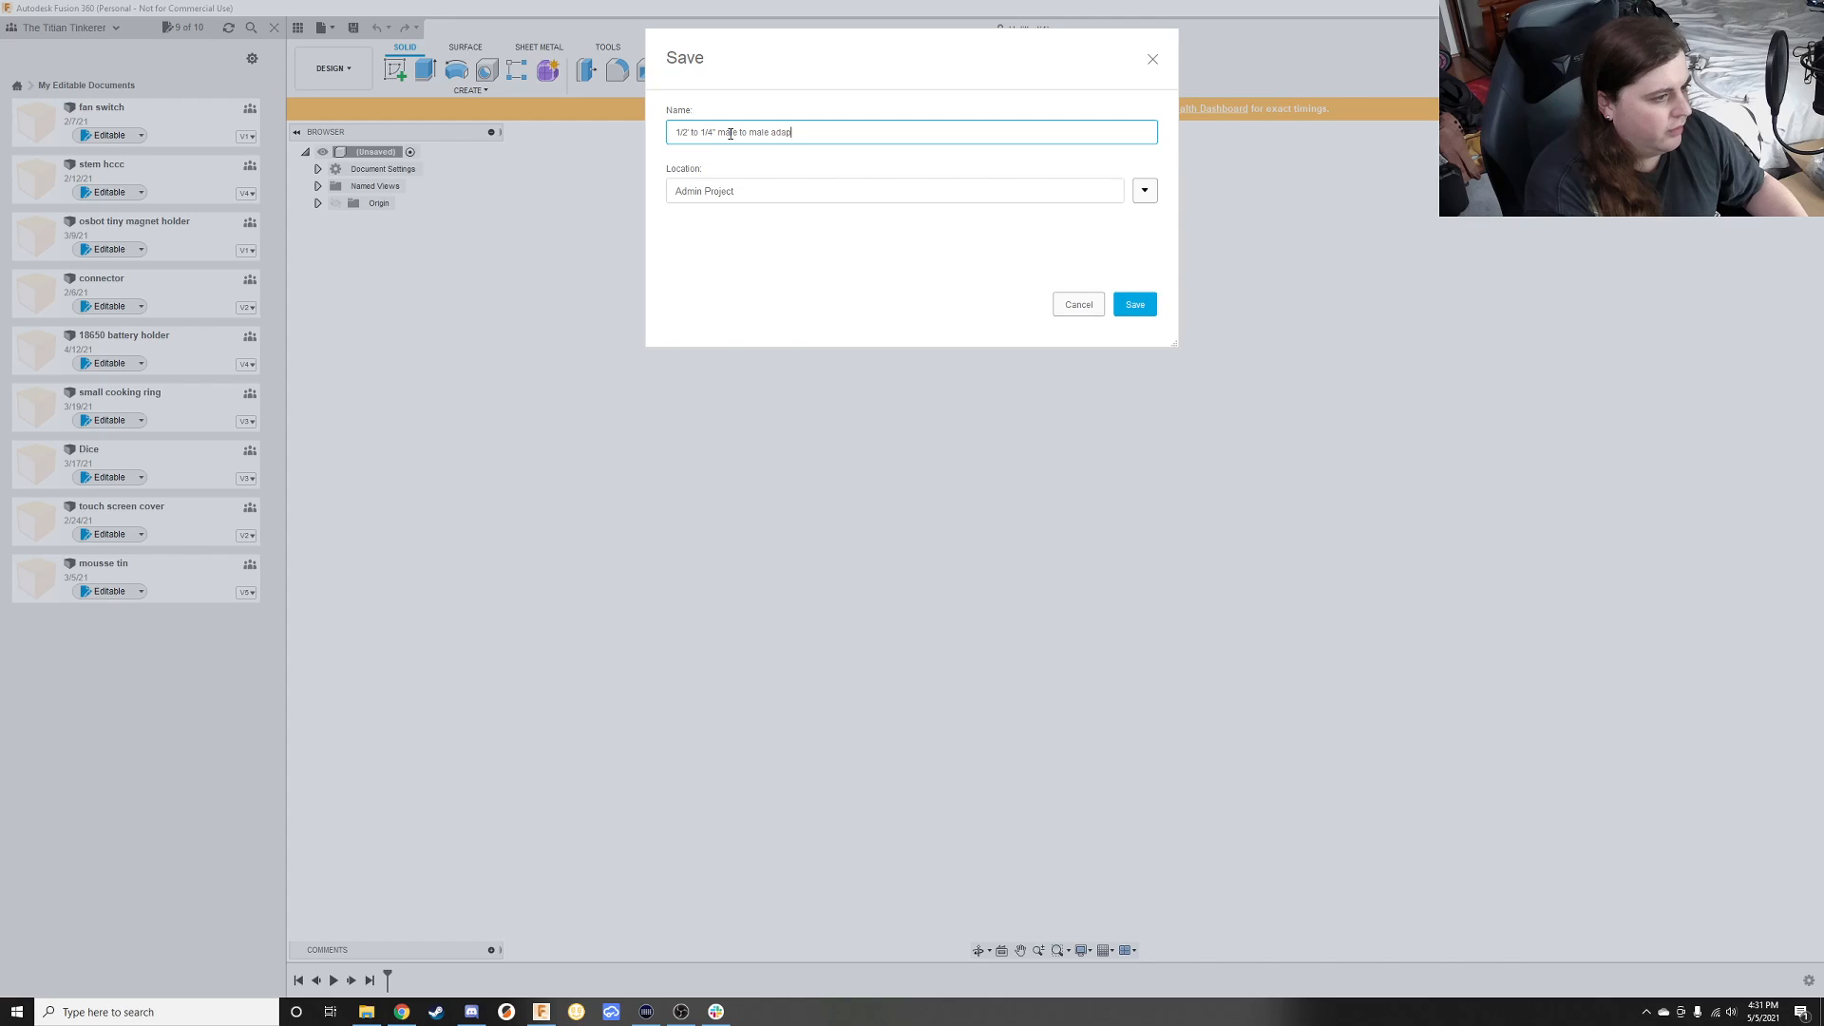
pyautogui.press('Return')
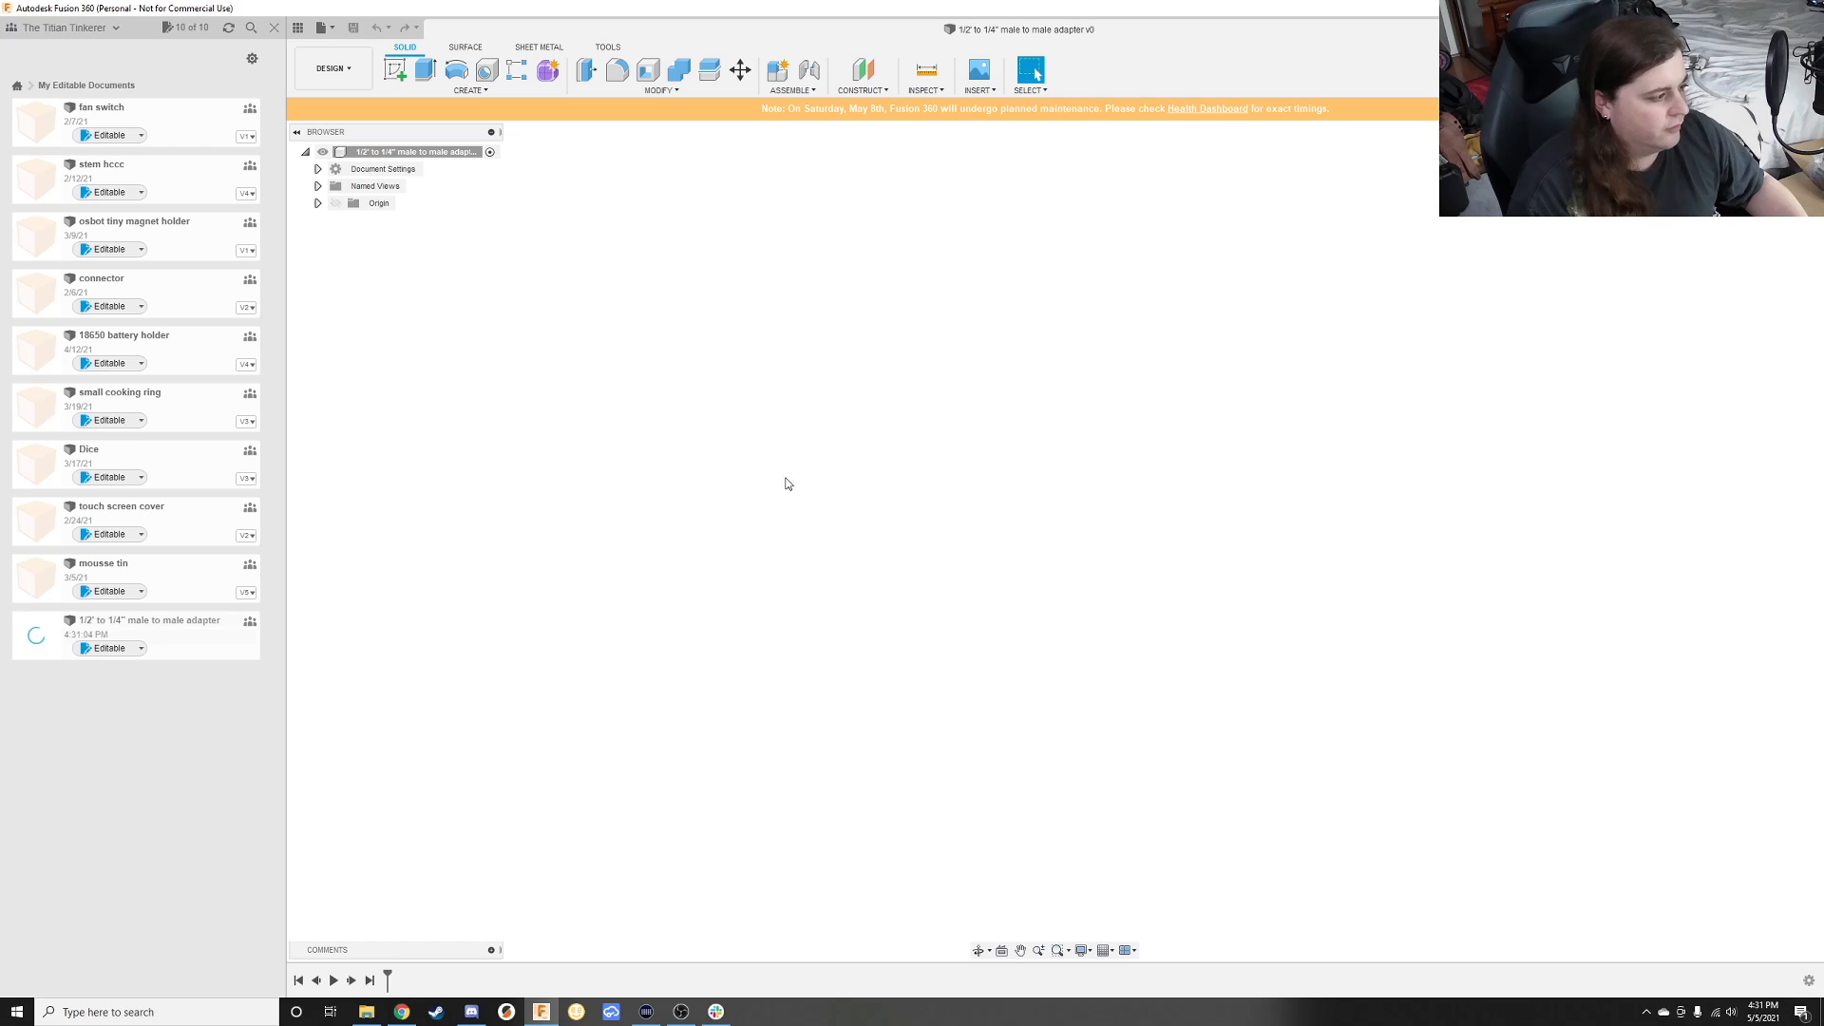
pyautogui.click(275, 28)
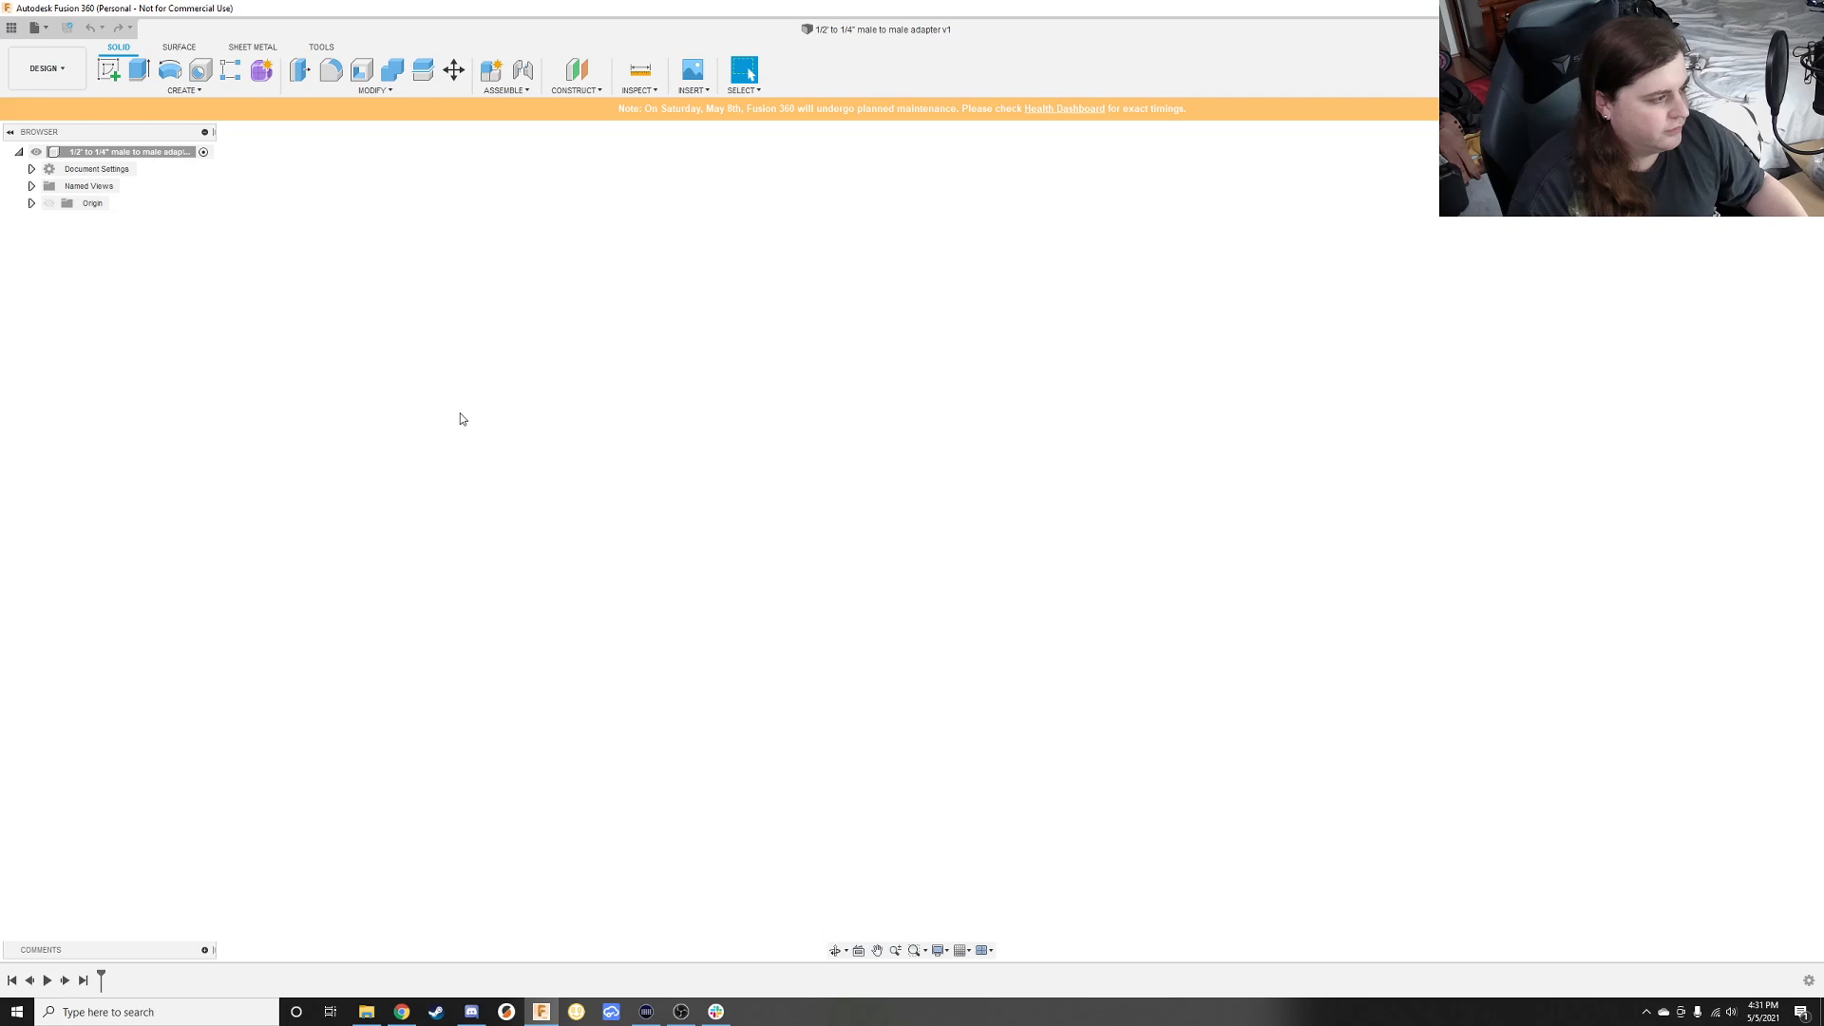
# Step: Start a sketch on the horizontal origin plane and draw a 4 mm horizontal line about 75 mm above the origin
pyautogui.click(98, 71)
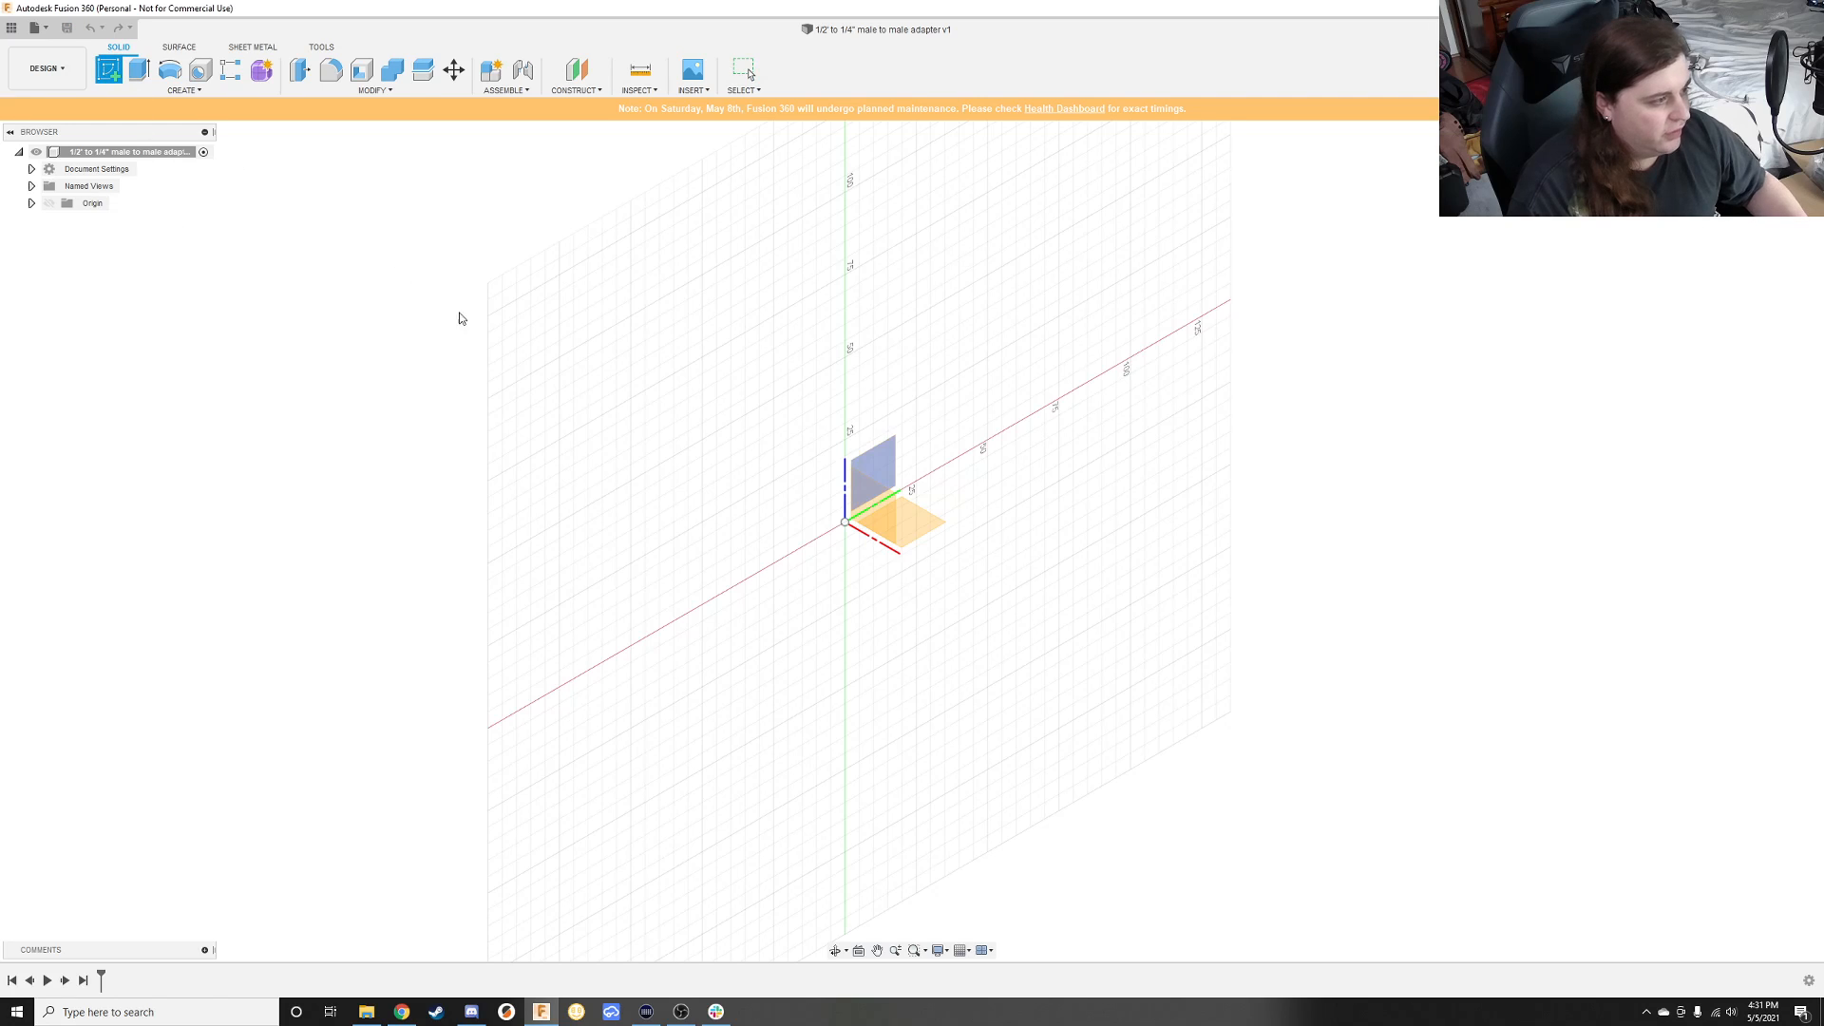
pyautogui.click(910, 531)
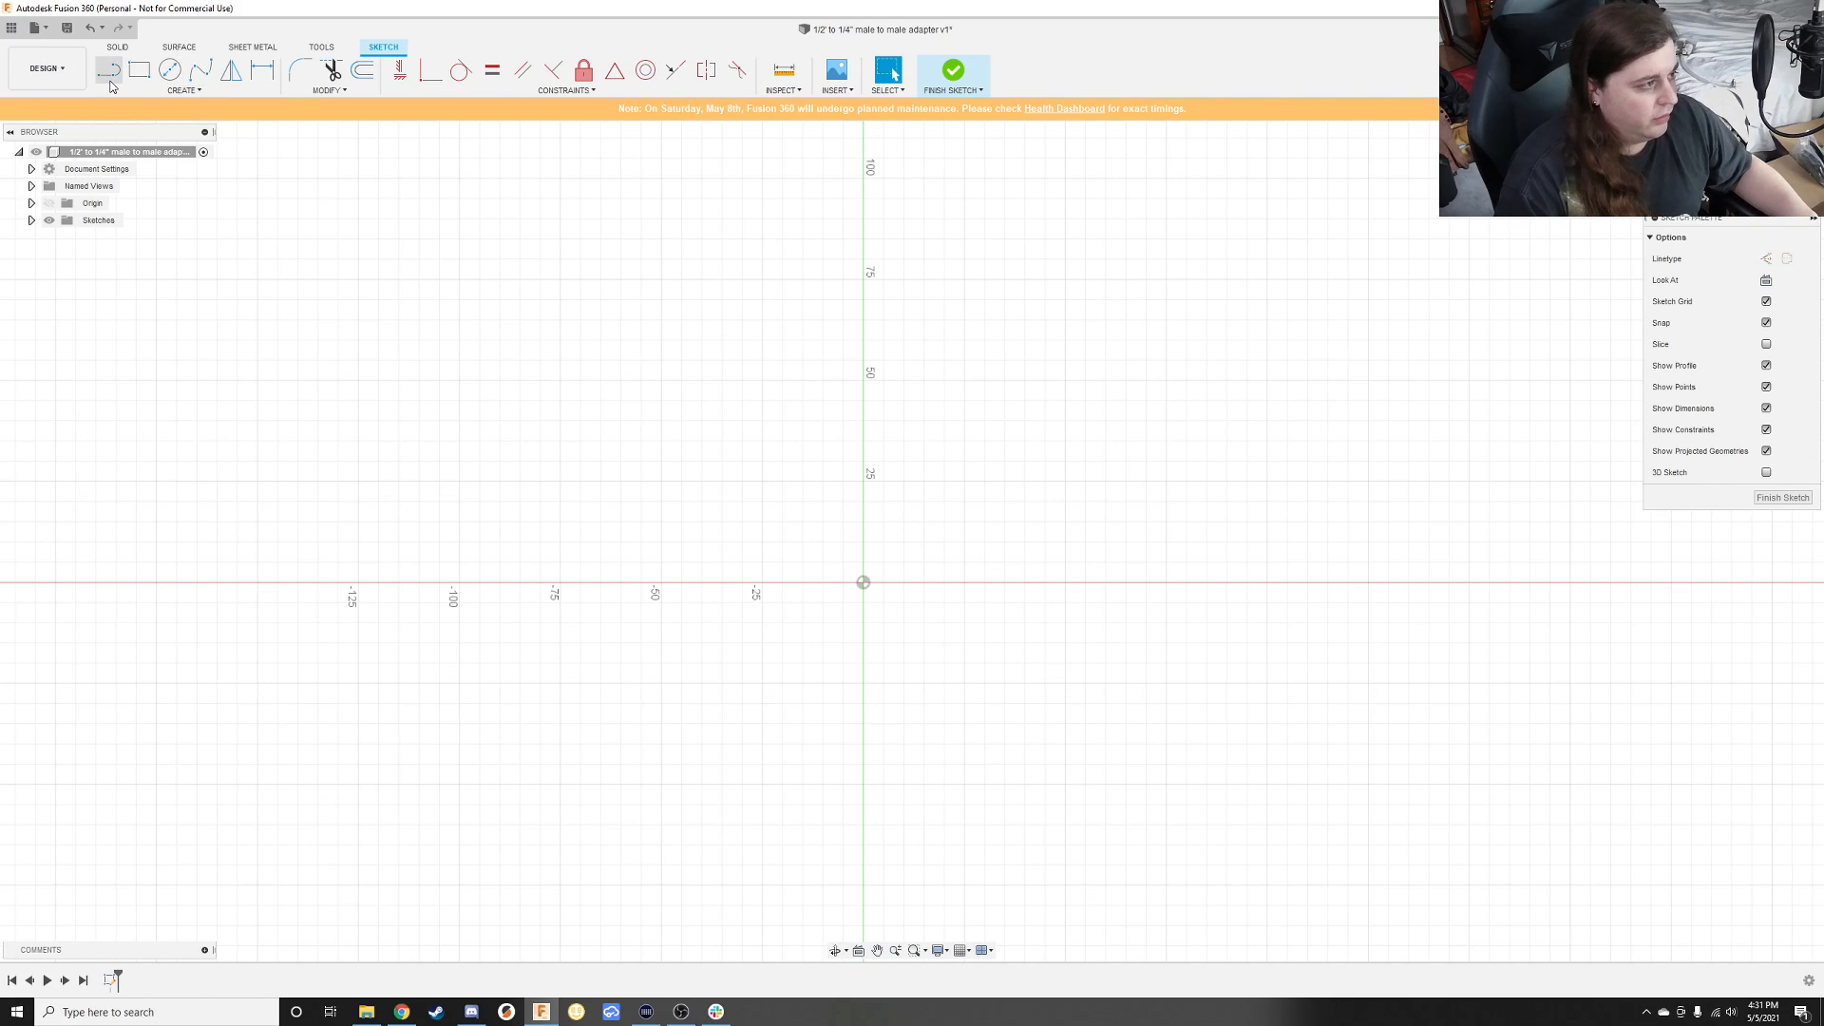
pyautogui.click(109, 69)
pyautogui.click(923, 278)
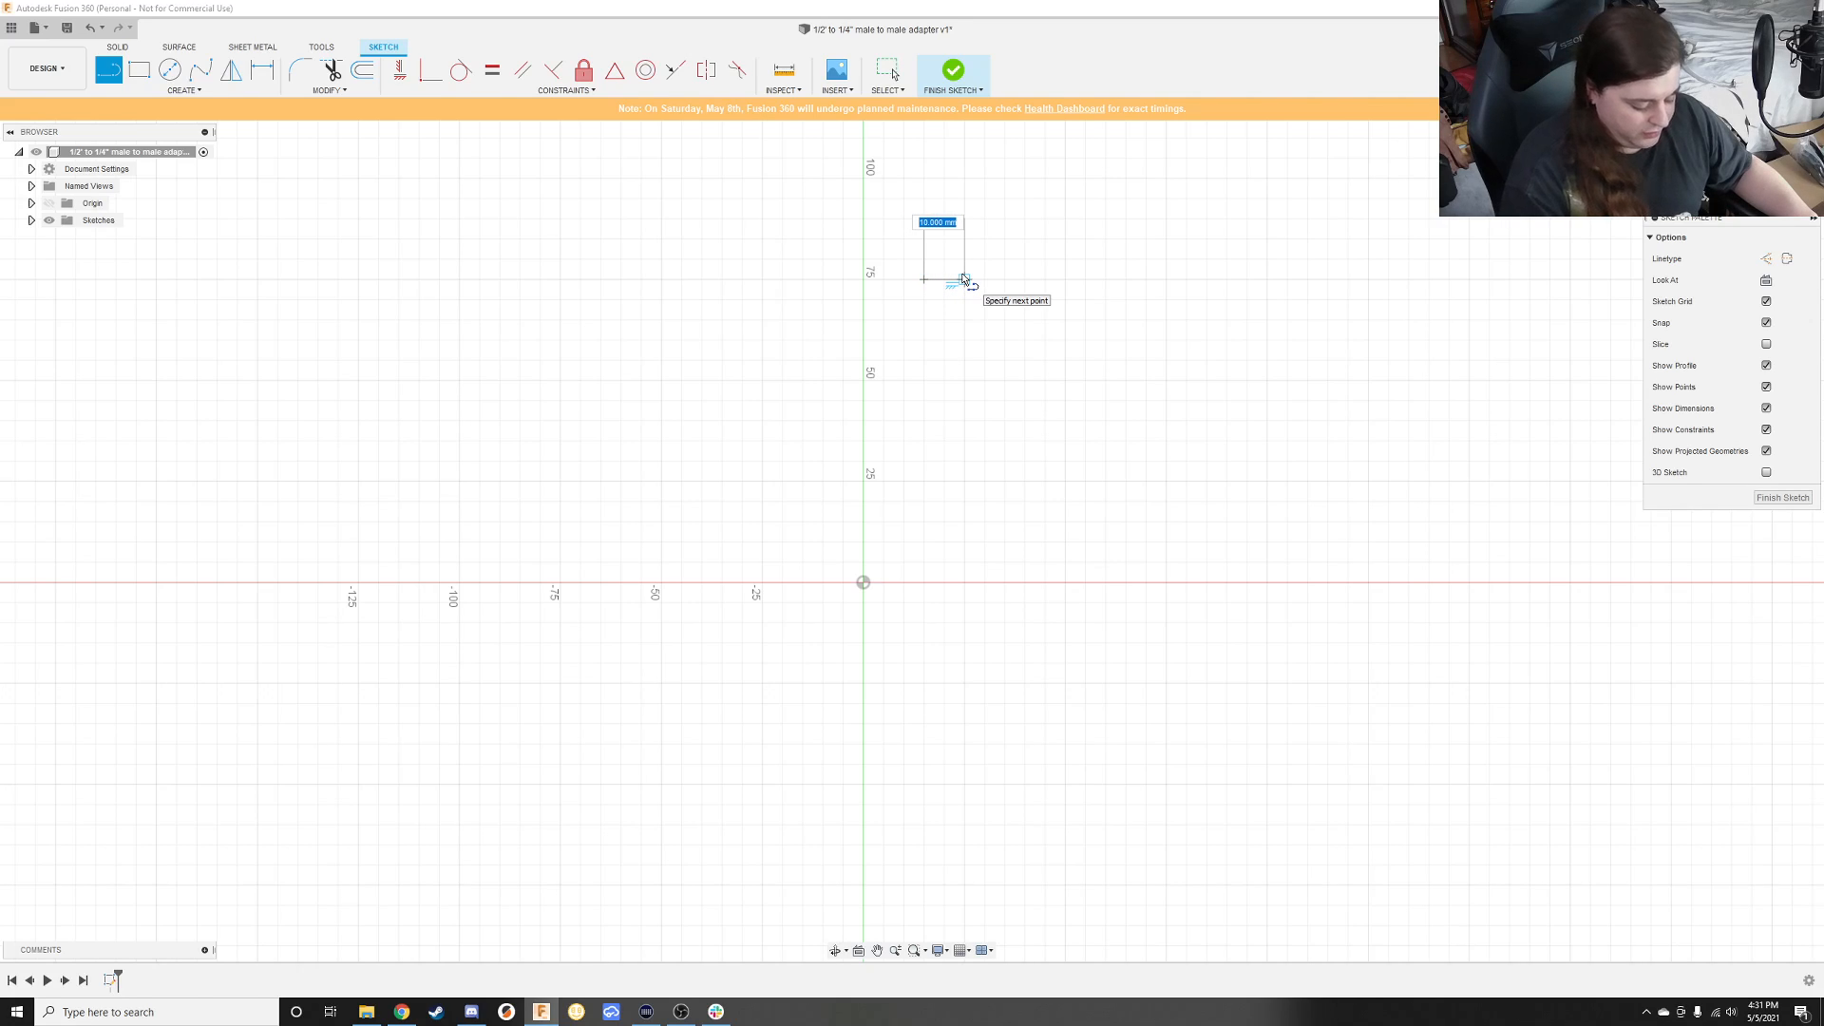
pyautogui.write('4.')
pyautogui.press('Return')
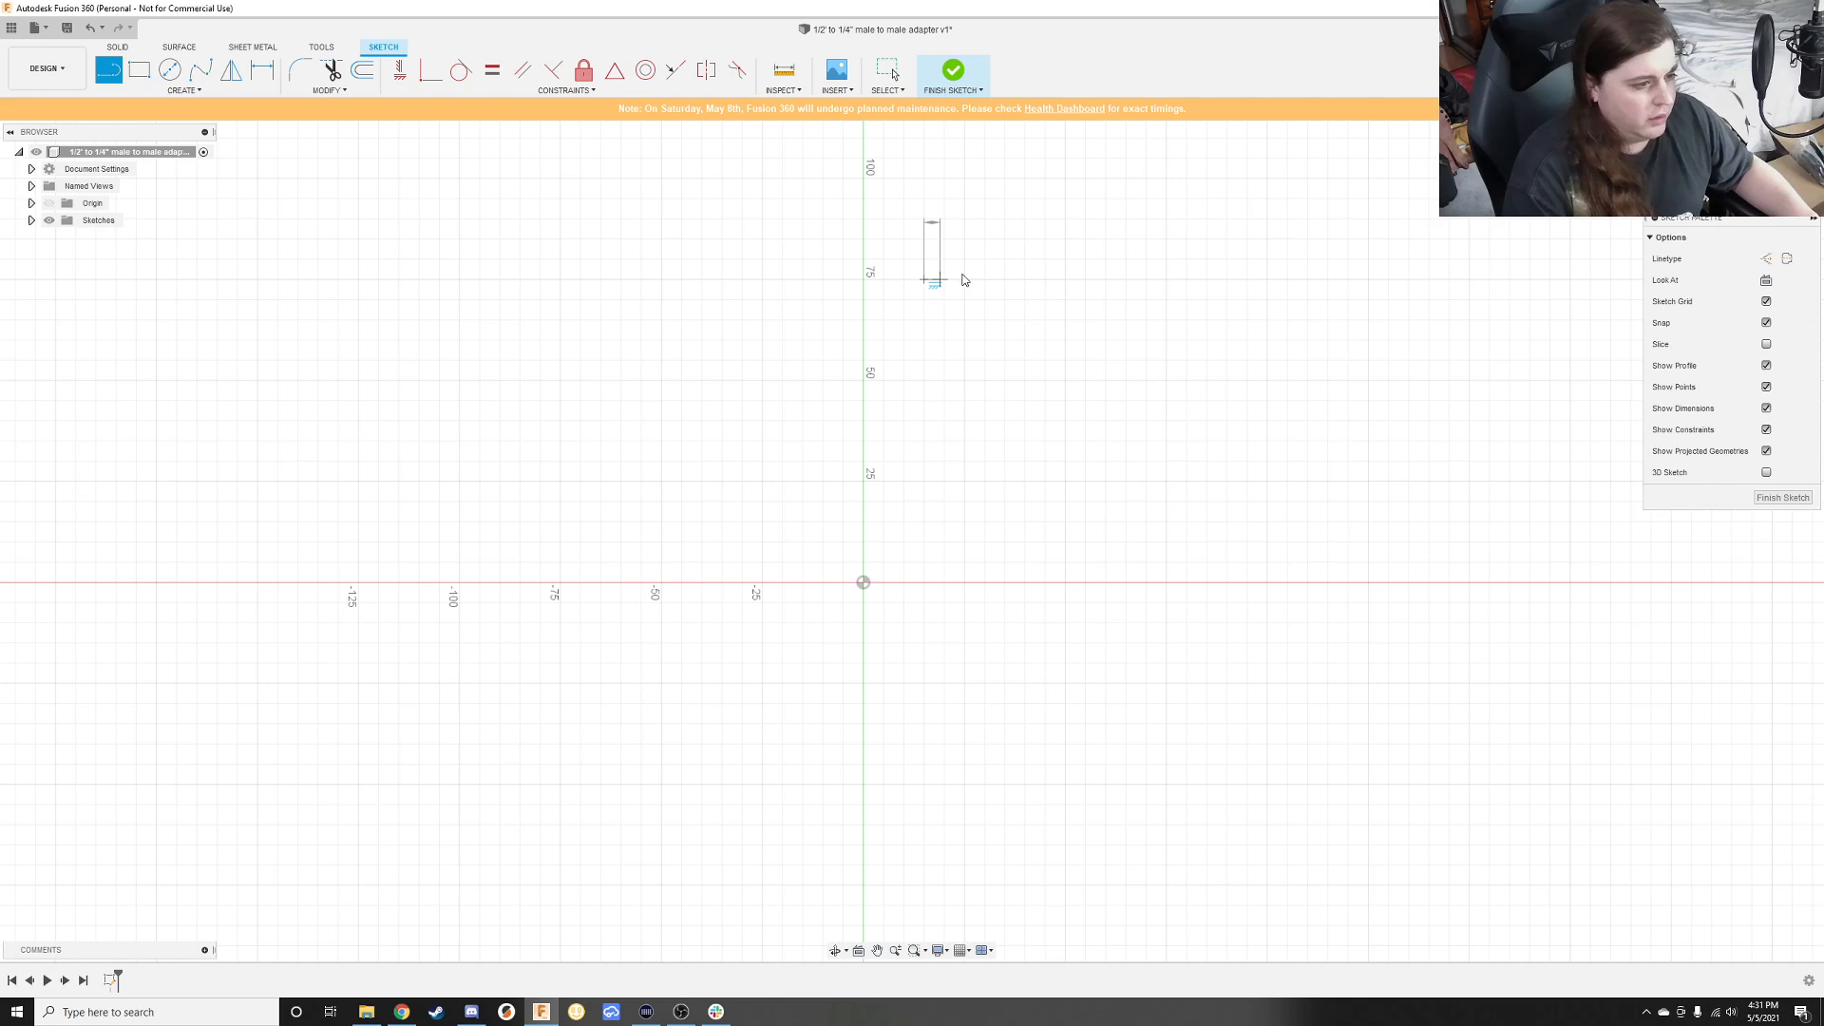
pyautogui.press('Escape')
# Step: Draw a 4 mm vertical line straight down from the midpoint of the horizontal line
pyautogui.scroll(2, 938, 313)
pyautogui.scroll(3, 937, 308)
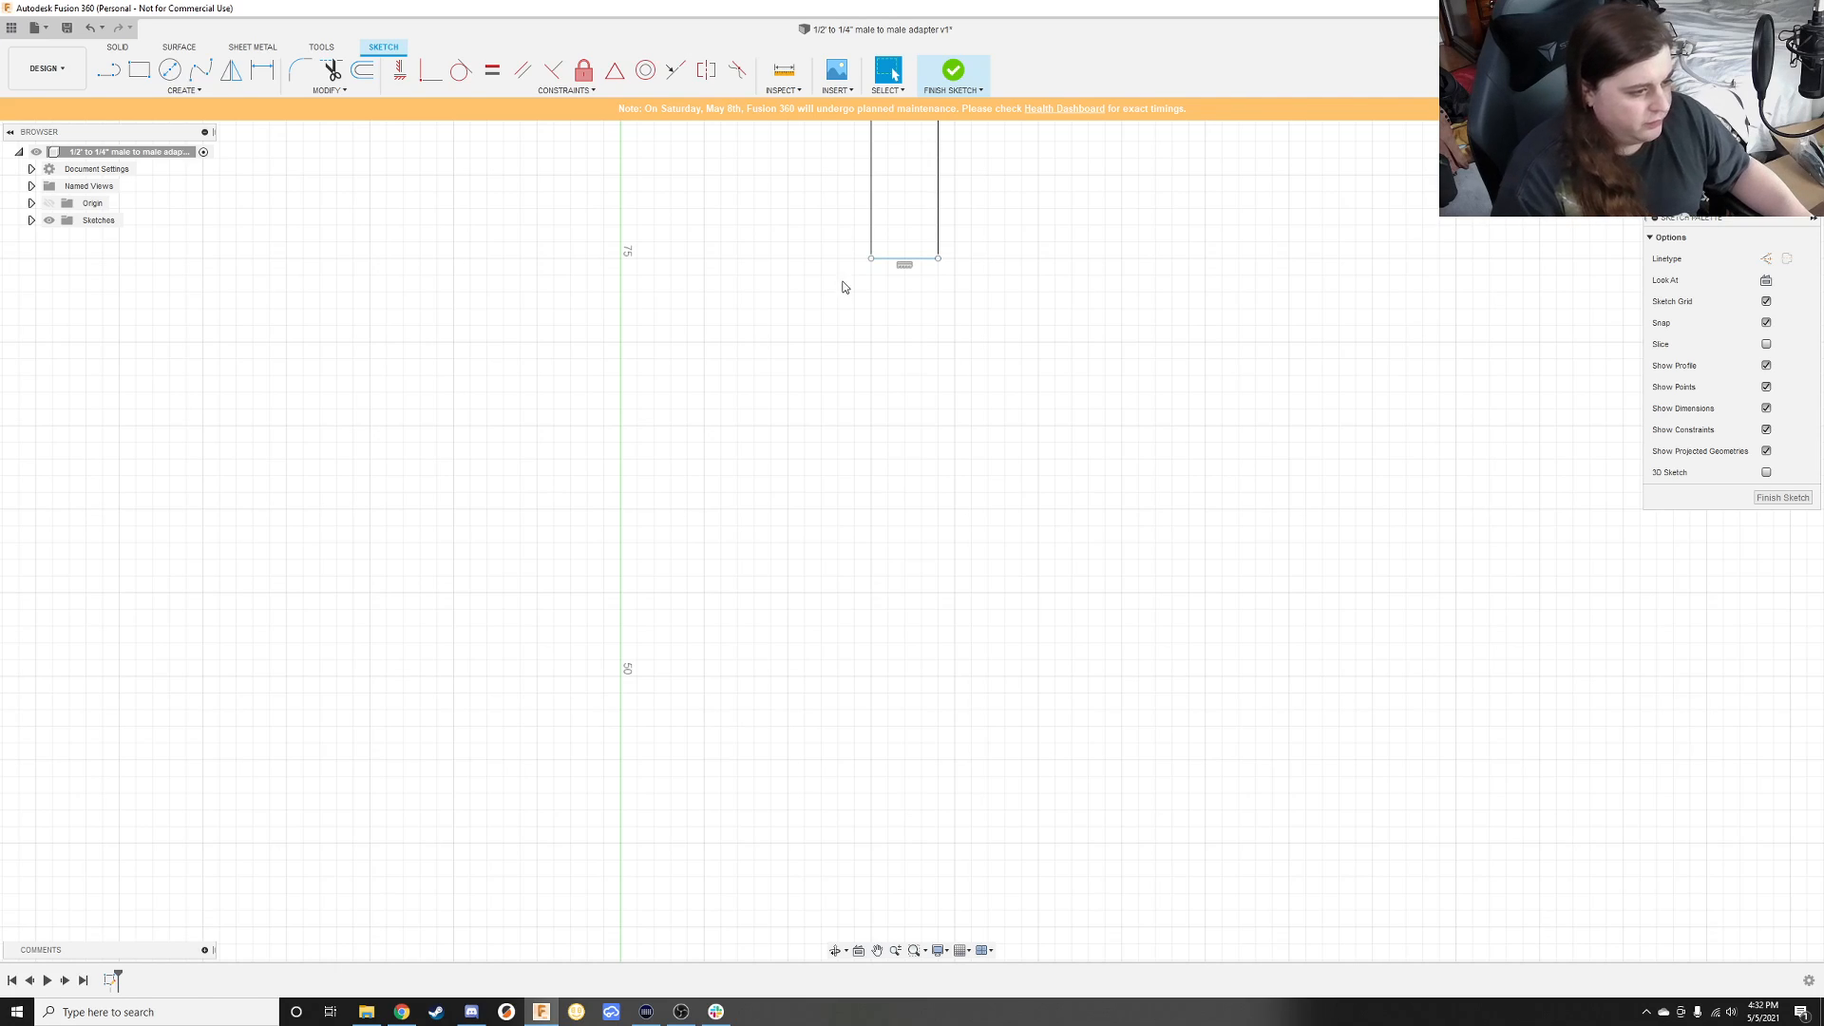
pyautogui.click(110, 71)
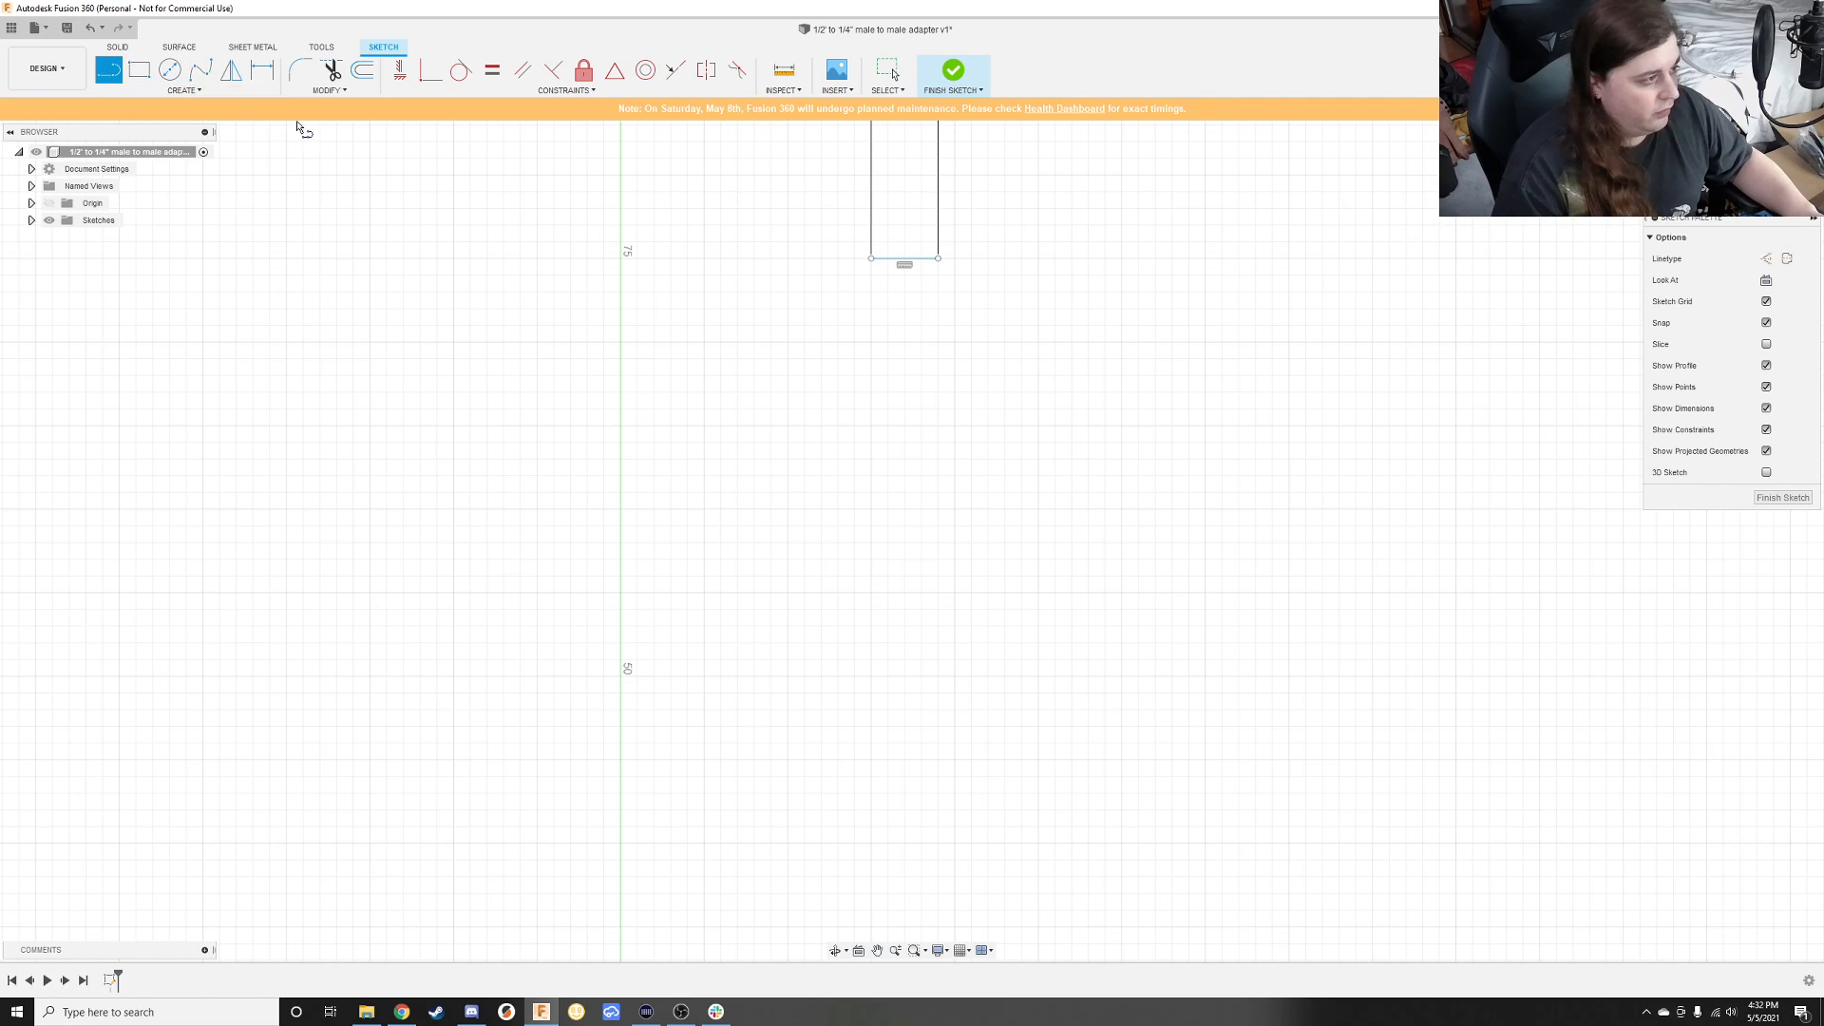
pyautogui.click(905, 260)
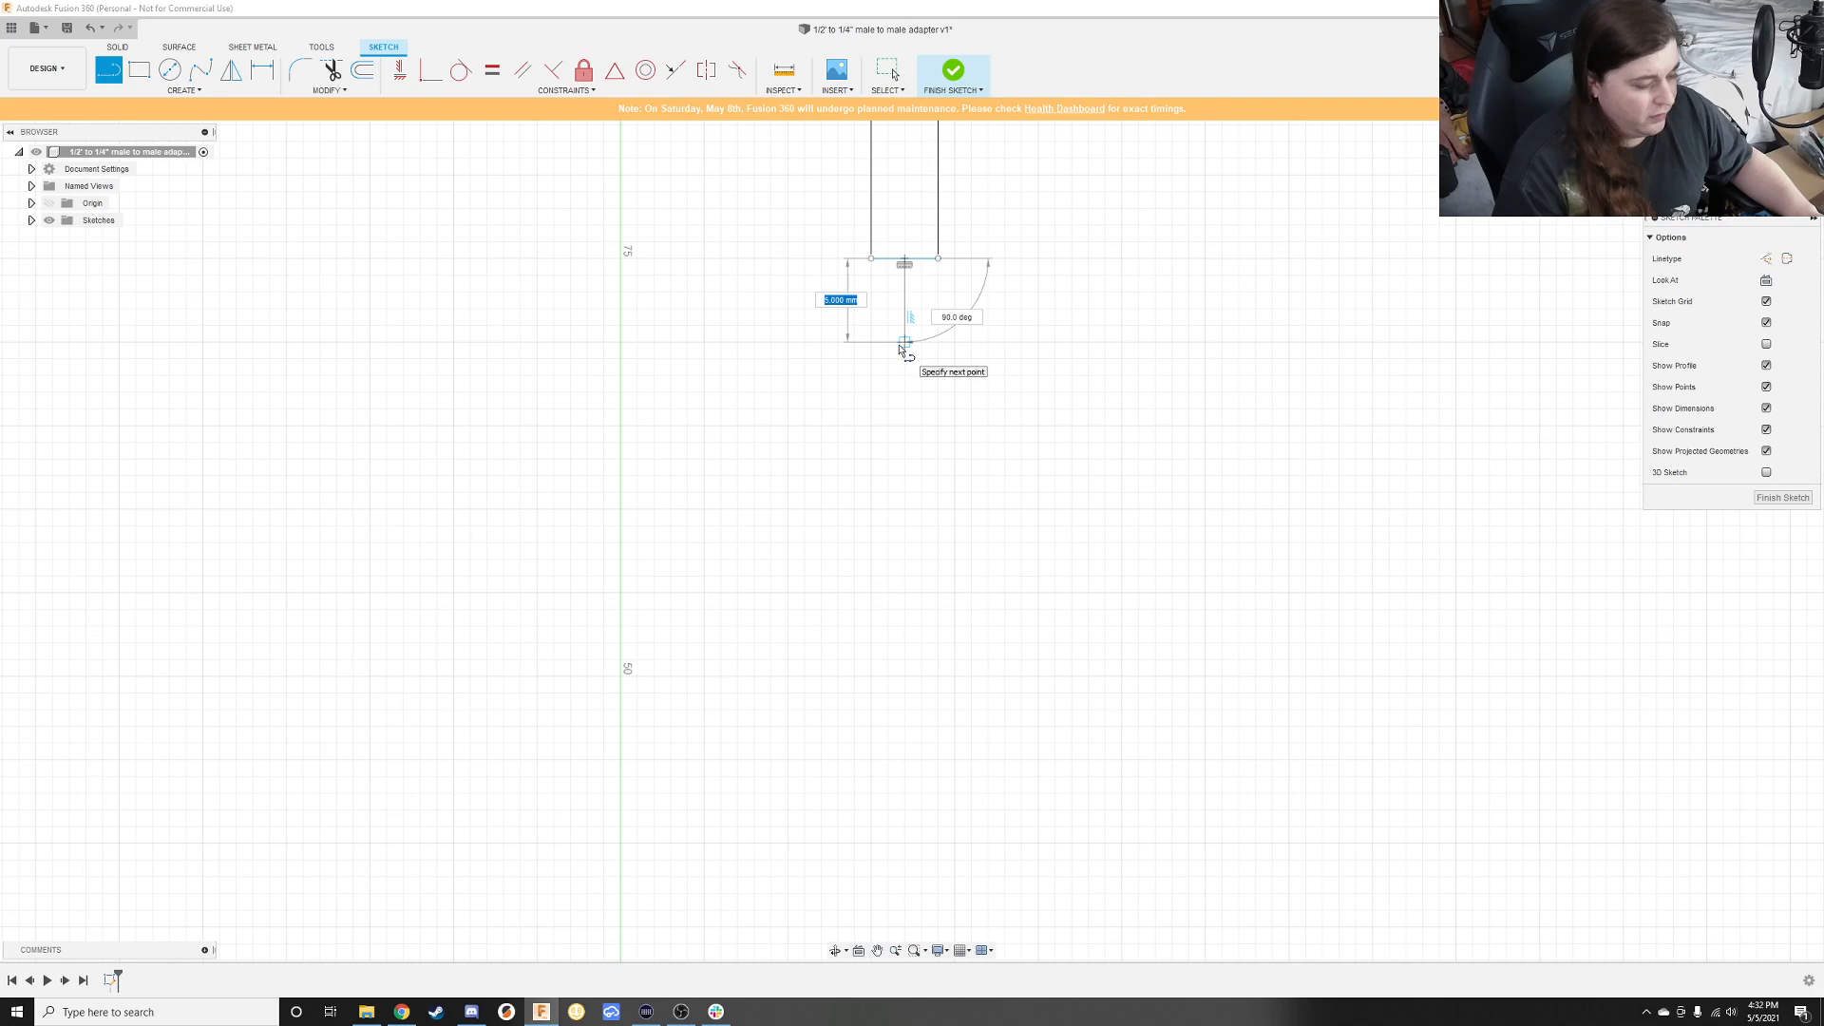
pyautogui.write('4')
pyautogui.press('Return')
pyautogui.press('Escape')
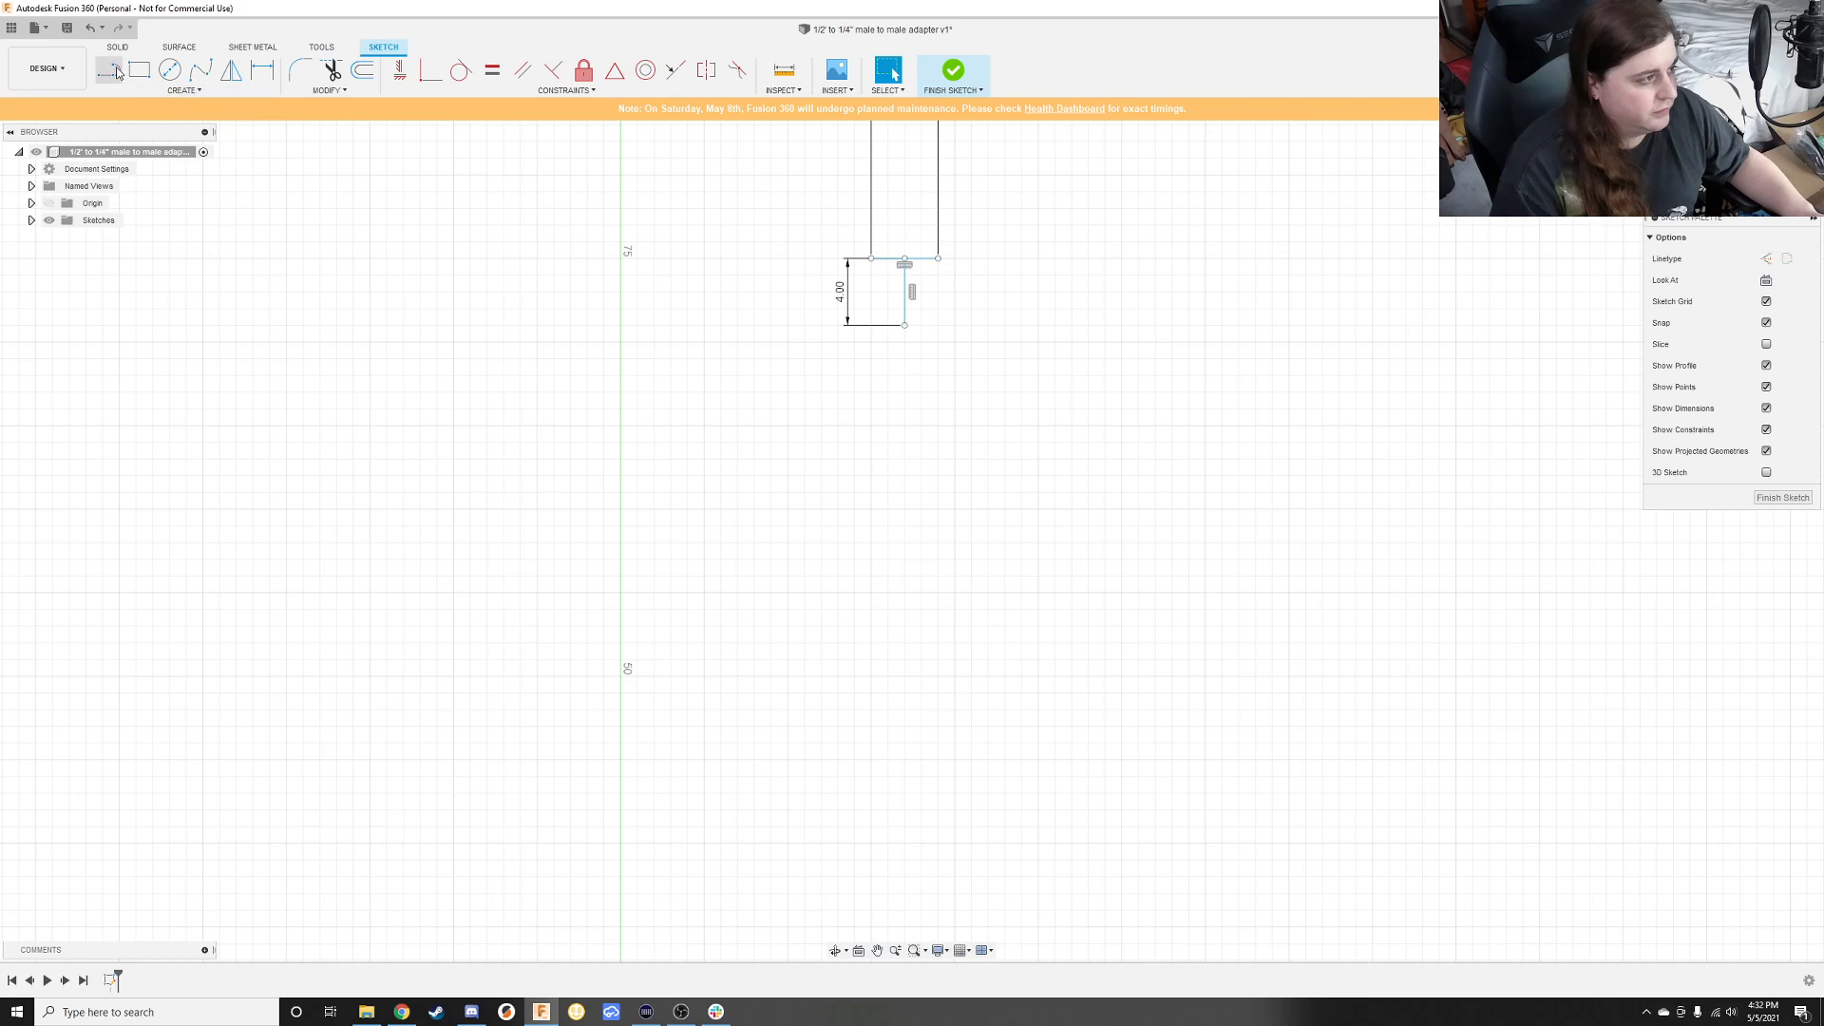
# Step: Draw a 6.5 mm horizontal line and position it just below the vertical line, roughly centred under it
pyautogui.click(118, 73)
pyautogui.click(913, 368)
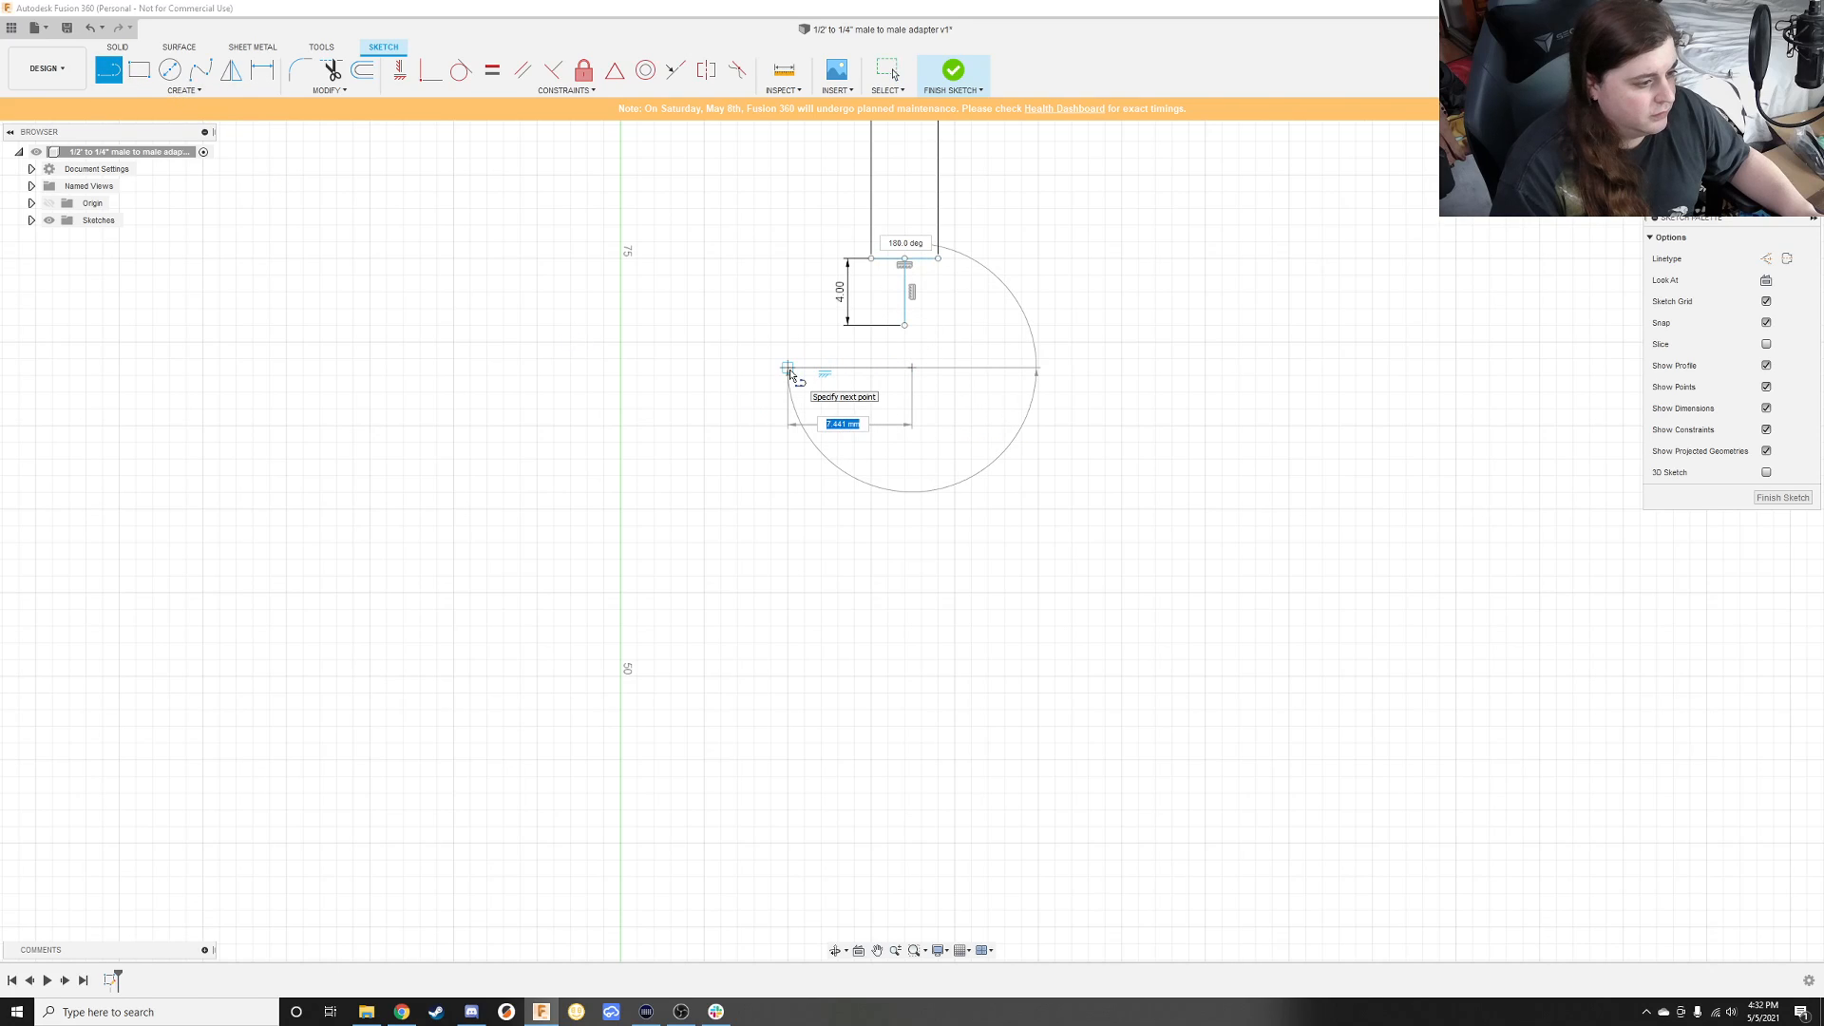
pyautogui.write('6.5')
pyautogui.press('Return')
pyautogui.press('Escape')
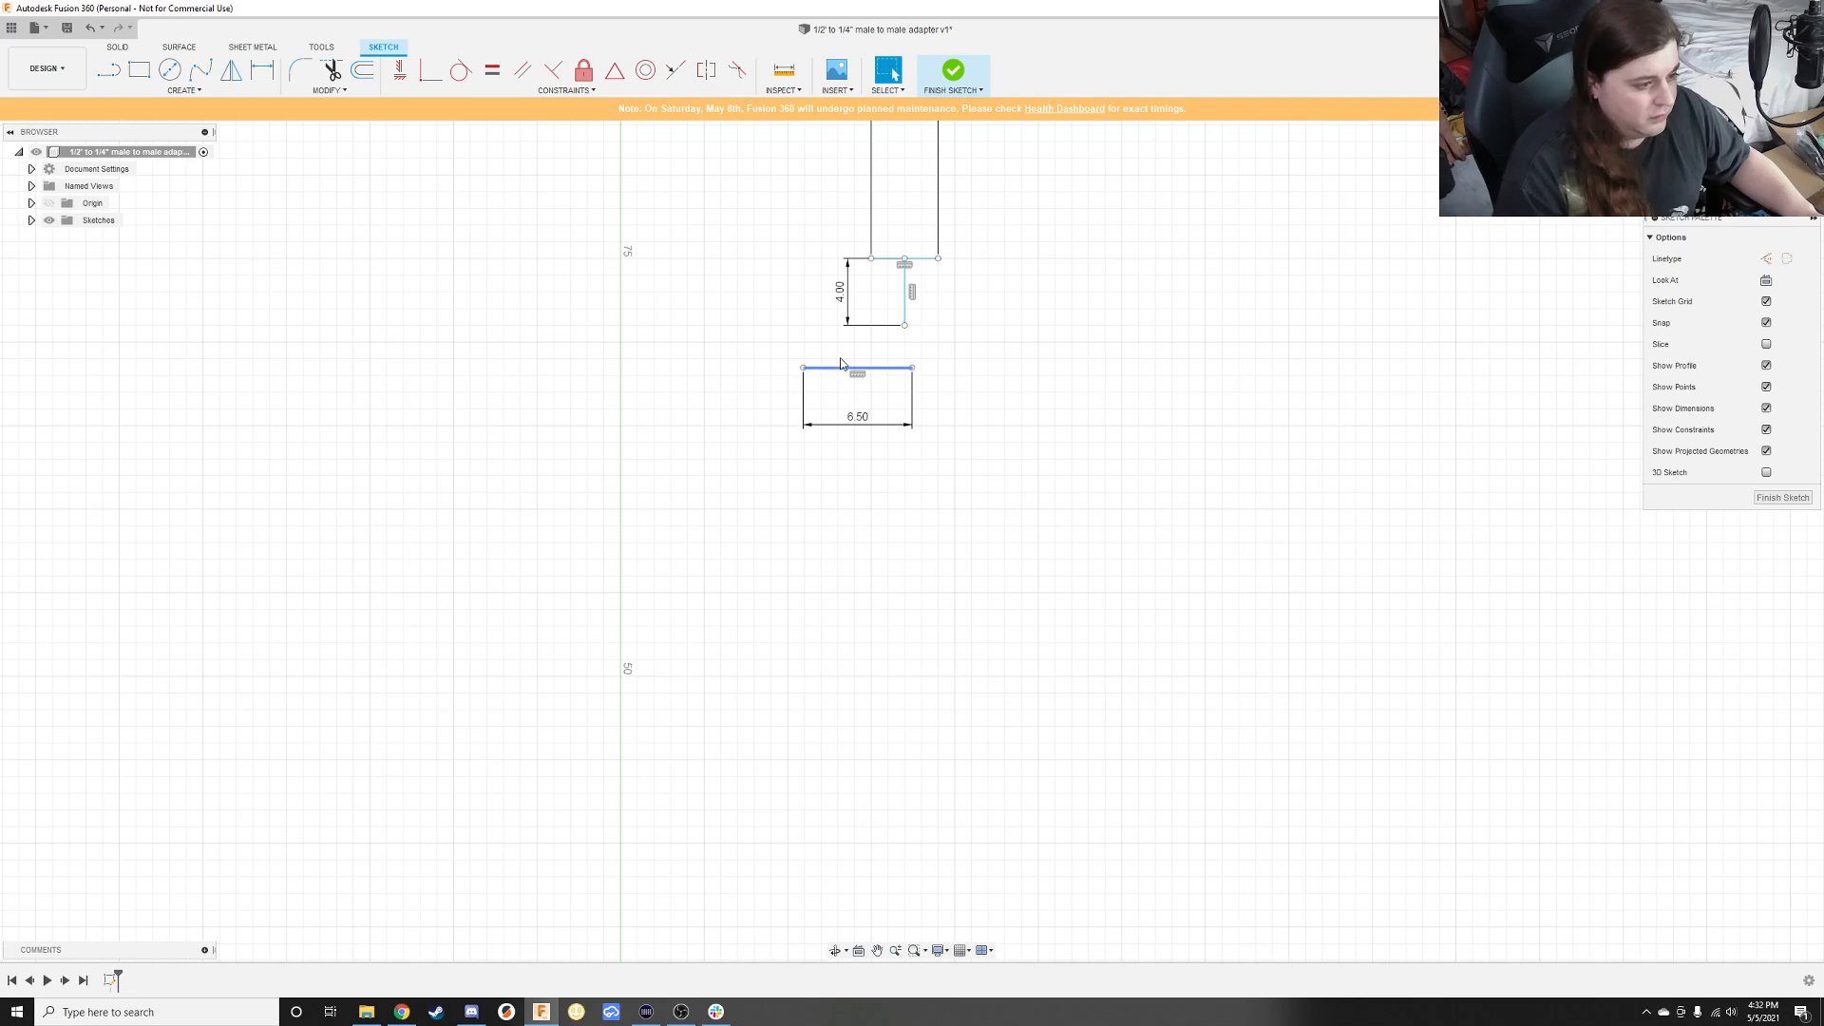
pyautogui.moveTo(841, 365)
pyautogui.mouseDown()
pyautogui.moveTo(882, 323)
pyautogui.moveTo(916, 383)
pyautogui.mouseUp()
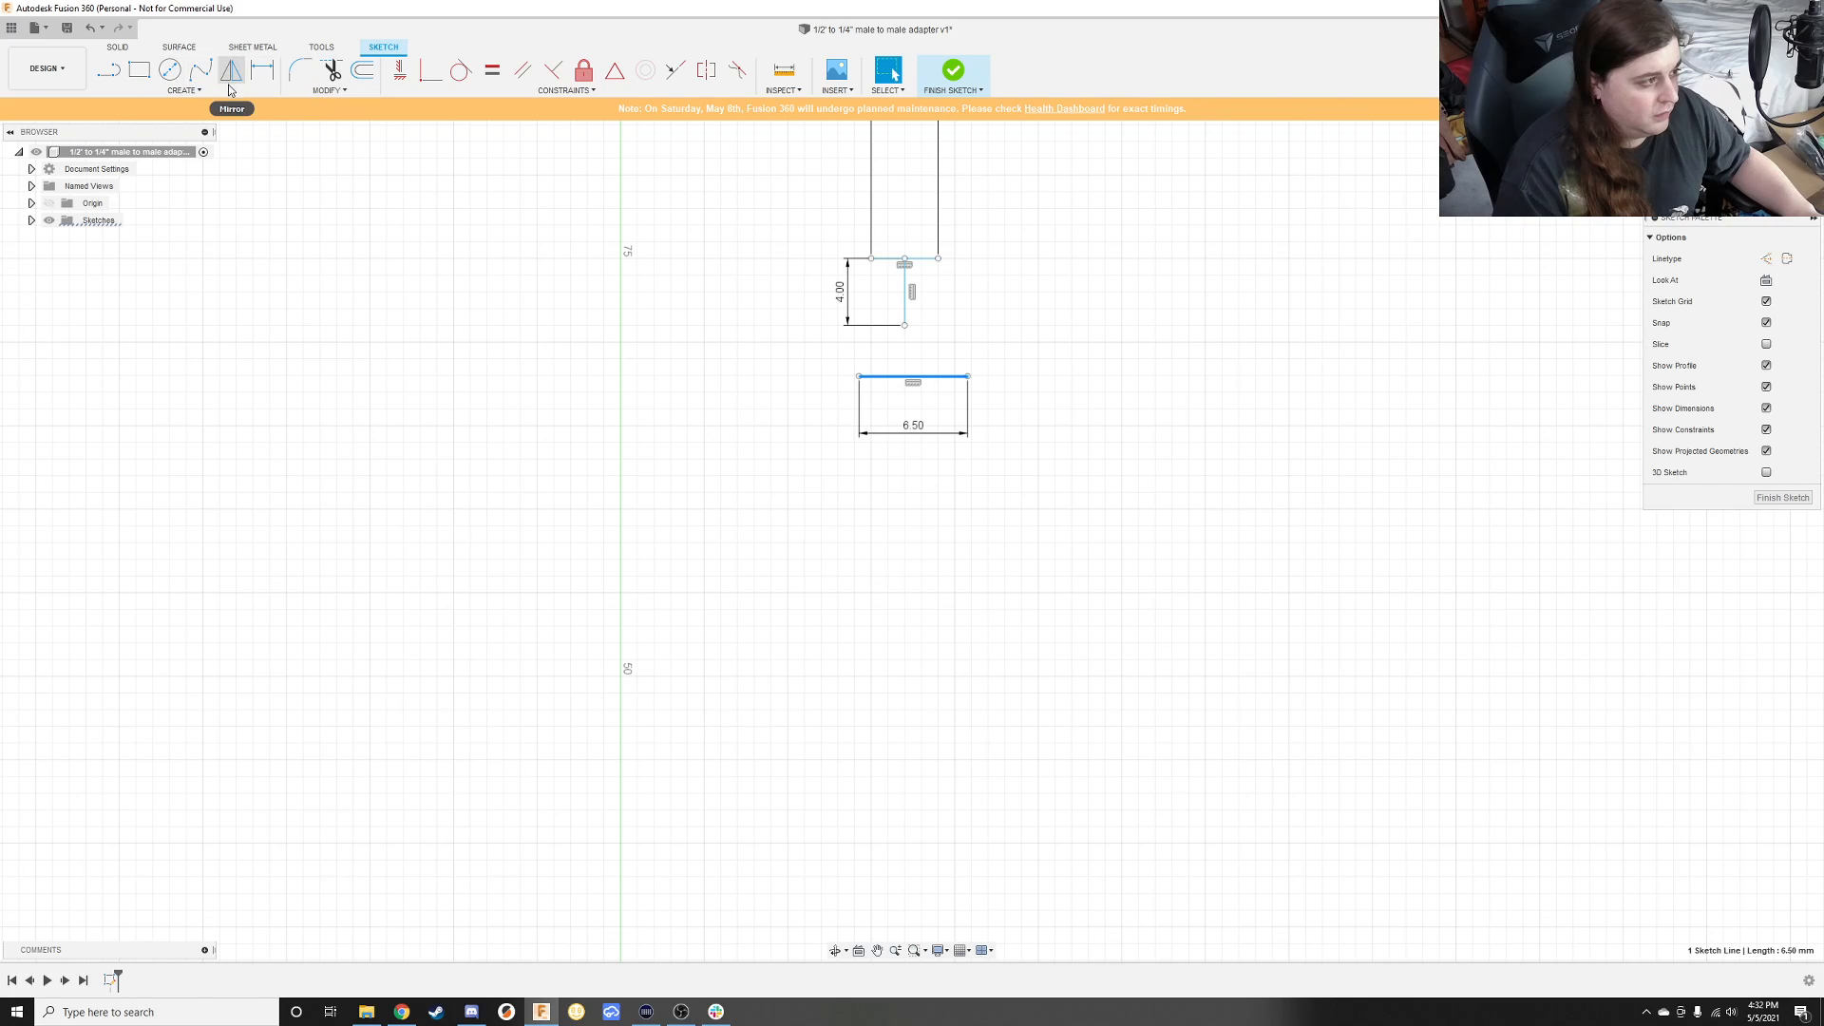
pyautogui.click(183, 90)
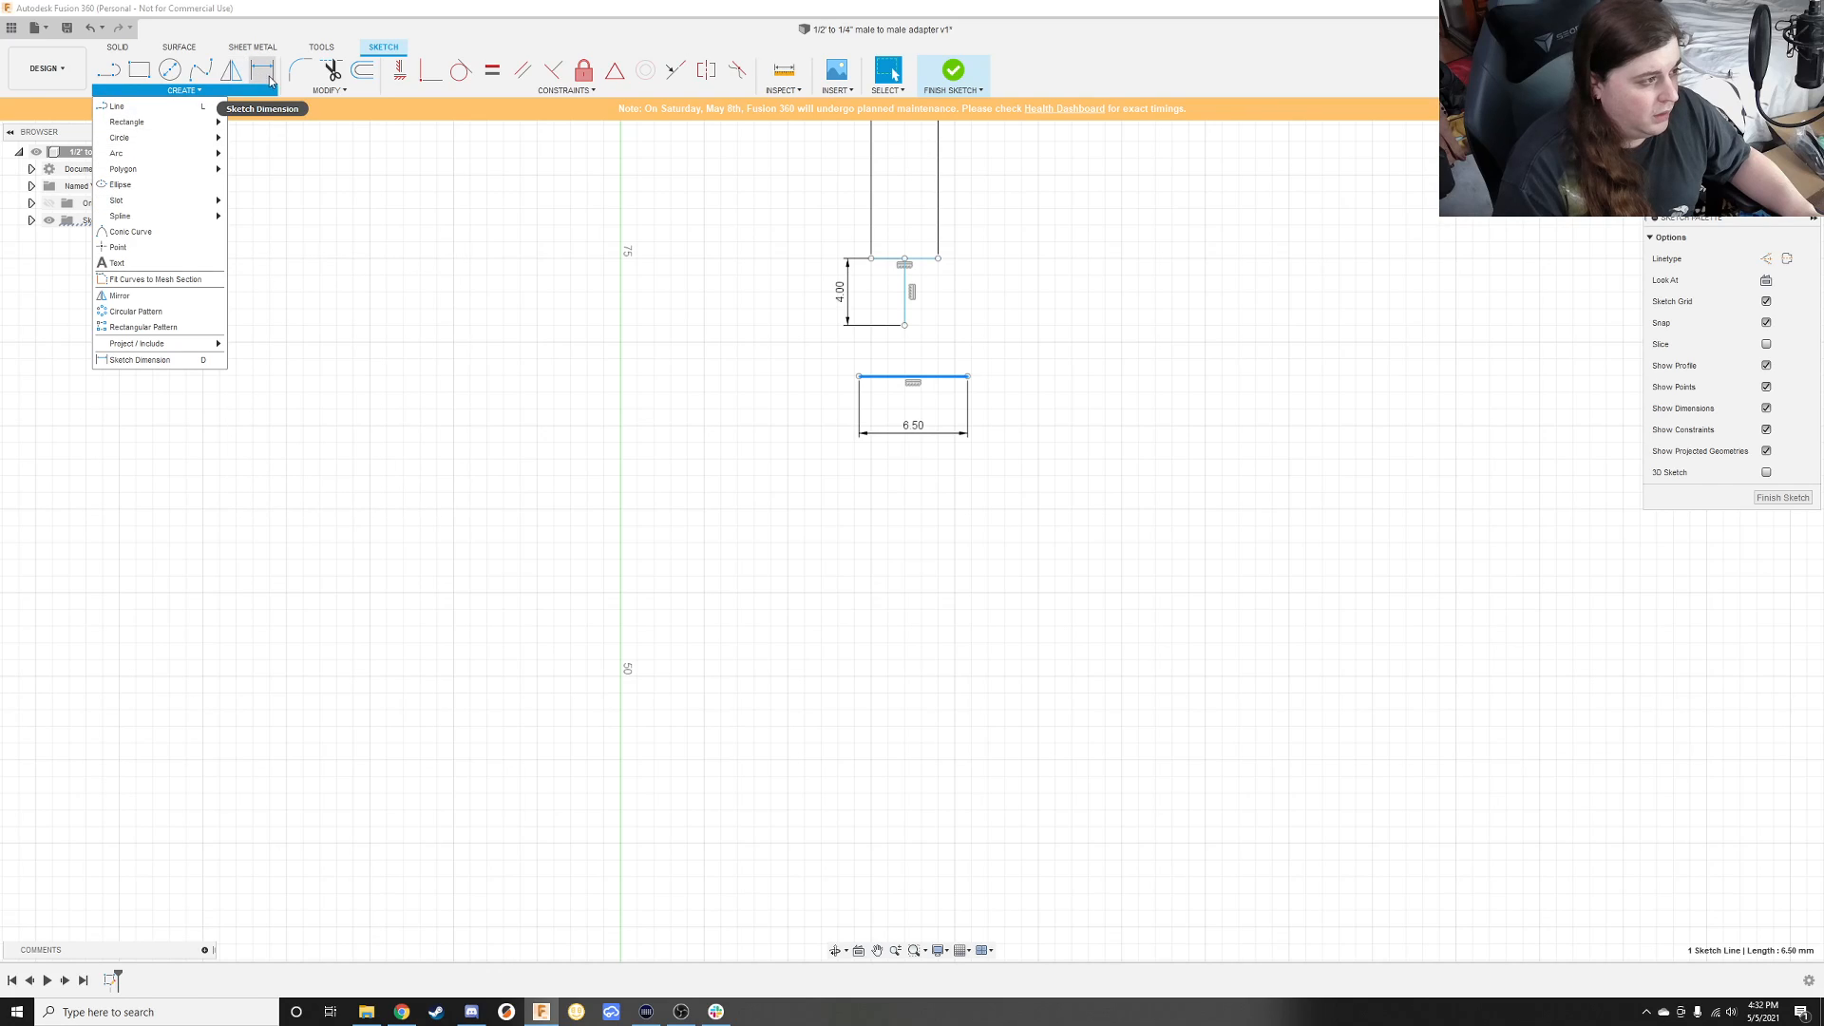
pyautogui.click(337, 89)
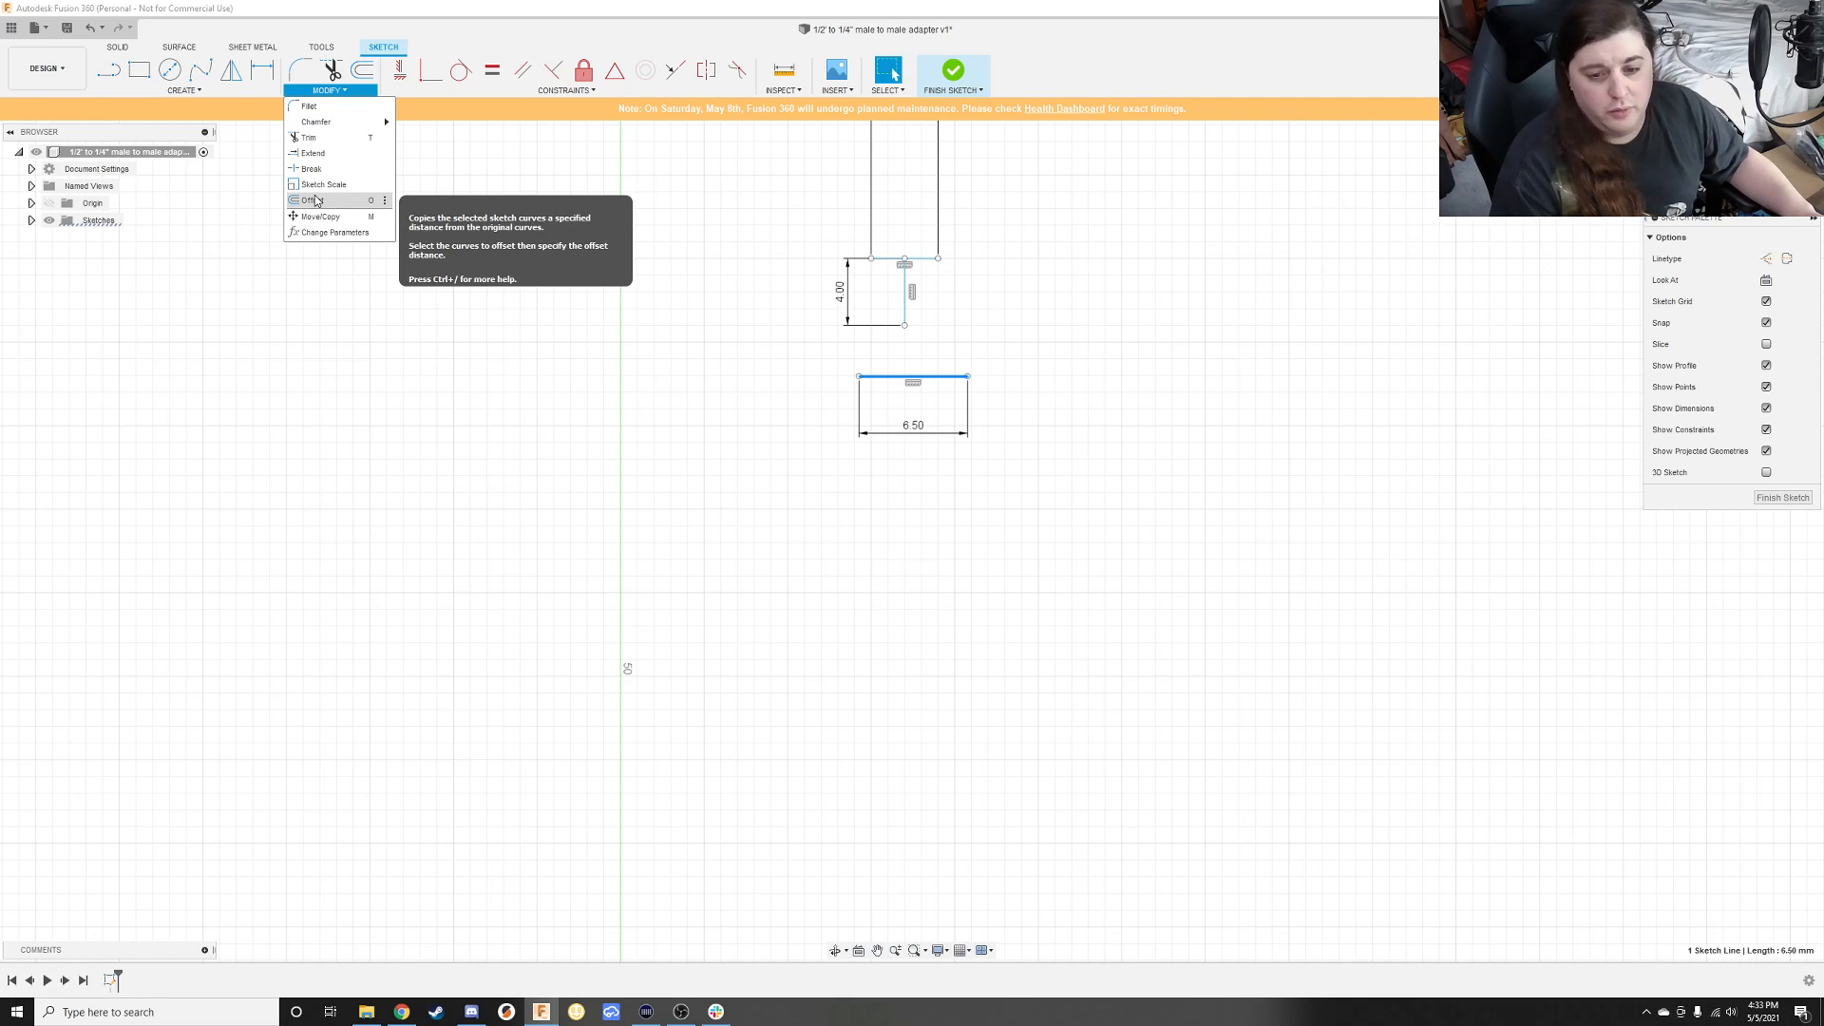
pyautogui.click(173, 93)
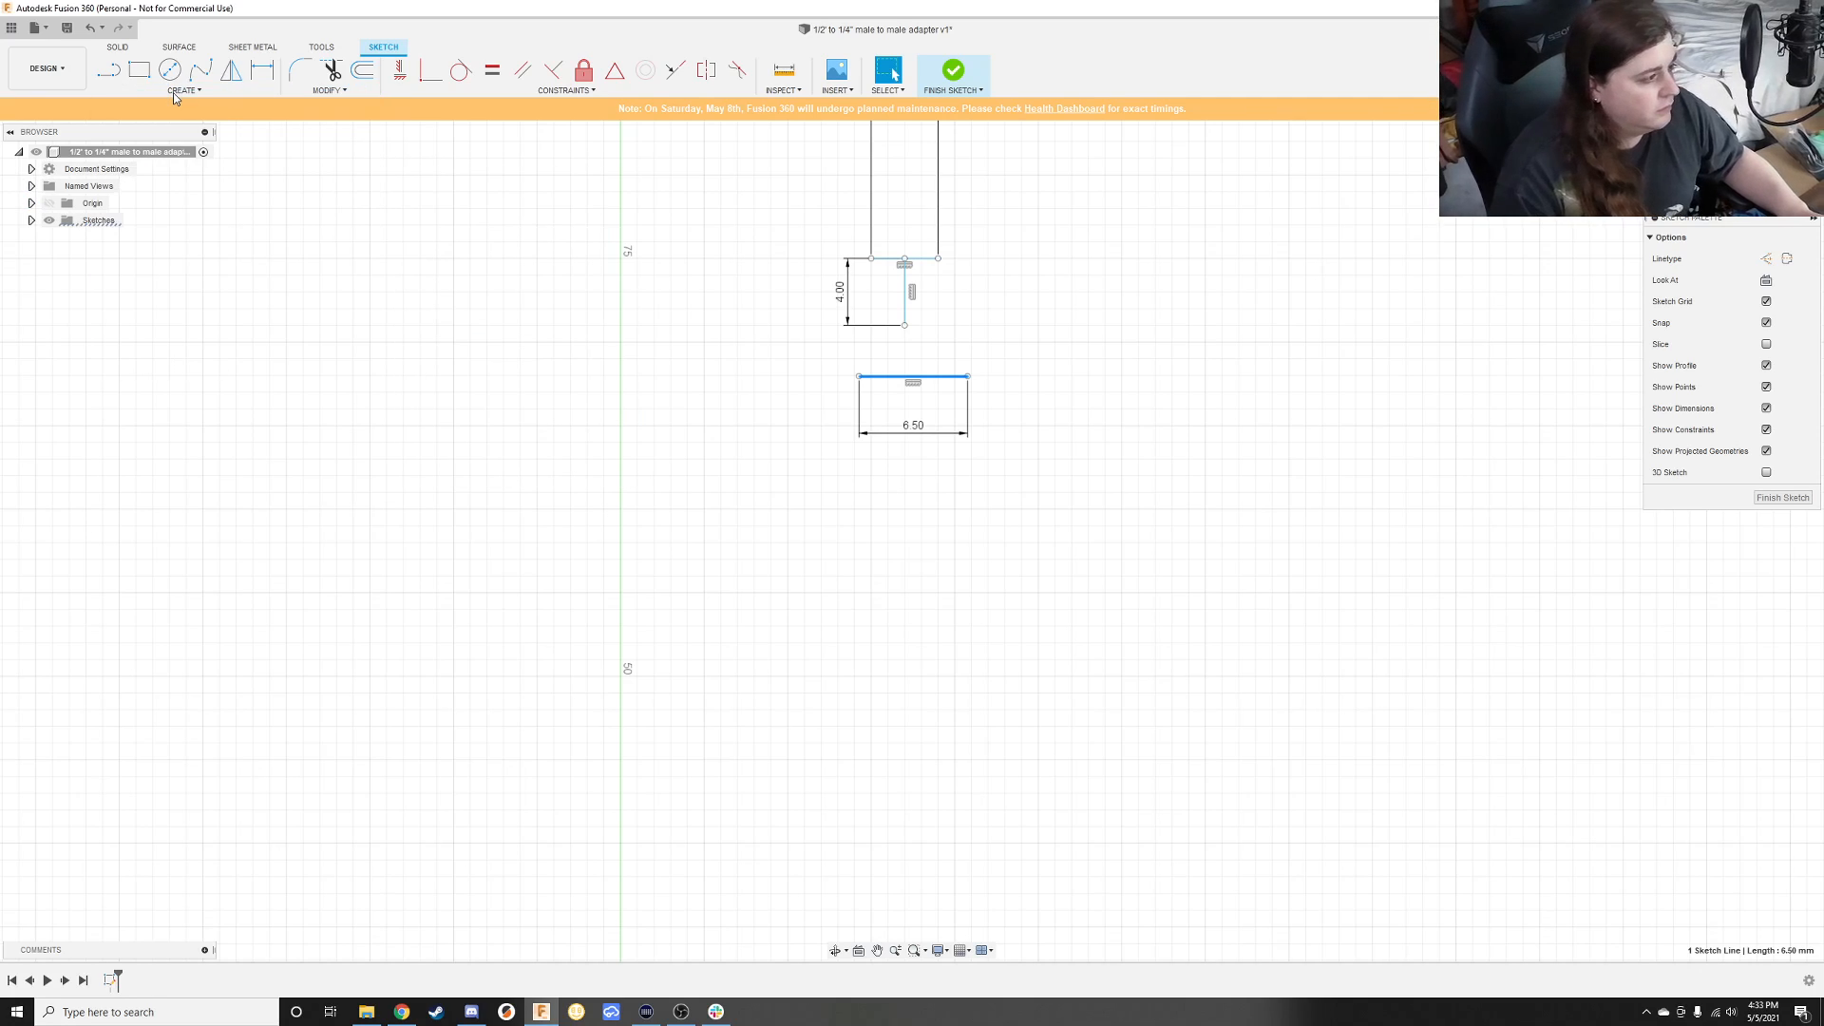
pyautogui.click(174, 93)
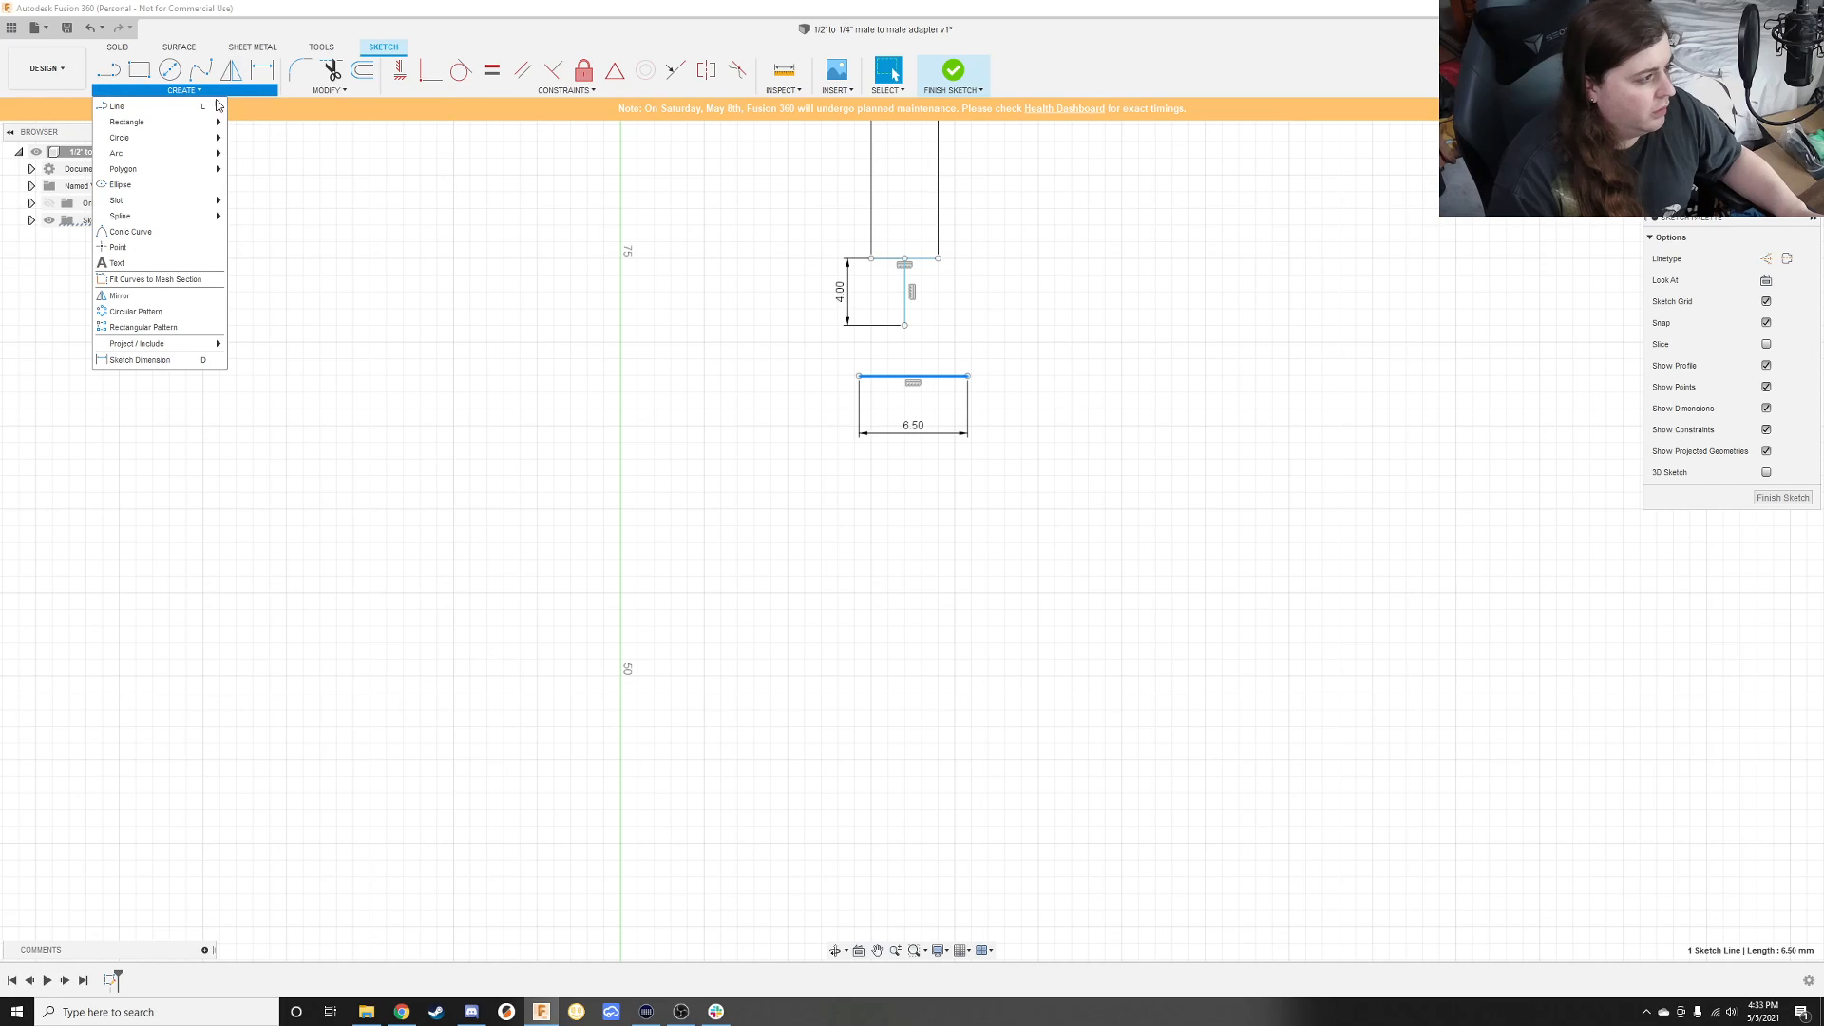
pyautogui.moveTo(200, 123)
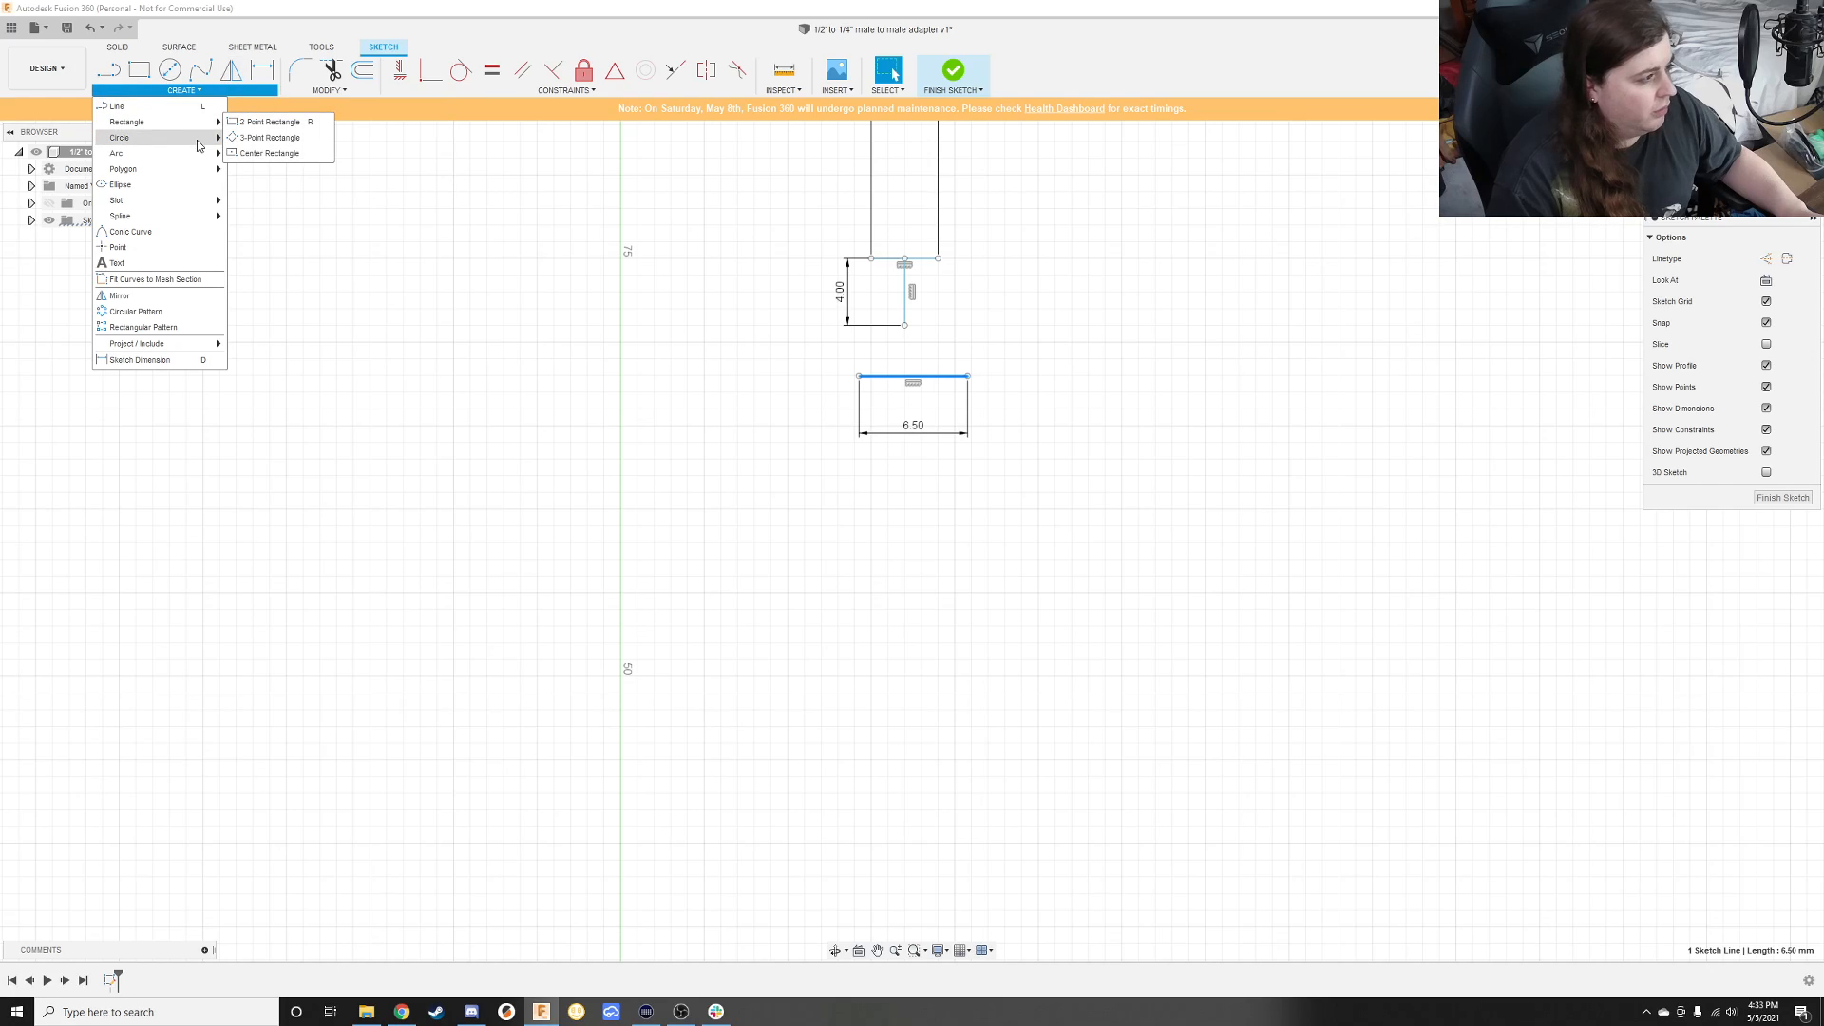
pyautogui.moveTo(198, 162)
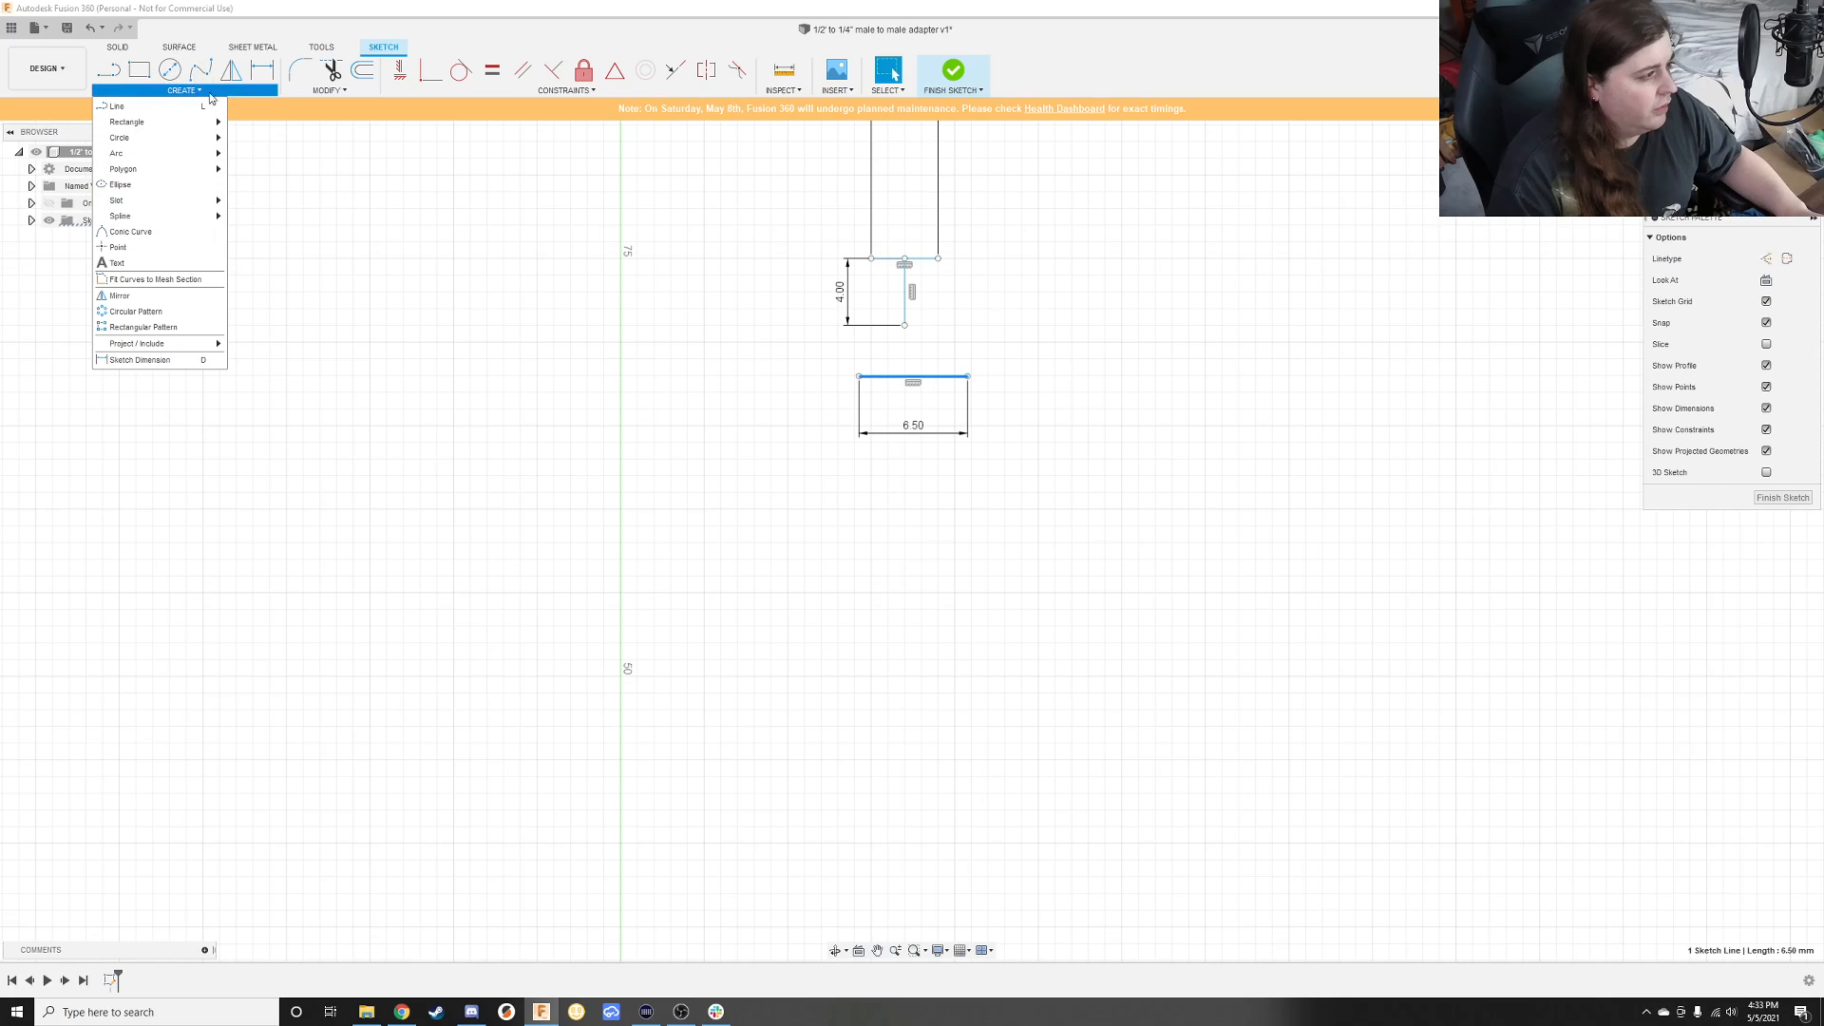
pyautogui.click(342, 202)
pyautogui.click(351, 211)
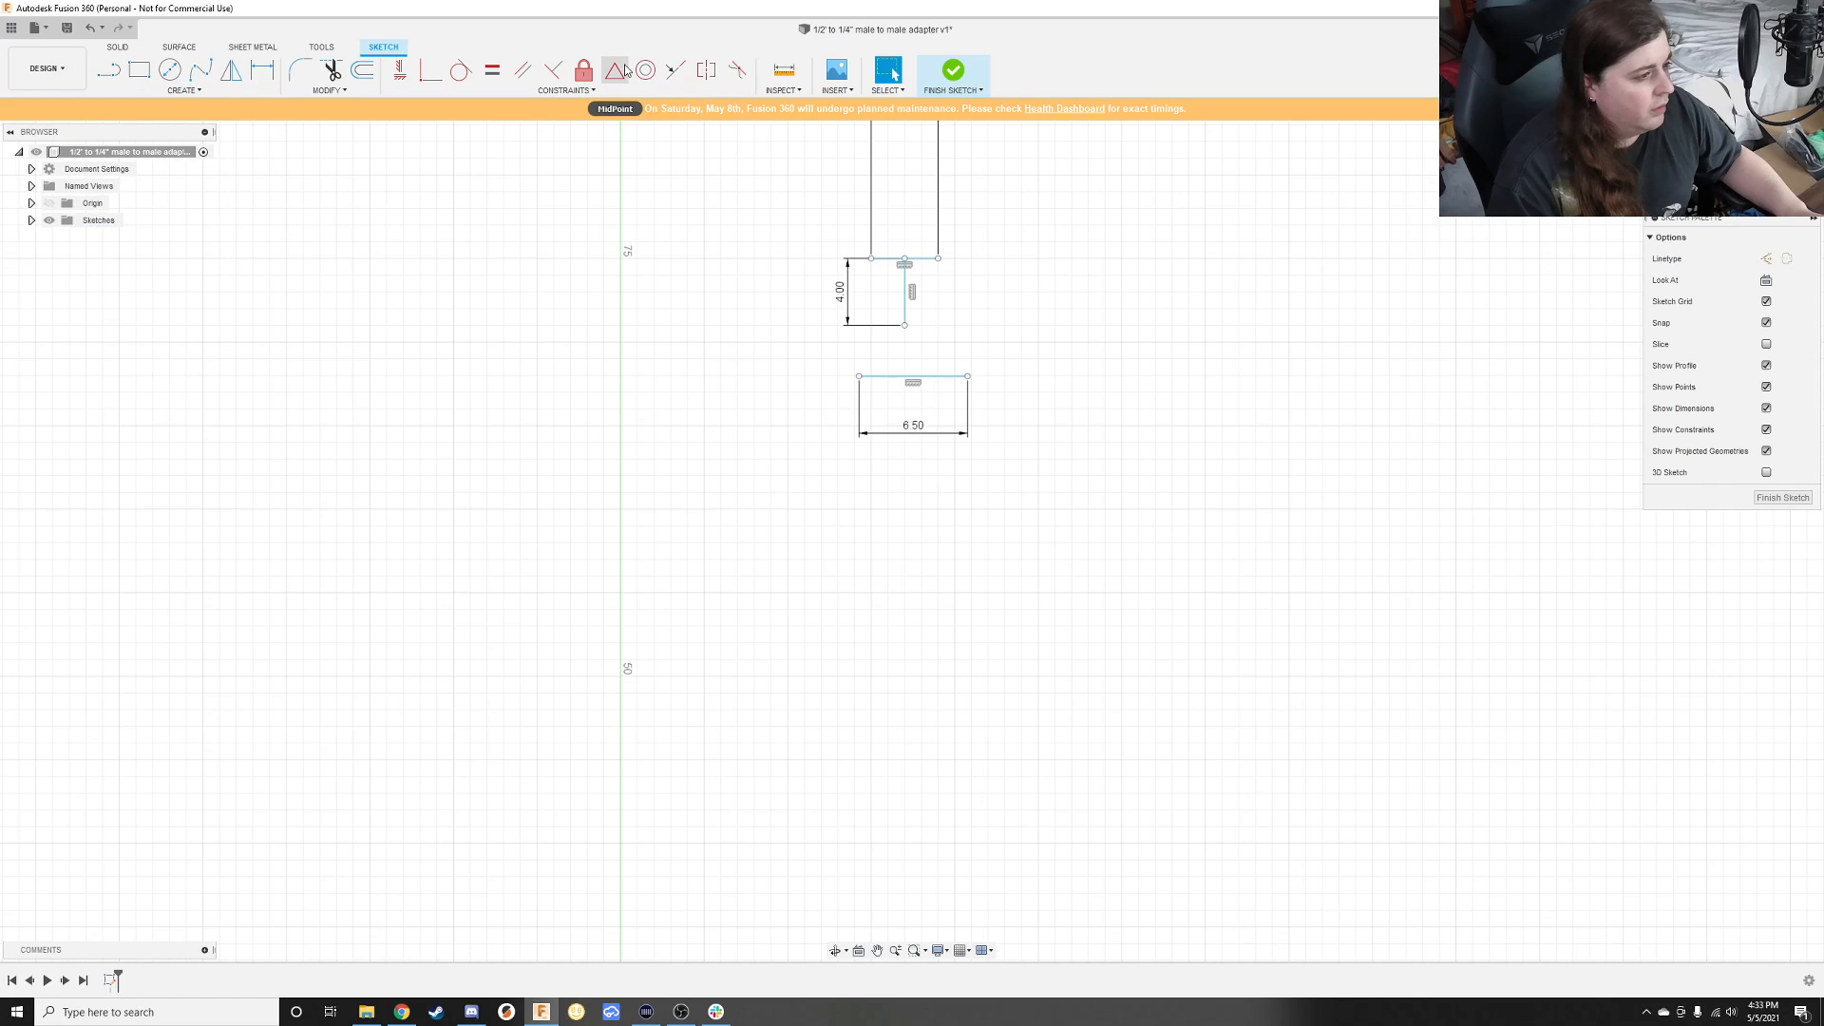
# Step: Constrain the midpoint of the 6.5 mm line to the lower end of the vertical line
pyautogui.click(615, 72)
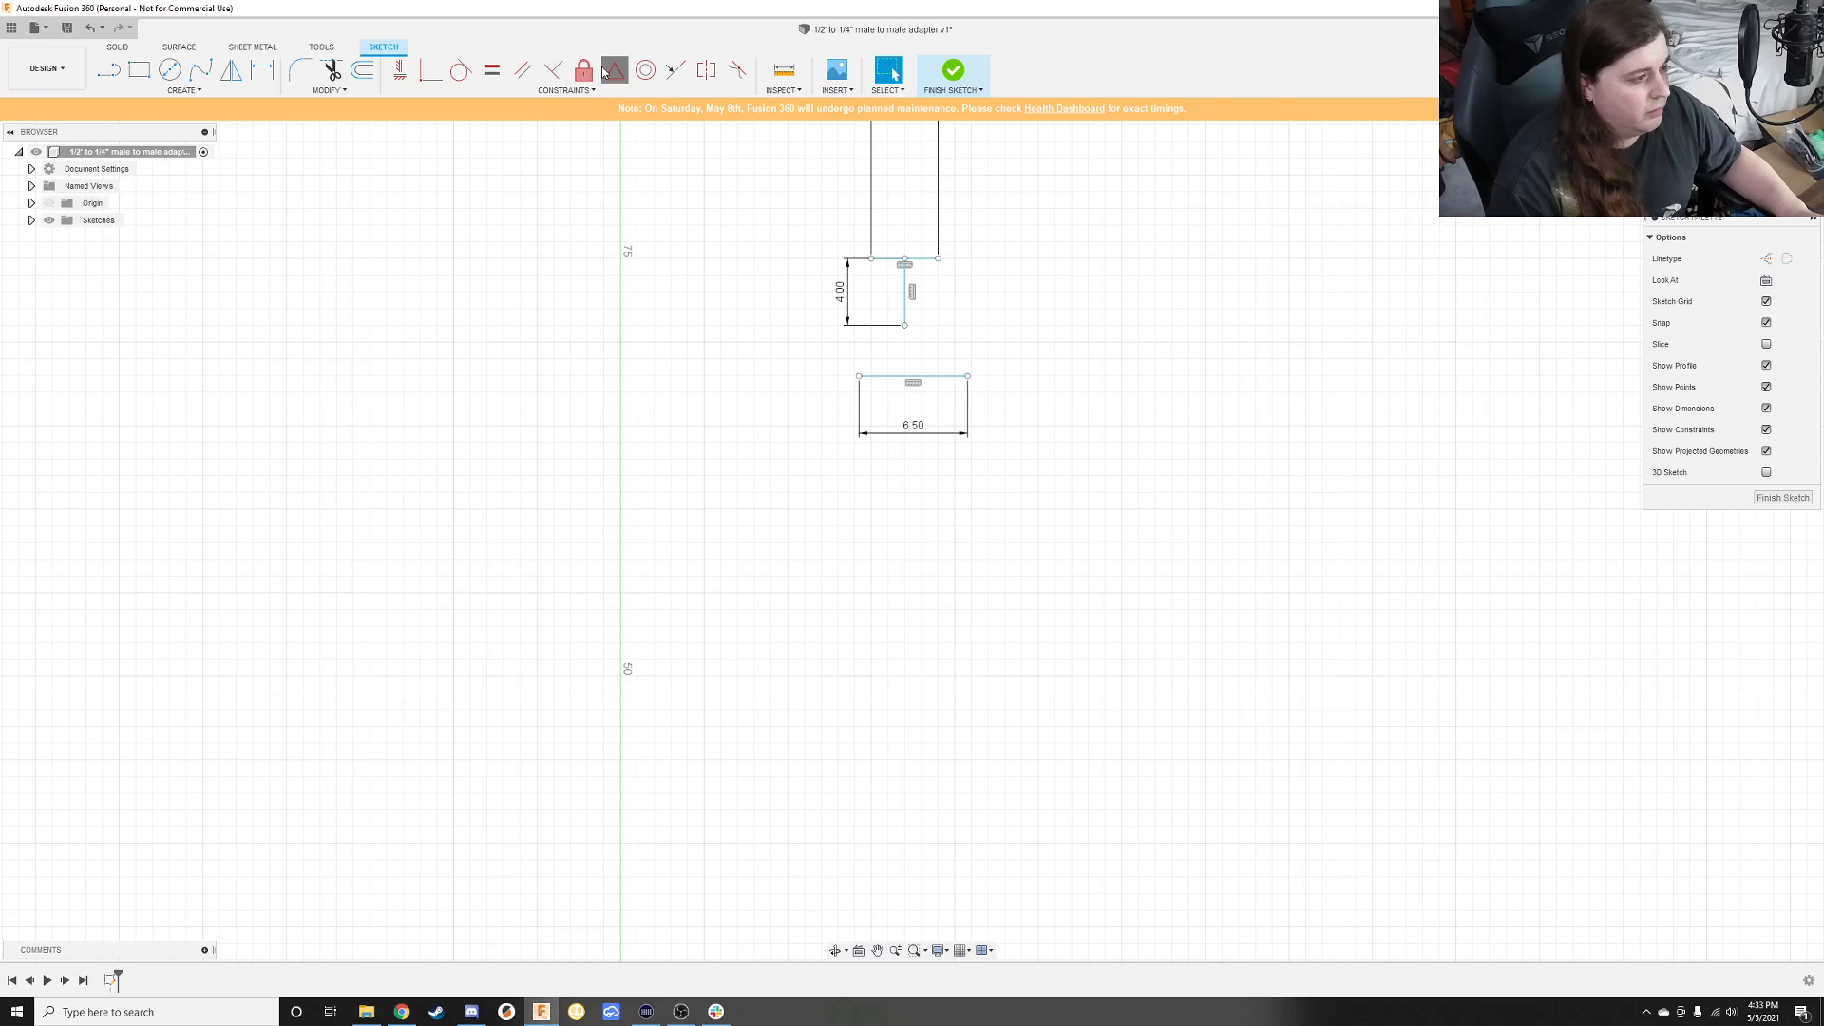
pyautogui.click(911, 384)
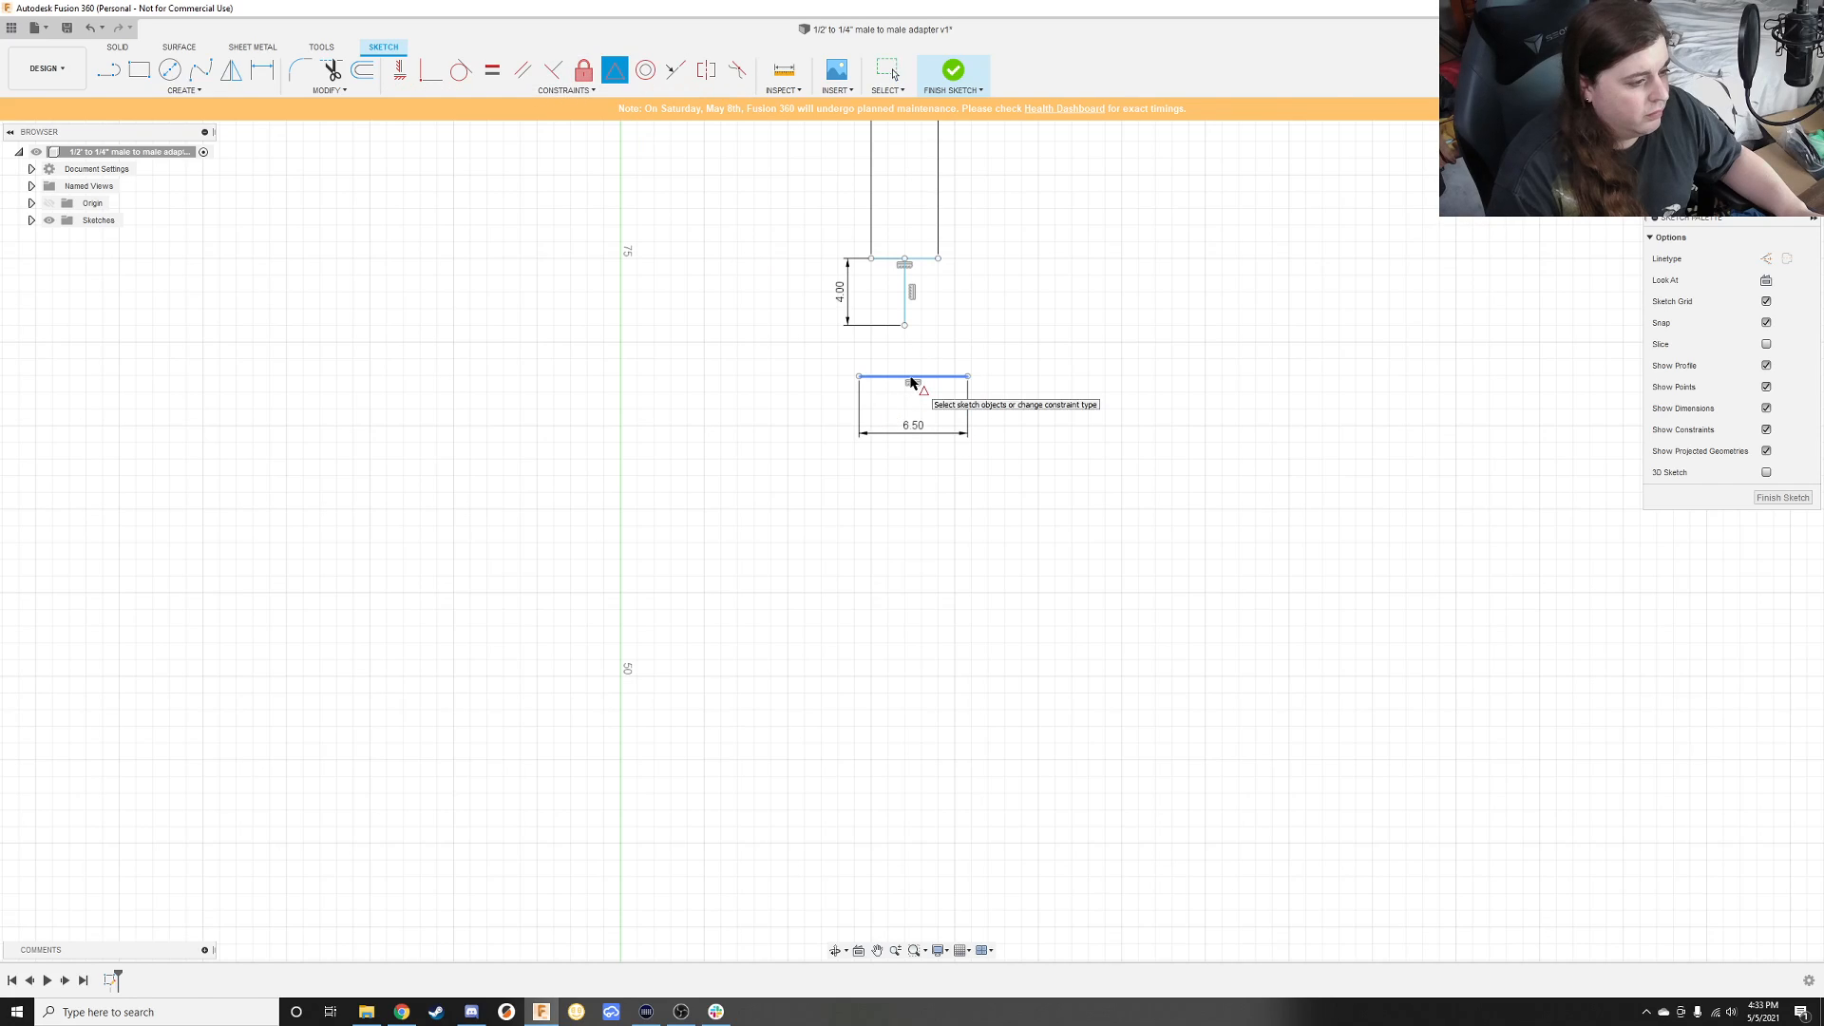
pyautogui.click(906, 326)
pyautogui.press('Escape')
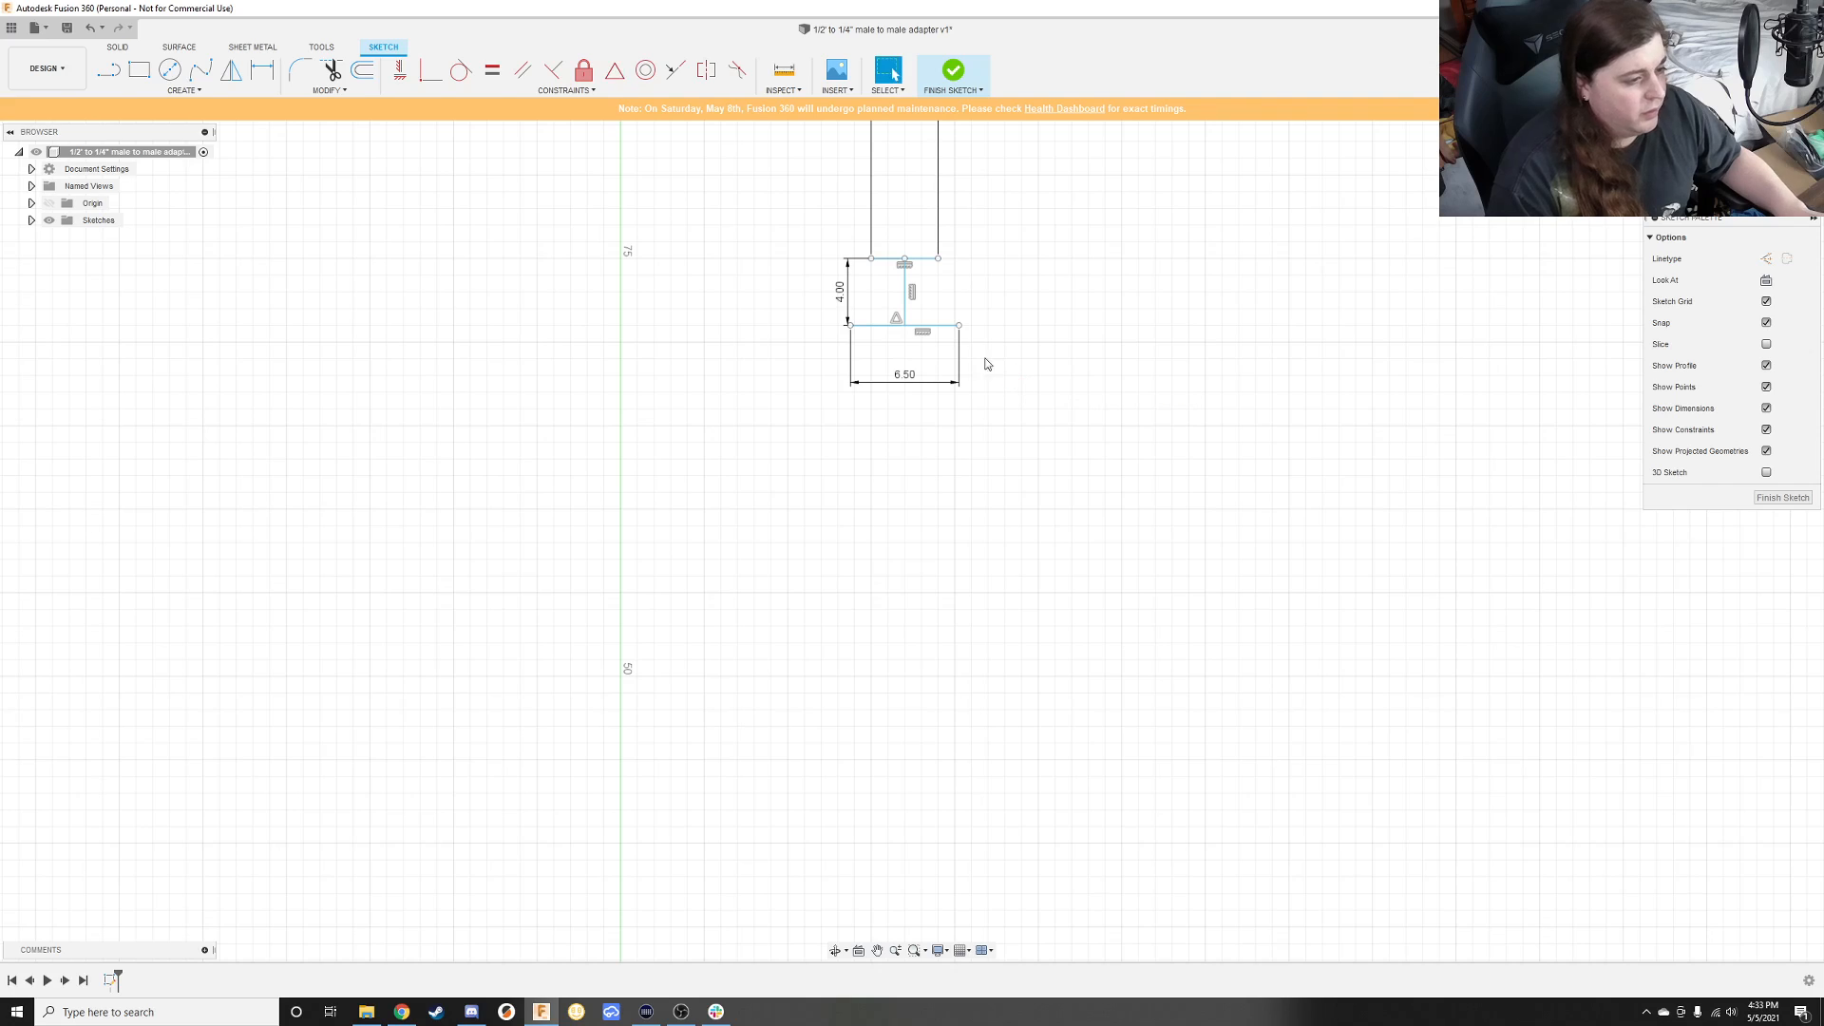
# Step: Close the trapezoid by drawing slanted lines joining the matching ends of the 4 mm and 6.5 mm horizontal lines on both sides
pyautogui.scroll(5, 884, 289)
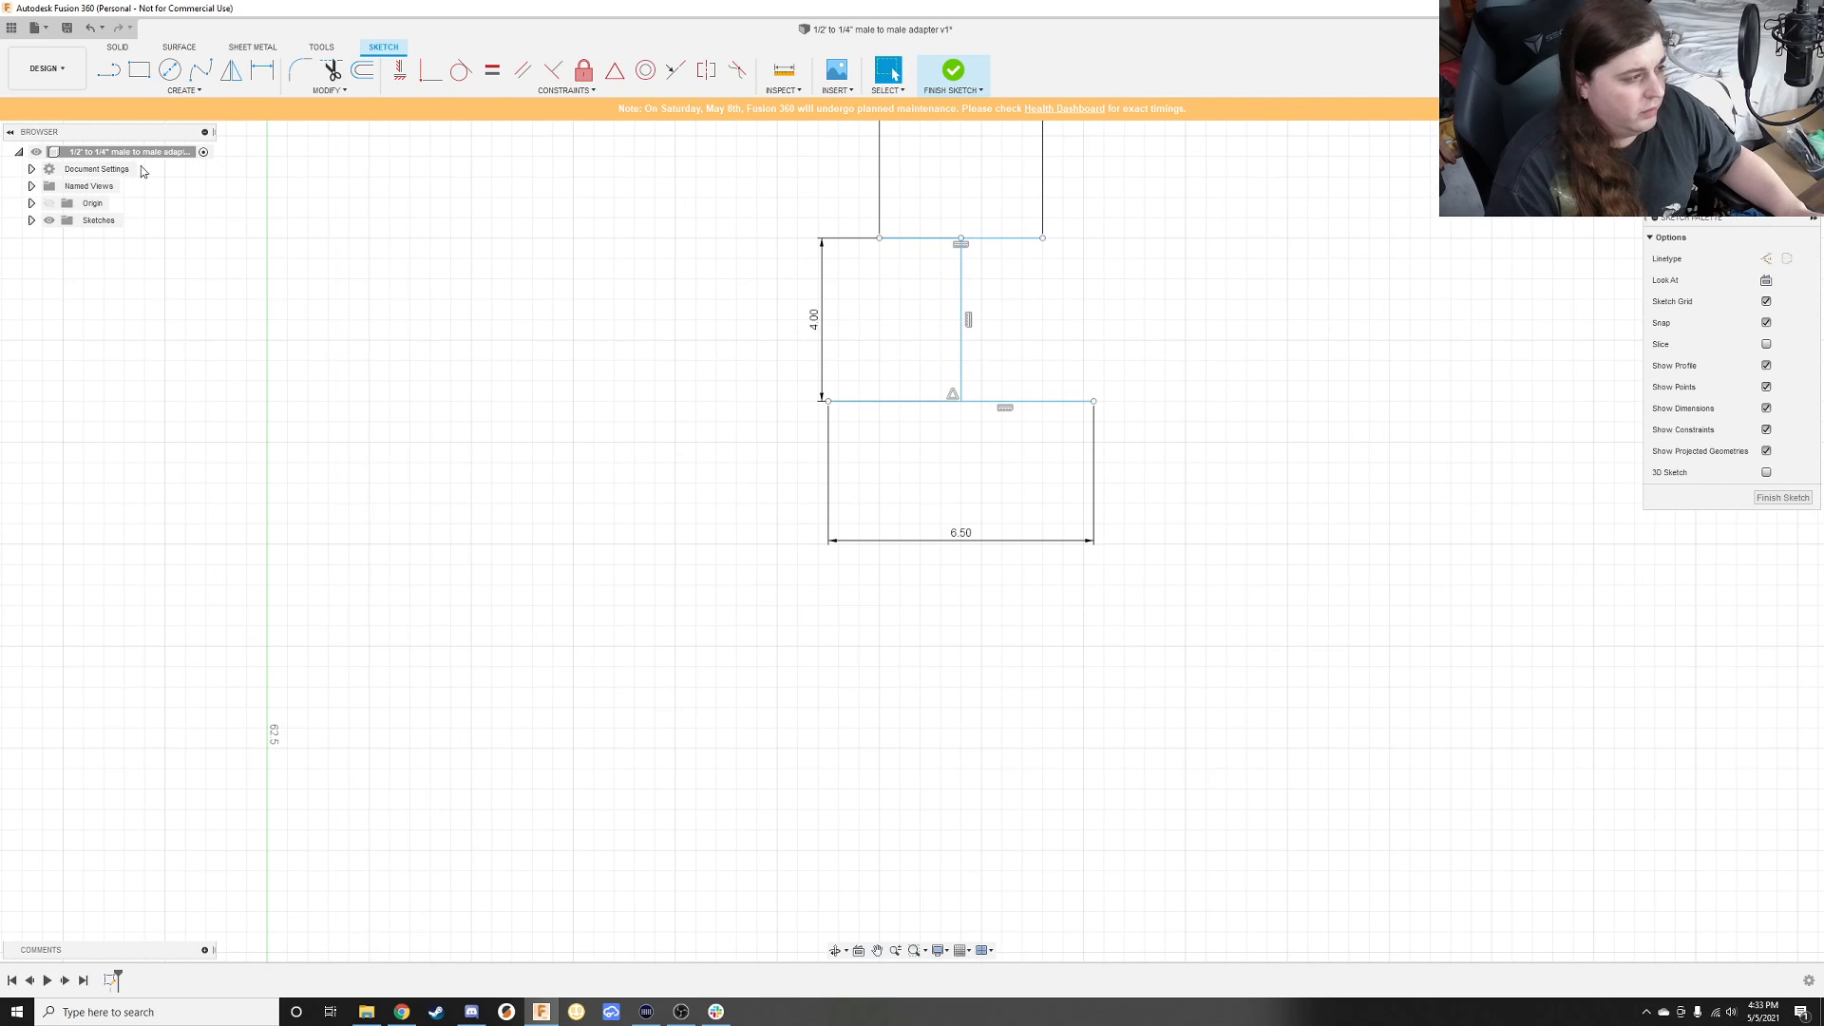
pyautogui.press('l')
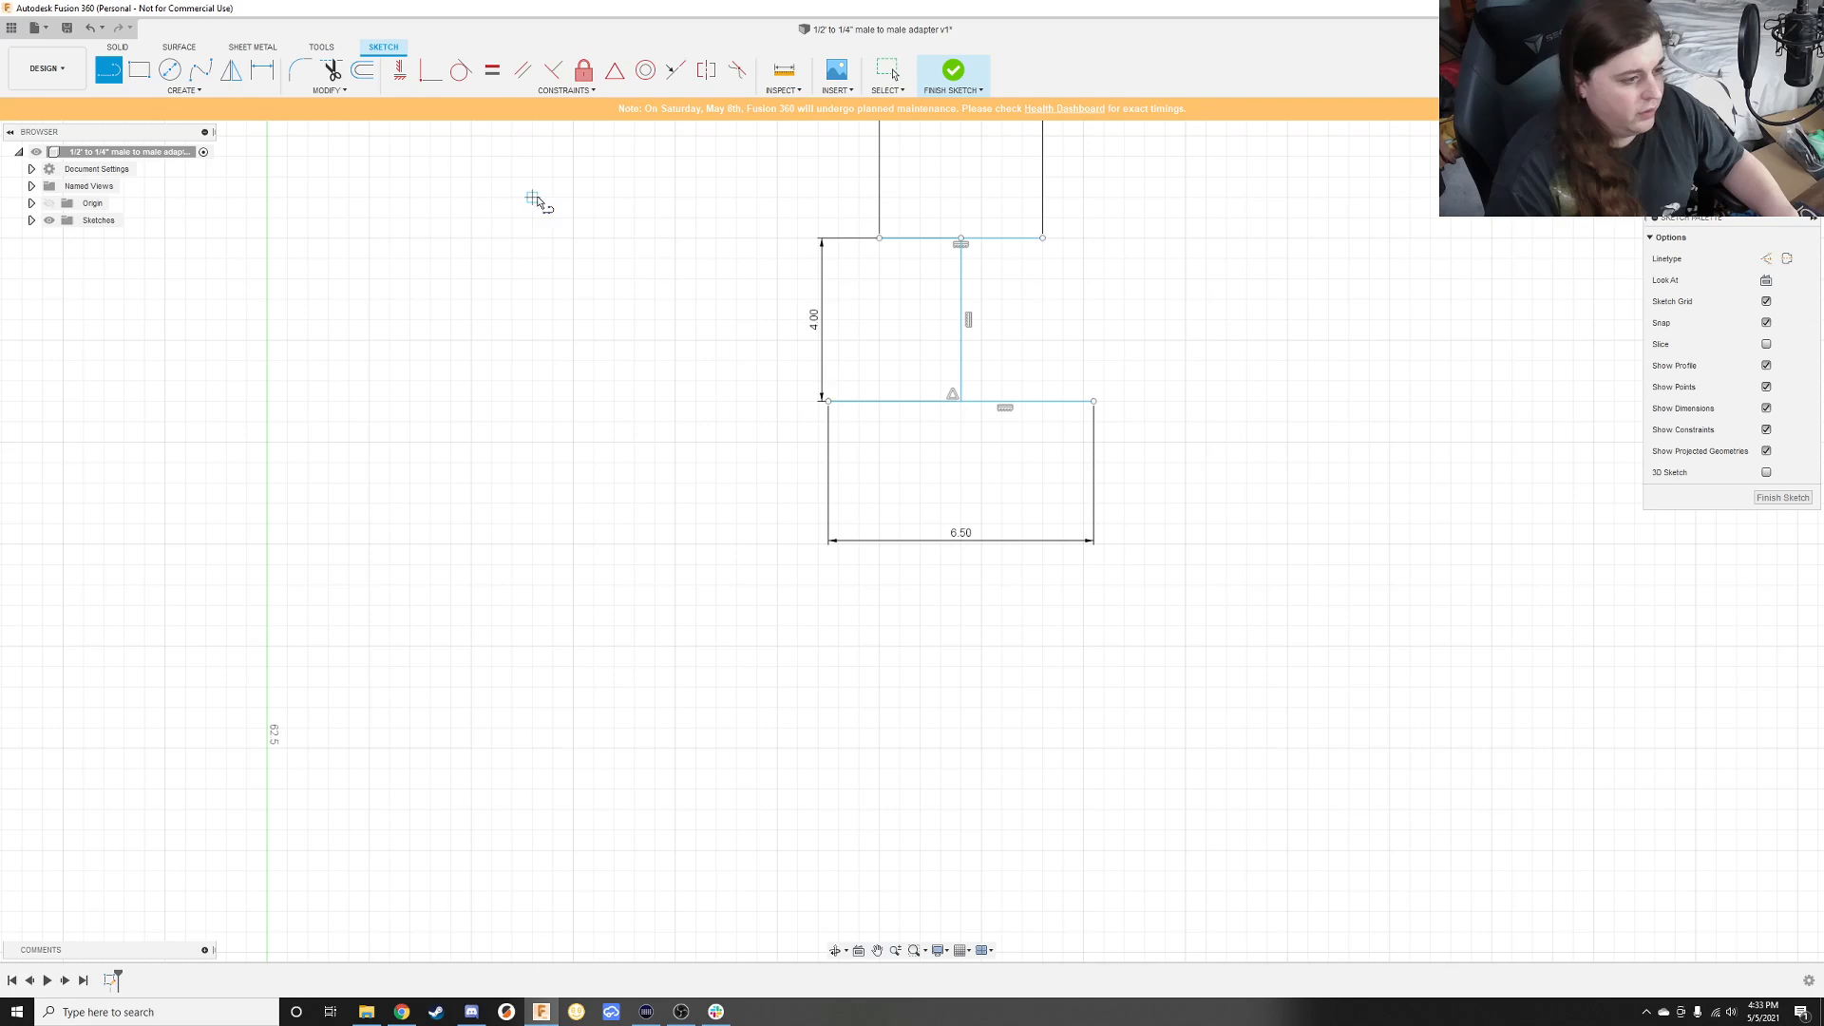
pyautogui.click(879, 239)
pyautogui.click(829, 401)
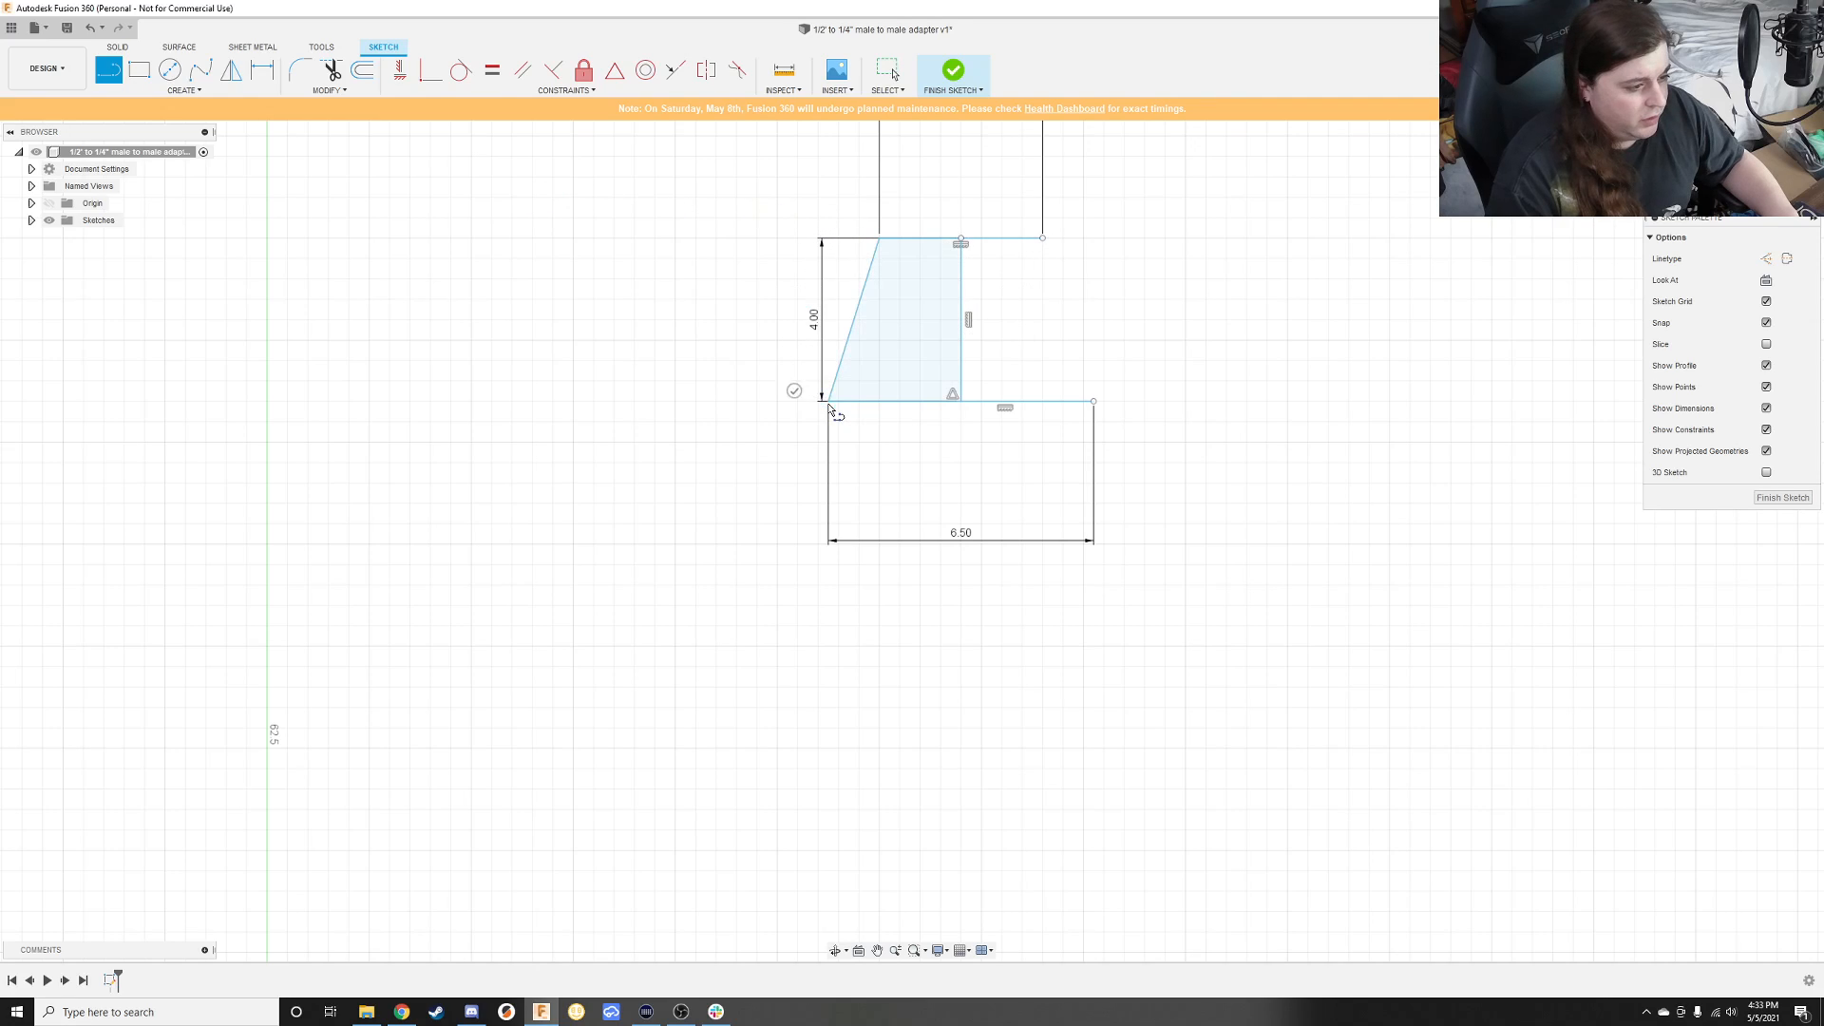
pyautogui.click(1043, 239)
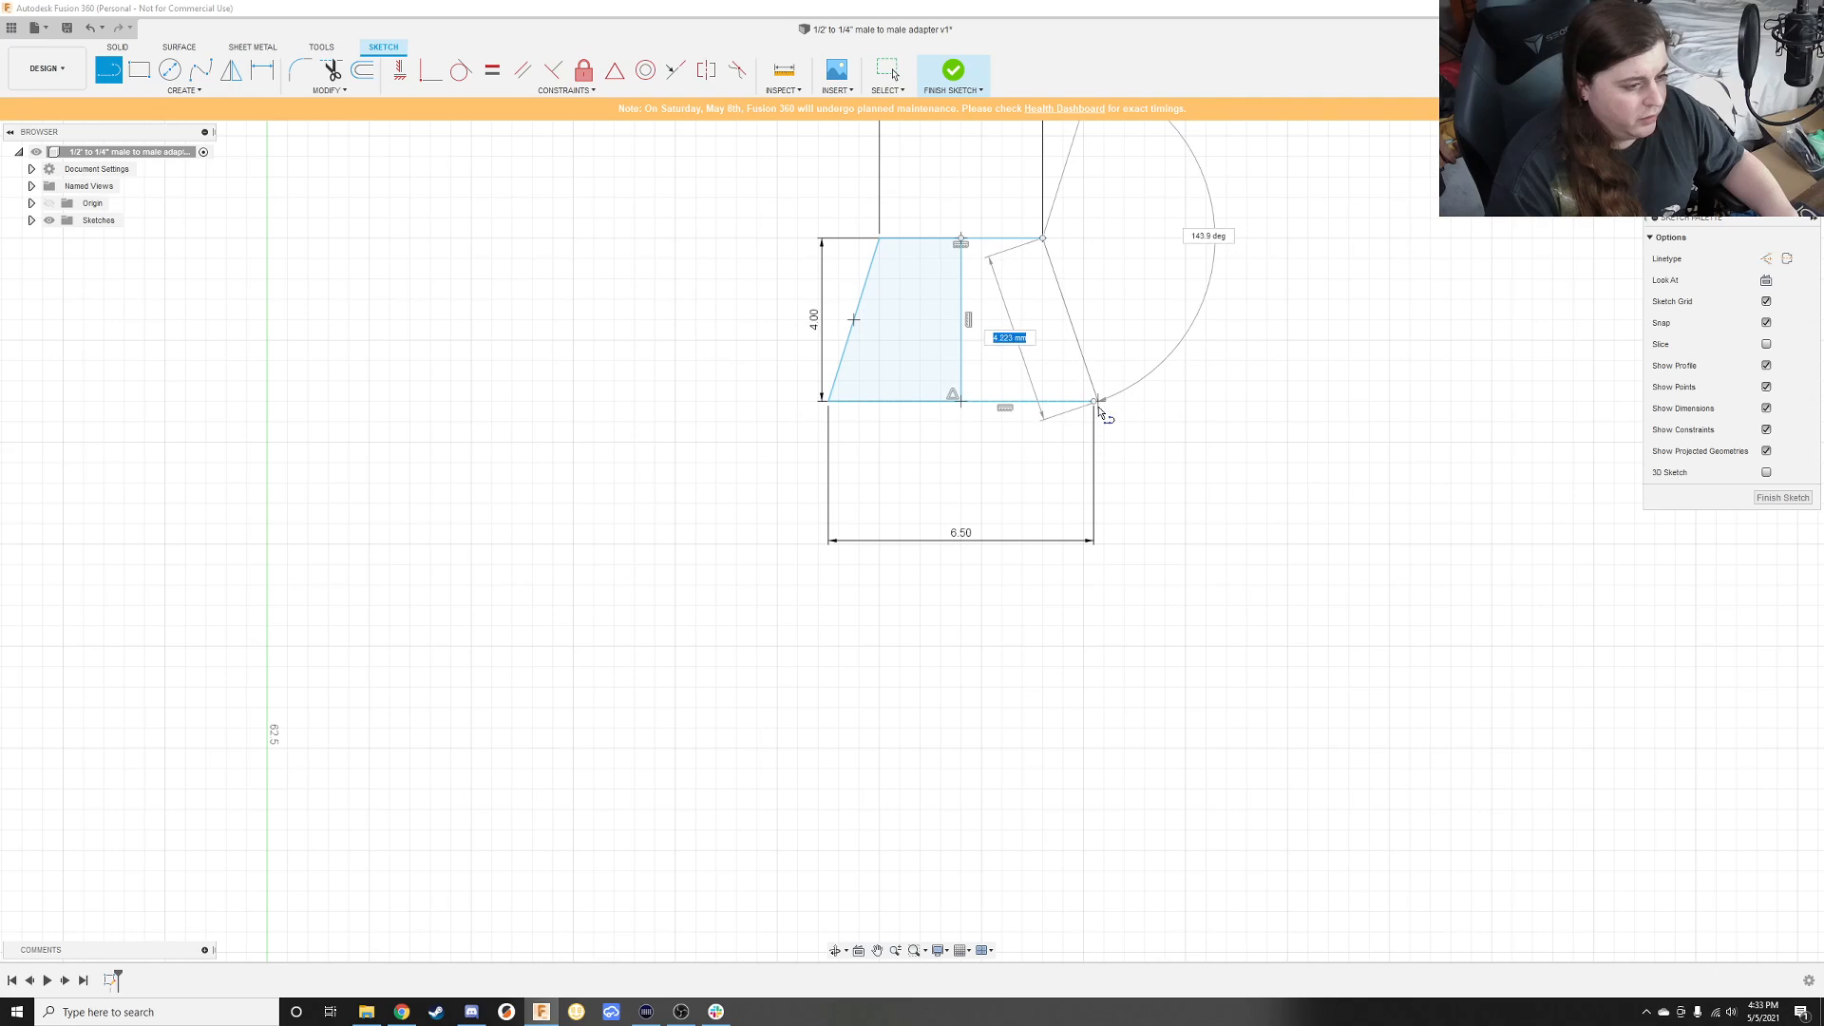
pyautogui.click(1095, 407)
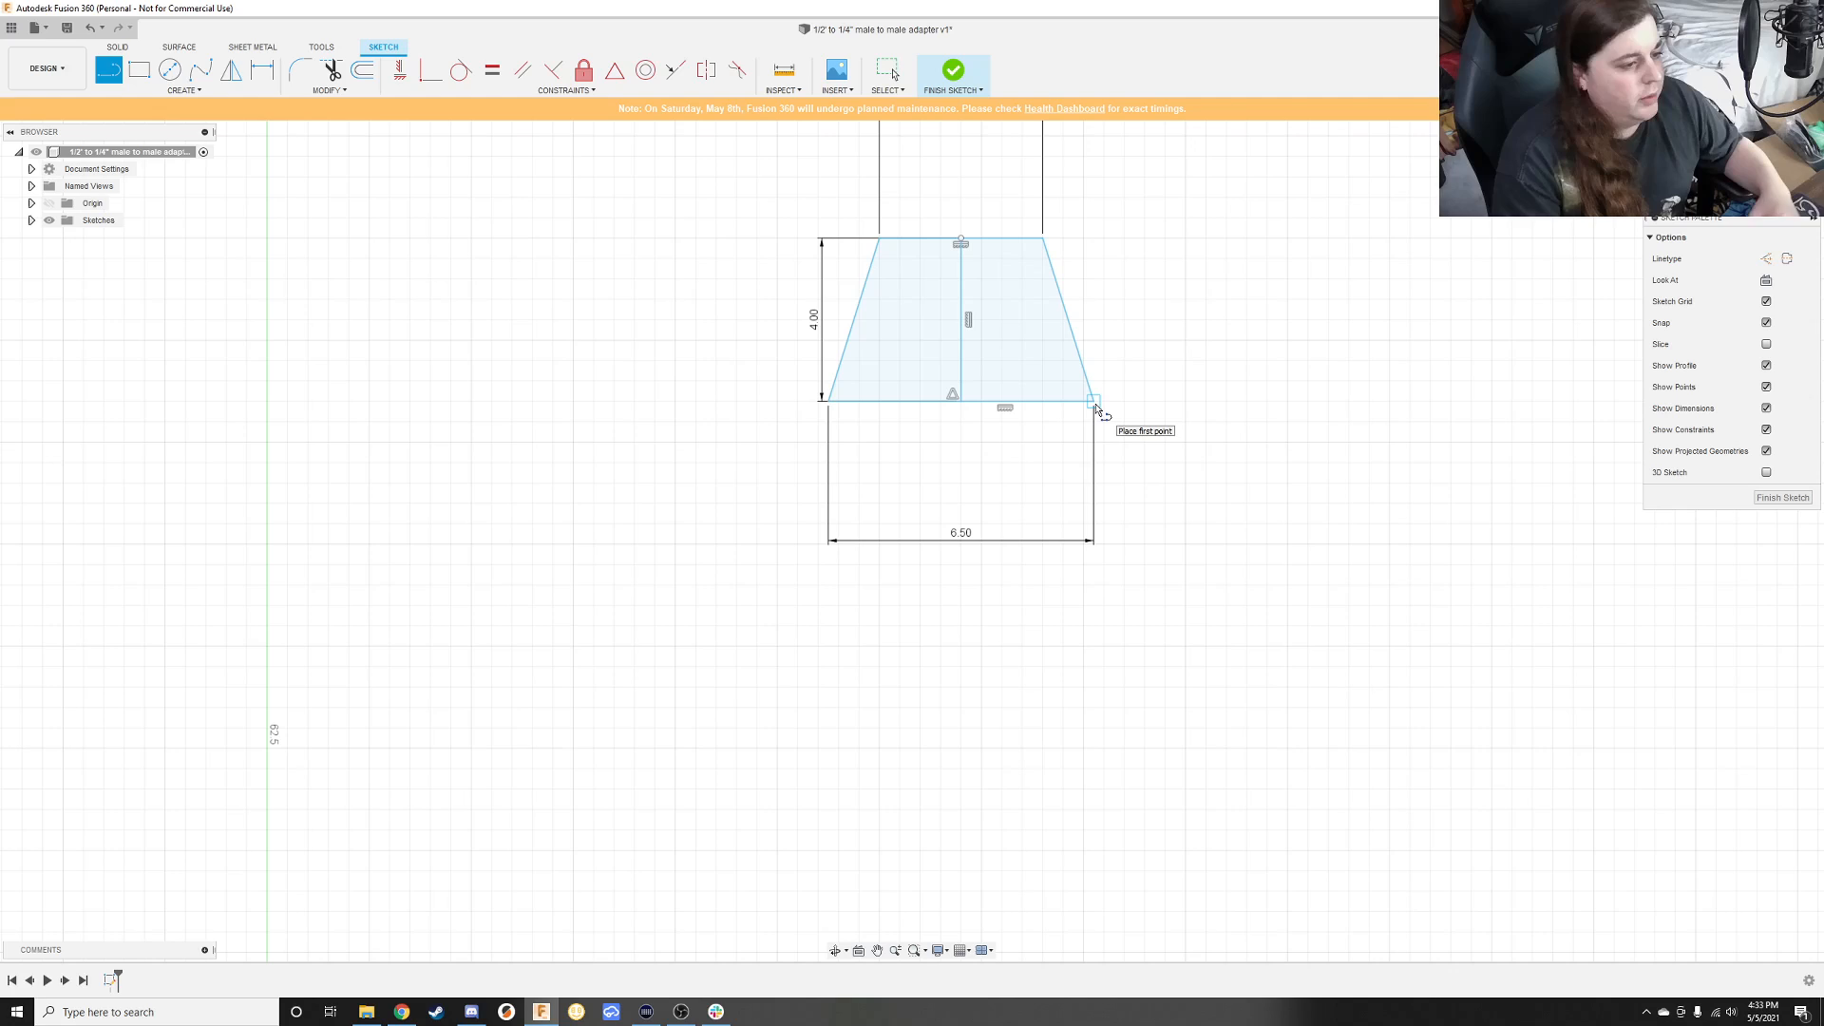
# Step: Draw a rectangle 4 mm wide and 3.5 mm high directly on top of the trapezoid, sharing its short edge
pyautogui.scroll(-1, 1077, 296)
pyautogui.scroll(1, 1077, 297)
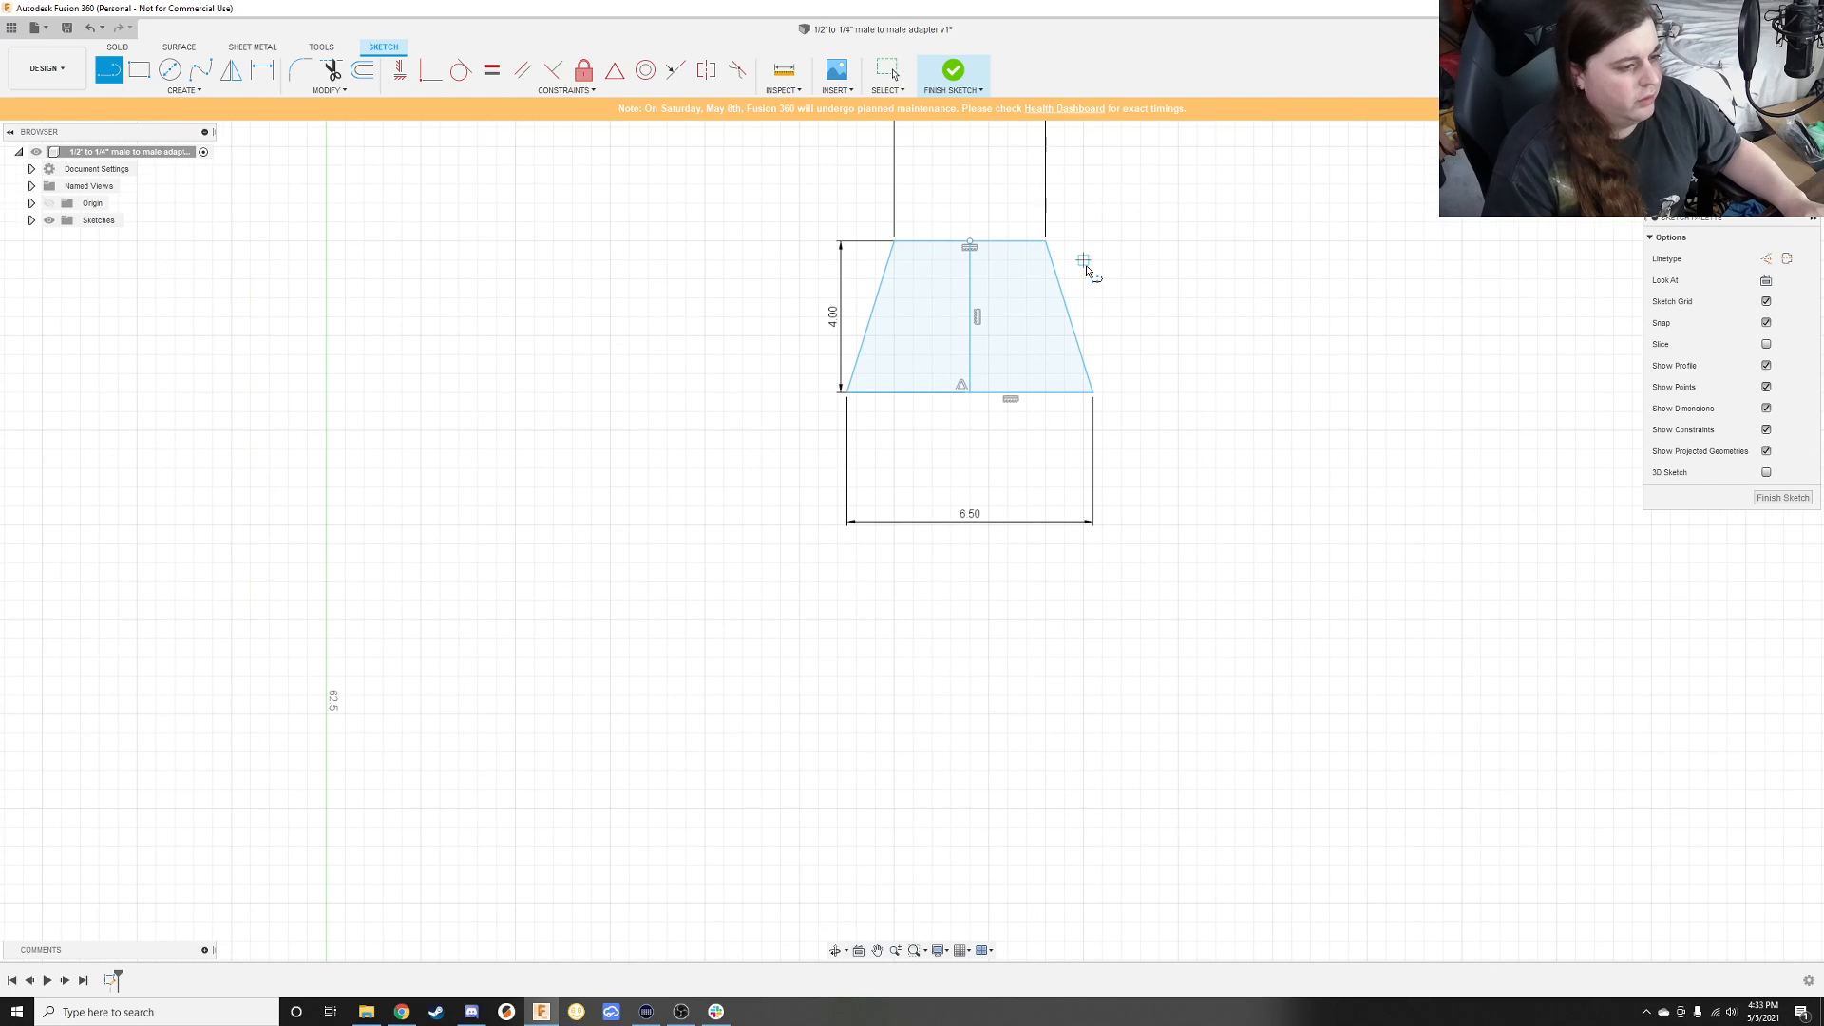
pyautogui.scroll(2, 1083, 254)
pyautogui.scroll(-4, 1084, 257)
pyautogui.moveTo(1128, 202); pyautogui.dragTo(1092, 468, button='middle')
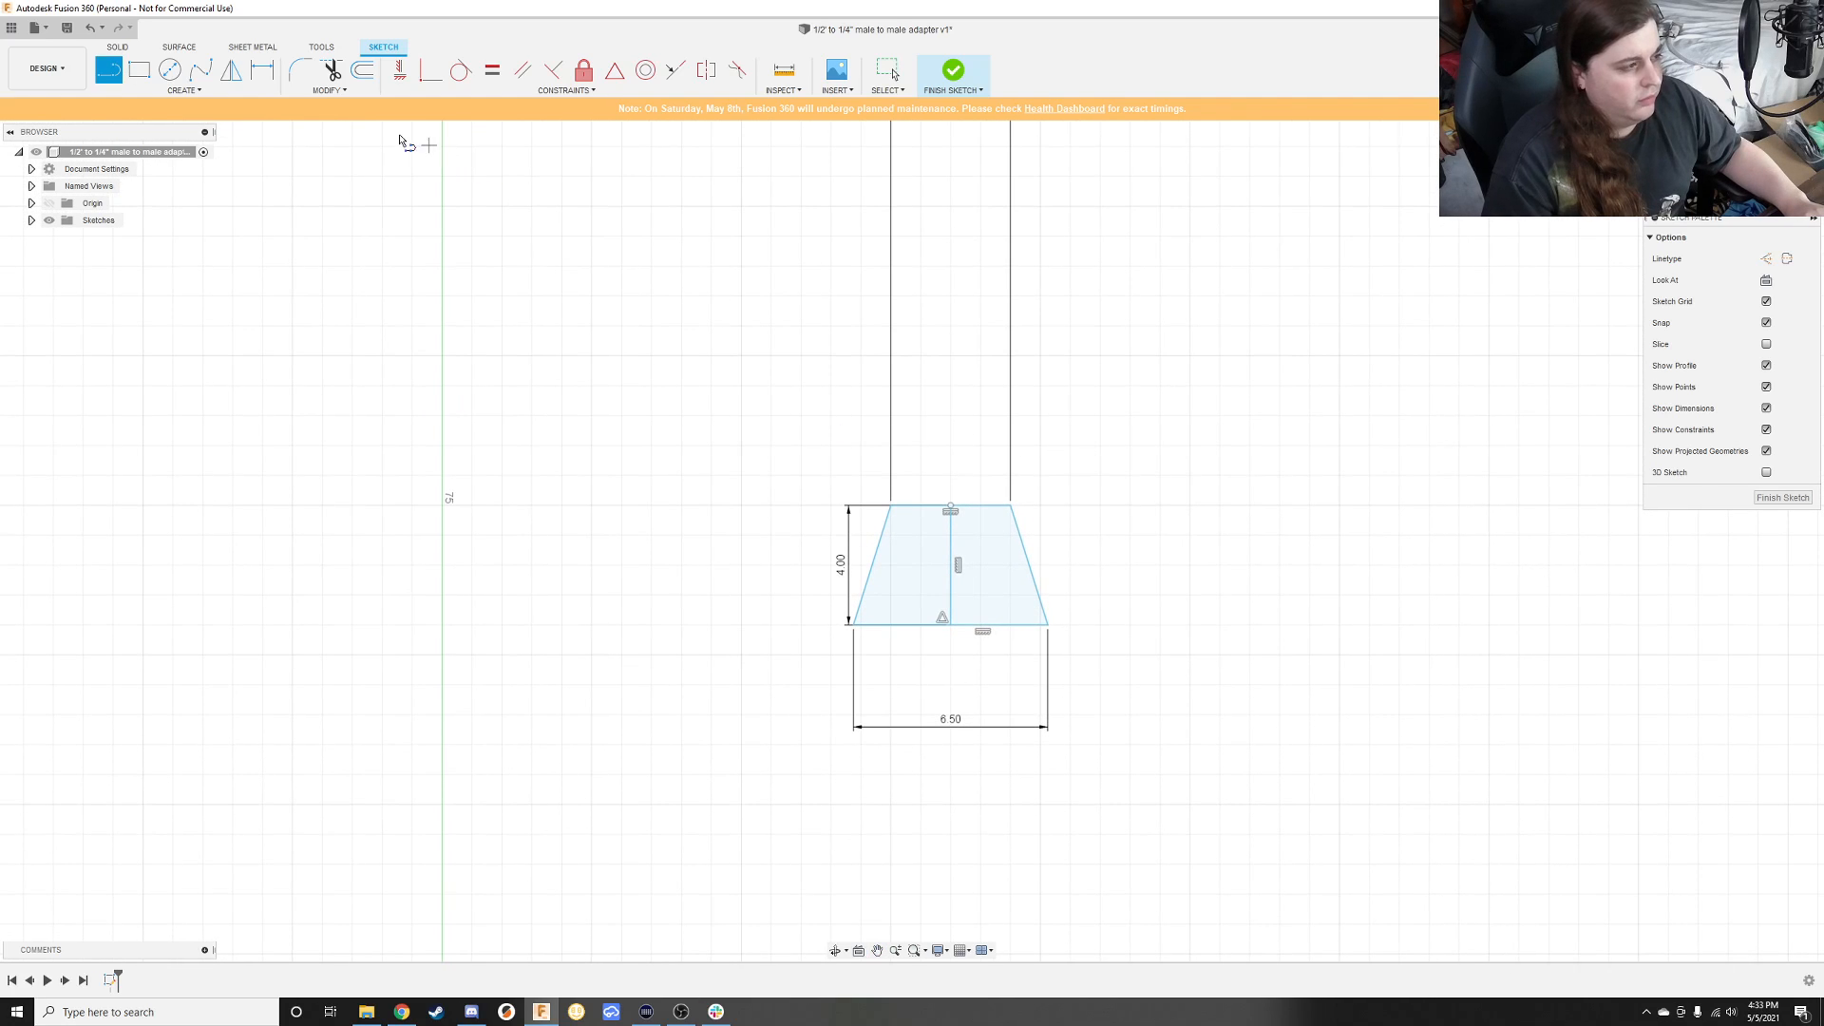
pyautogui.click(137, 73)
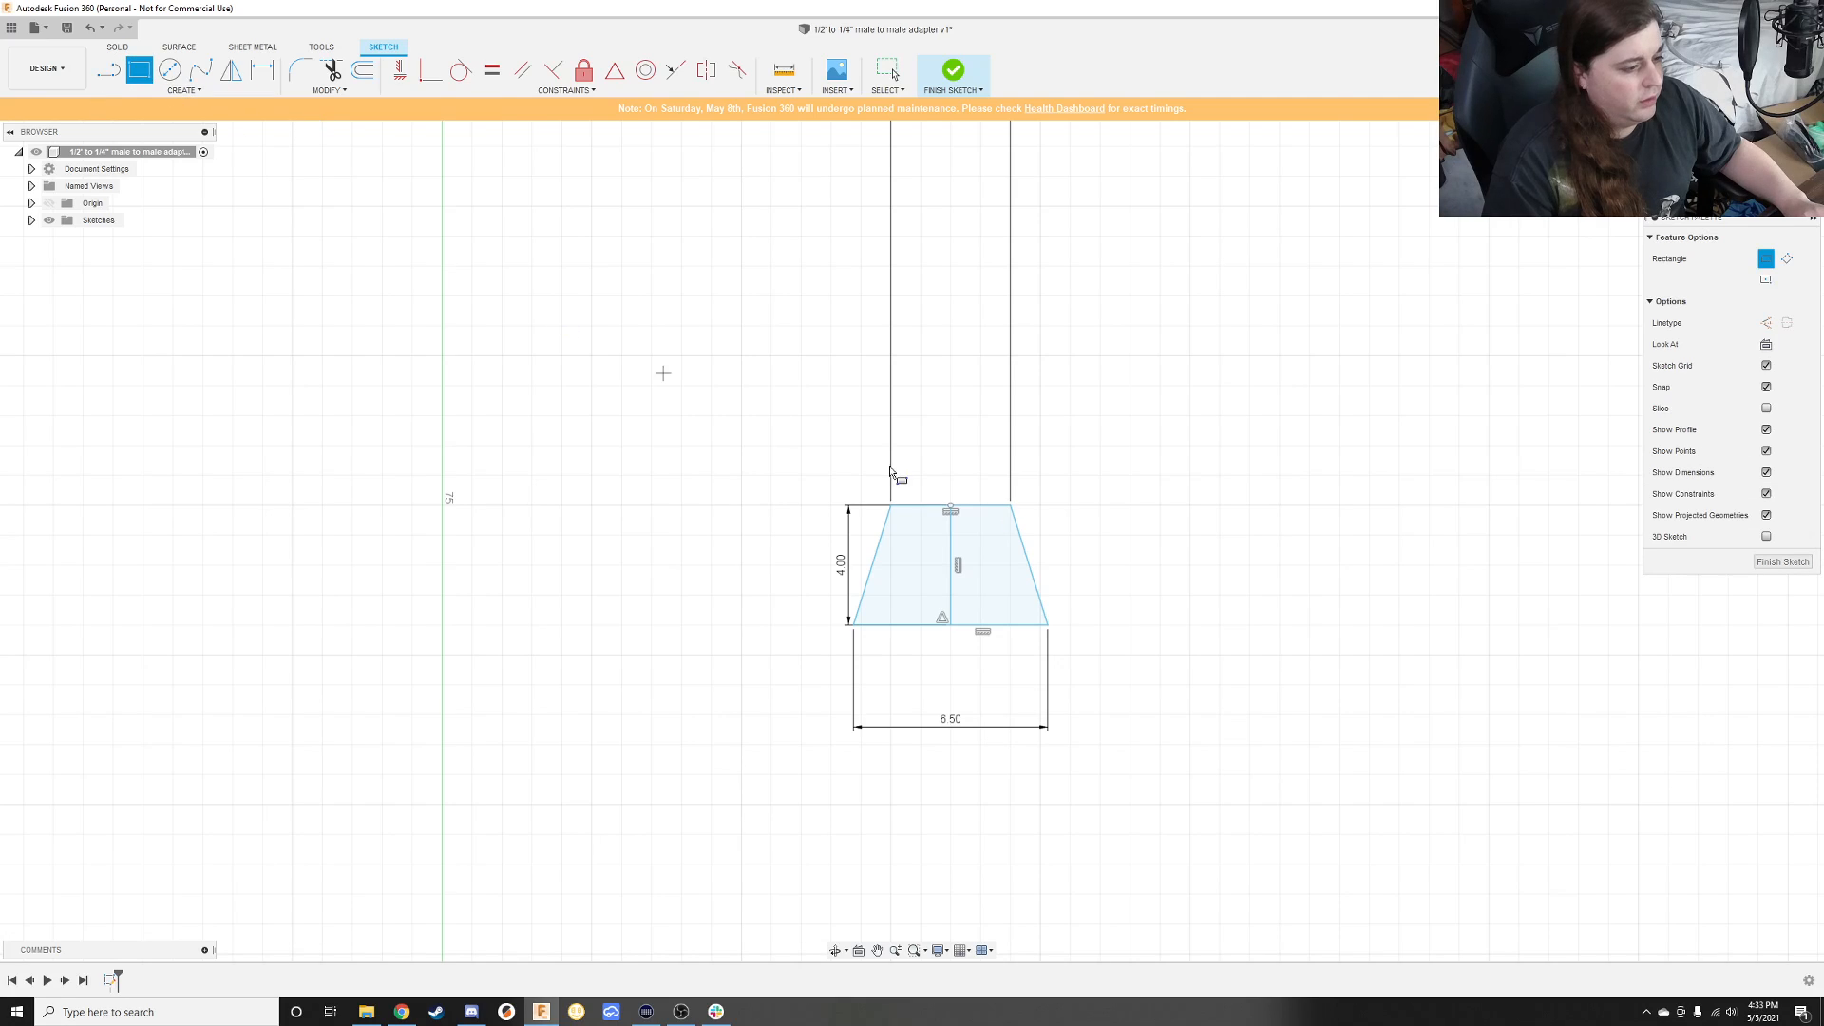
pyautogui.click(891, 504)
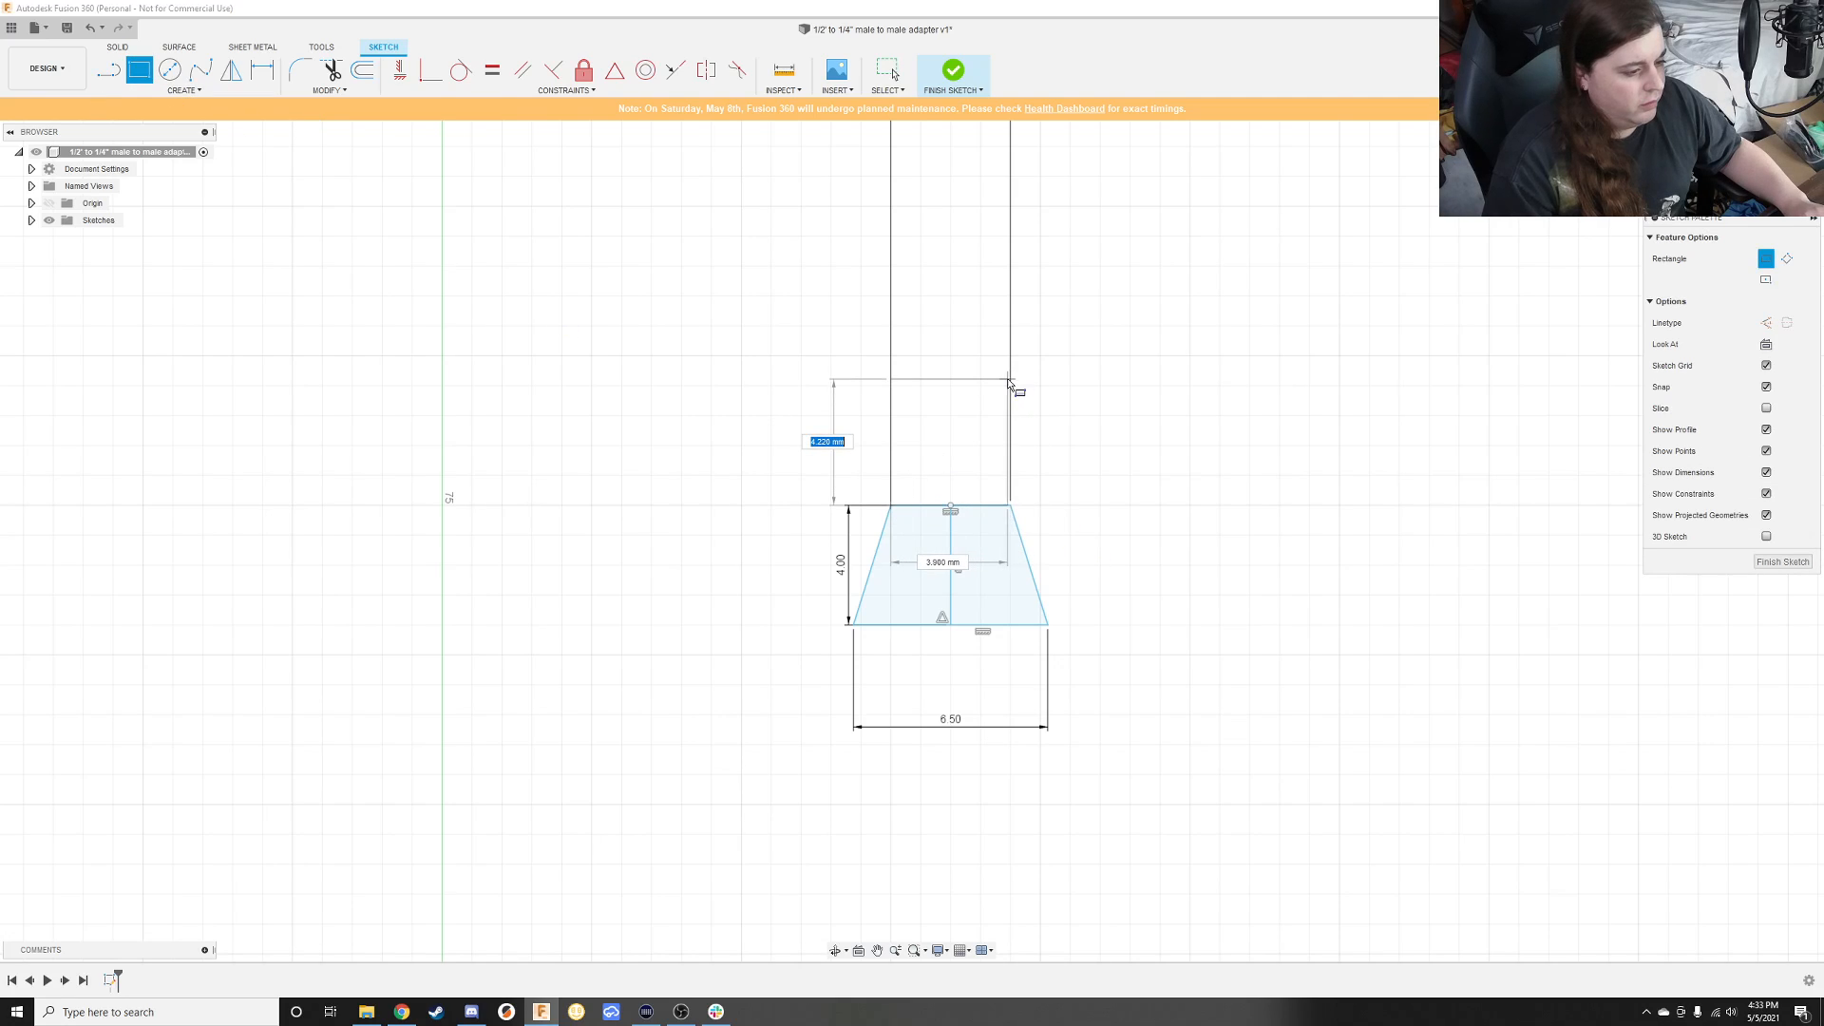
pyautogui.press('Tab')
pyautogui.write('4')
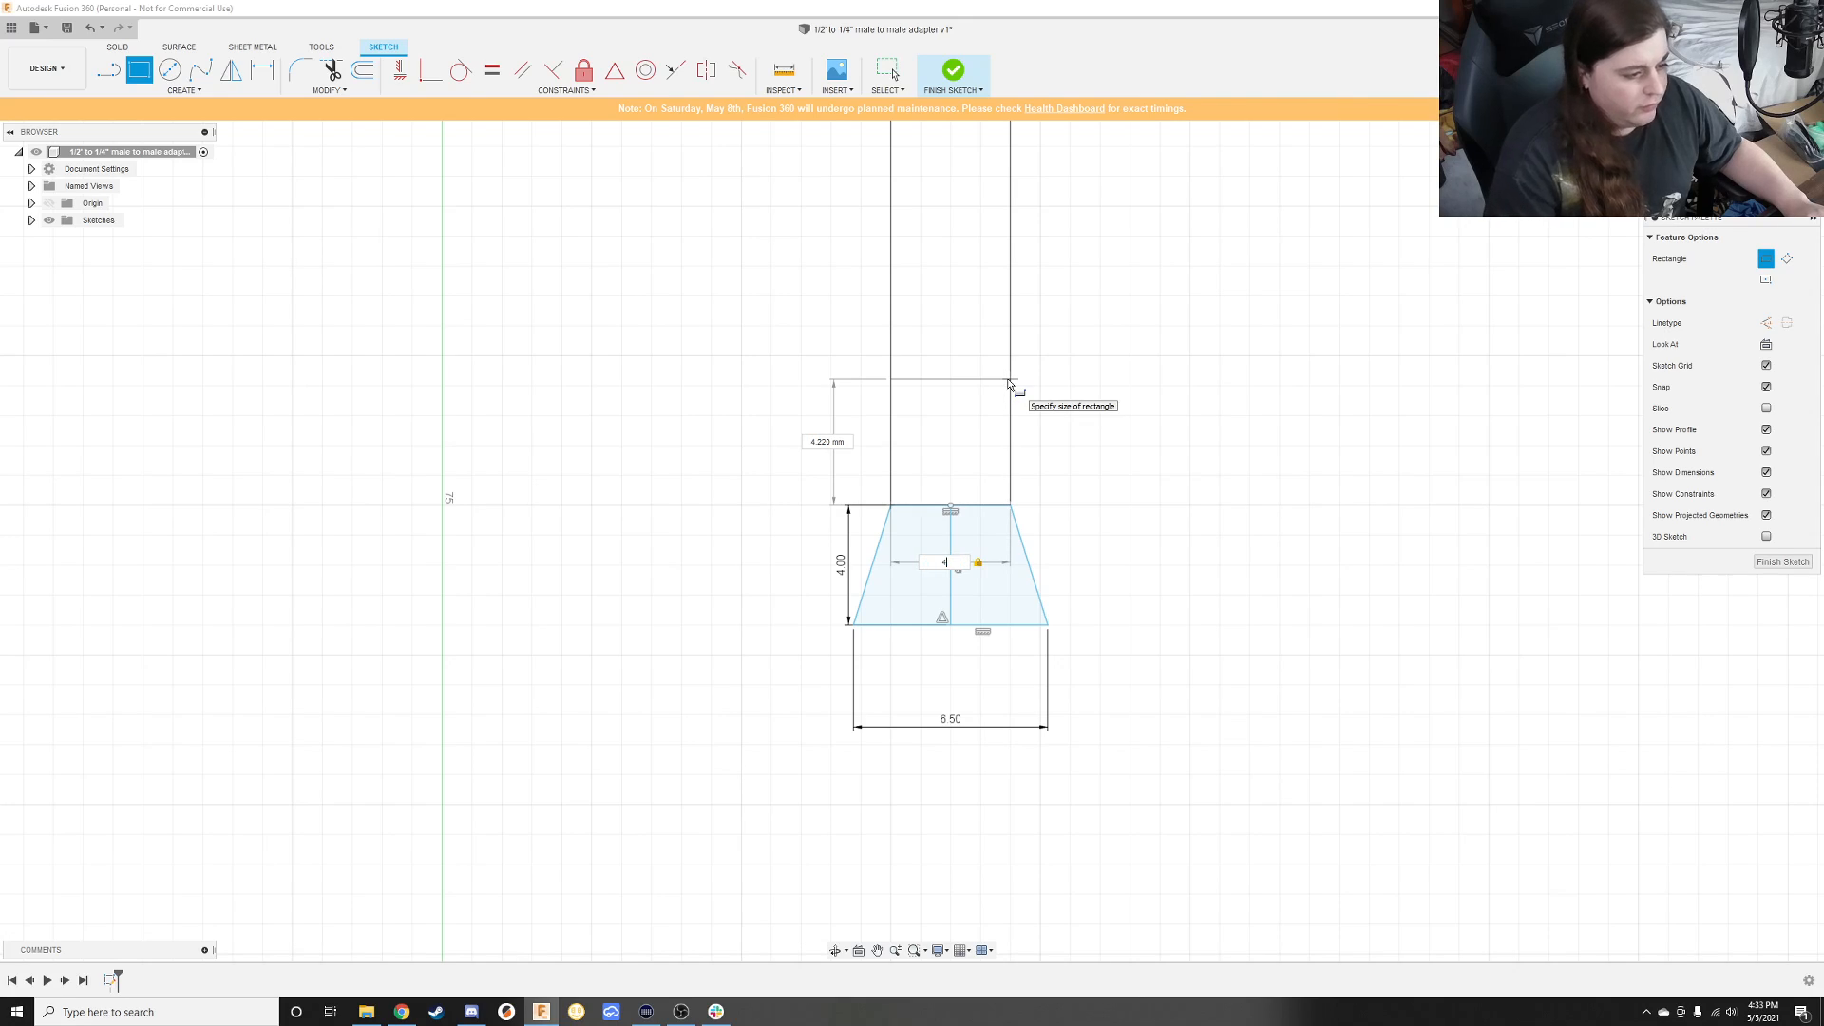
pyautogui.press('Tab')
pyautogui.write('3')
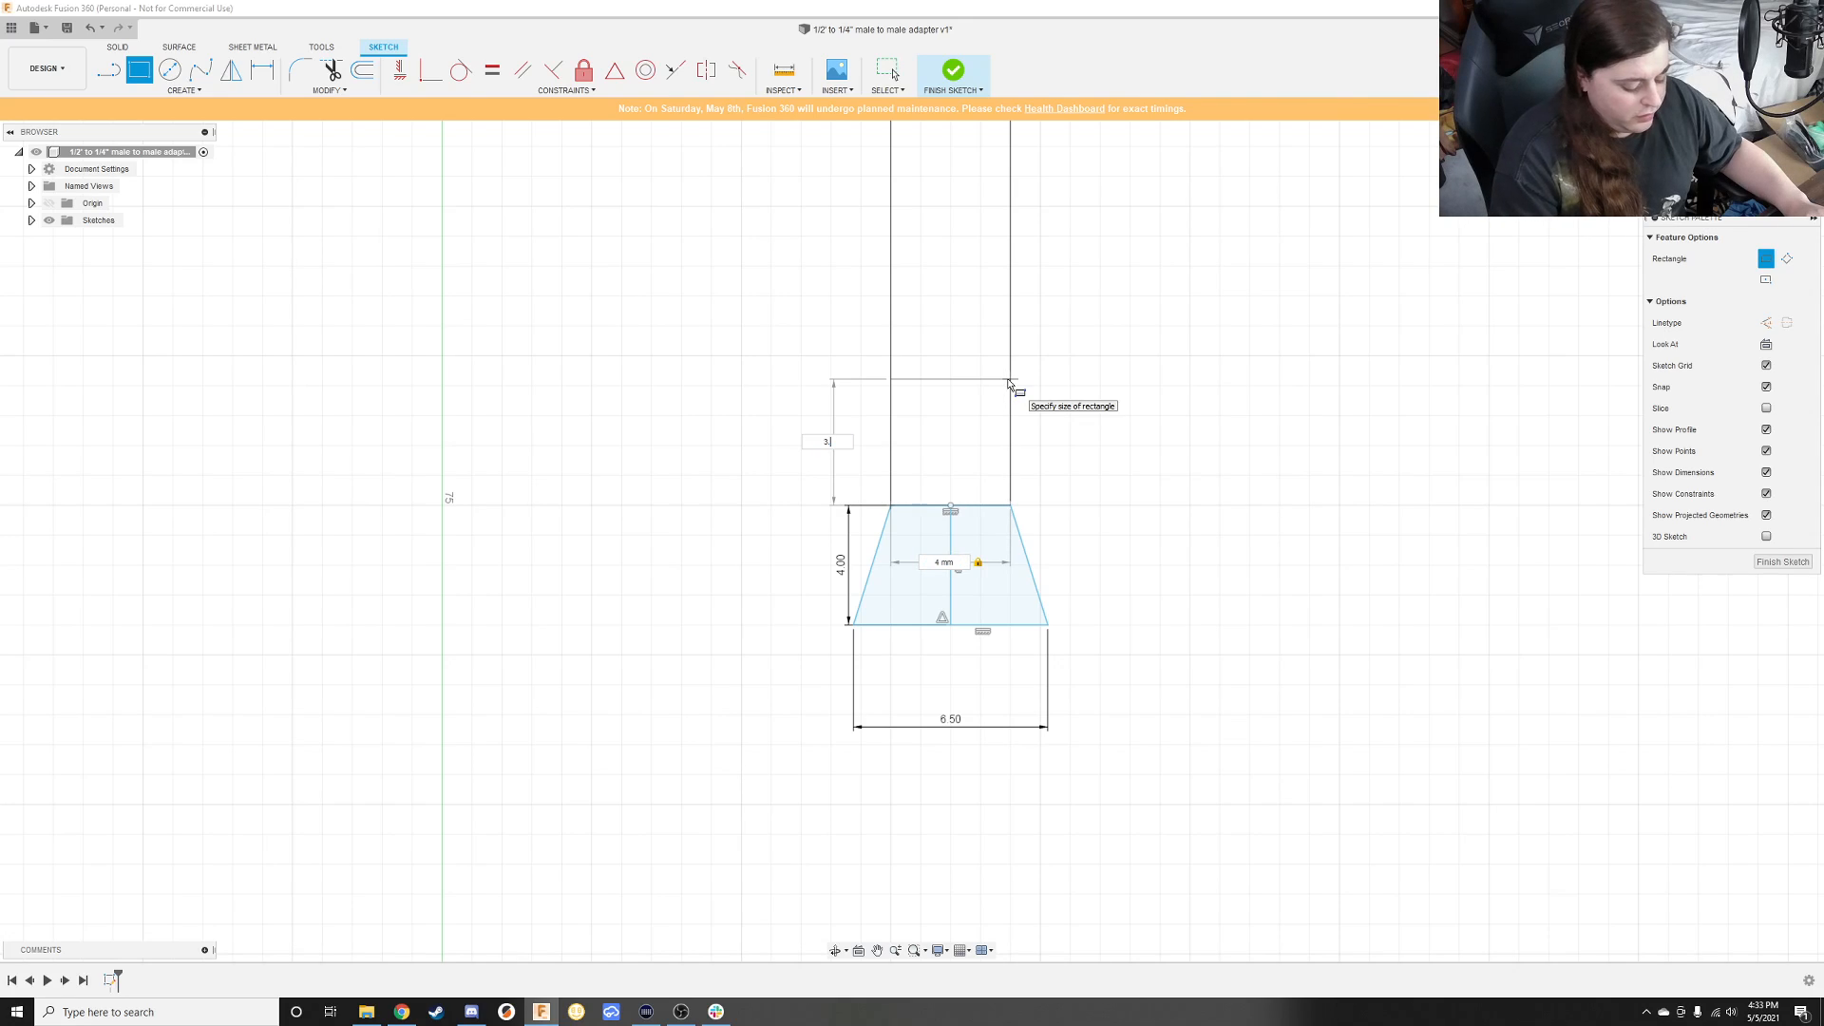
pyautogui.write('.5')
pyautogui.press('Return')
pyautogui.press('Escape')
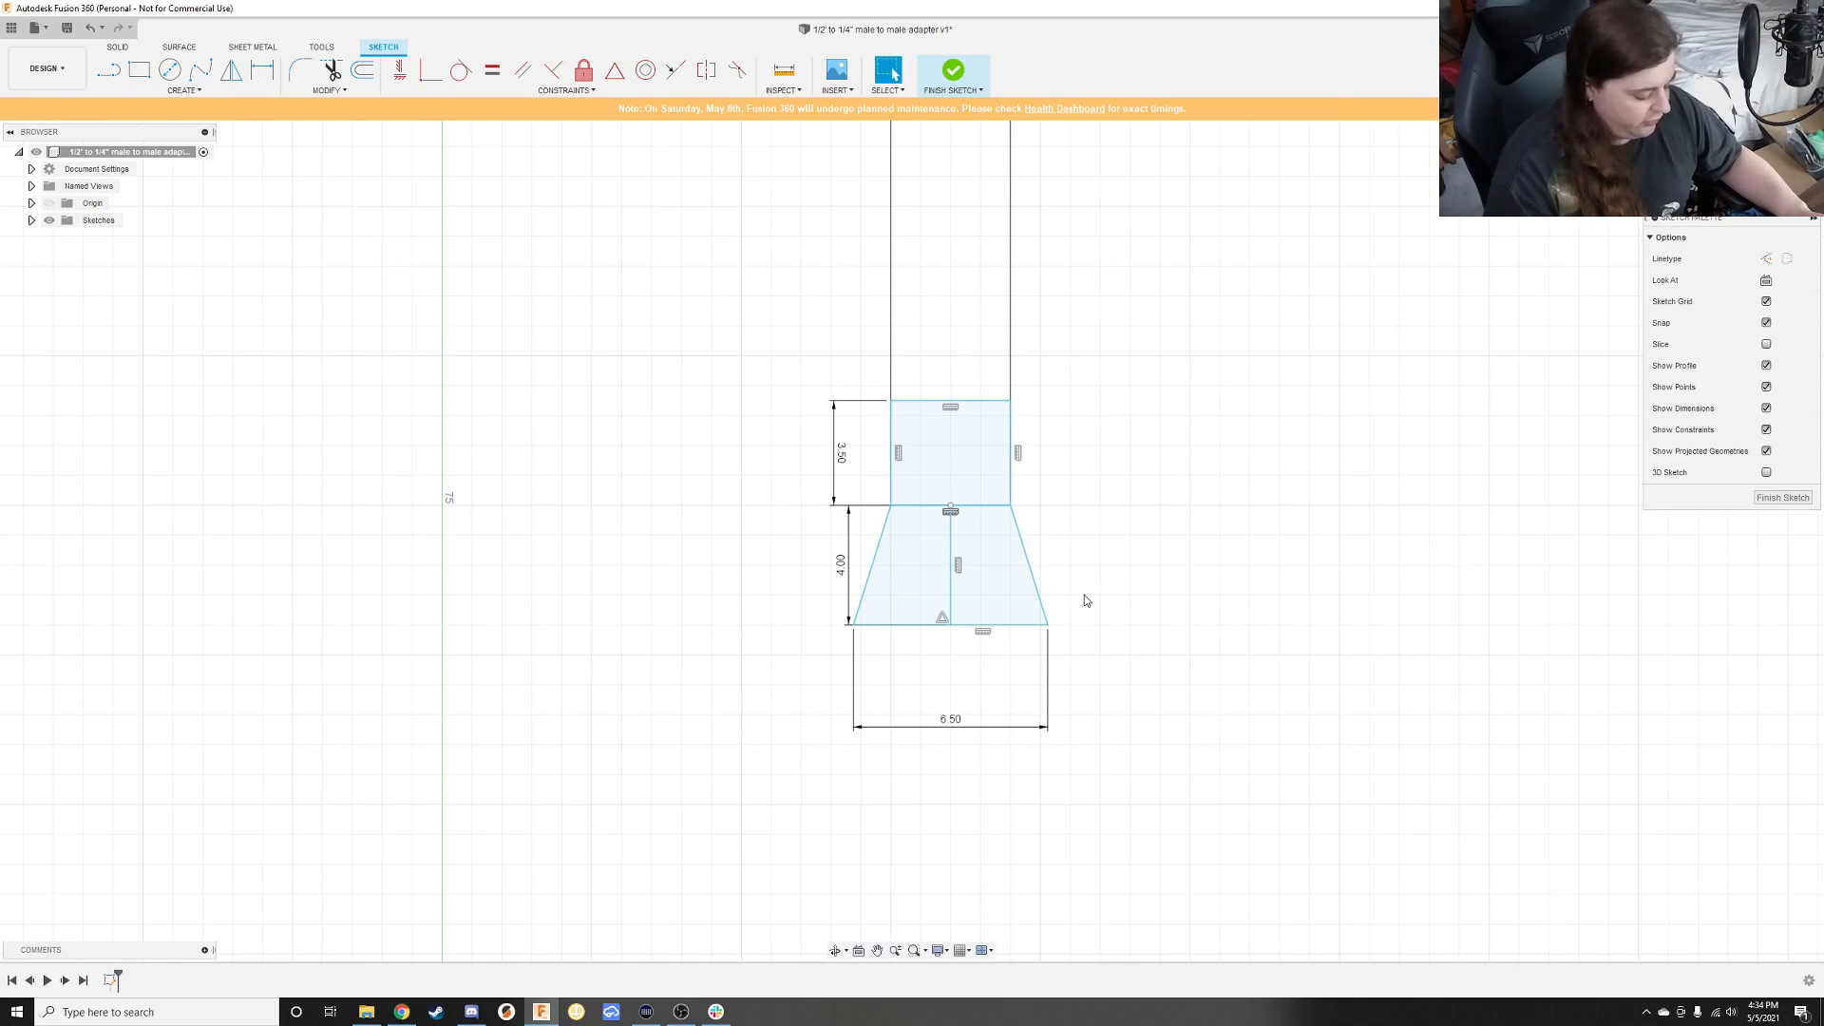
pyautogui.scroll(2, 1064, 627)
pyautogui.scroll(-2, 1046, 644)
pyautogui.scroll(2, 1044, 648)
pyautogui.write('s')
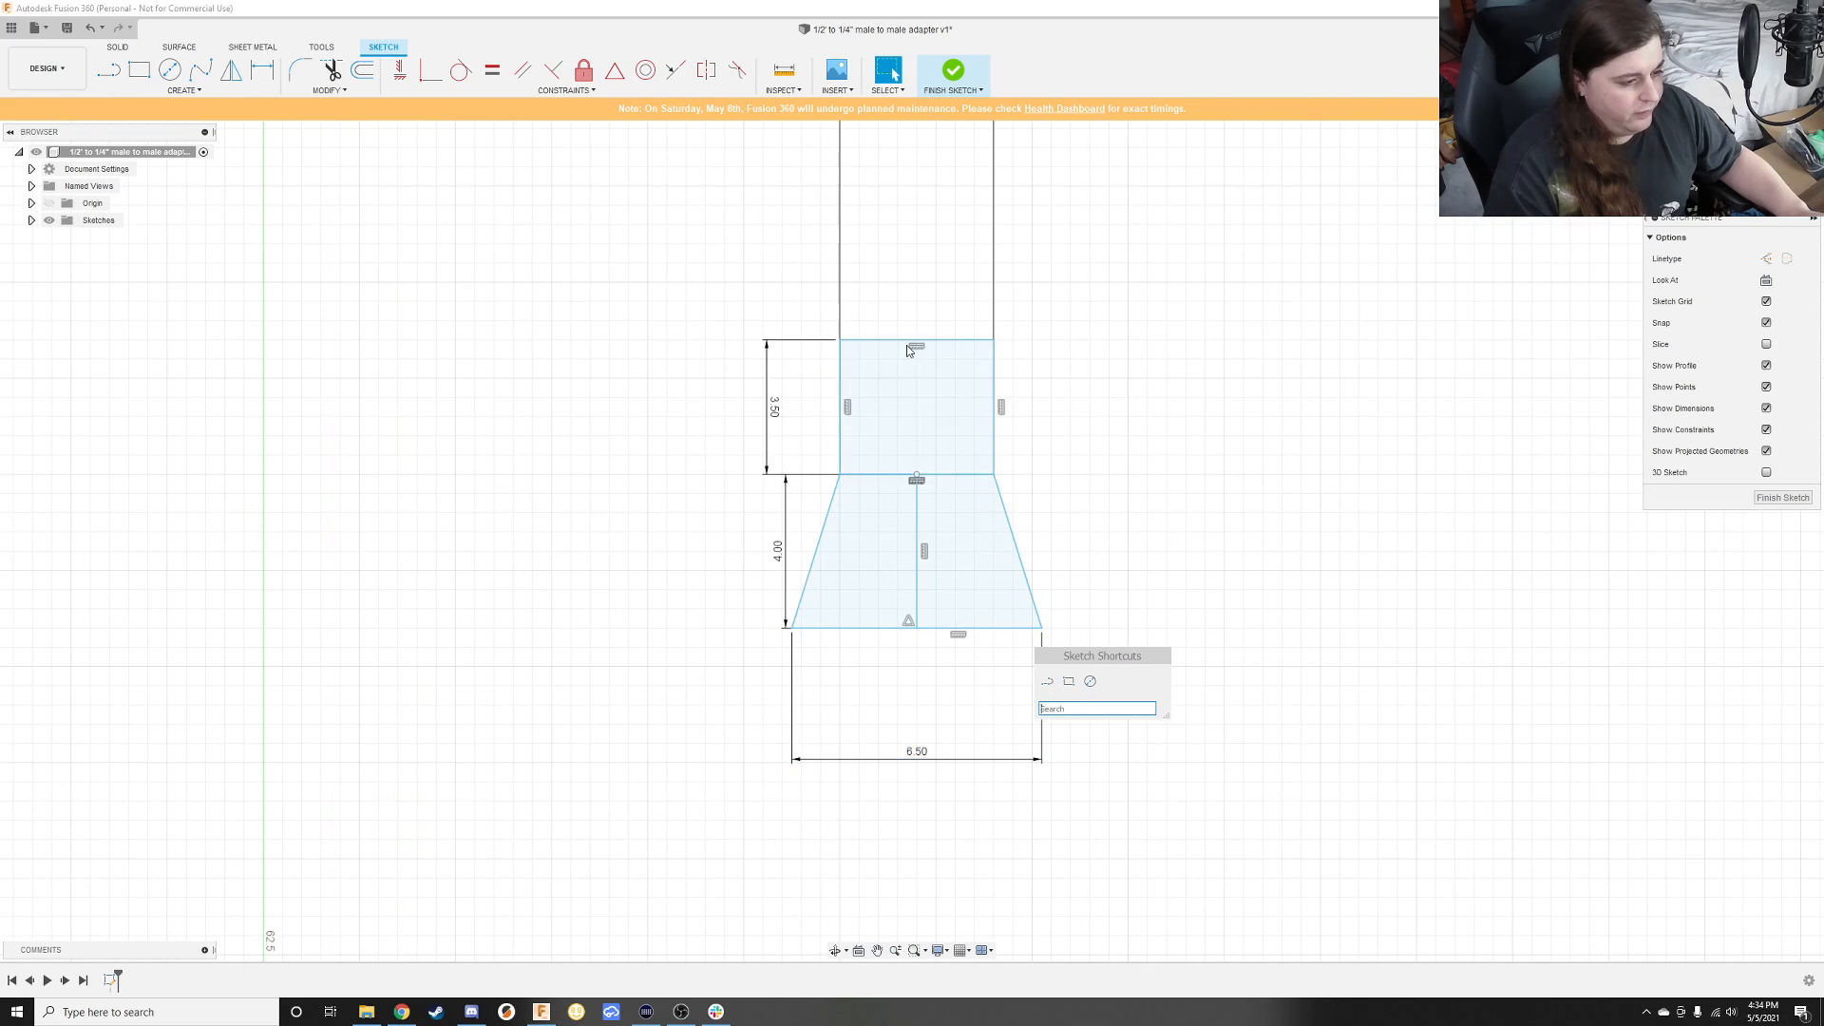
pyautogui.write('s')
pyautogui.press('Escape')
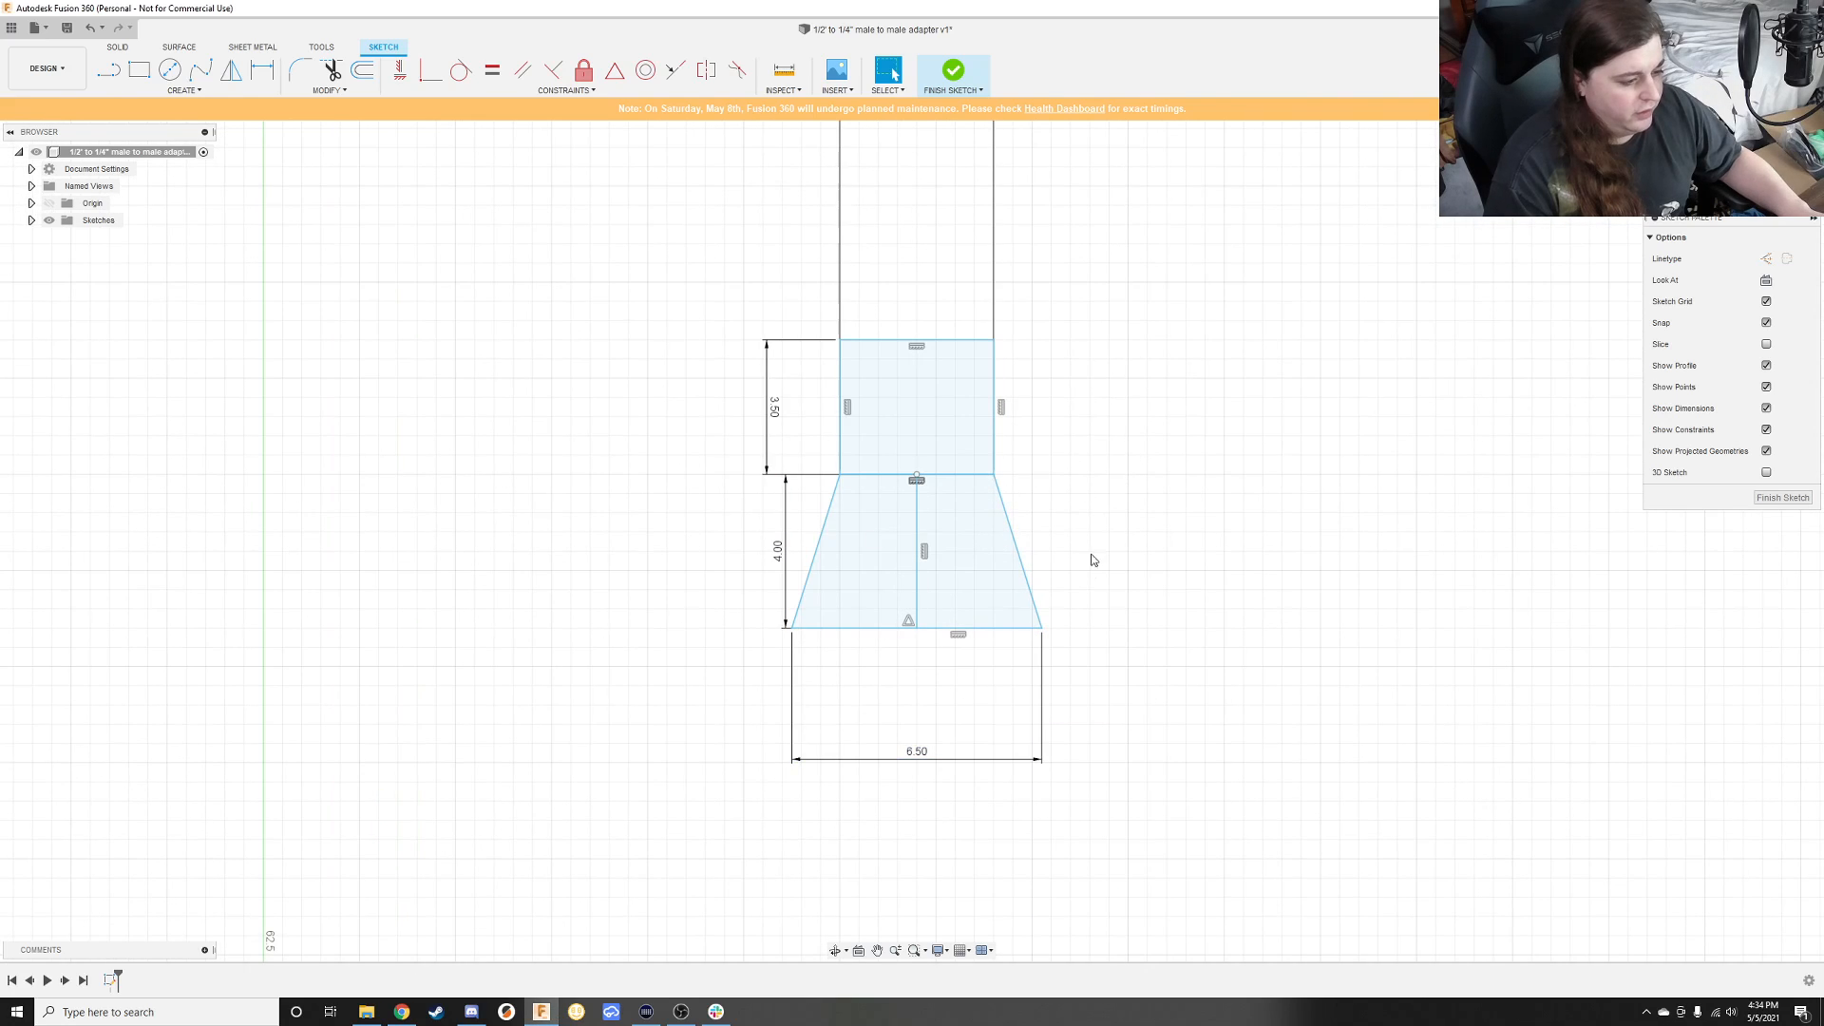
# Step: Set the width of the trapezoid's long base to 6.4 mm
pyautogui.scroll(-3, 1089, 561)
pyautogui.moveTo(1099, 733); pyautogui.dragTo(1012, 570, button='middle')
pyautogui.scroll(-2, 1004, 579)
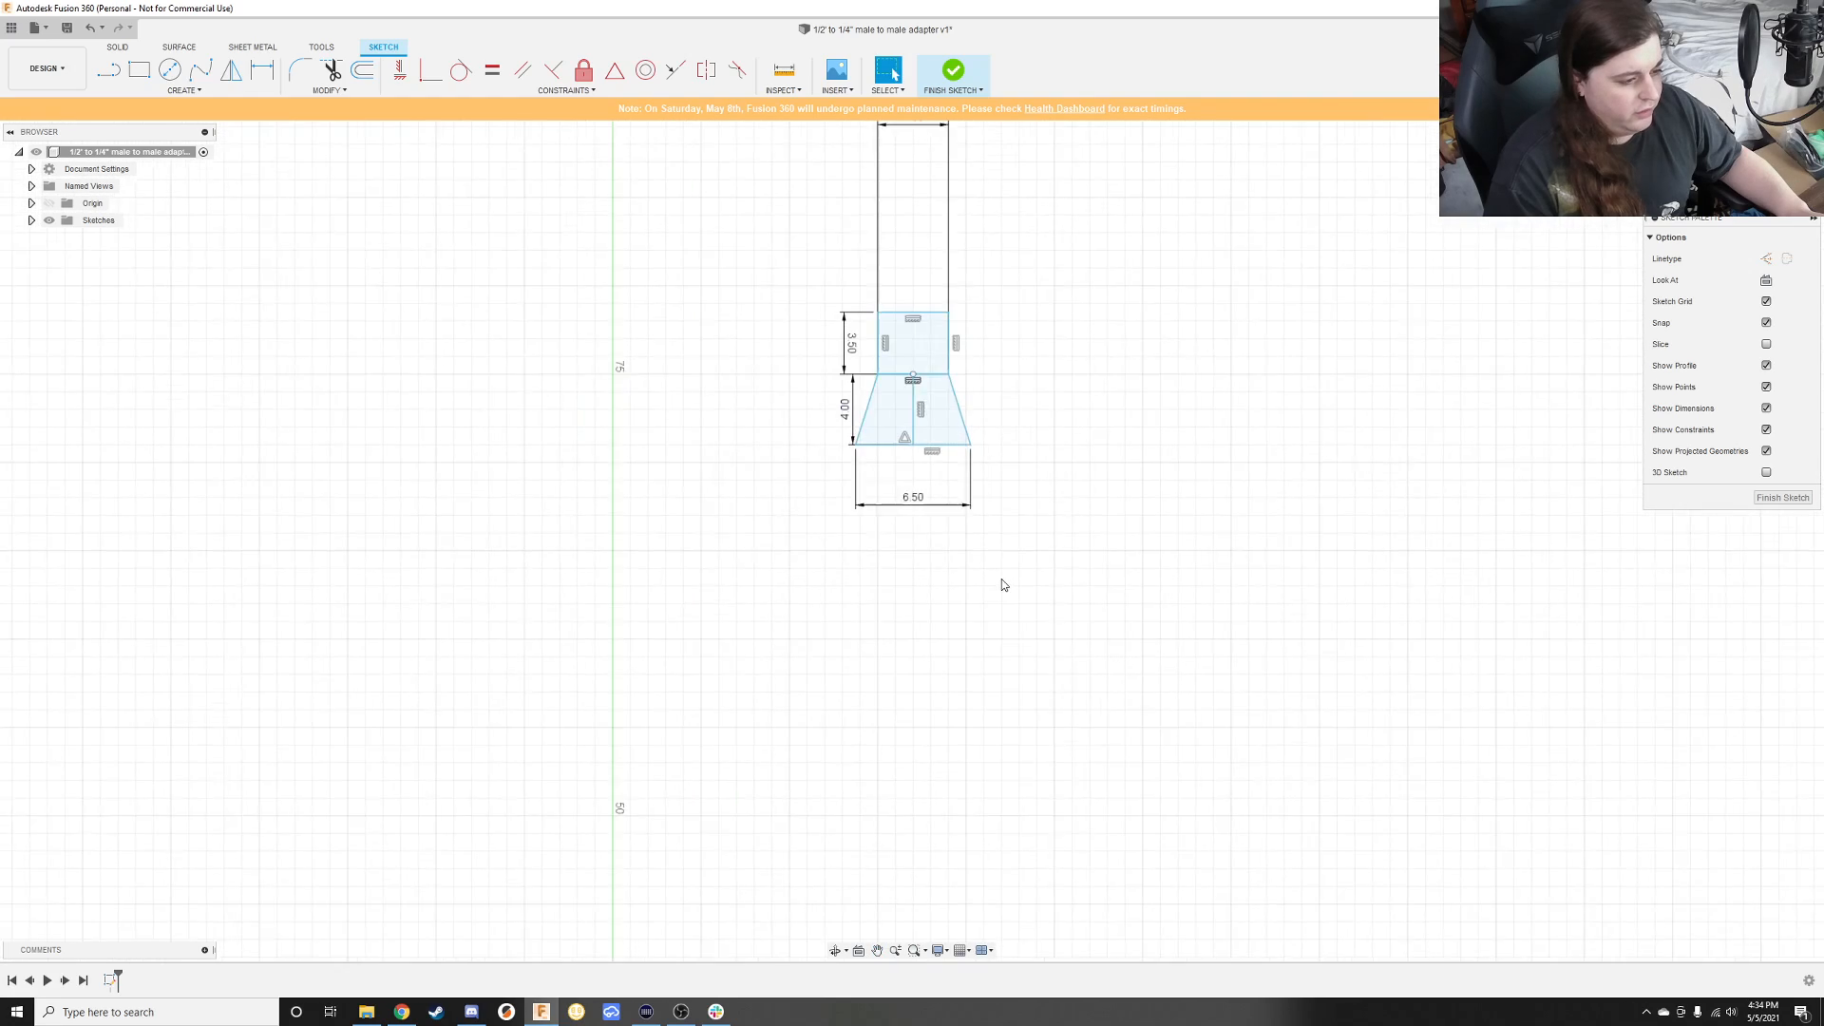
pyautogui.scroll(3, 940, 517)
pyautogui.scroll(2, 892, 485)
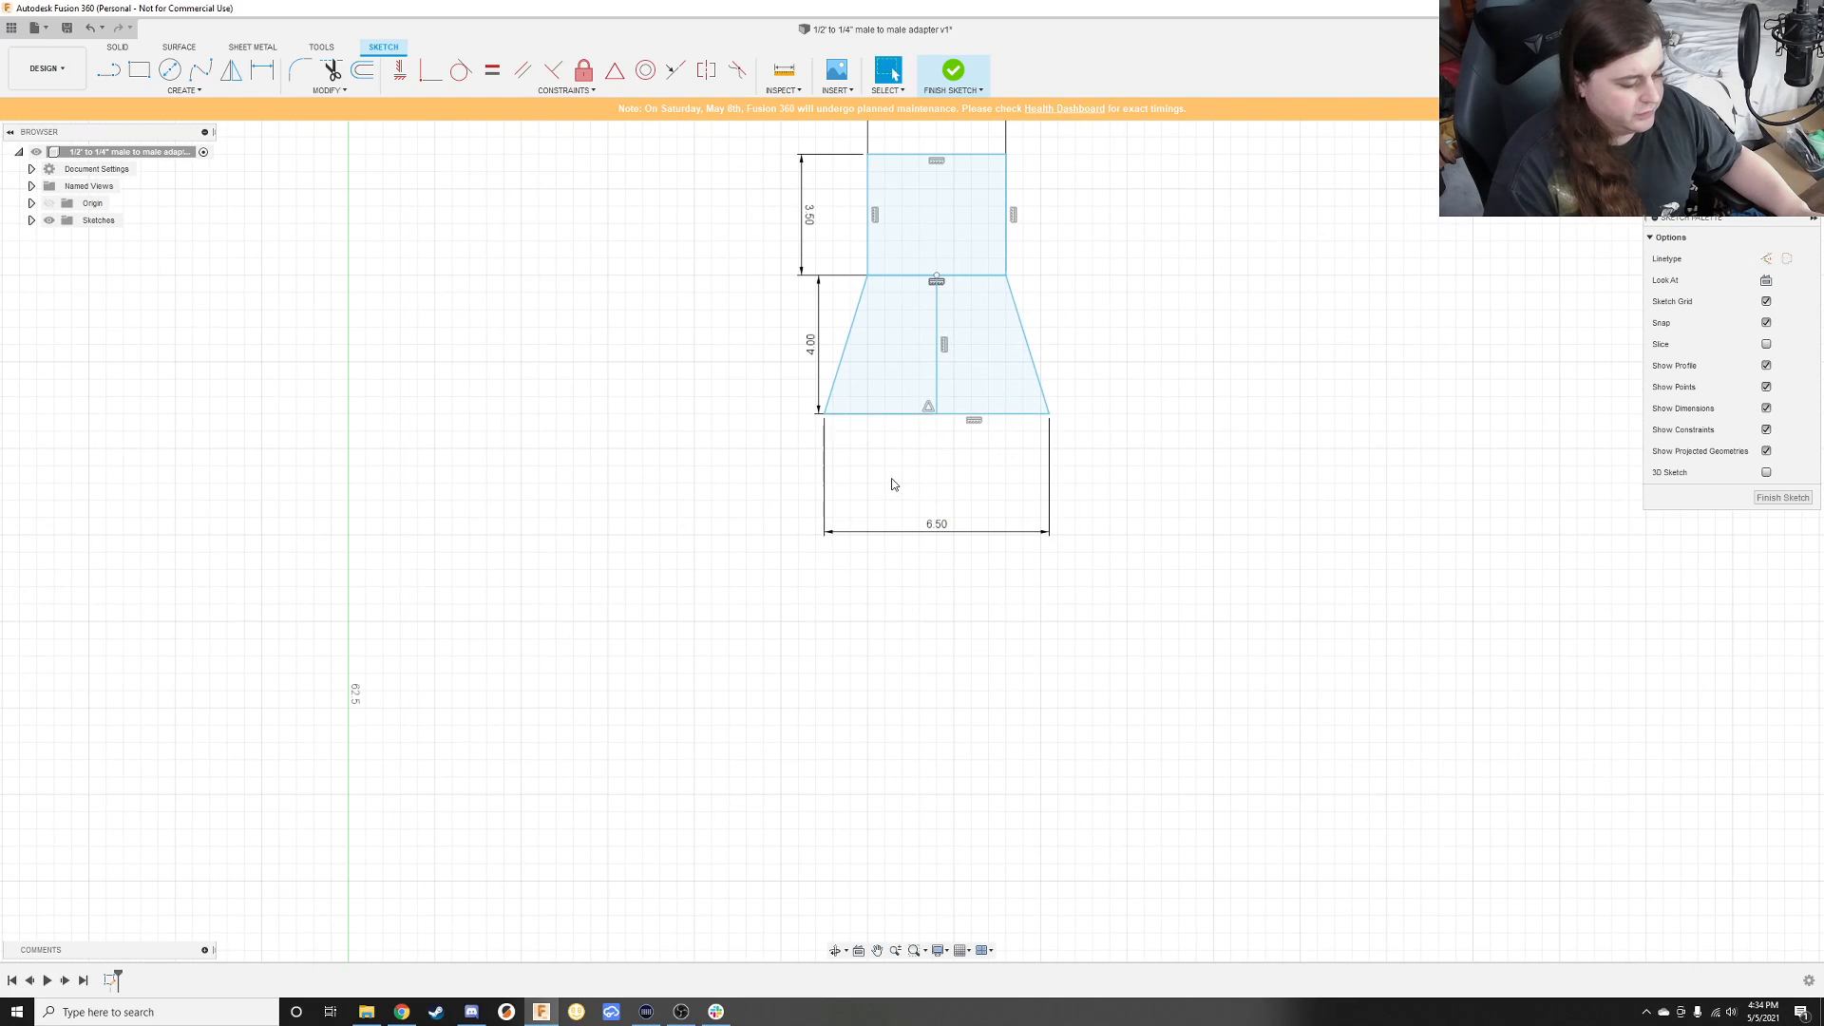
pyautogui.doubleClick(941, 524)
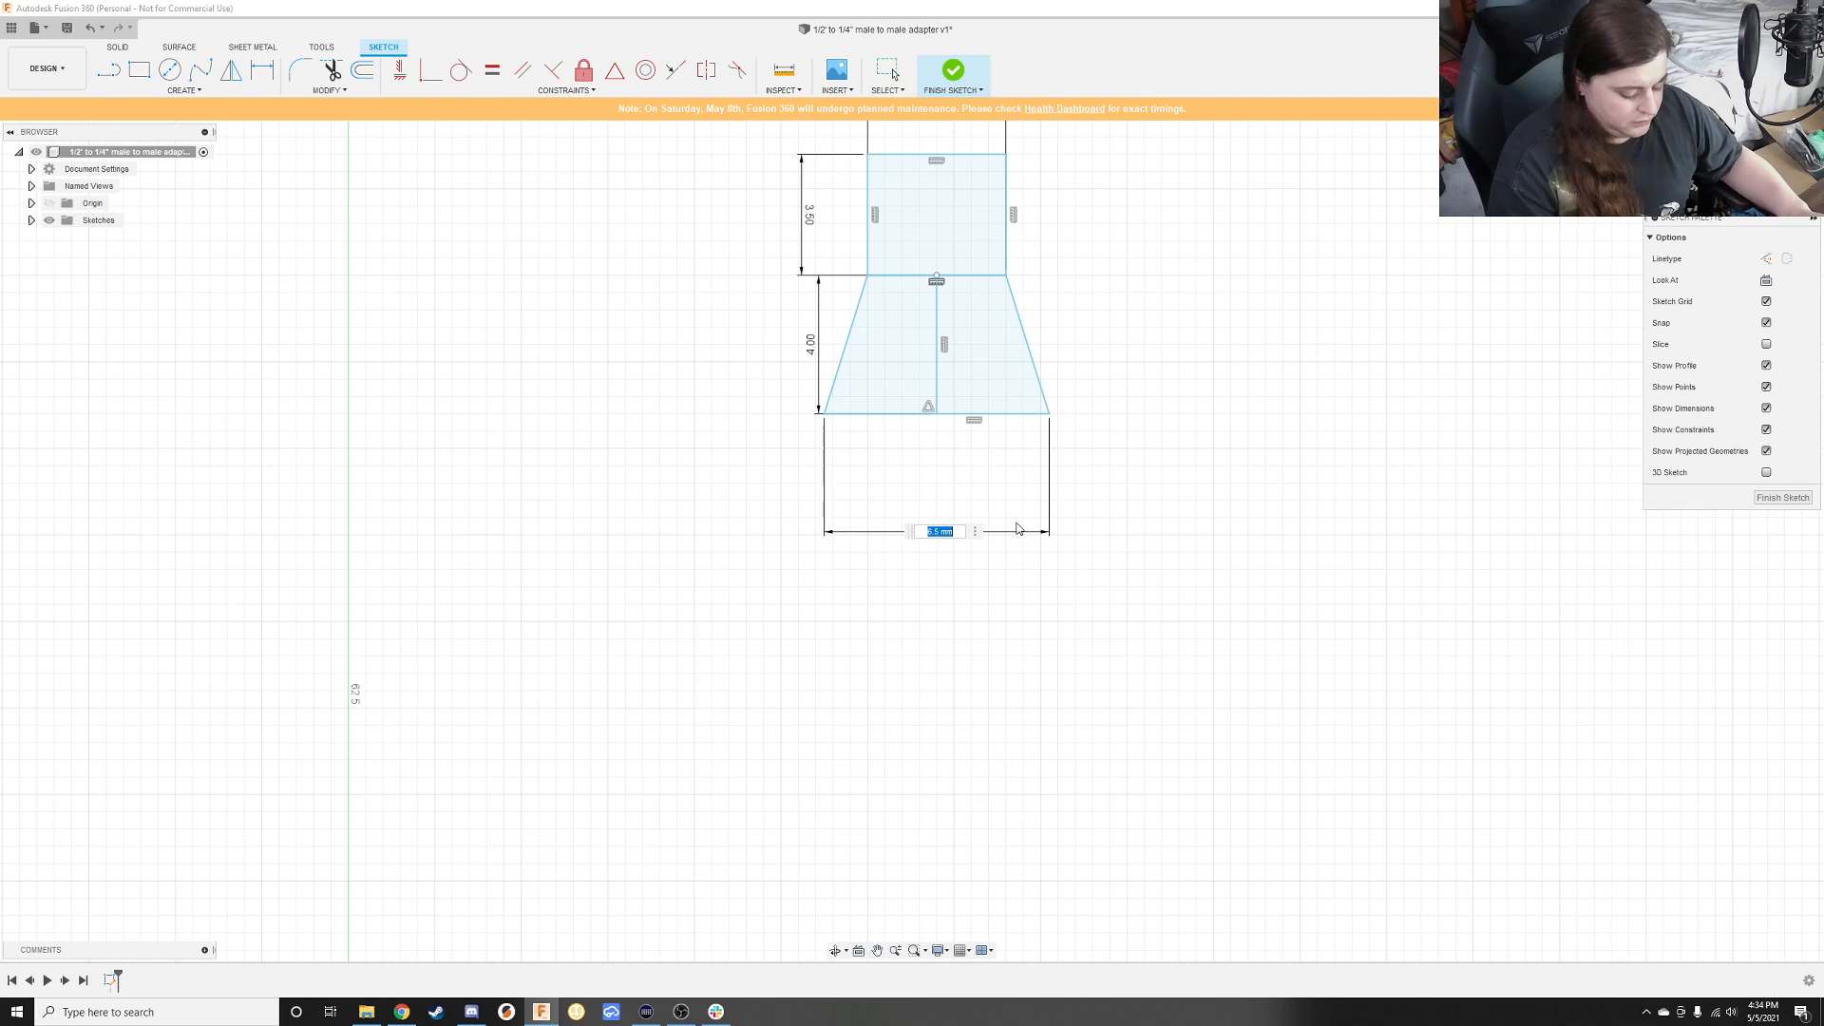
pyautogui.write('4')
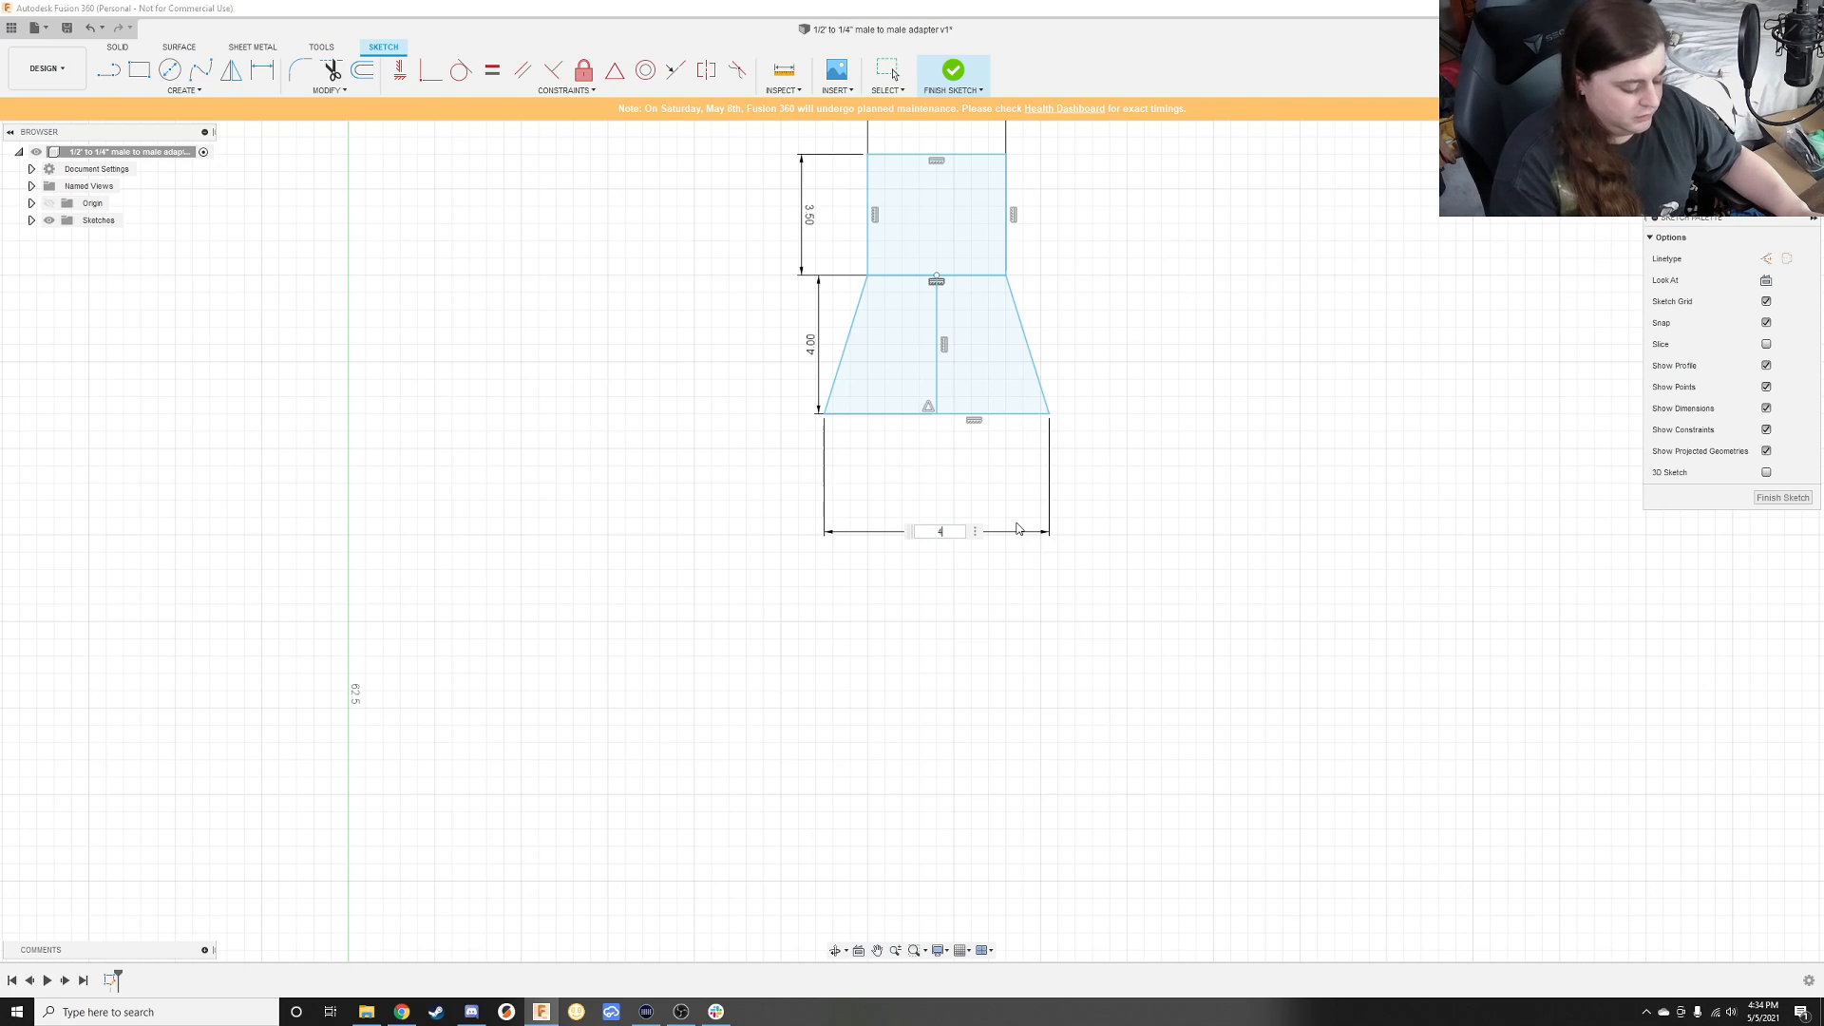
pyautogui.press('BackSpace')
pyautogui.write('6.4')
pyautogui.press('Return')
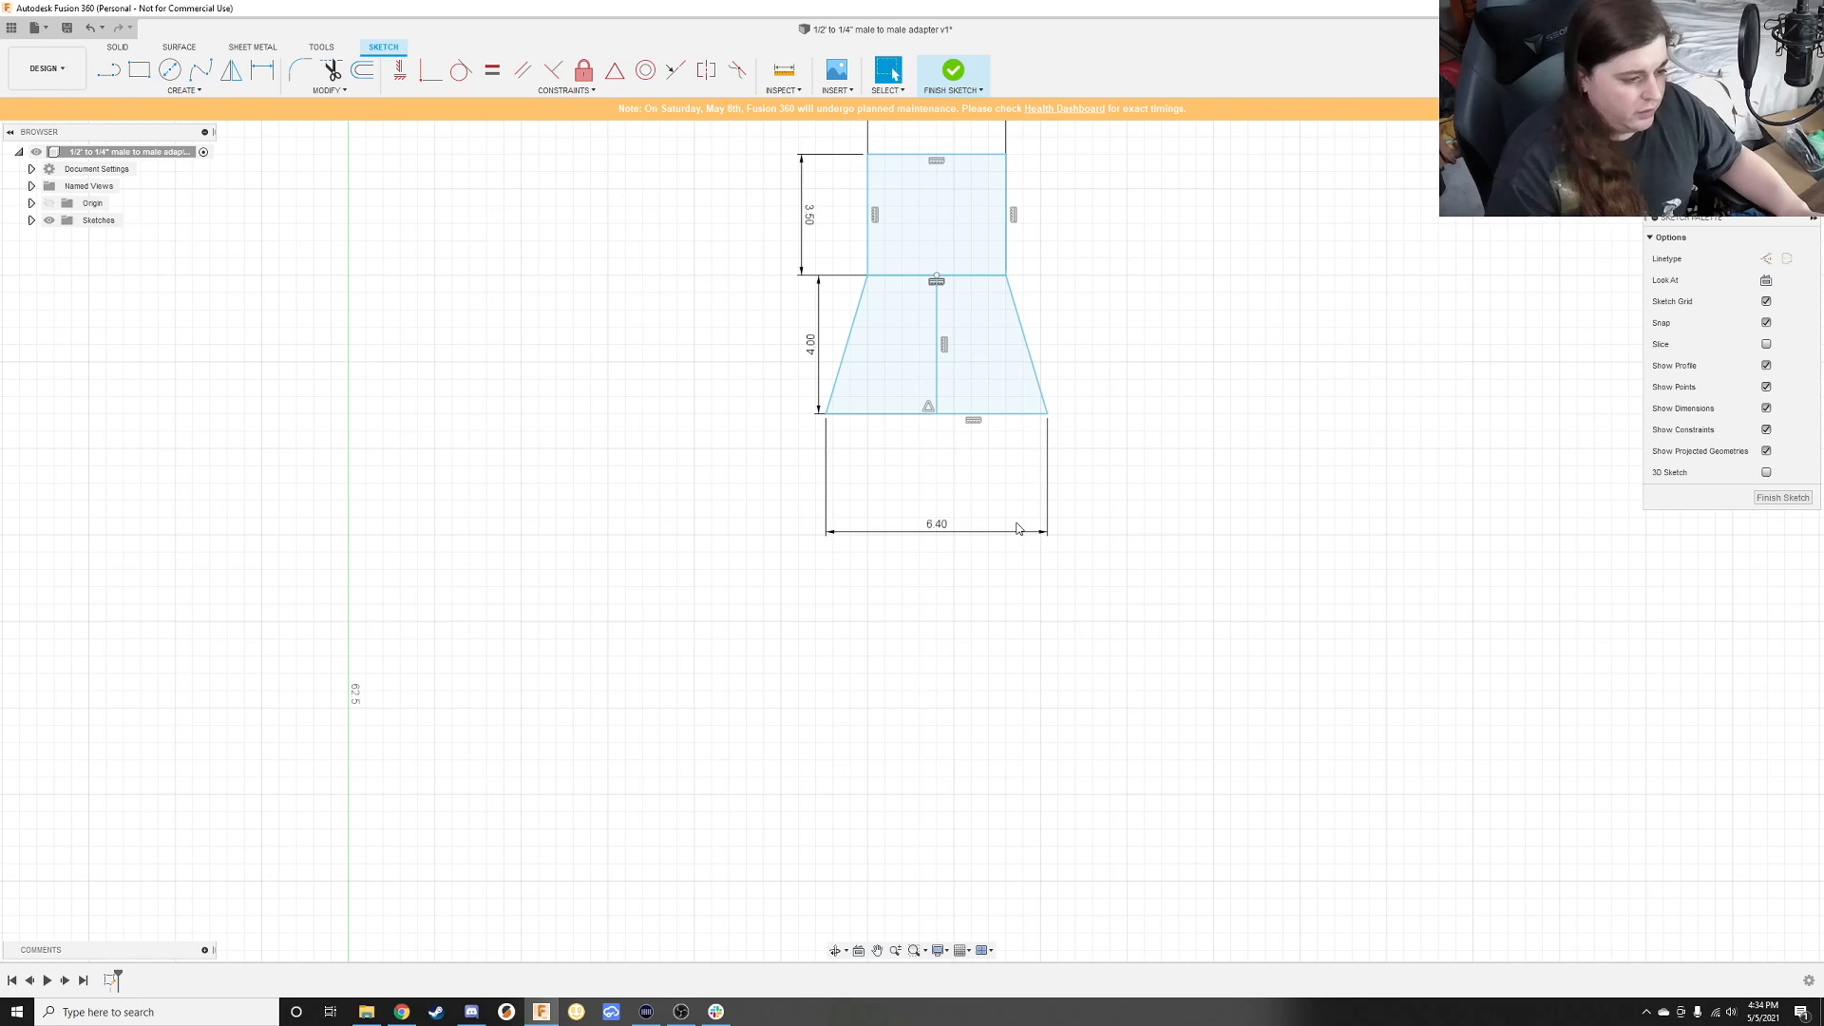
pyautogui.scroll(-3, 1113, 471)
pyautogui.scroll(3, 1035, 432)
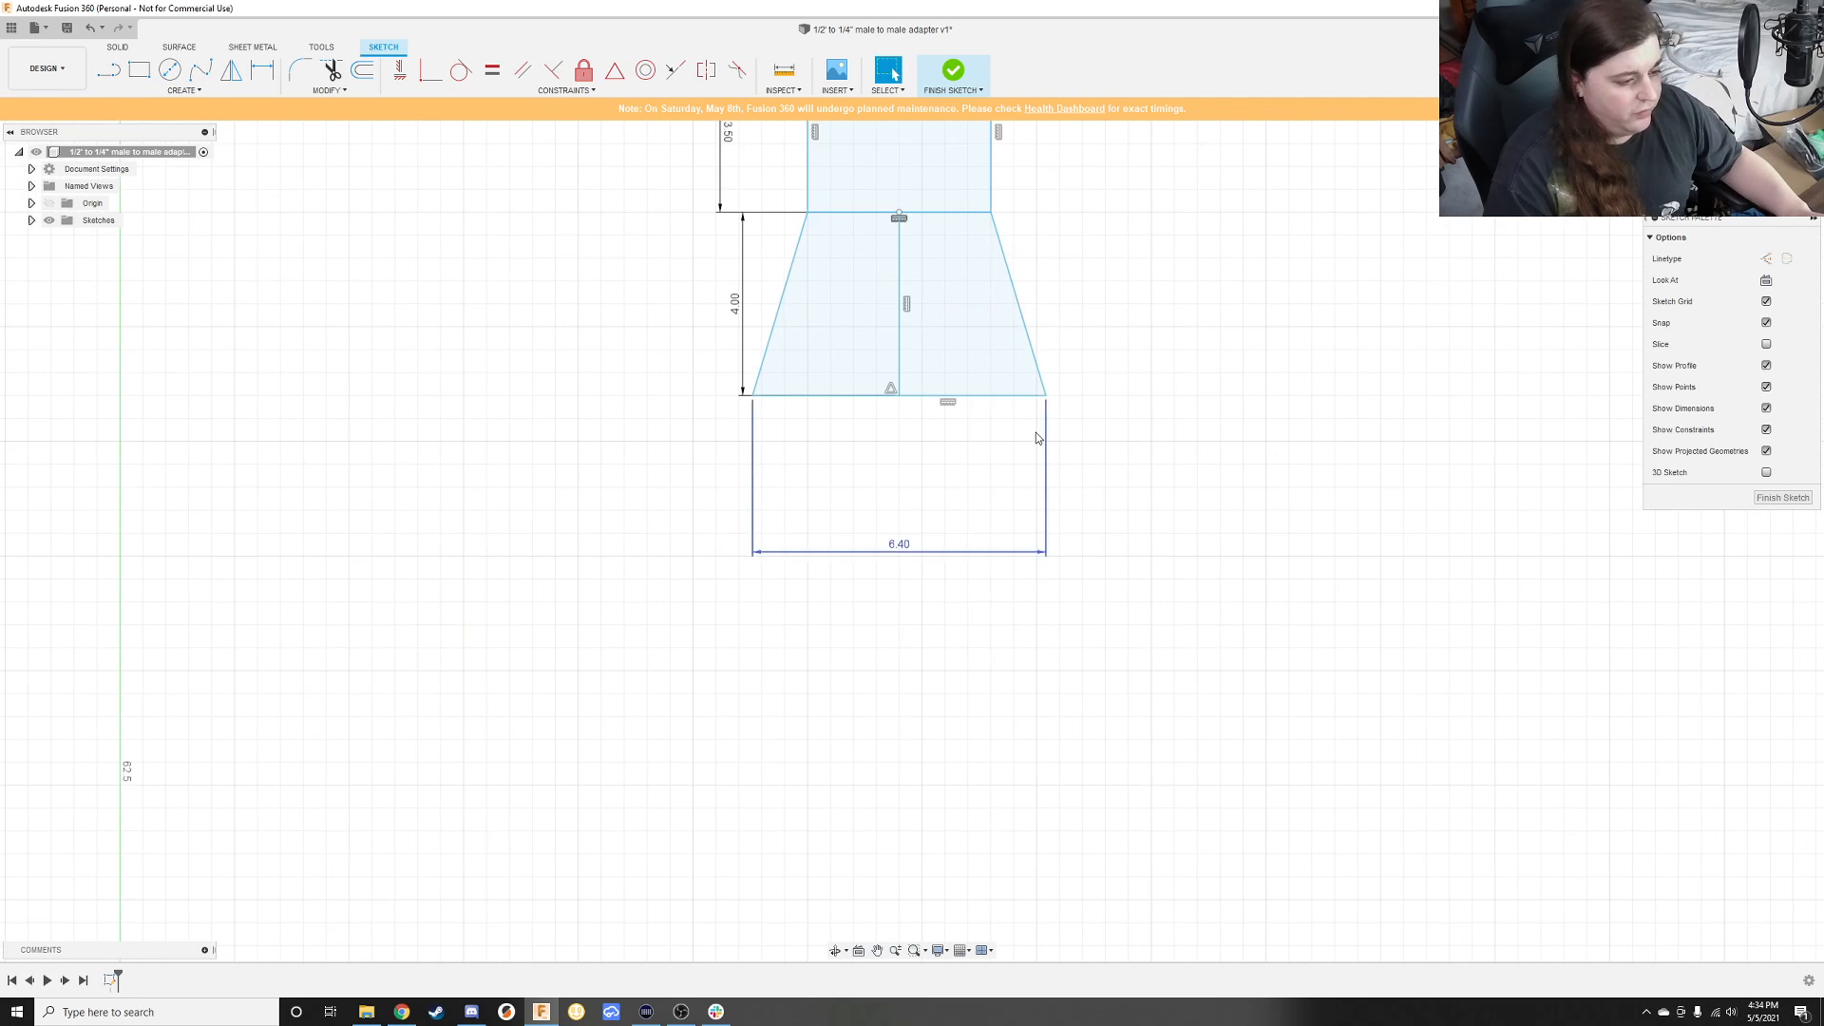
pyautogui.scroll(-2, 1019, 388)
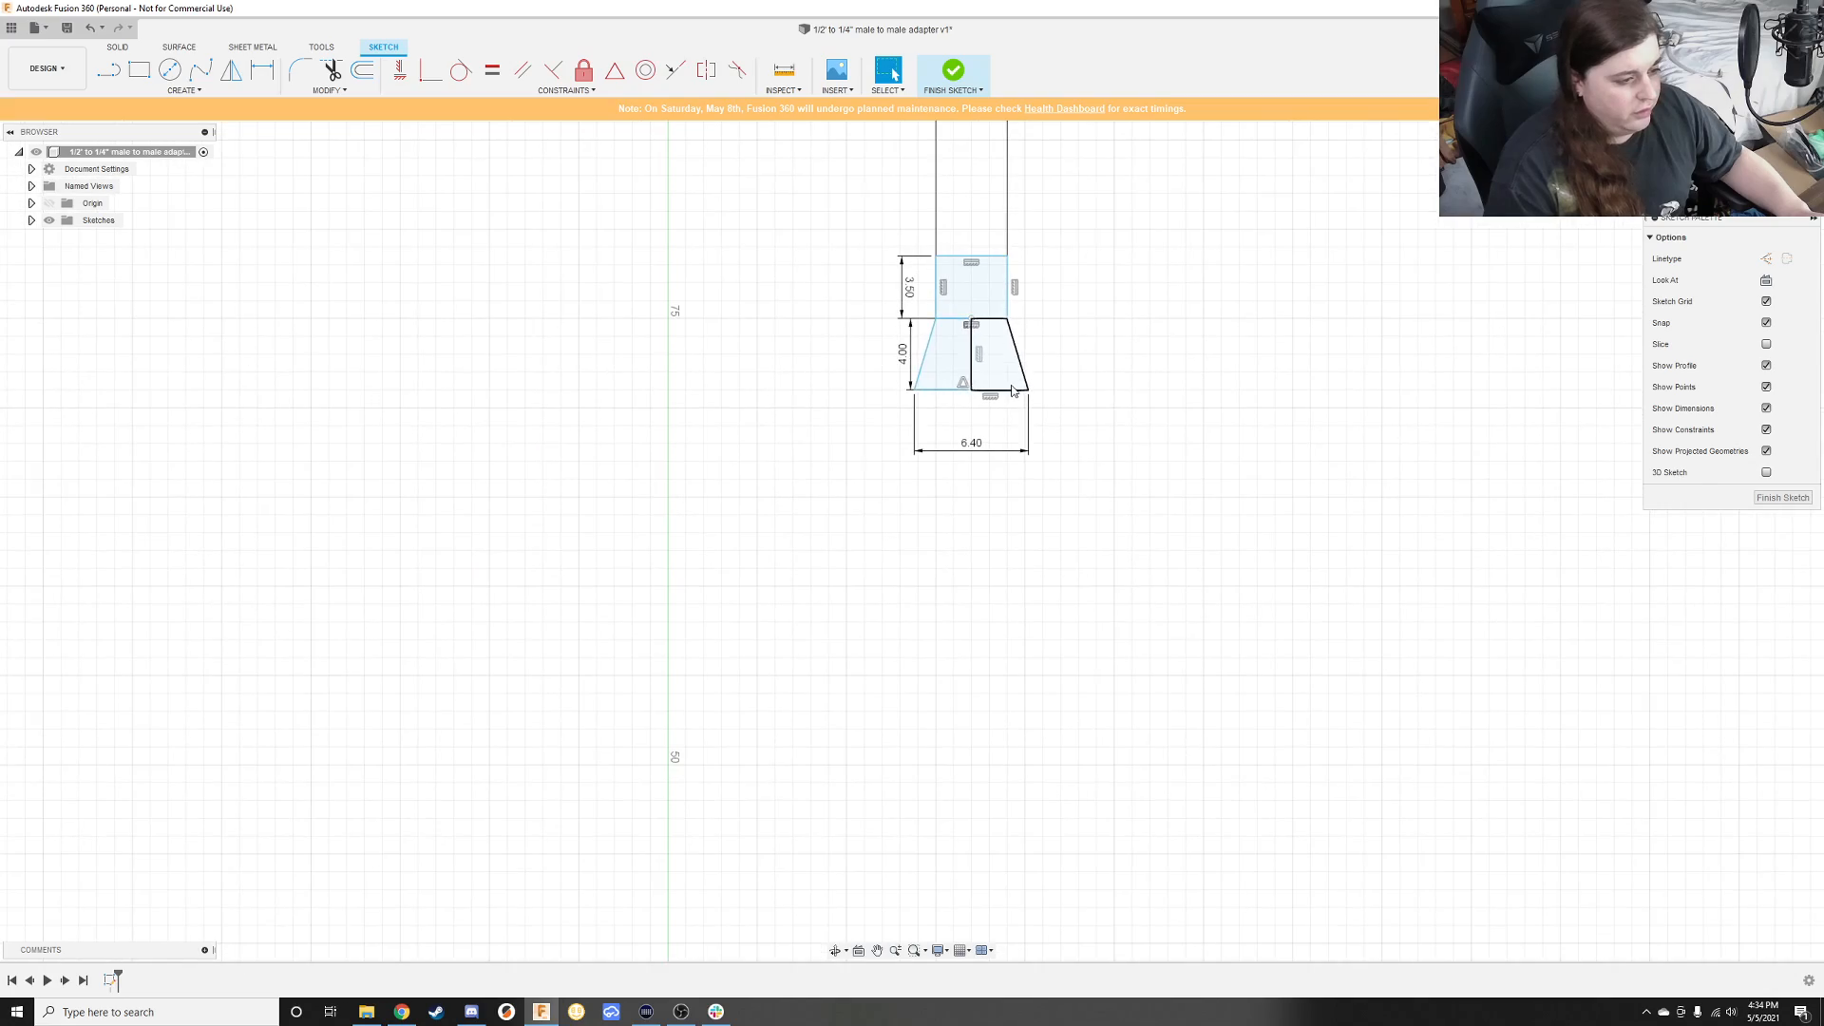
pyautogui.scroll(-3, 974, 371)
pyautogui.scroll(4, 974, 366)
pyautogui.scroll(3, 975, 352)
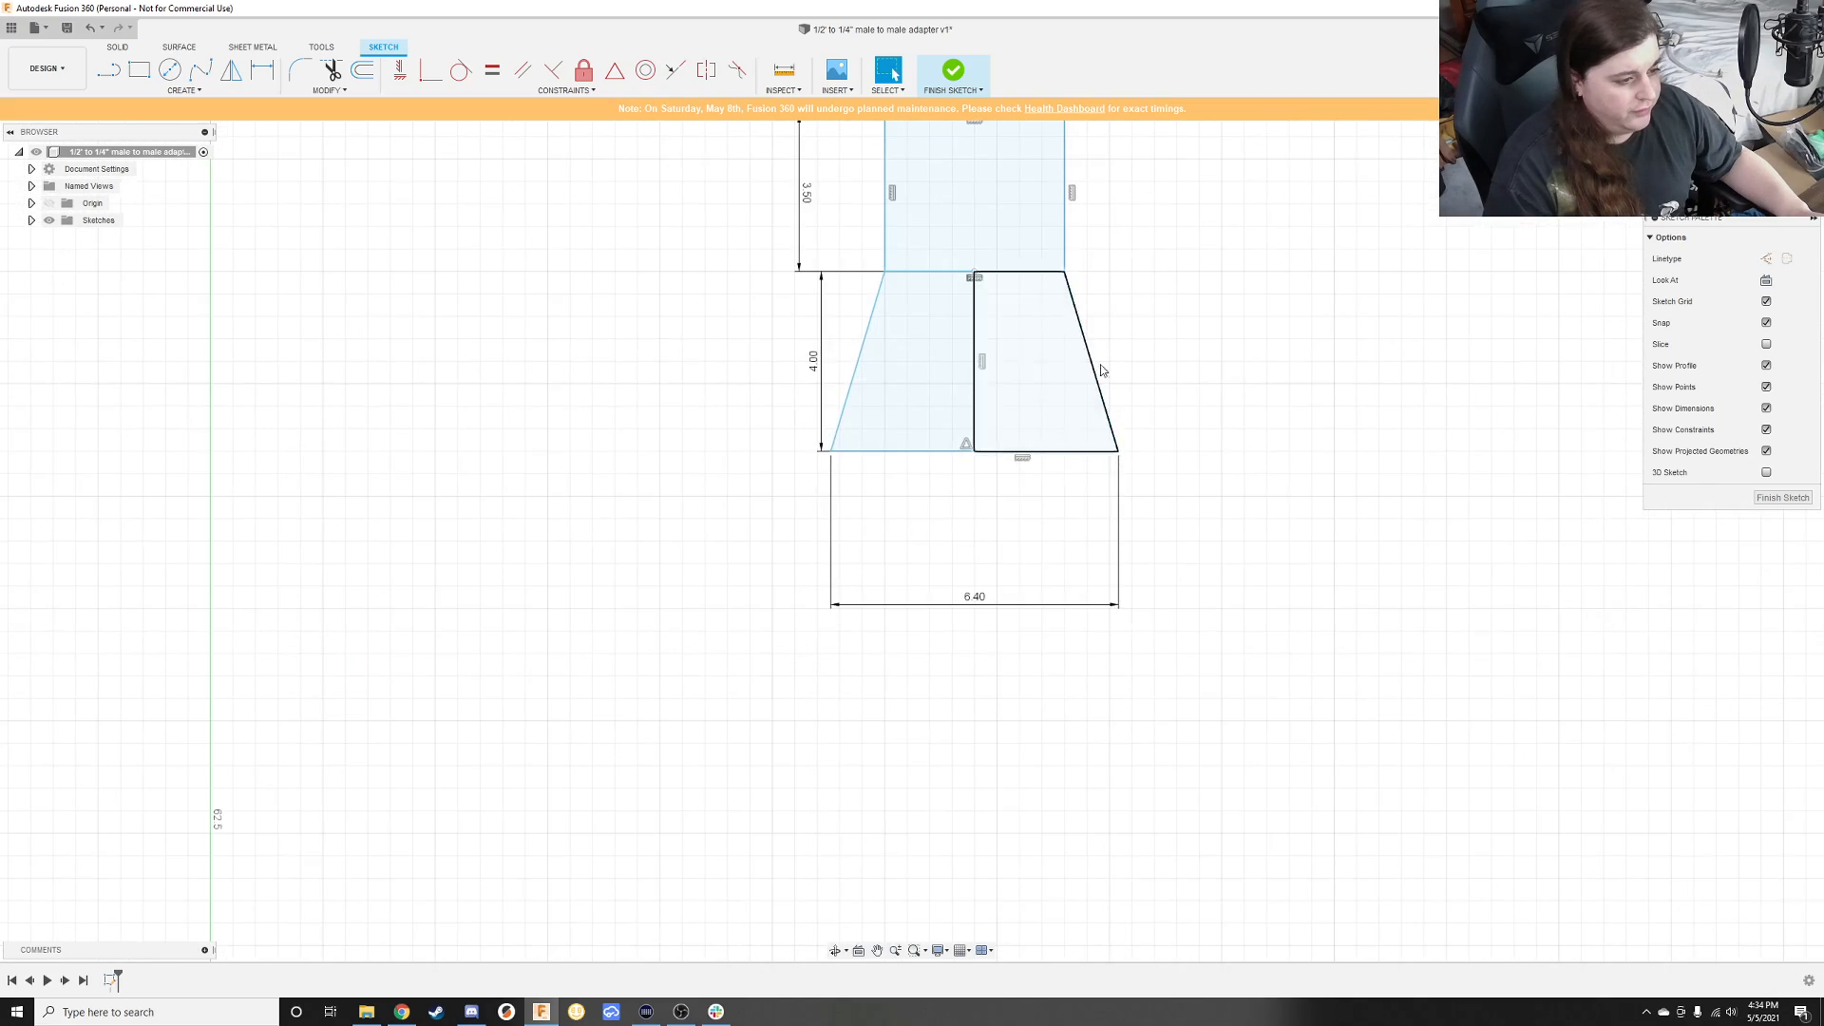
pyautogui.keyDown('shift'); pyautogui.moveTo(978, 353); pyautogui.dragTo(1139, 394, button='middle'); pyautogui.keyUp('shift')
pyautogui.moveTo(1220, 624)
pyautogui.keyDown('shift'); pyautogui.mouseDown(button='middle')
pyautogui.moveTo(1127, 607)
pyautogui.moveTo(1300, 619)
pyautogui.moveTo(1282, 639)
pyautogui.mouseUp(button='middle'); pyautogui.keyUp('shift')
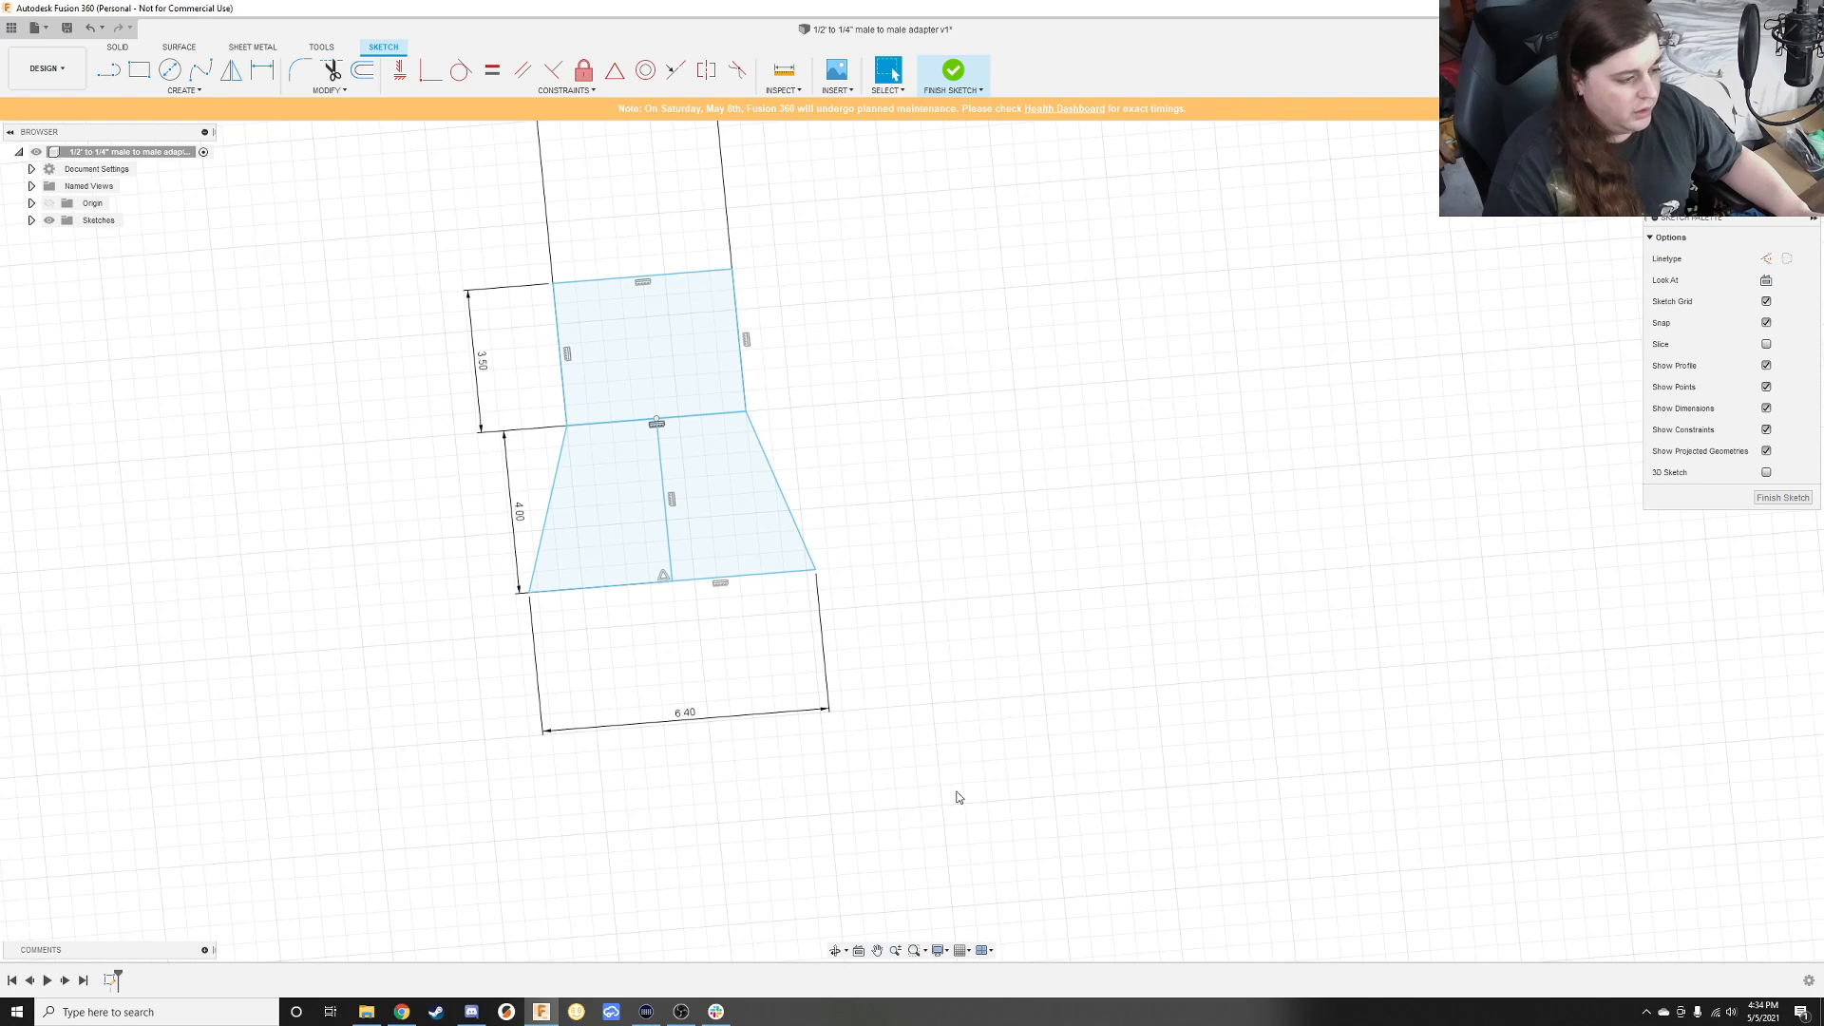
pyautogui.moveTo(994, 811)
pyautogui.keyDown('shift'); pyautogui.mouseDown(button='middle')
pyautogui.moveTo(994, 757)
pyautogui.moveTo(988, 776)
pyautogui.mouseUp(button='middle'); pyautogui.keyUp('shift')
pyautogui.write('s')
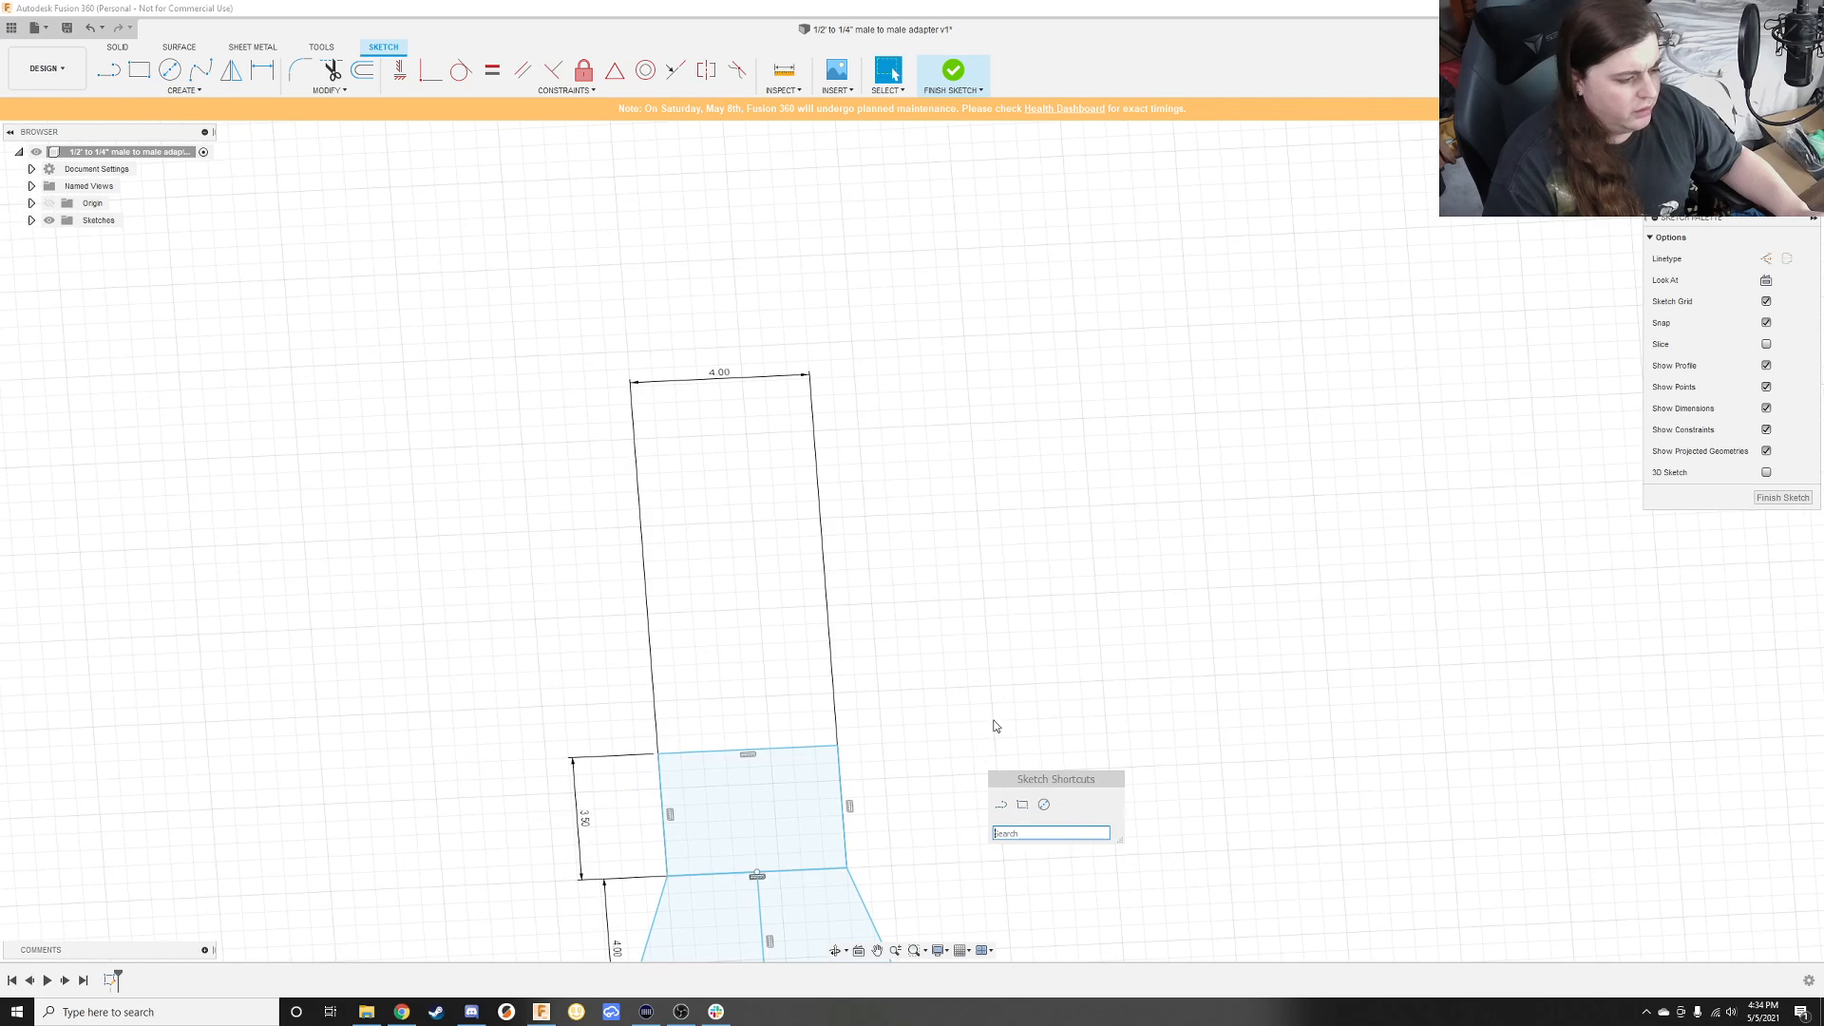
pyautogui.write('d')
pyautogui.press('Escape')
pyautogui.keyDown('shift'); pyautogui.moveTo(1021, 589); pyautogui.dragTo(1013, 600, button='middle'); pyautogui.keyUp('shift')
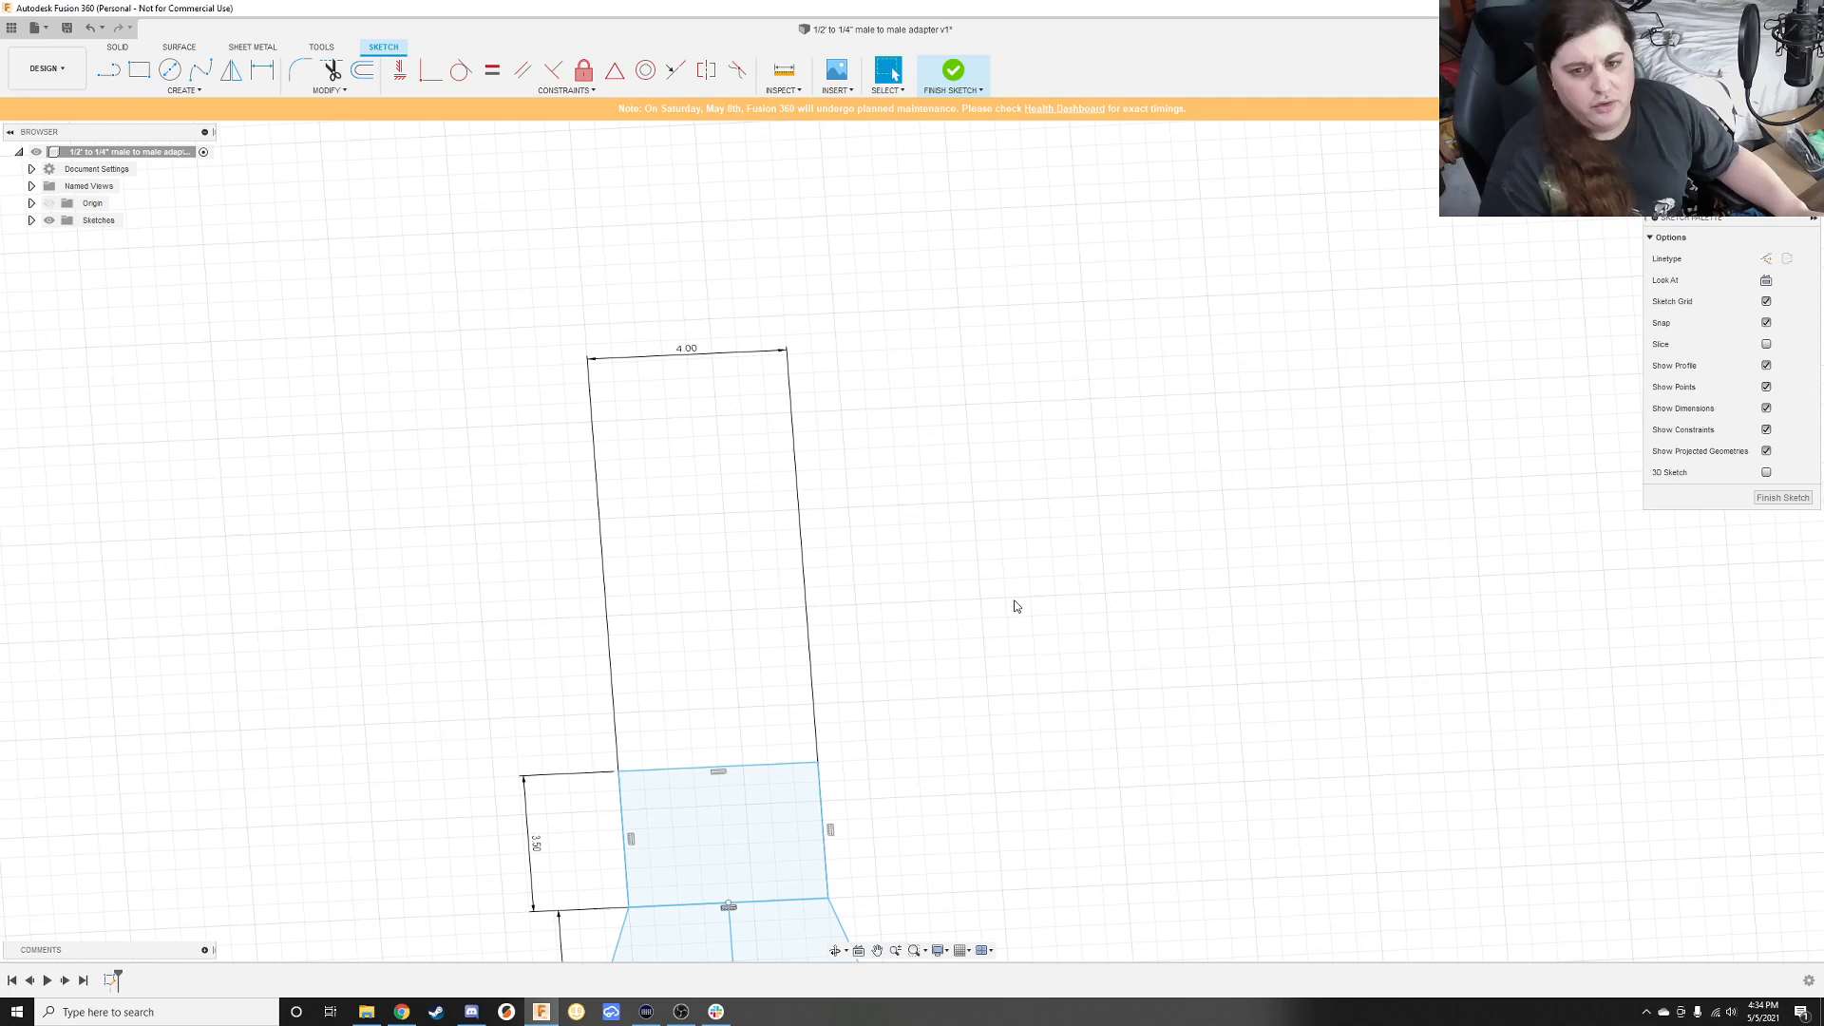
pyautogui.write('sd')
pyautogui.press('Escape')
pyautogui.press('Escape')
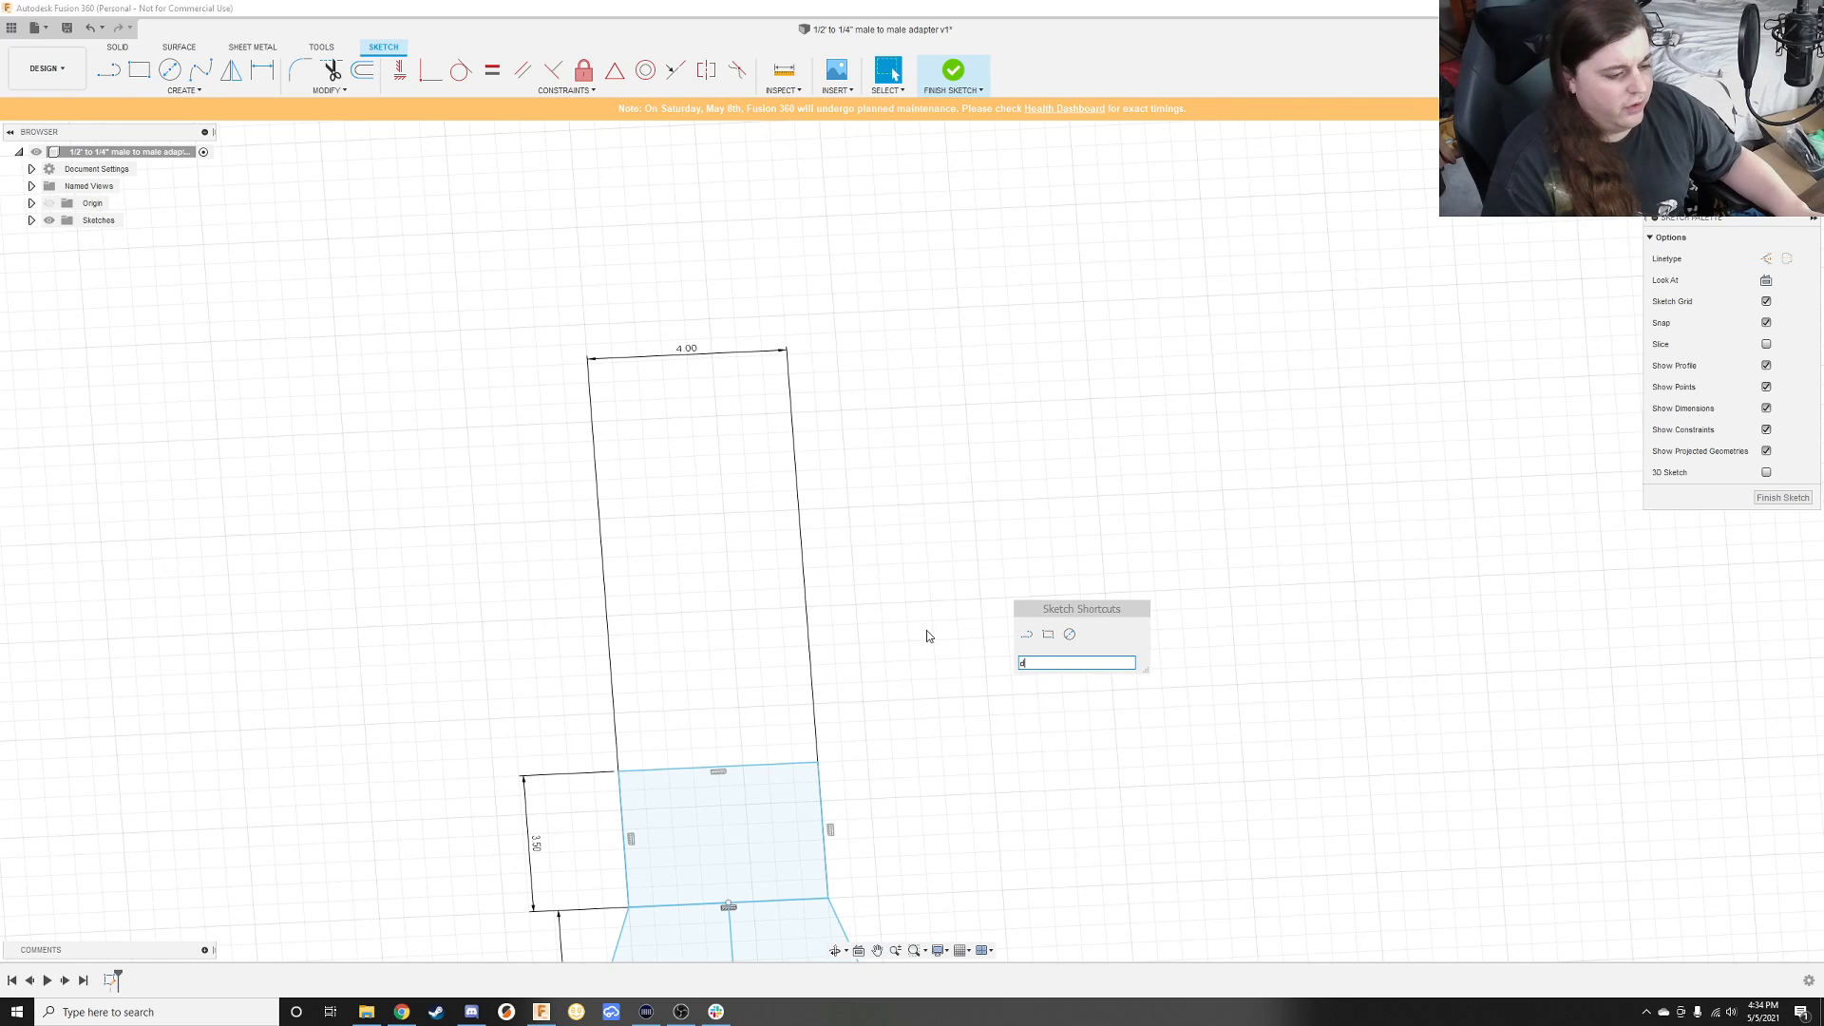
pyautogui.moveTo(1072, 771)
pyautogui.mouseDown(button='middle')
pyautogui.moveTo(986, 516)
pyautogui.moveTo(1077, 435)
pyautogui.mouseUp(button='middle')
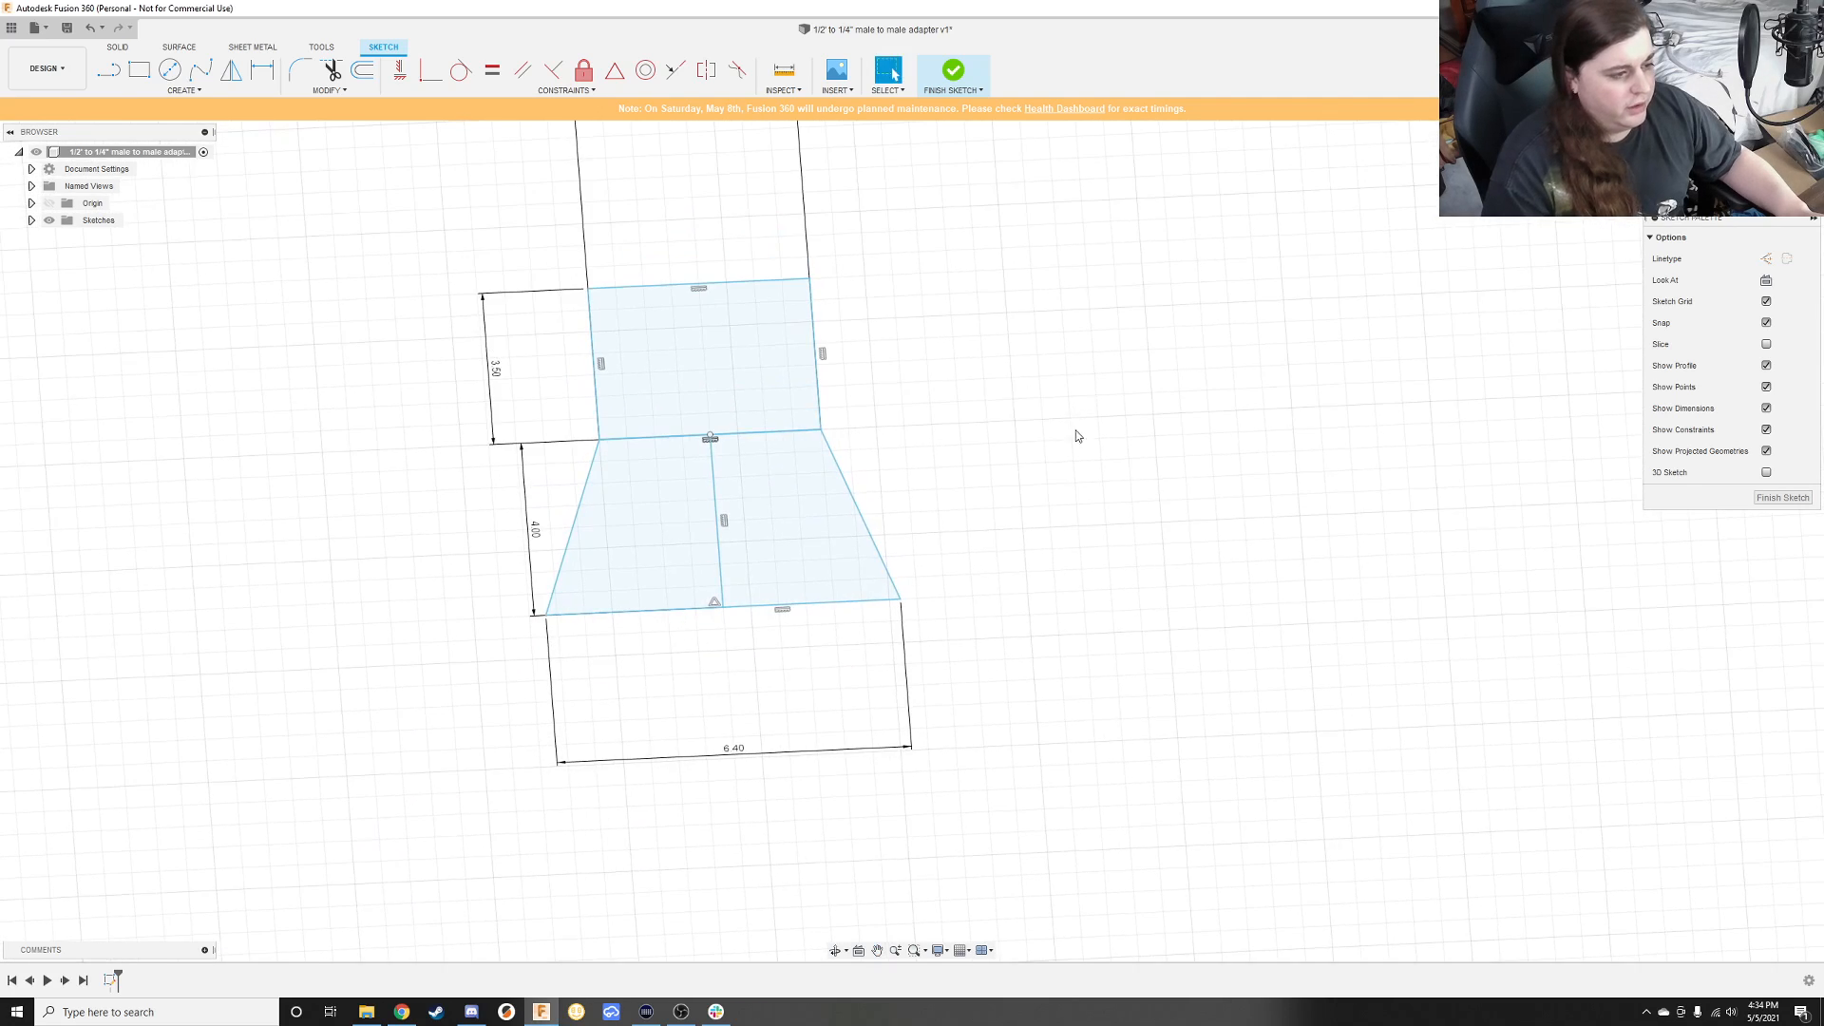
pyautogui.moveTo(604, 619)
pyautogui.keyDown('shift'); pyautogui.mouseDown(button='middle')
pyautogui.moveTo(647, 562)
pyautogui.moveTo(550, 611)
pyautogui.mouseUp(button='middle'); pyautogui.keyUp('shift')
pyautogui.scroll(-2, 551, 610)
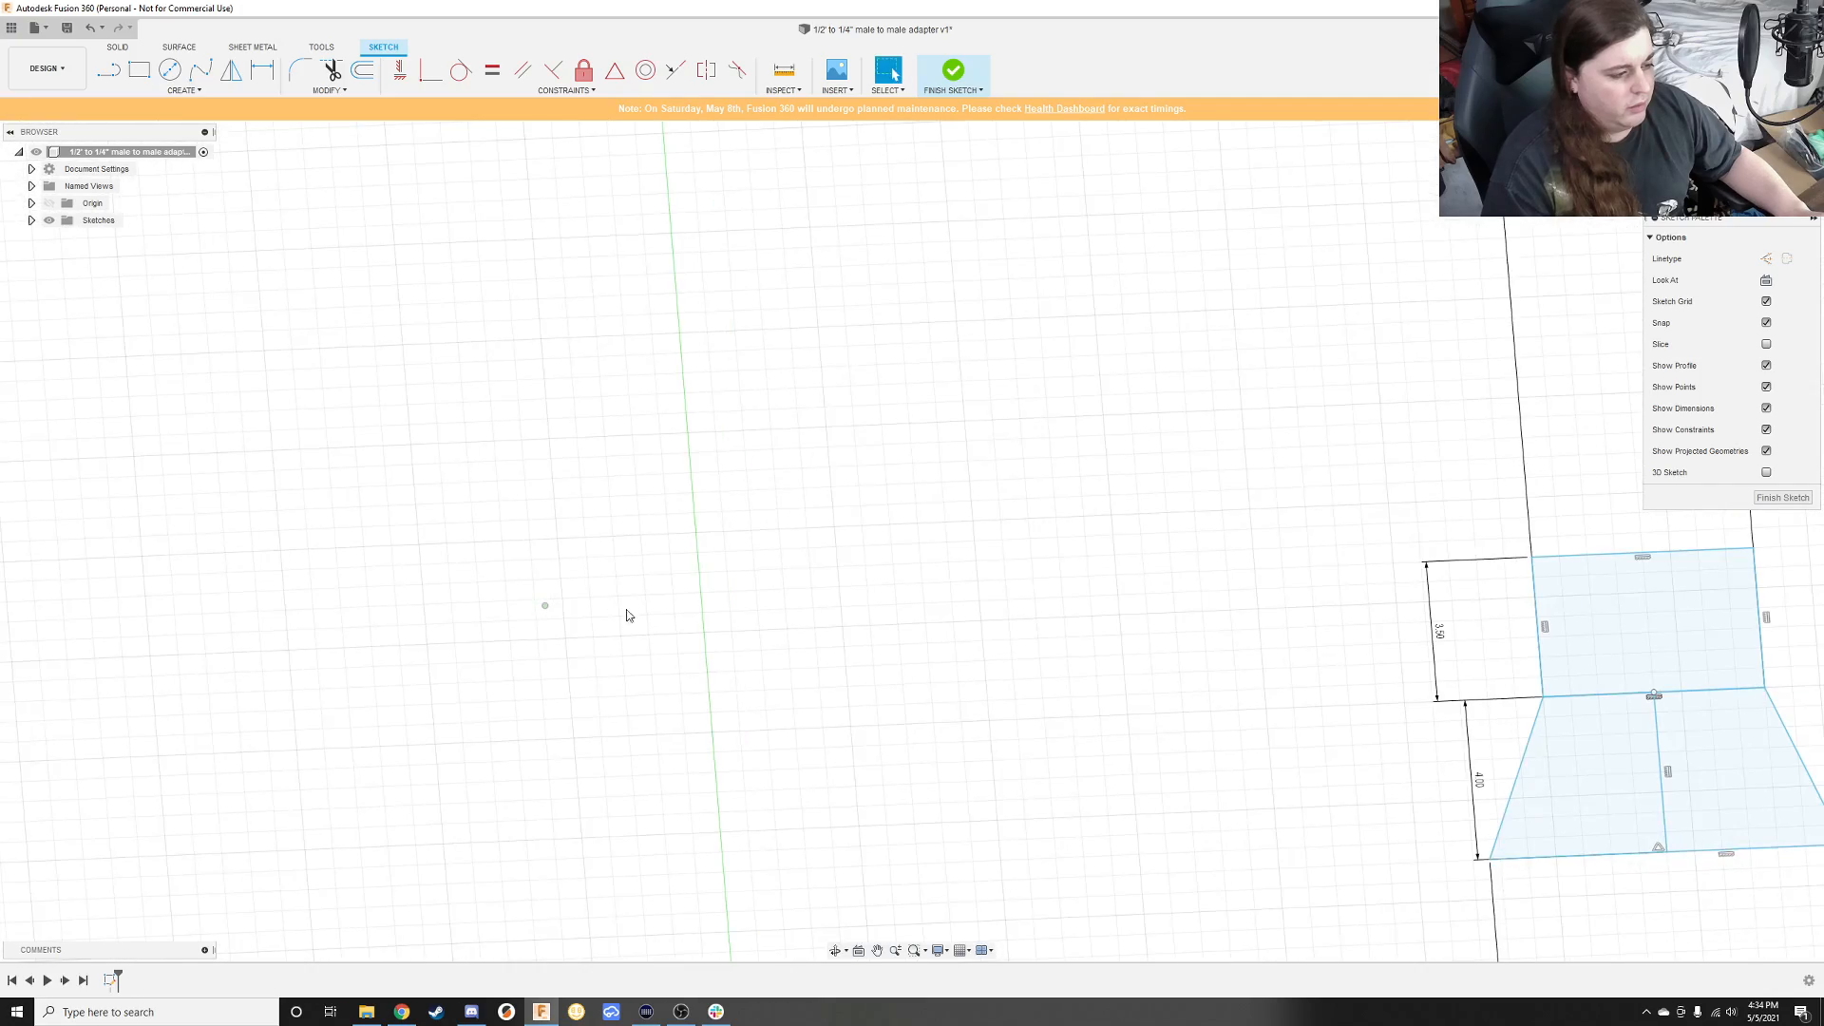
pyautogui.scroll(1, 683, 614)
pyautogui.write('sd')
pyautogui.press('Escape')
pyautogui.press('d')
pyautogui.press('s')
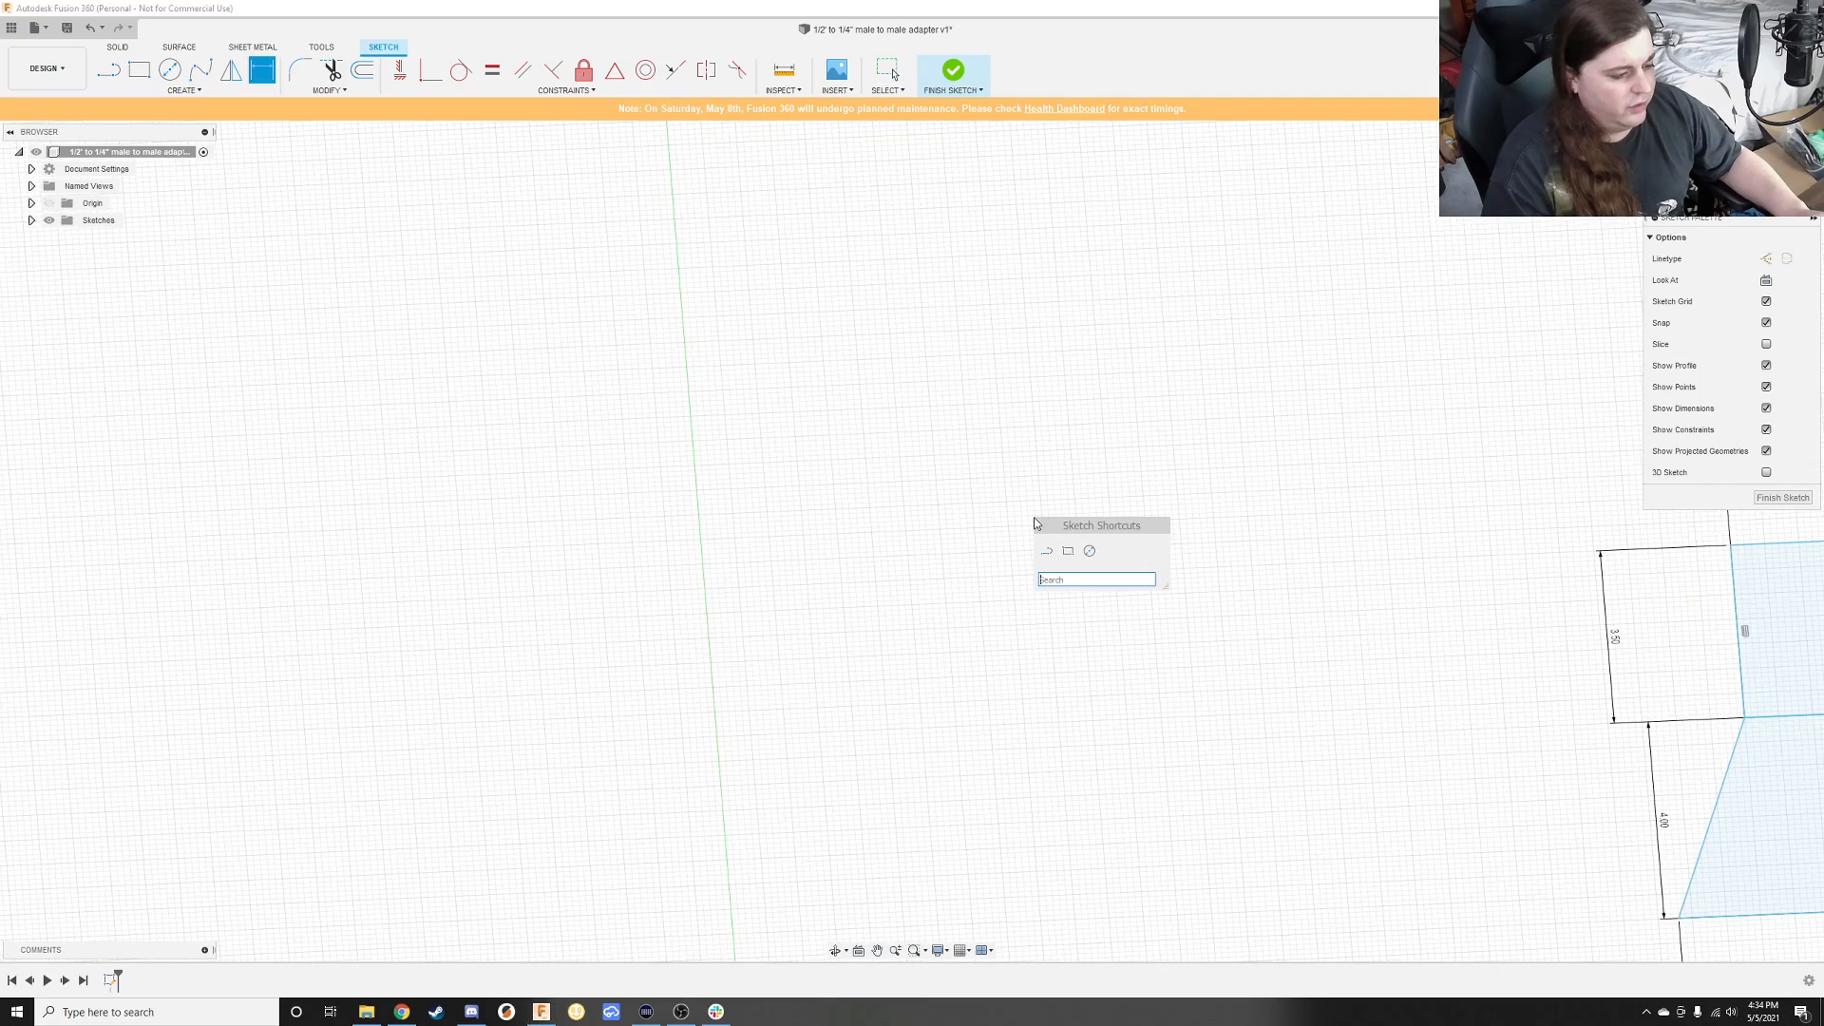
pyautogui.press('Escape')
pyautogui.press('s')
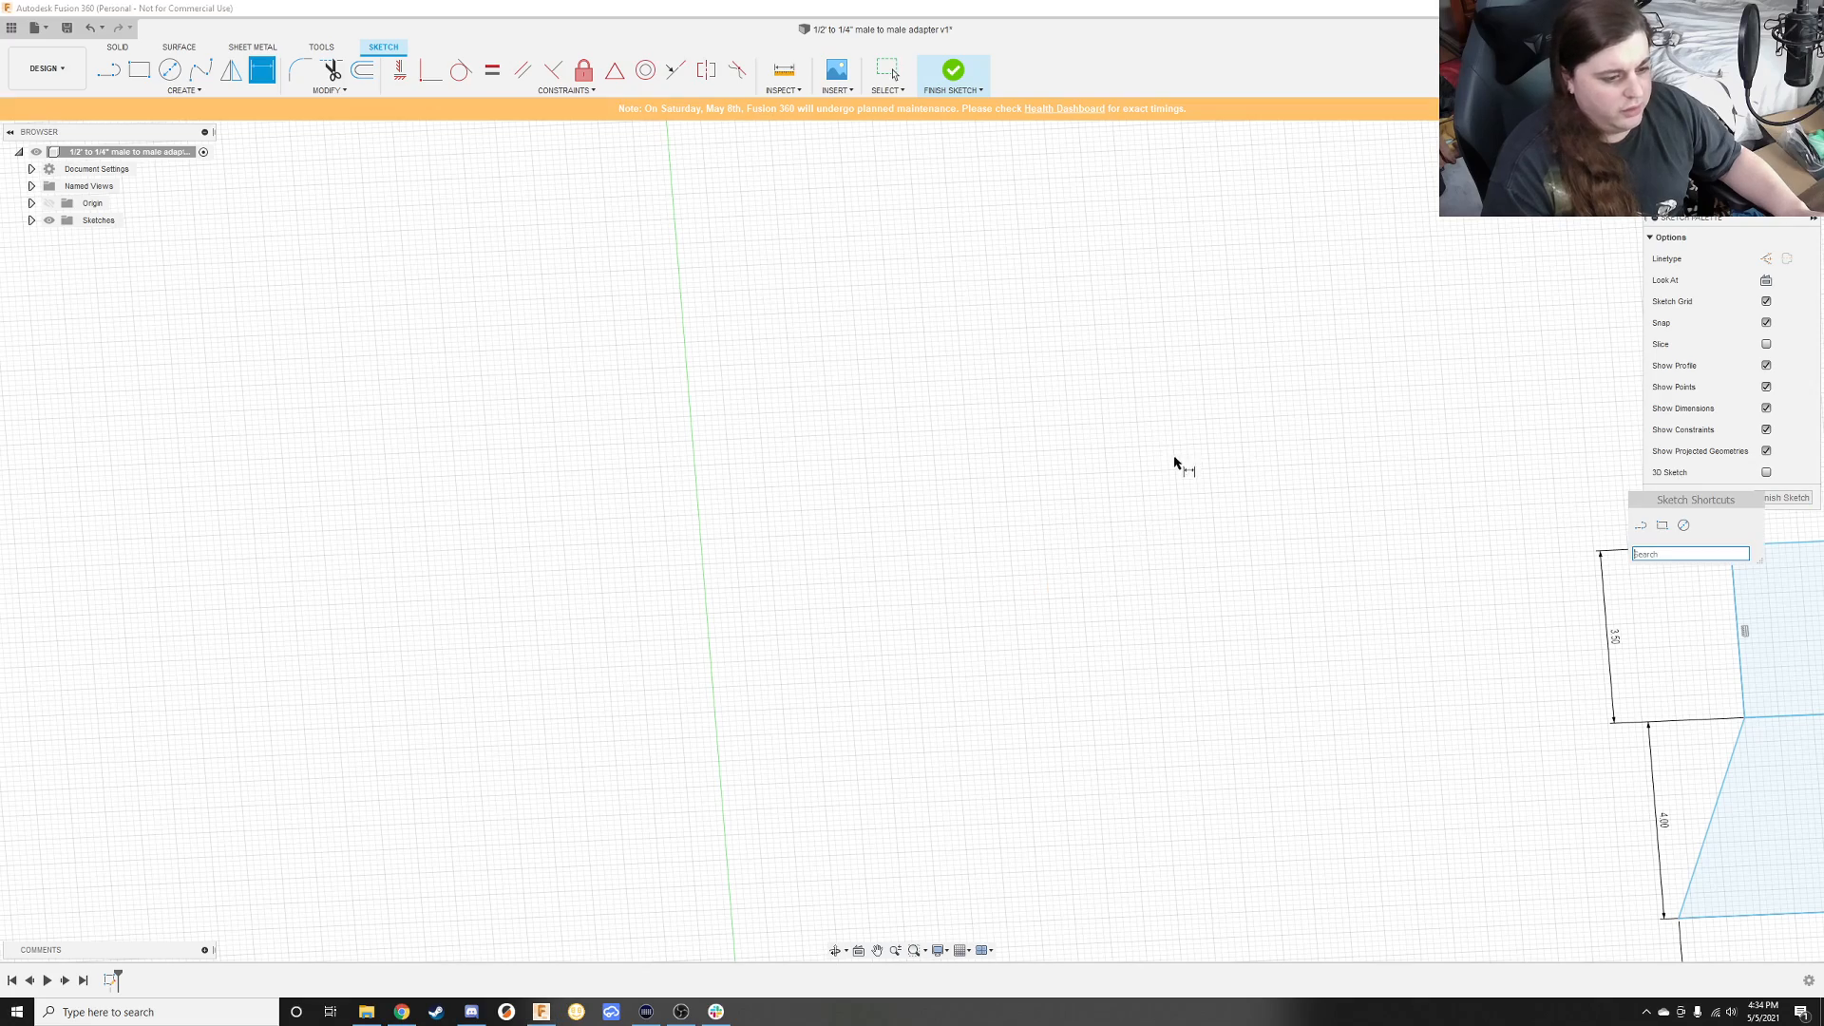
pyautogui.press('Escape')
pyautogui.moveTo(1437, 542); pyautogui.dragTo(517, 432, button='middle')
pyautogui.scroll(-2, 1222, 599)
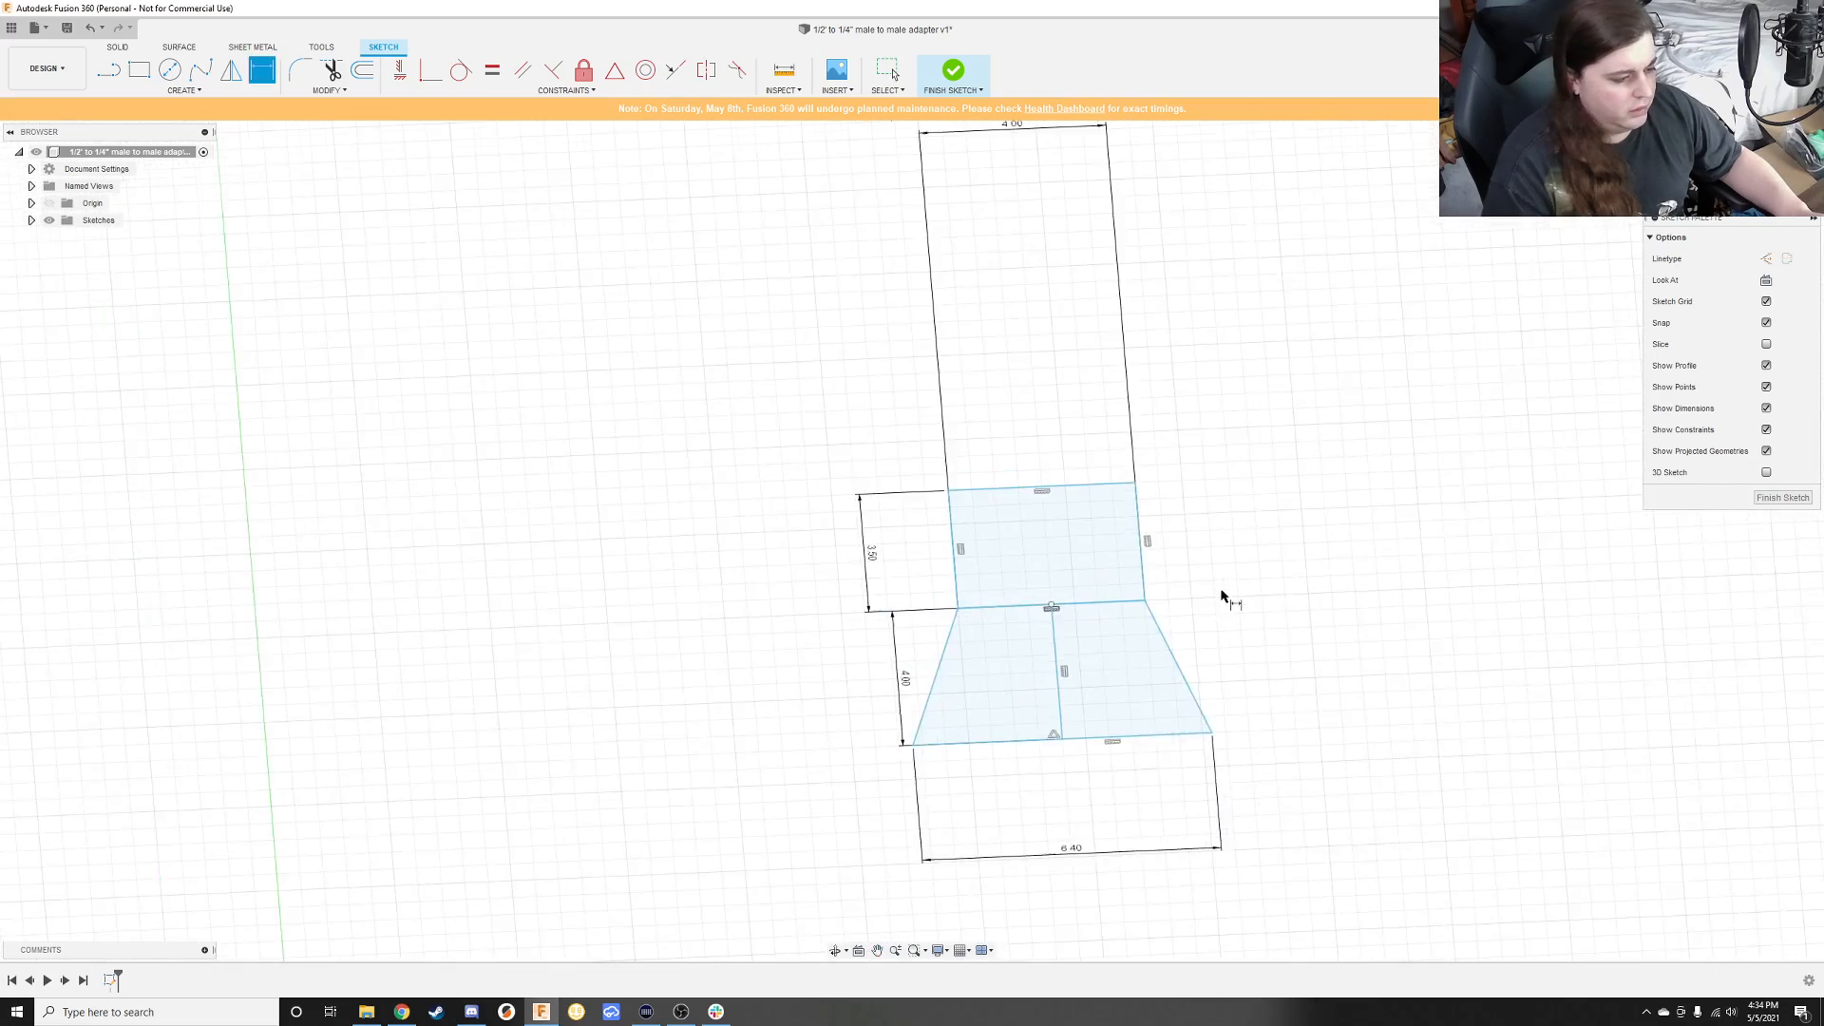
pyautogui.scroll(-1, 1222, 598)
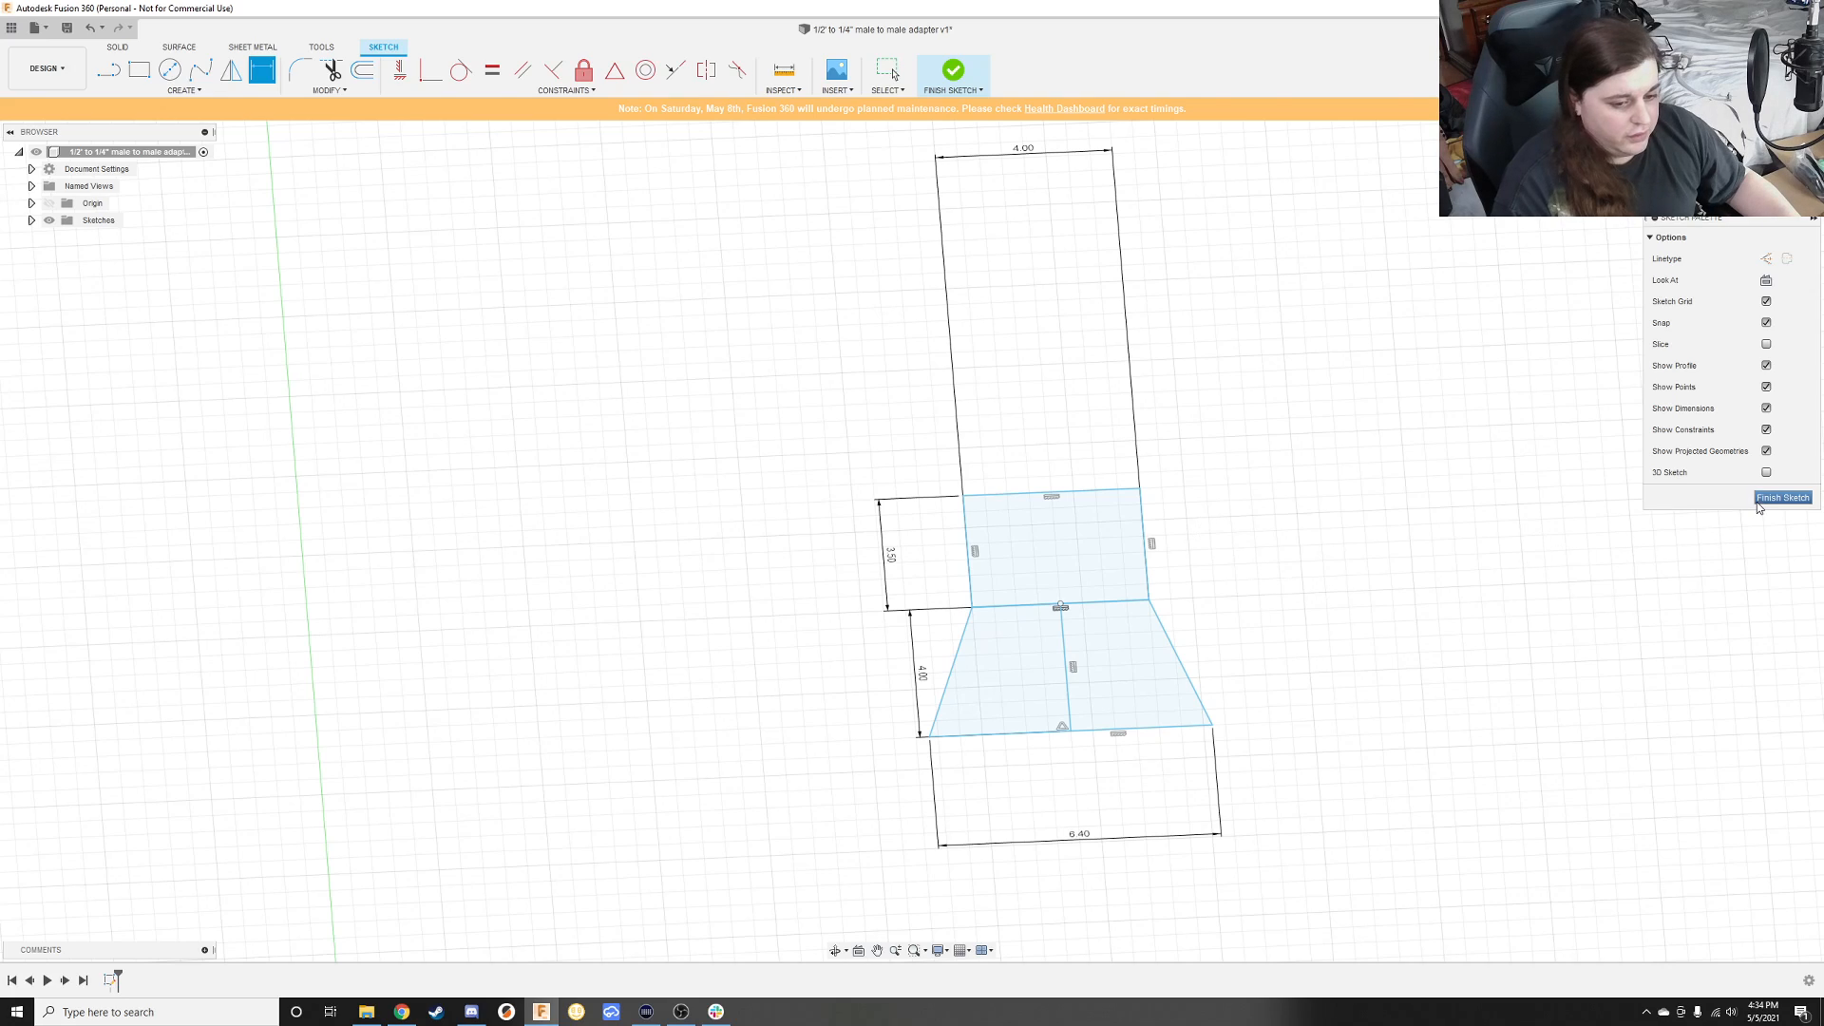
pyautogui.press('Escape')
pyautogui.click(1081, 545)
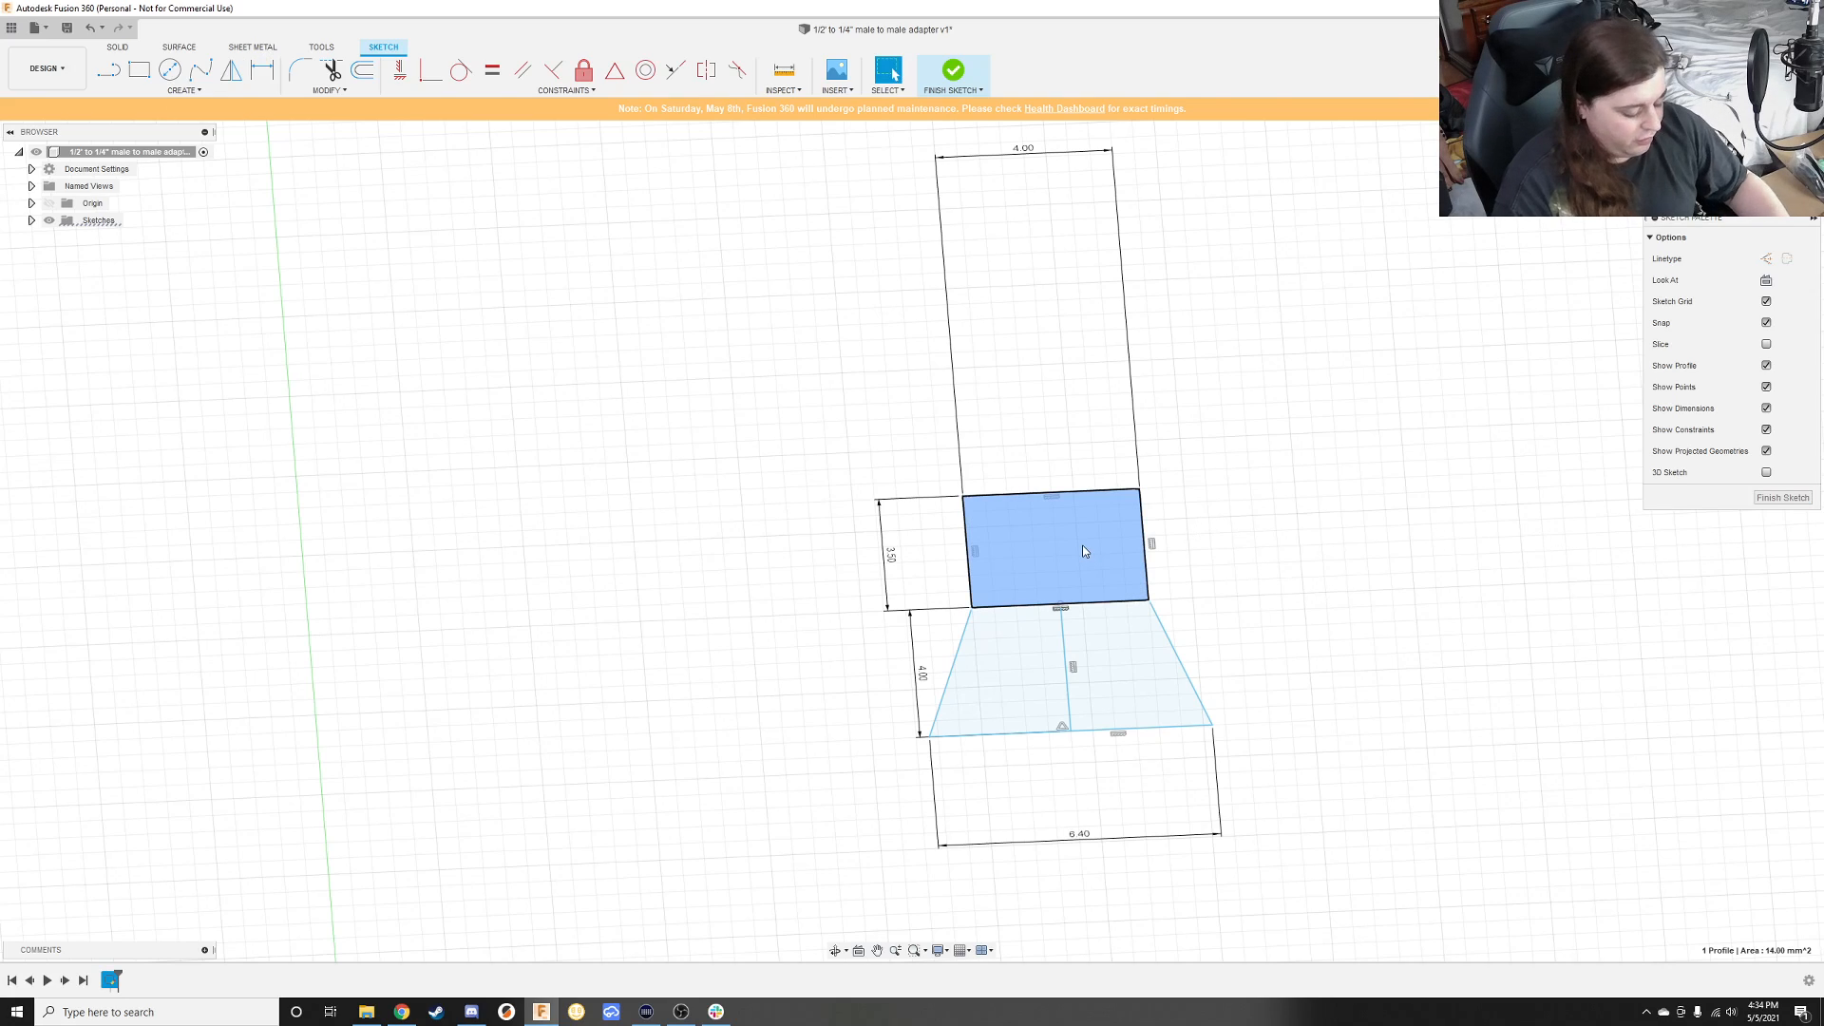
pyautogui.click(1072, 658)
pyautogui.press('Escape')
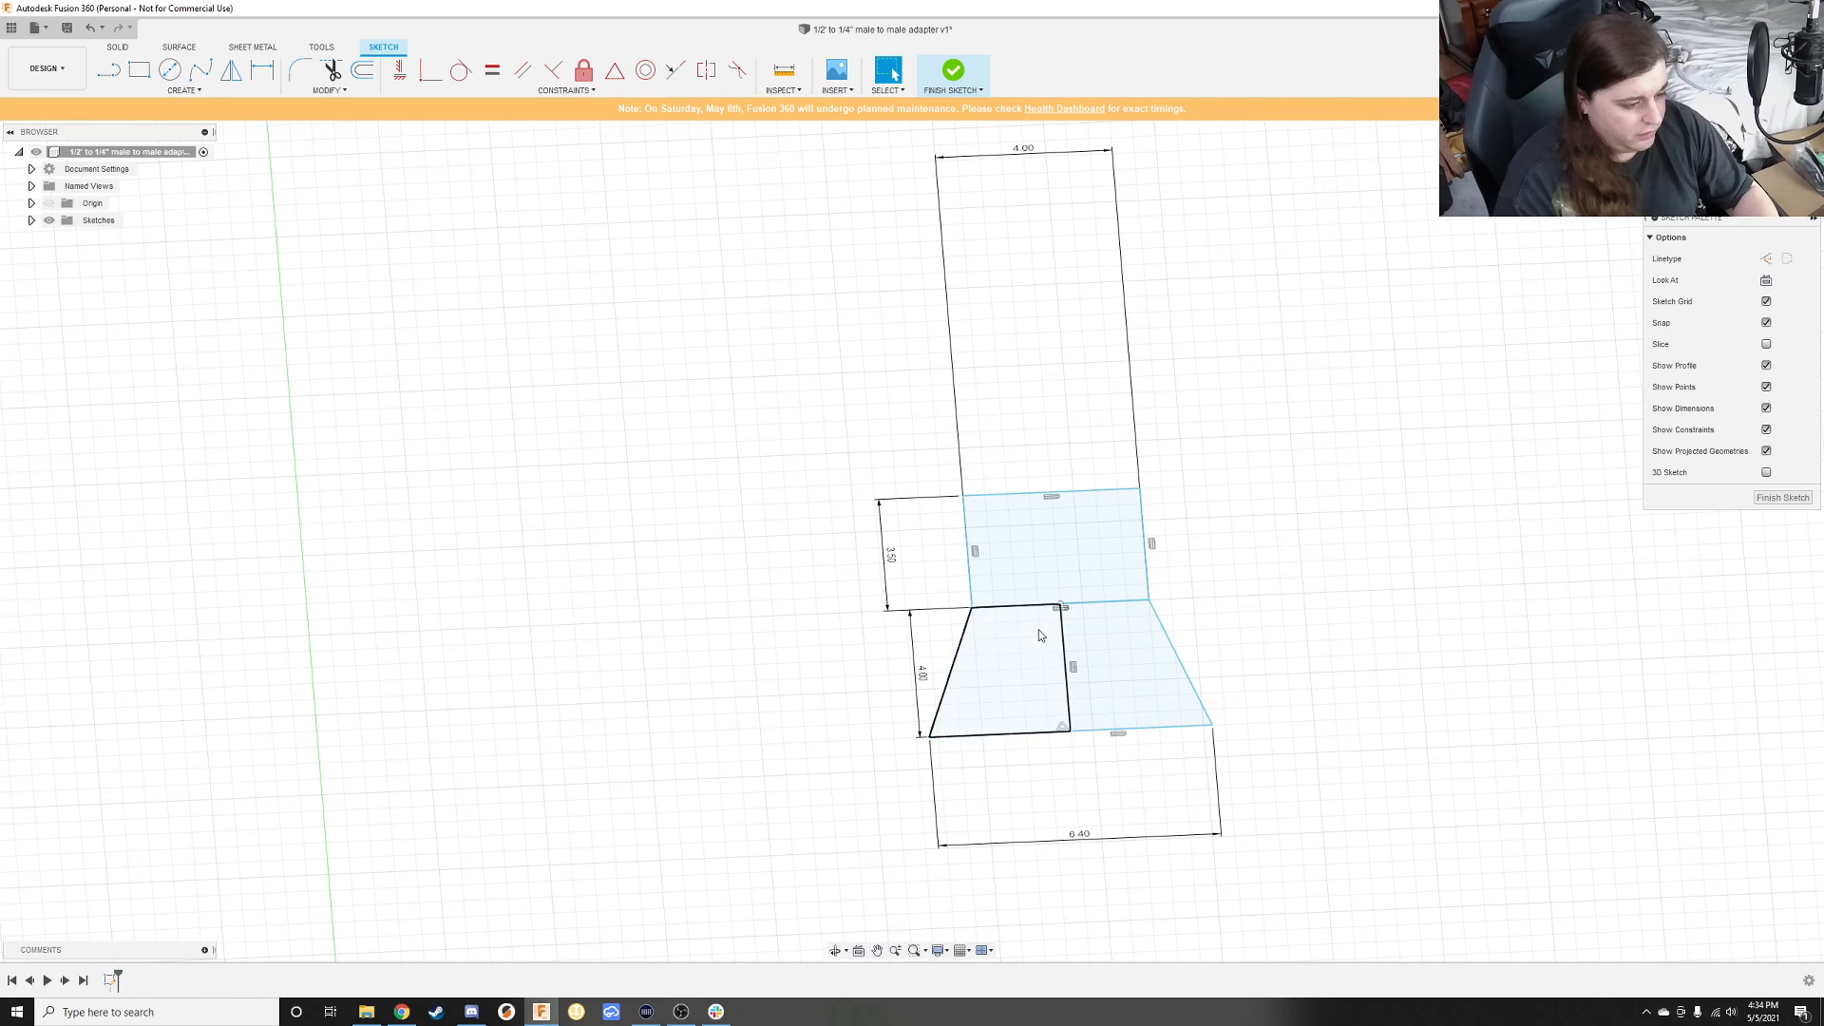
# Step: Undo the sketch edits back past the rectangle and trapezoid until the sketch is empty
pyautogui.hotkey('ctrl', 'z')
pyautogui.hotkey('ctrl', 'z')
pyautogui.hotkey('ctrl', 'z')
pyautogui.hotkey('ctrl', 'z')
pyautogui.hotkey('ctrl', 'z')
pyautogui.hotkey('ctrl', 'z')
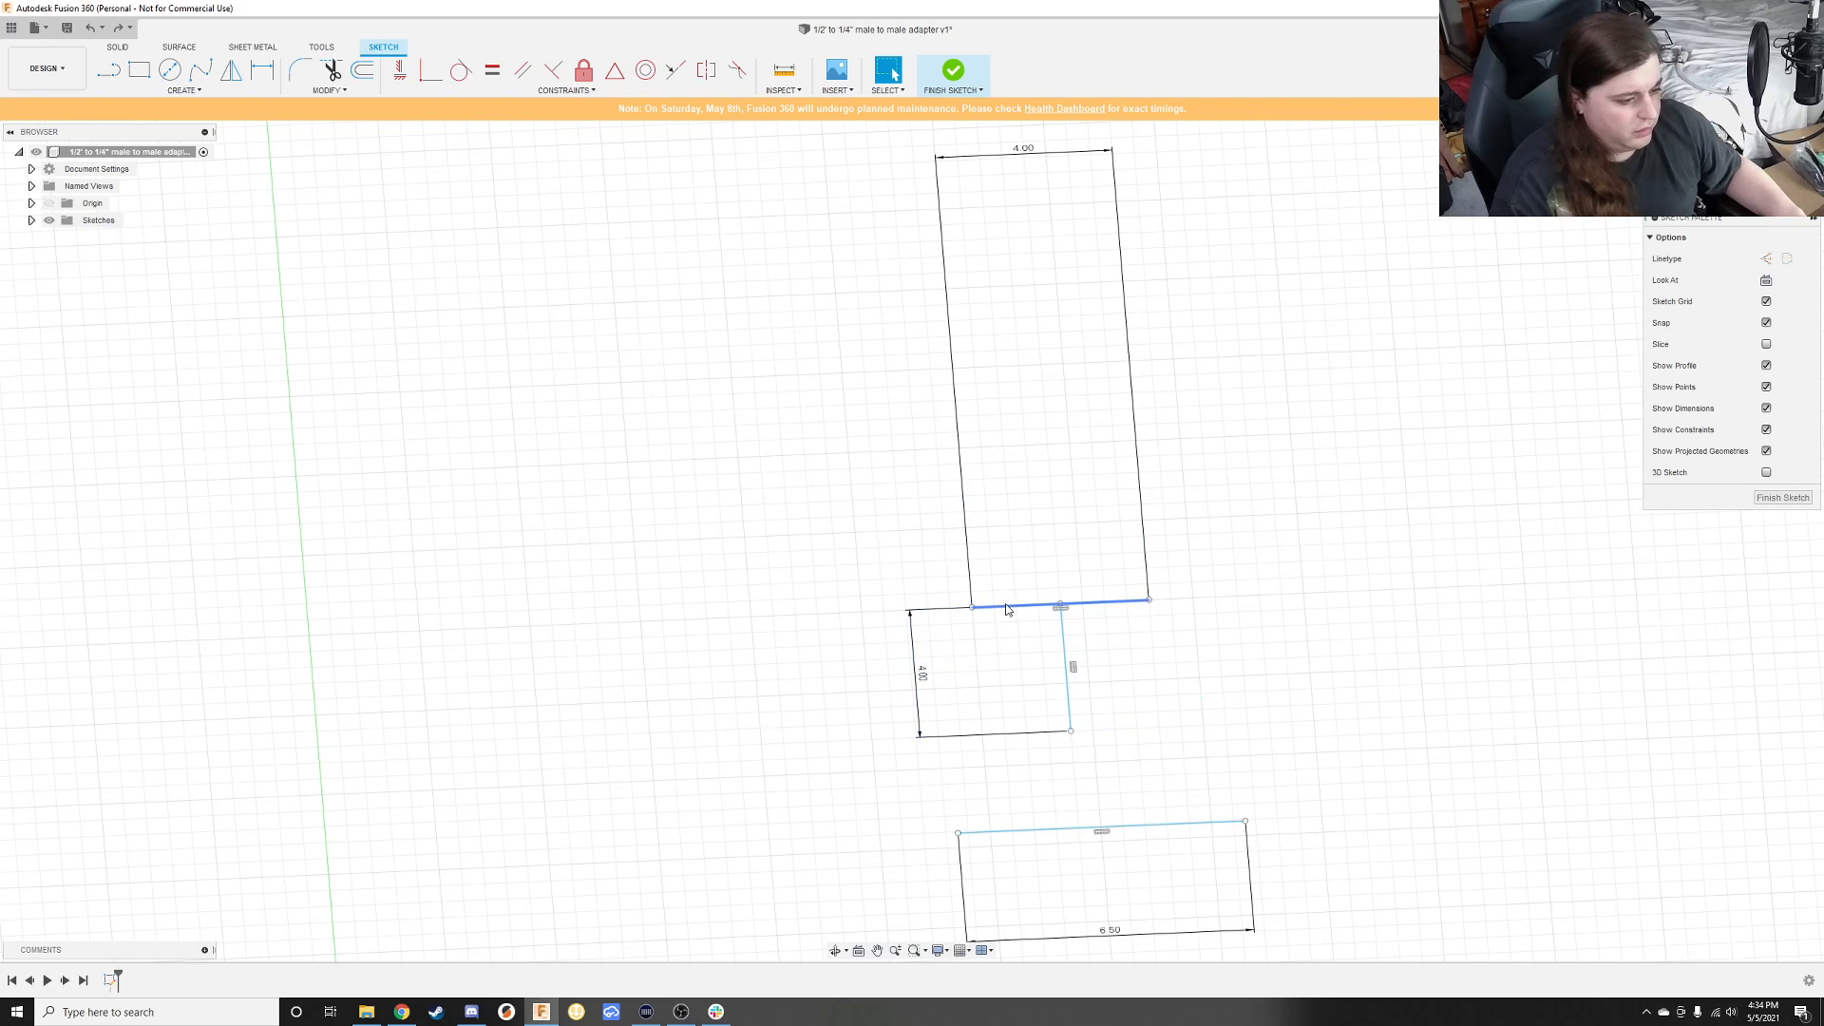
pyautogui.hotkey('ctrl', 'z')
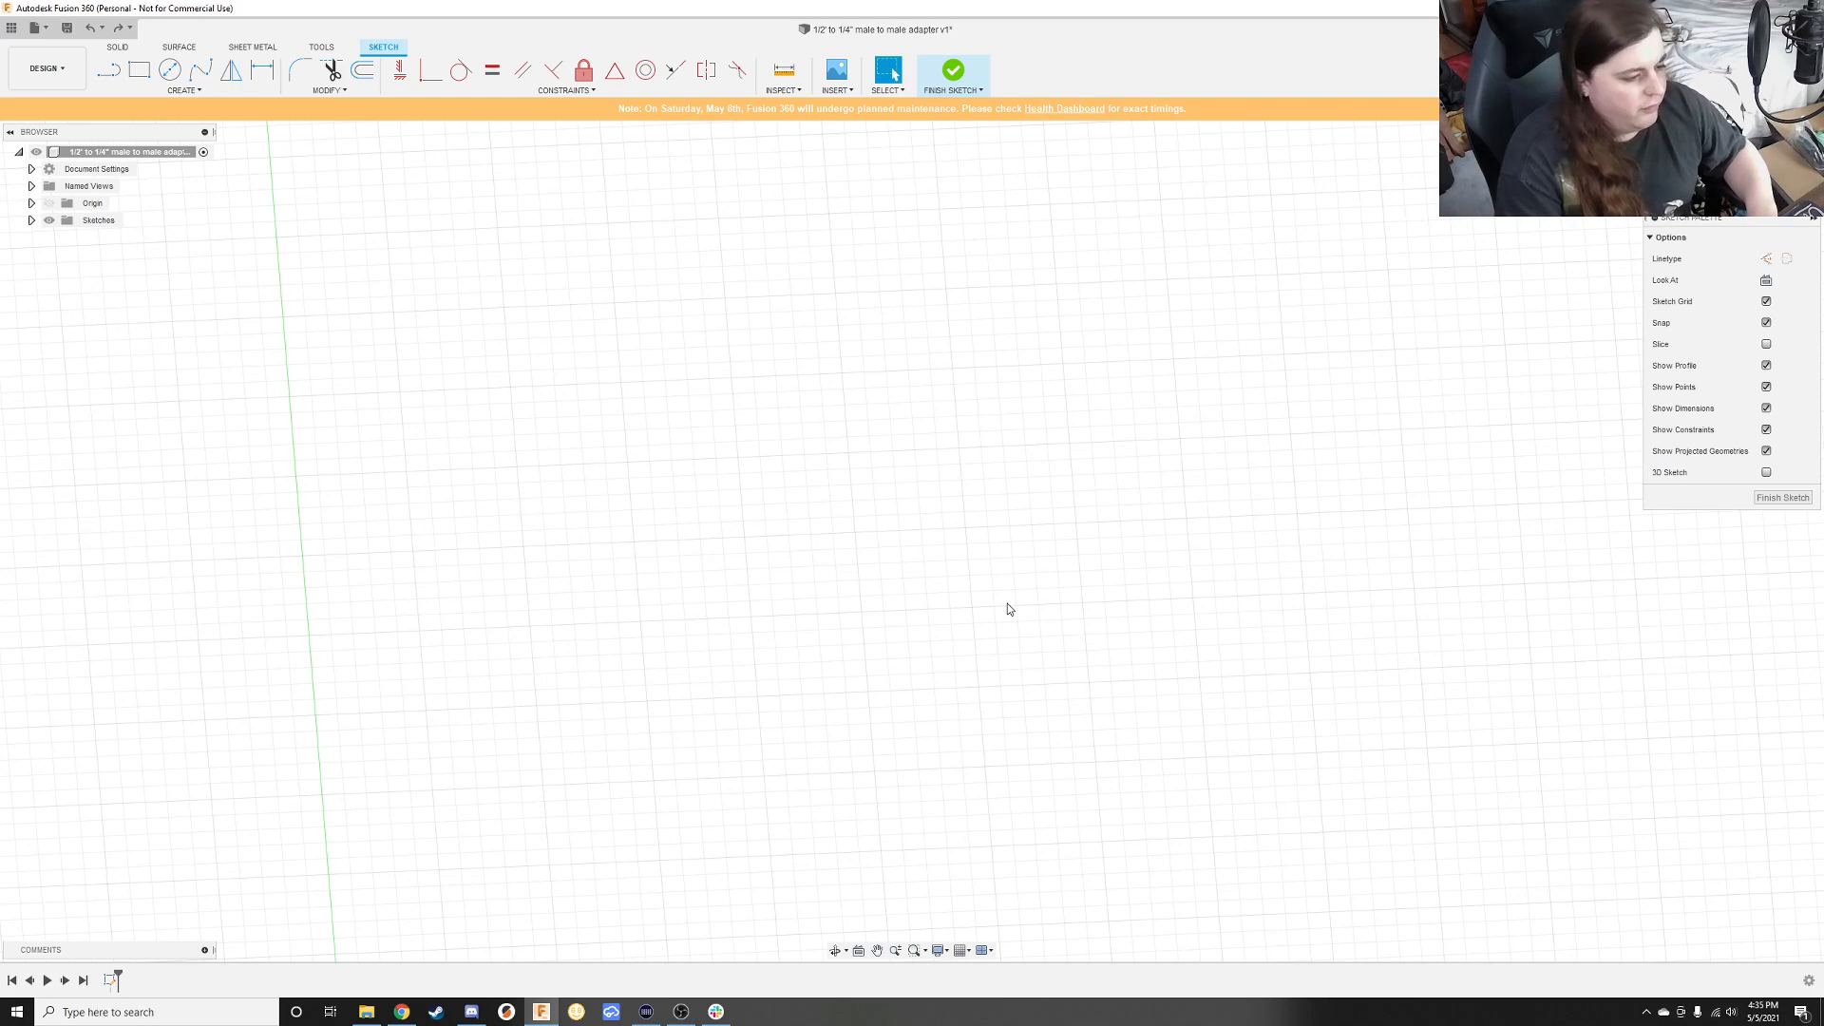
# Step: Draw a circle with a diameter of 4.15 mm in the empty sketch, beside the vertical axis
pyautogui.click(170, 69)
pyautogui.click(1077, 523)
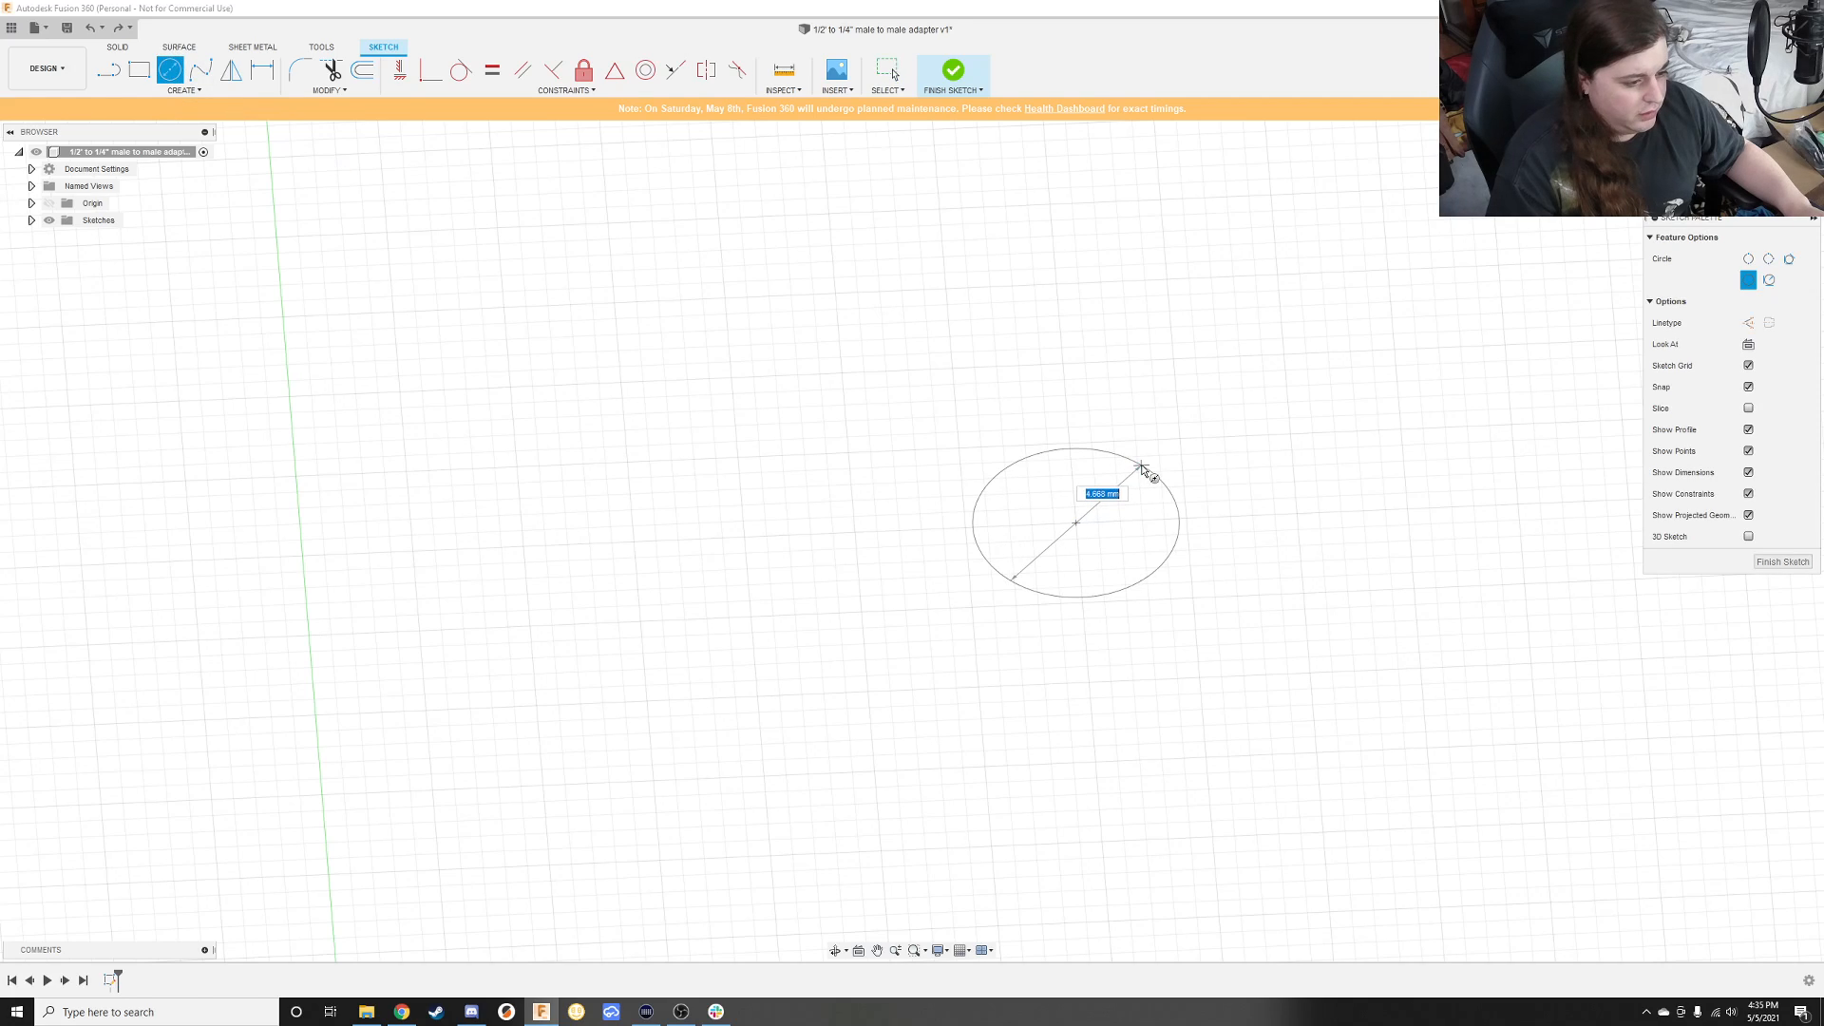
pyautogui.write('4.1')
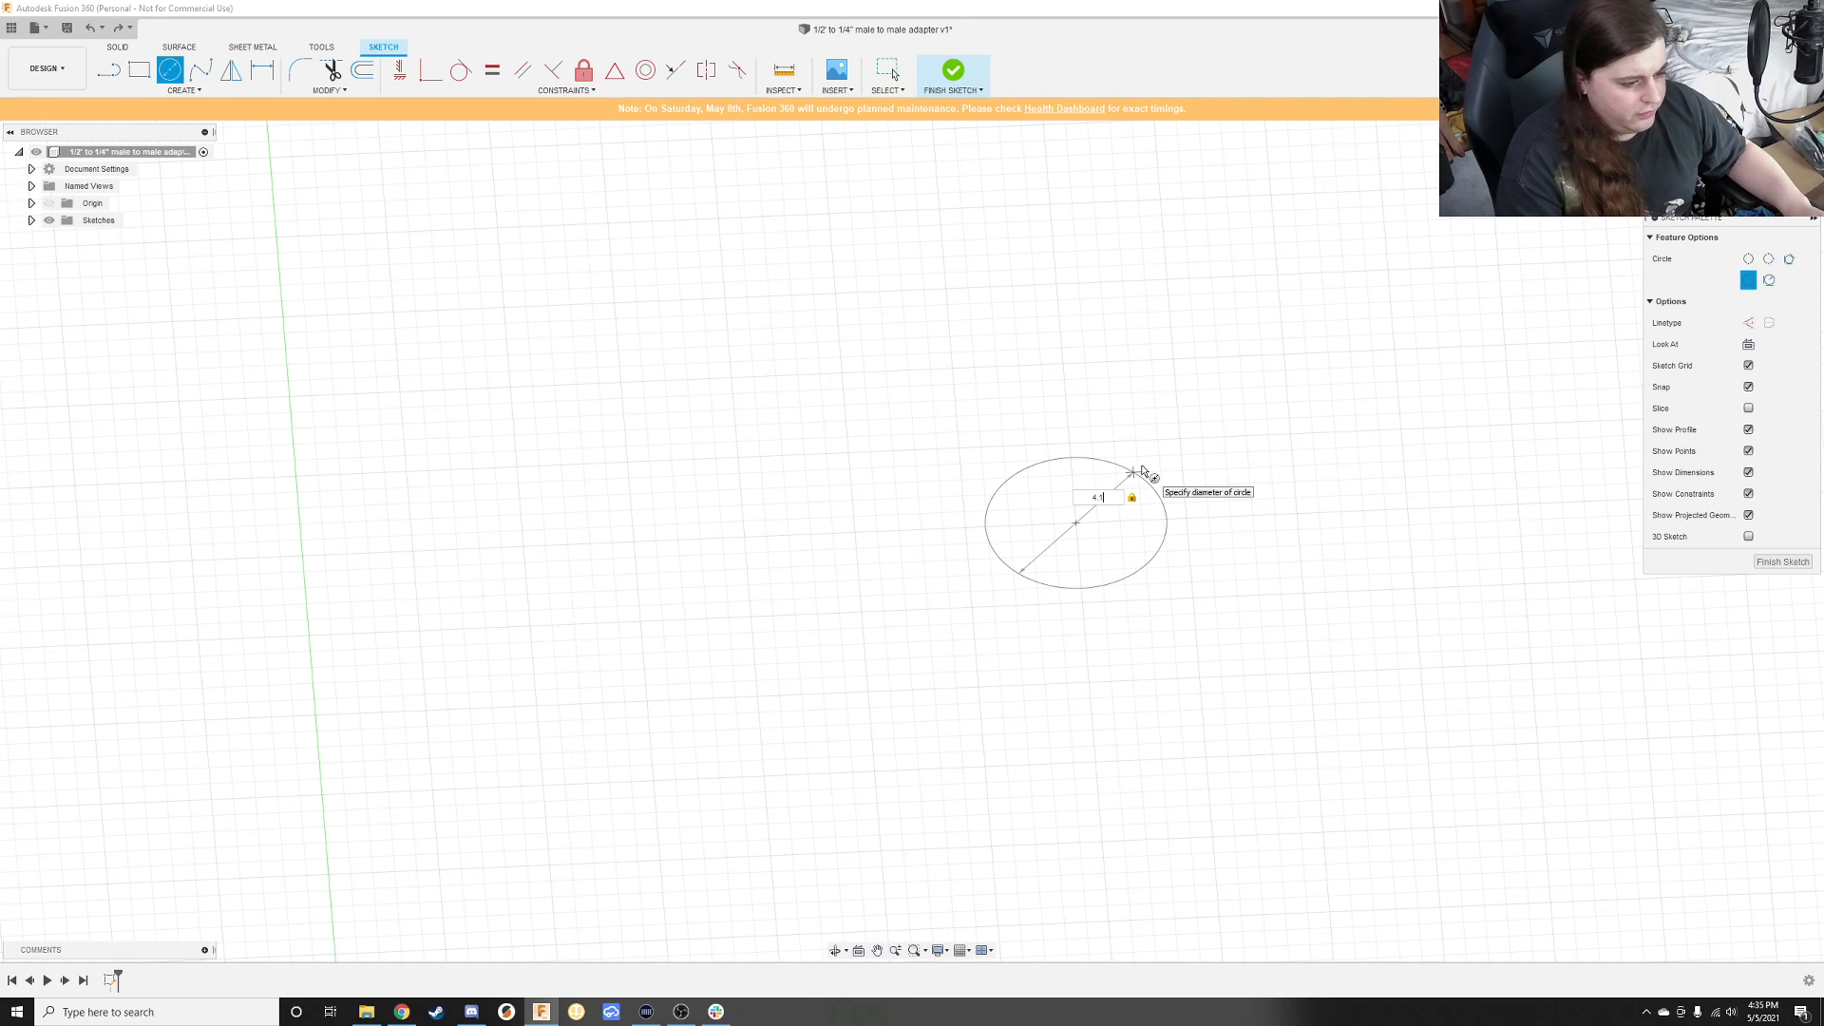
pyautogui.write('5')
pyautogui.press('Return')
pyautogui.press('Escape')
pyautogui.moveTo(1207, 401)
pyautogui.keyDown('shift'); pyautogui.mouseDown(button='middle')
pyautogui.moveTo(1156, 465)
pyautogui.moveTo(1214, 424)
pyautogui.mouseUp(button='middle'); pyautogui.keyUp('shift')
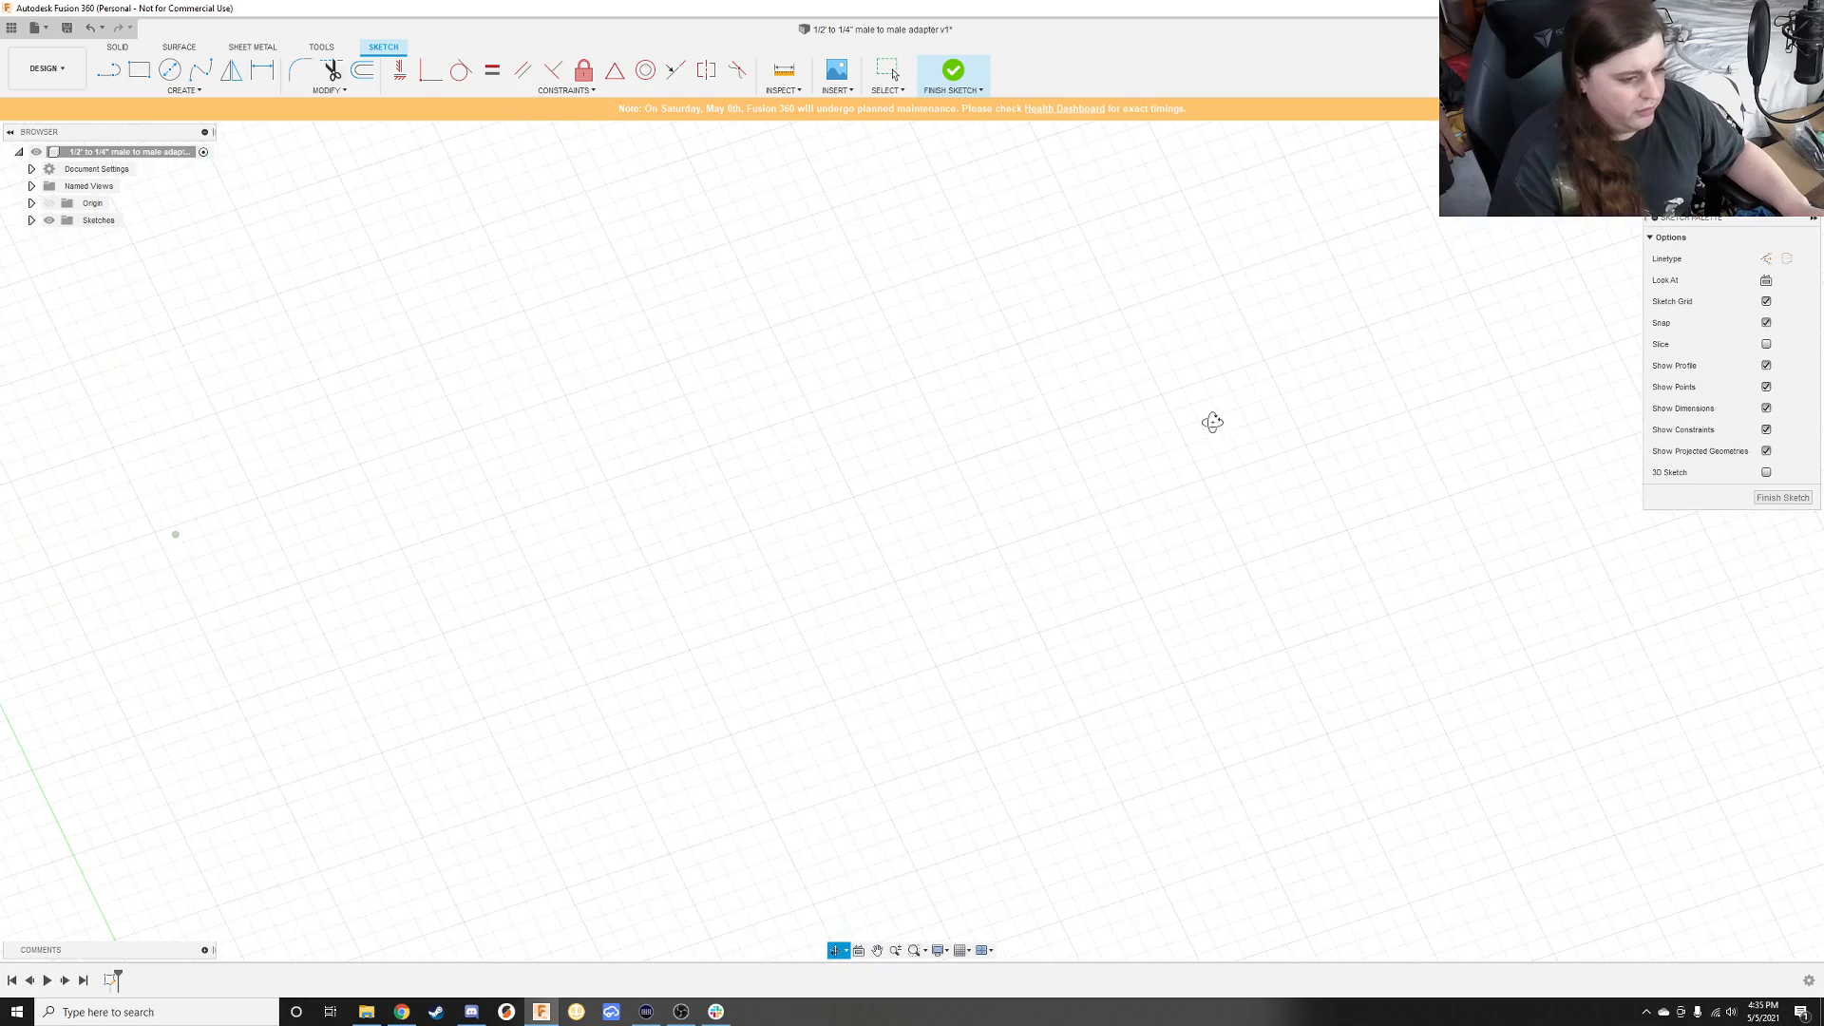
pyautogui.press('d')
pyautogui.scroll(-4, 1187, 427)
pyautogui.scroll(-3, 1183, 423)
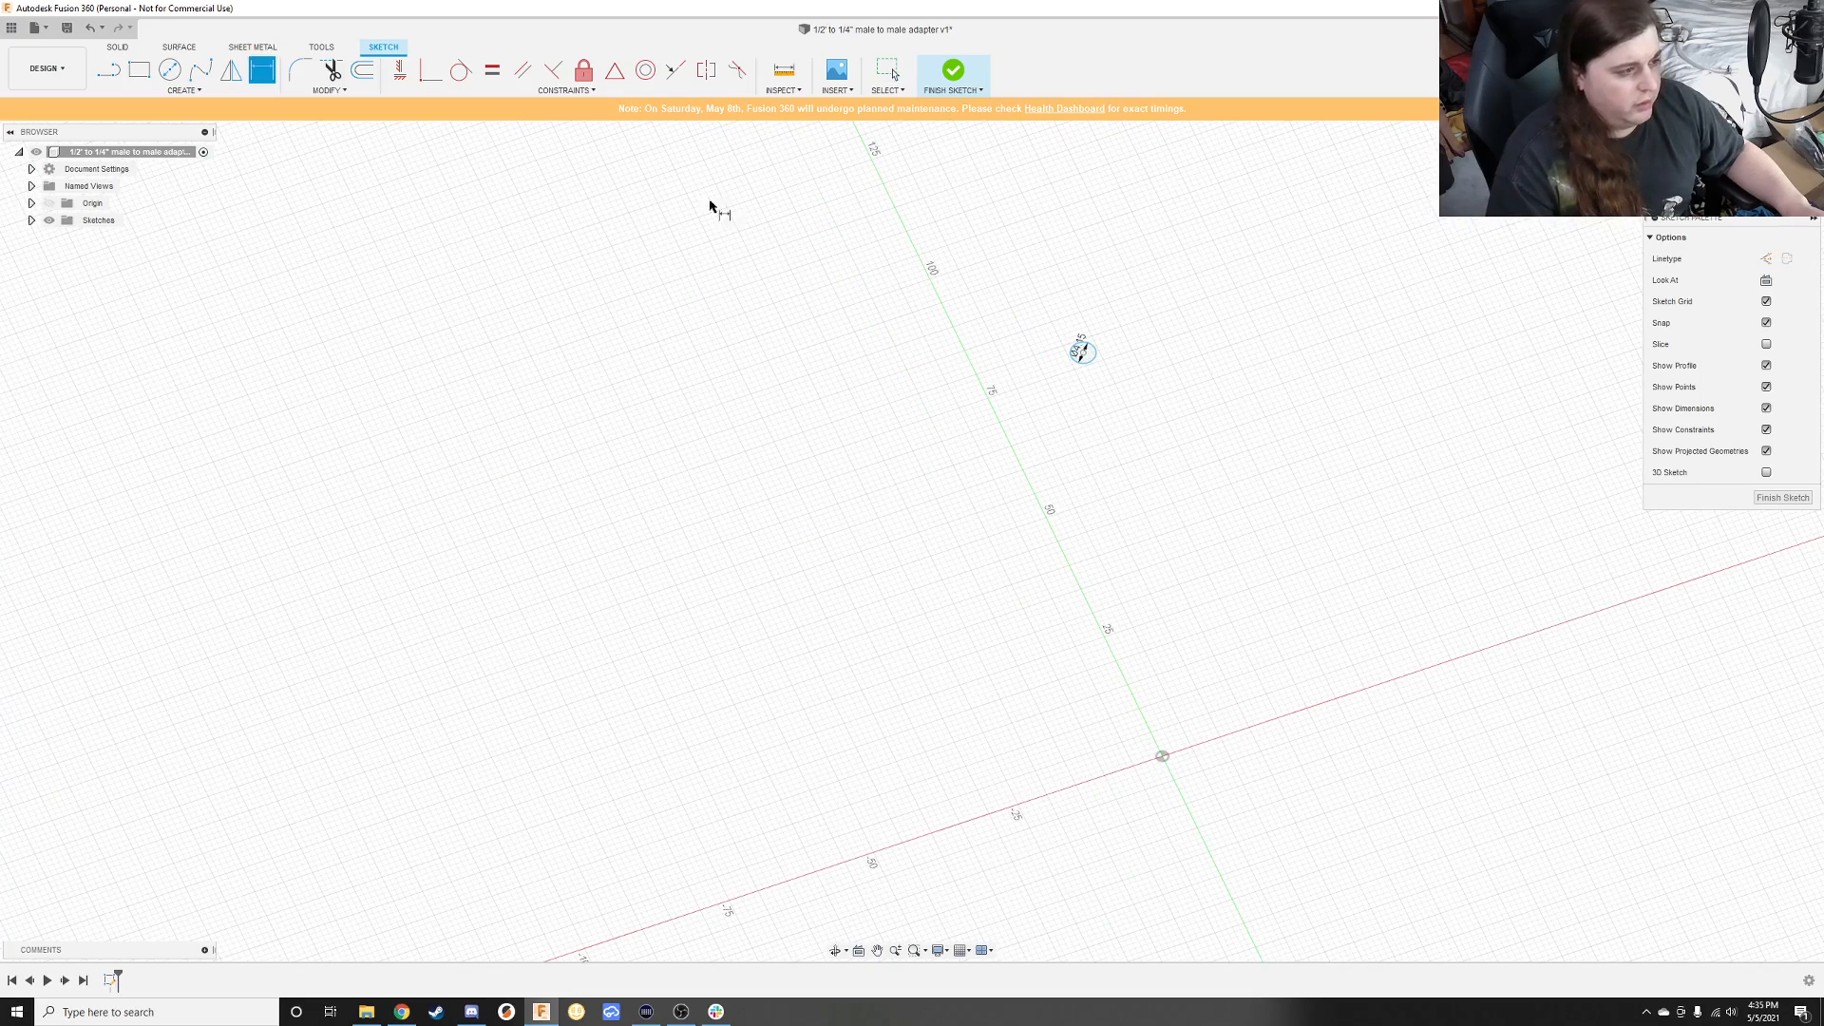
pyautogui.click(1738, 135)
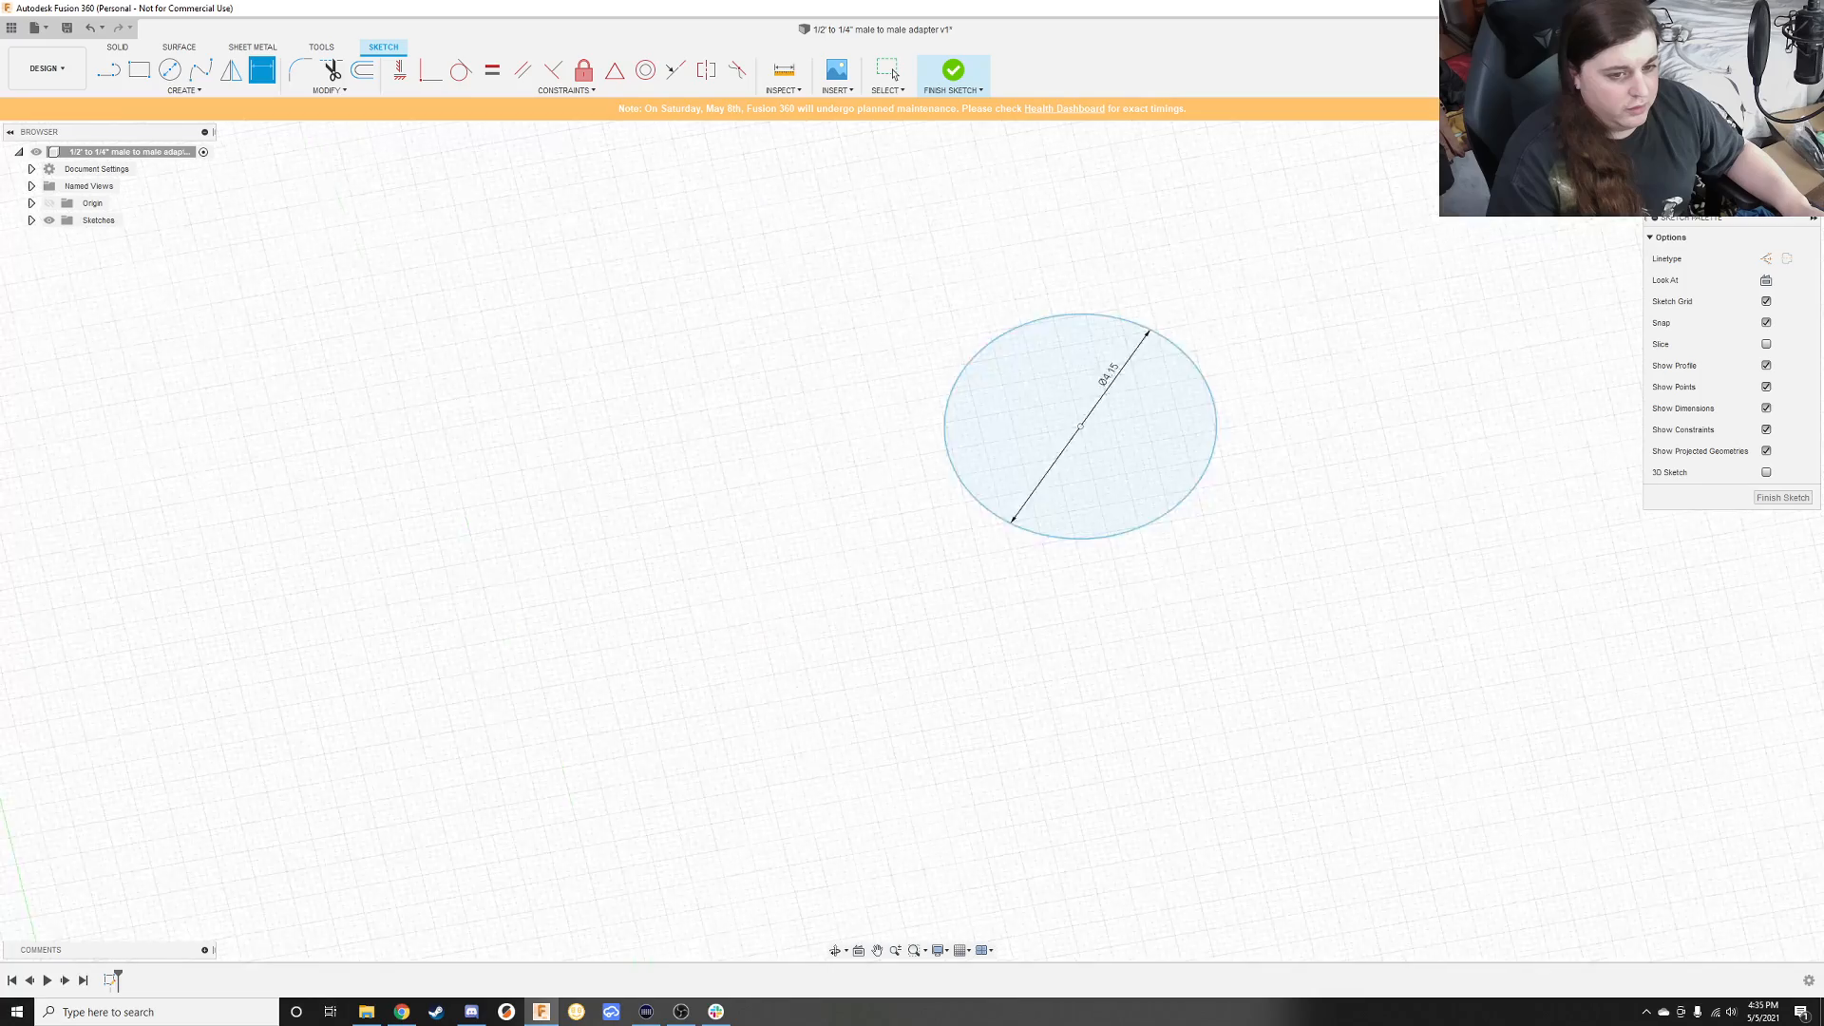
pyautogui.keyDown('shift'); pyautogui.moveTo(1205, 428); pyautogui.dragTo(1222, 503, button='middle'); pyautogui.keyUp('shift')
pyautogui.press('d')
pyautogui.scroll(-5, 1224, 504)
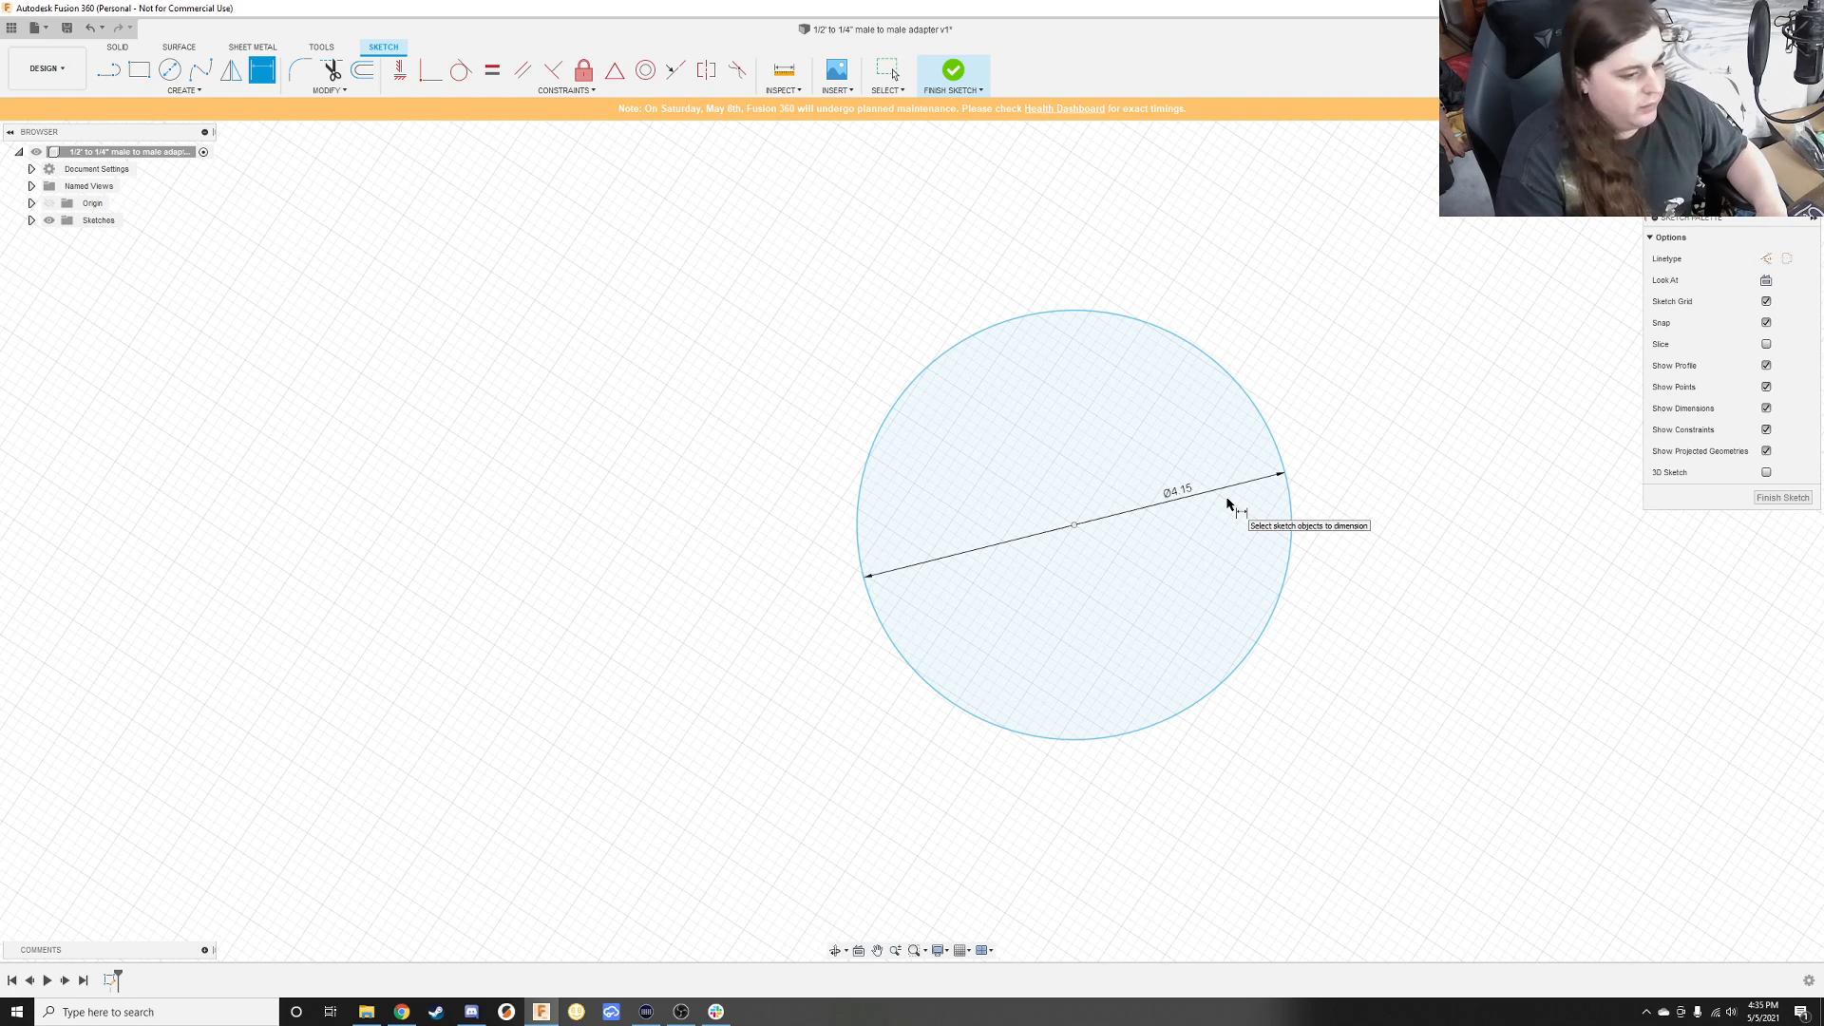
# Step: Draw a 3 mm circle concentric with and inside the 4.15 mm circle, and finish the sketch
pyautogui.press('c')
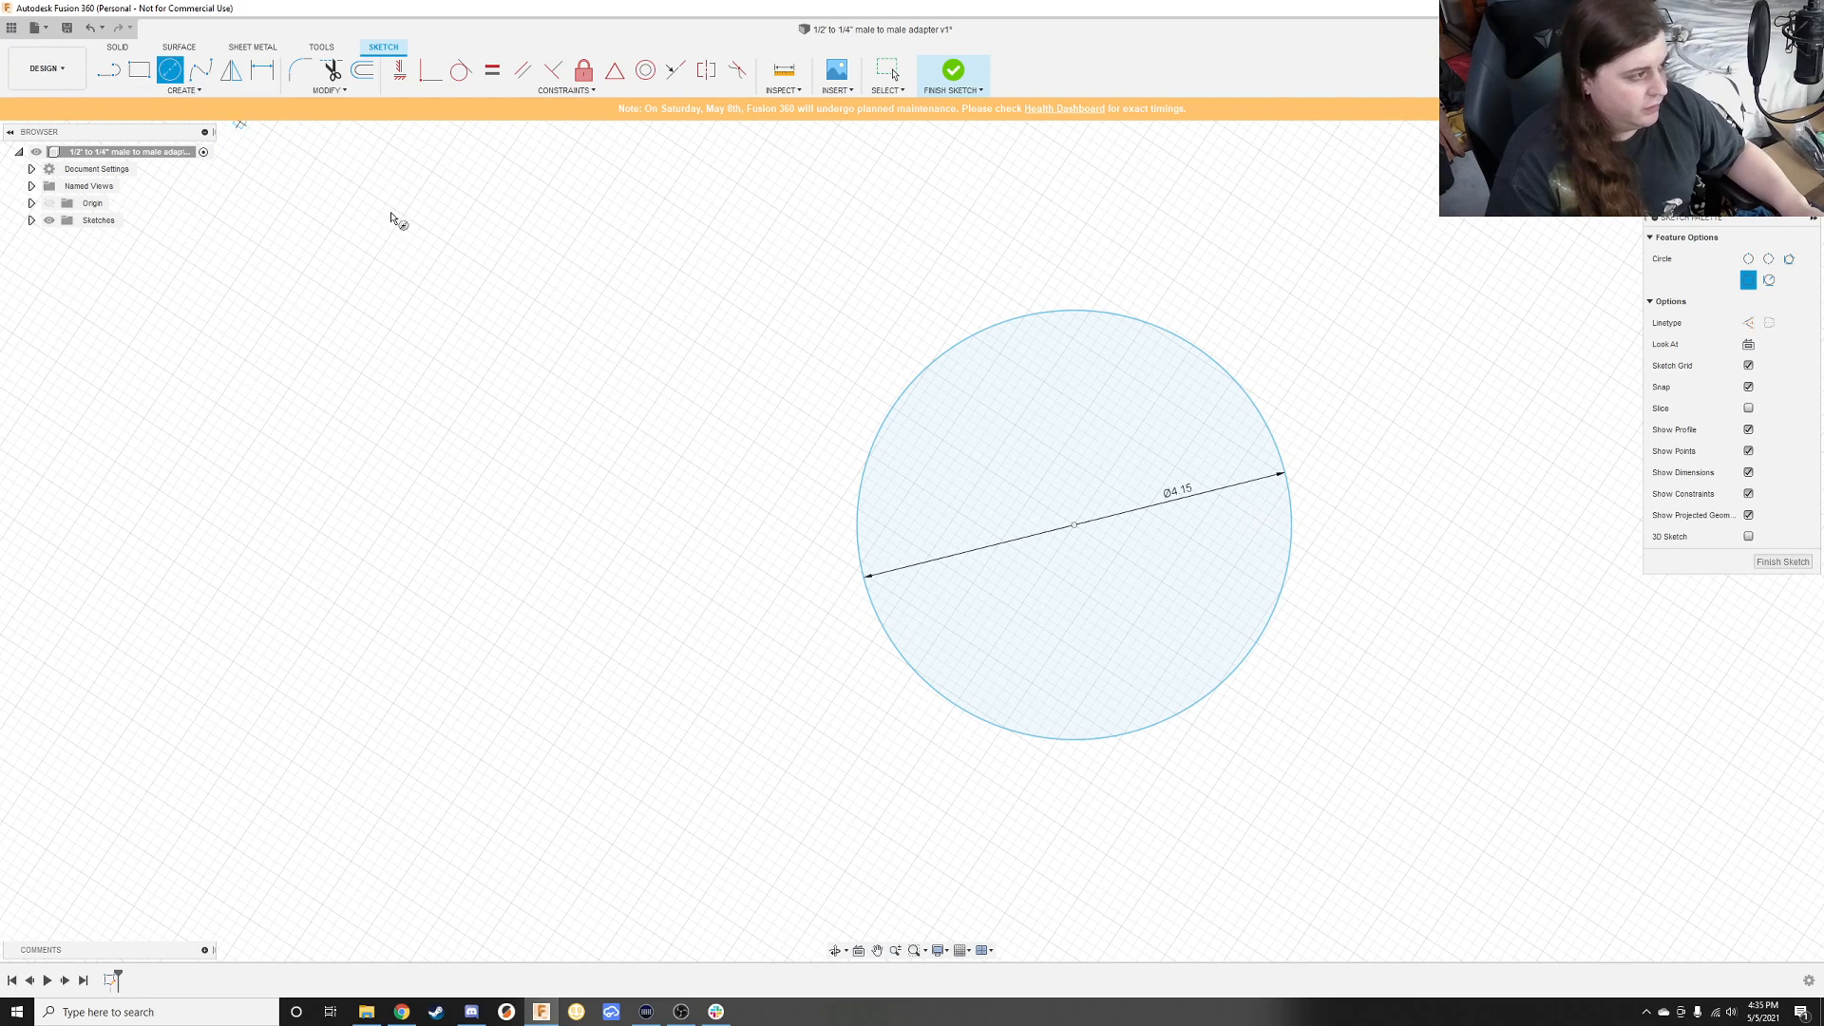
pyautogui.click(1074, 526)
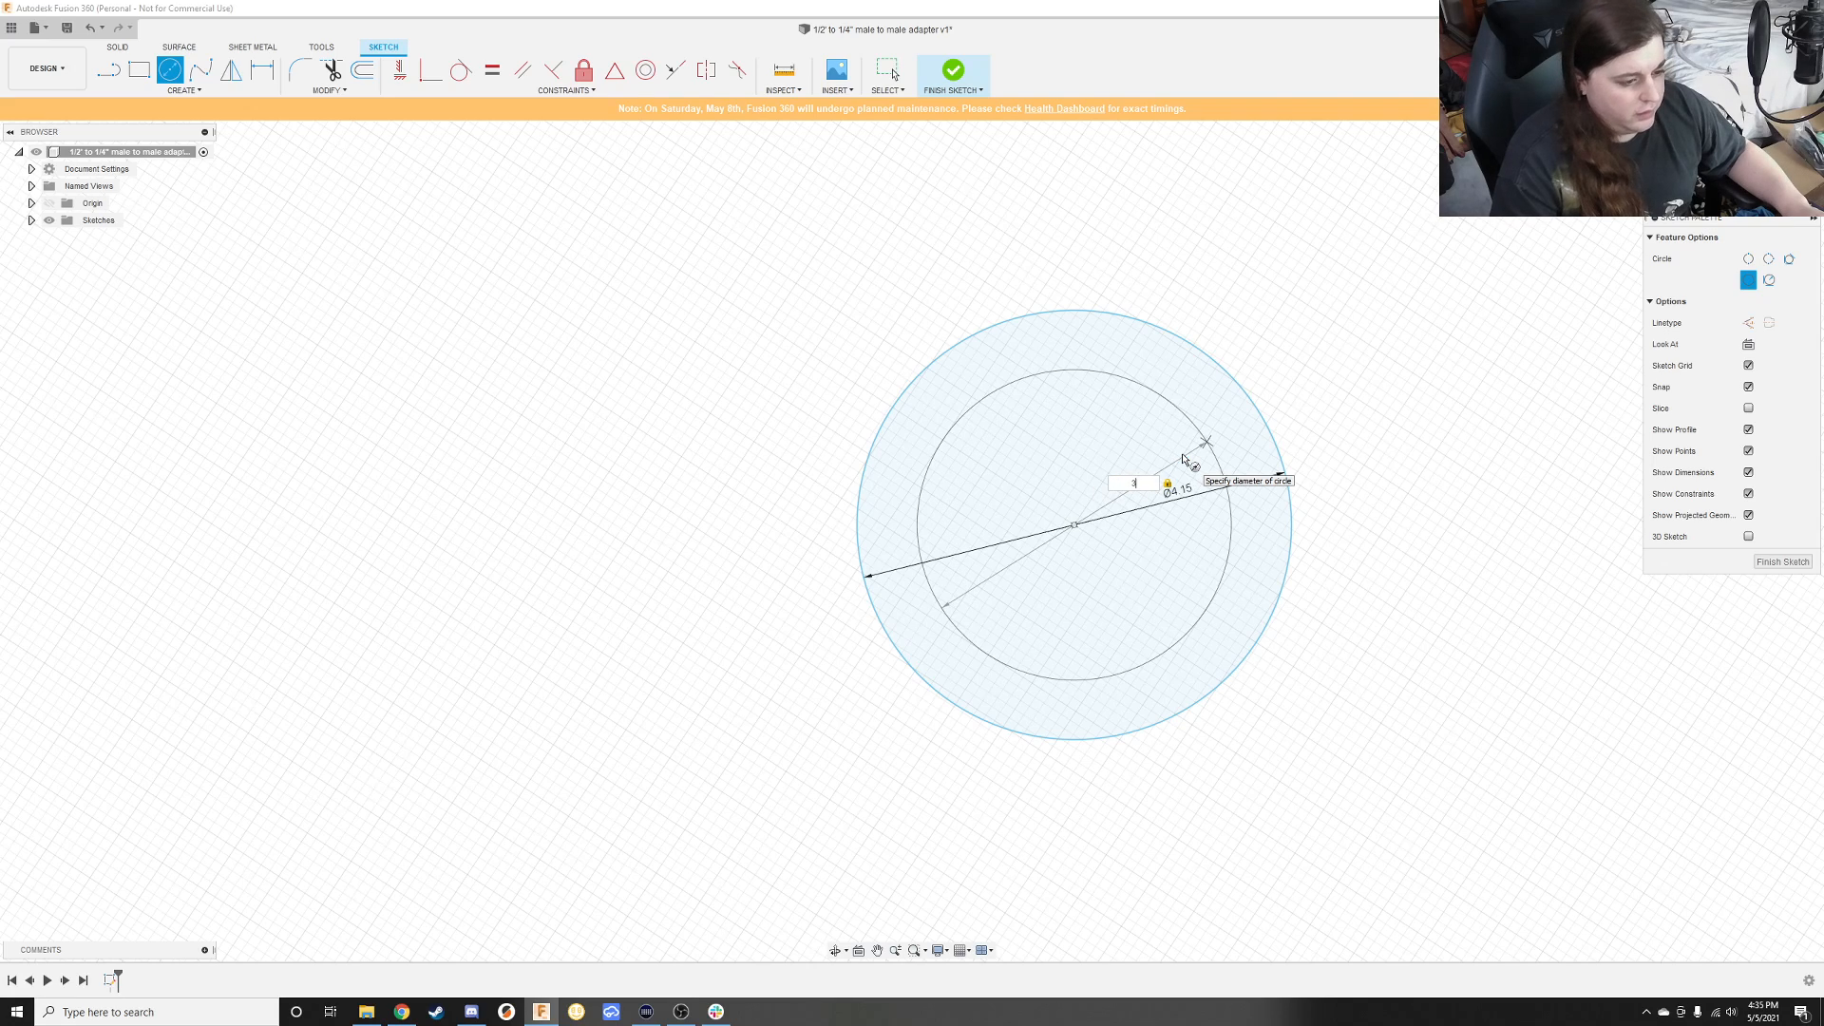
pyautogui.press('Return')
pyautogui.press('Escape')
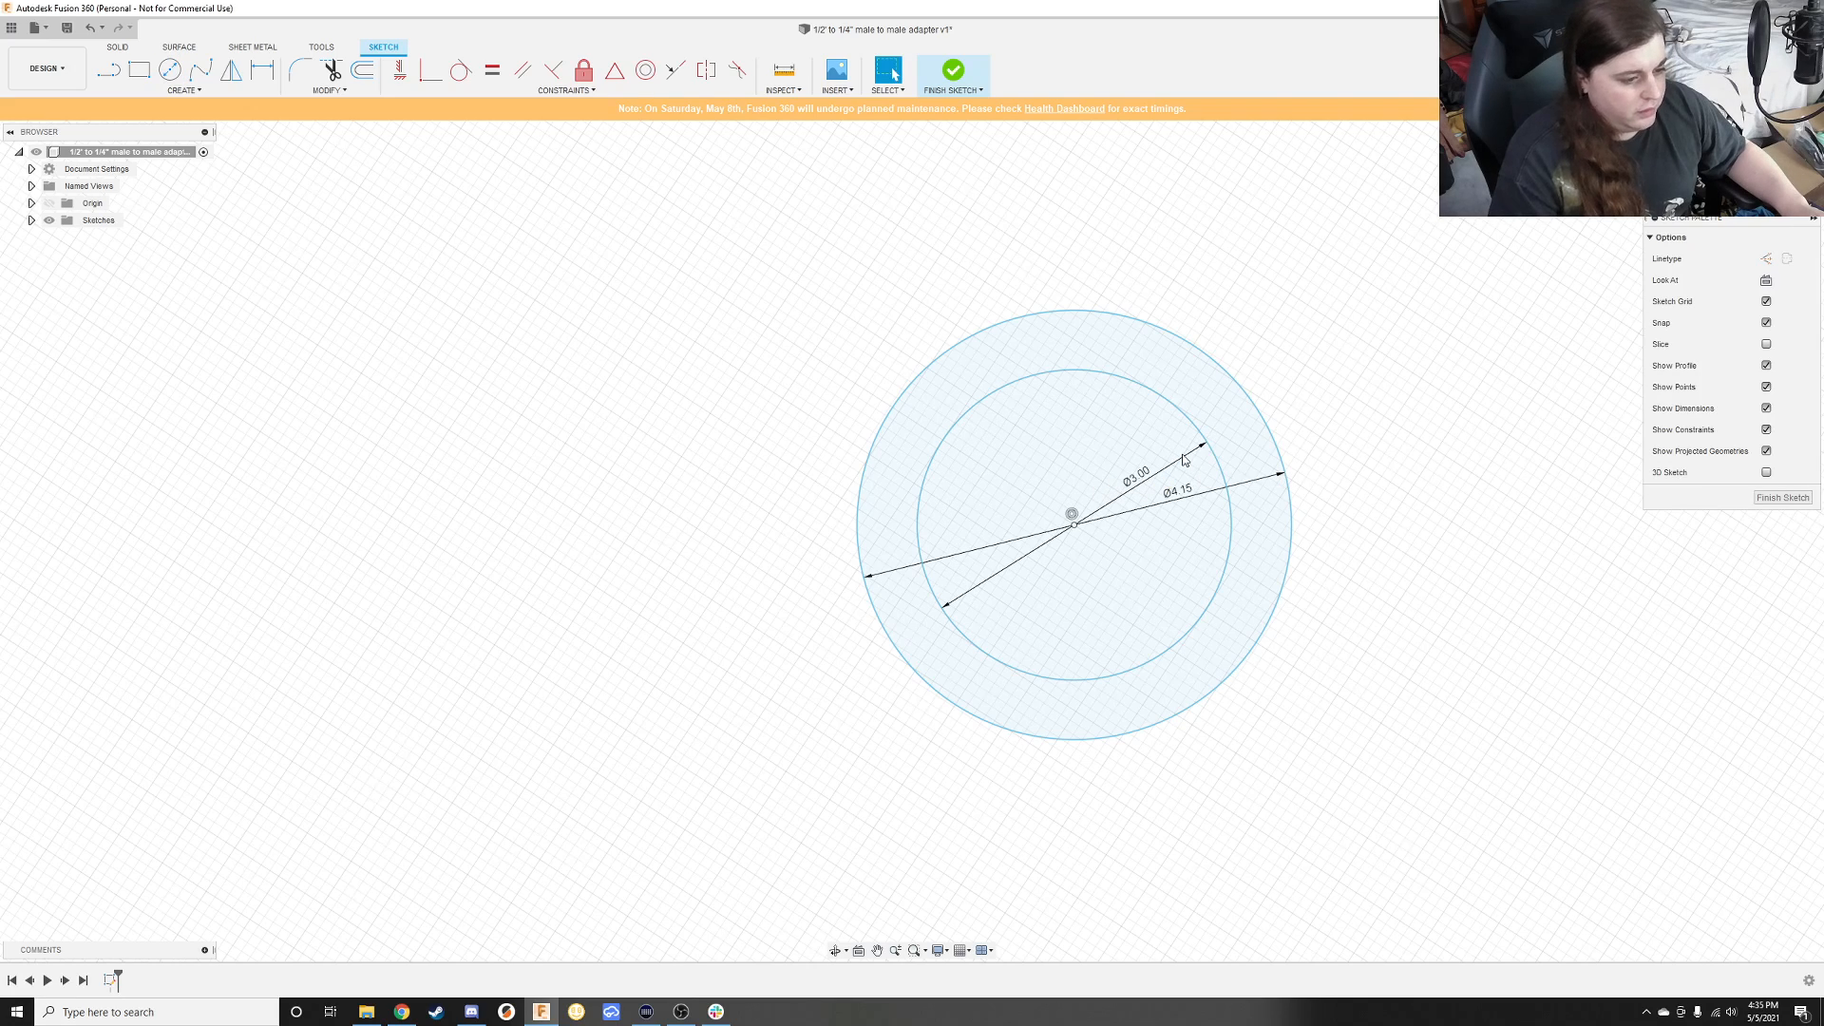
pyautogui.click(1771, 496)
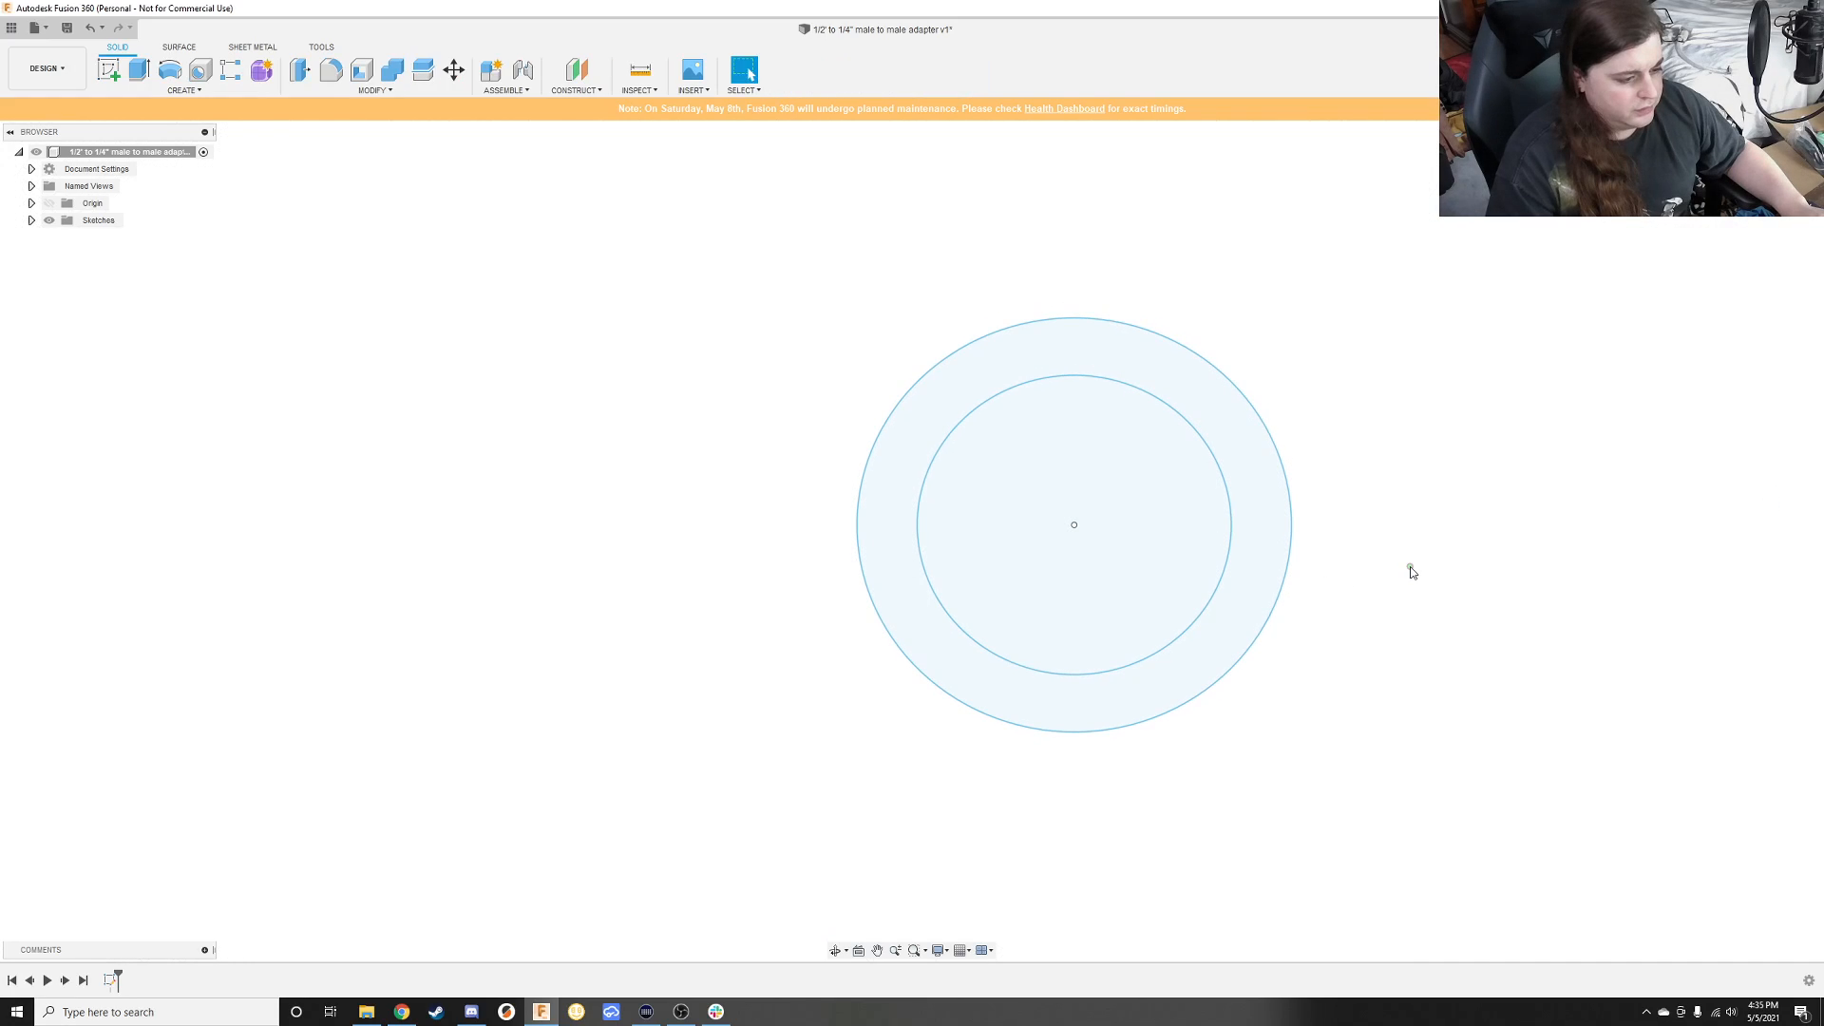
# Step: Extrude the ring profile between the two circles 3 mm as a new body
pyautogui.keyDown('shift'); pyautogui.moveTo(1410, 568); pyautogui.dragTo(1399, 545, button='middle'); pyautogui.keyUp('shift')
pyautogui.scroll(-3, 1399, 545)
pyautogui.press('e')
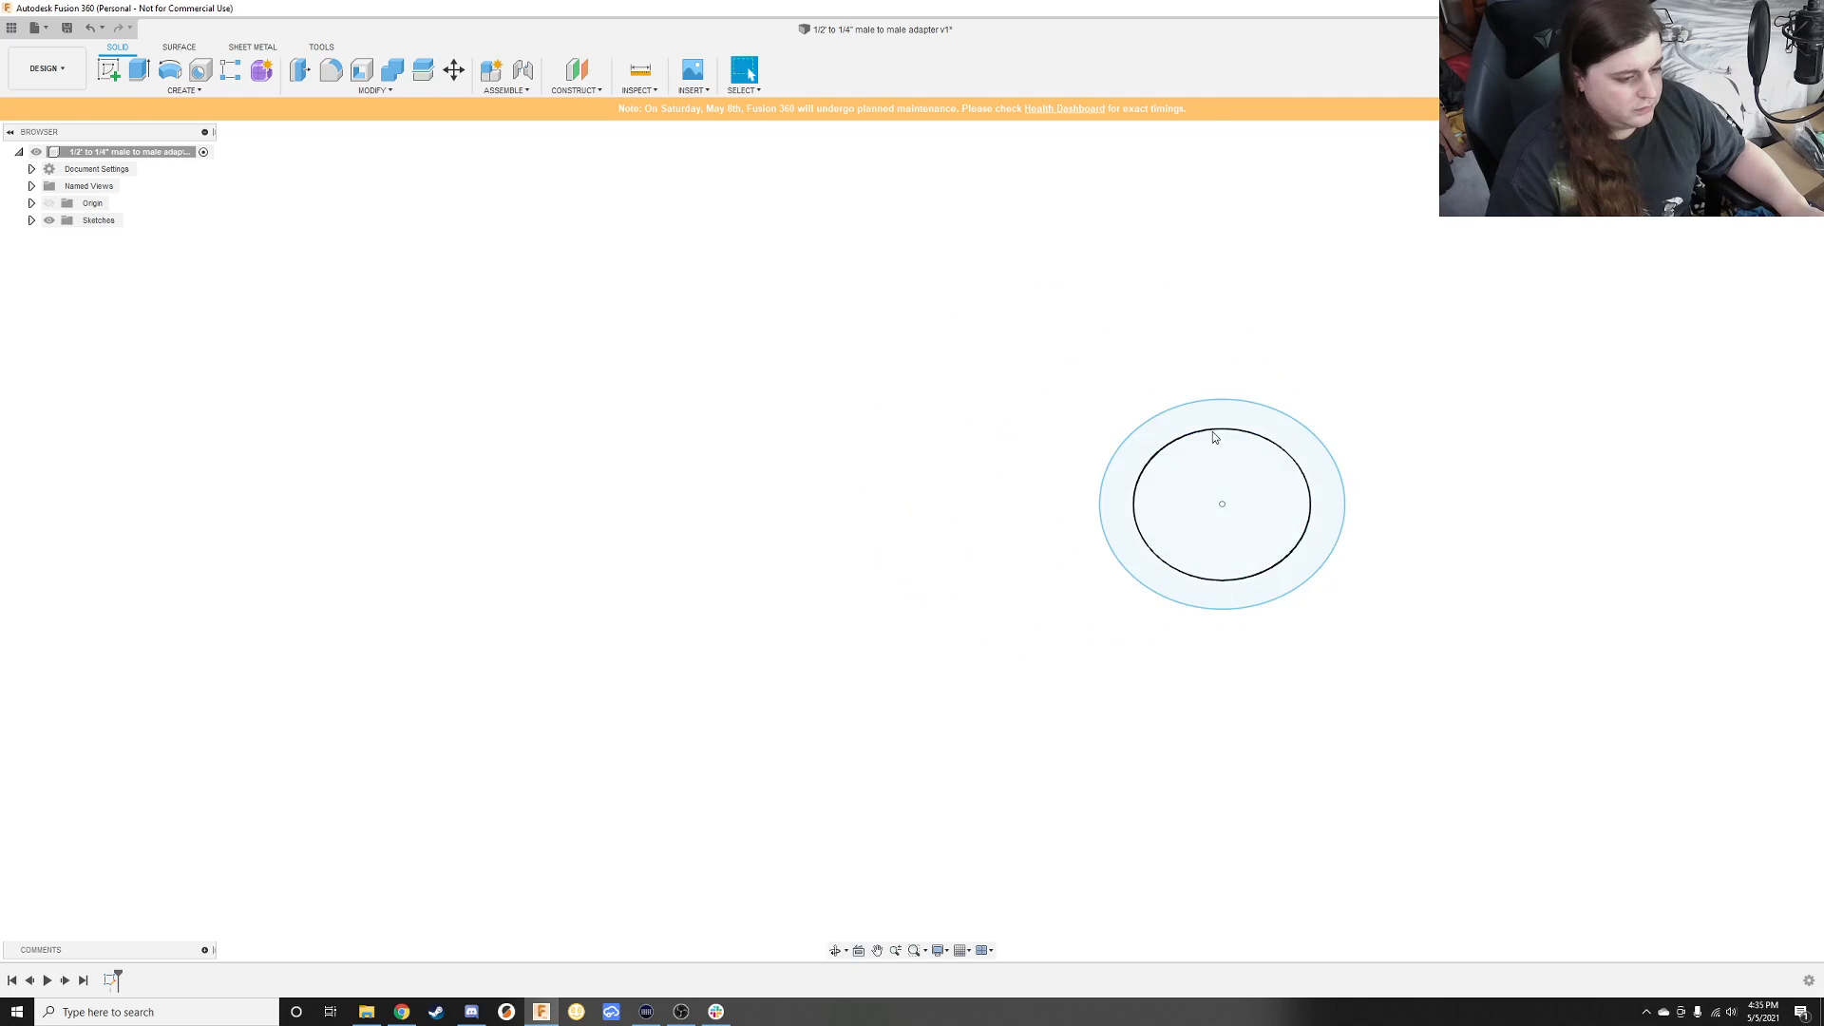
pyautogui.click(1136, 447)
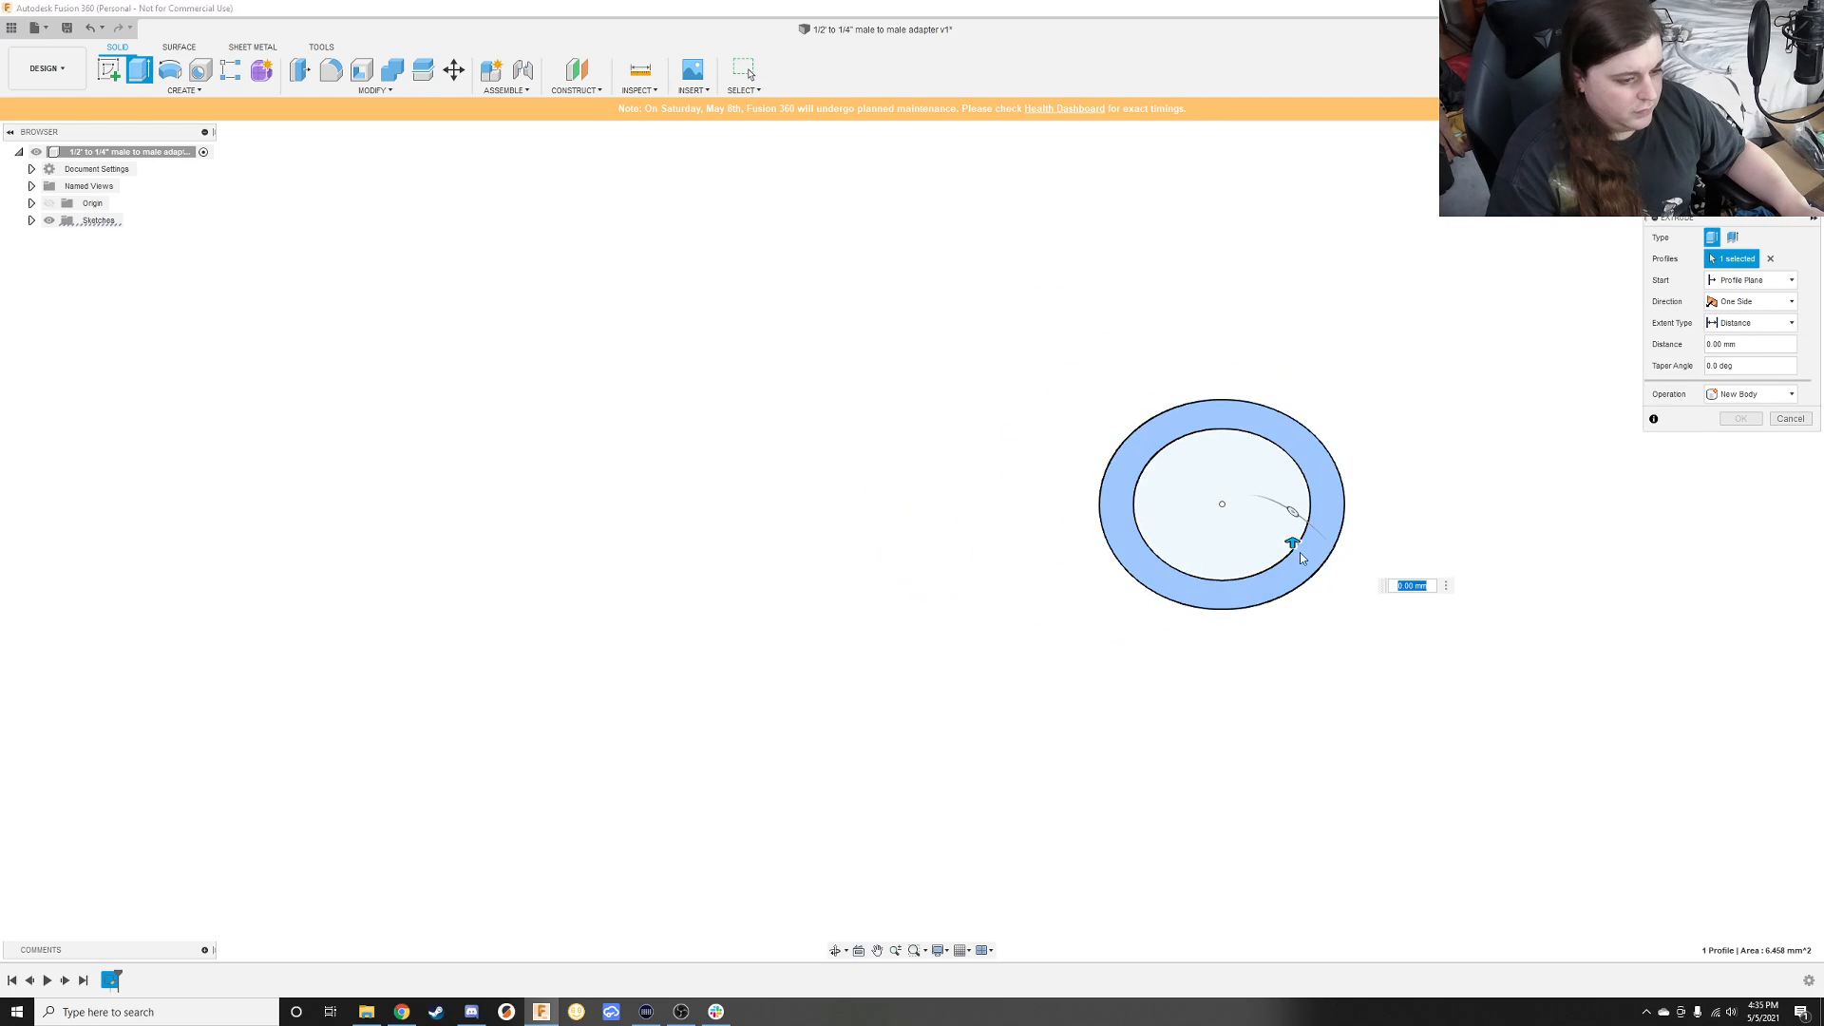
pyautogui.moveTo(1293, 543); pyautogui.dragTo(1294, 501)
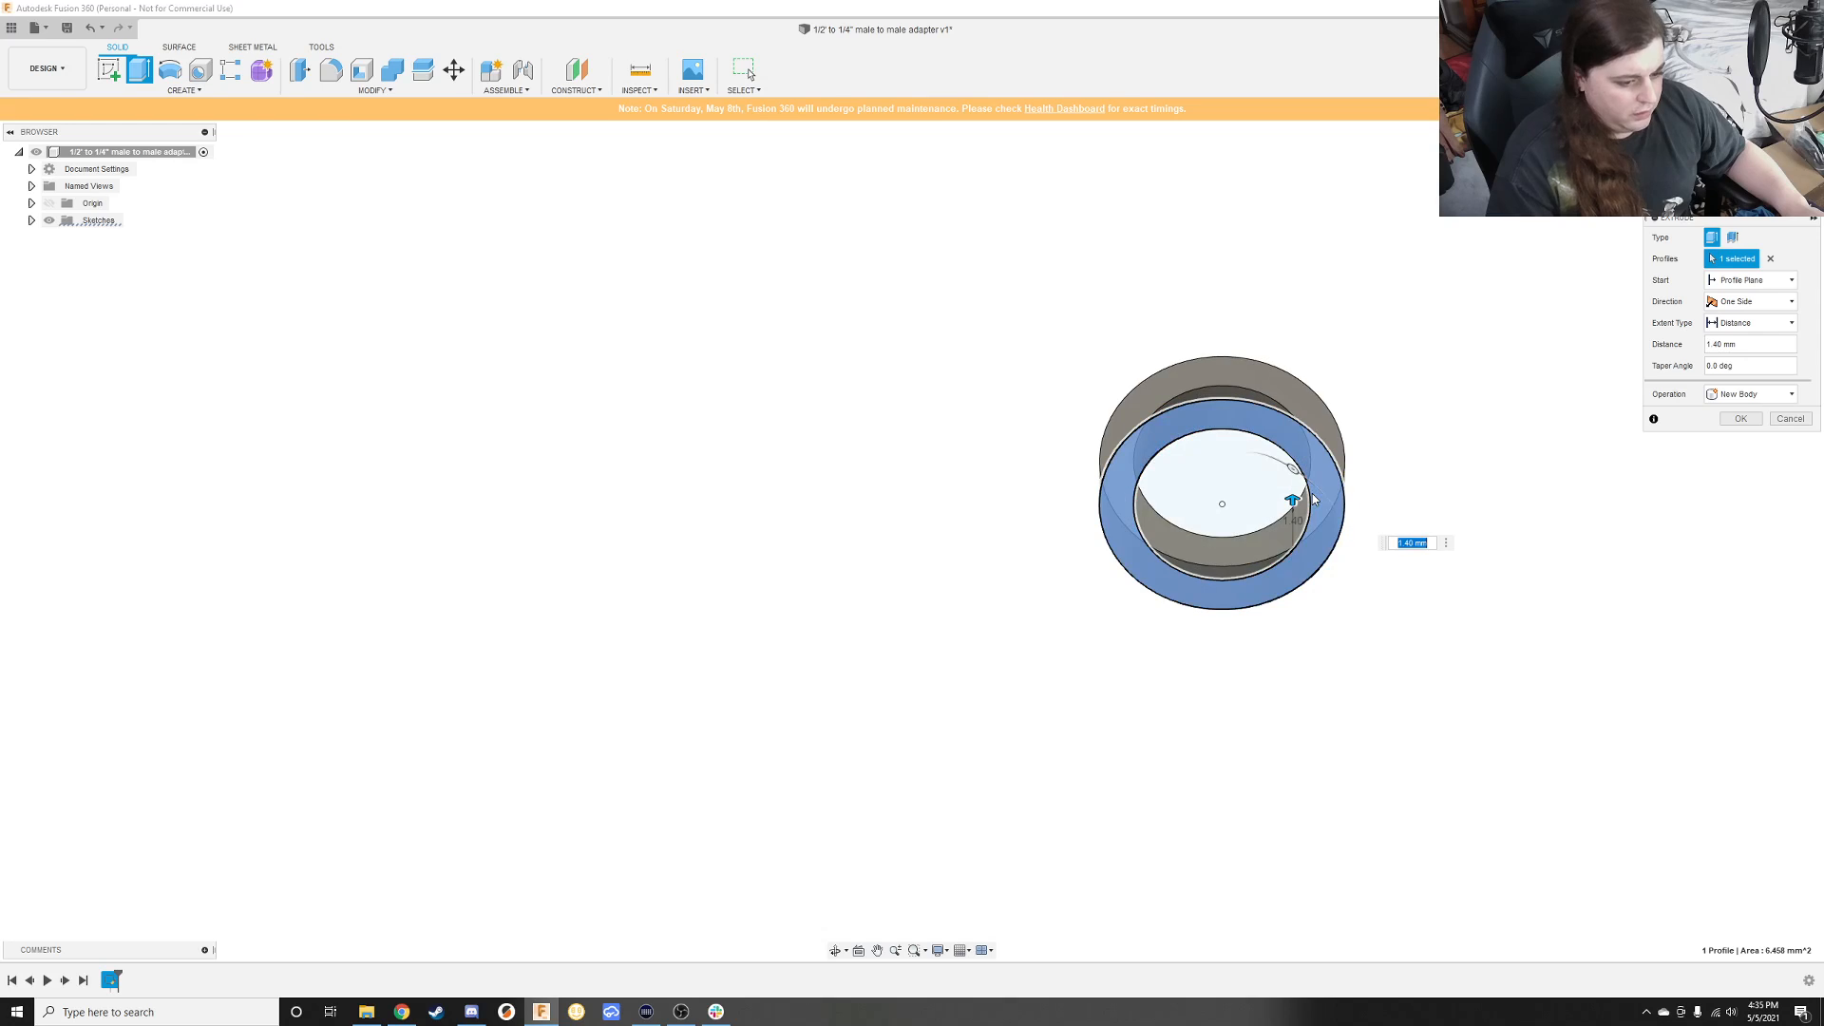
pyautogui.write('3')
pyautogui.press('Return')
# Step: Try starting a sketch on the ring's end face, close it empty and undo it
pyautogui.keyDown('shift'); pyautogui.moveTo(1328, 472); pyautogui.dragTo(1371, 445, button='middle'); pyautogui.keyUp('shift')
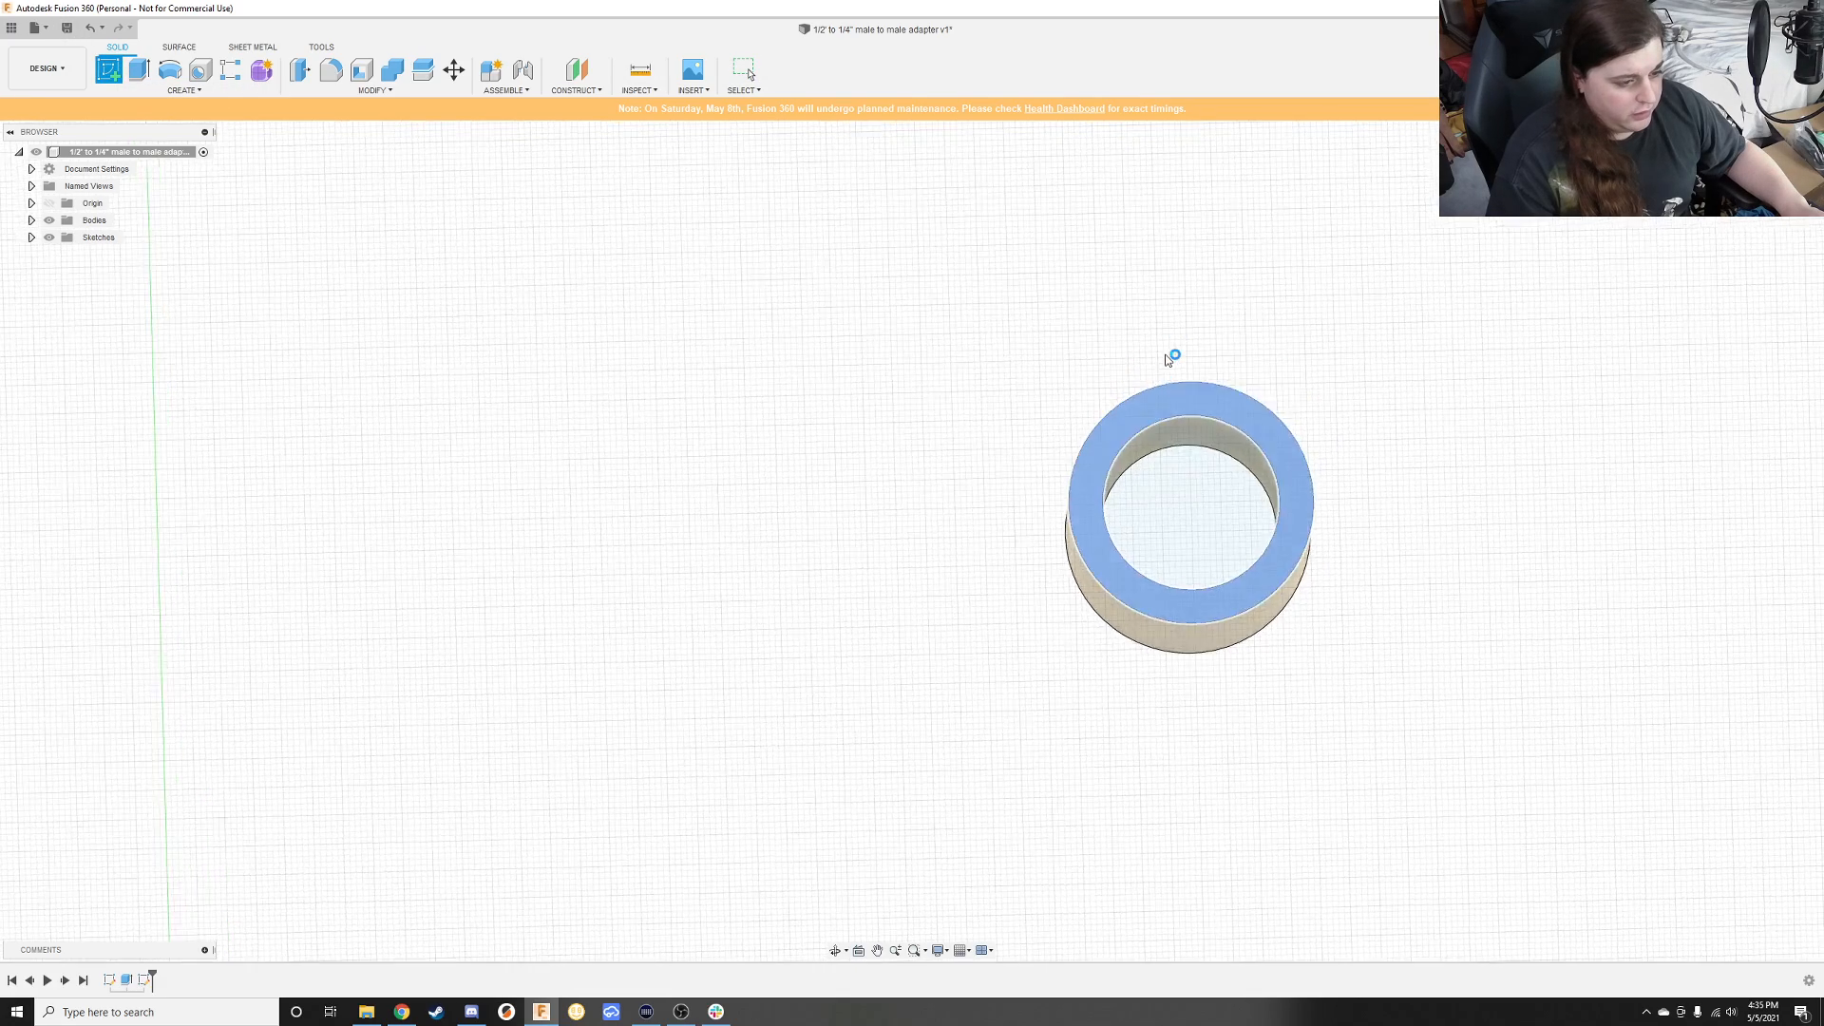
pyautogui.click(1173, 355)
pyautogui.moveTo(1160, 428)
pyautogui.keyDown('shift'); pyautogui.mouseDown(button='middle')
pyautogui.moveTo(1162, 473)
pyautogui.moveTo(1160, 456)
pyautogui.mouseUp(button='middle'); pyautogui.keyUp('shift')
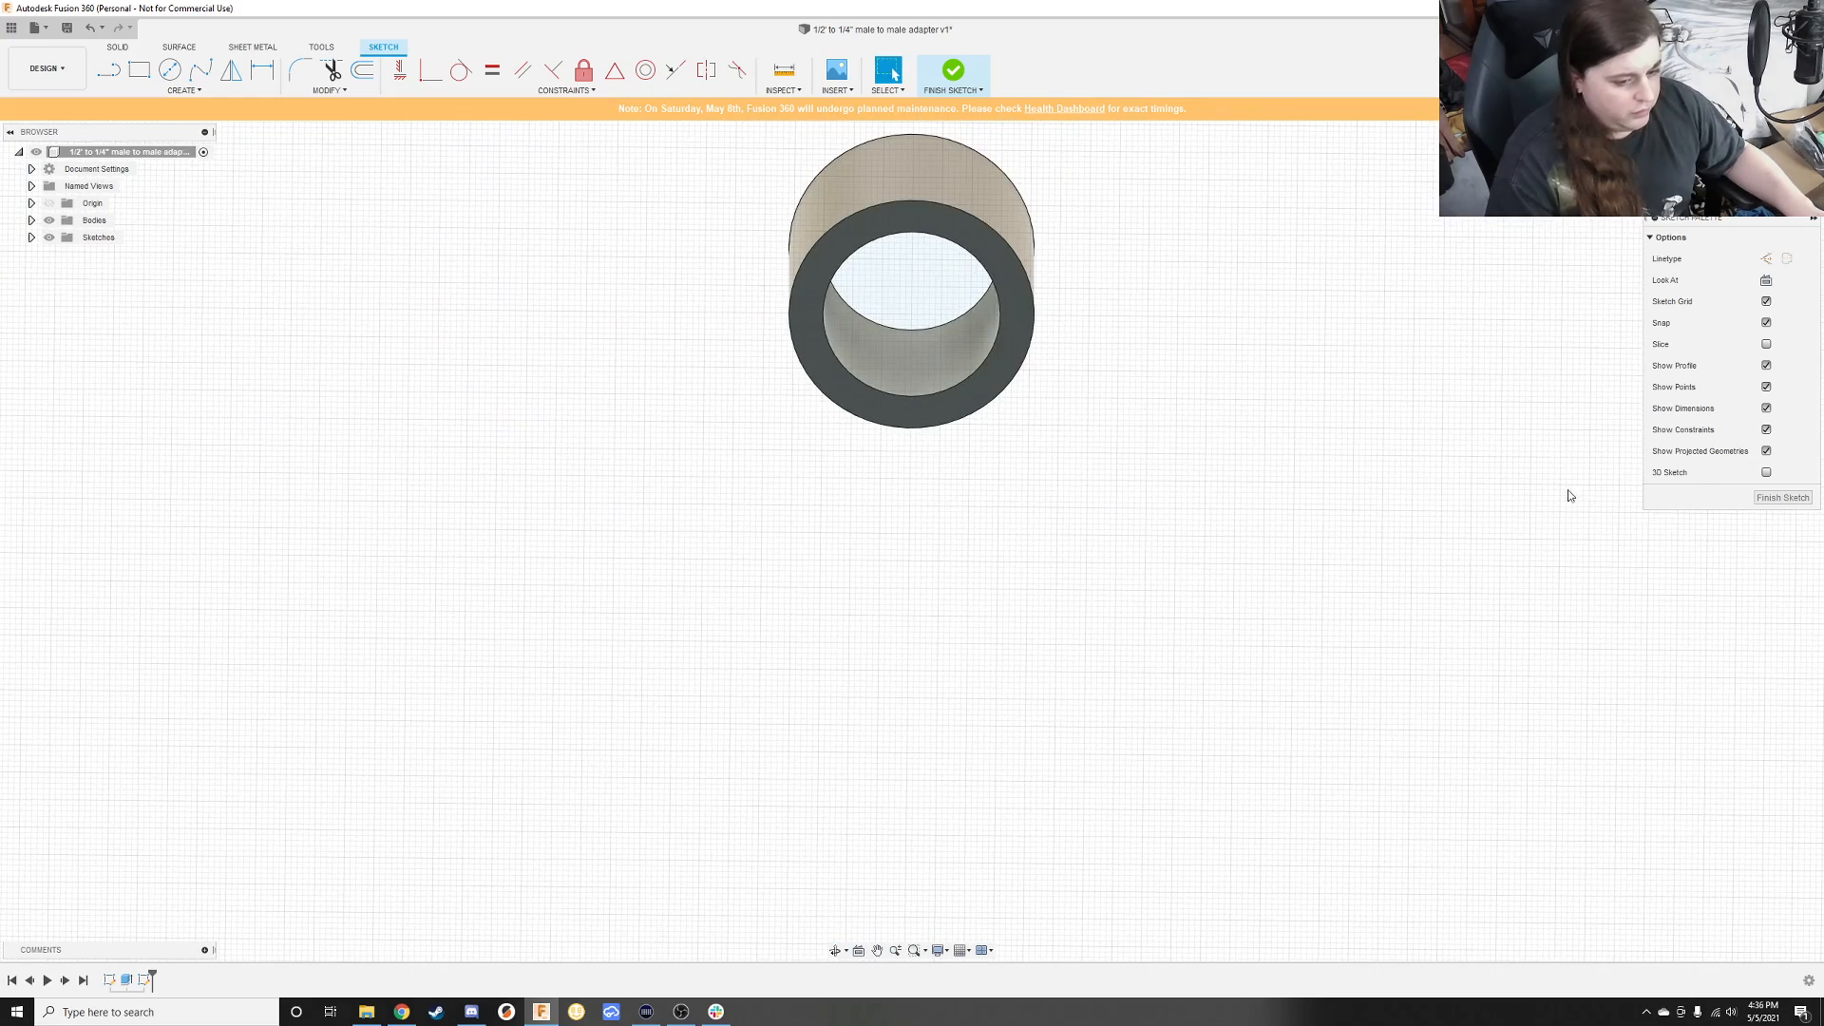
pyautogui.click(1784, 497)
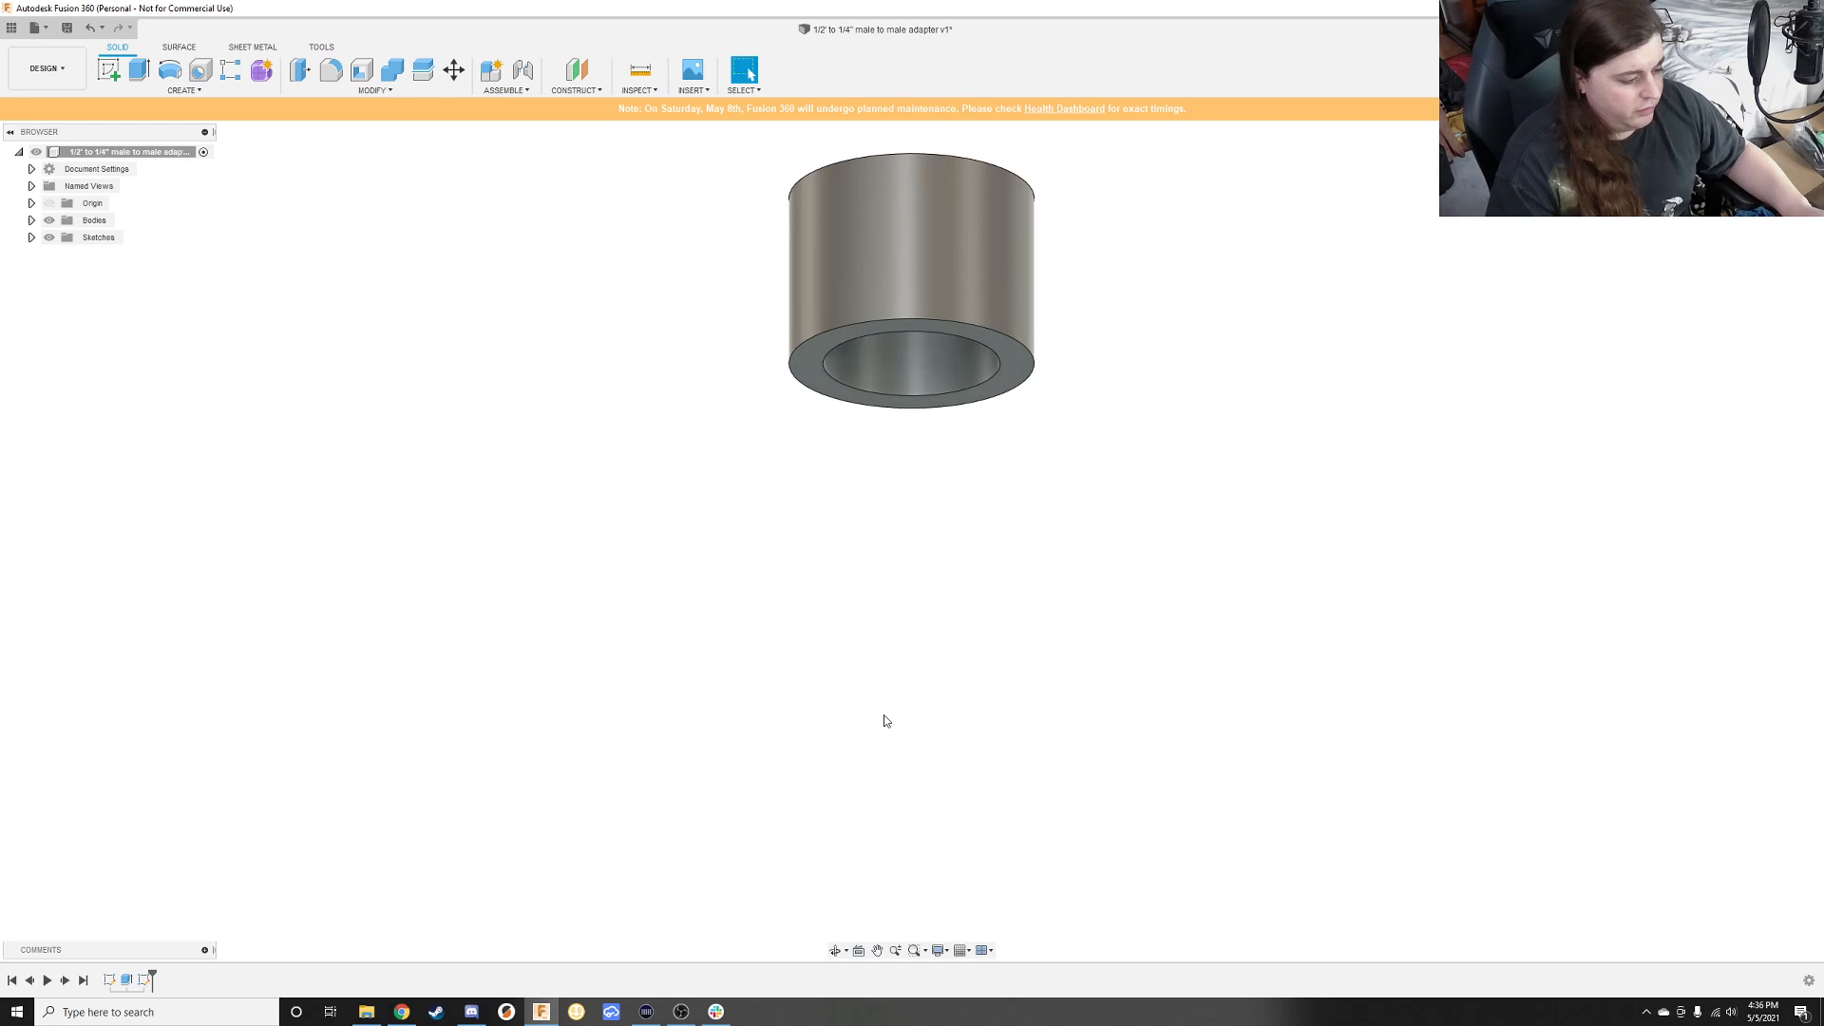
pyautogui.hotkey('ctrl', 'z')
pyautogui.hotkey('ctrl', 'z')
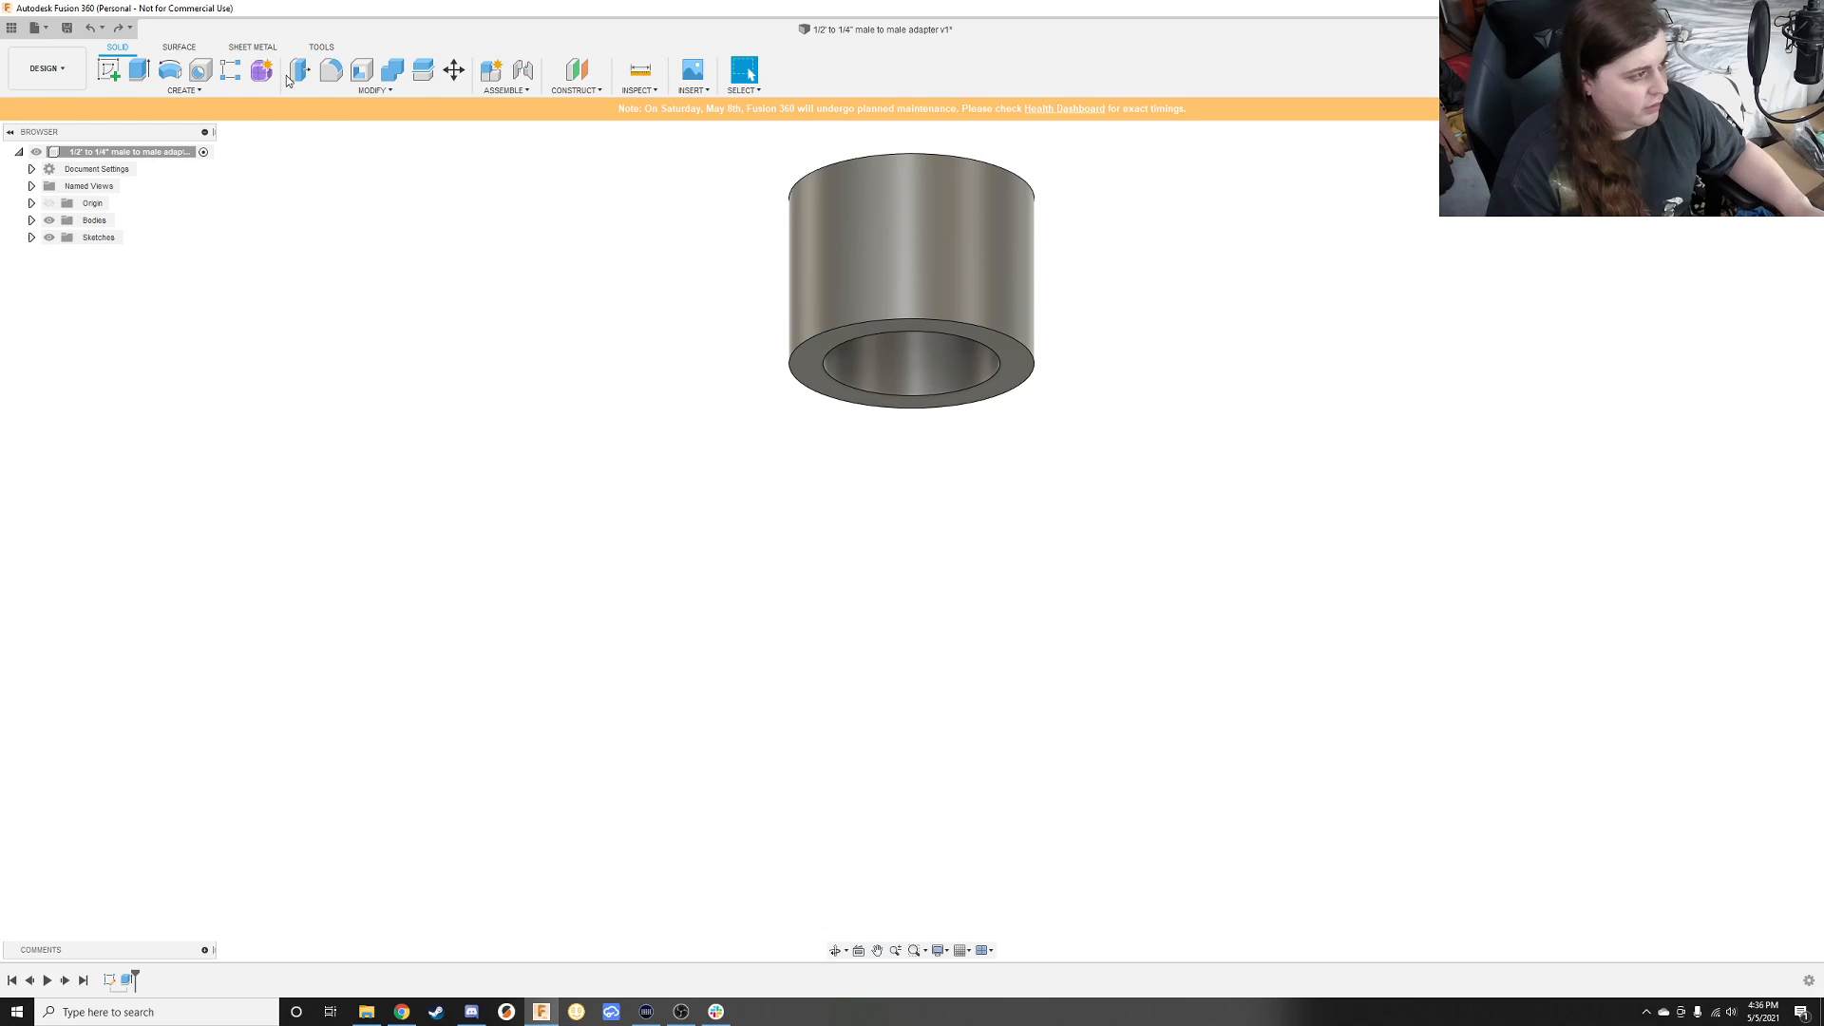
pyautogui.click(180, 90)
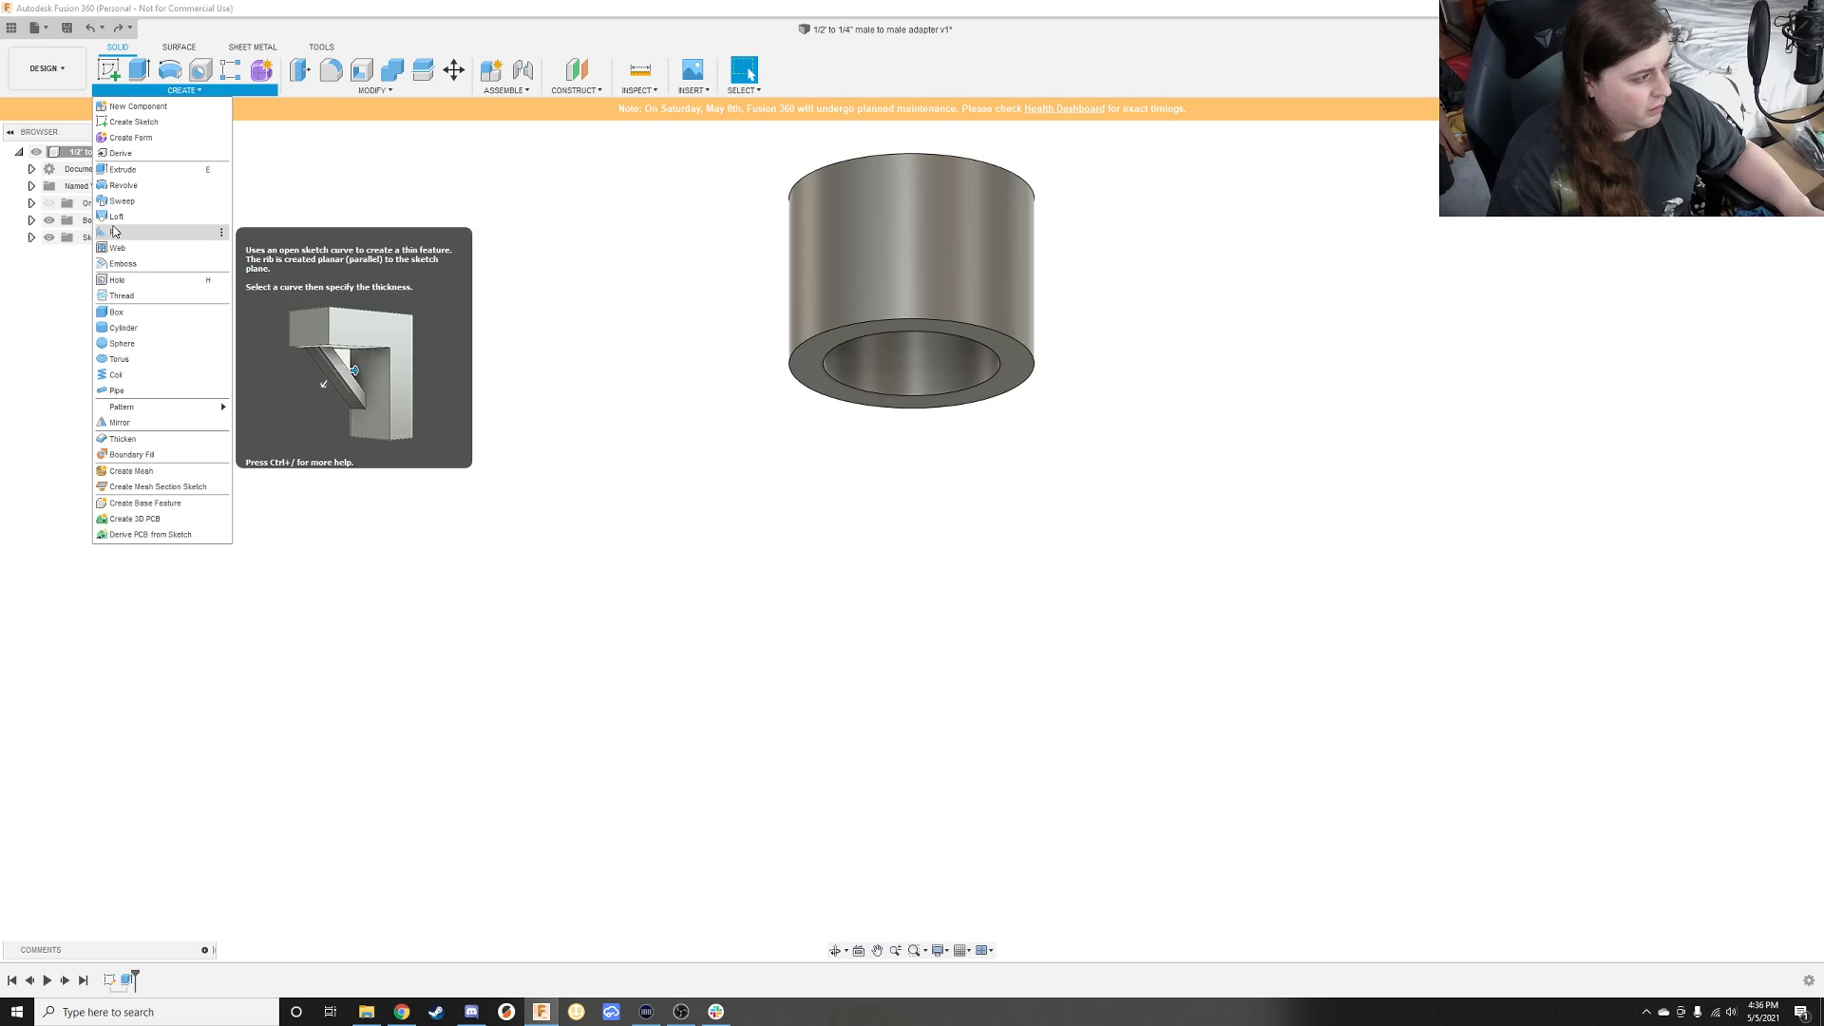
pyautogui.click(117, 217)
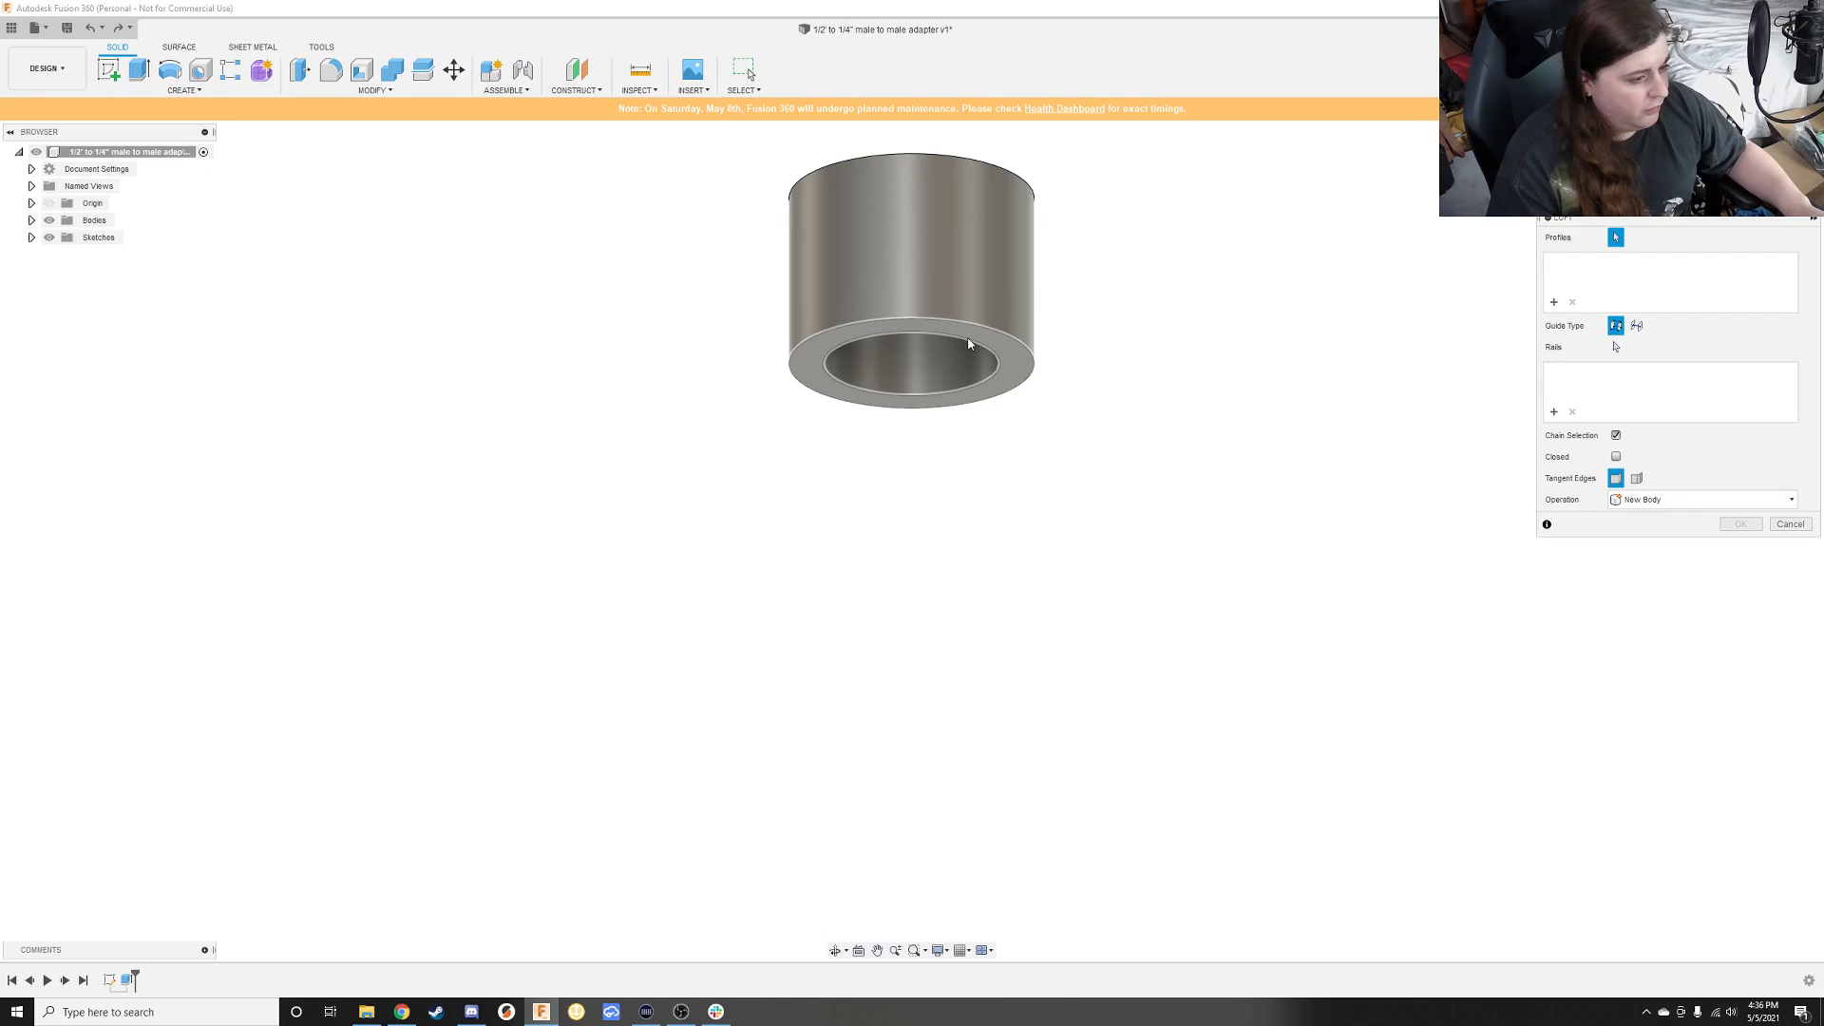
pyautogui.click(964, 399)
pyautogui.press('Escape')
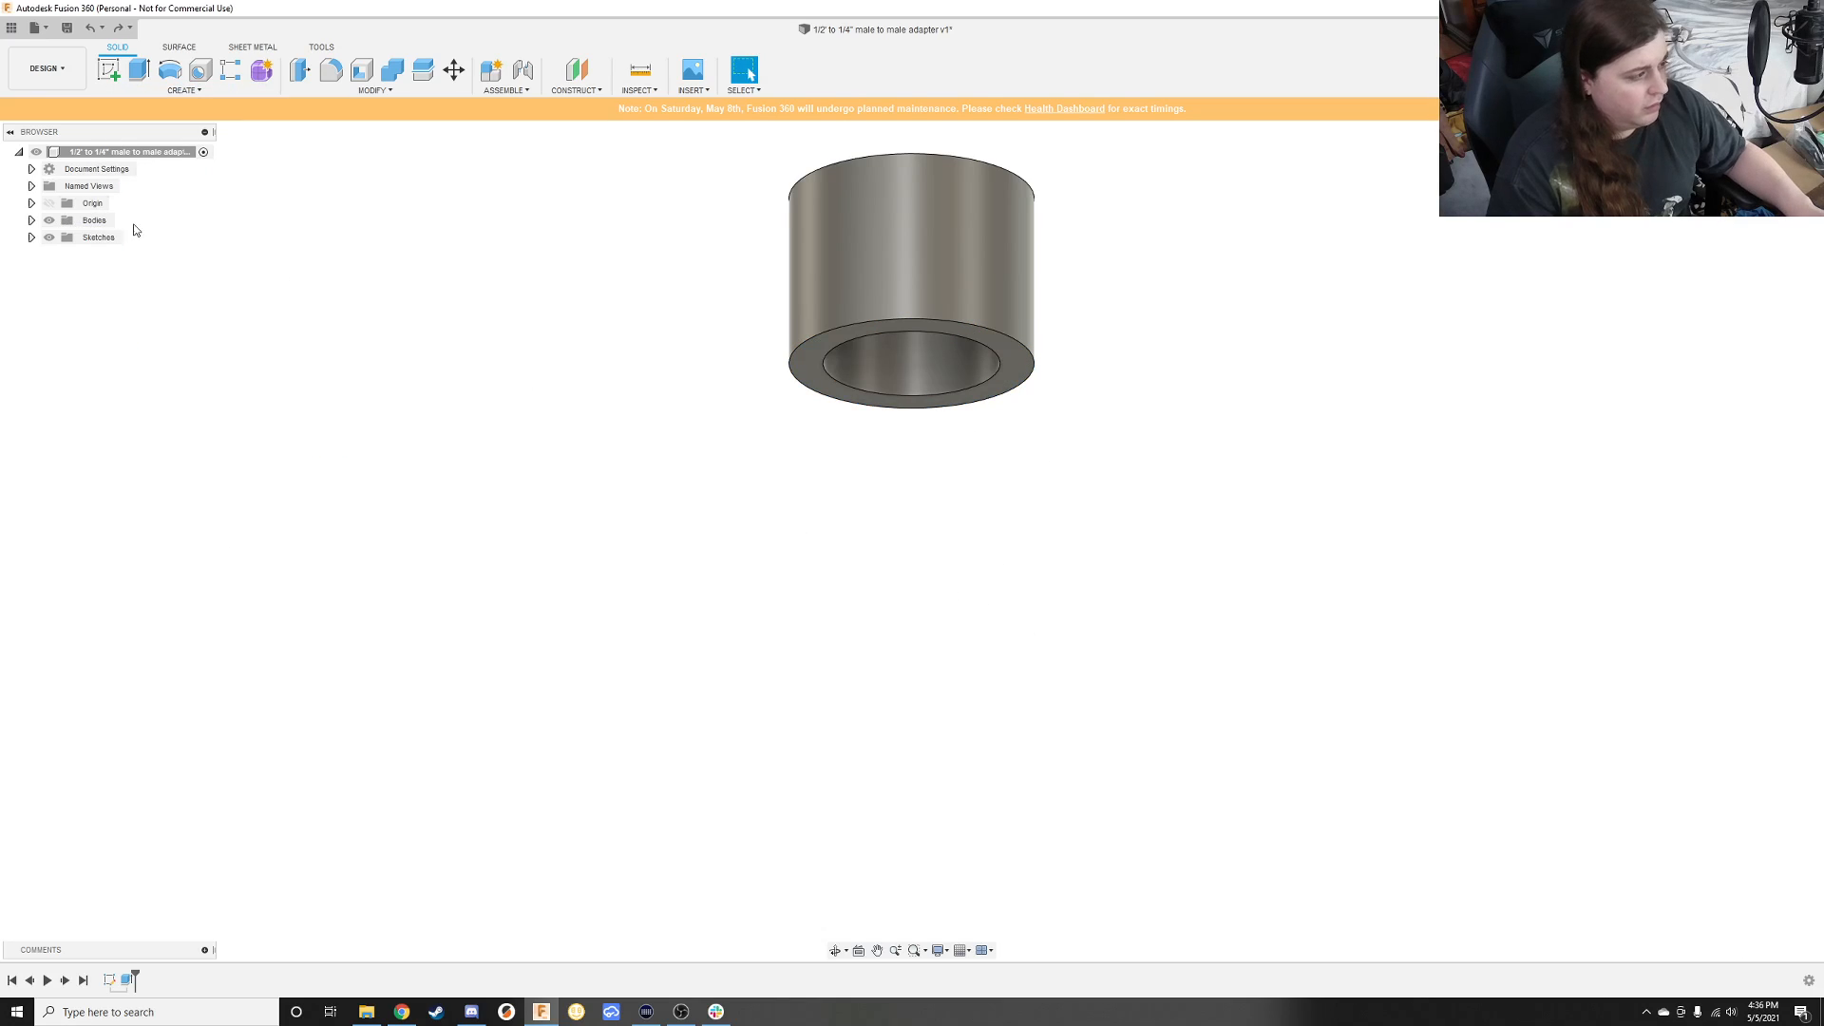
pyautogui.click(184, 92)
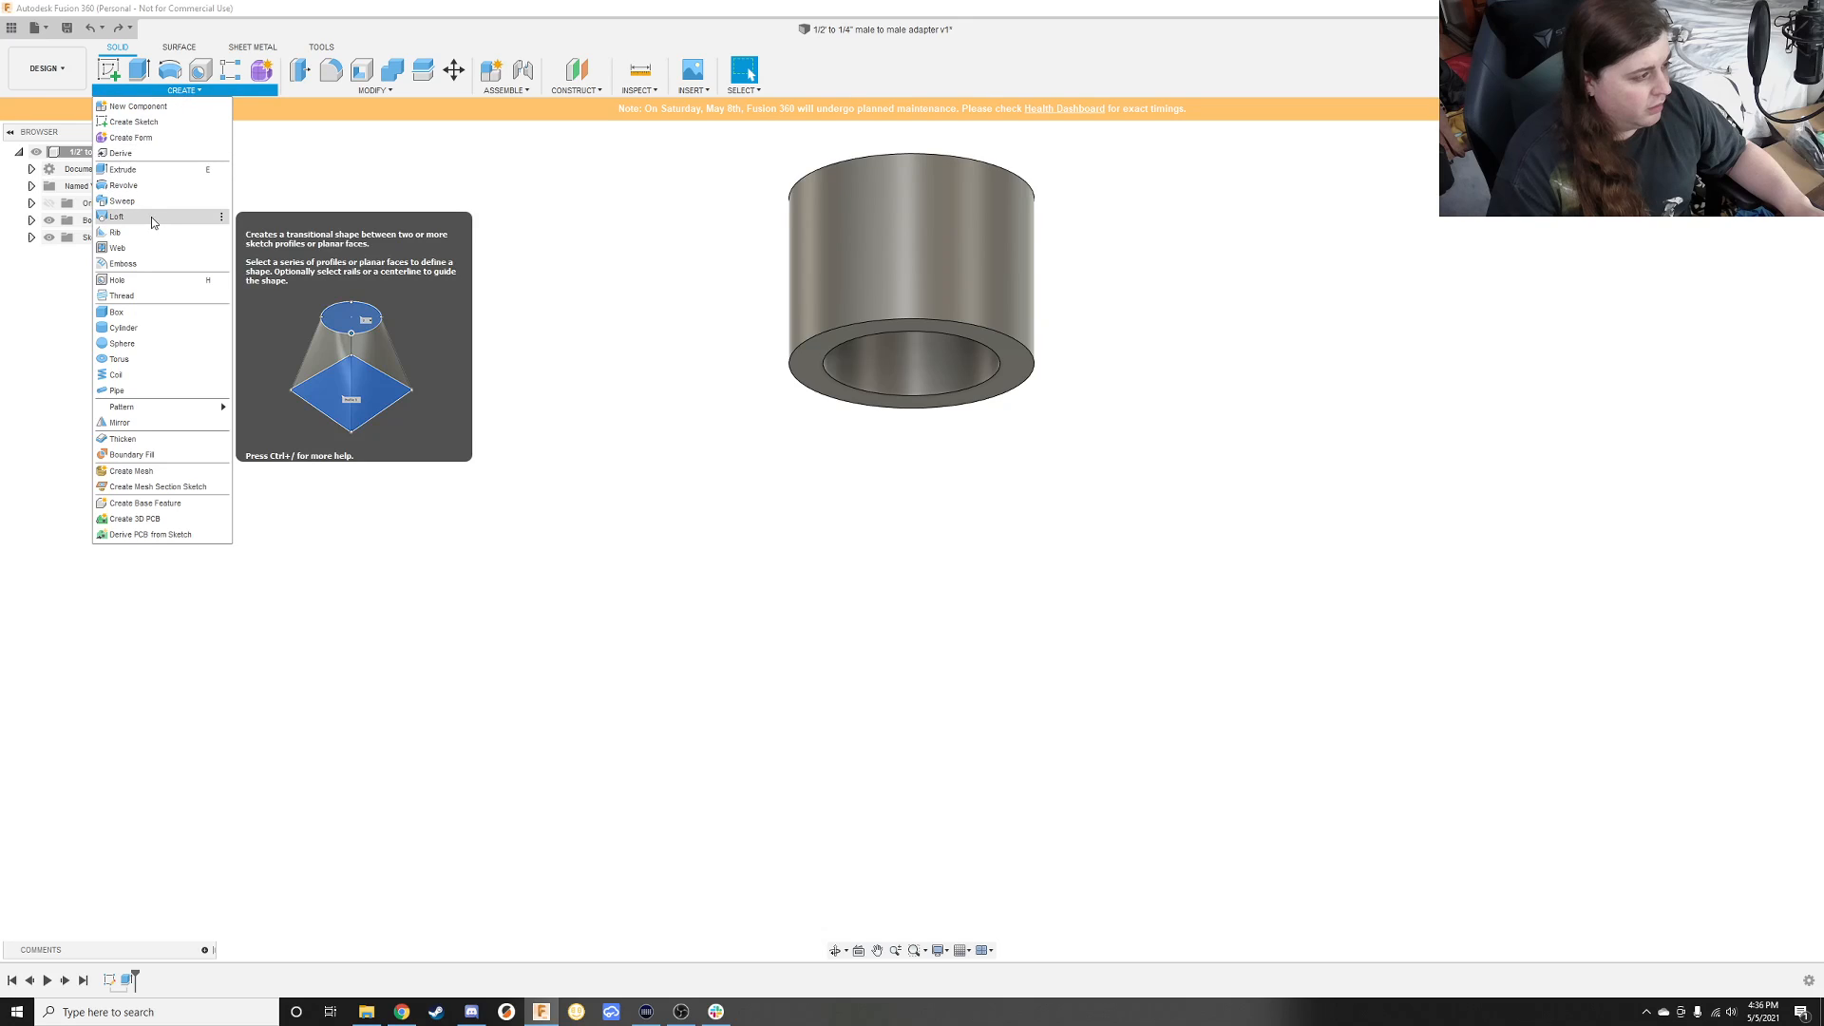
# Step: Sketch two concentric circles on the ring's lower end face, tracing its outer and inner edges, and finish the sketch
pyautogui.click(937, 329)
pyautogui.keyDown('shift'); pyautogui.moveTo(1002, 472); pyautogui.dragTo(1091, 500, button='middle'); pyautogui.keyUp('shift')
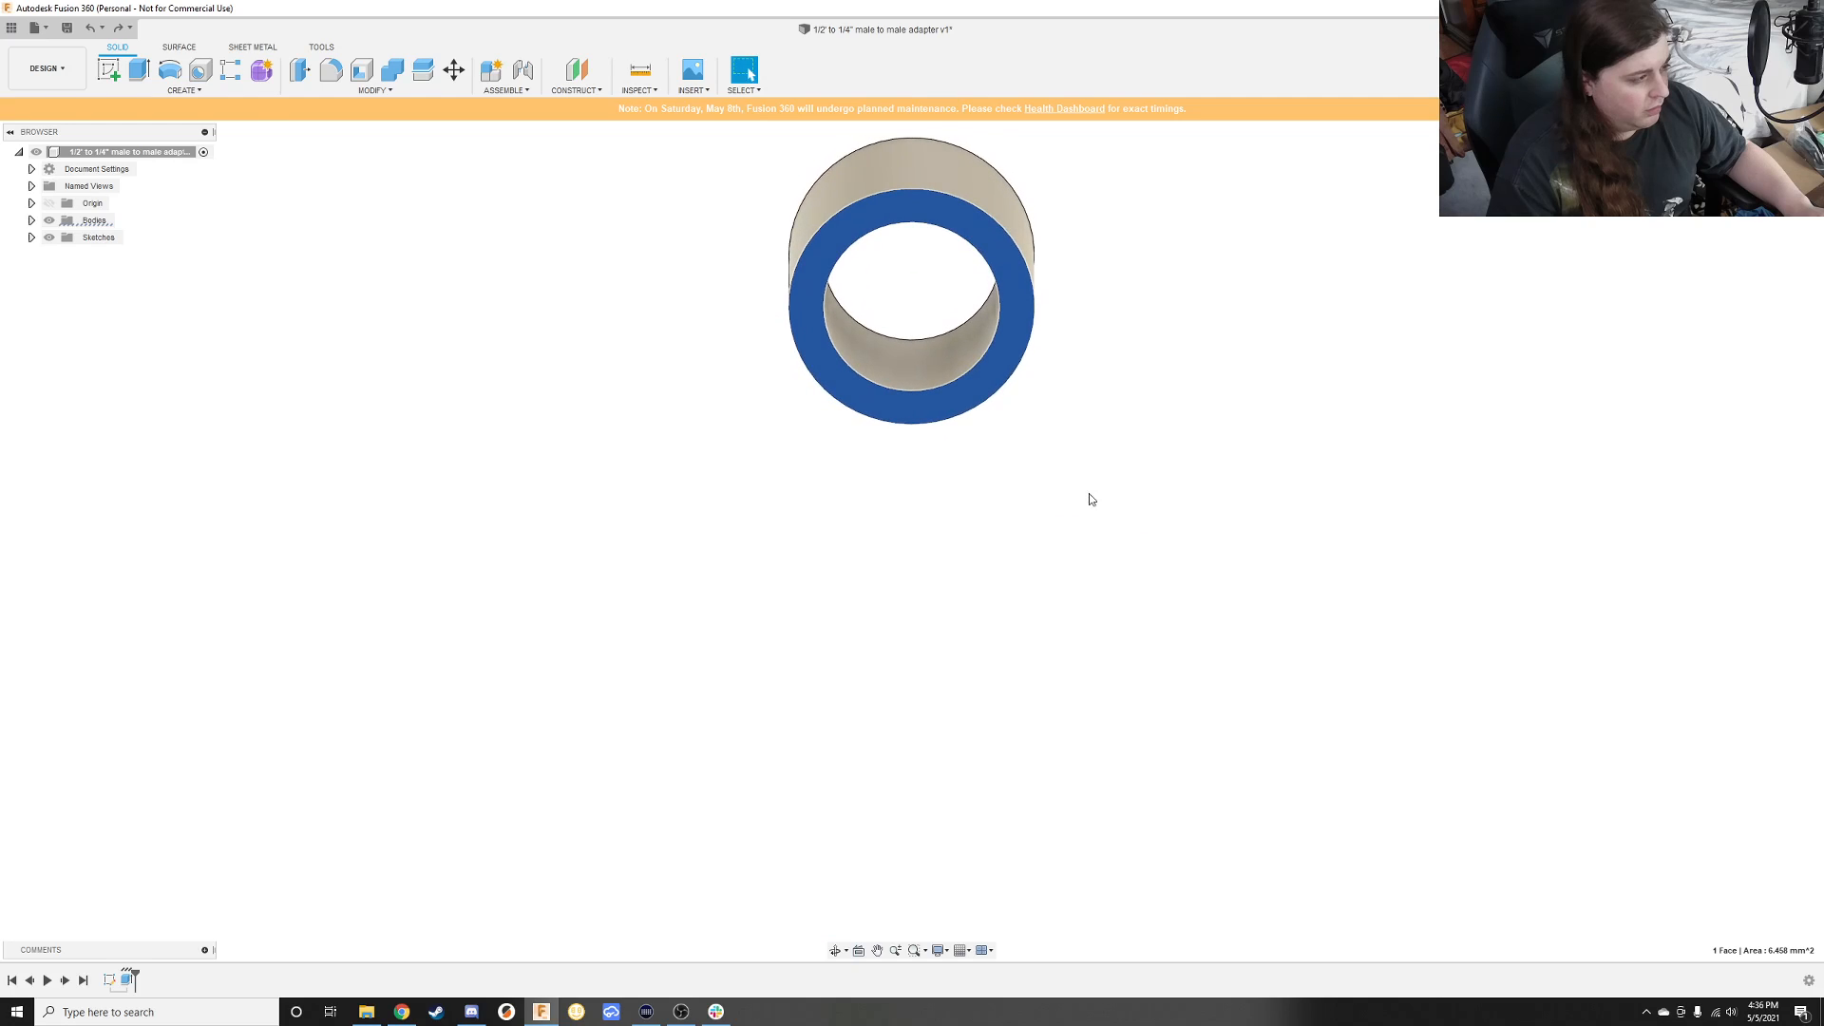
pyautogui.click(111, 69)
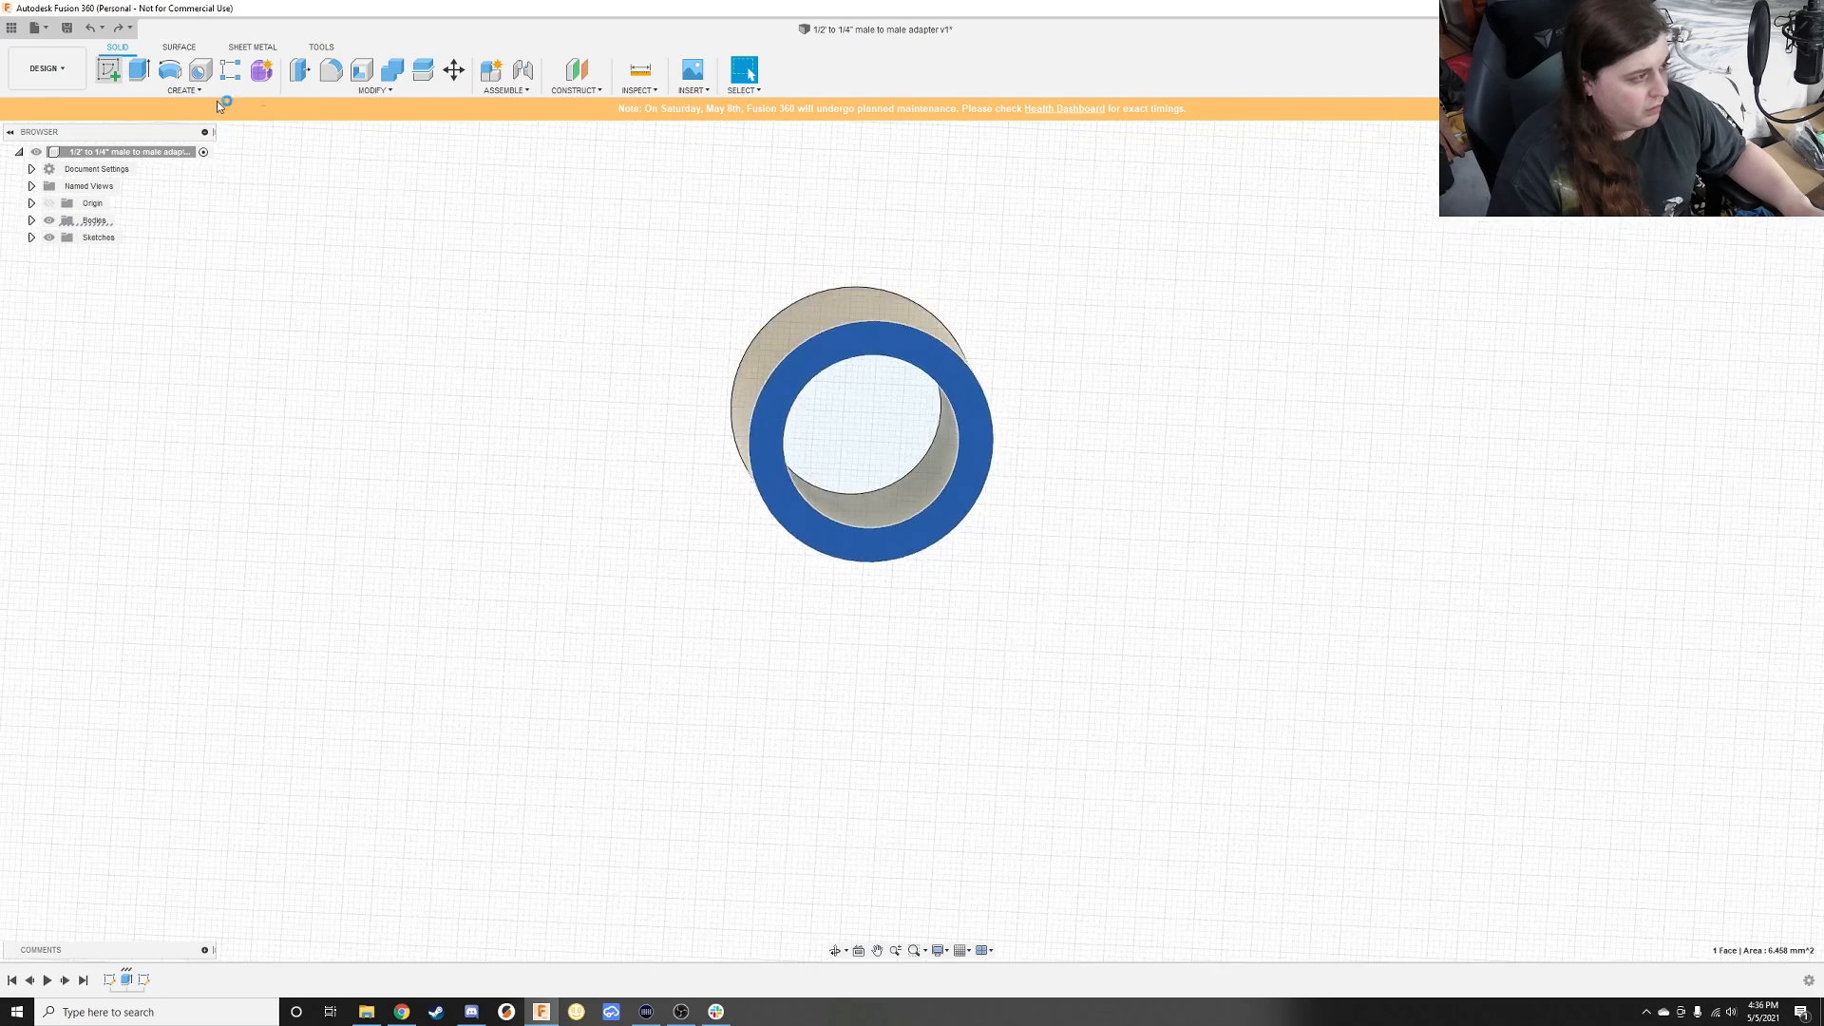
pyautogui.click(843, 351)
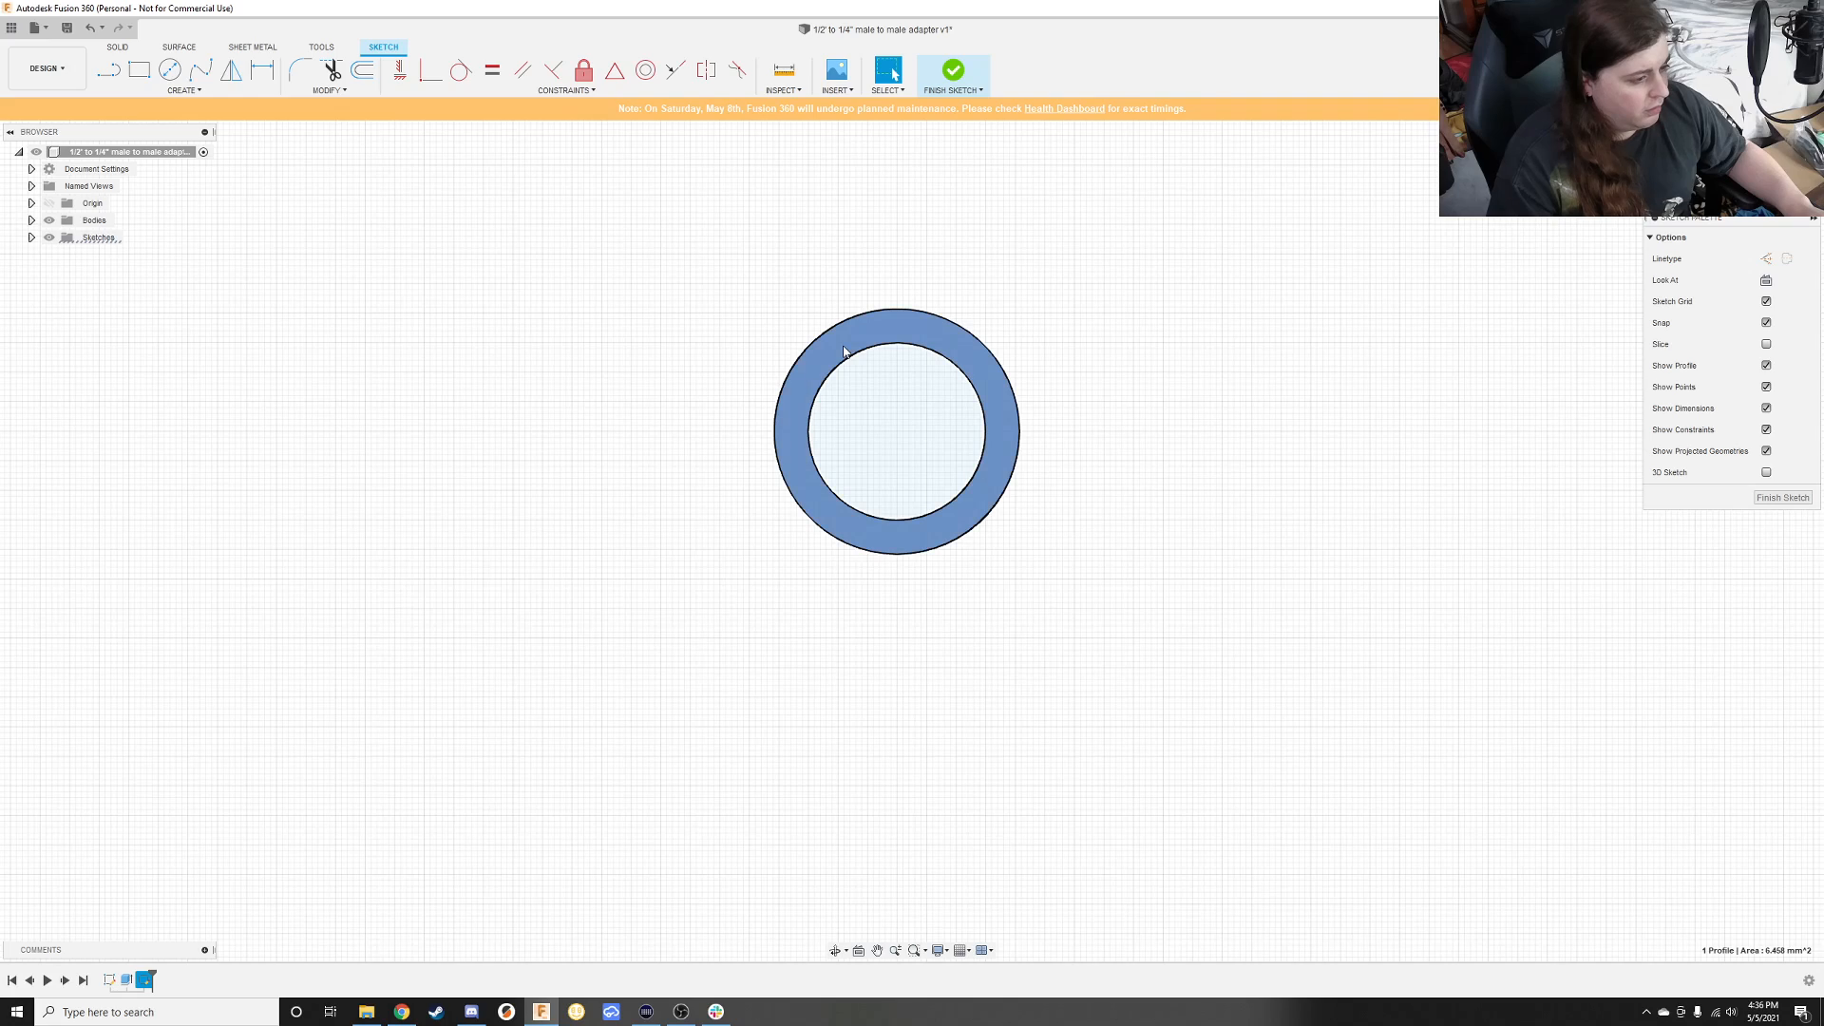
pyautogui.click(171, 71)
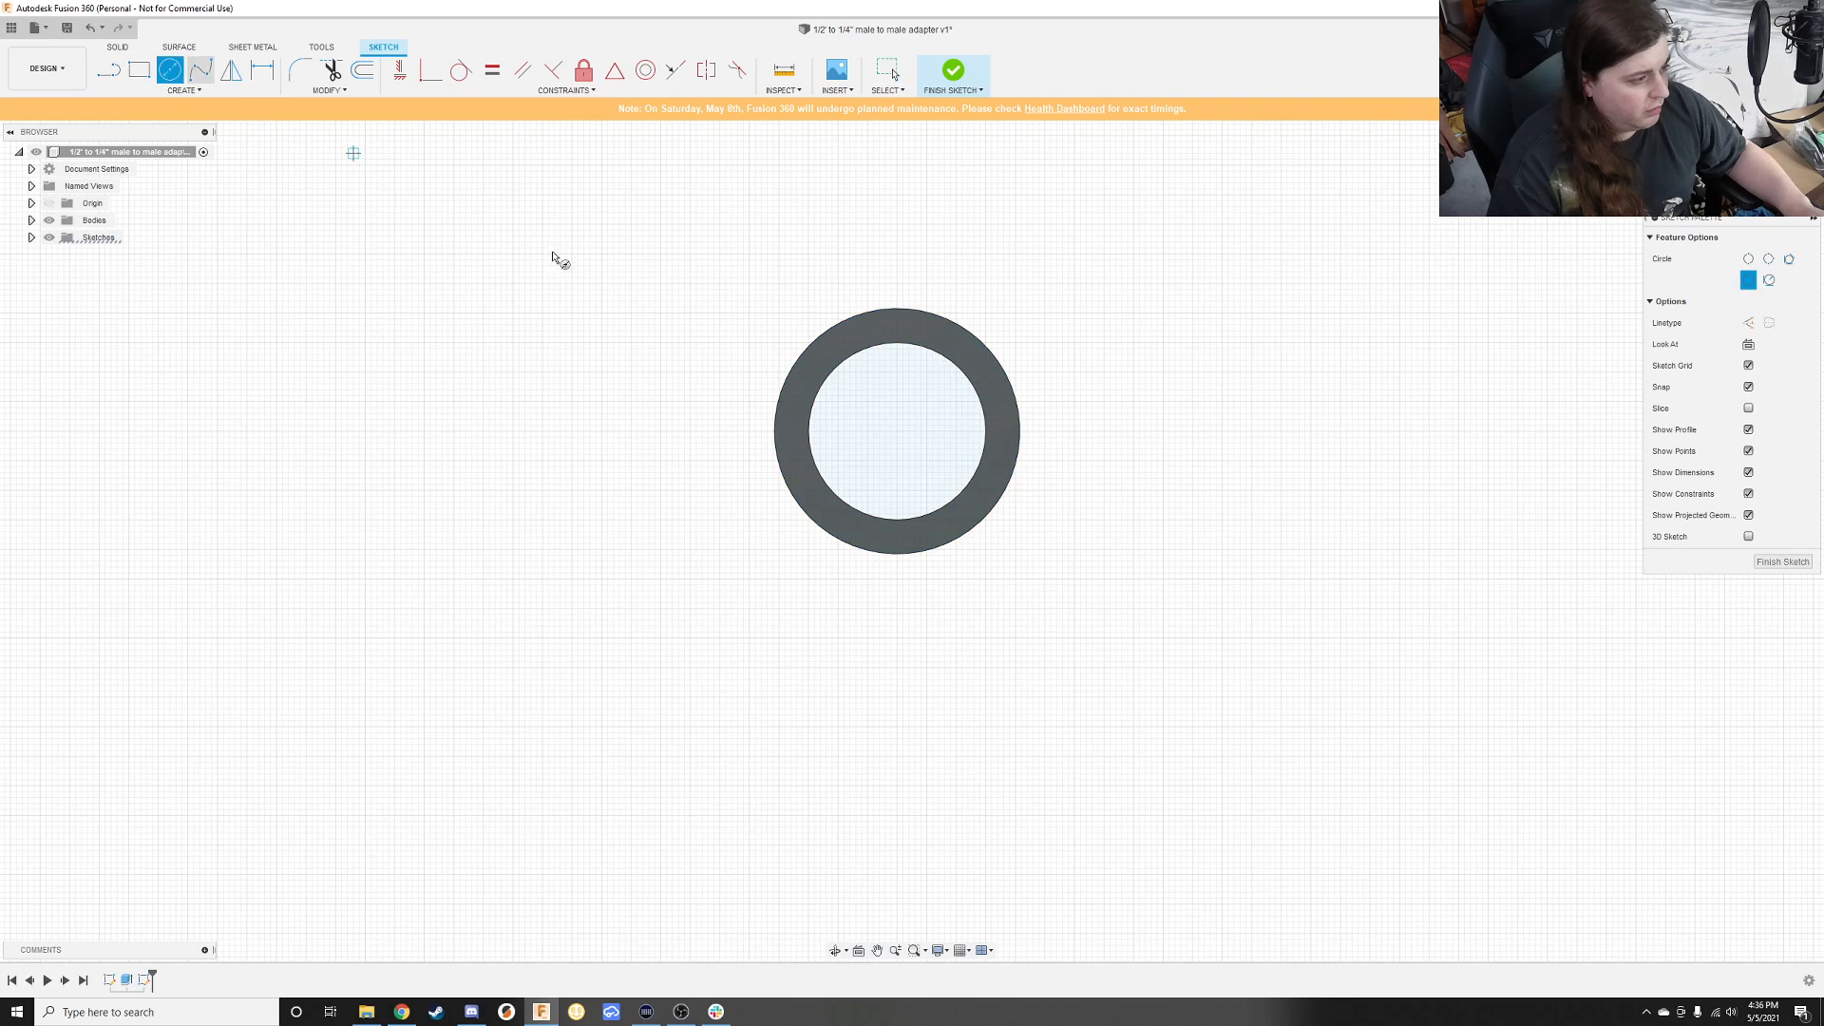
pyautogui.click(898, 432)
pyautogui.click(1003, 366)
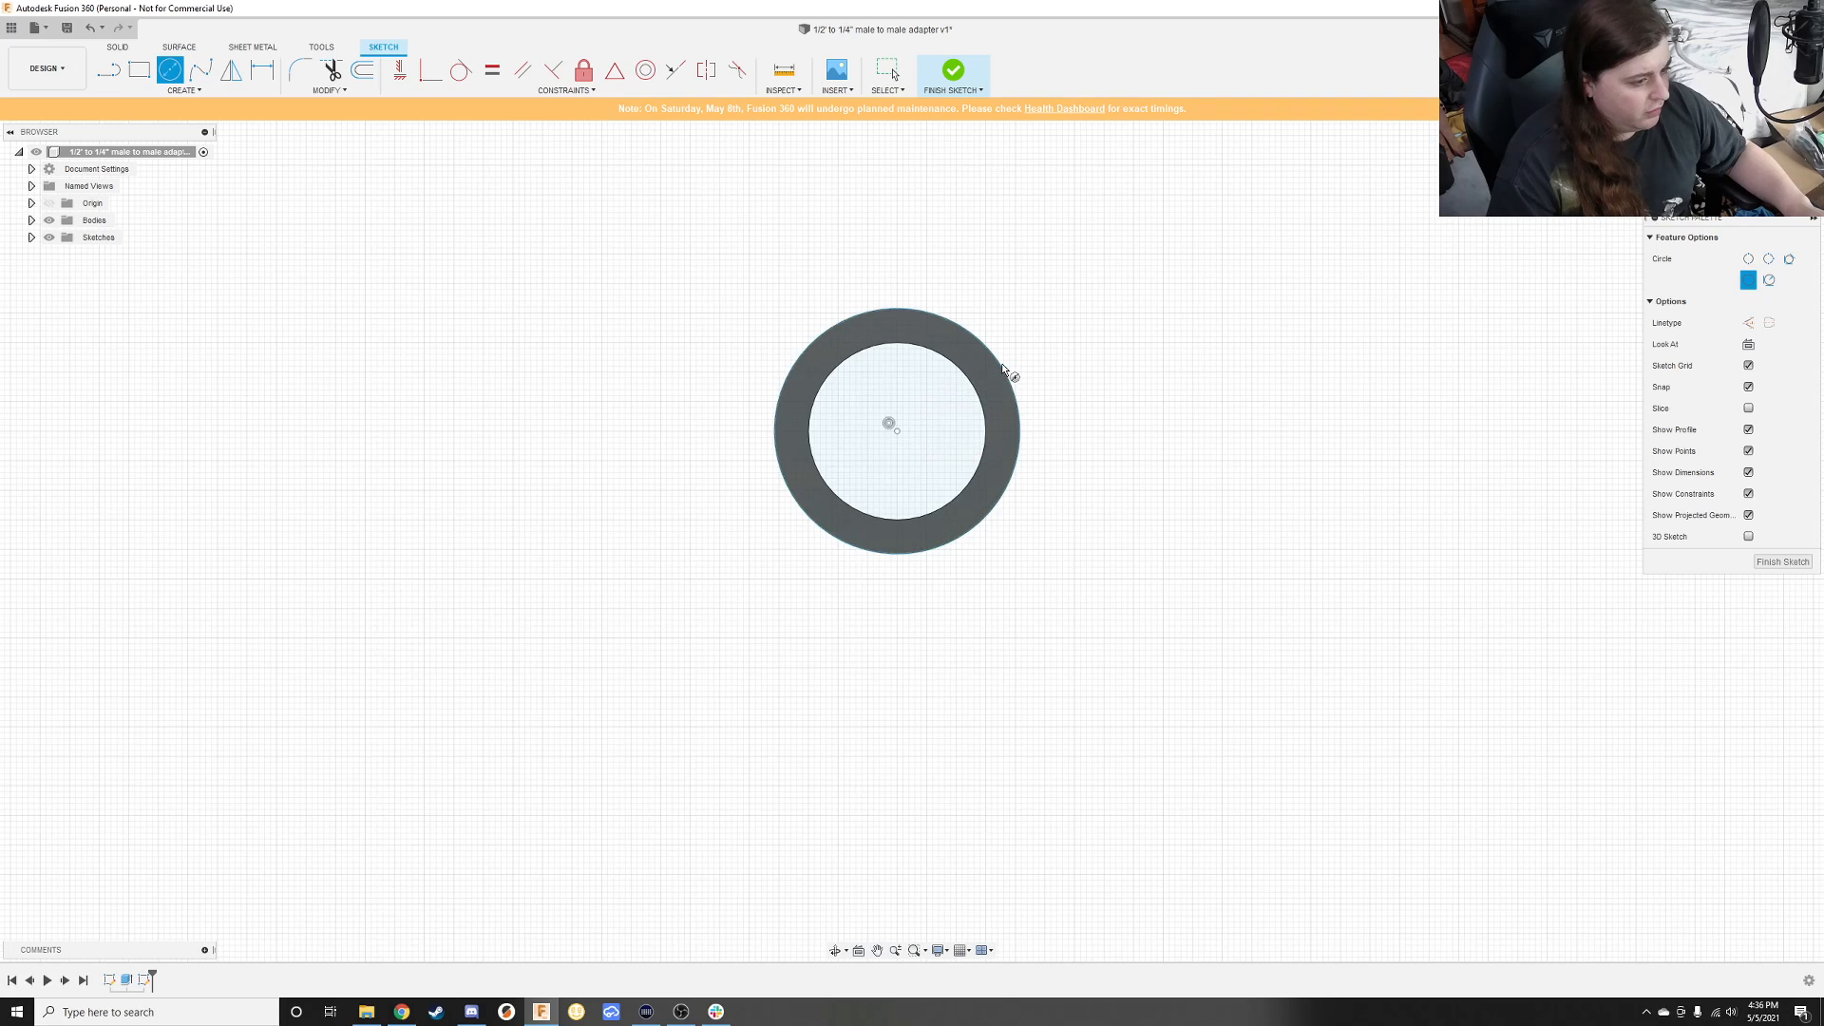
pyautogui.click(893, 432)
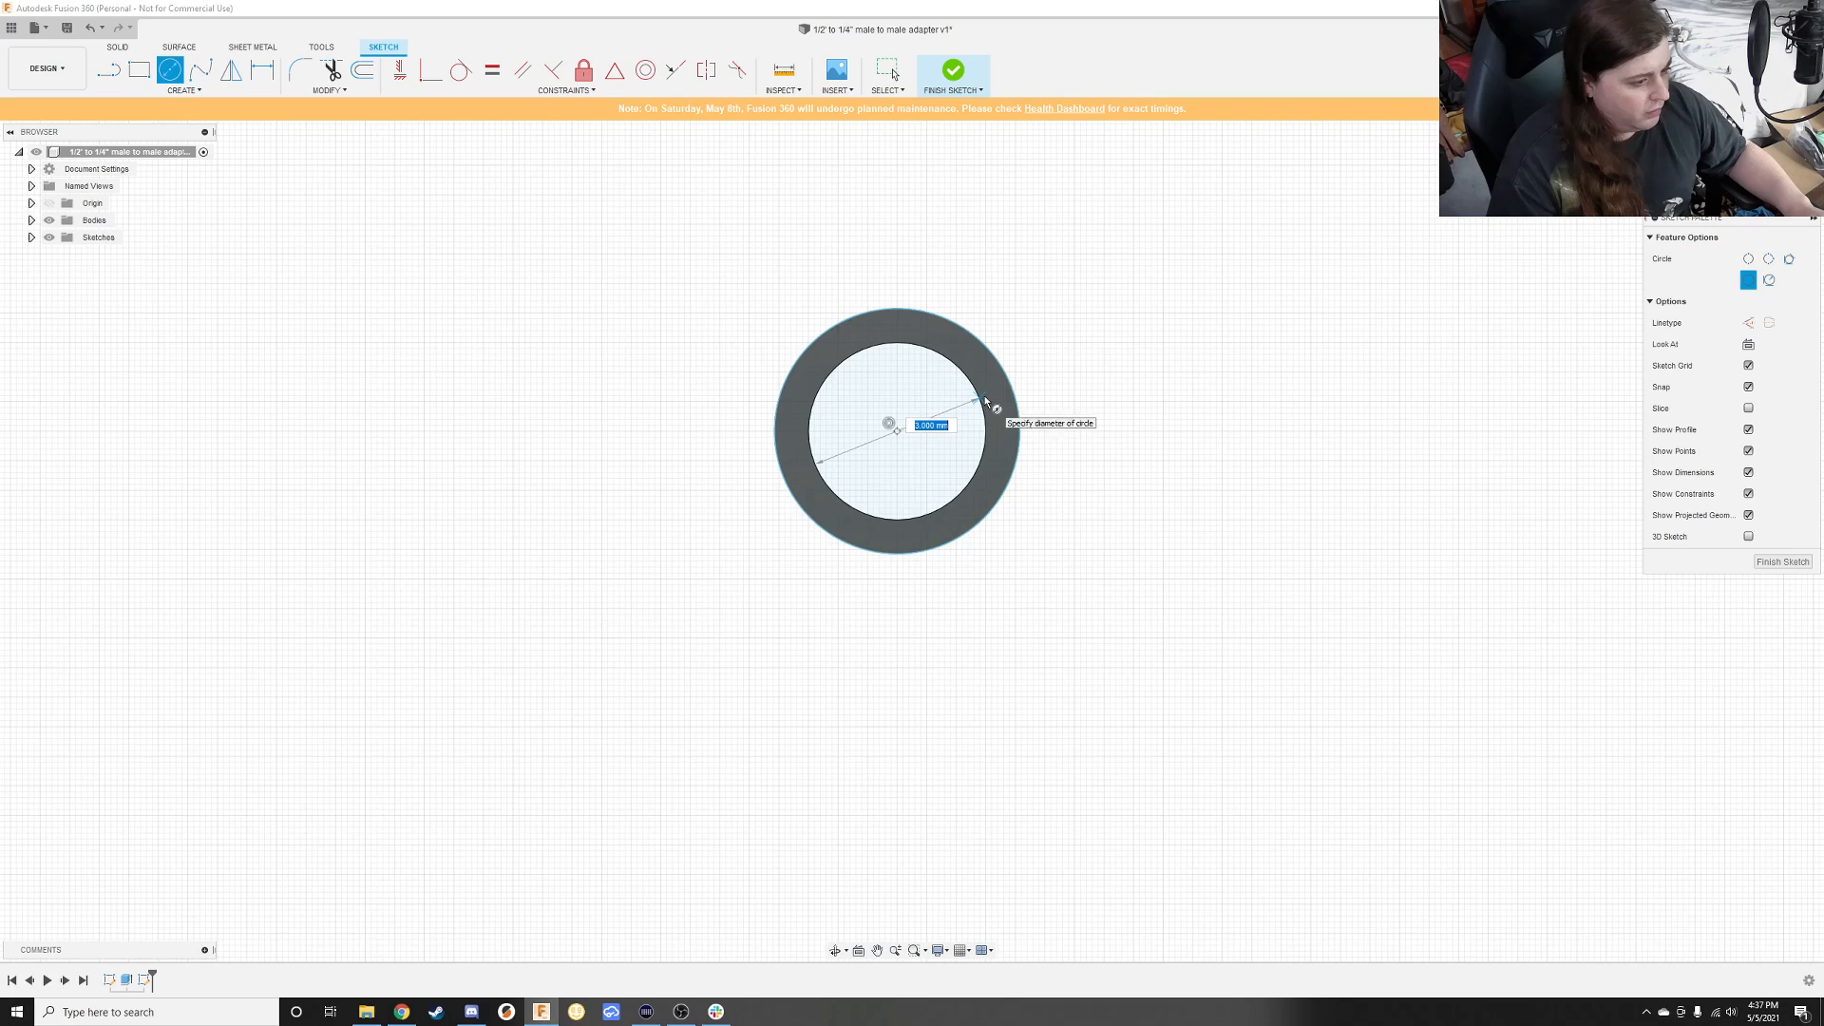
pyautogui.click(988, 418)
pyautogui.click(1783, 561)
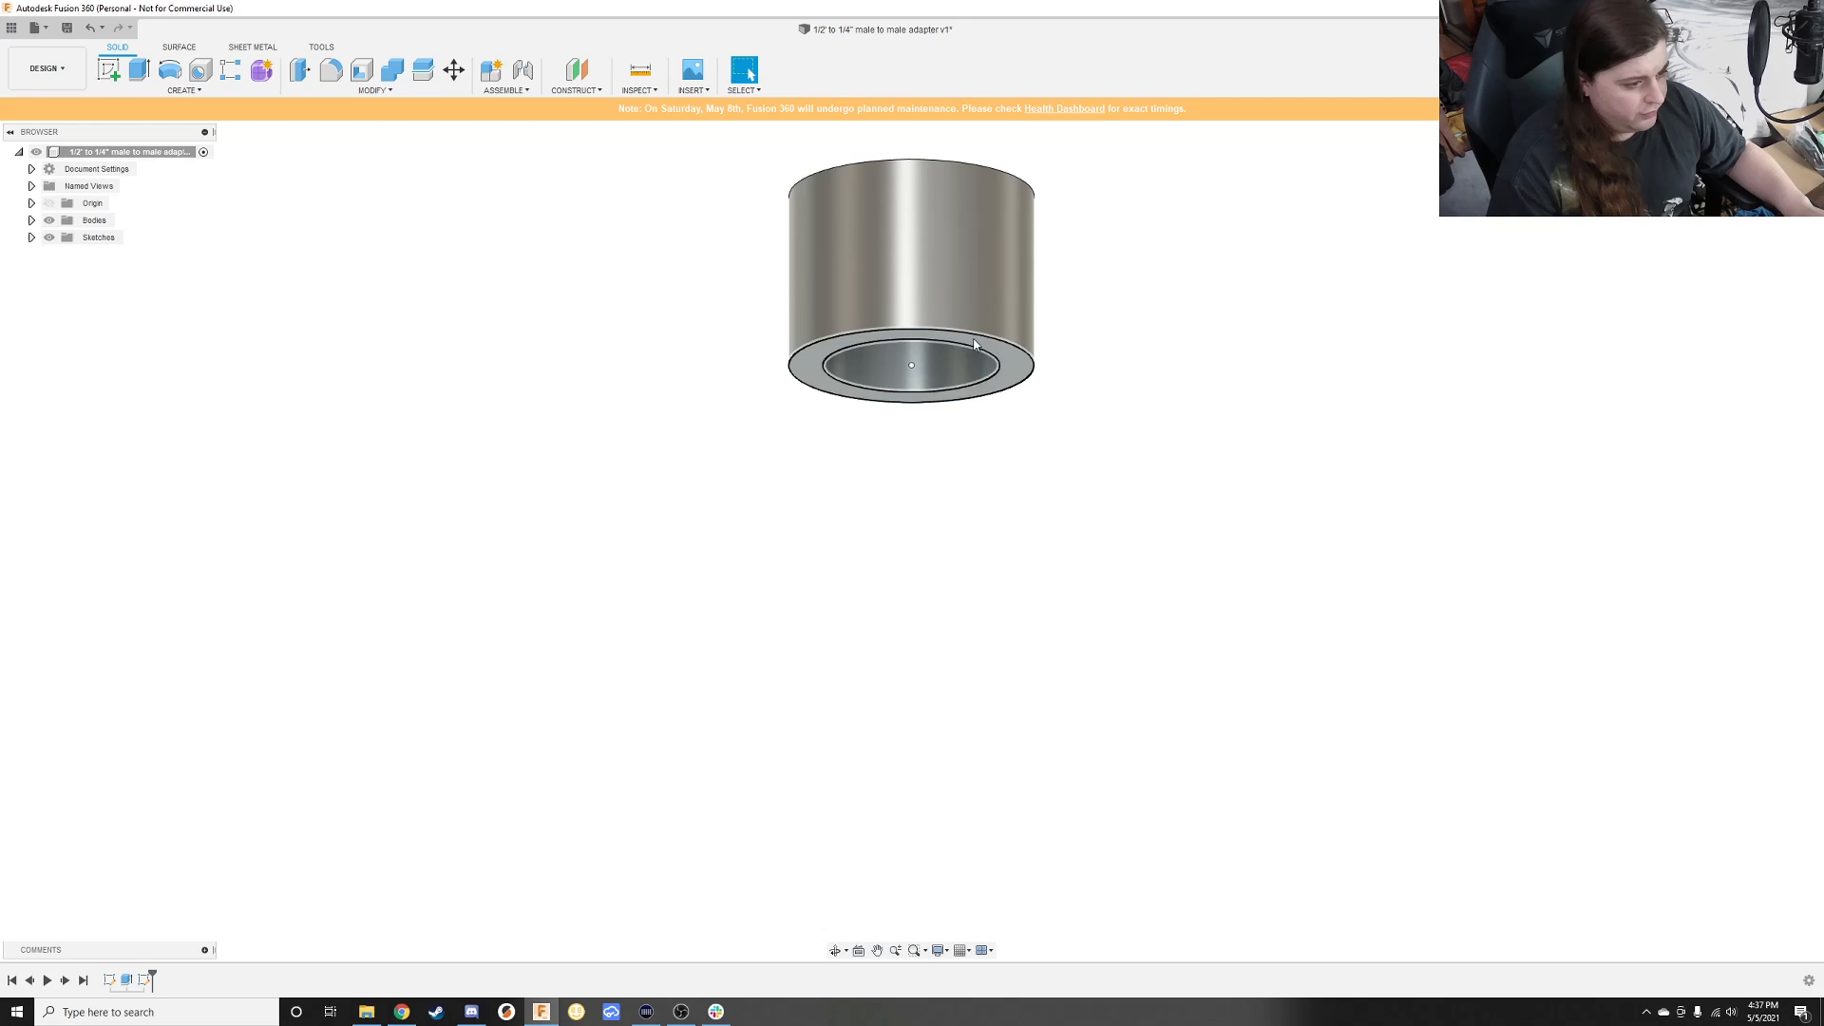
# Step: Extrude the ring profile on the lower end face 5 mm outward, extending the tube
pyautogui.click(987, 350)
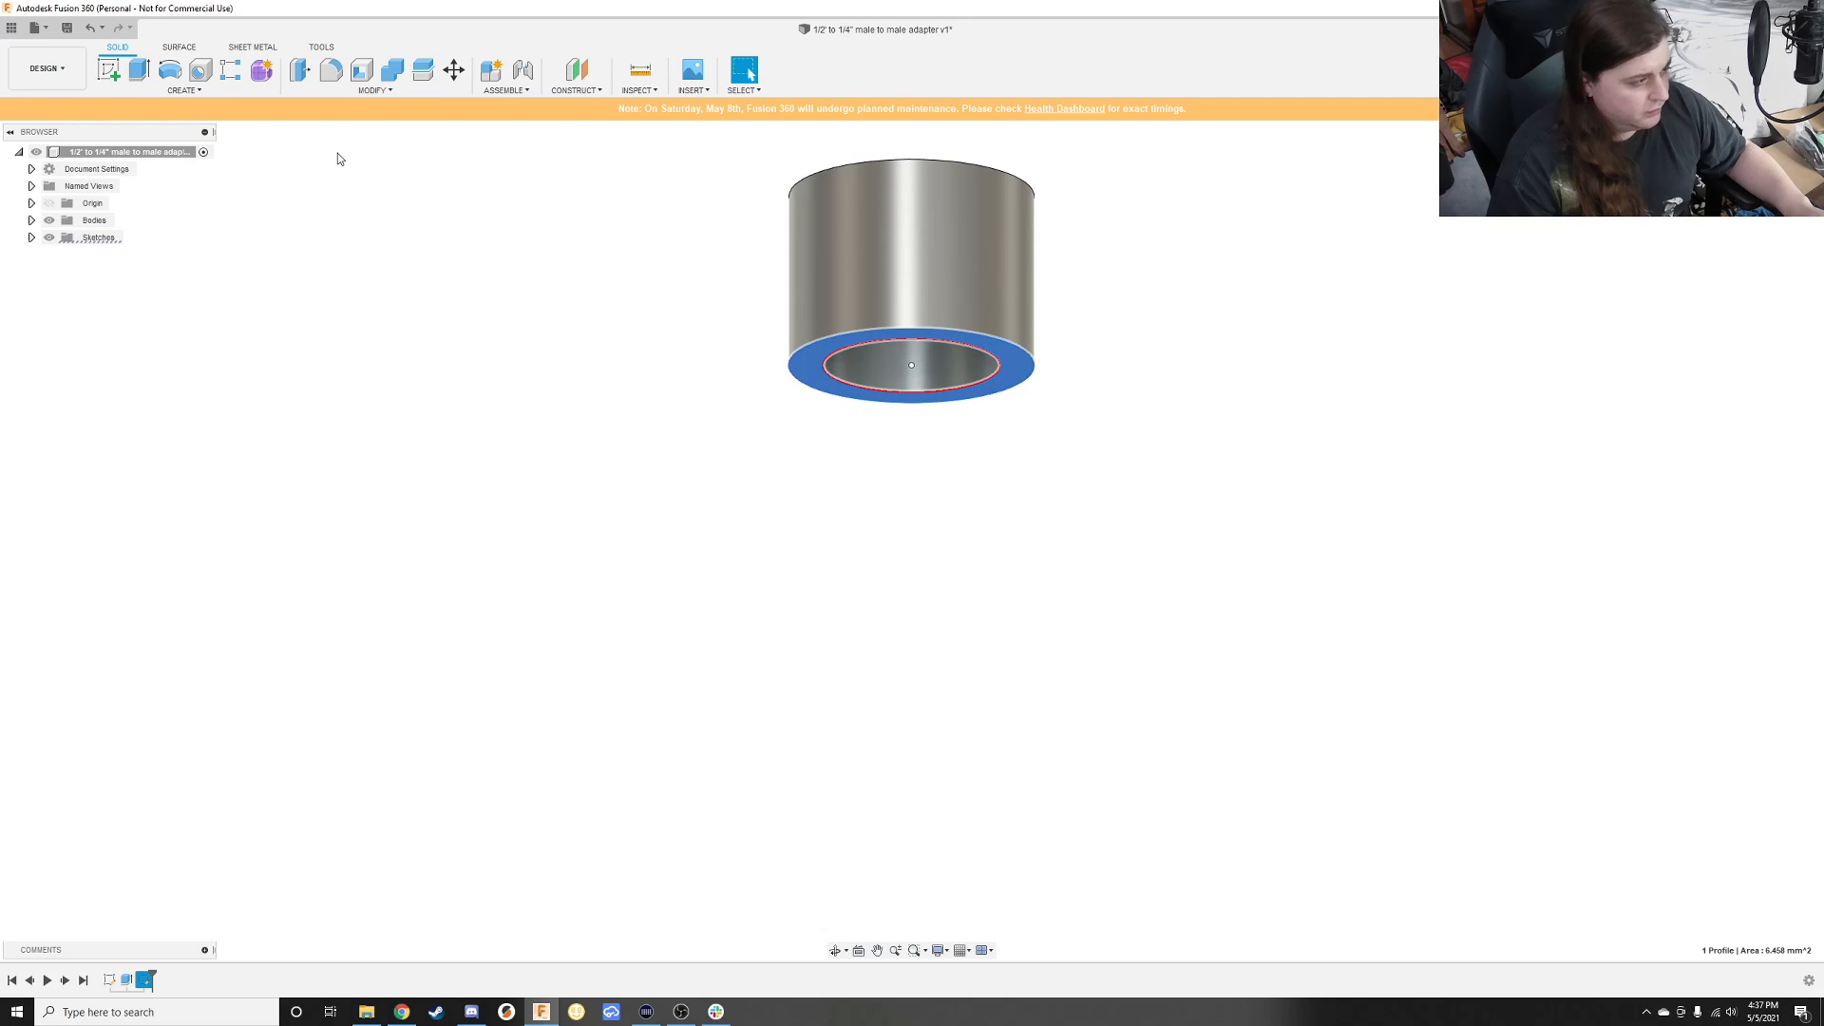
pyautogui.click(140, 71)
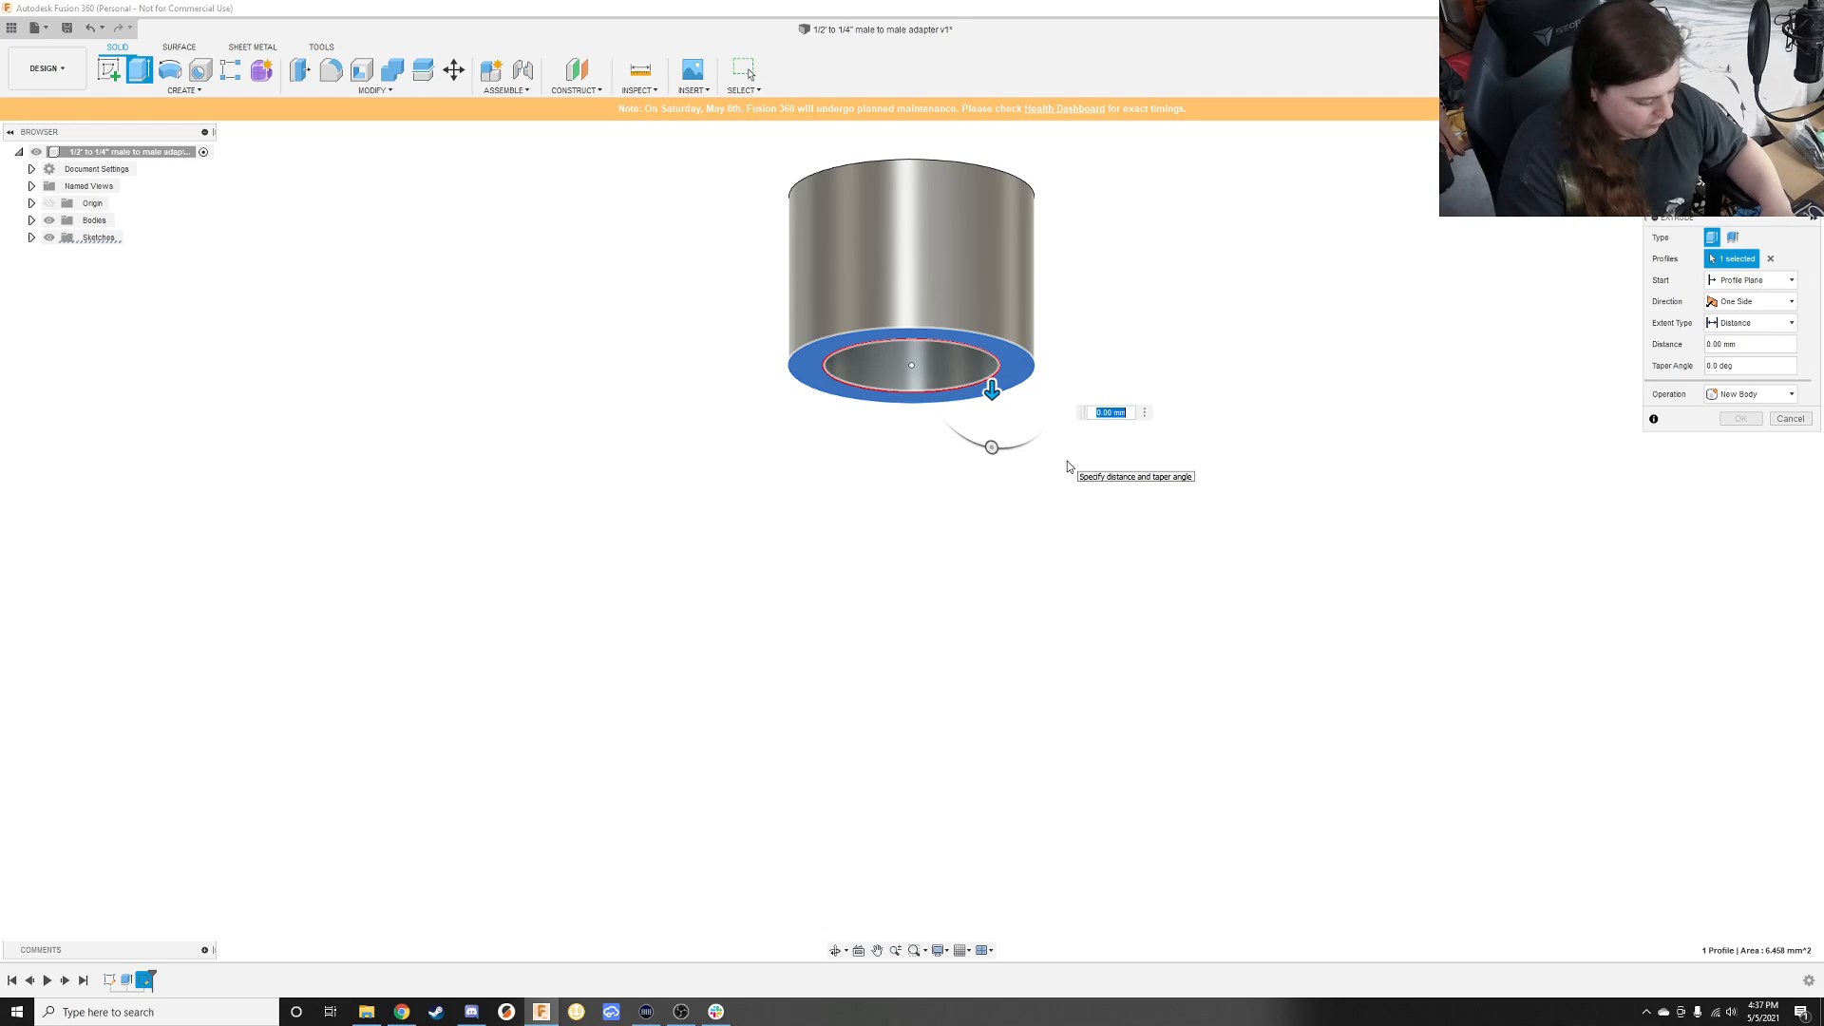
pyautogui.write('5')
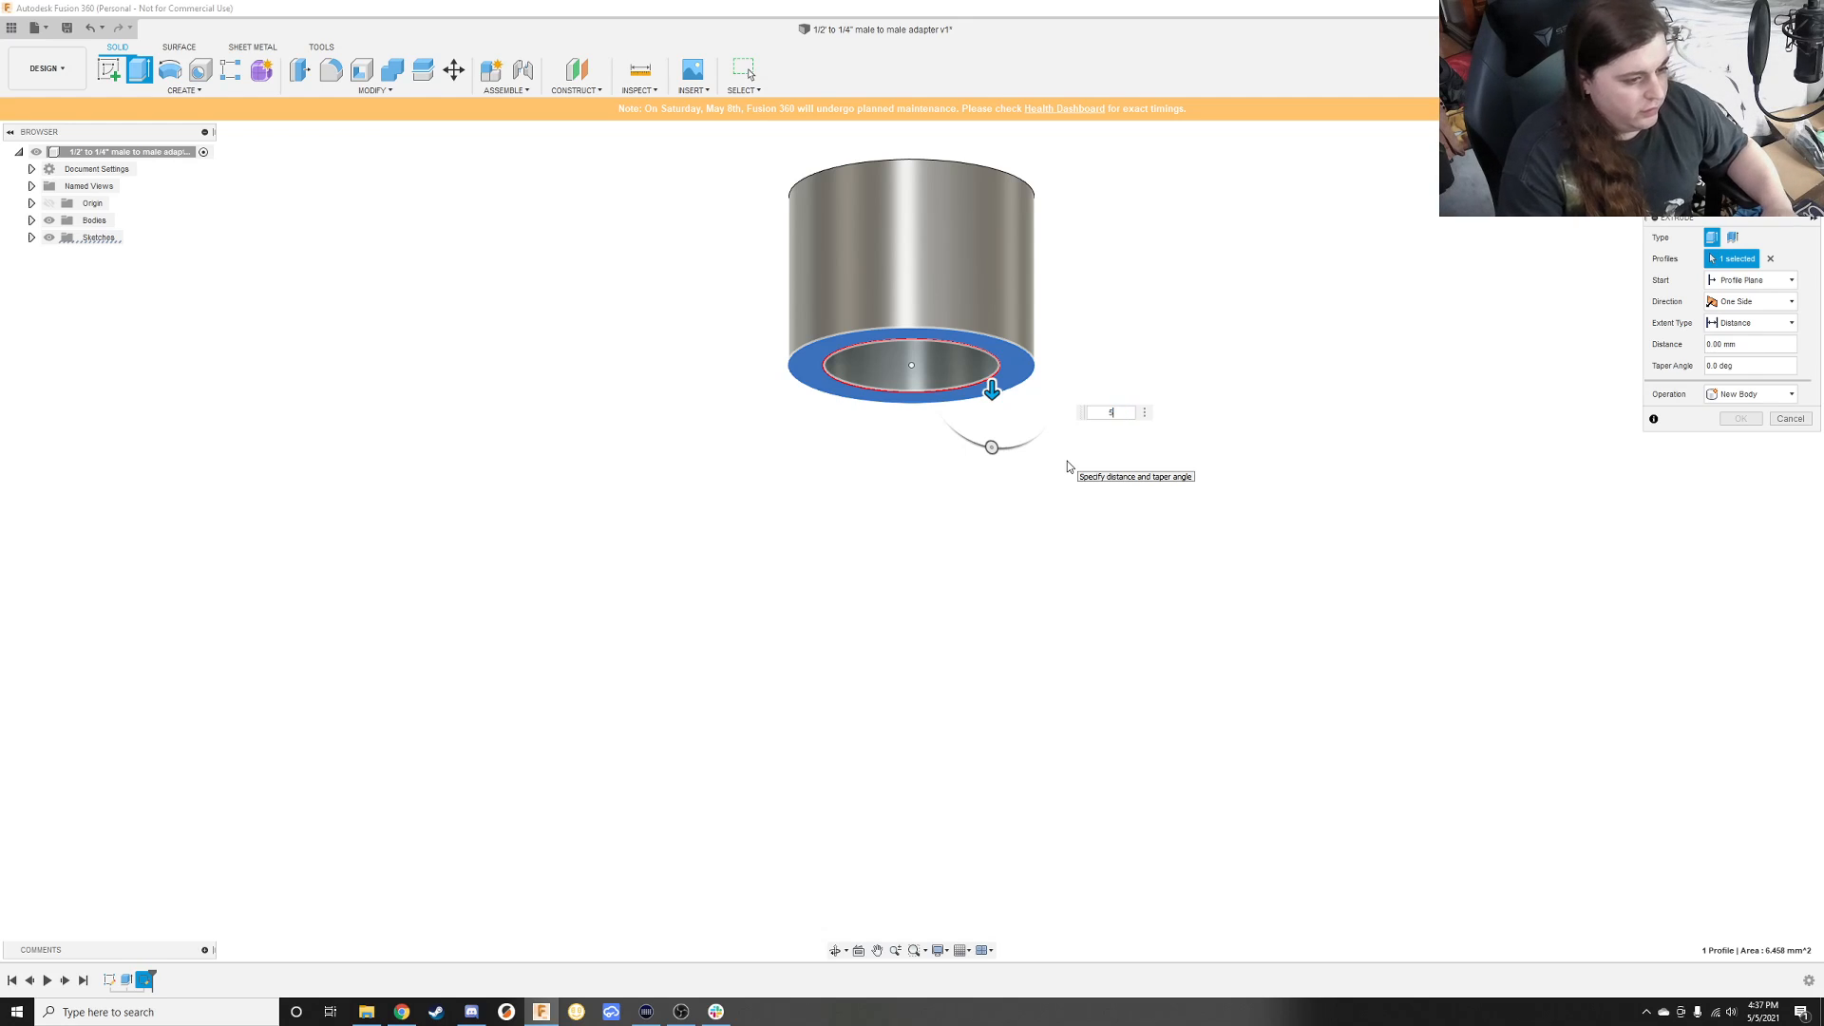
pyautogui.press('Return')
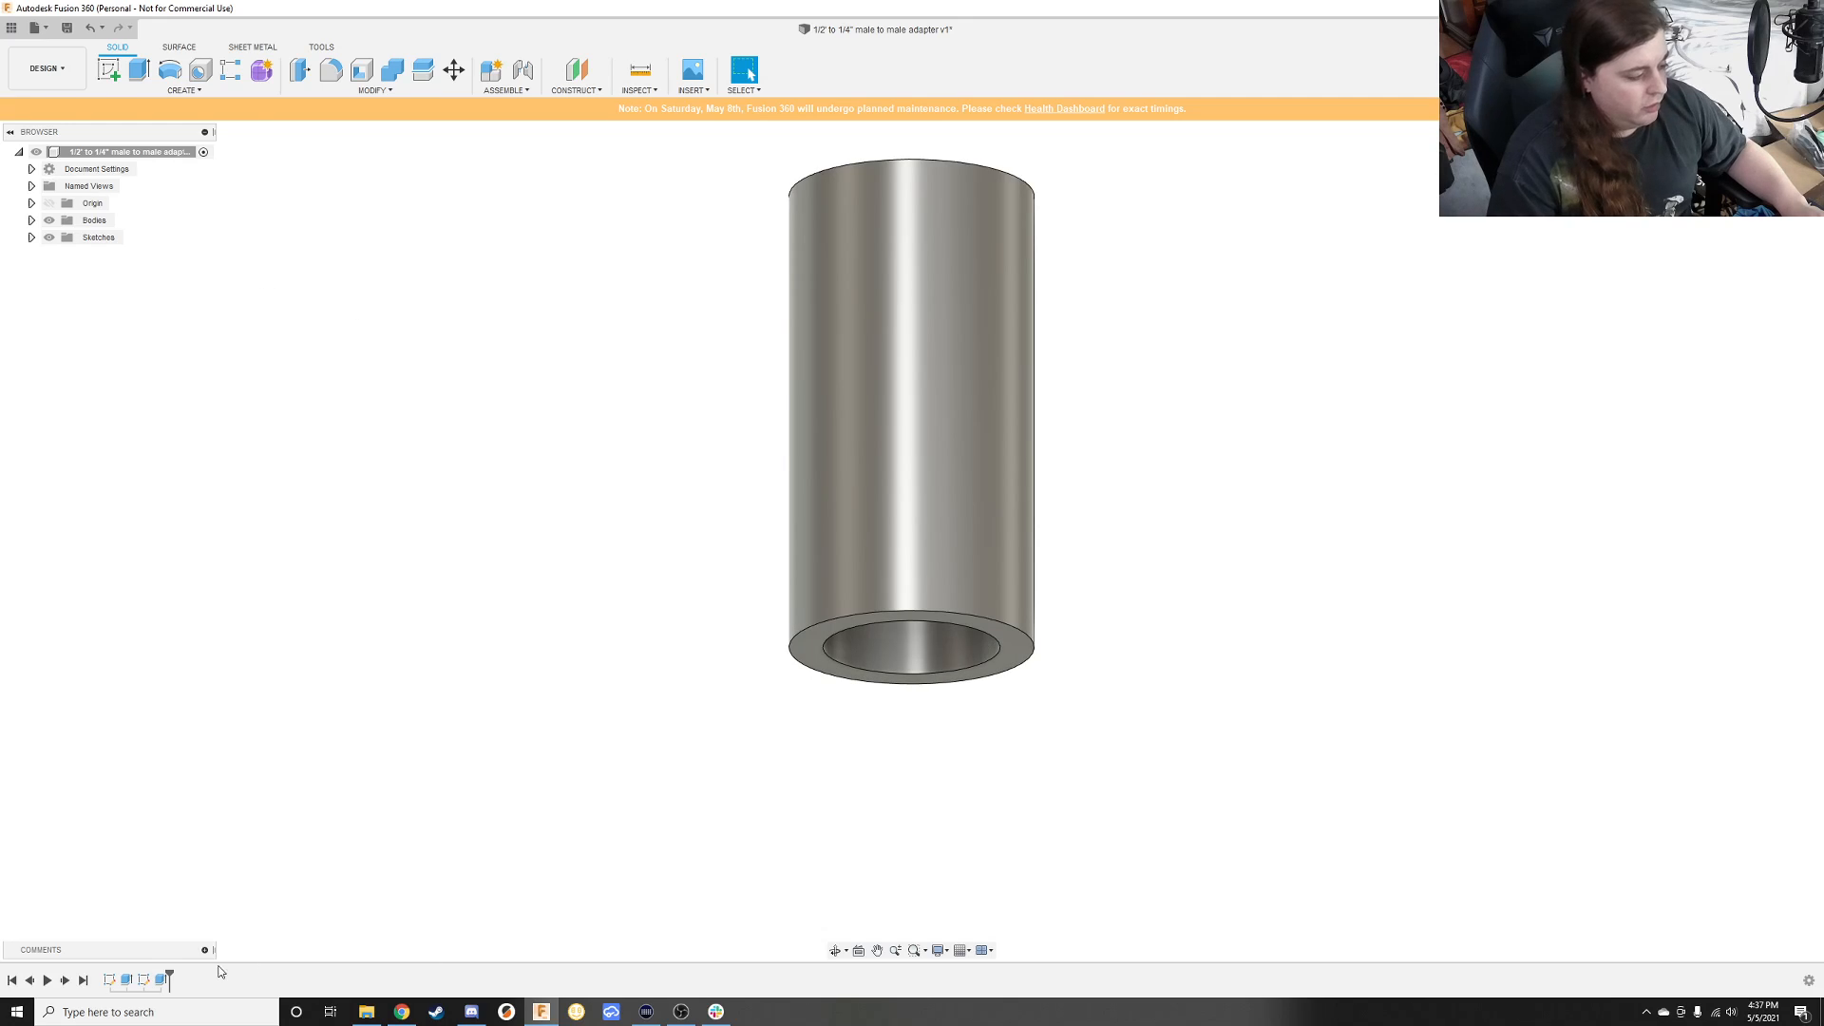
# Step: Change the operation of the 5 mm extrusion to New Body
pyautogui.doubleClick(144, 981)
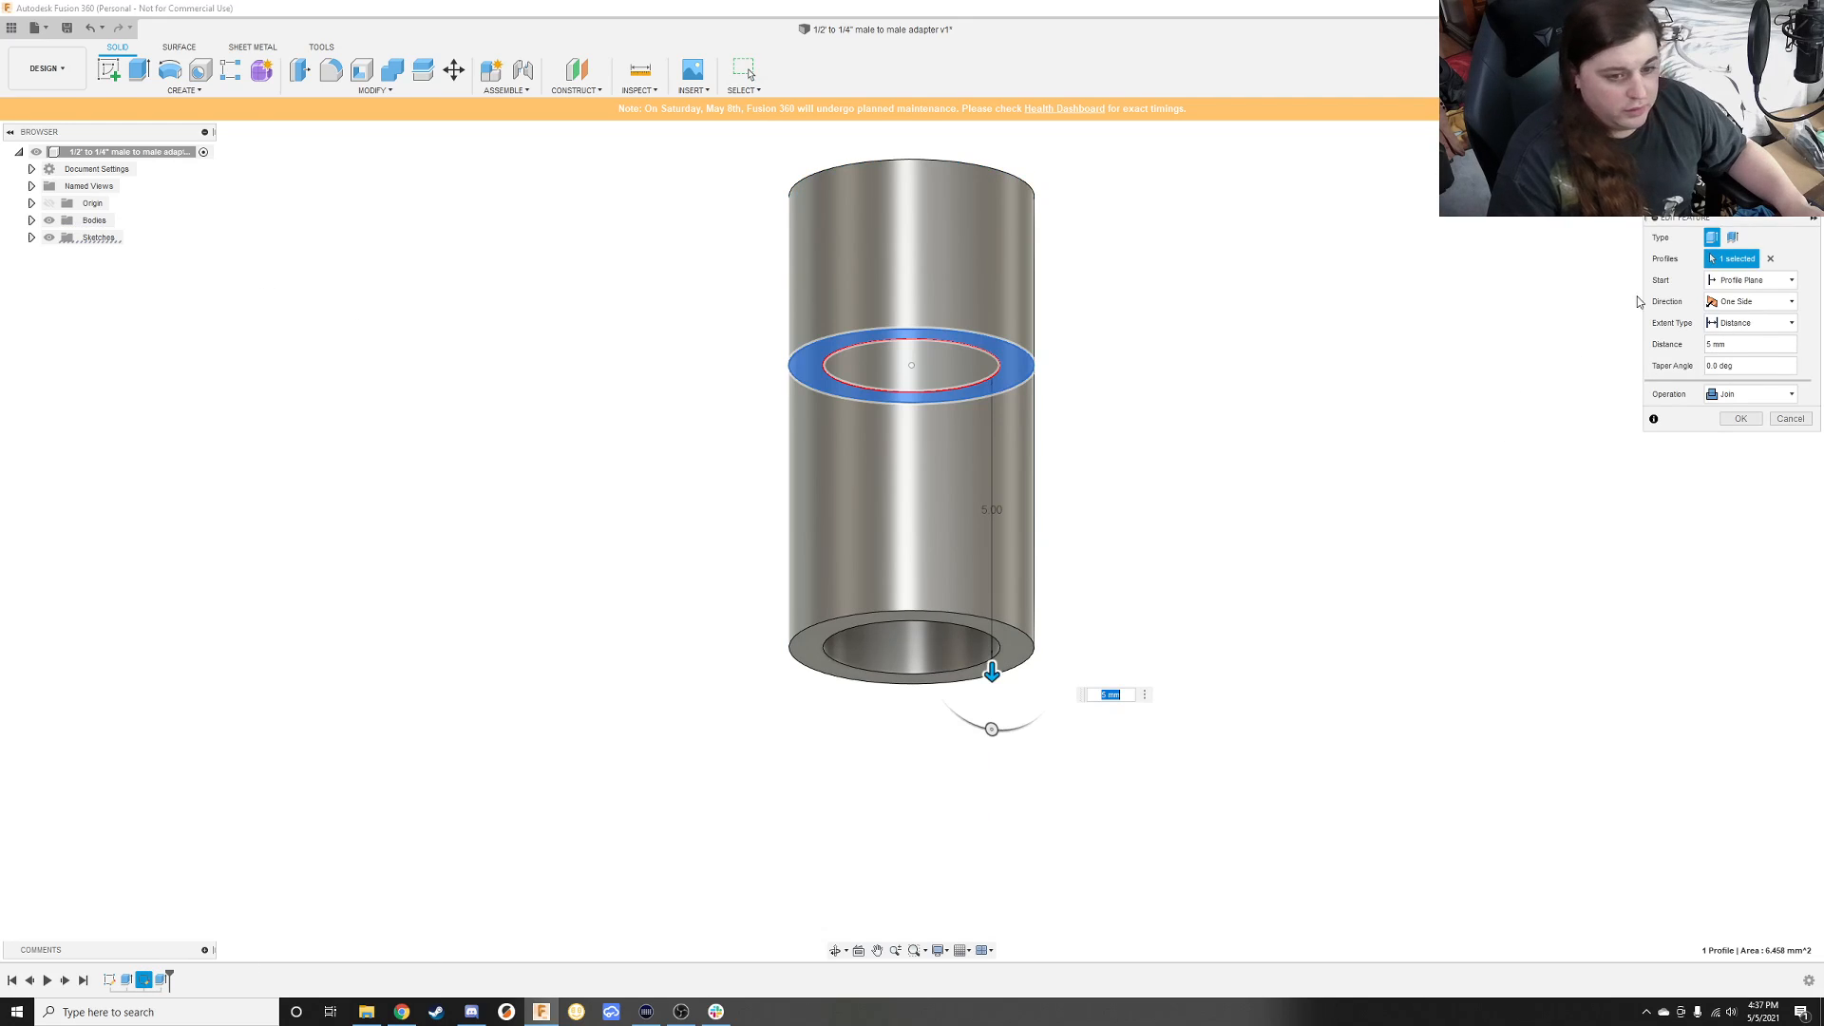
pyautogui.click(1741, 396)
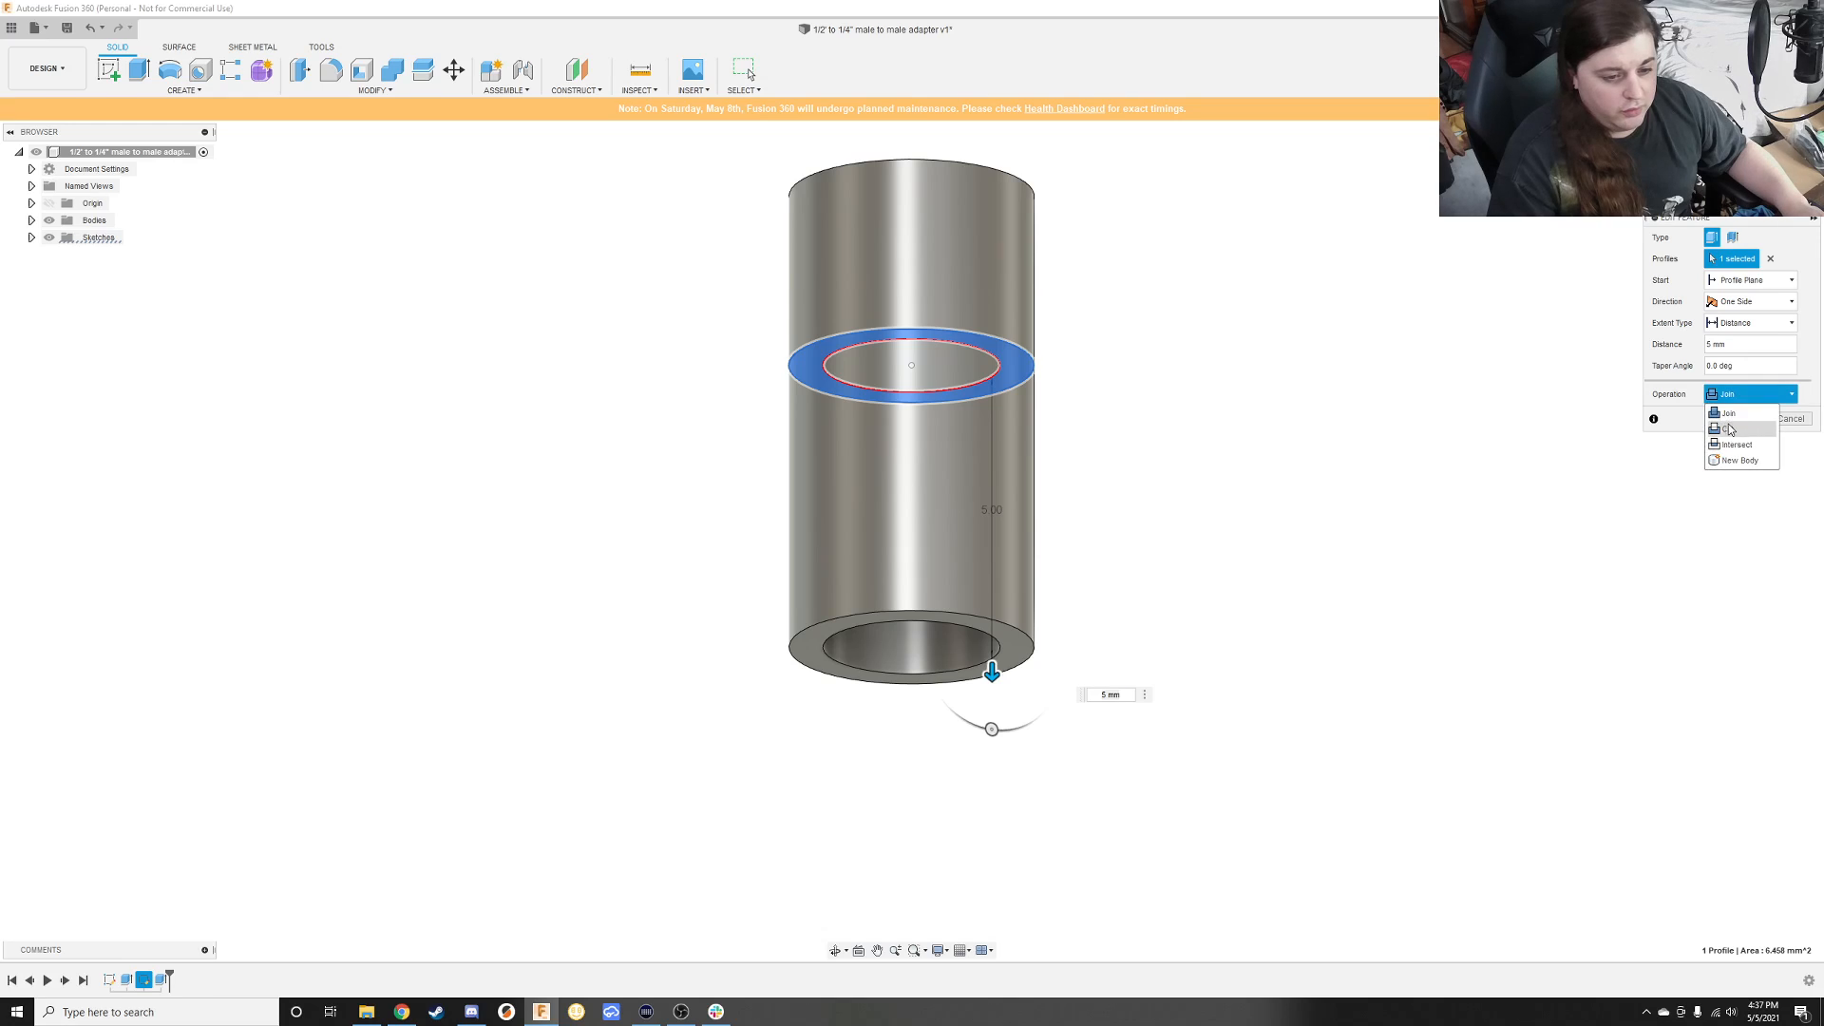
pyautogui.click(1722, 461)
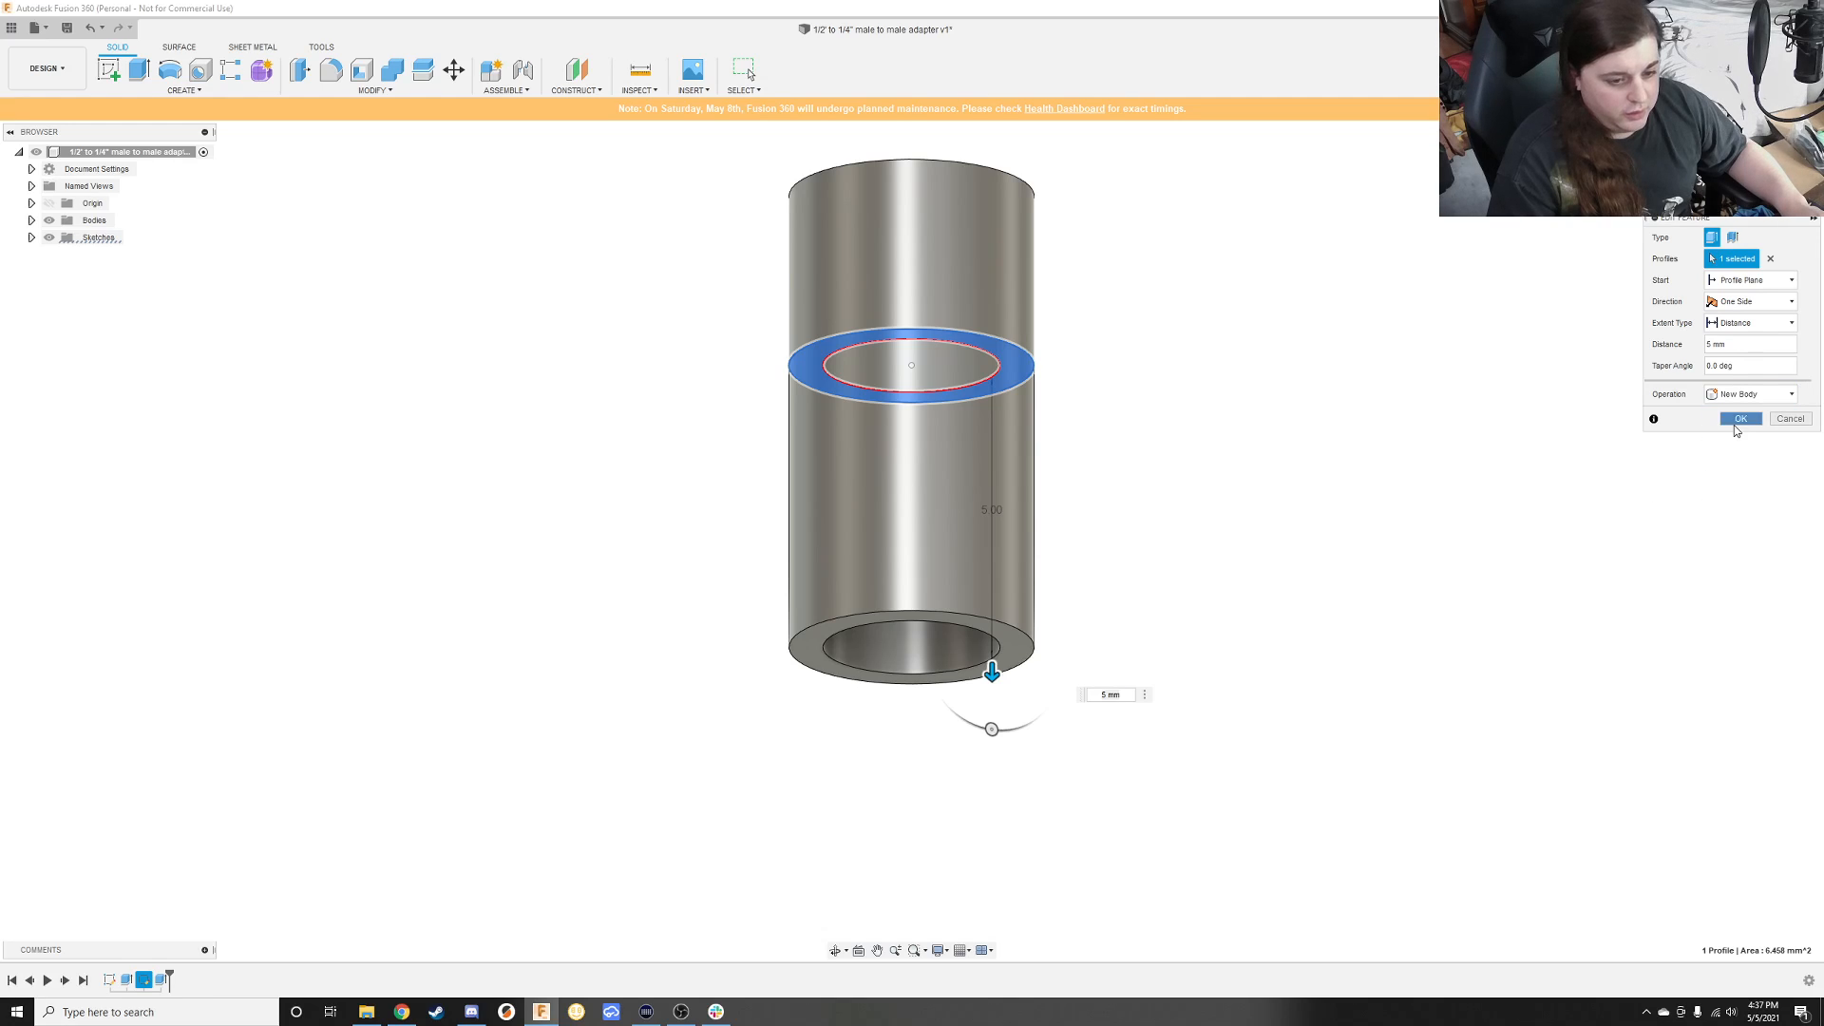
pyautogui.click(1738, 420)
# Step: Start a sketch on the lower tube section's free end face and draw a 6.4 mm diameter circle centred on the bore
pyautogui.keyDown('shift'); pyautogui.moveTo(1317, 558); pyautogui.dragTo(1235, 433, button='middle'); pyautogui.keyUp('shift')
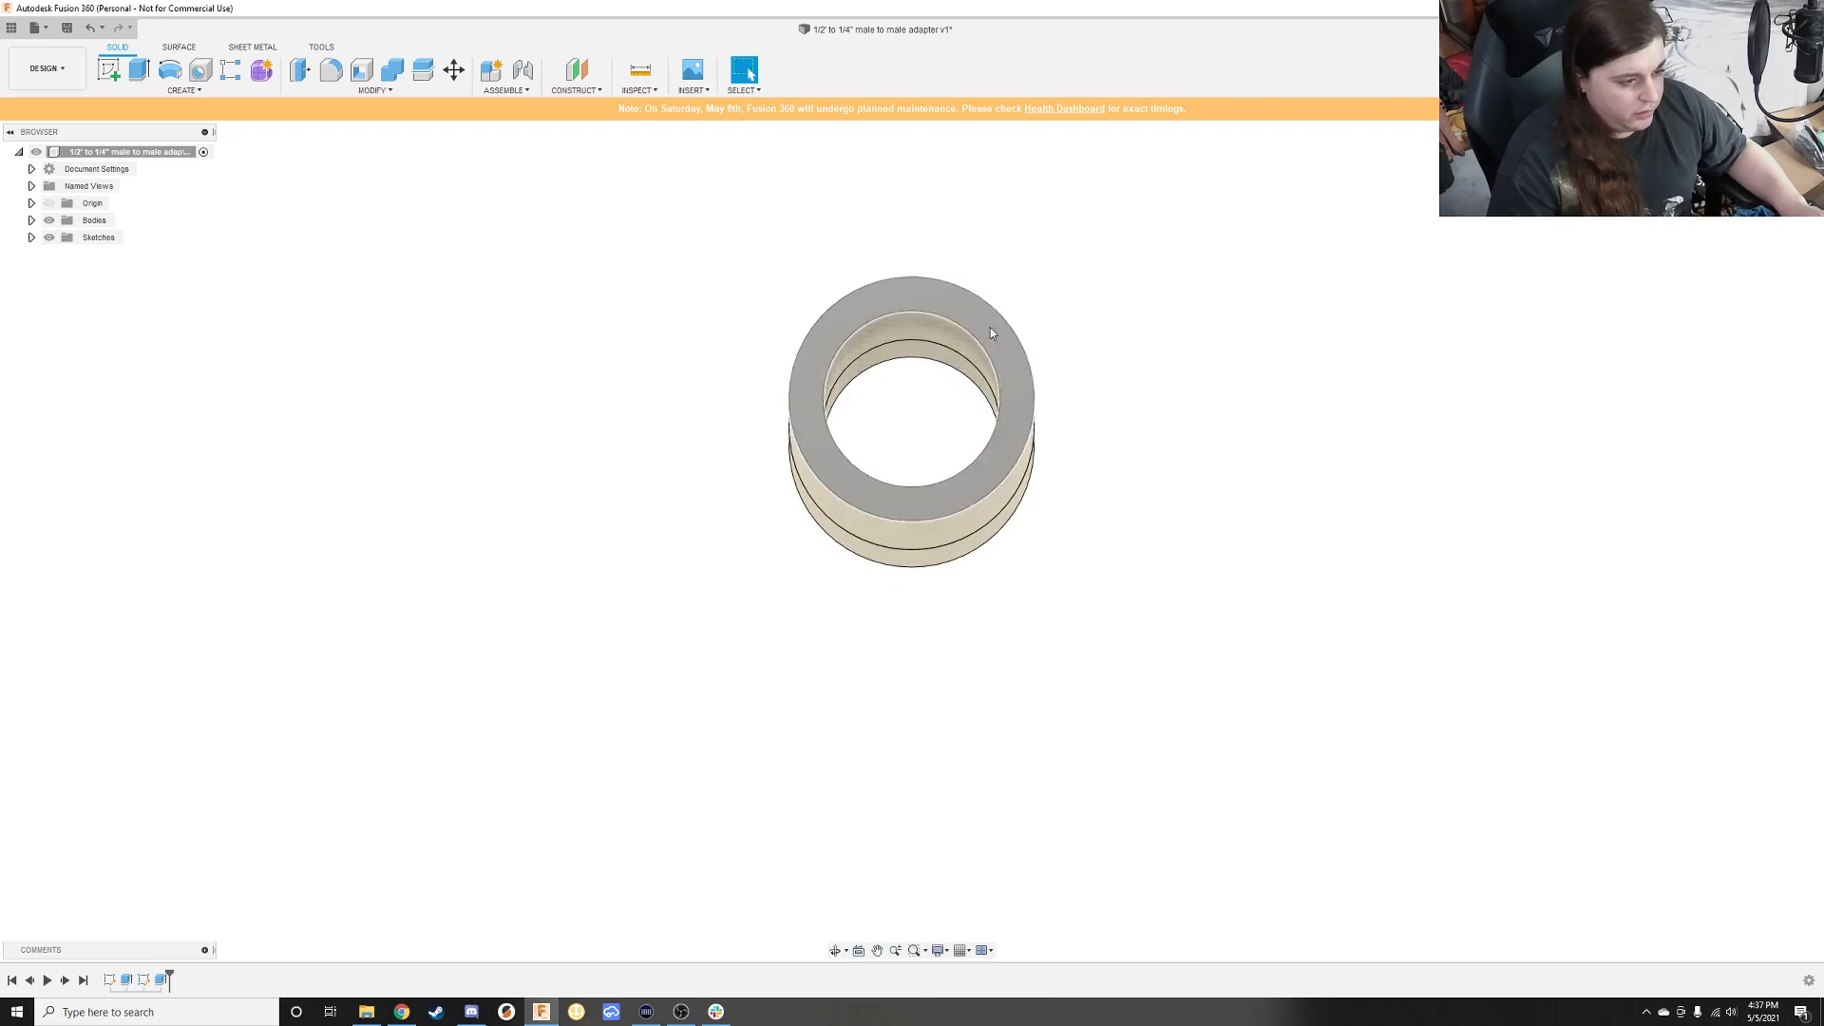
pyautogui.click(108, 71)
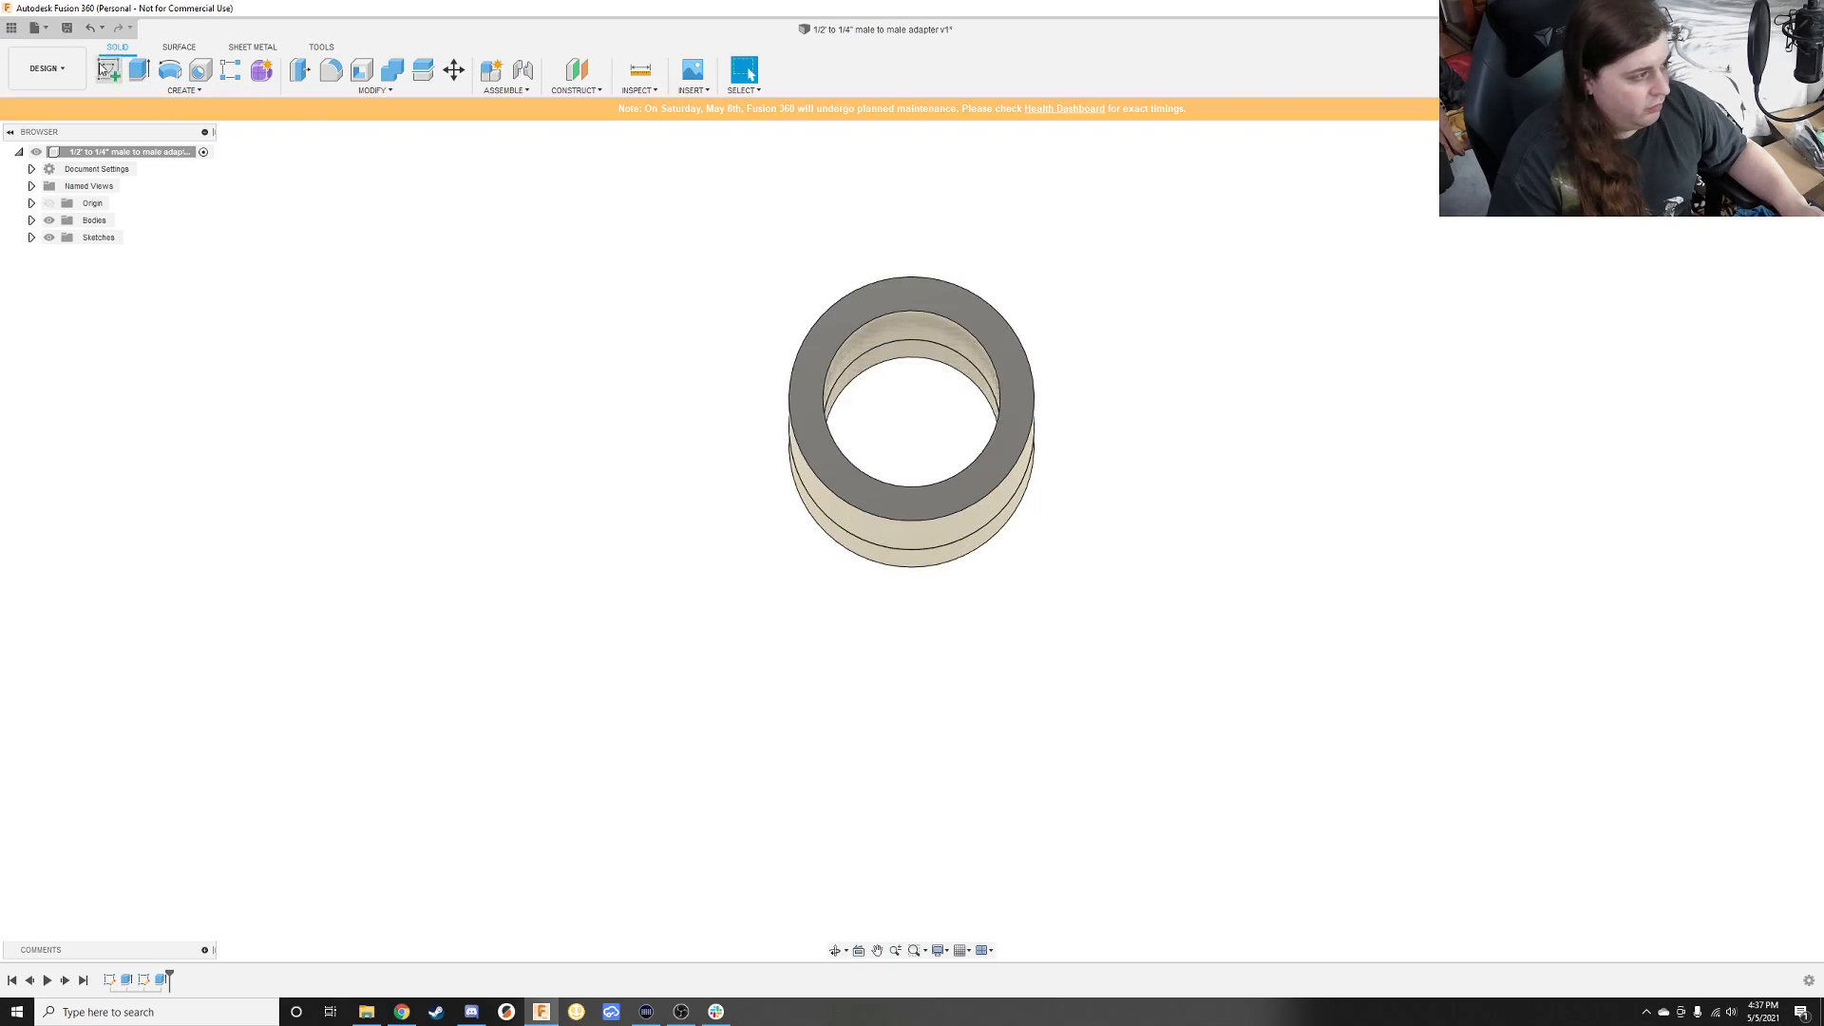
pyautogui.click(969, 313)
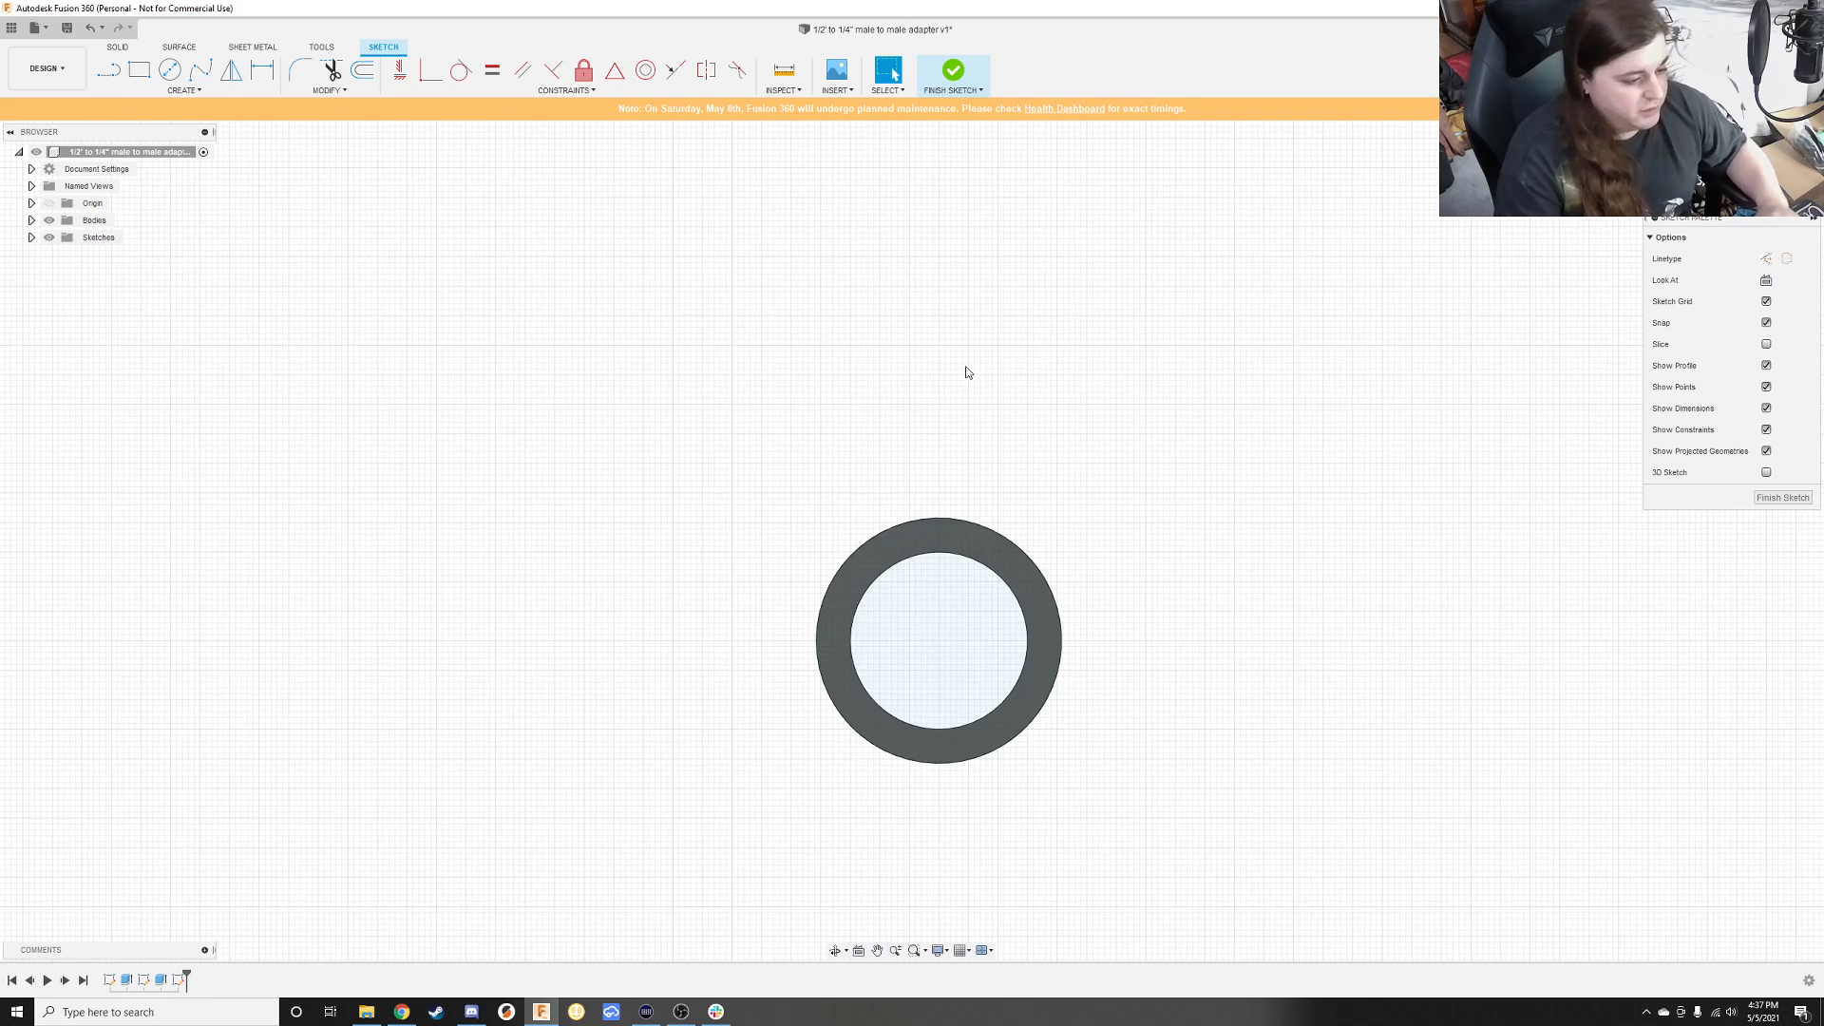
pyautogui.click(170, 70)
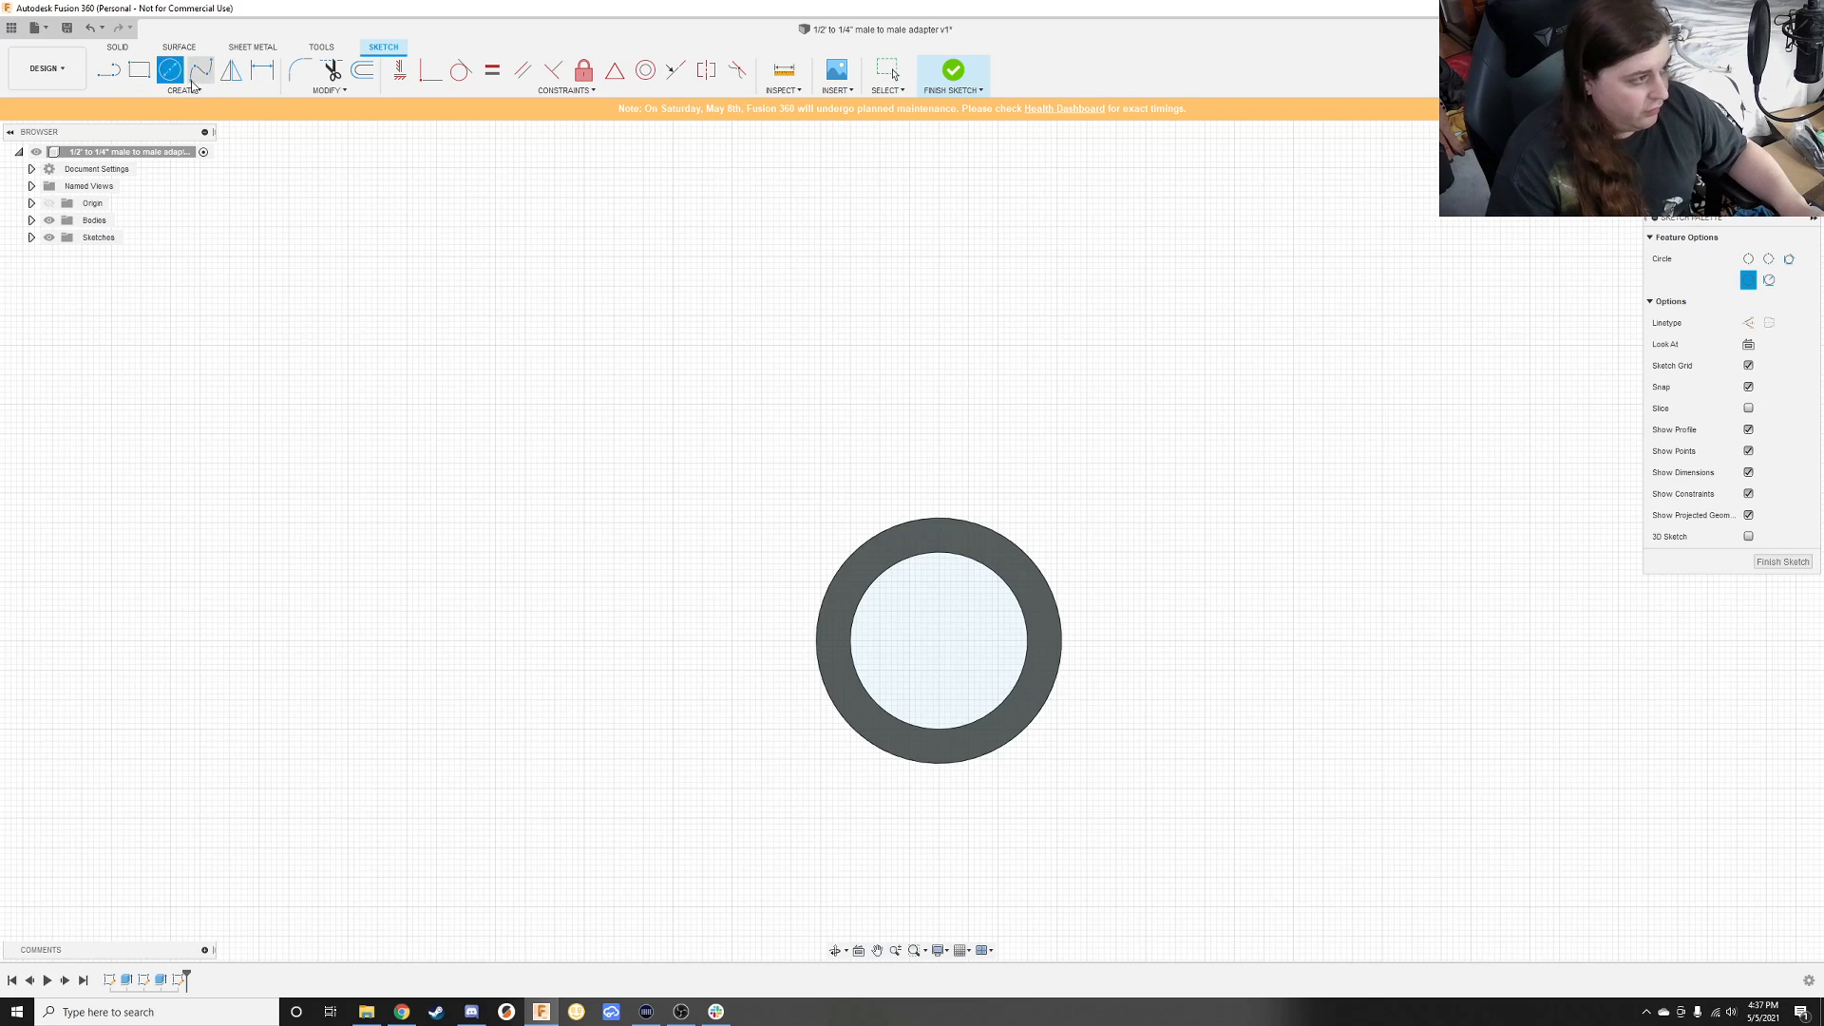
pyautogui.click(939, 642)
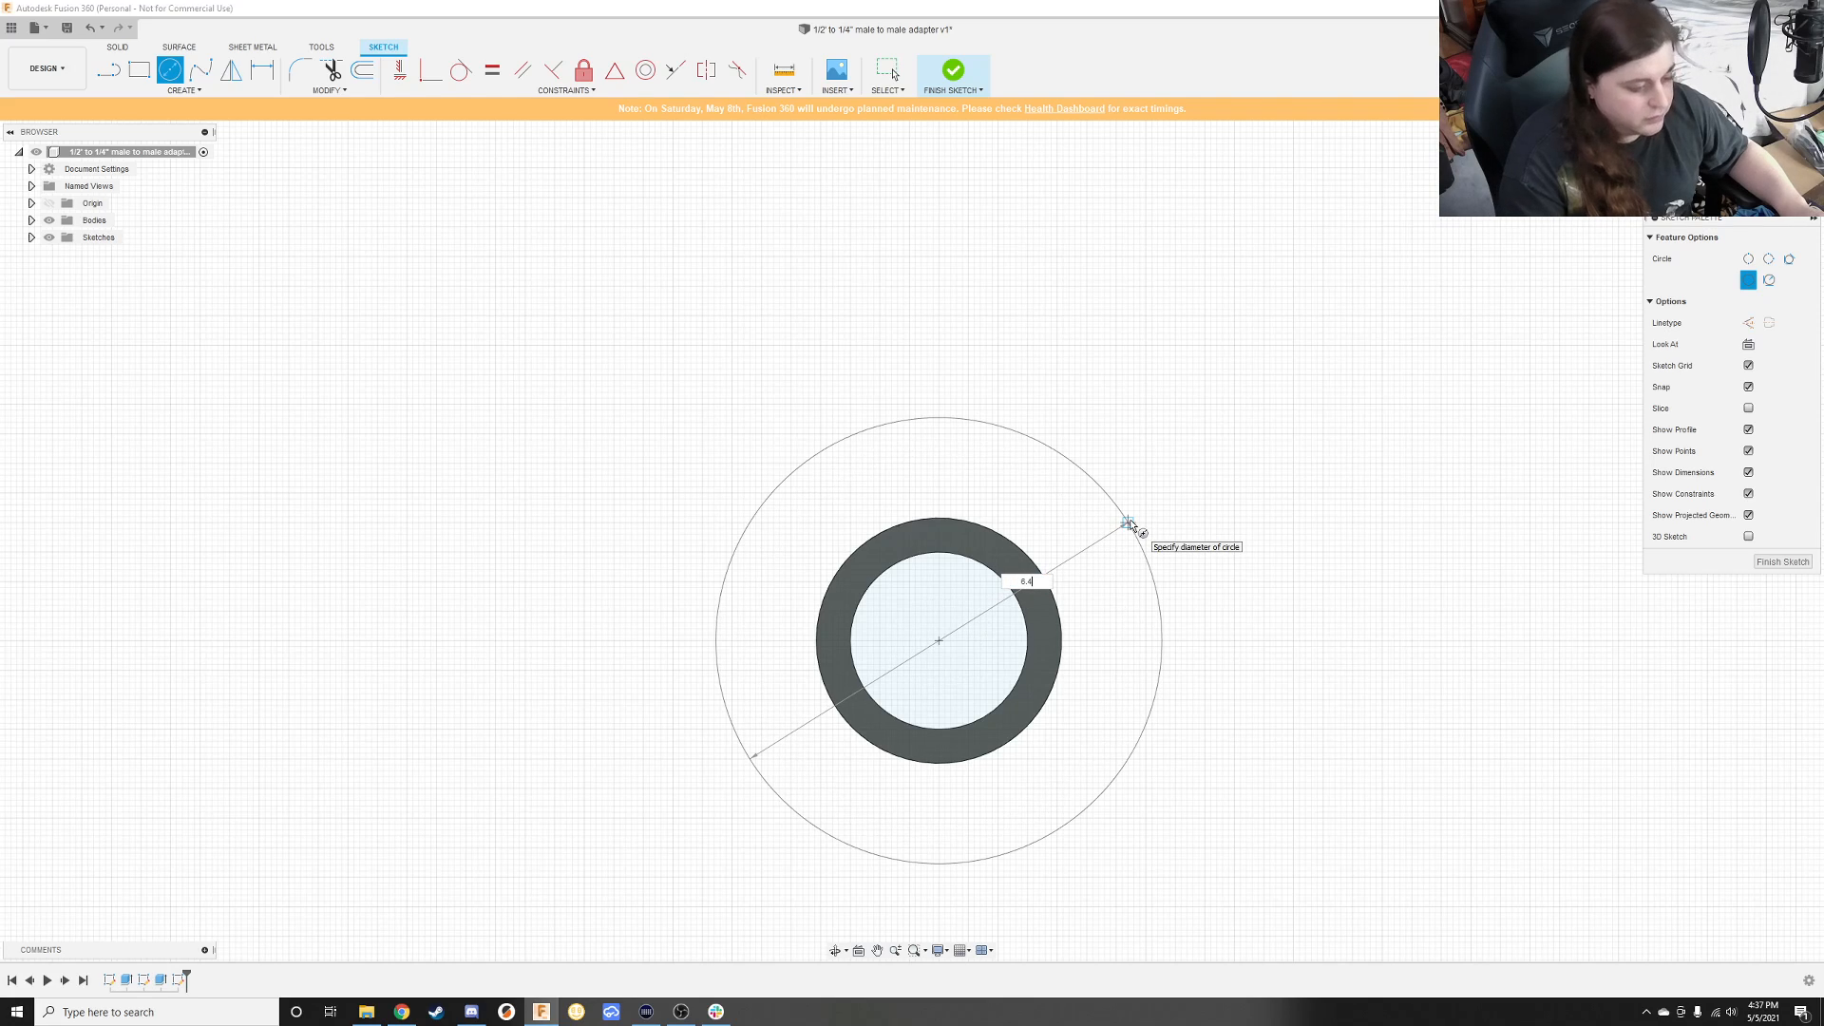
pyautogui.write('6.4')
pyautogui.press('Return')
pyautogui.press('Escape')
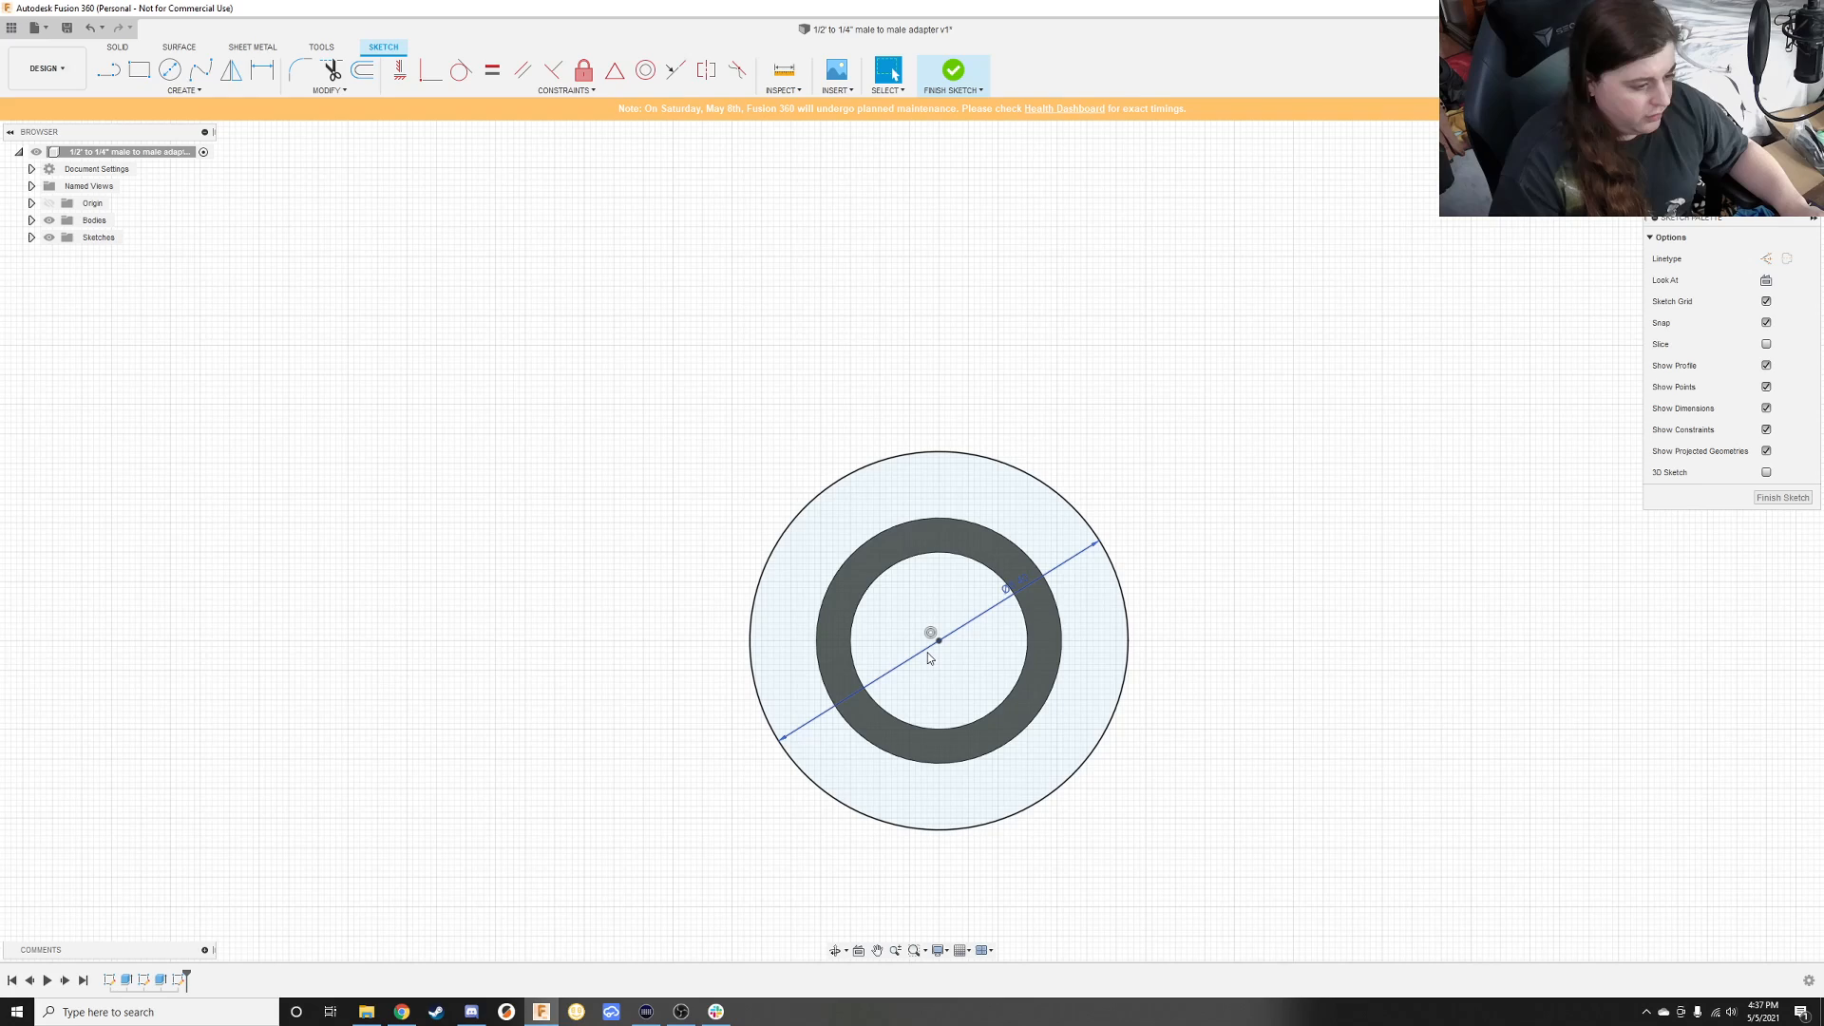
# Step: Add a concentric 4 mm diameter circle inside the 6.4 mm circle and finish the sketch
pyautogui.click(169, 70)
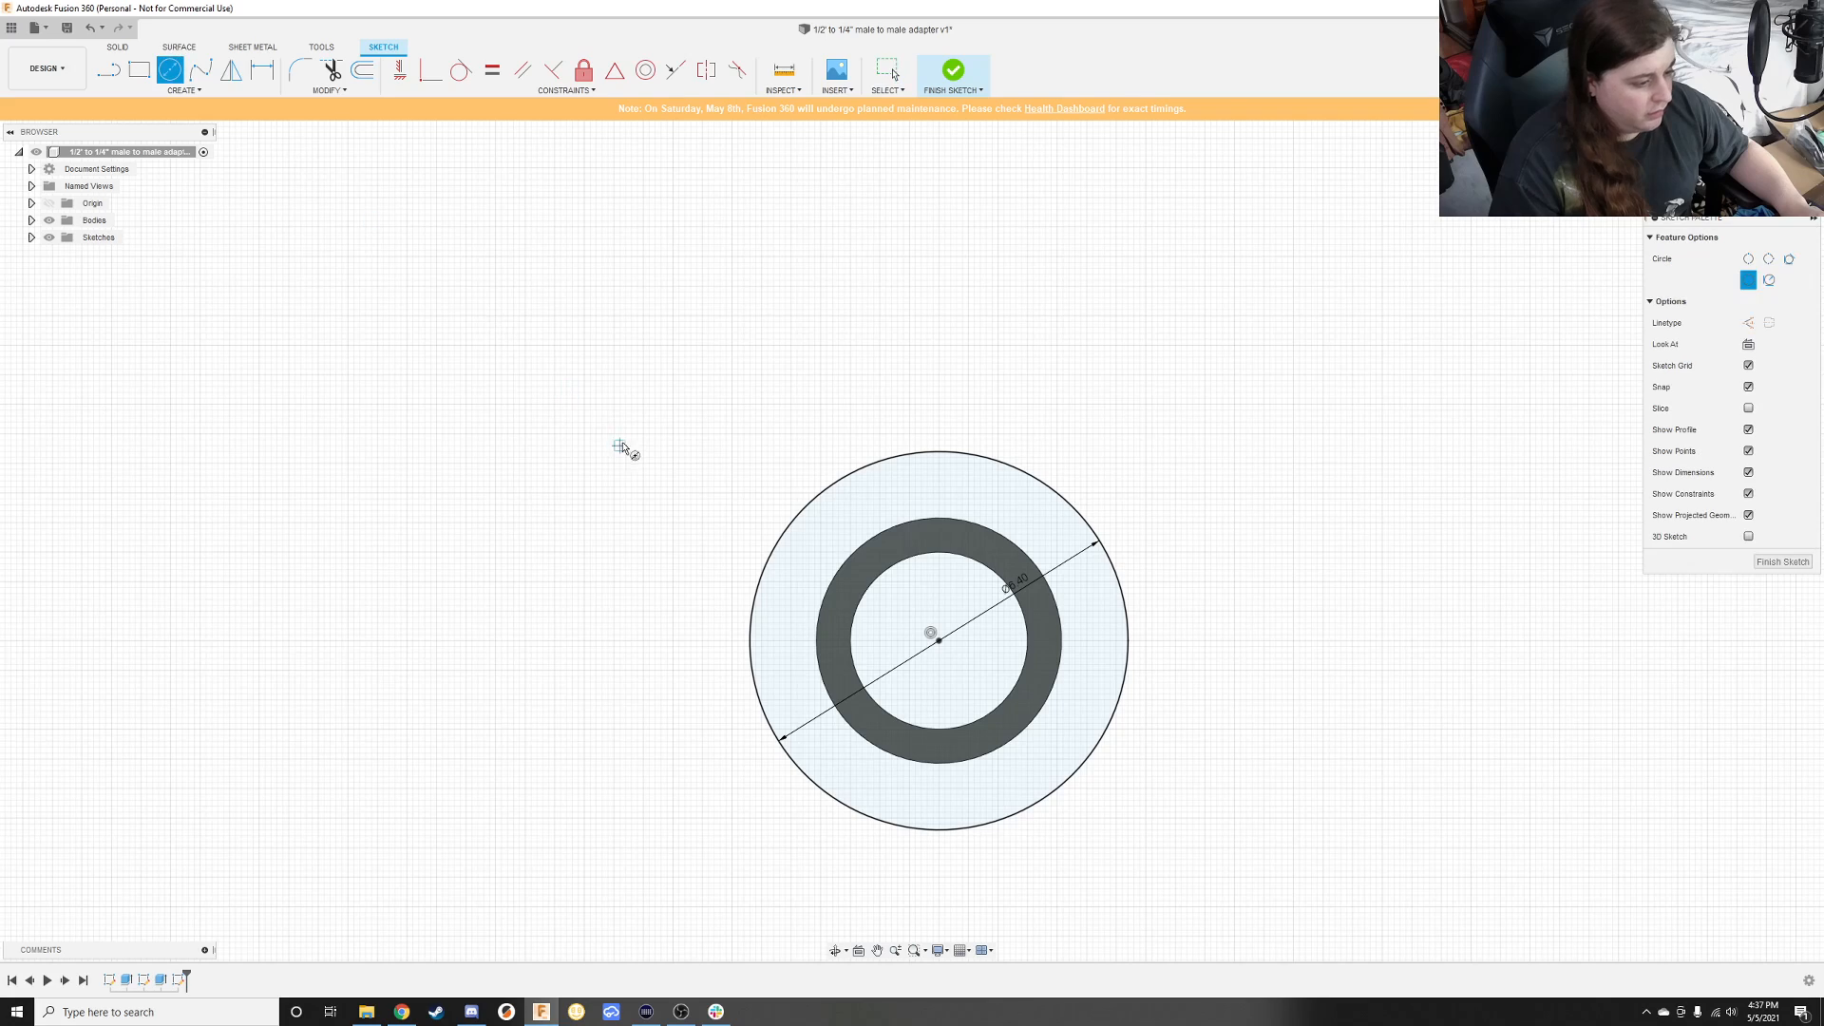
pyautogui.click(939, 641)
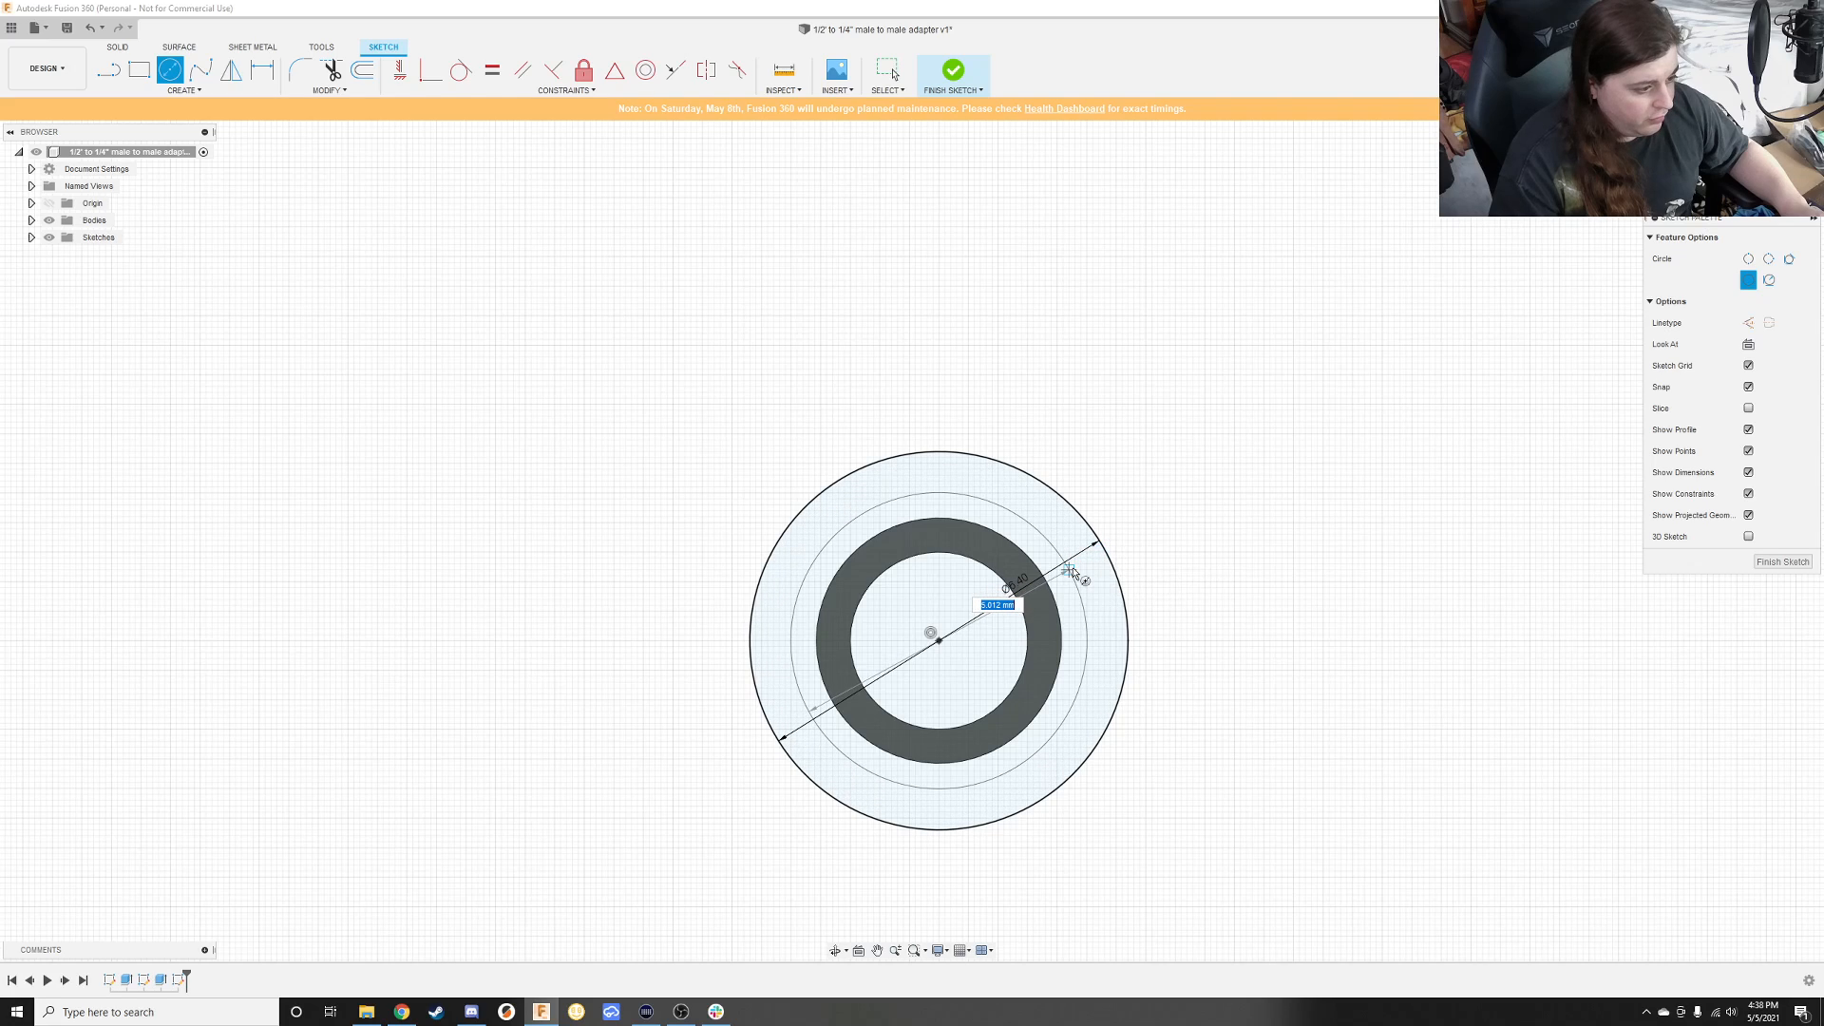
pyautogui.write('3.4')
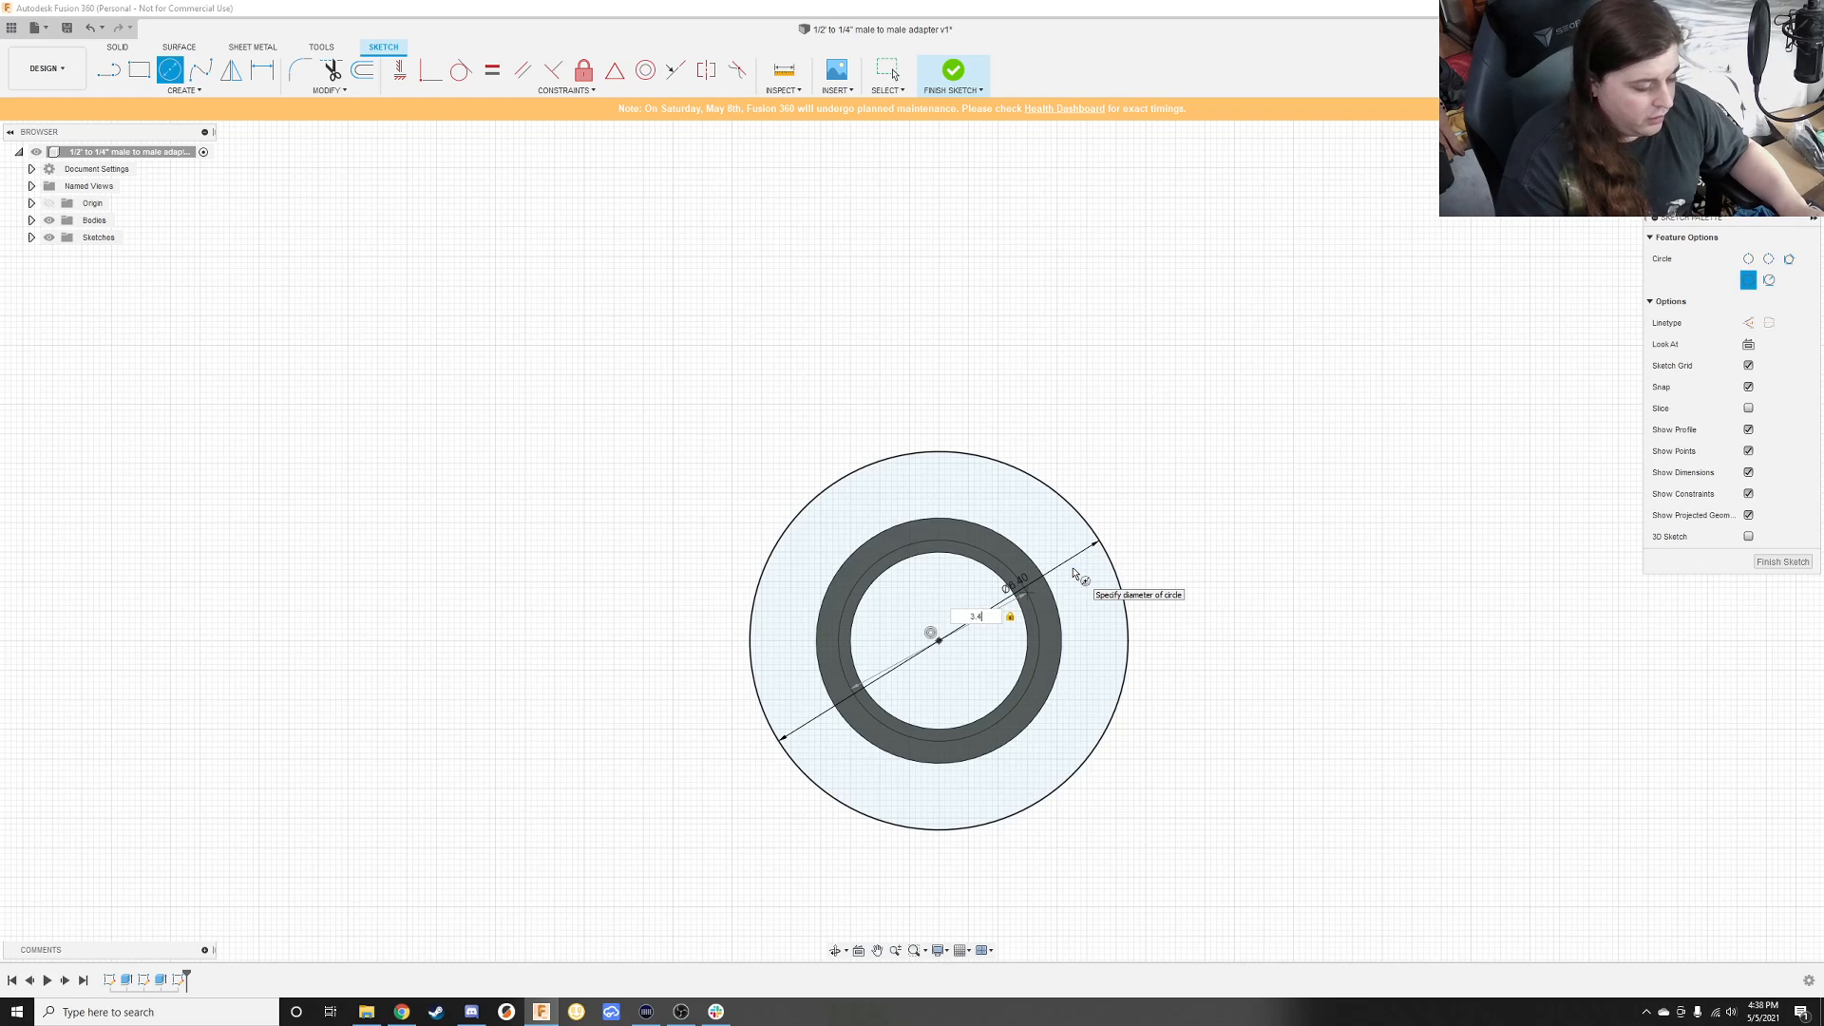
pyautogui.press('BackSpace')
pyautogui.press('BackSpace')
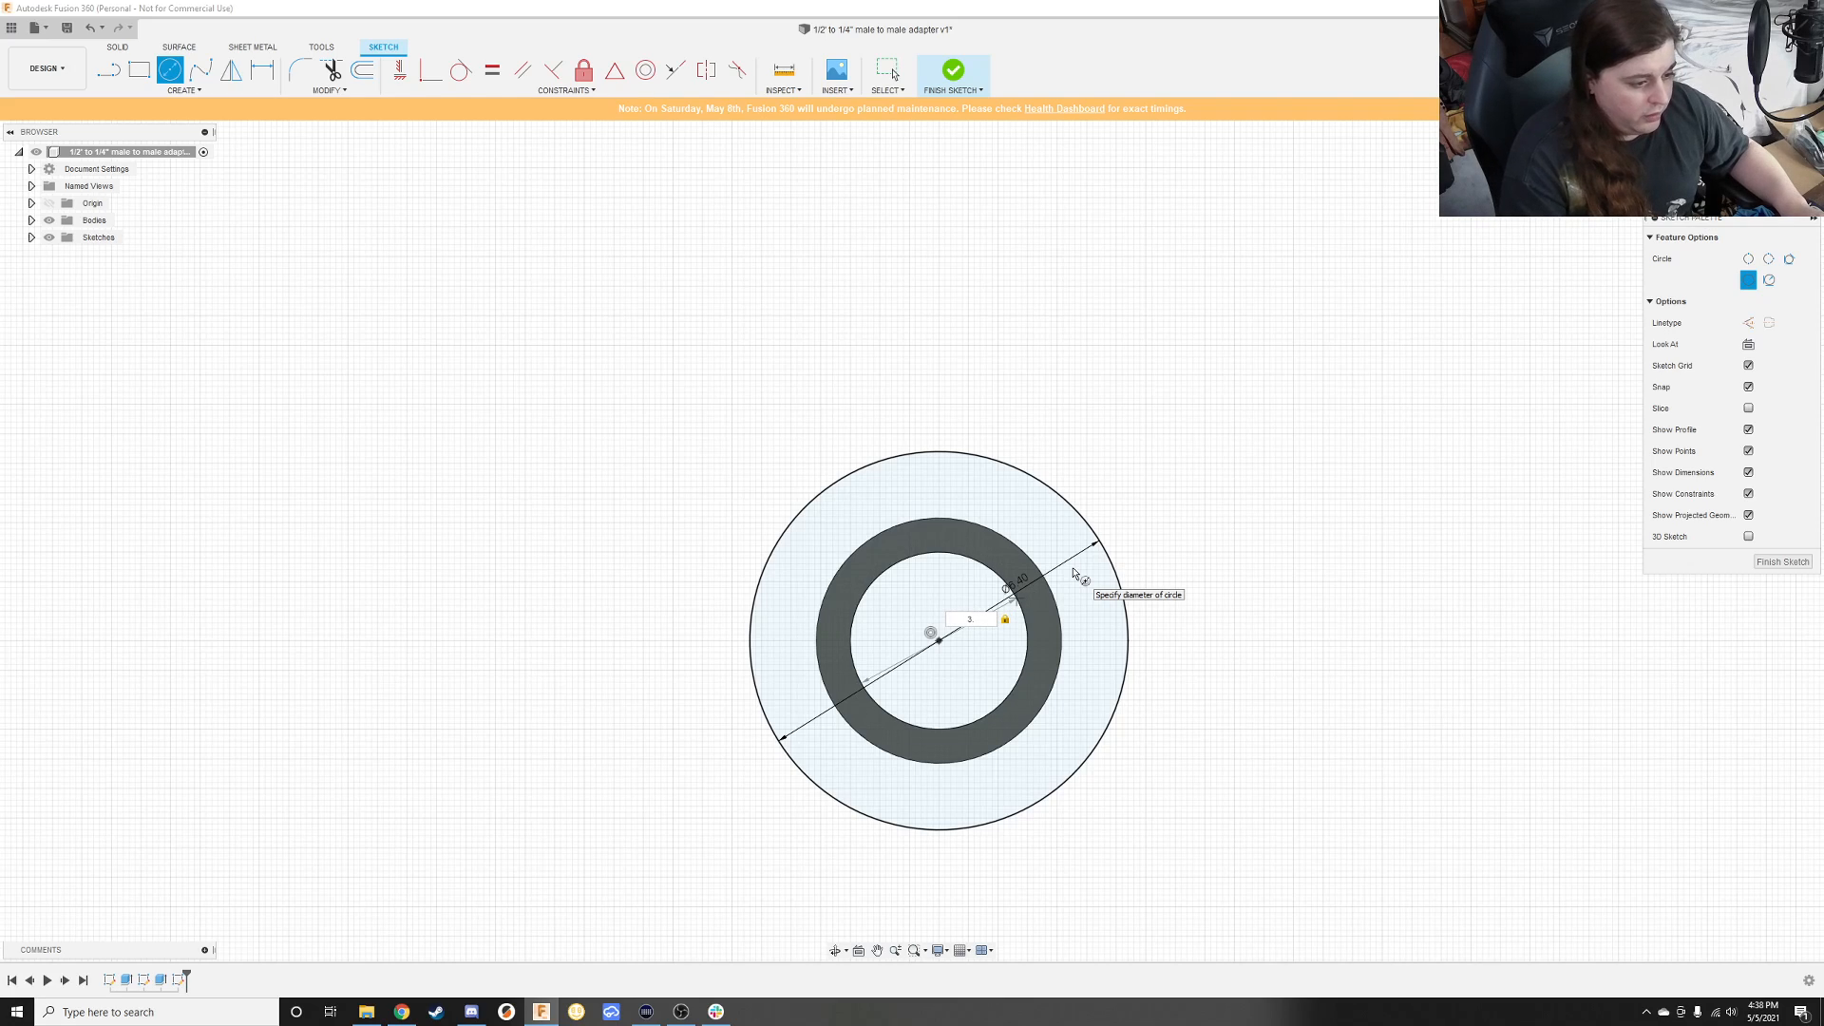
pyautogui.write('.8')
pyautogui.press('BackSpace')
pyautogui.press('BackSpace')
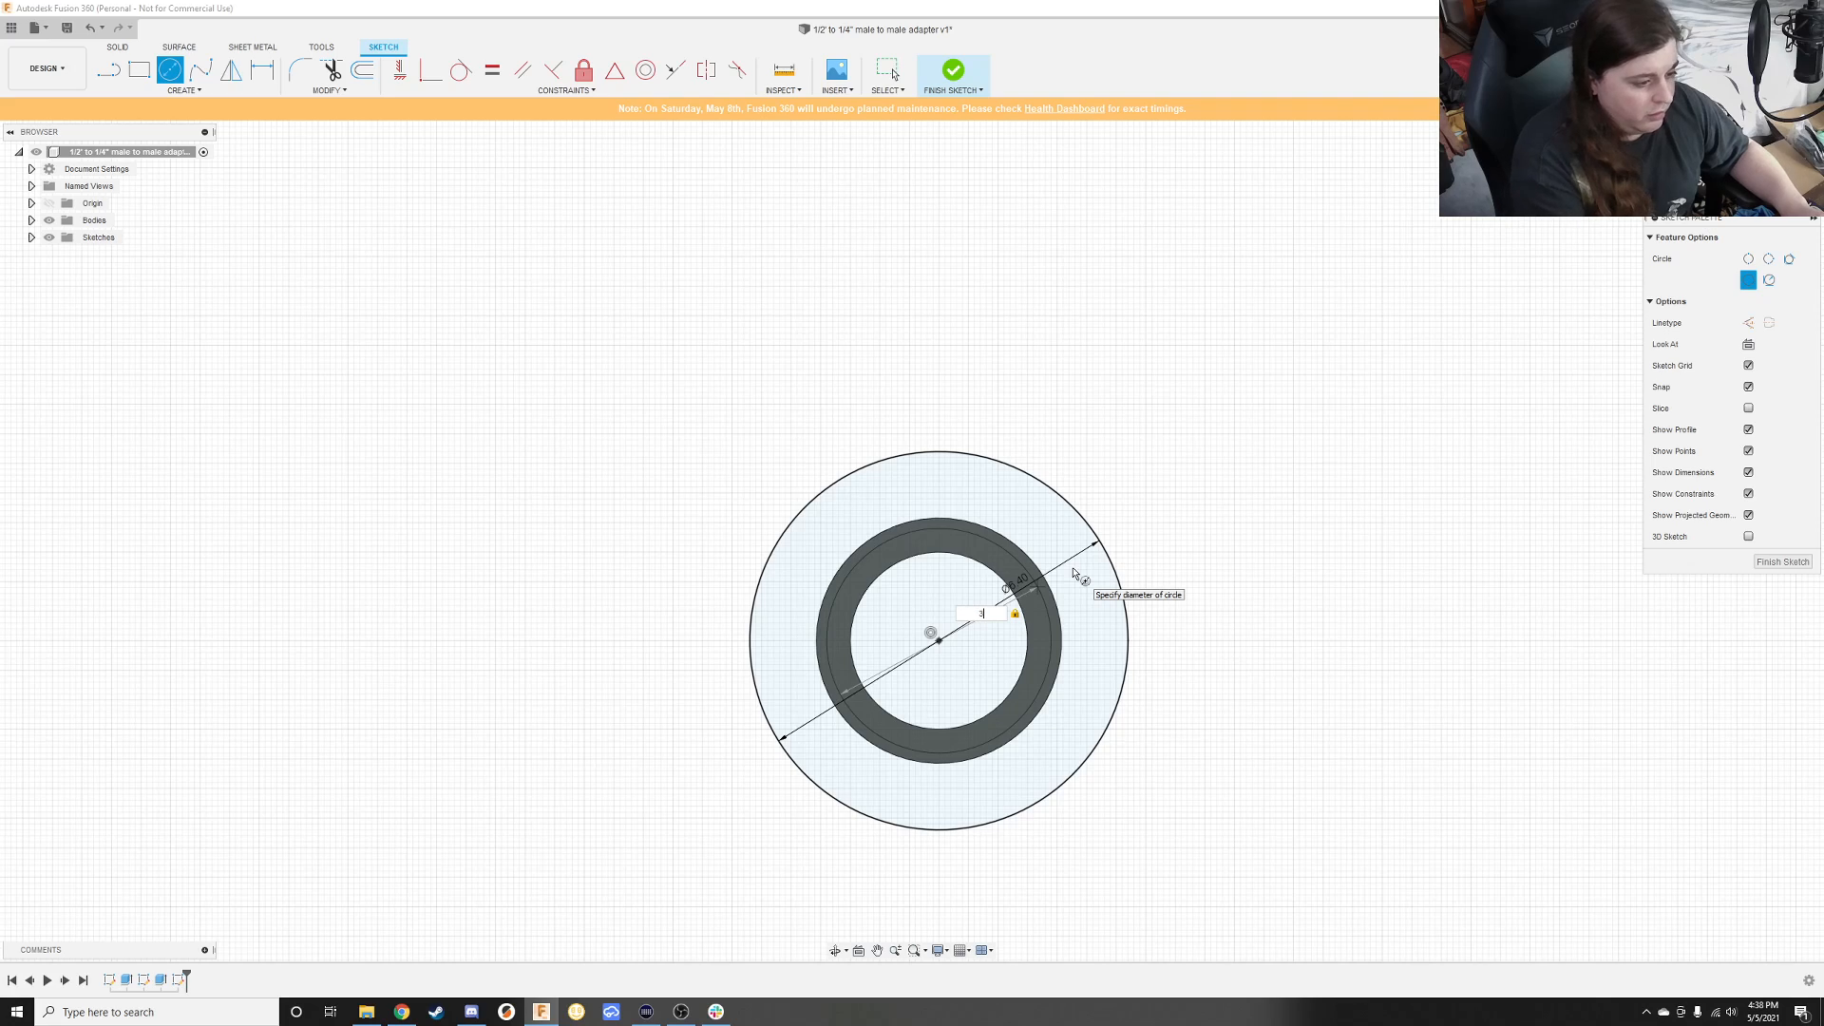
pyautogui.press('BackSpace')
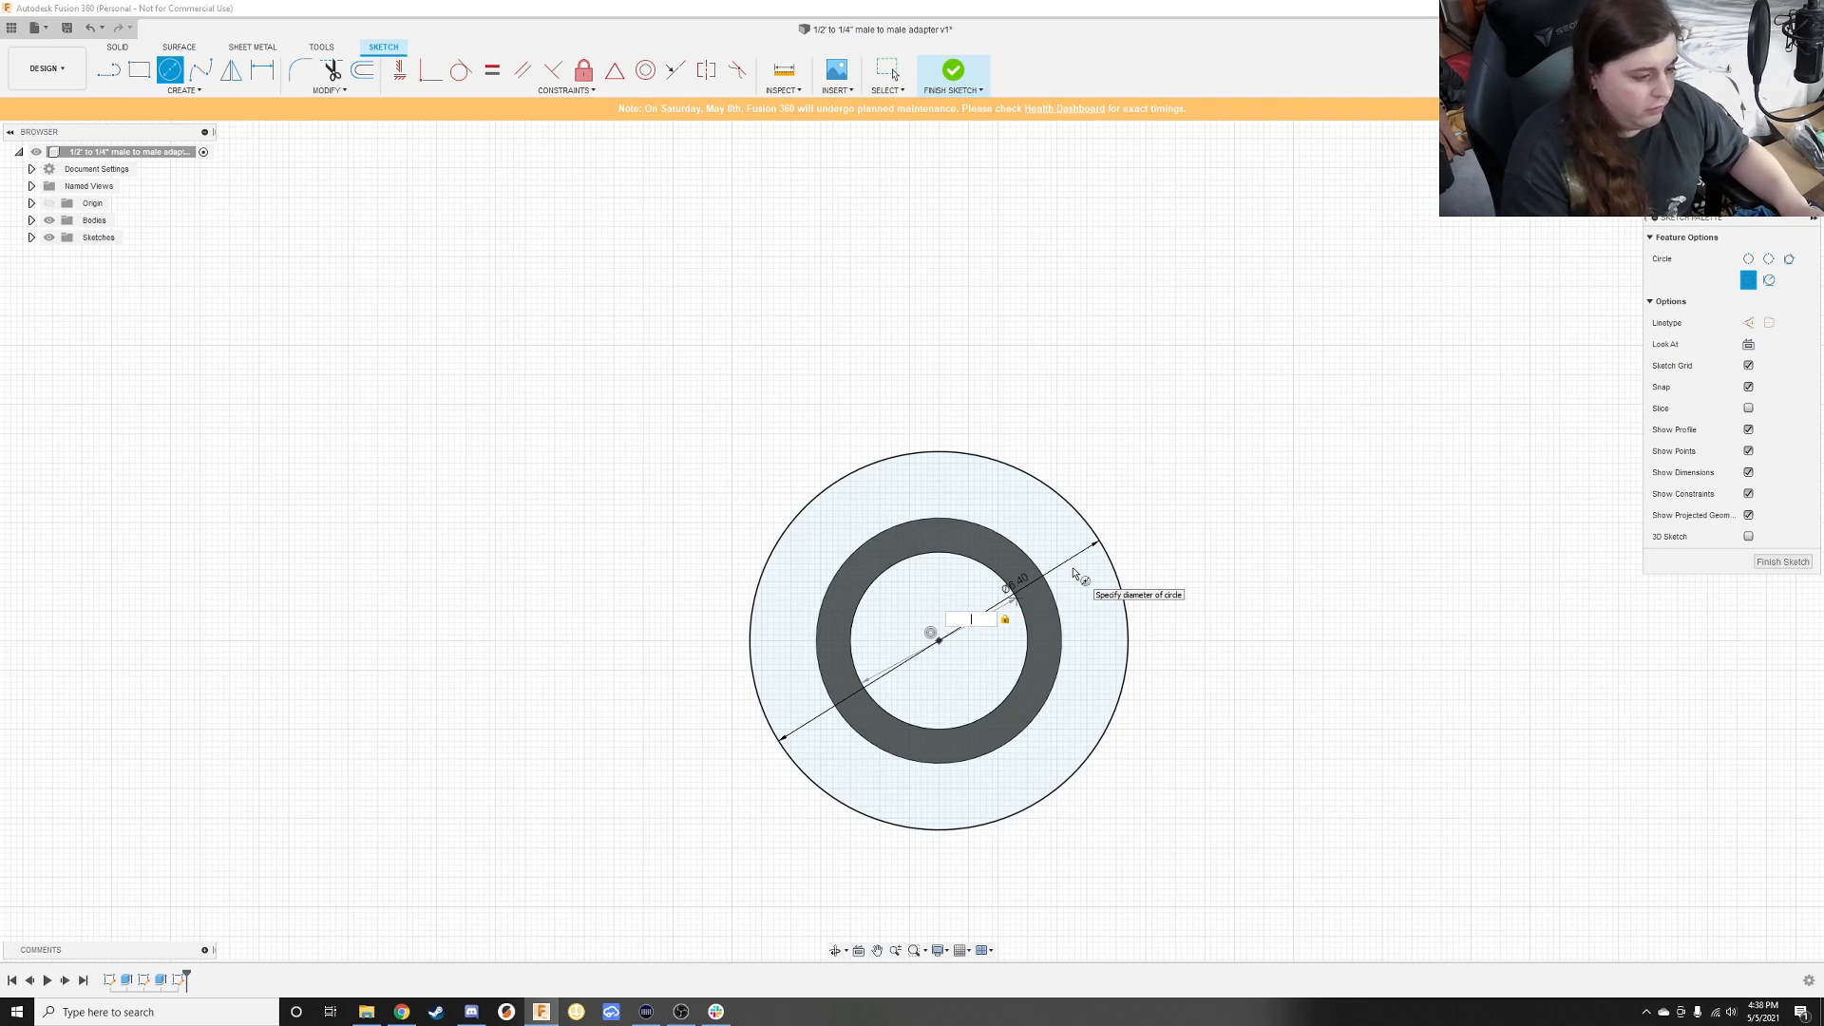
pyautogui.write('4')
pyautogui.press('Return')
pyautogui.press('Escape')
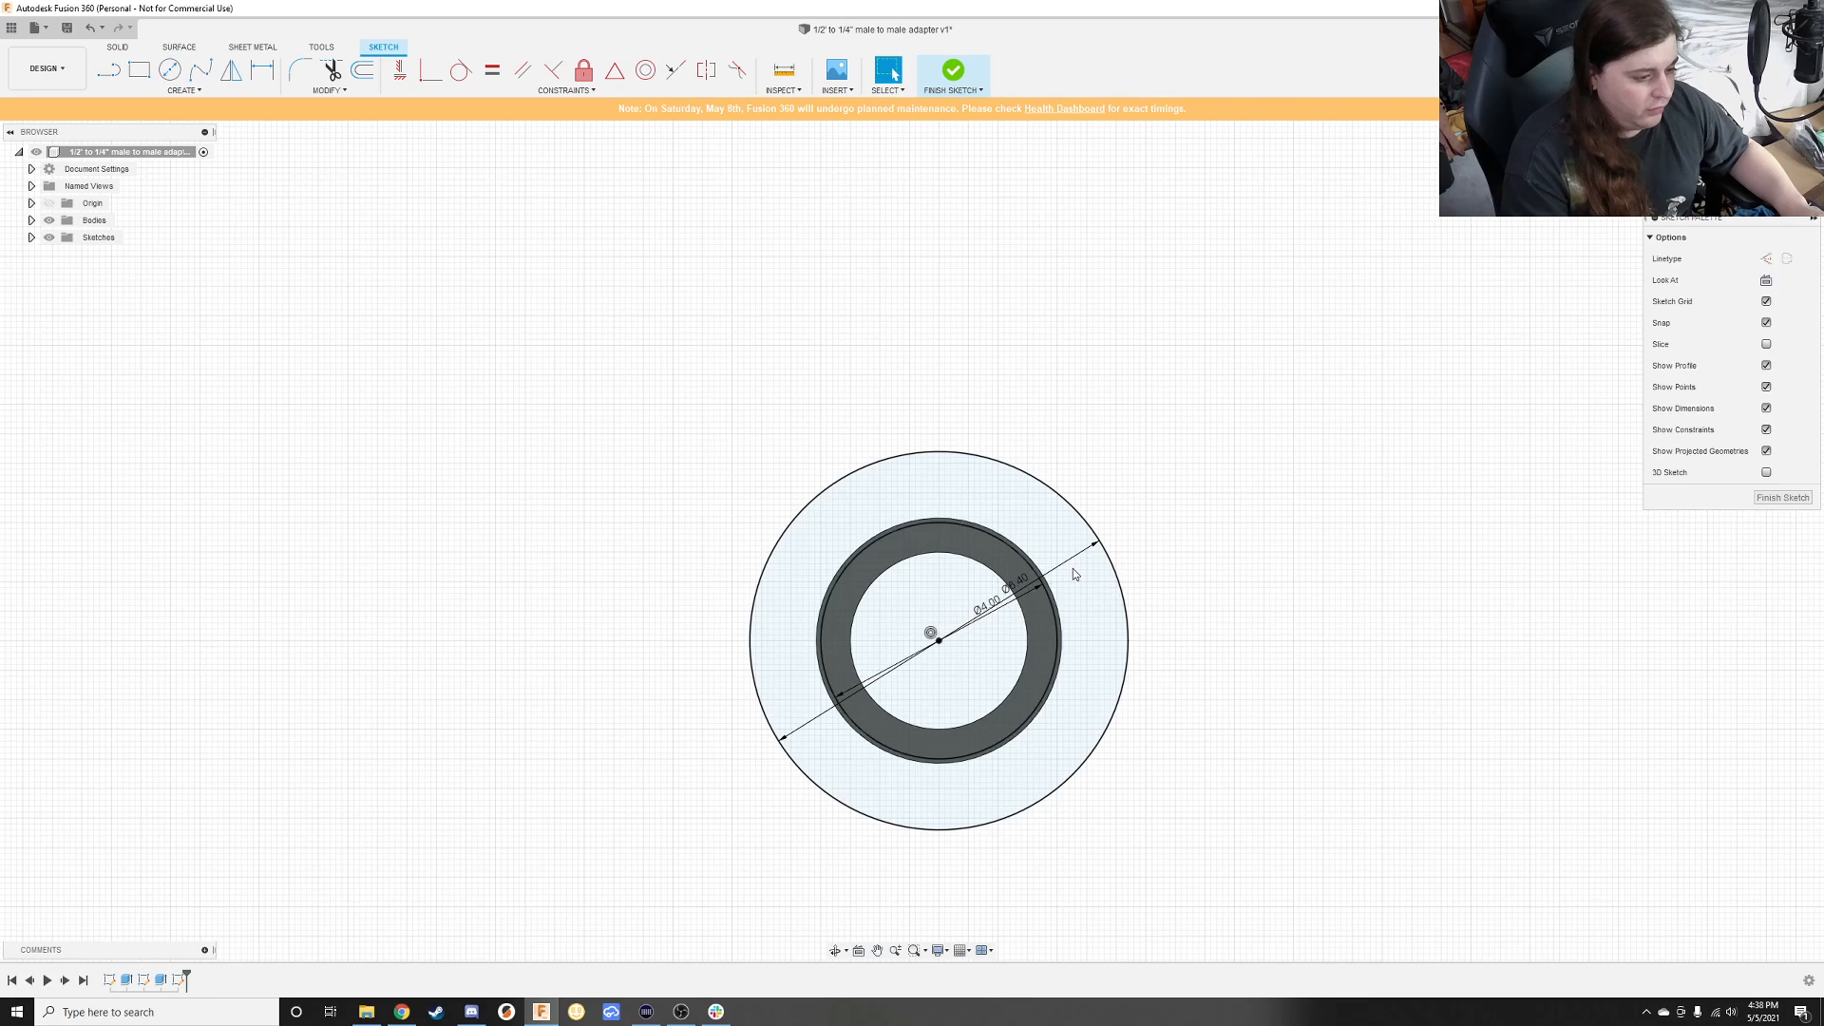
pyautogui.click(1781, 499)
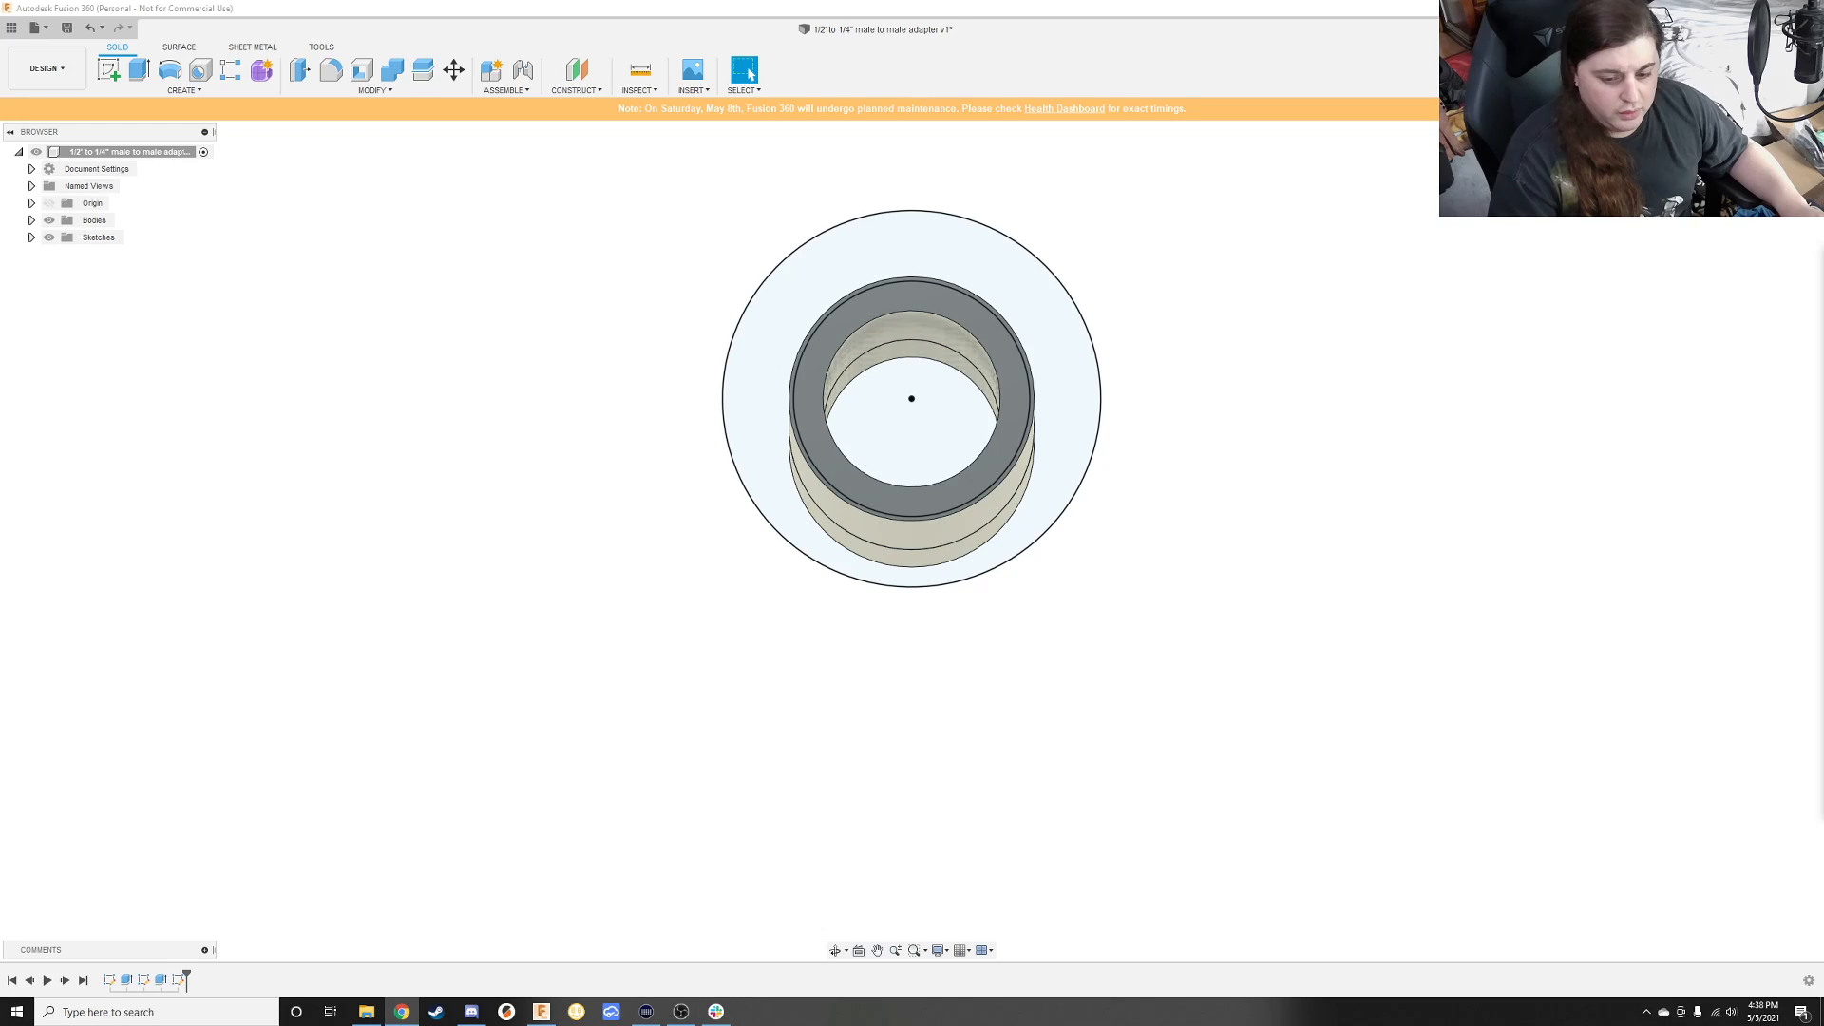
# Step: Hide the second tube body and show the ring sketch on the first body's end face
pyautogui.keyDown('shift'); pyautogui.moveTo(1258, 387); pyautogui.dragTo(1248, 541, button='middle'); pyautogui.keyUp('shift')
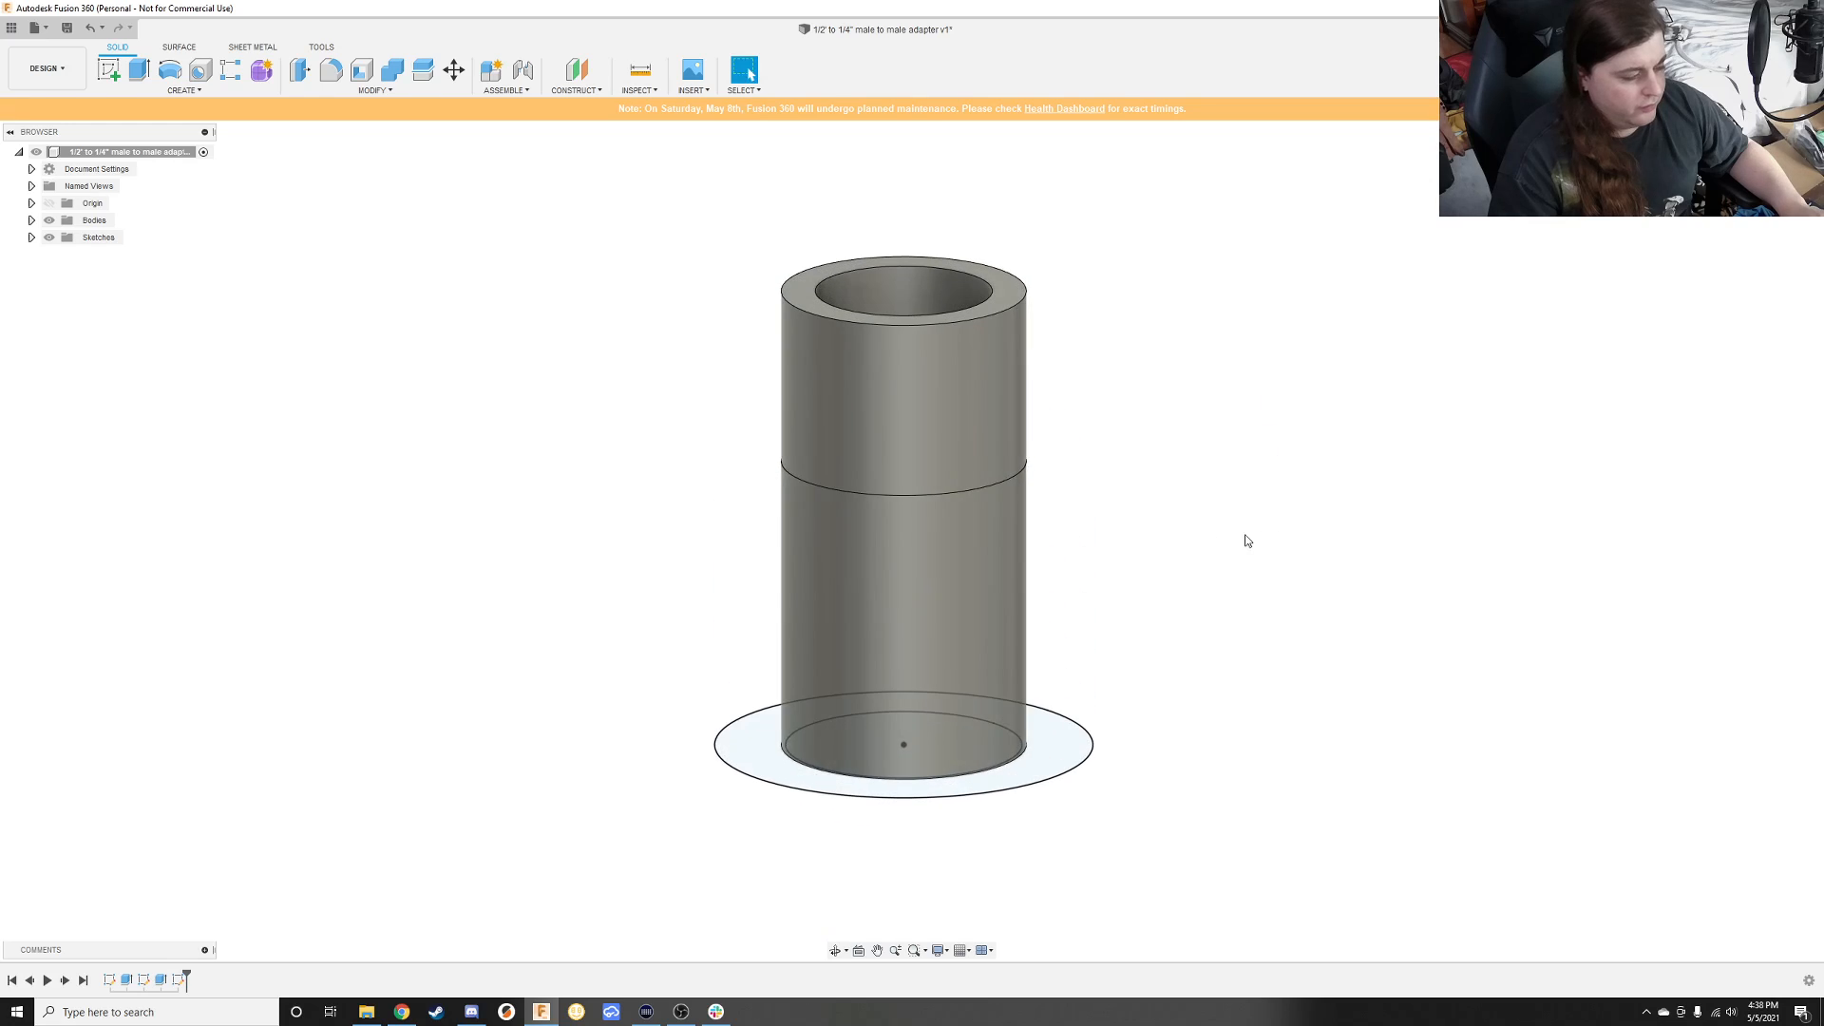
pyautogui.click(30, 220)
pyautogui.click(63, 254)
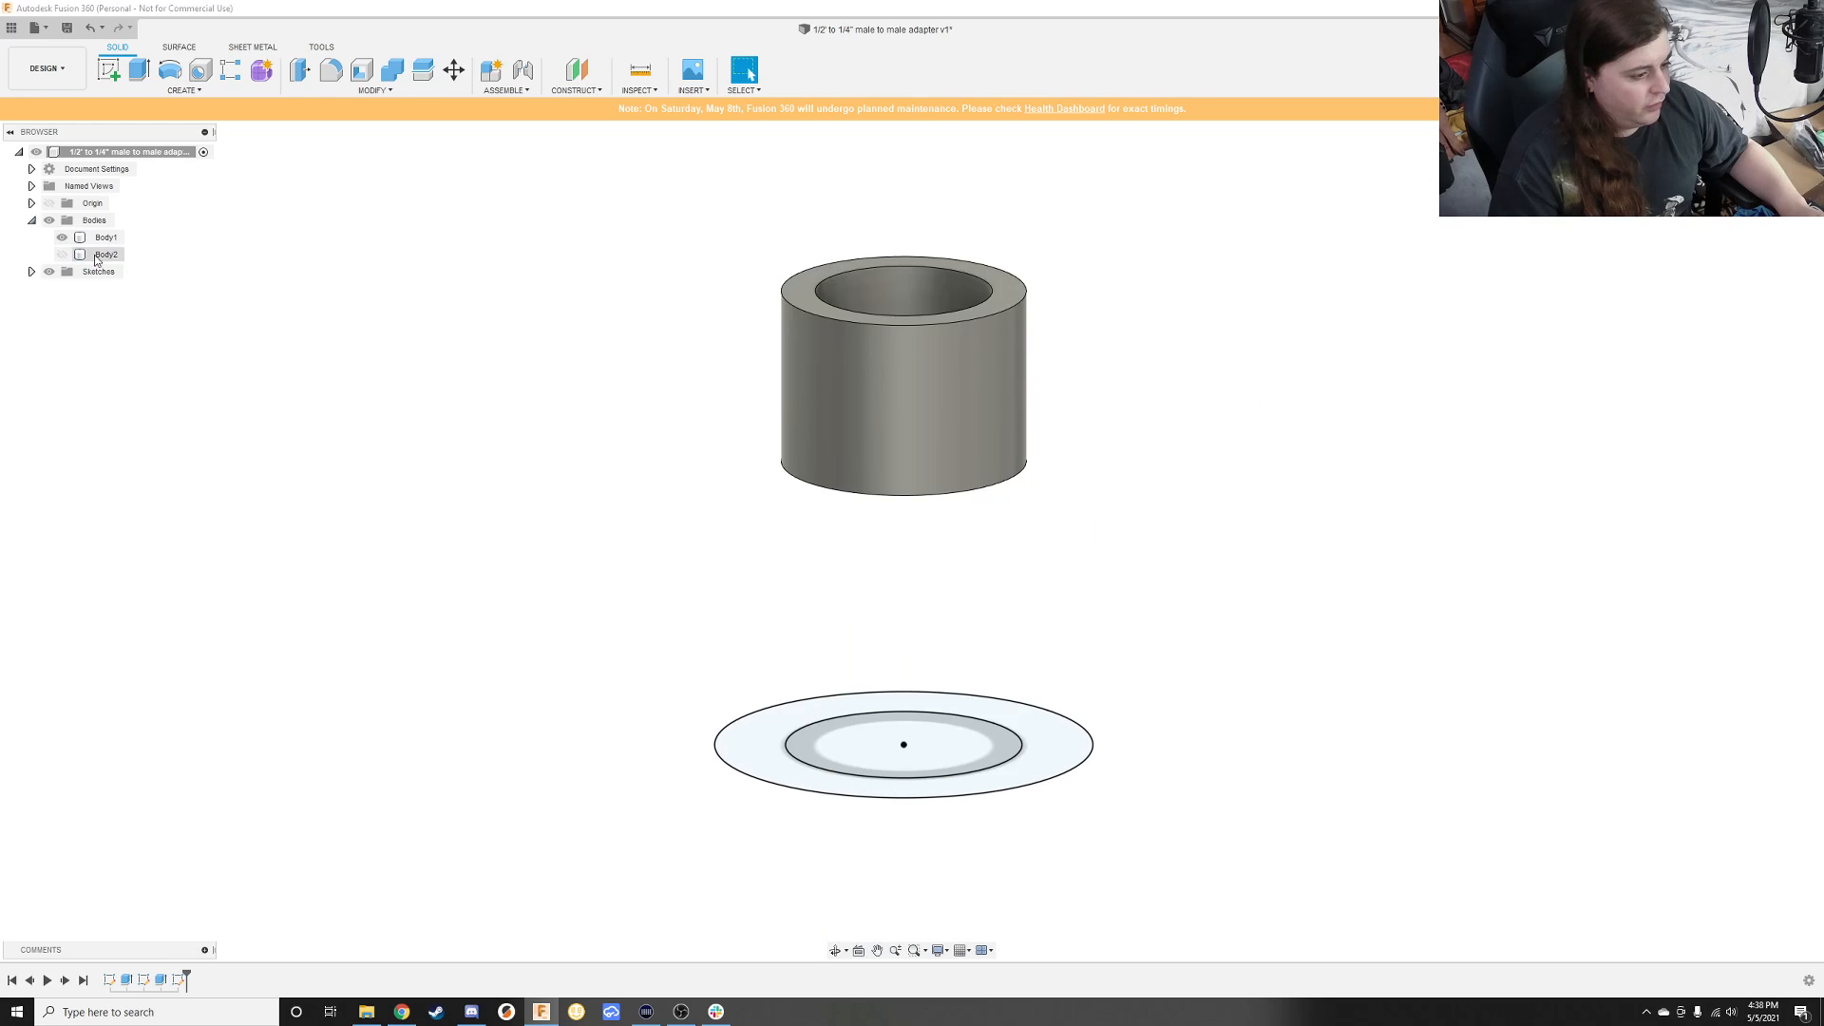
pyautogui.click(31, 271)
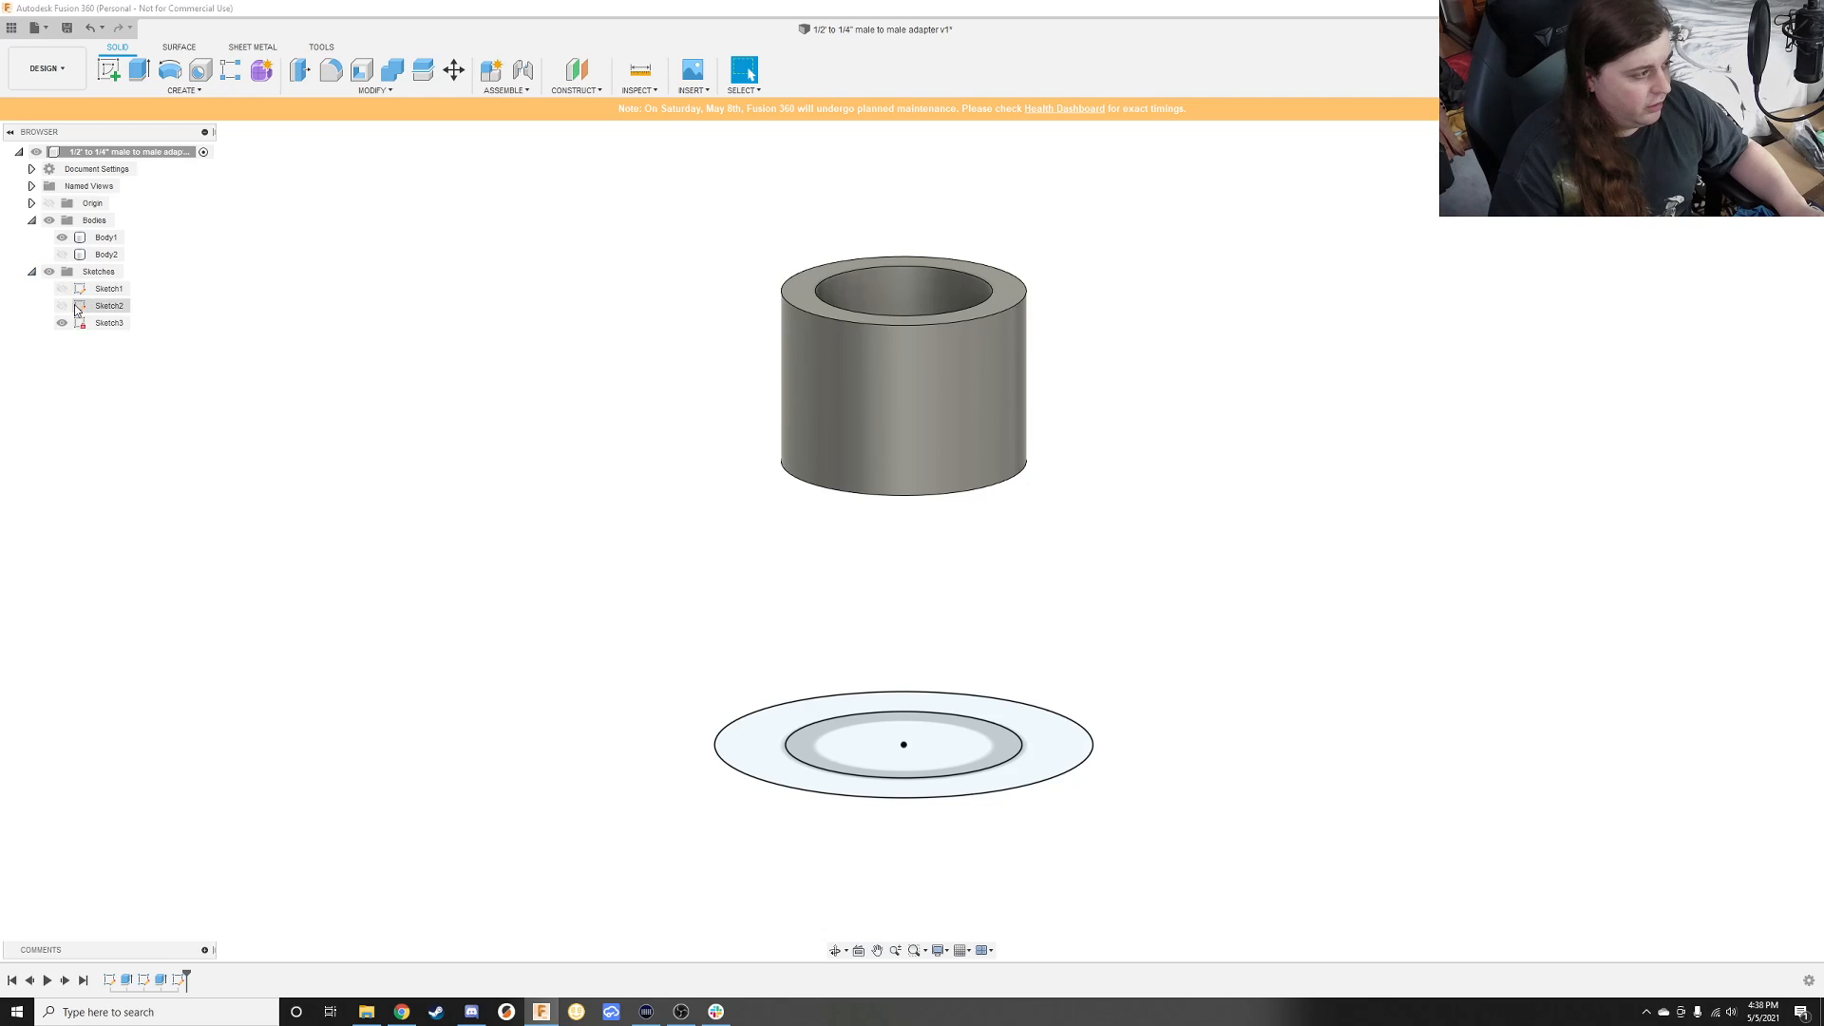
pyautogui.moveTo(1127, 629)
pyautogui.keyDown('shift'); pyautogui.mouseDown(button='middle')
pyautogui.moveTo(1135, 570)
pyautogui.moveTo(953, 456)
pyautogui.mouseUp(button='middle'); pyautogui.keyUp('shift')
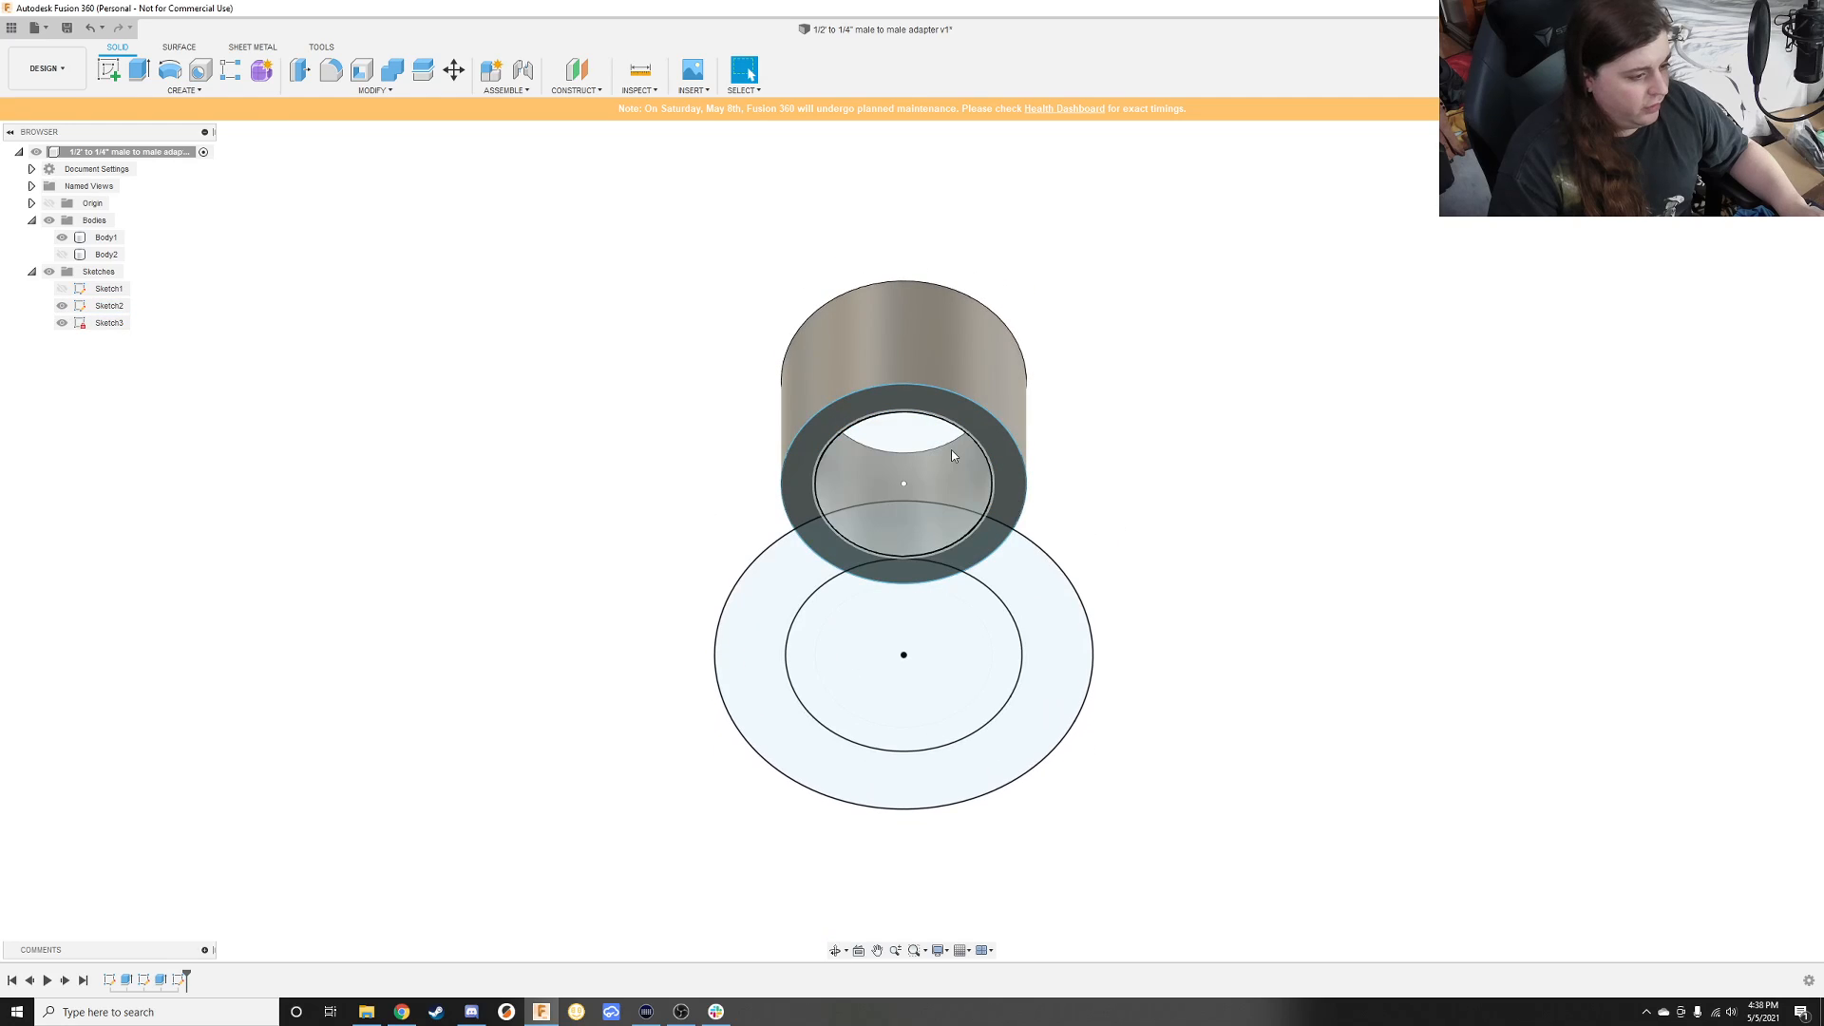
pyautogui.click(966, 435)
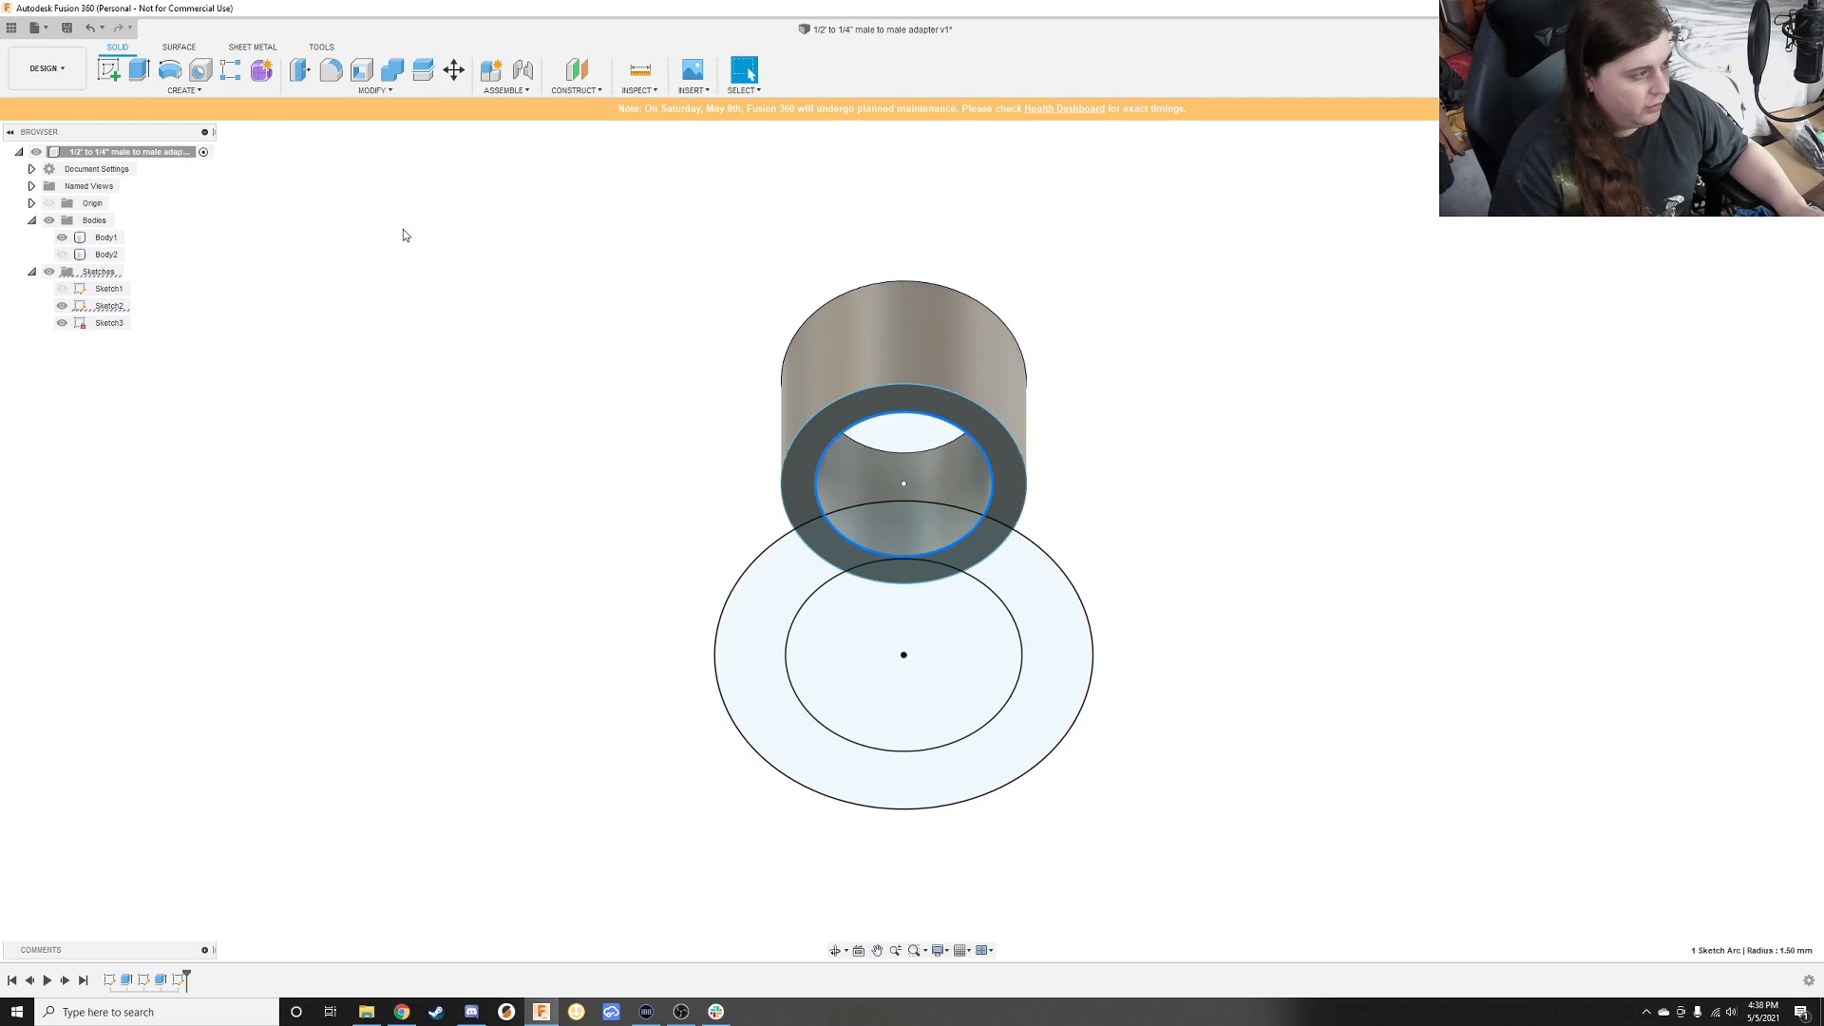
pyautogui.click(200, 92)
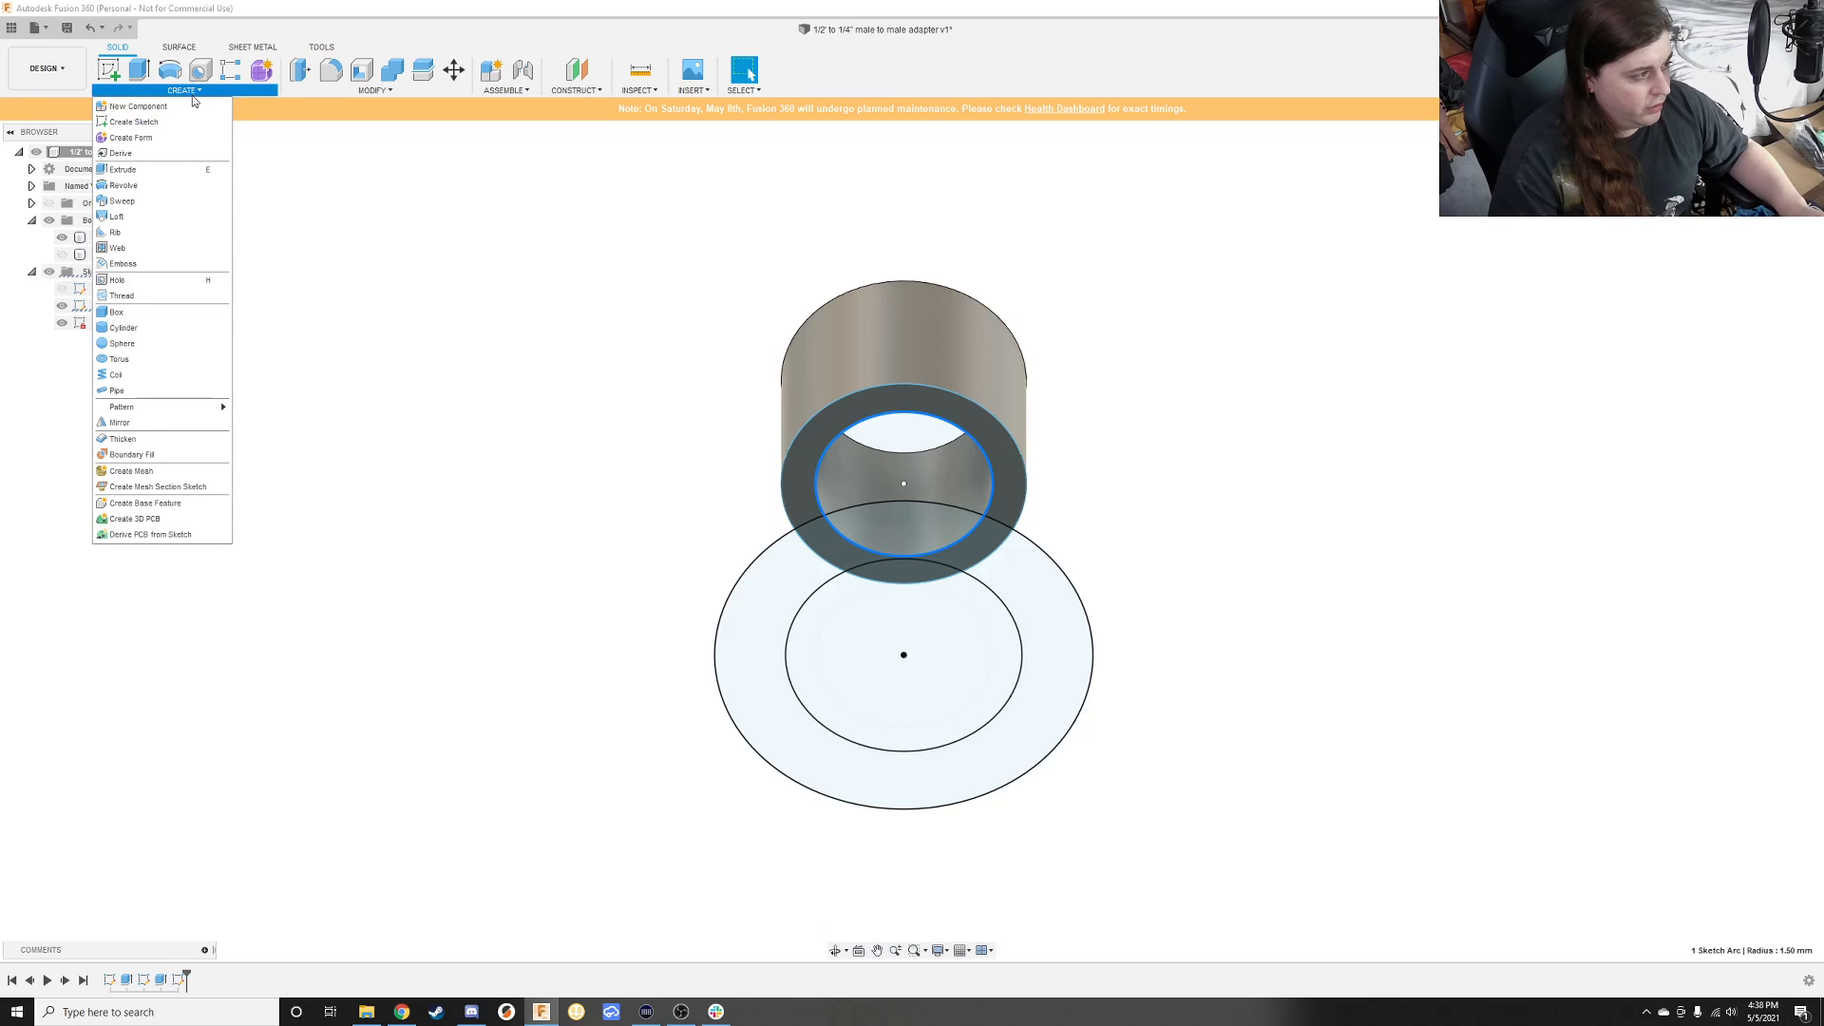
pyautogui.click(145, 217)
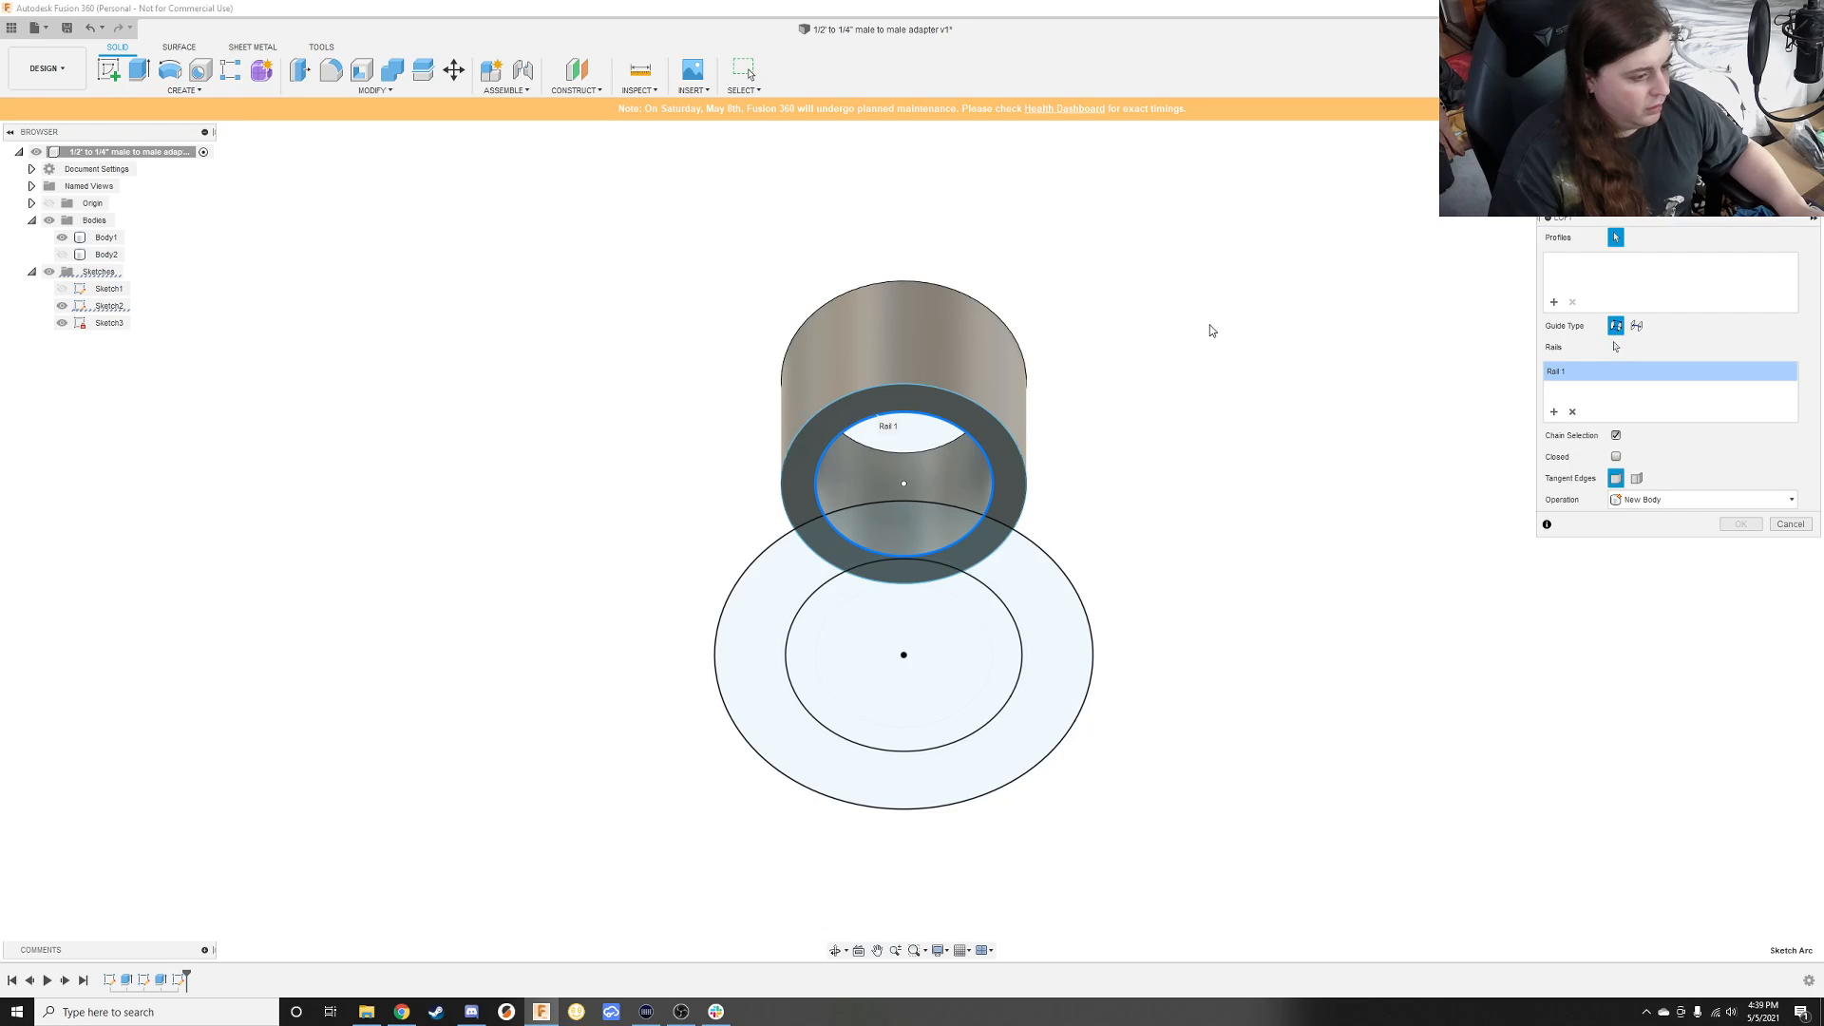
pyautogui.keyDown('shift'); pyautogui.moveTo(1214, 330); pyautogui.dragTo(1182, 370, button='middle'); pyautogui.keyUp('shift')
pyautogui.click(969, 305)
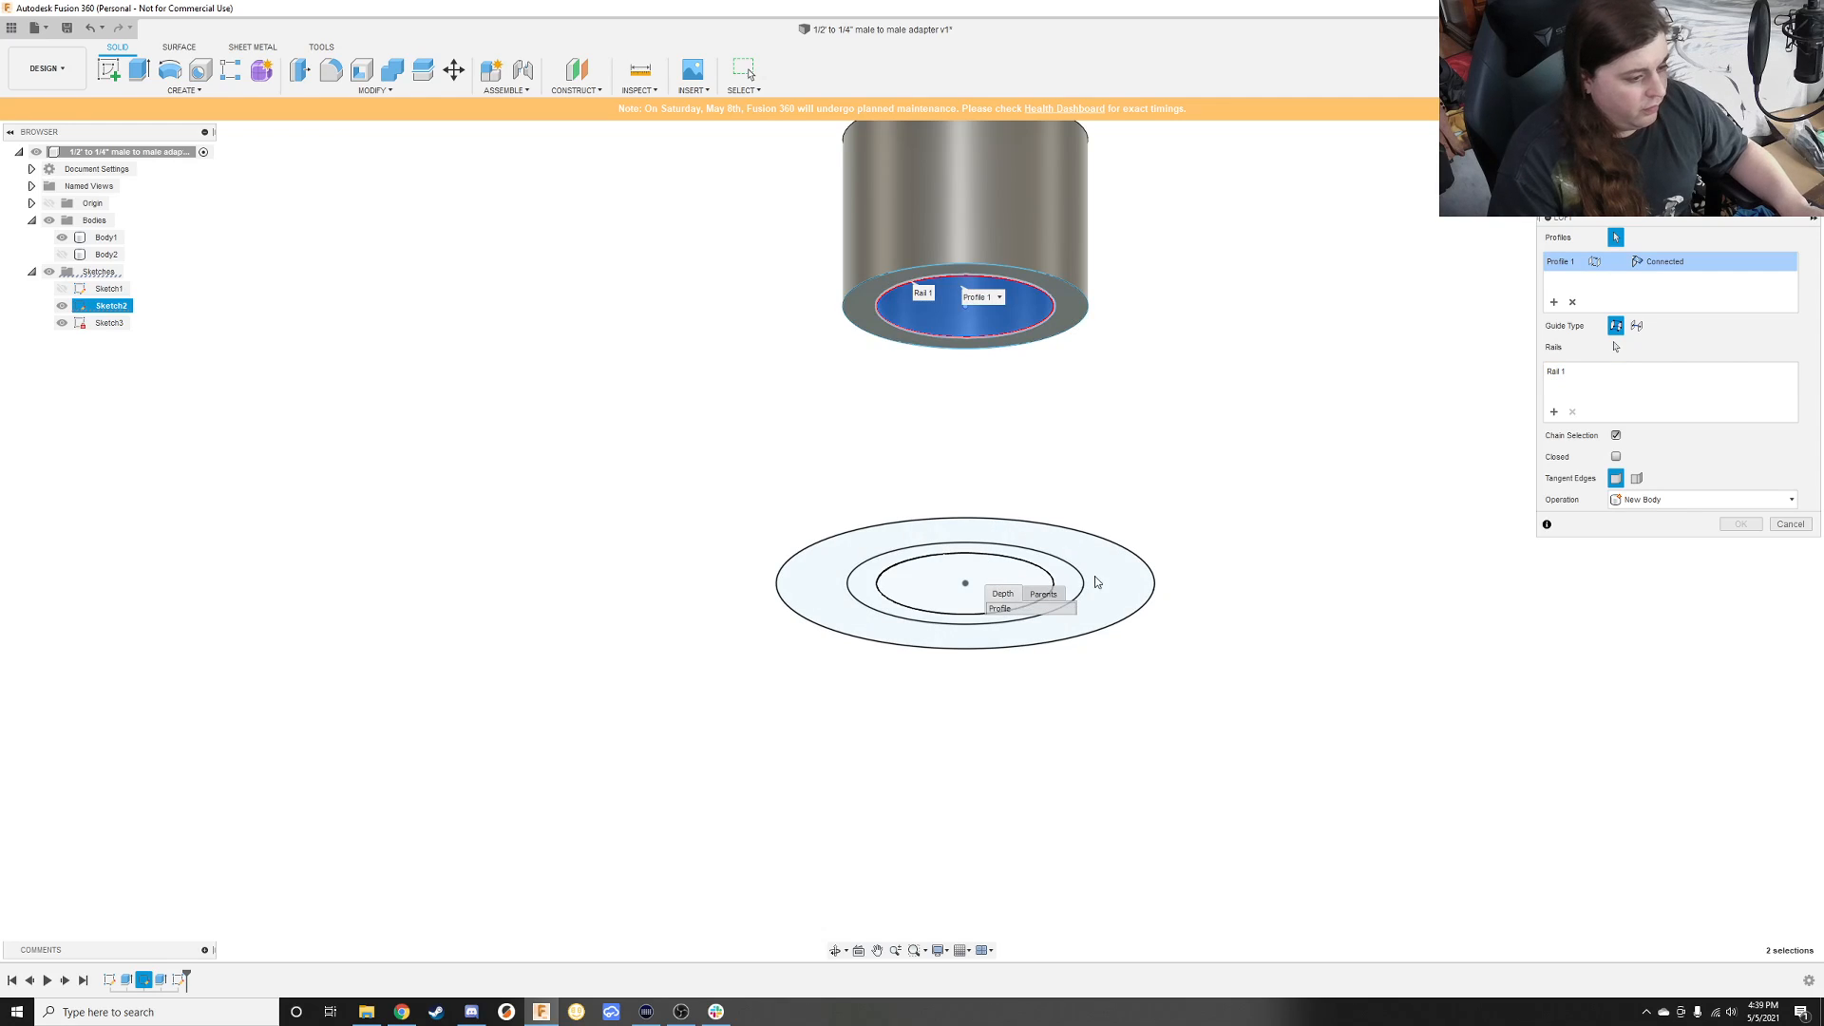
pyautogui.press('Escape')
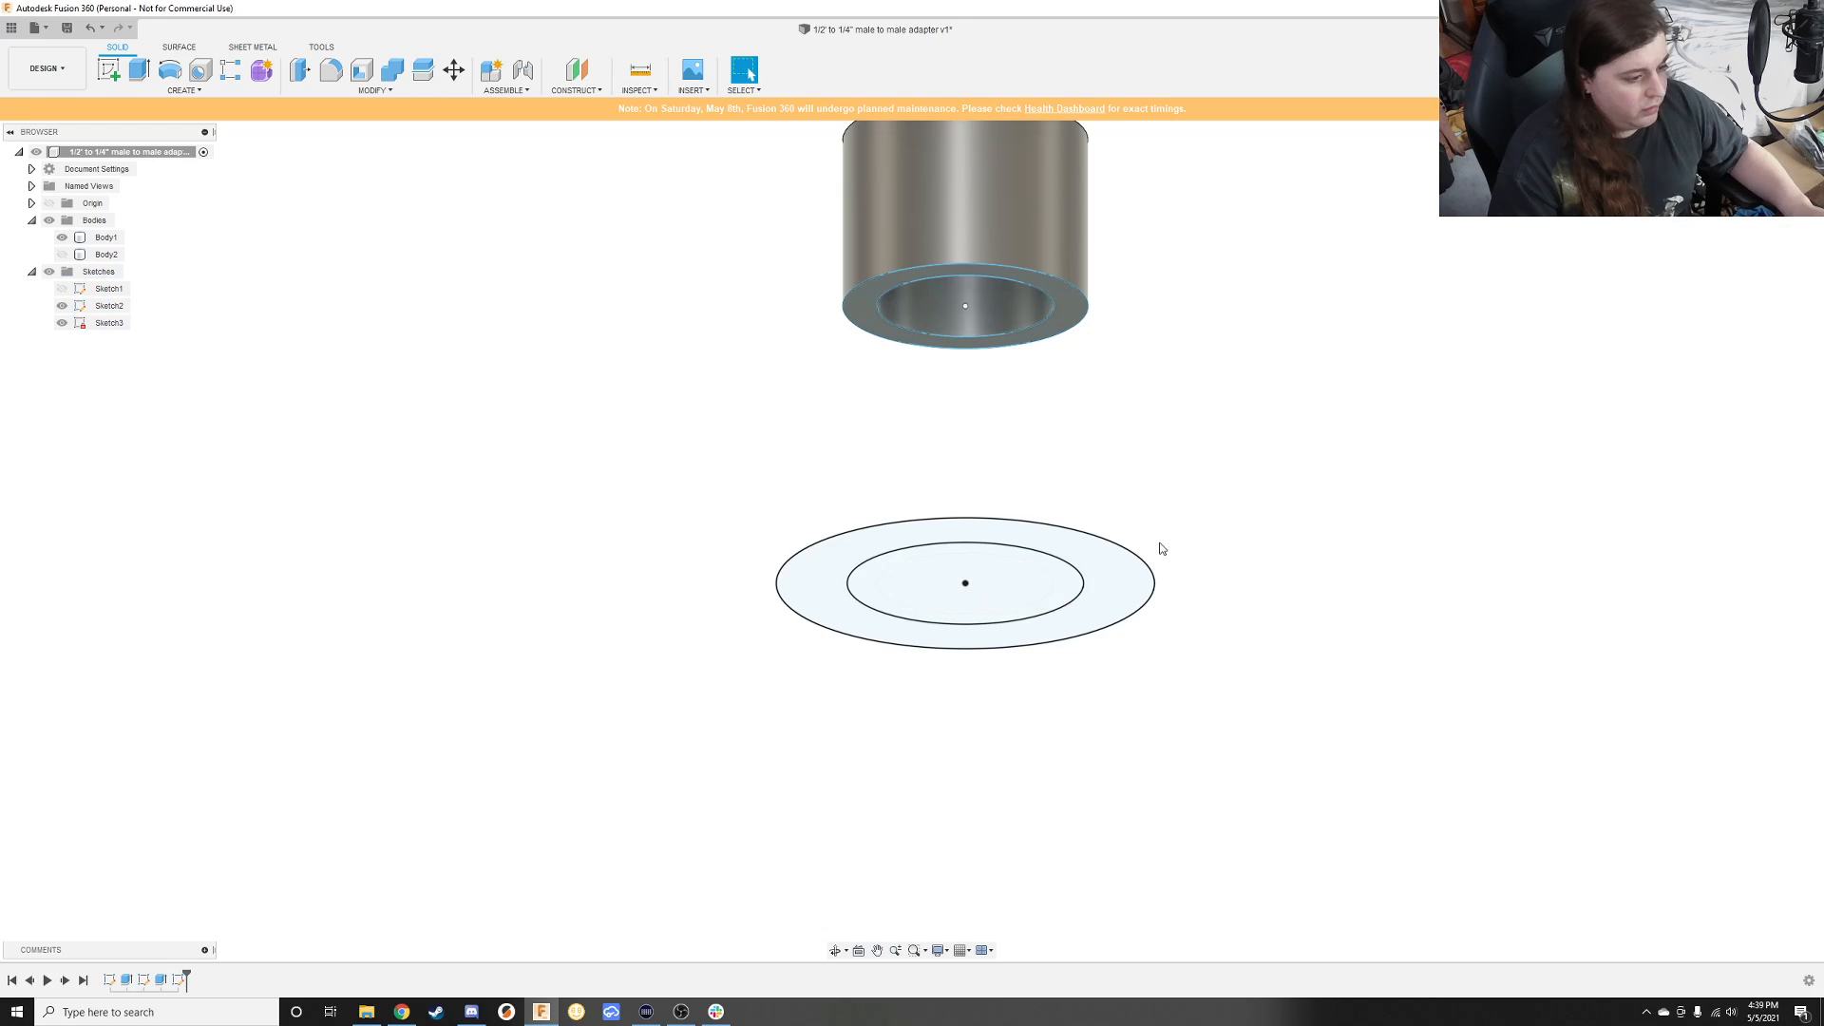
pyautogui.click(1065, 579)
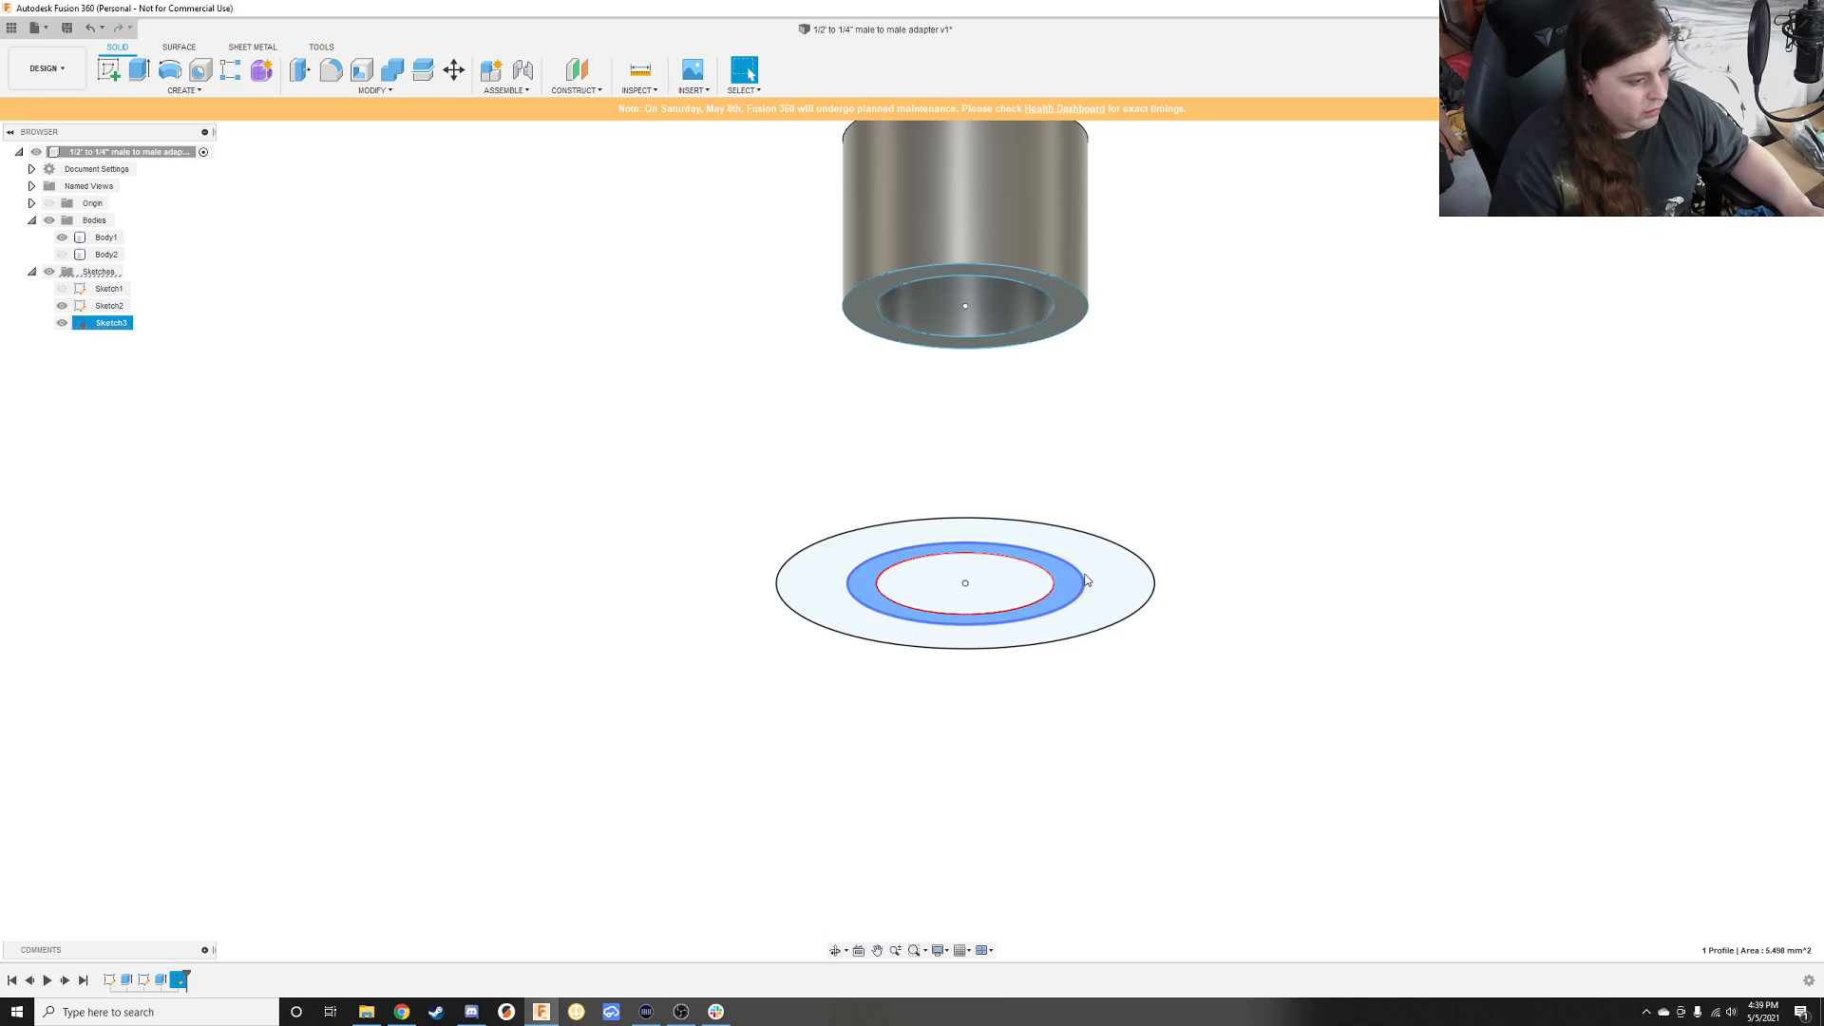
pyautogui.moveTo(1197, 607)
pyautogui.keyDown('shift'); pyautogui.mouseDown(button='middle')
pyautogui.moveTo(1209, 546)
pyautogui.moveTo(1172, 436)
pyautogui.mouseUp(button='middle'); pyautogui.keyUp('shift')
pyautogui.click(1069, 420)
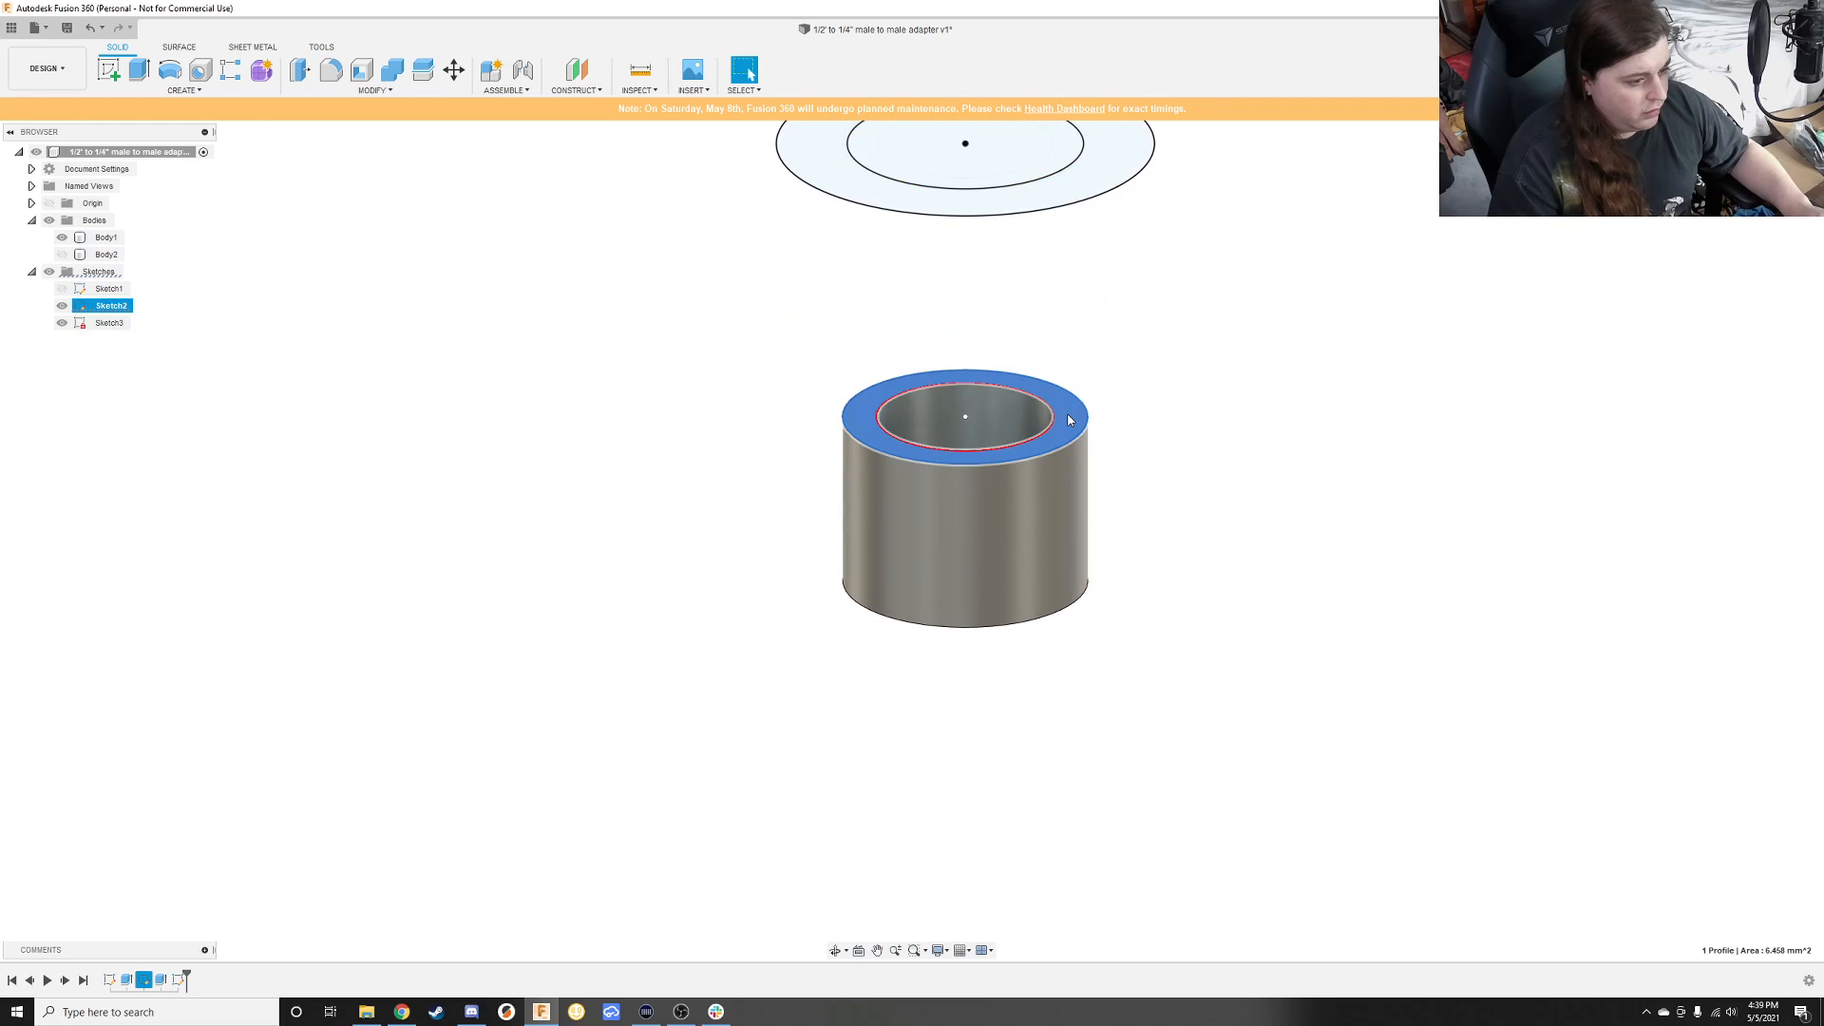
pyautogui.click(141, 82)
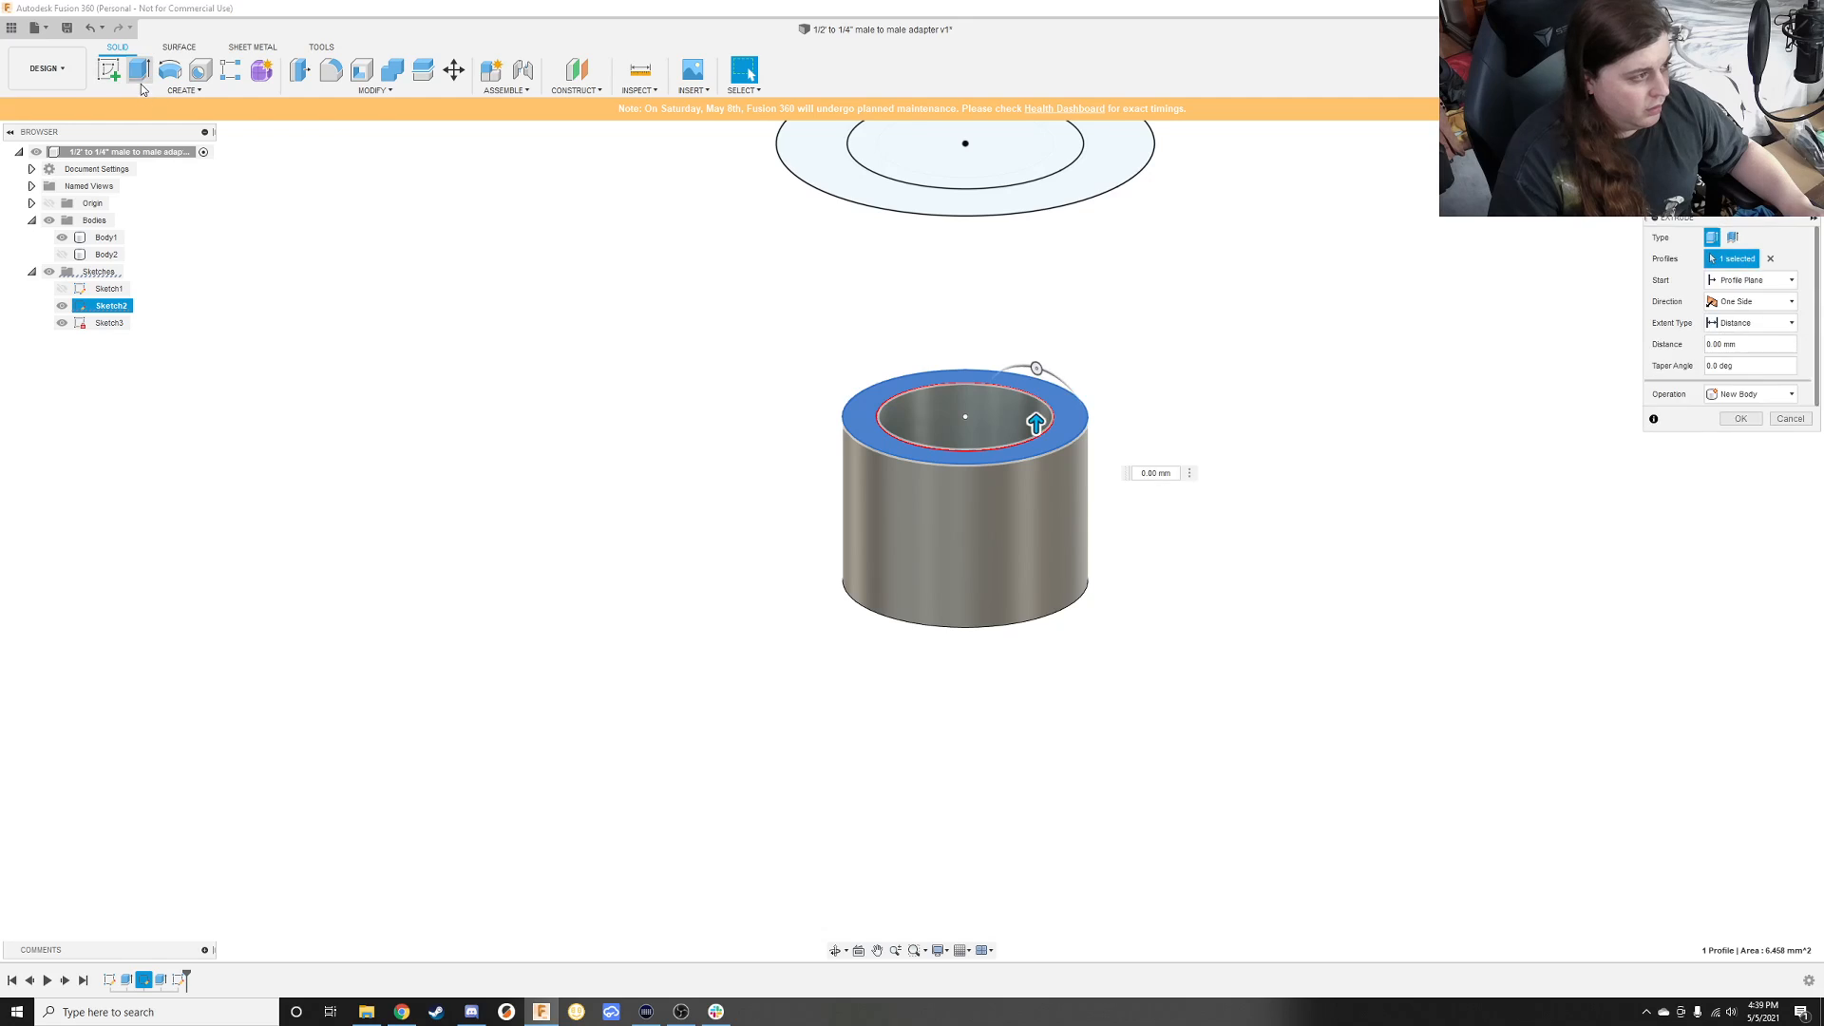
pyautogui.press('Escape')
# Step: Try to loft between the ring profile on the first body's end face and the ring inside the 4 mm circle
pyautogui.click(151, 89)
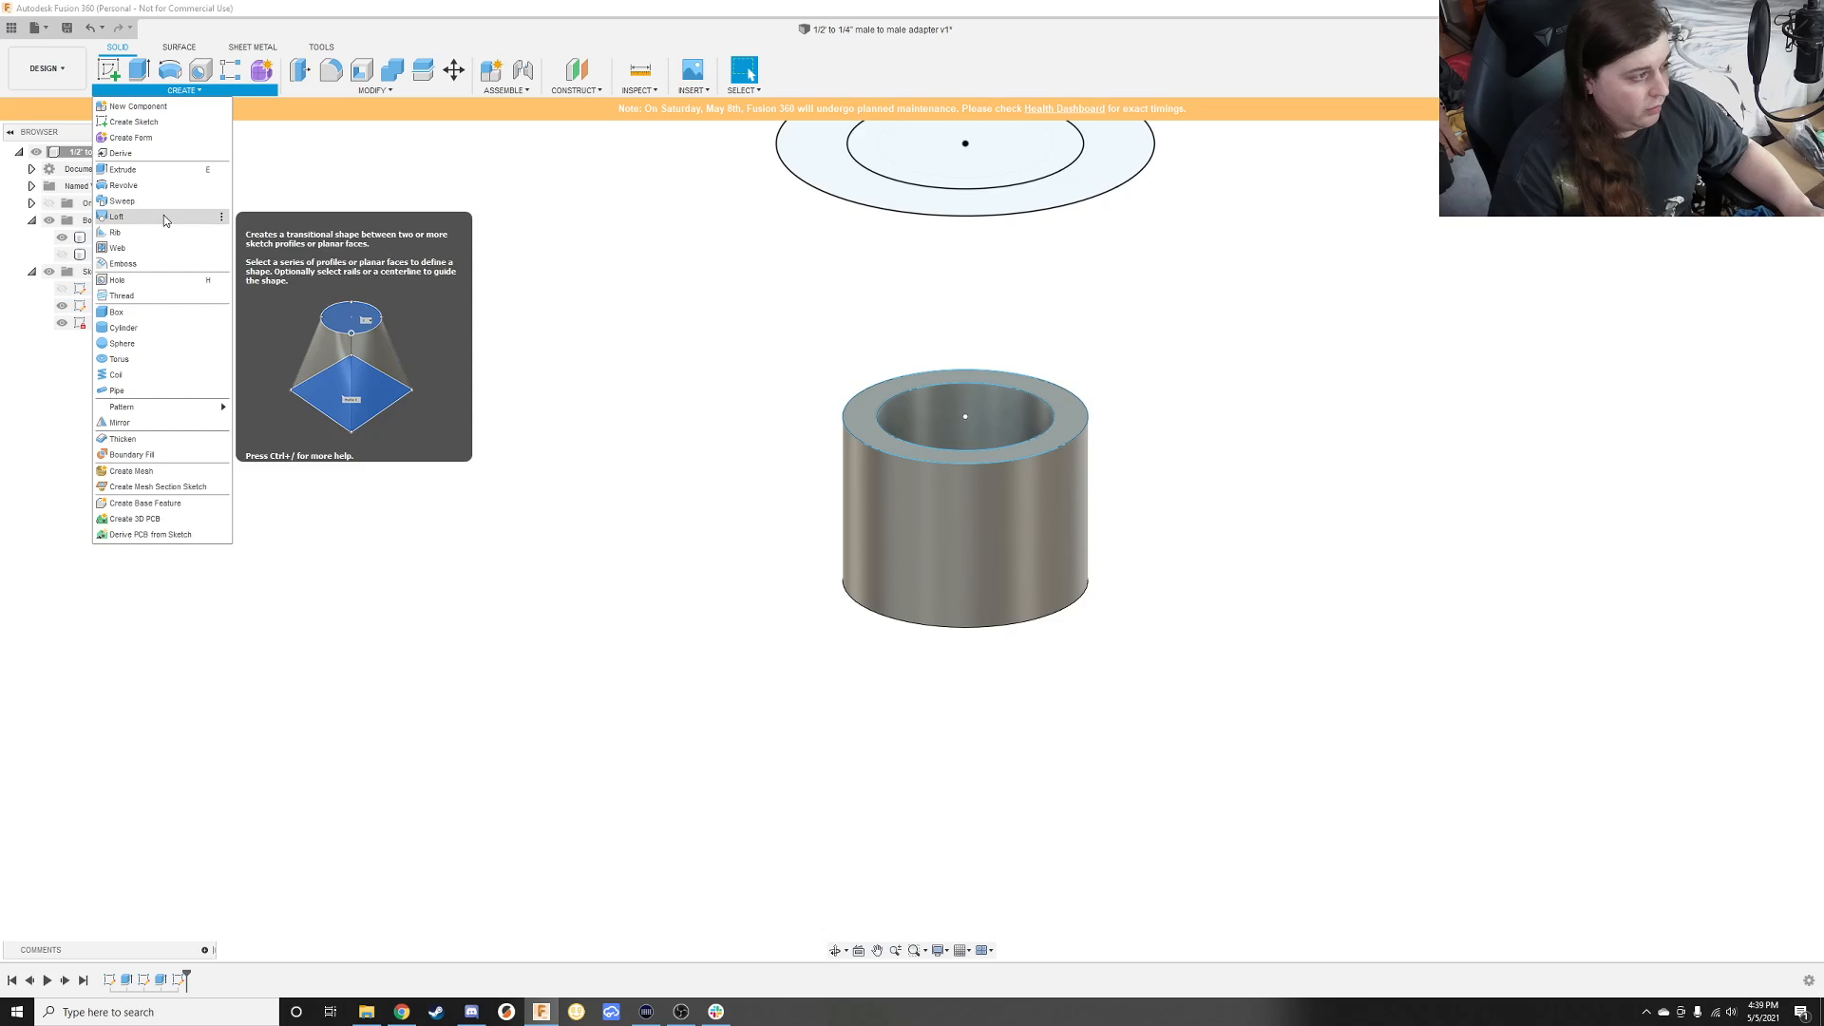
pyautogui.click(164, 217)
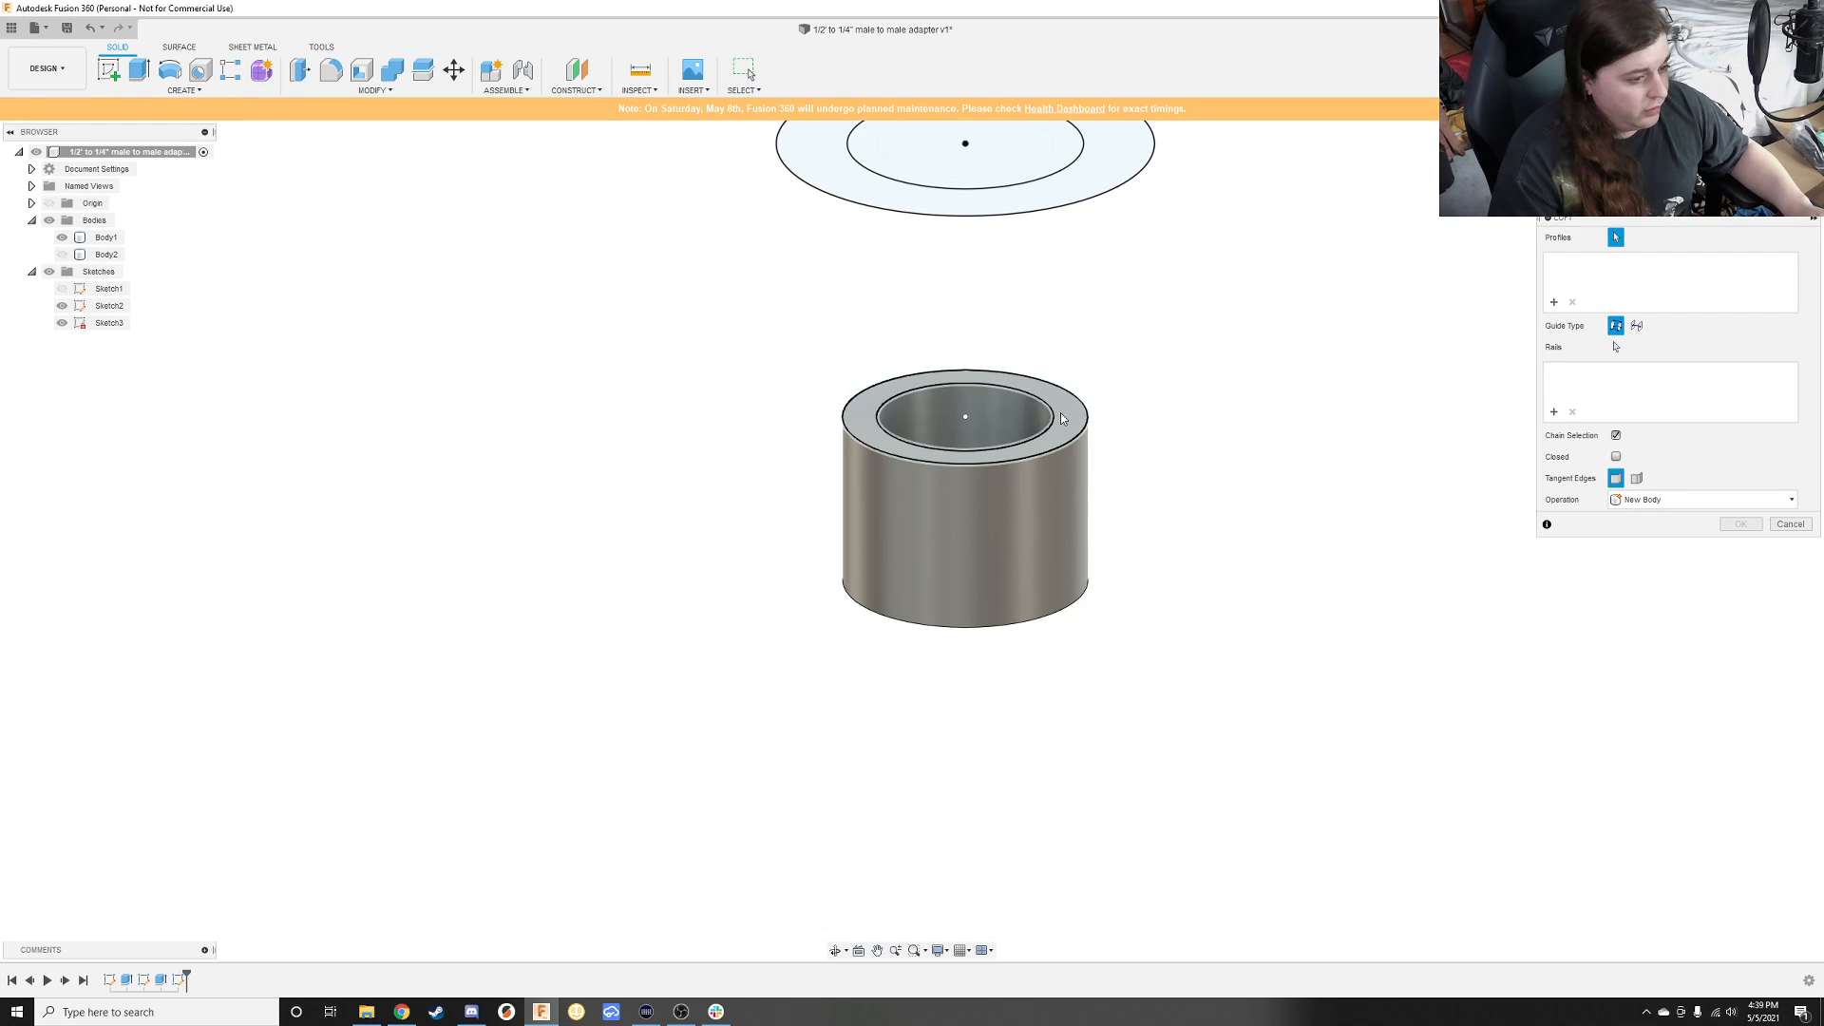
pyautogui.click(1033, 169)
pyautogui.moveTo(1237, 249)
pyautogui.keyDown('shift'); pyautogui.mouseDown(button='middle')
pyautogui.moveTo(1247, 281)
pyautogui.moveTo(1206, 367)
pyautogui.moveTo(1206, 611)
pyautogui.moveTo(1185, 651)
pyautogui.moveTo(1214, 566)
pyautogui.moveTo(1188, 464)
pyautogui.moveTo(1210, 526)
pyautogui.moveTo(1199, 607)
pyautogui.moveTo(1214, 583)
pyautogui.mouseUp(button='middle'); pyautogui.keyUp('shift')
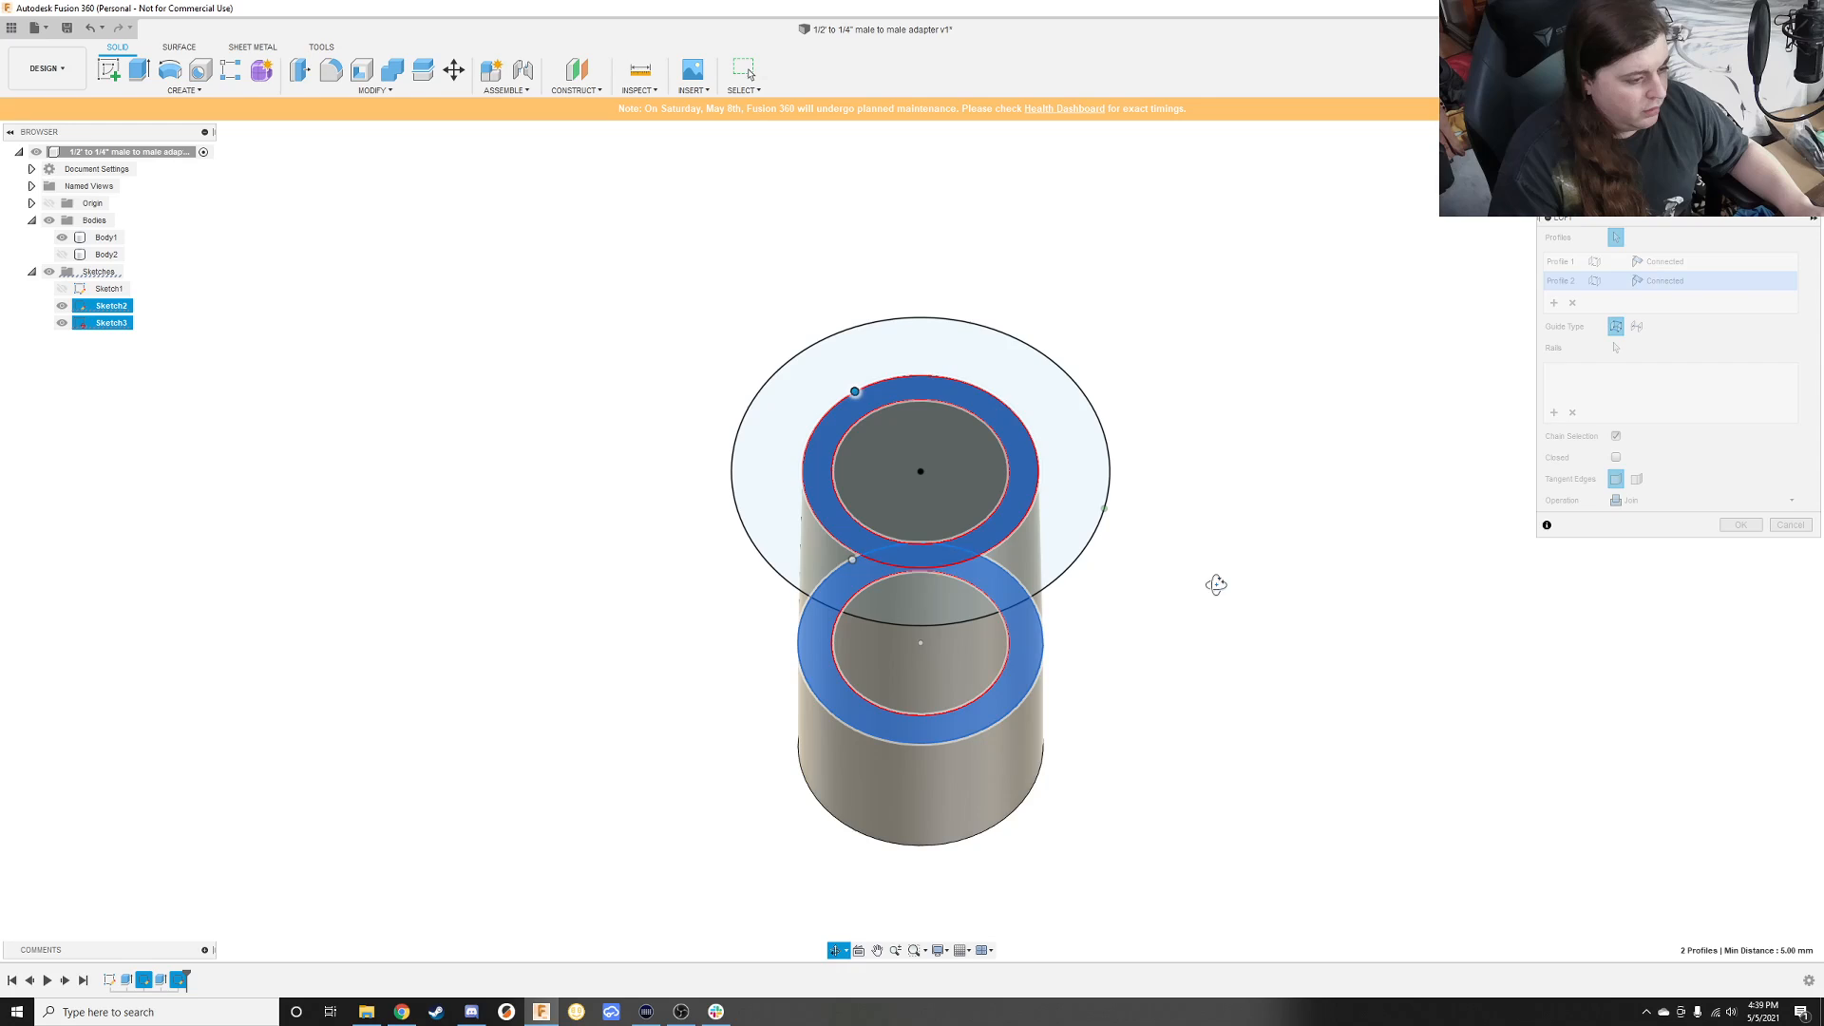
pyautogui.press('Escape')
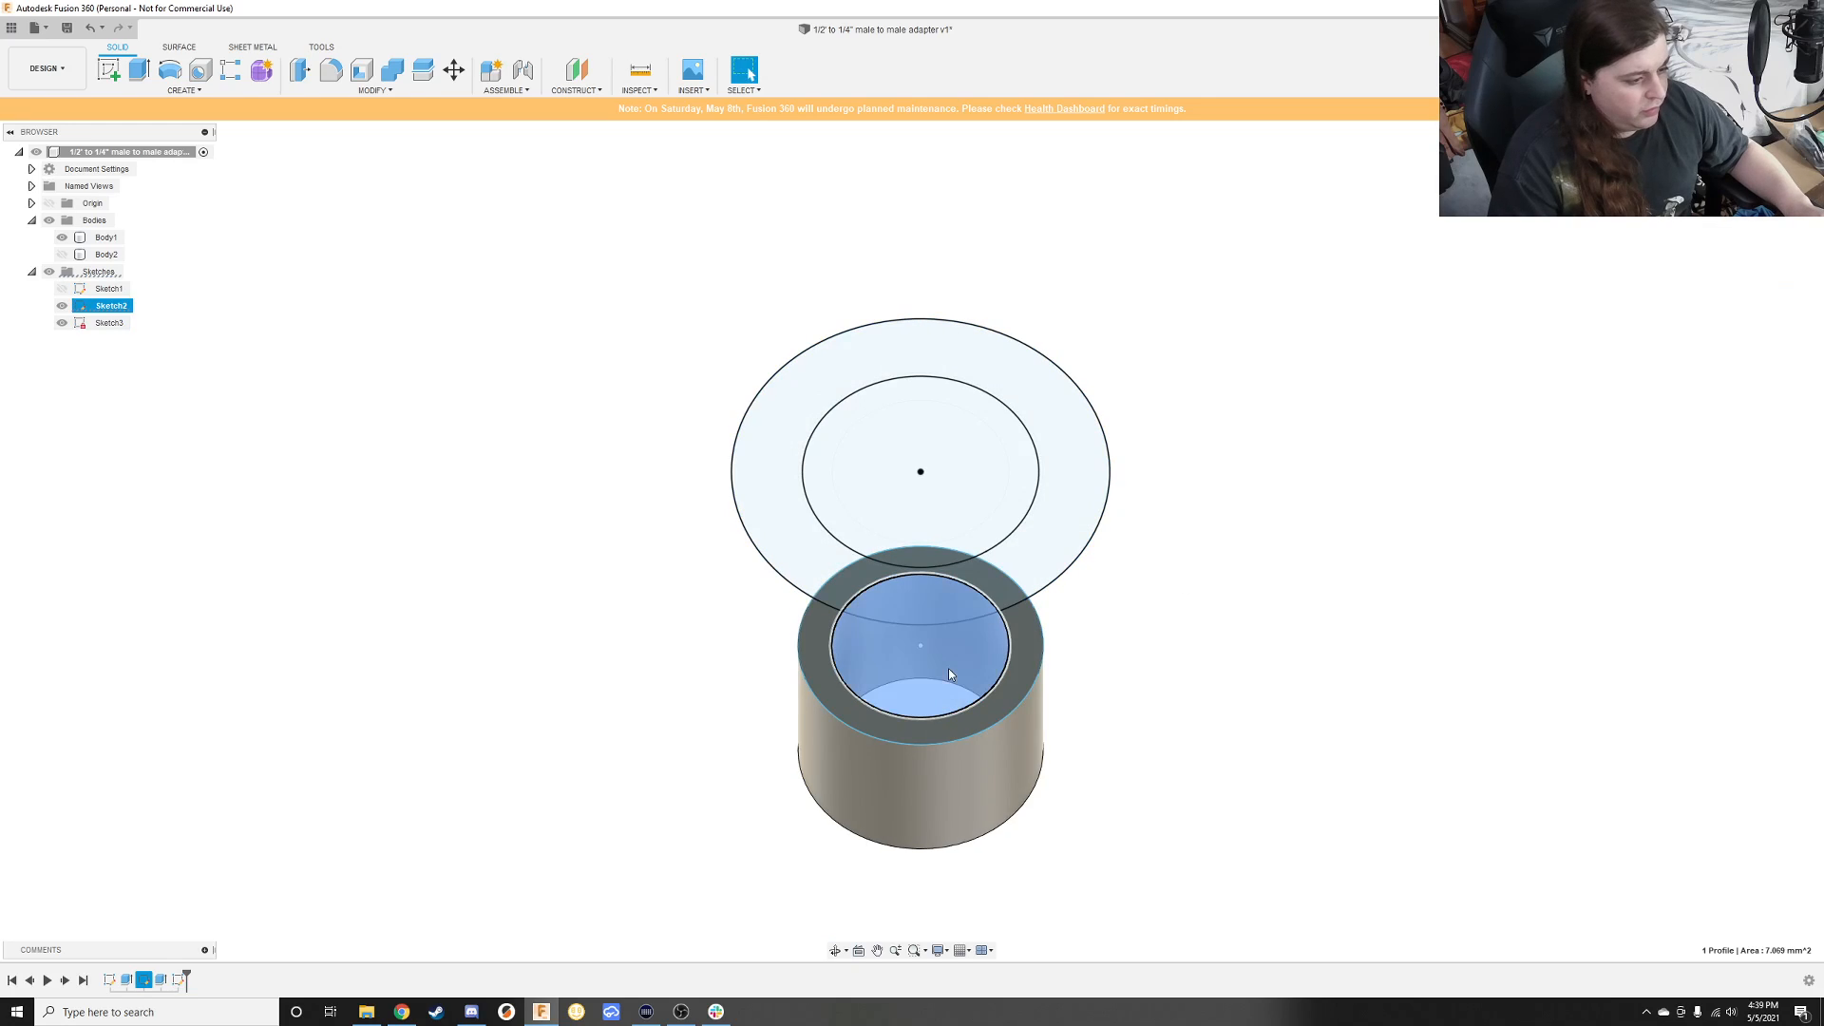
# Step: Loft from the inner circle profile on the first body's end face to the profile inside the 4 mm circle as a new body
pyautogui.click(949, 670)
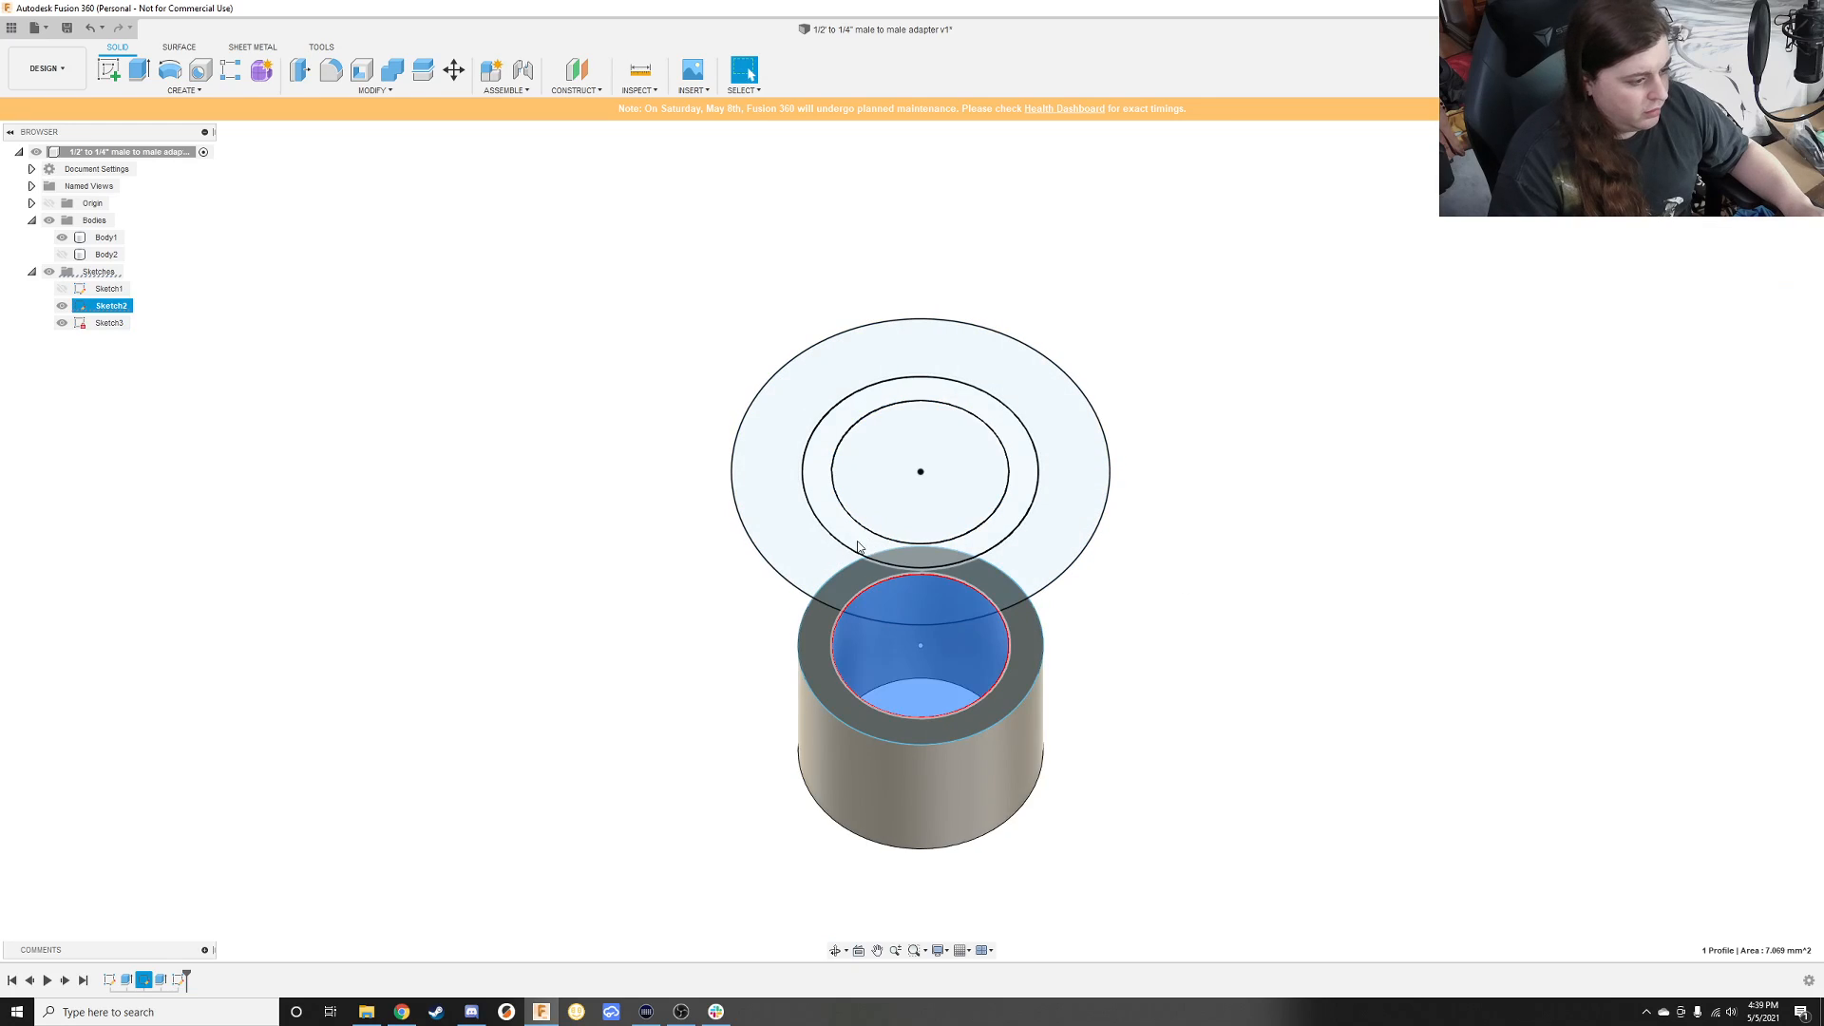
pyautogui.click(183, 90)
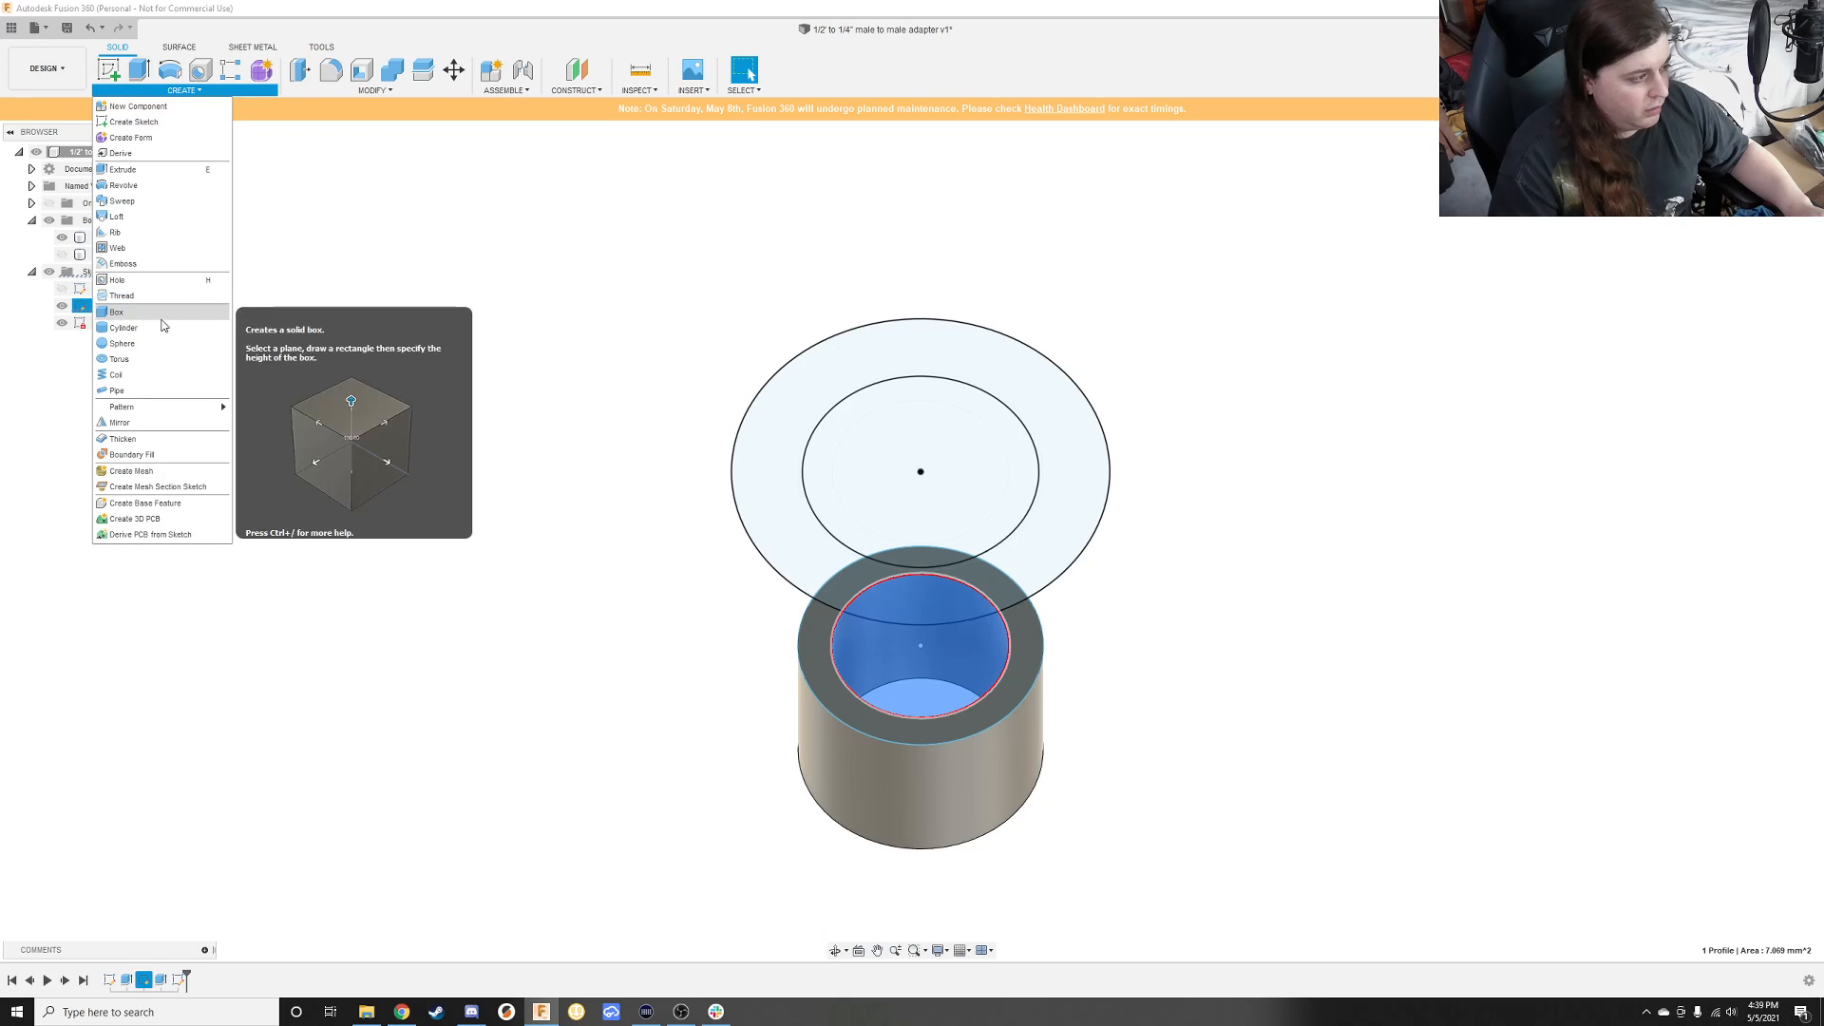
pyautogui.click(152, 216)
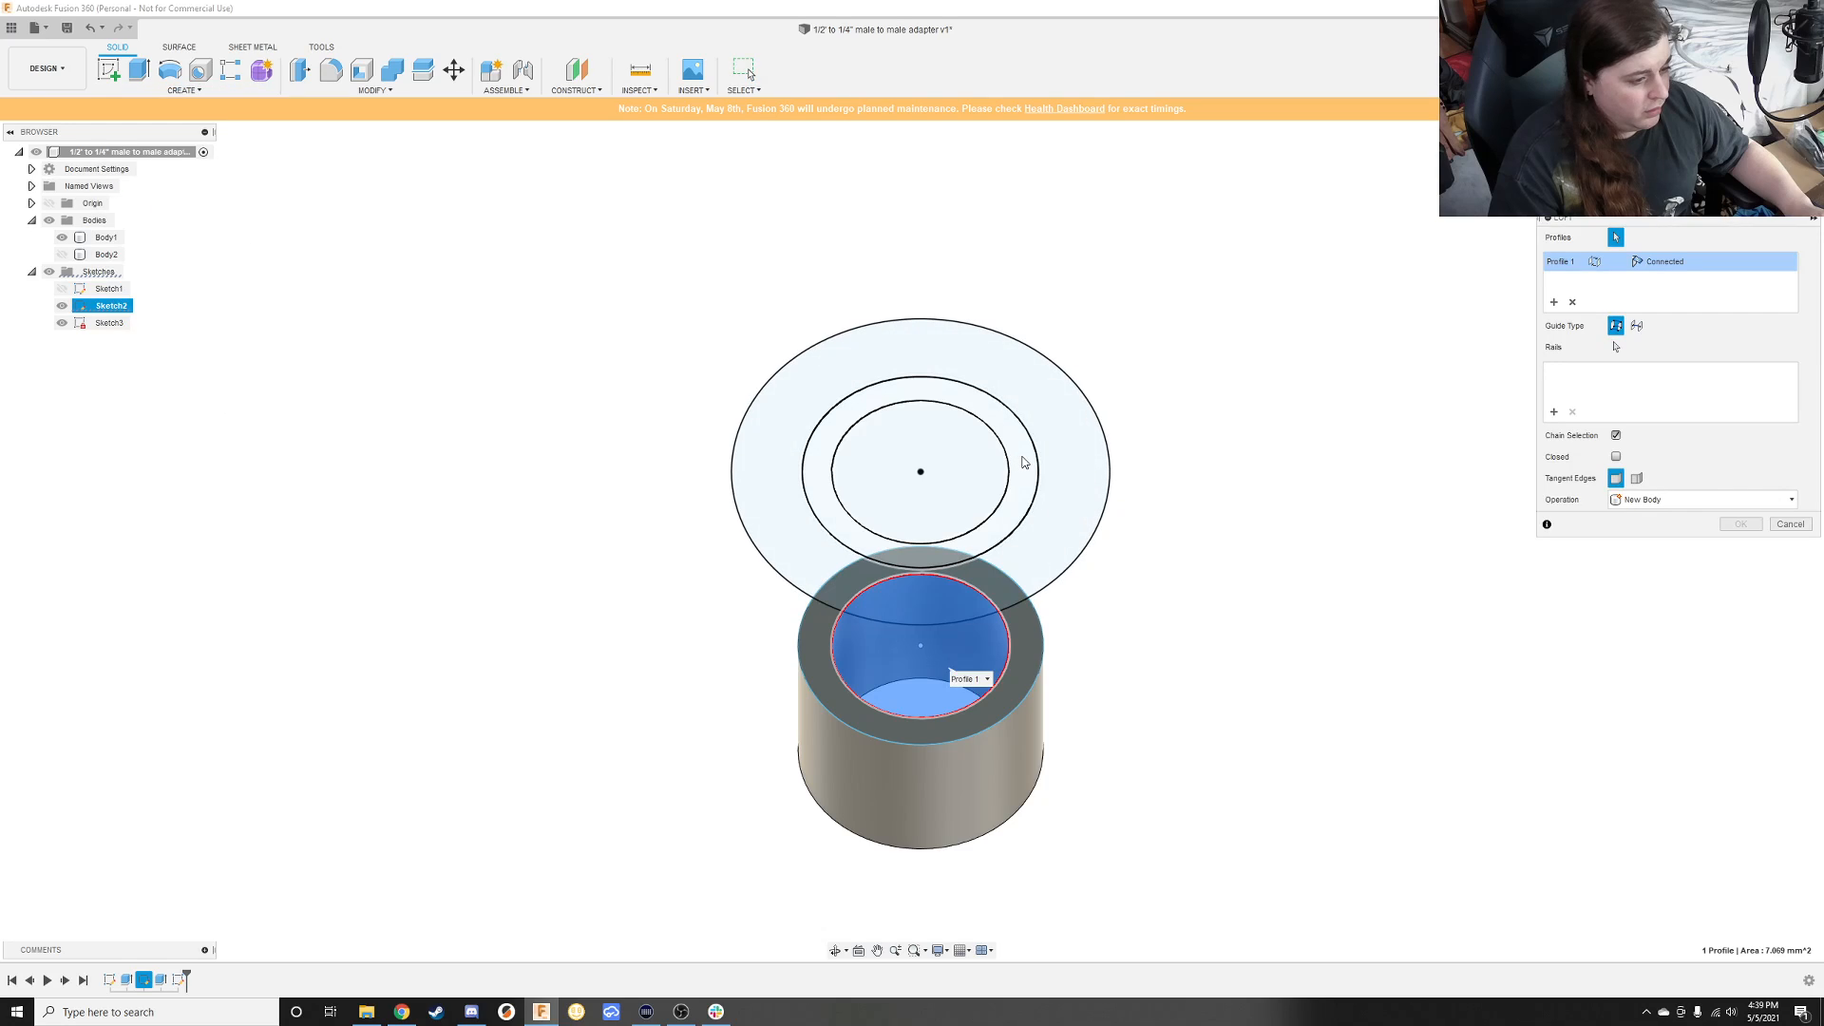
pyautogui.click(1024, 463)
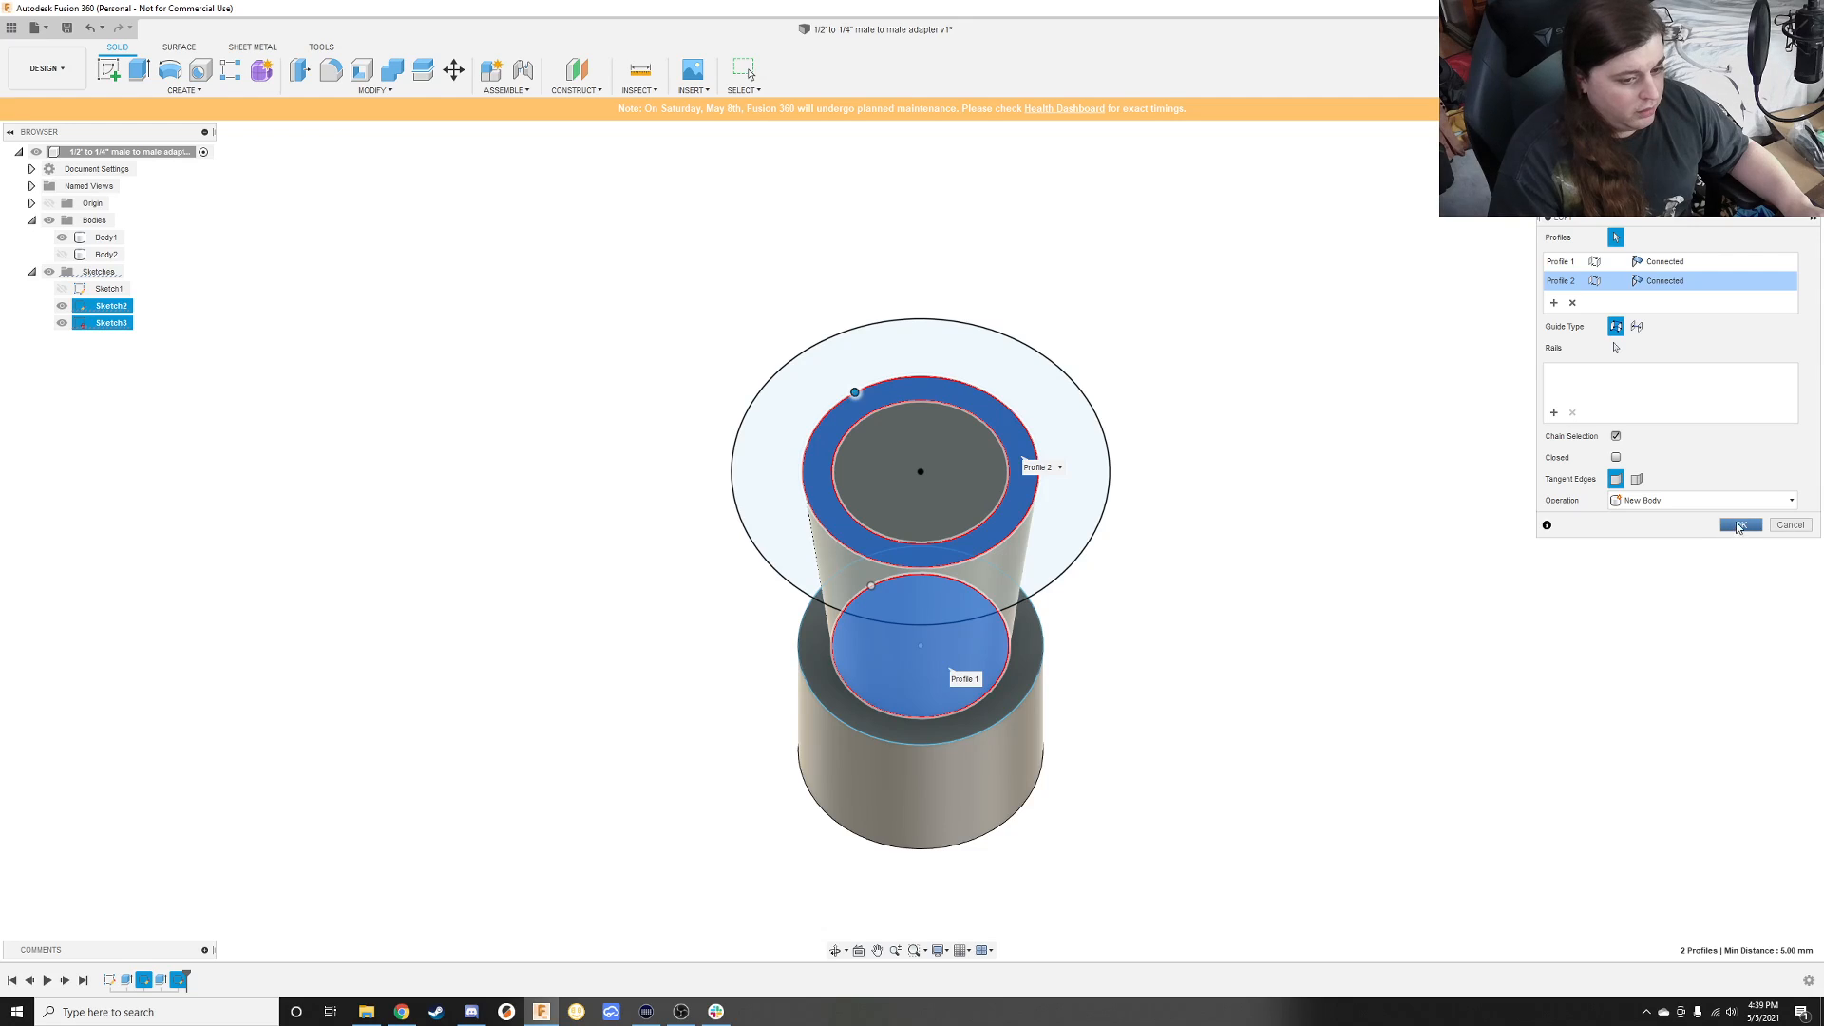
pyautogui.click(1741, 526)
pyautogui.keyDown('shift'); pyautogui.moveTo(1046, 355); pyautogui.dragTo(843, 216, button='middle'); pyautogui.keyUp('shift')
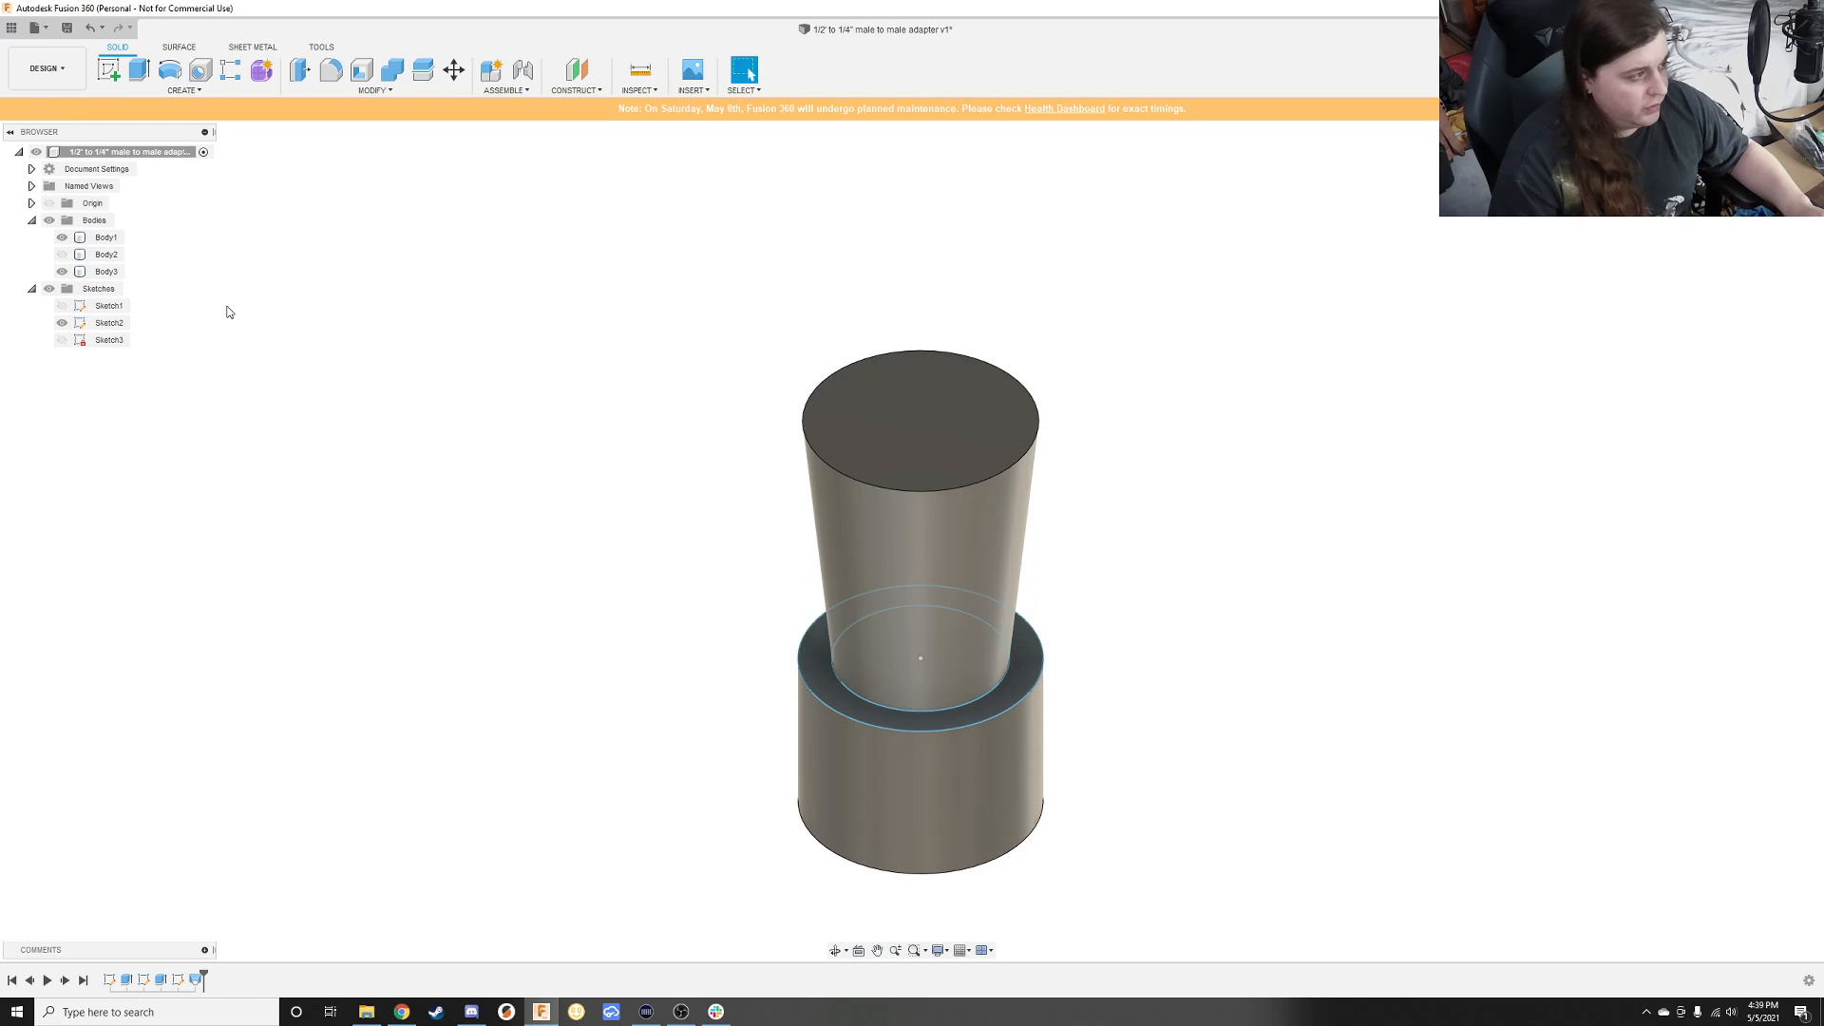
# Step: Show the upper ring sketch and loft the outer ring profile on the first body's end face to it as a new body
pyautogui.click(62, 339)
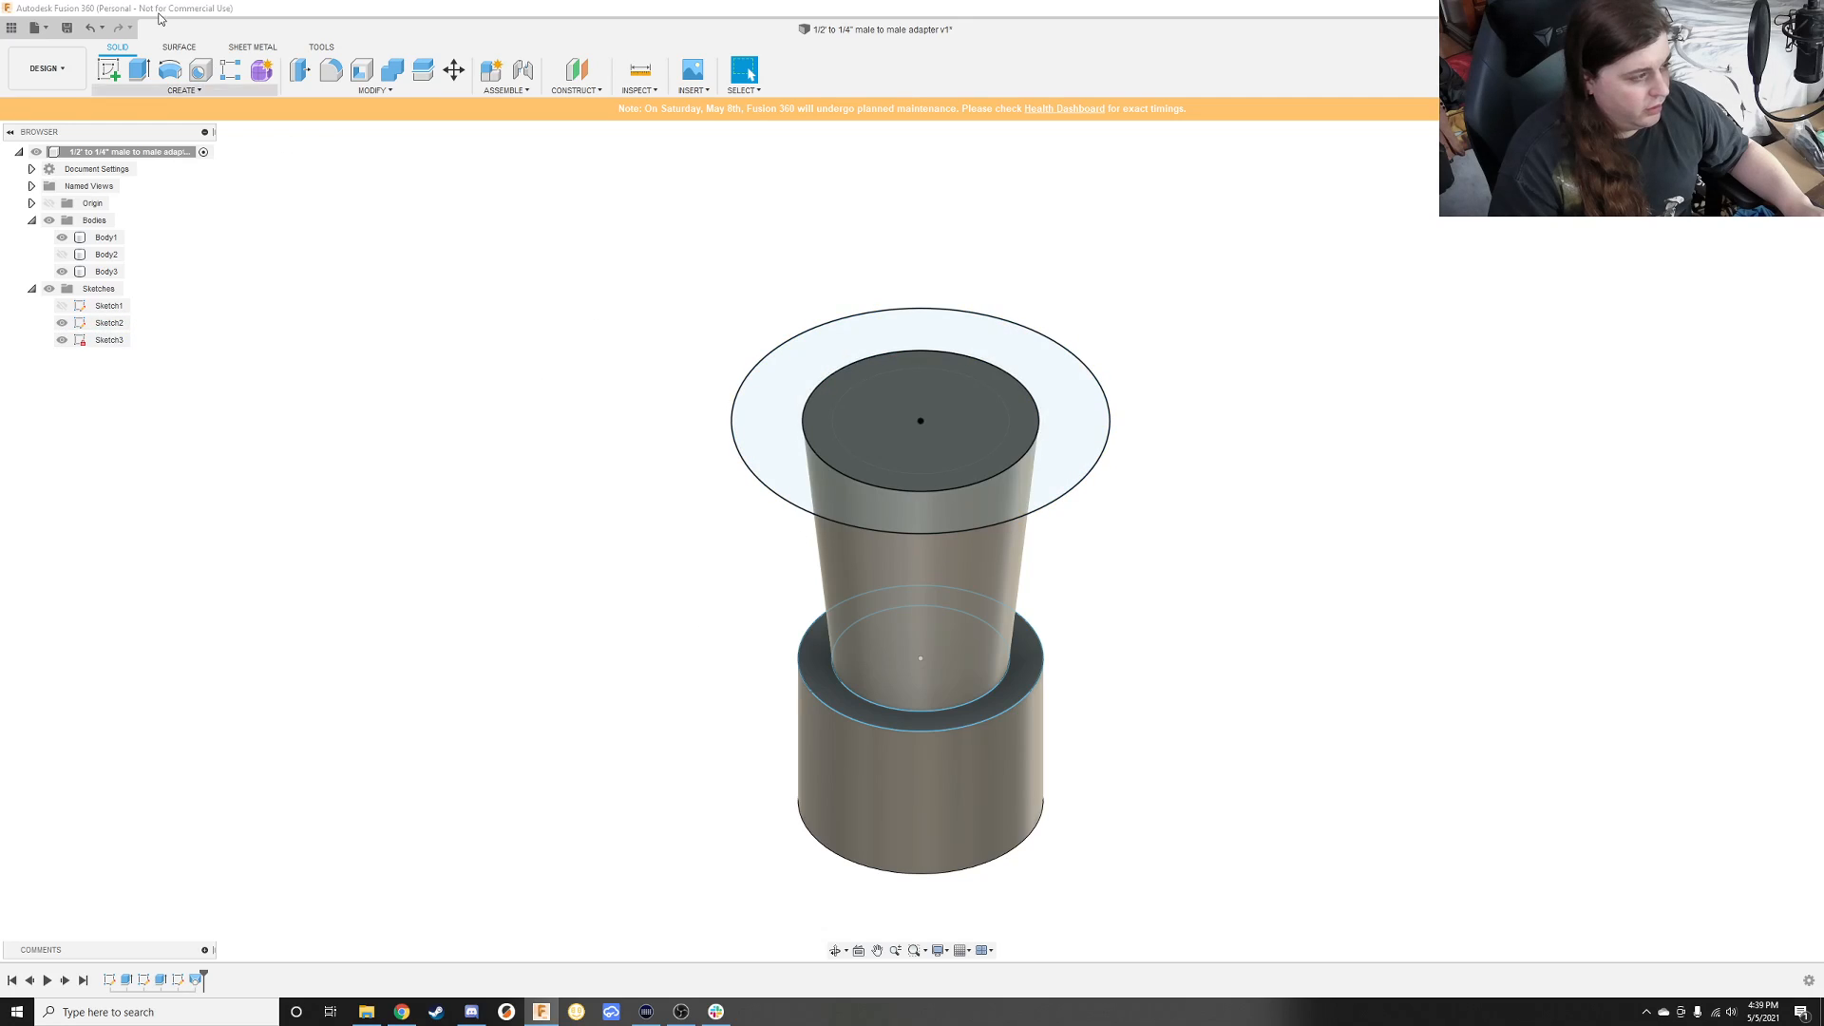
pyautogui.click(167, 73)
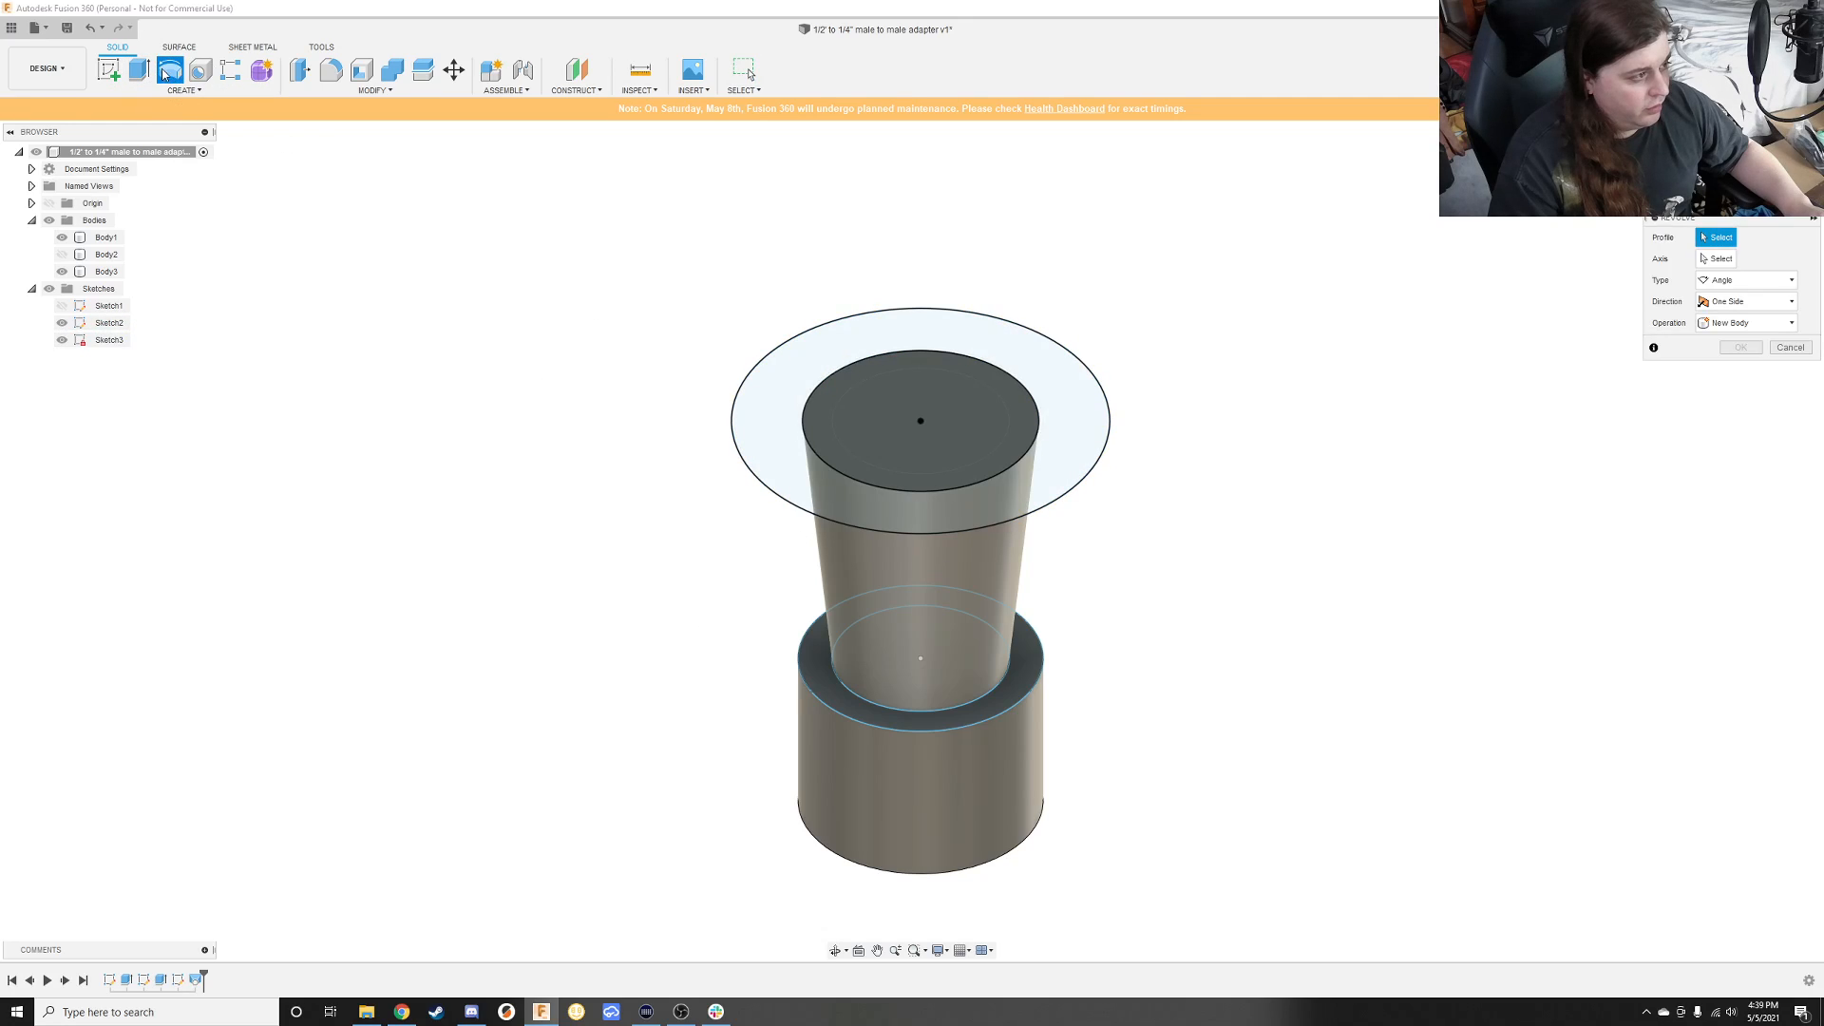
pyautogui.click(183, 90)
pyautogui.click(145, 220)
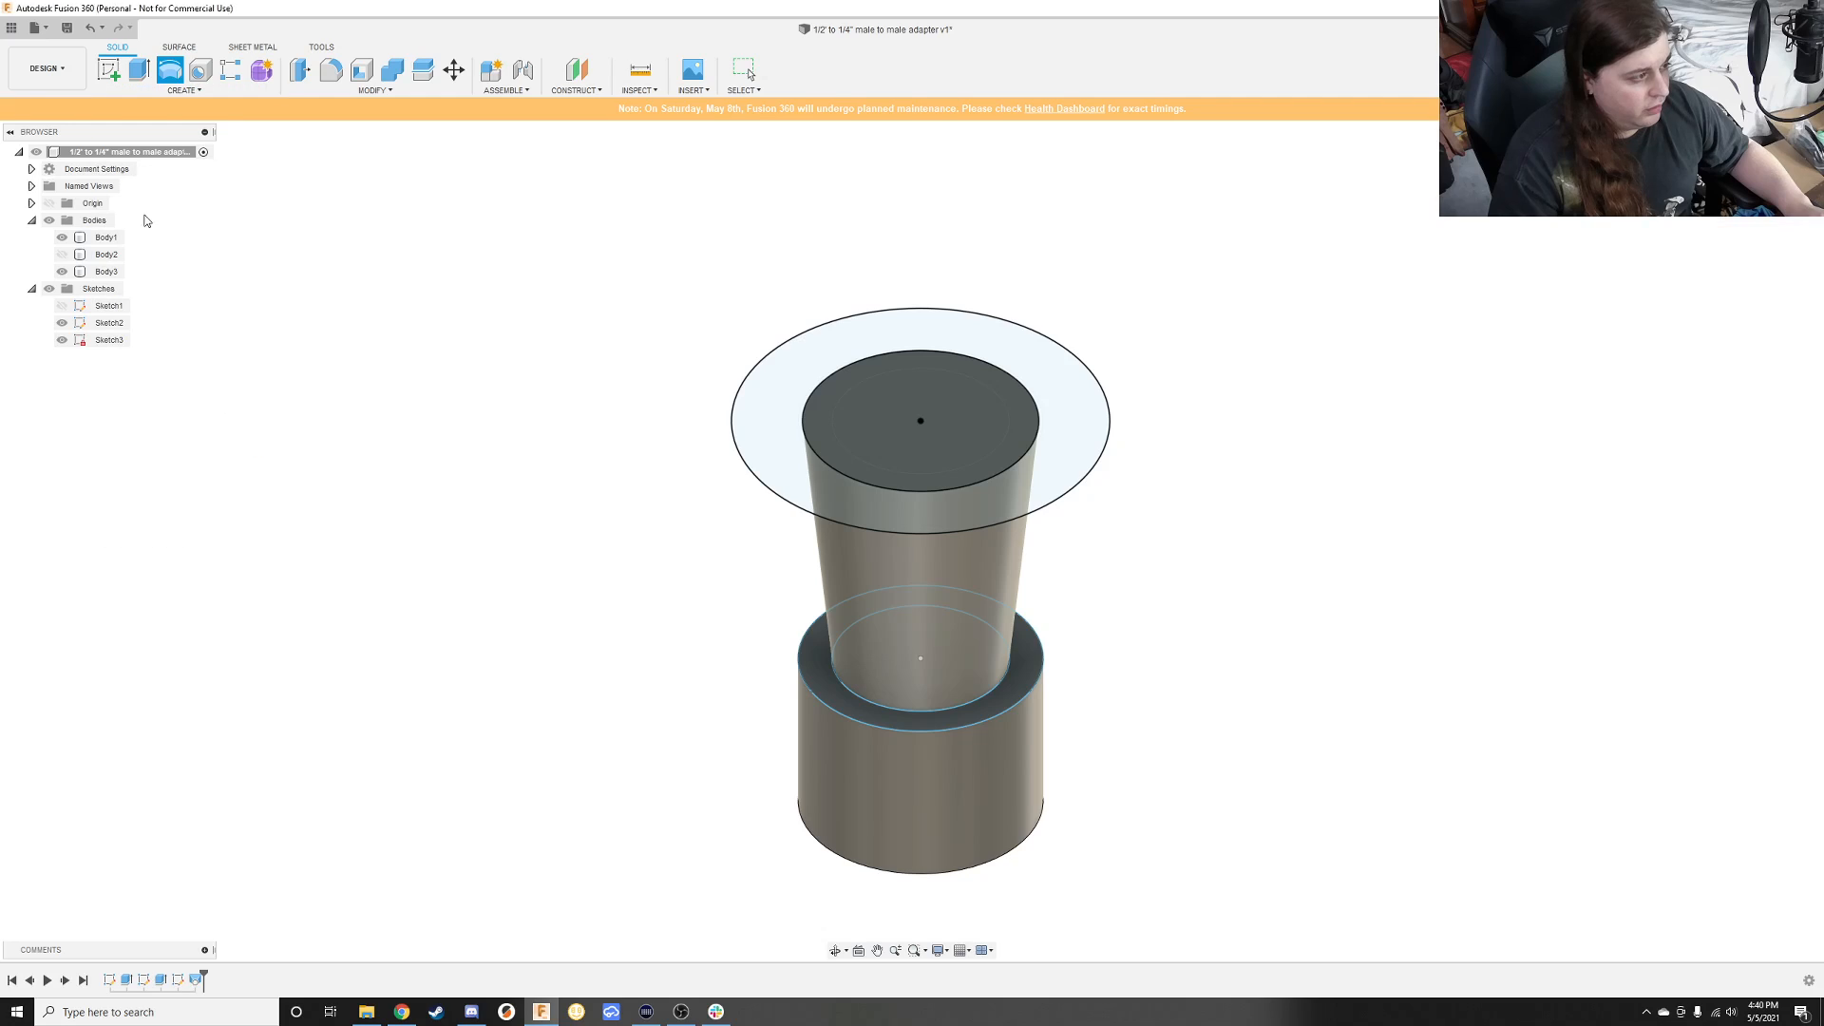
pyautogui.click(859, 715)
pyautogui.click(751, 430)
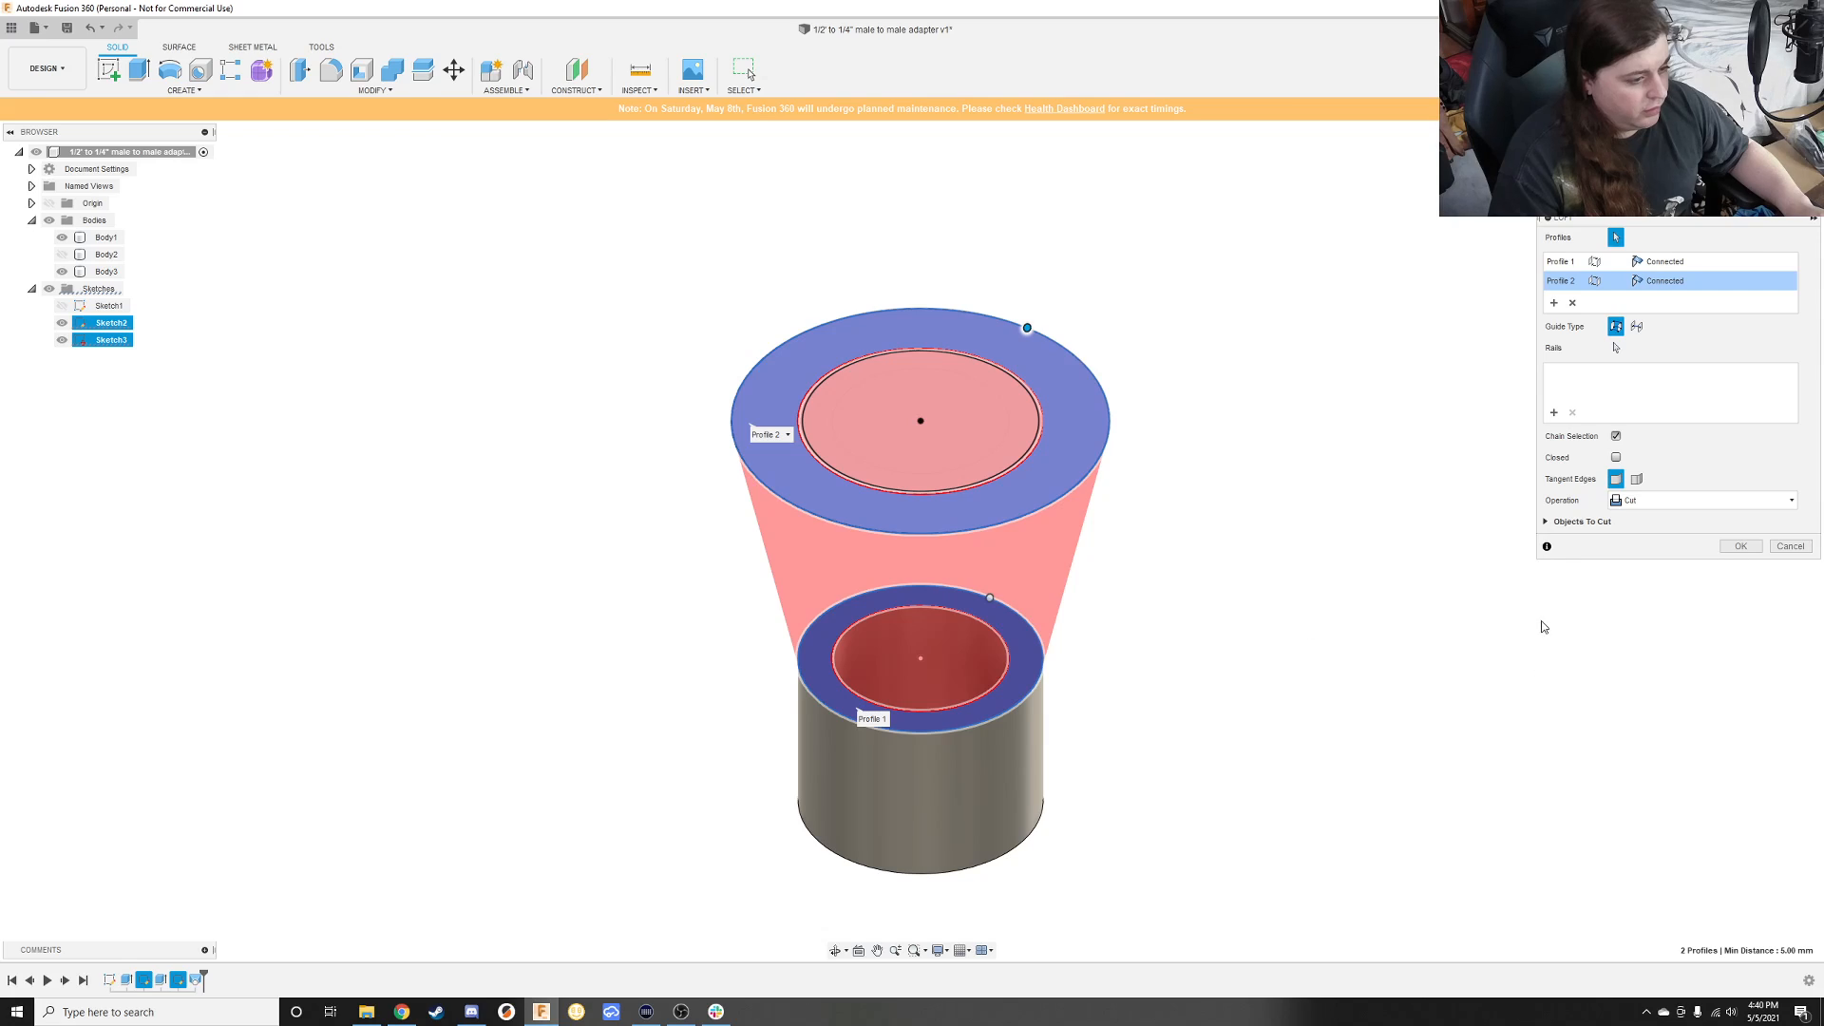
pyautogui.click(1657, 501)
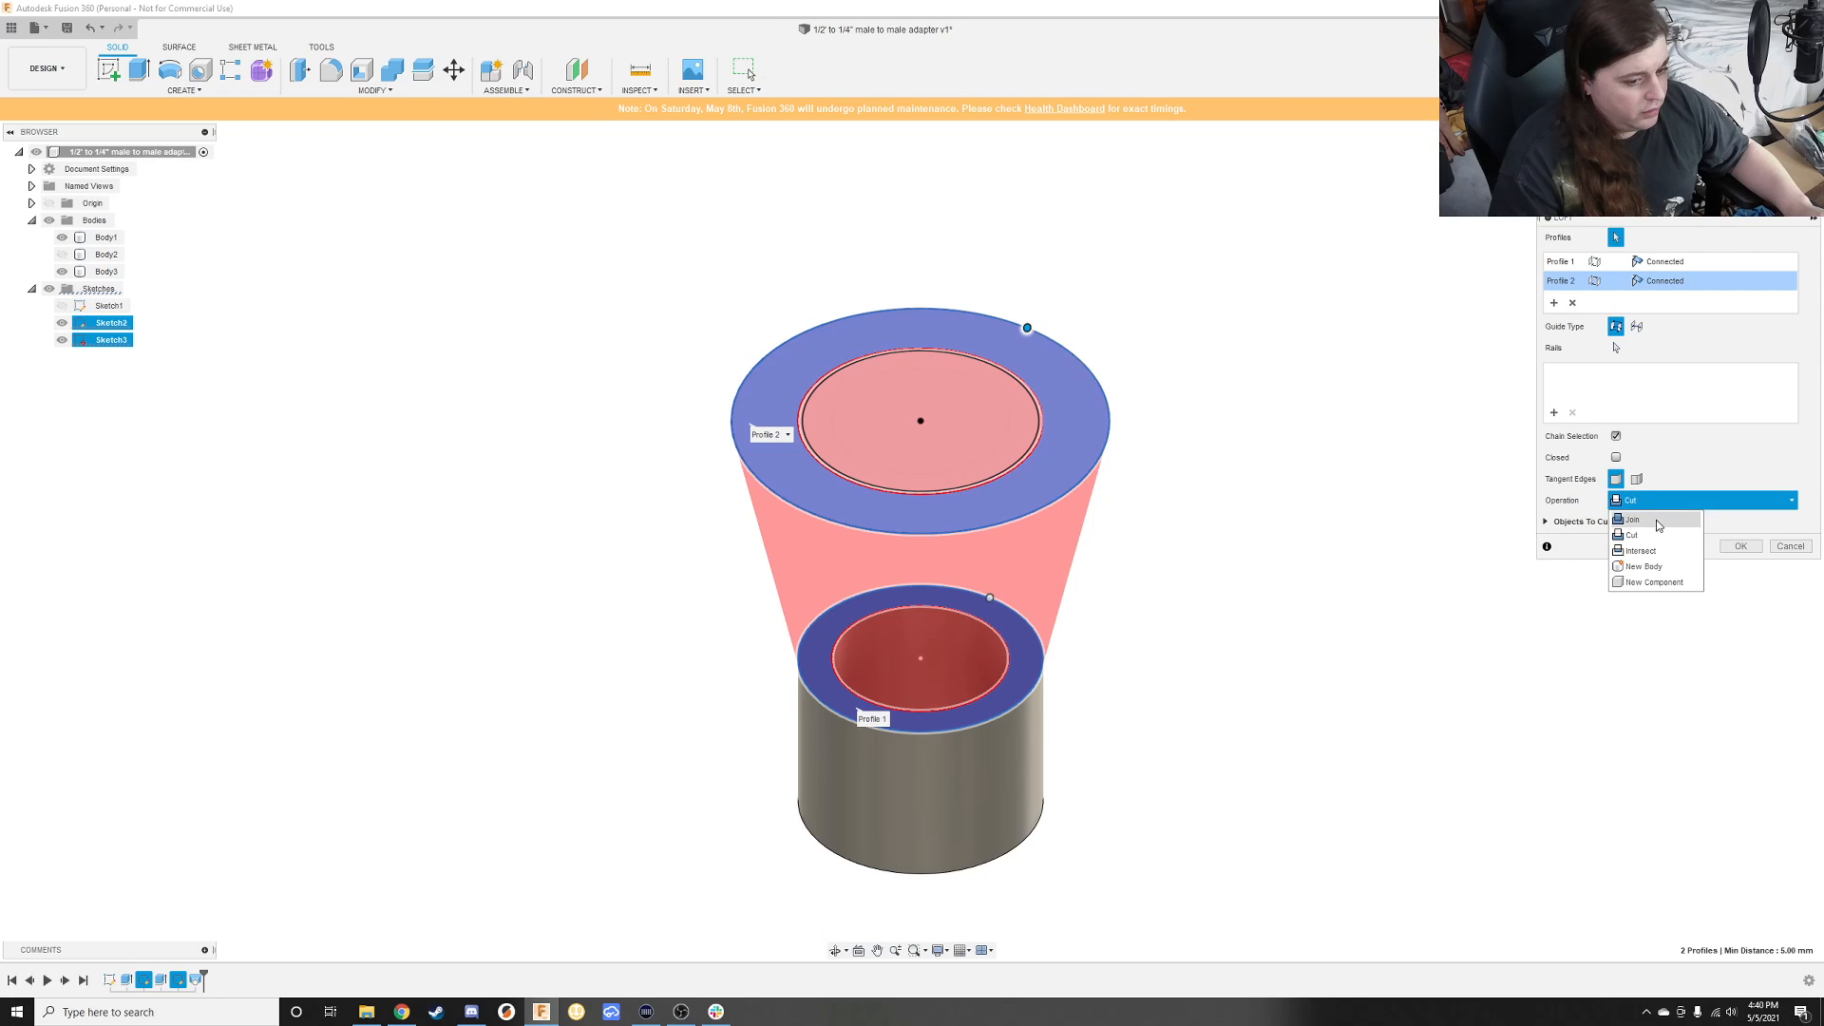
pyautogui.click(1658, 568)
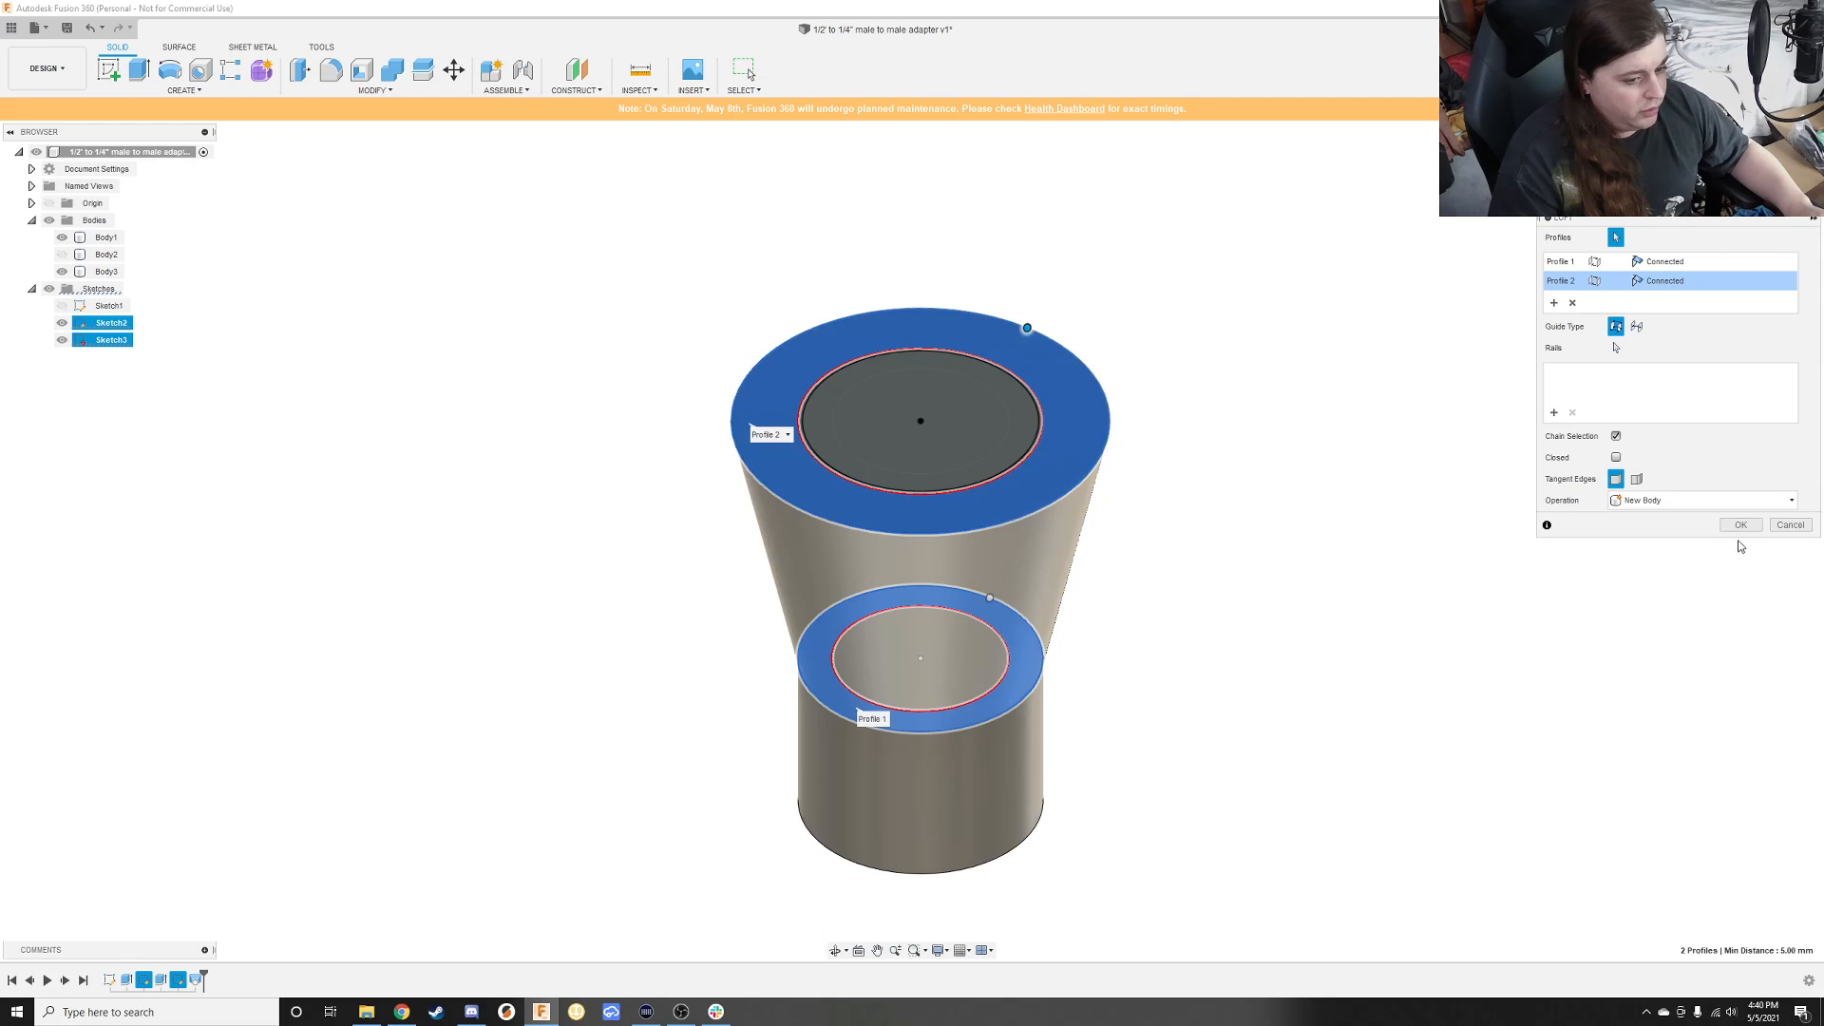
pyautogui.click(1742, 525)
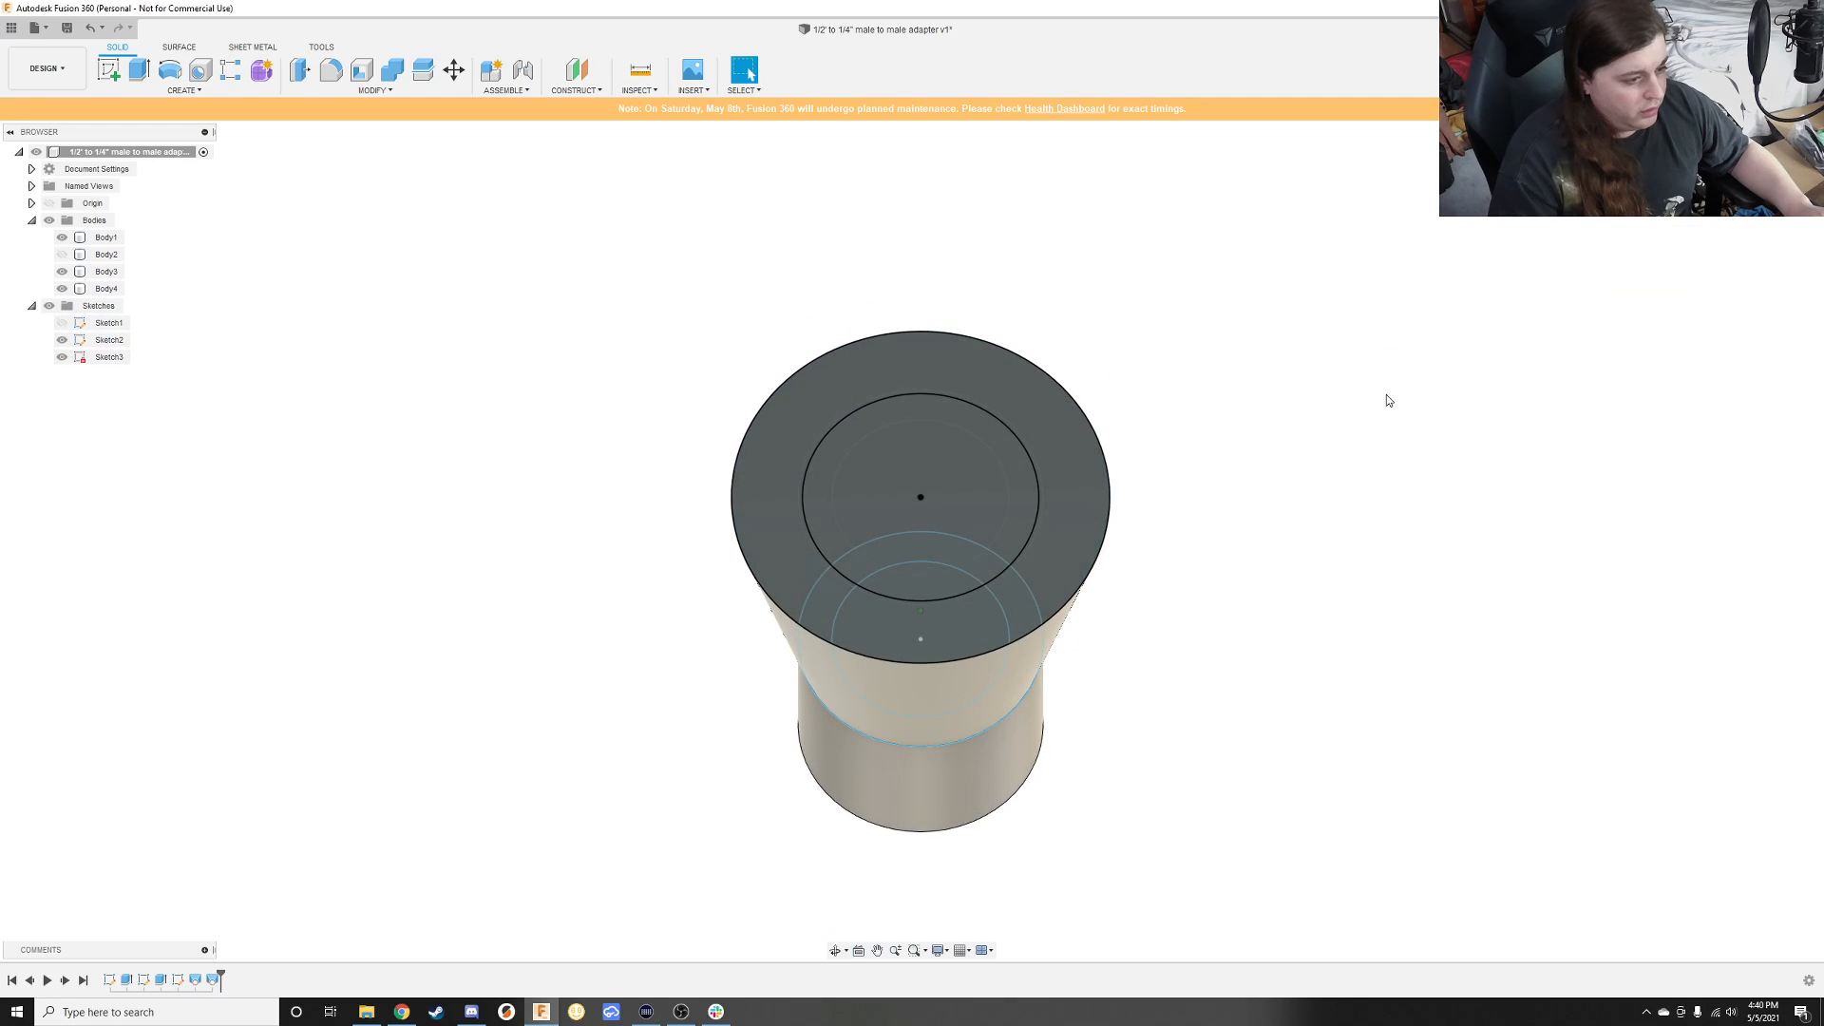
pyautogui.click(1094, 522)
pyautogui.write('sd')
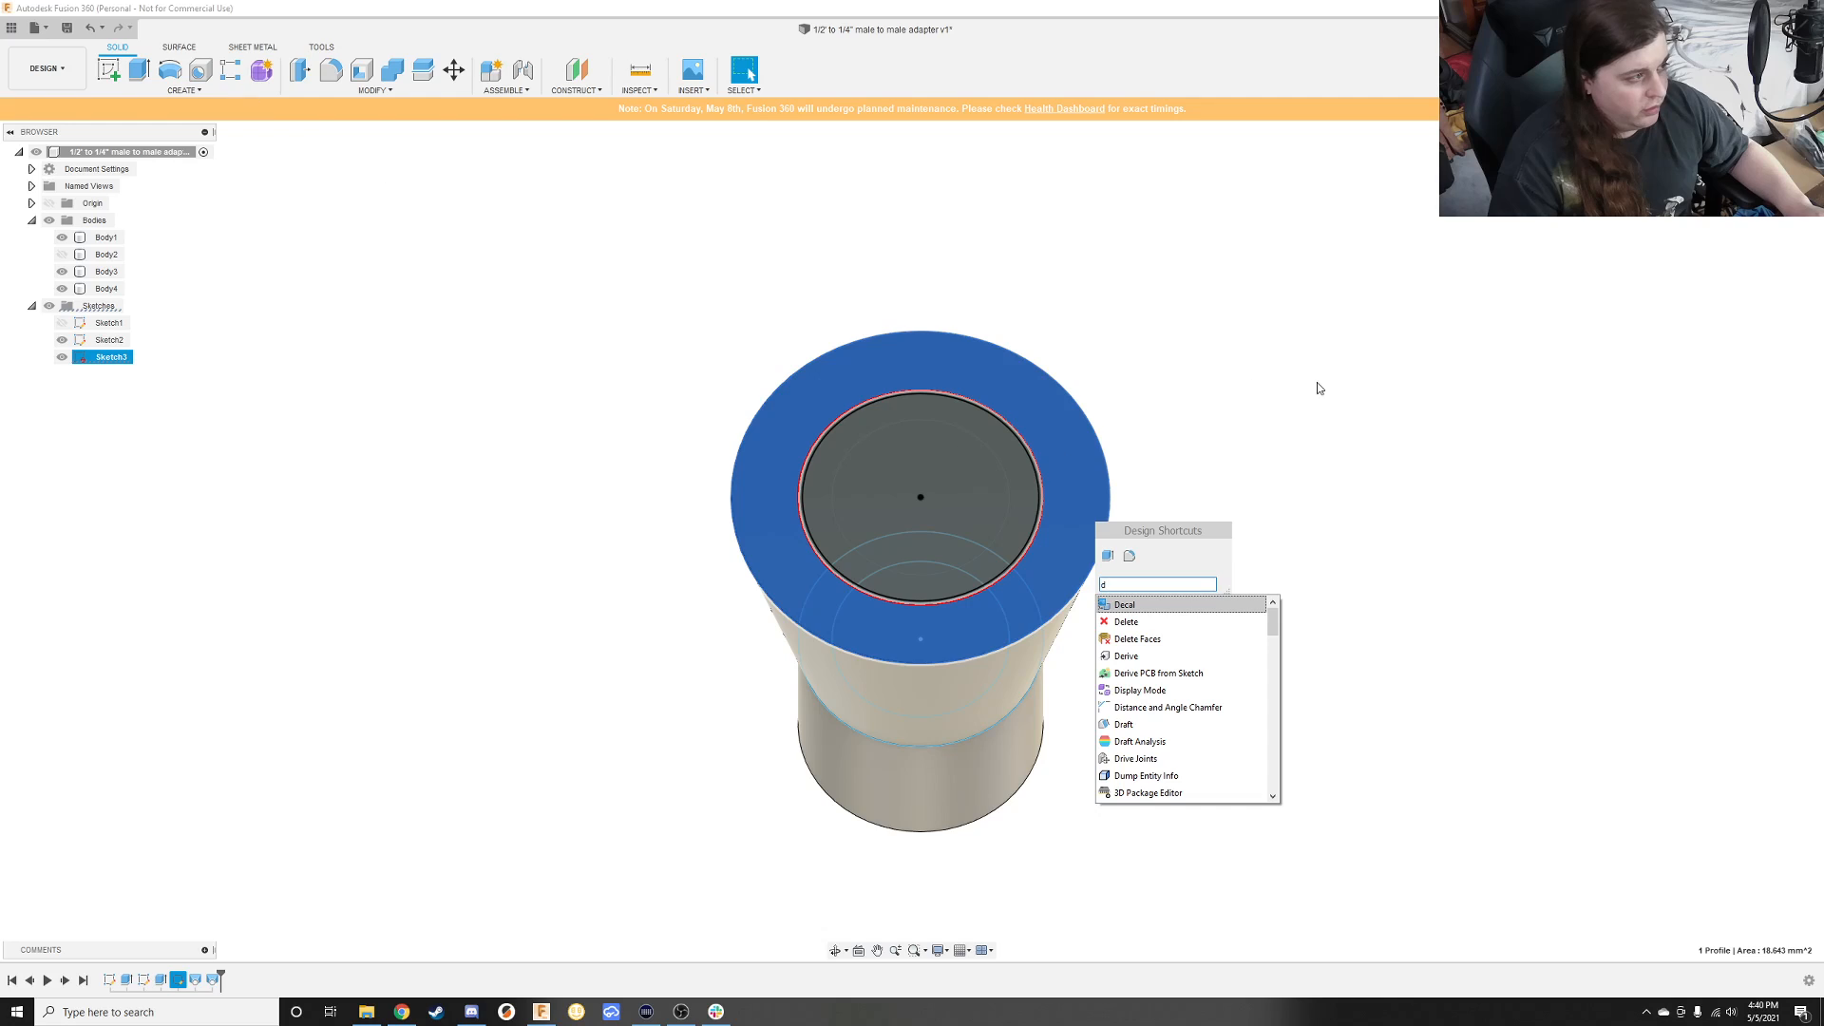
pyautogui.click(1320, 388)
# Step: Combine the outer loft body with the first tube body using the Join operation
pyautogui.moveTo(1385, 596); pyautogui.dragTo(1320, 478, button='middle')
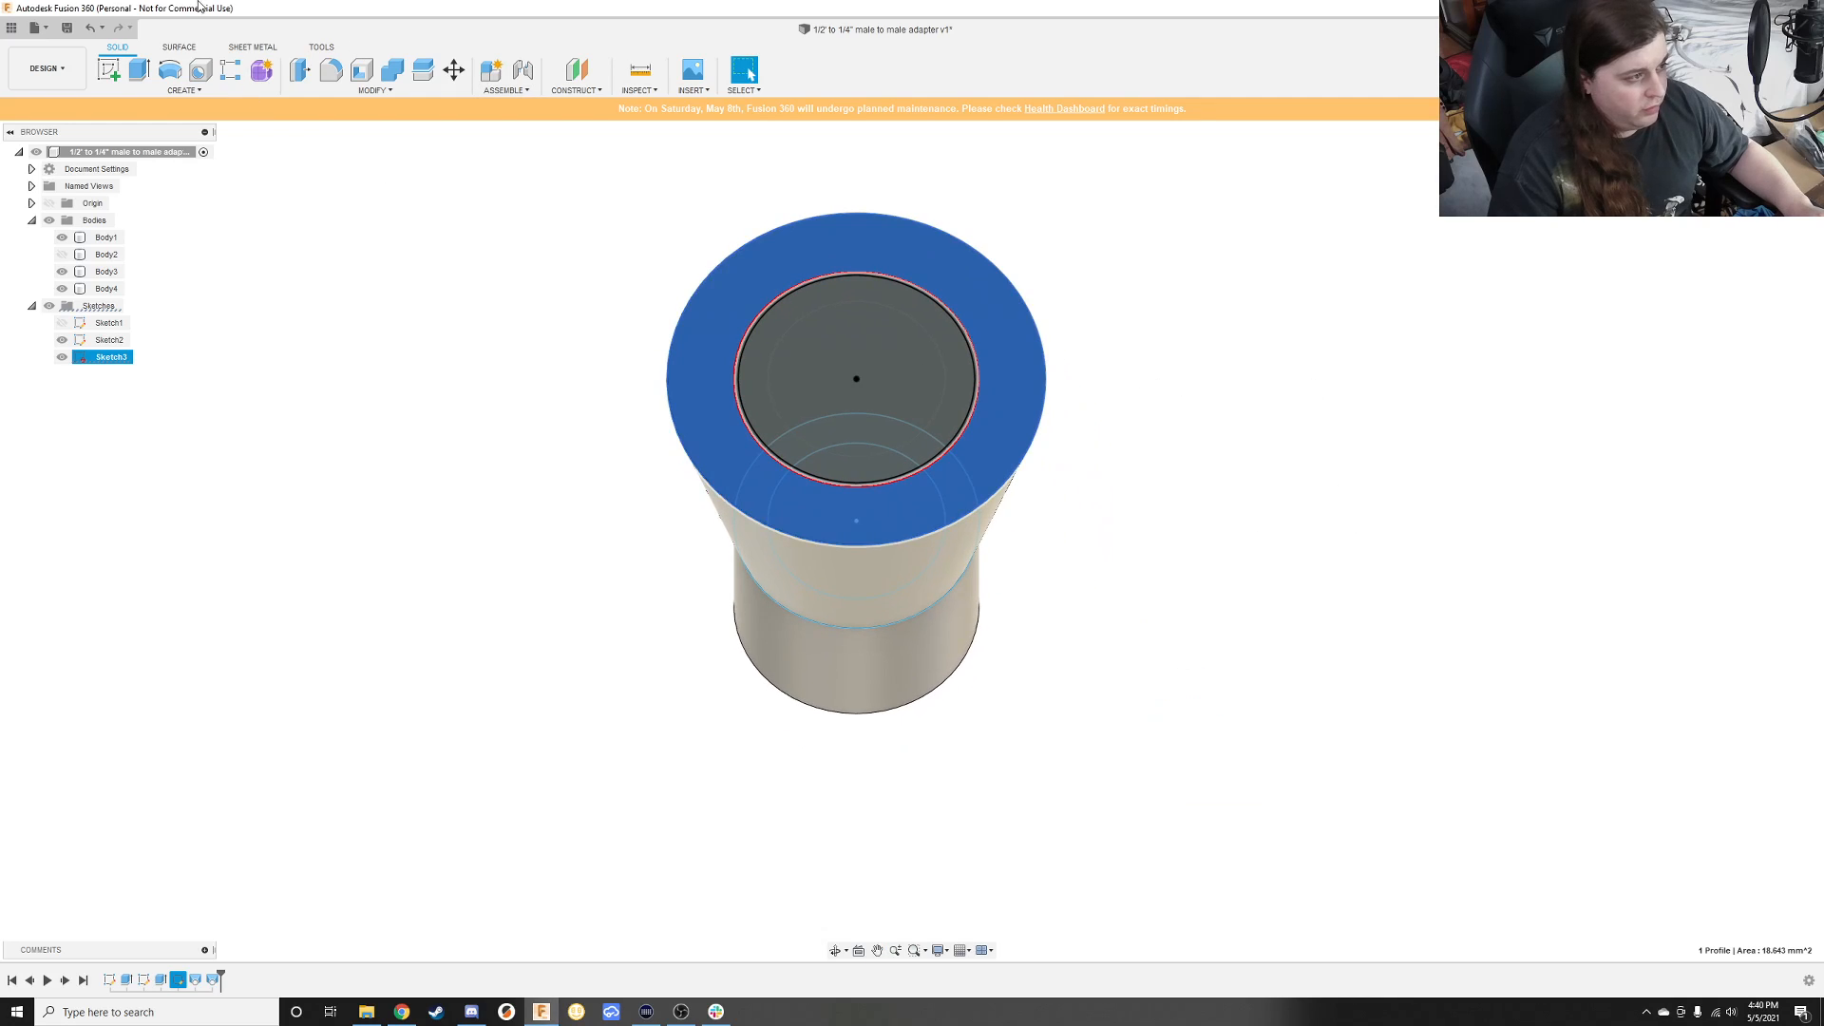
pyautogui.click(391, 73)
pyautogui.click(922, 642)
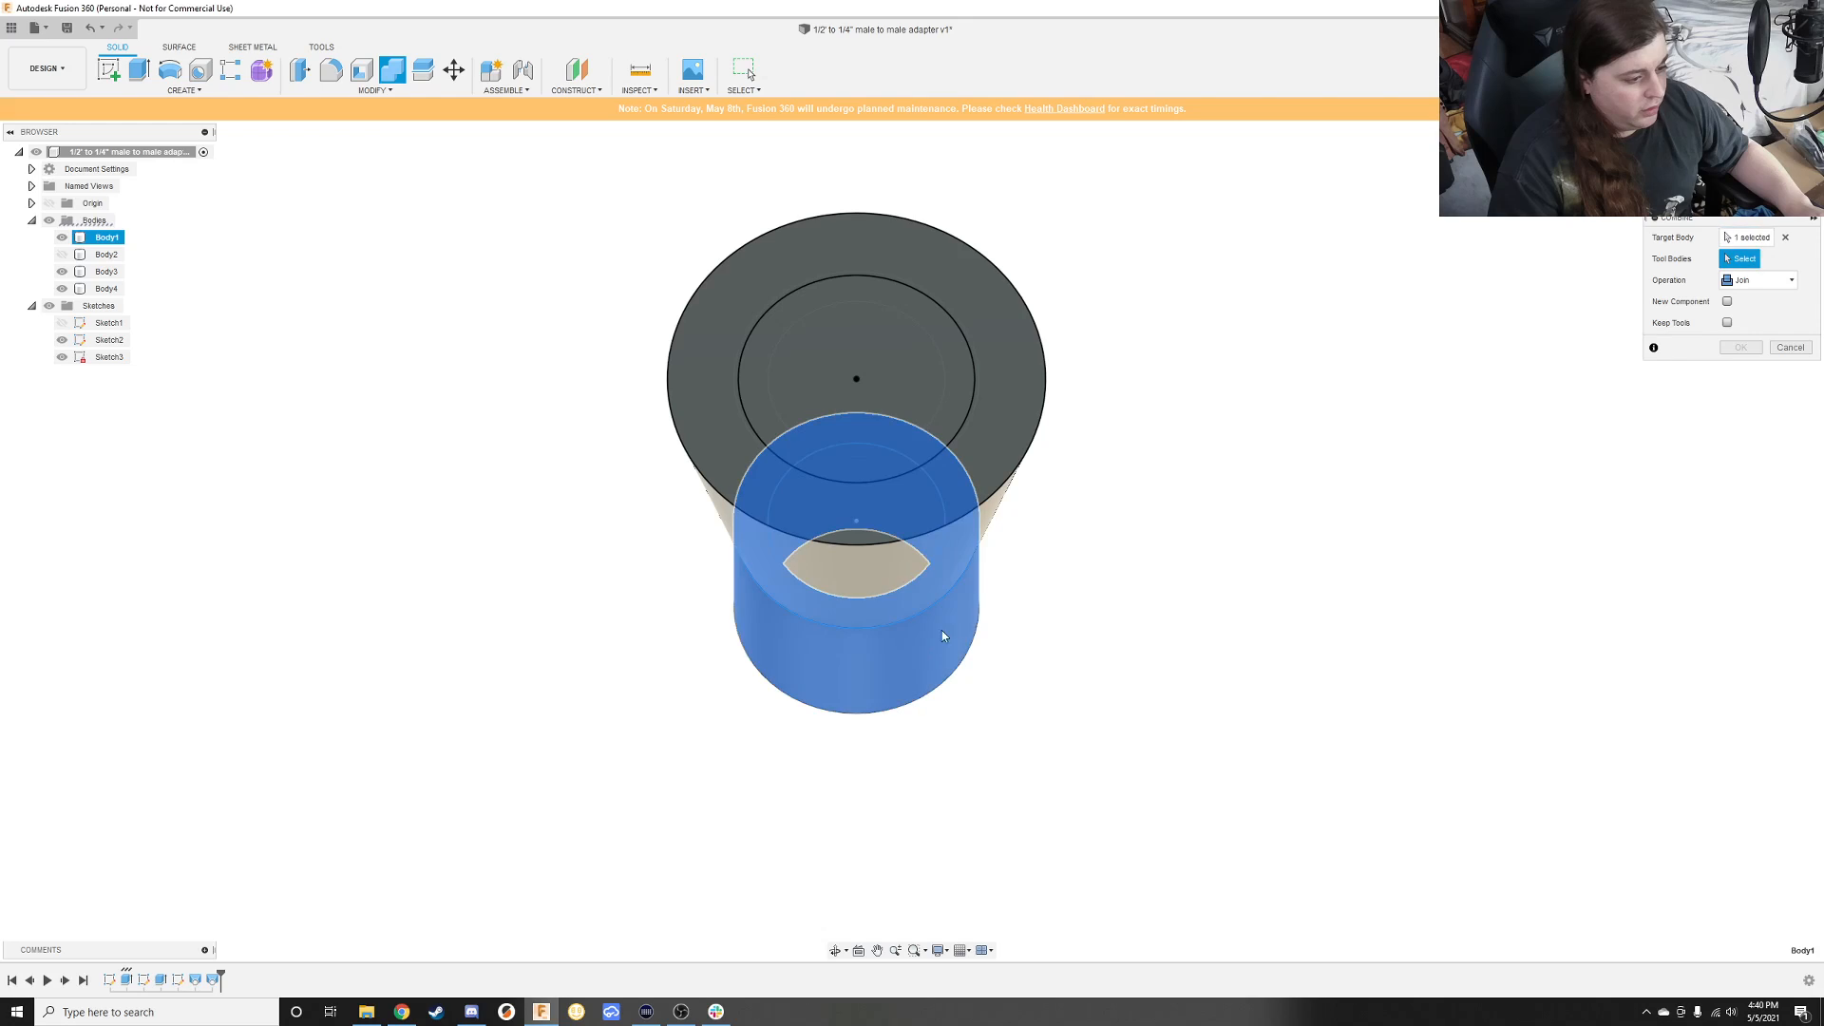
pyautogui.moveTo(1177, 587); pyautogui.dragTo(1182, 534, button='middle')
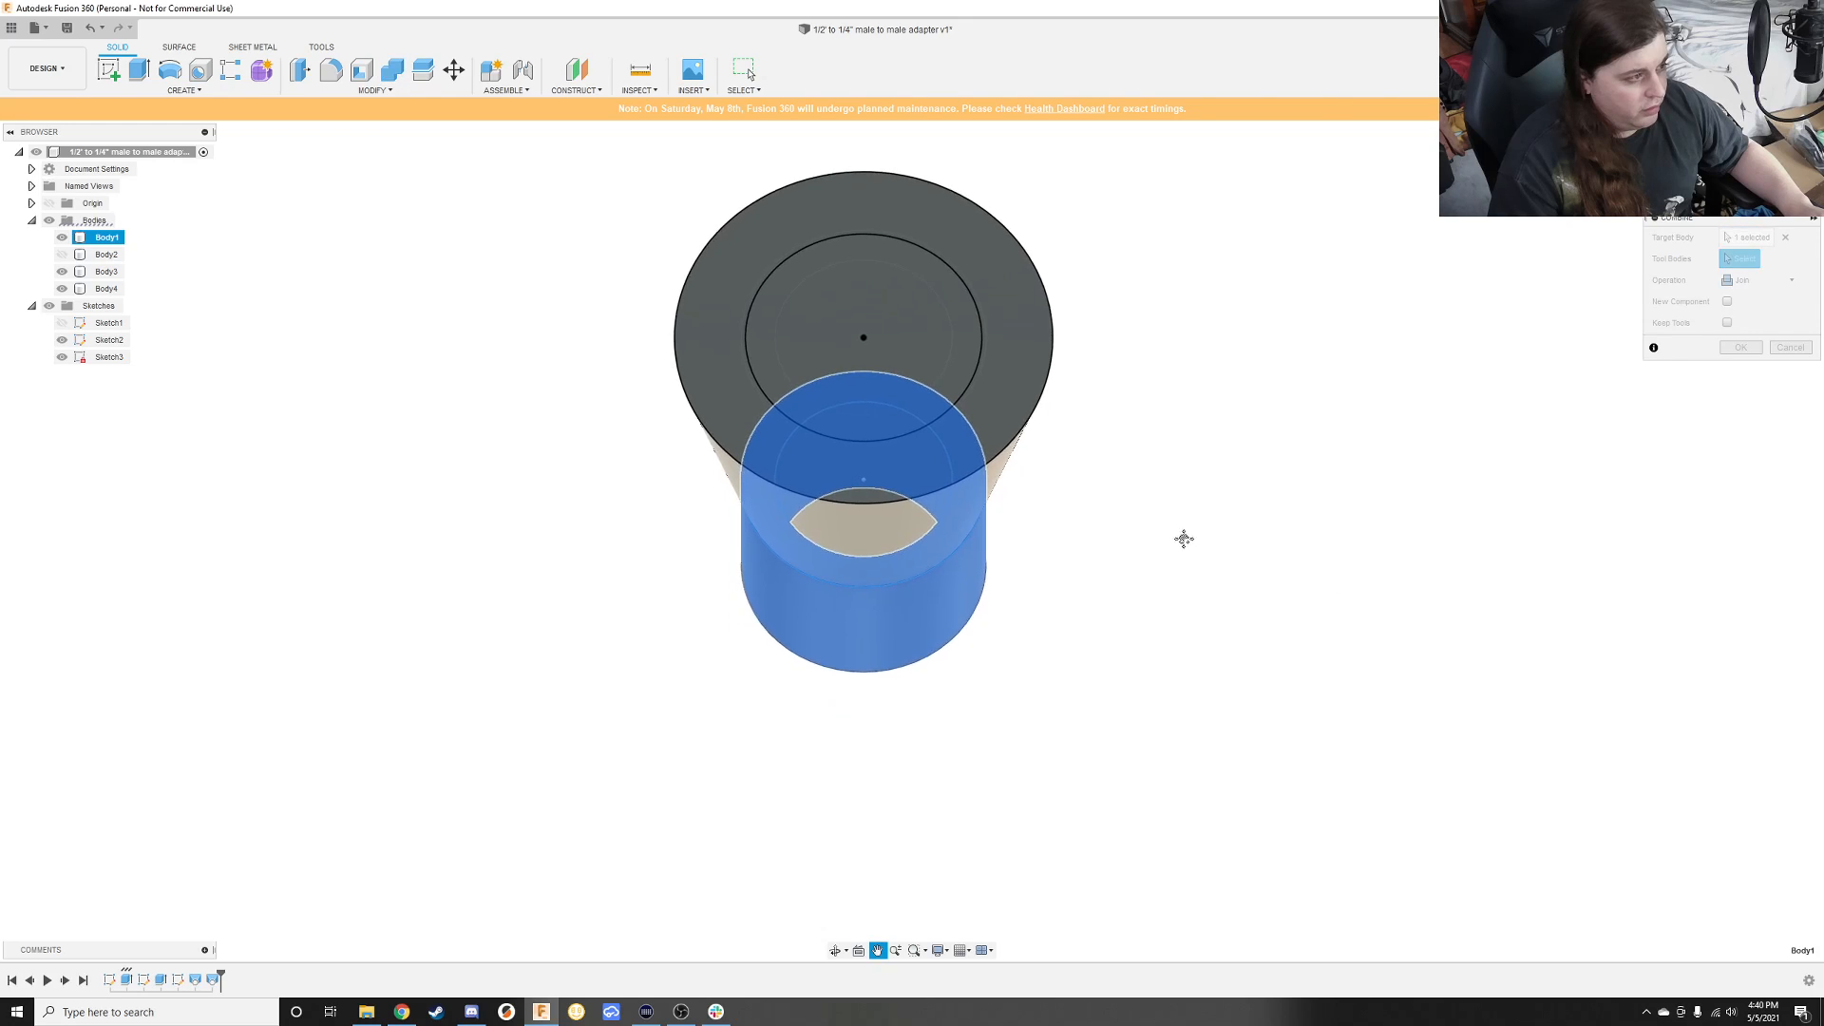
pyautogui.click(1011, 382)
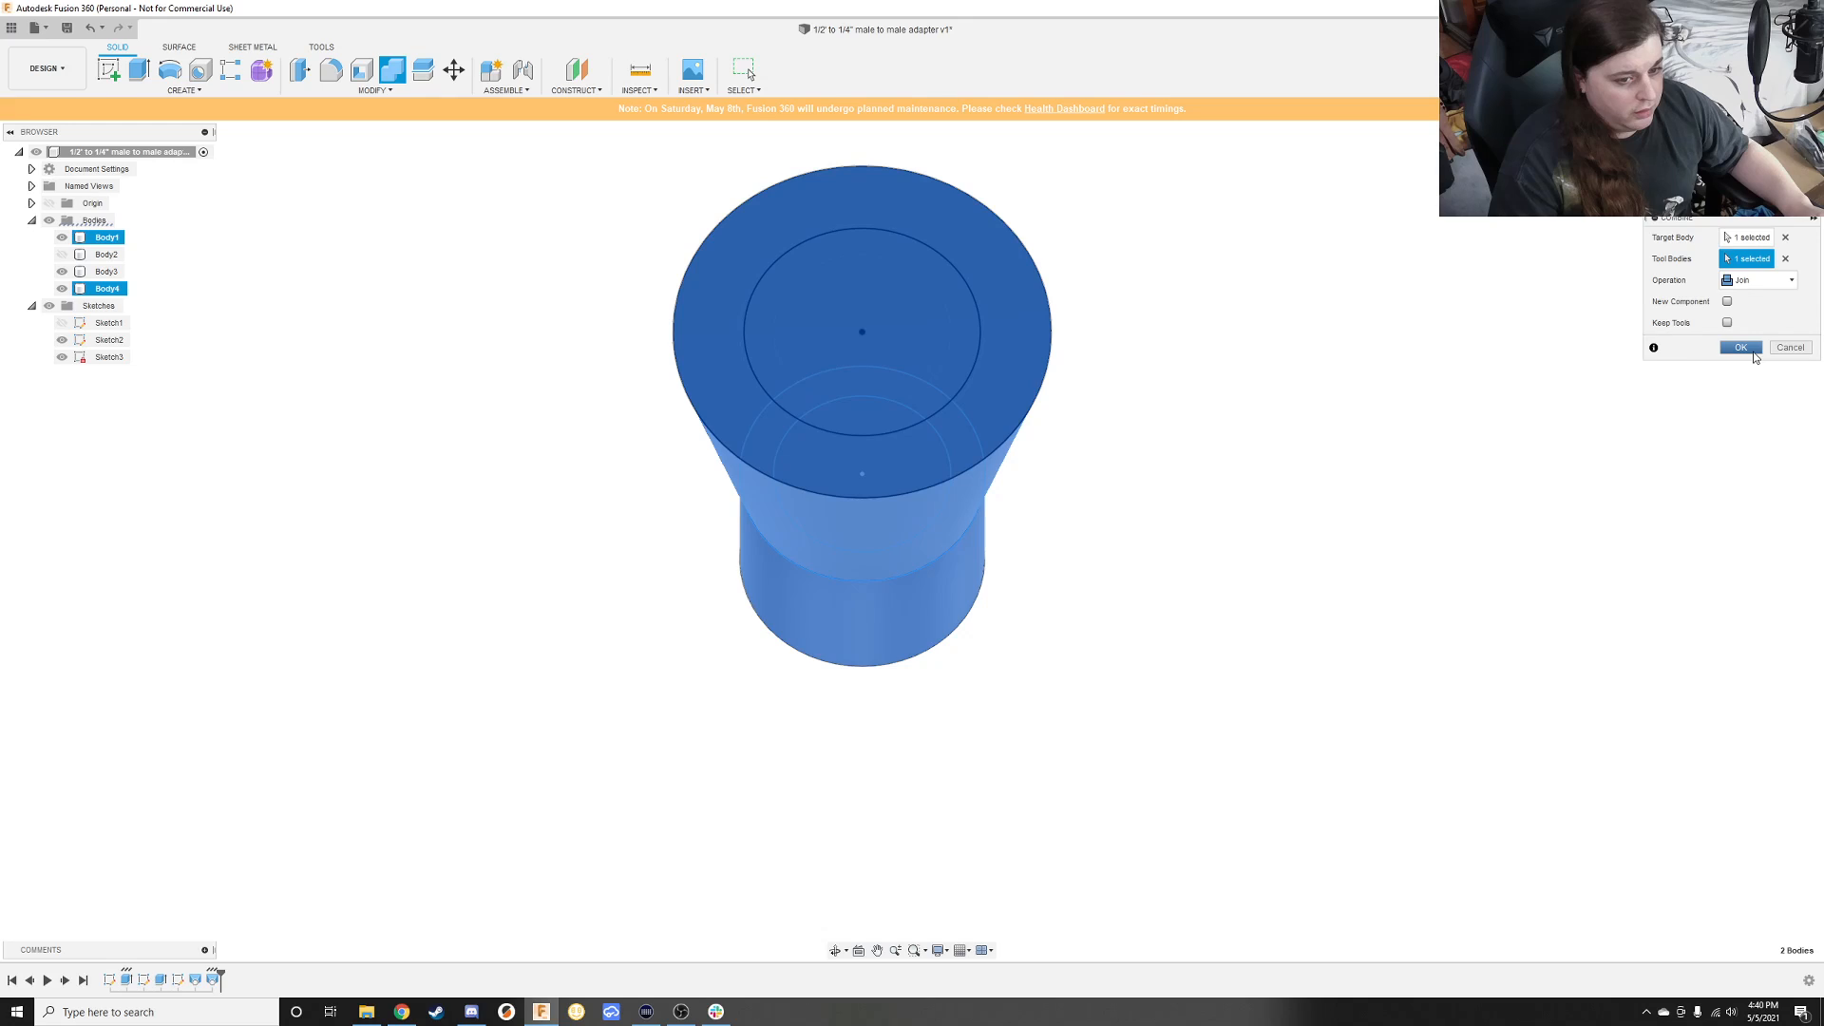
pyautogui.click(1753, 353)
# Step: Toggle the visibility of the three bodies one by one to identify the joined body, the second tube and the inner loft
pyautogui.keyDown('shift'); pyautogui.moveTo(1316, 480); pyautogui.dragTo(1216, 418, button='middle'); pyautogui.keyUp('shift')
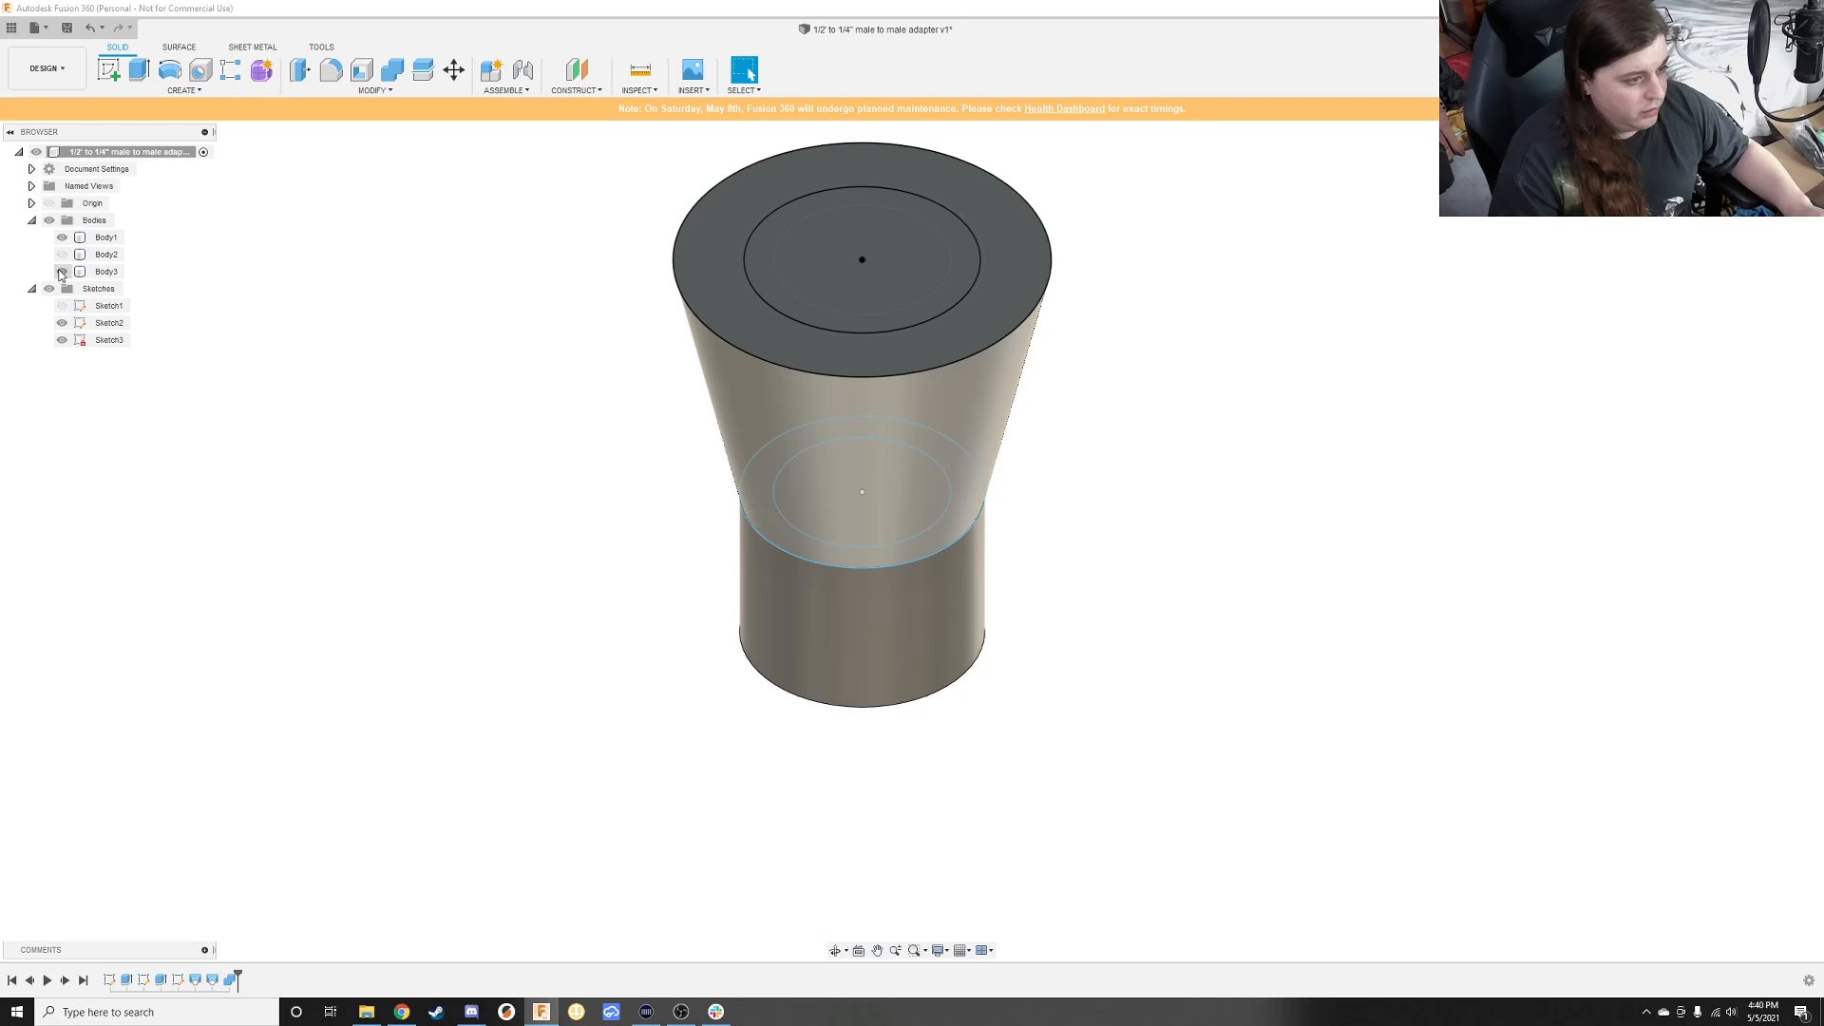
pyautogui.click(63, 238)
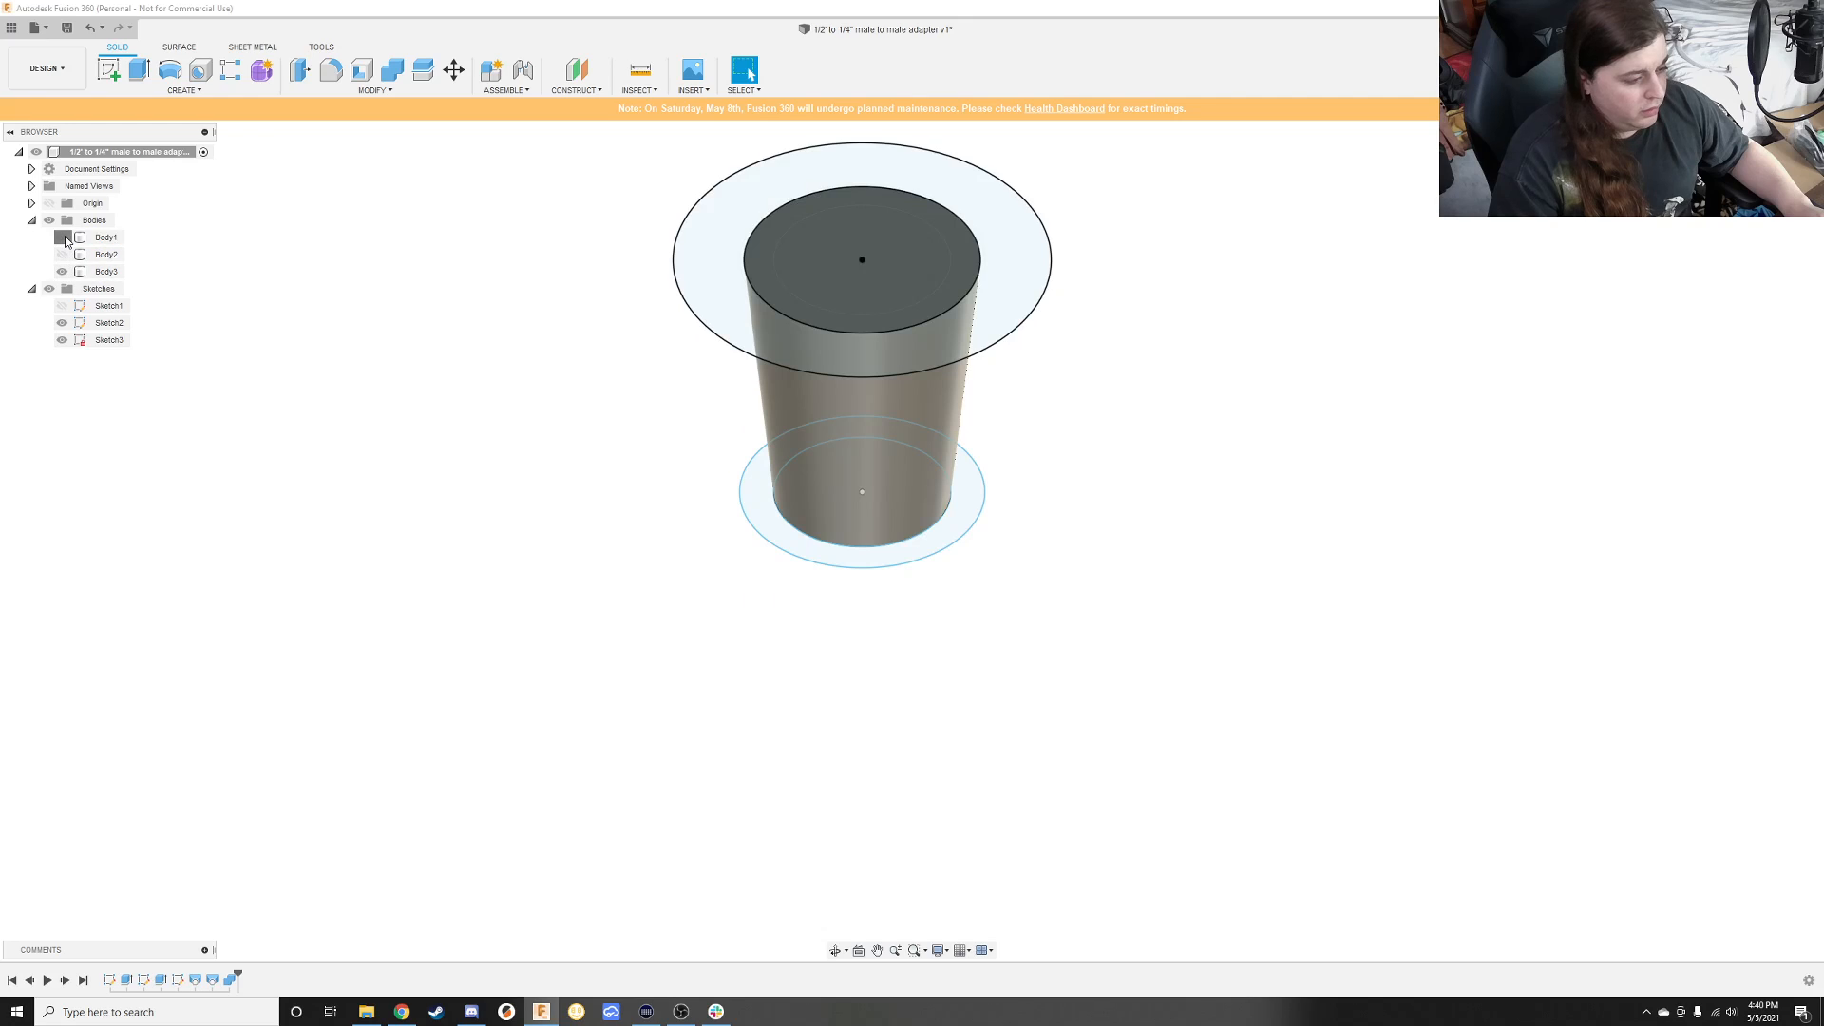
pyautogui.click(64, 238)
pyautogui.click(64, 239)
pyautogui.click(62, 254)
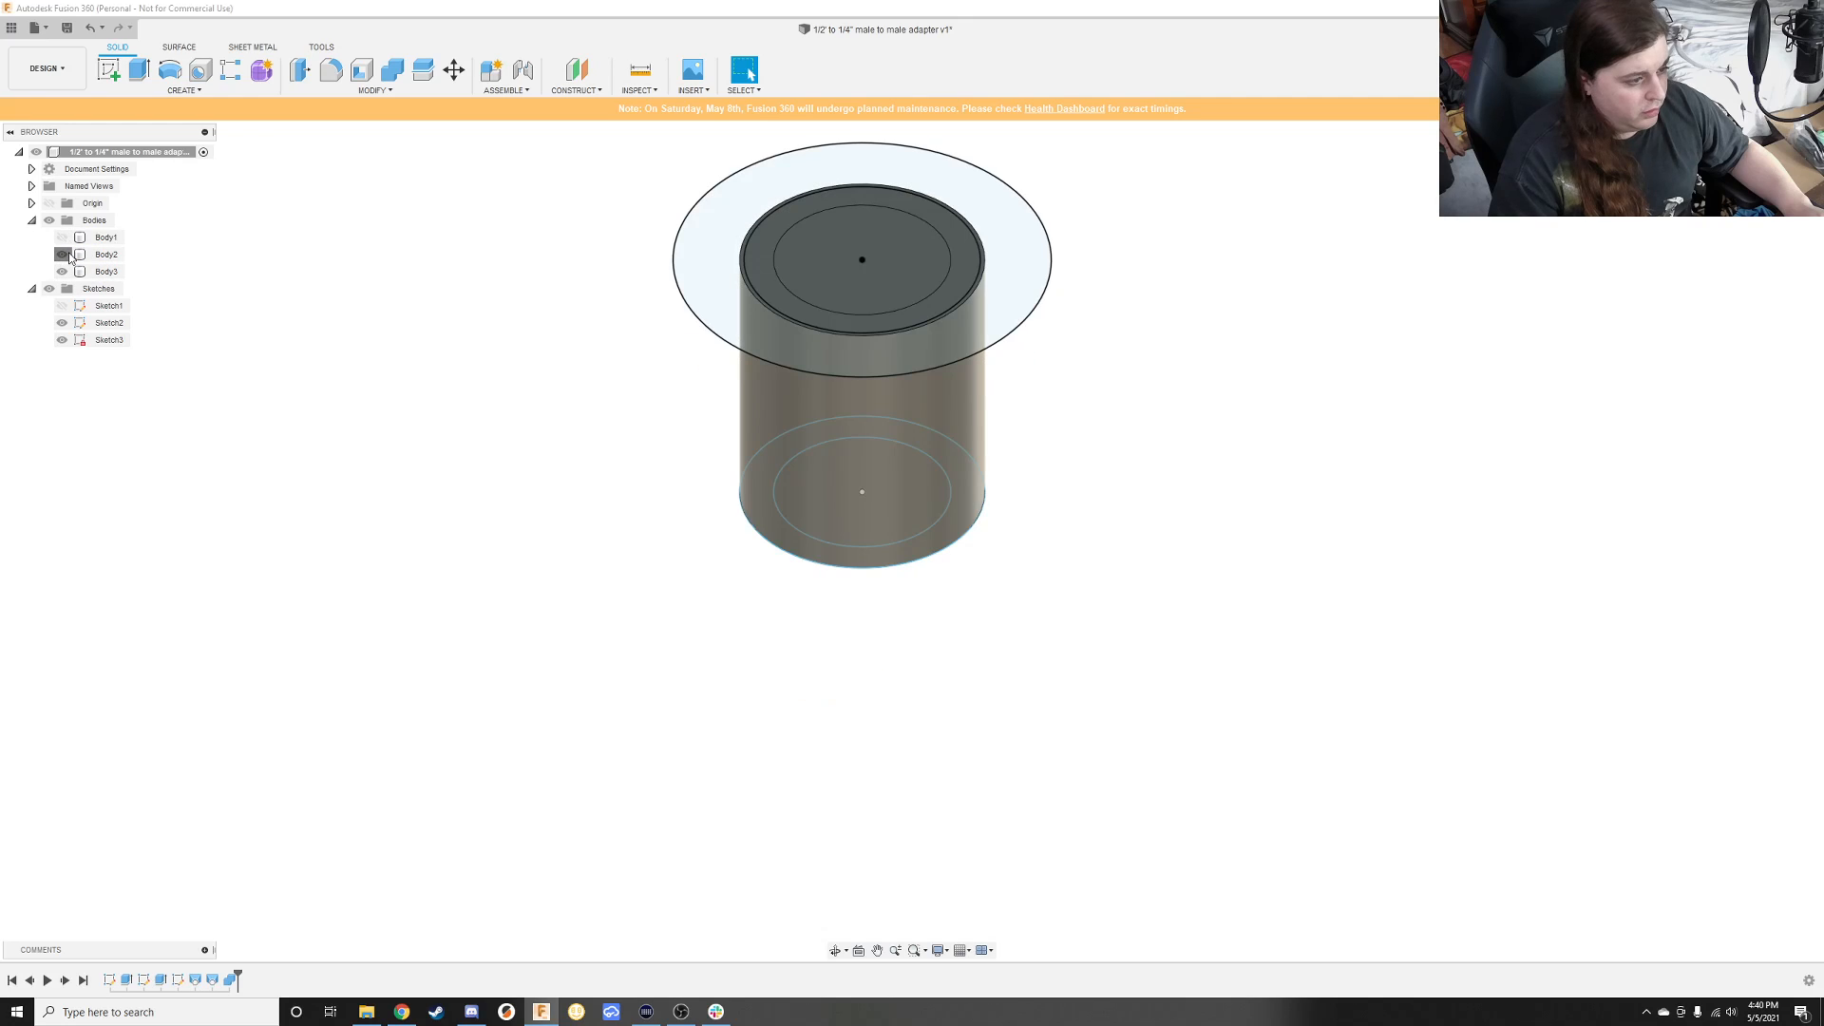
pyautogui.click(65, 255)
pyautogui.click(63, 272)
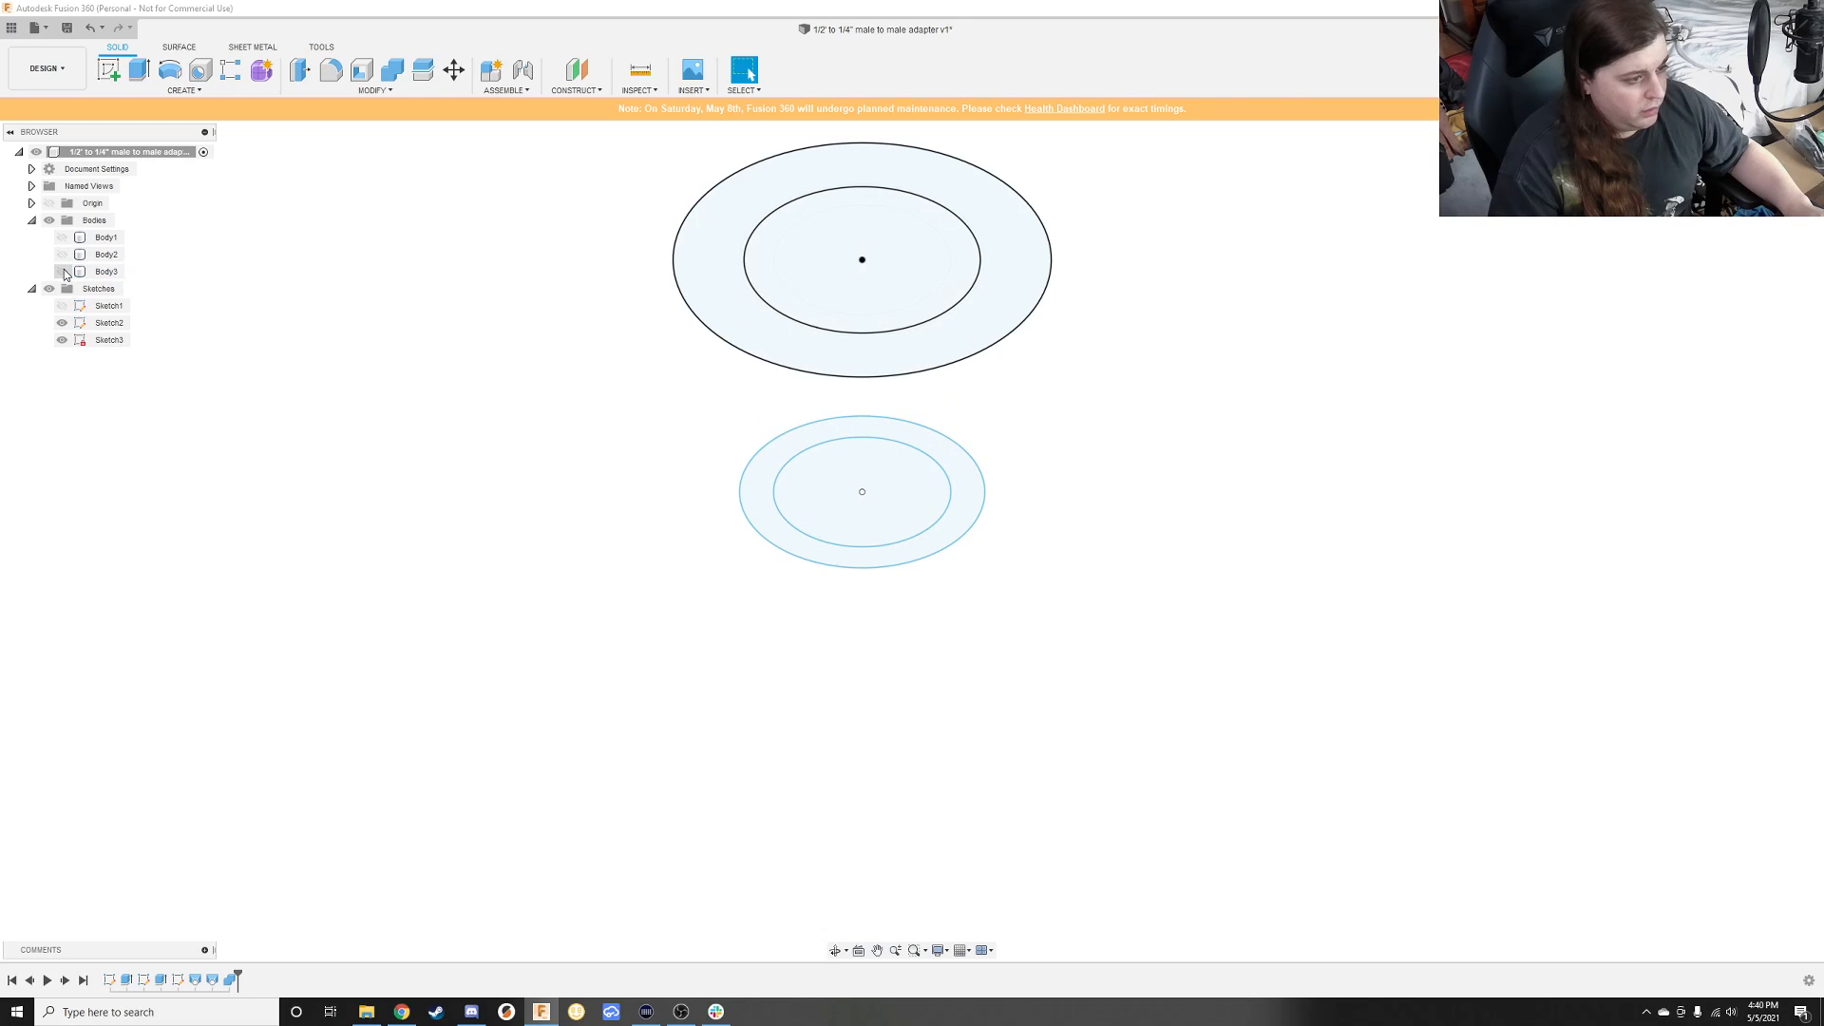
pyautogui.click(62, 271)
pyautogui.click(64, 239)
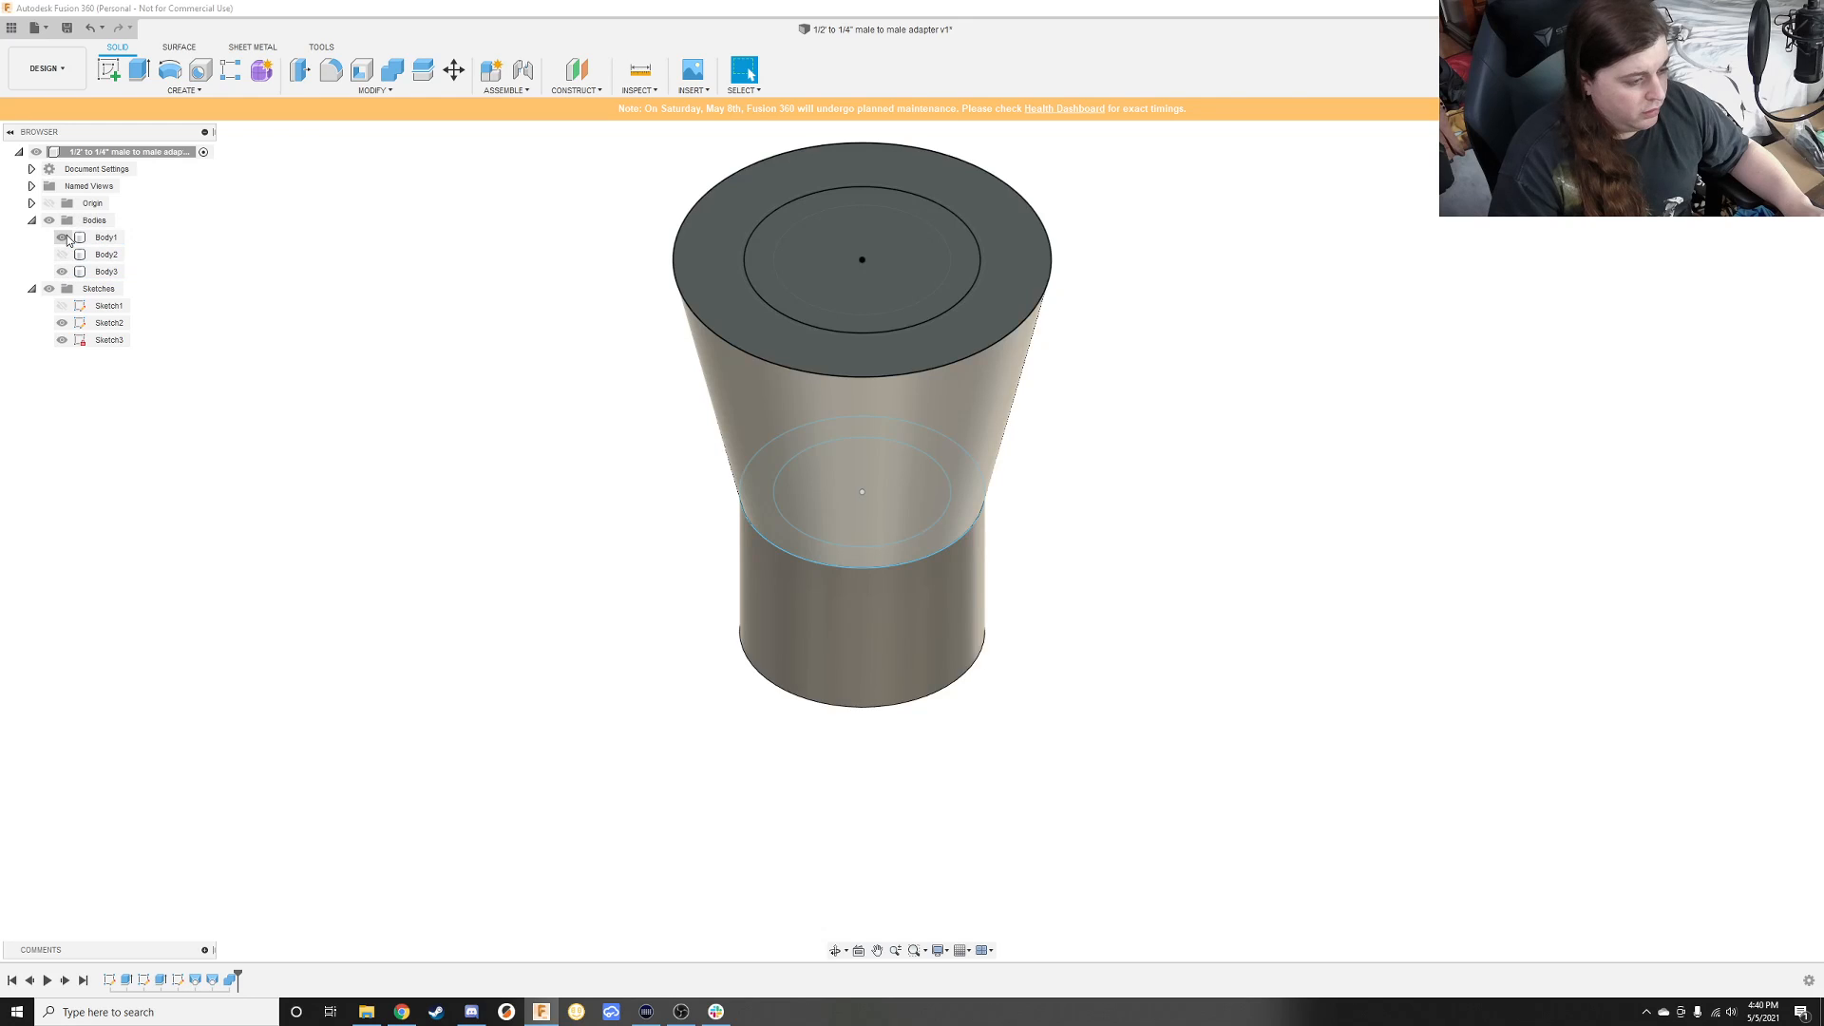
pyautogui.click(63, 238)
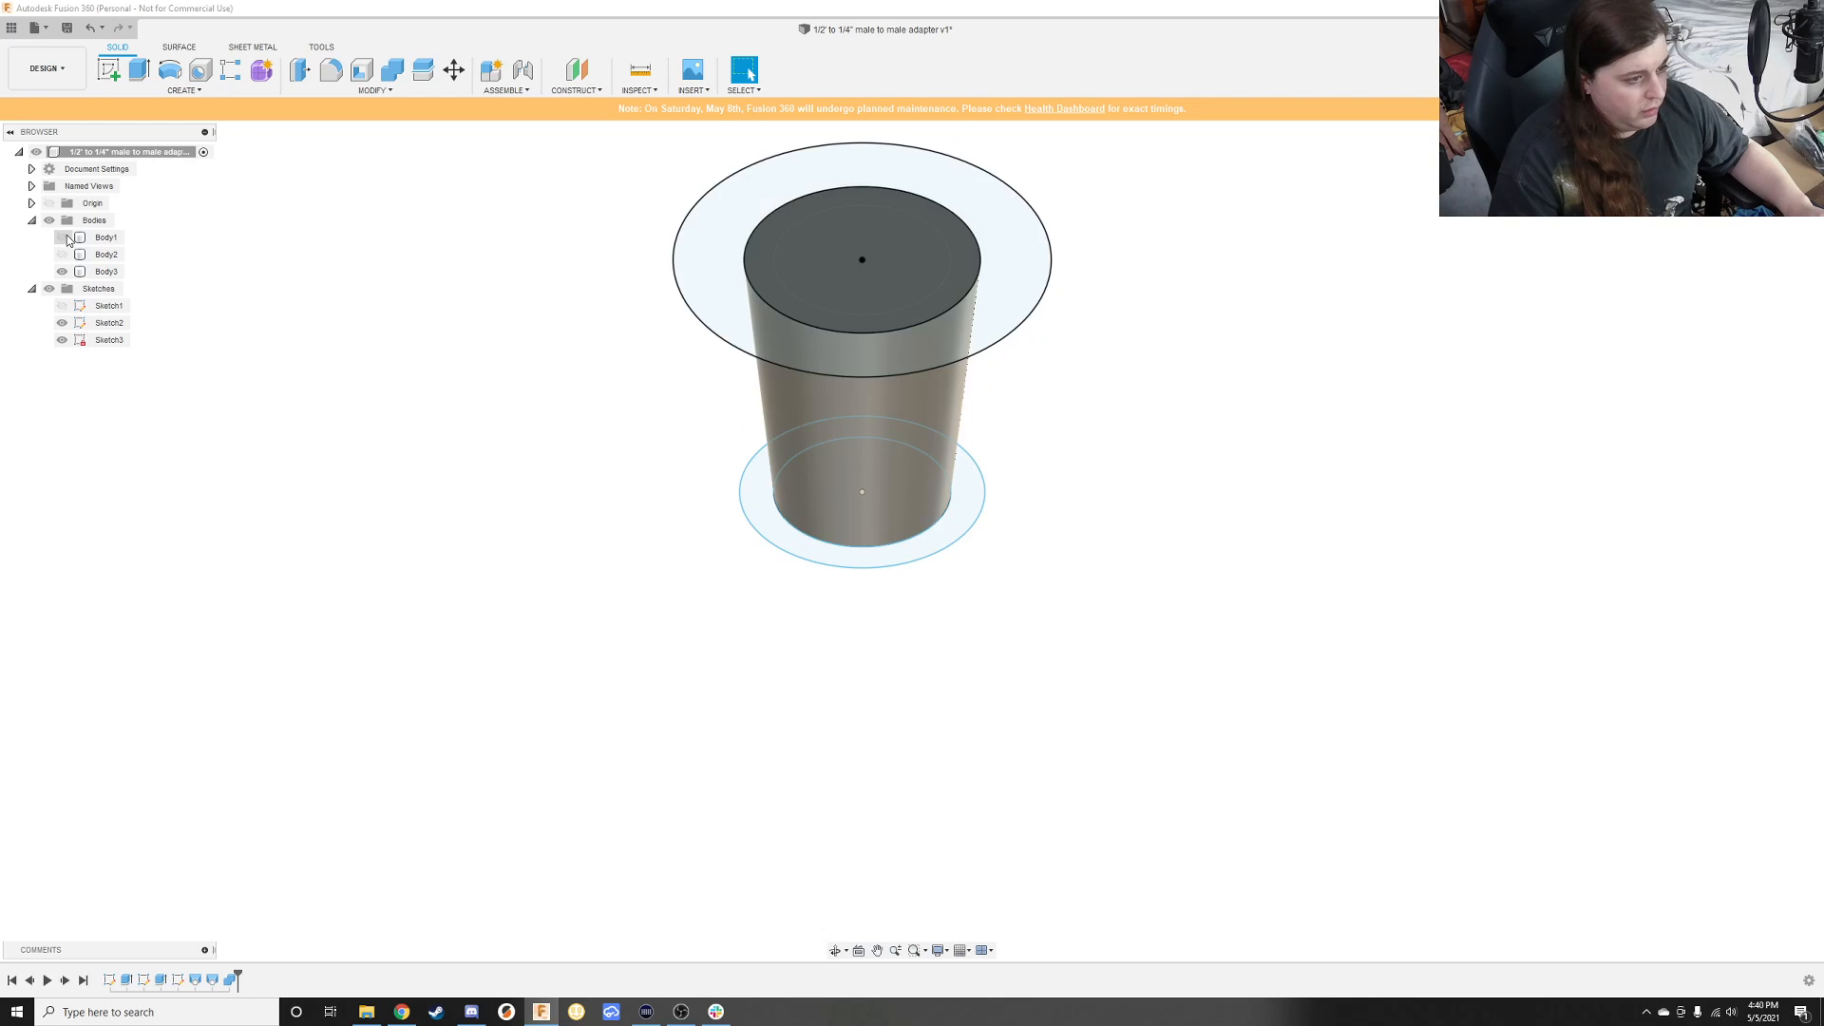
pyautogui.click(64, 239)
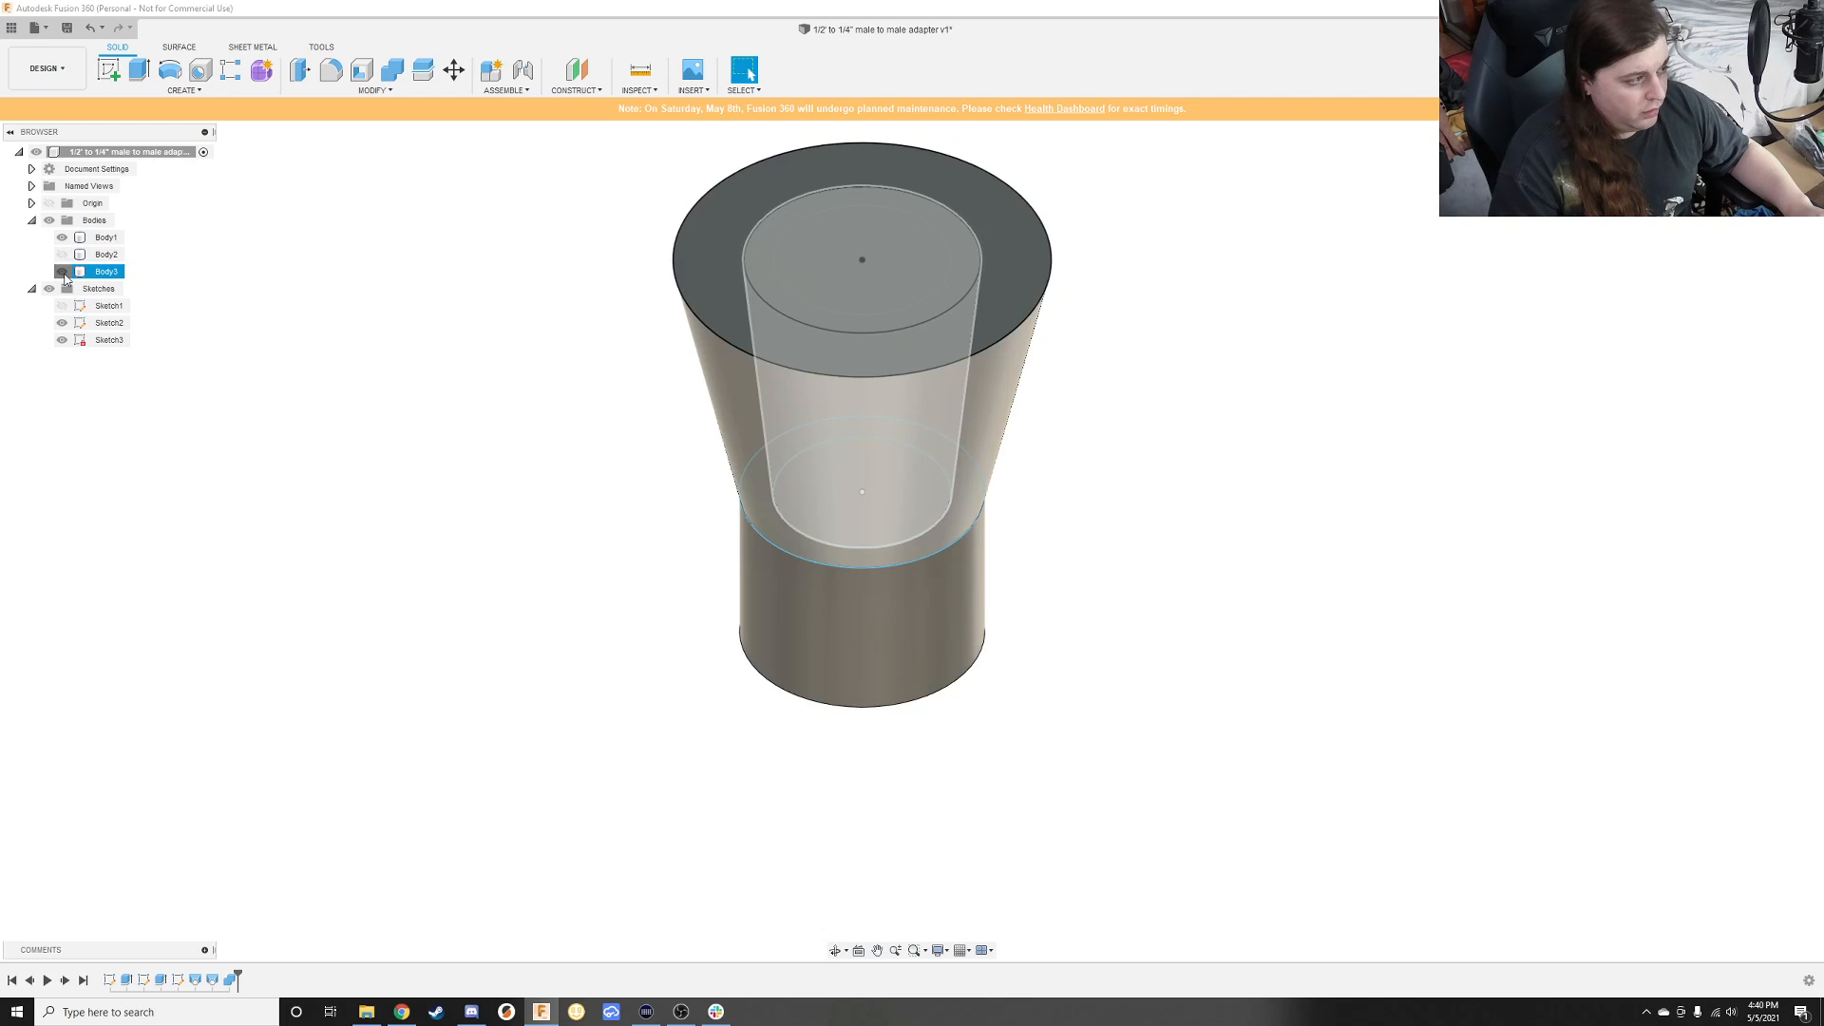
# Step: Cut the inner loft body Body3 out of the joined body Body1 with the Combine command
pyautogui.click(62, 272)
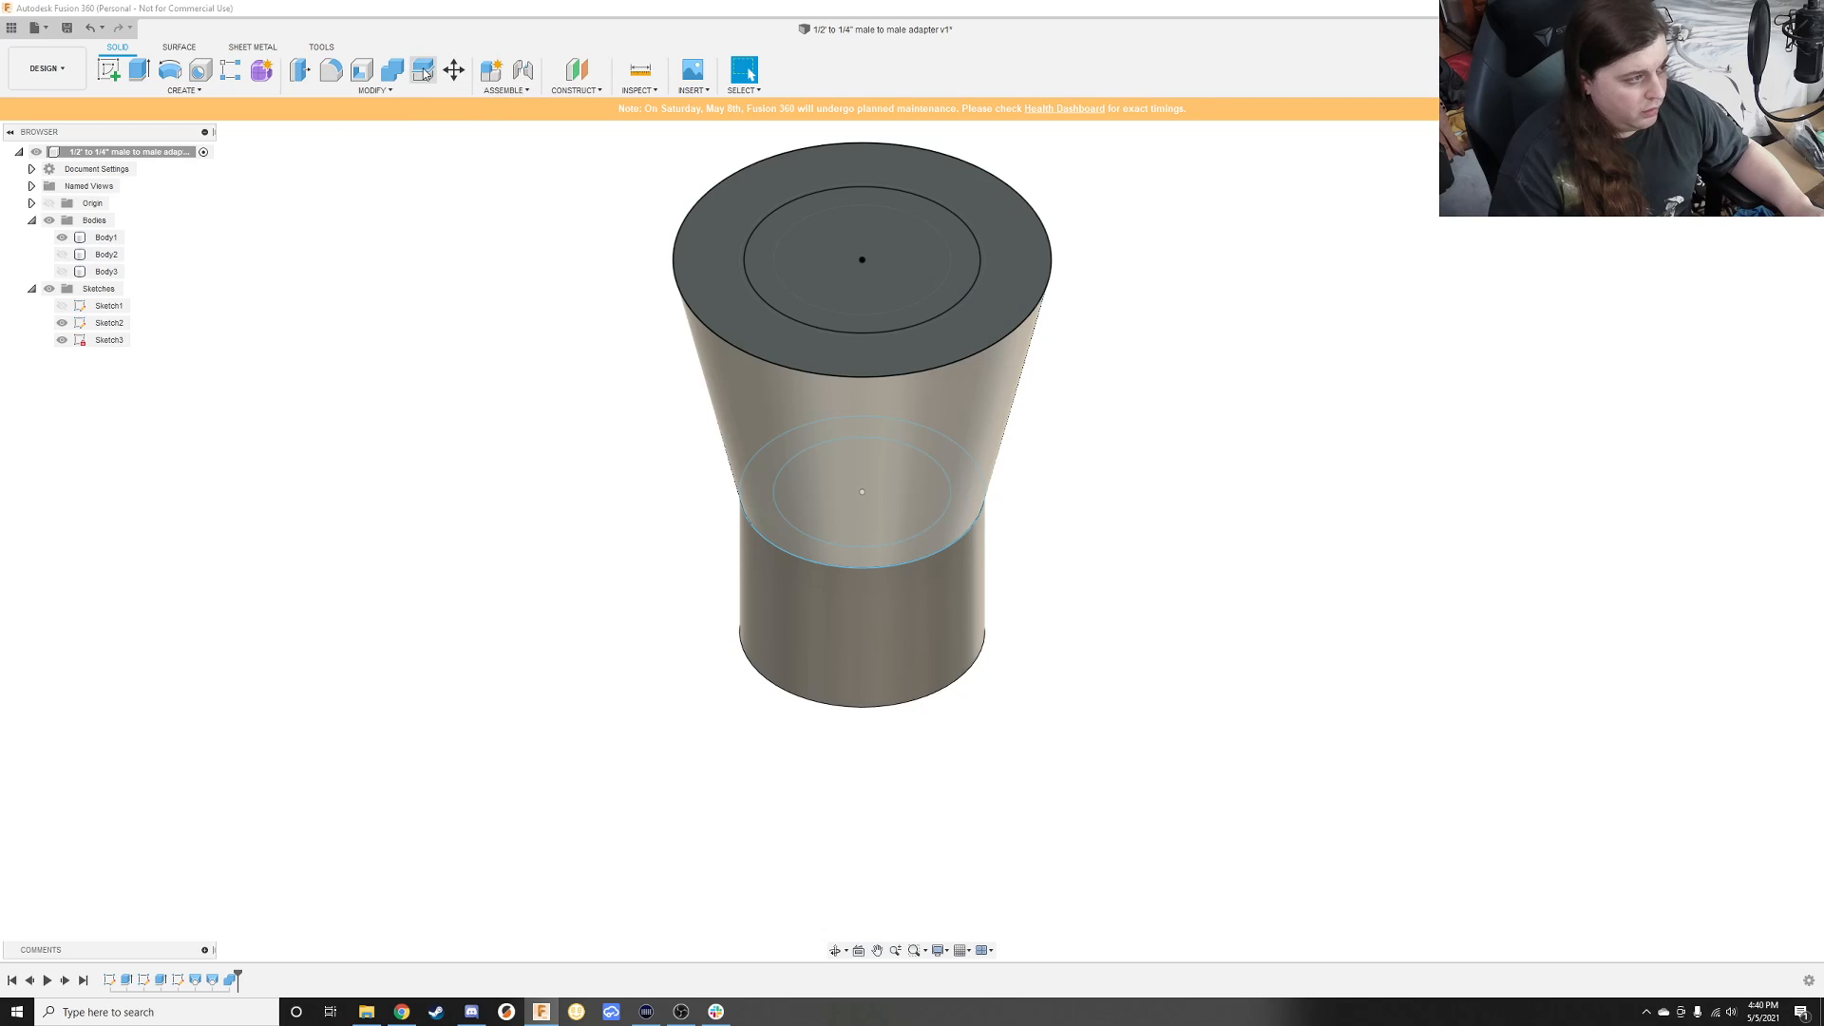
pyautogui.click(392, 70)
pyautogui.click(849, 384)
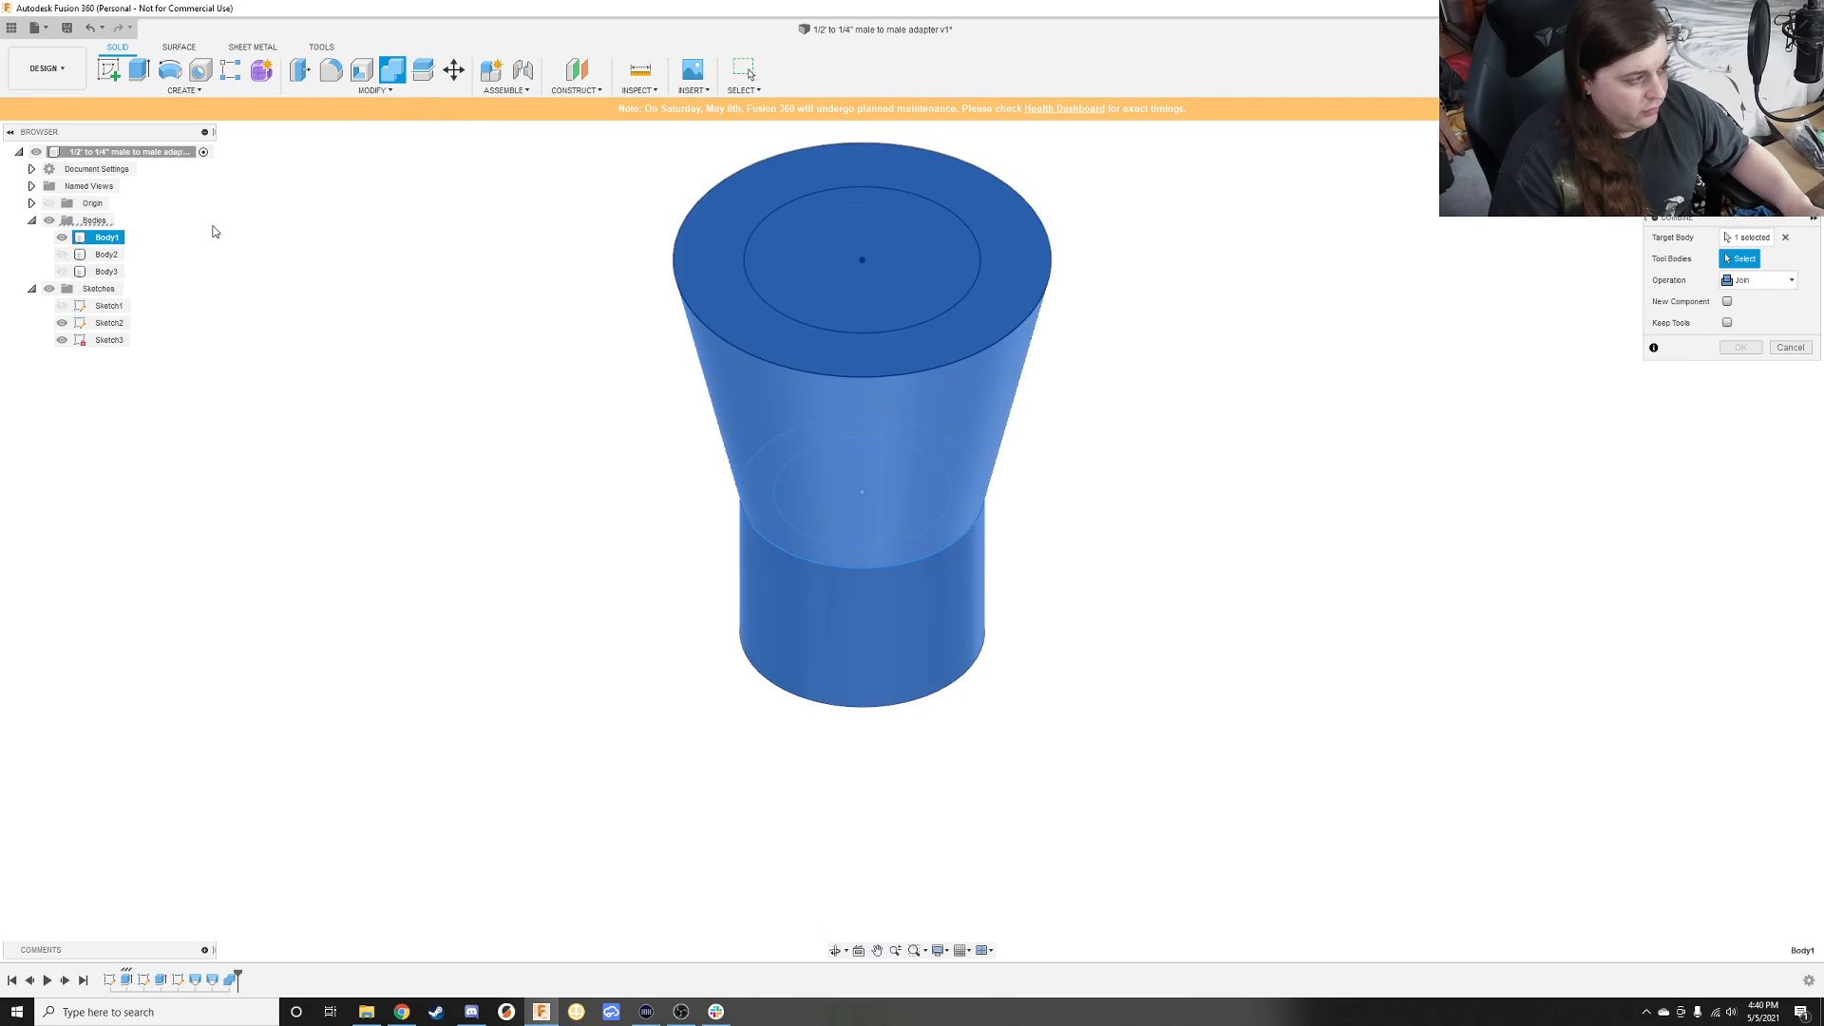
pyautogui.click(62, 272)
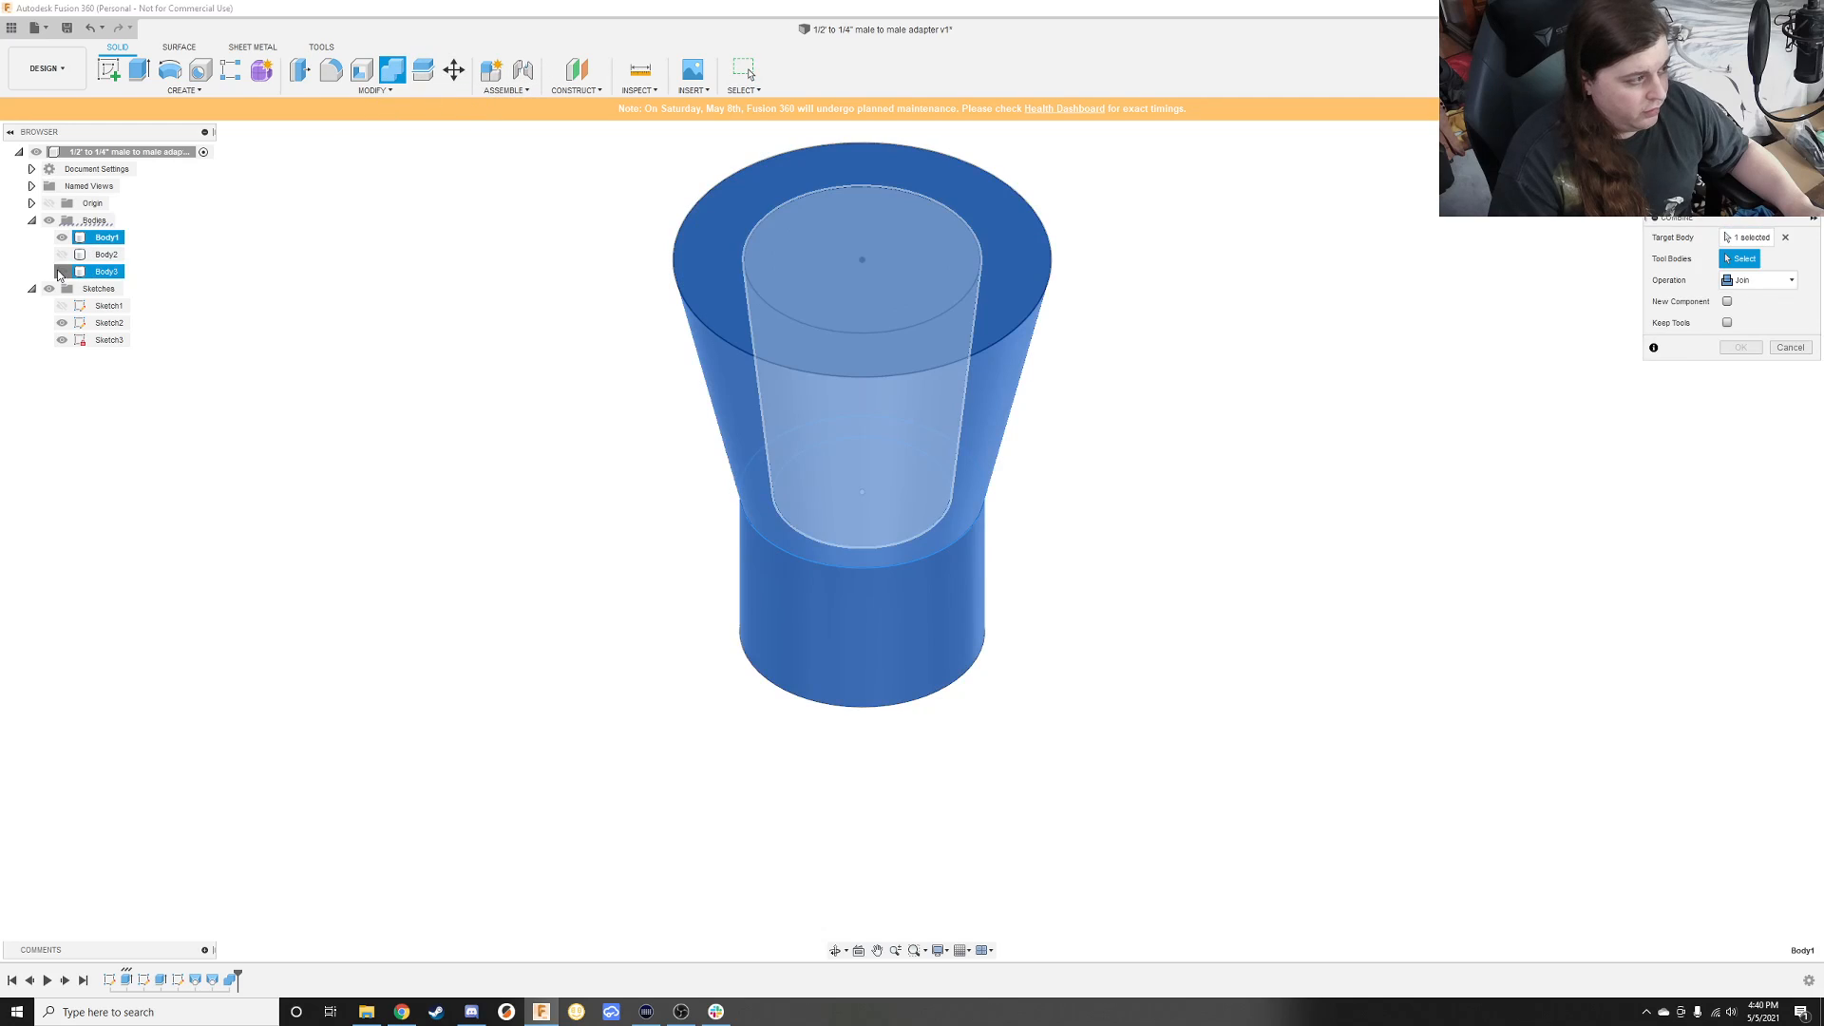
pyautogui.click(112, 272)
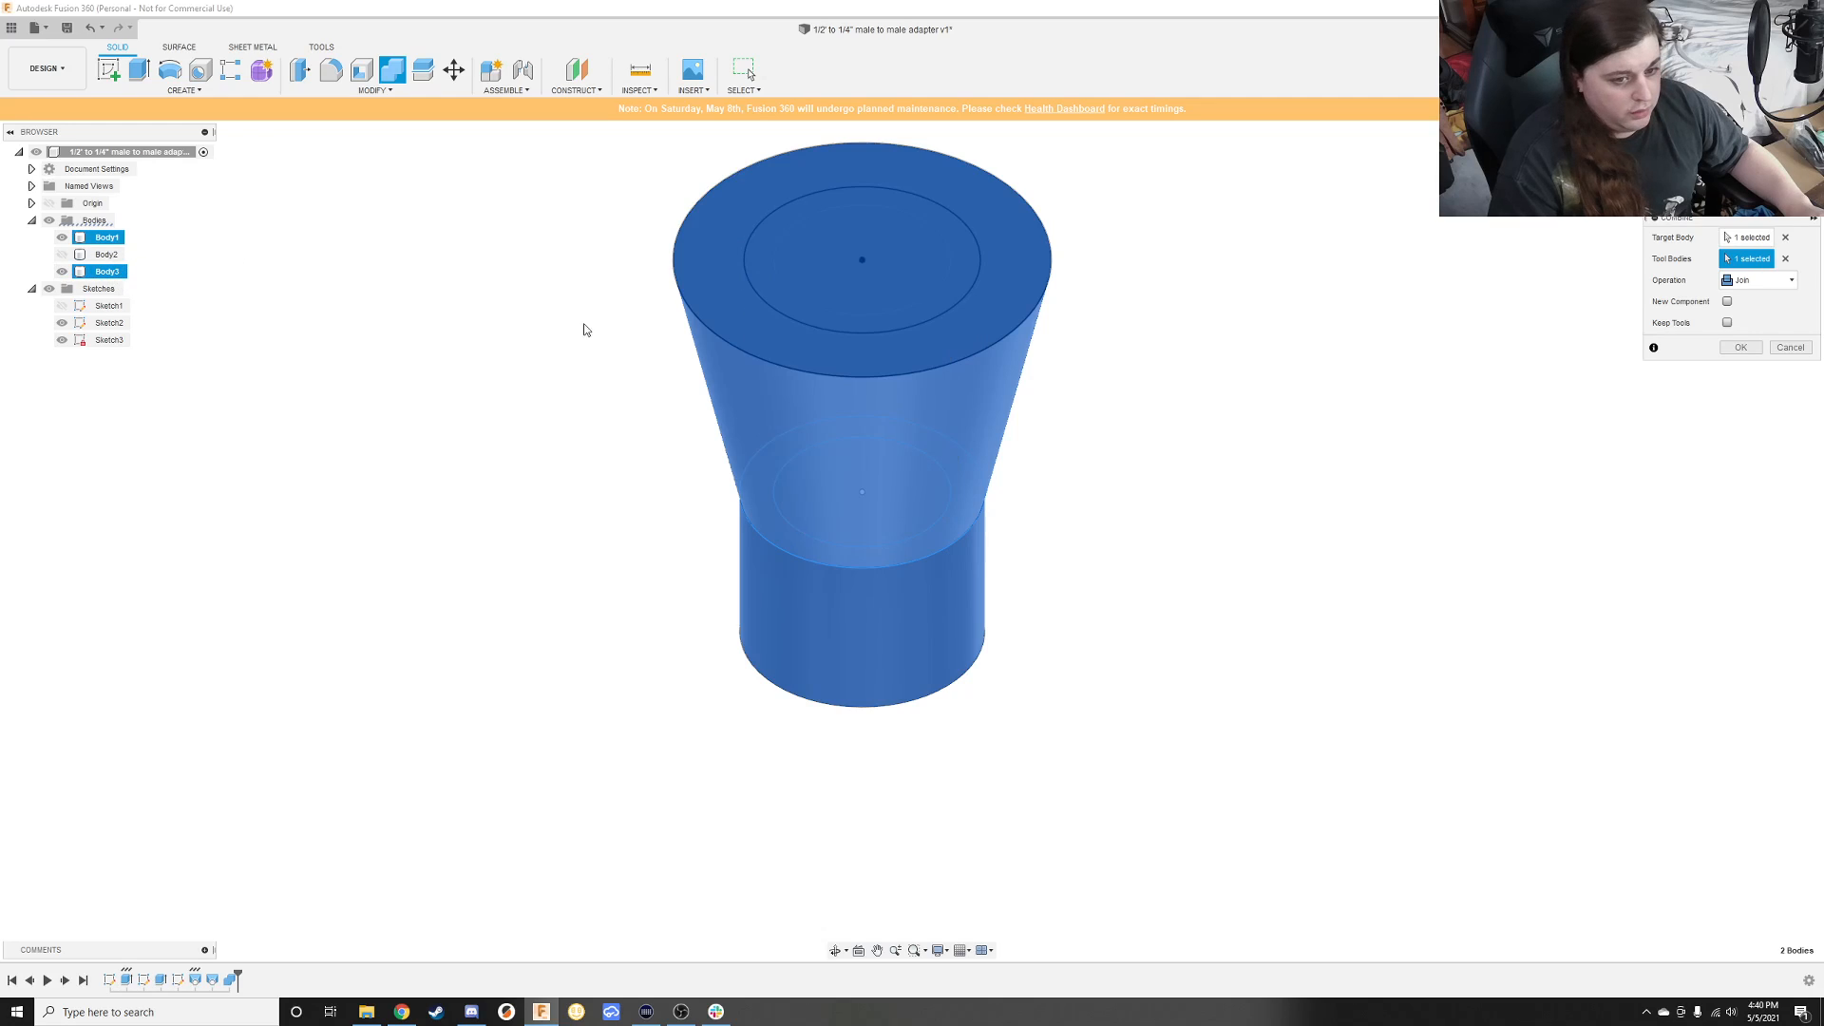
pyautogui.click(1759, 280)
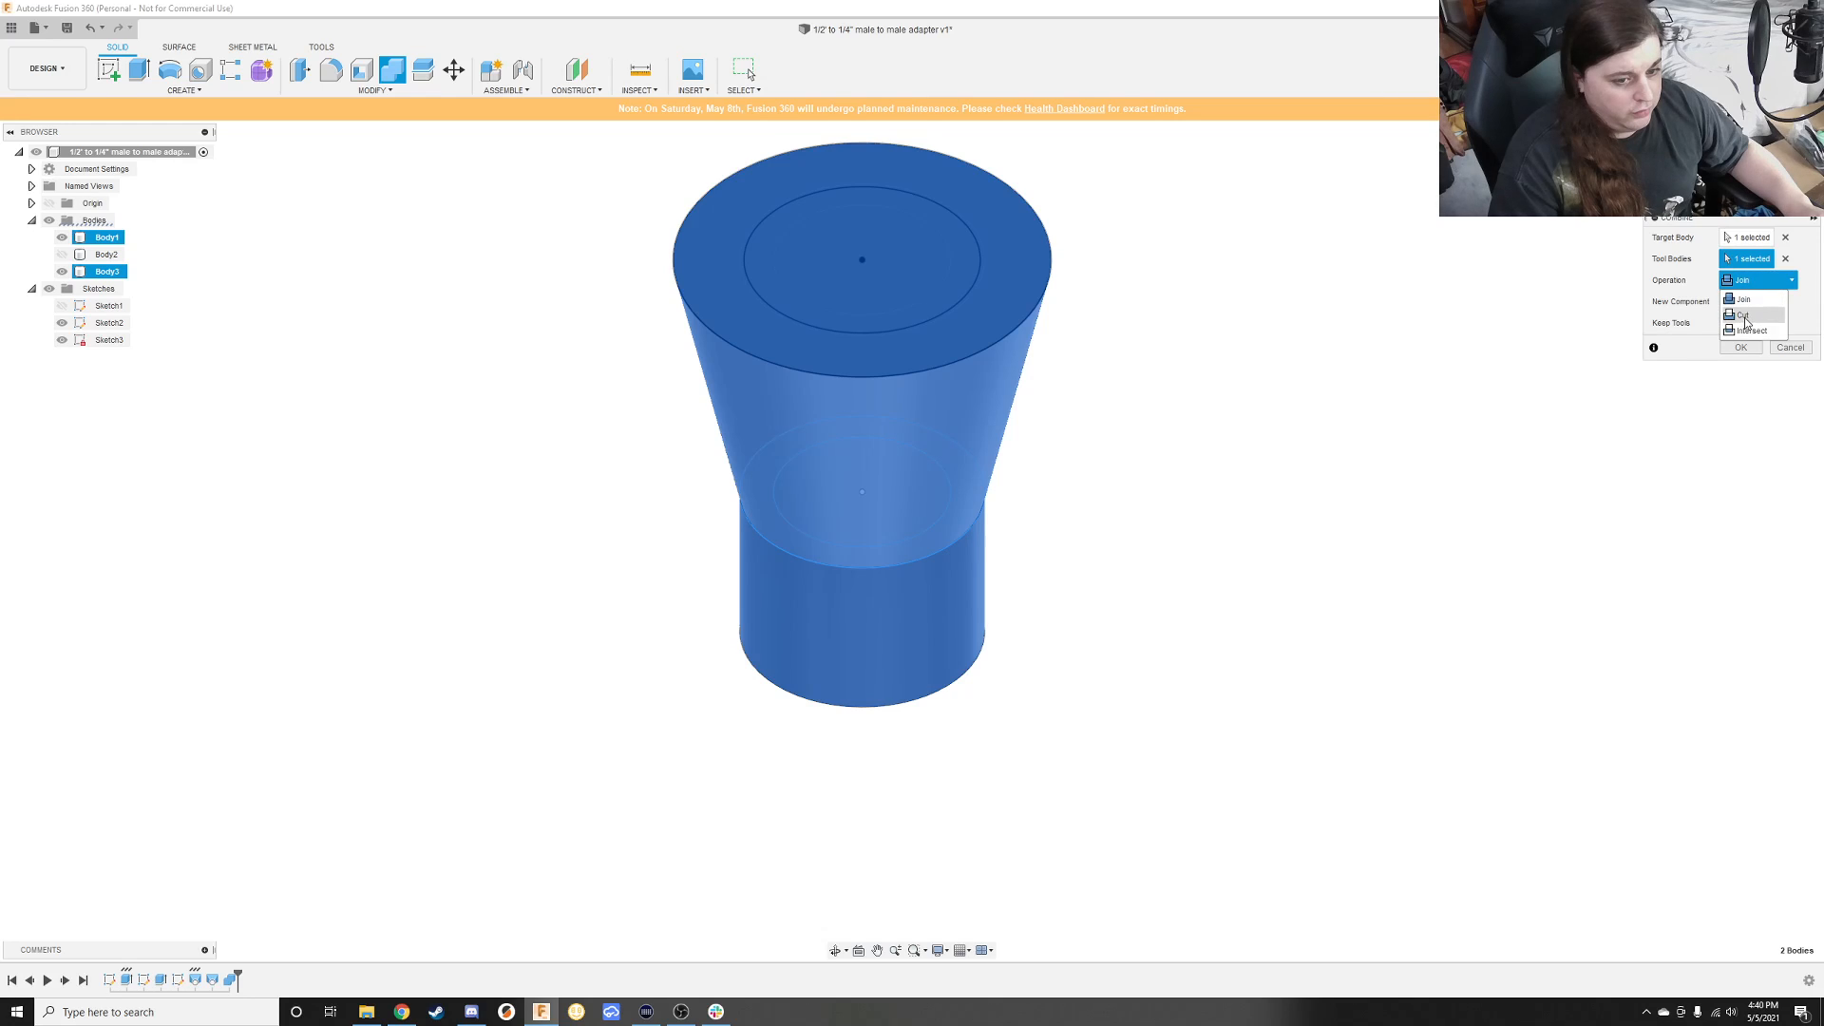
pyautogui.click(1748, 306)
pyautogui.click(1741, 347)
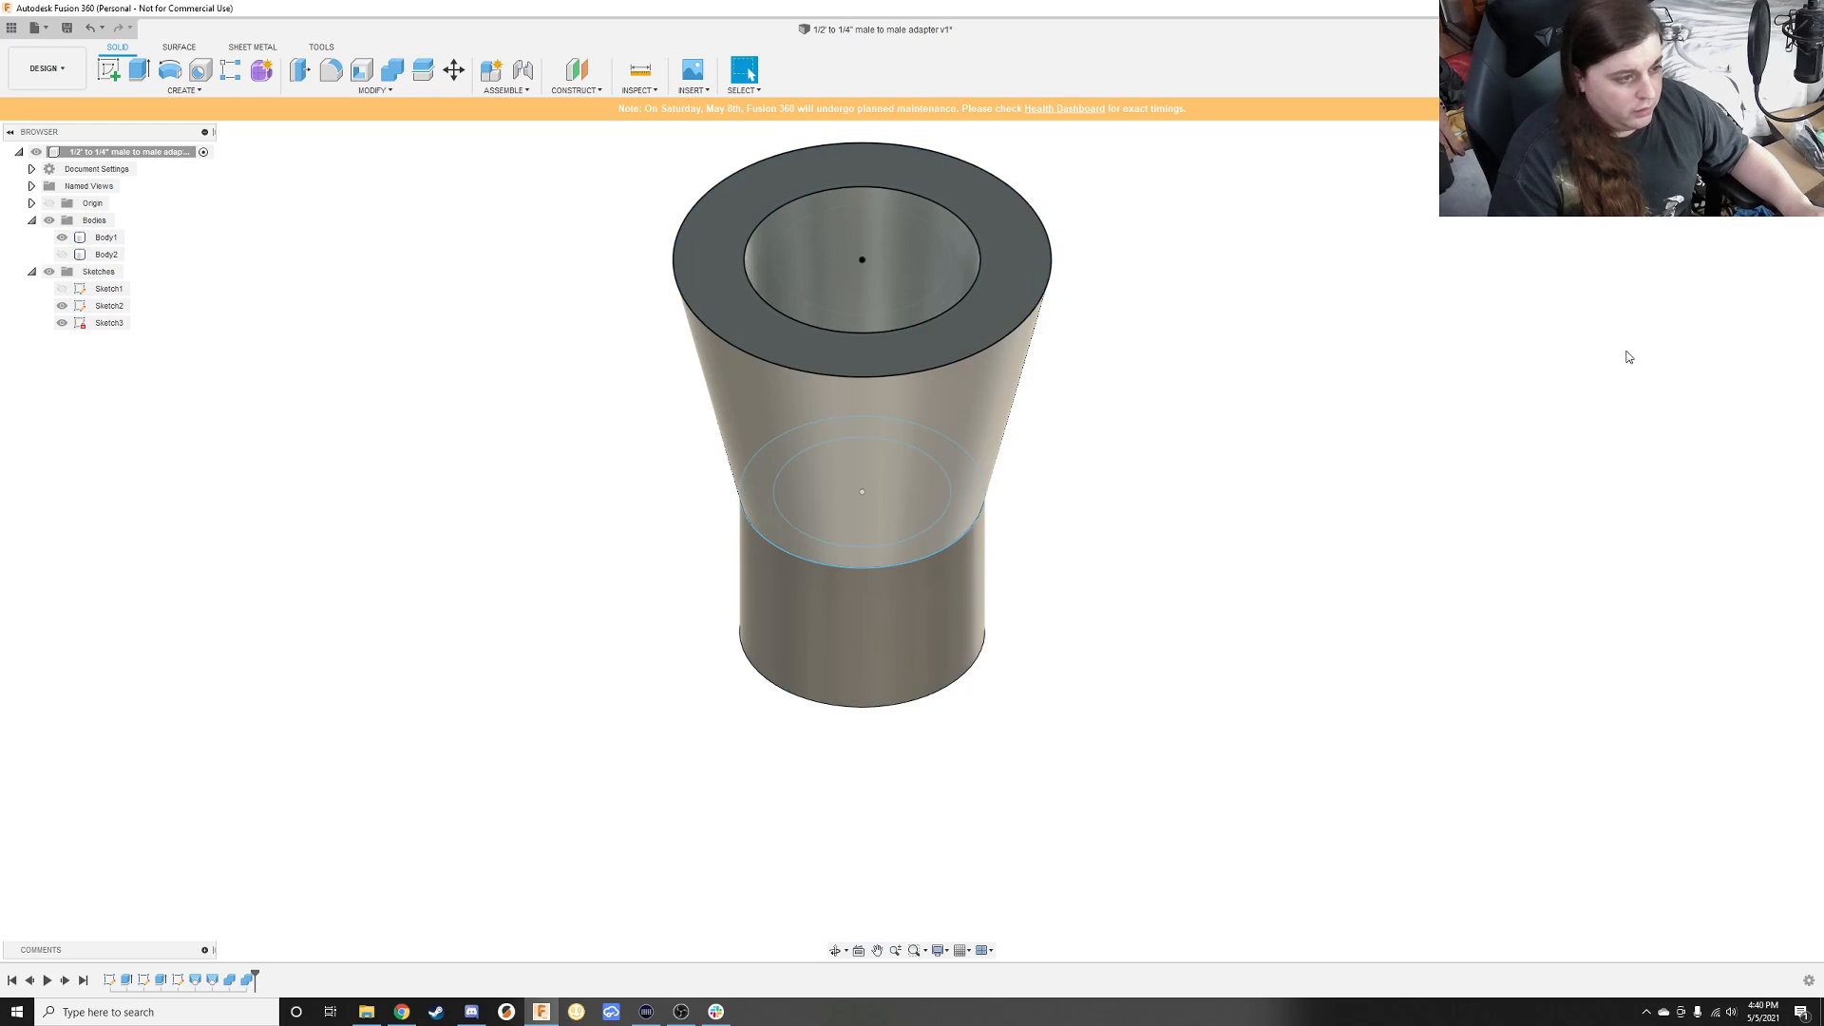
# Step: Examine the combined body's walls and bore from its narrow and wide ends
pyautogui.keyDown('shift'); pyautogui.moveTo(1625, 355); pyautogui.dragTo(785, 748, button='middle'); pyautogui.keyUp('shift')
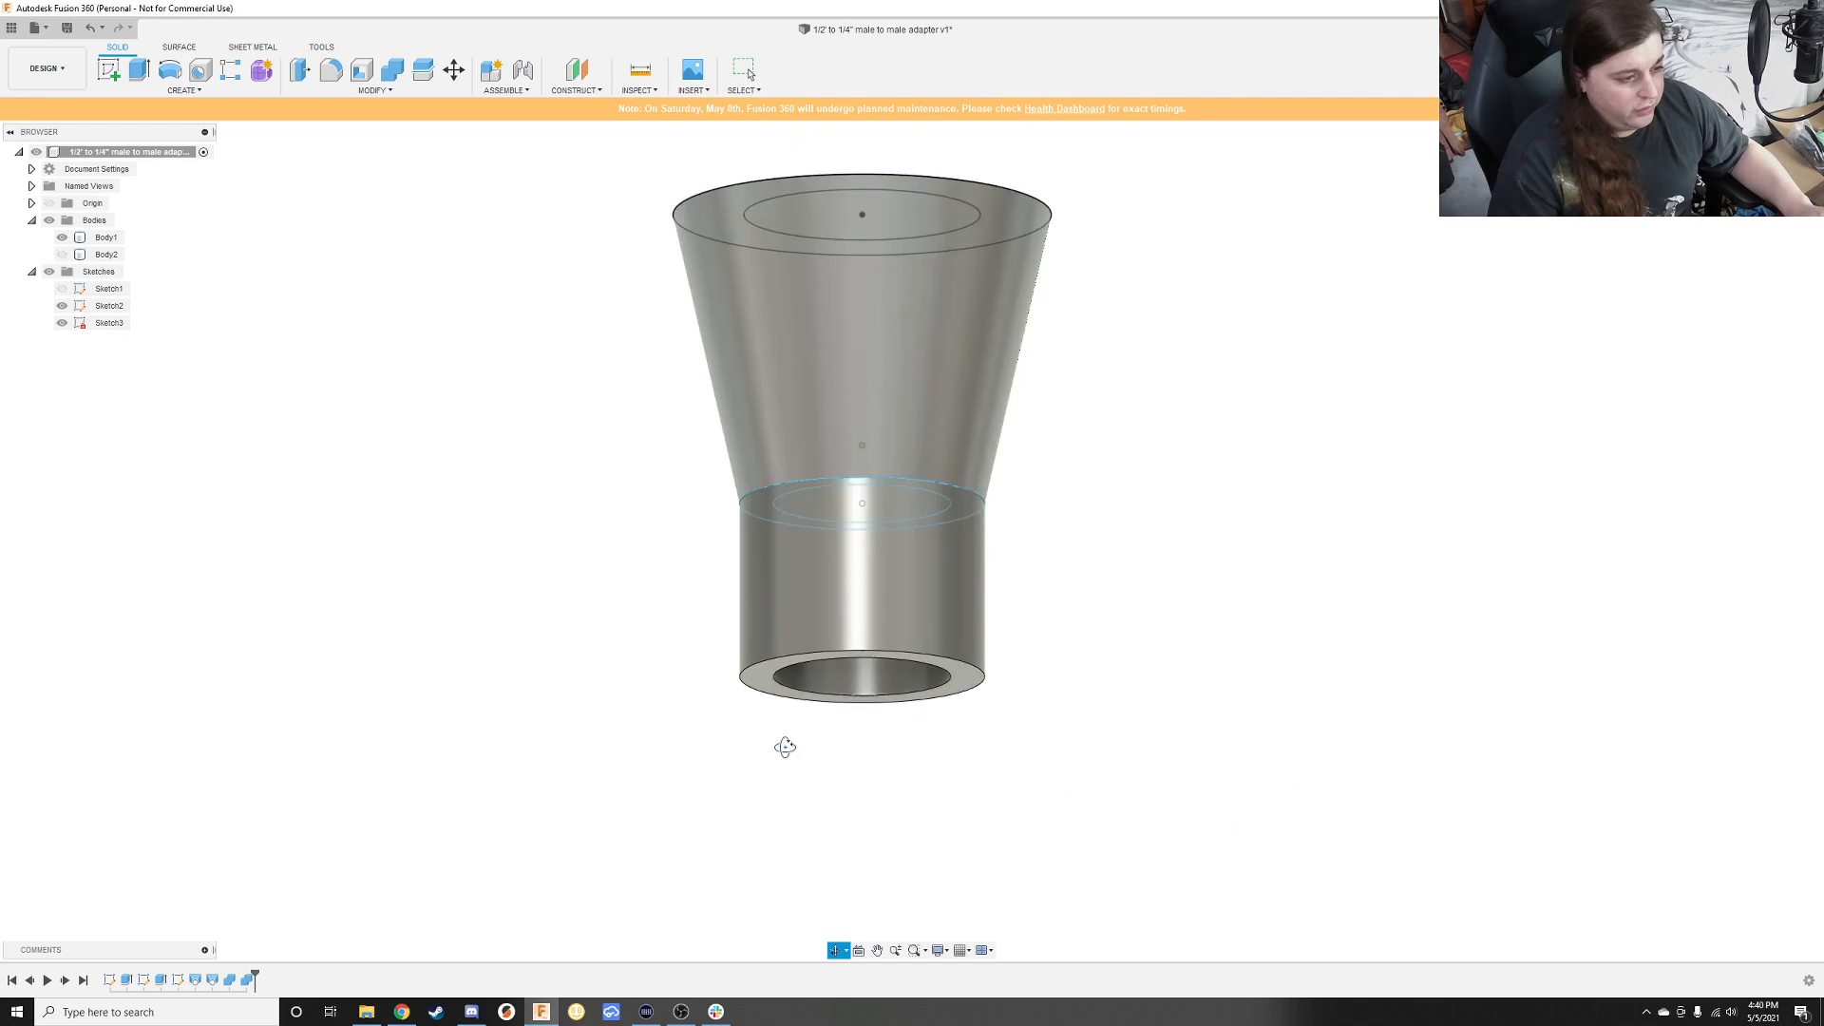
pyautogui.keyDown('shift'); pyautogui.moveTo(1209, 265); pyautogui.dragTo(1196, 460, button='middle'); pyautogui.keyUp('shift')
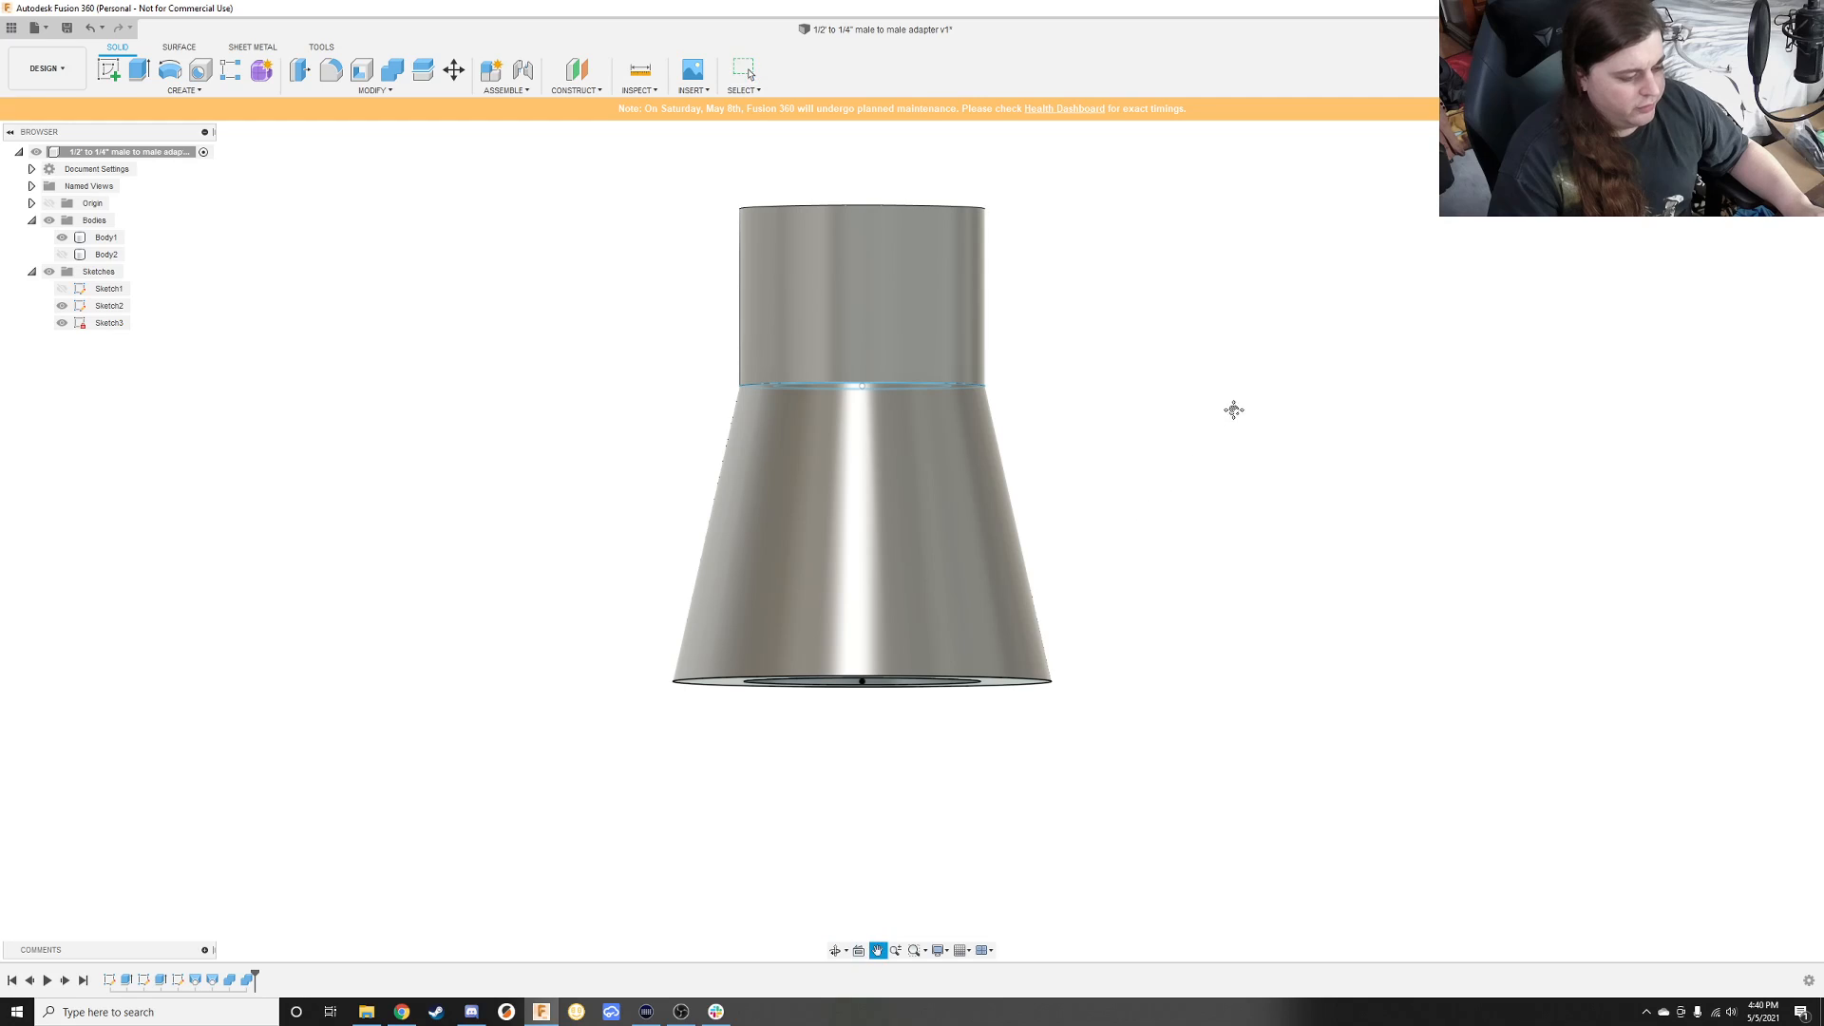
pyautogui.scroll(3, 1023, 539)
pyautogui.scroll(-6, 1036, 489)
pyautogui.keyDown('shift'); pyautogui.moveTo(1042, 458); pyautogui.dragTo(1013, 715, button='middle'); pyautogui.keyUp('shift')
pyautogui.moveTo(995, 751); pyautogui.dragTo(912, 859)
pyautogui.press('Escape')
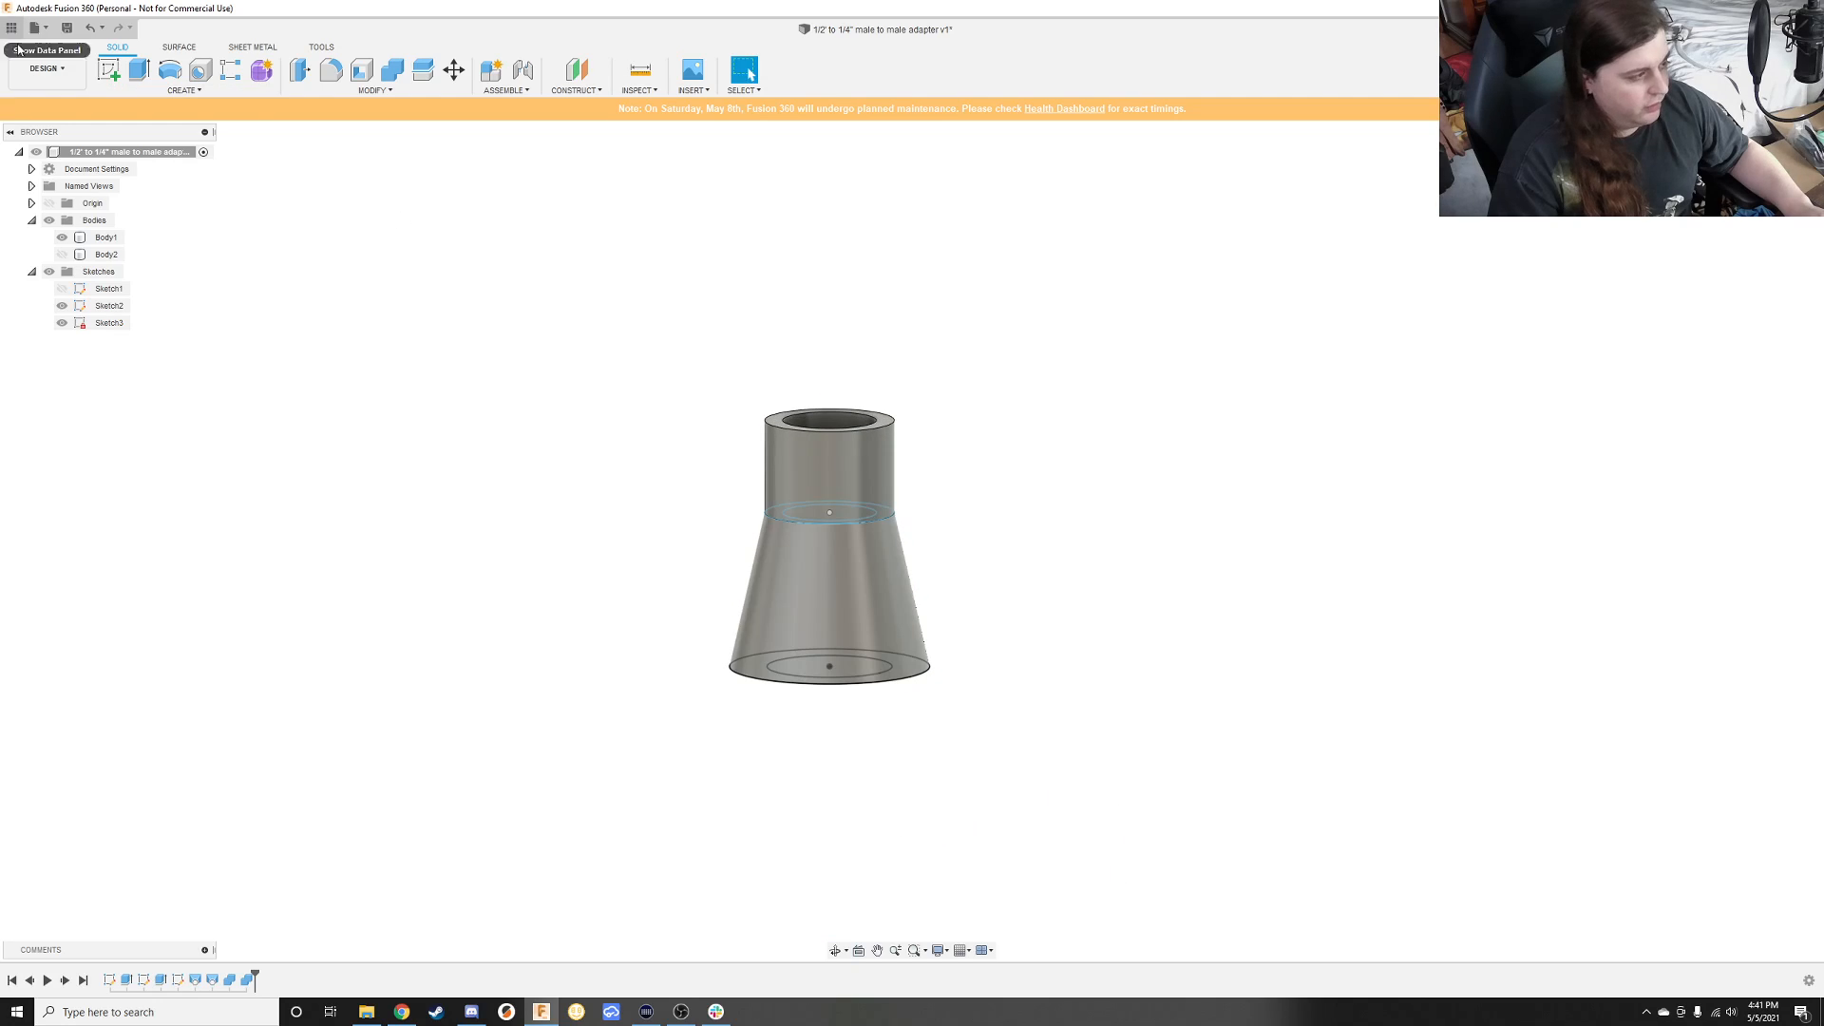
# Step: Hide the two ring sketches, Sketch2 and Sketch3, and check the through bore from the wide end
pyautogui.click(62, 306)
pyautogui.click(62, 323)
pyautogui.keyDown('shift'); pyautogui.moveTo(1274, 328); pyautogui.dragTo(1067, 542, button='middle'); pyautogui.keyUp('shift')
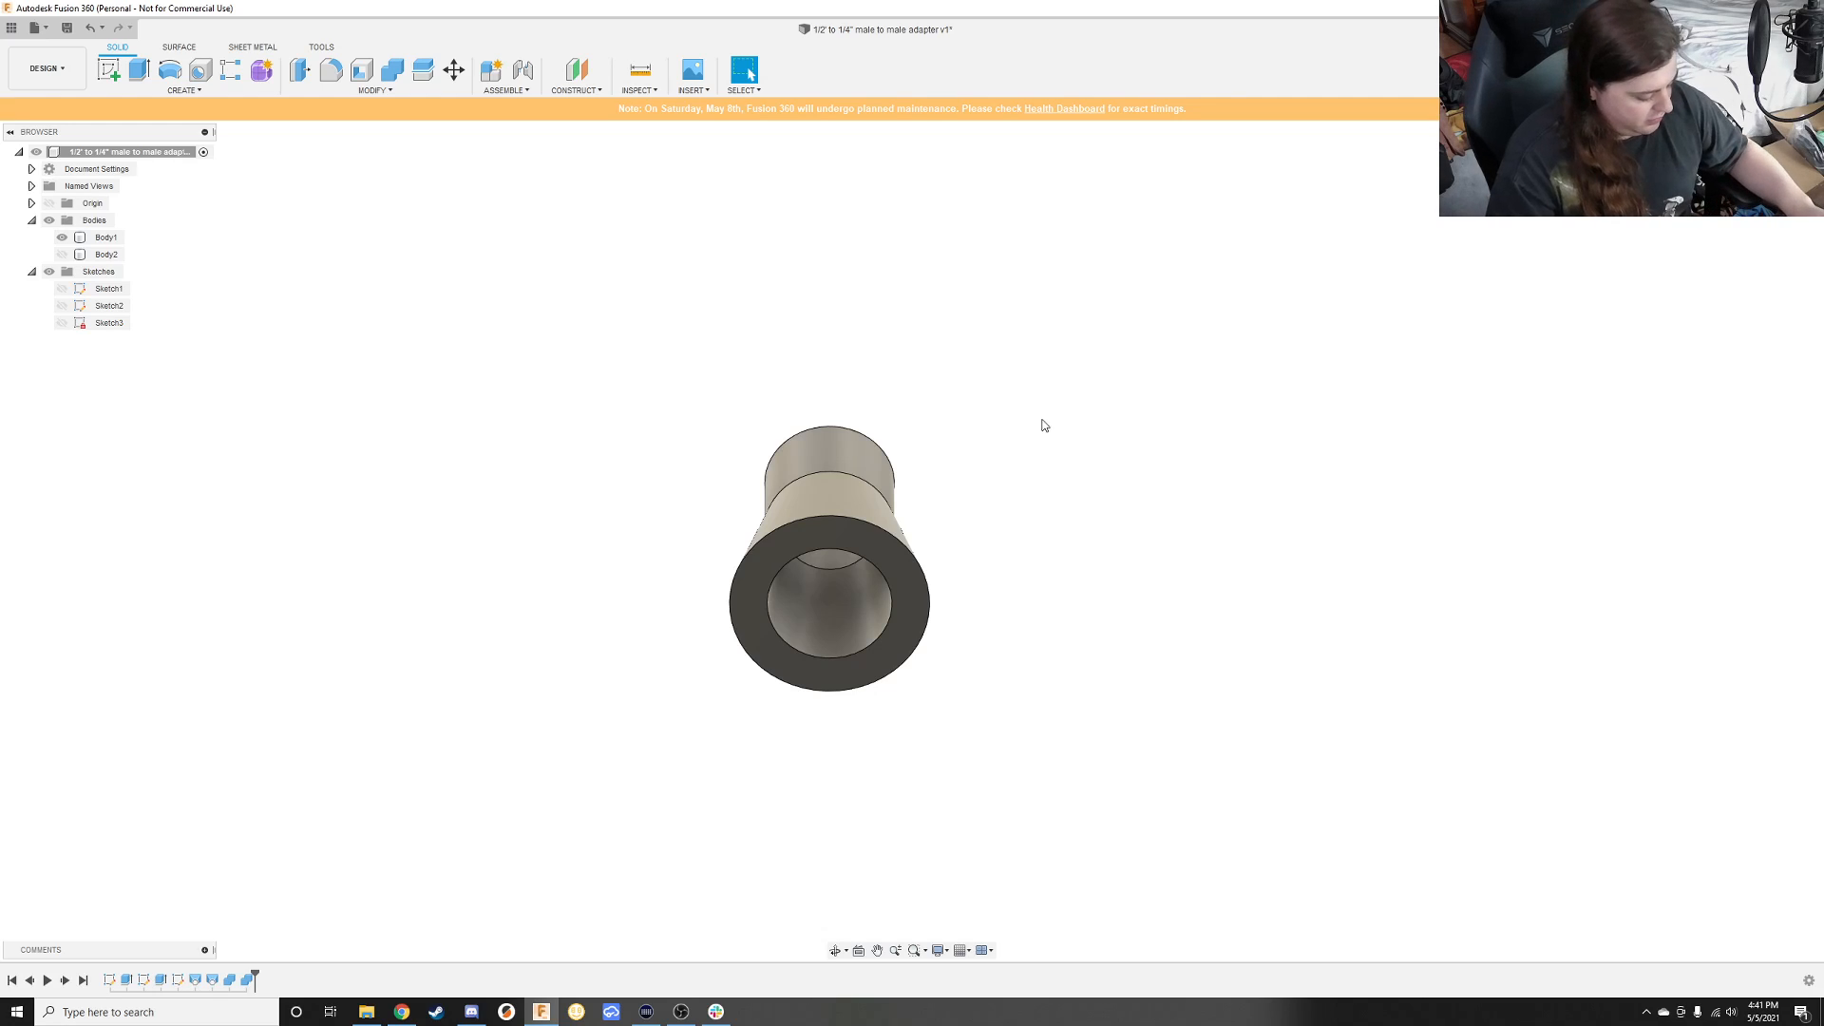
pyautogui.keyDown('shift'); pyautogui.moveTo(1051, 425); pyautogui.dragTo(1038, 351, button='middle'); pyautogui.keyUp('shift')
pyautogui.click(904, 545)
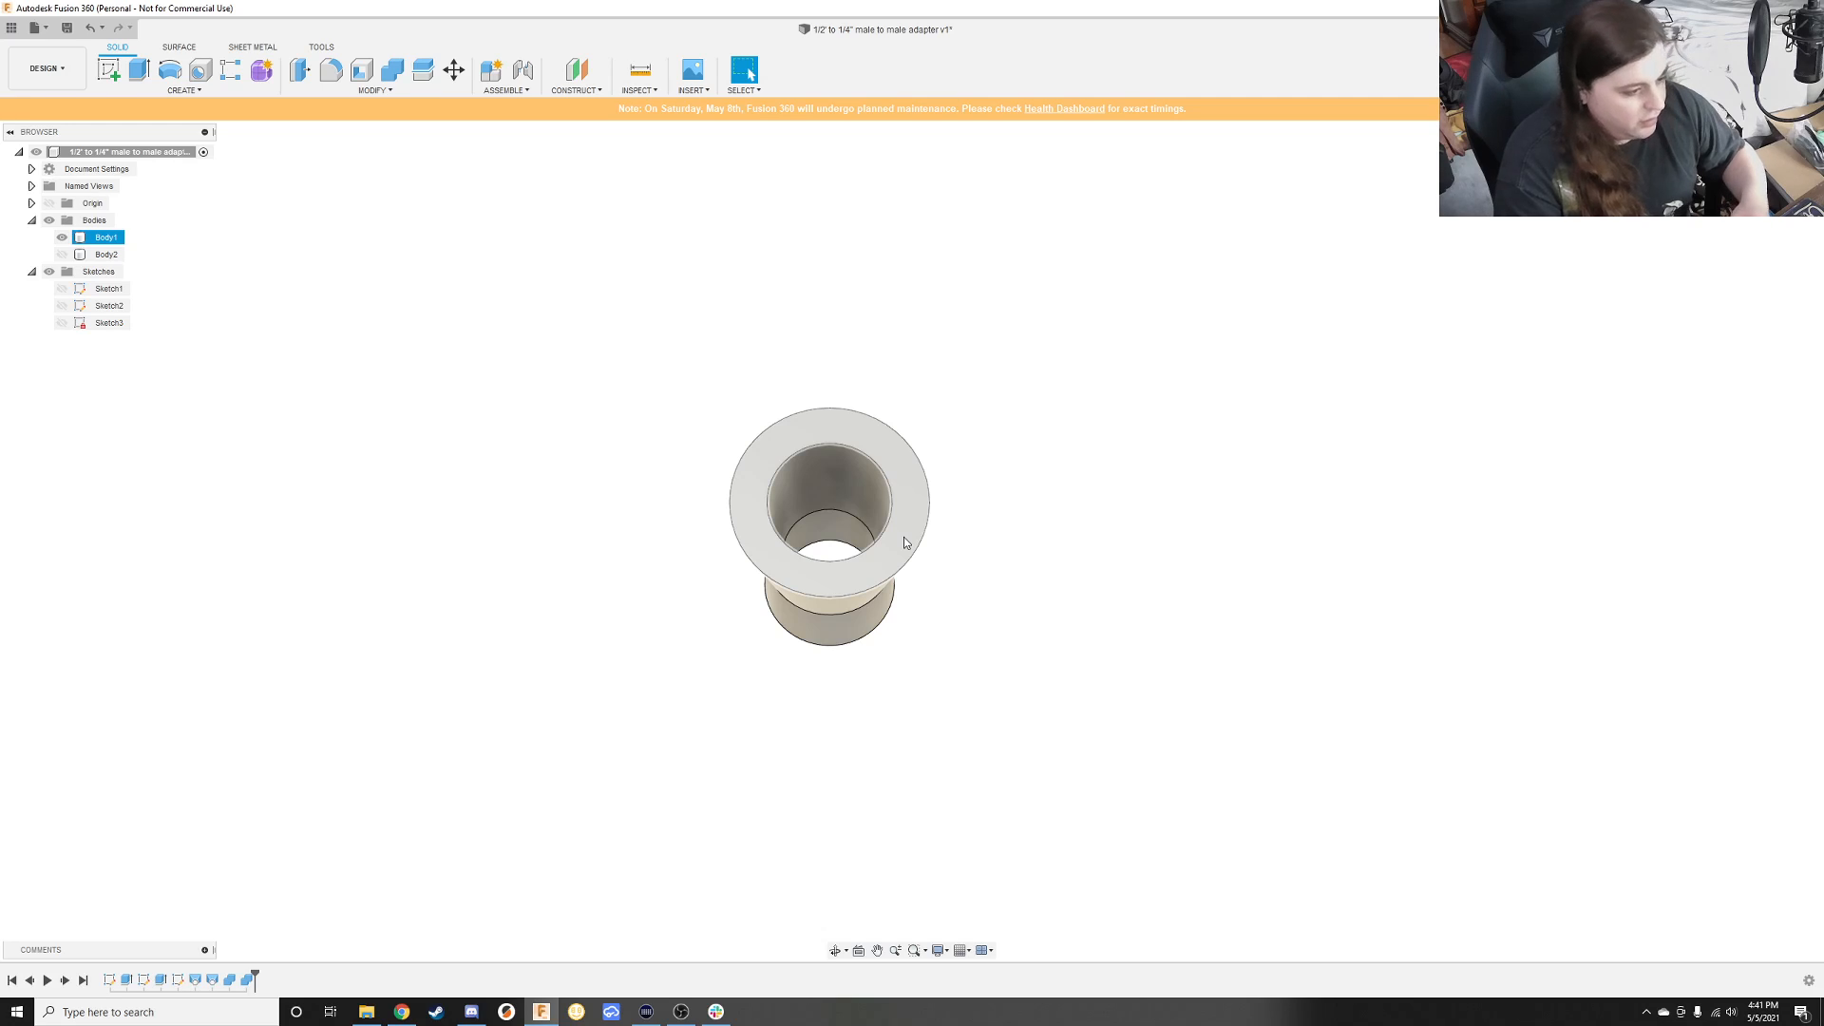
pyautogui.click(950, 456)
pyautogui.keyDown('shift'); pyautogui.moveTo(946, 447); pyautogui.dragTo(378, 238, button='middle'); pyautogui.keyUp('shift')
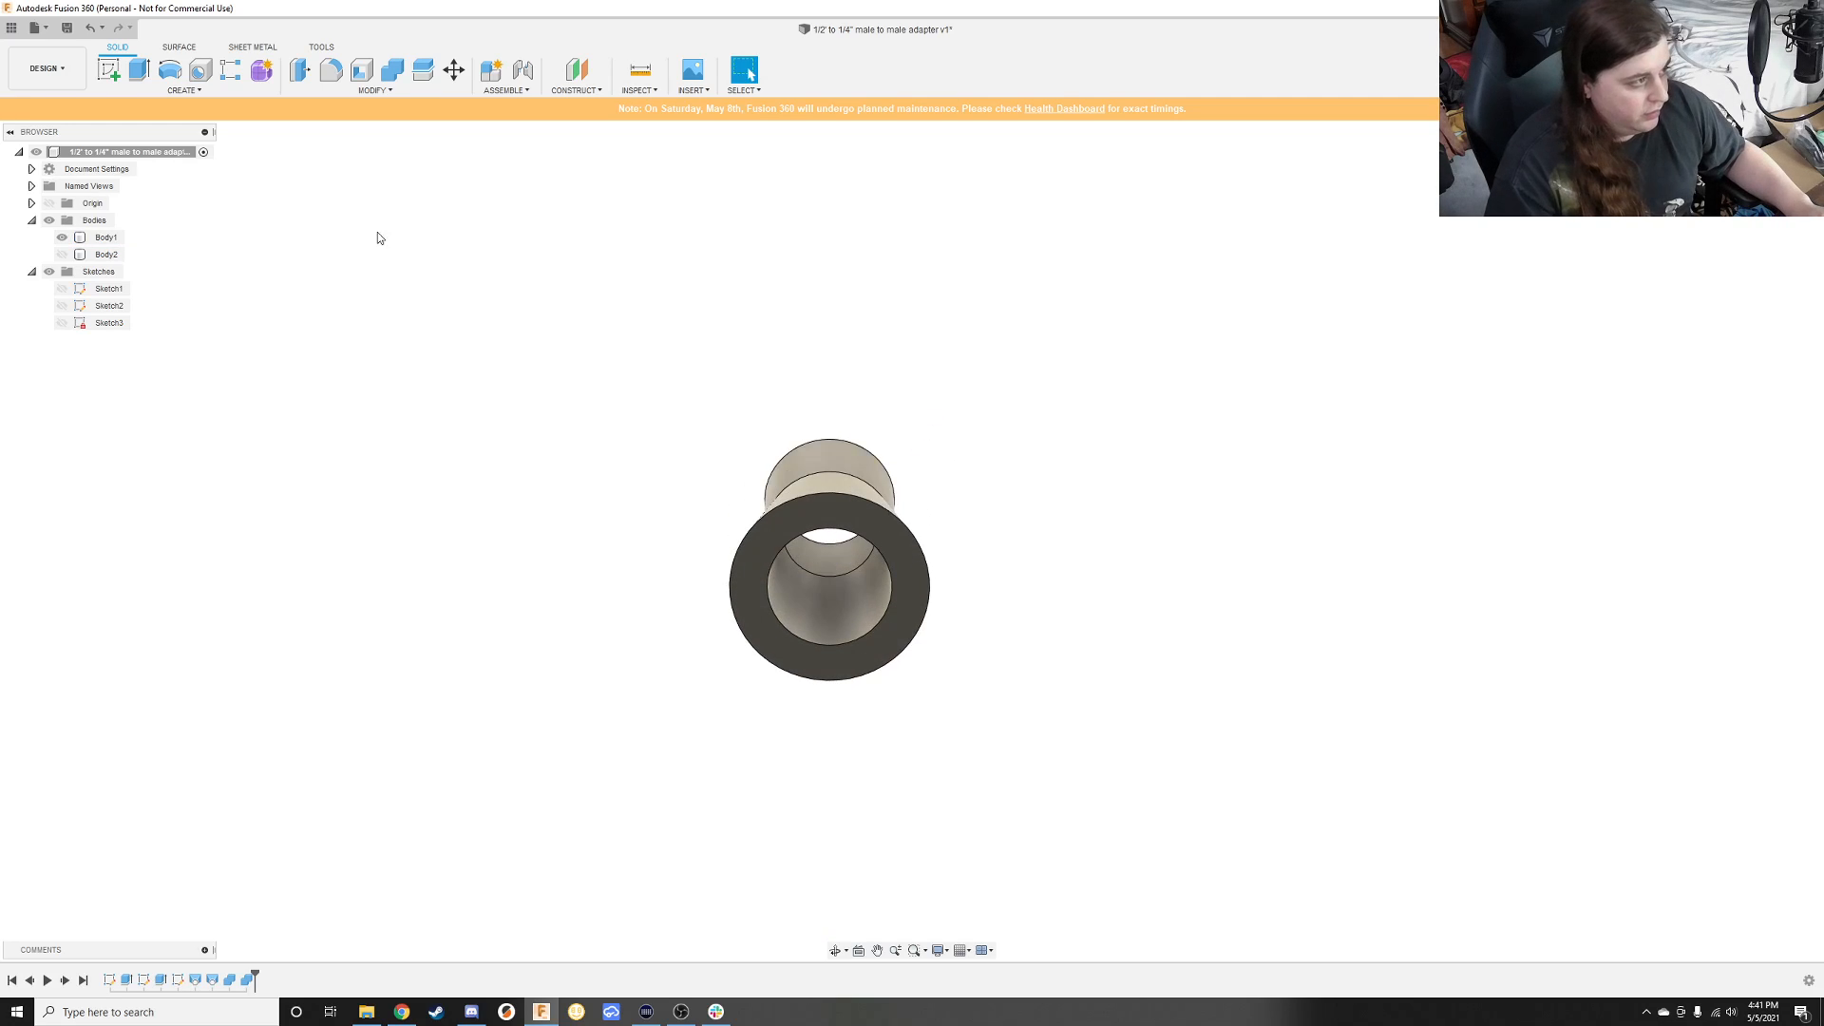
# Step: Start a sketch on the wide end face and draw a circle about 5 mm in diameter, concentric with the bore
pyautogui.click(112, 70)
pyautogui.click(908, 637)
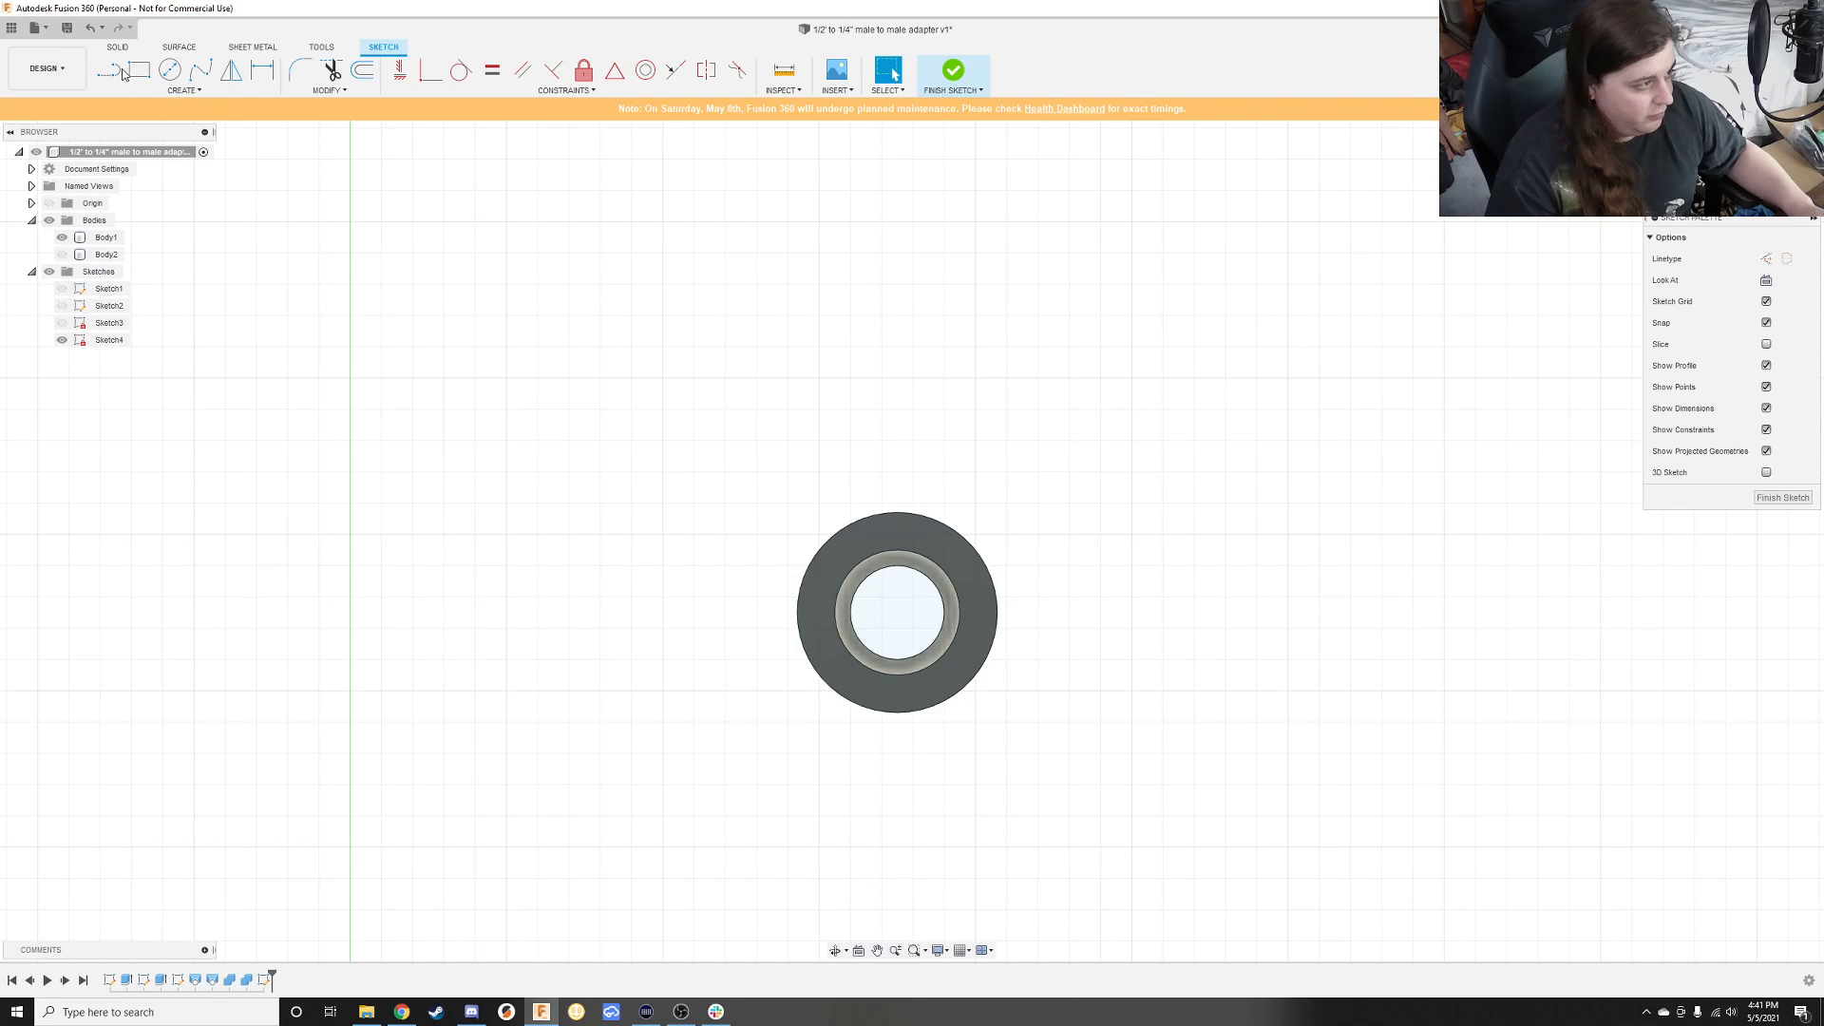
pyautogui.click(112, 70)
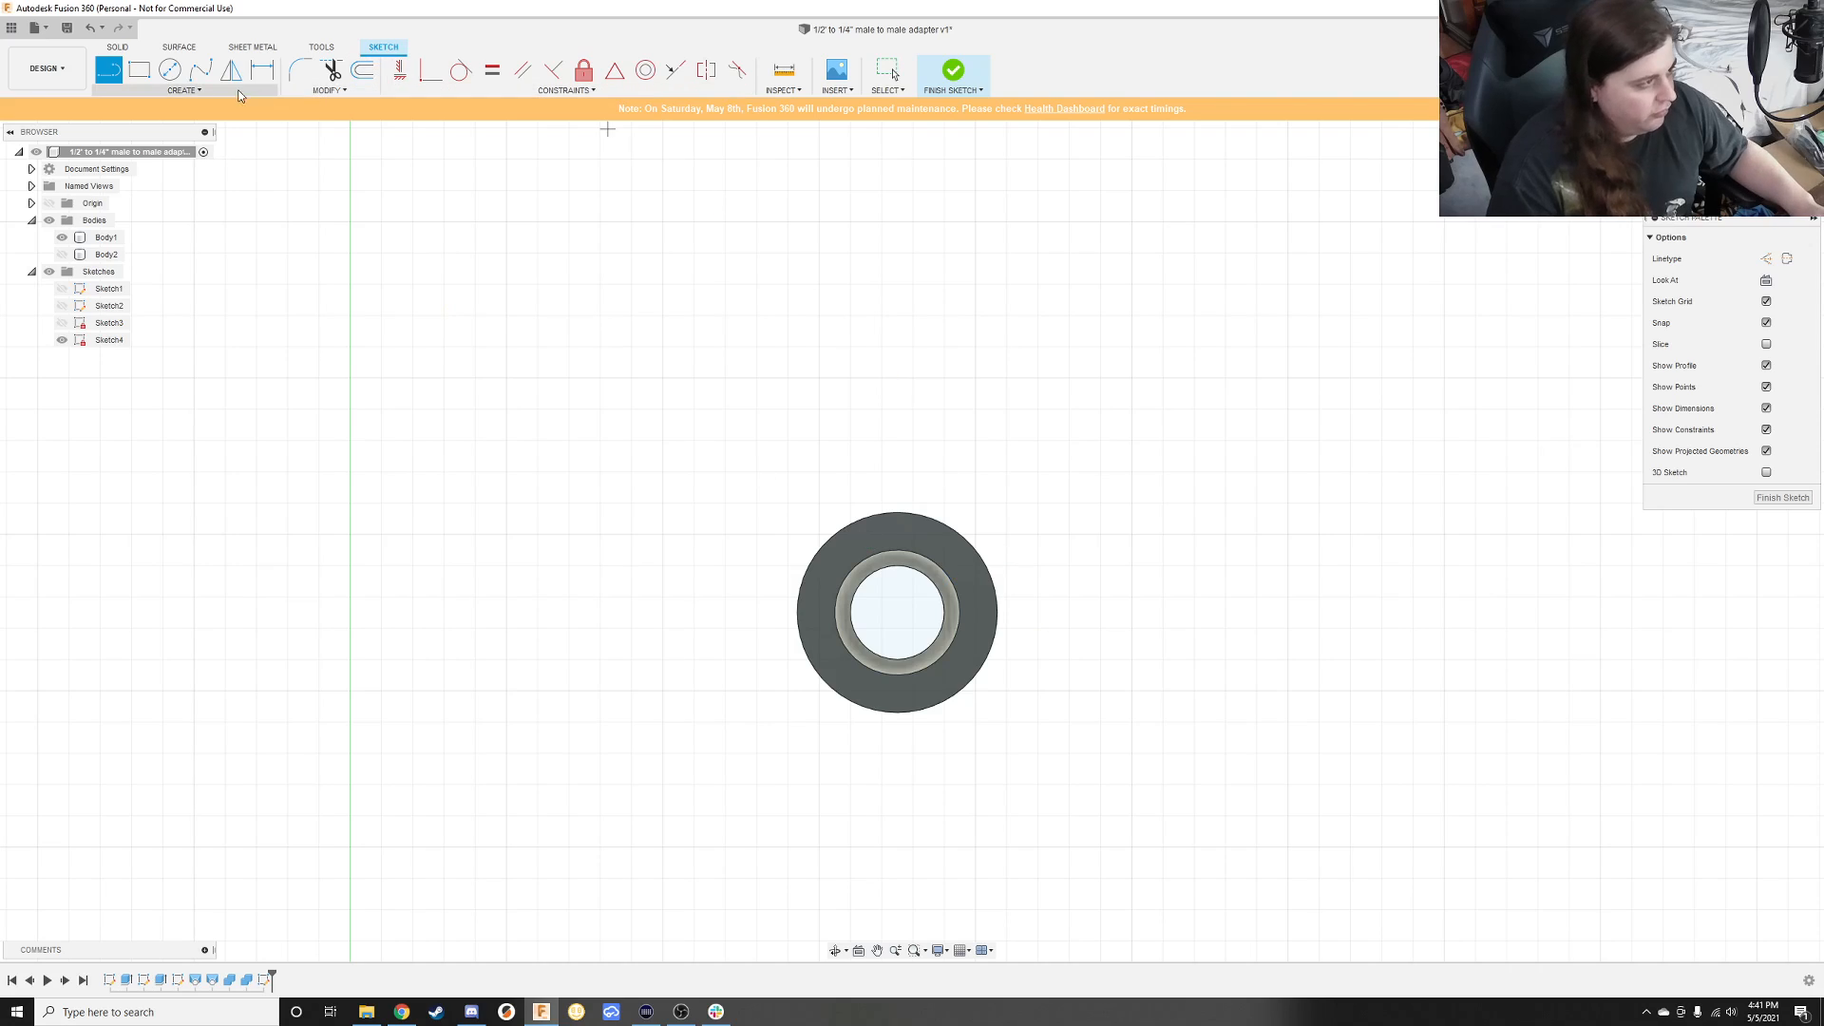
pyautogui.press('c')
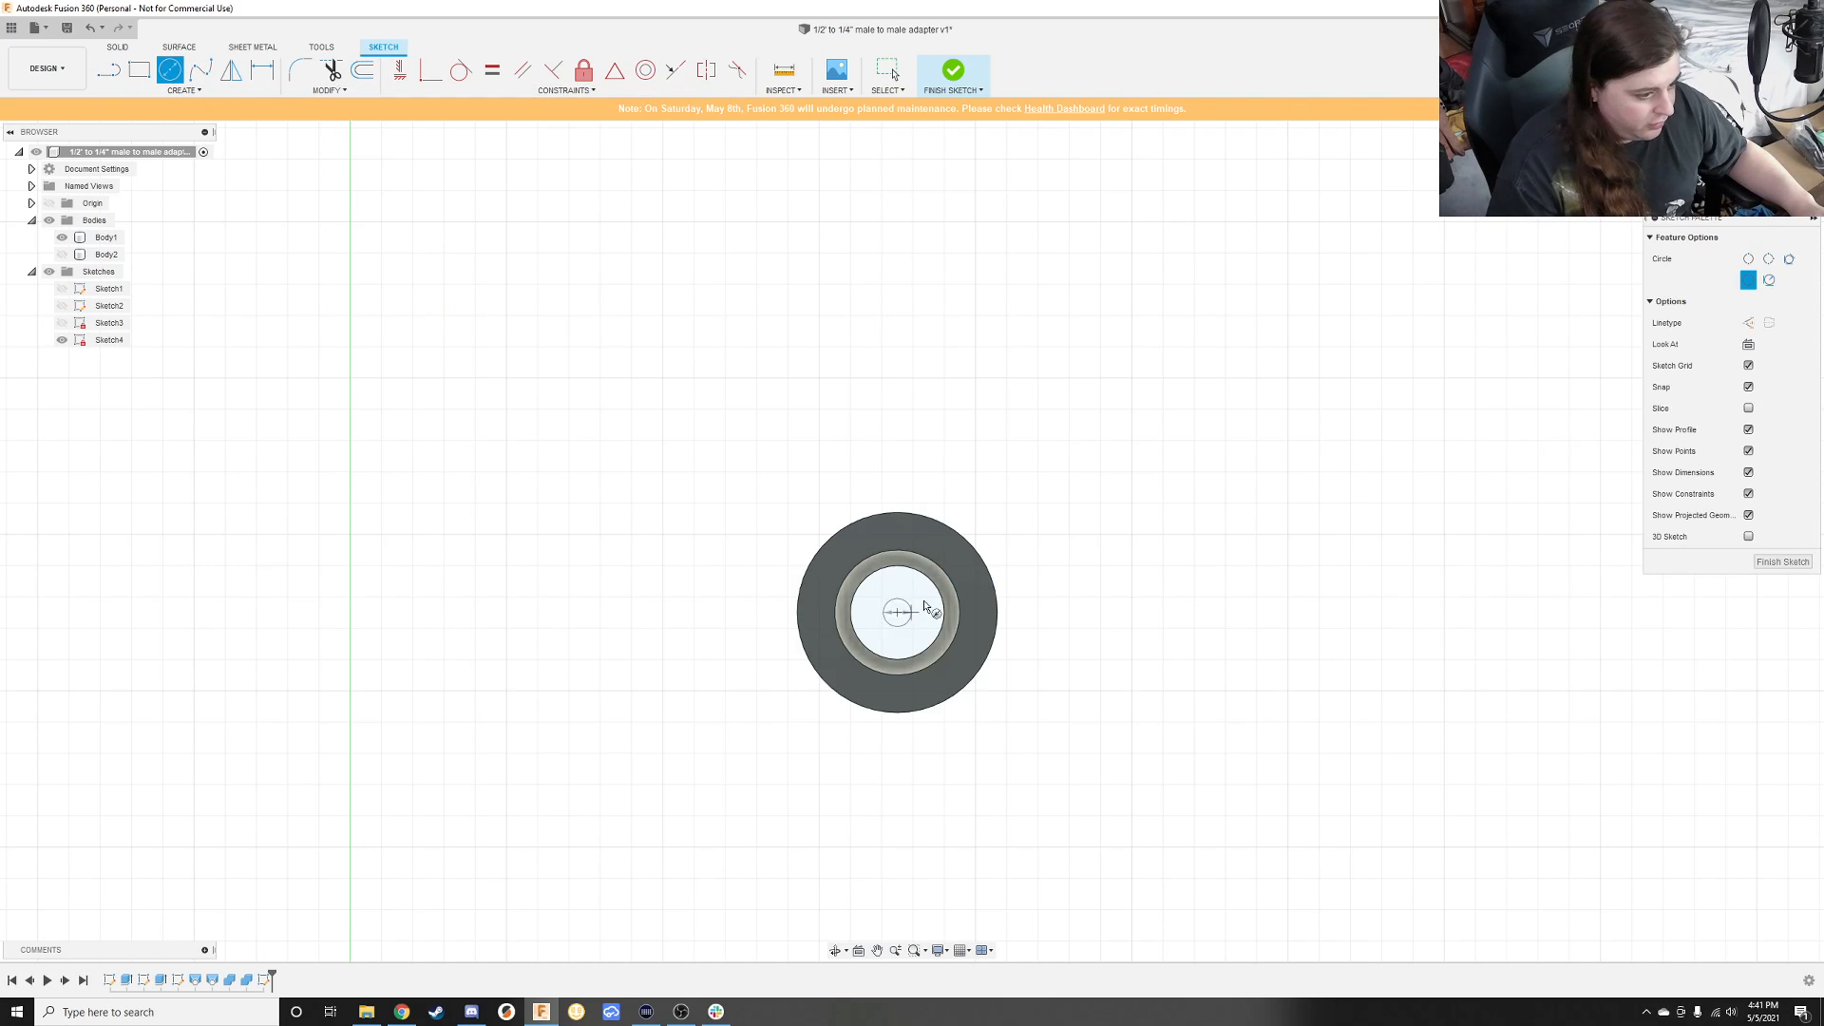
pyautogui.click(897, 612)
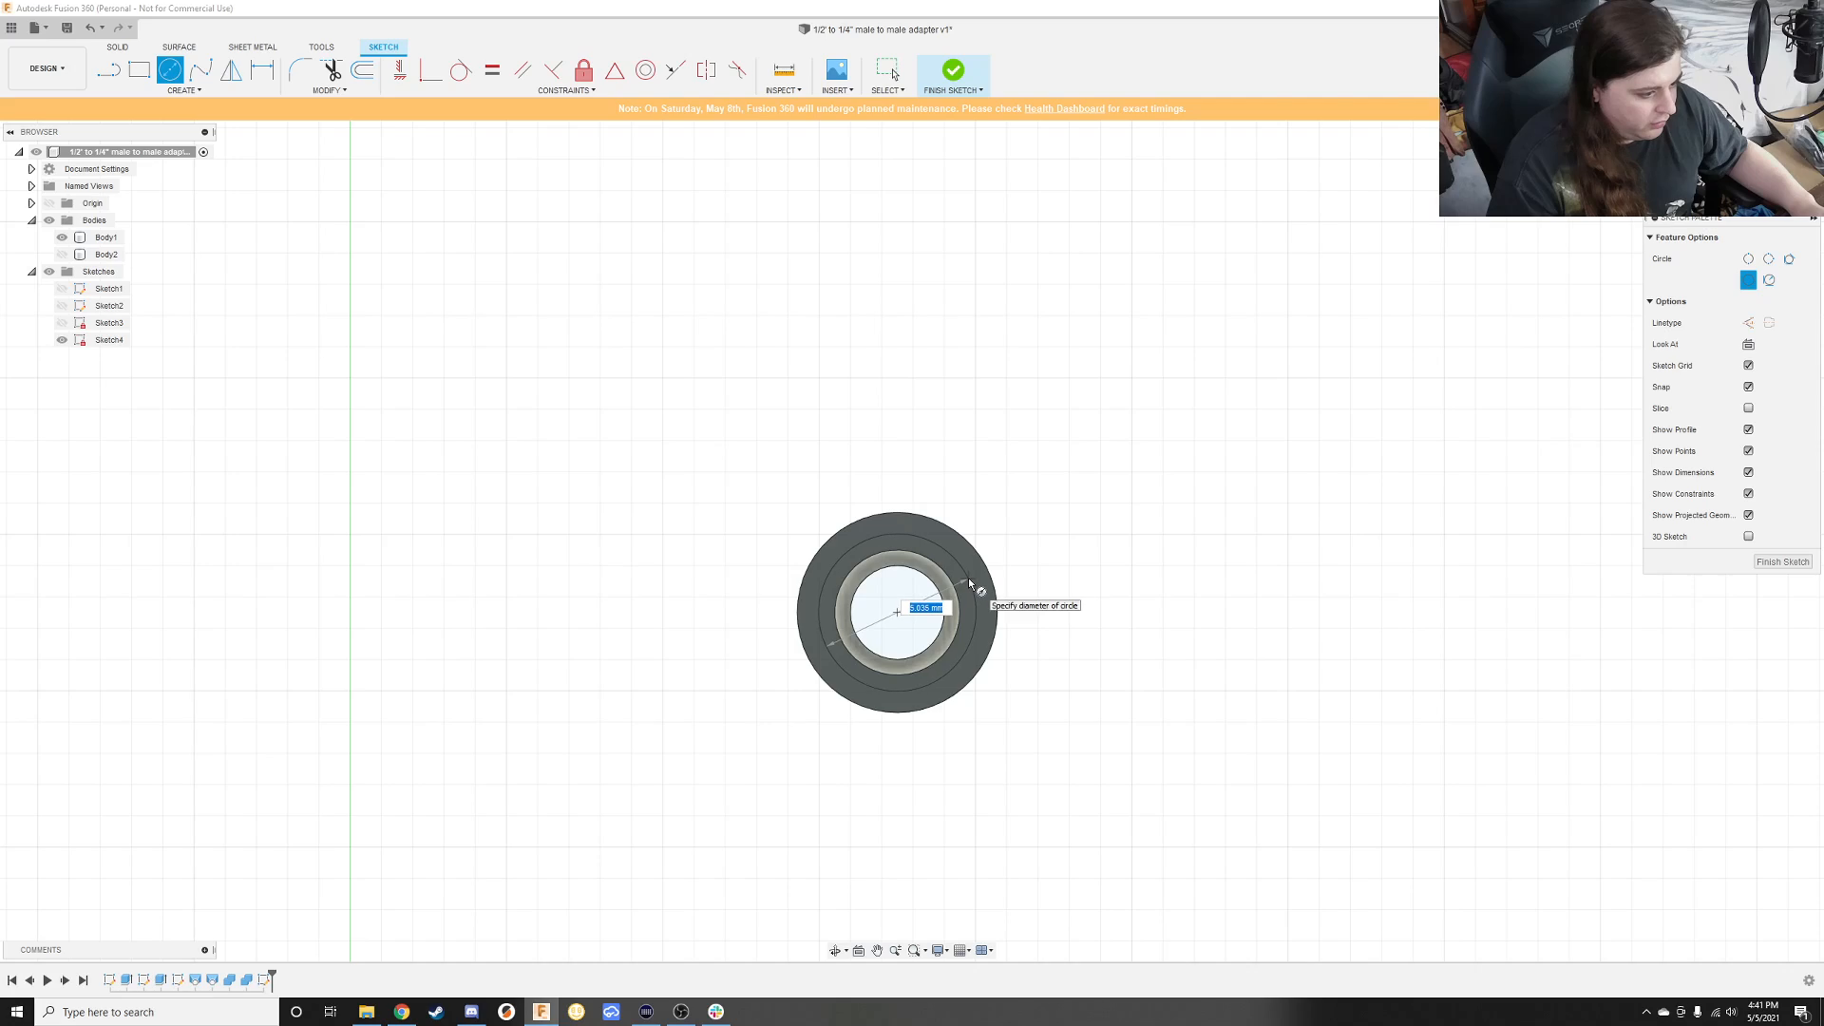
pyautogui.click(970, 583)
# Step: Examine the sketched circle's fit between the bore and the outer edge, looking into the wide end
pyautogui.scroll(-2, 971, 587)
pyautogui.scroll(6, 969, 598)
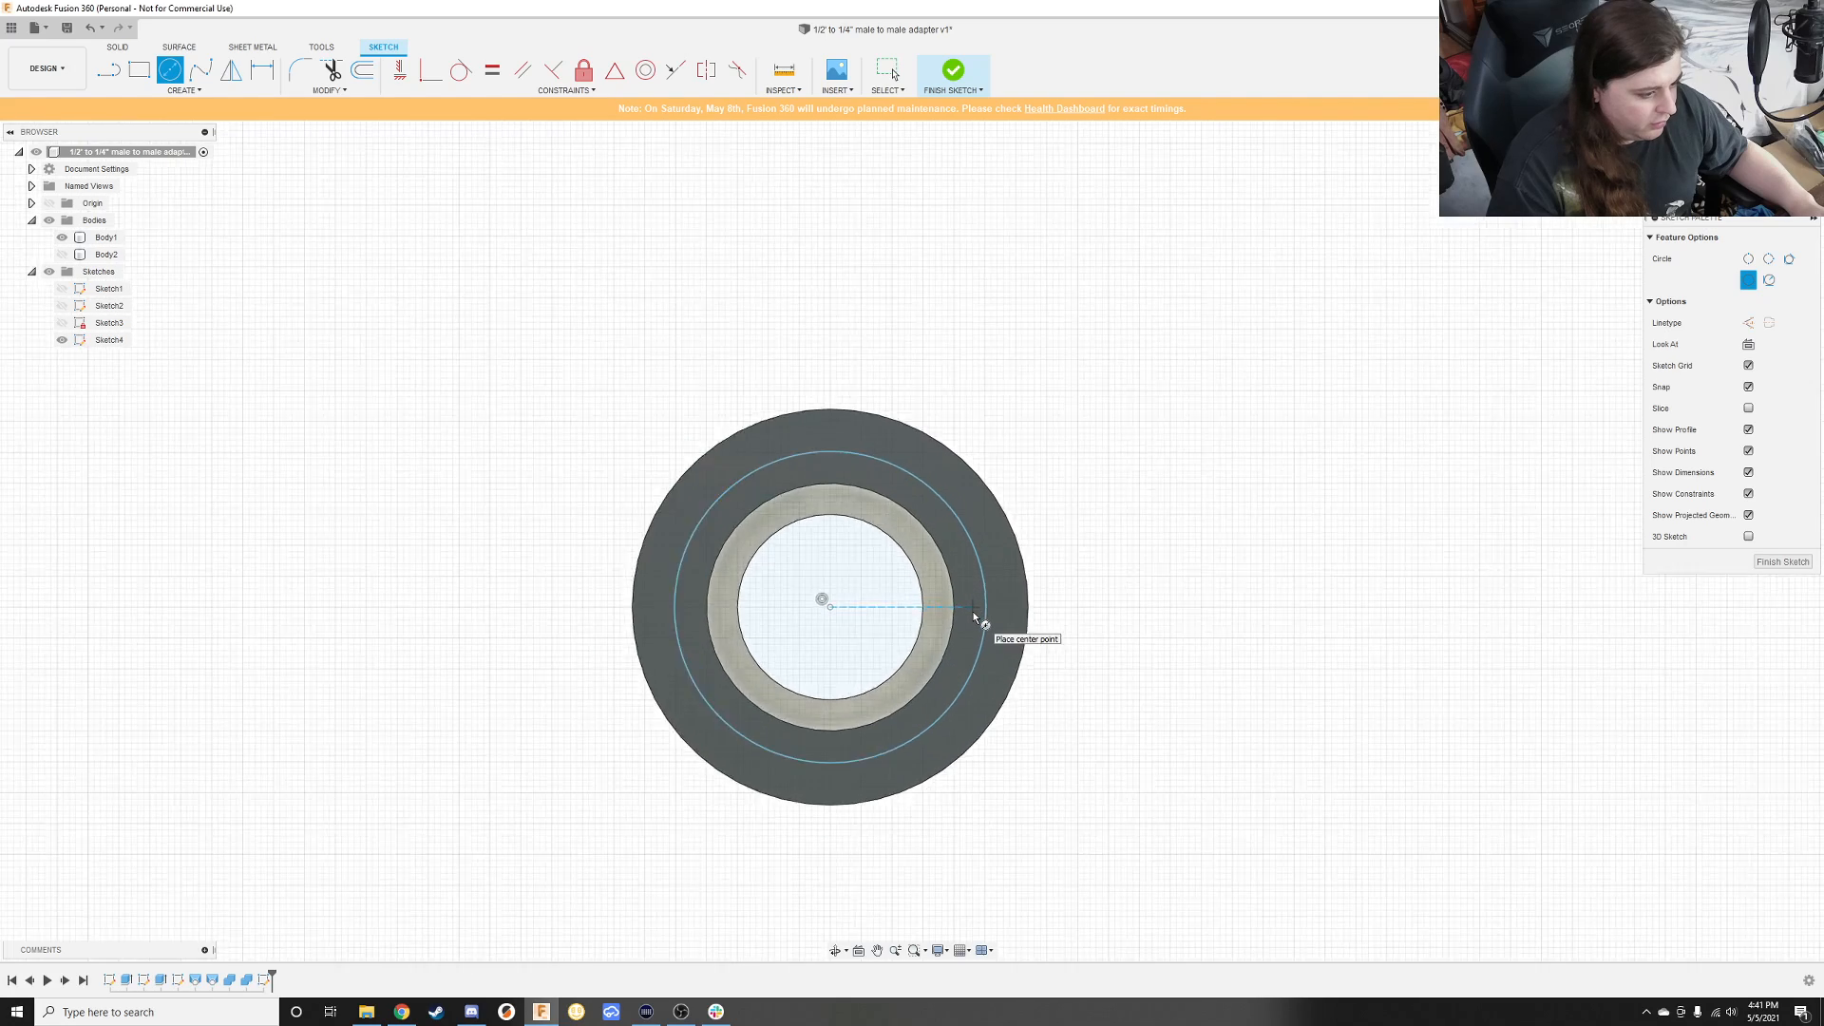
pyautogui.scroll(2, 969, 613)
pyautogui.moveTo(946, 605)
pyautogui.keyDown('shift'); pyautogui.mouseDown(button='middle')
pyautogui.moveTo(949, 629)
pyautogui.moveTo(924, 580)
pyautogui.mouseUp(button='middle'); pyautogui.keyUp('shift')
pyautogui.scroll(1, 951, 622)
pyautogui.scroll(-6, 953, 620)
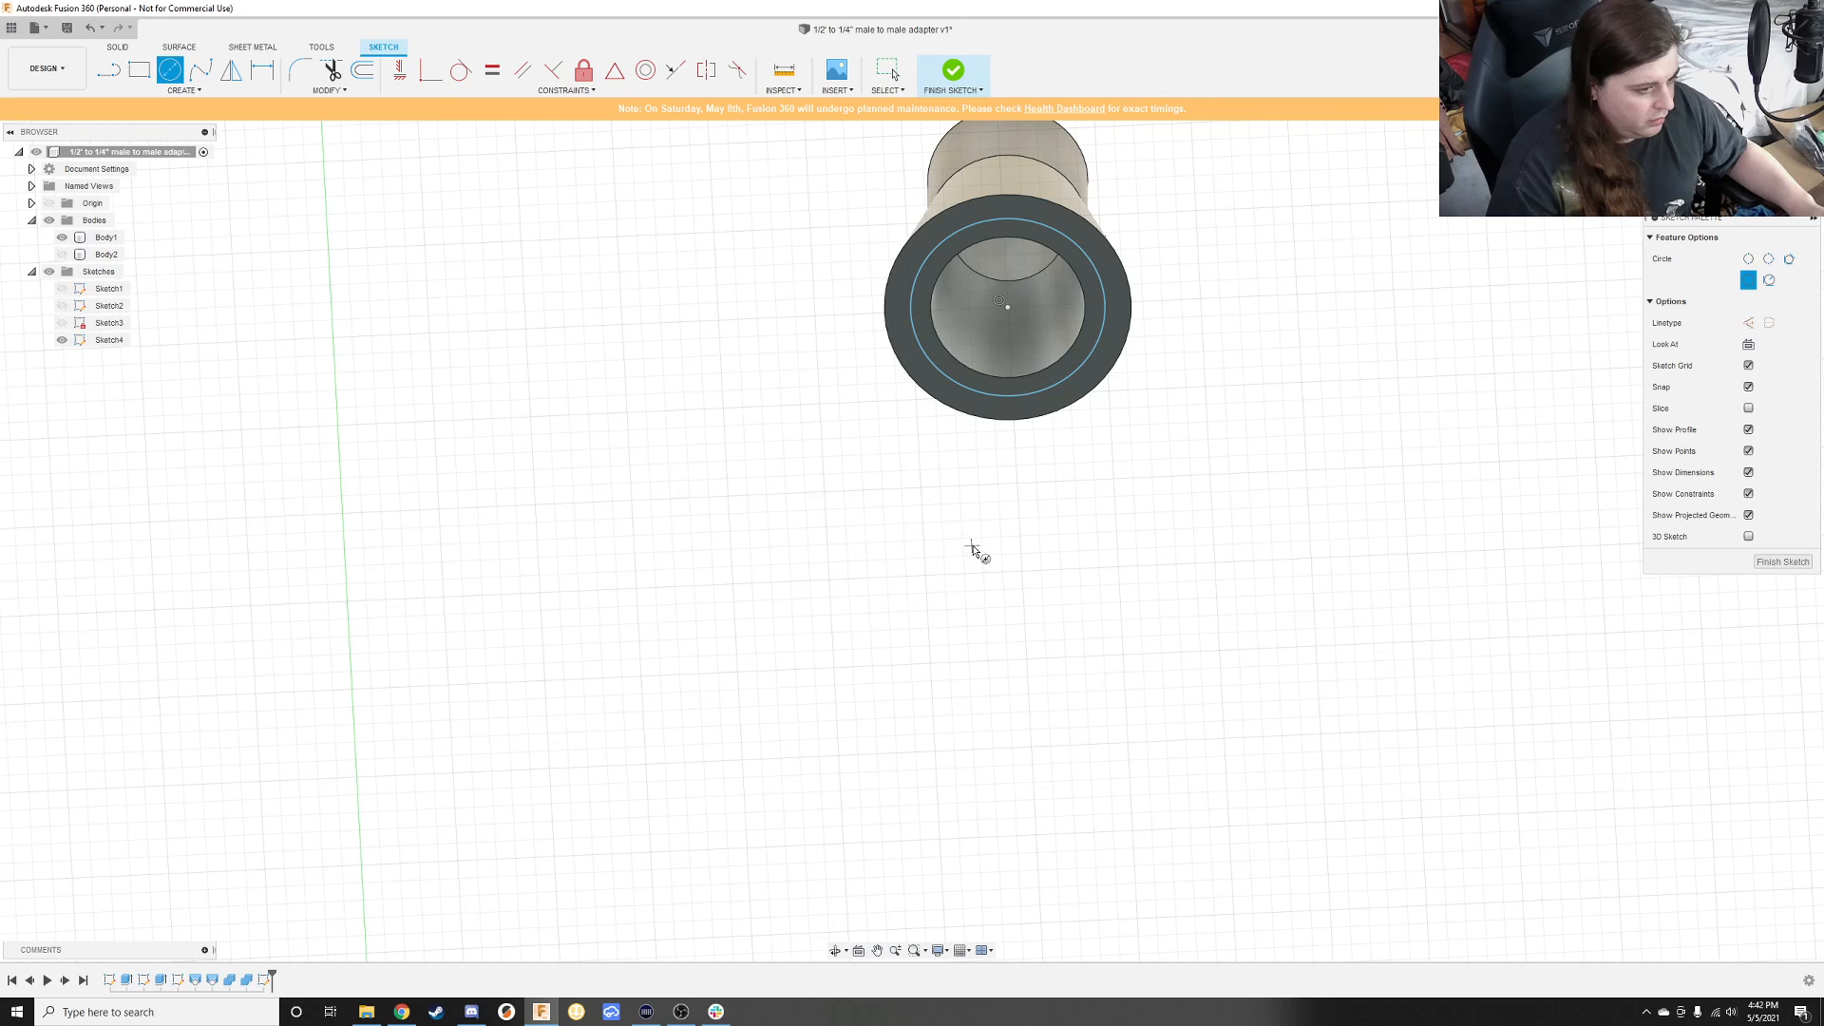
pyautogui.scroll(-4, 980, 542)
pyautogui.scroll(-2, 979, 538)
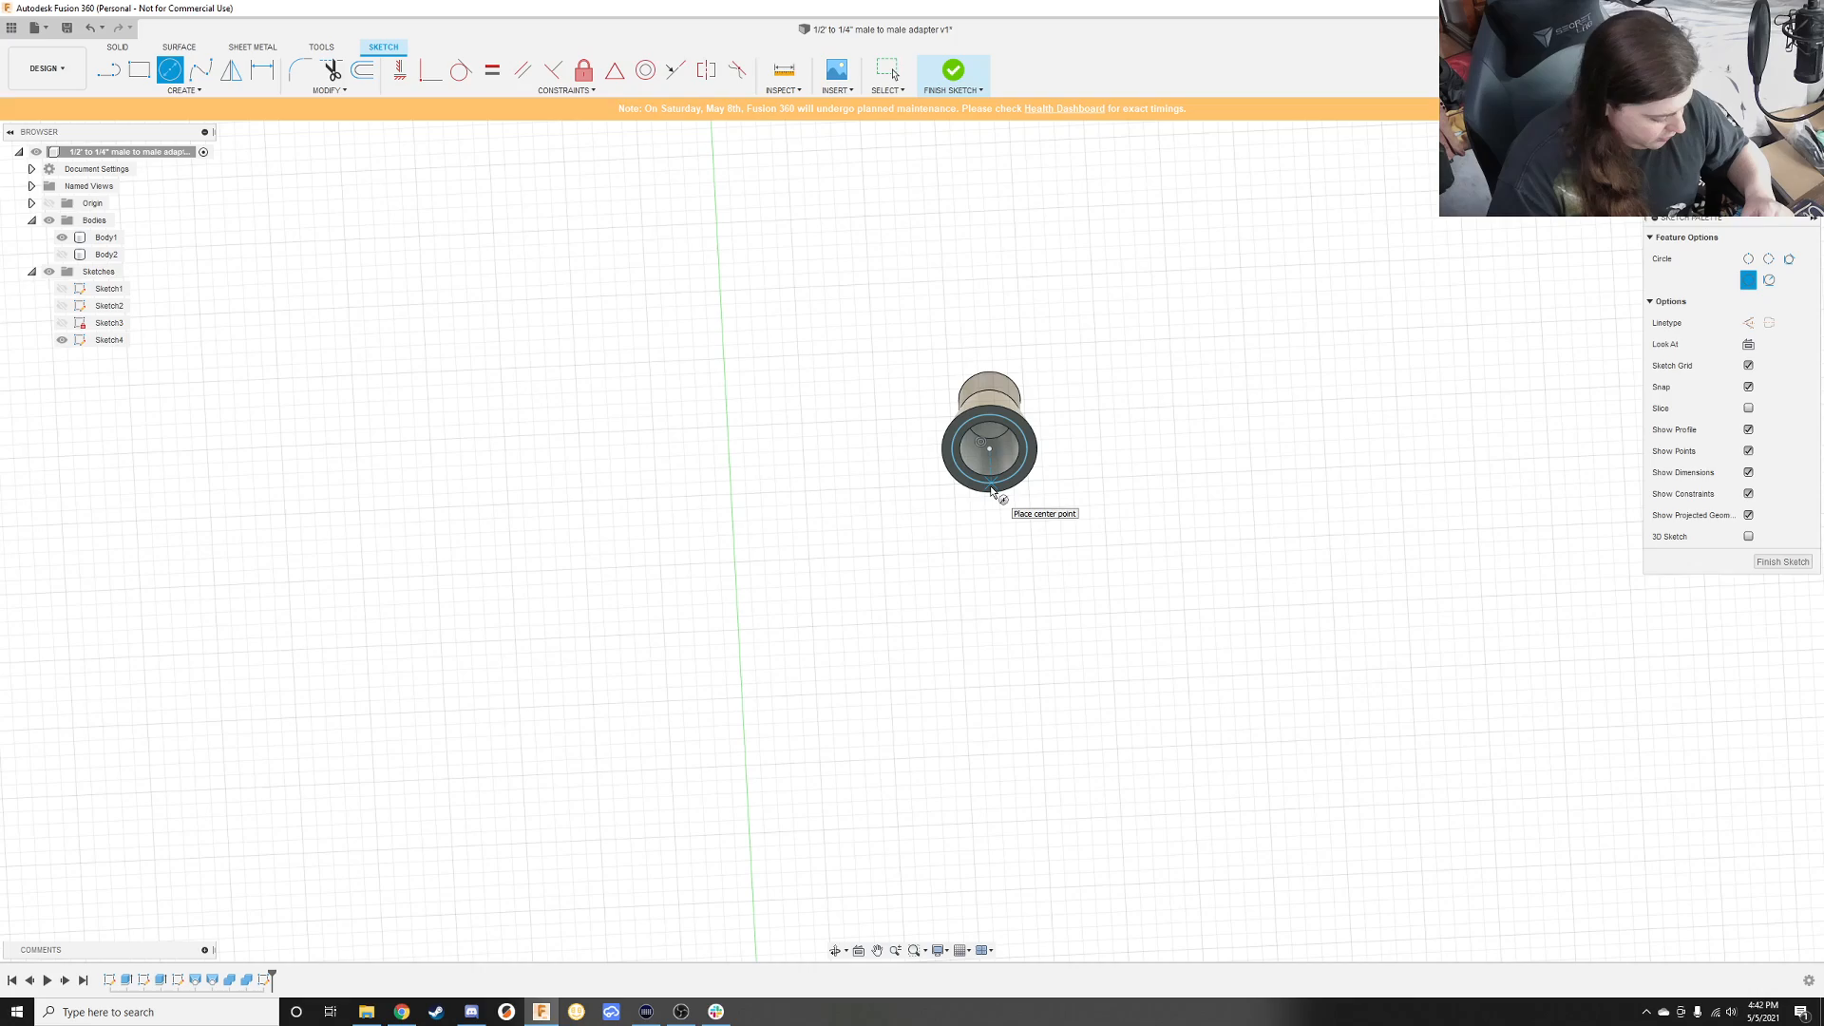
pyautogui.scroll(-2, 1038, 434)
pyautogui.scroll(5, 1035, 432)
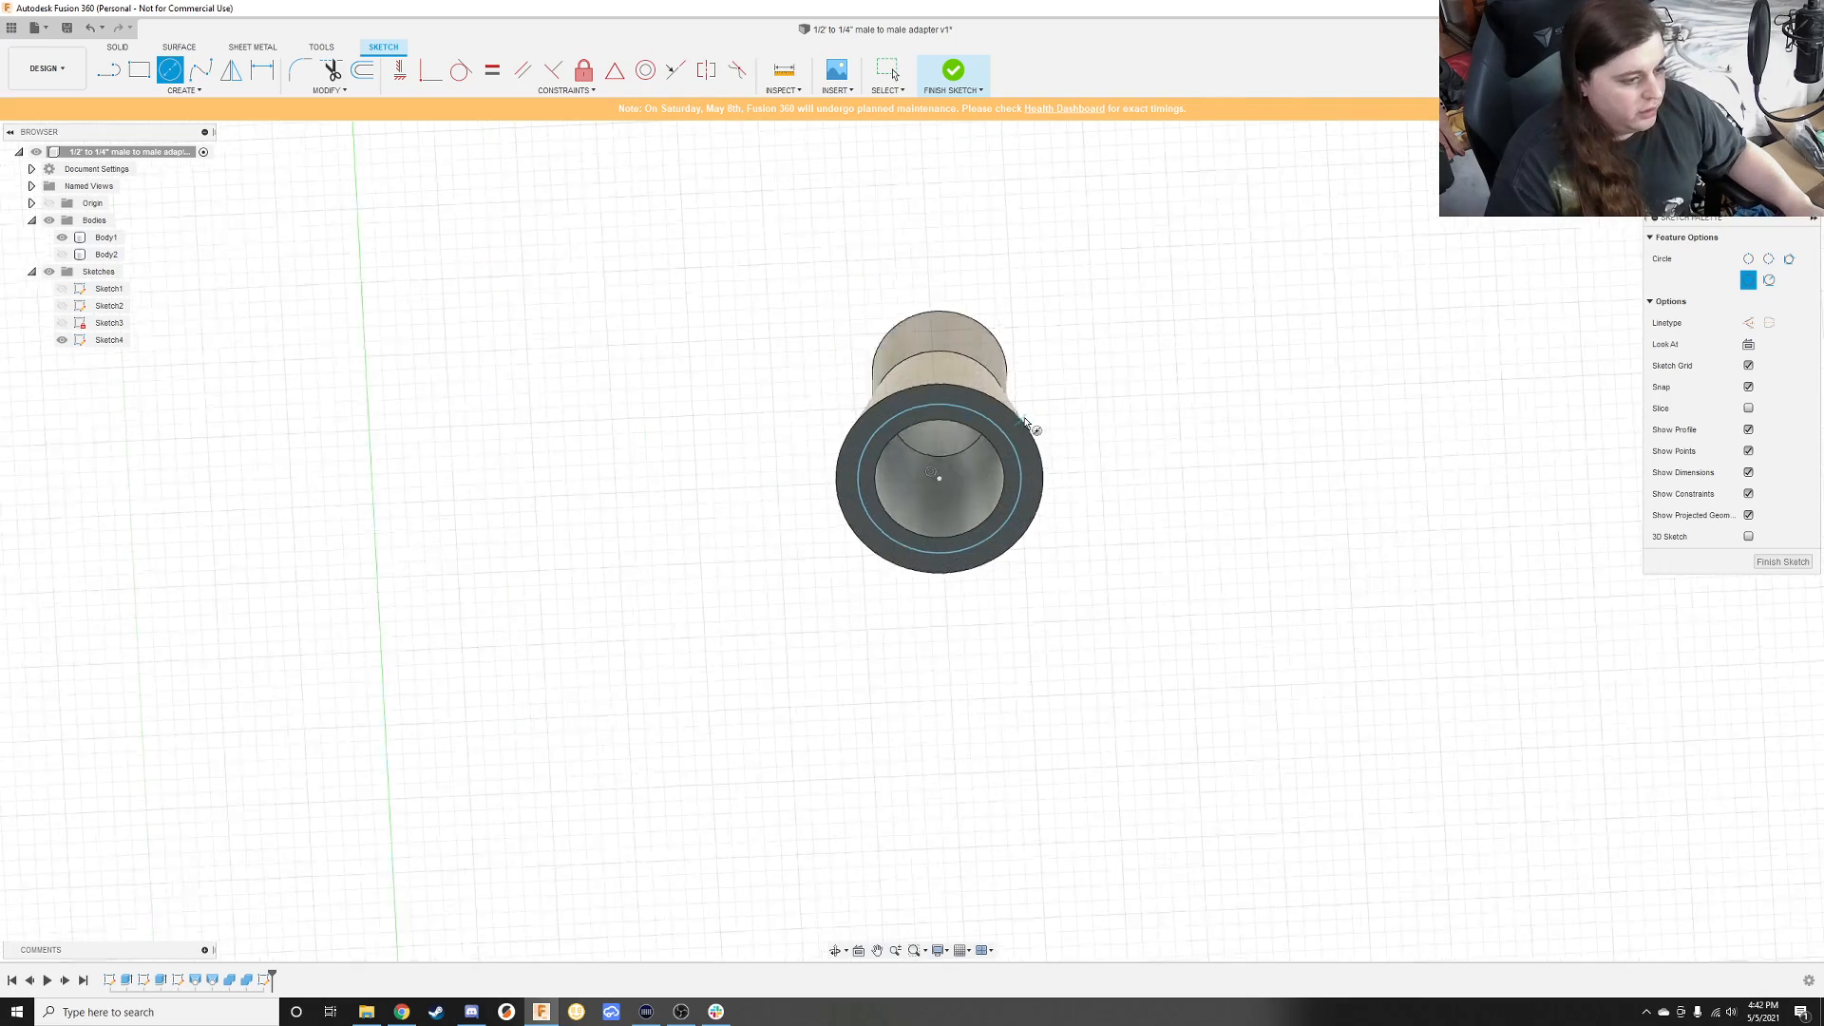
pyautogui.keyDown('shift'); pyautogui.moveTo(1096, 456); pyautogui.dragTo(1093, 443, button='middle'); pyautogui.keyUp('shift')
# Step: Delete the sketched circle and finish the empty sketch on the wide end face
pyautogui.press('Escape')
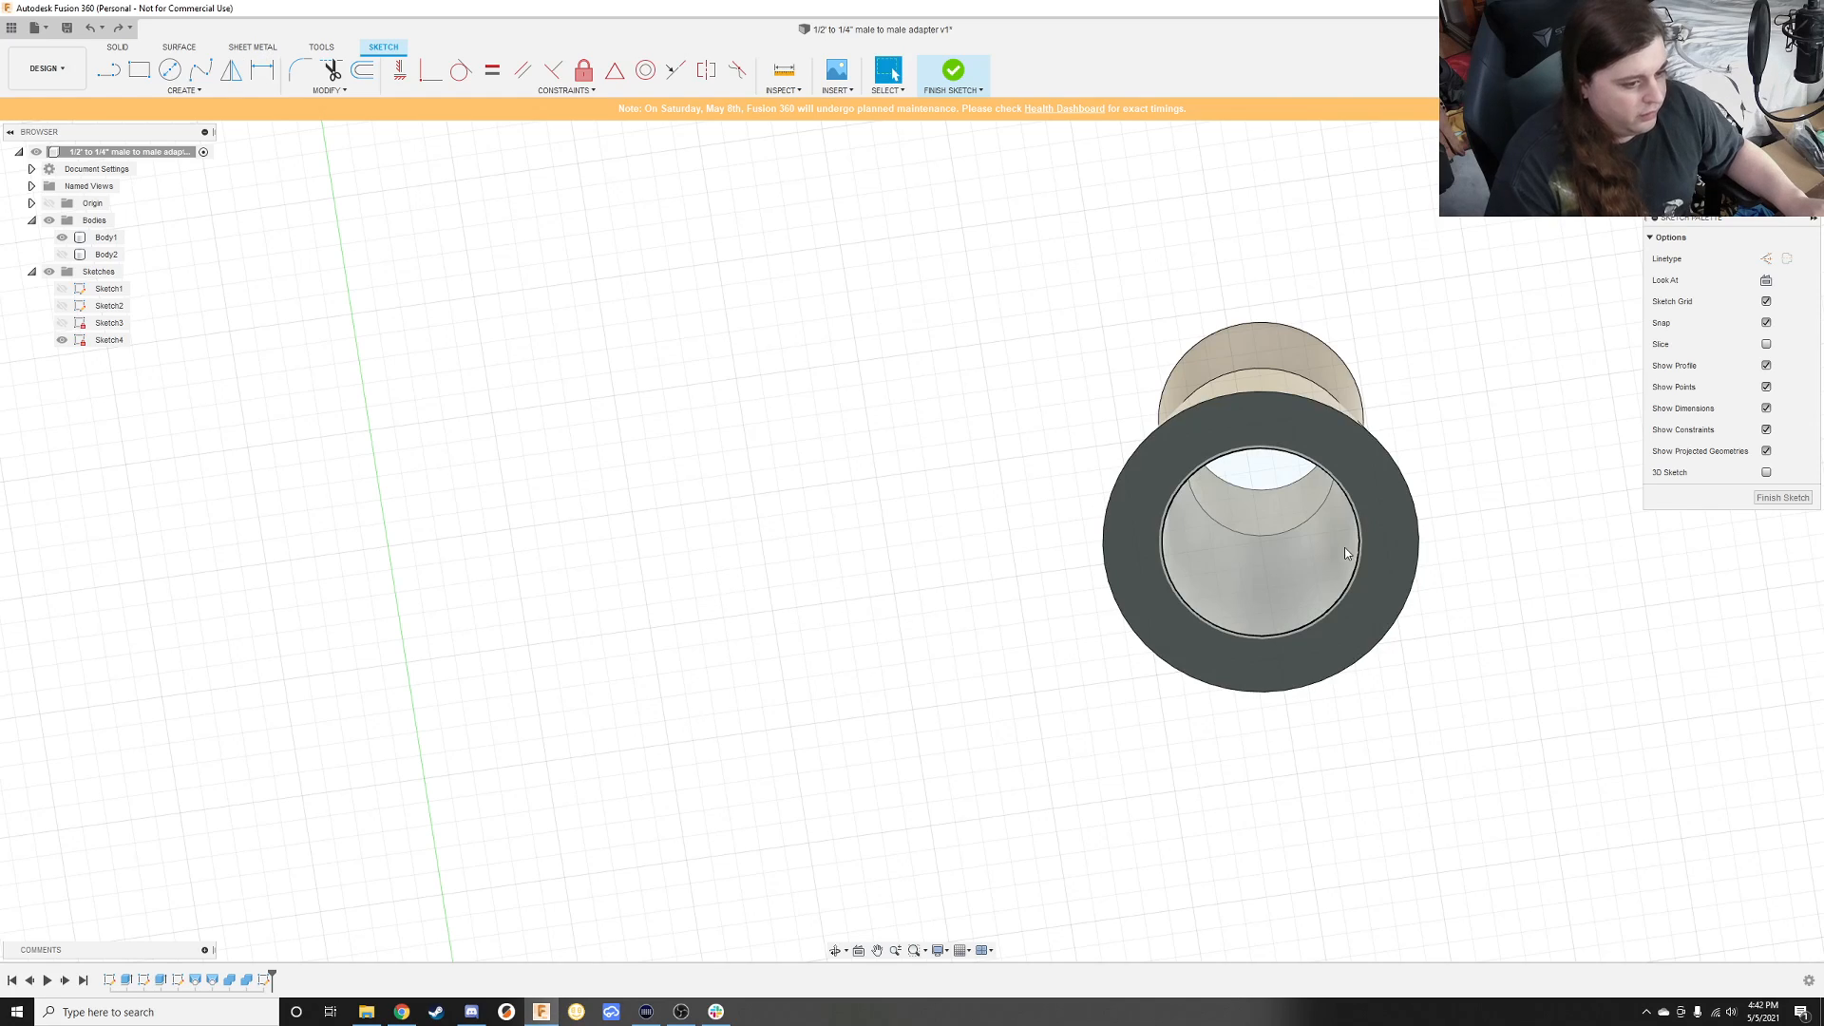
pyautogui.click(1156, 468)
pyautogui.press('Delete')
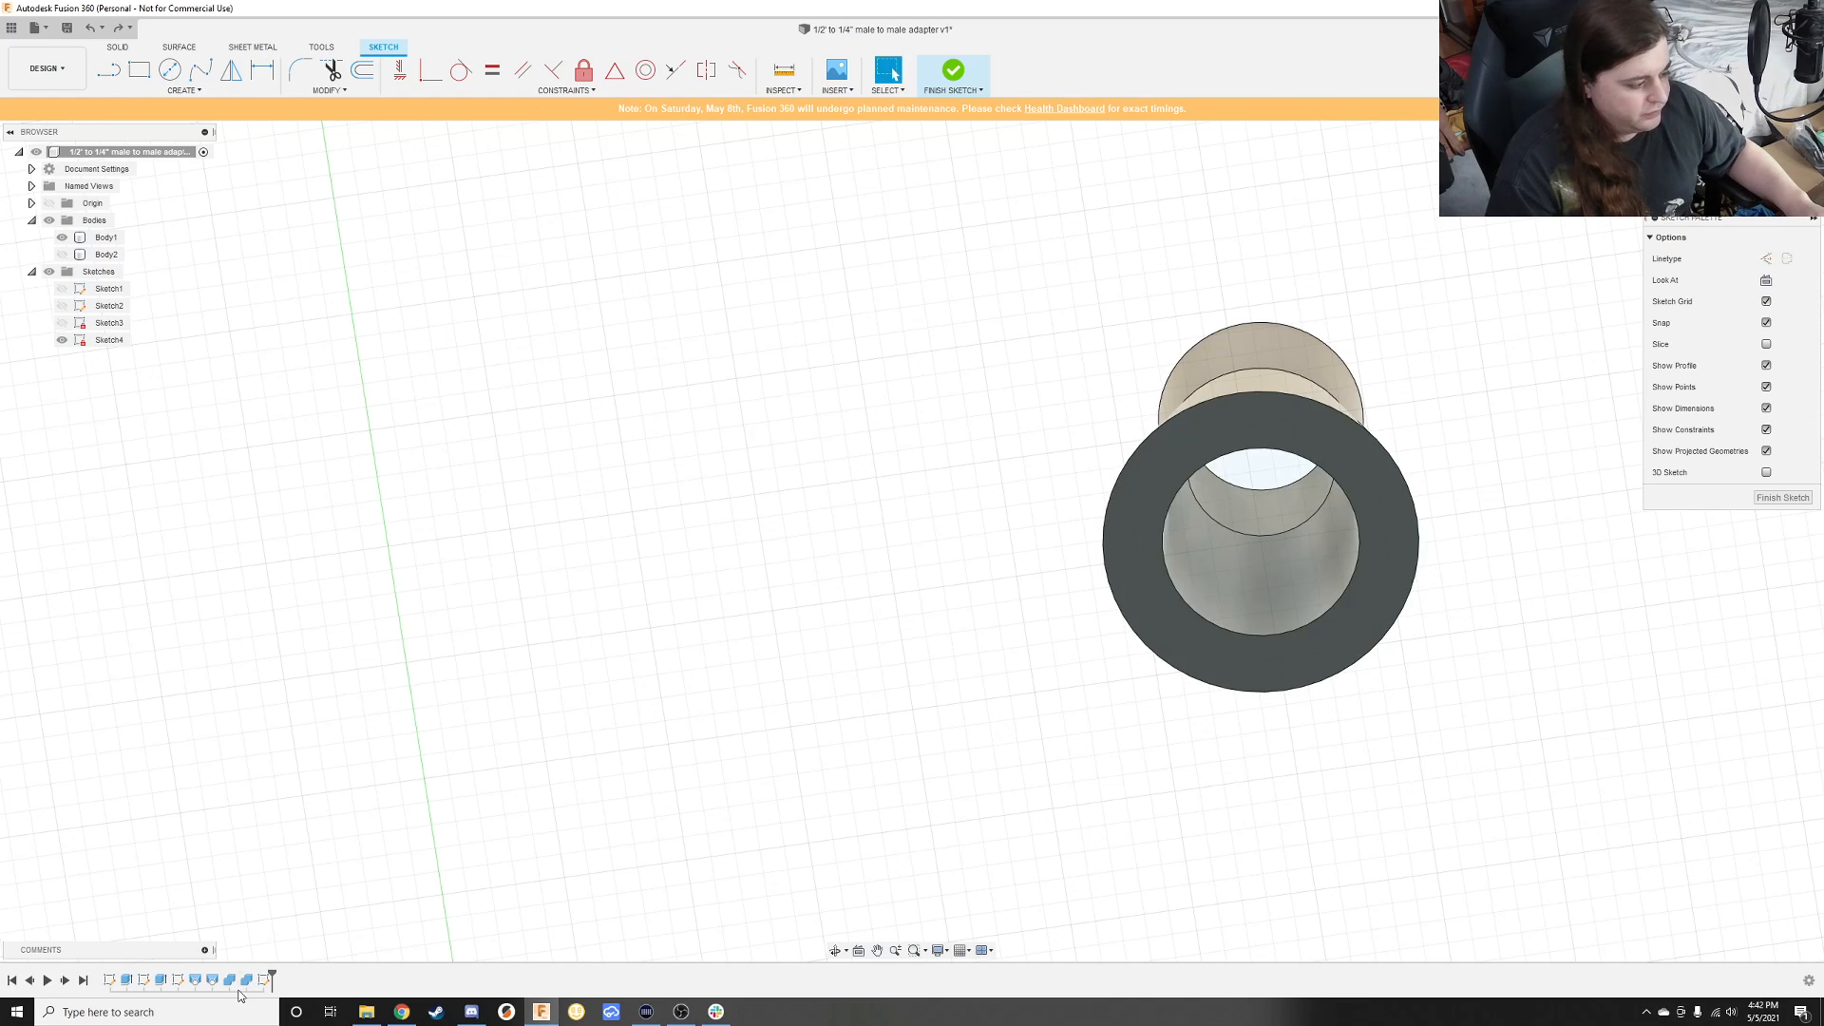
pyautogui.press('d')
pyautogui.moveTo(829, 420); pyautogui.dragTo(354, 482, button='middle')
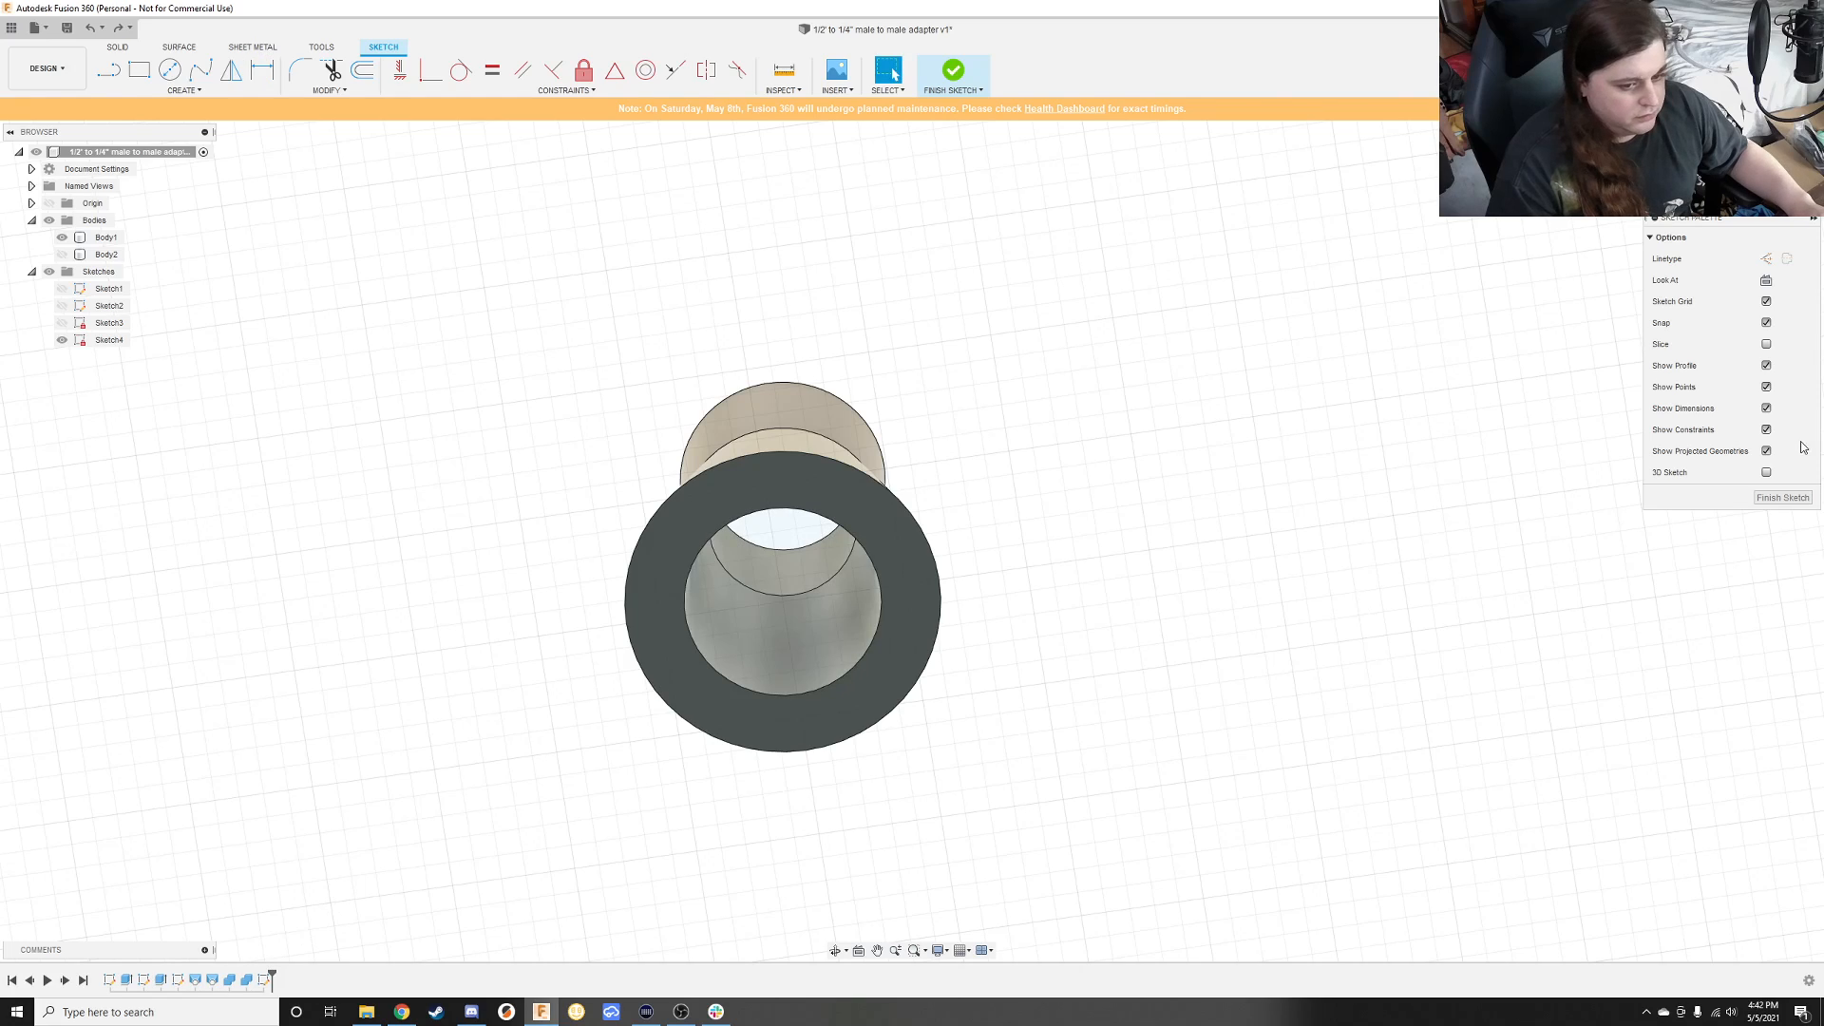
pyautogui.click(1783, 496)
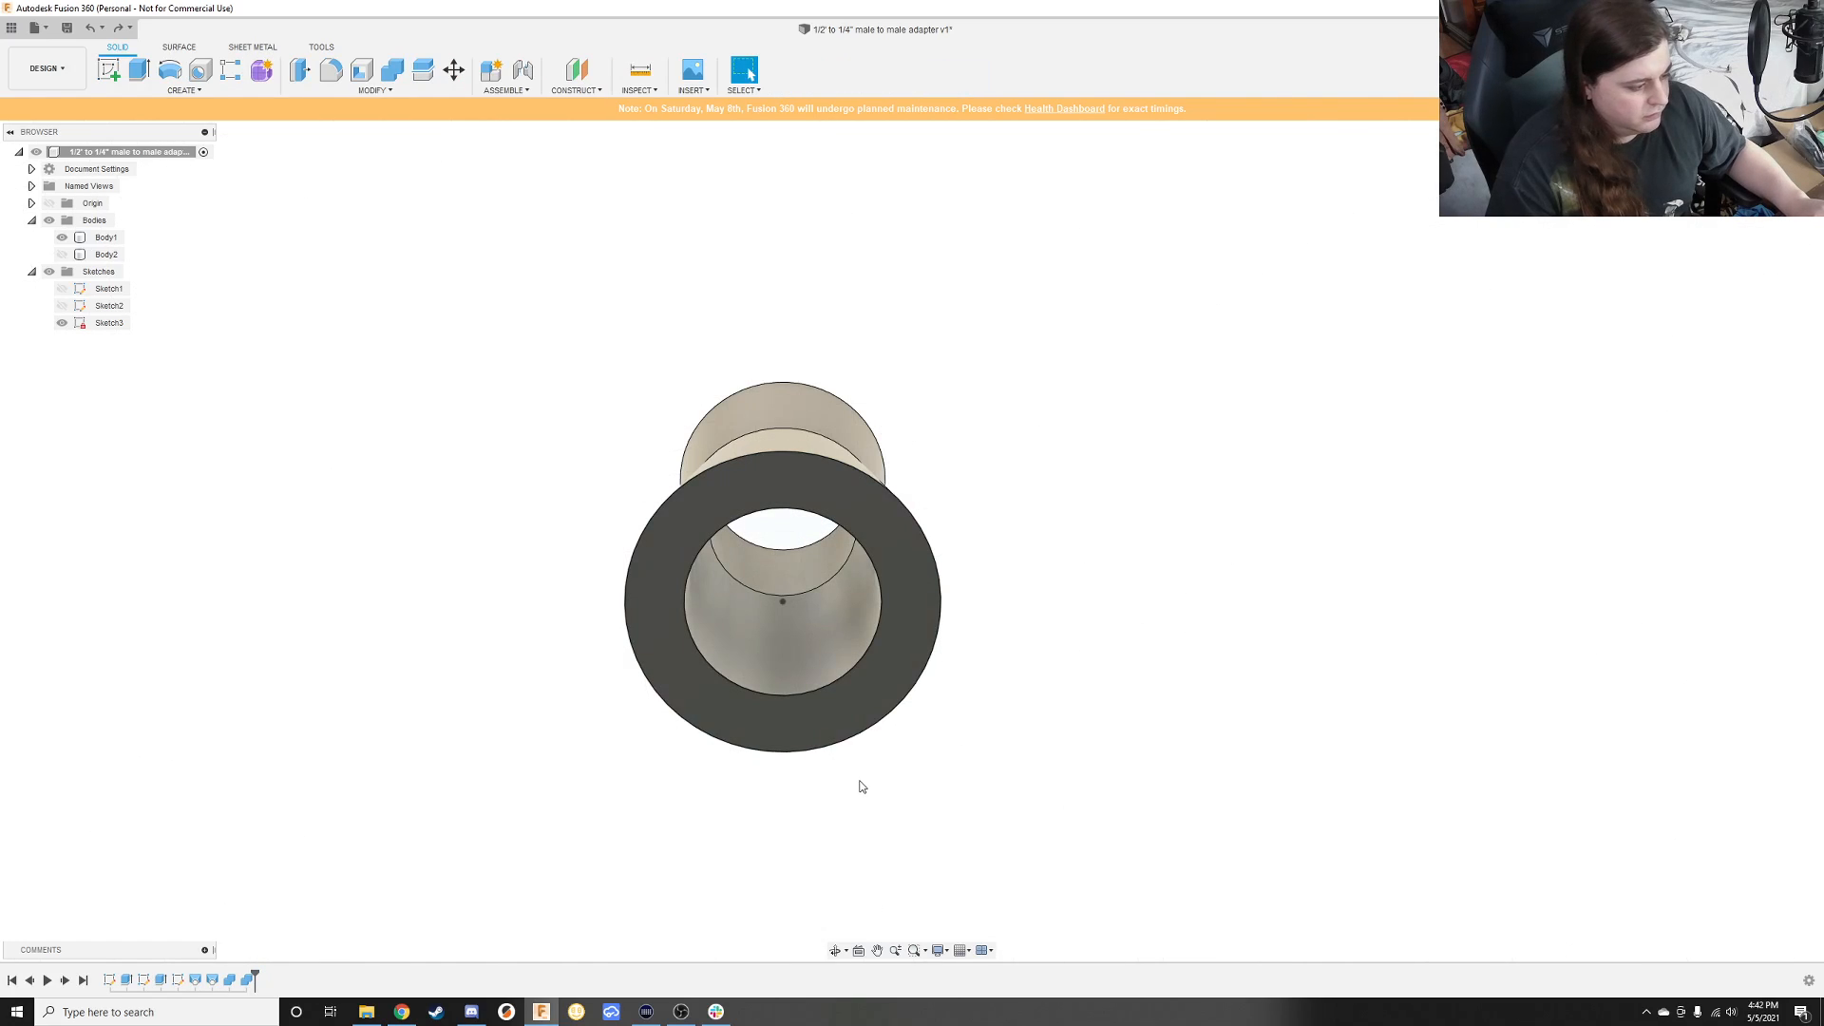
# Step: Undo the Combine cut of the inner loft and delete the inner loft feature from the design history
pyautogui.hotkey('ctrl', 'z')
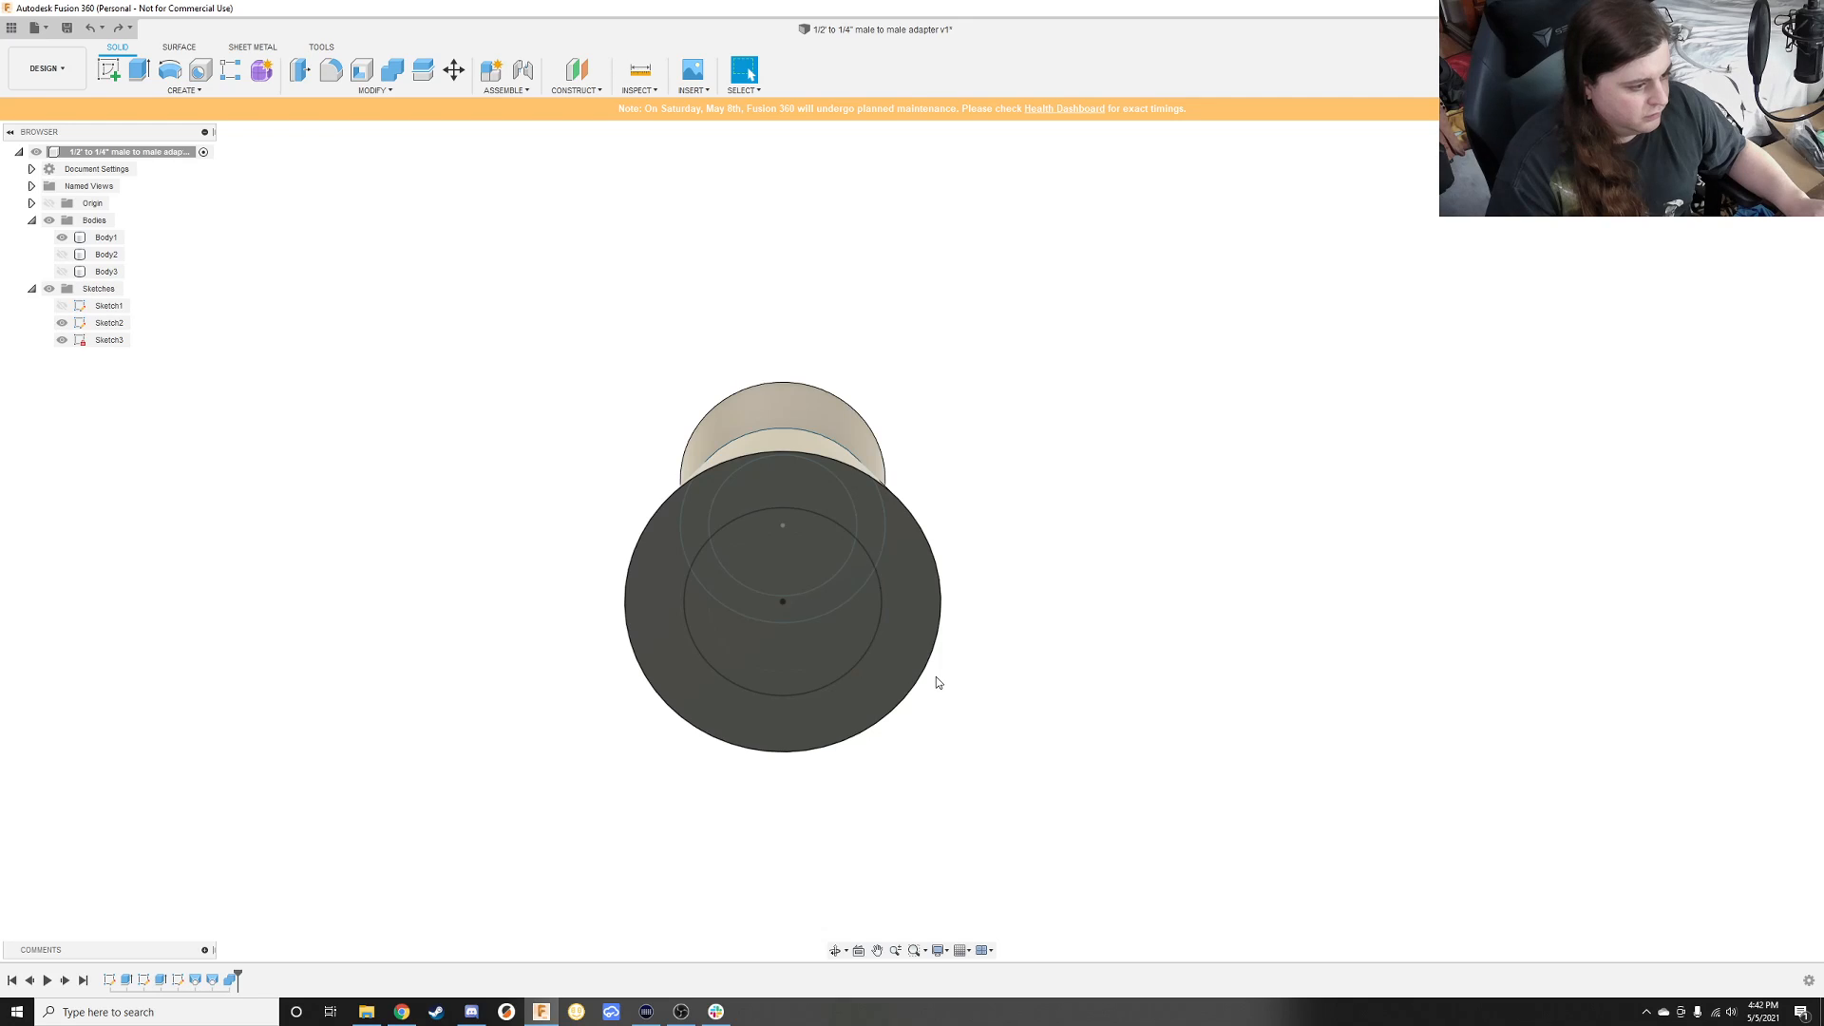
pyautogui.click(197, 980)
pyautogui.press('Delete')
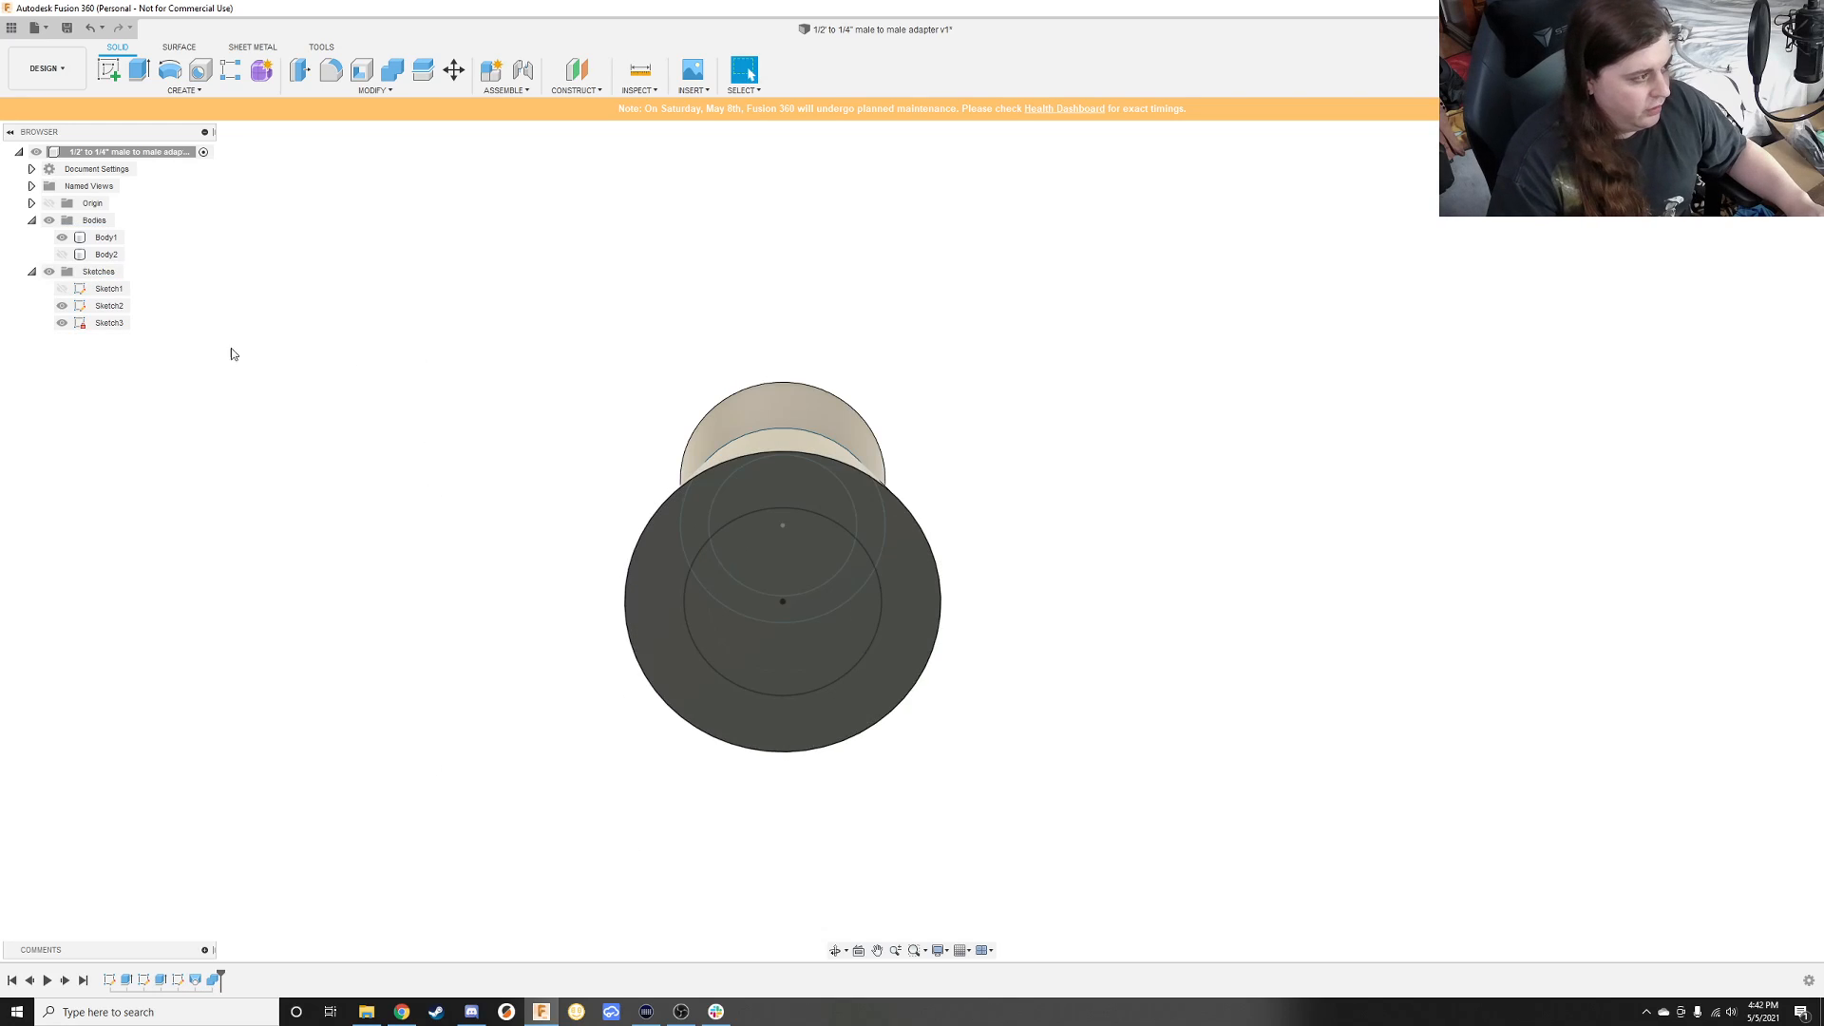
pyautogui.keyDown('shift'); pyautogui.moveTo(300, 385); pyautogui.dragTo(574, 529, button='middle'); pyautogui.keyUp('shift')
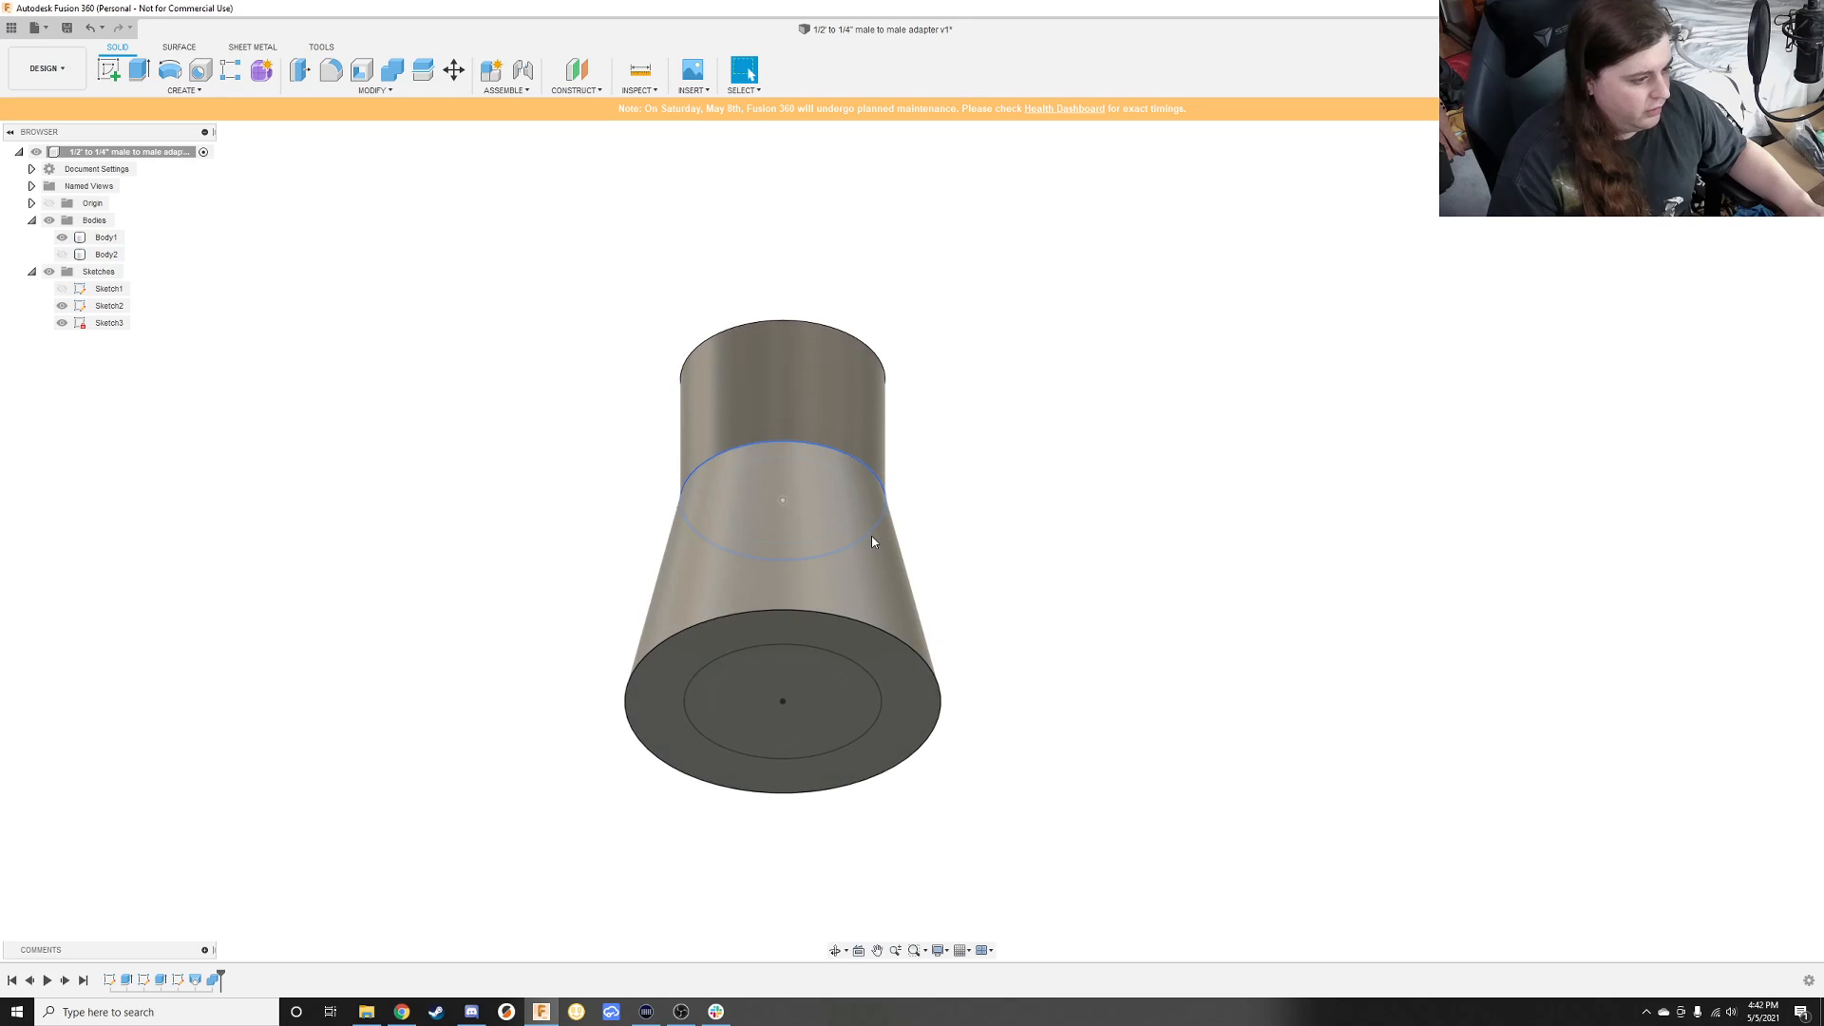
pyautogui.click(399, 74)
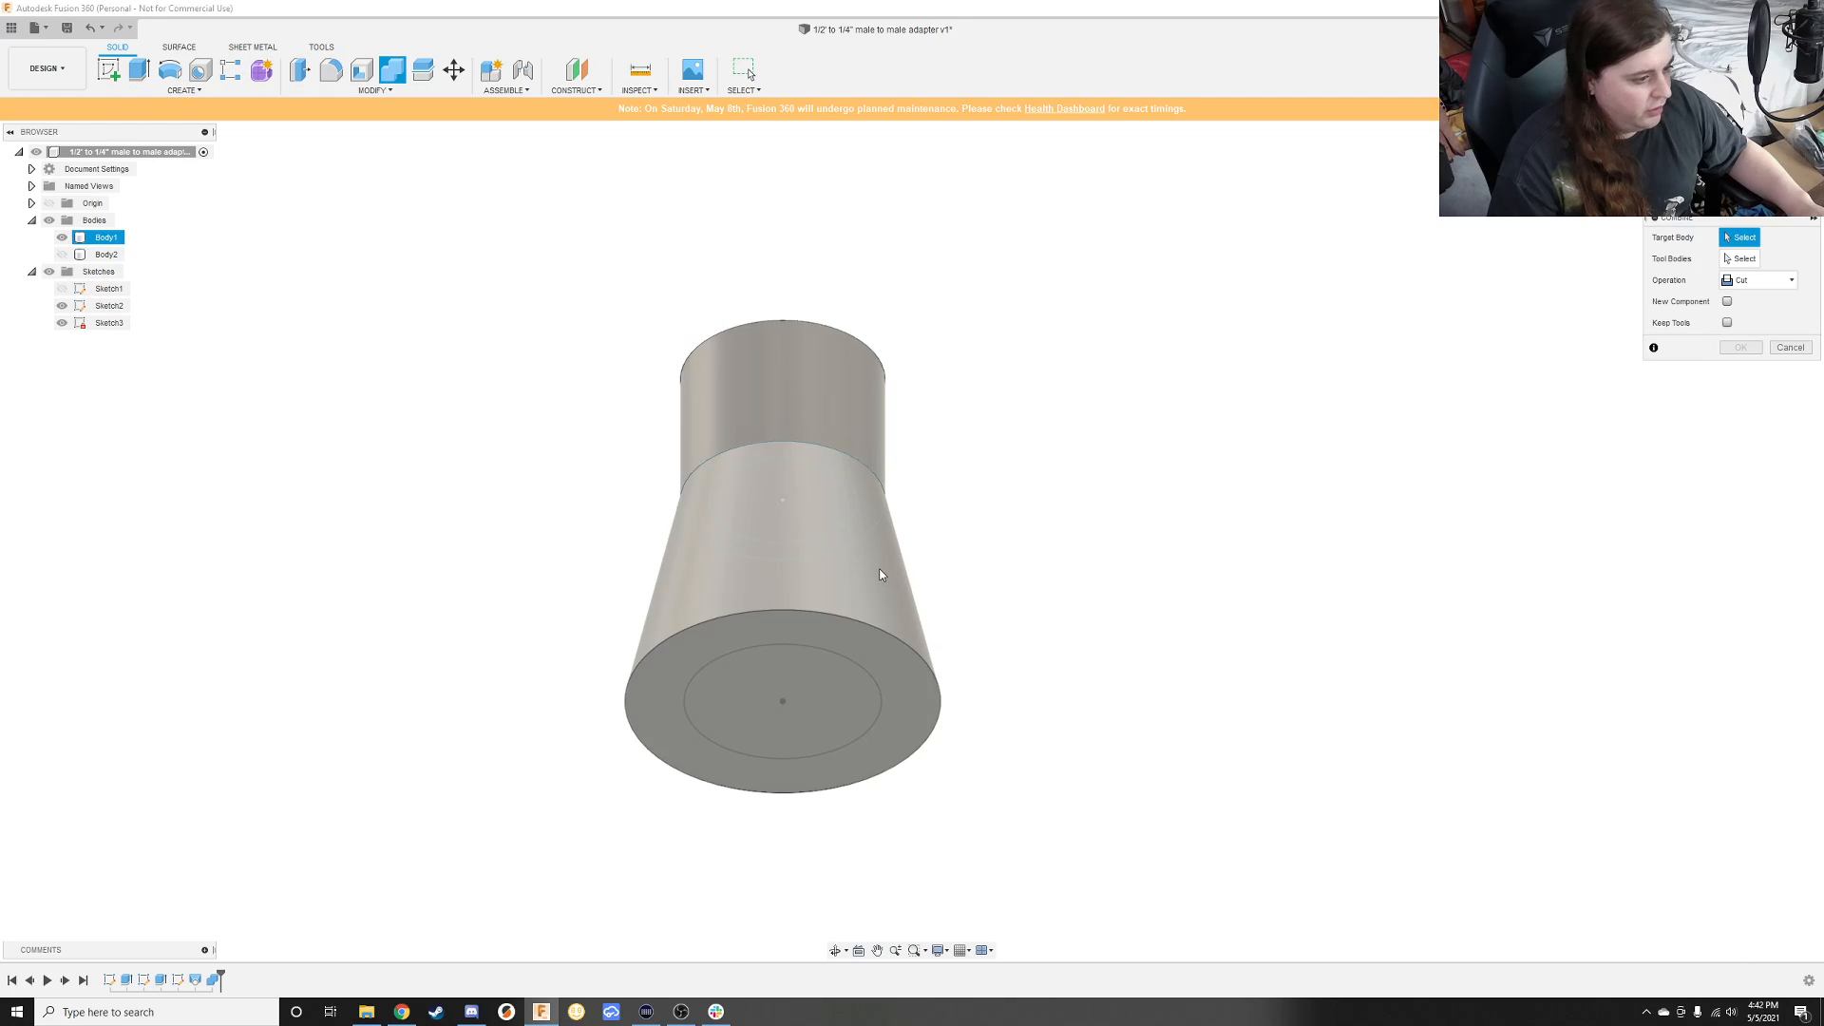
pyautogui.click(859, 427)
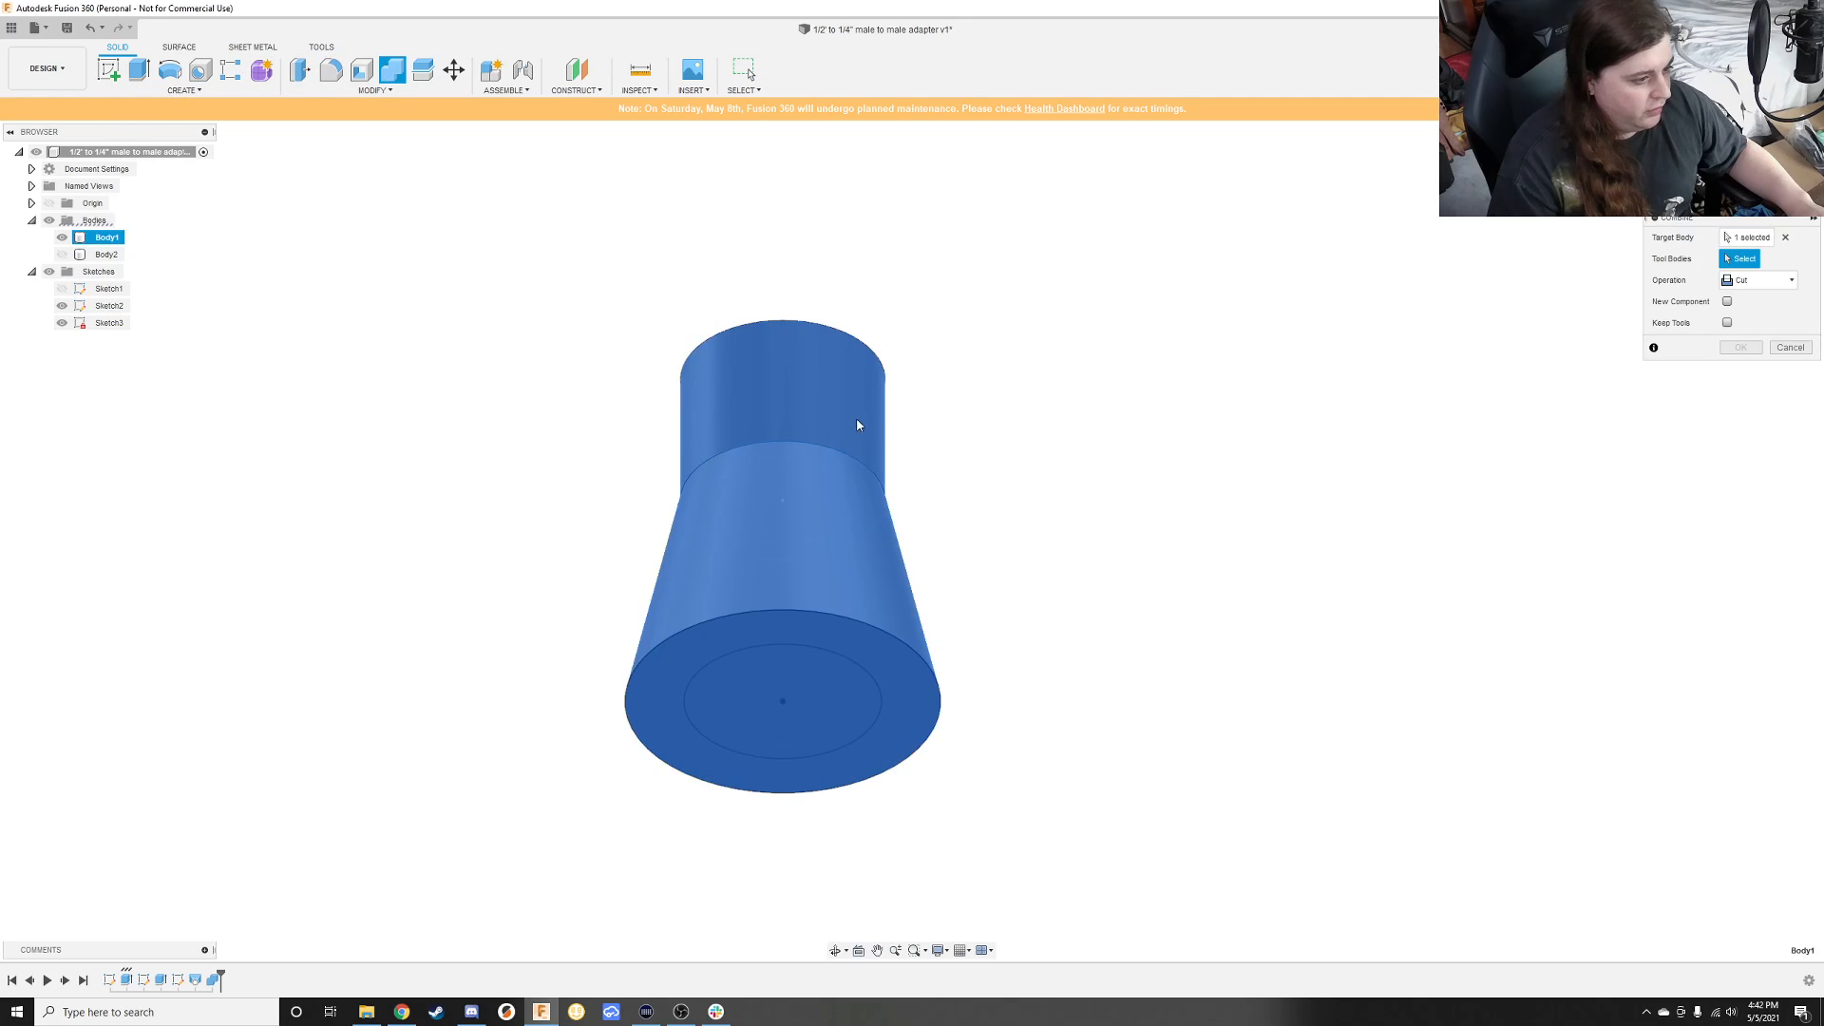
pyautogui.click(1748, 283)
pyautogui.click(1744, 300)
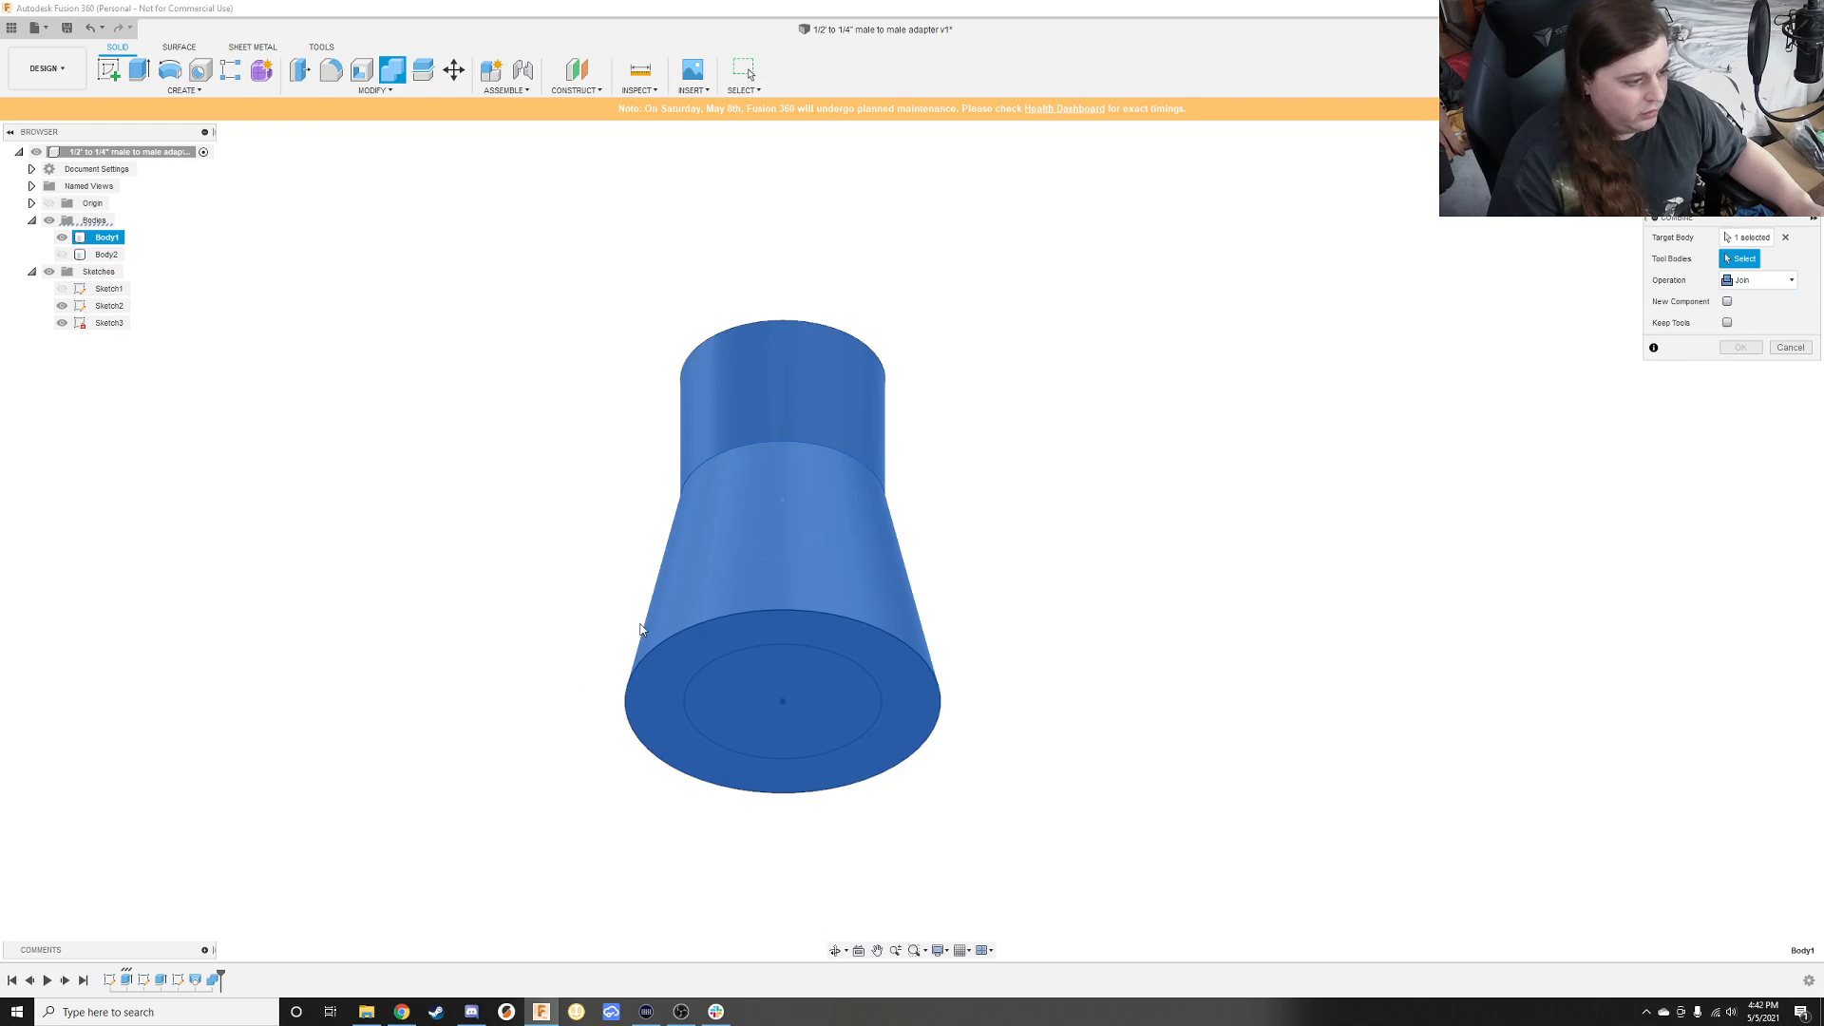
pyautogui.press('Escape')
# Step: Check Body1 and Body2 by switching each one's visibility, and hide Sketch2 and Sketch3
pyautogui.keyDown('shift'); pyautogui.moveTo(383, 855); pyautogui.dragTo(454, 819, button='middle'); pyautogui.keyUp('shift')
pyautogui.click(63, 255)
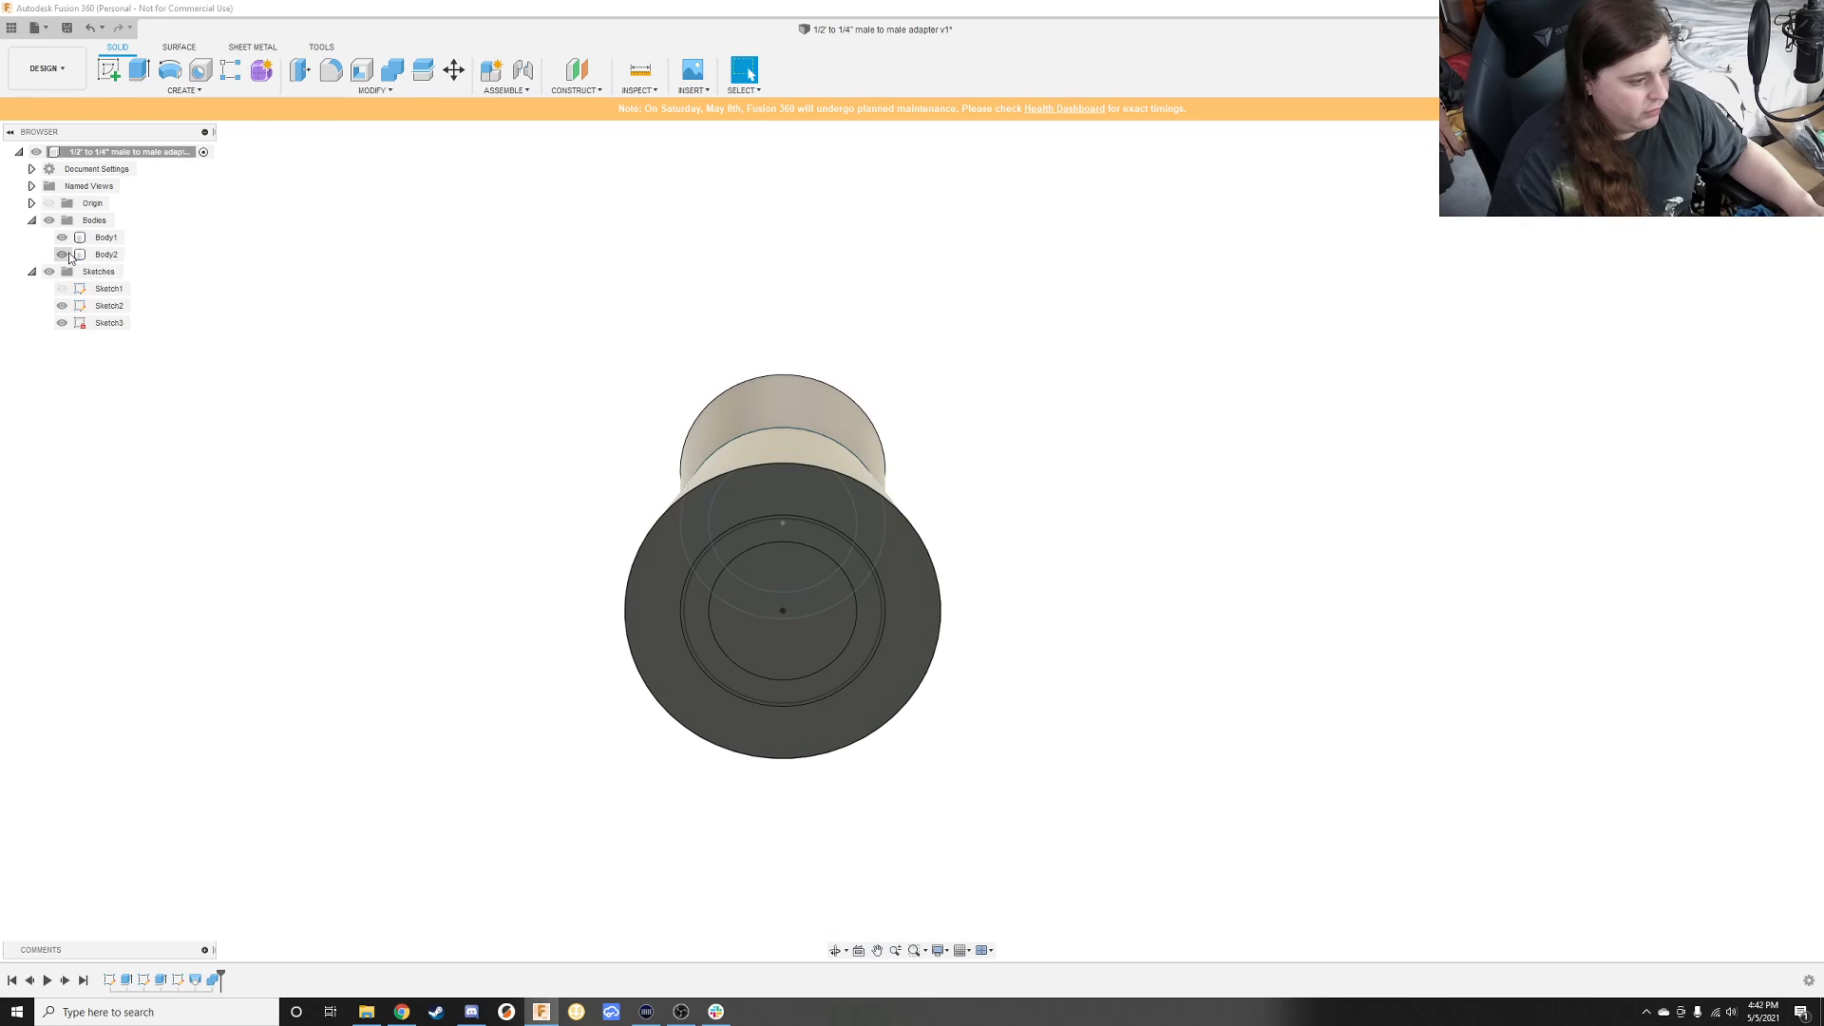
pyautogui.click(63, 254)
pyautogui.click(62, 238)
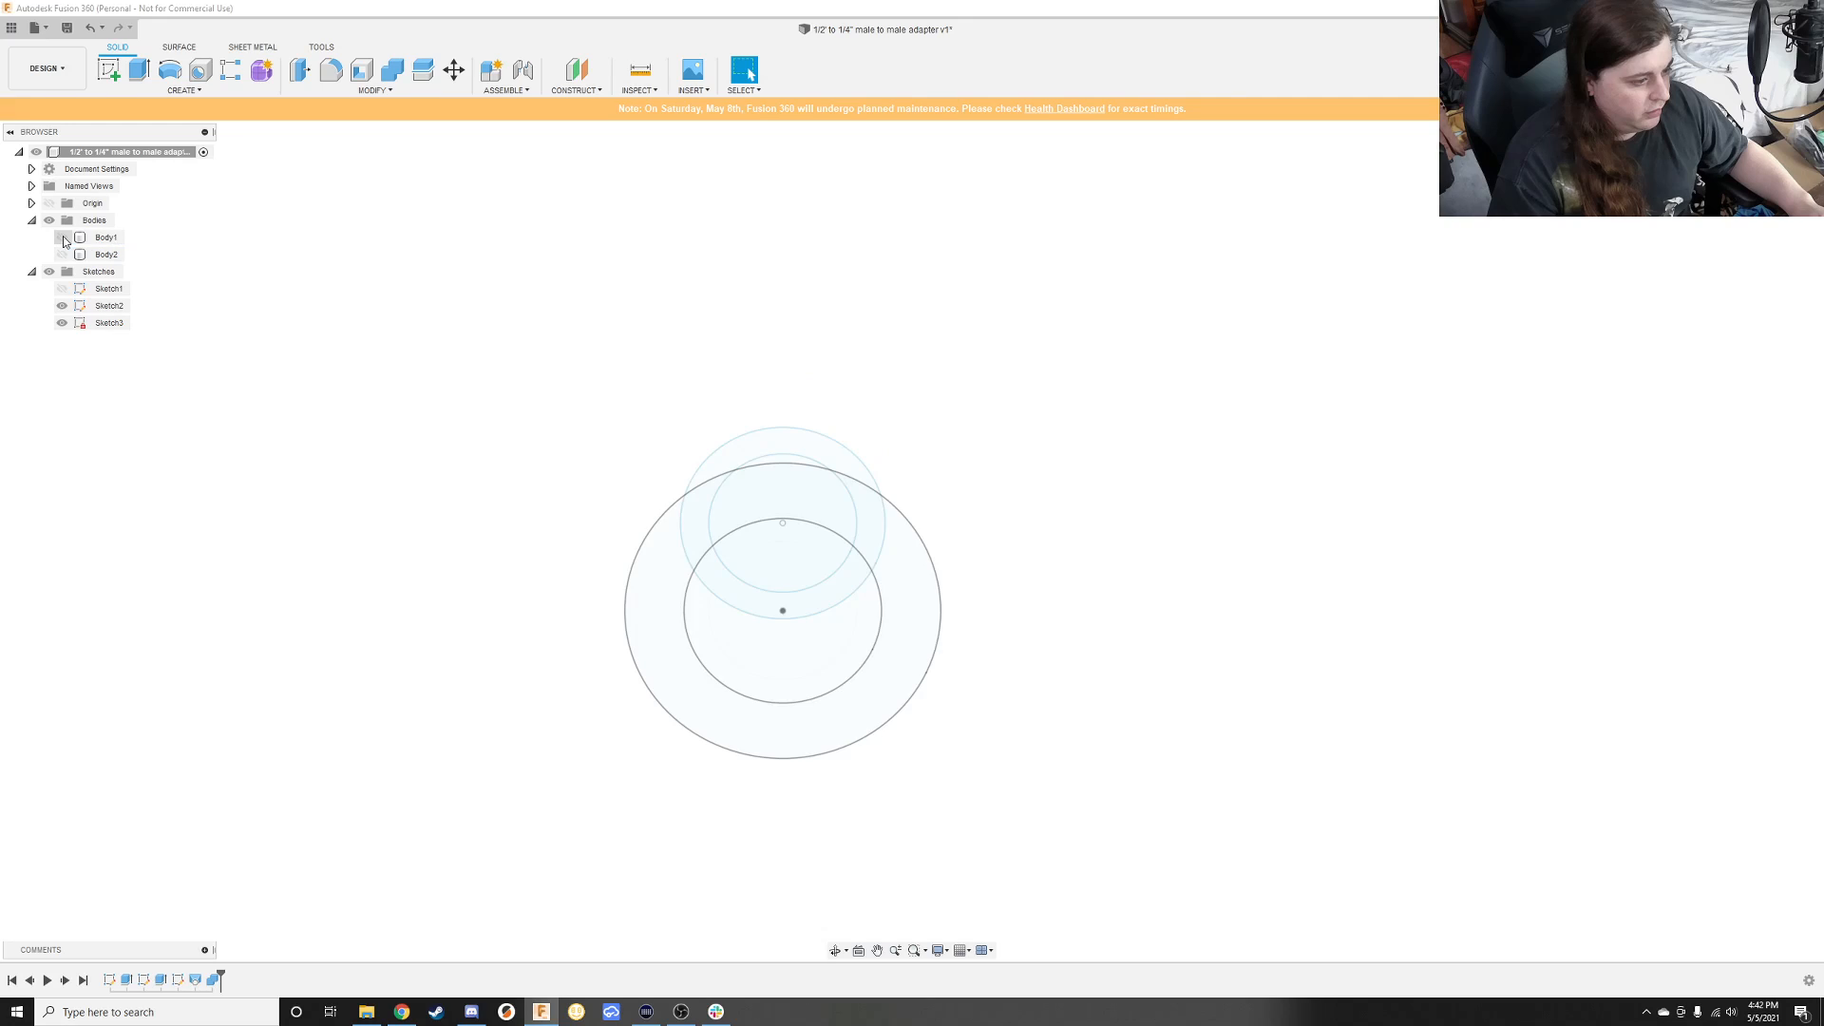
pyautogui.click(62, 237)
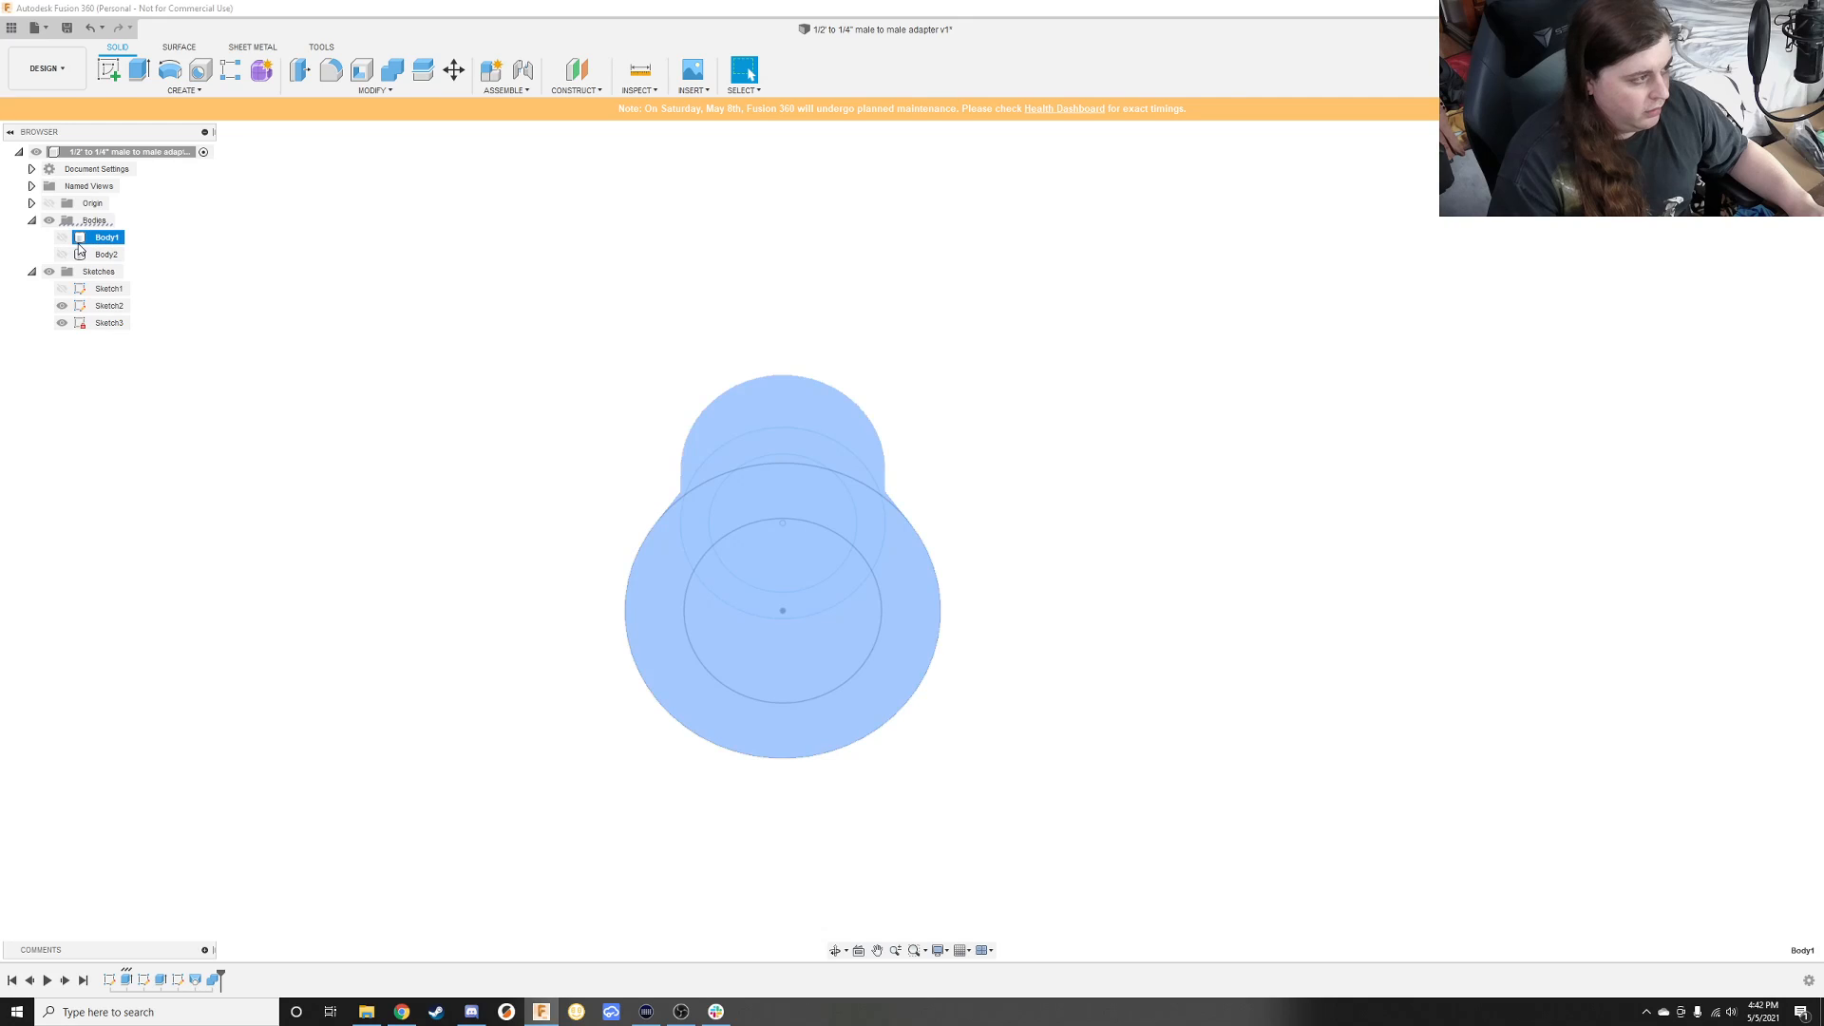
pyautogui.click(61, 306)
pyautogui.click(62, 323)
pyautogui.keyDown('shift'); pyautogui.moveTo(494, 362); pyautogui.dragTo(534, 263, button='middle'); pyautogui.keyUp('shift')
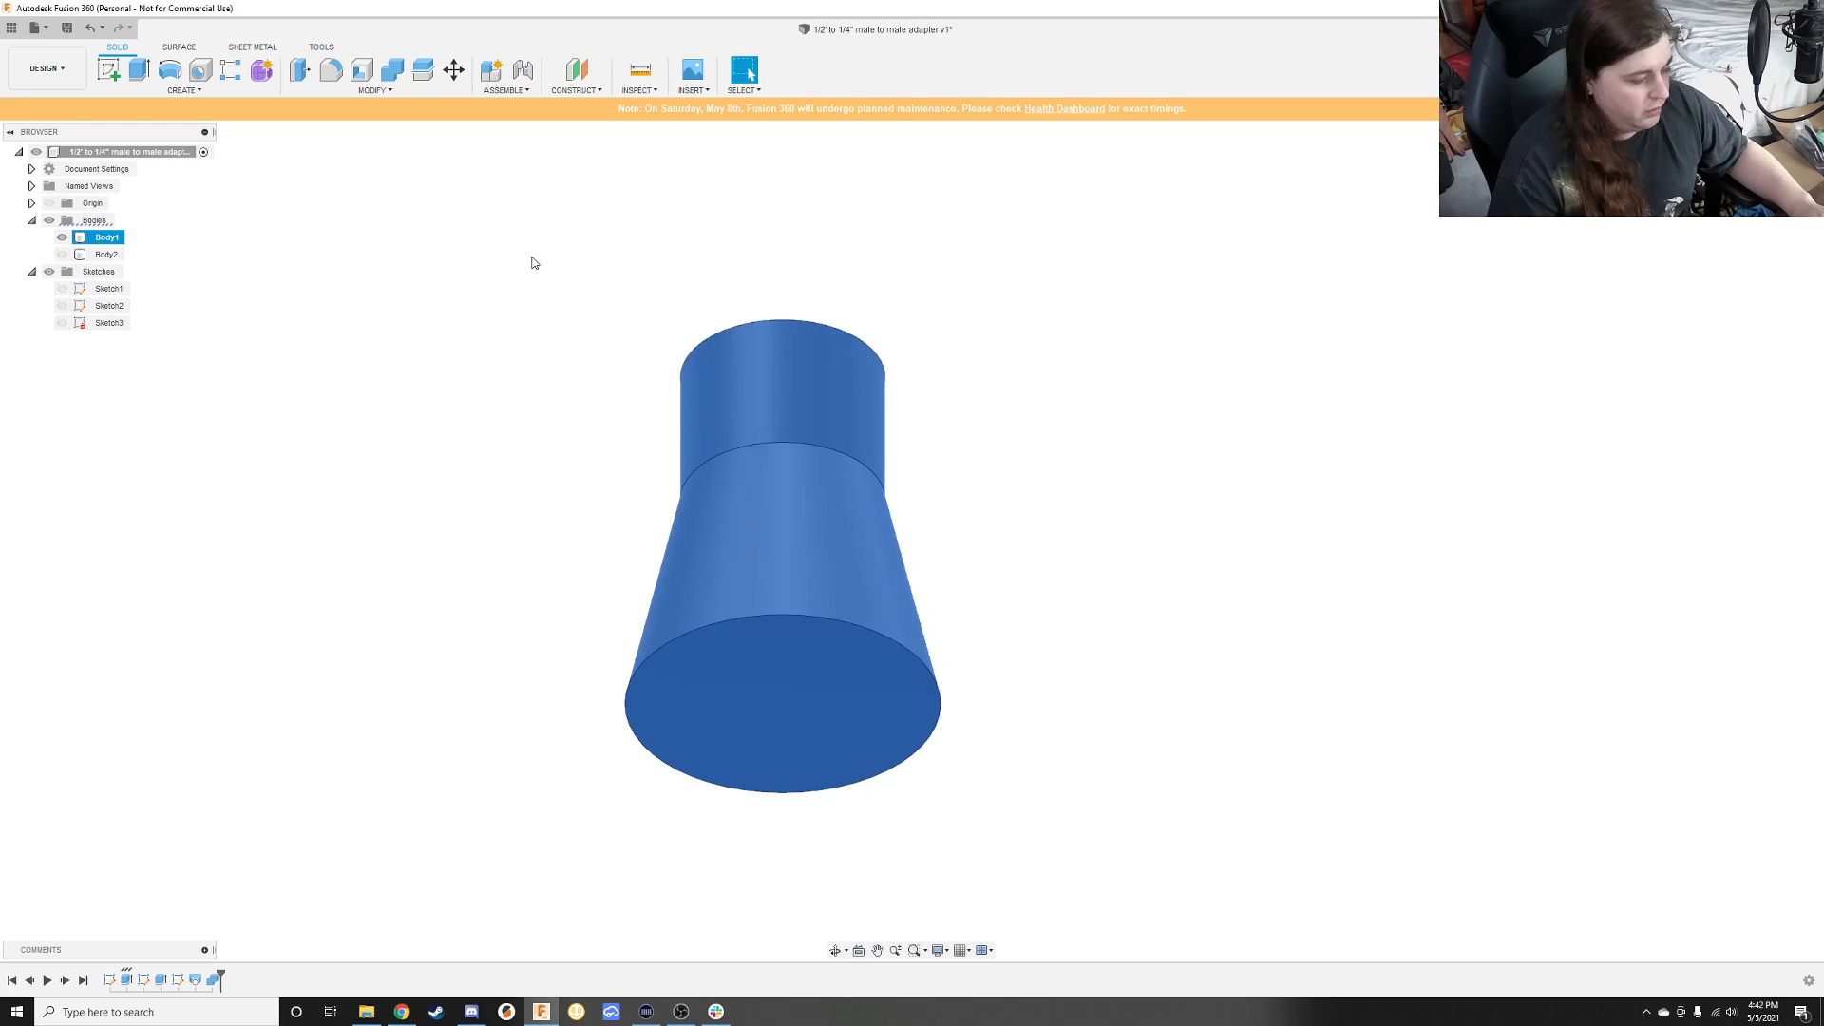
pyautogui.click(395, 76)
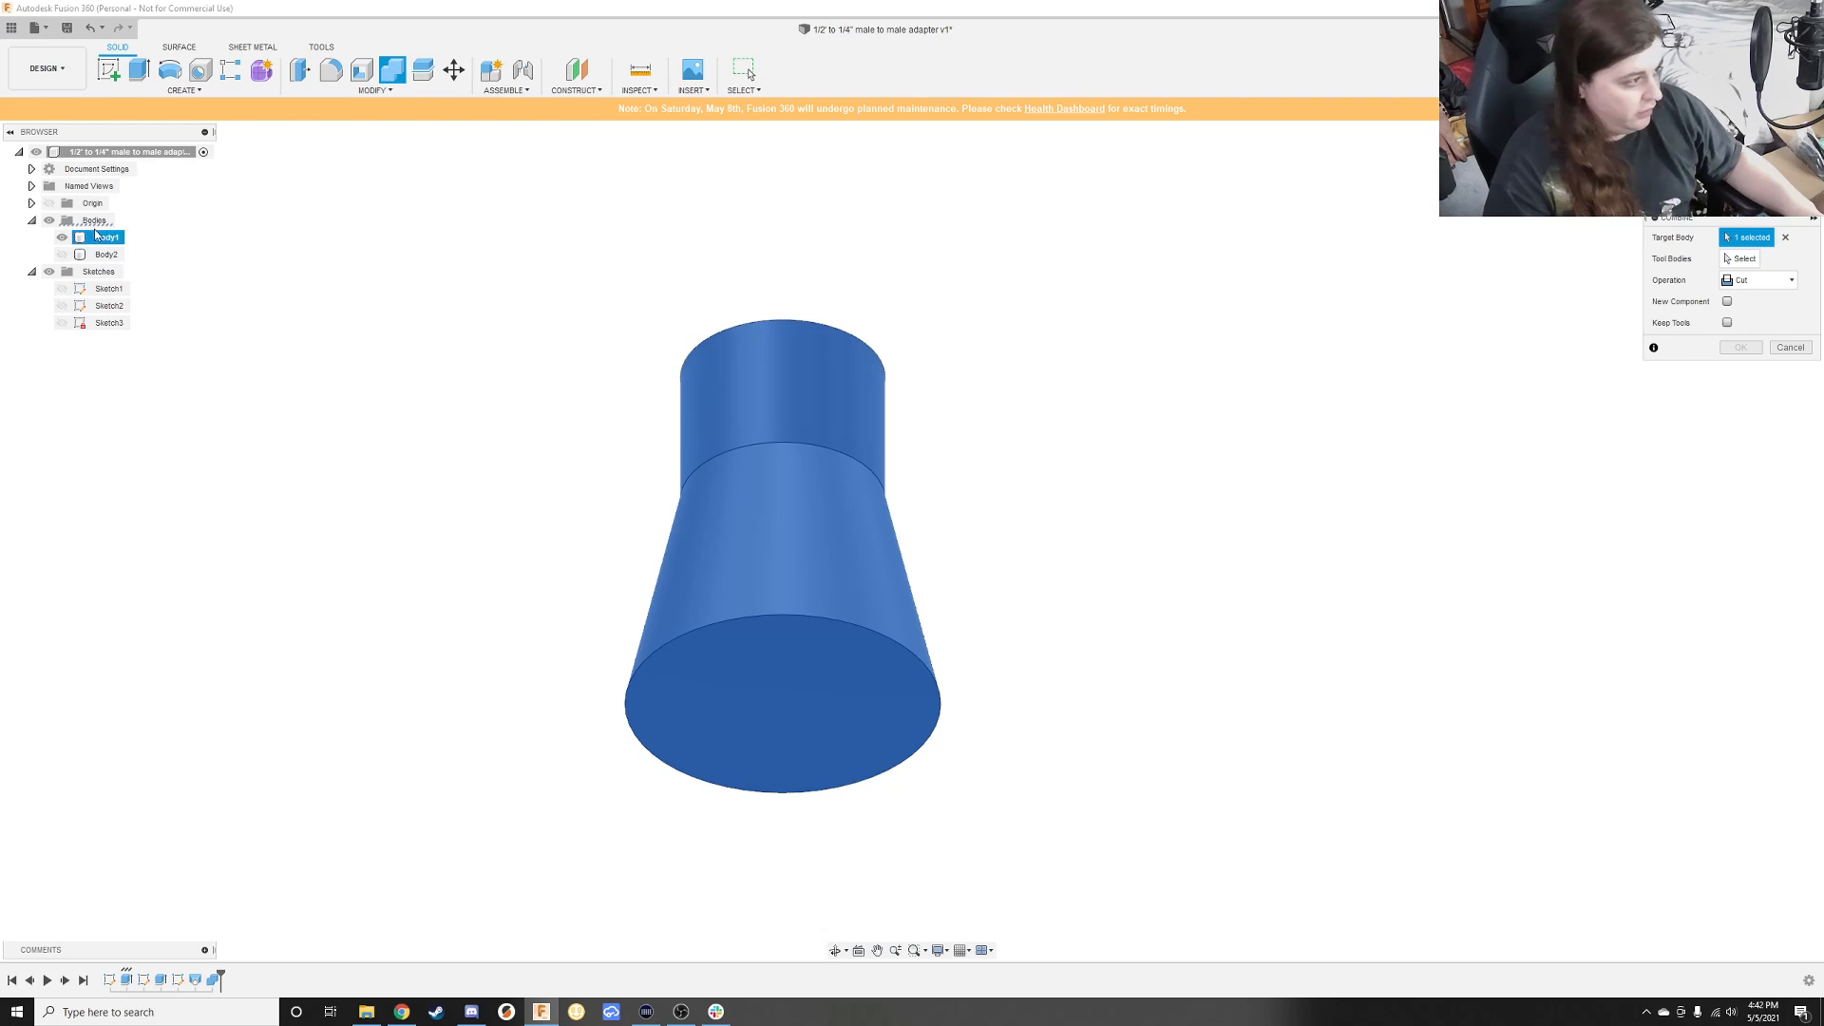
pyautogui.click(62, 254)
pyautogui.click(61, 238)
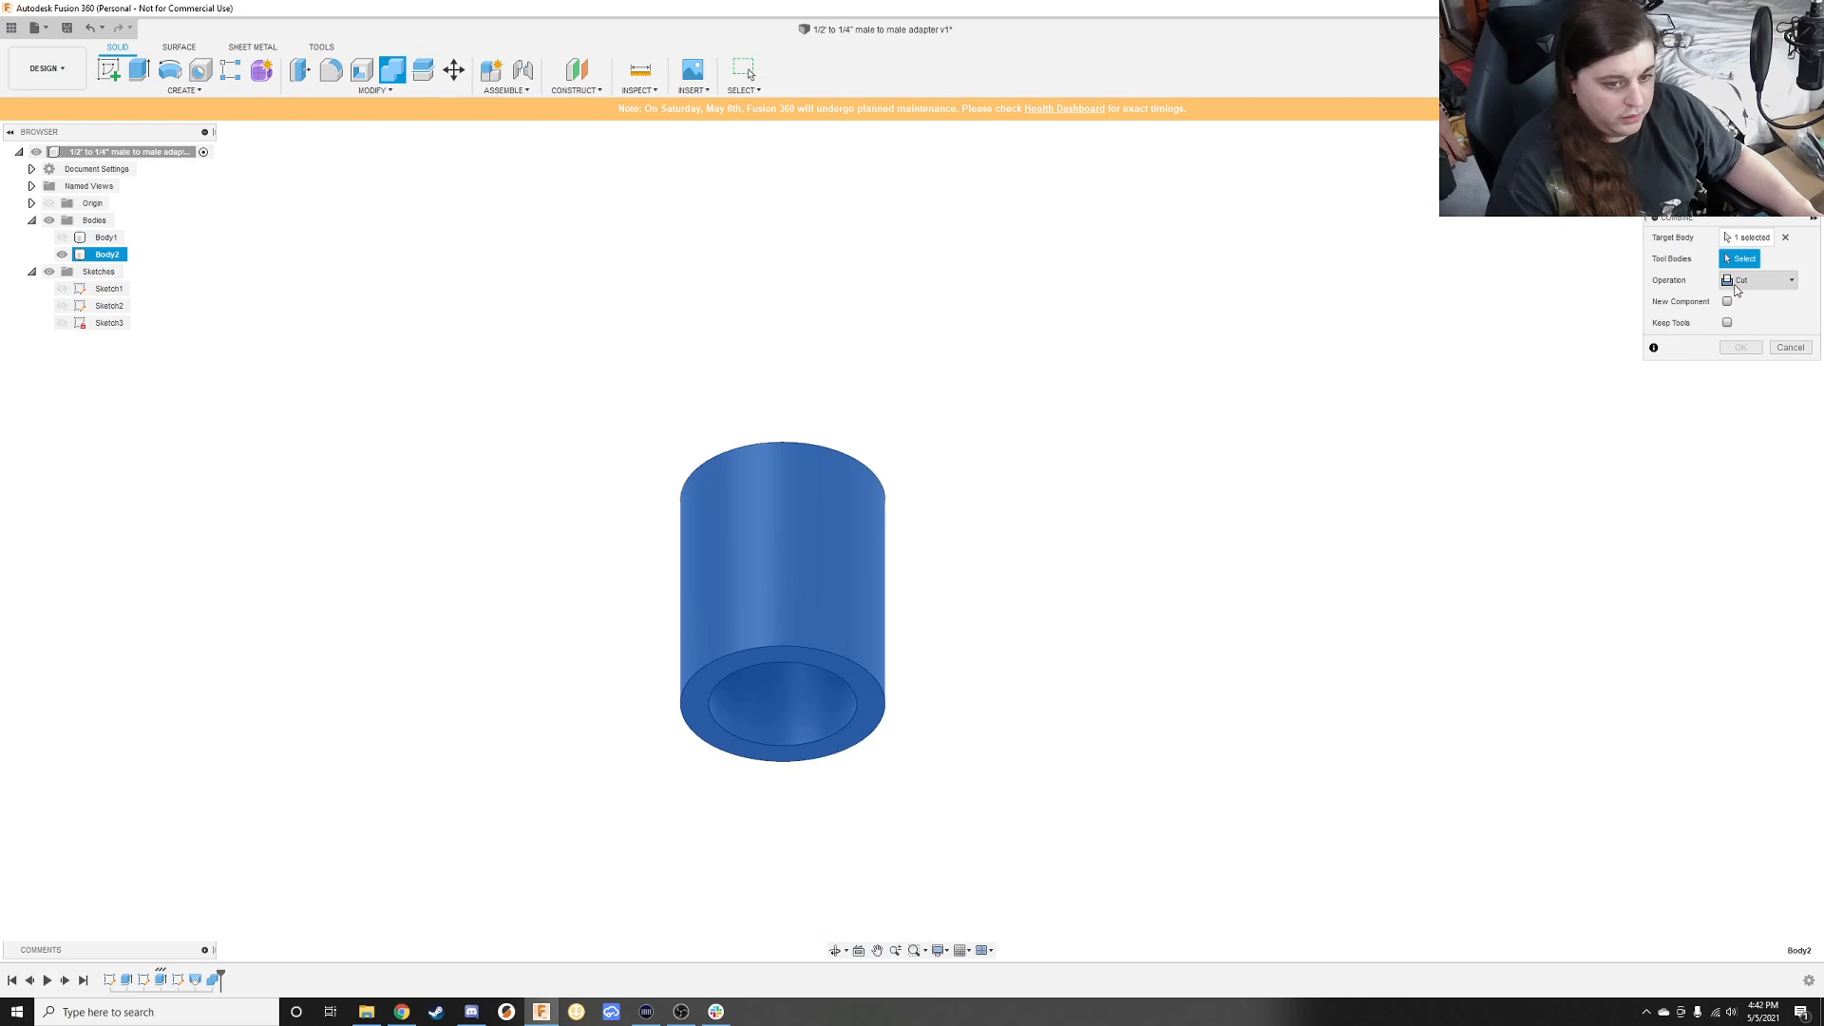
pyautogui.keyDown('shift'); pyautogui.moveTo(1275, 666); pyautogui.dragTo(1276, 537, button='middle'); pyautogui.keyUp('shift')
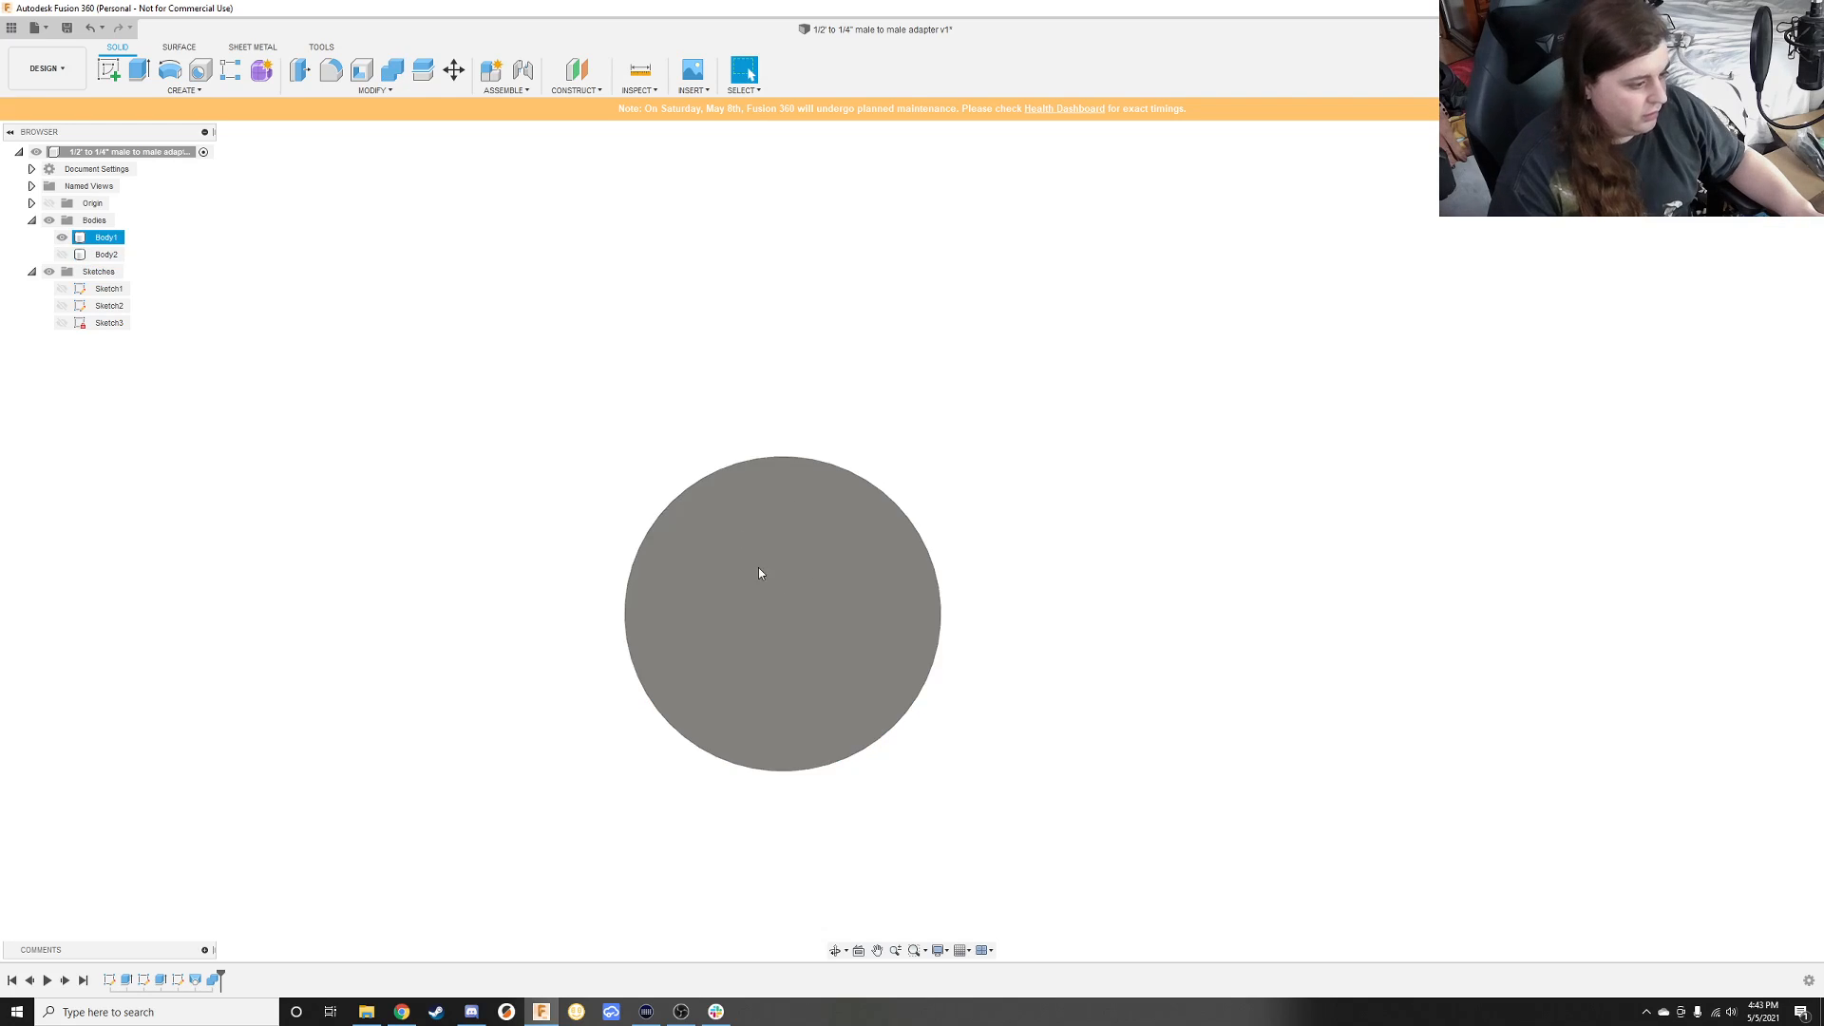
# Step: Extrude-cut the circular face at the bottom of the narrow end's bore through the transition and out of the wide end
pyautogui.keyDown('shift'); pyautogui.moveTo(758, 342); pyautogui.dragTo(789, 613, button='middle'); pyautogui.keyUp('shift')
pyautogui.click(783, 619)
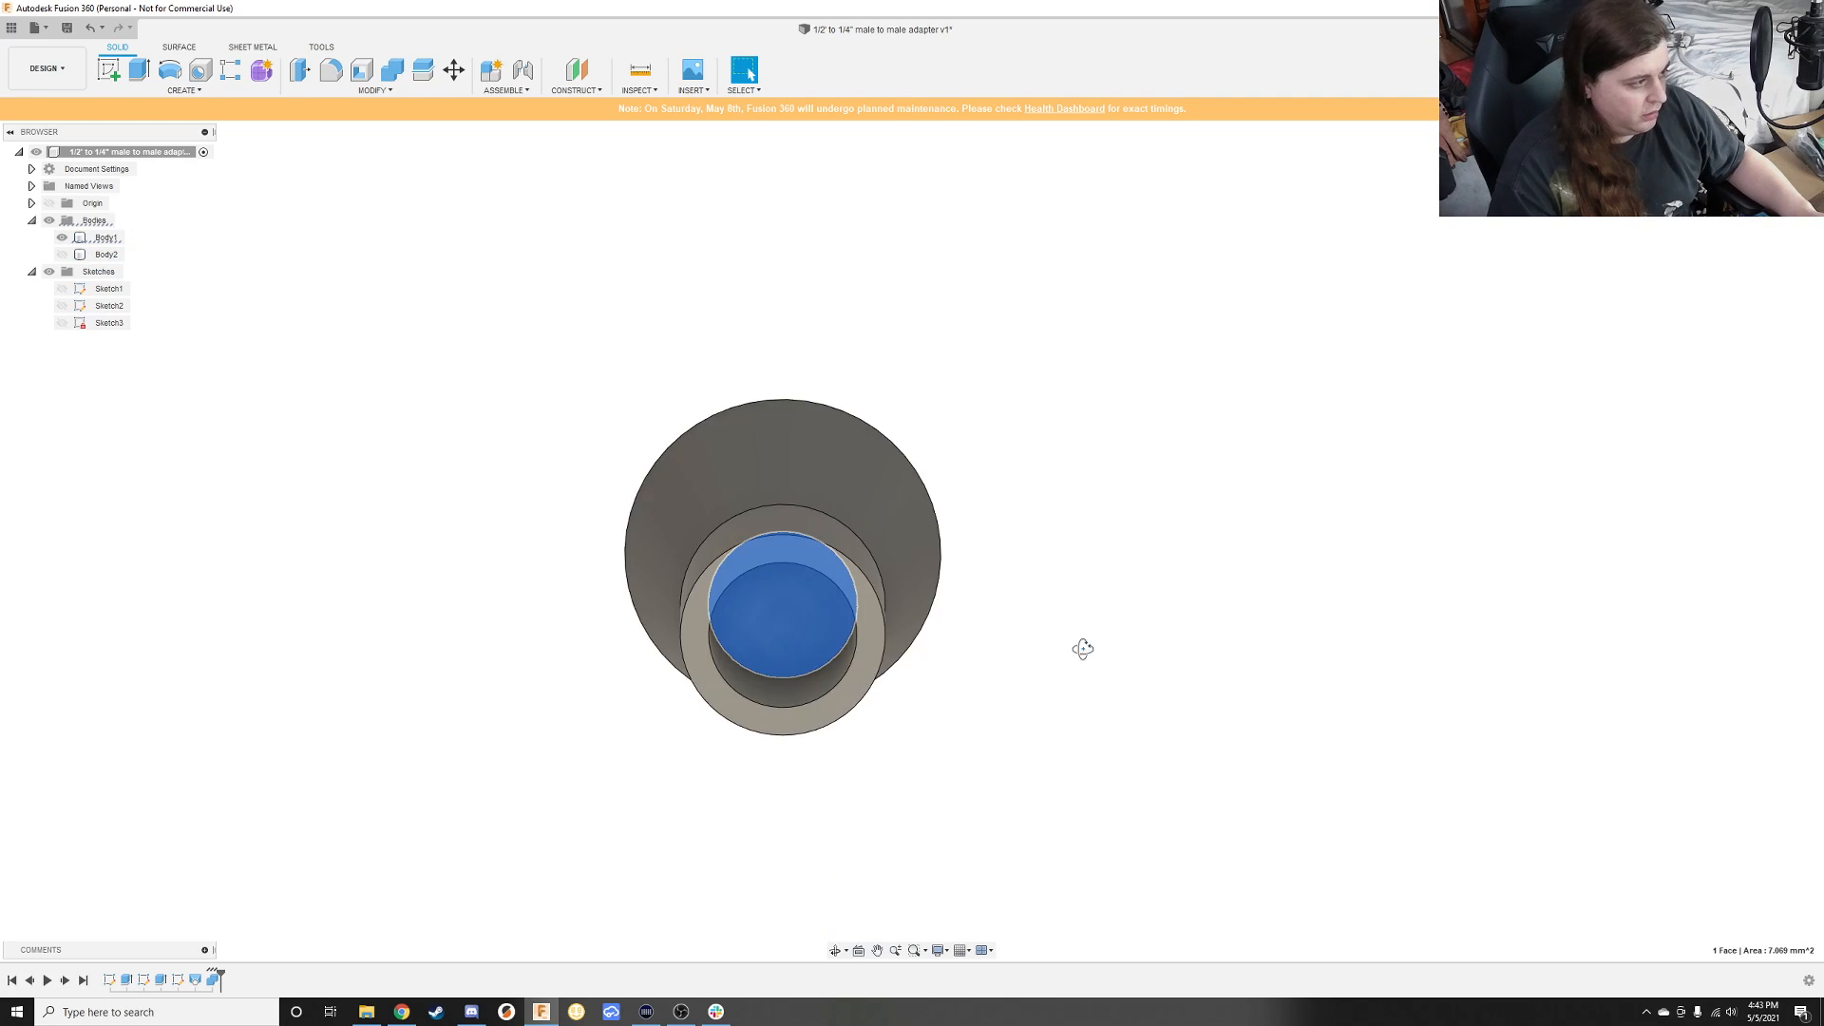
pyautogui.moveTo(1083, 649)
pyautogui.keyDown('shift'); pyautogui.mouseDown(button='middle')
pyautogui.moveTo(1099, 550)
pyautogui.moveTo(1058, 672)
pyautogui.mouseUp(button='middle'); pyautogui.keyUp('shift')
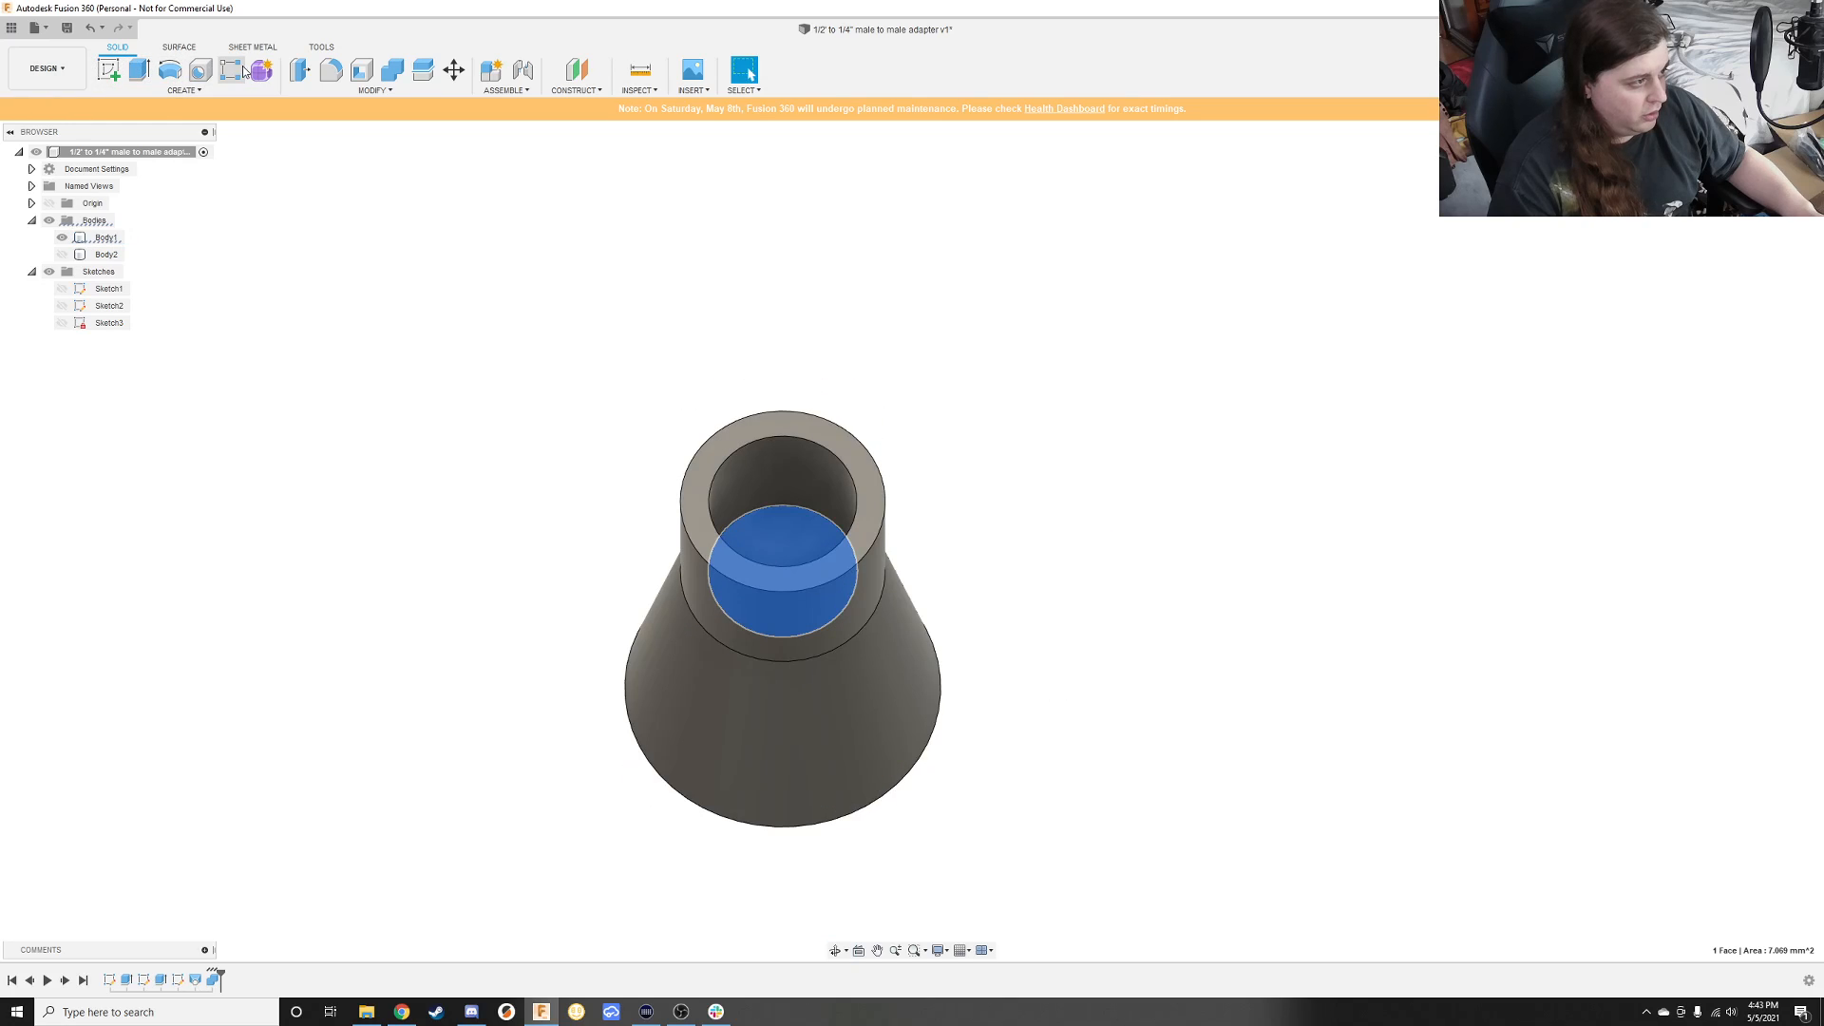
pyautogui.click(140, 68)
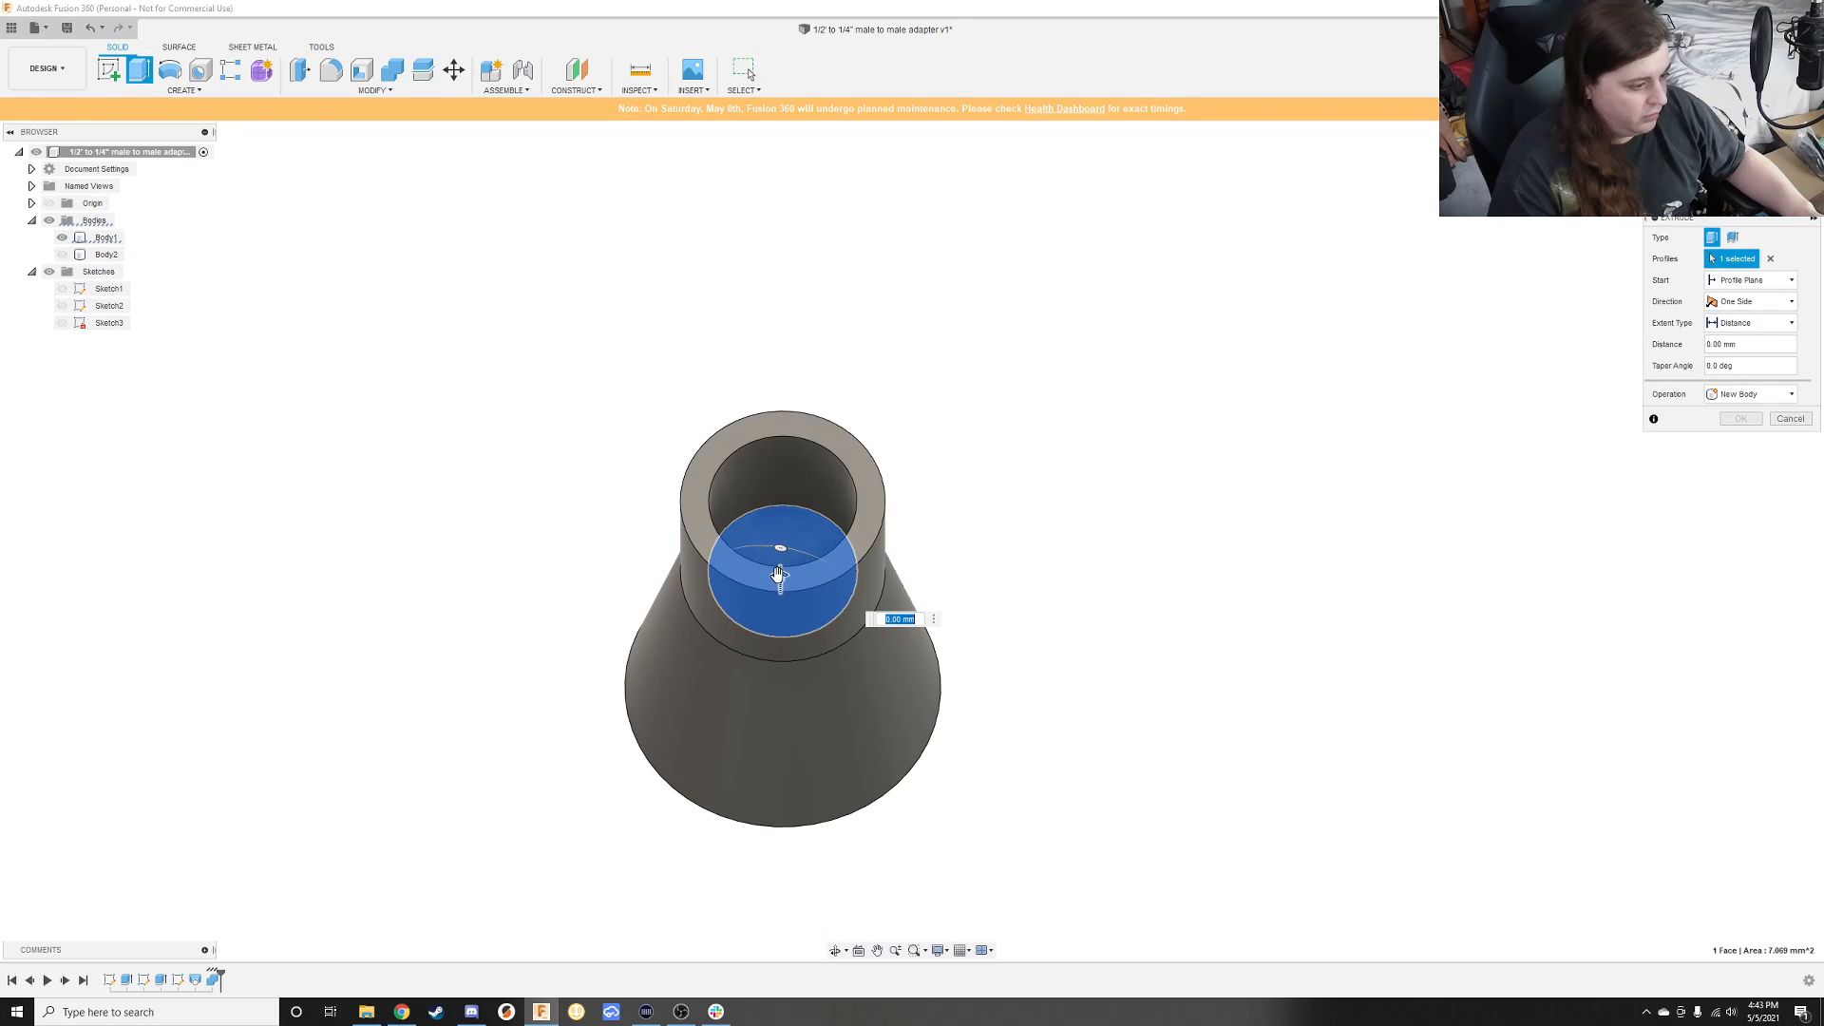
pyautogui.moveTo(779, 577); pyautogui.dragTo(782, 941)
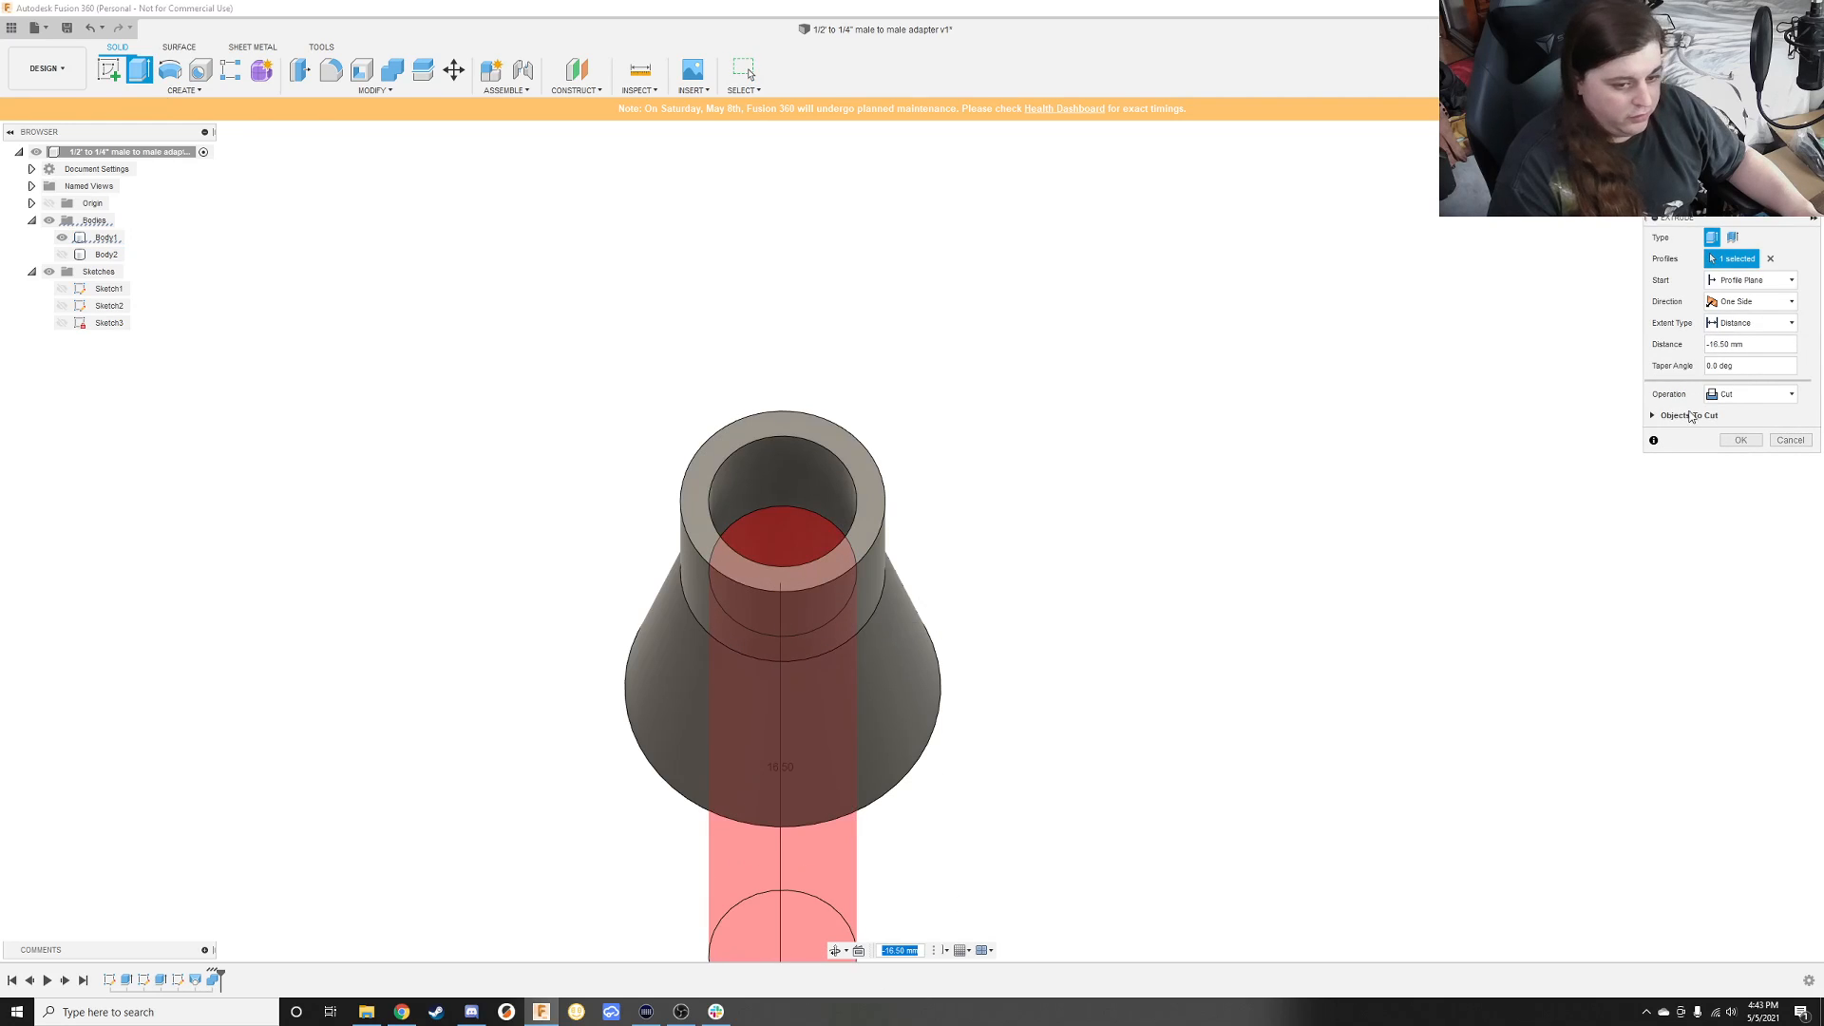
pyautogui.click(1738, 441)
# Step: Start a sketch on the wide end face and draw a 5 mm diameter circle concentric with the through bore
pyautogui.keyDown('shift'); pyautogui.moveTo(1311, 655); pyautogui.dragTo(1203, 469, button='middle'); pyautogui.keyUp('shift')
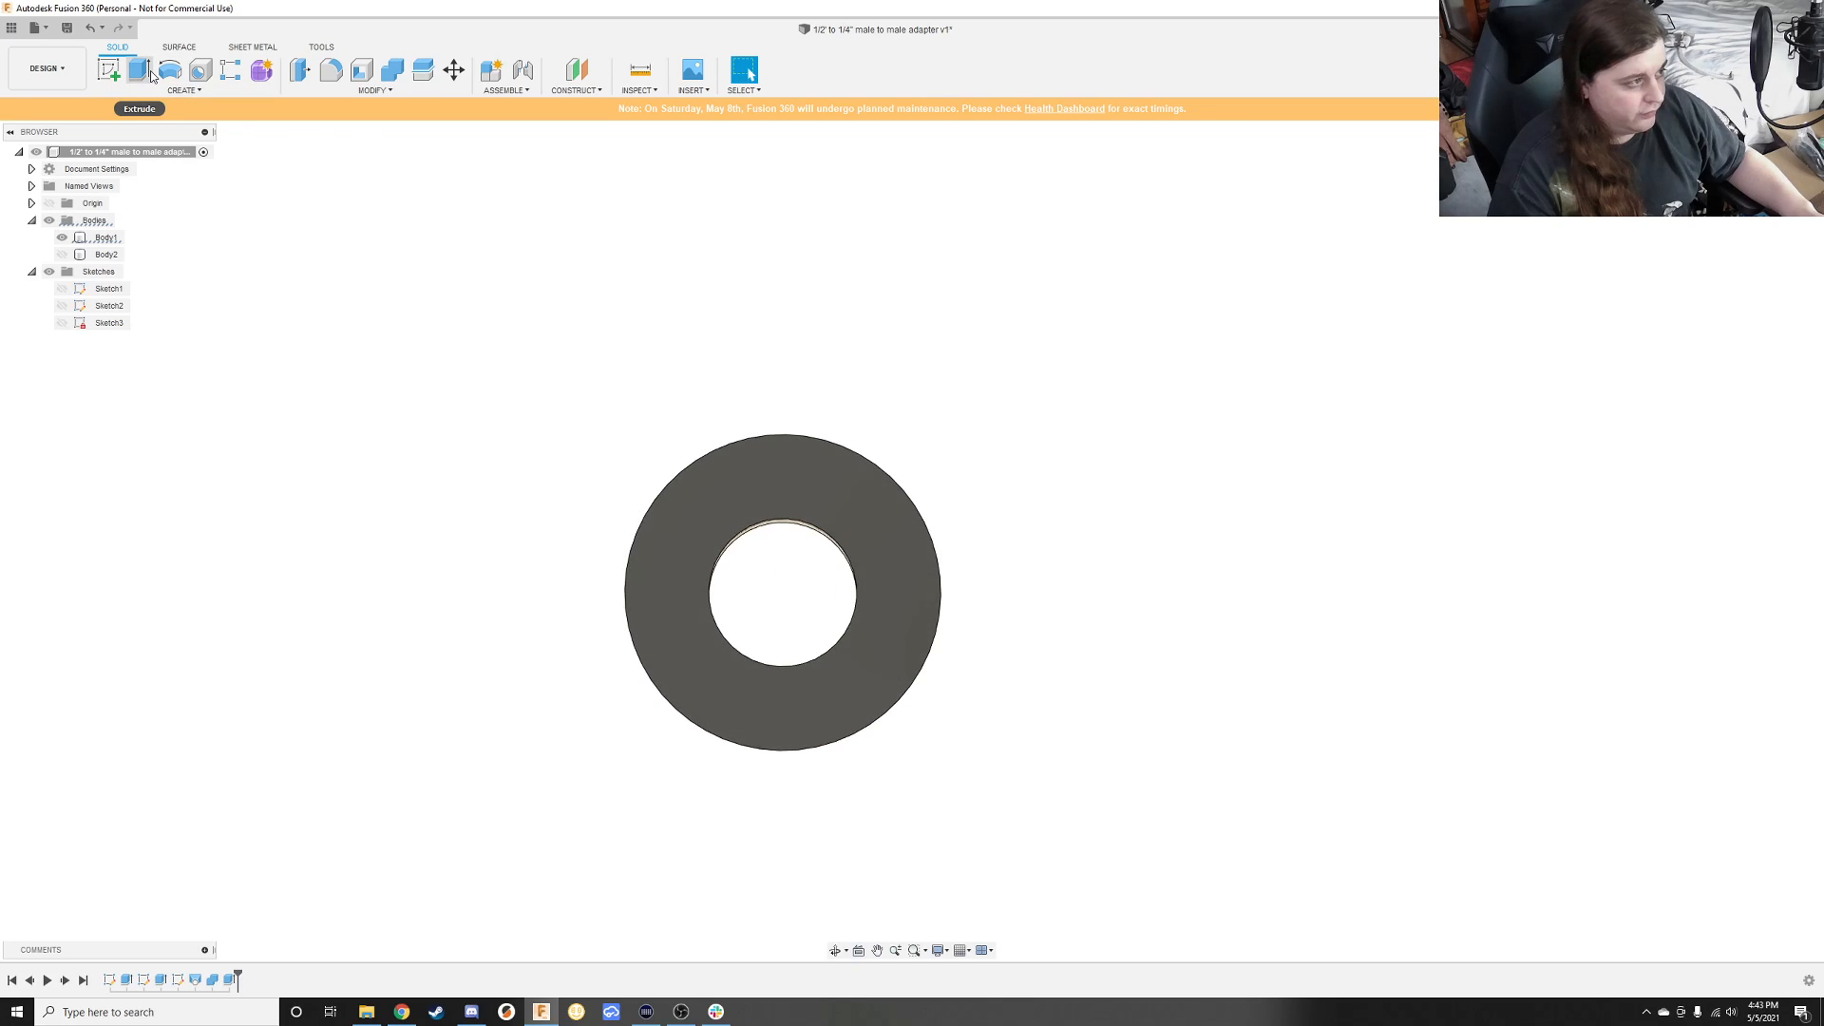
pyautogui.click(109, 69)
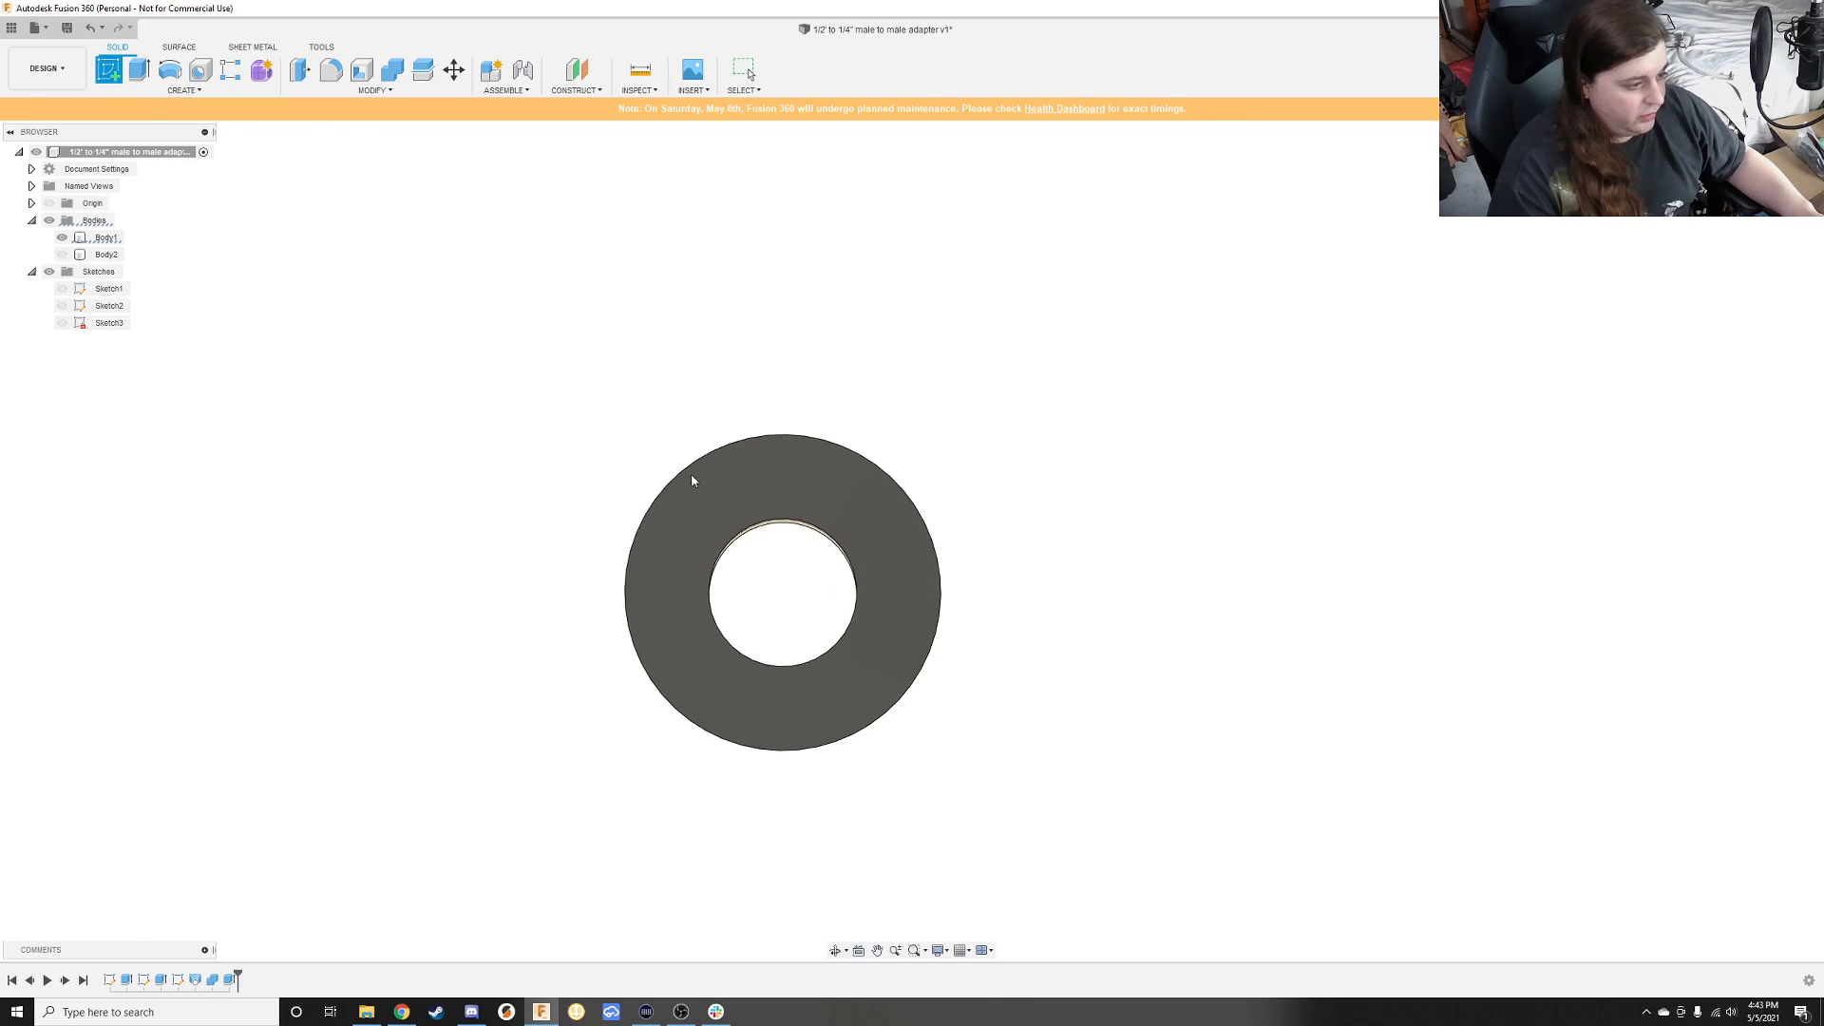
pyautogui.click(744, 521)
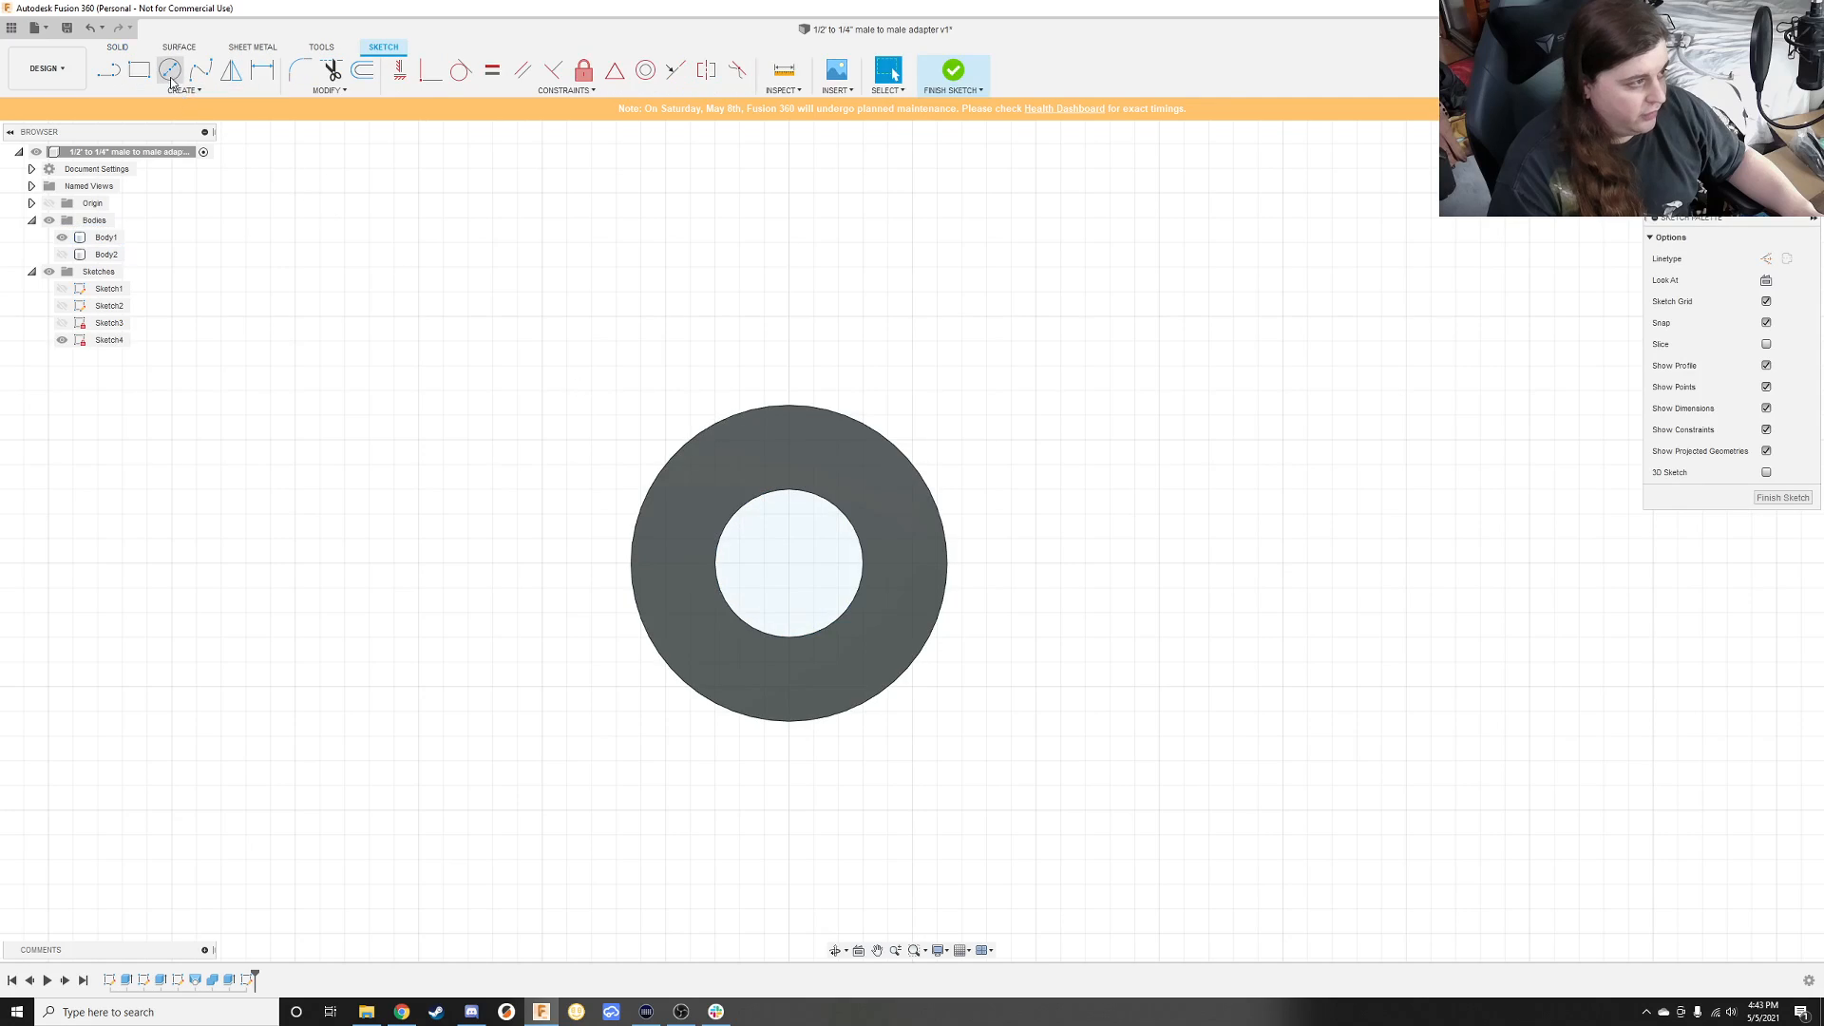
pyautogui.click(170, 71)
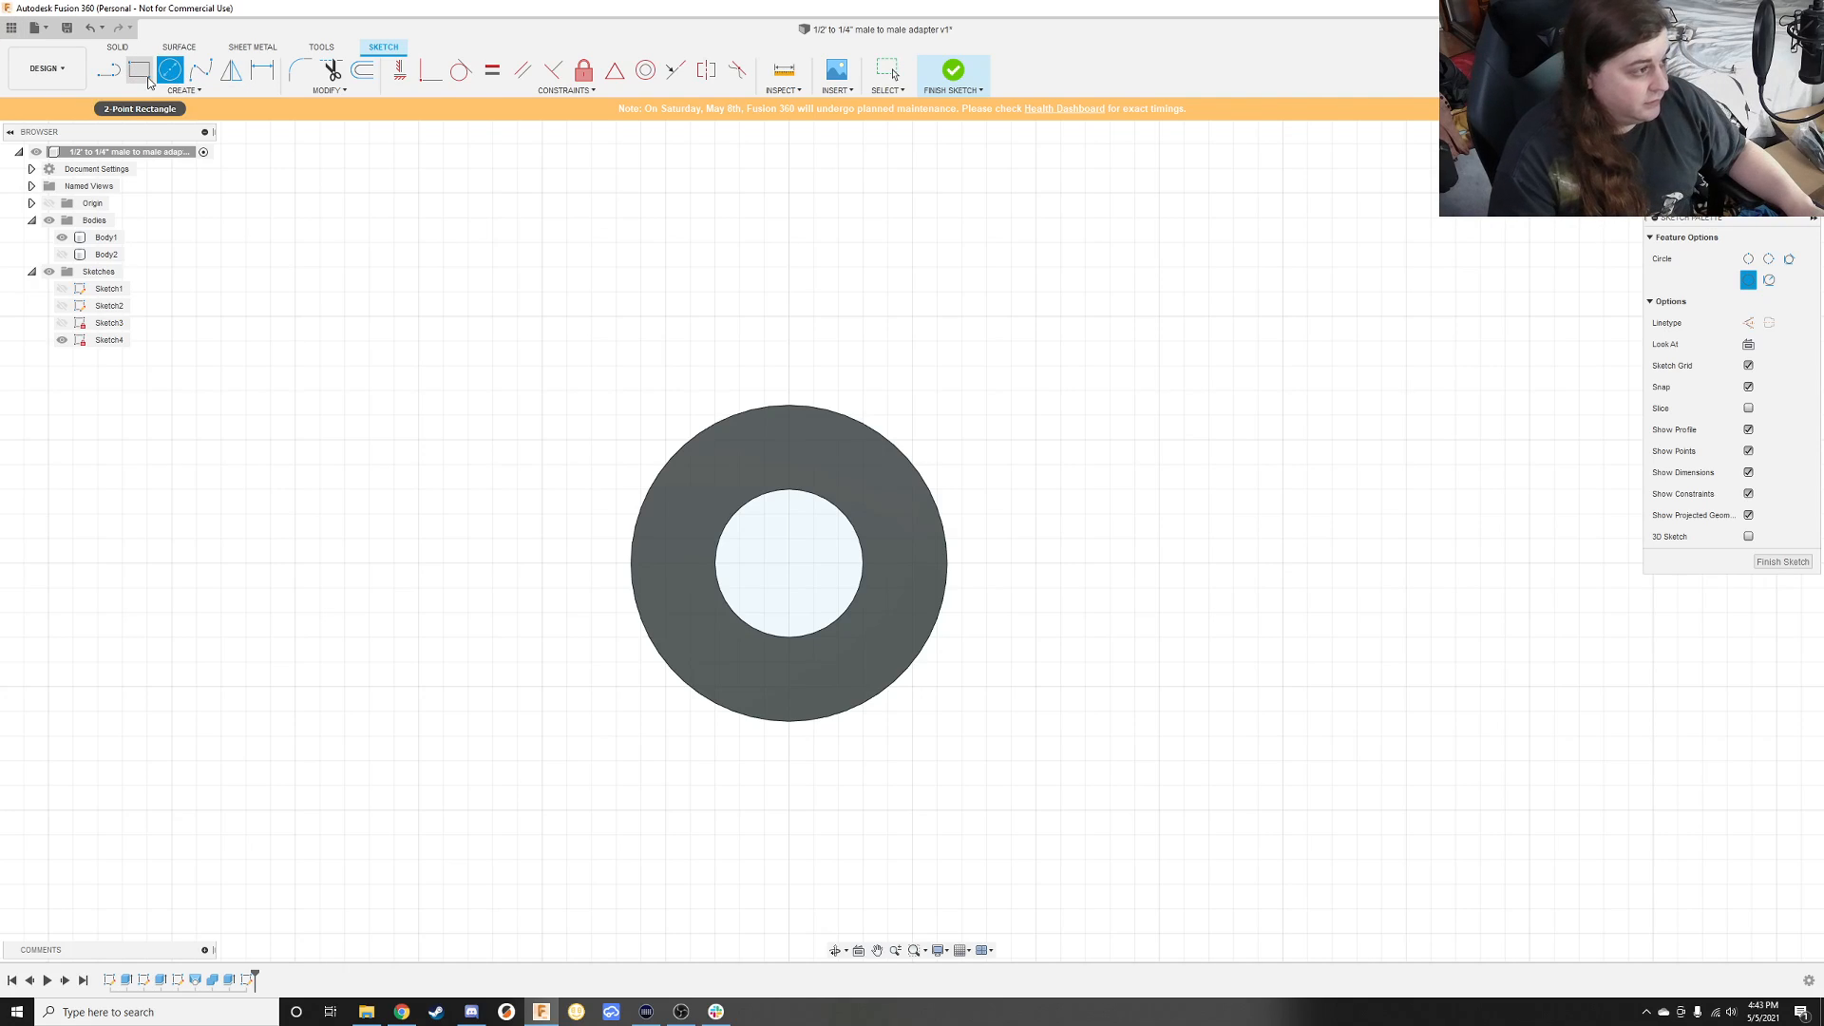
pyautogui.click(789, 563)
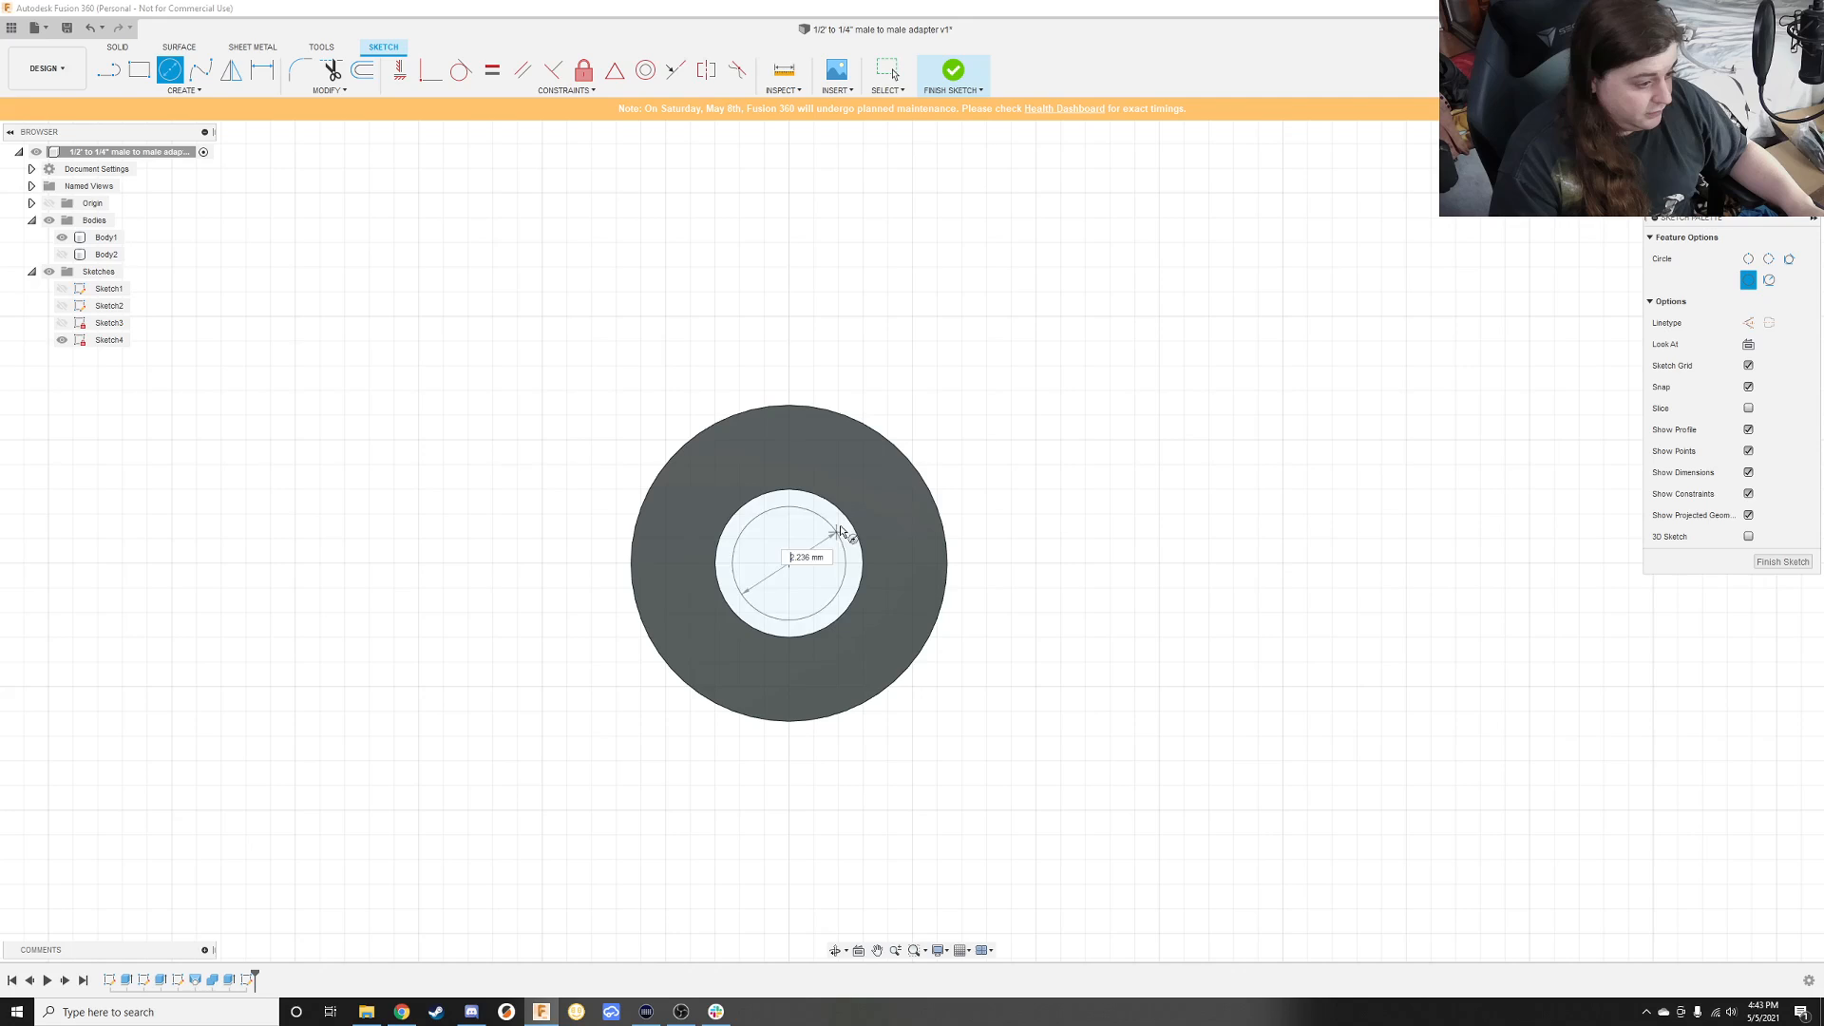
pyautogui.write('5')
pyautogui.press('Return')
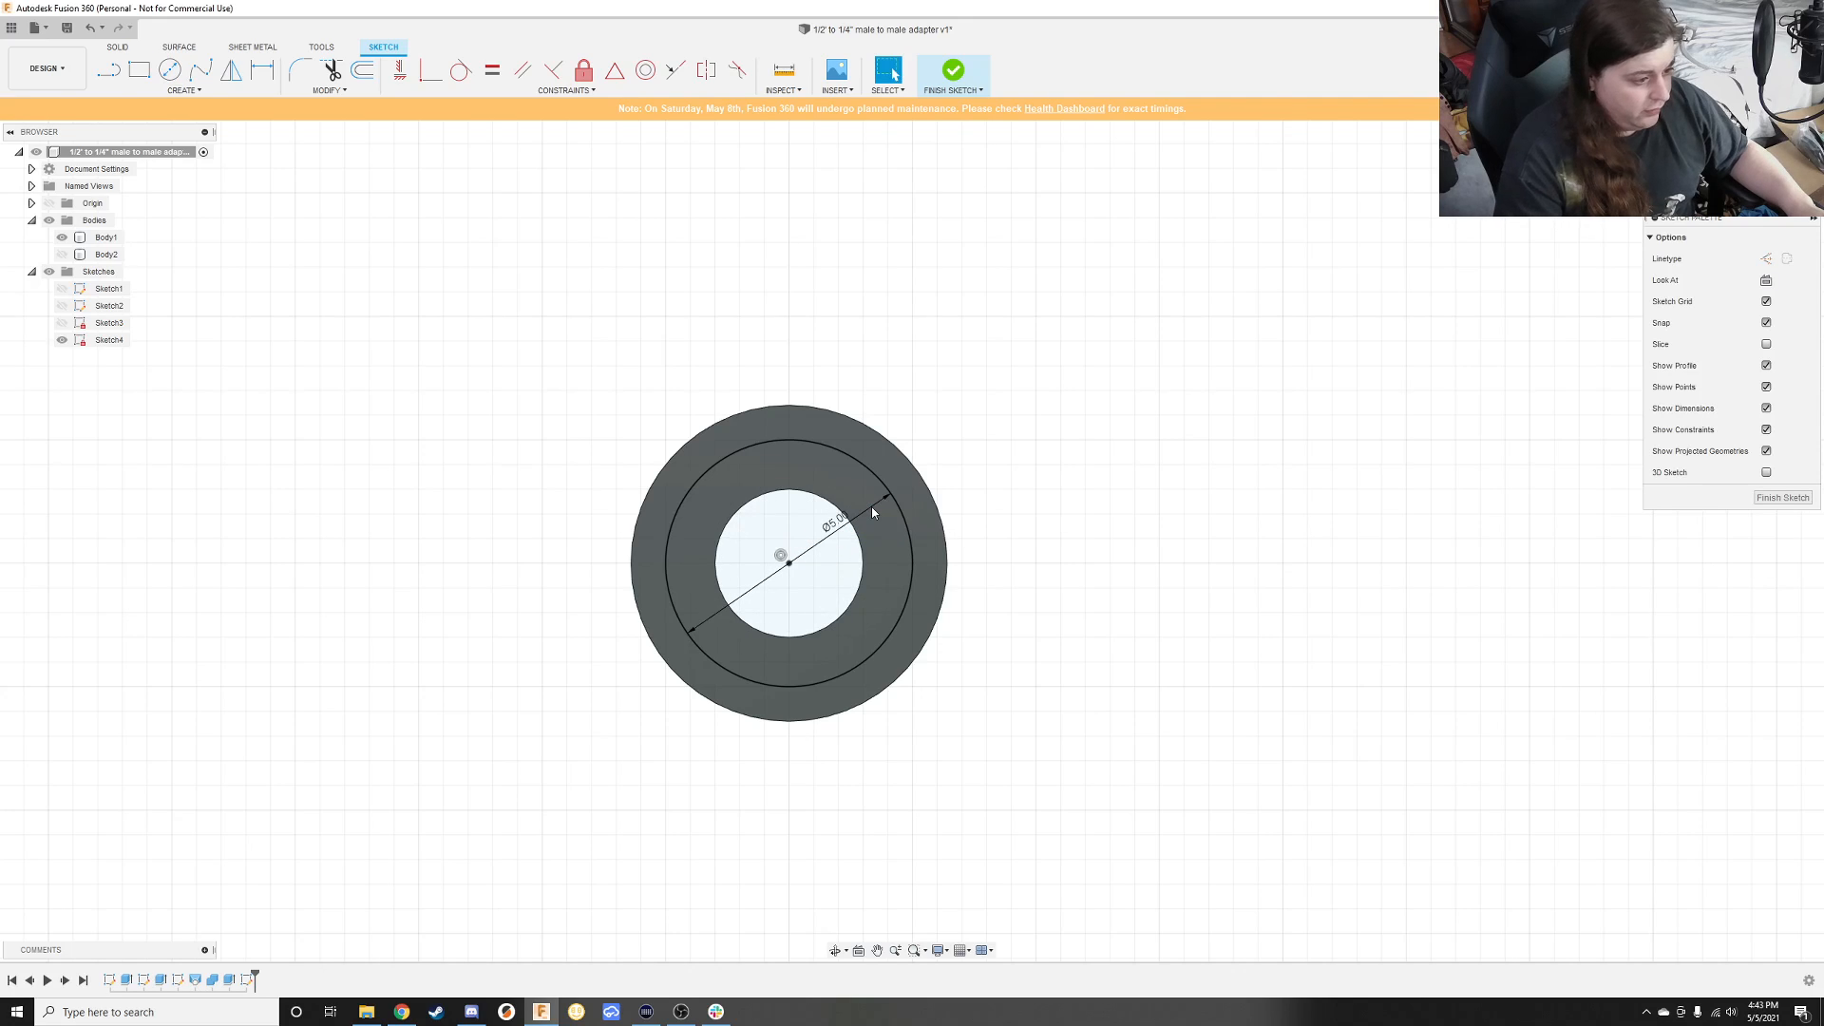
# Step: Draw a 3 mm diameter circle from the bore's centre out to the bore's edge and finish the sketch
pyautogui.scroll(2, 835, 604)
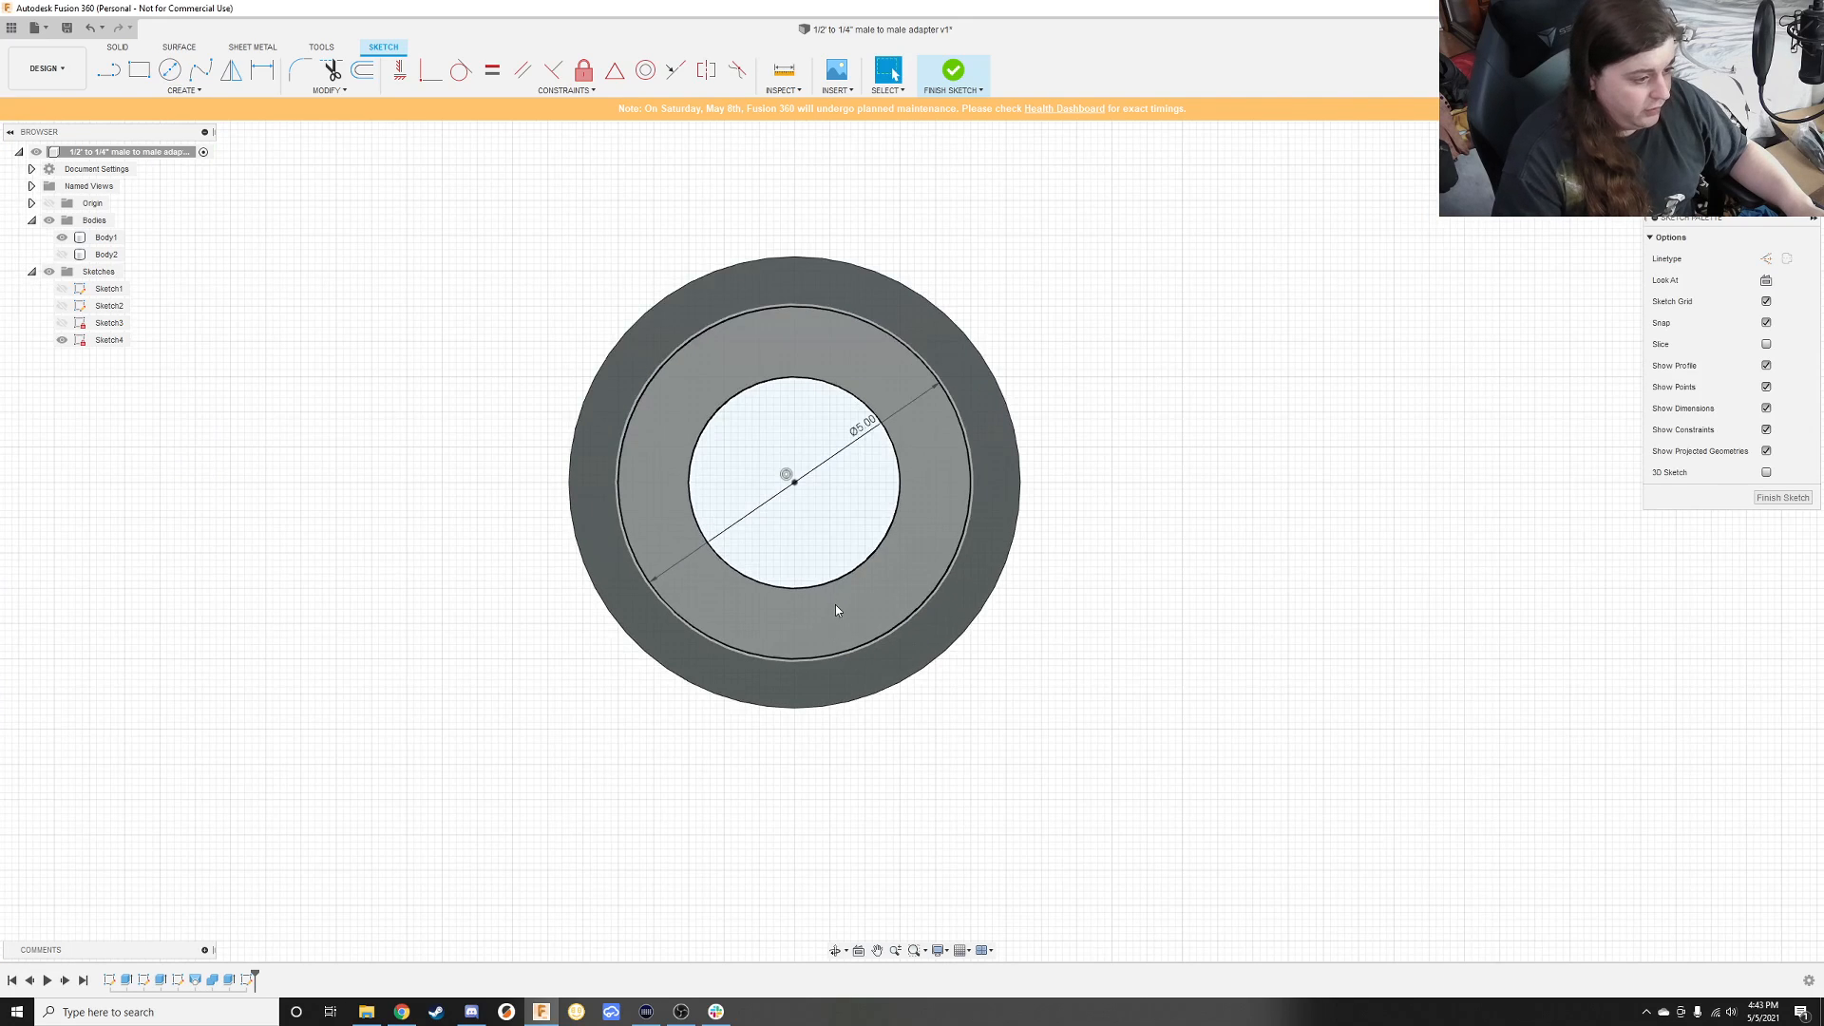
pyautogui.press('c')
pyautogui.click(794, 482)
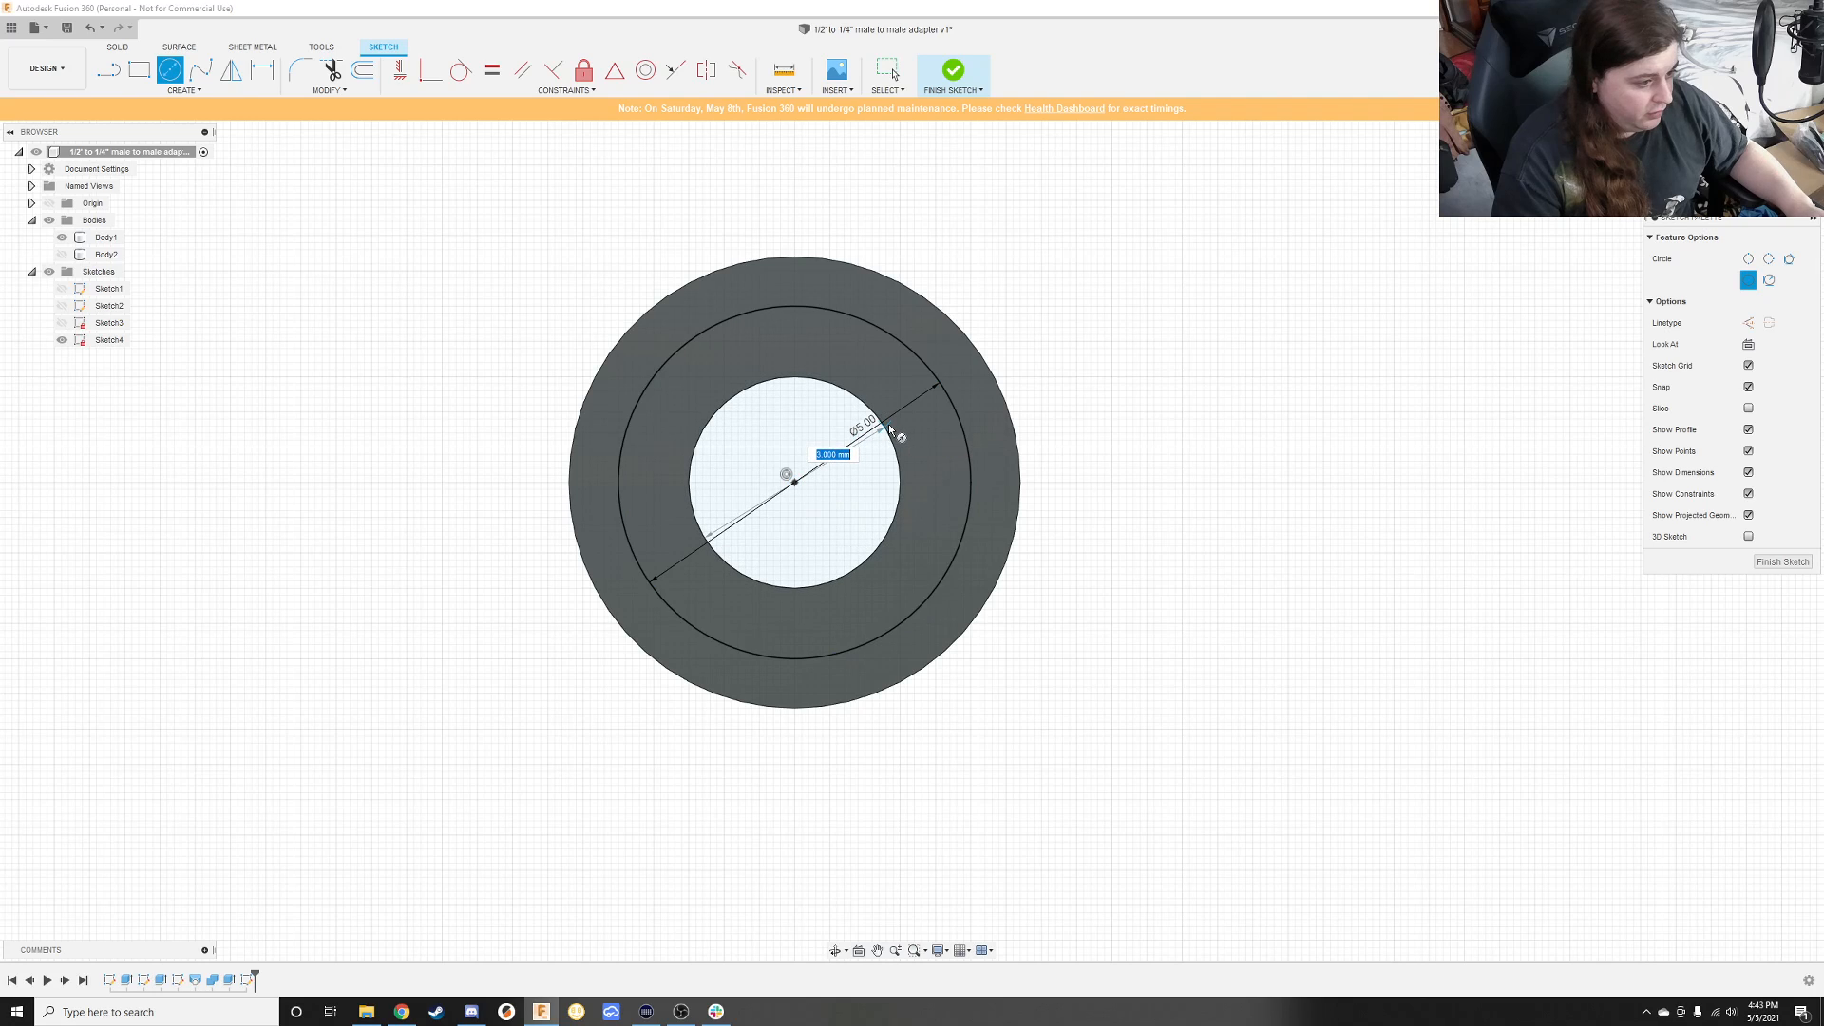
pyautogui.press('Escape')
pyautogui.scroll(-2, 882, 452)
pyautogui.scroll(4, 882, 453)
pyautogui.scroll(1, 882, 452)
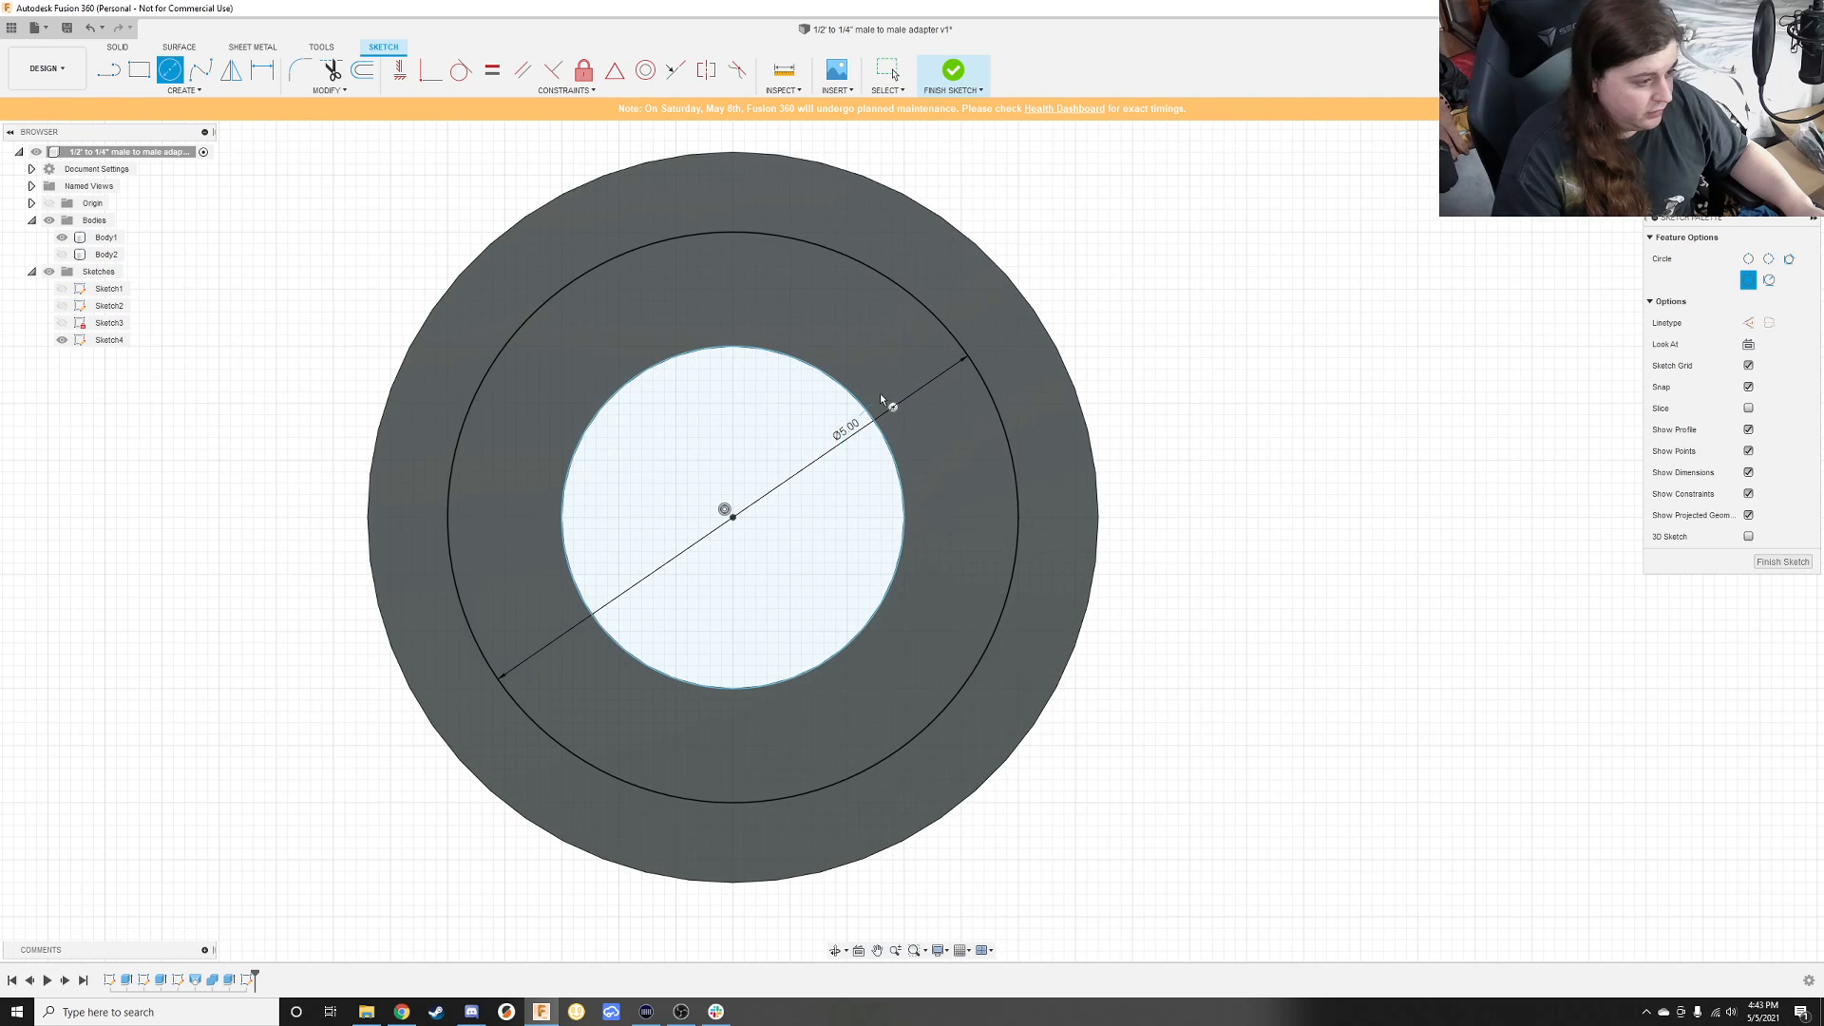
pyautogui.click(1783, 561)
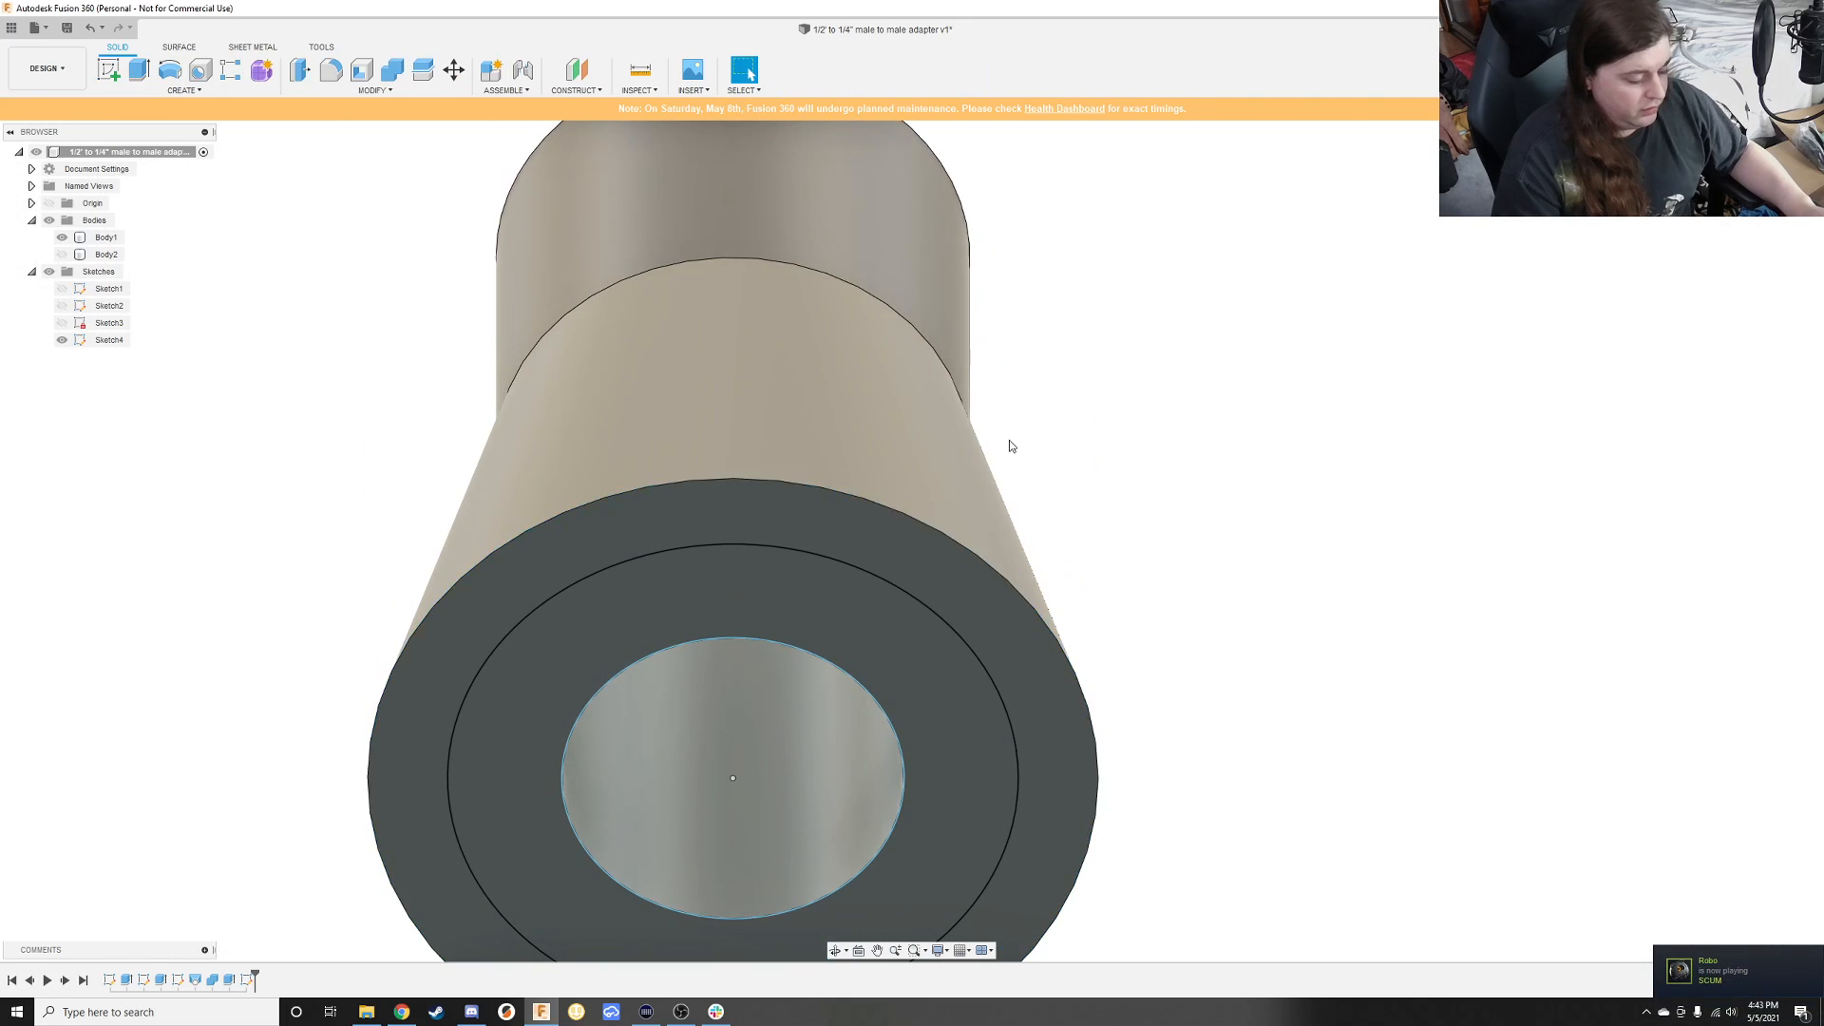
# Step: Extrude the ring between the bore and the 5 mm circle 6.5 mm outward from the wide end, joined to the body
pyautogui.click(846, 632)
pyautogui.press('s')
pyautogui.click(138, 69)
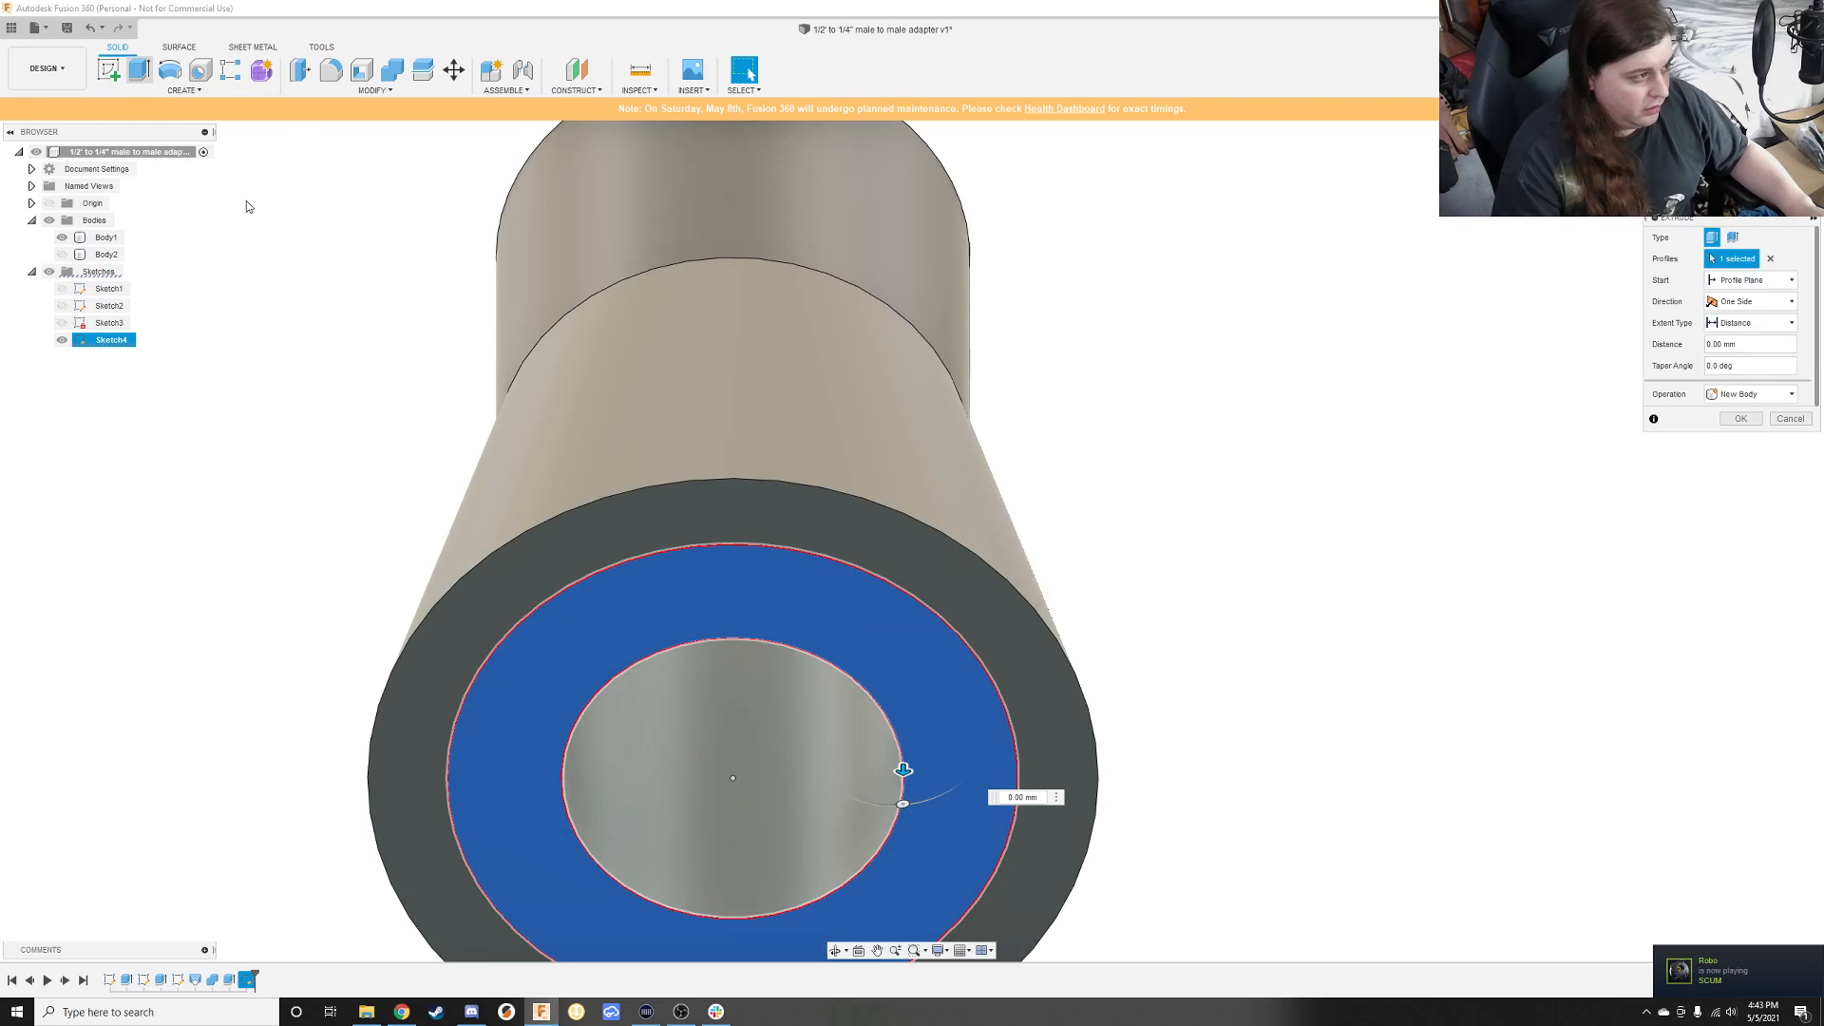
pyautogui.scroll(2, 599, 428)
pyautogui.scroll(-4, 707, 428)
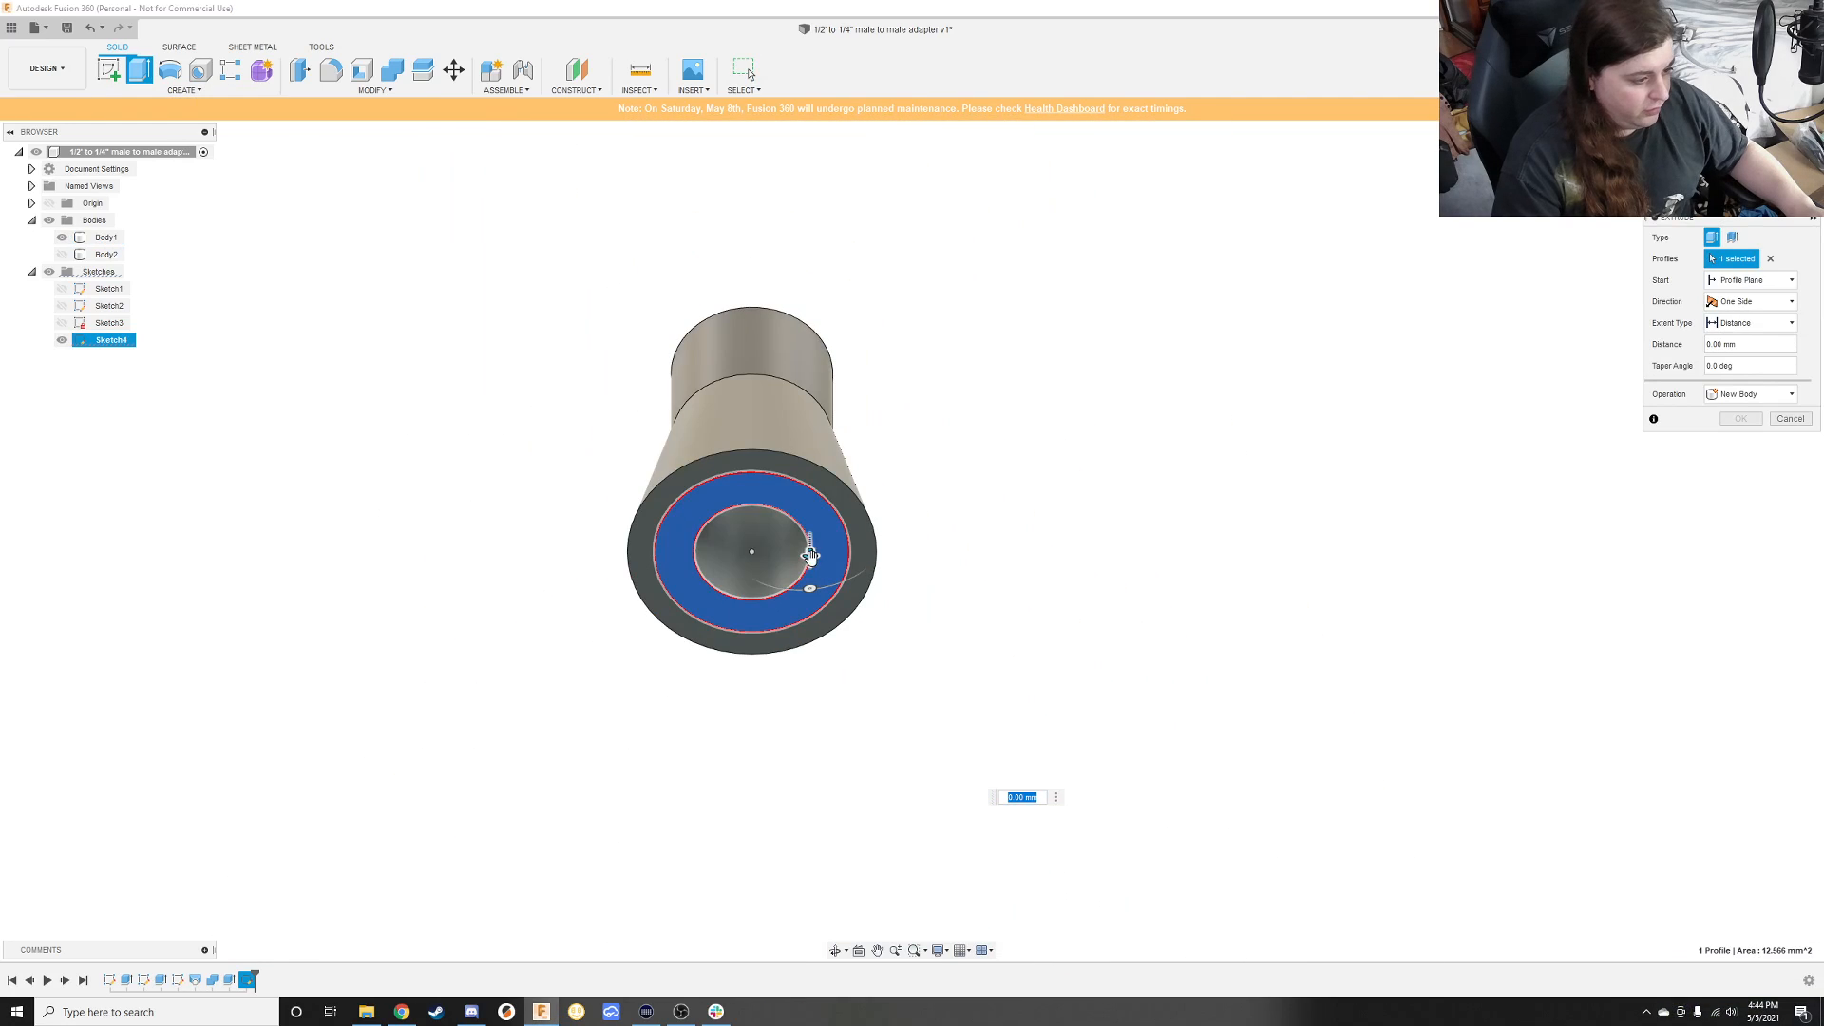
pyautogui.moveTo(810, 554); pyautogui.dragTo(808, 722)
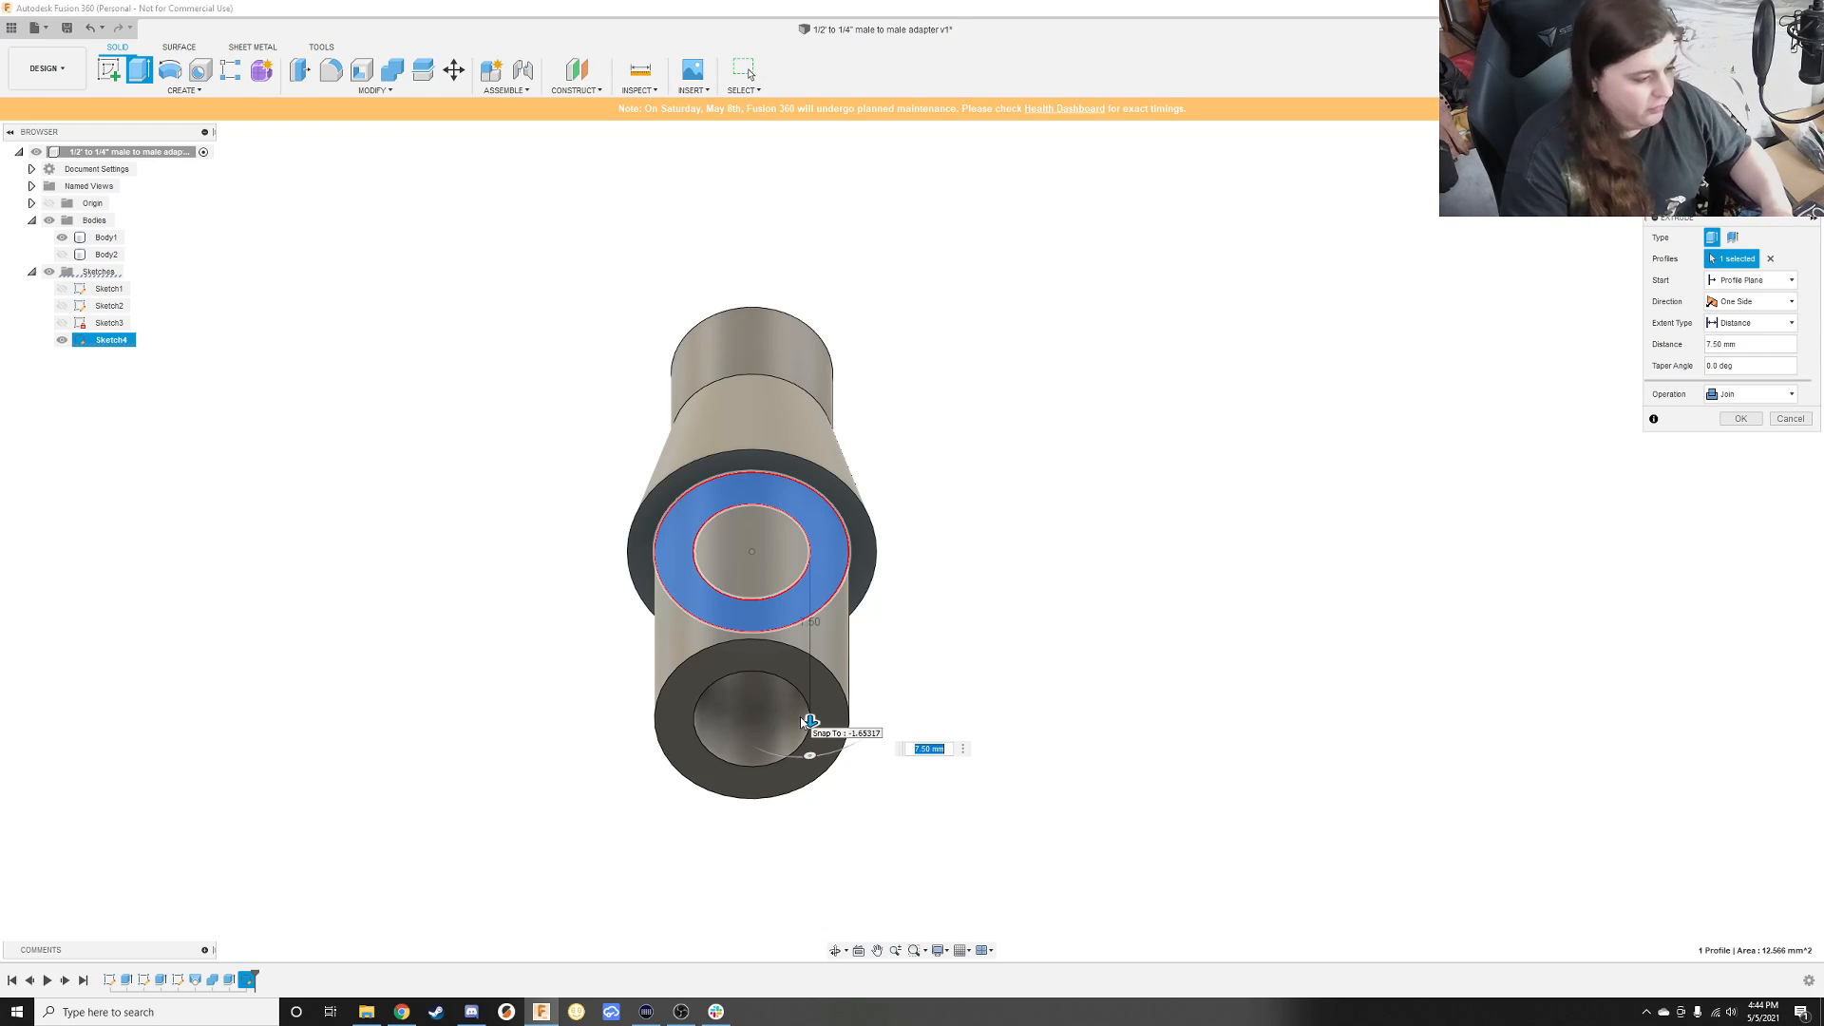
pyautogui.write('6')
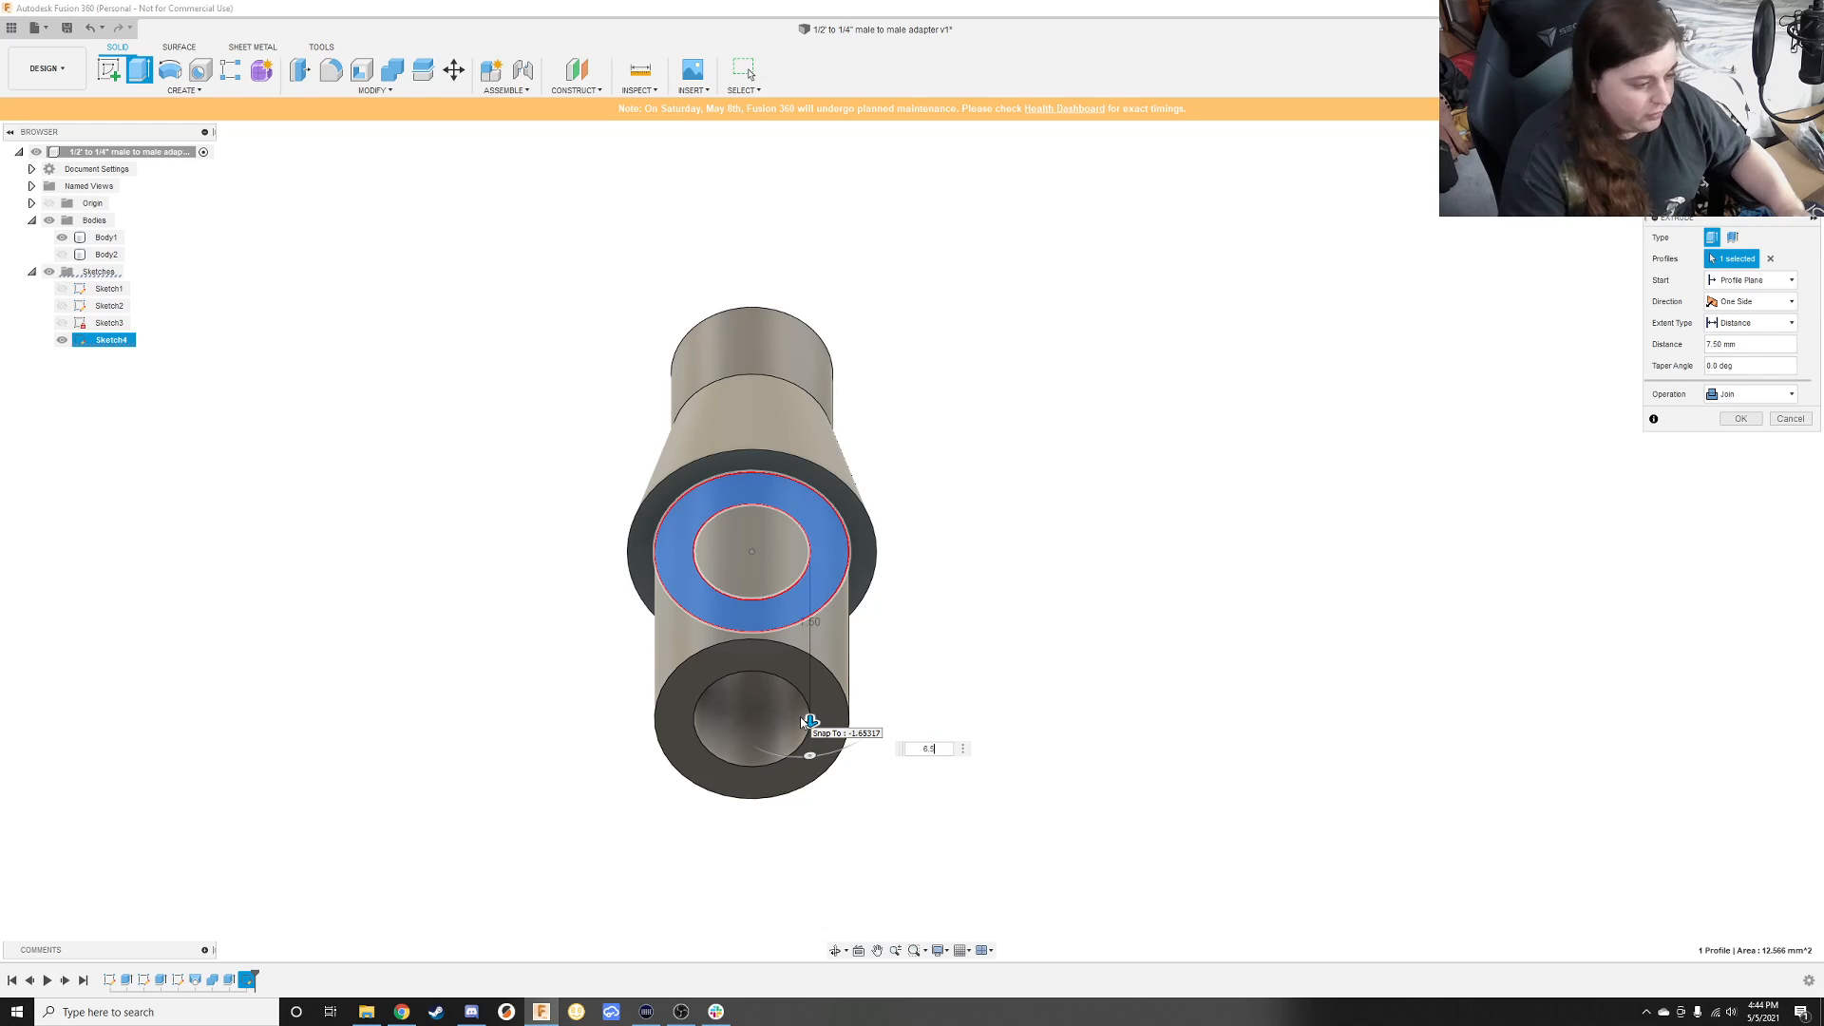
pyautogui.write('.5')
pyautogui.press('Return')
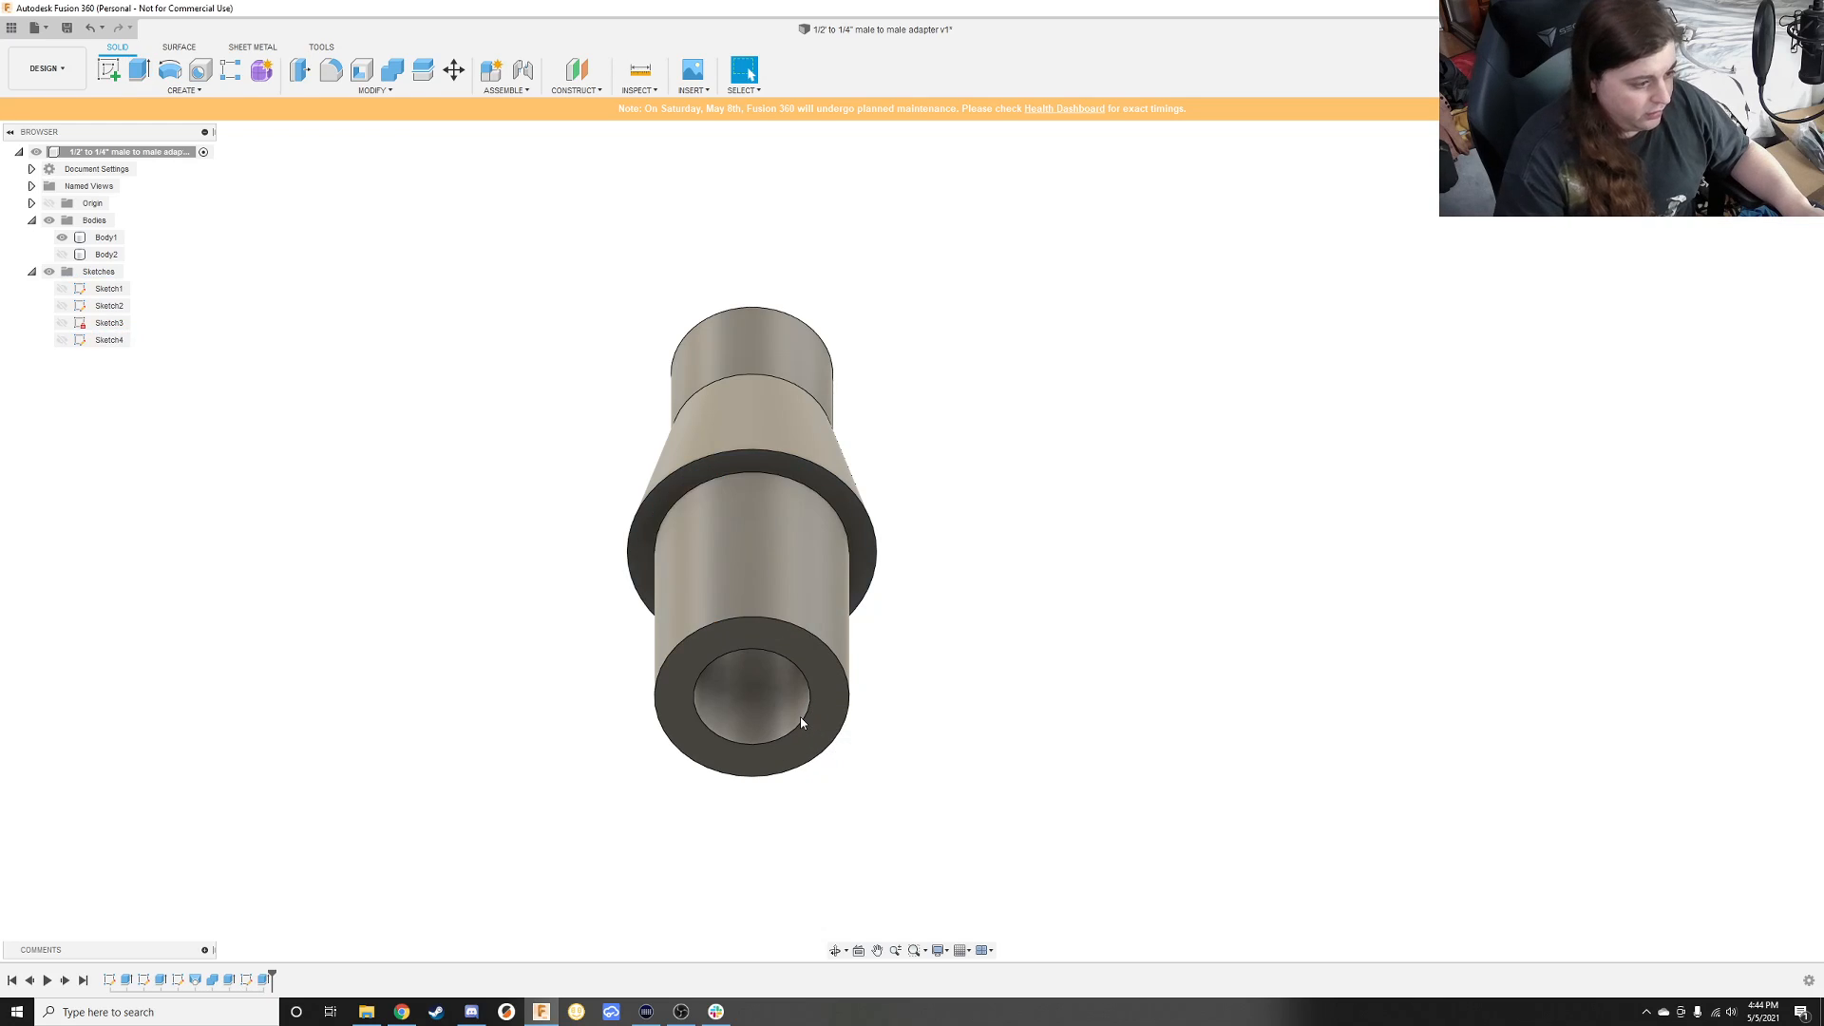
# Step: Edit the new cylindrical extrusion on the wide end and set its distance to 7 mm
pyautogui.doubleClick(254, 986)
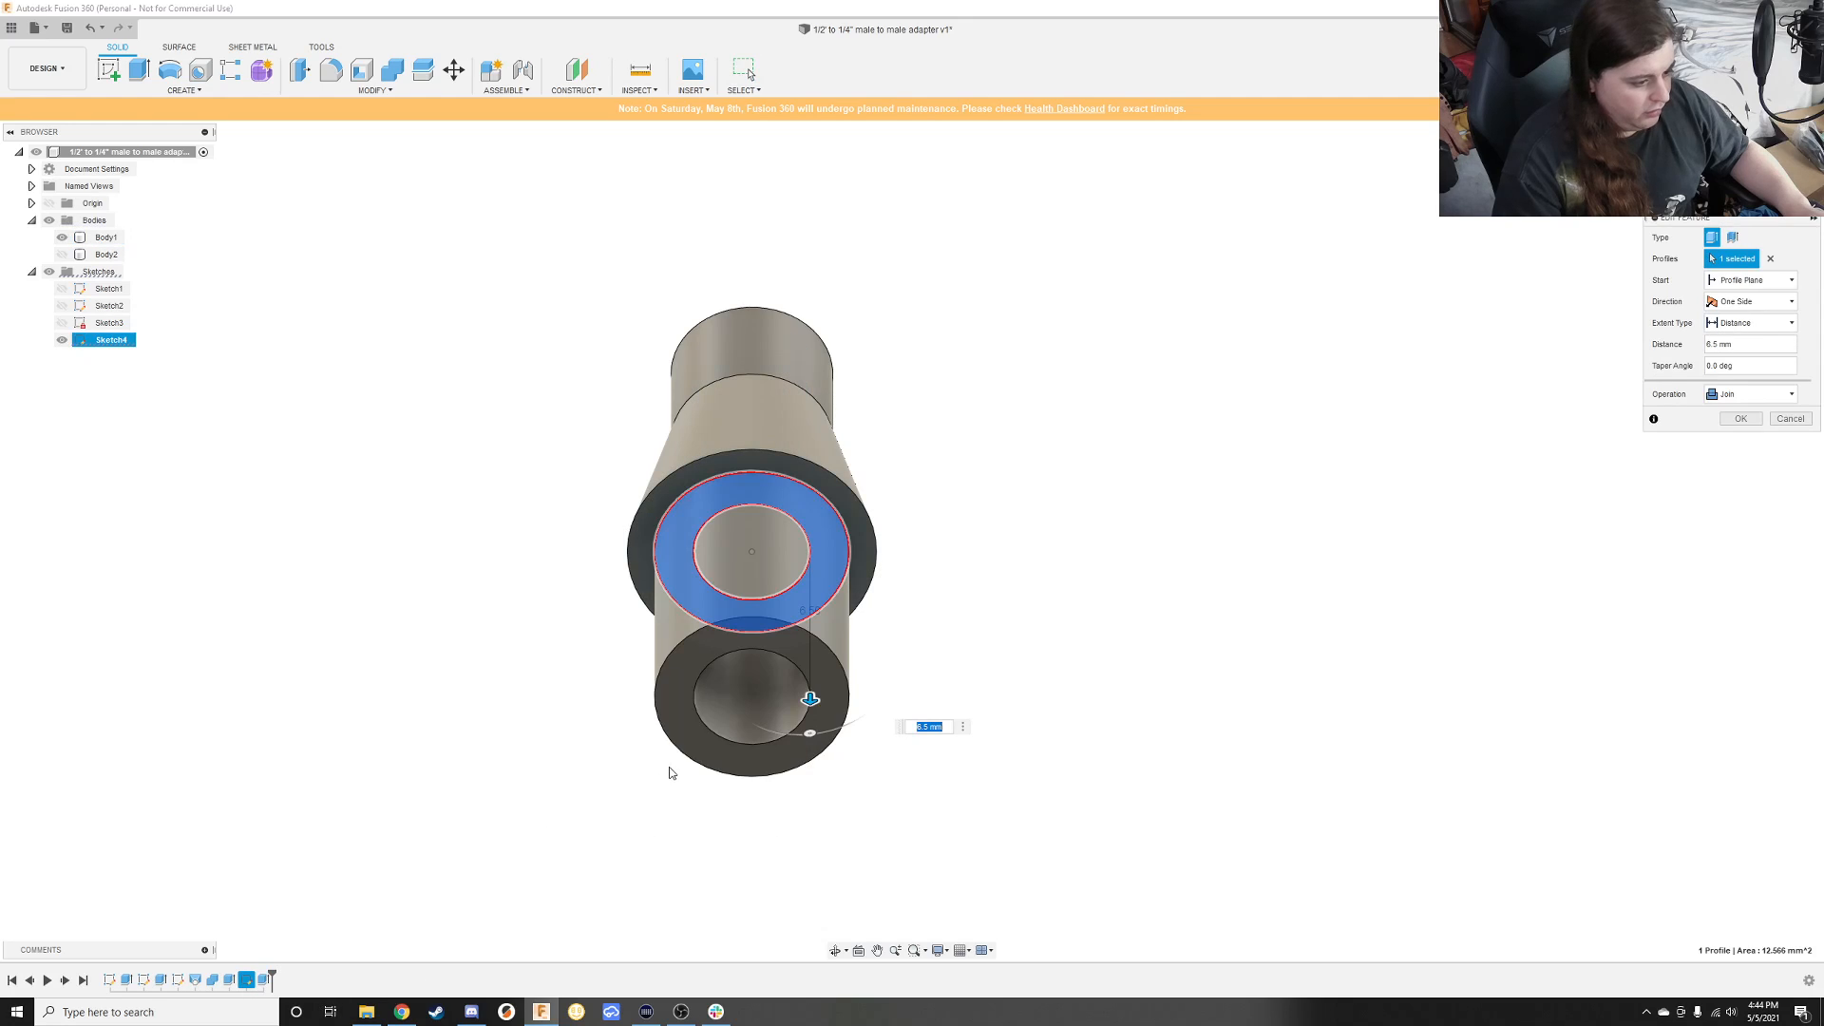
pyautogui.write('7')
pyautogui.press('Return')
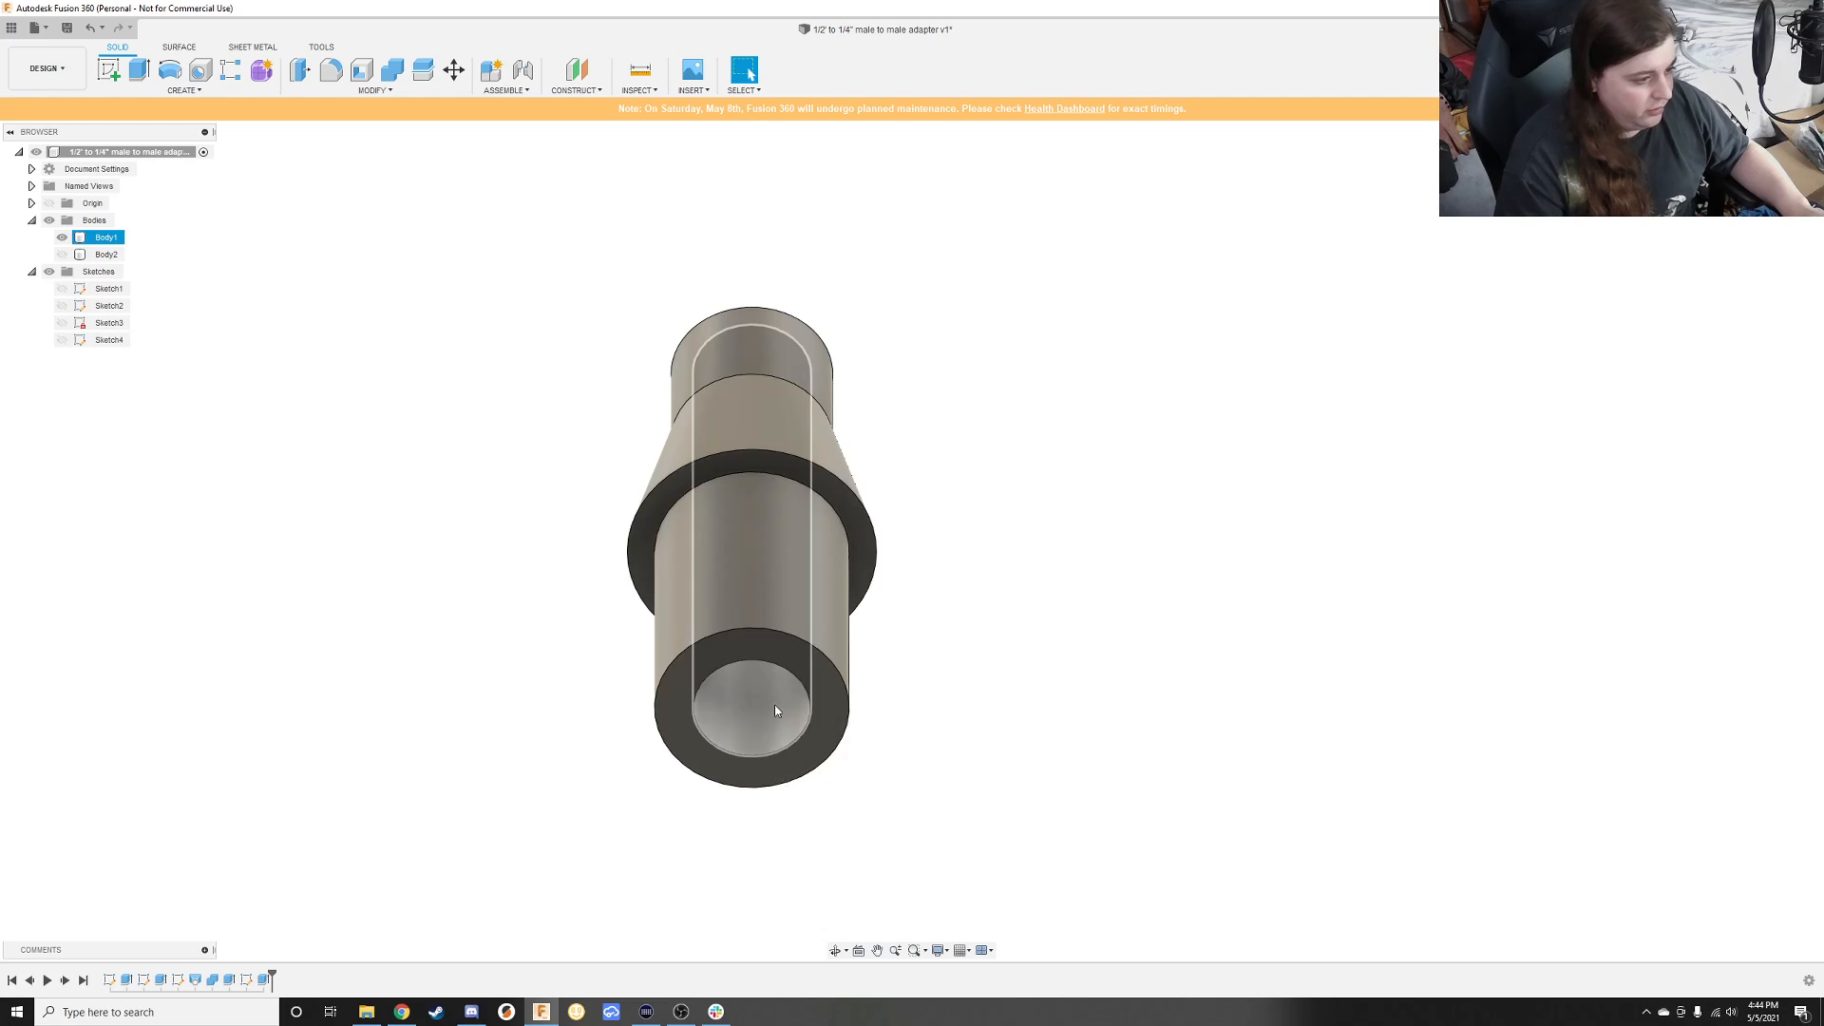
# Step: Start a sketch on the end face of the 5 mm cylinder and draw a 6.5 mm diameter circle concentric with the bore
pyautogui.keyDown('shift'); pyautogui.moveTo(953, 590); pyautogui.dragTo(996, 278, button='middle'); pyautogui.keyUp('shift')
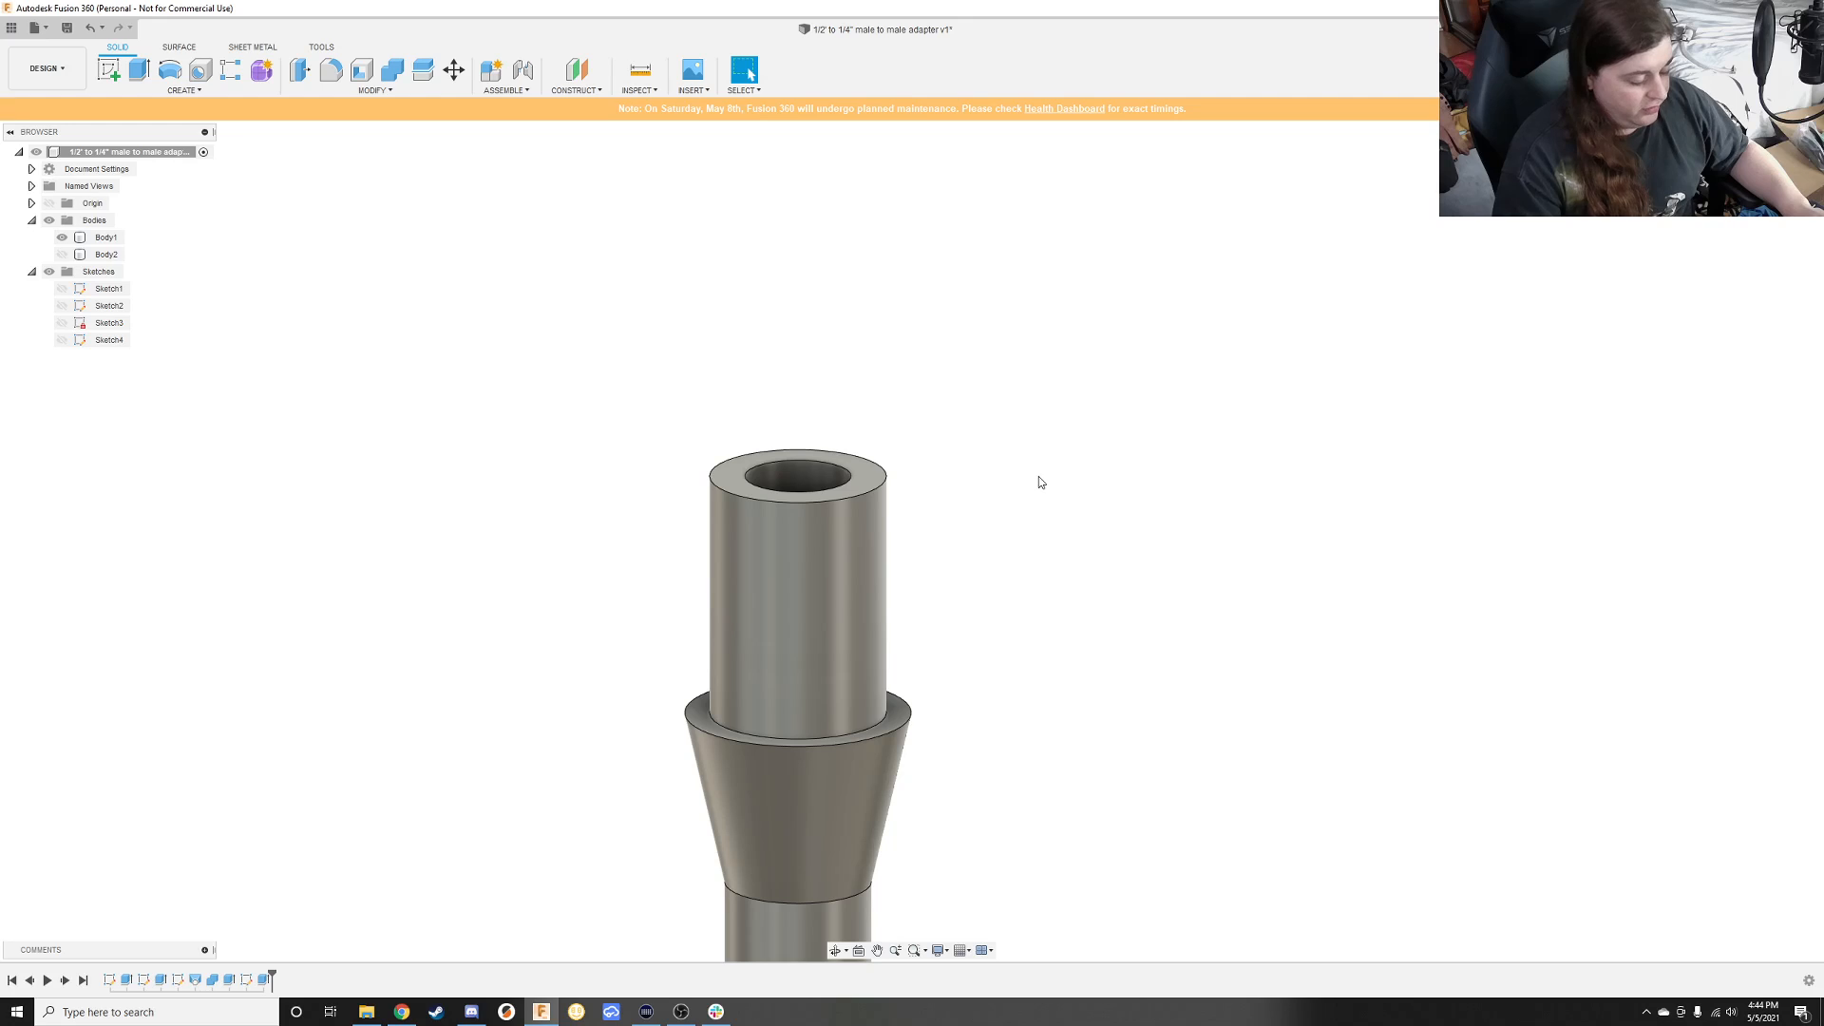
pyautogui.keyDown('shift'); pyautogui.moveTo(1087, 387); pyautogui.dragTo(1074, 411, button='middle'); pyautogui.keyUp('shift')
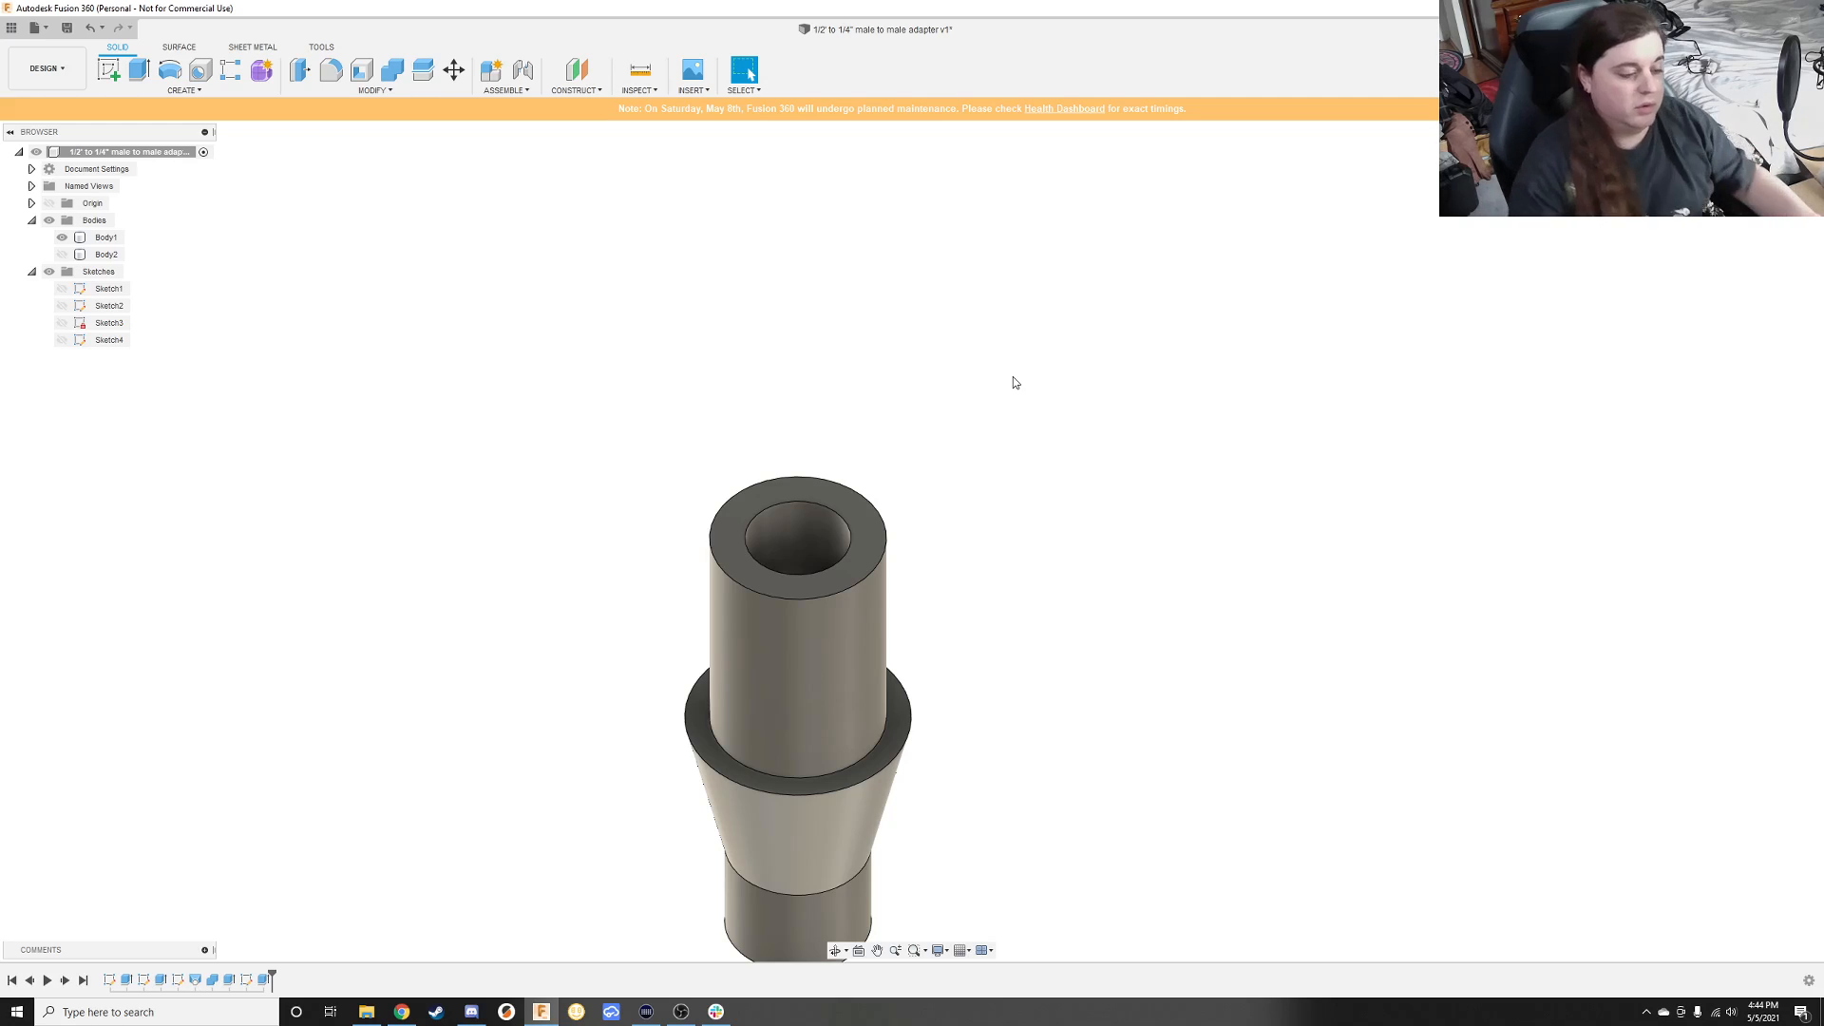
pyautogui.keyDown('shift'); pyautogui.moveTo(1012, 329); pyautogui.dragTo(988, 389, button='middle'); pyautogui.keyUp('shift')
pyautogui.press('s')
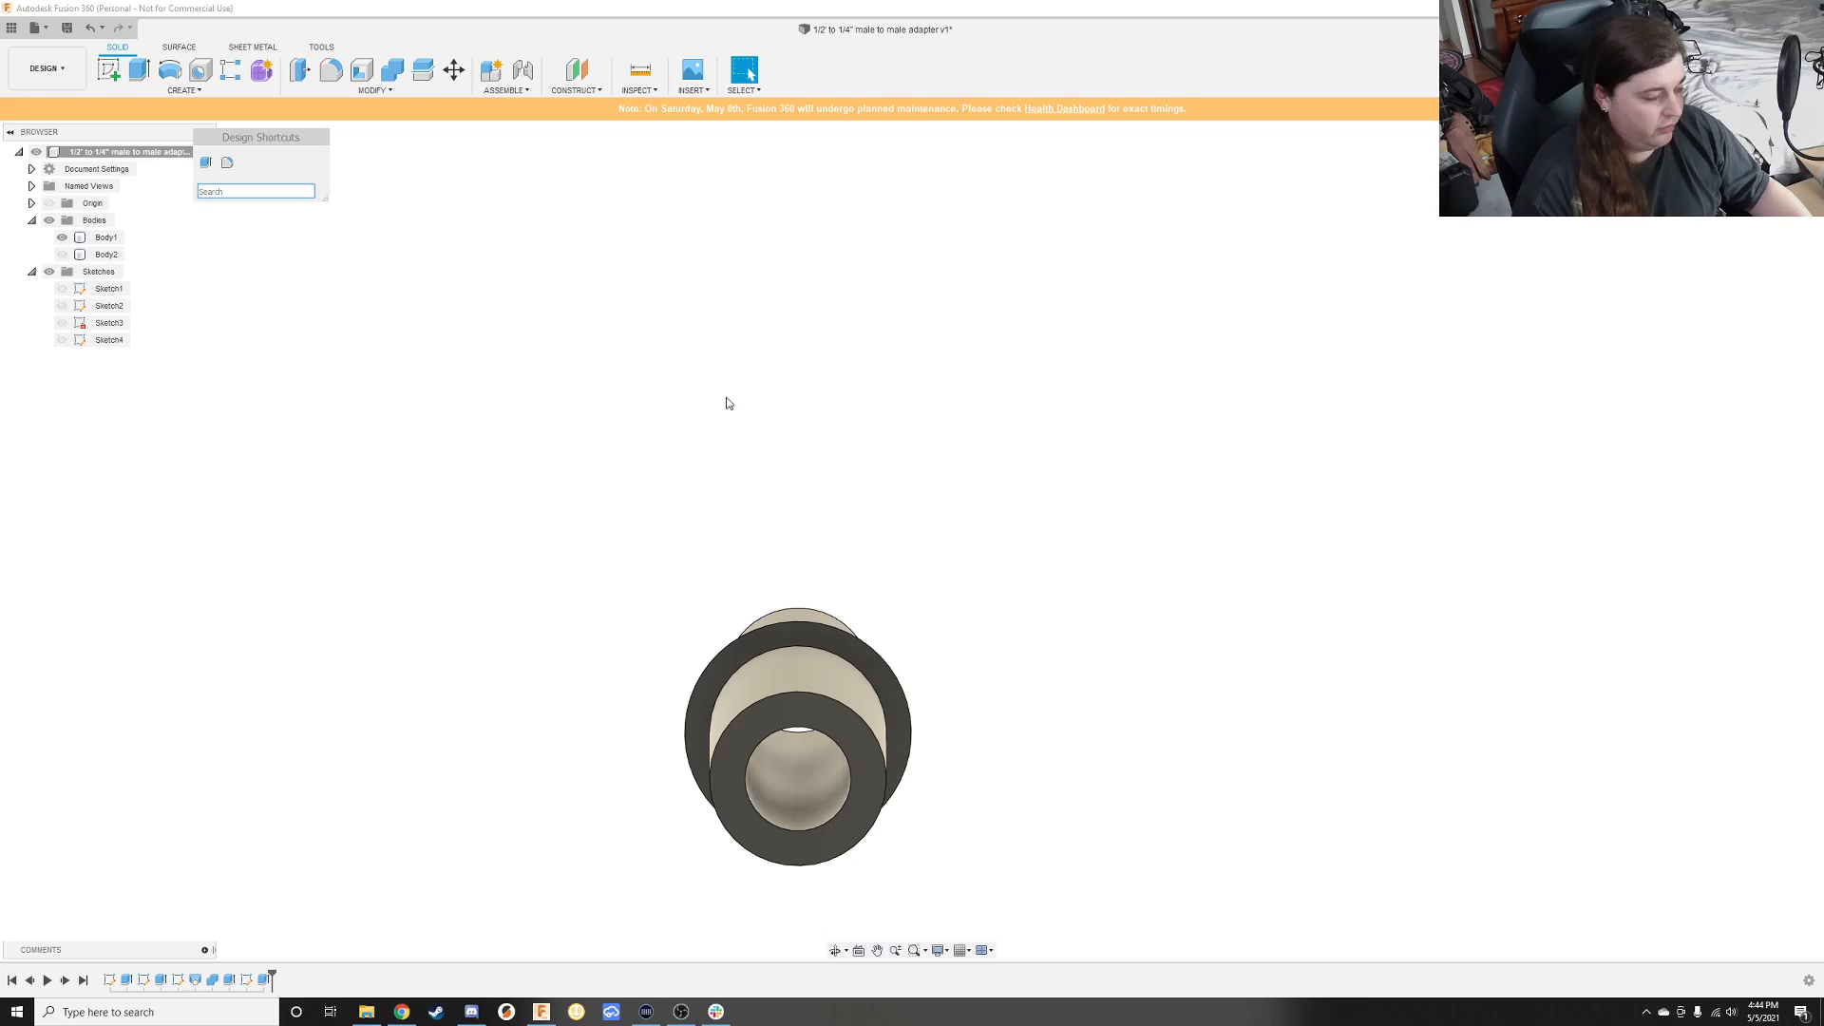
pyautogui.press('Escape')
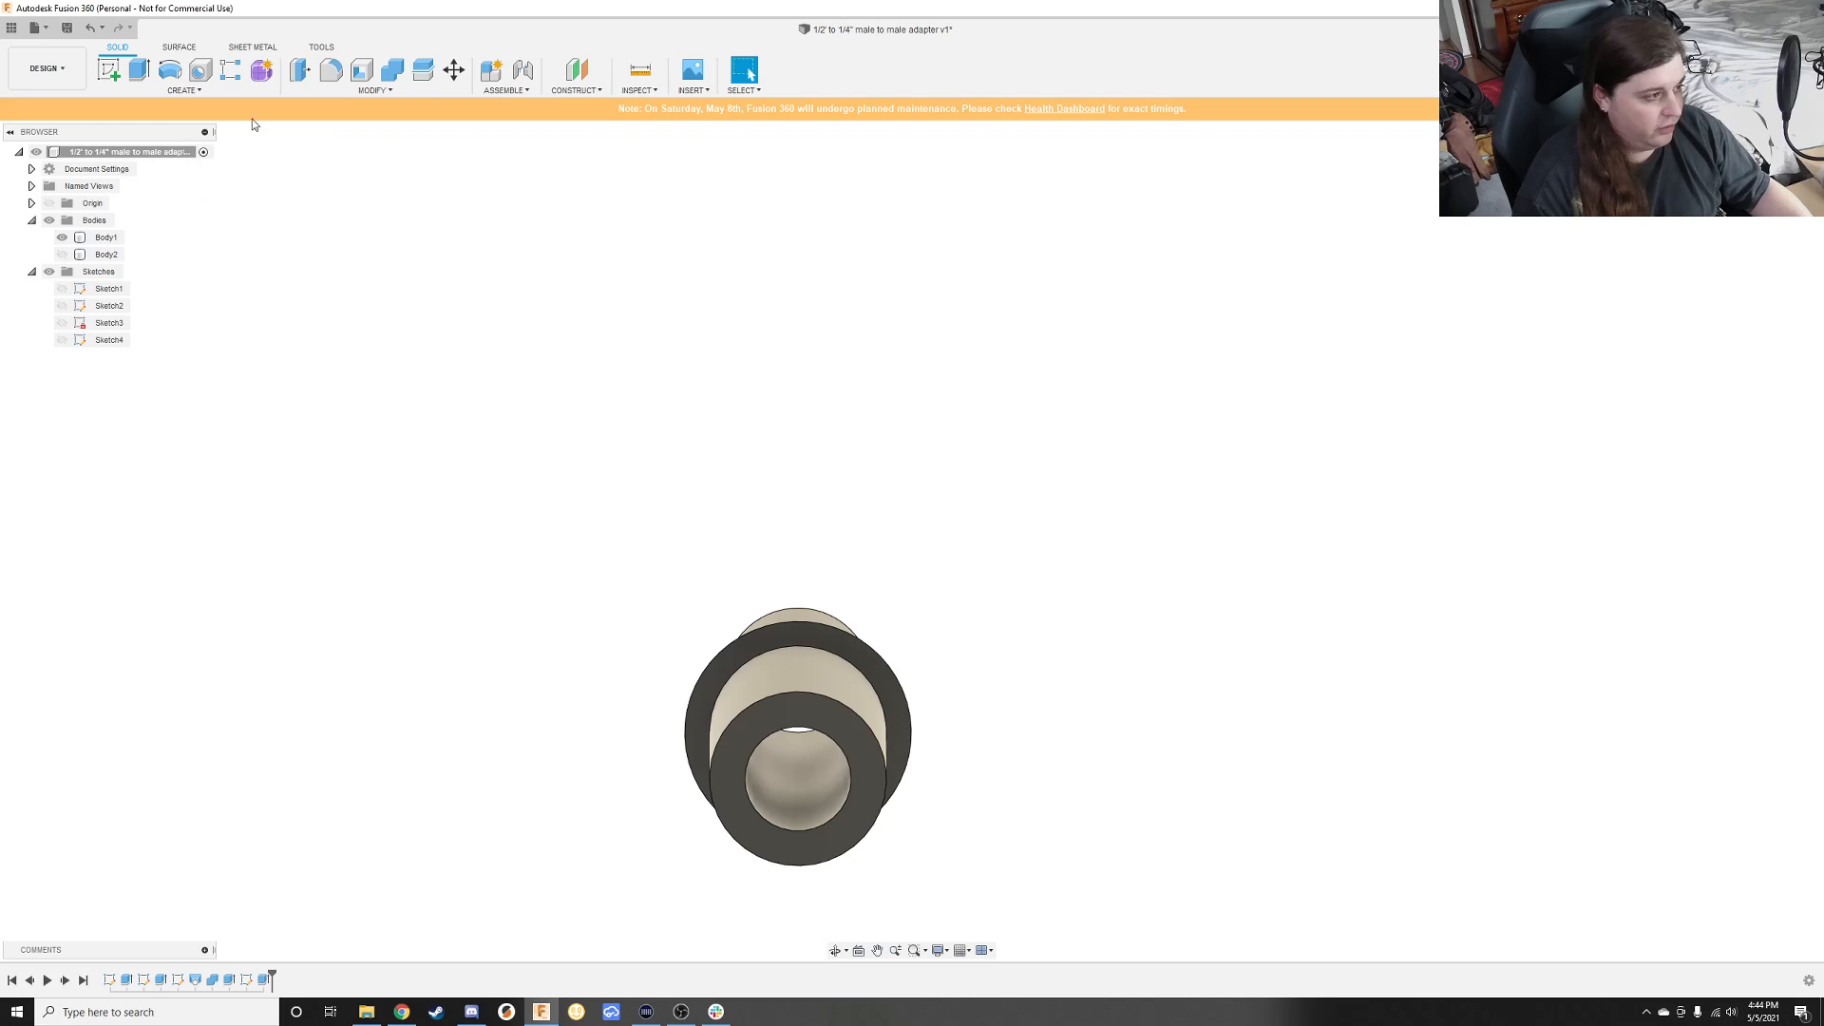
pyautogui.click(109, 69)
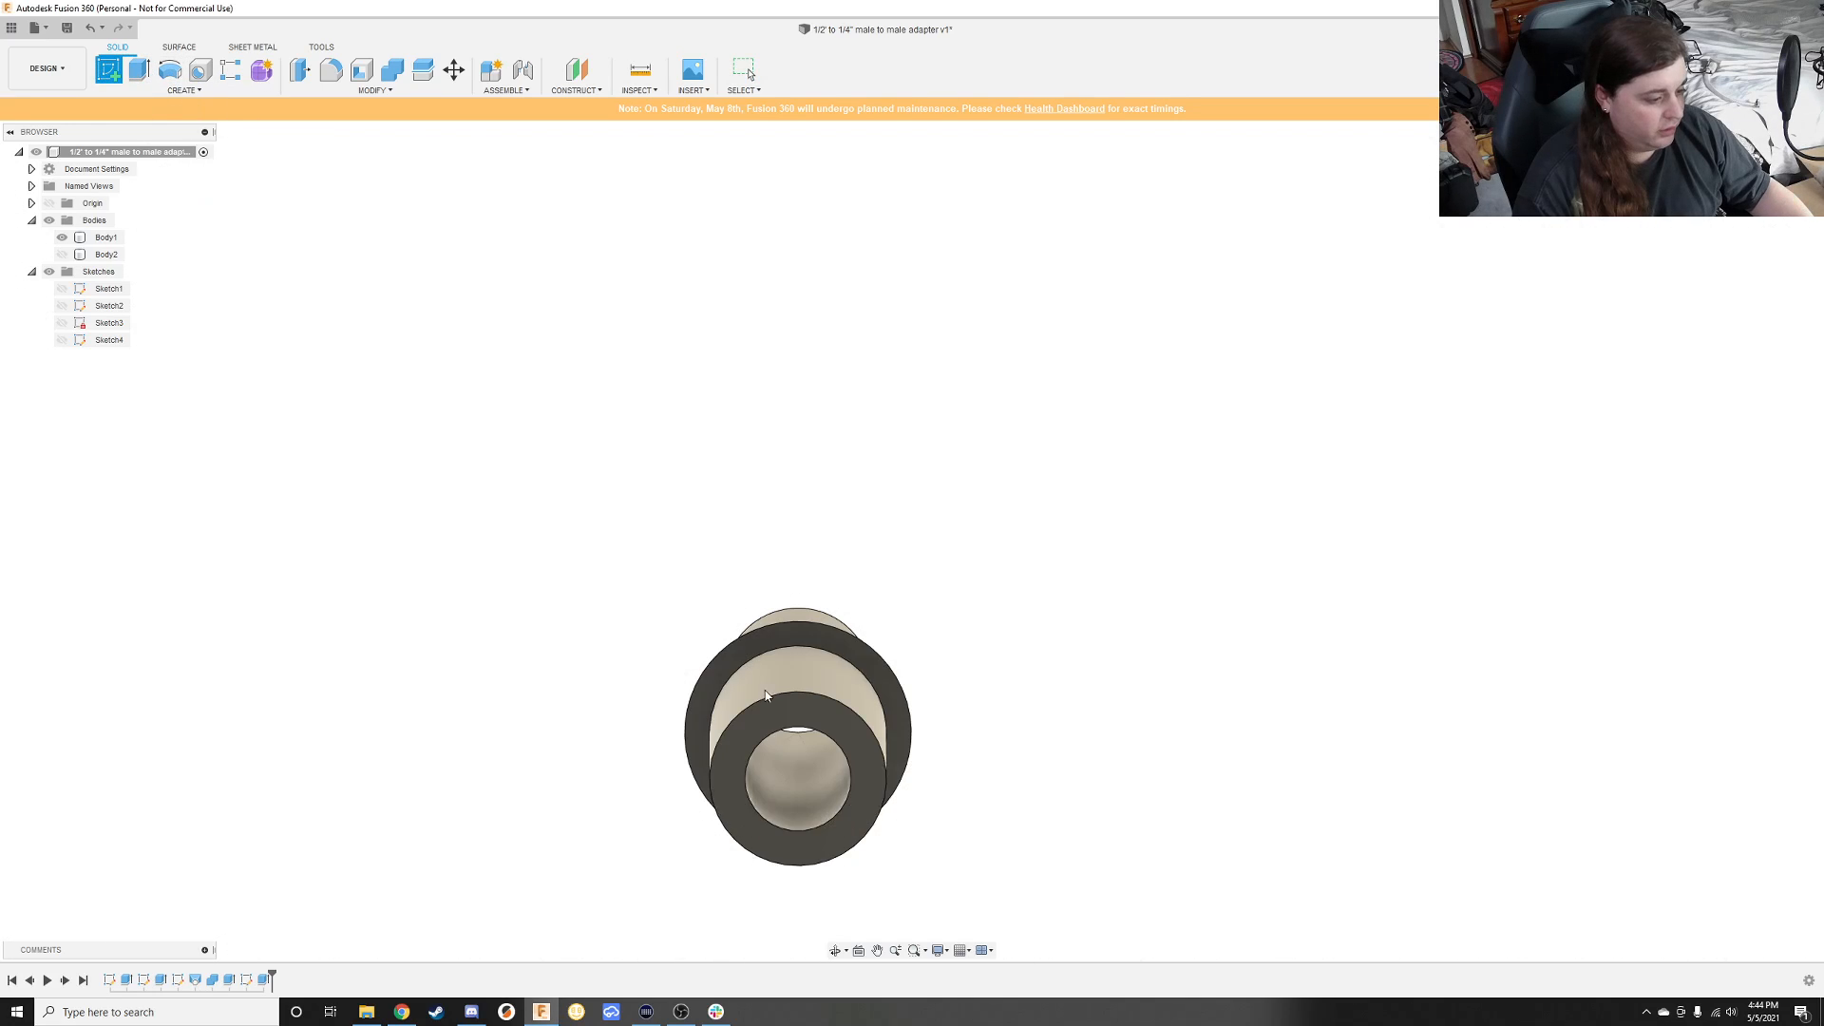
pyautogui.click(859, 743)
pyautogui.press('c')
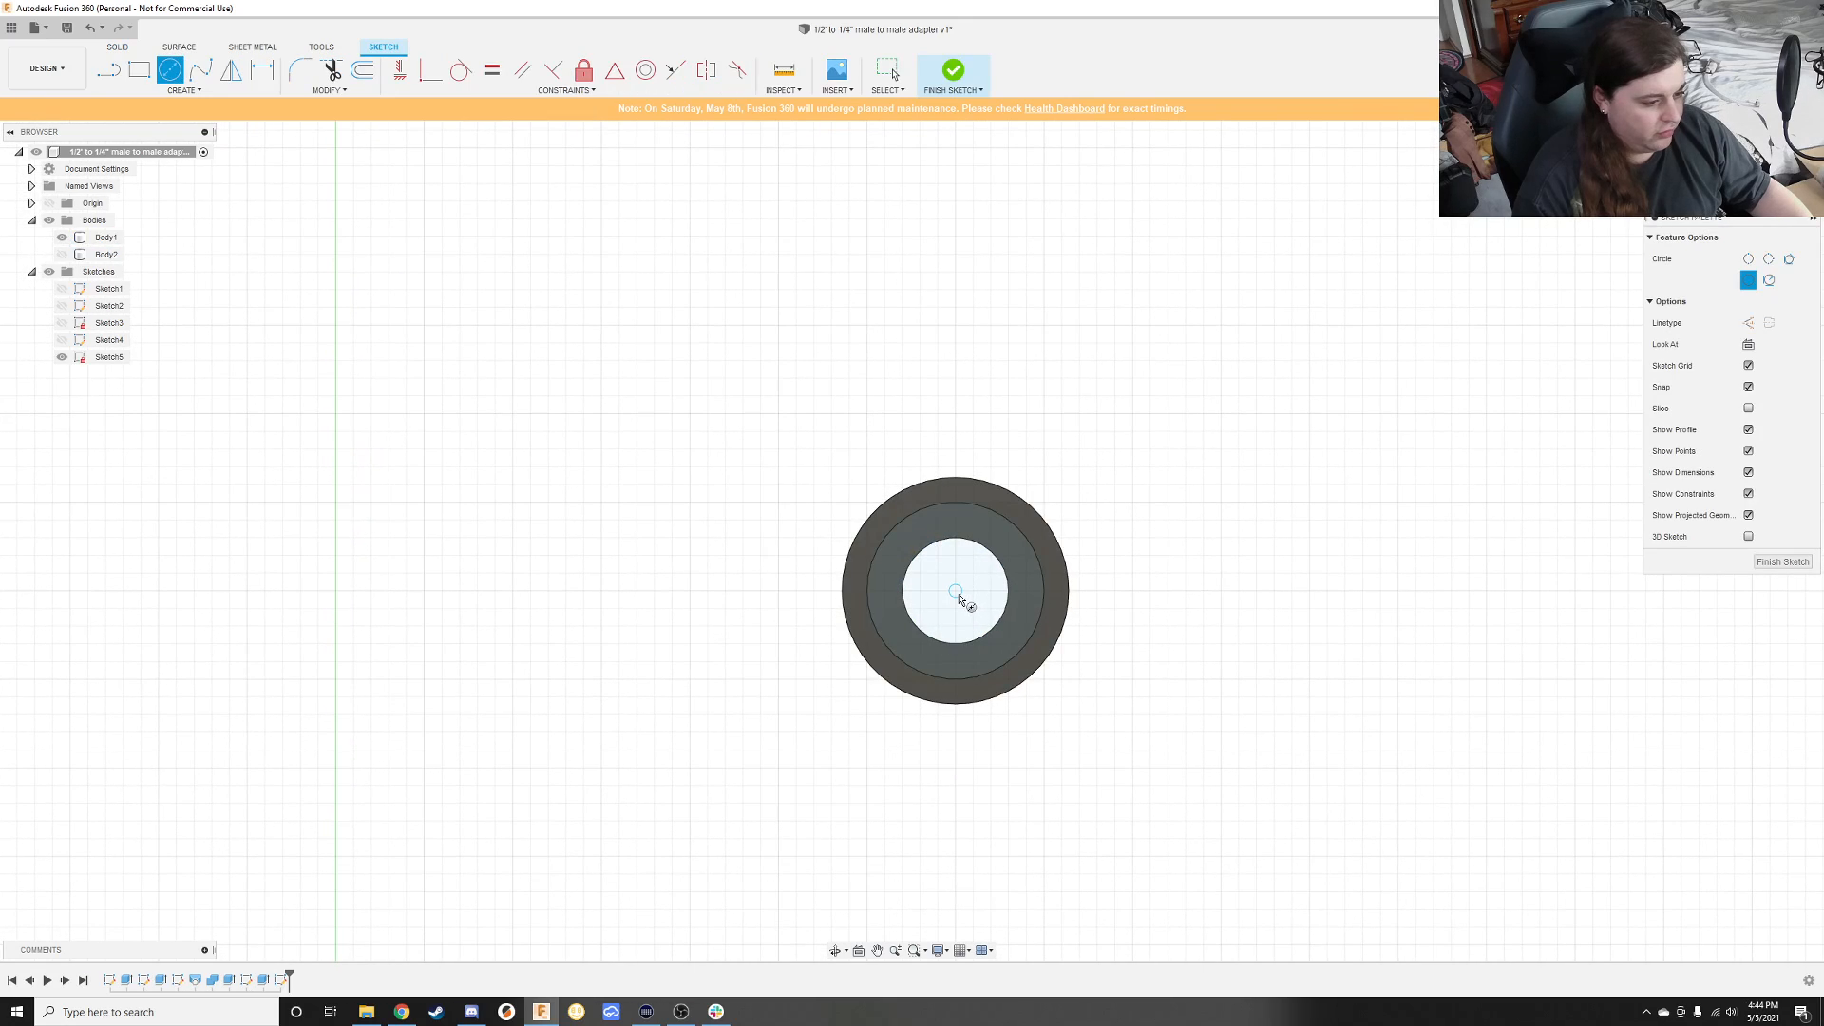
pyautogui.click(956, 592)
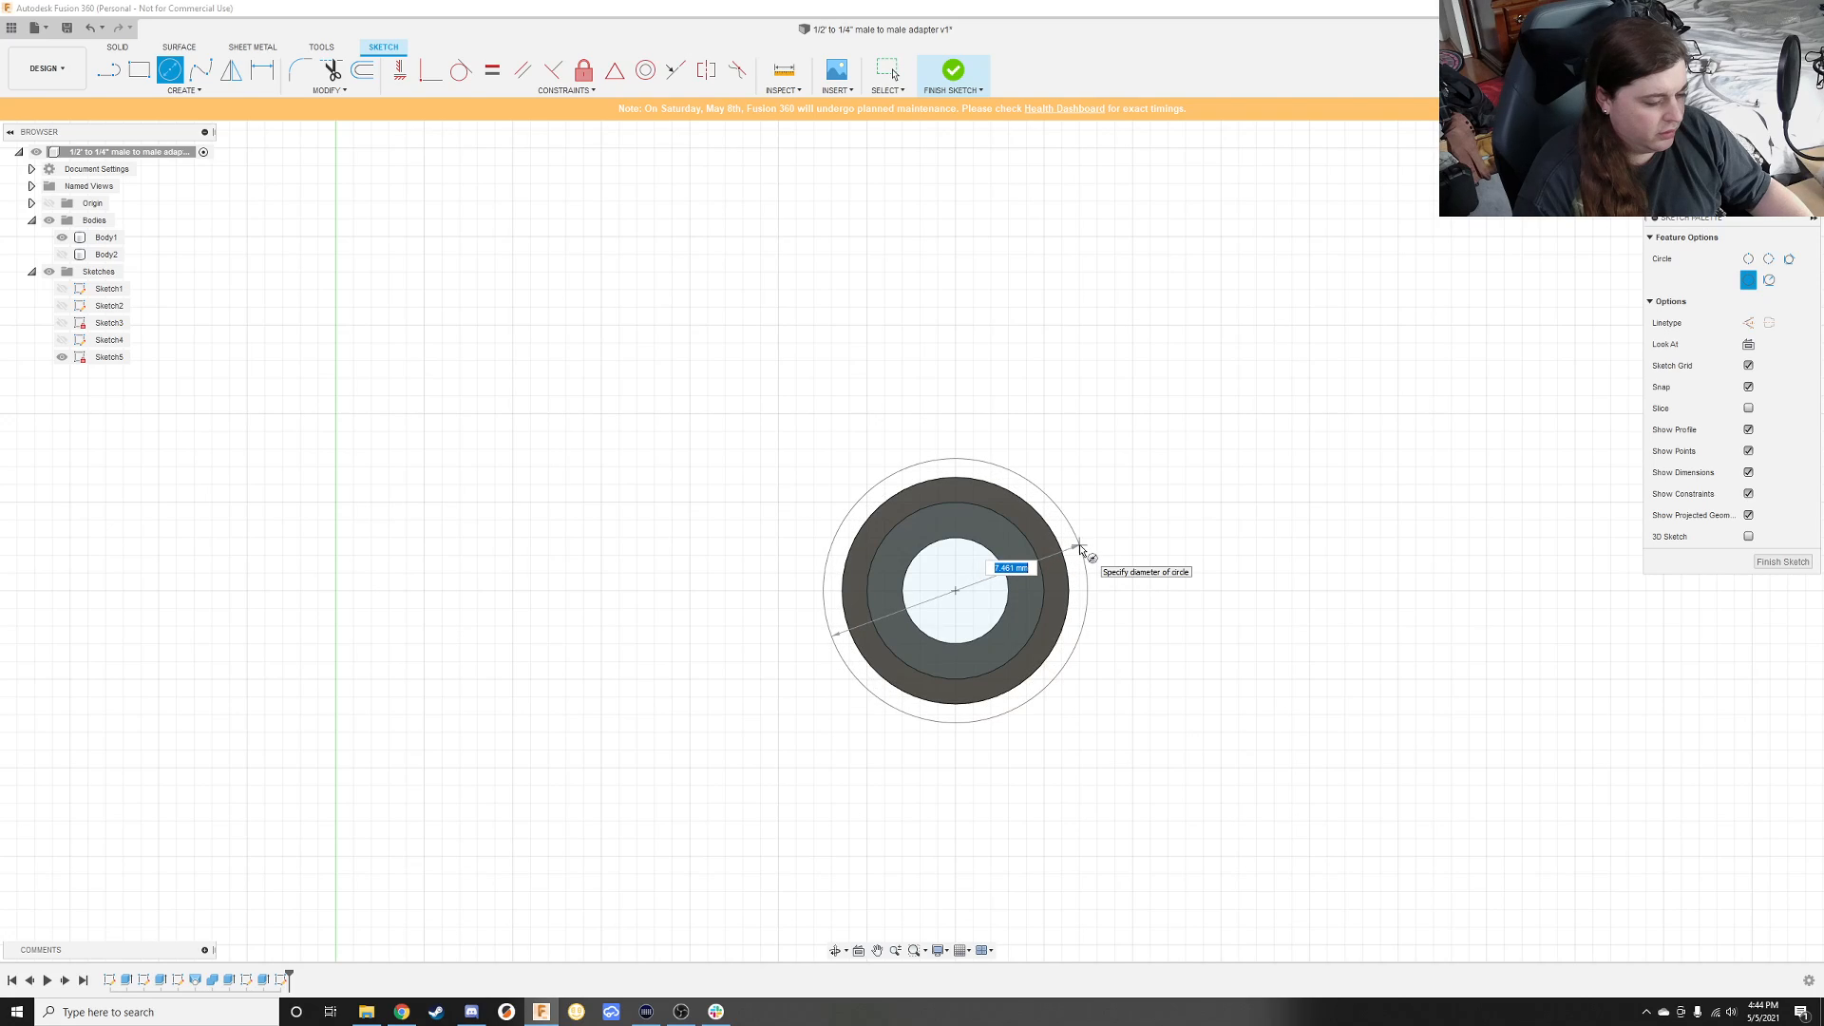
pyautogui.write('6.5')
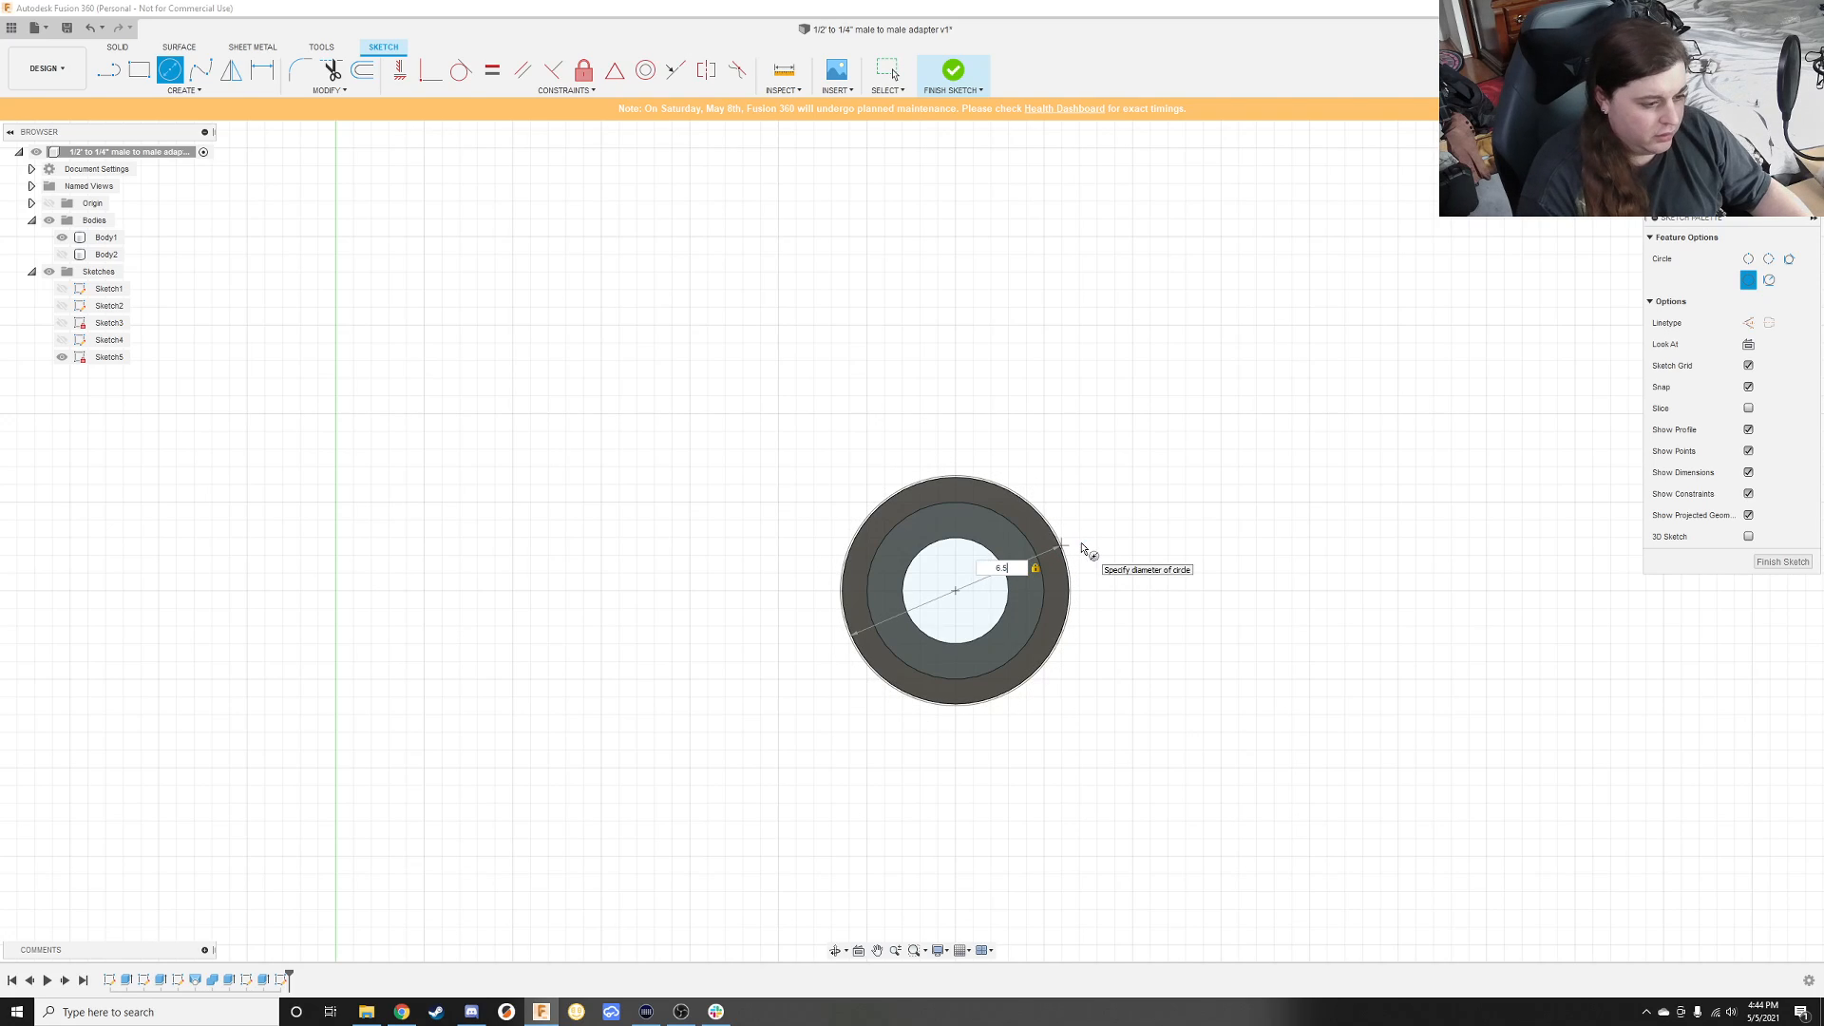
pyautogui.press('Return')
pyautogui.press('Escape')
# Step: Finish the sketch and extrude both ring profiles around the bore 2 mm outward as a collar joined to the body
pyautogui.keyDown('shift'); pyautogui.moveTo(1084, 542); pyautogui.dragTo(1139, 560, button='middle'); pyautogui.keyUp('shift')
pyautogui.moveTo(798, 308)
pyautogui.mouseDown(button='middle')
pyautogui.moveTo(1087, 761)
pyautogui.moveTo(1245, 927)
pyautogui.mouseUp(button='middle')
pyautogui.scroll(-2, 714, 498)
pyautogui.scroll(4, 667, 459)
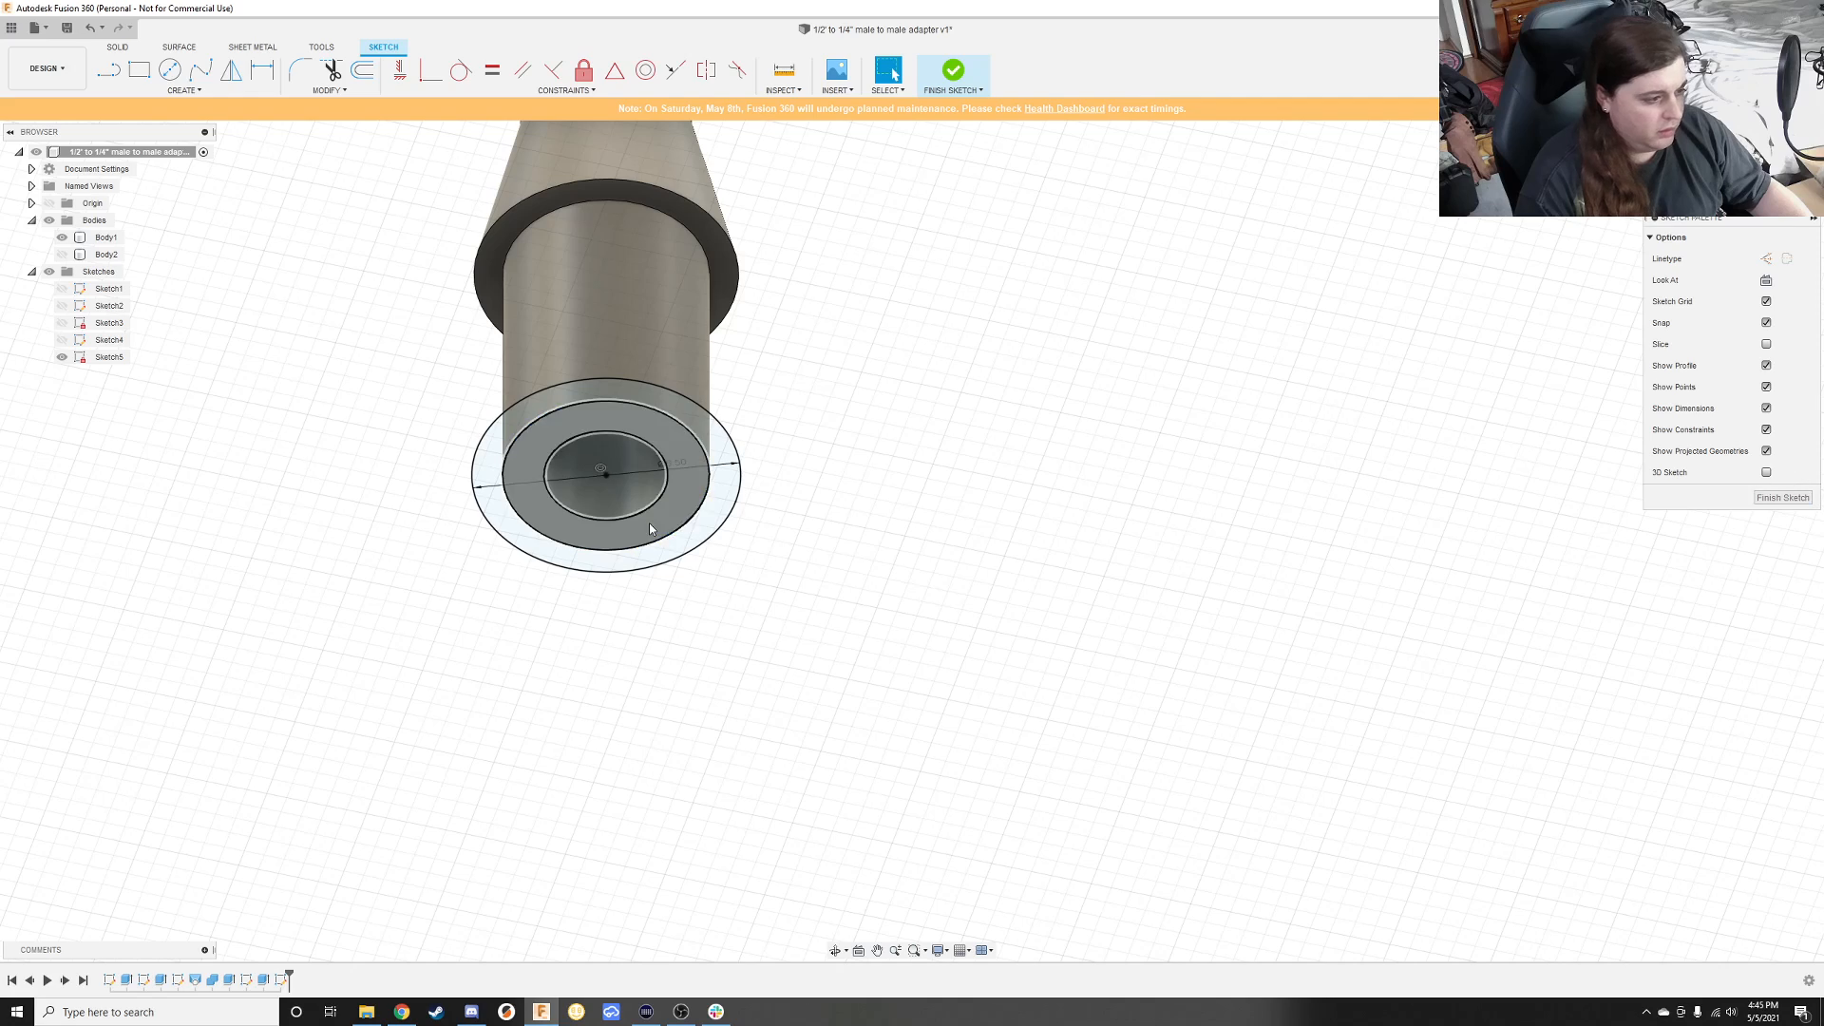
pyautogui.click(1763, 501)
pyautogui.press('e')
pyautogui.click(710, 430)
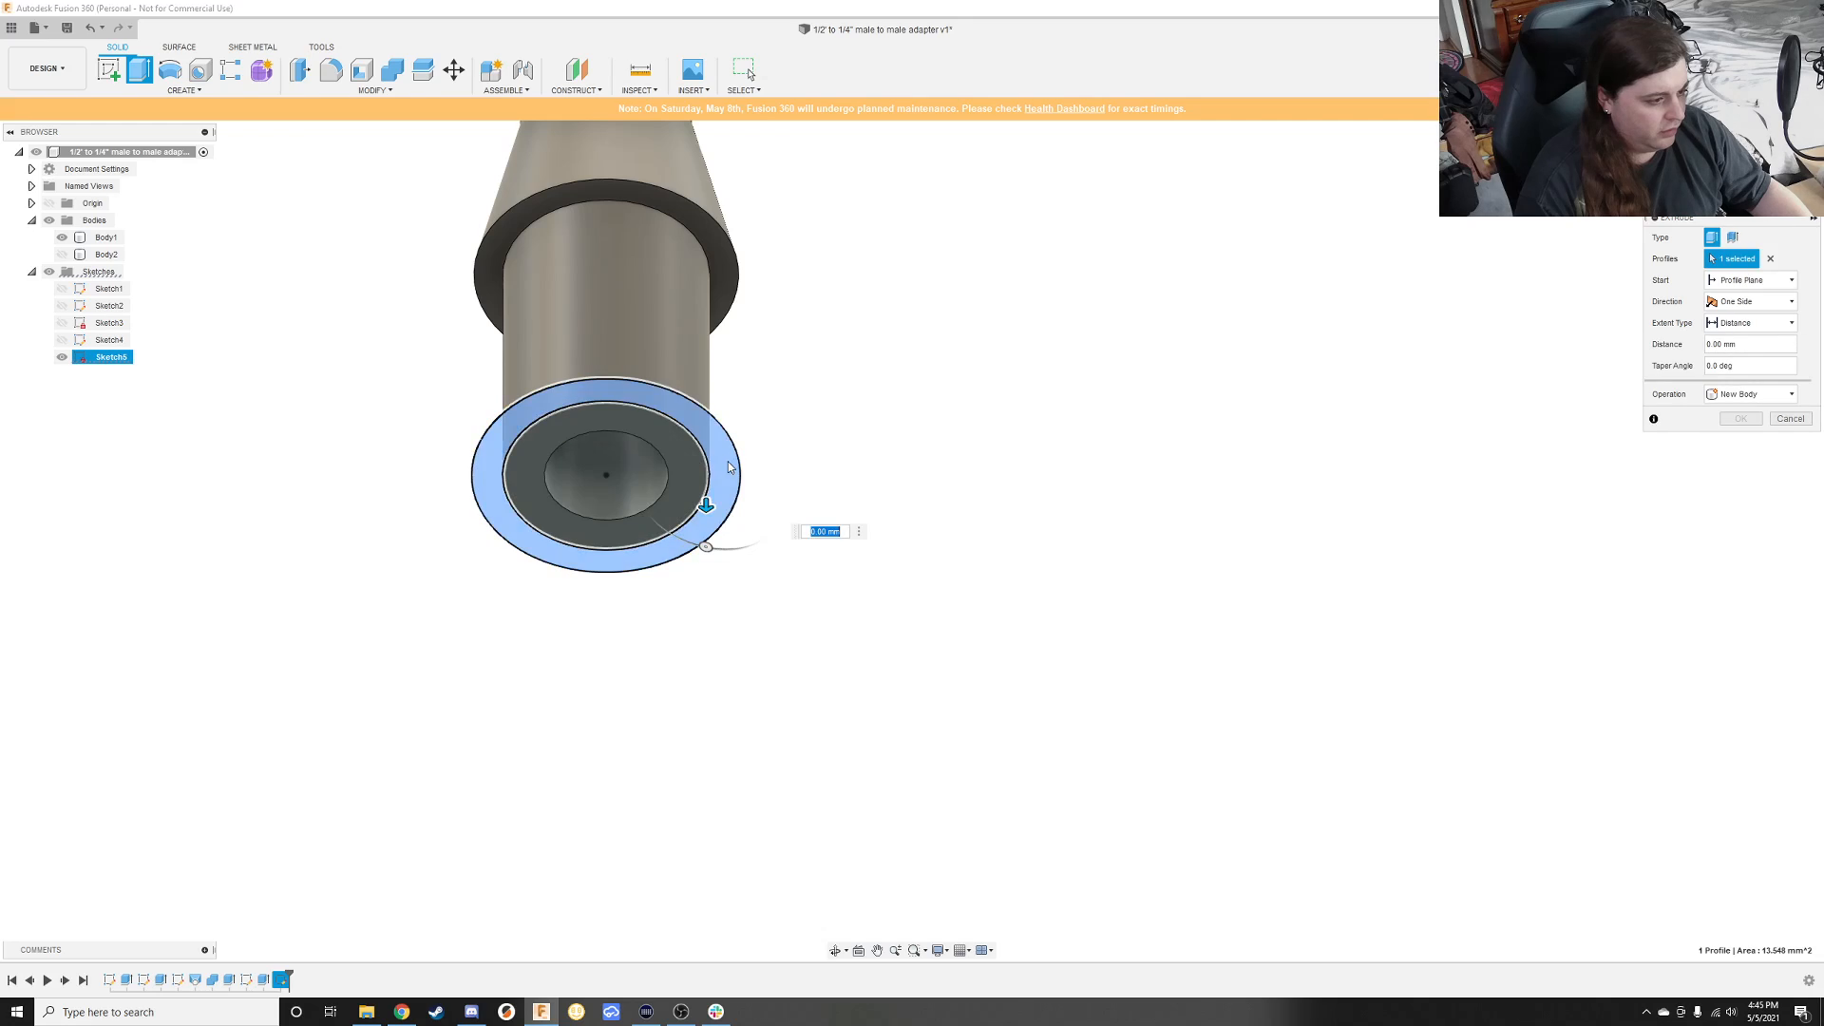
pyautogui.click(694, 510)
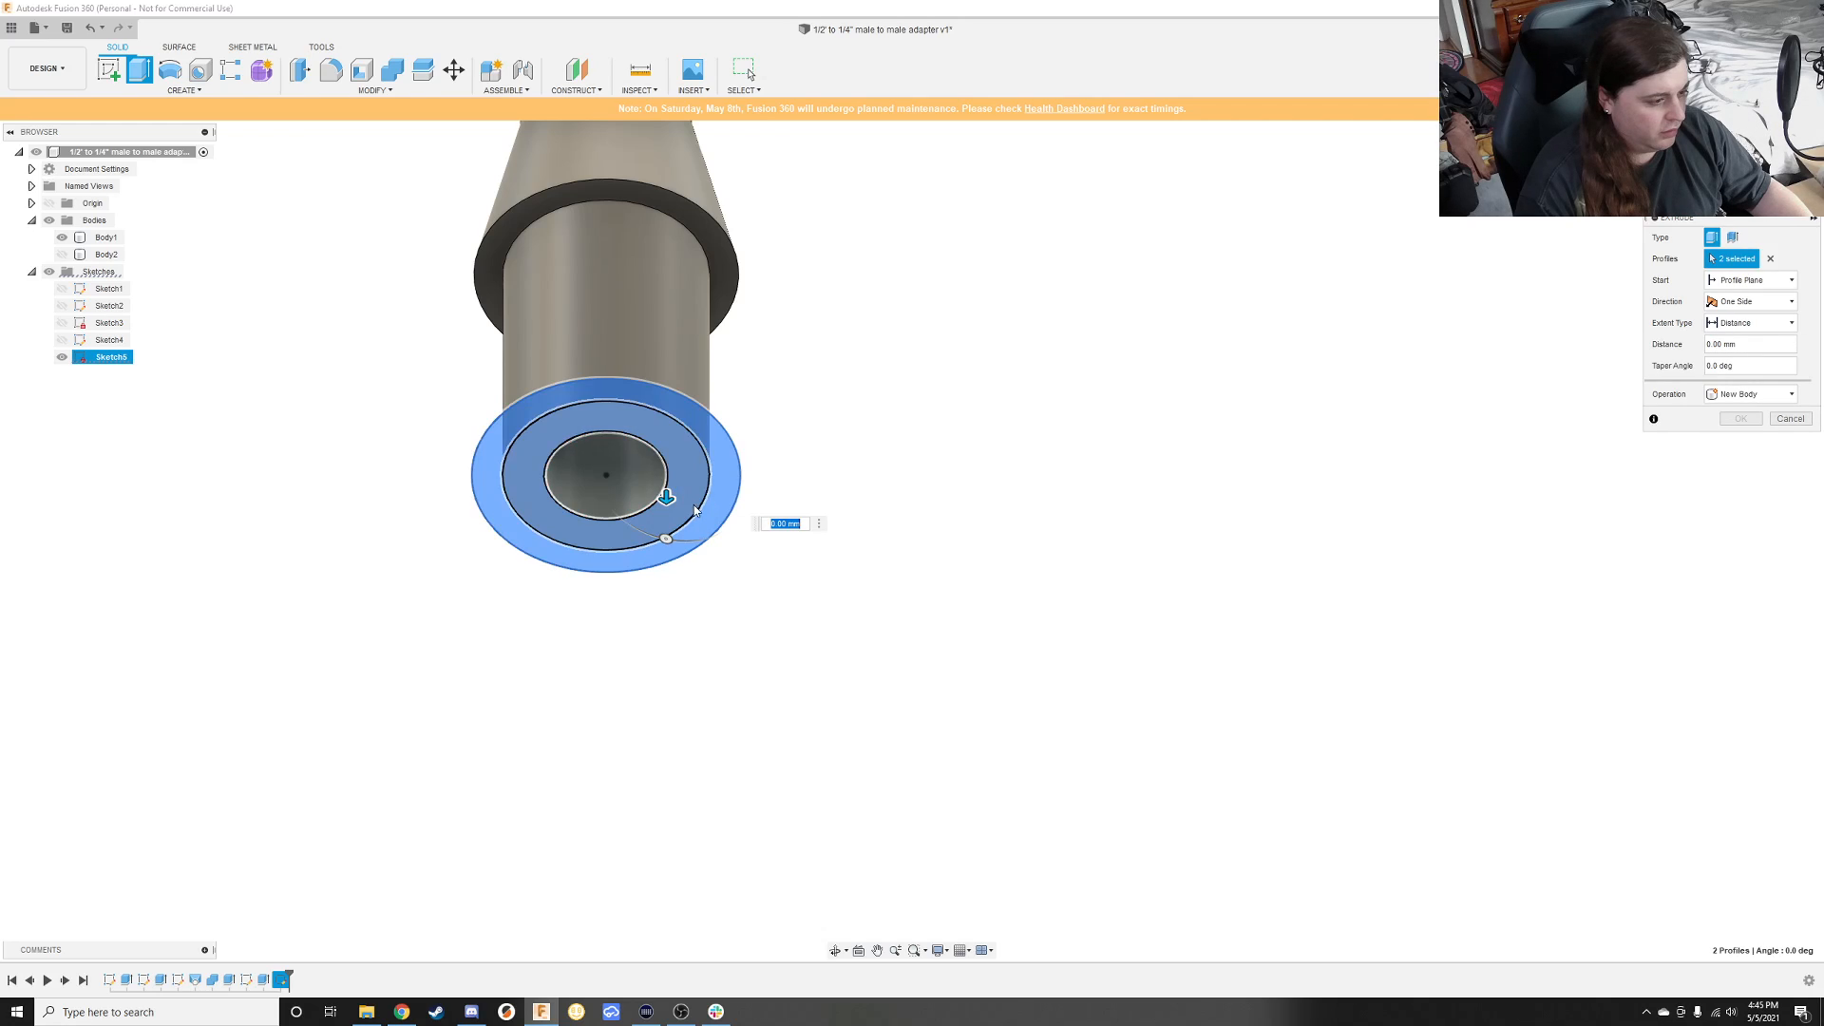
pyautogui.moveTo(666, 498); pyautogui.dragTo(667, 554)
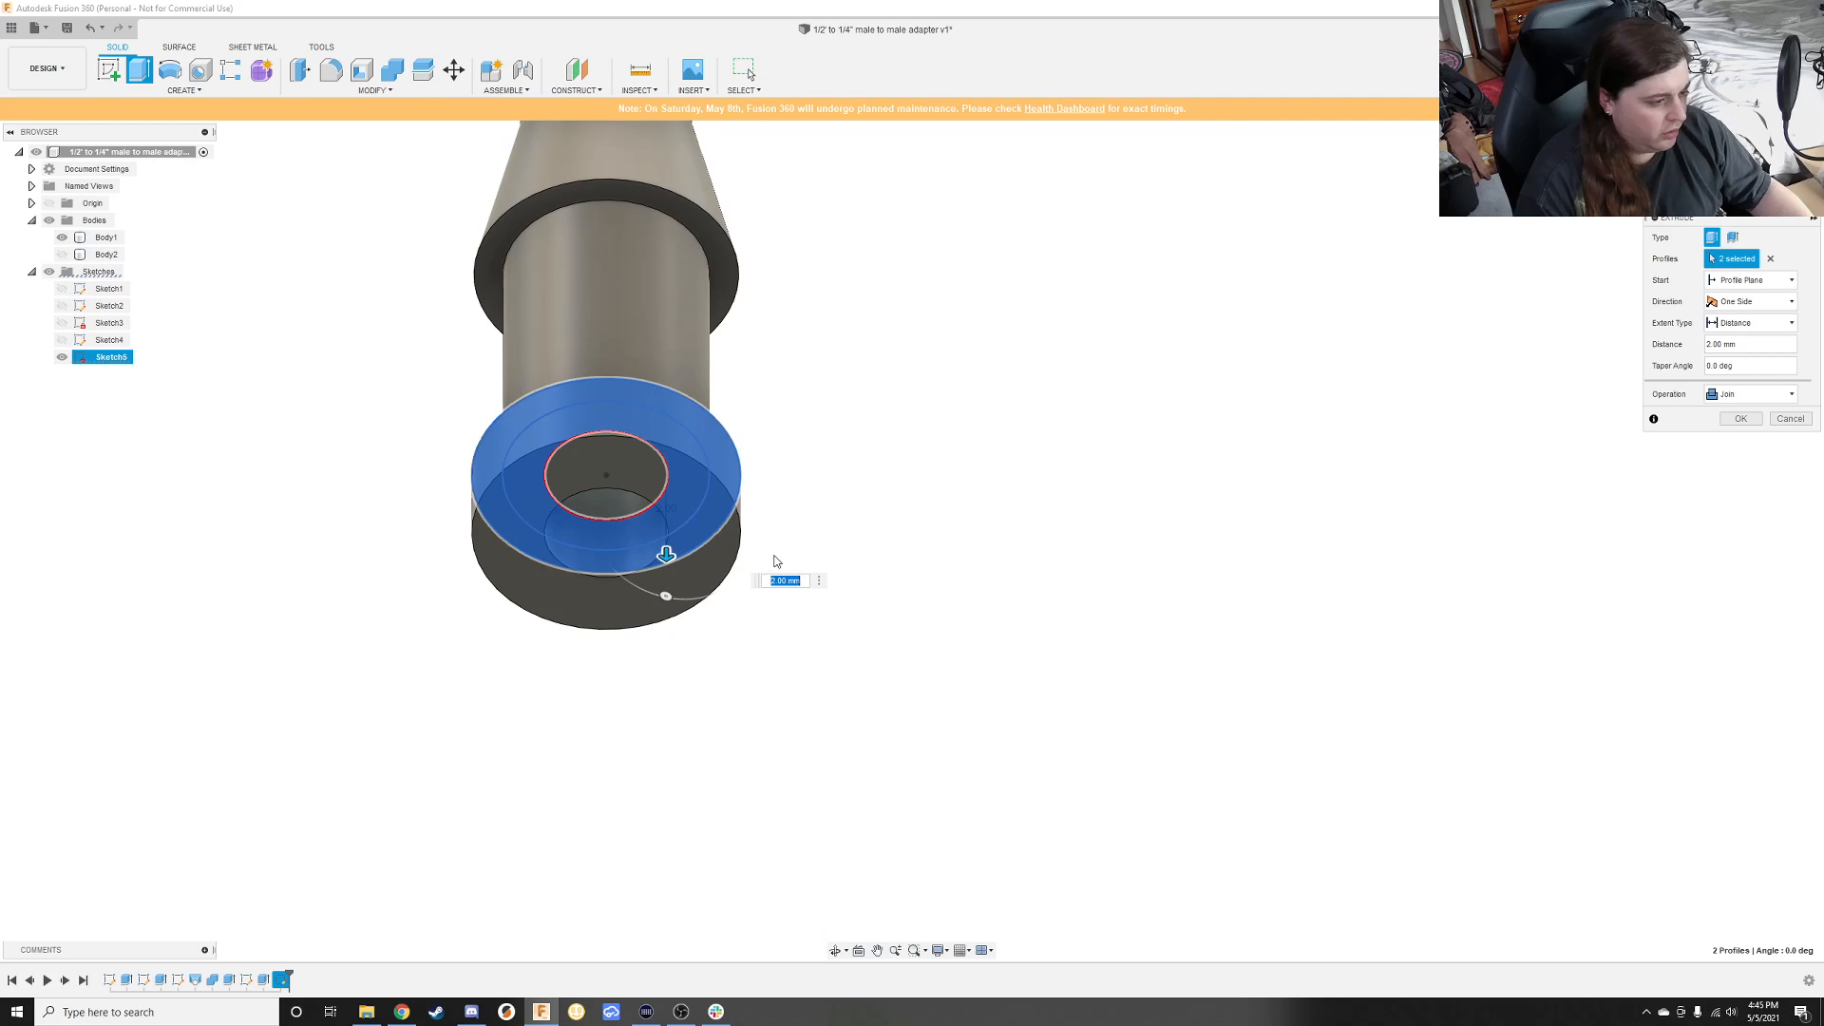
pyautogui.press('Return')
# Step: Fillet the collar's outer edge on the side facing the transition with a 1 mm radius
pyautogui.keyDown('shift'); pyautogui.moveTo(785, 563); pyautogui.dragTo(722, 517, button='middle'); pyautogui.keyUp('shift')
pyautogui.press('f')
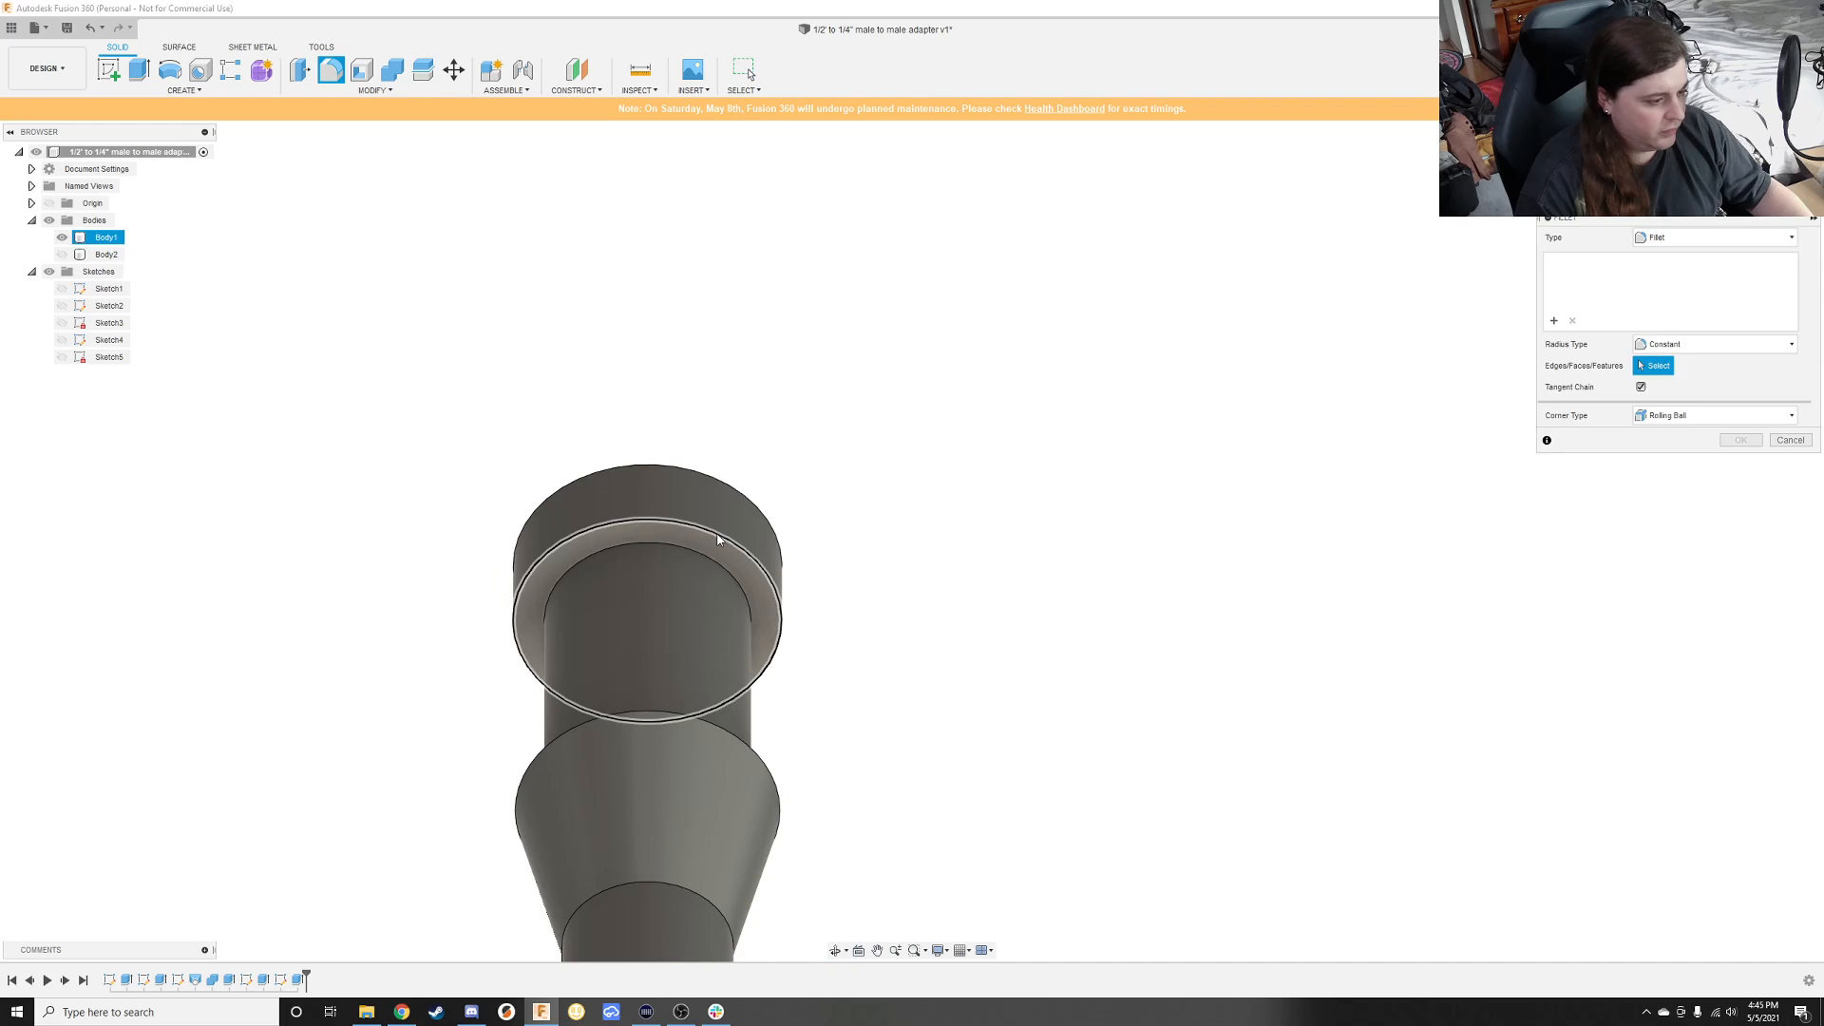
pyautogui.click(725, 534)
pyautogui.write('1.25')
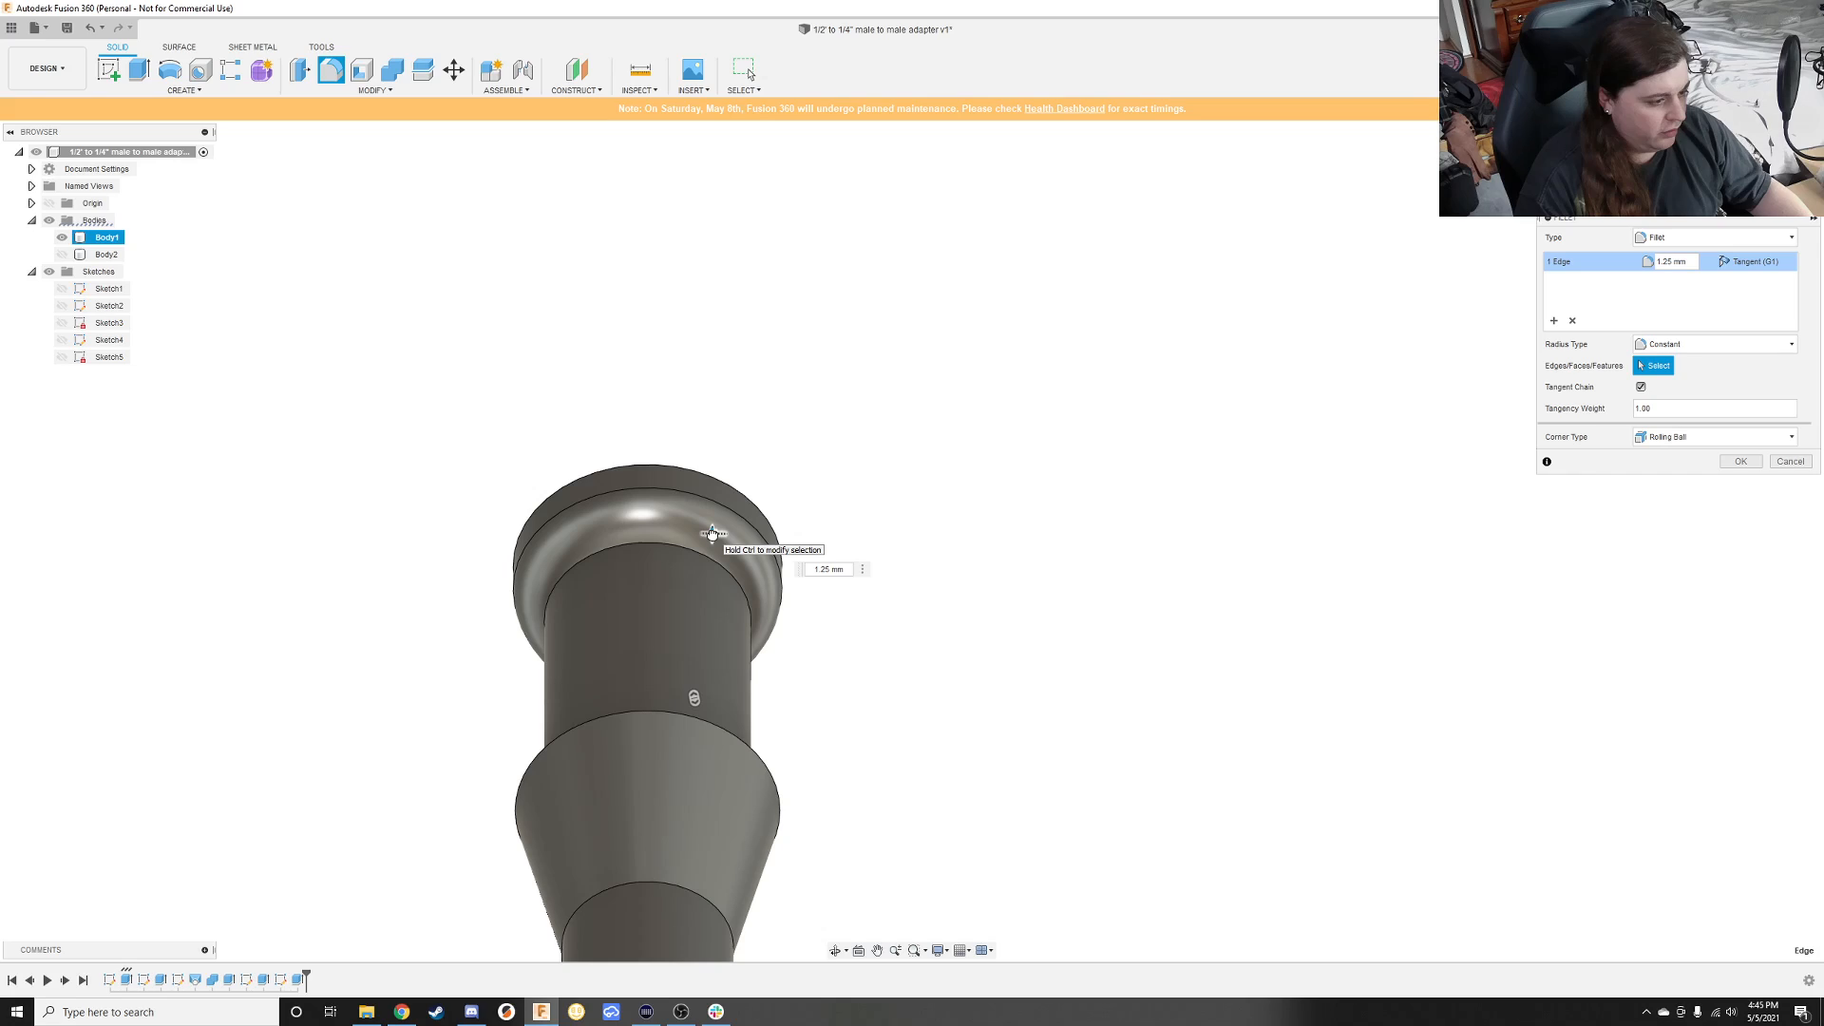
pyautogui.moveTo(713, 534); pyautogui.dragTo(713, 533)
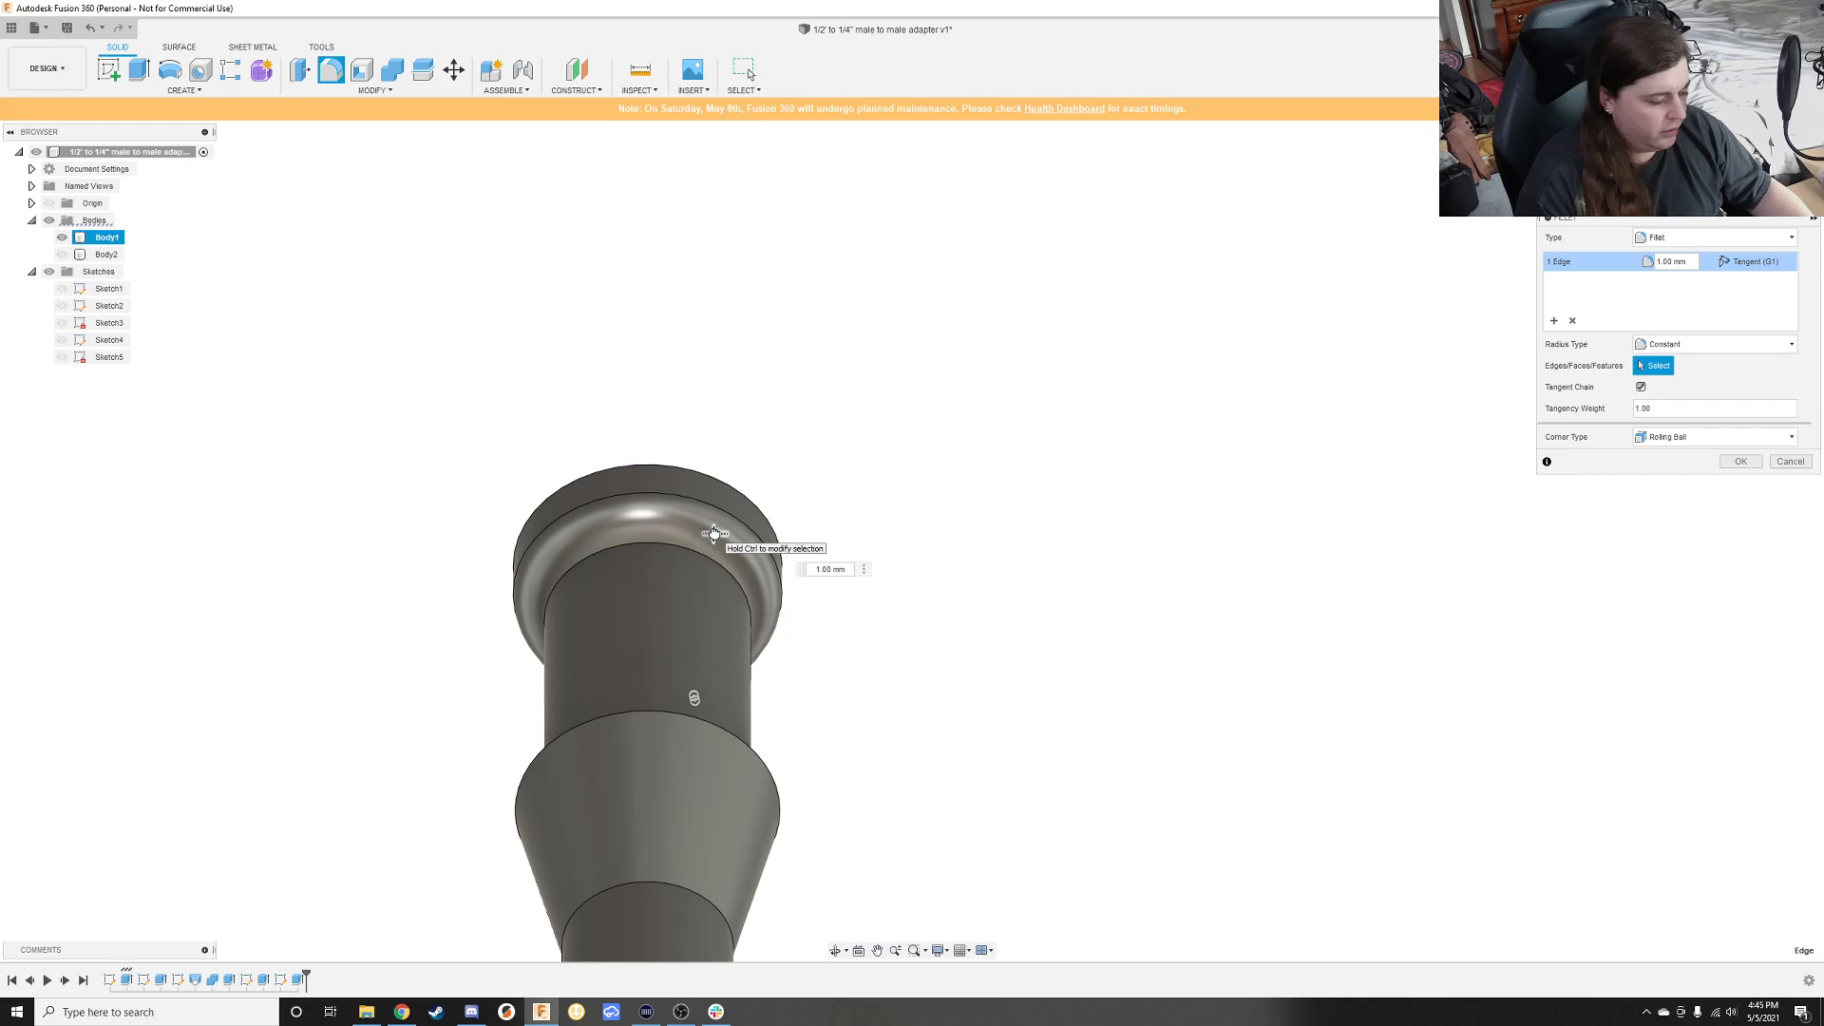
pyautogui.press('Return')
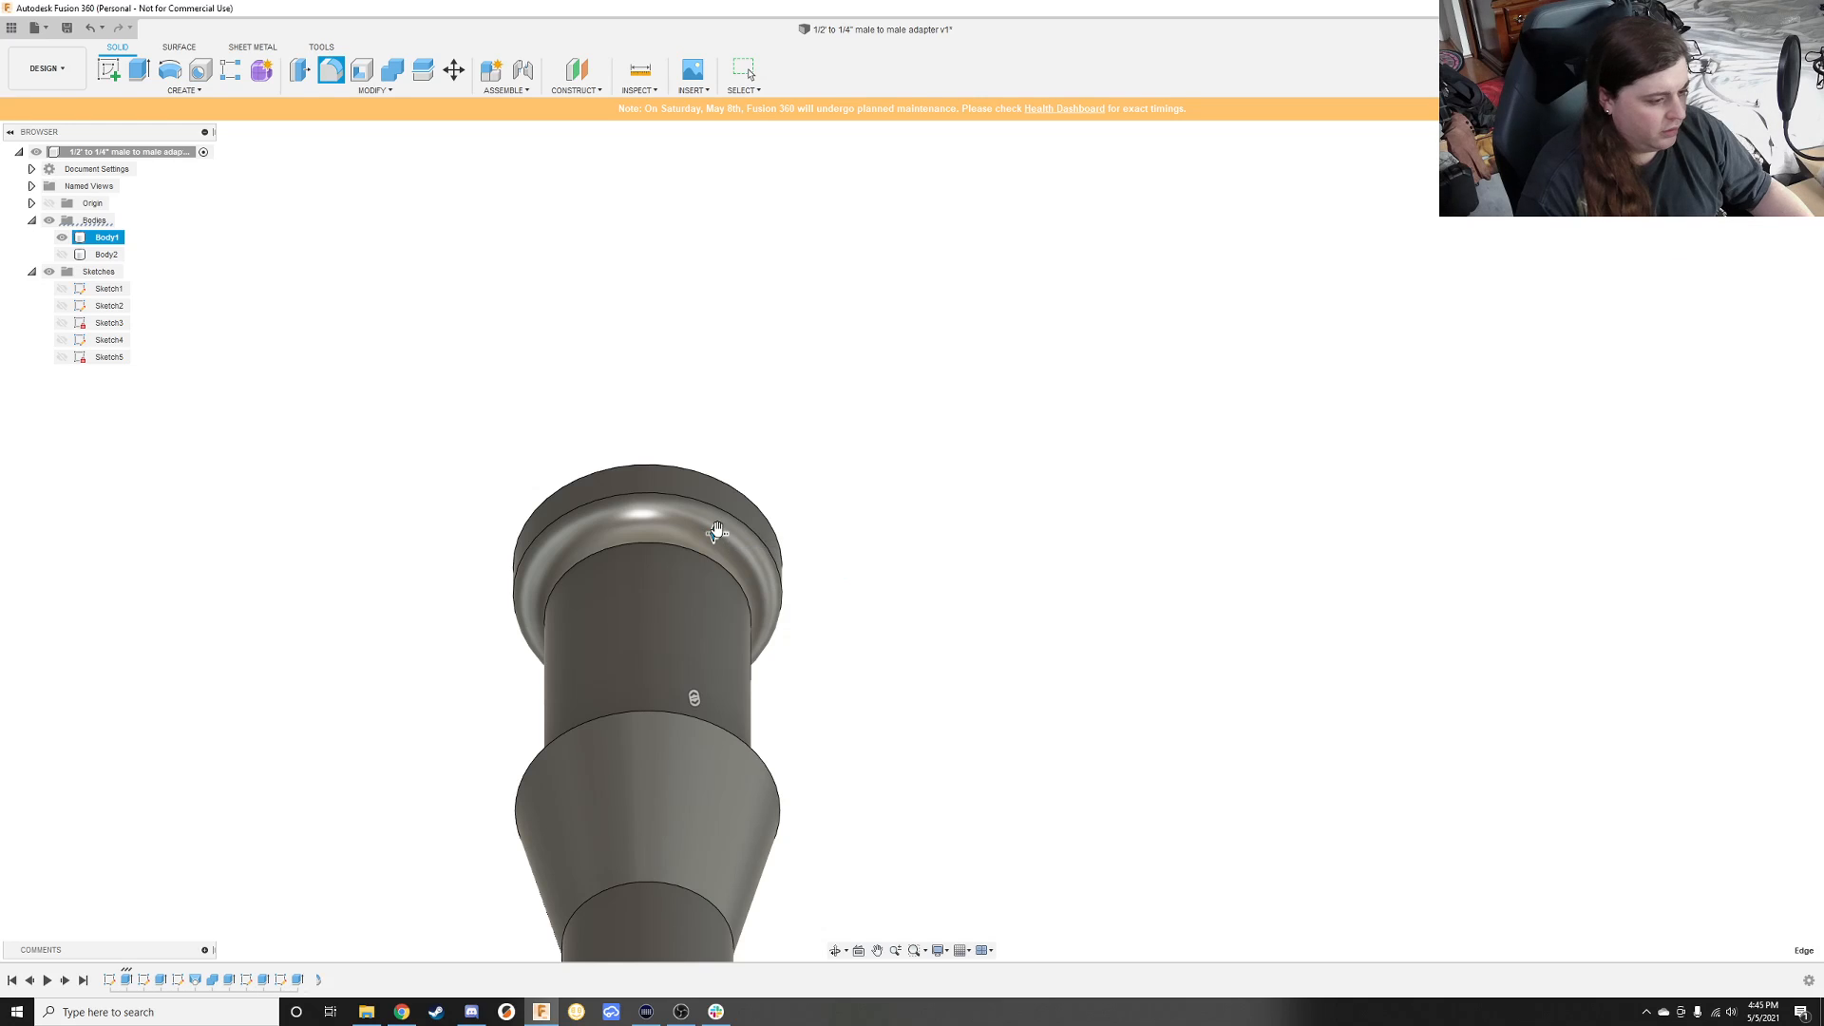
# Step: Start a sketch on the collar's end face and draw a circle from the bore's centre out to the collar's outer edge
pyautogui.keyDown('shift'); pyautogui.moveTo(910, 467); pyautogui.dragTo(868, 623, button='middle'); pyautogui.keyUp('shift')
pyautogui.click(599, 389)
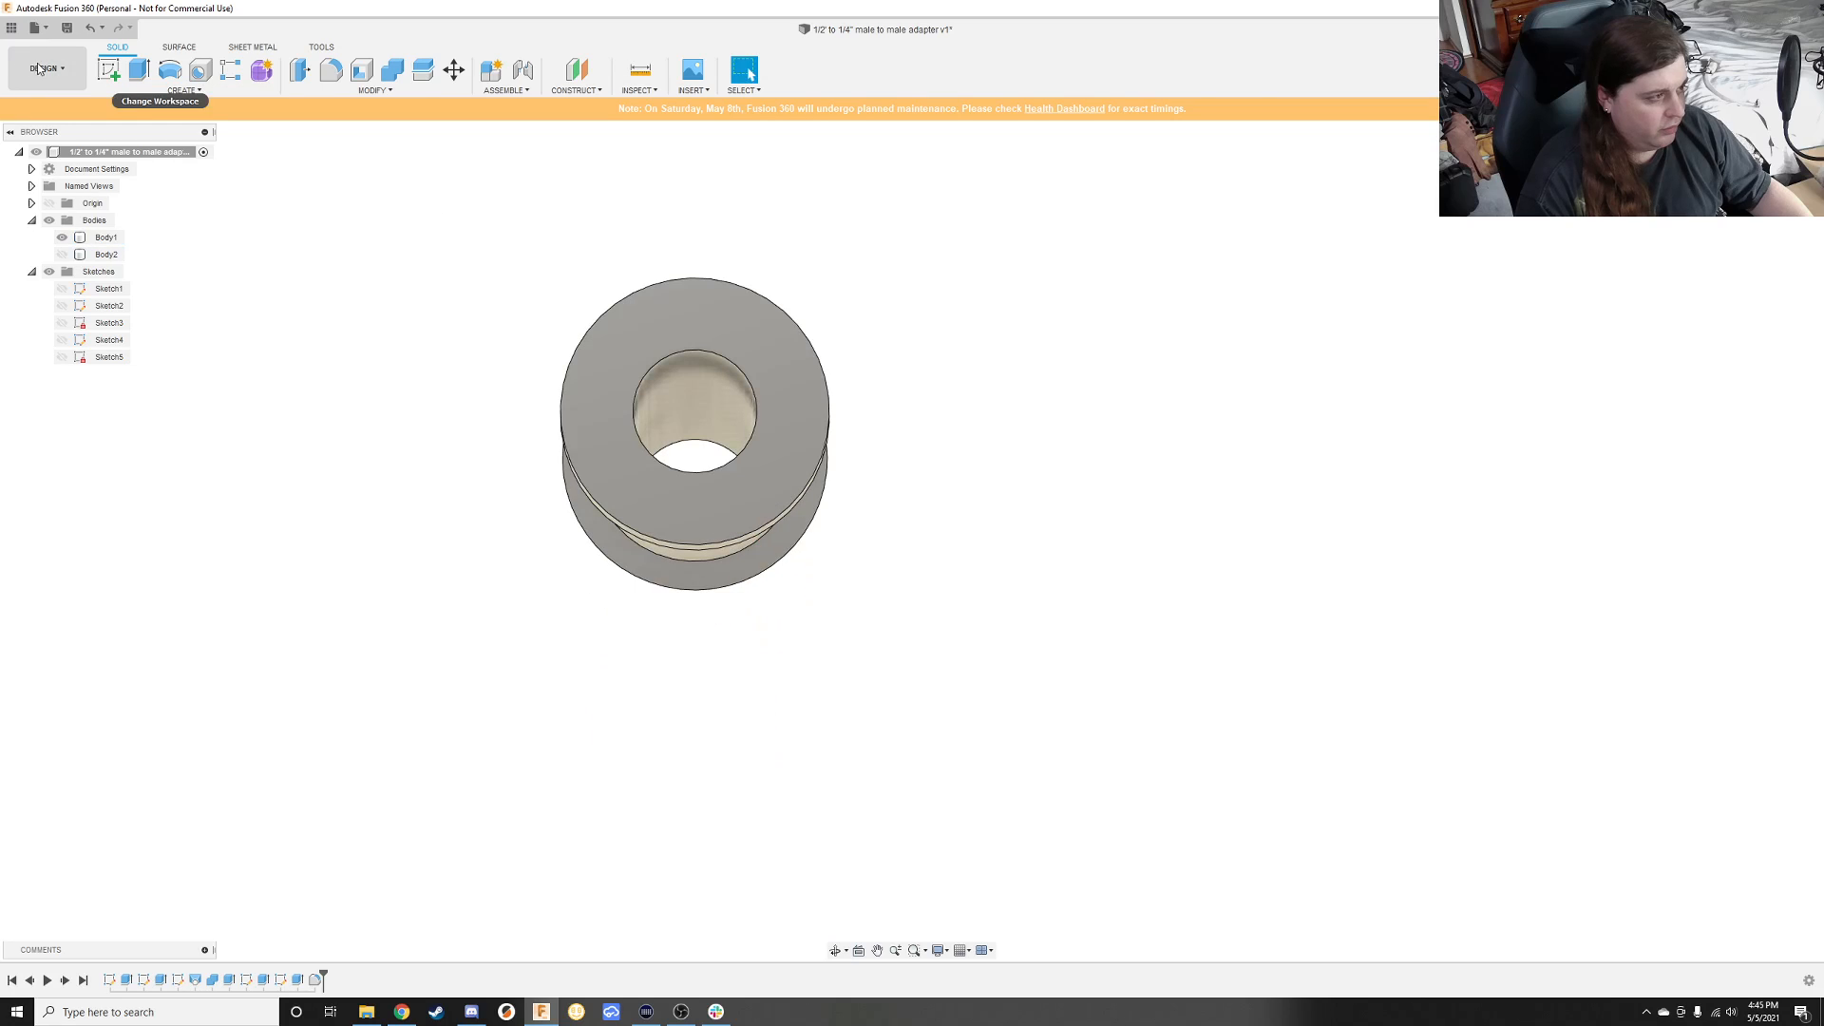
pyautogui.click(108, 70)
pyautogui.click(811, 390)
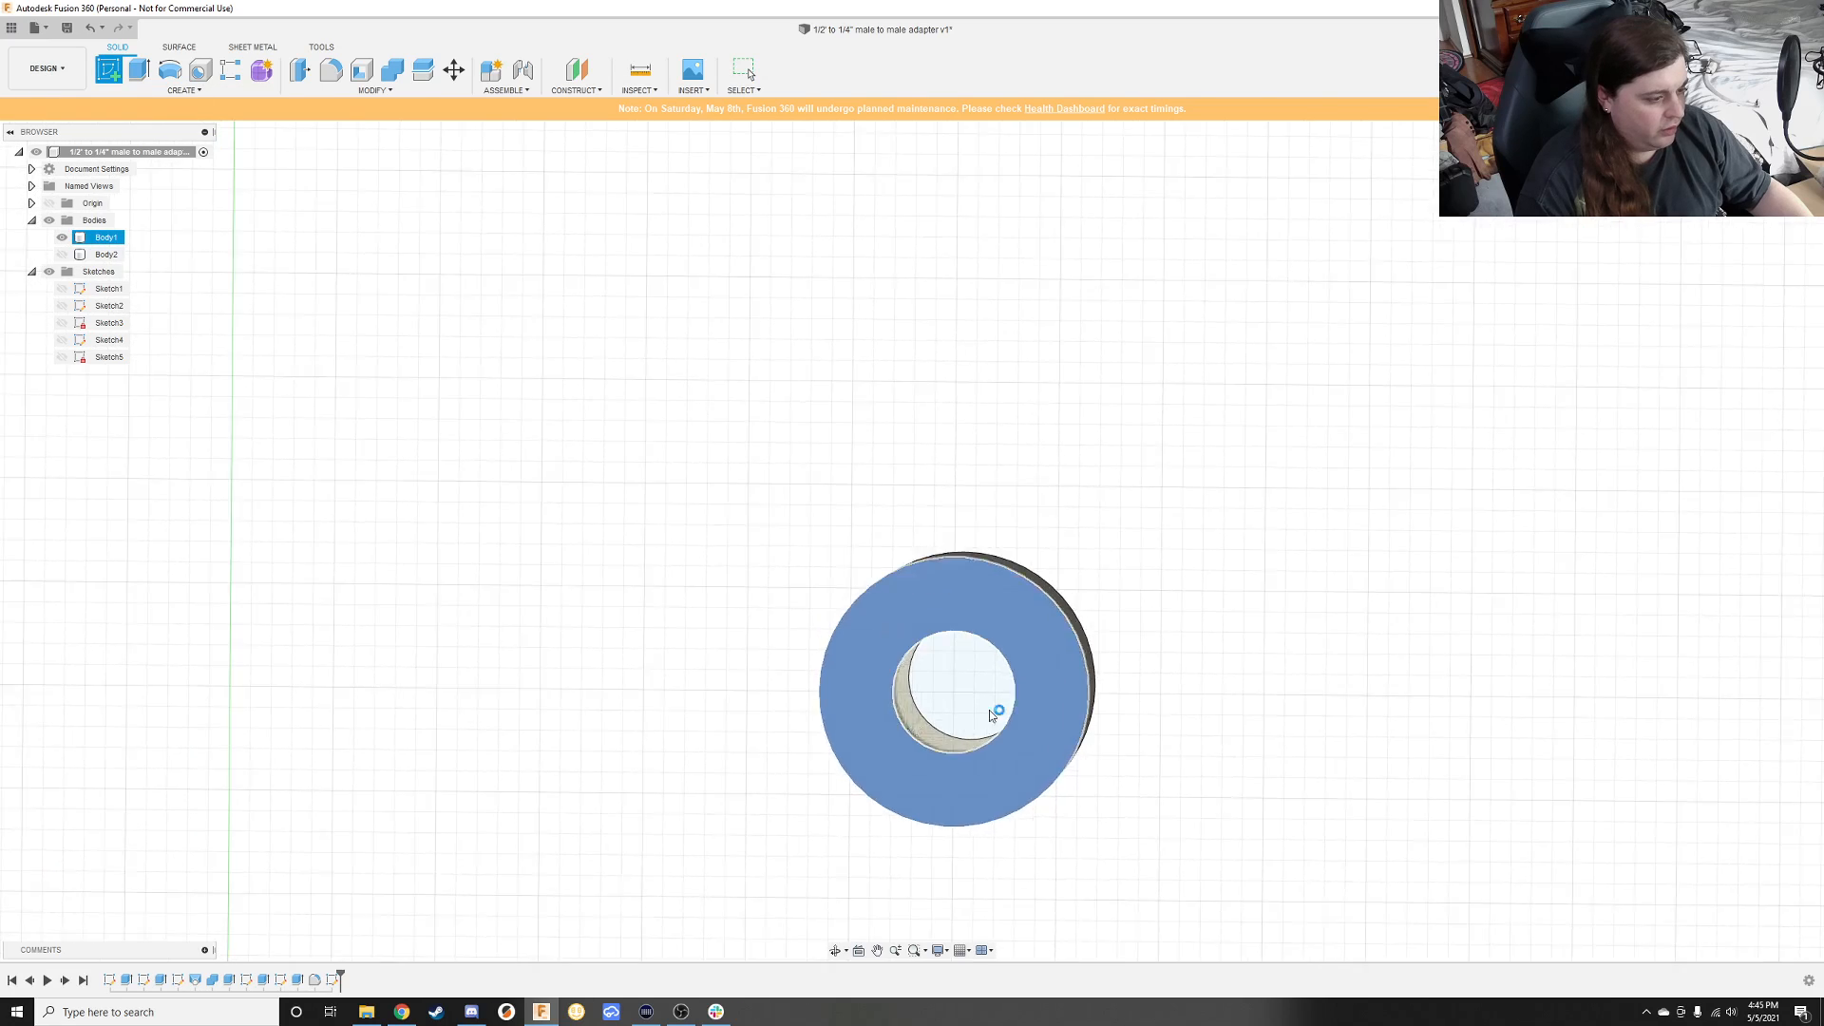
pyautogui.press('c')
pyautogui.click(1006, 614)
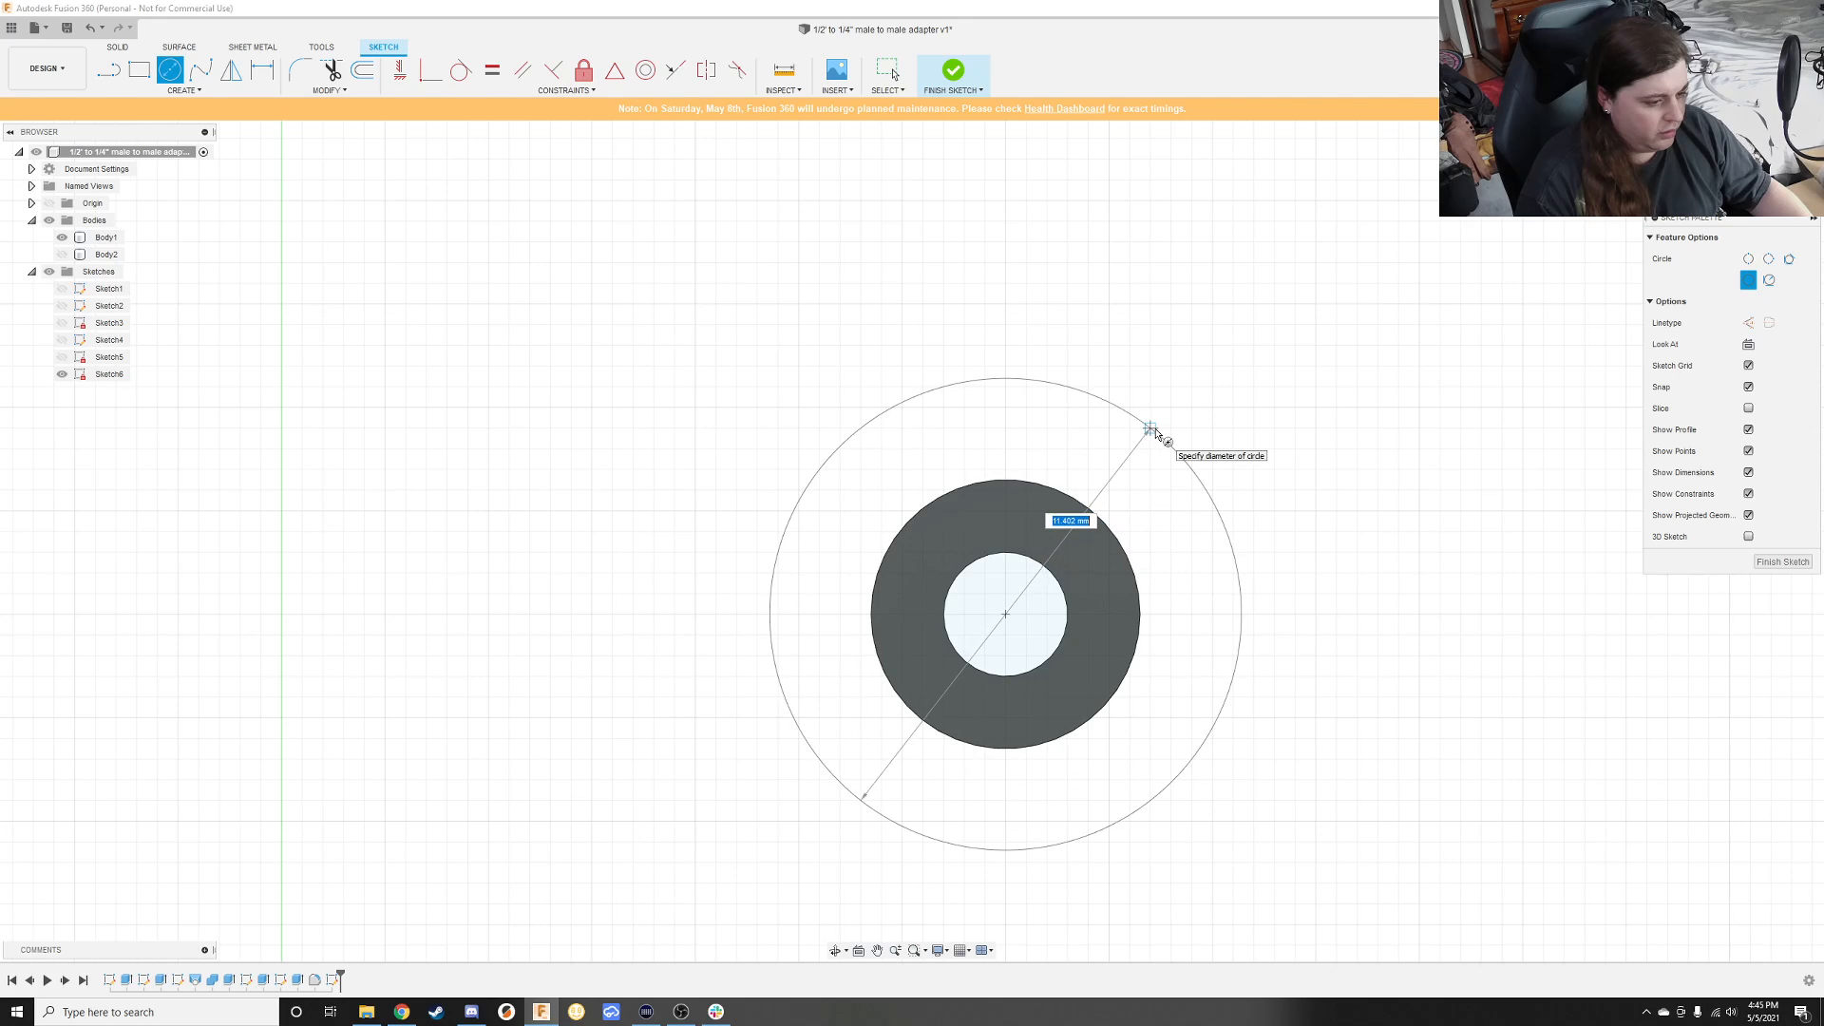
pyautogui.keyDown('shift'); pyautogui.moveTo(1152, 439); pyautogui.dragTo(1147, 465, button='middle'); pyautogui.keyUp('shift')
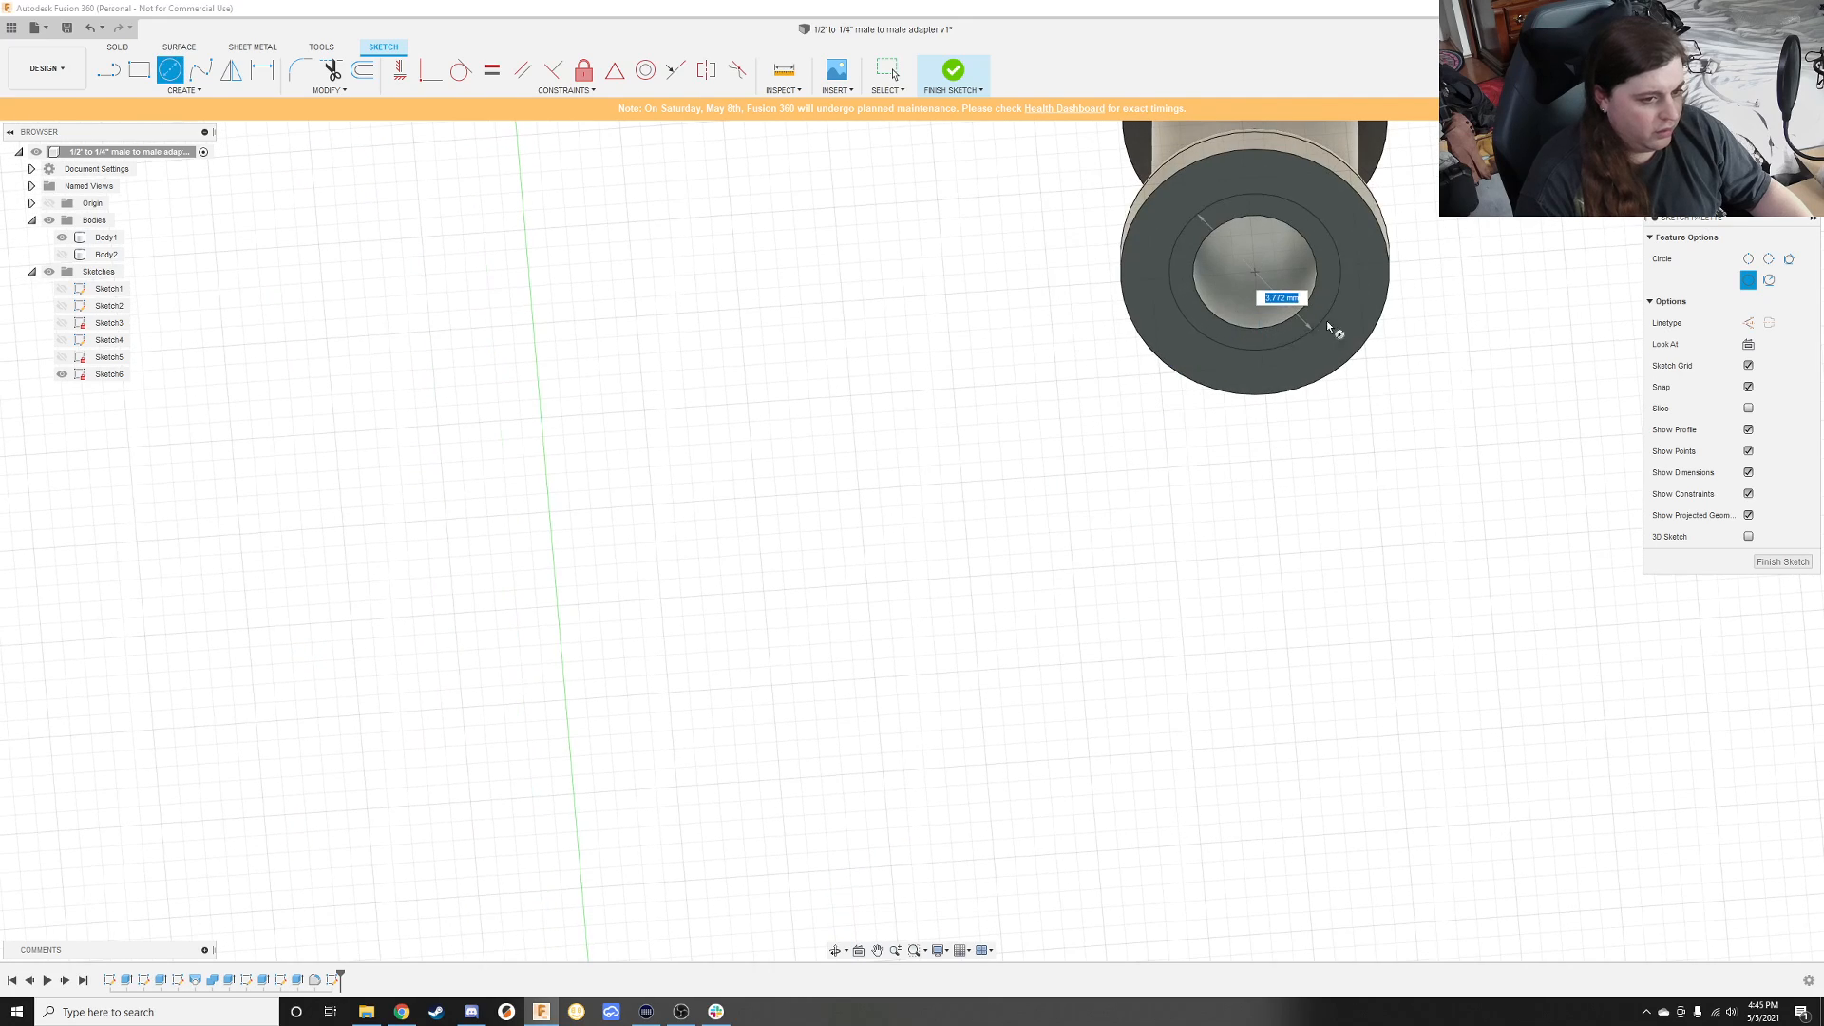
pyautogui.click(1383, 225)
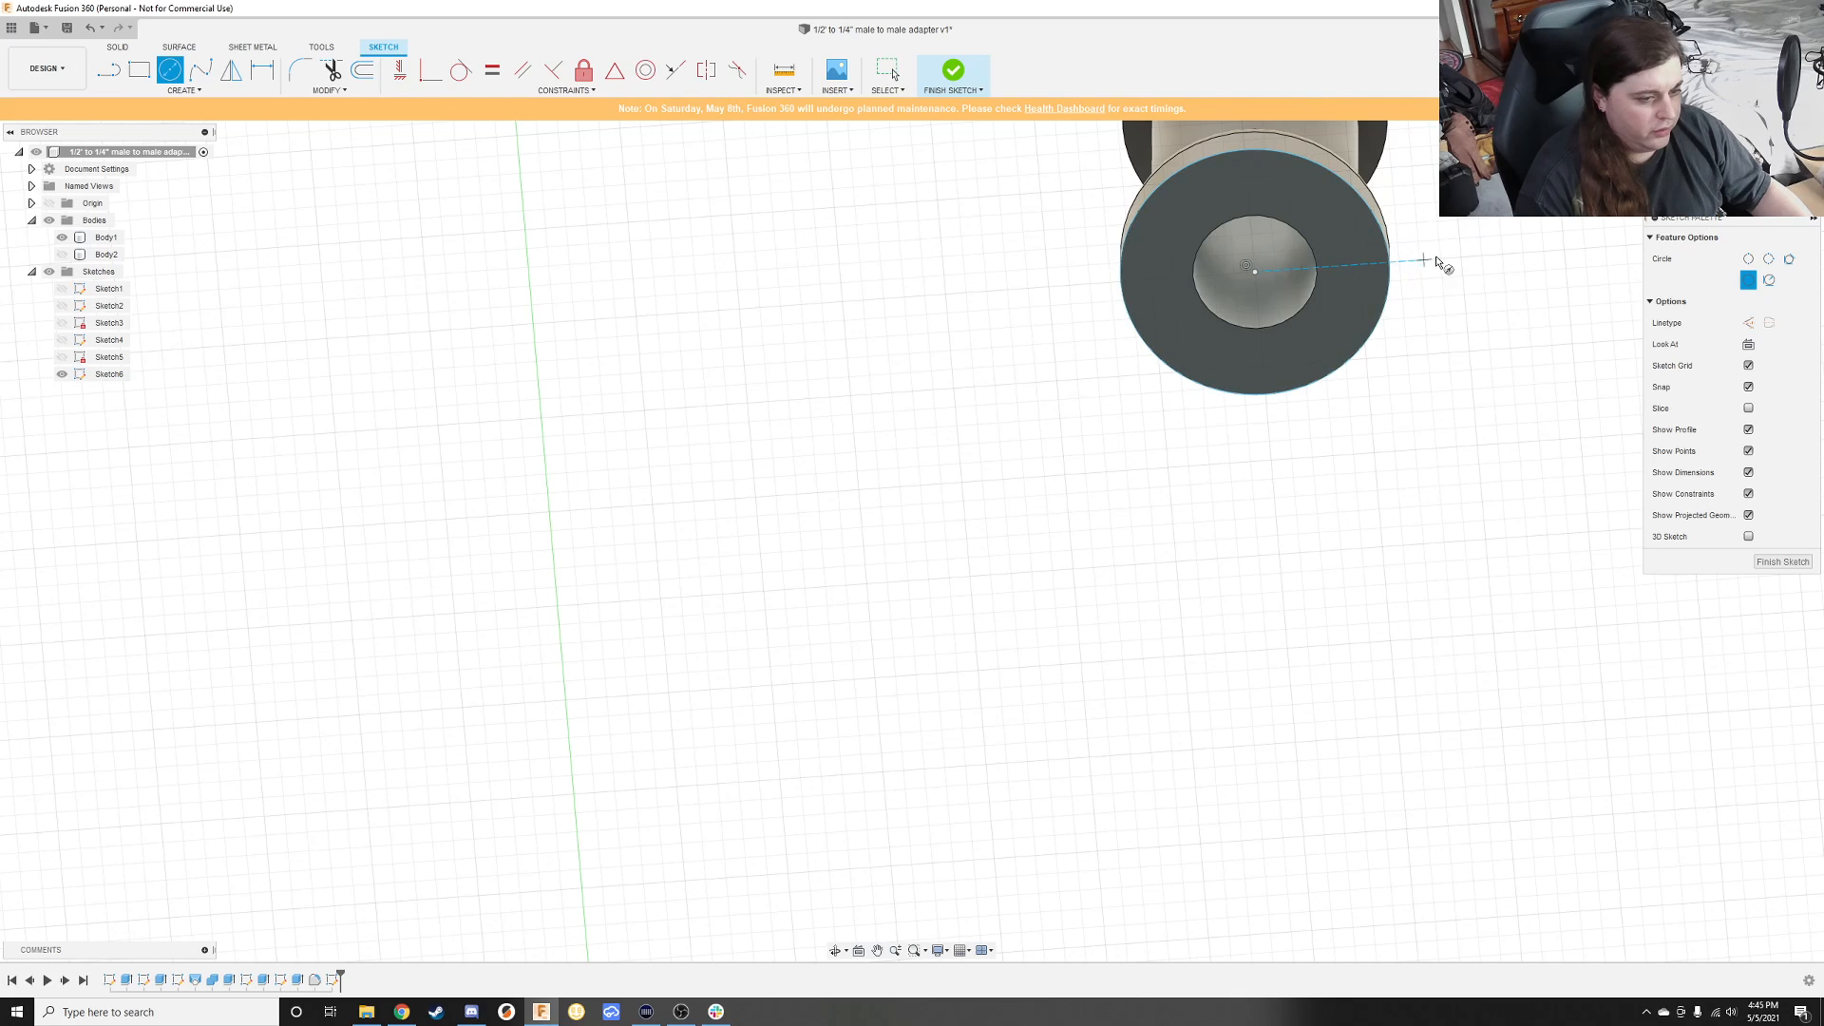
# Step: Draw a 10 mm diameter circle around the collar, concentric with the bore
pyautogui.click(1272, 270)
pyautogui.write('10')
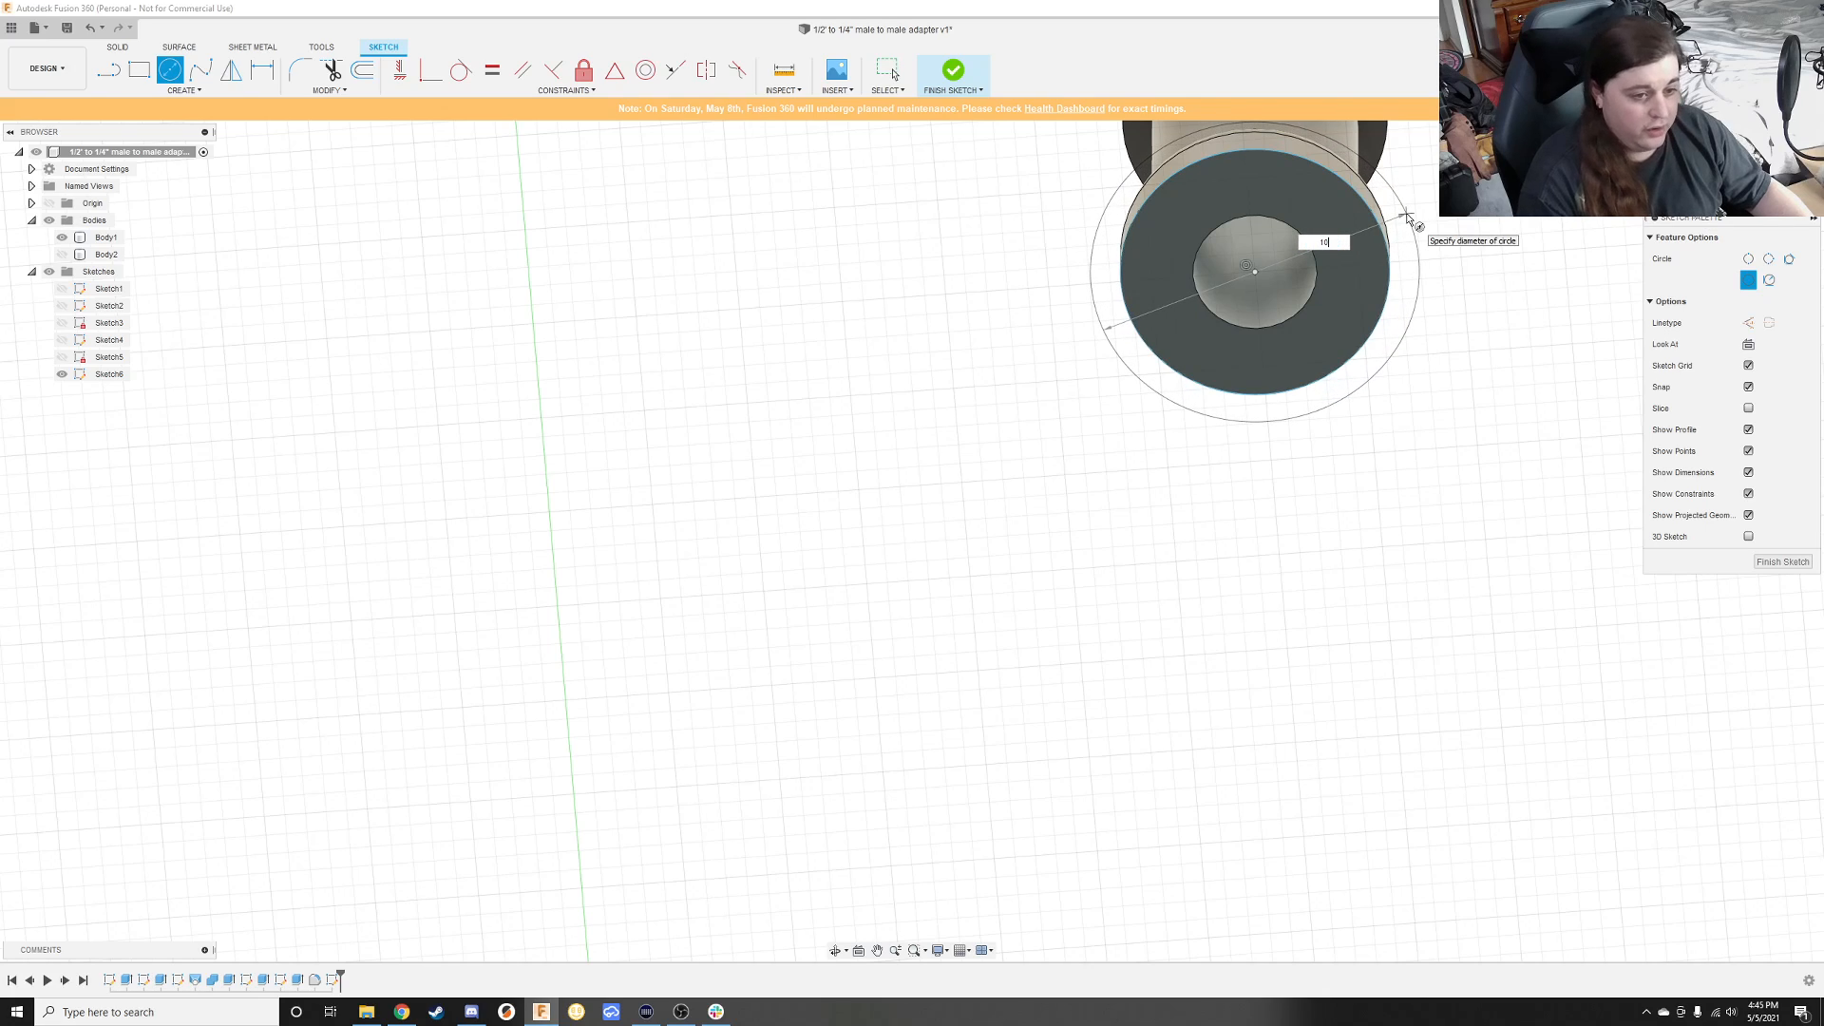
pyautogui.press('Tab')
pyautogui.press('Return')
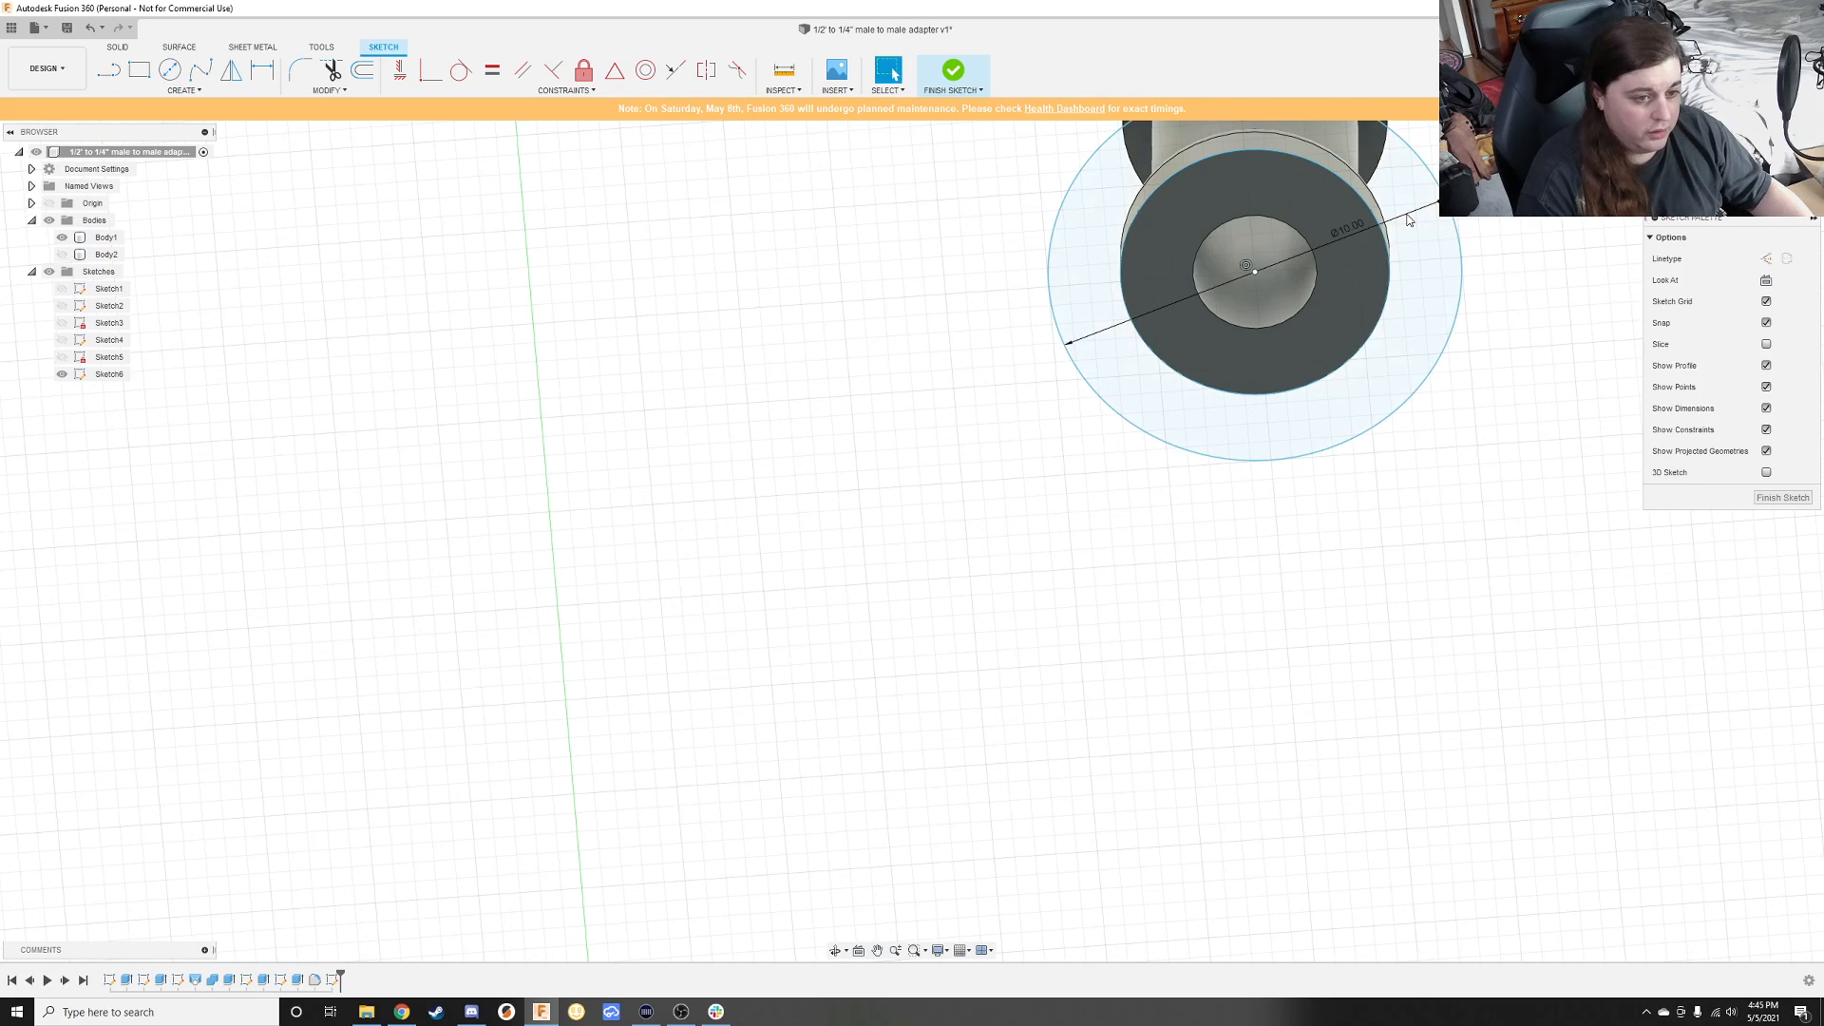
pyautogui.keyDown('shift'); pyautogui.moveTo(1409, 504); pyautogui.dragTo(1418, 459, button='middle'); pyautogui.keyUp('shift')
pyautogui.press('Escape')
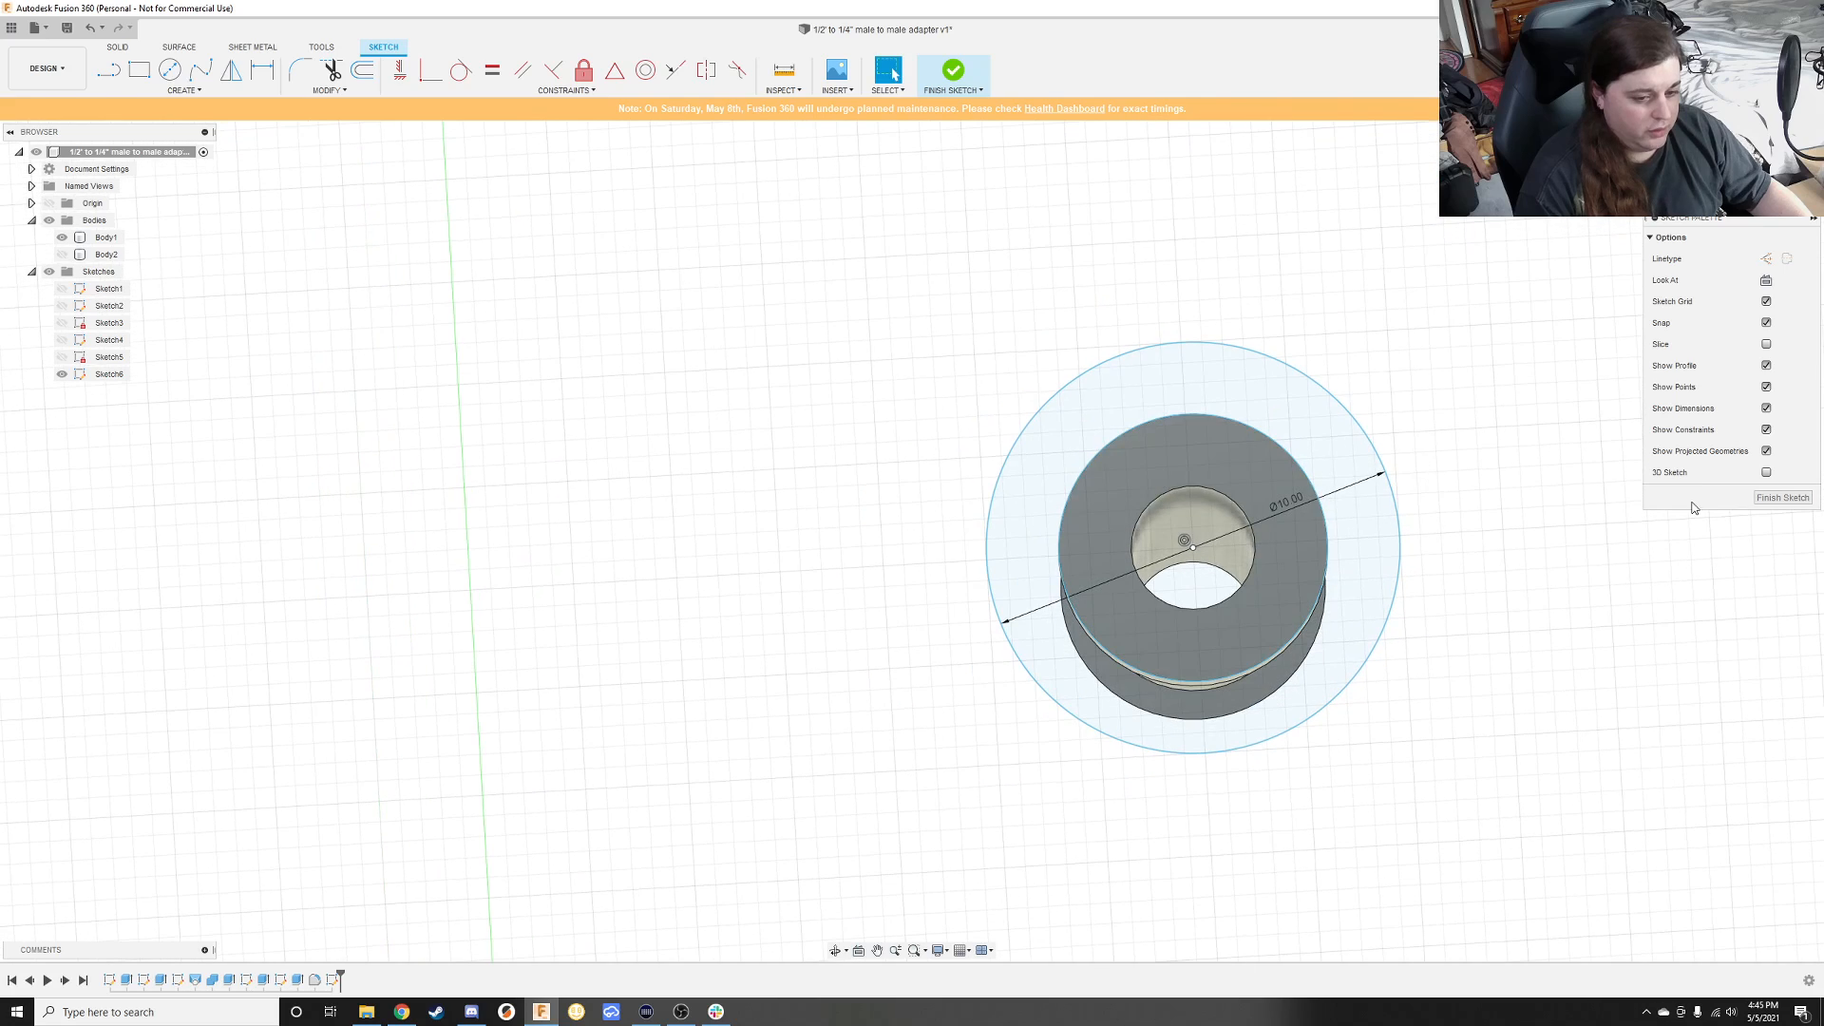
# Step: Finish the sketch on the collar's end face
pyautogui.click(1773, 503)
pyautogui.press('e')
pyautogui.click(1308, 457)
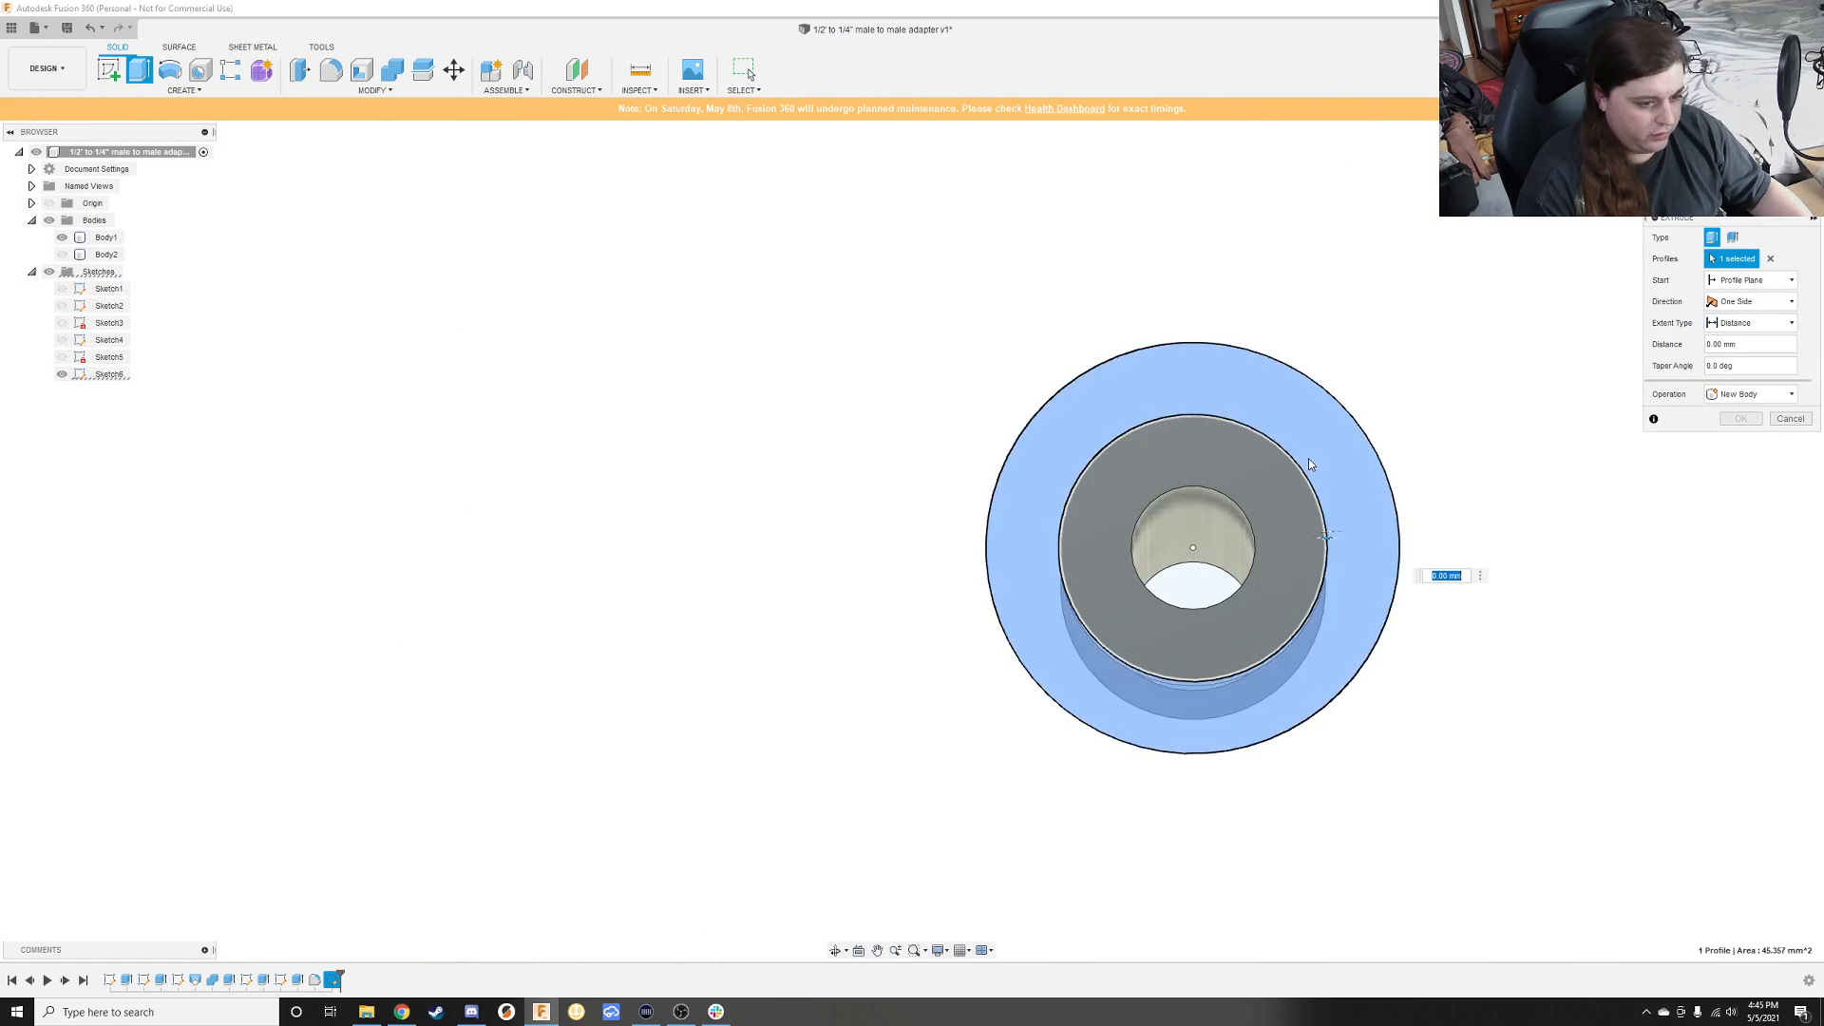
pyautogui.click(1273, 504)
pyautogui.keyDown('shift'); pyautogui.moveTo(1233, 357); pyautogui.dragTo(1039, 839, button='middle'); pyautogui.keyUp('shift')
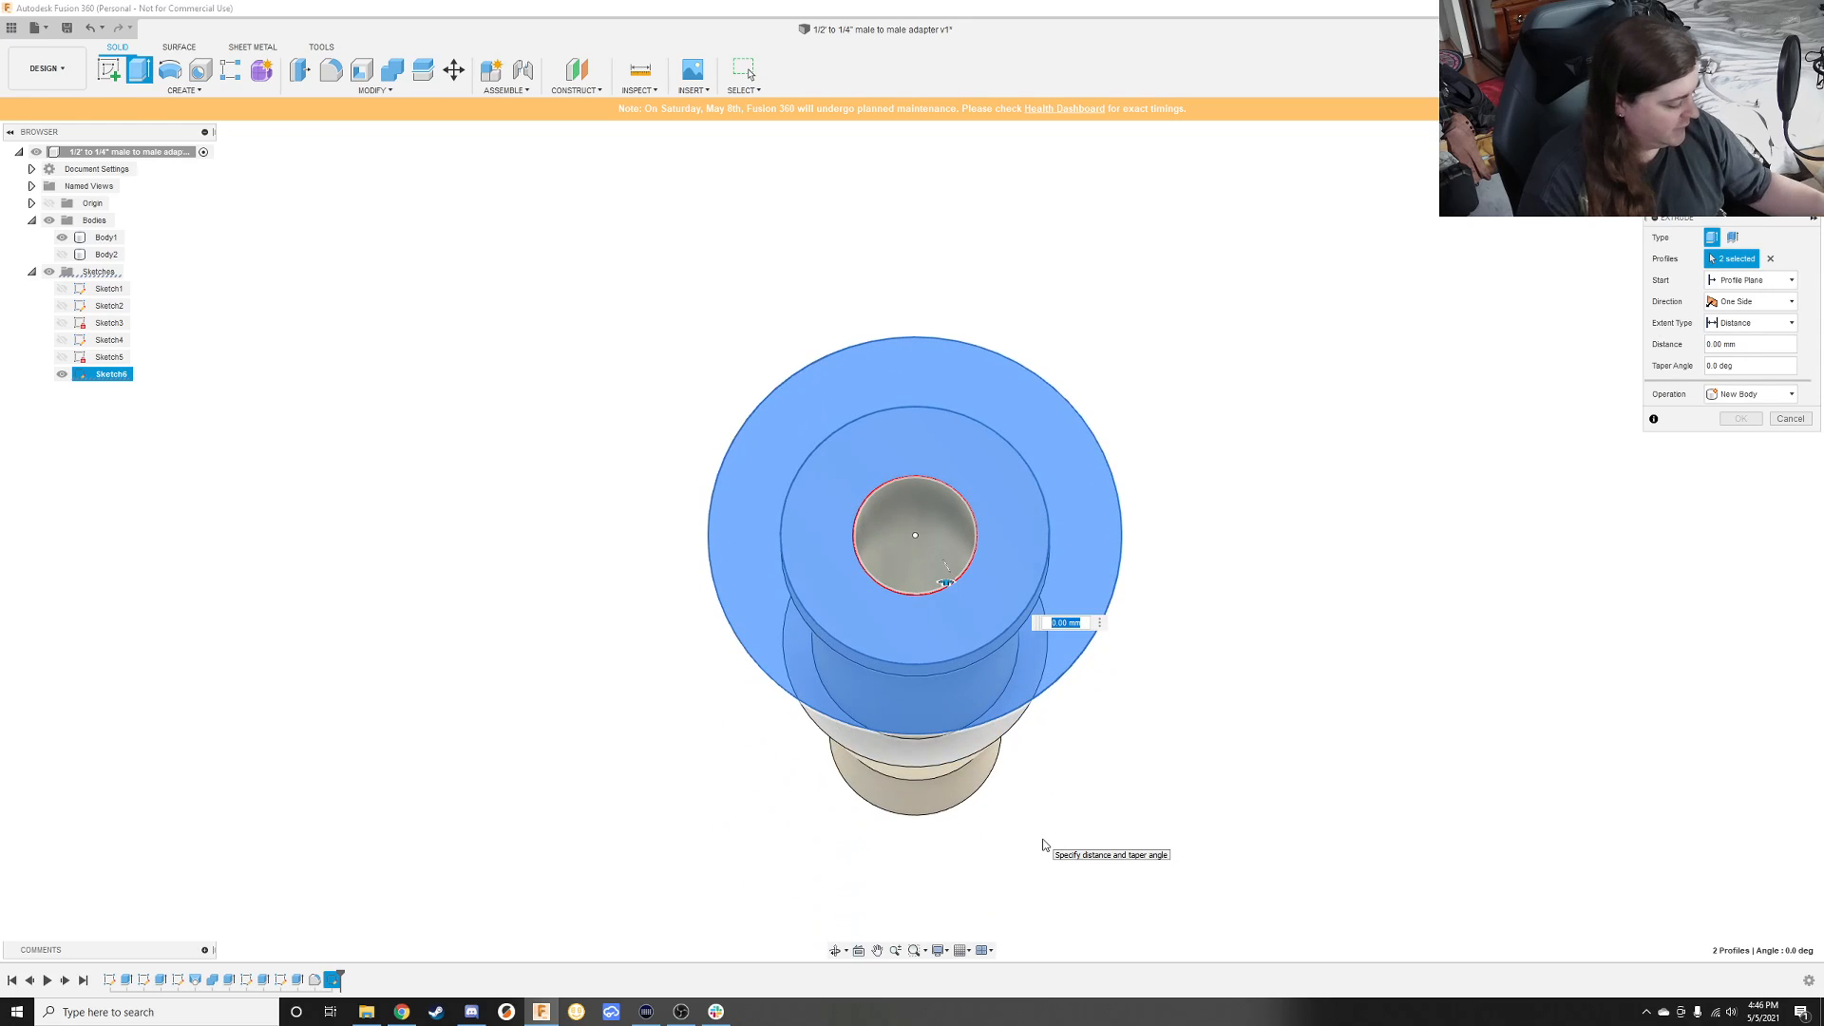
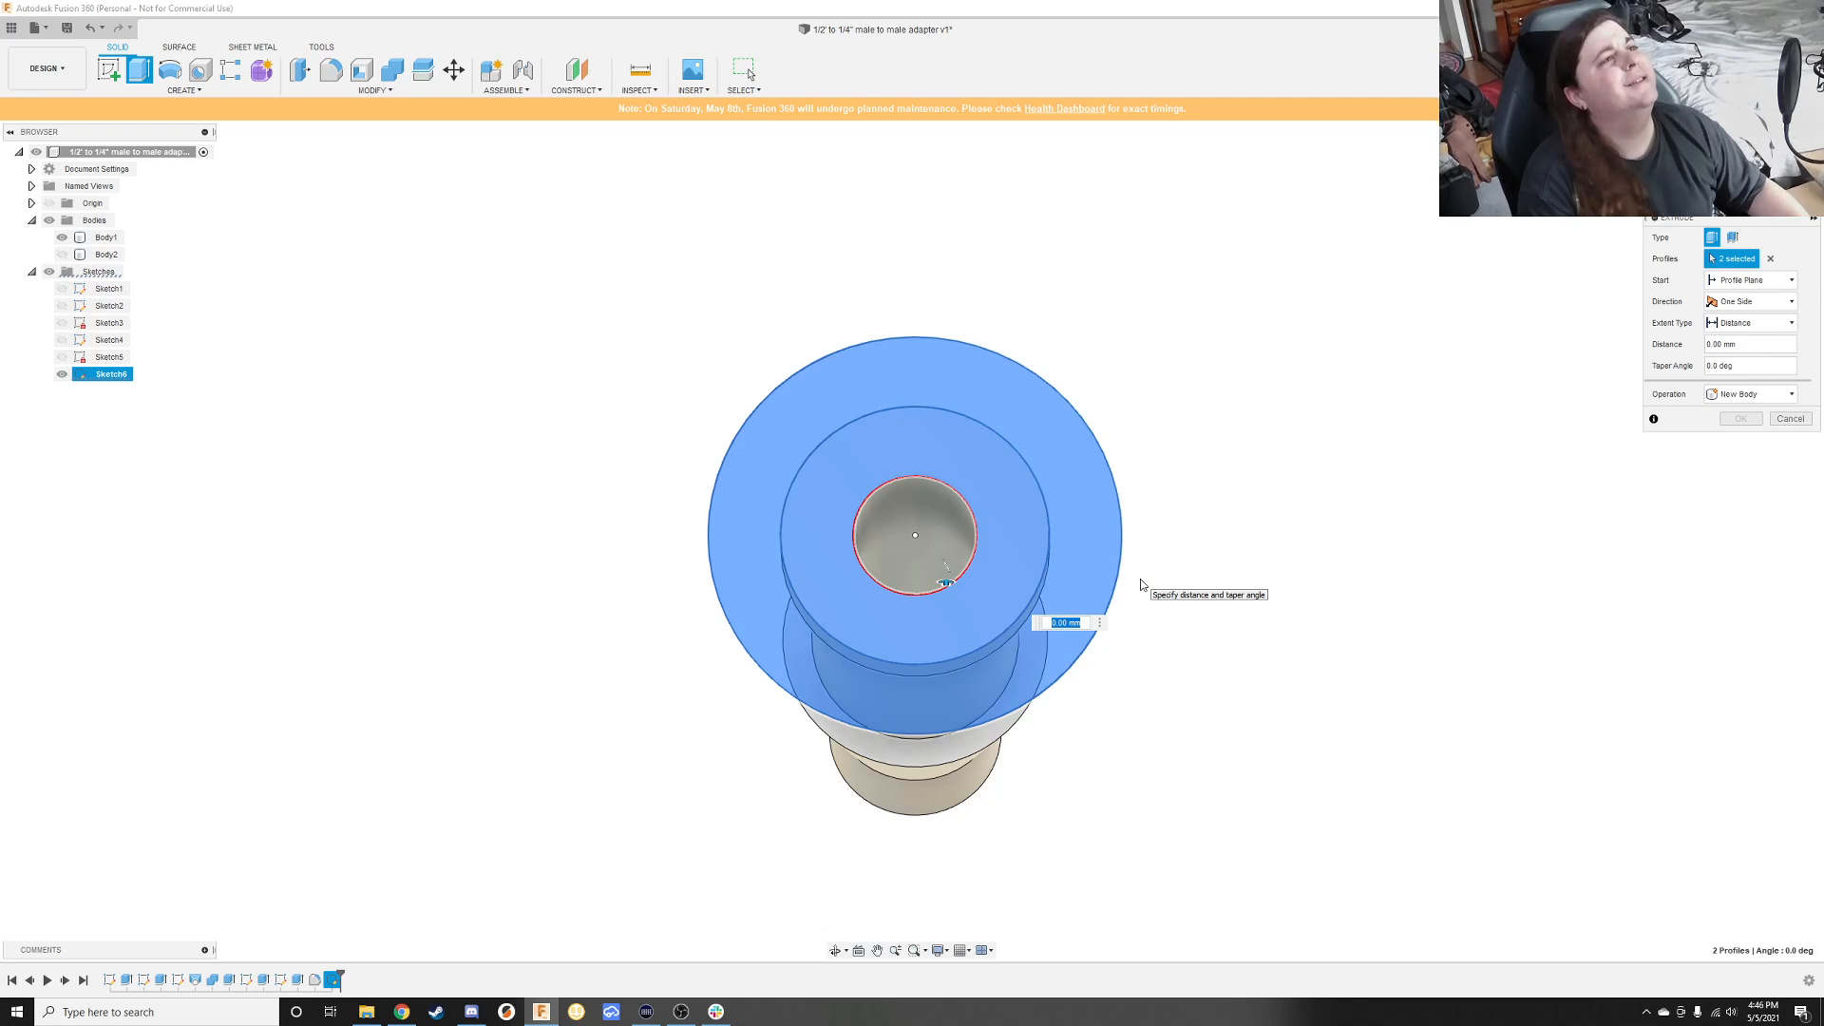
pyautogui.keyDown('shift'); pyautogui.moveTo(1336, 424); pyautogui.dragTo(1237, 749, button='middle'); pyautogui.keyUp('shift')
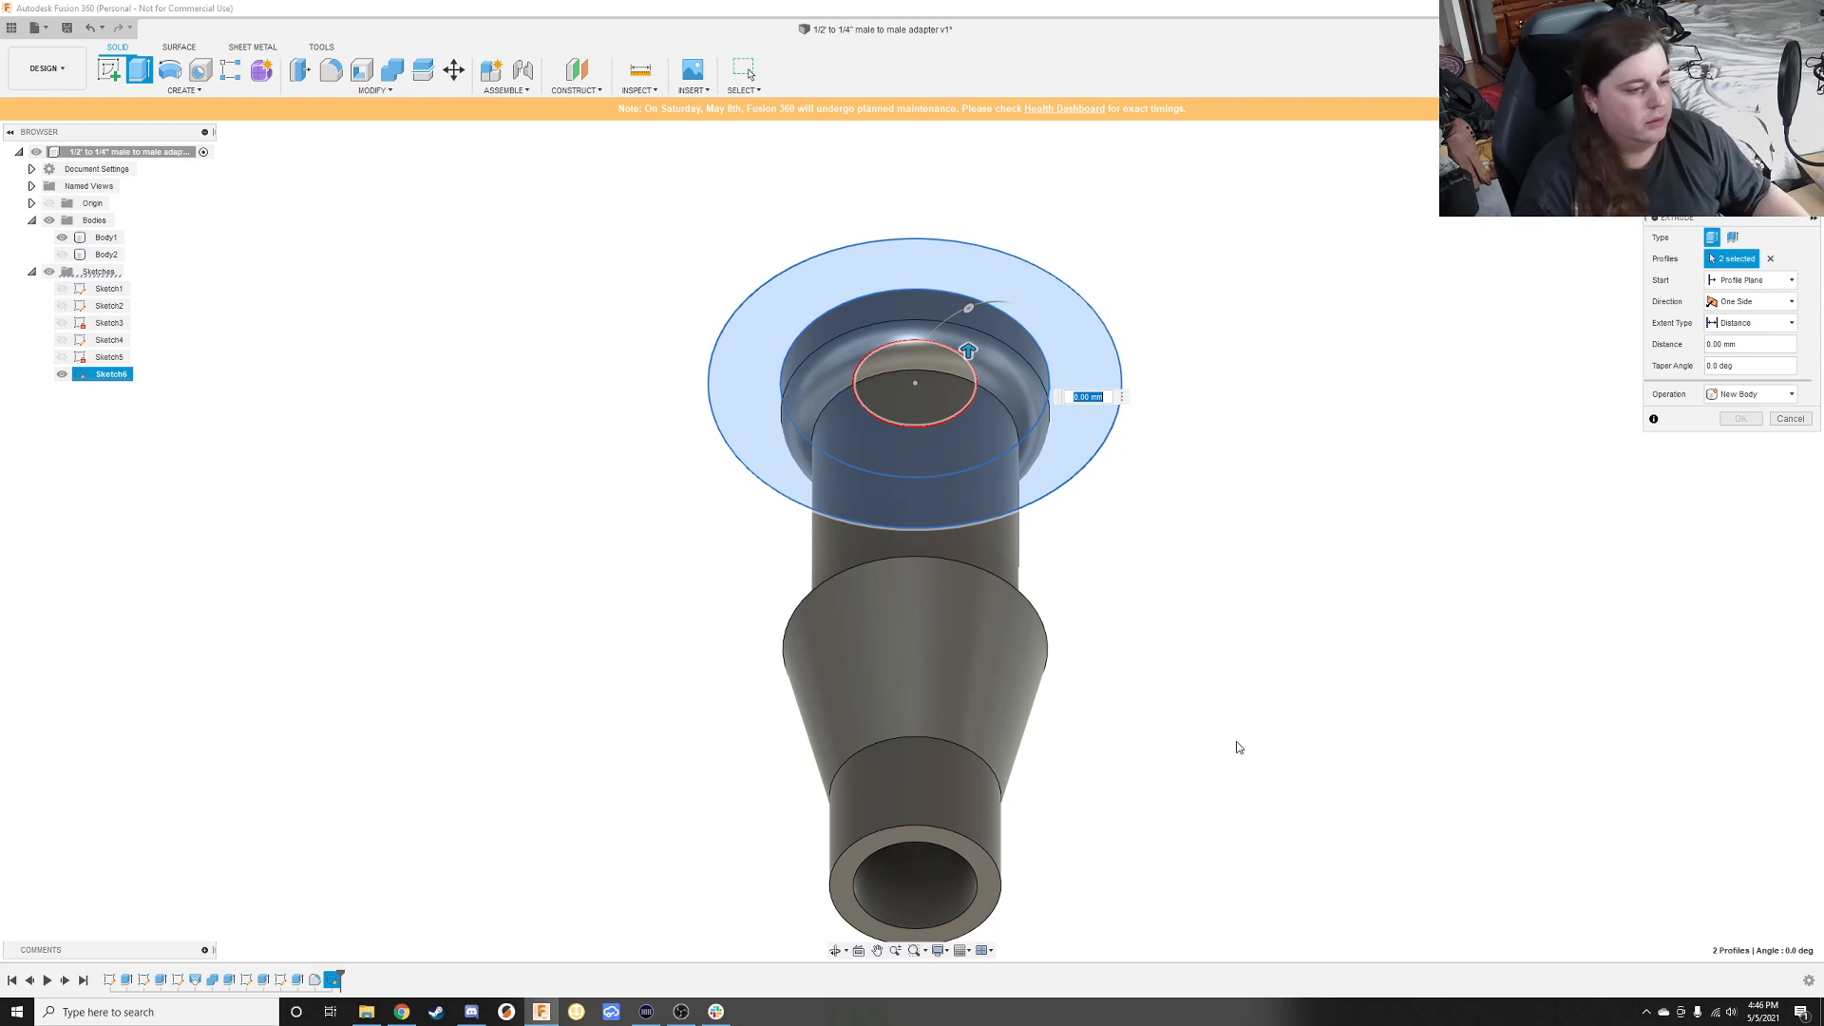
pyautogui.keyDown('shift'); pyautogui.moveTo(1186, 427); pyautogui.dragTo(1115, 937, button='middle'); pyautogui.keyUp('shift')
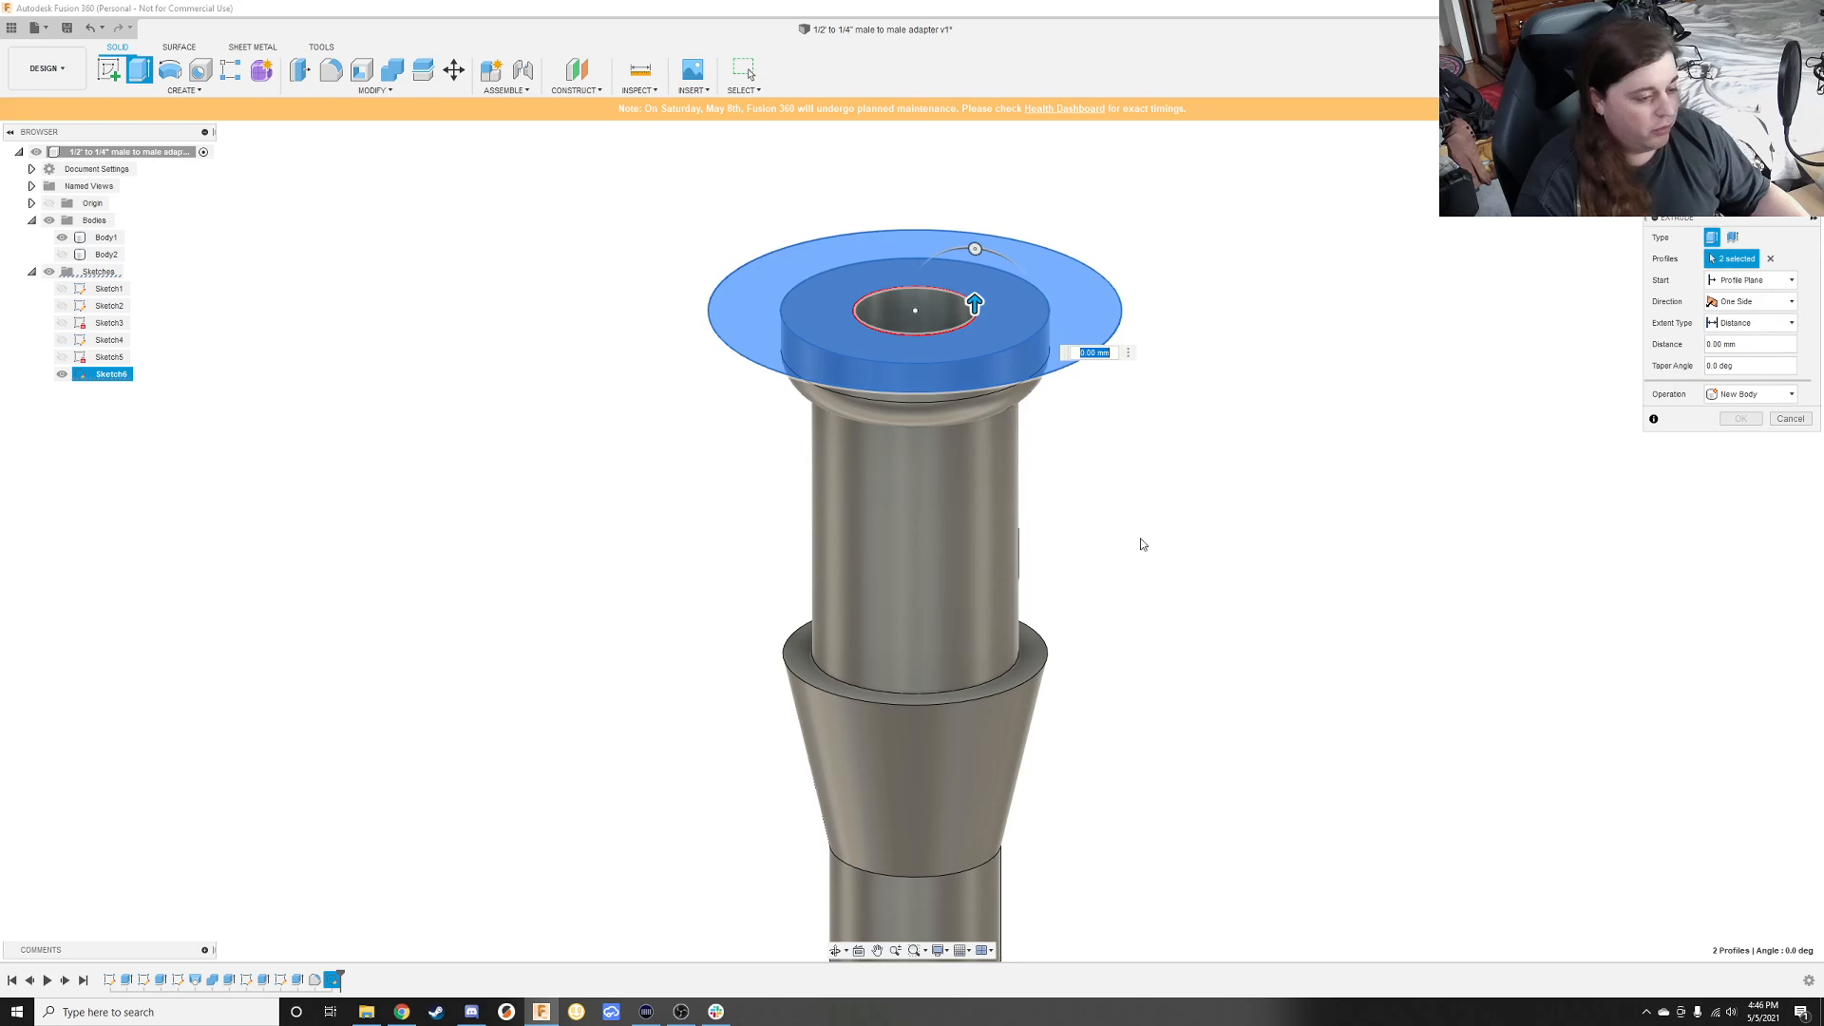
pyautogui.keyDown('shift'); pyautogui.moveTo(1124, 490); pyautogui.dragTo(939, 624, button='middle'); pyautogui.keyUp('shift')
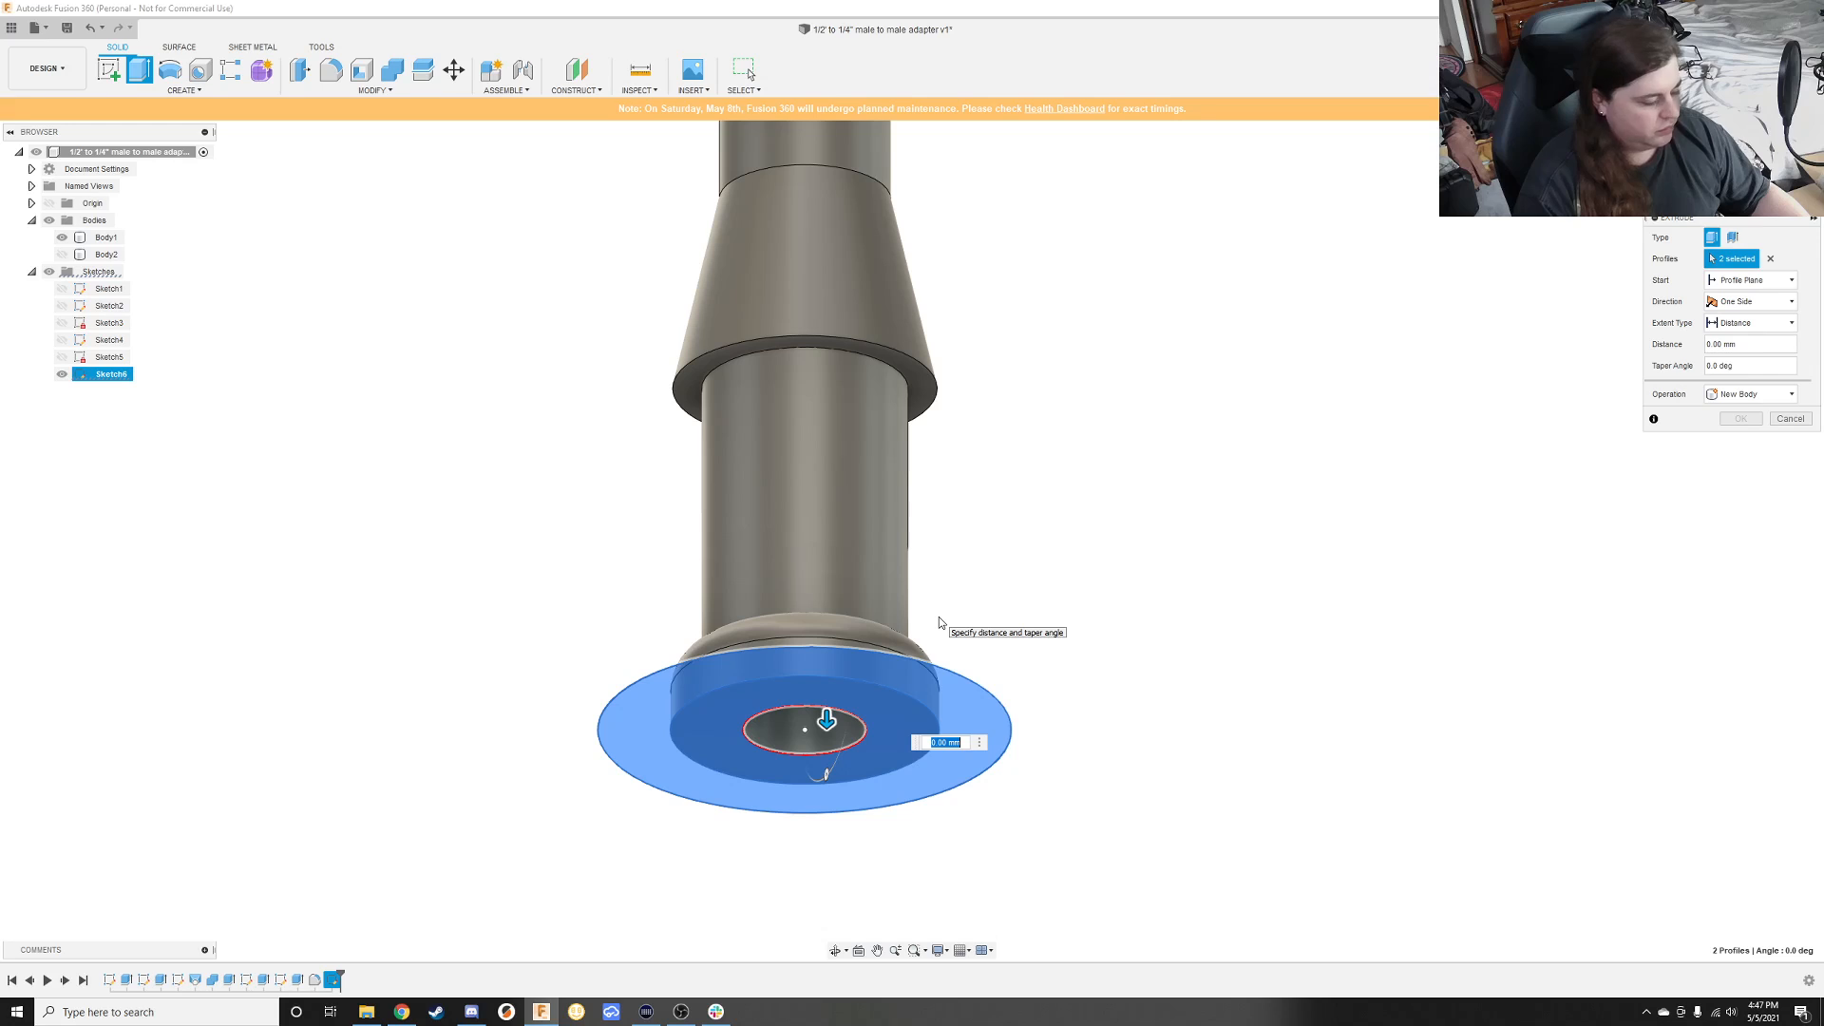
pyautogui.moveTo(1041, 530); pyautogui.dragTo(1005, 676, button='middle')
pyautogui.moveTo(1055, 594); pyautogui.dragTo(1071, 347, button='middle')
pyautogui.keyDown('shift'); pyautogui.moveTo(1052, 445); pyautogui.dragTo(964, 951, button='middle'); pyautogui.keyUp('shift')
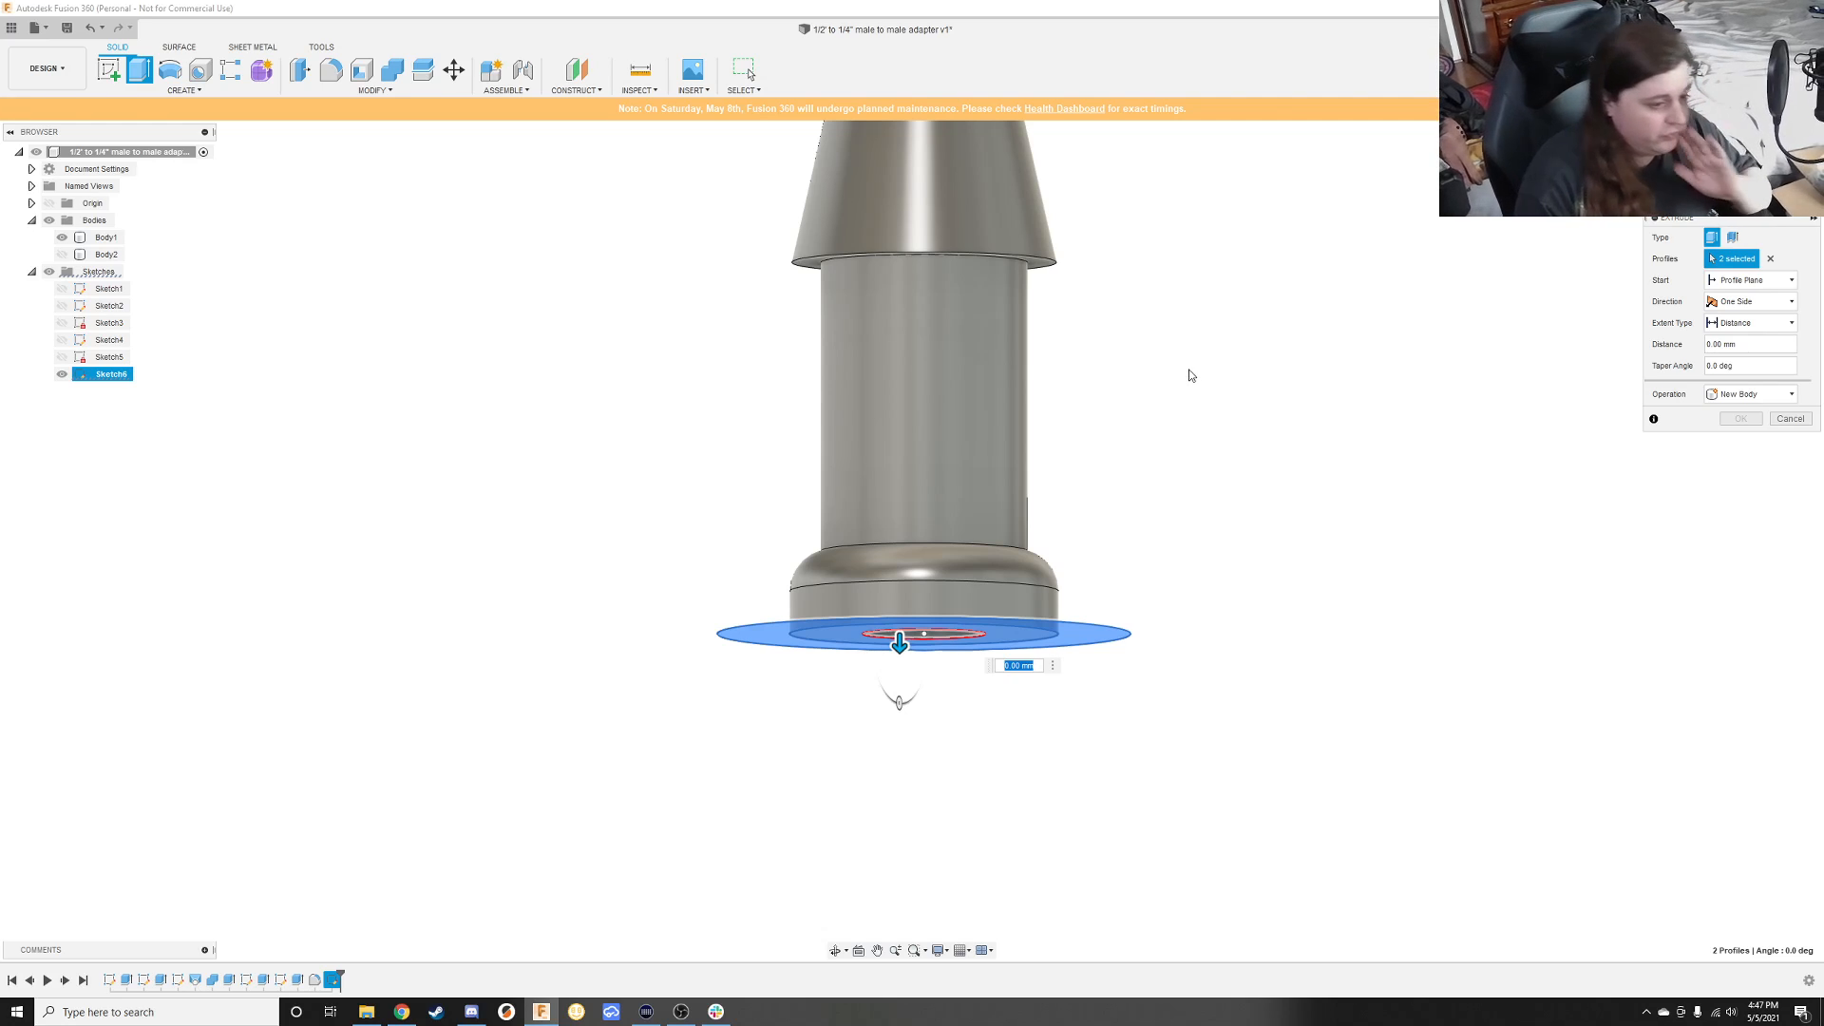
pyautogui.keyDown('shift'); pyautogui.moveTo(1122, 442); pyautogui.dragTo(1060, 912, button='middle'); pyautogui.keyUp('shift')
pyautogui.keyDown('shift'); pyautogui.moveTo(1254, 510); pyautogui.dragTo(1205, 538, button='middle'); pyautogui.keyUp('shift')
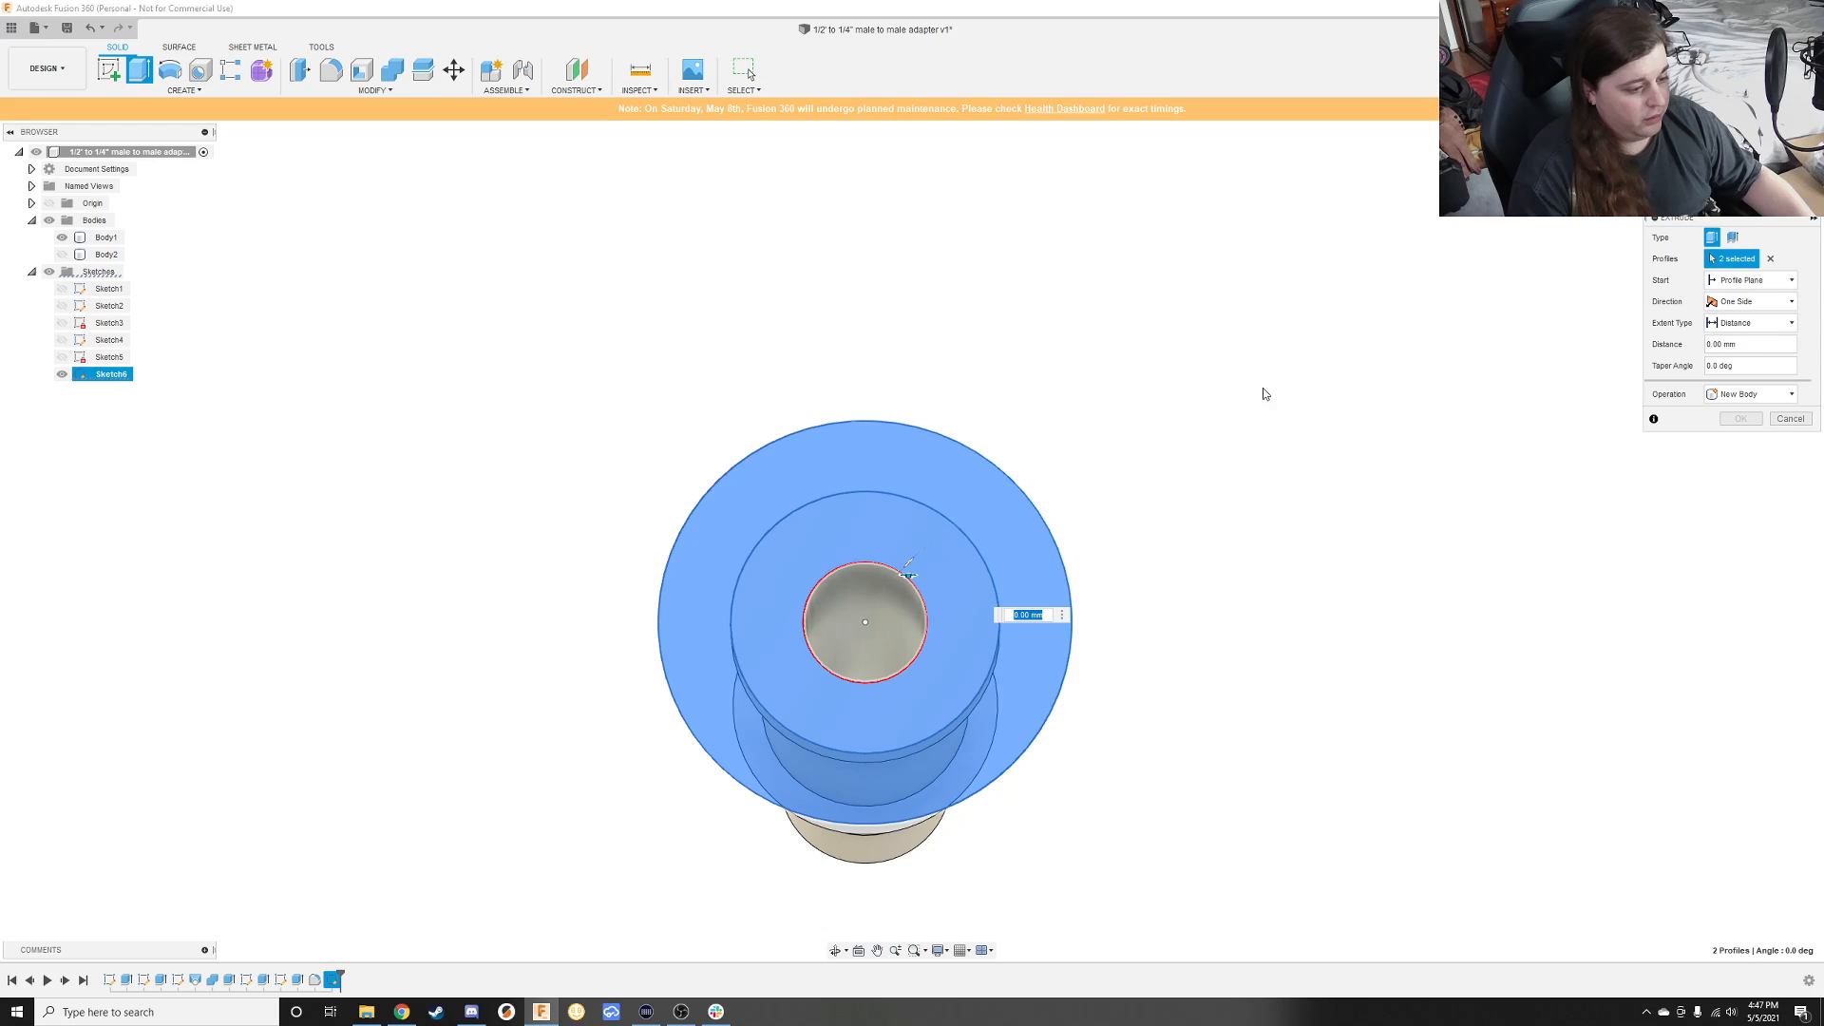
pyautogui.keyDown('shift'); pyautogui.moveTo(1264, 393); pyautogui.dragTo(1221, 491, button='middle'); pyautogui.keyUp('shift')
pyautogui.keyDown('shift'); pyautogui.moveTo(1167, 578); pyautogui.dragTo(1368, 553, button='middle'); pyautogui.keyUp('shift')
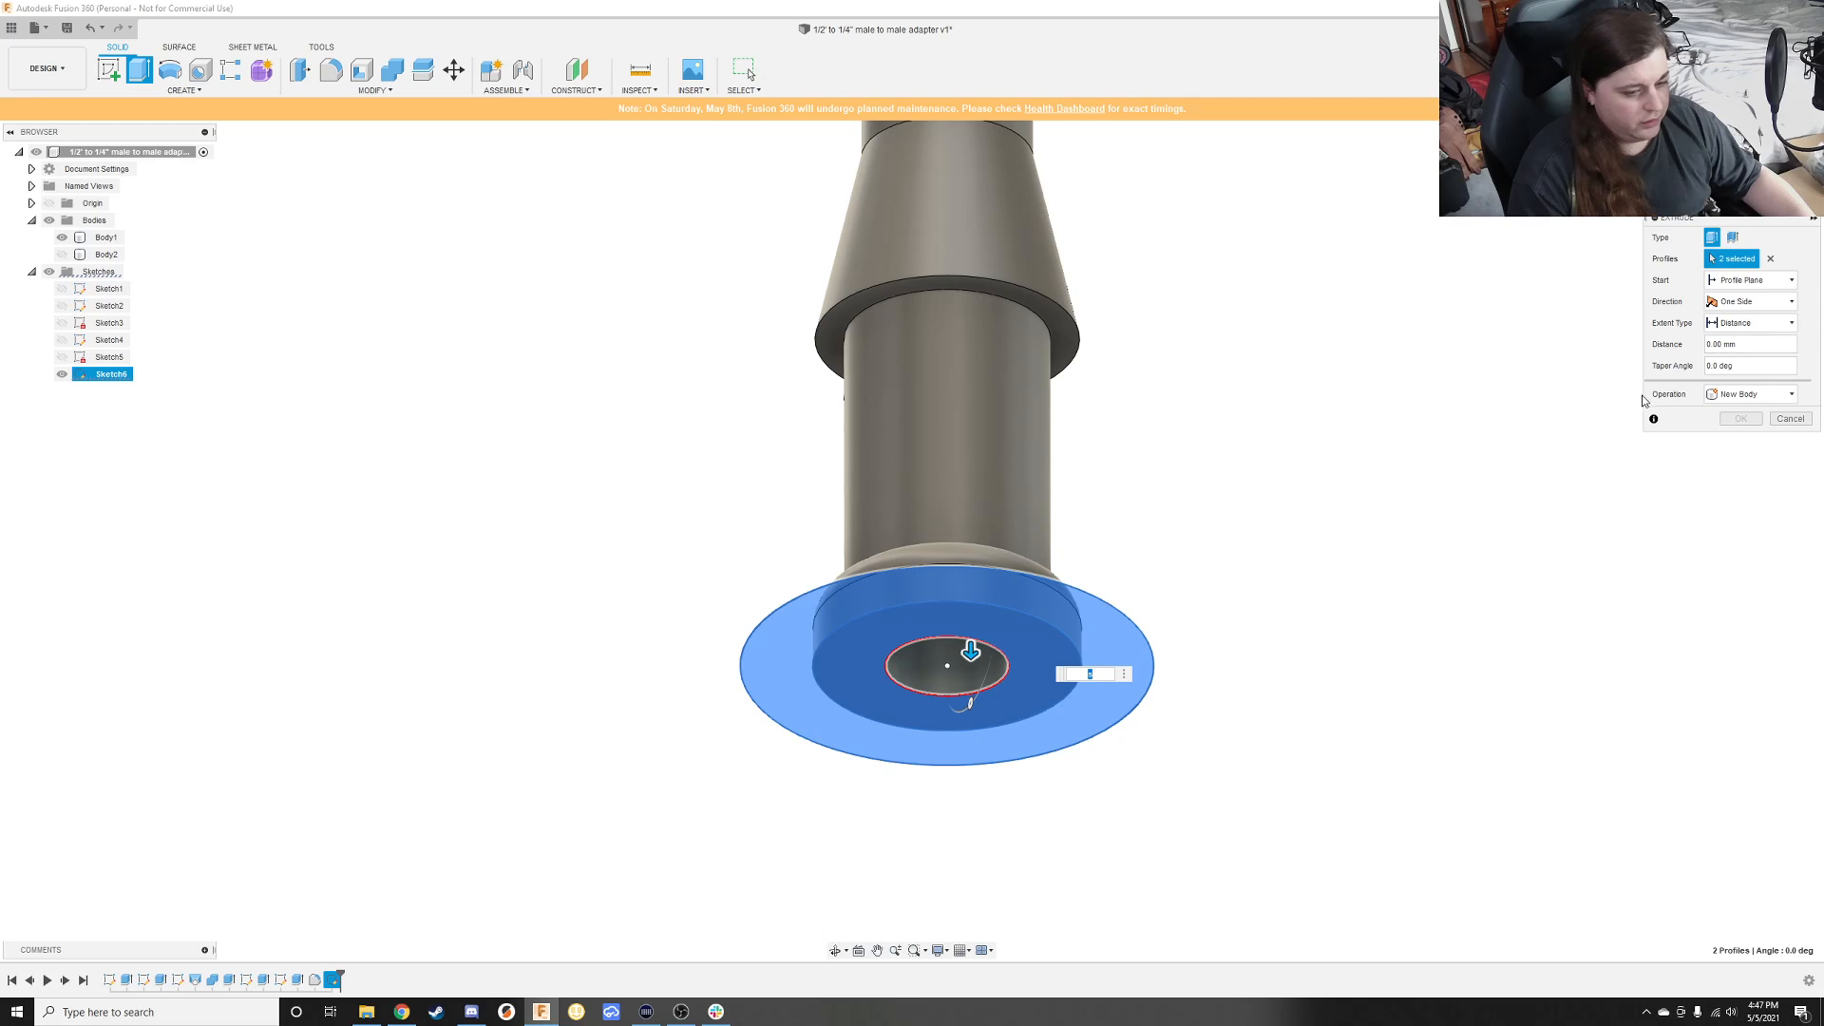
pyautogui.click(1775, 420)
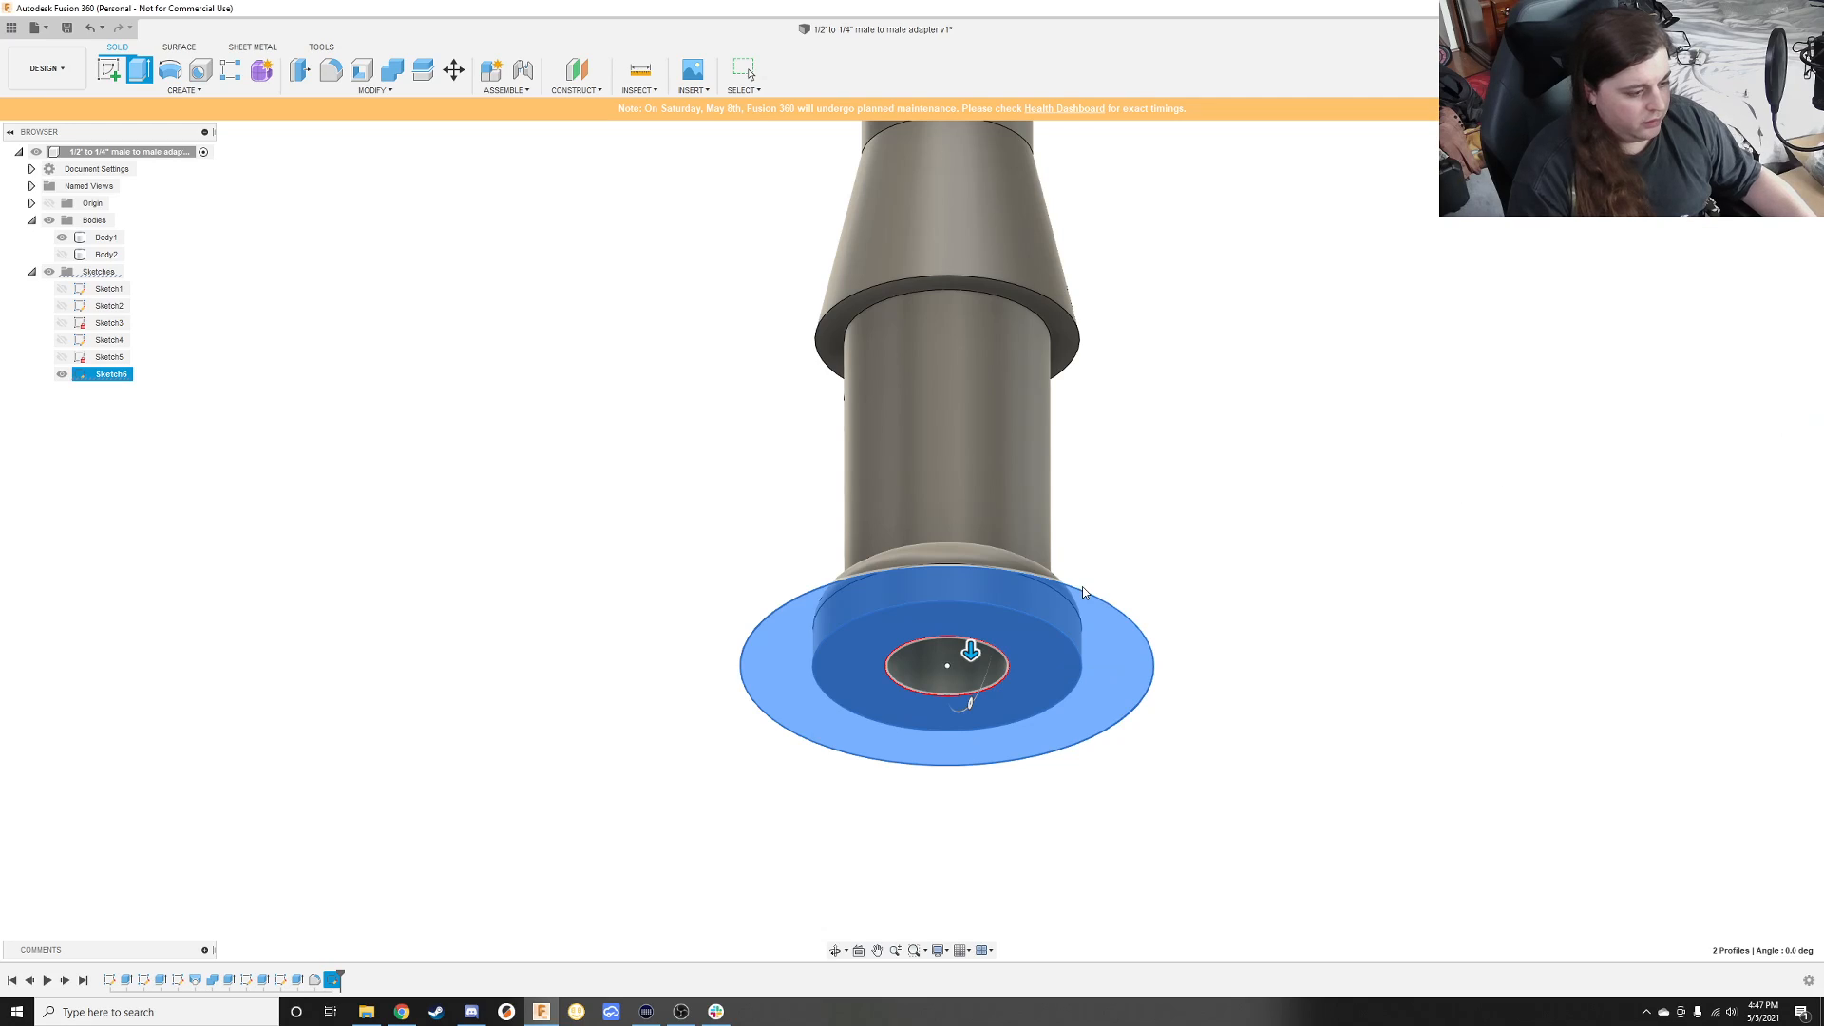
pyautogui.press('Escape')
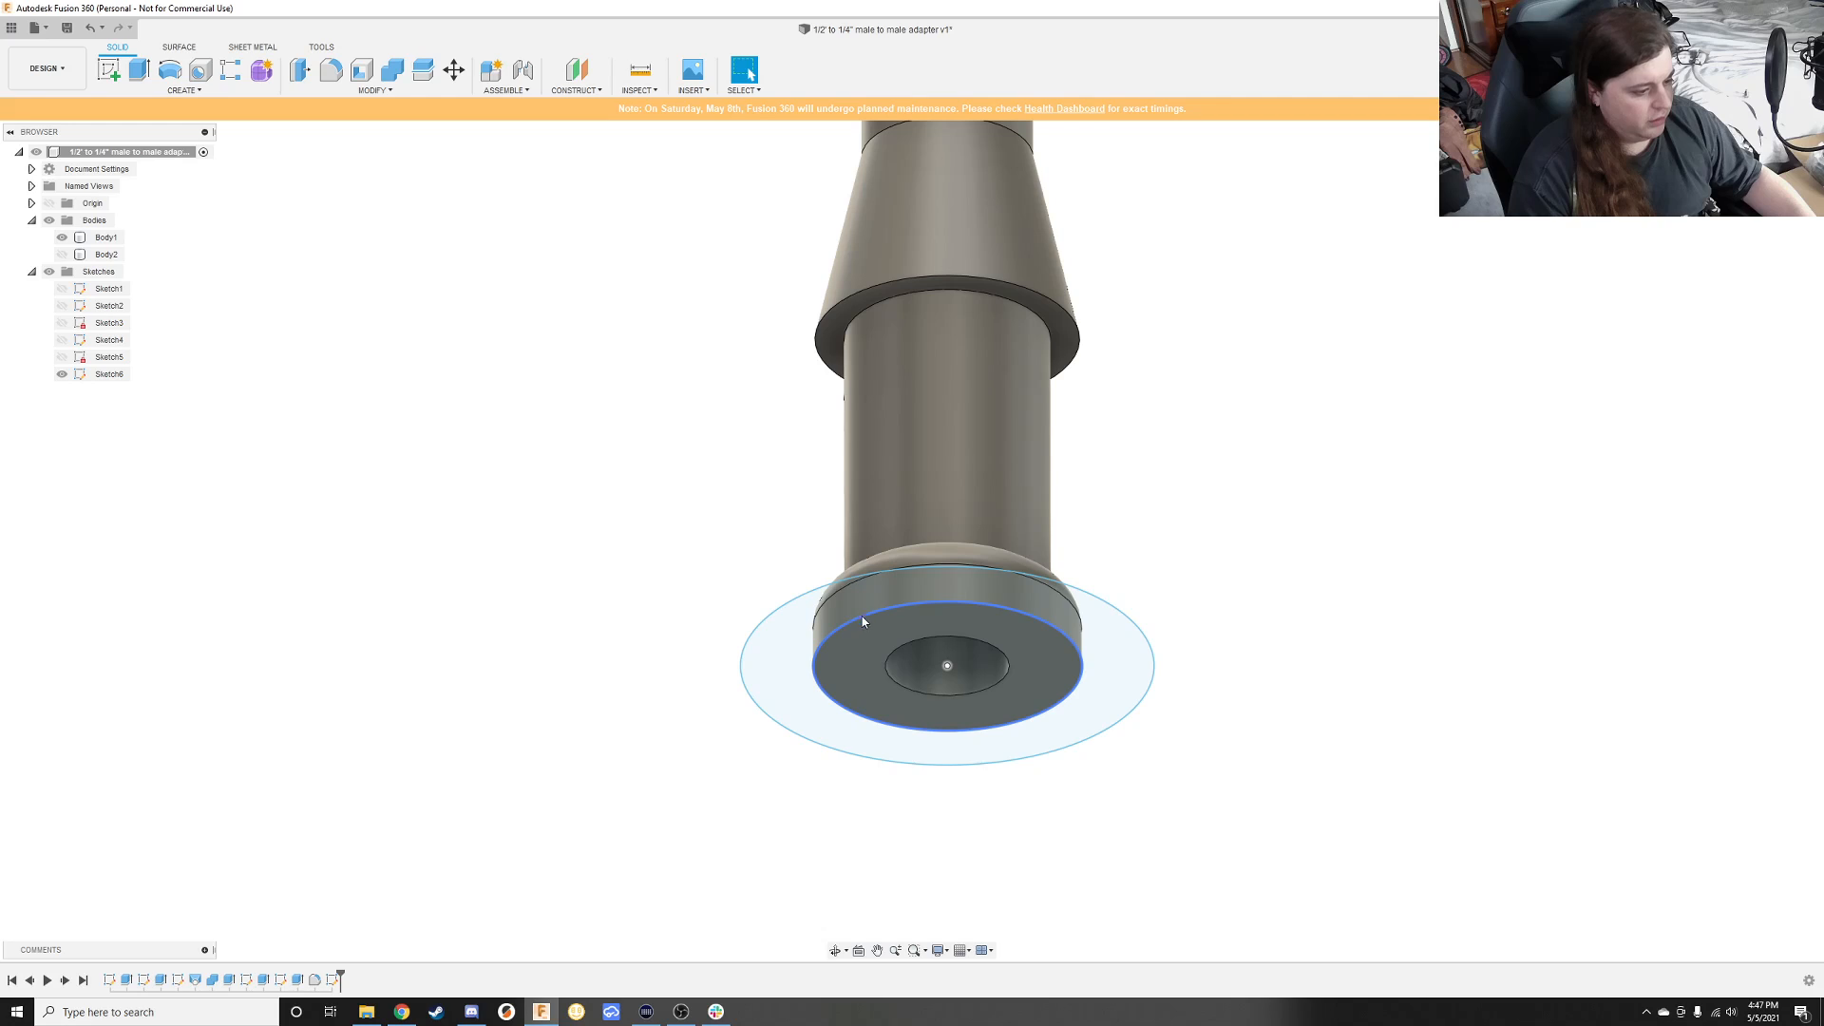
pyautogui.click(841, 599)
pyautogui.press('e')
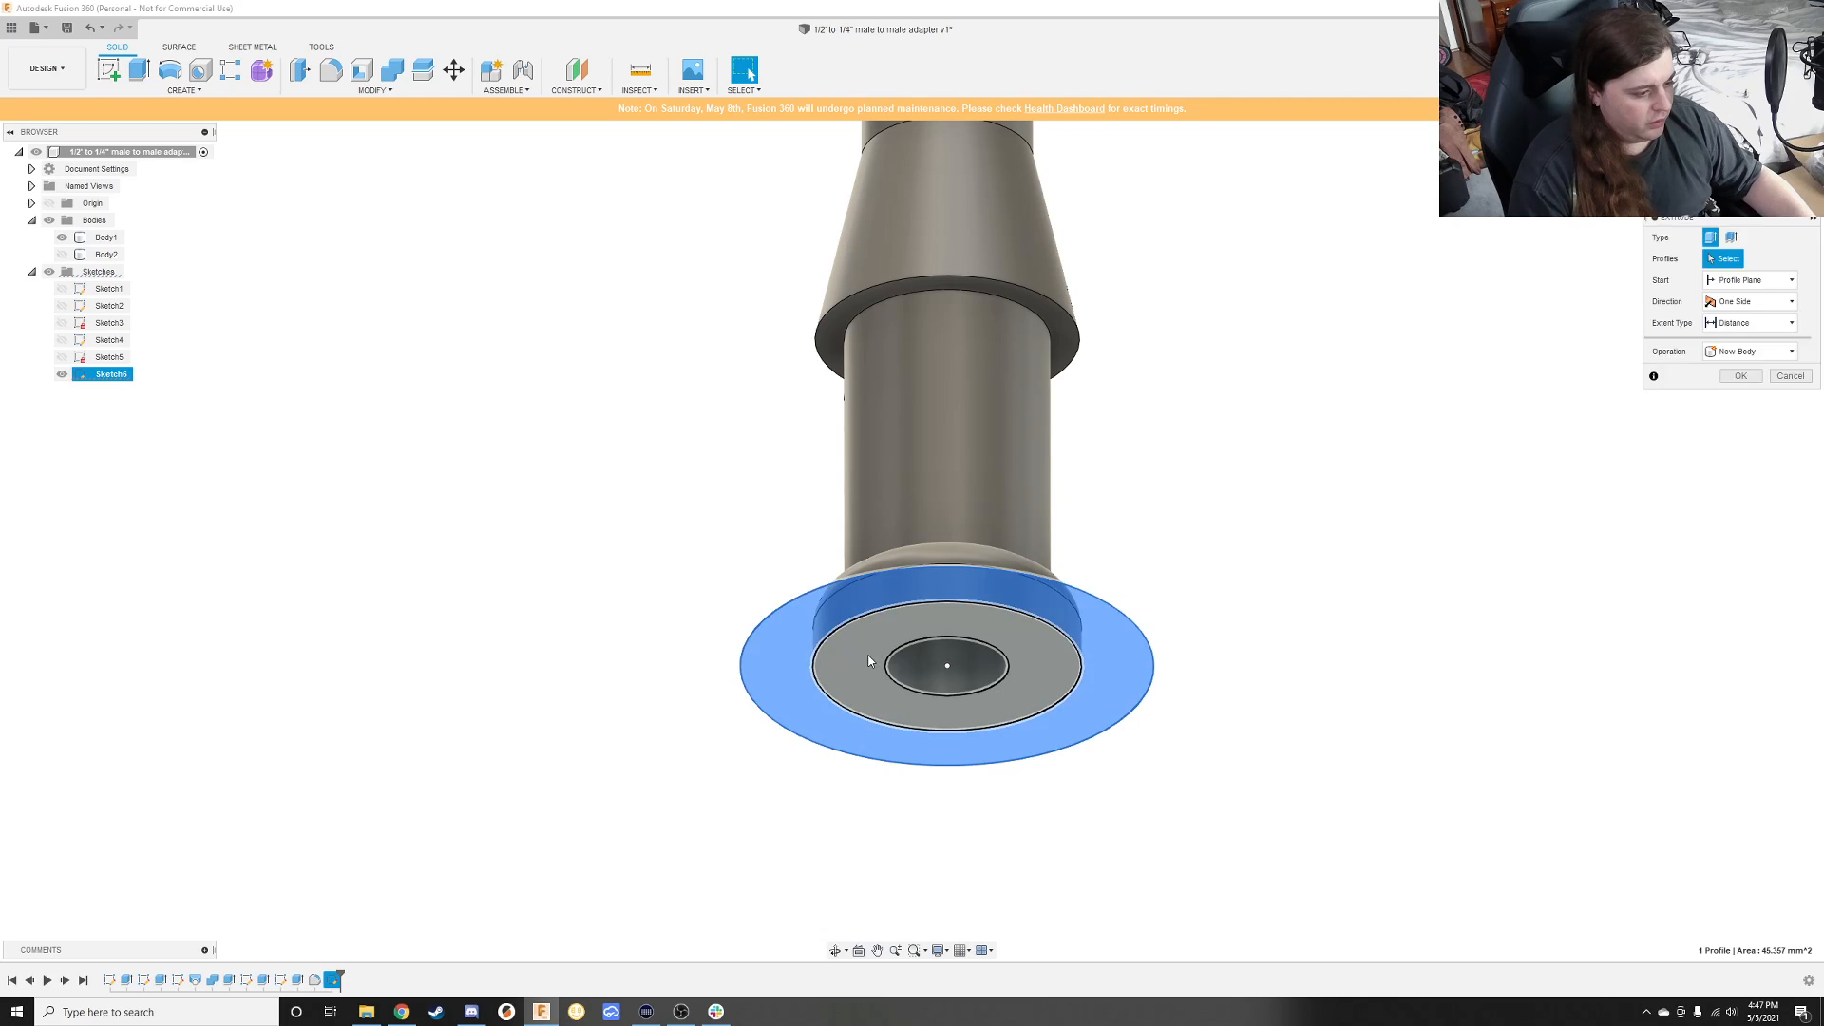
pyautogui.click(869, 661)
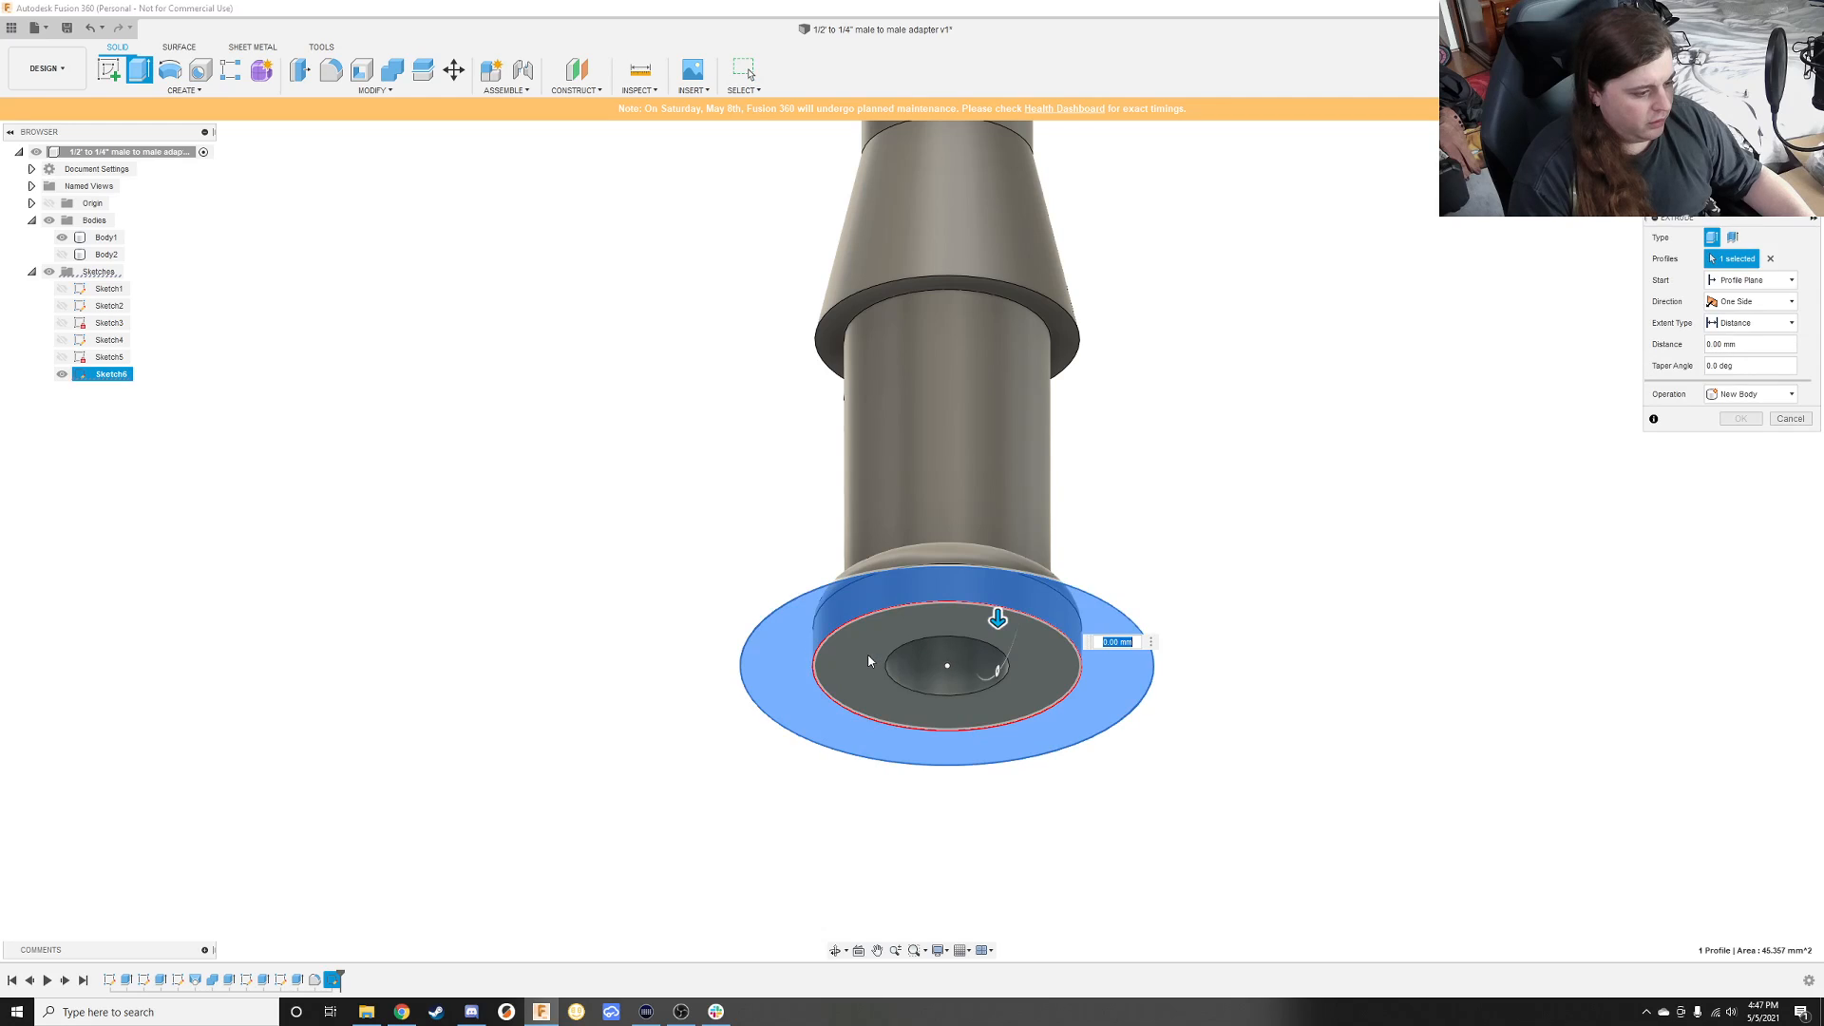
pyautogui.click(1019, 676)
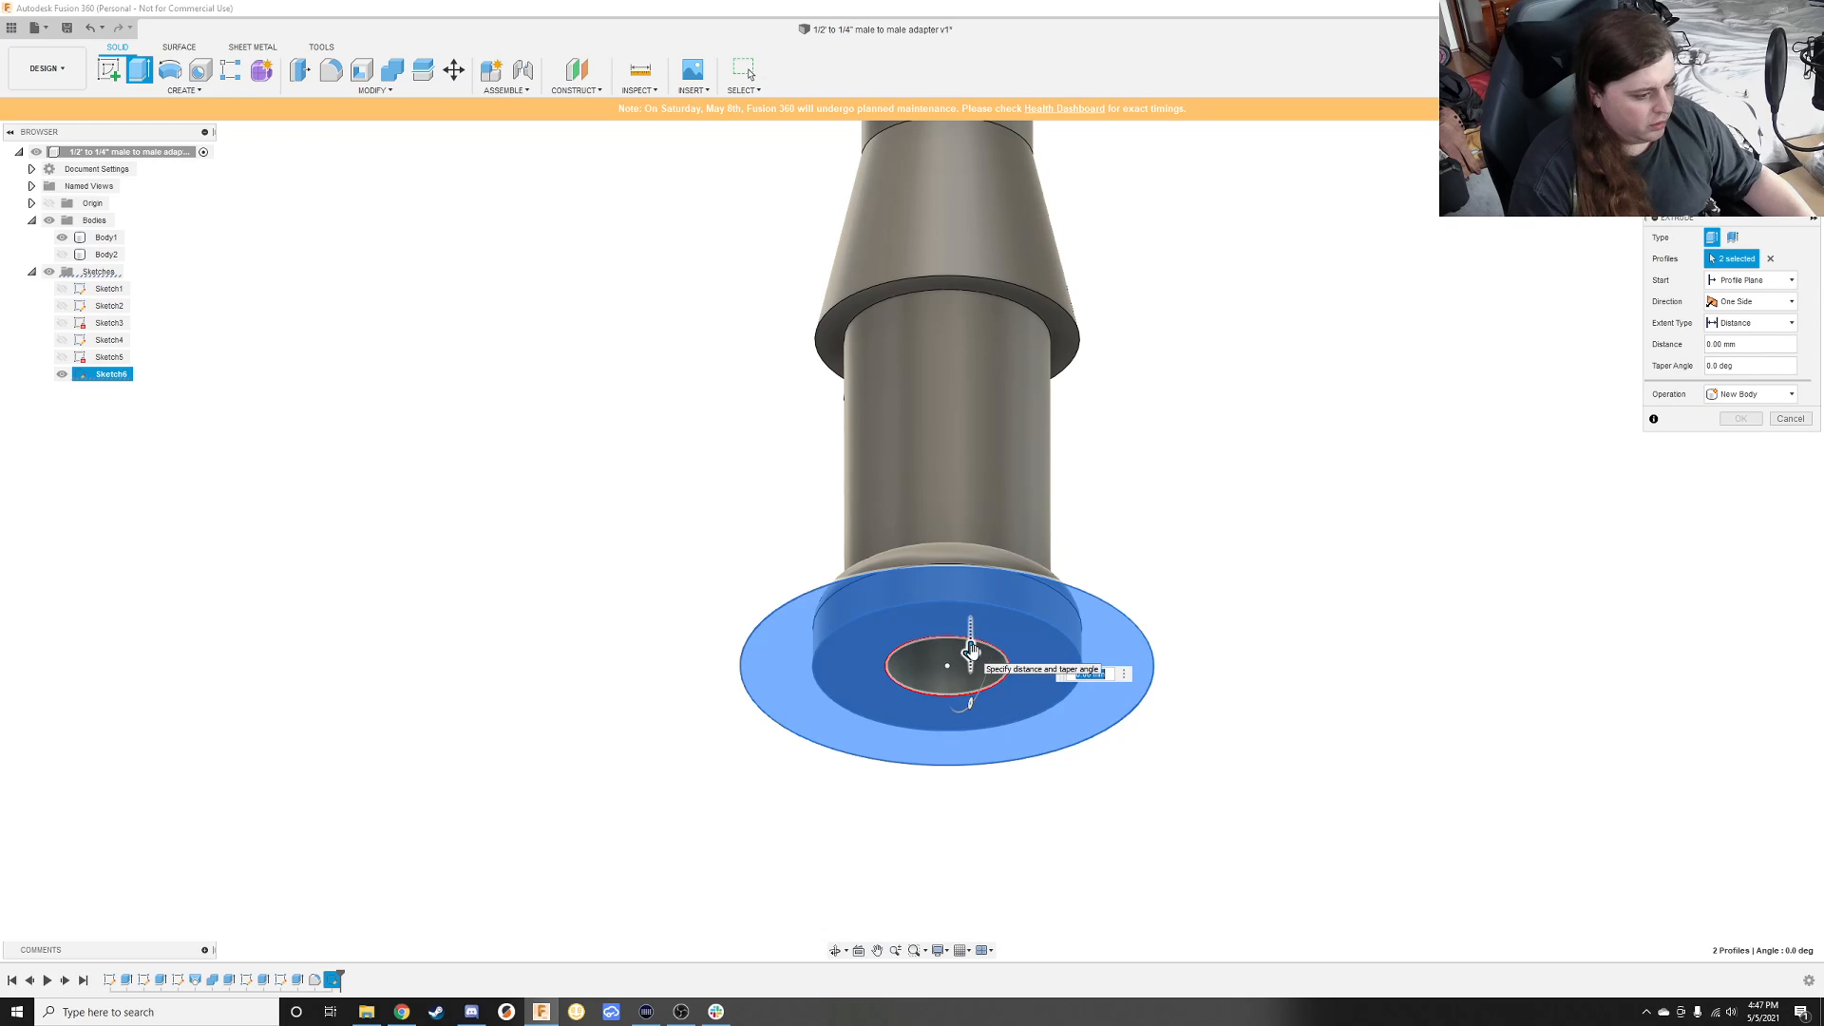
pyautogui.press('Escape')
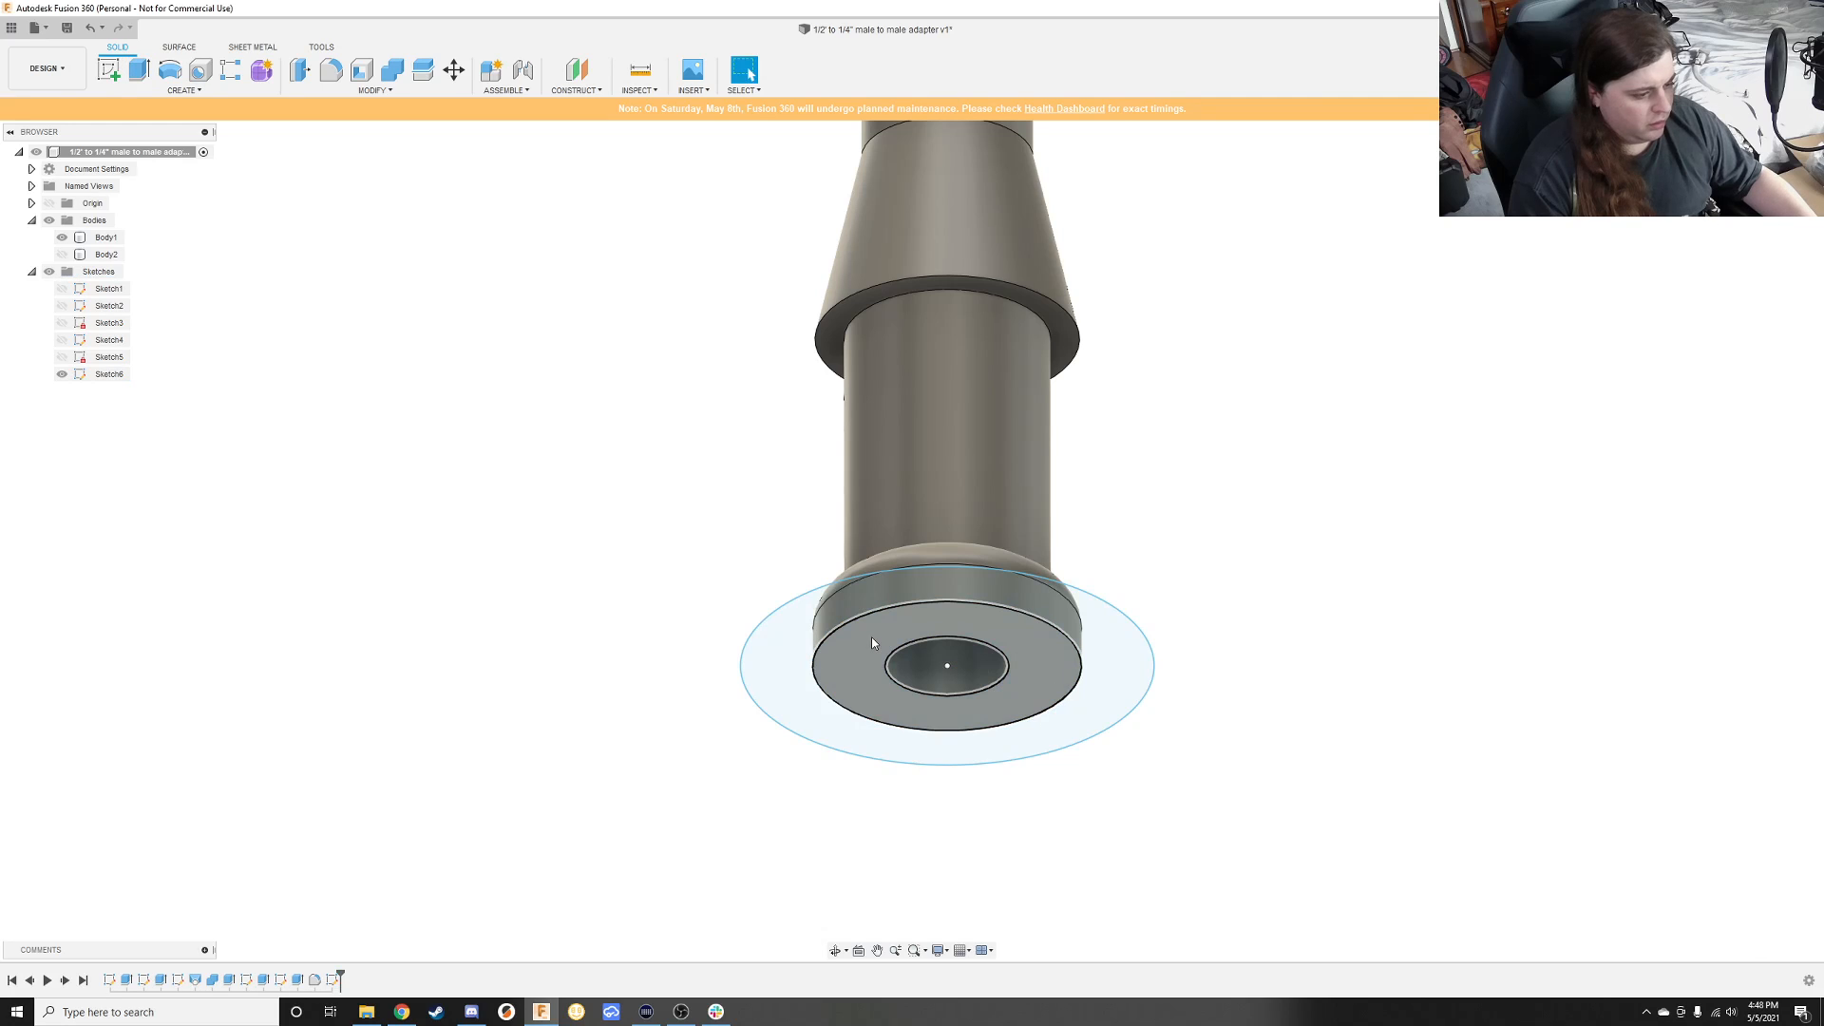
pyautogui.click(871, 637)
pyautogui.keyDown('shift'); pyautogui.moveTo(1171, 512); pyautogui.dragTo(1059, 649, button='middle'); pyautogui.keyUp('shift')
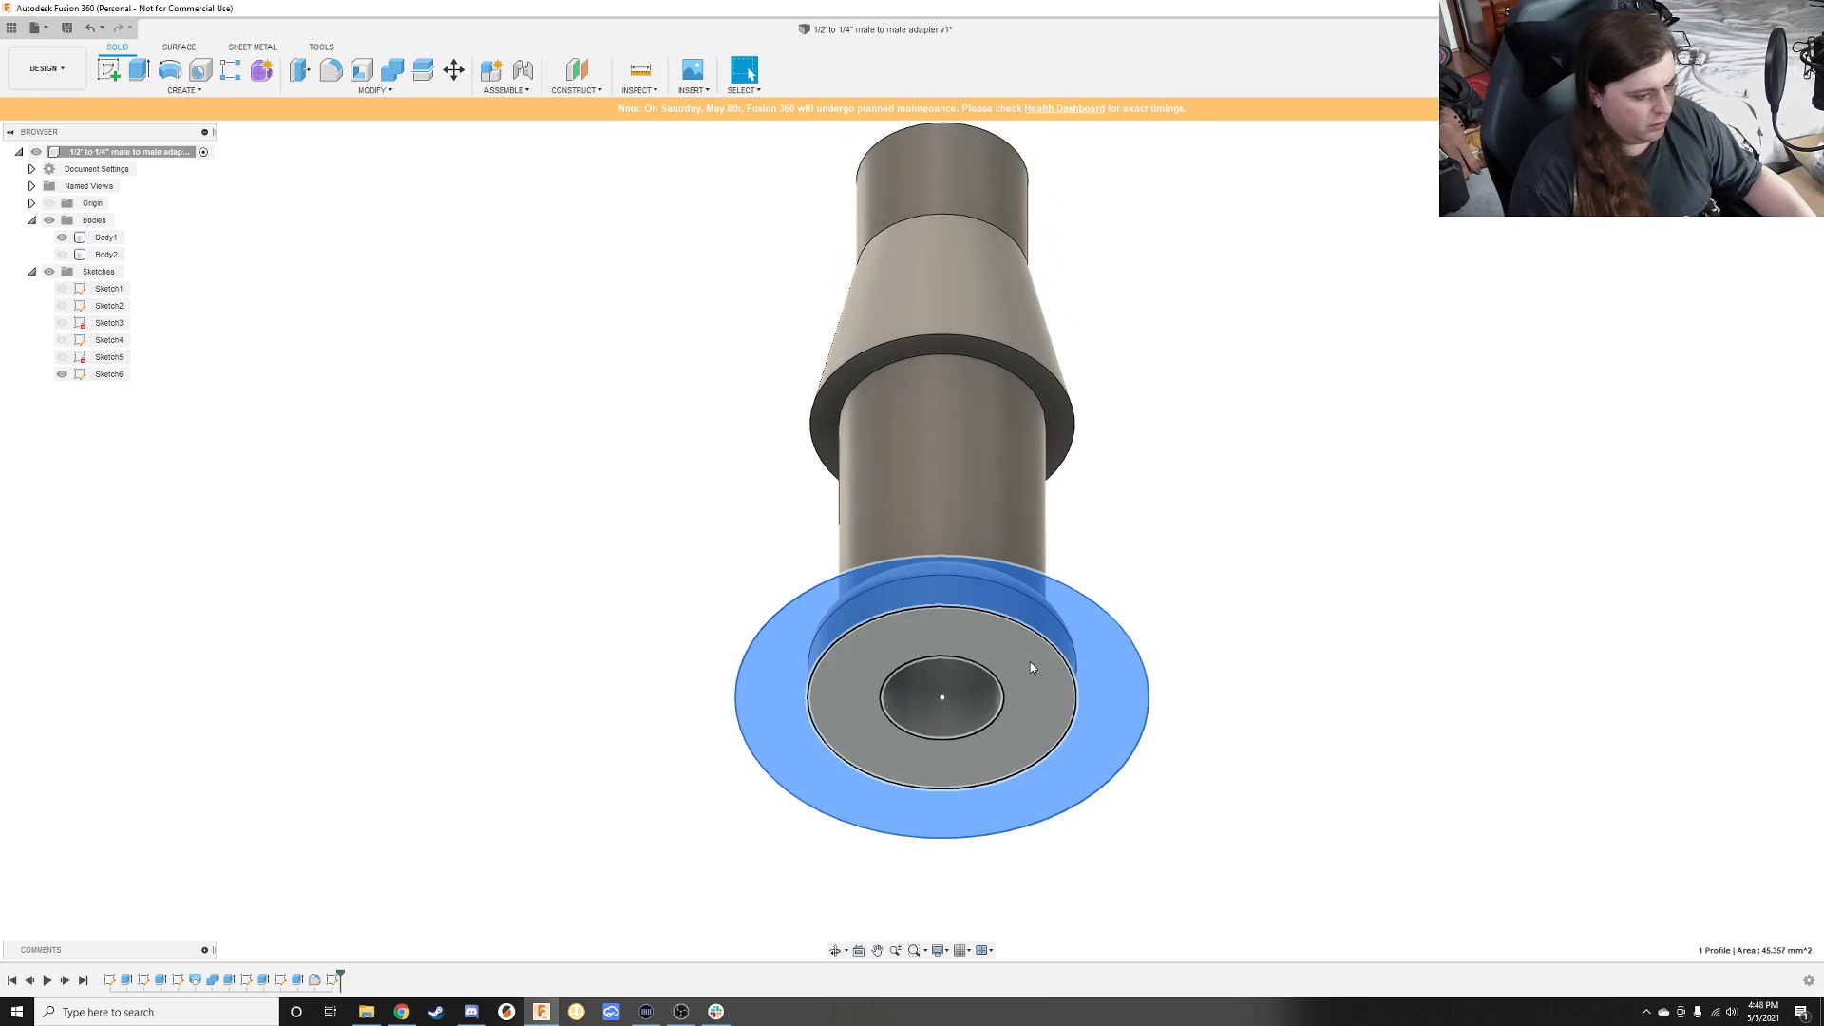
pyautogui.press('e')
pyautogui.press('Escape')
pyautogui.click(1024, 663)
pyautogui.click(1016, 667)
pyautogui.click(961, 698)
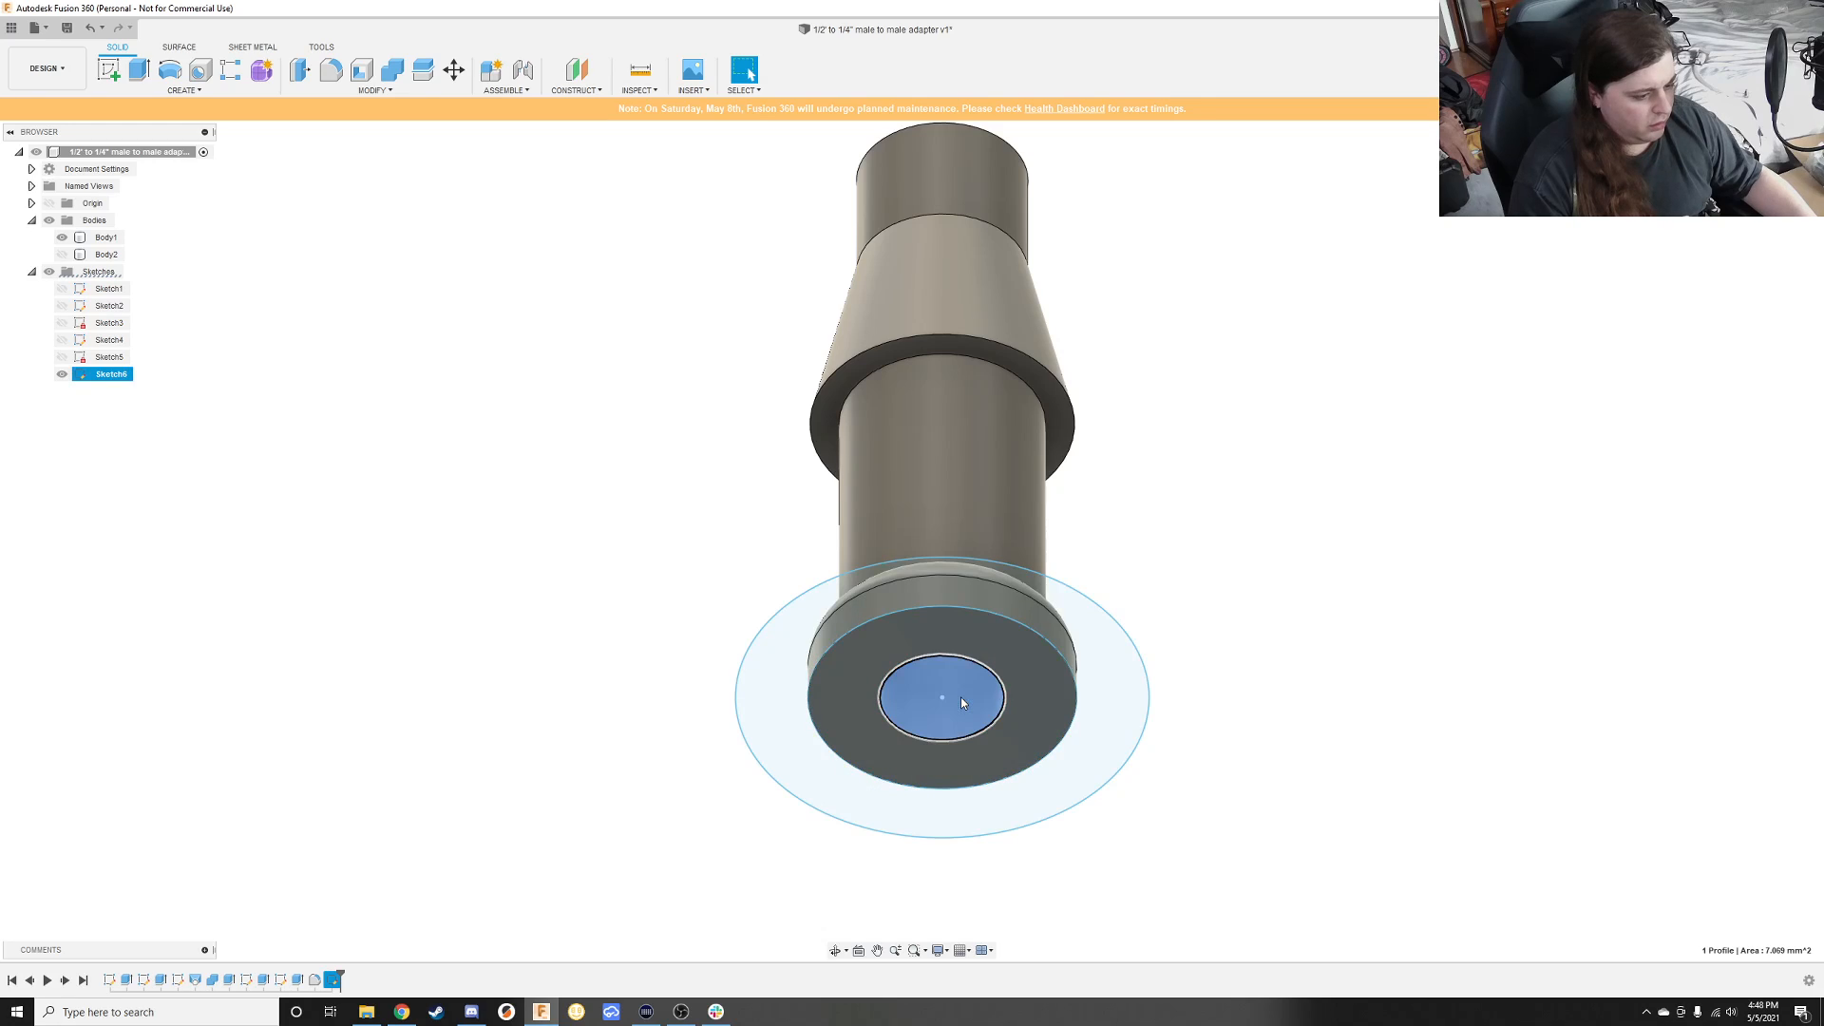
# Step: Extrude the ring profile between the bore and the collar's outer edge outward from the collar end, joined to the body
pyautogui.click(1013, 647)
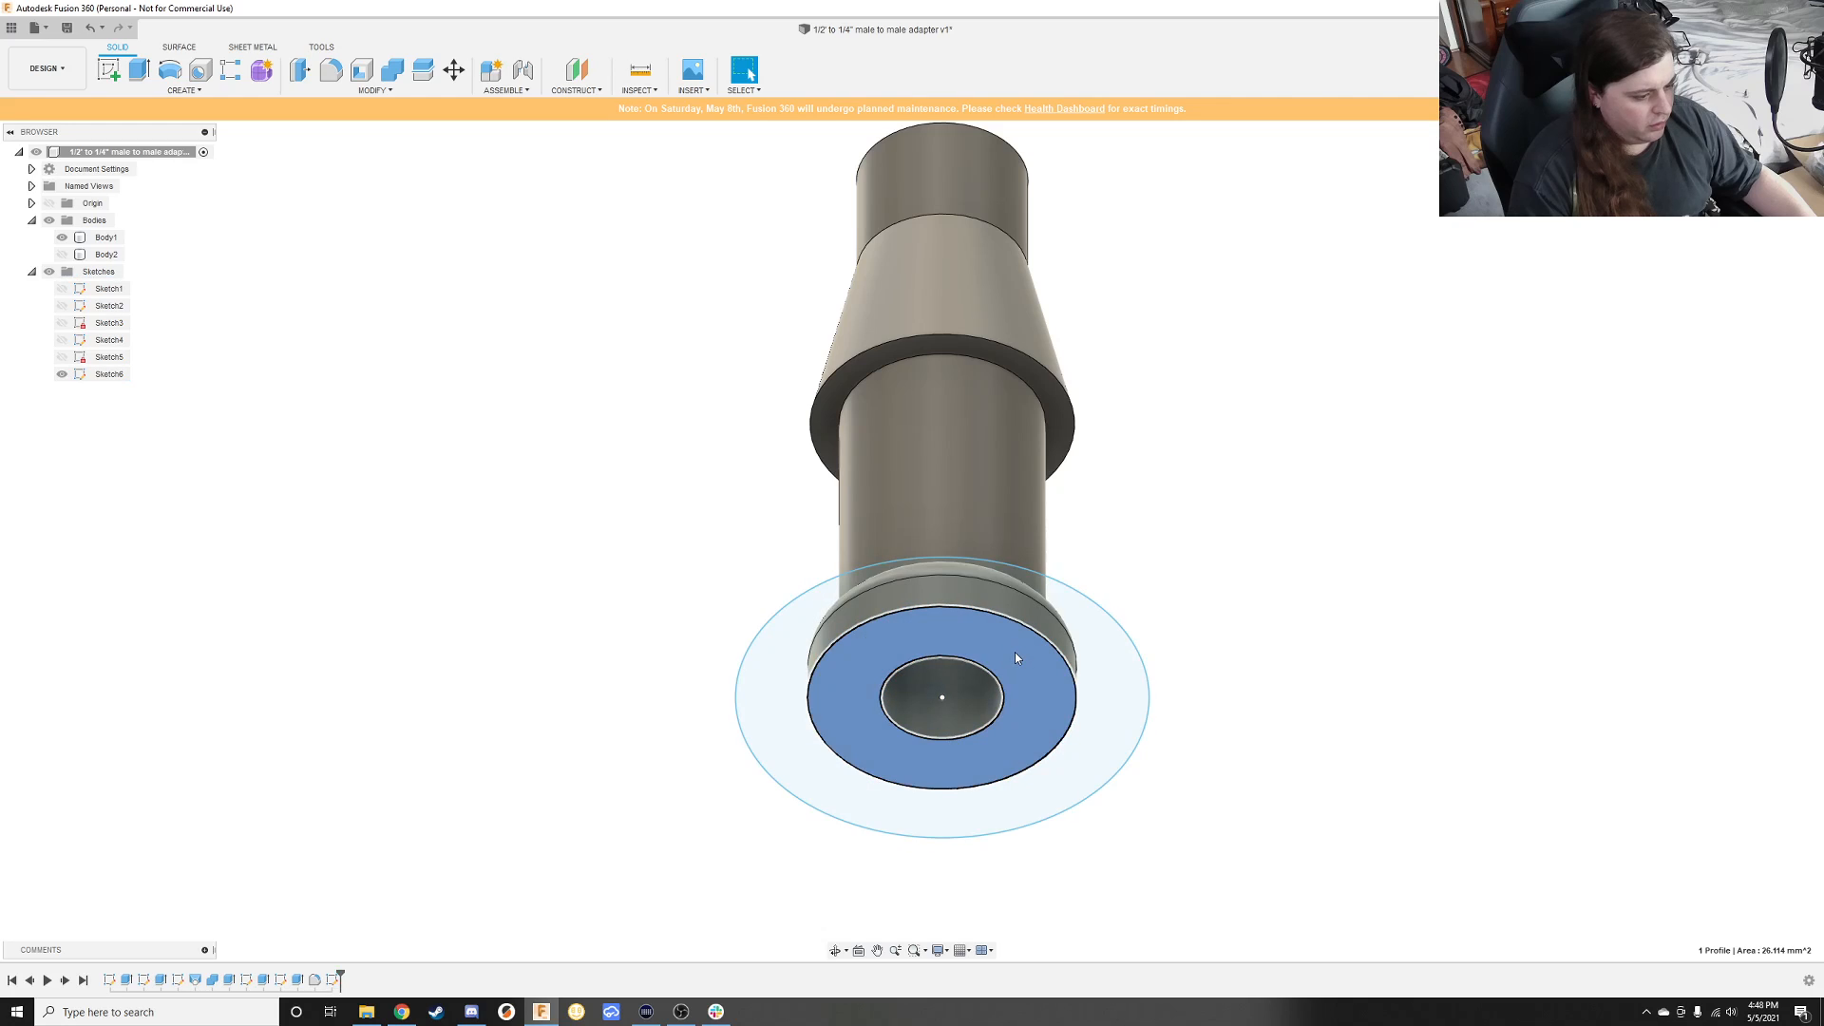
pyautogui.press('e')
pyautogui.press('s')
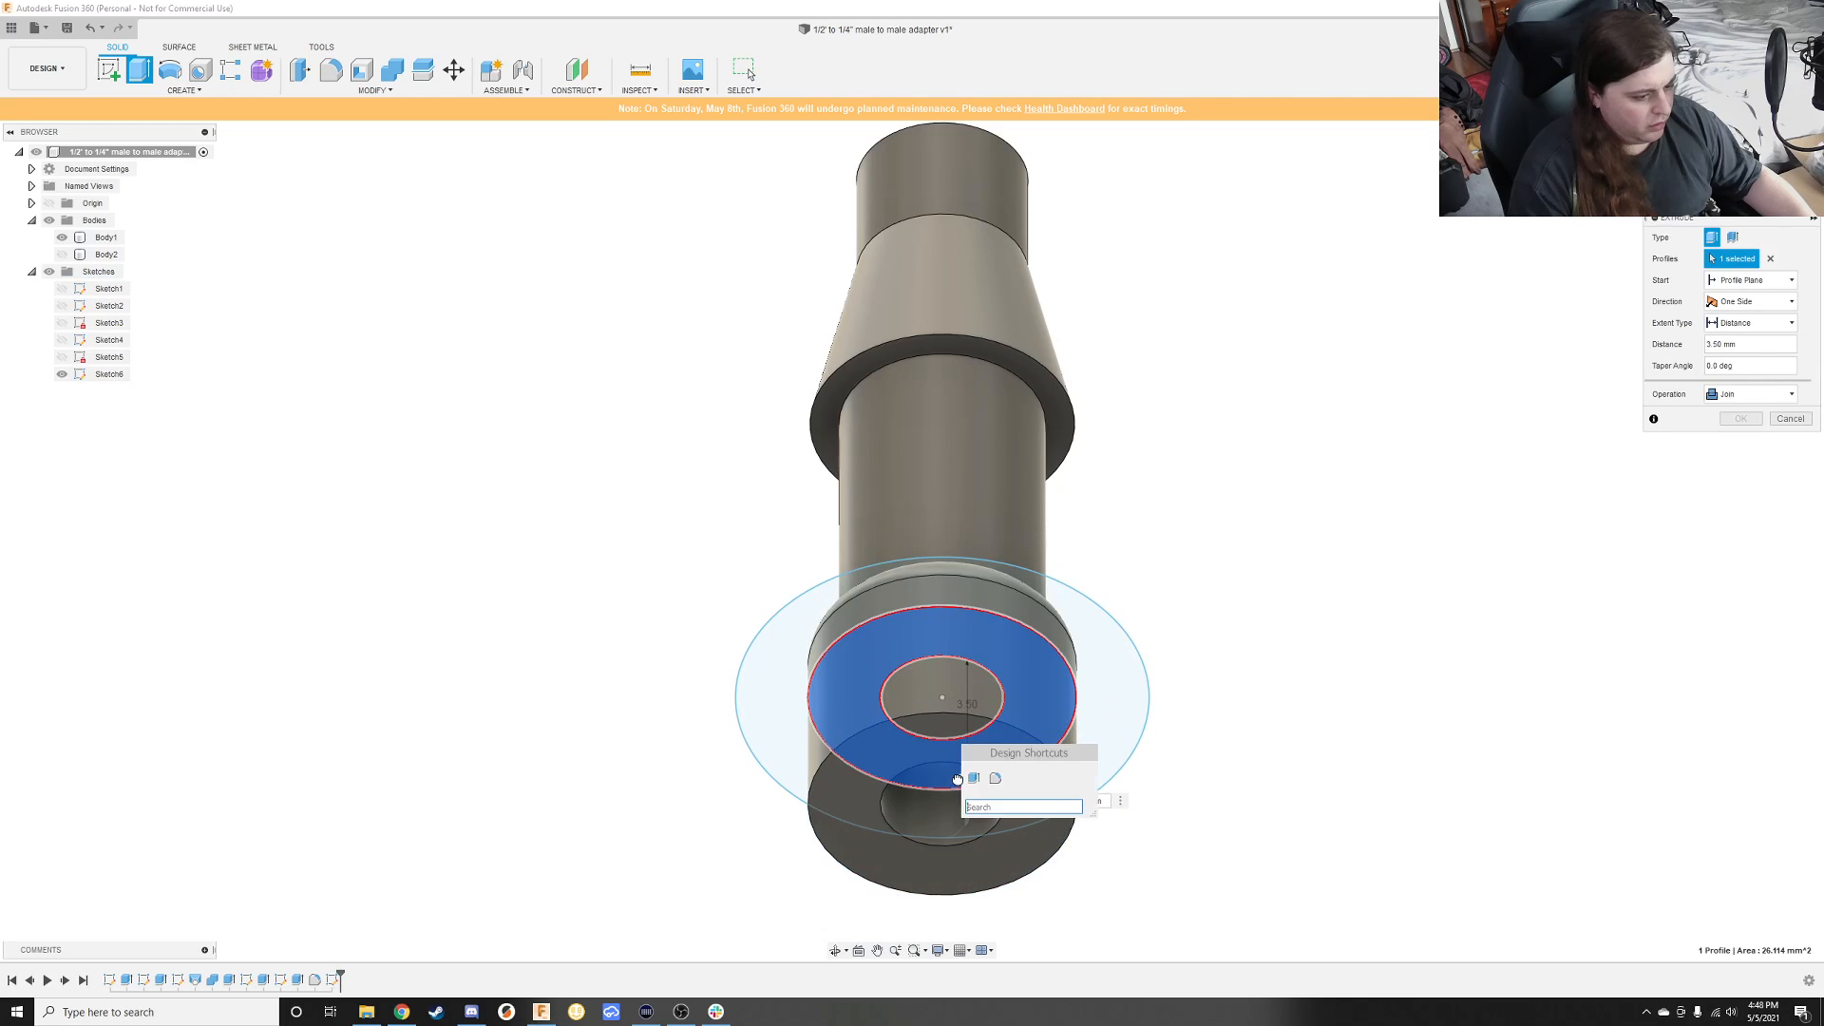
pyautogui.press('Escape')
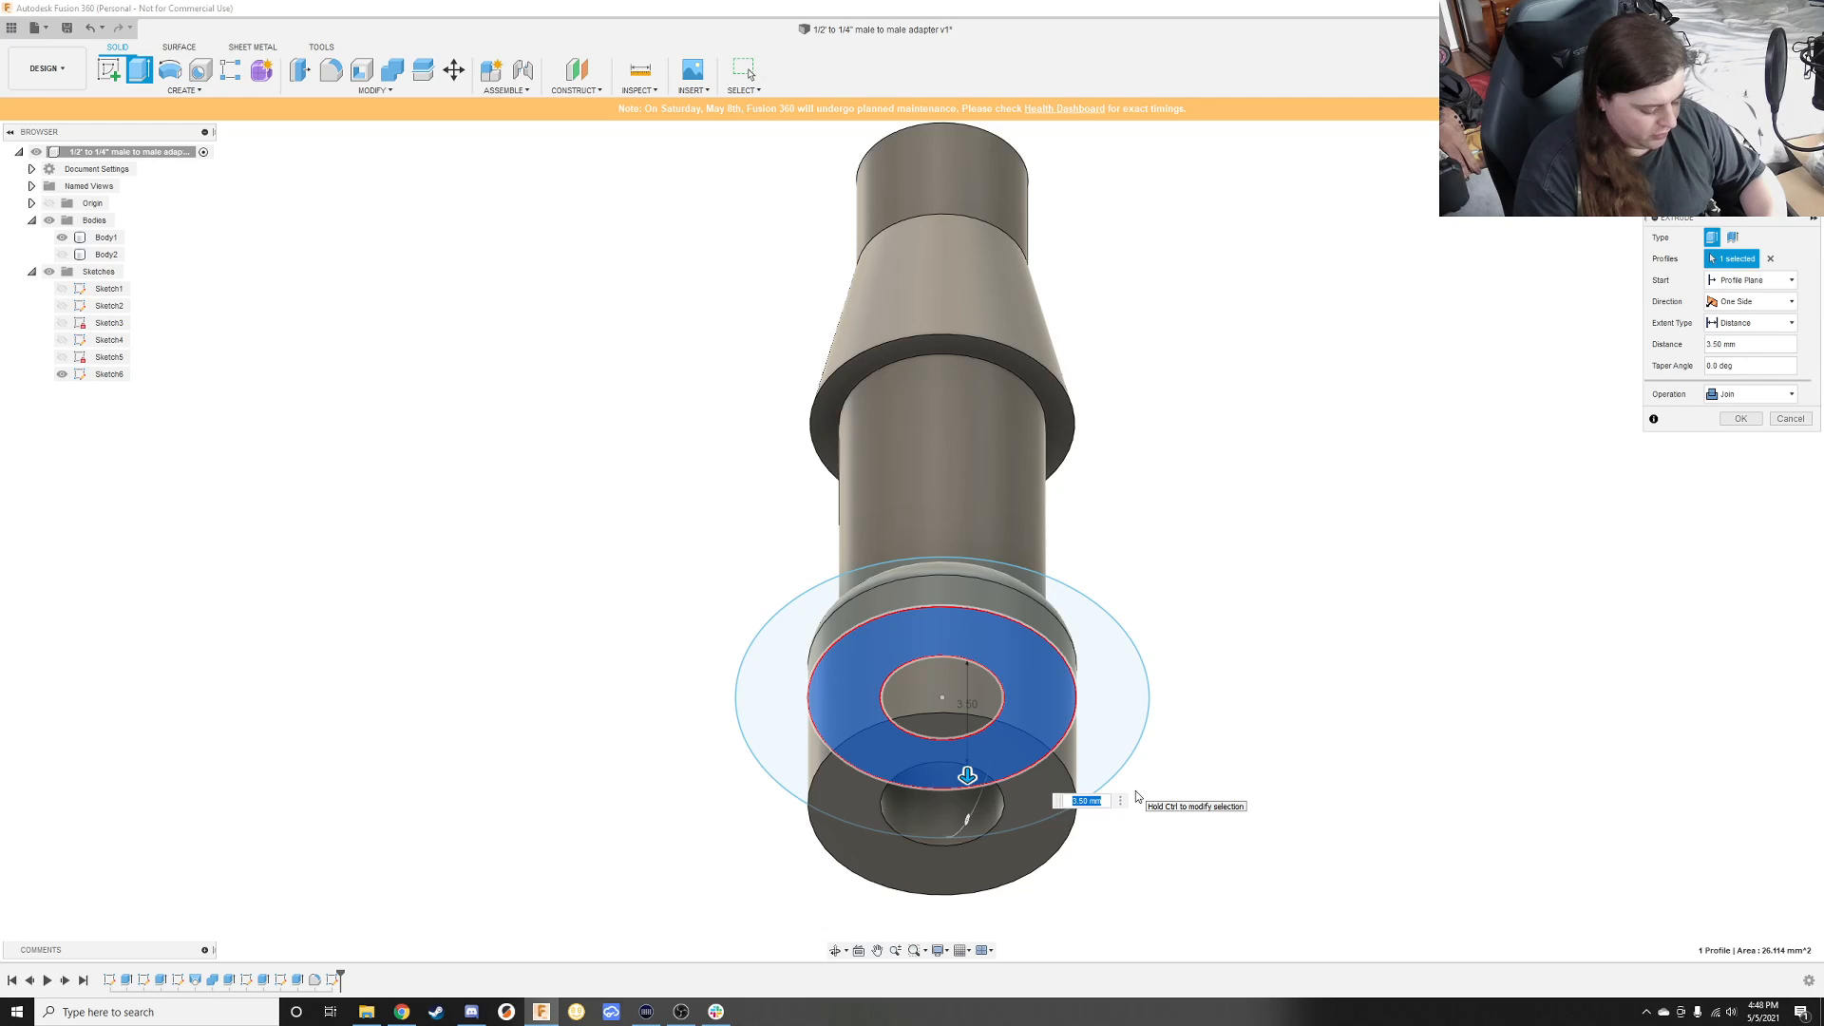
pyautogui.write('0')
pyautogui.press('Return')
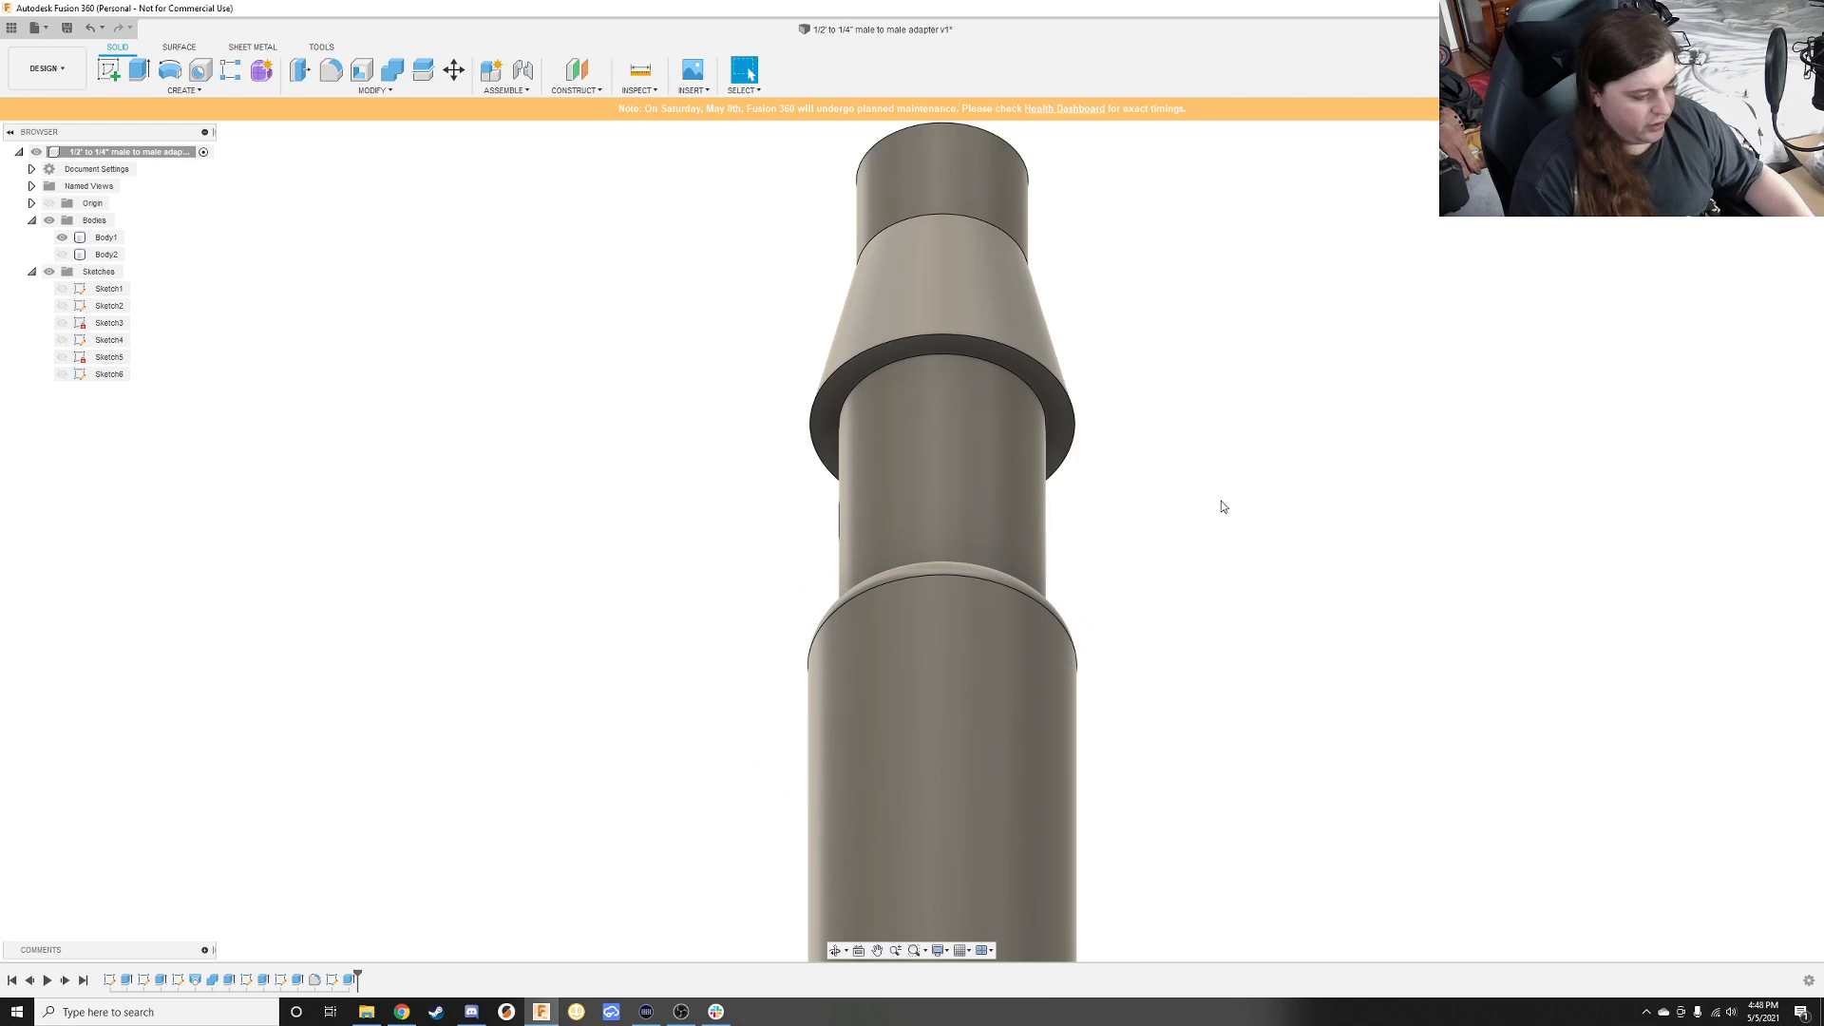
# Step: Examine the extended end section and its bore from the side and from the end
pyautogui.moveTo(1221, 500); pyautogui.dragTo(1265, 117, button='middle')
pyautogui.scroll(2, 1279, 324)
pyautogui.scroll(-3, 1273, 337)
pyautogui.keyDown('shift'); pyautogui.moveTo(1264, 351); pyautogui.dragTo(1157, 598, button='middle'); pyautogui.keyUp('shift')
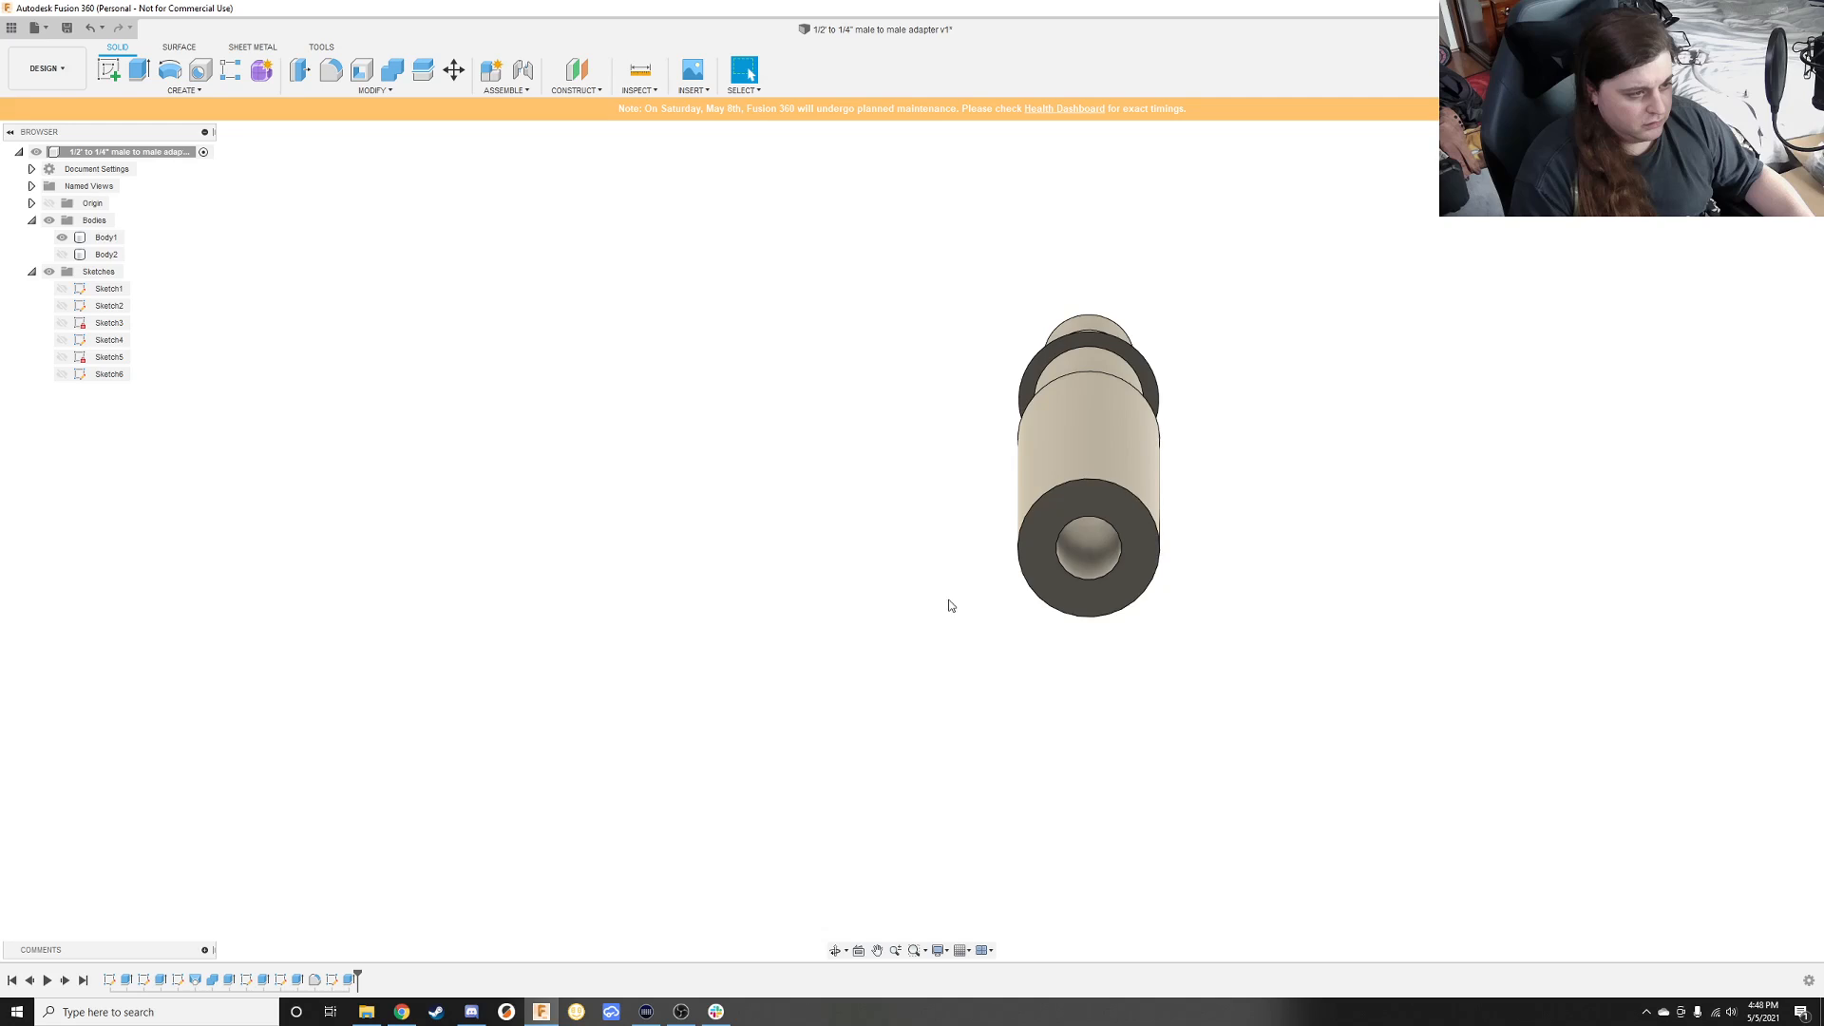
pyautogui.moveTo(908, 508); pyautogui.dragTo(859, 691, button='middle')
pyautogui.moveTo(1238, 401); pyautogui.dragTo(1209, 358, button='middle')
pyautogui.moveTo(1077, 388); pyautogui.dragTo(1092, 378, button='middle')
pyautogui.keyDown('shift'); pyautogui.moveTo(1092, 378); pyautogui.dragTo(1509, 348, button='middle'); pyautogui.keyUp('shift')
pyautogui.click(1509, 348)
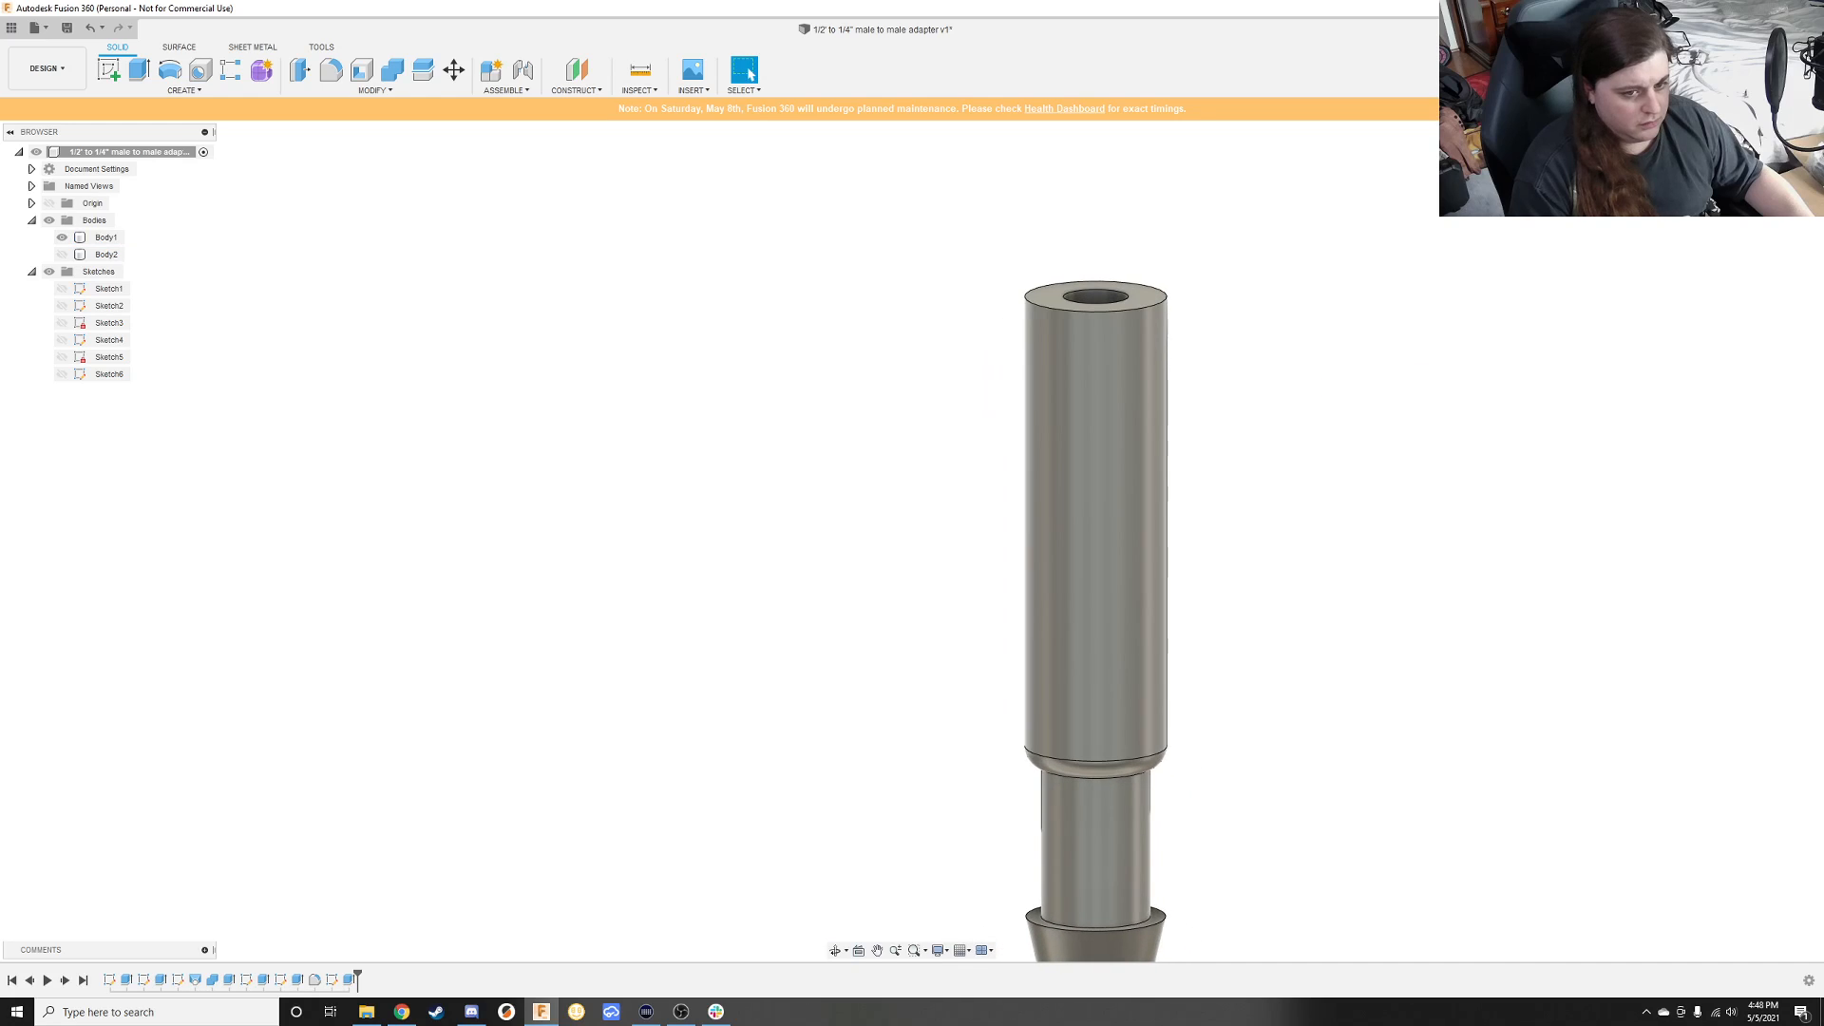
pyautogui.click(1725, 139)
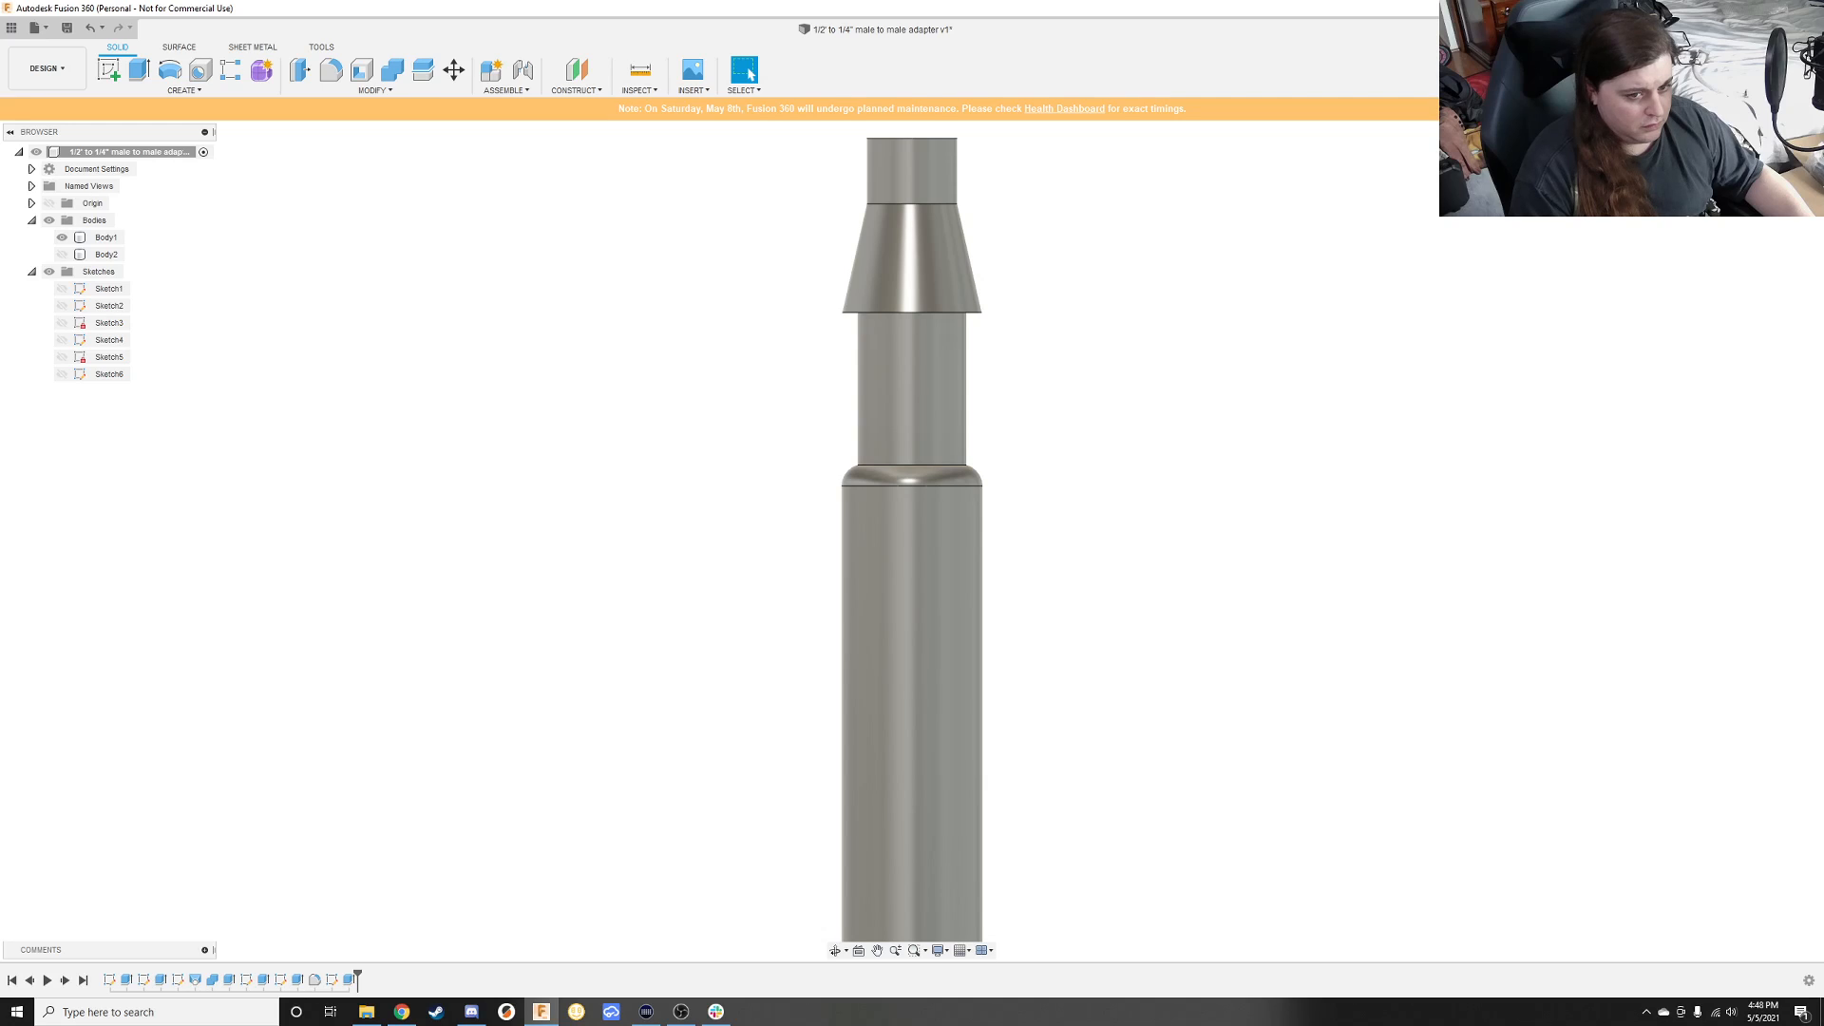
pyautogui.click(1784, 141)
pyautogui.keyDown('shift'); pyautogui.moveTo(1343, 458); pyautogui.dragTo(914, 608, button='middle'); pyautogui.keyUp('shift')
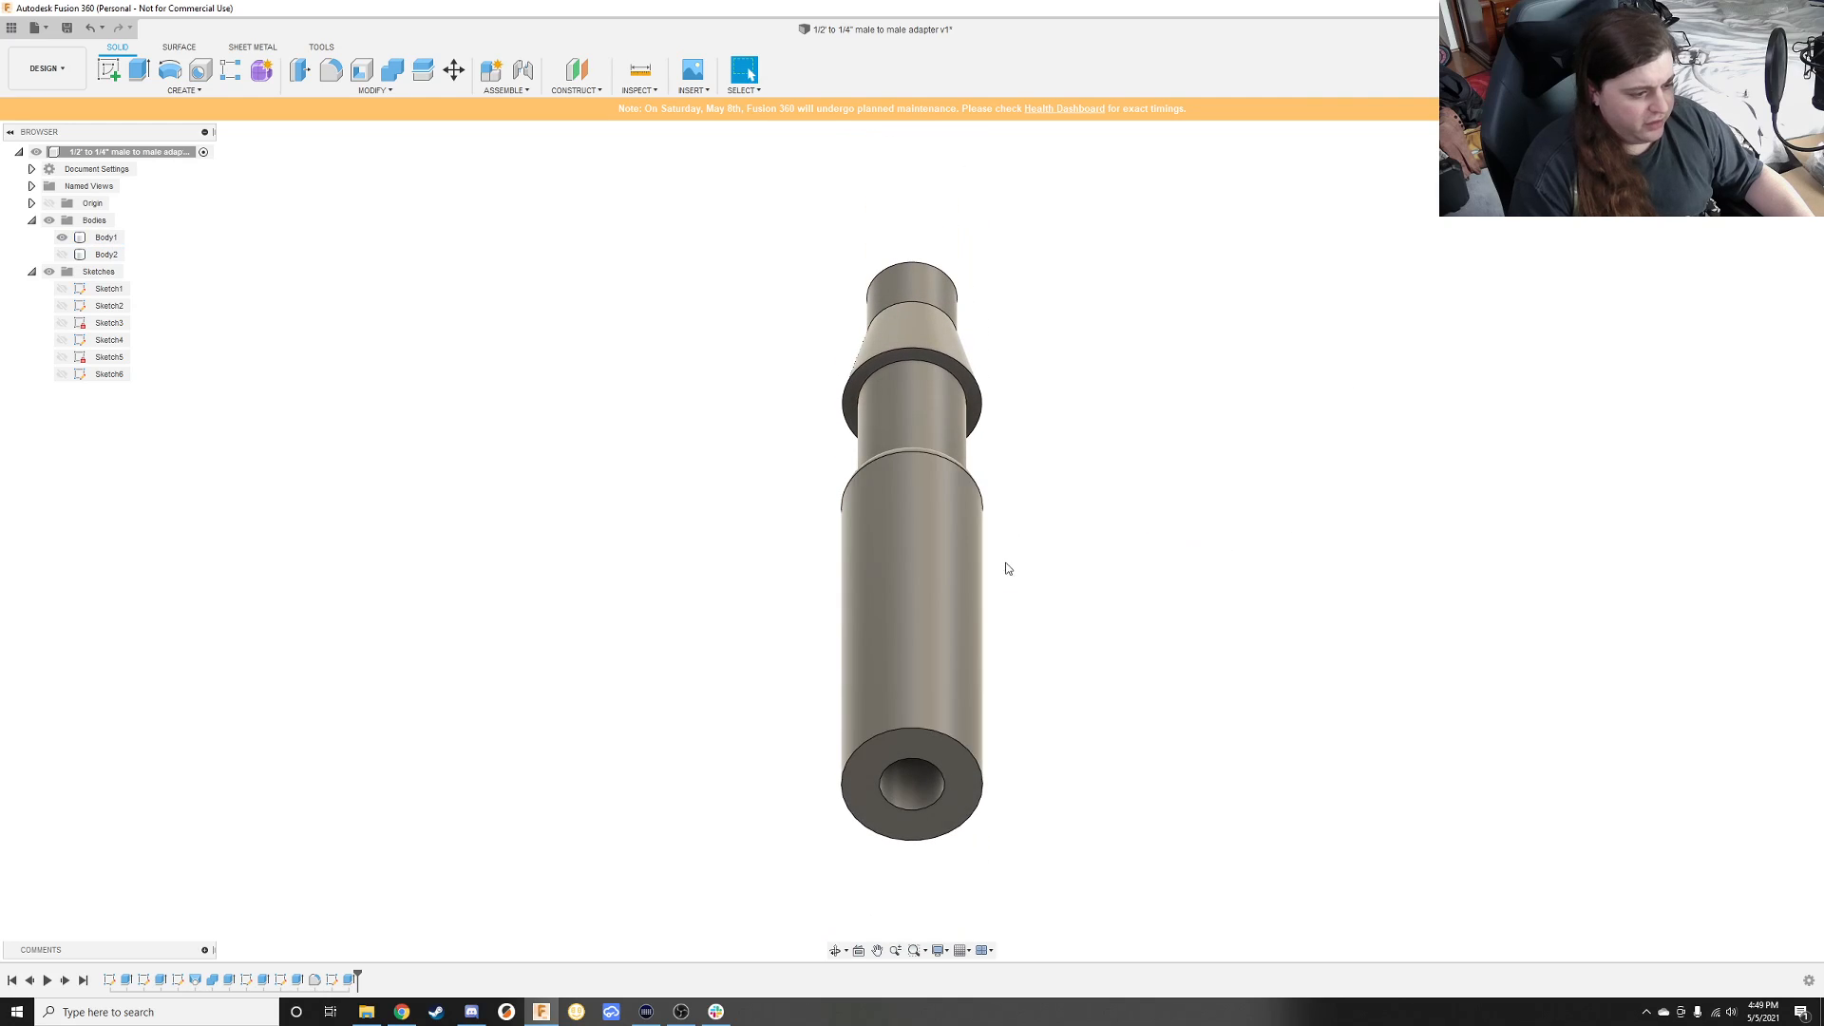
pyautogui.click(964, 617)
pyautogui.keyDown('shift'); pyautogui.moveTo(1039, 706); pyautogui.dragTo(1166, 716, button='middle'); pyautogui.keyUp('shift')
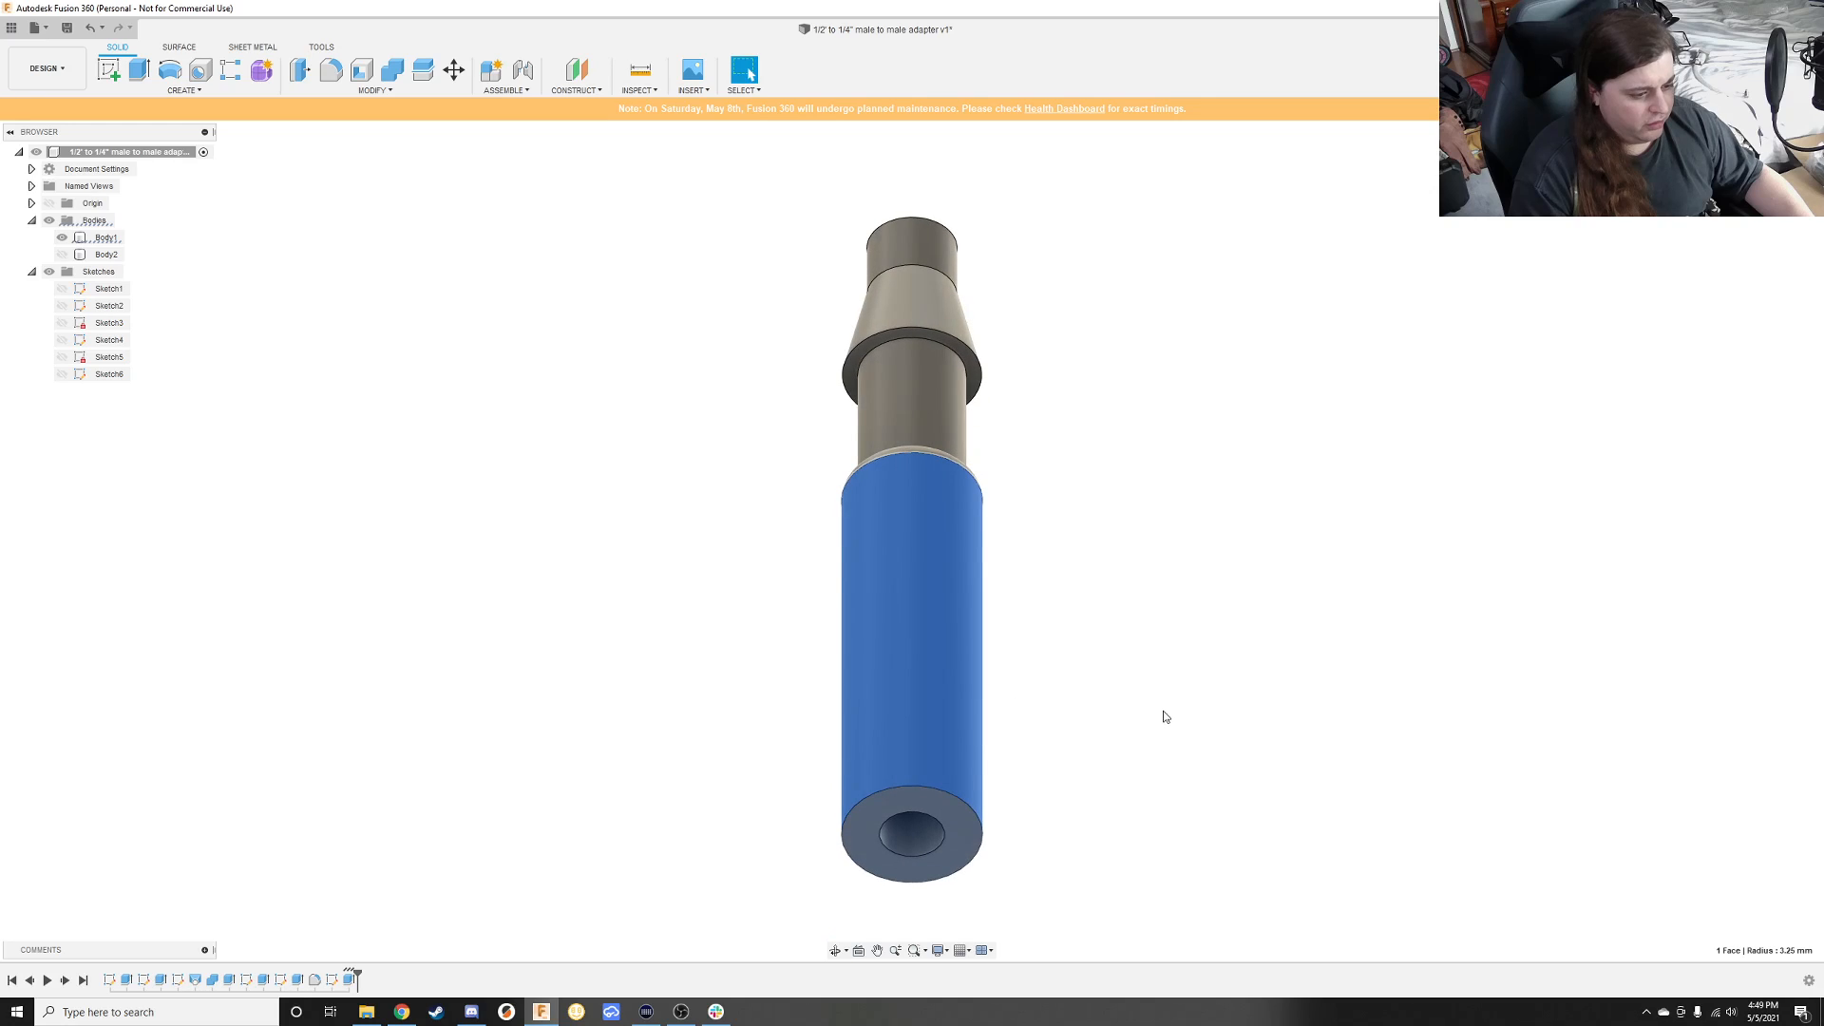
pyautogui.moveTo(1173, 708); pyautogui.dragTo(1041, 741, button='right')
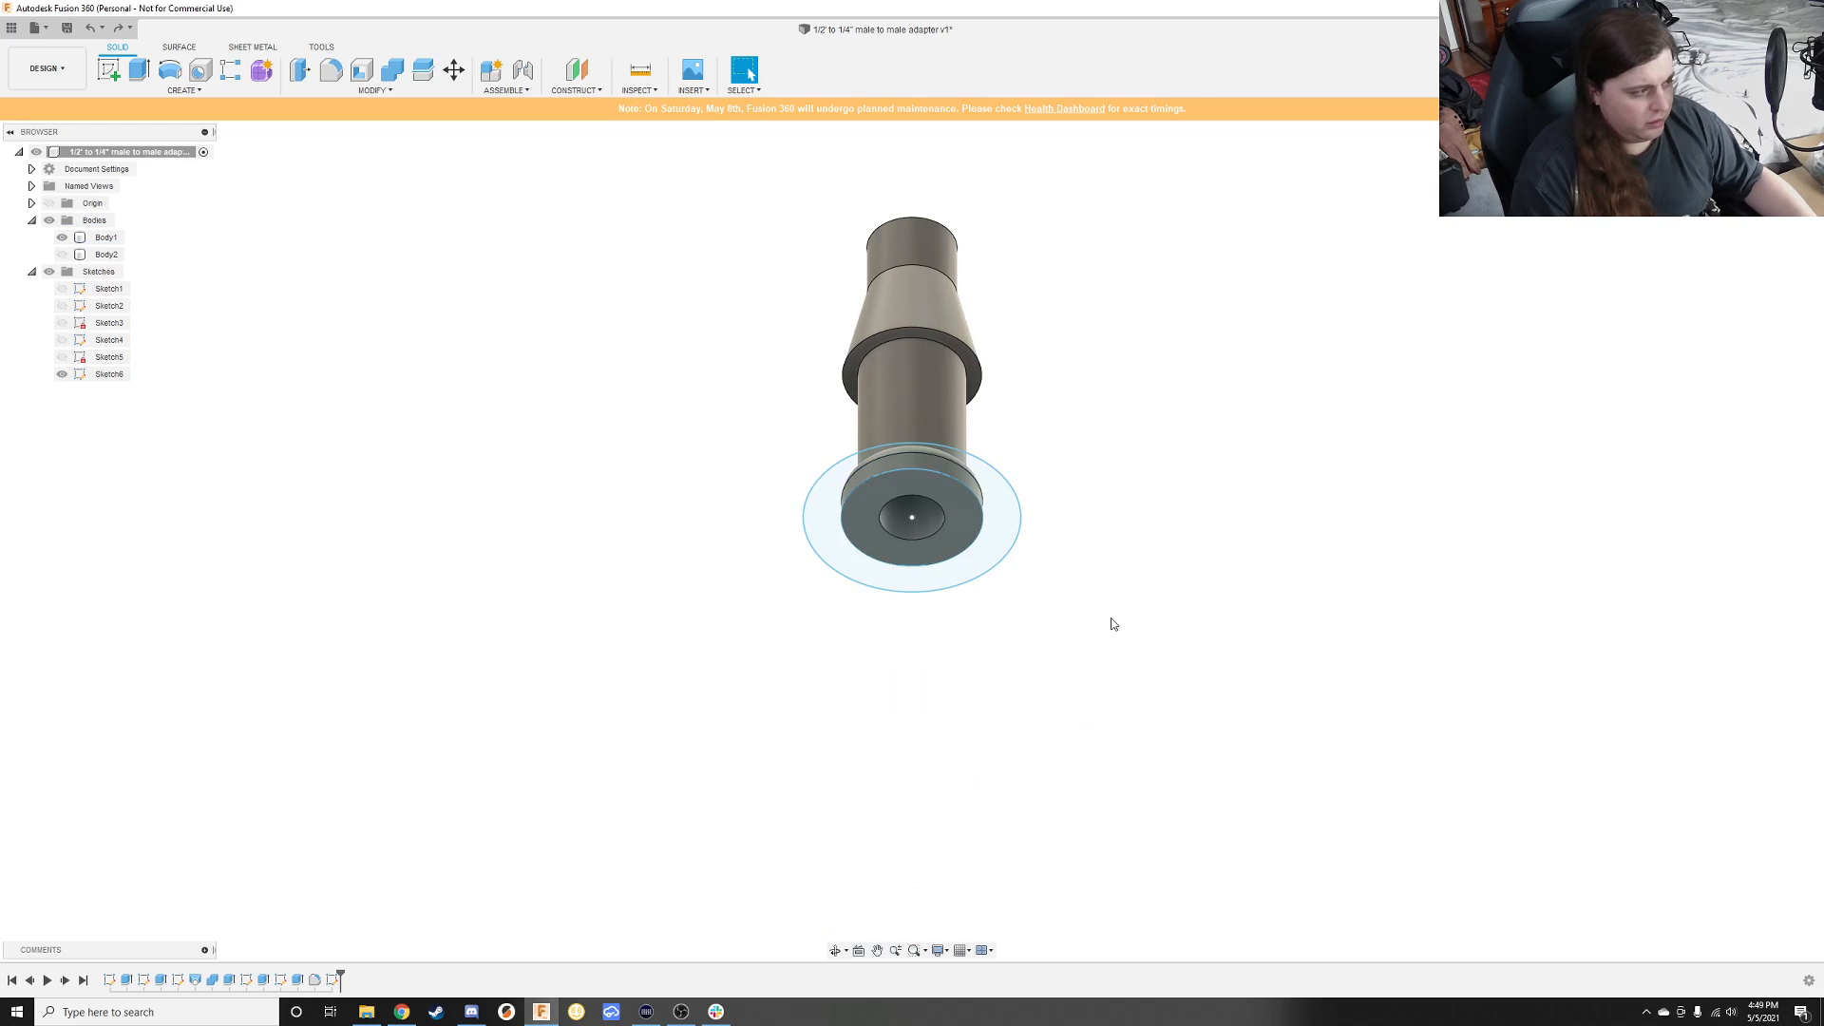
pyautogui.moveTo(1413, 650); pyautogui.dragTo(1377, 652, button='right')
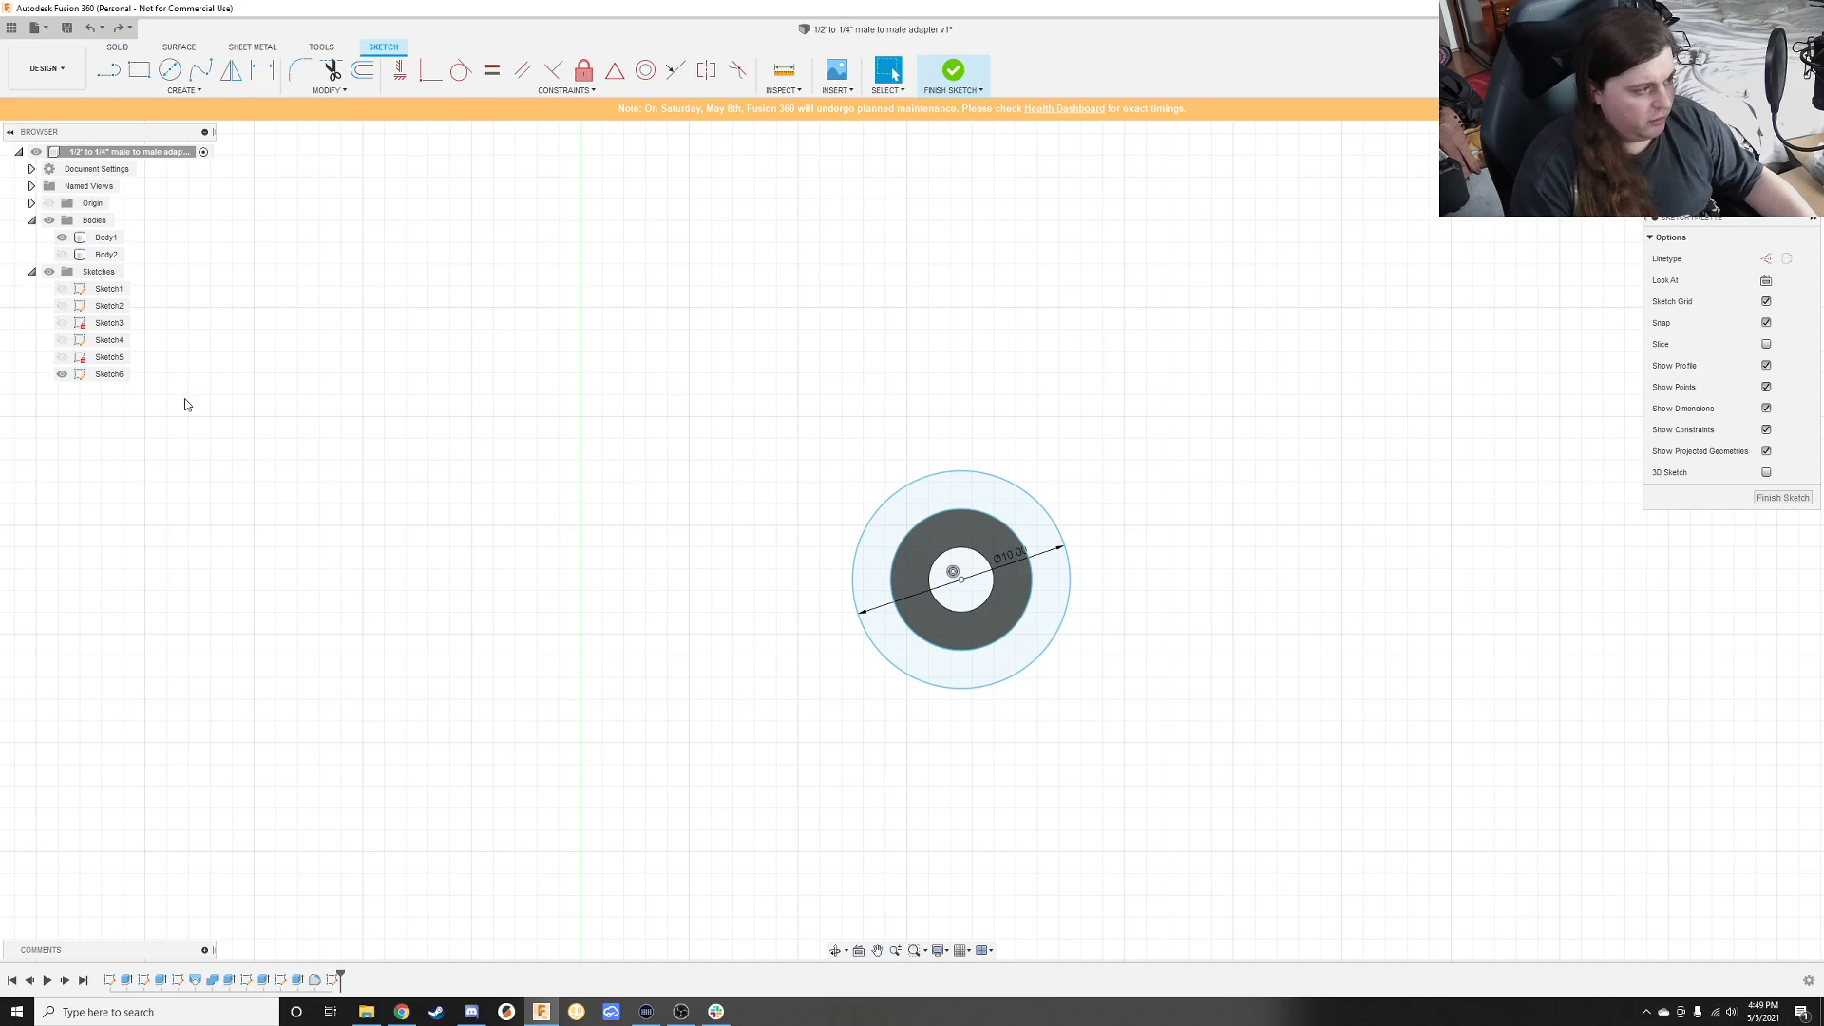
pyautogui.click(119, 27)
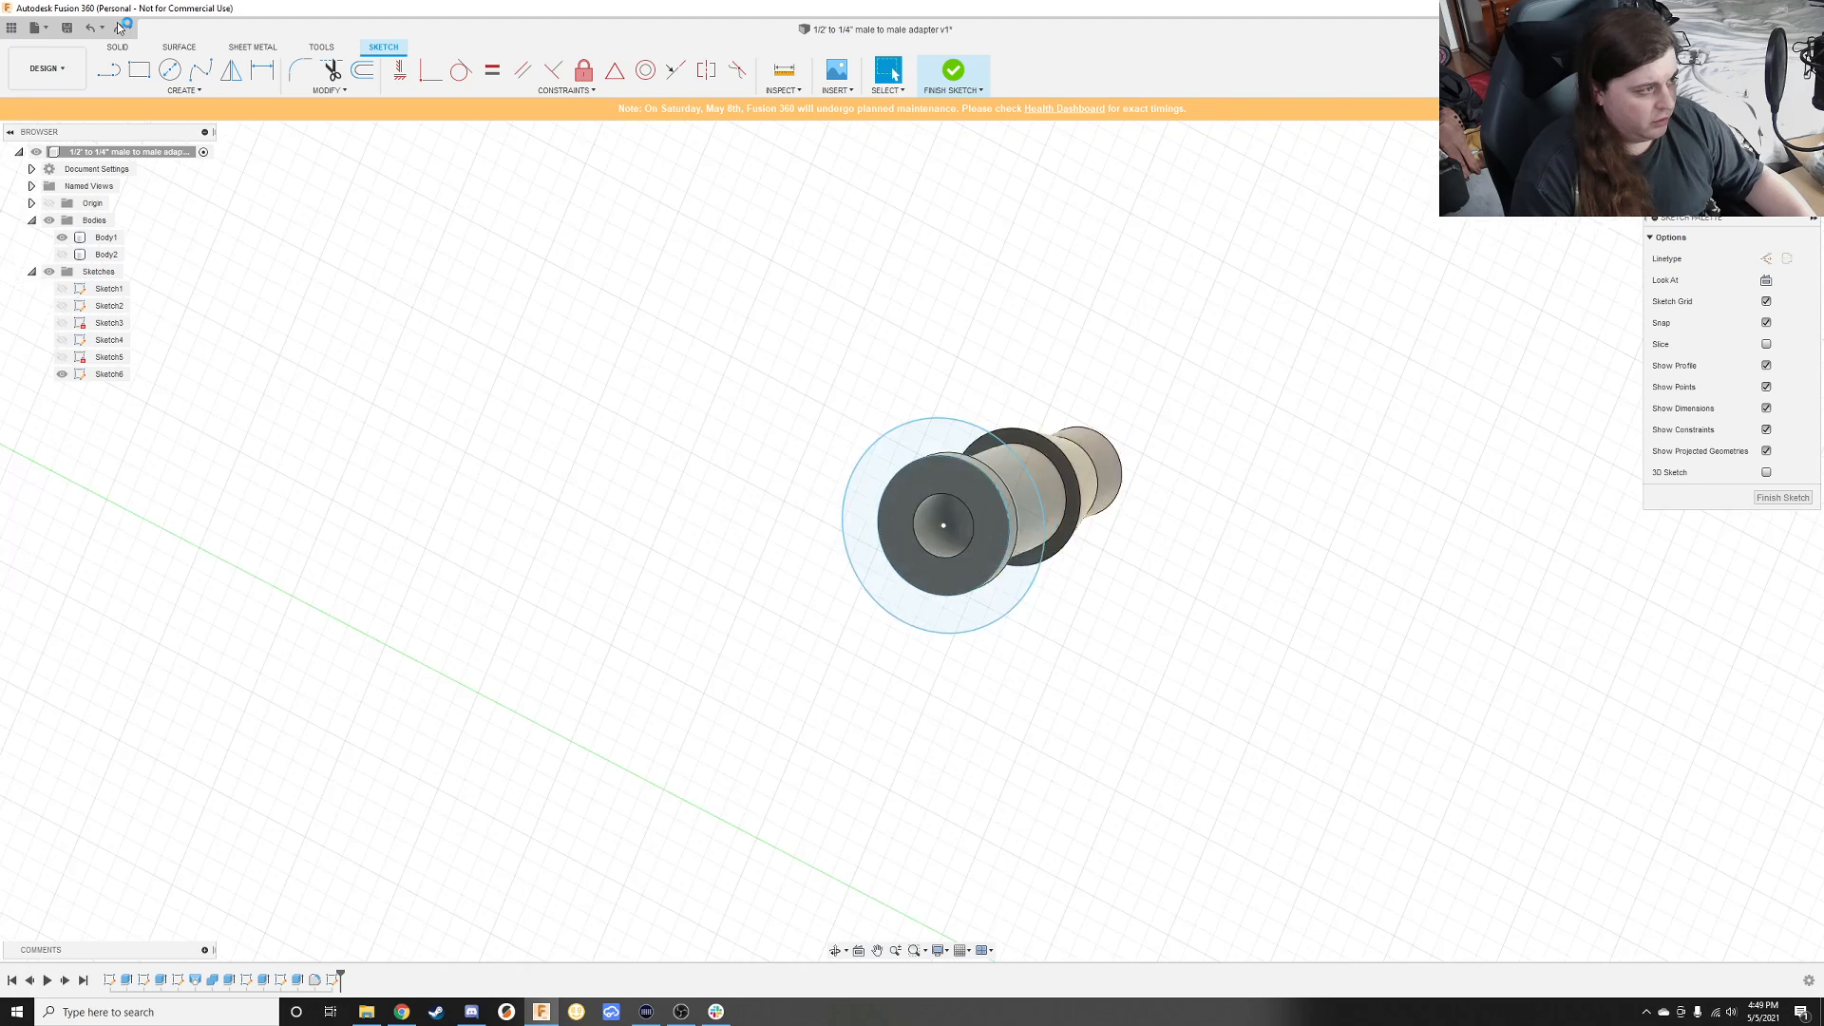
# Step: Inspect the proportions of the whole adapter, from the lofted transition to the extended collar end
pyautogui.moveTo(1064, 333); pyautogui.dragTo(965, 478, button='middle')
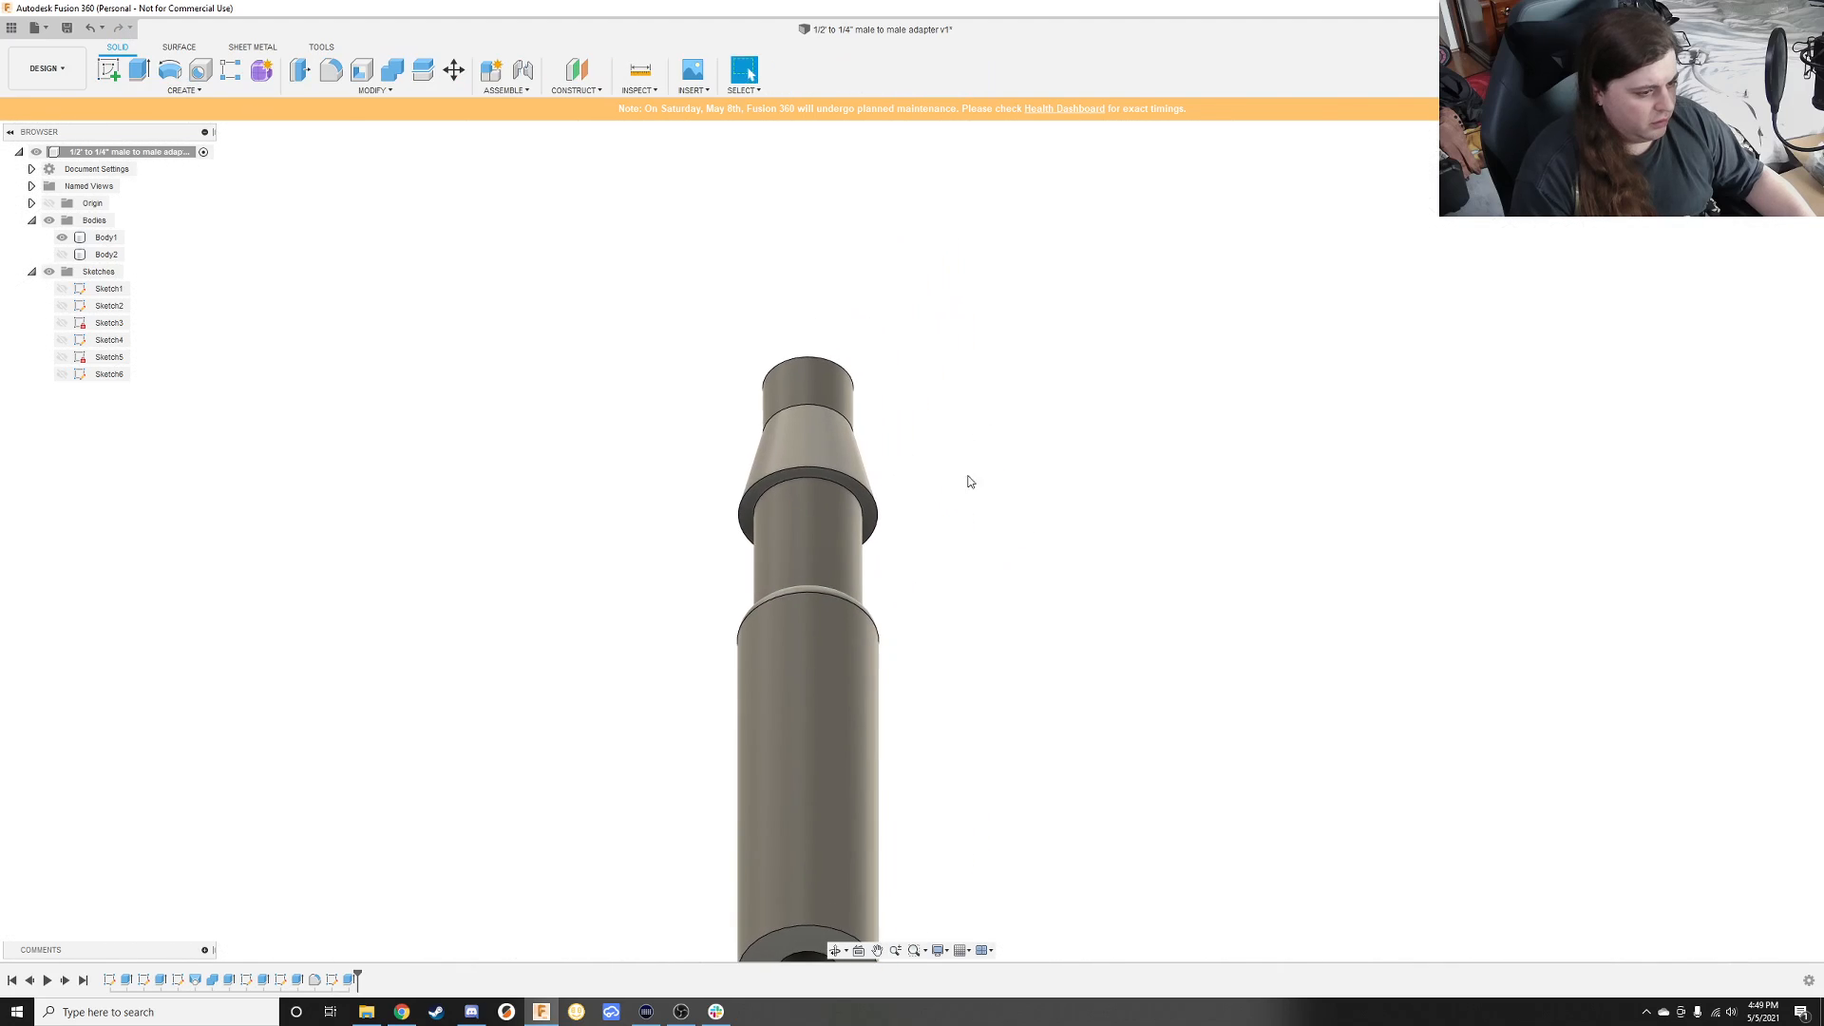
pyautogui.moveTo(1016, 585); pyautogui.dragTo(1014, 330, button='middle')
pyautogui.moveTo(909, 518); pyautogui.dragTo(1083, 484, button='middle')
pyautogui.moveTo(942, 583); pyautogui.dragTo(1010, 717, button='middle')
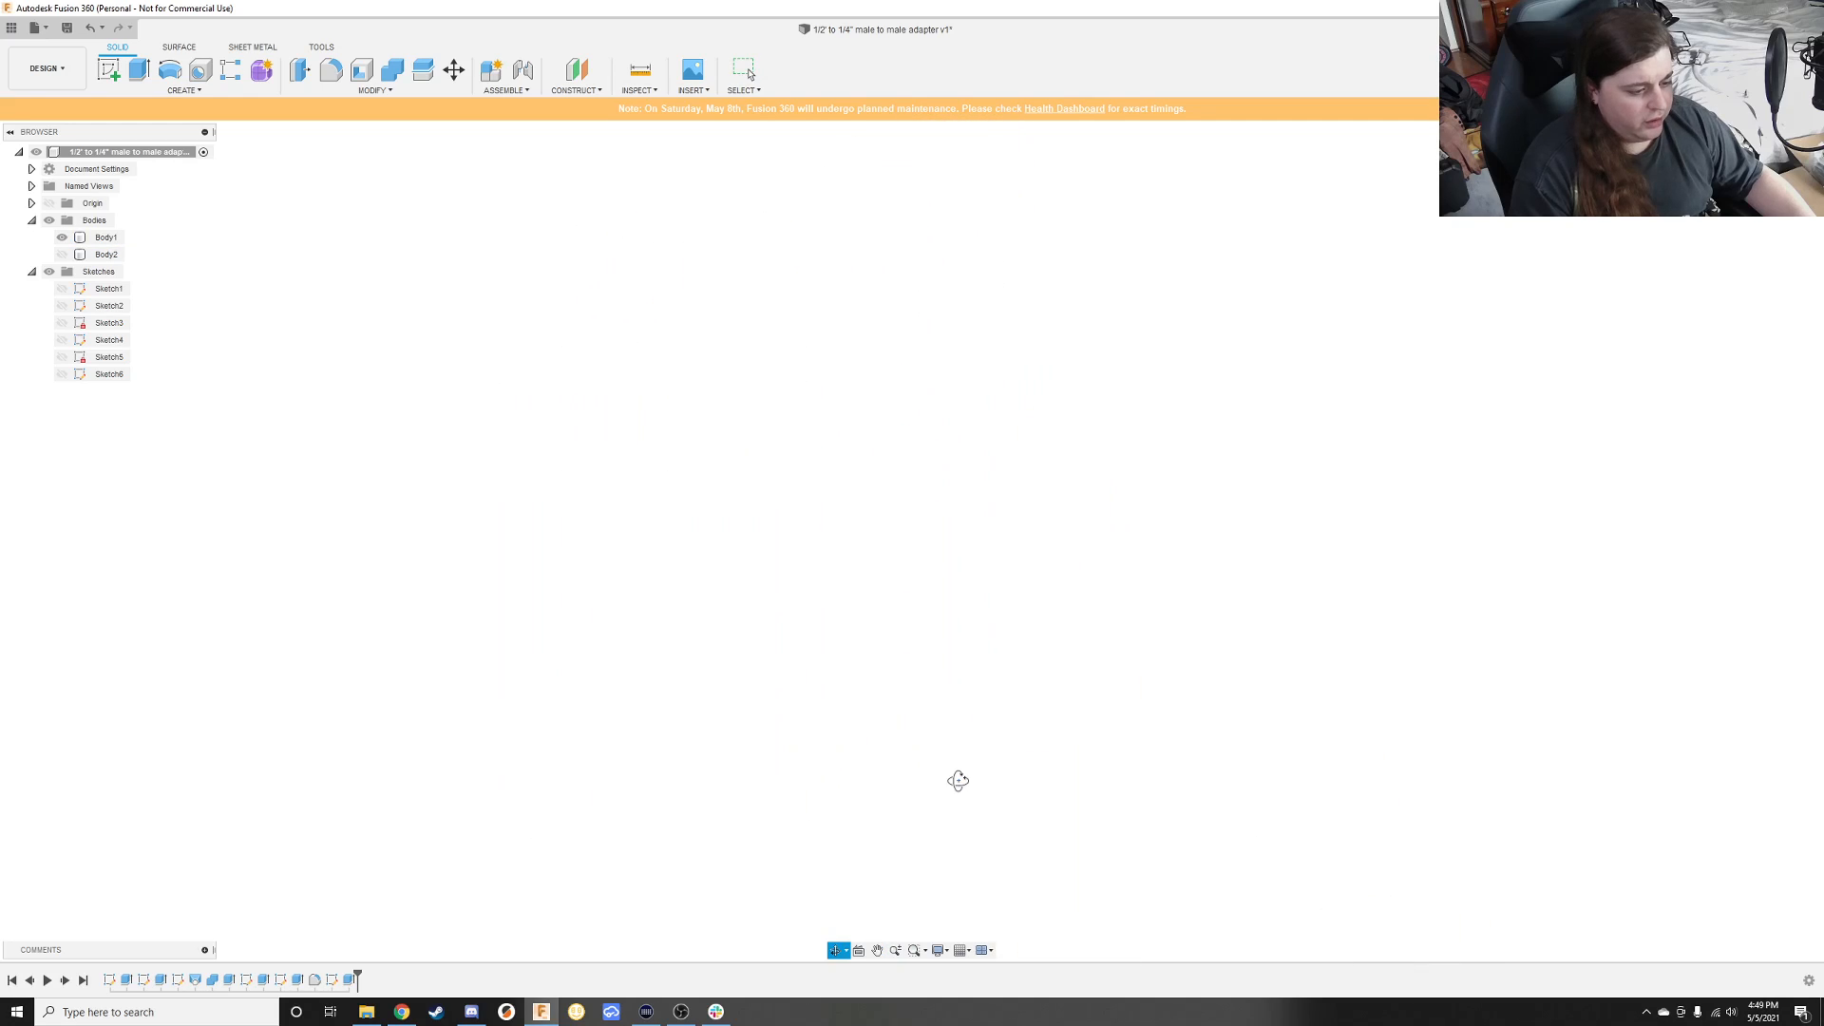
pyautogui.write('sd')
pyautogui.press('Escape')
pyautogui.press('Escape')
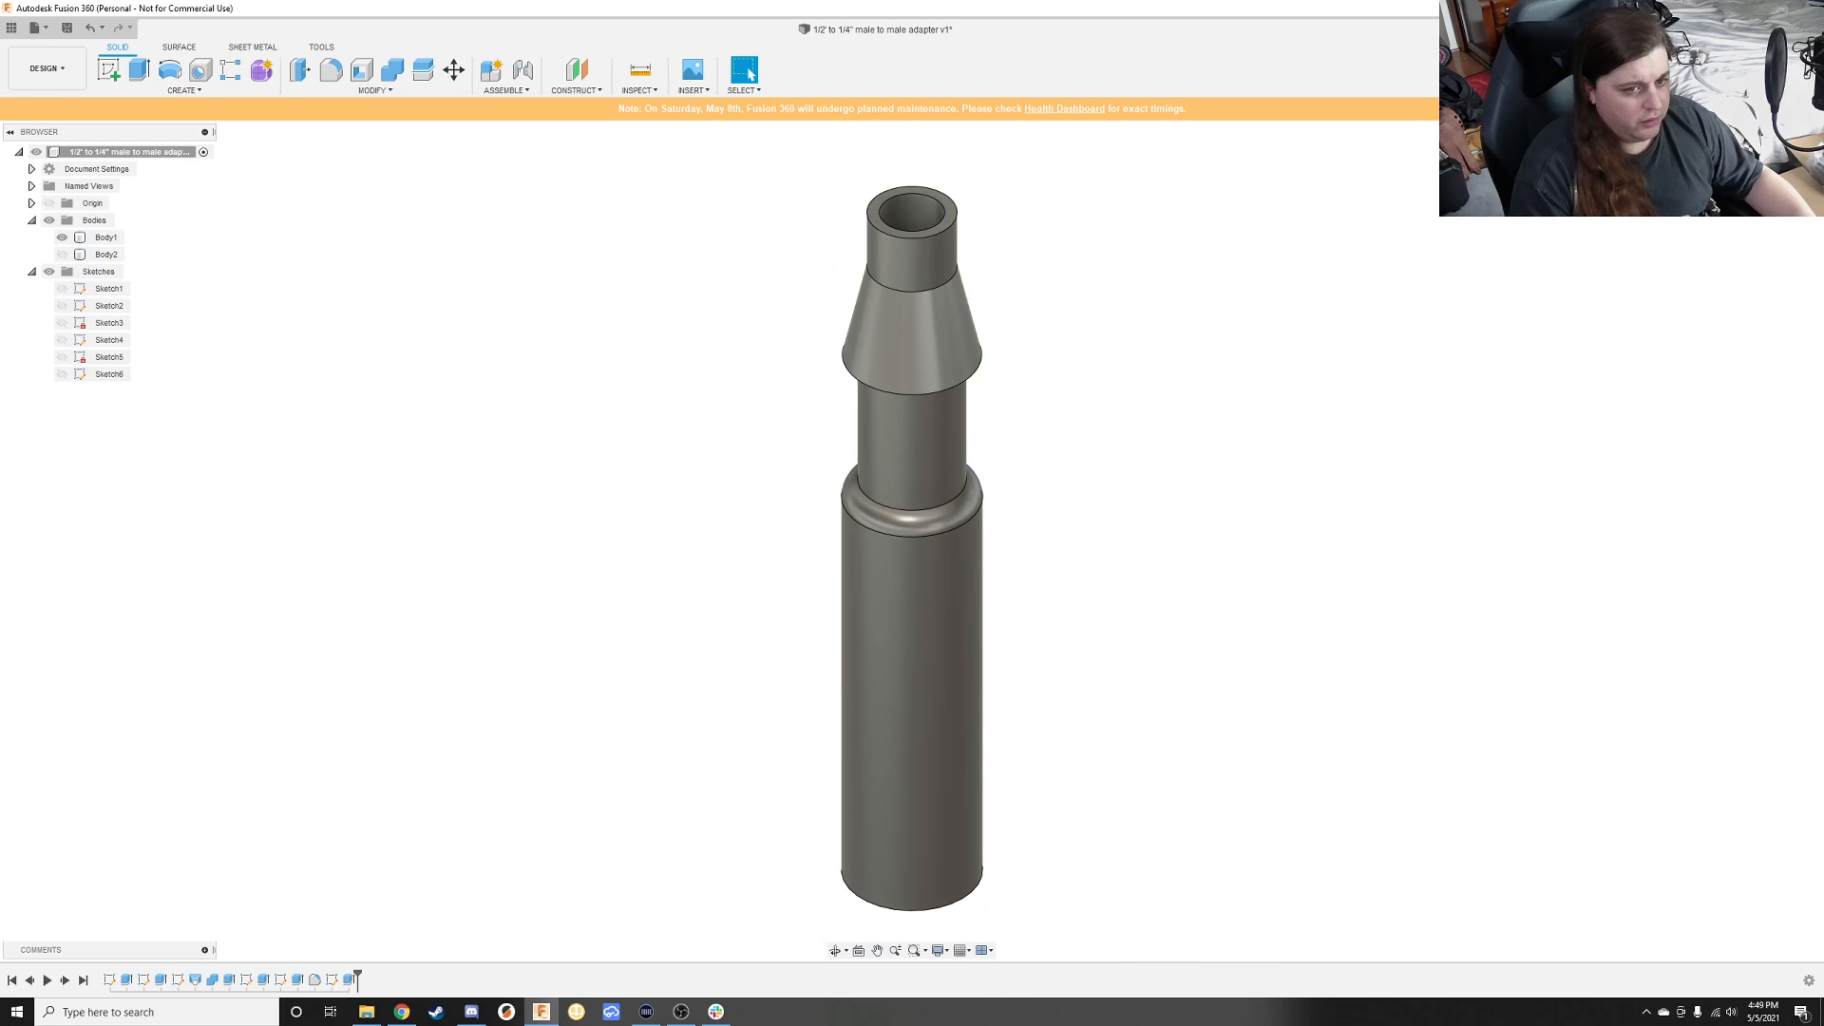
pyautogui.keyDown('shift'); pyautogui.moveTo(1166, 269); pyautogui.dragTo(1026, 391, button='middle'); pyautogui.keyUp('shift')
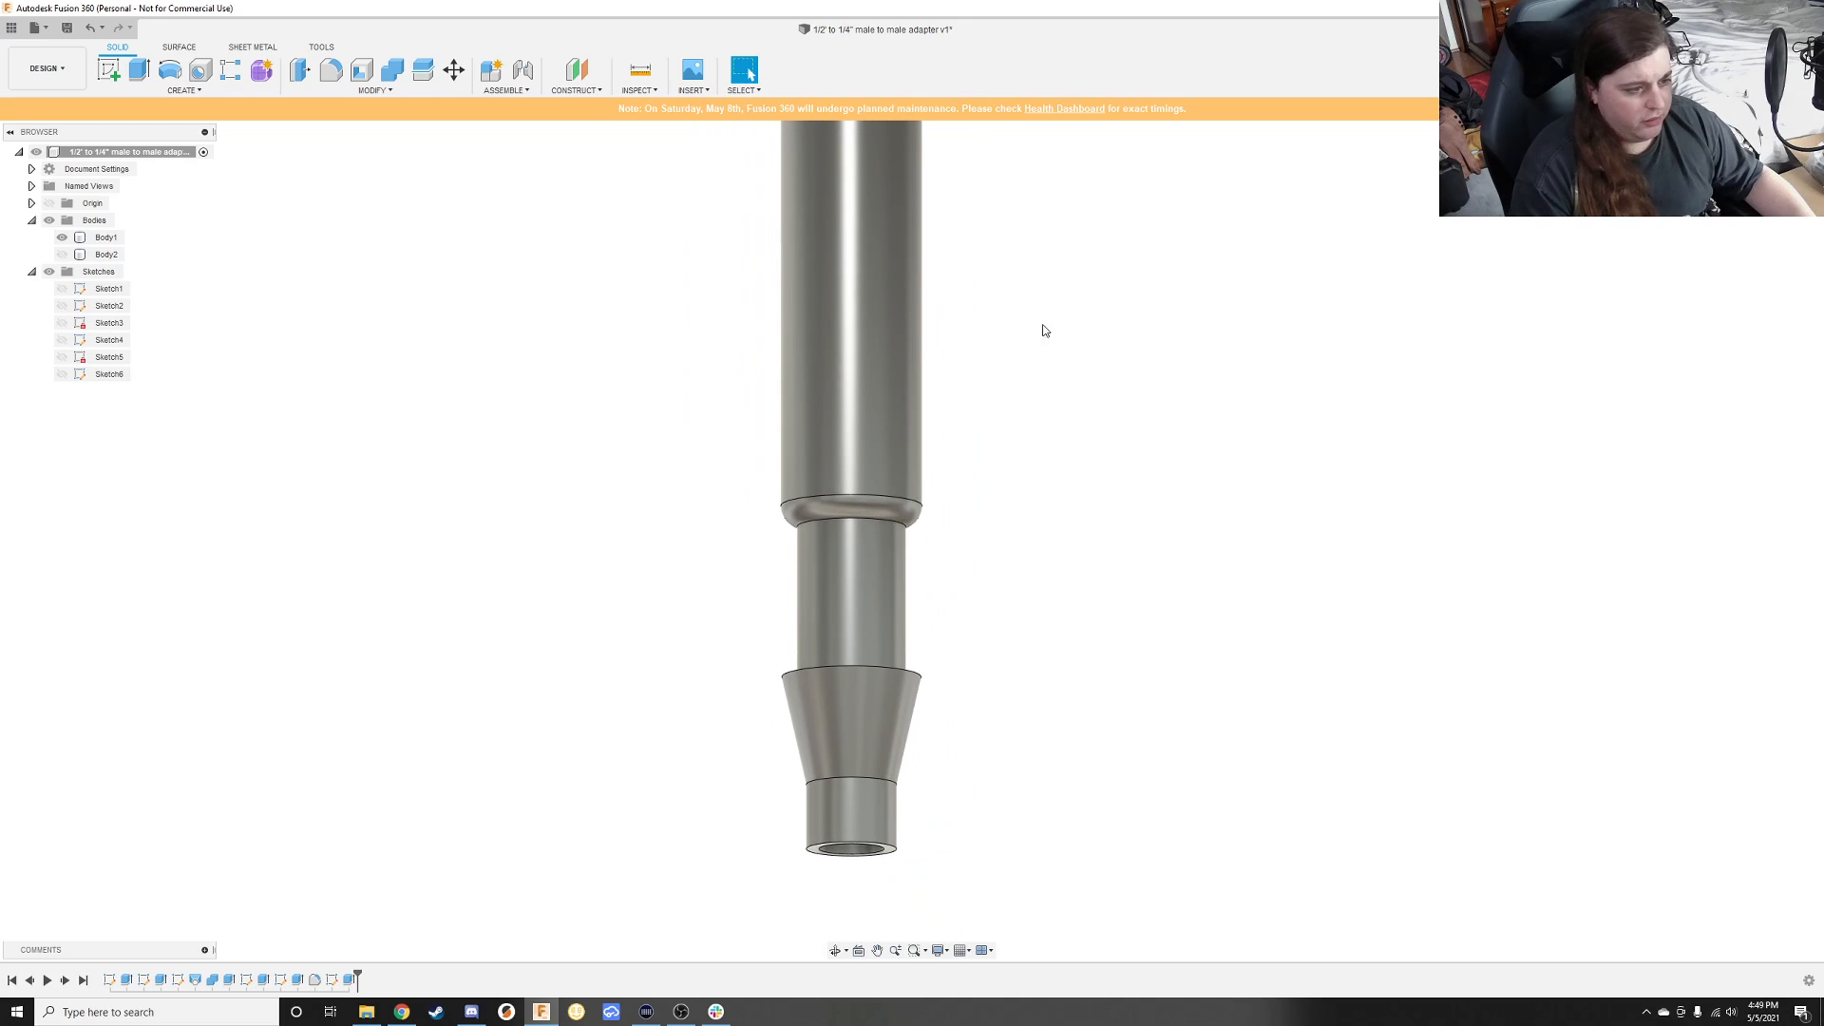
pyautogui.scroll(1, 1034, 318)
pyautogui.scroll(-5, 1046, 276)
pyautogui.moveTo(1056, 250); pyautogui.dragTo(1110, 425, button='middle')
pyautogui.moveTo(969, 373); pyautogui.dragTo(1020, 372, button='middle')
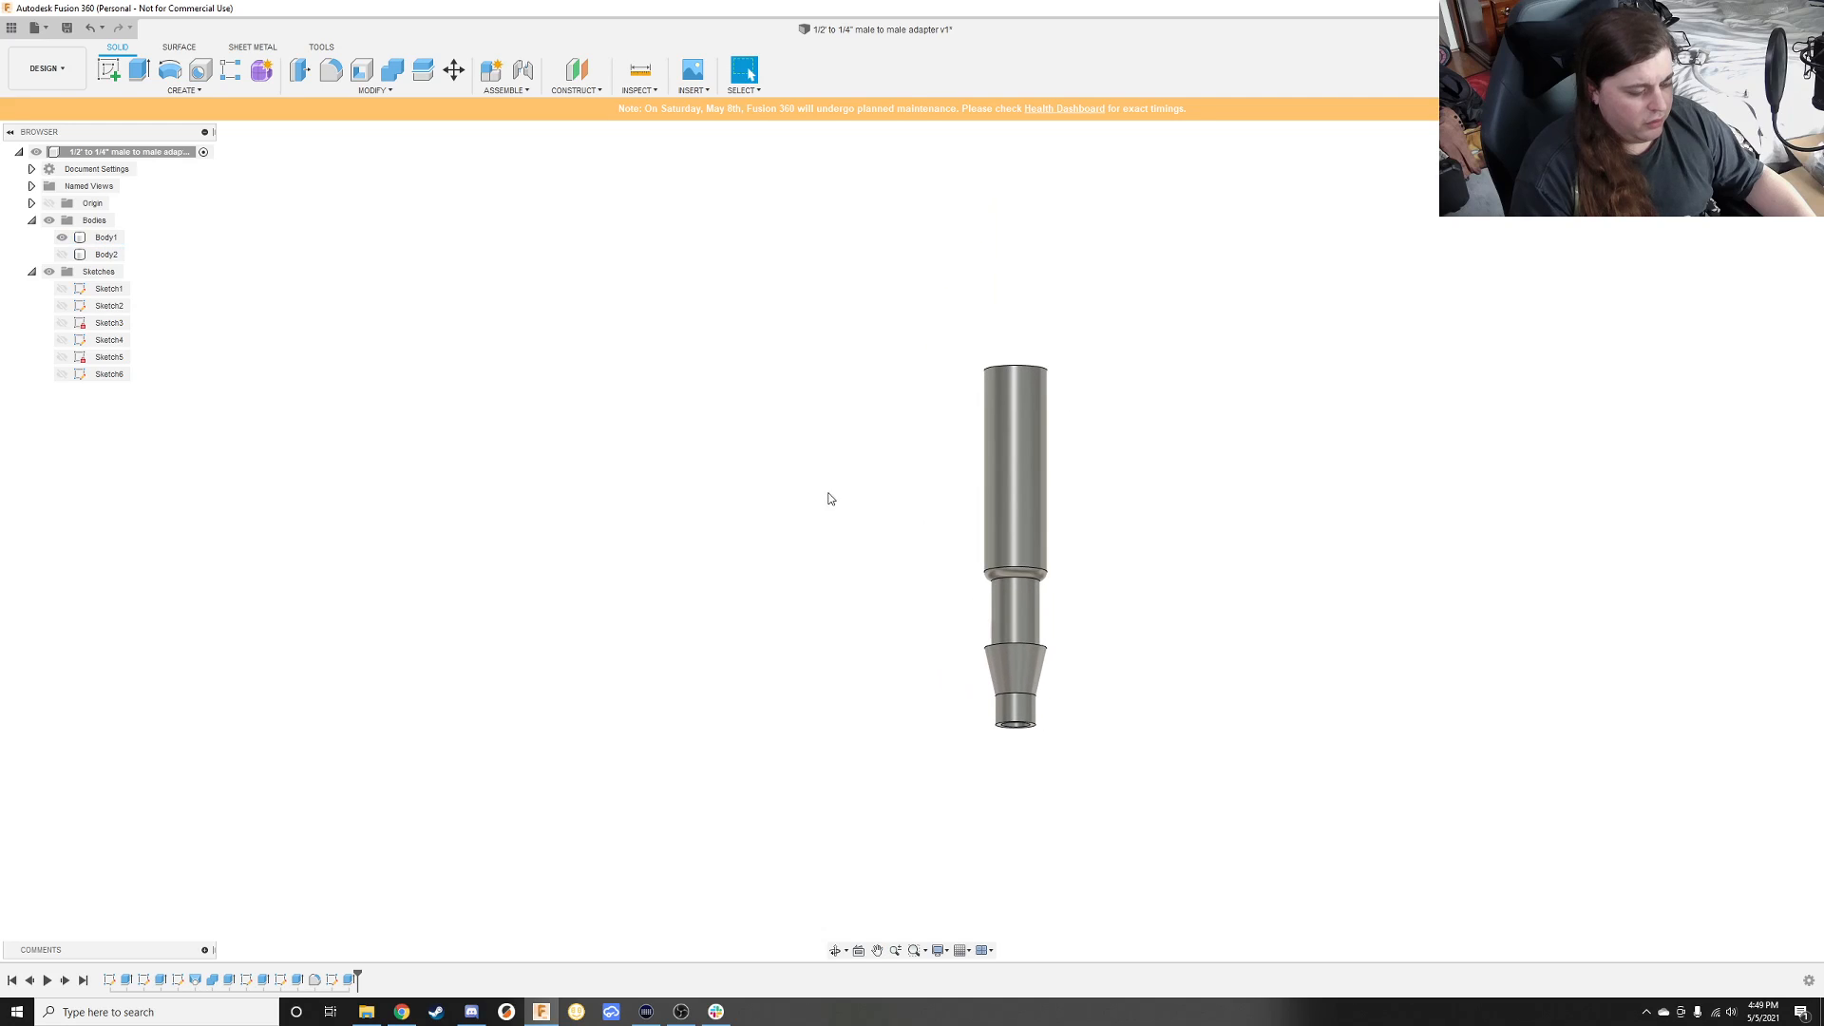
pyautogui.keyDown('shift'); pyautogui.moveTo(830, 497); pyautogui.dragTo(1041, 619, button='middle'); pyautogui.keyUp('shift')
pyautogui.keyDown('shift'); pyautogui.moveTo(925, 616); pyautogui.dragTo(1071, 669, button='middle'); pyautogui.keyUp('shift')
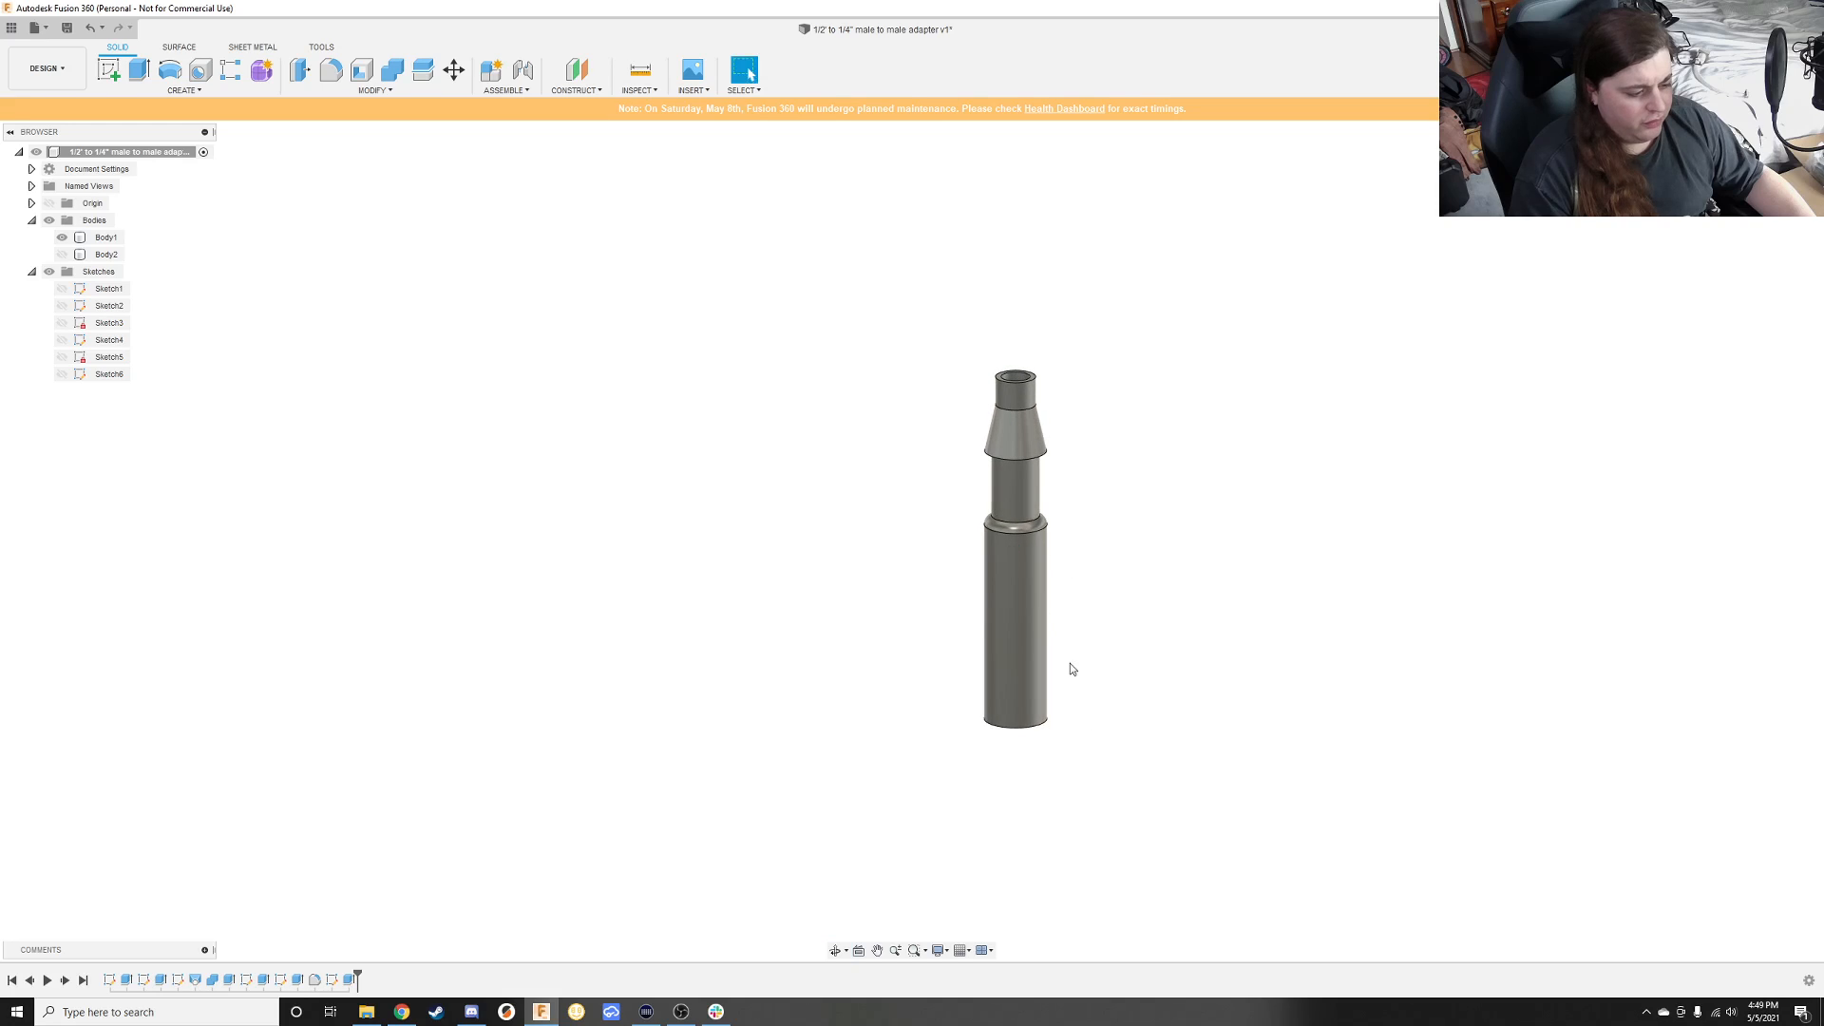
# Step: Examine the whole adapter and the bore opening at its extended end from several angles
pyautogui.click(846, 953)
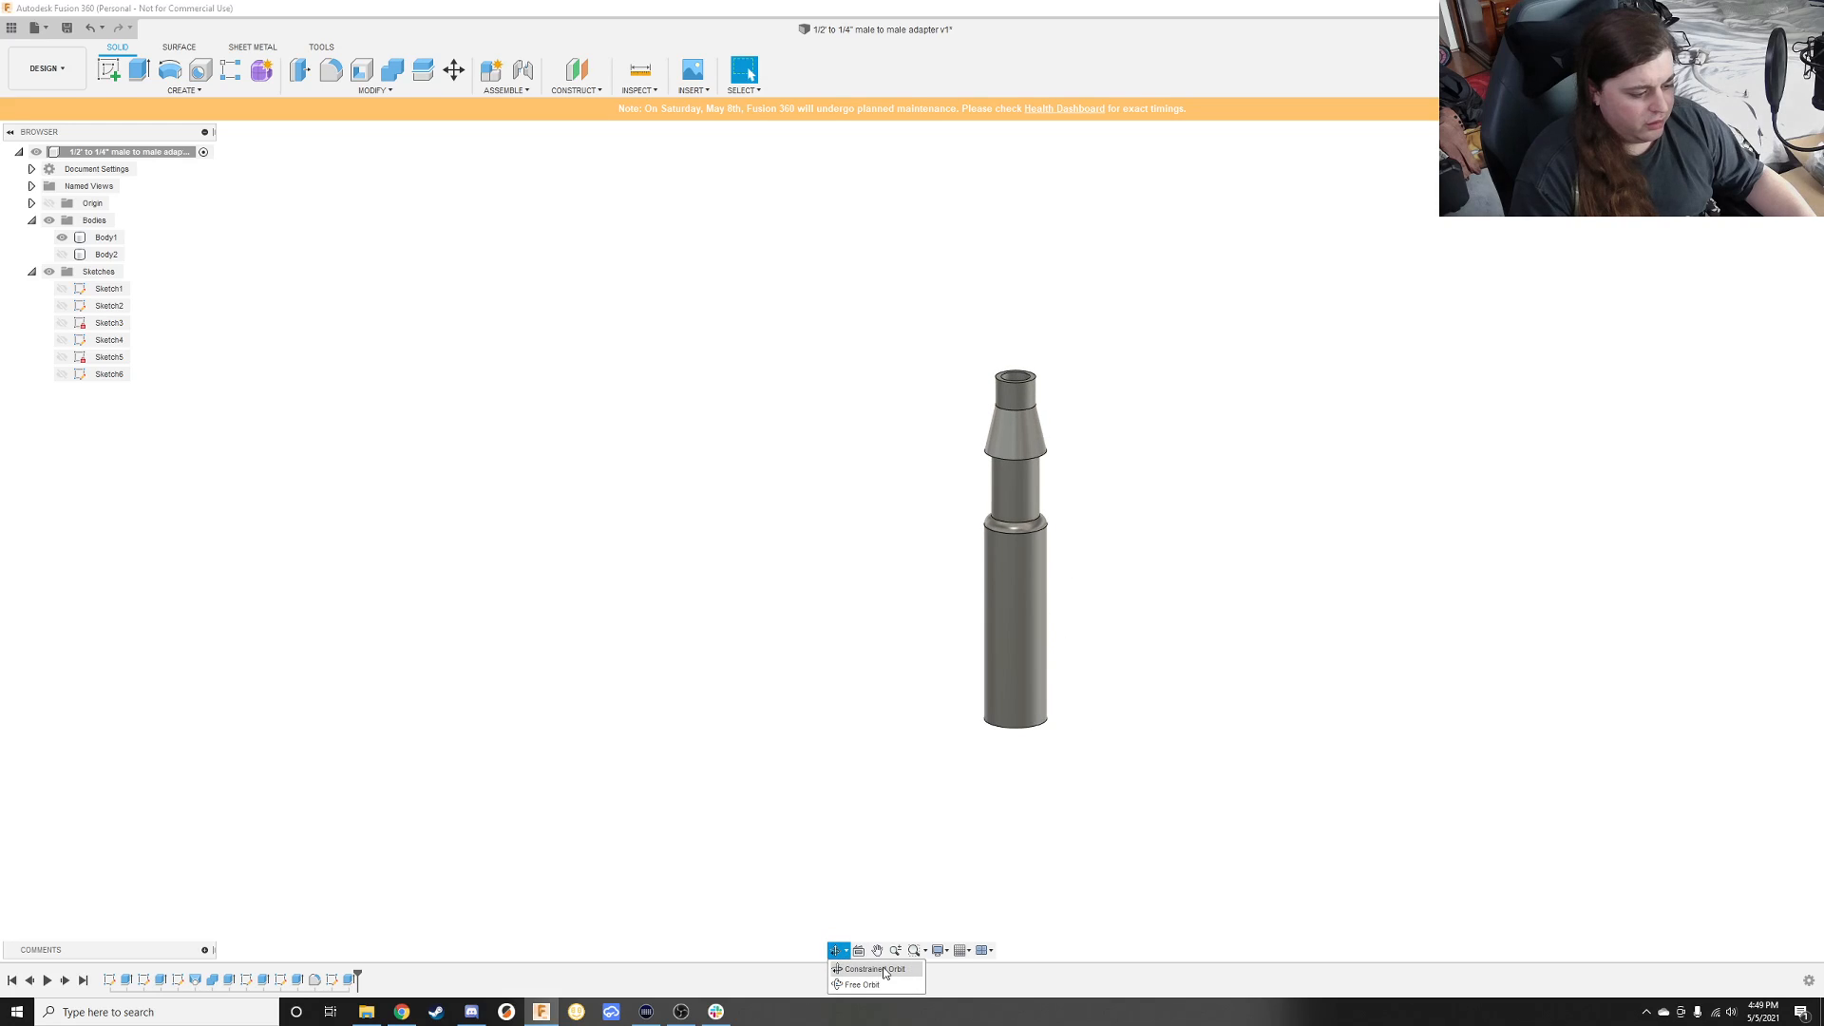
pyautogui.click(881, 969)
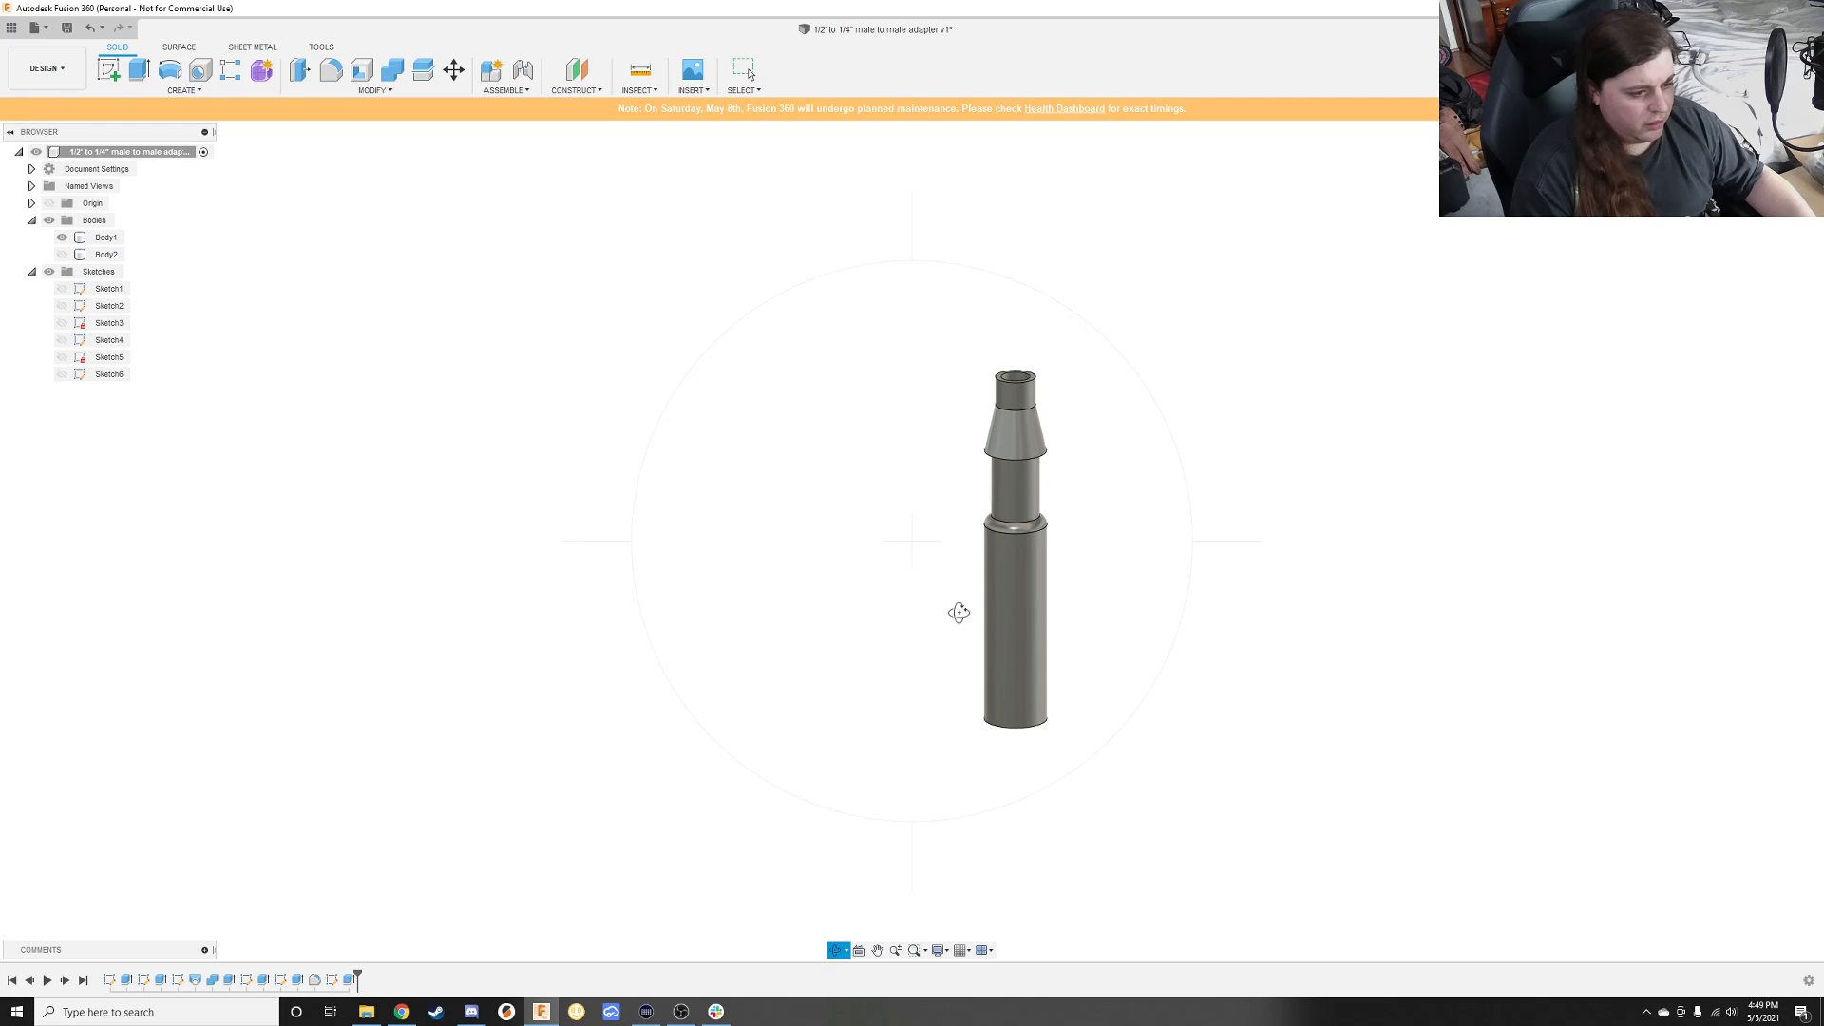
pyautogui.moveTo(958, 613); pyautogui.dragTo(964, 807)
pyautogui.keyDown('shift'); pyautogui.moveTo(1018, 808); pyautogui.dragTo(1080, 798, button='middle'); pyautogui.keyUp('shift')
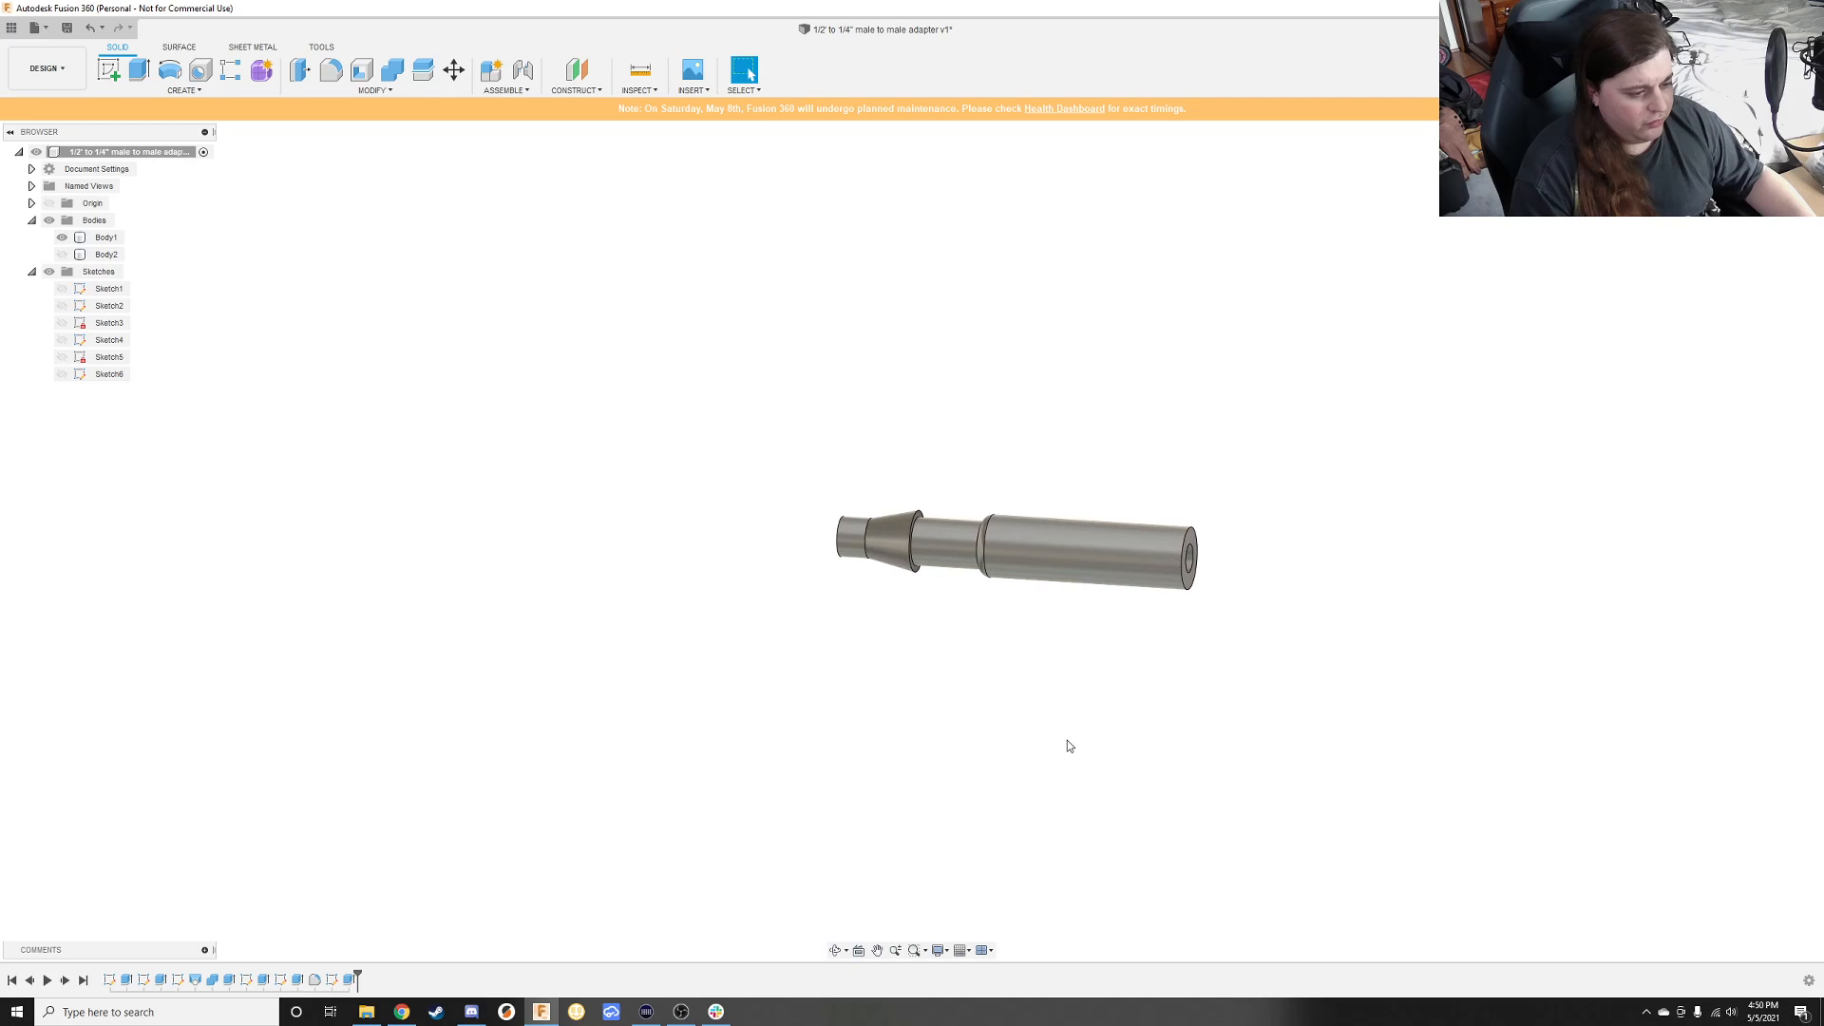
pyautogui.scroll(-2, 1068, 739)
pyautogui.scroll(3, 1083, 702)
pyautogui.scroll(4, 1188, 537)
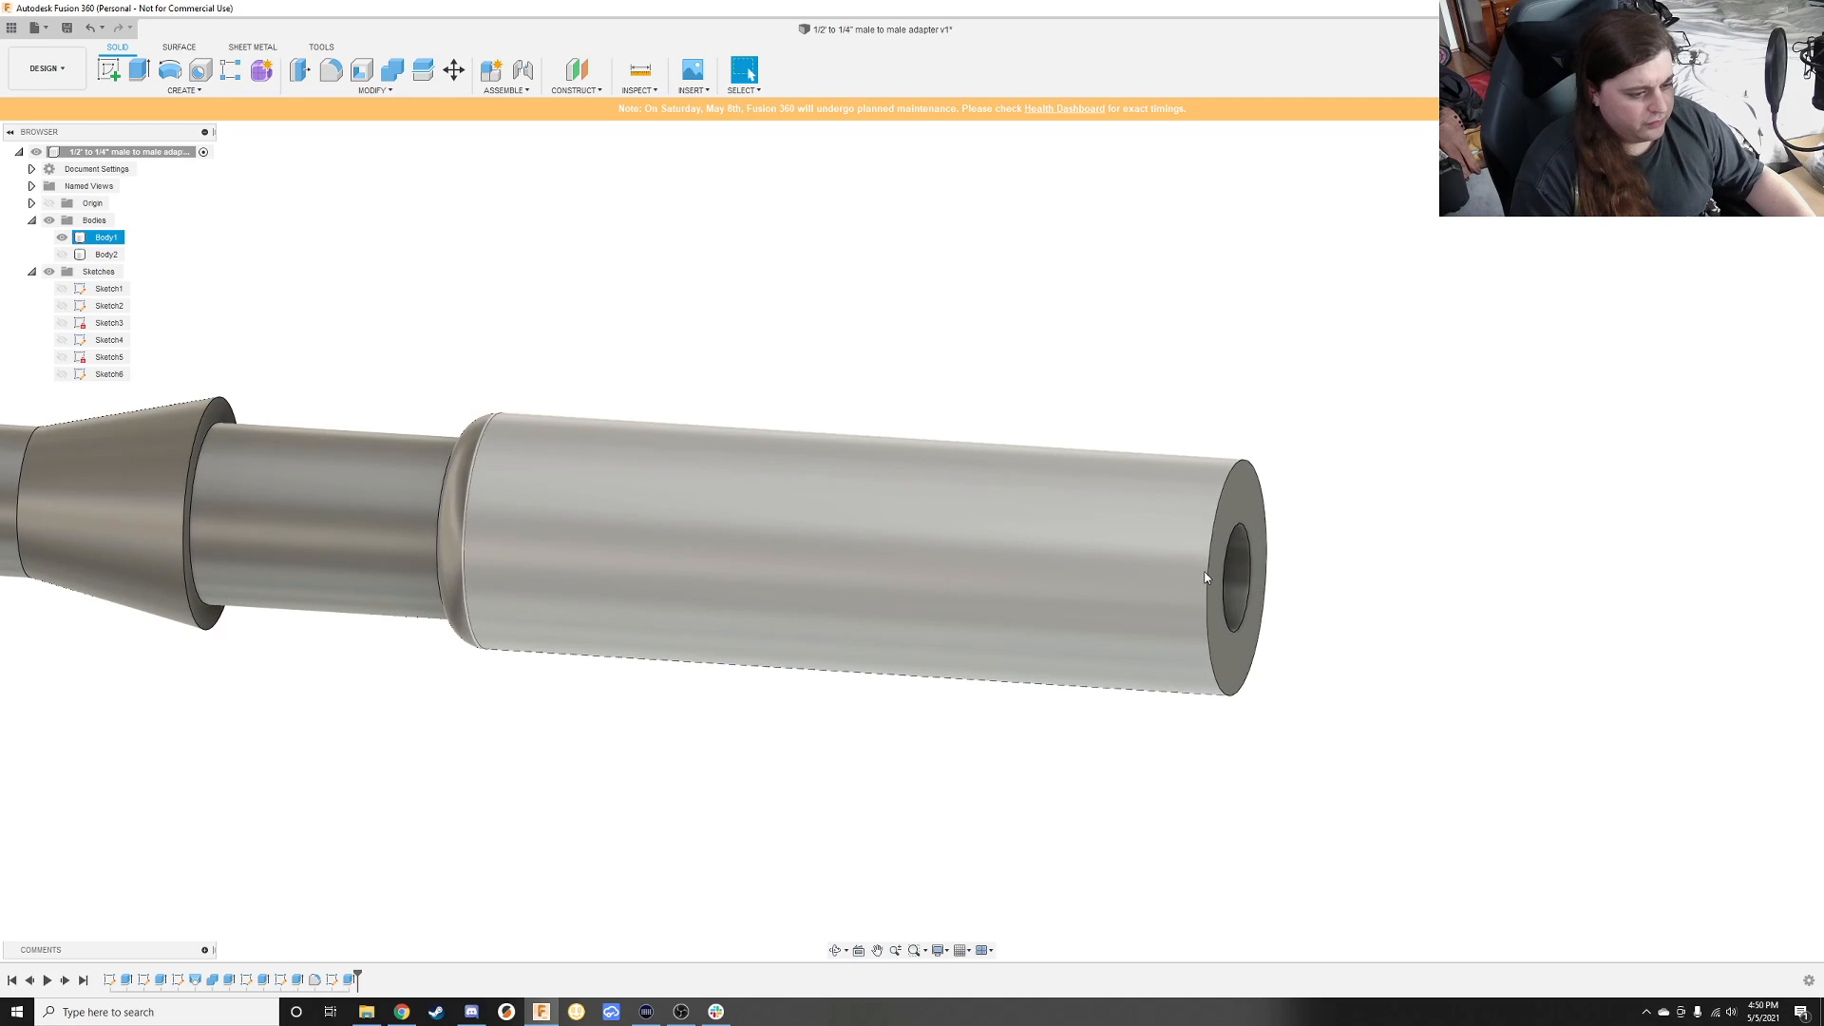
pyautogui.keyDown('shift'); pyautogui.moveTo(1383, 599); pyautogui.dragTo(1287, 600, button='middle'); pyautogui.keyUp('shift')
pyautogui.moveTo(1287, 601); pyautogui.dragTo(1260, 627)
pyautogui.press('Escape')
pyautogui.scroll(-4, 1260, 627)
pyautogui.keyDown('shift'); pyautogui.moveTo(1250, 624); pyautogui.dragTo(1217, 664, button='middle'); pyautogui.keyUp('shift')
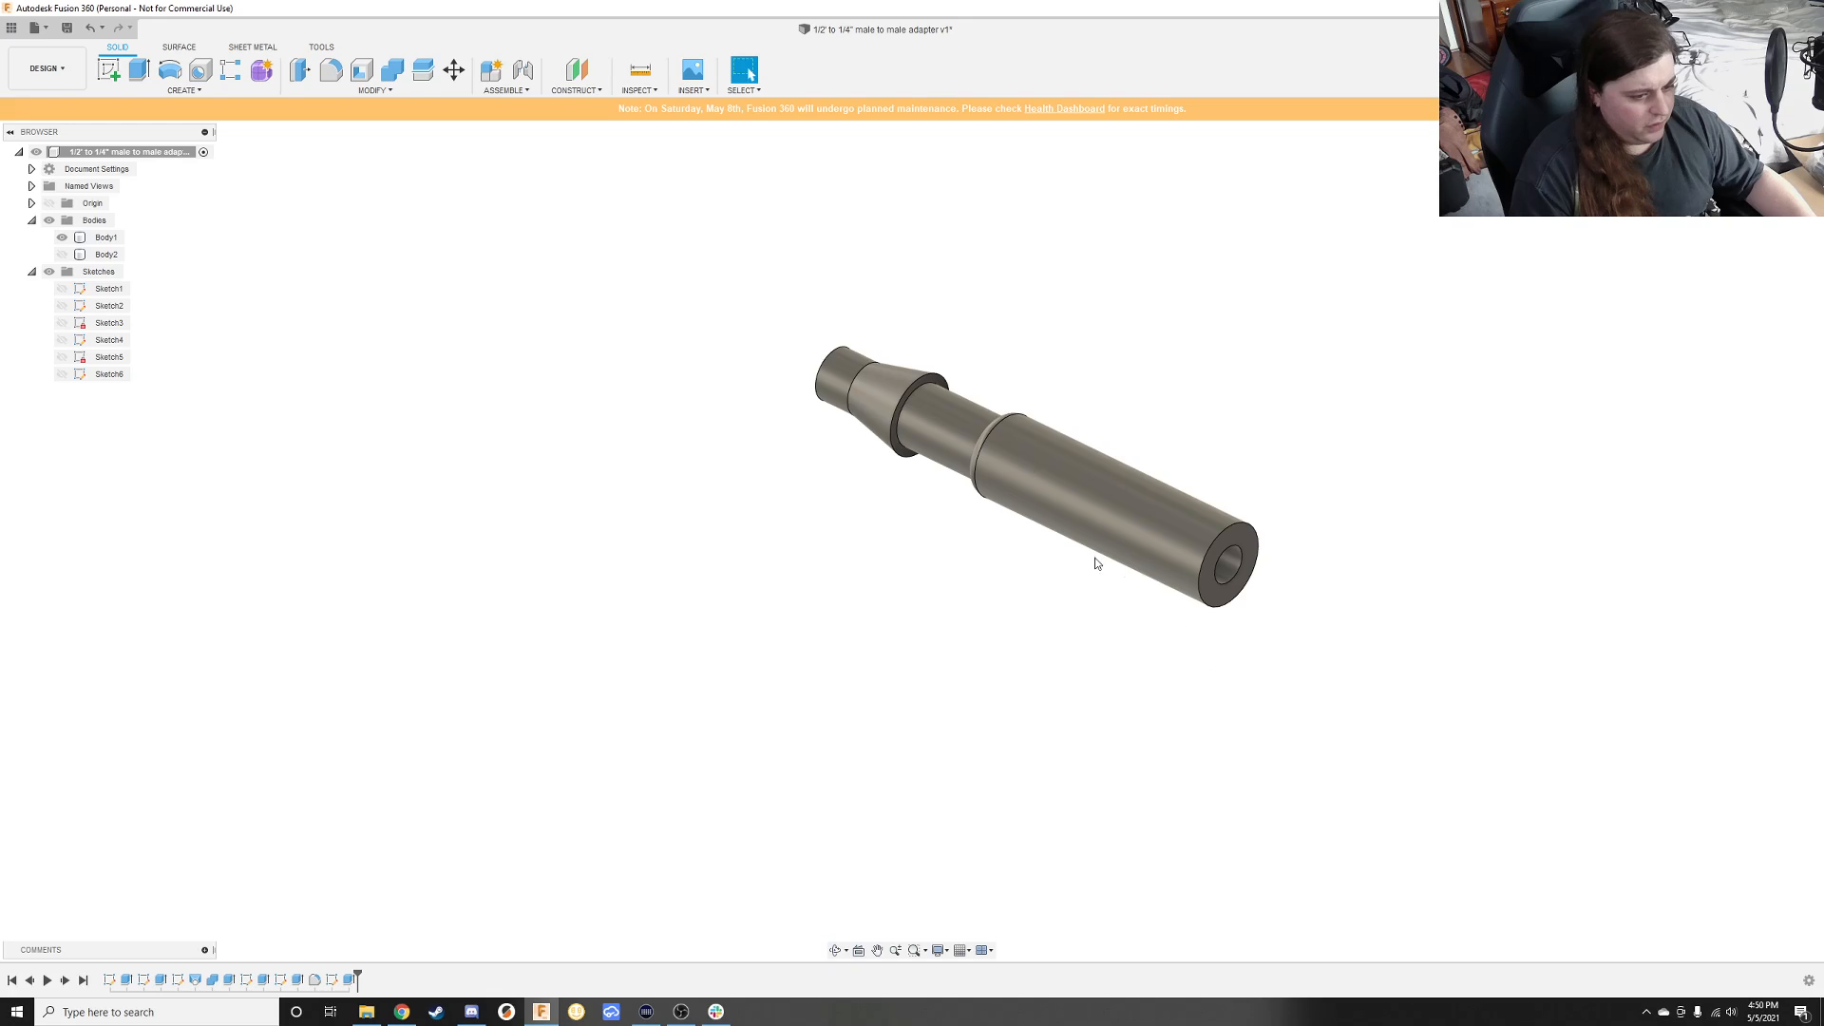
pyautogui.moveTo(1395, 499); pyautogui.dragTo(1203, 557, button='middle')
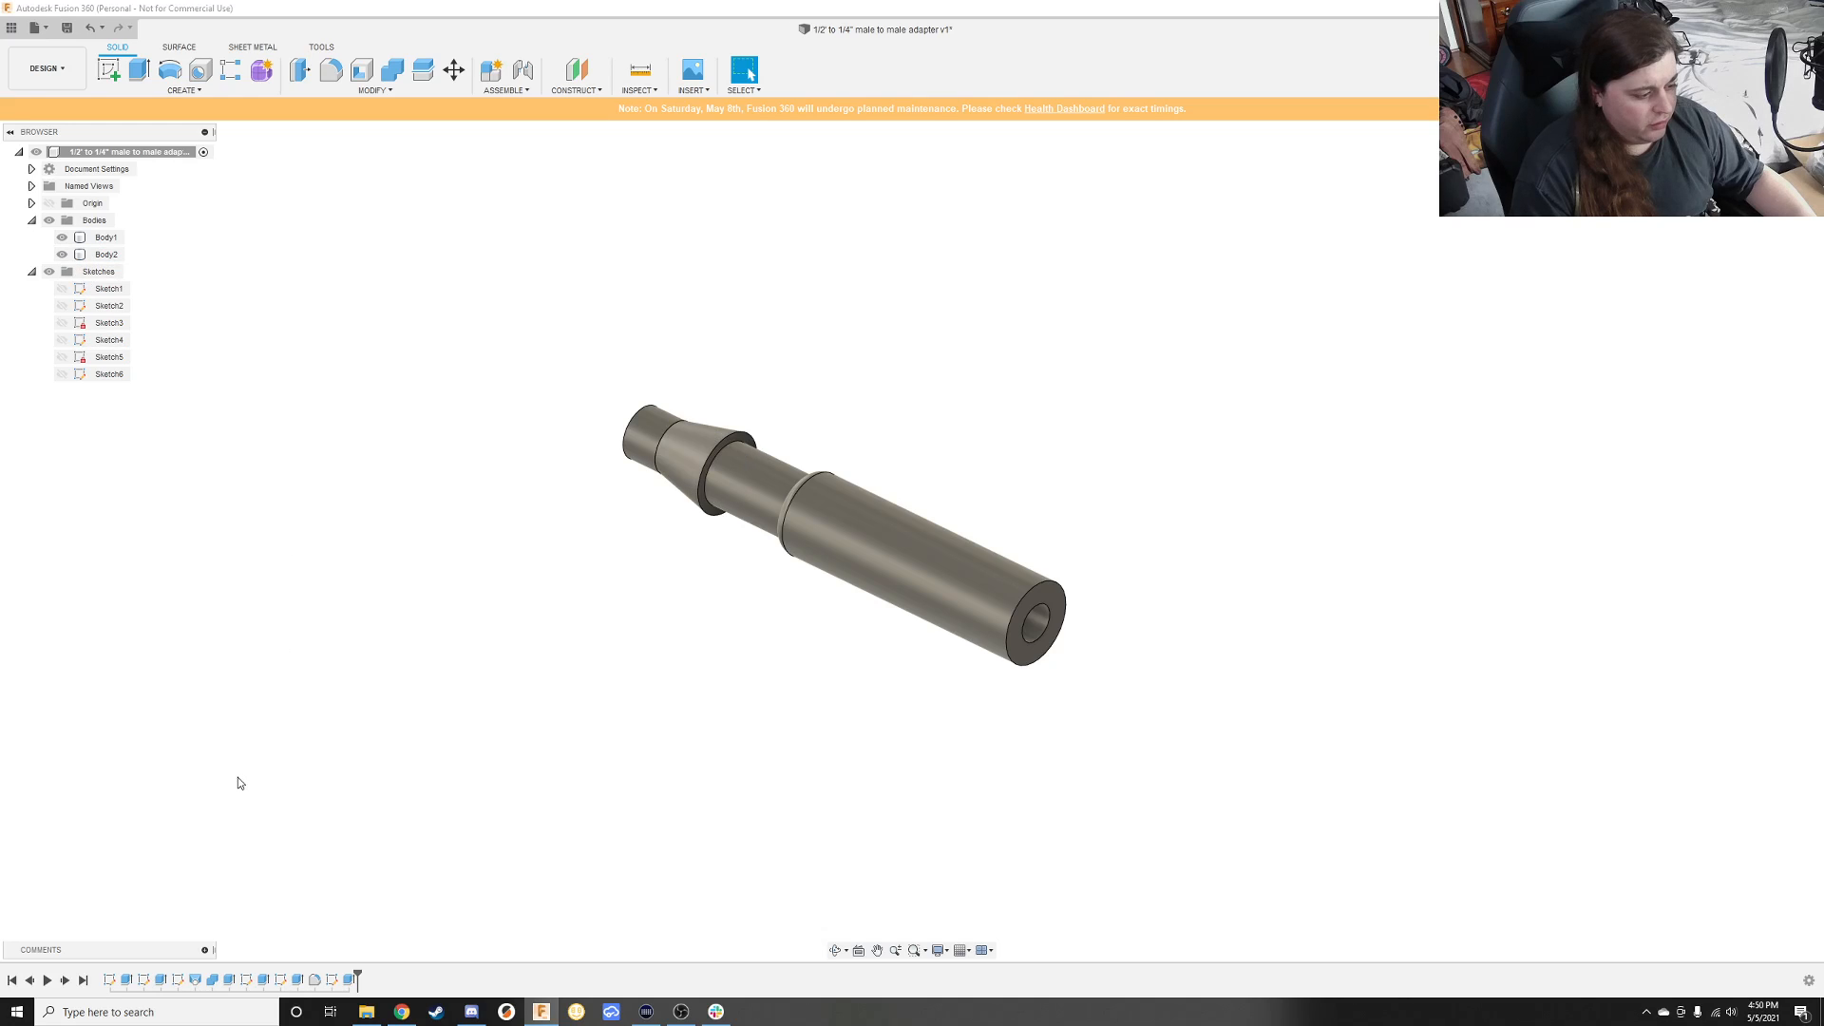
# Step: Edit the 20 mm extension extrude so its operation creates a new body instead of joining
pyautogui.doubleClick(350, 980)
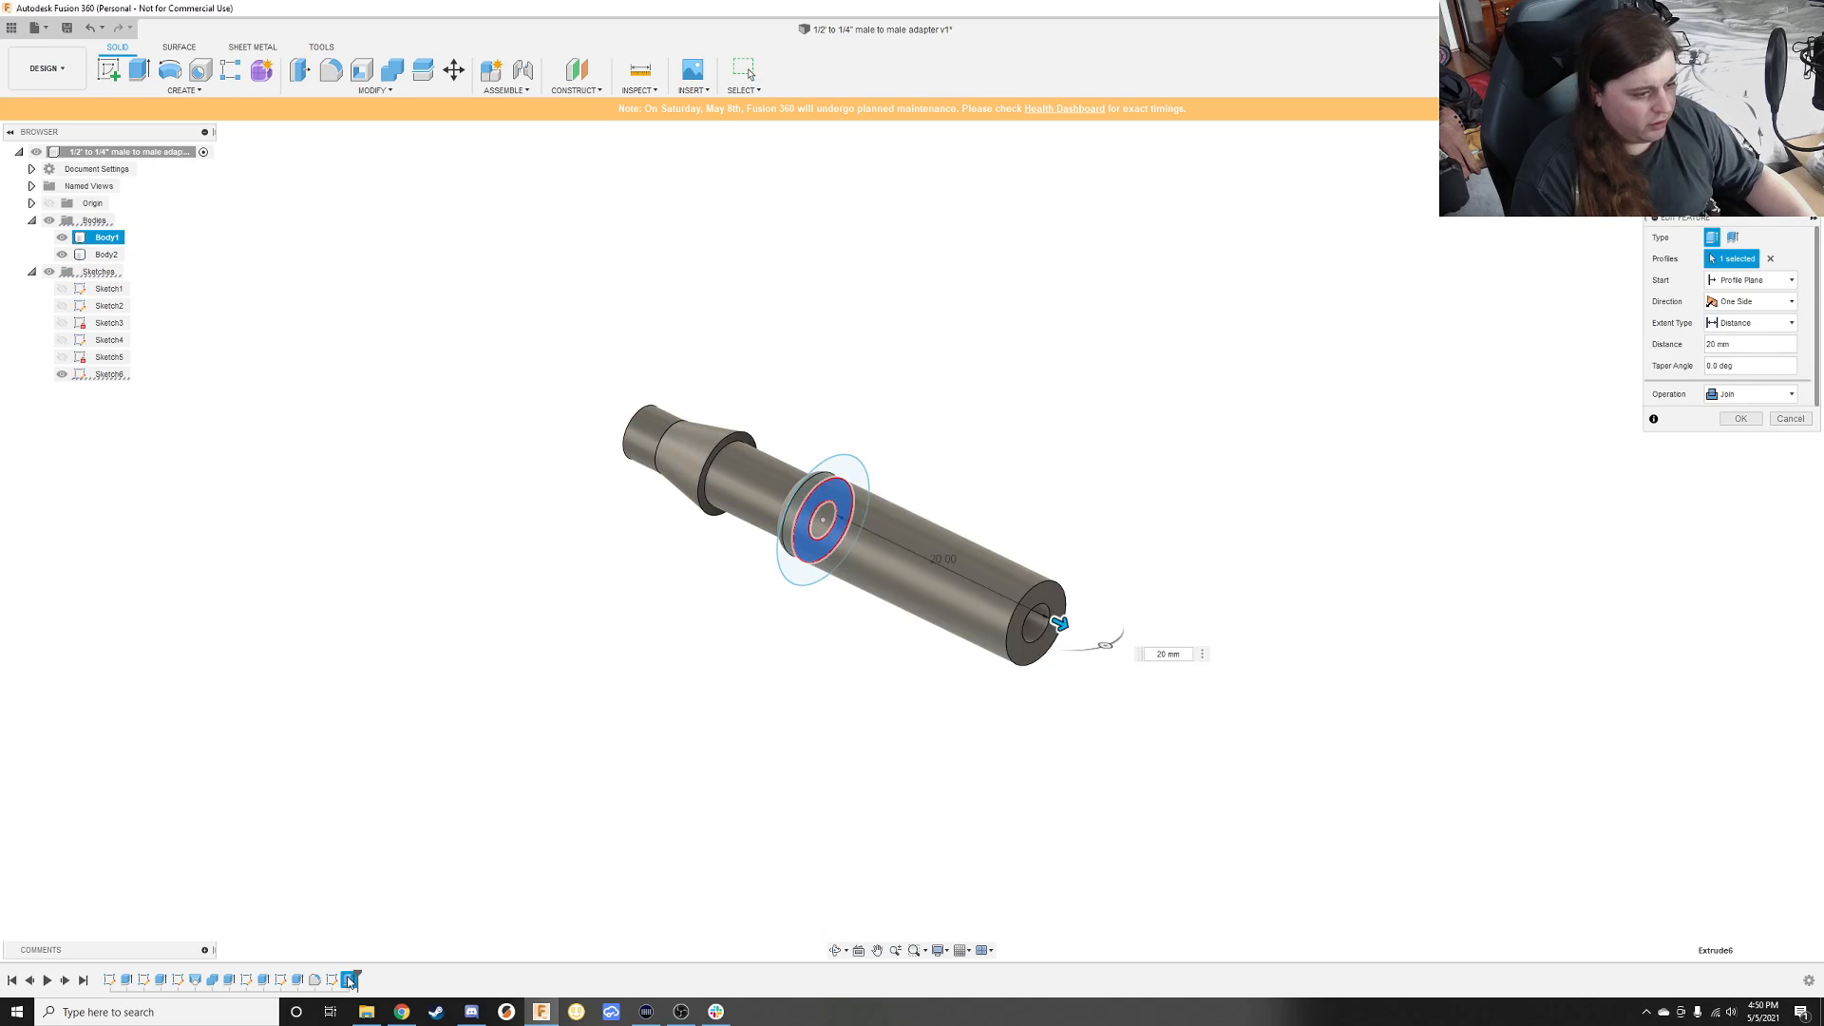
pyautogui.click(1738, 394)
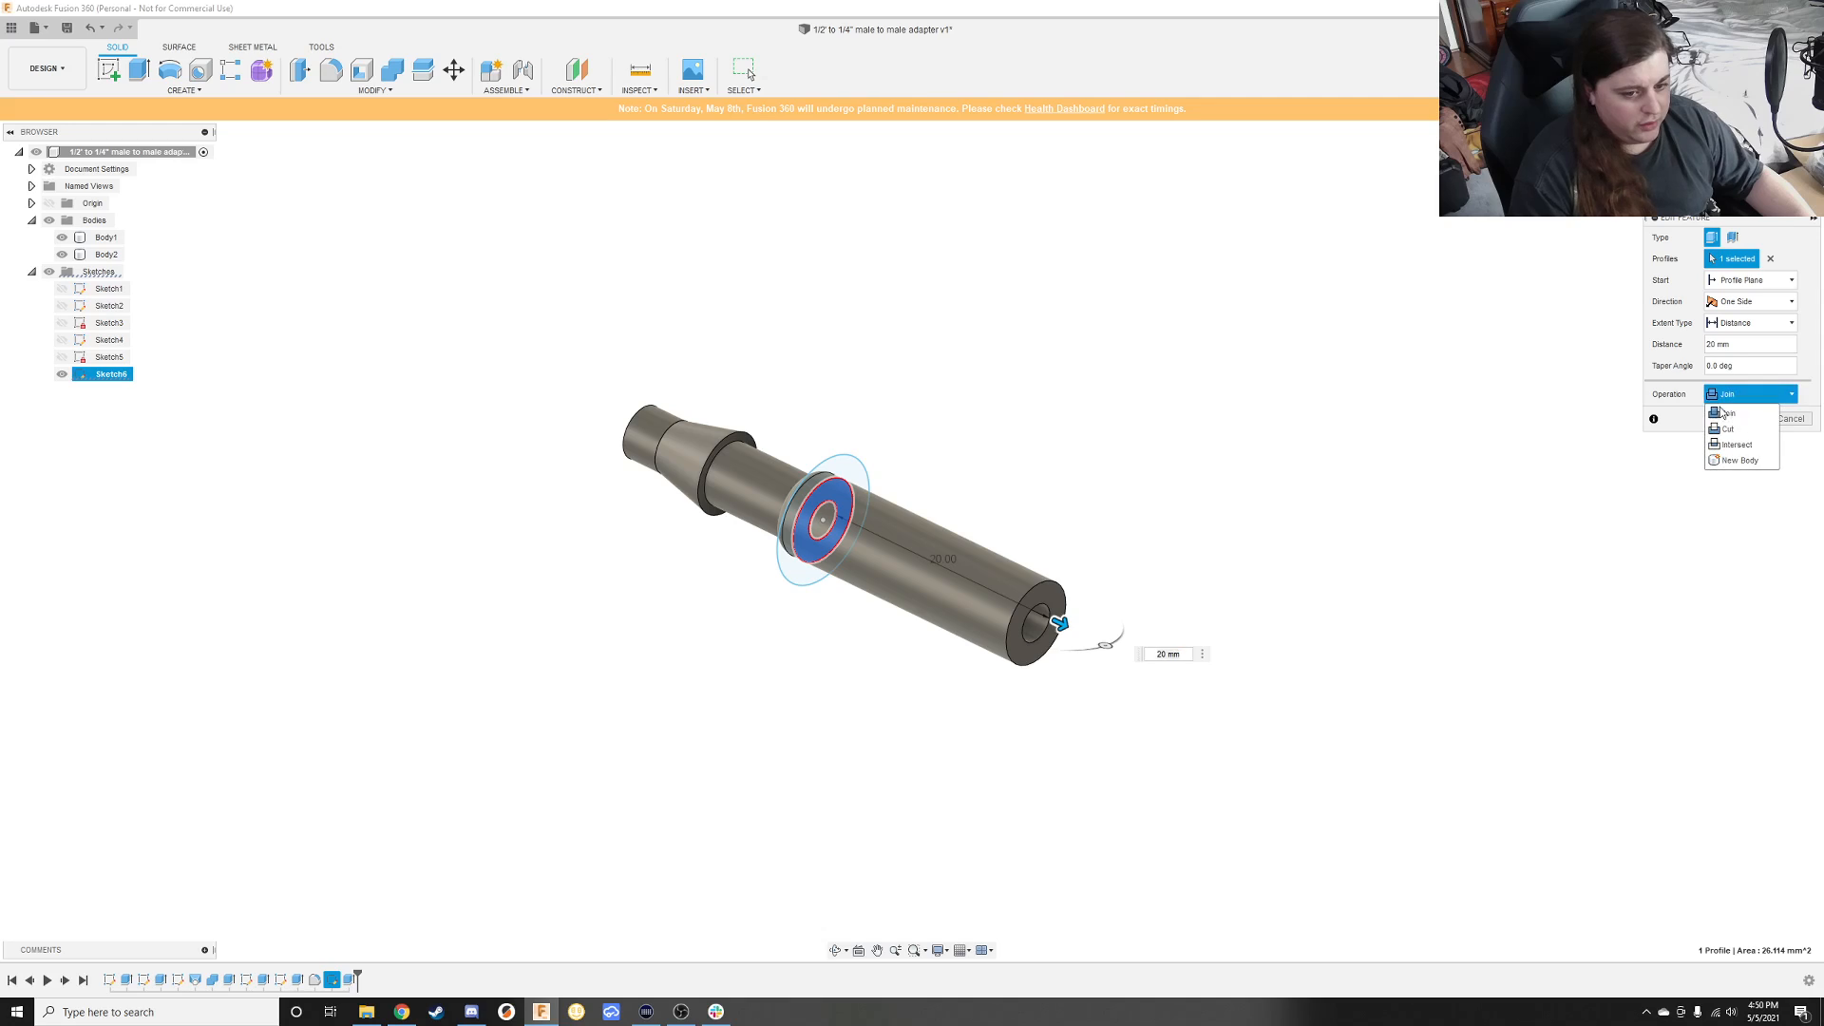
pyautogui.click(1739, 461)
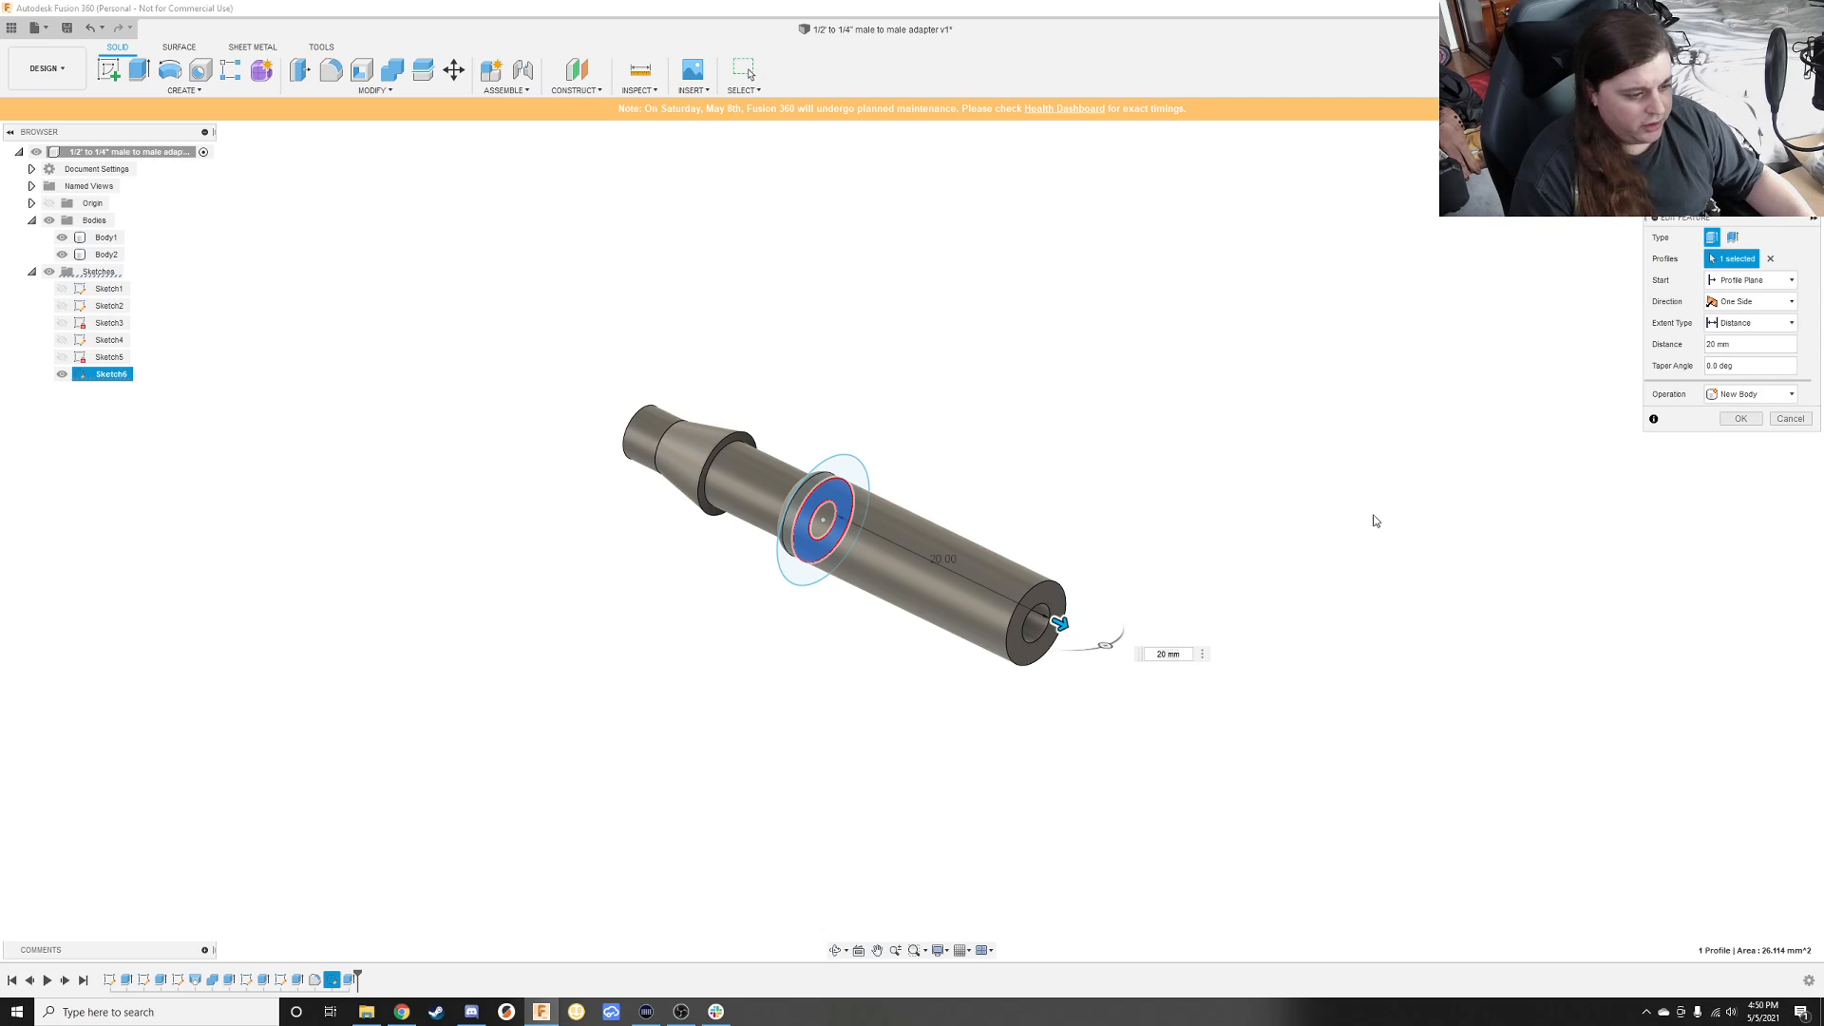
pyautogui.click(1754, 421)
pyautogui.keyDown('shift'); pyautogui.moveTo(1588, 474); pyautogui.dragTo(1535, 483, button='middle'); pyautogui.keyUp('shift')
pyautogui.press('e')
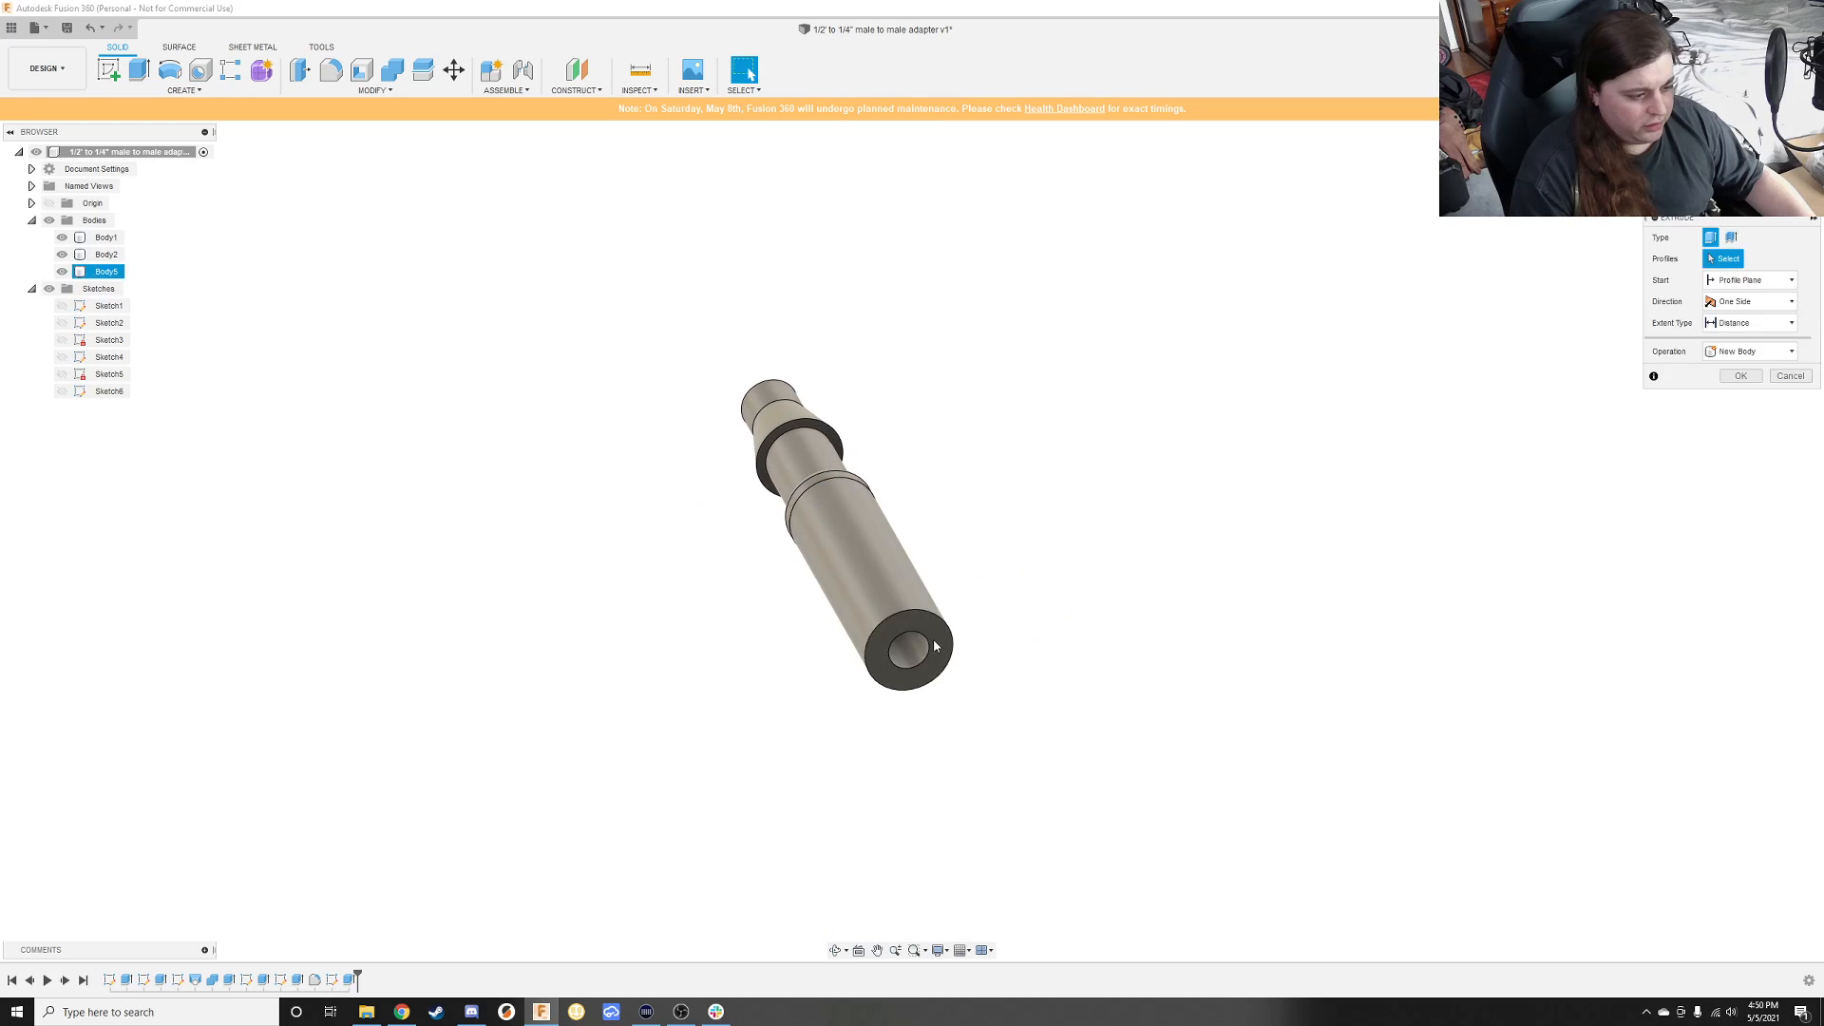
pyautogui.click(934, 647)
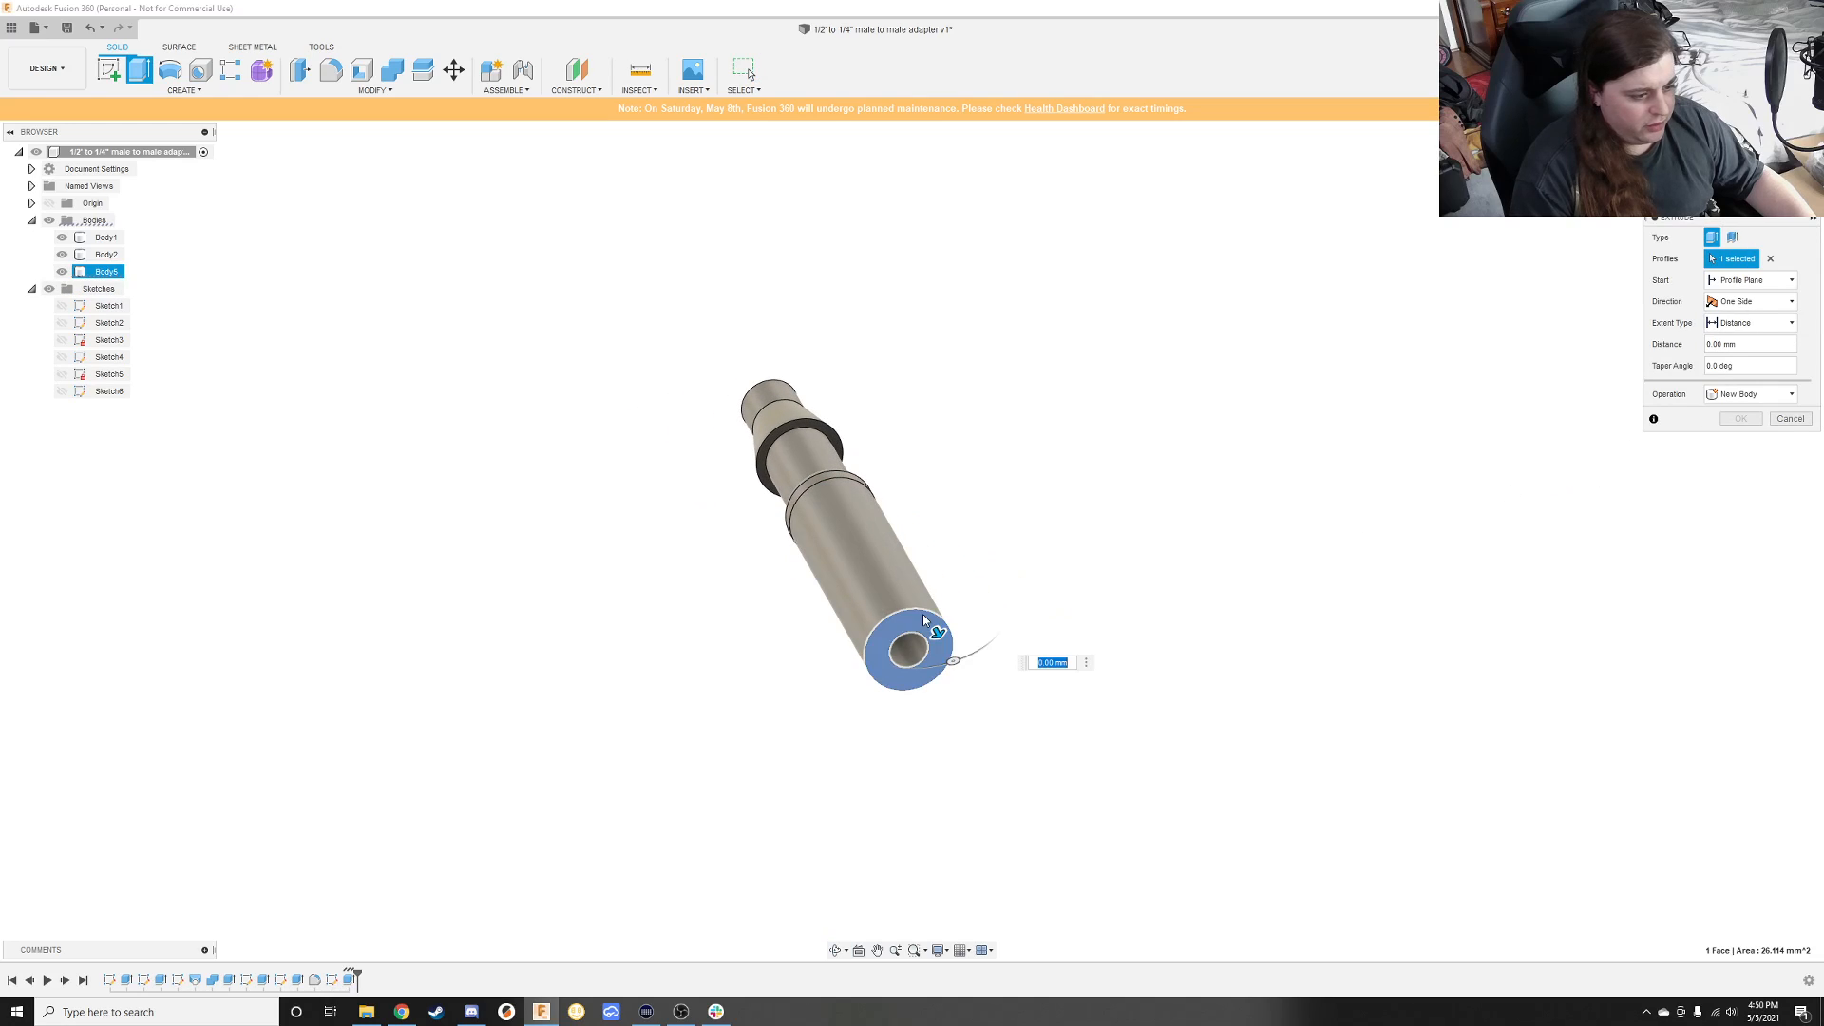
pyautogui.click(61, 238)
pyautogui.click(61, 239)
pyautogui.click(60, 239)
pyautogui.click(60, 255)
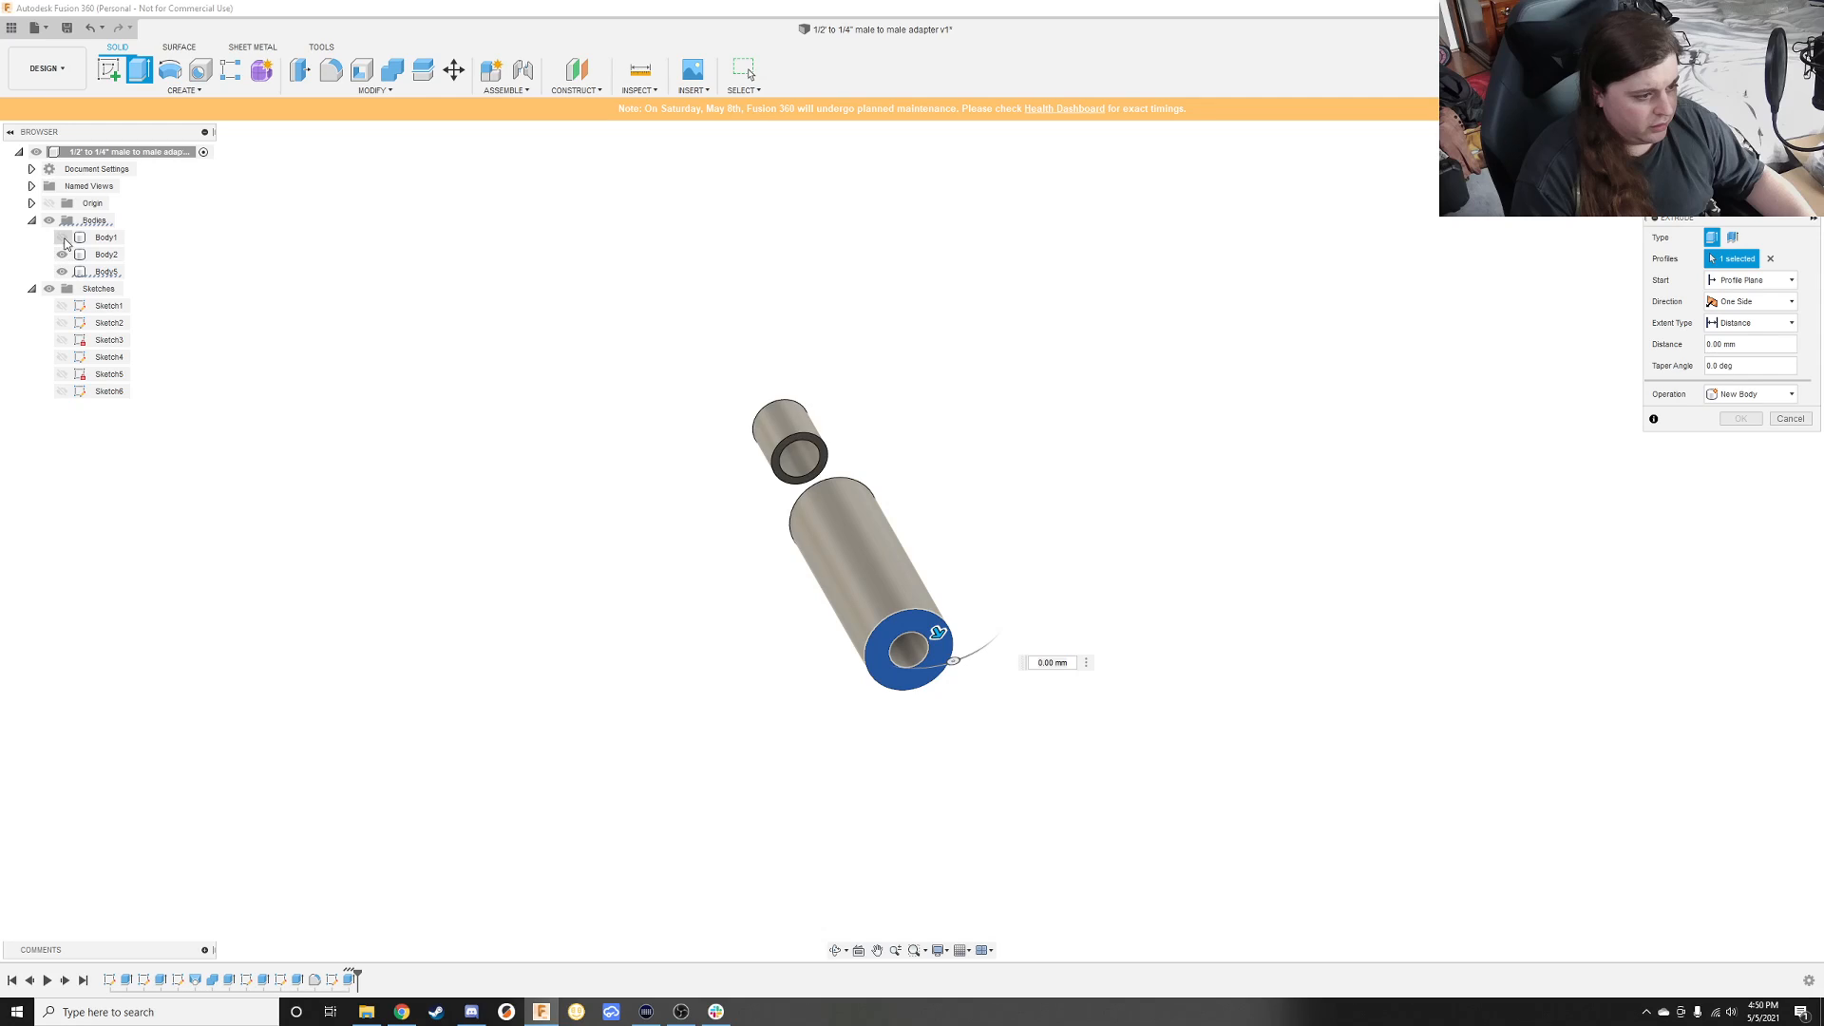
pyautogui.click(62, 255)
pyautogui.click(62, 239)
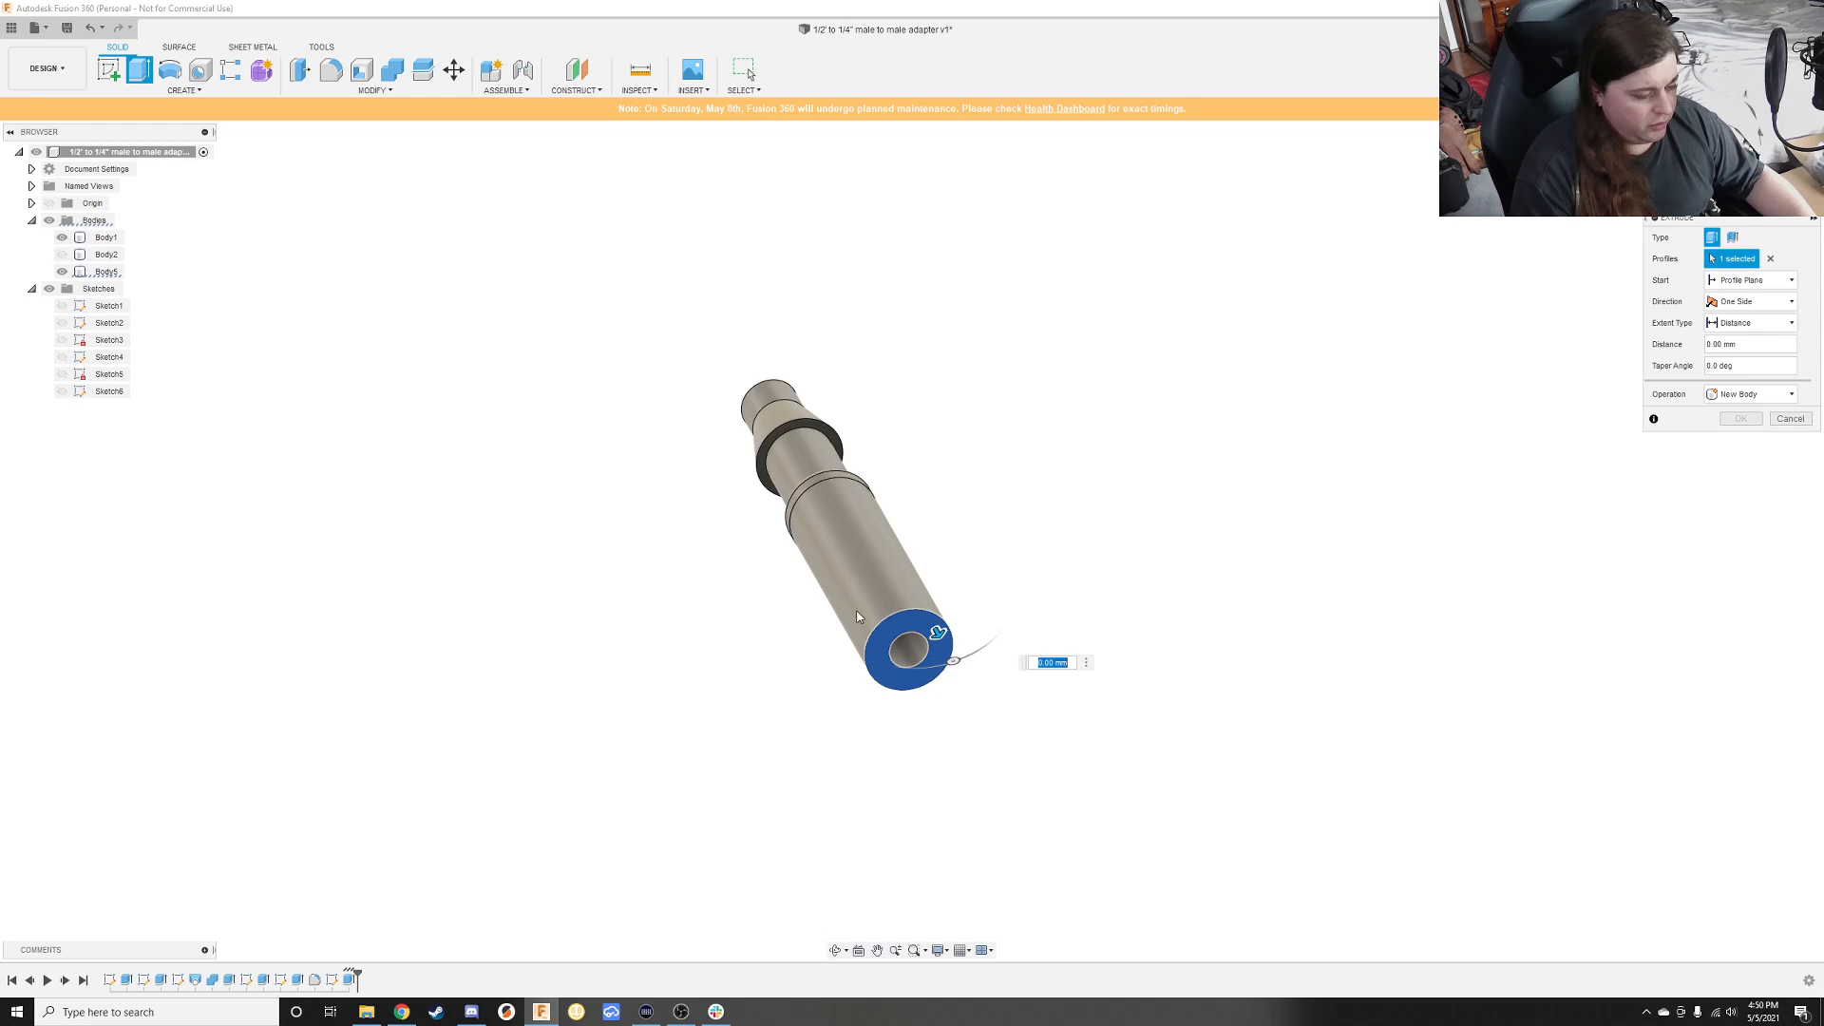
pyautogui.keyDown('shift'); pyautogui.moveTo(857, 617); pyautogui.dragTo(681, 553, button='middle'); pyautogui.keyUp('shift')
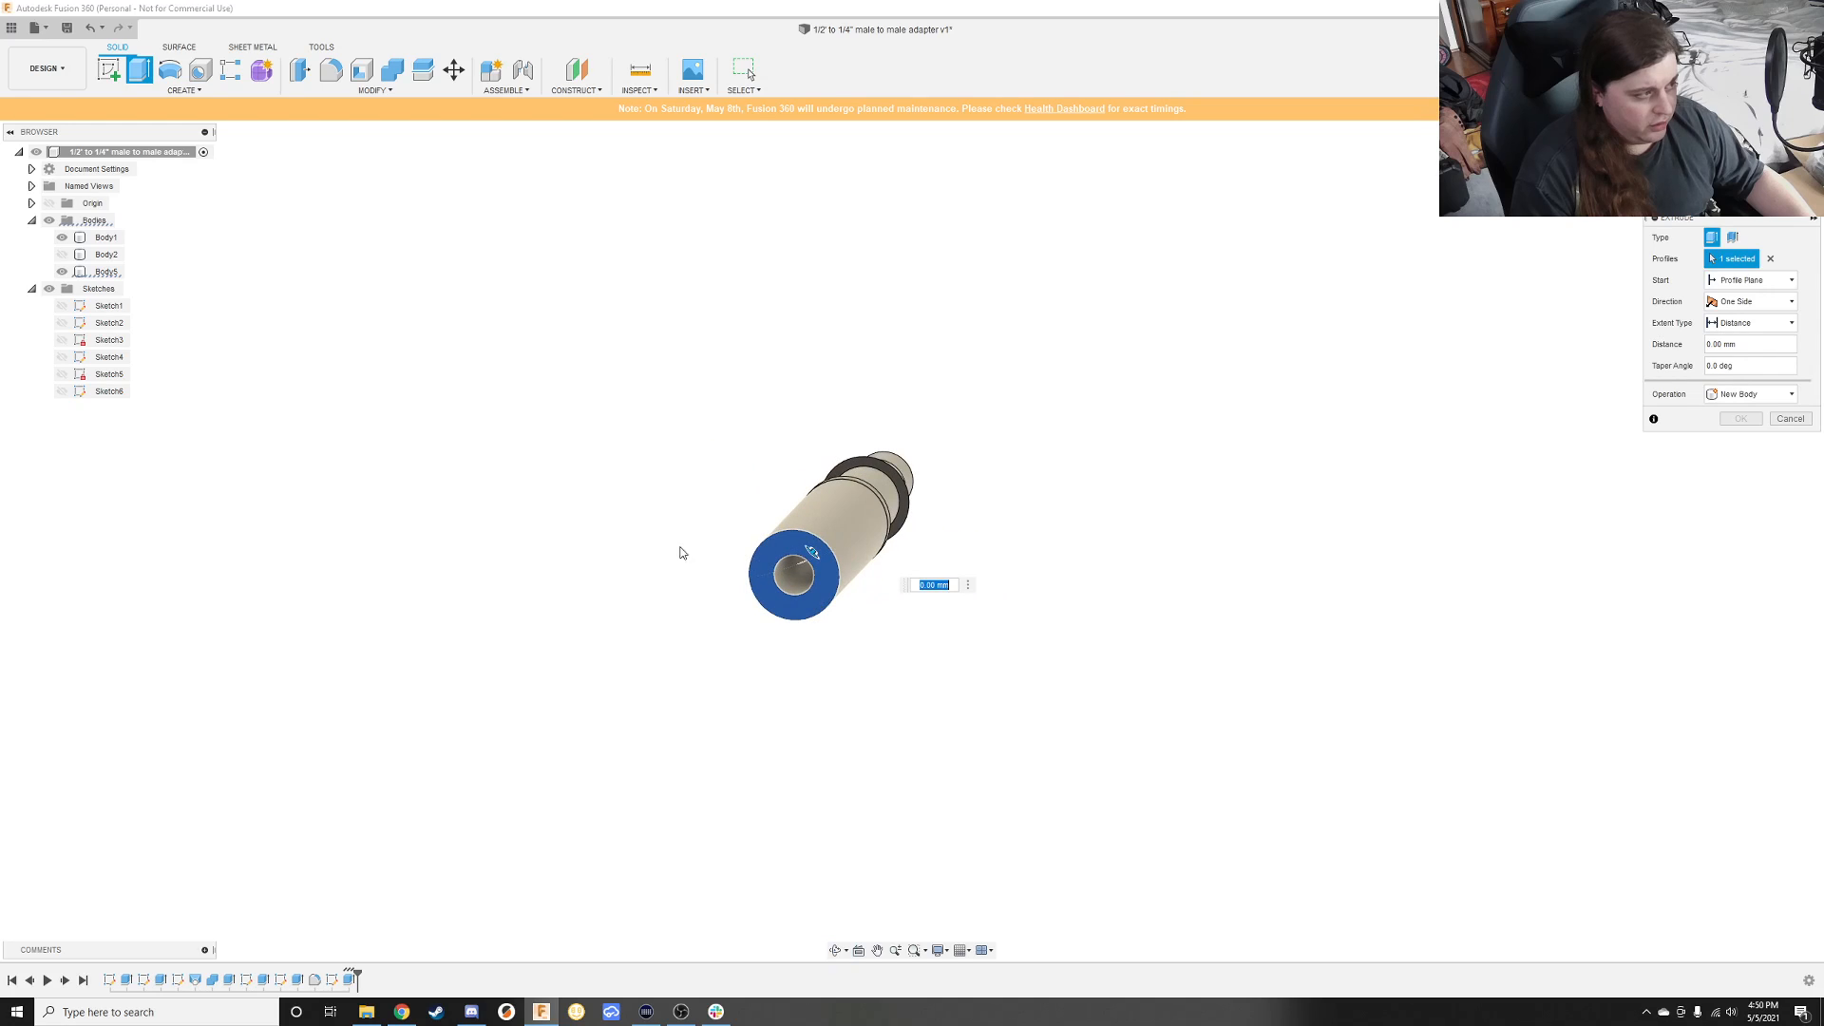
# Step: Start a sketch on the end face of the long extension and hide Body2
pyautogui.click(108, 70)
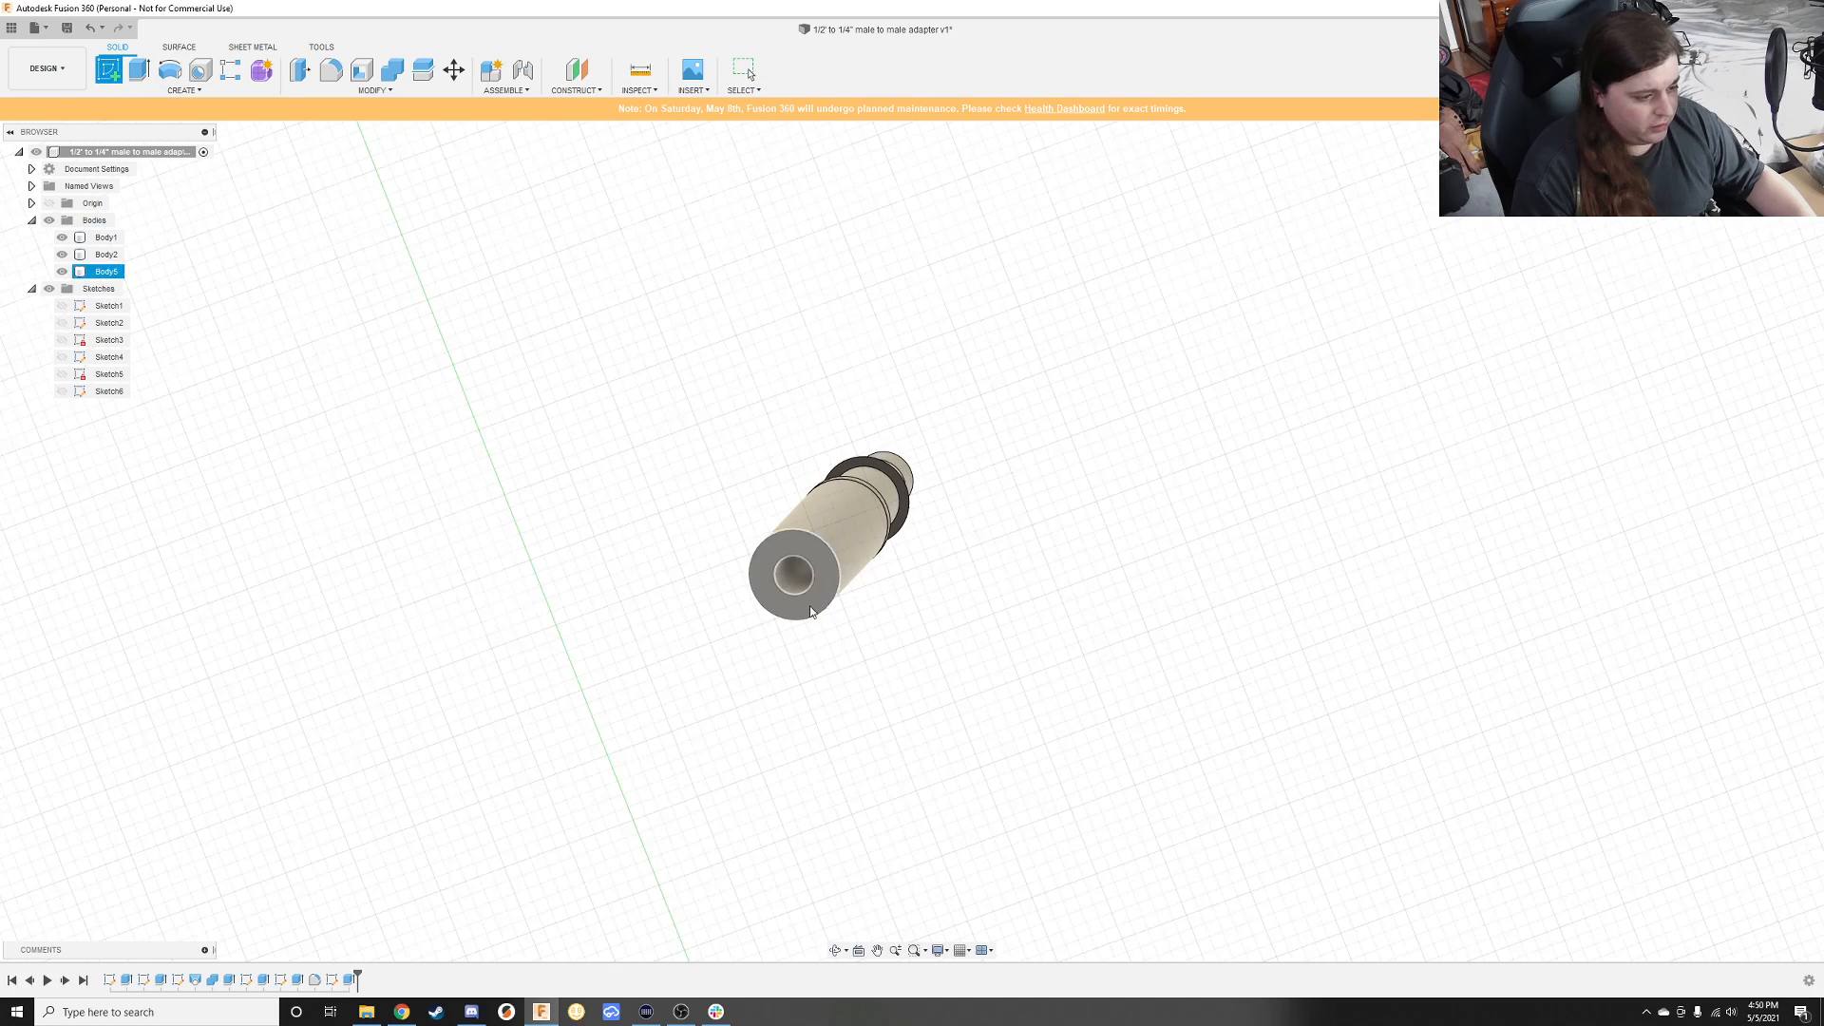
pyautogui.click(832, 574)
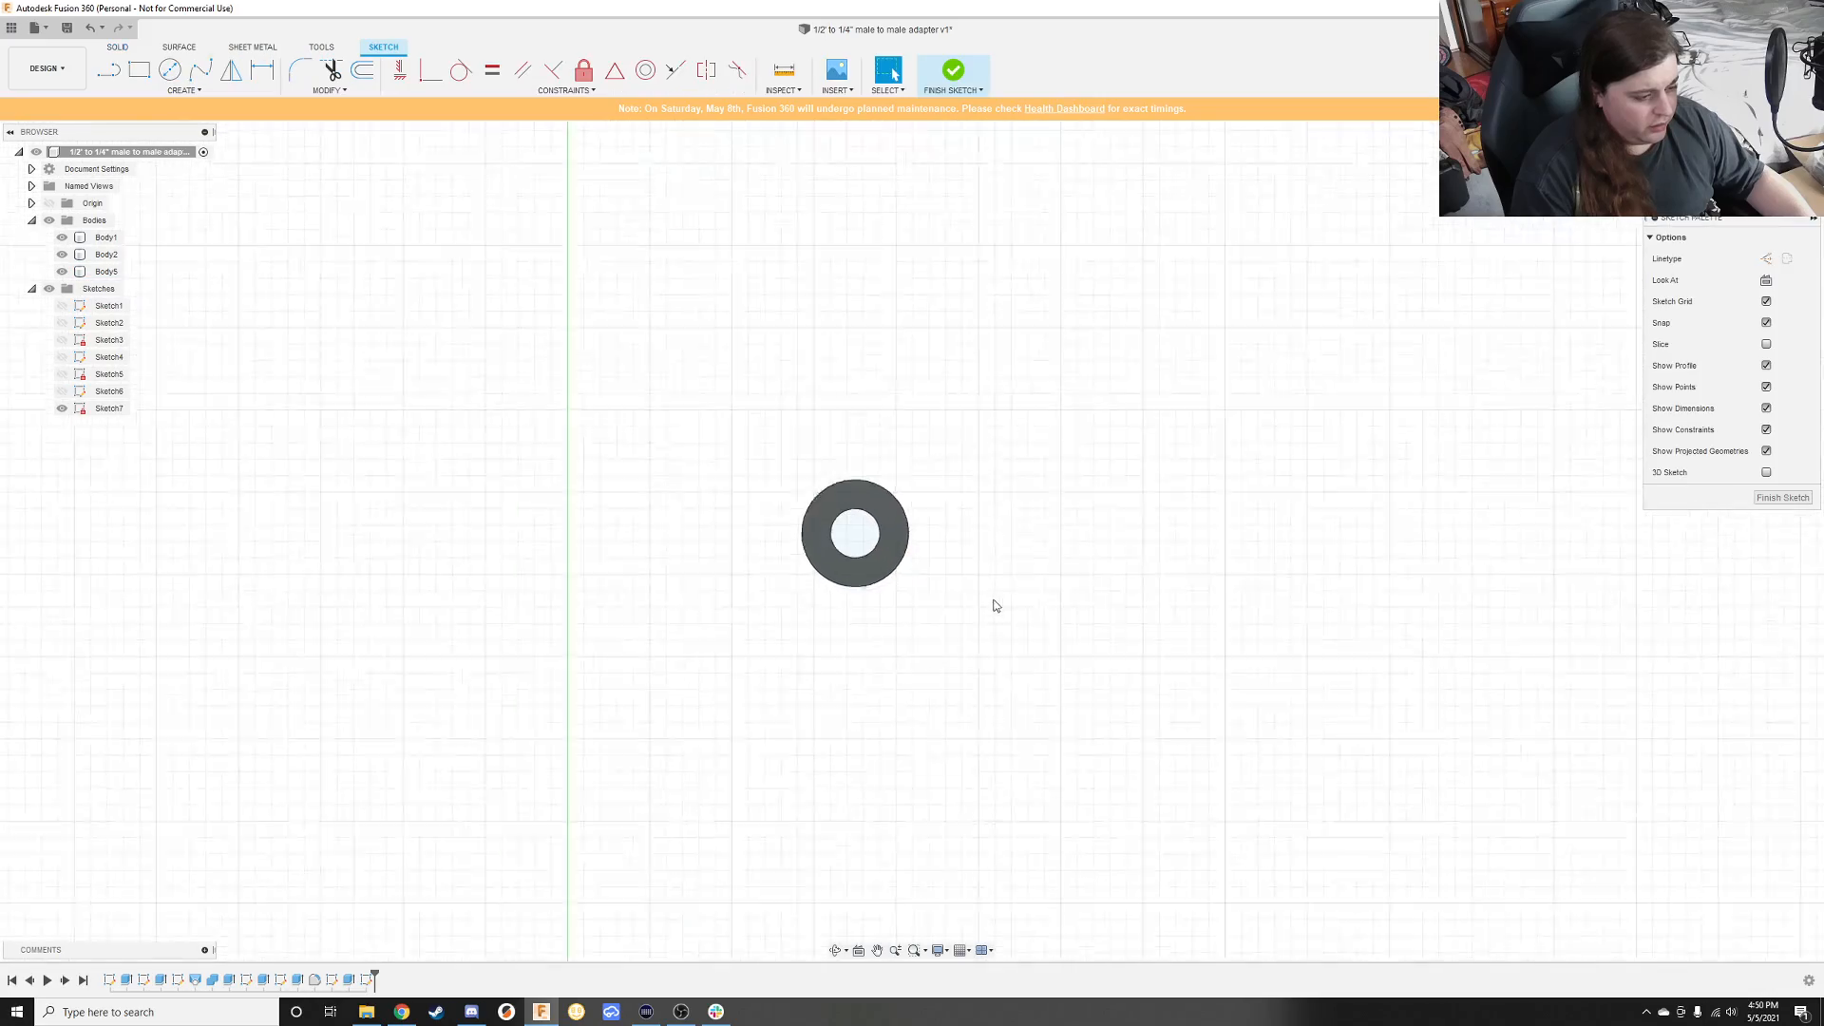
pyautogui.scroll(5, 950, 579)
pyautogui.moveTo(926, 568)
pyautogui.mouseDown(button='middle')
pyautogui.moveTo(1107, 568)
pyautogui.moveTo(1108, 652)
pyautogui.moveTo(1128, 668)
pyautogui.moveTo(1120, 652)
pyautogui.mouseUp(button='middle')
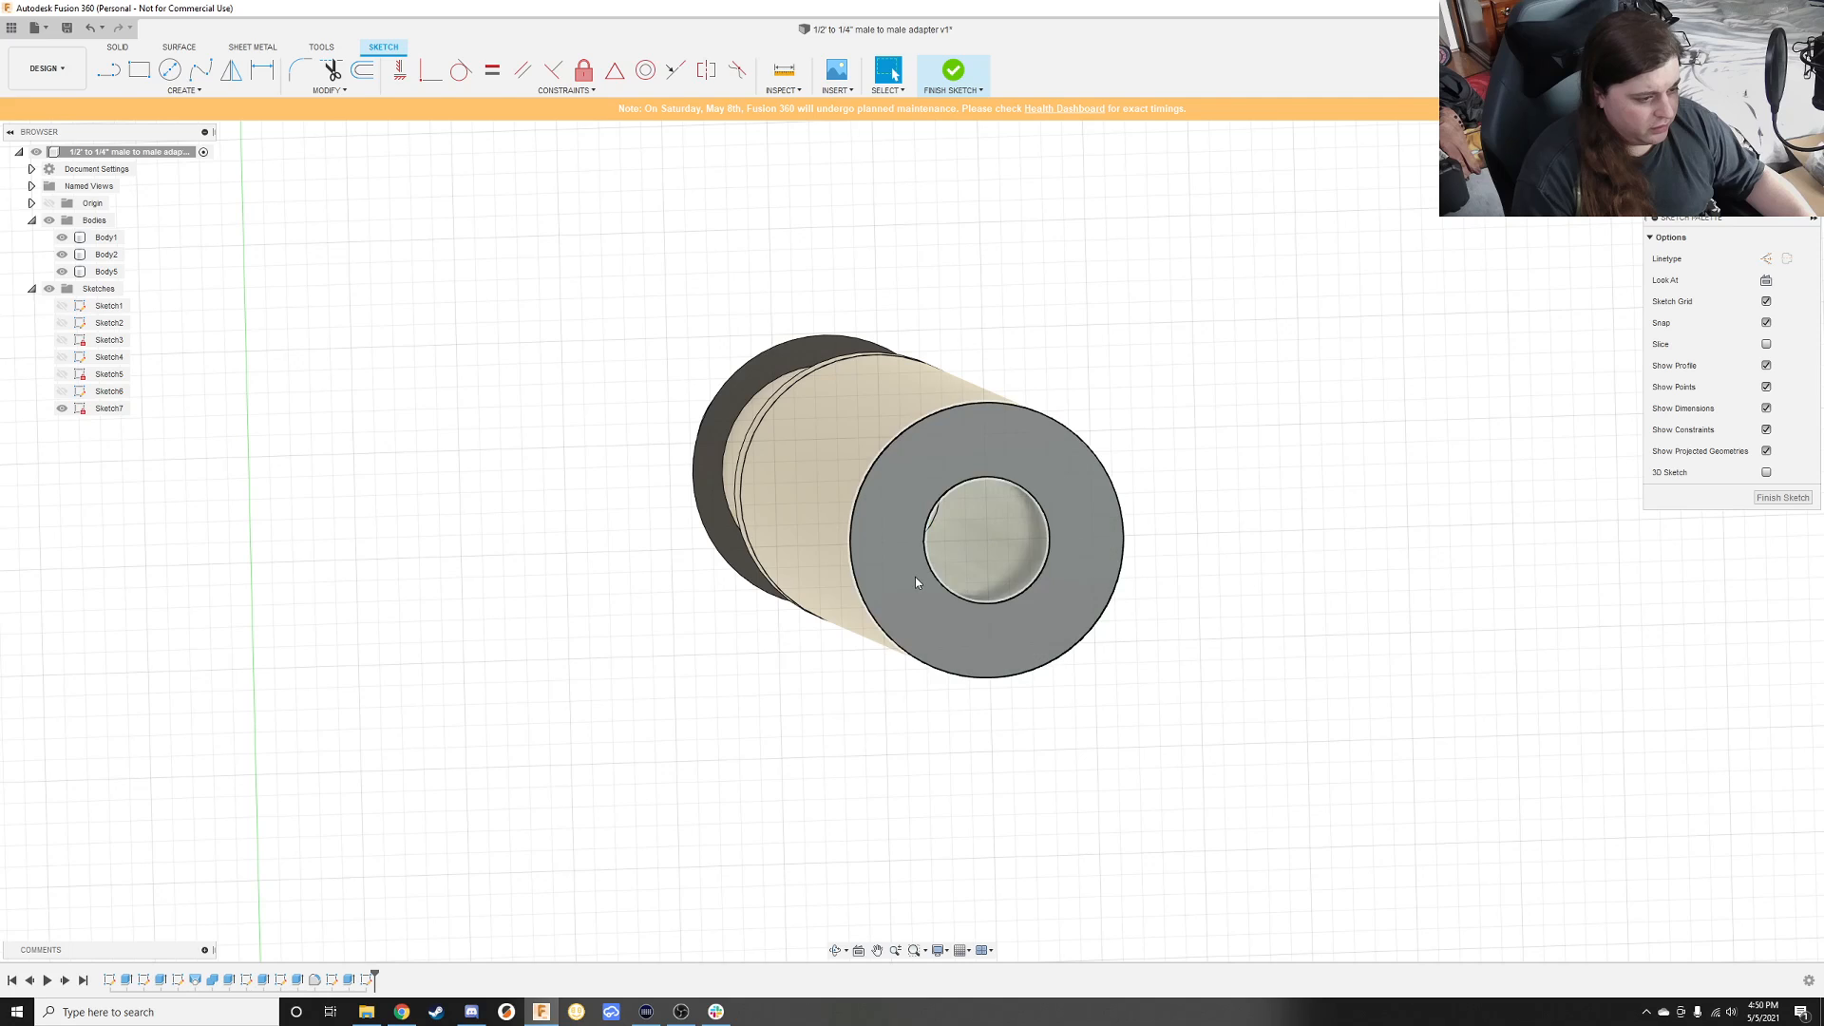
pyautogui.keyDown('shift'); pyautogui.moveTo(1117, 473); pyautogui.dragTo(1108, 473, button='middle'); pyautogui.keyUp('shift')
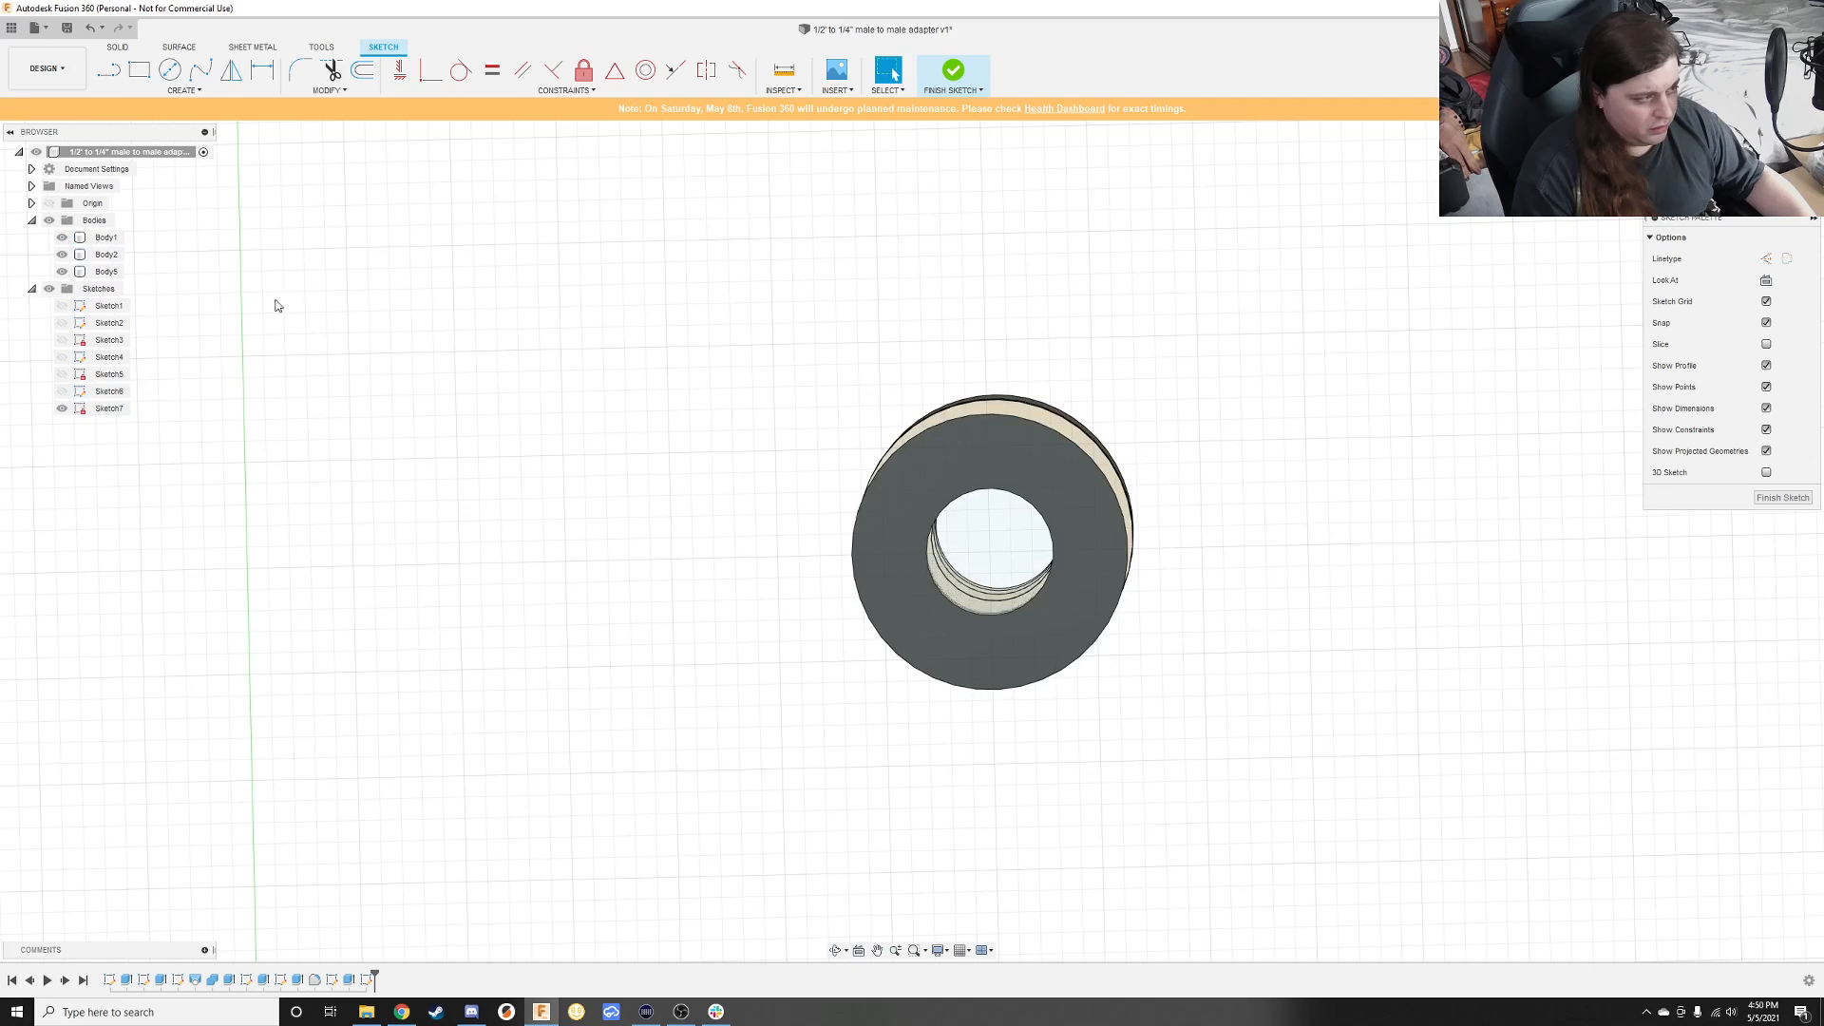
pyautogui.click(62, 256)
pyautogui.keyDown('shift'); pyautogui.moveTo(715, 383); pyautogui.dragTo(729, 403, button='middle'); pyautogui.keyUp('shift')
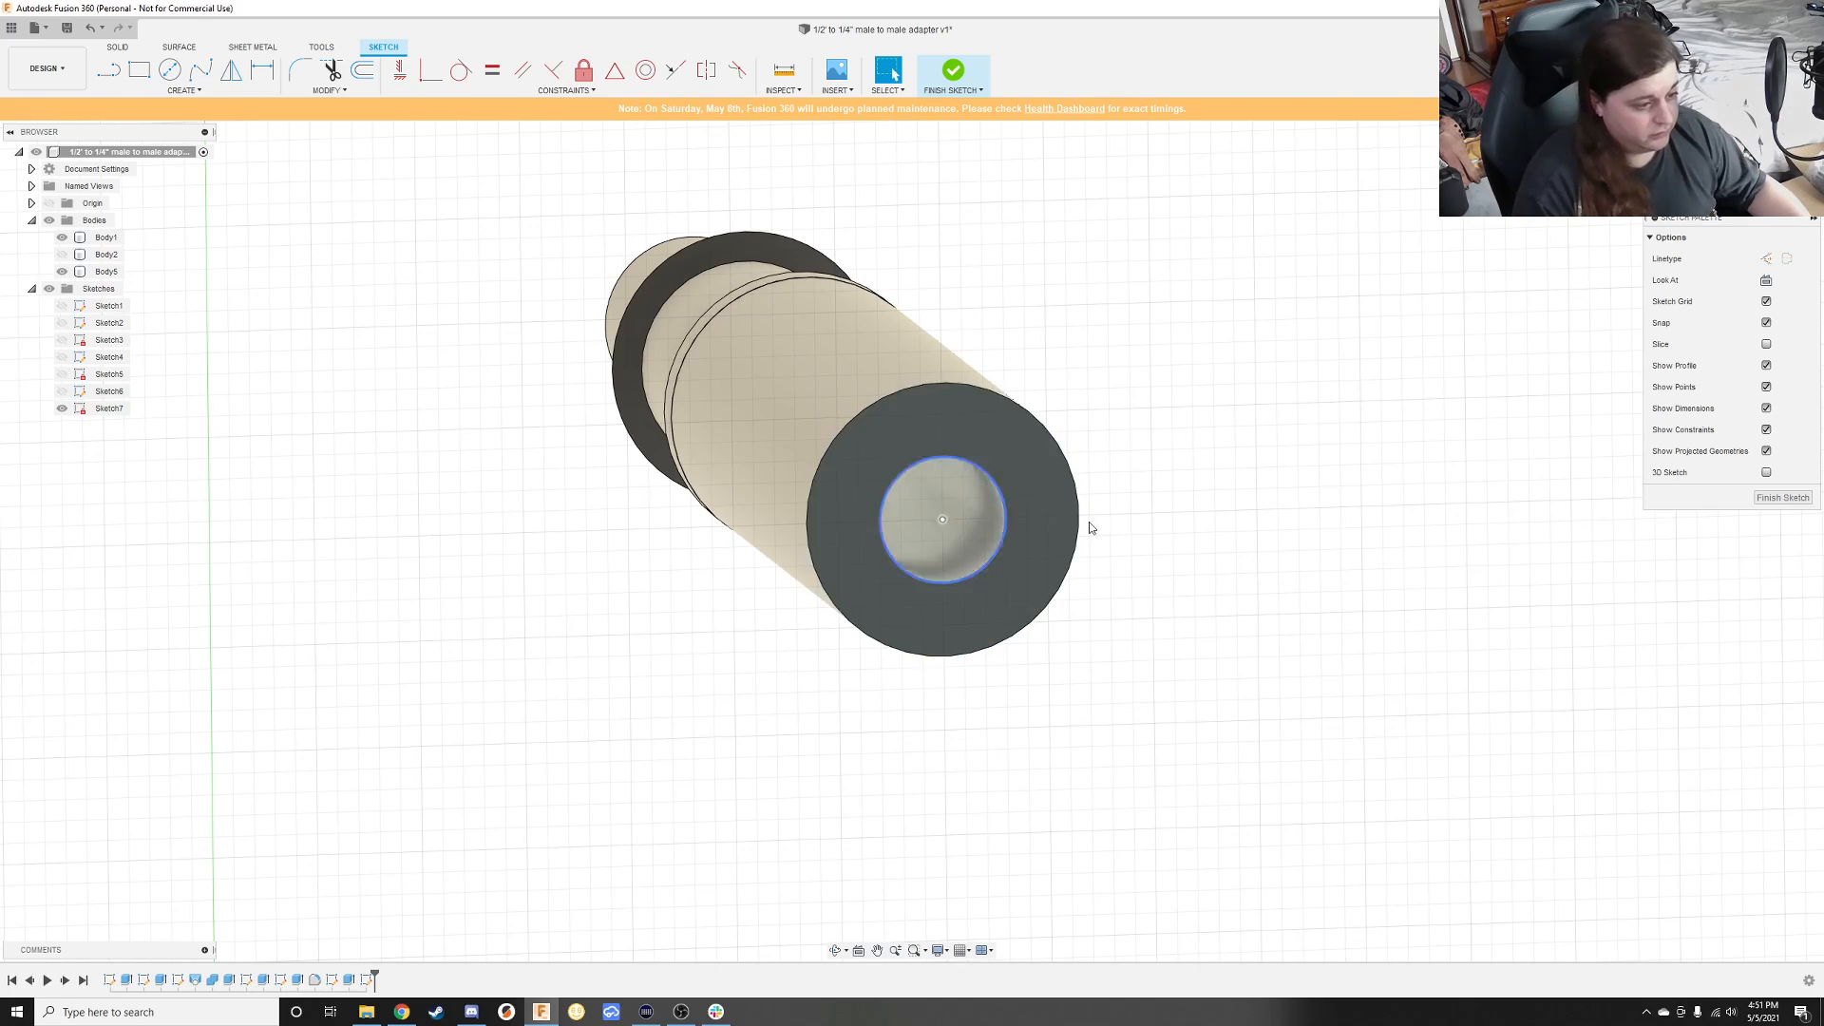
# Step: Draw two concentric circles centred on the bore, 9 mm and 22 mm in diameter
pyautogui.click(170, 69)
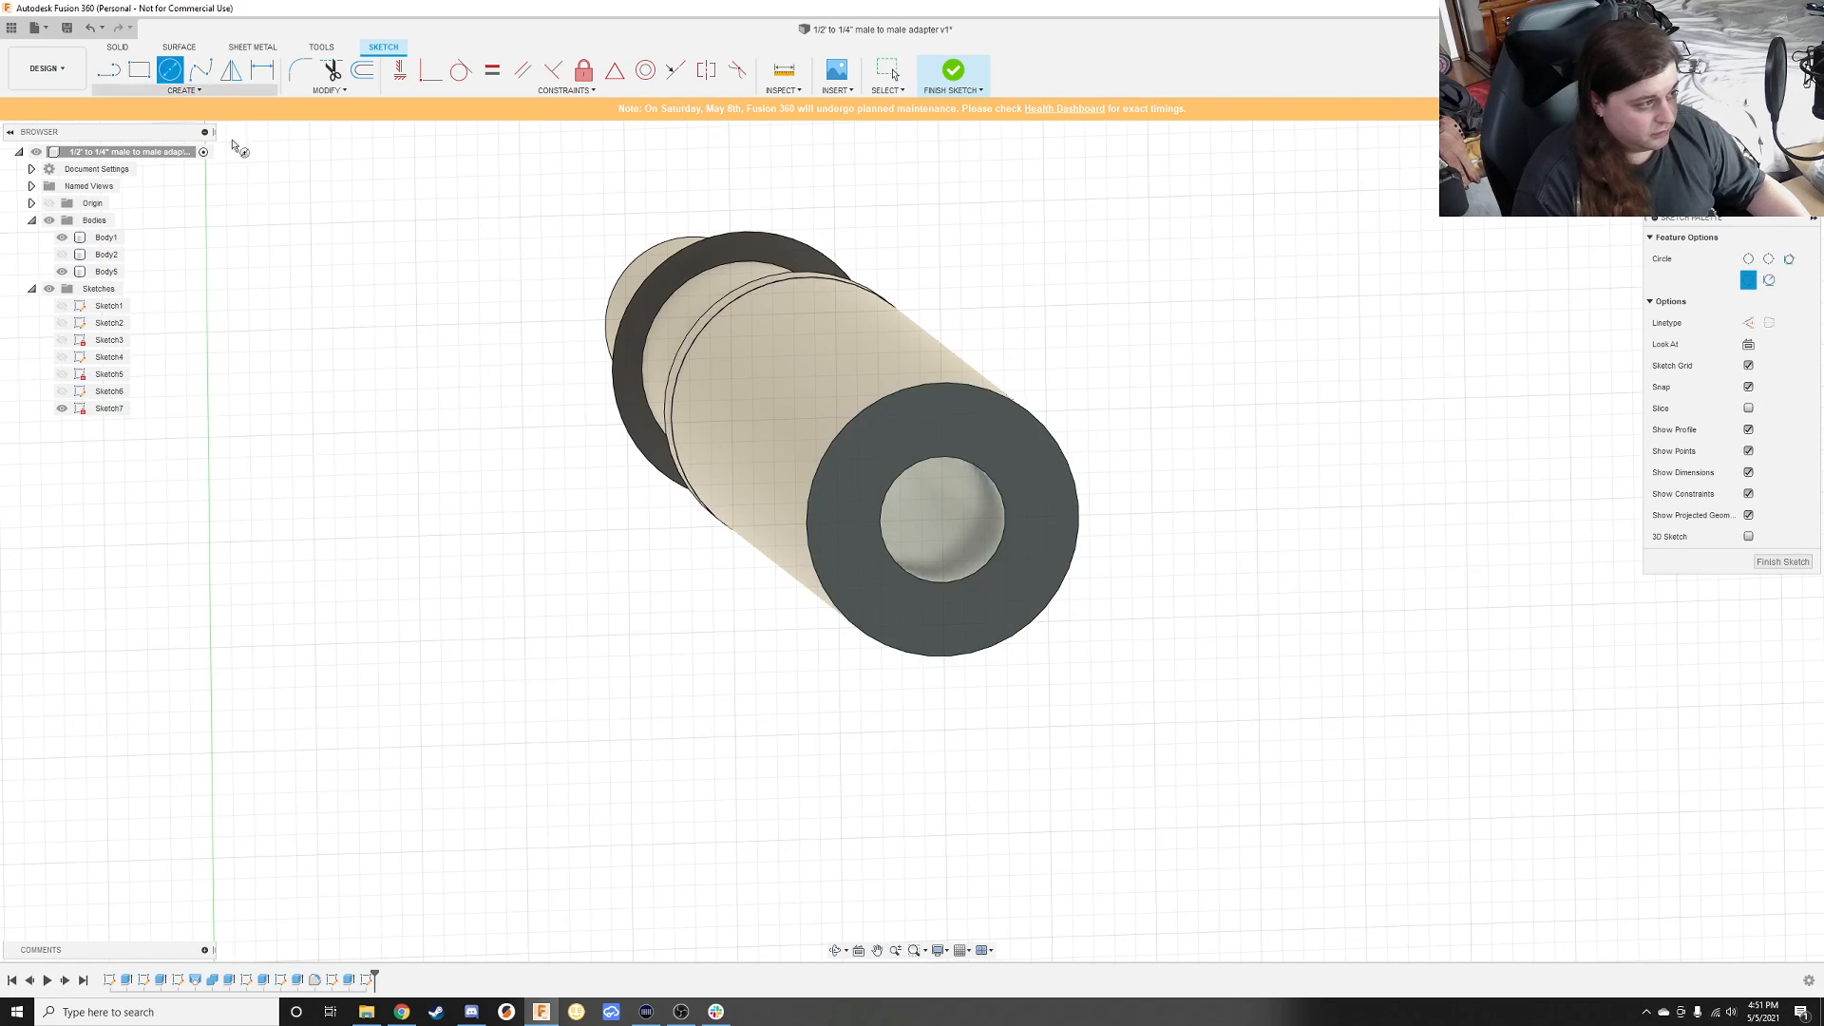
pyautogui.click(943, 522)
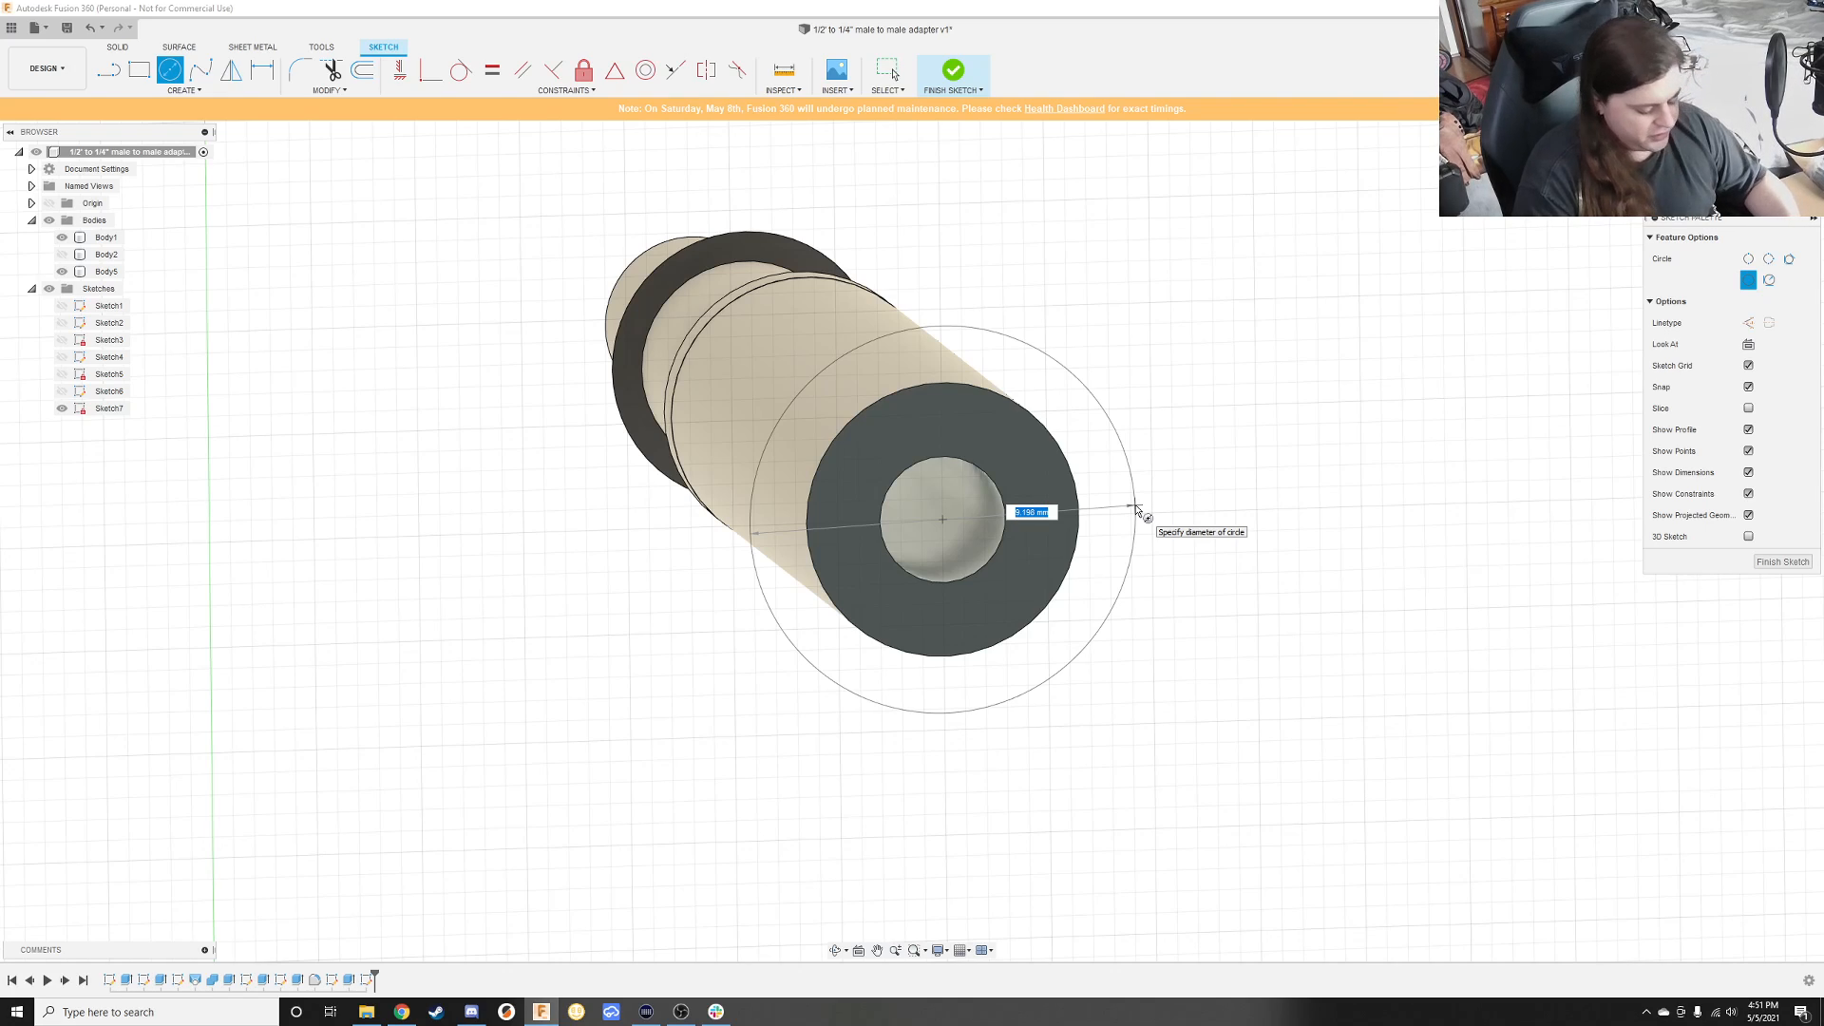
pyautogui.write('9')
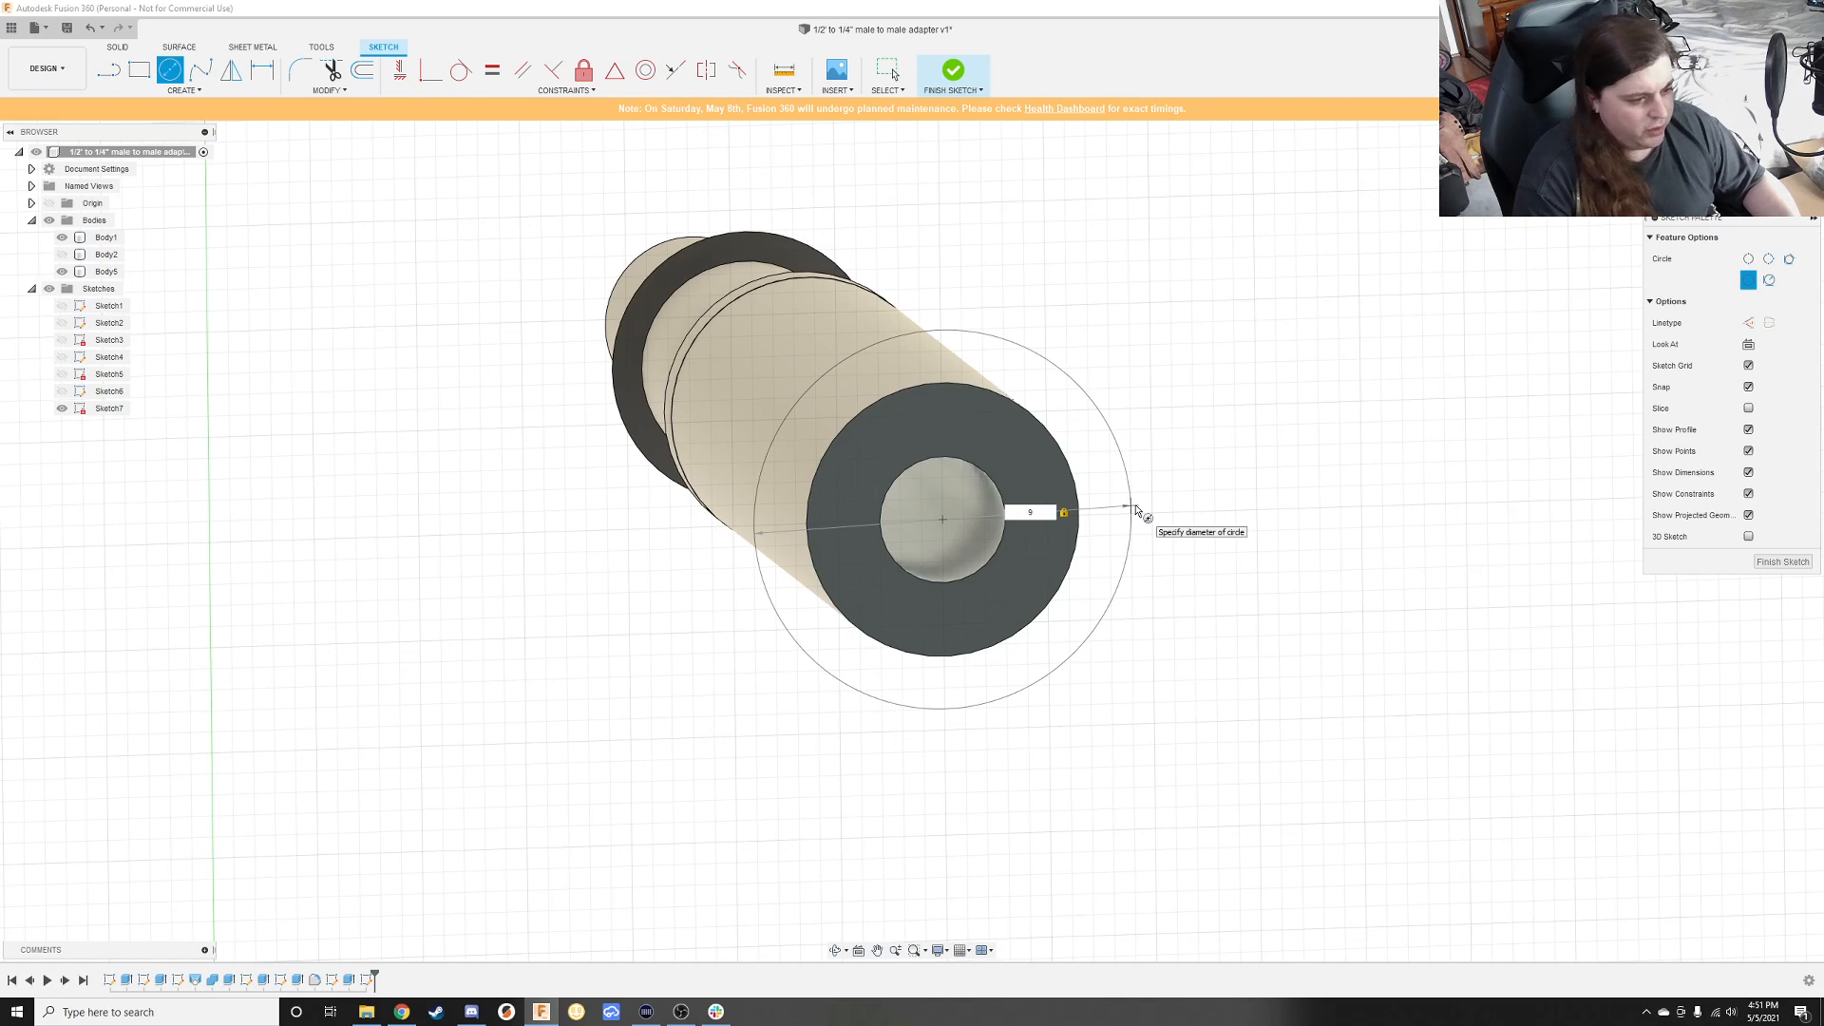
pyautogui.press('Return')
pyautogui.press('Escape')
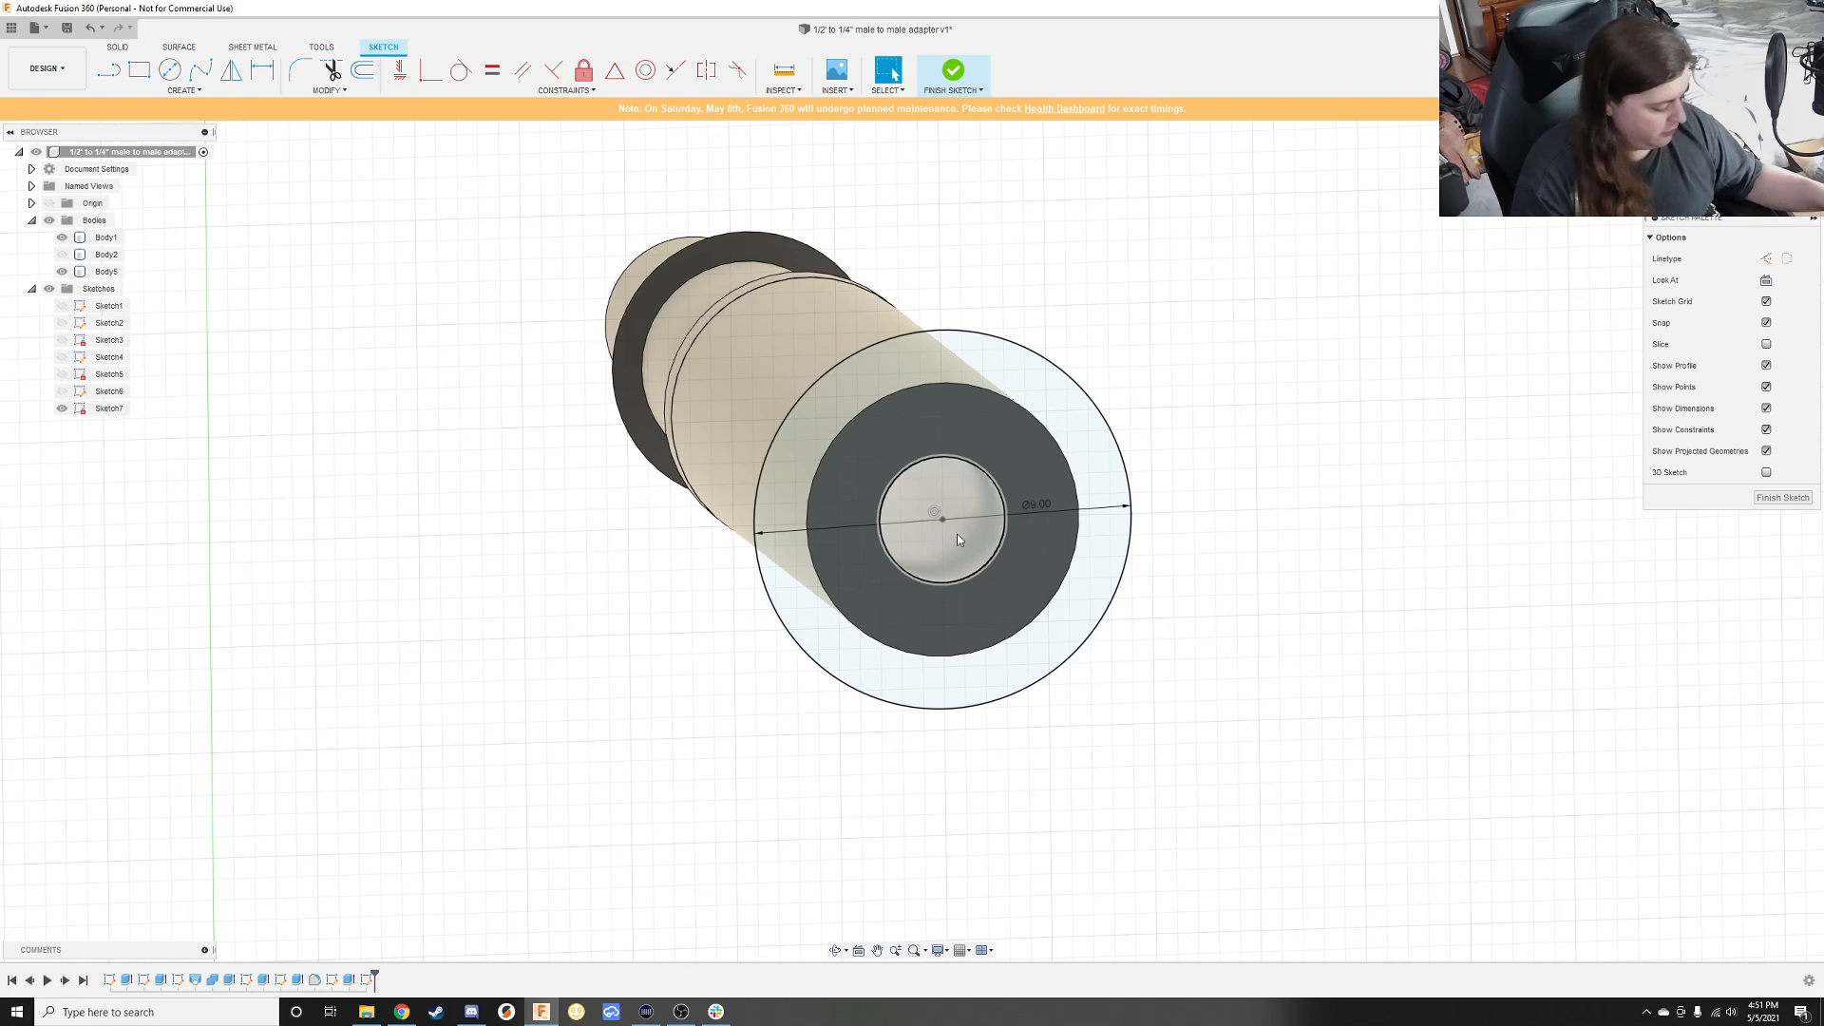
pyautogui.press('c')
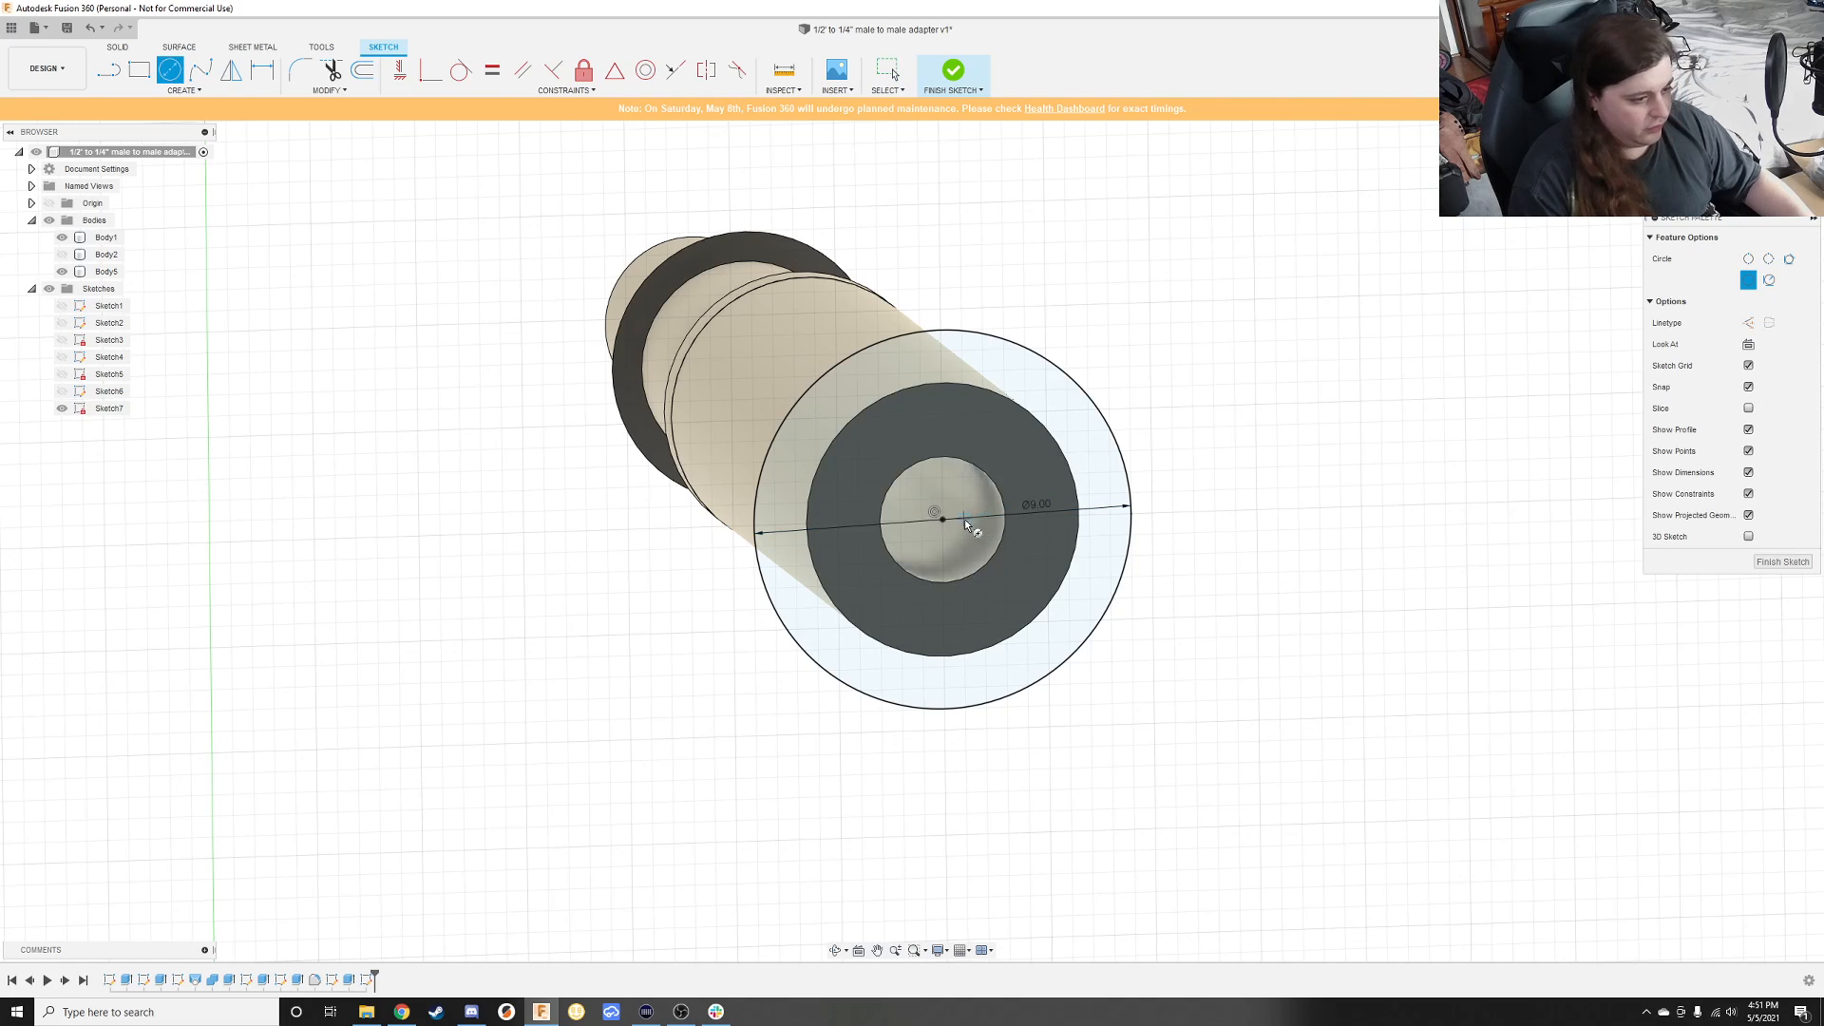
pyautogui.click(941, 519)
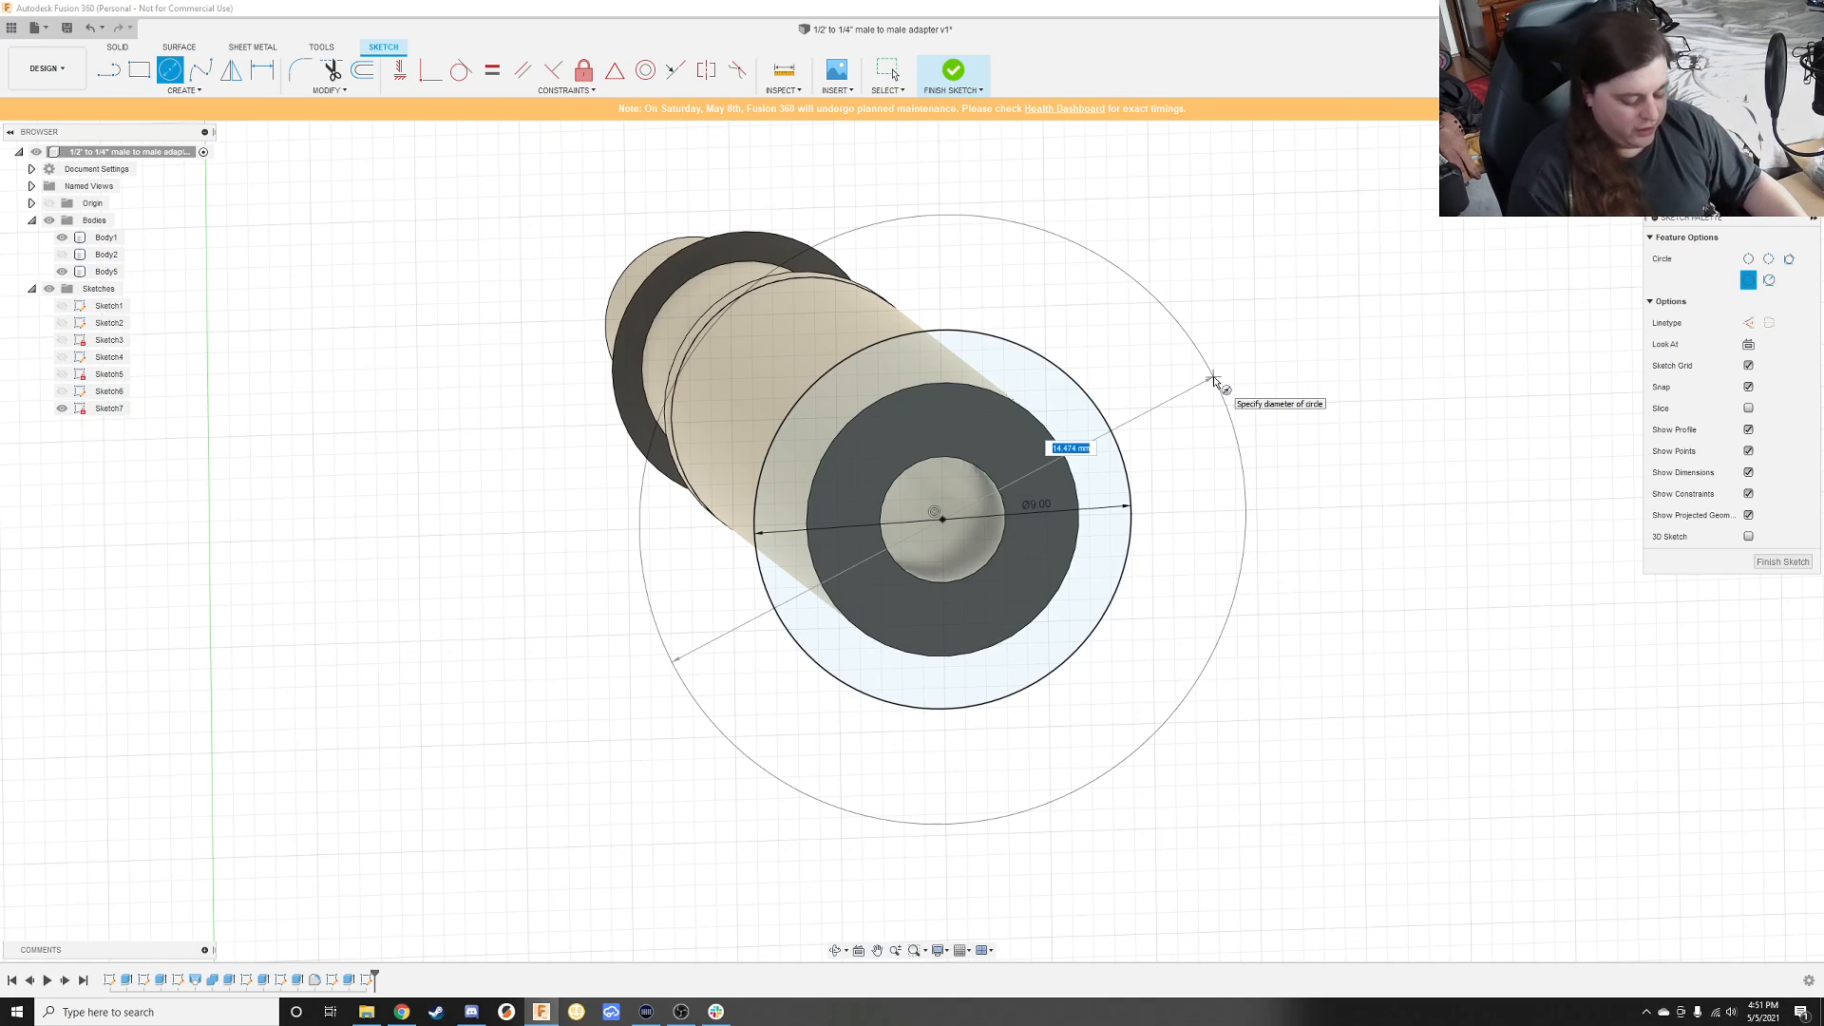
pyautogui.press('Return')
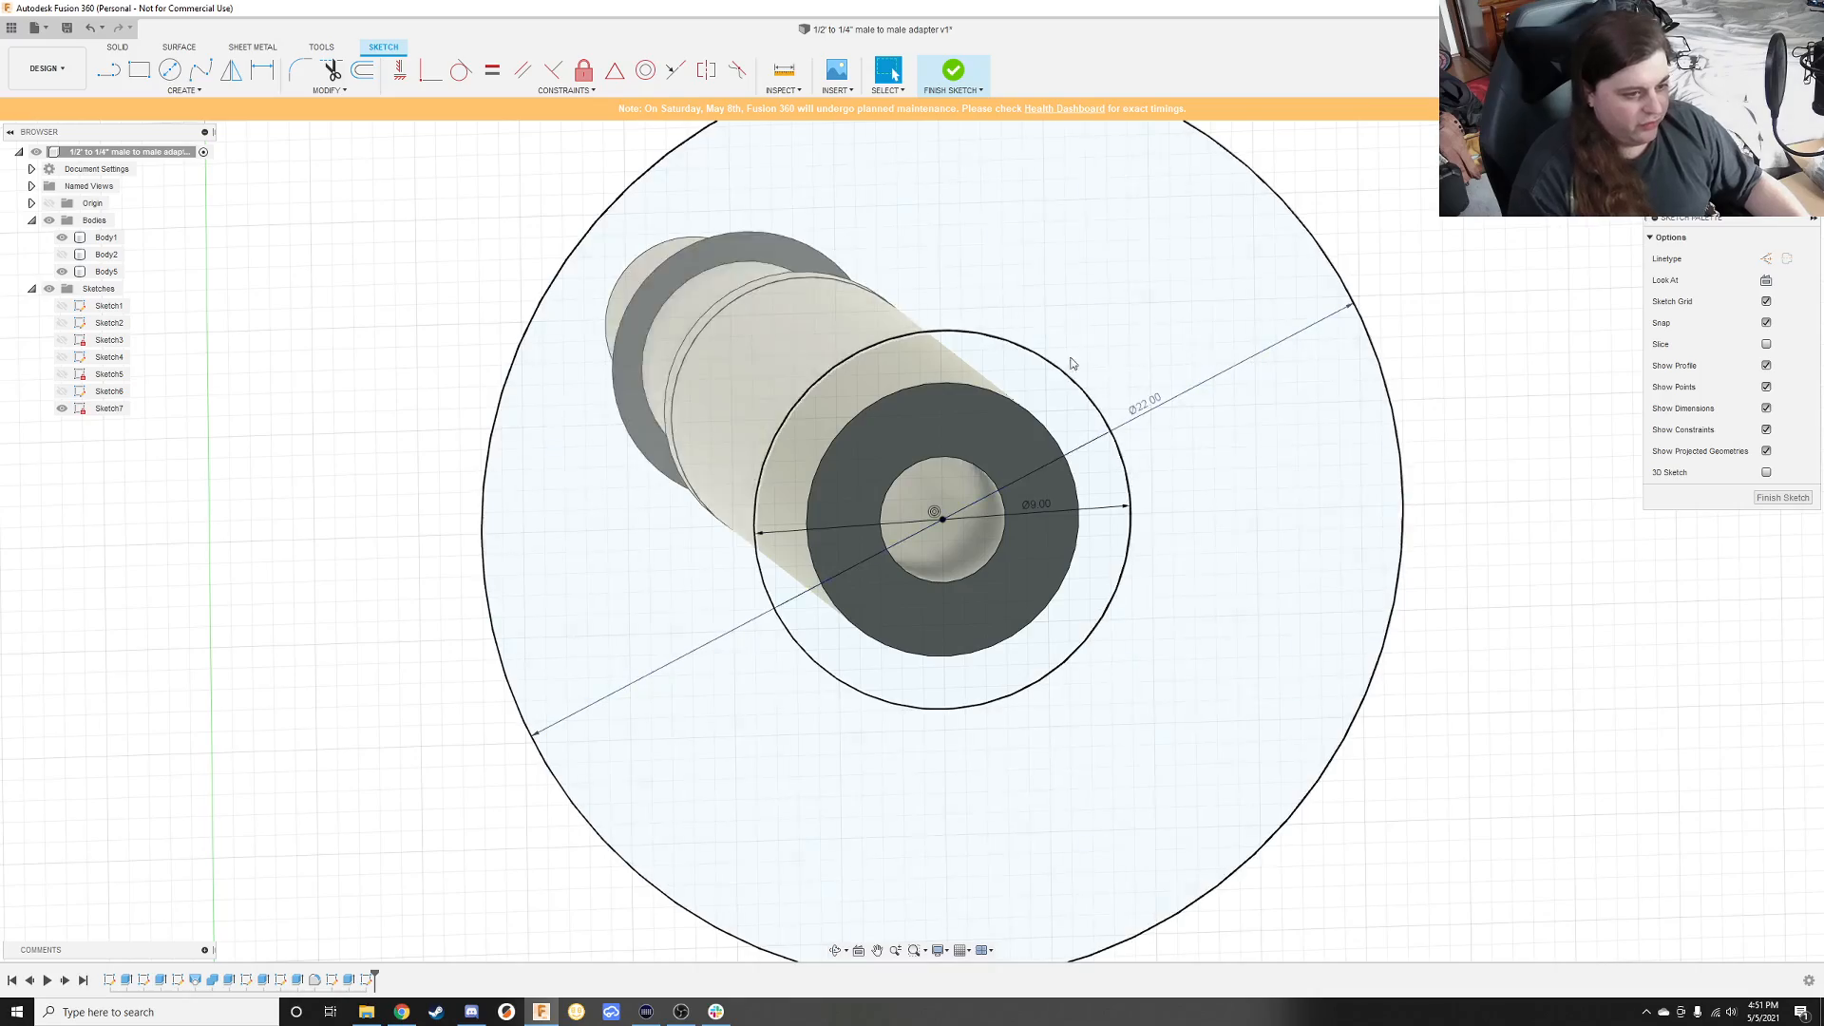
# Step: Examine the collar, its joint with the extension and the two new circles around the extension's end
pyautogui.keyDown('shift'); pyautogui.moveTo(1070, 367); pyautogui.dragTo(981, 399, button='middle'); pyautogui.keyUp('shift')
pyautogui.moveTo(798, 338)
pyautogui.mouseDown(button='middle')
pyautogui.moveTo(1135, 1024)
pyautogui.moveTo(1165, 1024)
pyautogui.mouseUp(button='middle')
pyautogui.moveTo(529, 244); pyautogui.dragTo(757, 499, button='middle')
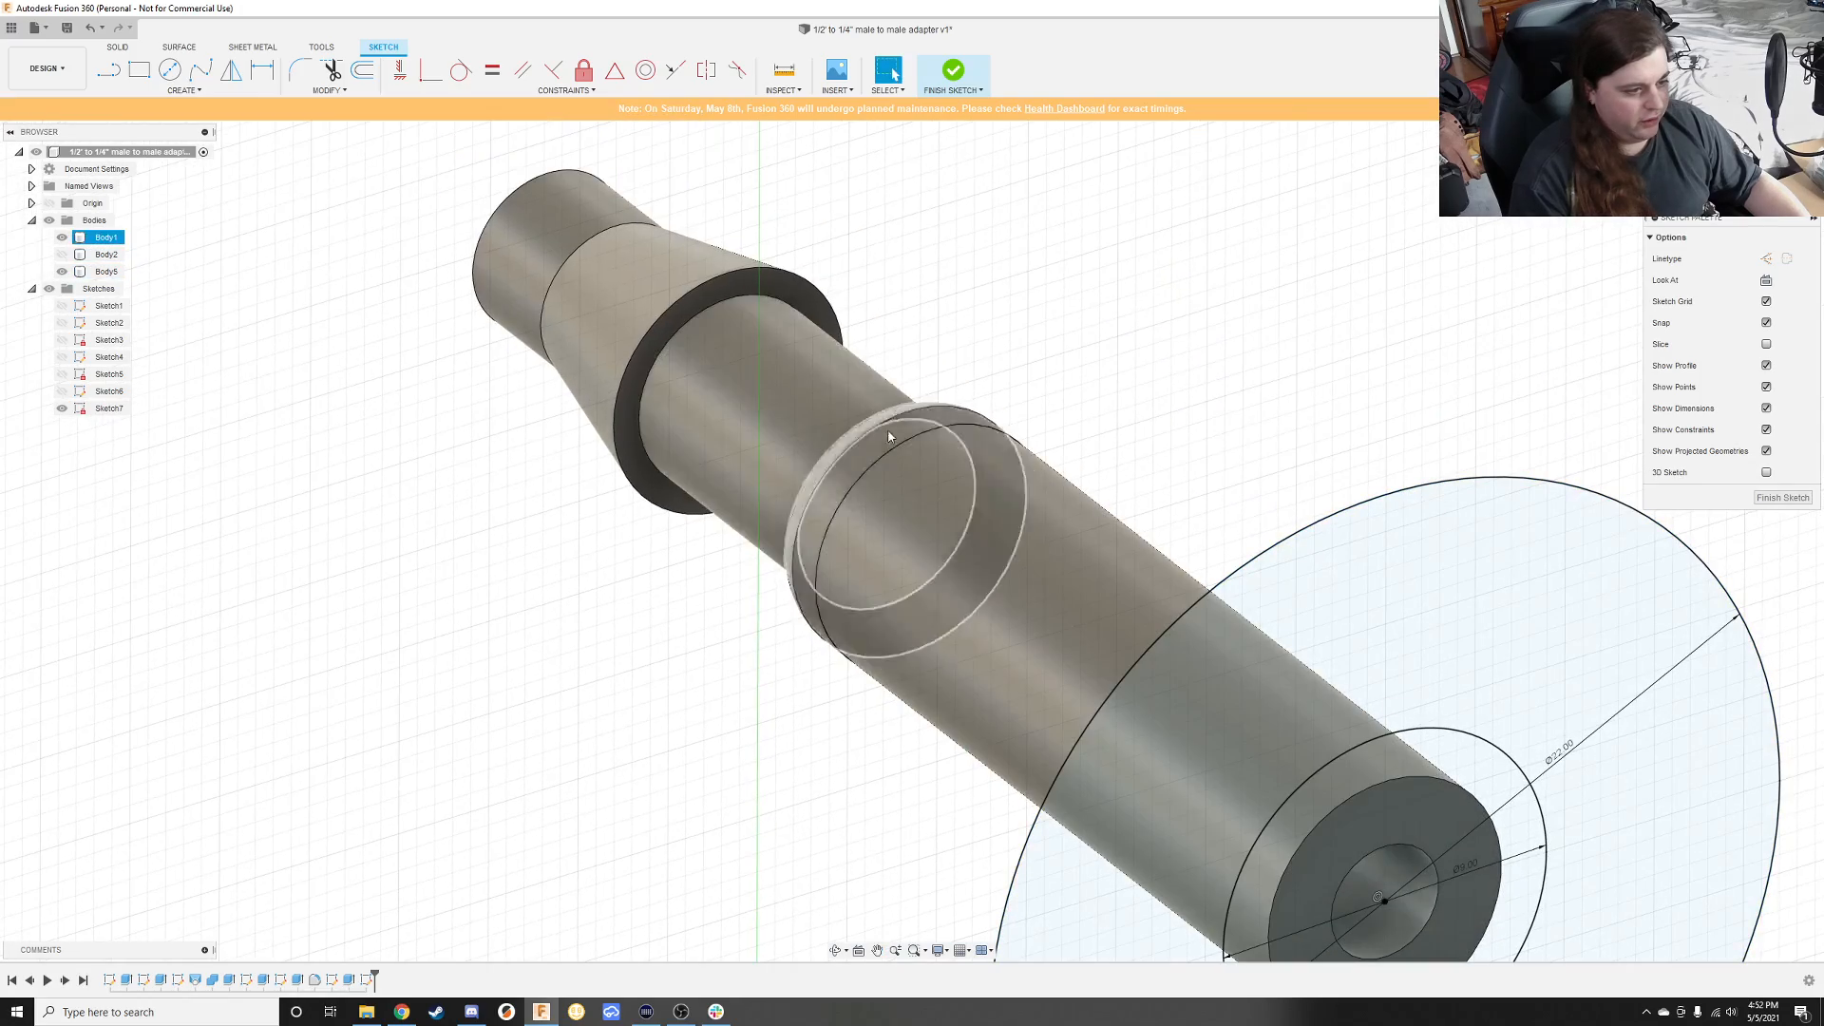
pyautogui.moveTo(833, 663)
pyautogui.mouseDown(button='middle')
pyautogui.moveTo(652, 521)
pyautogui.moveTo(668, 534)
pyautogui.mouseUp(button='middle')
pyautogui.moveTo(481, 437)
pyautogui.mouseDown(button='middle')
pyautogui.moveTo(837, 627)
pyautogui.moveTo(972, 619)
pyautogui.mouseUp(button='middle')
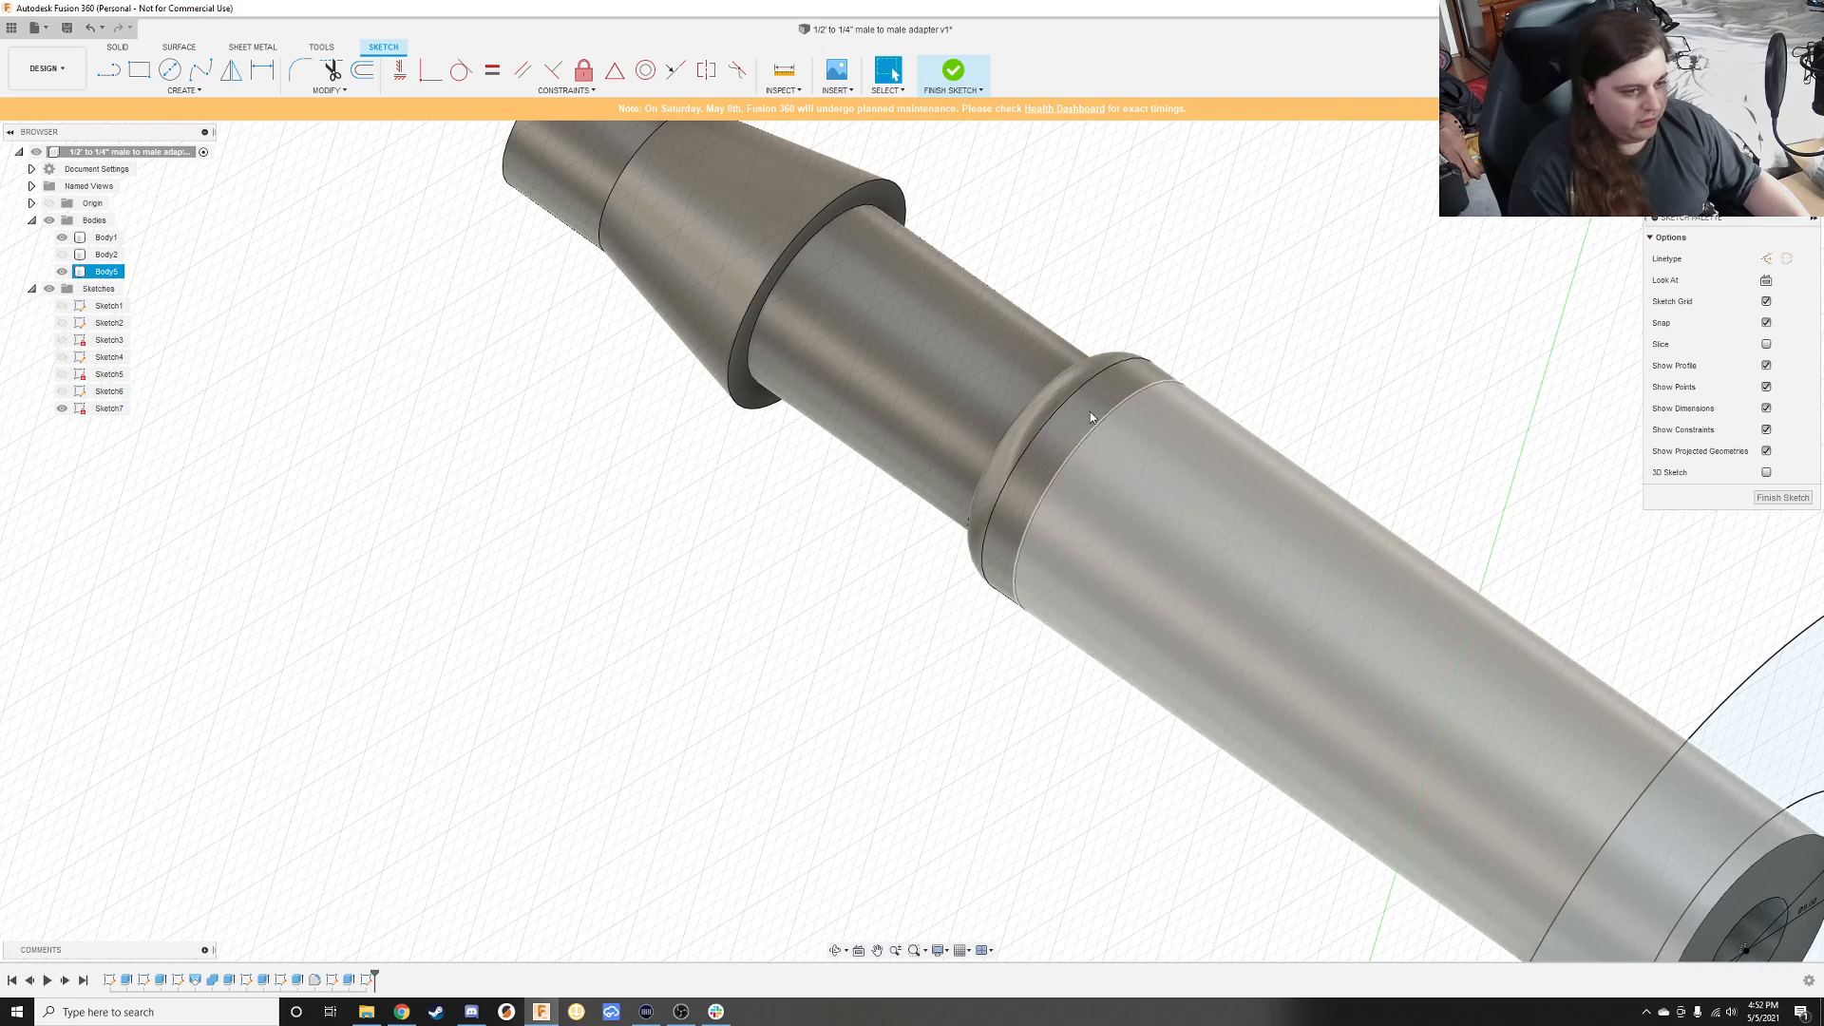
pyautogui.moveTo(1341, 498)
pyautogui.mouseDown(button='middle')
pyautogui.moveTo(965, 285)
pyautogui.moveTo(953, 611)
pyautogui.mouseUp(button='middle')
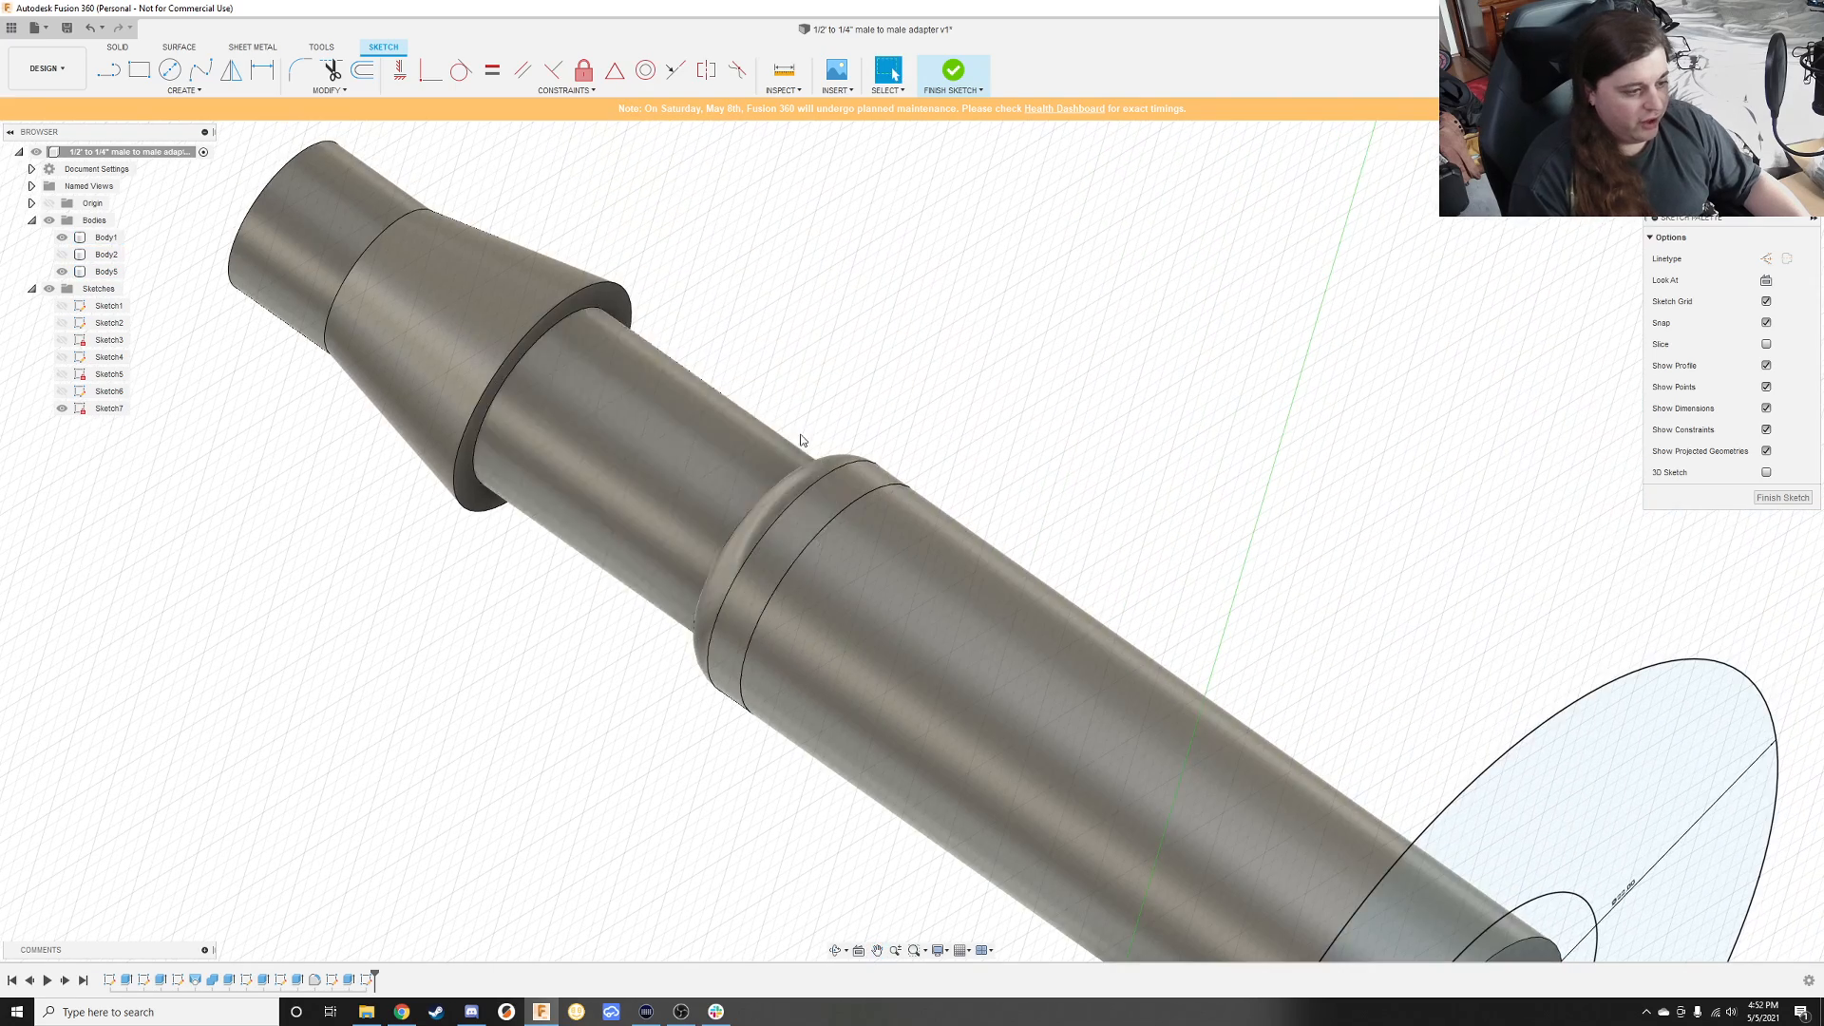
pyautogui.moveTo(1024, 533); pyautogui.dragTo(824, 360, button='middle')
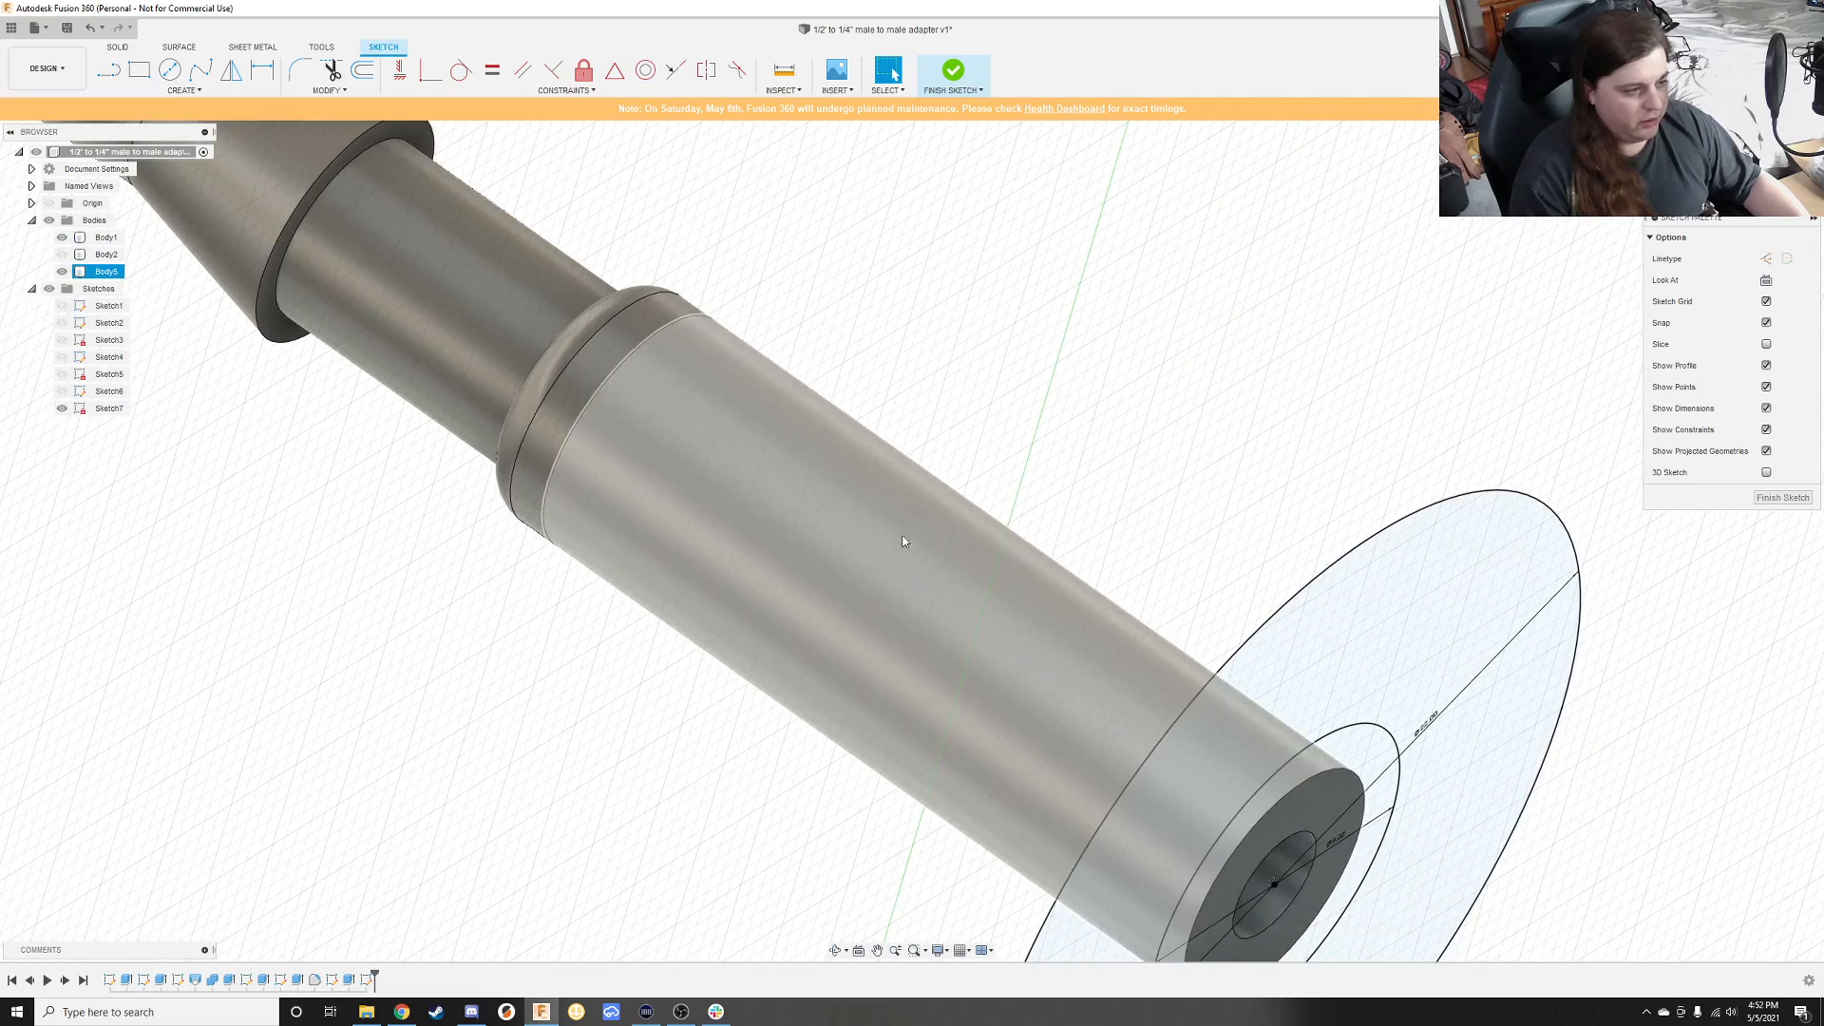
pyautogui.moveTo(1052, 546); pyautogui.dragTo(876, 380, button='middle')
pyautogui.moveTo(1237, 690); pyautogui.dragTo(1014, 546, button='middle')
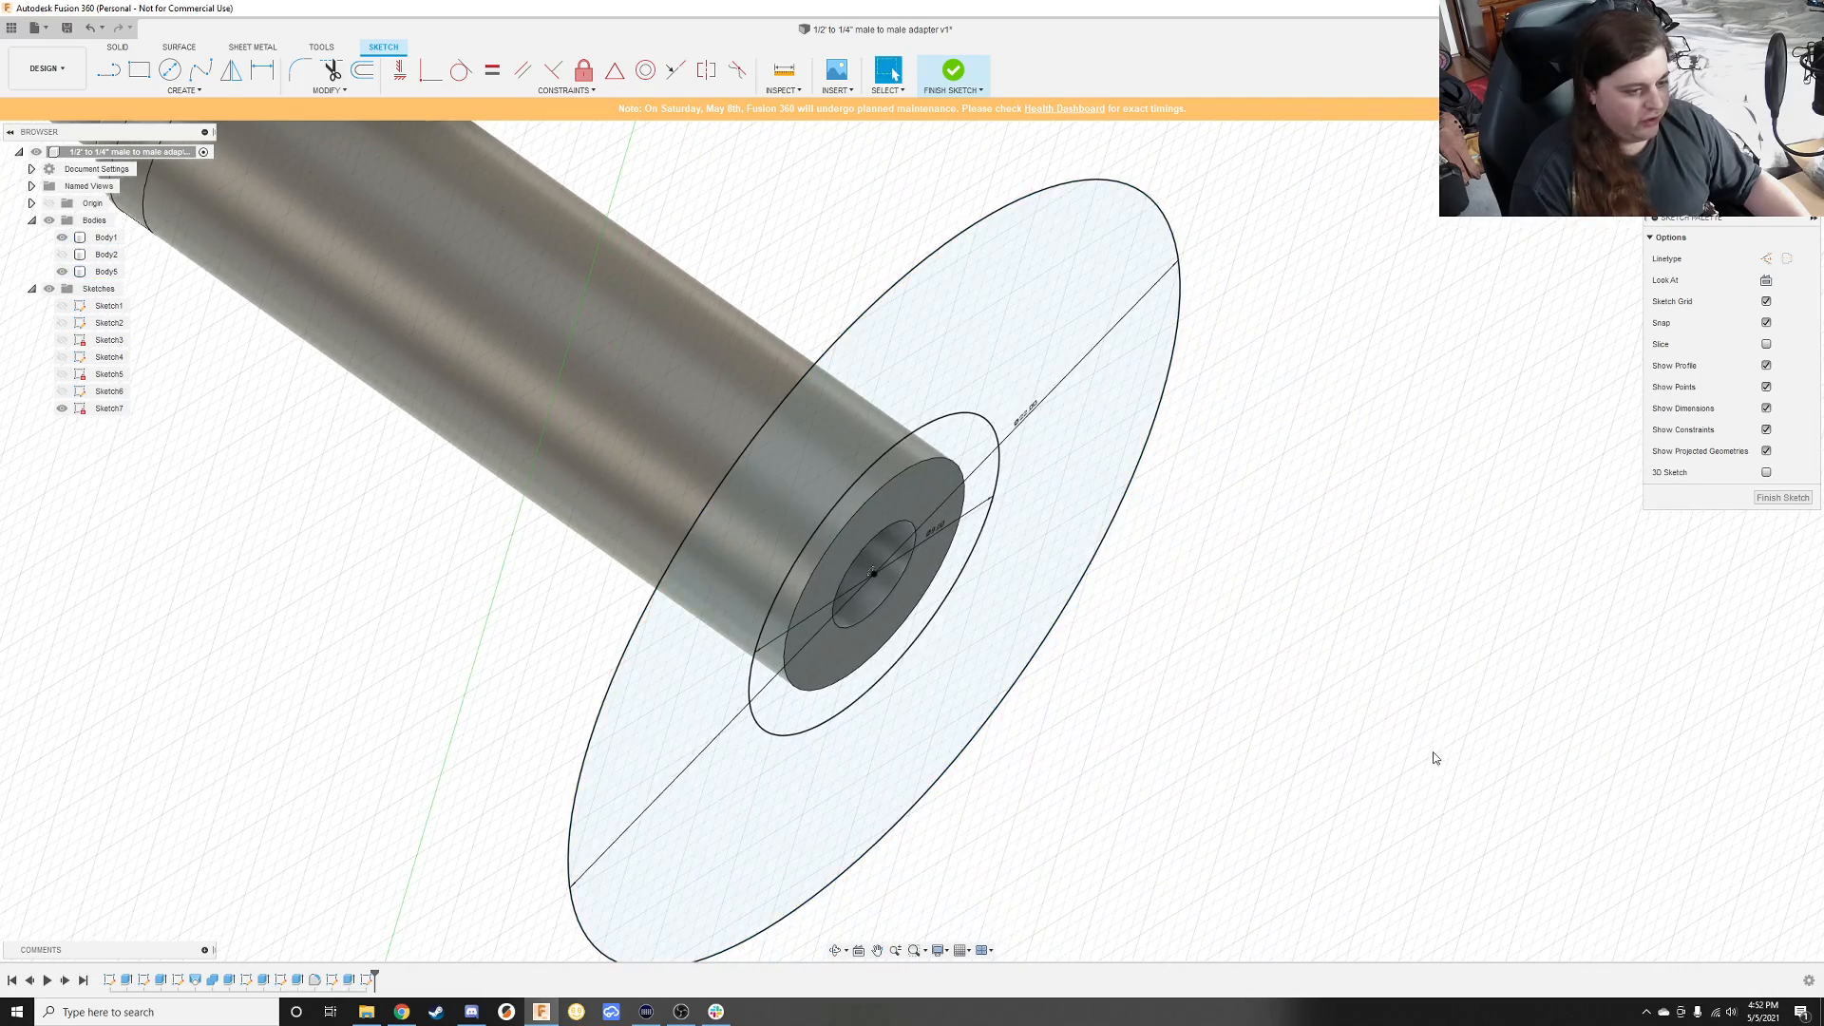
pyautogui.keyDown('shift'); pyautogui.moveTo(1404, 764); pyautogui.dragTo(1377, 757, button='middle'); pyautogui.keyUp('shift')
pyautogui.press('d')
pyautogui.moveTo(1324, 656); pyautogui.dragTo(559, 450, button='middle')
pyautogui.scroll(1, 1178, 523)
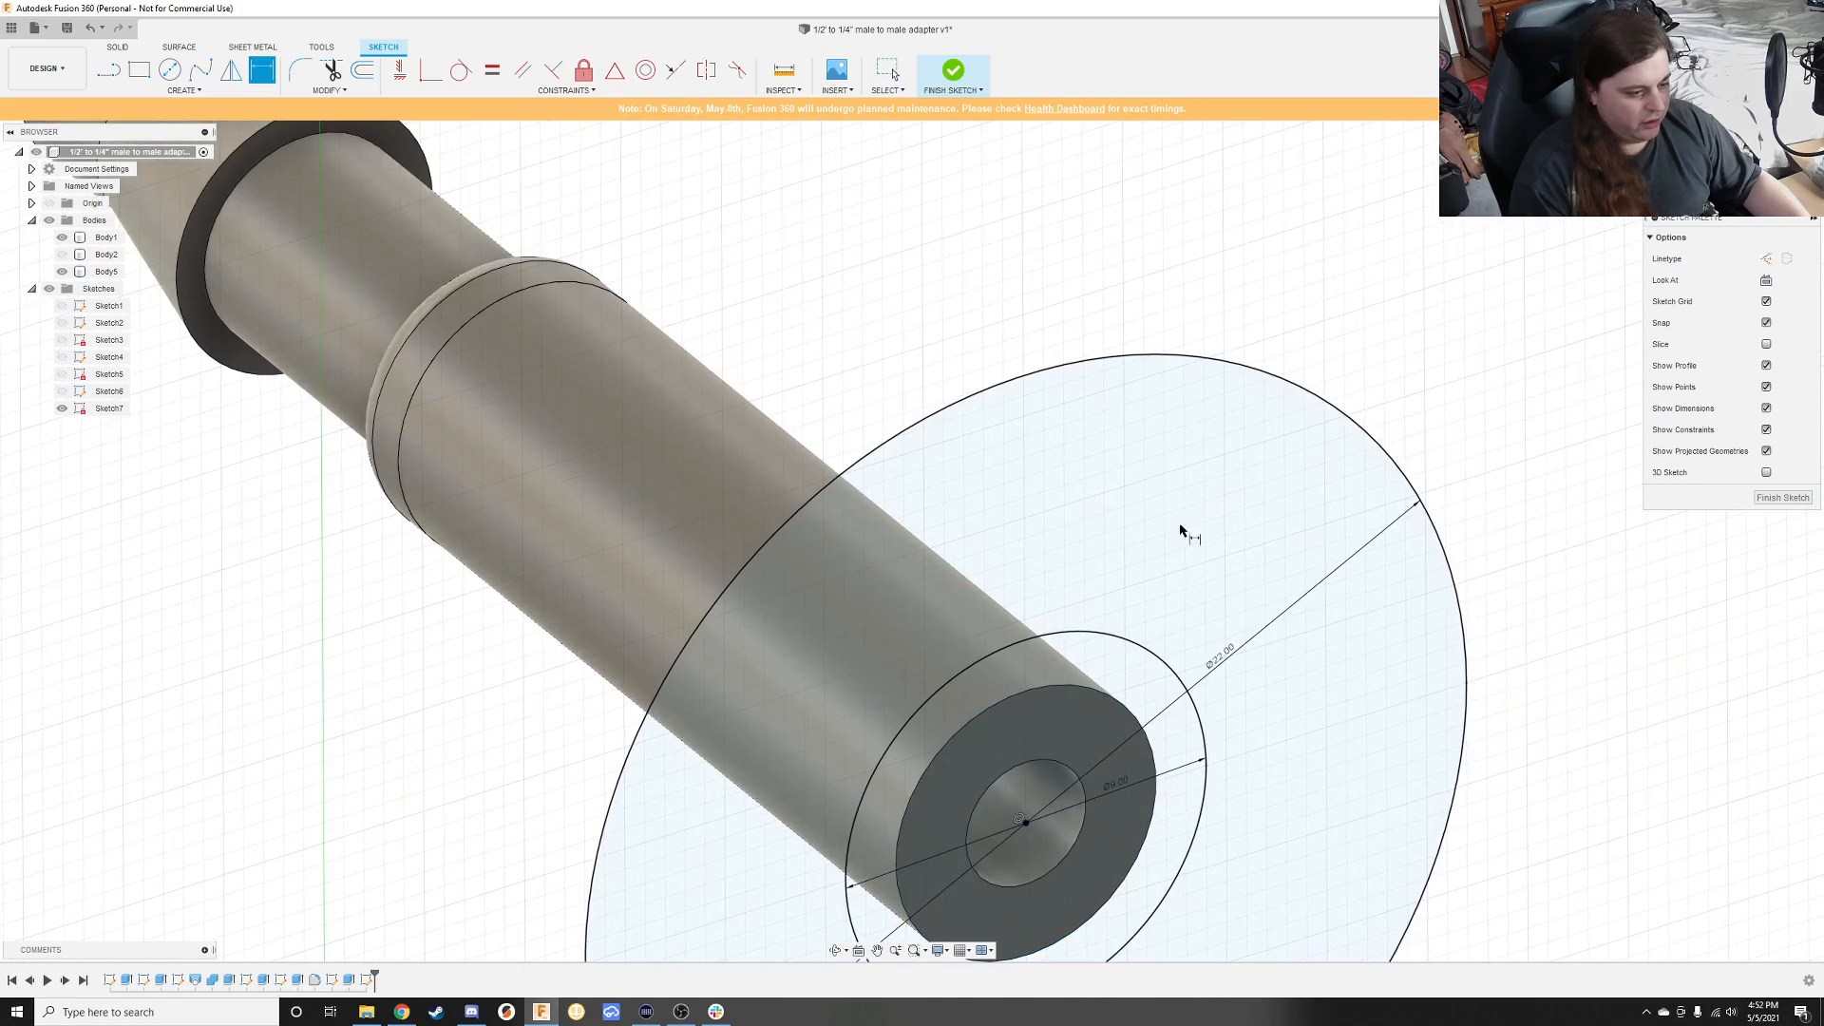
pyautogui.scroll(1, 1131, 665)
pyautogui.scroll(-4, 1015, 638)
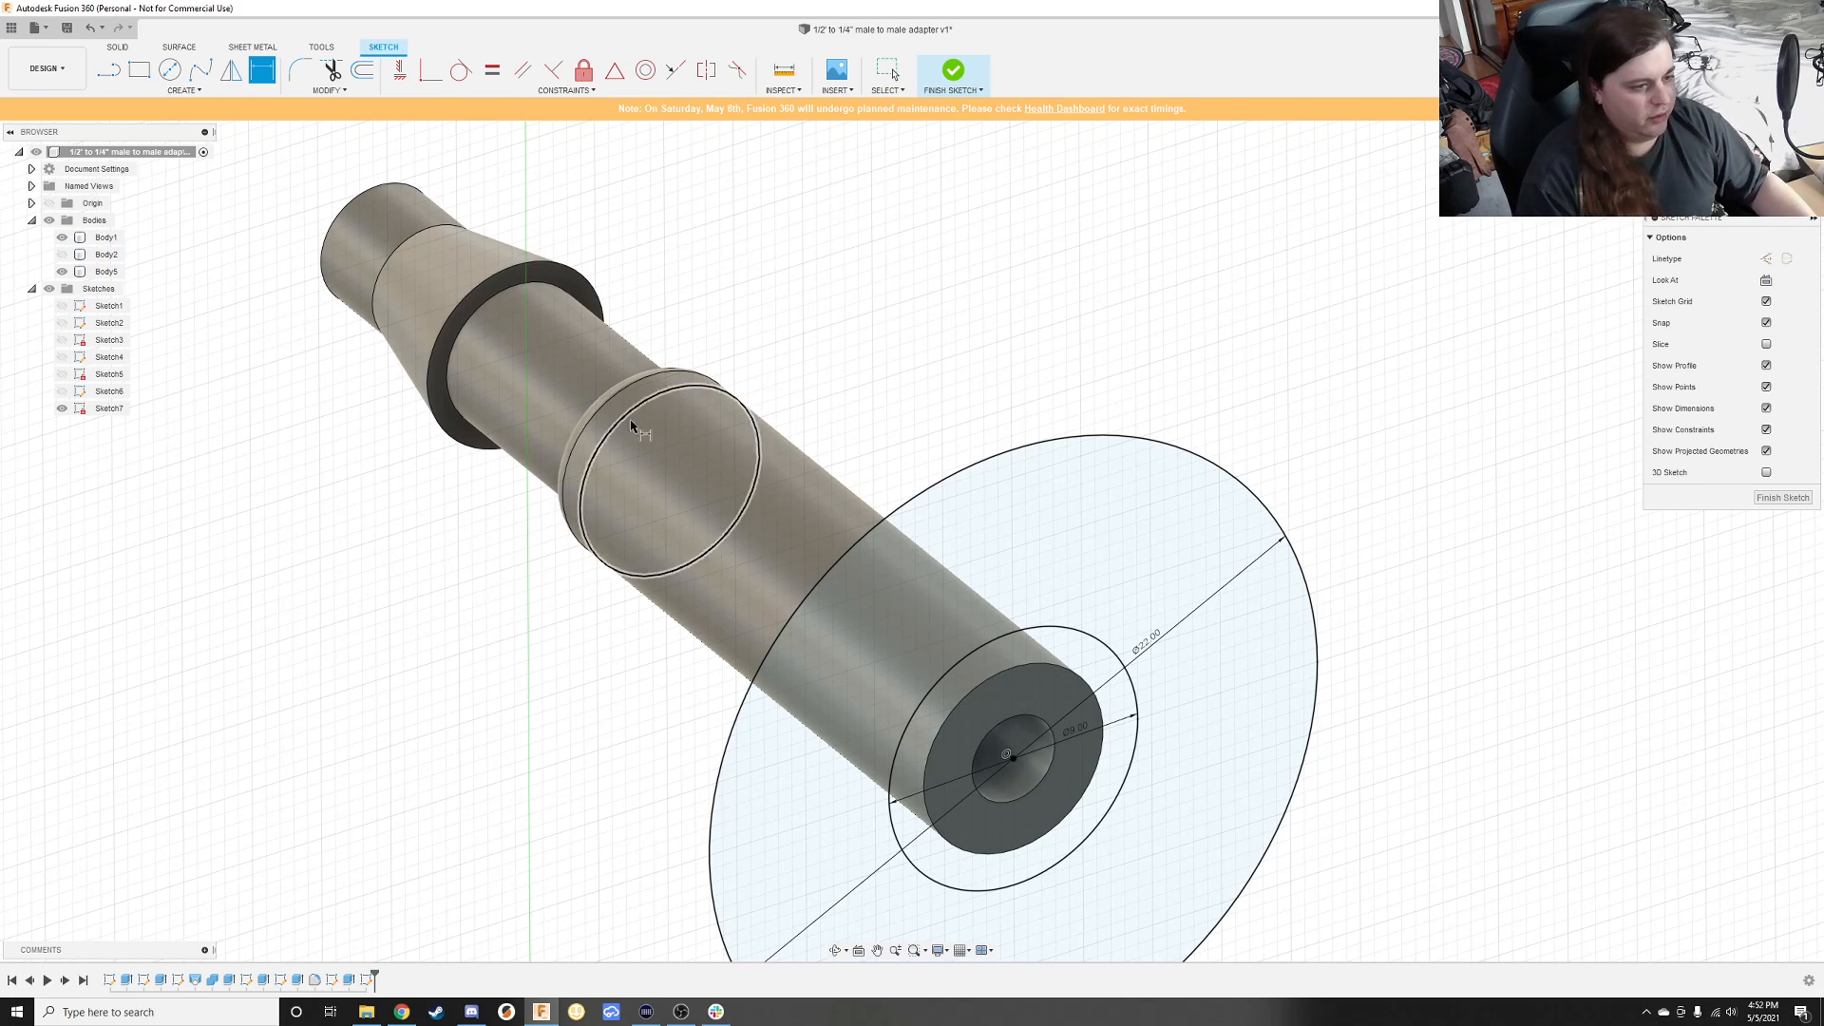
pyautogui.moveTo(831, 406); pyautogui.dragTo(879, 475, button='middle')
pyautogui.moveTo(719, 475); pyautogui.dragTo(759, 581, button='middle')
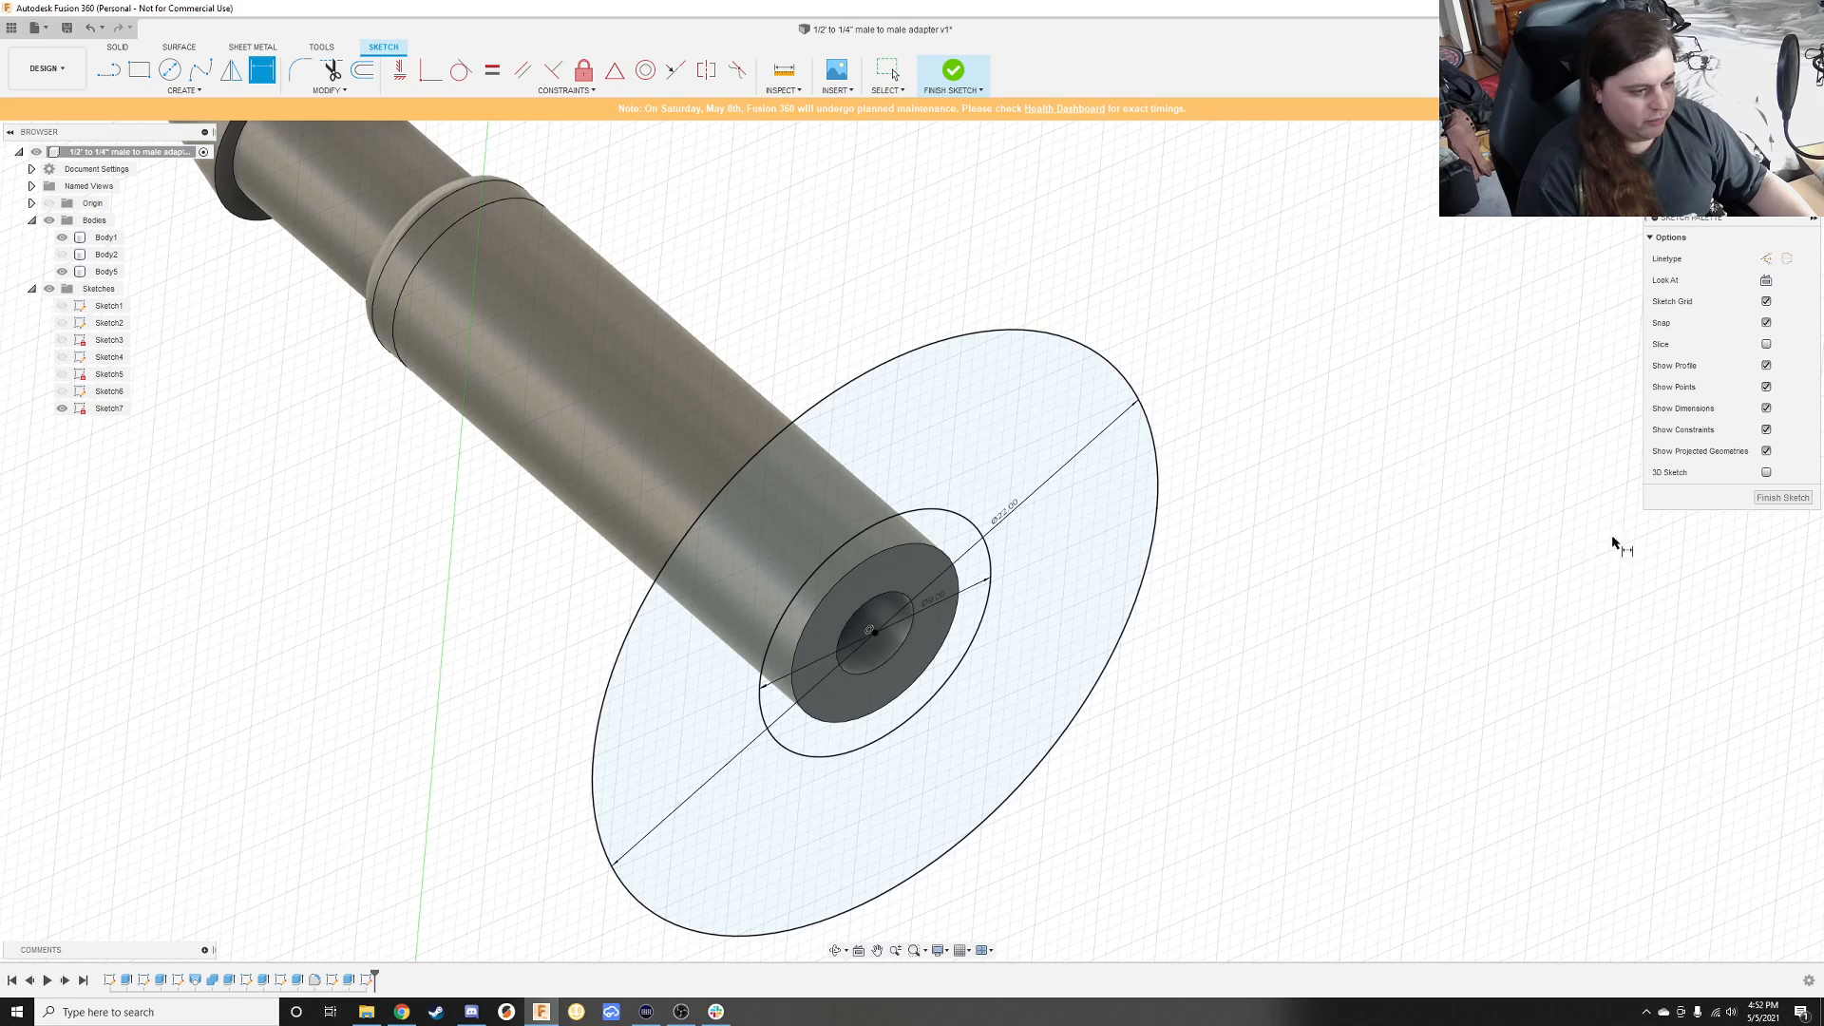
# Step: Finish the end-face sketch and hide the long extension body
pyautogui.click(1782, 497)
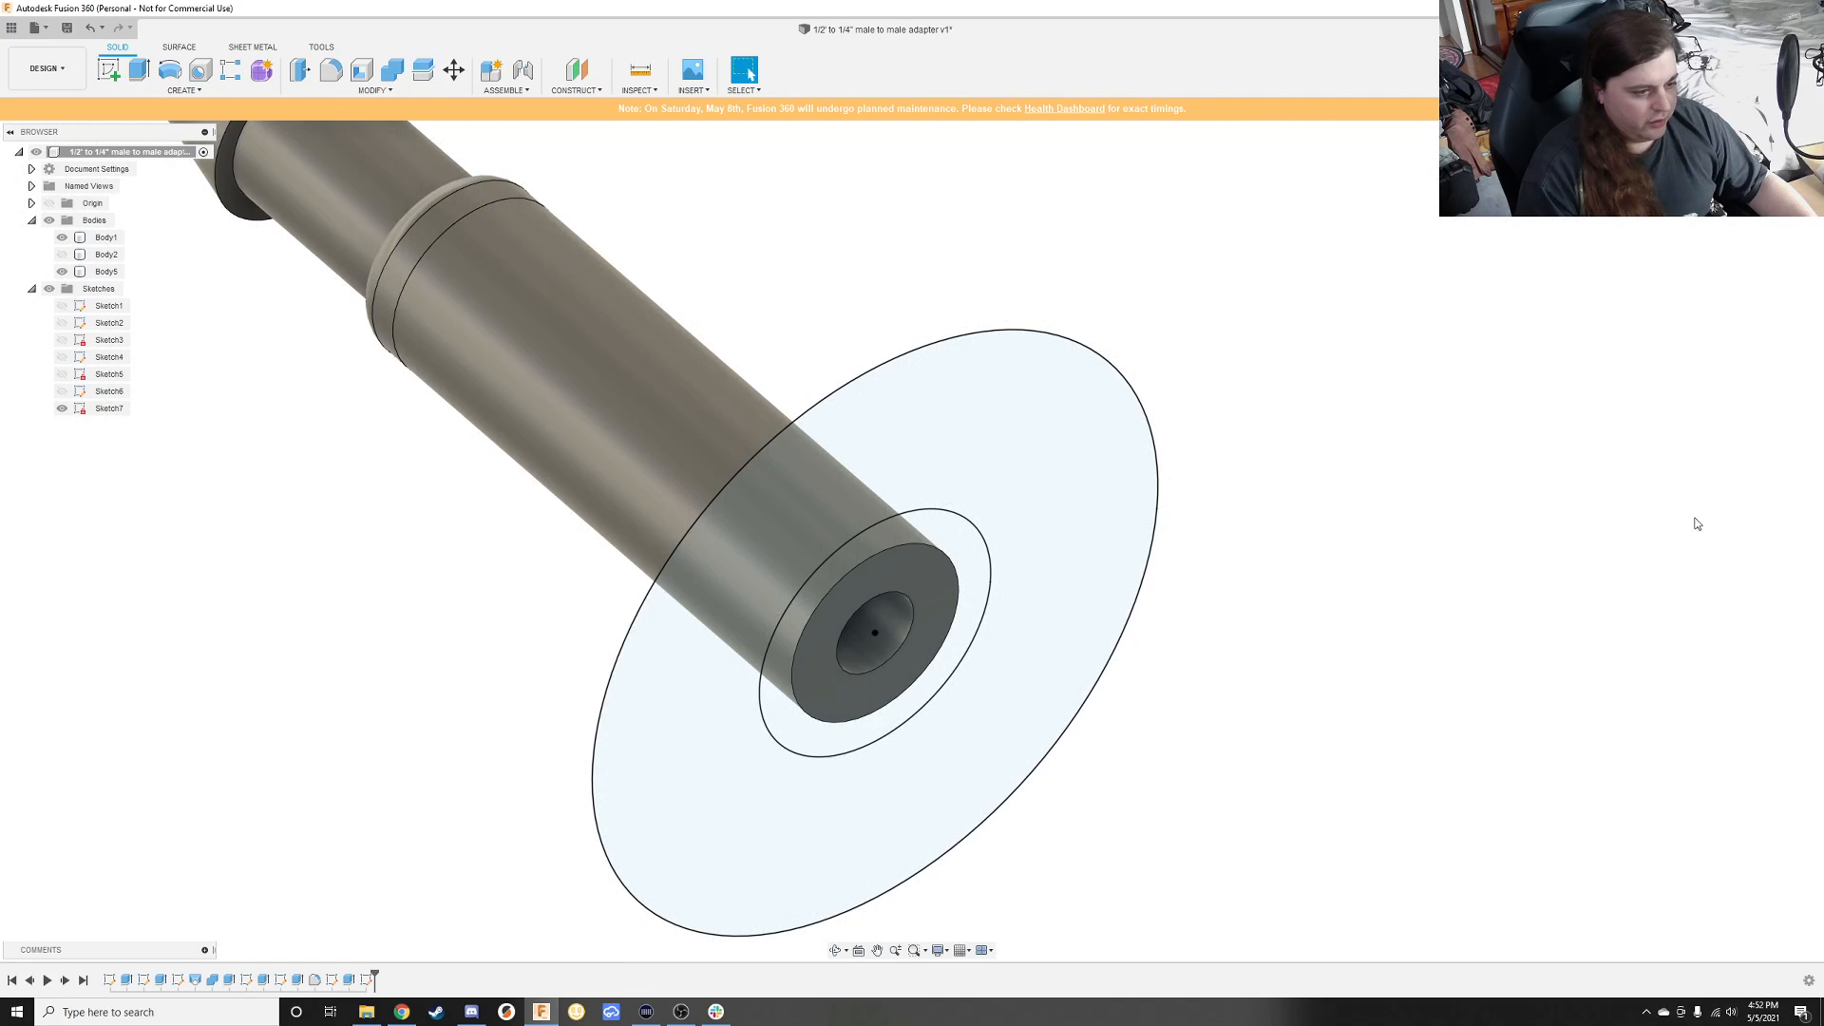
pyautogui.click(62, 273)
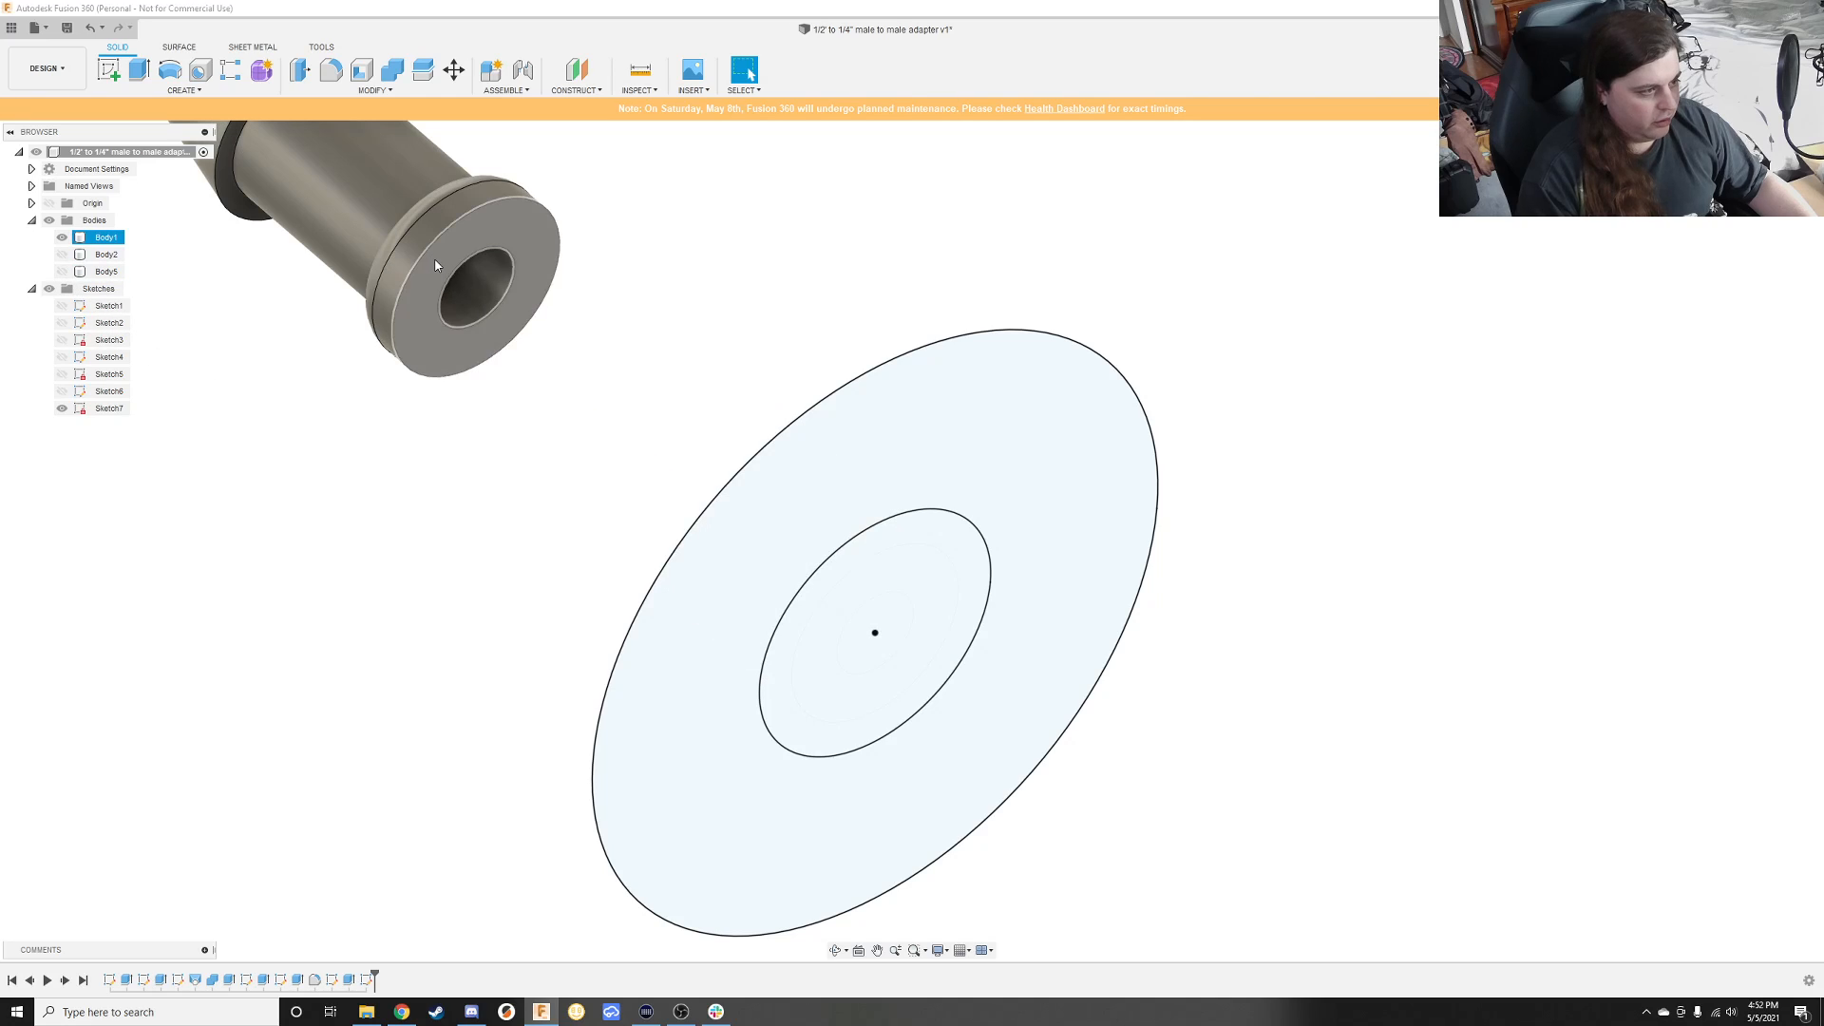
# Step: Show the collar-end sketch and loft a new body from its bore circle to the ring just inside the 9 mm circle
pyautogui.click(195, 89)
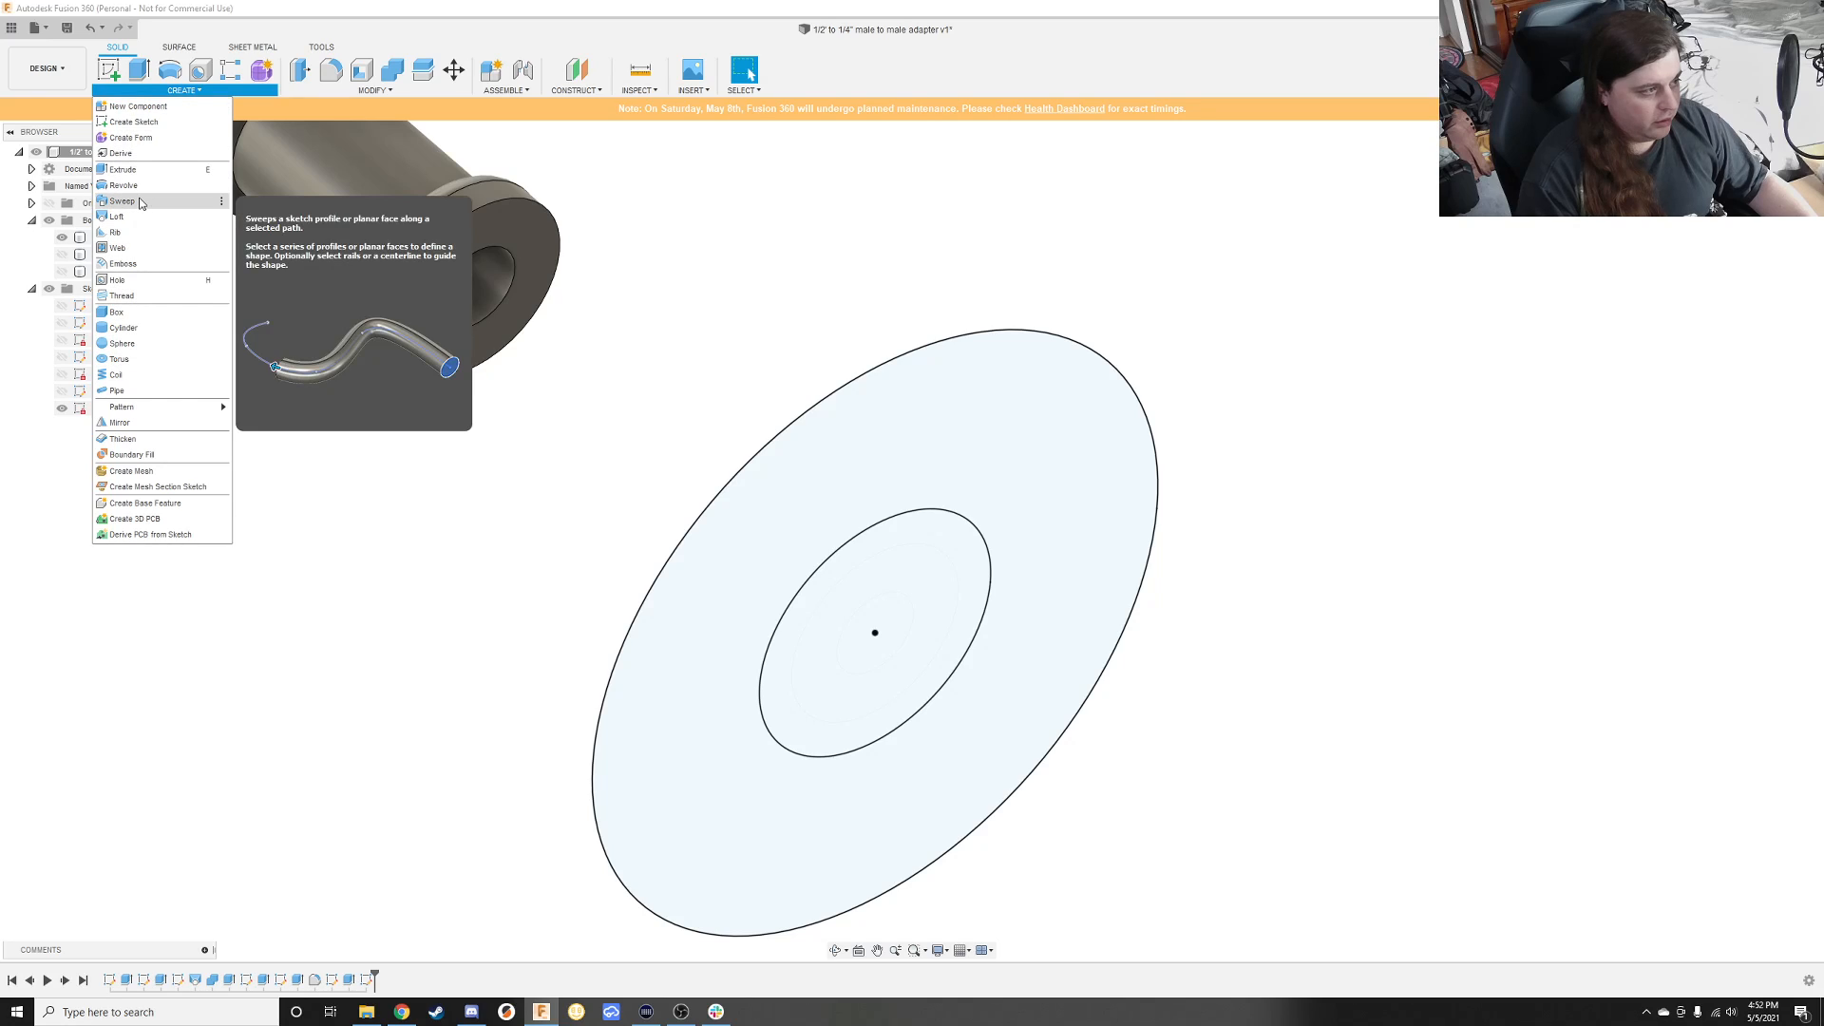
pyautogui.click(127, 219)
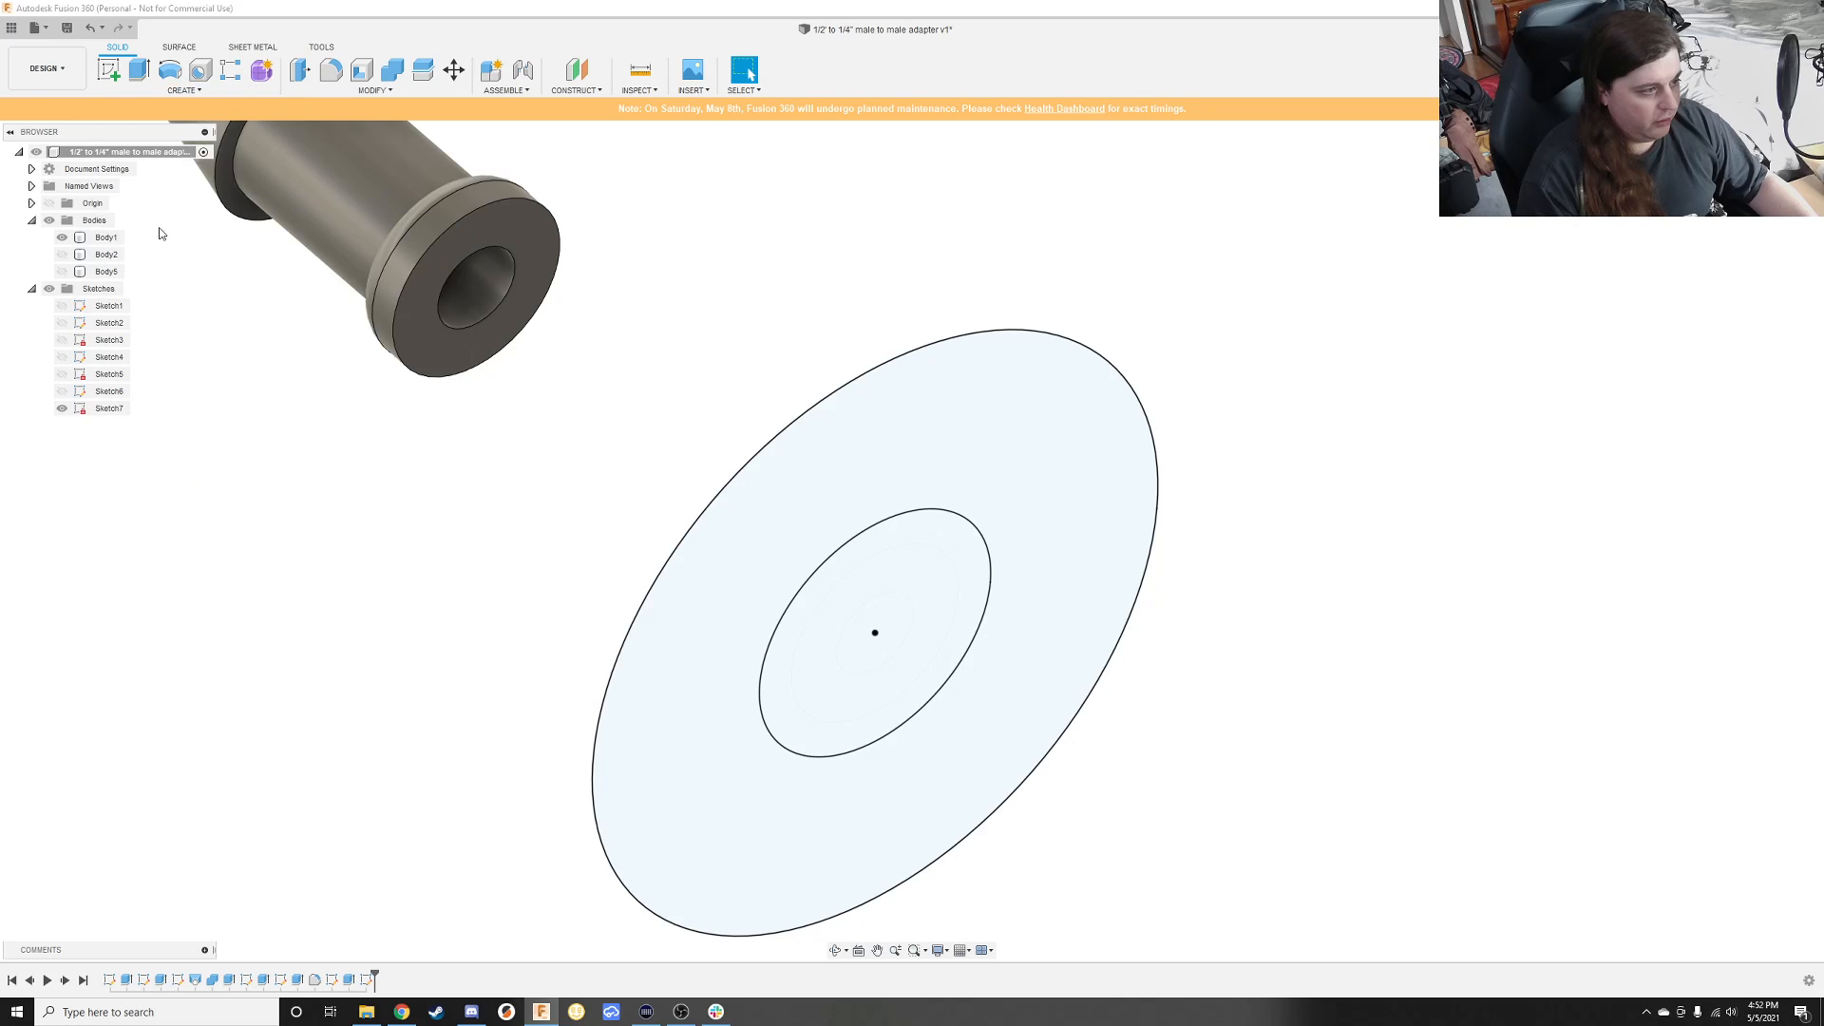
pyautogui.click(55, 395)
pyautogui.click(469, 287)
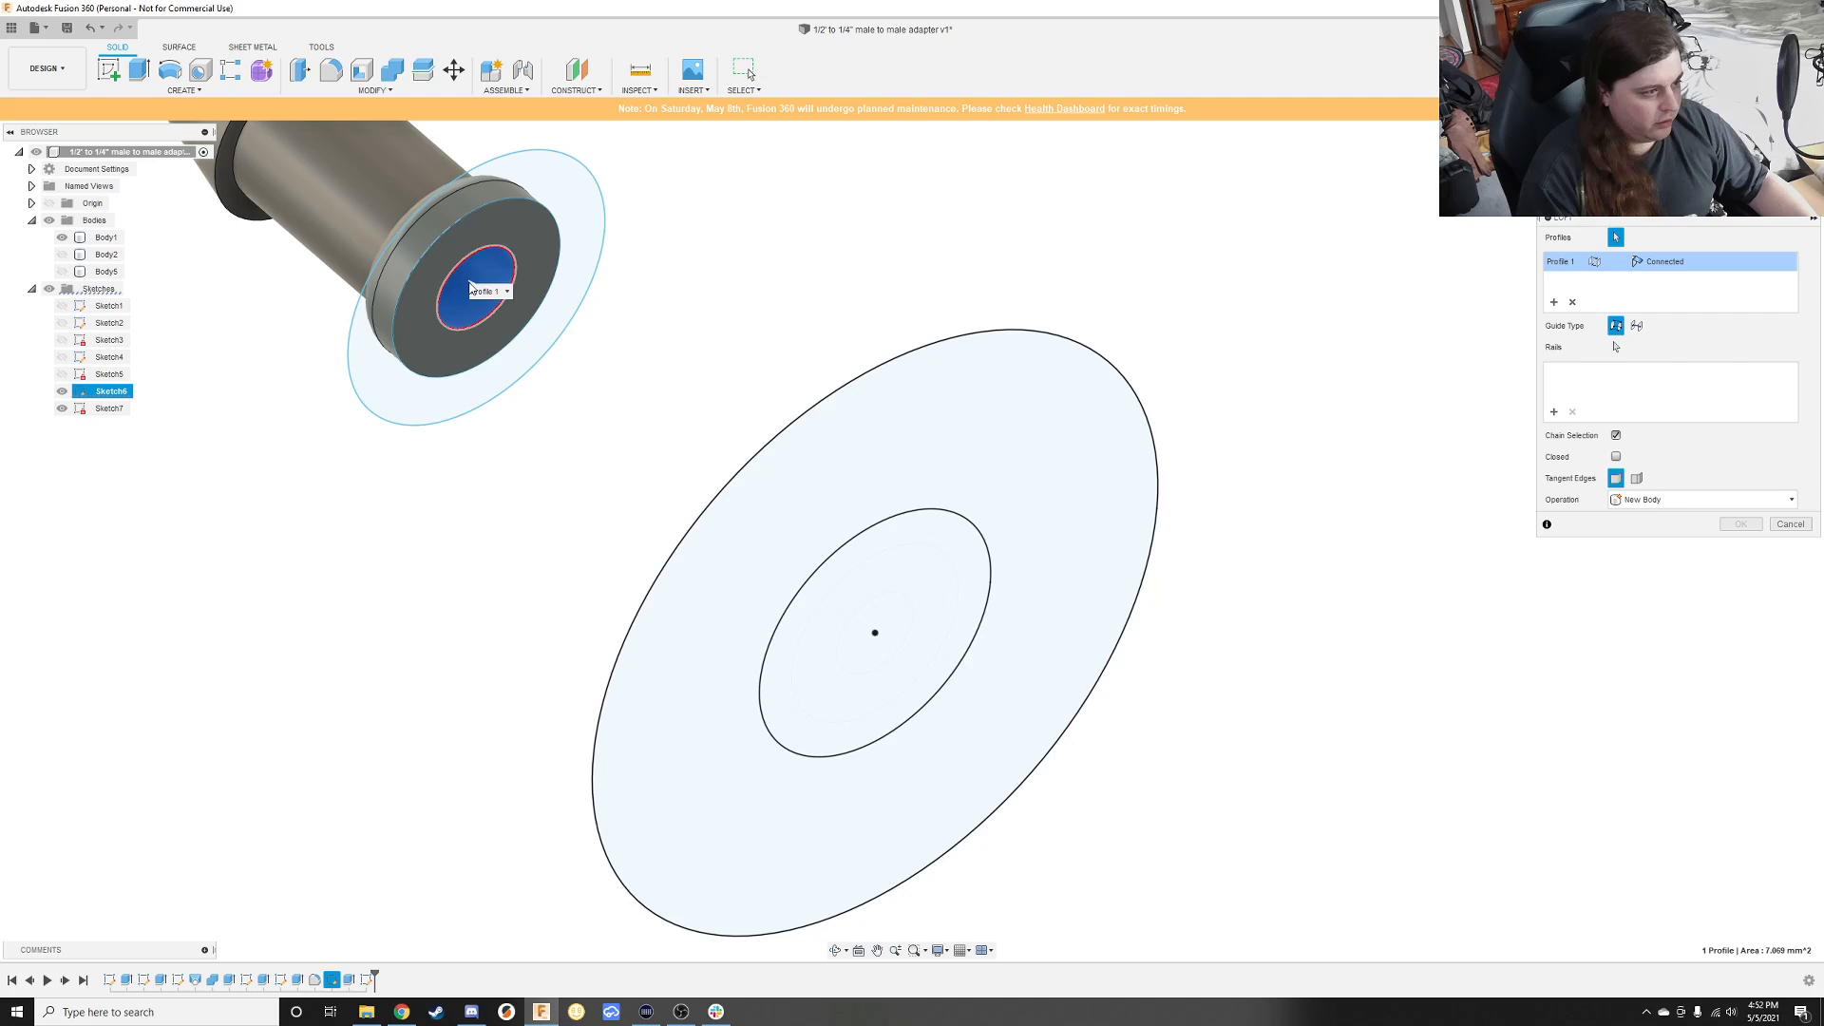
pyautogui.click(817, 601)
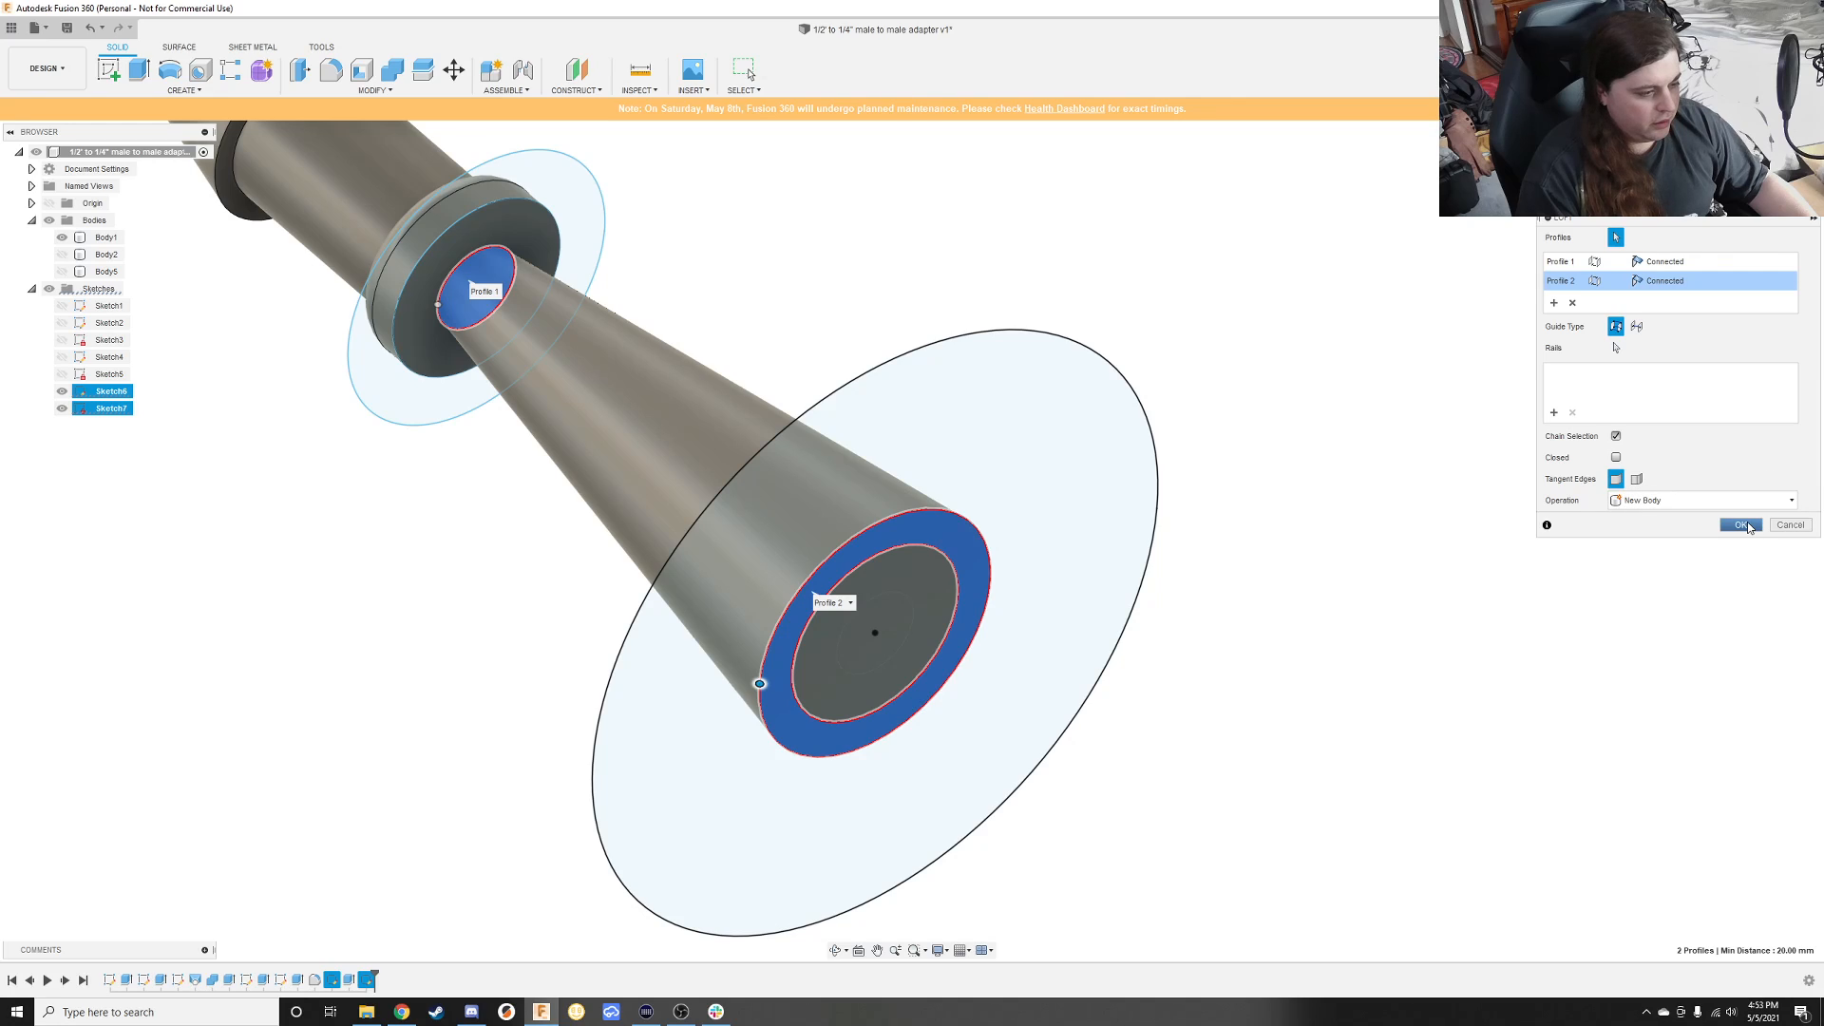
# Step: Create the loft from the collar's bore circle to the inner circle of Sketch7 as a new body, then hide it and show Sketch7
pyautogui.click(1743, 525)
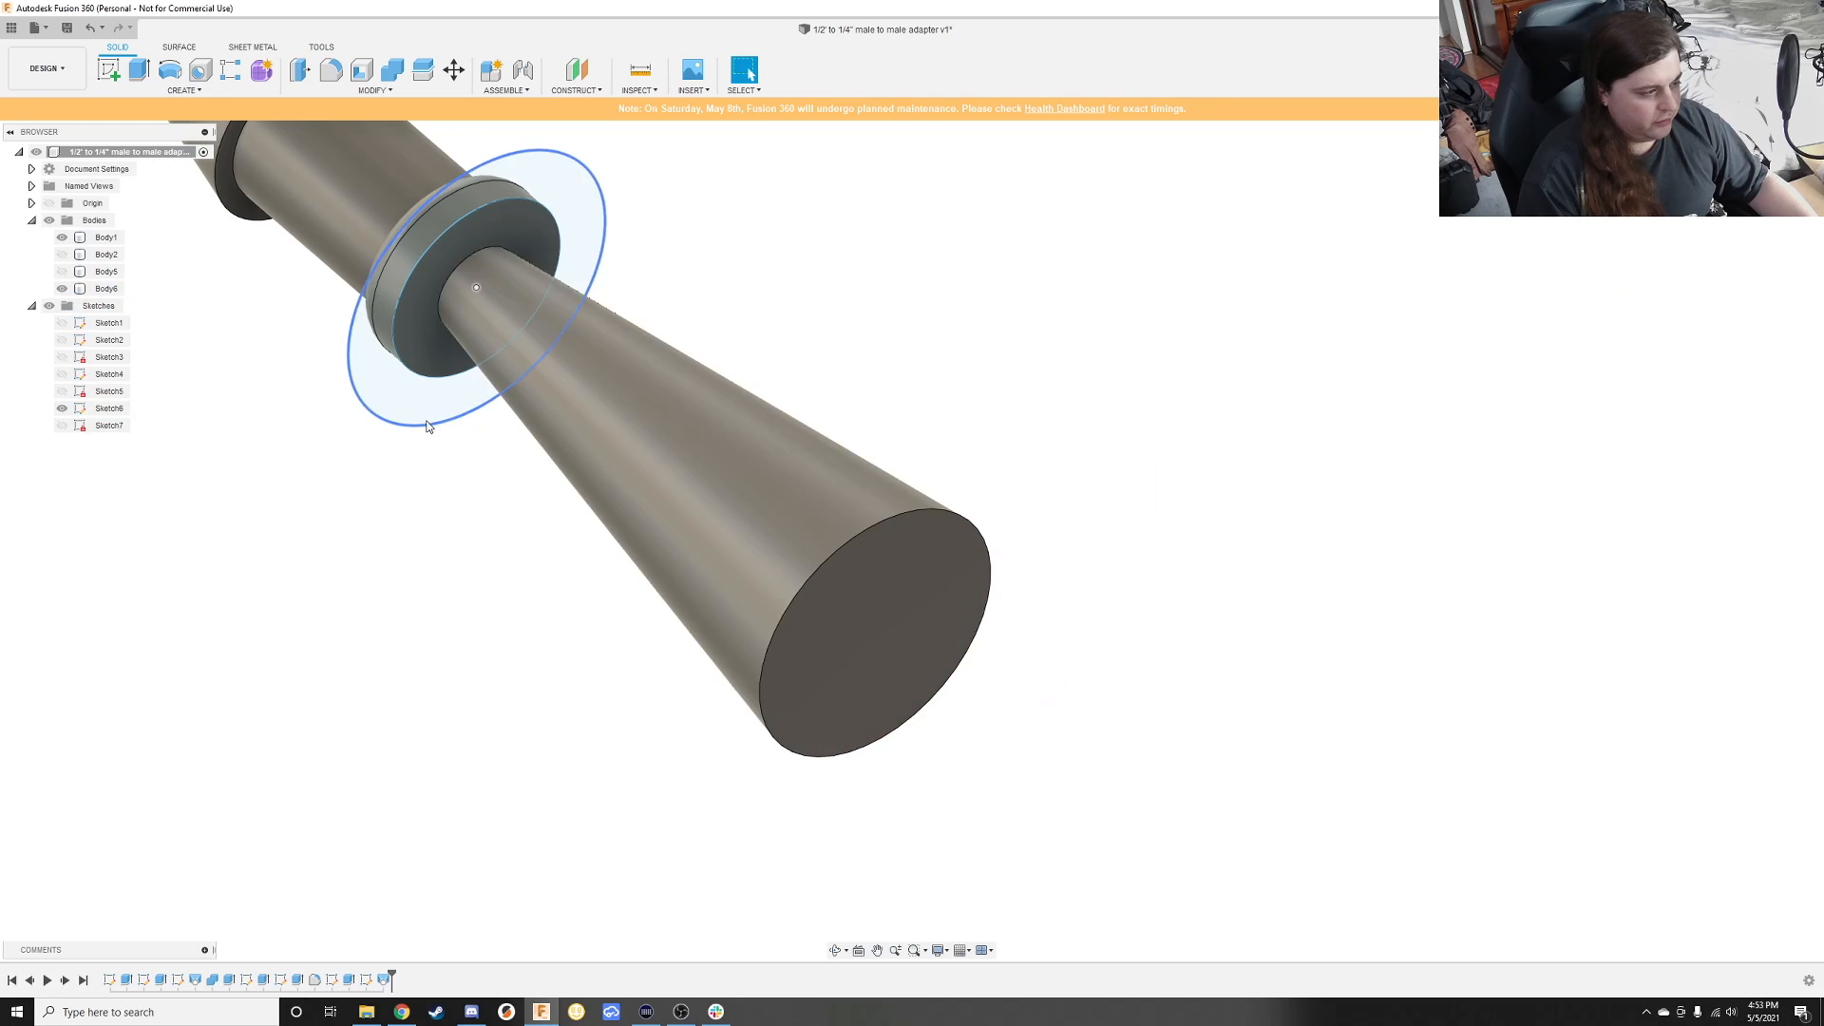
pyautogui.click(61, 425)
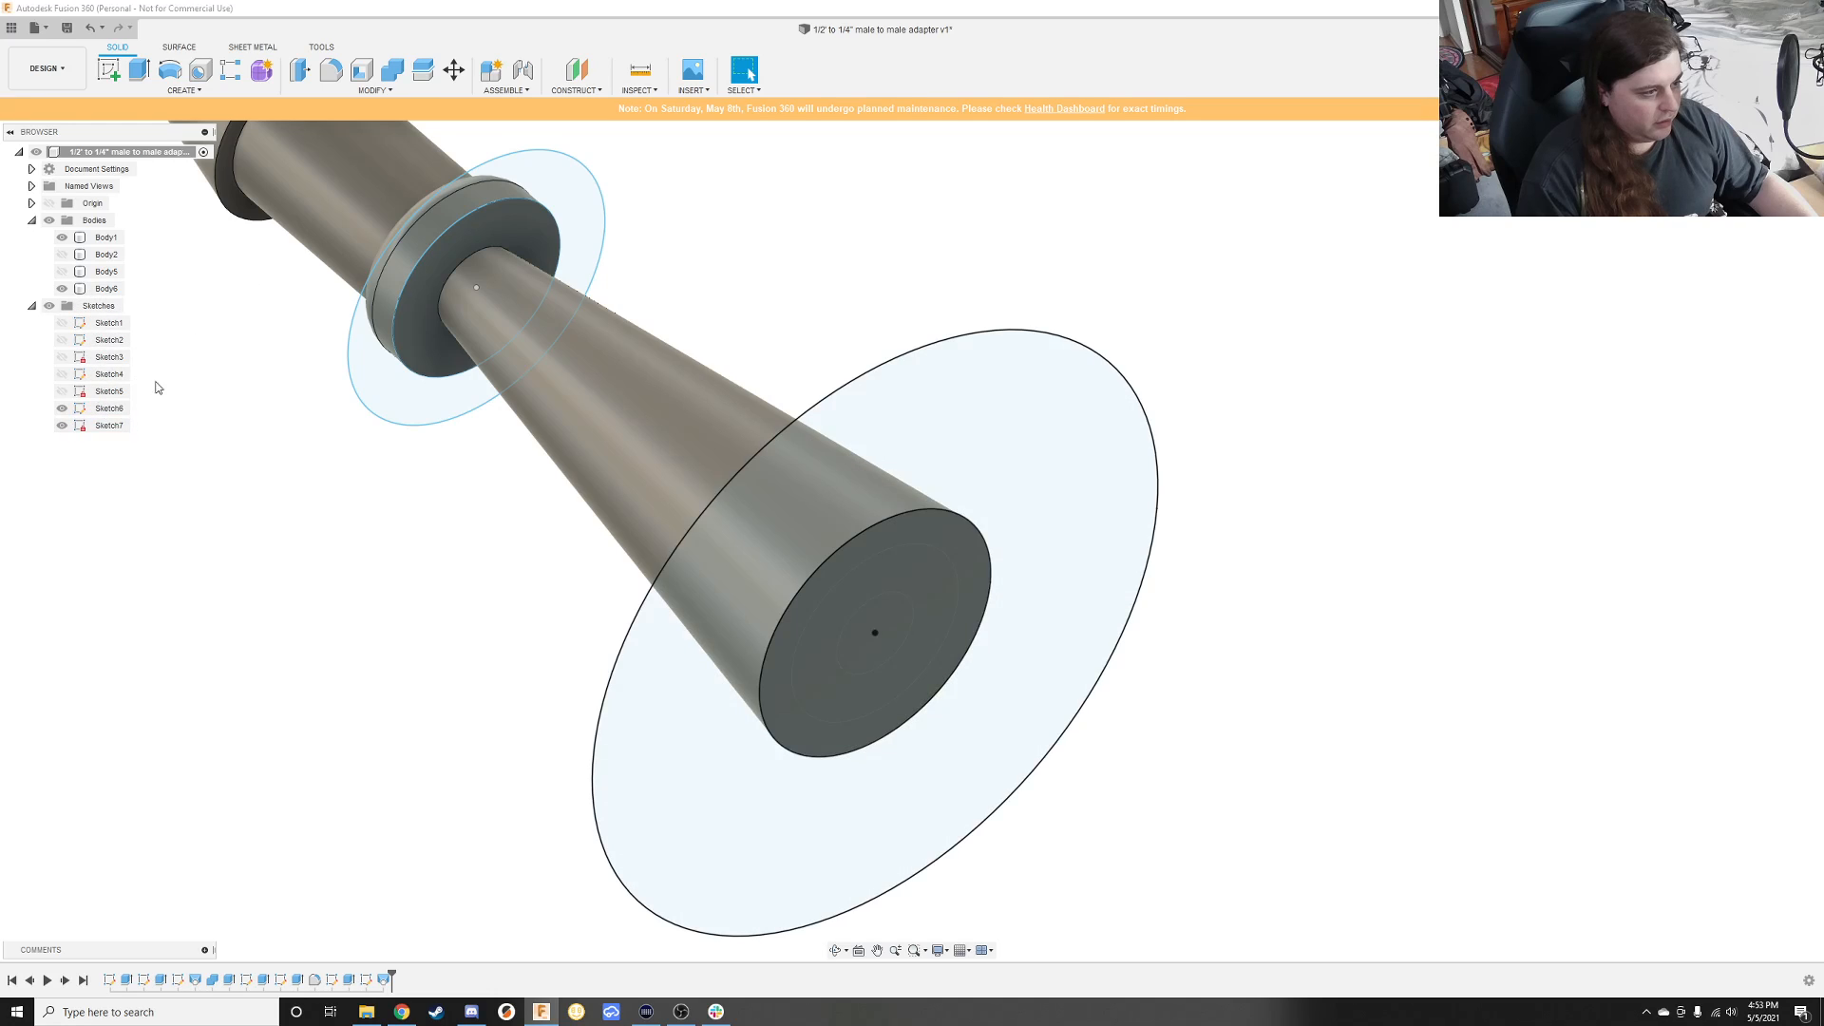
pyautogui.click(62, 288)
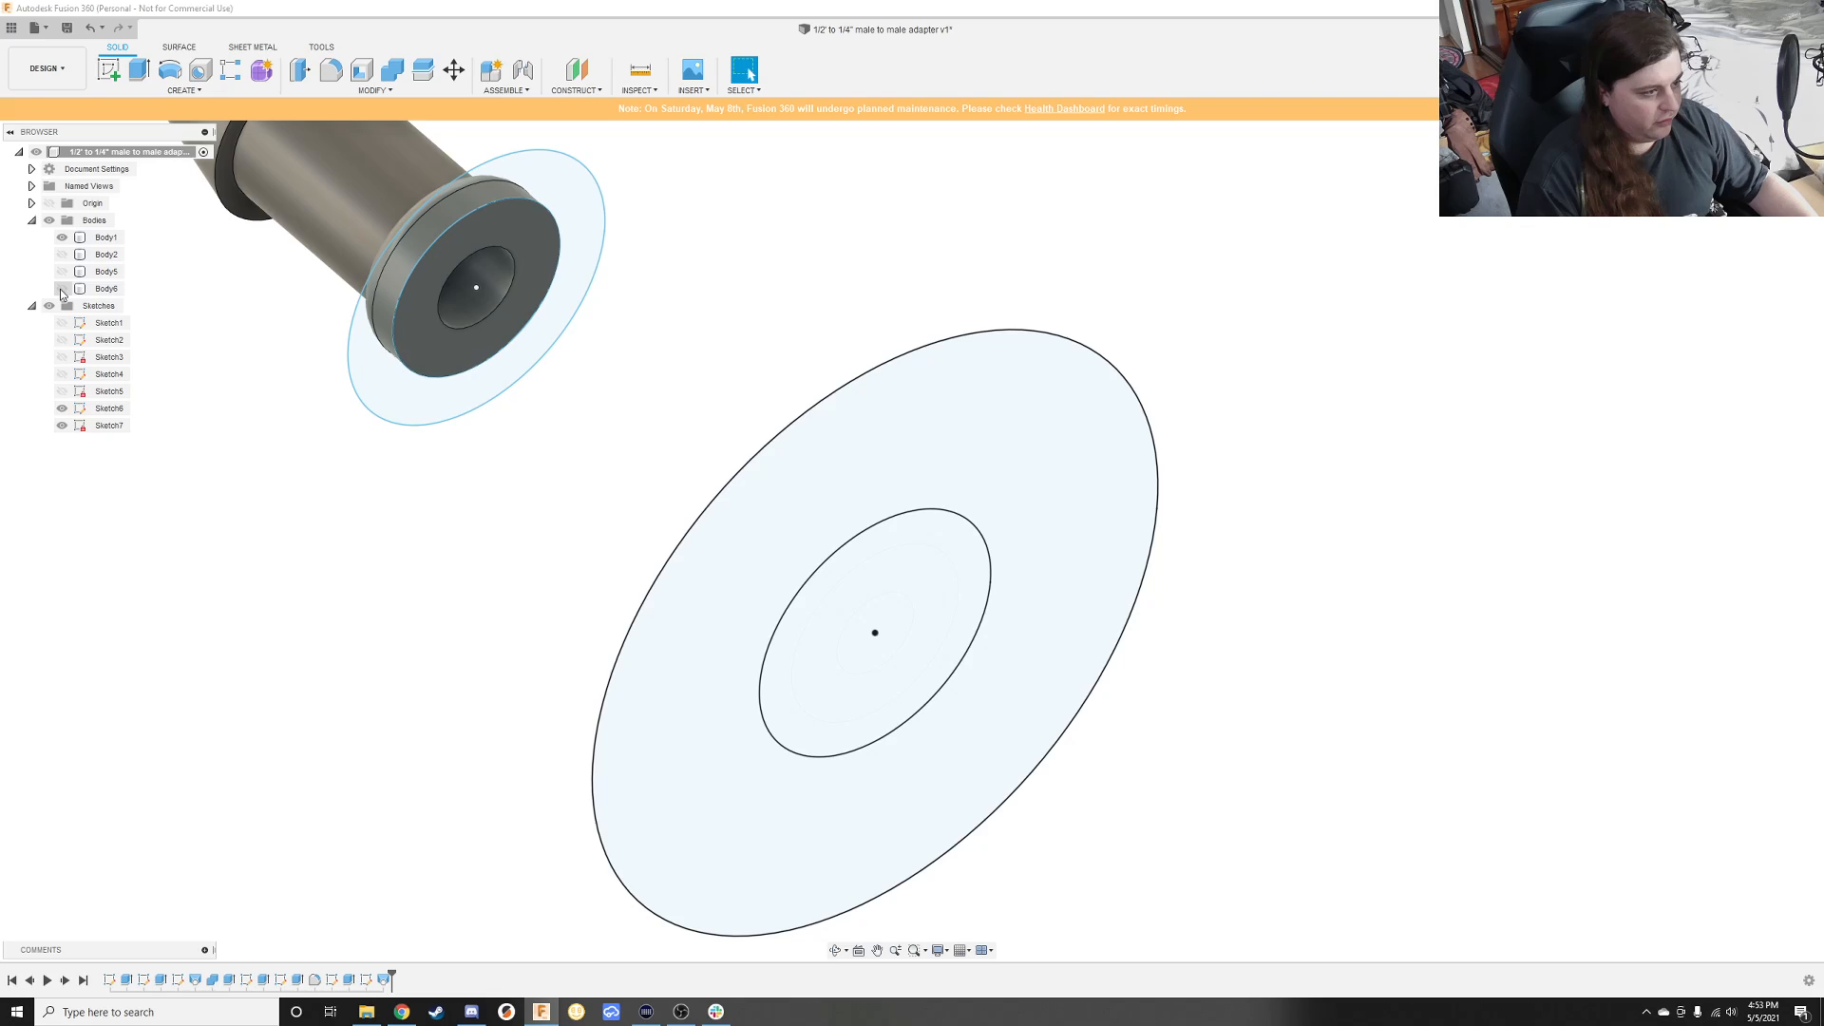
# Step: Loft the outer ring of Sketch7 to the ring profile on the collar's end, joining it to the adapter body
pyautogui.click(483, 231)
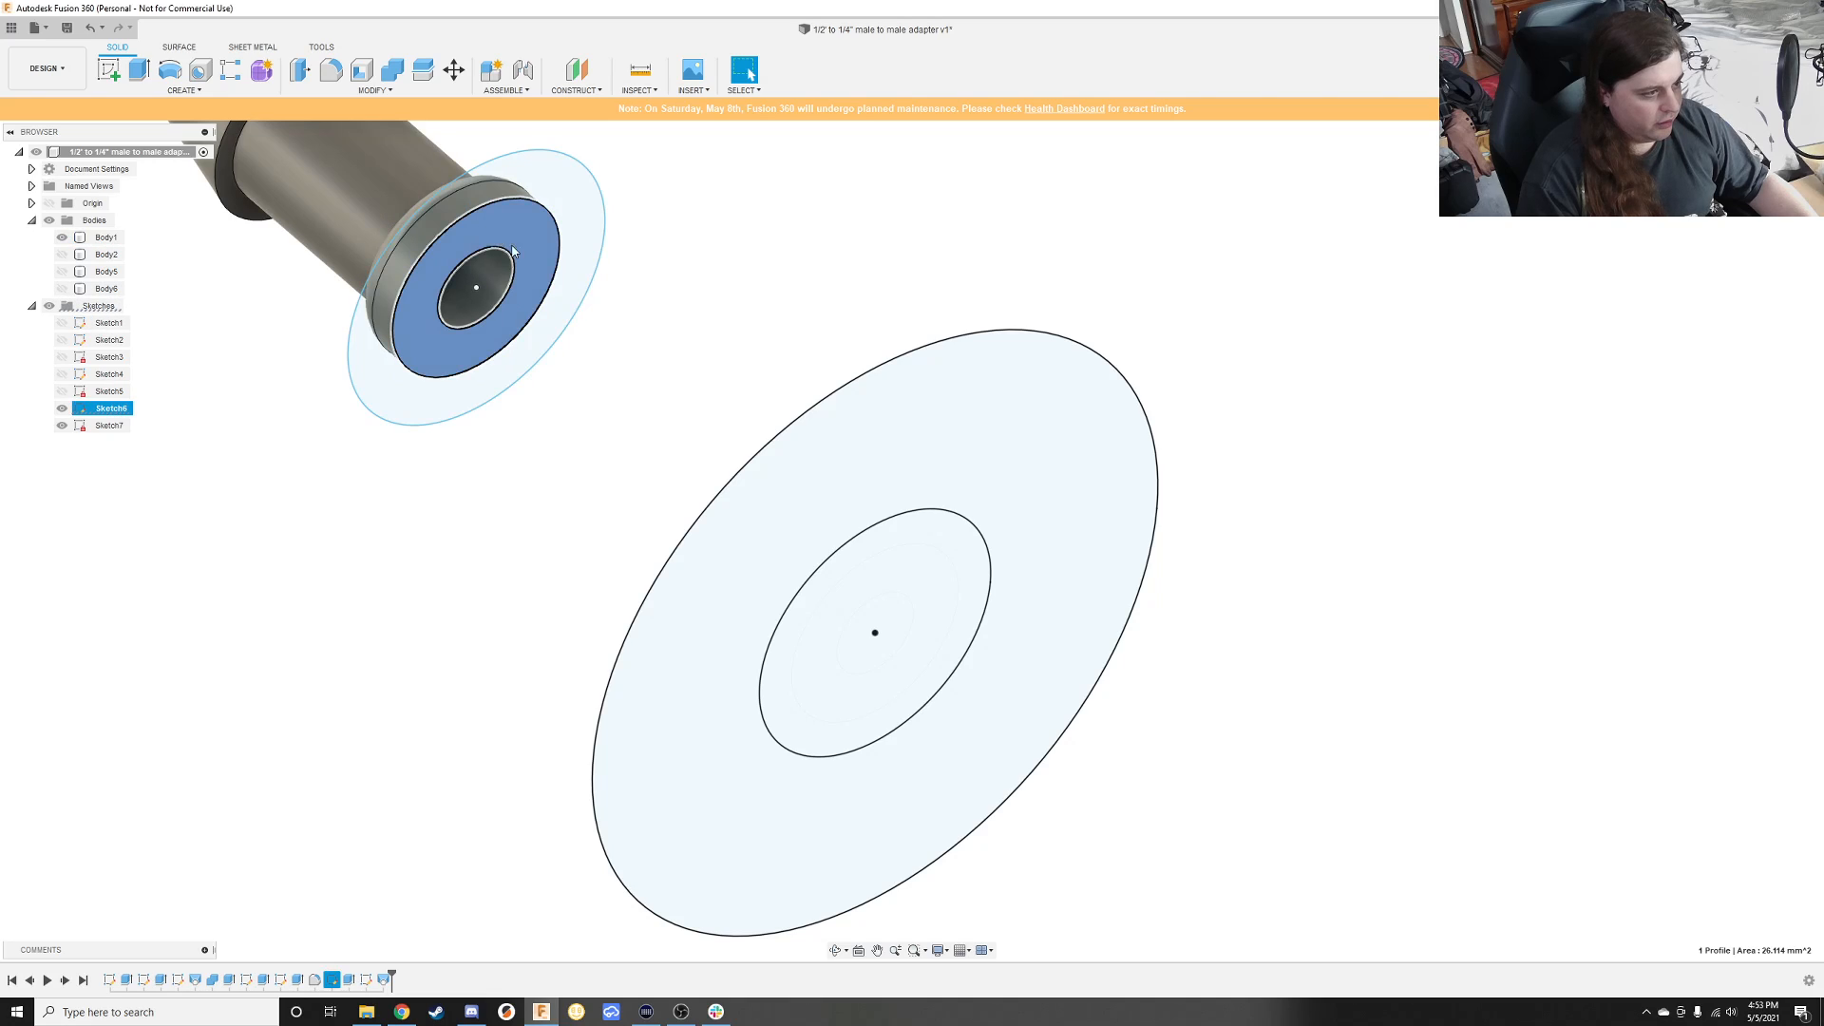
pyautogui.click(1011, 487)
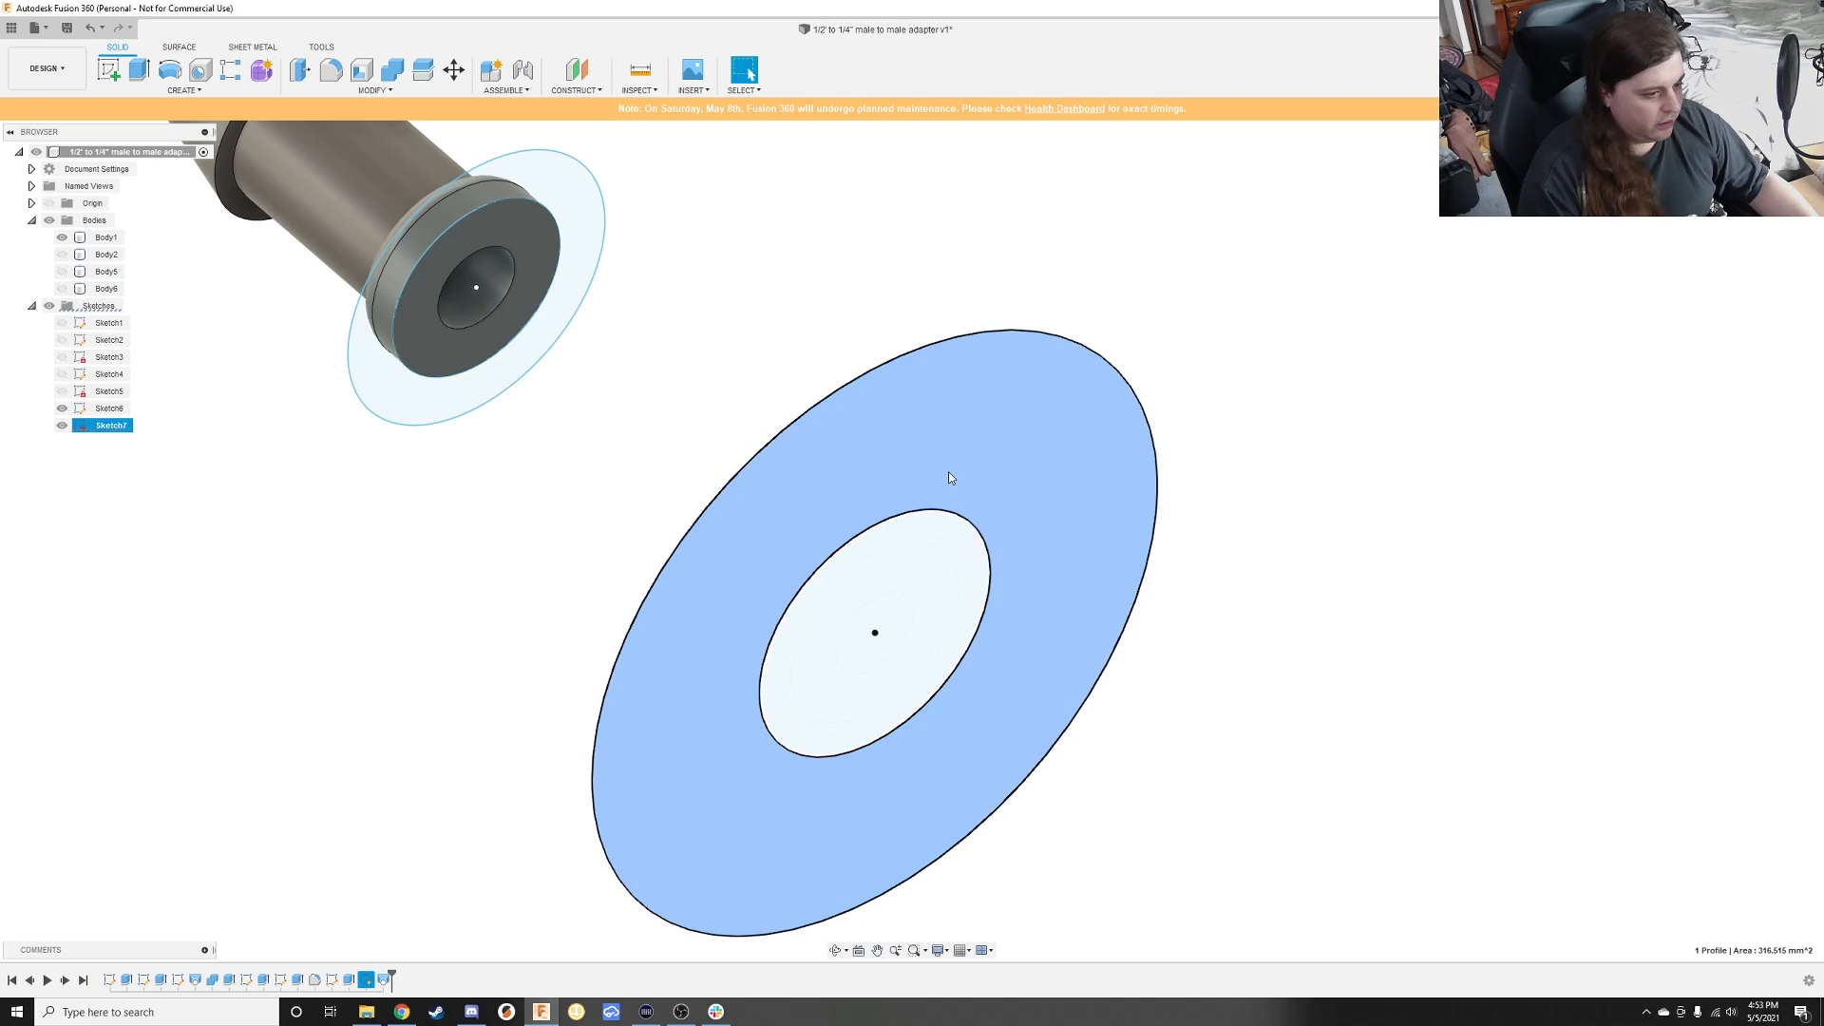
pyautogui.click(152, 91)
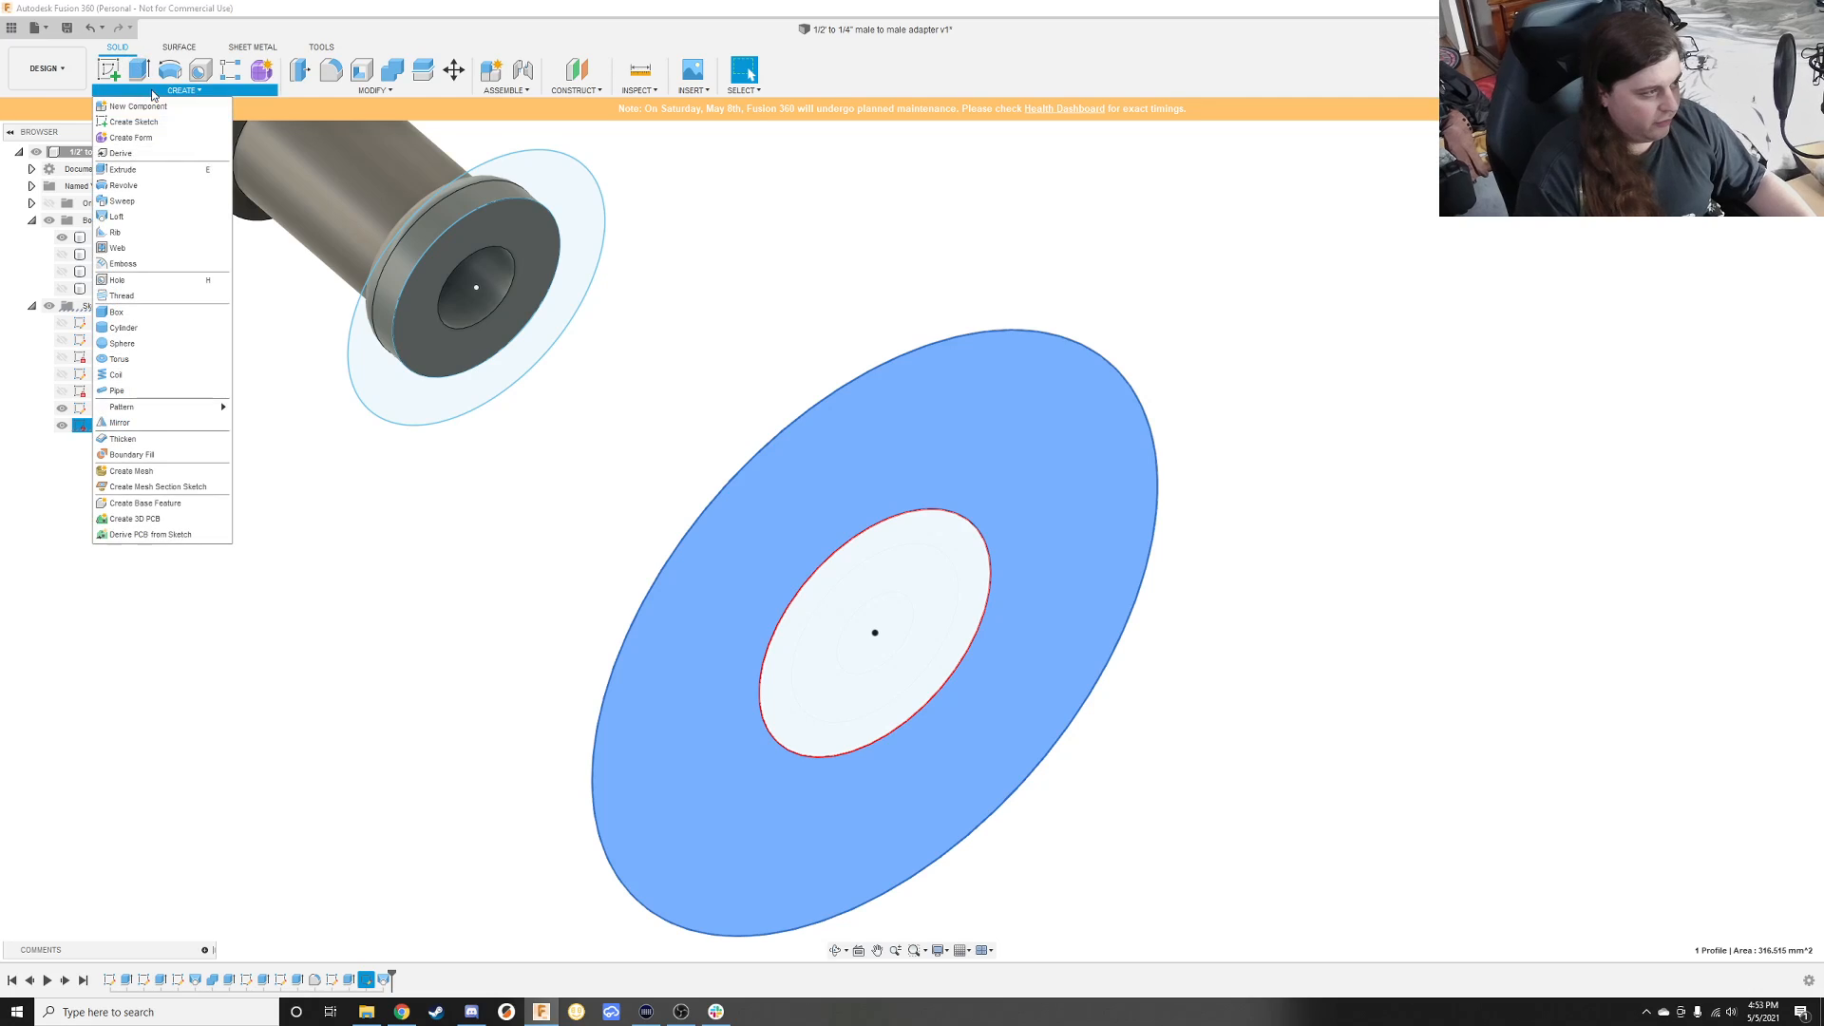
pyautogui.click(164, 216)
pyautogui.click(482, 236)
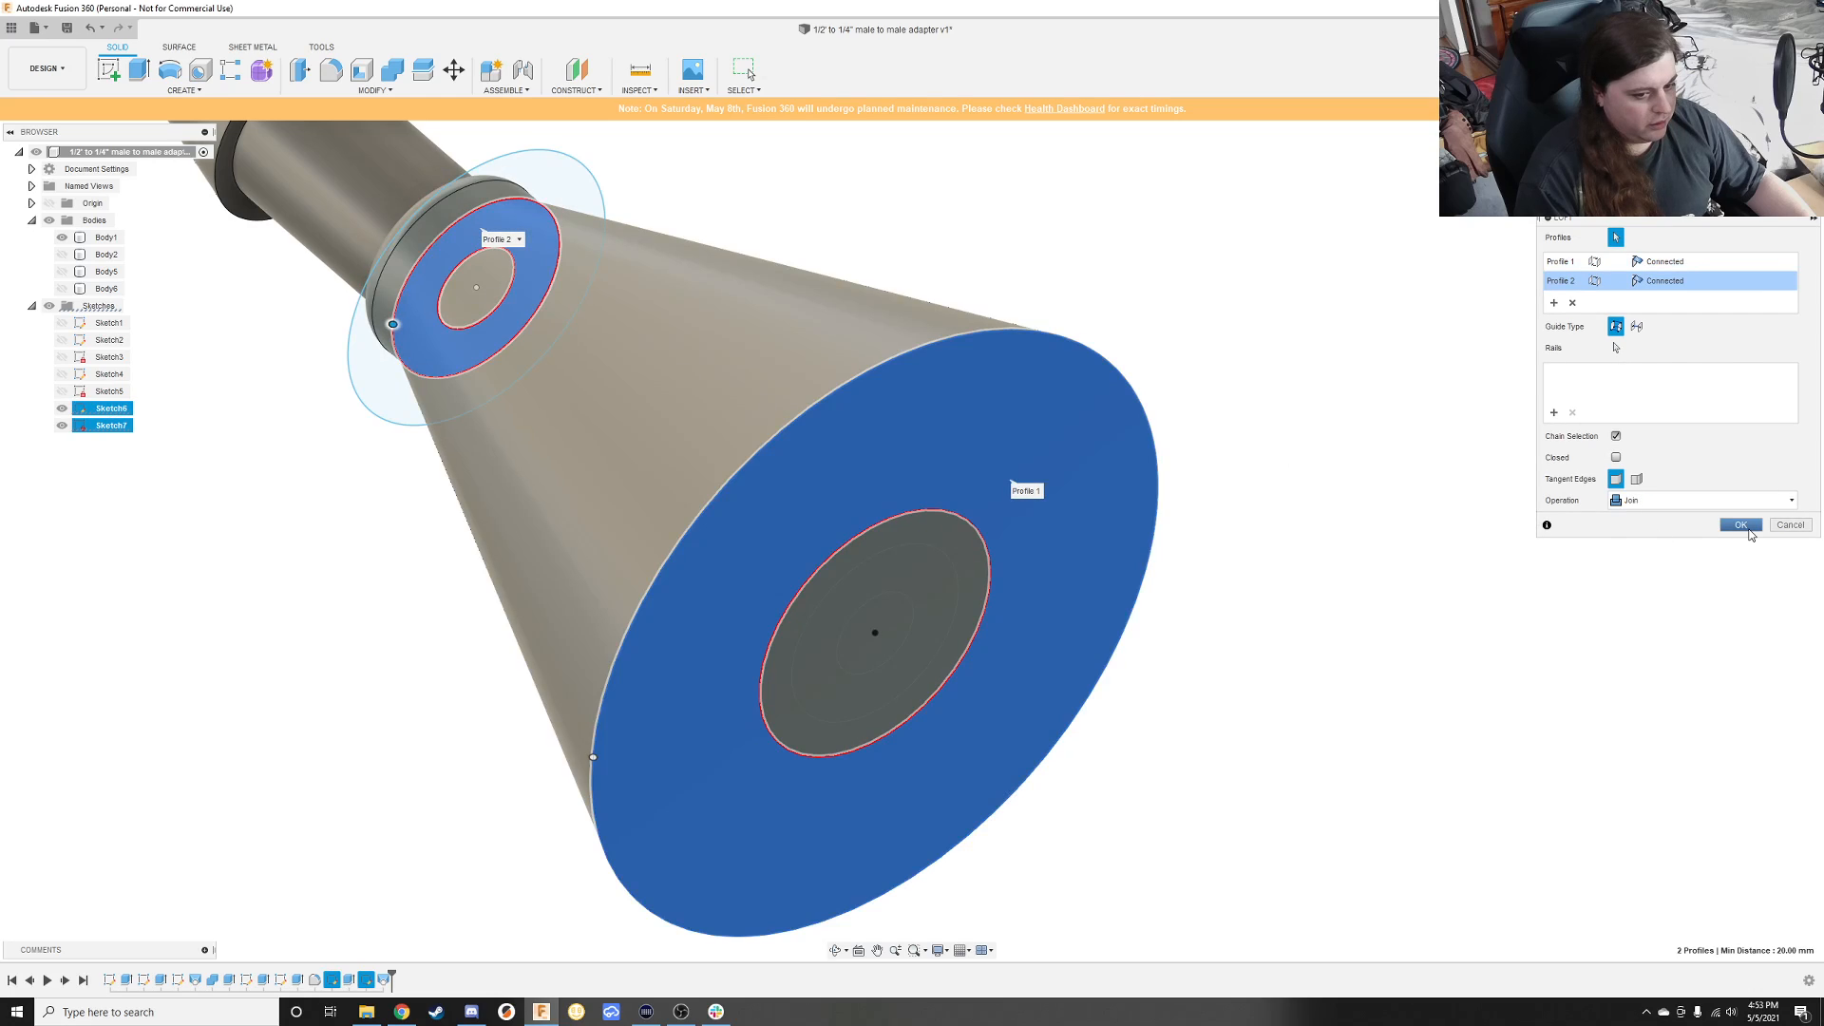
pyautogui.click(1747, 527)
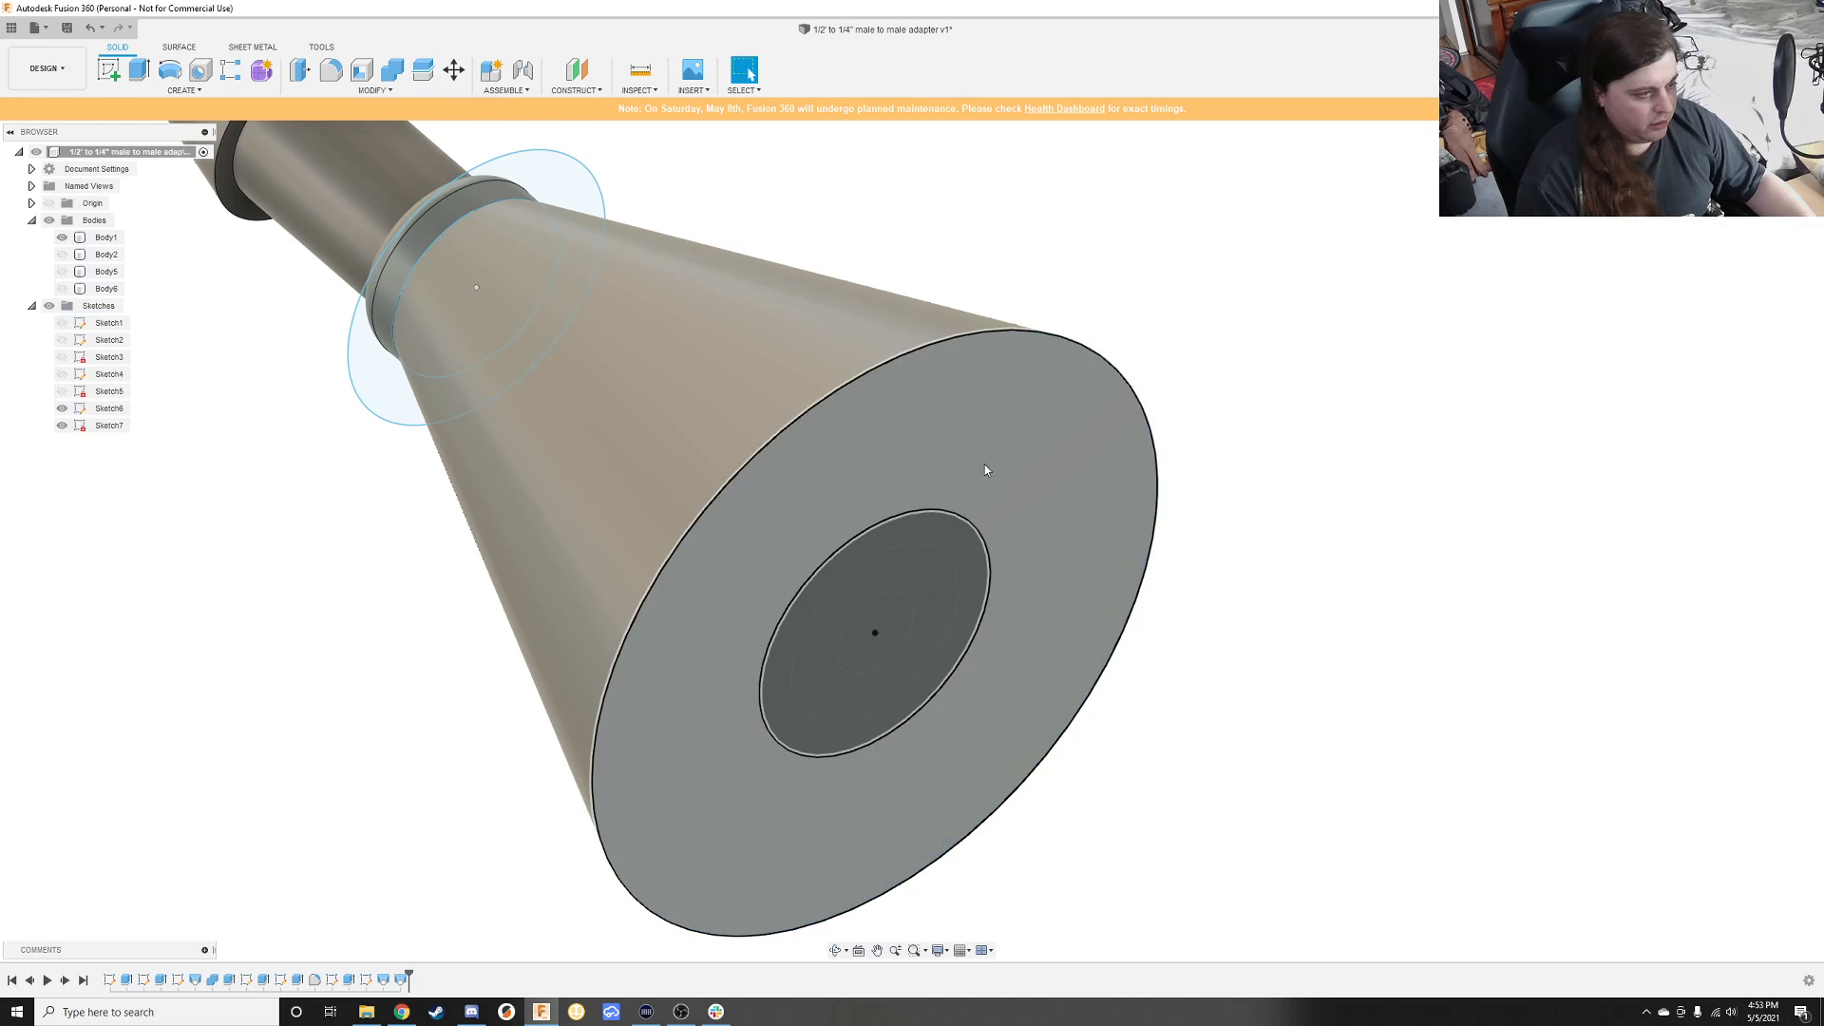
# Step: Cut the inner cone Body6 out of Body1 with Combine, without keeping the tool body
pyautogui.moveTo(908, 589); pyautogui.dragTo(1011, 477, button='middle')
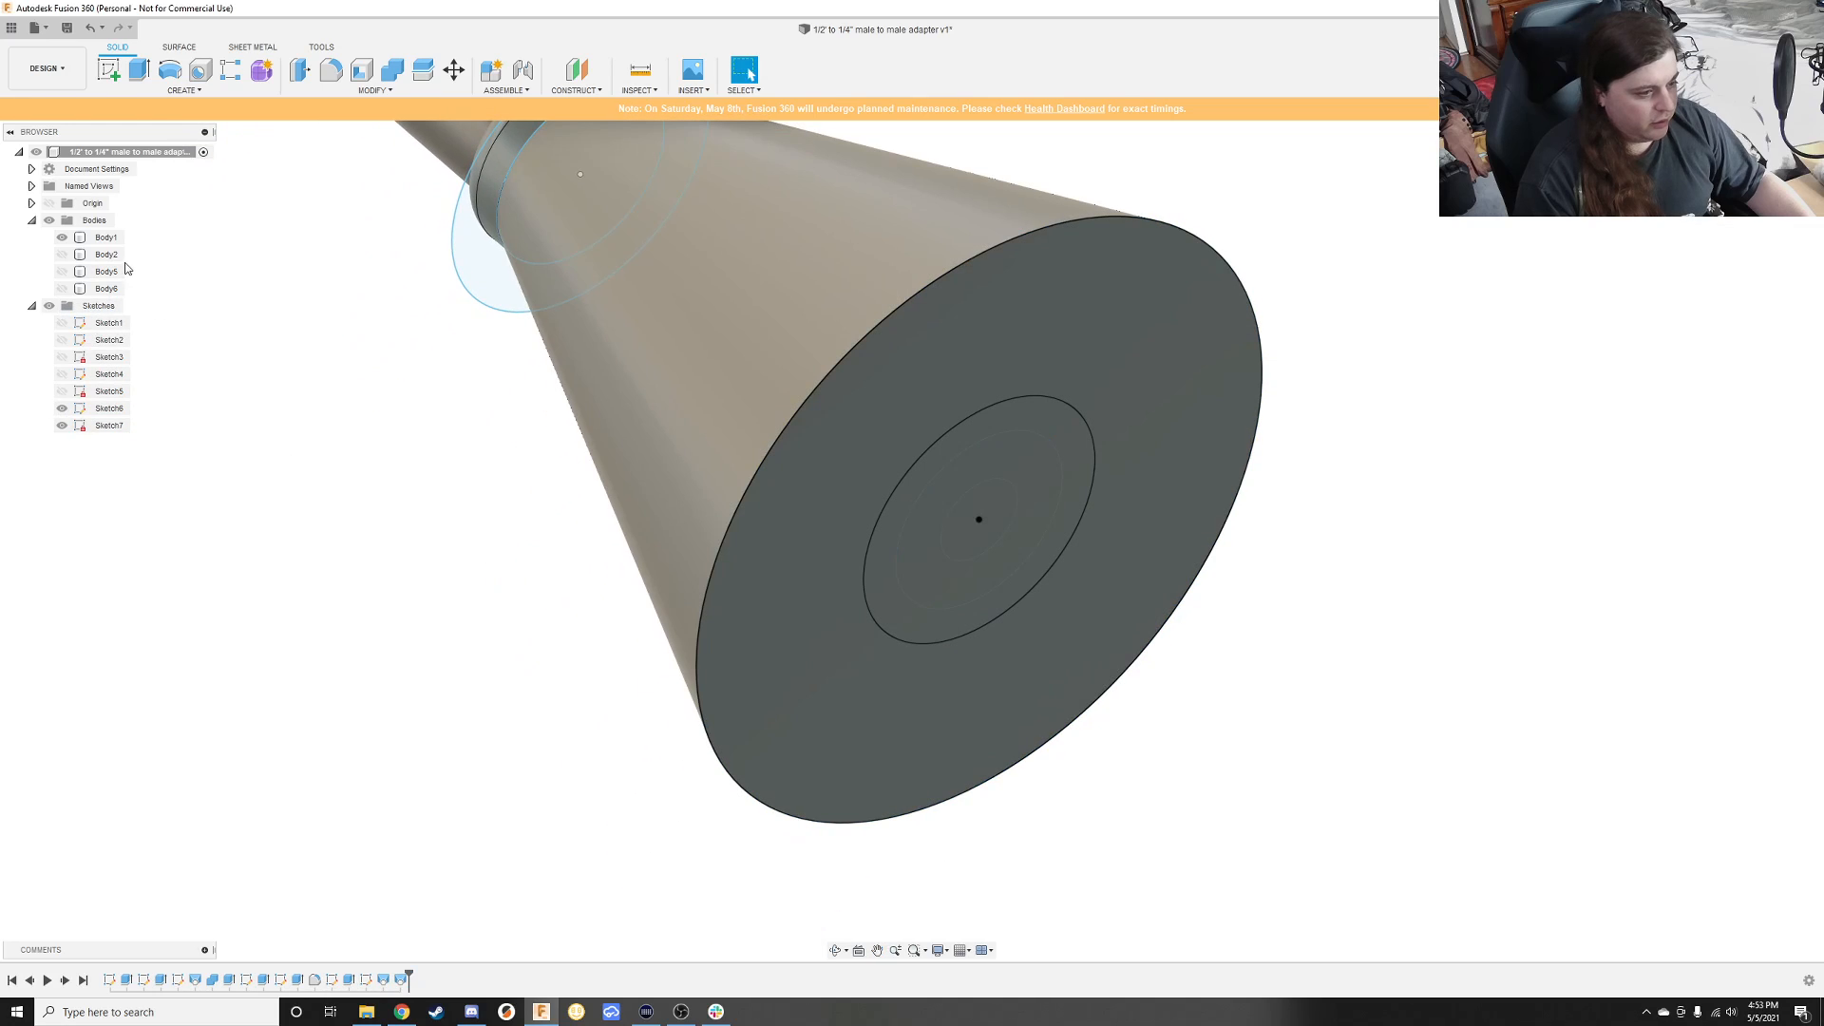
pyautogui.moveTo(353, 389); pyautogui.dragTo(367, 582, button='middle')
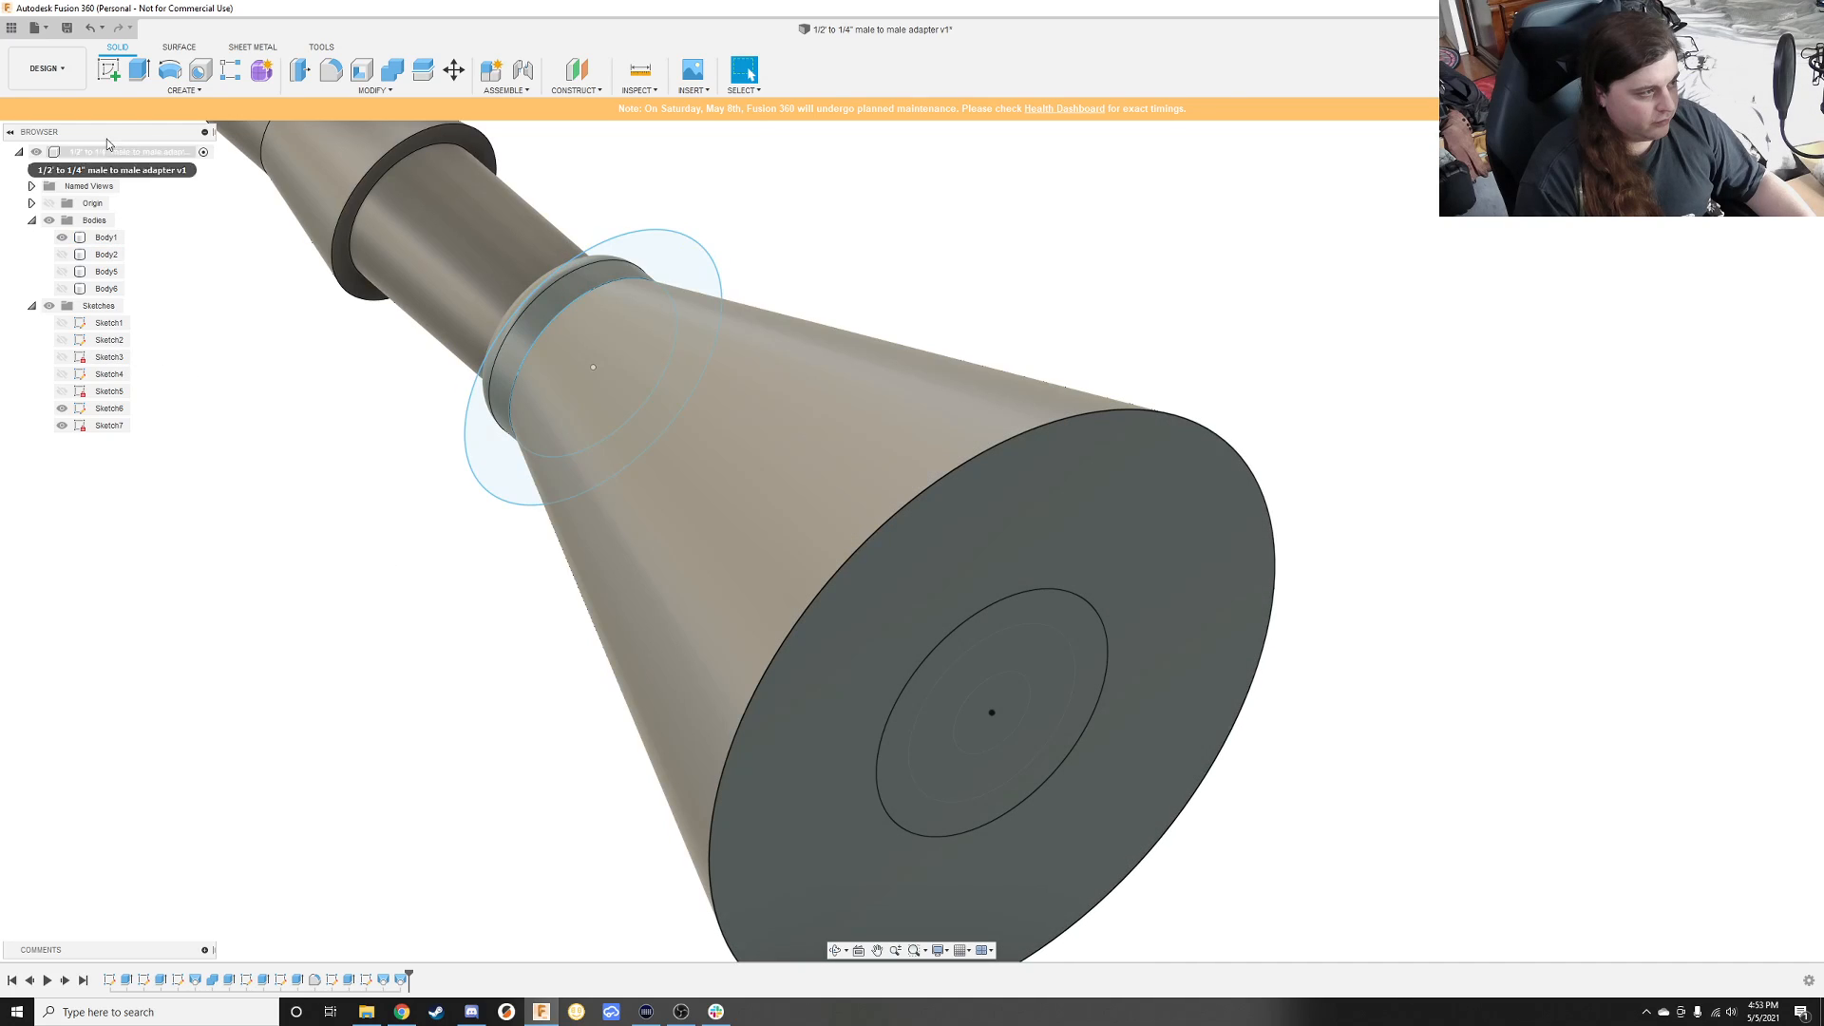
pyautogui.click(393, 69)
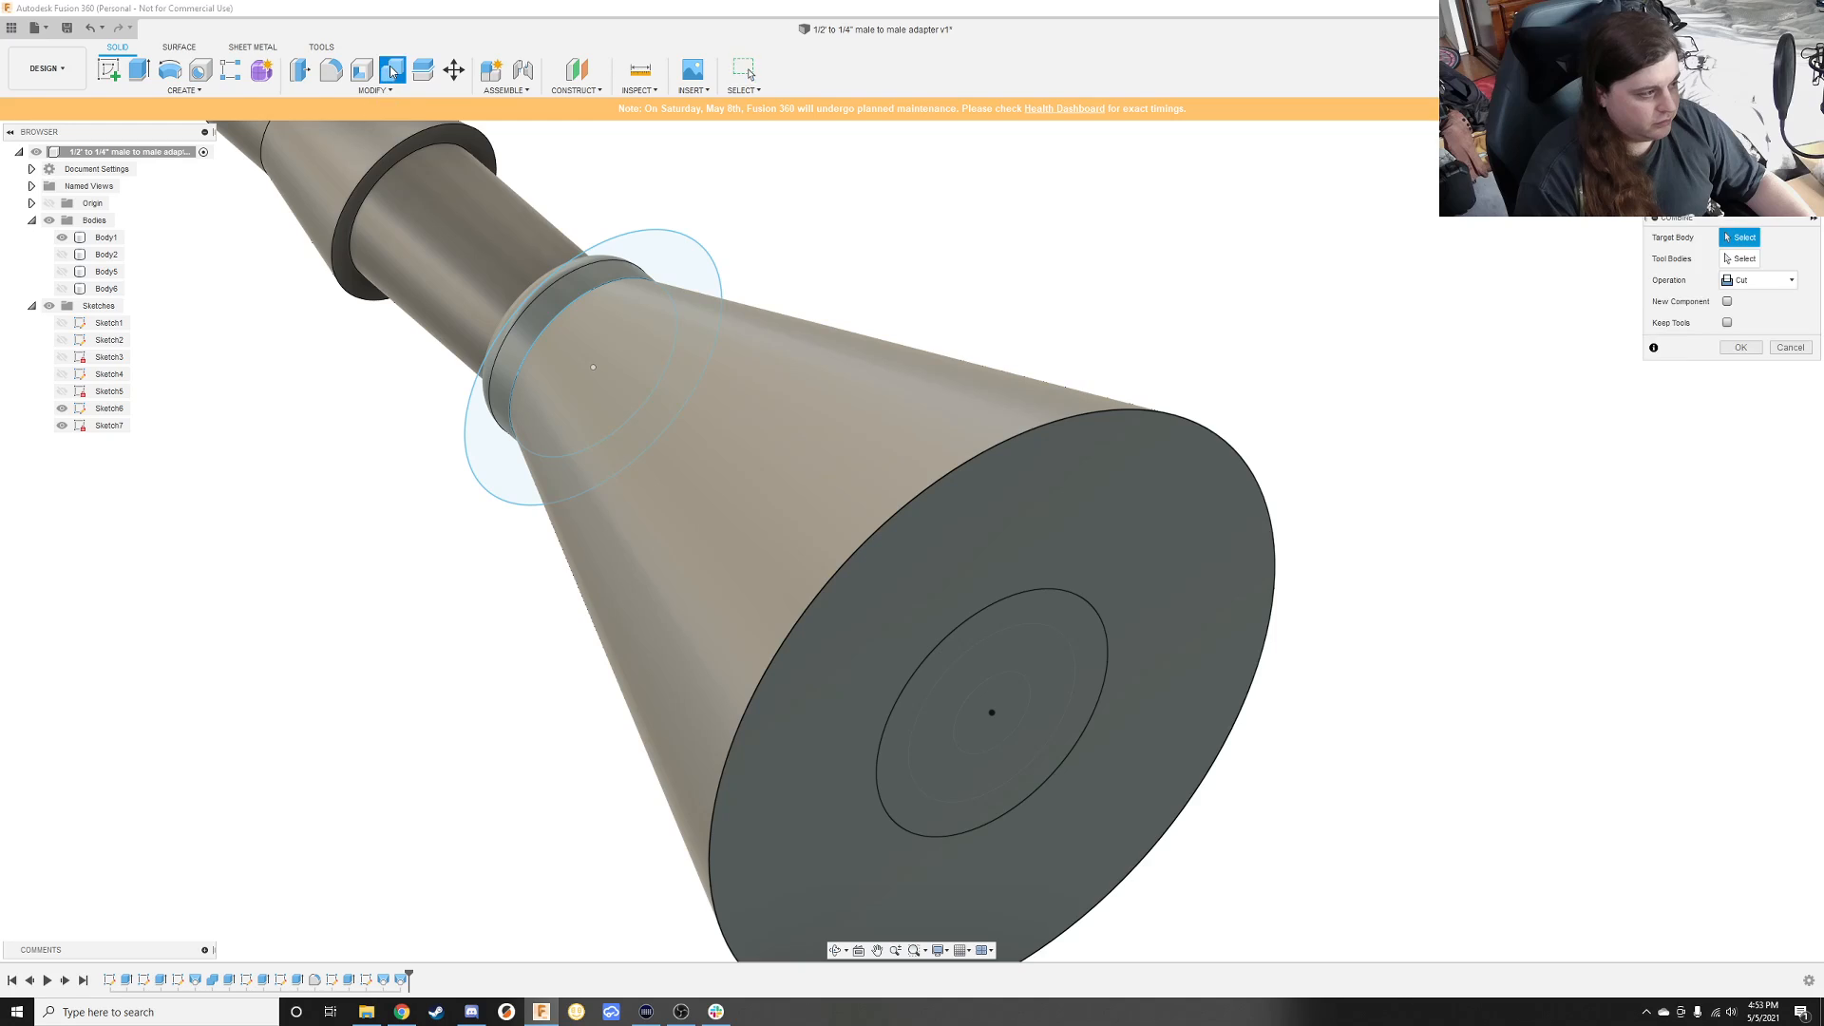
pyautogui.click(664, 443)
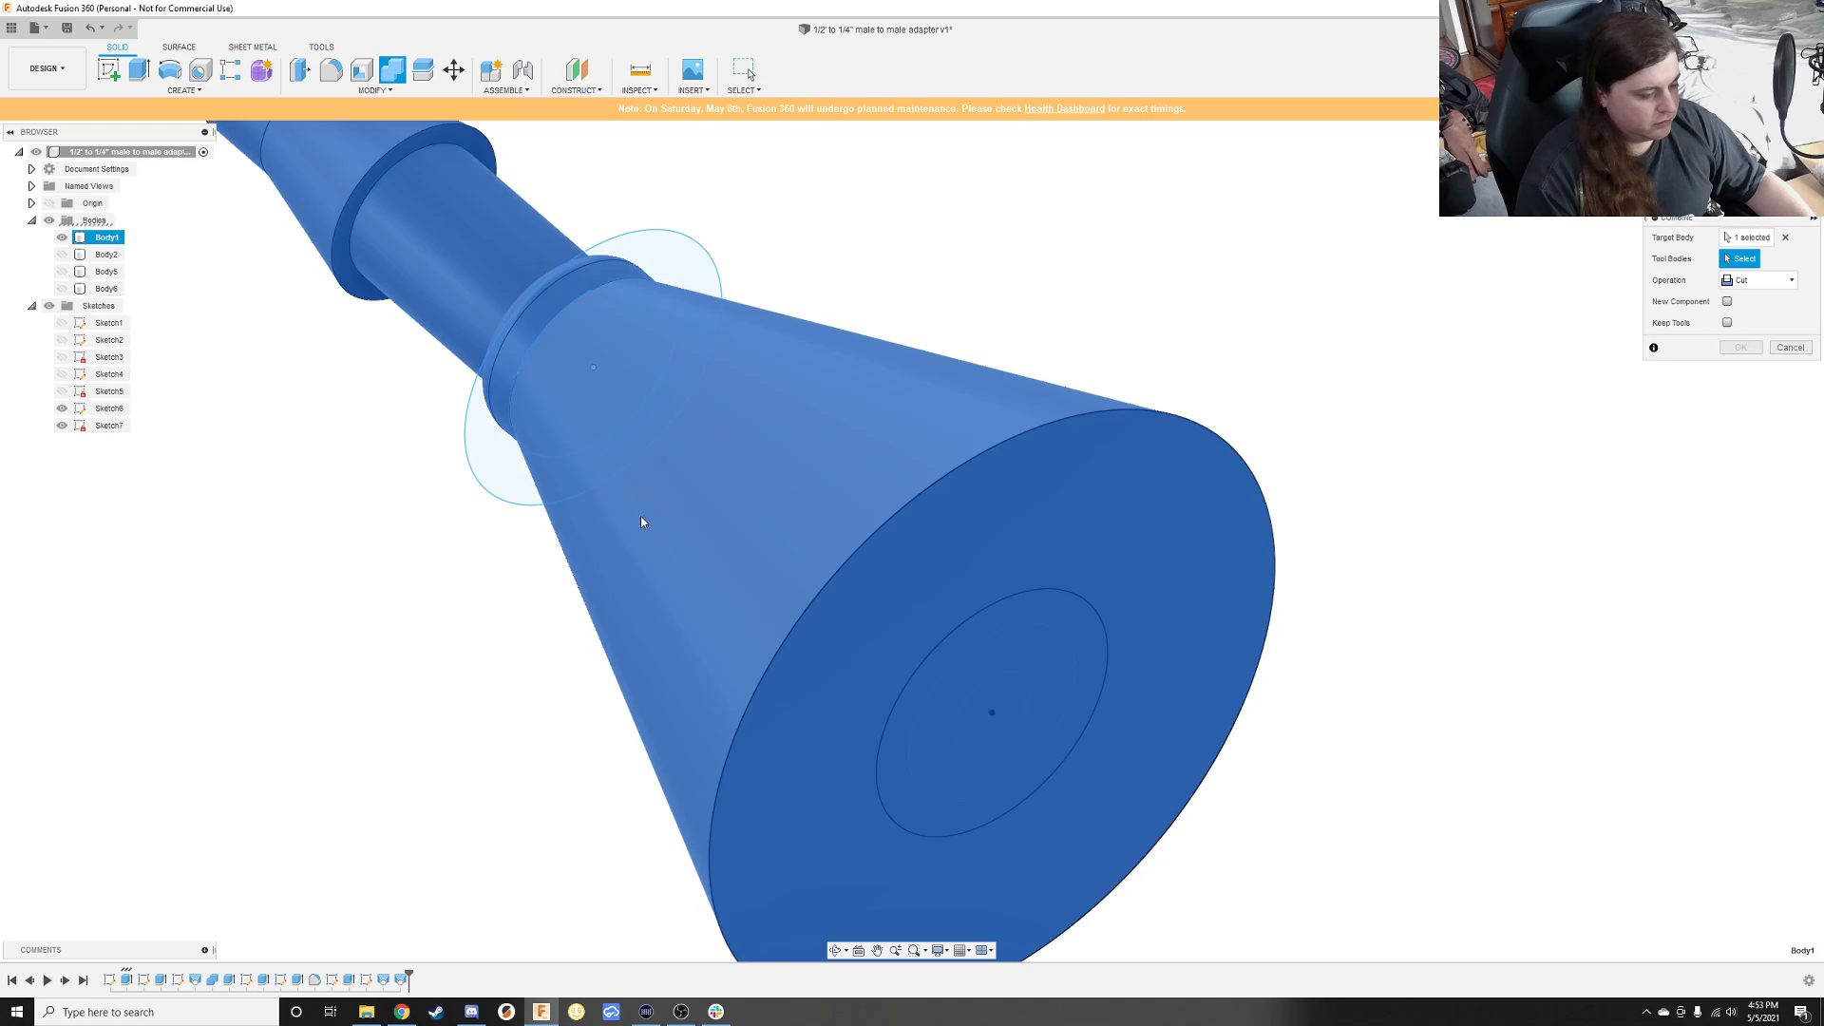
pyautogui.click(61, 288)
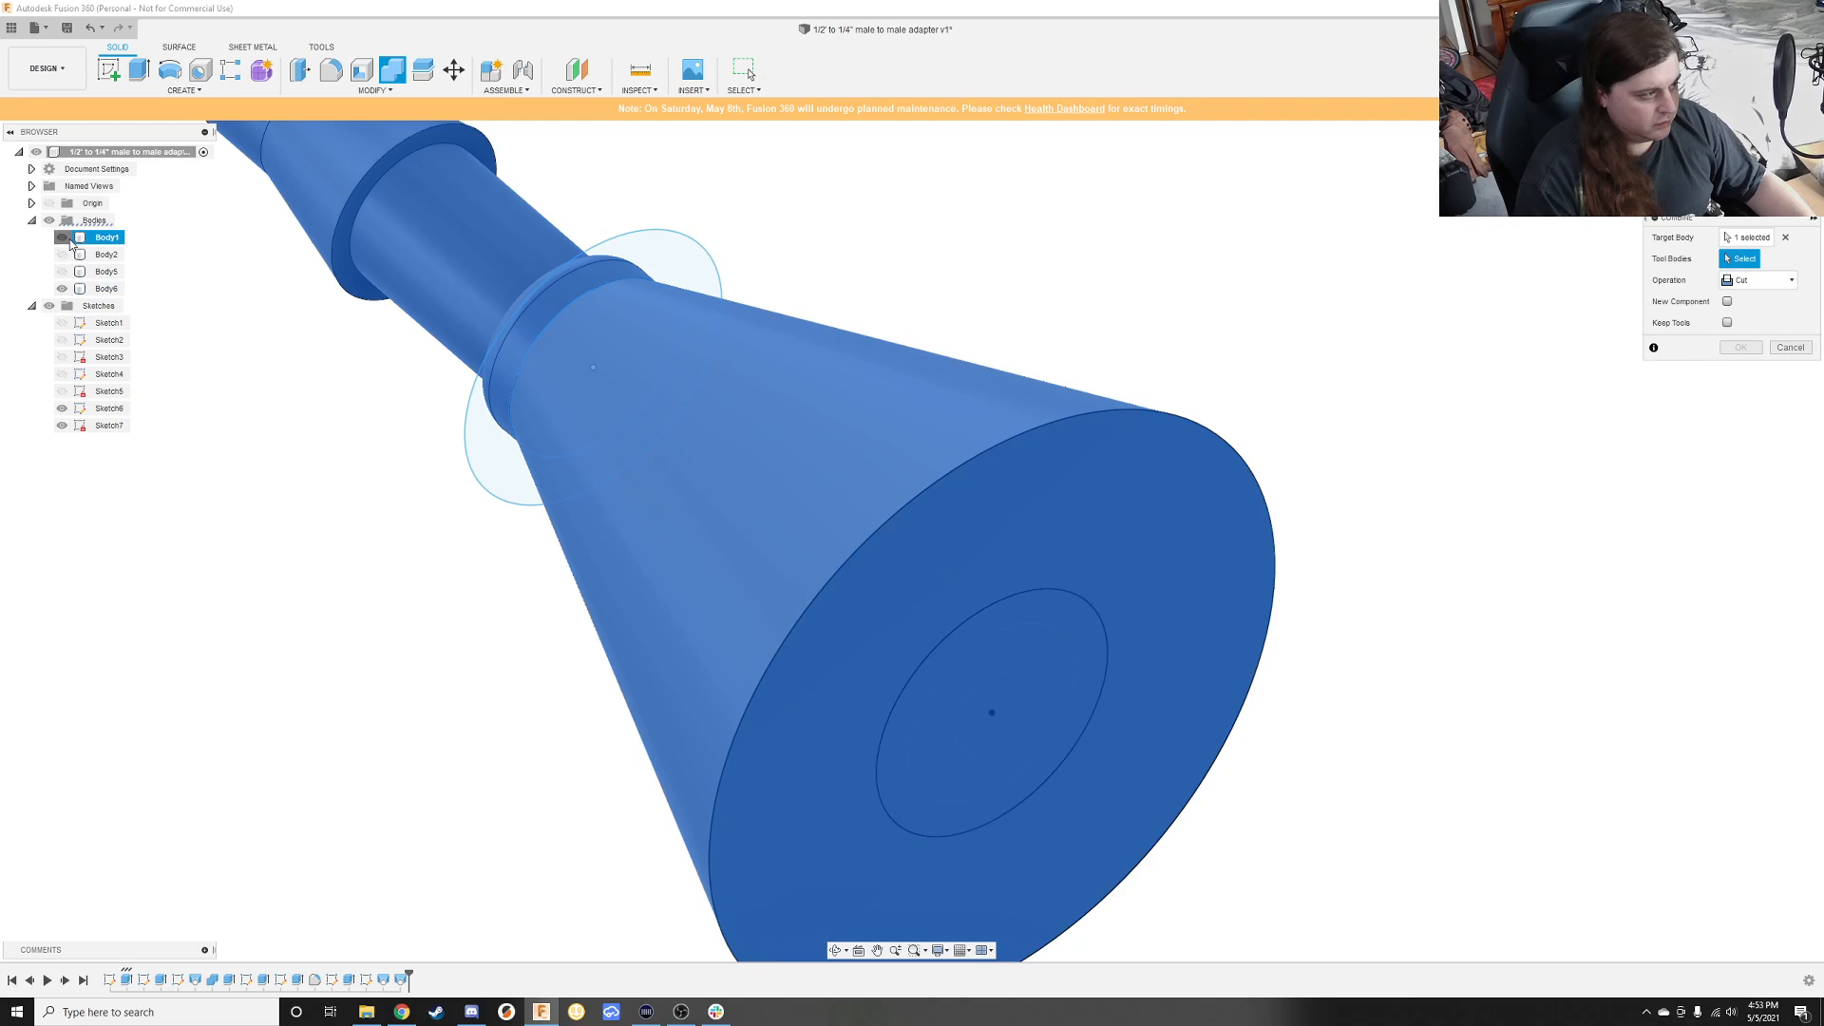
pyautogui.click(796, 551)
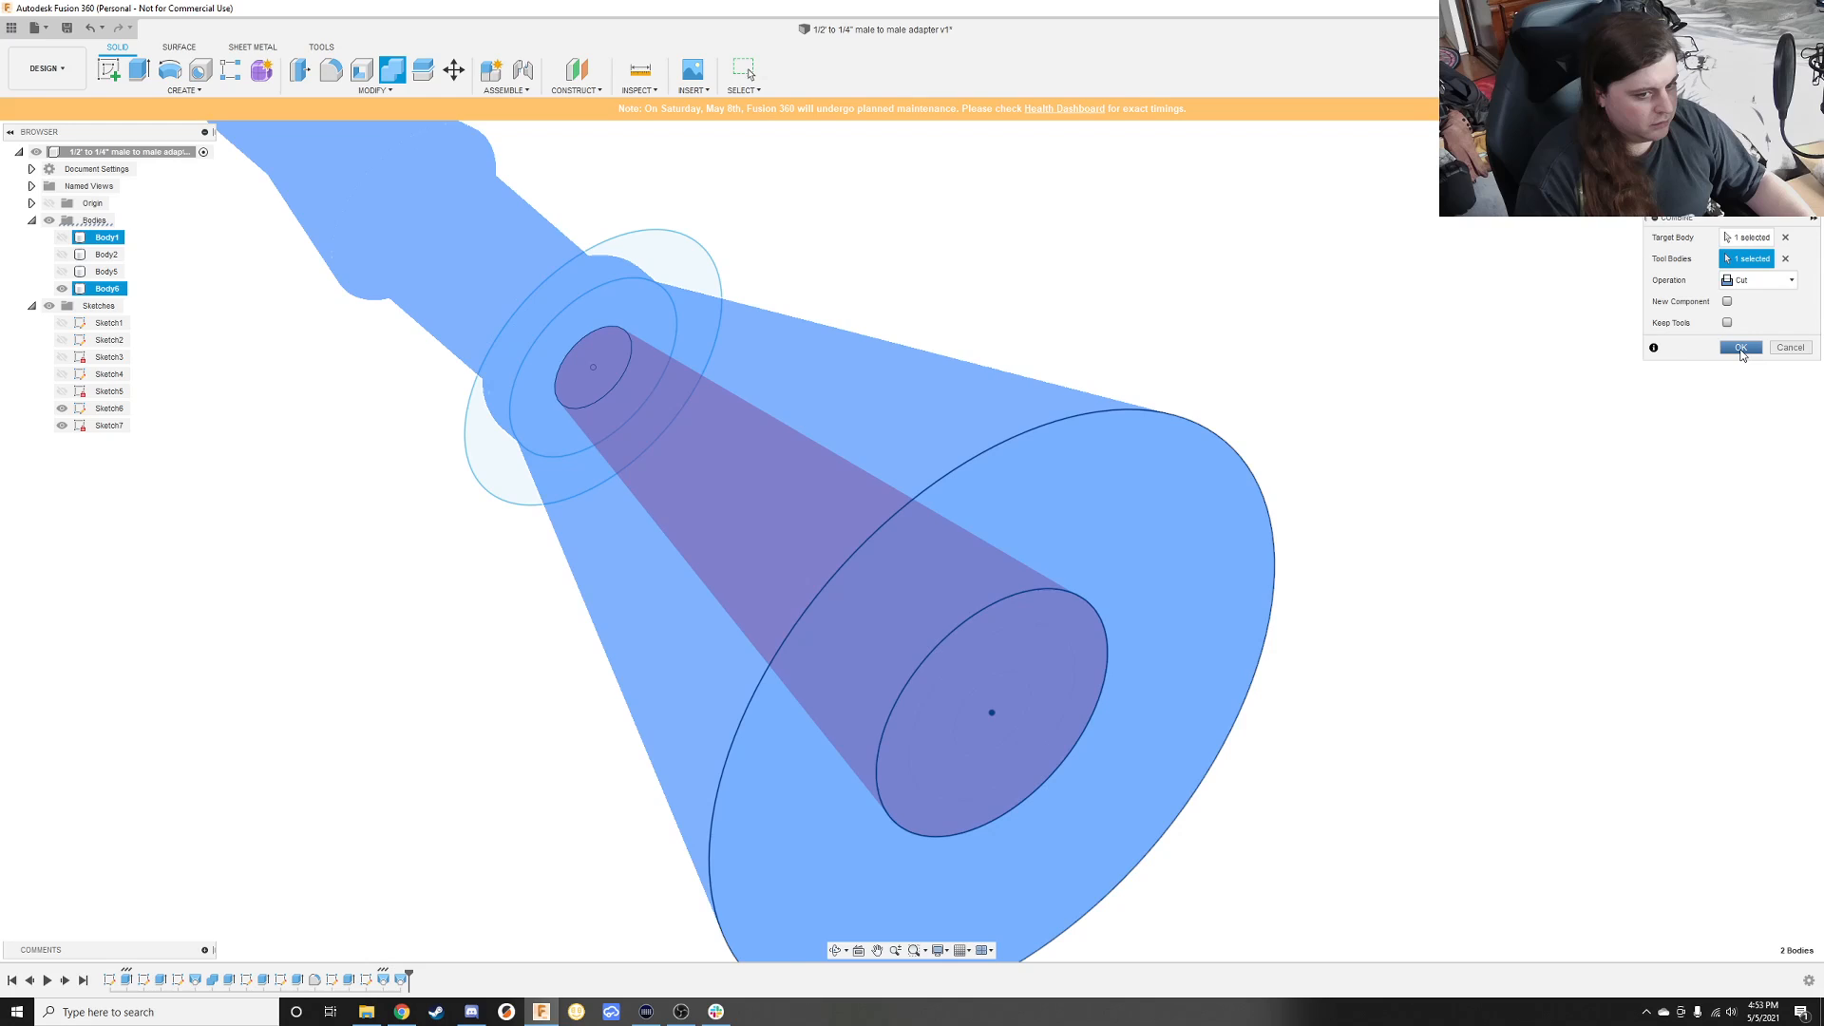
pyautogui.click(1741, 348)
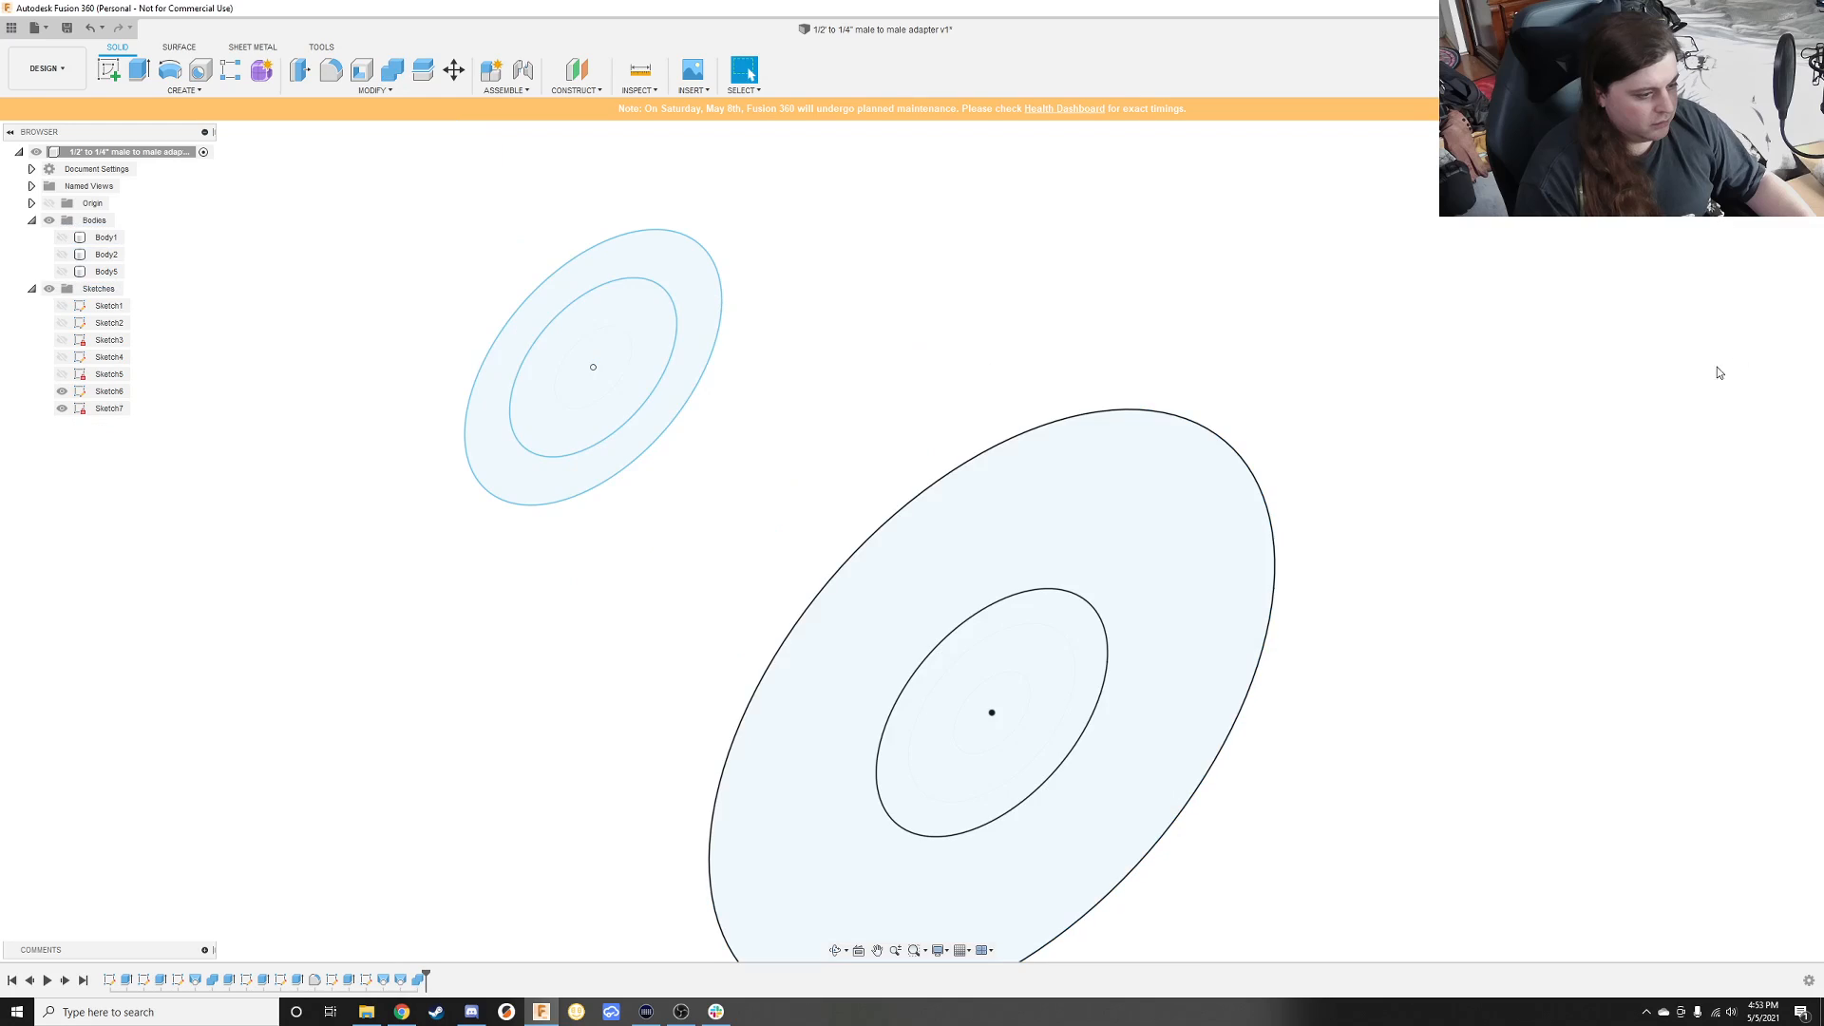
# Step: Show Body1 and hide Sketch6 and Sketch7
pyautogui.click(61, 271)
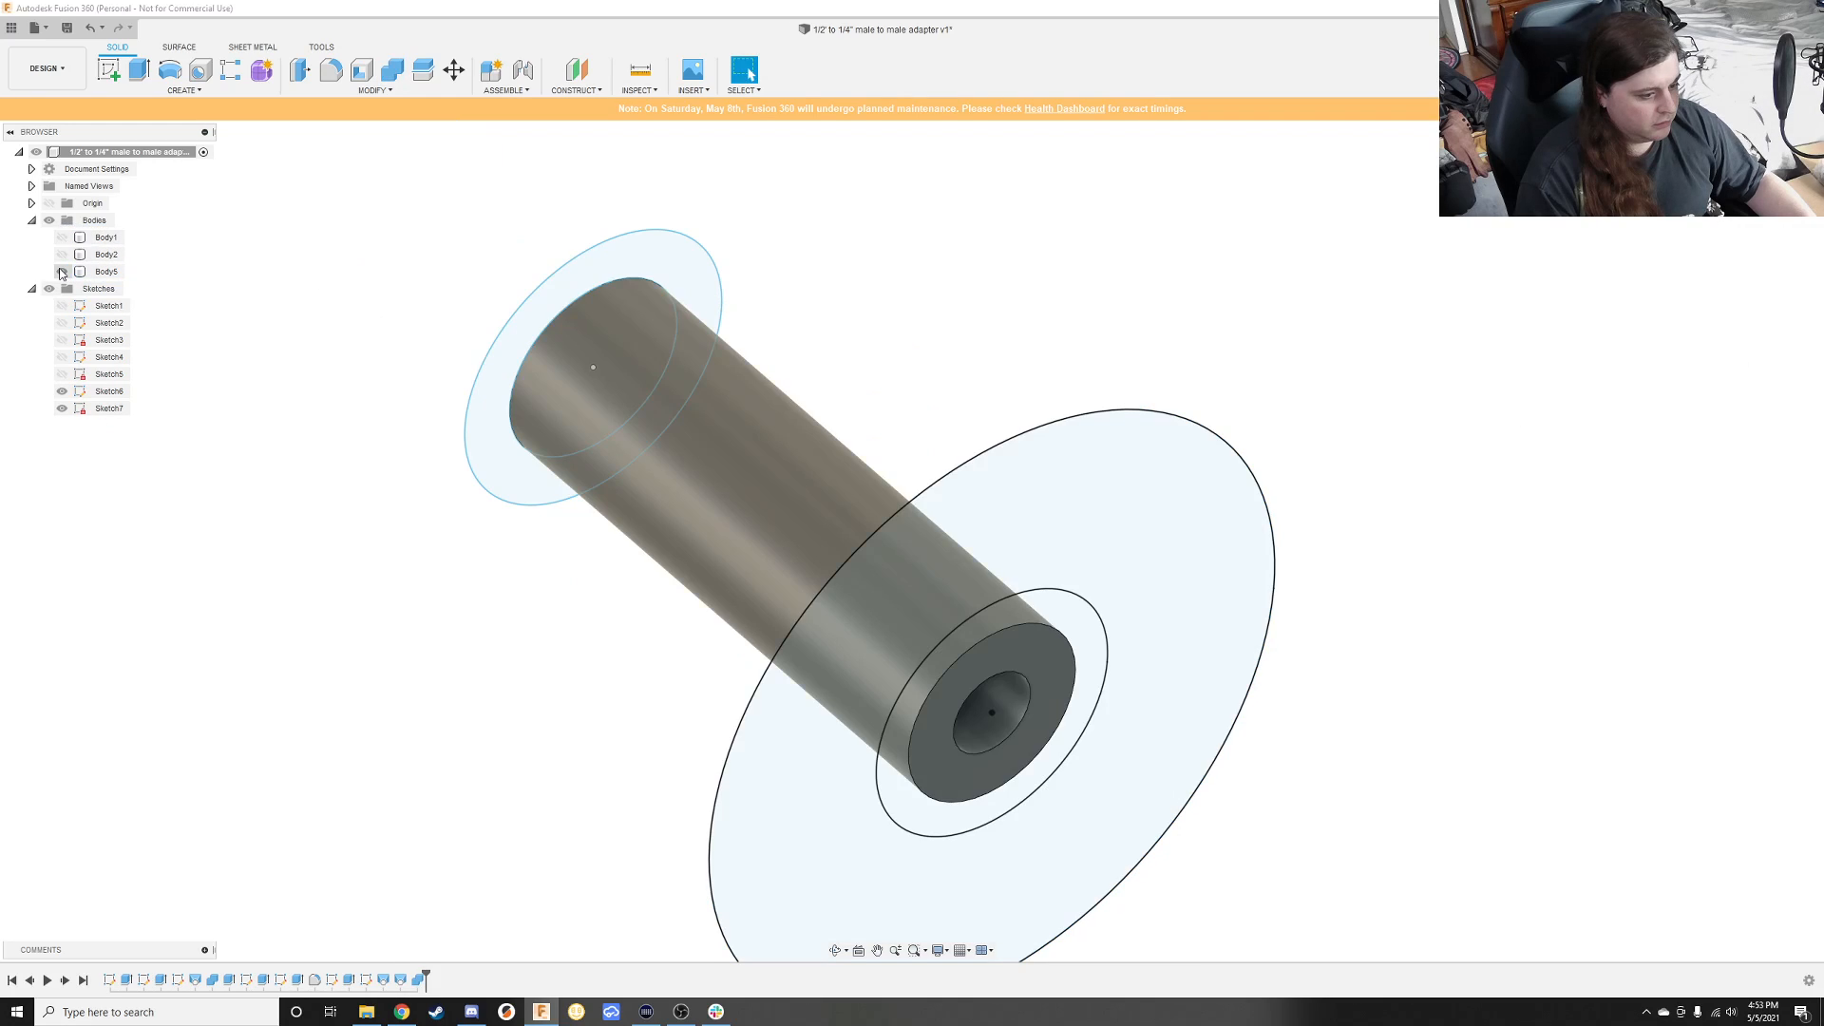
pyautogui.click(62, 271)
pyautogui.click(61, 238)
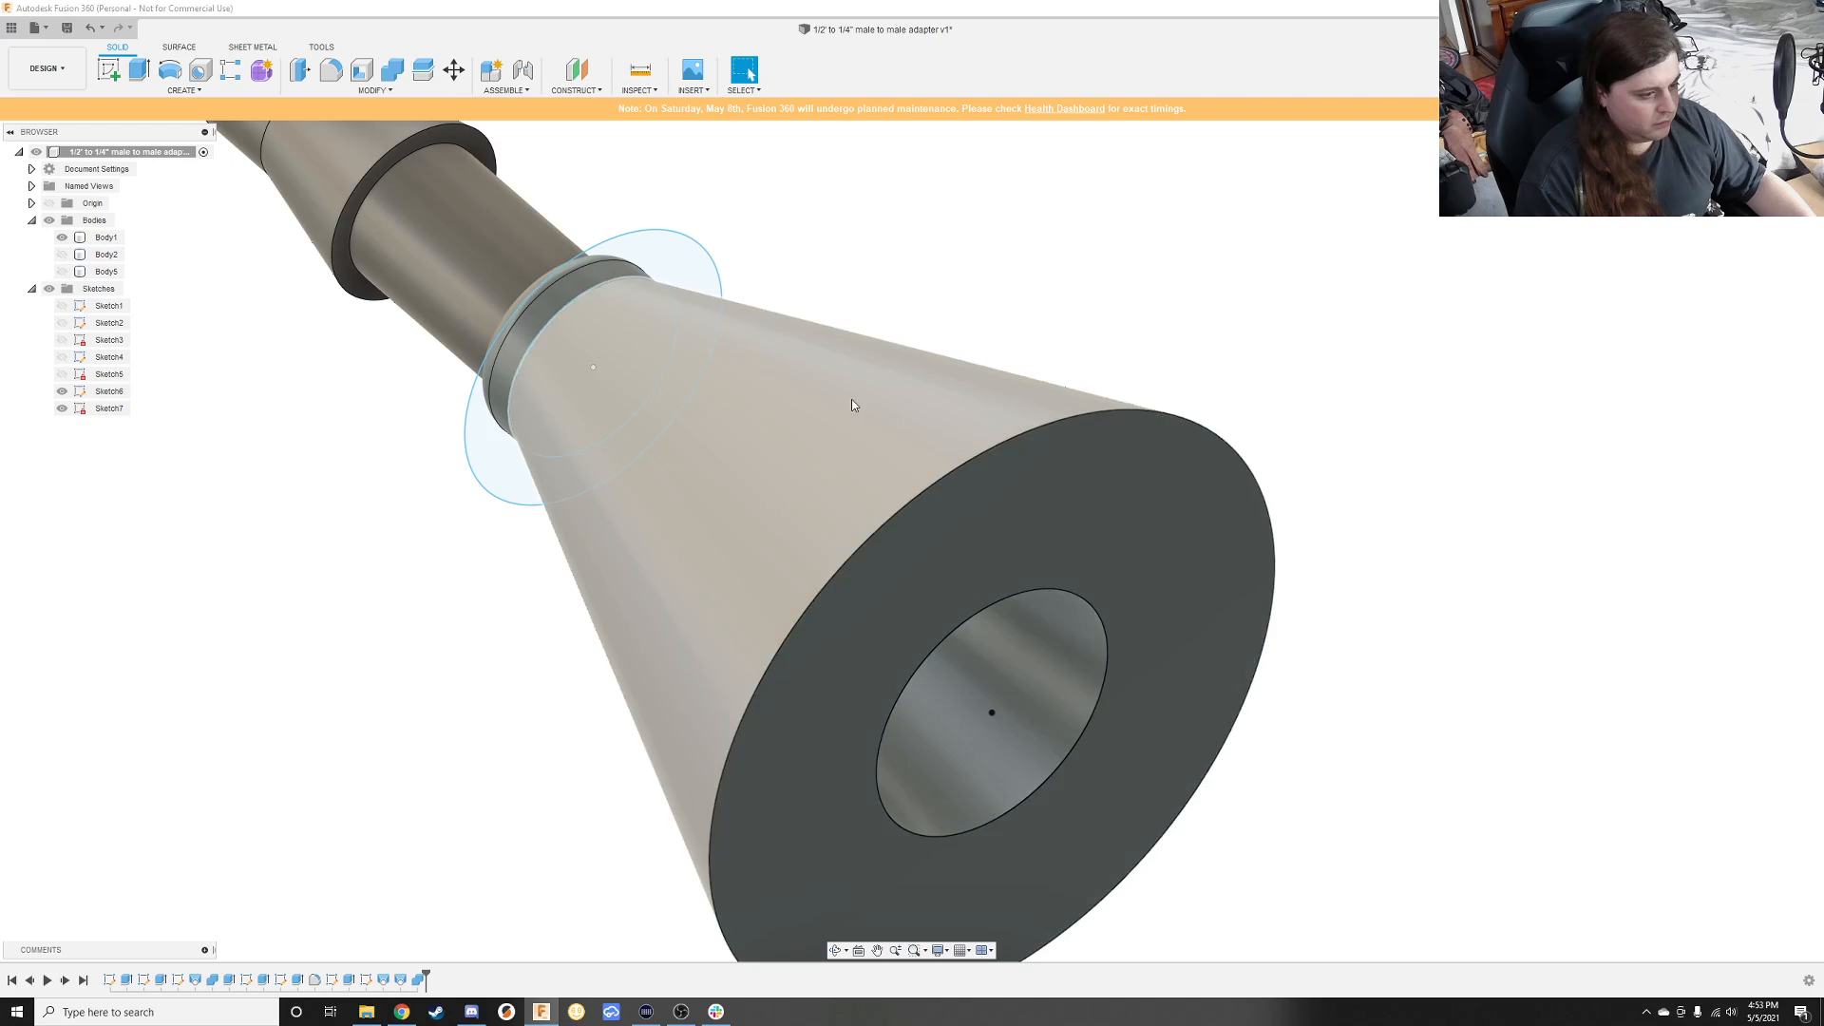
pyautogui.moveTo(852, 404)
pyautogui.keyDown('shift'); pyautogui.mouseDown(button='middle')
pyautogui.moveTo(1218, 399)
pyautogui.moveTo(1187, 419)
pyautogui.mouseUp(button='middle'); pyautogui.keyUp('shift')
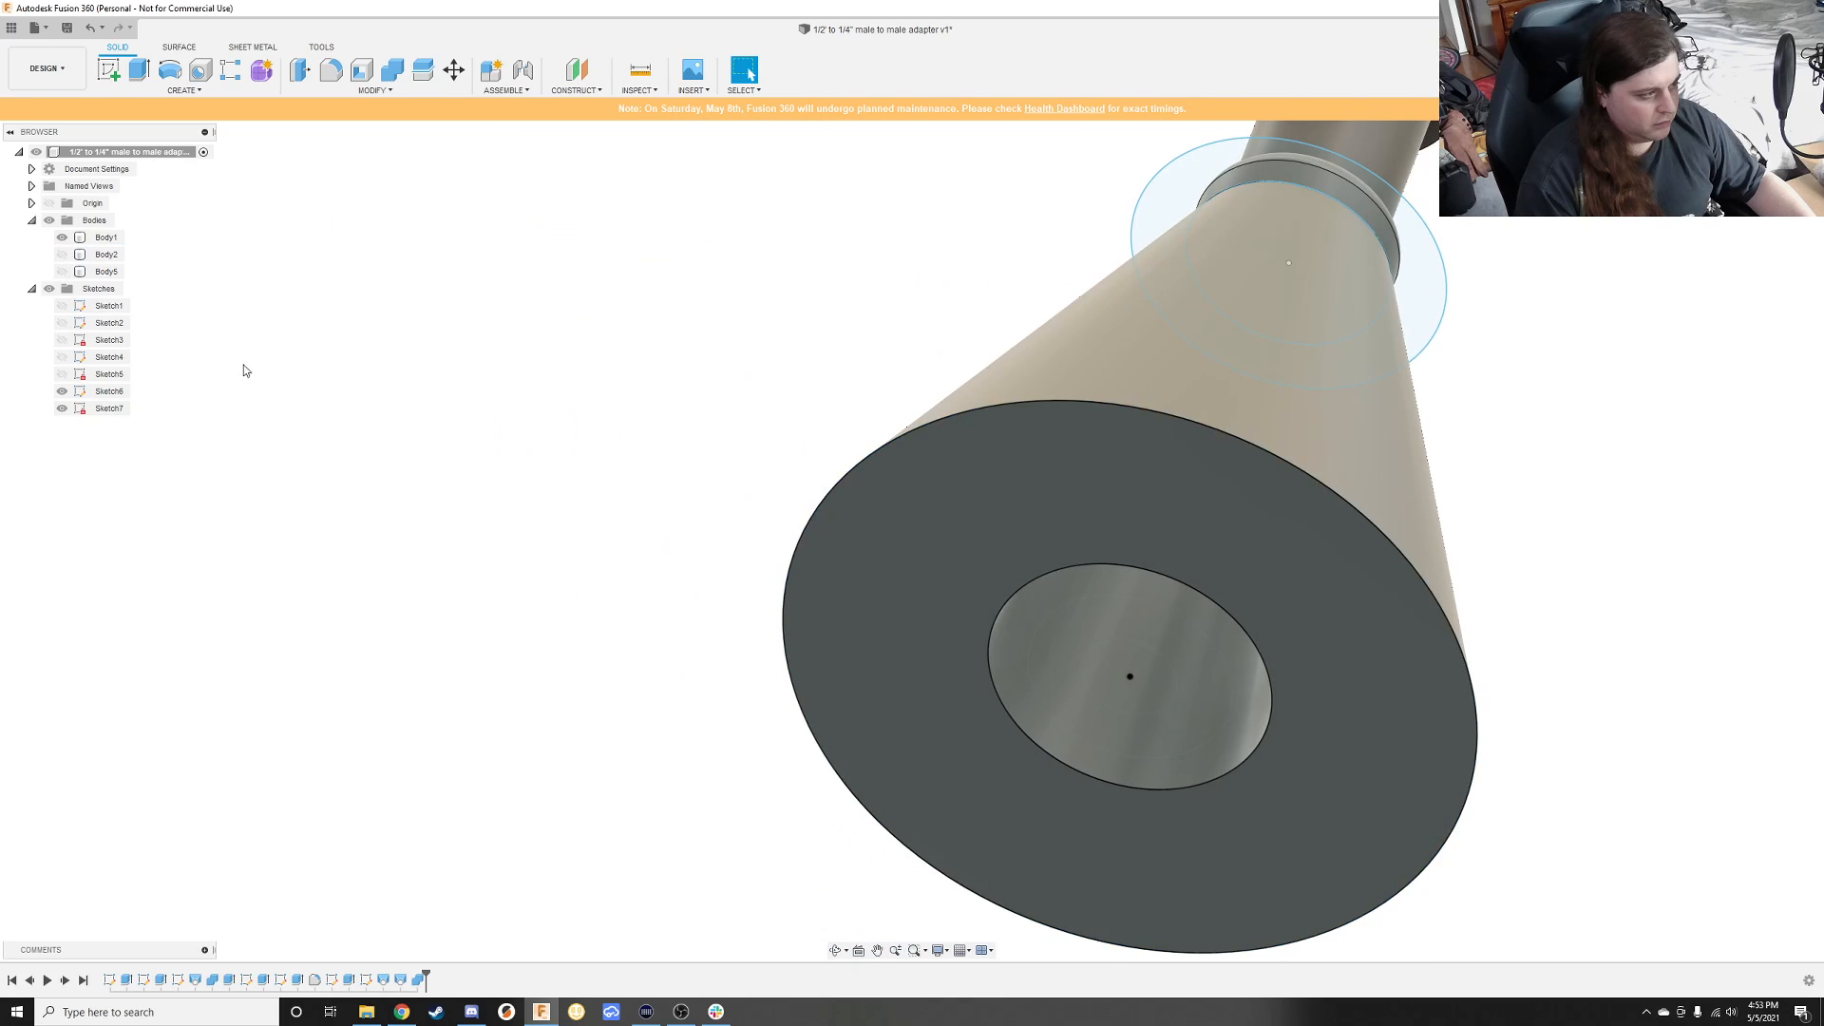
pyautogui.click(62, 392)
pyautogui.click(62, 409)
# Step: Examine the adapter's outer cone from the side and its tapered bore from the wide end
pyautogui.keyDown('shift'); pyautogui.moveTo(549, 506); pyautogui.dragTo(690, 512, button='middle'); pyautogui.keyUp('shift')
pyautogui.scroll(-6, 798, 523)
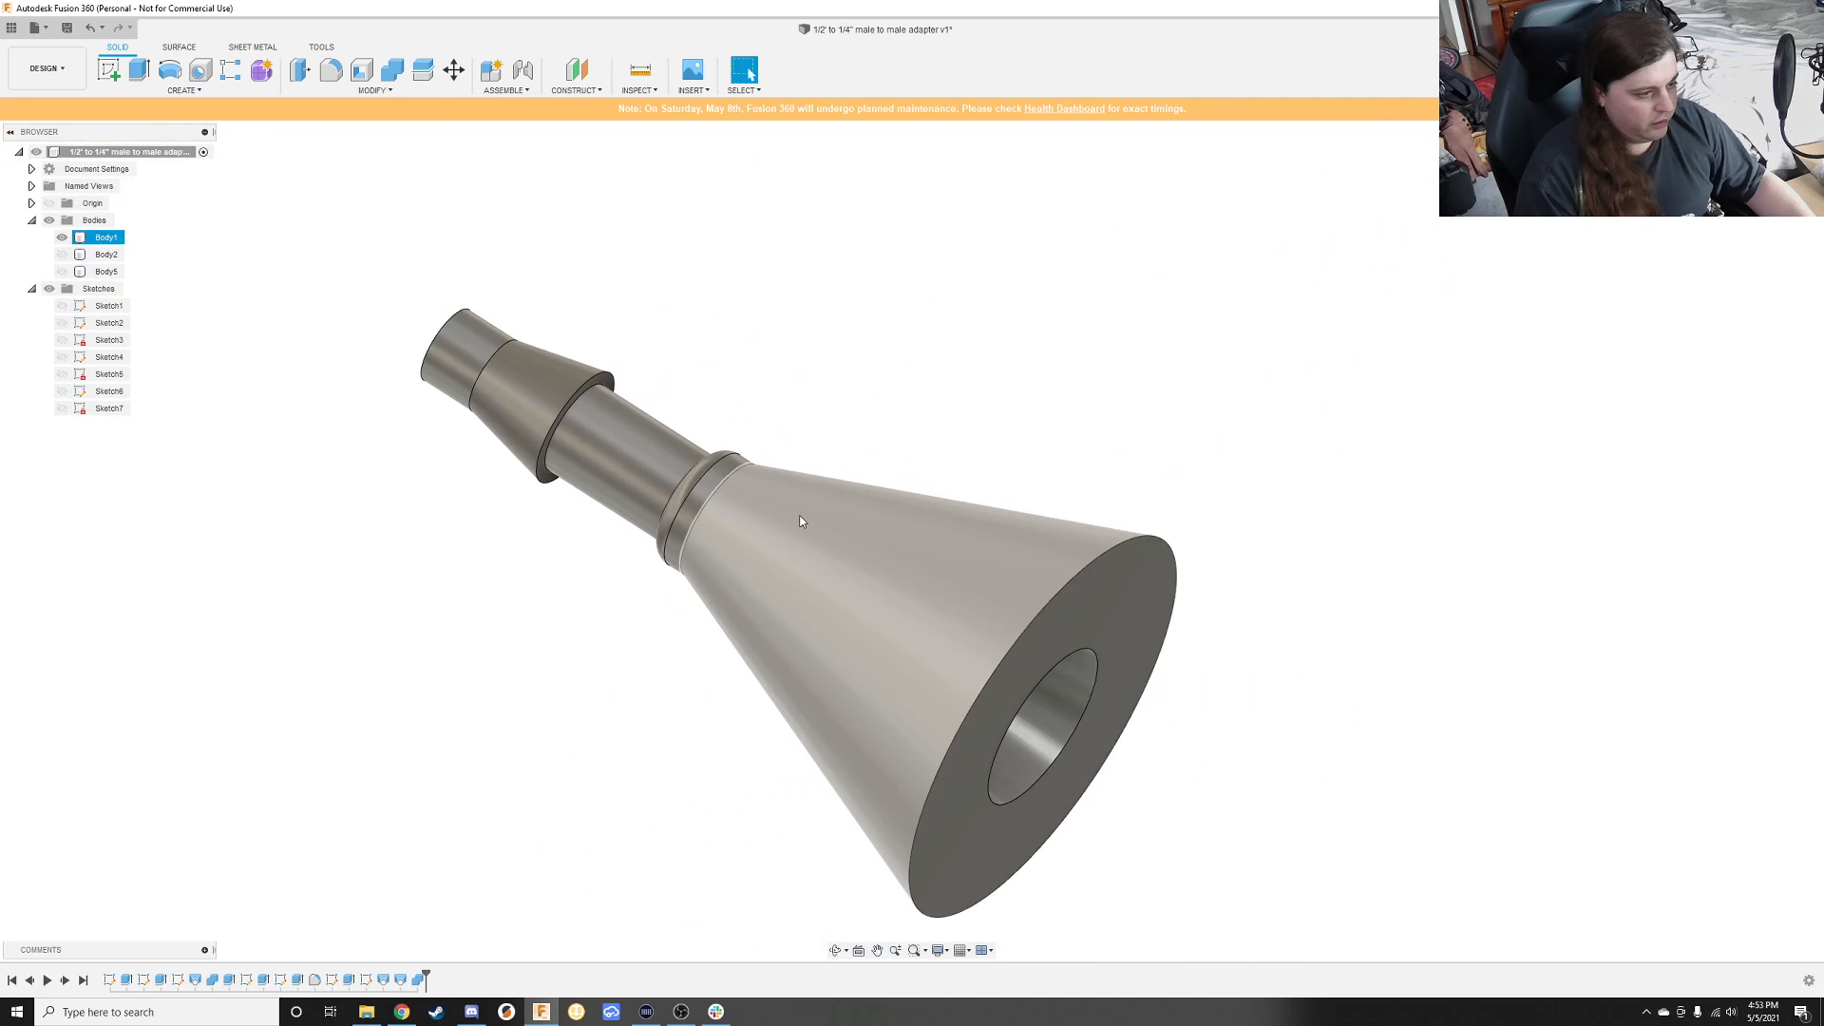
pyautogui.keyDown('shift'); pyautogui.moveTo(799, 523); pyautogui.dragTo(880, 704, button='middle'); pyautogui.keyUp('shift')
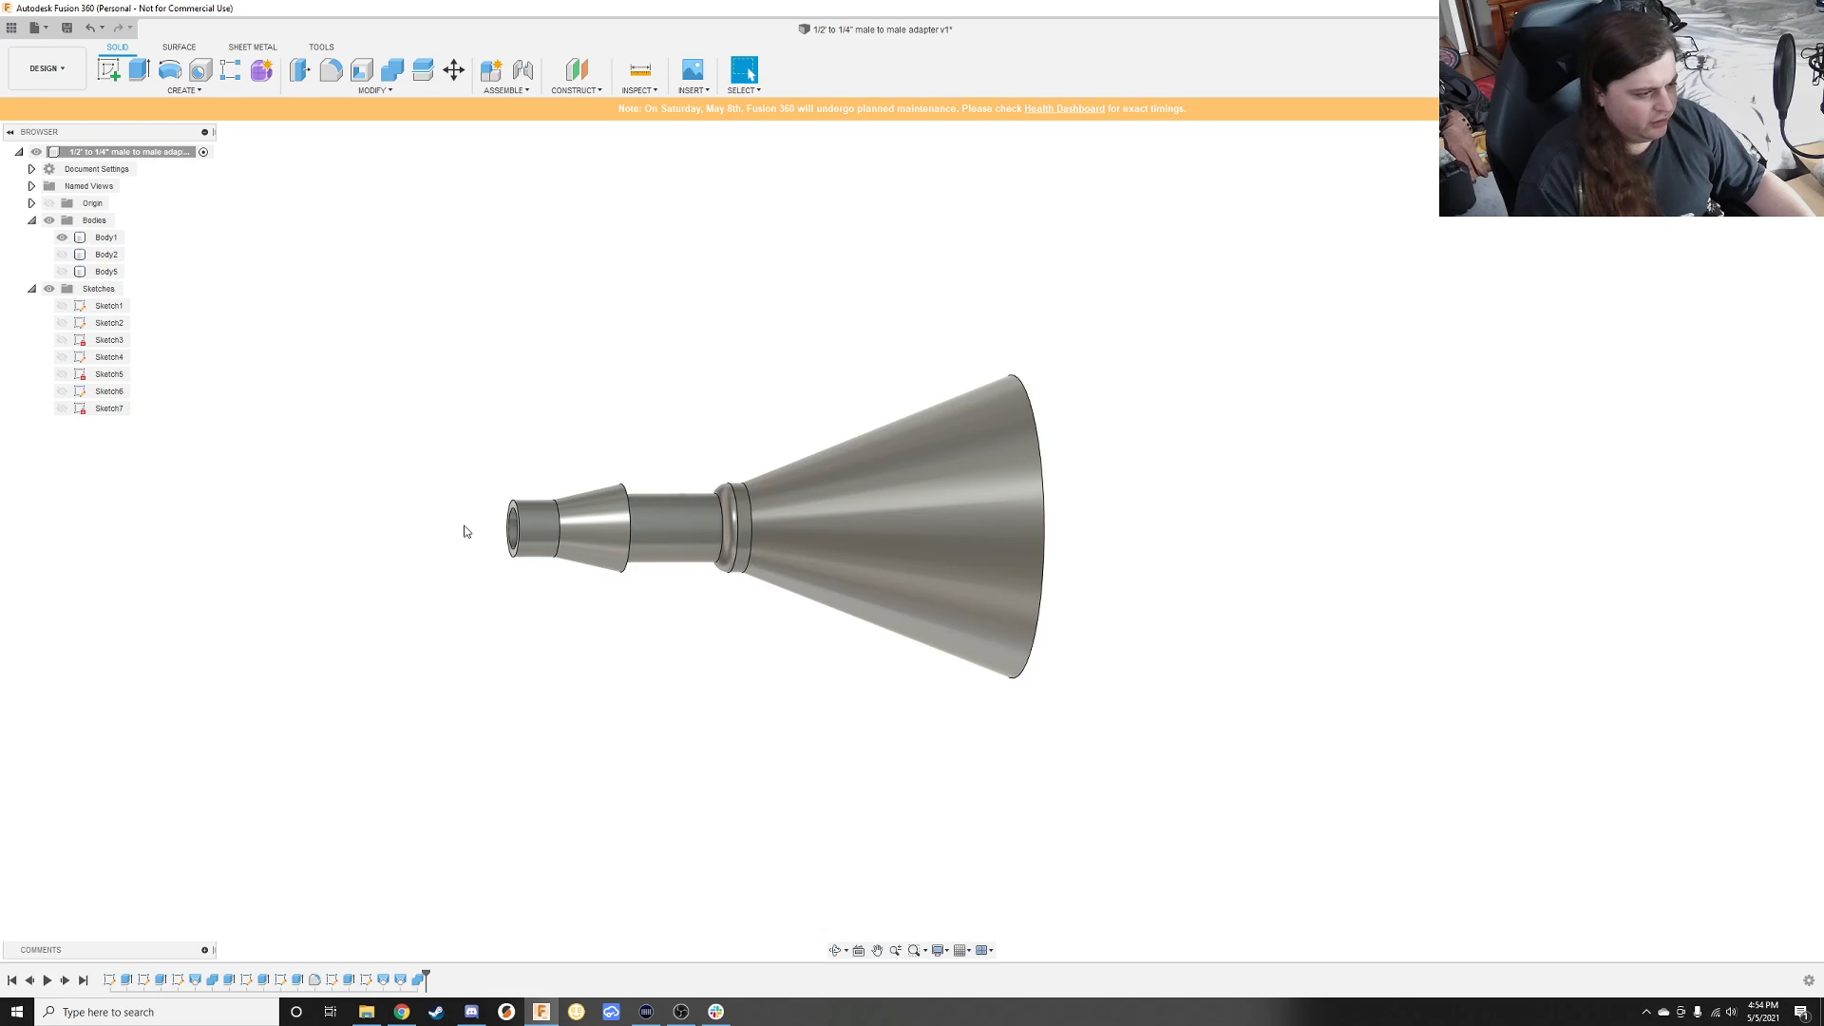
pyautogui.keyDown('shift'); pyautogui.moveTo(1044, 411); pyautogui.dragTo(972, 514, button='middle'); pyautogui.keyUp('shift')
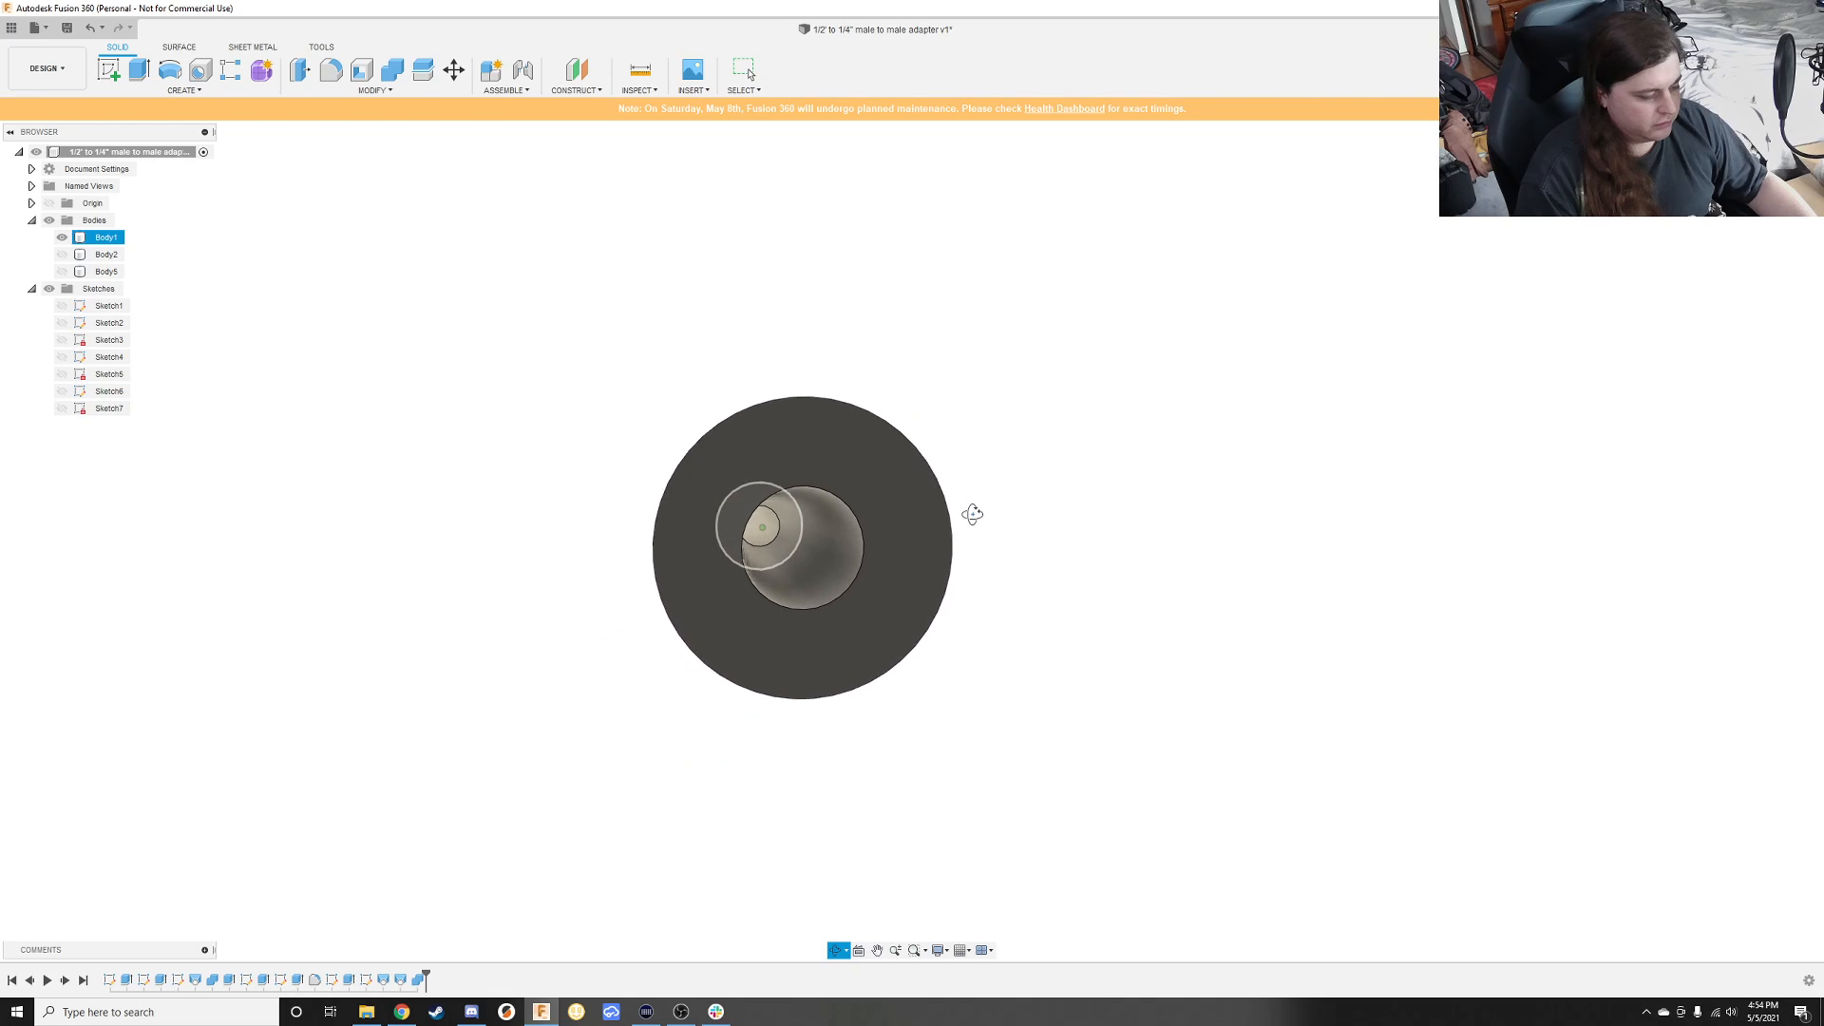
pyautogui.press('Escape')
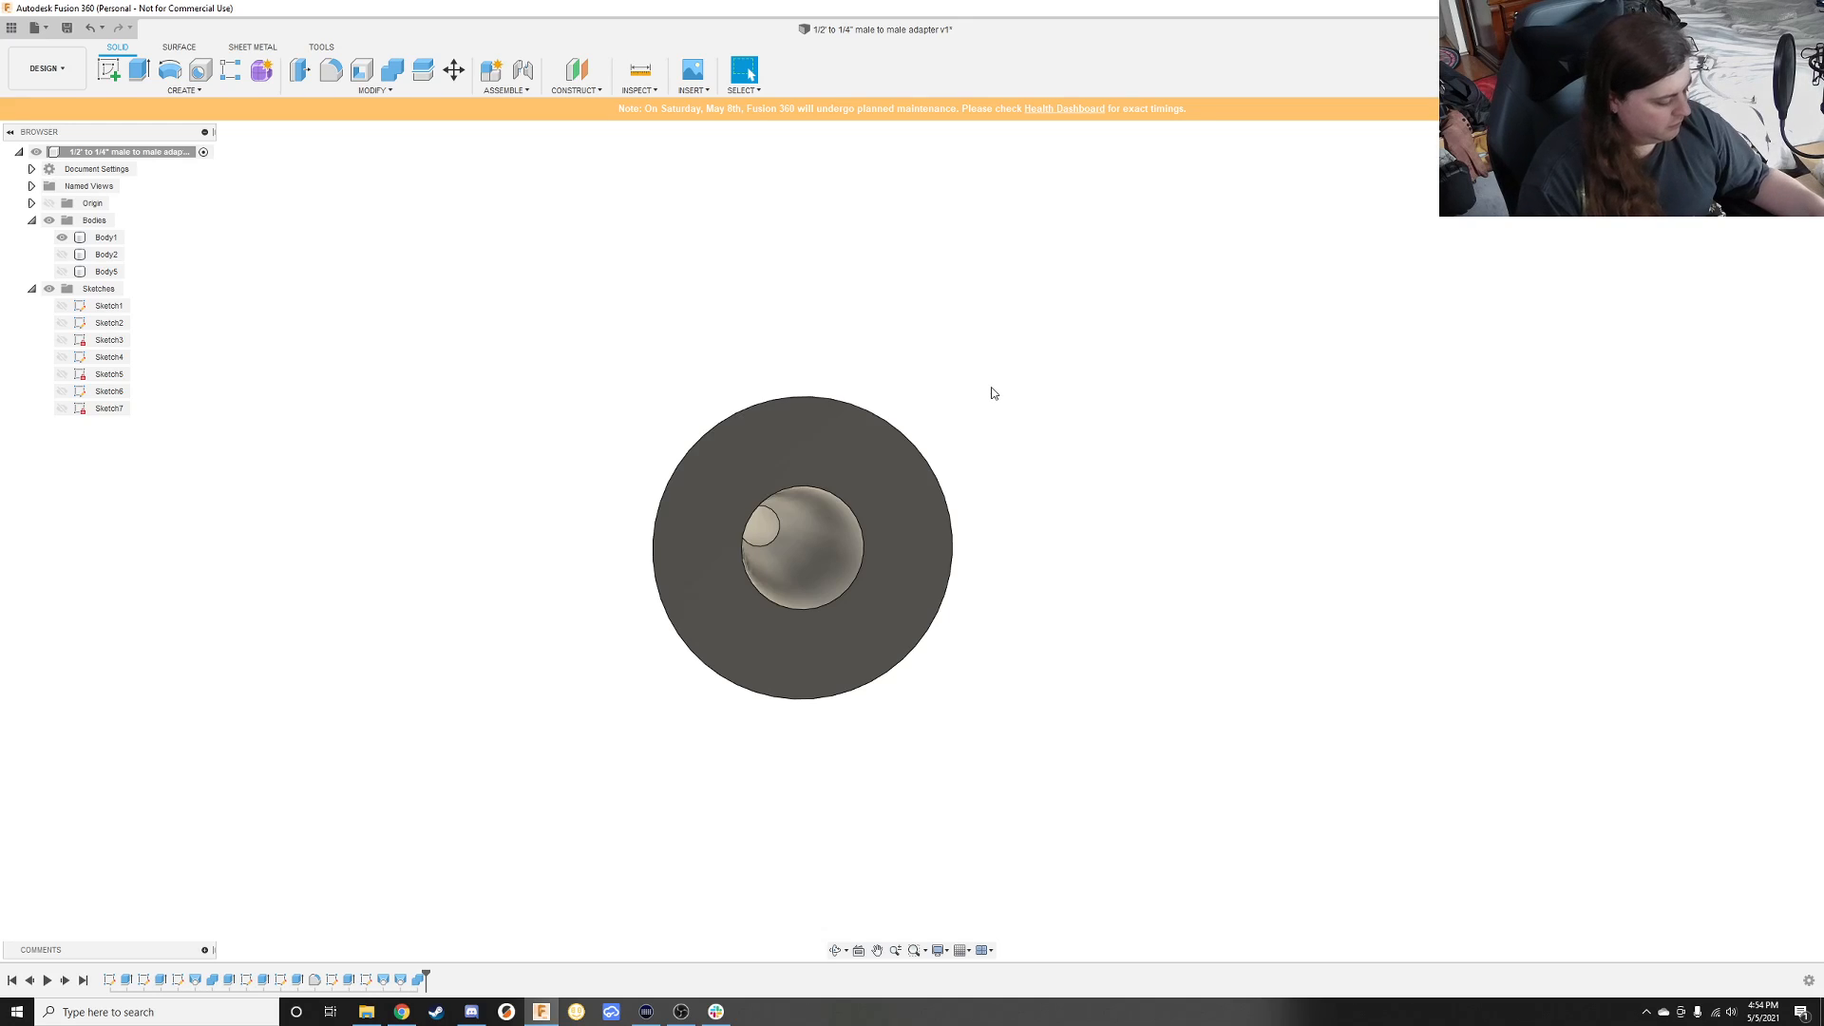
pyautogui.click(826, 570)
pyautogui.scroll(3, 849, 524)
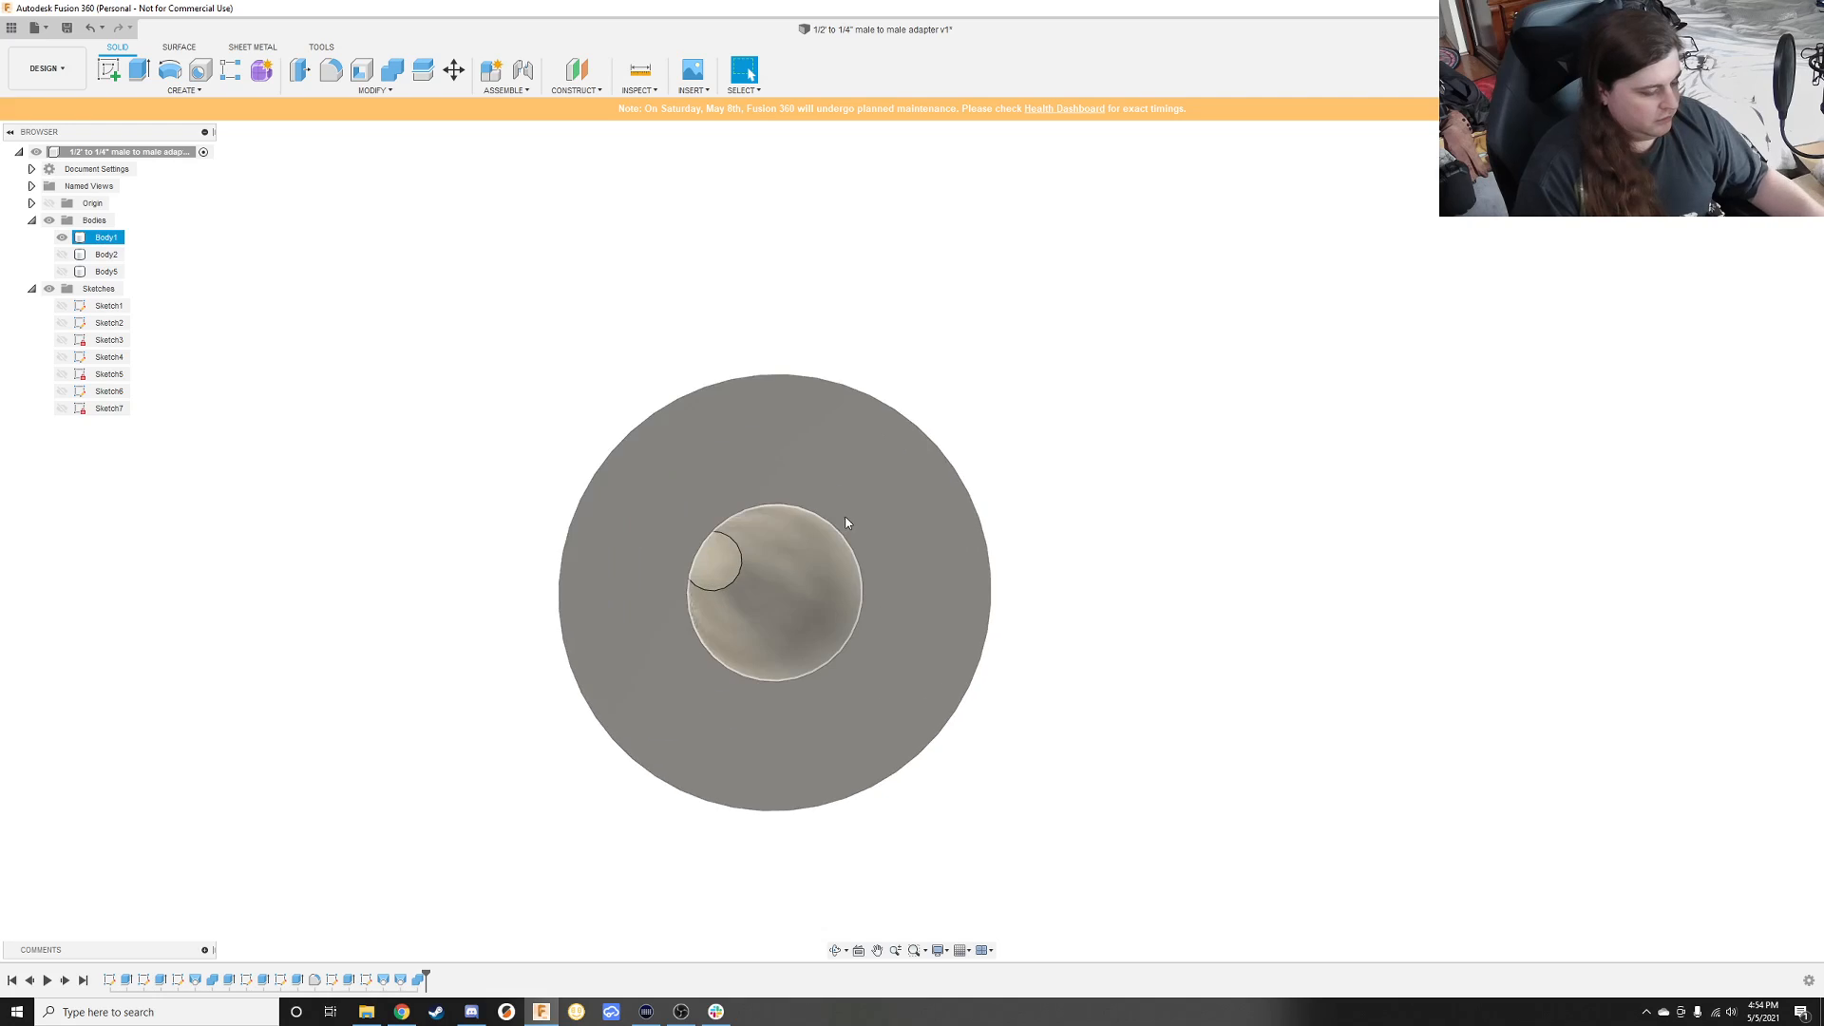
pyautogui.scroll(2, 848, 523)
pyautogui.moveTo(983, 563)
pyautogui.keyDown('shift'); pyautogui.mouseDown(button='middle')
pyautogui.moveTo(969, 595)
pyautogui.moveTo(969, 448)
pyautogui.moveTo(680, 373)
pyautogui.mouseUp(button='middle'); pyautogui.keyUp('shift')
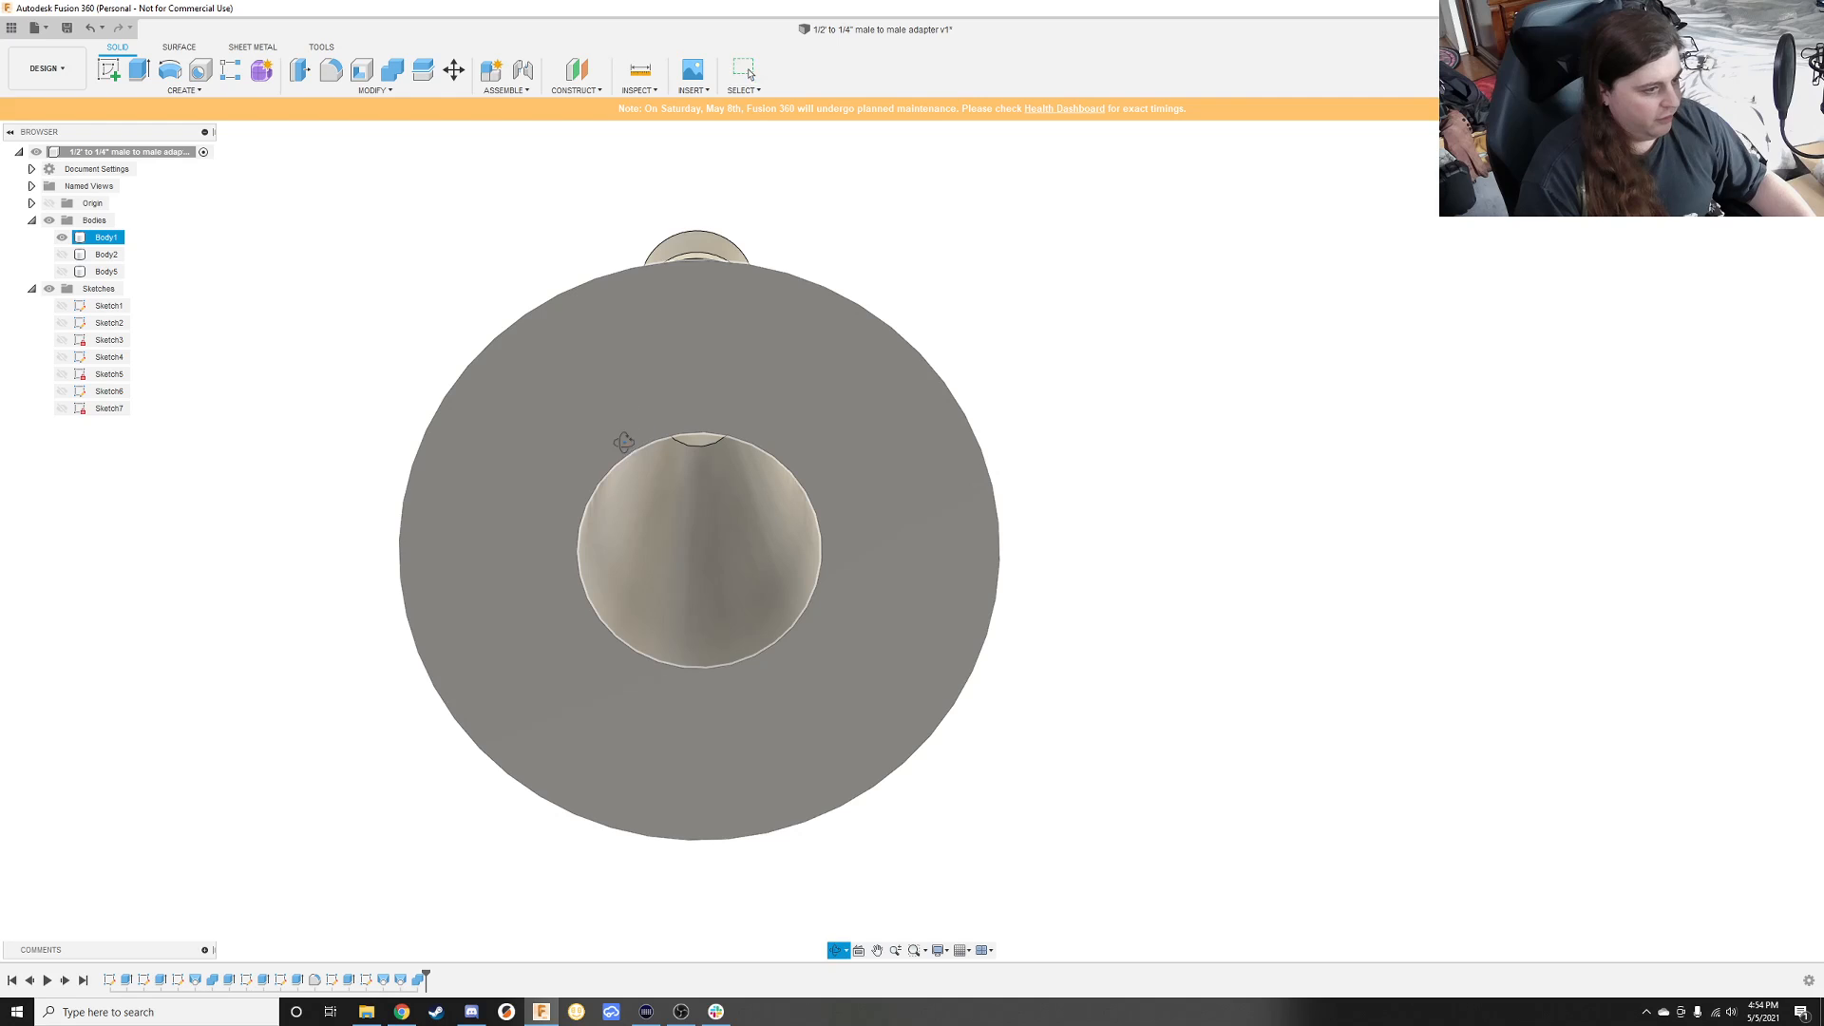
pyautogui.moveTo(623, 442); pyautogui.dragTo(706, 477)
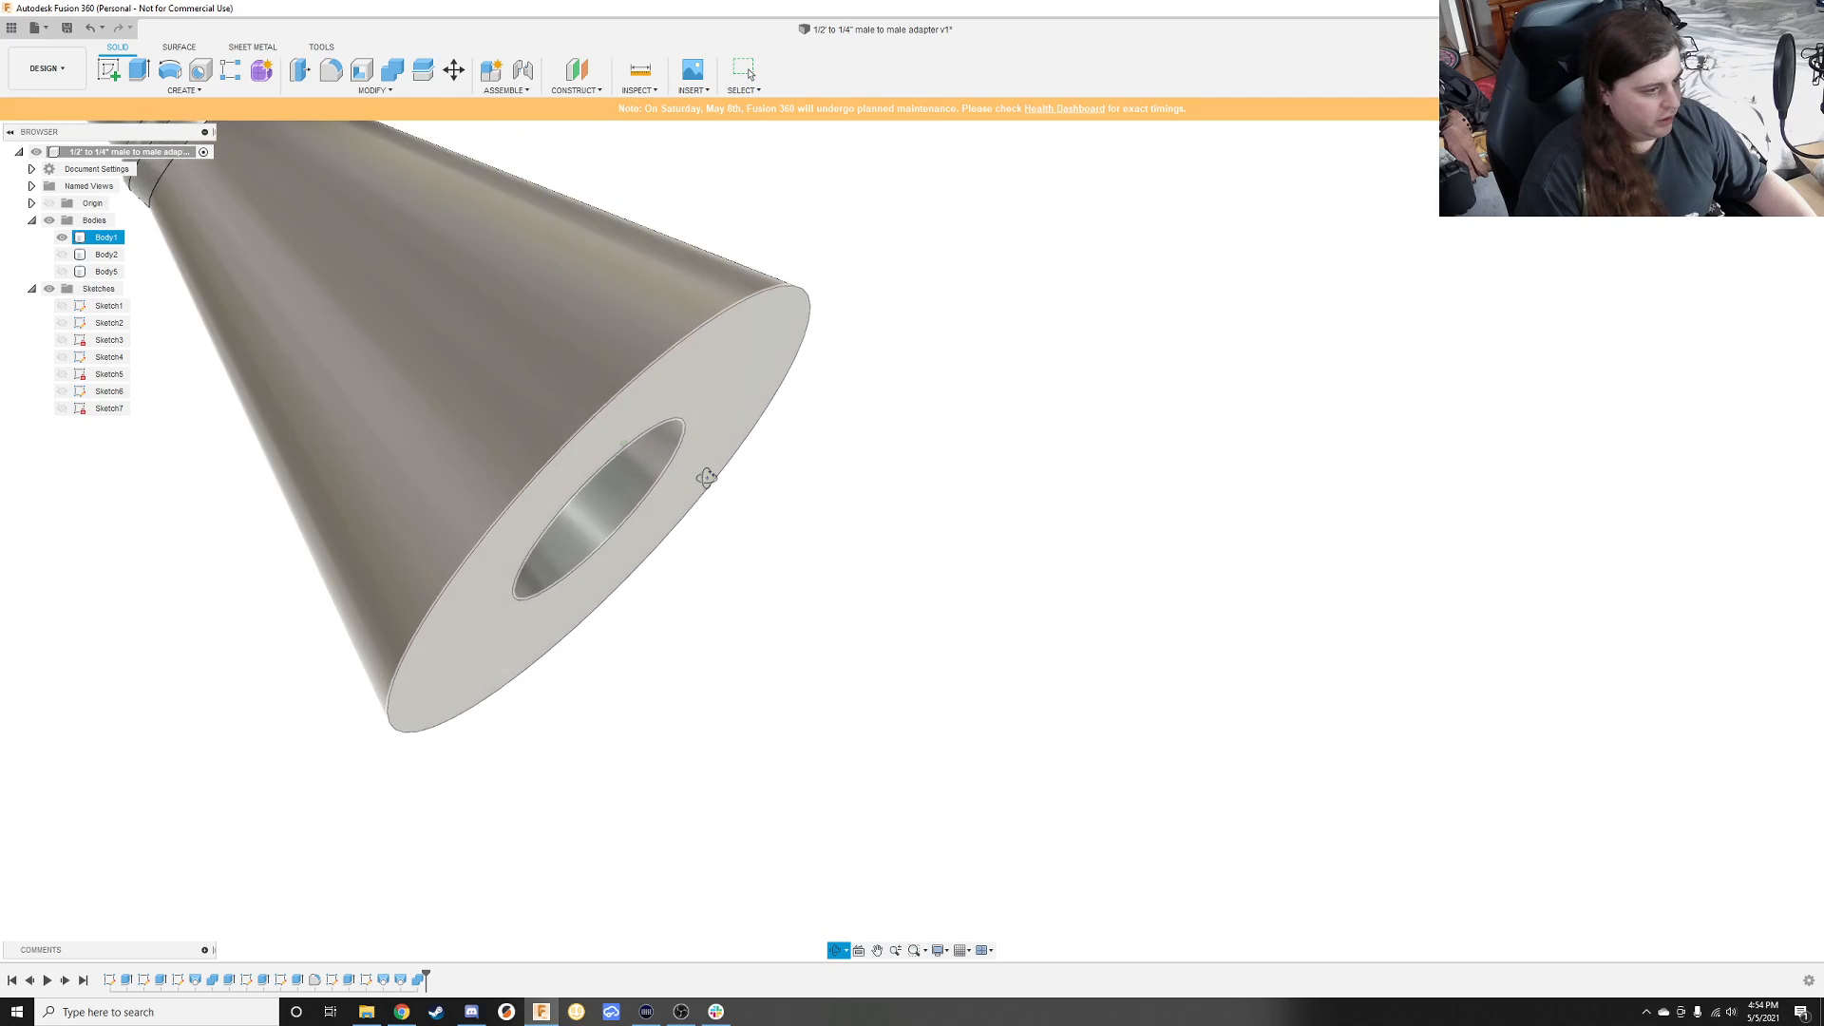
pyautogui.keyDown('shift'); pyautogui.moveTo(706, 478); pyautogui.dragTo(667, 396, button='middle'); pyautogui.keyUp('shift')
# Step: Extrude the ring-shaped face at the cone's wide end outward by 2.5 mm, joined to the body
pyautogui.click(667, 395)
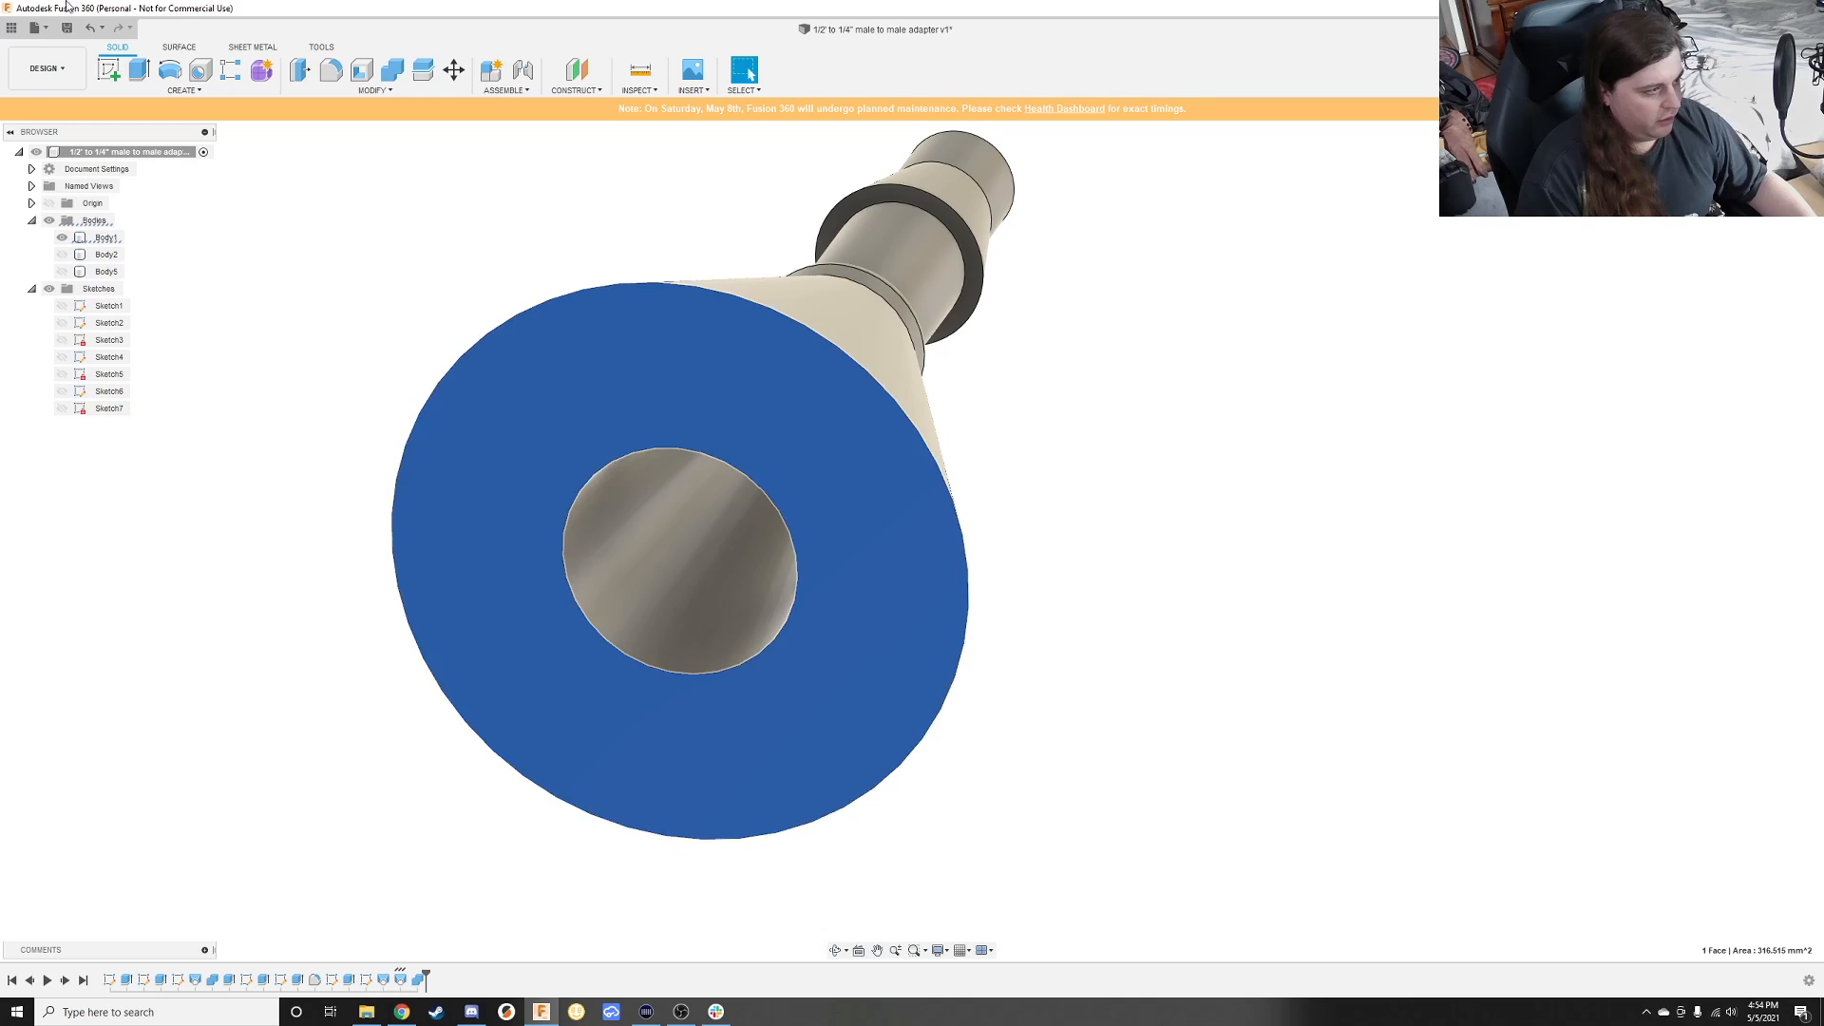
pyautogui.click(139, 70)
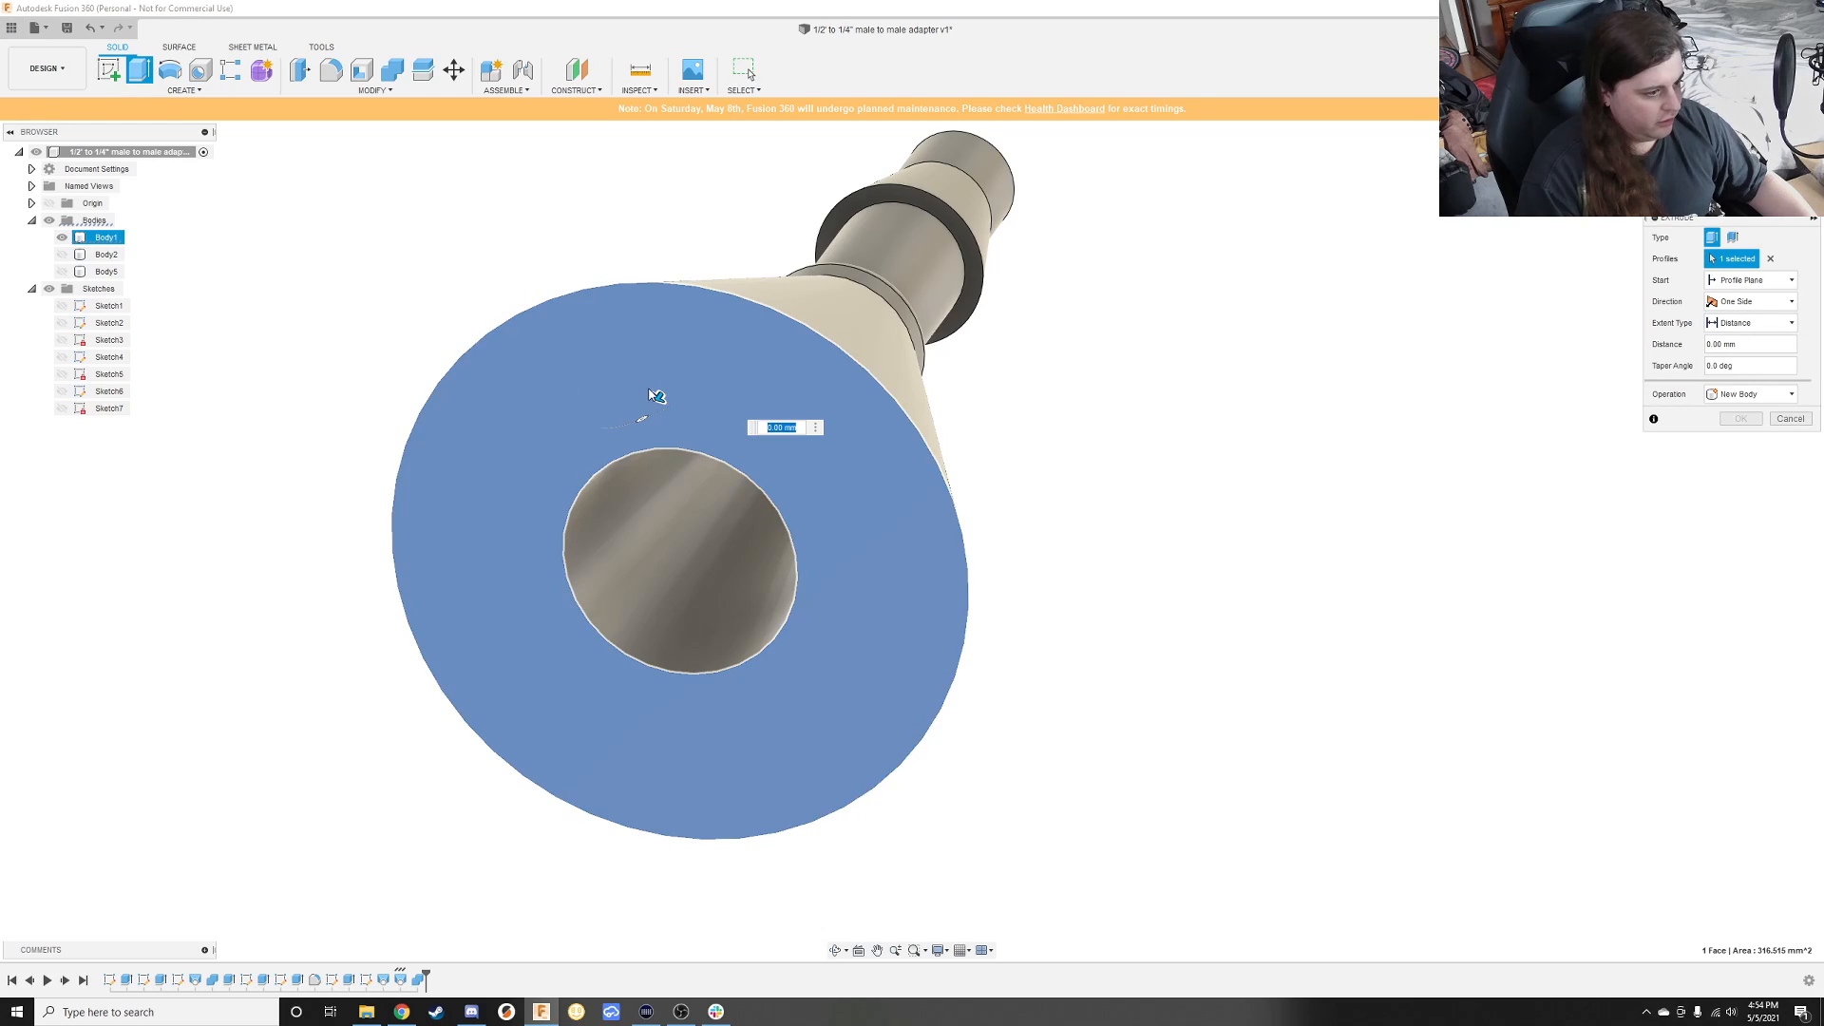
pyautogui.moveTo(658, 397); pyautogui.dragTo(638, 430)
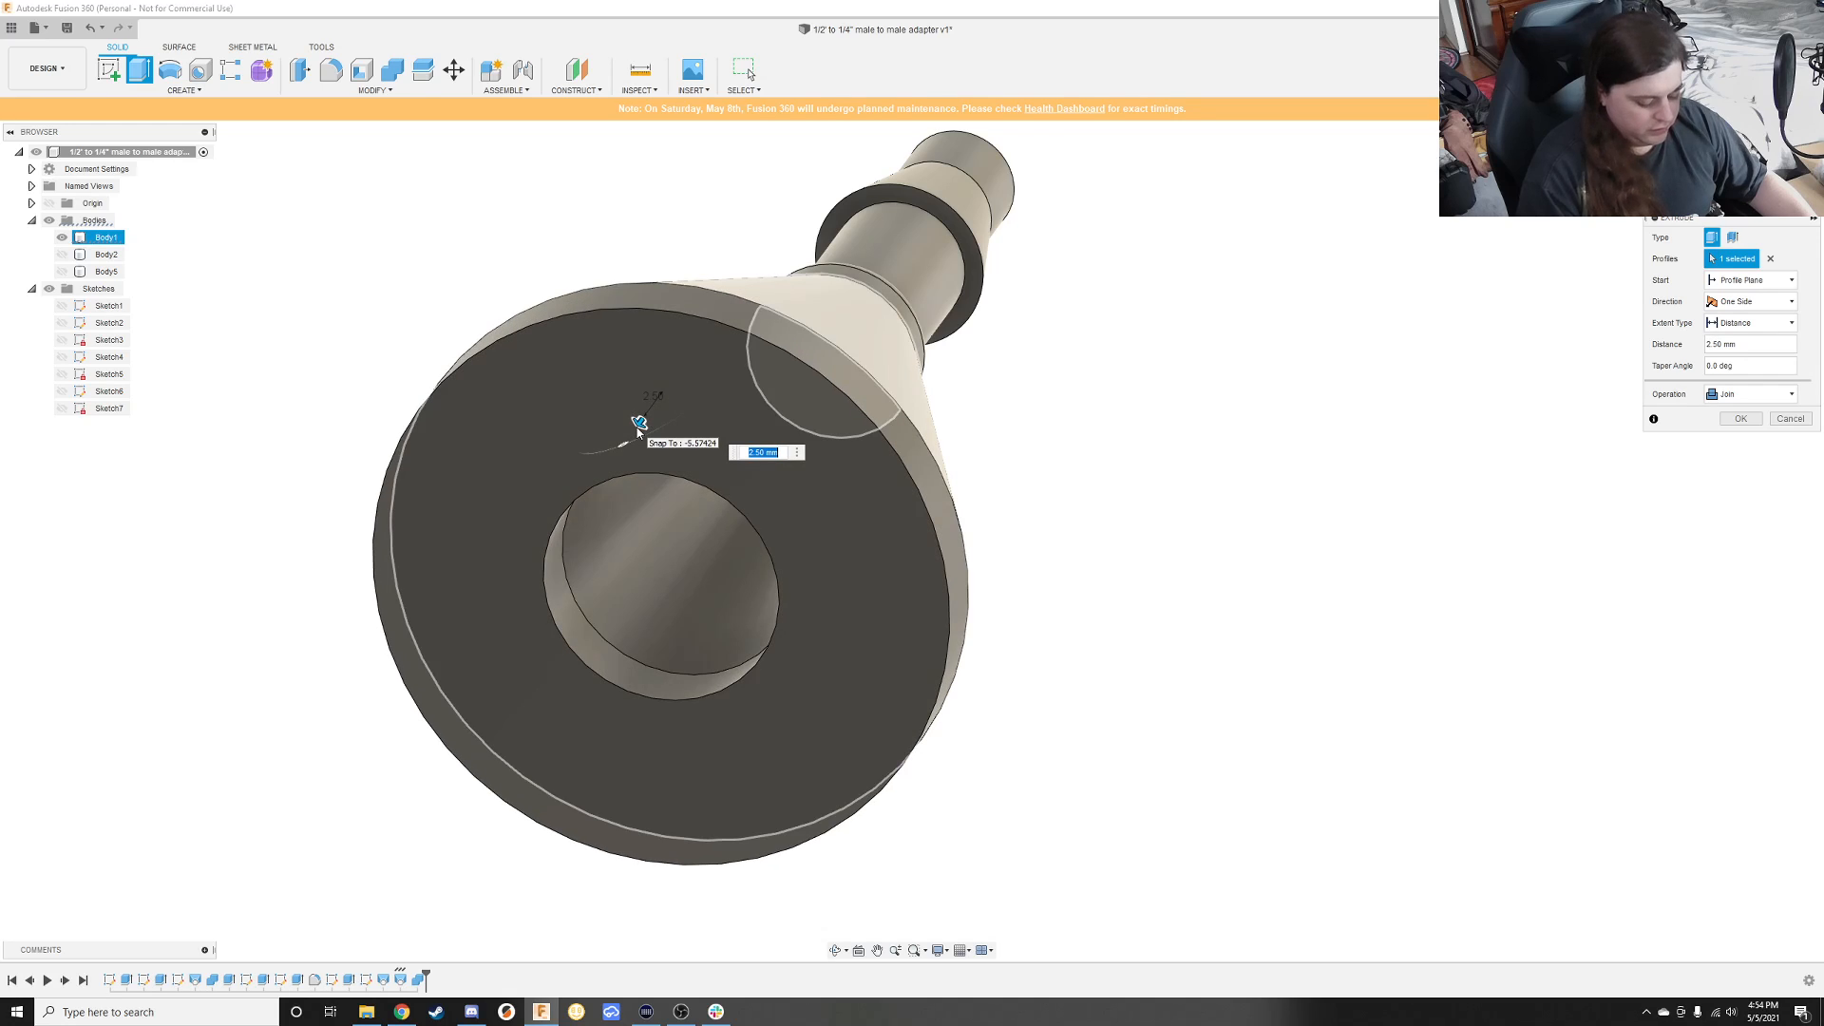
pyautogui.press('Return')
# Step: Start a new sketch on the end face of the extruded ring at the cone's wide end
pyautogui.keyDown('shift'); pyautogui.moveTo(635, 313); pyautogui.dragTo(770, 433, button='middle'); pyautogui.keyUp('shift')
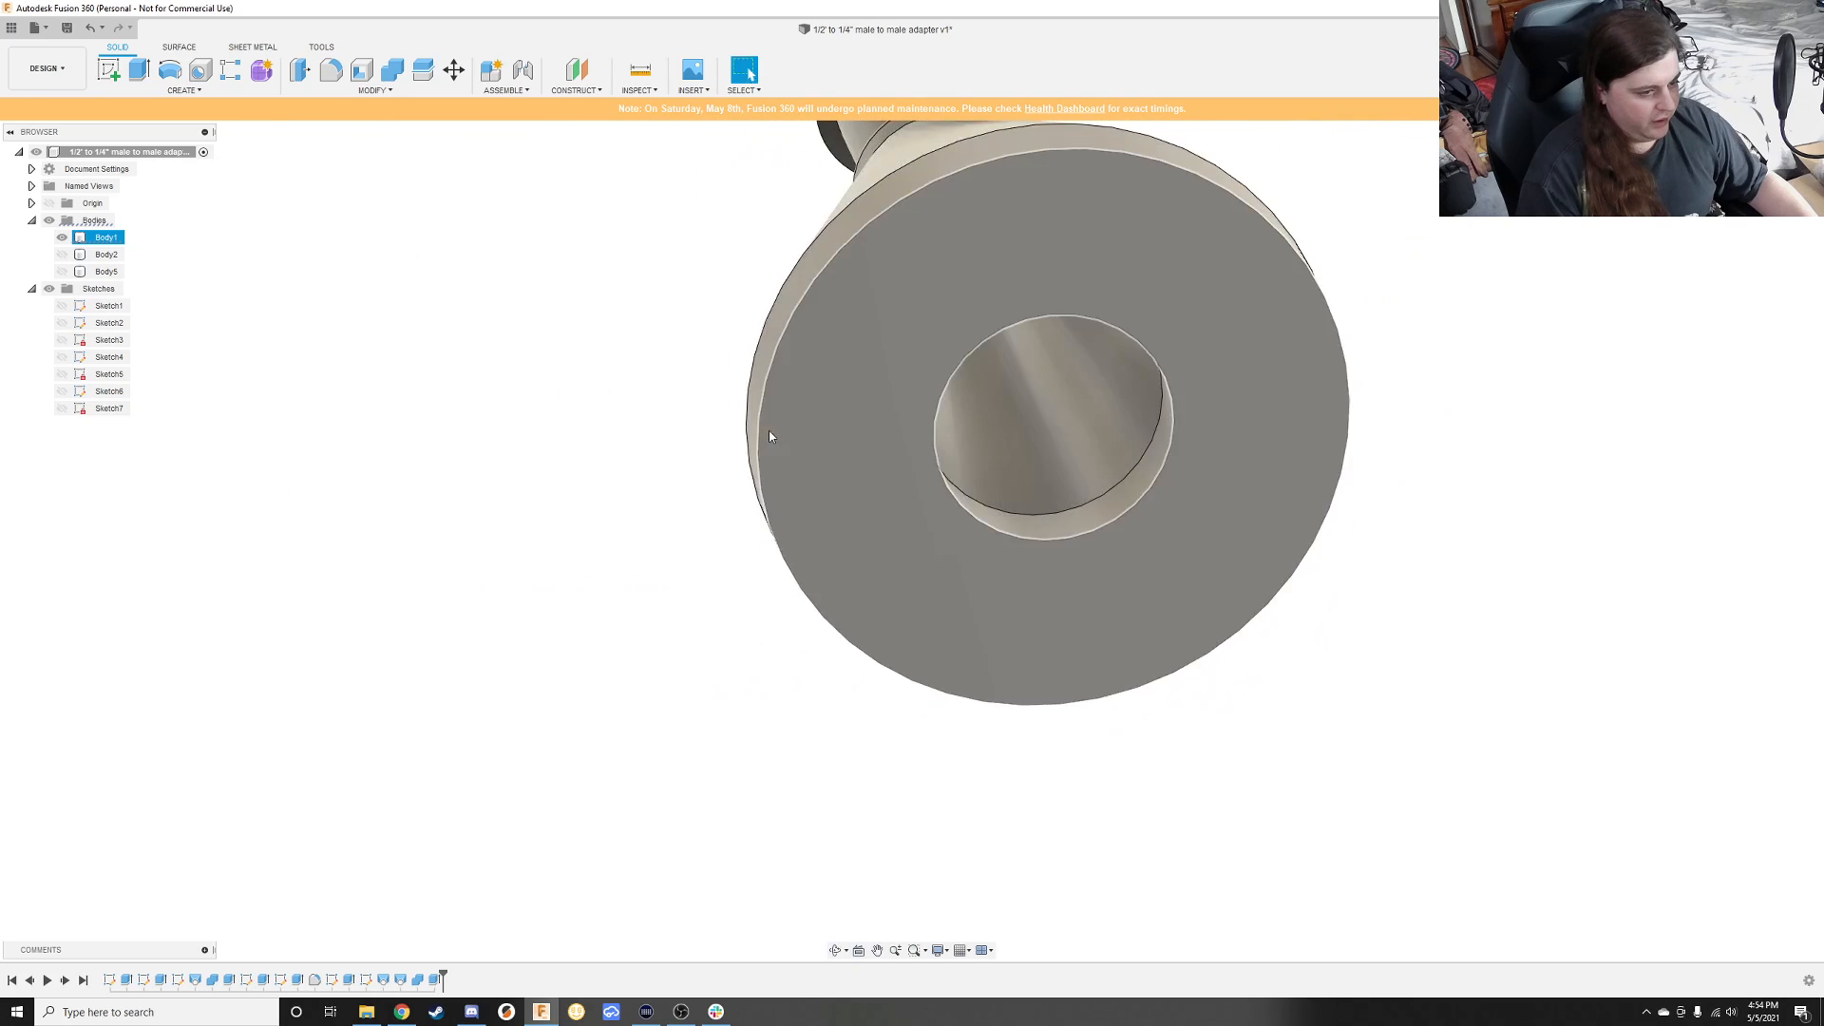
pyautogui.press('Escape')
pyautogui.click(108, 69)
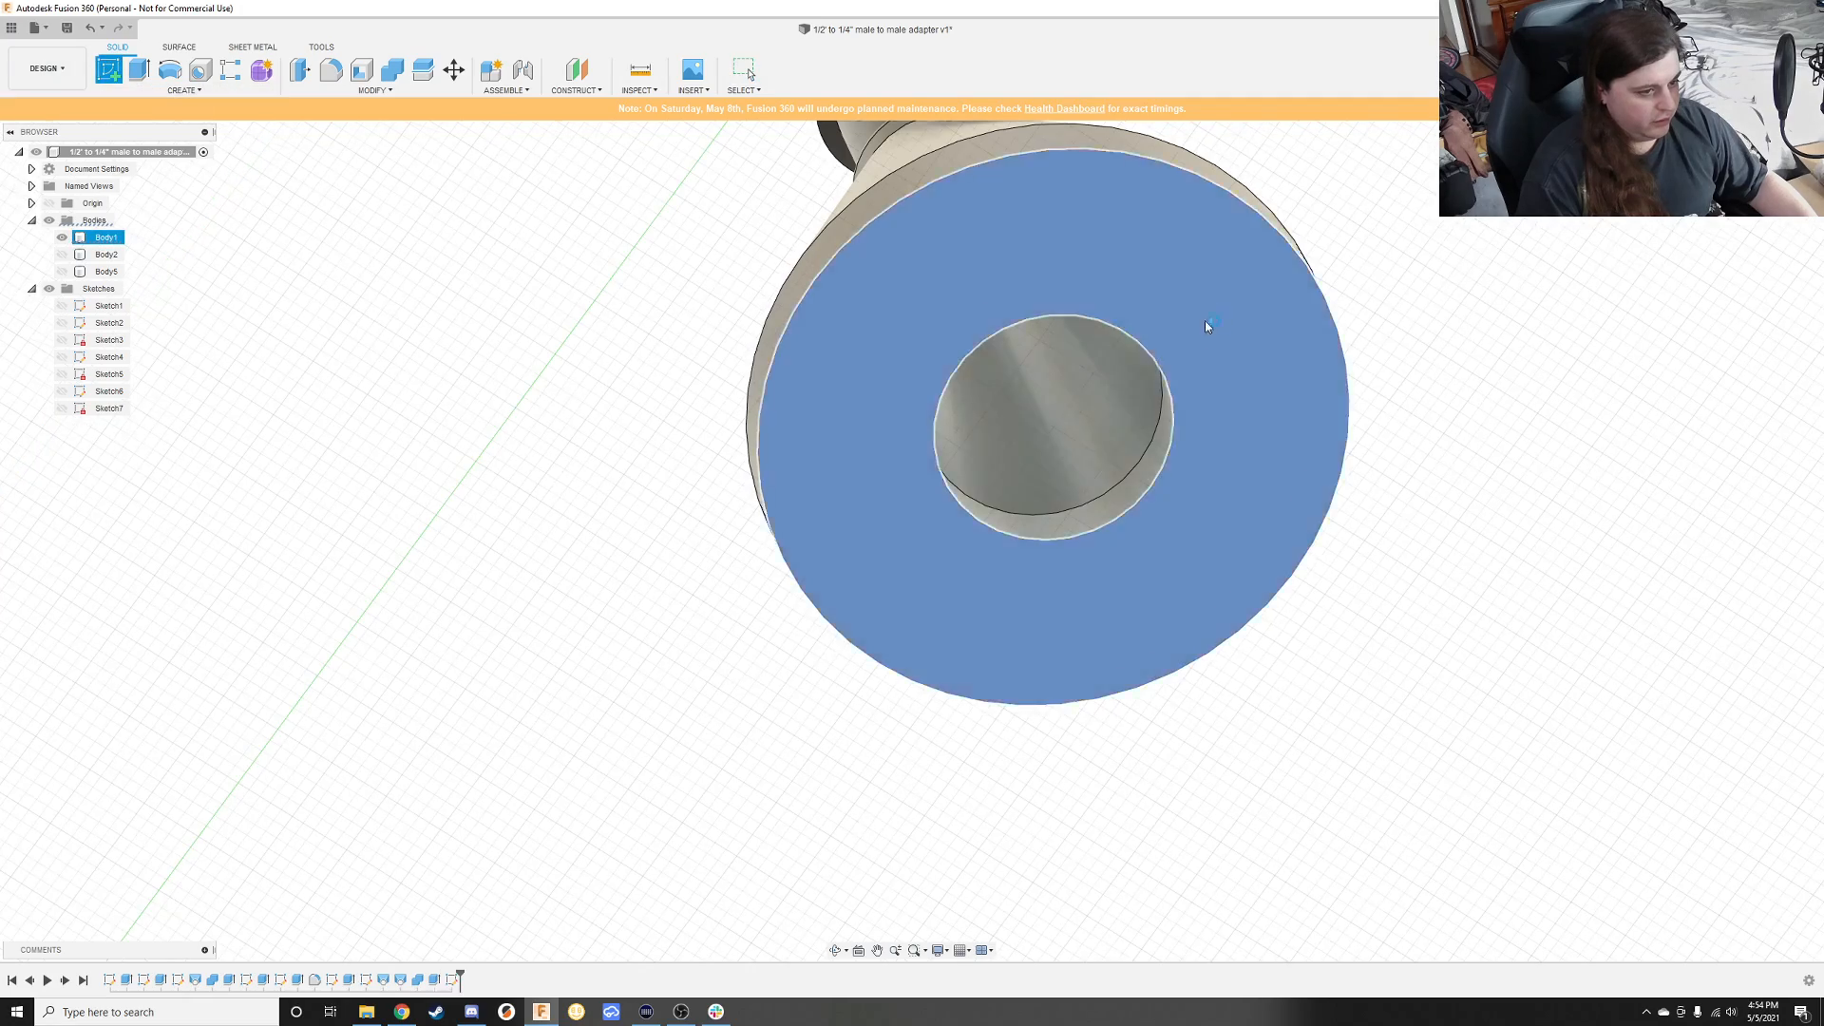
pyautogui.click(1205, 323)
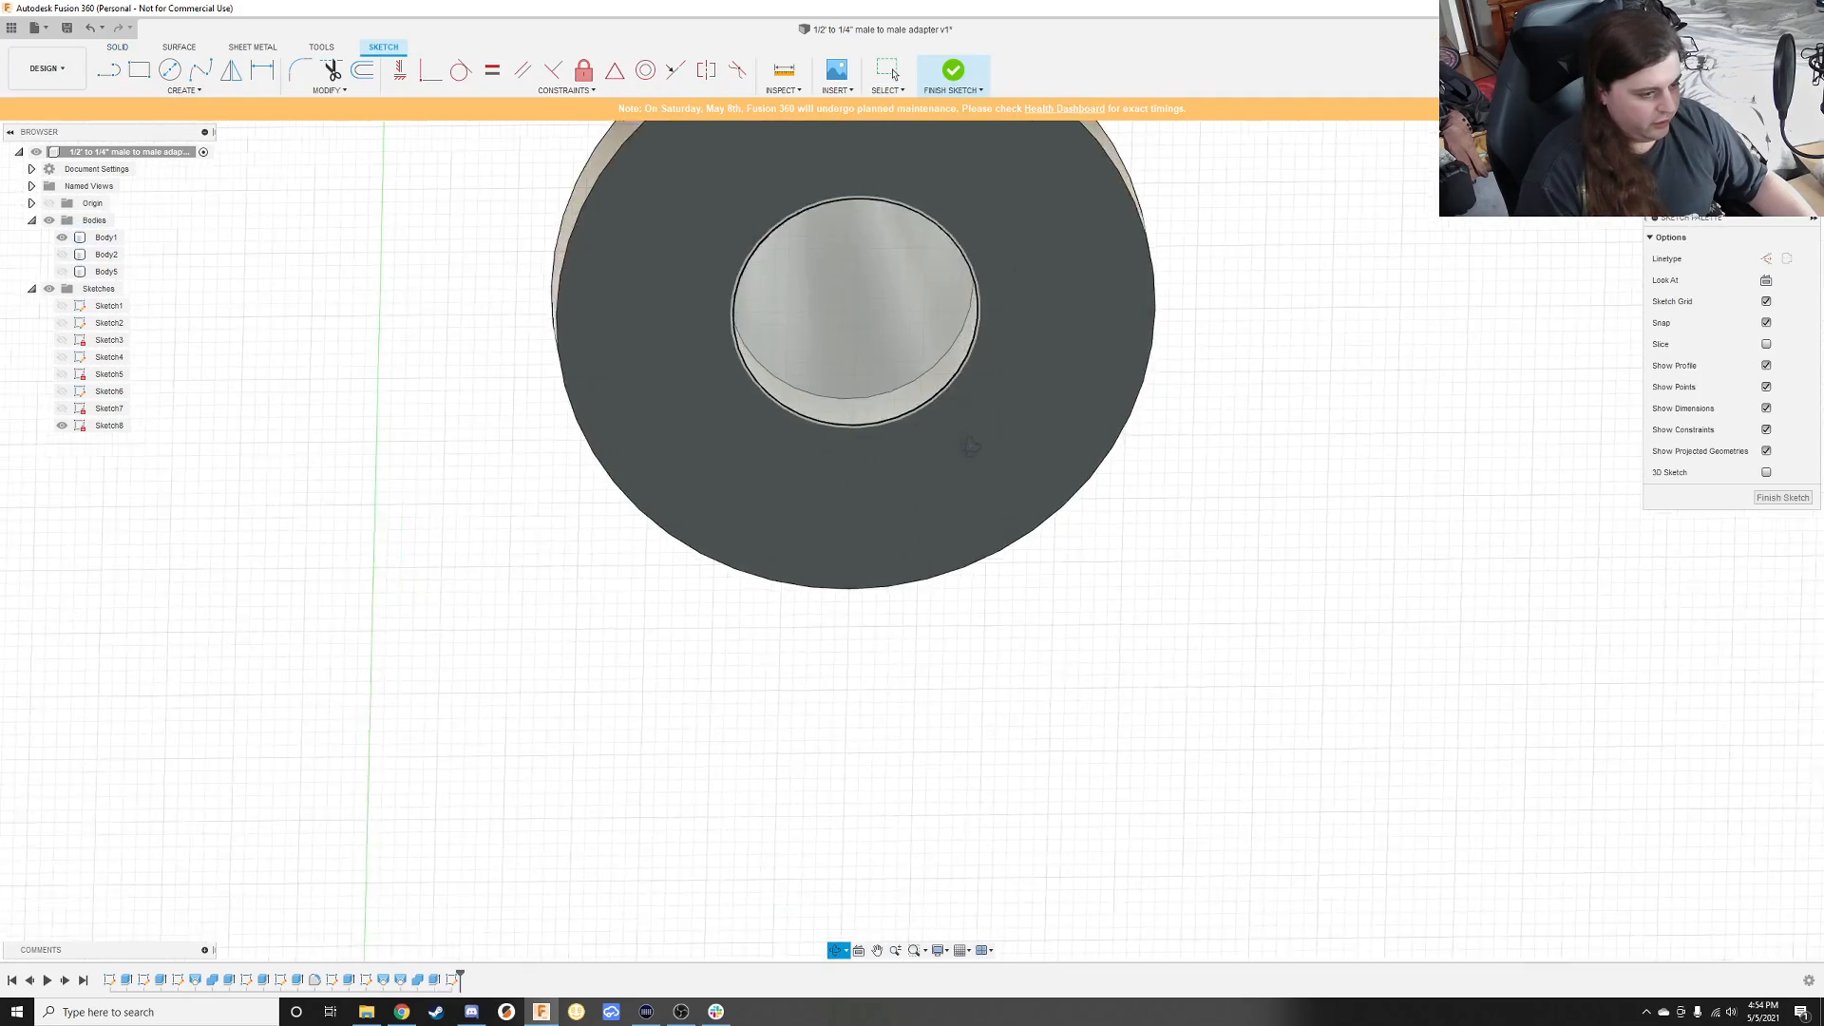
# Step: Use Free Orbit to view the sketch face and the tapered bore nearly head-on
pyautogui.moveTo(950, 446); pyautogui.dragTo(722, 941, button='middle')
pyautogui.keyDown('shift'); pyautogui.moveTo(927, 692); pyautogui.dragTo(893, 477, button='middle'); pyautogui.keyUp('shift')
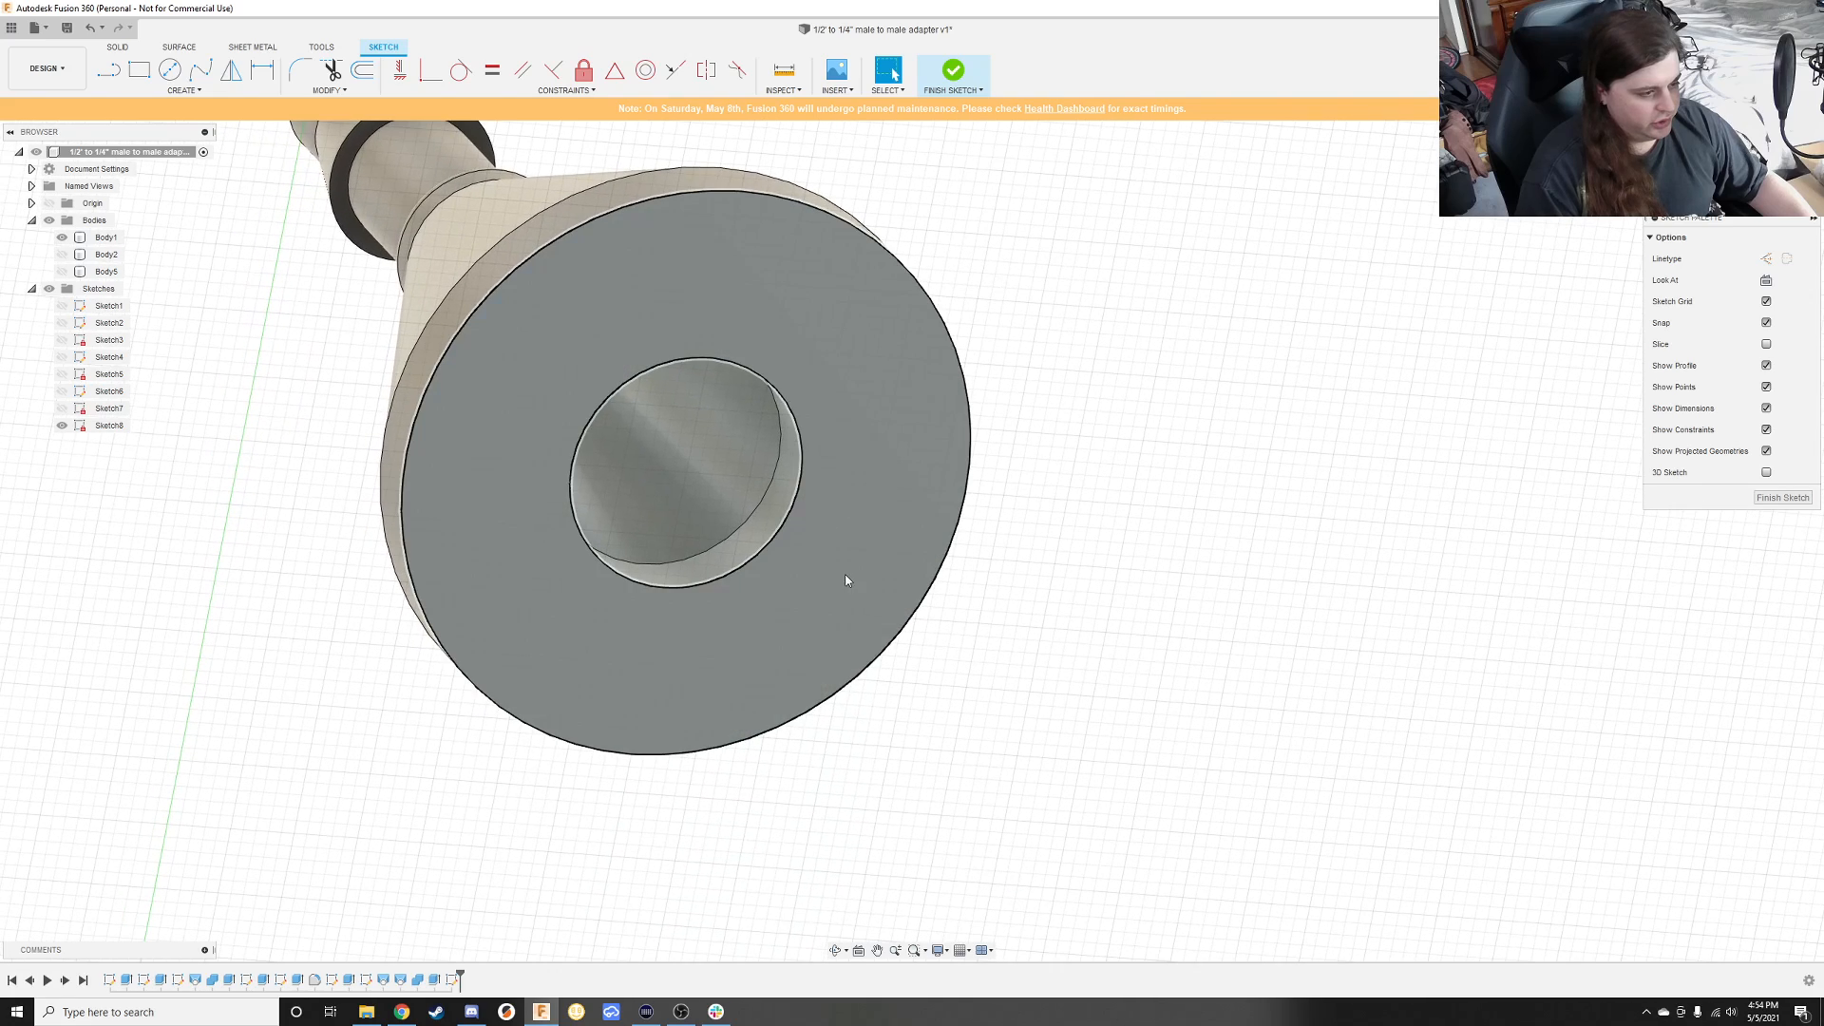
pyautogui.keyDown('shift'); pyautogui.moveTo(847, 580); pyautogui.dragTo(826, 623, button='middle'); pyautogui.keyUp('shift')
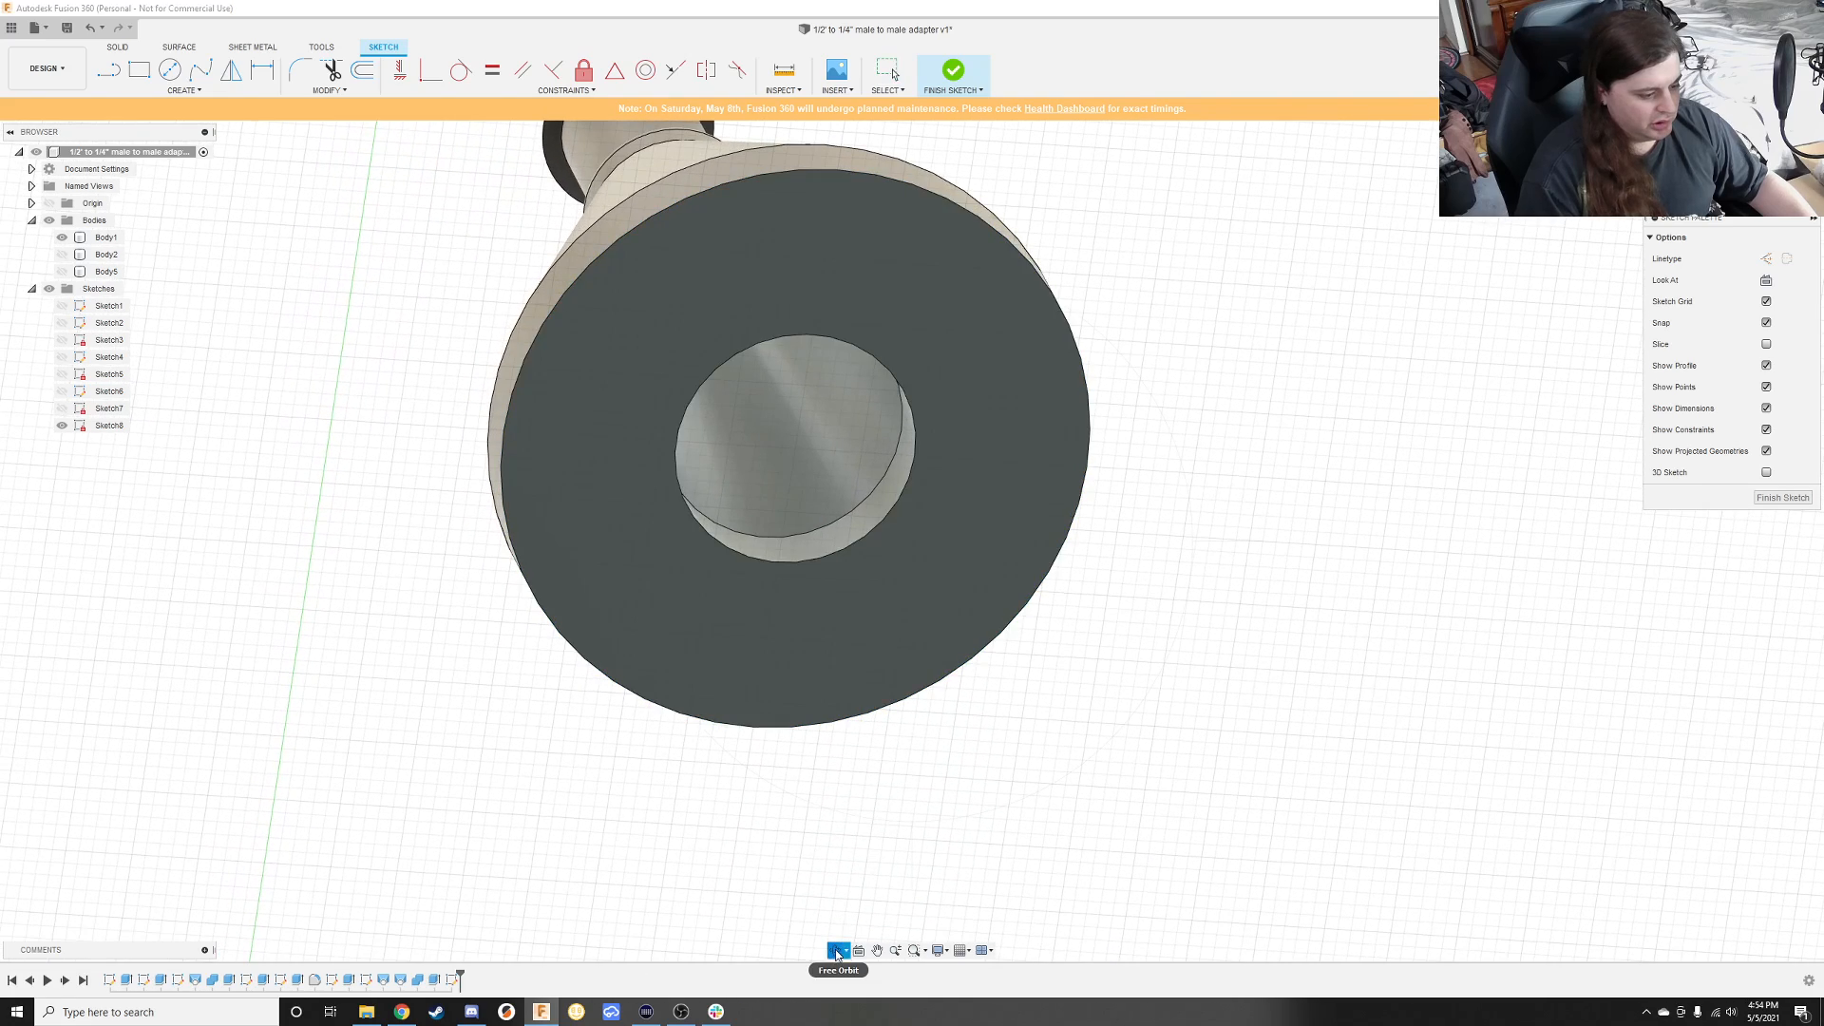
pyautogui.click(845, 950)
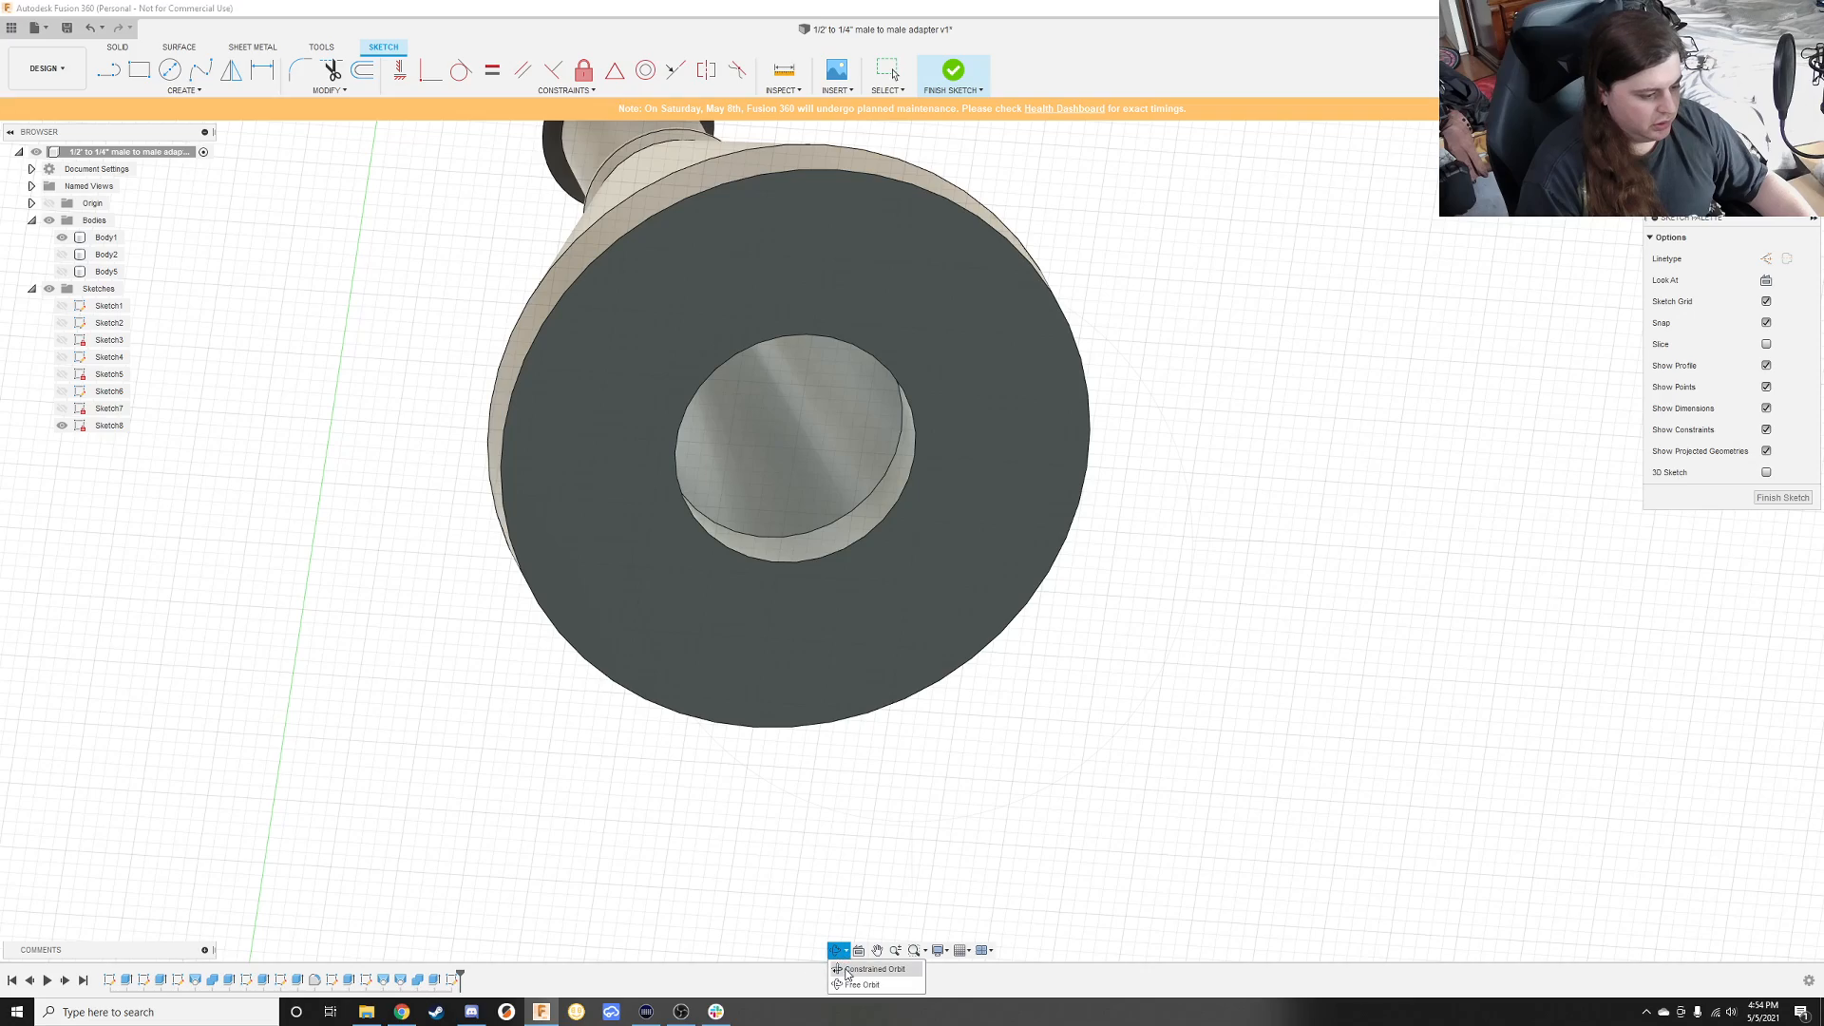
pyautogui.click(845, 985)
pyautogui.moveTo(1014, 708); pyautogui.dragTo(1056, 687)
pyautogui.press('Escape')
pyautogui.moveTo(1056, 683); pyautogui.dragTo(988, 657, button='middle')
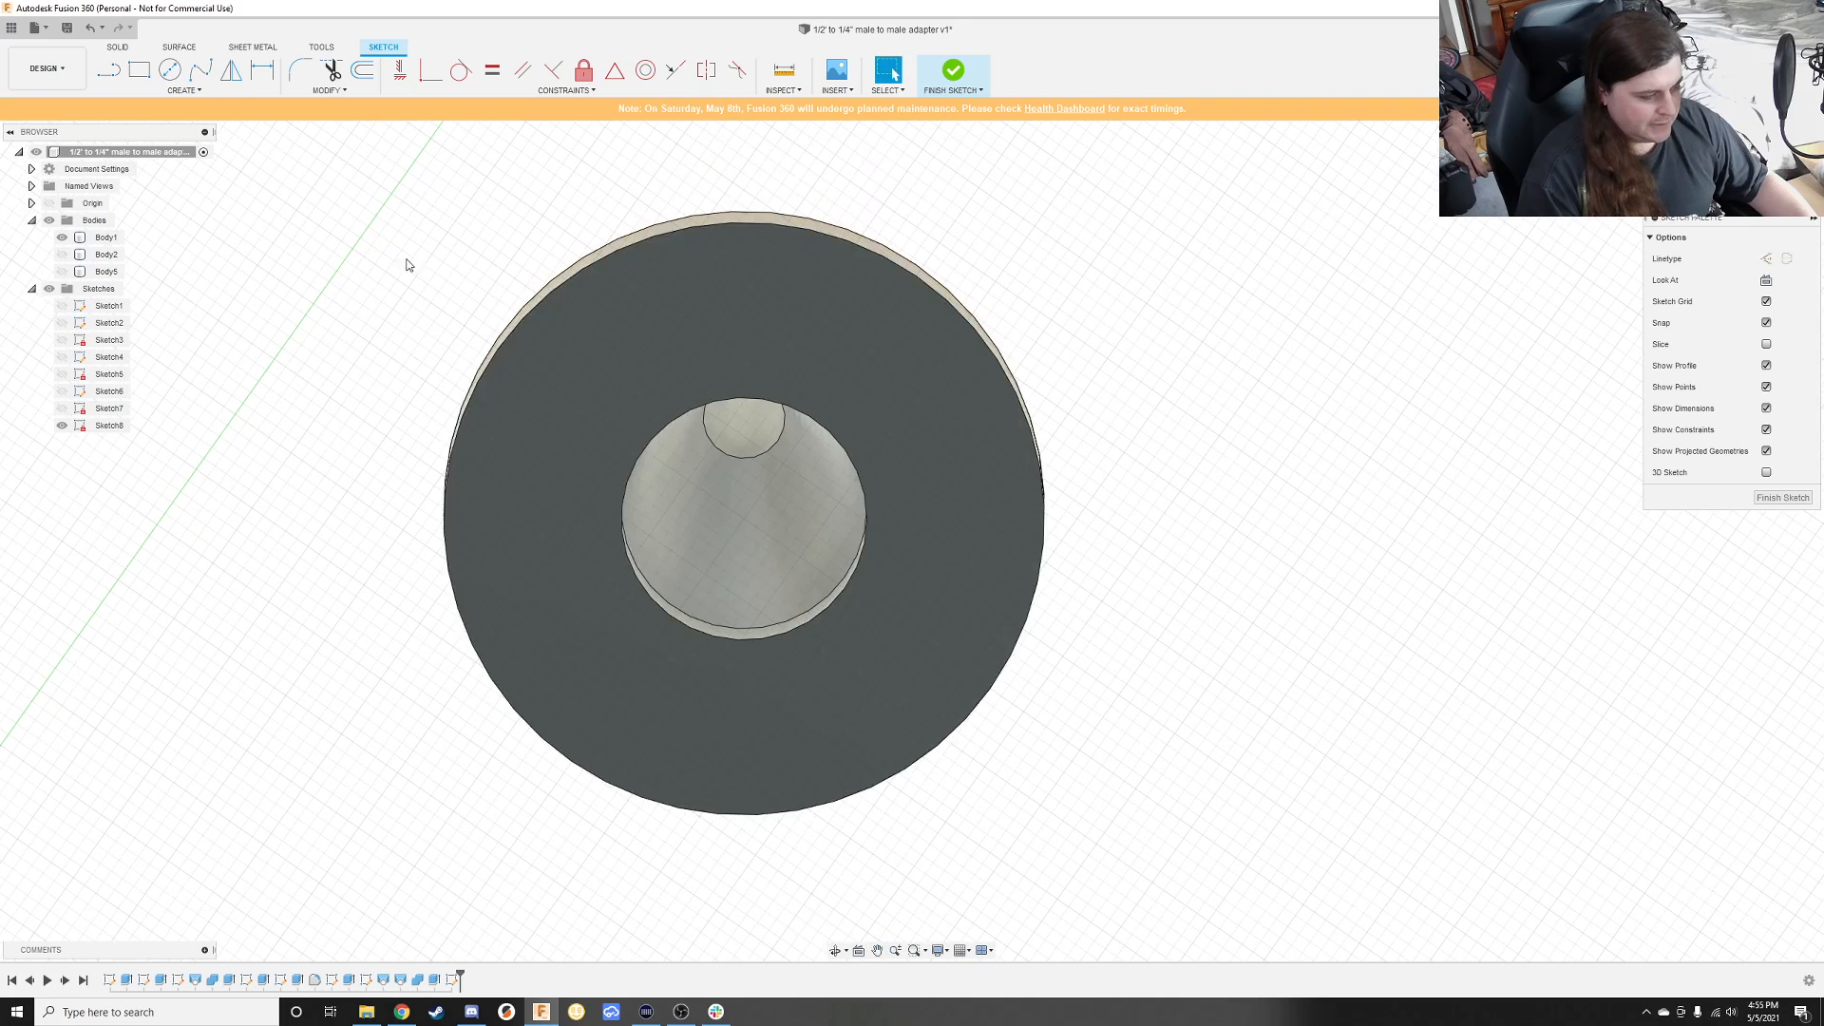
# Step: Draw a centre-diameter circle from the bore's centre to the bore edge on the wide end face
pyautogui.click(170, 69)
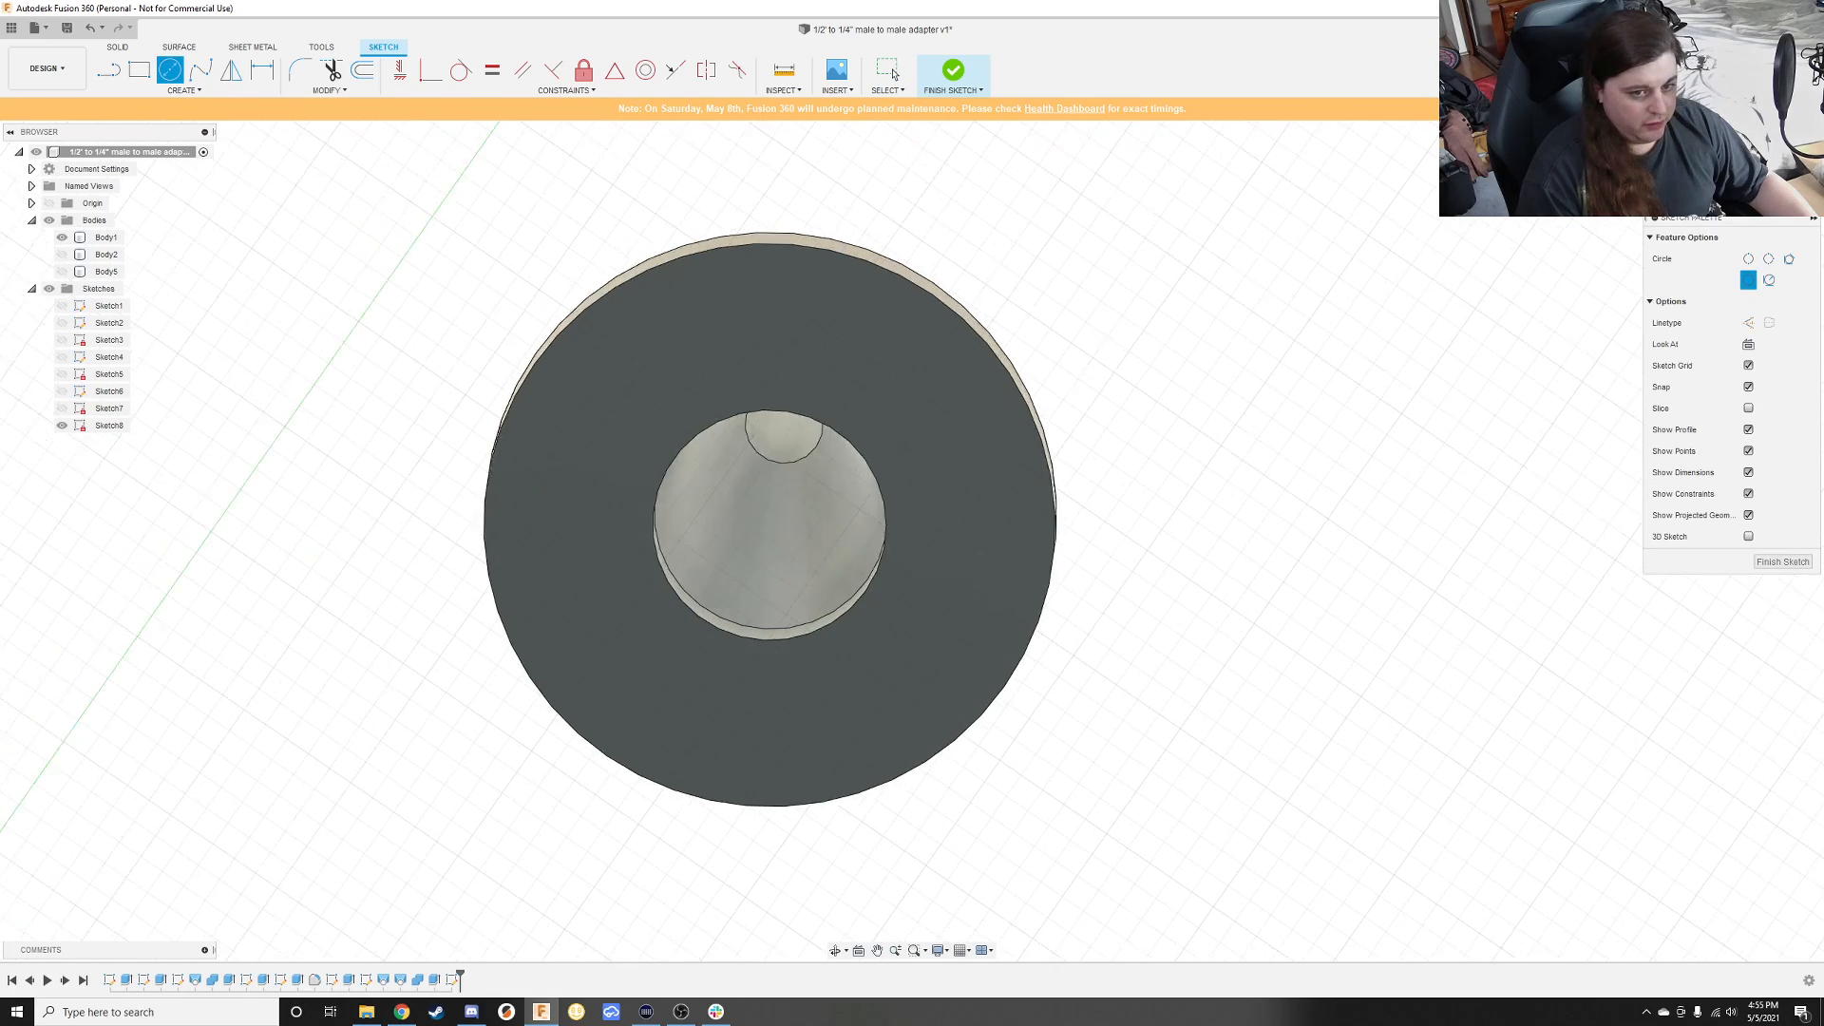
pyautogui.keyDown('shift'); pyautogui.moveTo(1149, 701); pyautogui.dragTo(1181, 558, button='middle'); pyautogui.keyUp('shift')
pyautogui.scroll(5, 1126, 544)
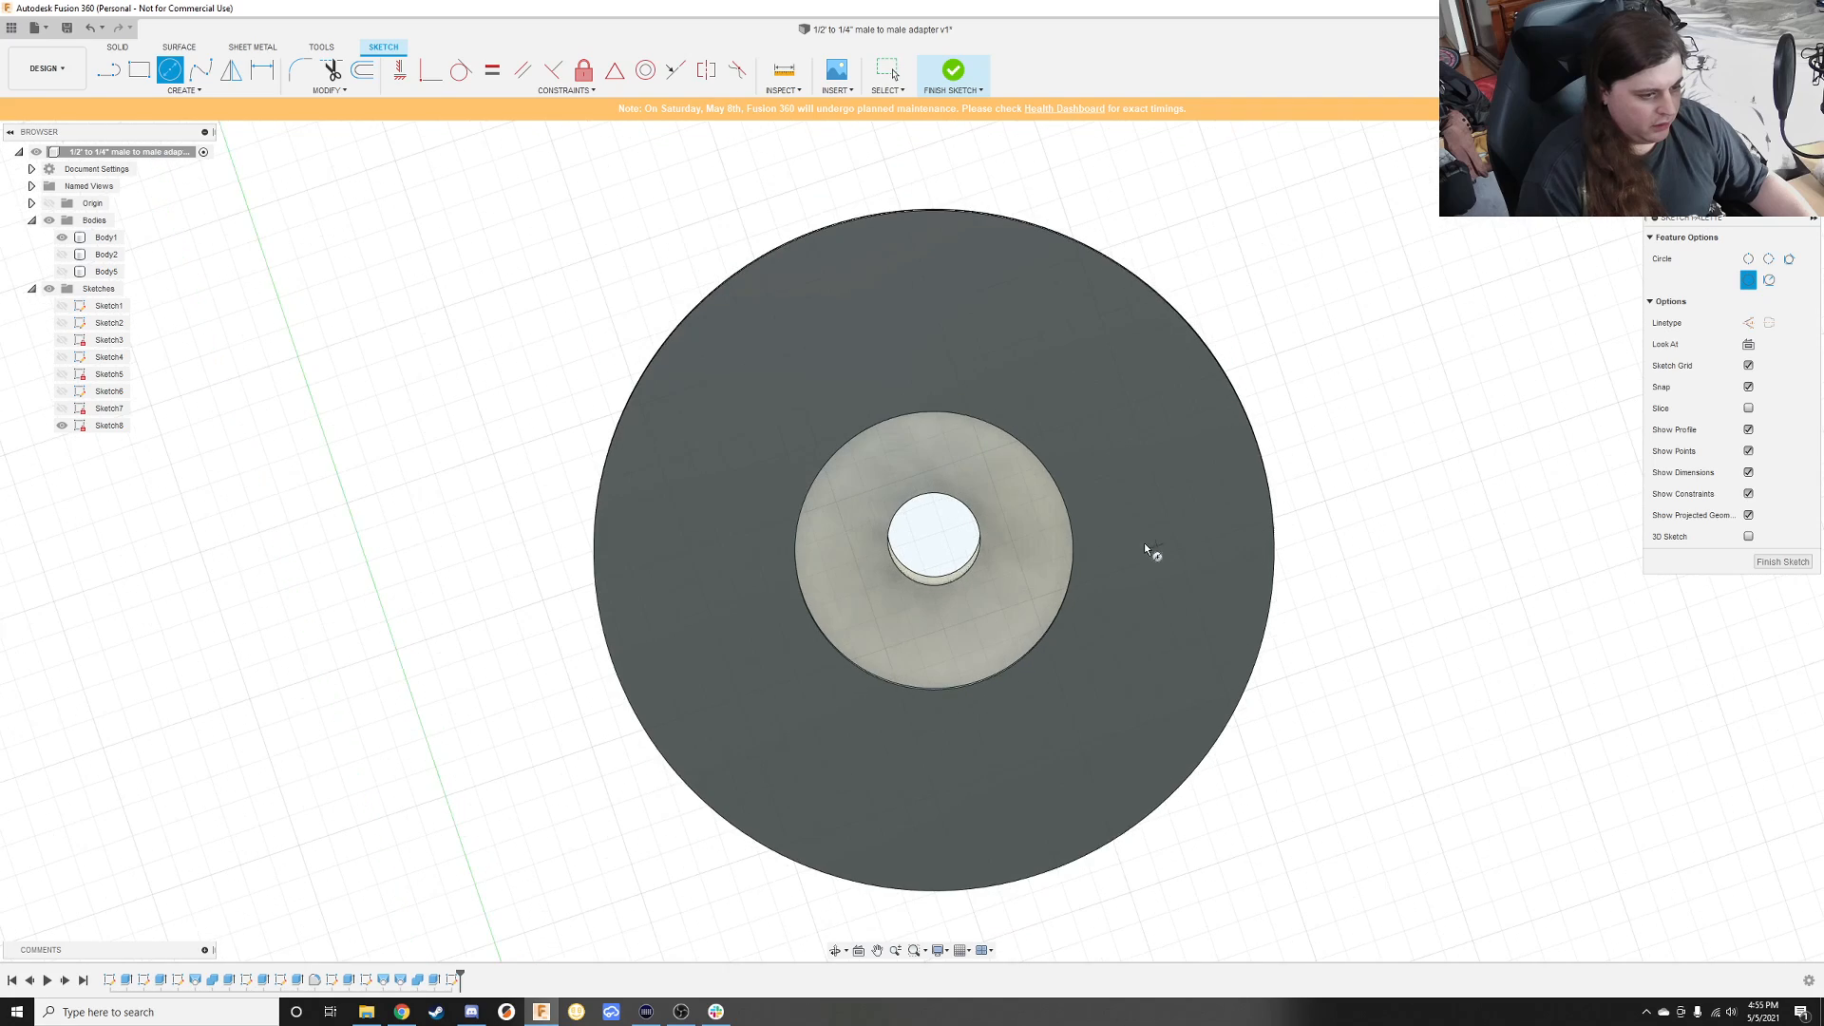
pyautogui.click(935, 551)
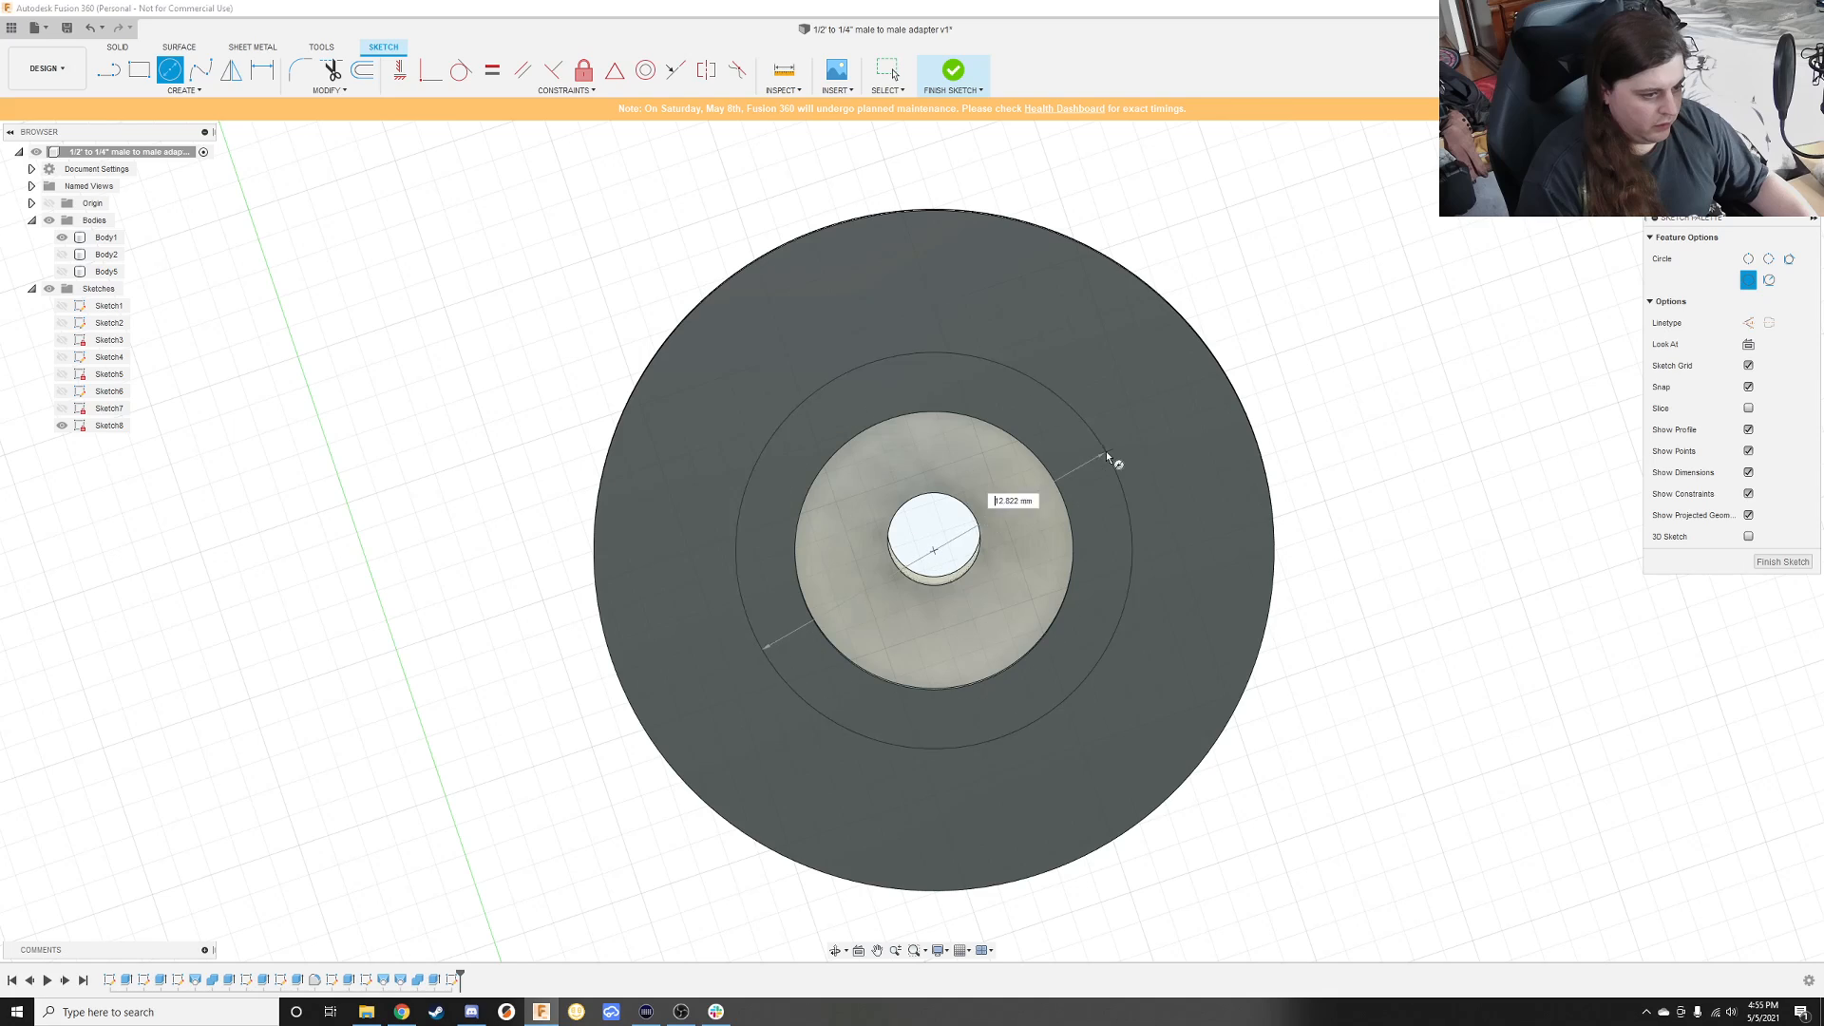
pyautogui.click(1062, 487)
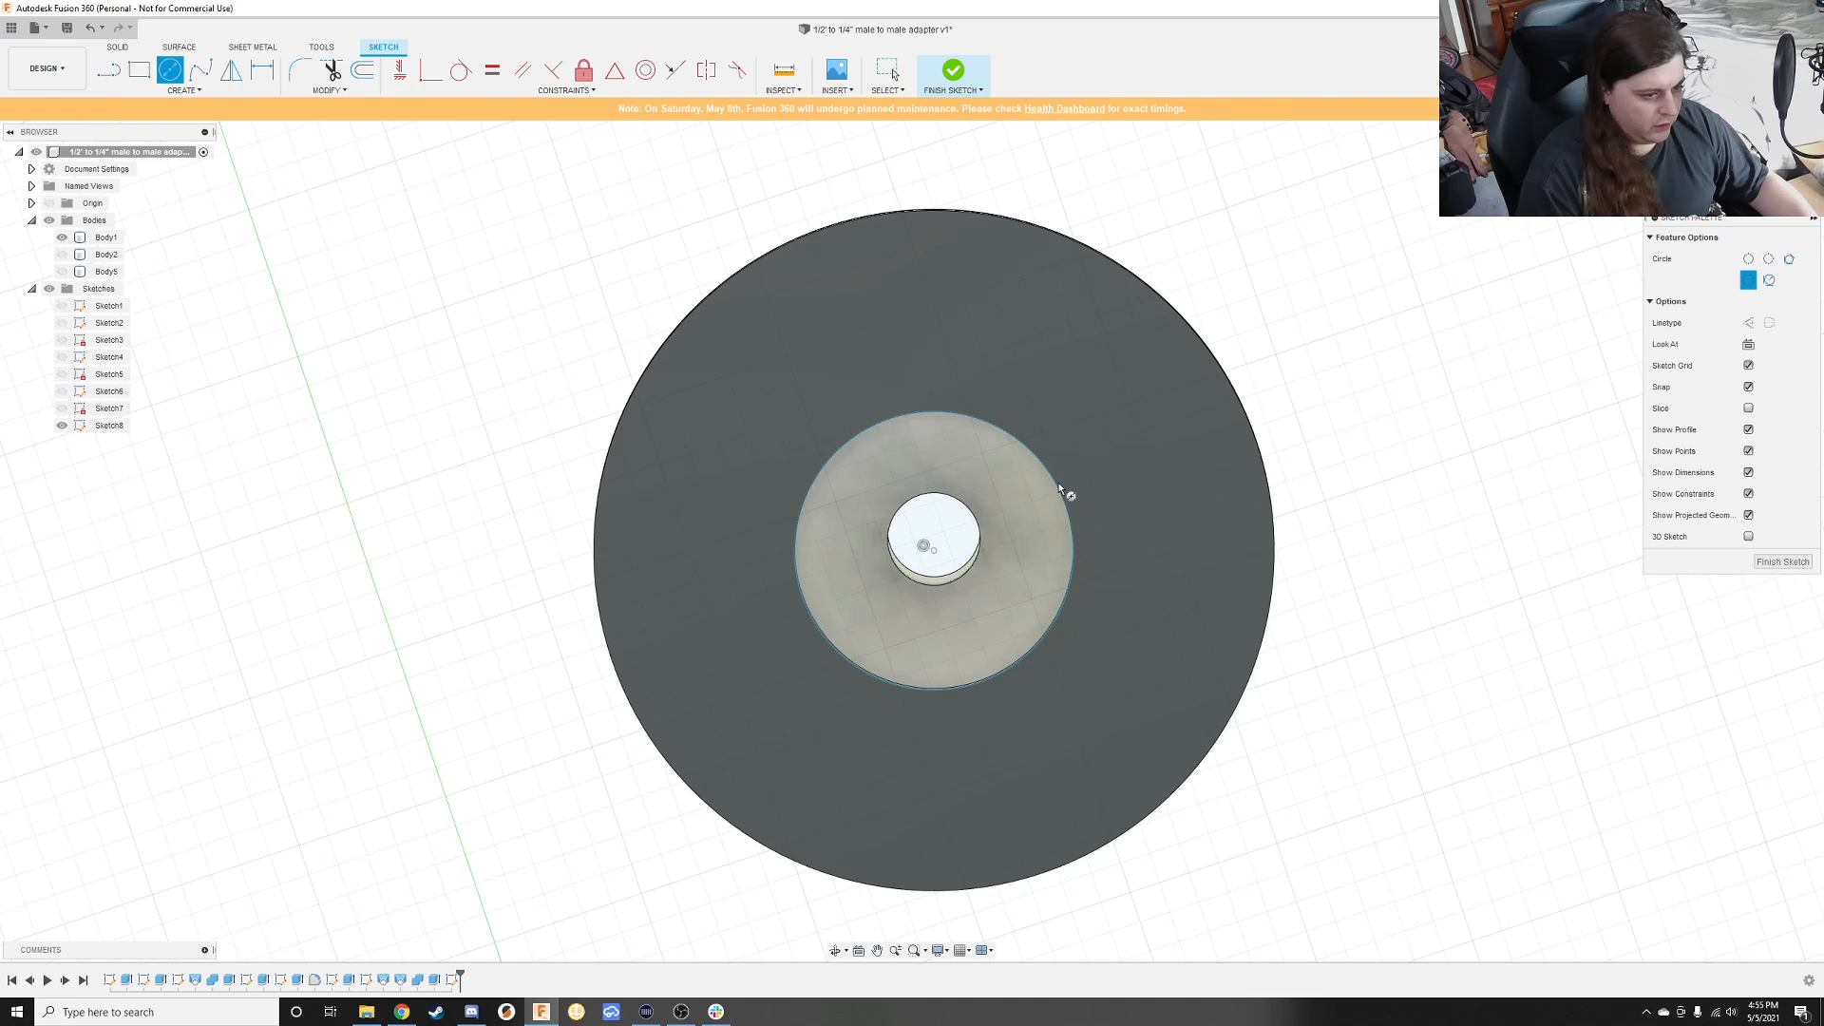
# Step: Draw a 12.25 mm diameter circle concentric with the bore on the wide end face
pyautogui.click(932, 552)
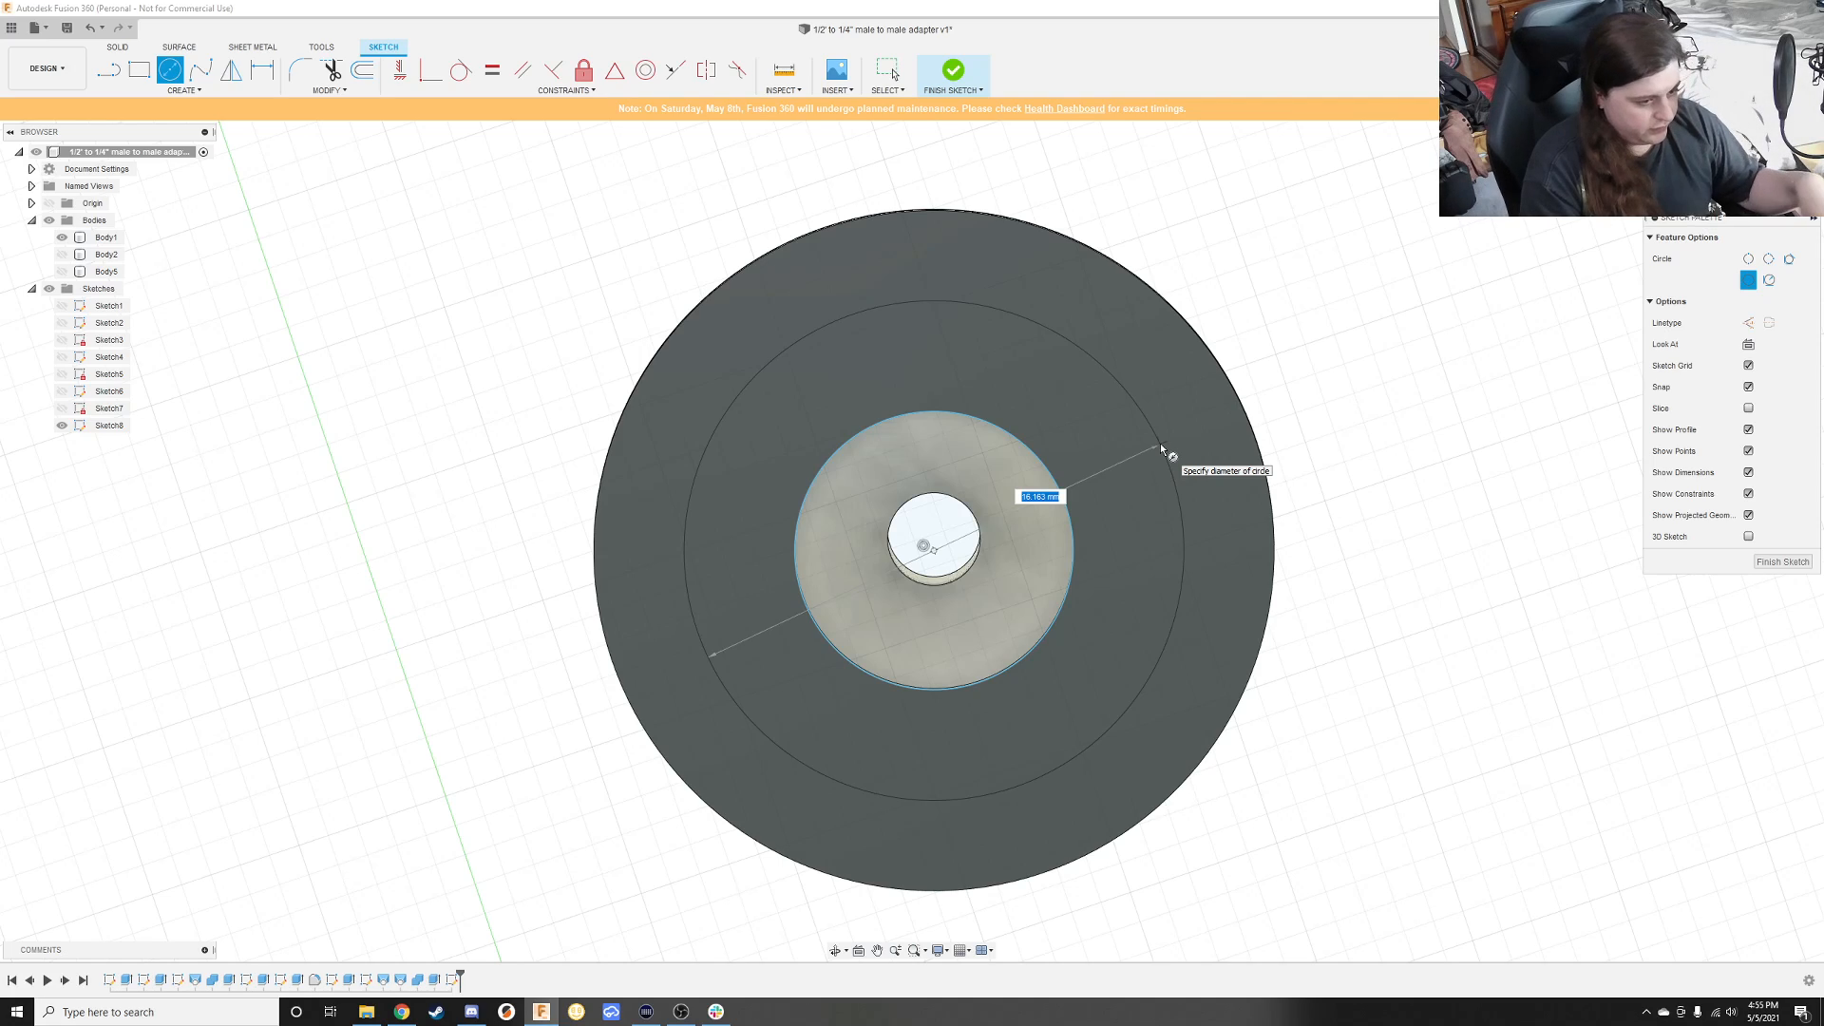
pyautogui.press('Tab')
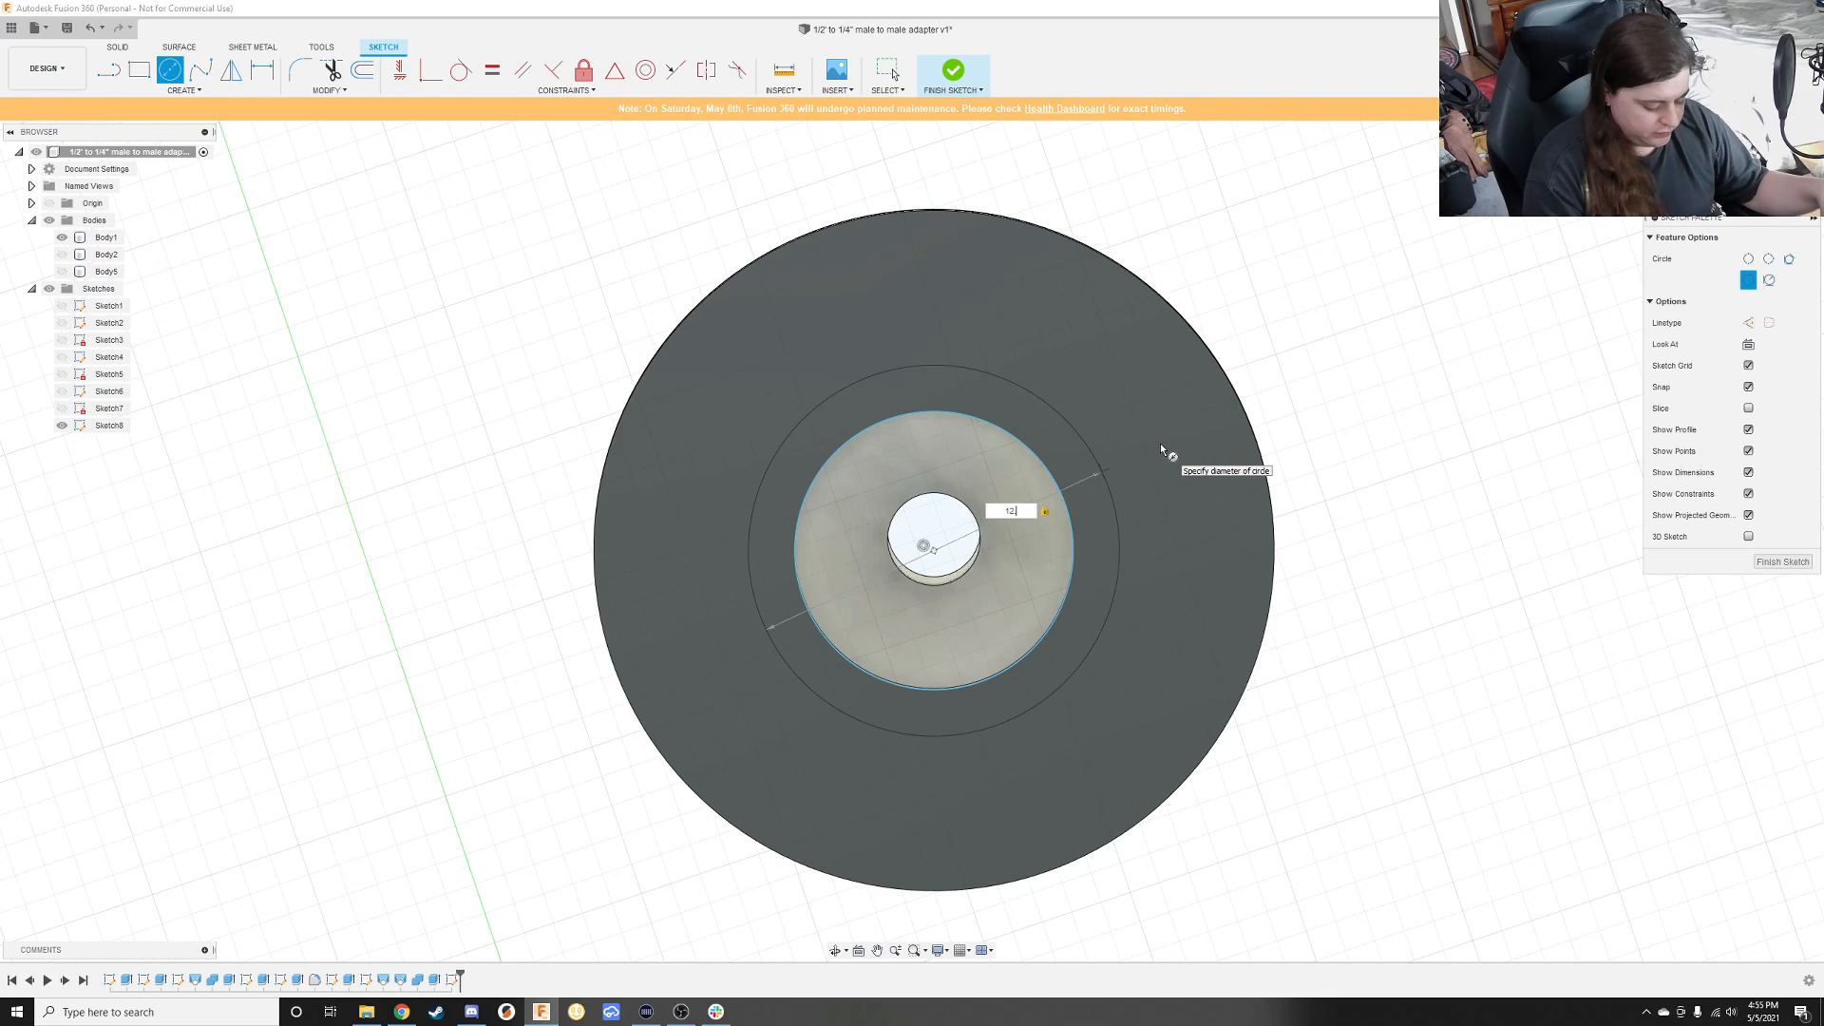
pyautogui.write('25')
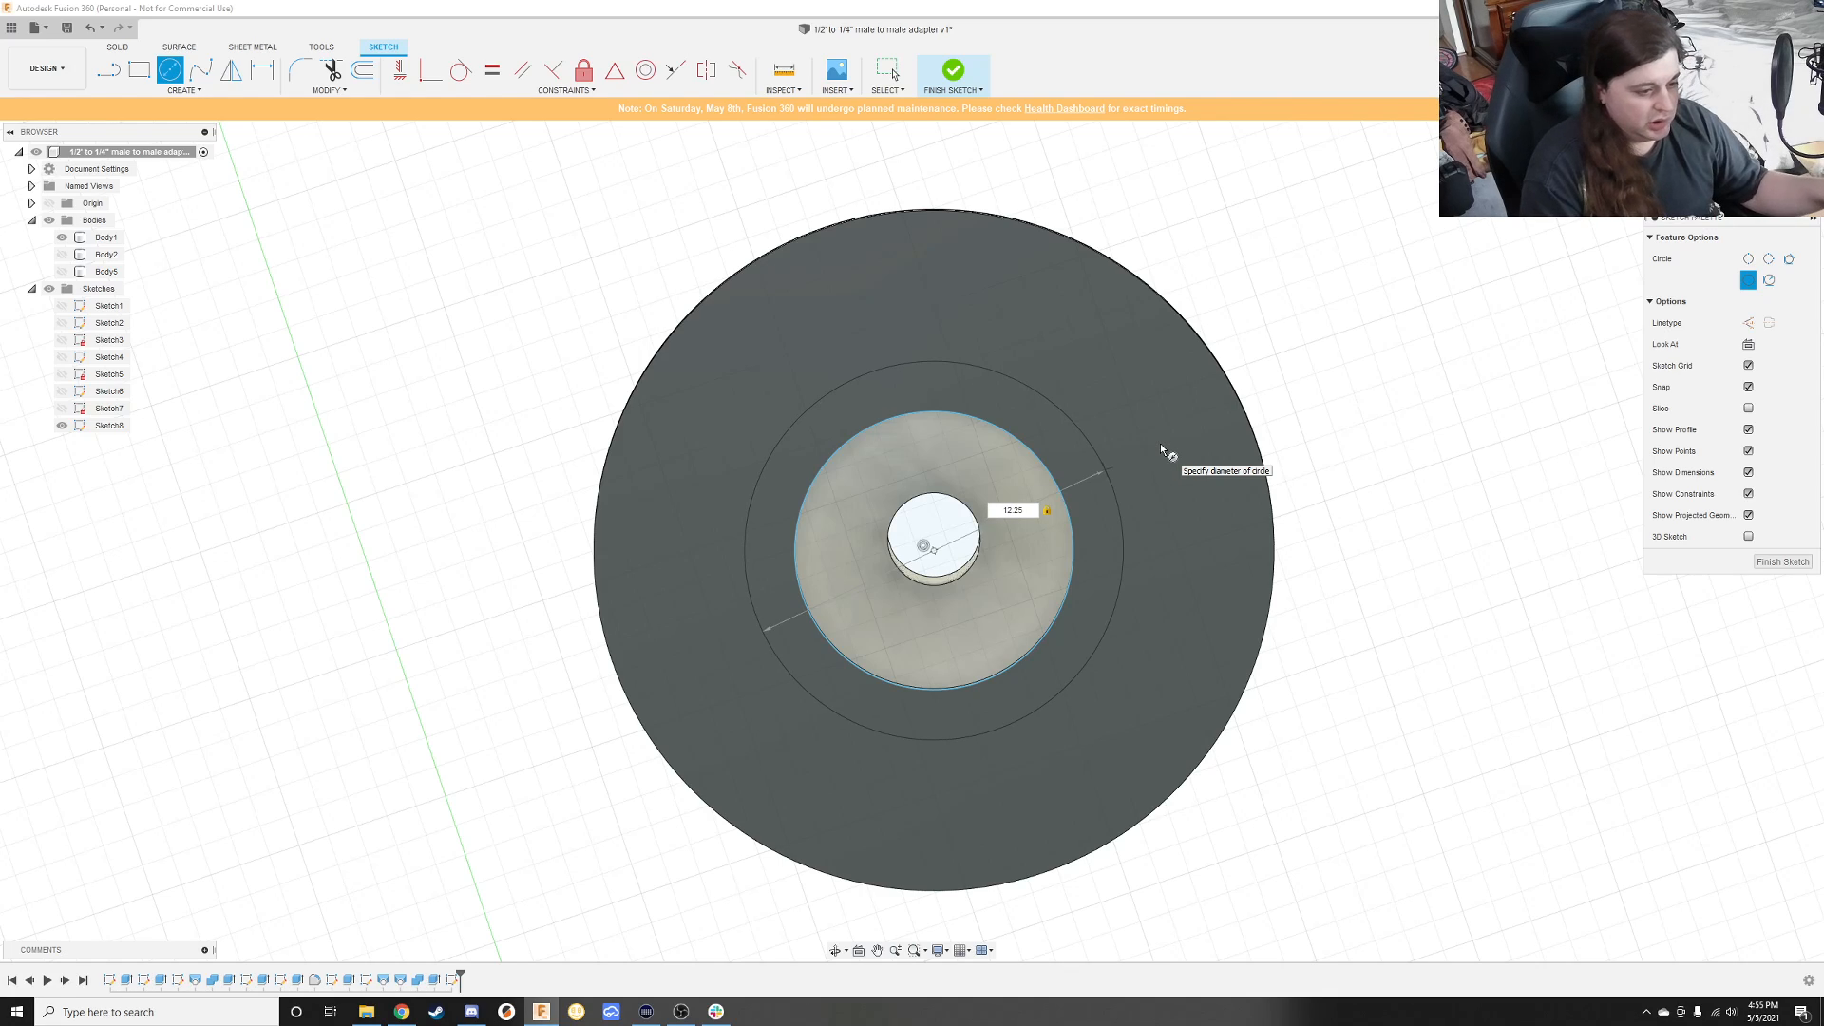
pyautogui.press('Return')
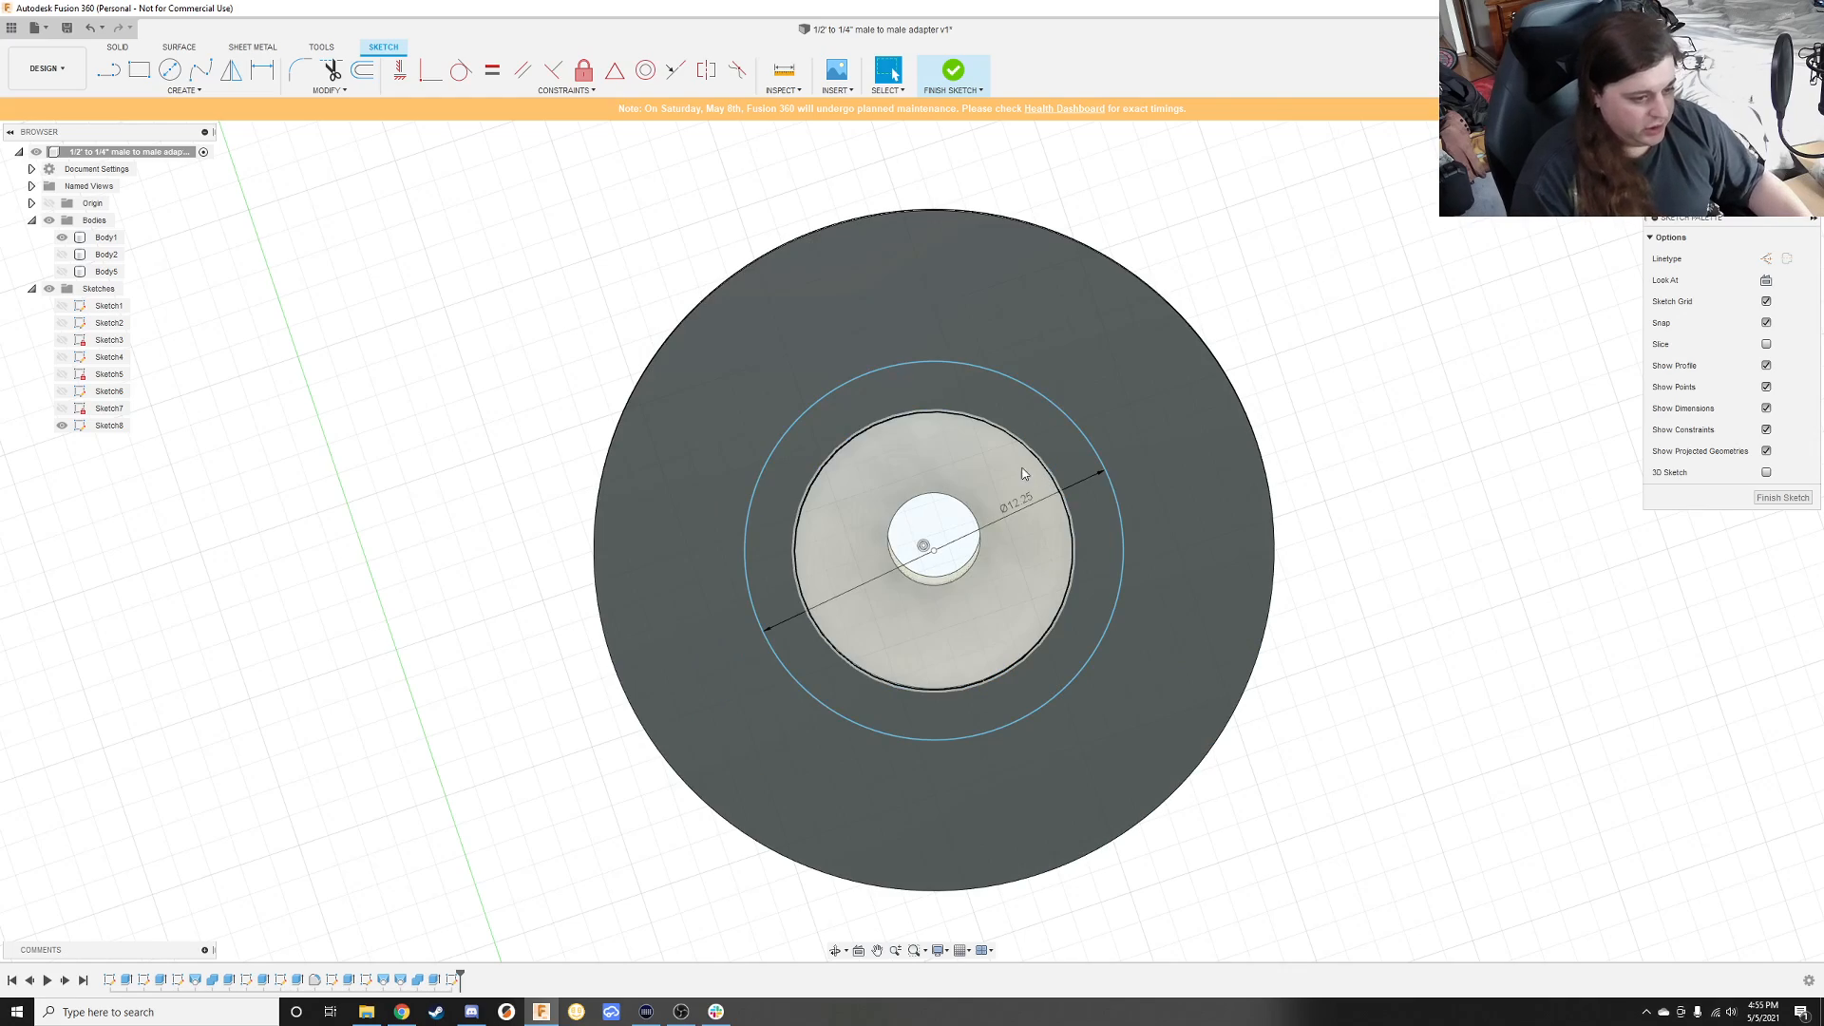
# Step: Finish the sketch and extrude the ring between the bore and the 12.25 mm circle outward 7 mm, joined to the body
pyautogui.keyDown('shift'); pyautogui.moveTo(785, 573); pyautogui.dragTo(859, 509, button='middle'); pyautogui.keyUp('shift')
pyautogui.moveTo(1000, 387); pyautogui.dragTo(1016, 722, button='middle')
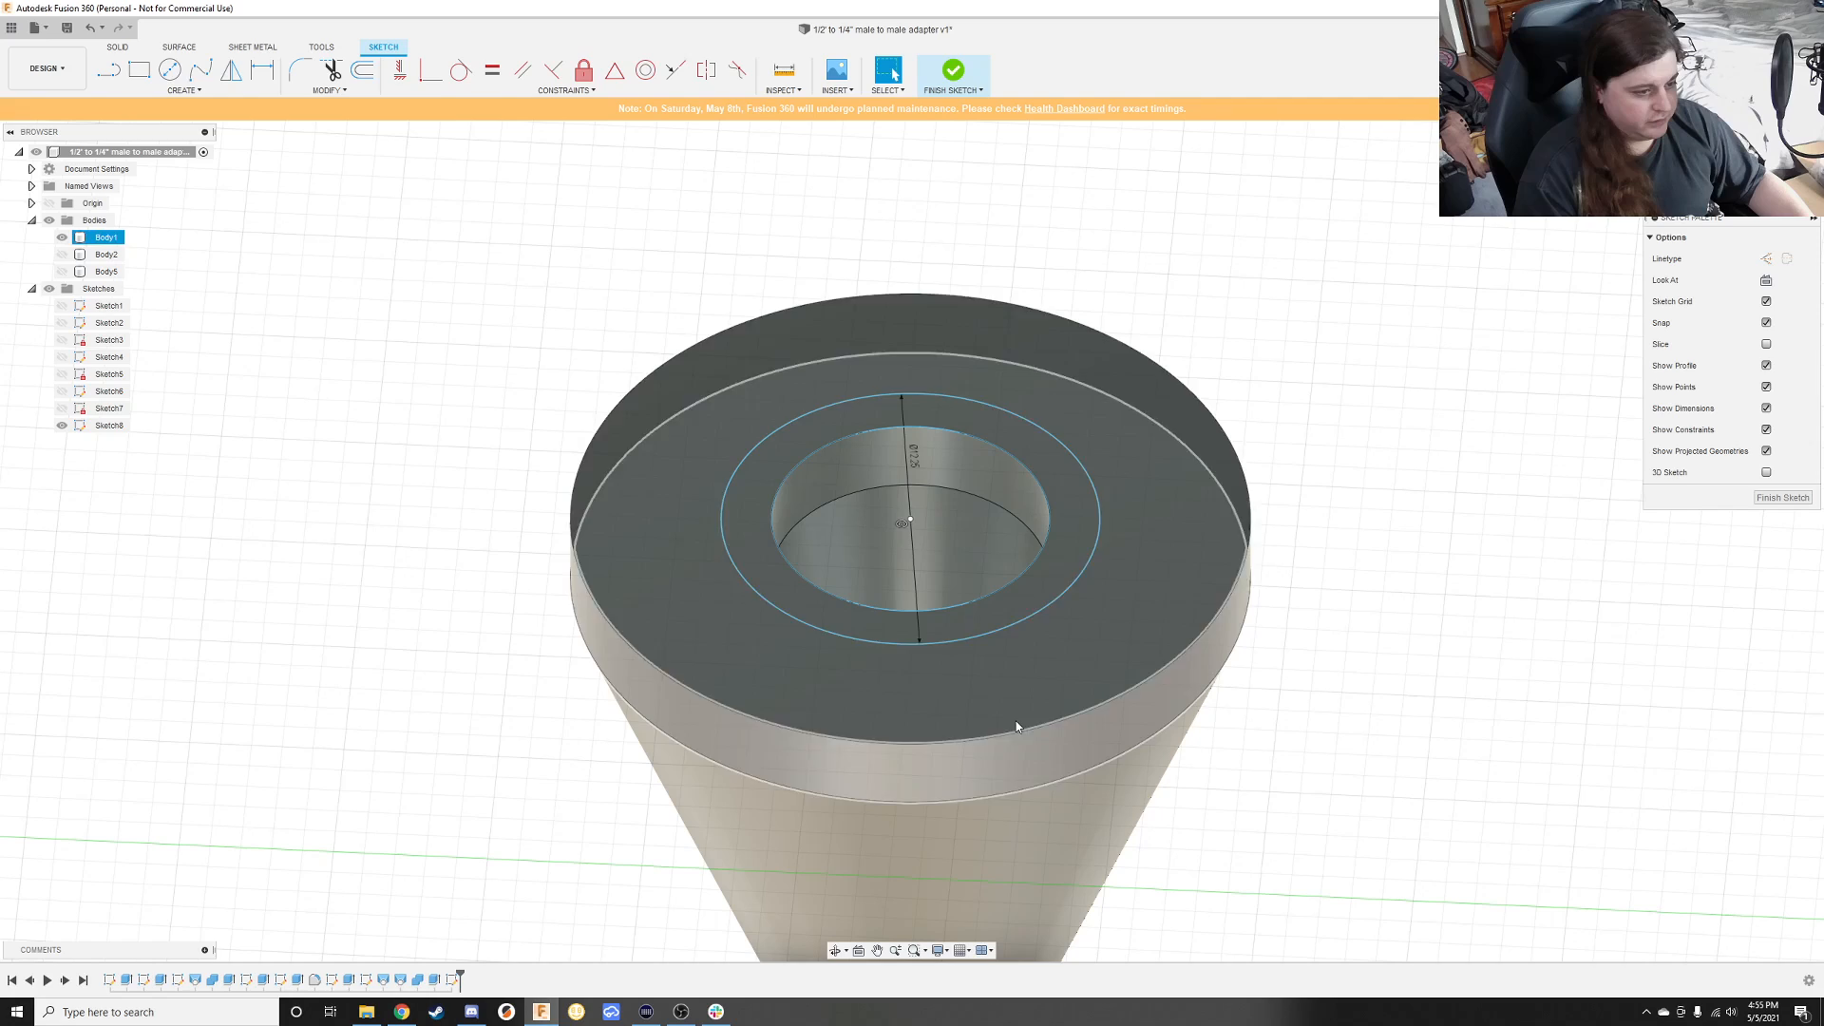
pyautogui.click(1787, 496)
pyautogui.press('e')
pyautogui.click(1091, 514)
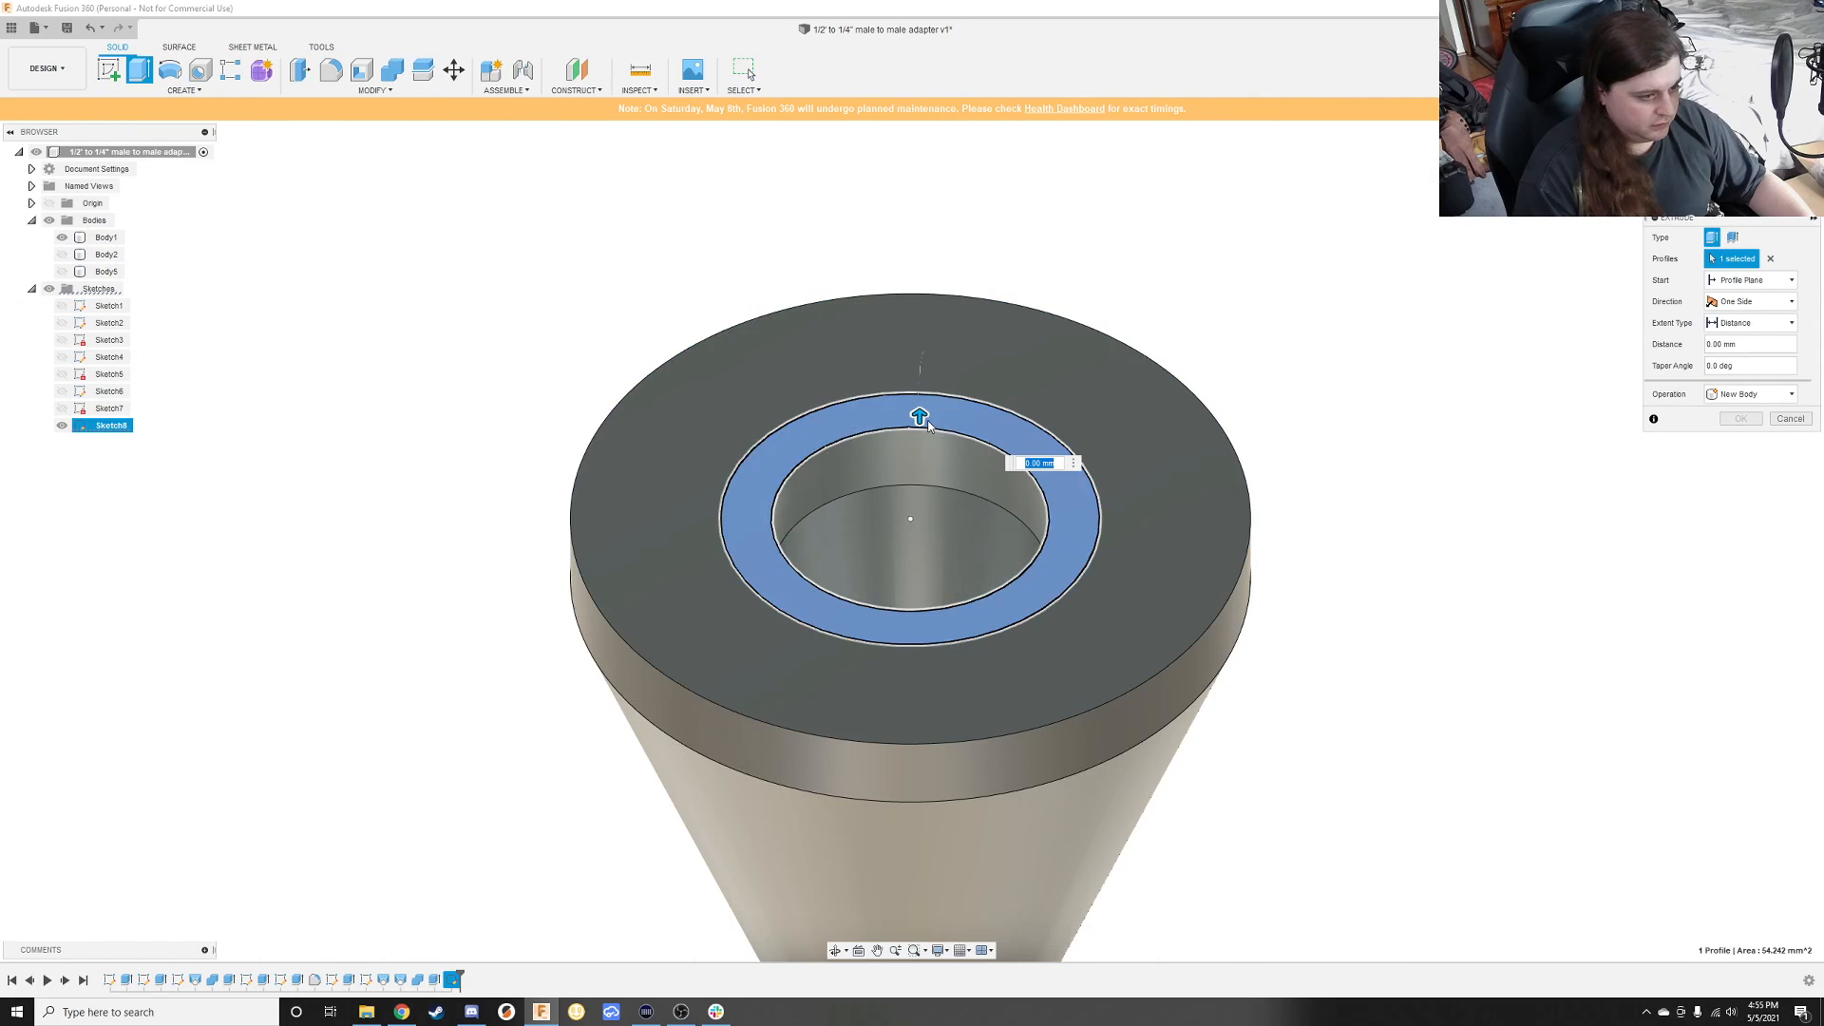
pyautogui.moveTo(929, 424); pyautogui.dragTo(929, 353)
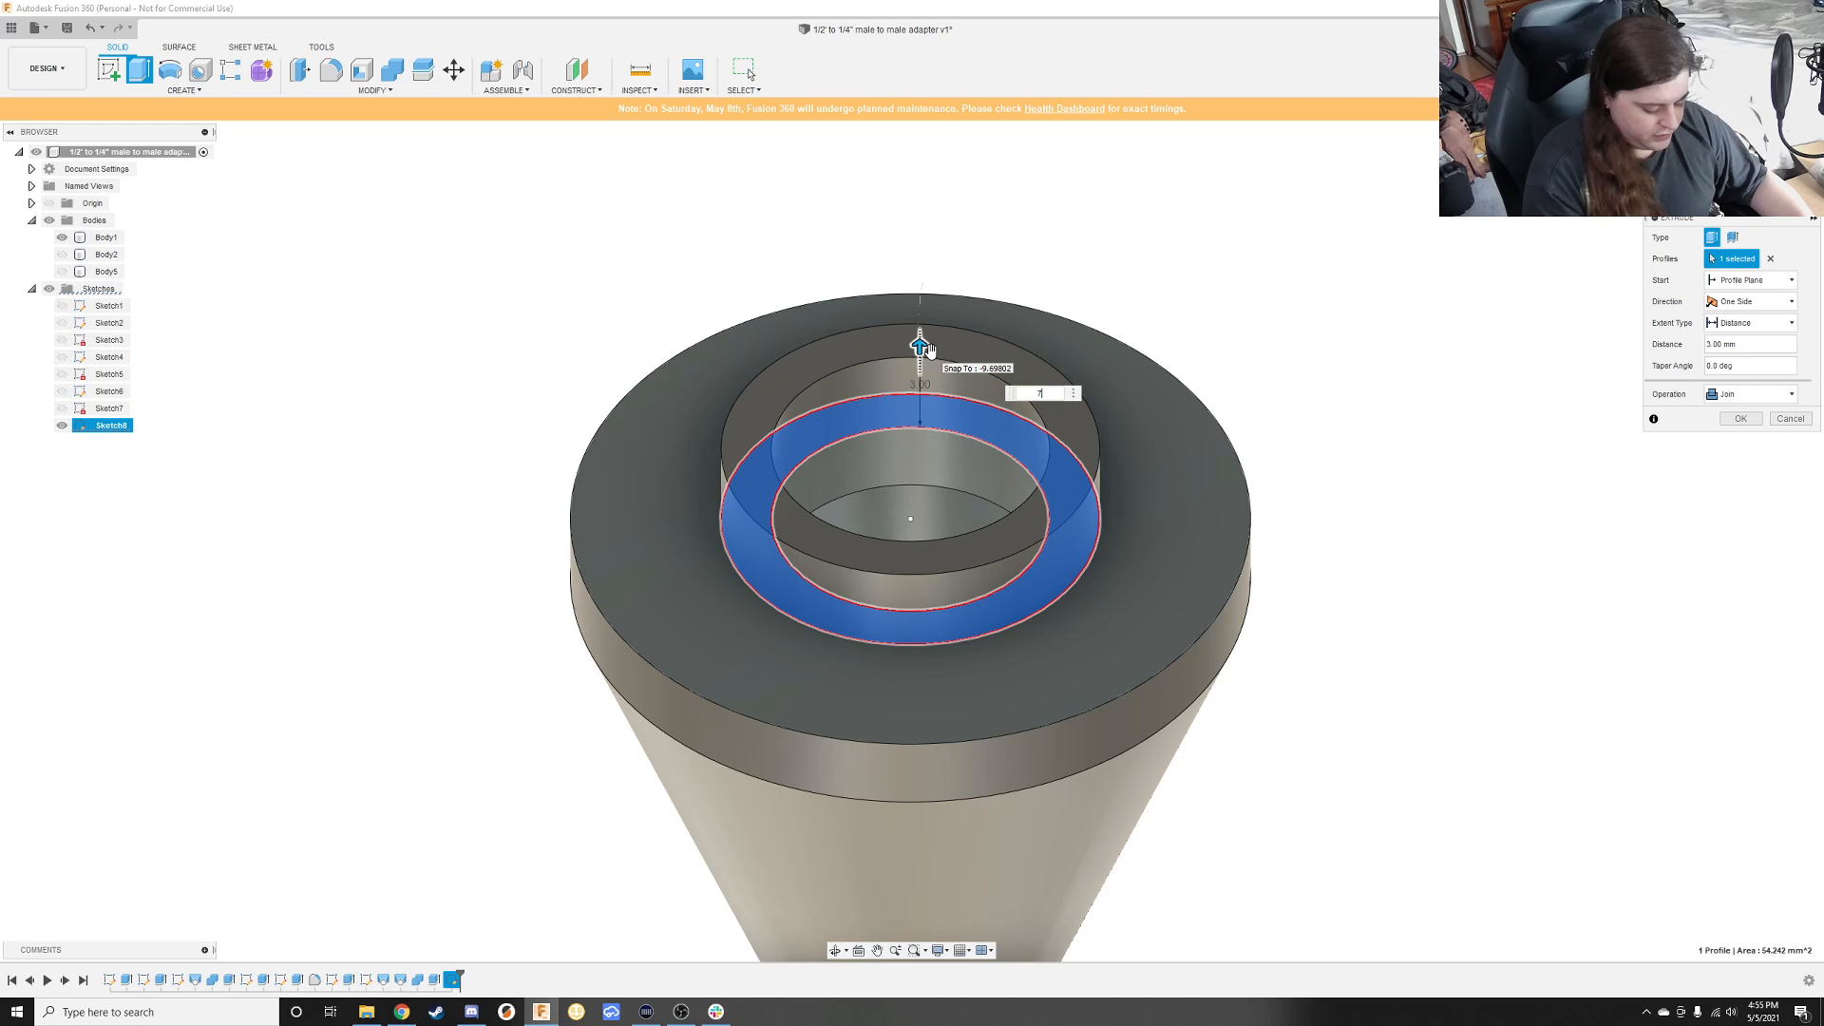
pyautogui.press('Return')
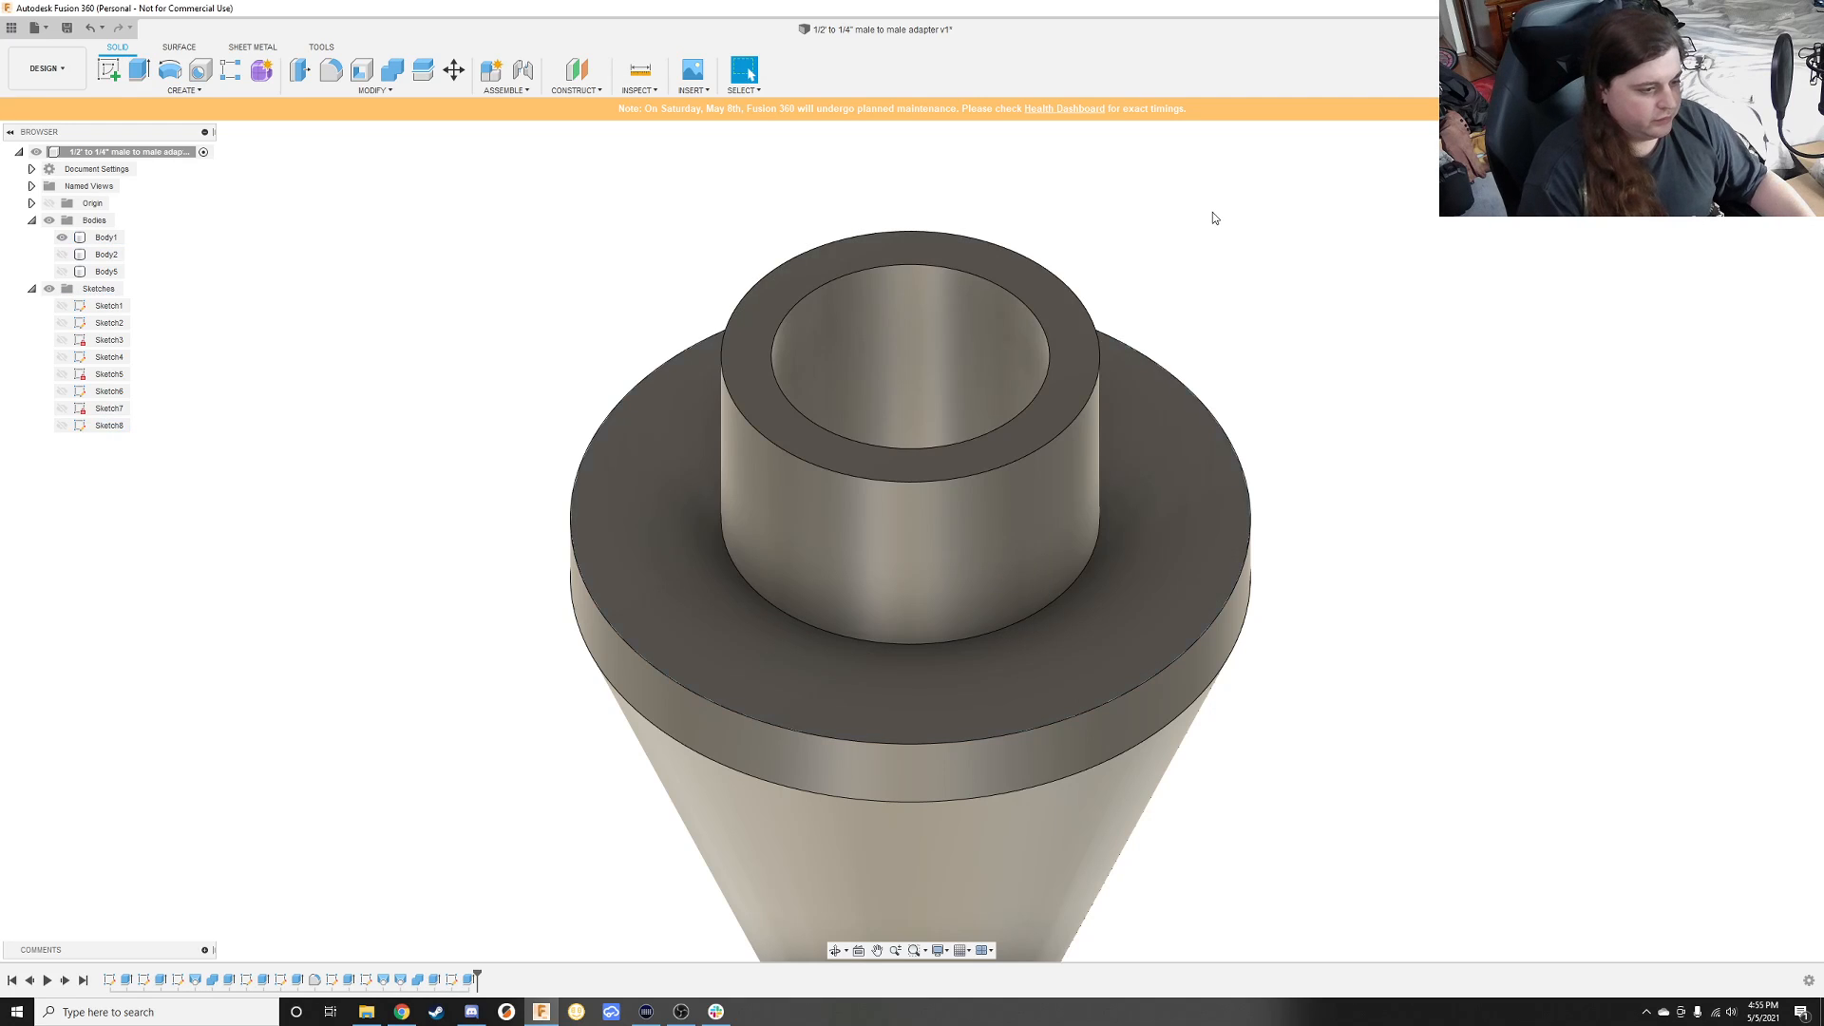
# Step: Start a new sketch on the end face of the 7 mm tube
pyautogui.keyDown('shift'); pyautogui.moveTo(1213, 217); pyautogui.dragTo(1241, 285, button='middle'); pyautogui.keyUp('shift')
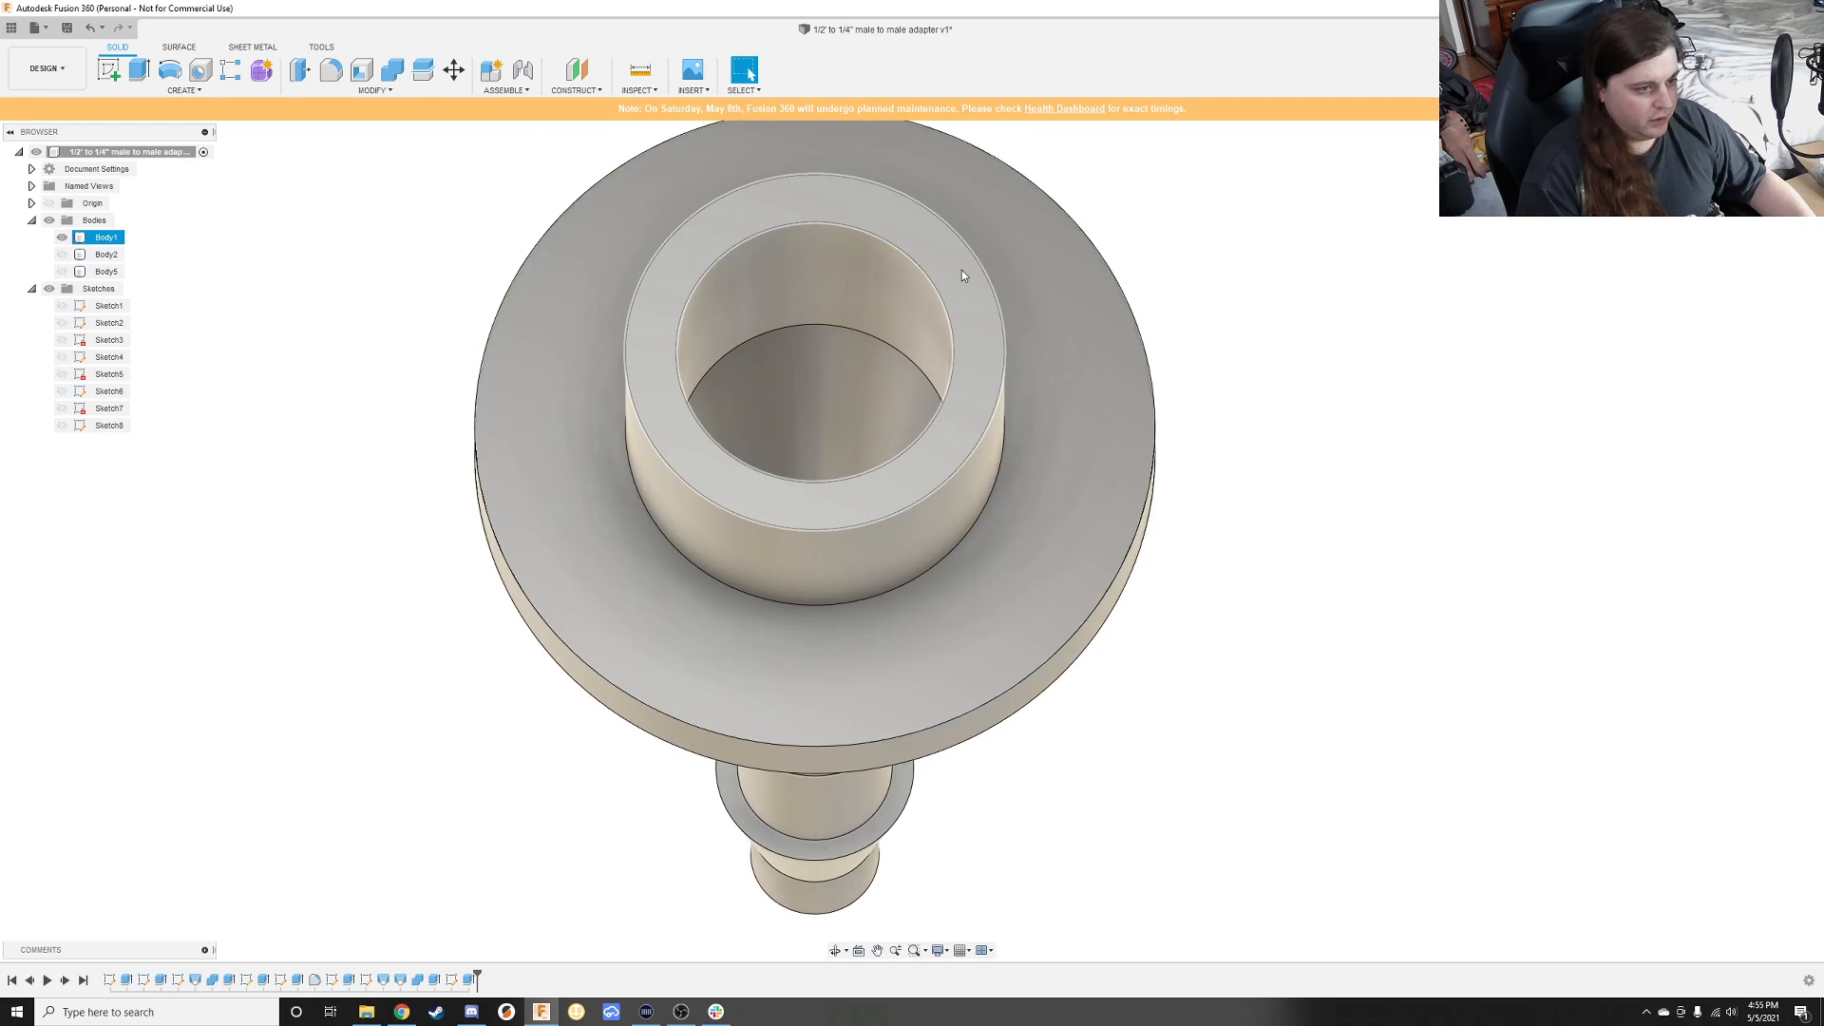
pyautogui.click(116, 76)
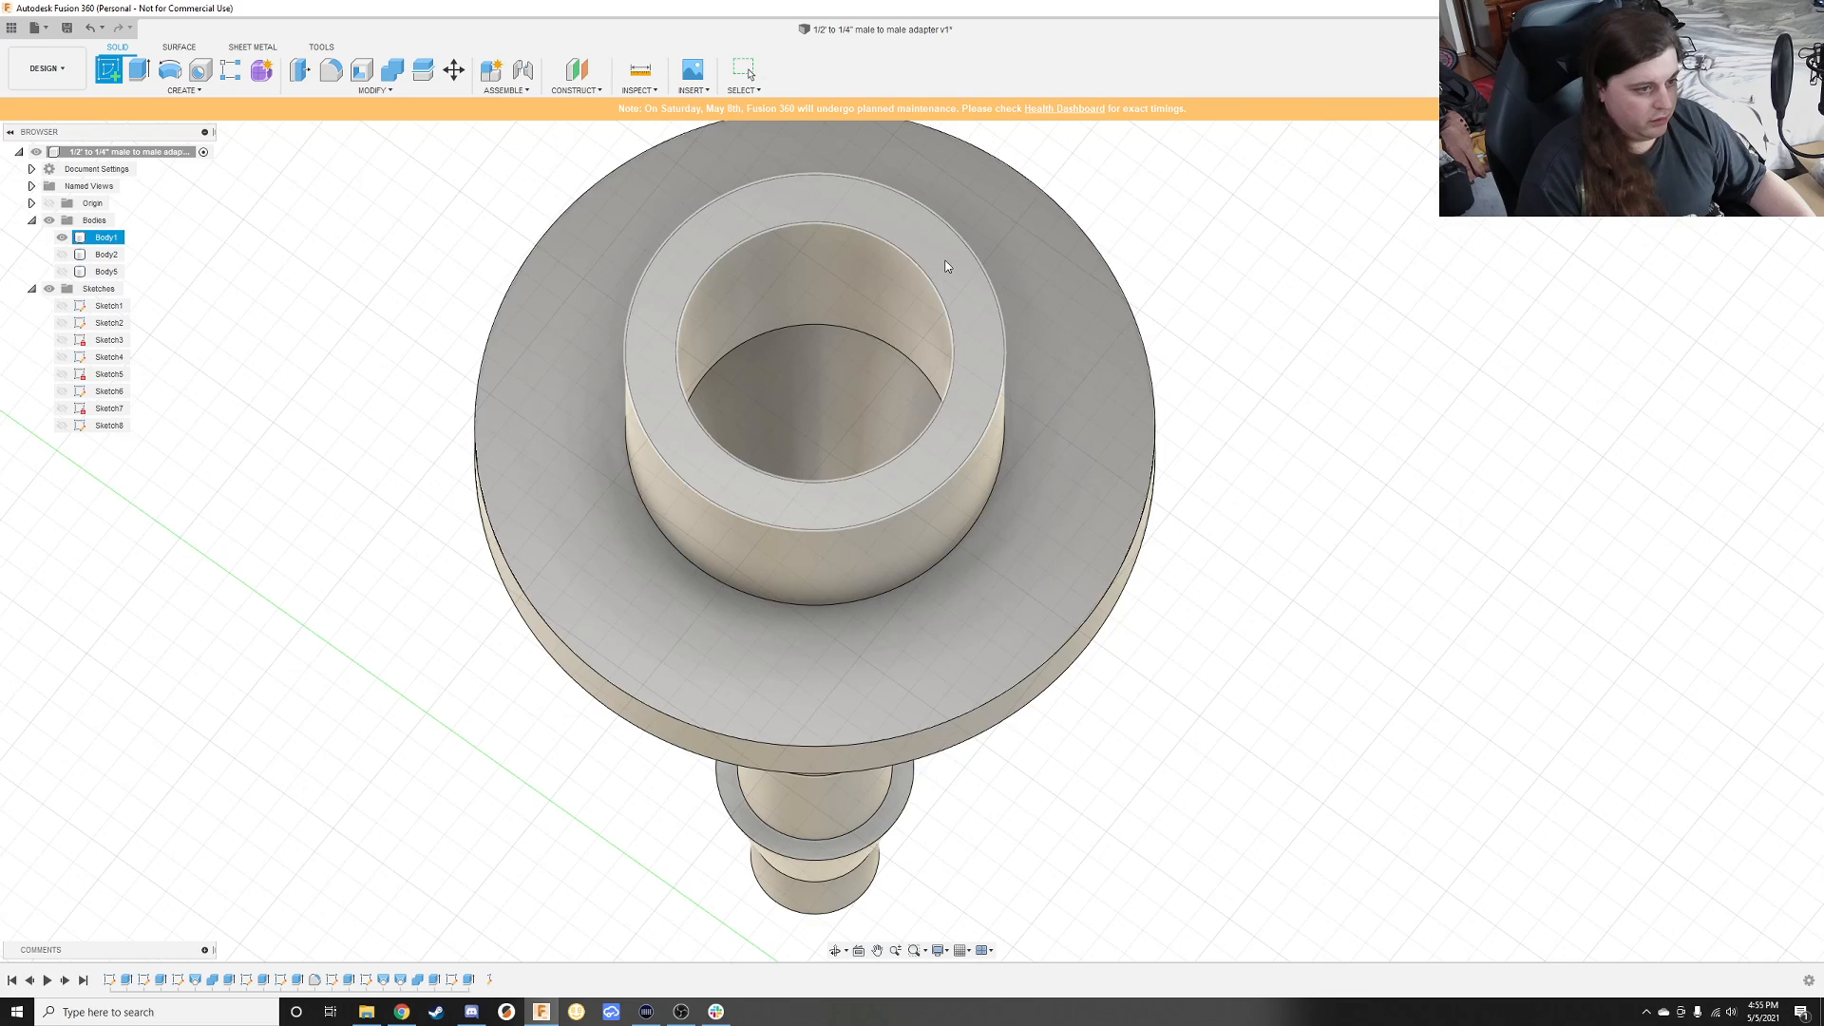
pyautogui.click(946, 266)
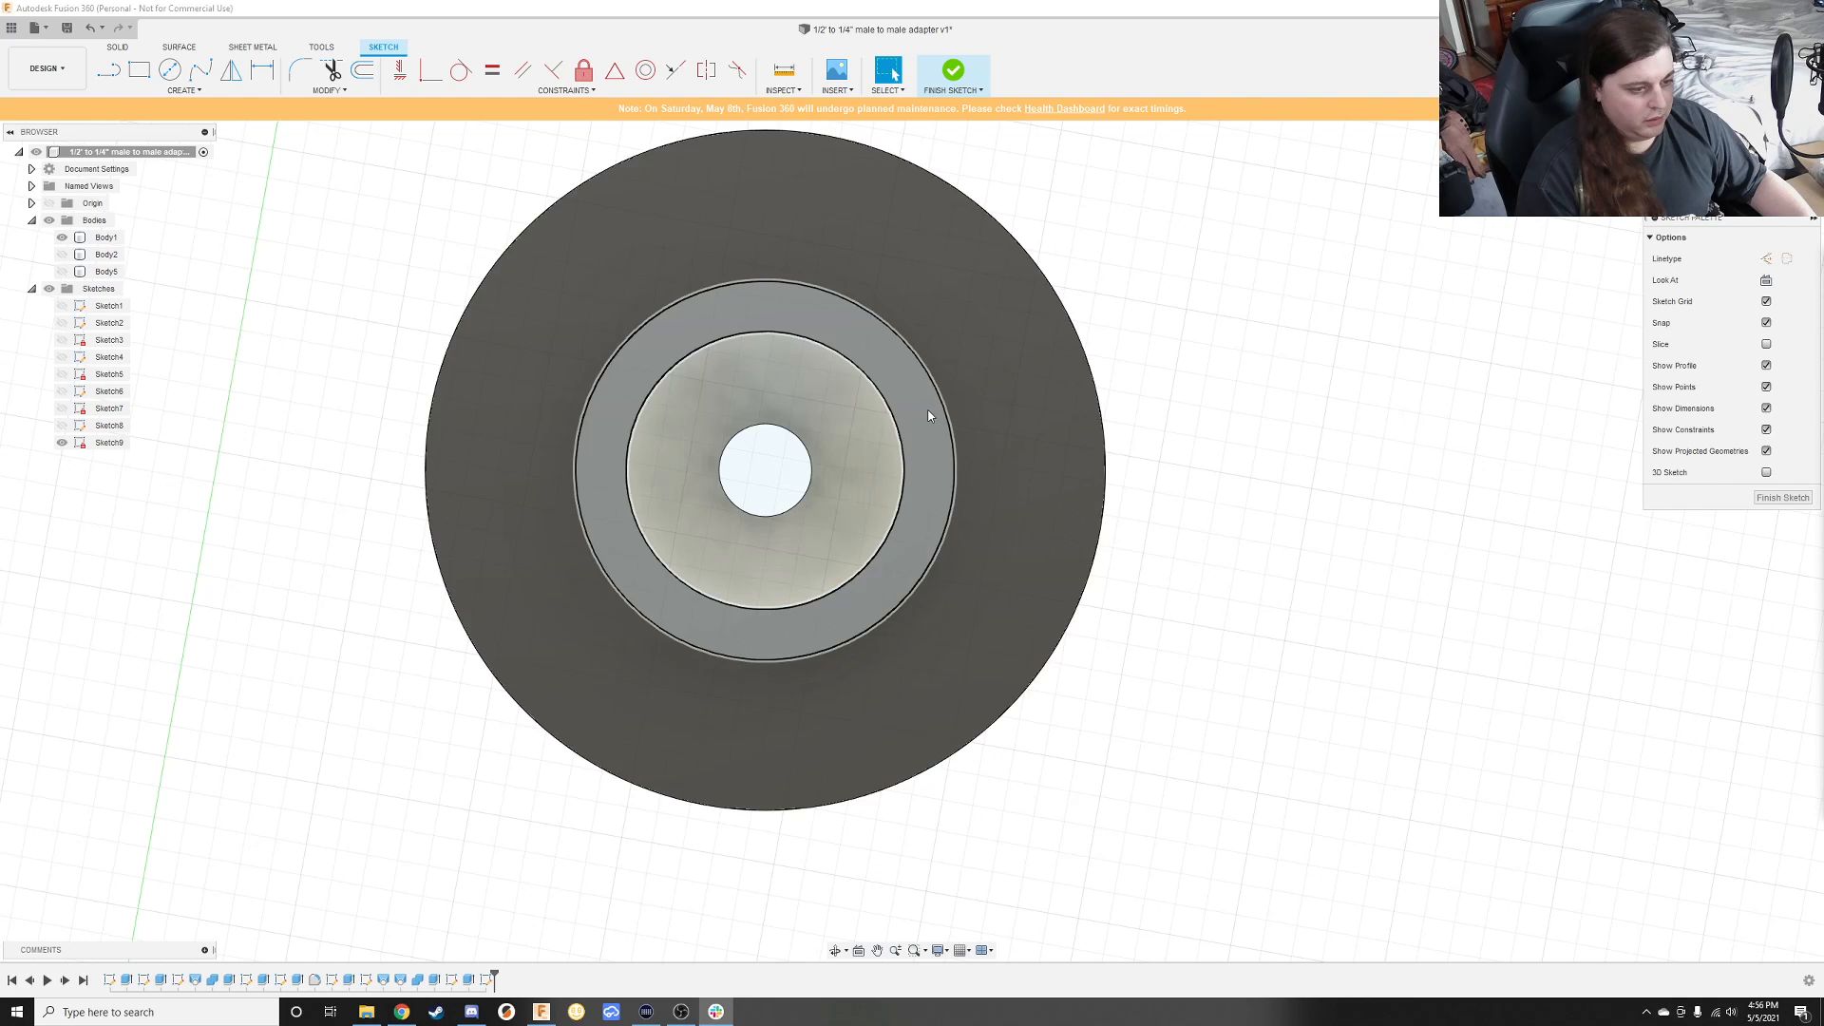
pyautogui.click(943, 395)
pyautogui.moveTo(1066, 362)
pyautogui.keyDown('shift'); pyautogui.mouseDown(button='middle')
pyautogui.moveTo(1058, 389)
pyautogui.moveTo(1049, 374)
pyautogui.mouseUp(button='middle'); pyautogui.keyUp('shift')
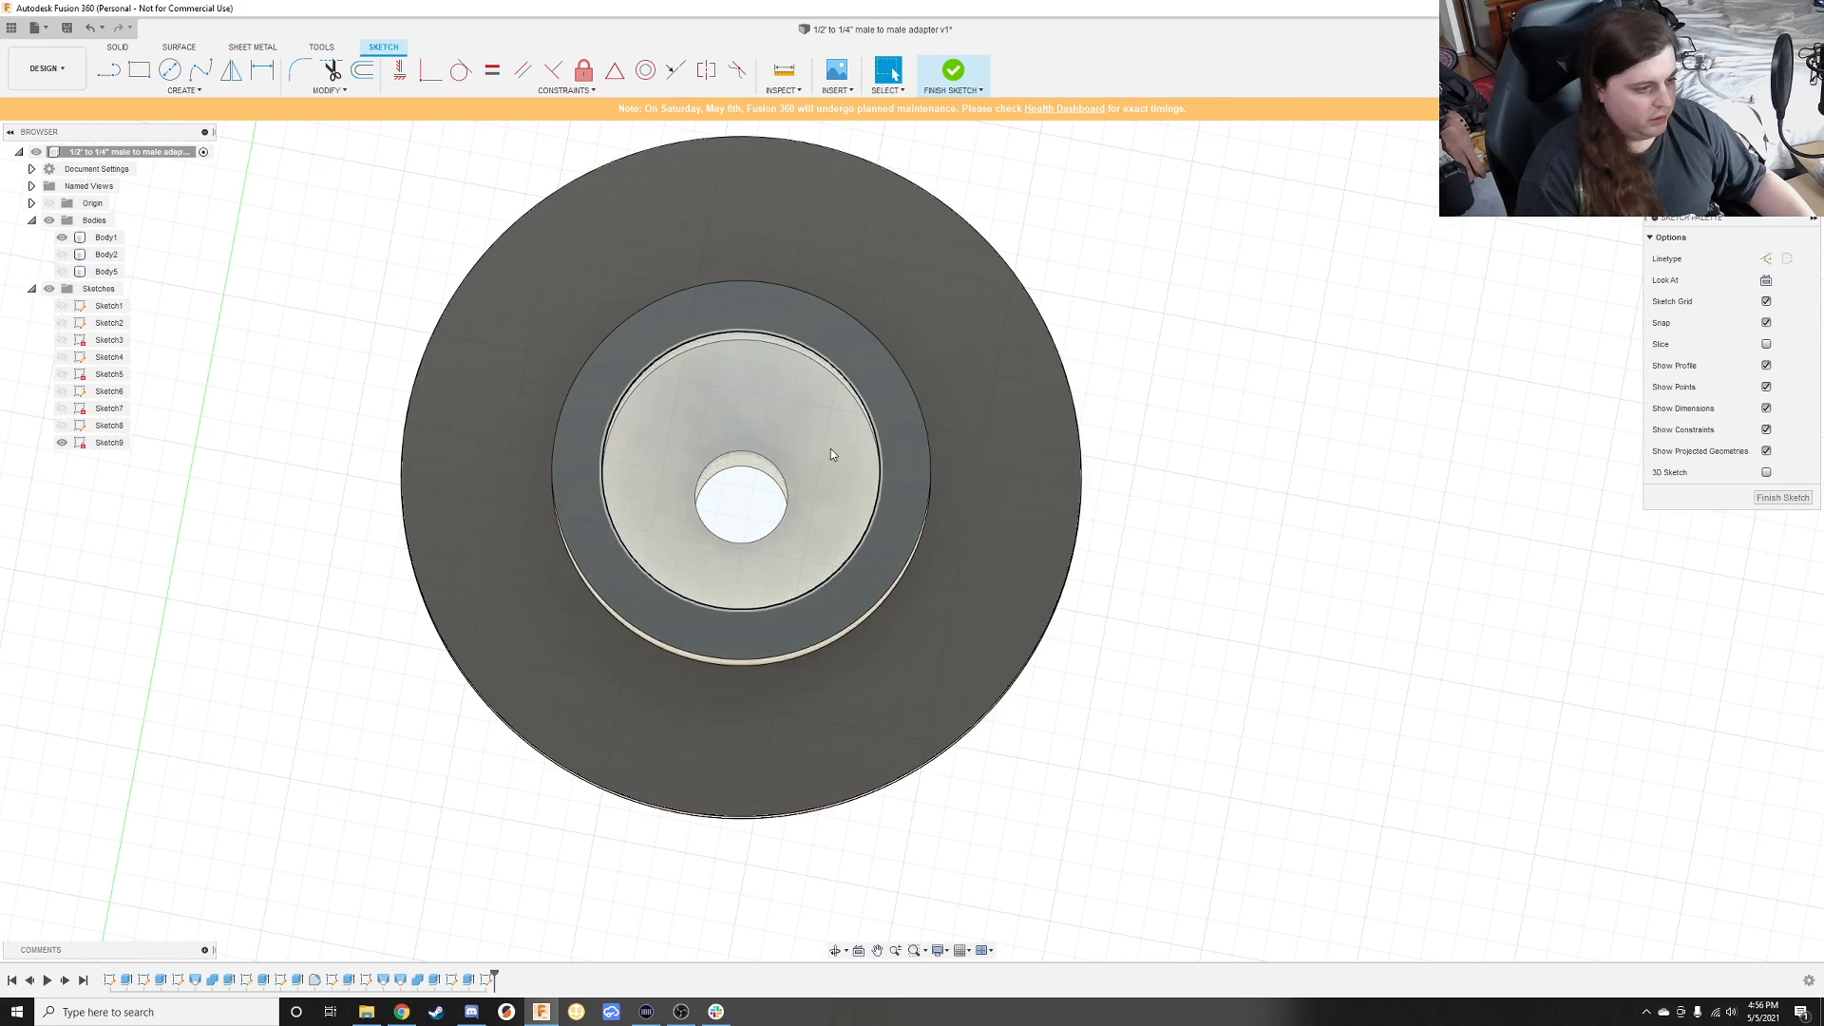
# Step: Draw a circle from the bore's centre to the bore edge on the tube's end face
pyautogui.press('c')
pyautogui.click(741, 472)
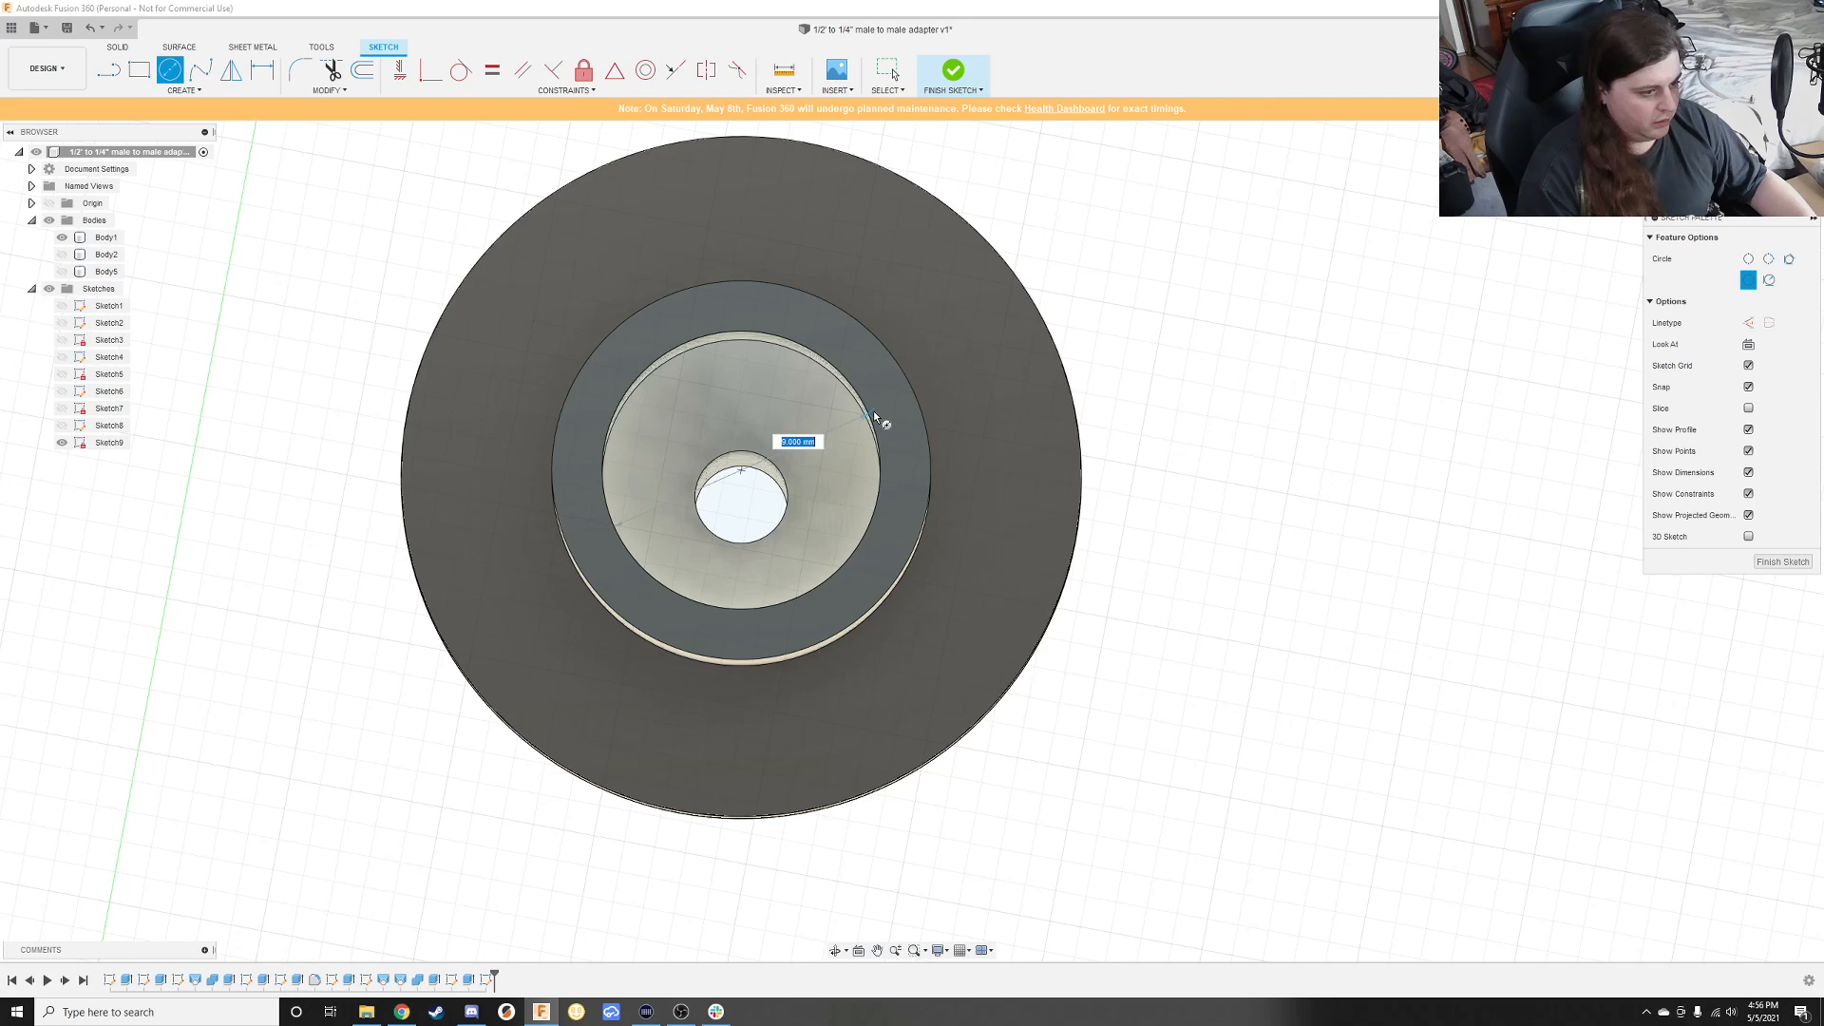
pyautogui.click(868, 405)
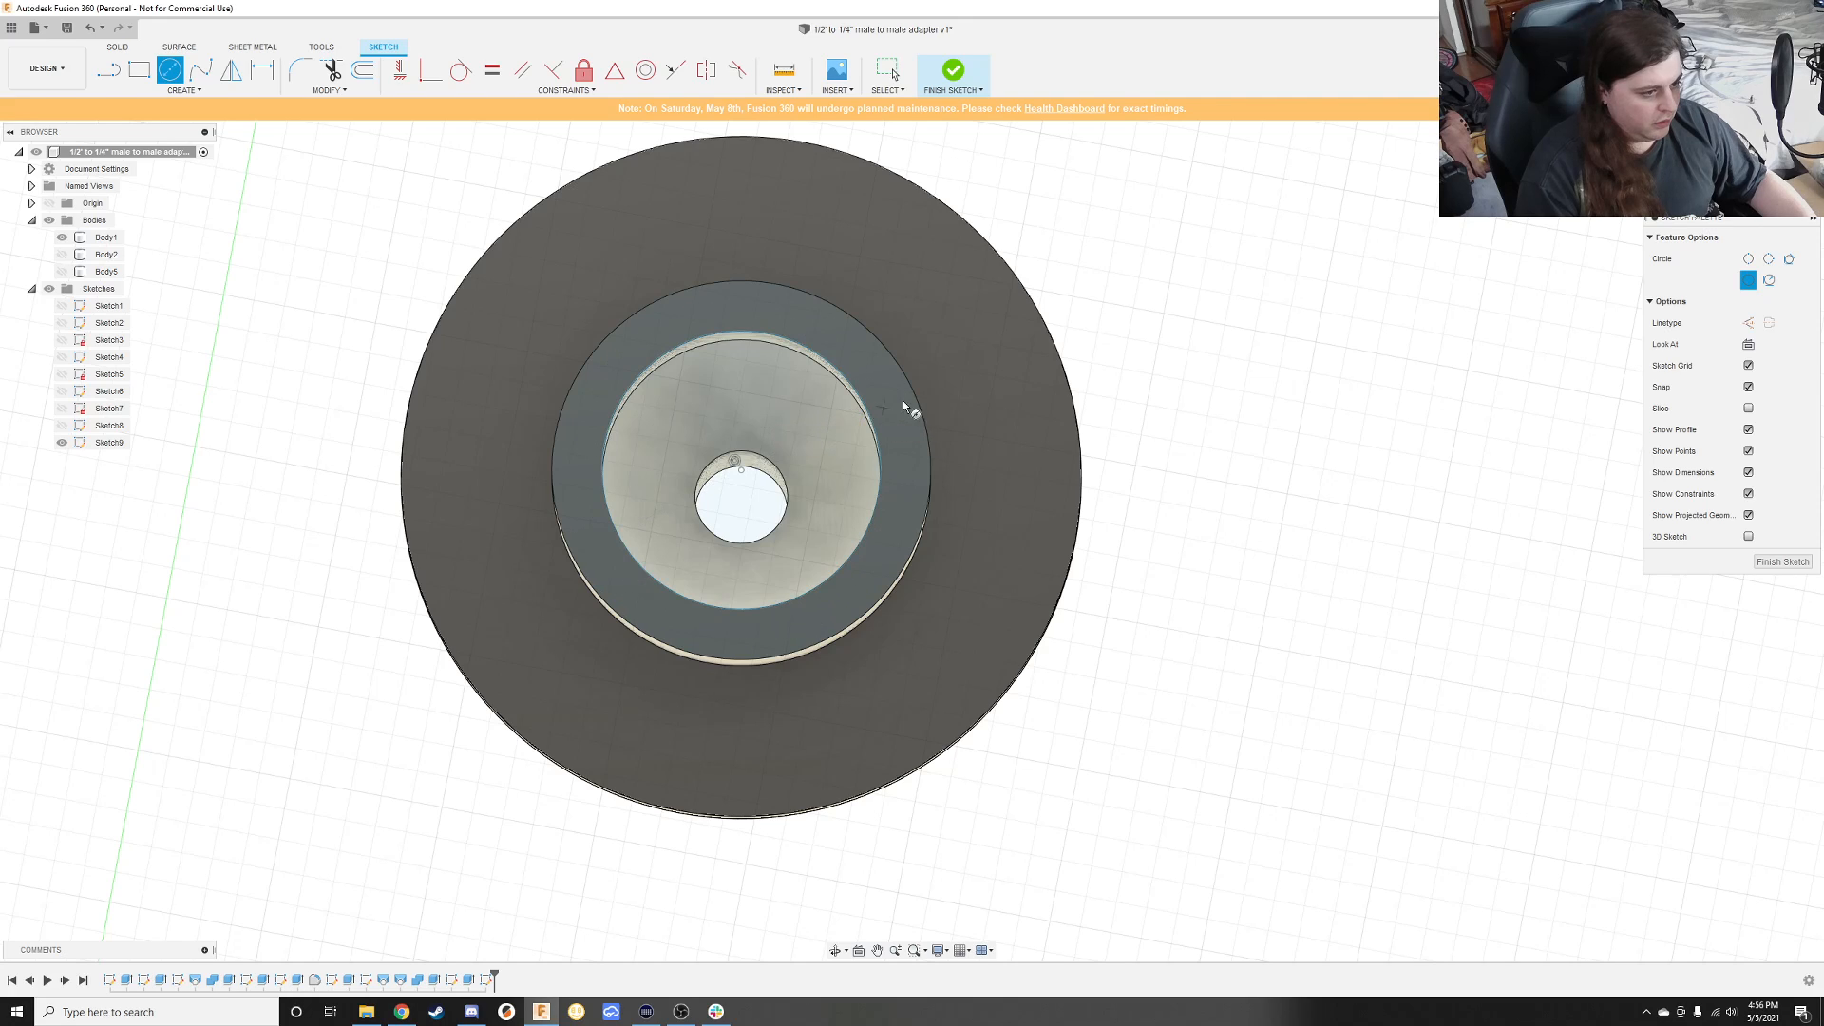
# Step: Draw a 13.5 mm diameter circle concentric with the bore on the tube's end face
pyautogui.moveTo(902, 401)
pyautogui.keyDown('shift'); pyautogui.mouseDown(button='middle')
pyautogui.moveTo(985, 314)
pyautogui.moveTo(912, 369)
pyautogui.mouseUp(button='middle'); pyautogui.keyUp('shift')
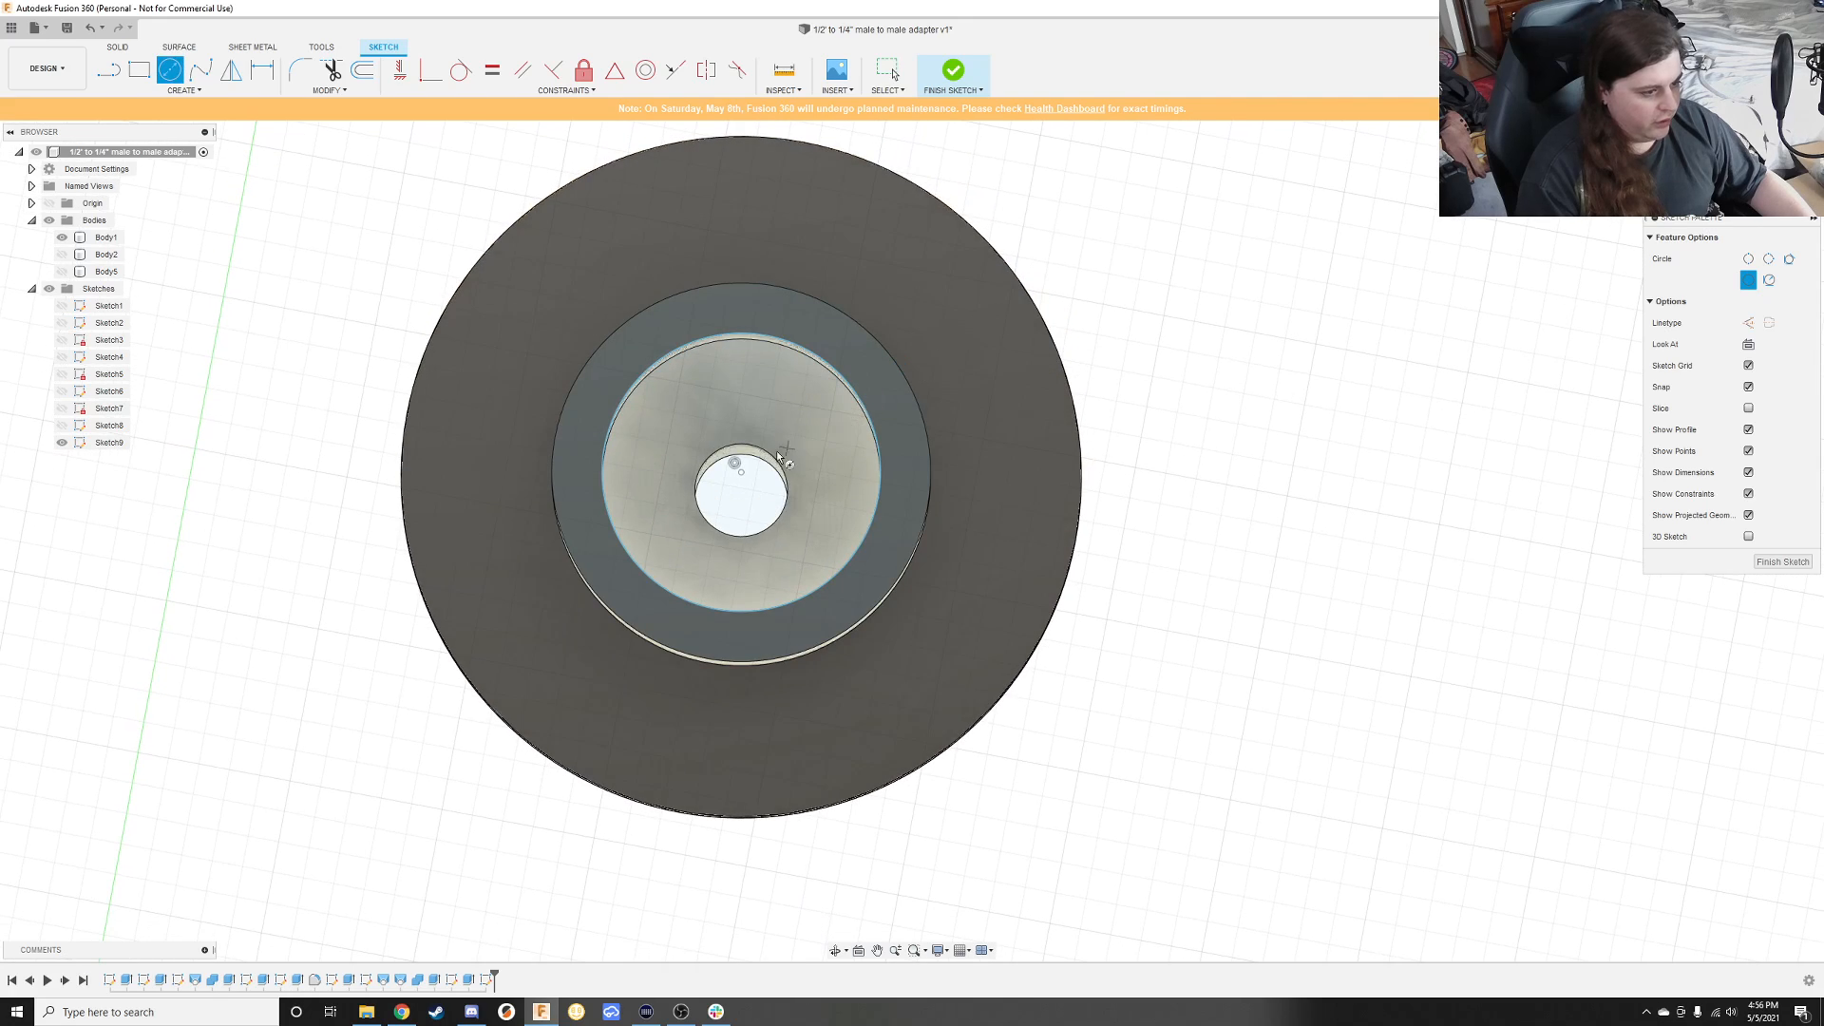
pyautogui.click(741, 472)
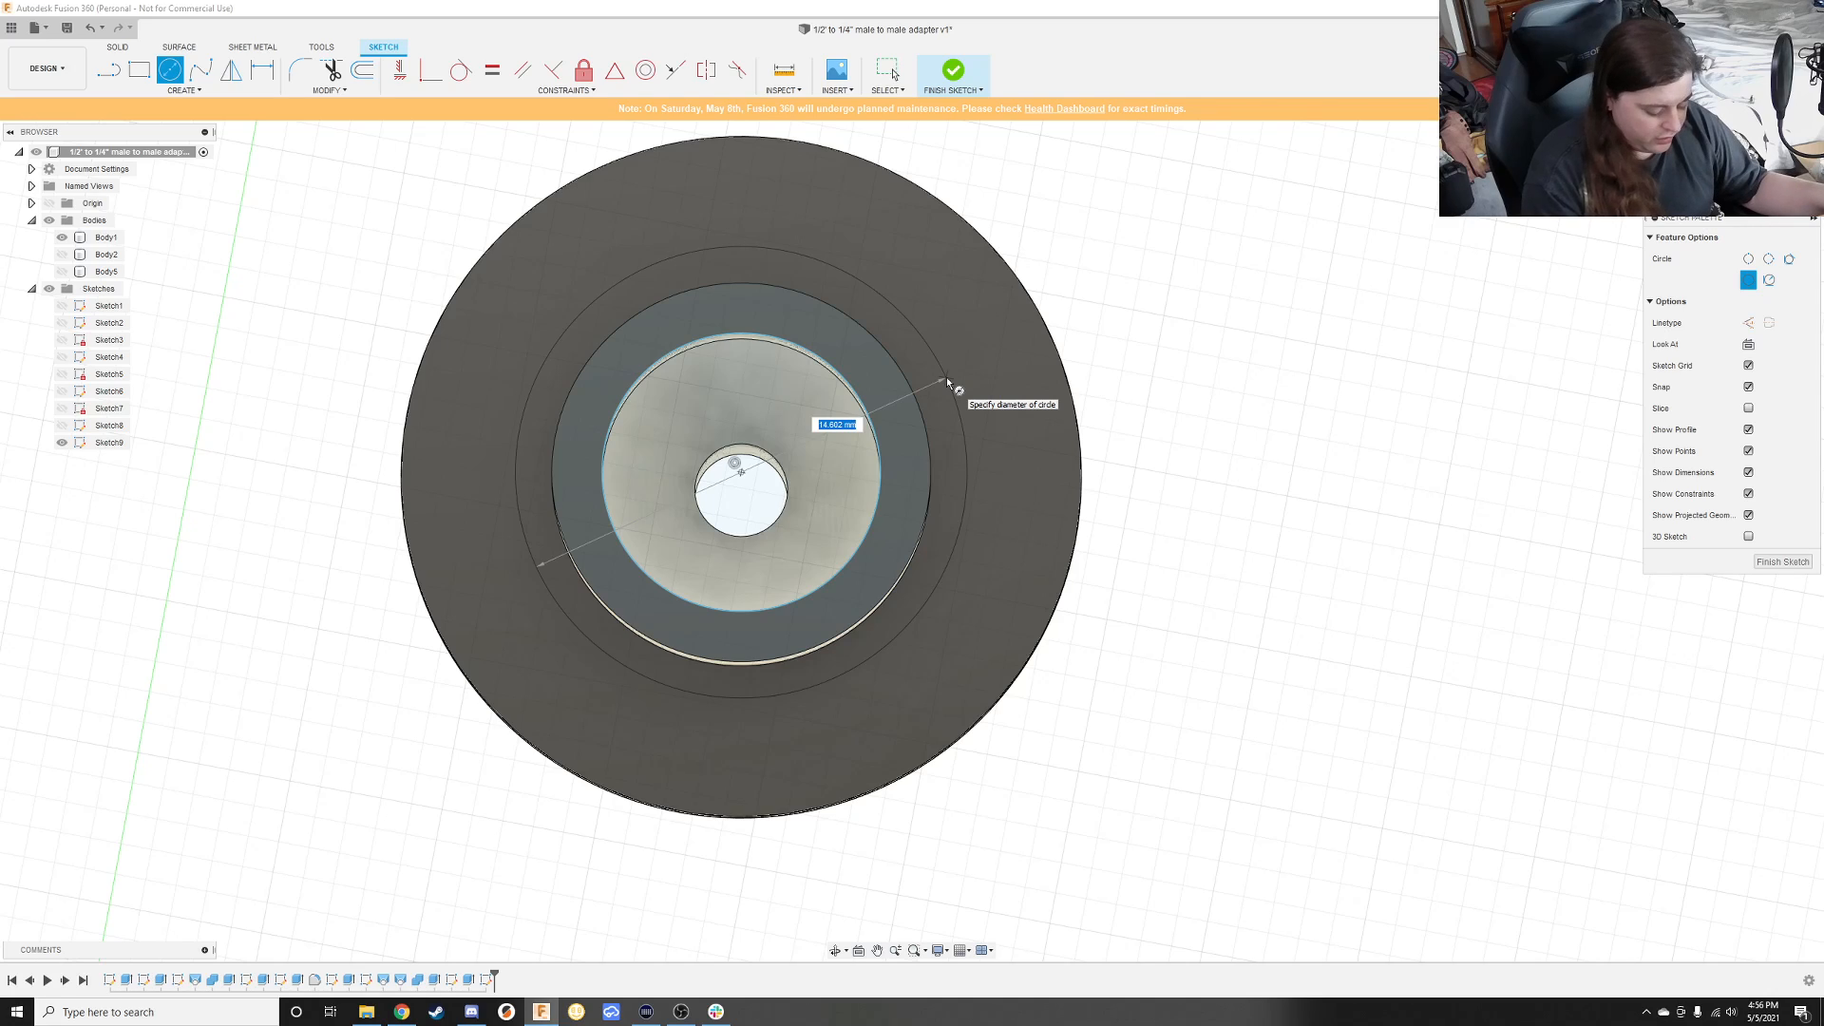
pyautogui.write('.5')
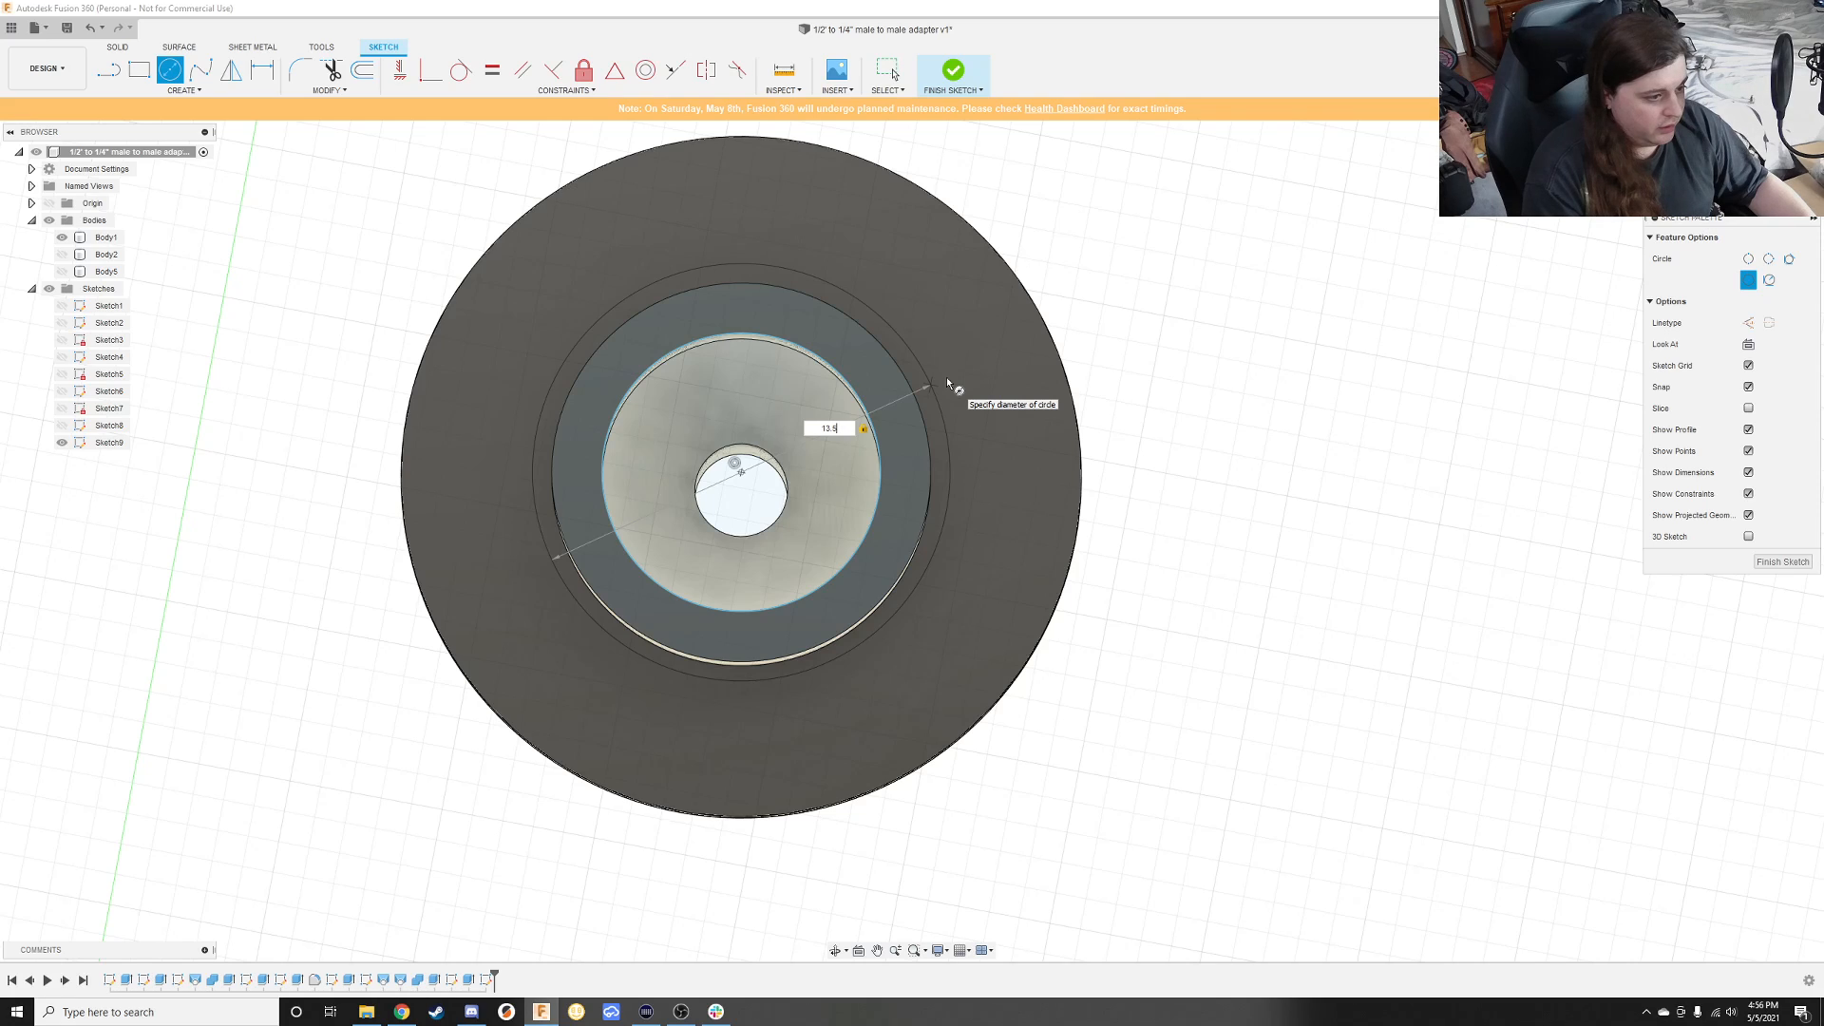
pyautogui.press('Return')
pyautogui.press('Escape')
pyautogui.click(946, 380)
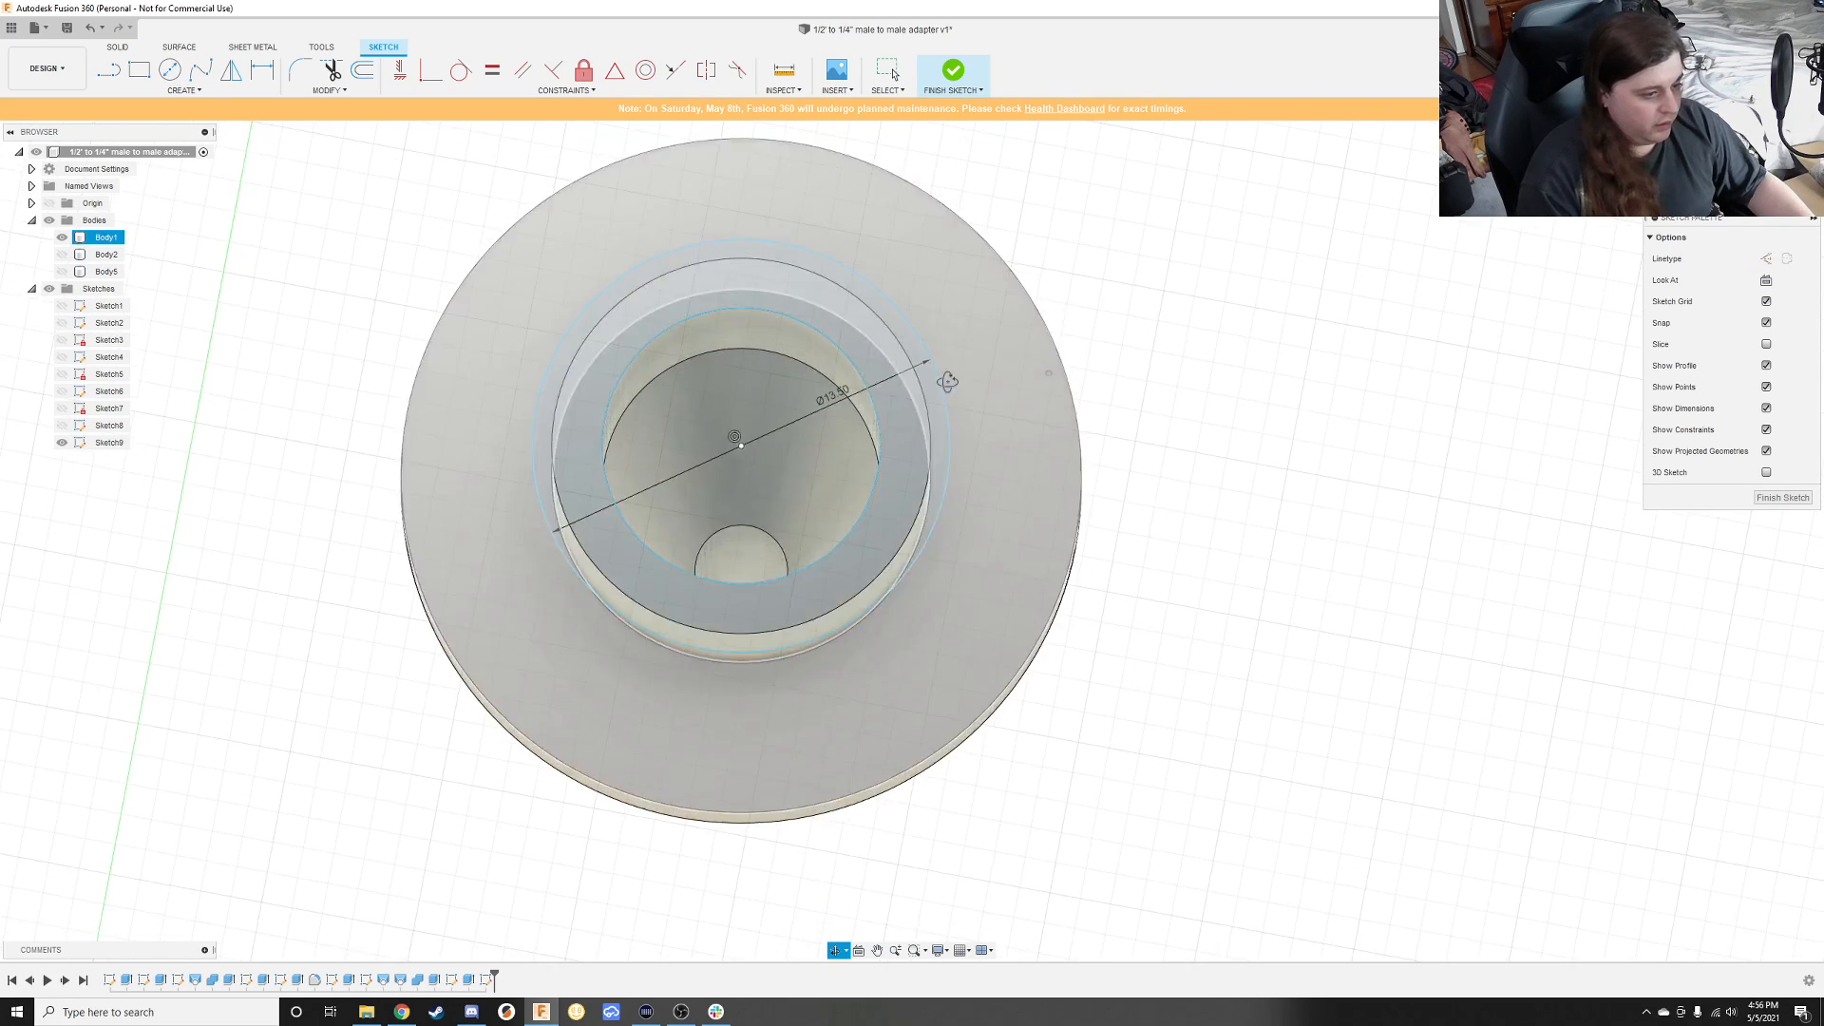
# Step: Extrude the circular bore profile outward from the tube's end by 4 mm as a new body
pyautogui.moveTo(948, 381)
pyautogui.keyDown('shift'); pyautogui.mouseDown(button='middle')
pyautogui.moveTo(933, 332)
pyautogui.moveTo(953, 221)
pyautogui.moveTo(901, 475)
pyautogui.mouseUp(button='middle'); pyautogui.keyUp('shift')
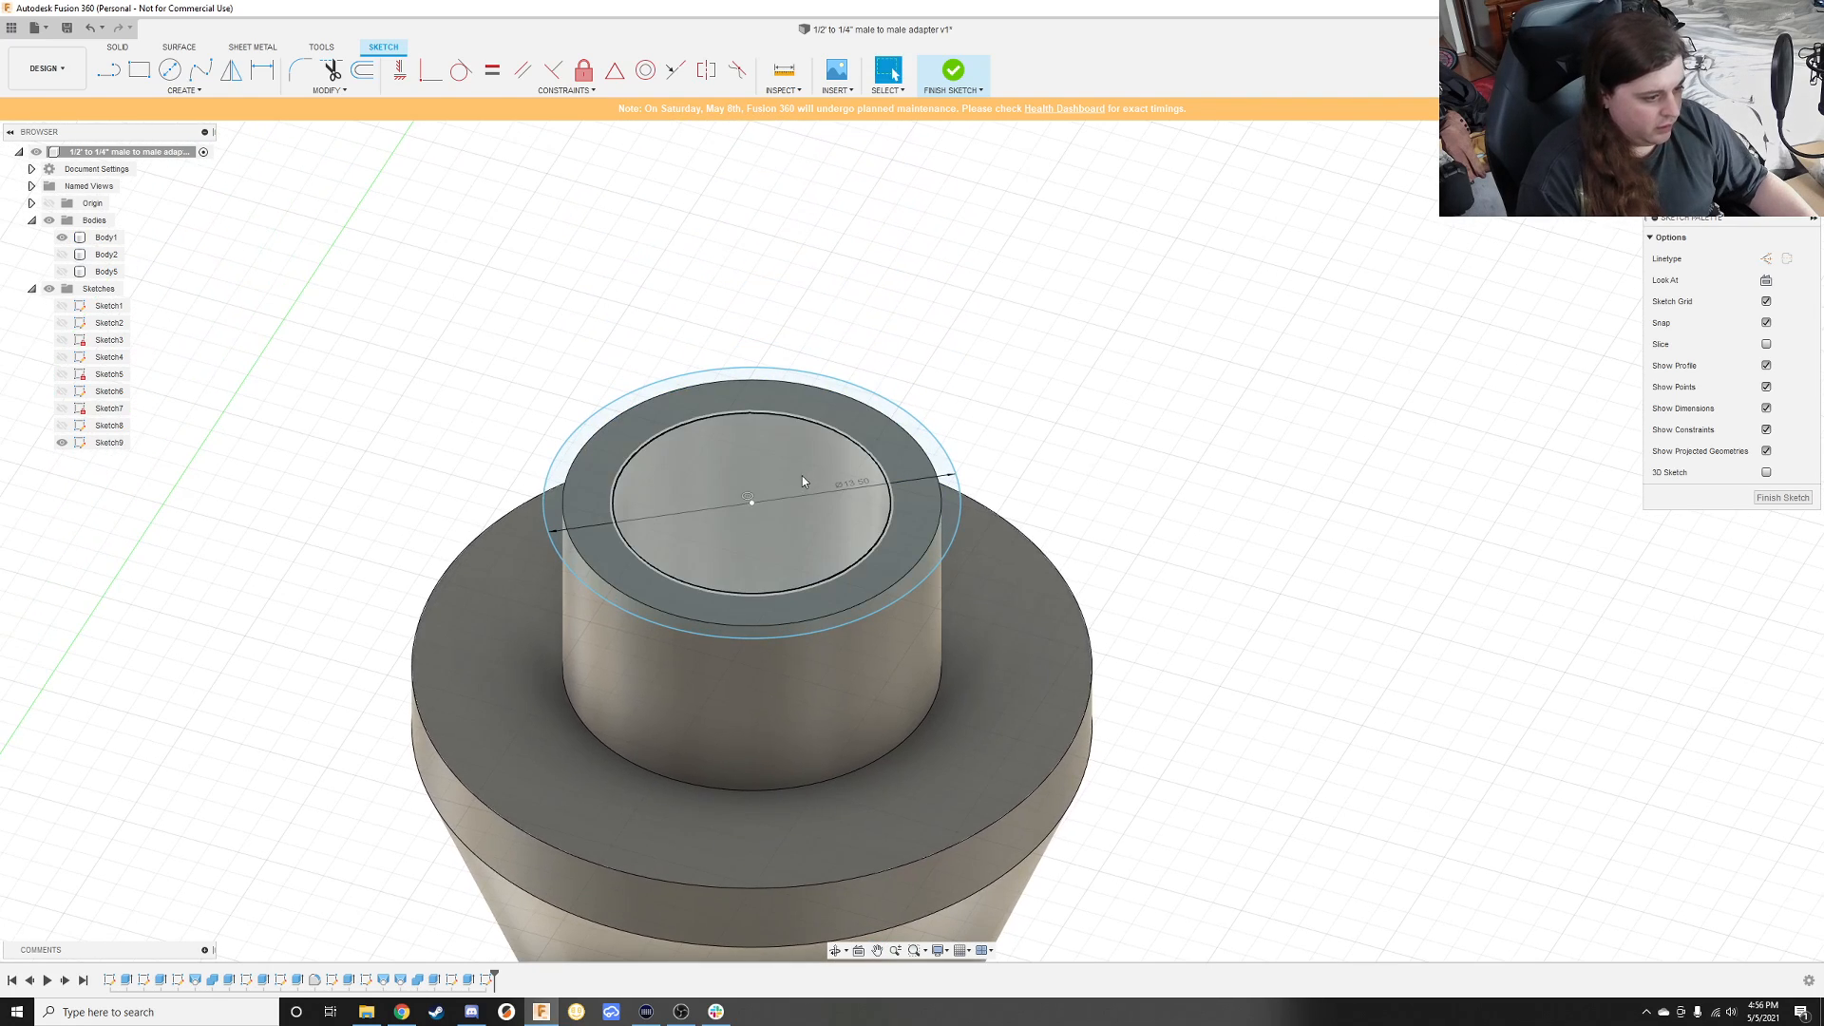
pyautogui.press('e')
pyautogui.click(744, 475)
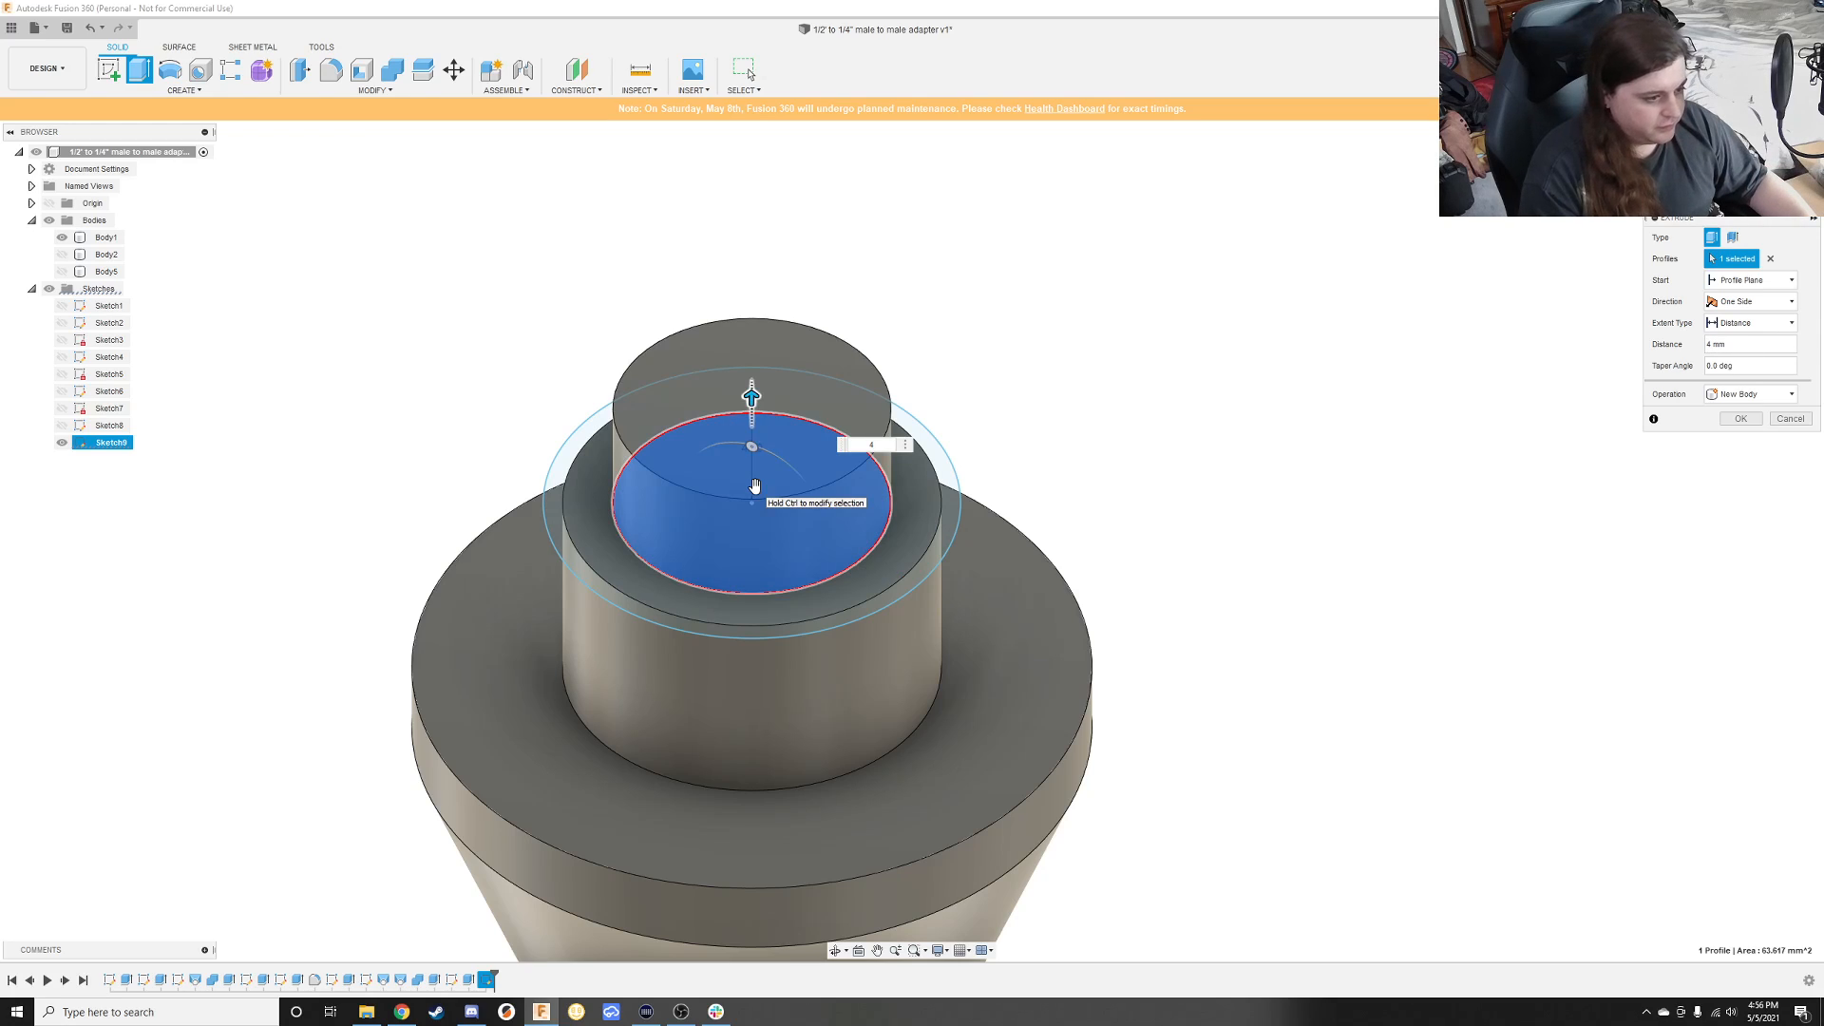
pyautogui.press('Return')
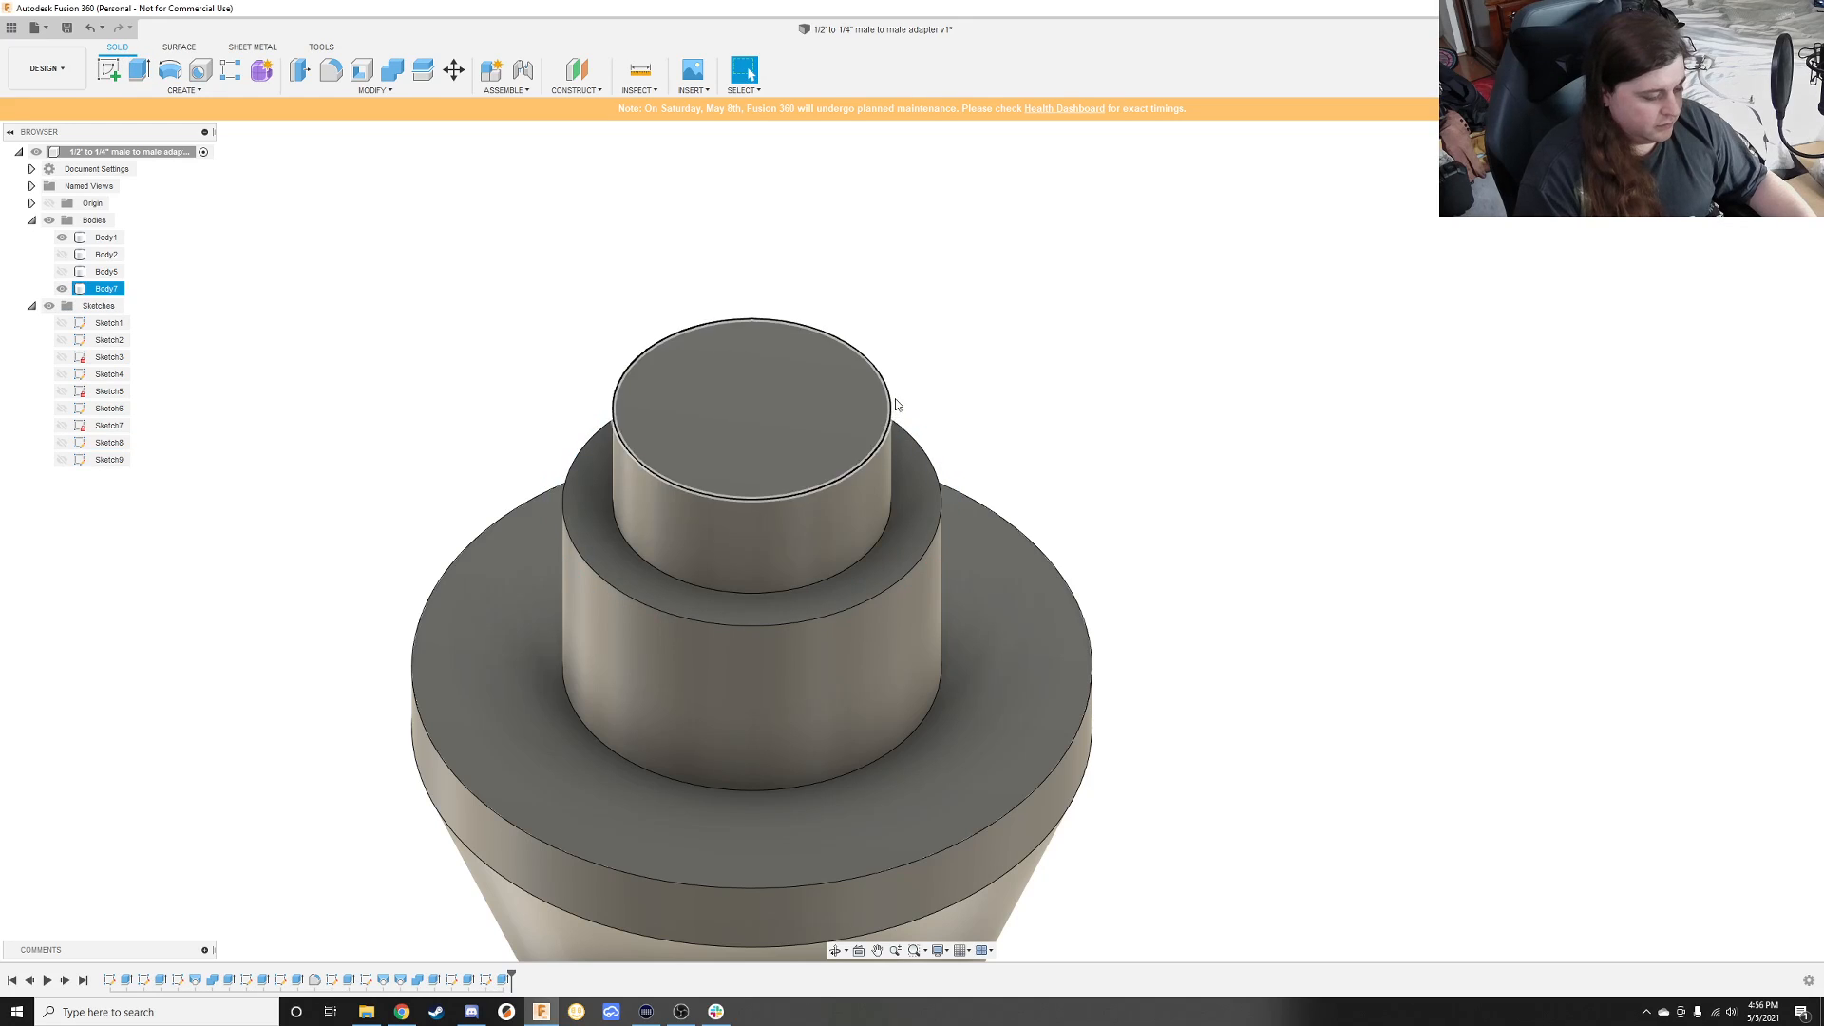
# Step: Start a new sketch on the end face of the 4 mm plug
pyautogui.moveTo(857, 359)
pyautogui.keyDown('shift'); pyautogui.mouseDown(button='middle')
pyautogui.moveTo(917, 307)
pyautogui.moveTo(907, 353)
pyautogui.moveTo(895, 304)
pyautogui.mouseUp(button='middle'); pyautogui.keyUp('shift')
pyautogui.click(117, 72)
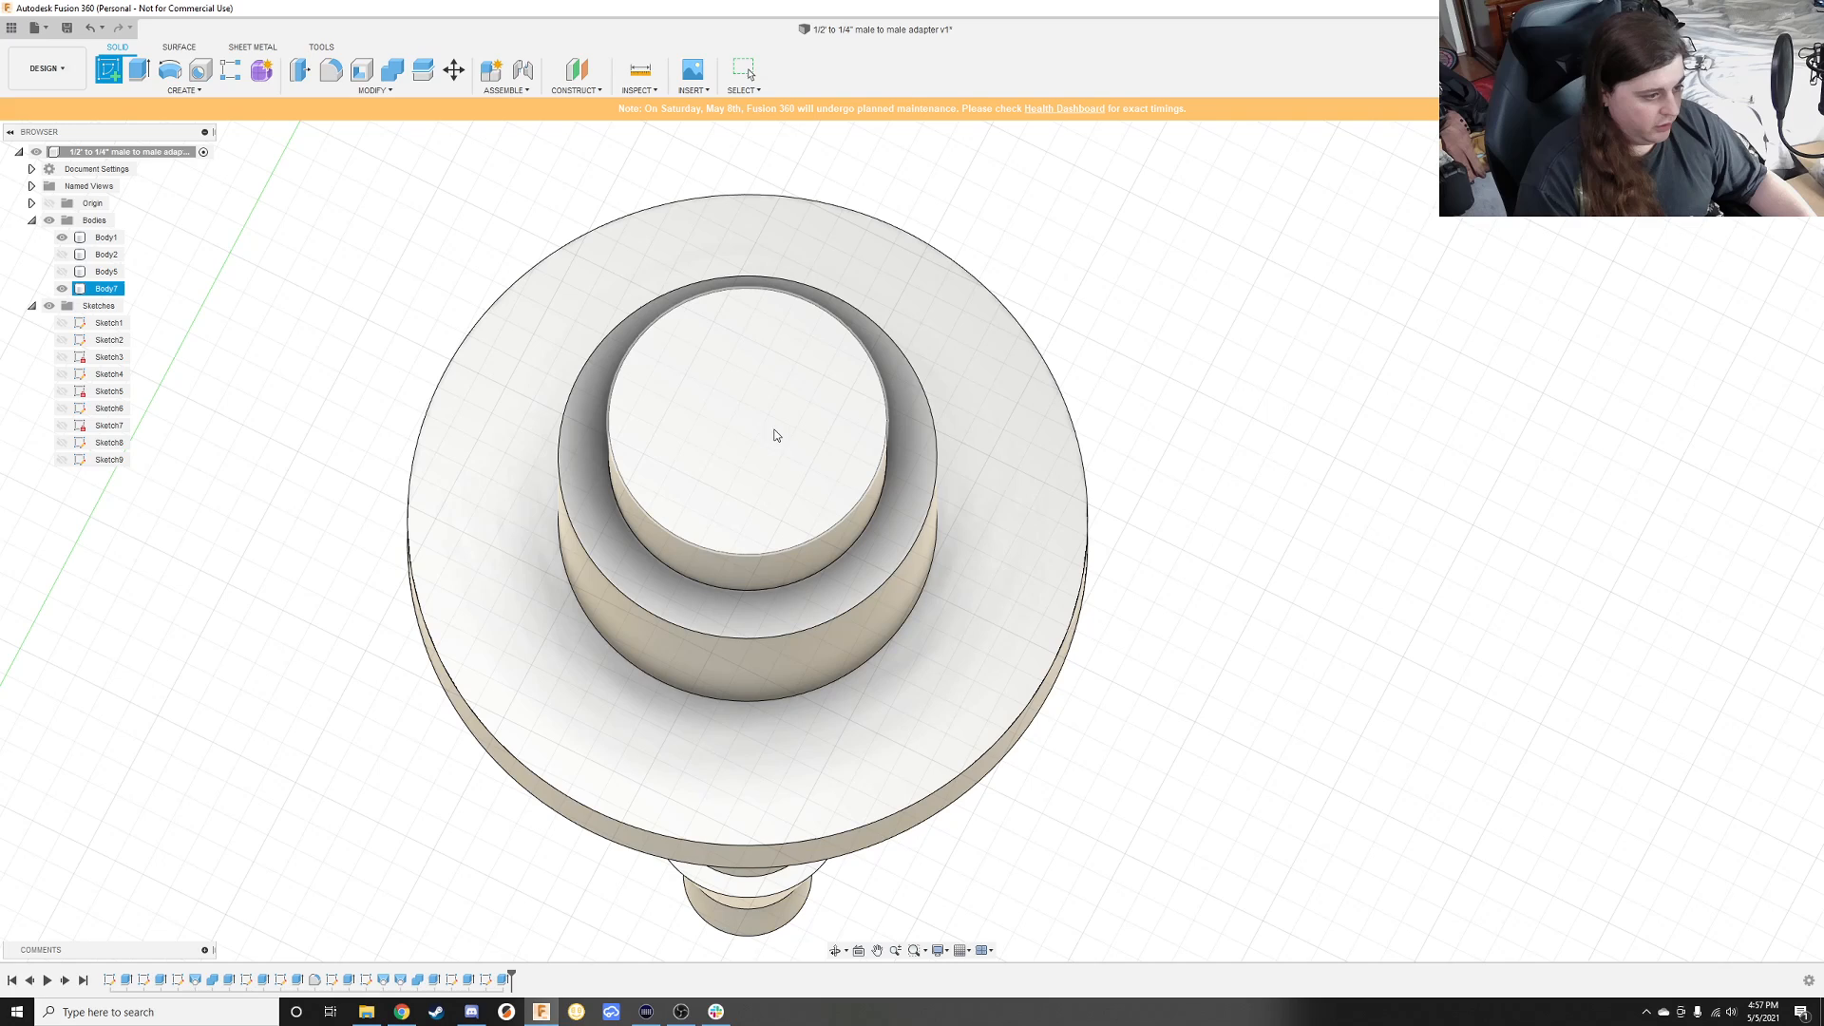
pyautogui.click(725, 410)
pyautogui.click(743, 399)
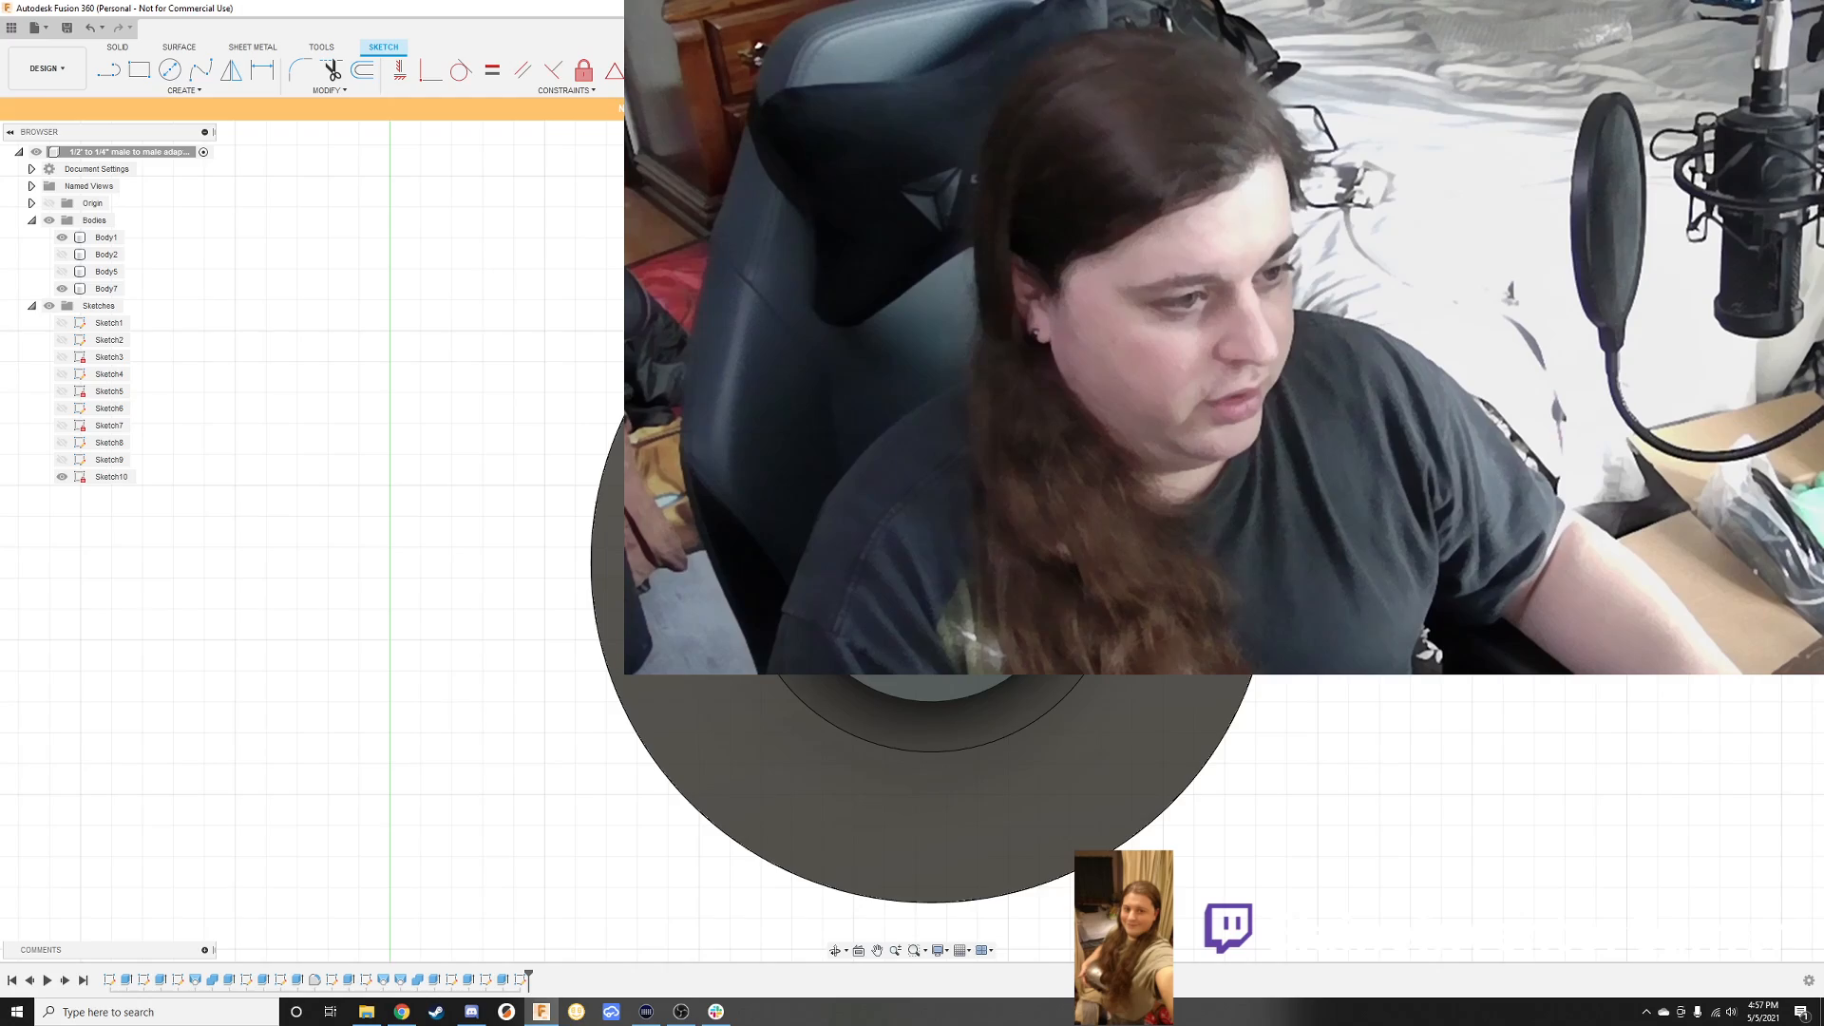
pyautogui.moveTo(931, 564); pyautogui.dragTo(997, 400, button='middle')
pyautogui.moveTo(1331, 399); pyautogui.dragTo(1049, 590, button='middle')
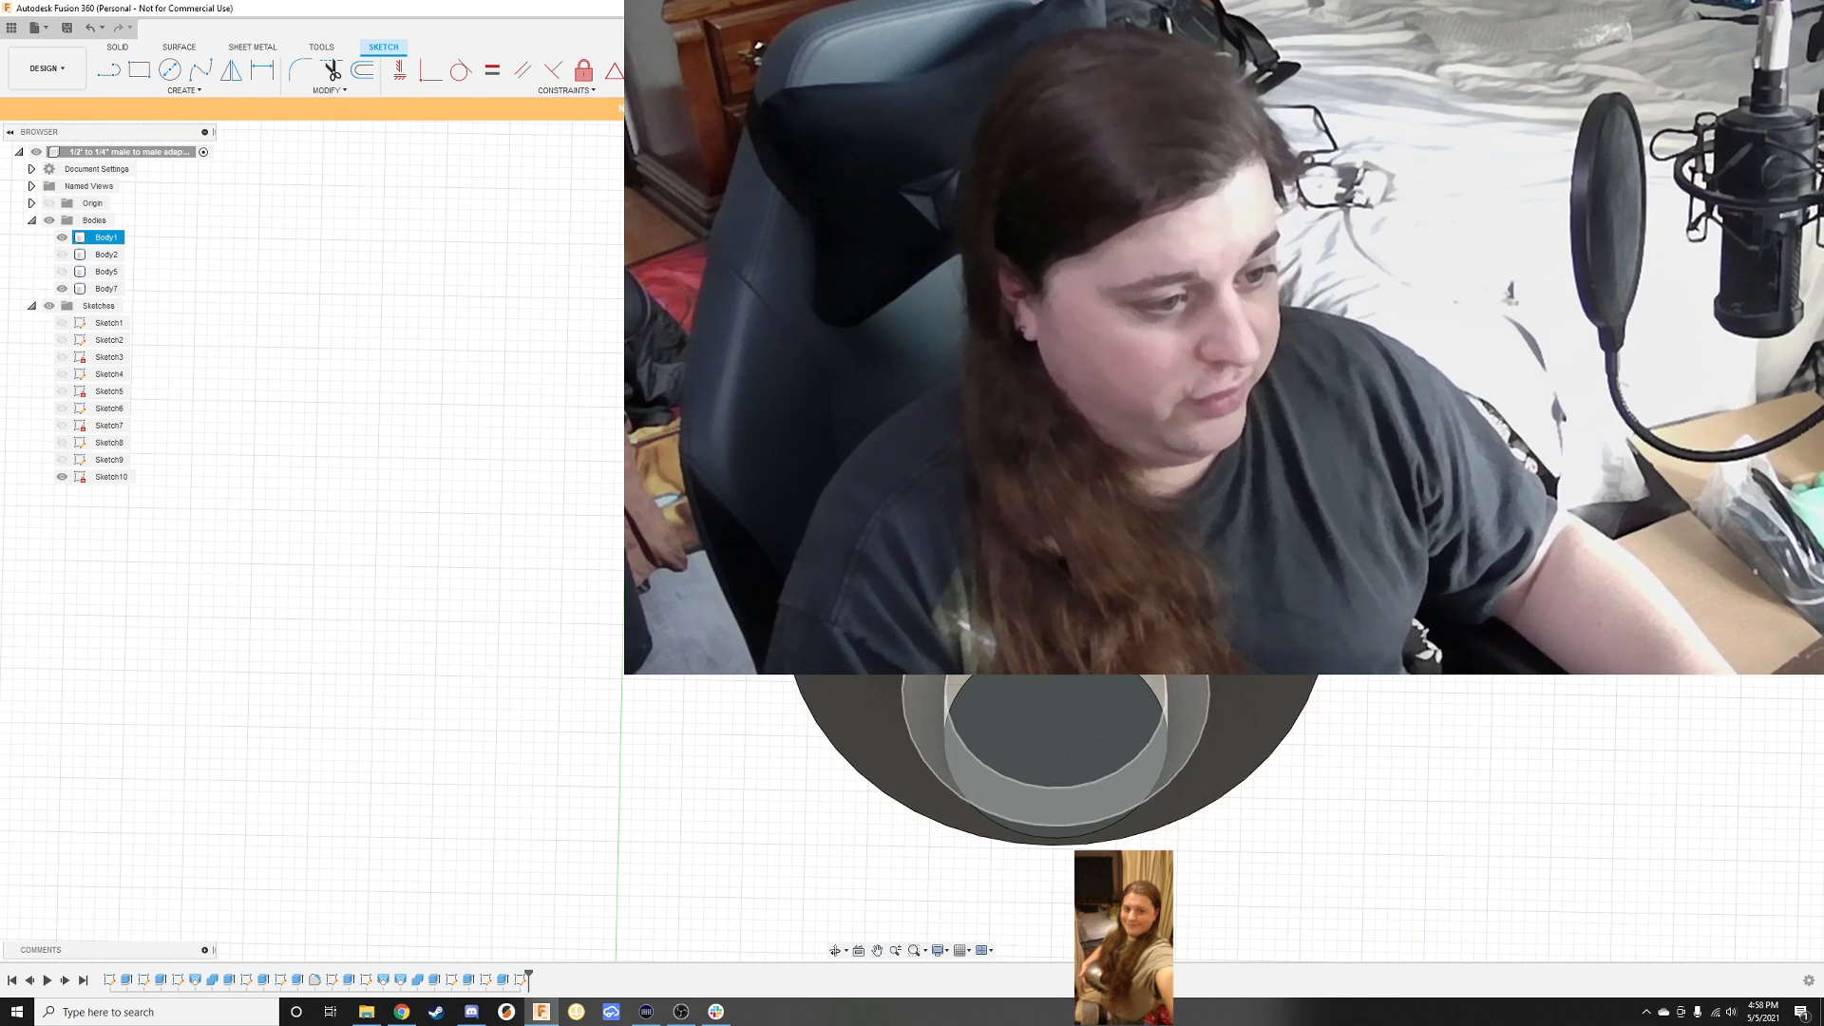
# Step: Undo the sketch on the plug's end face and the 4 mm plug extrusion
pyautogui.keyDown('shift'); pyautogui.moveTo(1049, 589); pyautogui.dragTo(1078, 413, button='middle'); pyautogui.keyUp('shift')
pyautogui.hotkey('ctrl', 'z')
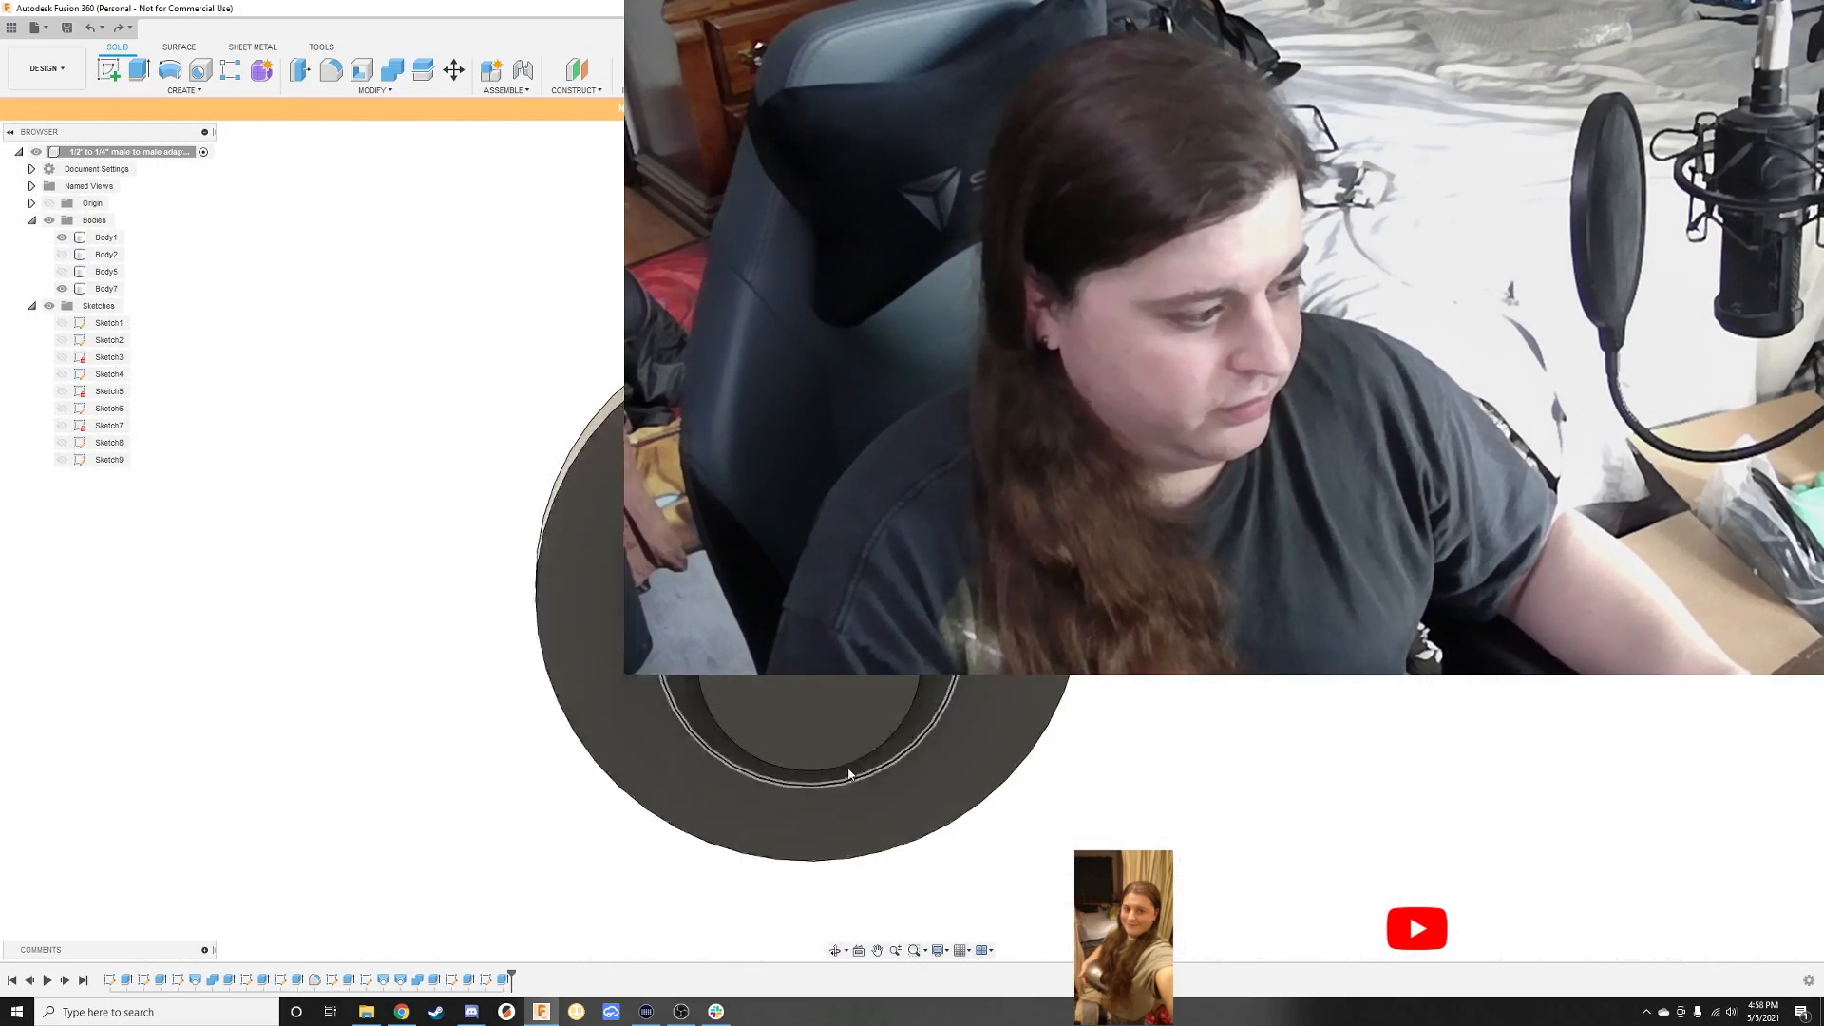
pyautogui.keyDown('shift'); pyautogui.moveTo(875, 806); pyautogui.dragTo(894, 701, button='middle'); pyautogui.keyUp('shift')
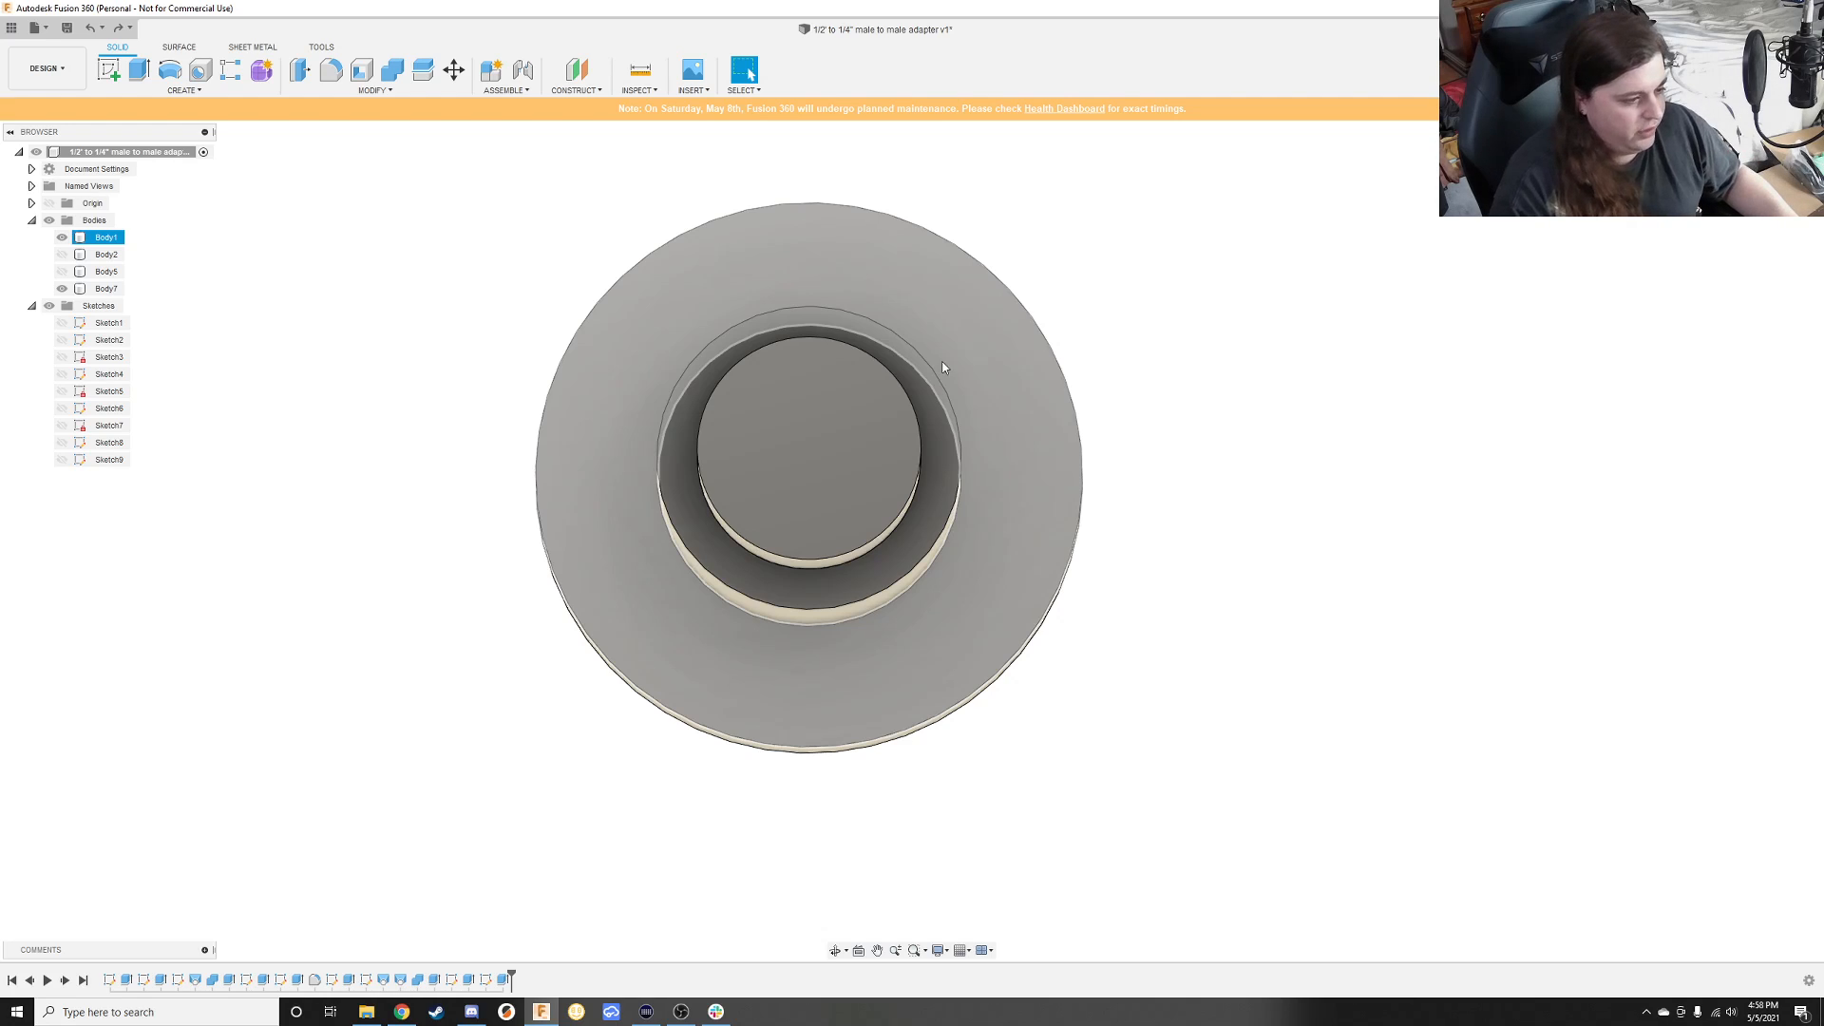
pyautogui.moveTo(972, 353)
pyautogui.mouseDown(button='middle')
pyautogui.moveTo(855, 436)
pyautogui.moveTo(1018, 352)
pyautogui.moveTo(1045, 313)
pyautogui.mouseUp(button='middle')
pyautogui.moveTo(1046, 313); pyautogui.dragTo(1008, 673, button='middle')
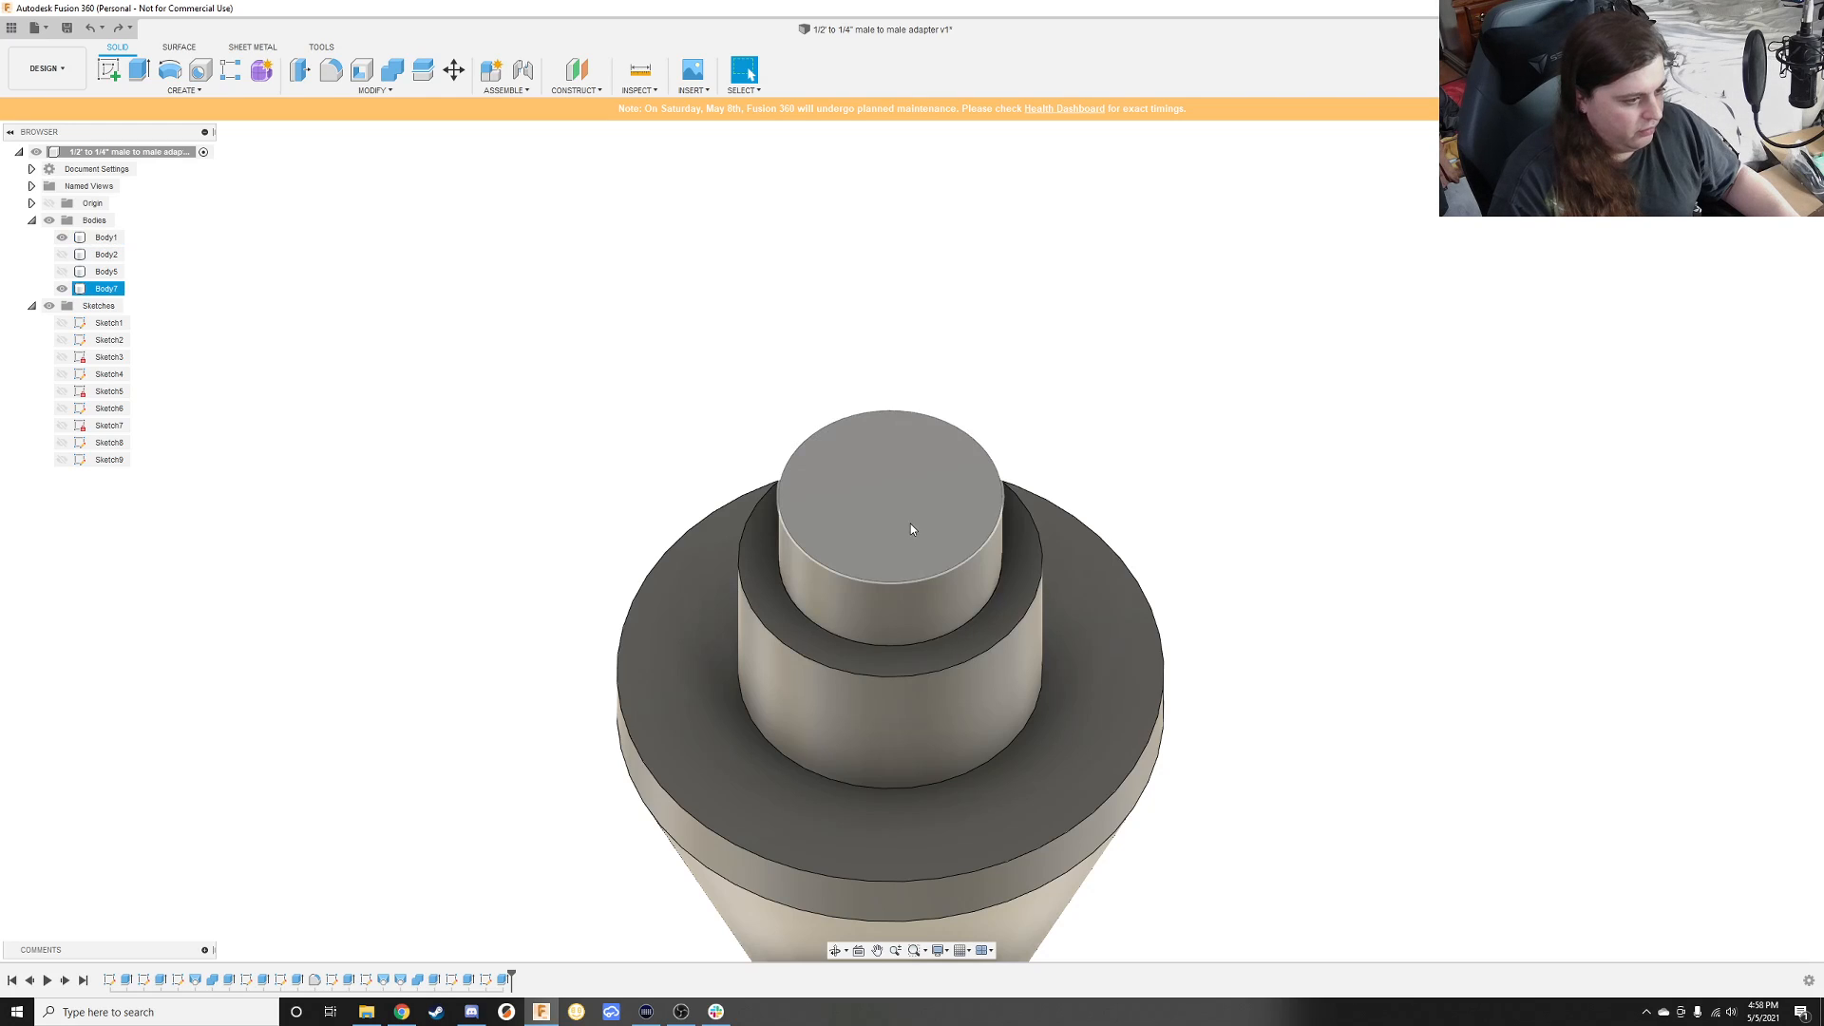
pyautogui.hotkey('ctrl', 'z')
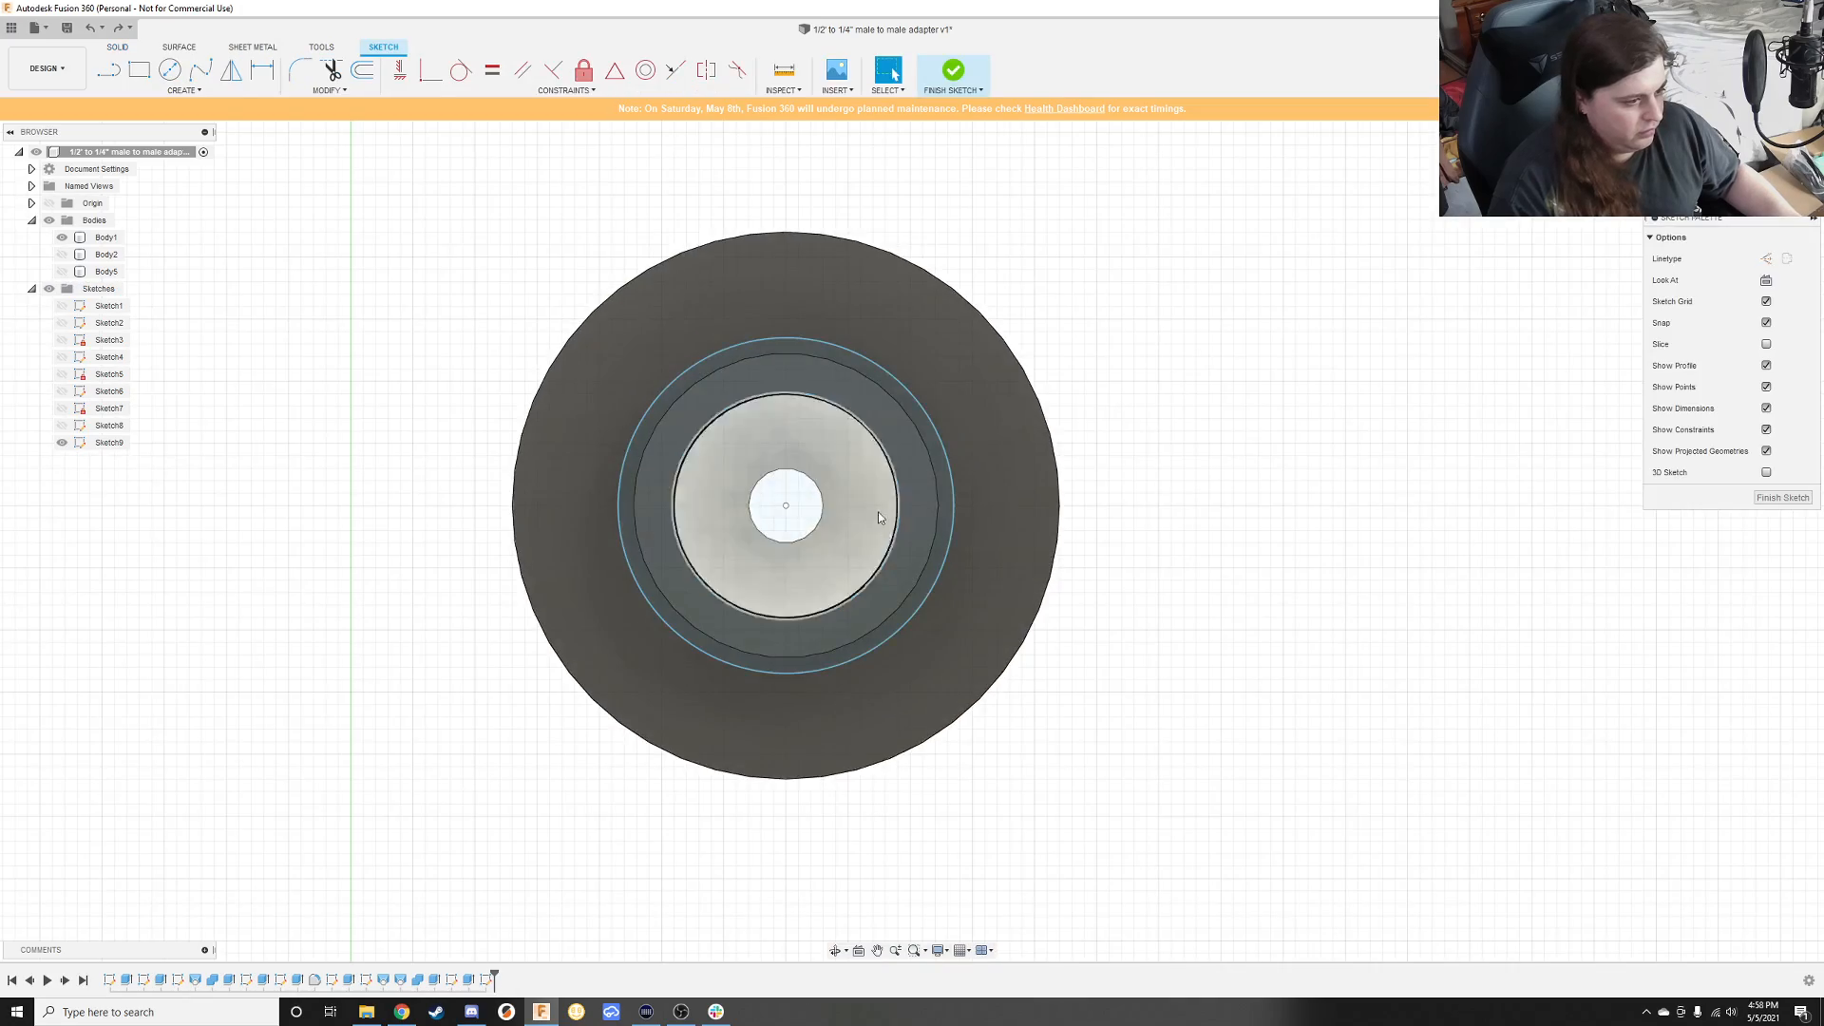
pyautogui.moveTo(878, 512)
pyautogui.keyDown('shift'); pyautogui.mouseDown(button='middle')
pyautogui.moveTo(991, 554)
pyautogui.moveTo(1114, 437)
pyautogui.moveTo(871, 631)
pyautogui.mouseUp(button='middle'); pyautogui.keyUp('shift')
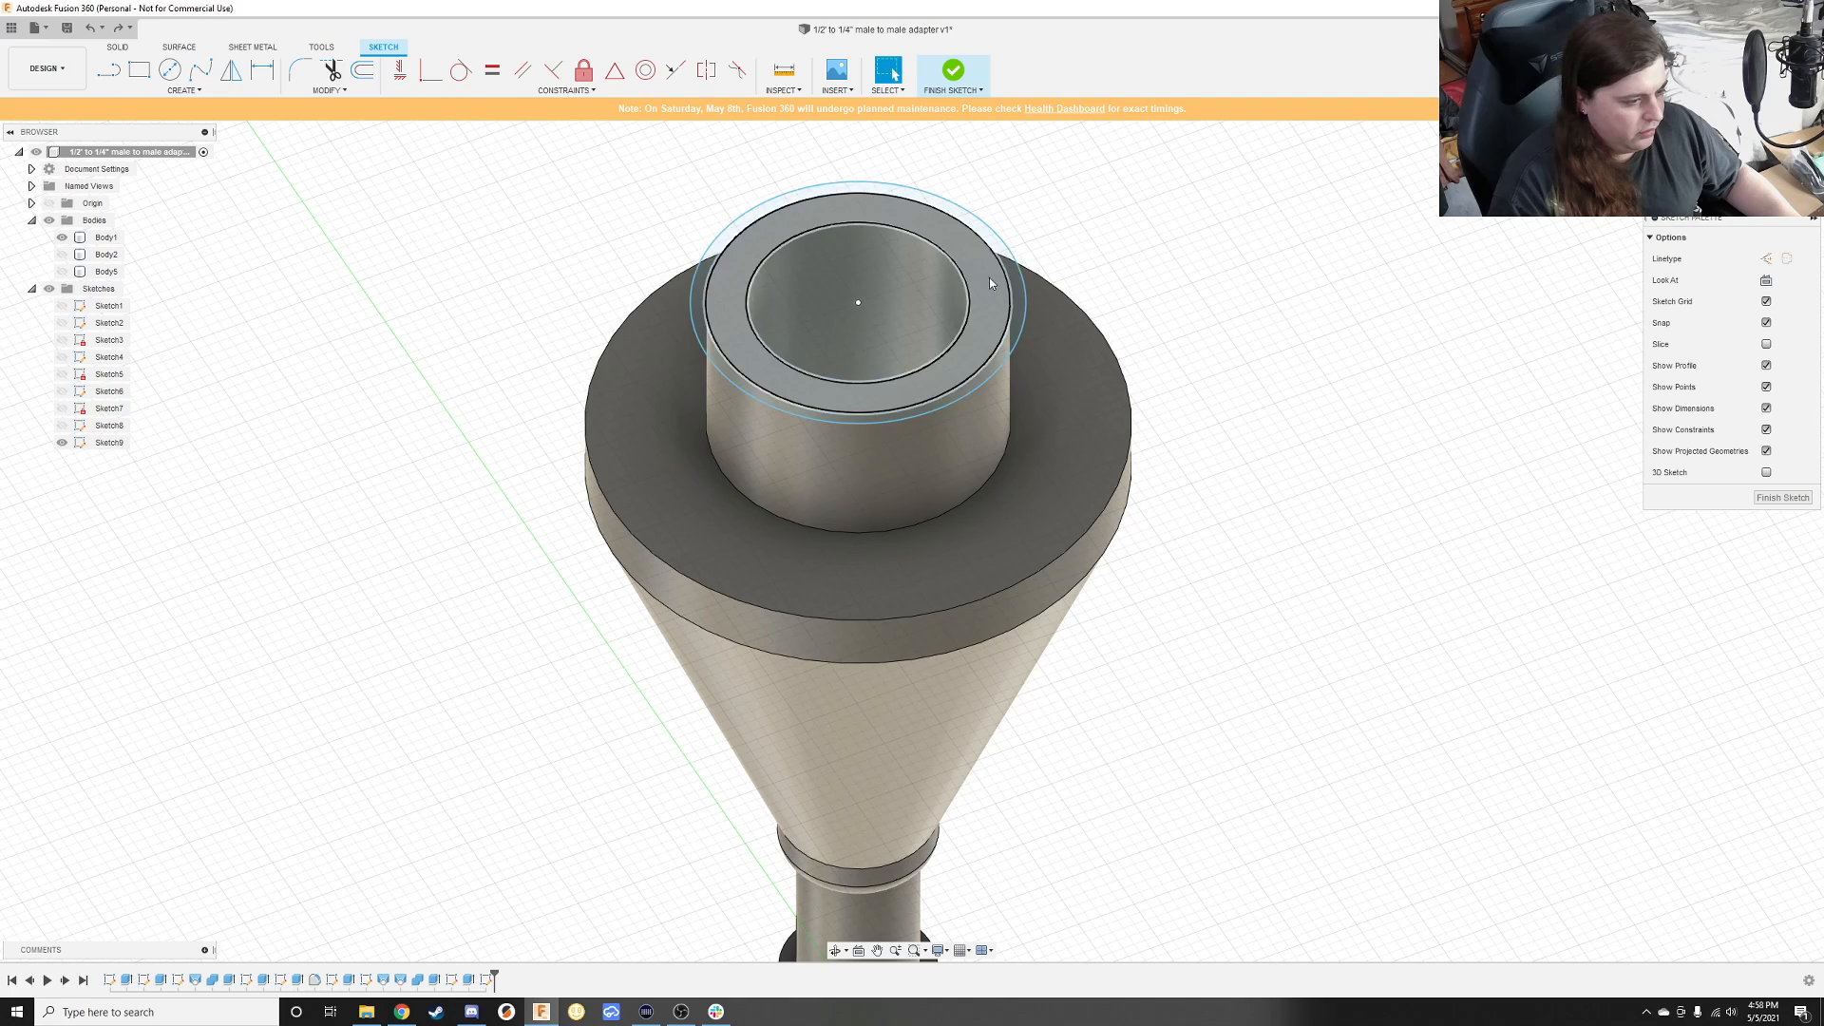
pyautogui.moveTo(989, 277); pyautogui.dragTo(864, 619, button='middle')
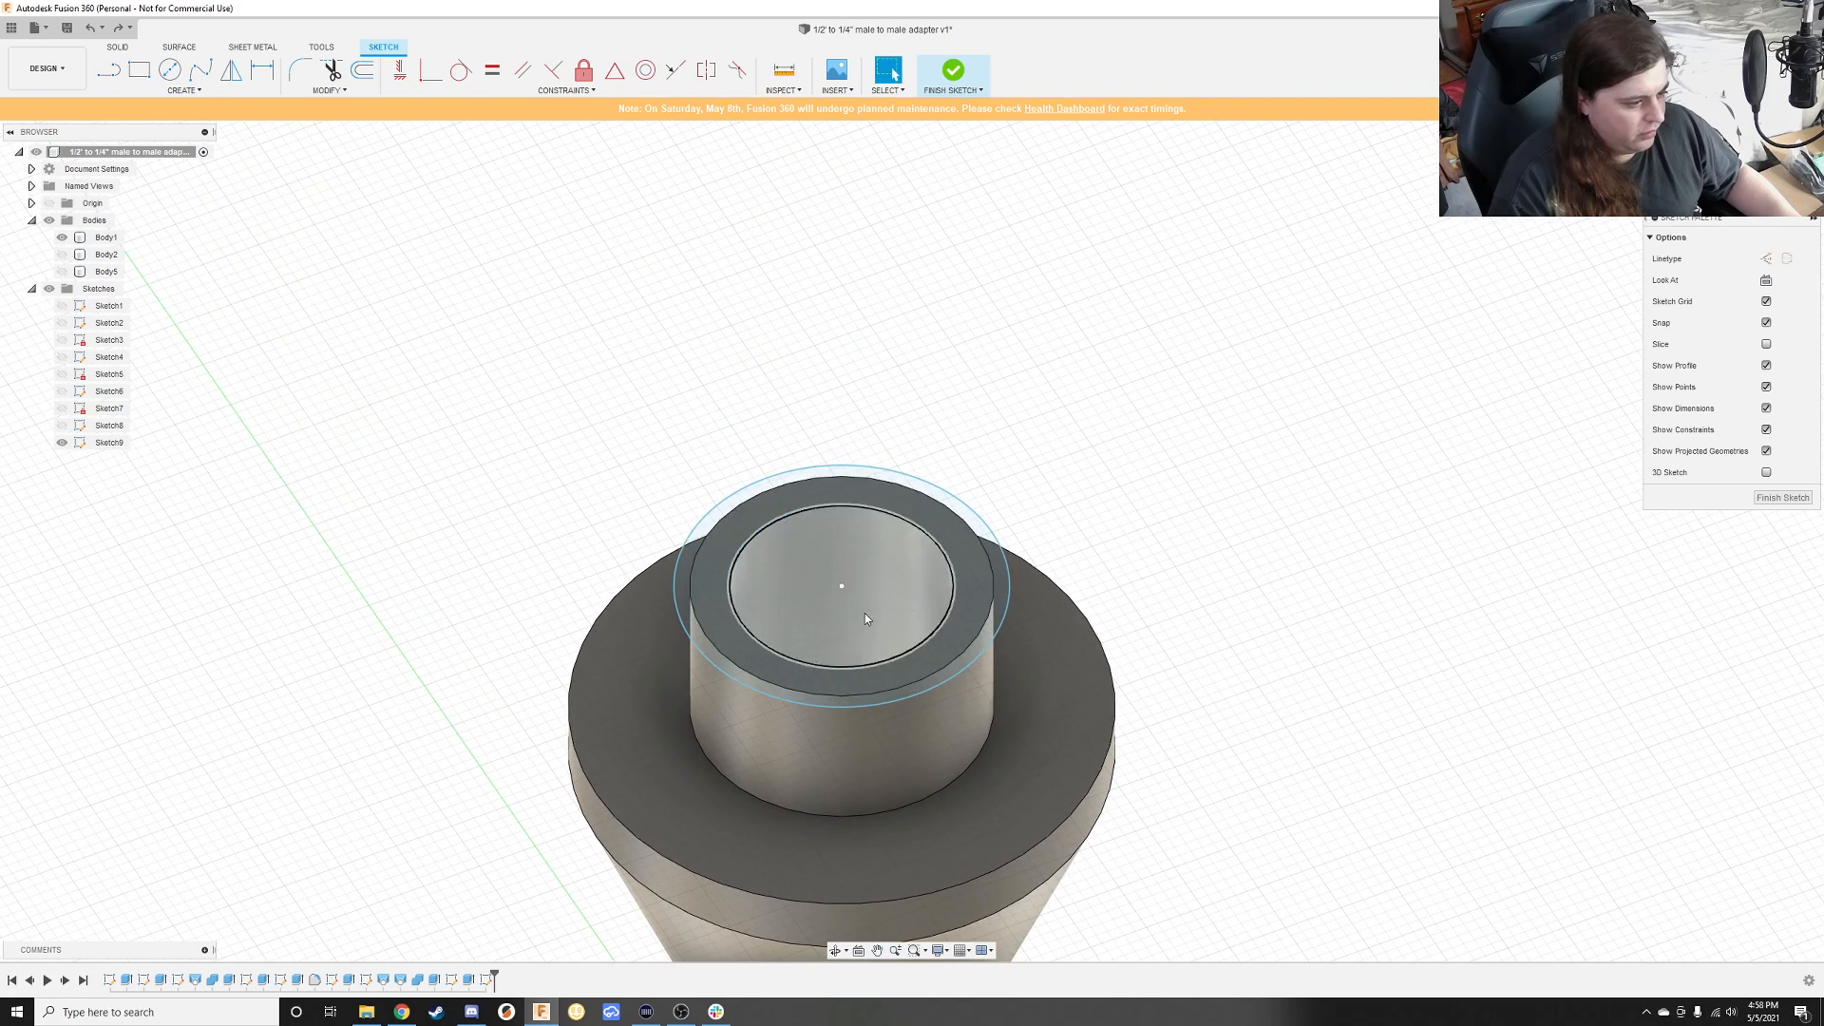
pyautogui.click(702, 649)
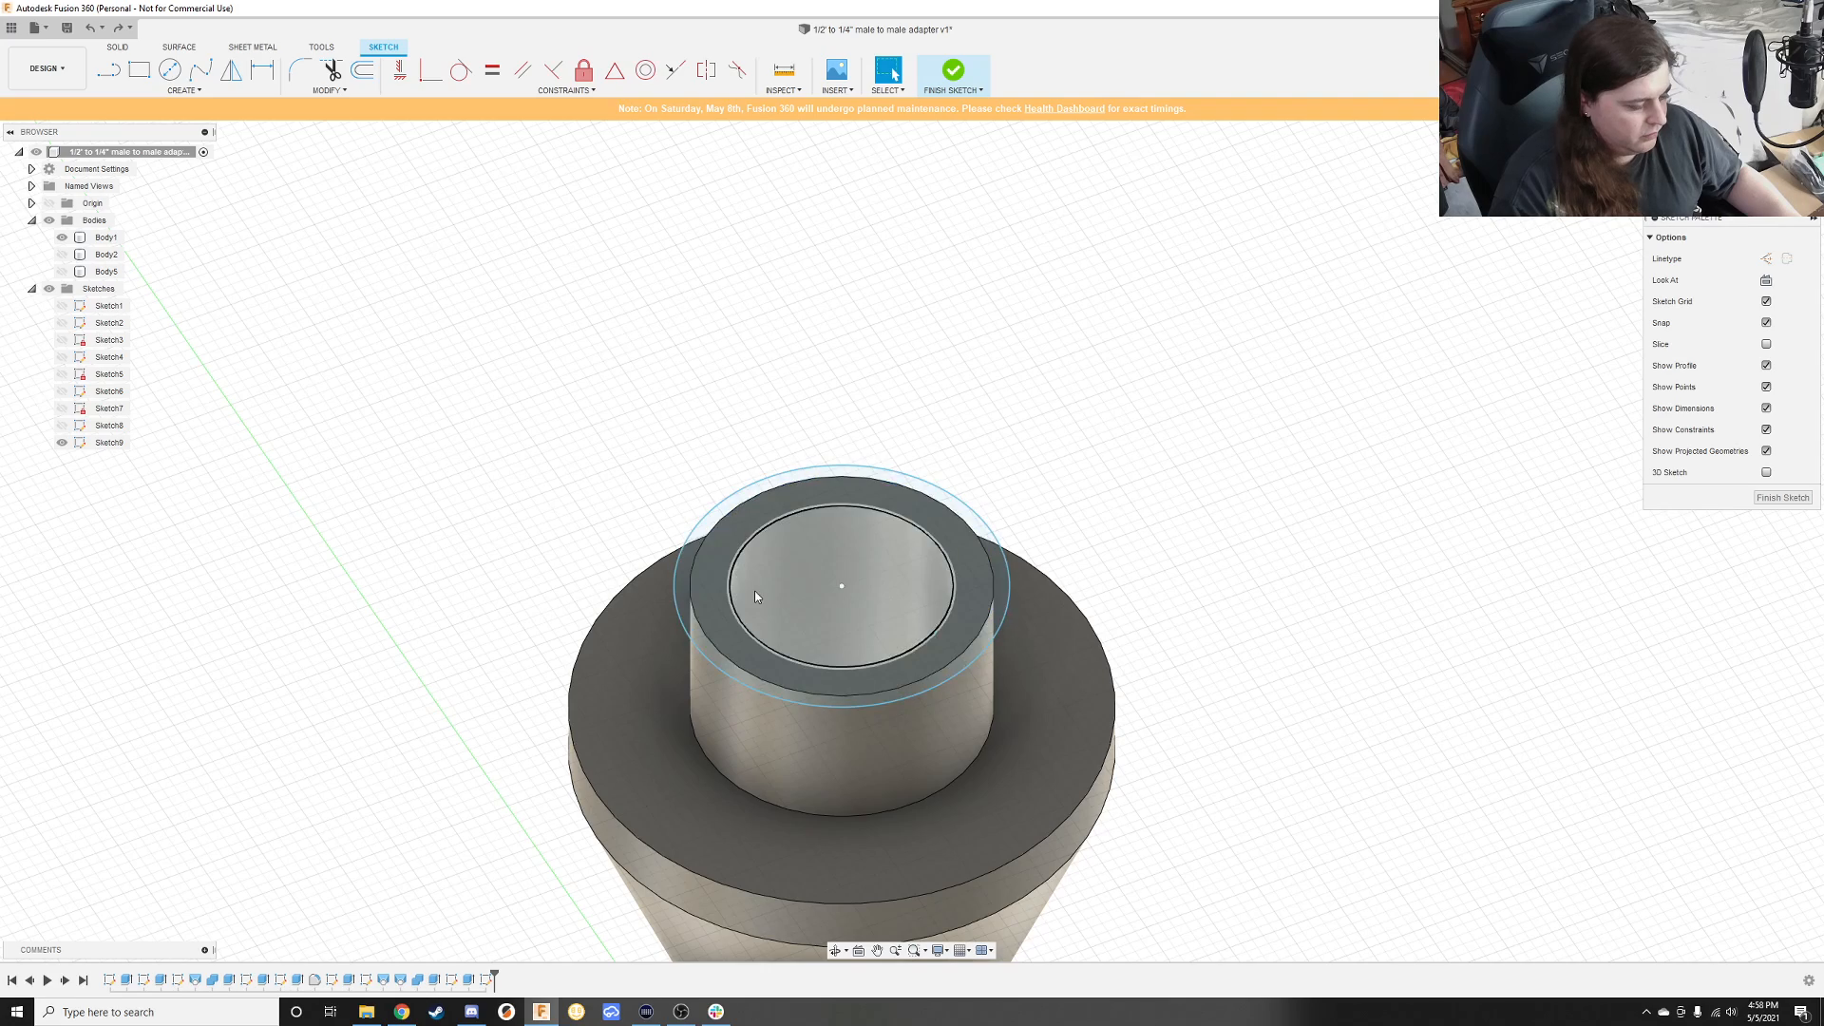
pyautogui.moveTo(755, 590); pyautogui.dragTo(823, 592, button='middle')
pyautogui.moveTo(1008, 468); pyautogui.dragTo(676, 926, button='middle')
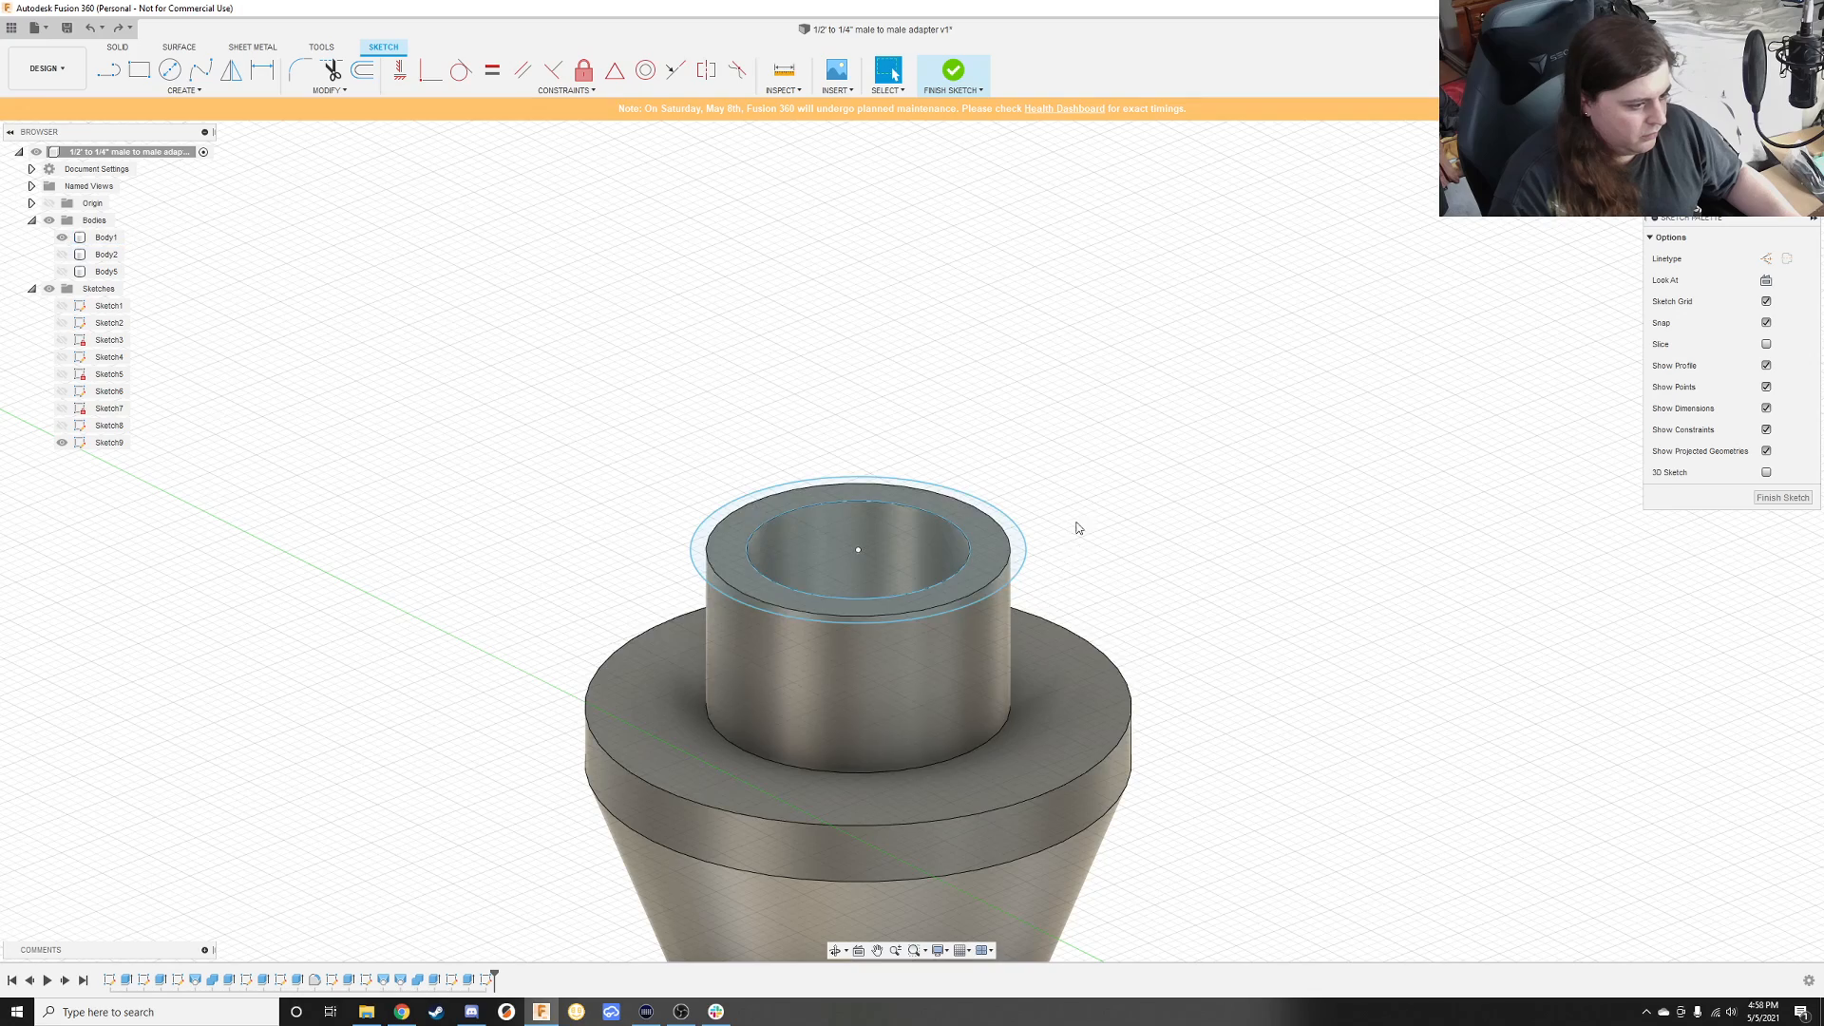
pyautogui.moveTo(1074, 529)
pyautogui.keyDown('shift'); pyautogui.mouseDown(button='middle')
pyautogui.moveTo(1071, 509)
pyautogui.moveTo(964, 621)
pyautogui.moveTo(1176, 321)
pyautogui.mouseUp(button='middle'); pyautogui.keyUp('shift')
pyautogui.press('e')
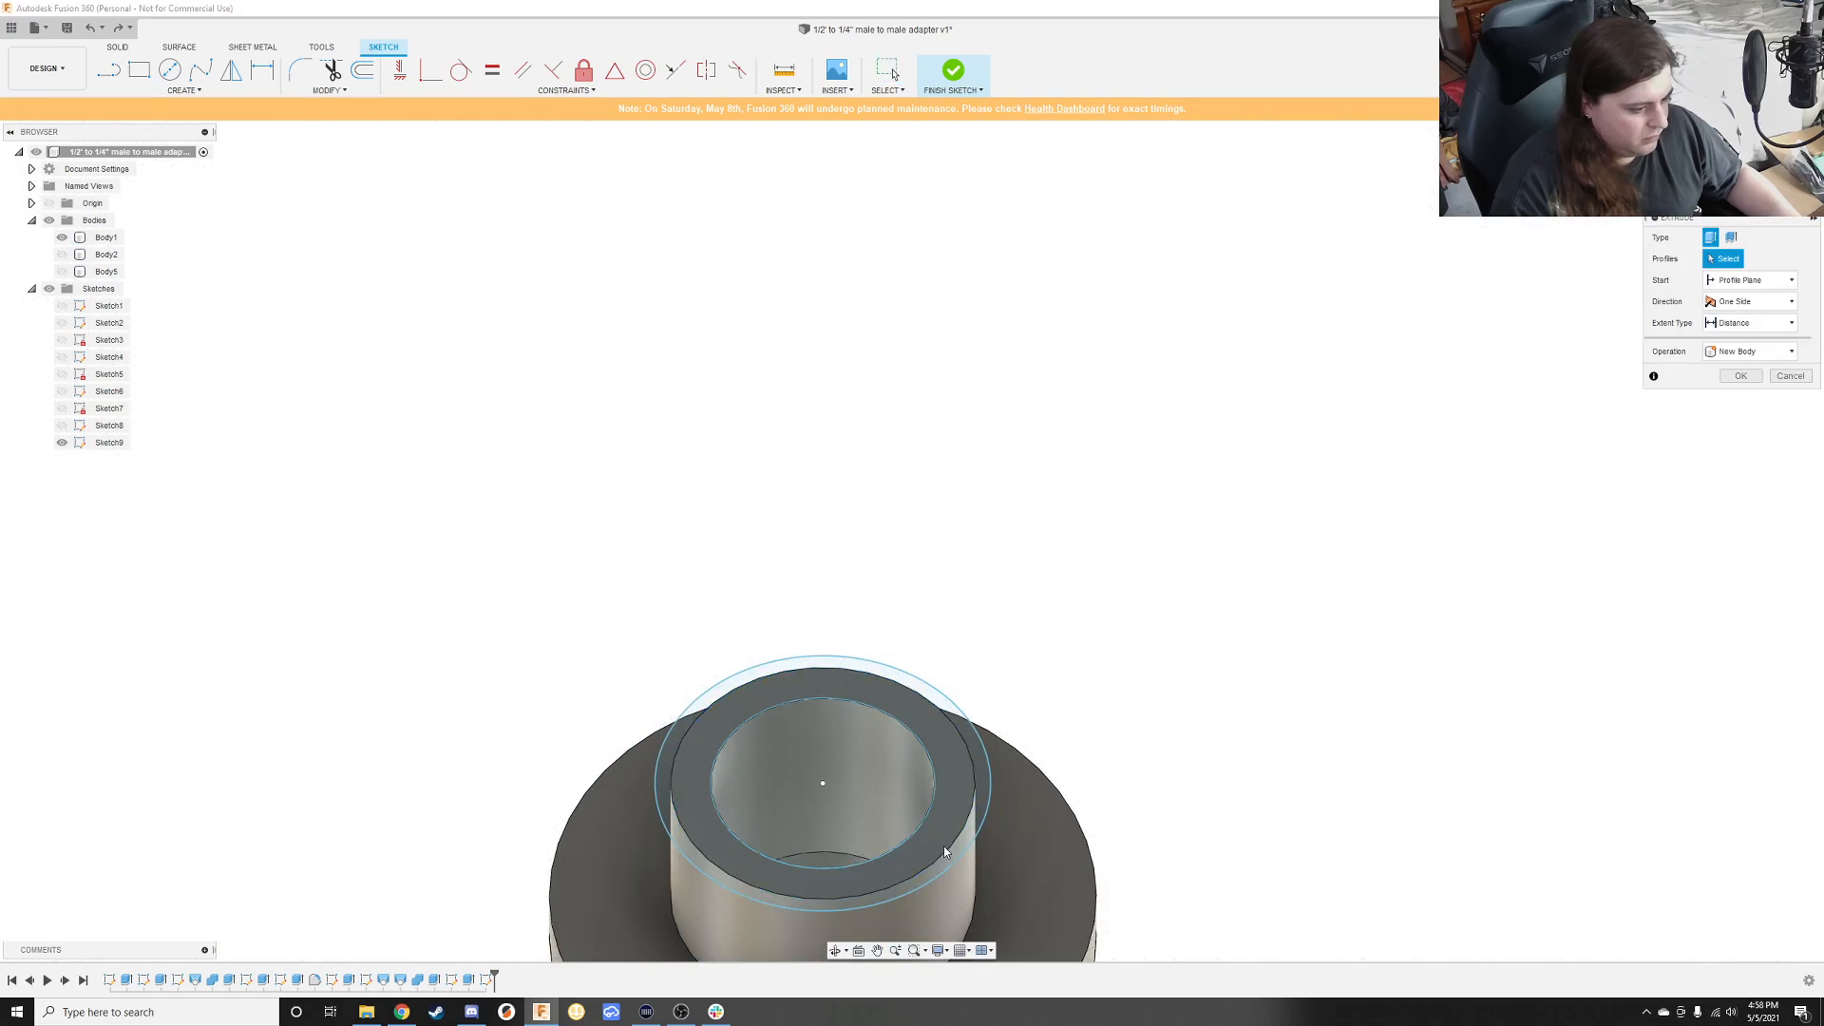
pyautogui.click(984, 813)
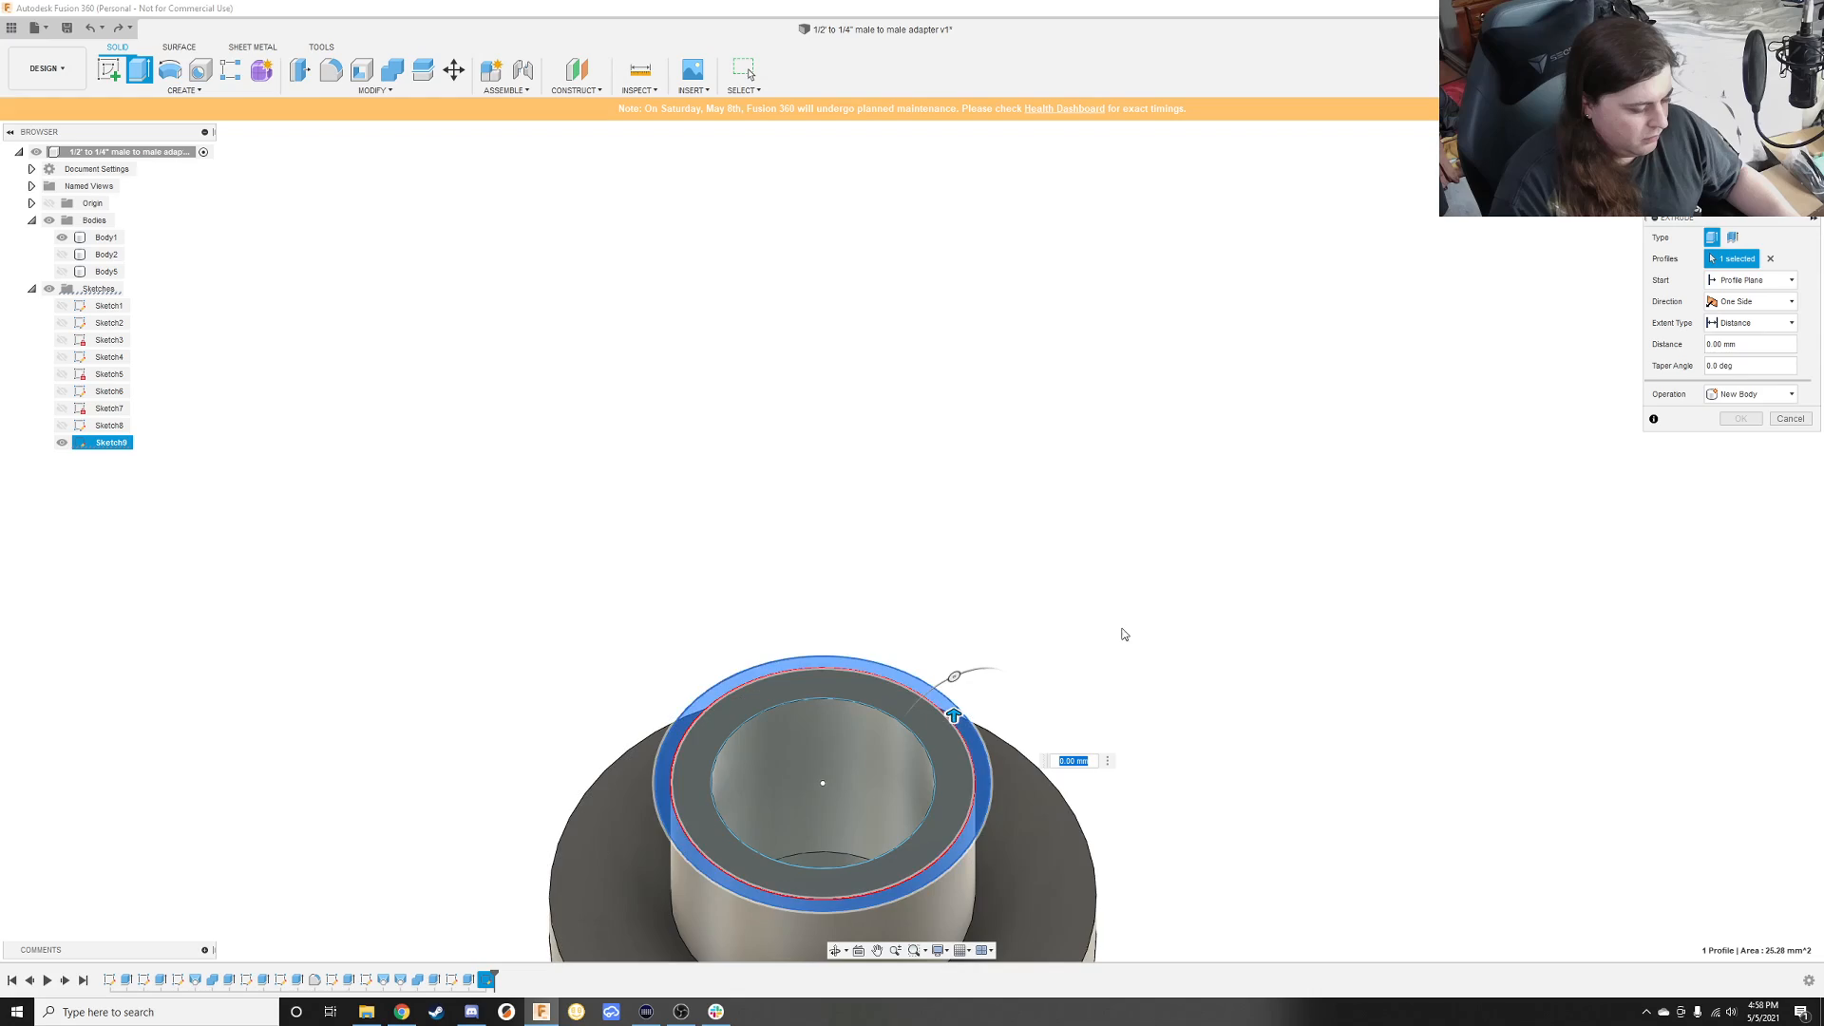
pyautogui.hotkey('ctrl', 'z')
pyautogui.keyDown('shift'); pyautogui.moveTo(1108, 582); pyautogui.dragTo(1126, 528, button='middle'); pyautogui.keyUp('shift')
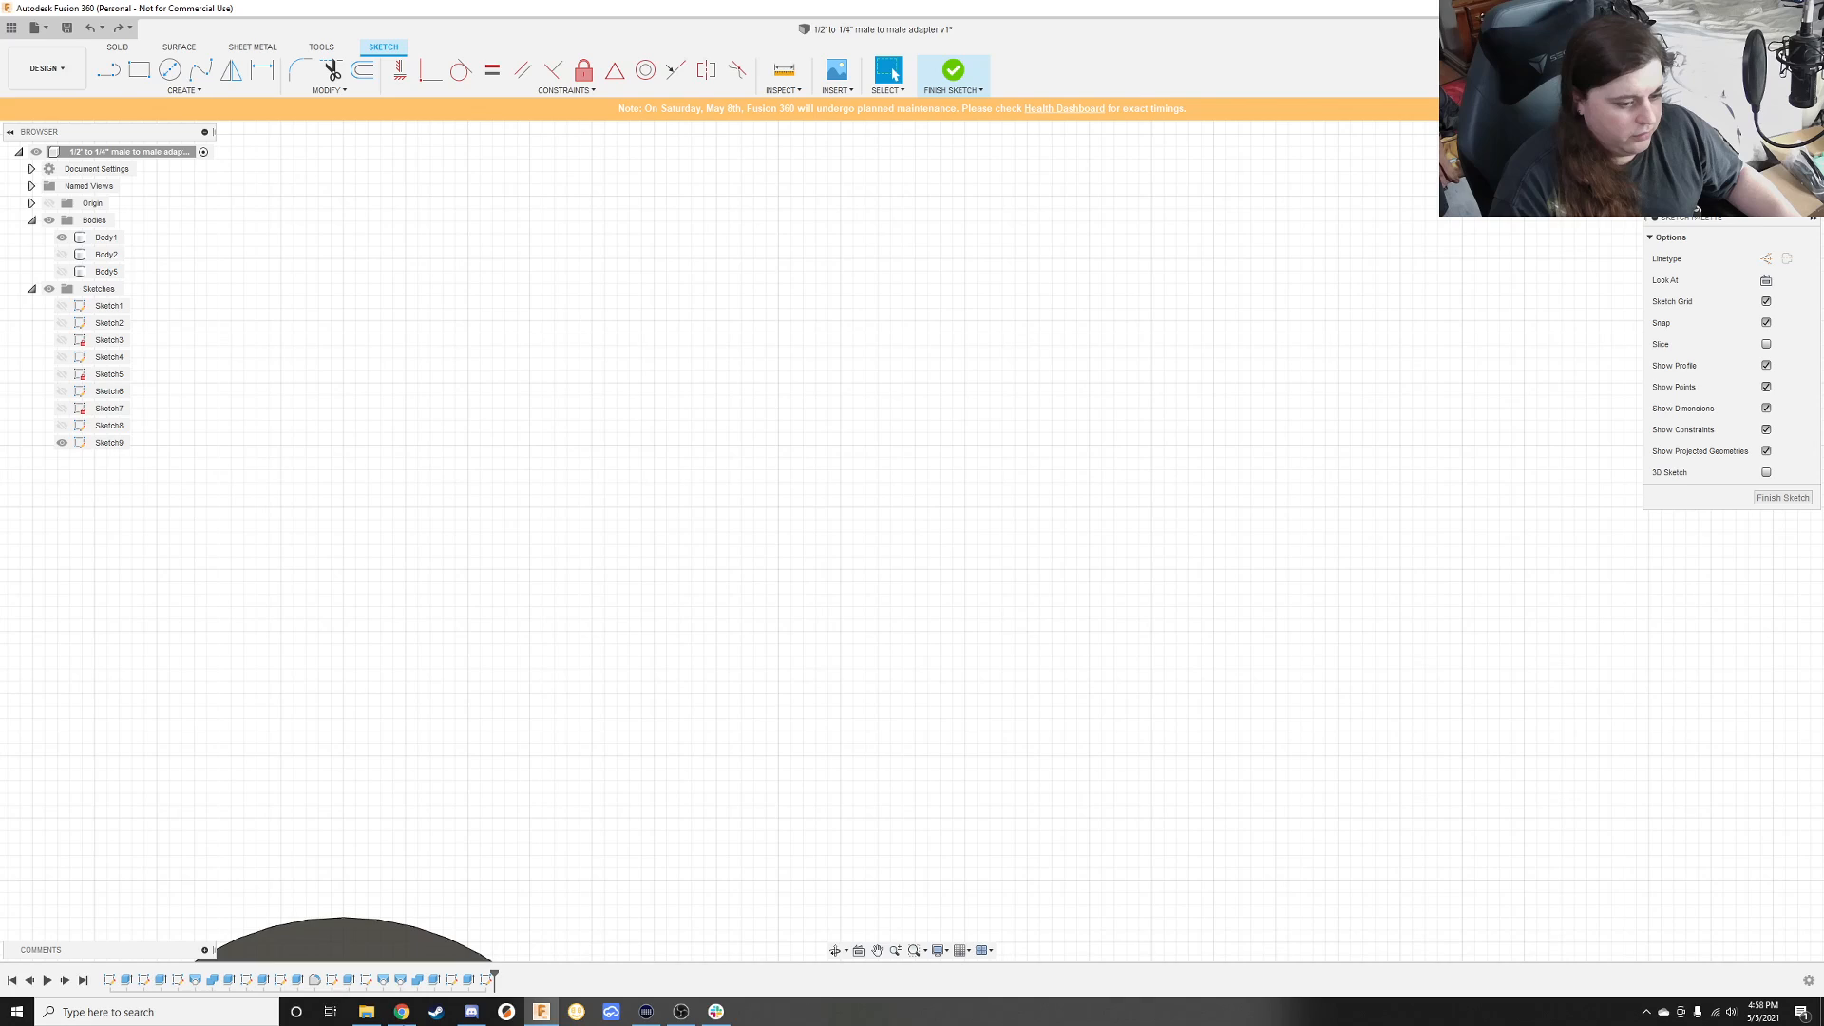
pyautogui.moveTo(522, 765)
pyautogui.mouseDown(button='middle')
pyautogui.moveTo(642, 547)
pyautogui.moveTo(994, 133)
pyautogui.mouseUp(button='middle')
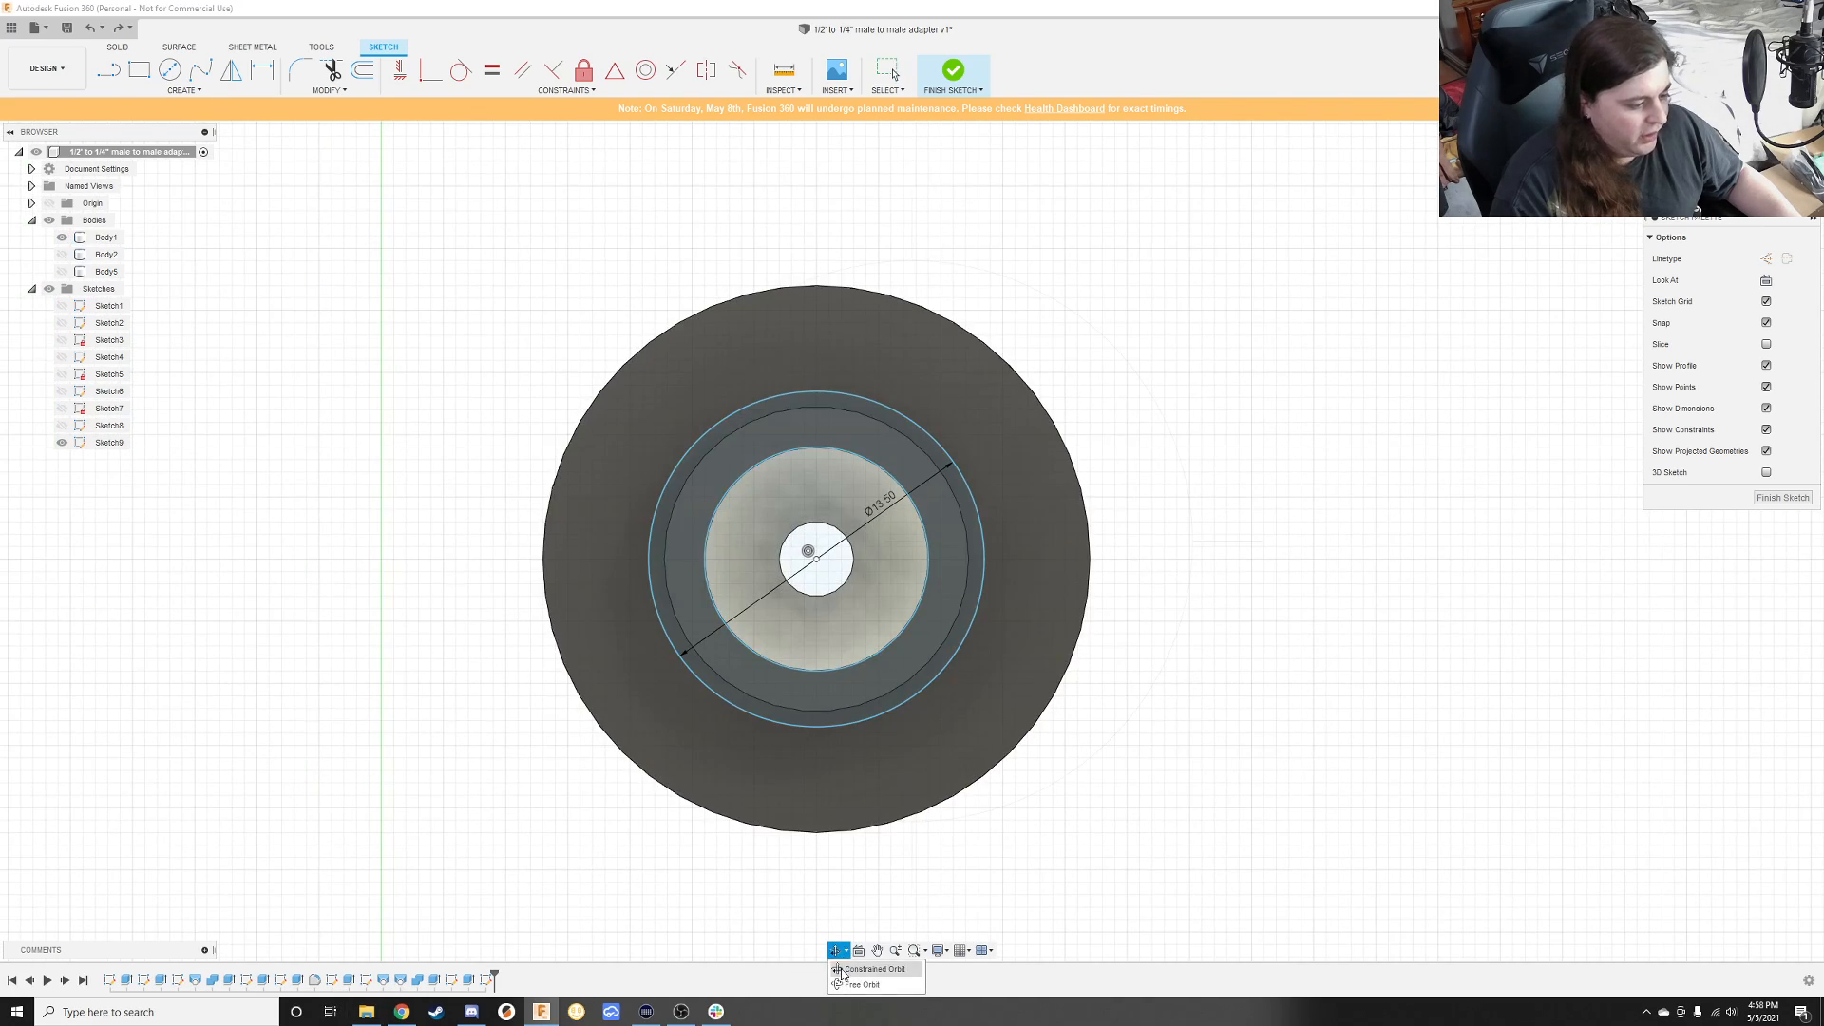
pyautogui.moveTo(864, 584)
pyautogui.mouseDown(button='middle')
pyautogui.moveTo(897, 537)
pyautogui.moveTo(712, 685)
pyautogui.moveTo(874, 551)
pyautogui.moveTo(886, 594)
pyautogui.moveTo(939, 562)
pyautogui.moveTo(869, 575)
pyautogui.moveTo(936, 576)
pyautogui.moveTo(939, 596)
pyautogui.moveTo(1011, 547)
pyautogui.moveTo(938, 677)
pyautogui.moveTo(892, 703)
pyautogui.moveTo(910, 596)
pyautogui.moveTo(935, 609)
pyautogui.moveTo(933, 586)
pyautogui.moveTo(926, 619)
pyautogui.mouseUp(button='middle')
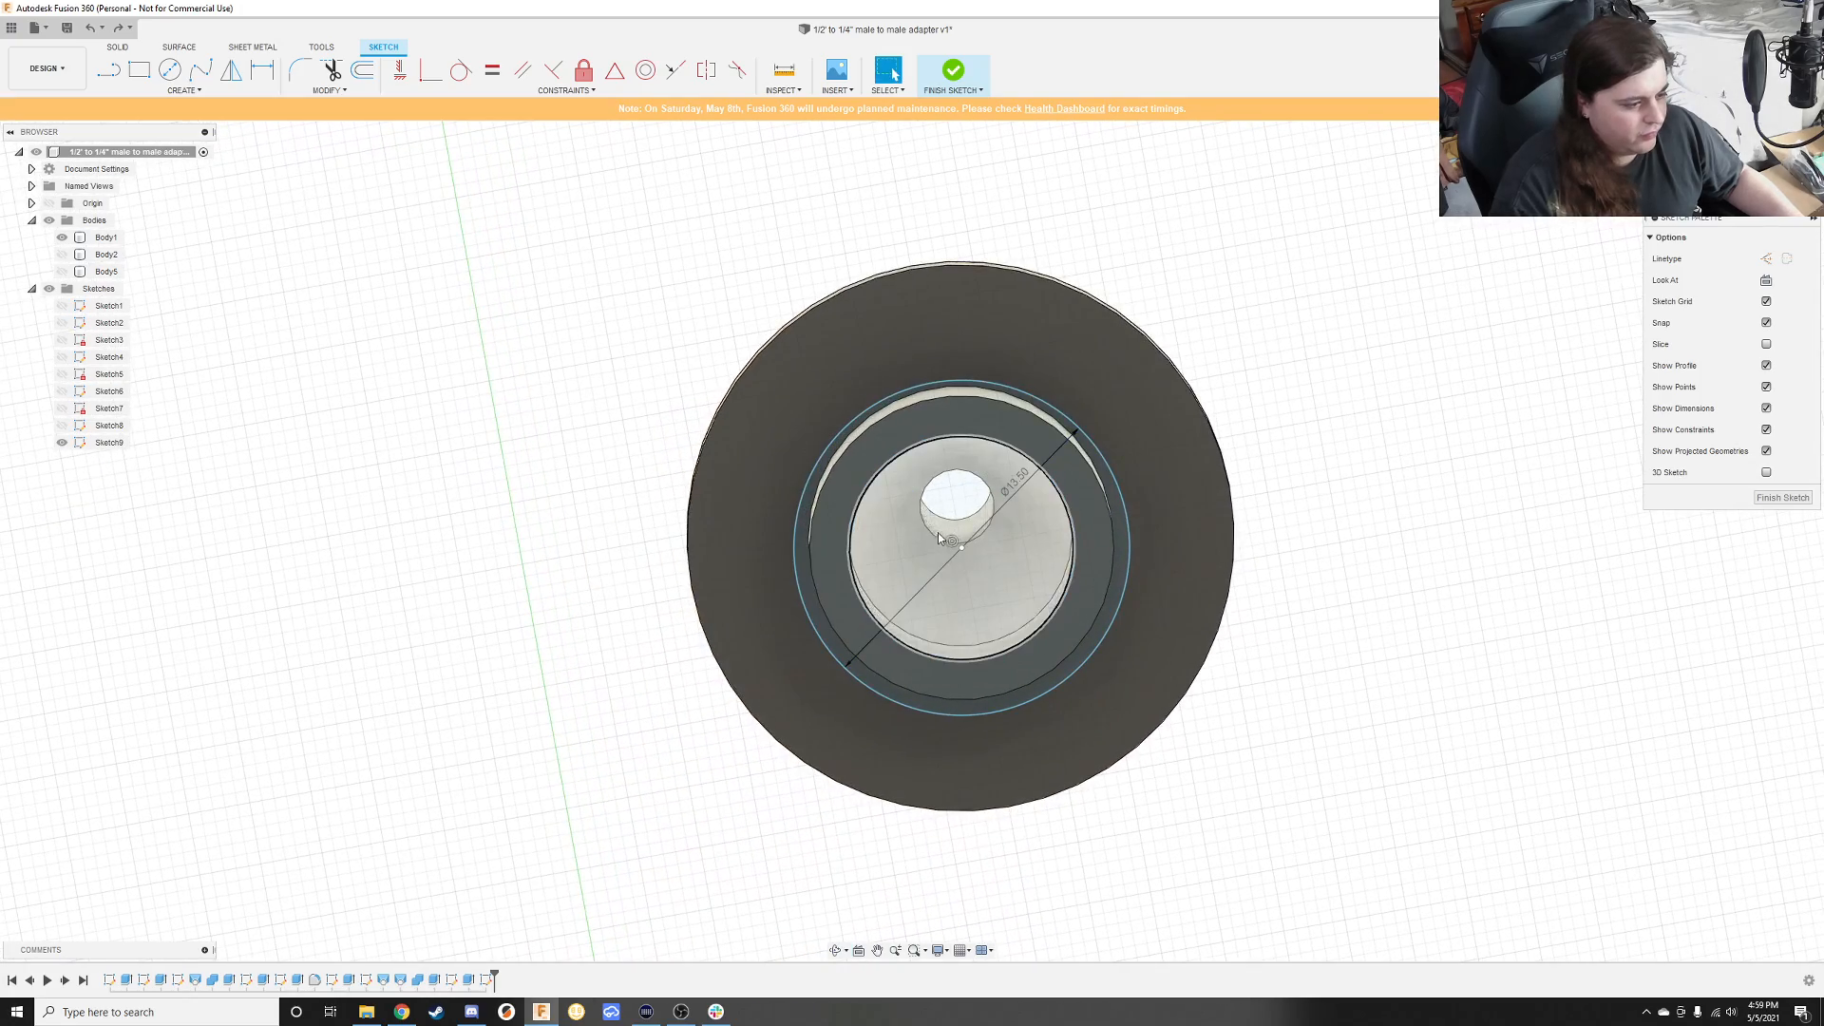
# Step: Finish the sketch and extrude the circular bore profile 4 mm outward from the tube's end as a new body
pyautogui.click(1783, 497)
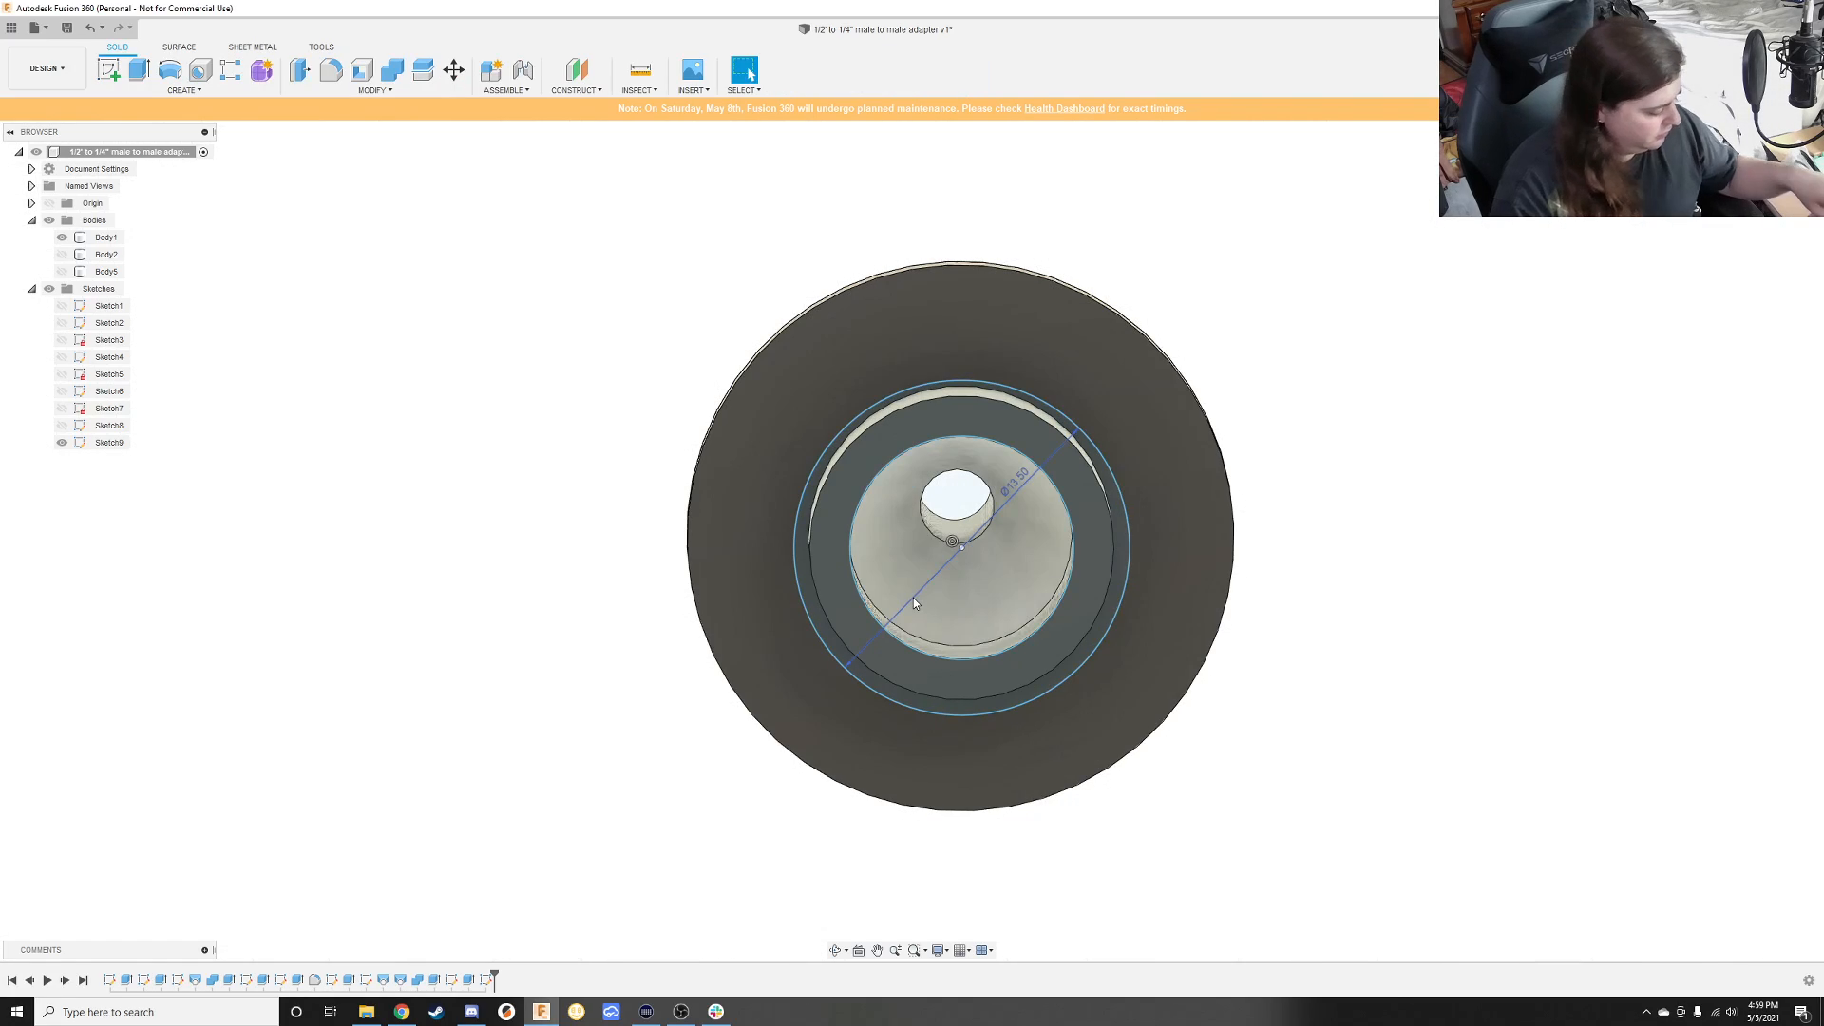
pyautogui.click(936, 541)
pyautogui.press('e')
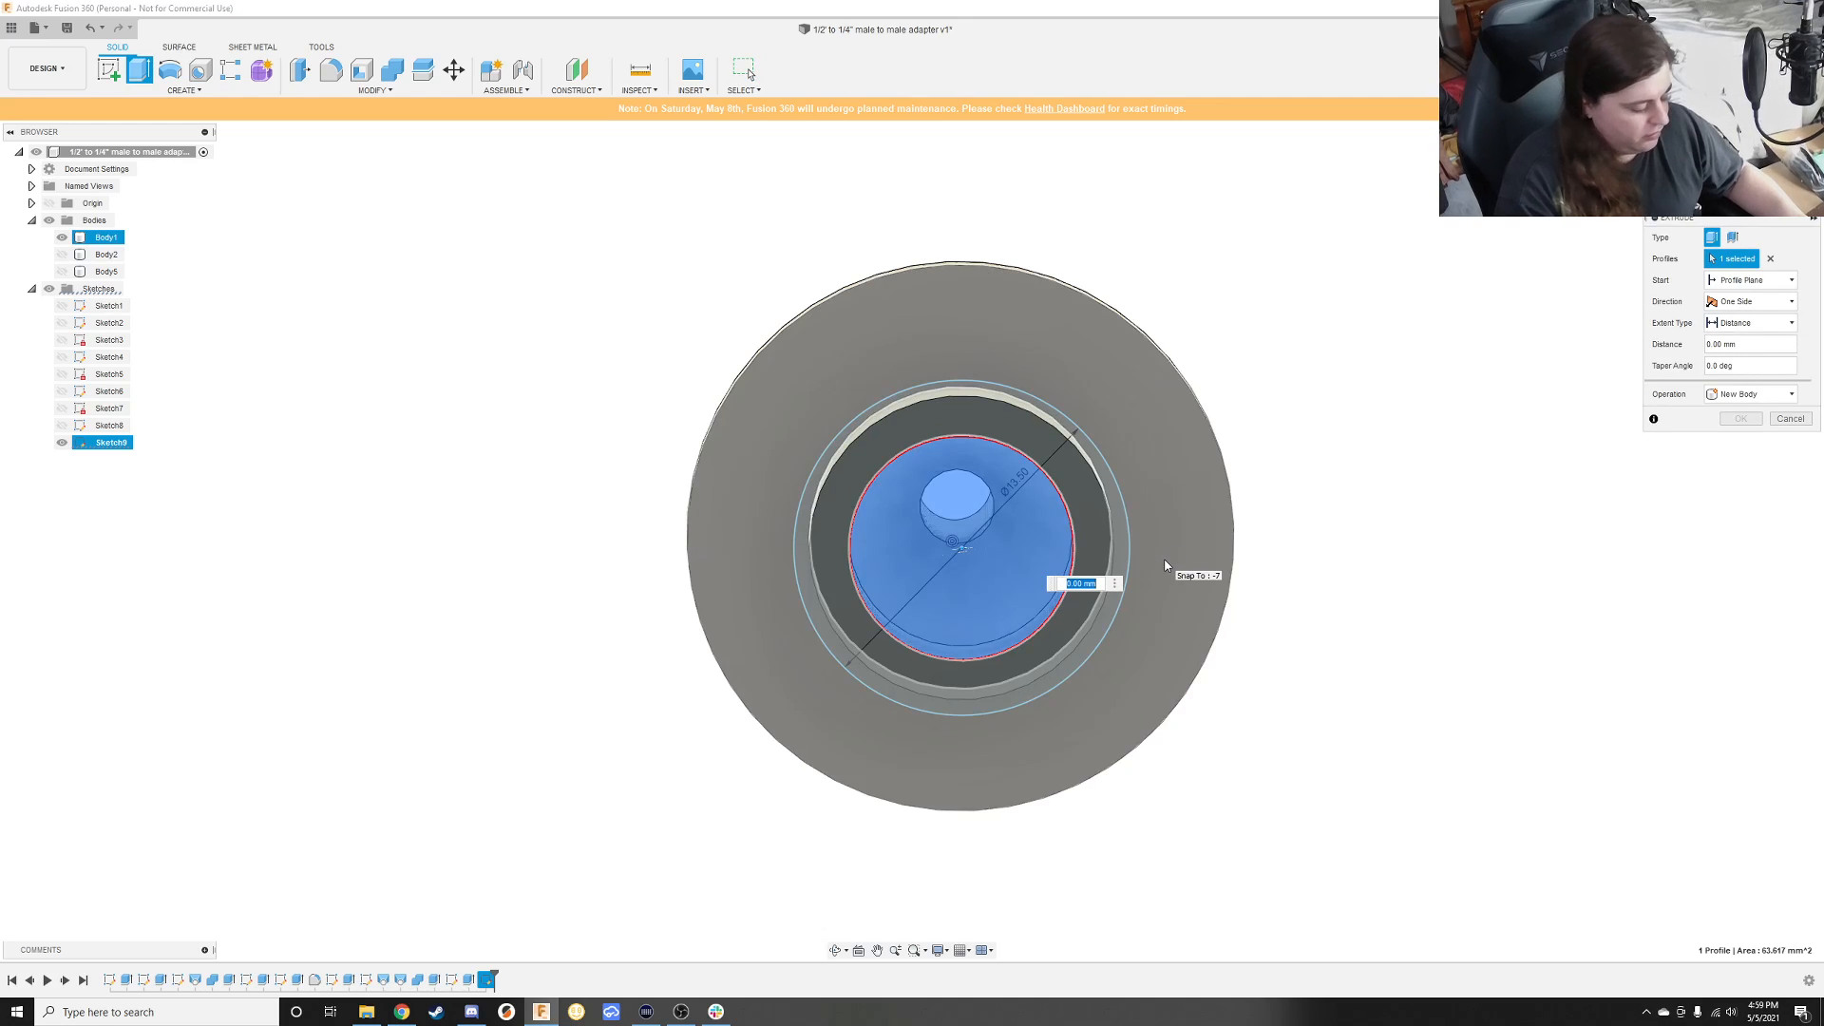
pyautogui.keyDown('shift'); pyautogui.moveTo(760, 479); pyautogui.dragTo(1008, 461, button='middle'); pyautogui.keyUp('shift')
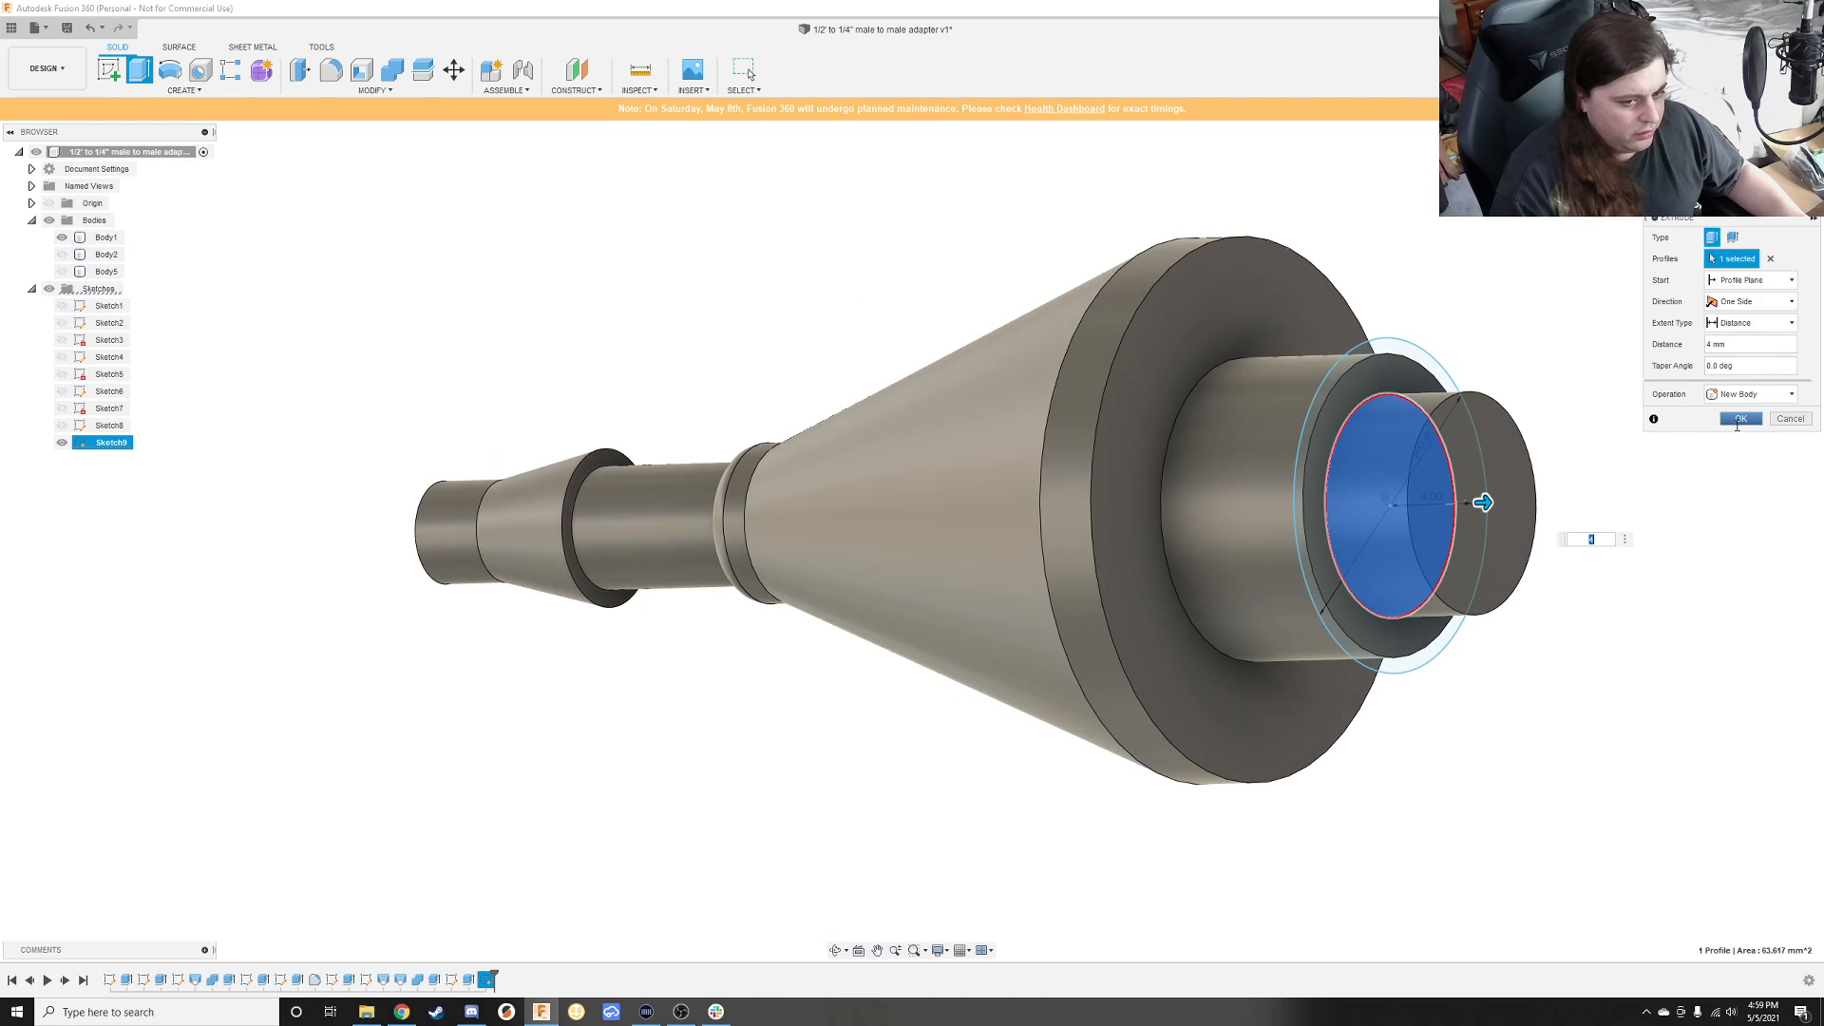
pyautogui.click(1738, 419)
# Step: Start a sketch on the plug's end face and draw a 12.5 mm diameter circle concentric with the plug
pyautogui.moveTo(1709, 466); pyautogui.dragTo(1391, 577, button='middle')
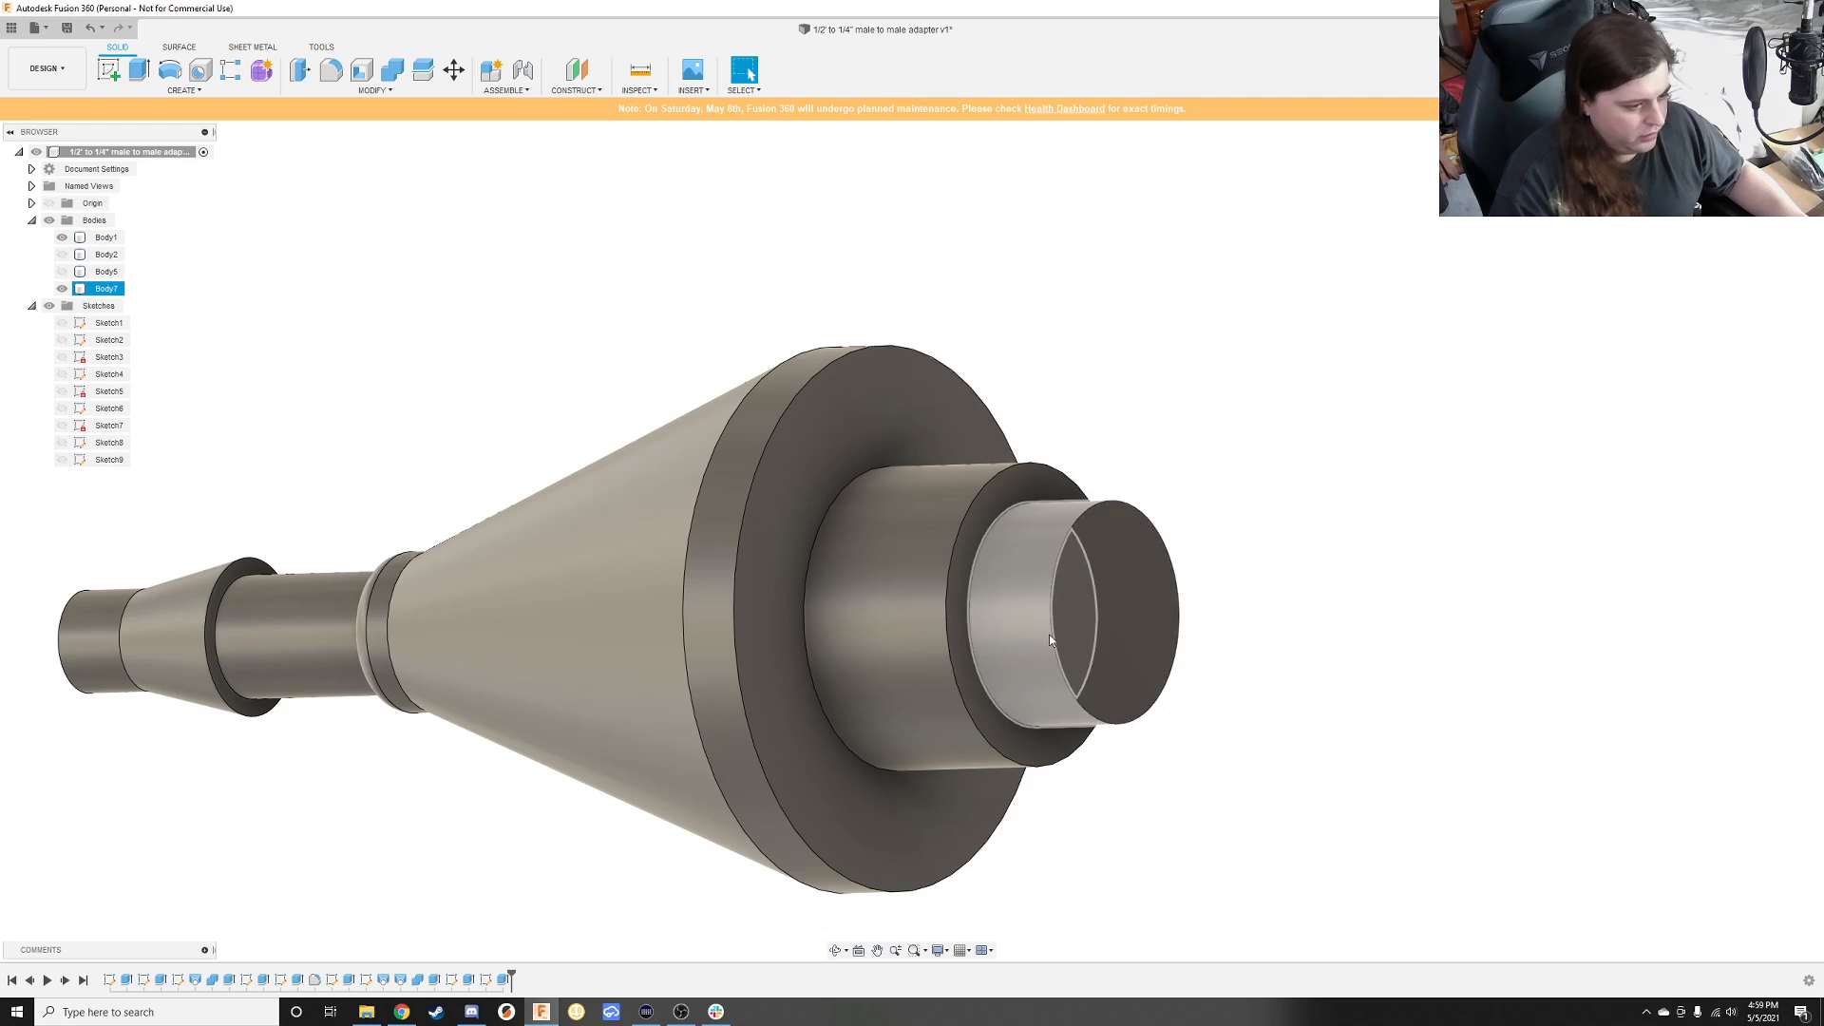
pyautogui.click(118, 81)
pyautogui.click(1108, 576)
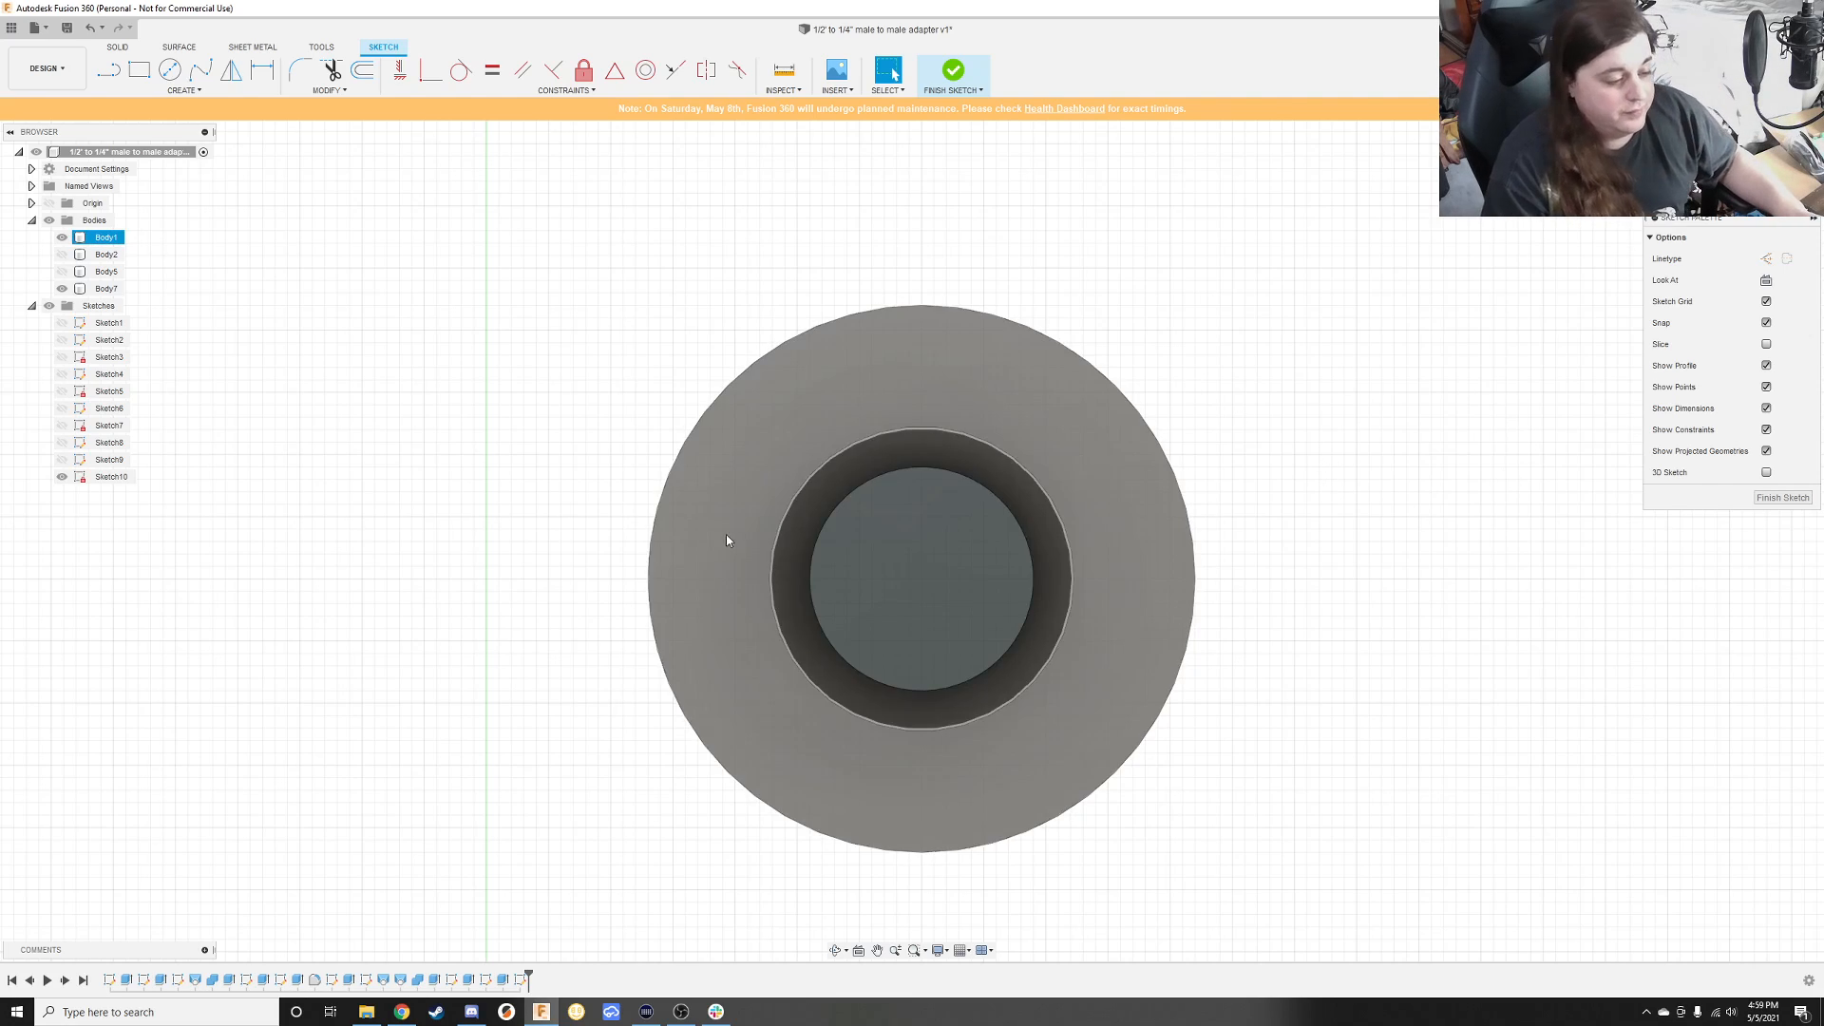
pyautogui.keyDown('shift'); pyautogui.moveTo(969, 580); pyautogui.dragTo(976, 560, button='middle'); pyautogui.keyUp('shift')
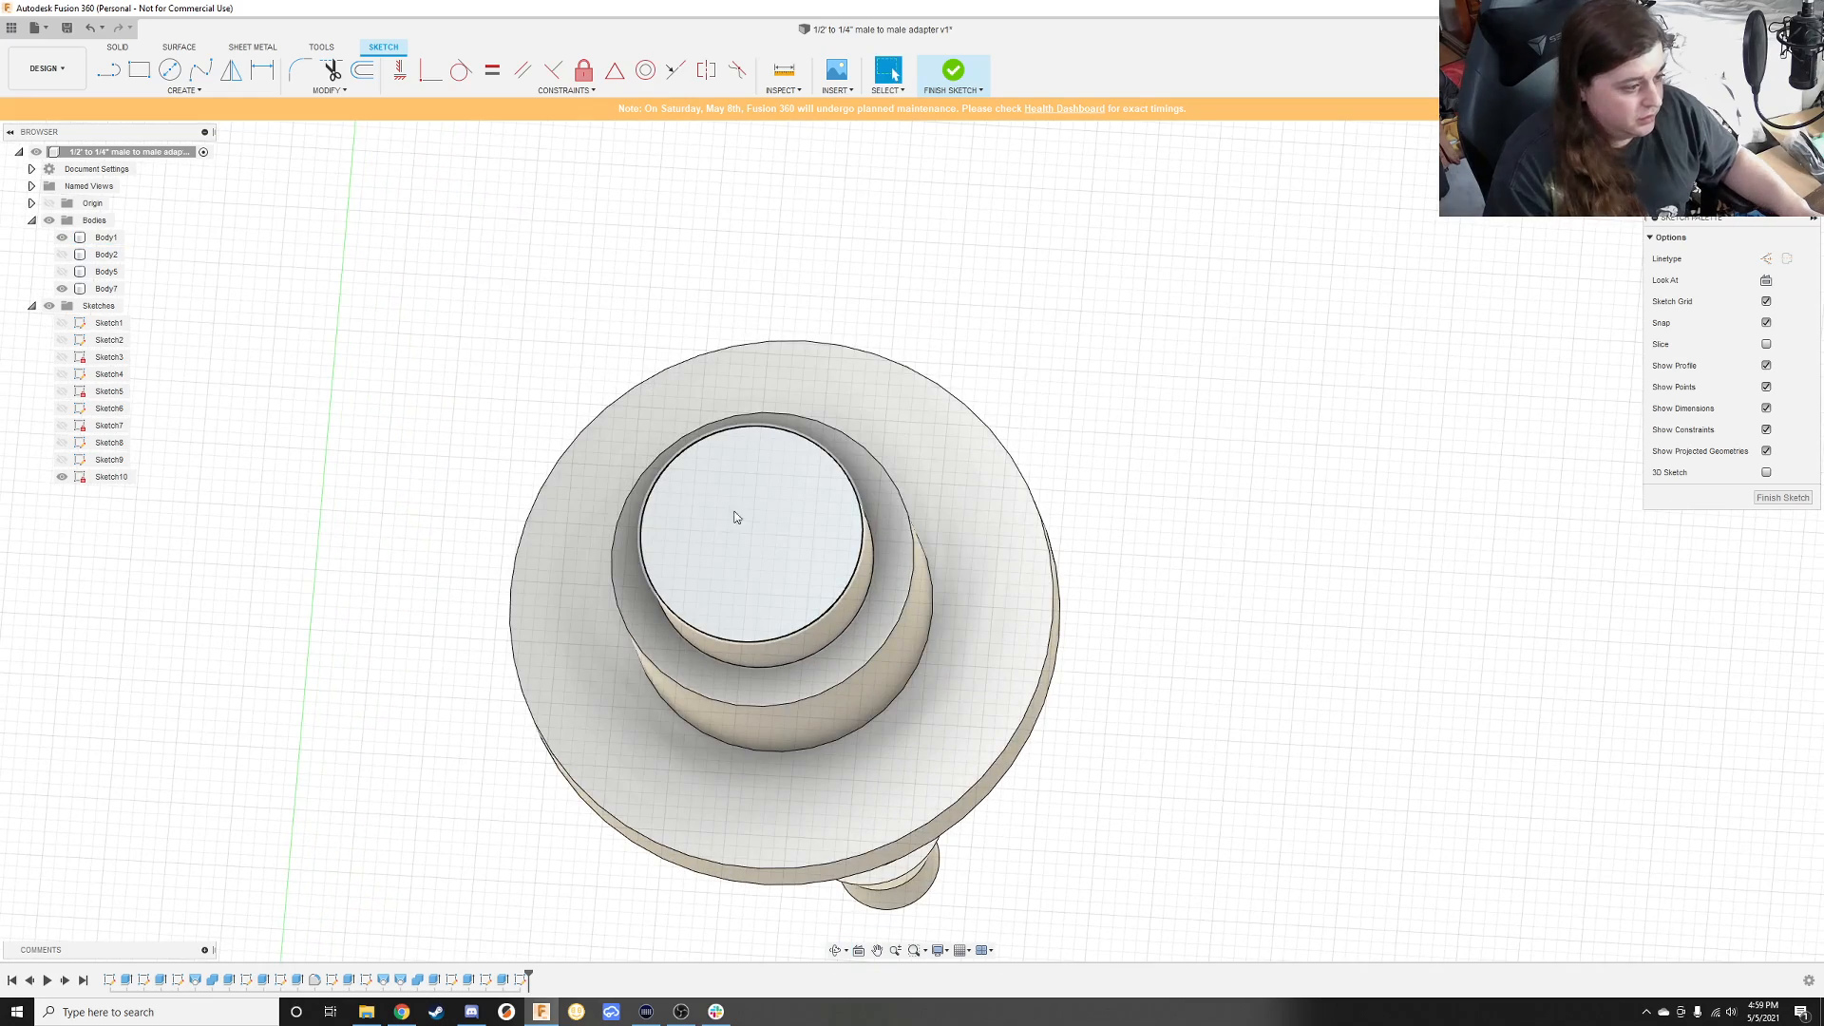
pyautogui.keyDown('shift'); pyautogui.moveTo(797, 510); pyautogui.dragTo(801, 534, button='middle'); pyautogui.keyUp('shift')
pyautogui.press('c')
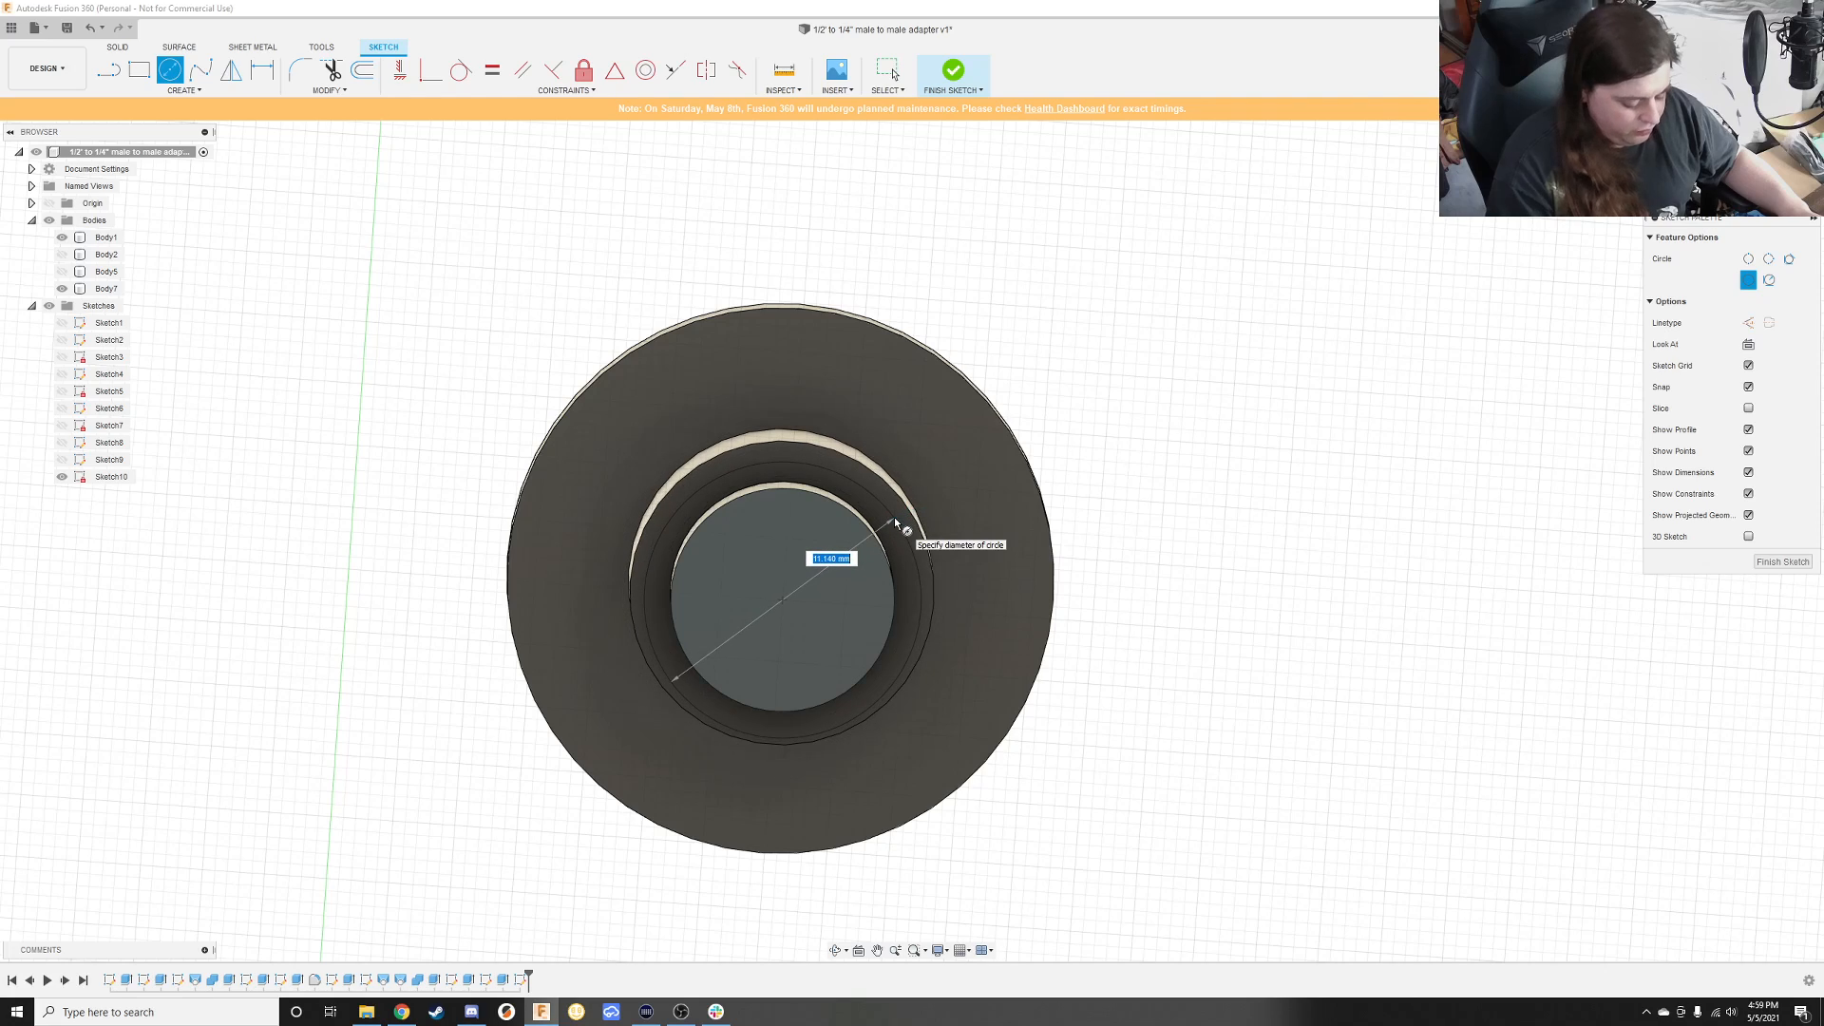
pyautogui.write('12.5')
pyautogui.press('Tab')
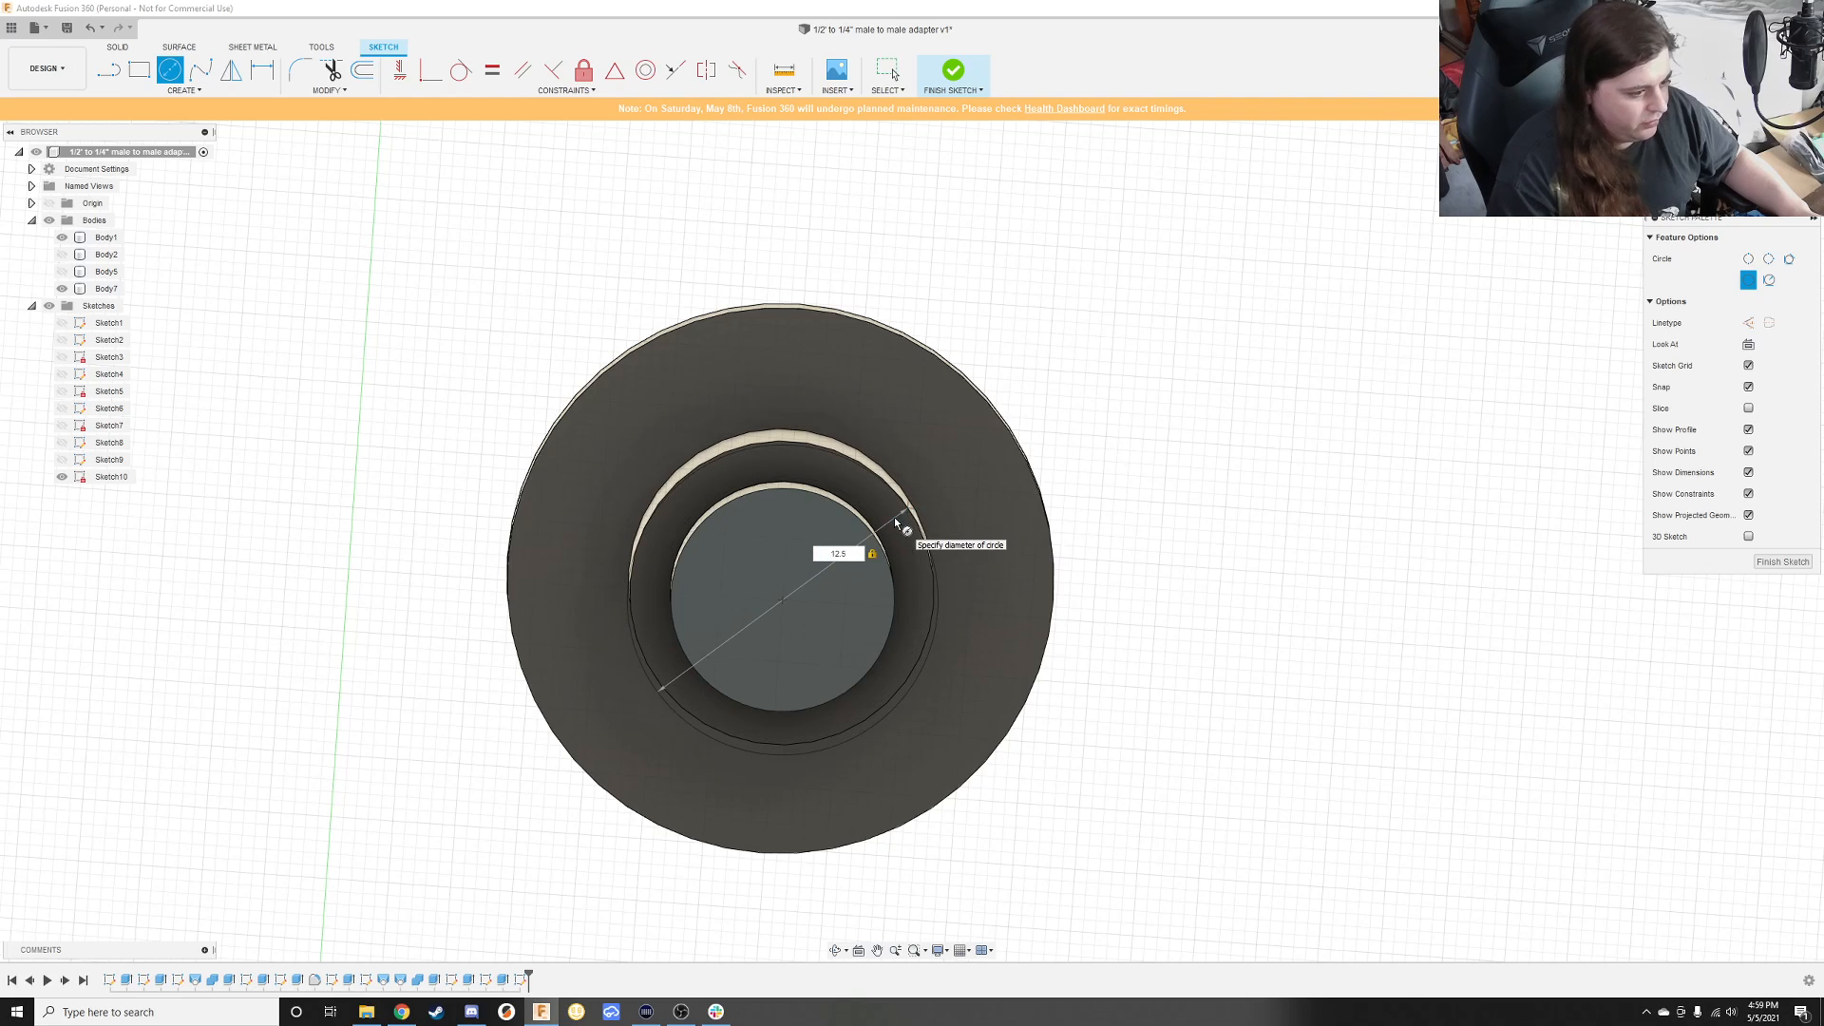
pyautogui.press('Return')
pyautogui.keyDown('shift'); pyautogui.moveTo(903, 517); pyautogui.dragTo(1052, 414, button='middle'); pyautogui.keyUp('shift')
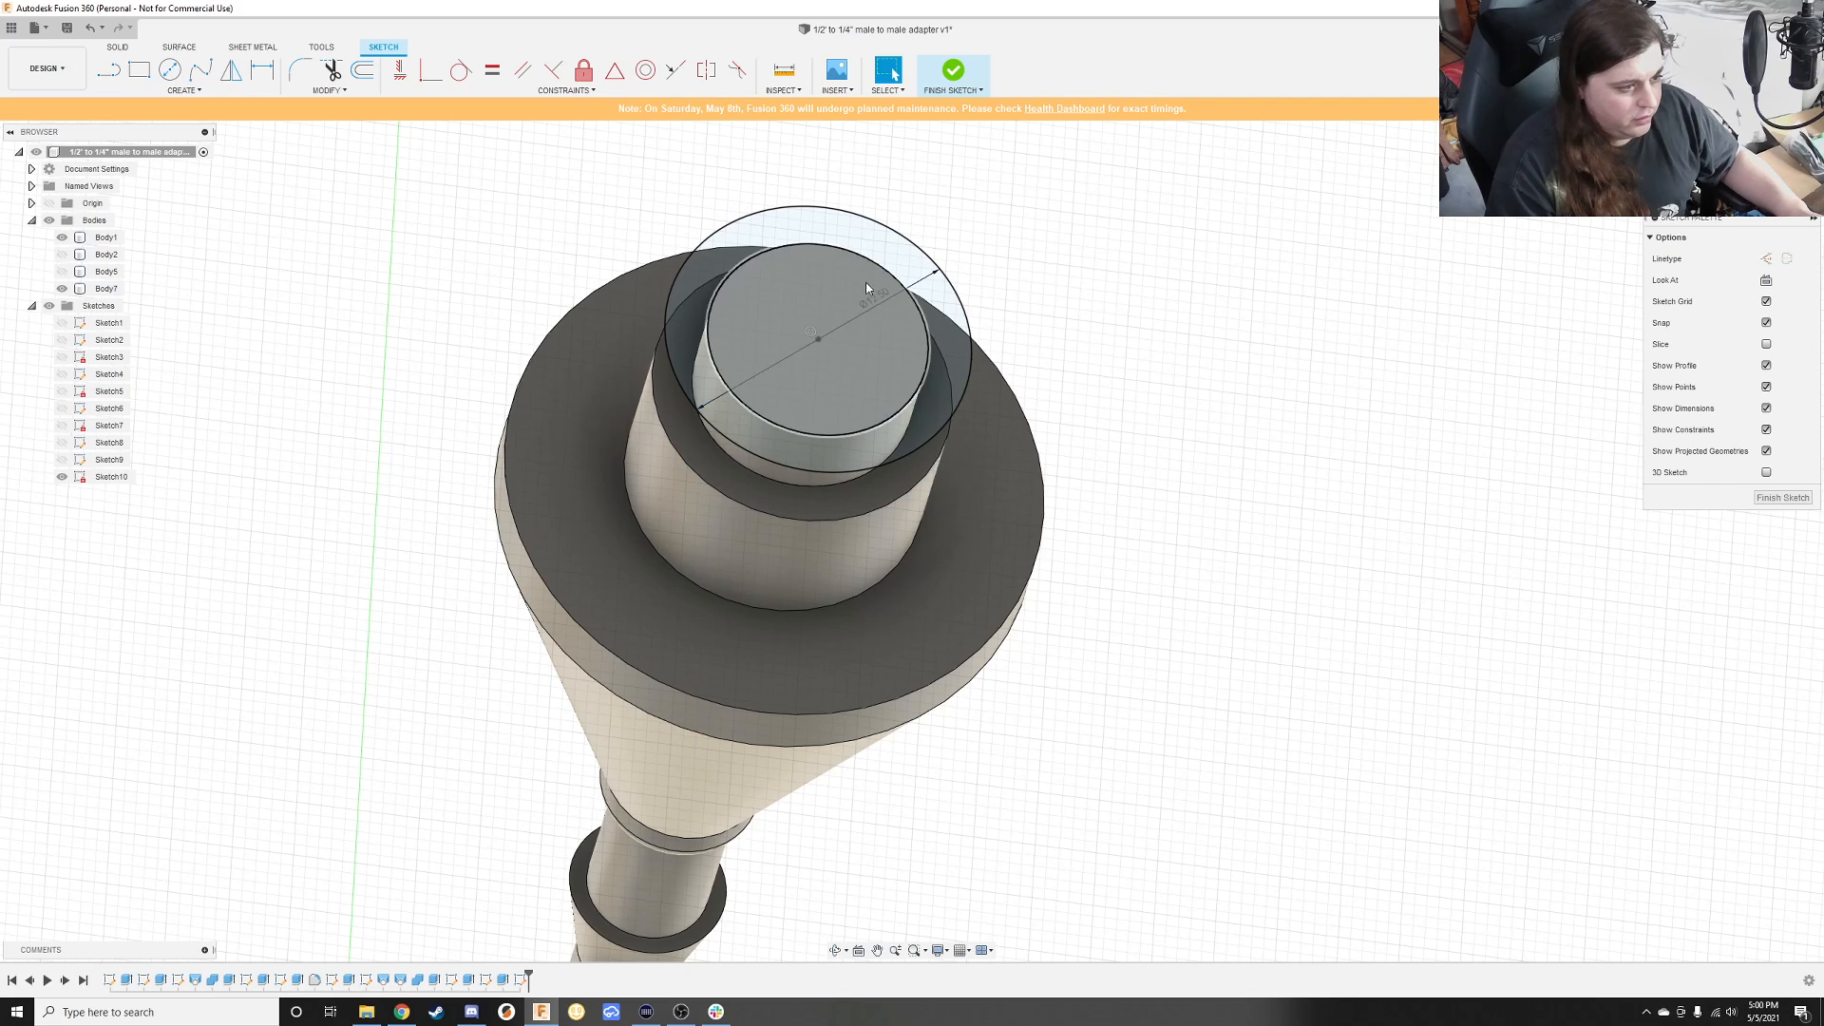
# Step: Draw a second concentric circle matching the plug's outer edge to form a ring profile, and finish the sketch
pyautogui.press('c')
pyautogui.click(819, 340)
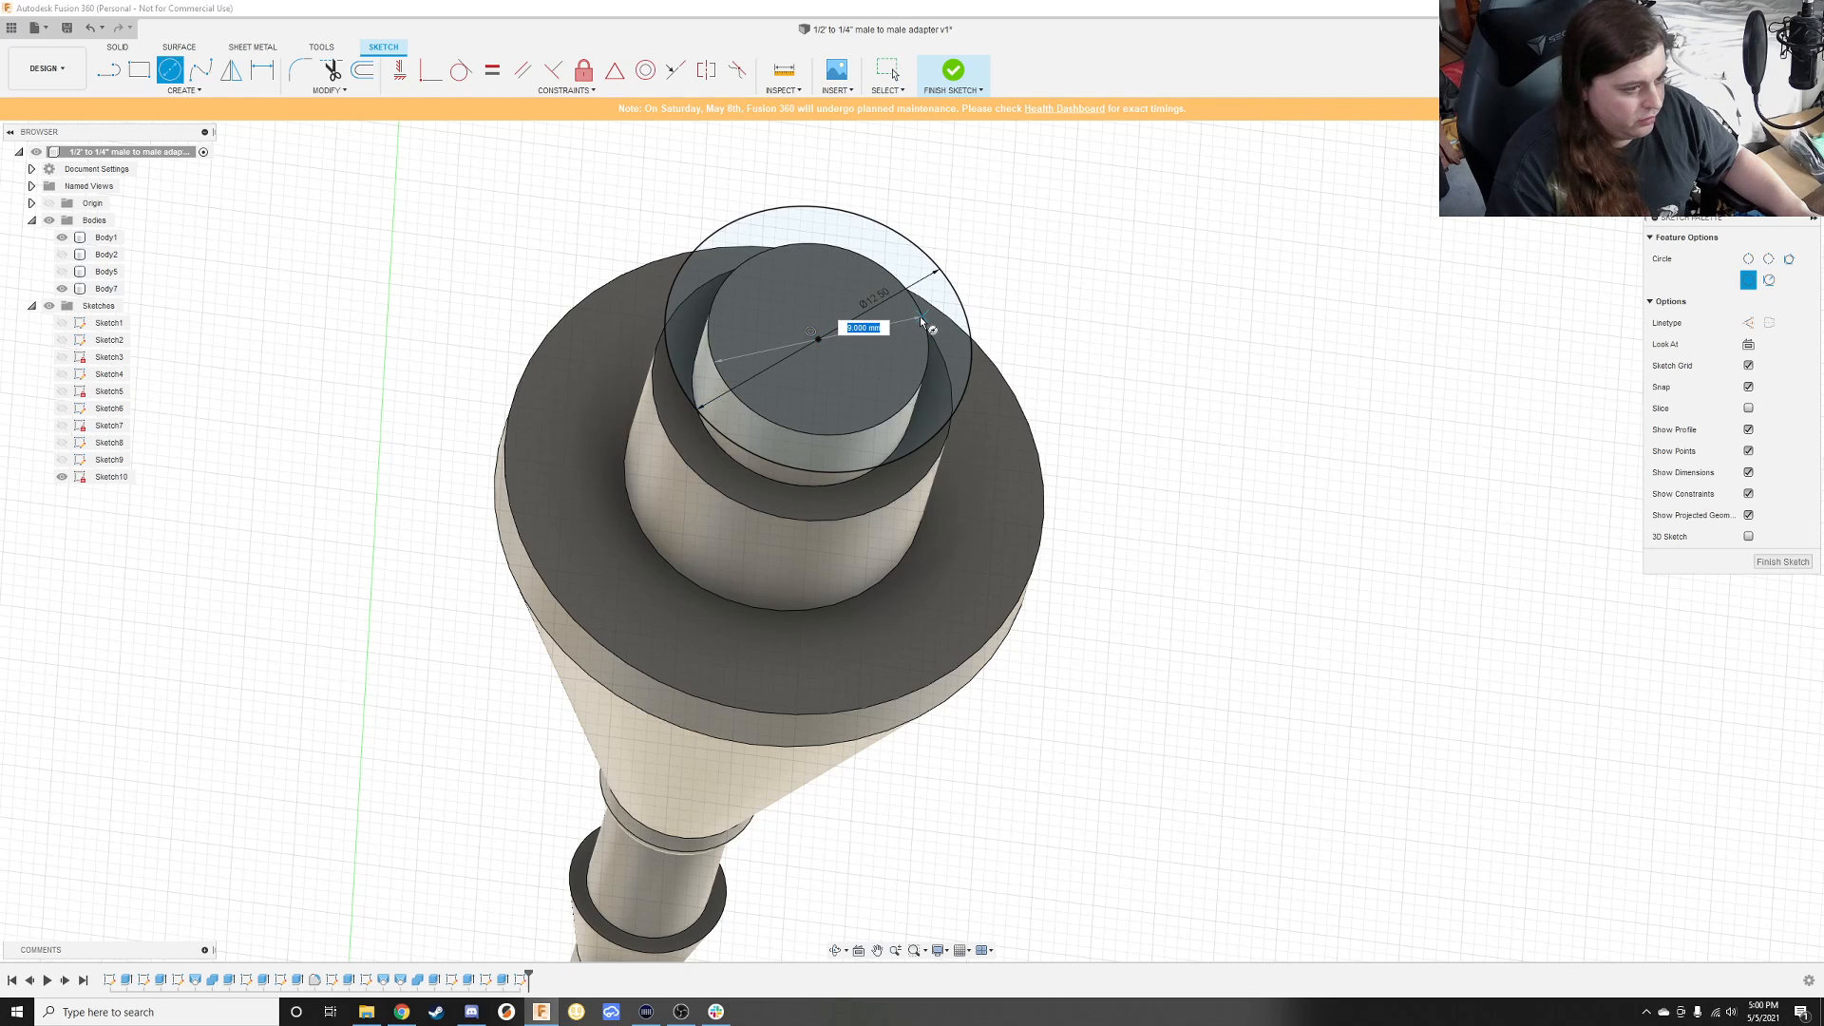
pyautogui.click(921, 318)
pyautogui.click(1783, 567)
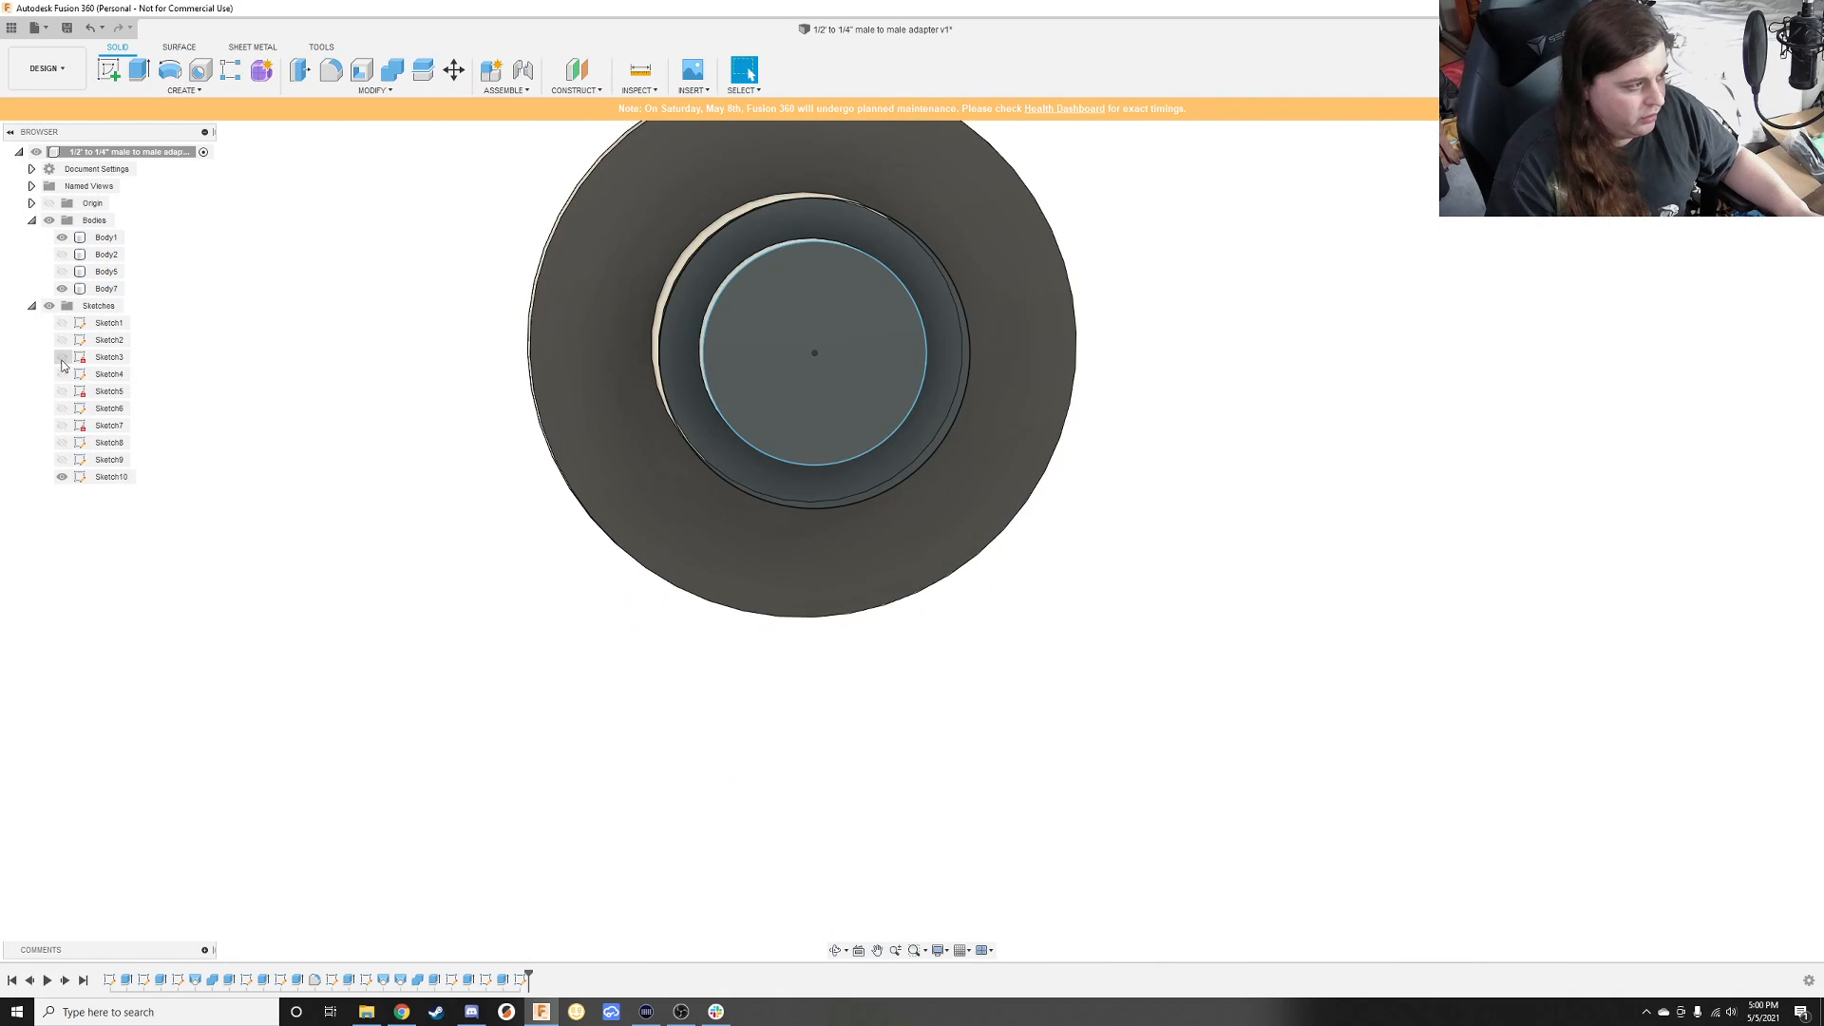
# Step: Hide the 4 mm plug body so only the adapter and the offset ring sketch remain in view
pyautogui.click(62, 287)
pyautogui.click(62, 288)
pyautogui.click(62, 288)
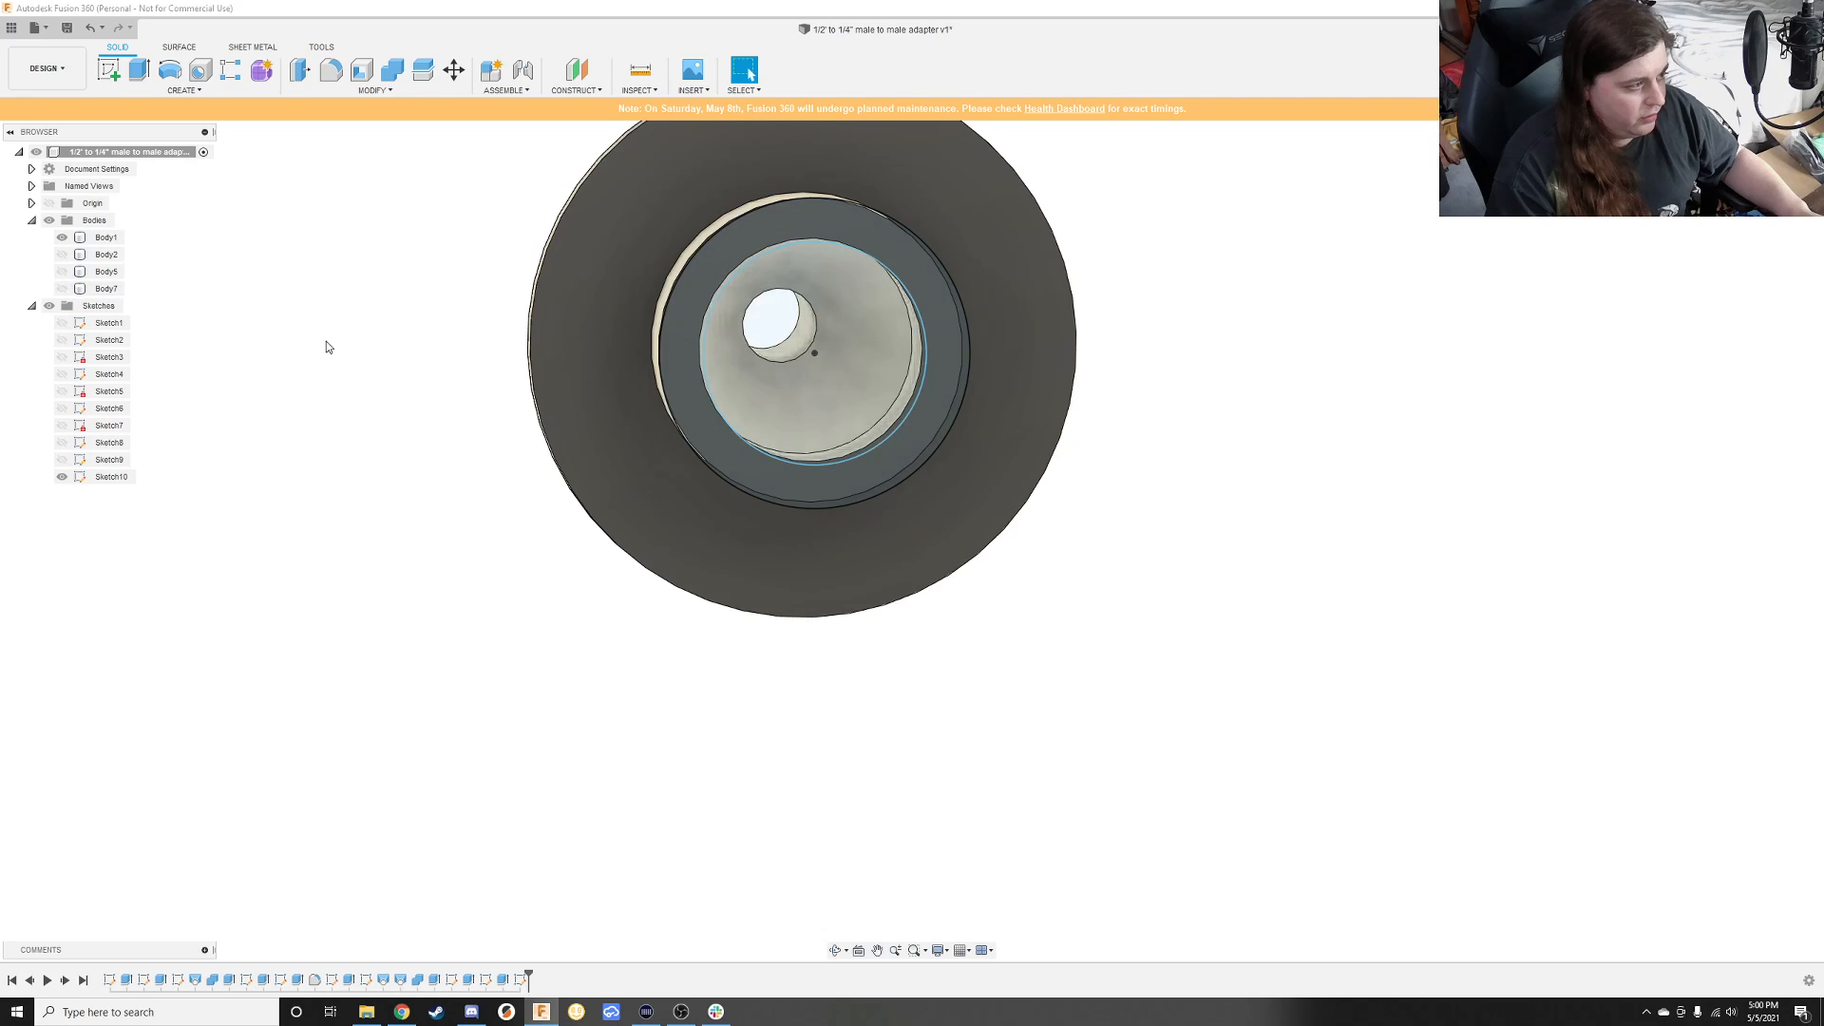
pyautogui.keyDown('shift'); pyautogui.moveTo(515, 385); pyautogui.dragTo(574, 407, button='middle'); pyautogui.keyUp('shift')
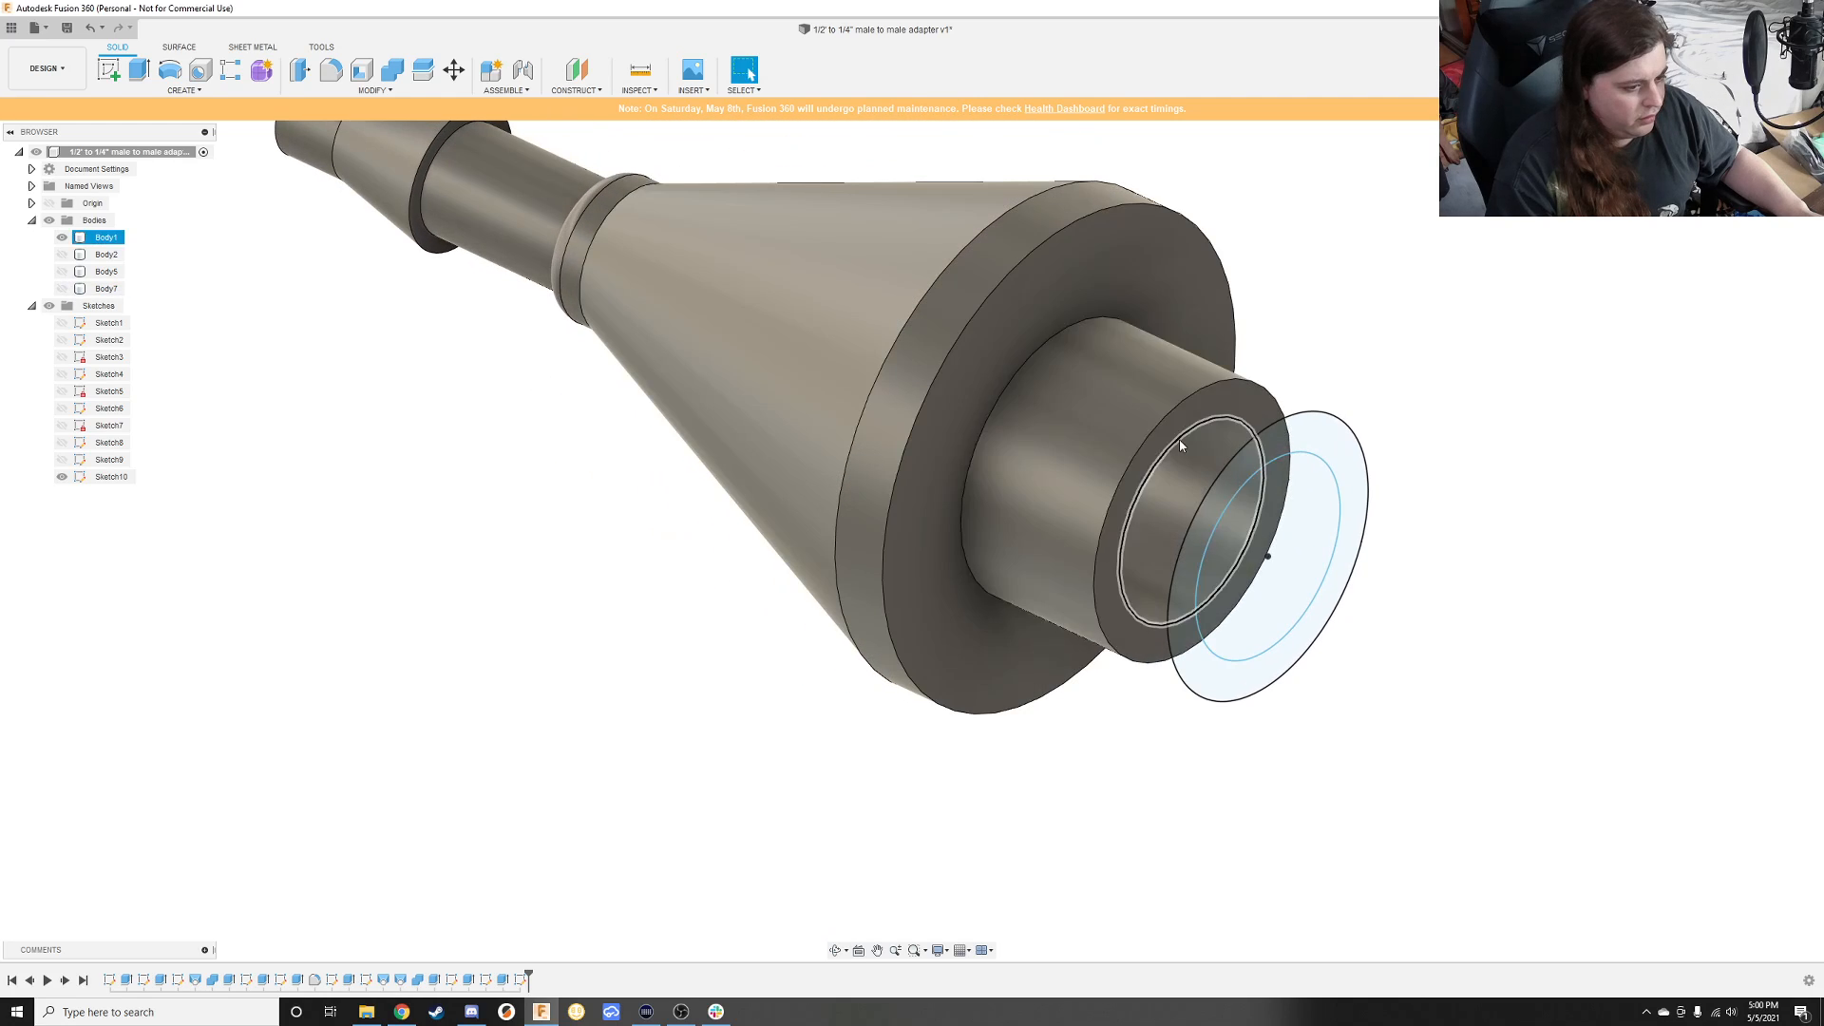
# Step: Try to loft a new body from the tube's annular end face to the offset ring profile
pyautogui.click(237, 90)
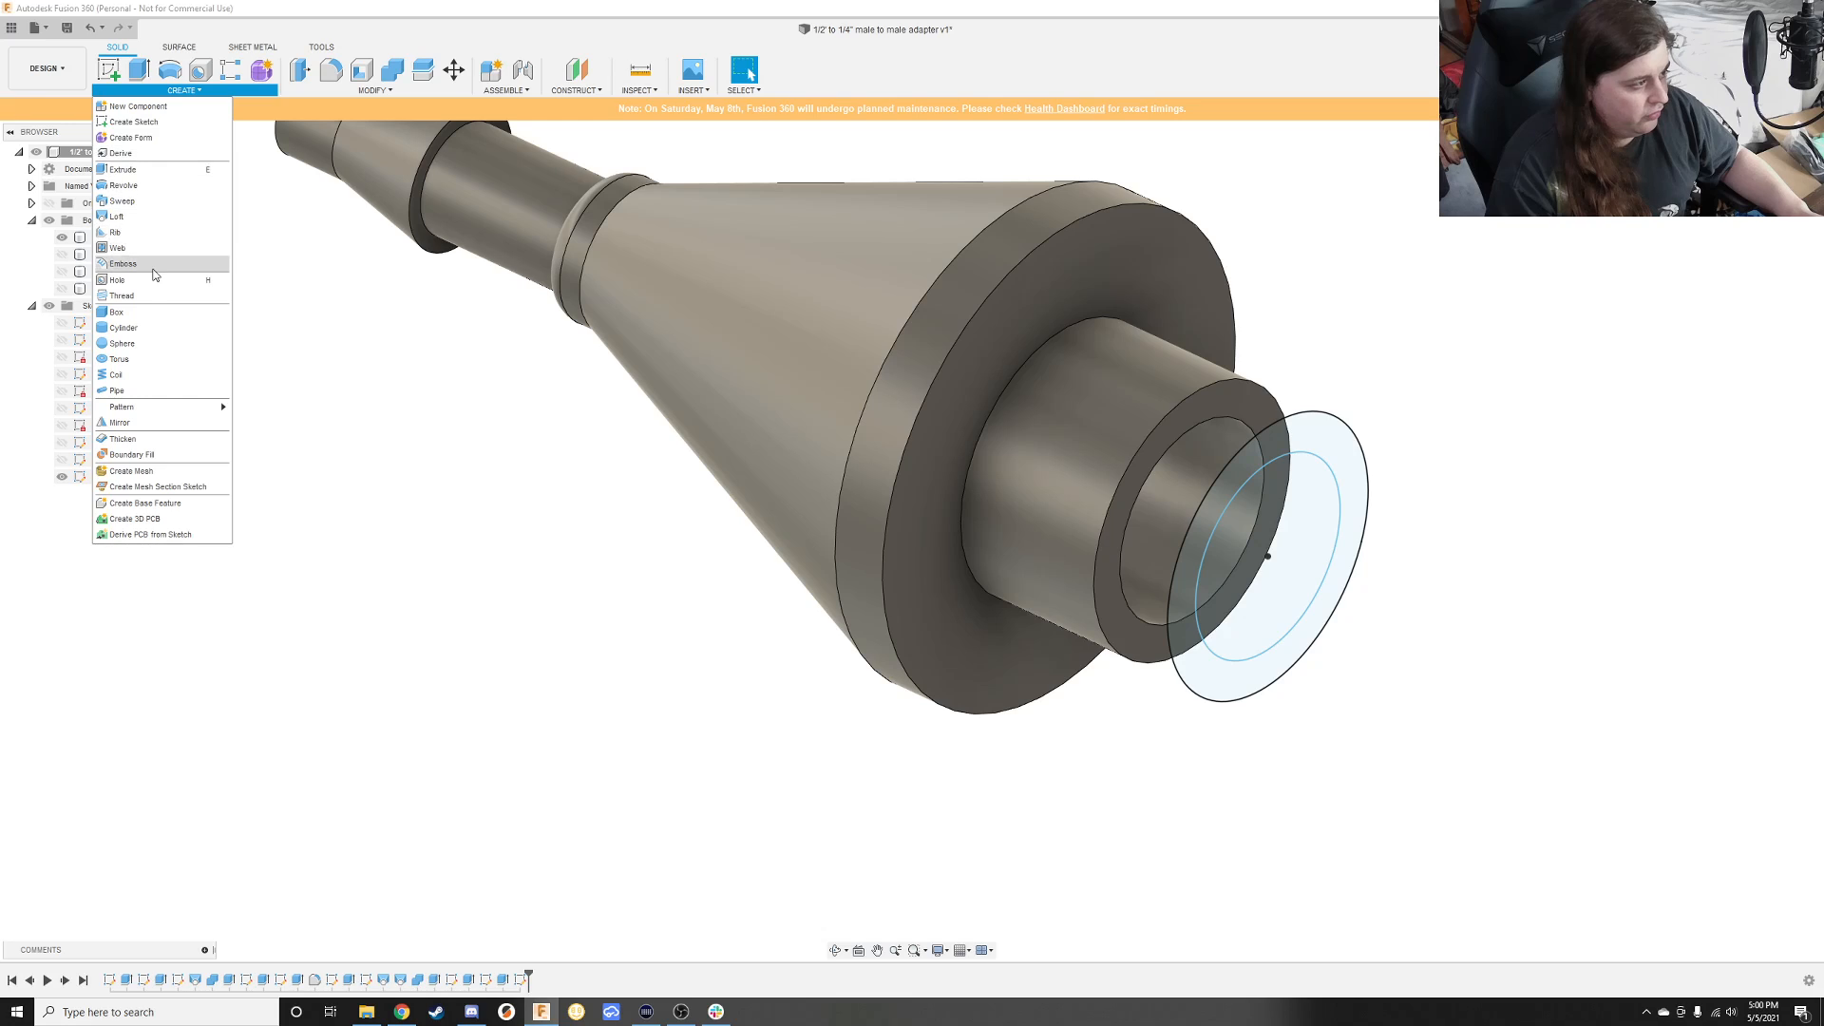
pyautogui.click(152, 224)
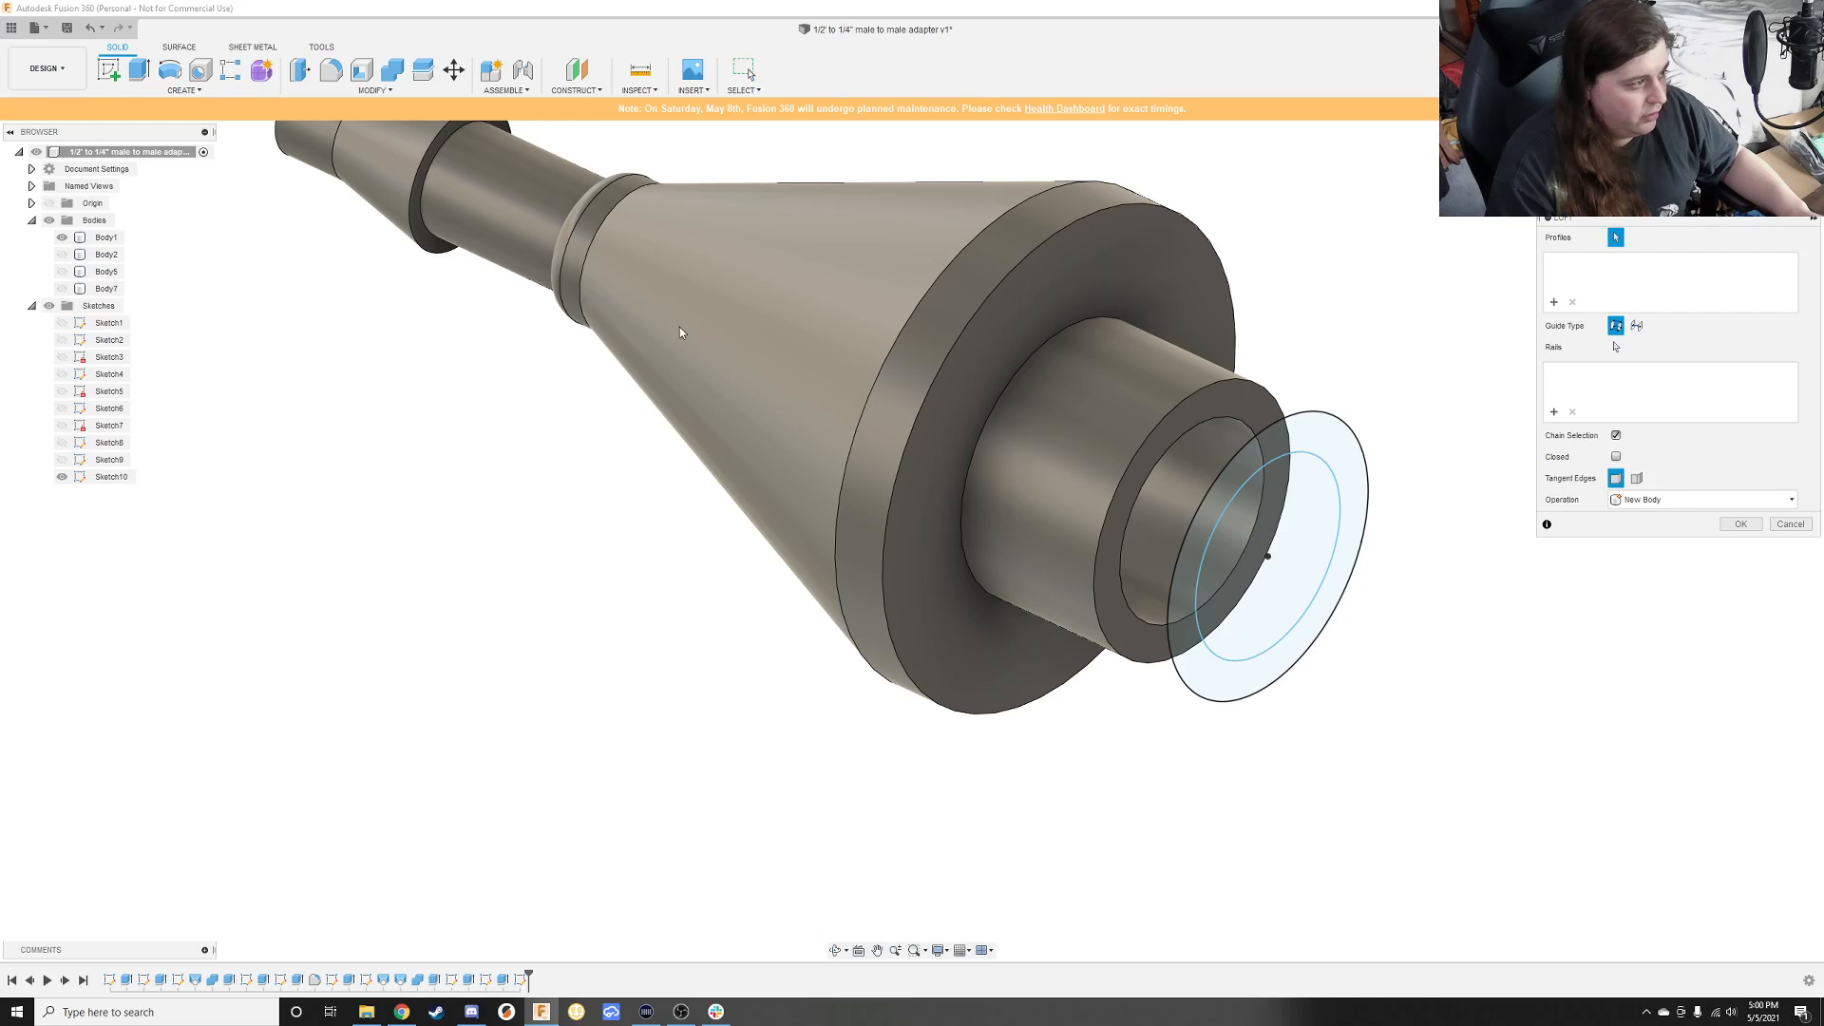
pyautogui.click(1173, 444)
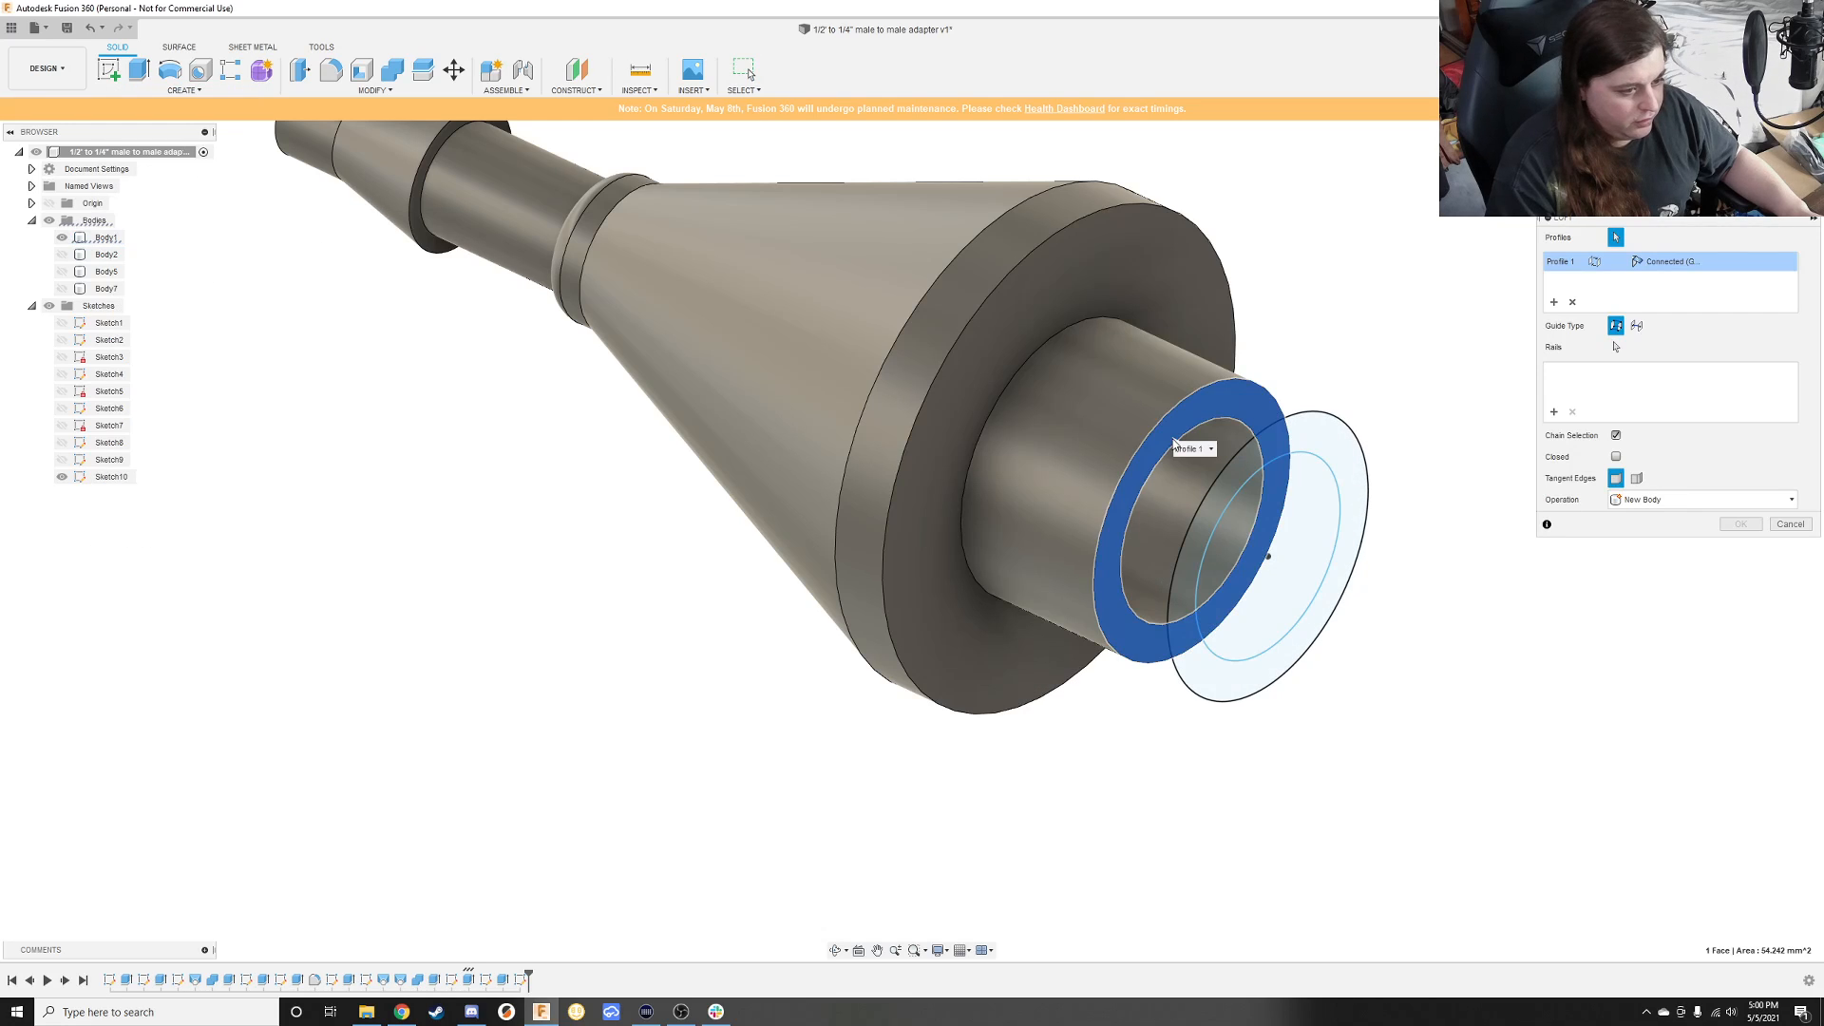
pyautogui.click(1254, 477)
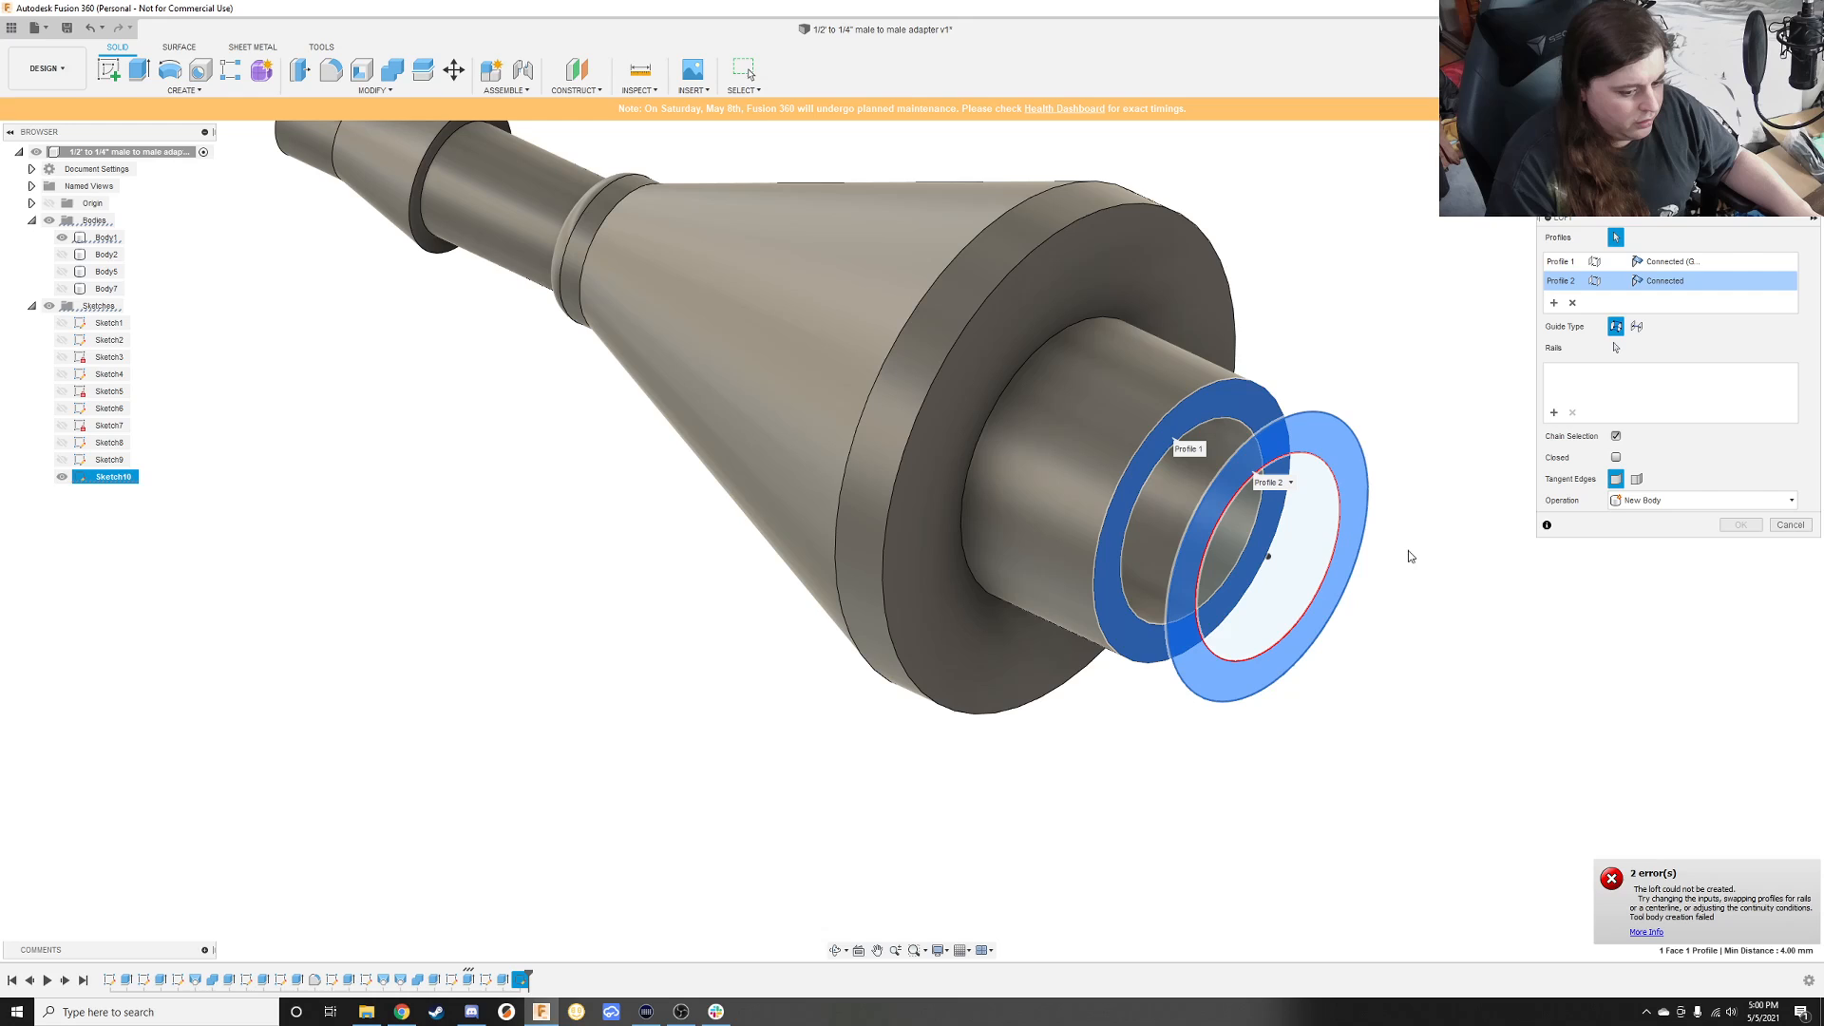
pyautogui.press('Escape')
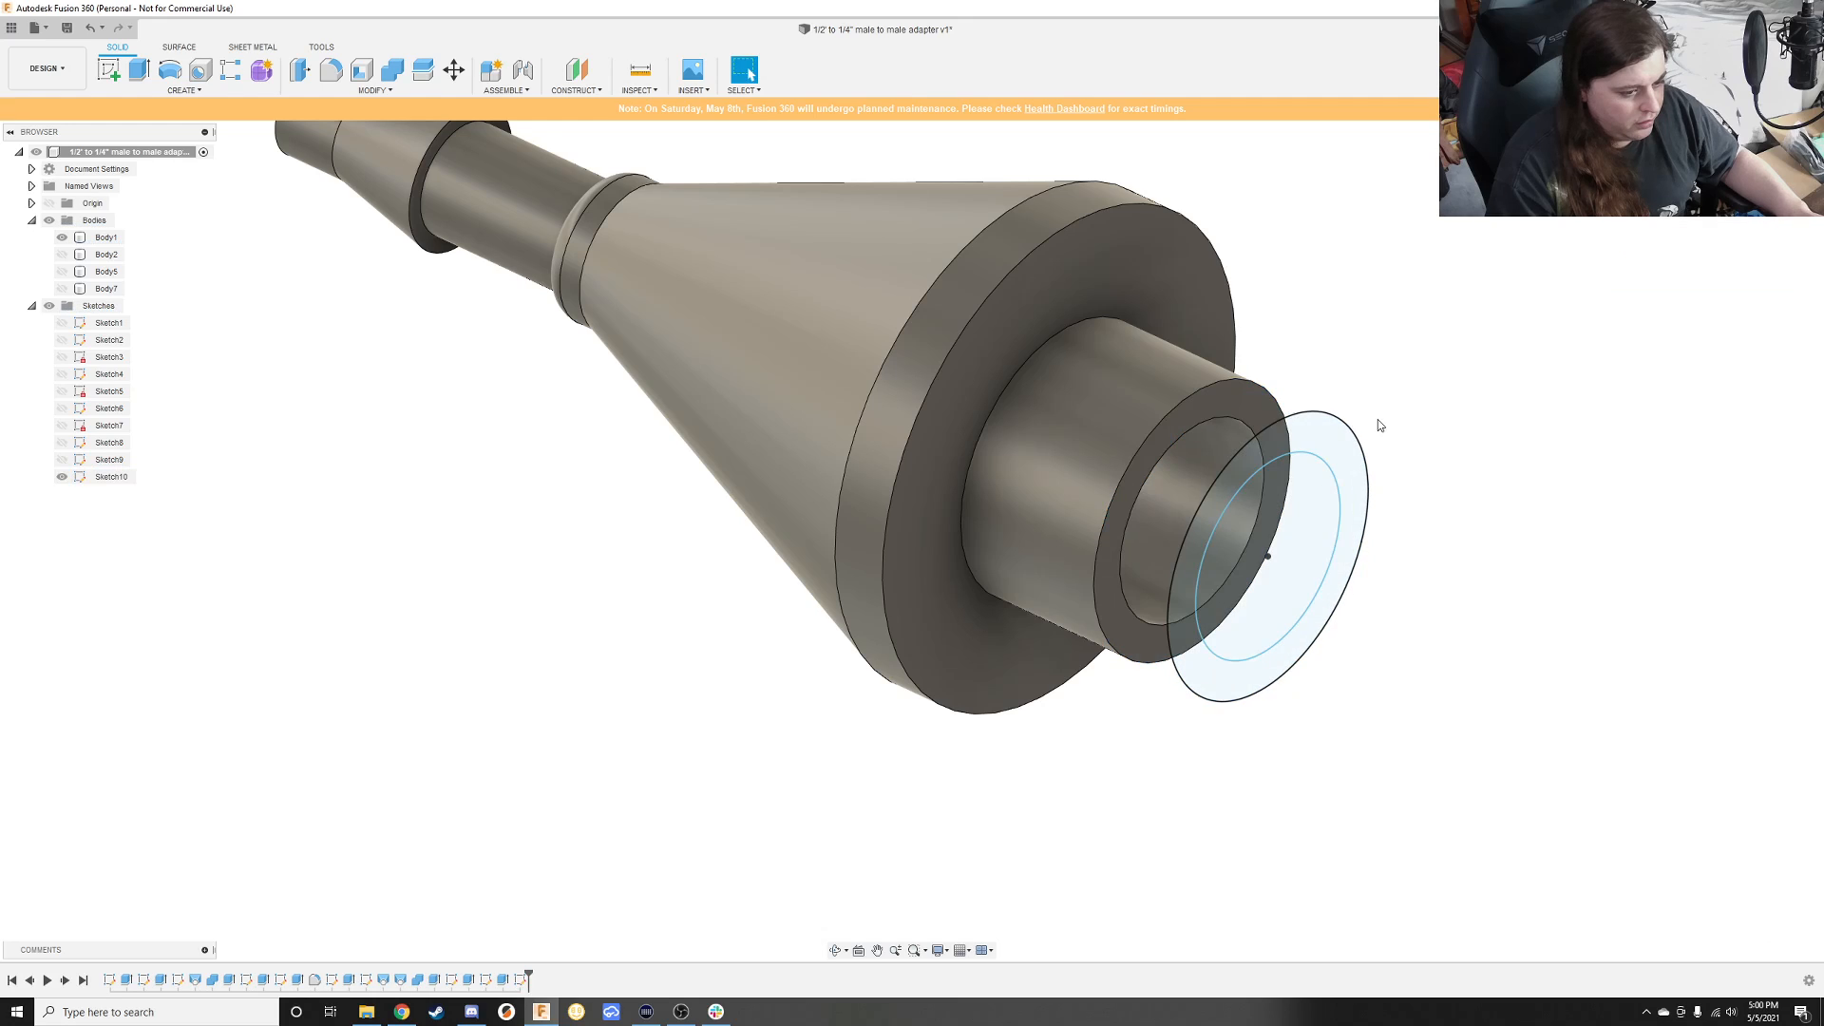
# Step: Extrude the offset ring profile outward by 0.5 mm as a new body
pyautogui.moveTo(1378, 419); pyautogui.dragTo(1092, 448, button='middle')
pyautogui.scroll(3, 984, 427)
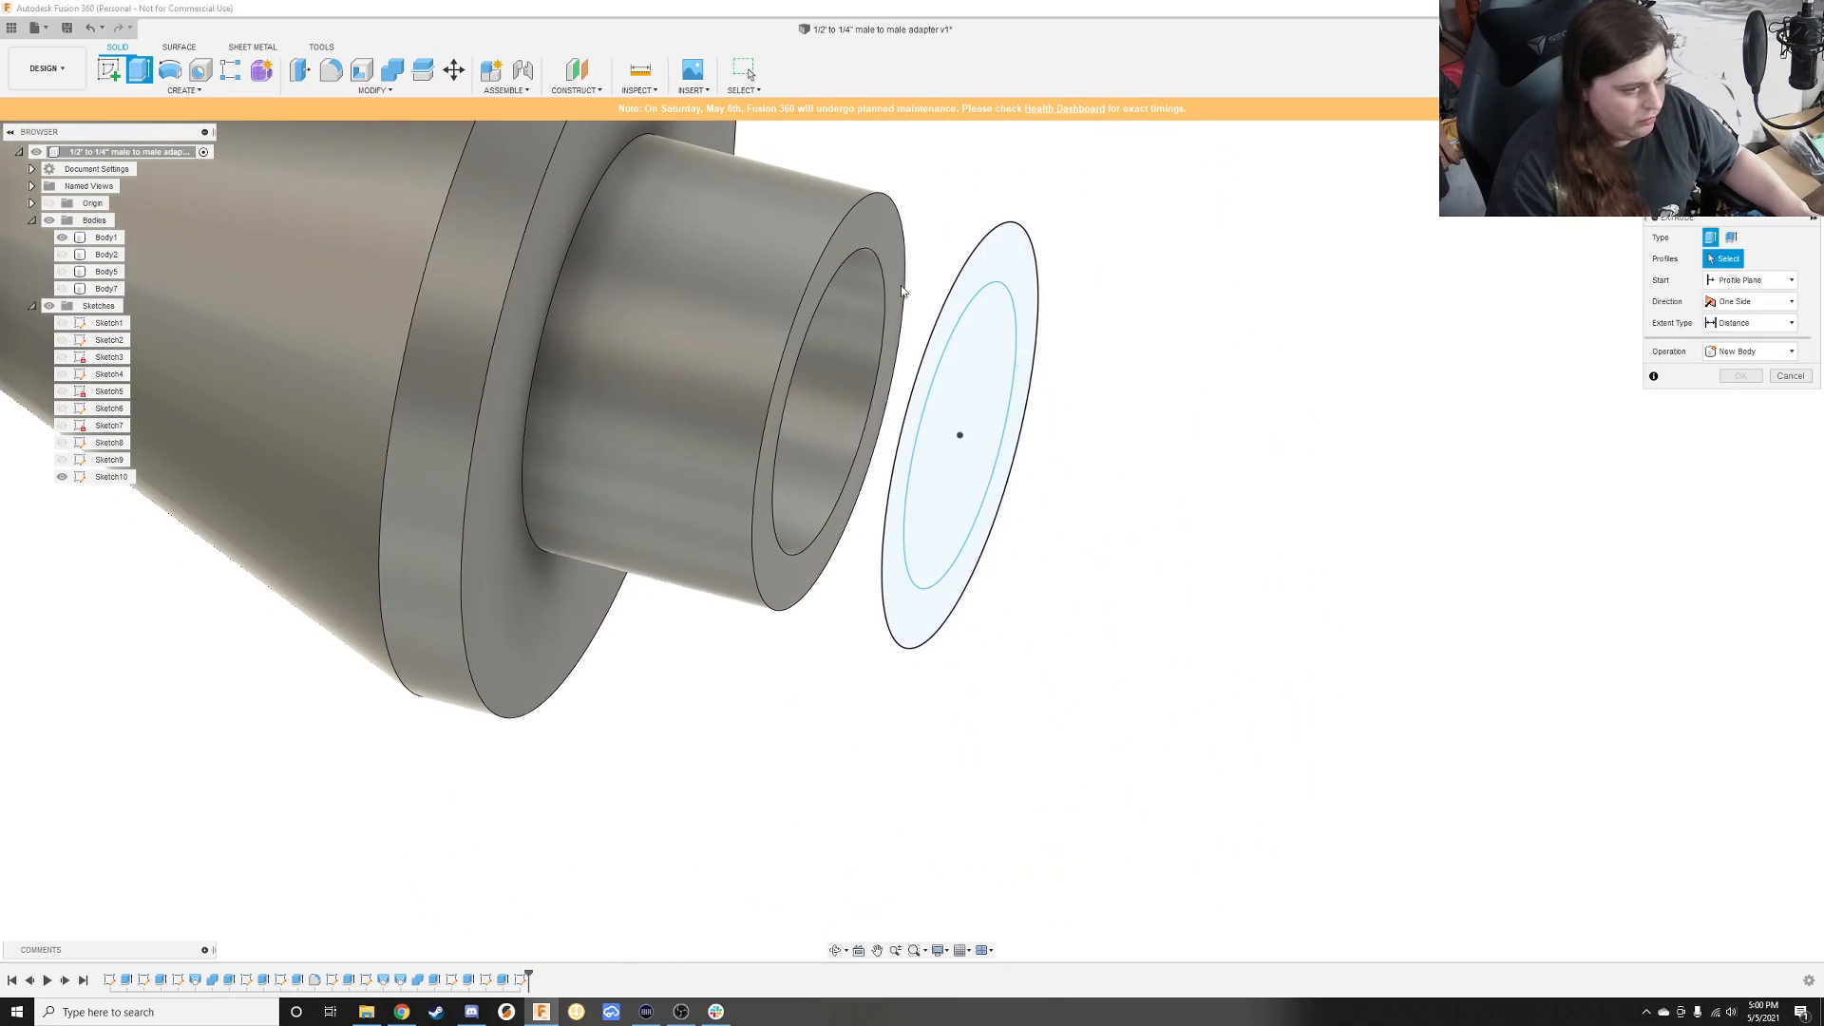
pyautogui.click(178, 91)
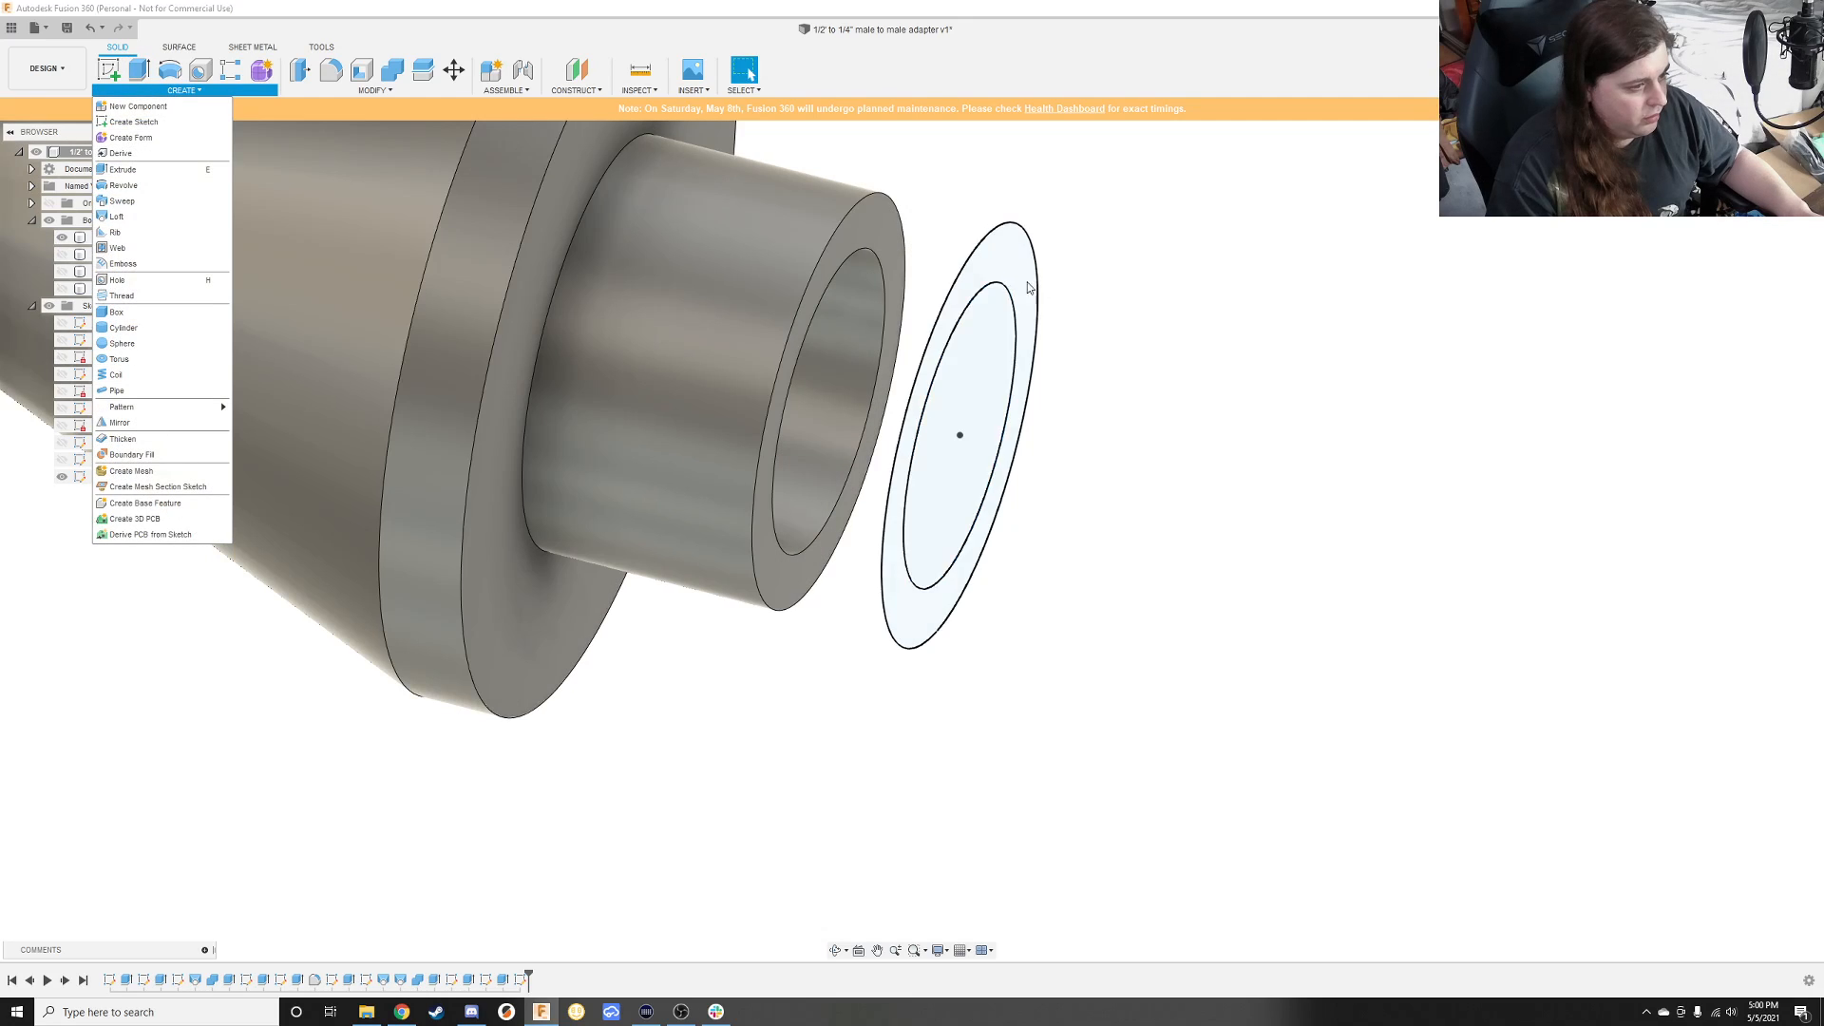
pyautogui.press('e')
pyautogui.click(985, 275)
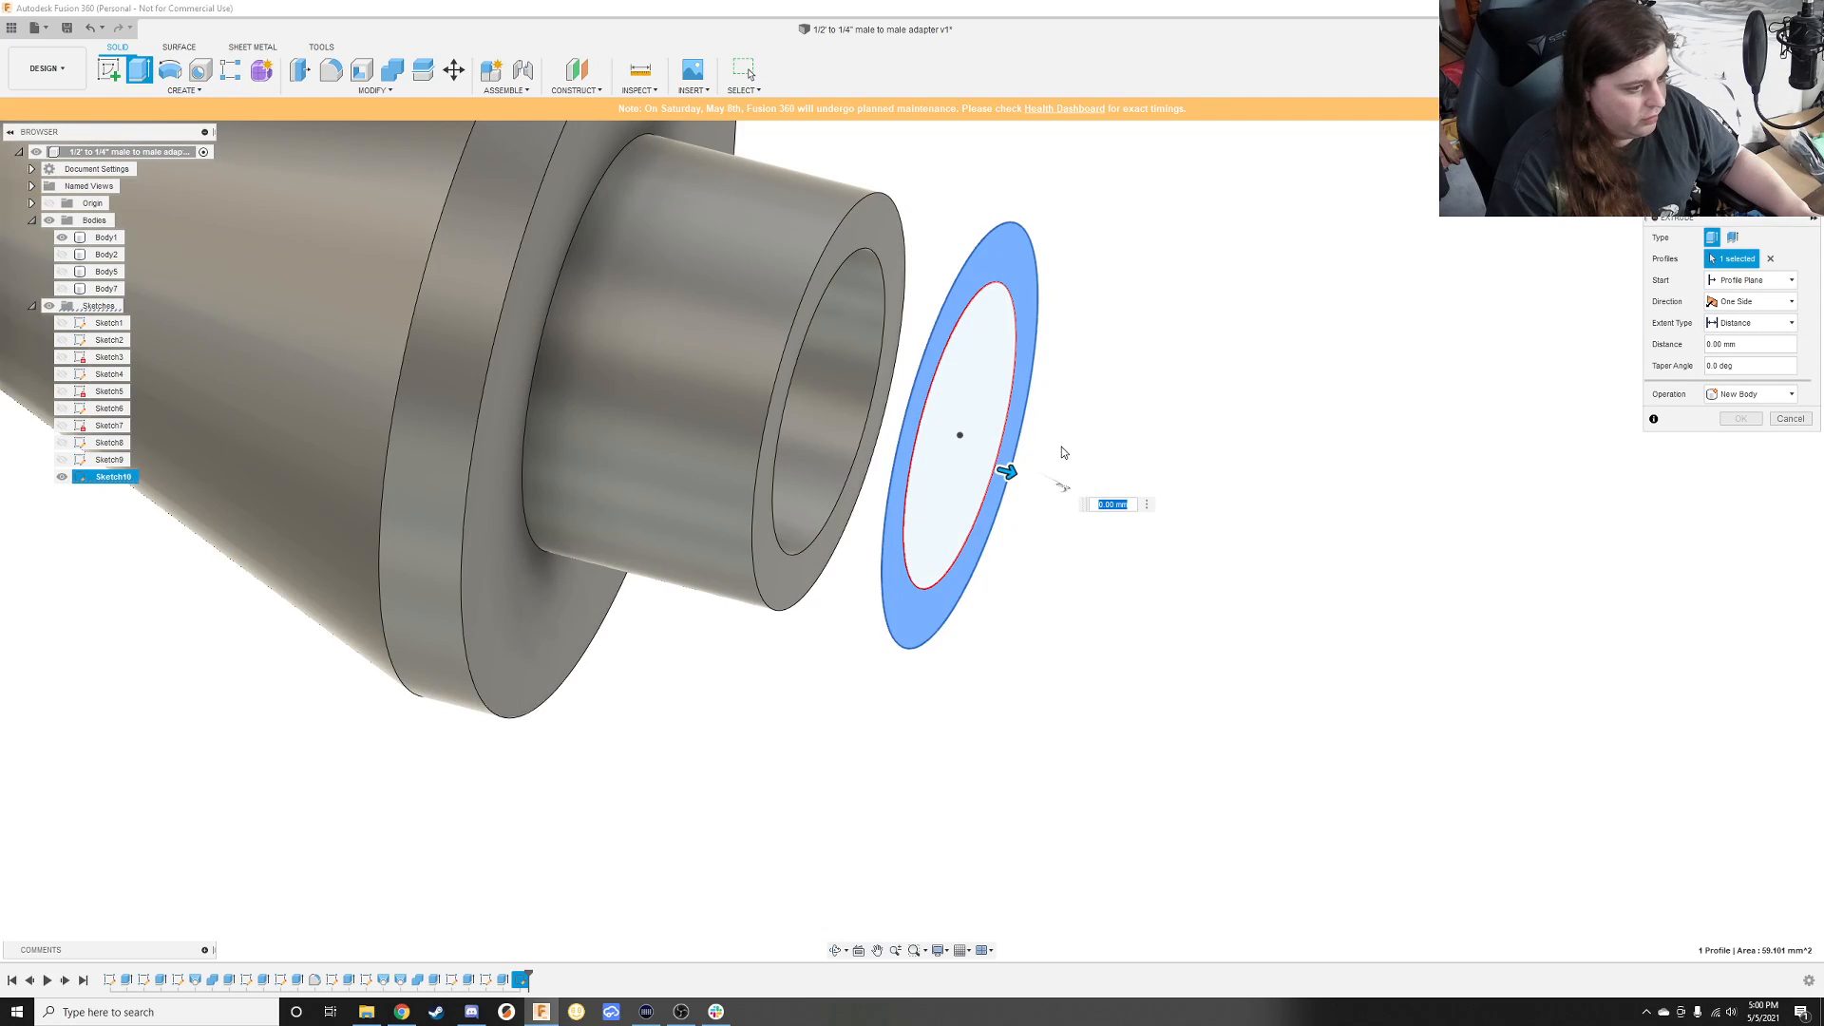
pyautogui.moveTo(1012, 473); pyautogui.dragTo(1024, 476)
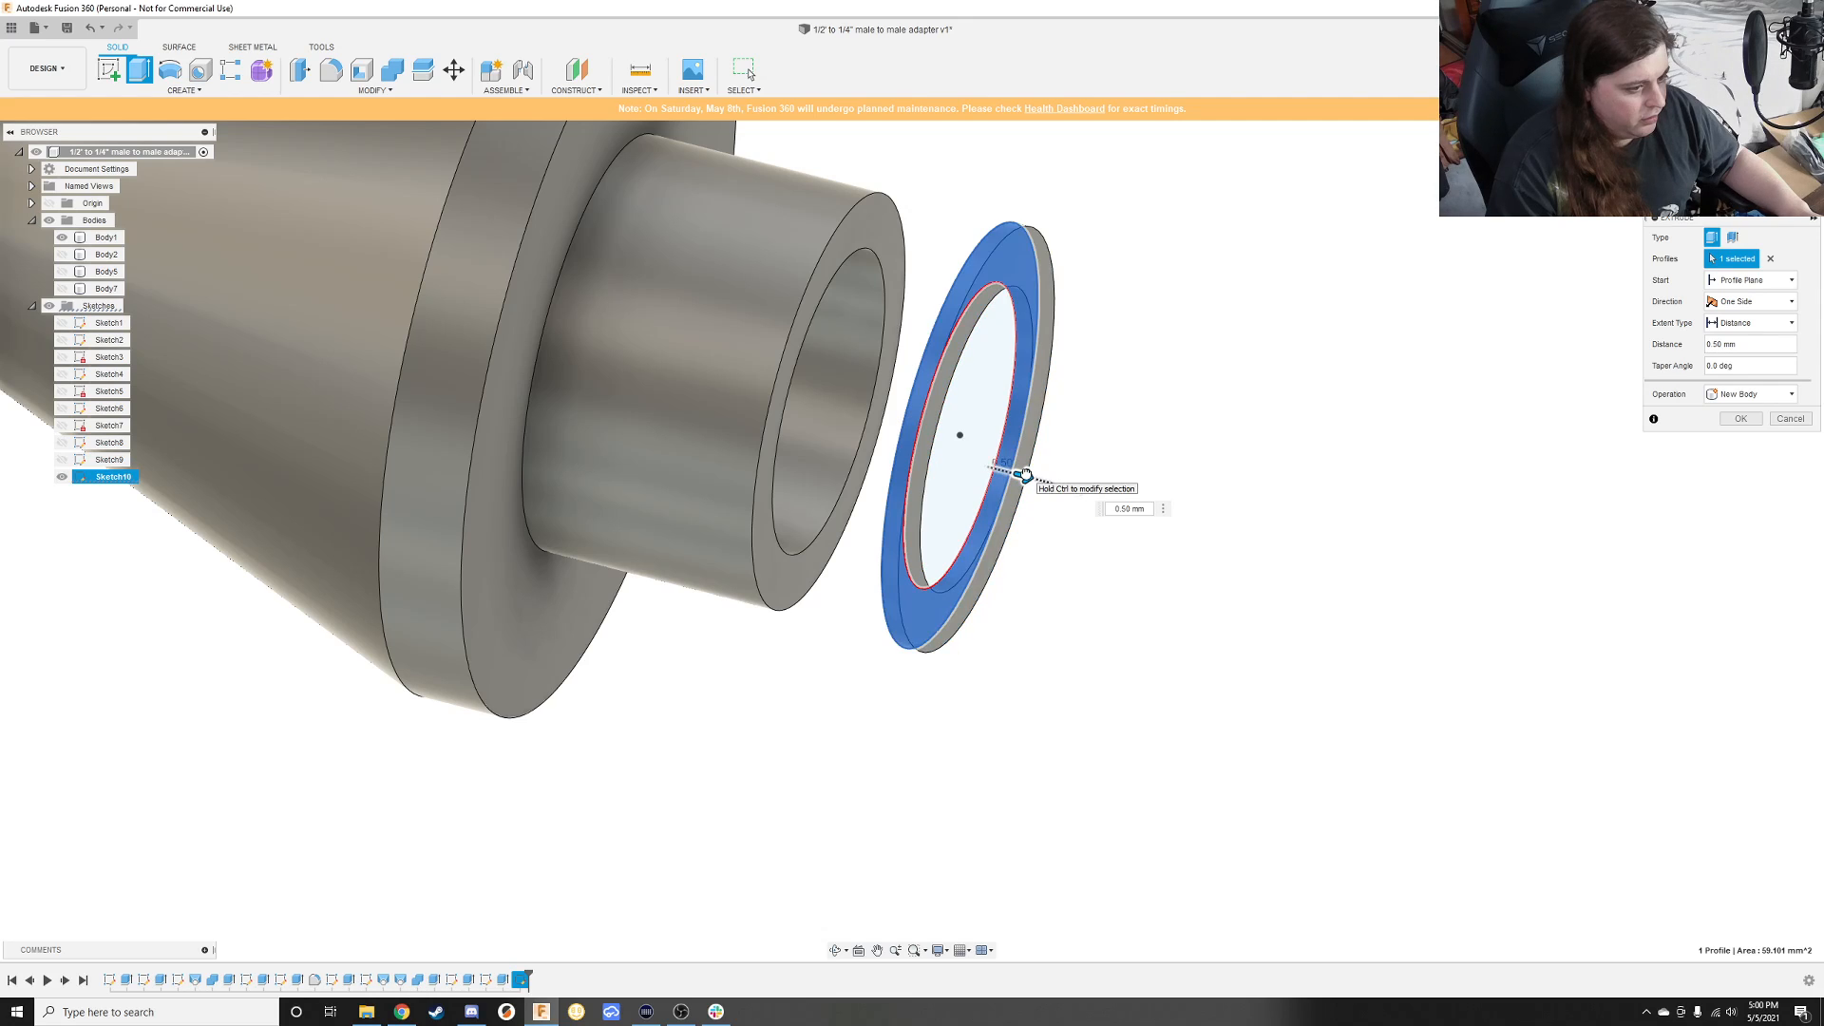
pyautogui.press('Return')
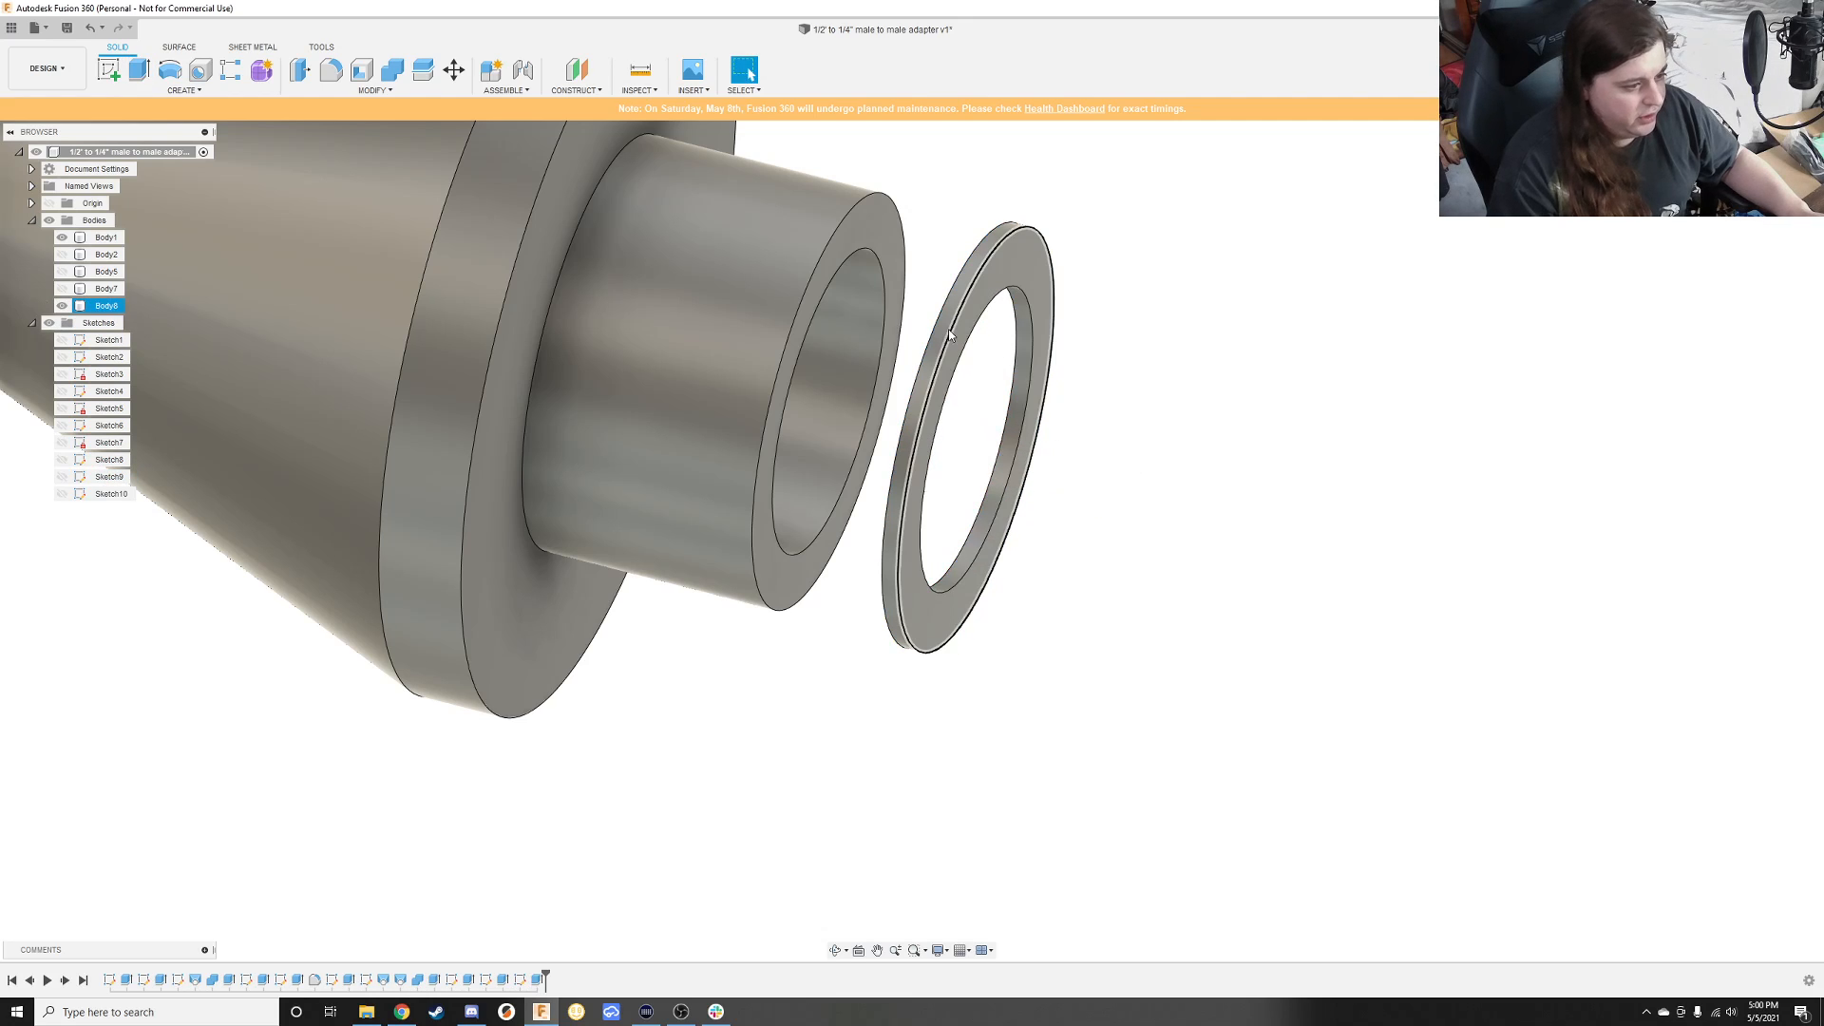
pyautogui.keyDown('shift'); pyautogui.moveTo(1026, 470); pyautogui.dragTo(961, 359, button='middle'); pyautogui.keyUp('shift')
pyautogui.press('e')
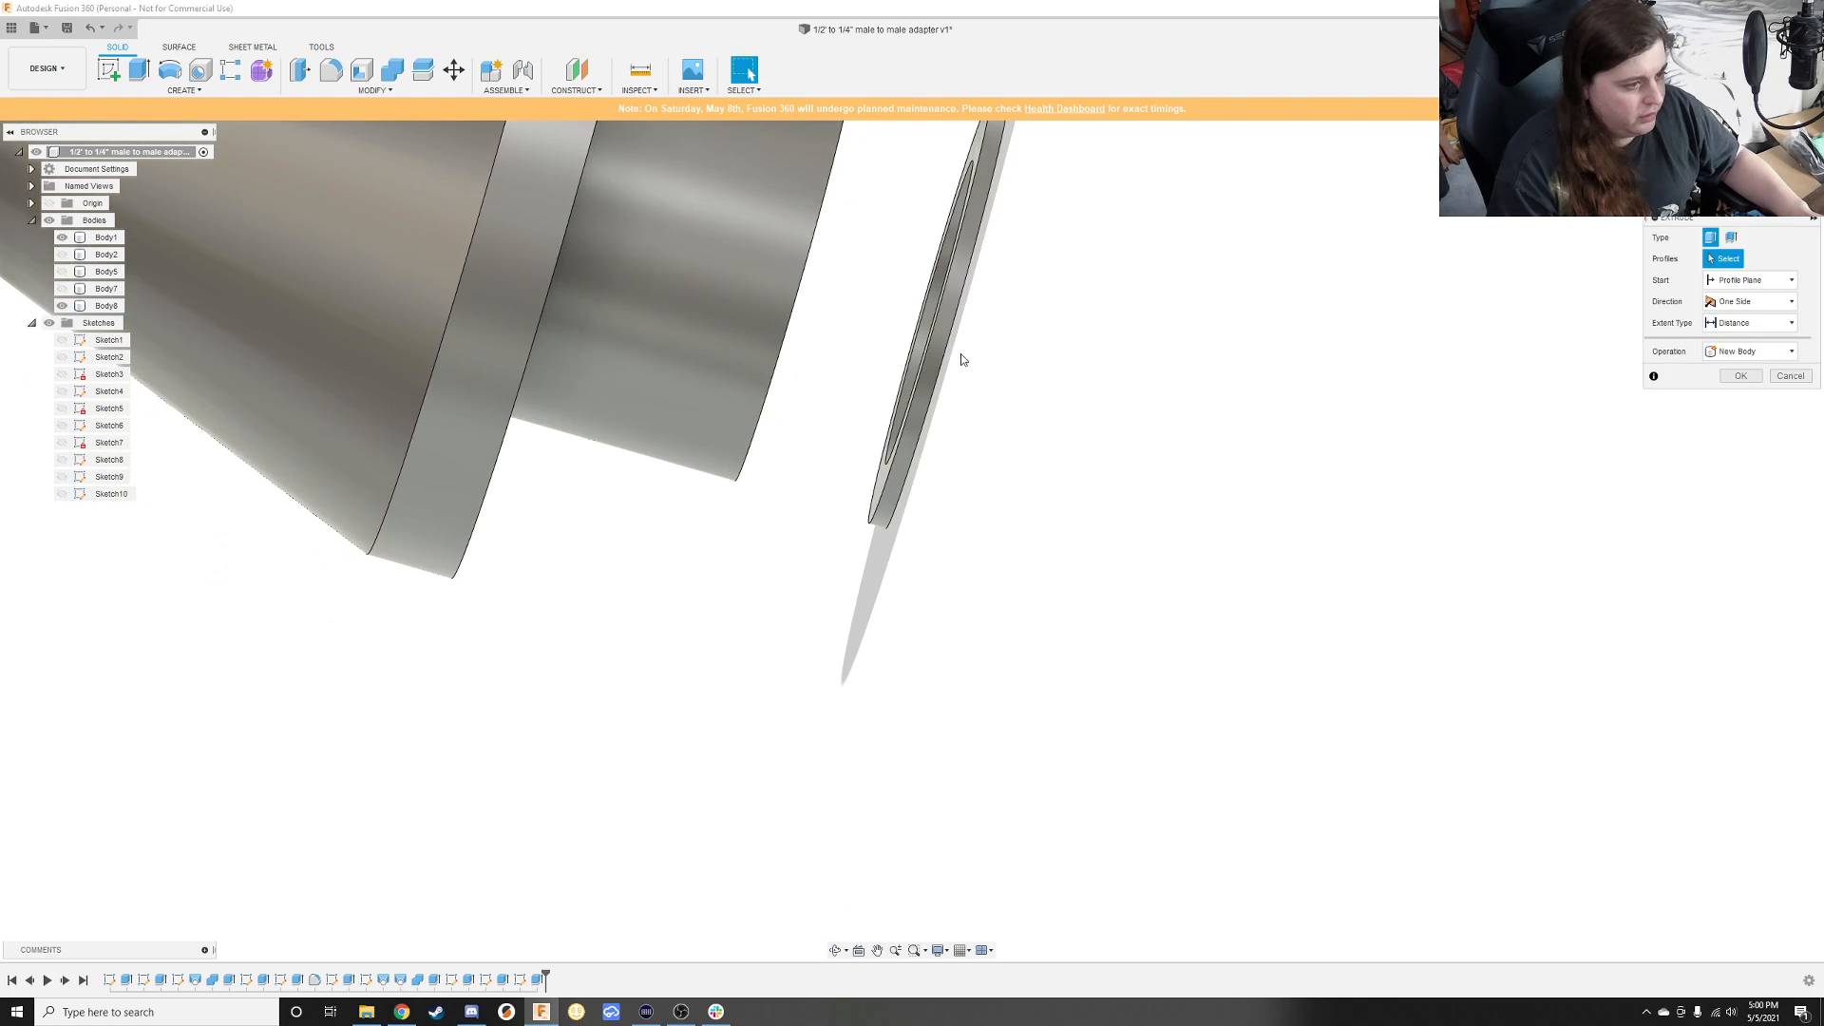
pyautogui.keyDown('shift'); pyautogui.moveTo(941, 257); pyautogui.dragTo(866, 696, button='middle'); pyautogui.keyUp('shift')
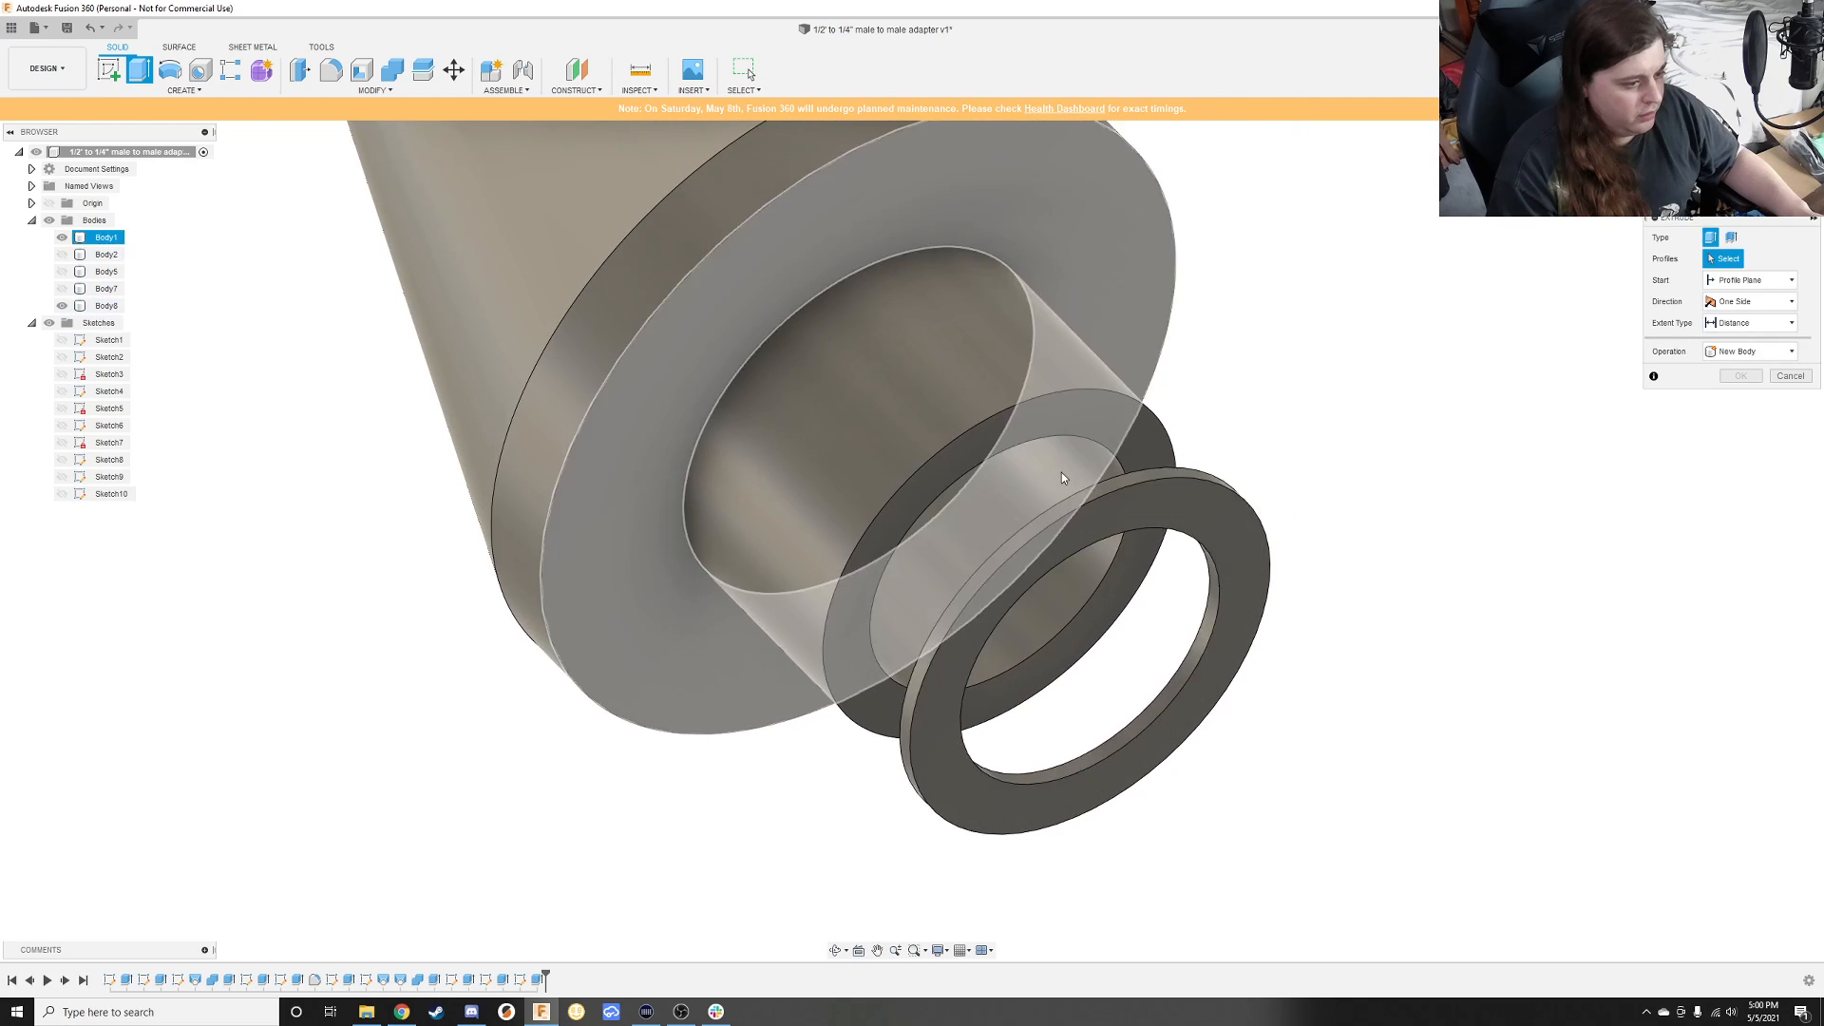
pyautogui.click(61, 289)
pyautogui.click(61, 289)
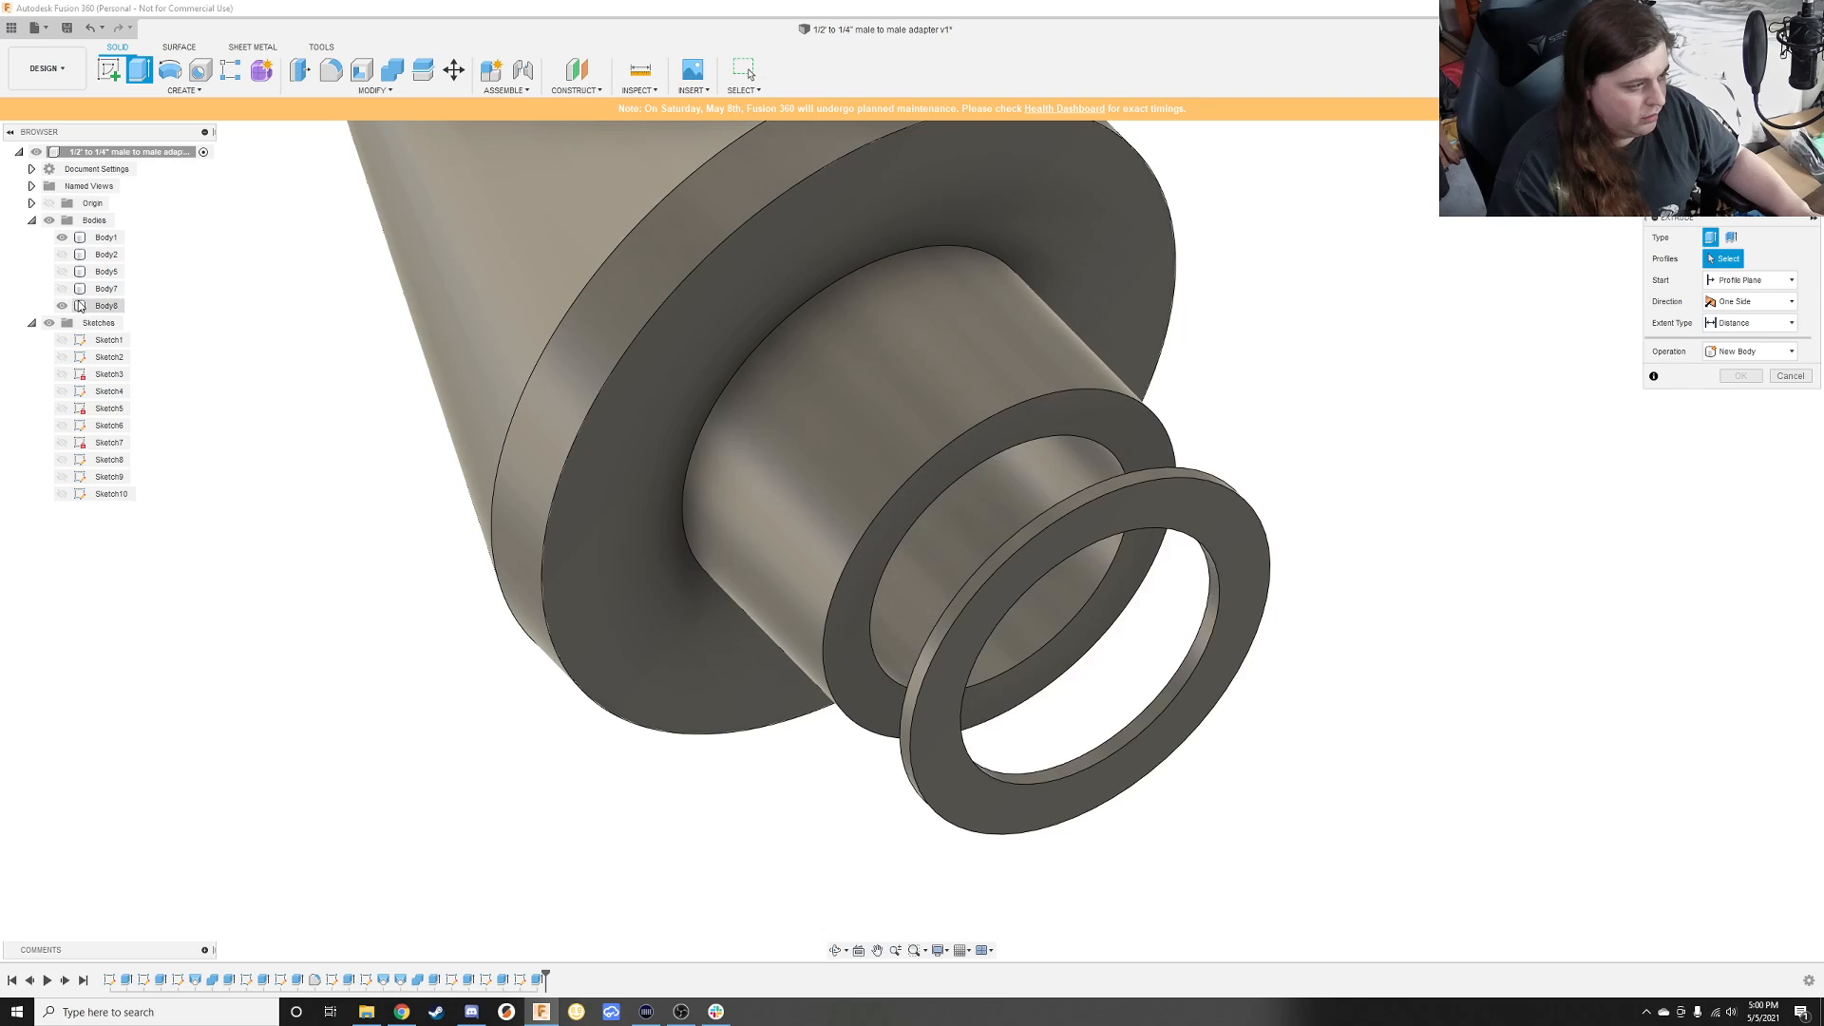
pyautogui.click(61, 477)
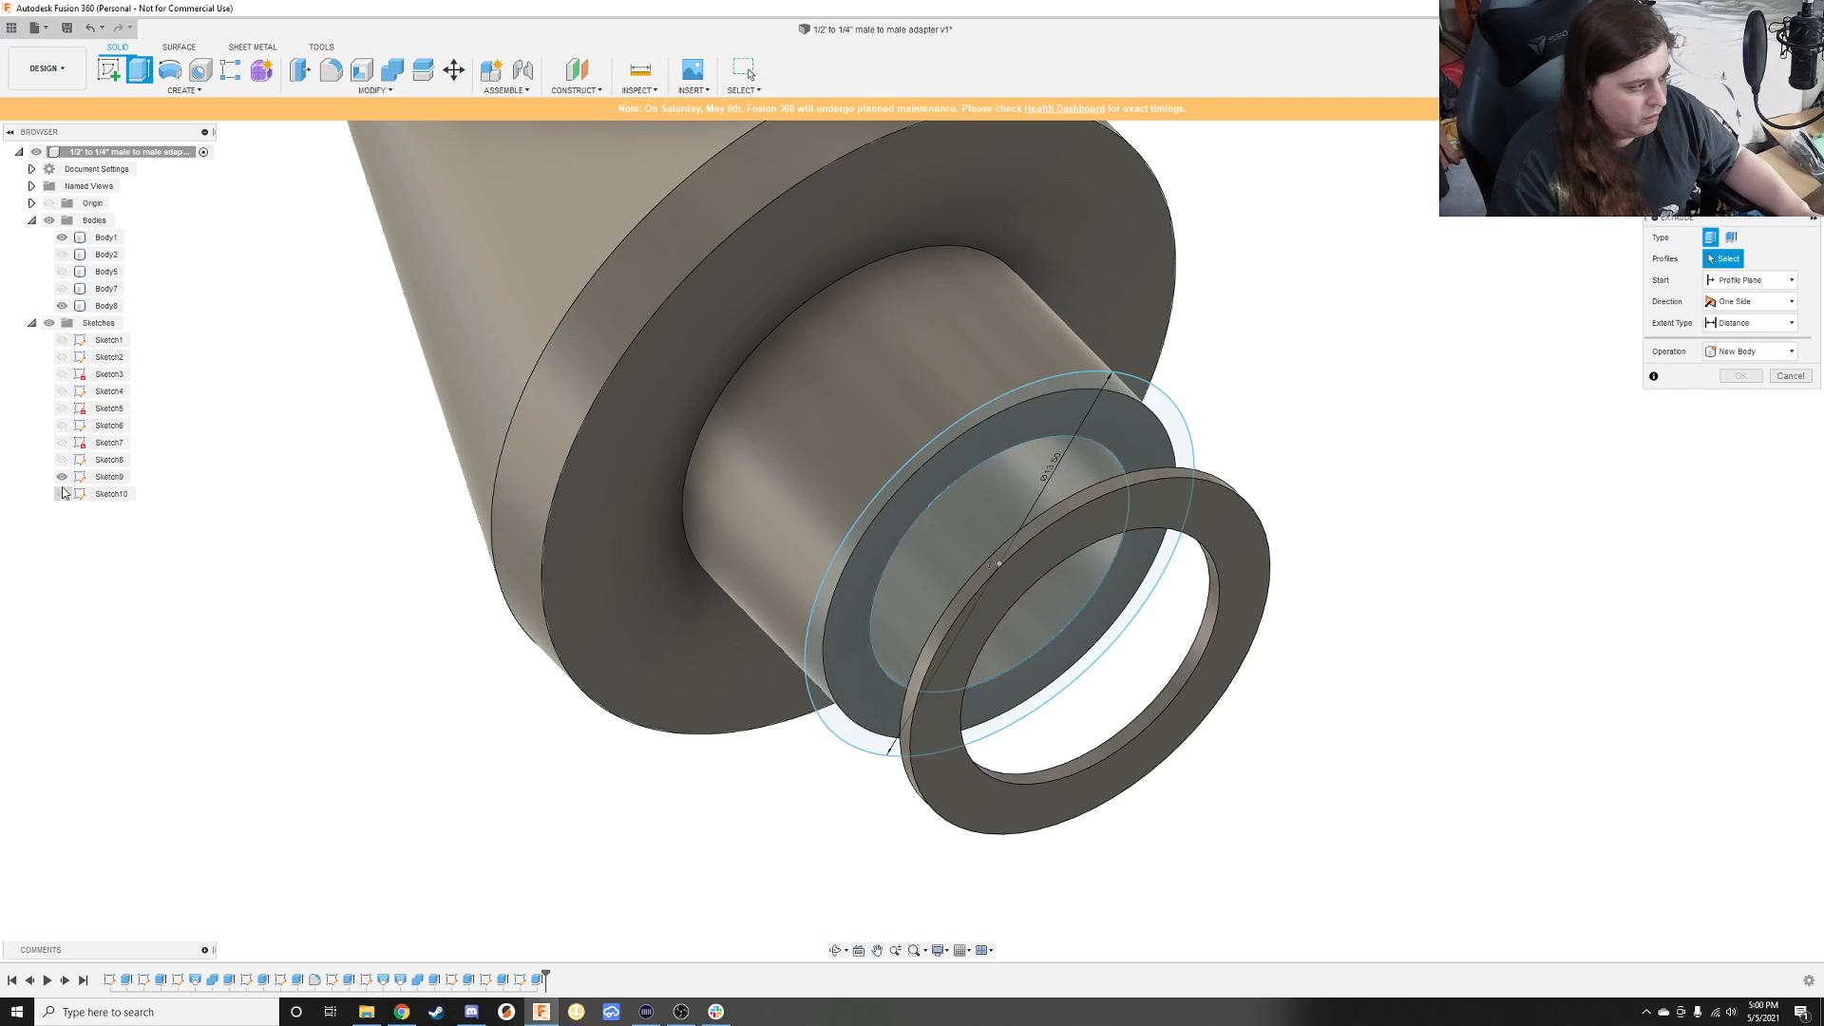
pyautogui.click(62, 494)
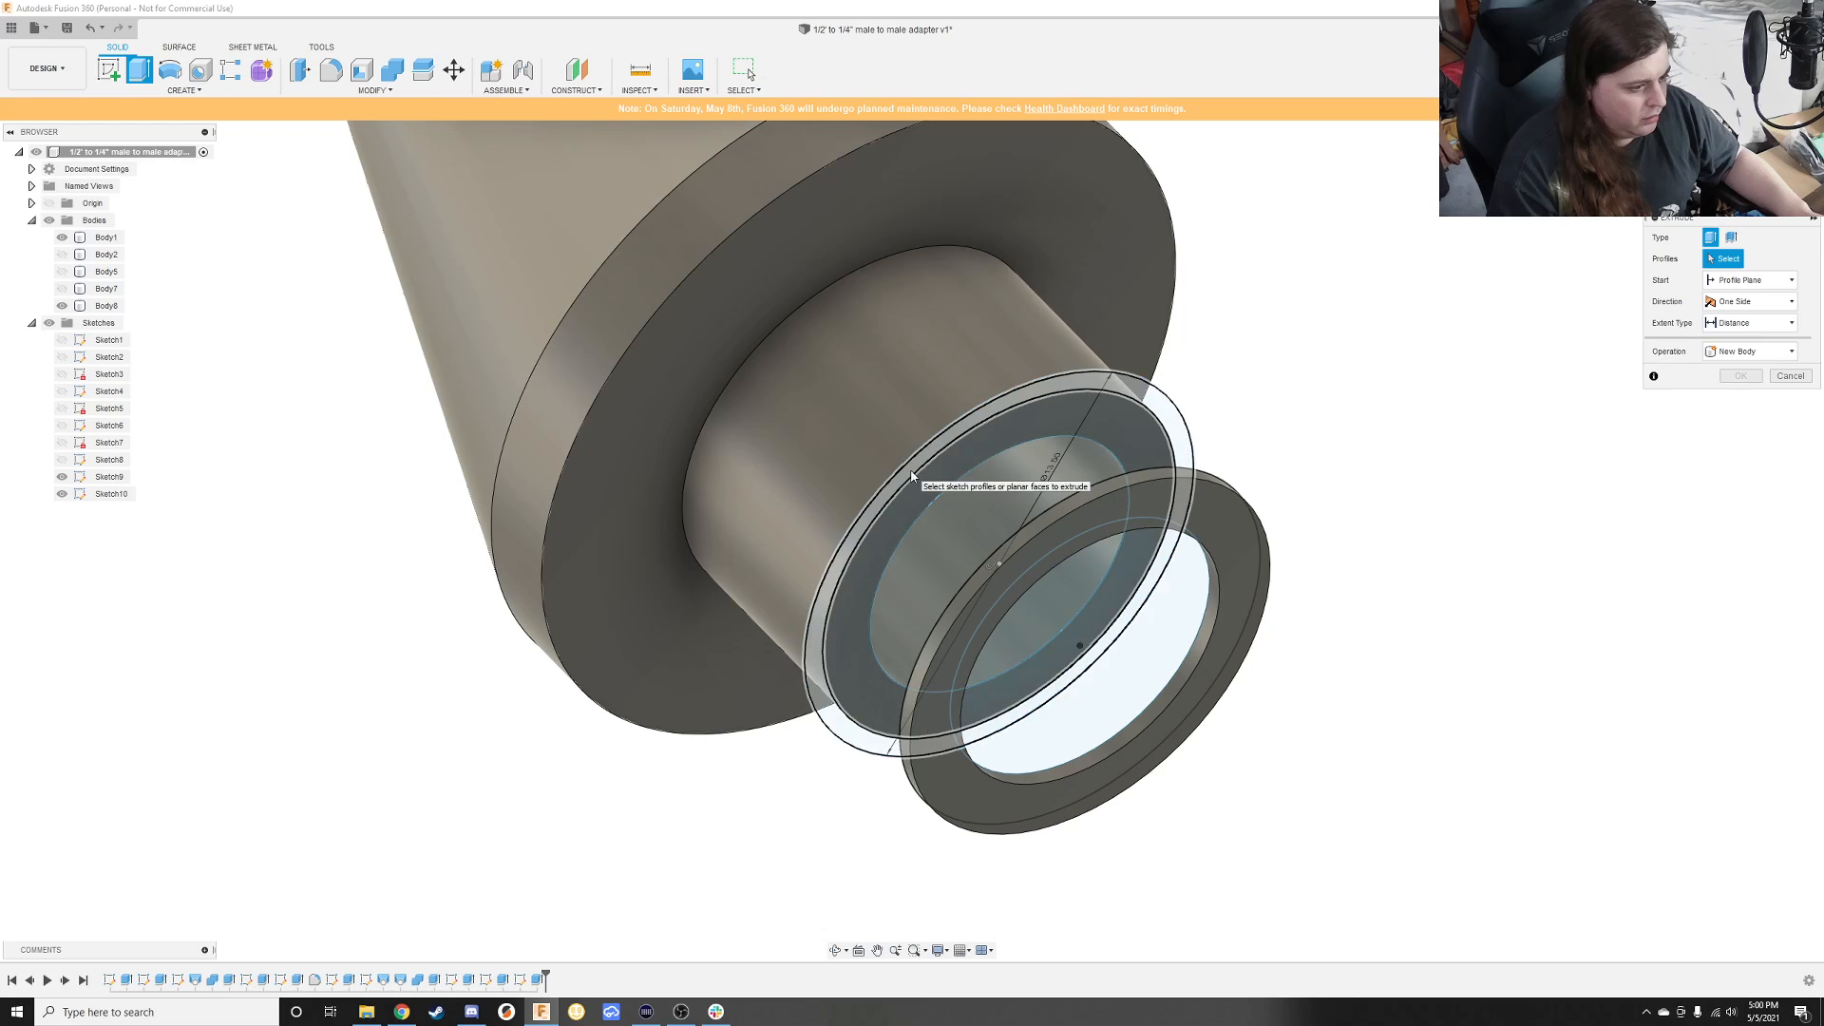
pyautogui.click(163, 92)
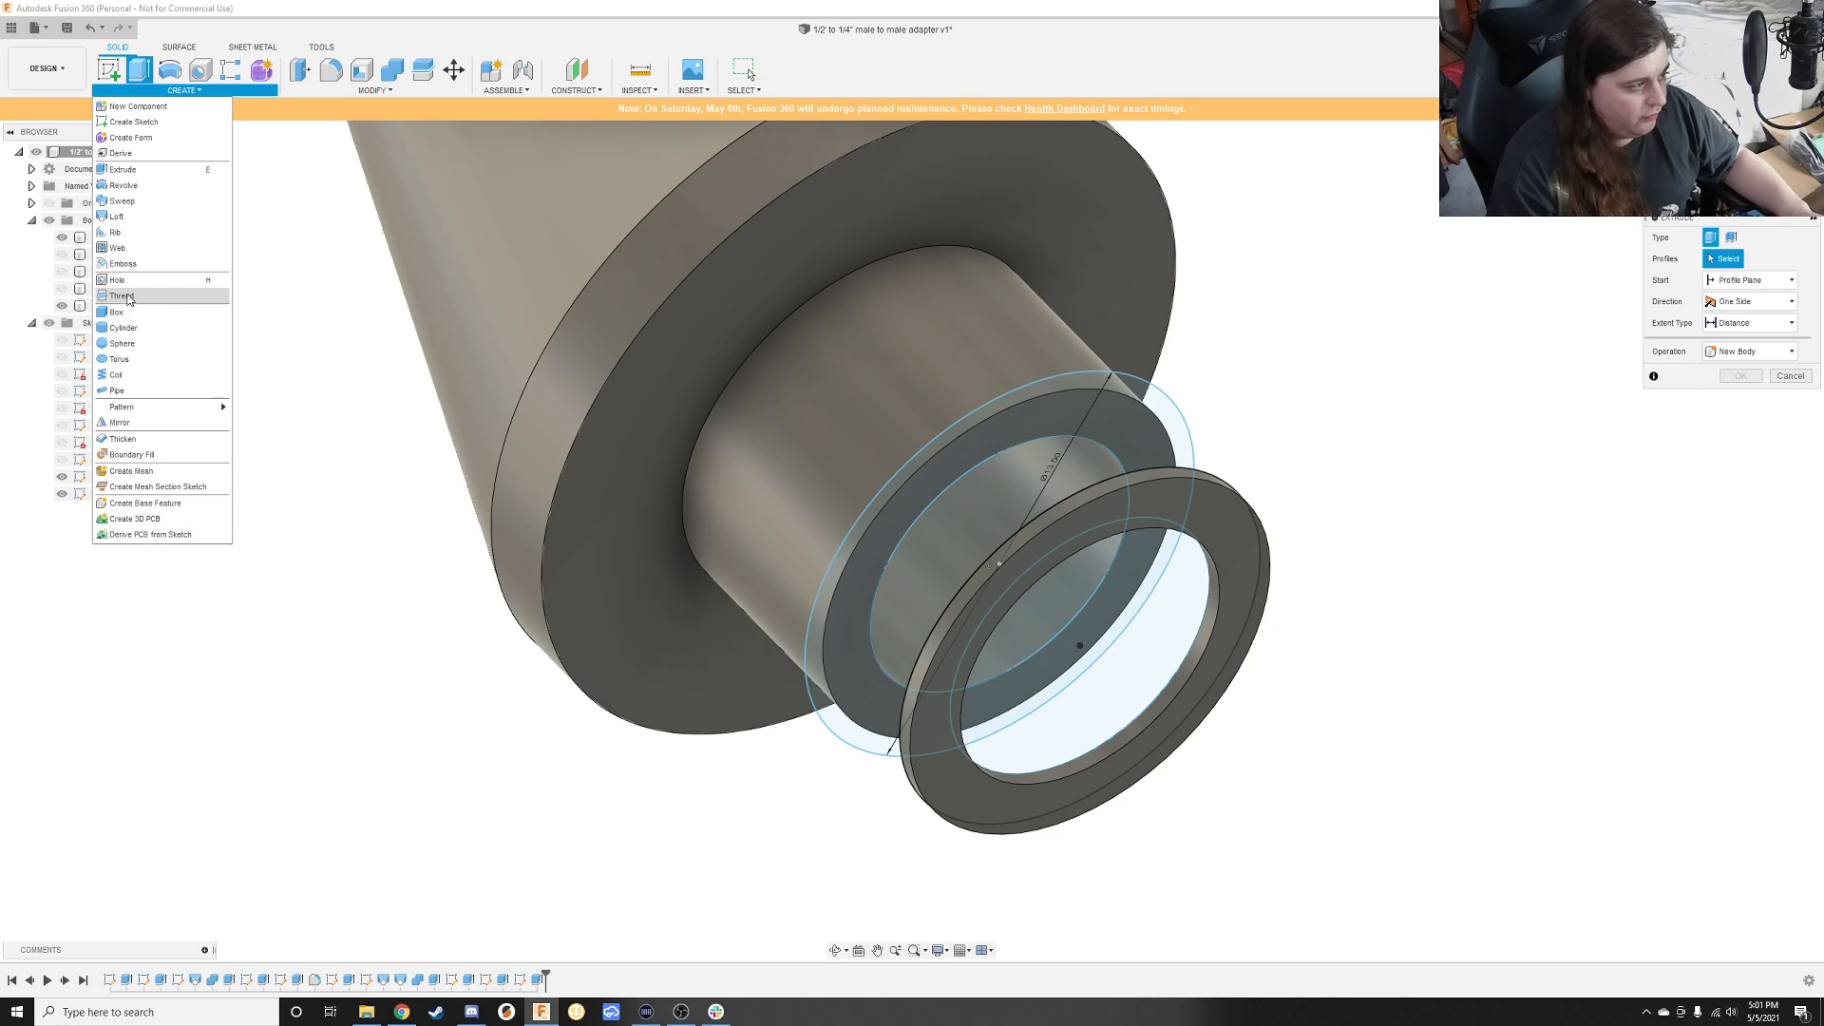
pyautogui.click(117, 217)
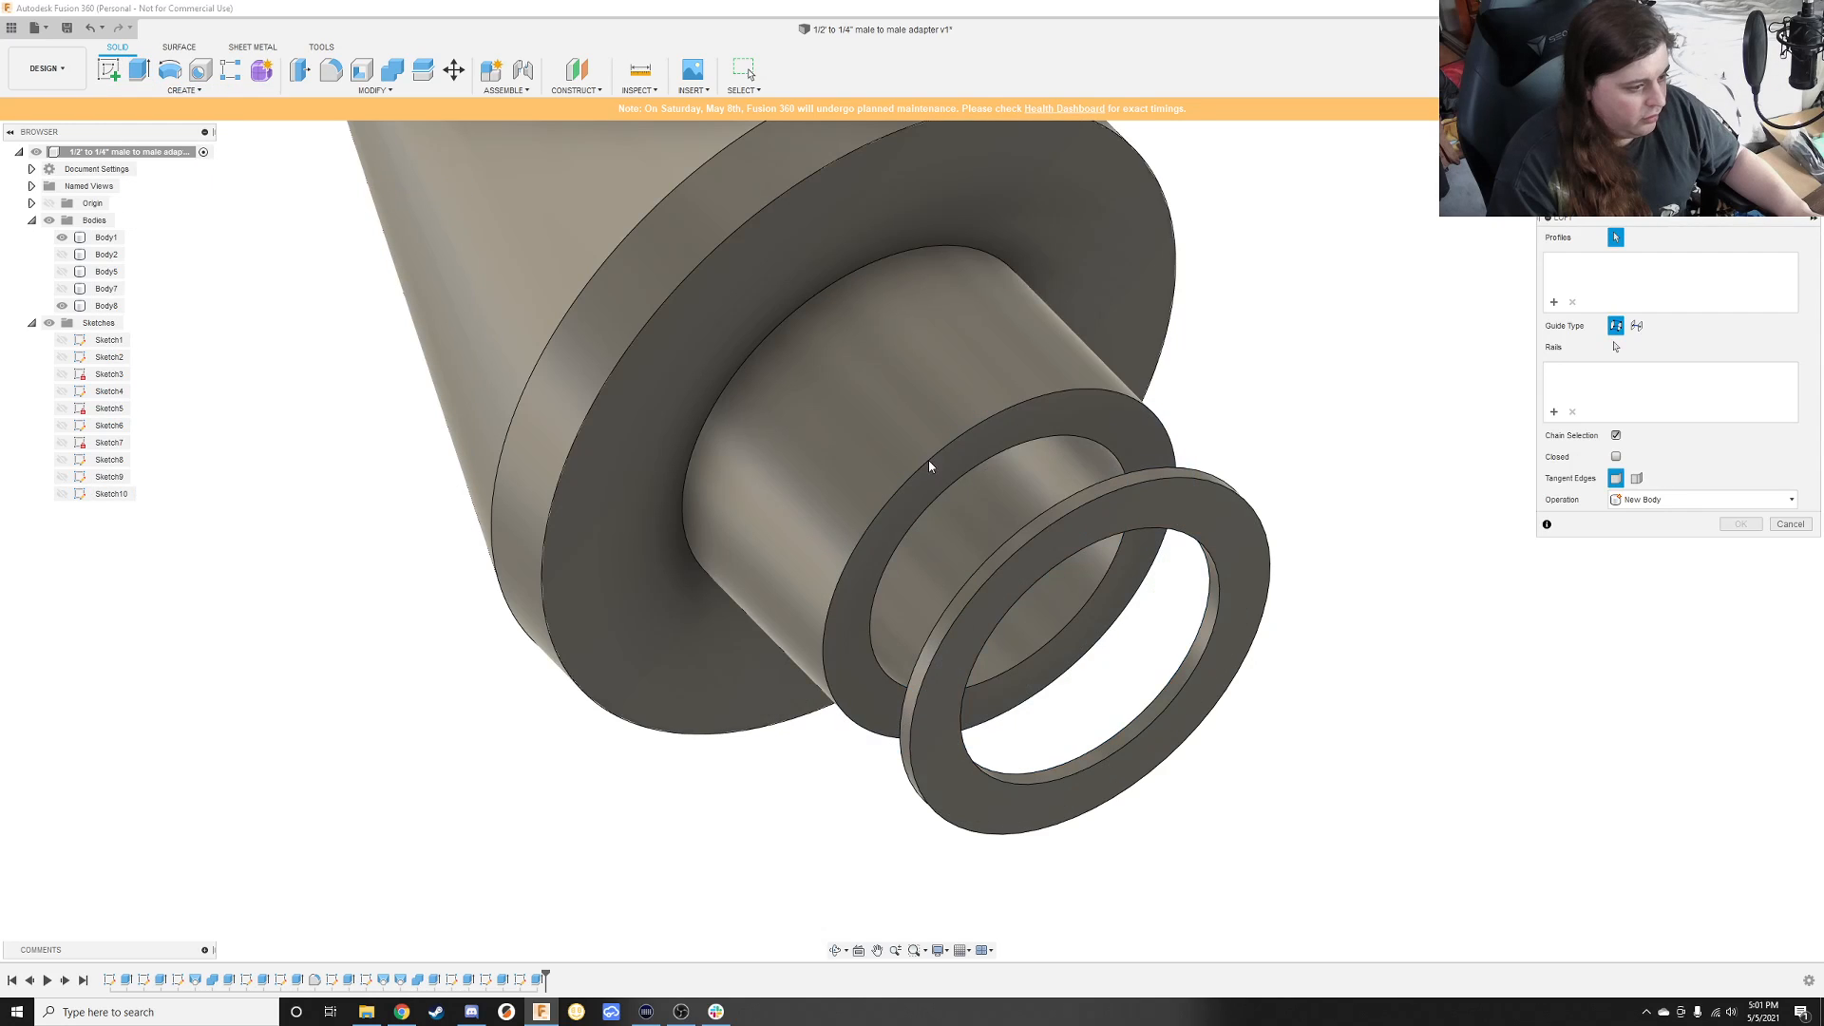
pyautogui.press('Escape')
# Step: Extrude the outer ring profile at the tube's end by -0.5 mm, joined to the adapter as a rim, and hide its sketch
pyautogui.keyDown('shift'); pyautogui.moveTo(911, 505); pyautogui.dragTo(836, 489, button='middle'); pyautogui.keyUp('shift')
pyautogui.click(62, 476)
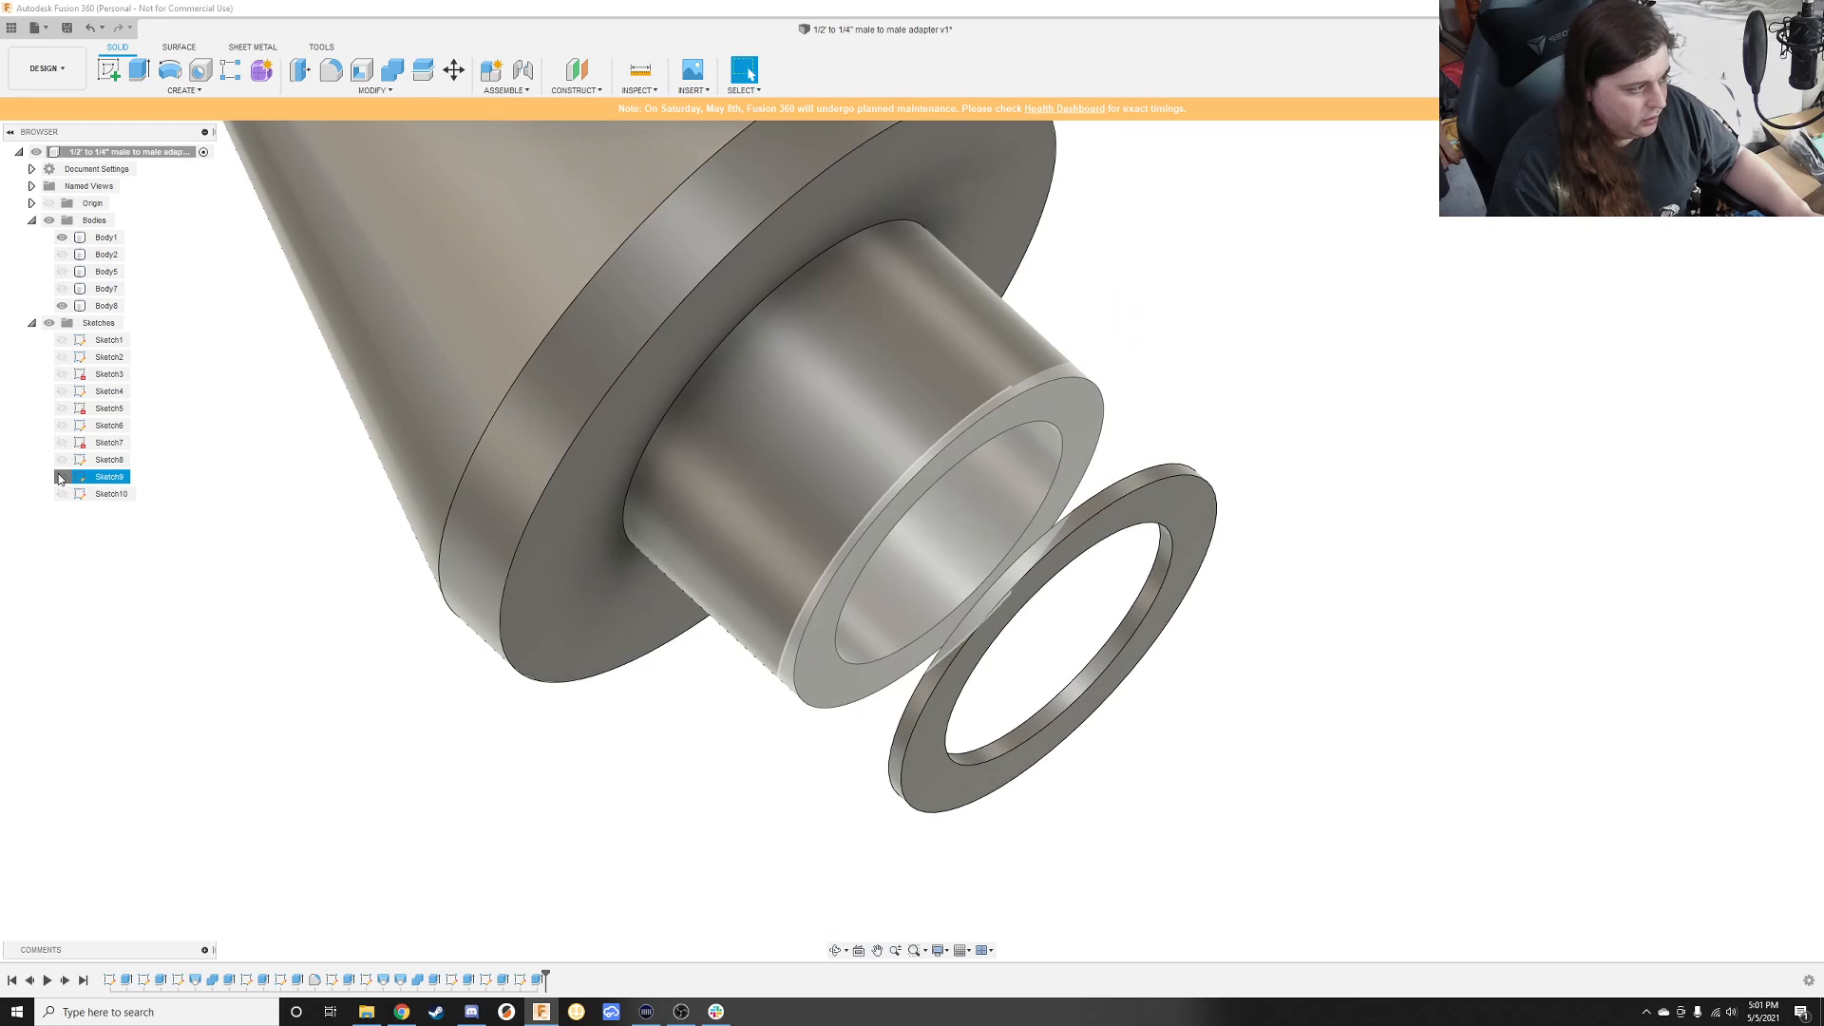
pyautogui.press('e')
pyautogui.click(1043, 385)
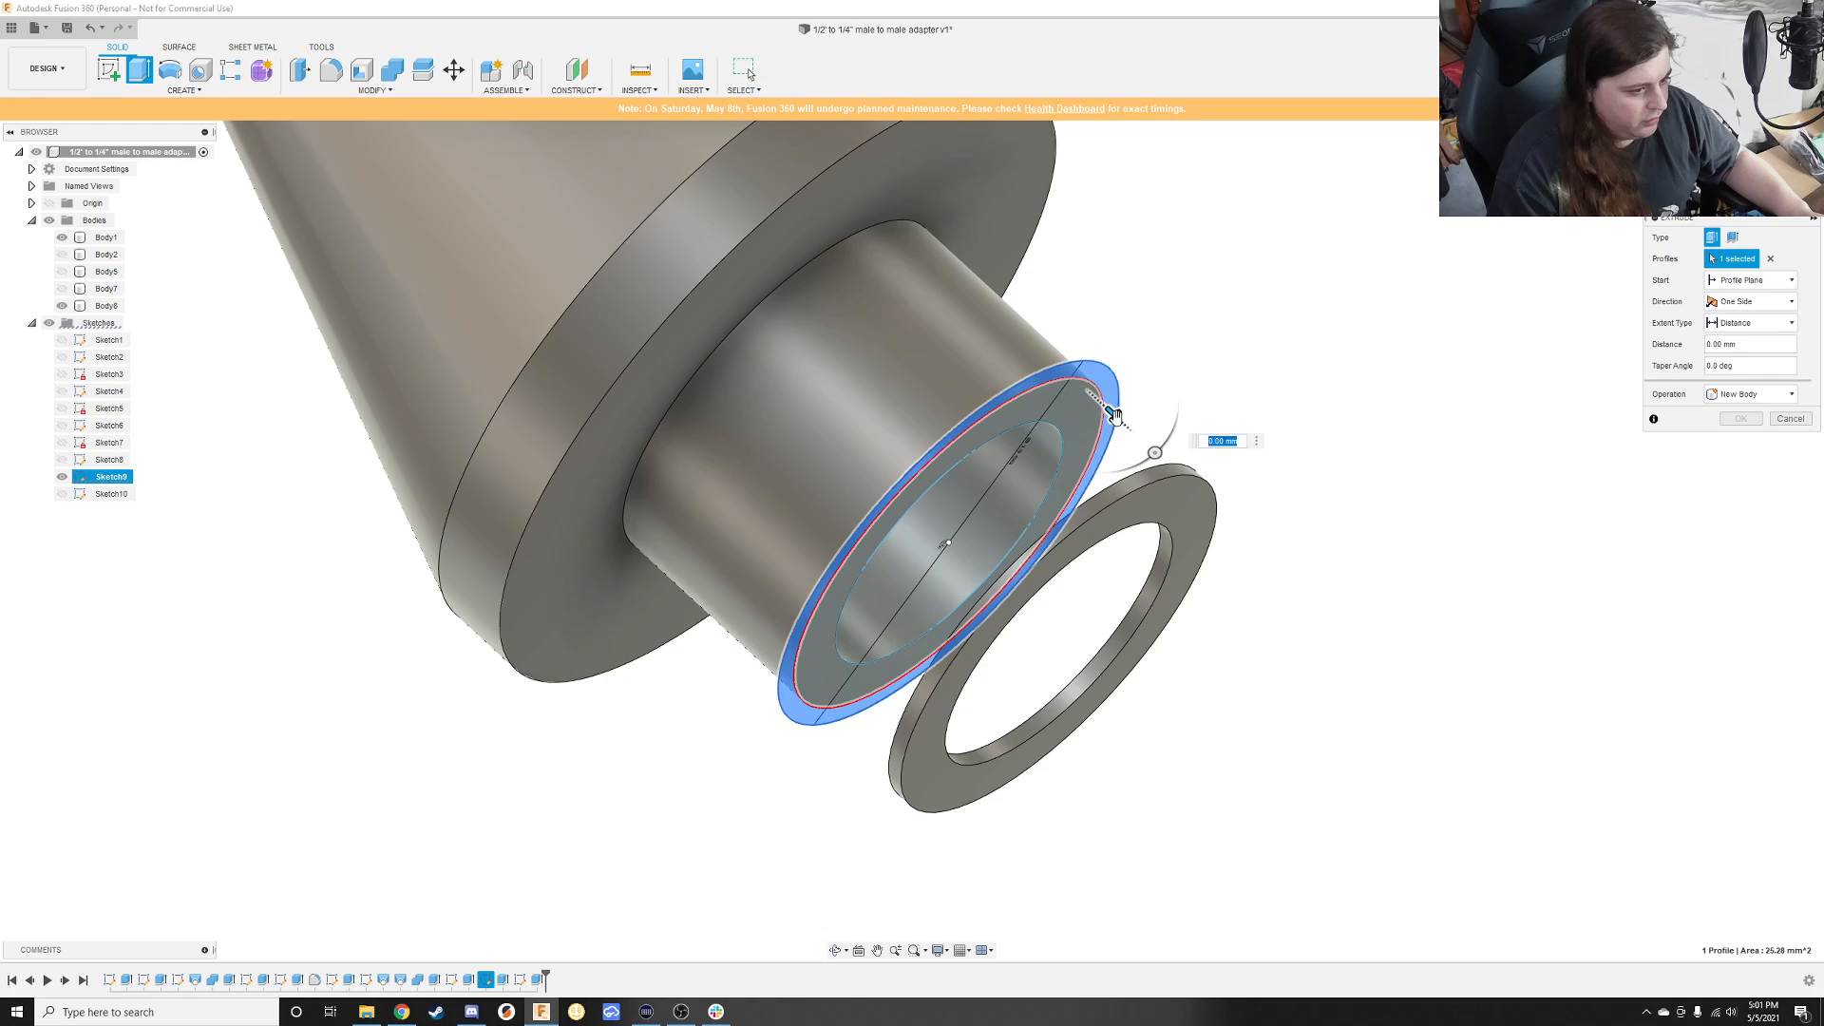
pyautogui.moveTo(1113, 414); pyautogui.dragTo(1111, 412)
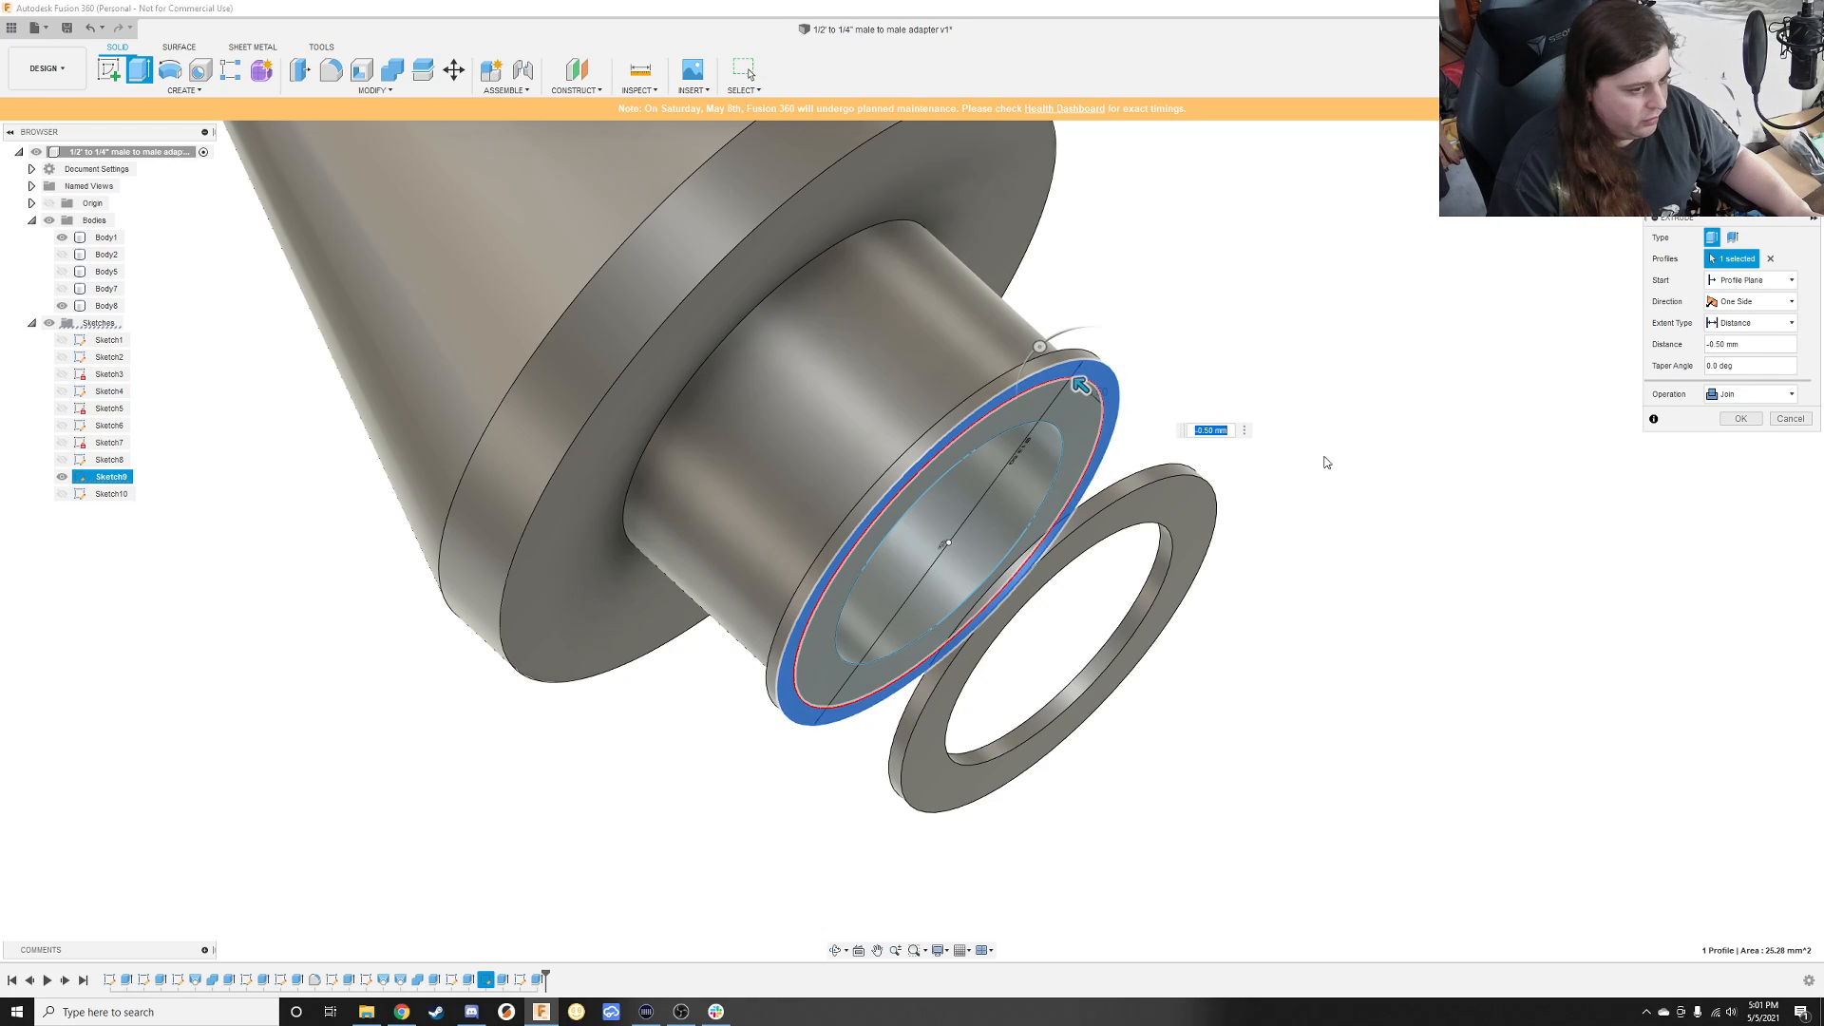
pyautogui.press('Return')
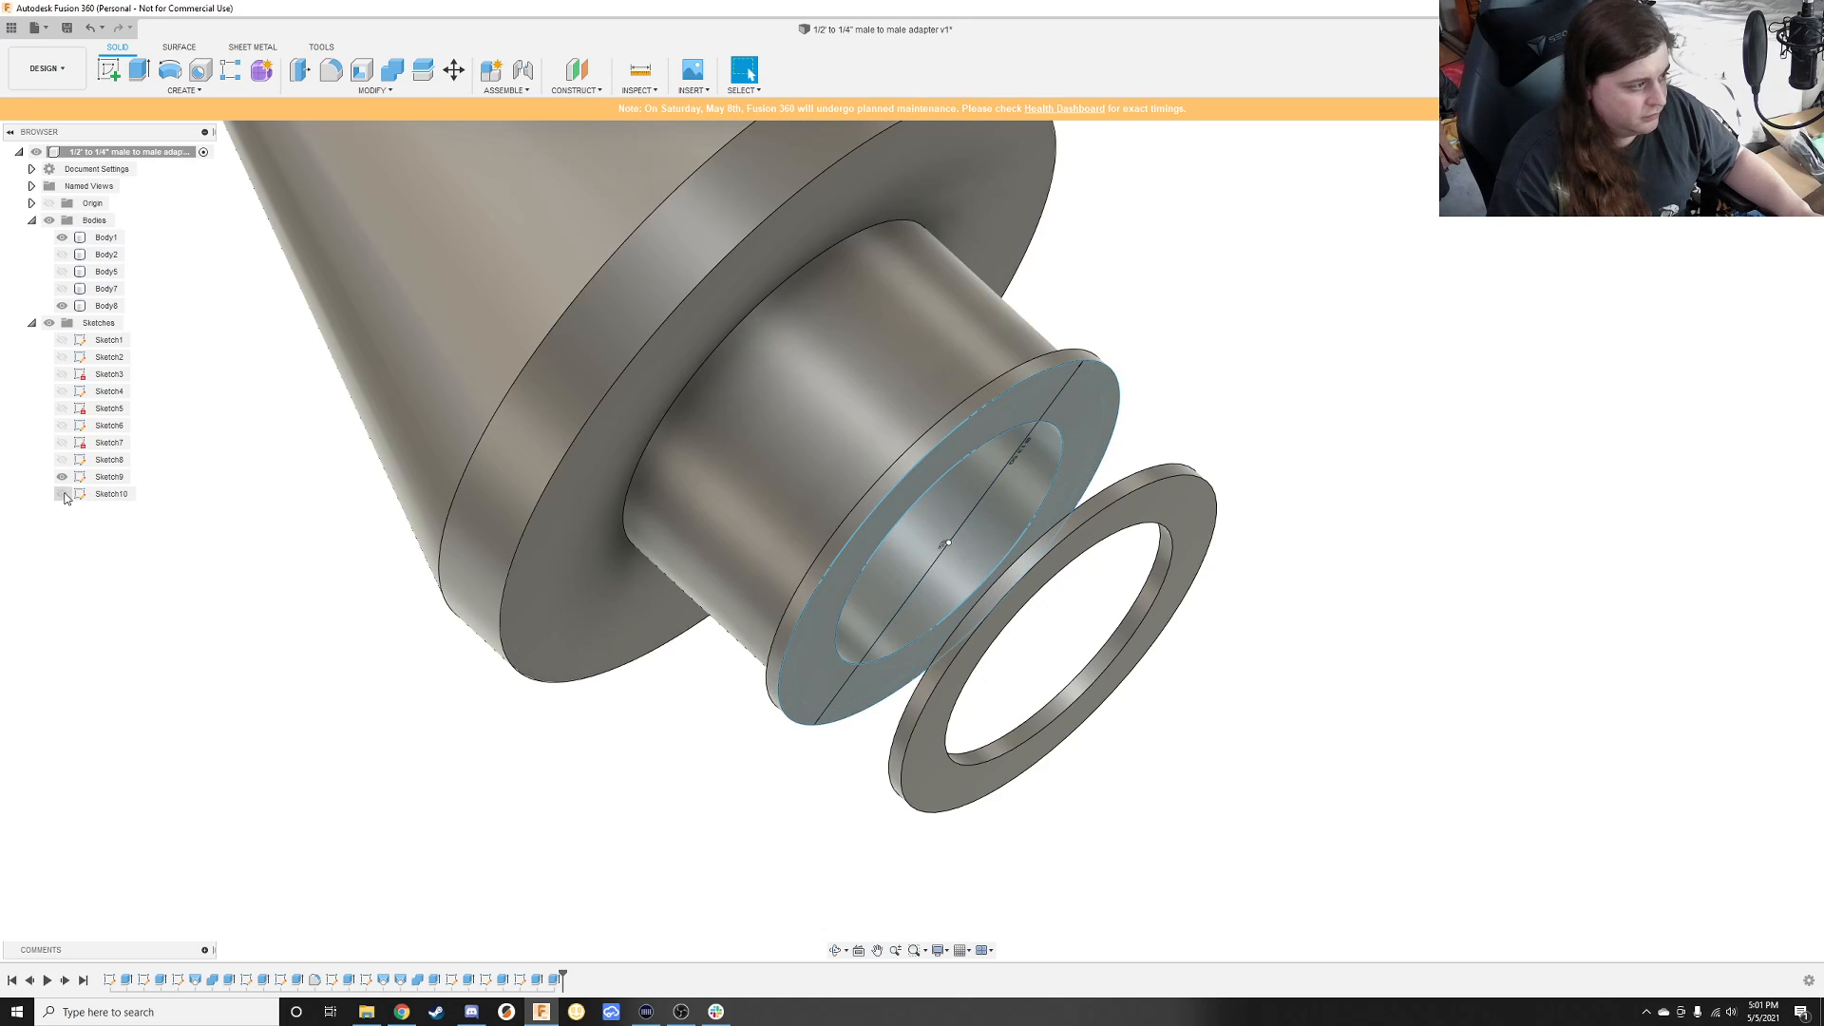
pyautogui.click(62, 476)
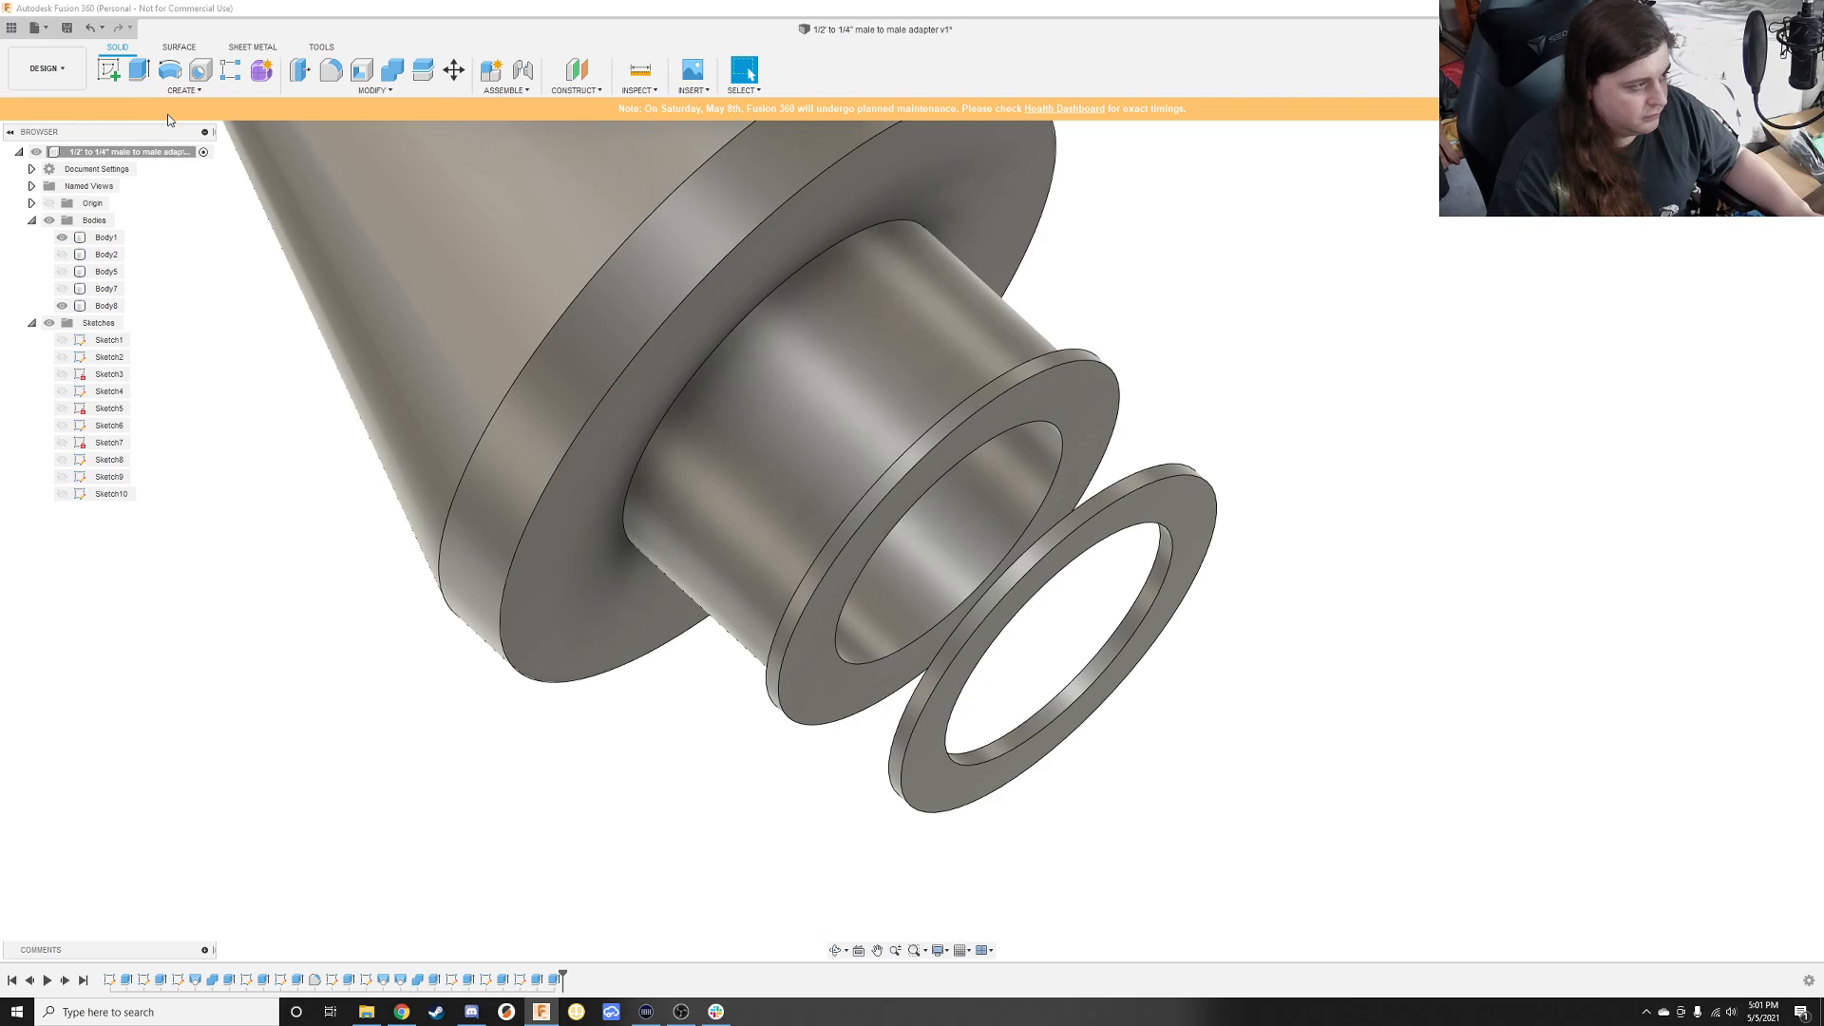
# Step: Try to loft a new body from the rimmed tube's end face to the facing side of the offset ring
pyautogui.click(203, 92)
pyautogui.click(124, 239)
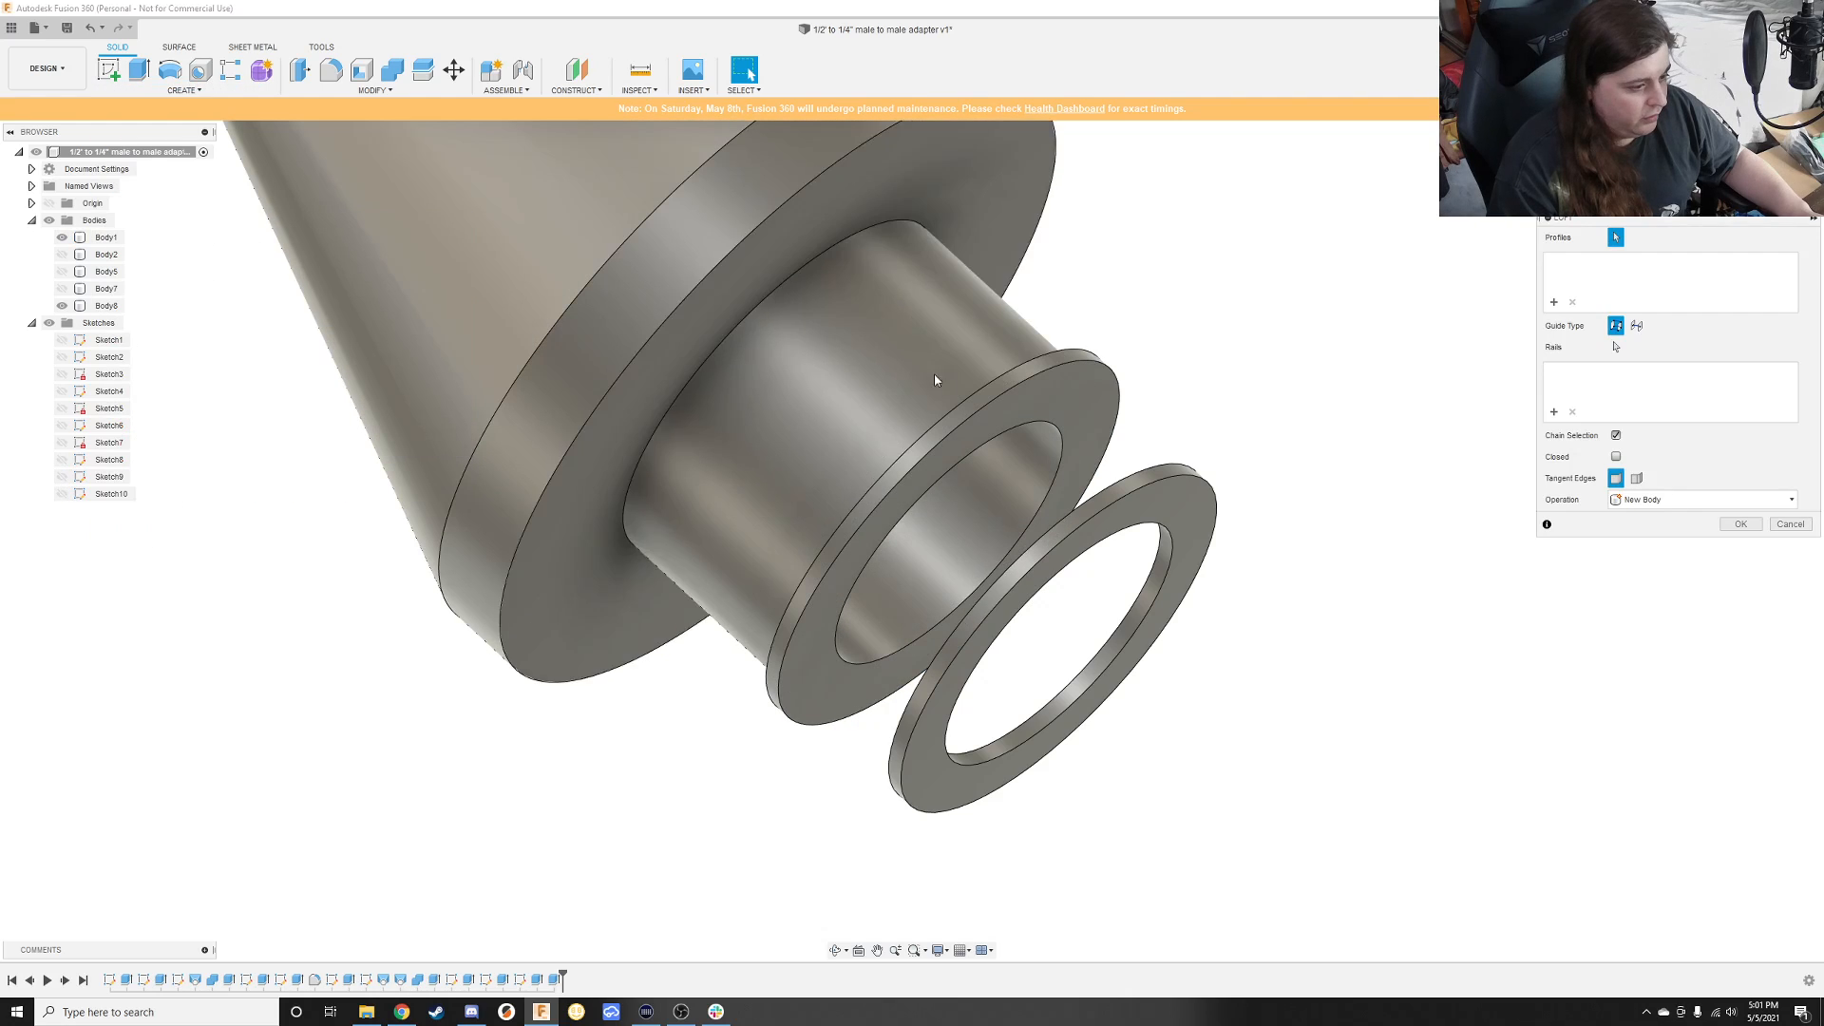
pyautogui.click(1041, 415)
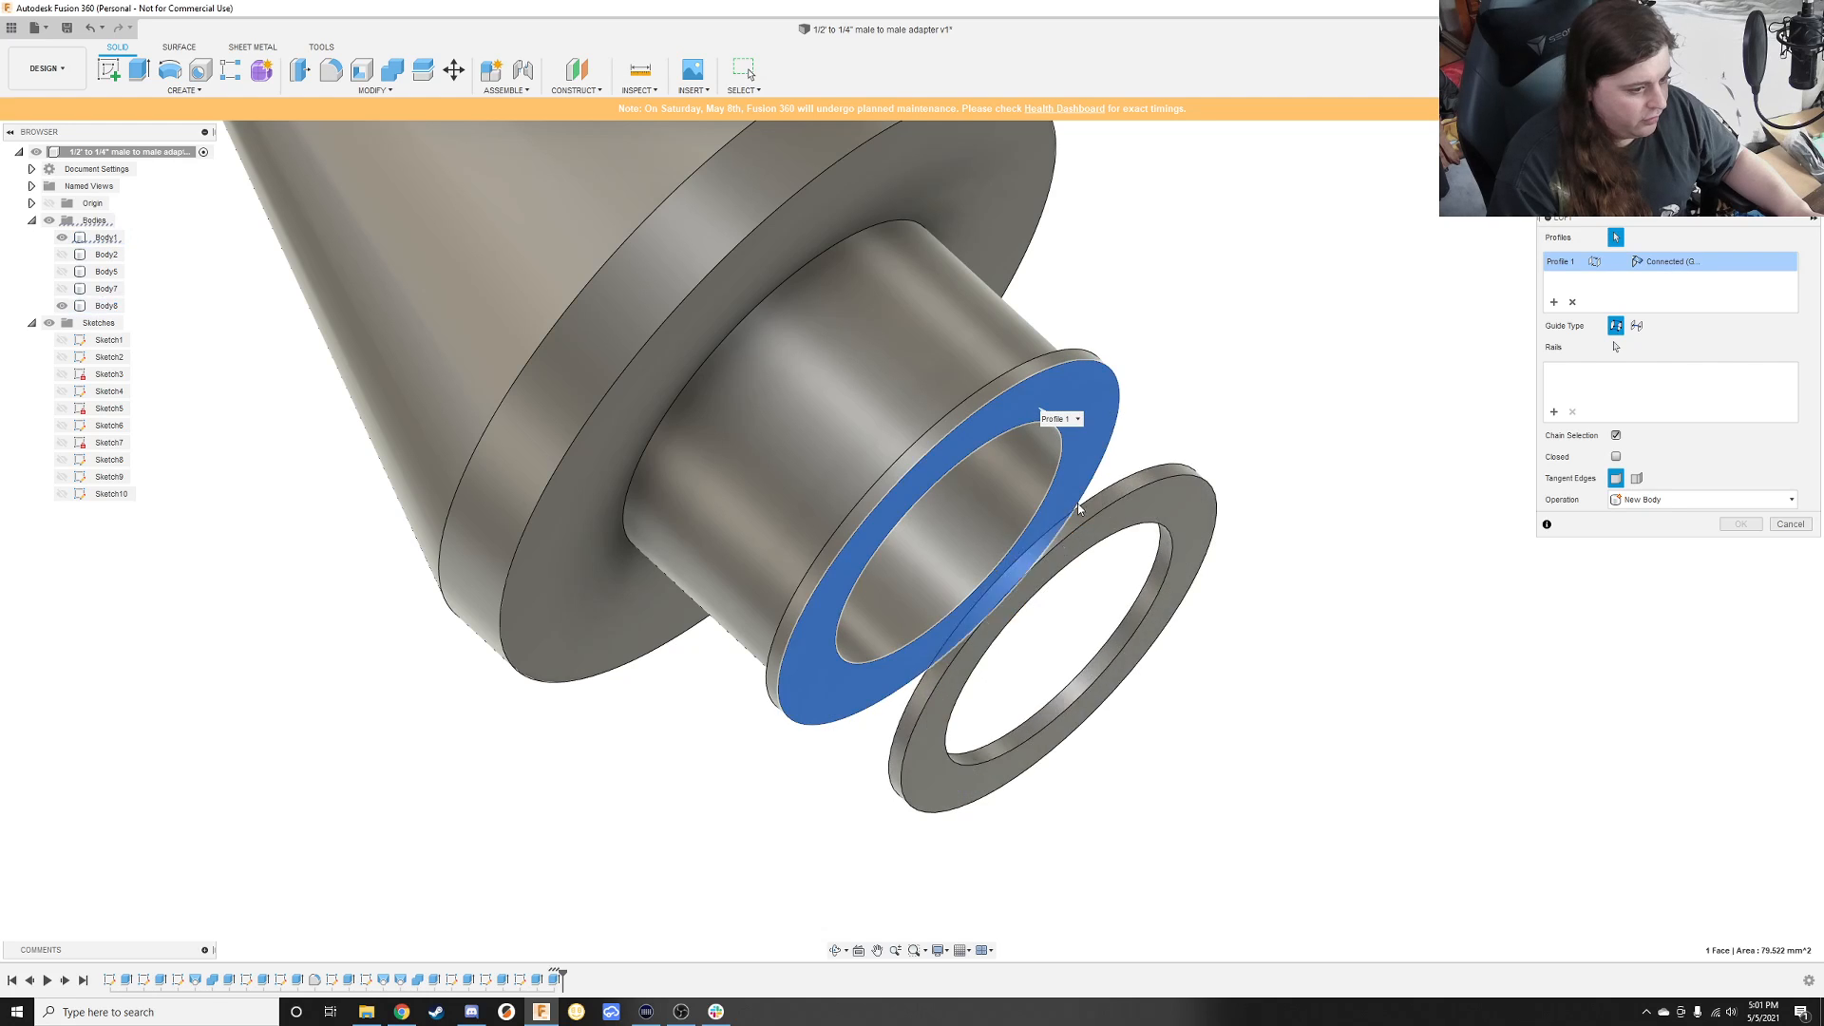
pyautogui.keyDown('shift'); pyautogui.moveTo(1174, 513); pyautogui.dragTo(1169, 570, button='middle'); pyautogui.keyUp('shift')
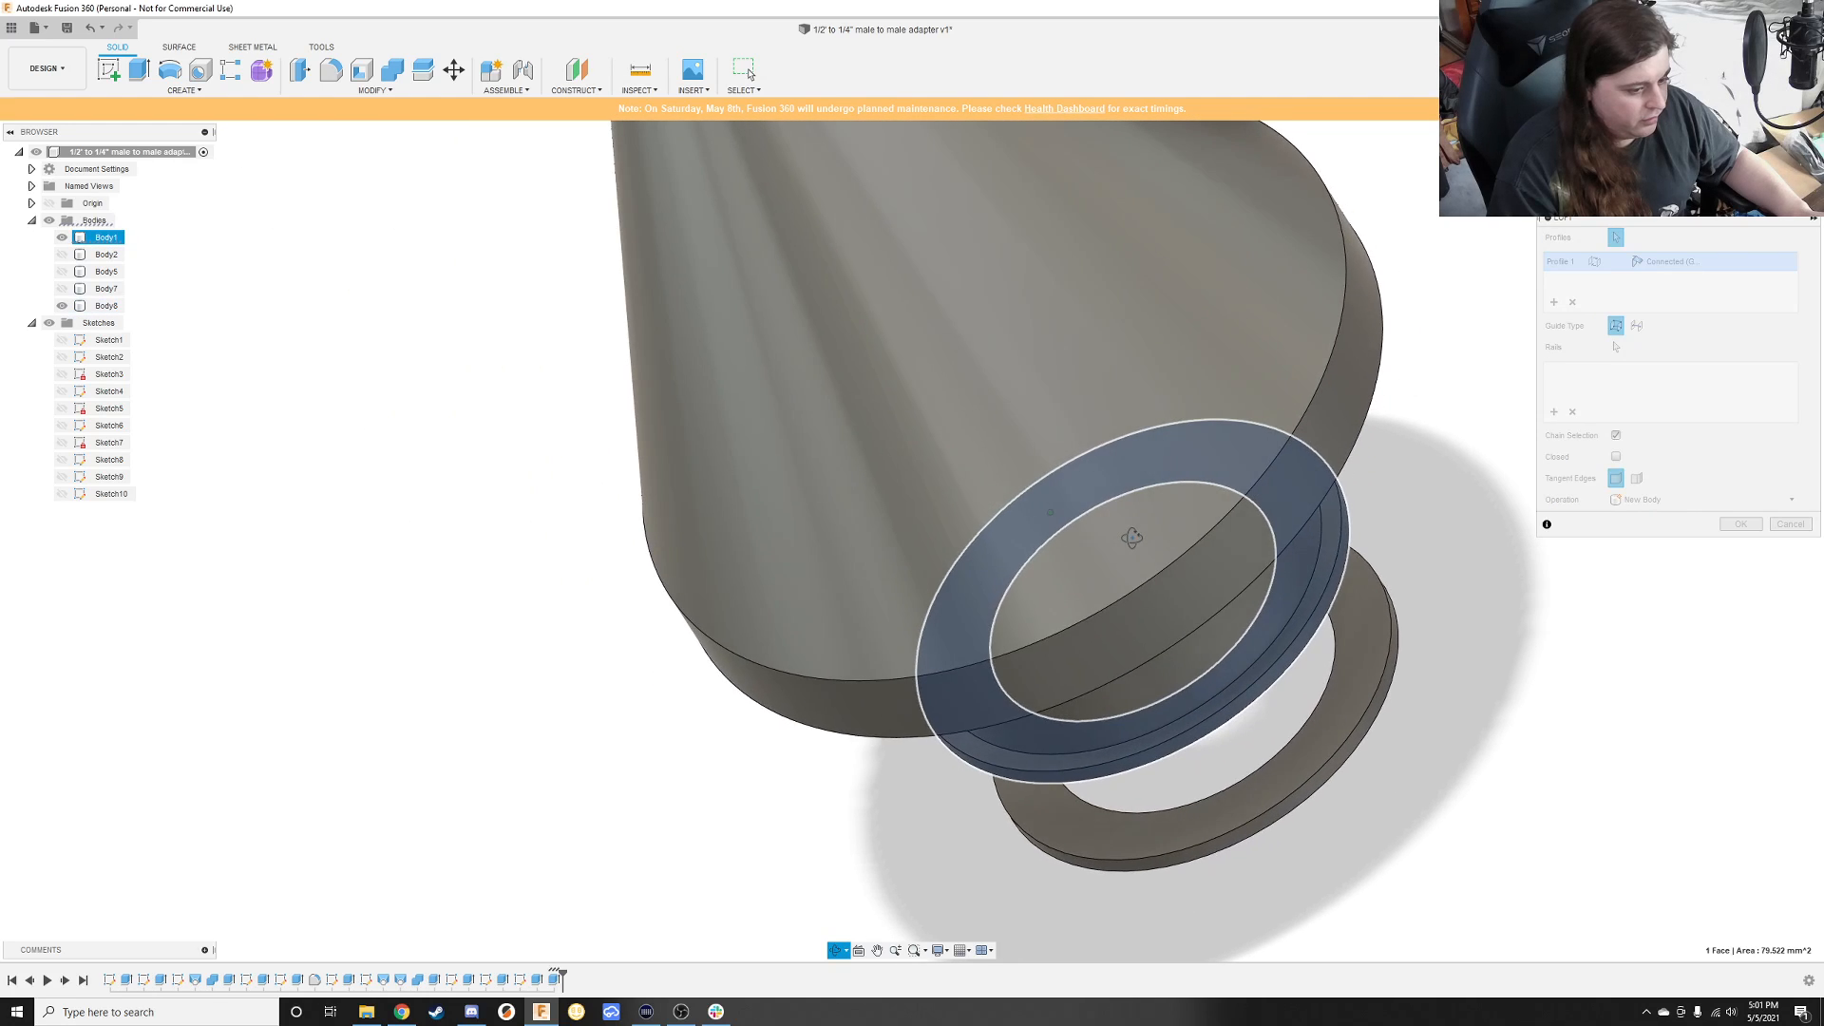
pyautogui.click(1364, 641)
pyautogui.keyDown('shift'); pyautogui.moveTo(1457, 595); pyautogui.dragTo(414, 607, button='middle'); pyautogui.keyUp('shift')
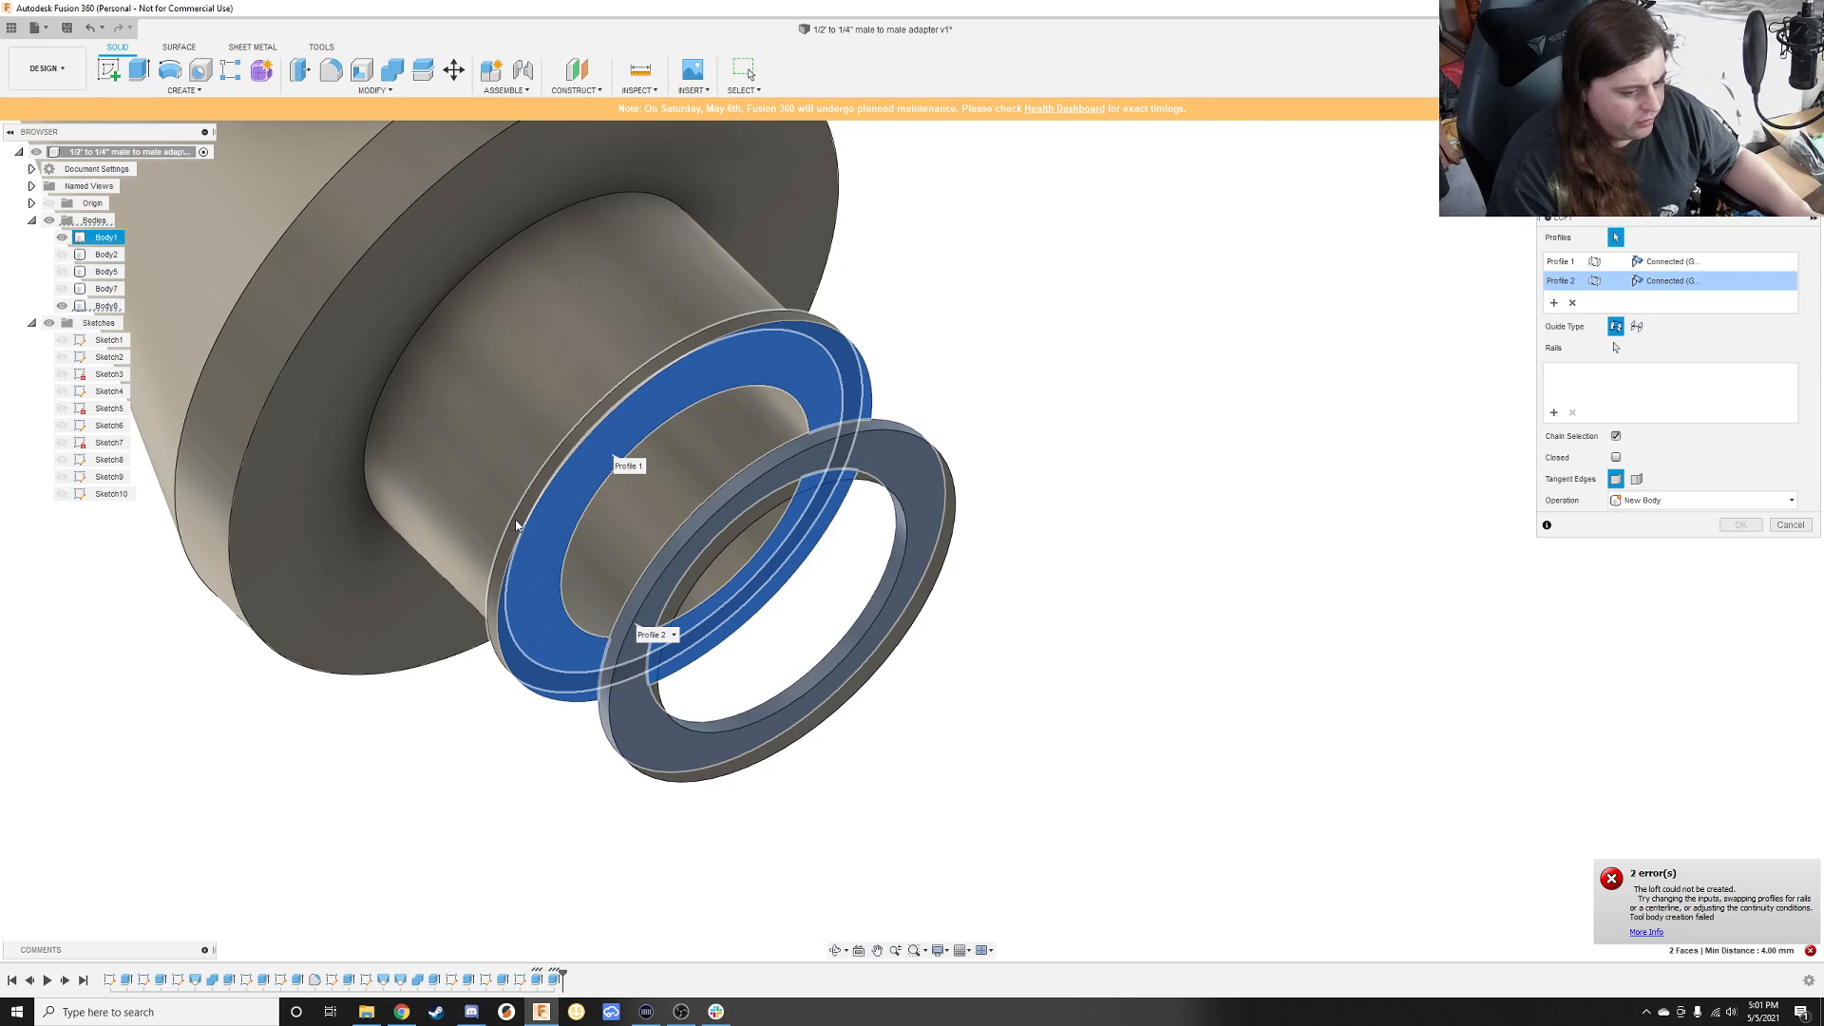
pyautogui.press('Escape')
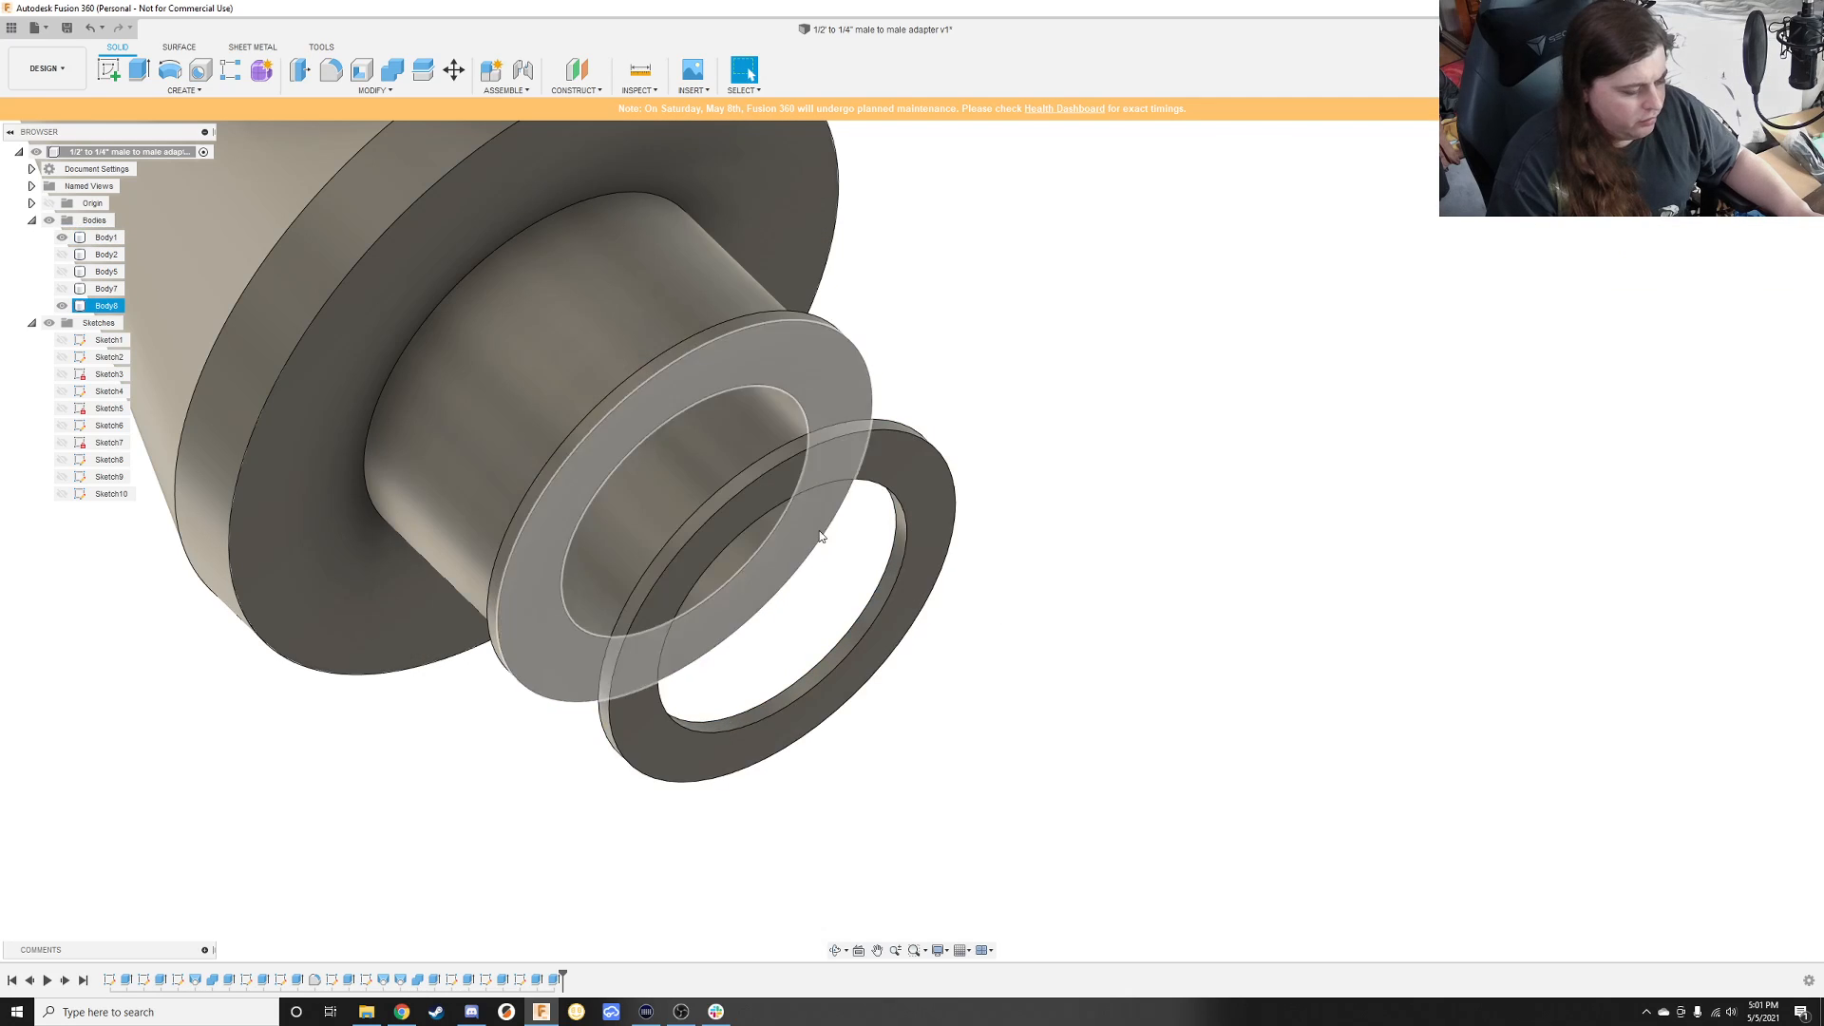
# Step: Undo the rim, the offset ring with its sketch and the plug, back to the tube-end sketch with its larger circle
pyautogui.hotkey('ctrl', 'z')
pyautogui.hotkey('ctrl', 'z')
pyautogui.hotkey('ctrl', 'z')
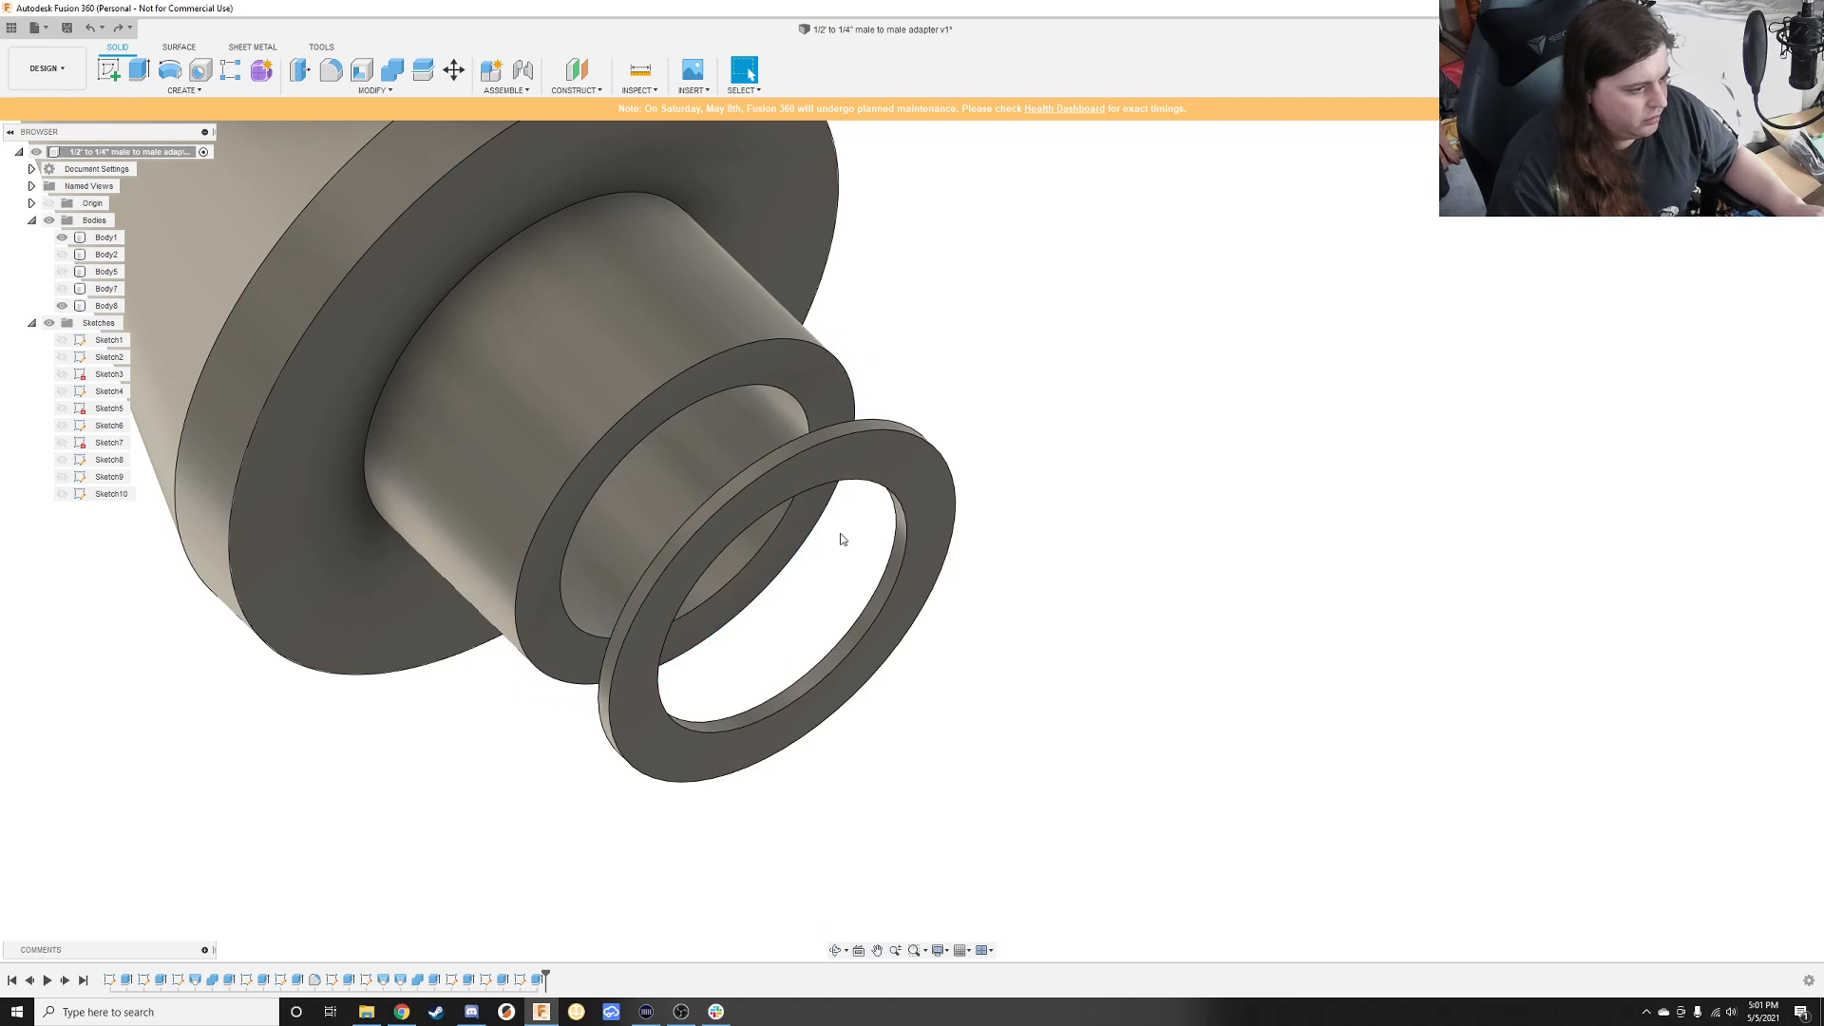
pyautogui.doubleClick(819, 520)
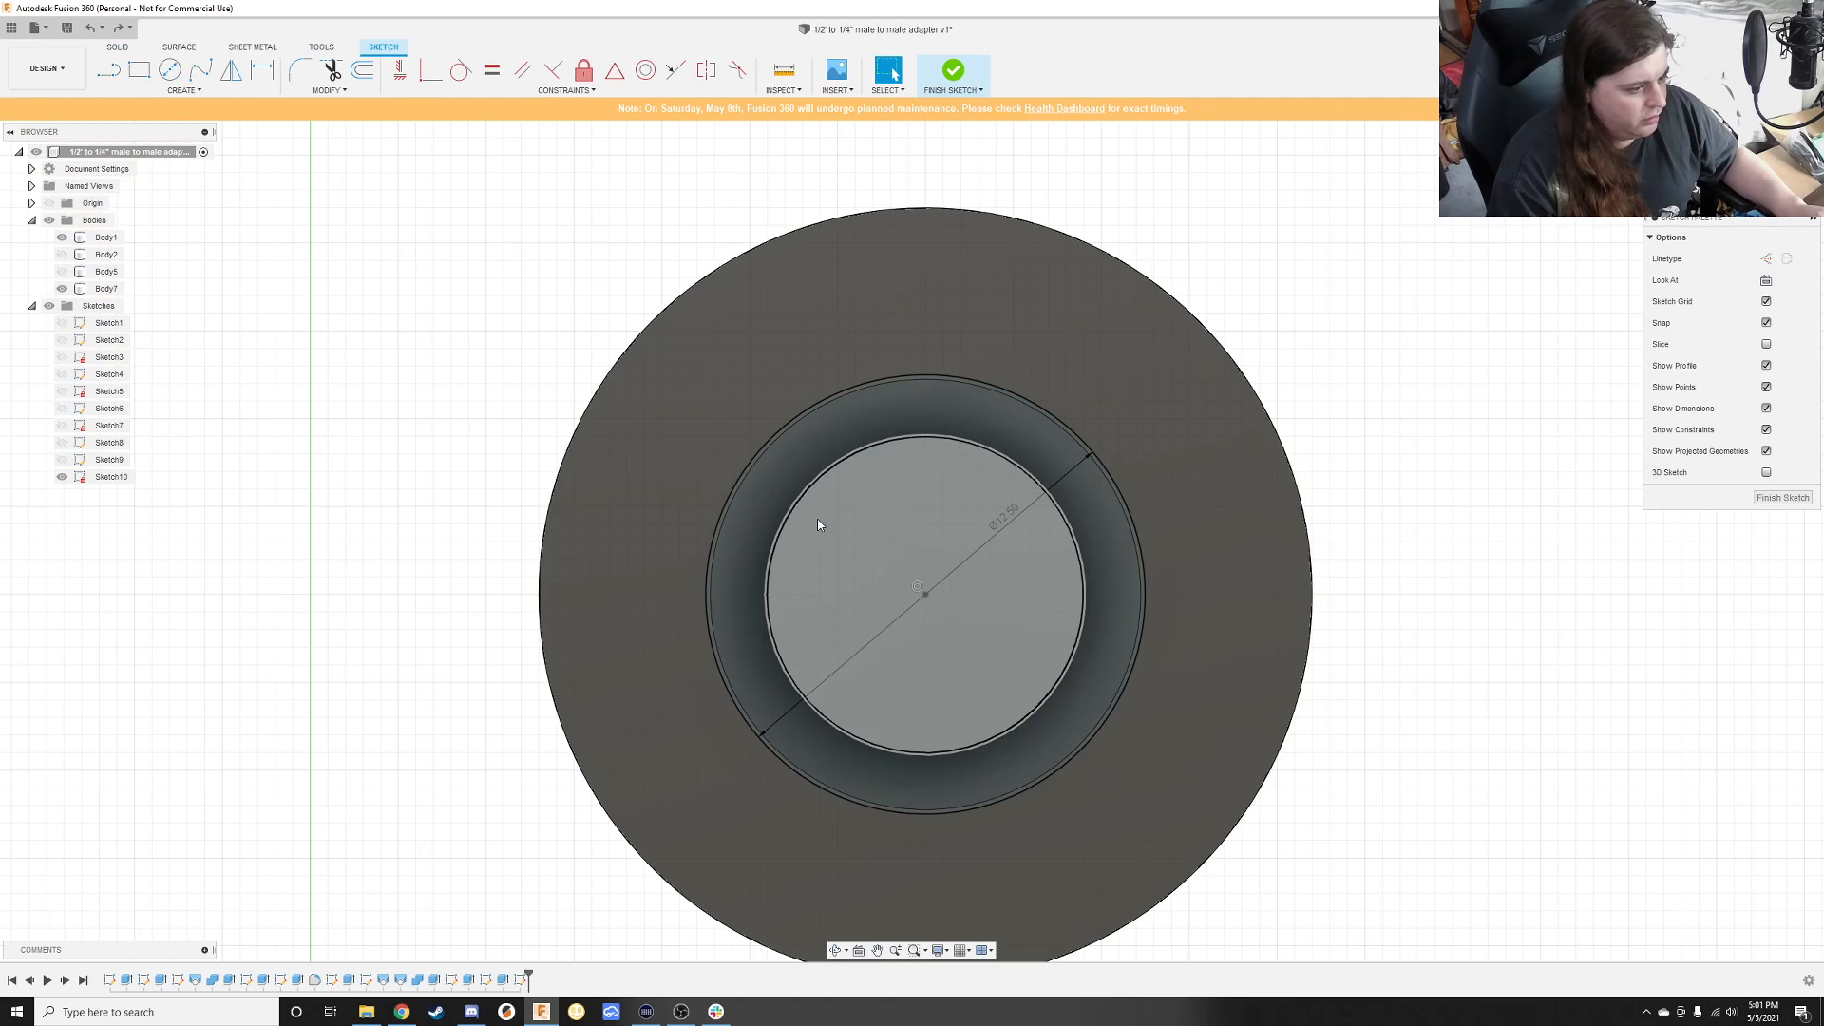
pyautogui.hotkey('ctrl', 'z')
pyautogui.hotkey('ctrl', 'z')
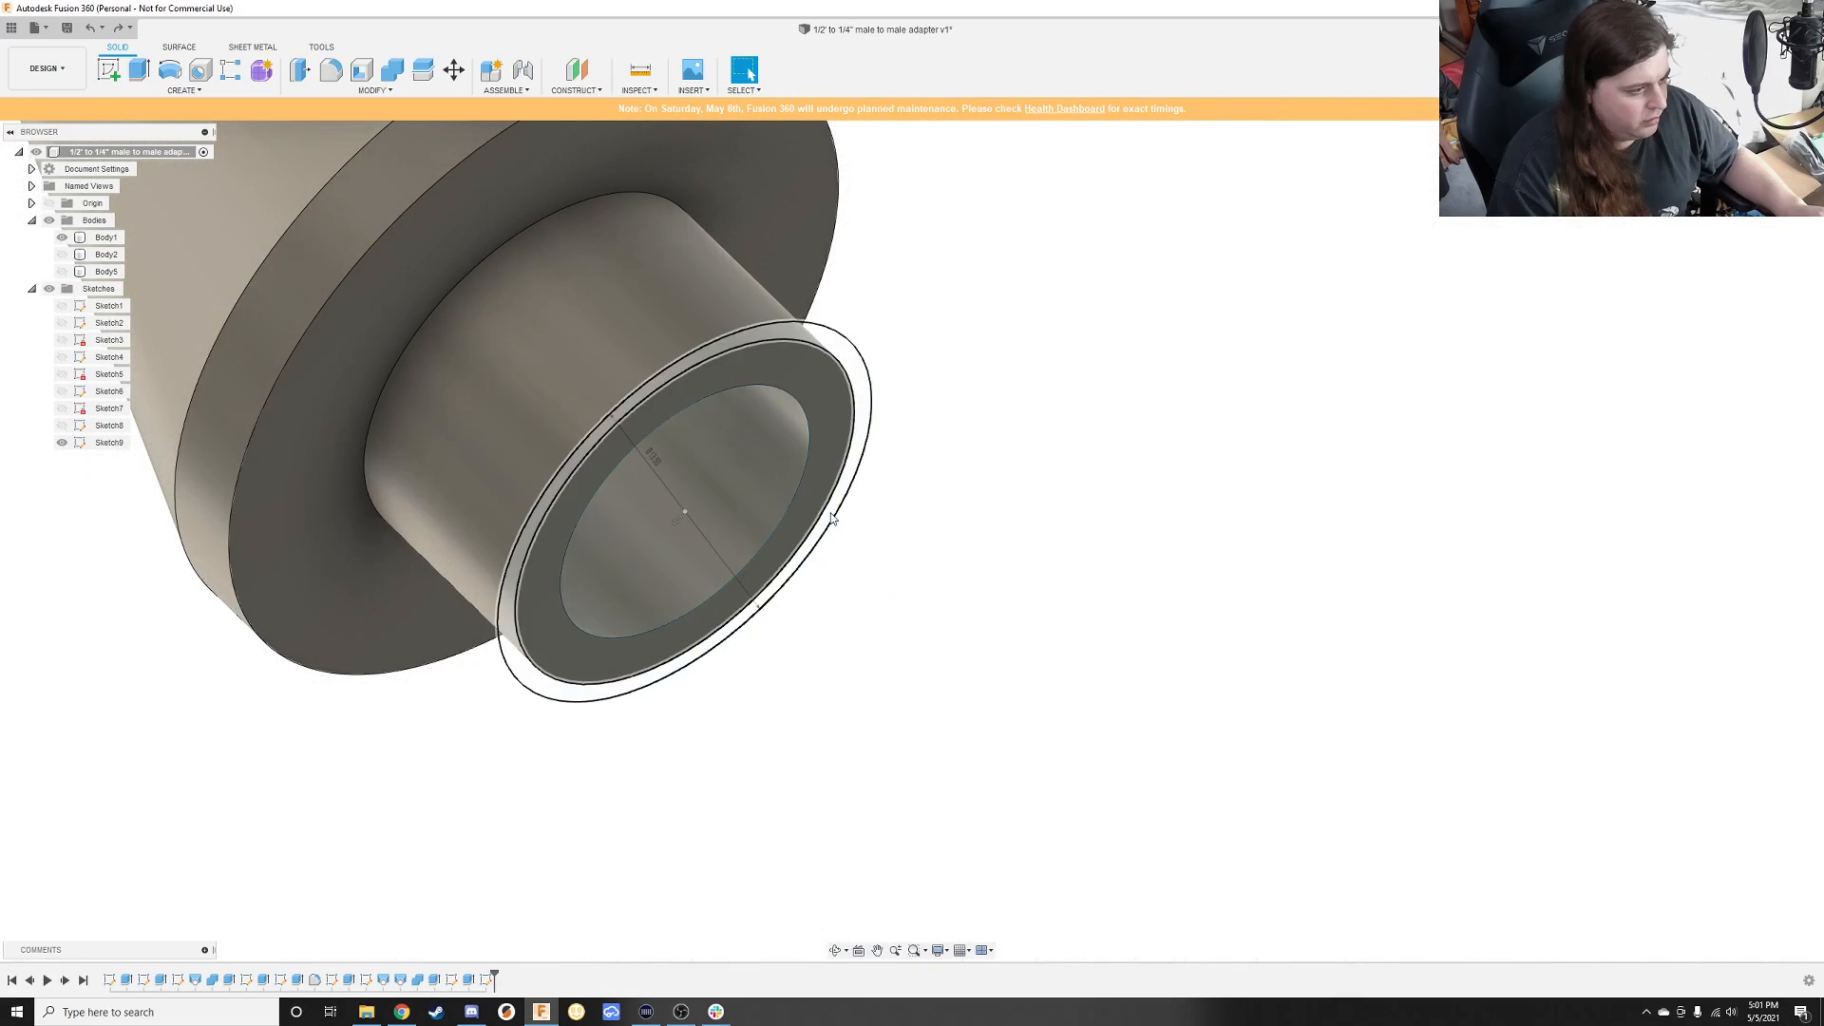
# Step: Extrude both annular profiles at the tube's end outward a short distance, joining them to the adapter as a flange around the bore
pyautogui.keyDown('shift'); pyautogui.moveTo(1028, 516); pyautogui.dragTo(886, 430, button='middle'); pyautogui.keyUp('shift')
pyautogui.press('e')
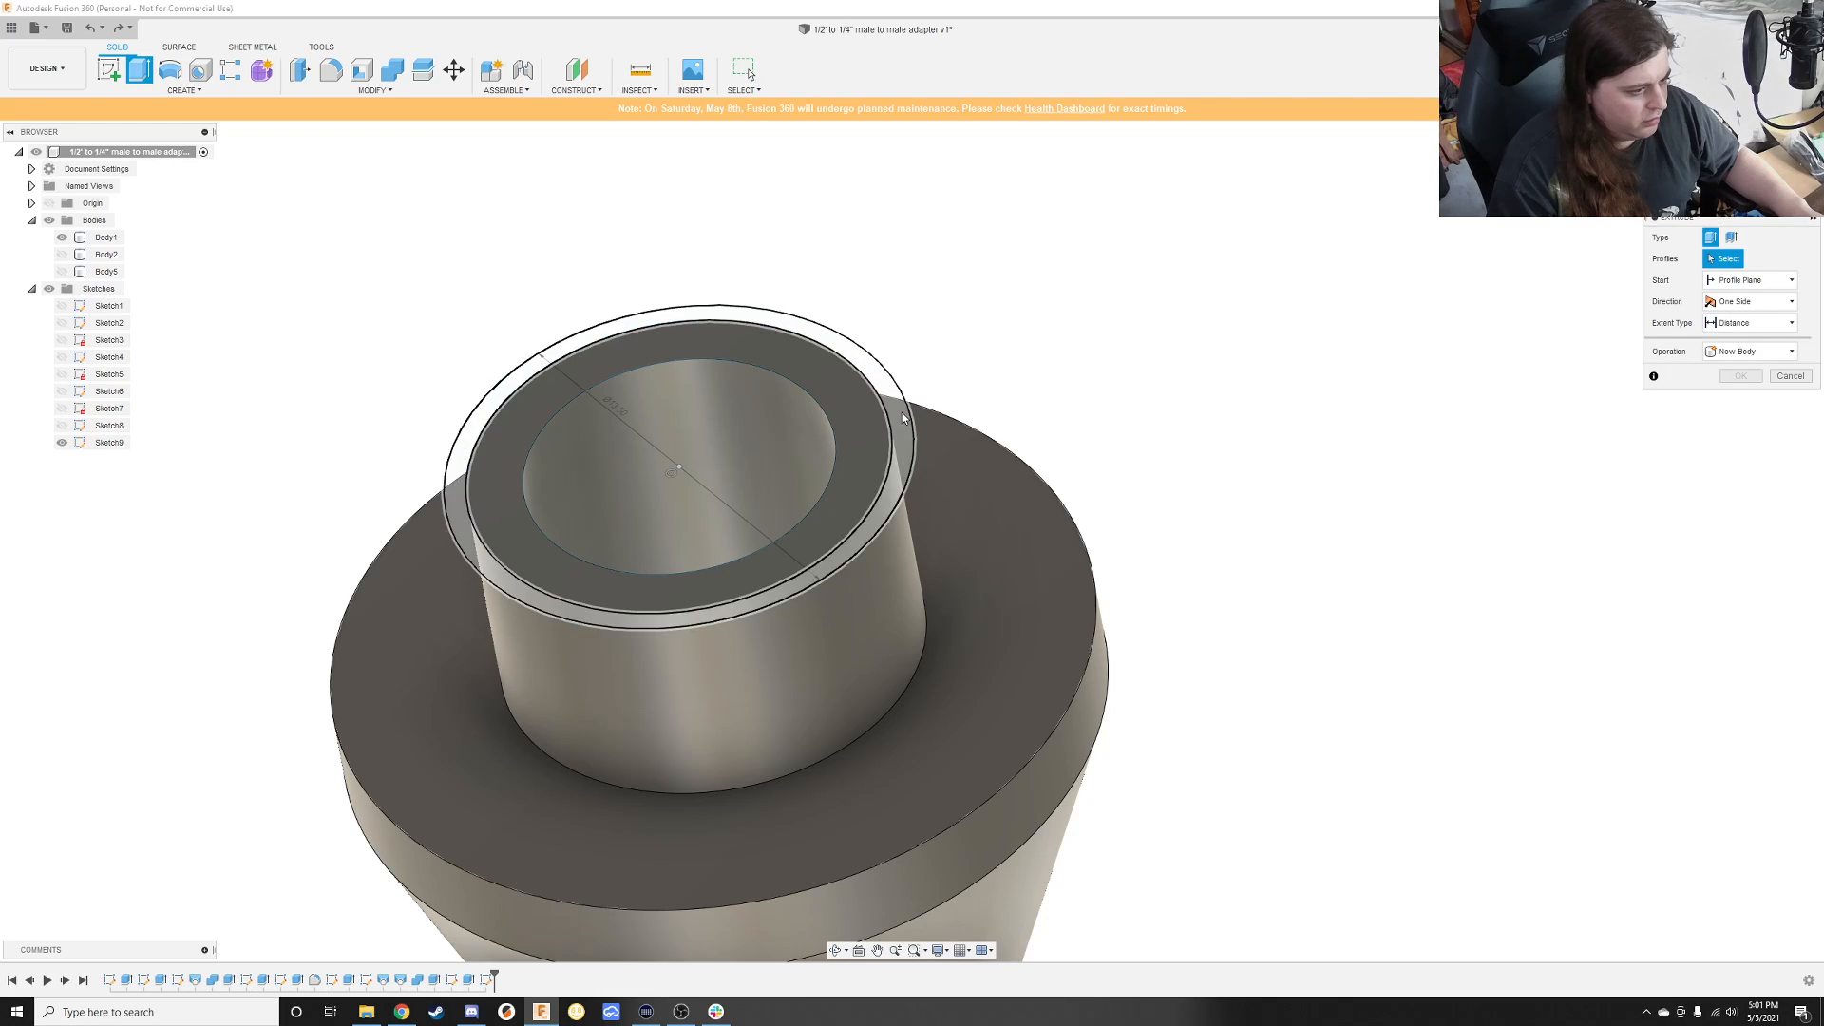
pyautogui.click(902, 412)
pyautogui.click(860, 419)
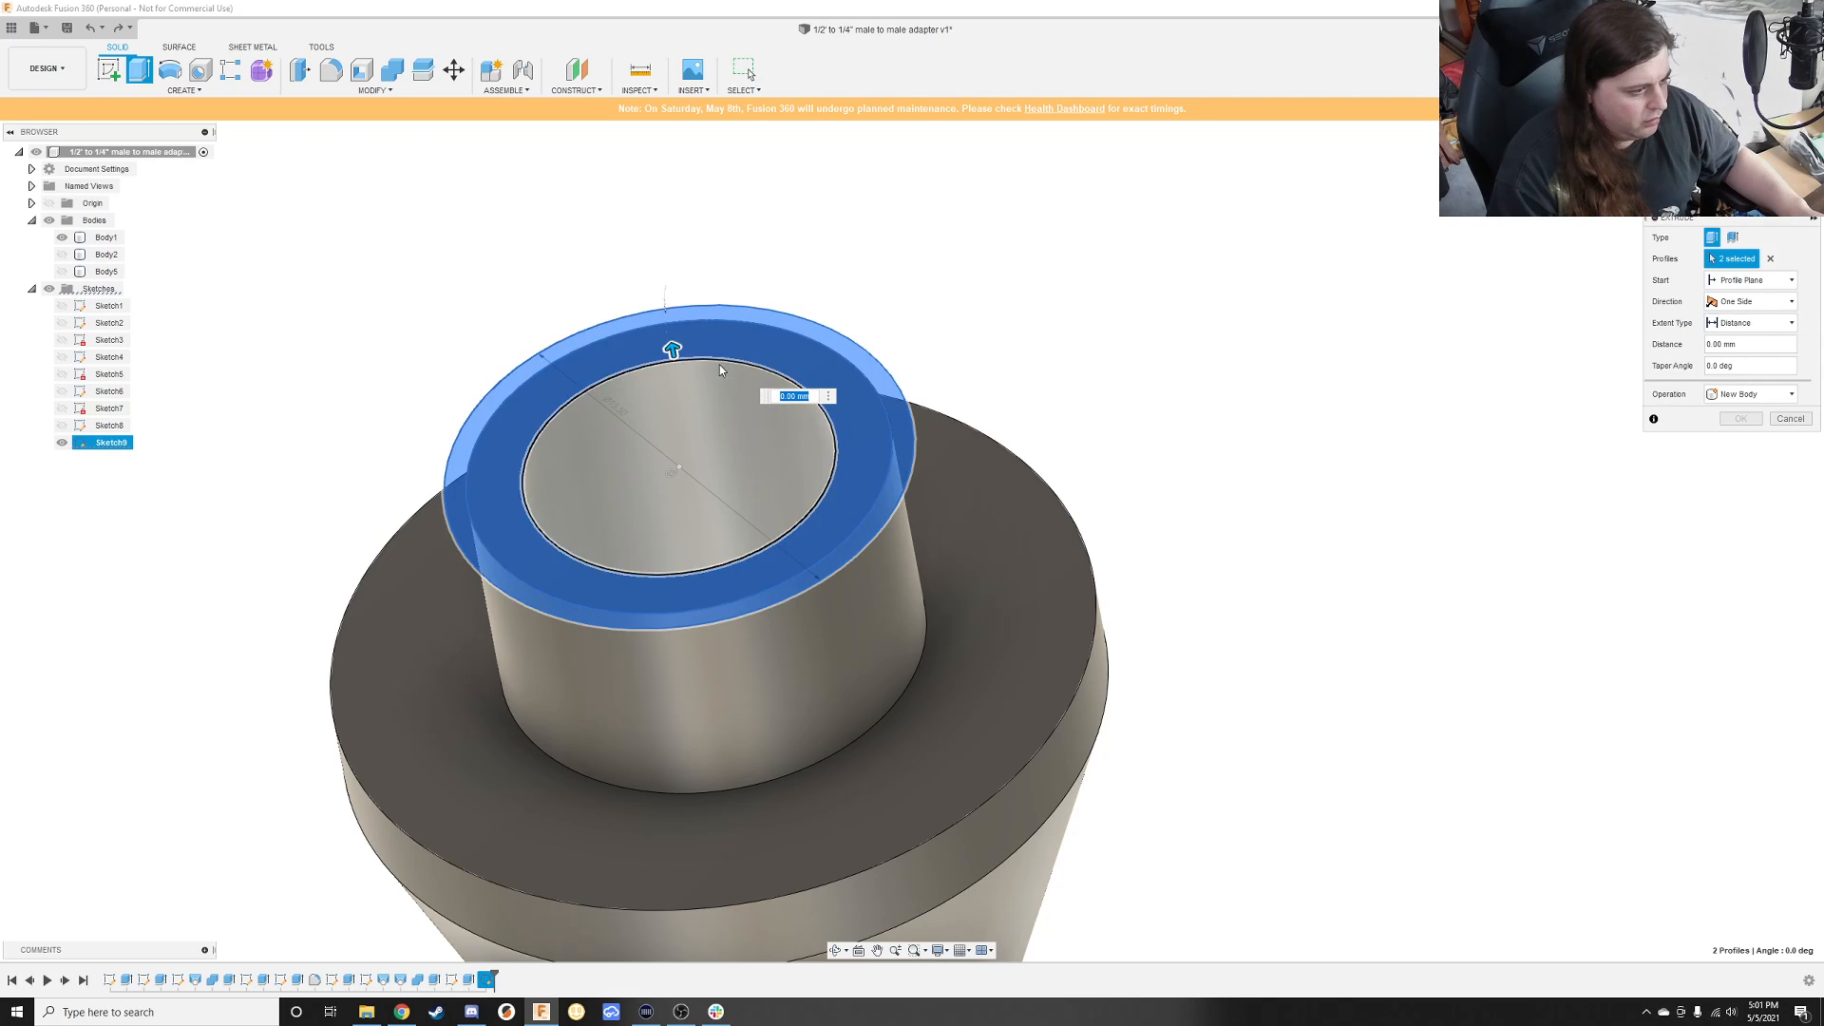
pyautogui.moveTo(672, 348); pyautogui.dragTo(668, 323)
pyautogui.press('Return')
pyautogui.click(669, 325)
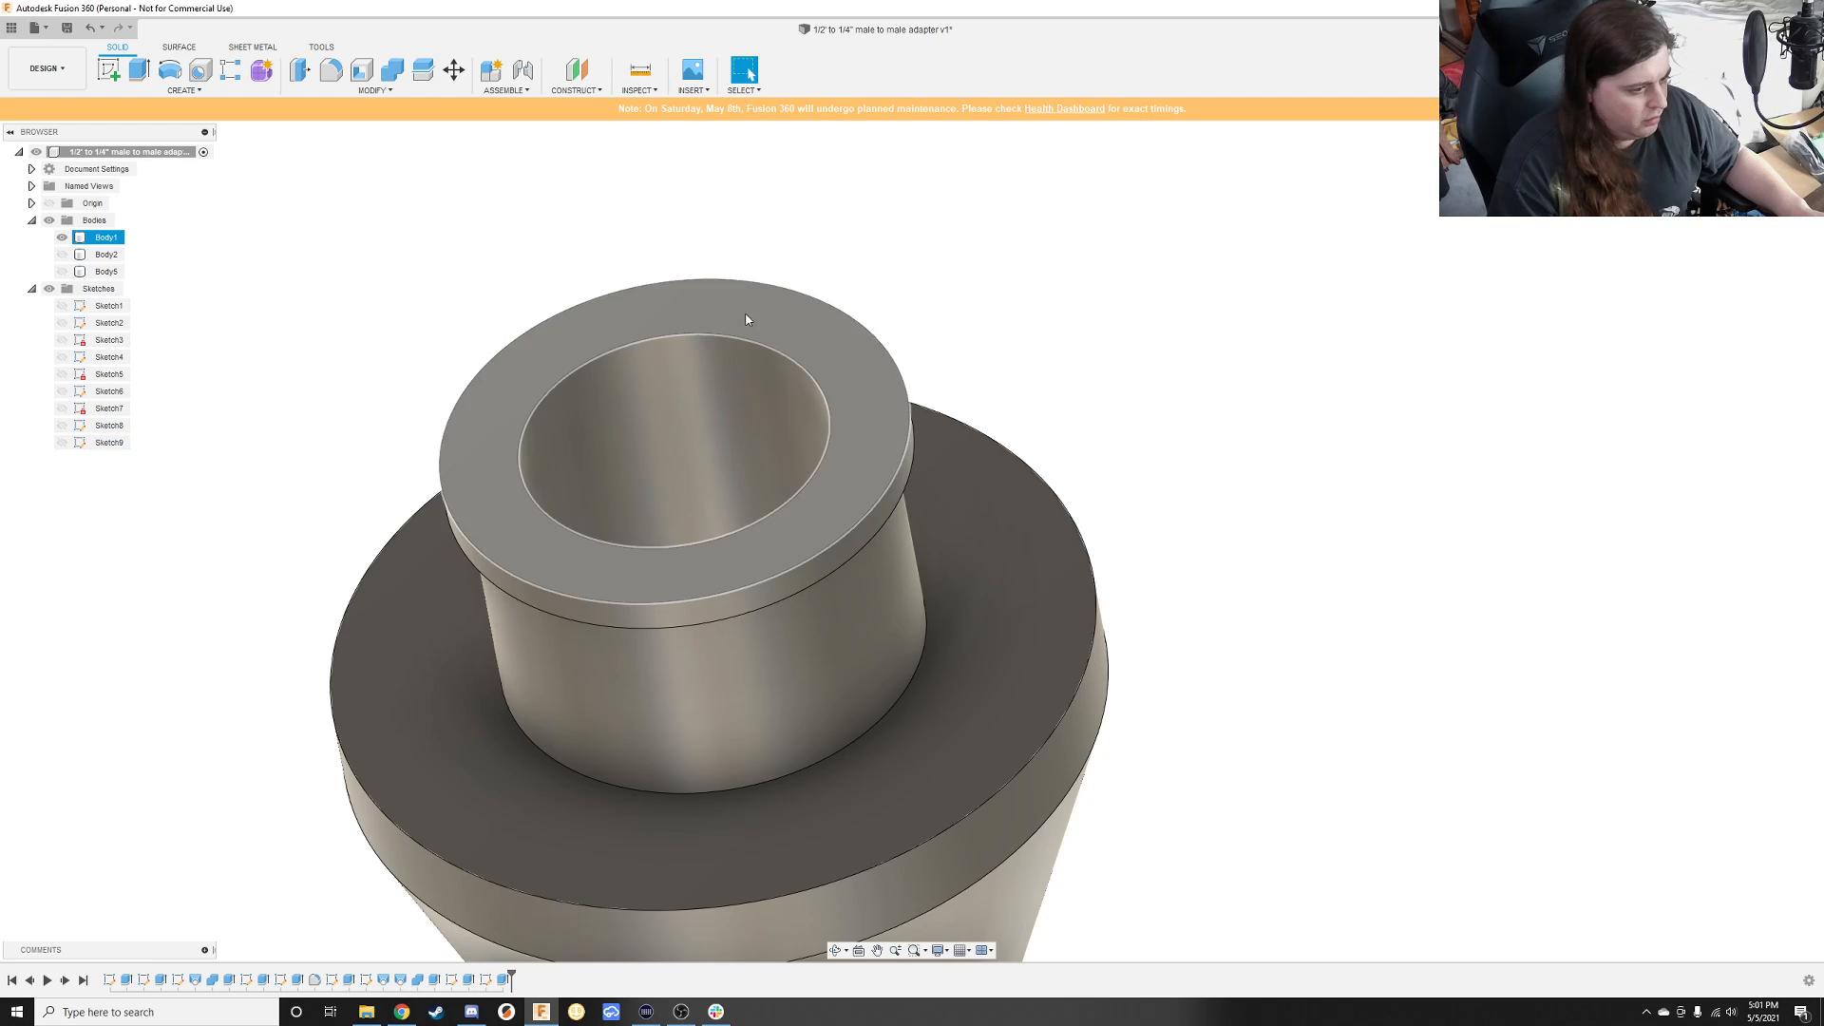
pyautogui.keyDown('shift'); pyautogui.moveTo(669, 325); pyautogui.dragTo(833, 424, button='middle'); pyautogui.keyUp('shift')
pyautogui.press('Escape')
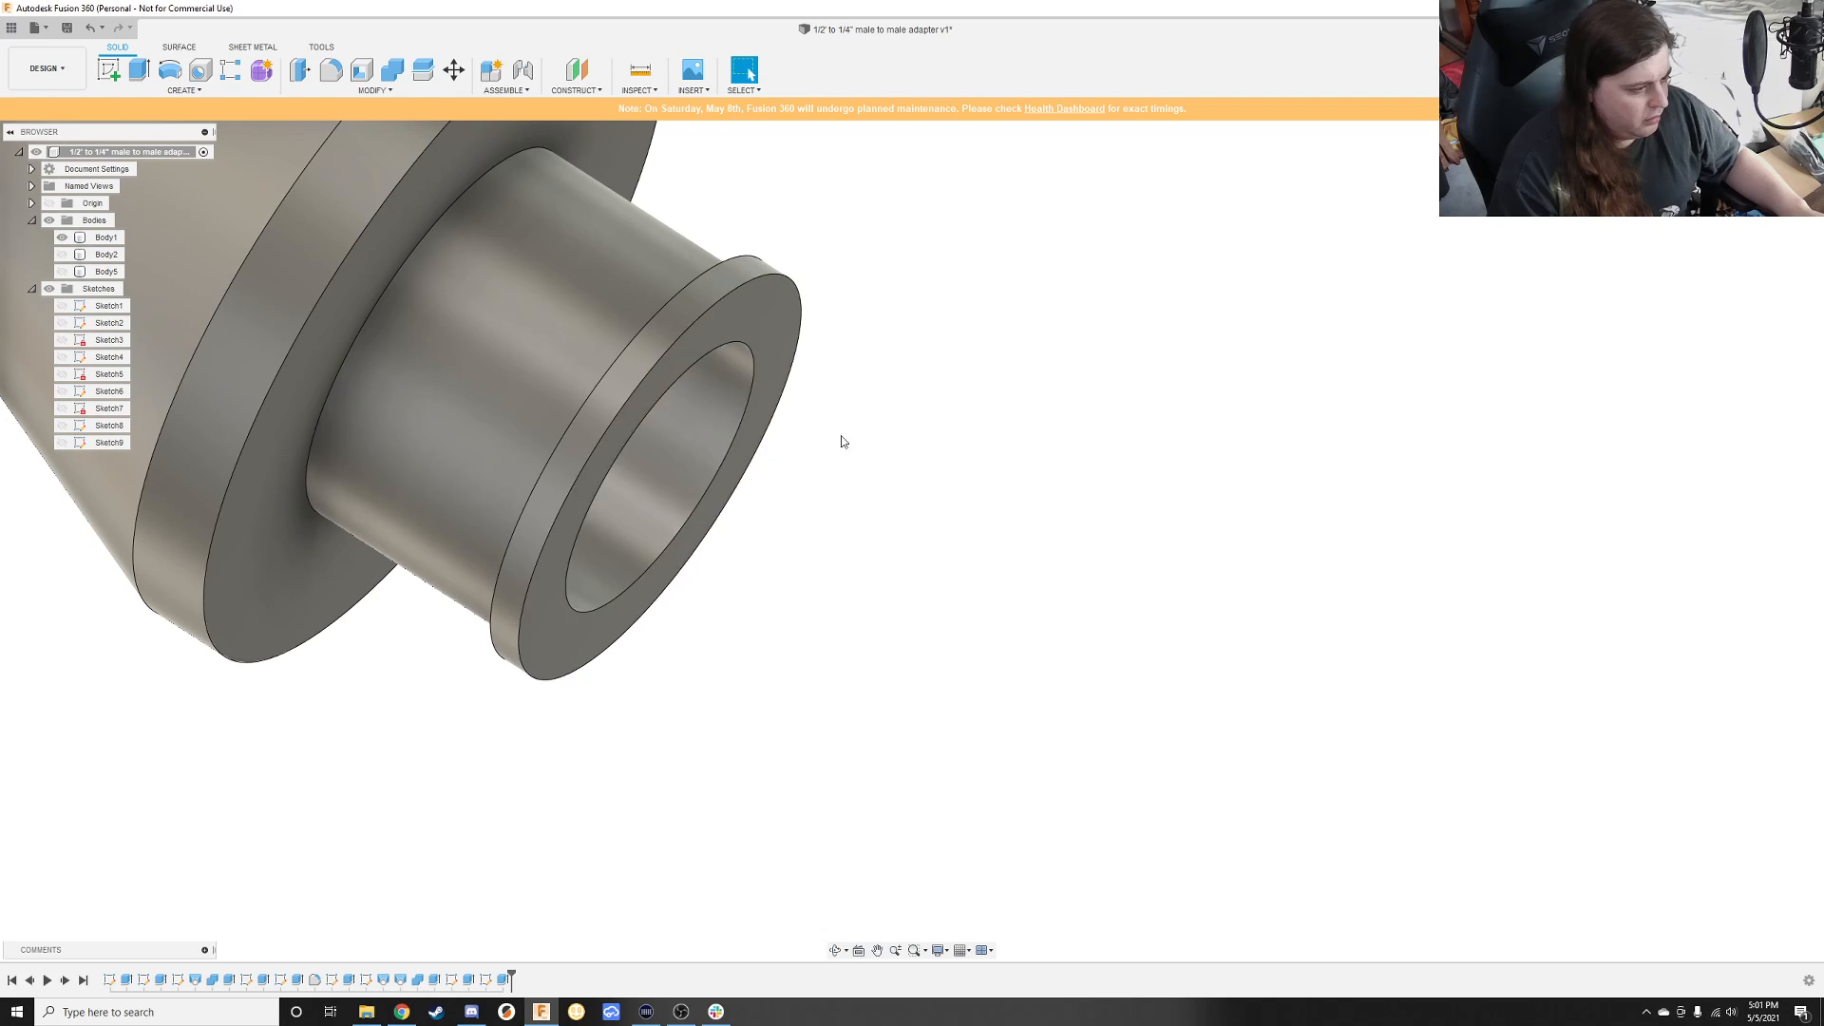
pyautogui.keyDown('shift'); pyautogui.moveTo(842, 436); pyautogui.dragTo(749, 514, button='middle'); pyautogui.keyUp('shift')
pyautogui.moveTo(610, 580); pyautogui.dragTo(693, 399, button='middle')
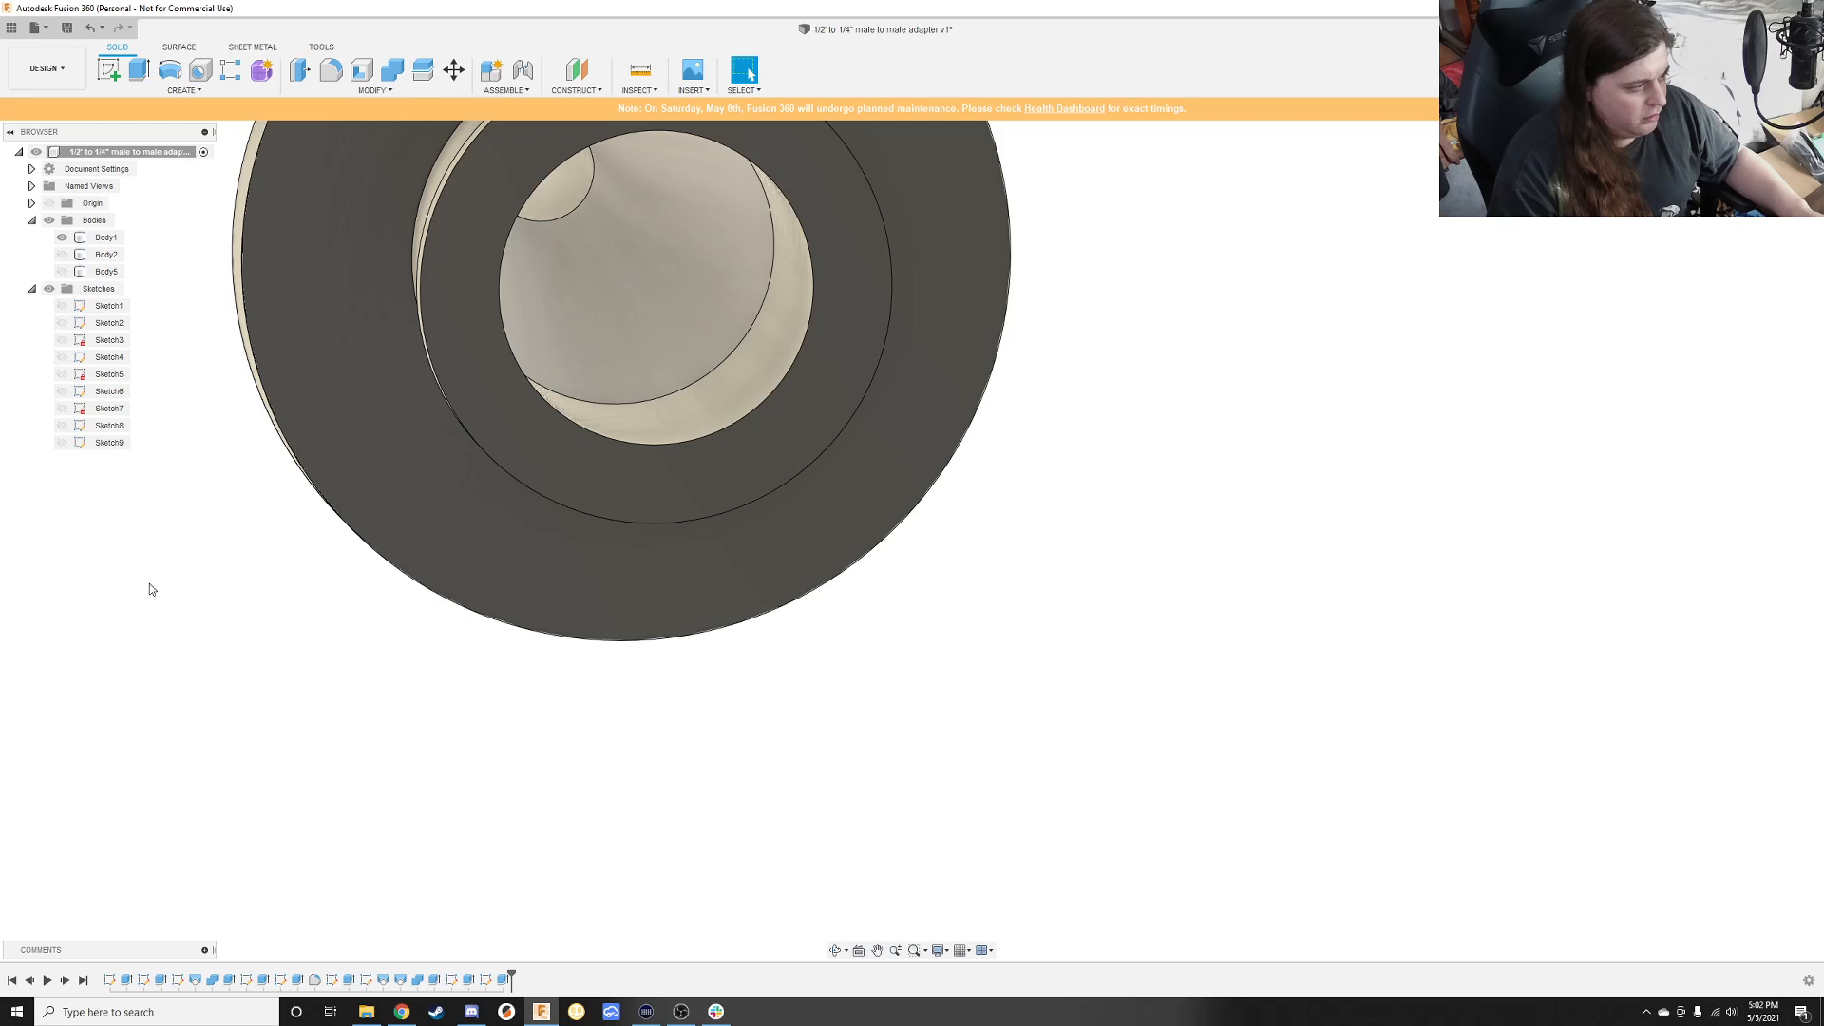
pyautogui.click(62, 273)
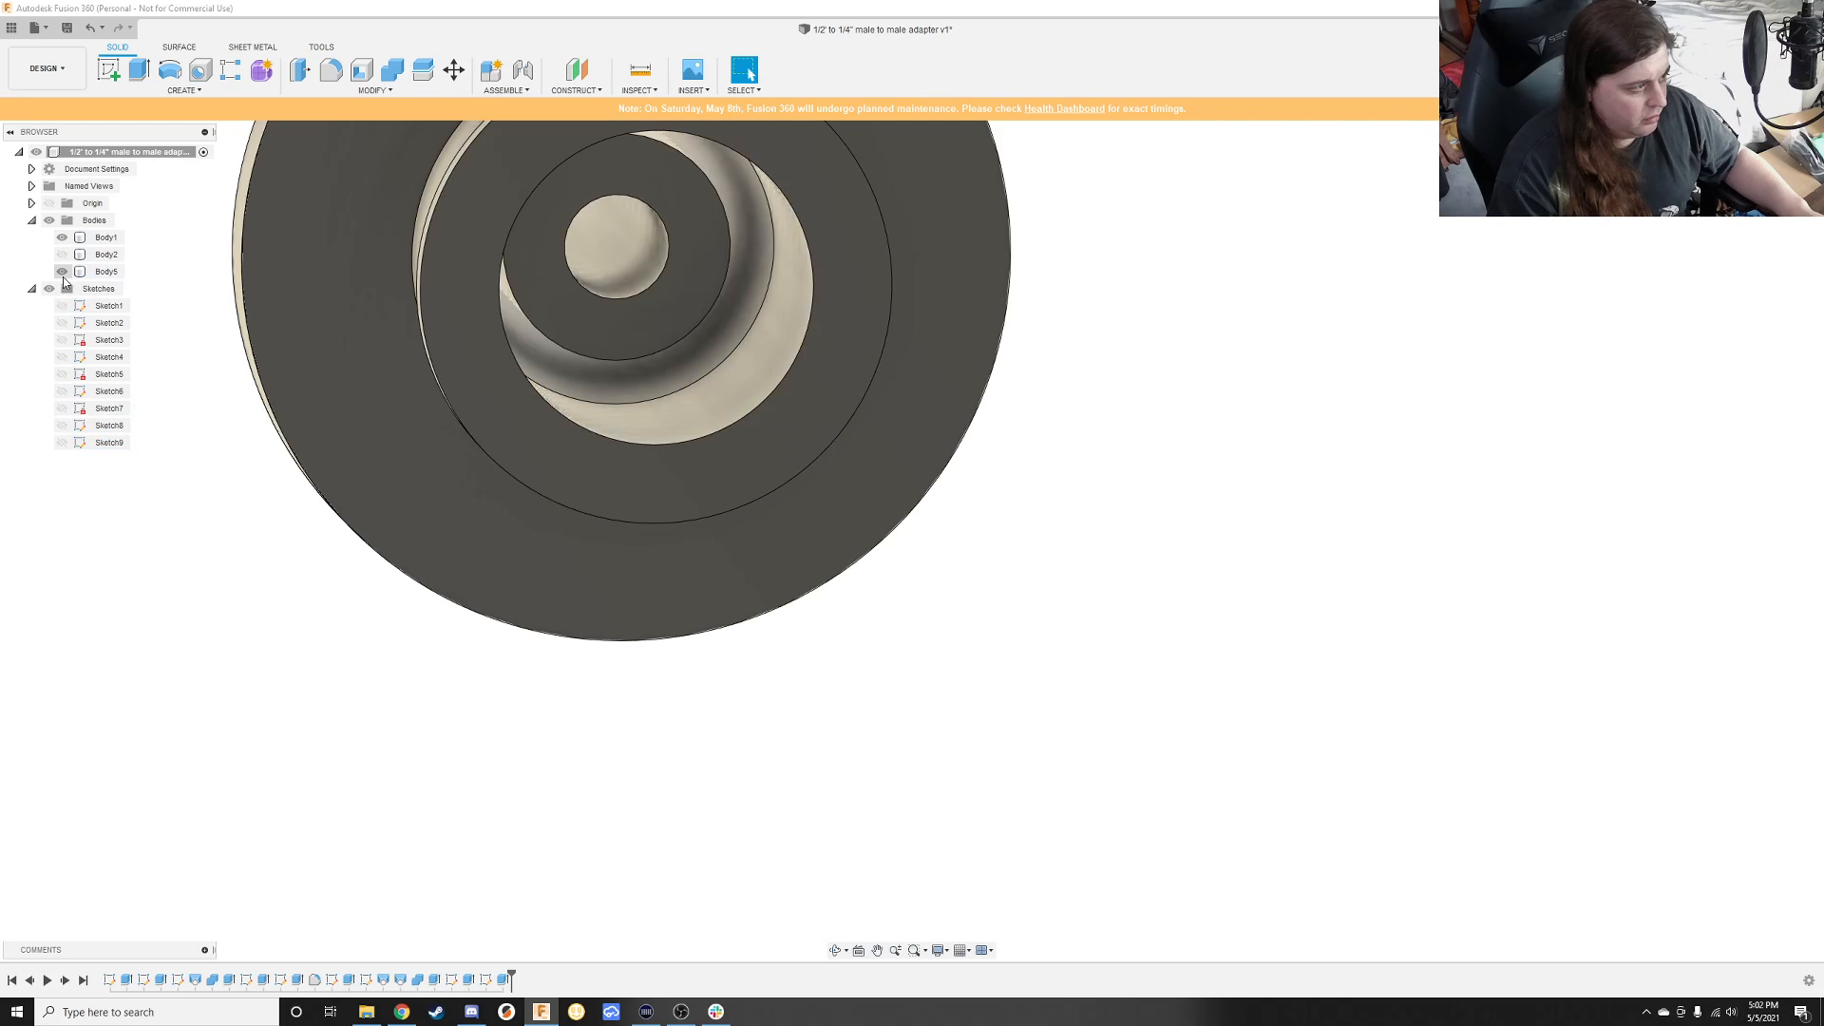
pyautogui.click(63, 272)
pyautogui.keyDown('shift'); pyautogui.moveTo(946, 419); pyautogui.dragTo(844, 617, button='middle'); pyautogui.keyUp('shift')
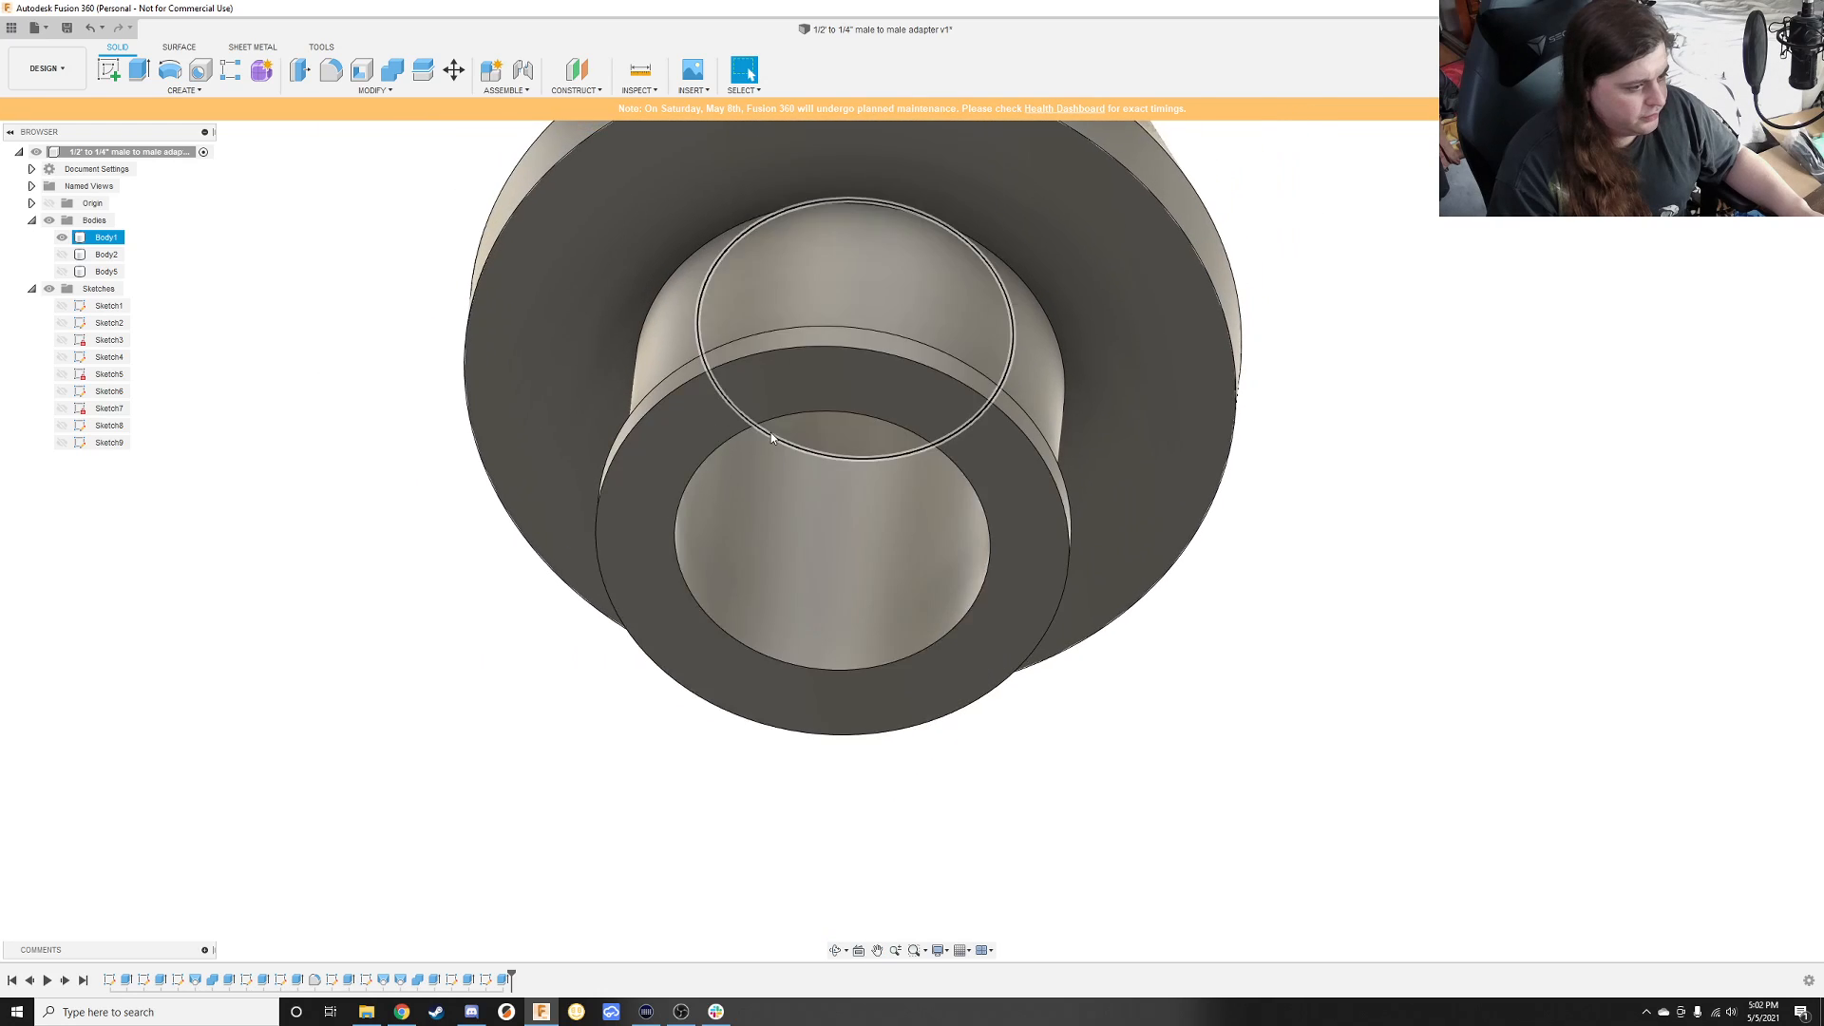
pyautogui.press('e')
pyautogui.press('Escape')
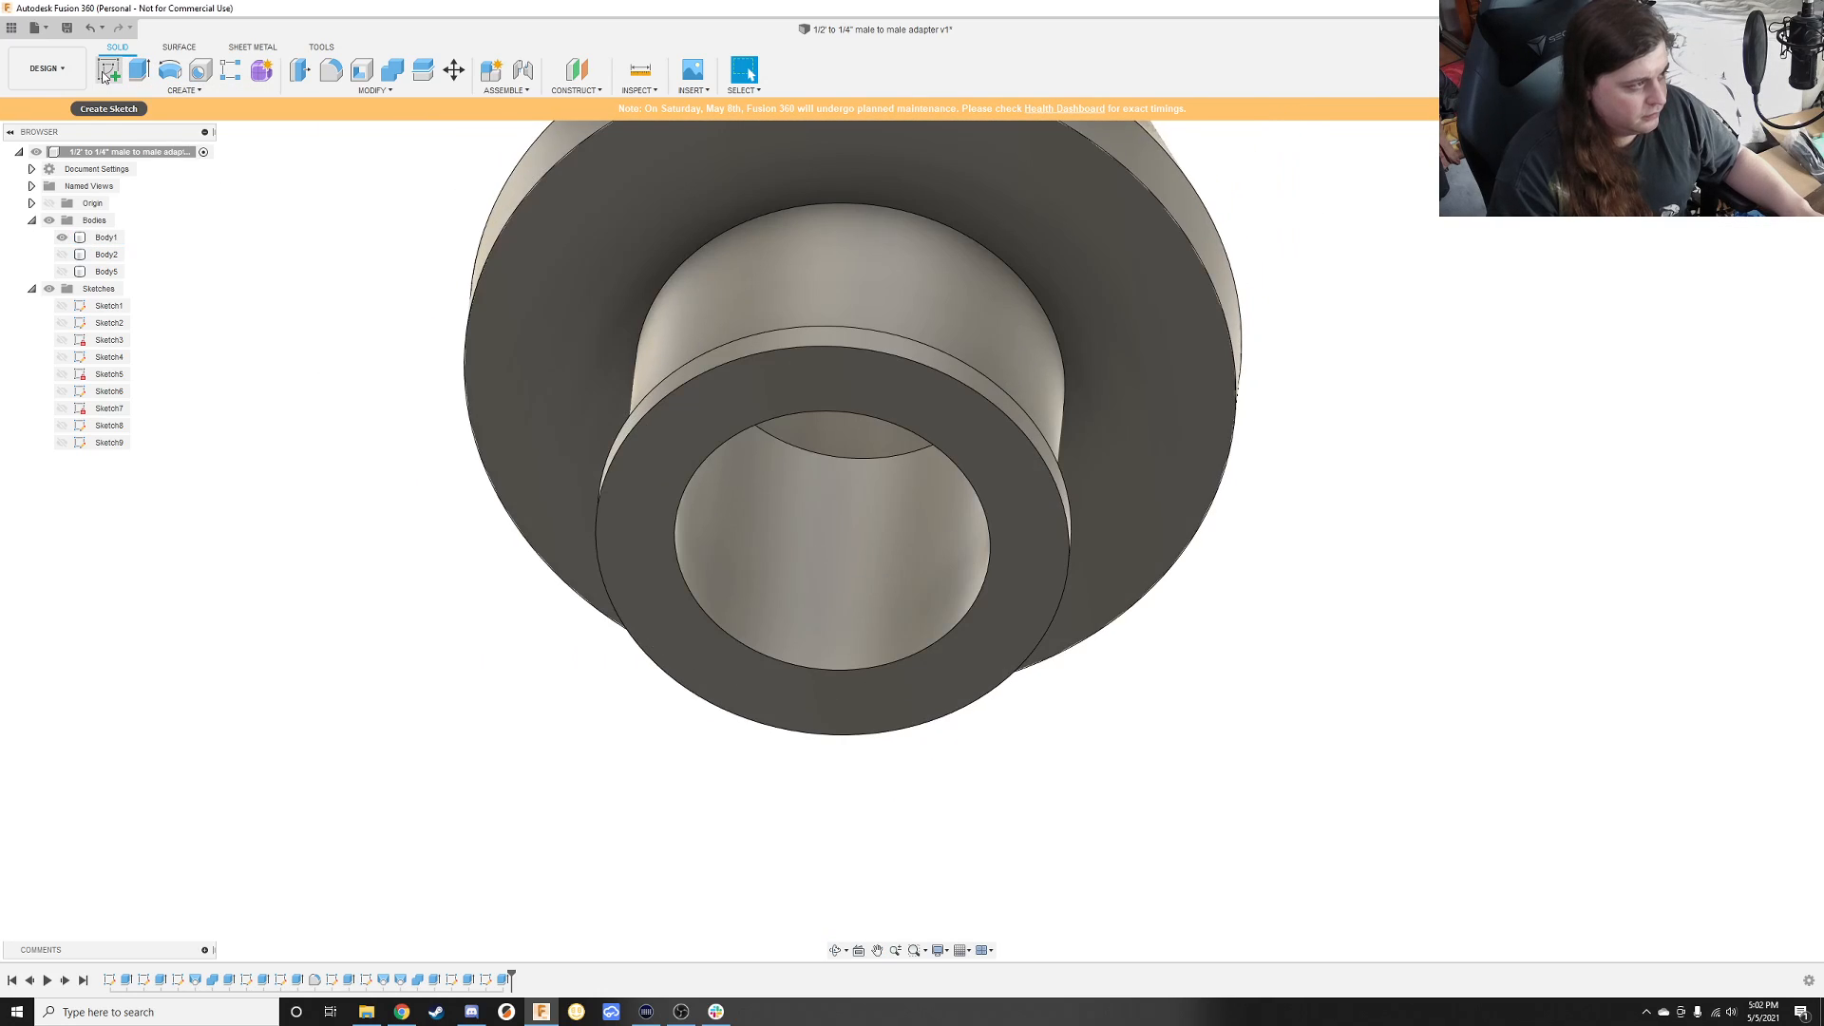
pyautogui.press('e')
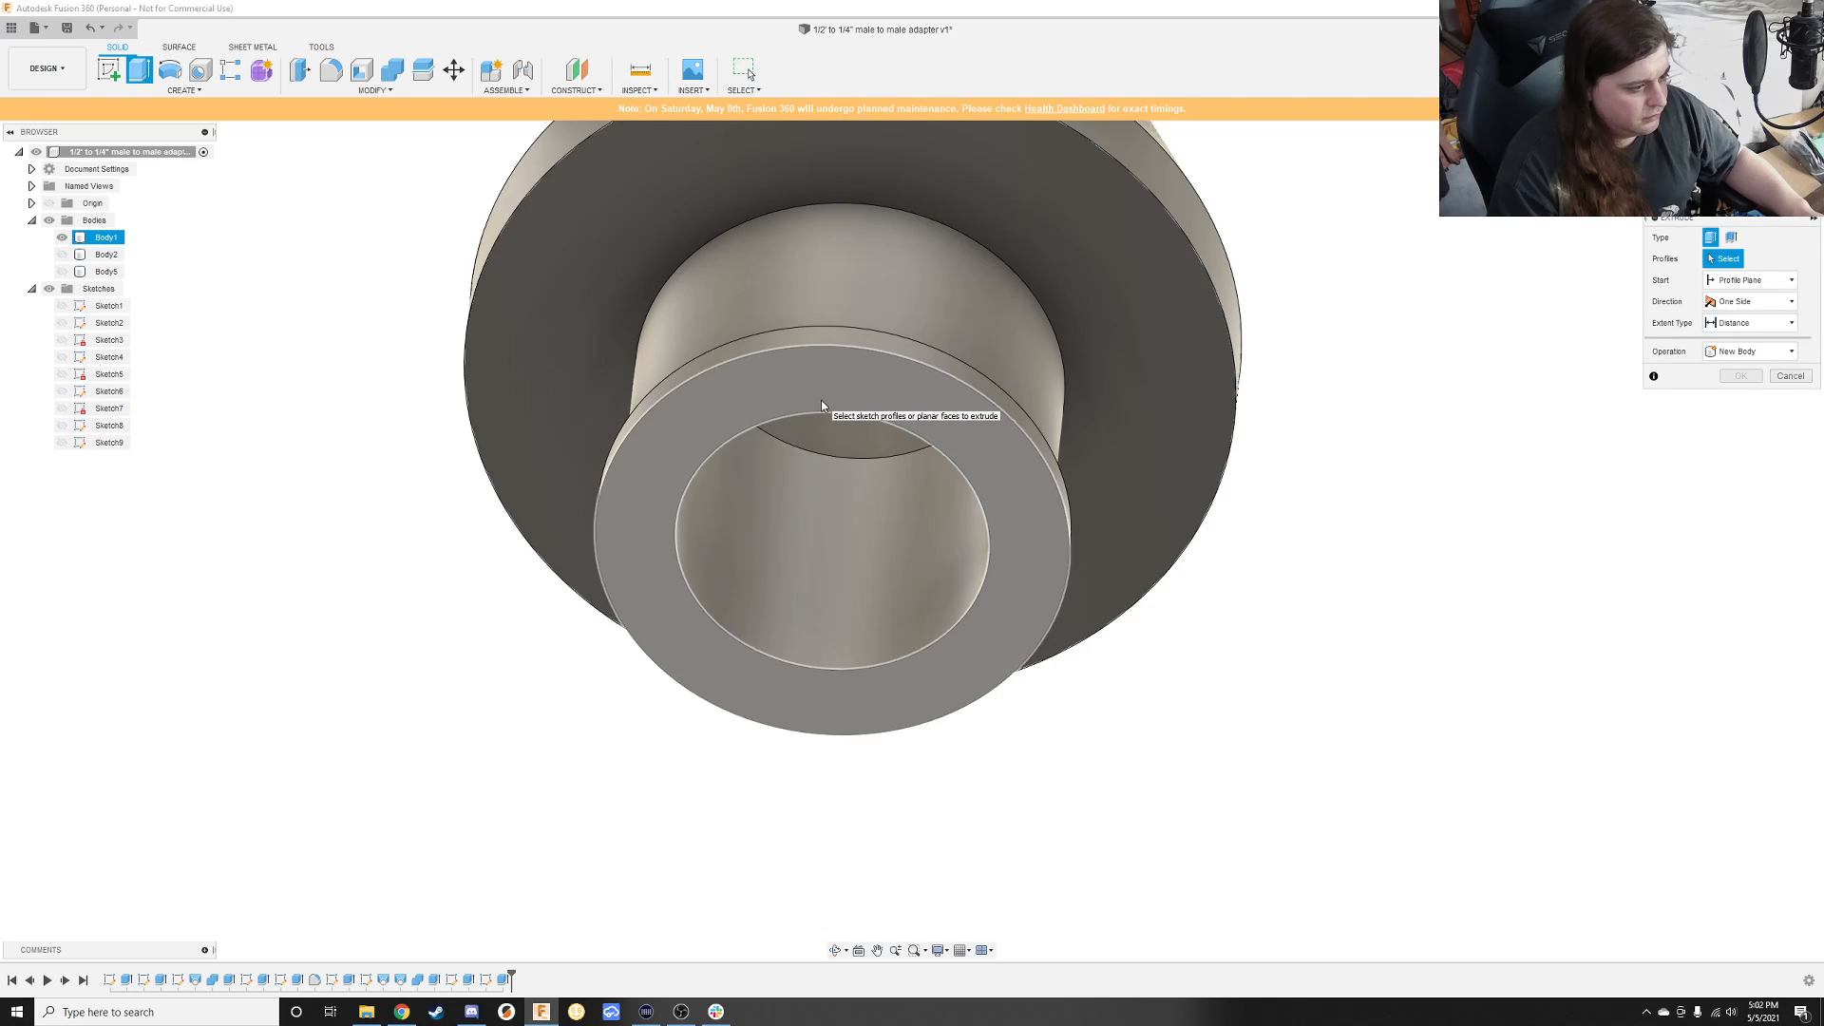
# Step: Create a sketch on the flange's end face, keeping only the projected face edges, and finish it
pyautogui.keyDown('shift'); pyautogui.moveTo(969, 547); pyautogui.dragTo(909, 447, button='middle'); pyautogui.keyUp('shift')
pyautogui.click(113, 76)
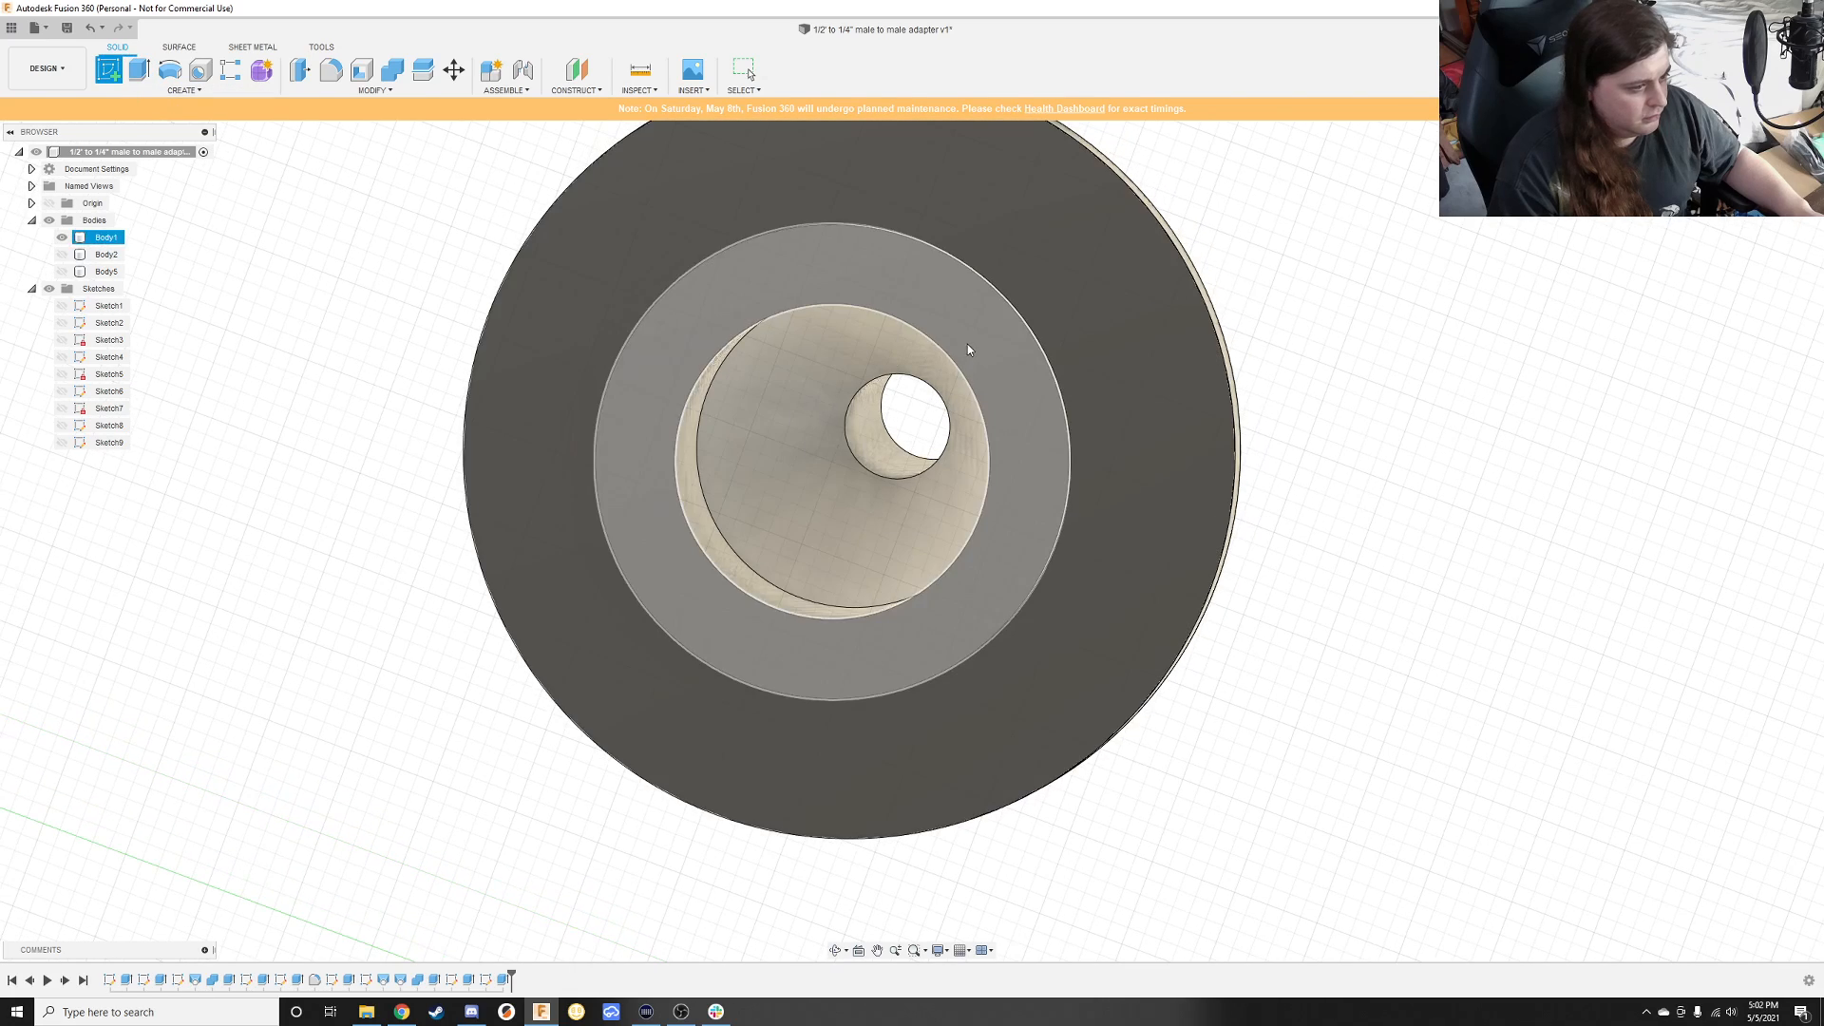
pyautogui.click(930, 407)
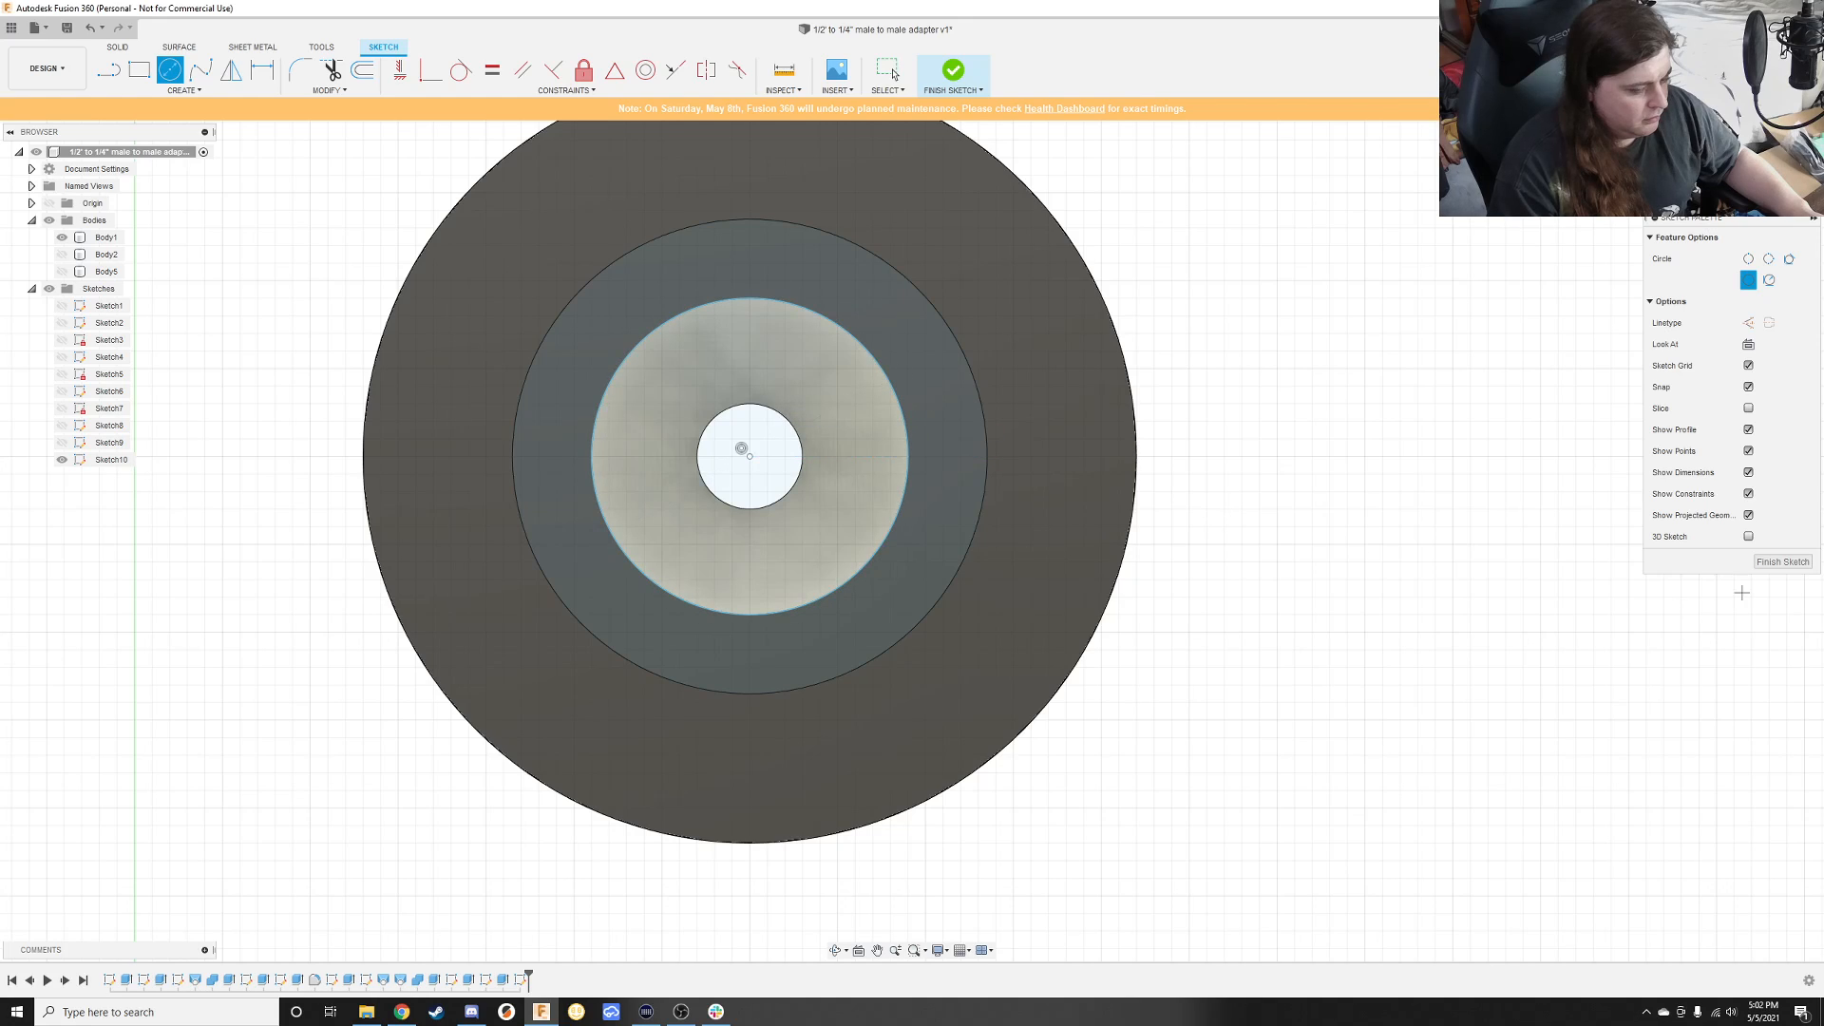
pyautogui.click(1780, 561)
# Step: Extrude the circular bore profile outward from the flange face as a new solid plug body
pyautogui.moveTo(1149, 606)
pyautogui.keyDown('shift'); pyautogui.mouseDown(button='middle')
pyautogui.moveTo(1176, 583)
pyautogui.moveTo(1197, 501)
pyautogui.moveTo(892, 761)
pyautogui.moveTo(720, 642)
pyautogui.mouseUp(button='middle'); pyautogui.keyUp('shift')
pyautogui.press('e')
pyautogui.click(697, 541)
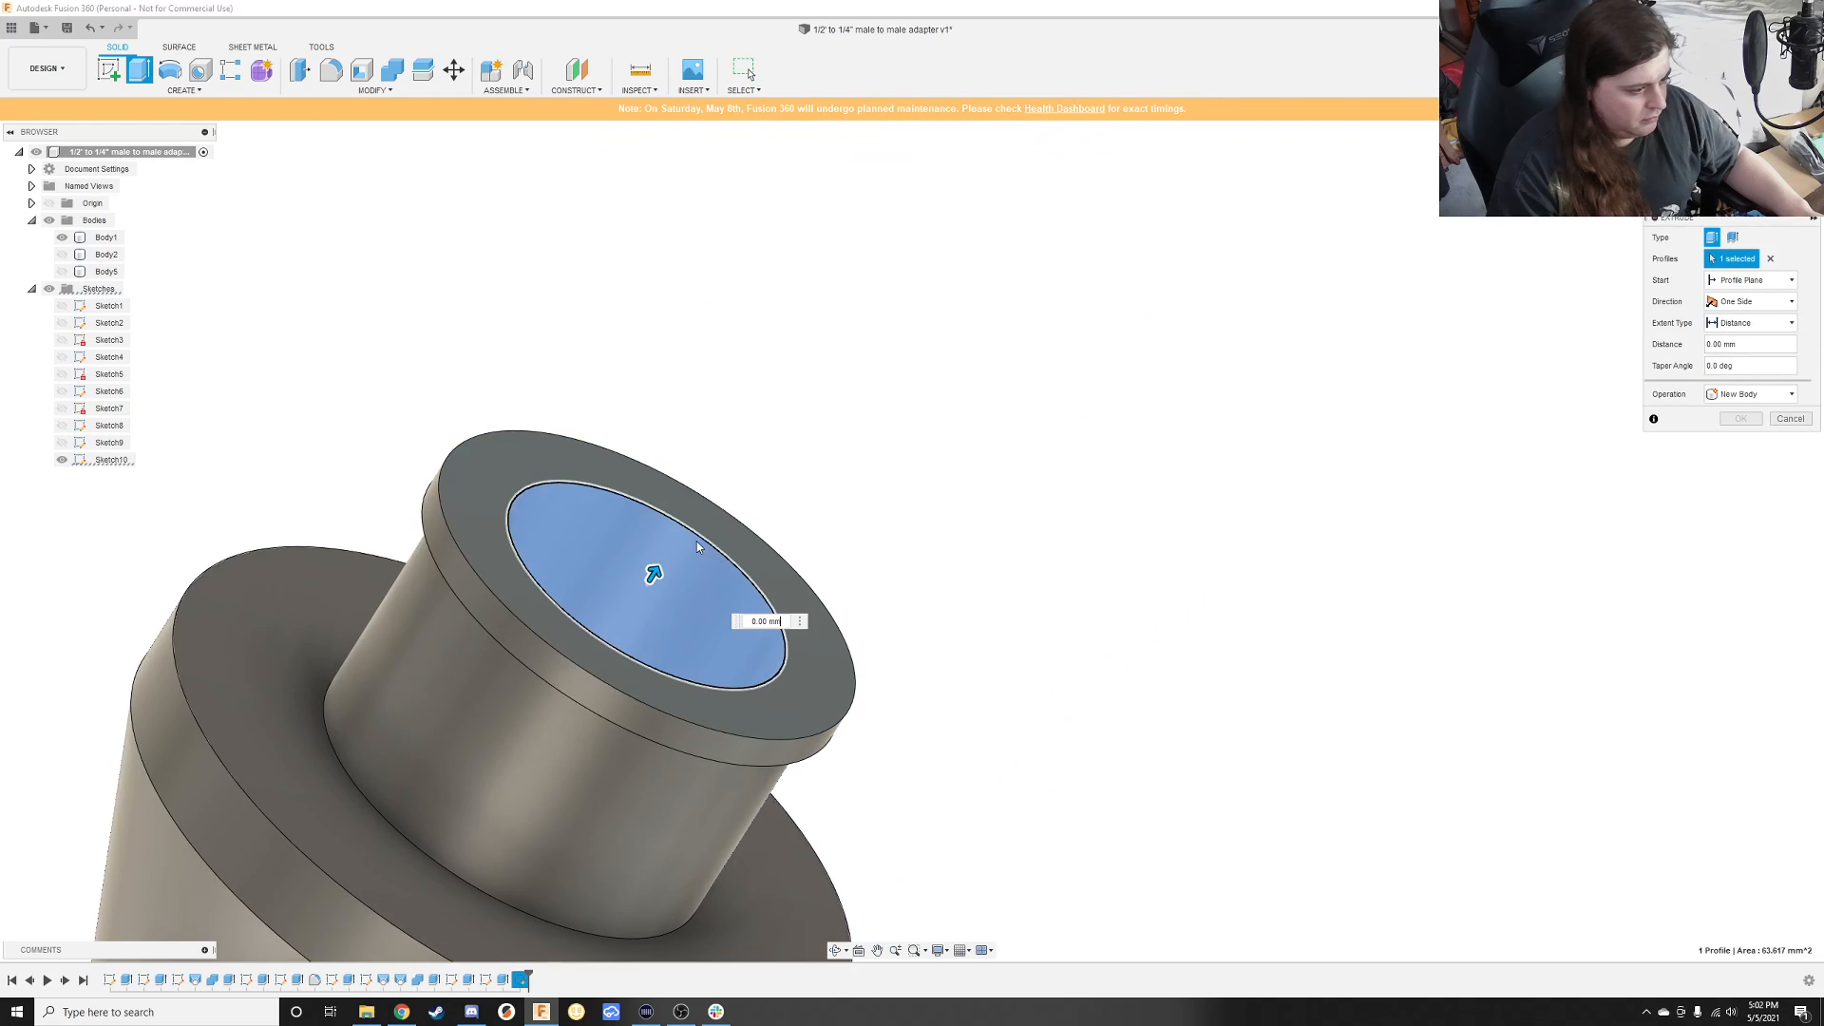
pyautogui.moveTo(727, 466); pyautogui.dragTo(750, 459)
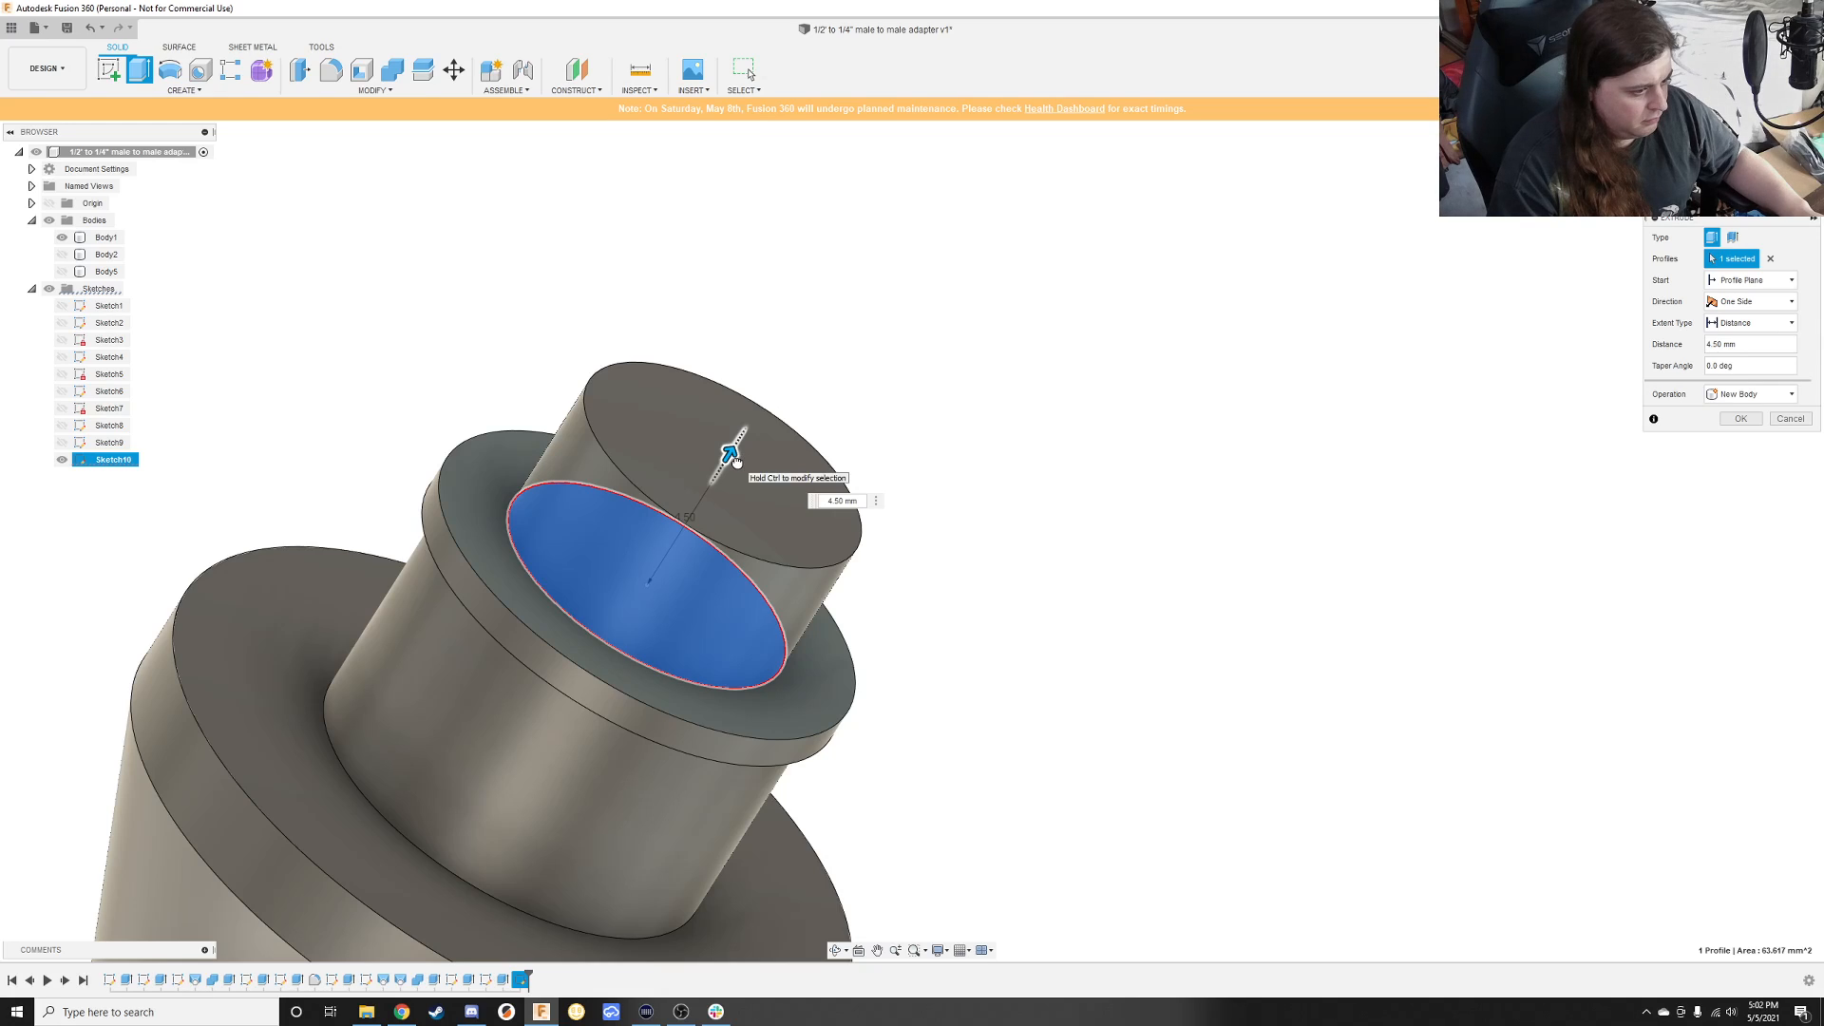
pyautogui.moveTo(736, 461); pyautogui.dragTo(728, 468)
pyautogui.press('Return')
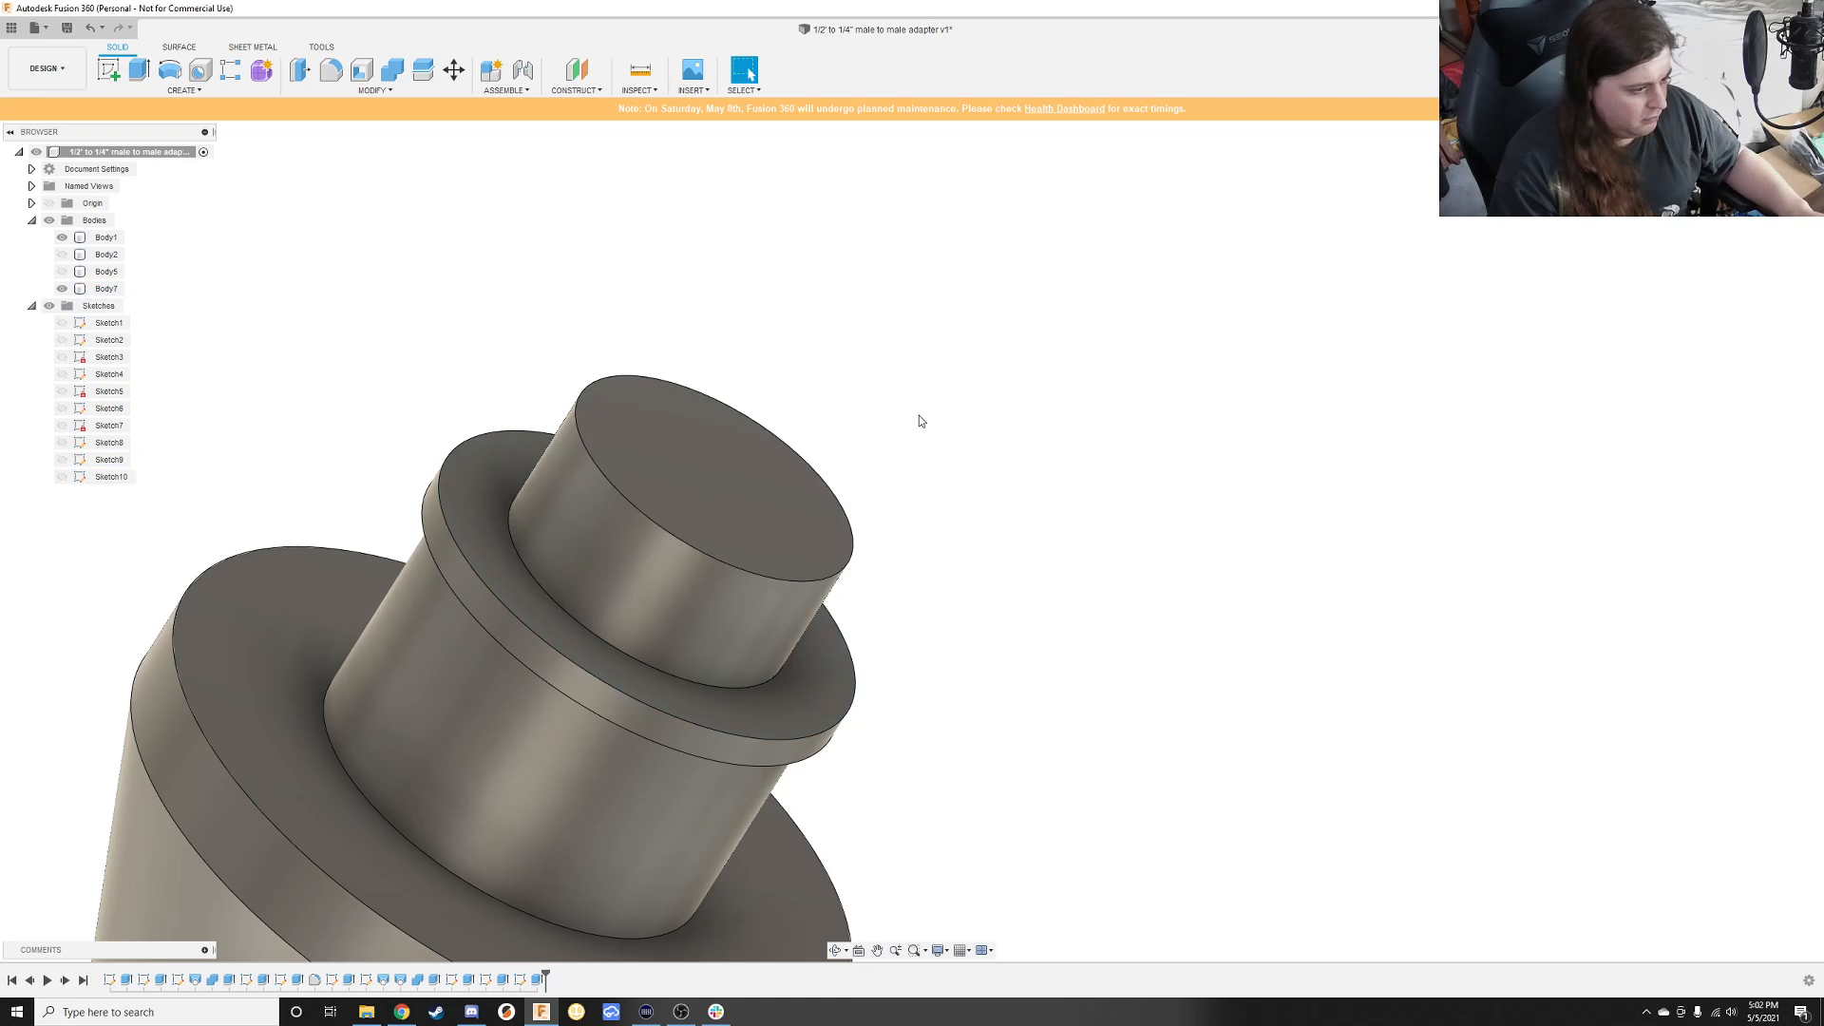
pyautogui.keyDown('shift'); pyautogui.moveTo(919, 414); pyautogui.dragTo(884, 496, button='middle'); pyautogui.keyUp('shift')
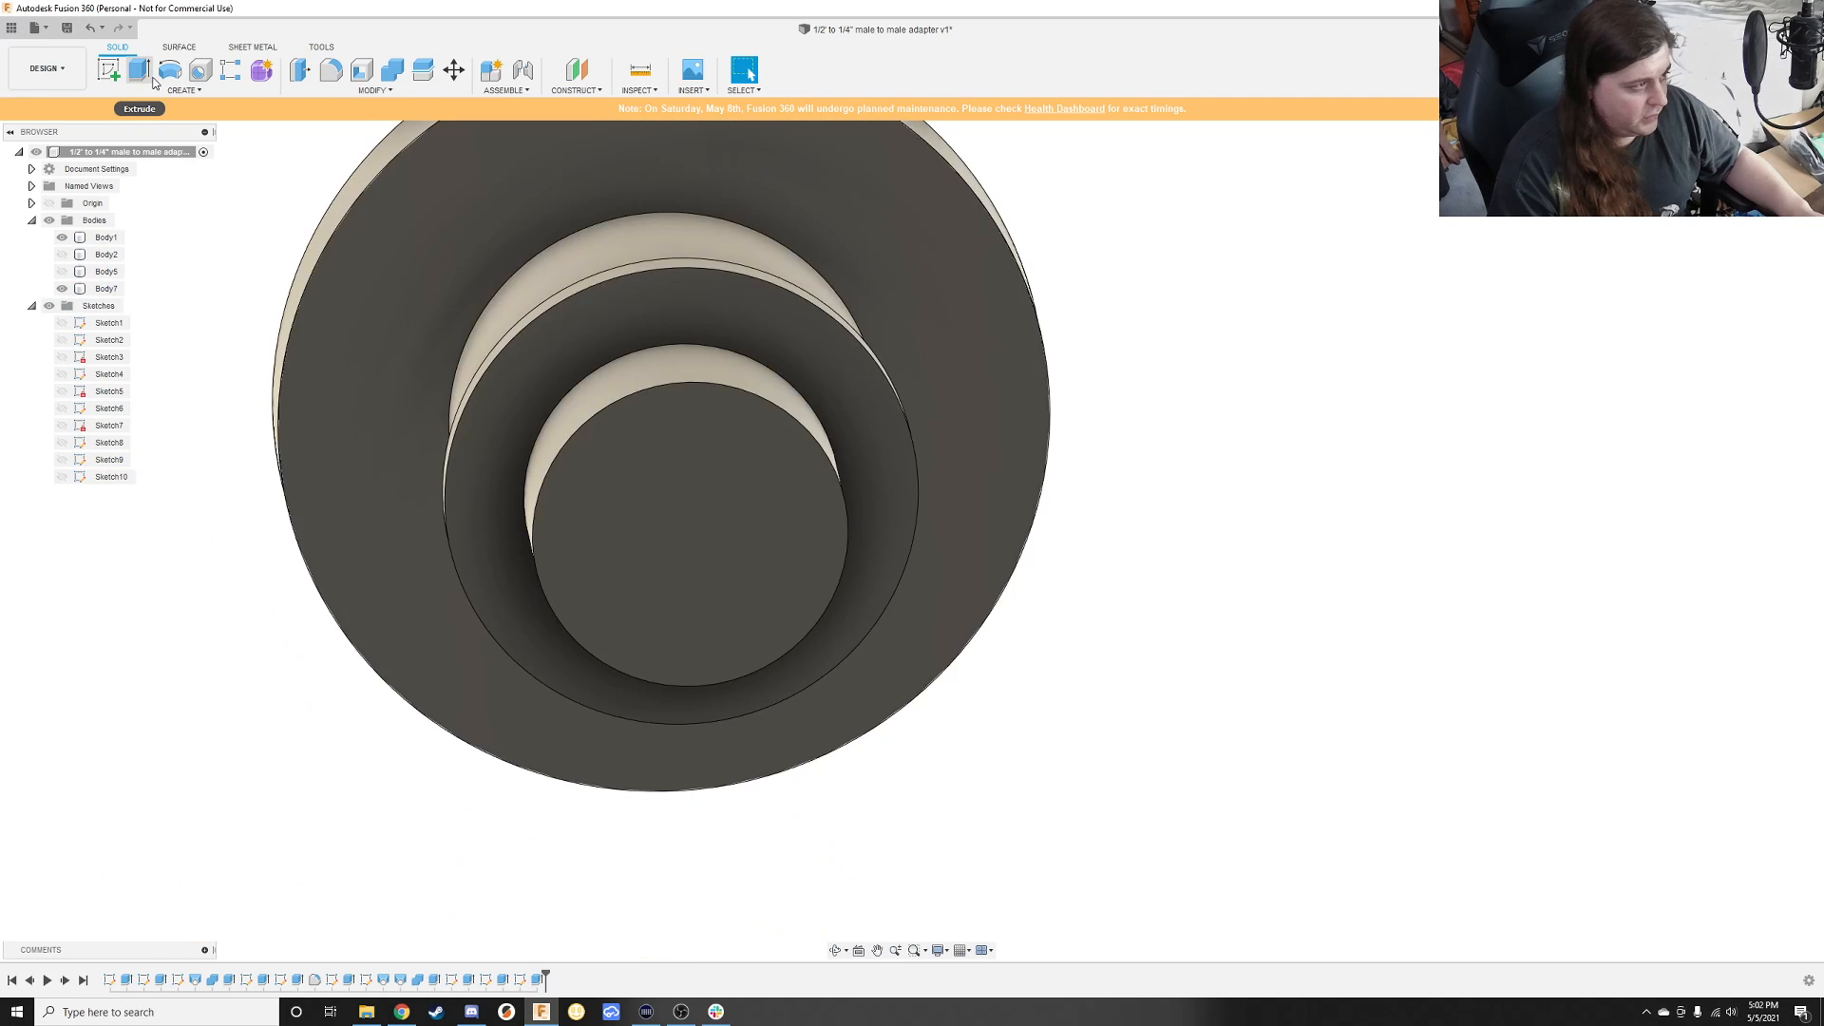
# Step: Create a sketch on the plug's end face with a 12.5 mm circle centred on the plug, and finish it
pyautogui.click(110, 70)
pyautogui.click(745, 510)
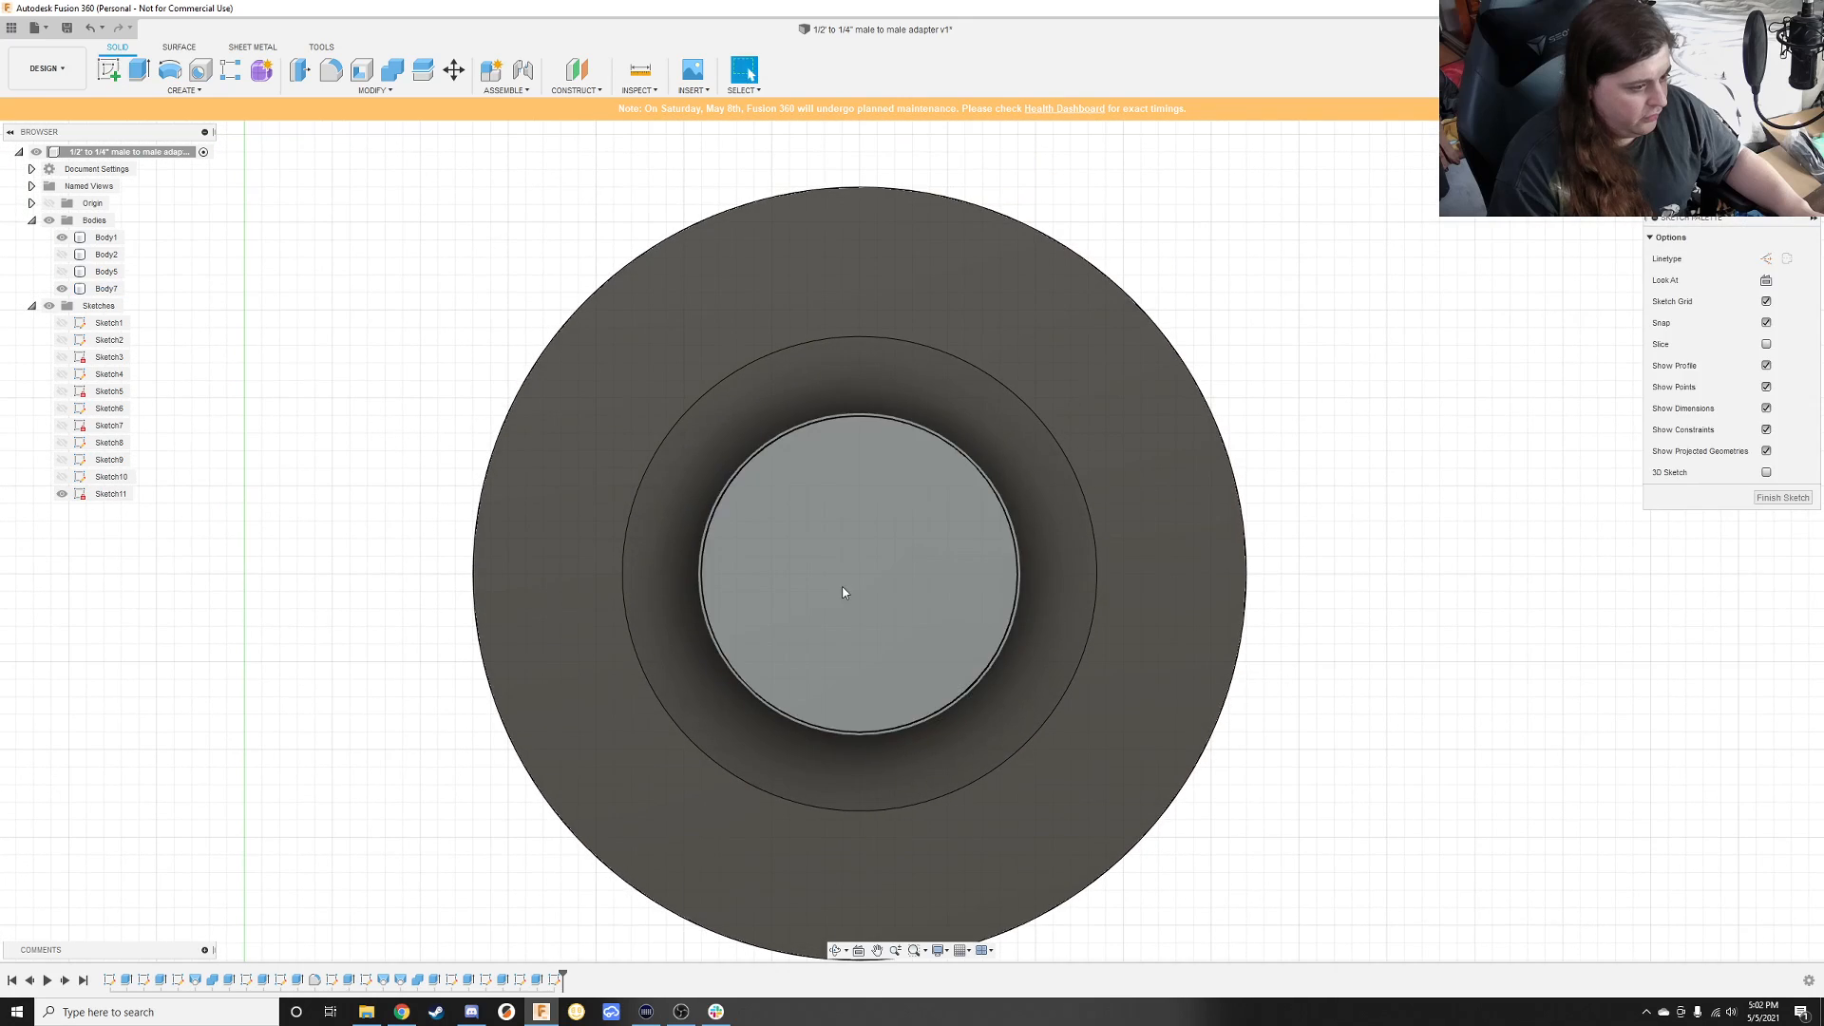
pyautogui.press('c')
pyautogui.click(866, 568)
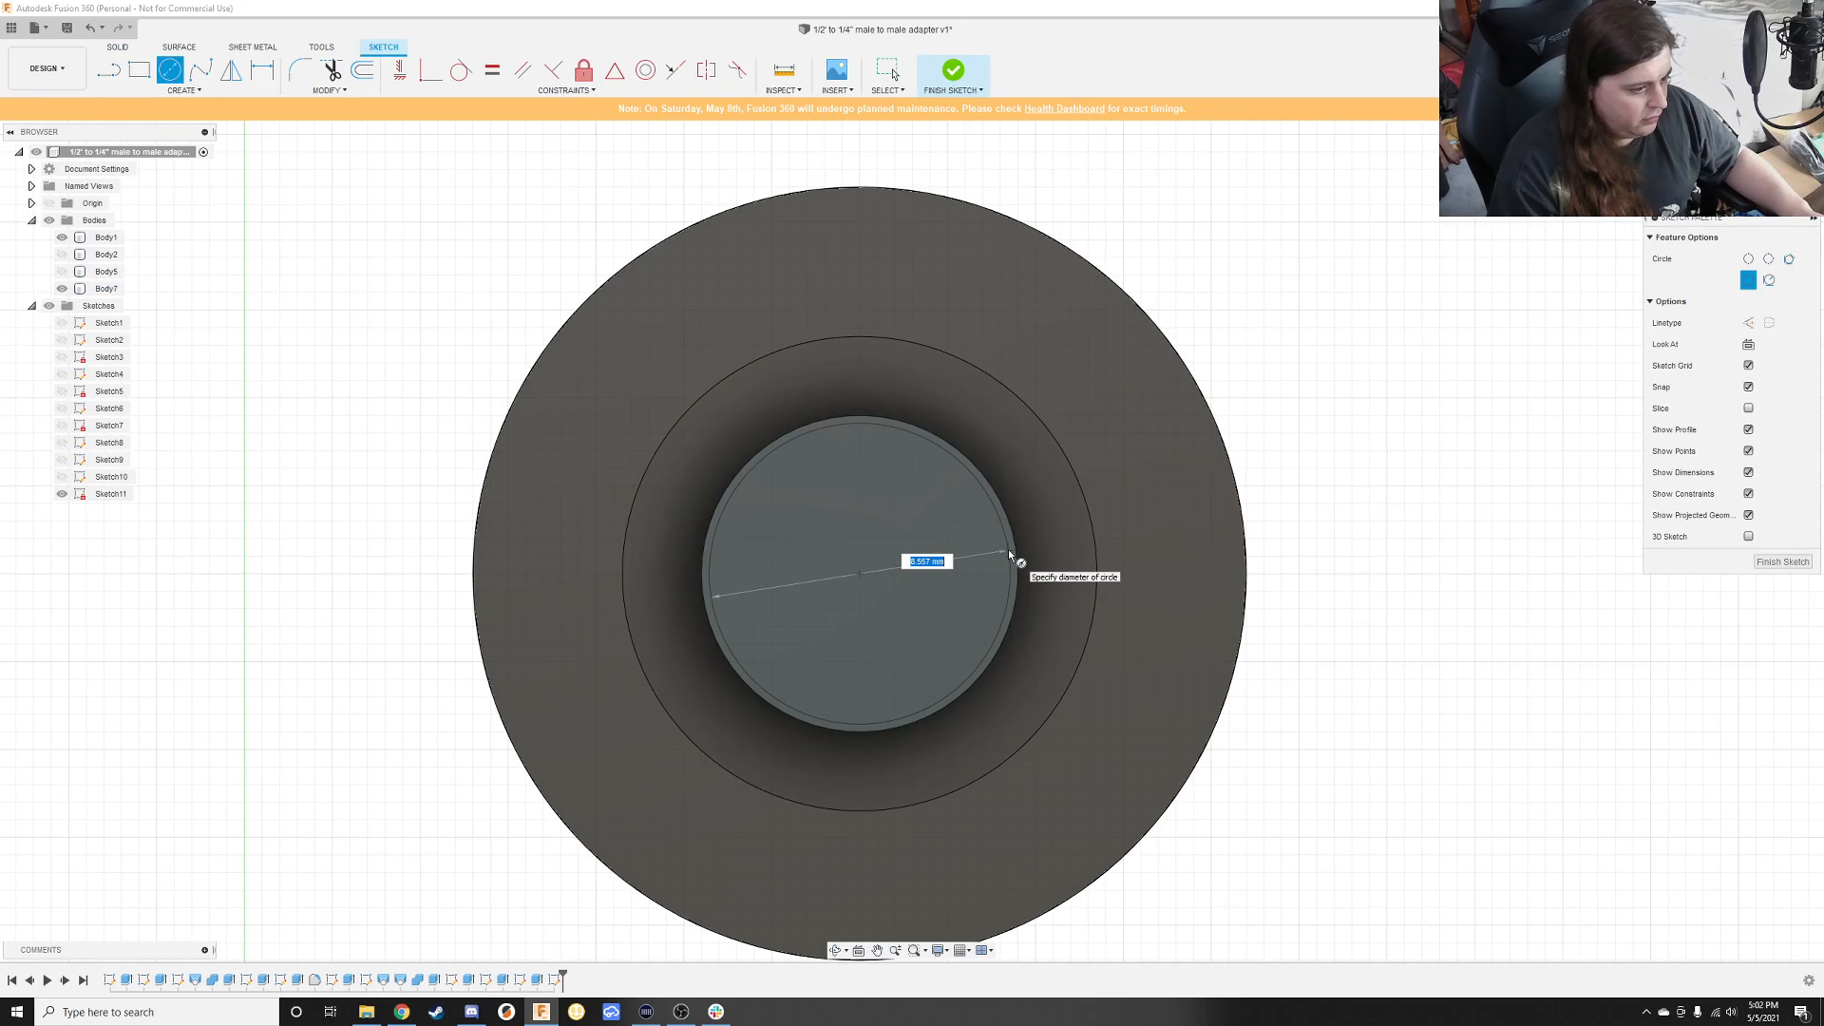
pyautogui.write('12.5')
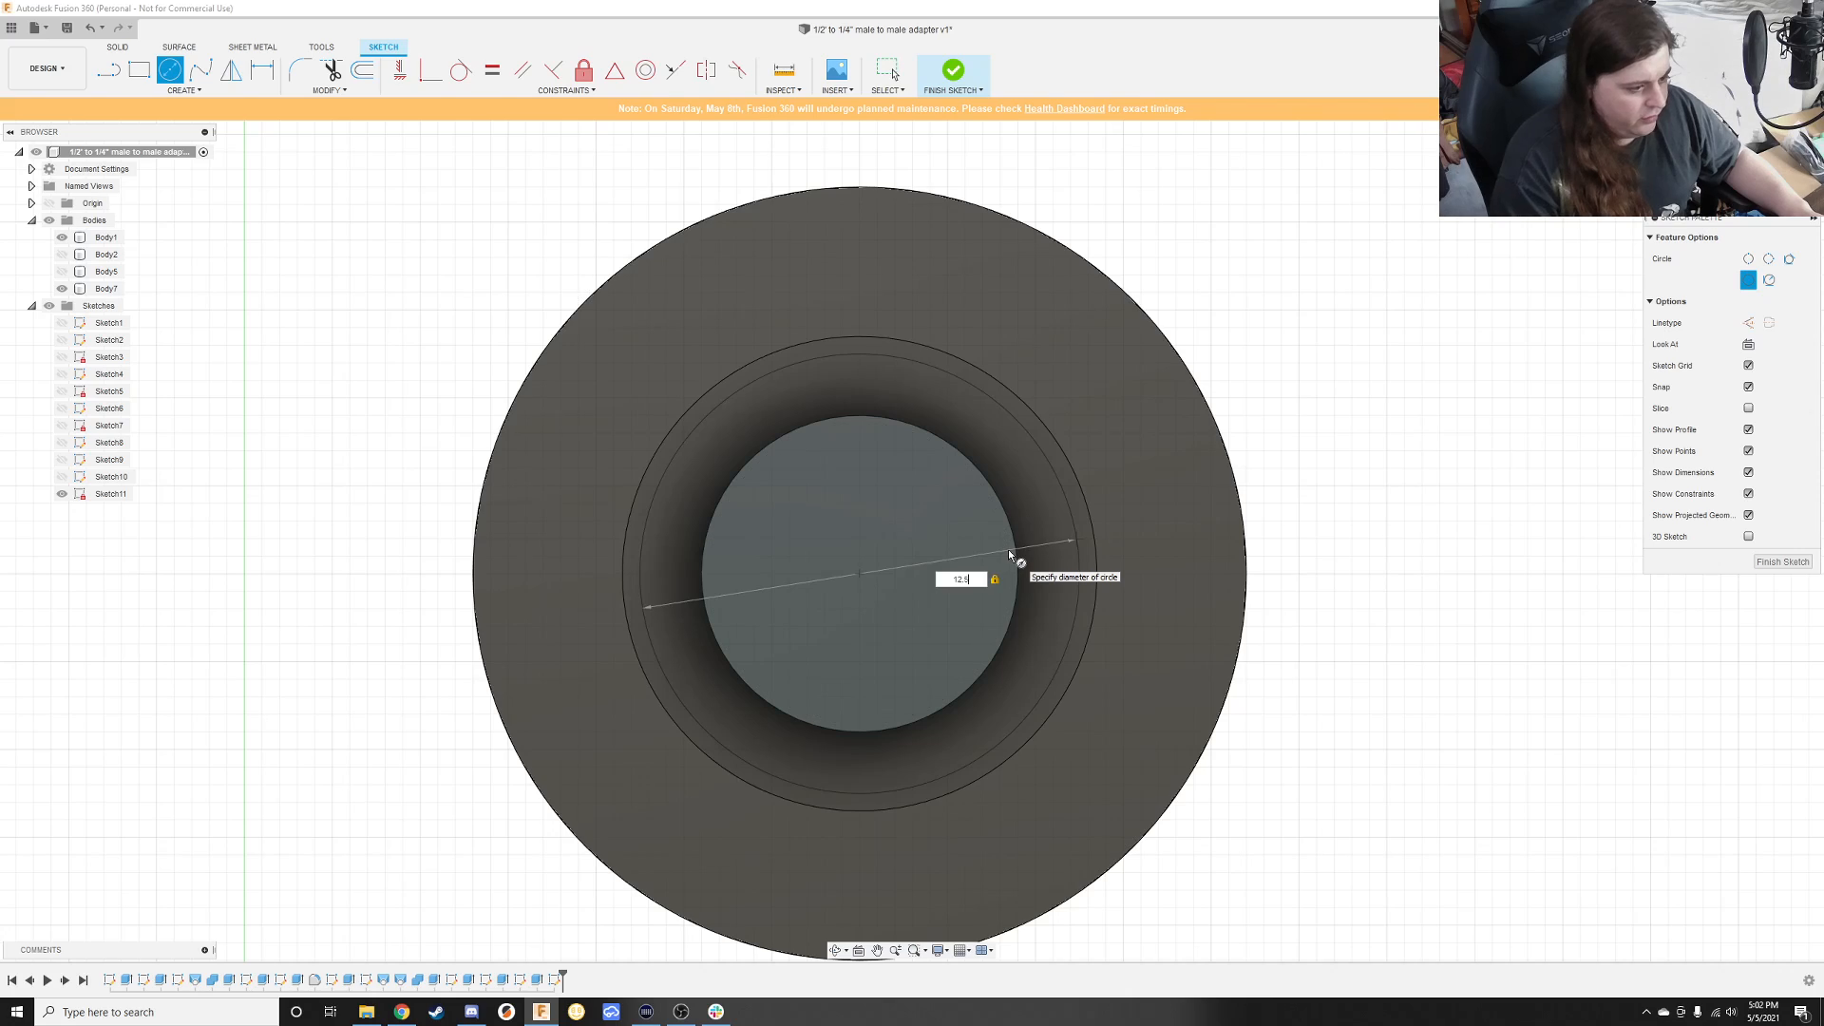
pyautogui.press('Return')
pyautogui.press('Escape')
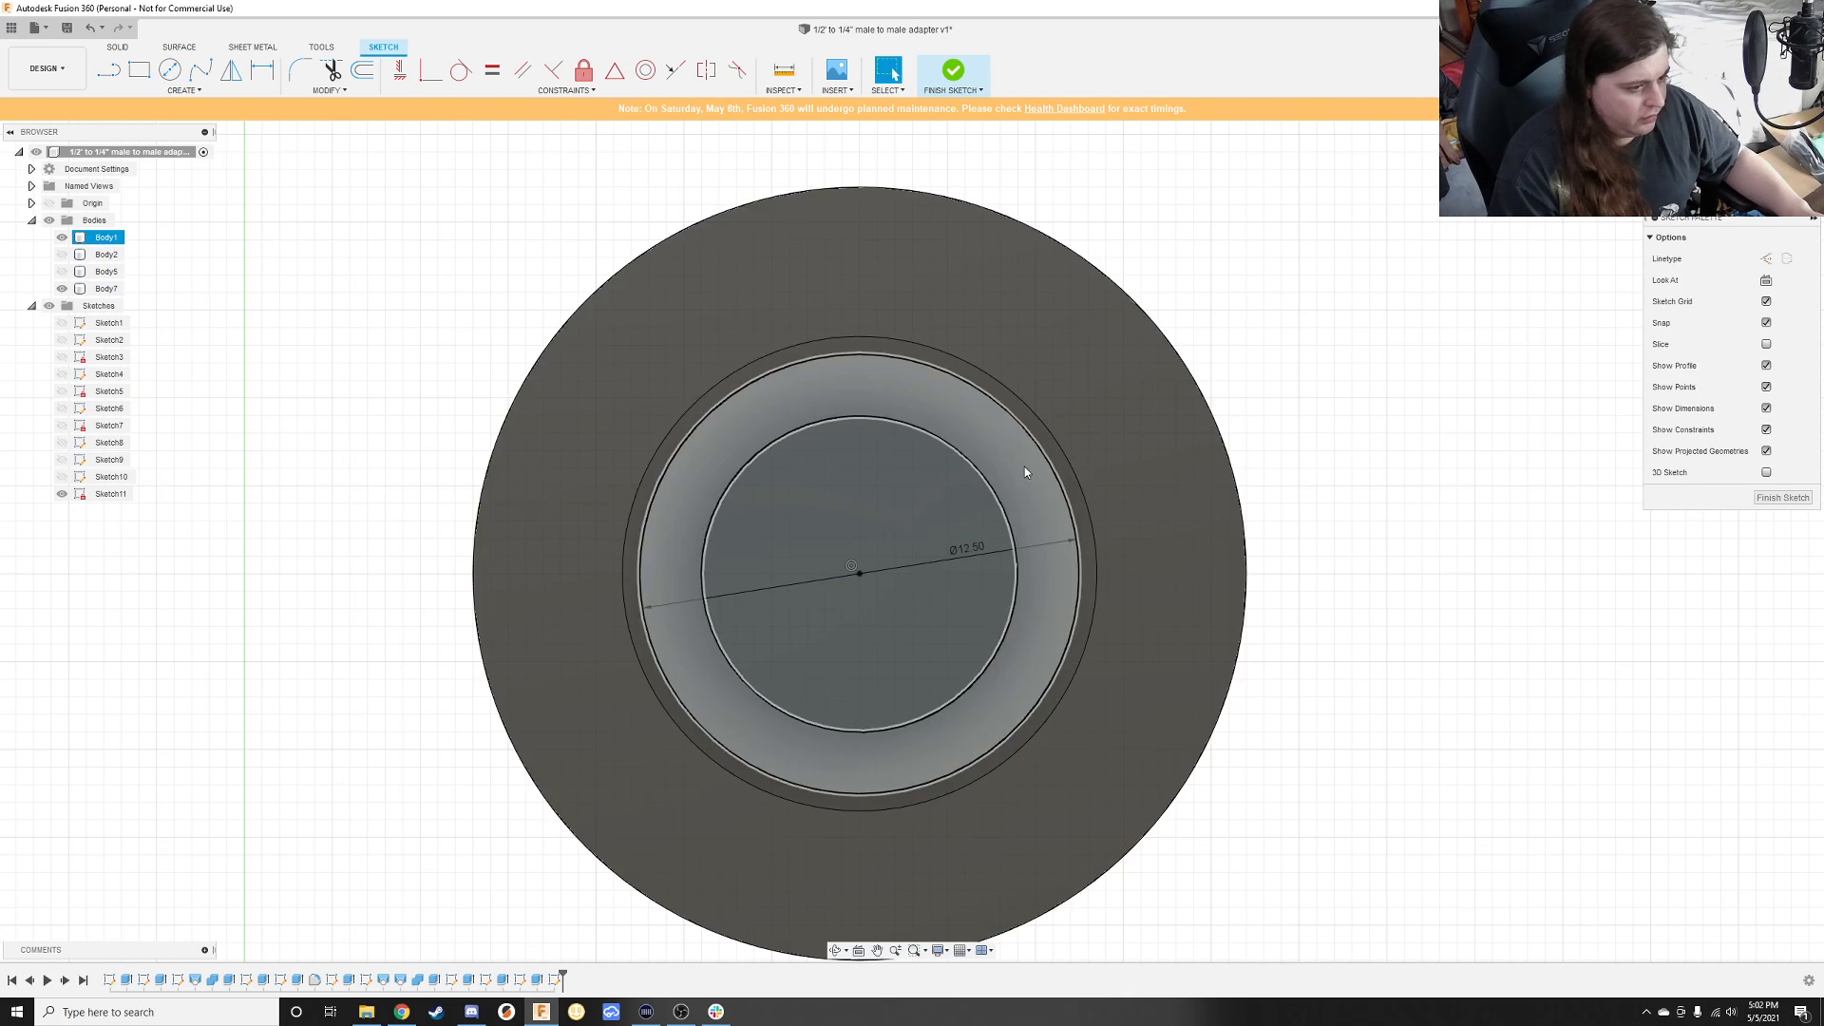
pyautogui.press('c')
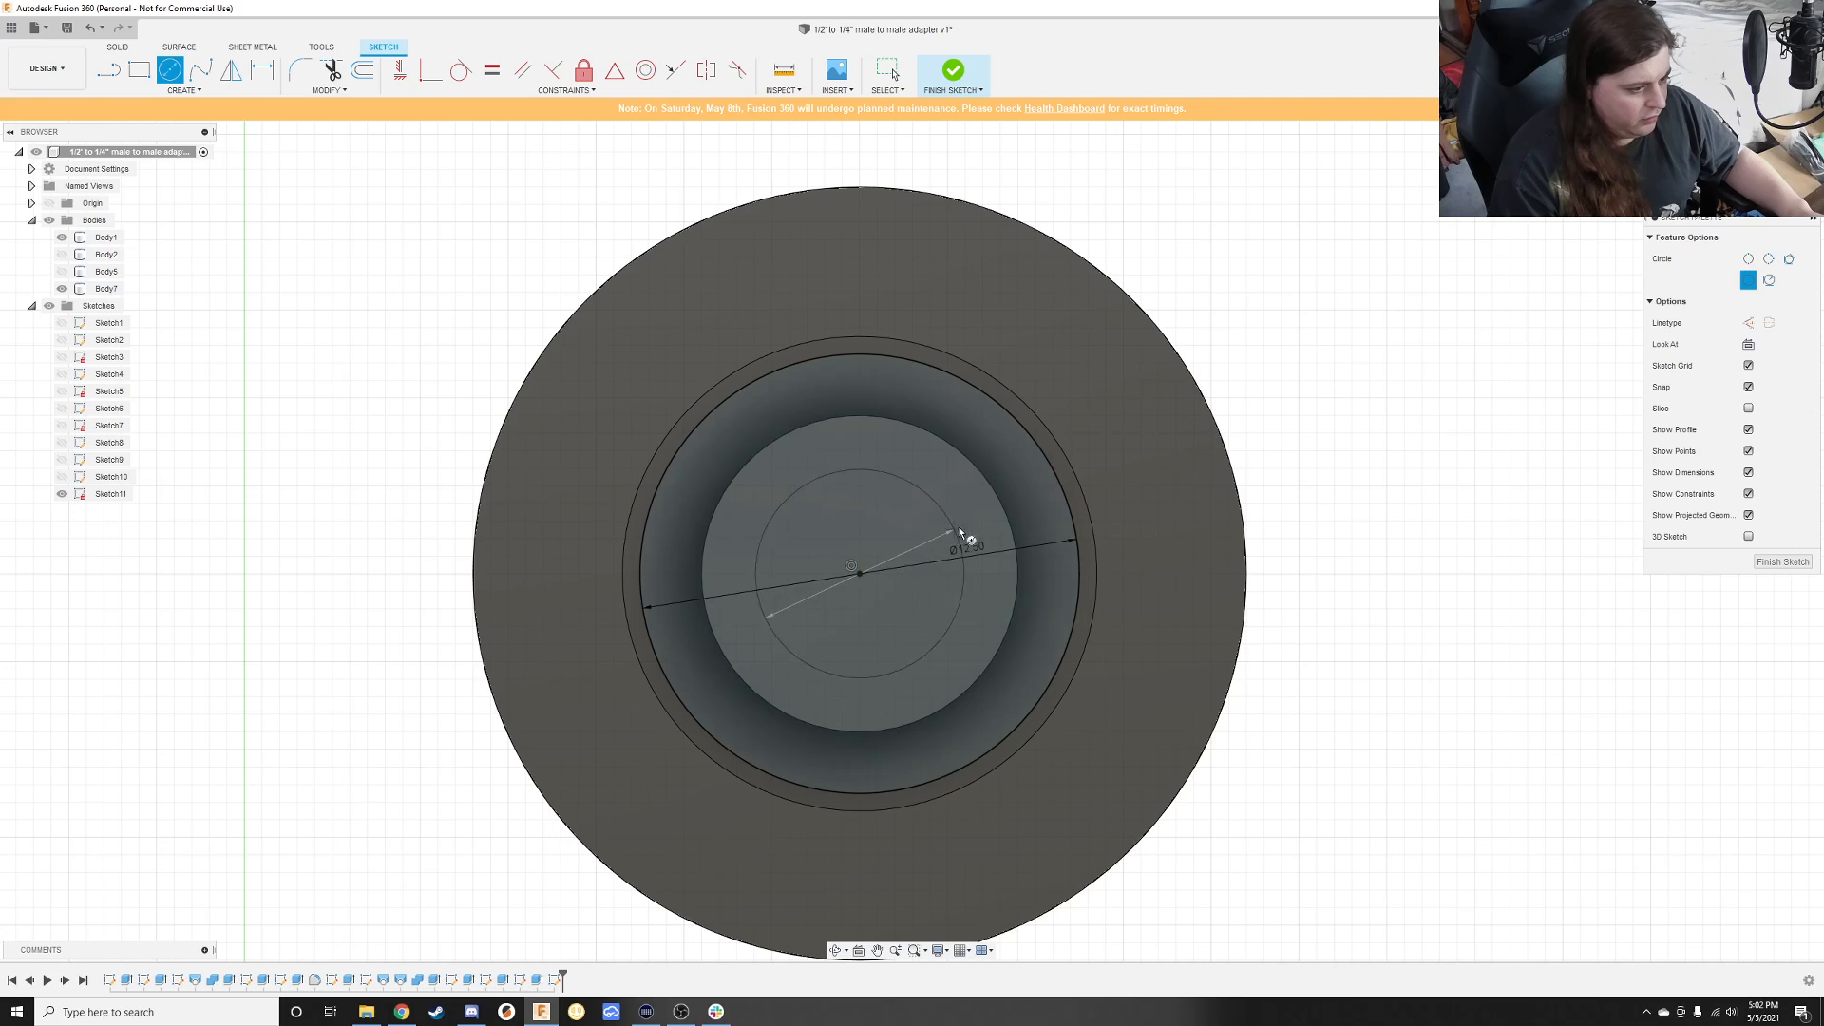
pyautogui.click(1003, 512)
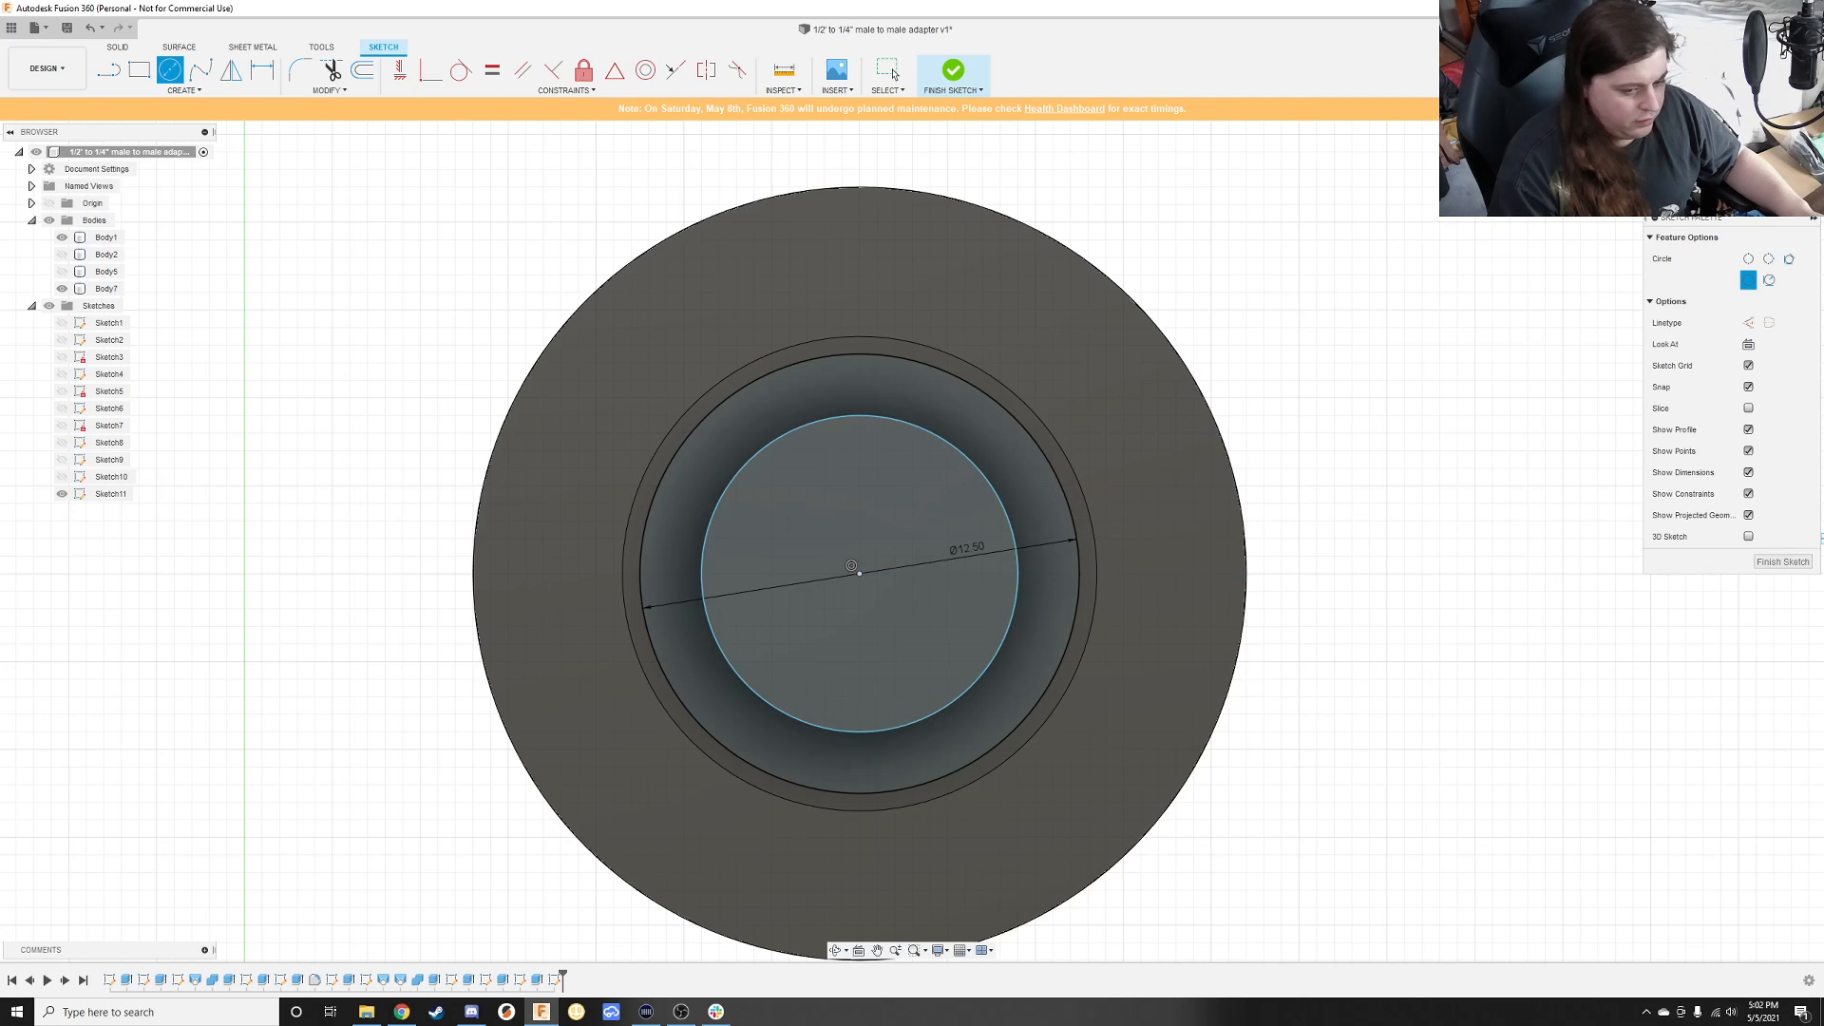
pyautogui.click(1768, 570)
pyautogui.keyDown('shift'); pyautogui.moveTo(384, 331); pyautogui.dragTo(440, 362, button='middle'); pyautogui.keyUp('shift')
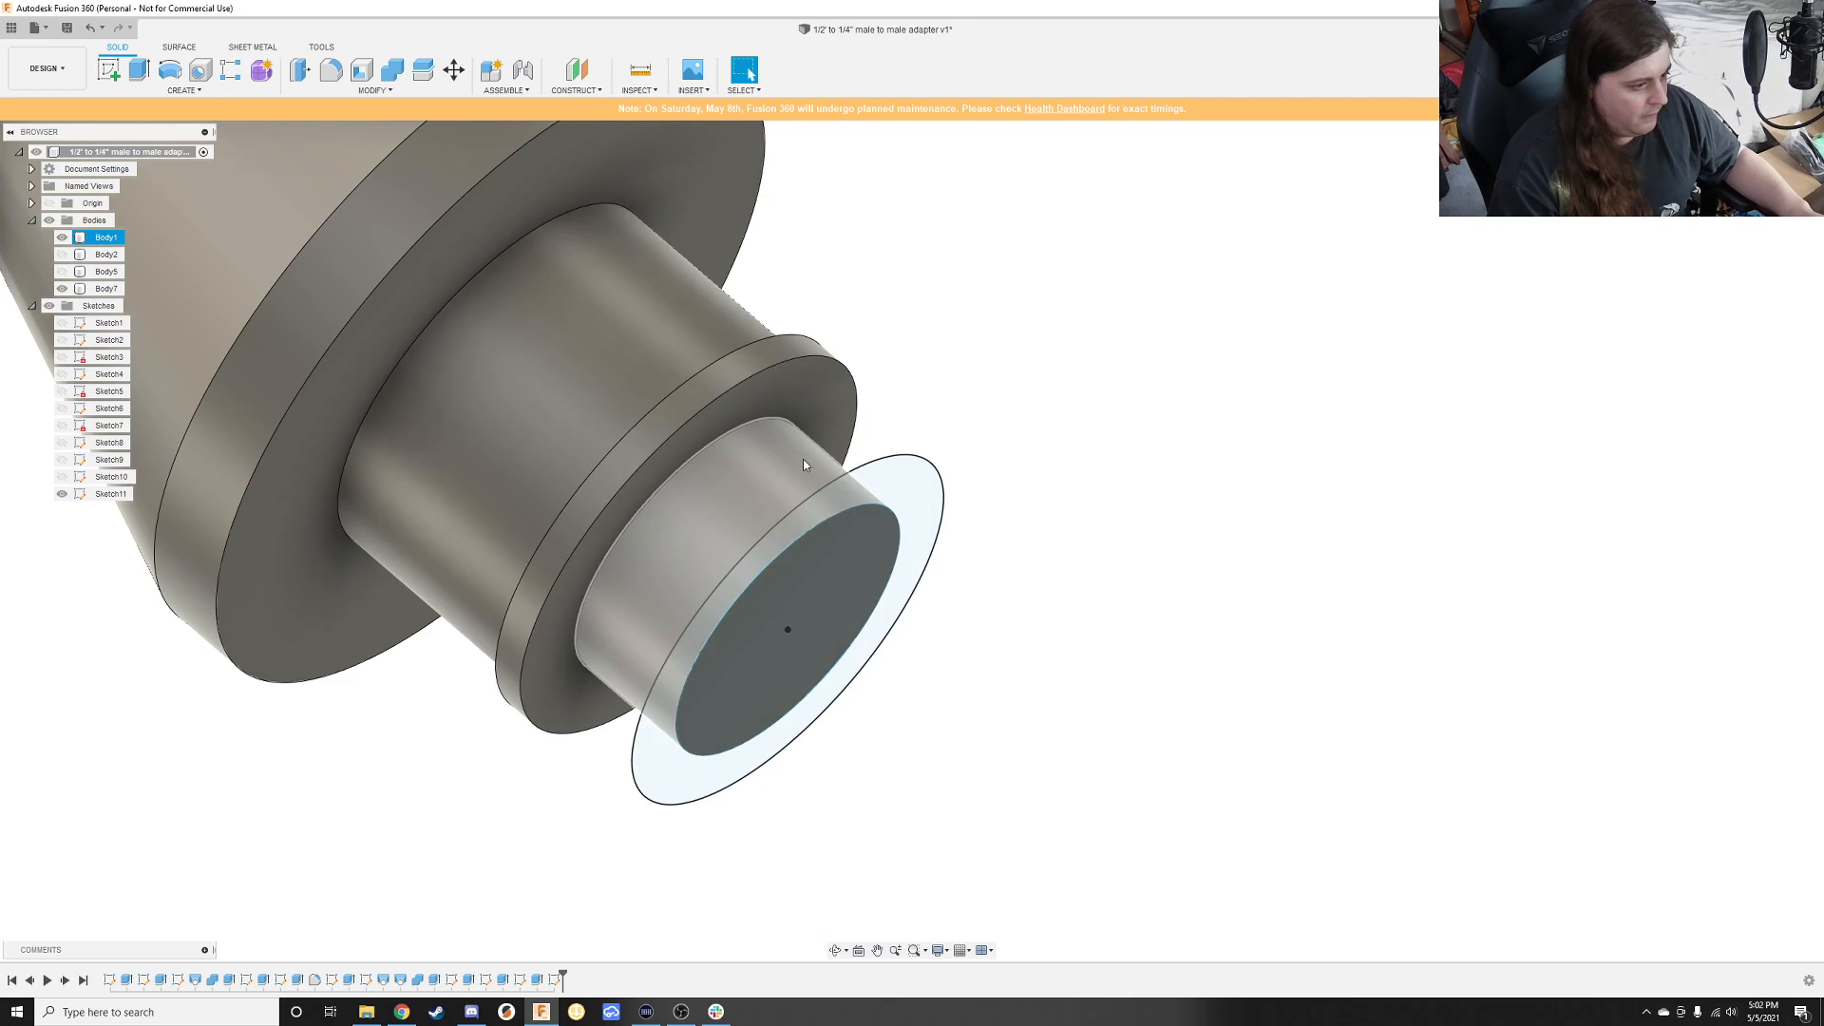
# Step: Hide the plug body while keeping the new end-face sketch visible
pyautogui.click(63, 494)
pyautogui.click(62, 495)
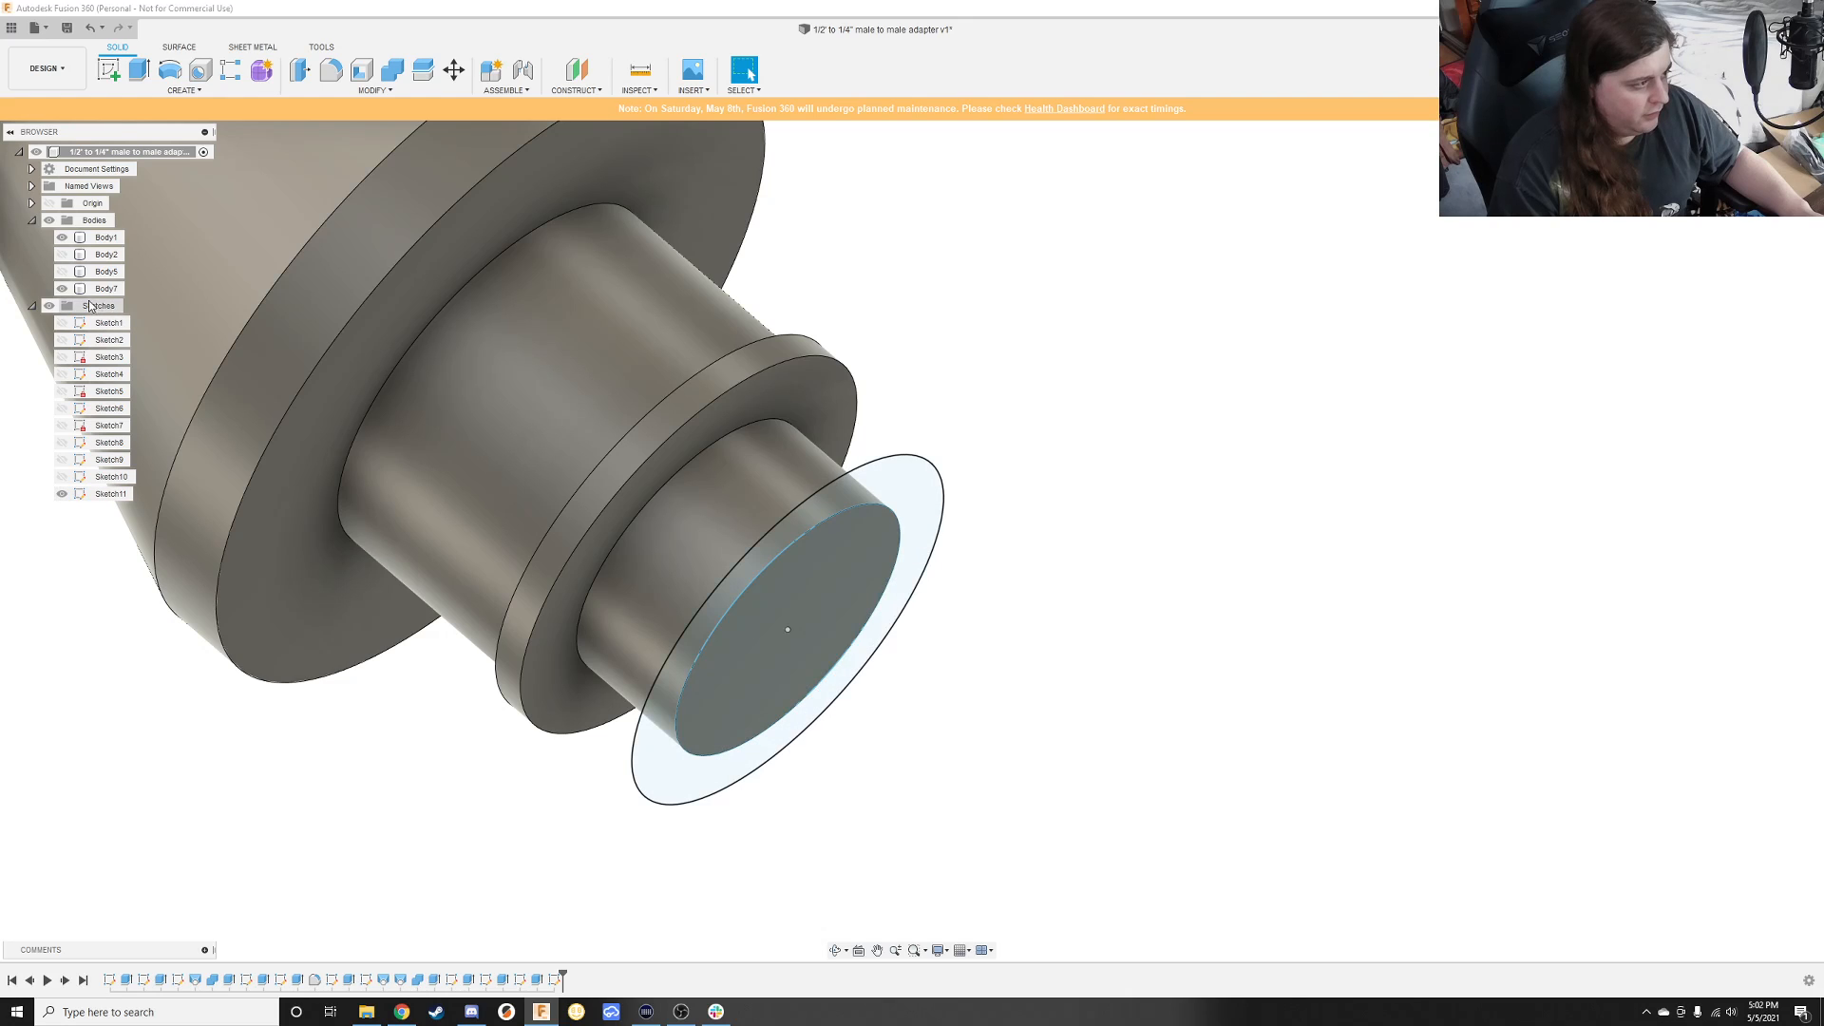
pyautogui.click(61, 289)
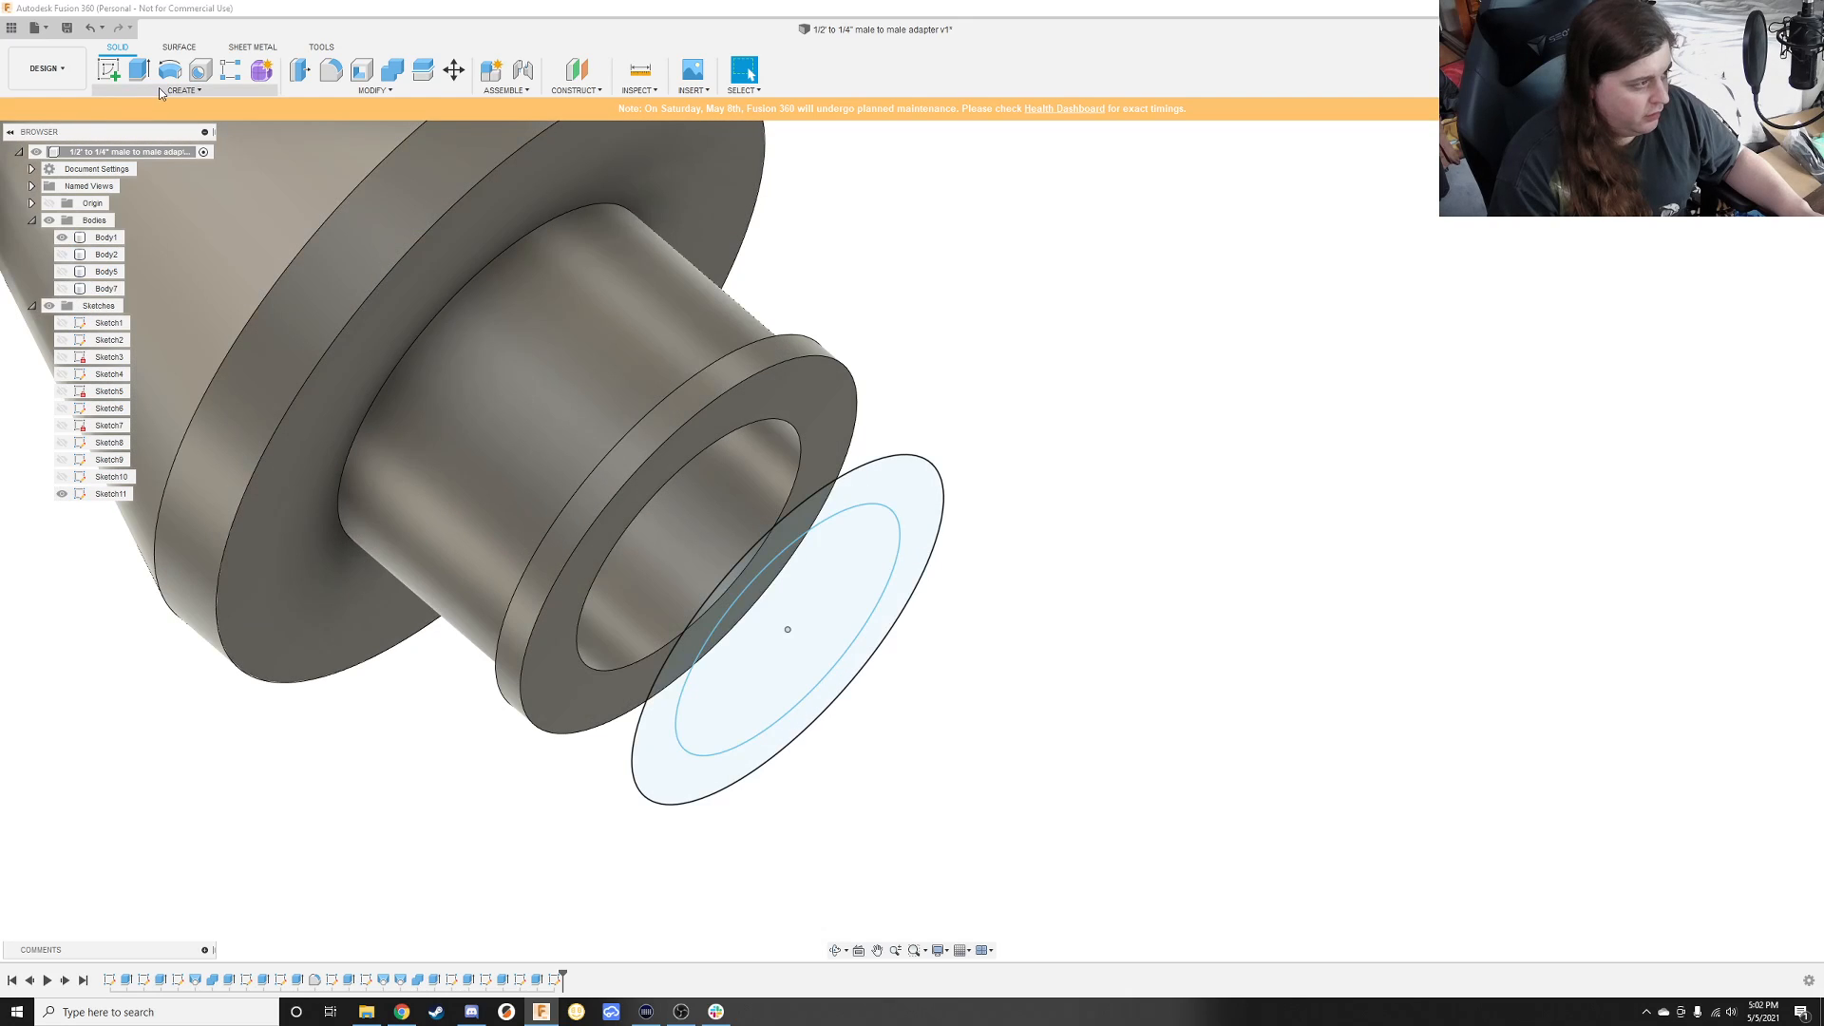
pyautogui.click(180, 91)
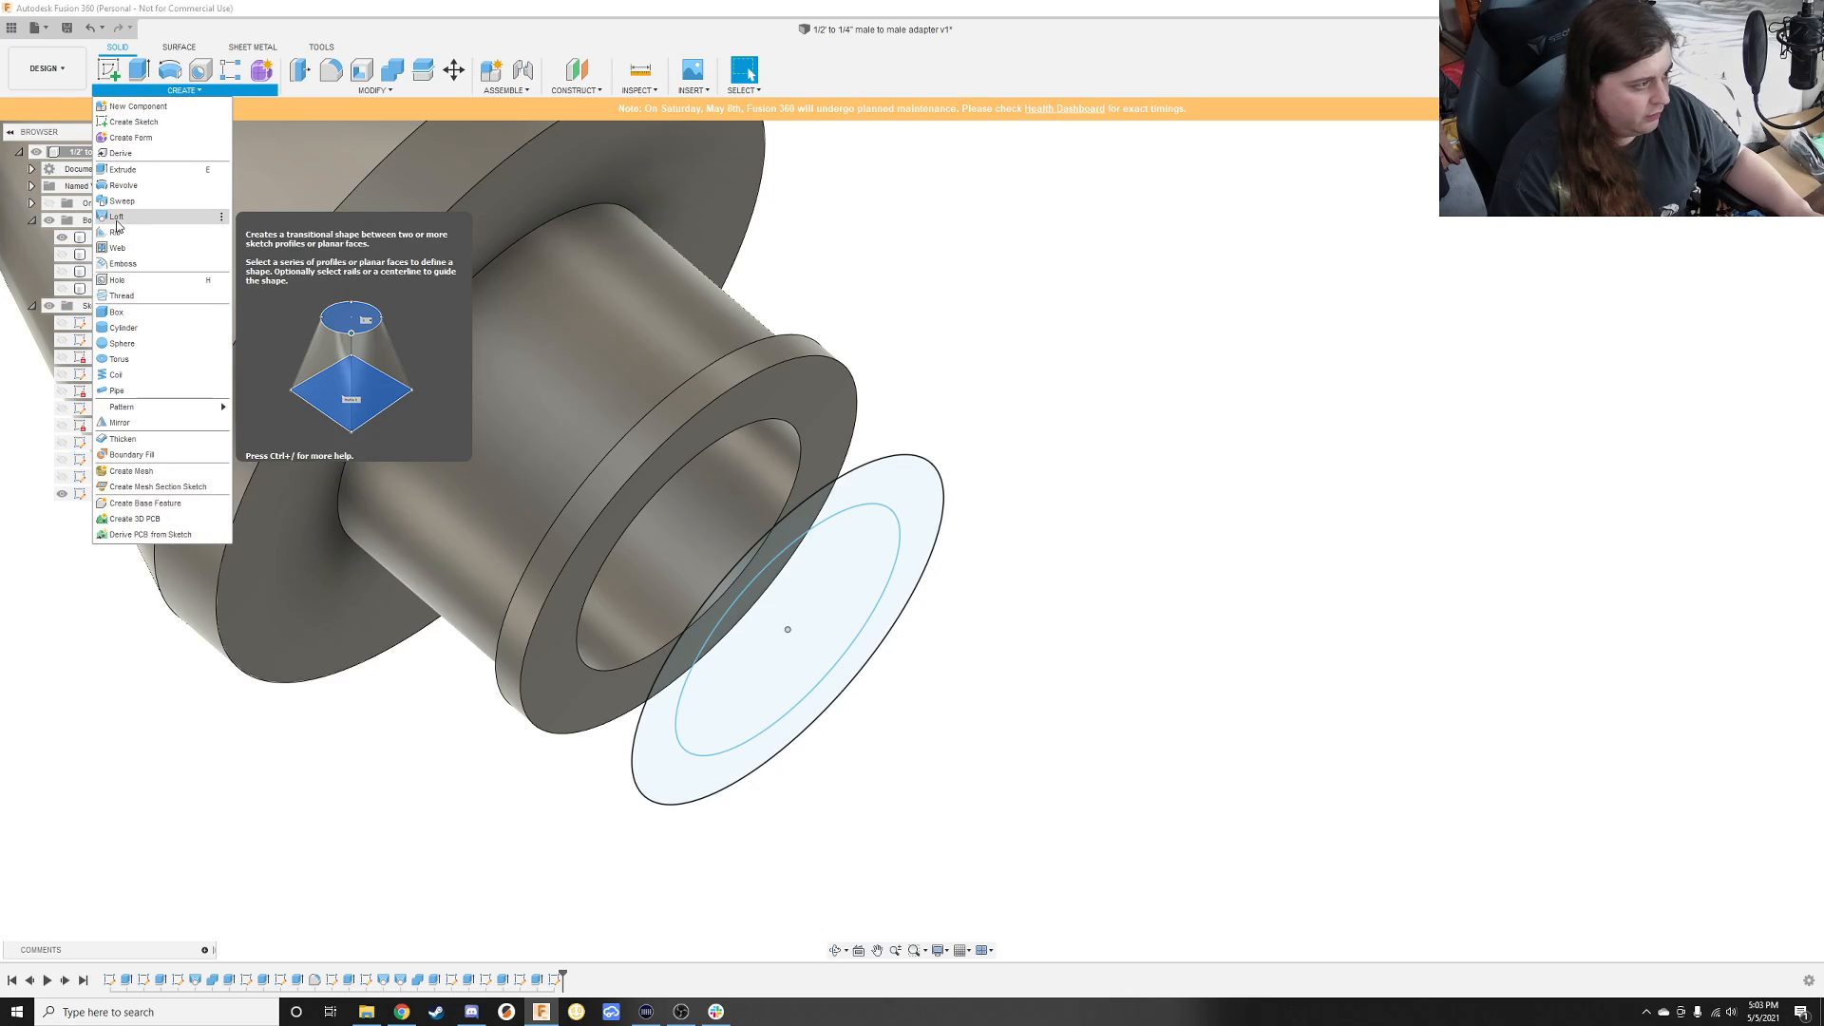
pyautogui.click(120, 217)
pyautogui.click(709, 444)
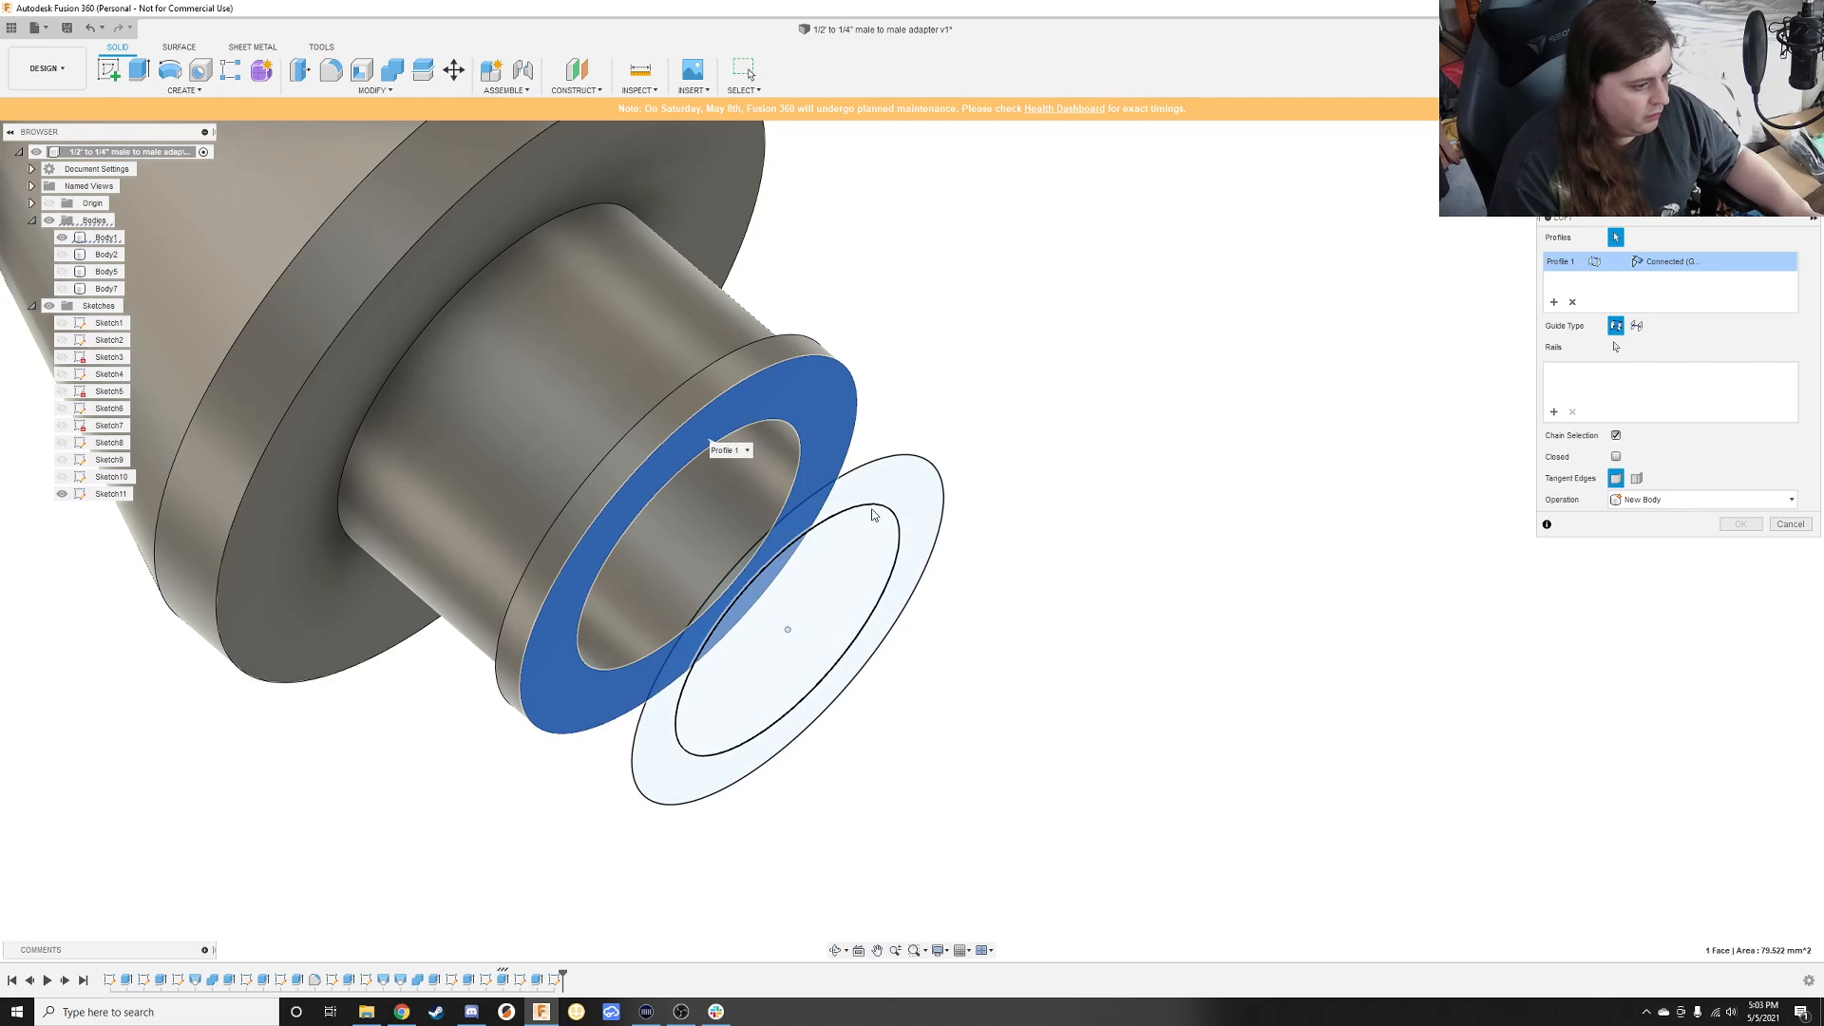
pyautogui.click(908, 500)
pyautogui.click(909, 503)
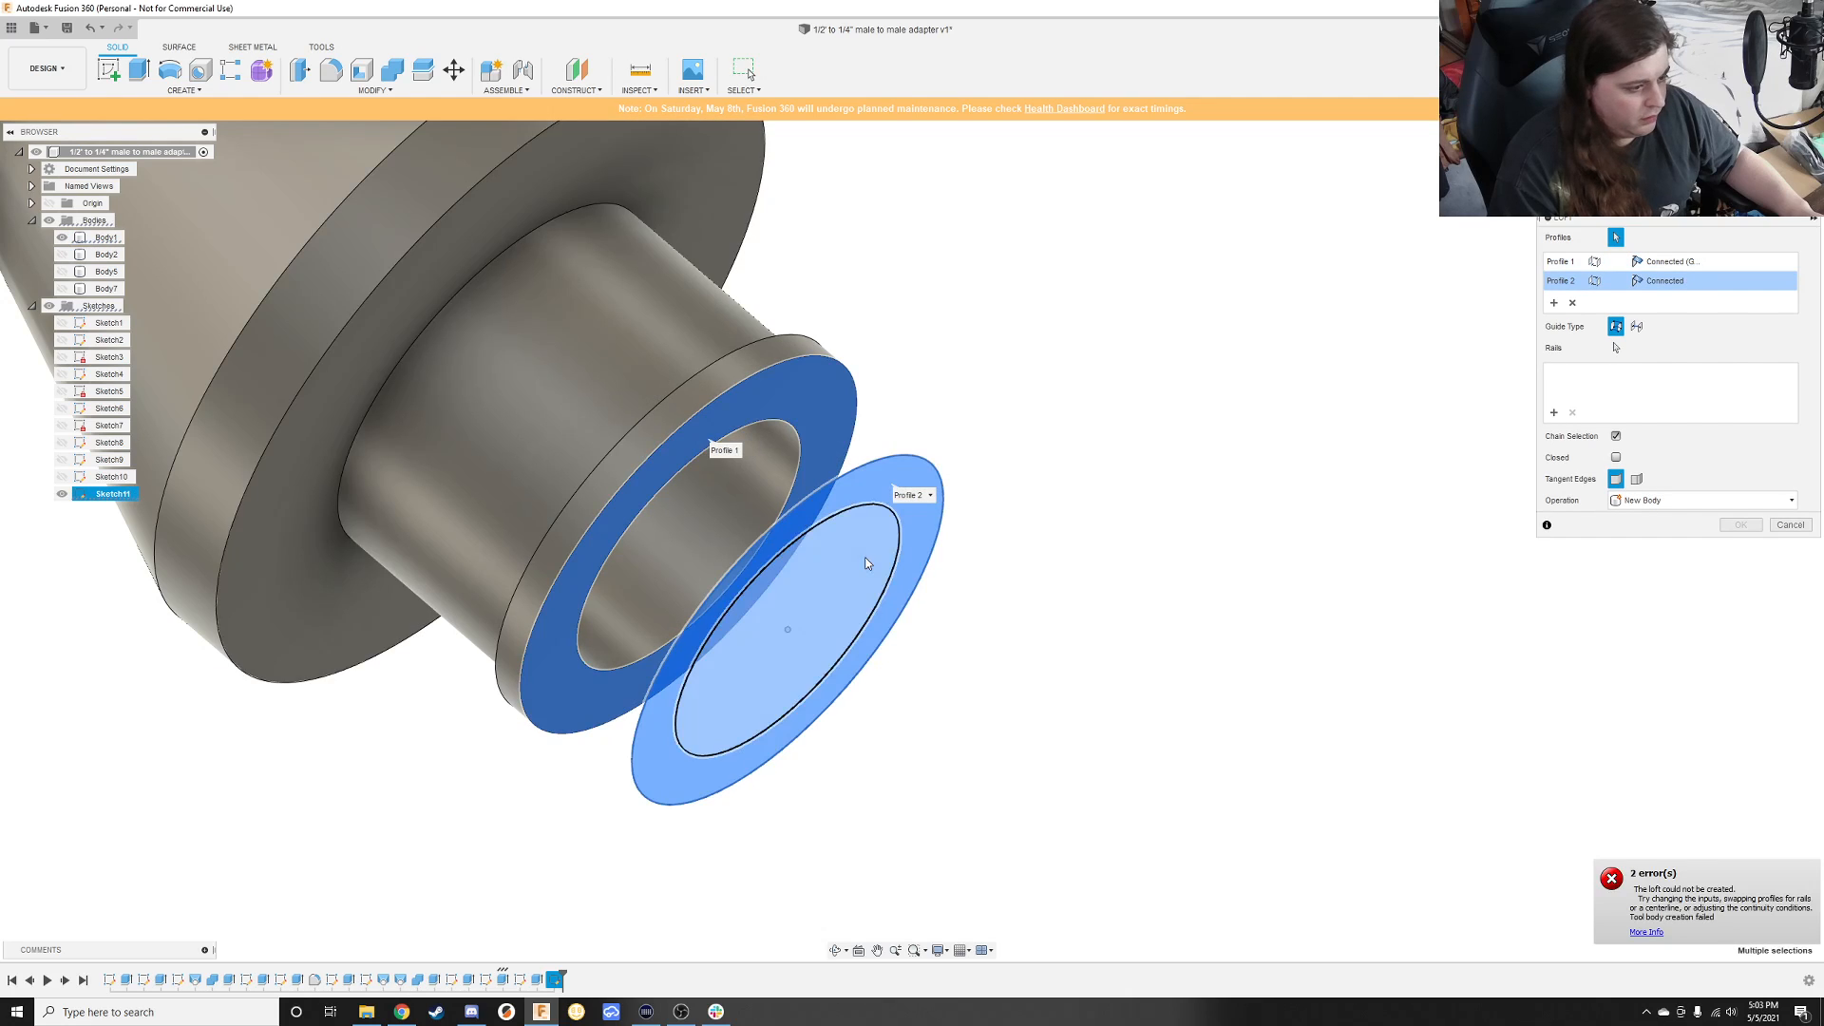
pyautogui.keyDown('shift'); pyautogui.moveTo(725, 482); pyautogui.dragTo(737, 468, button='middle'); pyautogui.keyUp('shift')
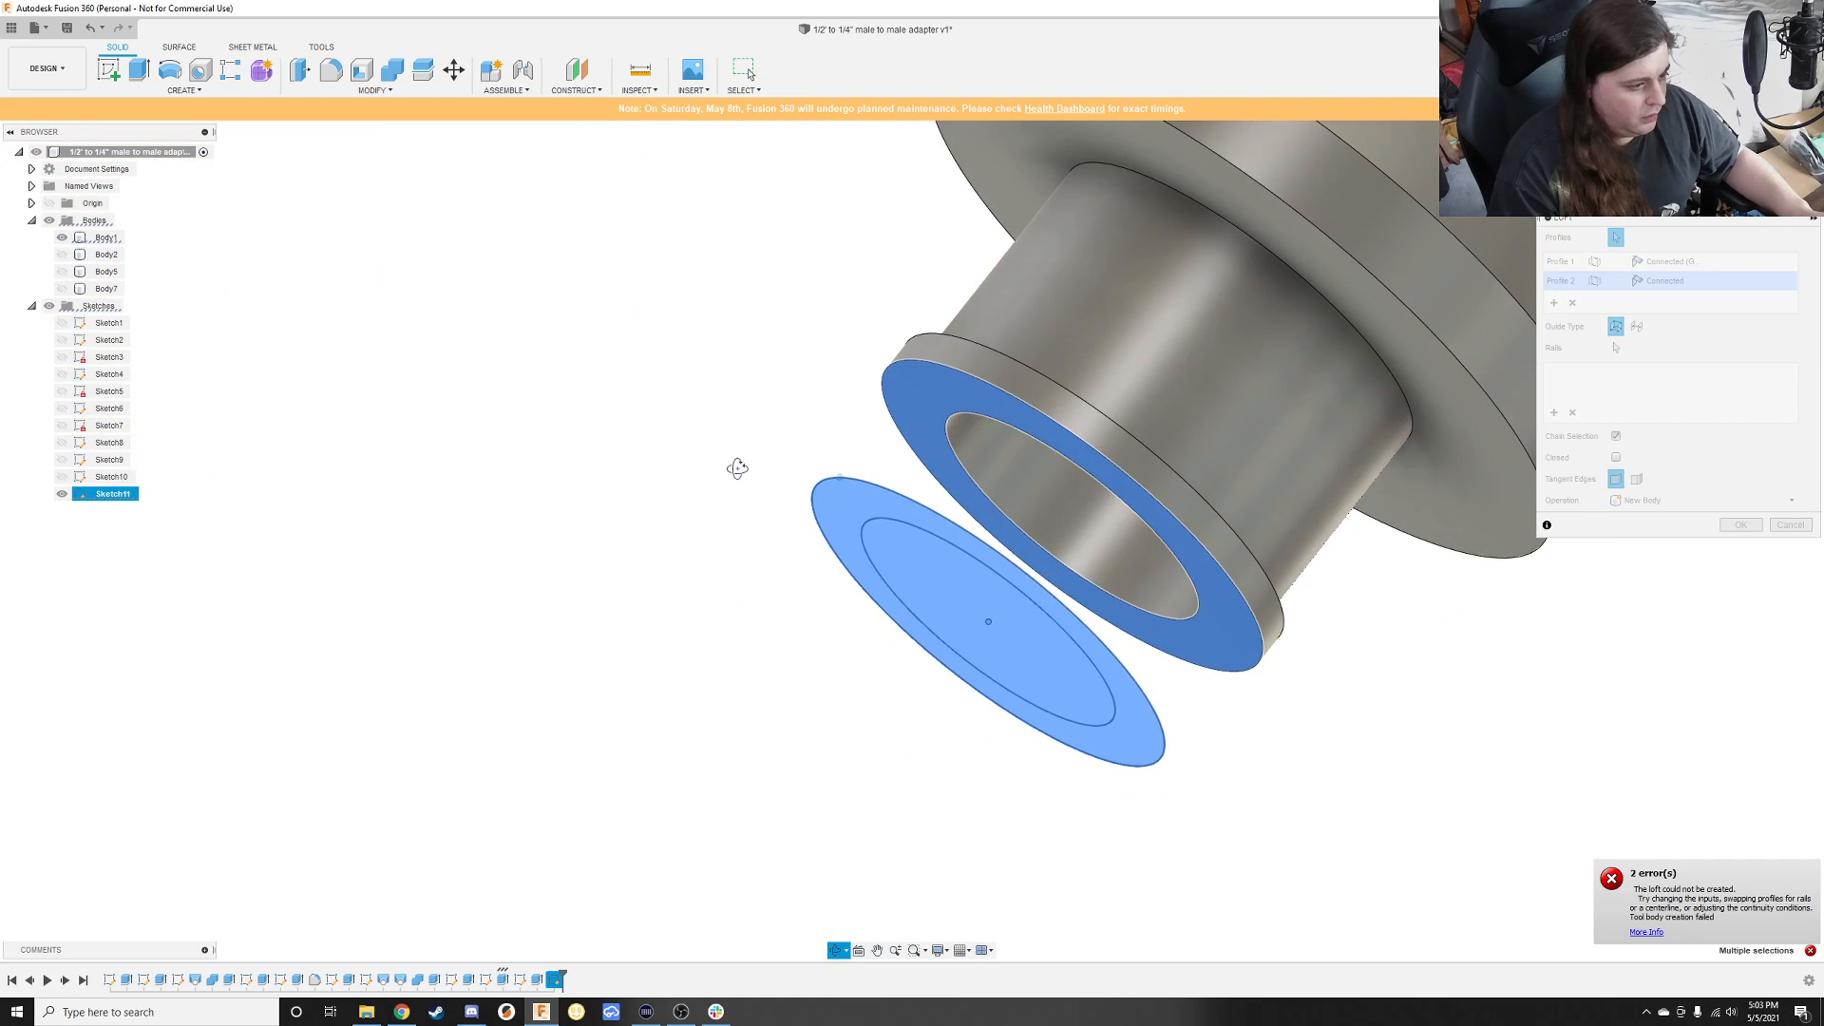
pyautogui.click(63, 477)
pyautogui.click(1073, 508)
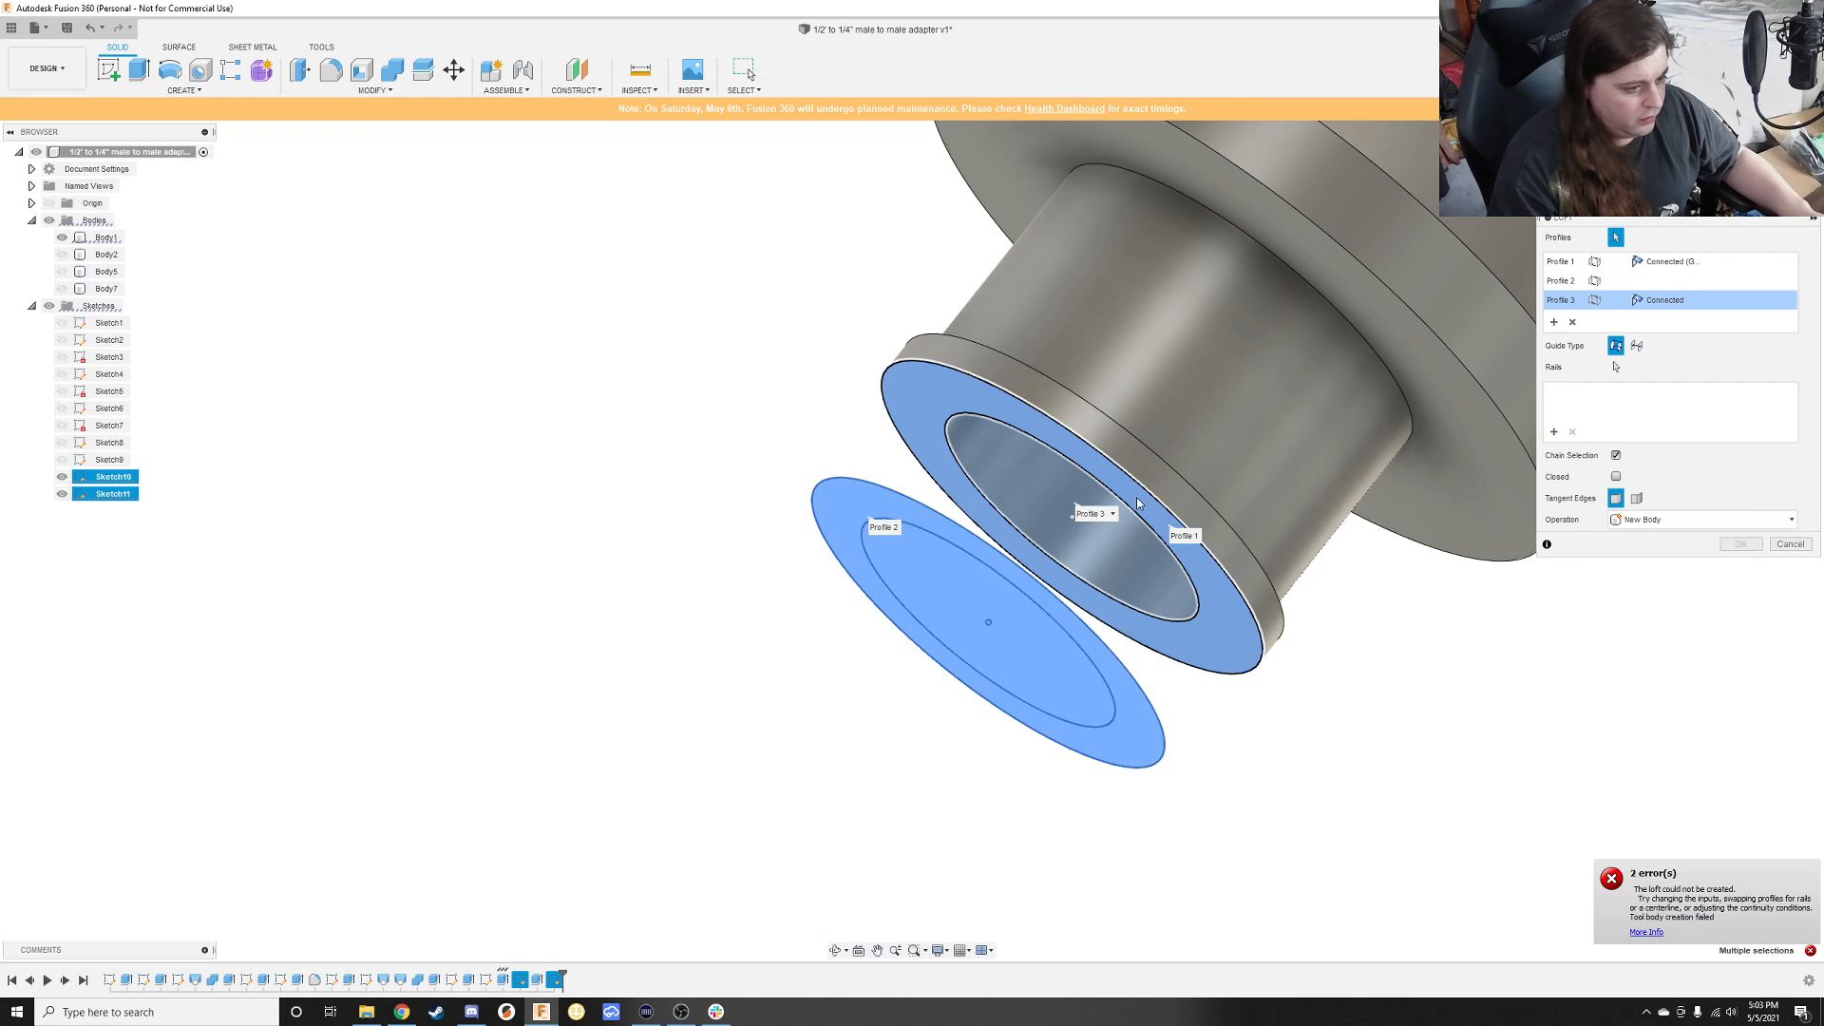
pyautogui.press('Escape')
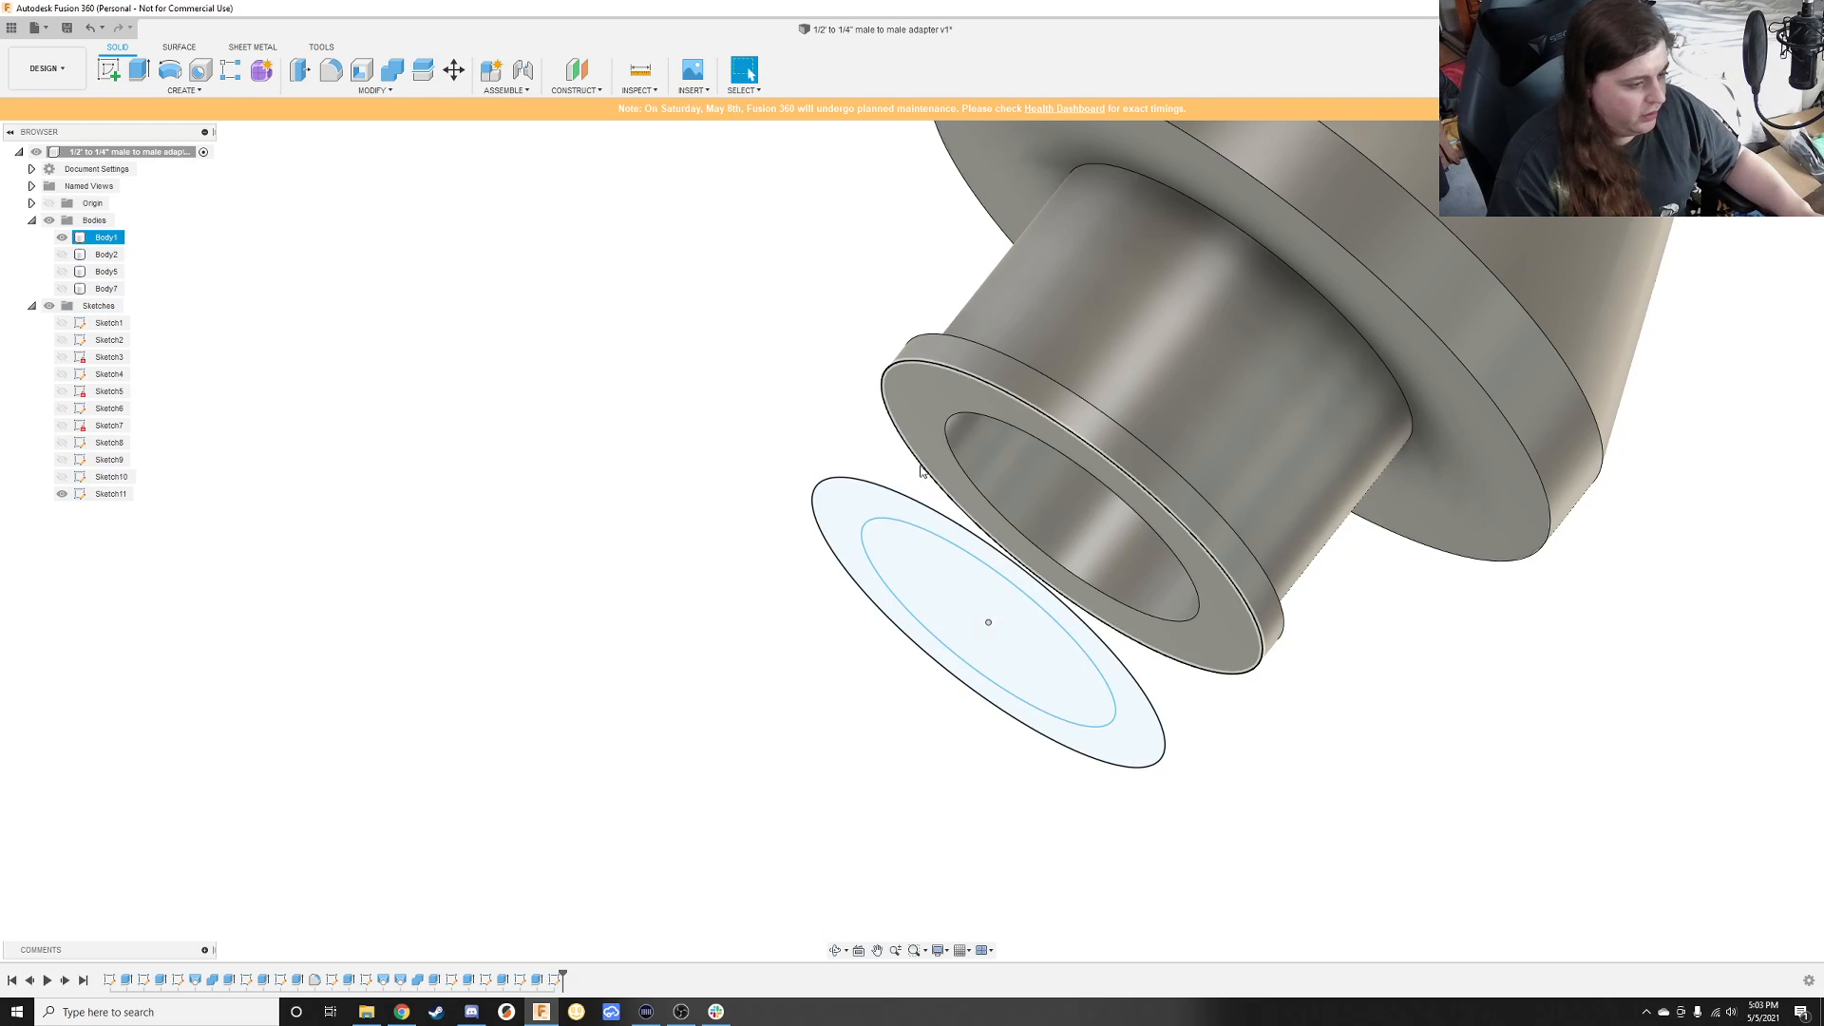
# Step: Show the flange-face sketch and loft its full disc to the full 12.5 mm circle, joining the tapered solid to the adapter
pyautogui.click(62, 477)
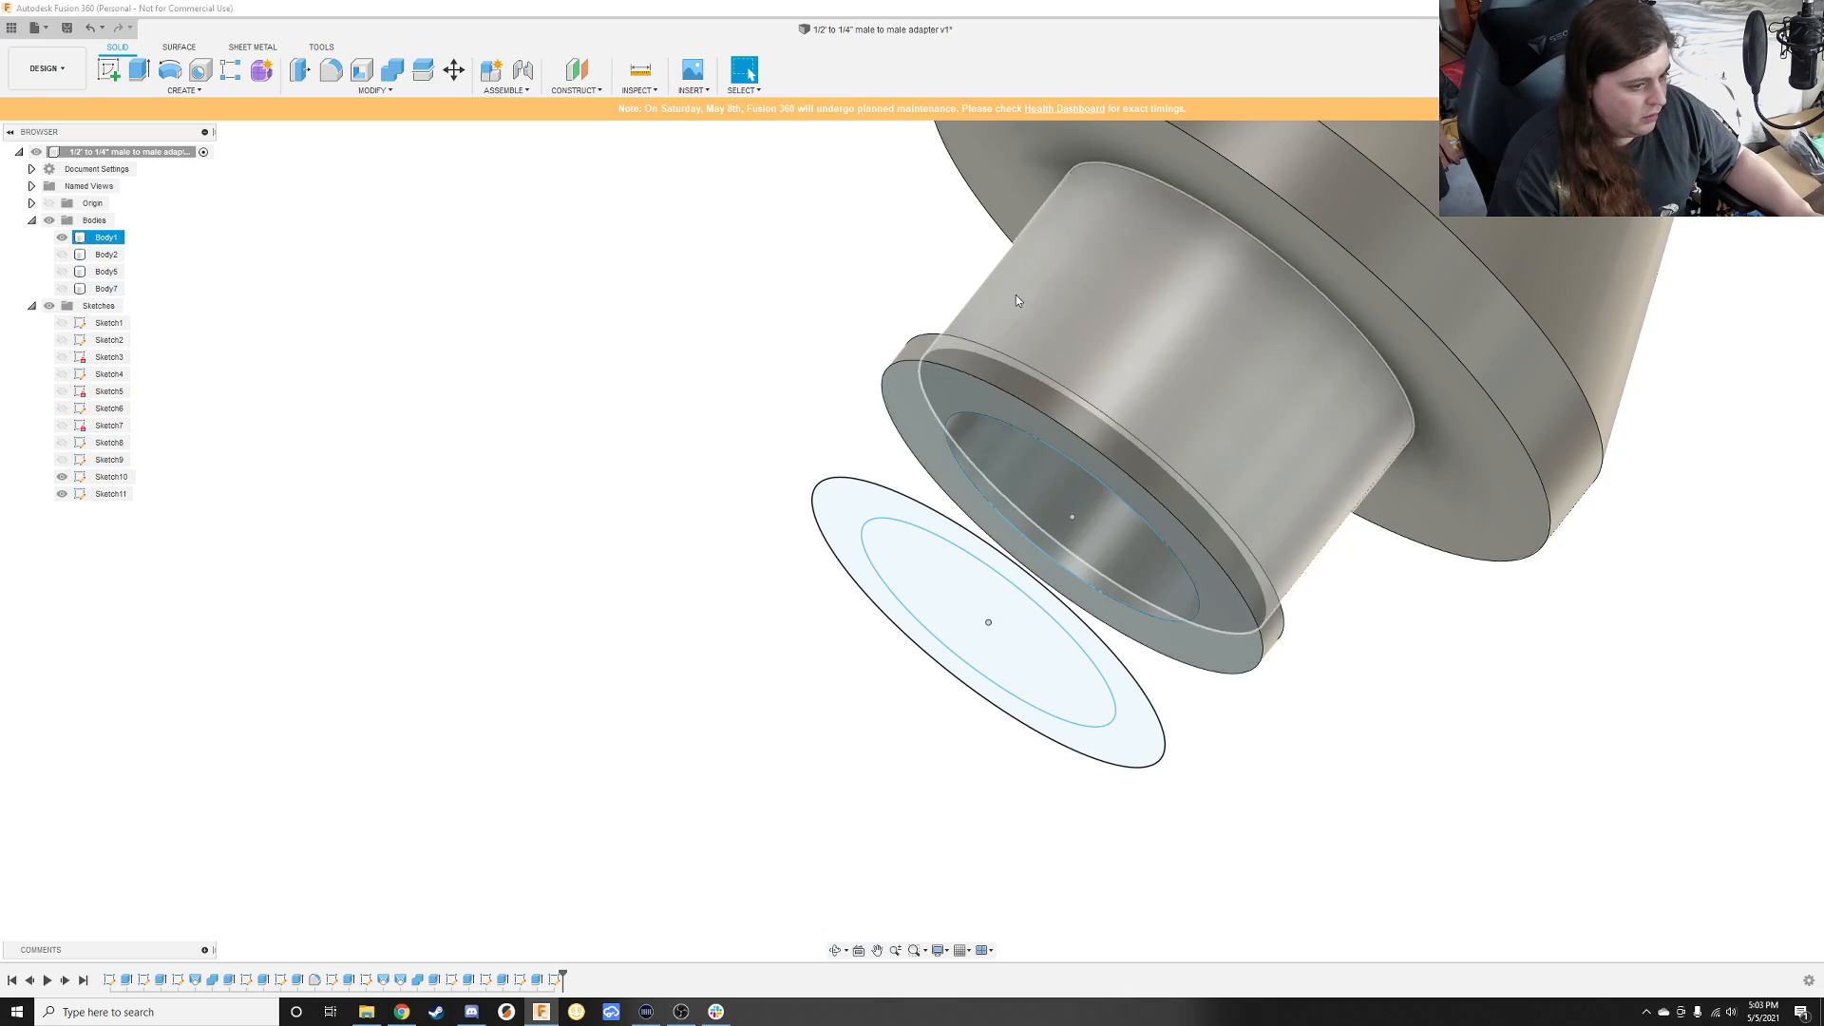
pyautogui.click(183, 90)
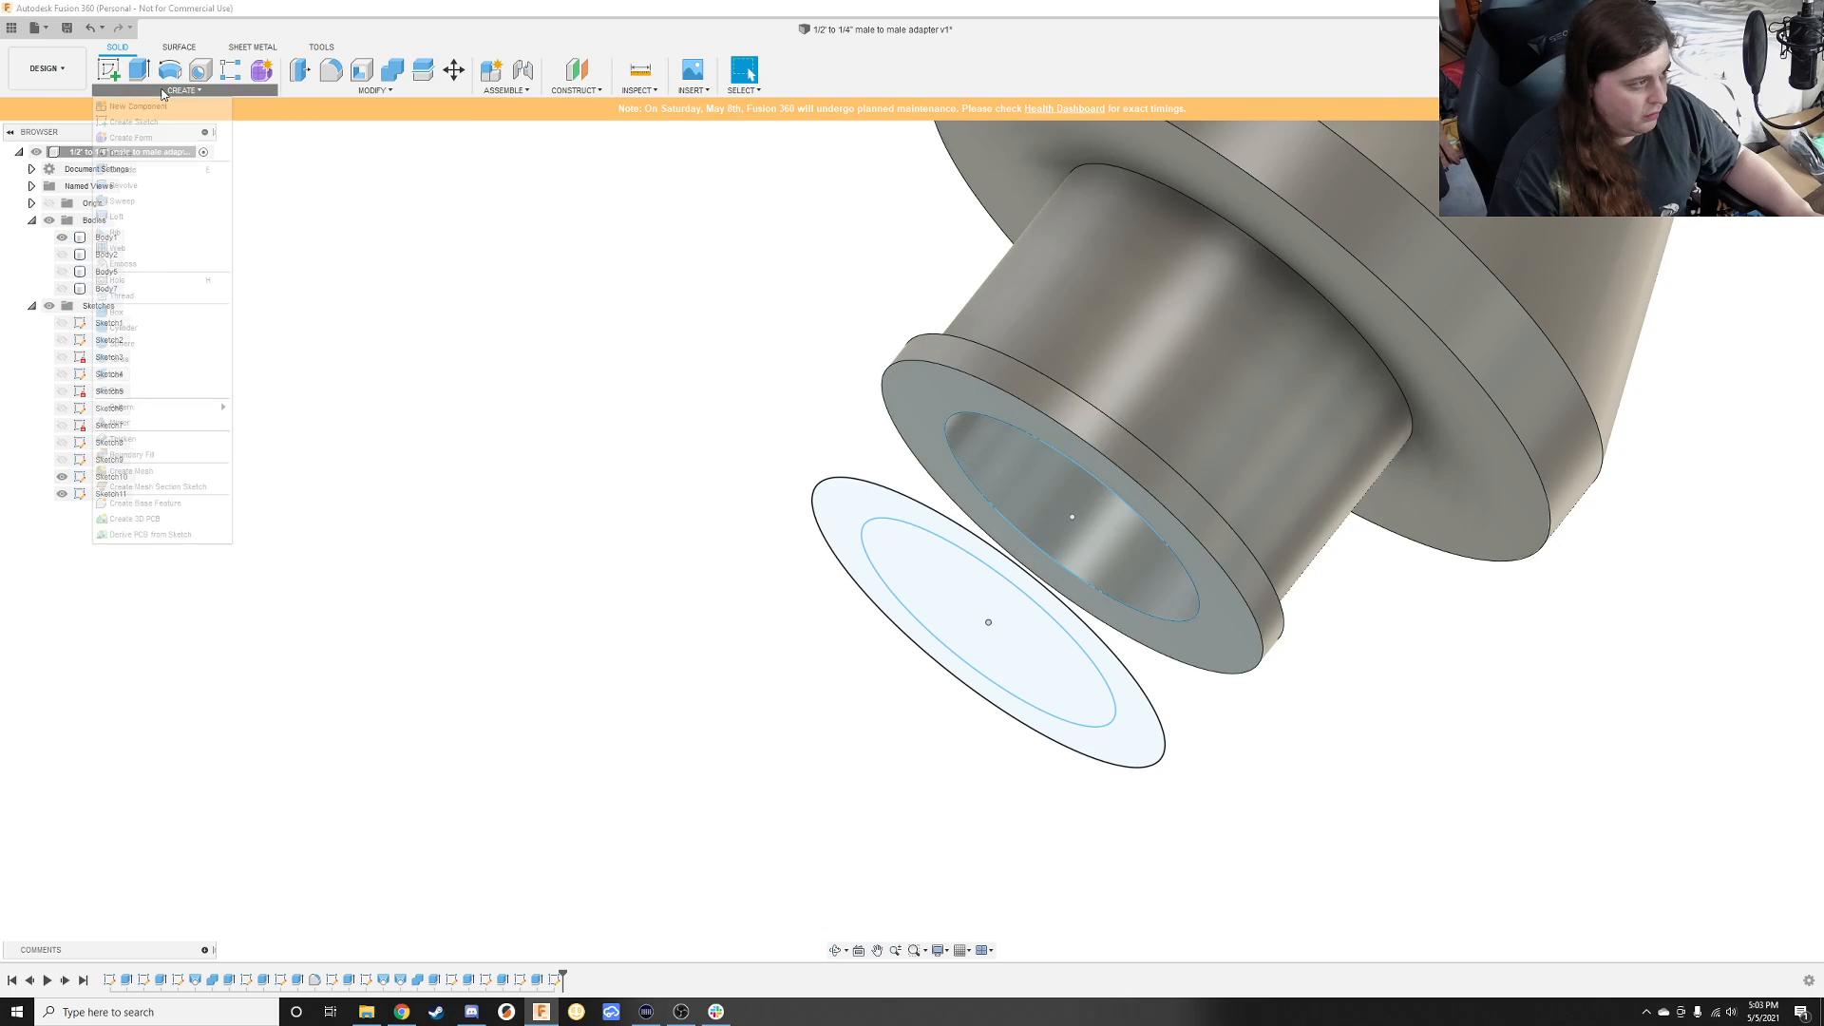
pyautogui.click(143, 202)
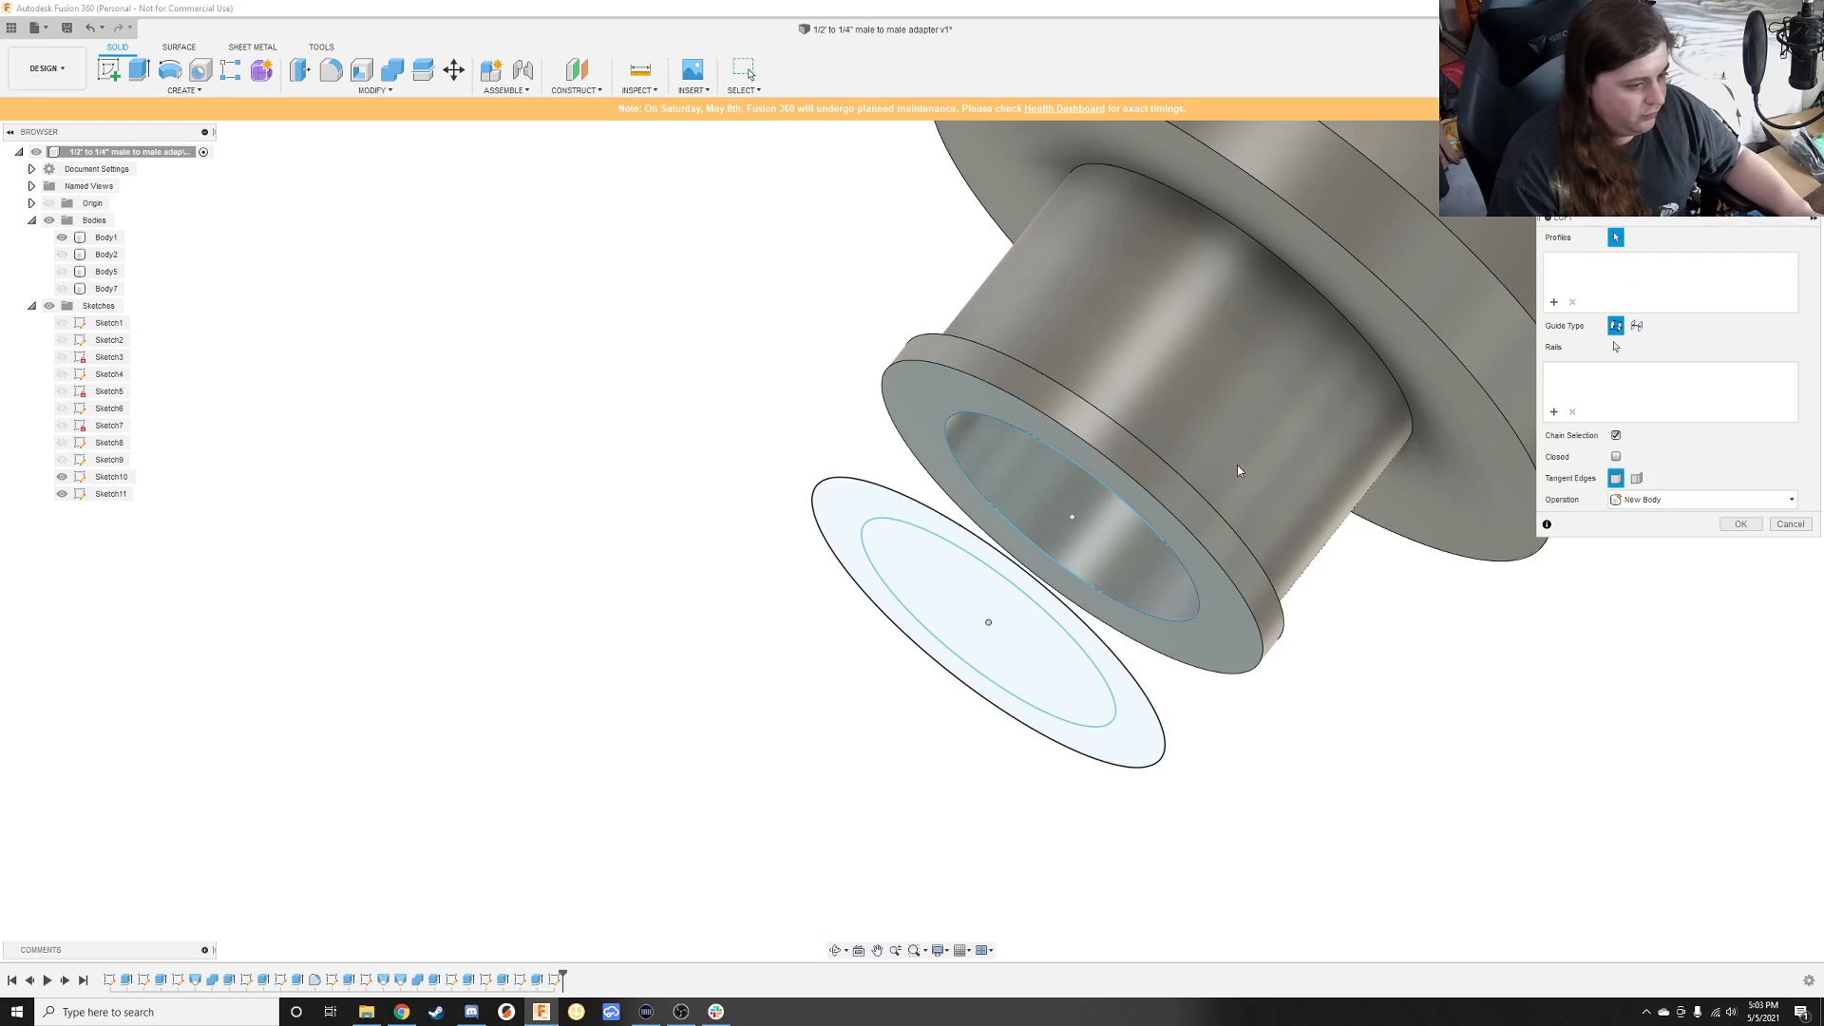
pyautogui.click(1158, 525)
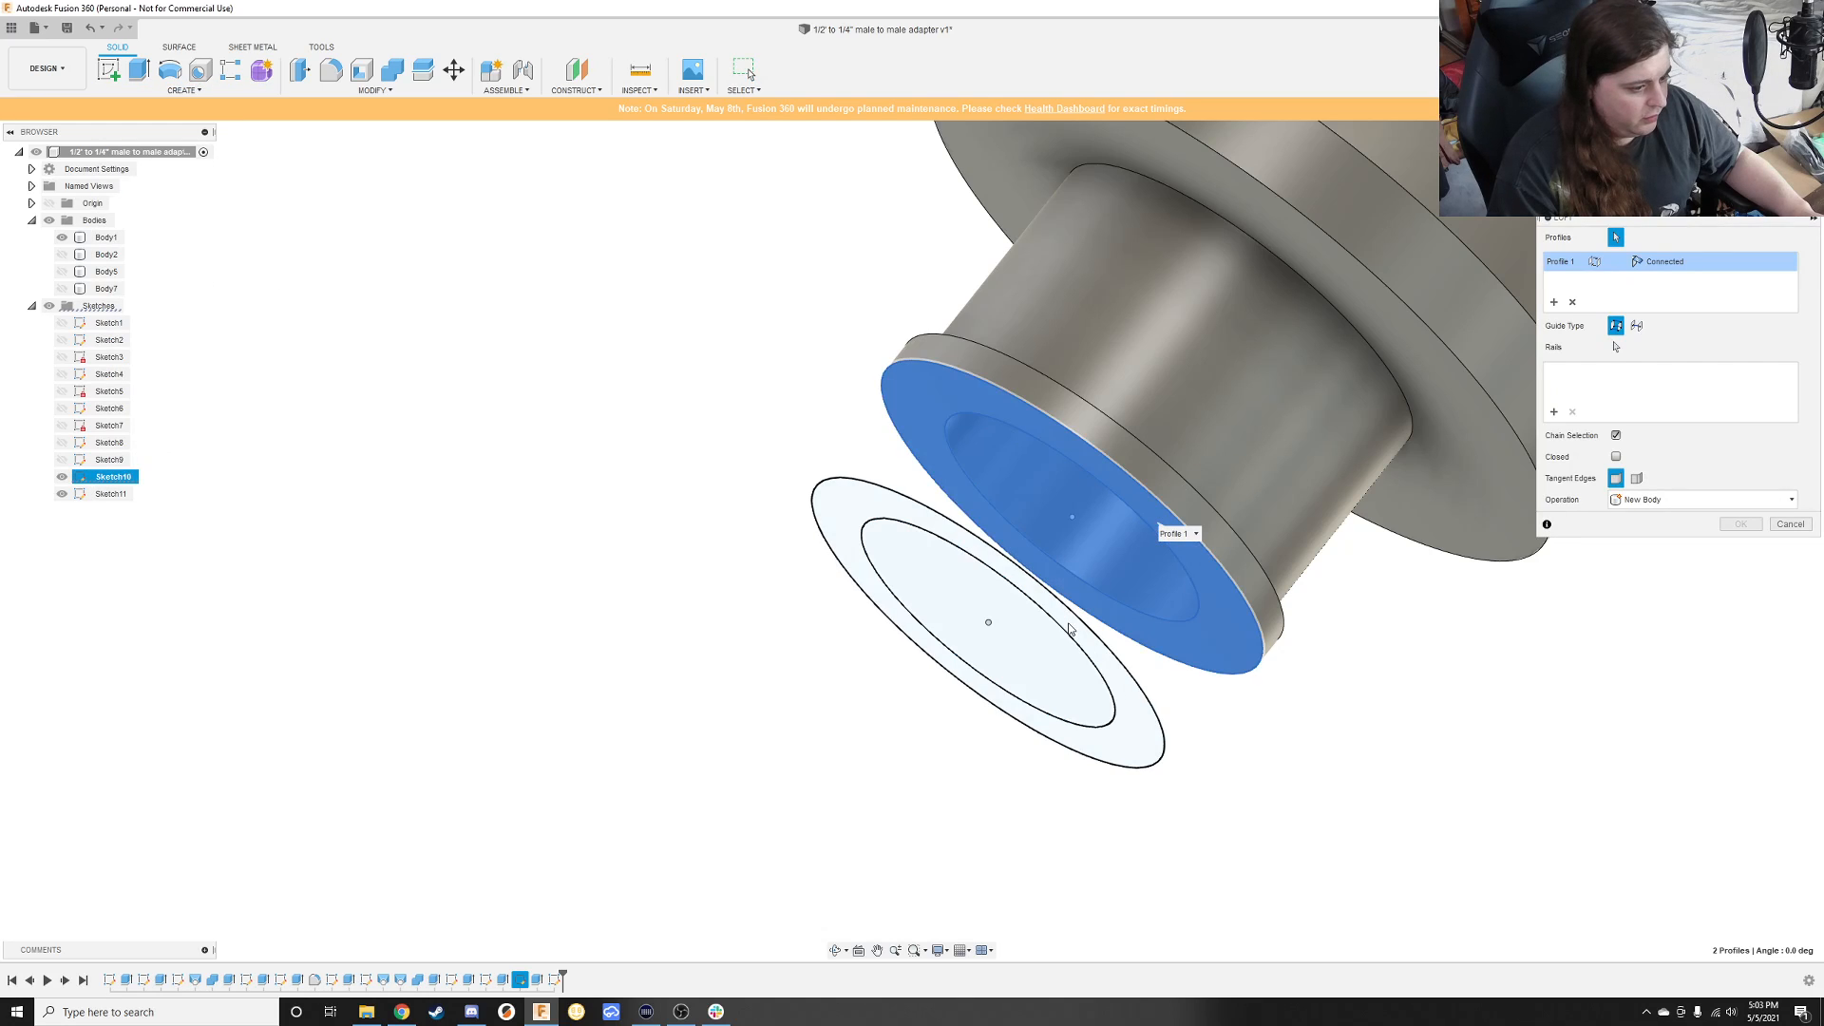
pyautogui.keyDown('shift'); pyautogui.moveTo(1078, 627); pyautogui.dragTo(1178, 625, button='middle'); pyautogui.keyUp('shift')
pyautogui.click(974, 486)
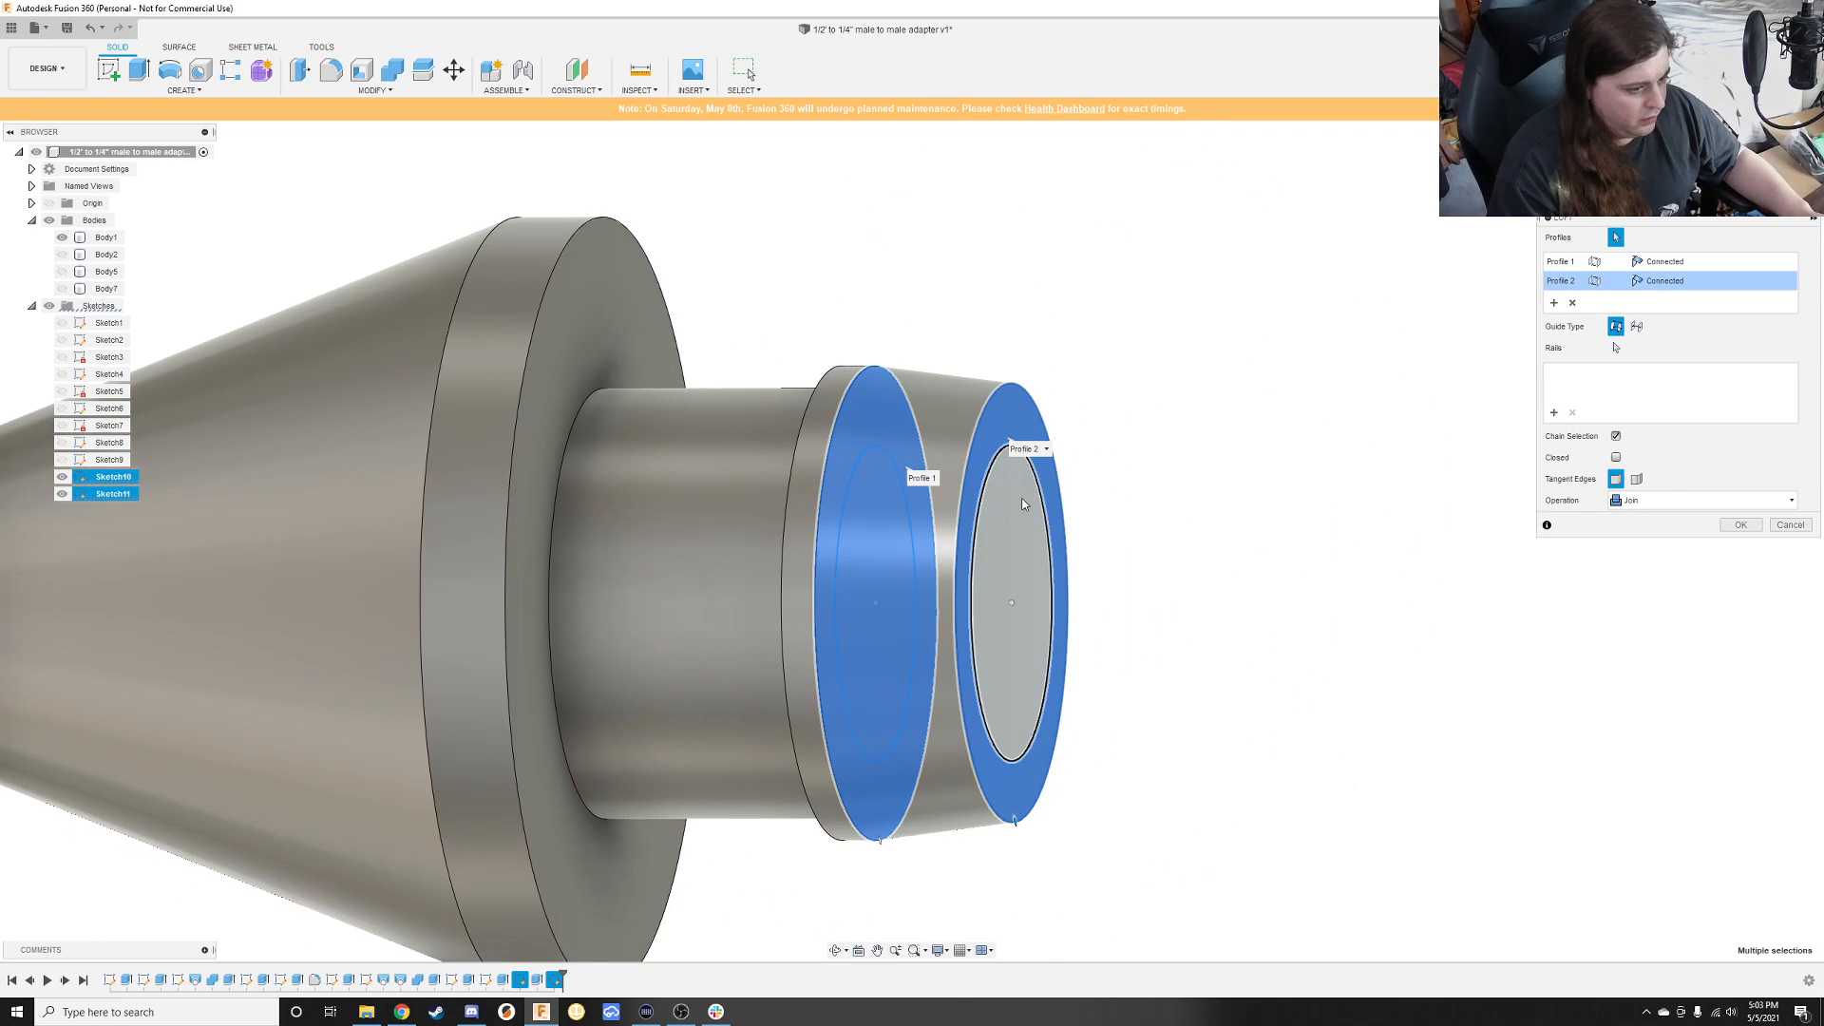
pyautogui.click(1027, 552)
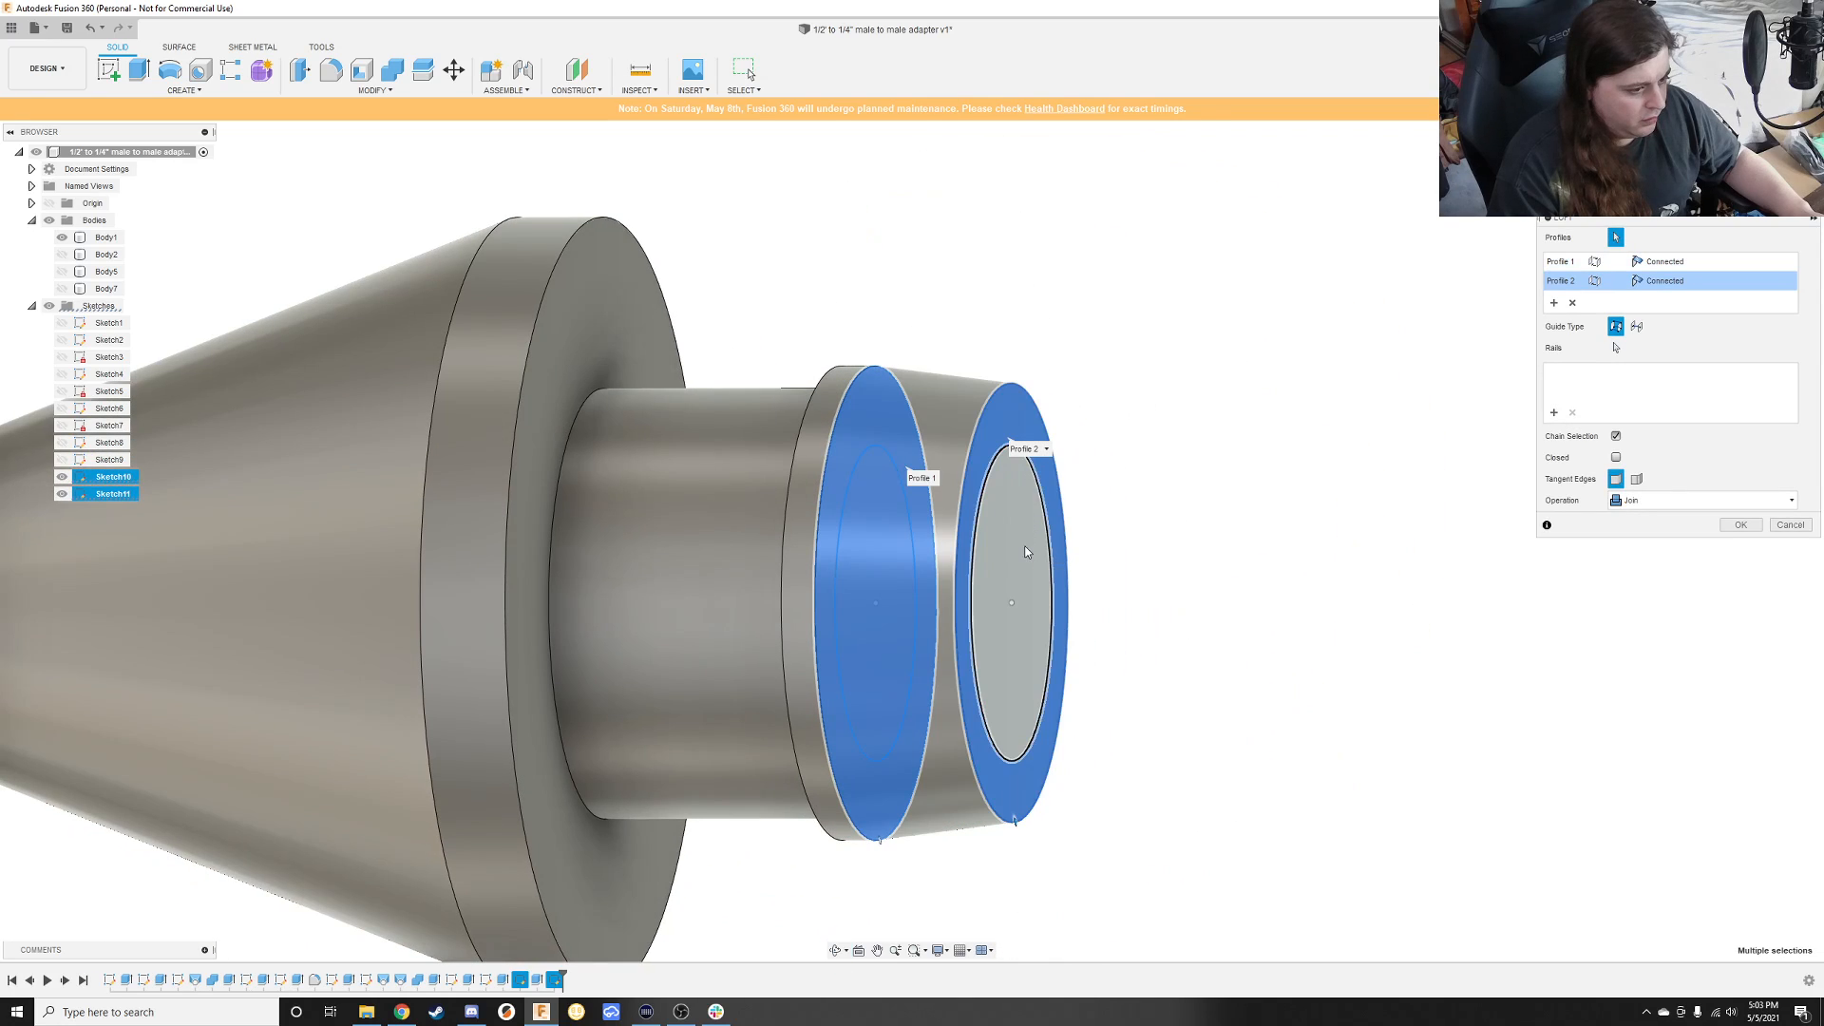
pyautogui.click(1752, 527)
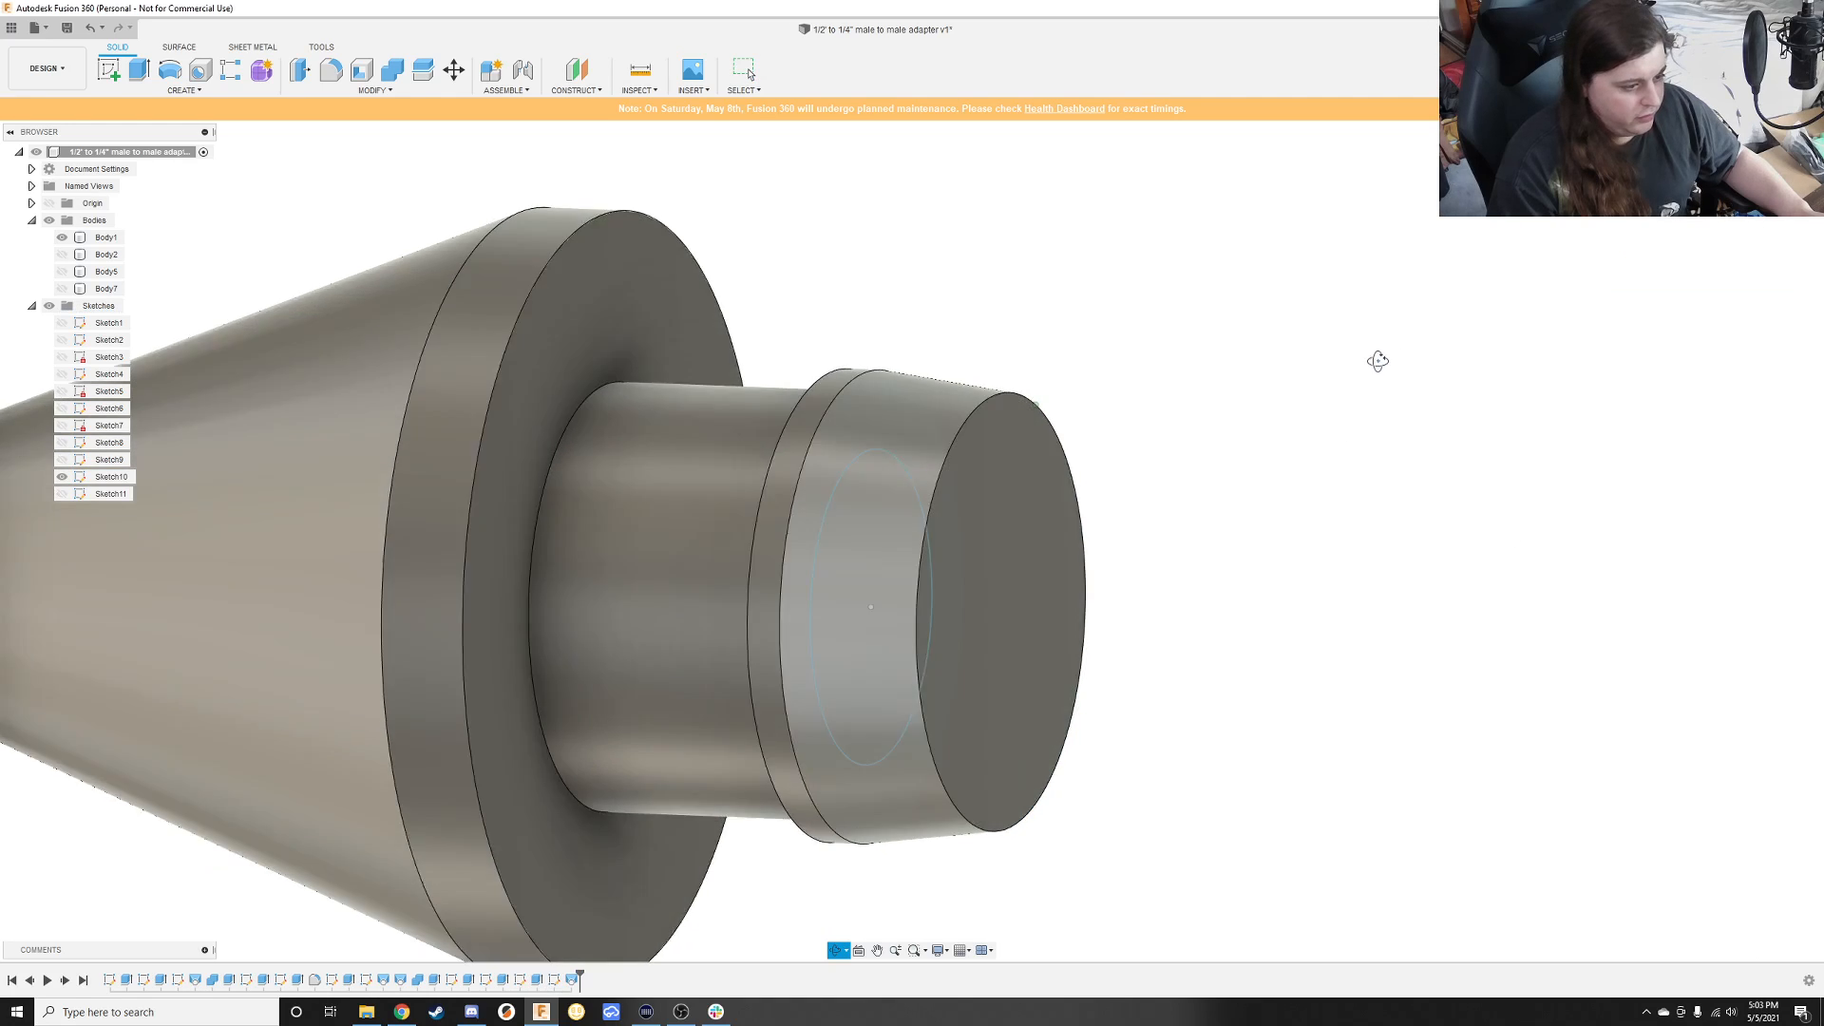
# Step: Show the plug body, cut it from the adapter with Combine to open the bore, and hide the flange-face sketch
pyautogui.keyDown('shift'); pyautogui.moveTo(1377, 374); pyautogui.dragTo(383, 443, button='middle'); pyautogui.keyUp('shift')
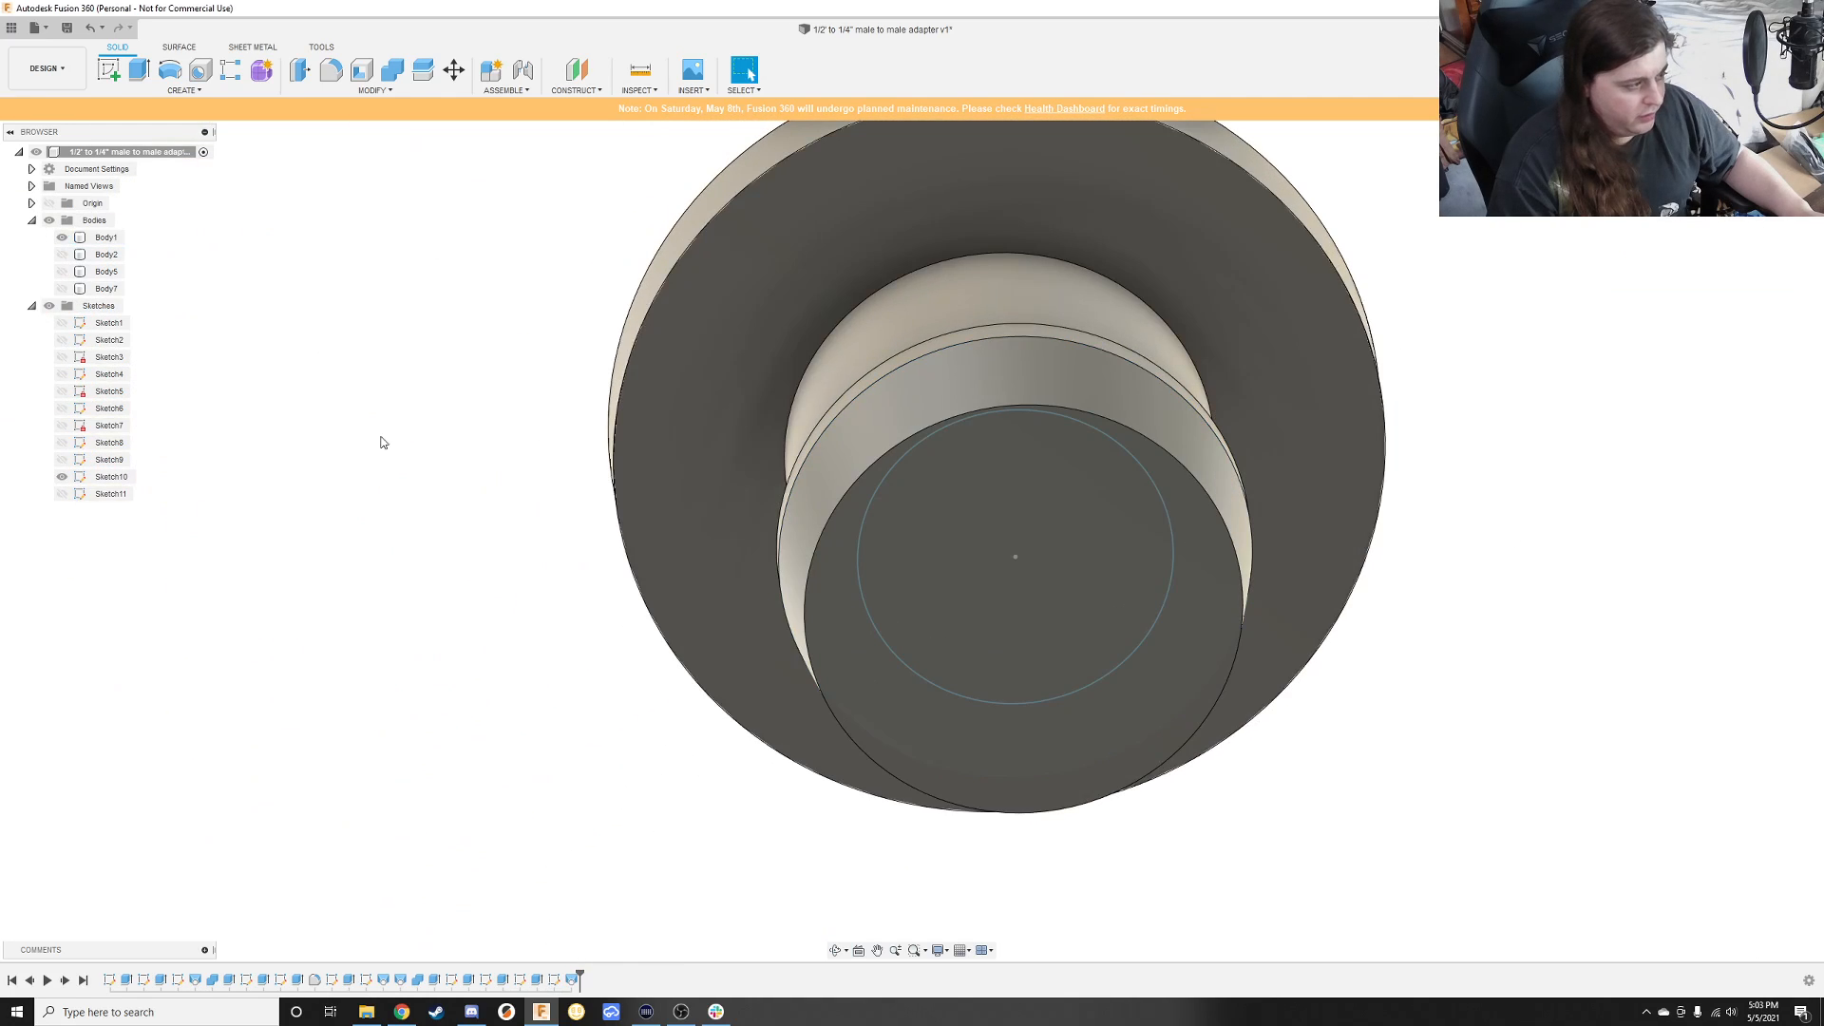
pyautogui.click(63, 289)
pyautogui.keyDown('shift'); pyautogui.moveTo(646, 333); pyautogui.dragTo(789, 383, button='middle'); pyautogui.keyUp('shift')
pyautogui.click(379, 74)
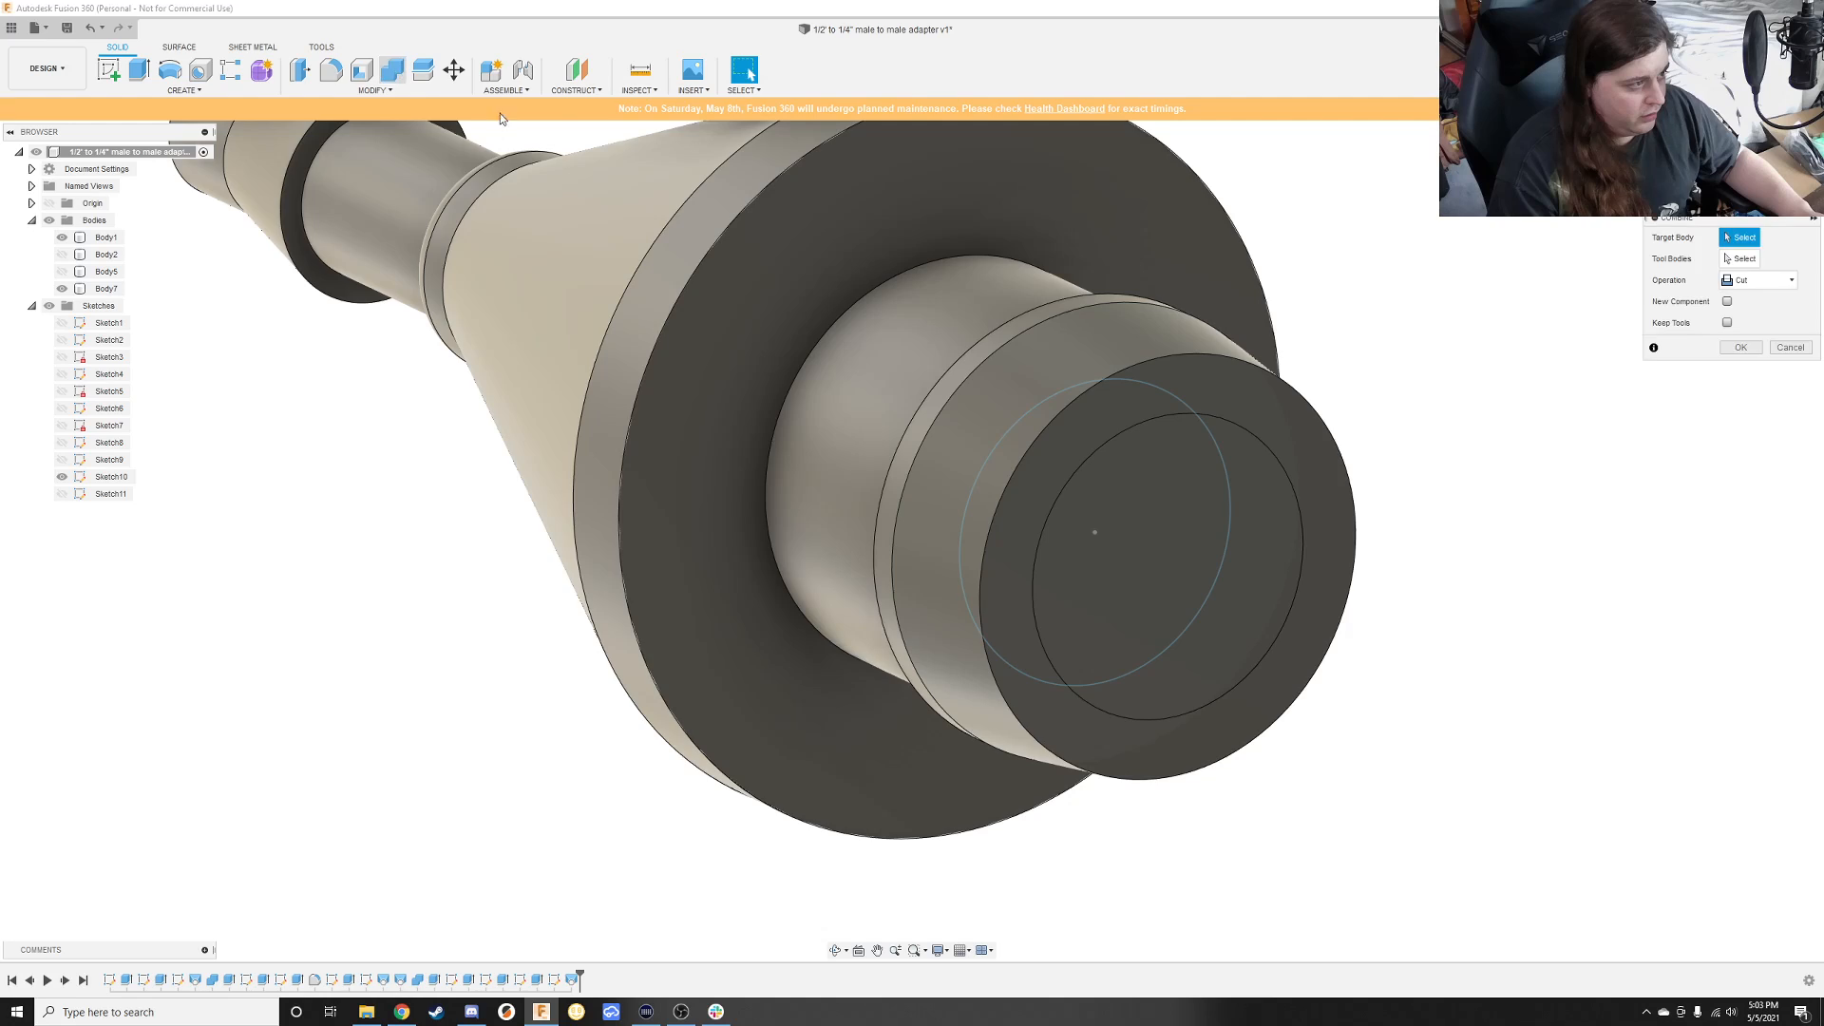
pyautogui.click(953, 314)
pyautogui.click(1177, 519)
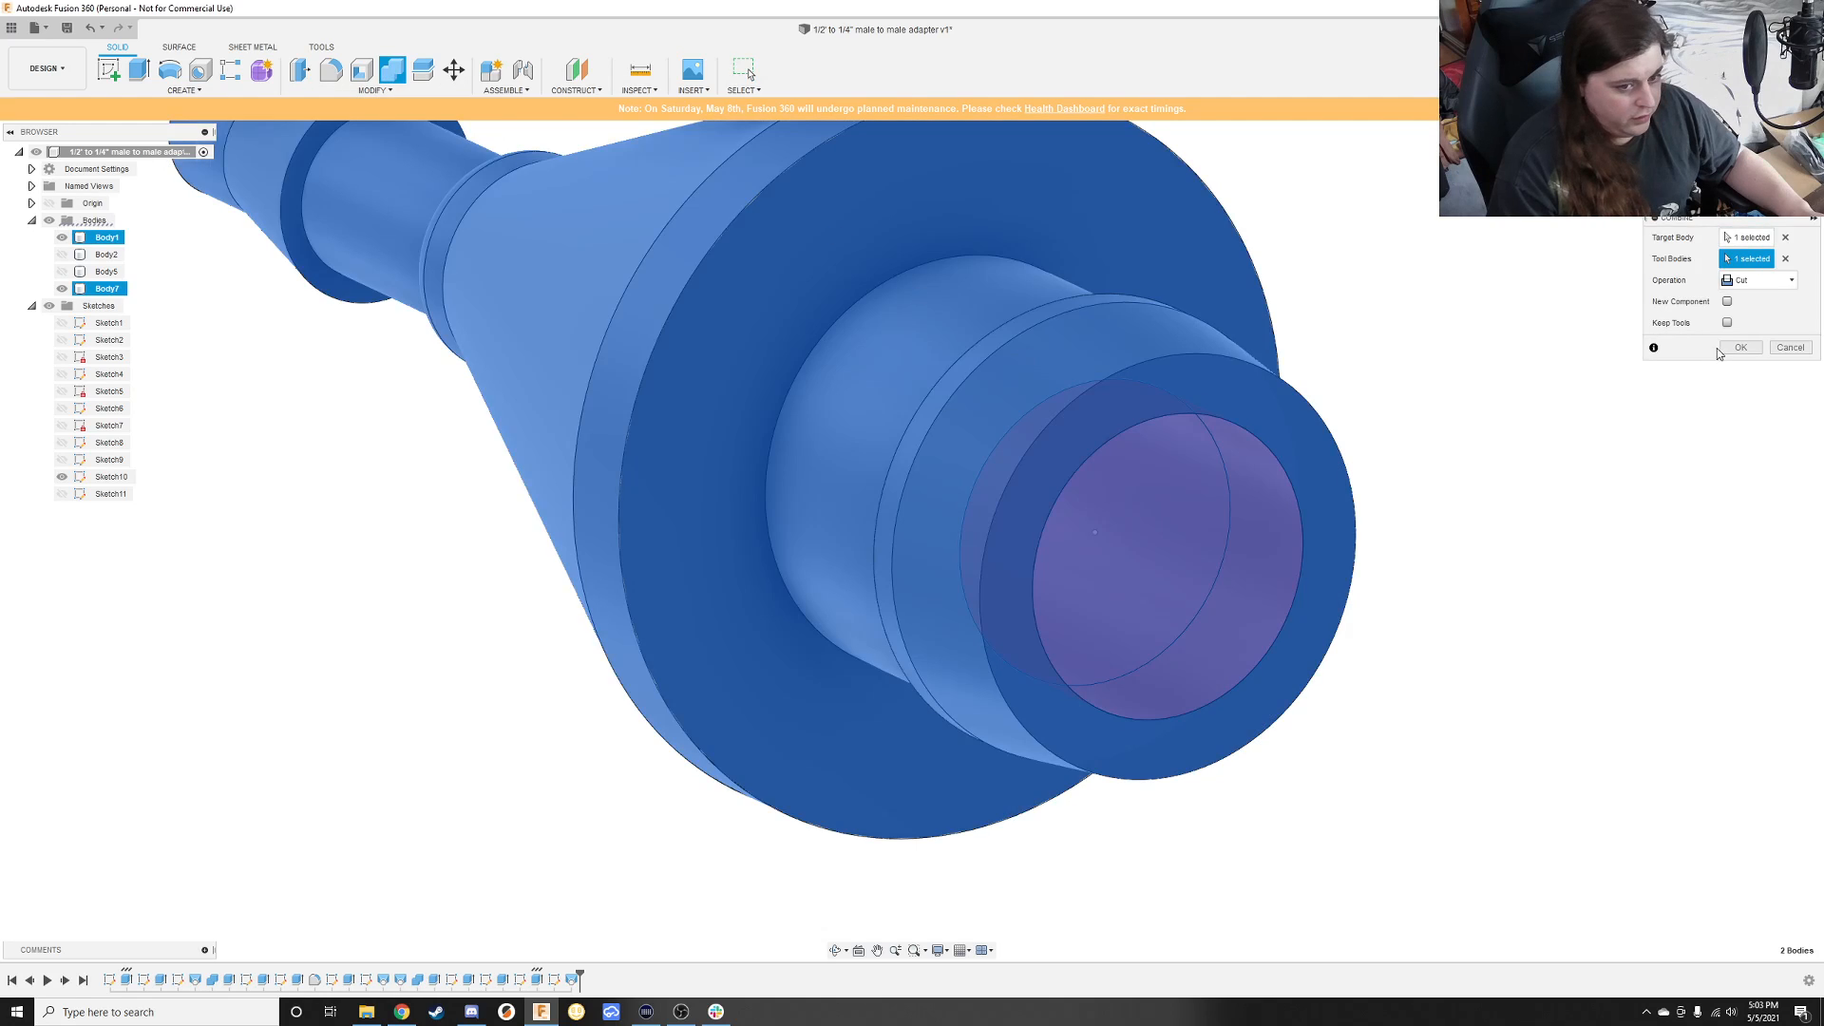
pyautogui.click(1725, 348)
pyautogui.moveTo(1657, 395)
pyautogui.keyDown('shift'); pyautogui.mouseDown(button='middle')
pyautogui.moveTo(1478, 472)
pyautogui.moveTo(1555, 489)
pyautogui.moveTo(1503, 521)
pyautogui.moveTo(843, 516)
pyautogui.mouseUp(button='middle'); pyautogui.keyUp('shift')
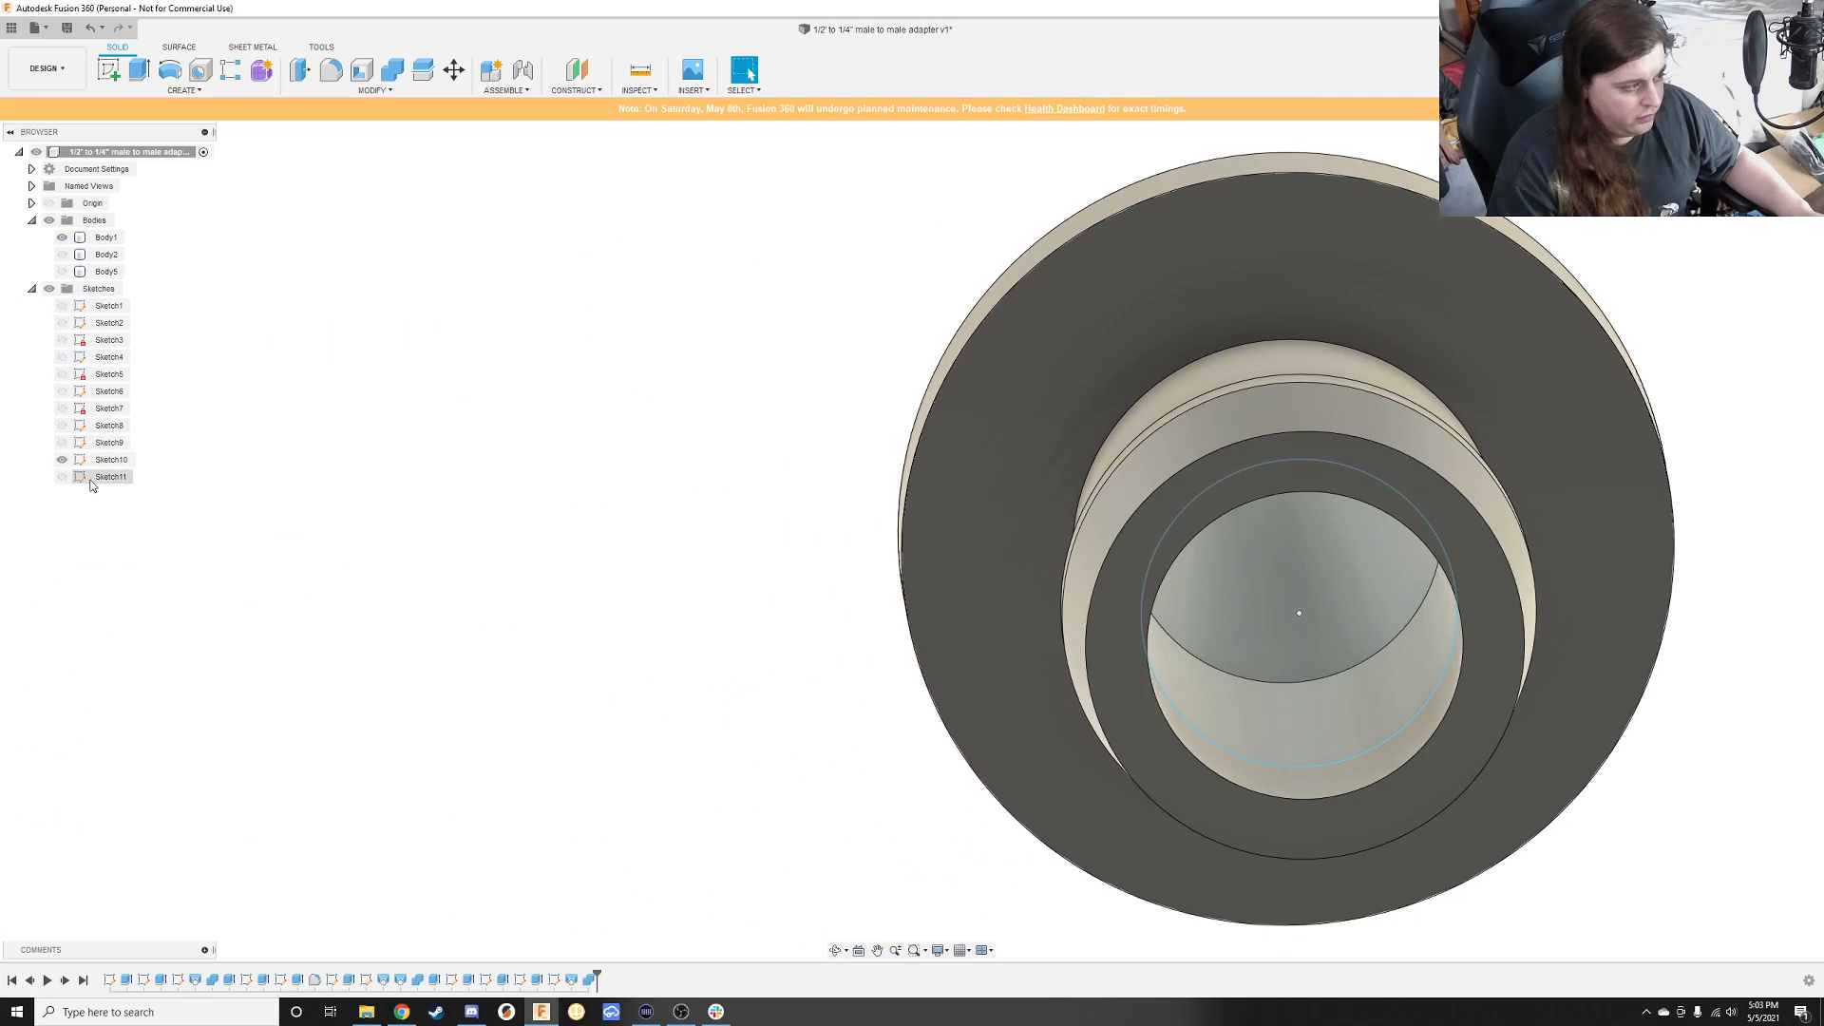
pyautogui.click(61, 460)
# Step: Fillet the outer edge where the flange rim meets the tapered section with a small radius
pyautogui.moveTo(988, 514)
pyautogui.keyDown('shift'); pyautogui.mouseDown(button='middle')
pyautogui.moveTo(1156, 517)
pyautogui.moveTo(1051, 631)
pyautogui.moveTo(1277, 533)
pyautogui.moveTo(1258, 636)
pyautogui.moveTo(1177, 709)
pyautogui.moveTo(1217, 738)
pyautogui.moveTo(1235, 716)
pyautogui.moveTo(1213, 680)
pyautogui.moveTo(1267, 668)
pyautogui.moveTo(957, 430)
pyautogui.mouseUp(button='middle'); pyautogui.keyUp('shift')
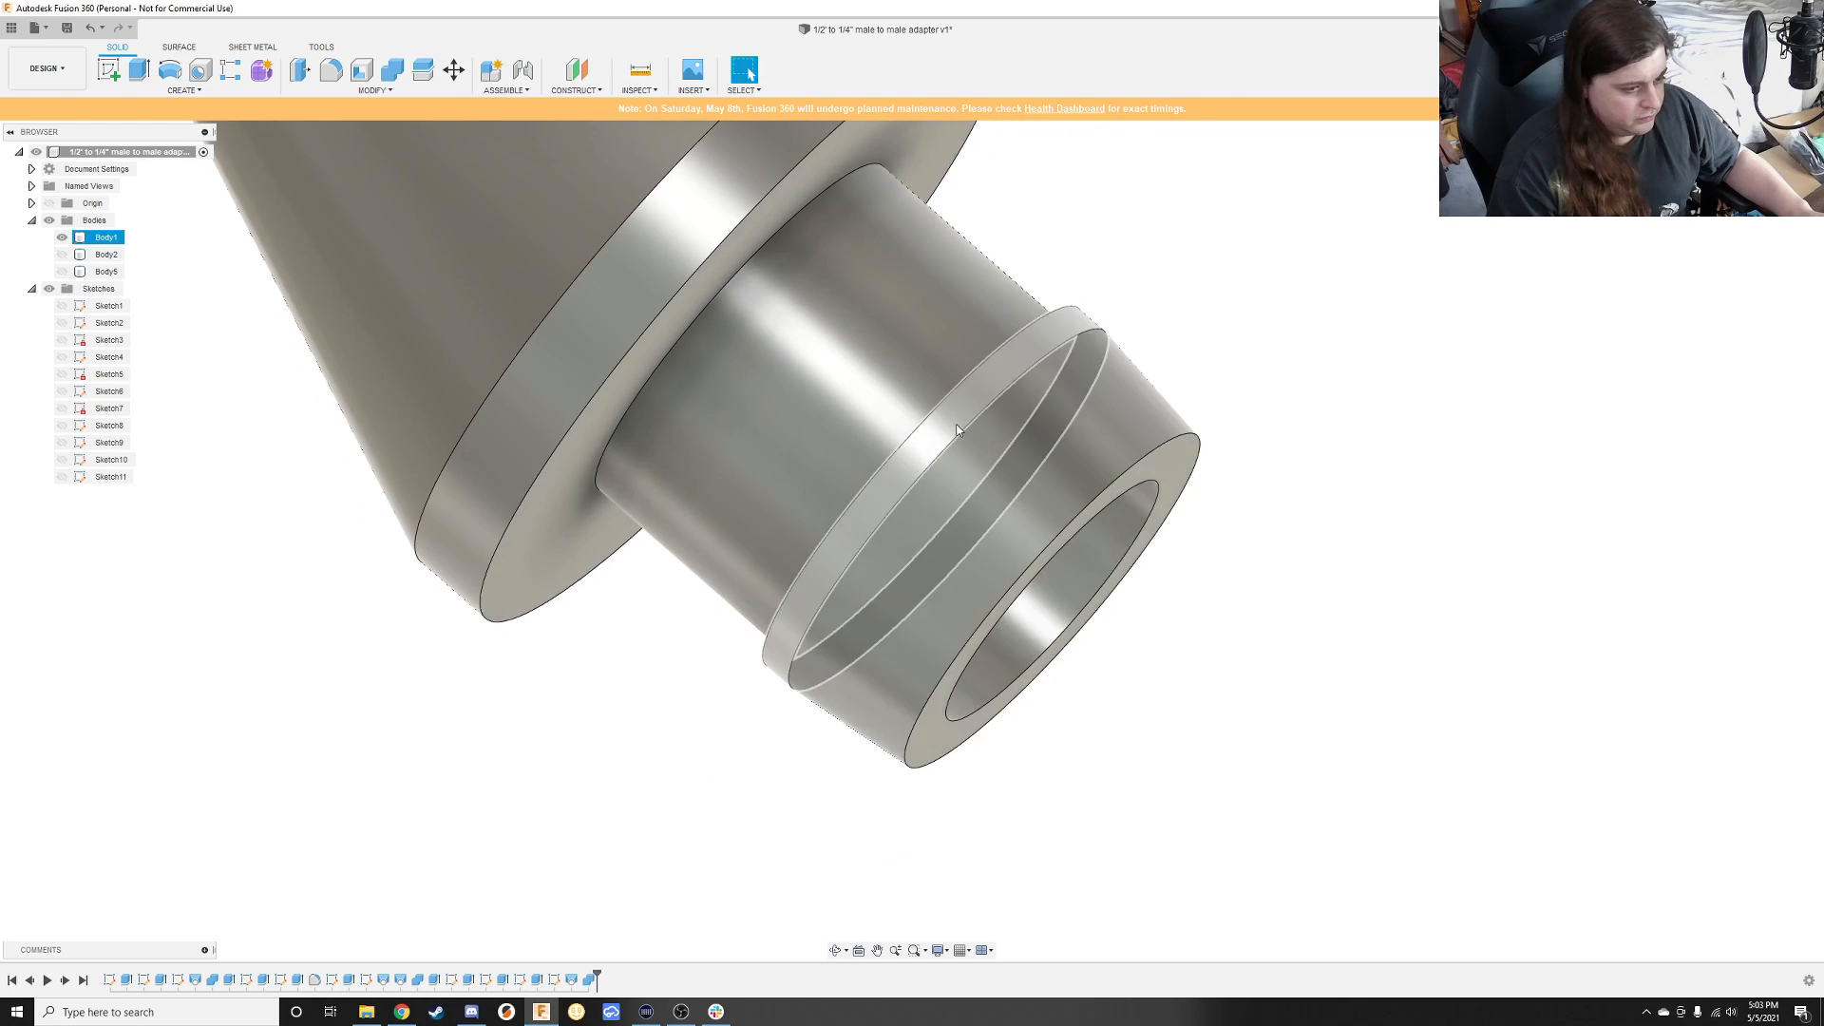
pyautogui.press('f')
pyautogui.click(998, 407)
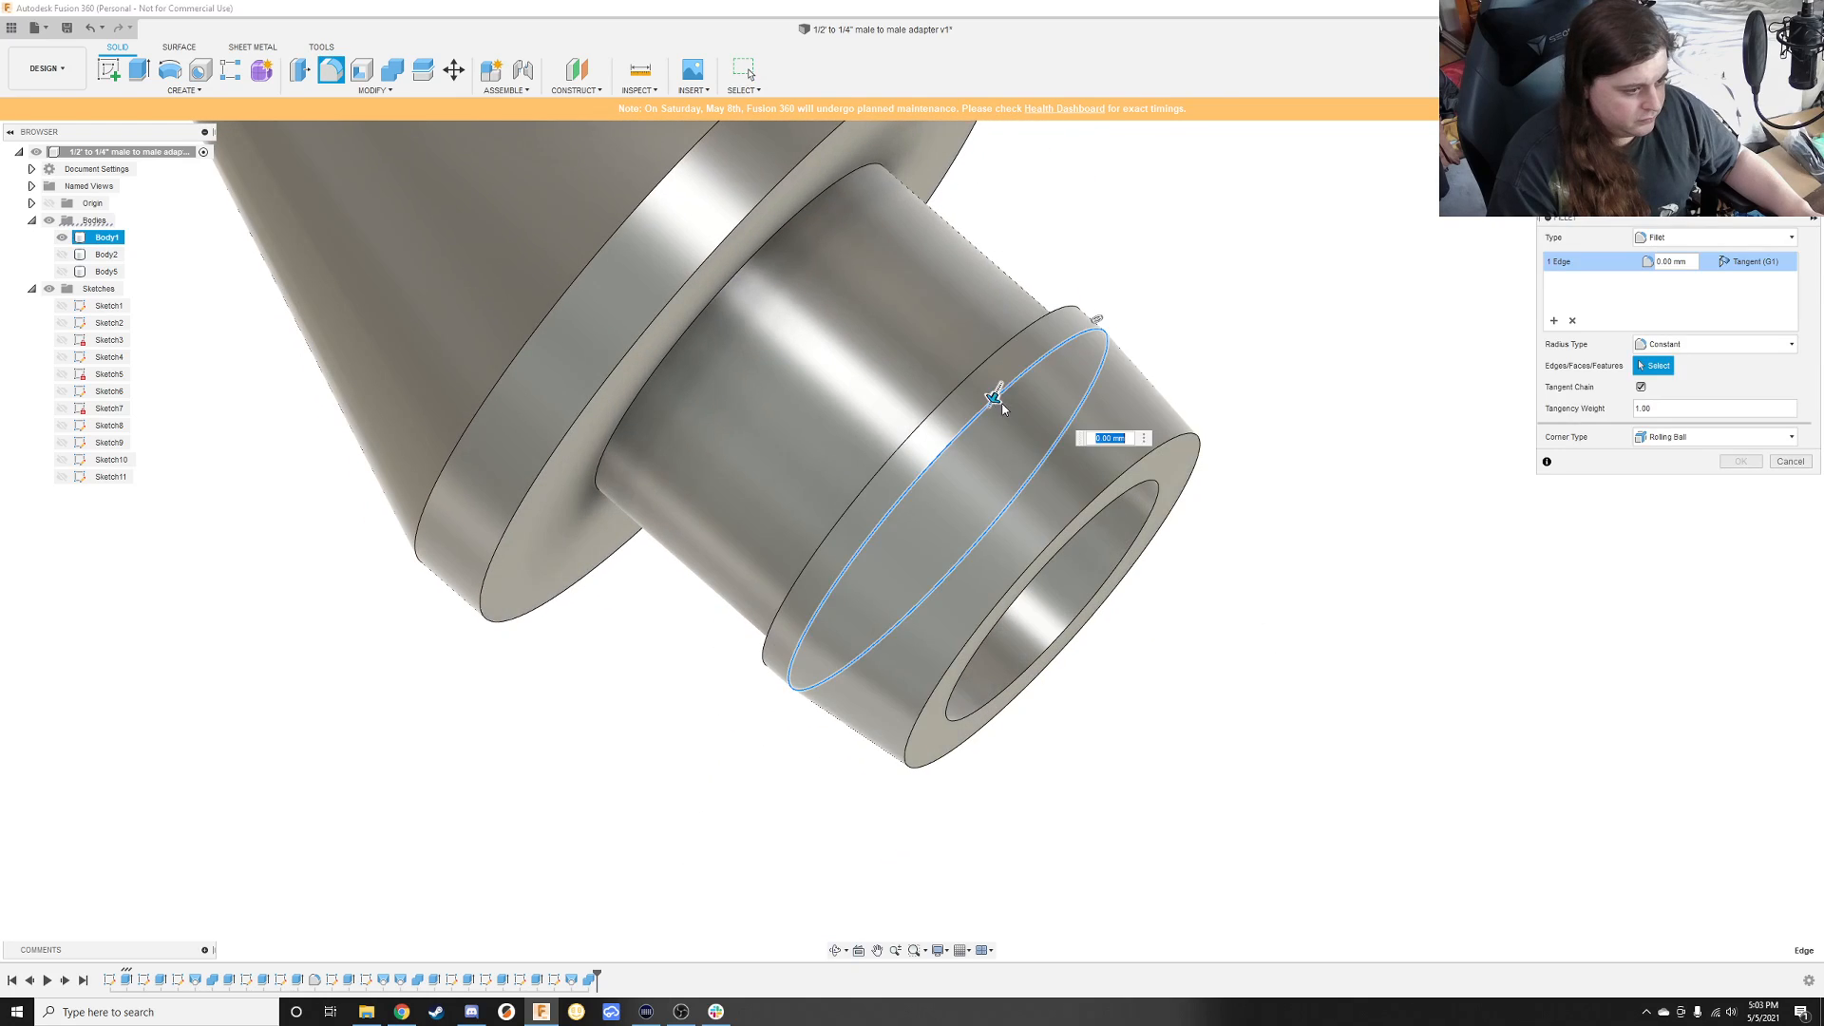
pyautogui.moveTo(993, 397); pyautogui.dragTo(989, 399)
pyautogui.press('Return')
# Step: Create a sketch on the tapered end face, delete the projected bore edge, and draw a 13.5 mm circle centred on the bore
pyautogui.keyDown('shift'); pyautogui.moveTo(1050, 374); pyautogui.dragTo(918, 572, button='middle'); pyautogui.keyUp('shift')
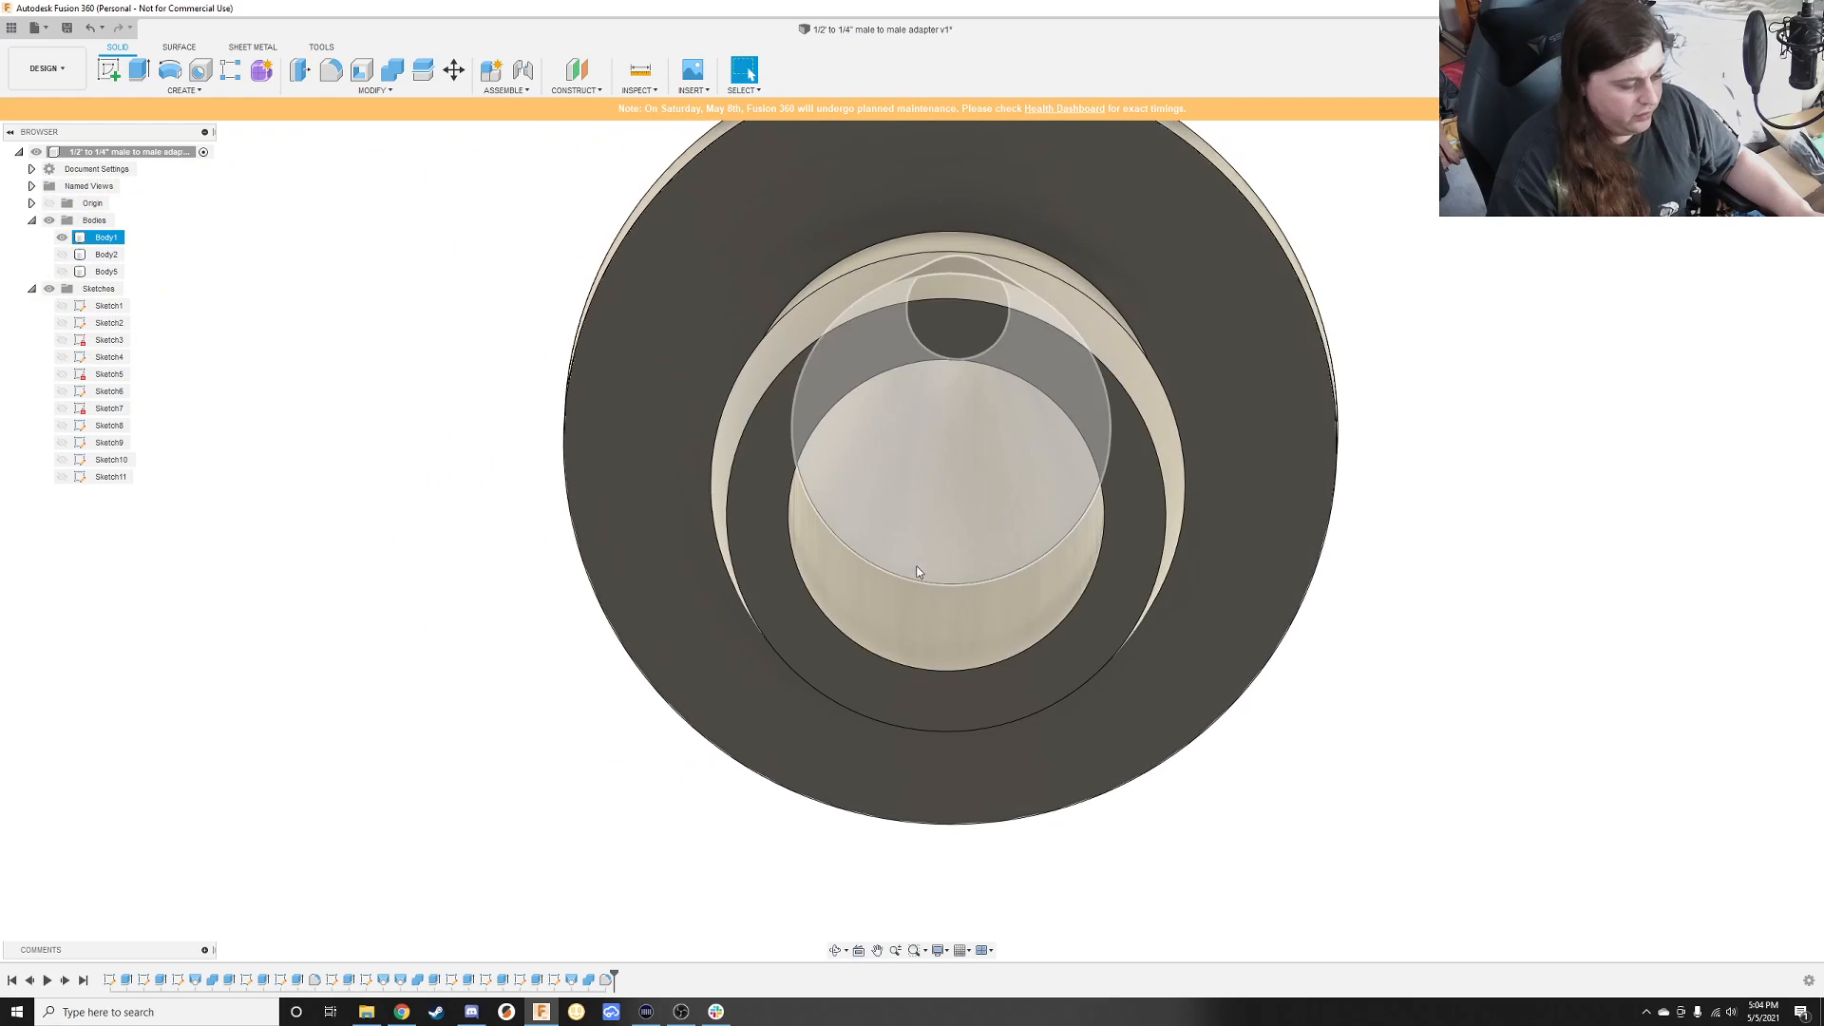
pyautogui.click(108, 70)
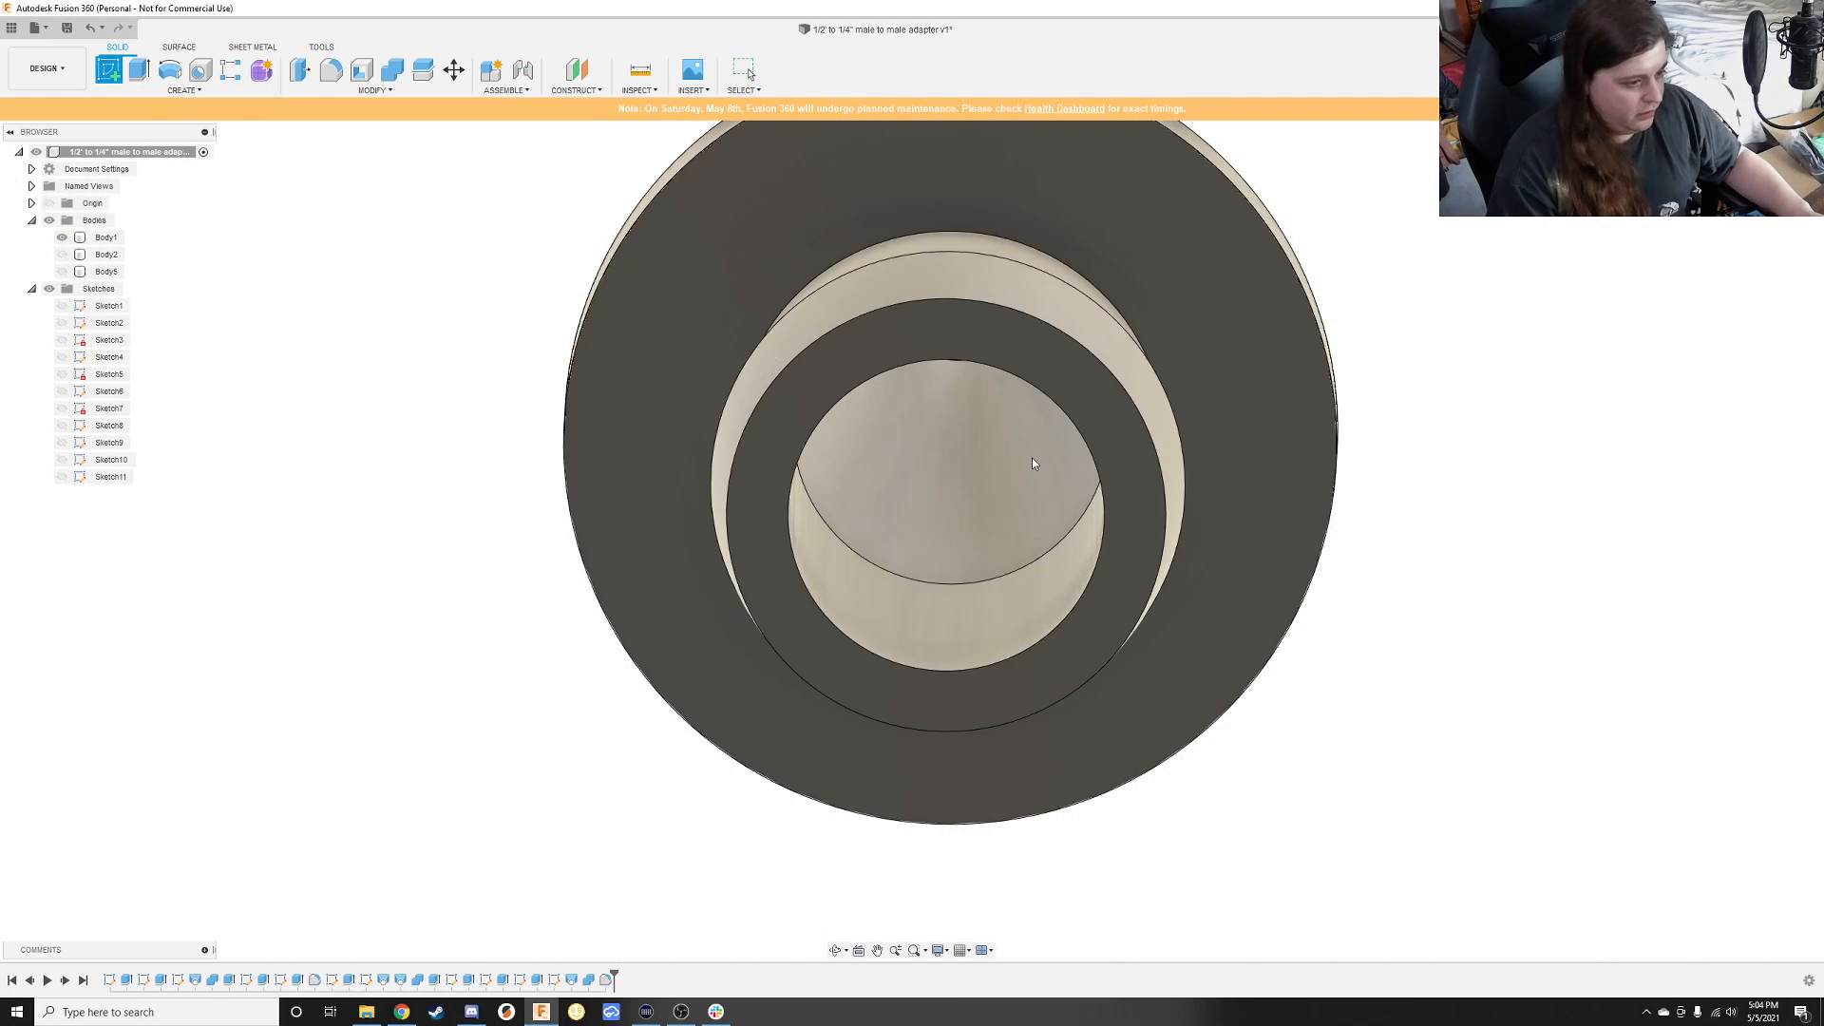
pyautogui.click(1056, 378)
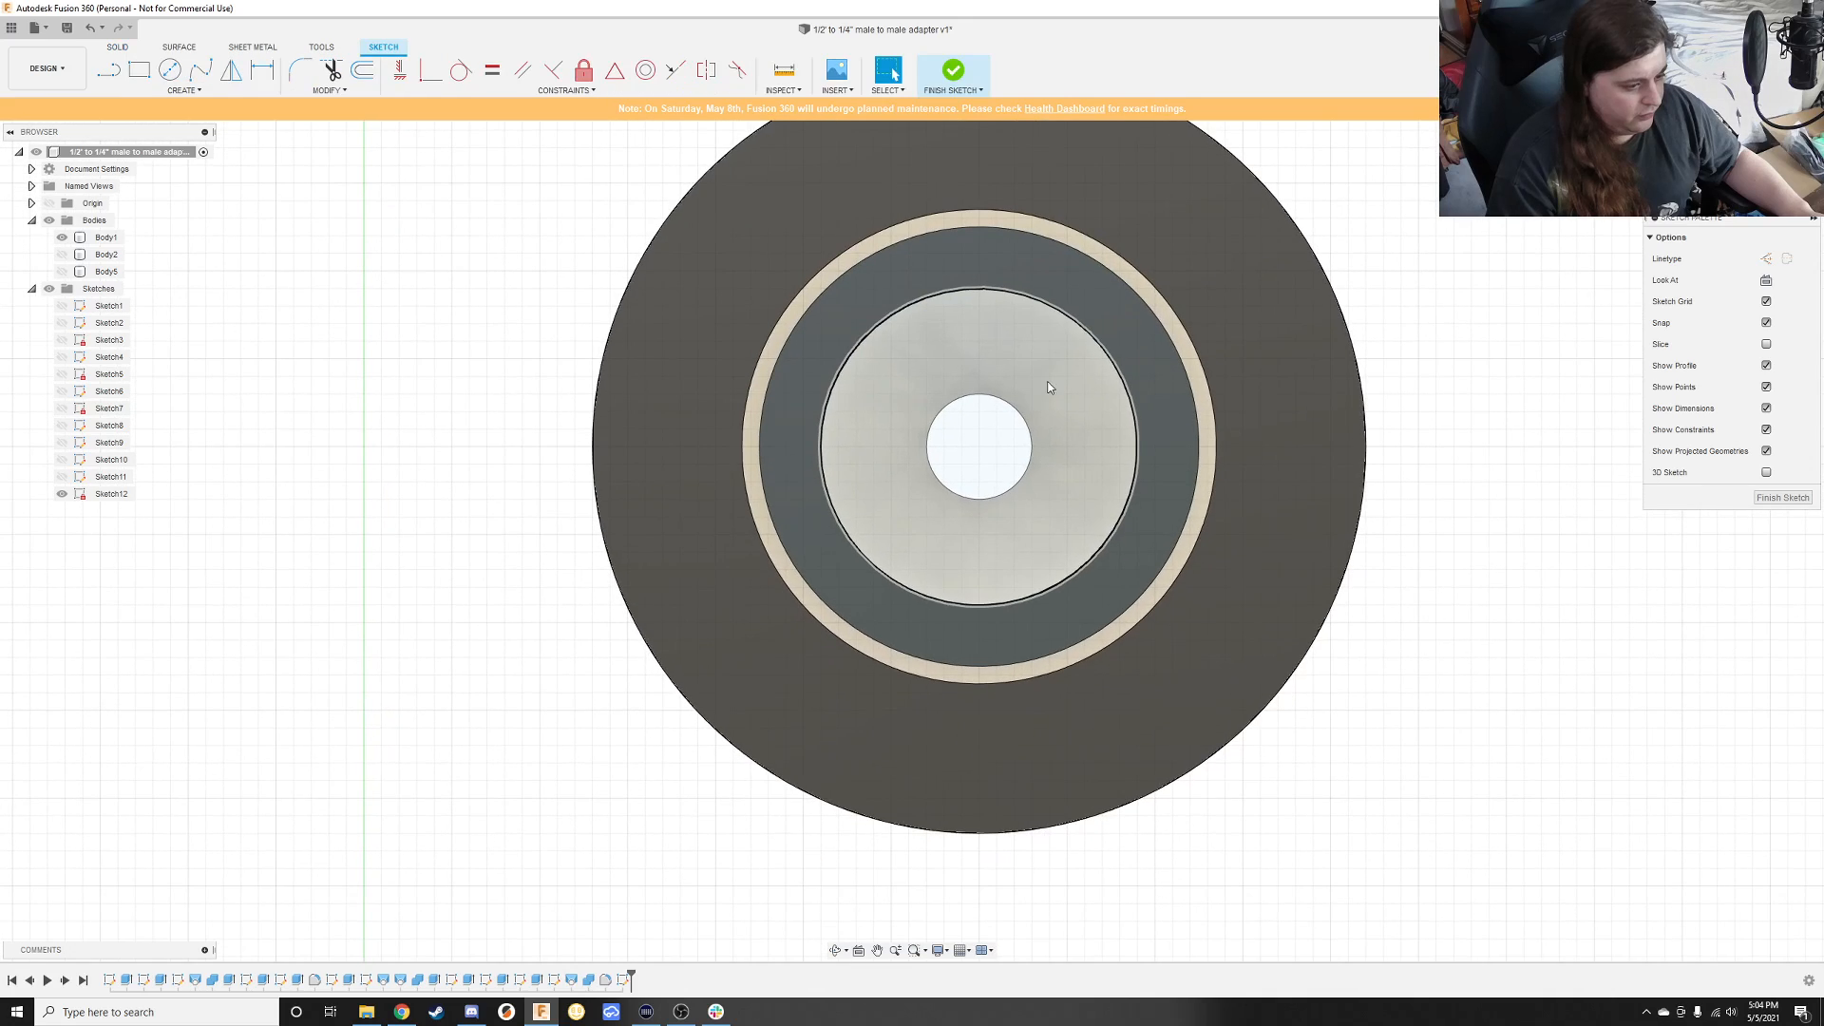
pyautogui.keyDown('shift'); pyautogui.moveTo(1108, 471); pyautogui.dragTo(1119, 494, button='middle'); pyautogui.keyUp('shift')
pyautogui.press('Delete')
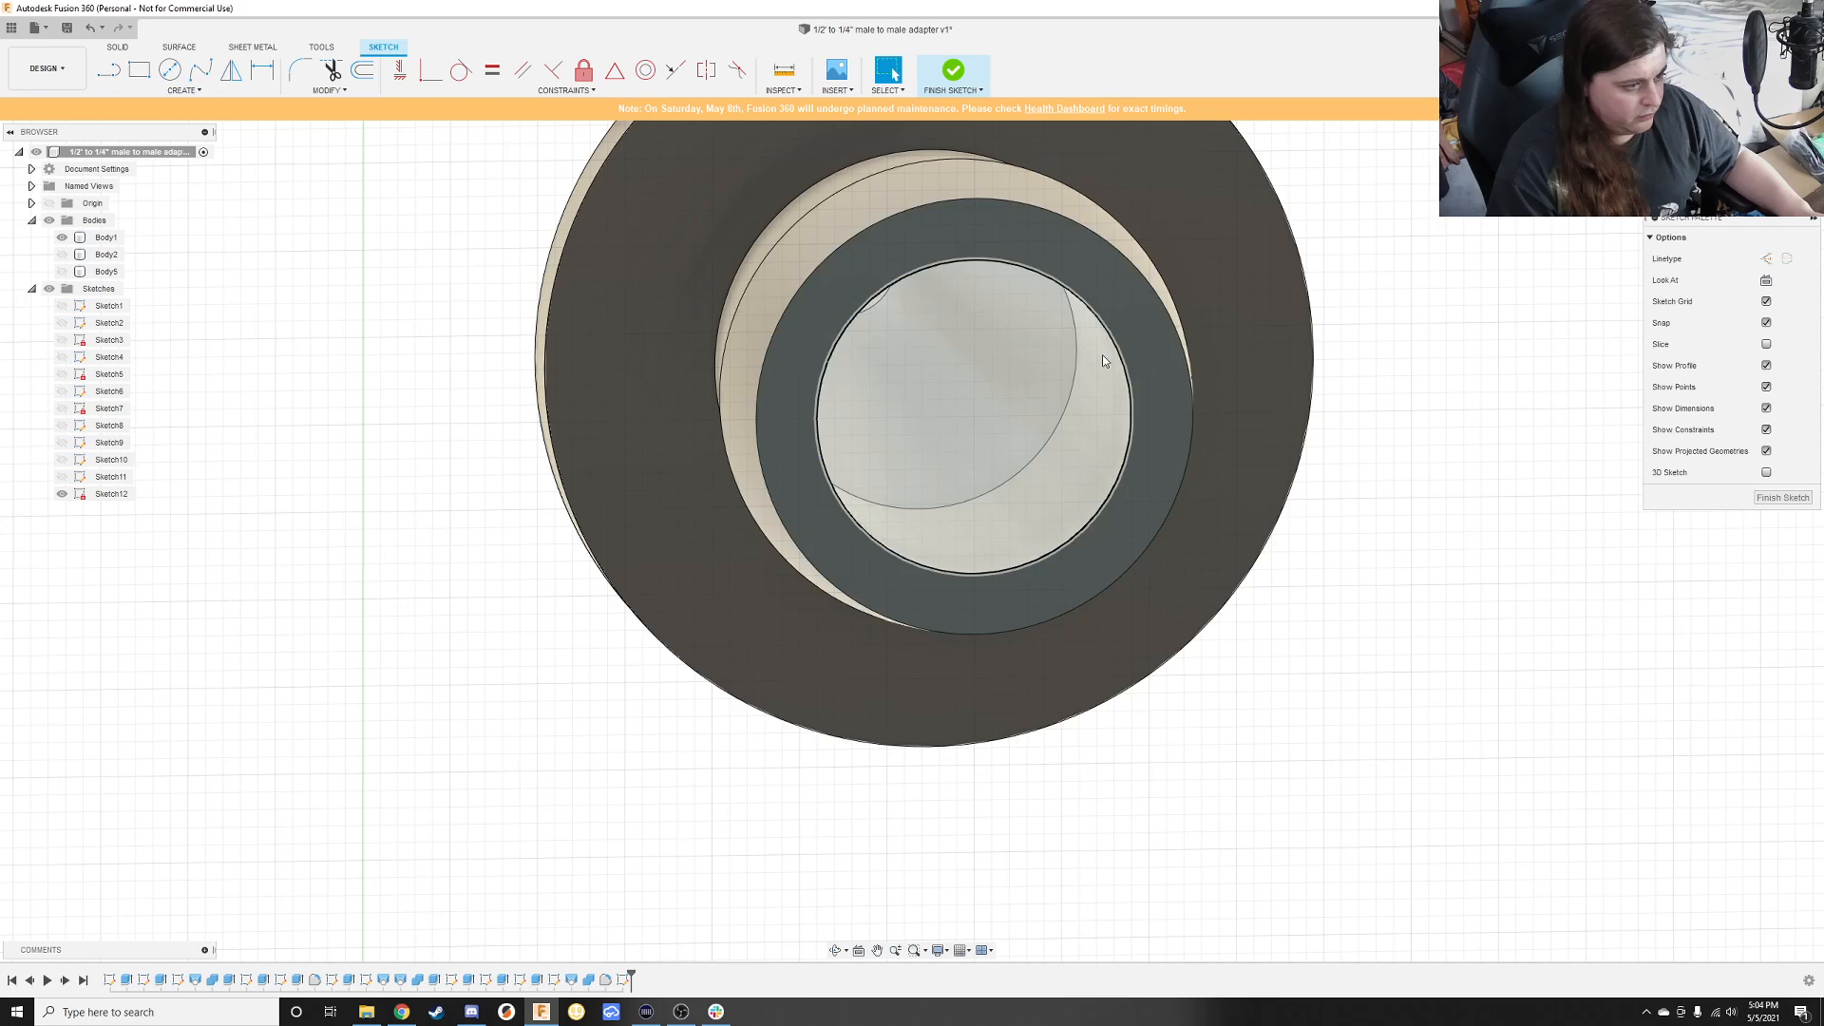
pyautogui.press('c')
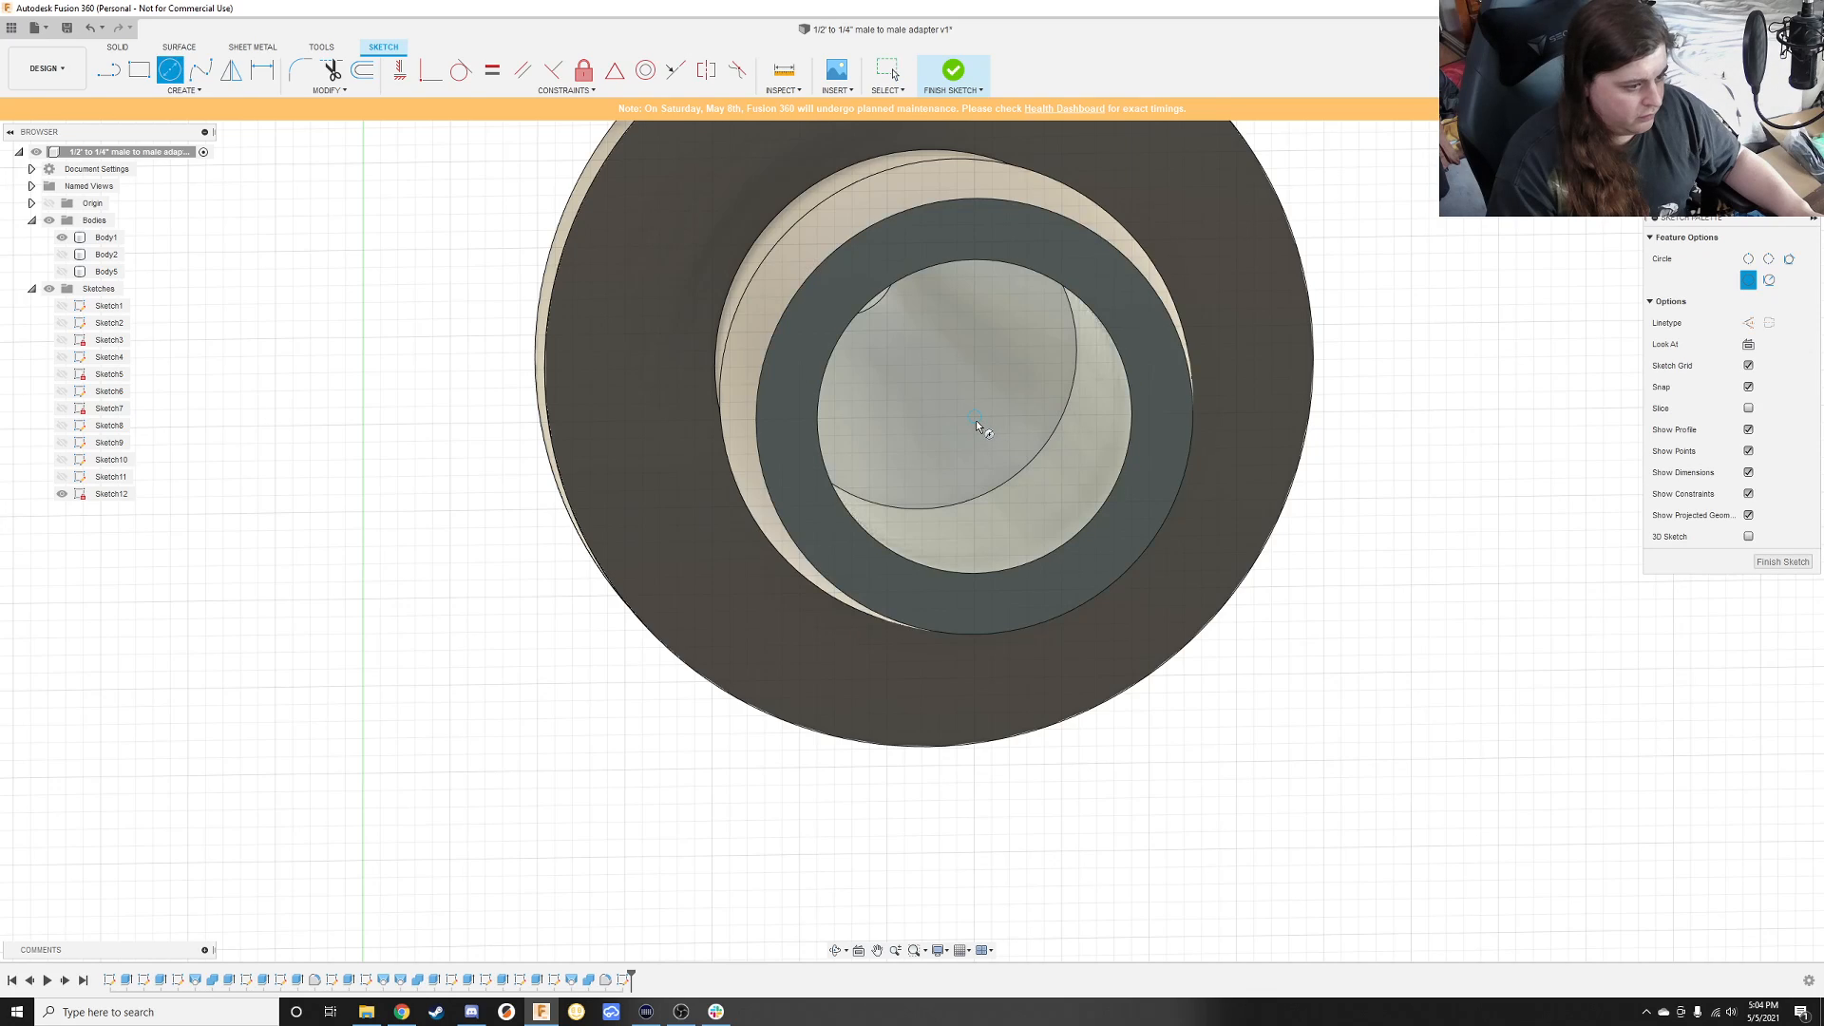
pyautogui.click(975, 417)
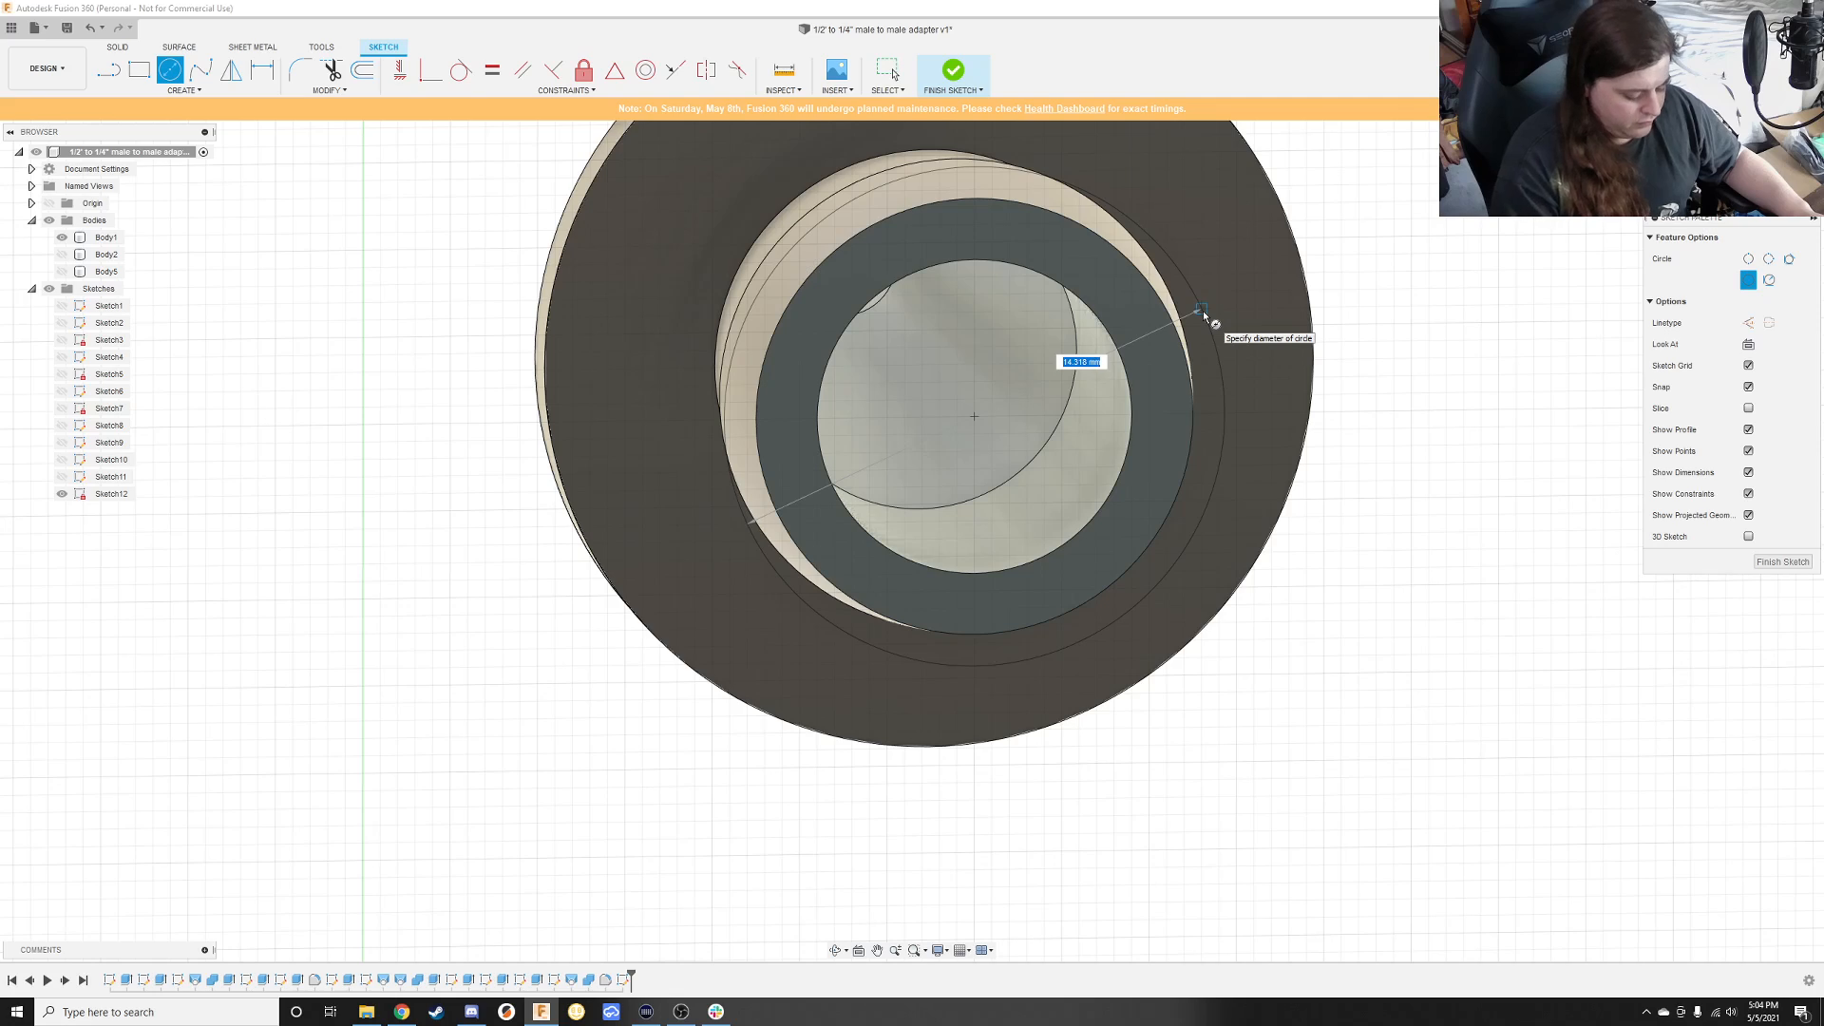
pyautogui.write('13.5')
pyautogui.press('Return')
pyautogui.press('Escape')
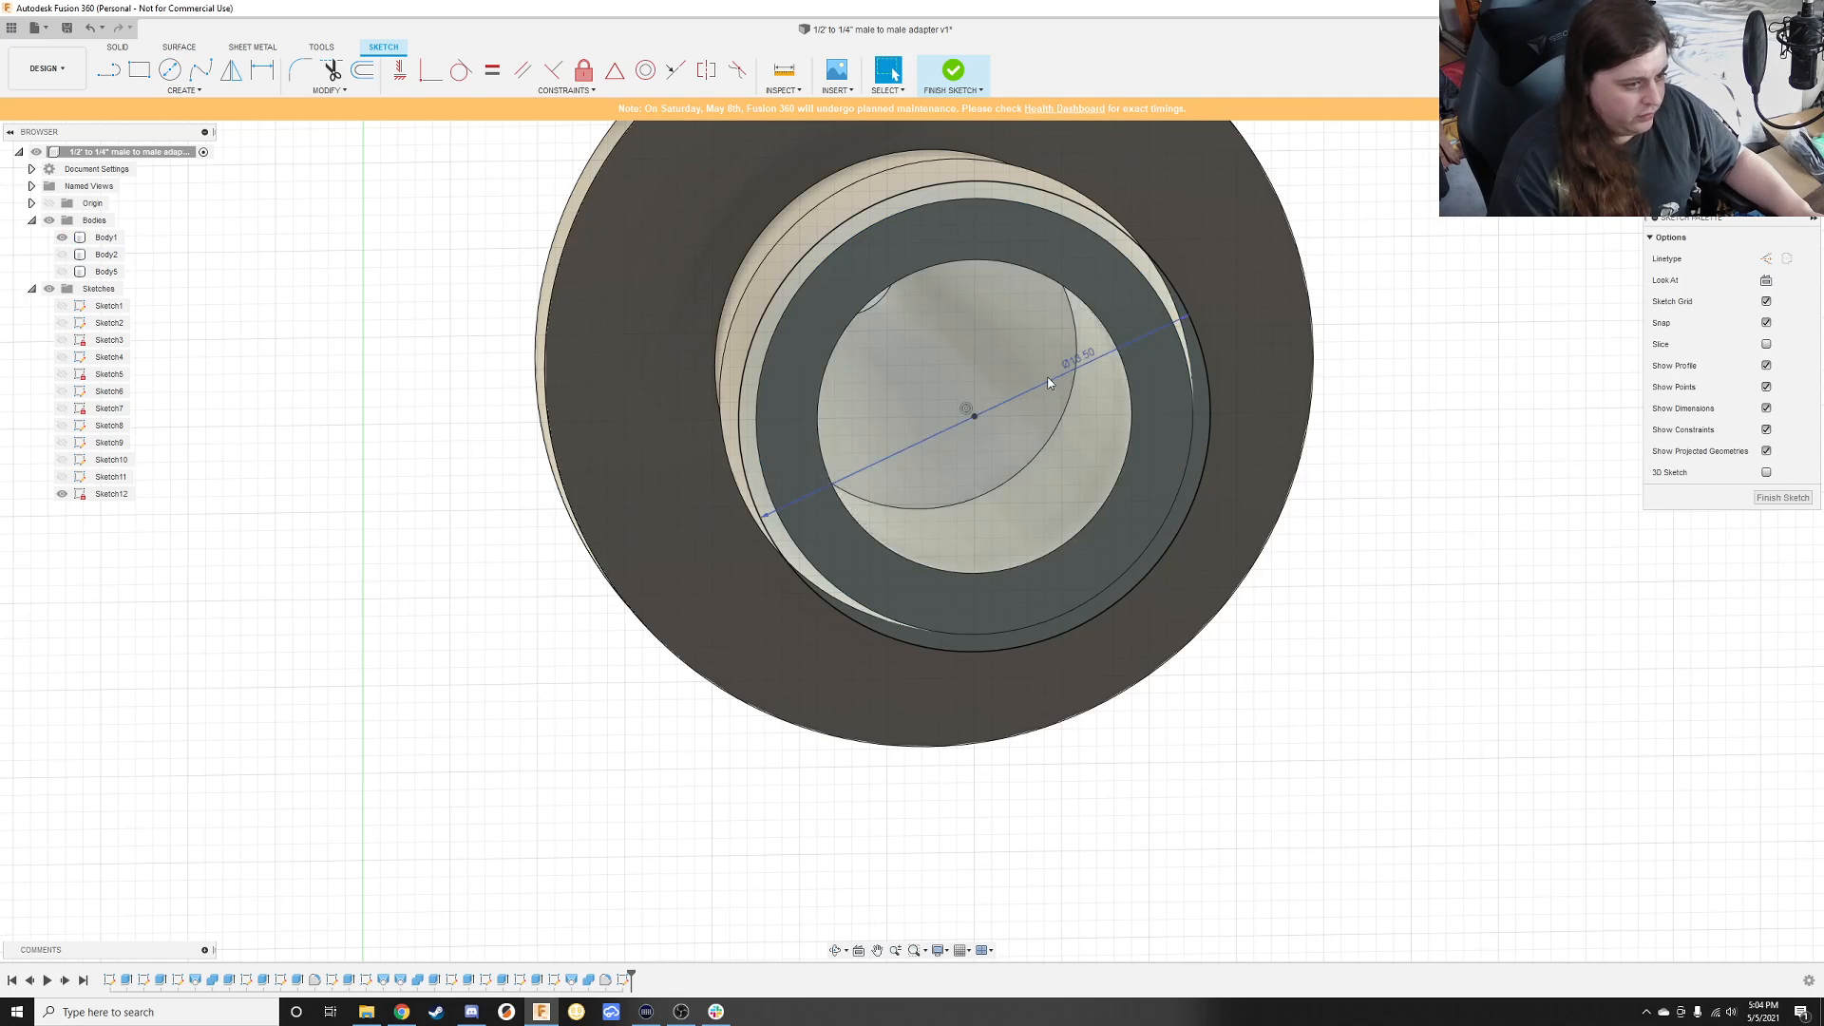
# Step: Draw a second circle centred on the bore and matching the bore's edge, and finish the sketch
pyautogui.press('c')
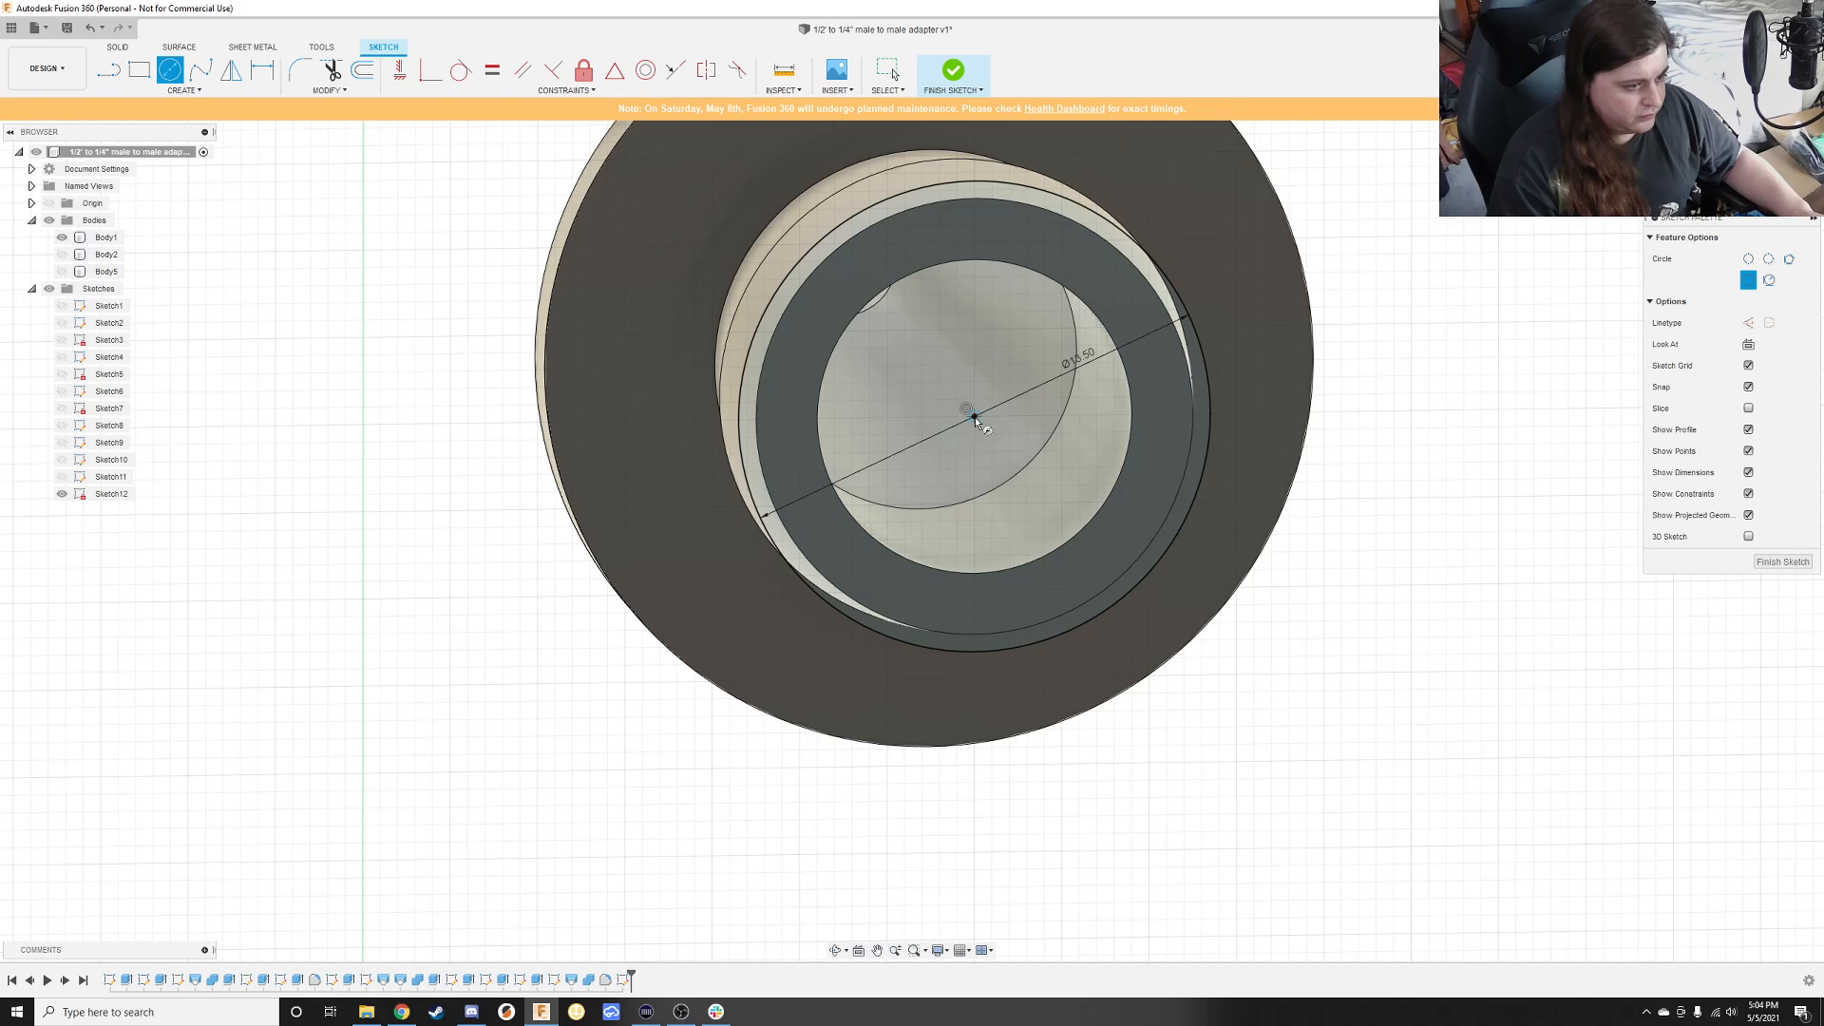
pyautogui.click(975, 417)
pyautogui.click(1123, 372)
pyautogui.click(1784, 566)
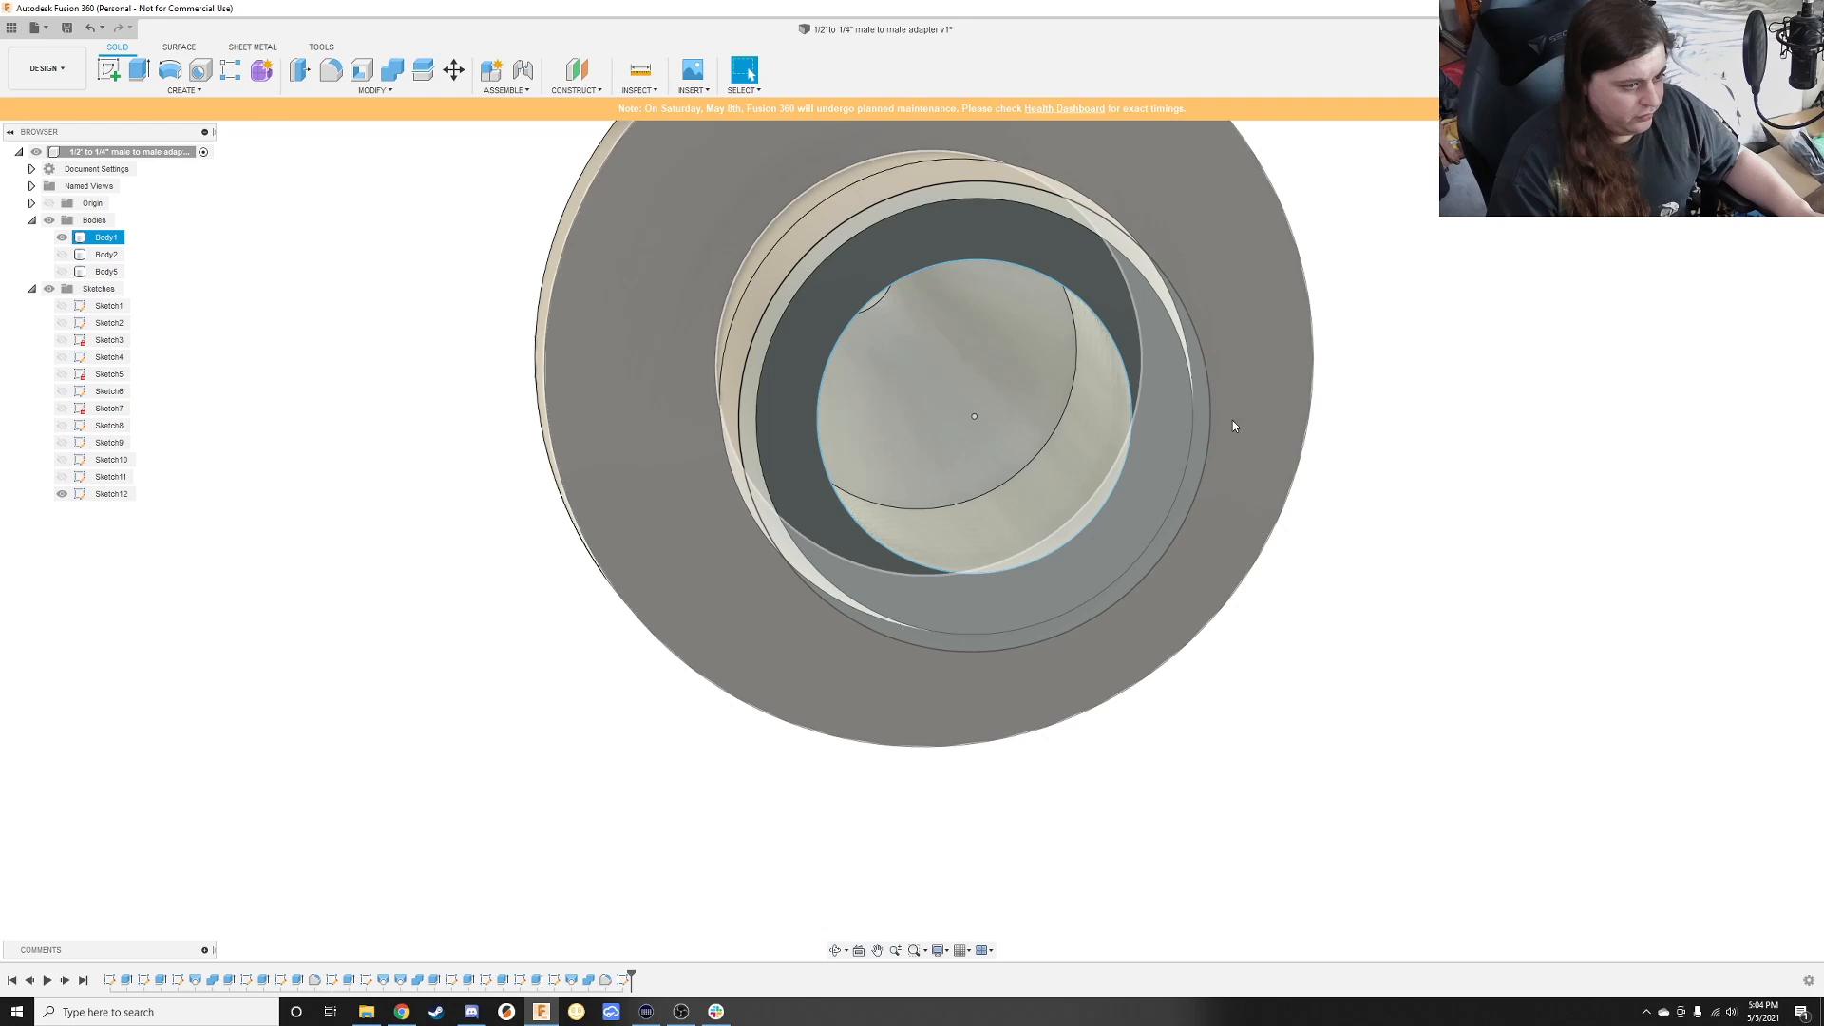
# Step: Extrude the two ring profiles around the bore 1.5 mm outward, joining the new flange to the adapter
pyautogui.click(1313, 387)
pyautogui.press('e')
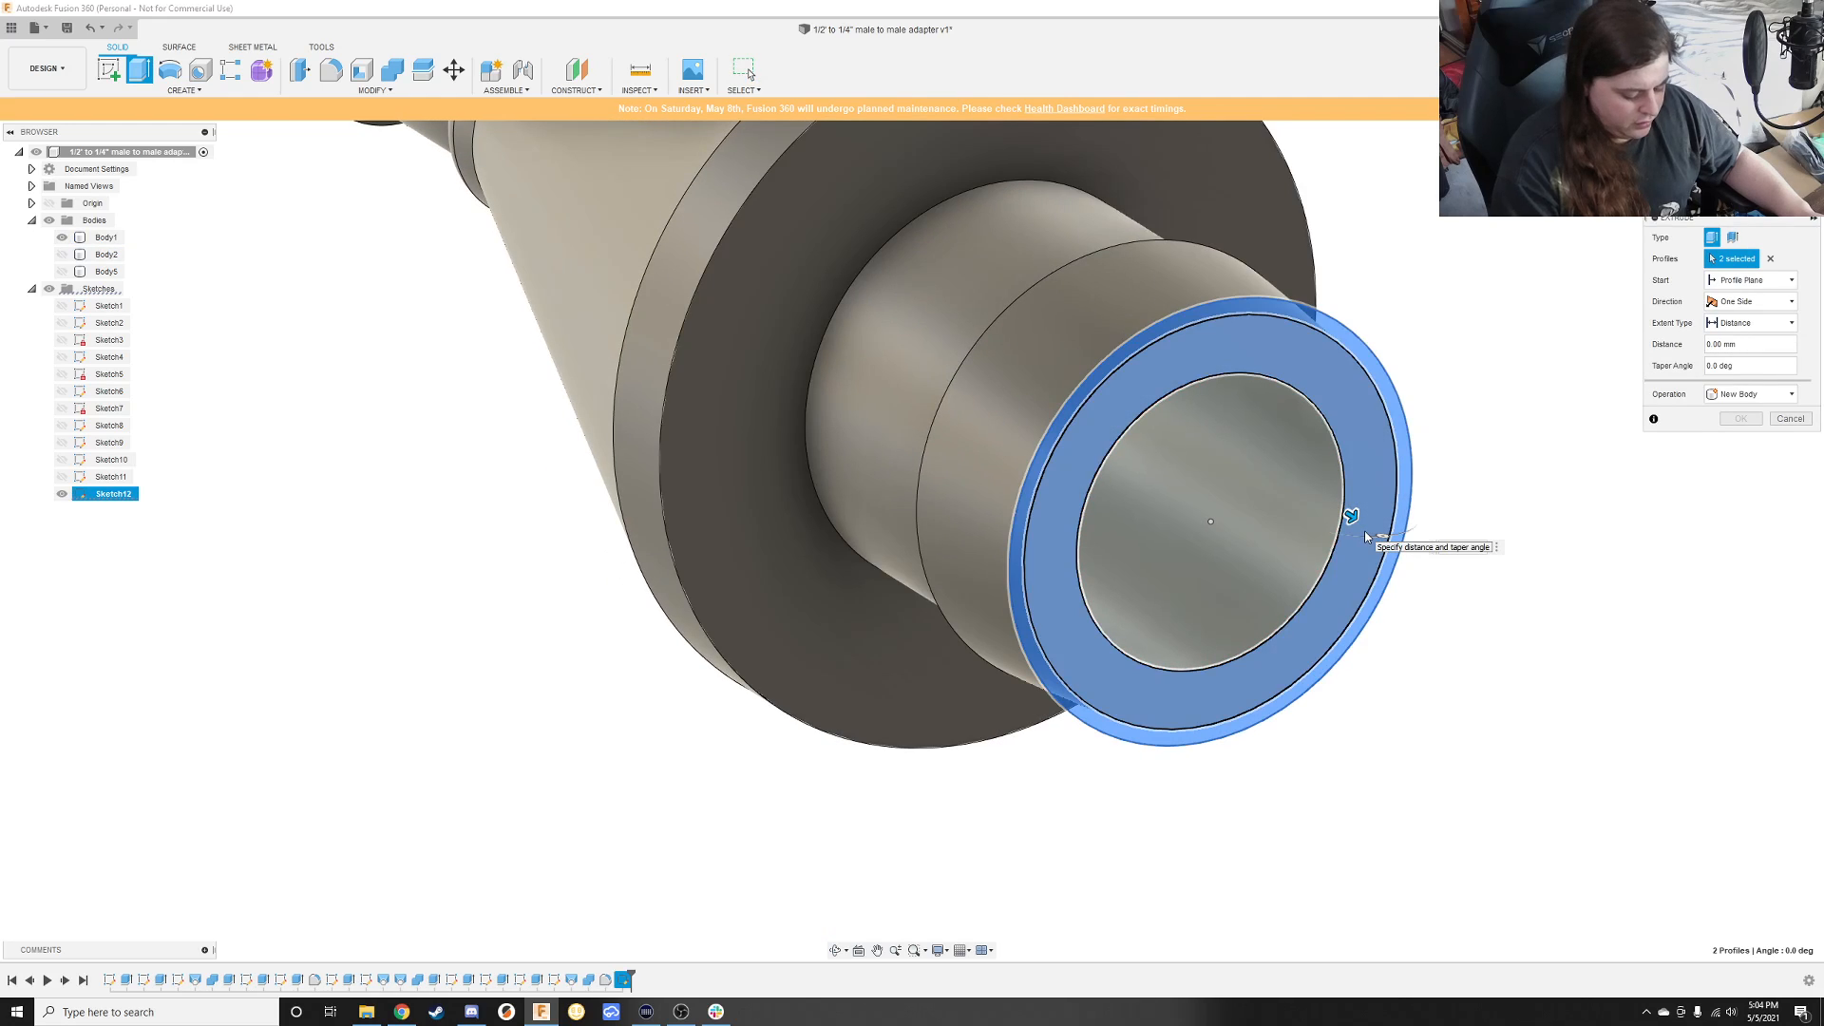
pyautogui.write('1')
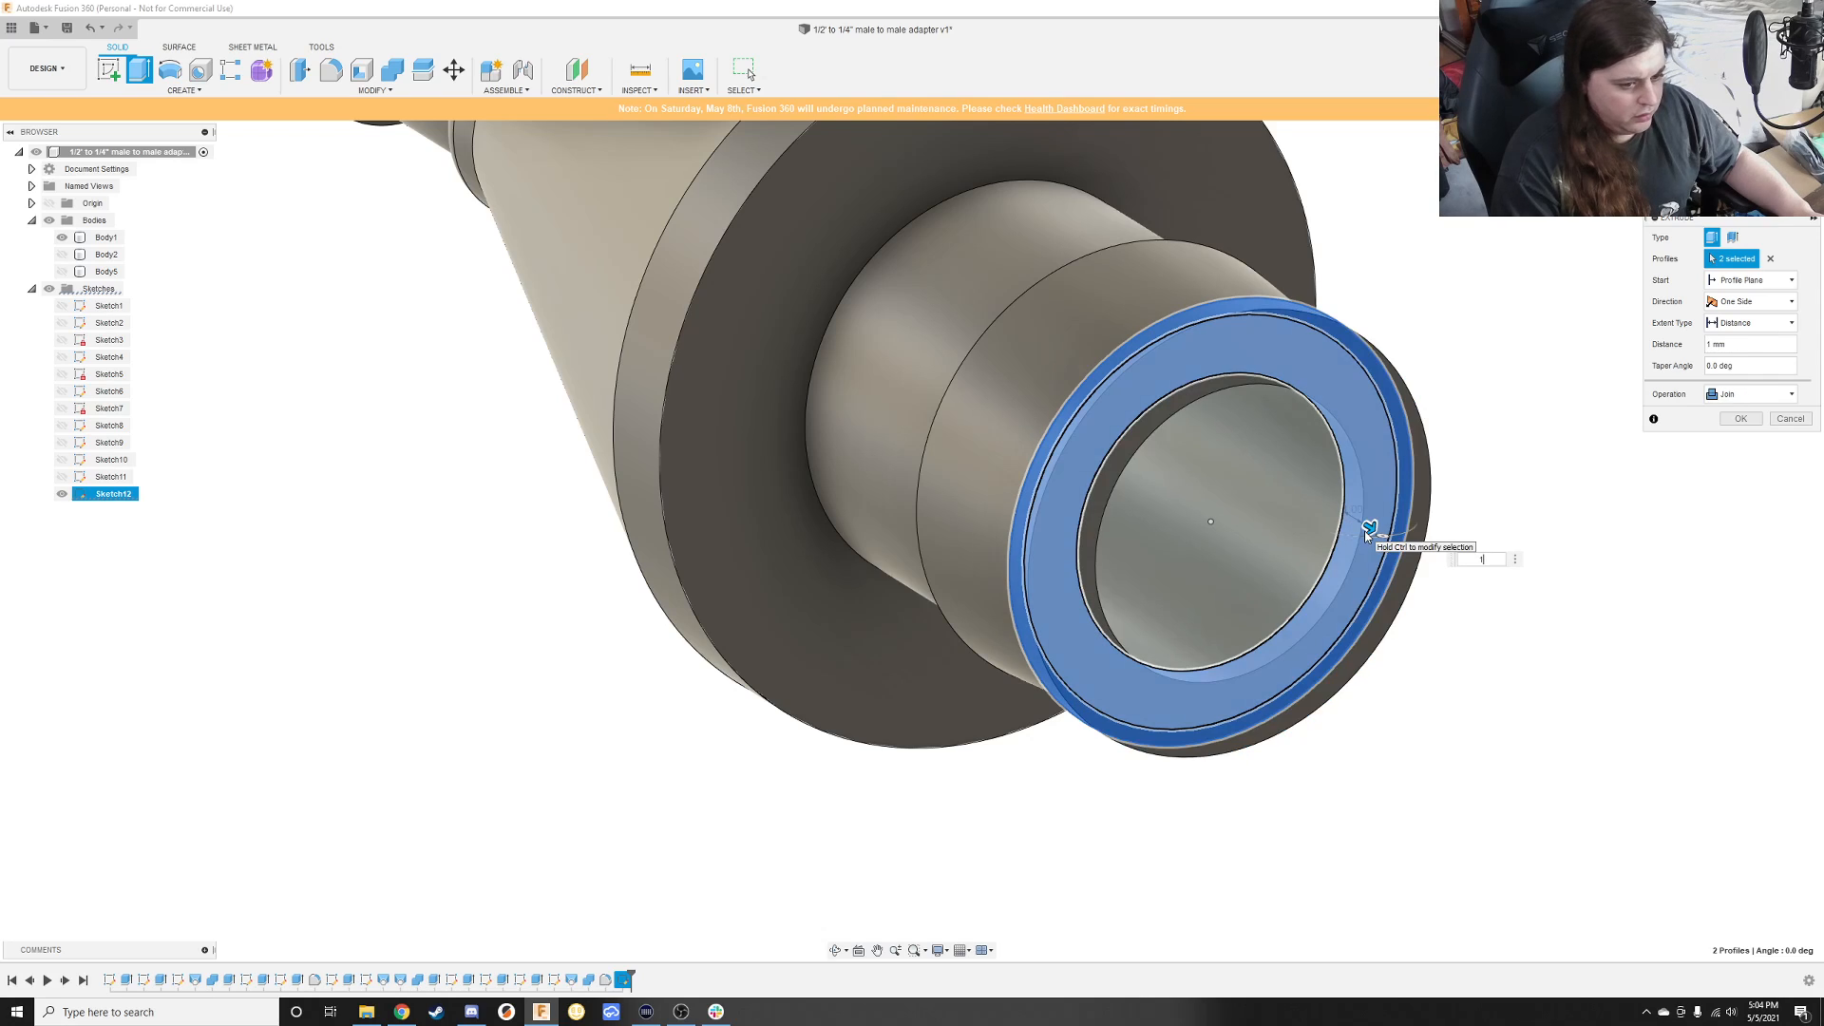
pyautogui.write('.22')
pyautogui.press('BackSpace')
pyautogui.press('BackSpace')
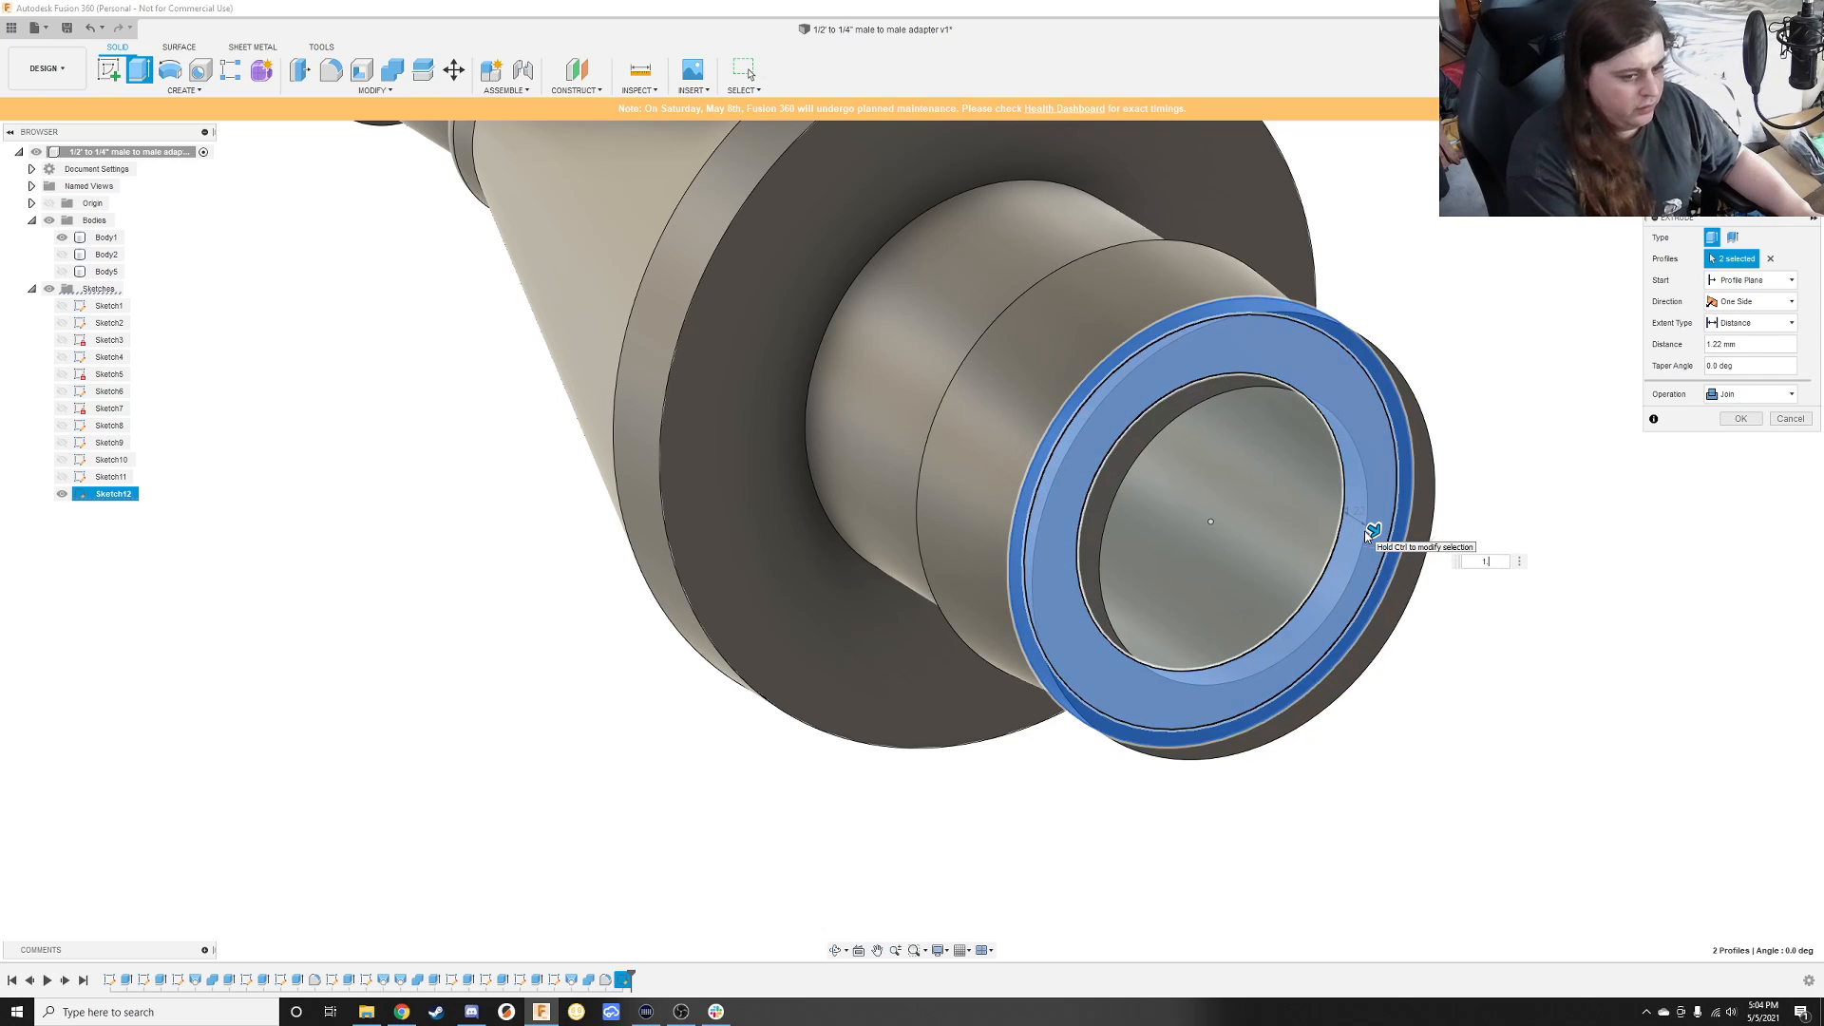
pyautogui.write('5')
pyautogui.press('Return')
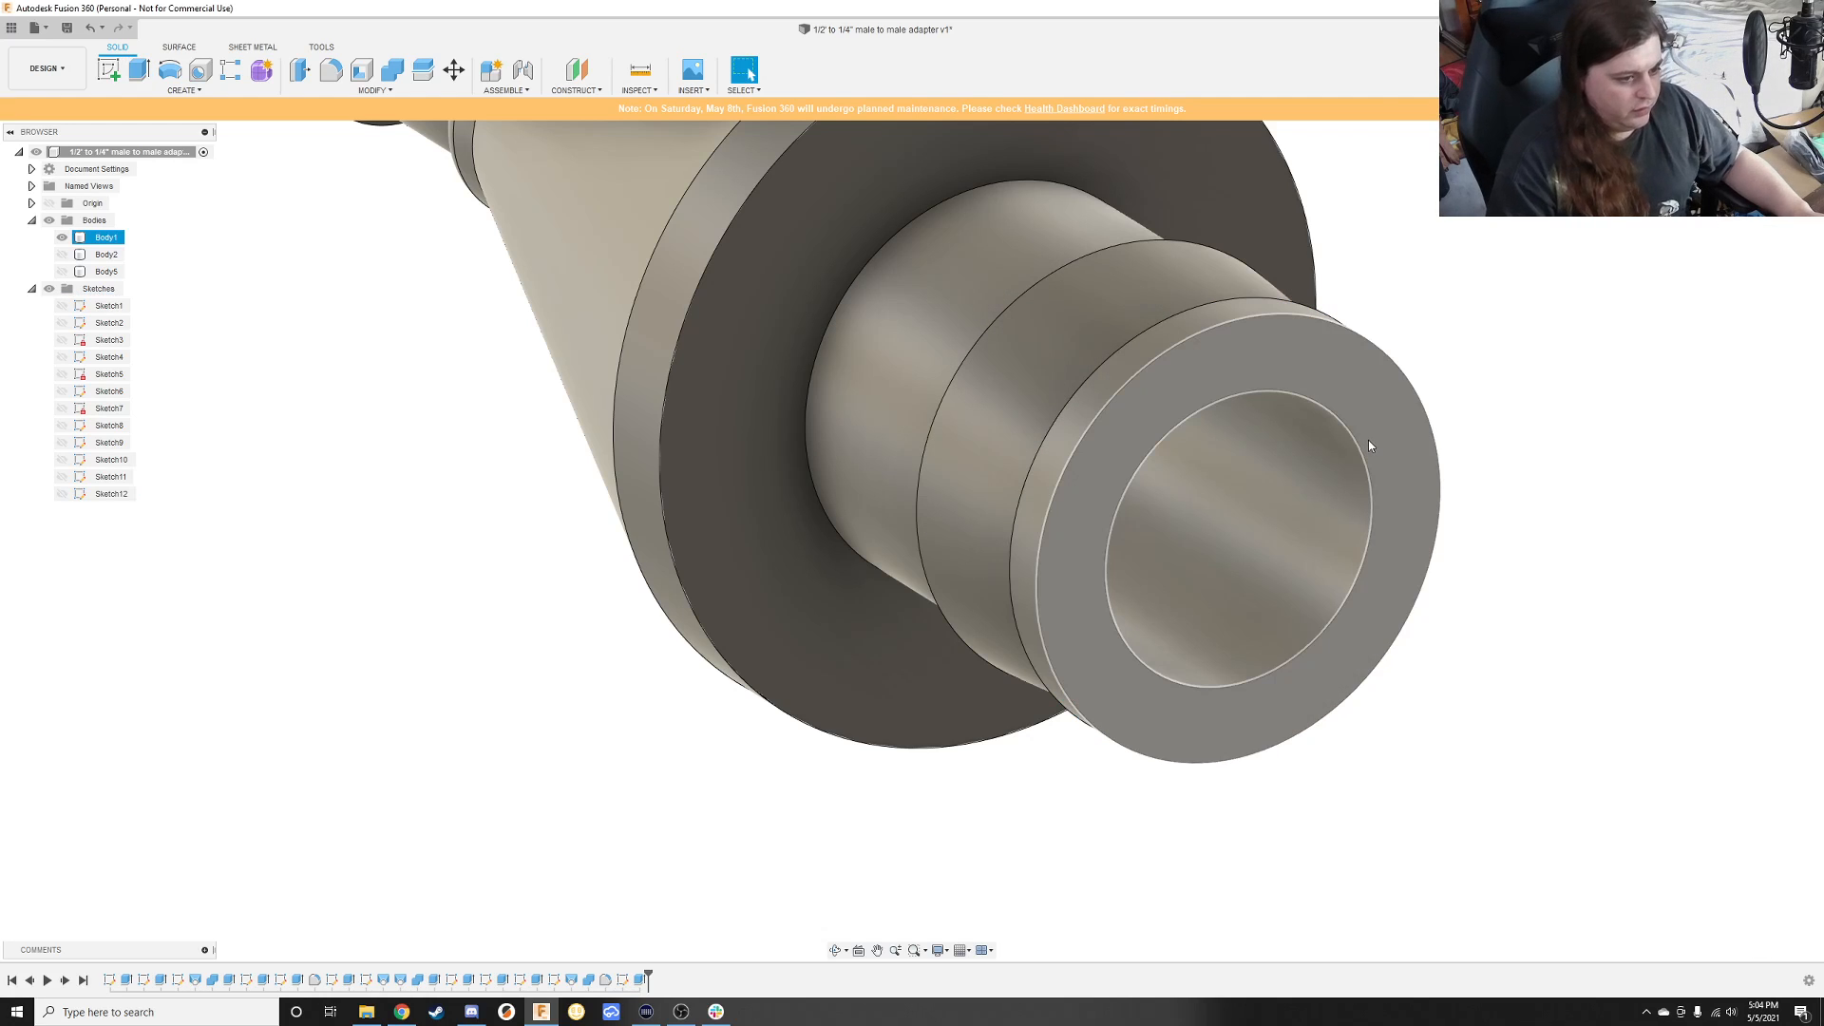
# Step: Create a sketch on the new flange's face with two concentric circles matching its outer edge and the bore edge
pyautogui.keyDown('shift'); pyautogui.moveTo(1368, 443); pyautogui.dragTo(1064, 417, button='middle'); pyautogui.keyUp('shift')
pyautogui.click(111, 69)
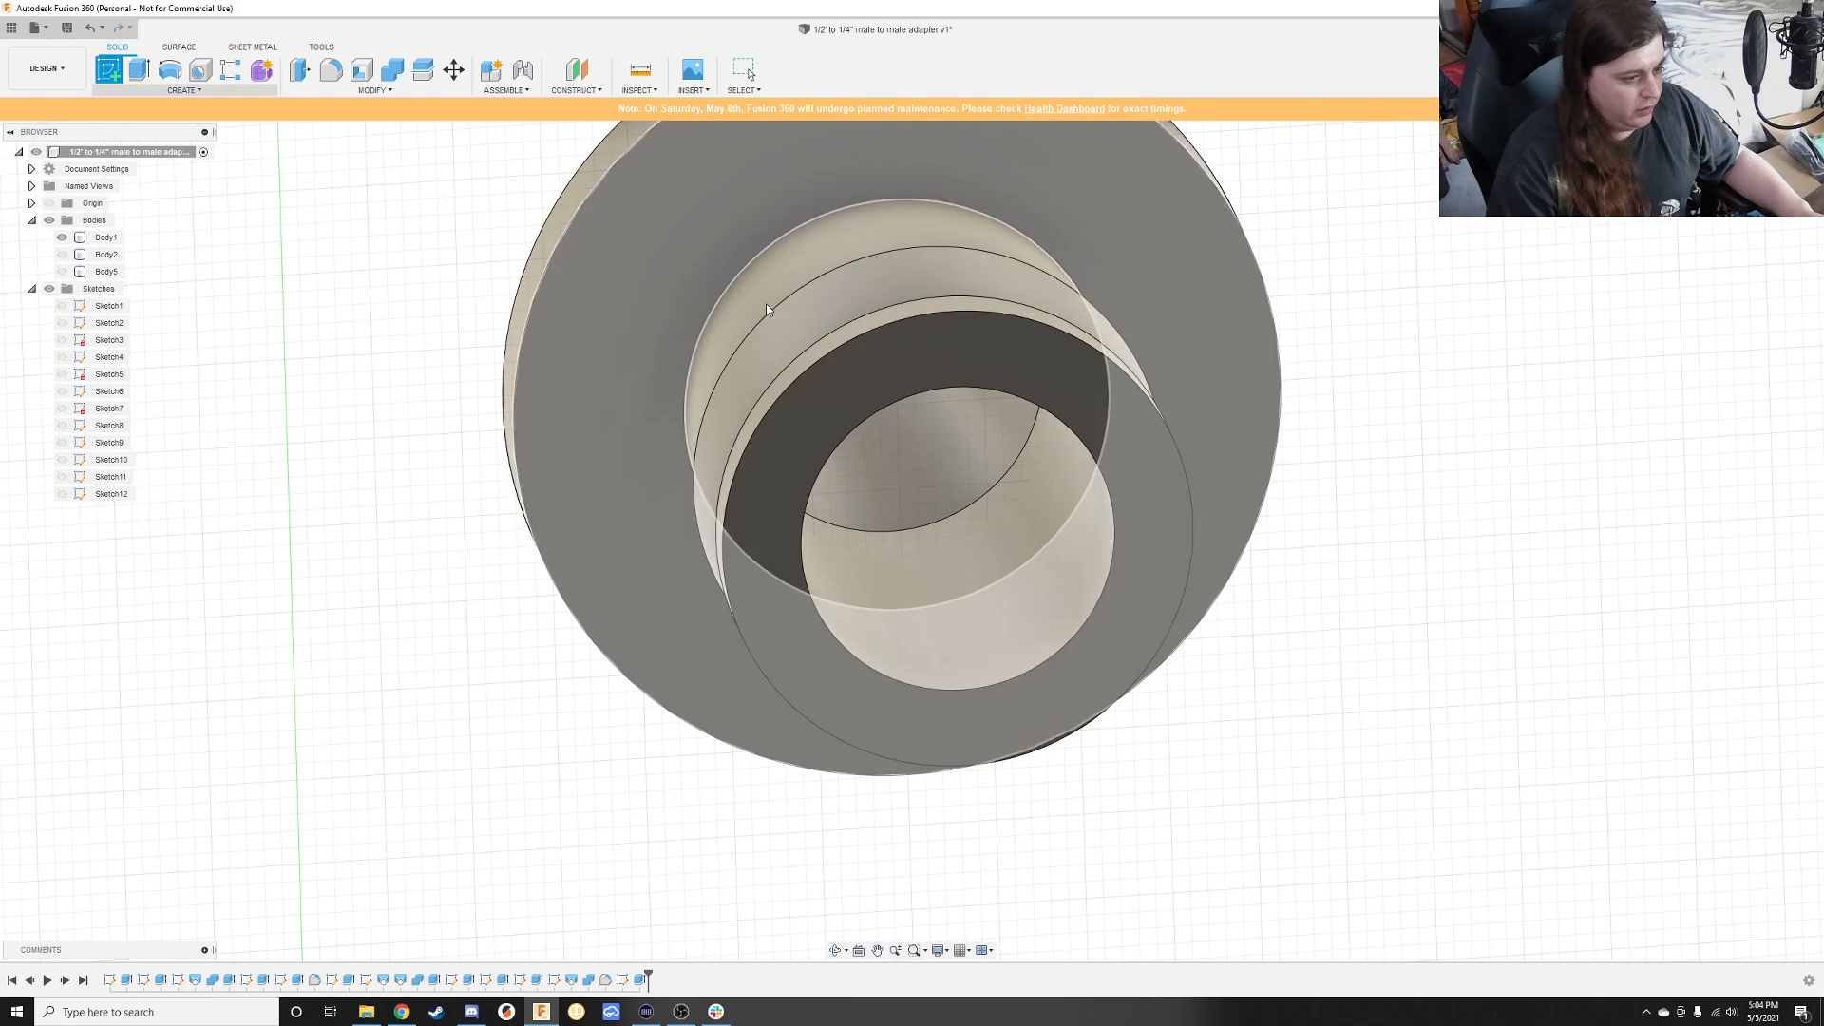
pyautogui.click(1081, 395)
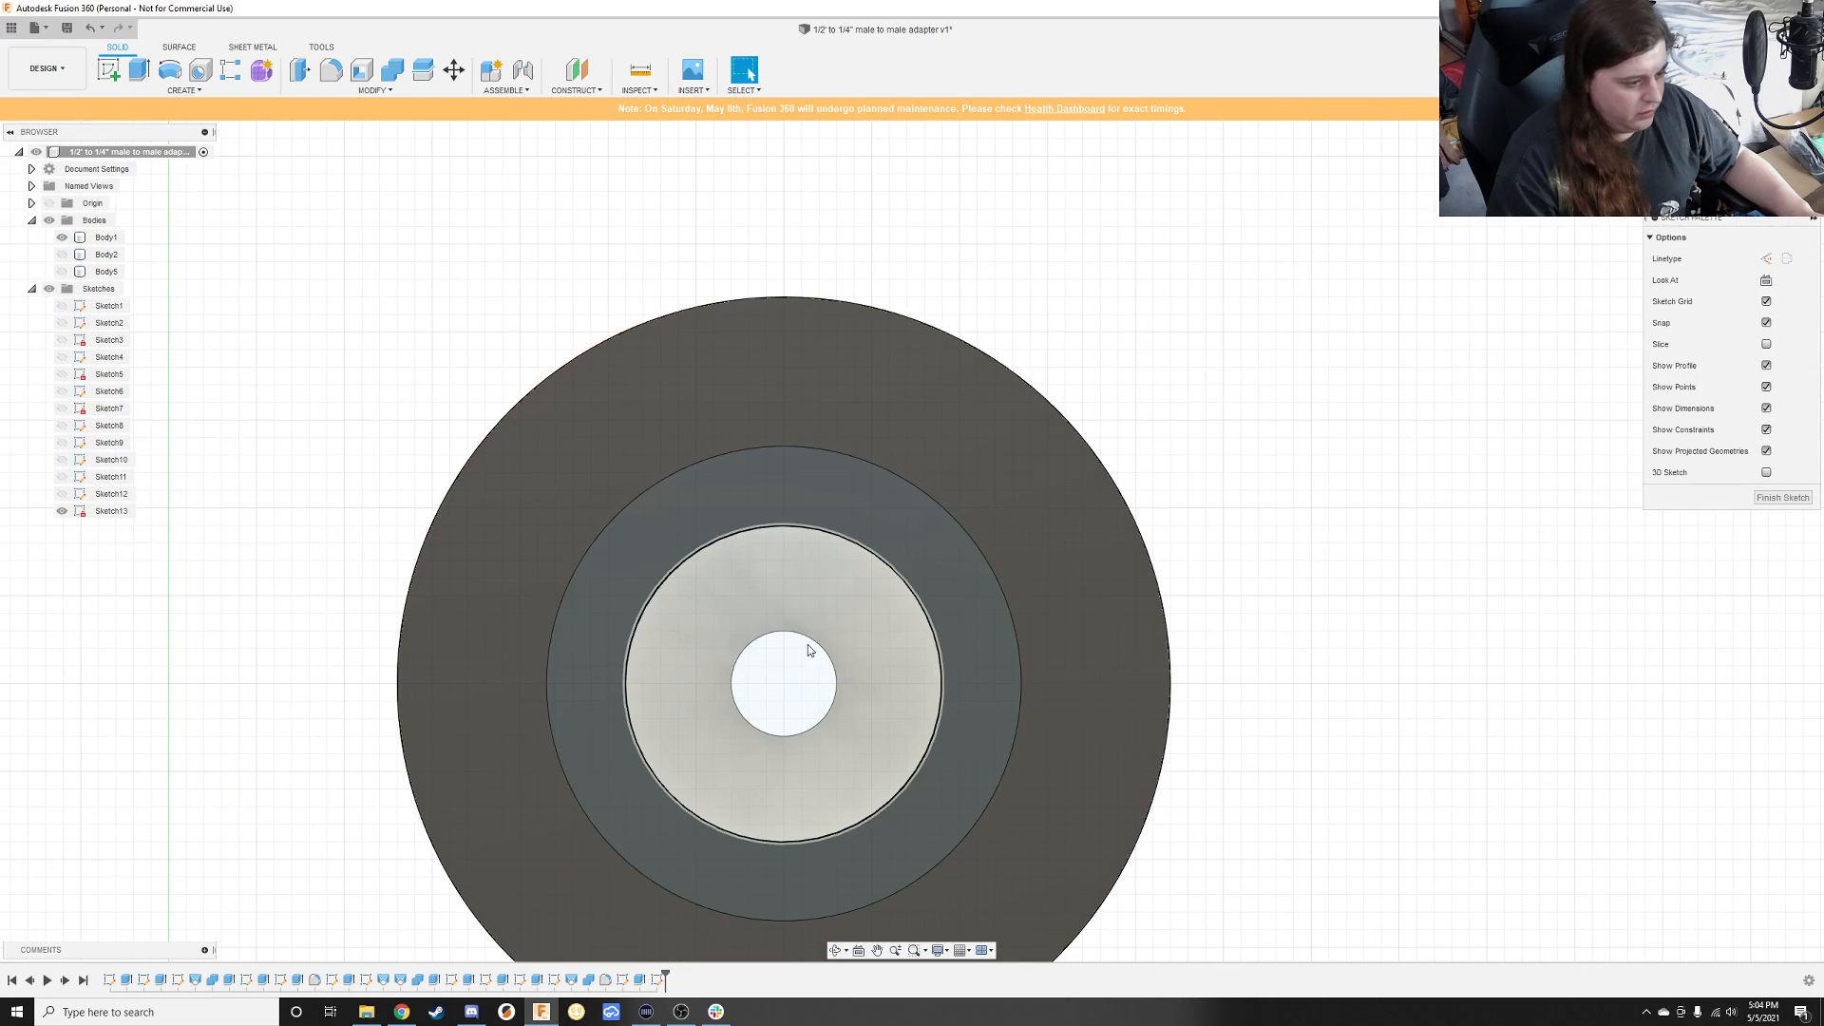
pyautogui.press('c')
pyautogui.click(785, 684)
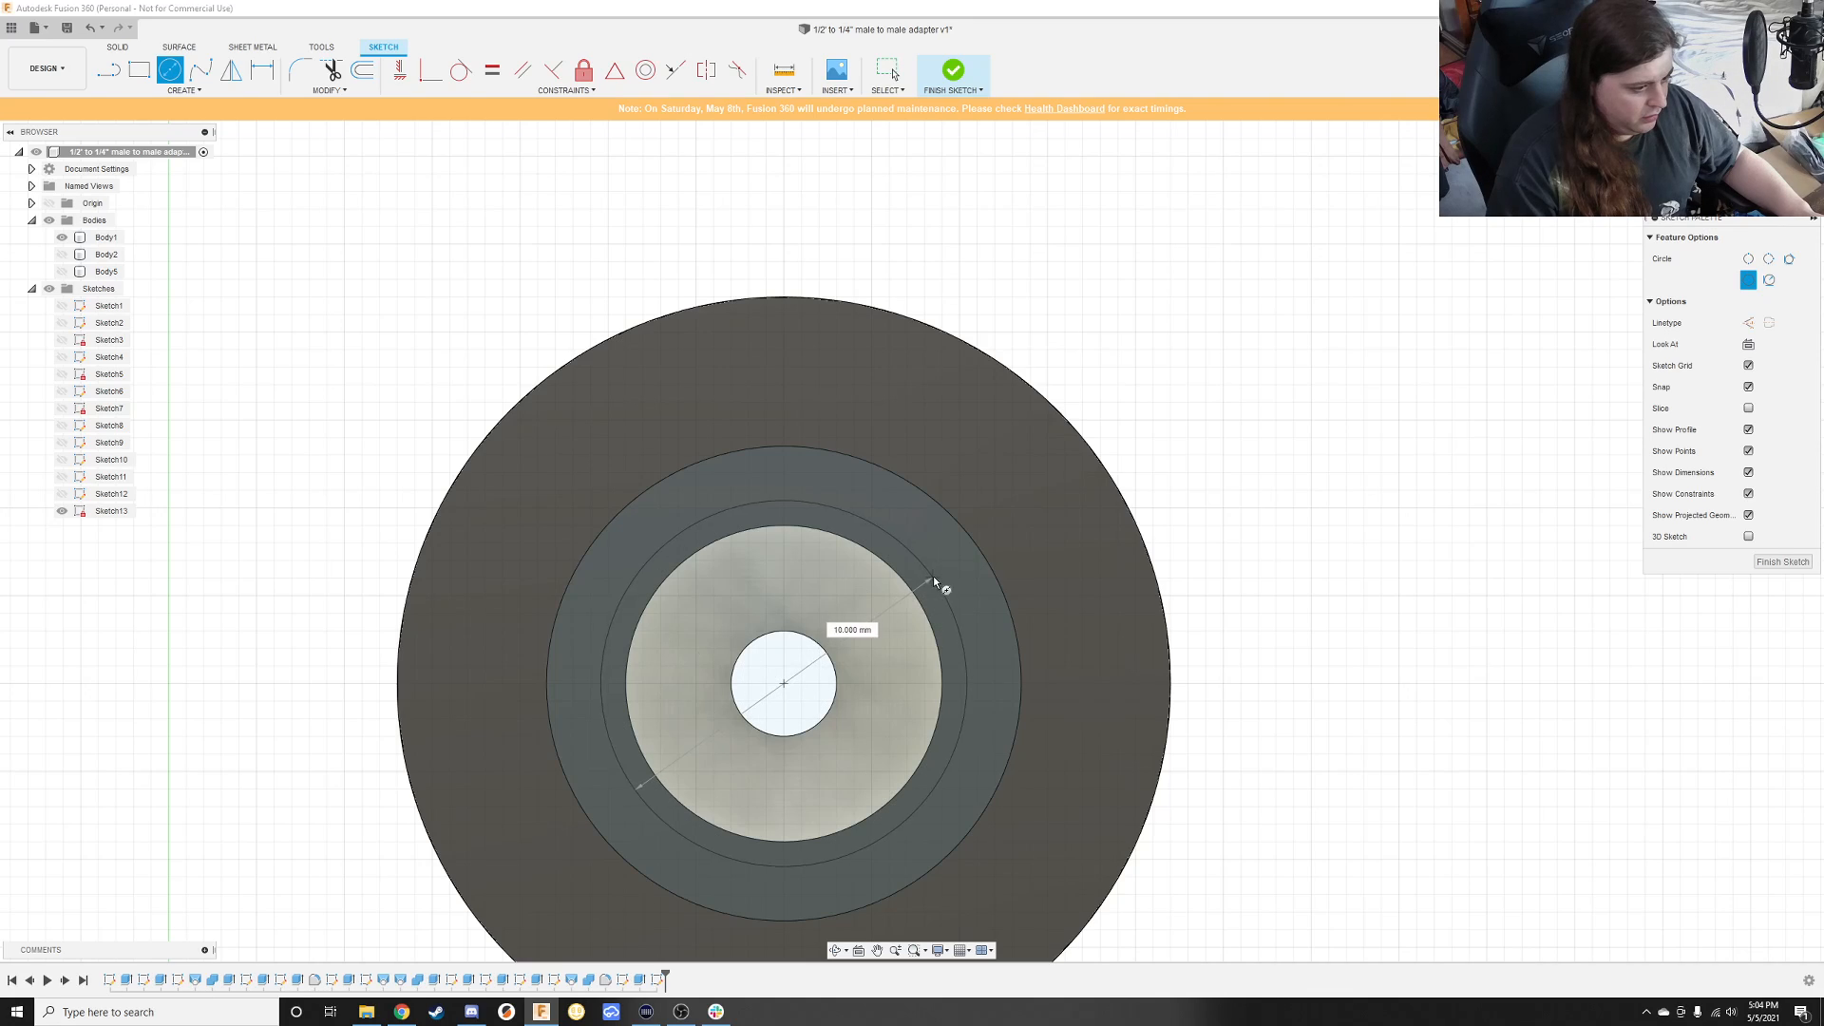
pyautogui.click(997, 579)
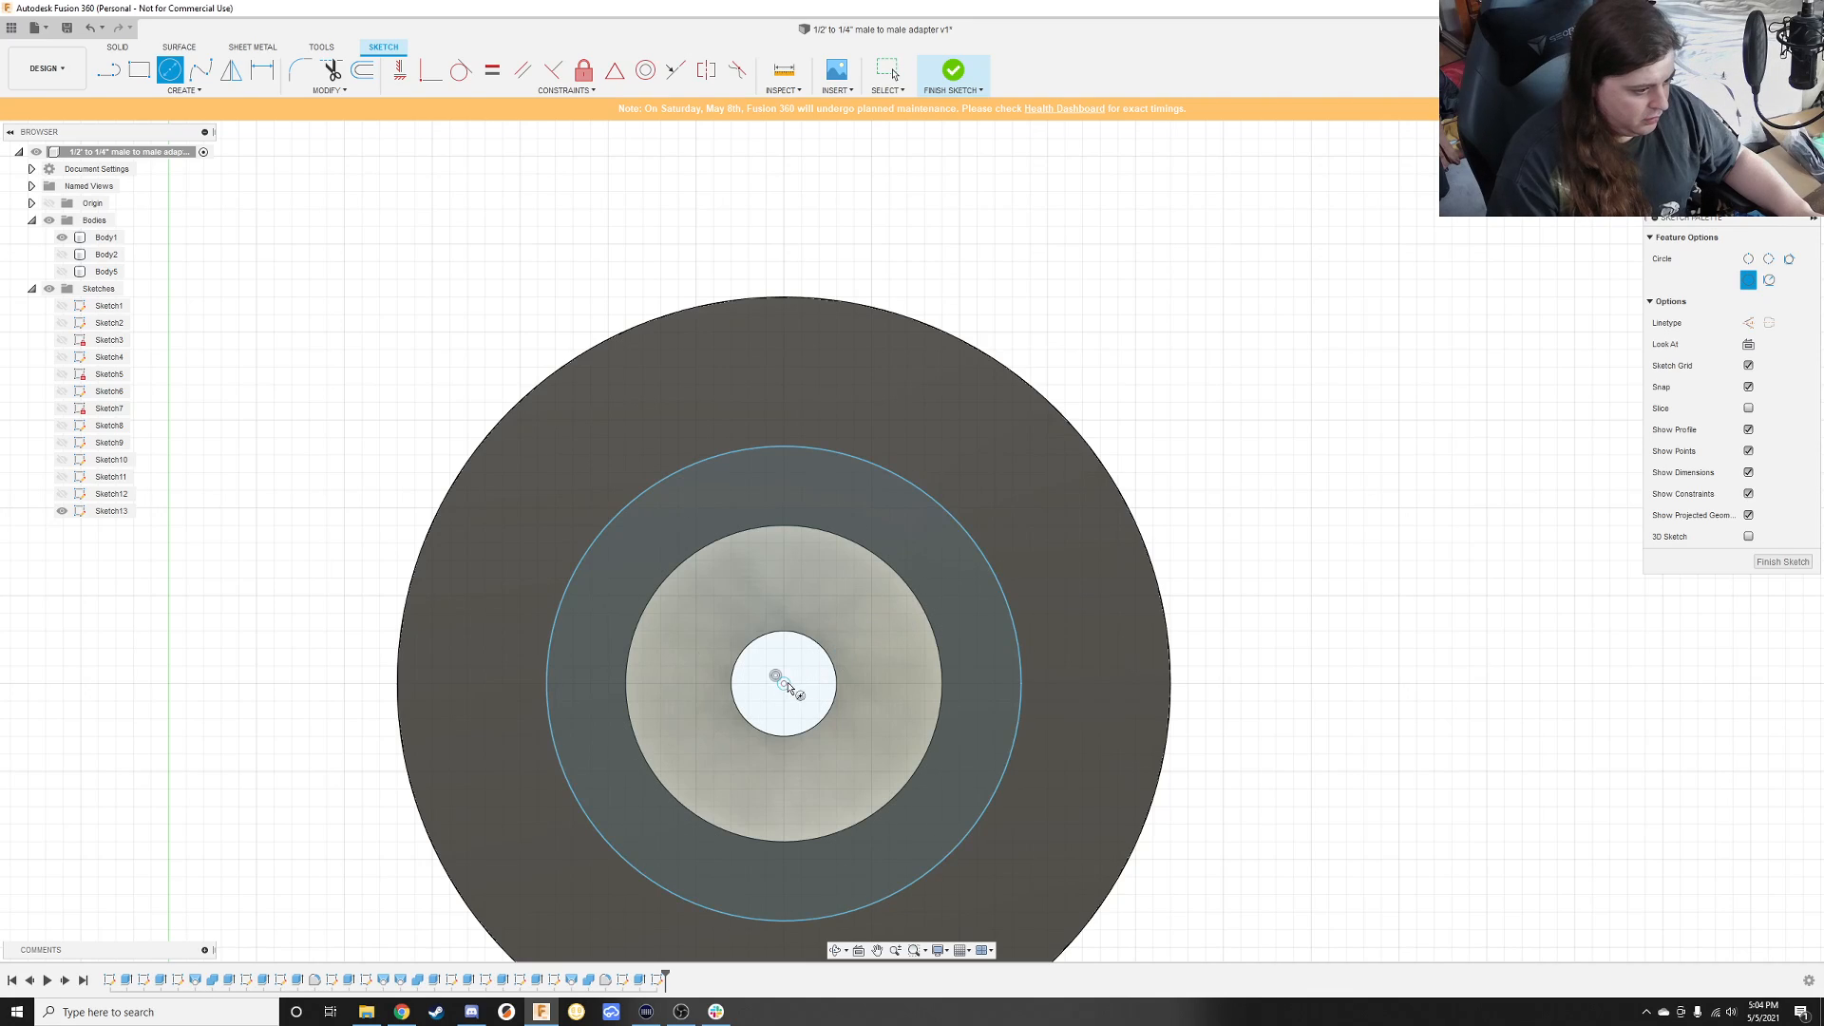
pyautogui.click(943, 635)
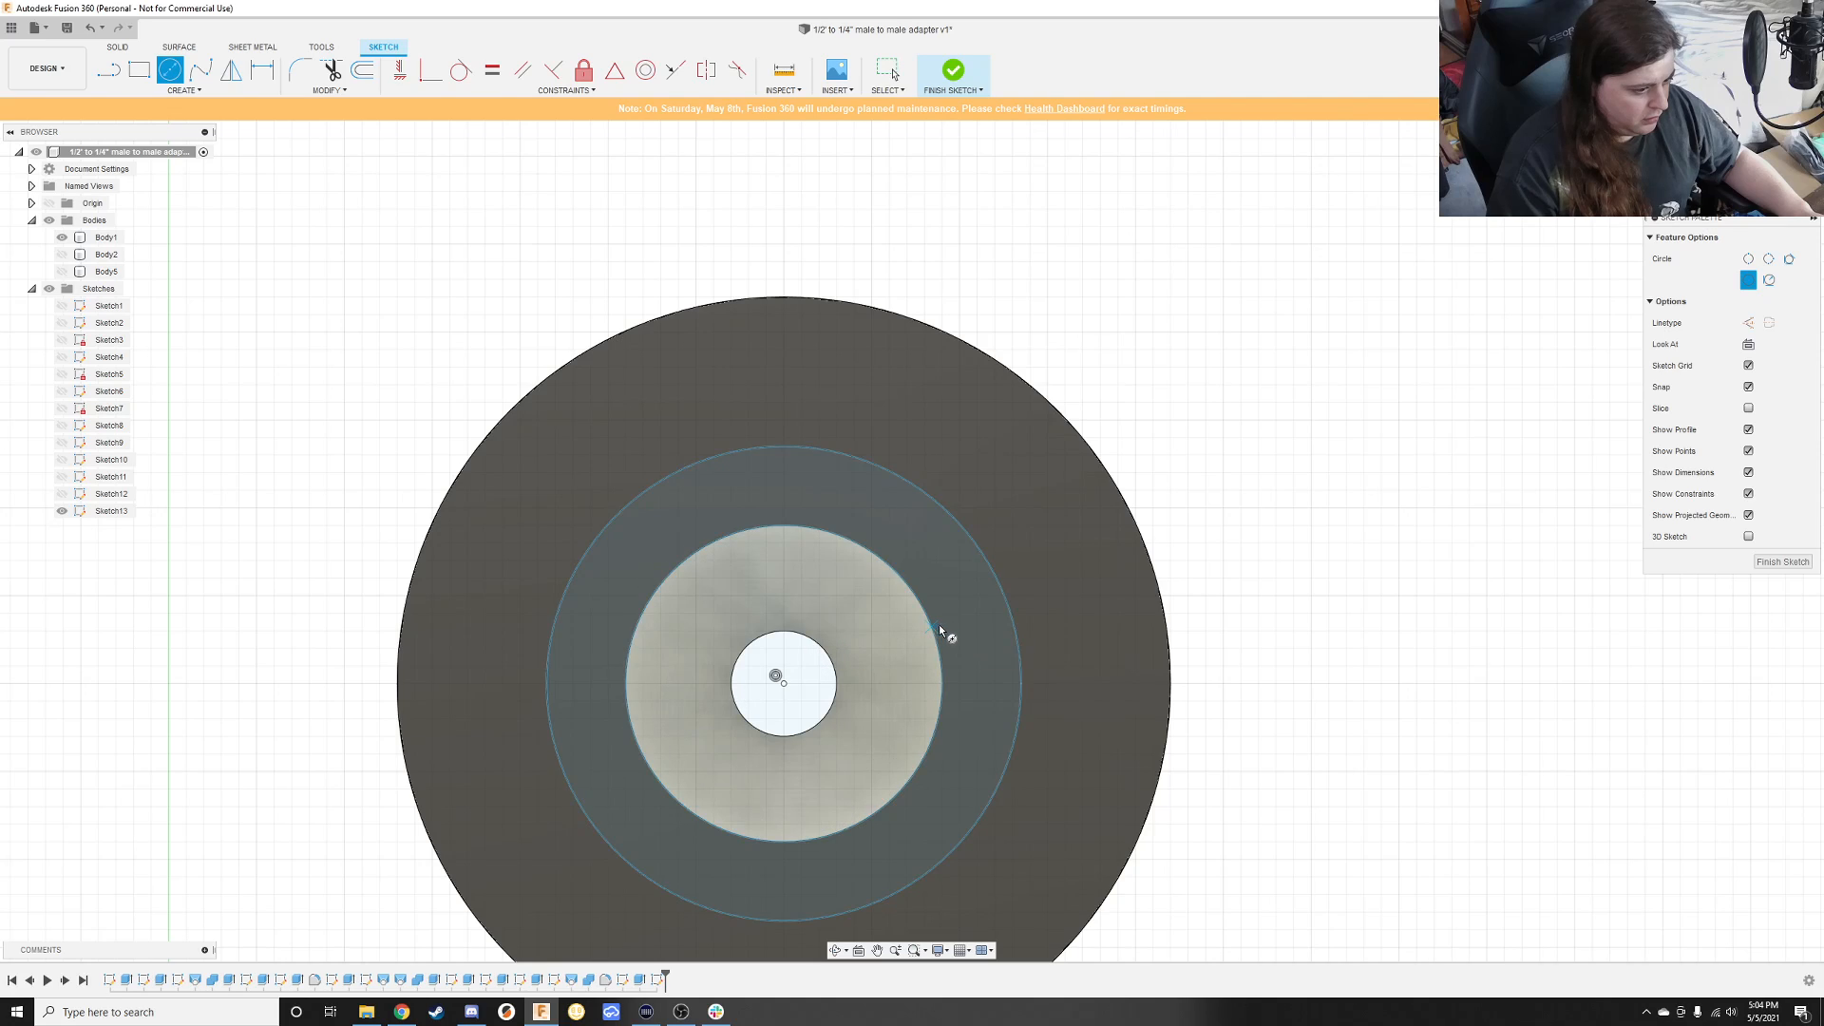
pyautogui.click(1771, 563)
# Step: Extrude the bore disc 4 mm outward as a new plug body and show the flange-face sketch again
pyautogui.press('e')
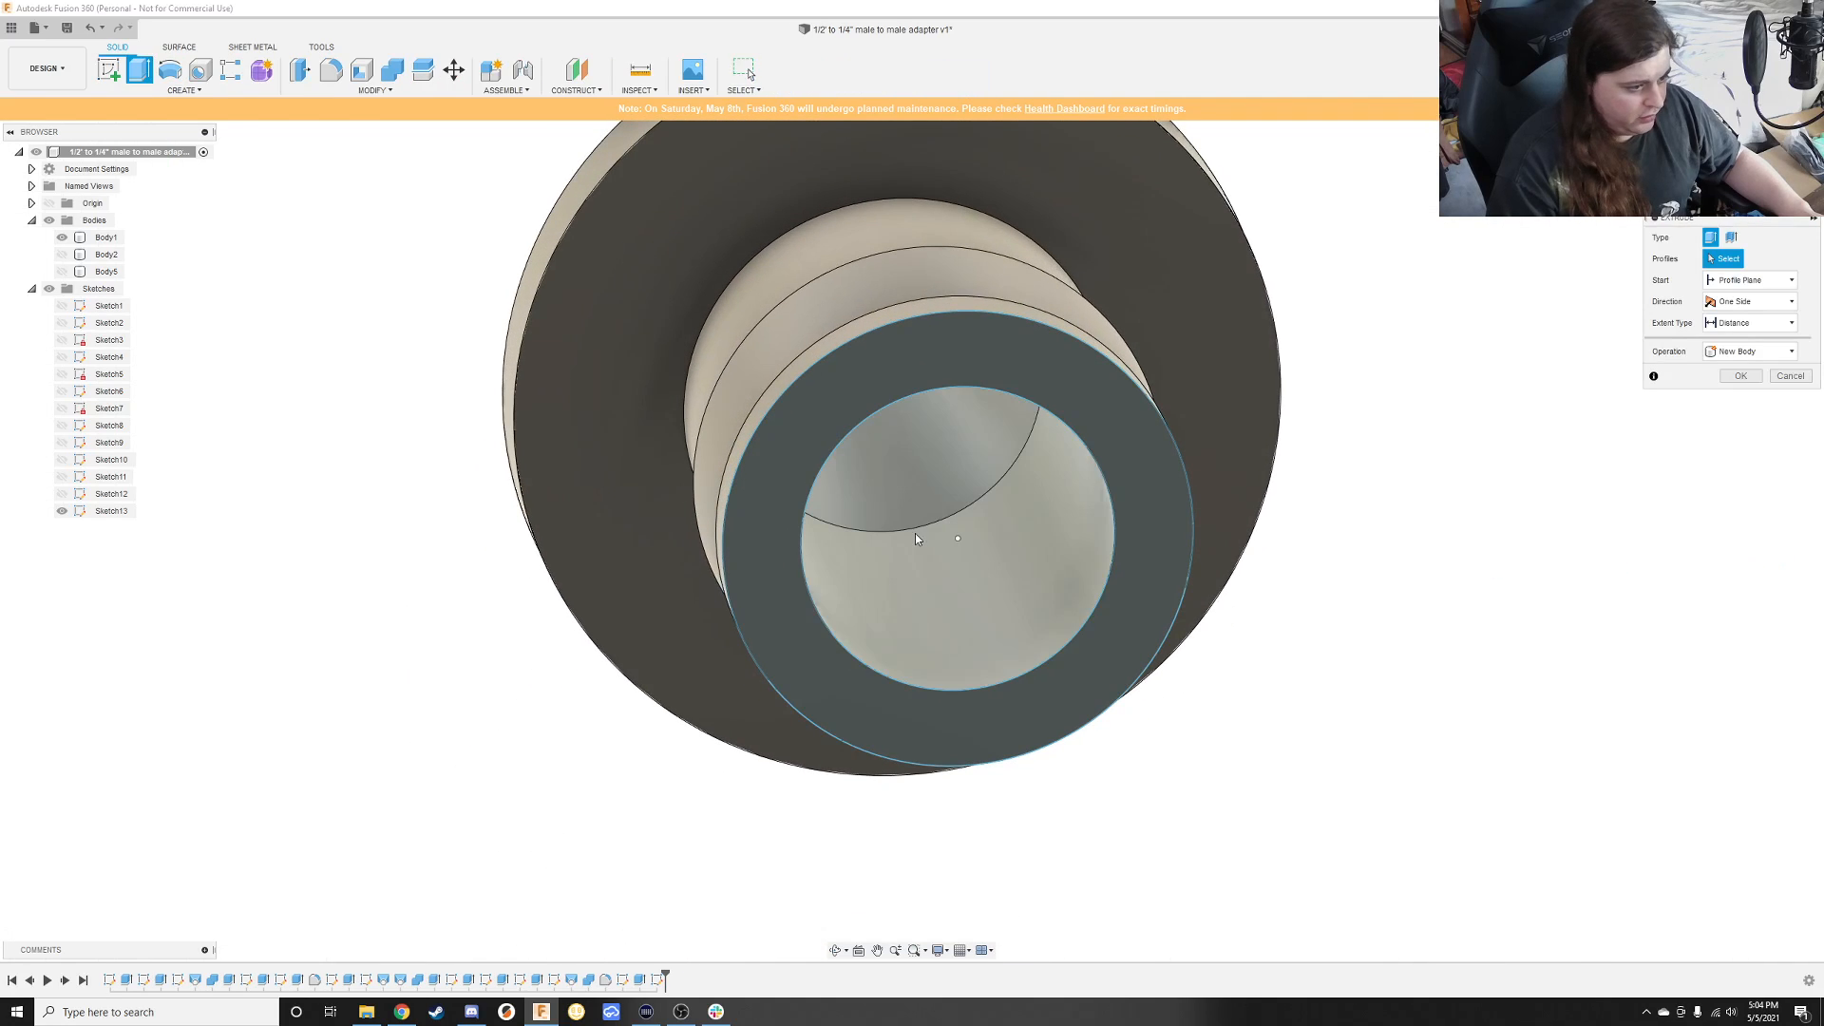
pyautogui.click(957, 540)
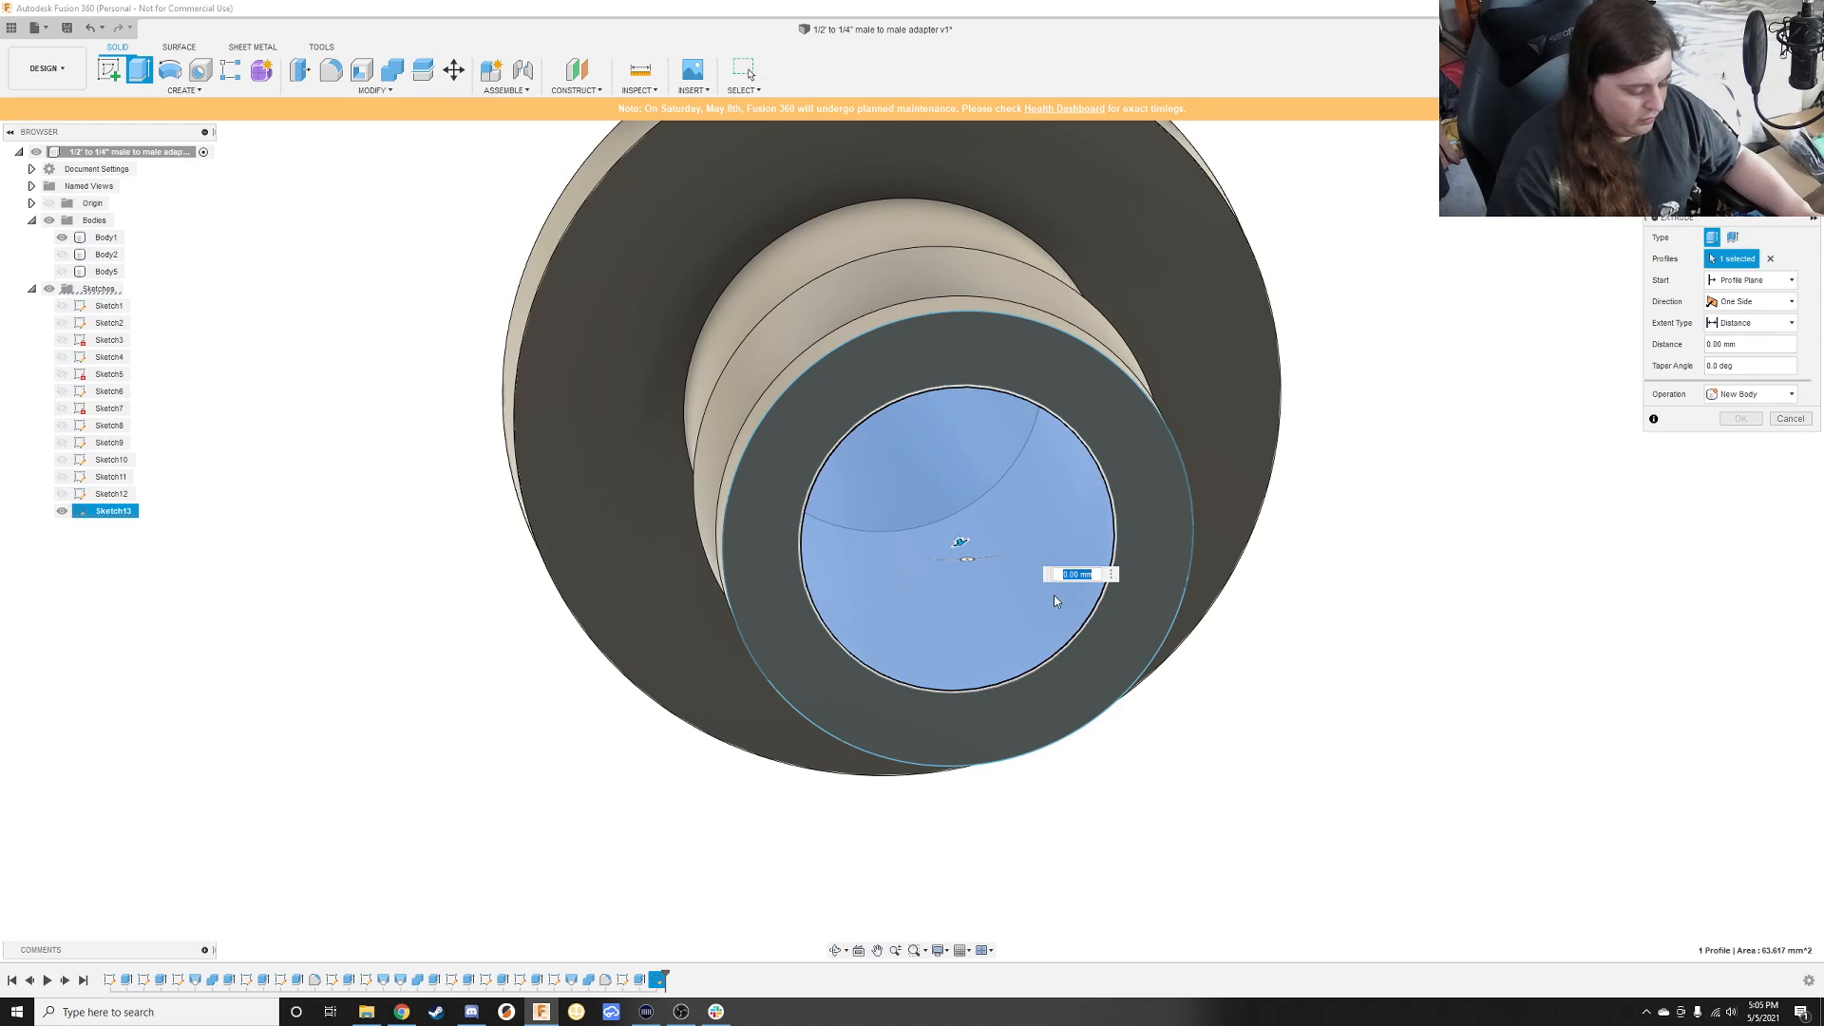
pyautogui.write('4')
pyautogui.press('Return')
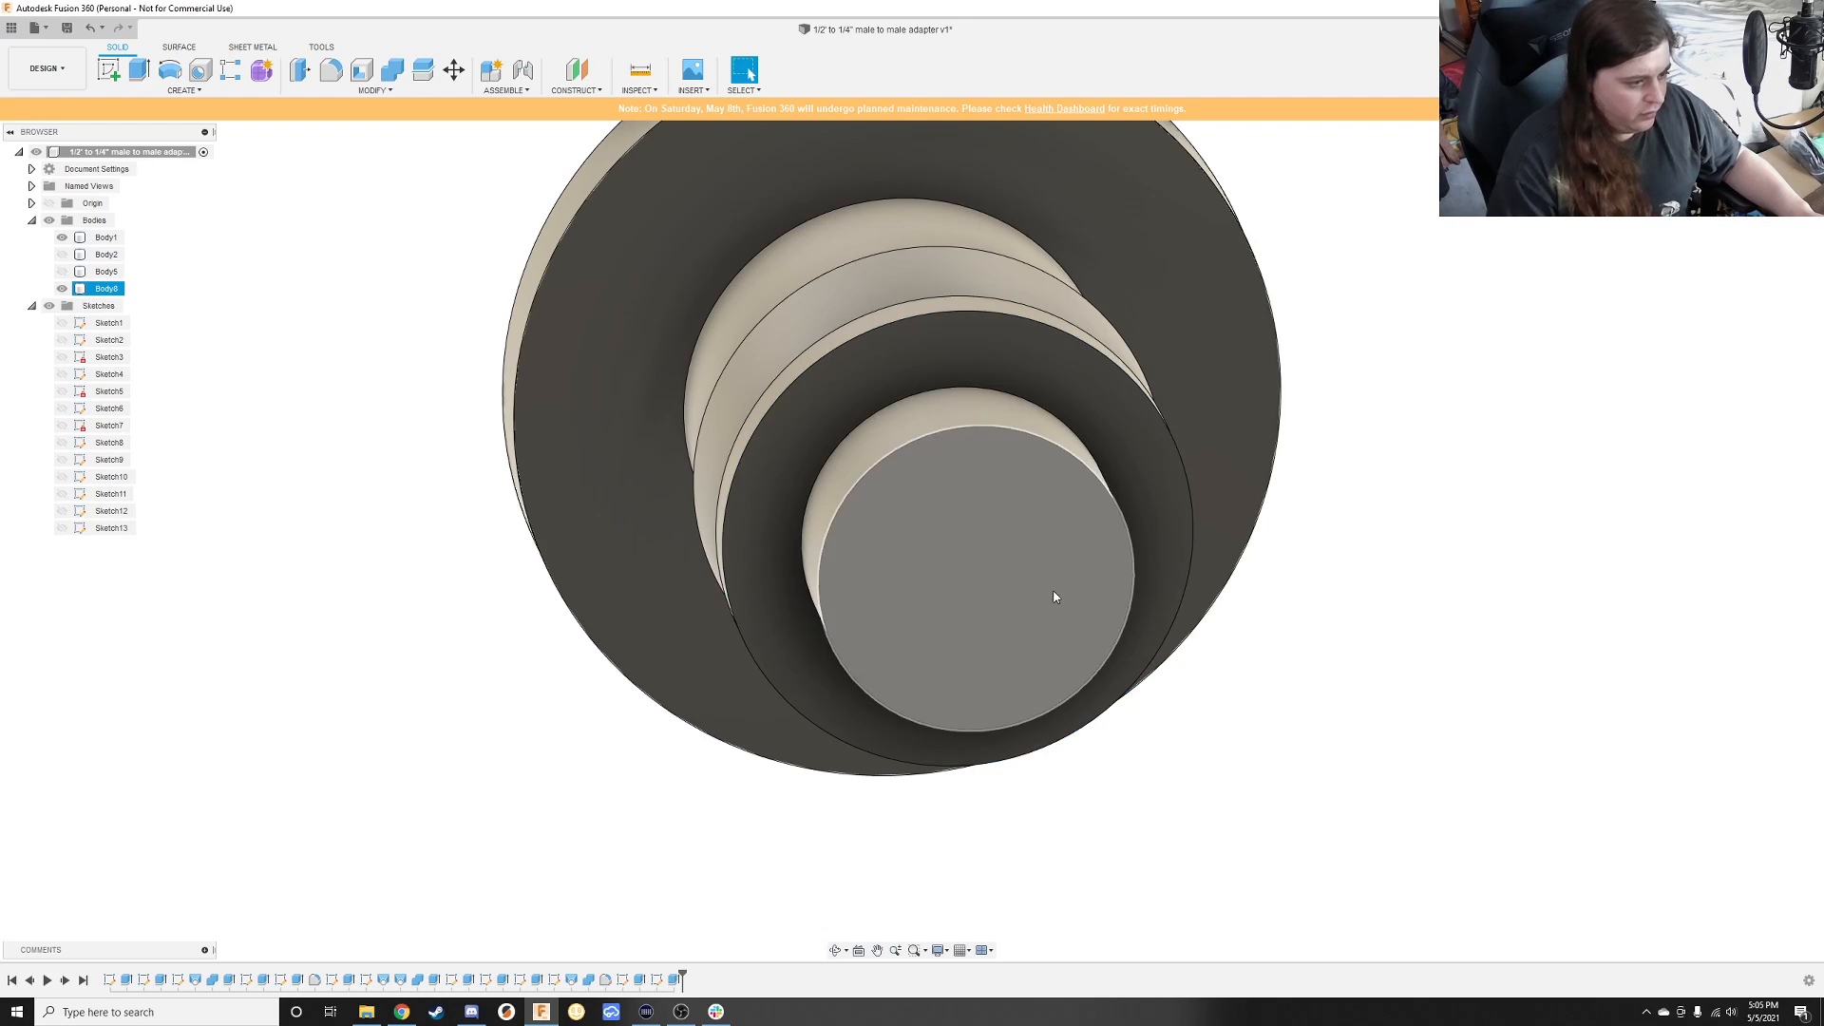
pyautogui.click(61, 529)
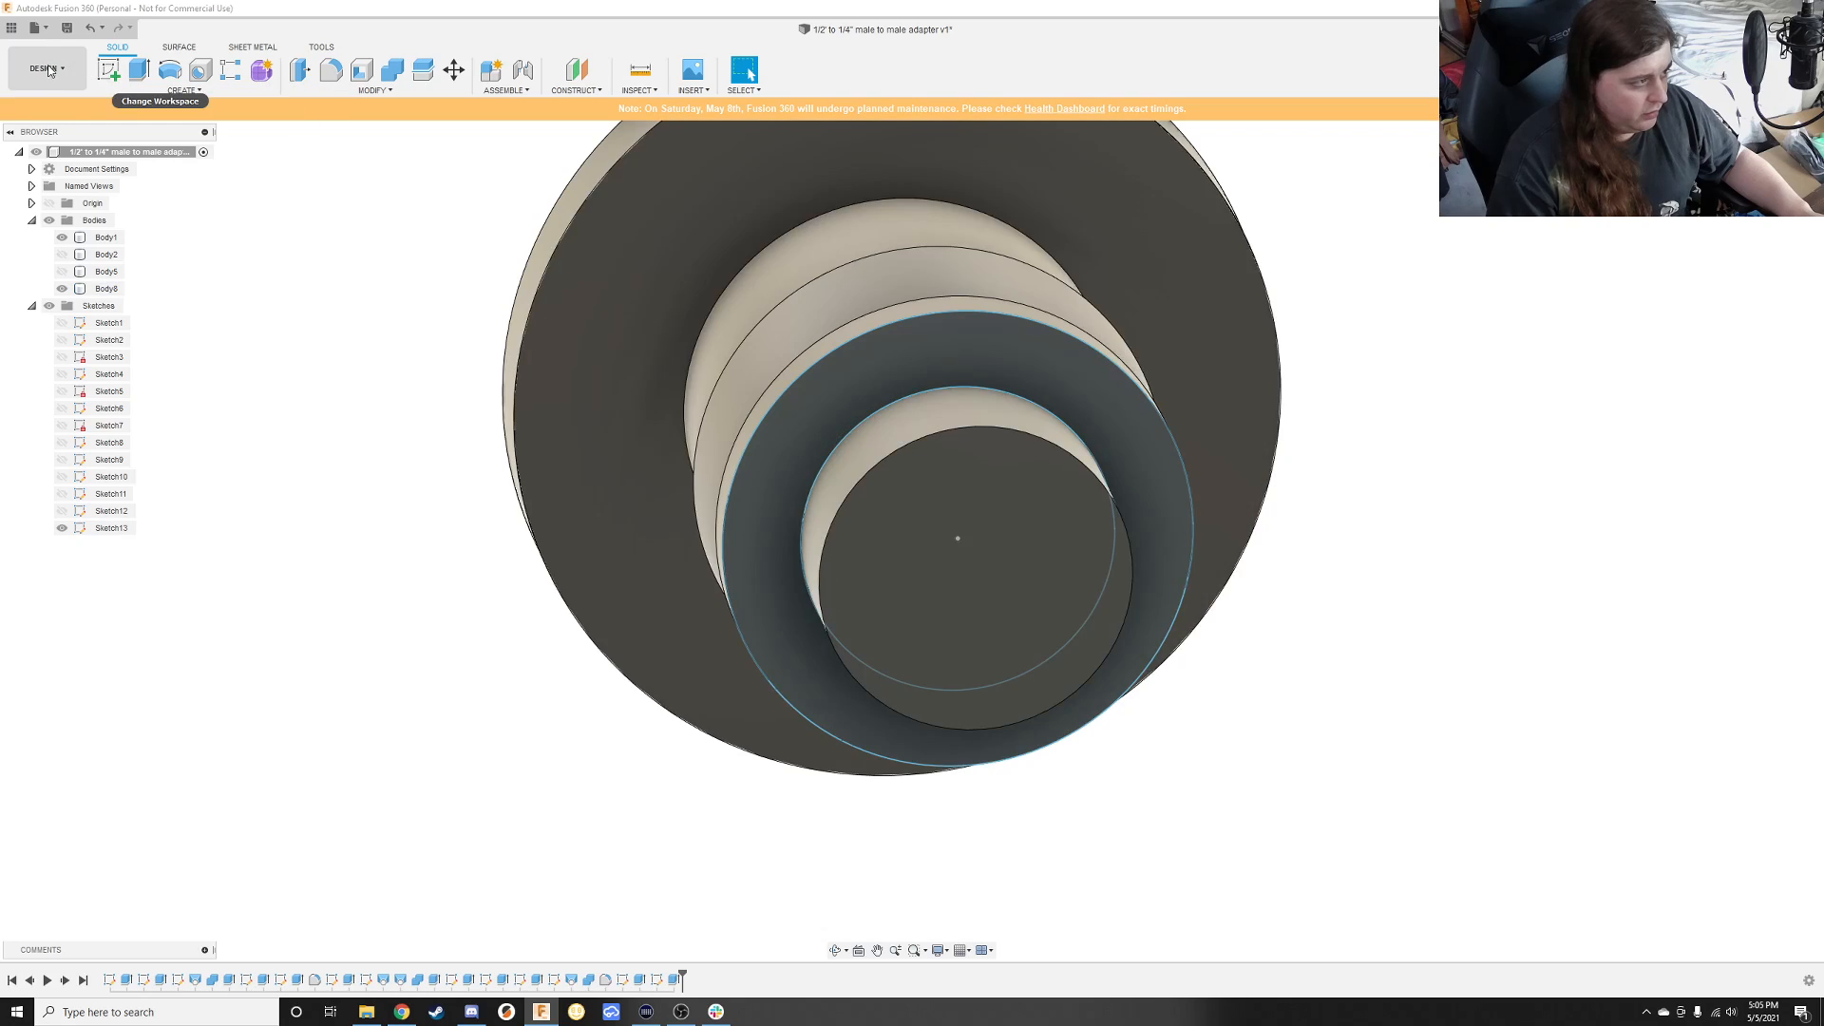
# Step: Create a sketch on the plug's end face with a 9 mm circle matching its edge and a concentric 12.5 mm circle
pyautogui.click(108, 69)
pyautogui.click(988, 537)
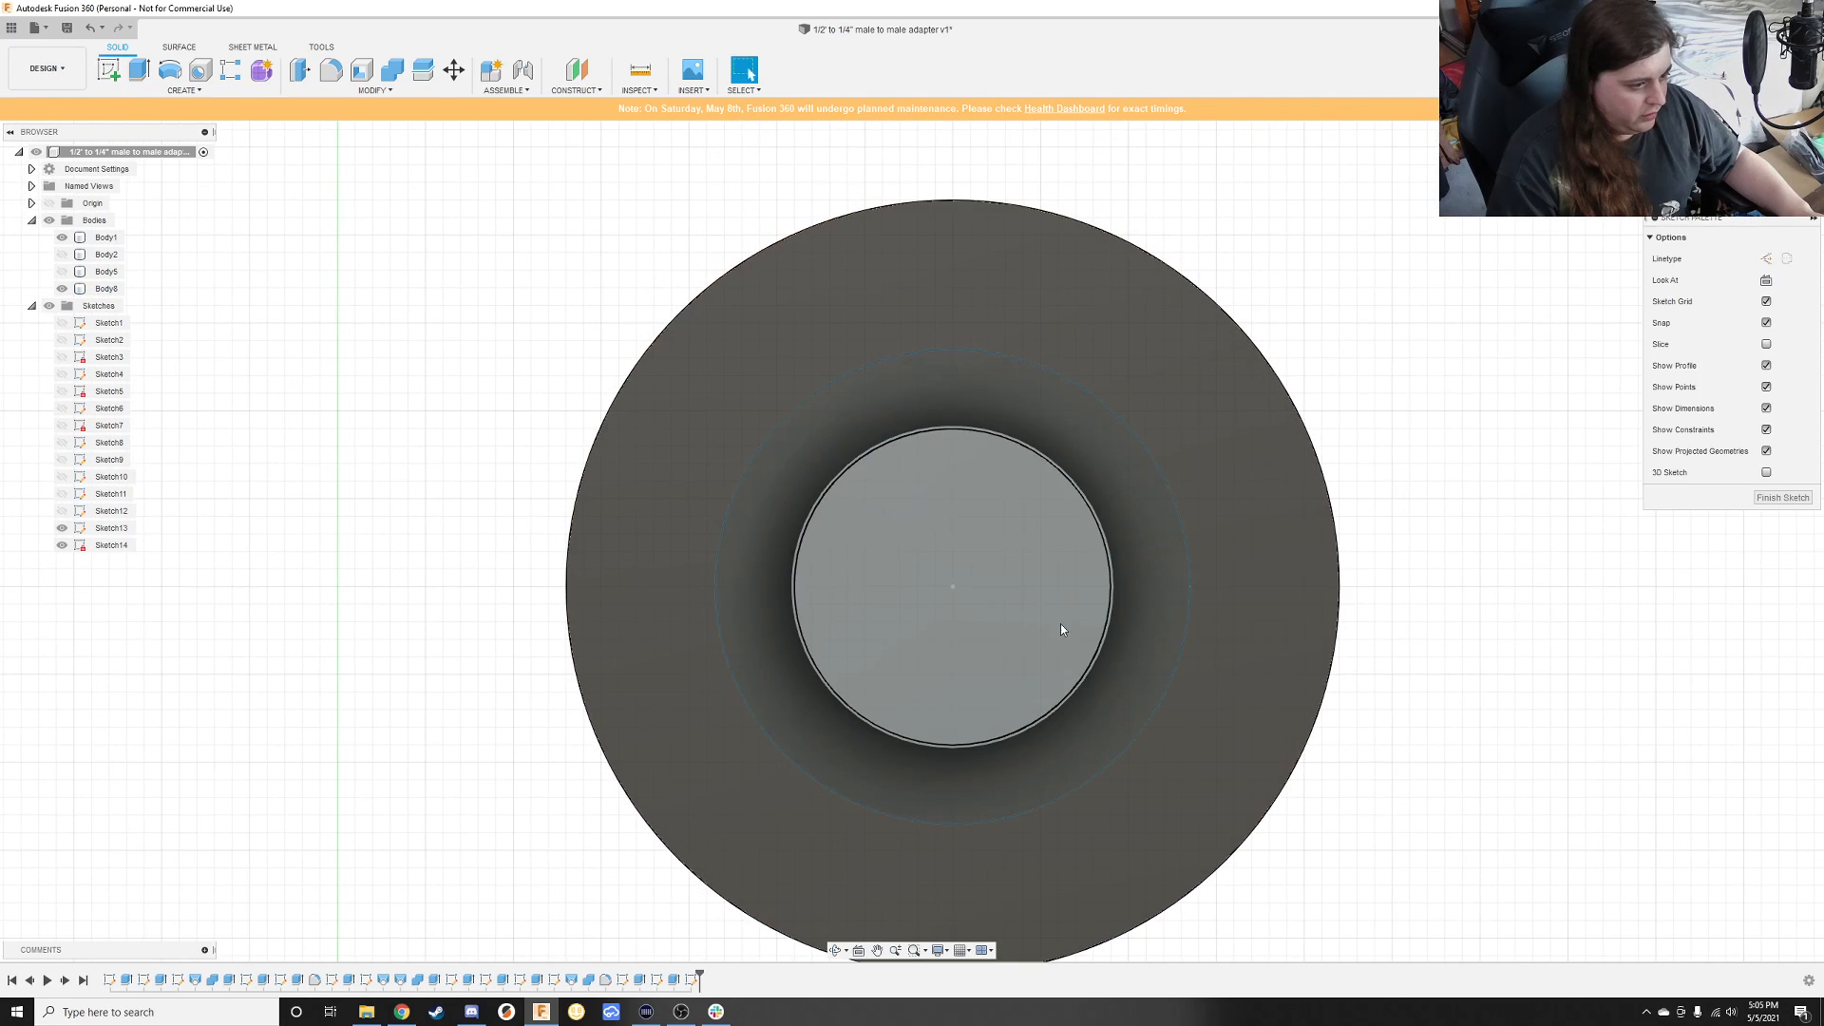
pyautogui.press('c')
pyautogui.click(953, 586)
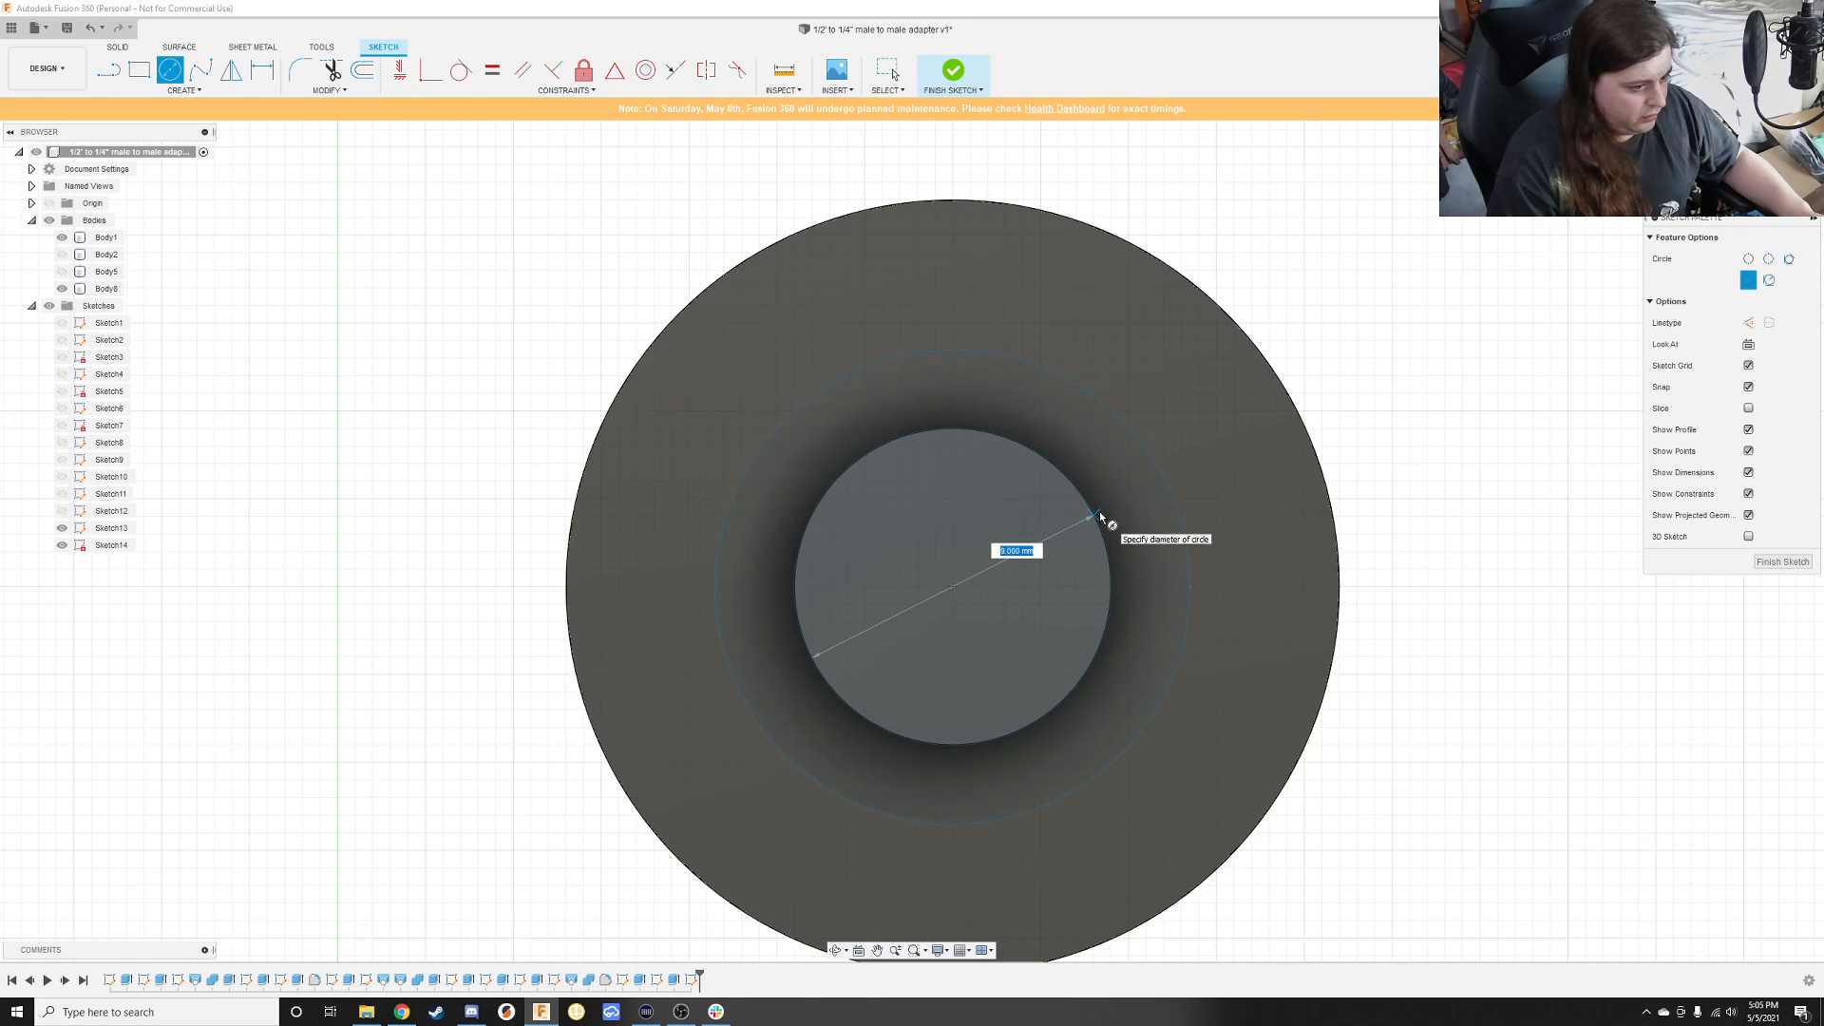
pyautogui.click(1100, 516)
pyautogui.click(954, 587)
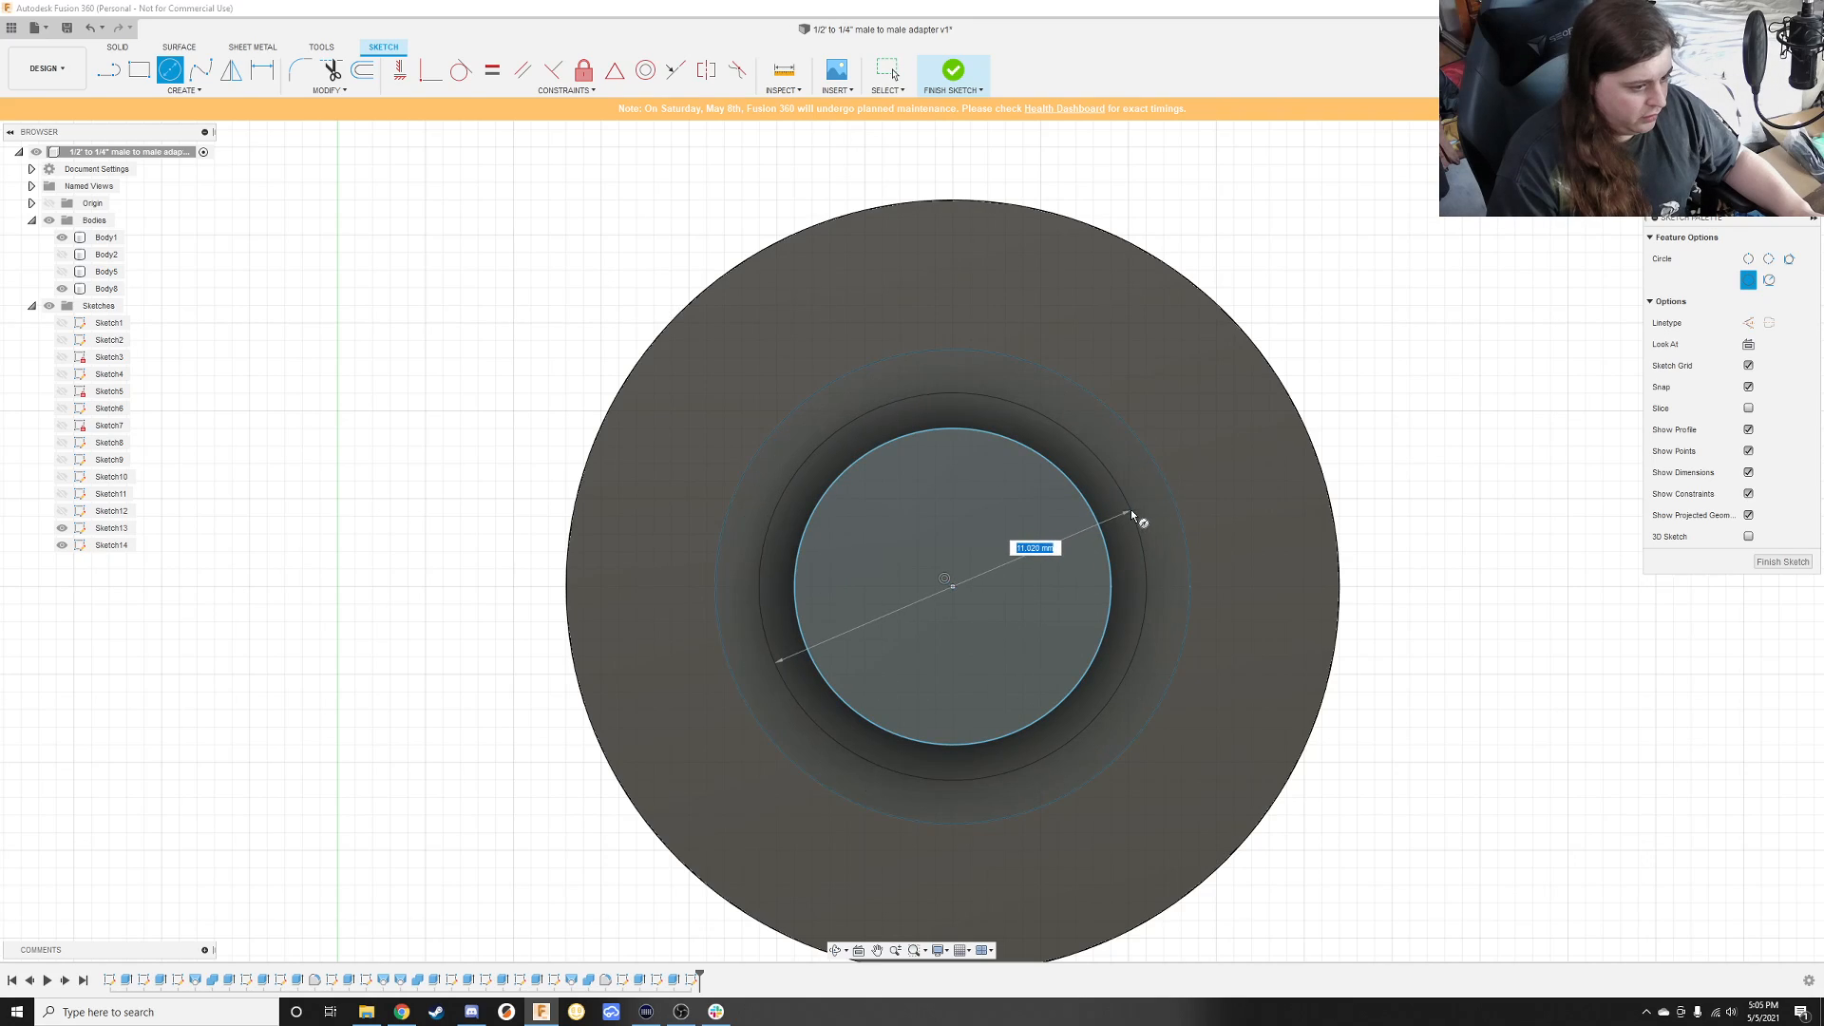
pyautogui.write('12.5')
pyautogui.press('Return')
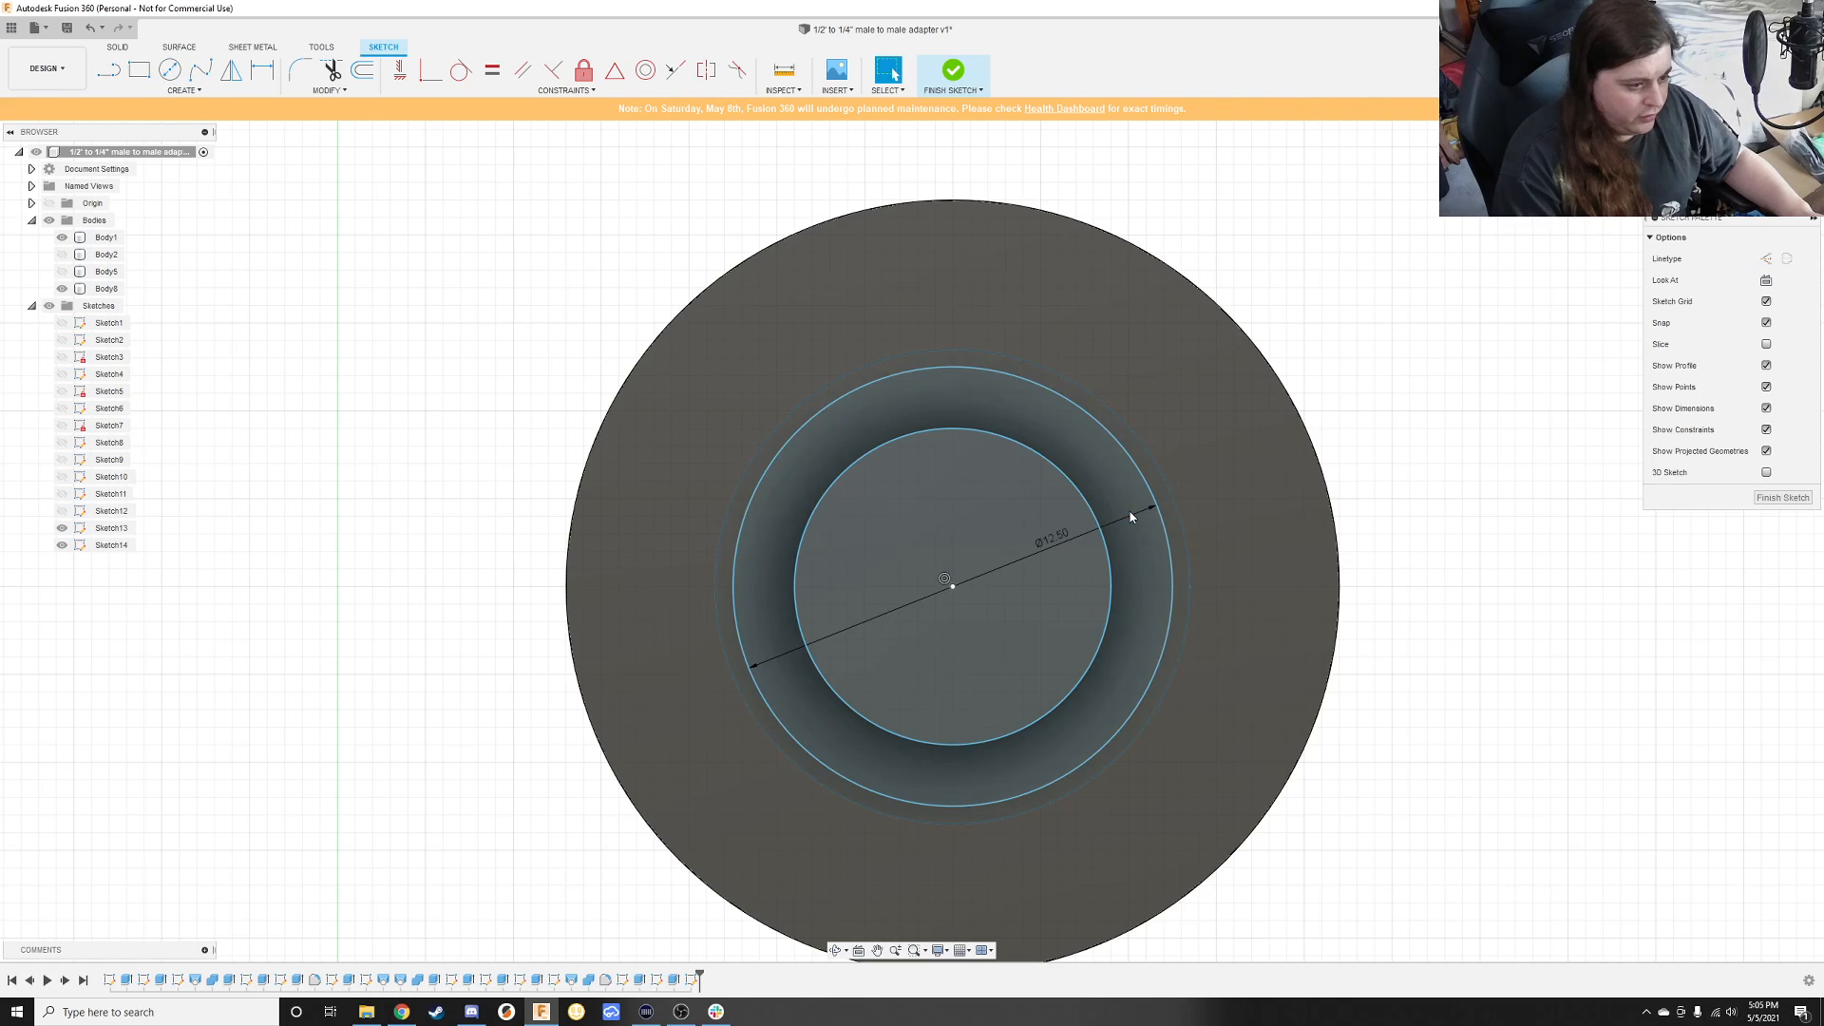
pyautogui.press('Escape')
pyautogui.click(1783, 498)
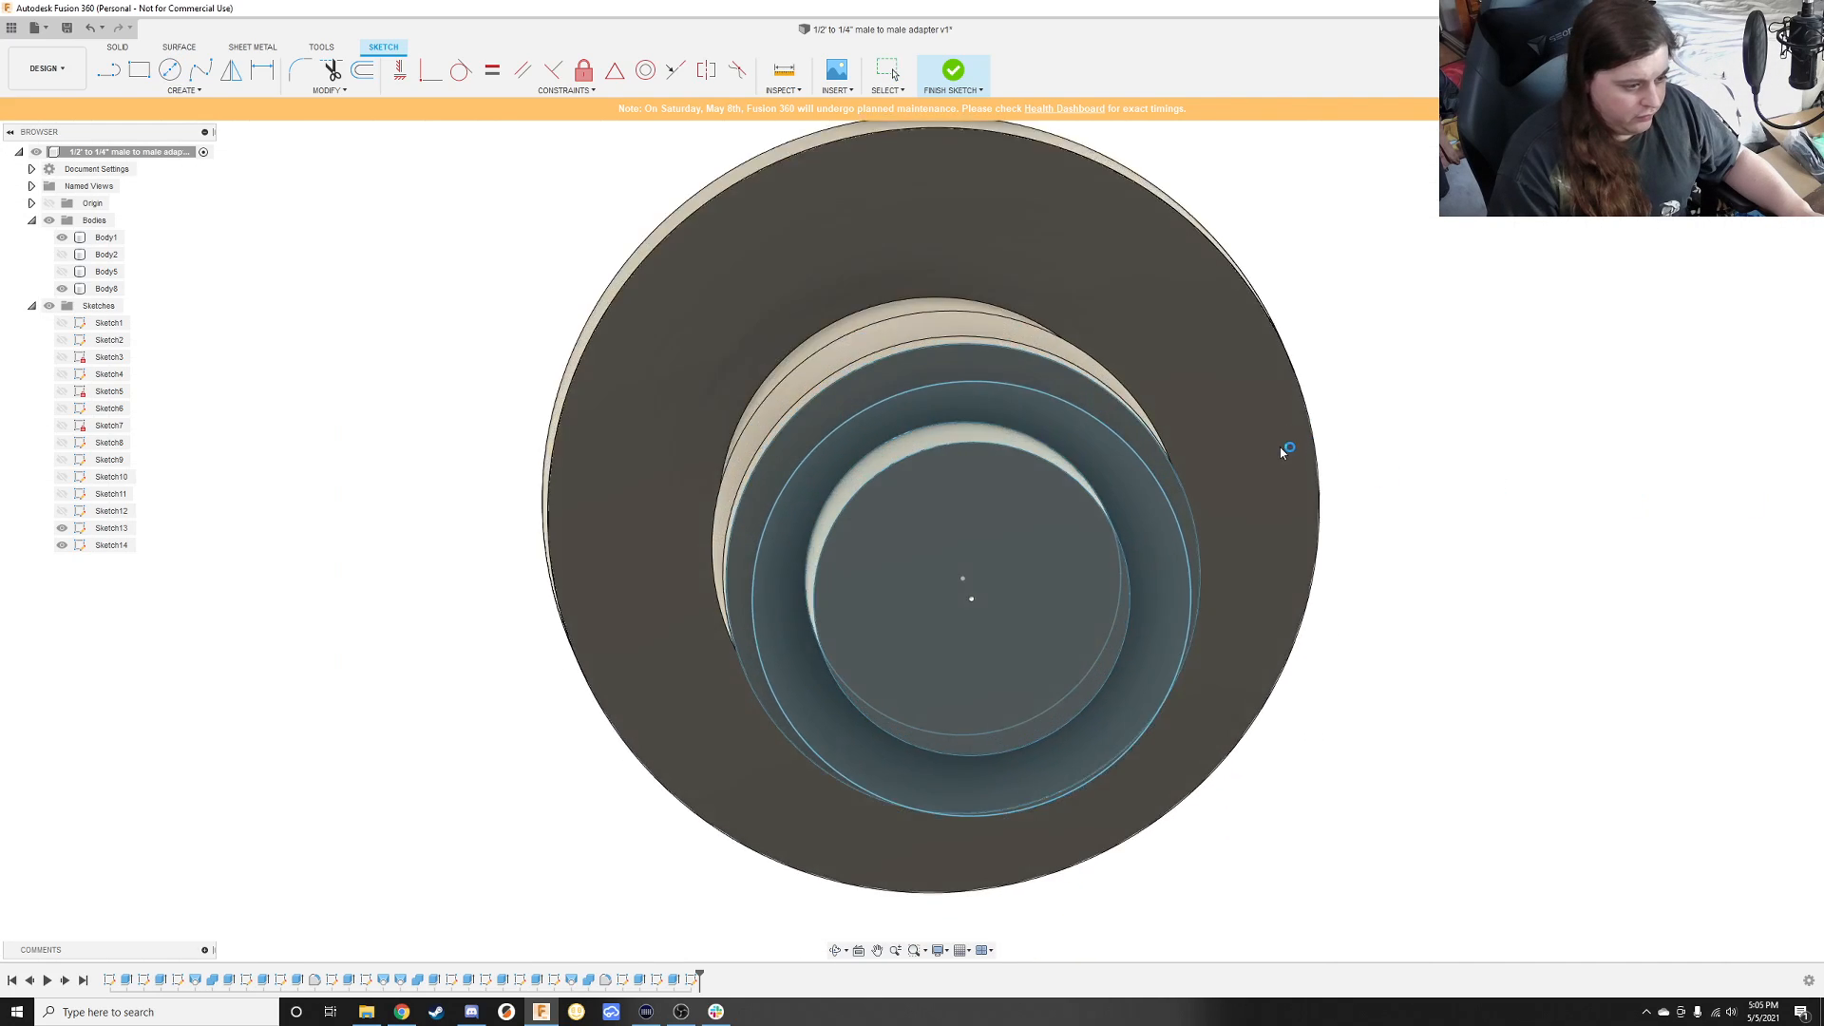
# Step: Hide the plug body and loft the flange face's full disc to the full 12.5 mm circle, joining the tapered solid to the adapter
pyautogui.moveTo(1286, 447)
pyautogui.keyDown('shift'); pyautogui.mouseDown(button='middle')
pyautogui.moveTo(1045, 510)
pyautogui.moveTo(903, 516)
pyautogui.moveTo(932, 538)
pyautogui.mouseUp(button='middle'); pyautogui.keyUp('shift')
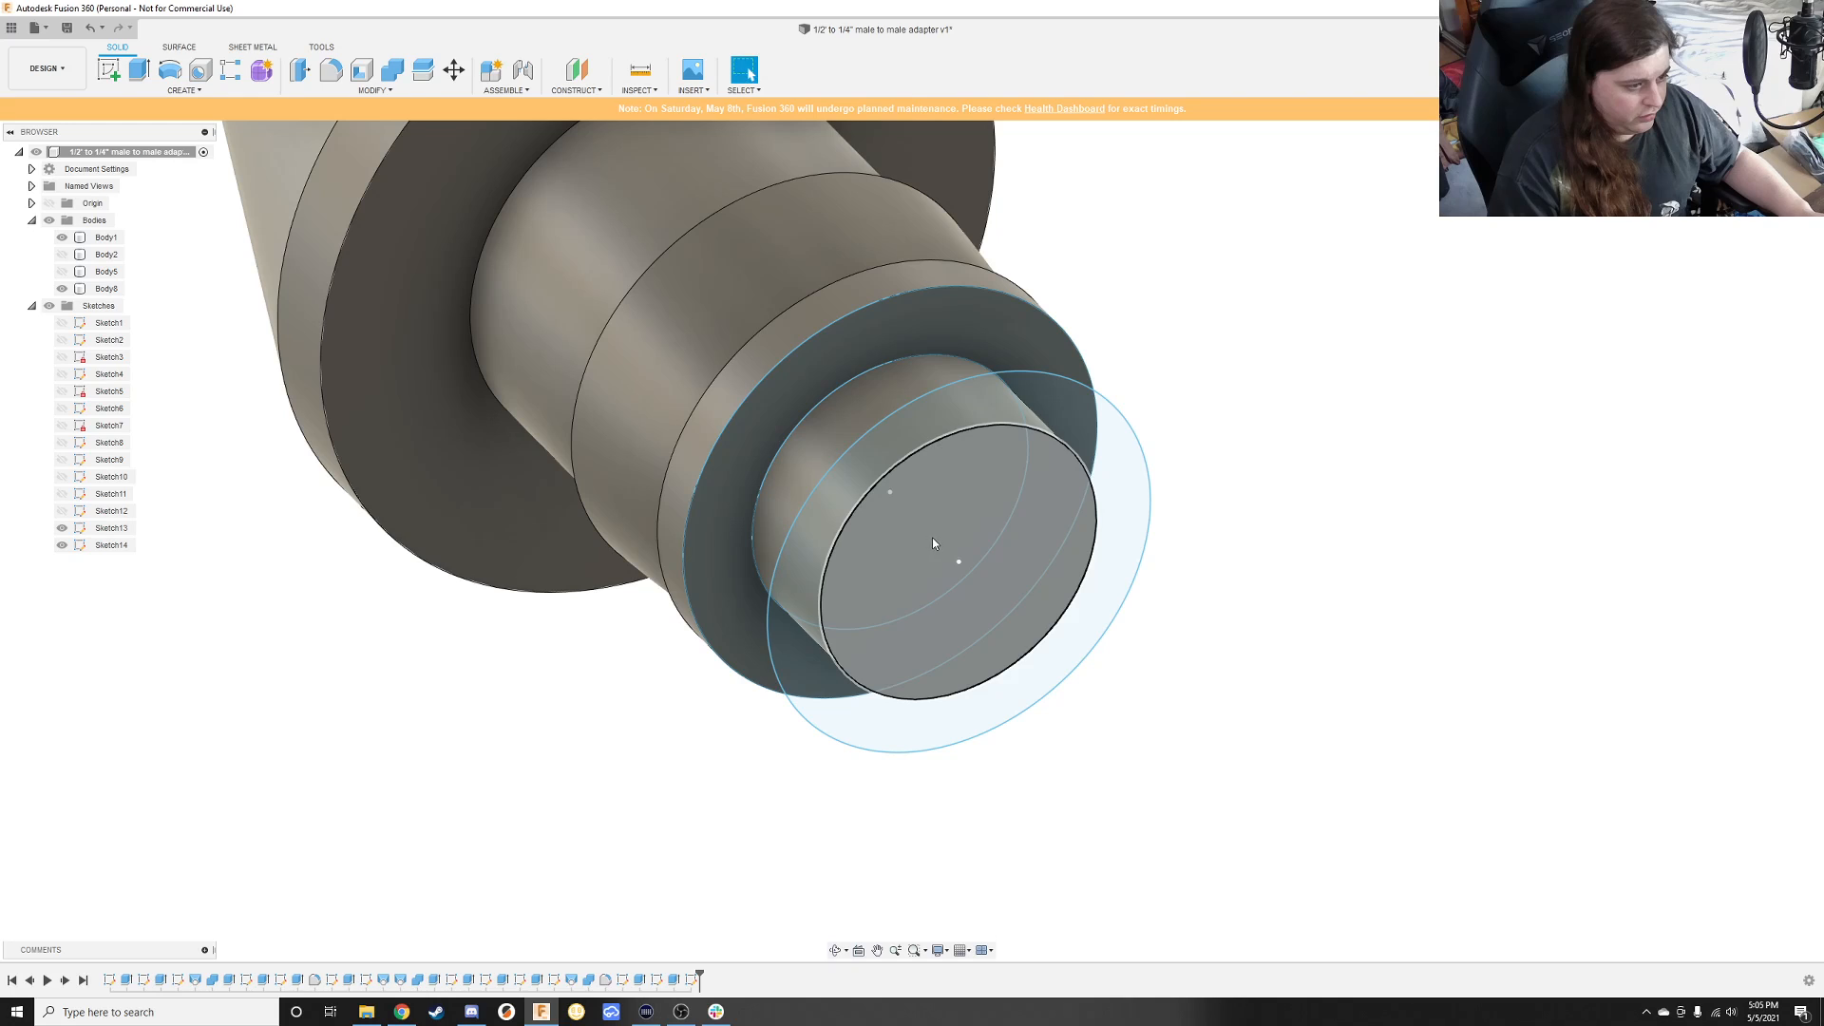
pyautogui.click(61, 528)
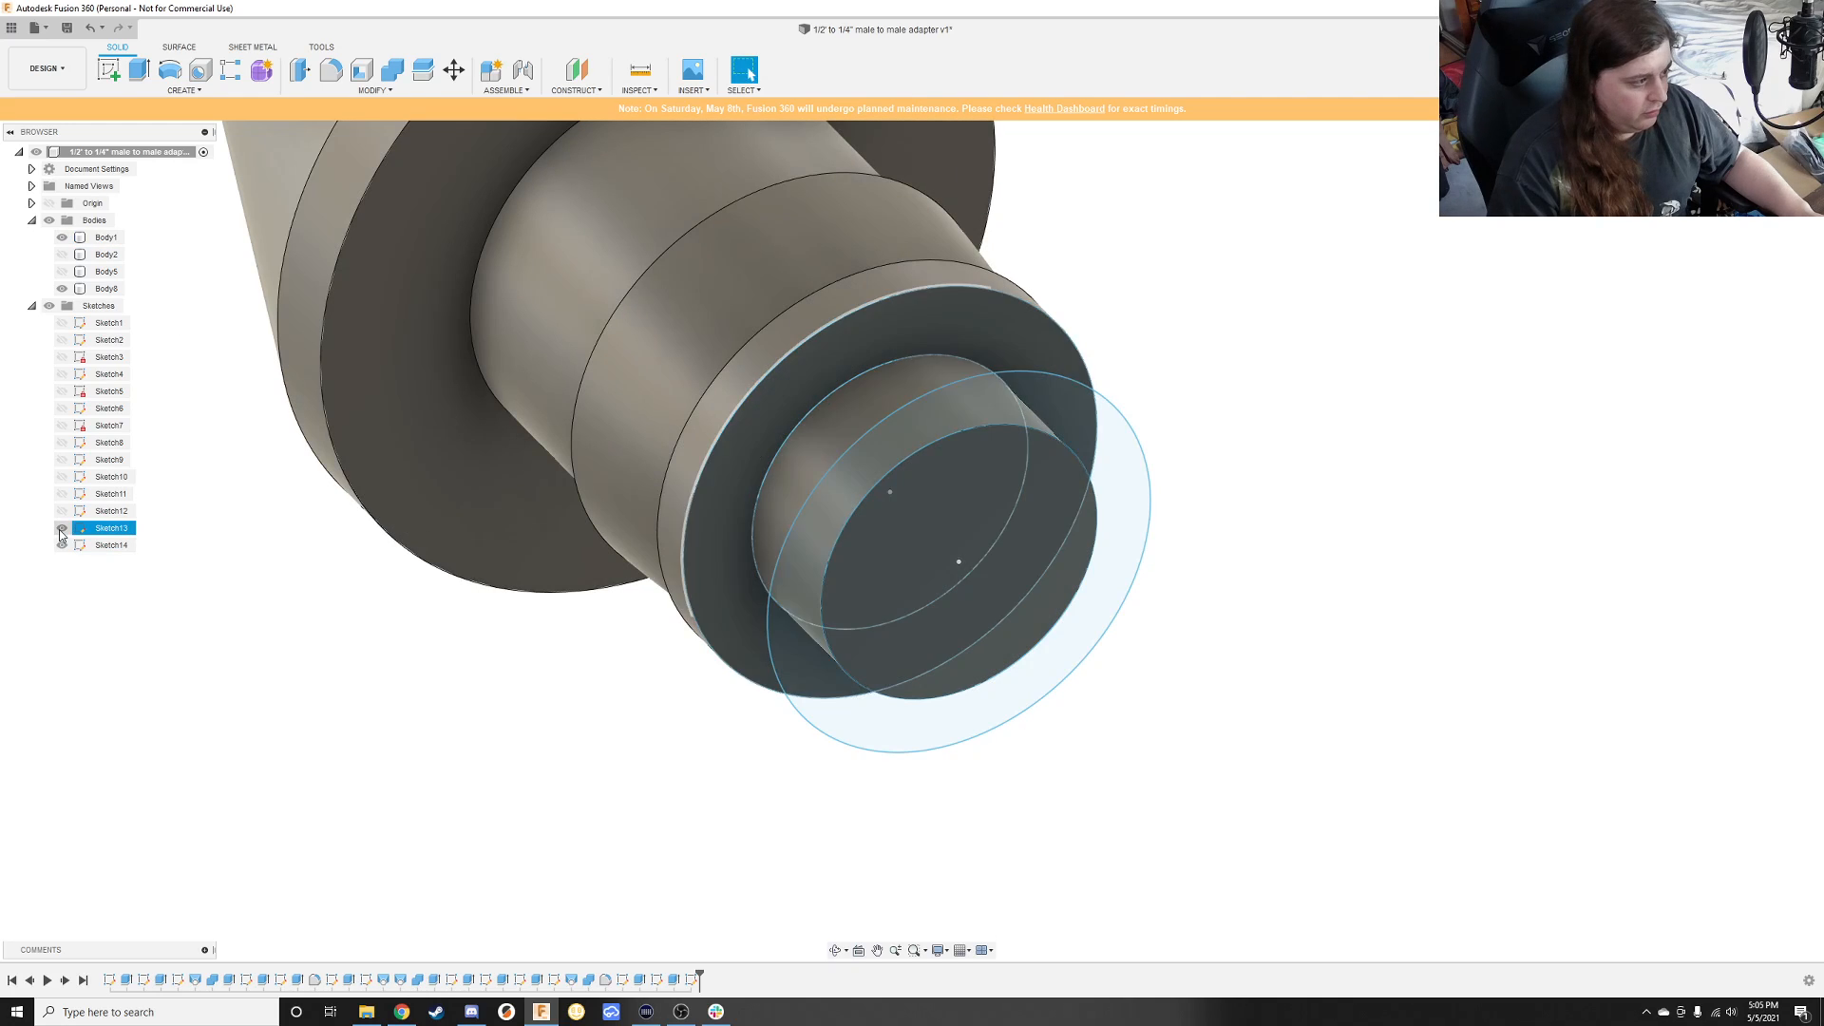
pyautogui.click(61, 529)
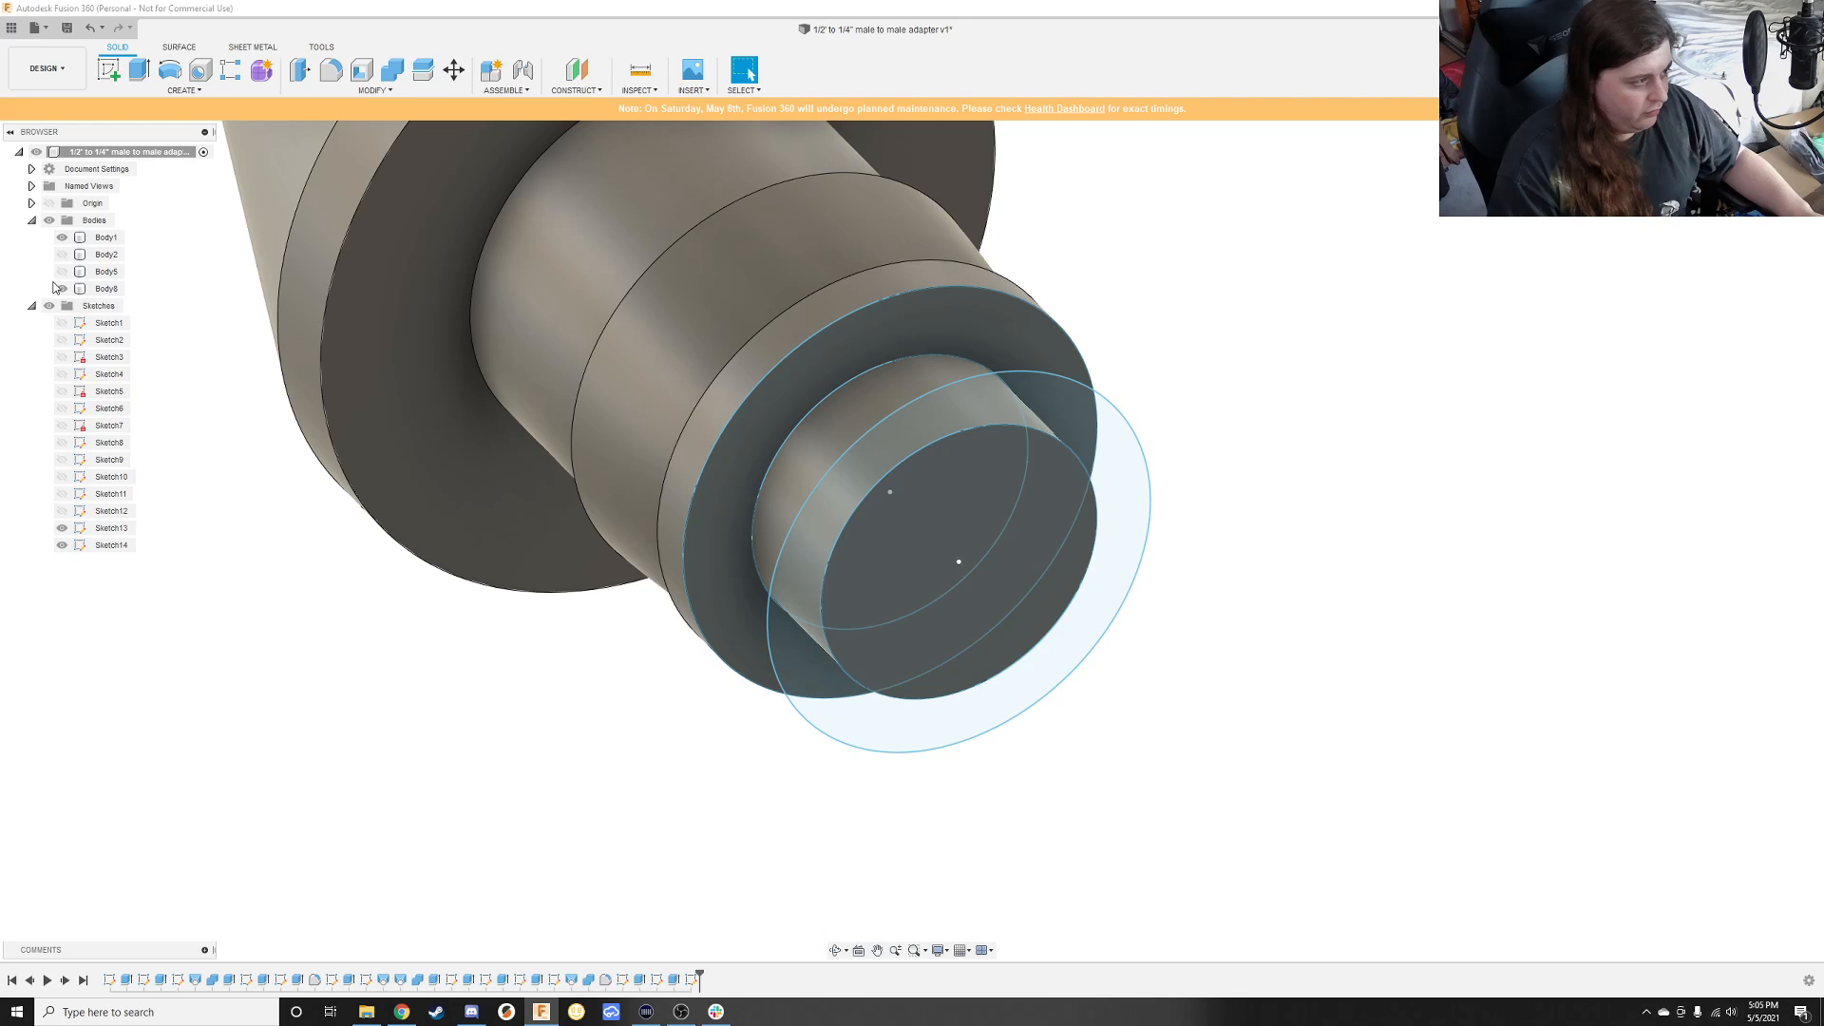
pyautogui.click(61, 288)
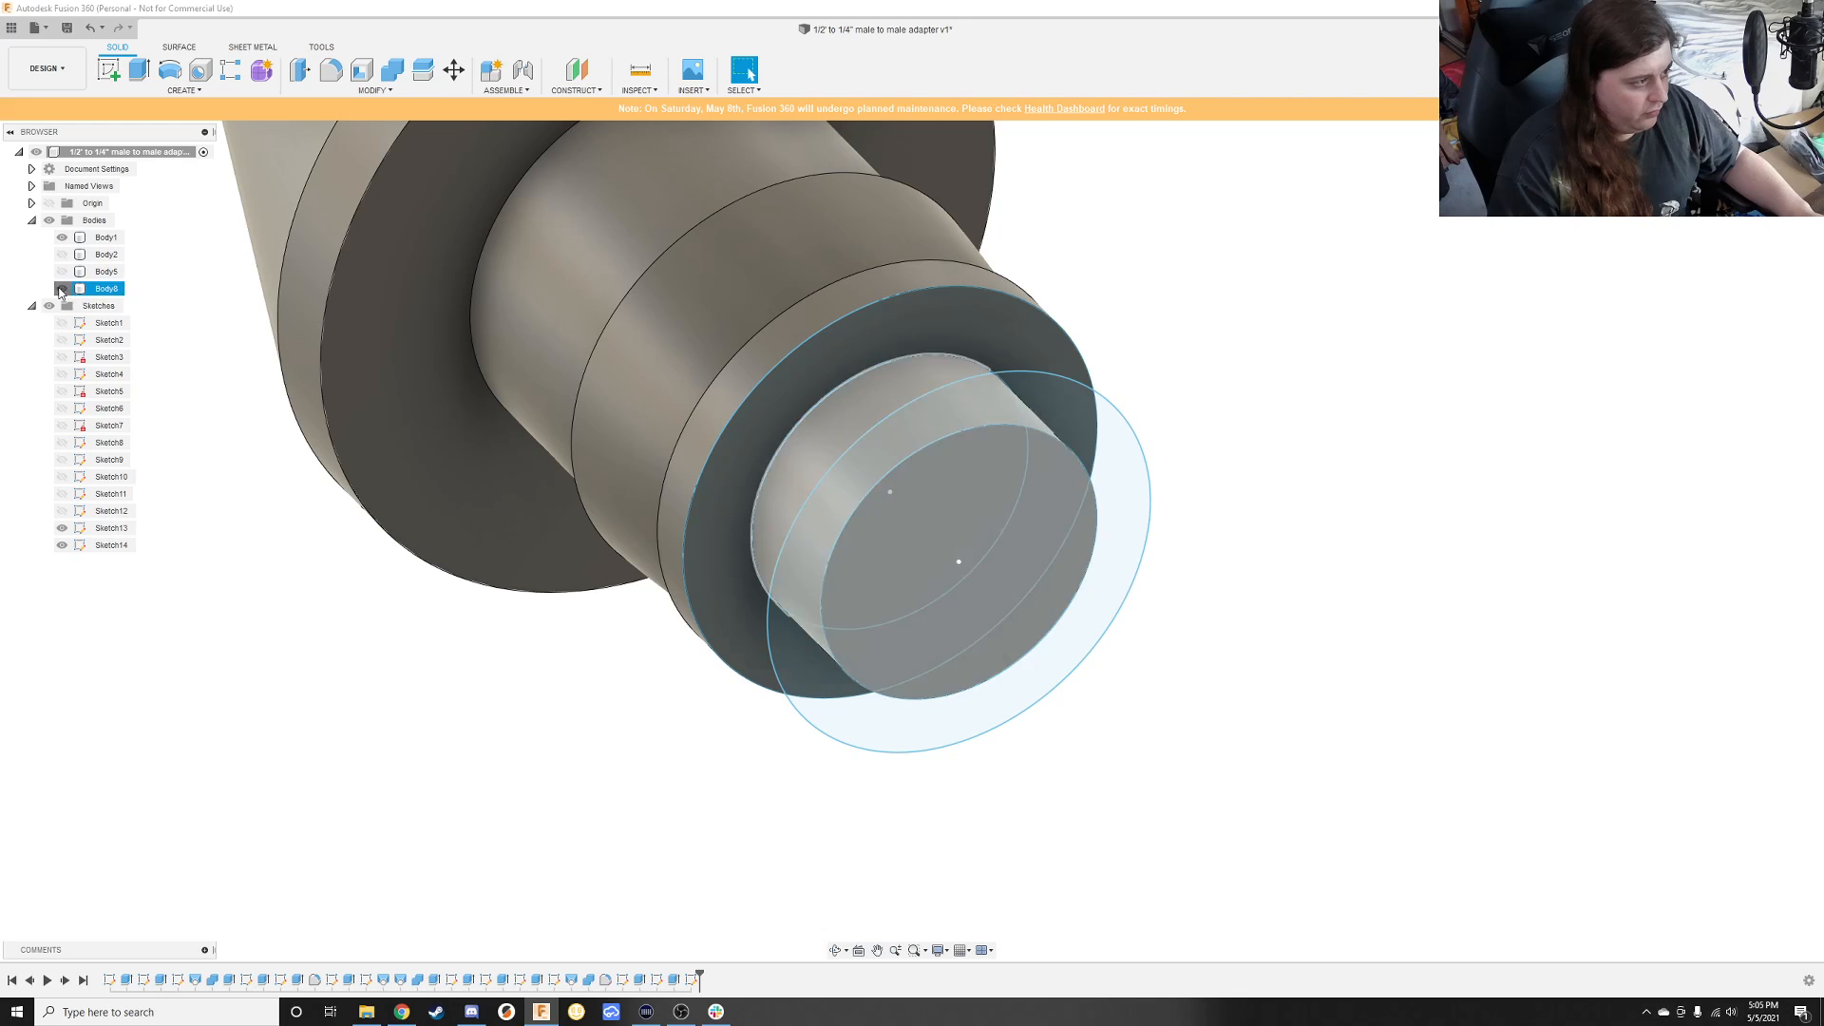
pyautogui.click(170, 73)
pyautogui.click(172, 91)
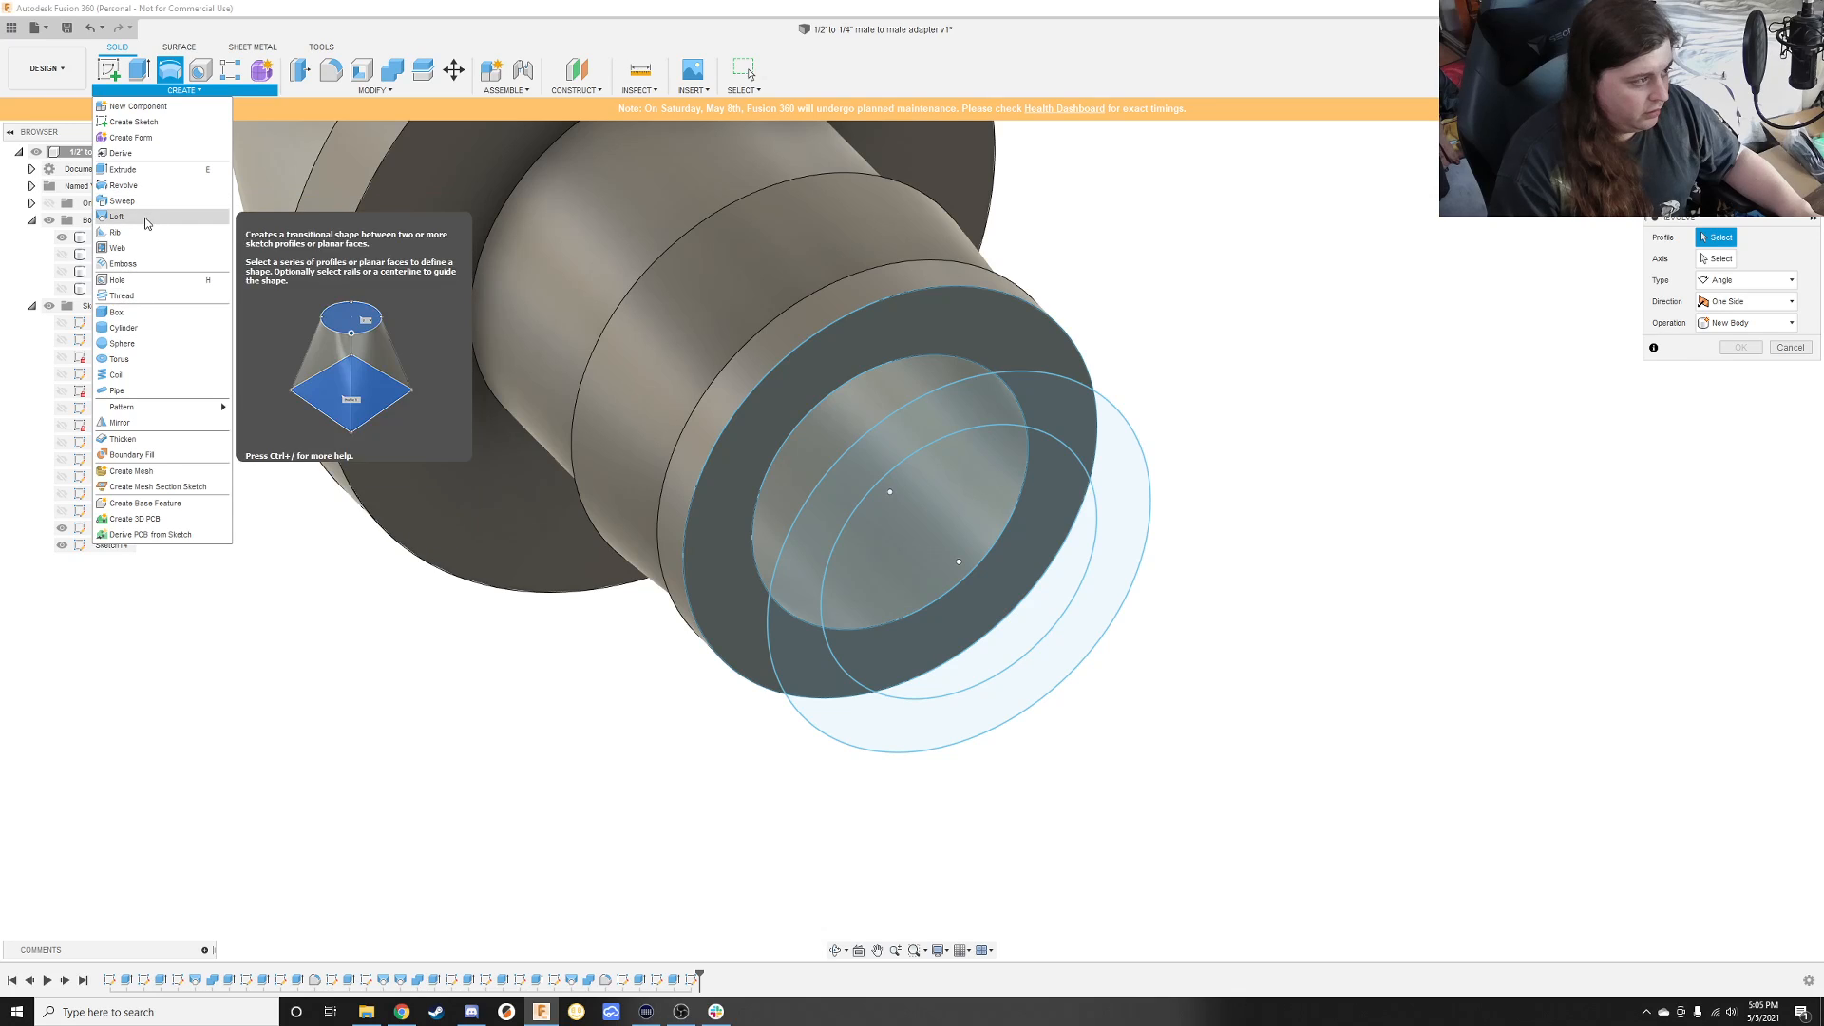
pyautogui.click(117, 216)
pyautogui.click(963, 324)
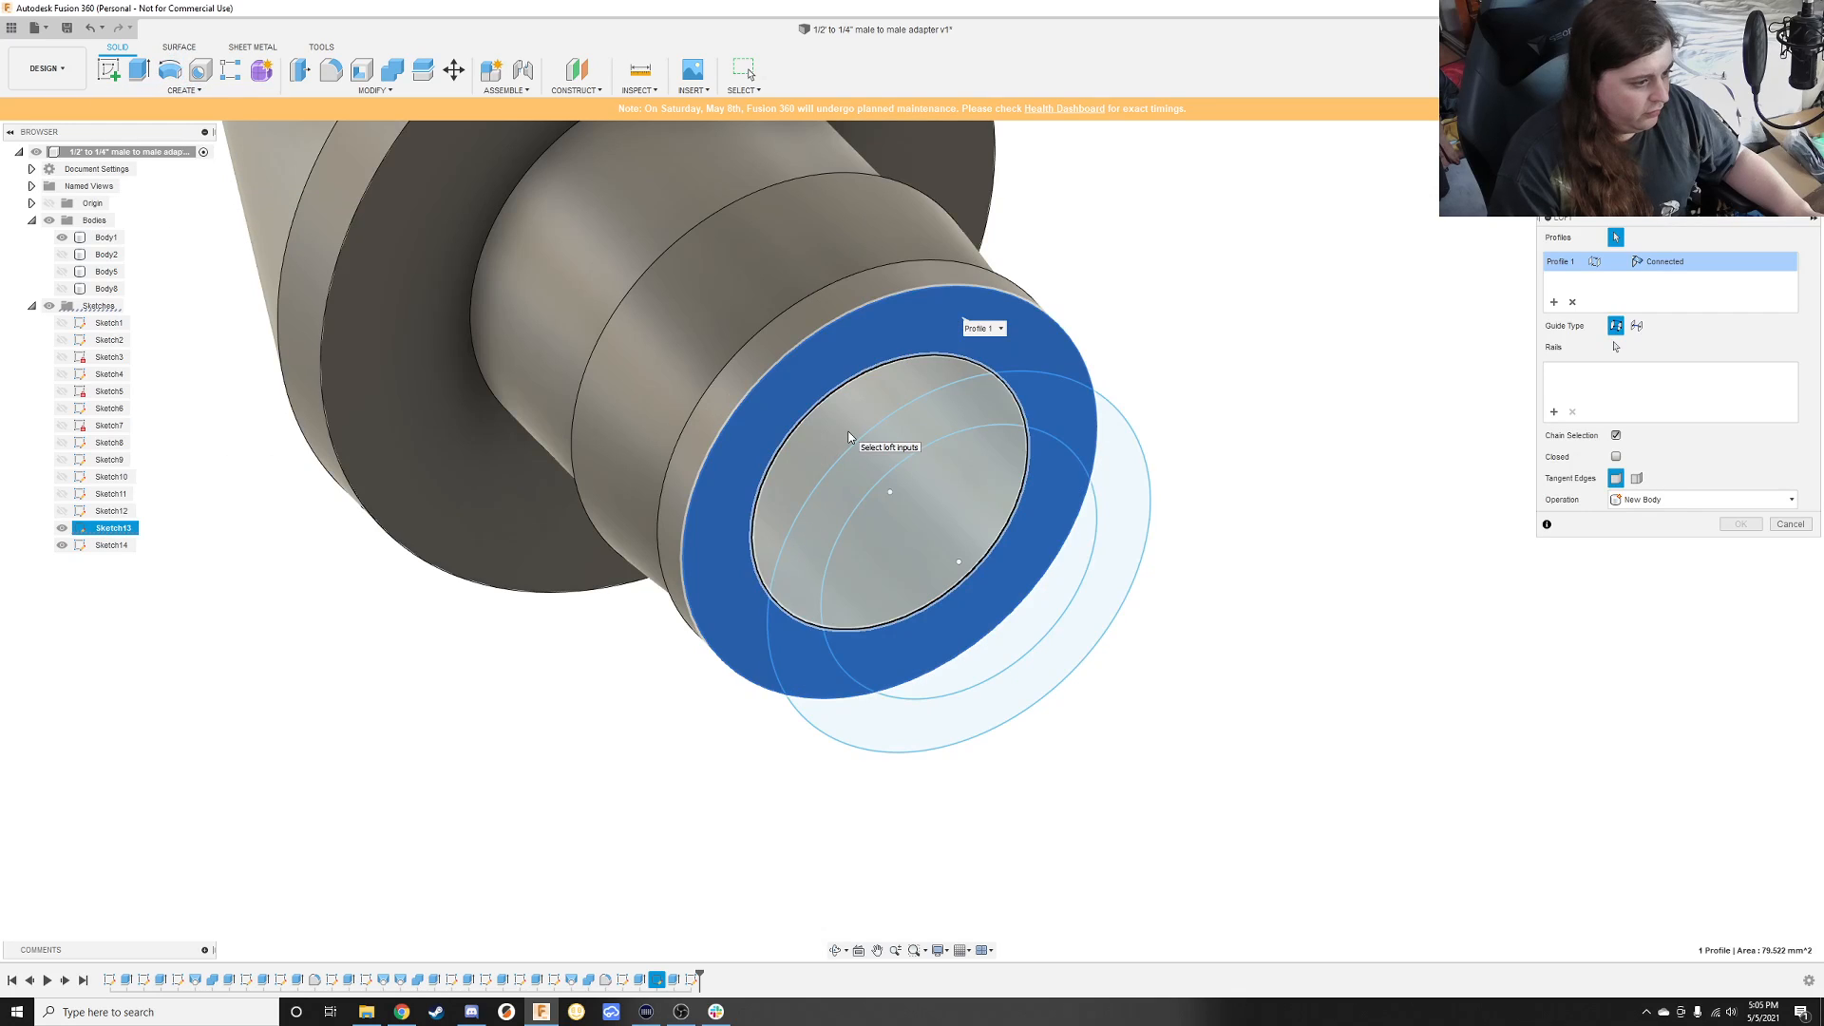
pyautogui.click(969, 483)
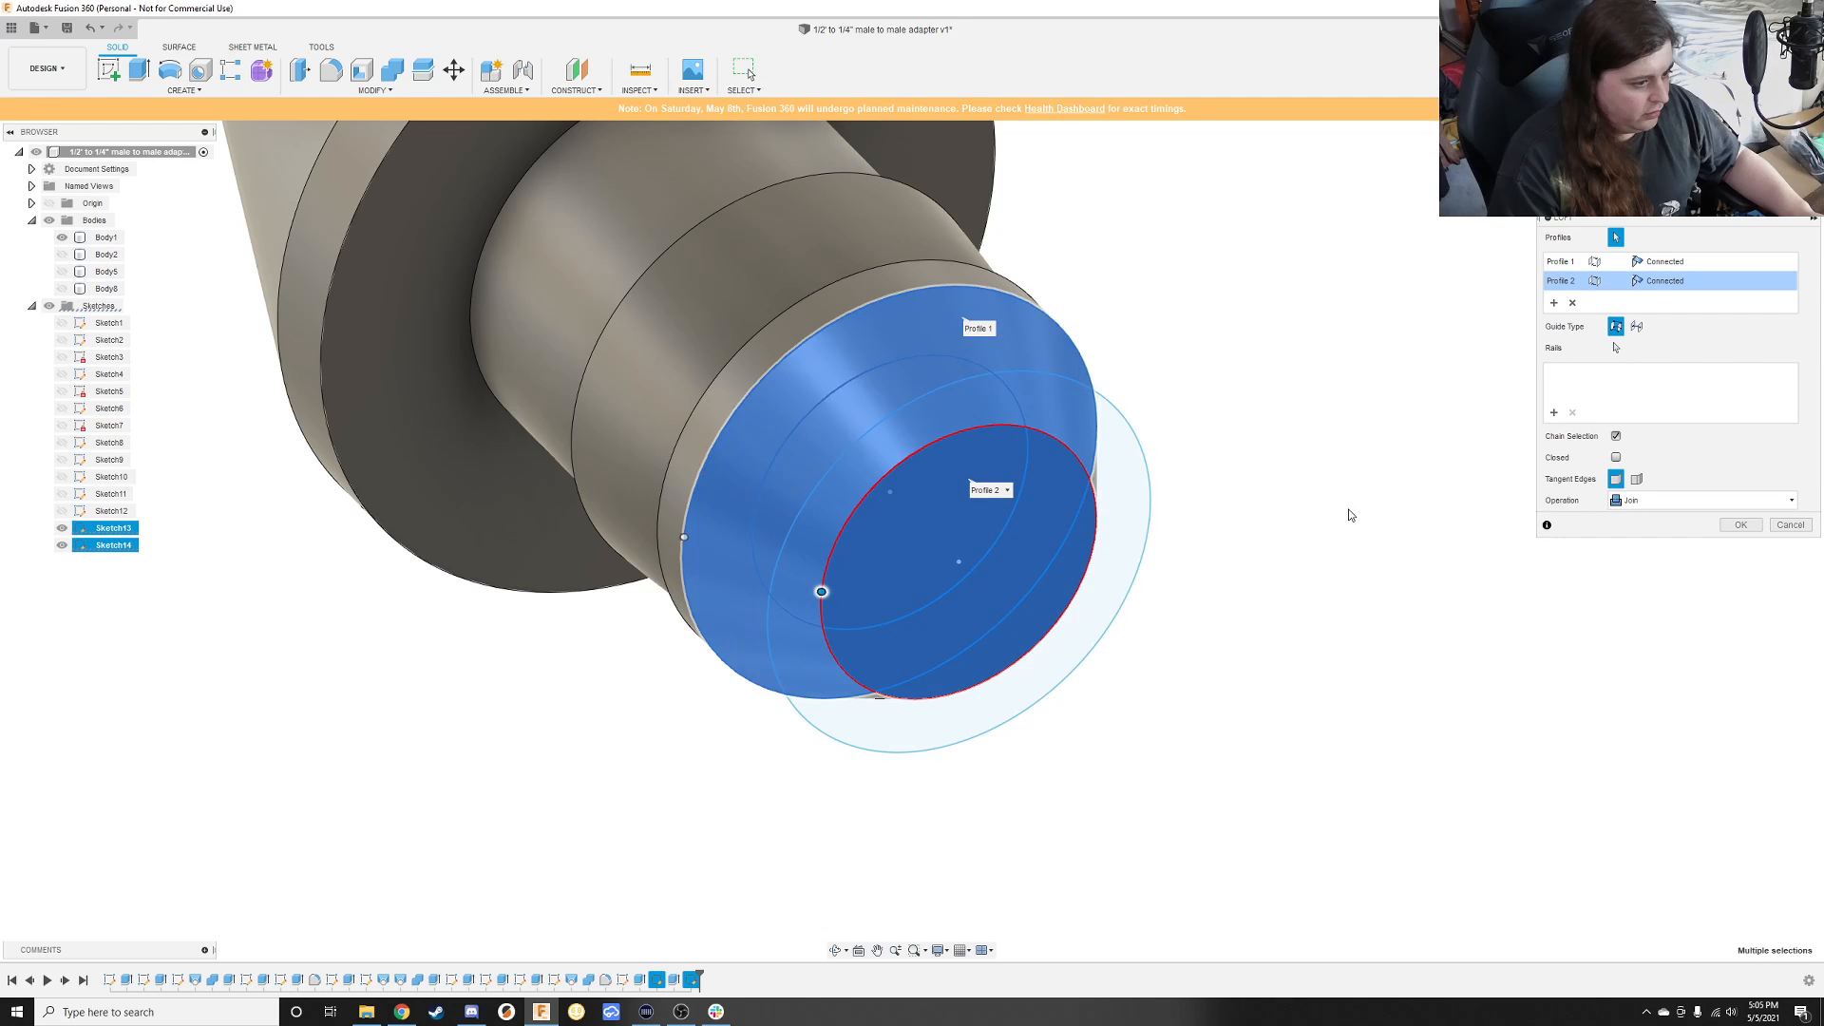
pyautogui.keyDown('shift'); pyautogui.moveTo(1299, 539); pyautogui.dragTo(1179, 475, button='middle'); pyautogui.keyUp('shift')
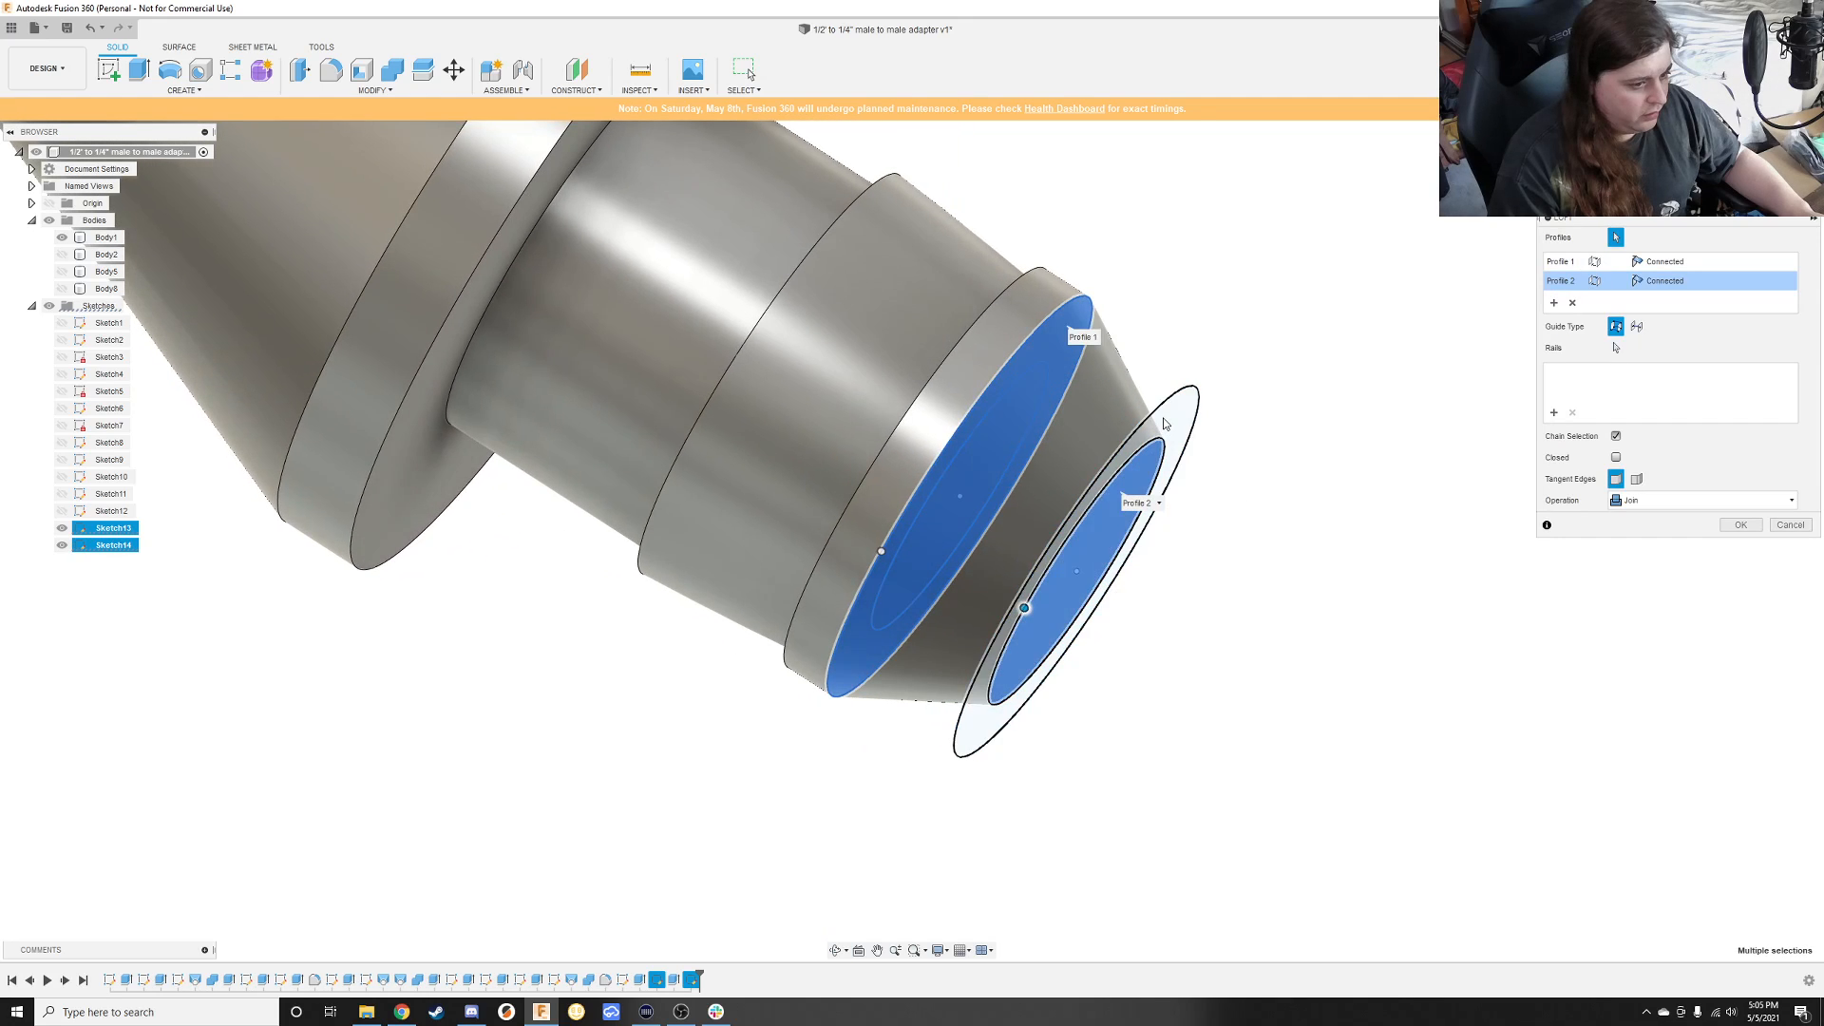
pyautogui.click(1171, 429)
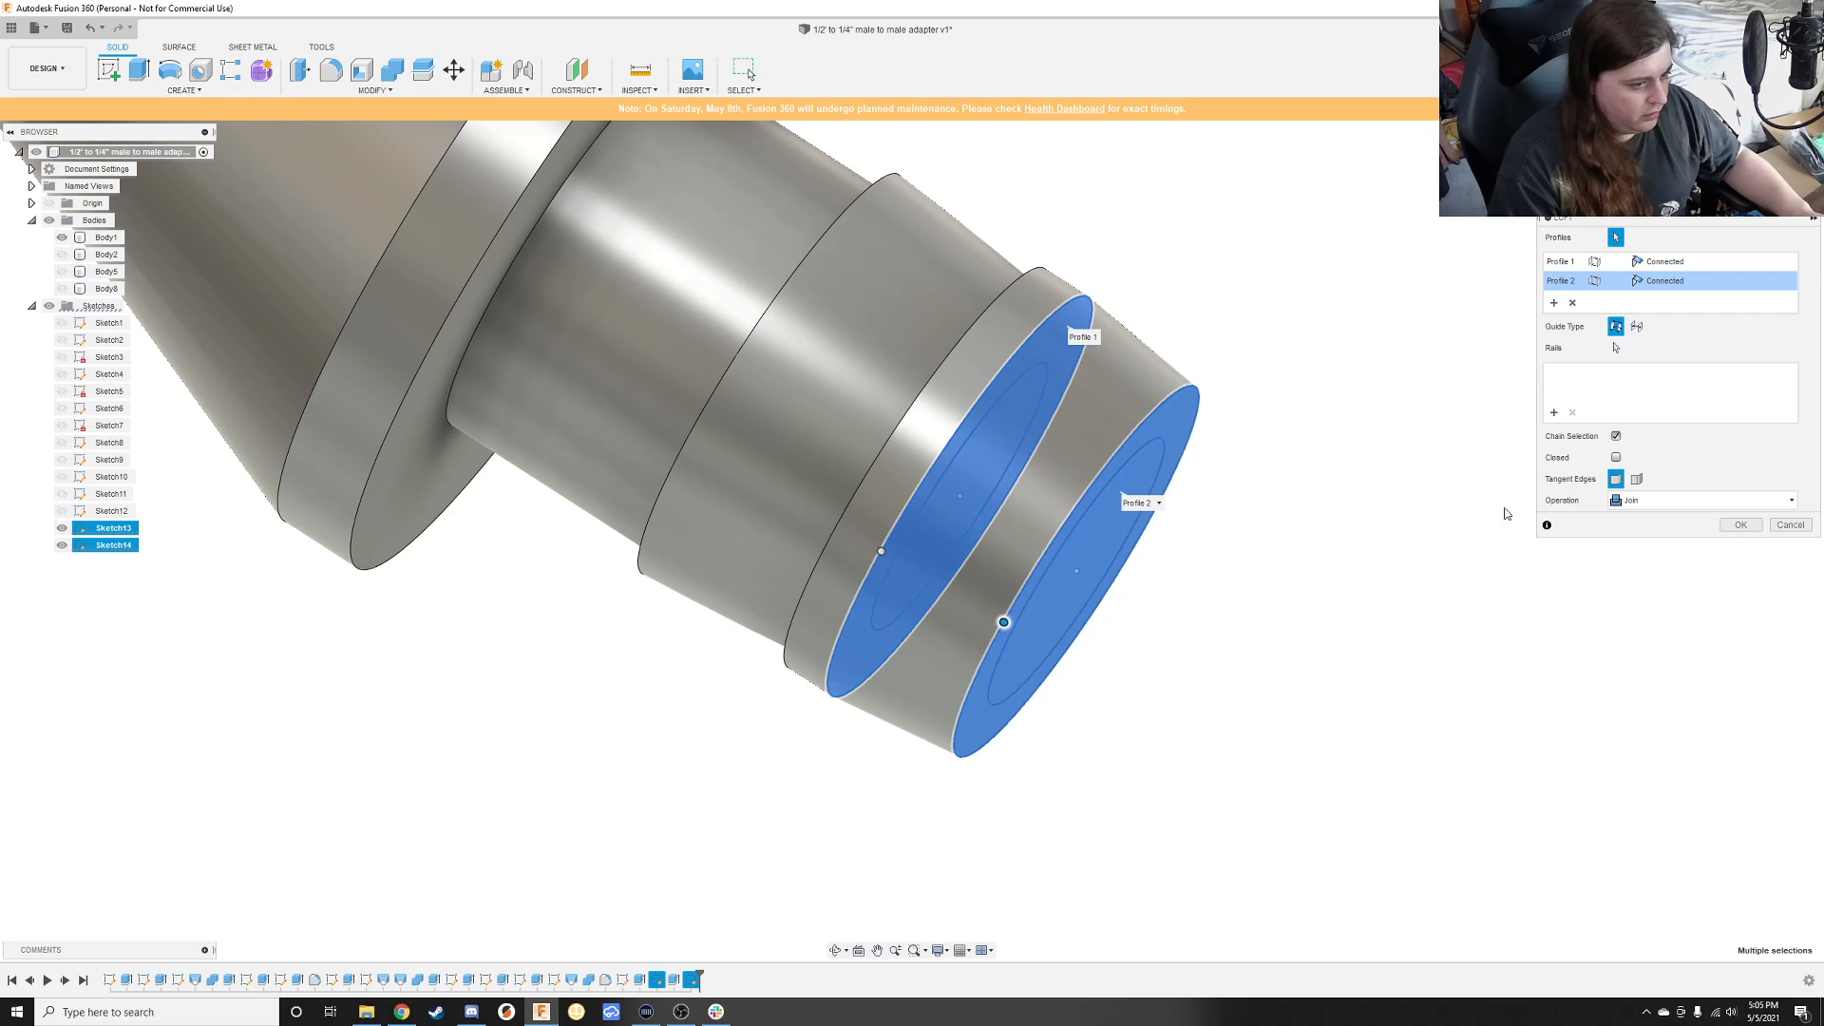
pyautogui.click(1742, 532)
# Step: Show the plug body and cut it from the adapter with Combine to open the bore through the new taper
pyautogui.keyDown('shift'); pyautogui.moveTo(1454, 501); pyautogui.dragTo(1407, 490, button='middle'); pyautogui.keyUp('shift')
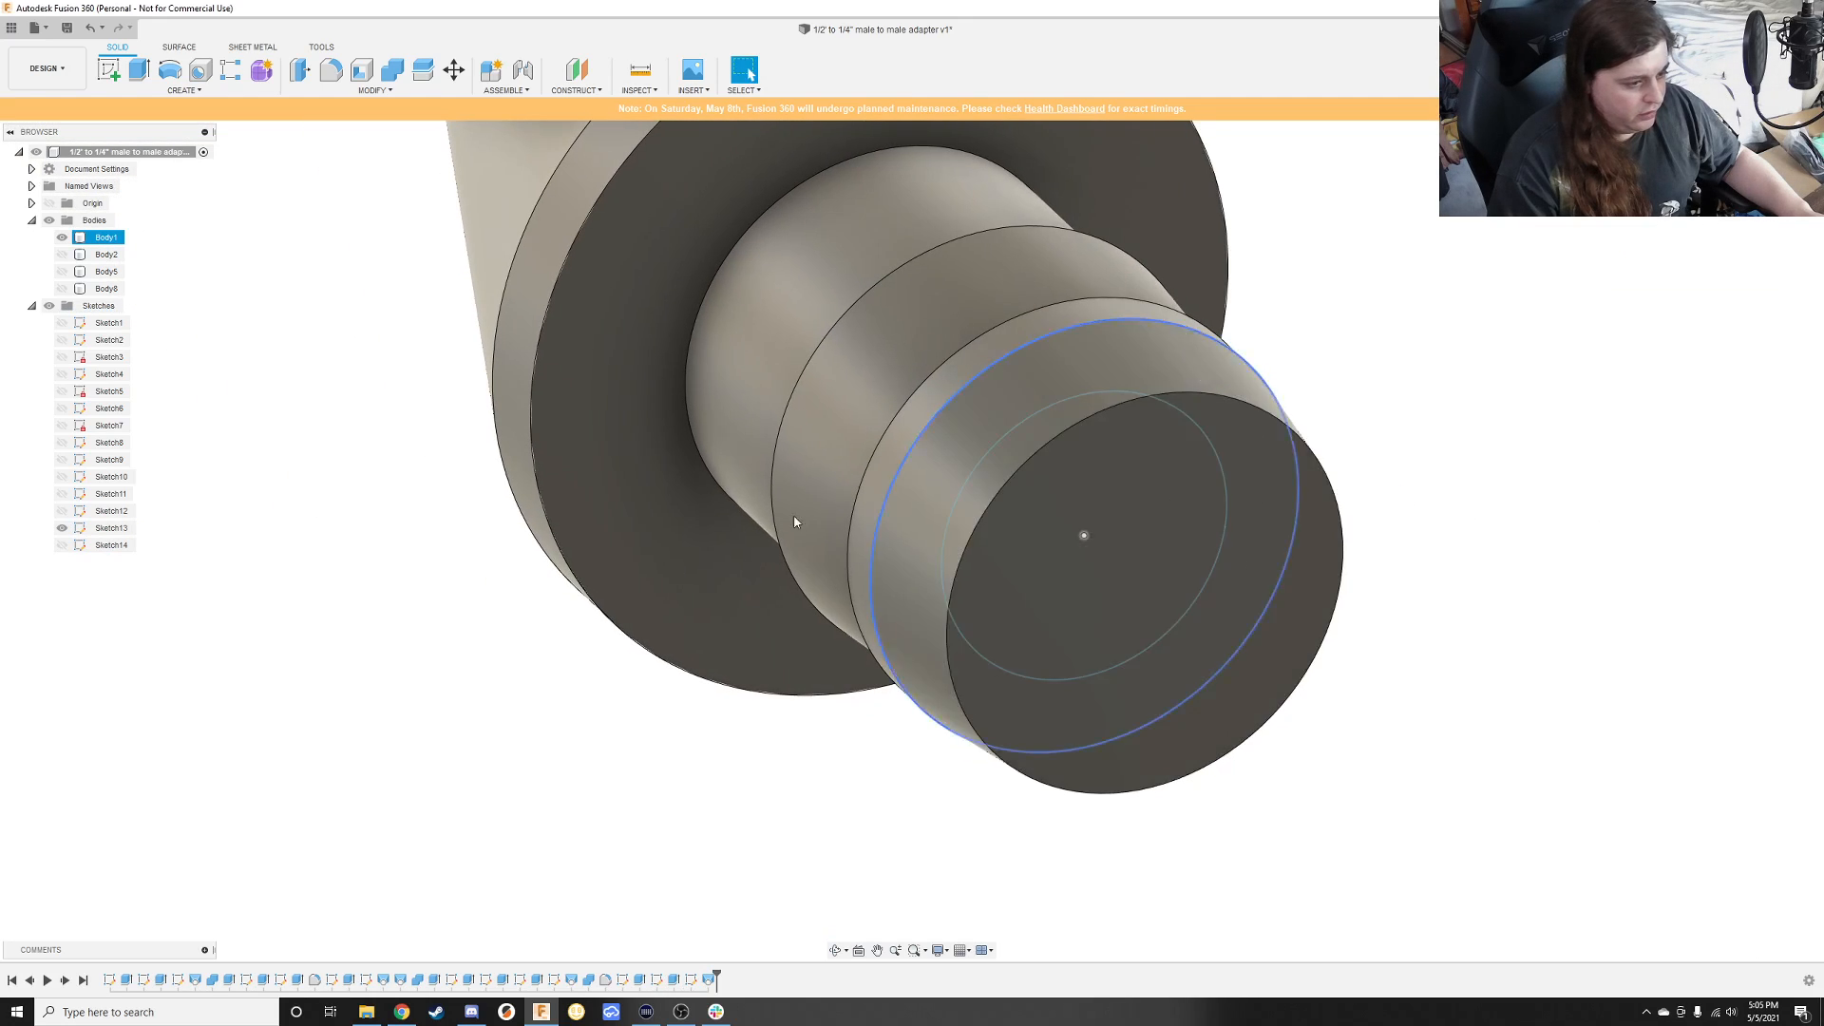
pyautogui.click(61, 288)
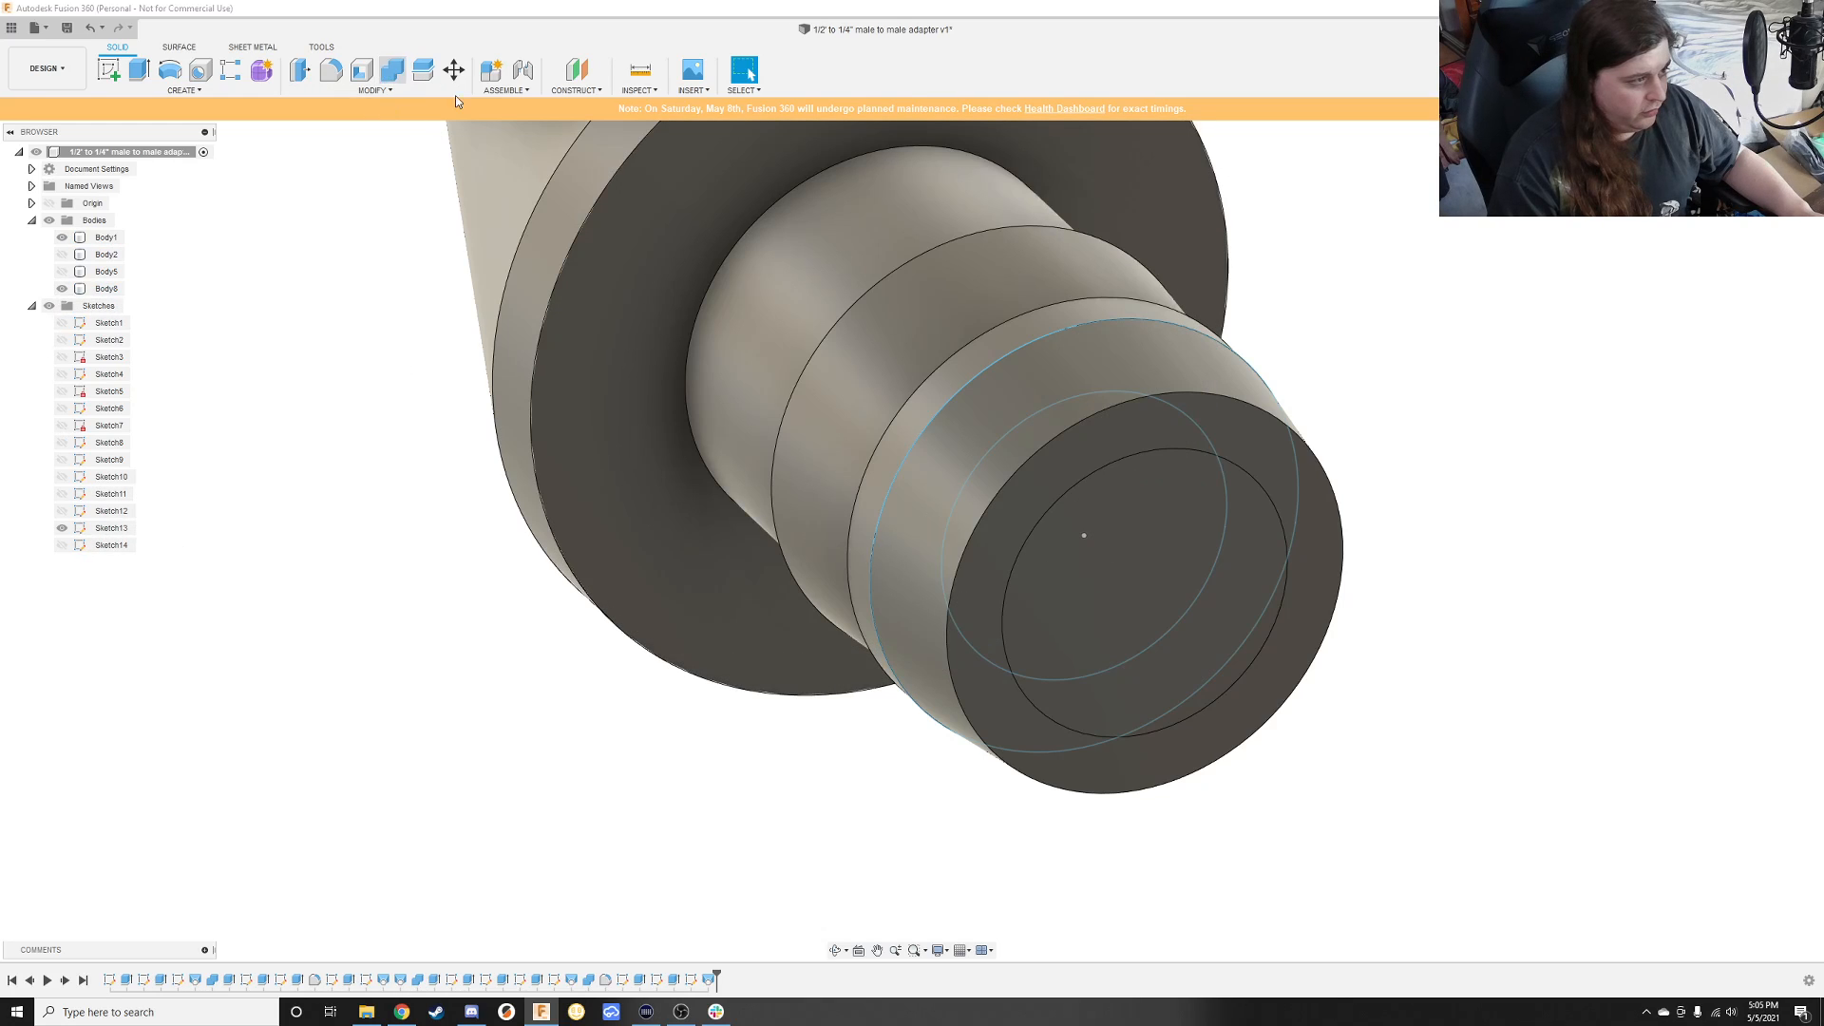
pyautogui.click(392, 70)
pyautogui.click(1025, 357)
pyautogui.click(1125, 538)
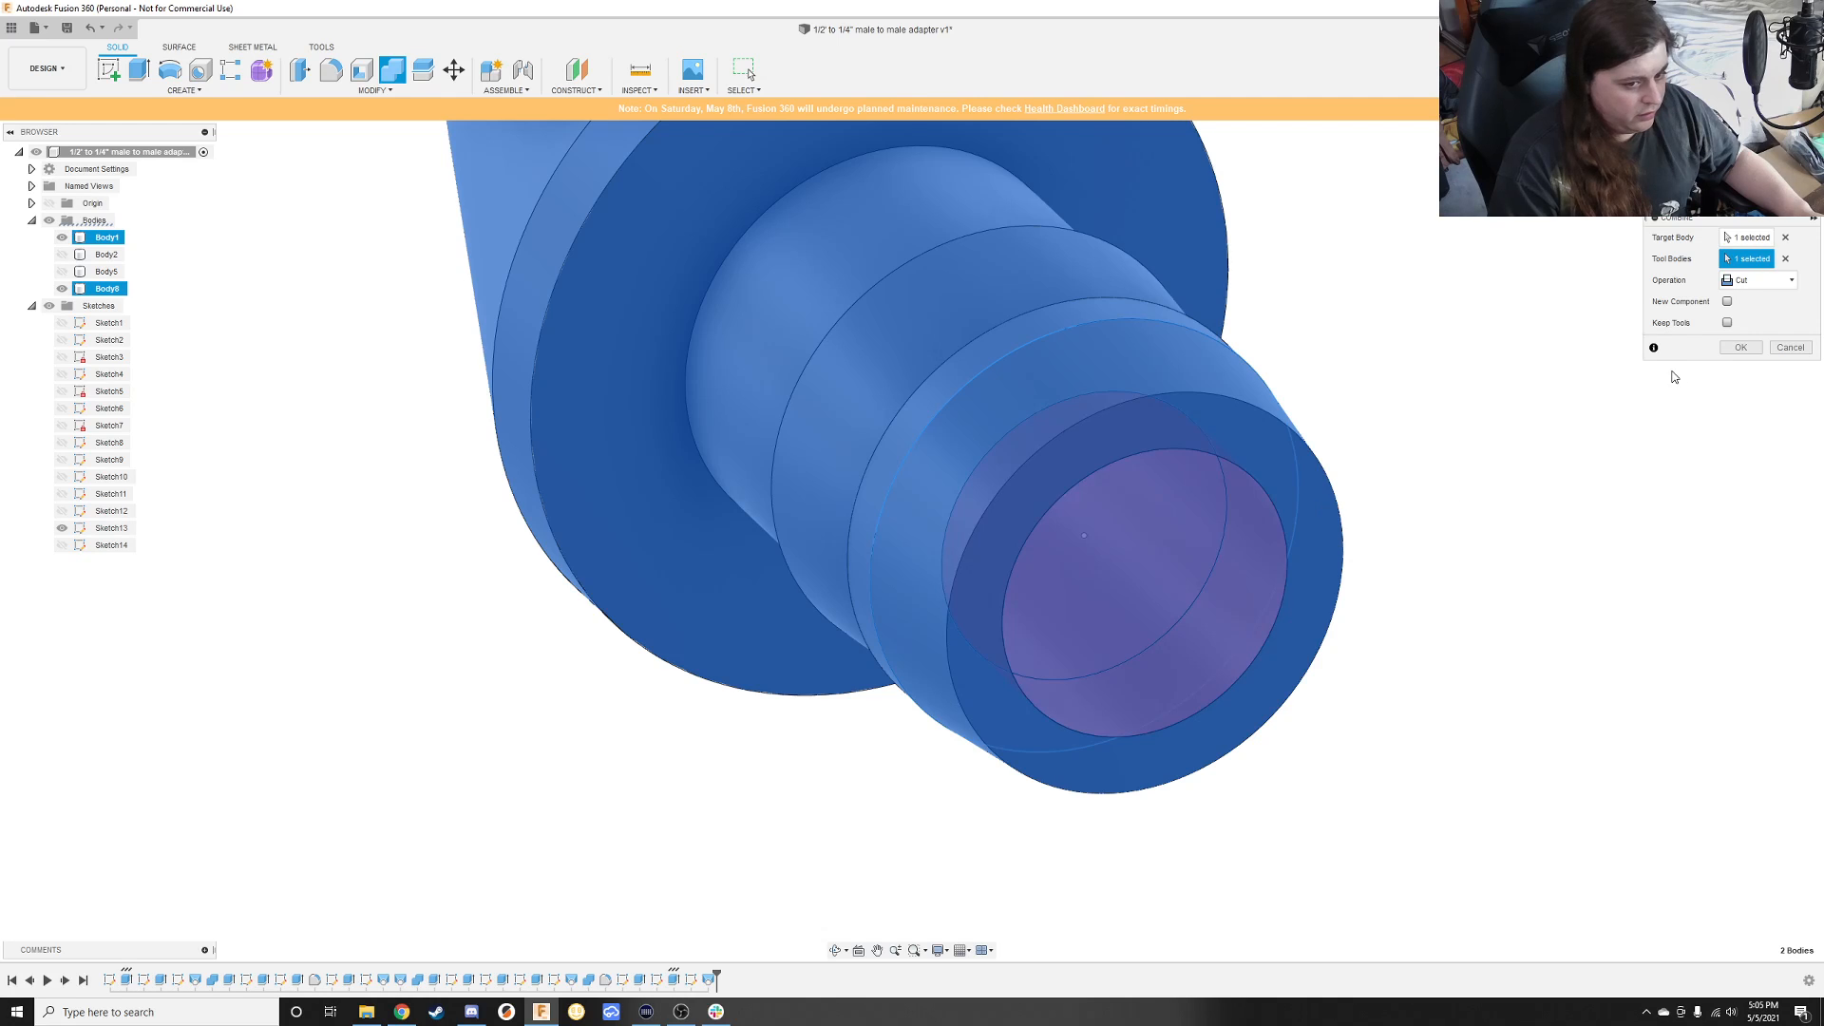
pyautogui.click(1741, 348)
# Step: Fillet the circular edge where the outer flange meets its new taper on the 1/2" side, and hide the flange-face sketch
pyautogui.keyDown('shift'); pyautogui.moveTo(1154, 534); pyautogui.dragTo(1058, 375, button='middle'); pyautogui.keyUp('shift')
pyautogui.press('f')
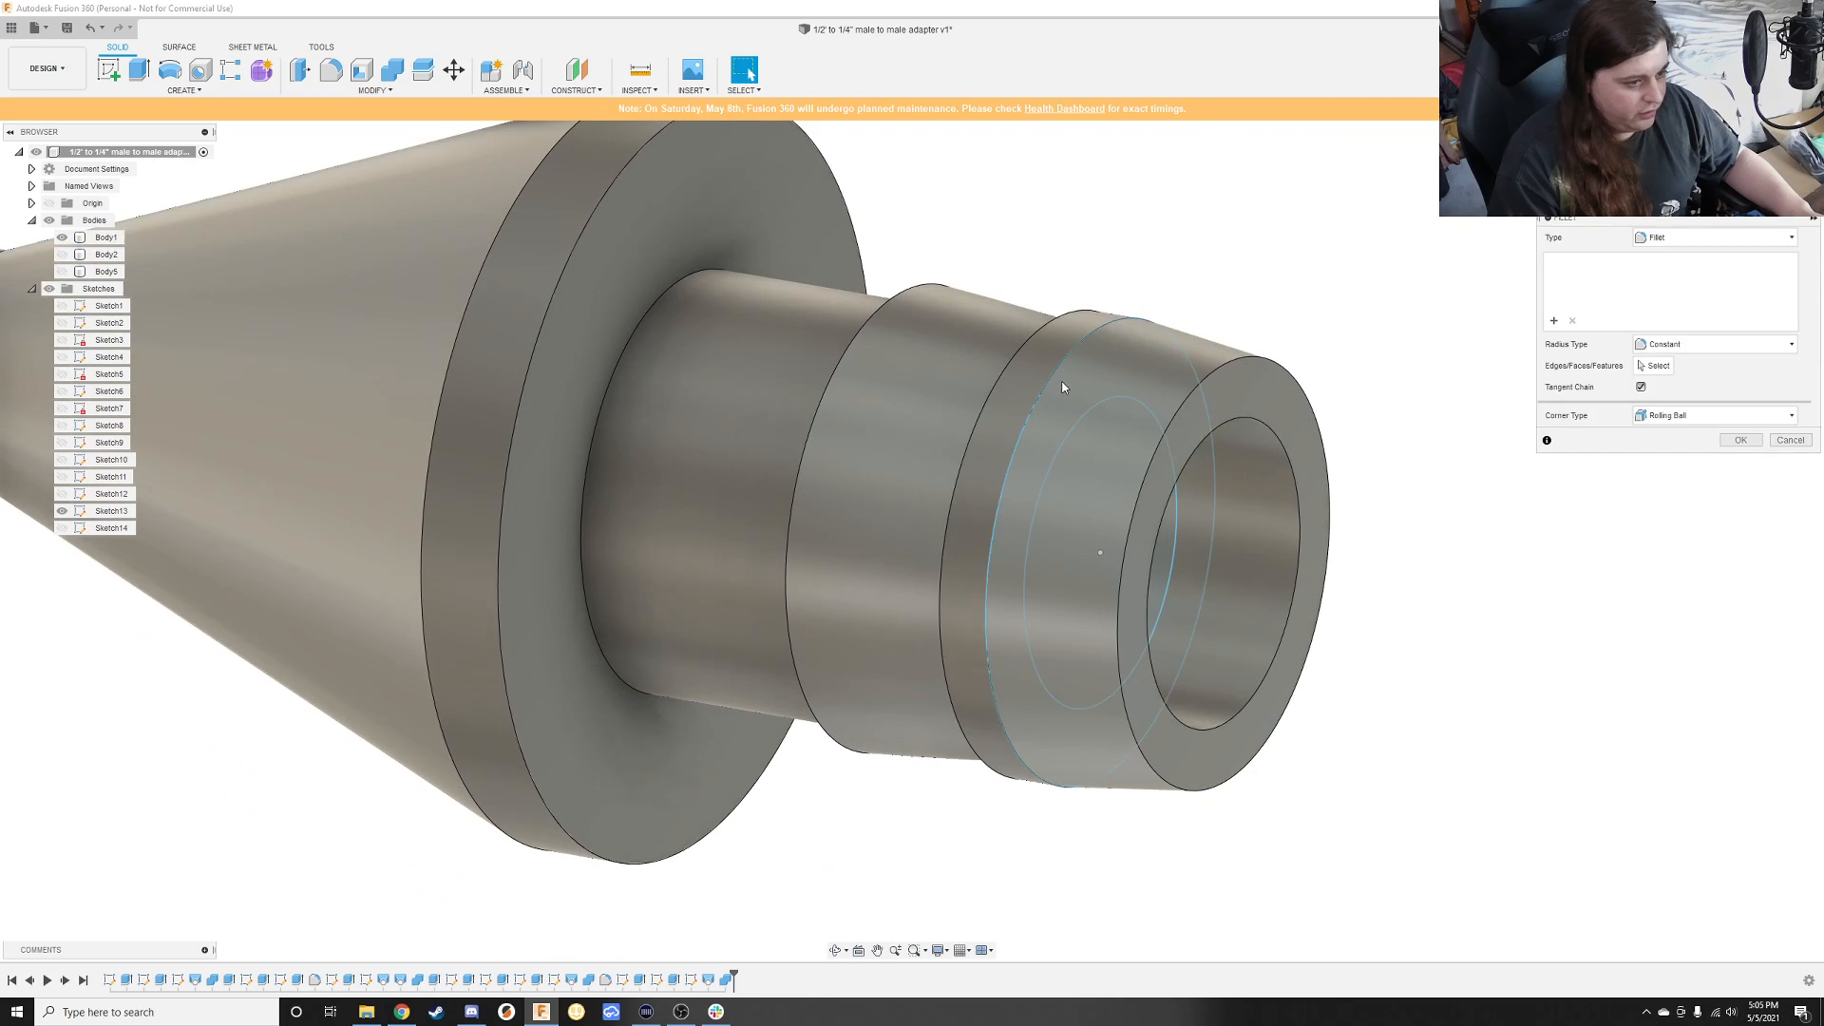
pyautogui.click(1056, 372)
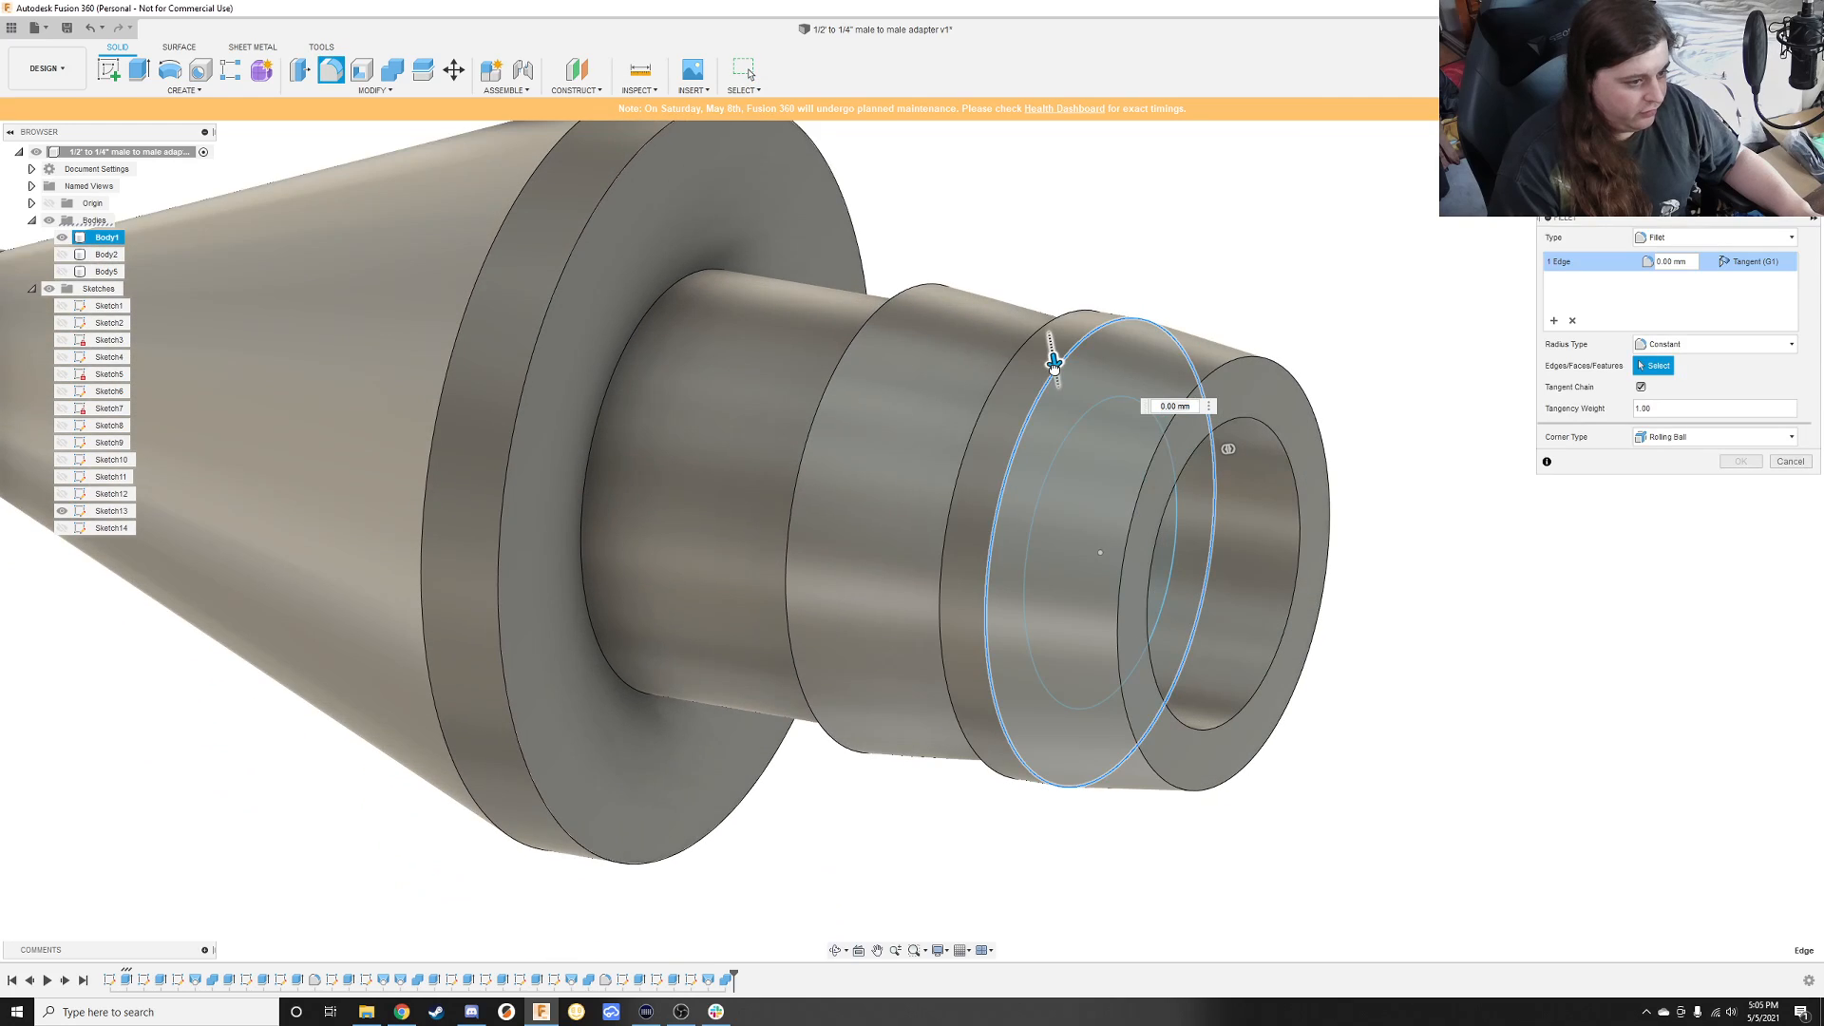
pyautogui.moveTo(1054, 361); pyautogui.dragTo(1056, 367)
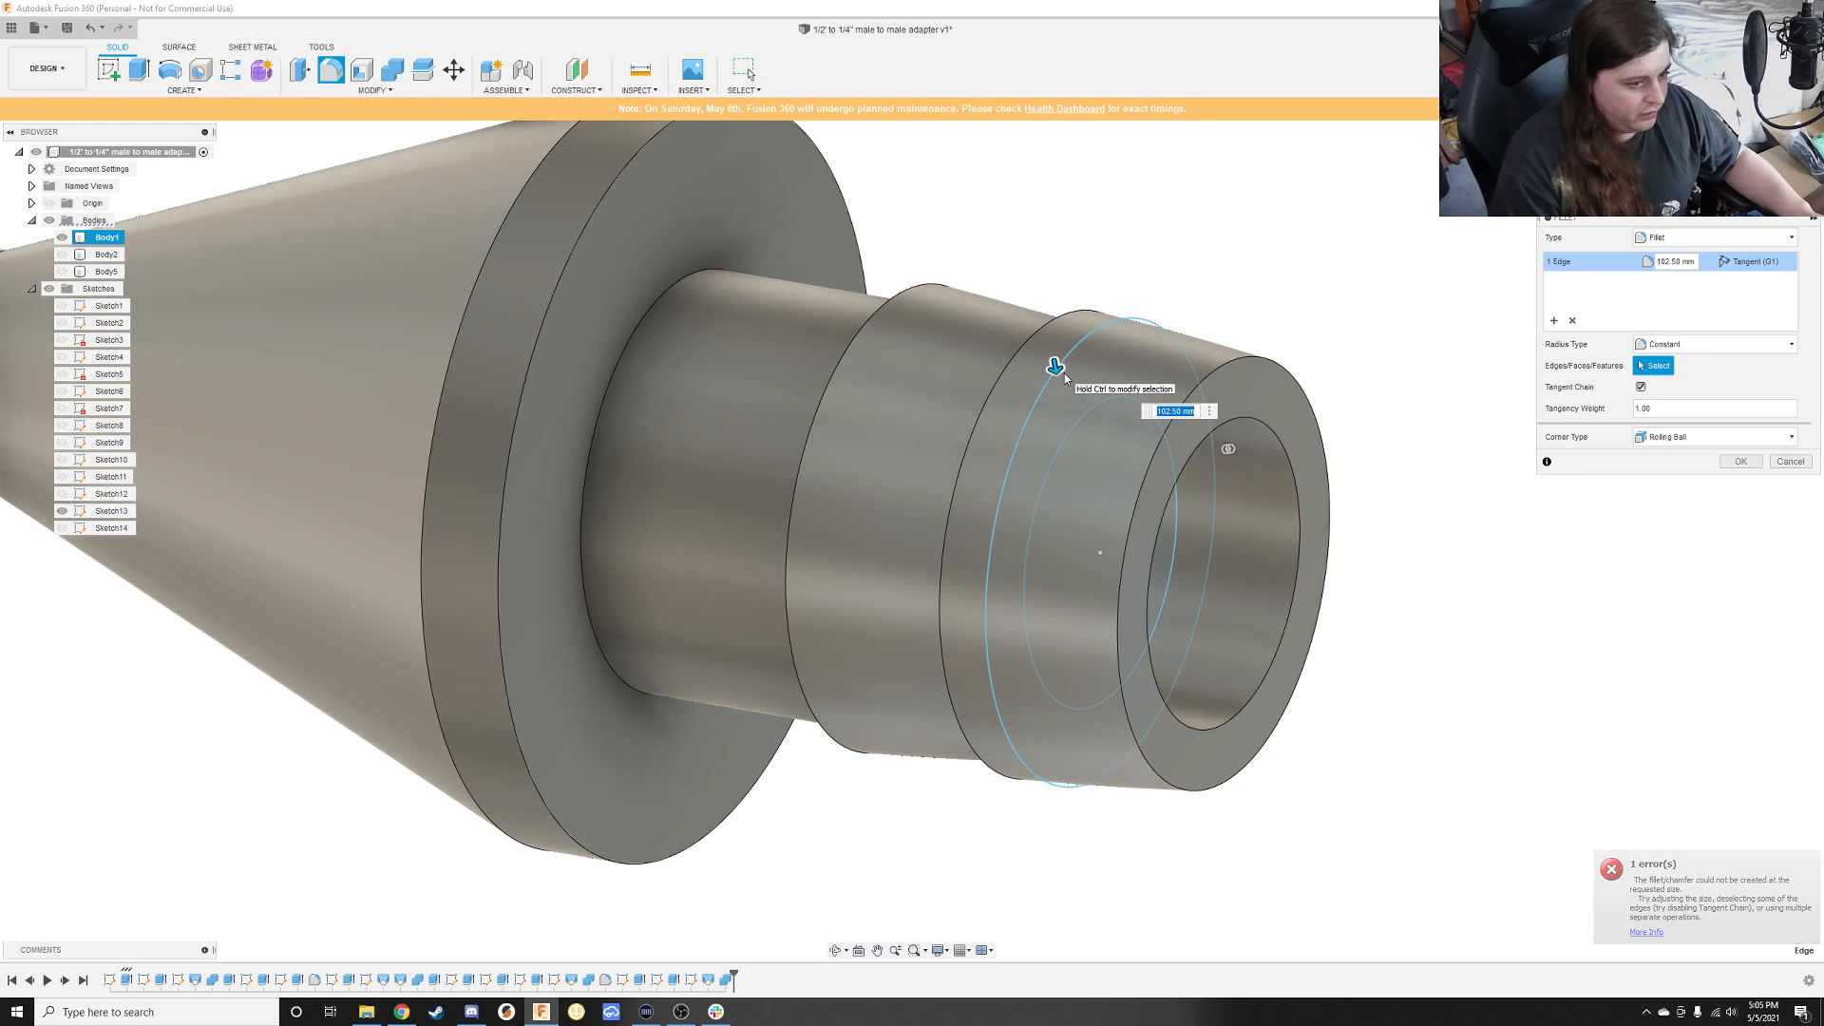
pyautogui.press('Return')
pyautogui.keyDown('shift'); pyautogui.moveTo(1340, 226); pyautogui.dragTo(1339, 265, button='middle'); pyautogui.keyUp('shift')
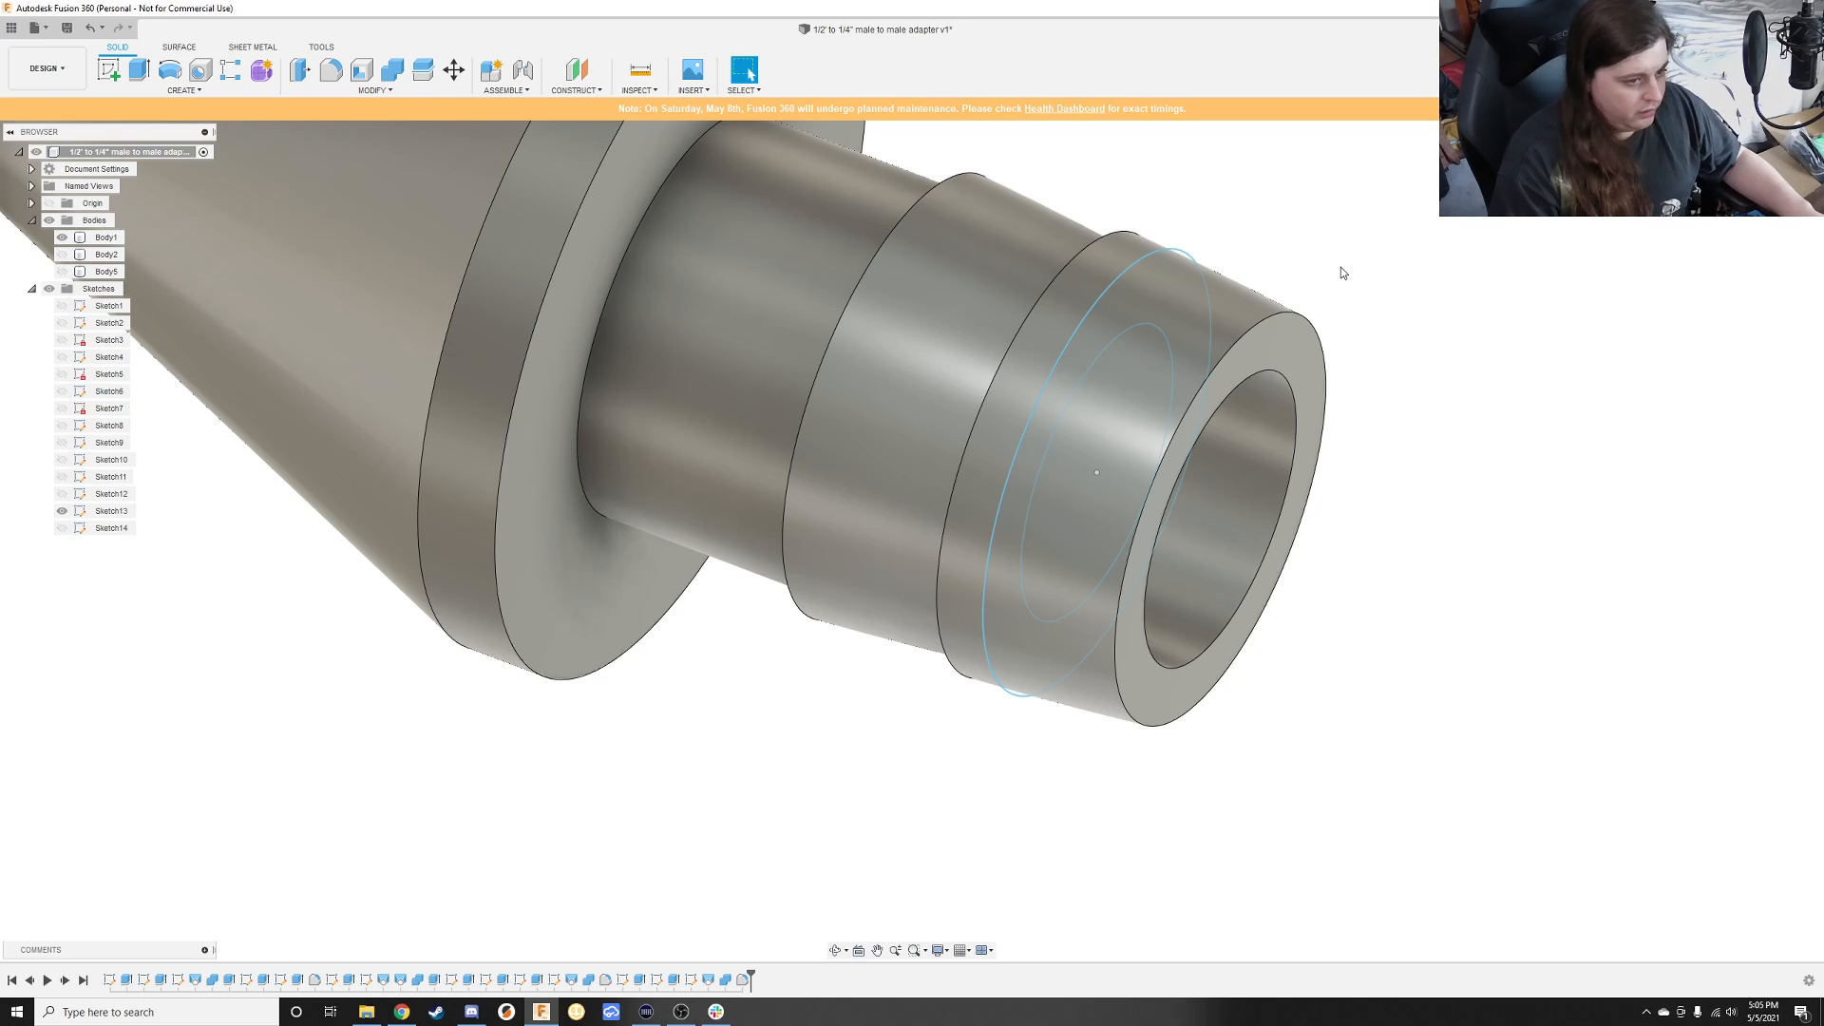
pyautogui.click(62, 510)
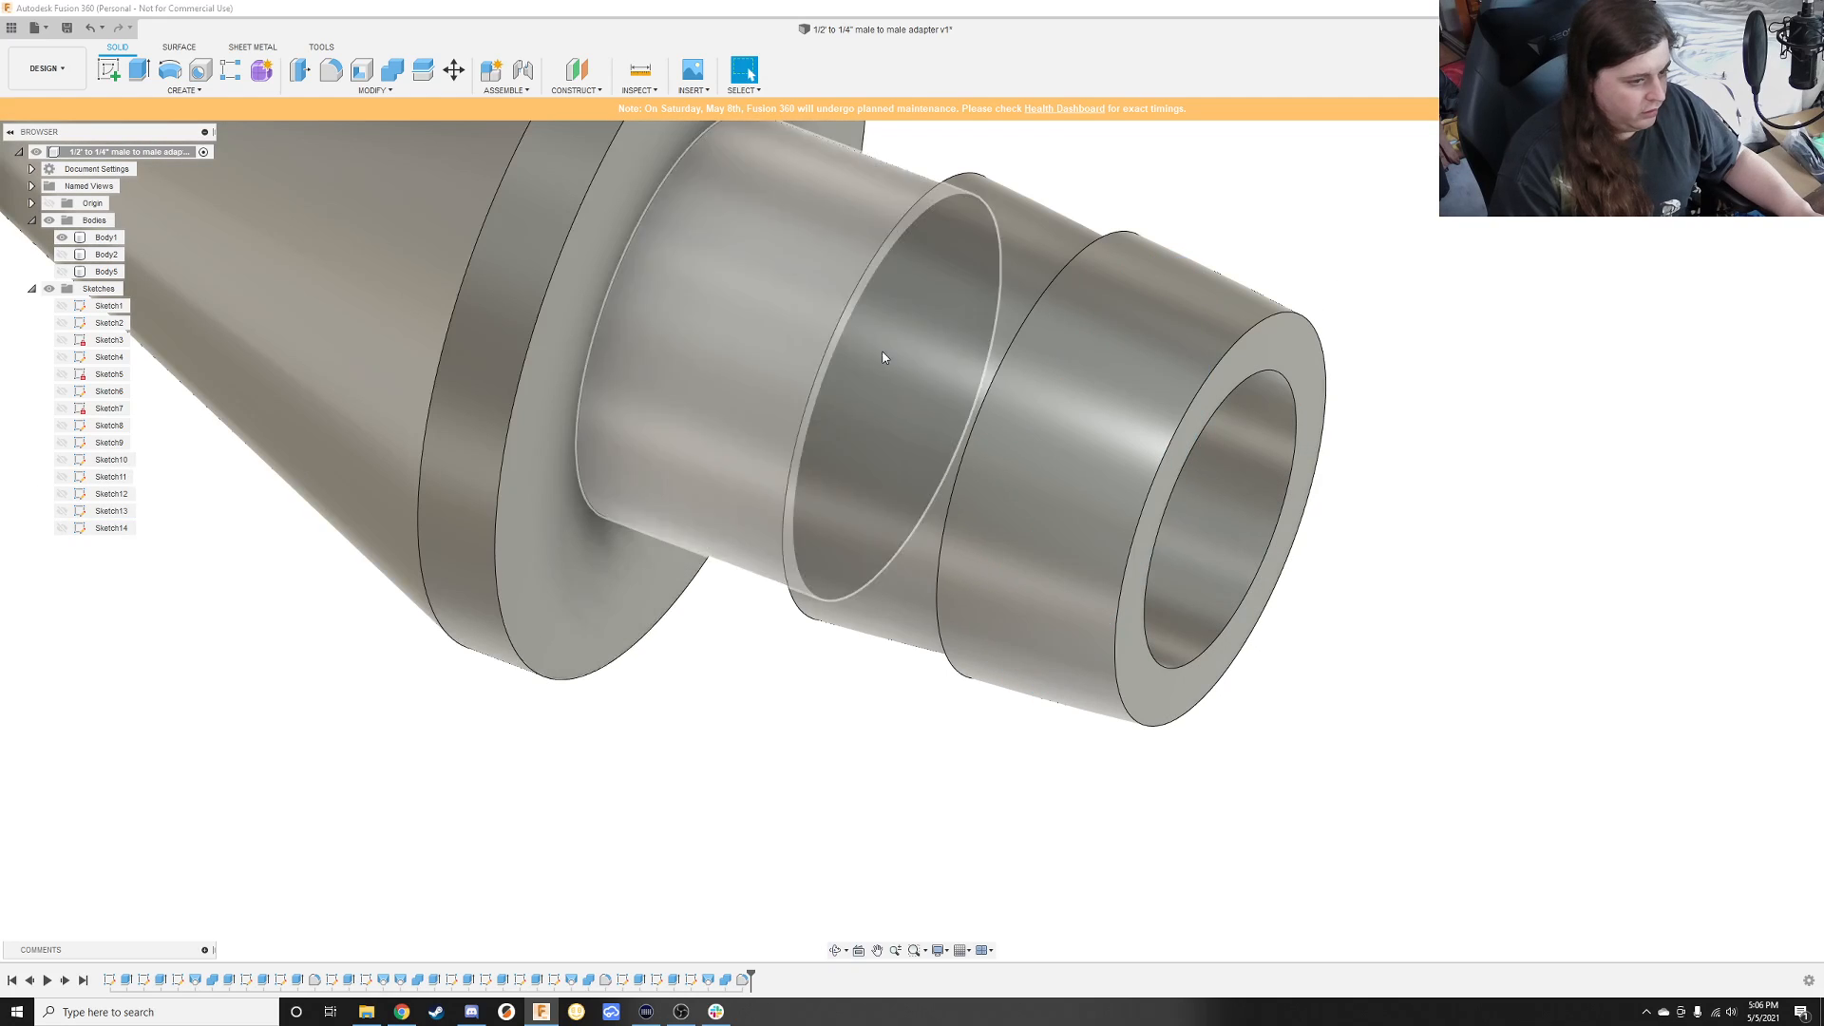
# Step: Examine the whole adapter from both sides, comparing the barbs on the wide and narrow ends
pyautogui.moveTo(1491, 244)
pyautogui.mouseDown(button='middle')
pyautogui.moveTo(1303, 570)
pyautogui.moveTo(1509, 239)
pyautogui.mouseUp(button='middle')
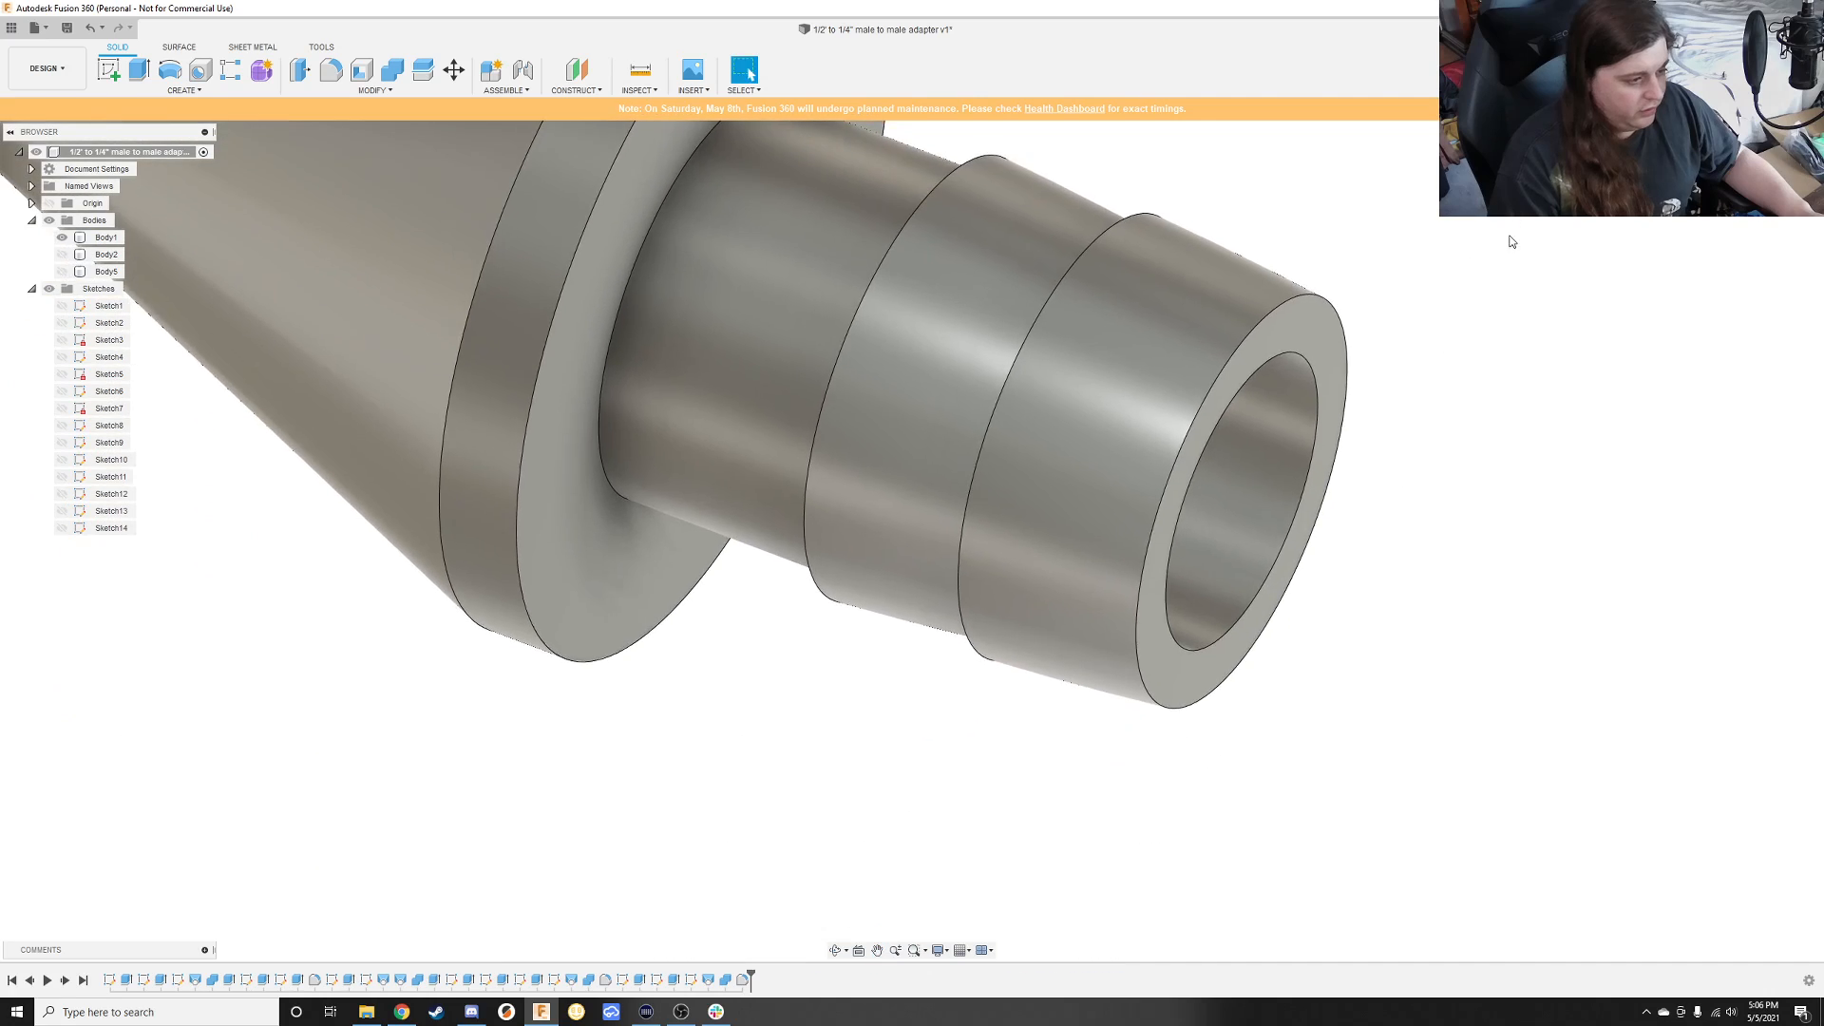
pyautogui.scroll(-5, 1359, 435)
pyautogui.scroll(-3, 1203, 424)
pyautogui.scroll(8, 1205, 397)
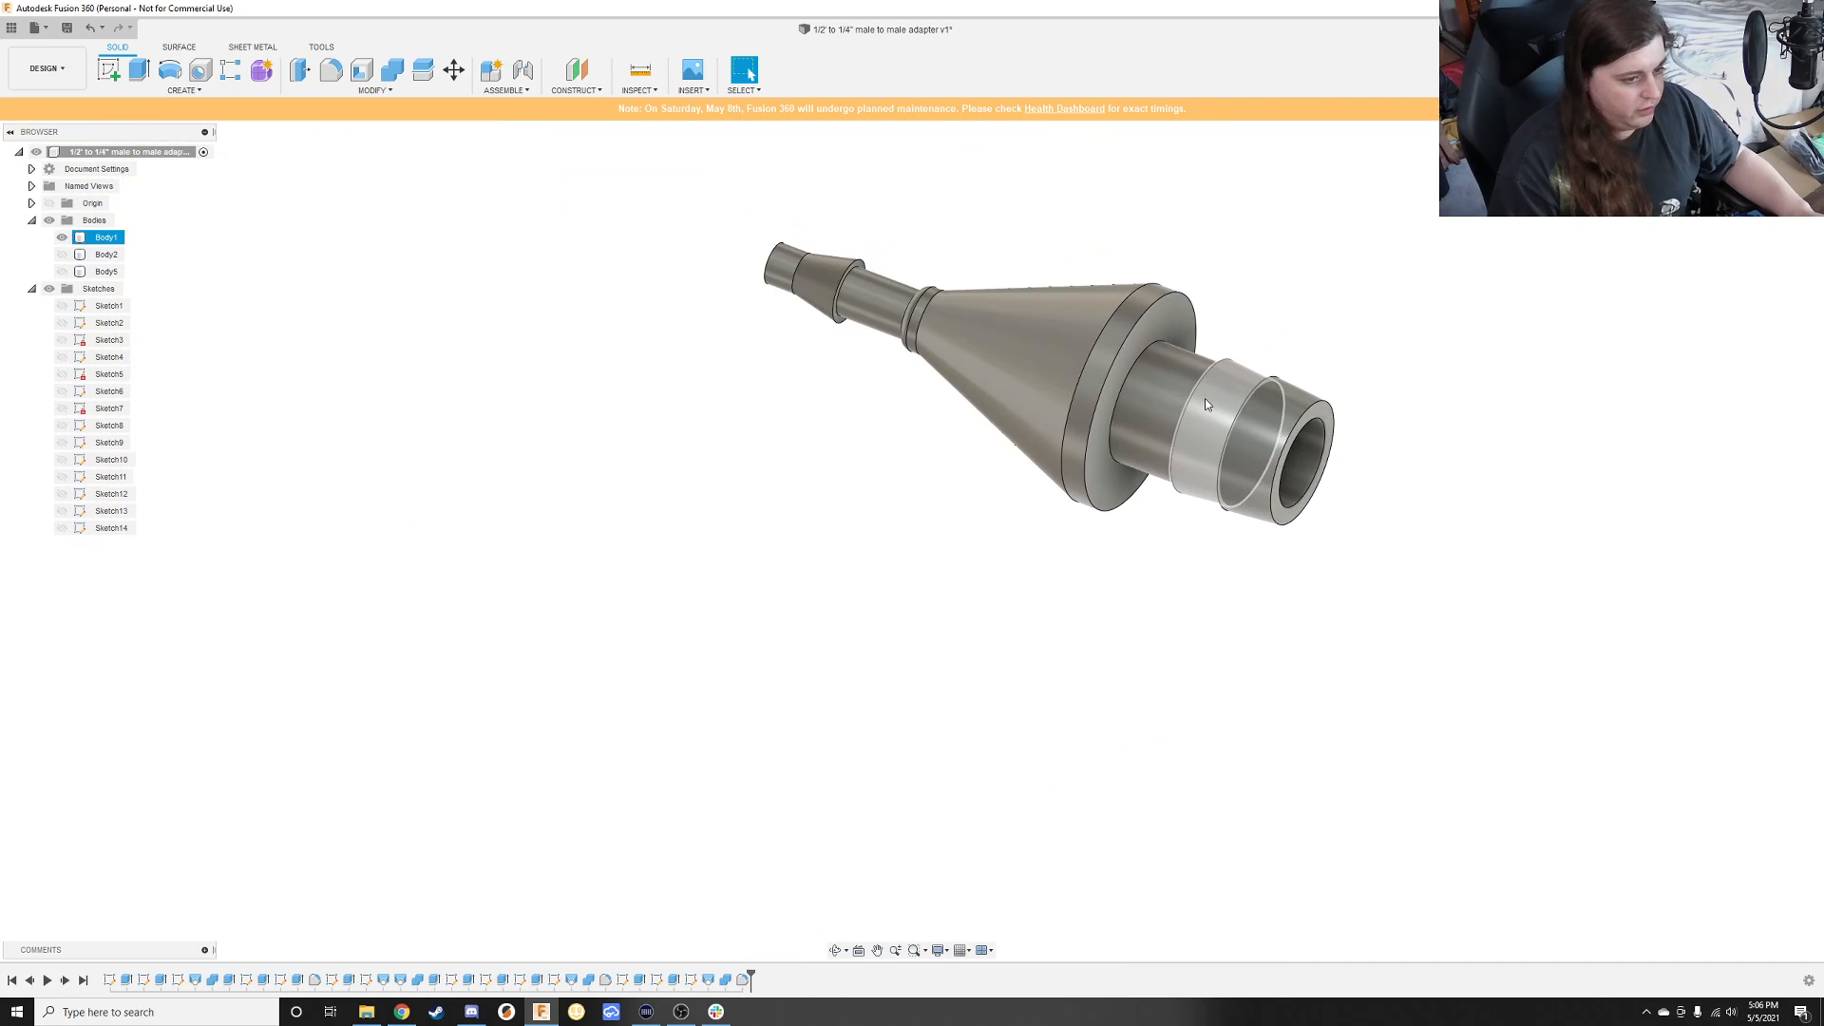
pyautogui.scroll(-3, 1083, 352)
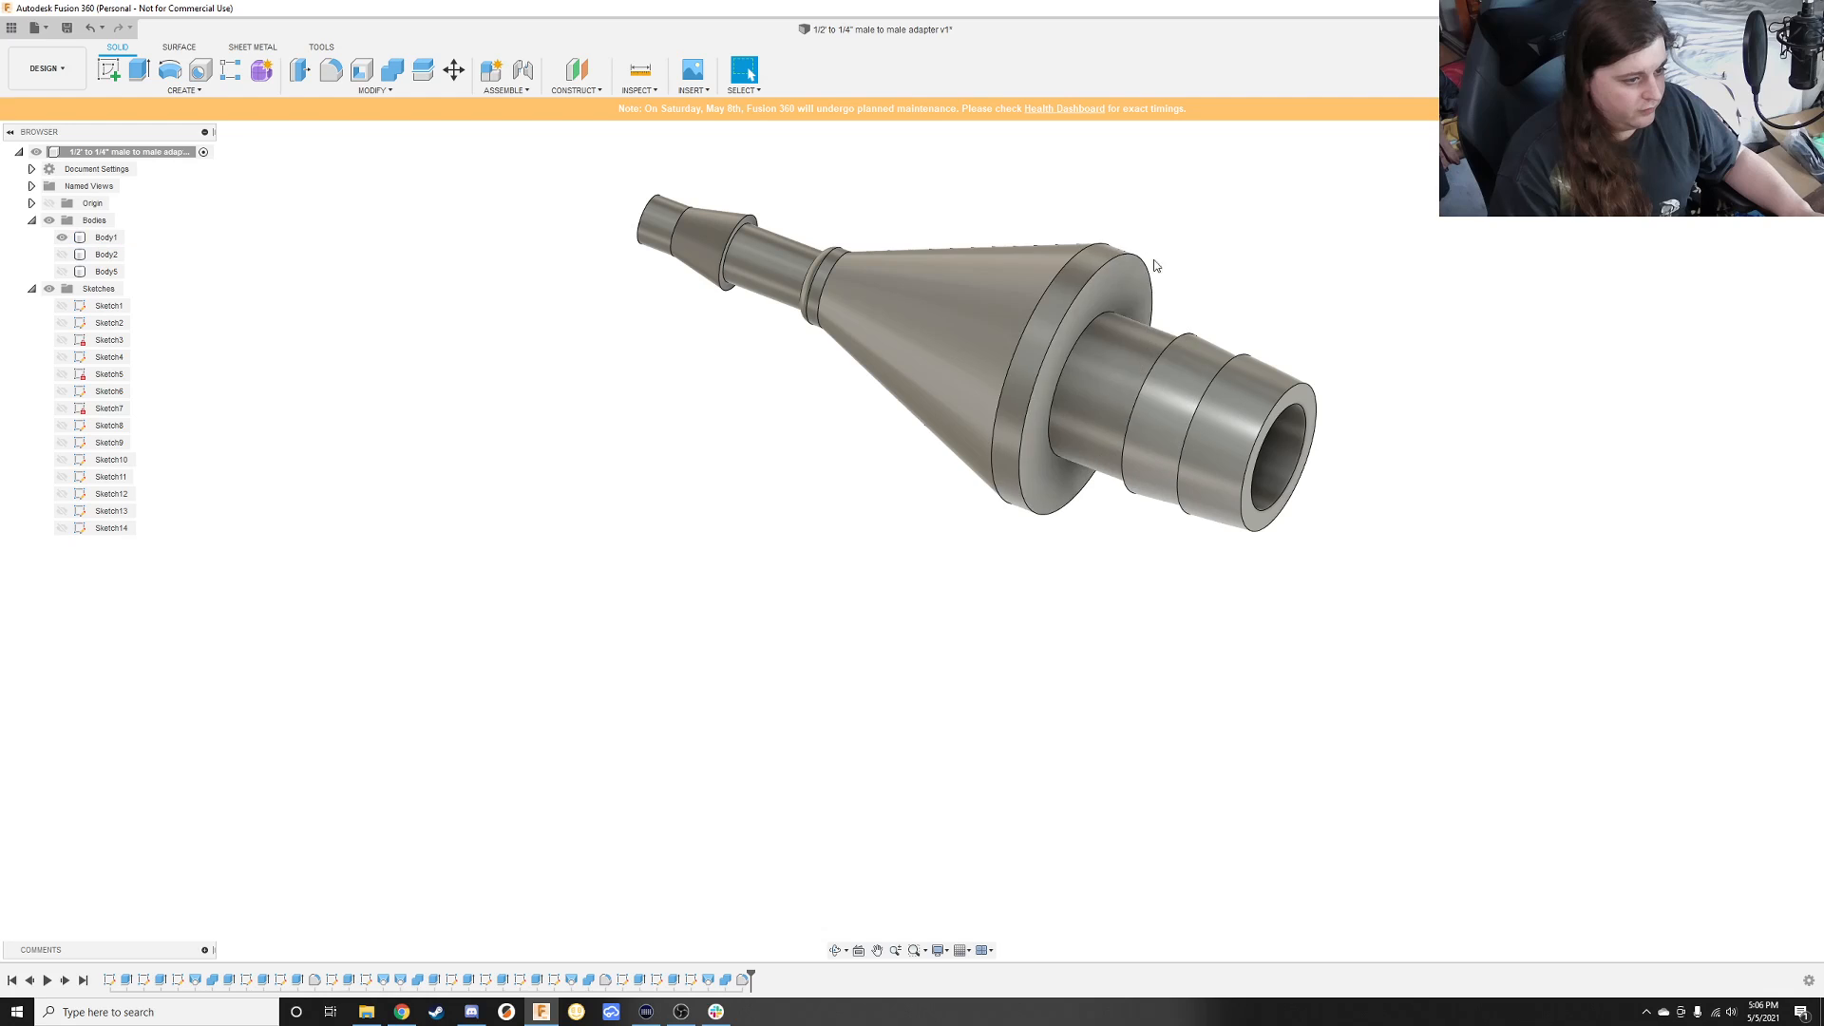
pyautogui.moveTo(844, 344); pyautogui.dragTo(918, 878, button='middle')
pyautogui.click(909, 882)
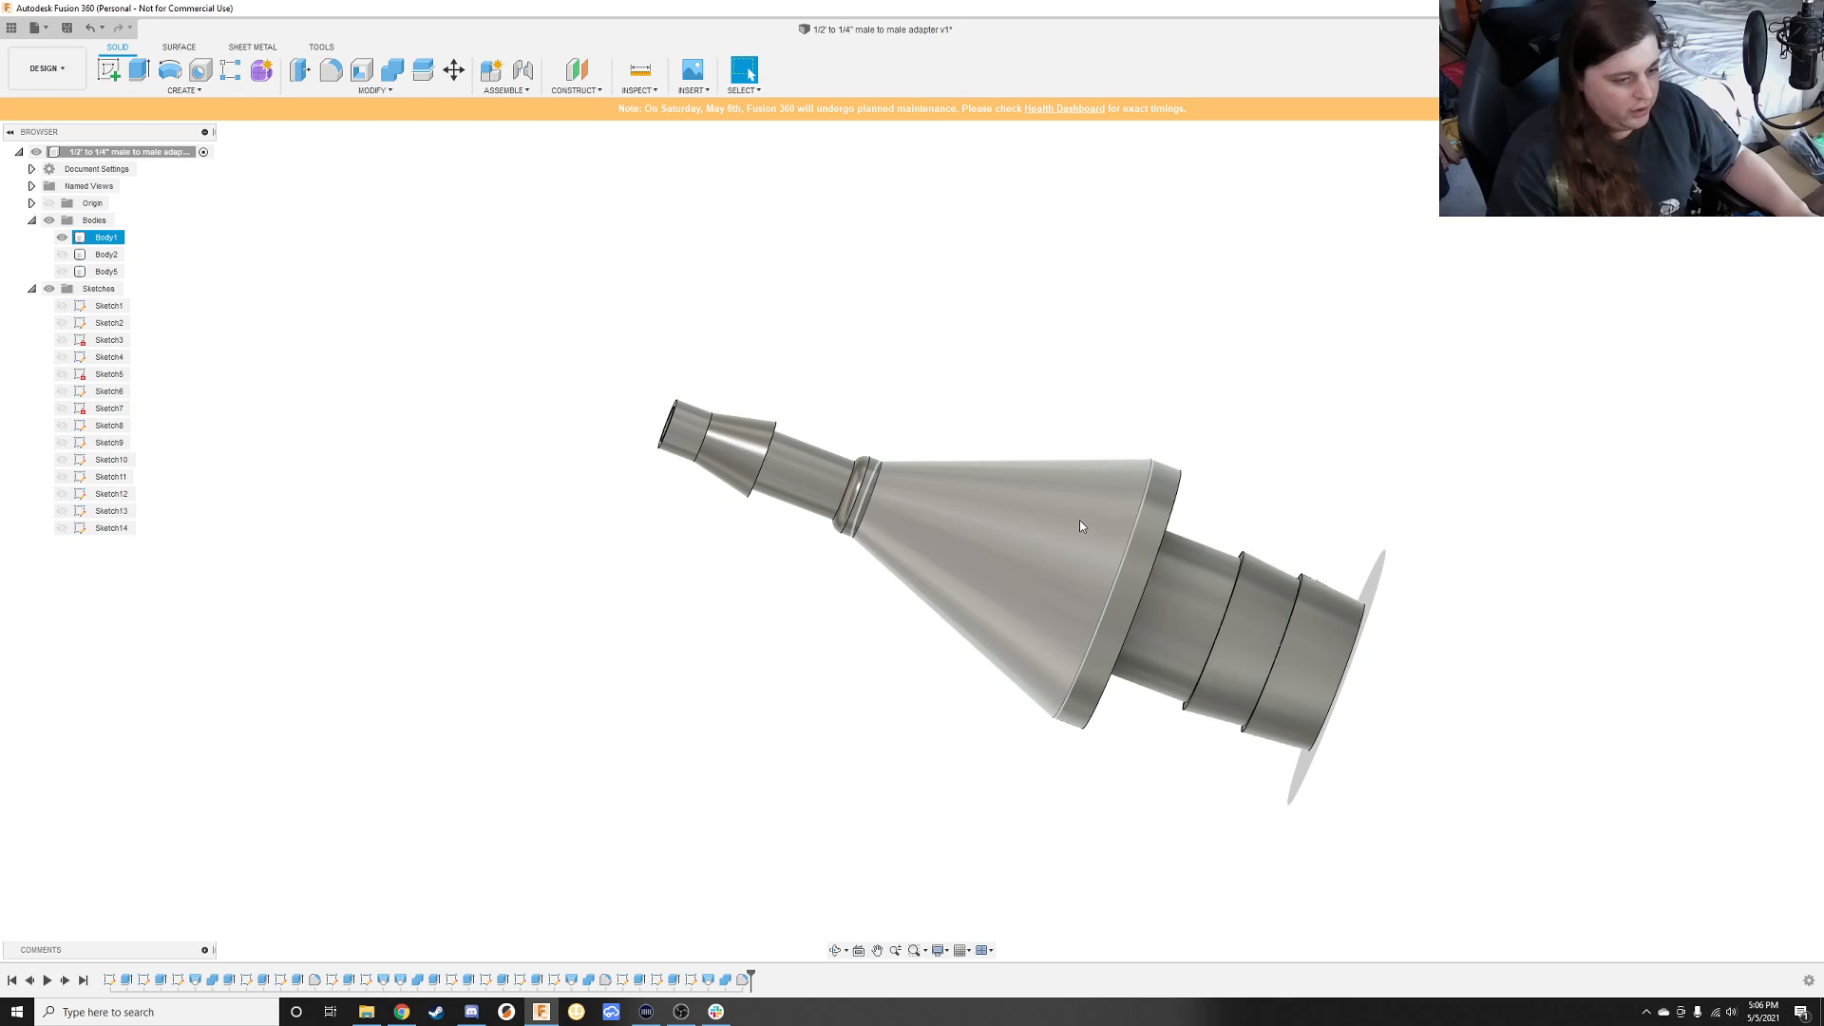
pyautogui.moveTo(1288, 508); pyautogui.dragTo(926, 444, button='middle')
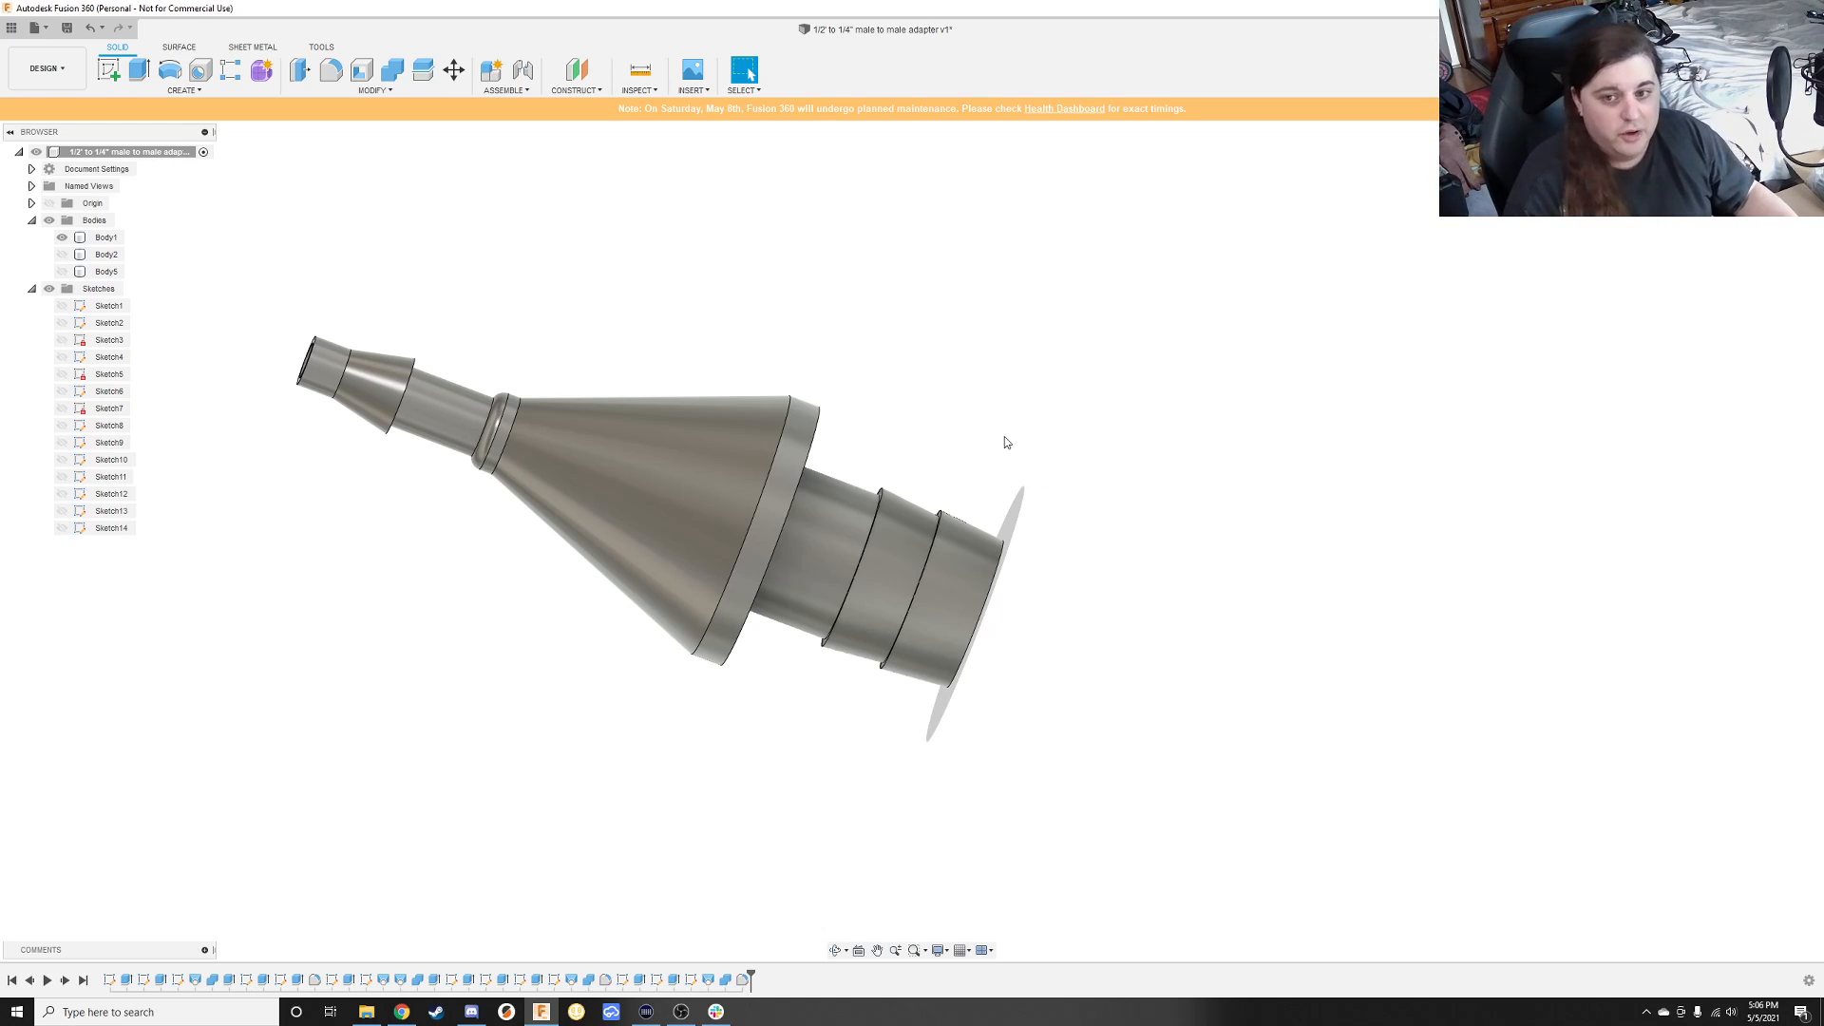
pyautogui.keyDown('shift'); pyautogui.moveTo(688, 424); pyautogui.dragTo(960, 842, button='middle'); pyautogui.keyUp('shift')
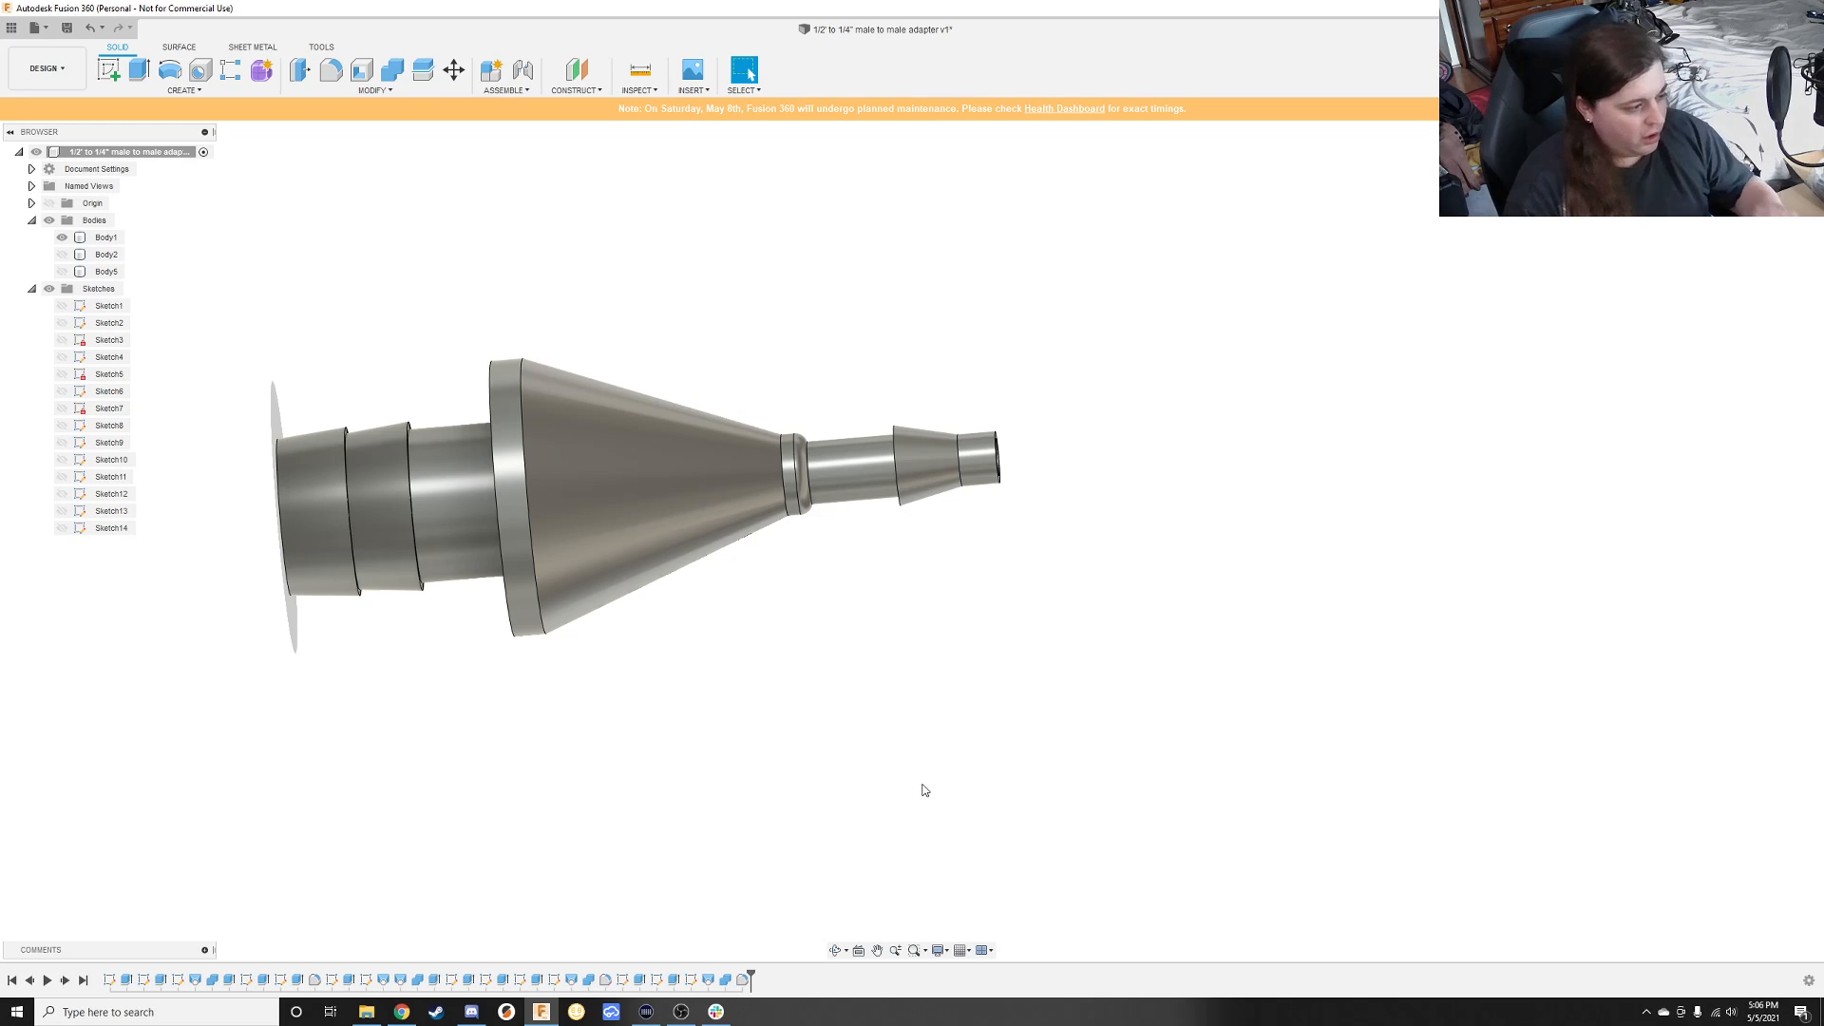
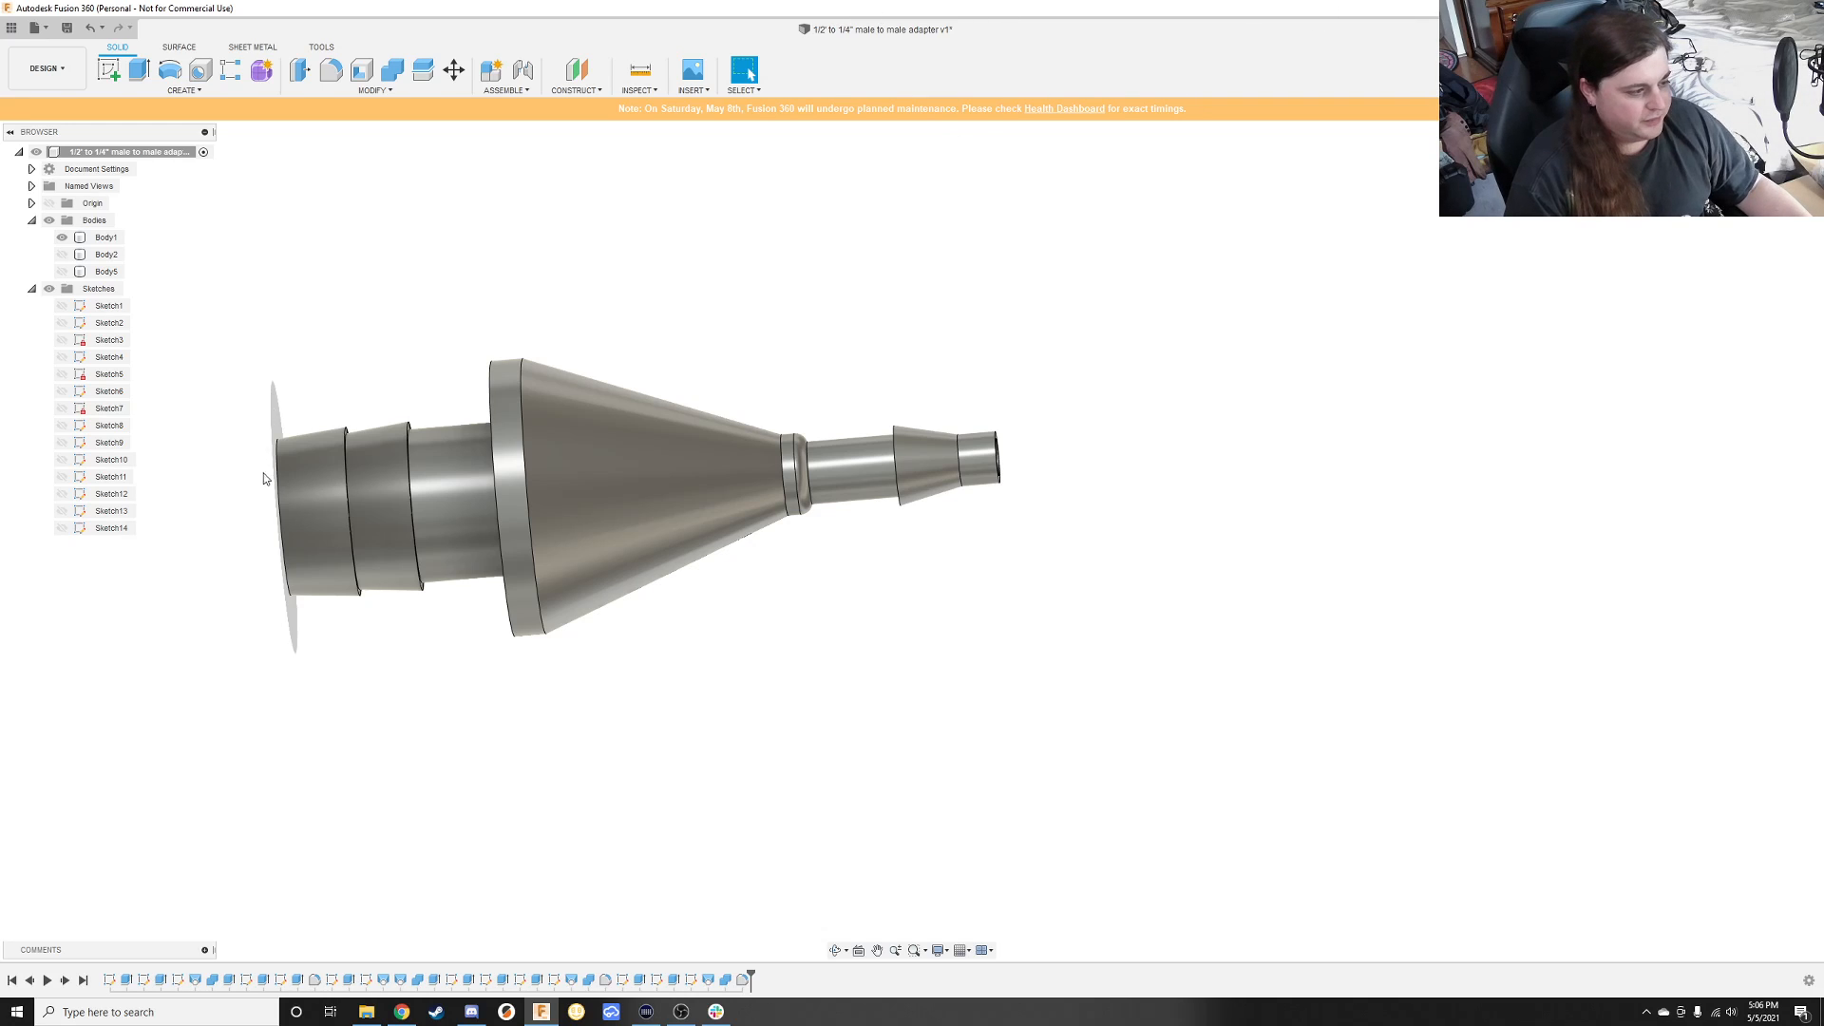
pyautogui.keyDown('shift'); pyautogui.moveTo(264, 478); pyautogui.dragTo(430, 531, button='middle'); pyautogui.keyUp('shift')
pyautogui.scroll(-2, 800, 620)
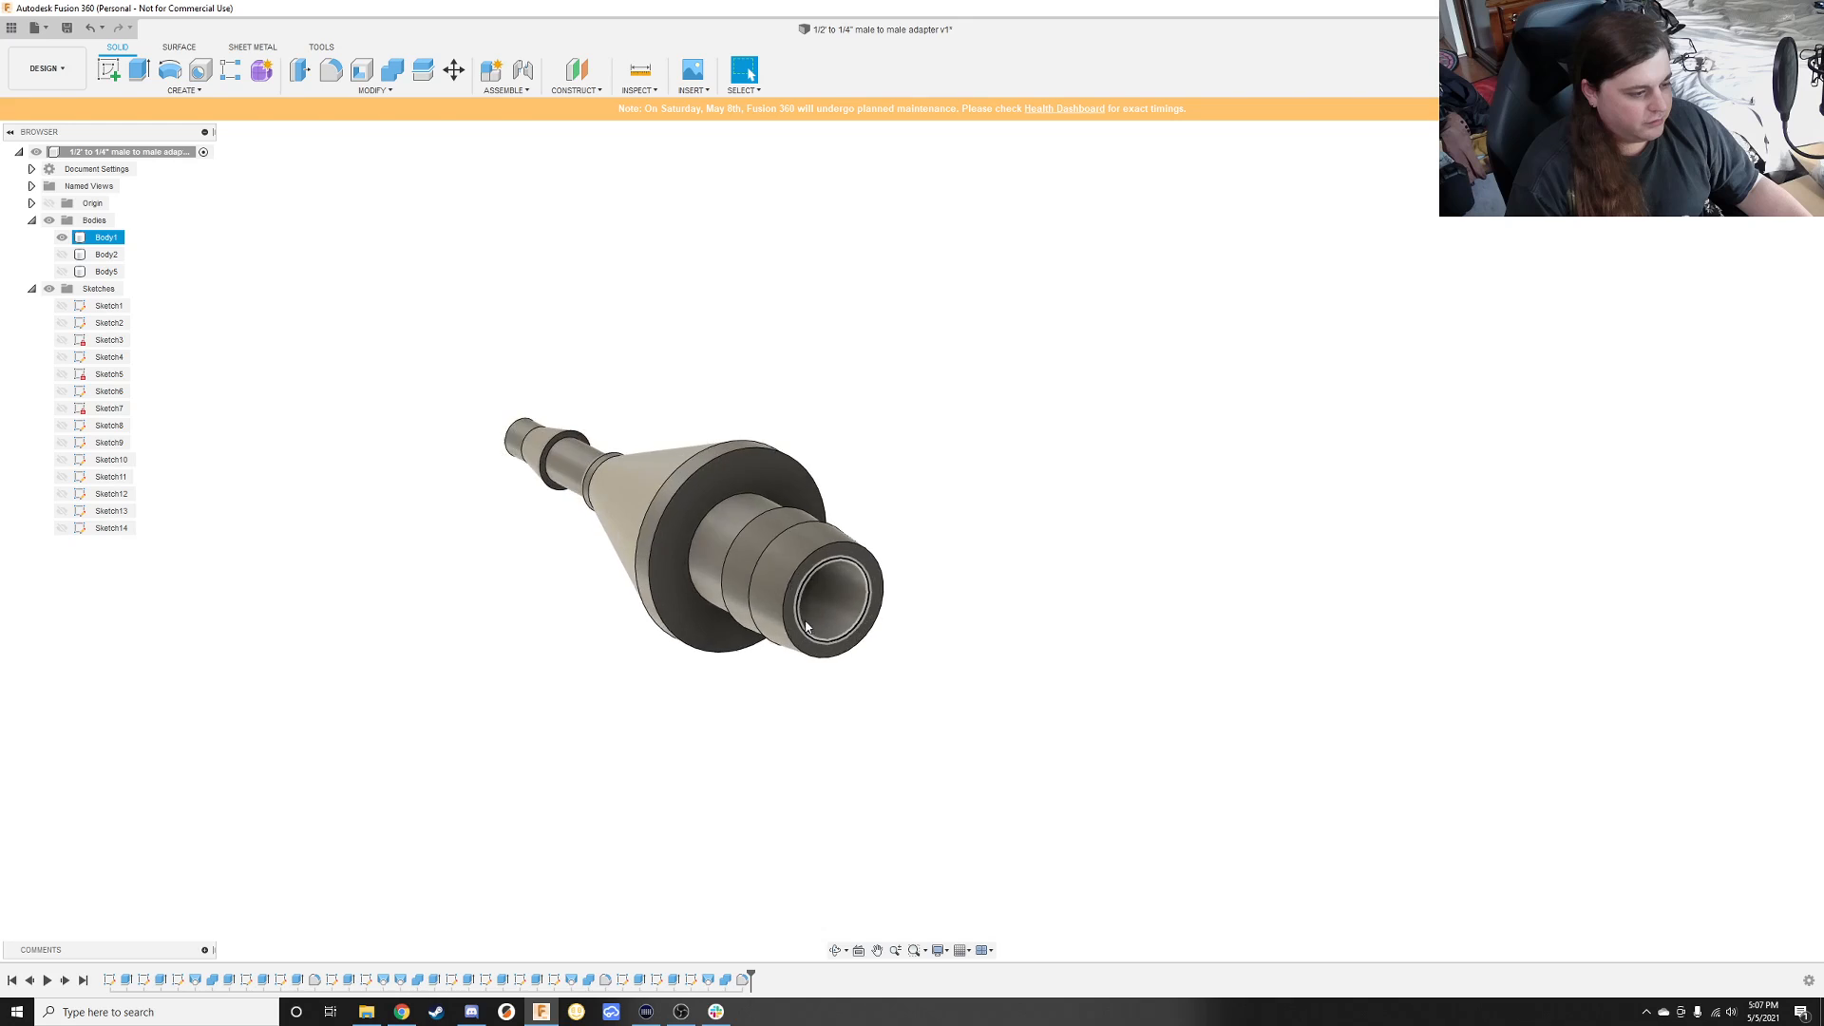
# Step: Create a sketch on the 1/2" end face and draw a centred circle matching the bore edge
pyautogui.scroll(5, 805, 625)
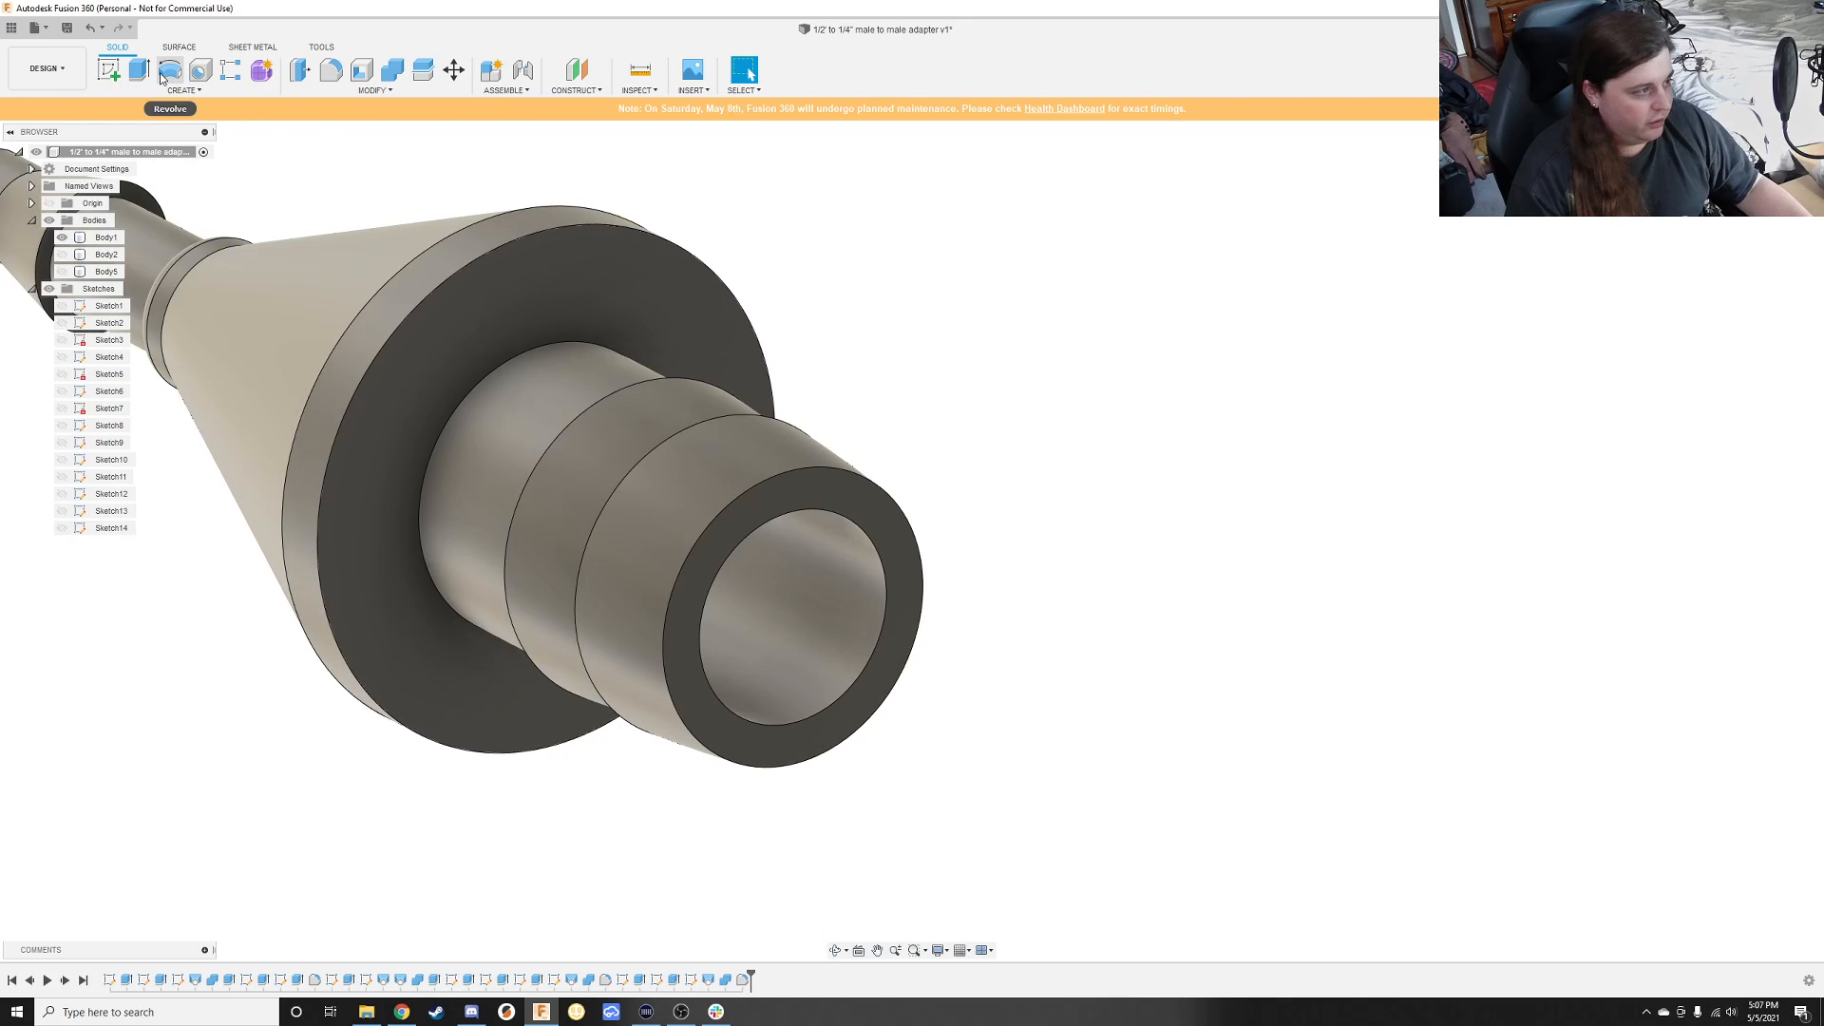
pyautogui.click(109, 76)
pyautogui.click(762, 507)
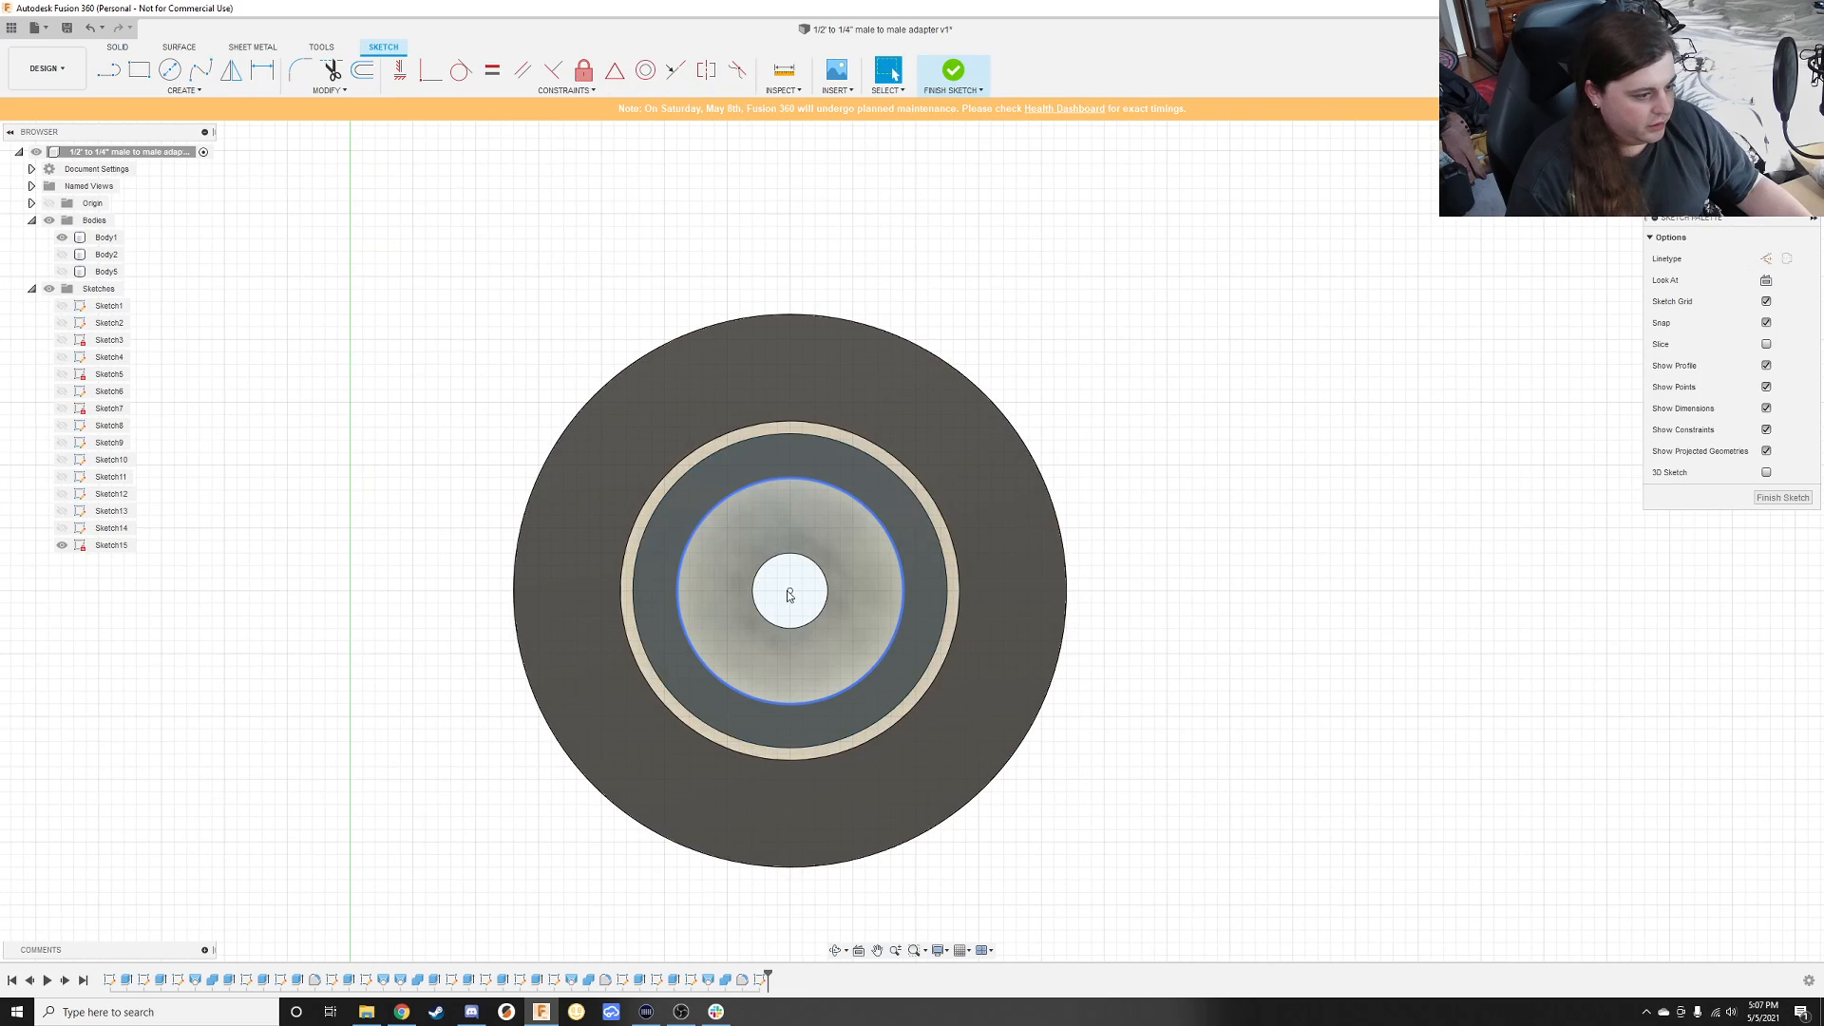
pyautogui.press('c')
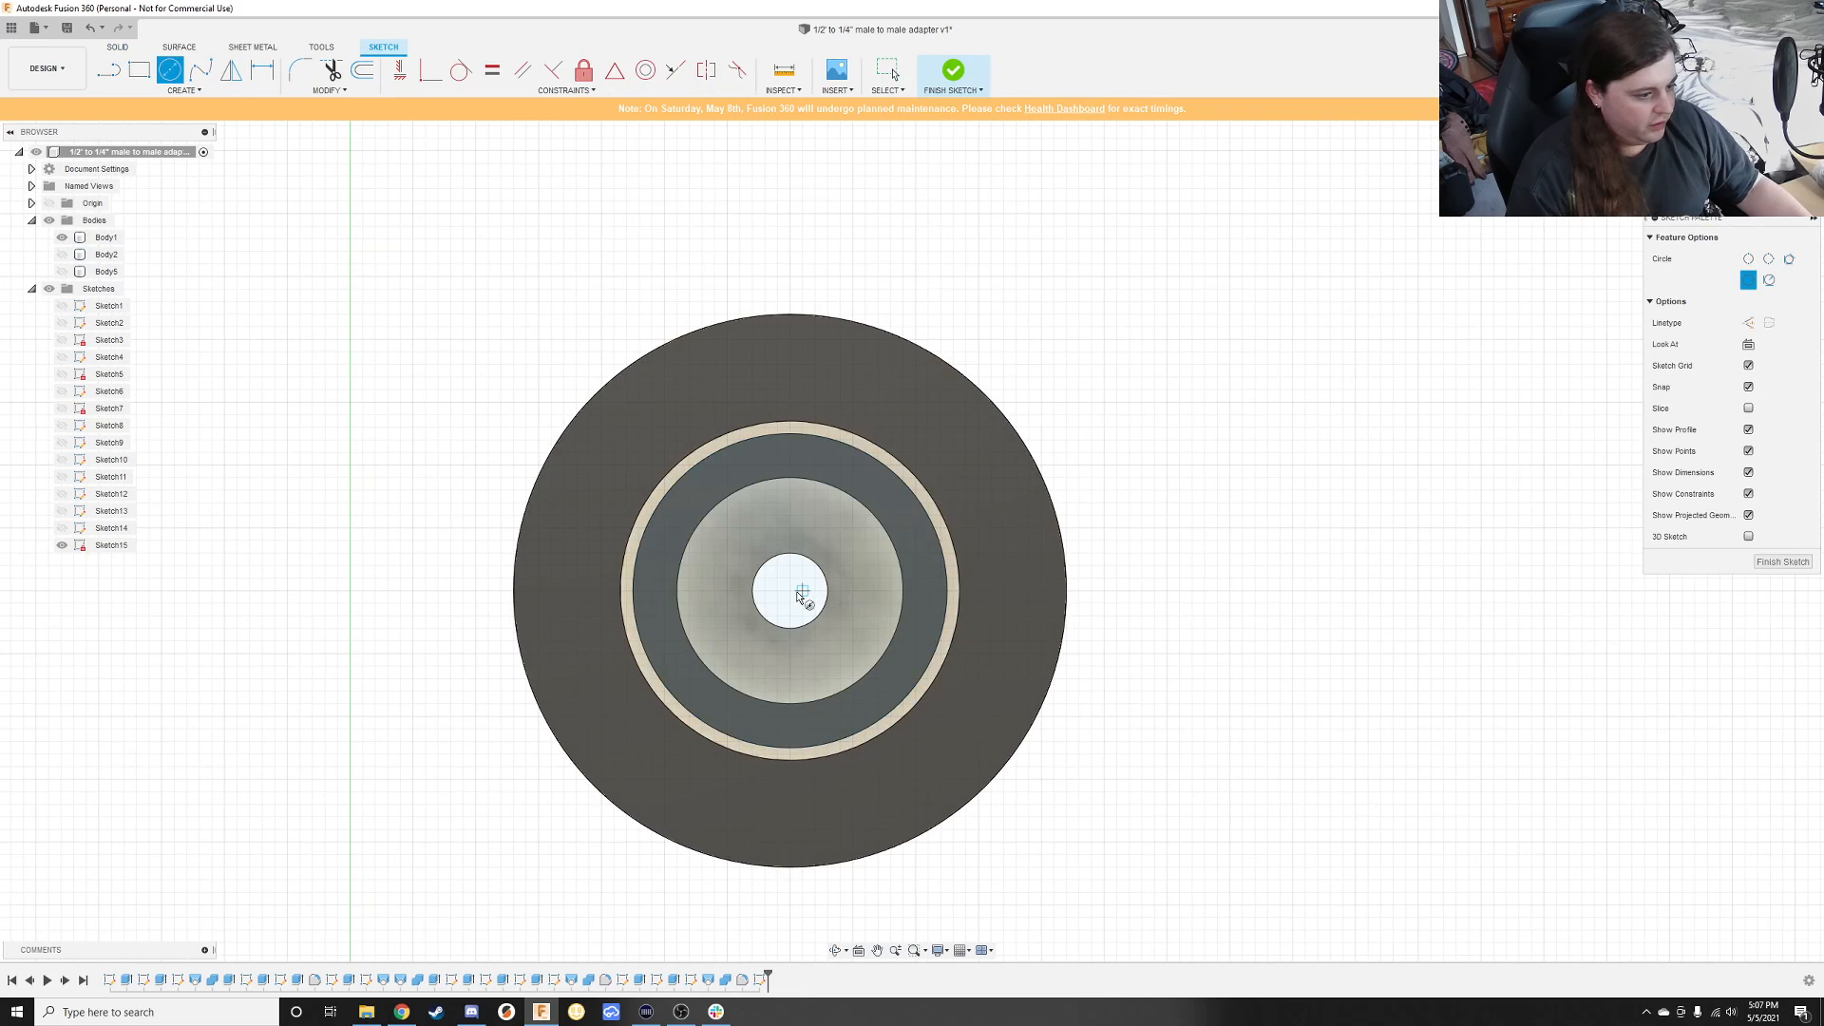
pyautogui.click(791, 593)
pyautogui.click(892, 545)
# Step: Add a concentric 13.5 mm circle around the bore circle and finish the sketch
pyautogui.click(791, 593)
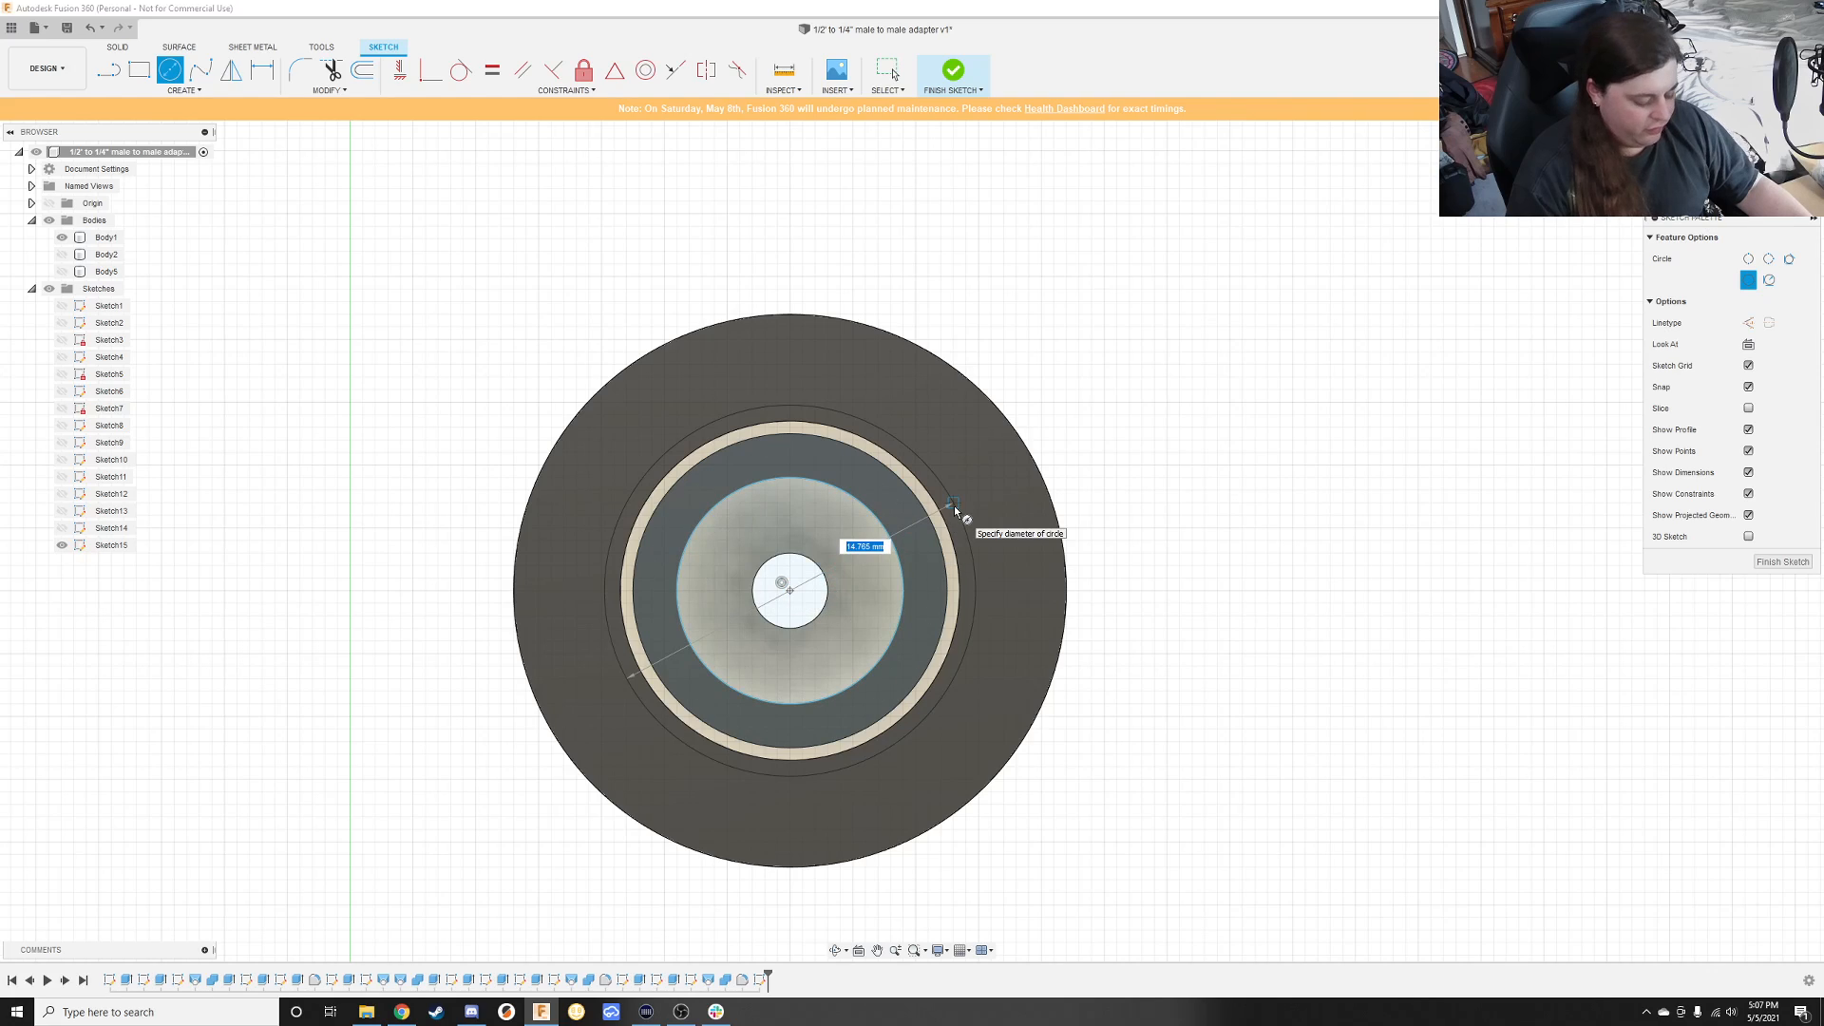
pyautogui.write('135')
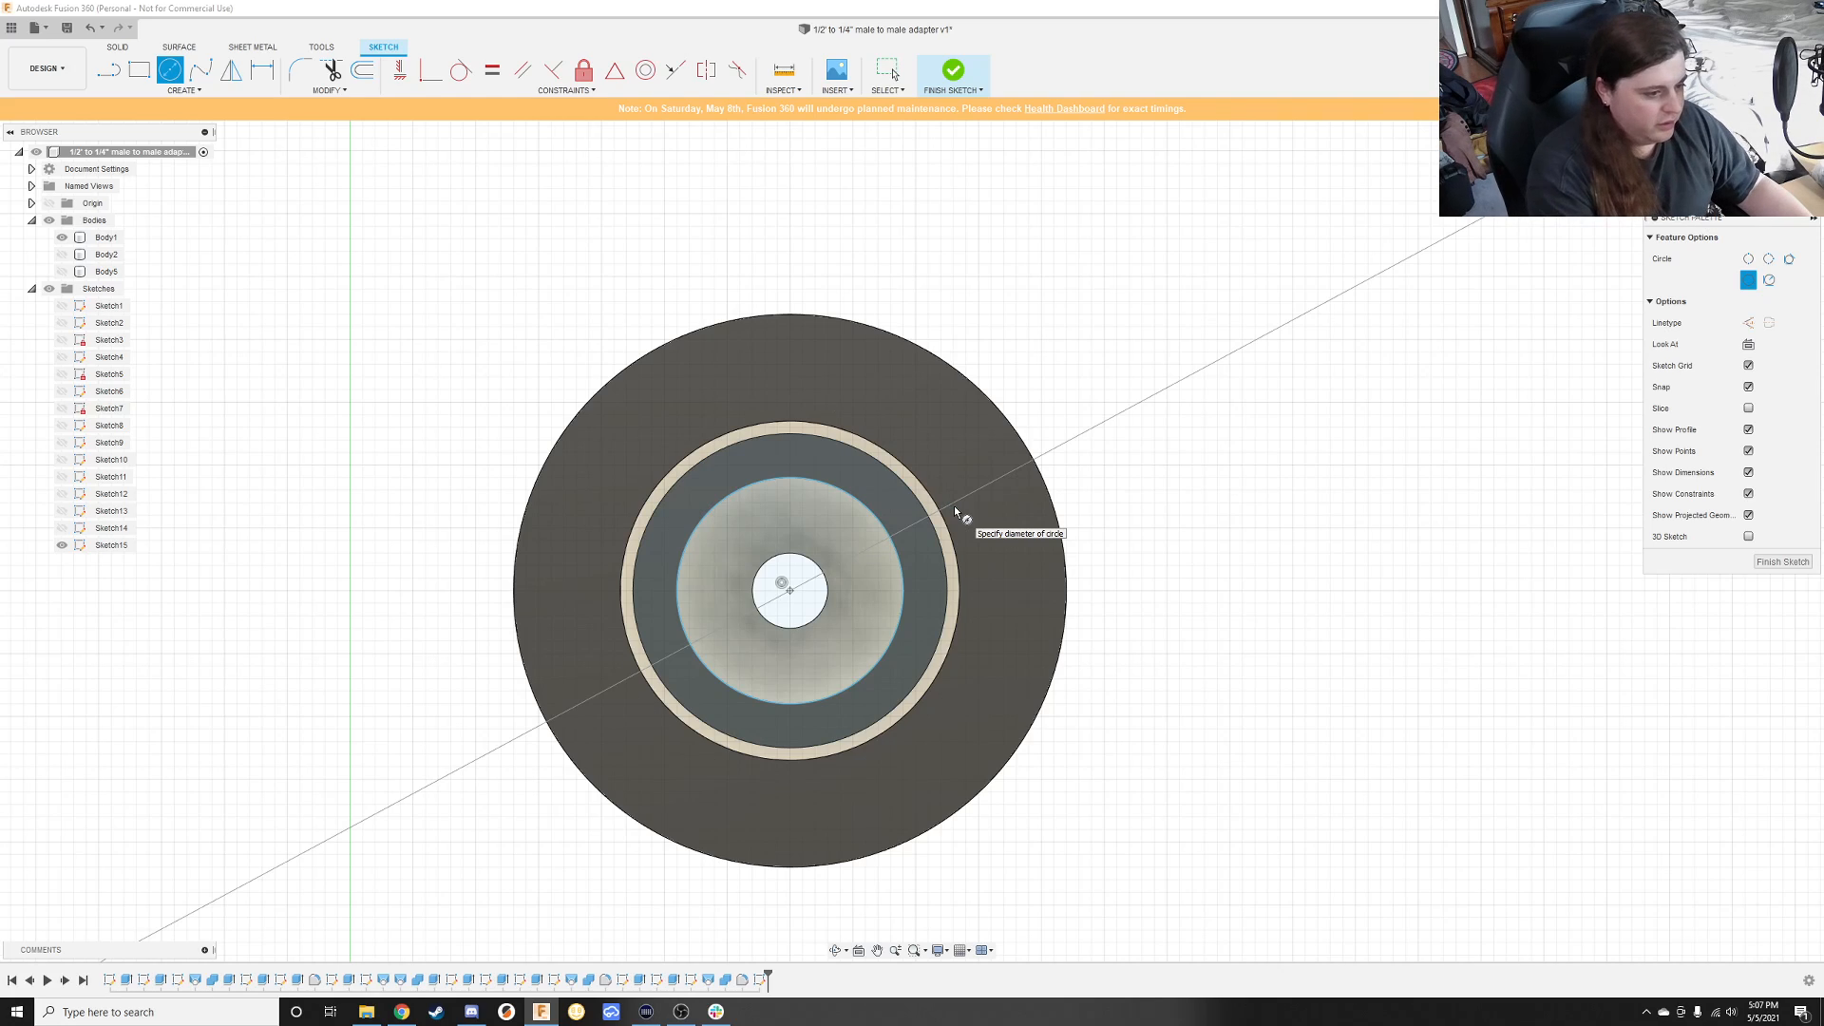
pyautogui.press('Left')
pyautogui.write('.')
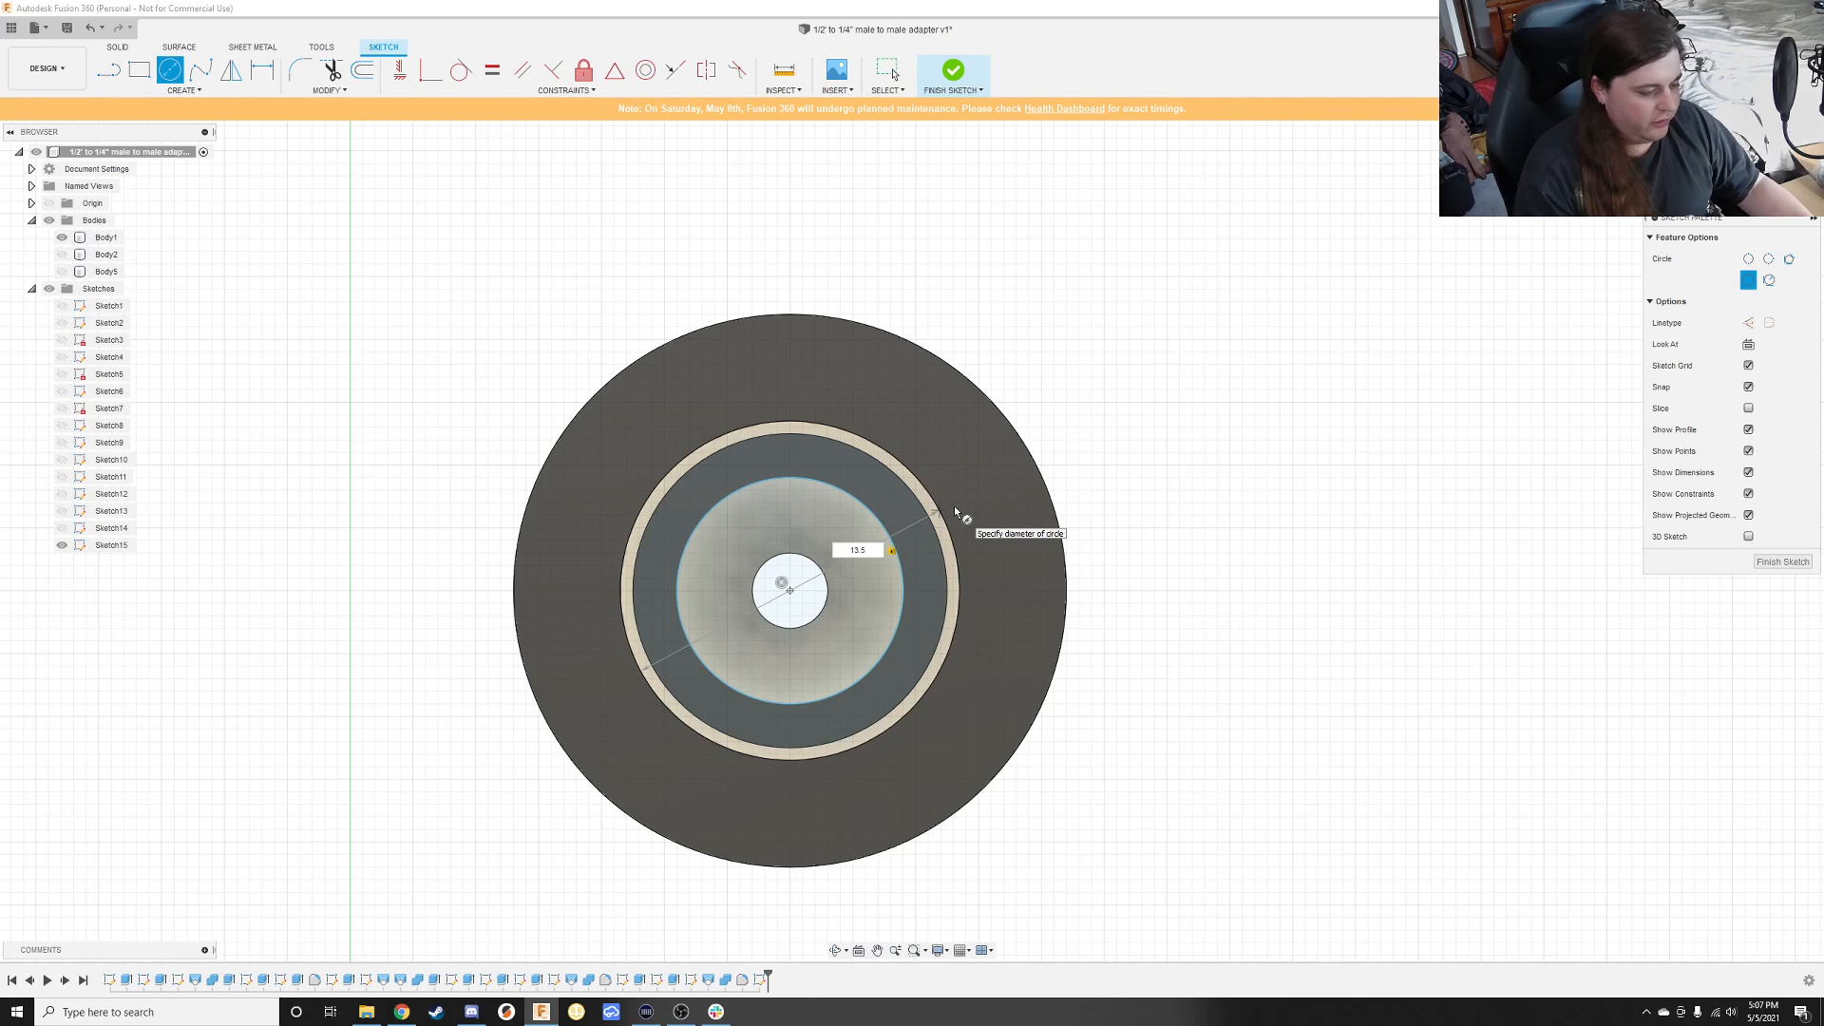
pyautogui.press('Return')
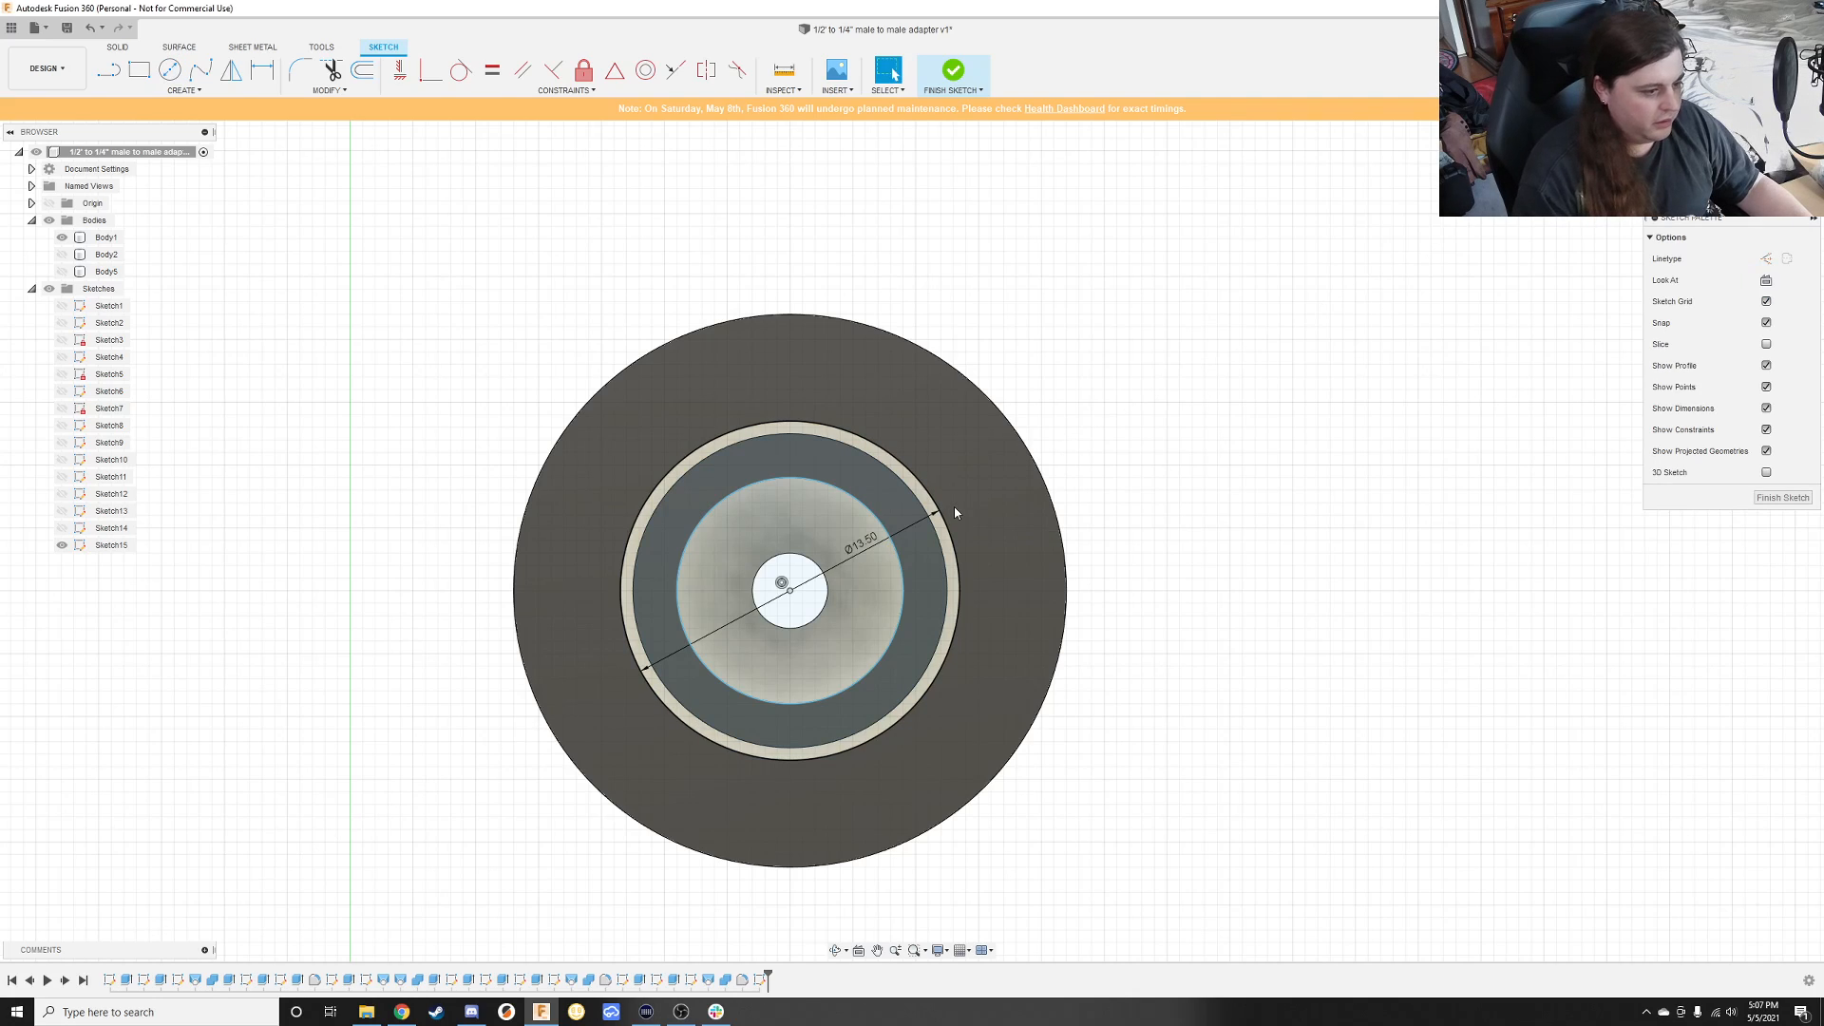
pyautogui.press('Escape')
pyautogui.keyDown('shift'); pyautogui.moveTo(954, 506); pyautogui.dragTo(840, 526, button='middle'); pyautogui.keyUp('shift')
pyautogui.scroll(-3, 870, 477)
pyautogui.scroll(4, 852, 473)
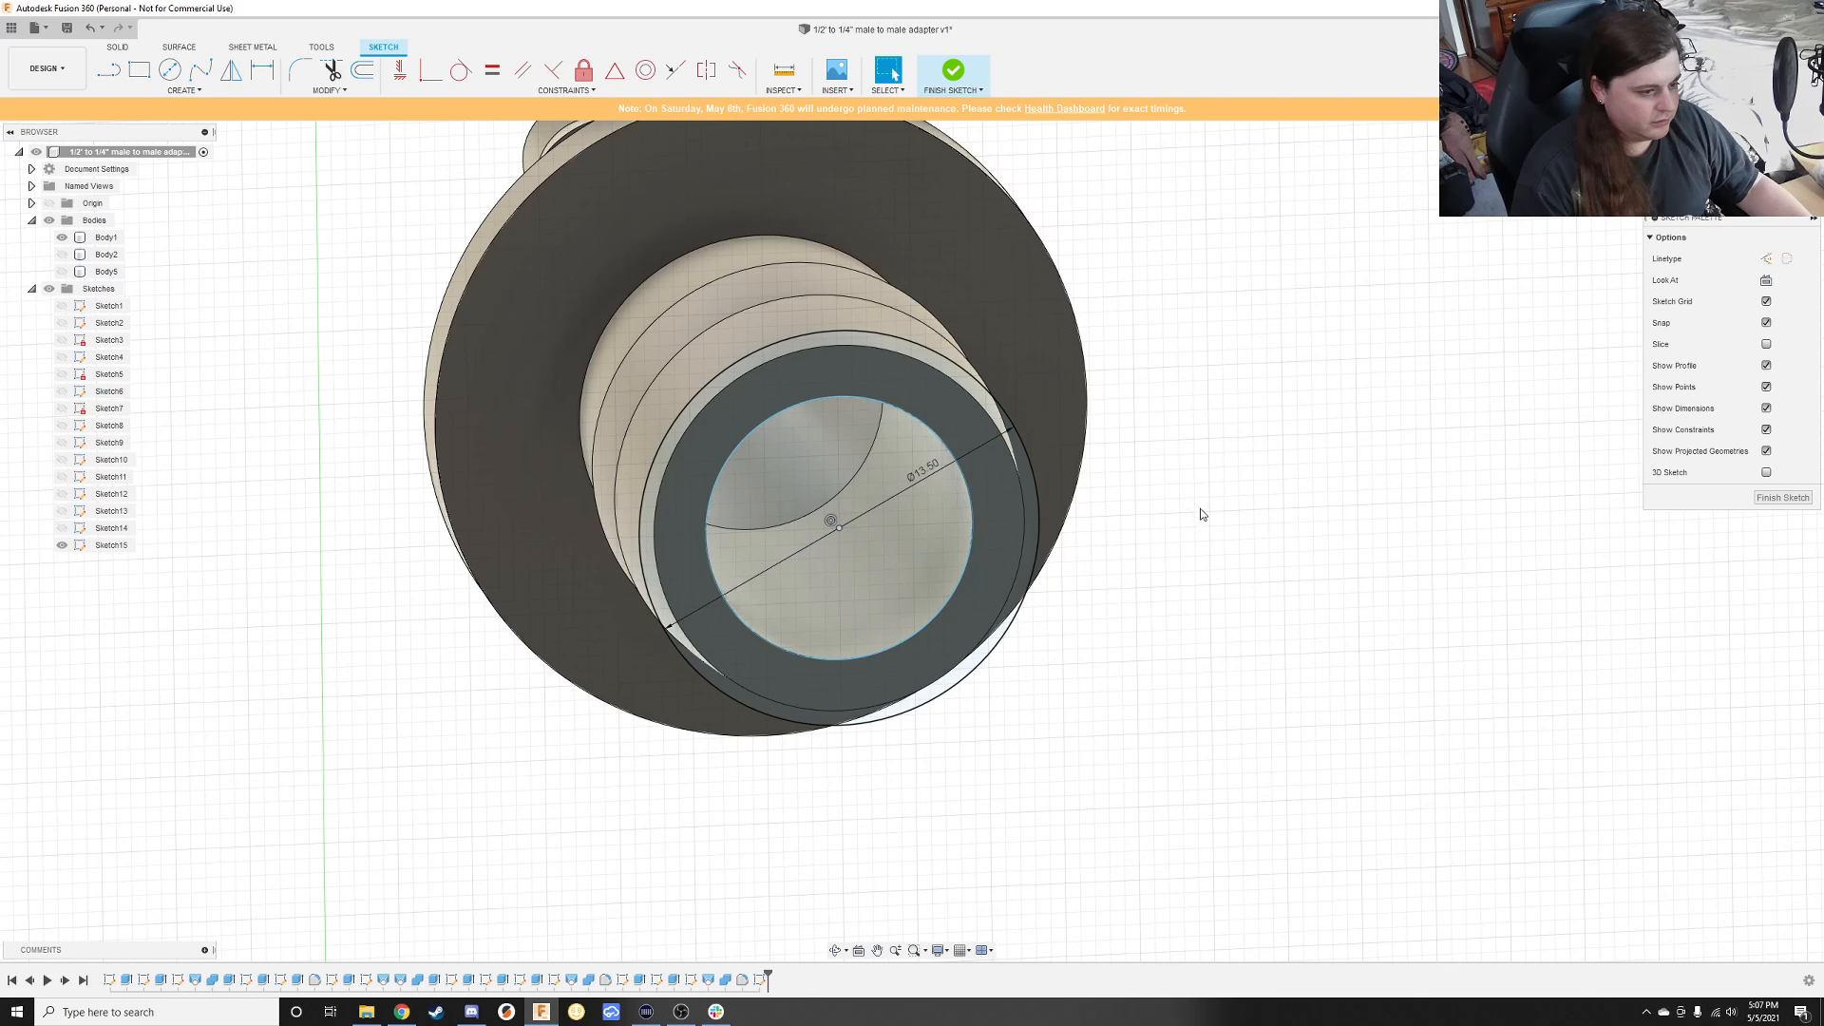
pyautogui.click(1774, 499)
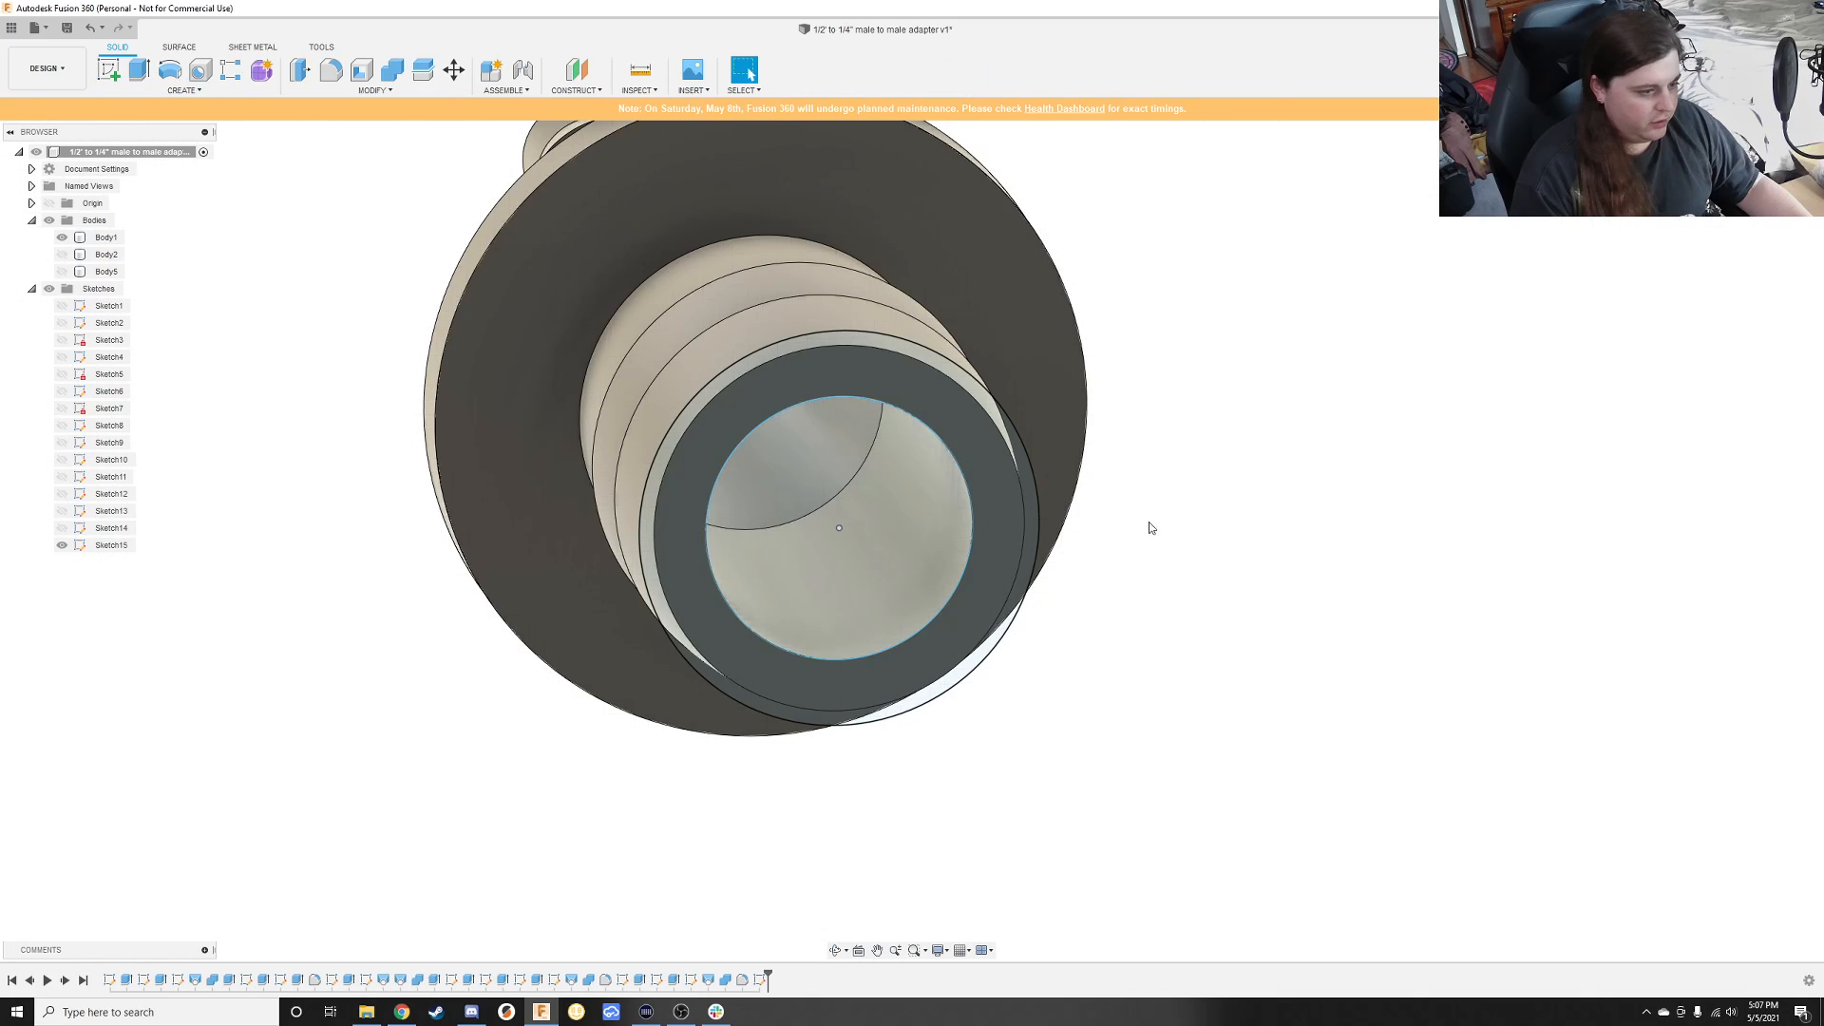
pyautogui.press('e')
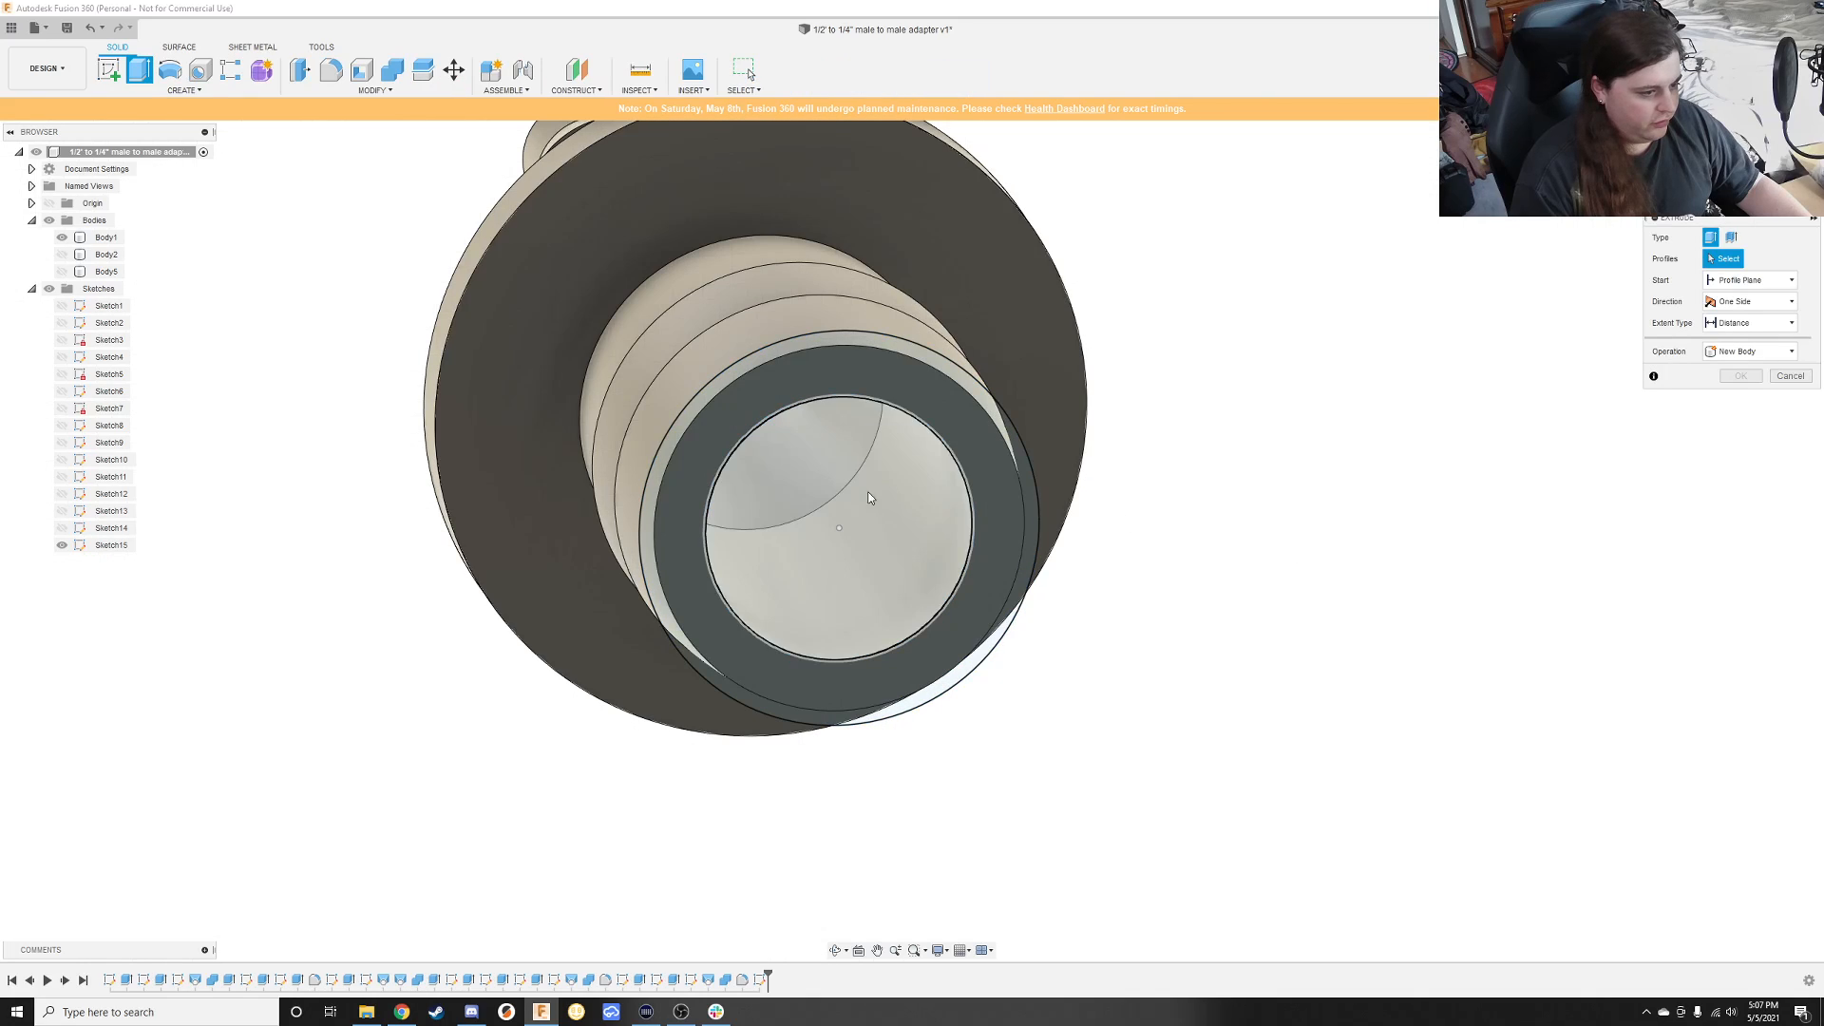
pyautogui.click(724, 431)
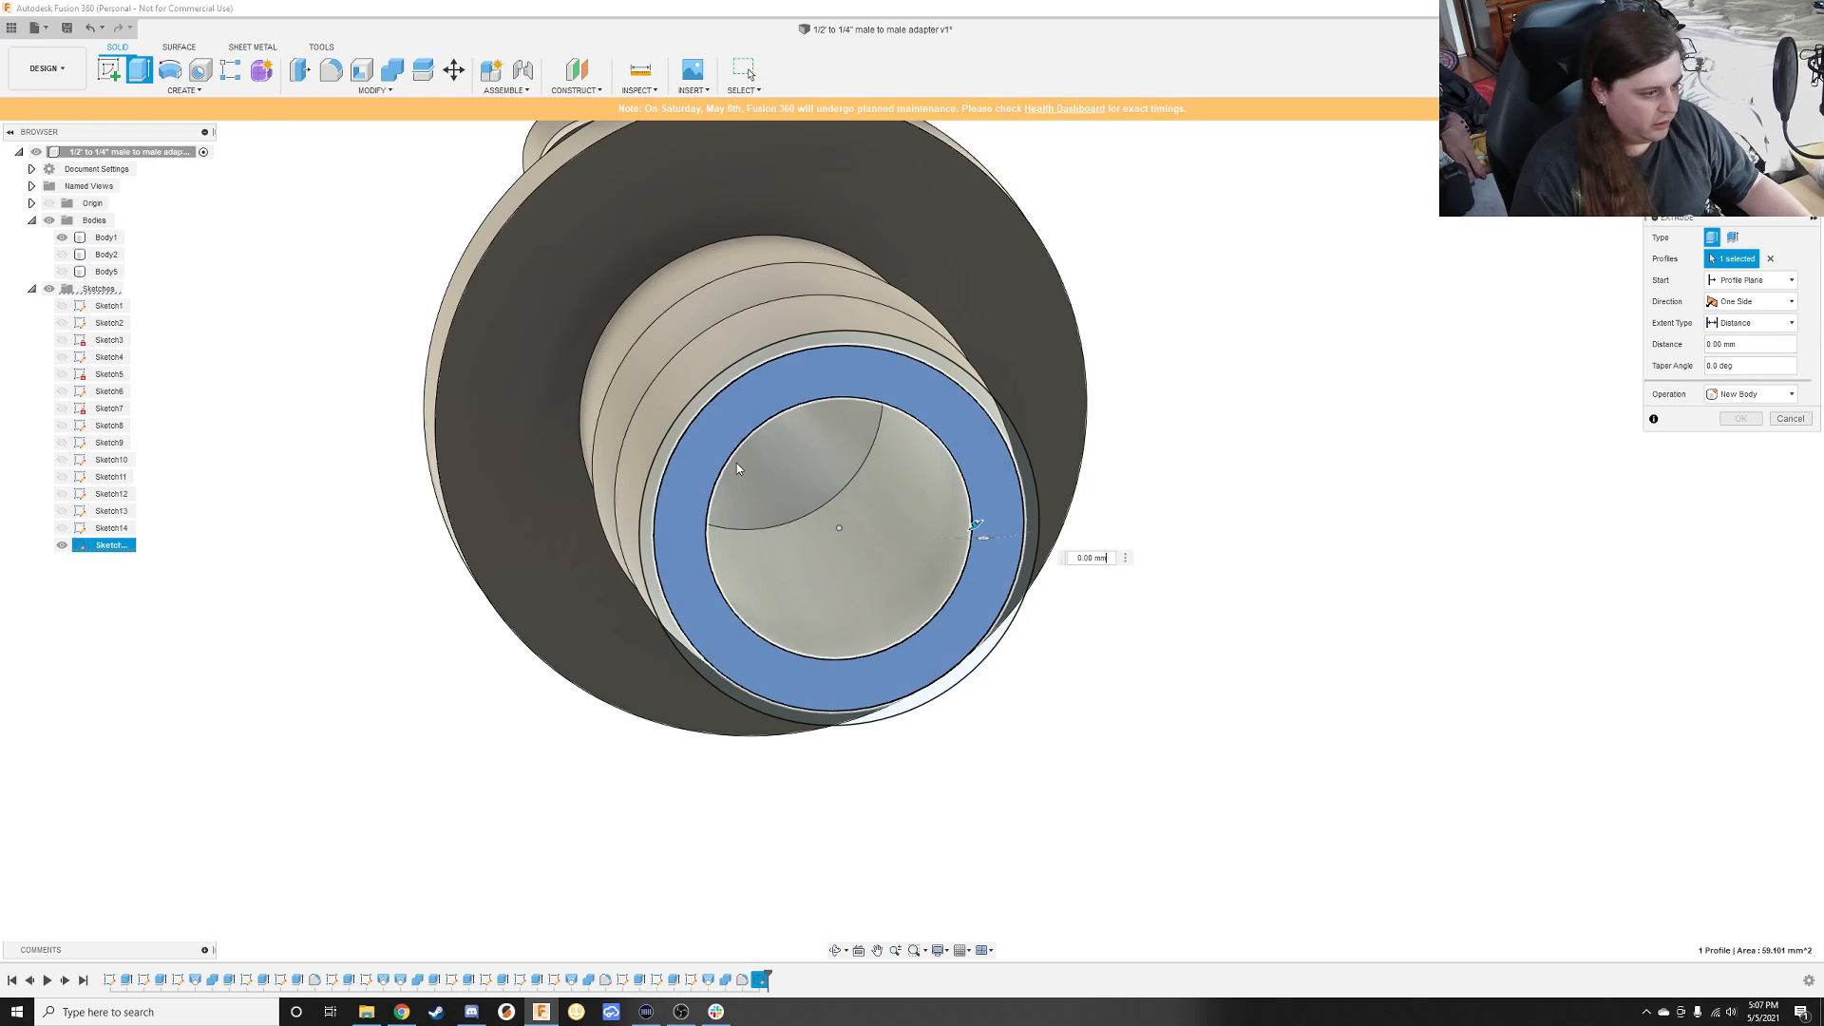
pyautogui.click(855, 541)
pyautogui.keyDown('shift'); pyautogui.moveTo(965, 559); pyautogui.dragTo(1131, 574, button='middle'); pyautogui.keyUp('shift')
pyautogui.press('Escape')
# Step: Extrude the two ring profiles between the bore and the 13.5 mm circle outward 1.5 mm, joining them to the adapter
pyautogui.keyDown('shift'); pyautogui.moveTo(1002, 583); pyautogui.dragTo(1072, 561, button='middle'); pyautogui.keyUp('shift')
pyautogui.press('e')
pyautogui.click(943, 397)
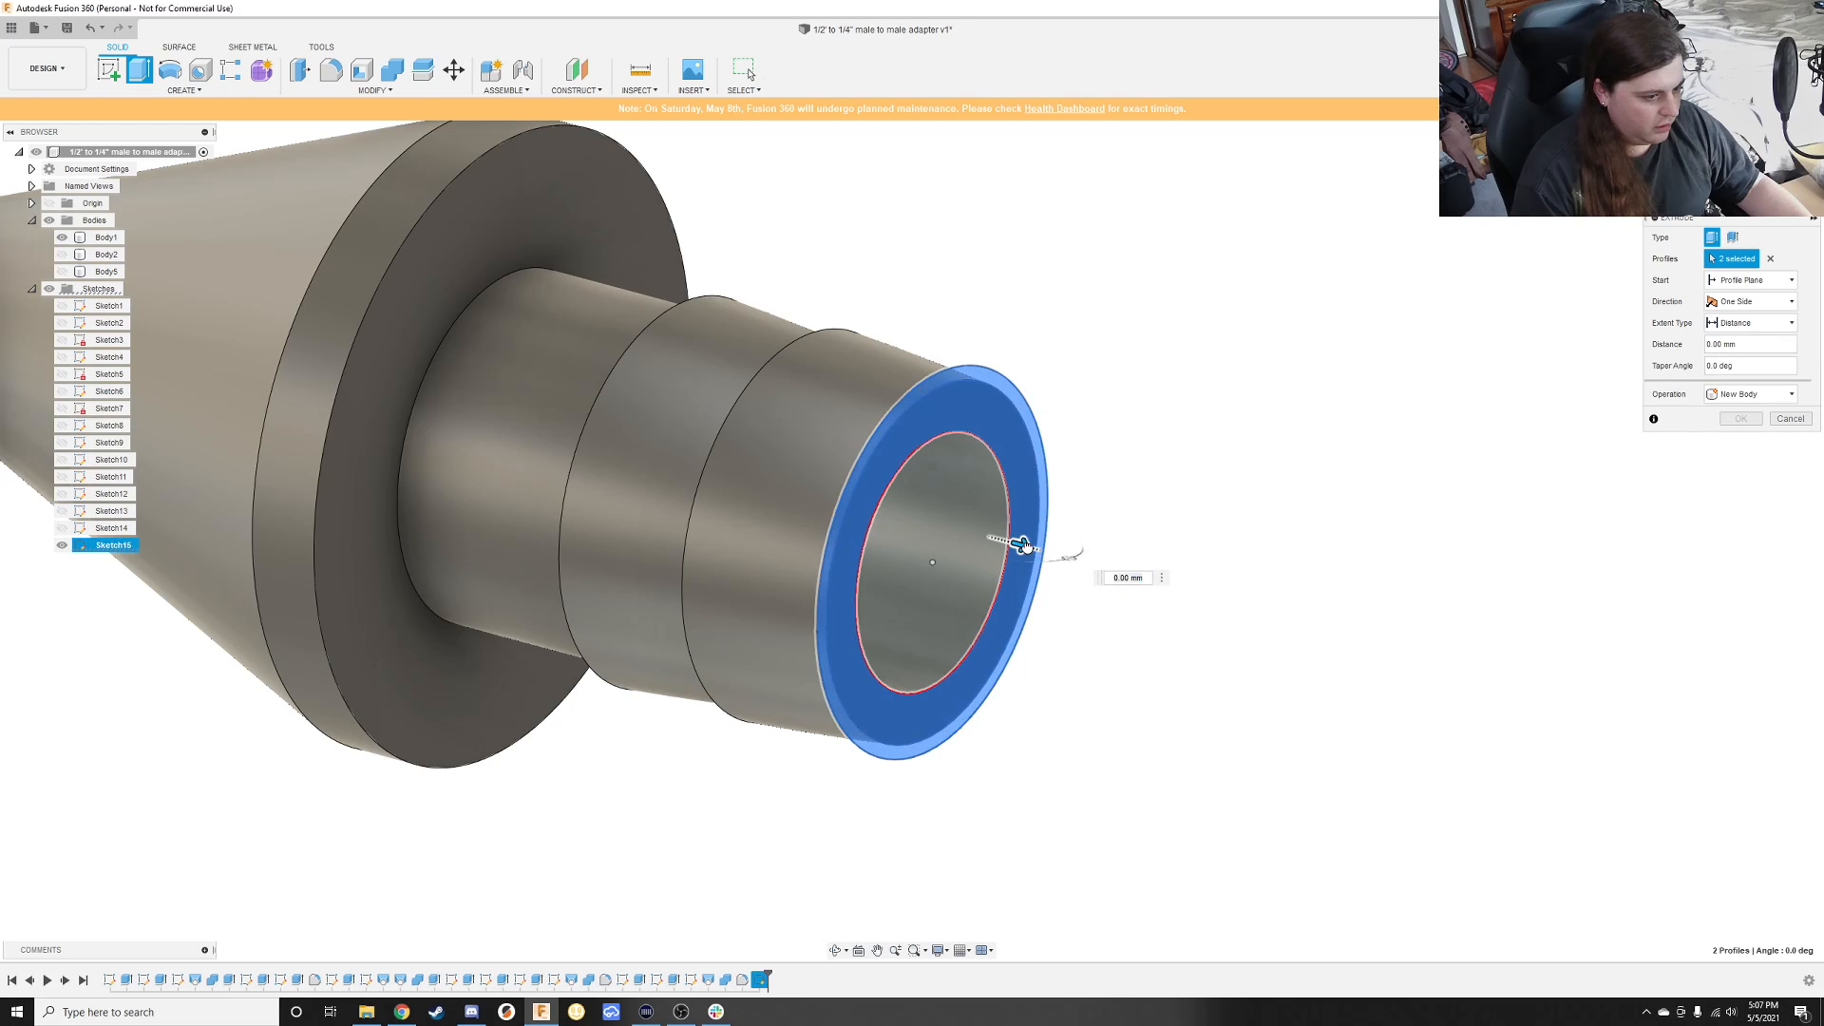
pyautogui.moveTo(1025, 546); pyautogui.dragTo(1036, 549)
pyautogui.write('1.5')
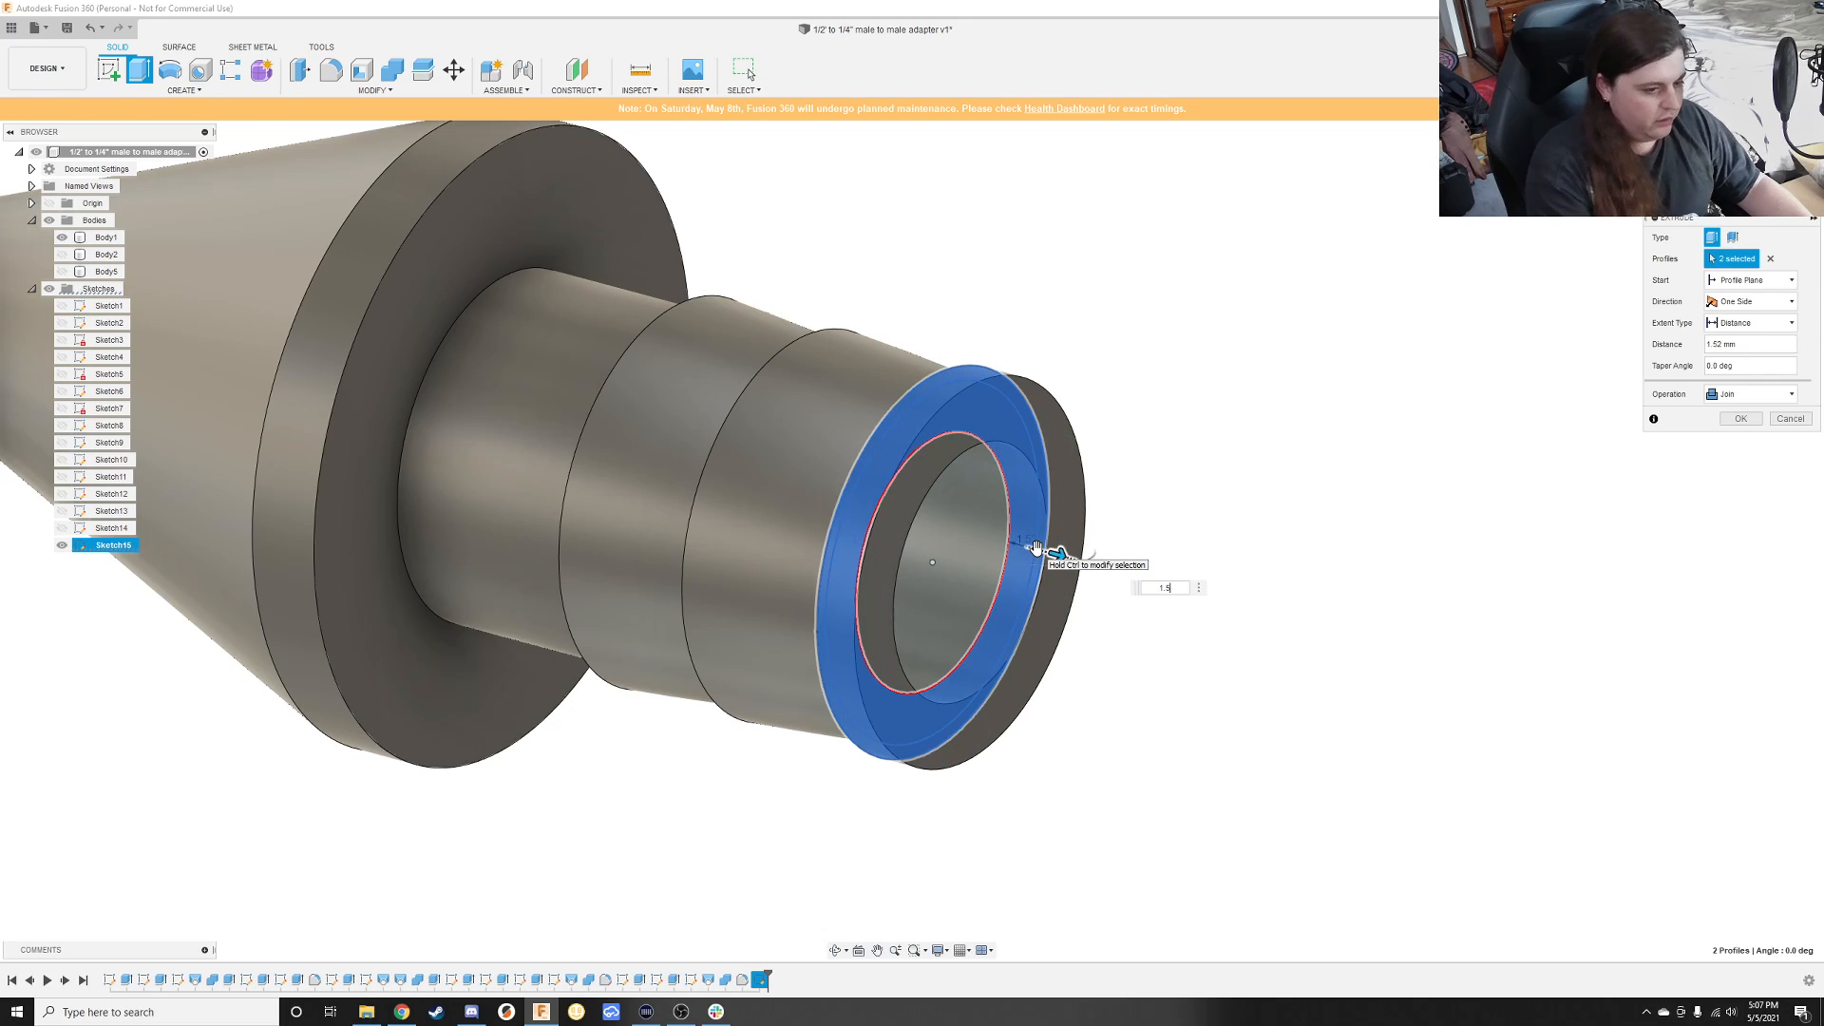
pyautogui.press('Return')
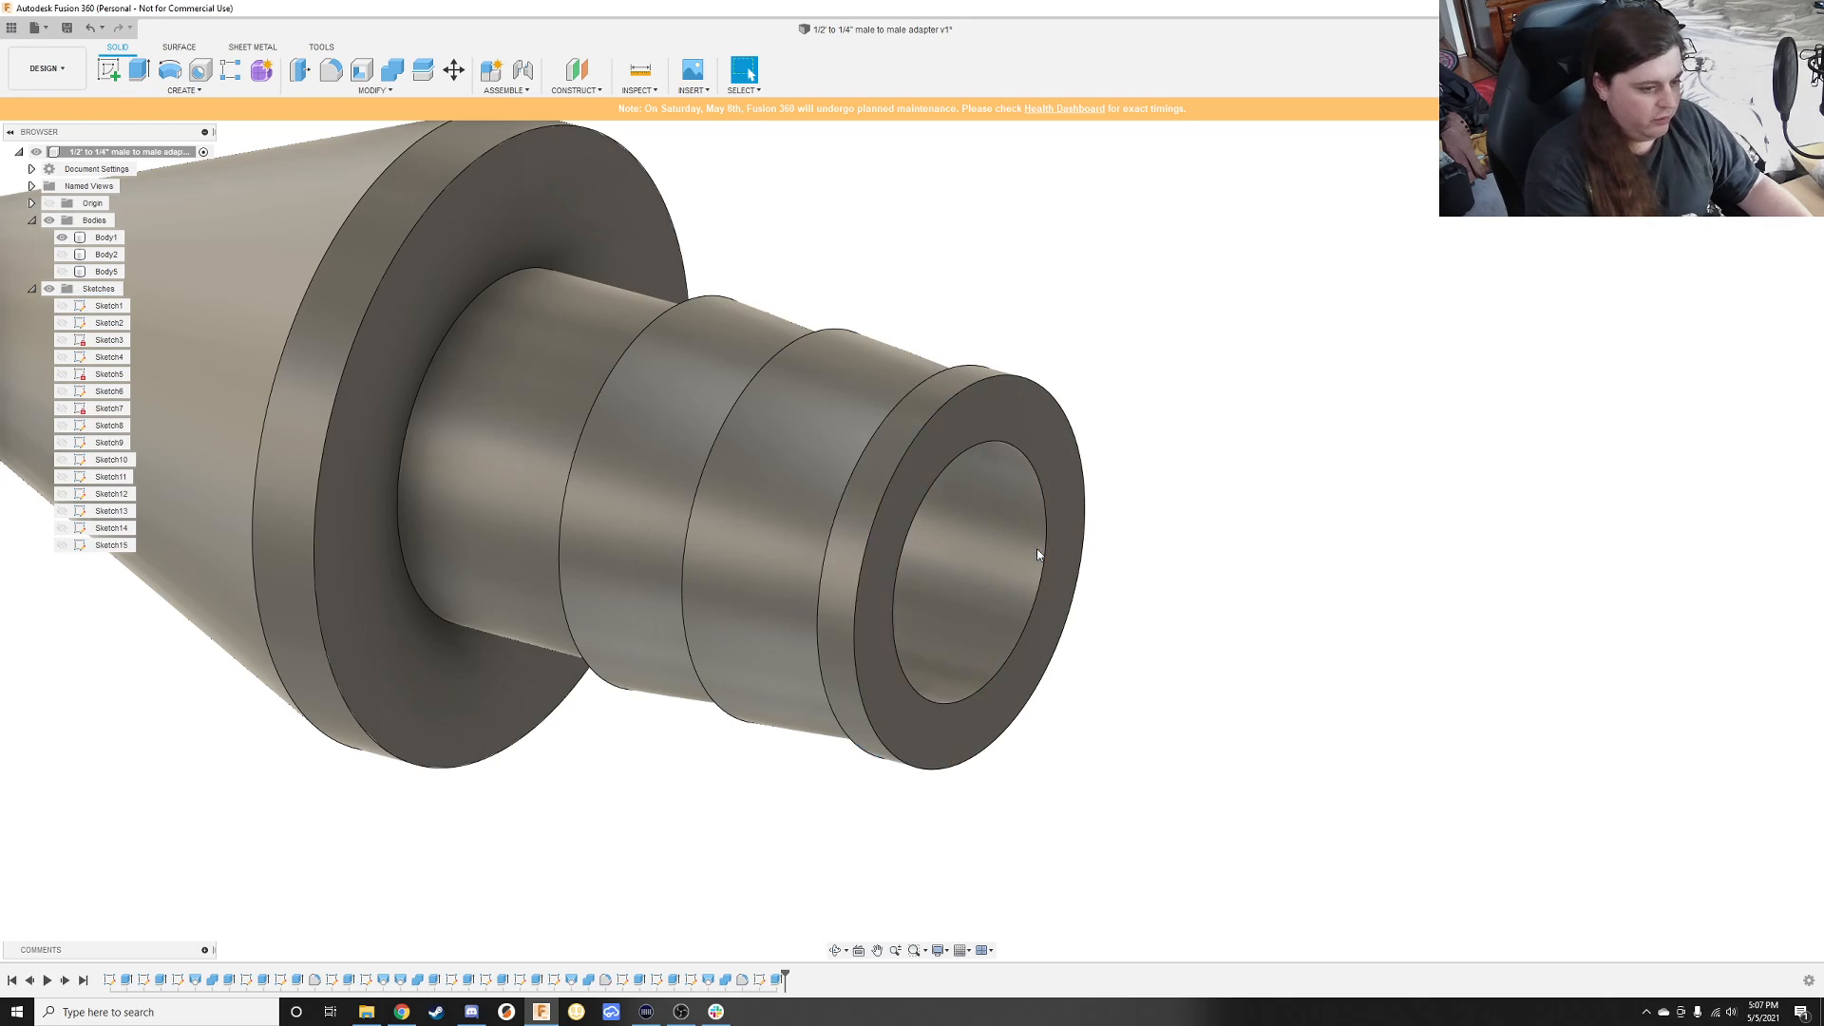
# Step: Create a sketch on the new flange's end face with a centred circle matching the bore edge
pyautogui.keyDown('shift'); pyautogui.moveTo(1169, 447); pyautogui.dragTo(1100, 444, button='middle'); pyautogui.keyUp('shift')
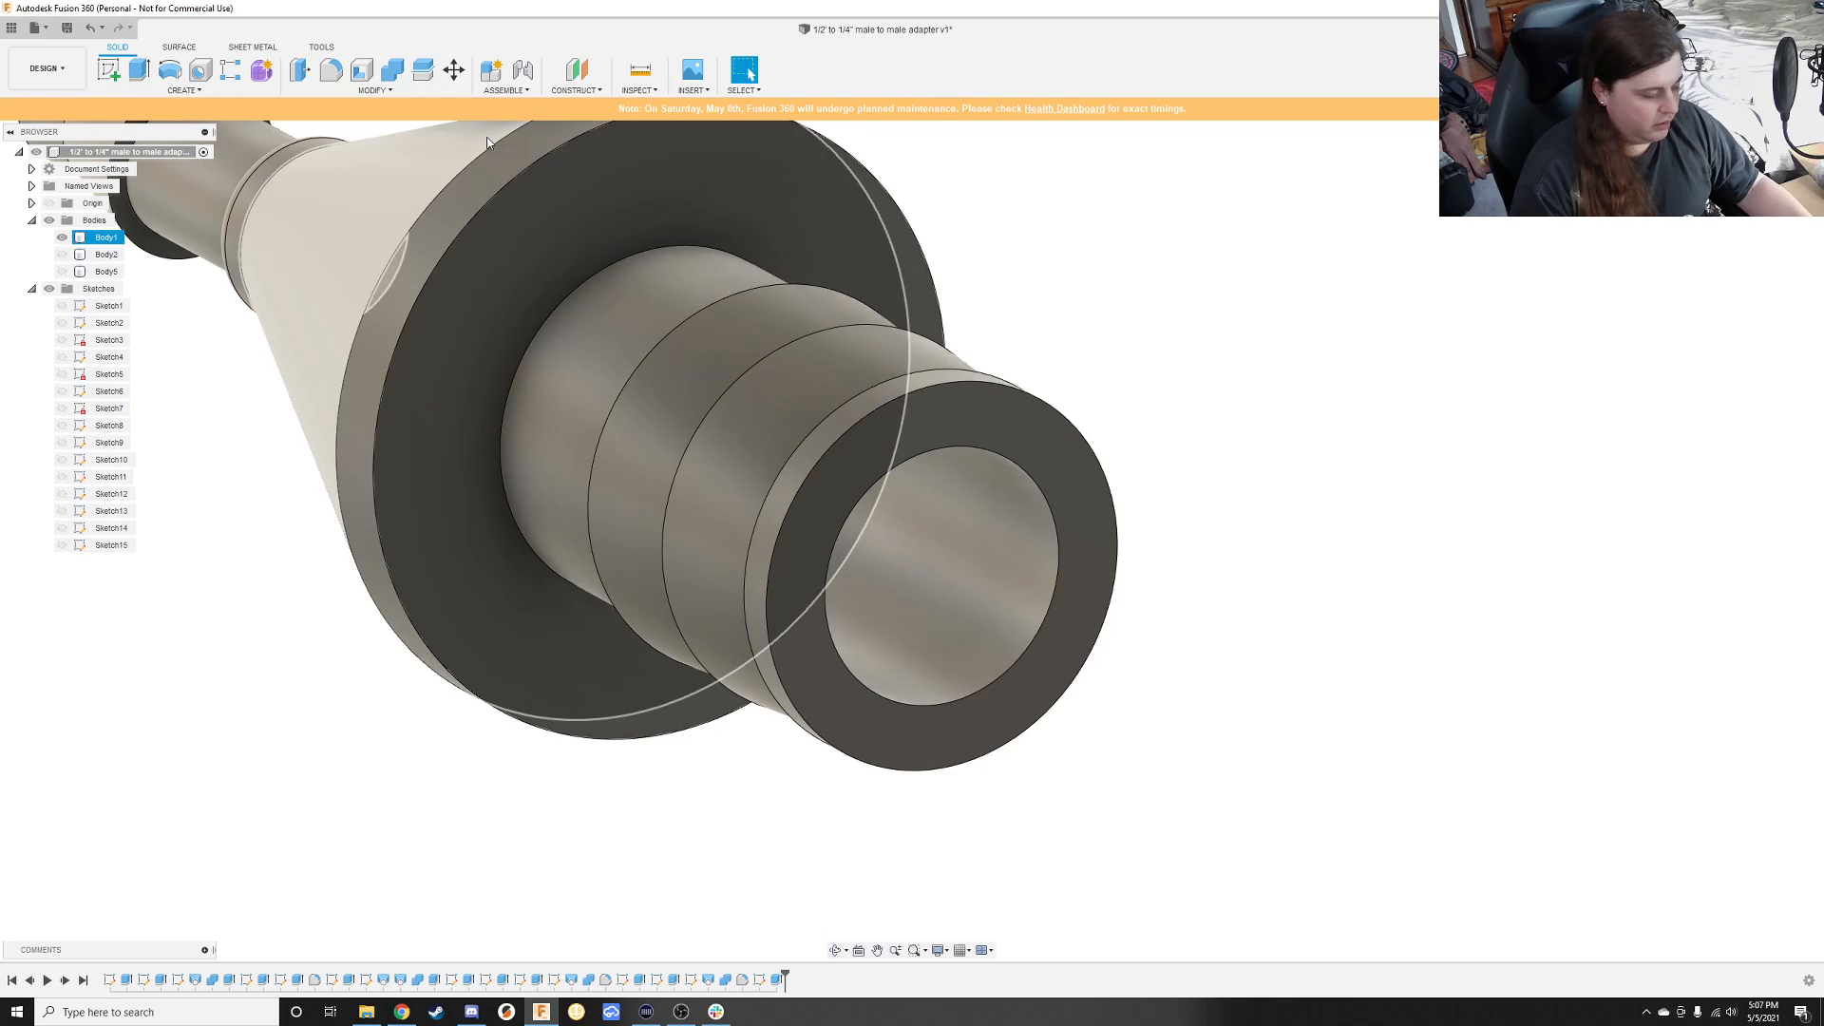
pyautogui.press('s')
pyautogui.press('Escape')
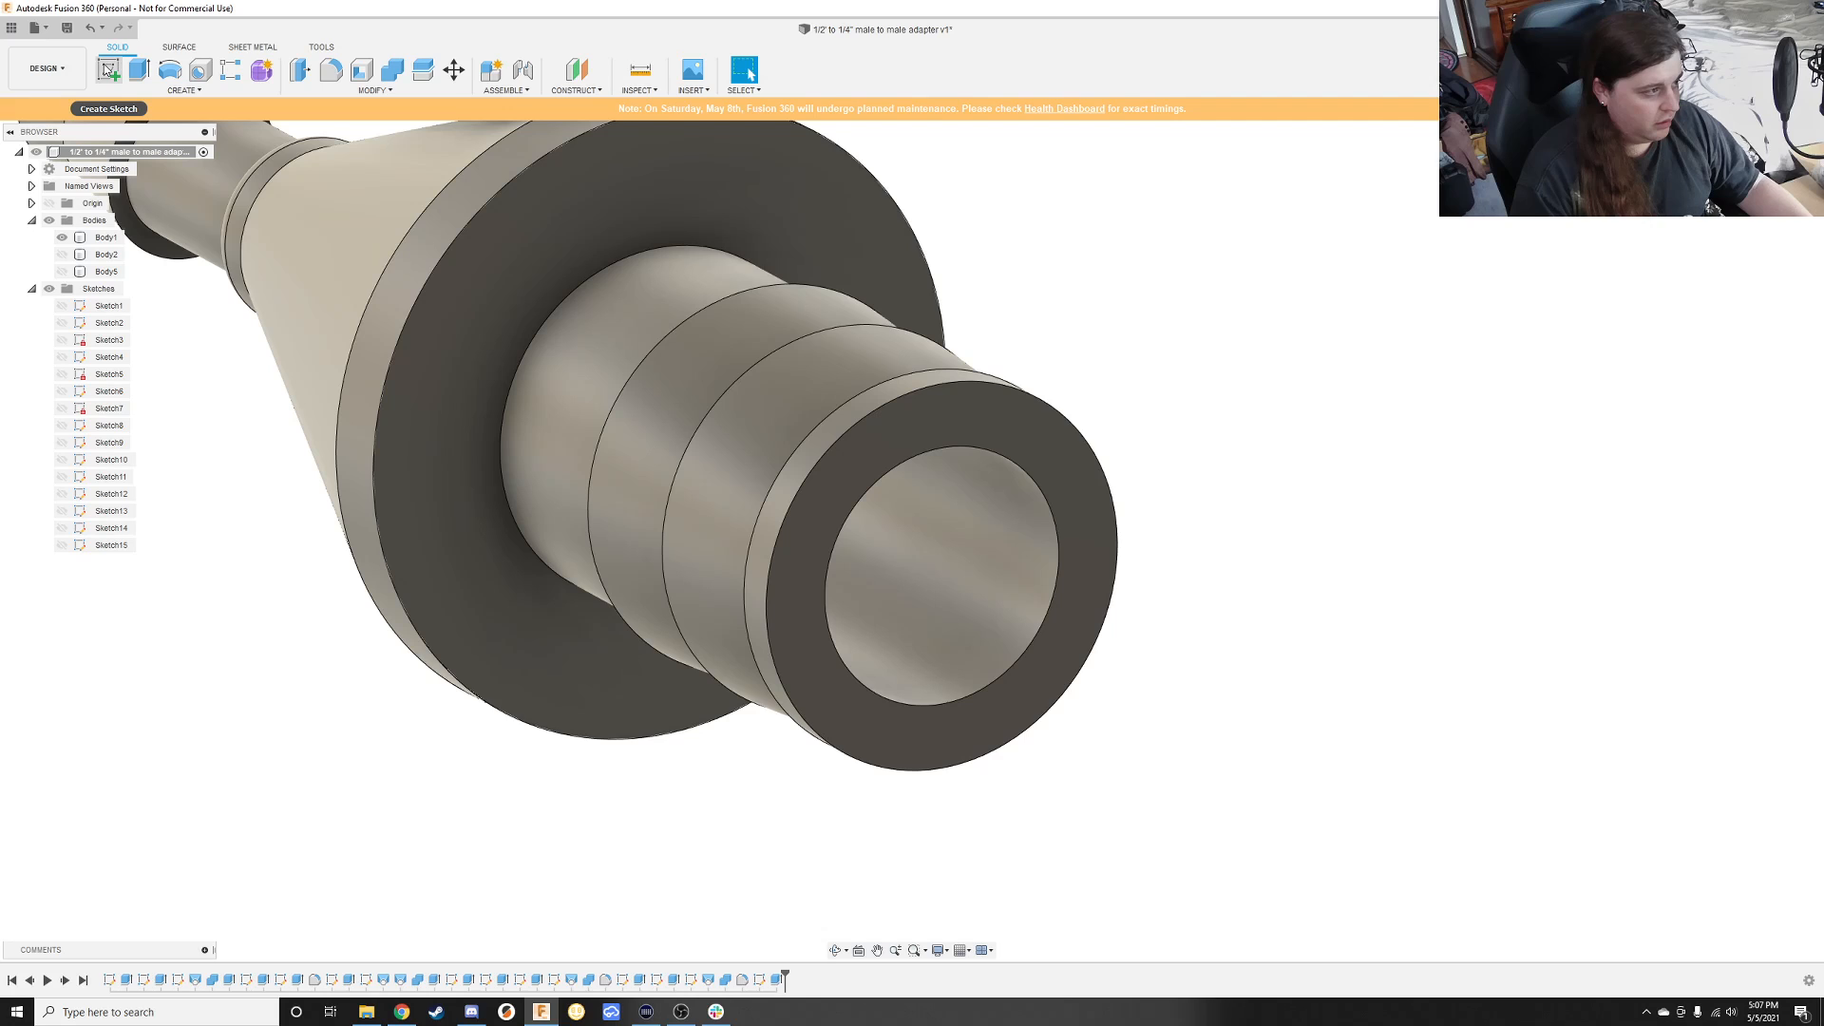
pyautogui.press('c')
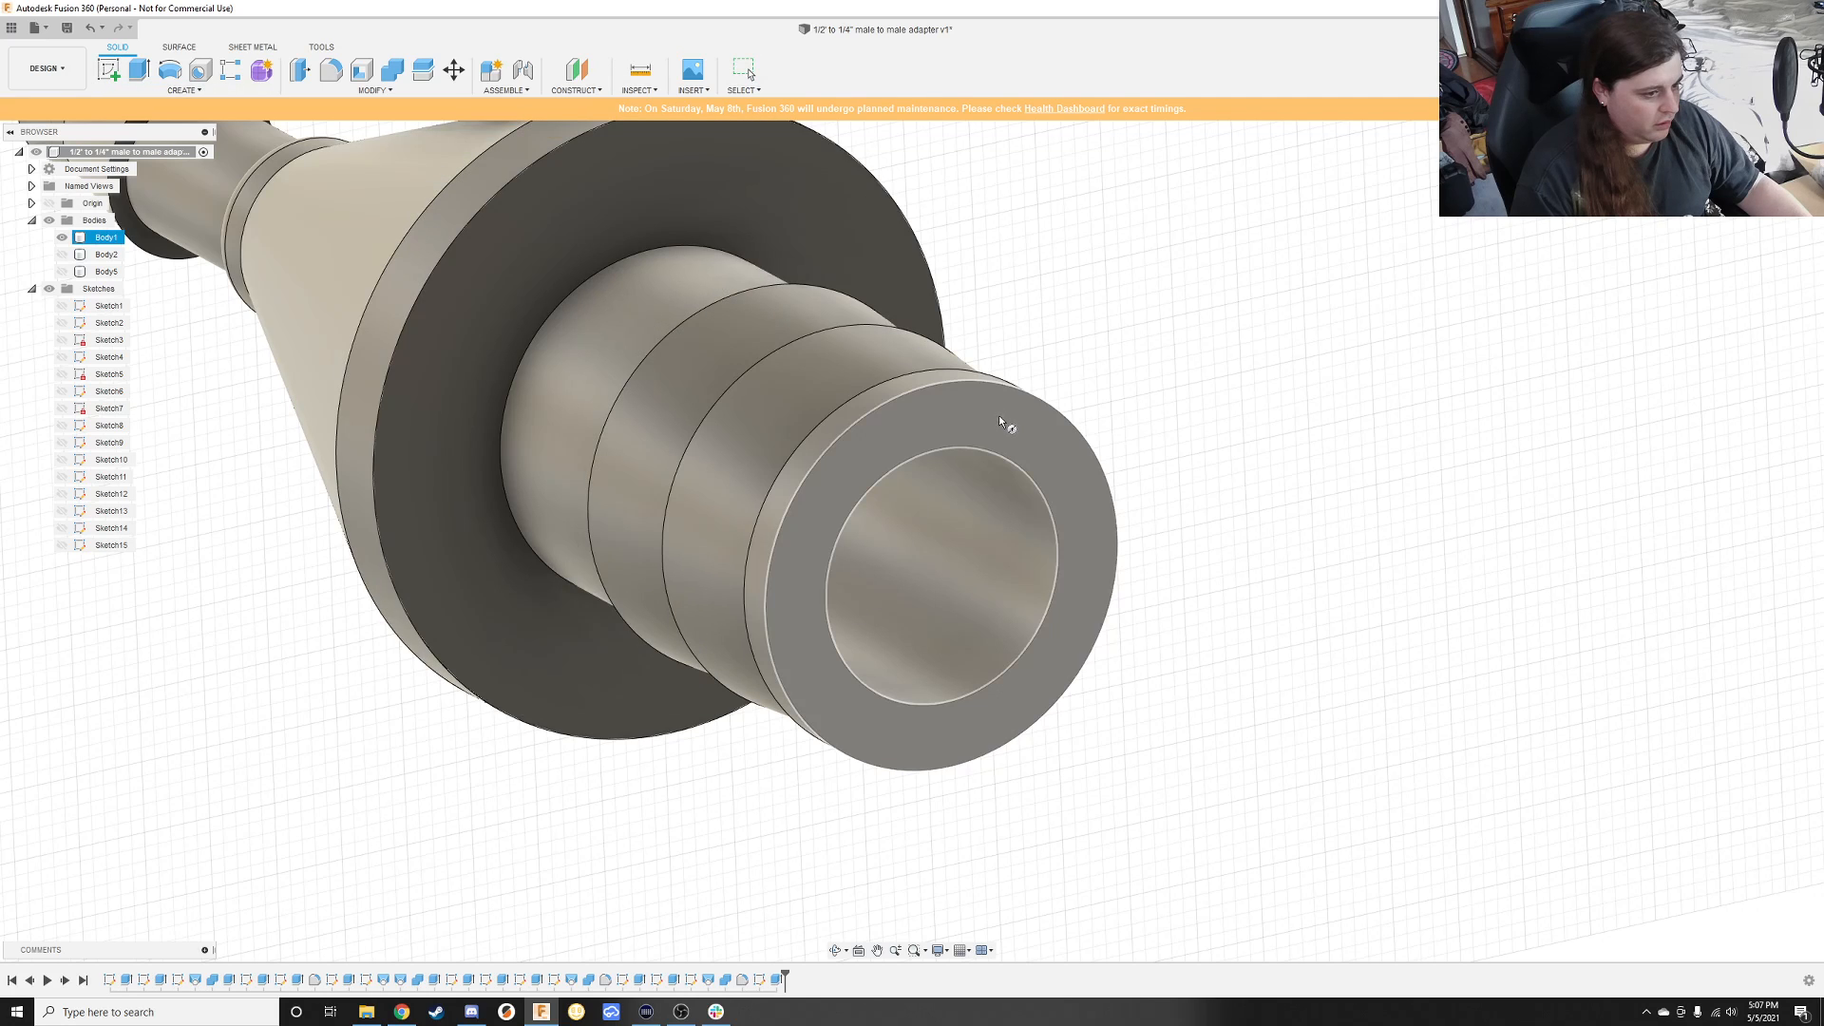
pyautogui.click(1008, 430)
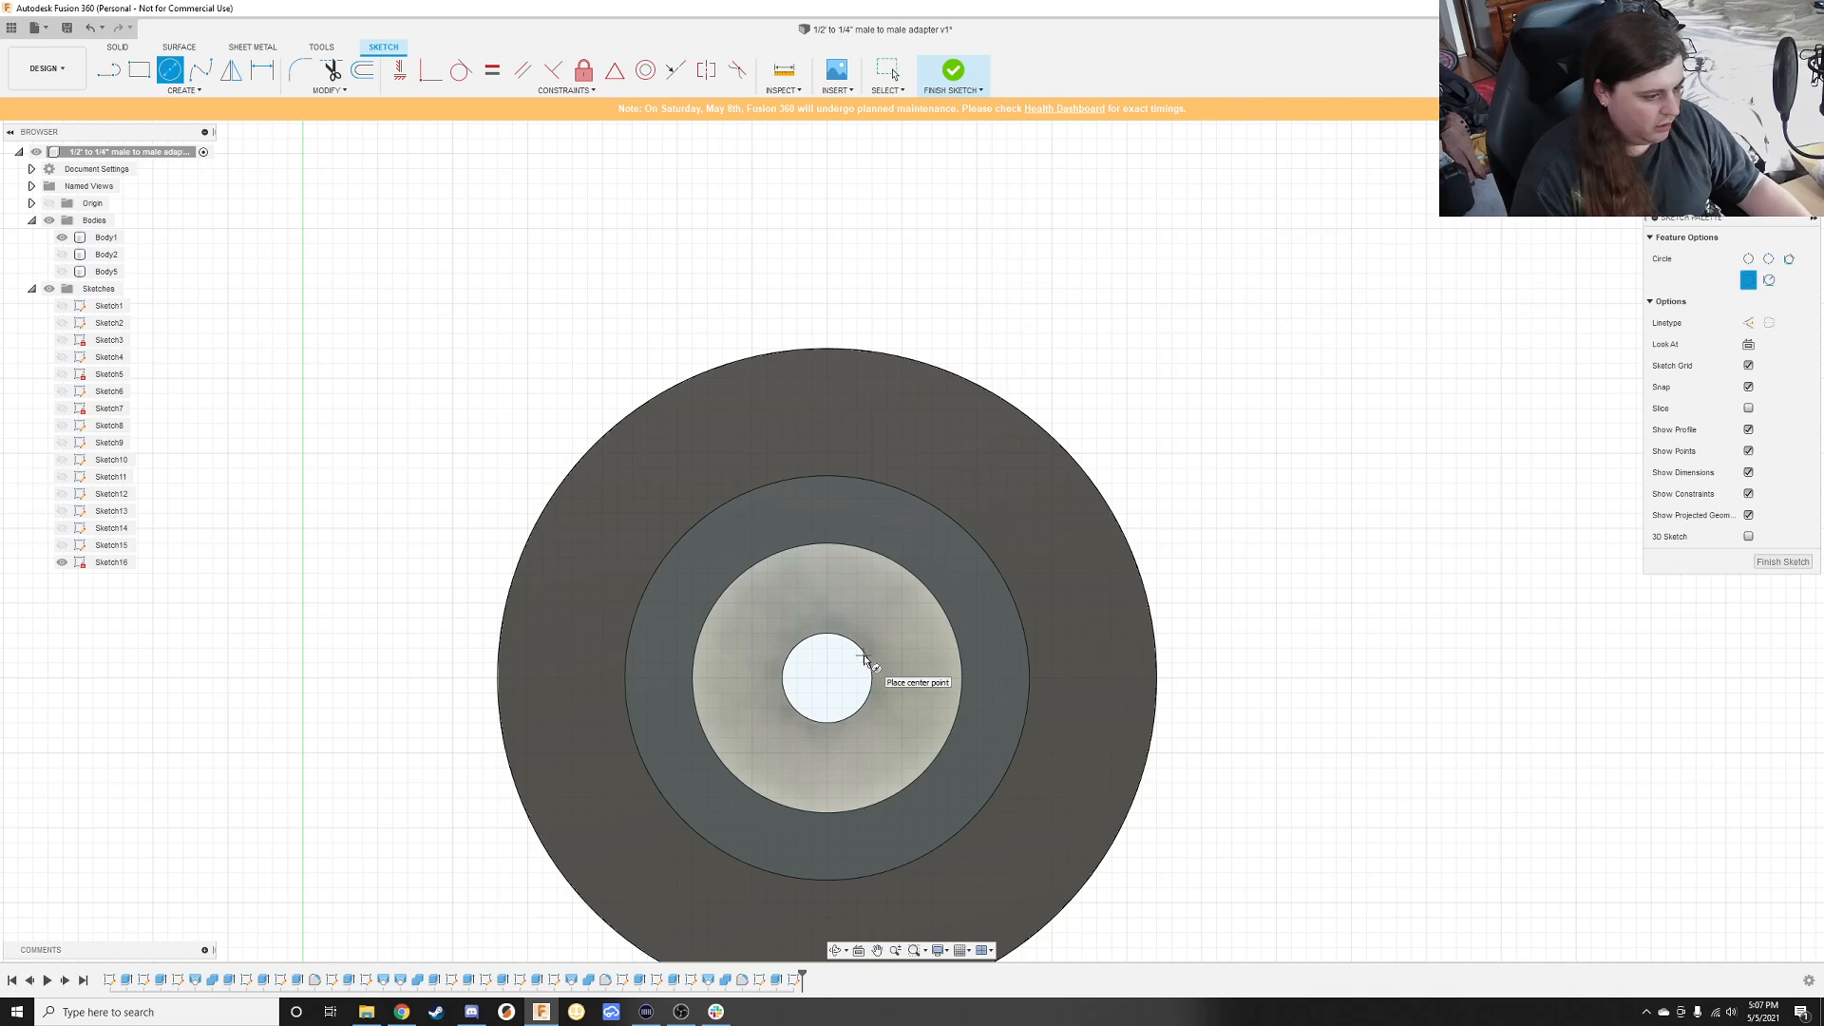
pyautogui.click(827, 679)
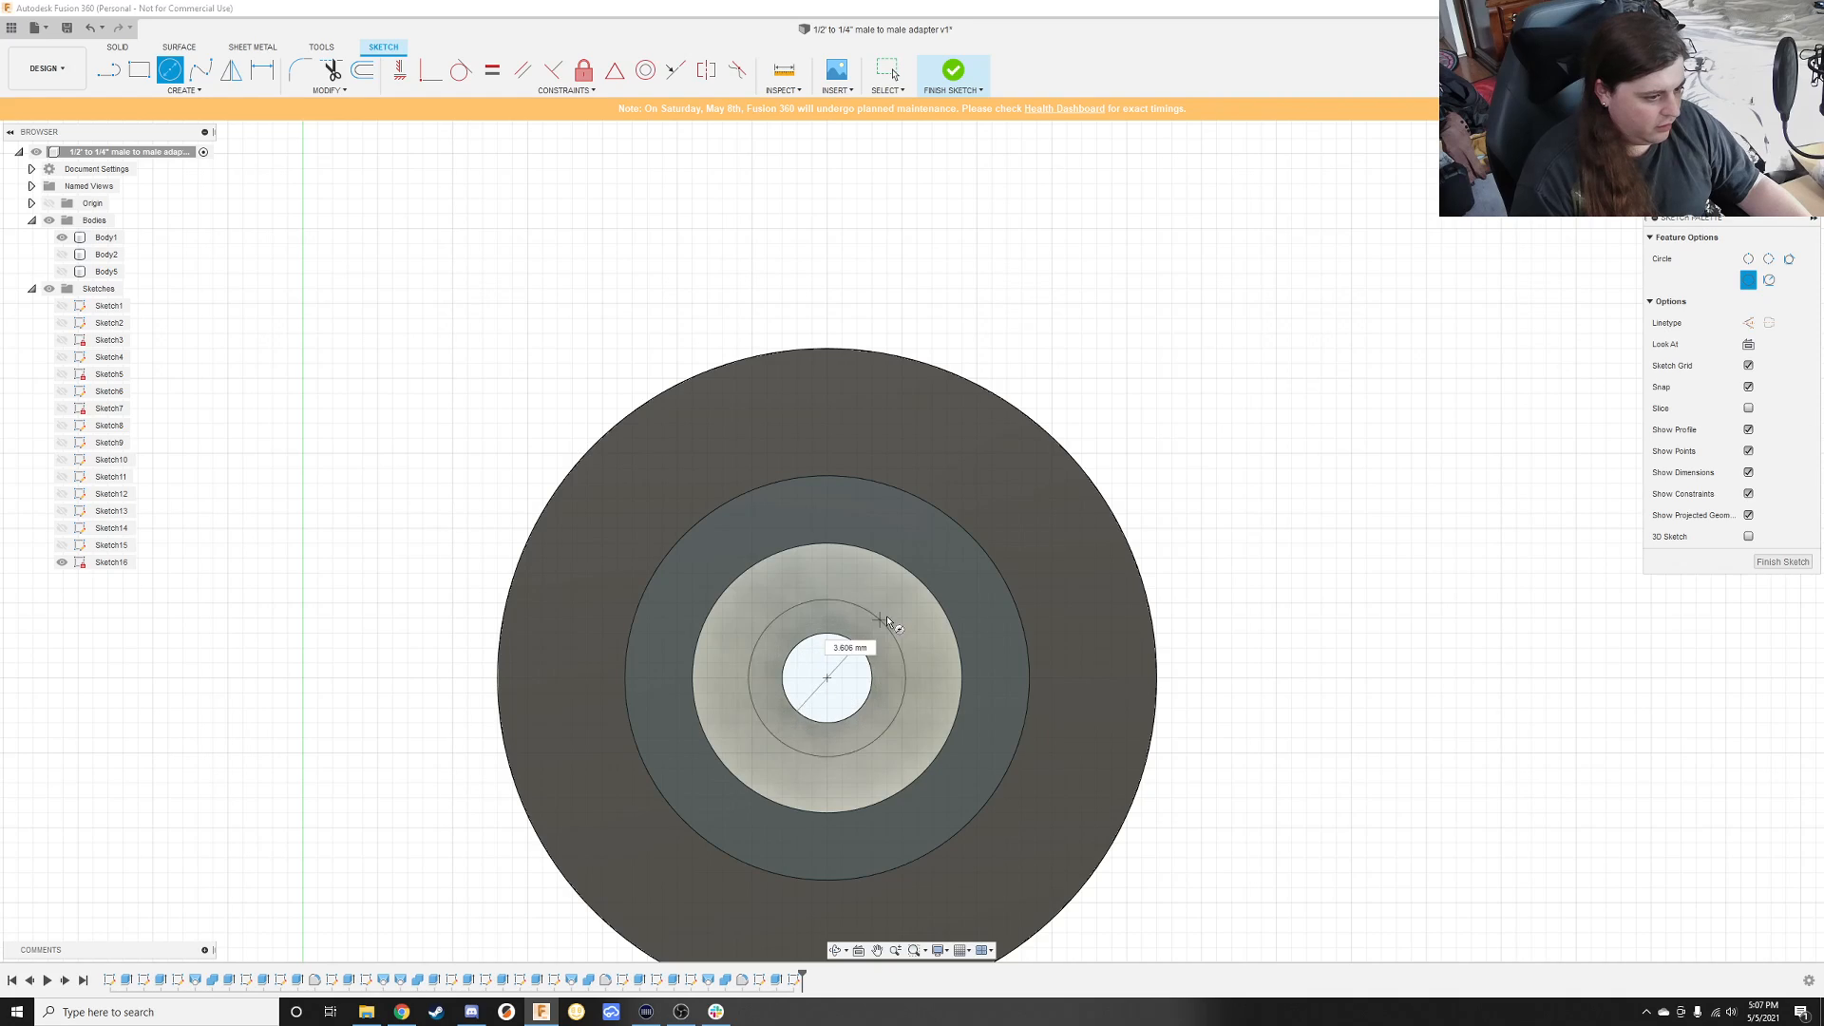
pyautogui.click(934, 601)
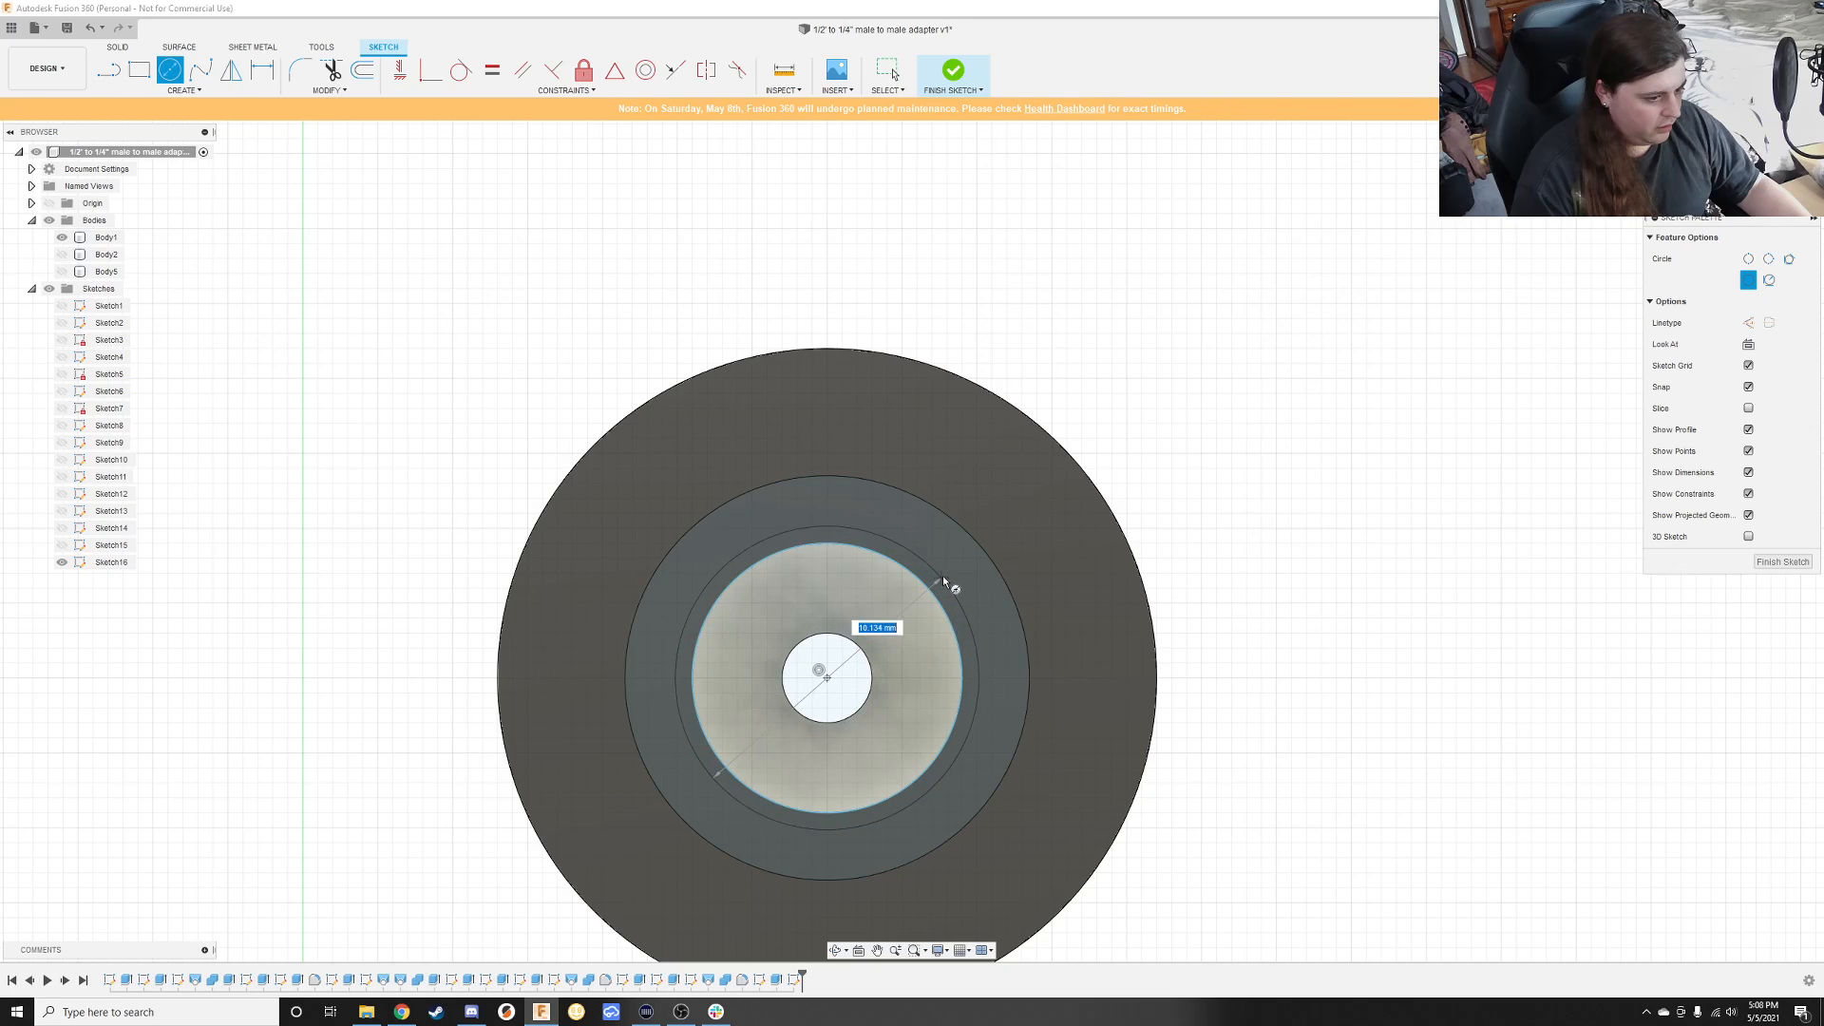
pyautogui.press('Escape')
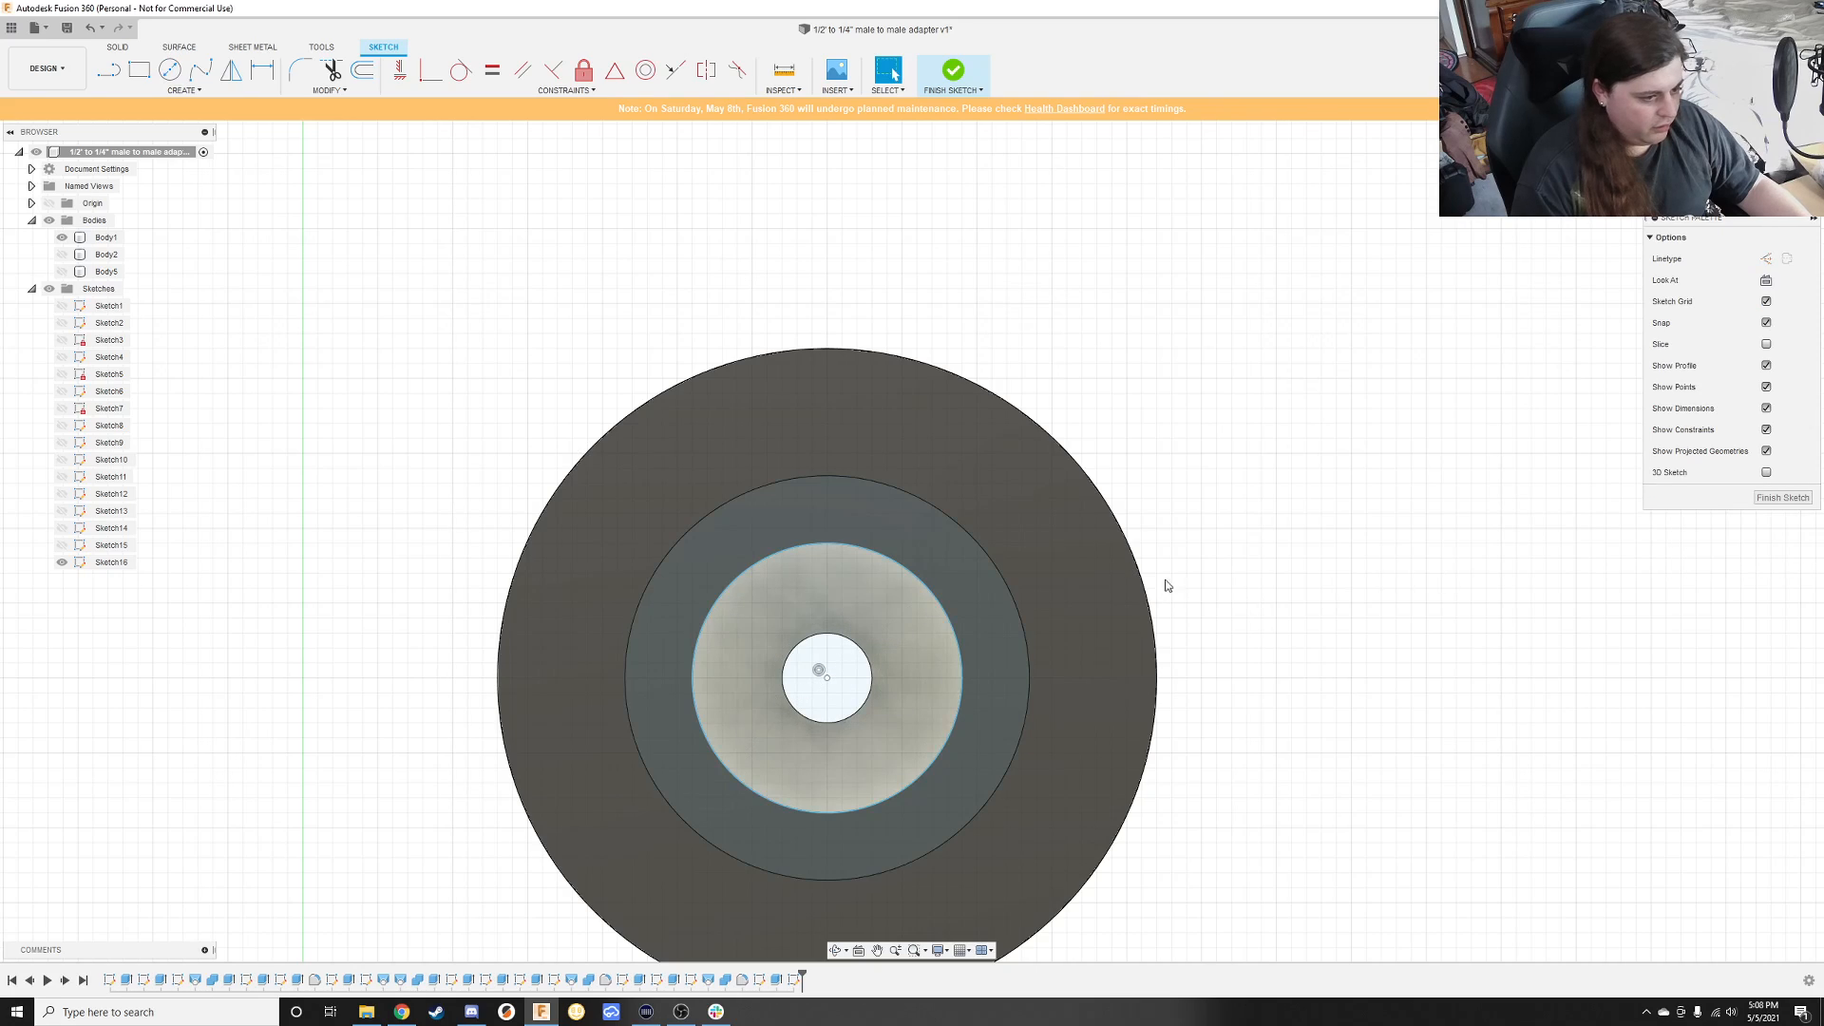
pyautogui.keyDown('shift'); pyautogui.moveTo(1165, 583); pyautogui.dragTo(1231, 582, button='middle'); pyautogui.keyUp('shift')
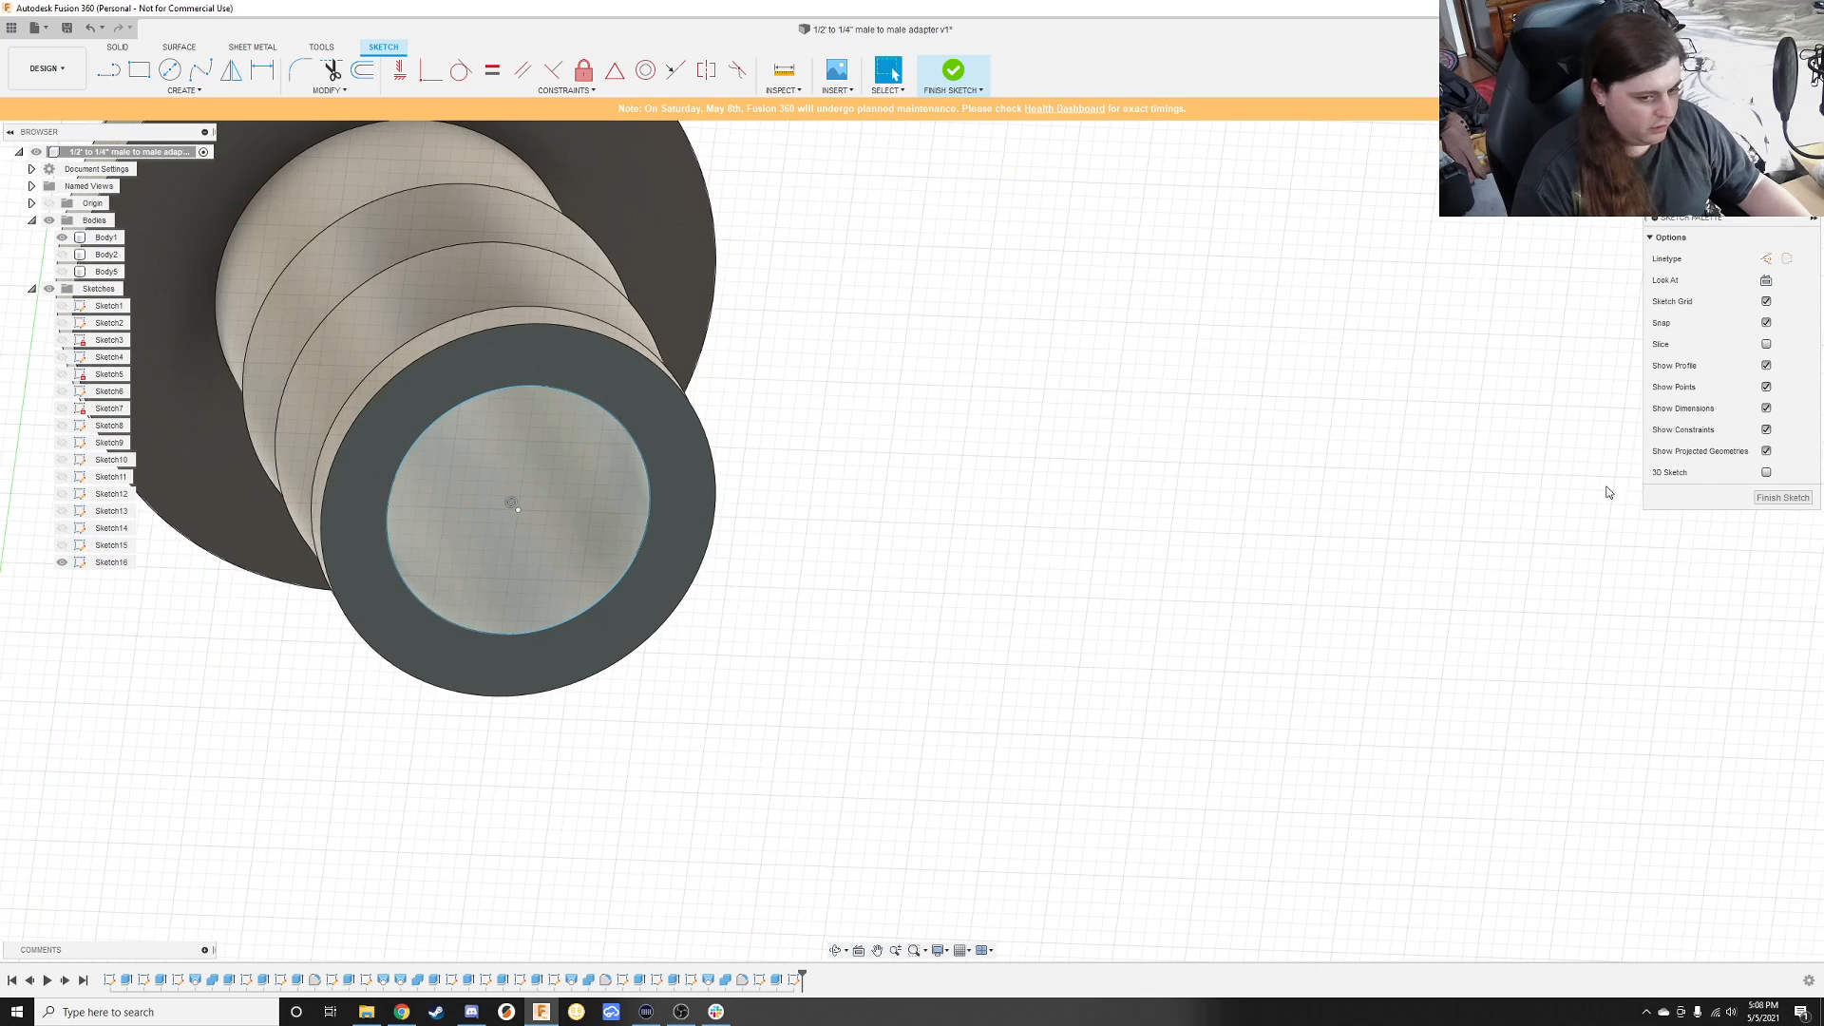
# Step: Finish the sketch and extrude the bore circle 4 mm outward as a new plug body
pyautogui.click(1759, 500)
pyautogui.press('e')
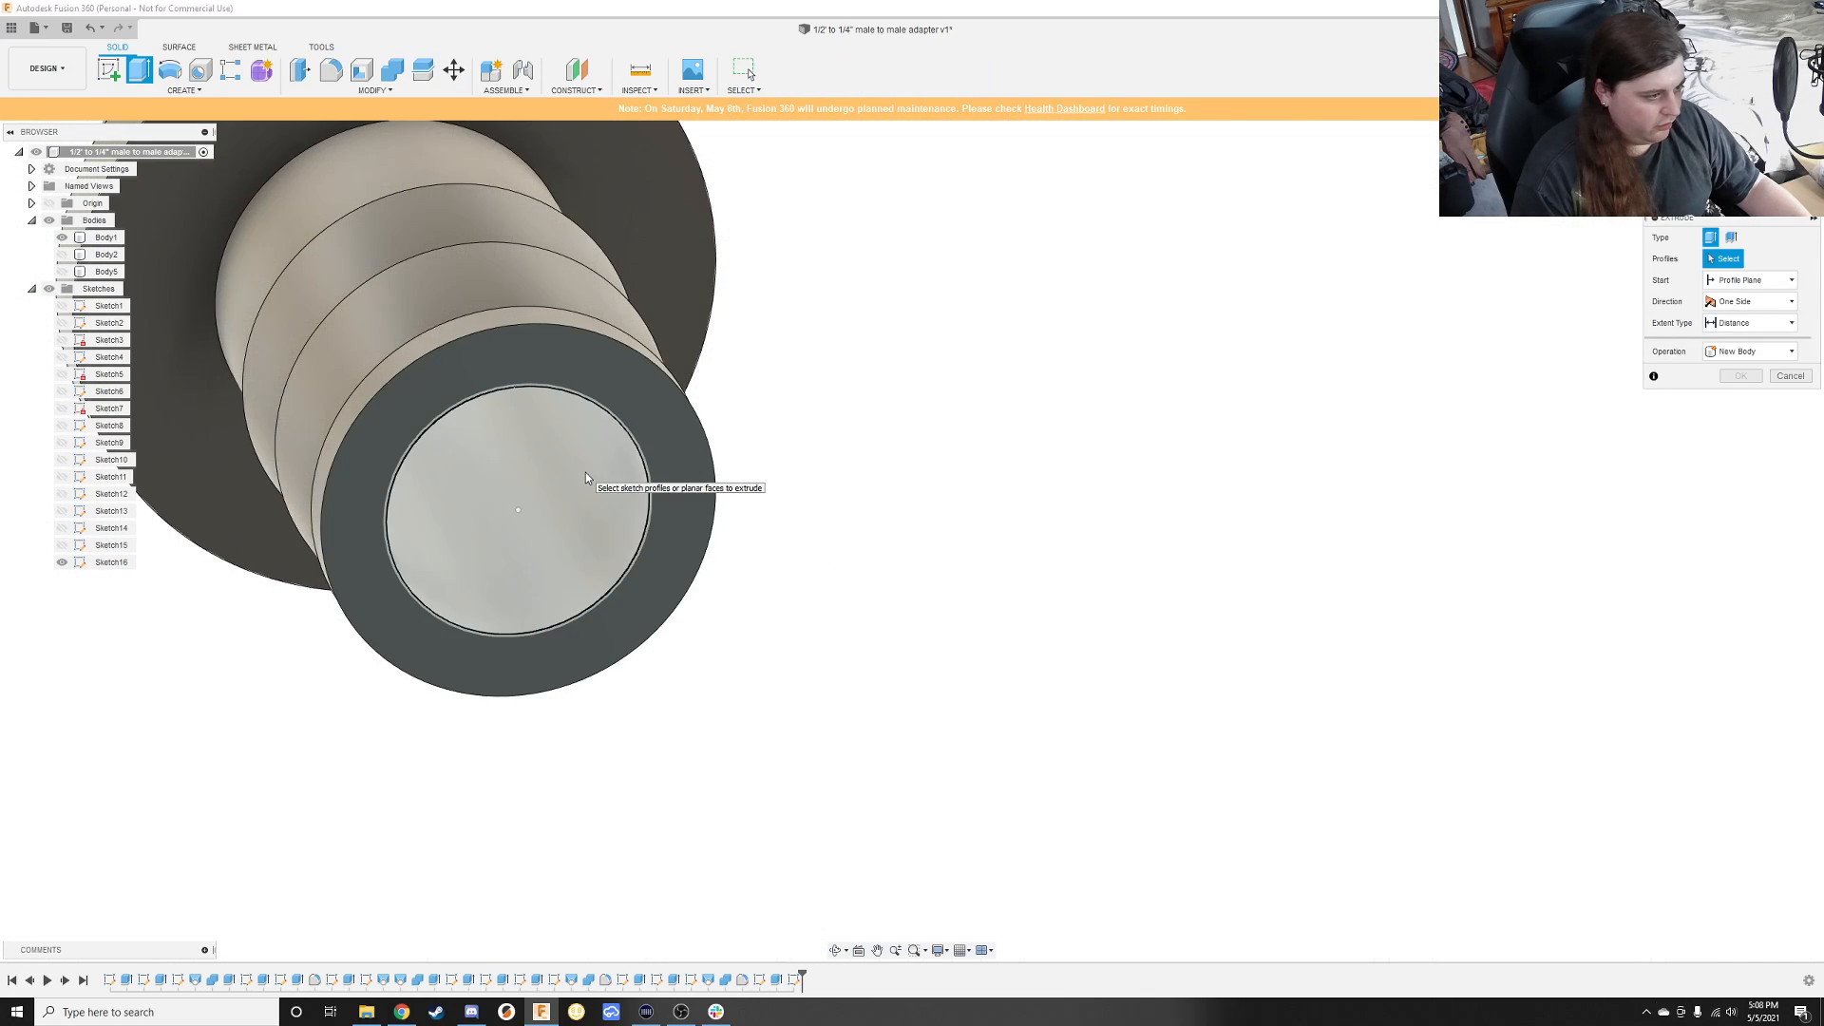
pyautogui.click(585, 472)
pyautogui.write('4')
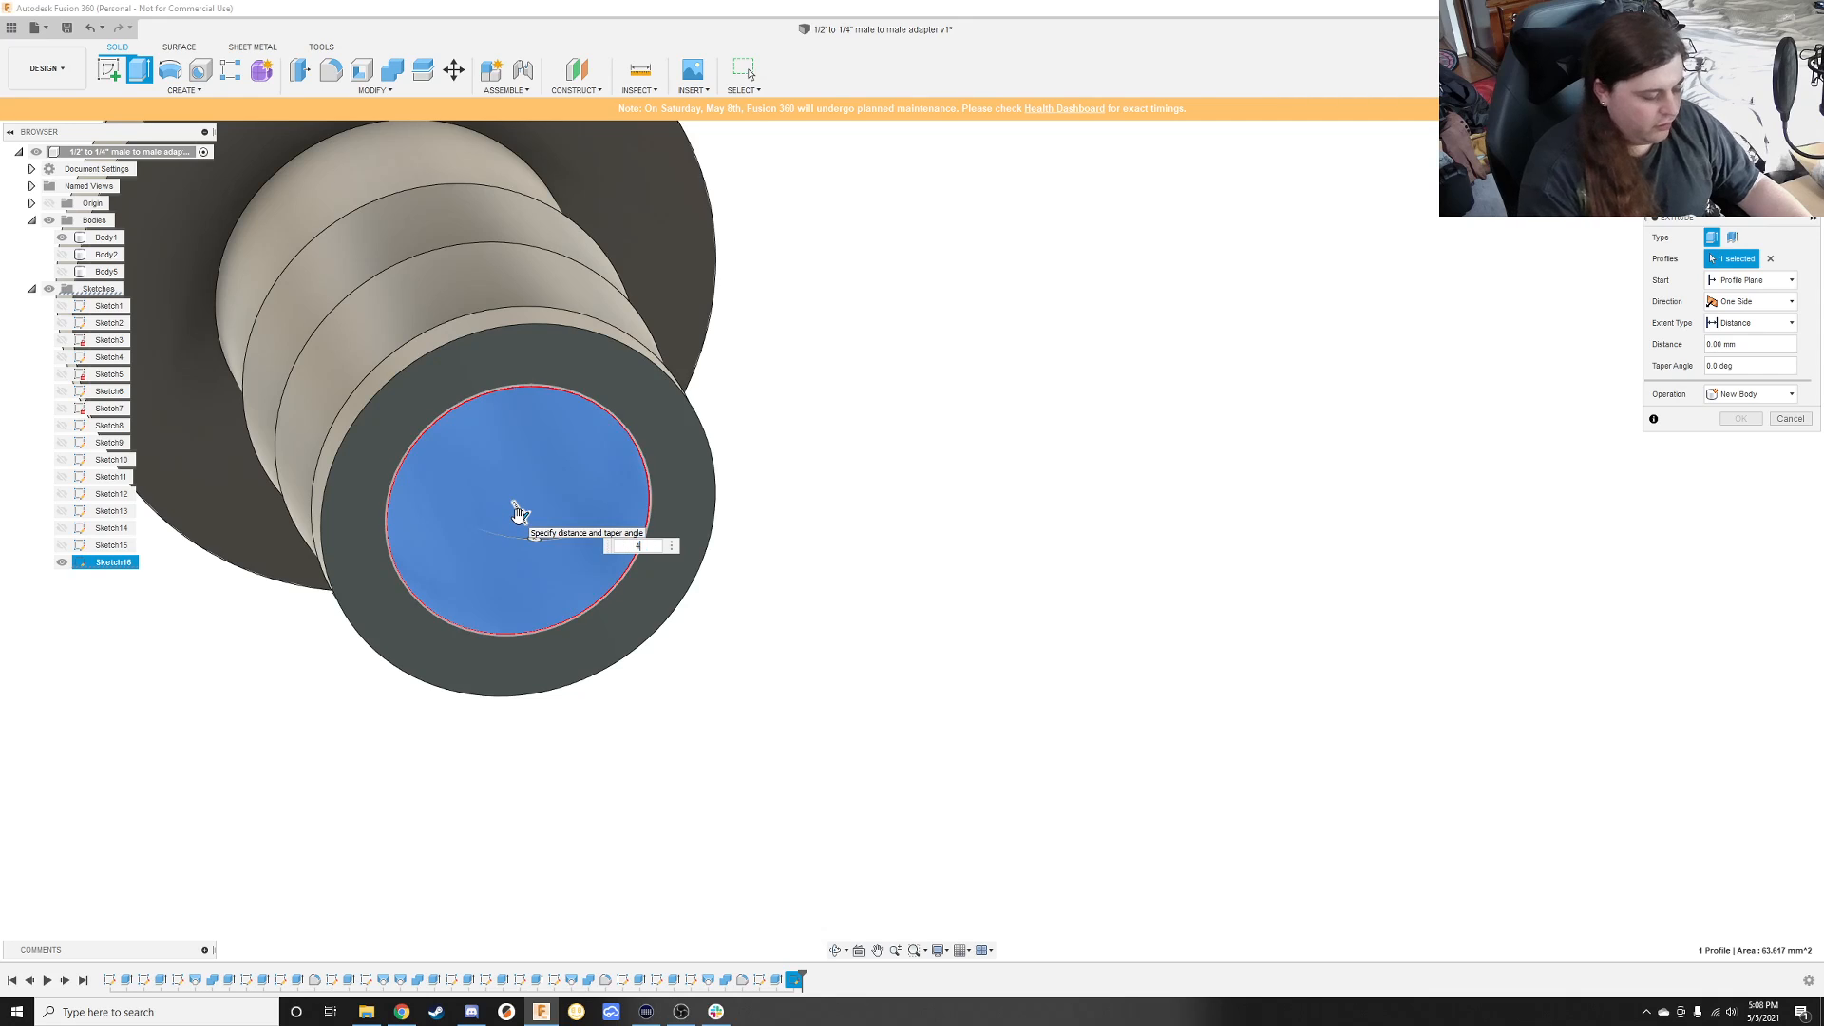
pyautogui.press('Return')
pyautogui.keyDown('shift'); pyautogui.moveTo(754, 439); pyautogui.dragTo(805, 406, button='middle'); pyautogui.keyUp('shift')
pyautogui.scroll(-3, 646, 429)
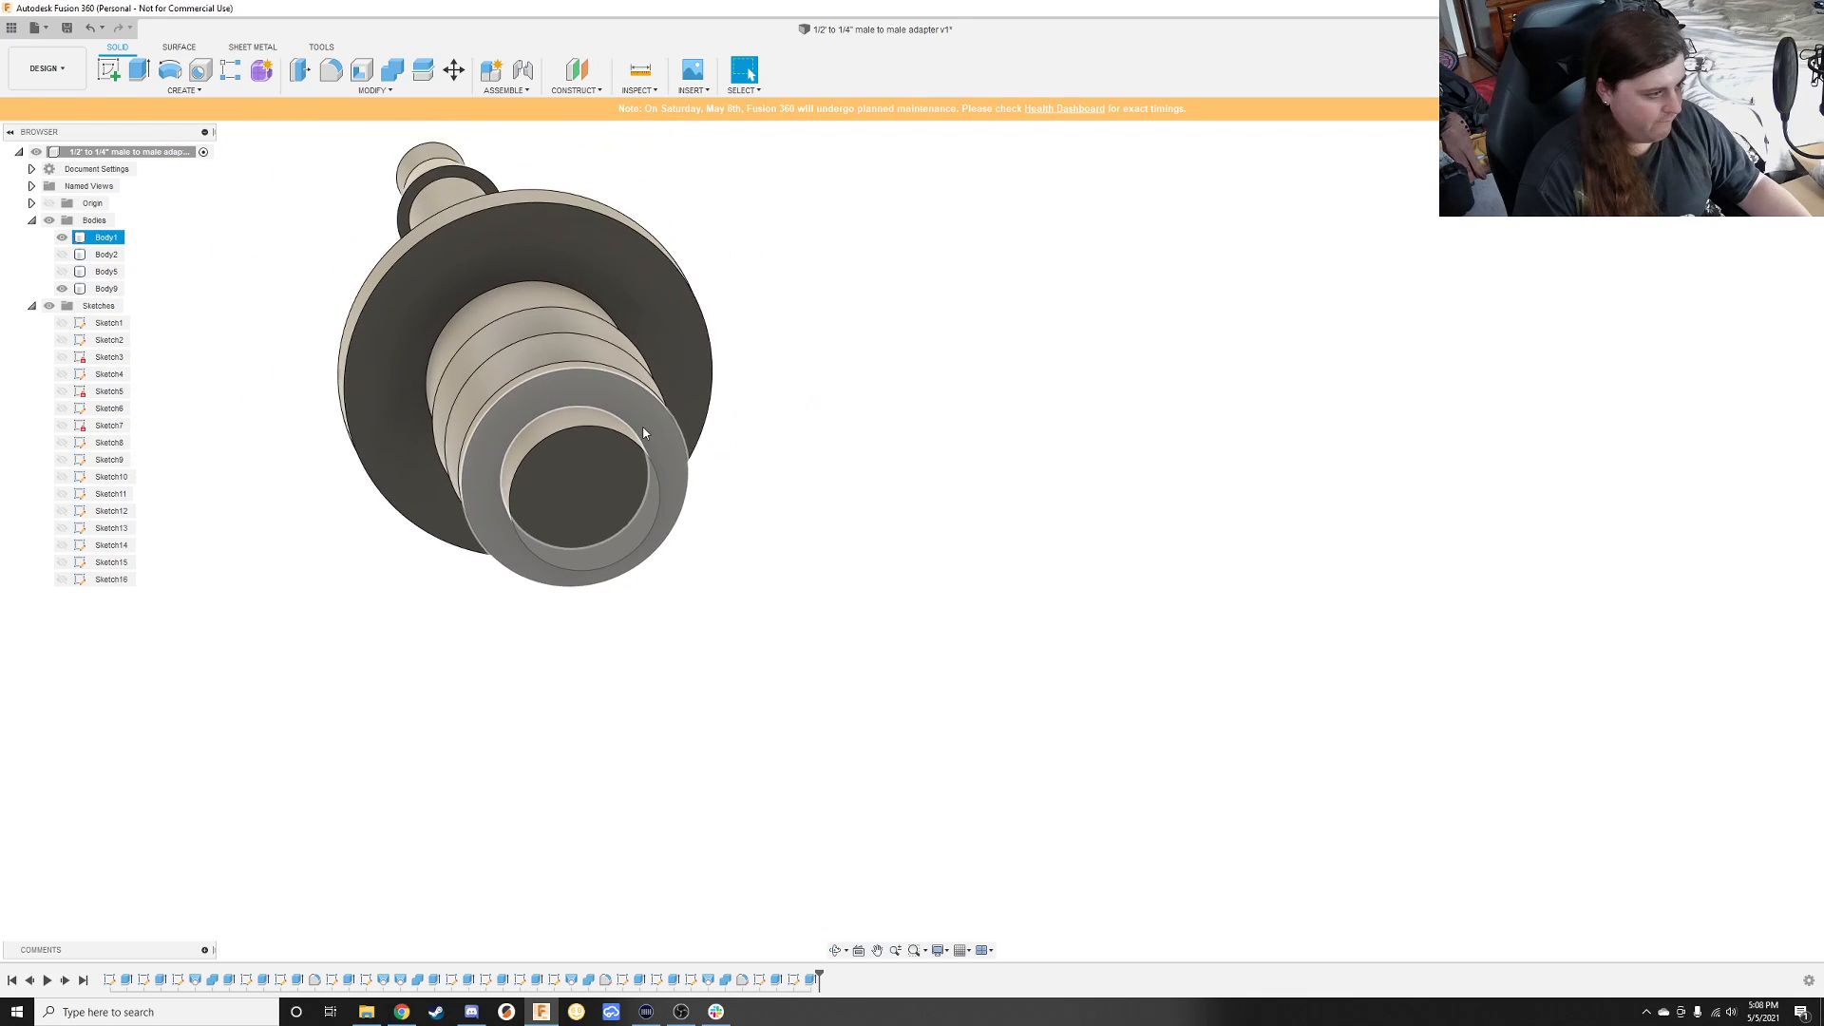
pyautogui.scroll(4, 643, 429)
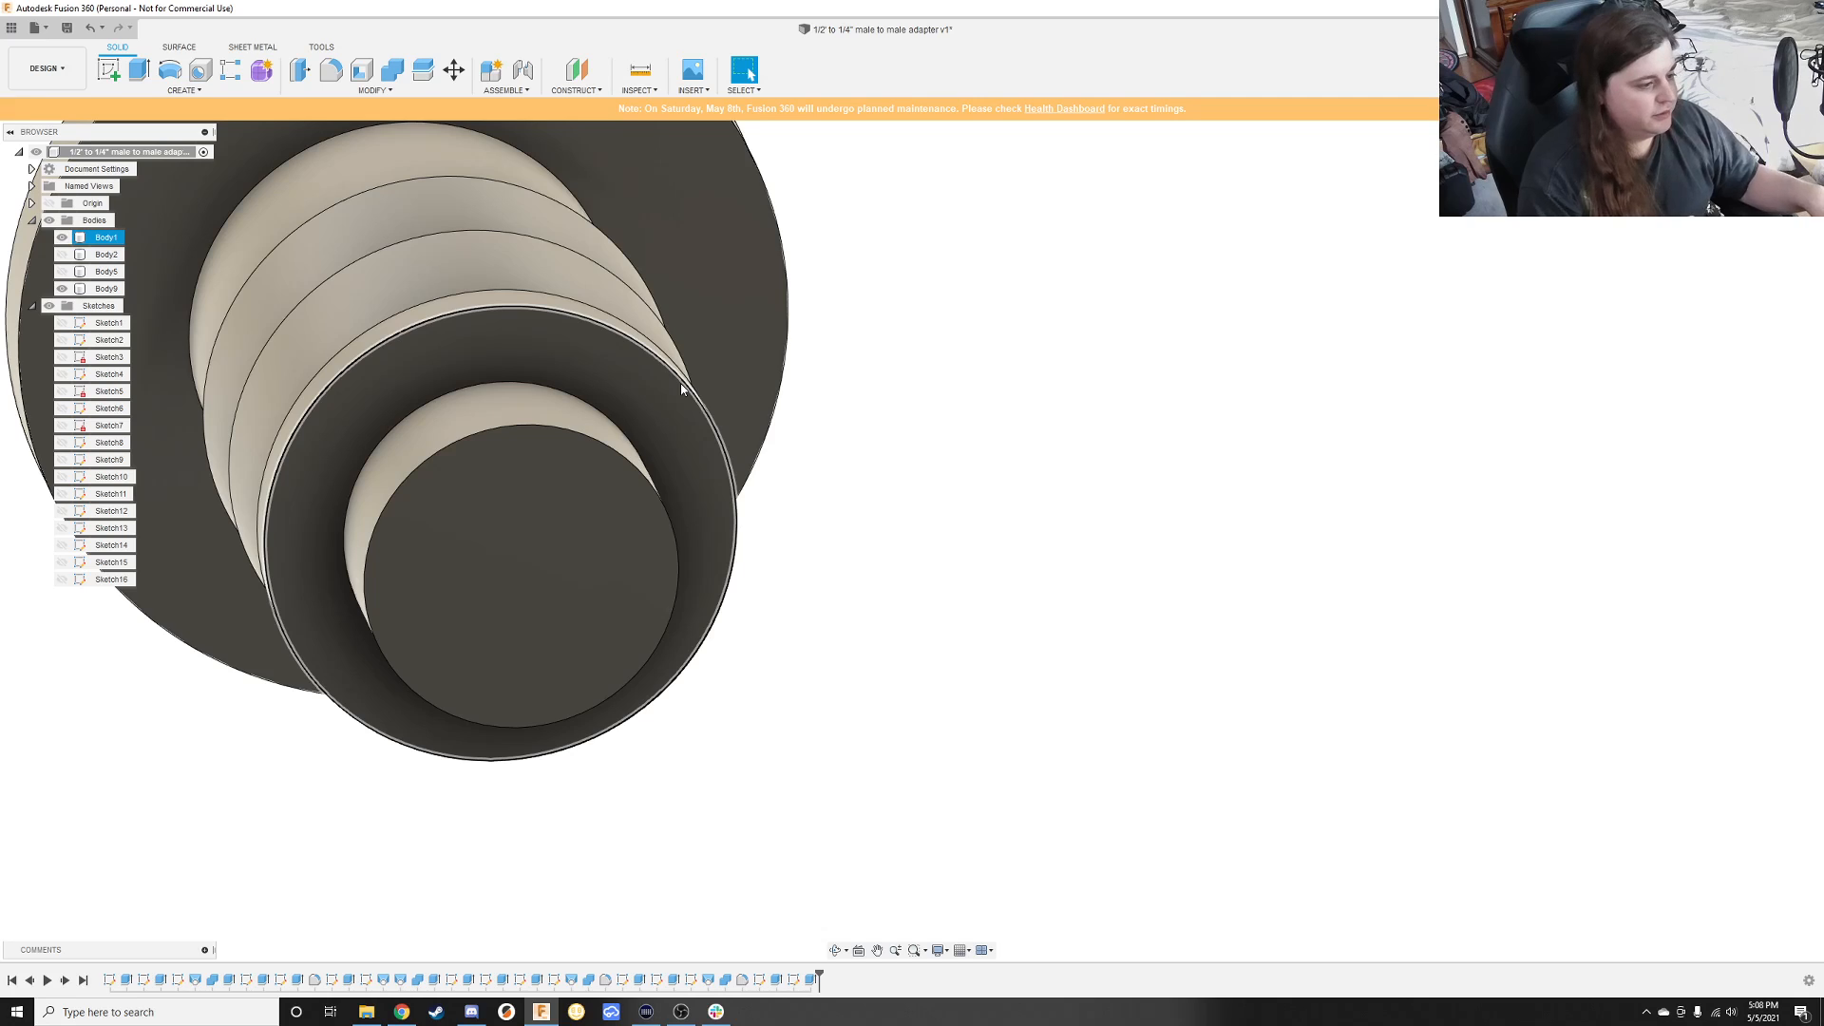
pyautogui.click(1126, 447)
pyautogui.keyDown('shift'); pyautogui.moveTo(1145, 496); pyautogui.dragTo(1249, 533, button='middle'); pyautogui.keyUp('shift')
pyautogui.keyDown('shift'); pyautogui.moveTo(733, 588); pyautogui.dragTo(1322, 620, button='middle'); pyautogui.keyUp('shift')
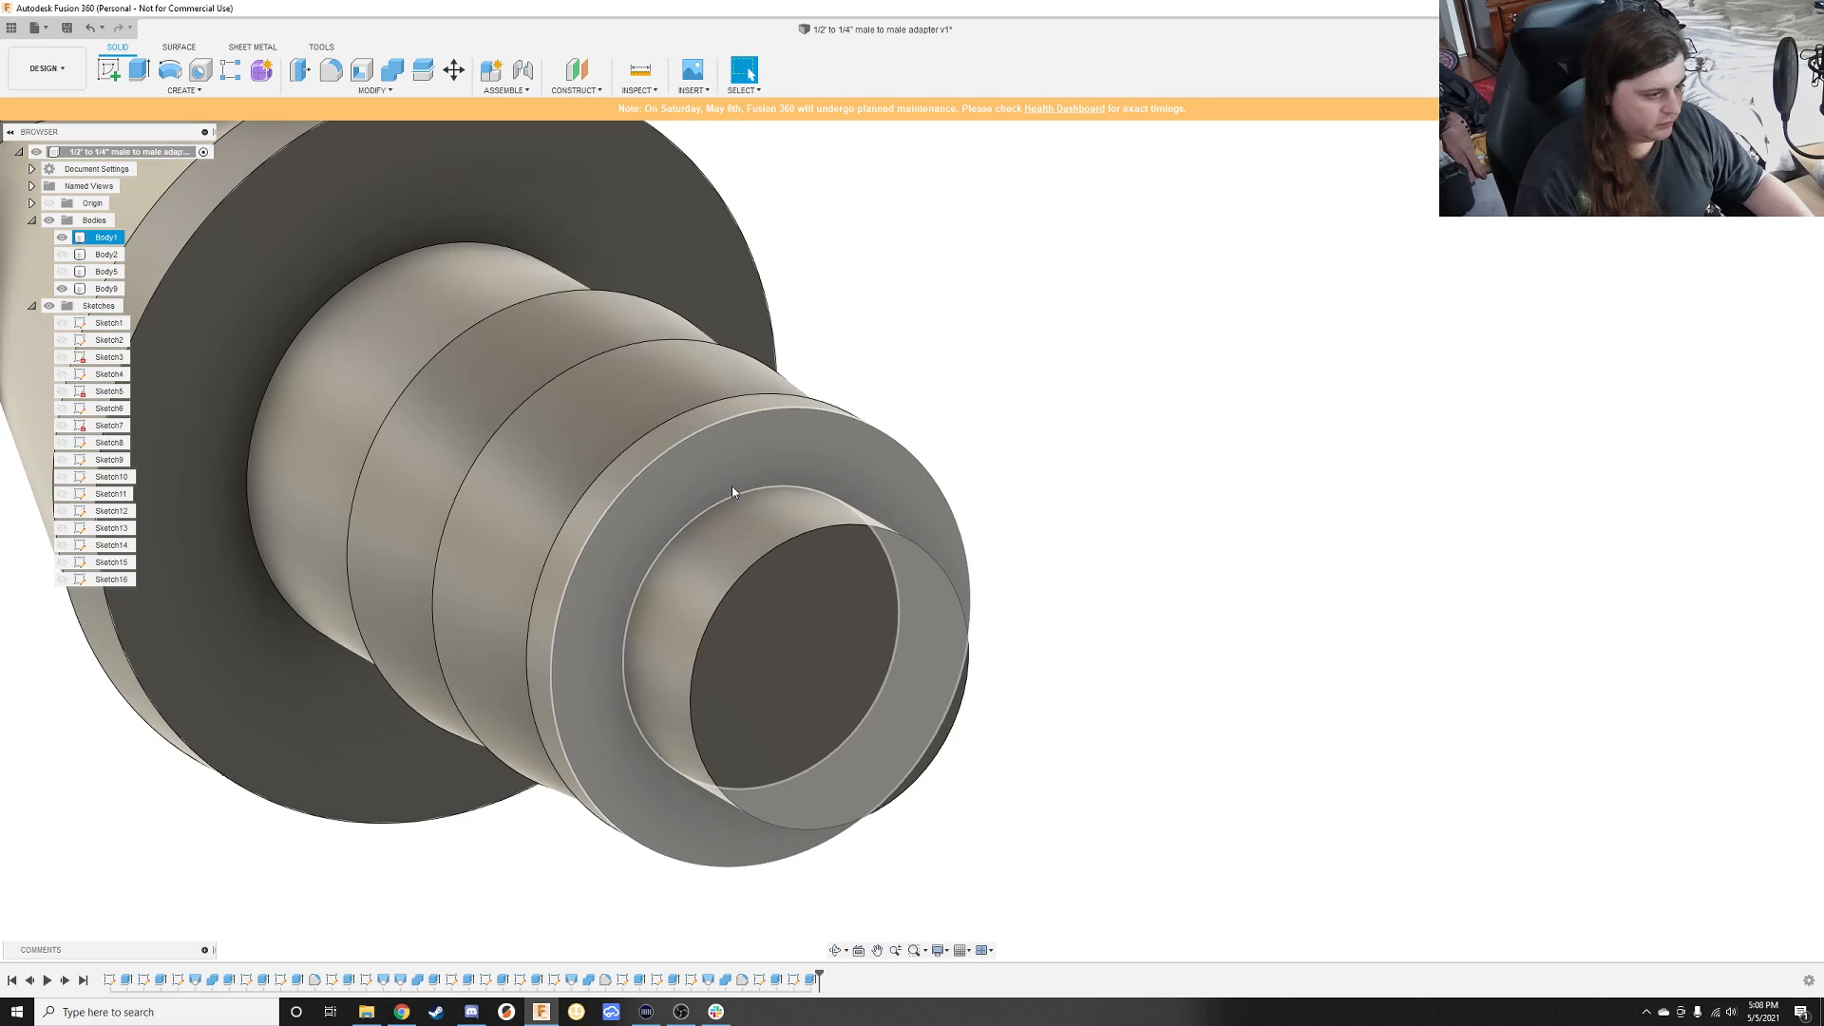
pyautogui.press('e')
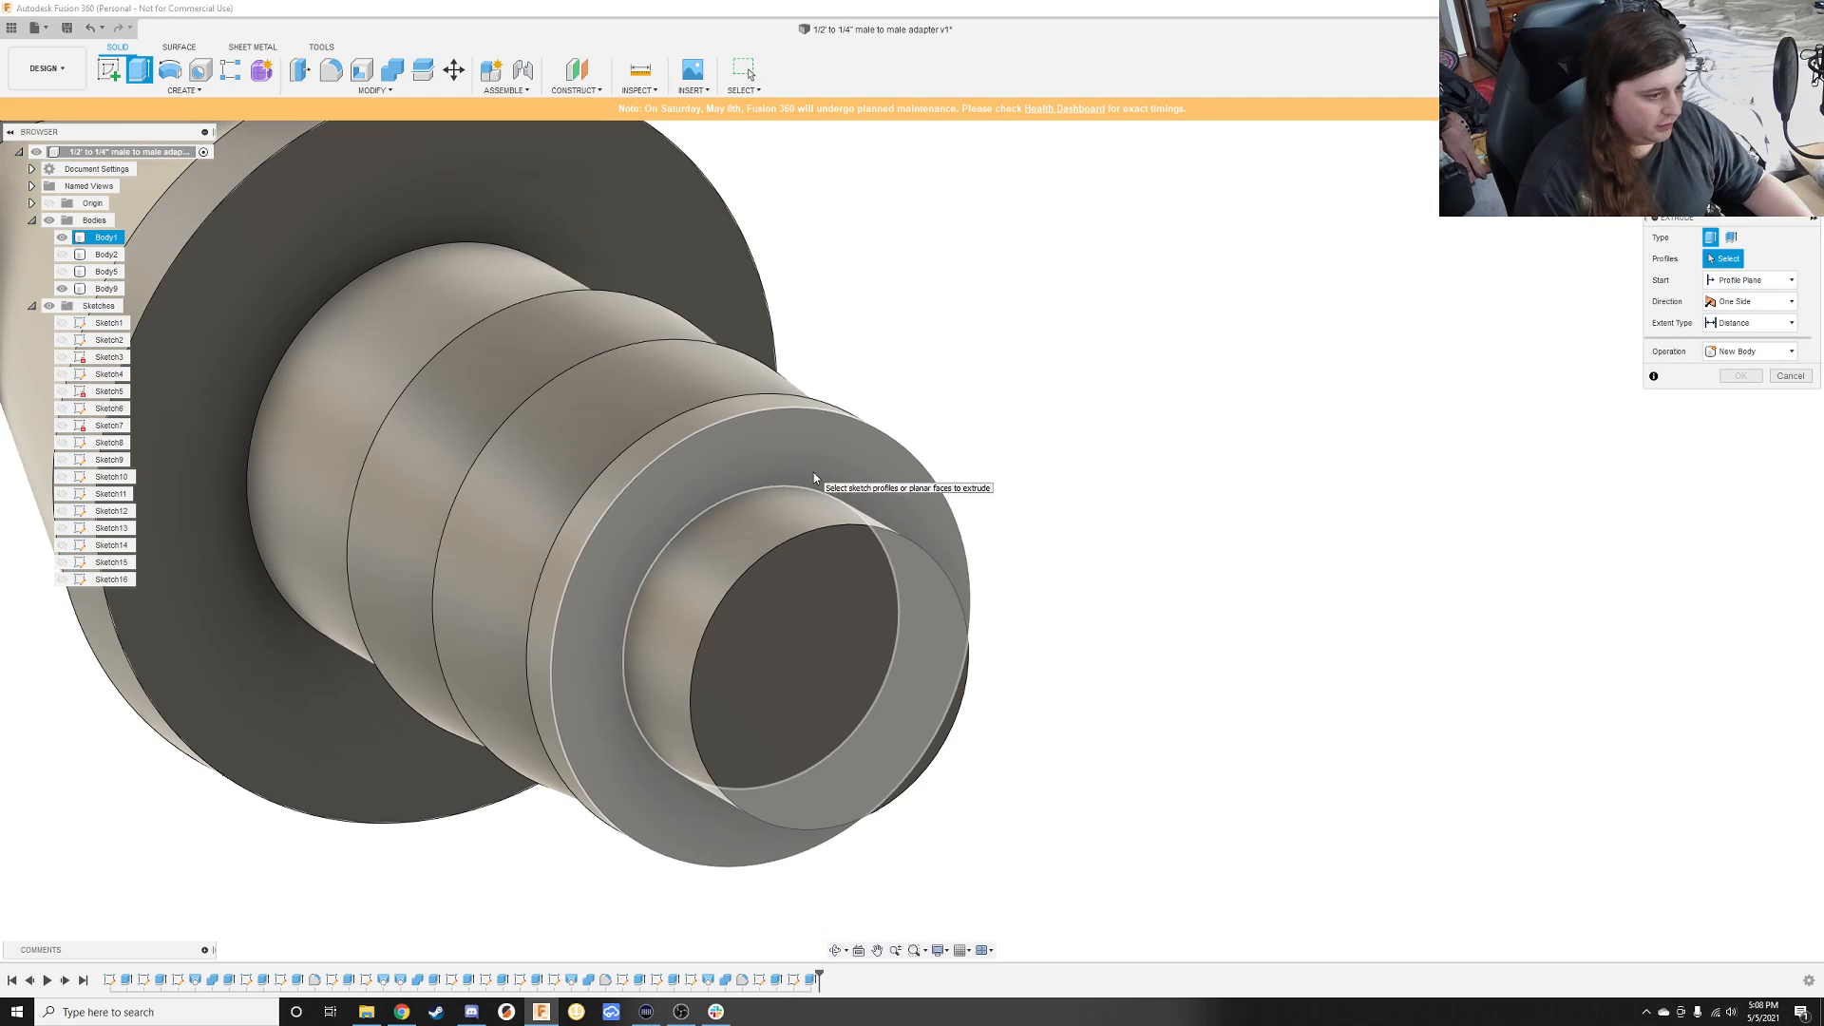
pyautogui.press('Escape')
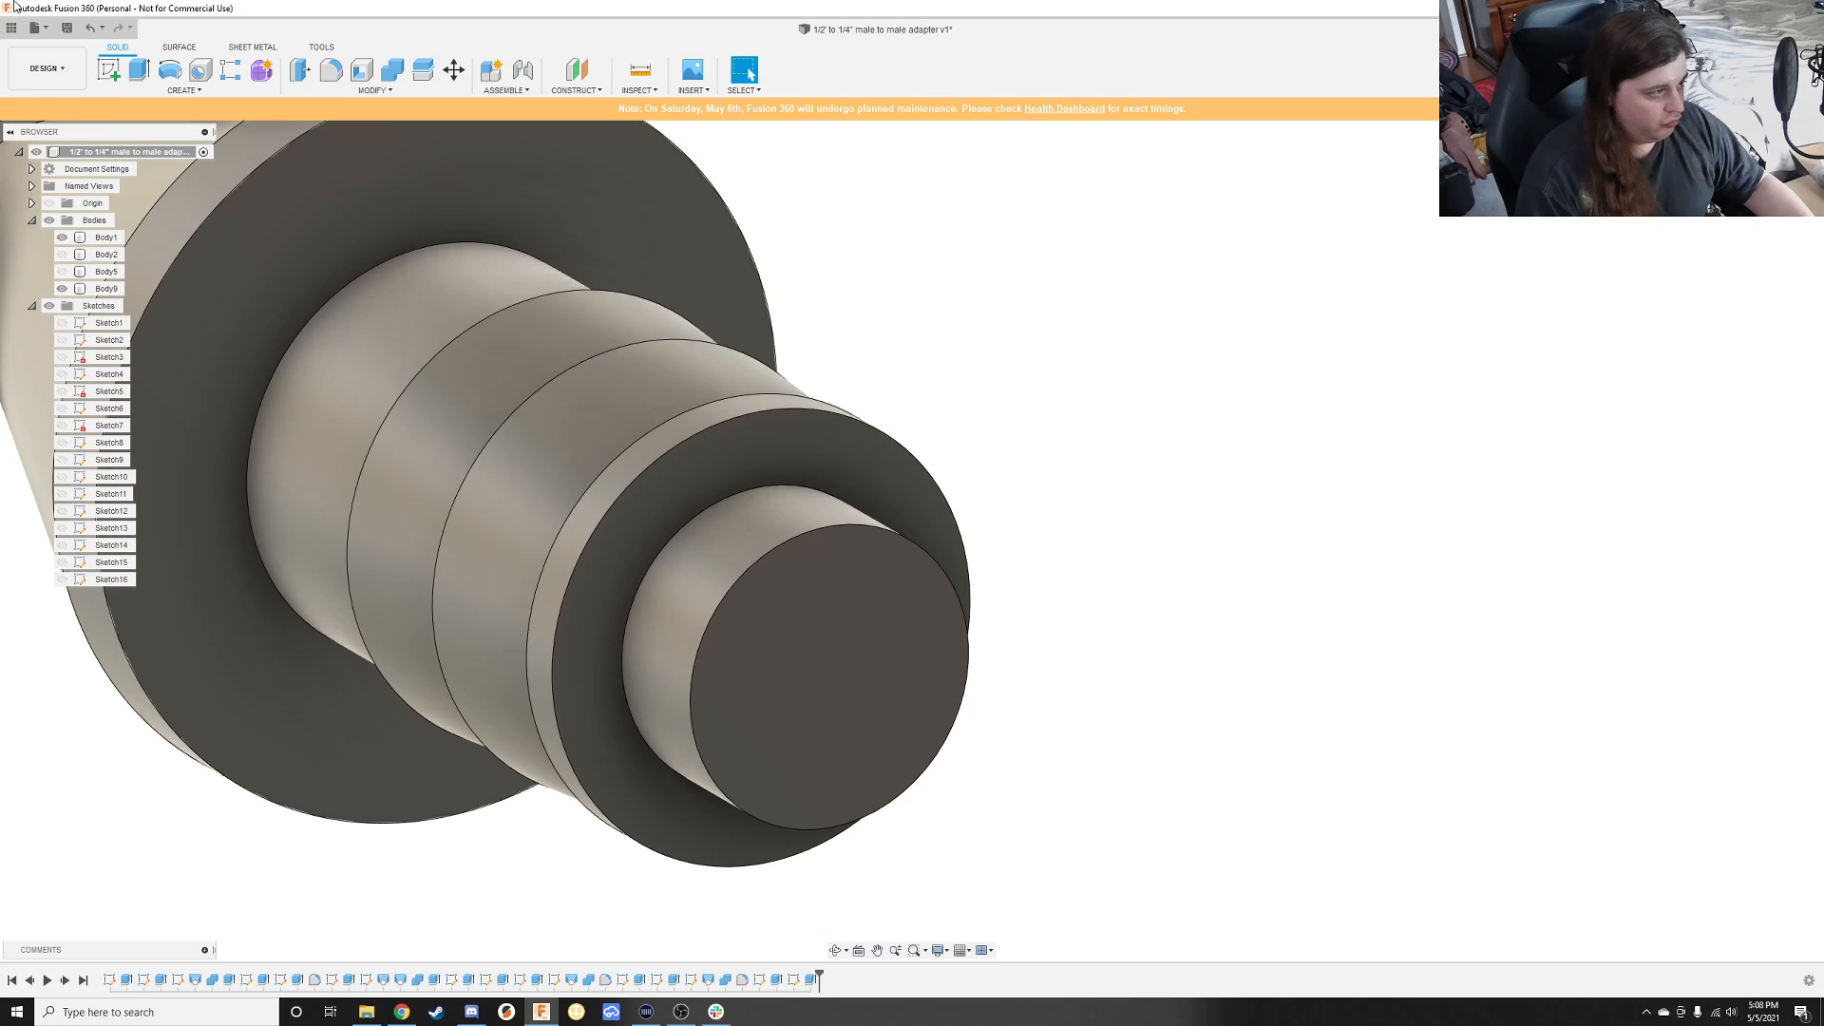
# Step: Sketch a centred circle matching the plug's edge and a concentric 12.5 mm circle on its end face, finish, and hide the plug body
pyautogui.click(108, 69)
pyautogui.click(840, 649)
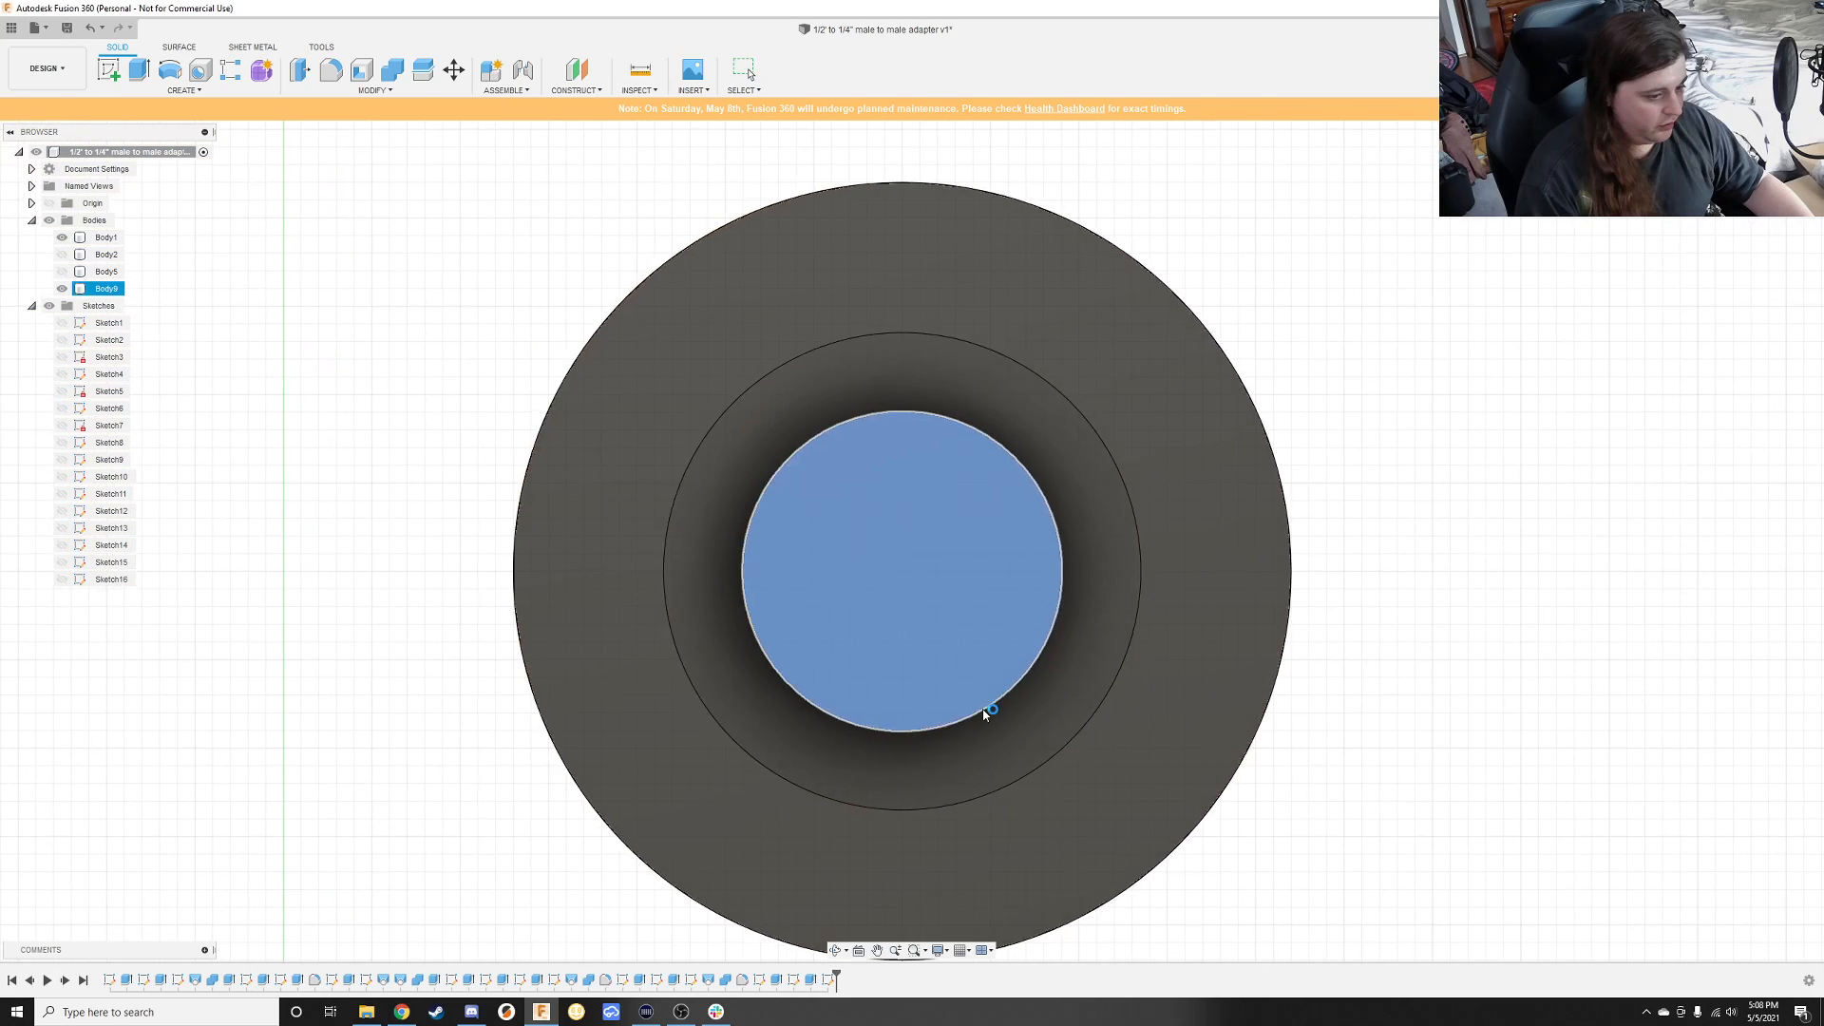
pyautogui.press('c')
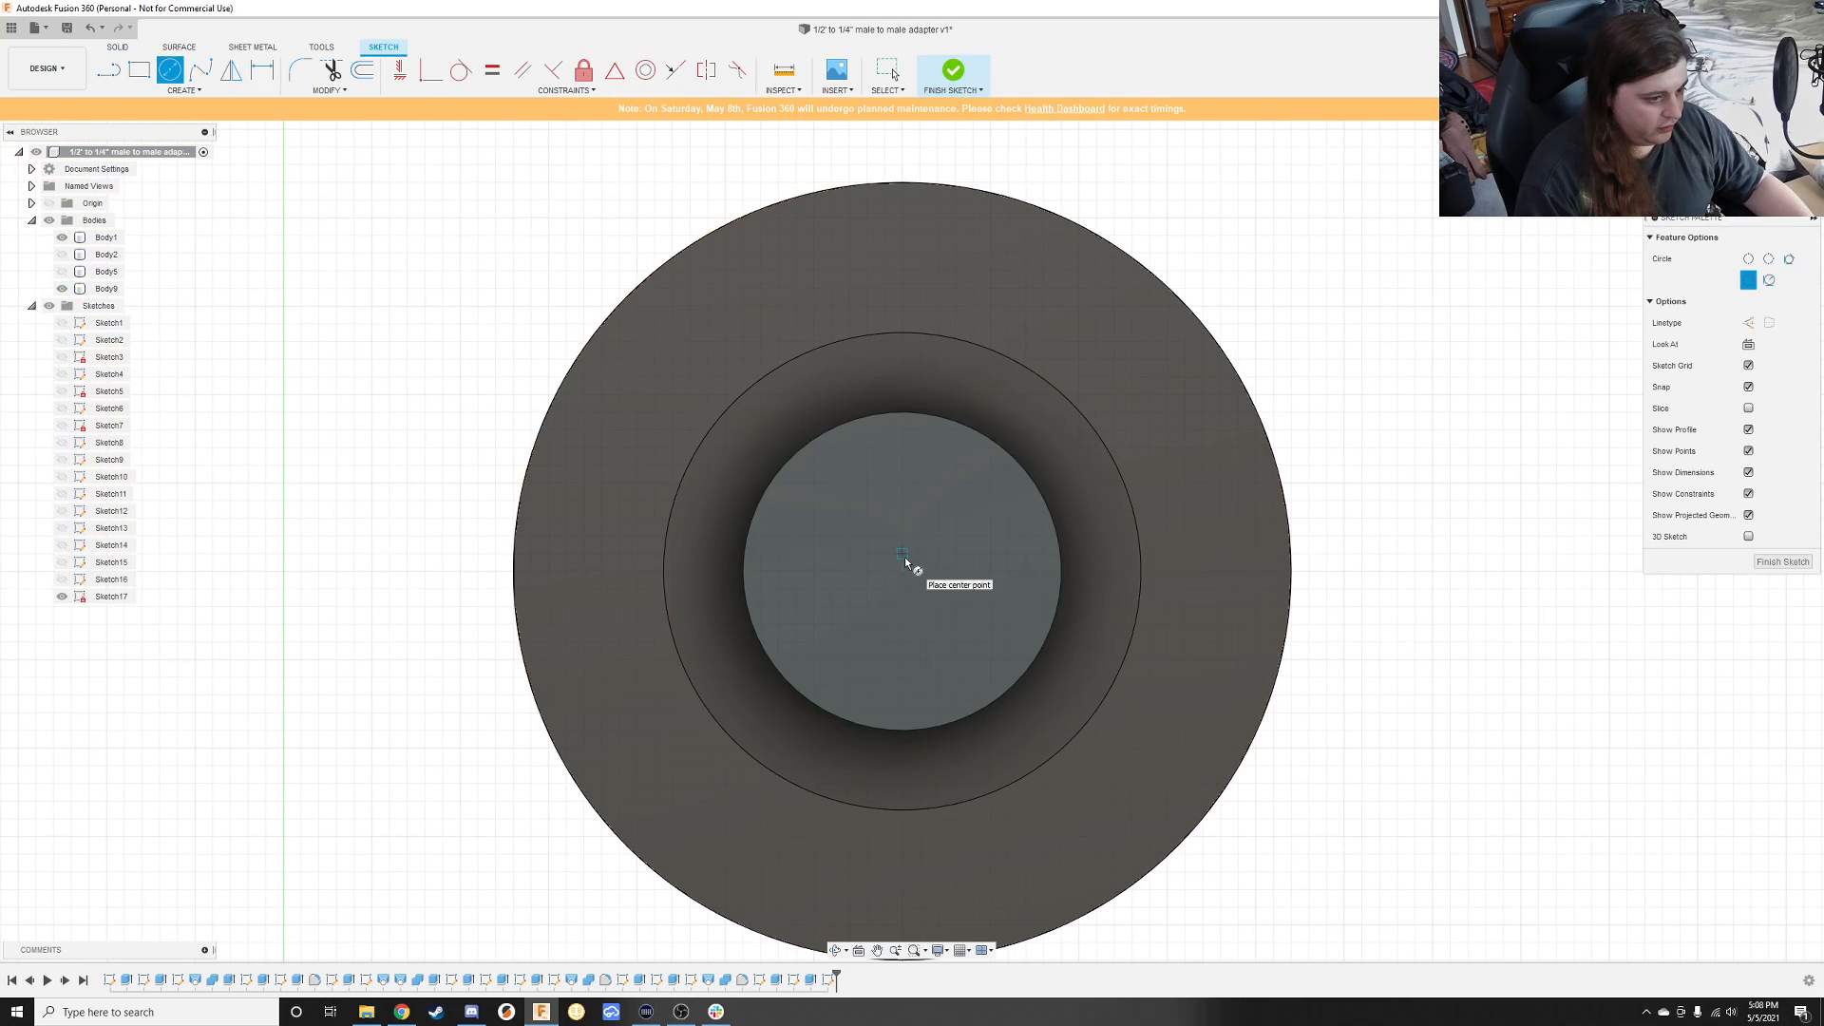
pyautogui.click(900, 574)
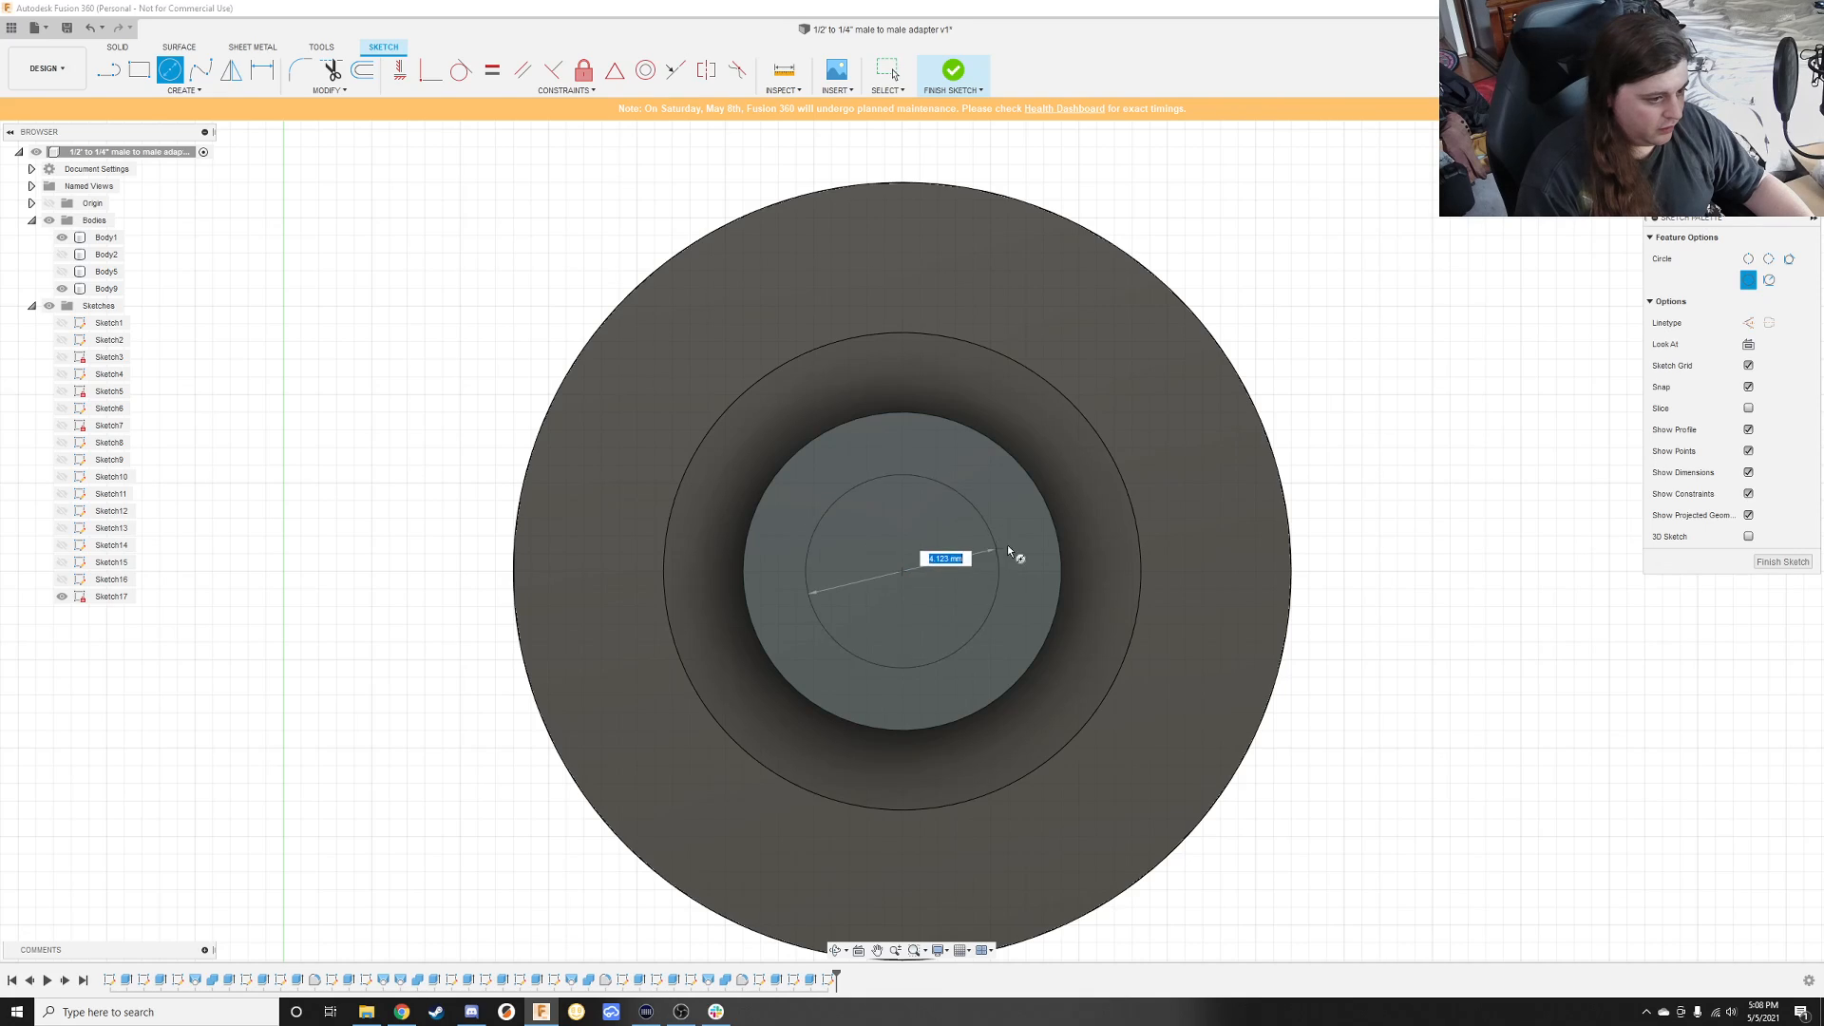
pyautogui.click(1062, 544)
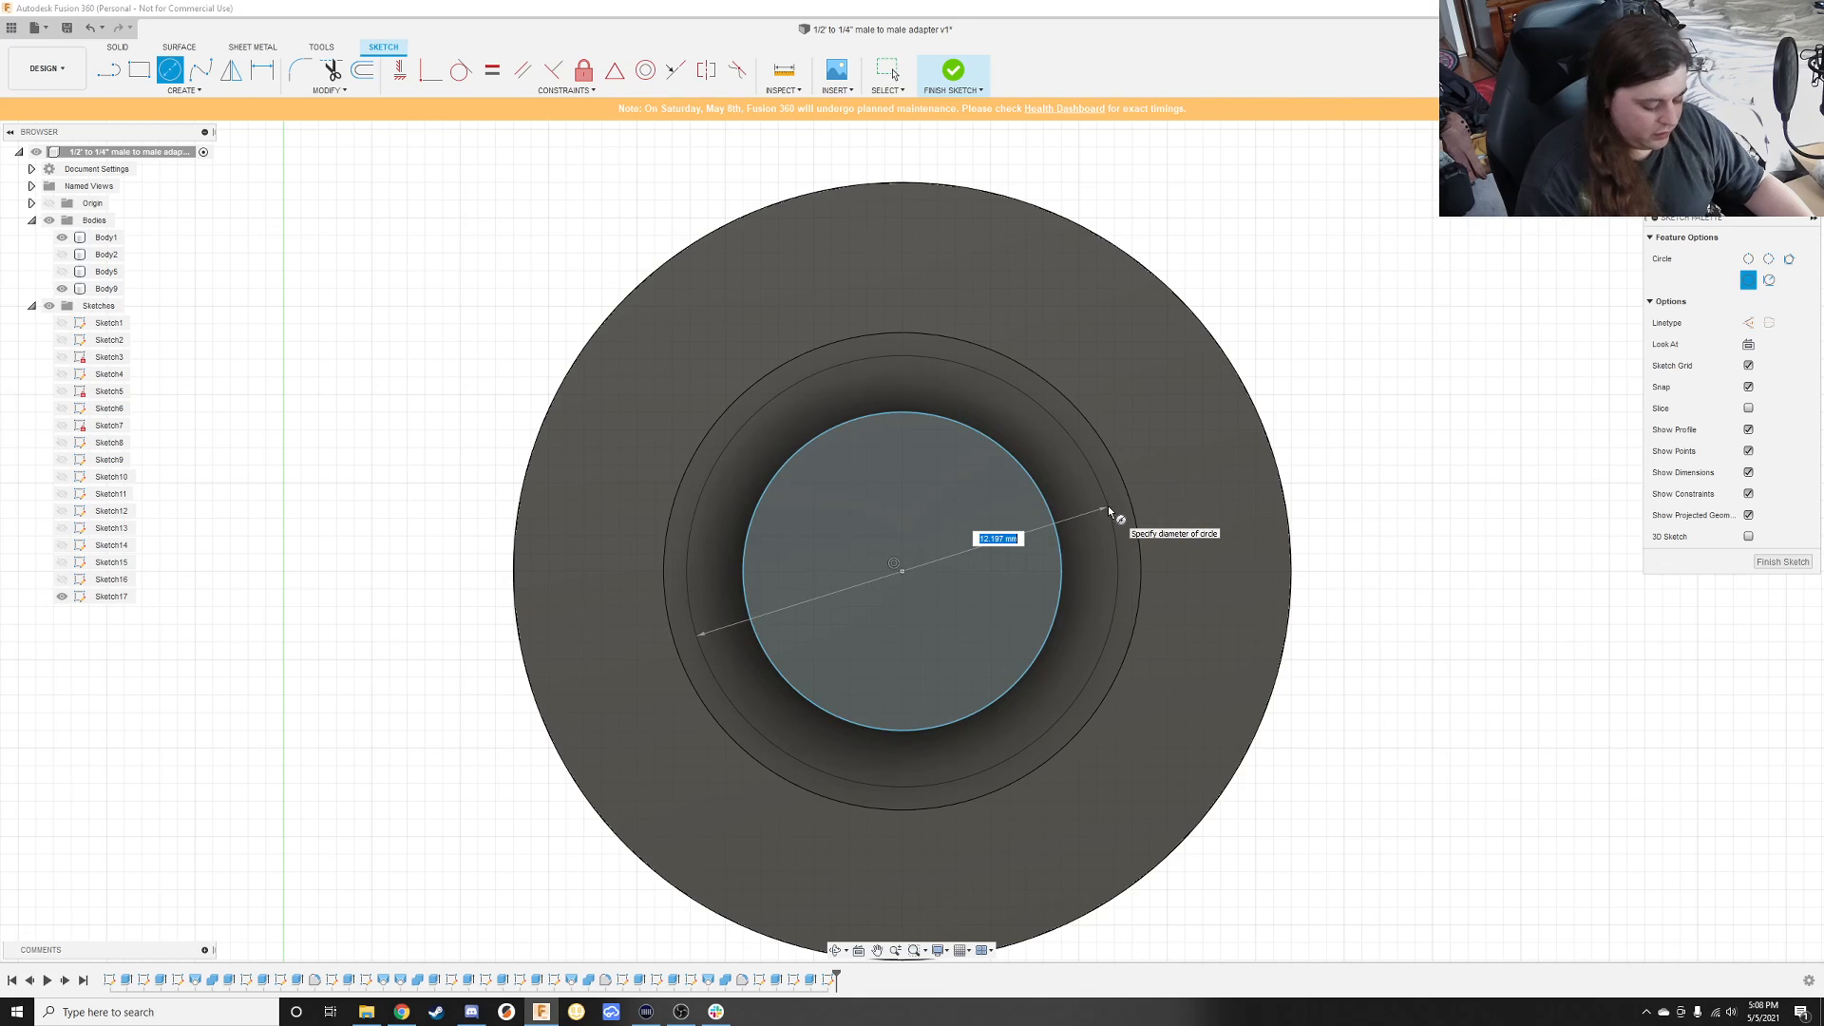
pyautogui.write('12.5')
pyautogui.press('Return')
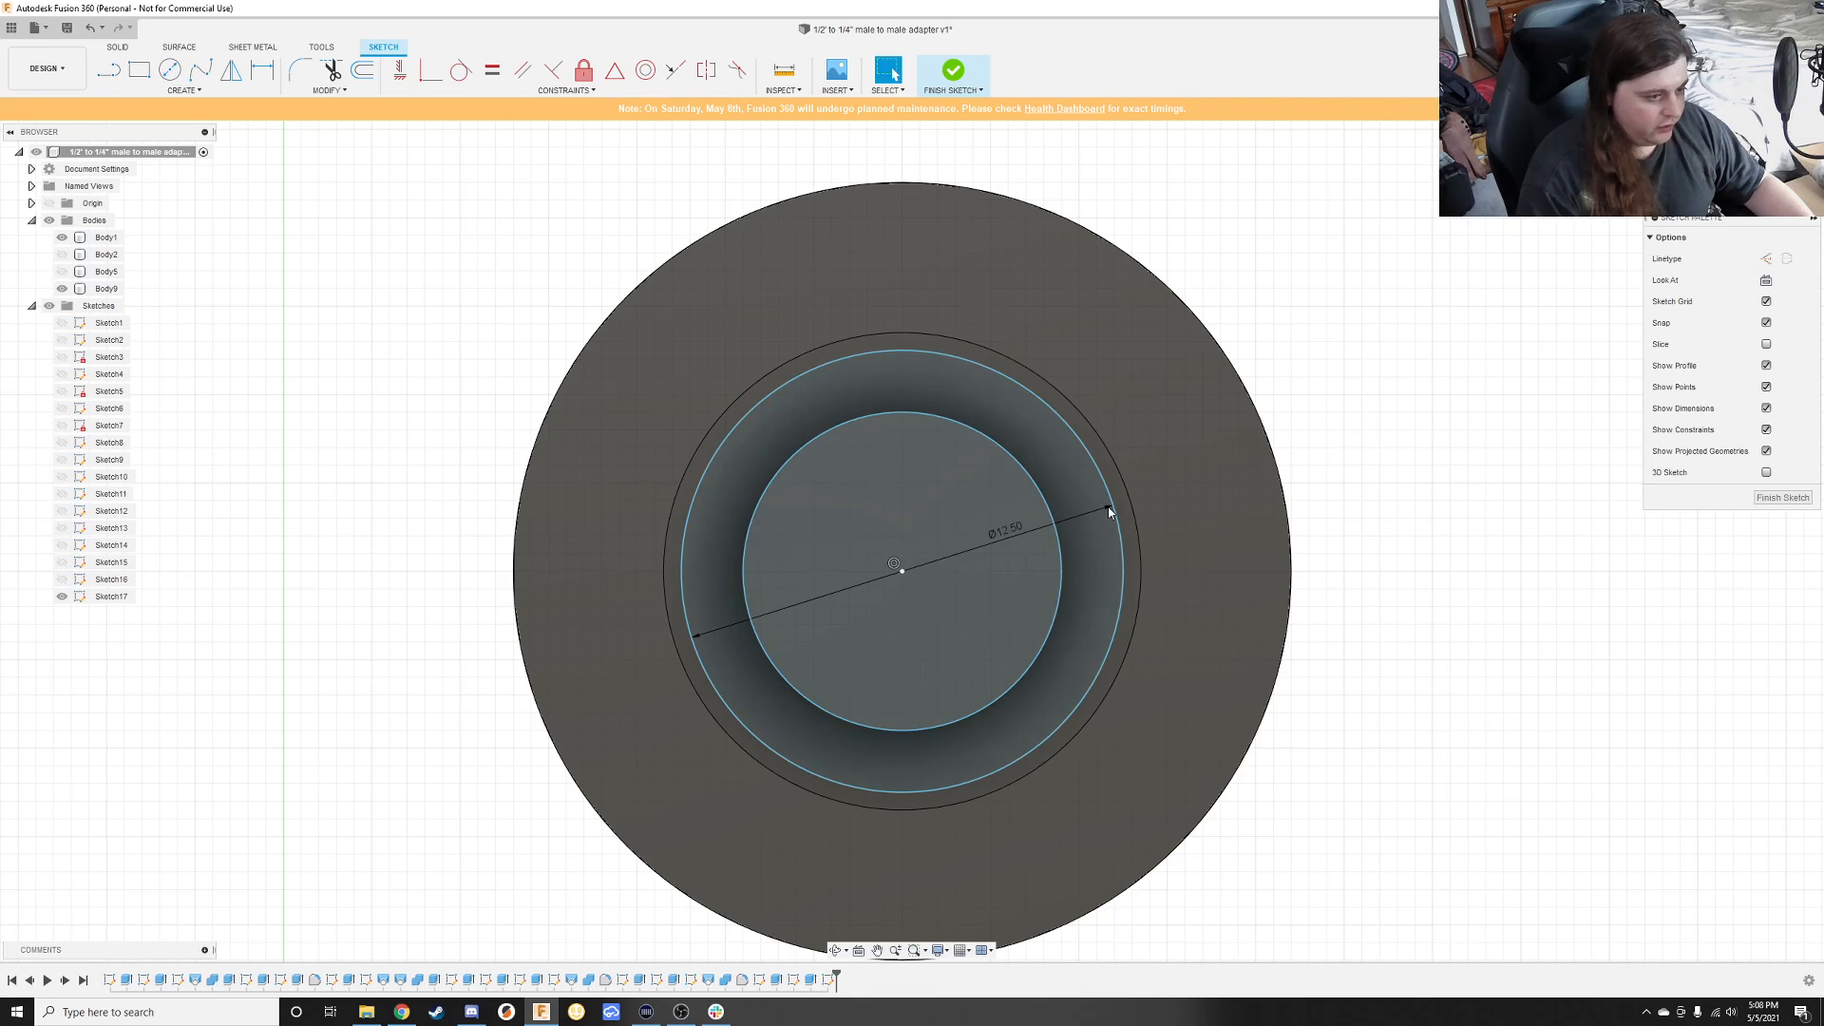
pyautogui.click(1756, 503)
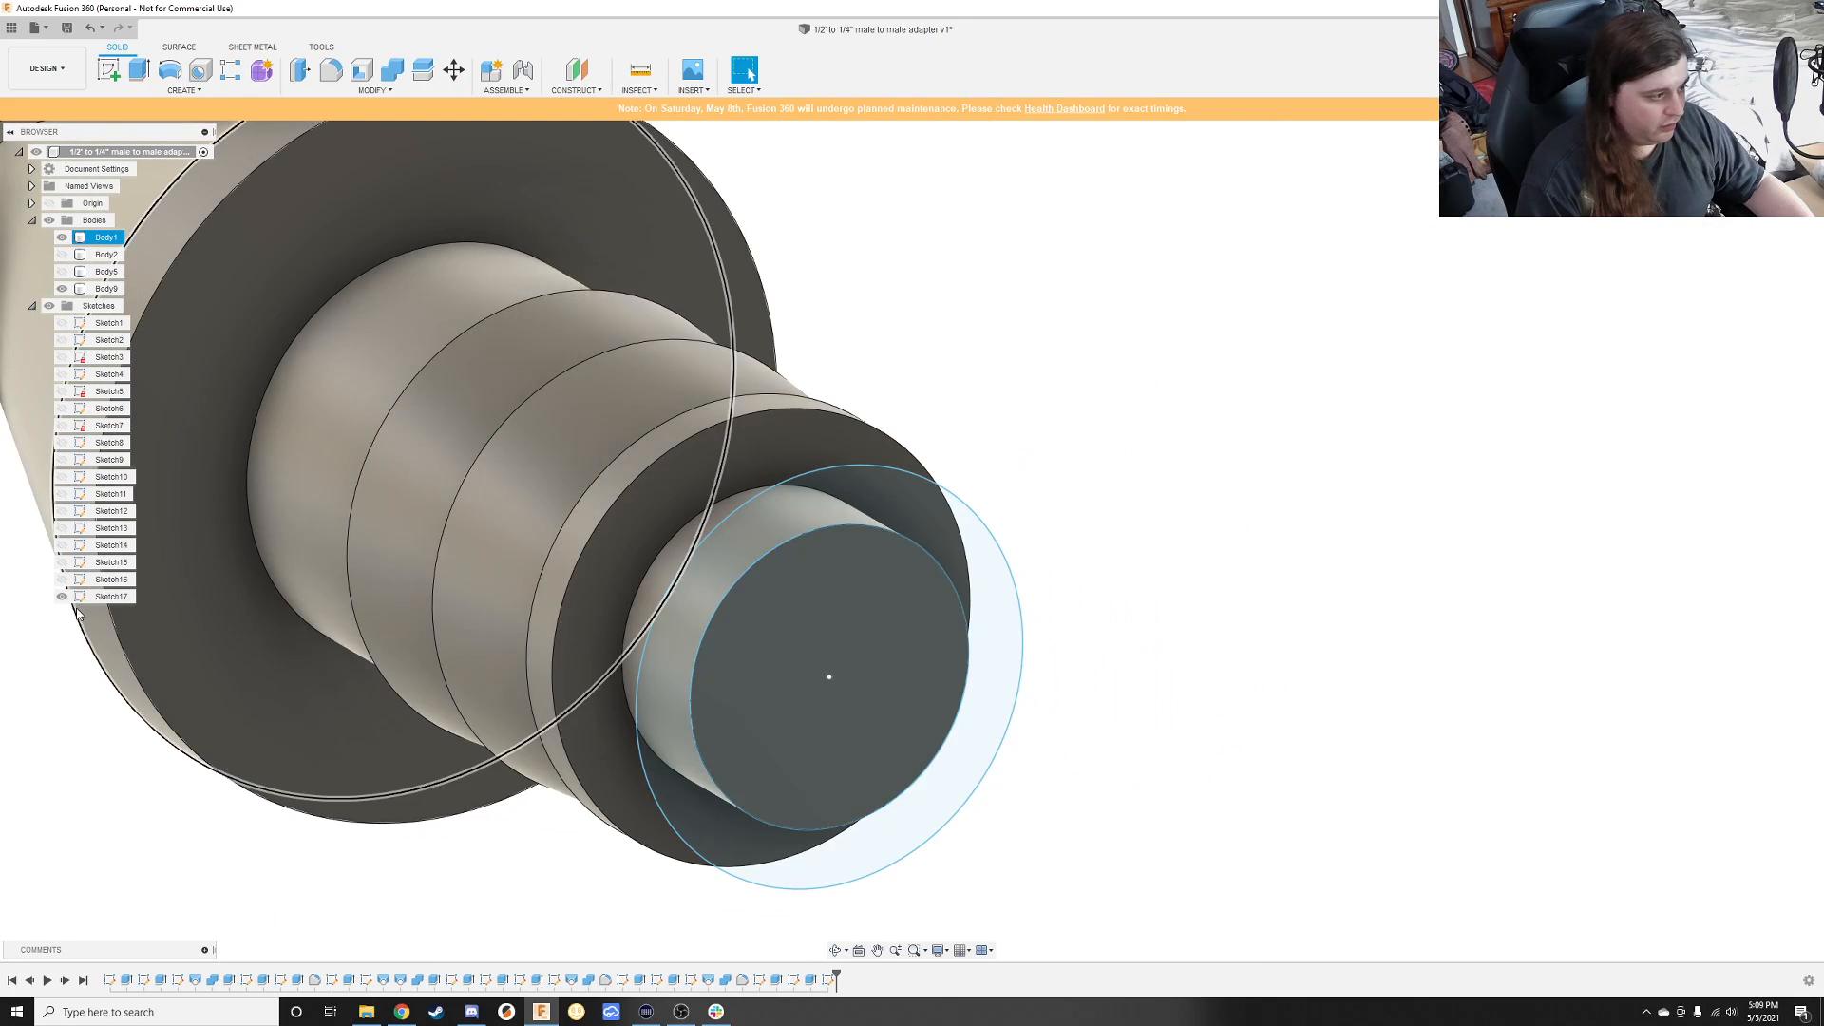
pyautogui.click(61, 288)
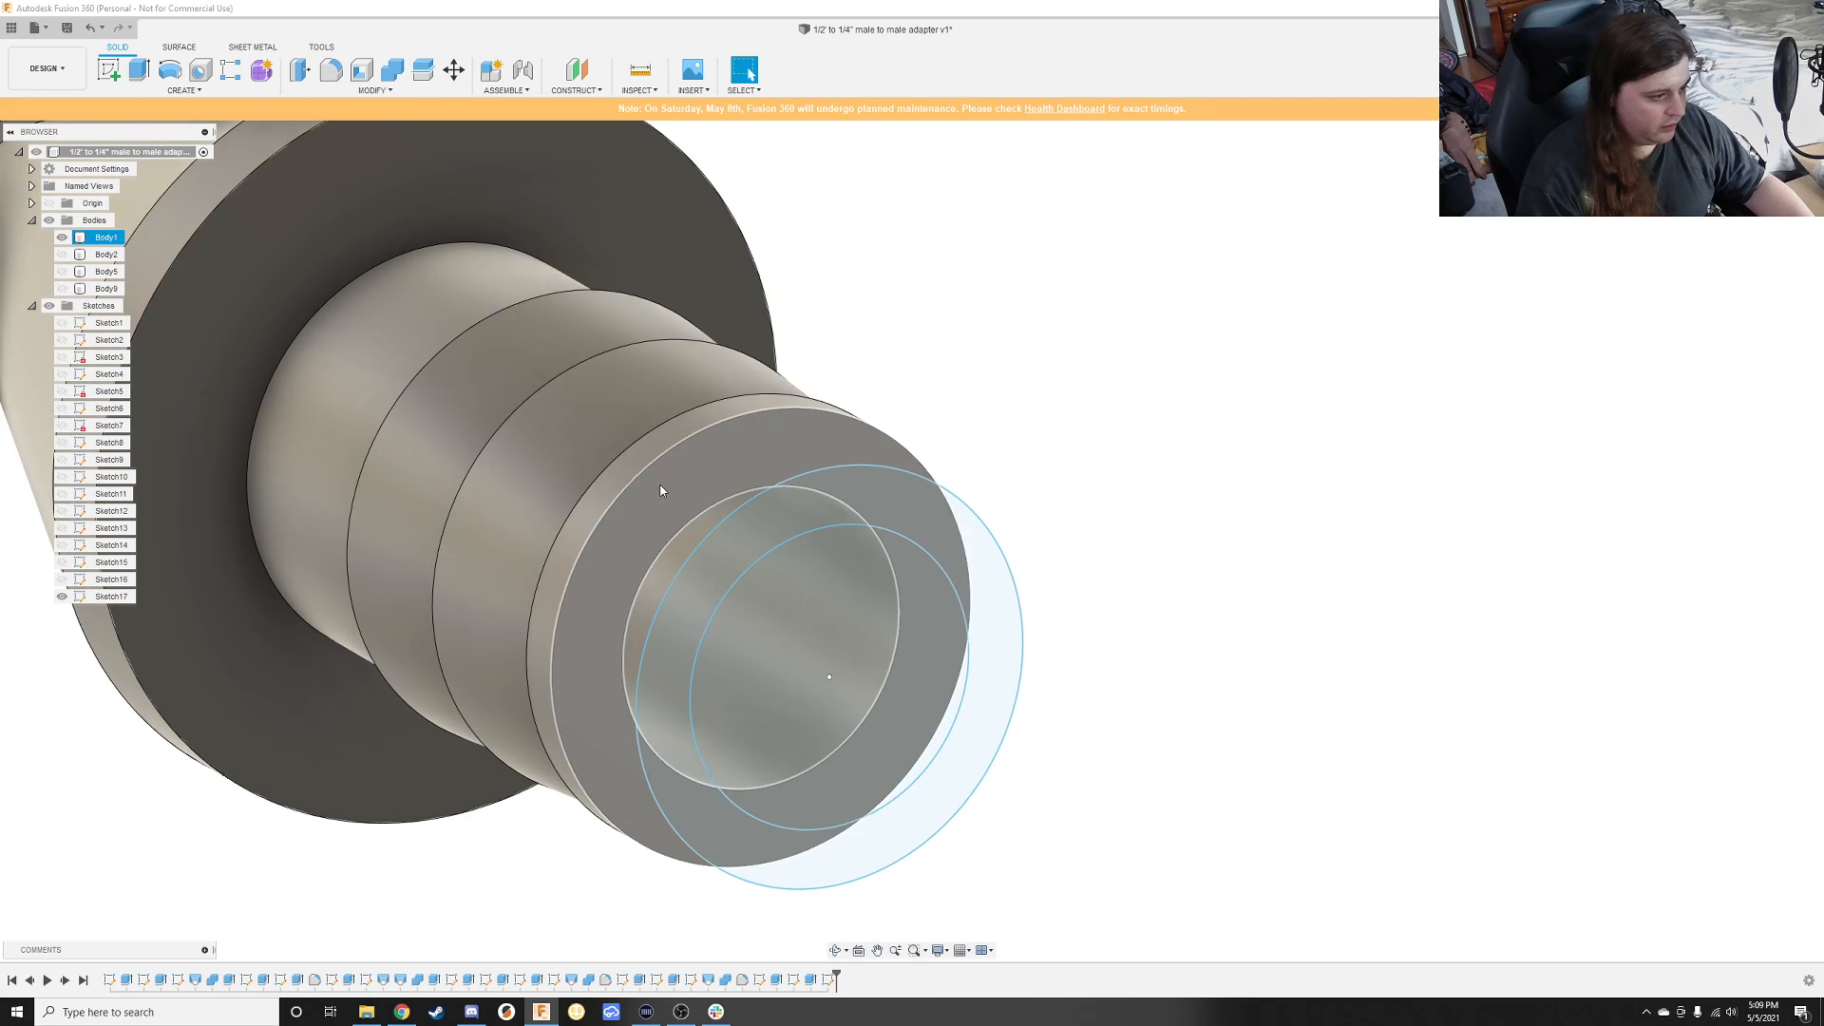
# Step: Try to loft the flange's ring-shaped end face to the ring profile between the bore and the 12.5 mm circle
pyautogui.click(219, 86)
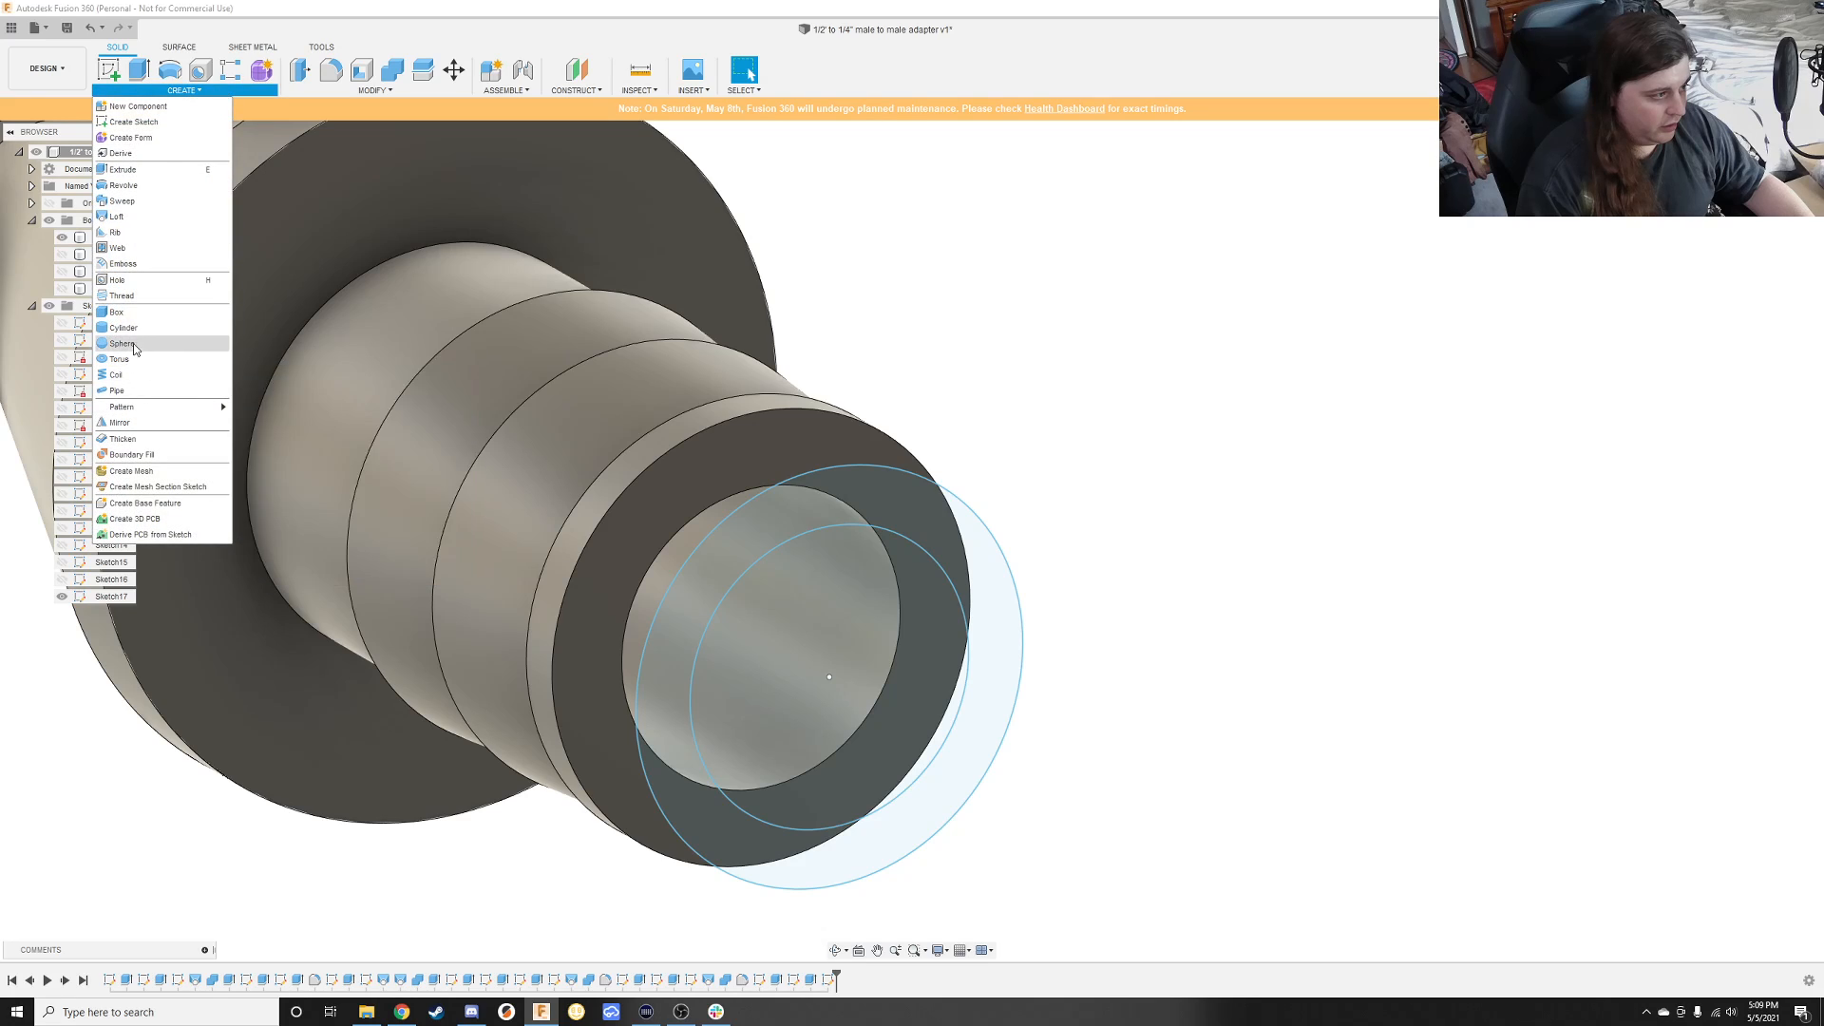
pyautogui.click(160, 217)
pyautogui.keyDown('shift'); pyautogui.moveTo(655, 304); pyautogui.dragTo(778, 453, button='middle'); pyautogui.keyUp('shift')
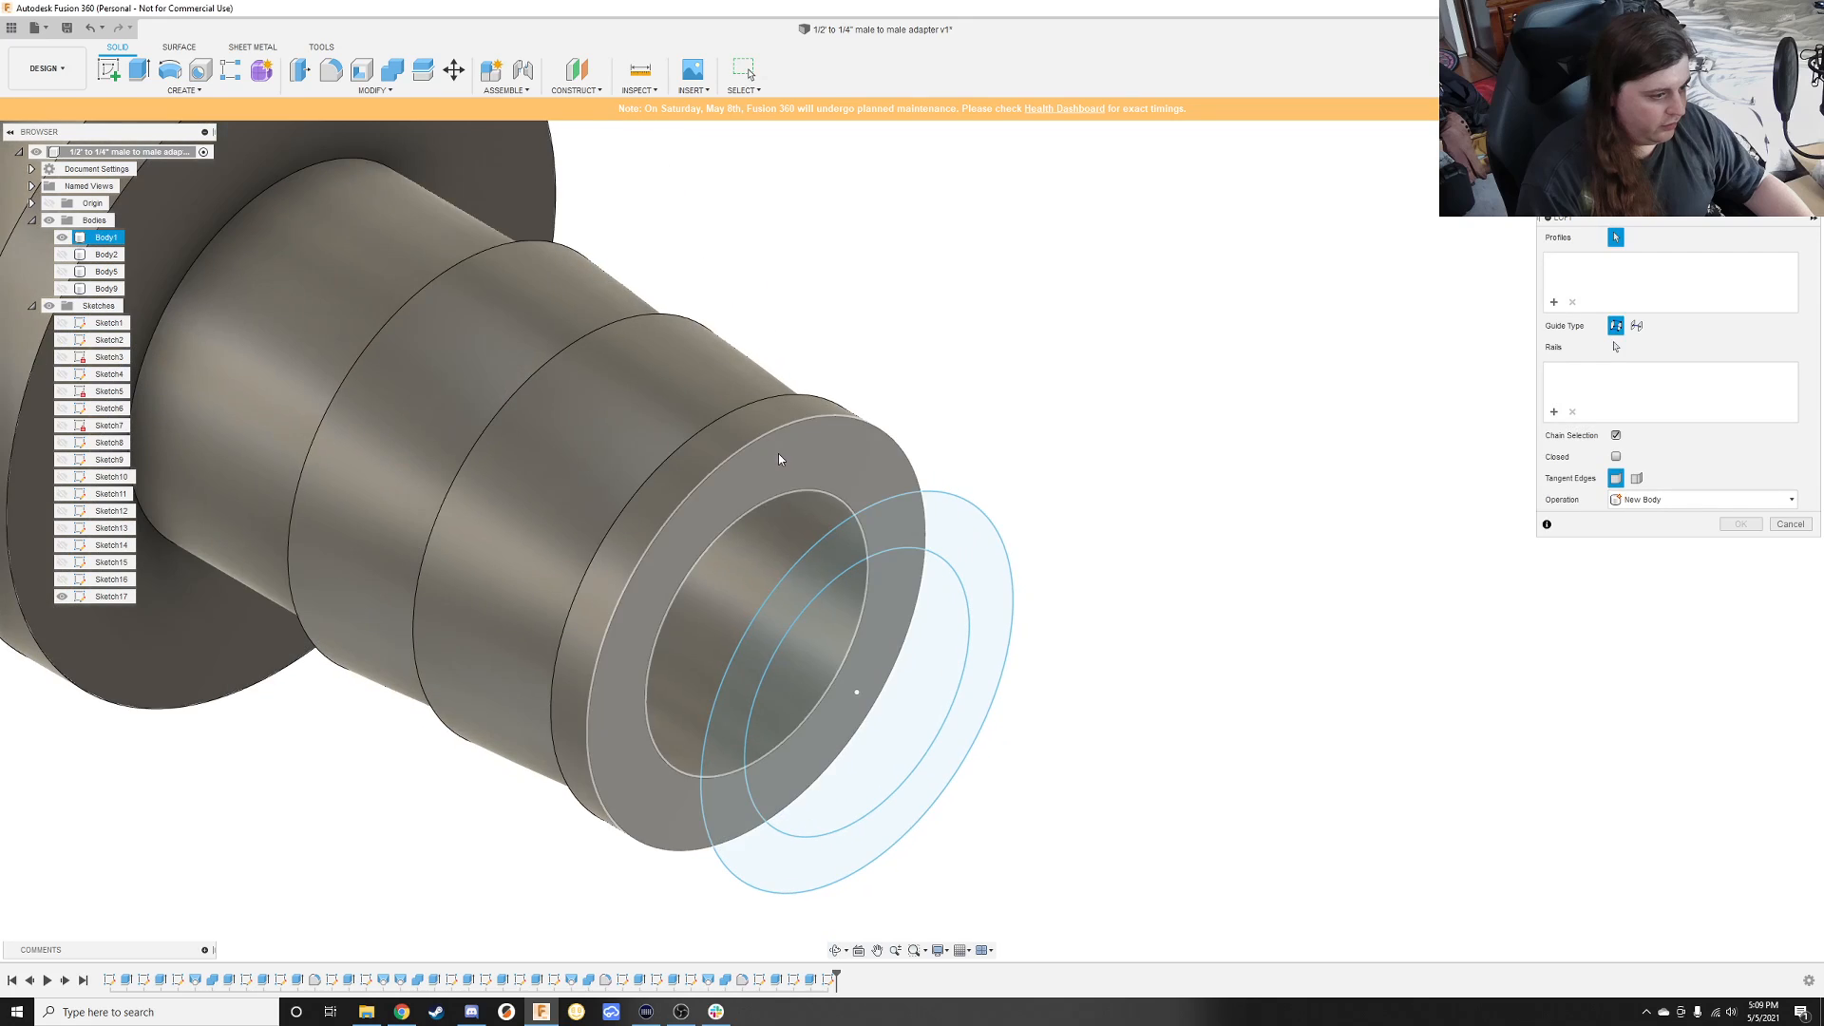
pyautogui.click(778, 454)
pyautogui.click(870, 548)
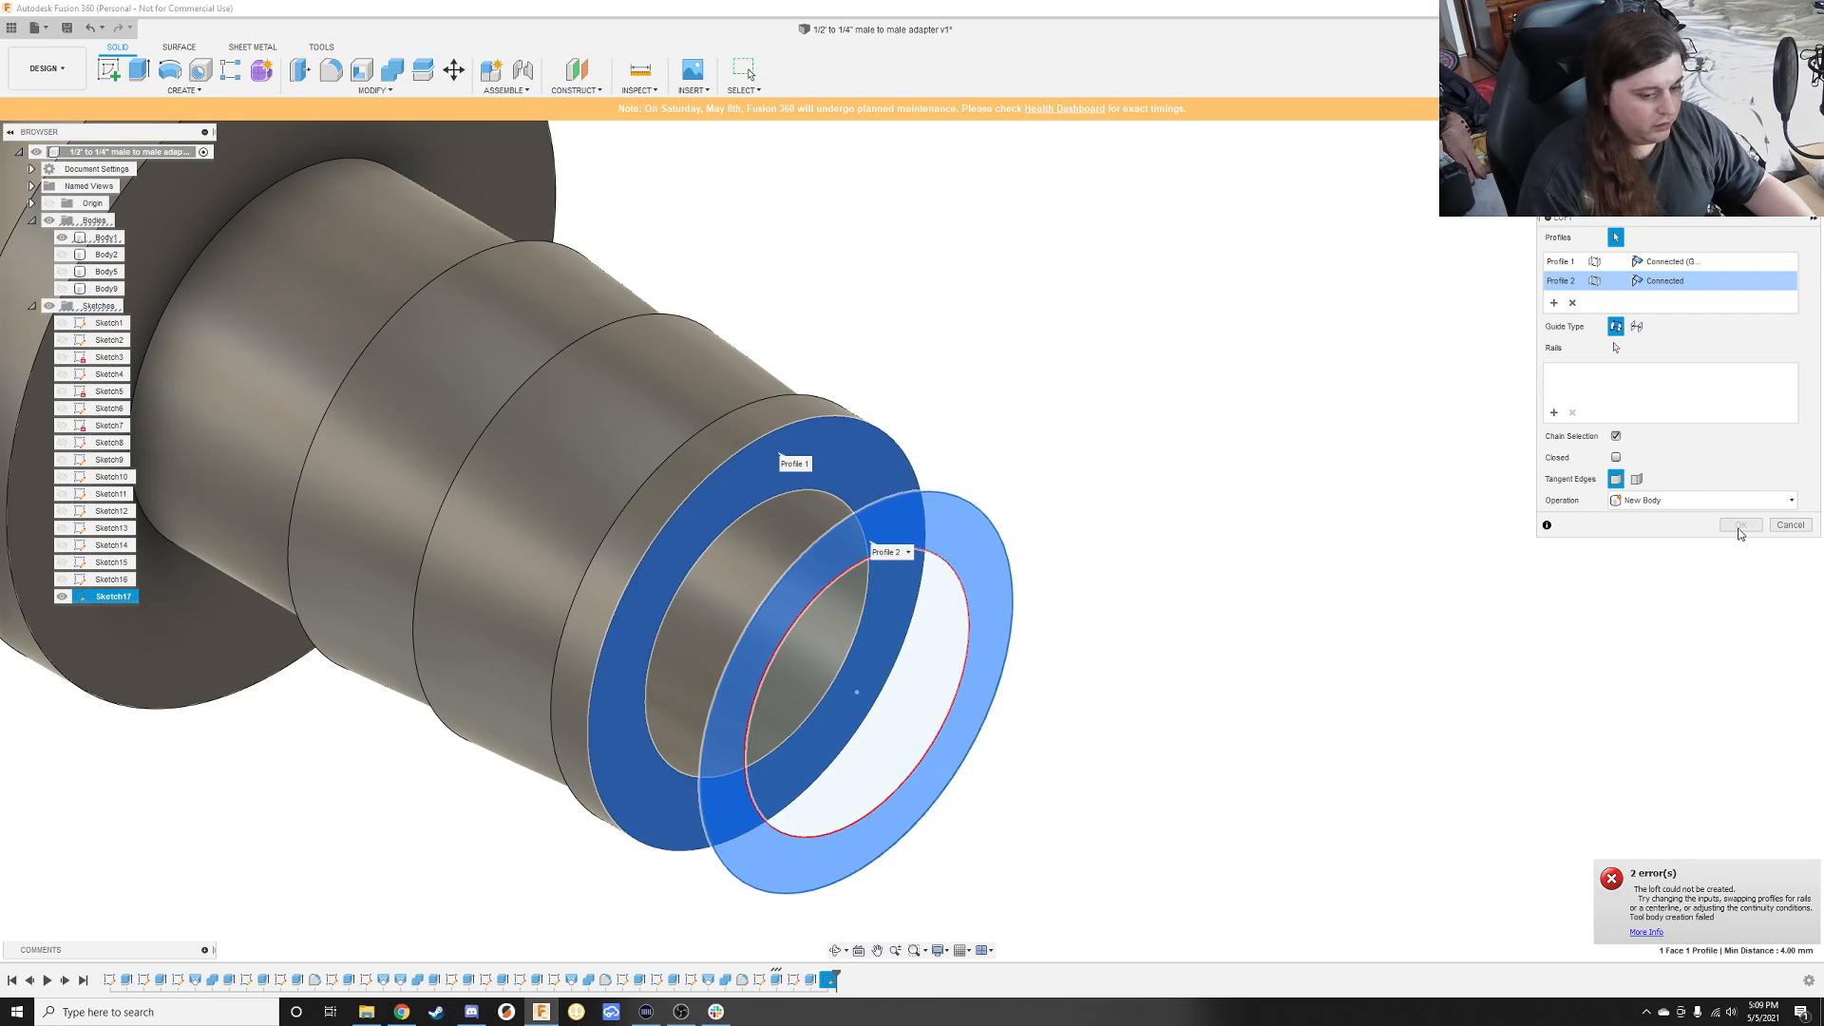
pyautogui.click(1791, 524)
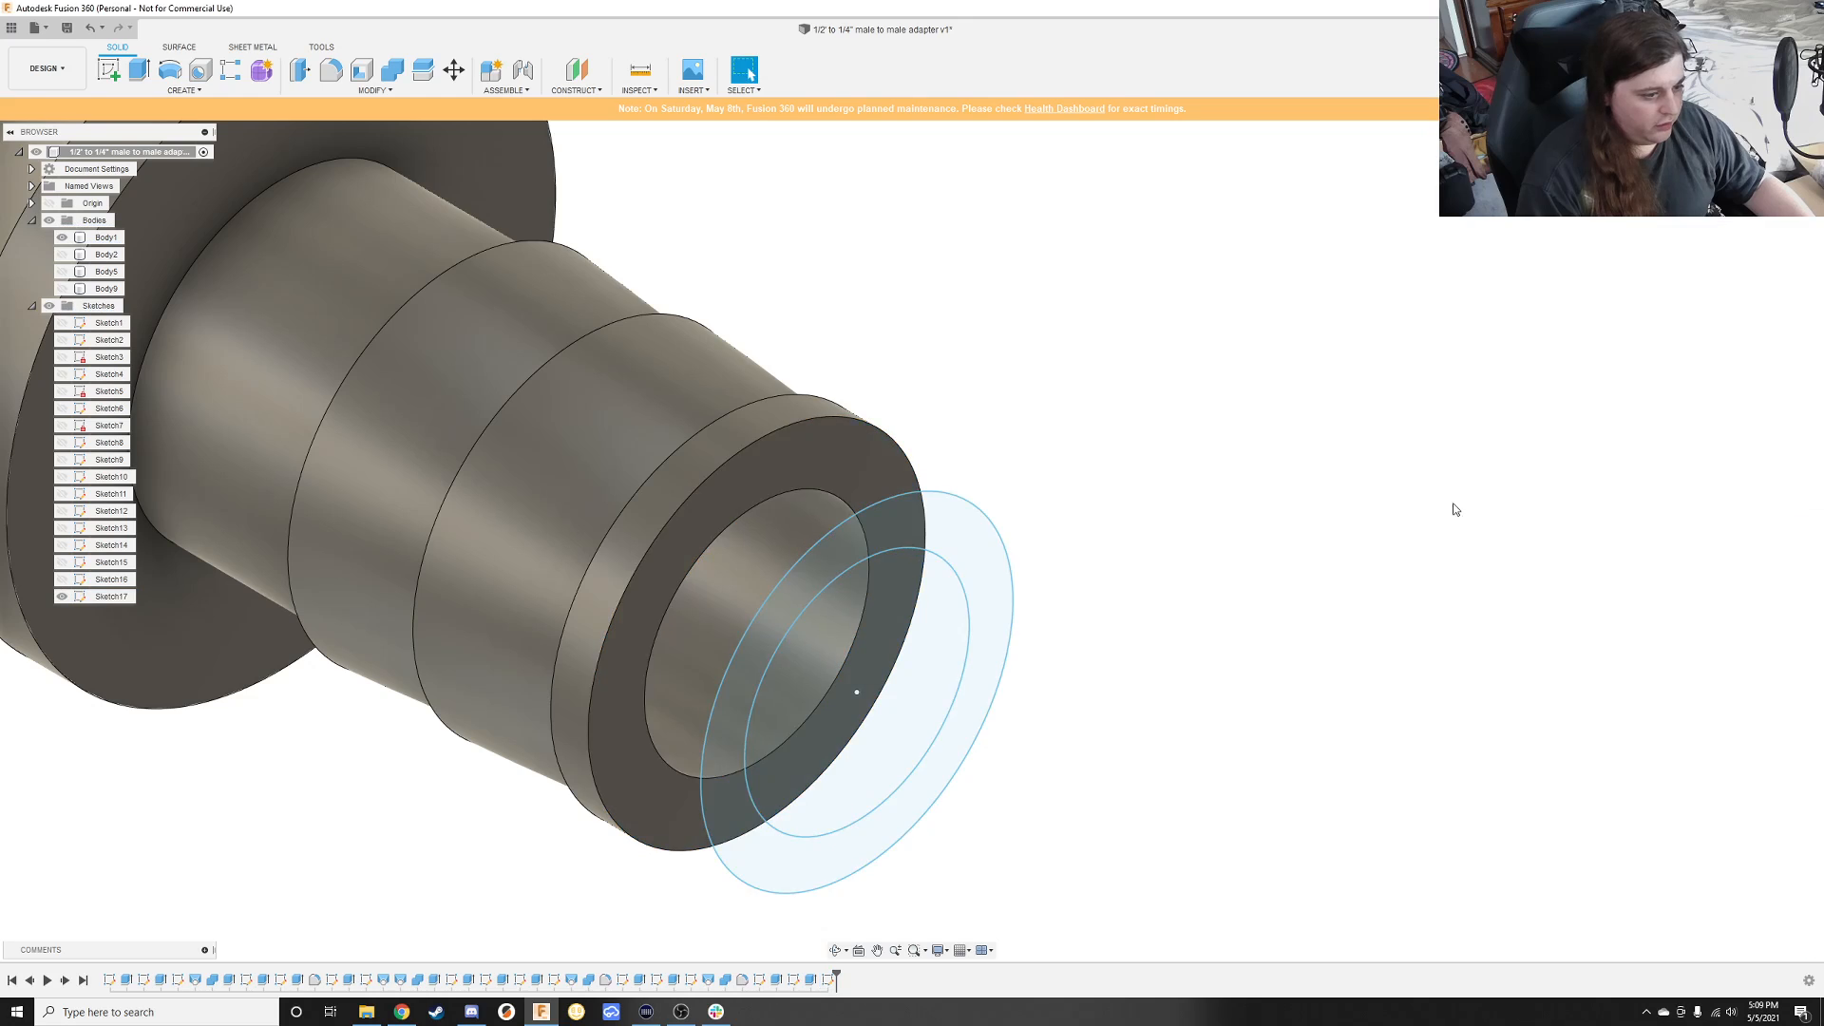
# Step: Show the bore sketch on the flange and loft the full flange disc, centre included, to the full 12.5 mm disc, joined to the adapter
pyautogui.click(63, 580)
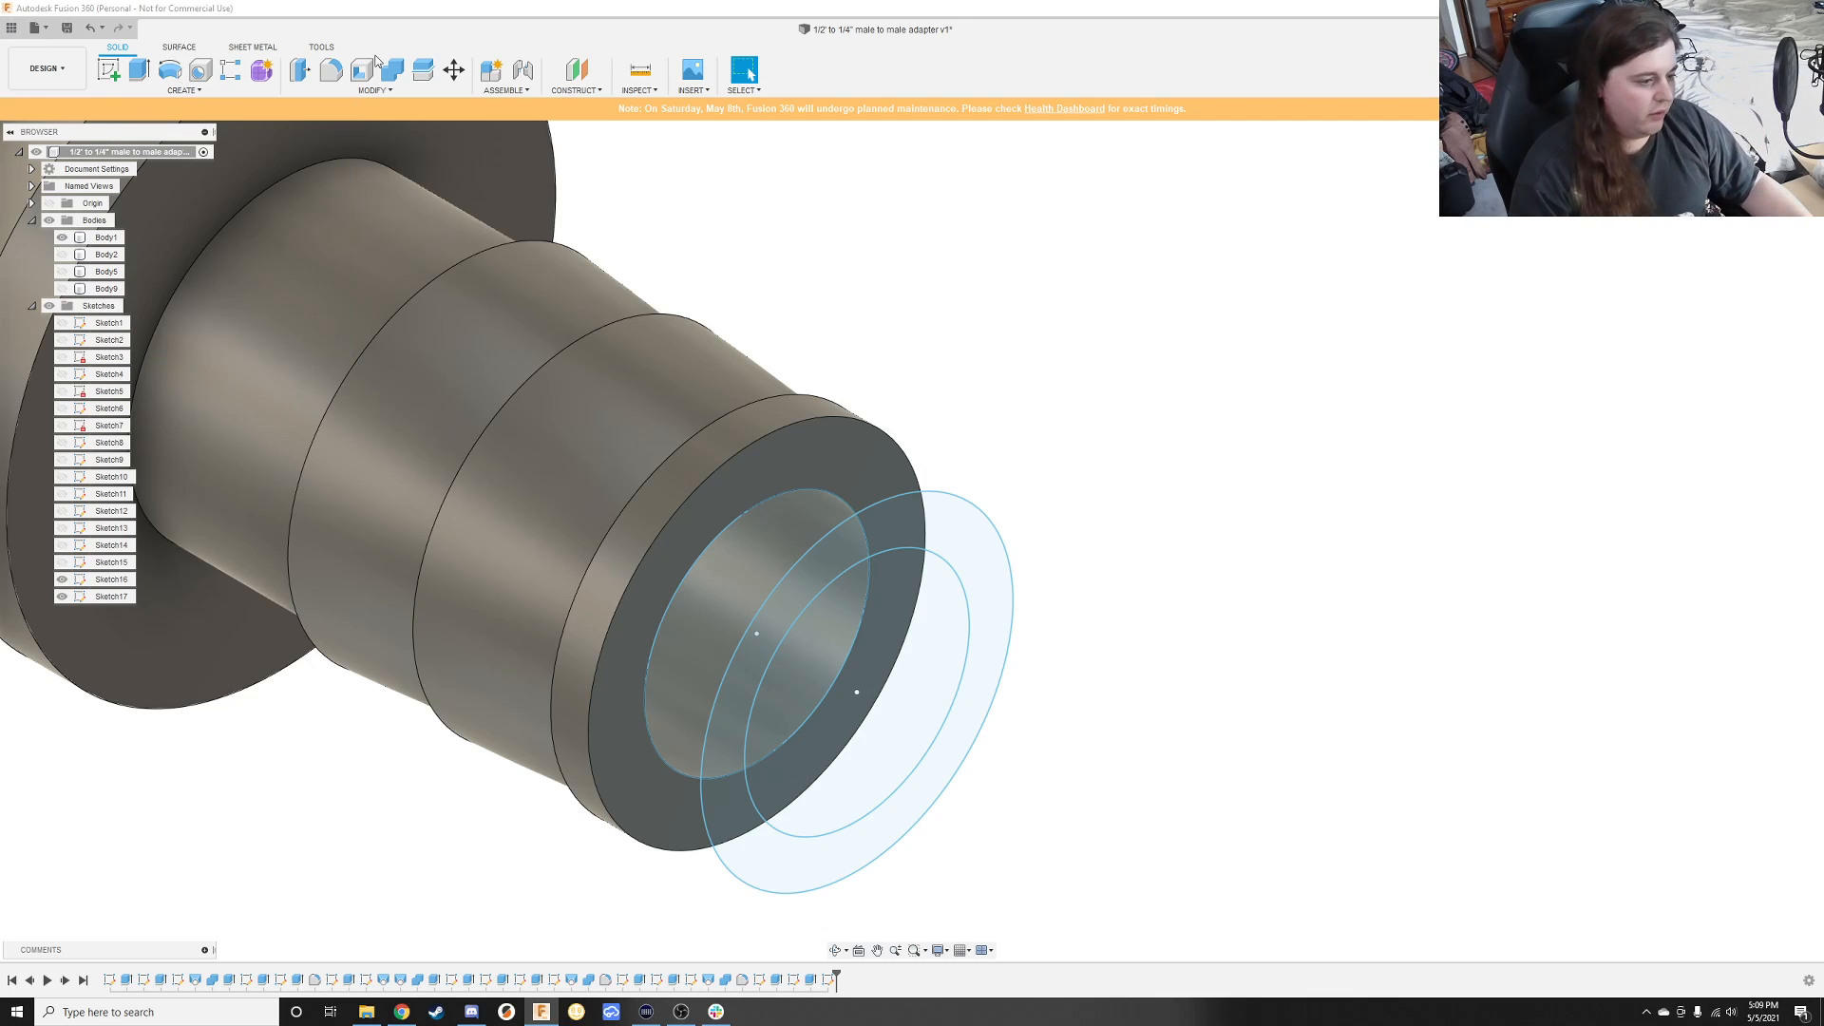
pyautogui.click(190, 92)
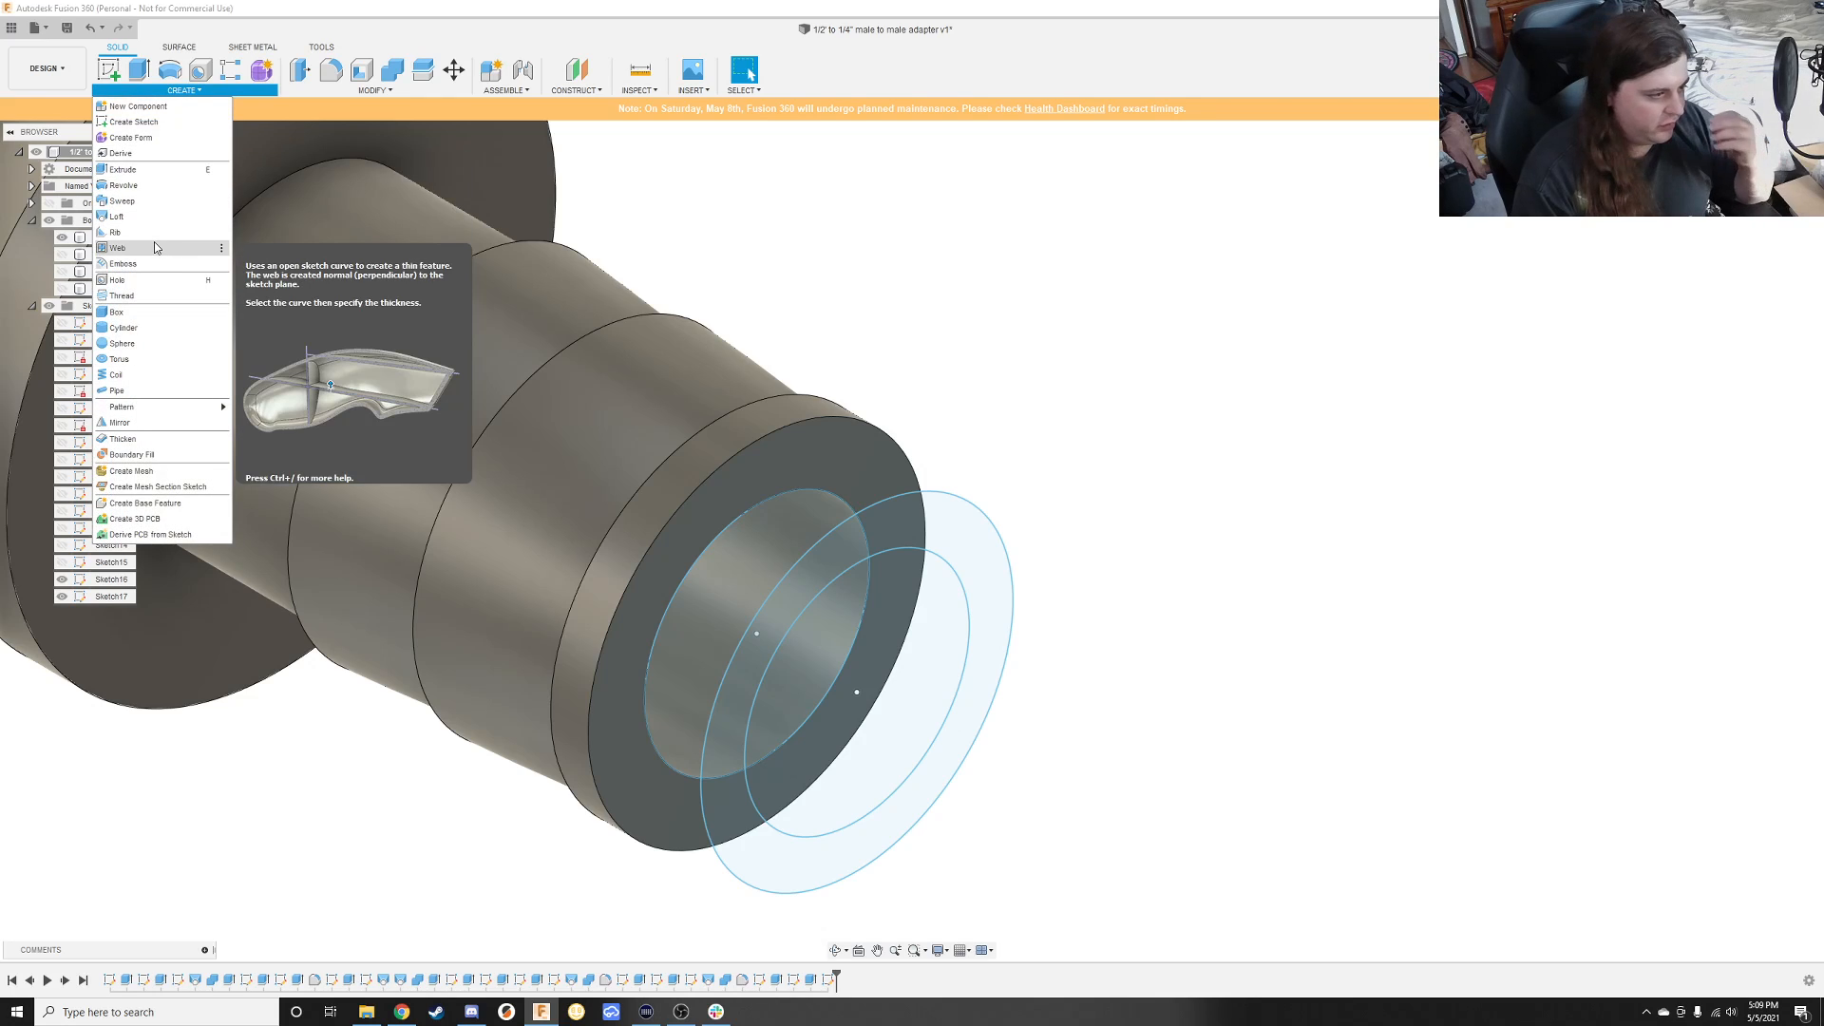
pyautogui.click(113, 218)
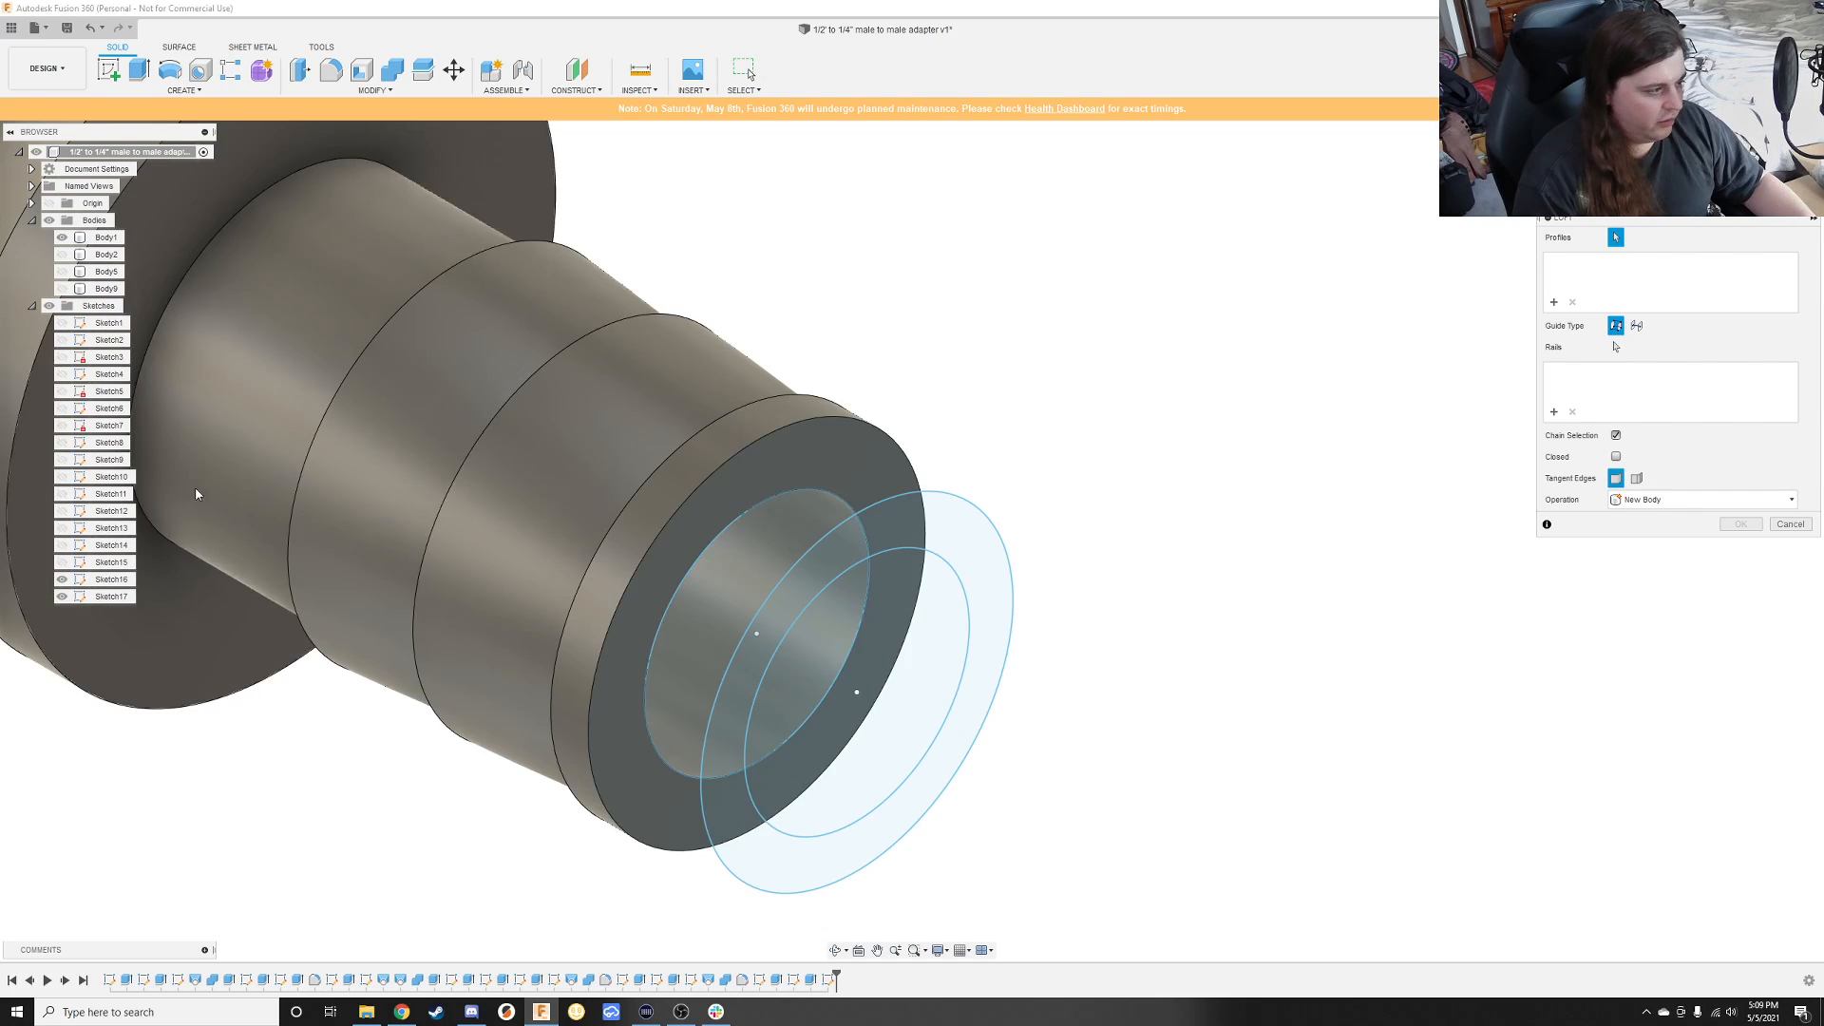
pyautogui.click(769, 481)
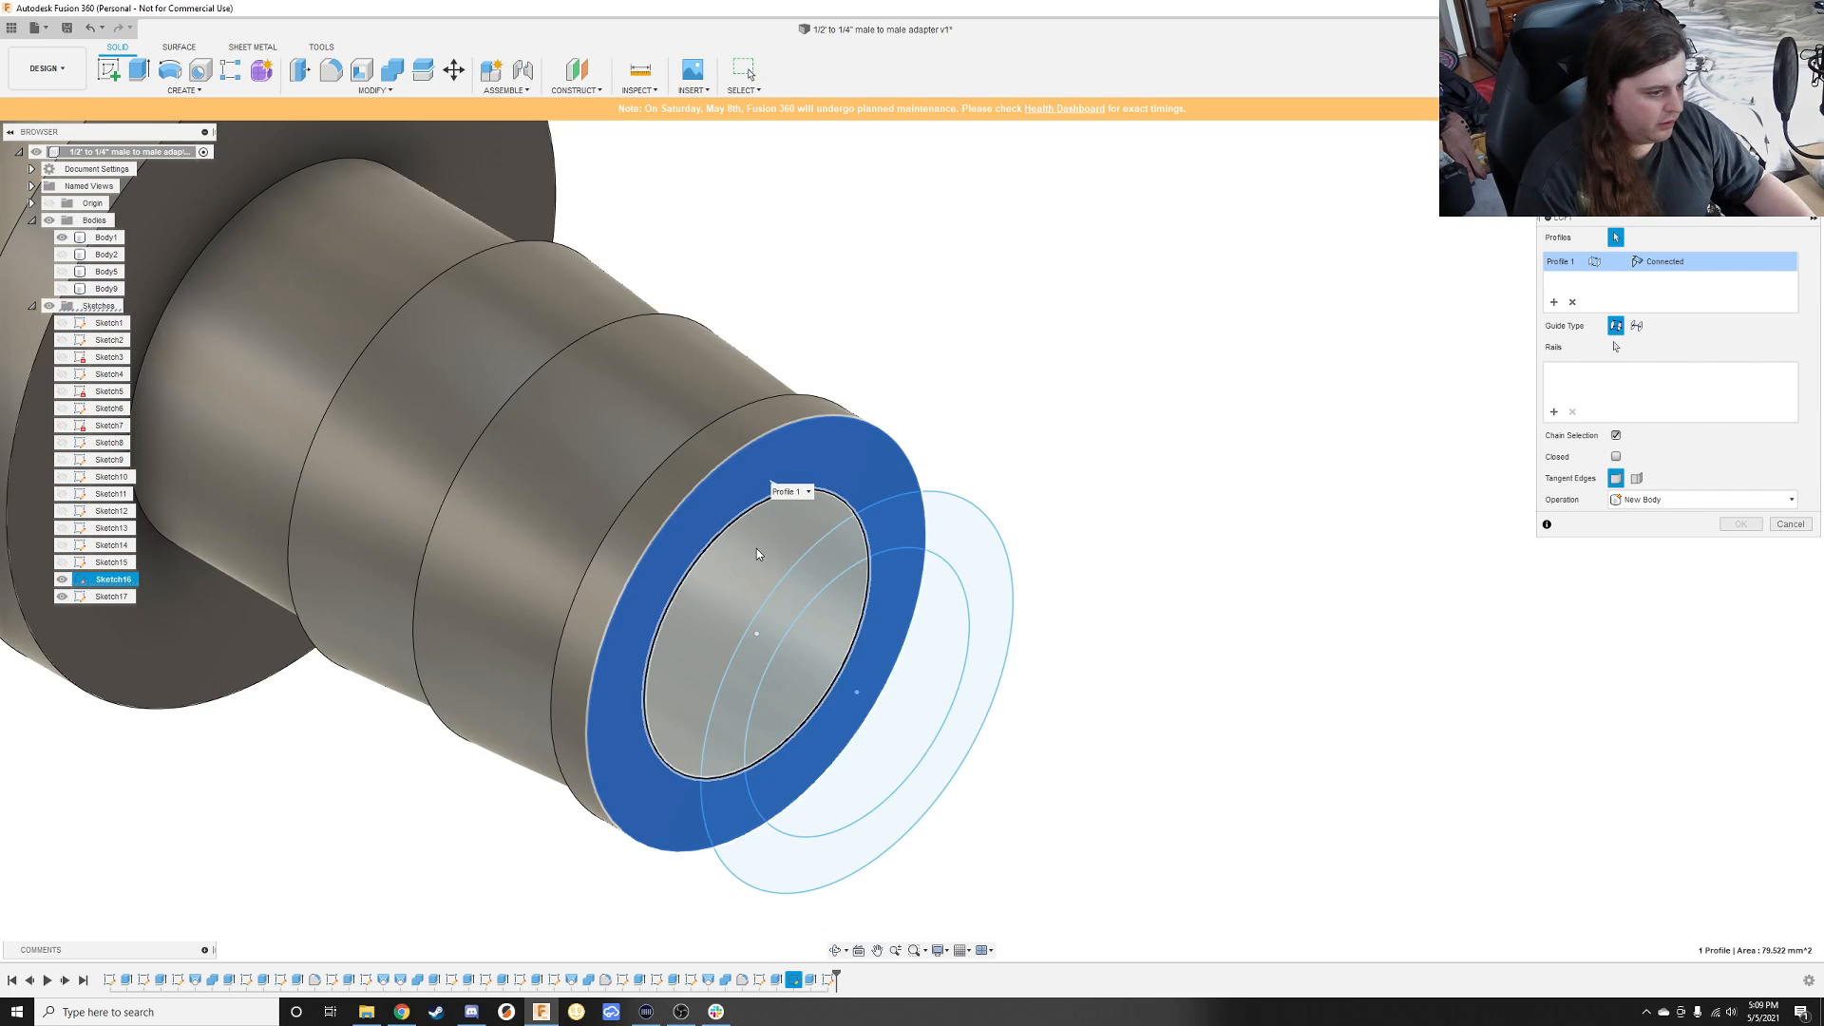
pyautogui.click(940, 530)
pyautogui.click(916, 605)
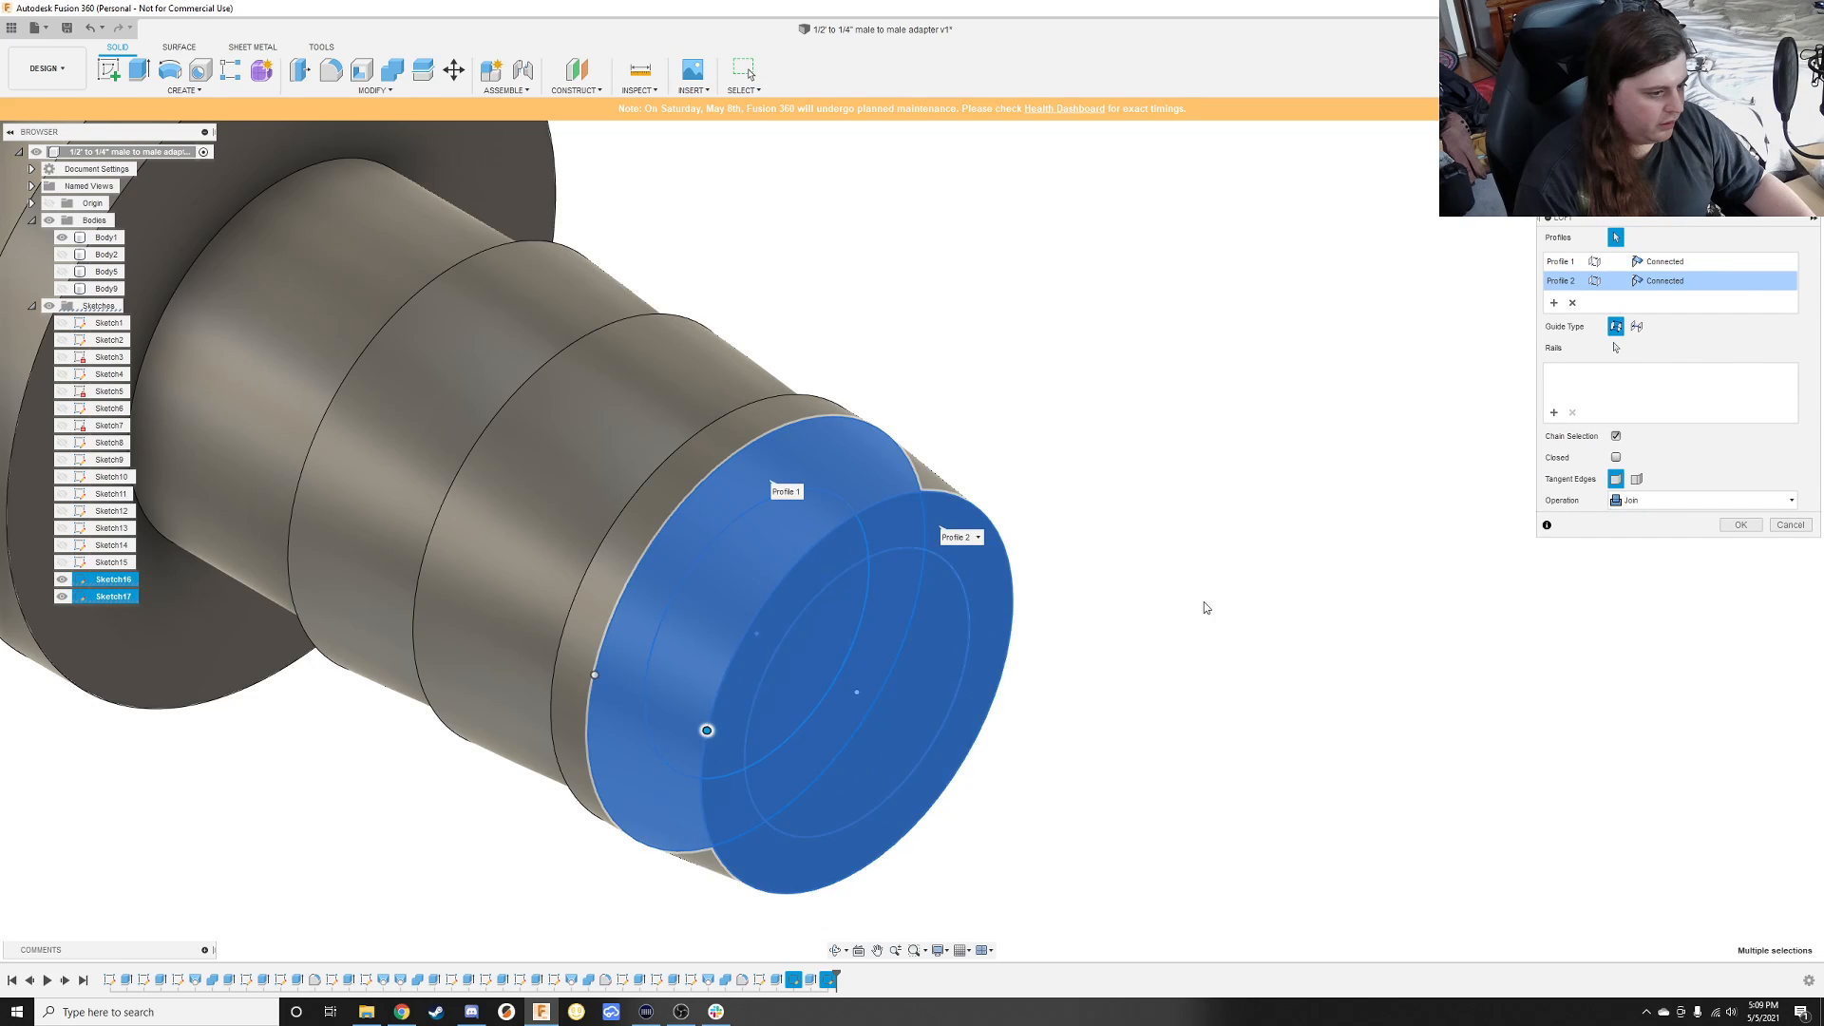
pyautogui.click(1728, 522)
pyautogui.keyDown('shift'); pyautogui.moveTo(1153, 385); pyautogui.dragTo(1444, 294, button='middle'); pyautogui.keyUp('shift')
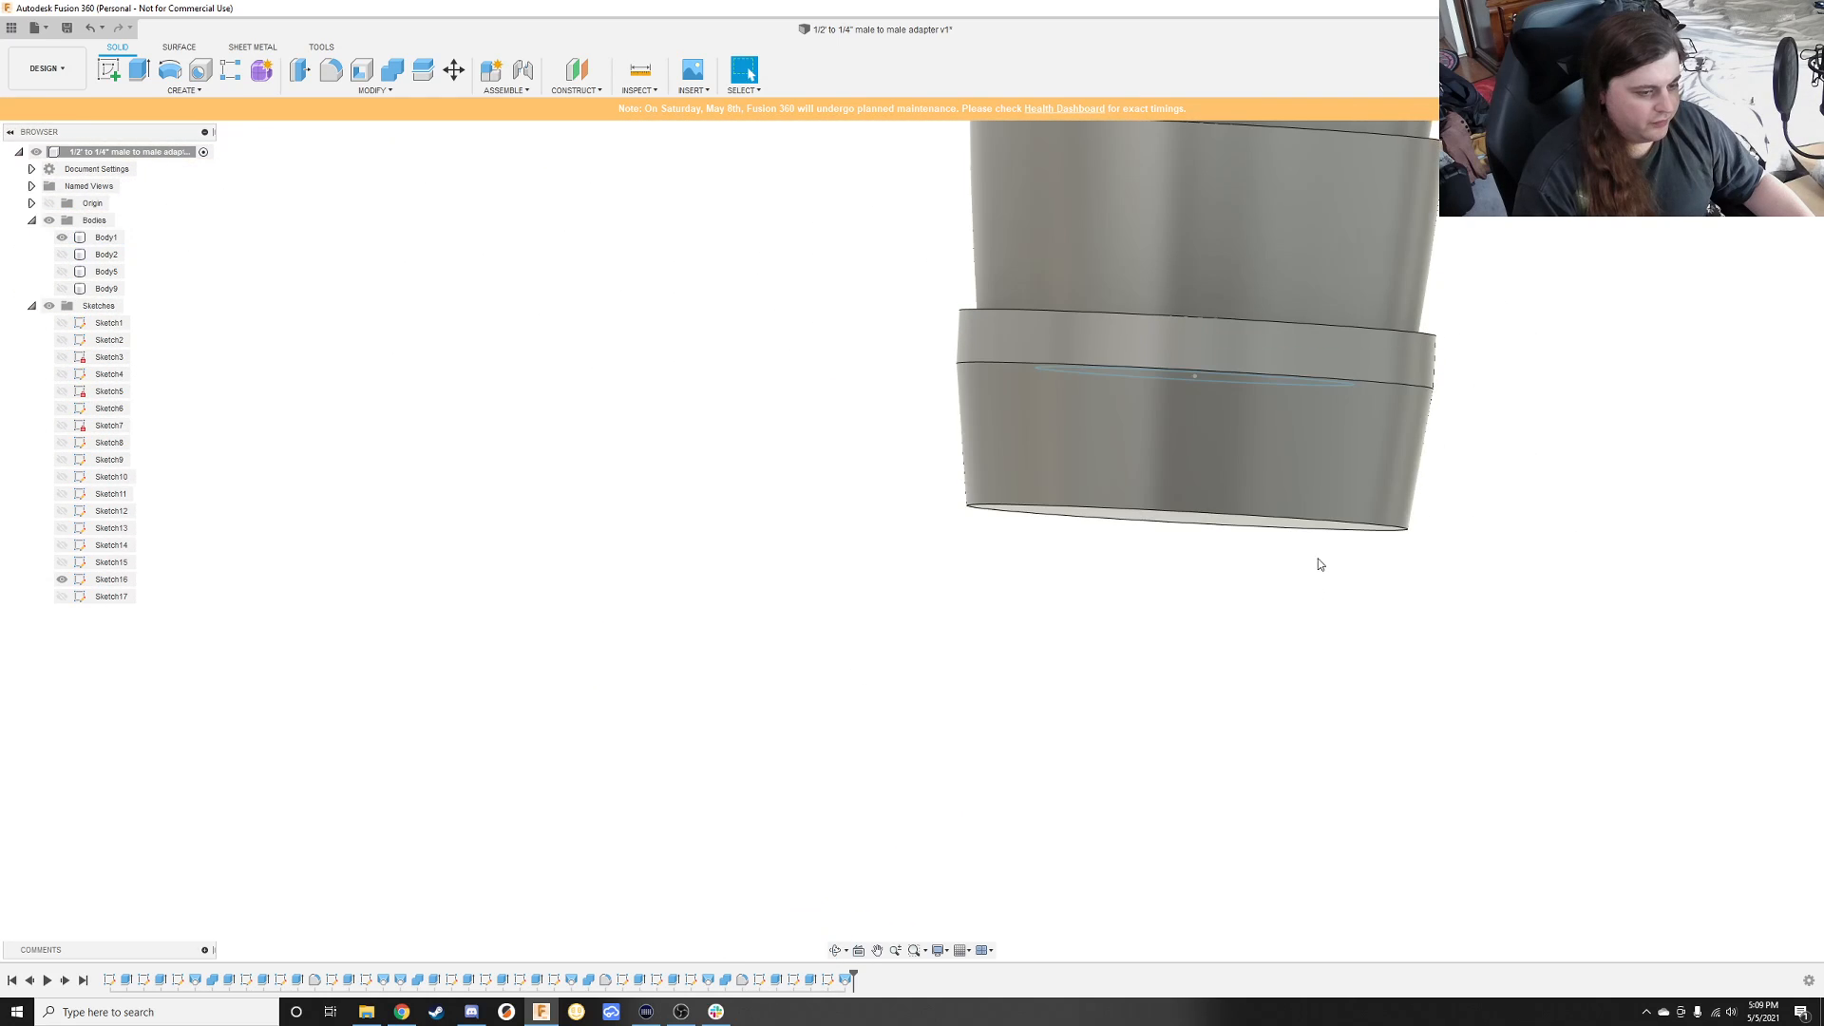
pyautogui.click(1121, 338)
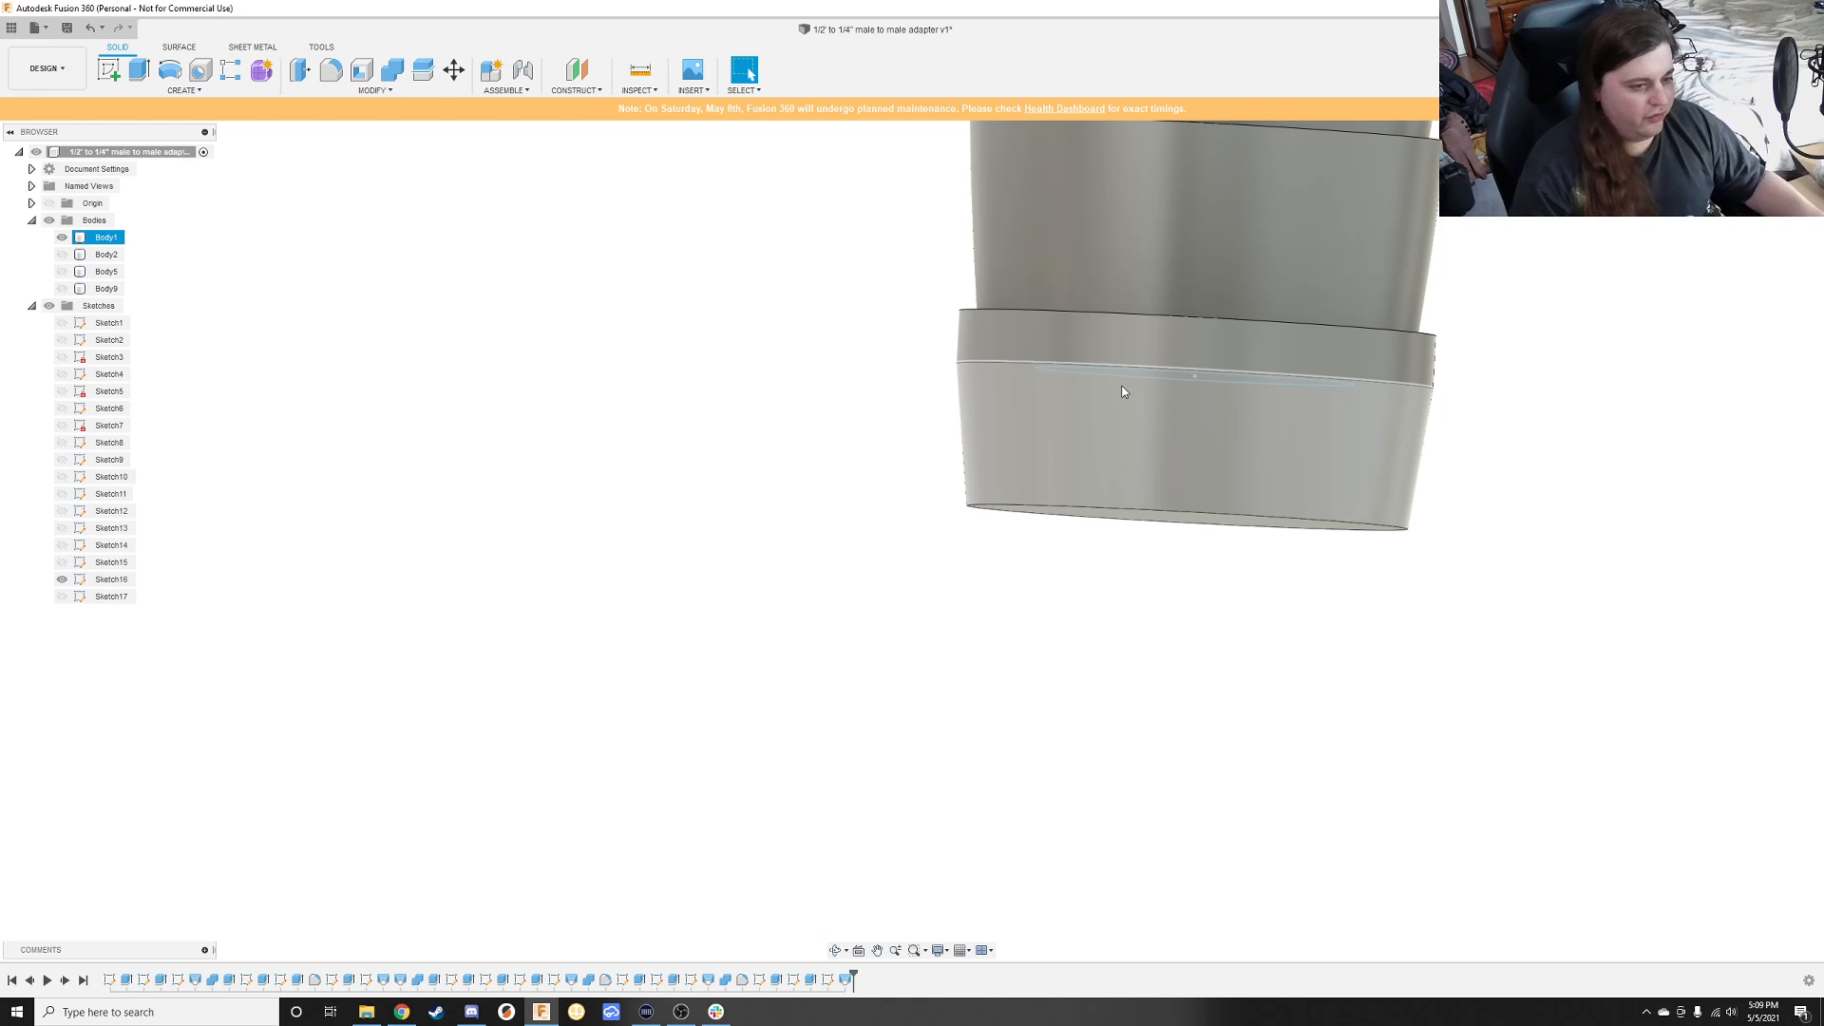
pyautogui.press('Escape')
pyautogui.keyDown('shift'); pyautogui.moveTo(1134, 510); pyautogui.dragTo(1133, 561, button='middle'); pyautogui.keyUp('shift')
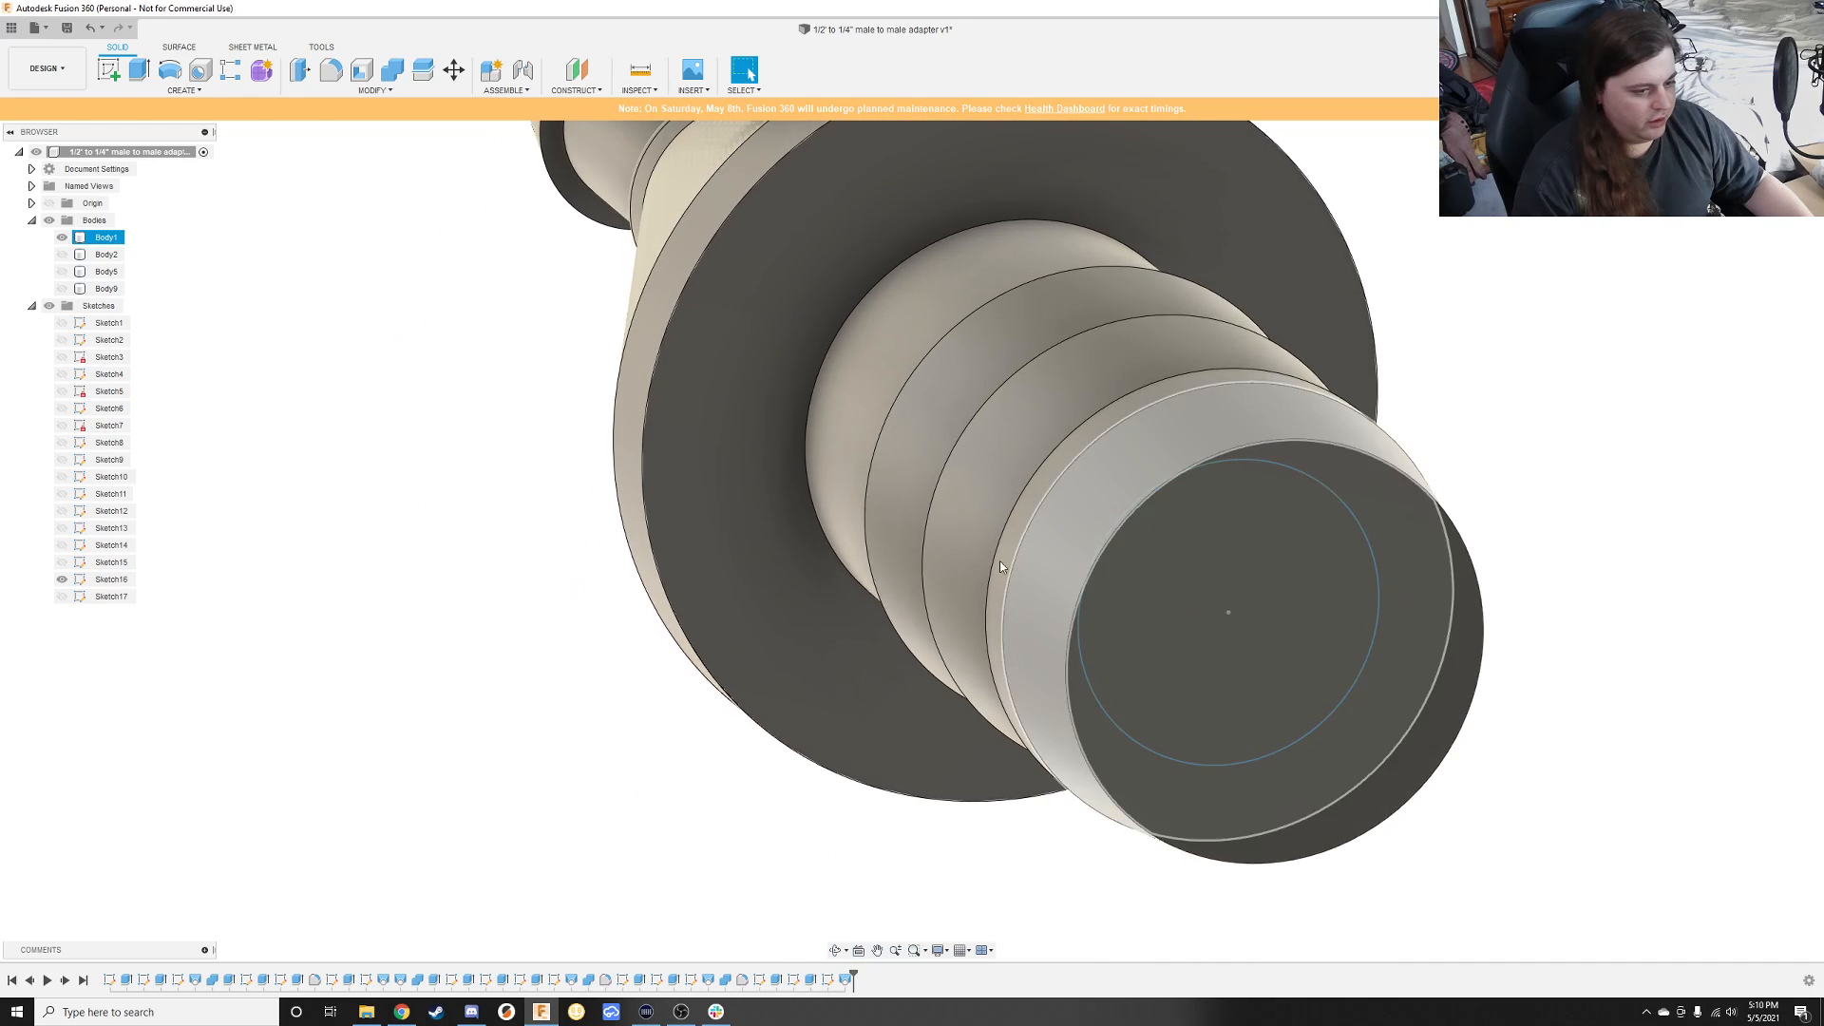
pyautogui.moveTo(1055, 494); pyautogui.dragTo(745, 519, button='middle')
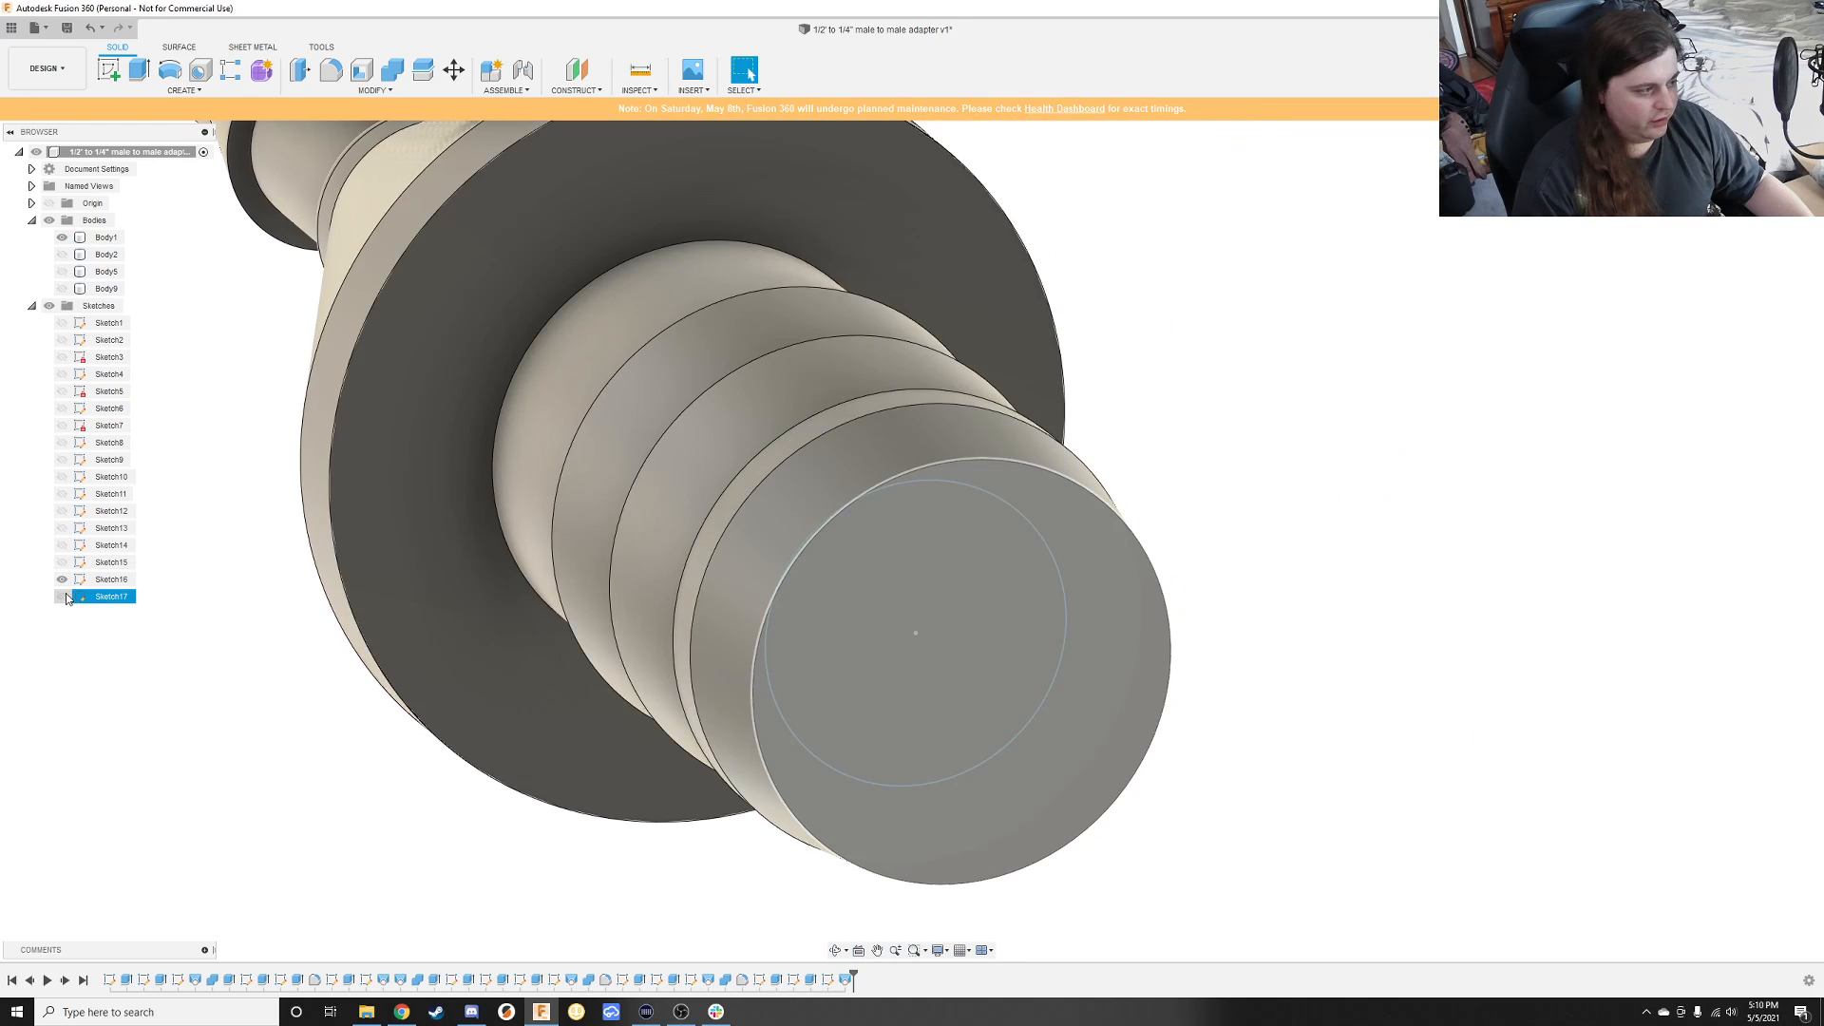
# Step: Hide the bore sketch, show the plug body and cut it from the adapter with Combine to open the bore
pyautogui.click(61, 579)
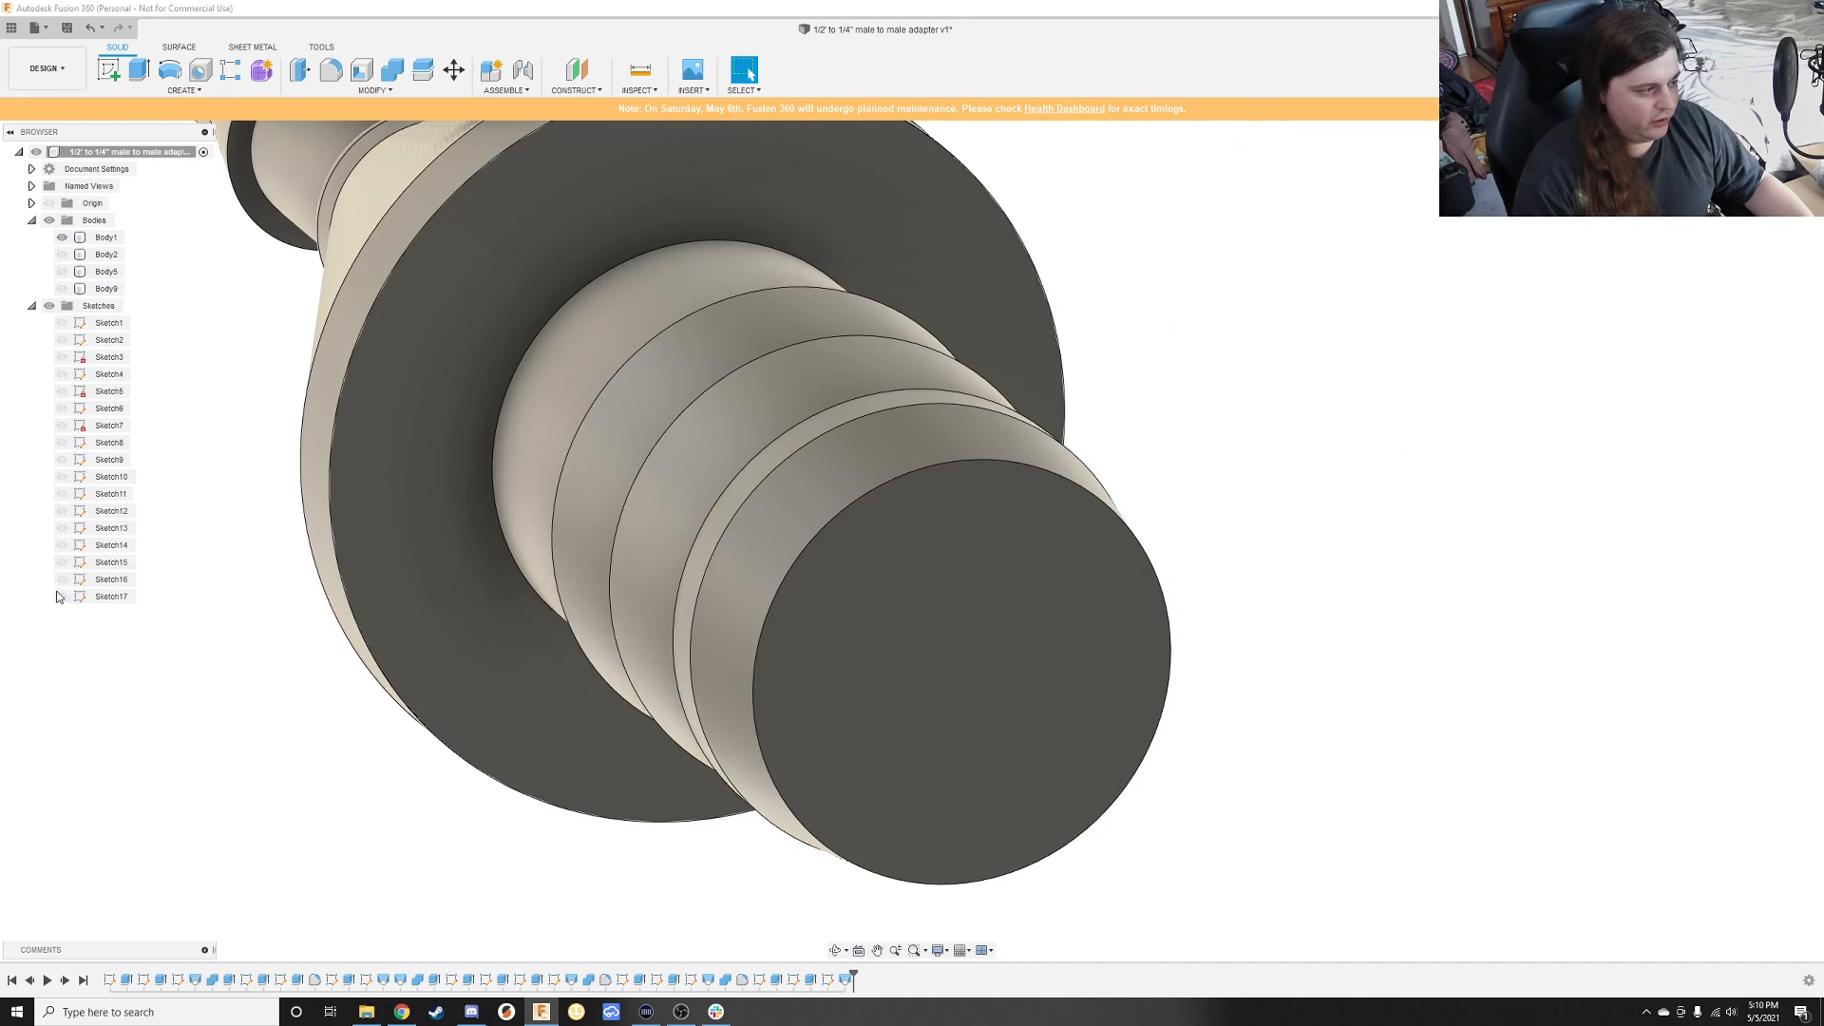
pyautogui.click(61, 289)
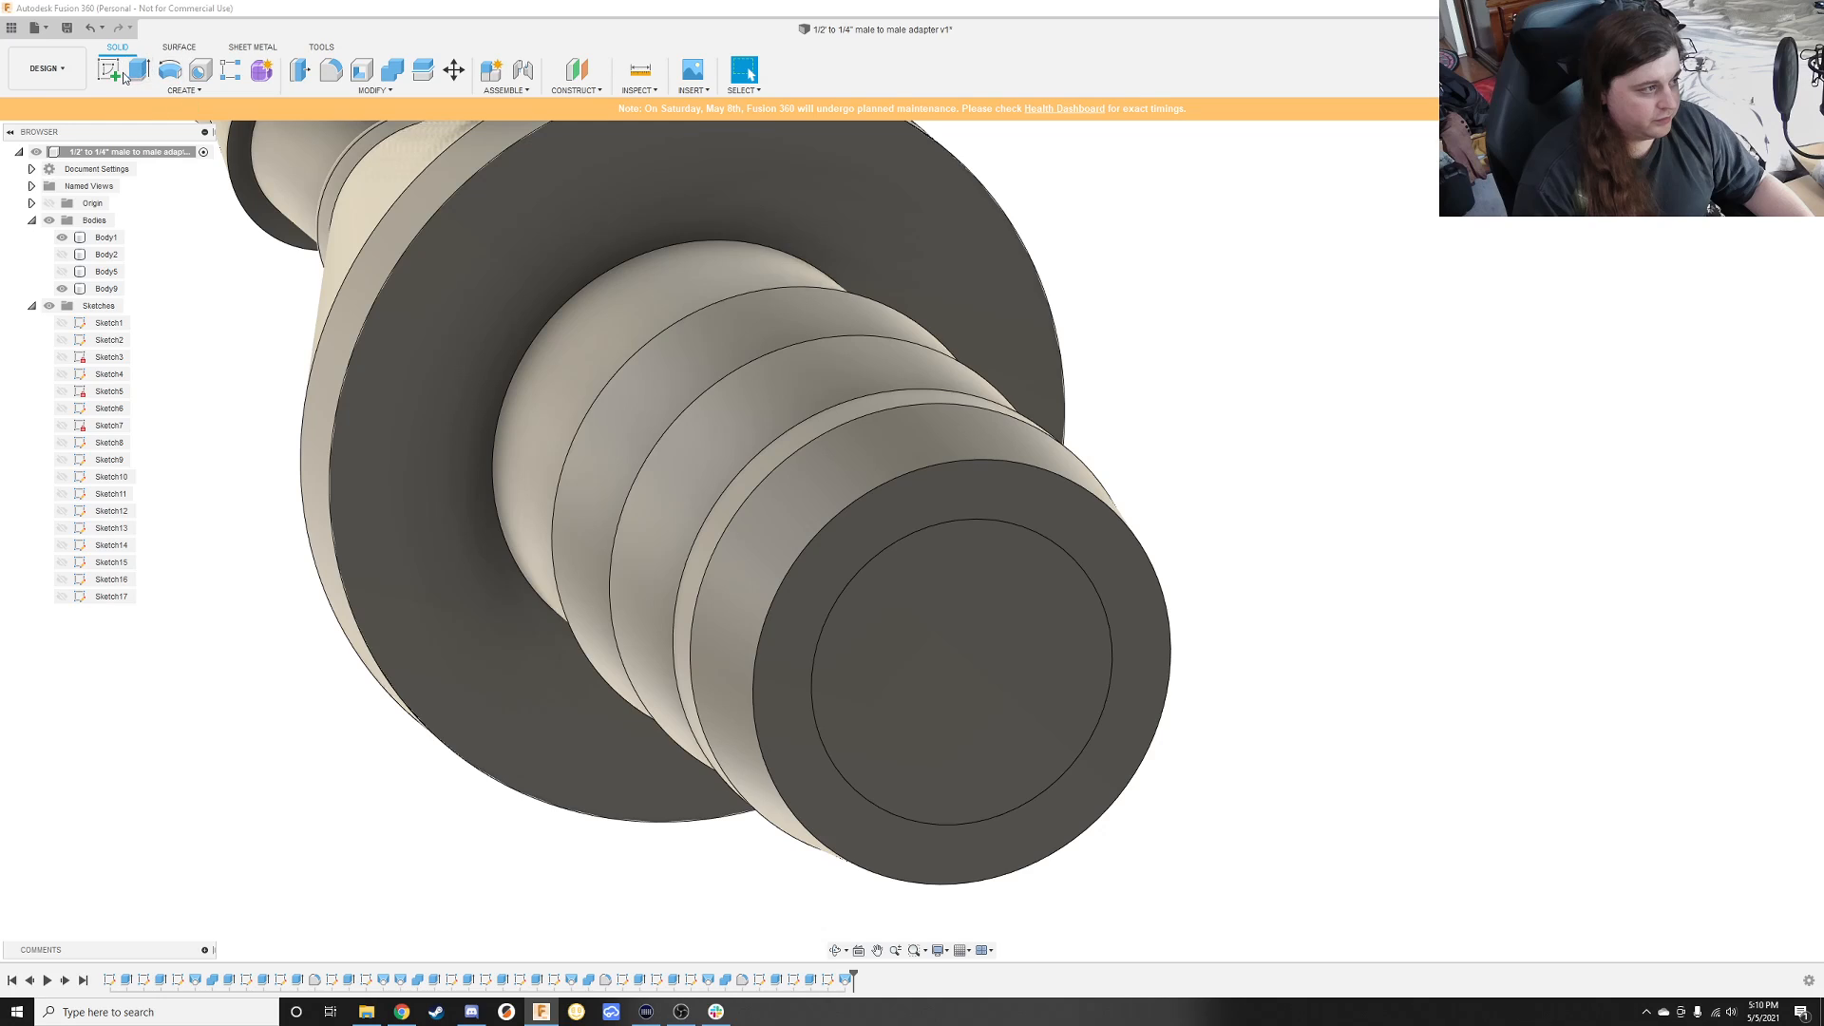
pyautogui.click(392, 84)
pyautogui.click(815, 420)
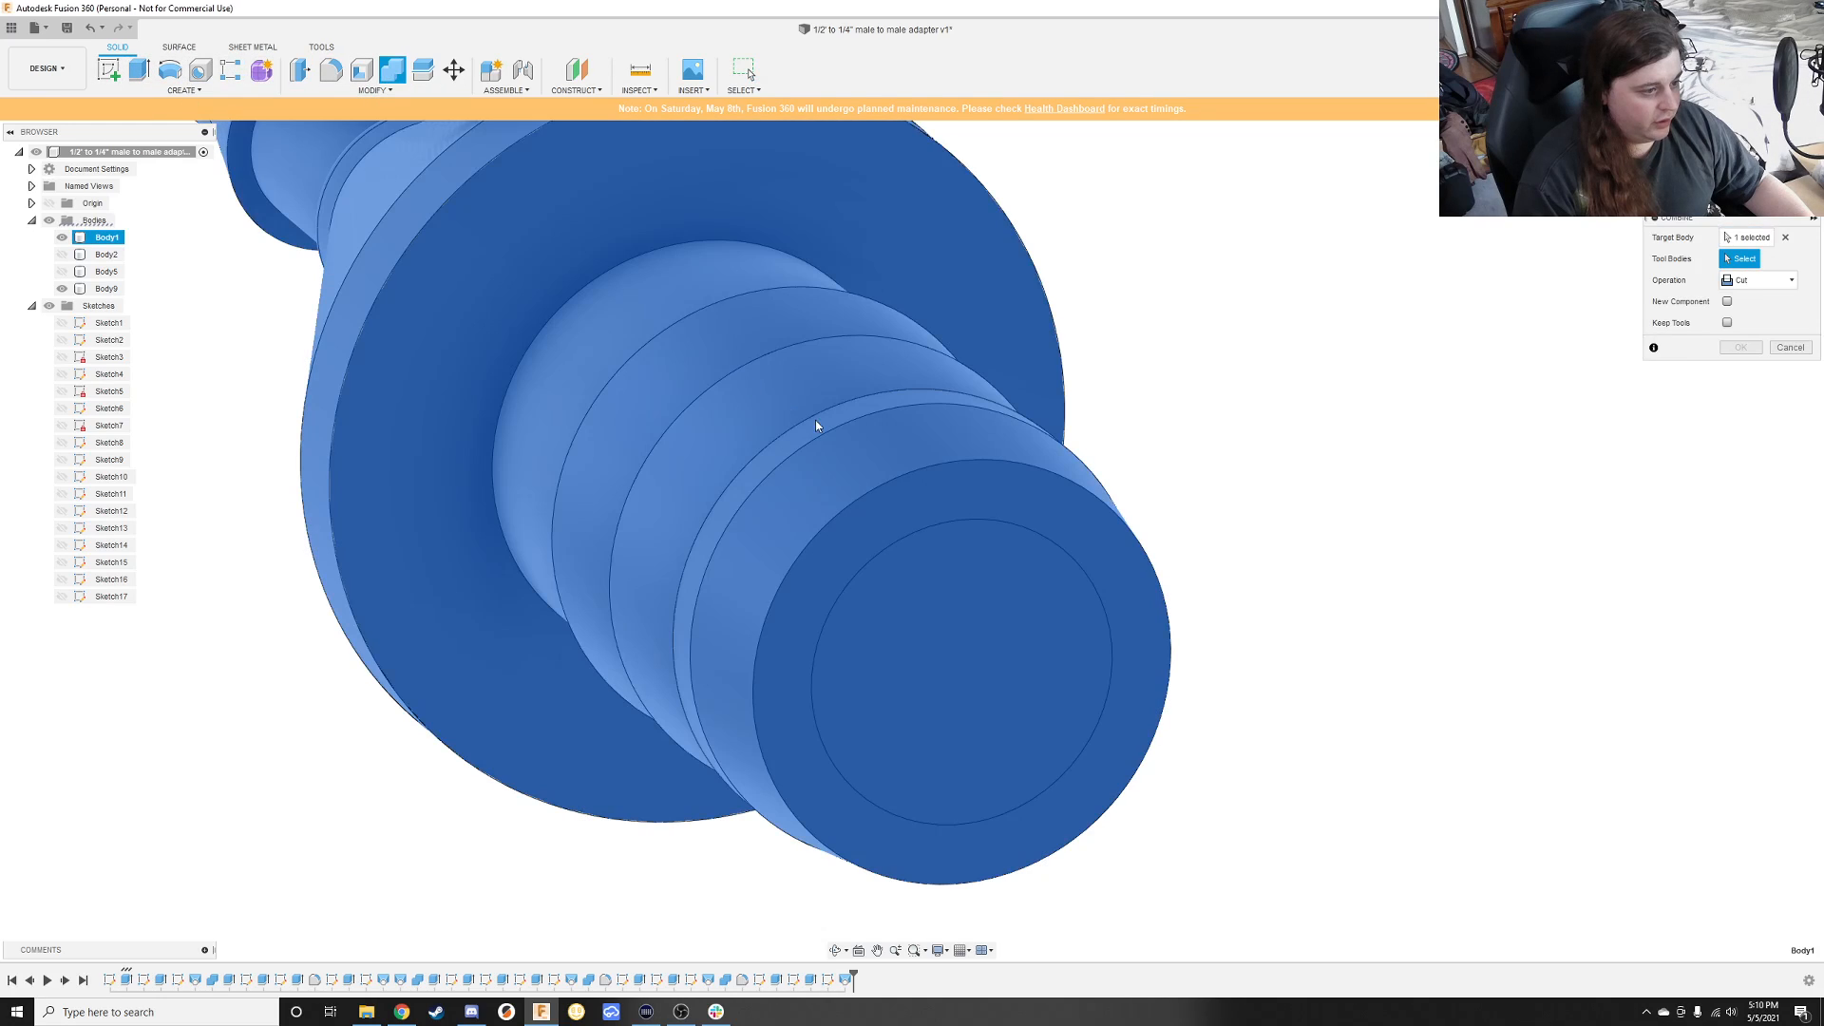
pyautogui.click(940, 574)
pyautogui.click(1739, 348)
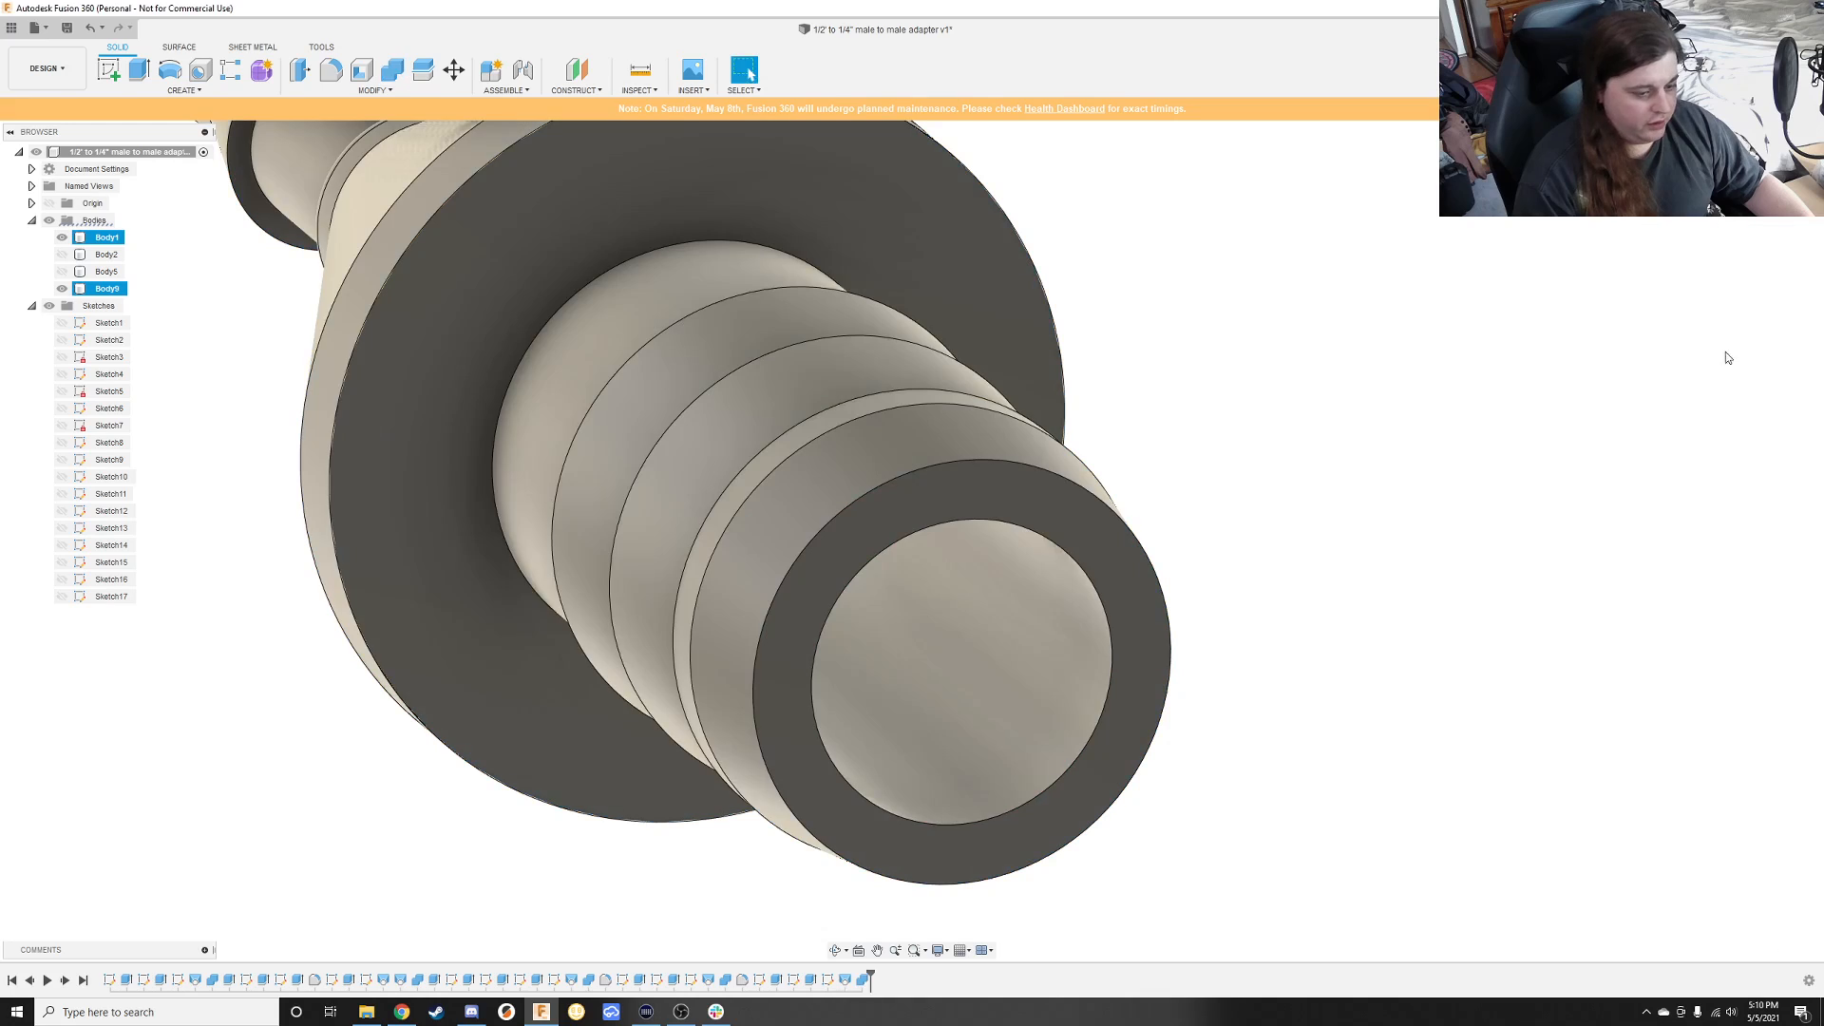
# Step: Extrude the ring-shaped end face of the tapered barb 5.5 mm outward, joined to the adapter
pyautogui.keyDown('shift'); pyautogui.moveTo(1520, 456); pyautogui.dragTo(1045, 570, button='middle'); pyautogui.keyUp('shift')
pyautogui.press('e')
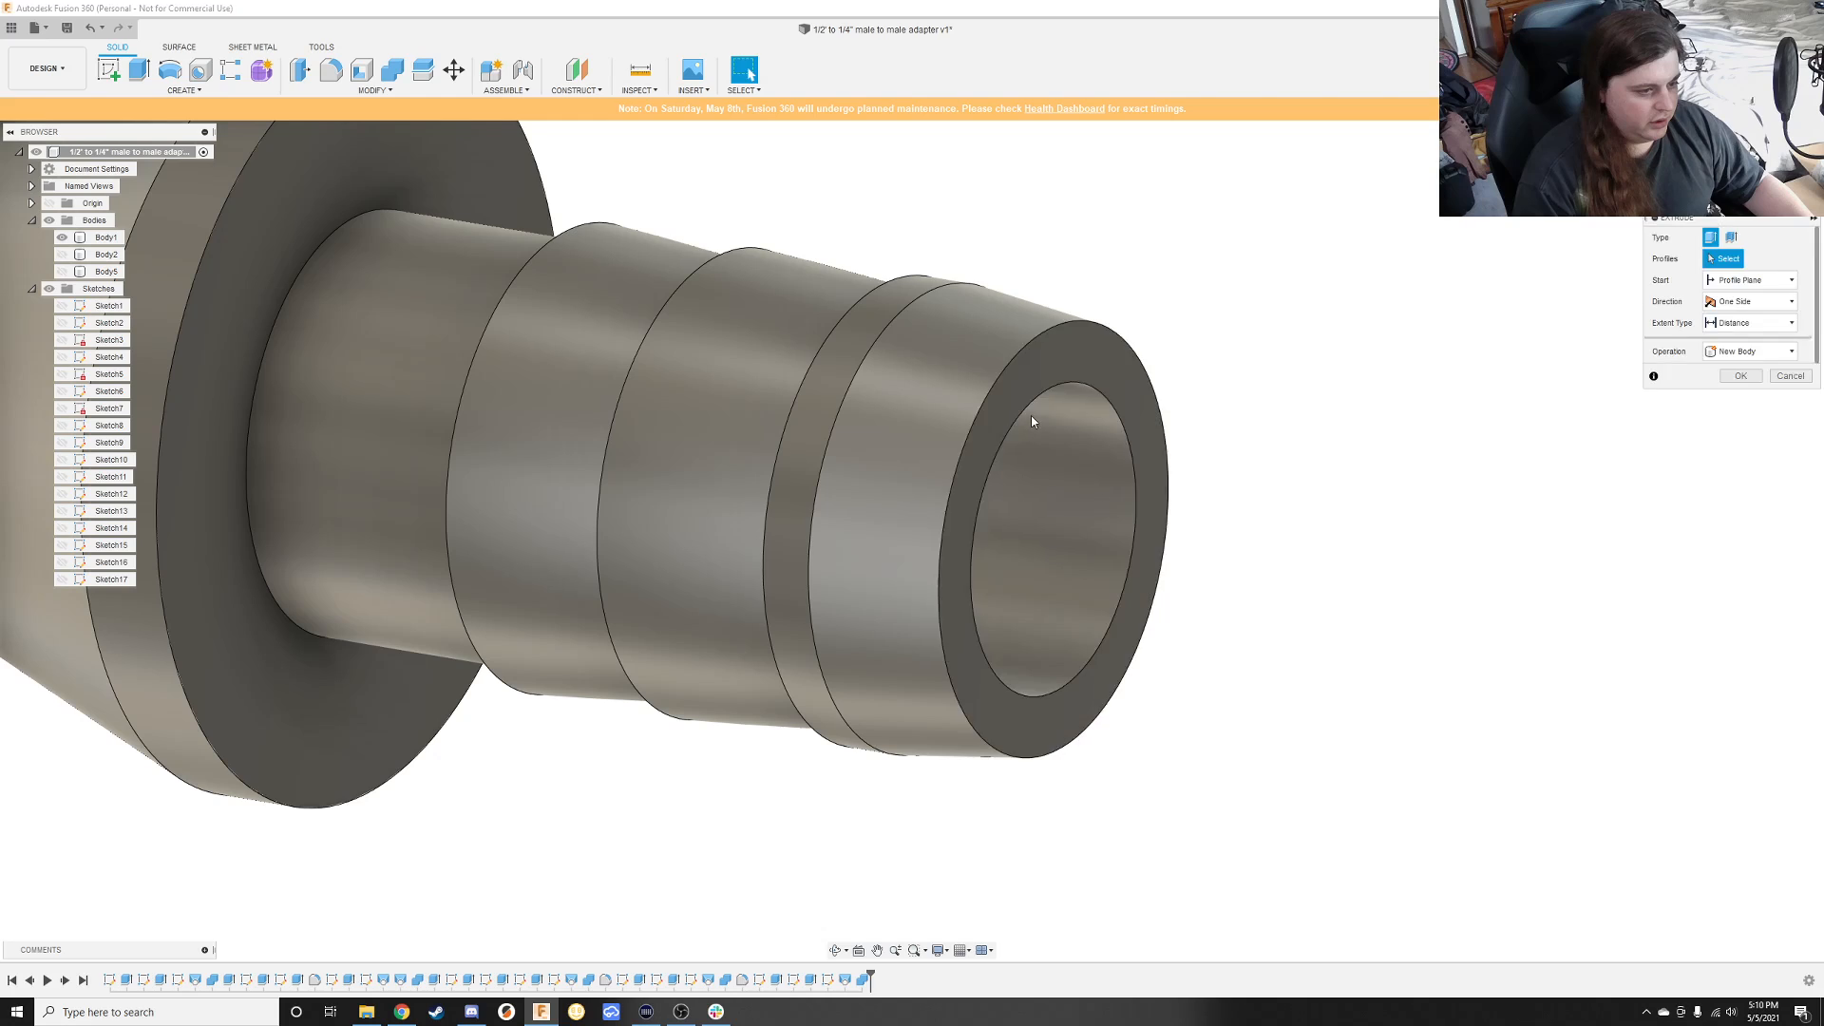
pyautogui.click(1035, 392)
pyautogui.moveTo(1046, 390); pyautogui.dragTo(1205, 426)
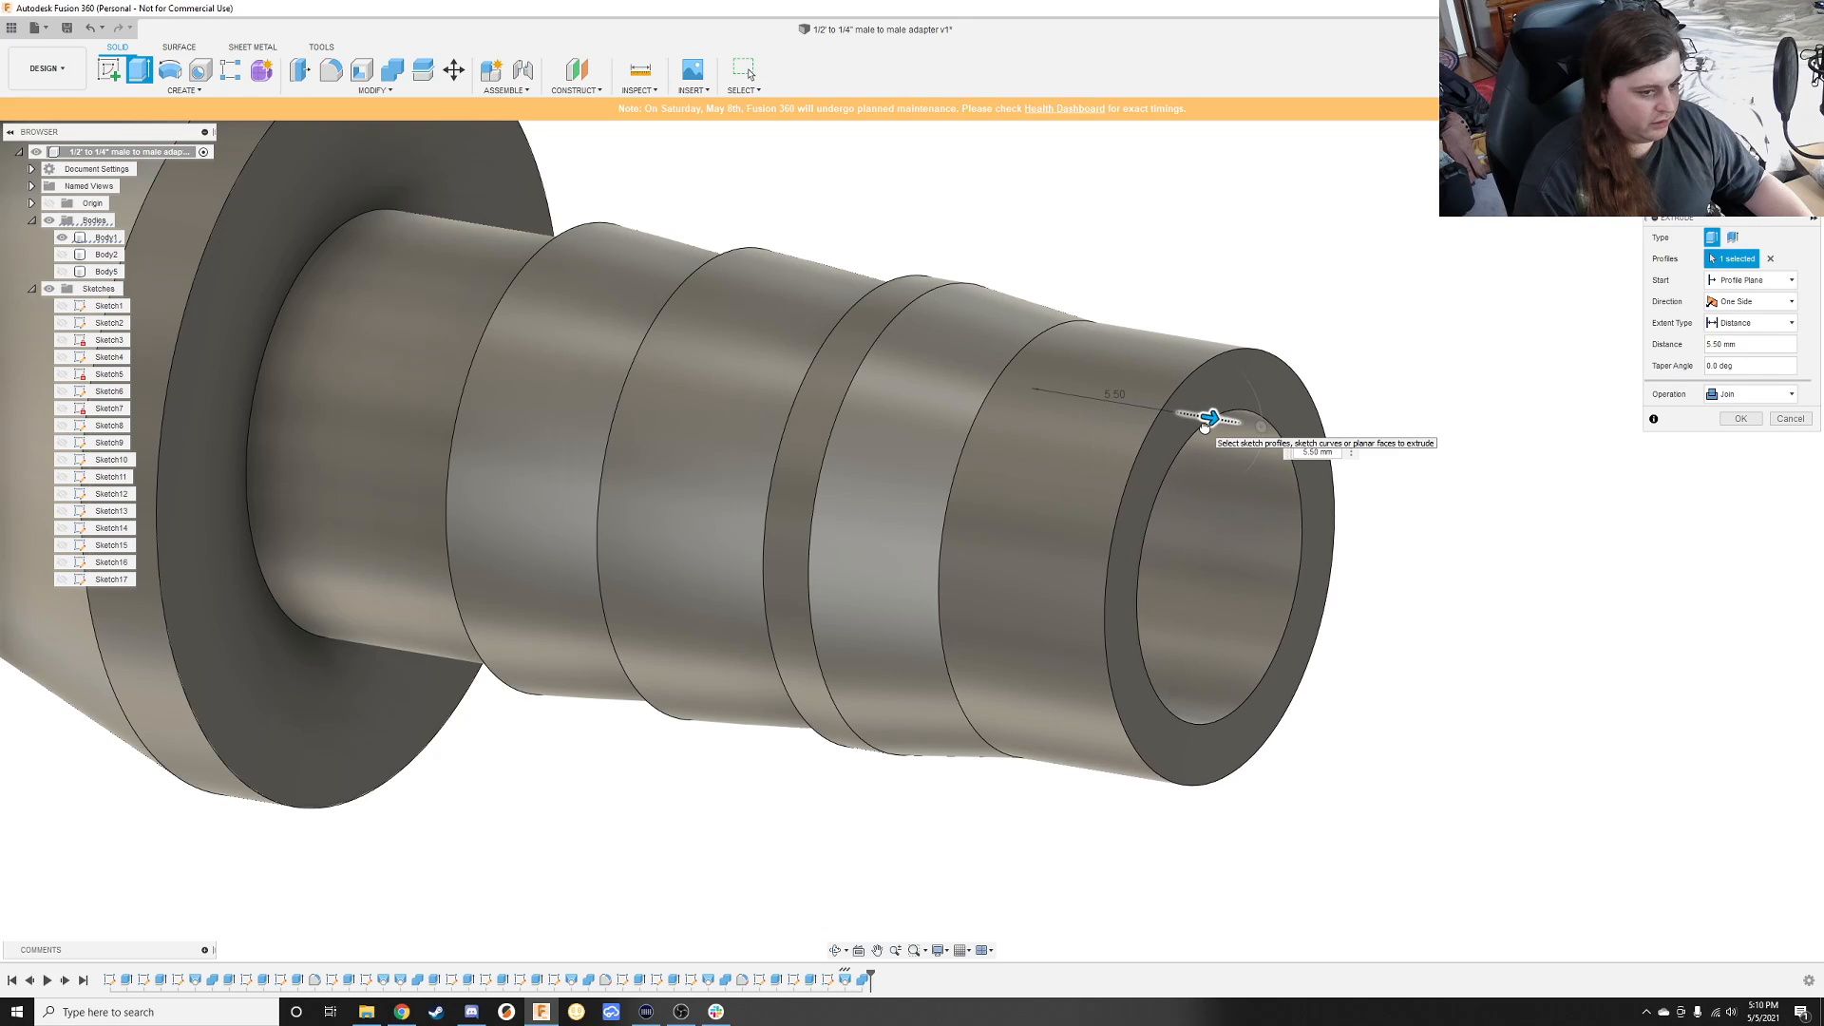
pyautogui.press('Return')
pyautogui.scroll(2, 1182, 384)
pyautogui.scroll(-5, 1133, 422)
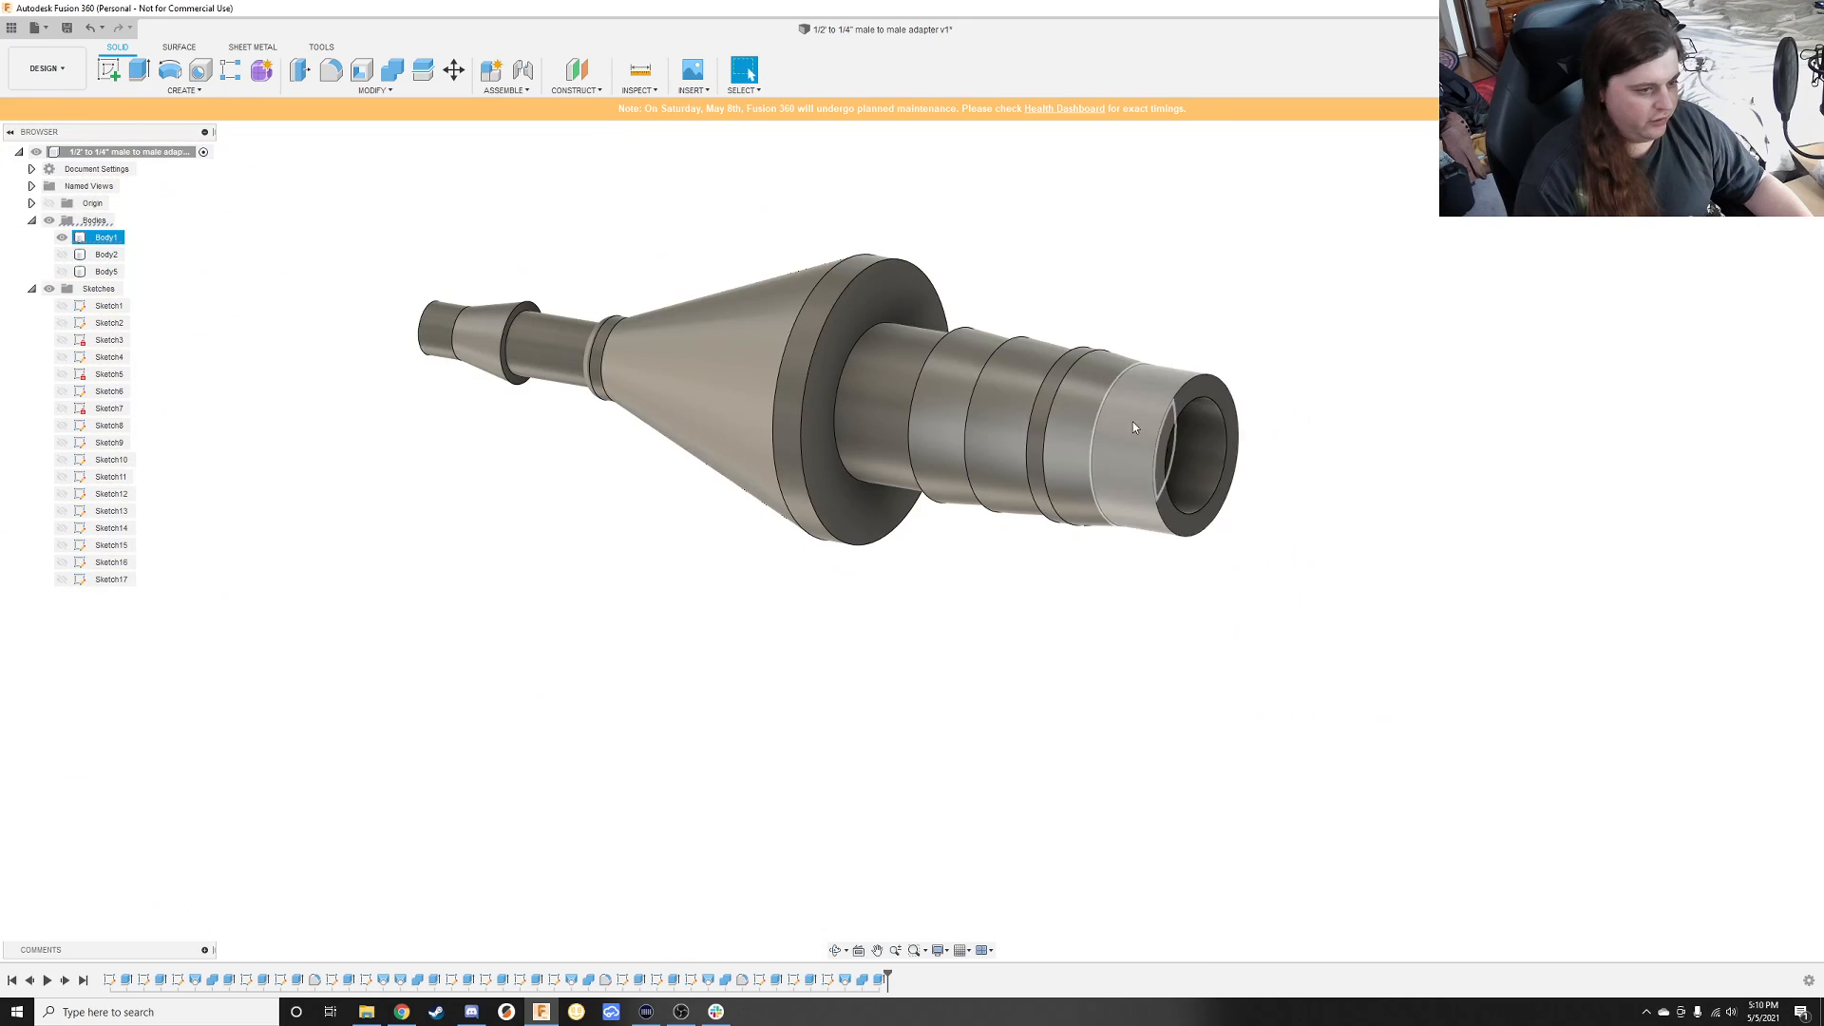
pyautogui.keyDown('shift'); pyautogui.moveTo(1133, 422); pyautogui.dragTo(762, 570, button='middle'); pyautogui.keyUp('shift')
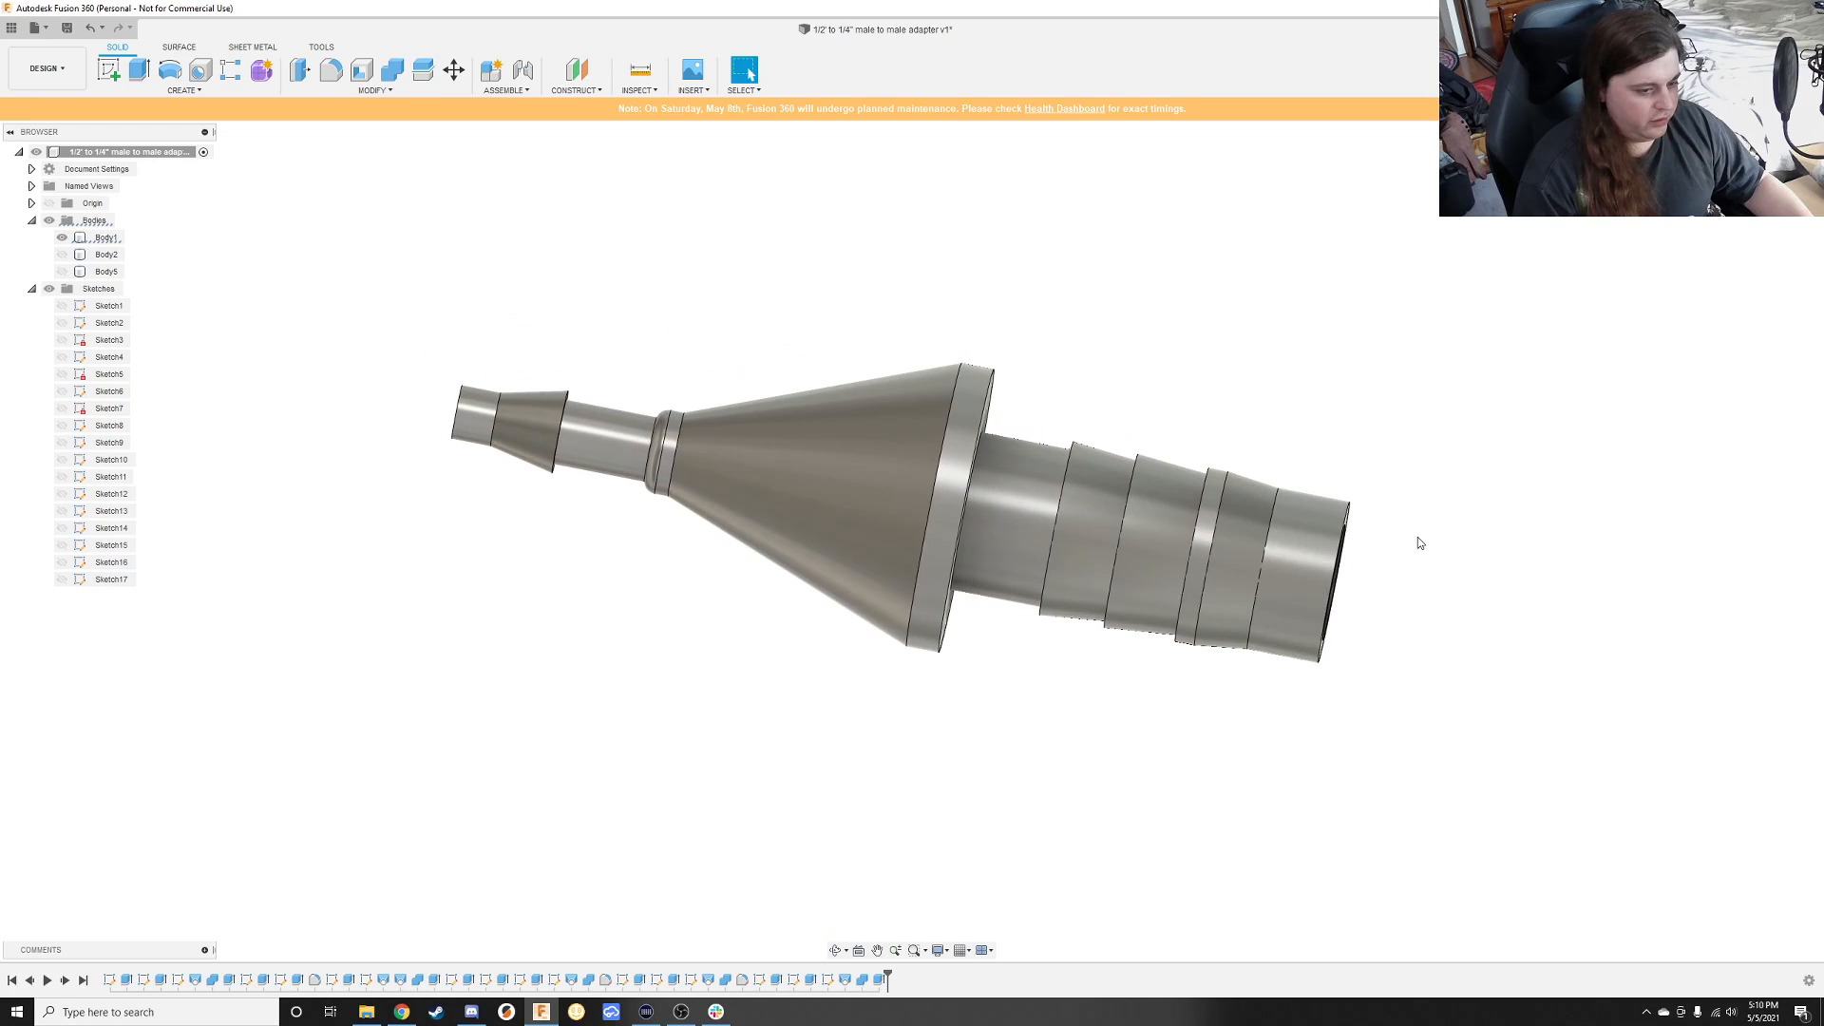
# Step: Fillet the outer rim edge of the large barb's open end with a 1 mm radius
pyautogui.keyDown('shift'); pyautogui.moveTo(1418, 538); pyautogui.dragTo(1262, 533, button='middle'); pyautogui.keyUp('shift')
pyautogui.scroll(-2, 765, 527)
pyautogui.scroll(3, 702, 518)
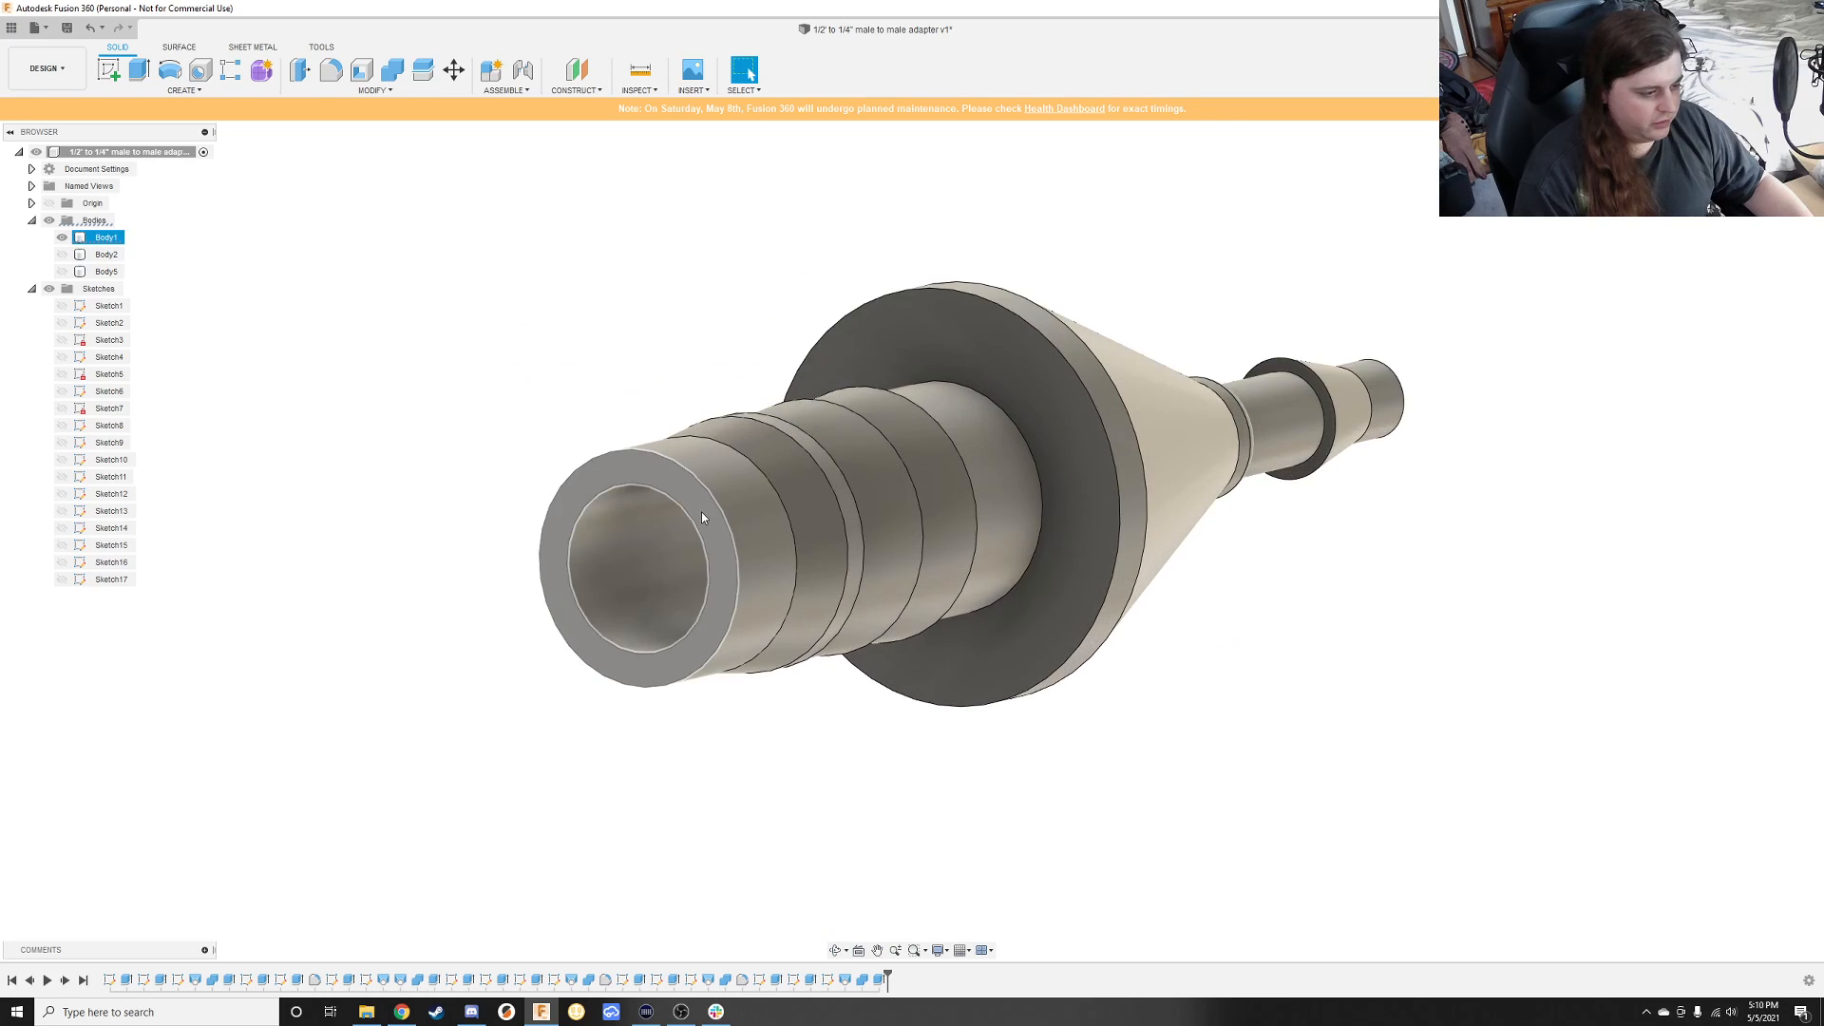
pyautogui.scroll(2, 708, 513)
pyautogui.press('f')
pyautogui.click(727, 513)
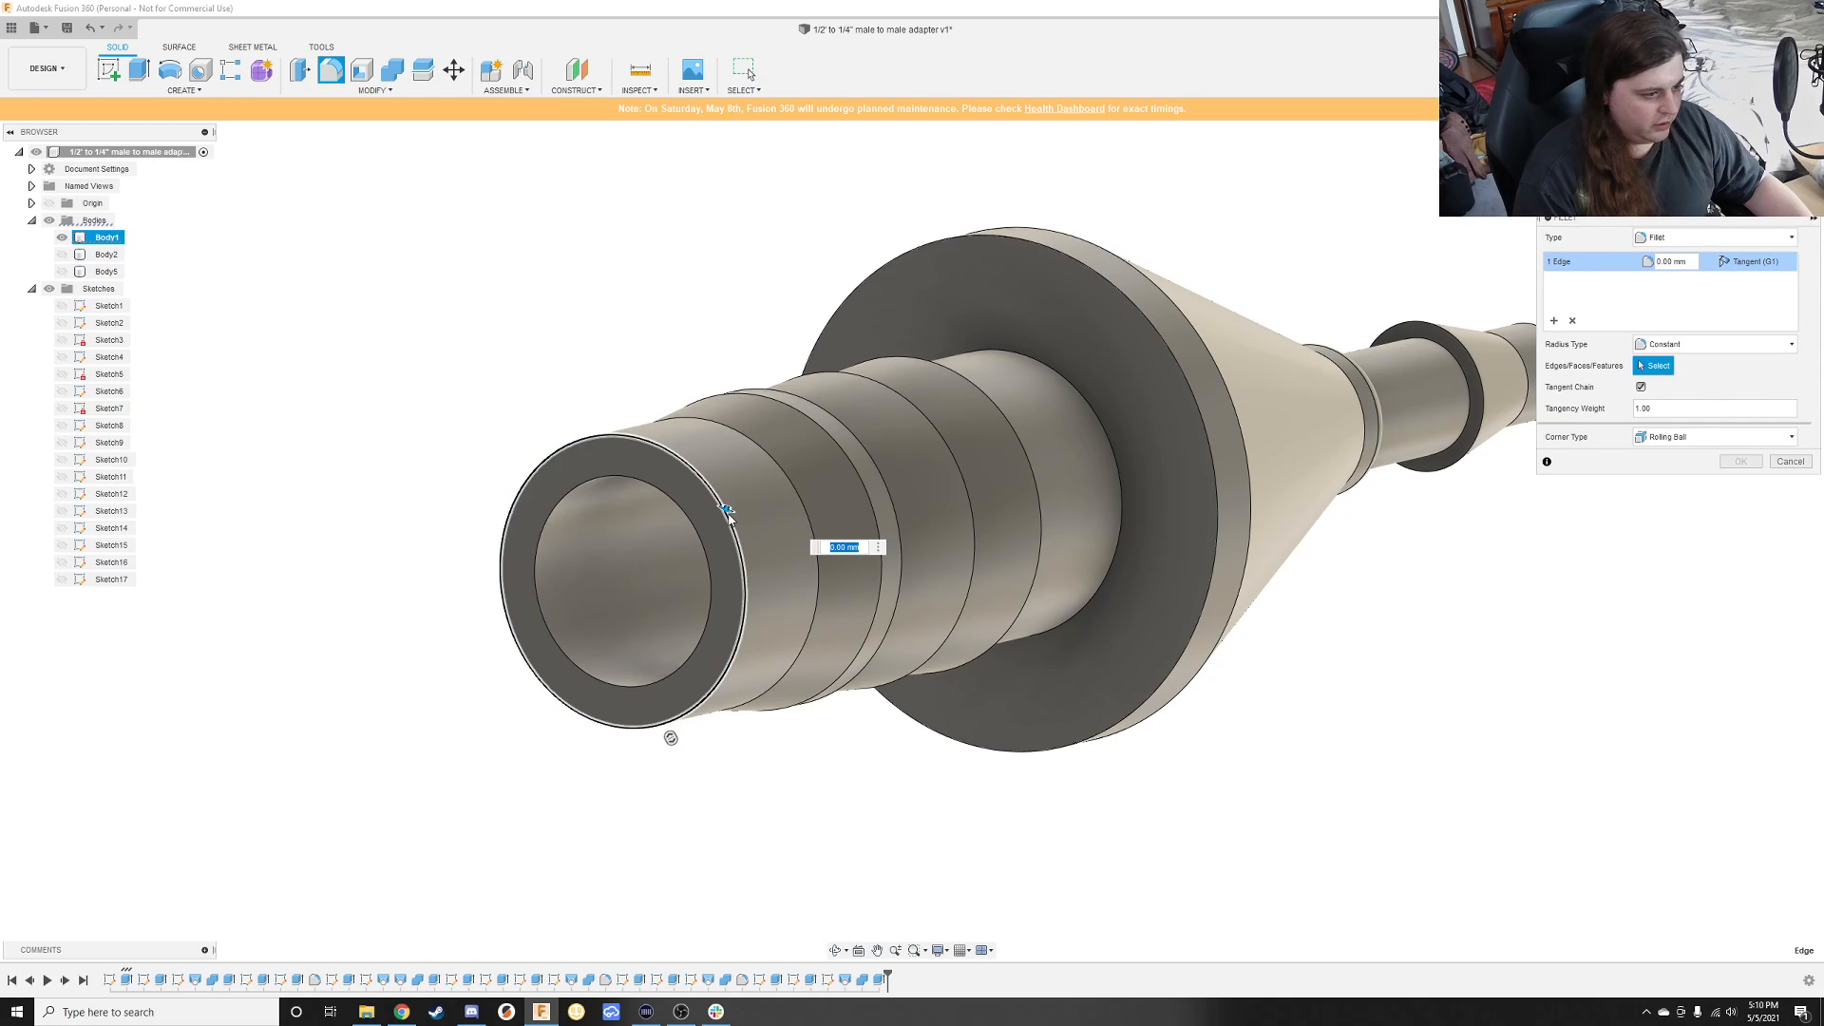
pyautogui.moveTo(722, 505); pyautogui.dragTo(722, 509)
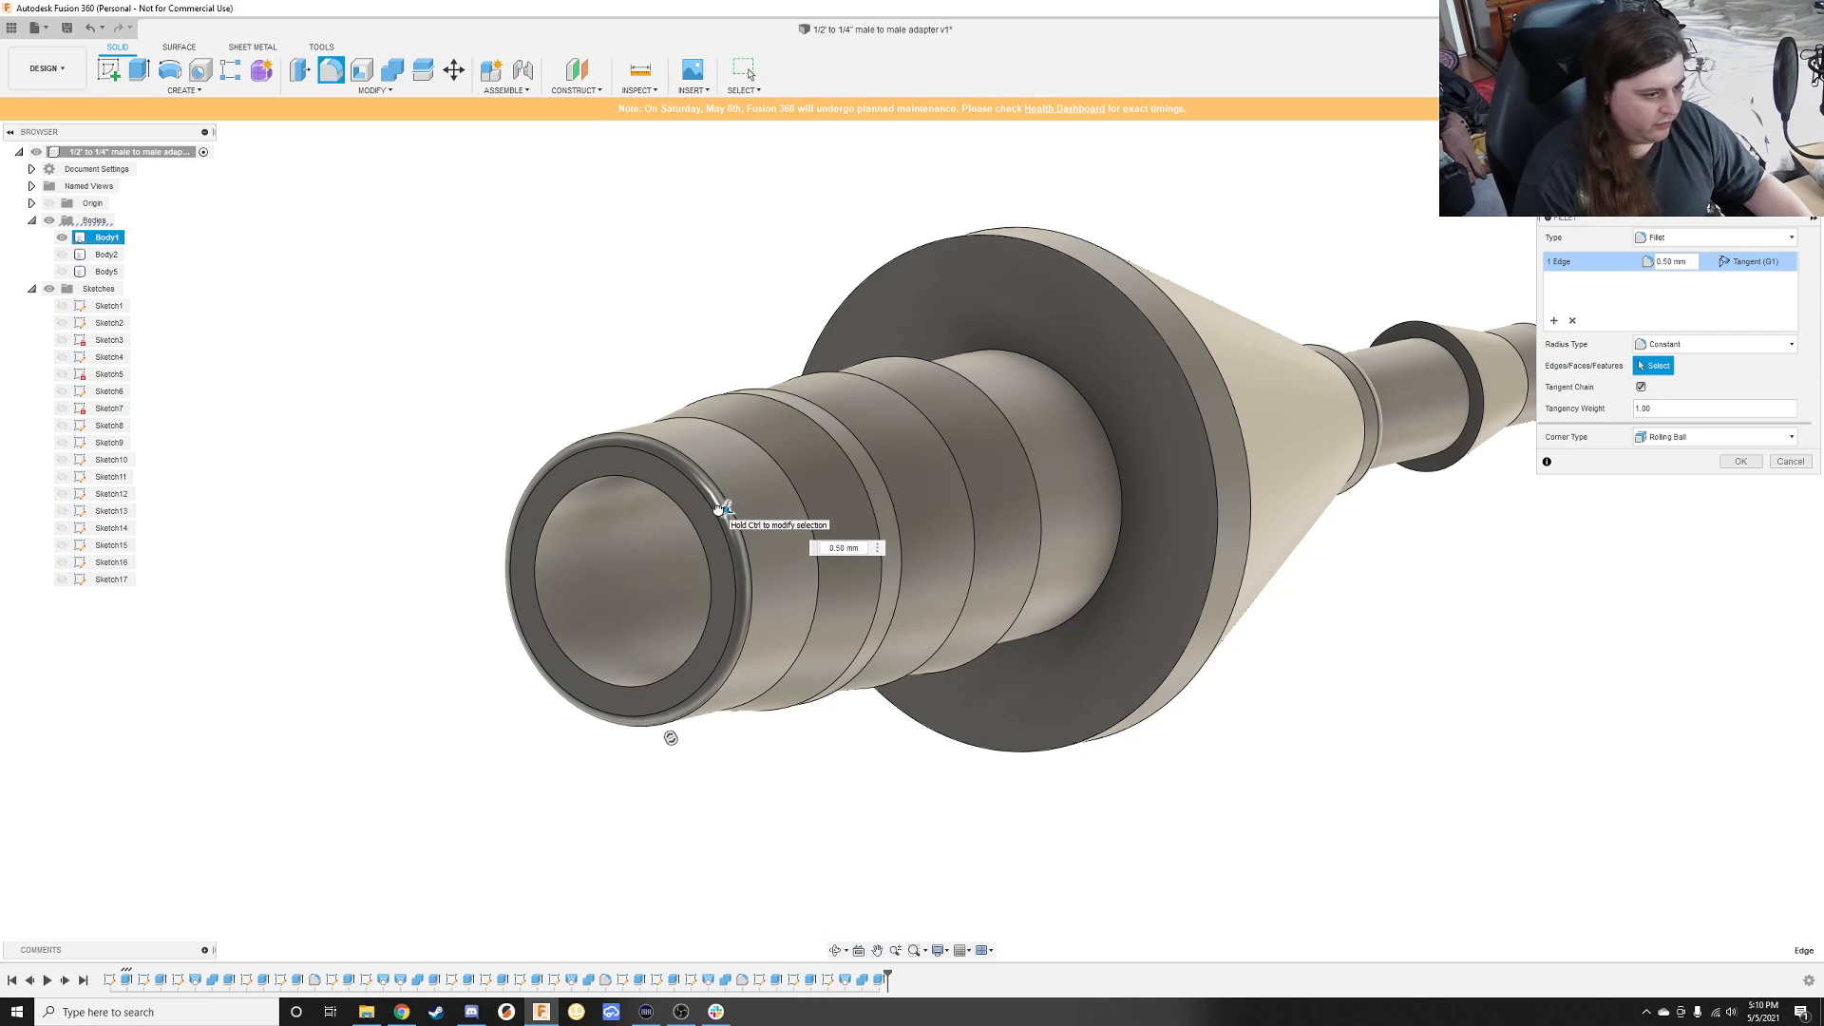
pyautogui.write('1')
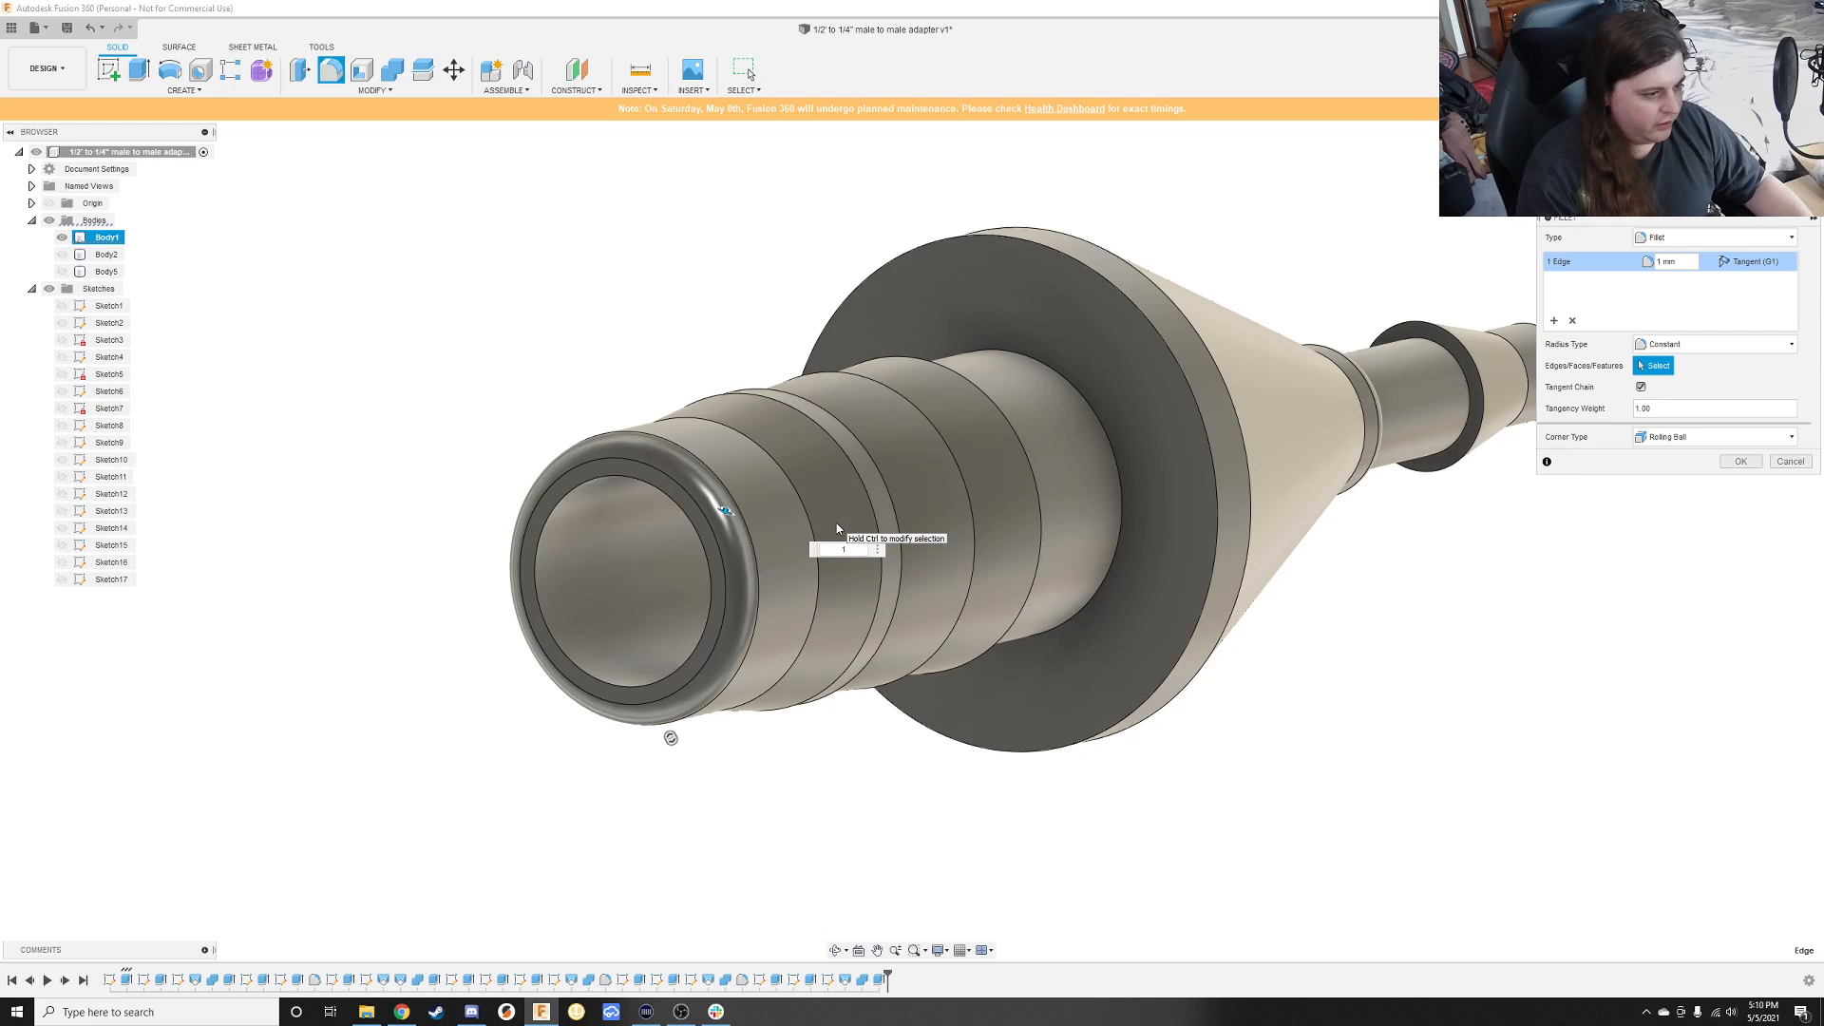
pyautogui.press('Return')
# Step: Fillet the bore's edge at the large barb's open end with a 0.50 mm radius
pyautogui.press('f')
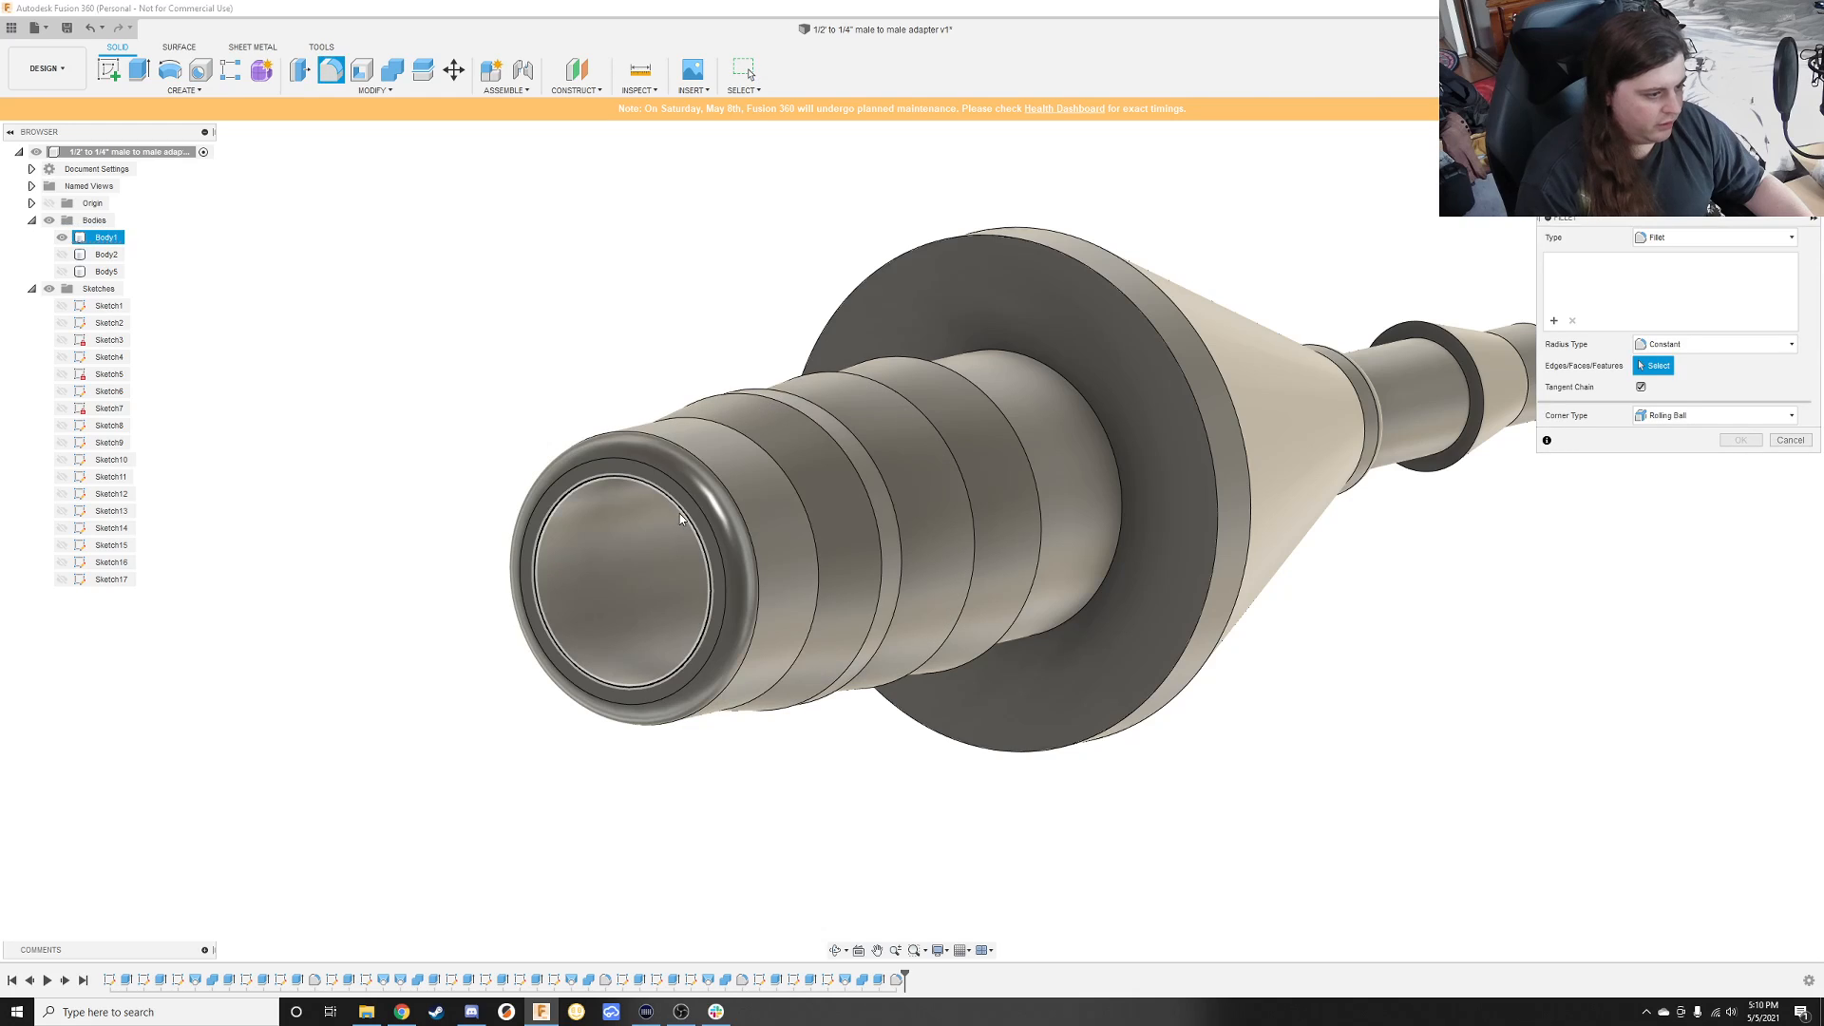
pyautogui.click(680, 513)
pyautogui.moveTo(677, 518); pyautogui.dragTo(679, 514)
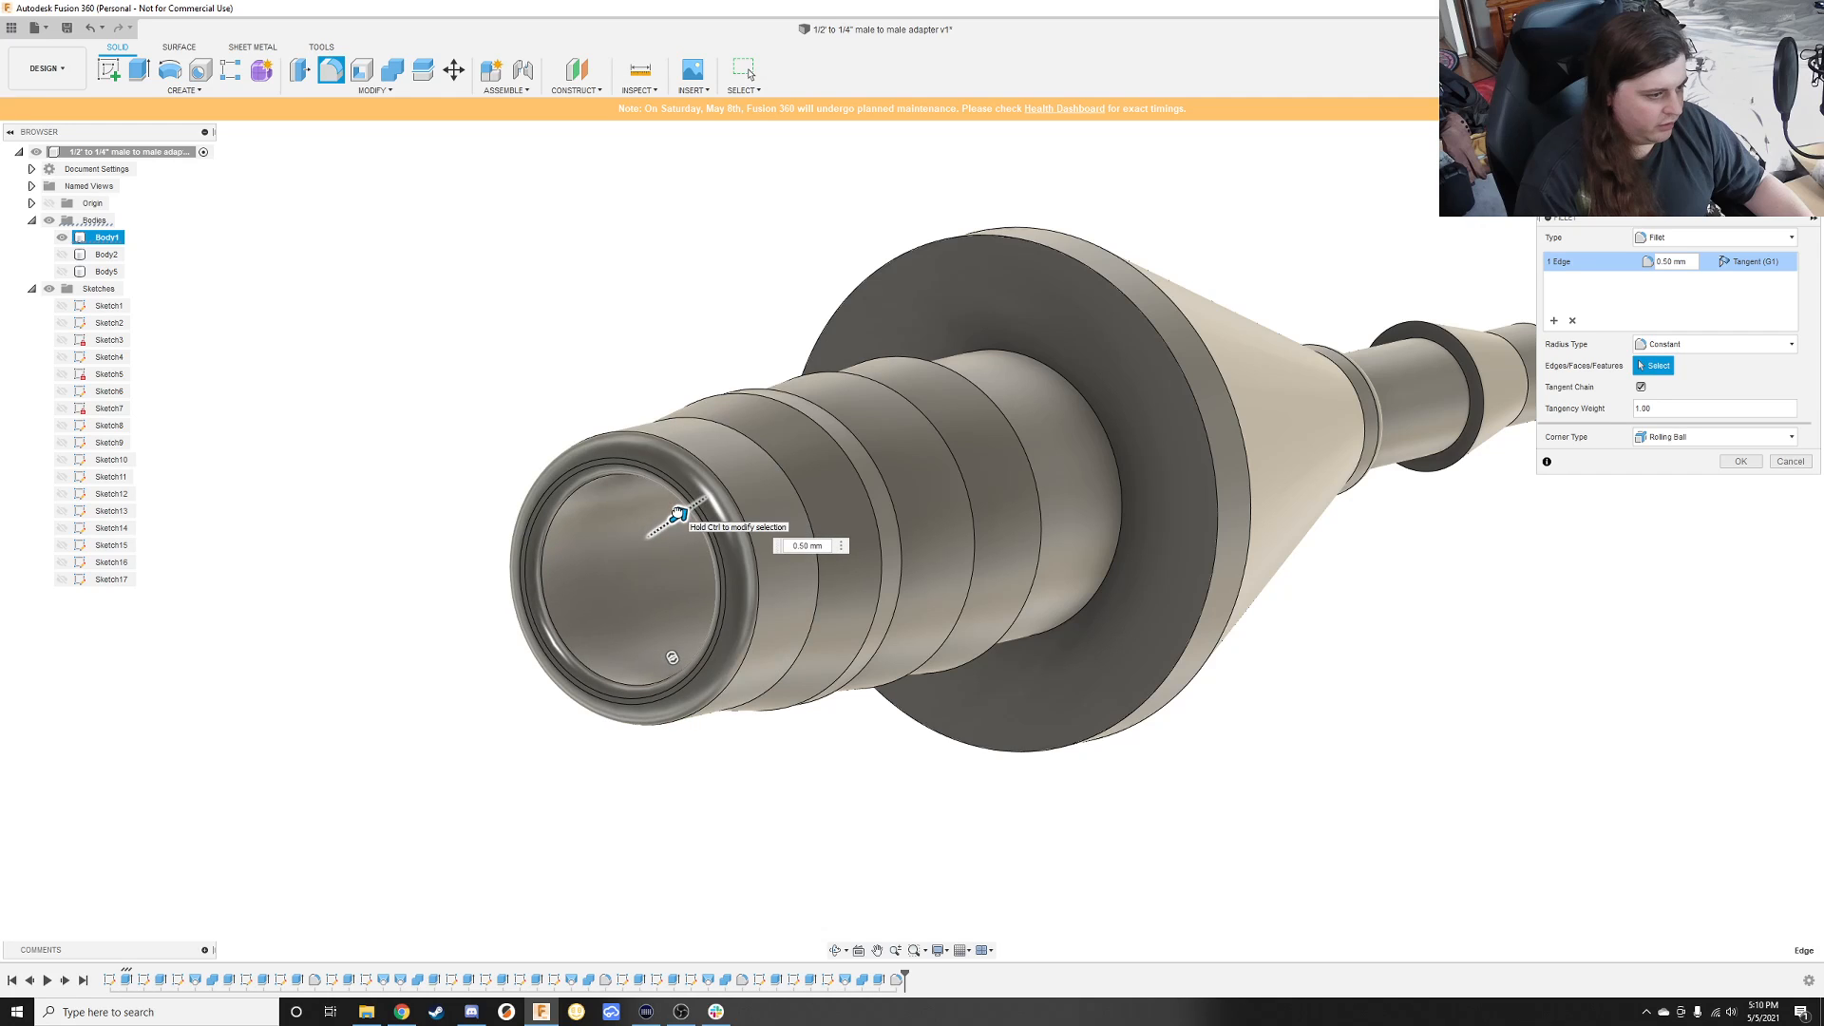
pyautogui.press('Return')
# Step: Fillet the edge where the small barb's taper meets its straight tip with a 4 mm radius
pyautogui.keyDown('shift'); pyautogui.moveTo(674, 503); pyautogui.dragTo(627, 419, button='middle'); pyautogui.keyUp('shift')
pyautogui.scroll(-3, 836, 514)
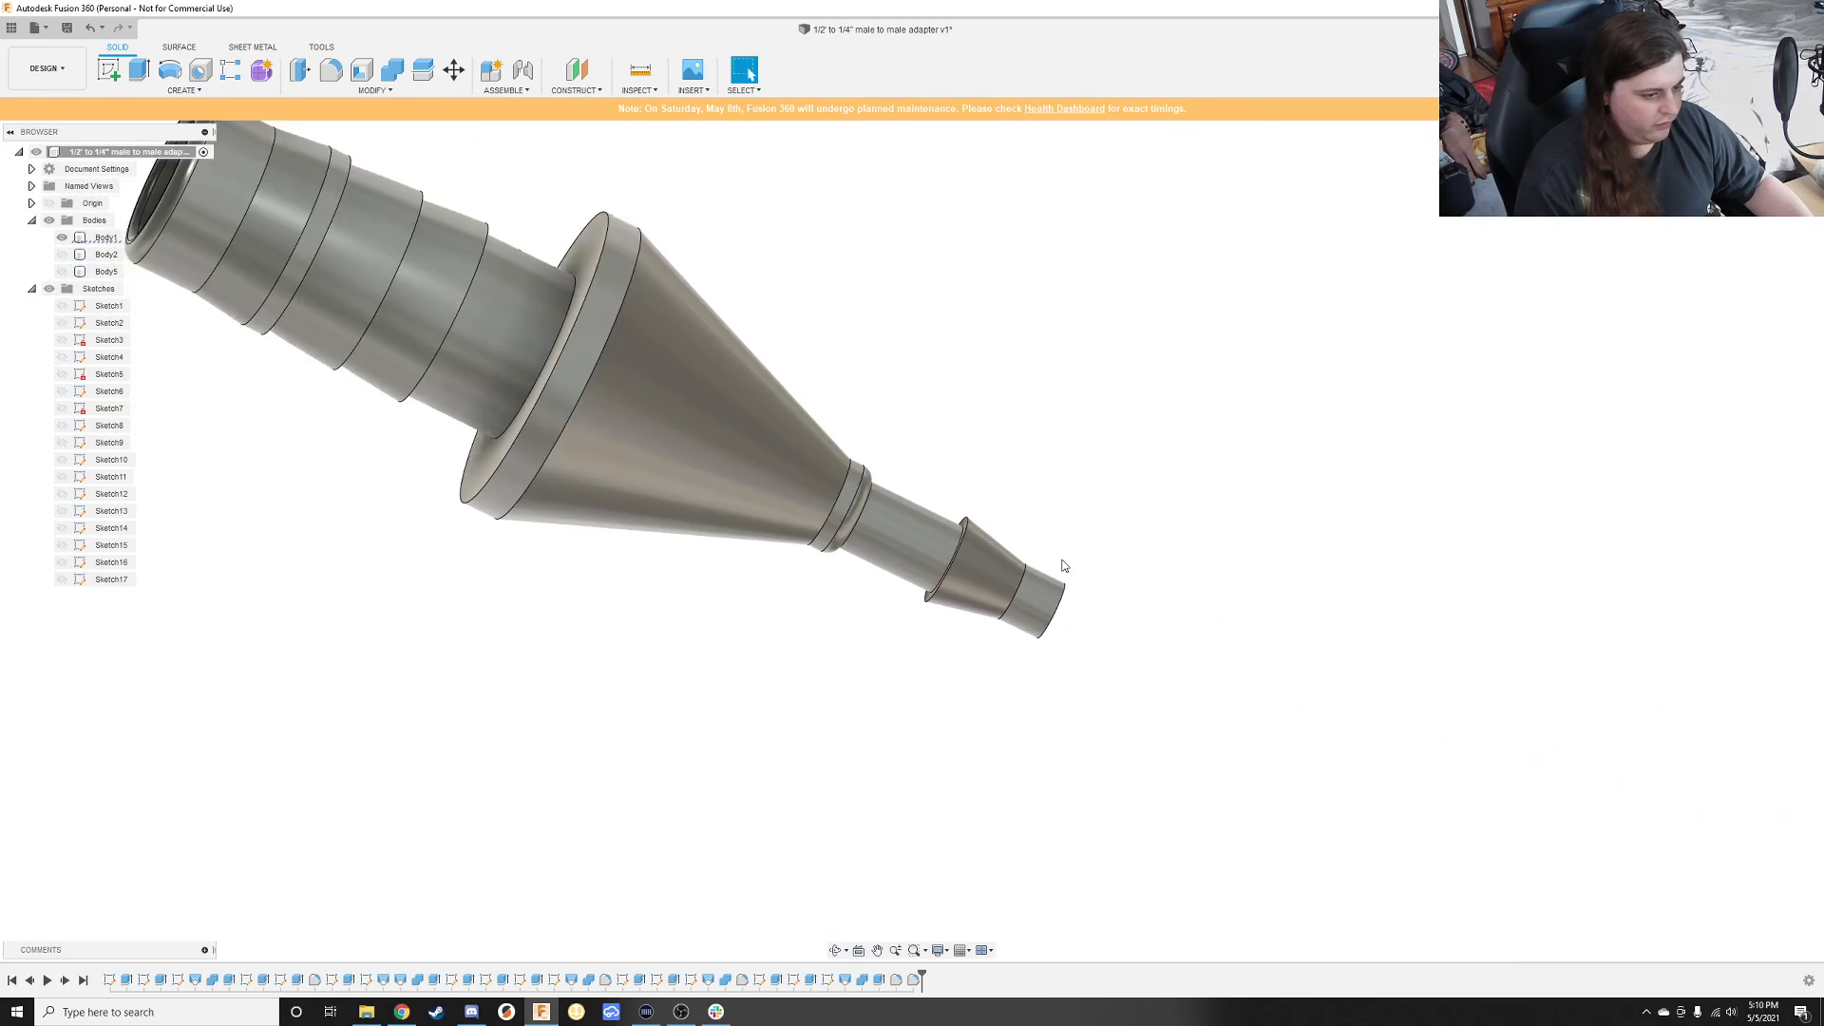
pyautogui.scroll(8, 1059, 570)
pyautogui.press('f')
pyautogui.click(937, 566)
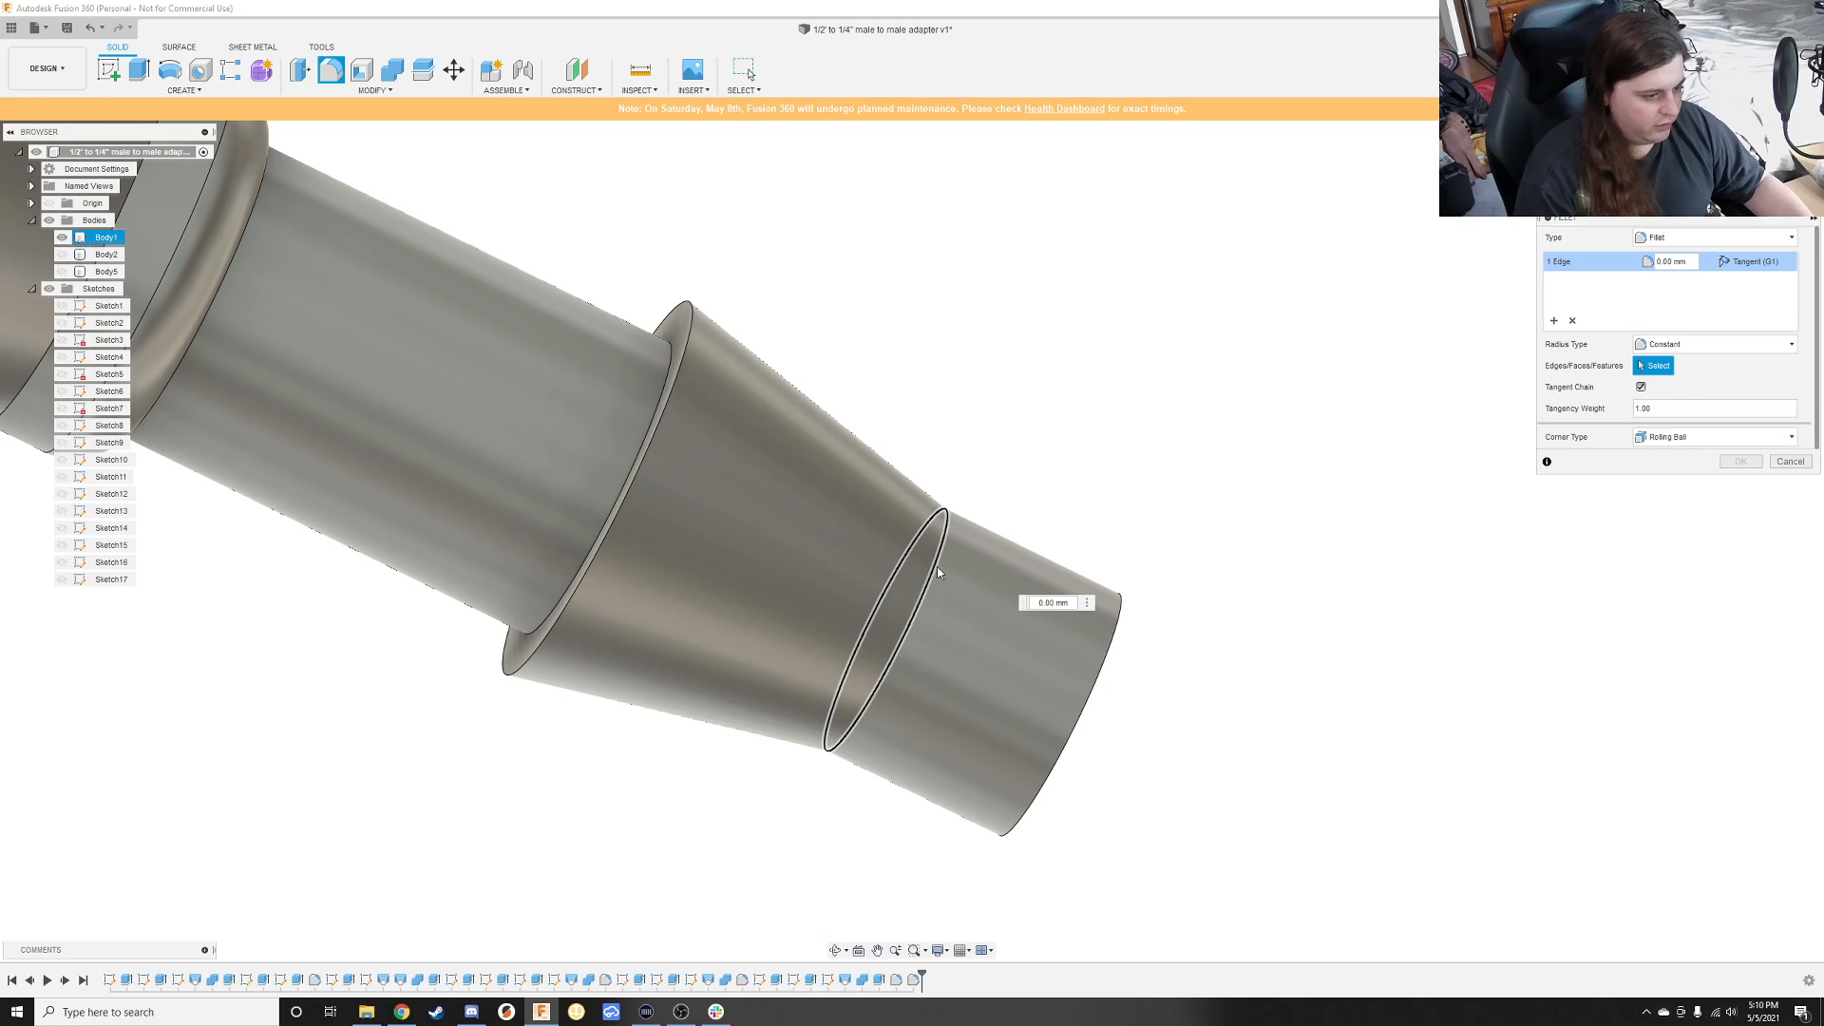
pyautogui.moveTo(948, 558); pyautogui.dragTo(936, 559)
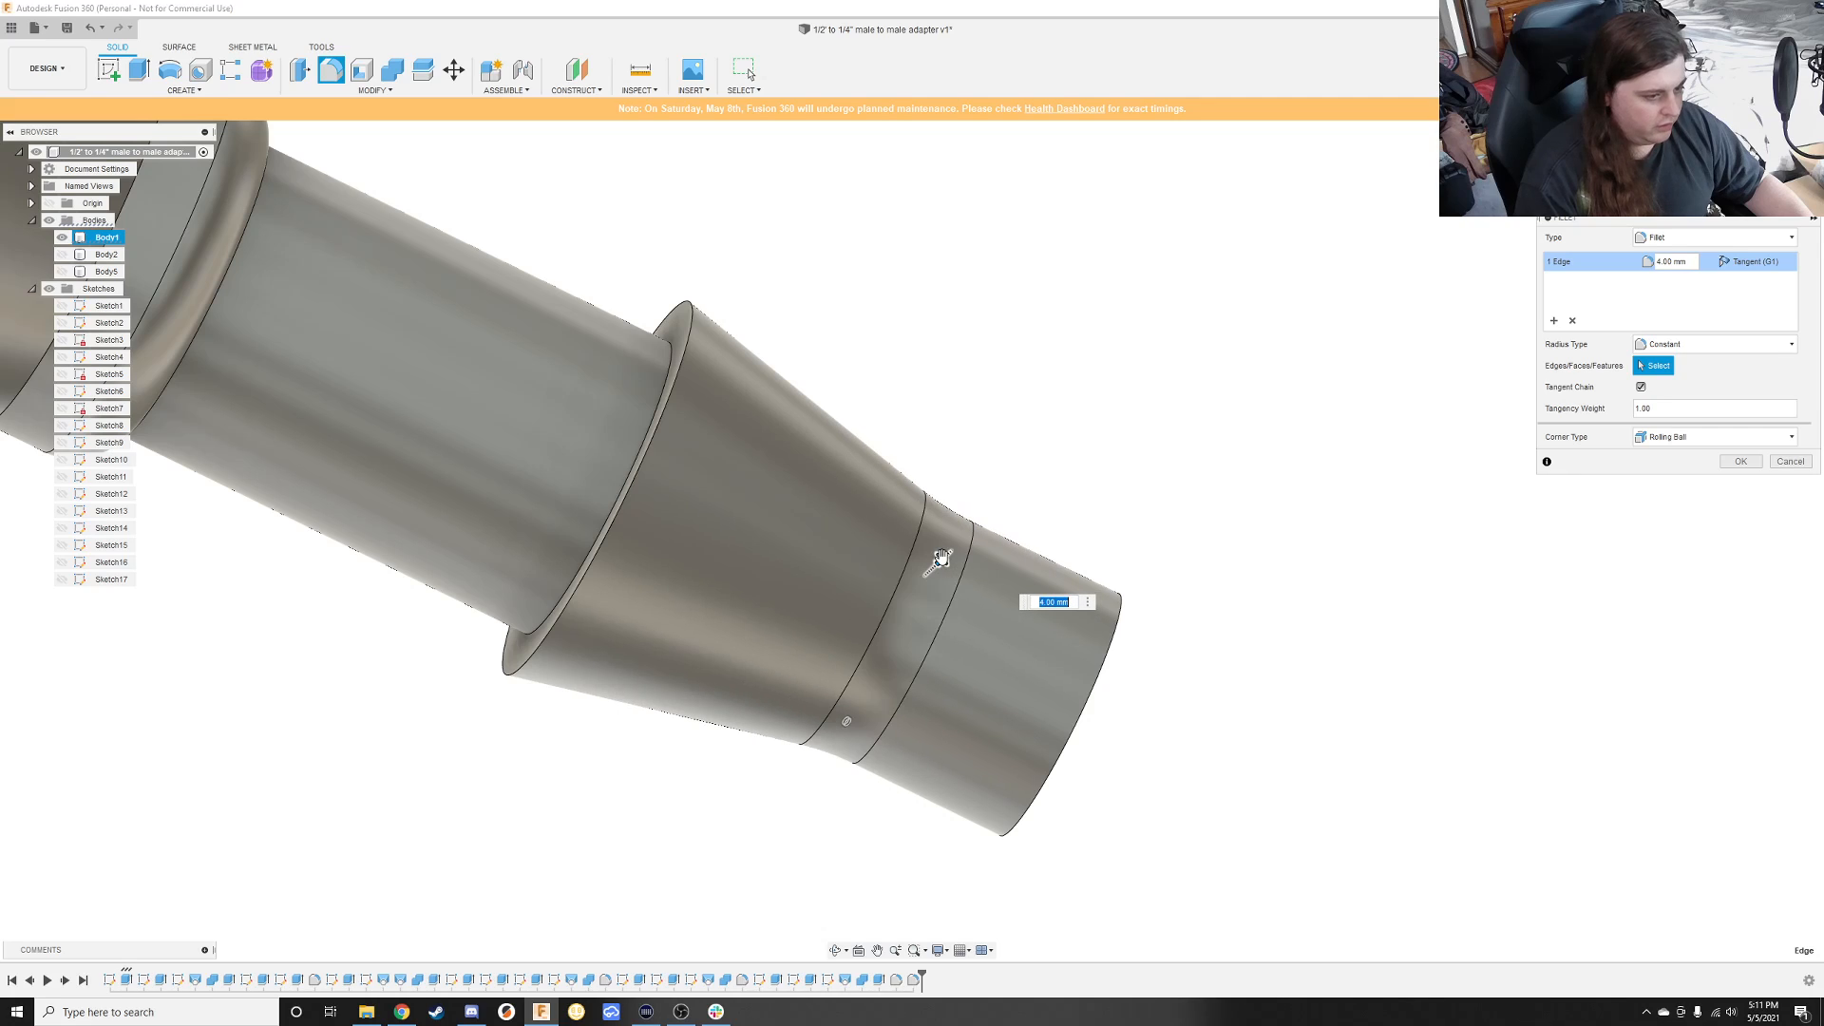
pyautogui.press('Return')
# Step: Try to fillet the inner and outer rim edges of the small barb's tip together with a 0.5 mm radius
pyautogui.moveTo(991, 495)
pyautogui.keyDown('shift'); pyautogui.mouseDown(button='middle')
pyautogui.moveTo(1051, 543)
pyautogui.moveTo(1071, 460)
pyautogui.moveTo(1120, 395)
pyautogui.moveTo(1054, 382)
pyautogui.moveTo(973, 511)
pyautogui.mouseUp(button='middle'); pyautogui.keyUp('shift')
pyautogui.press('f')
pyautogui.click(988, 580)
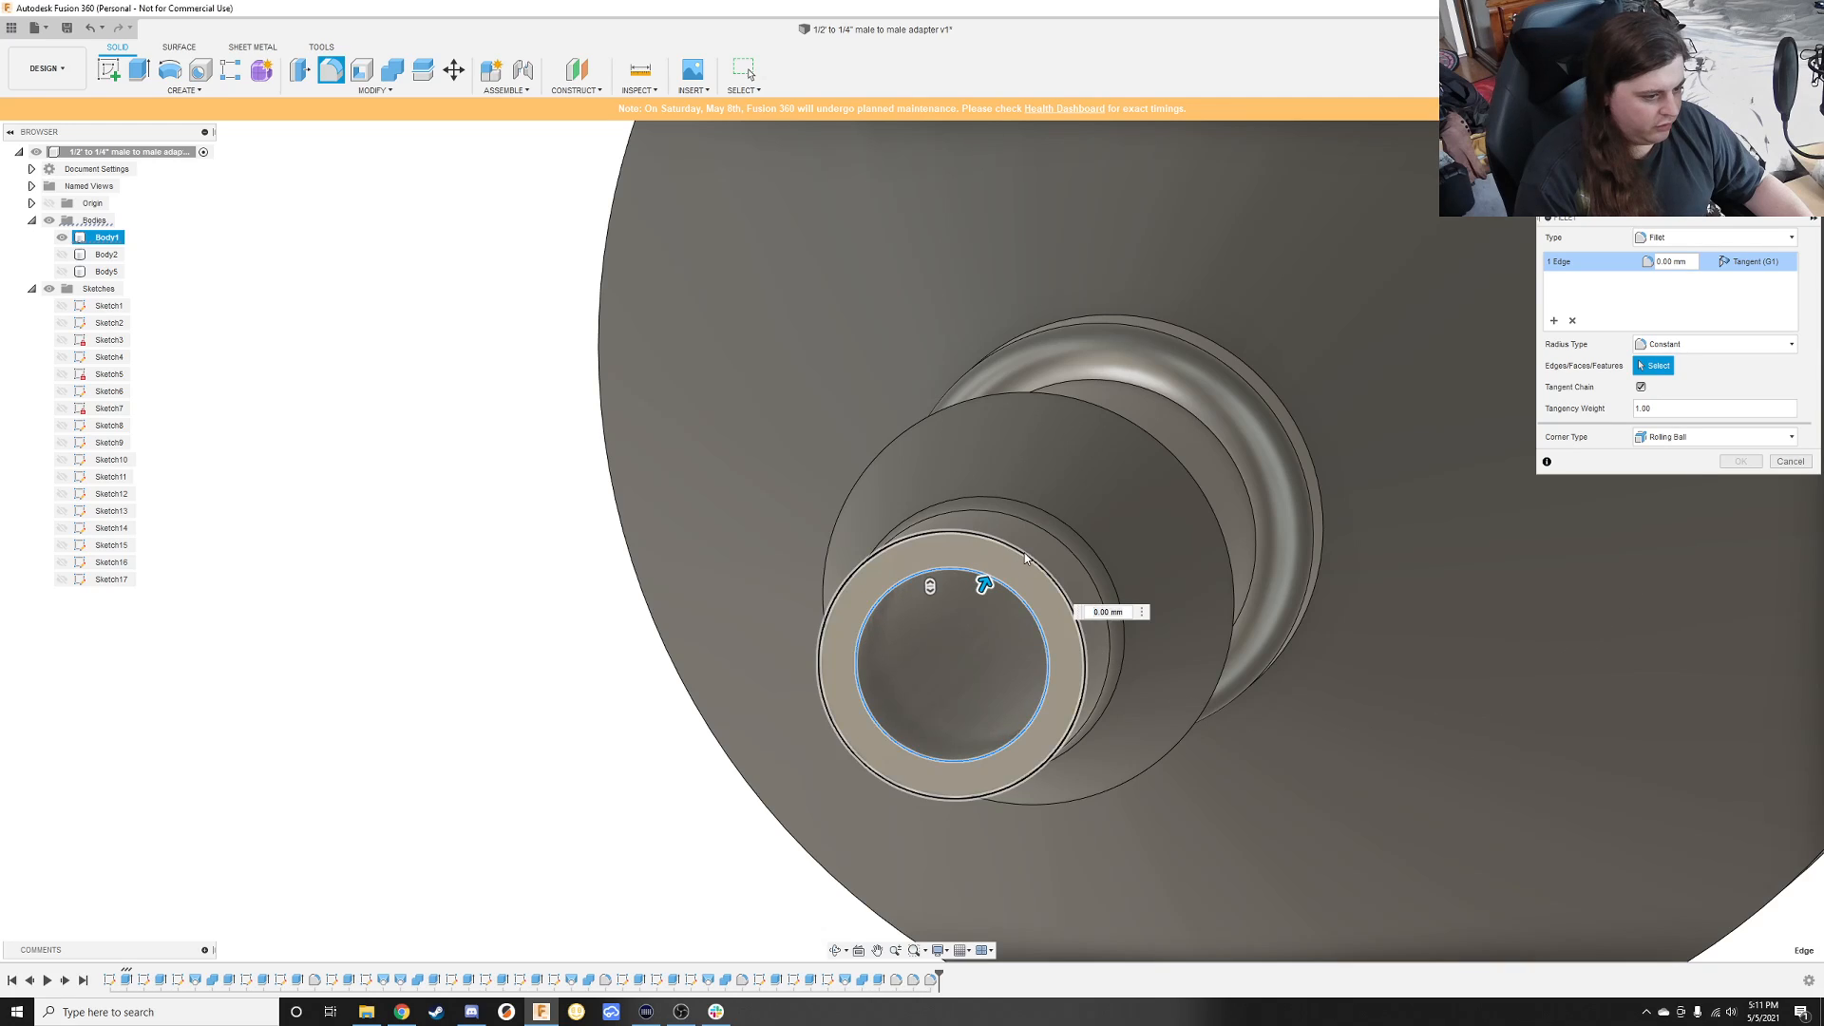
pyautogui.click(1026, 549)
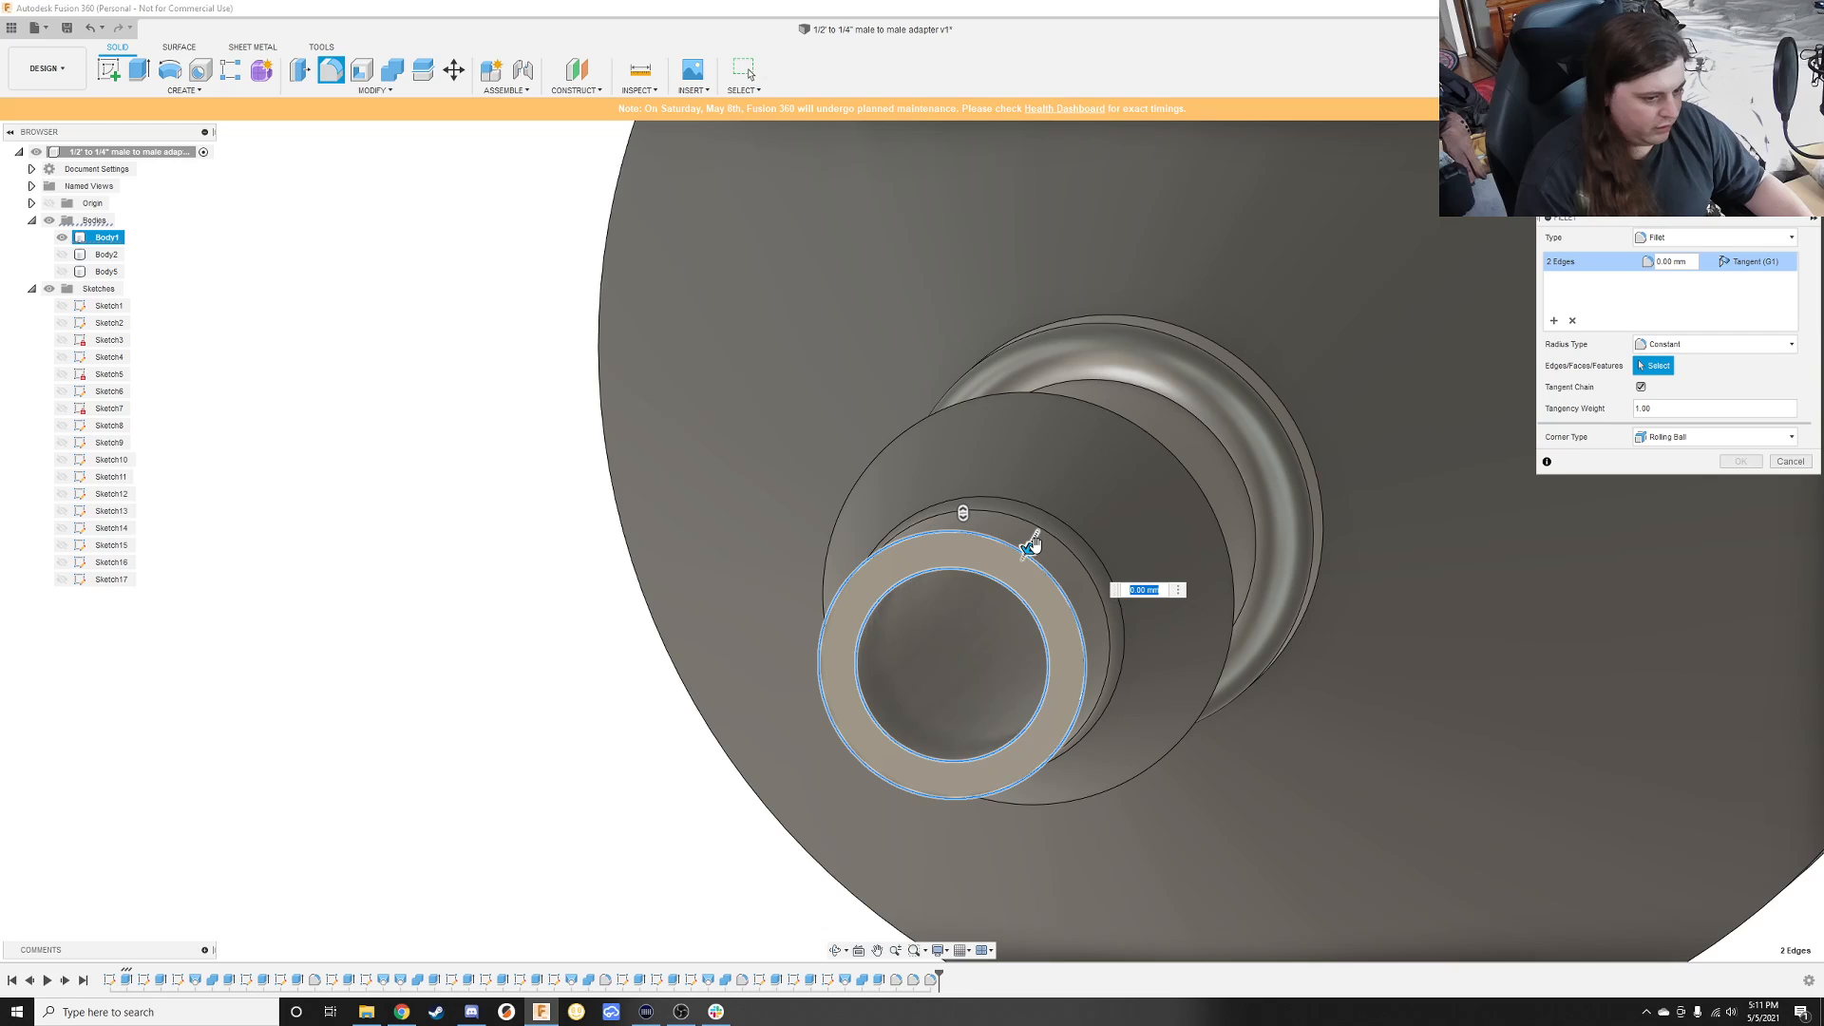
pyautogui.press('Return')
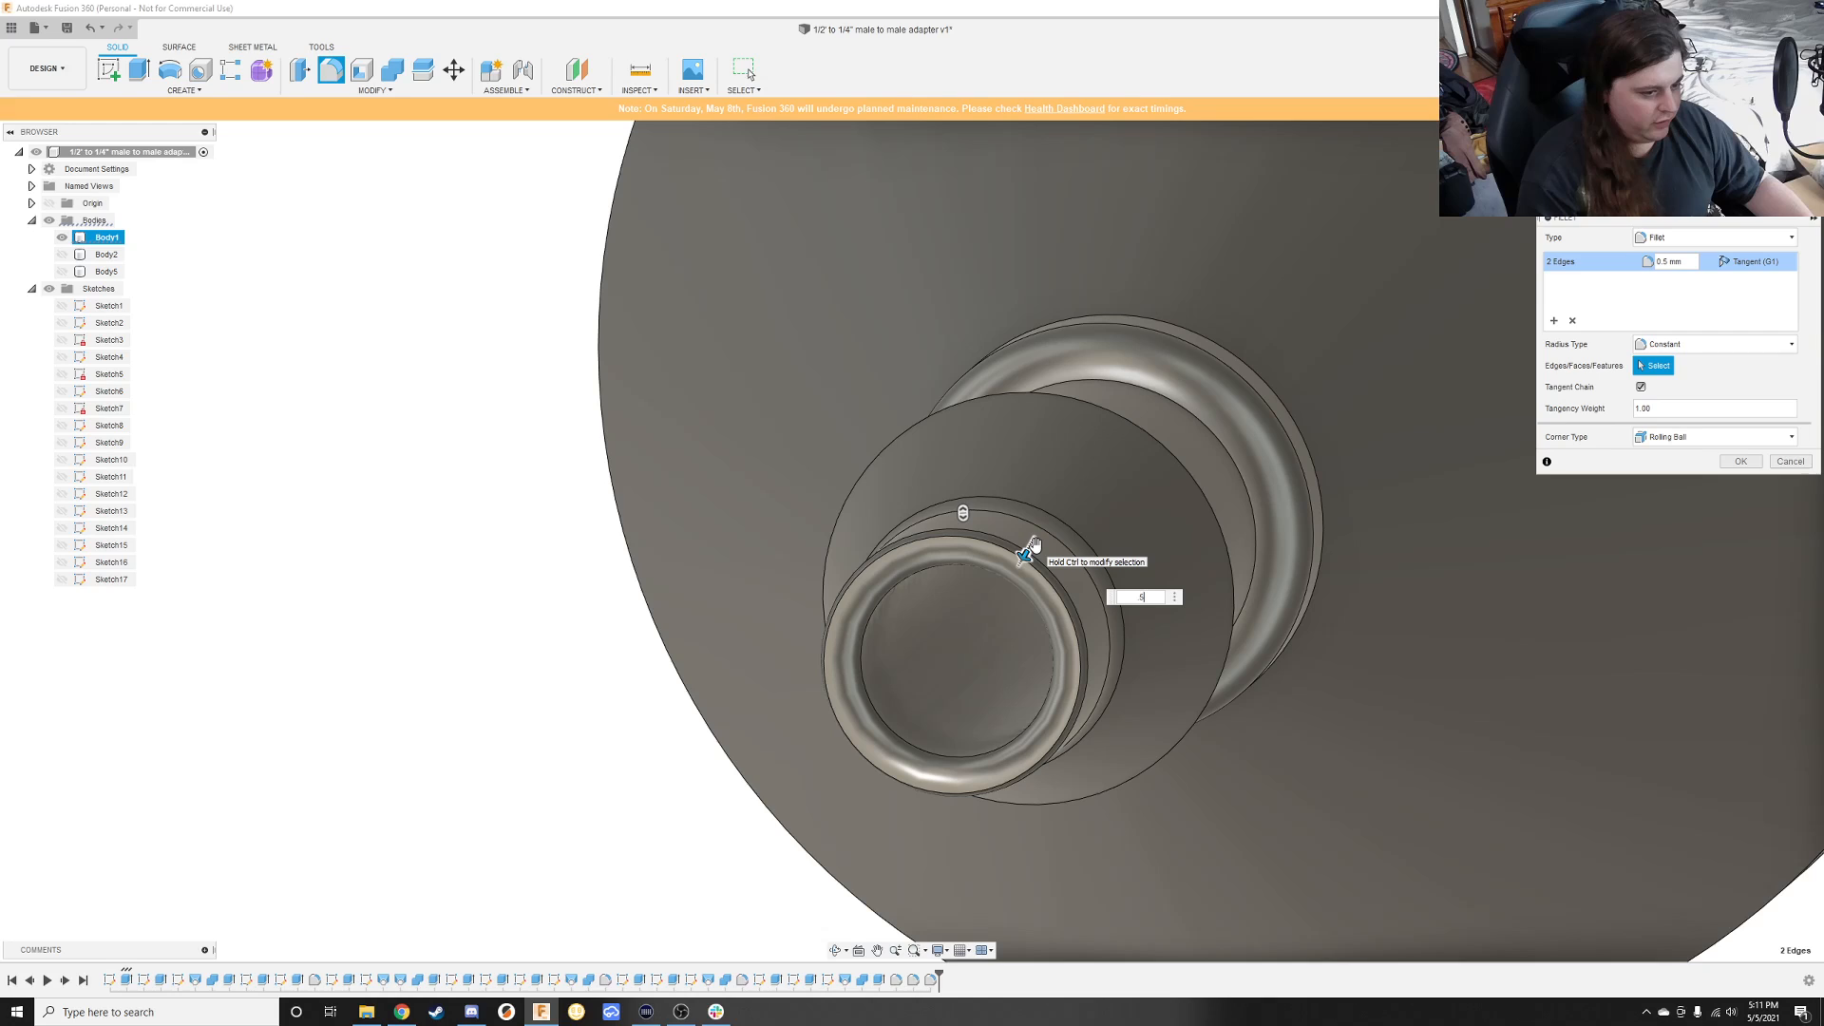
pyautogui.press('Return')
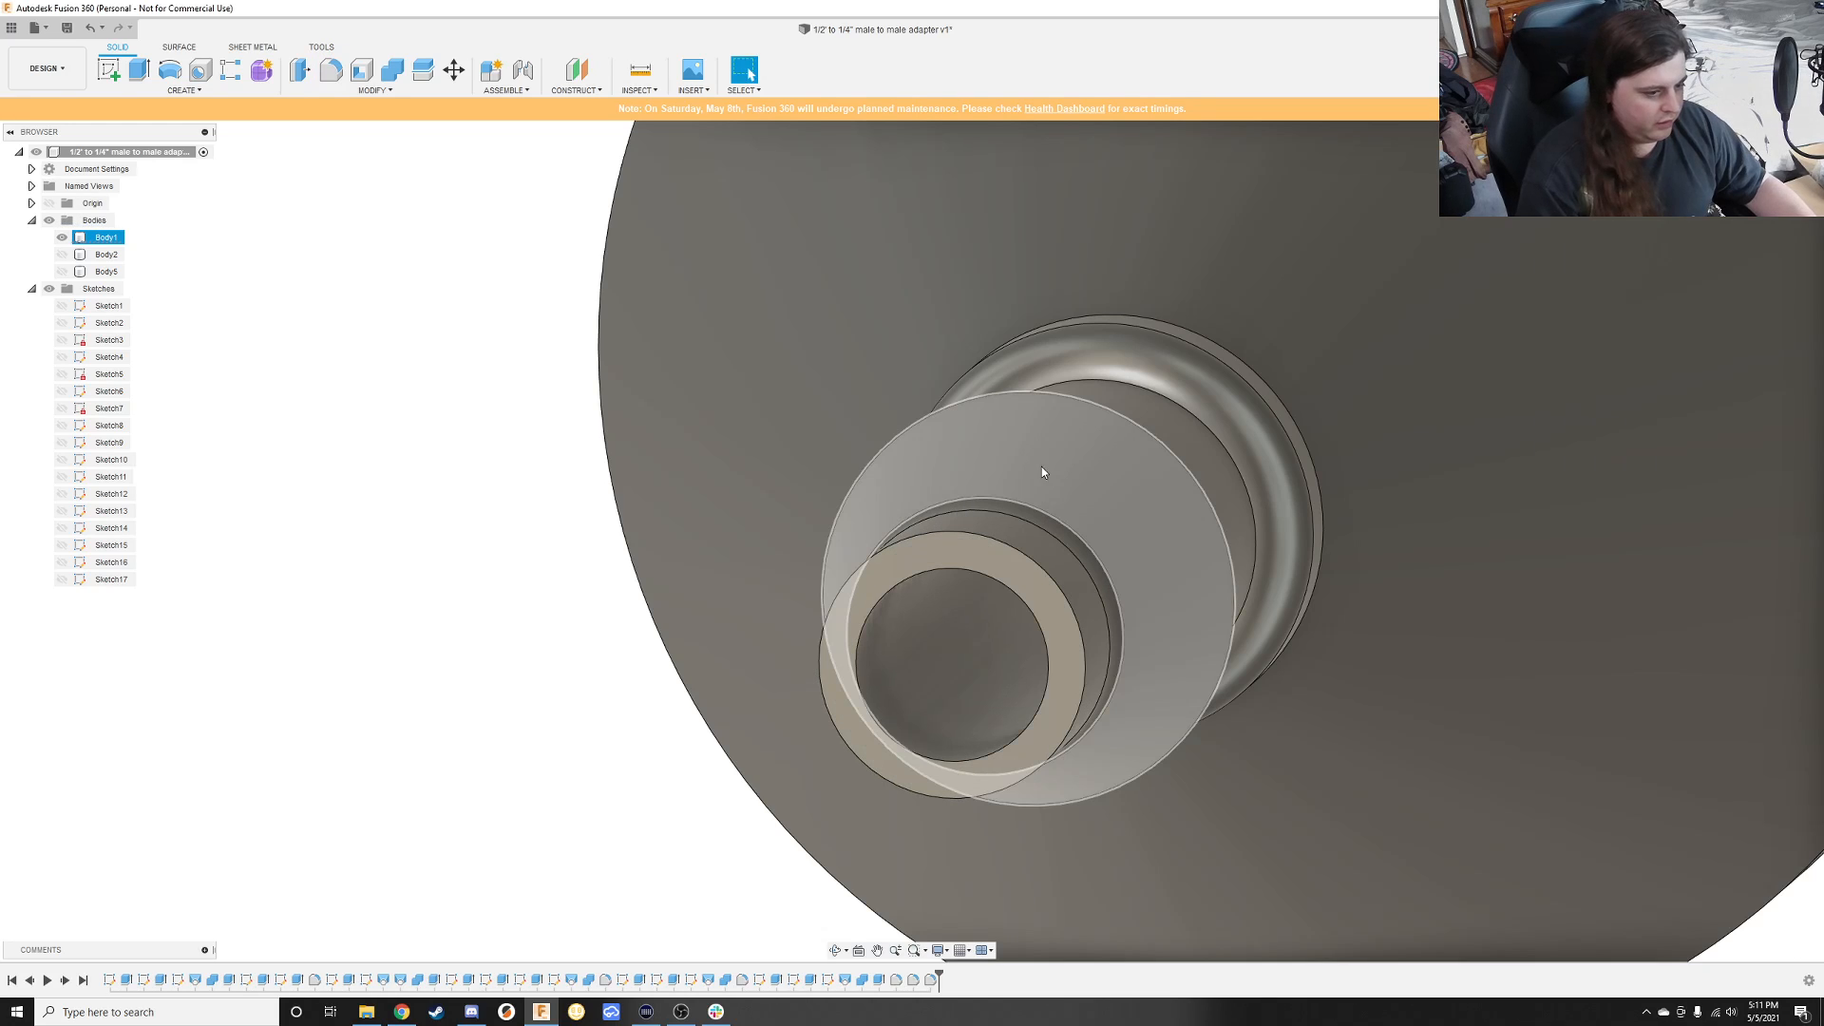
pyautogui.keyDown('shift'); pyautogui.moveTo(875, 516); pyautogui.dragTo(1104, 580, button='middle'); pyautogui.keyUp('shift')
pyautogui.press('f')
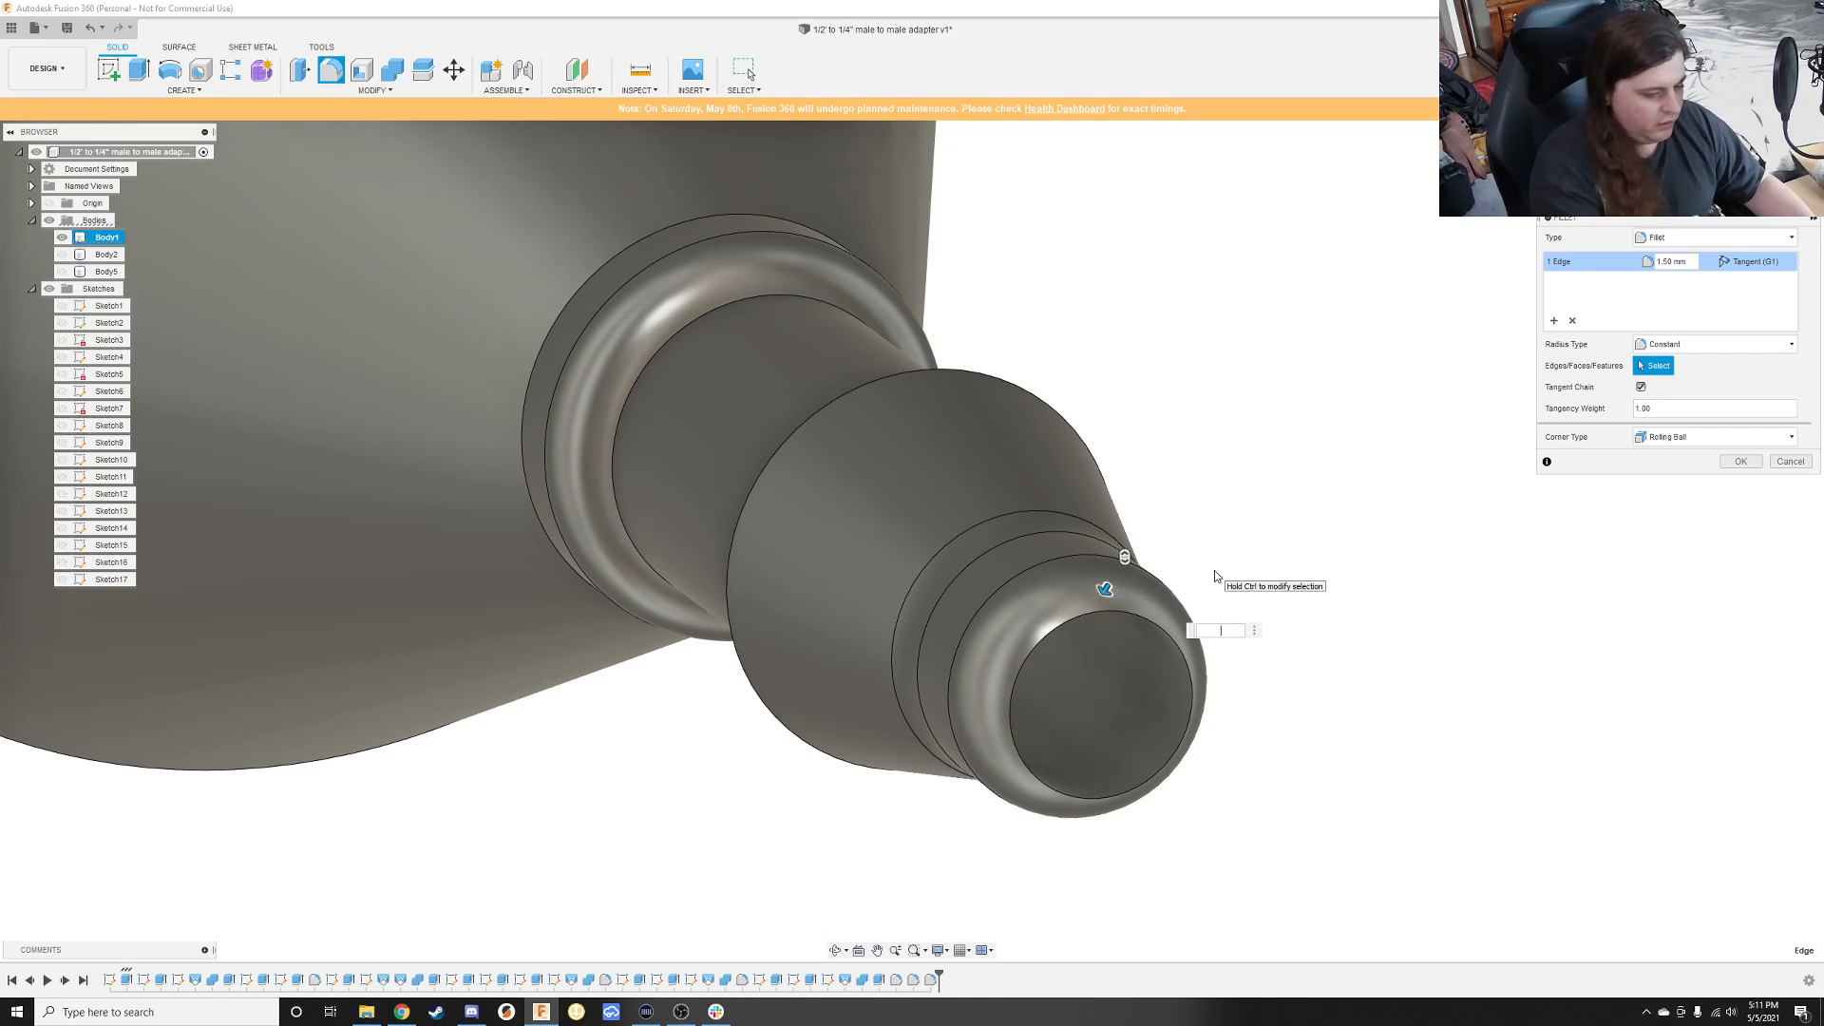
pyautogui.press('Escape')
# Step: Fillet only the outer rim edge of the small barb's tip with a radius of about 0.4 mm
pyautogui.press('f')
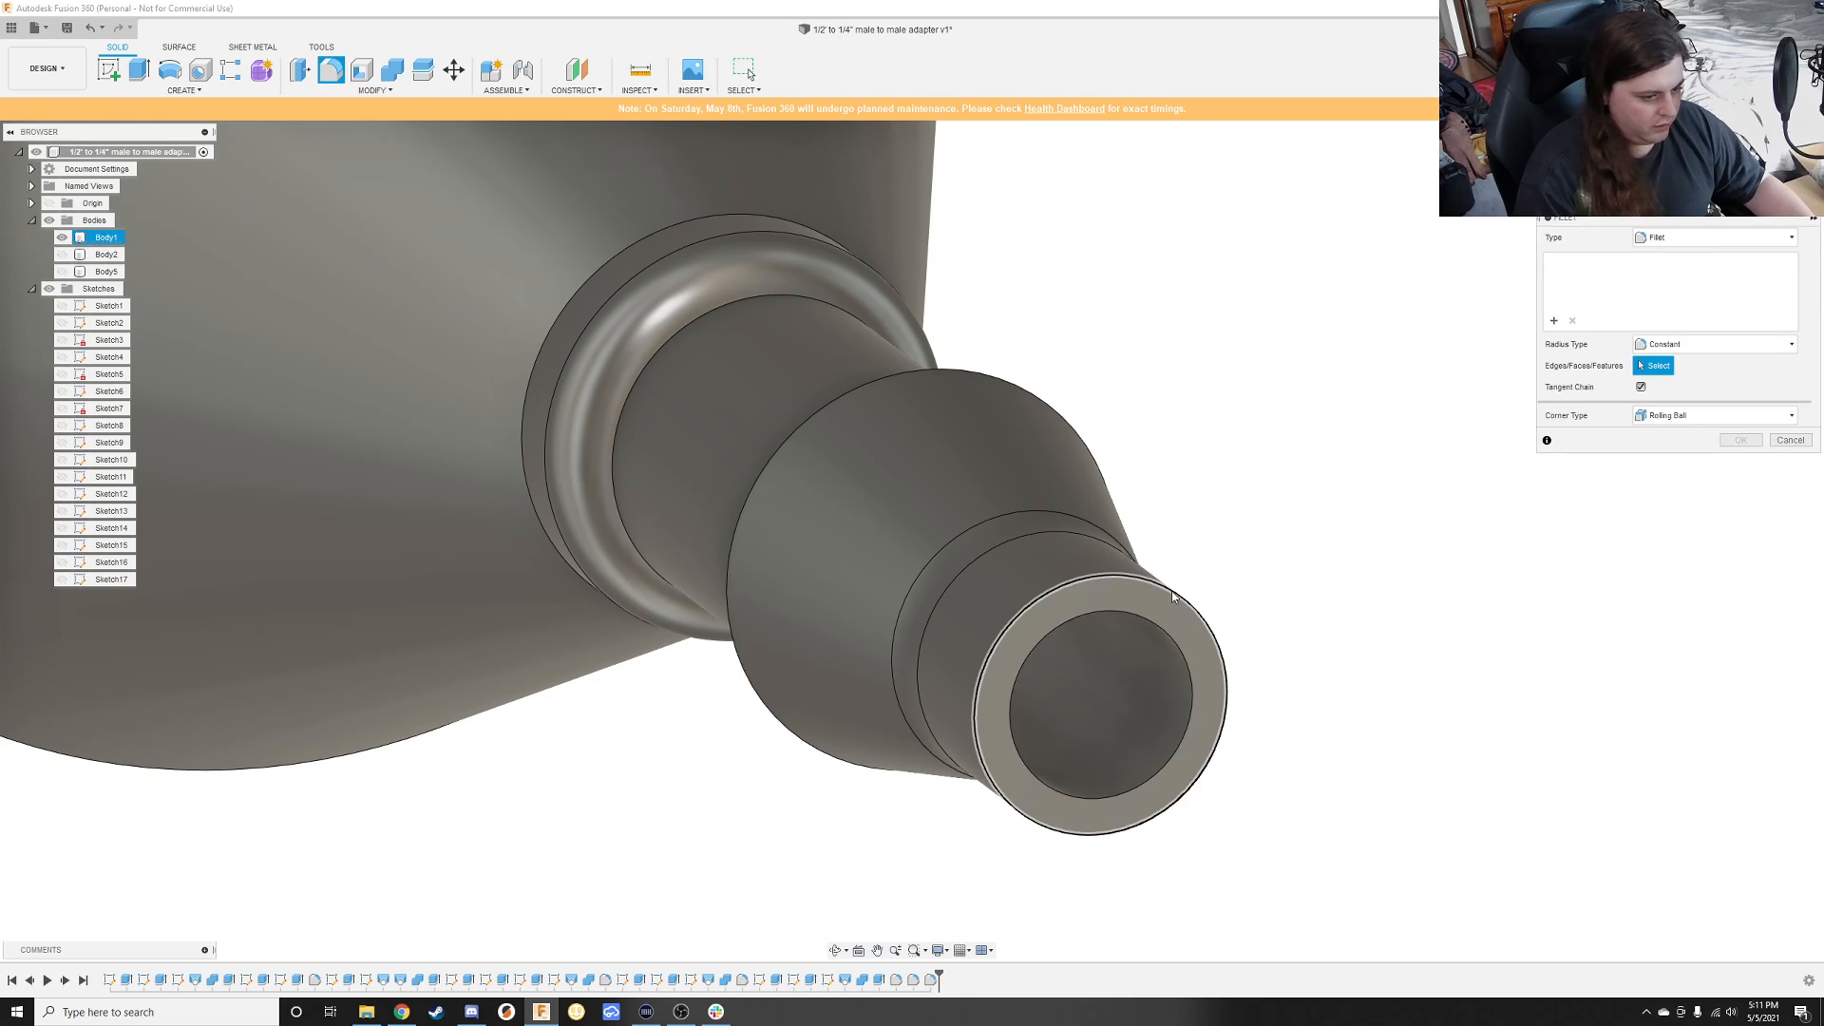
pyautogui.click(1174, 592)
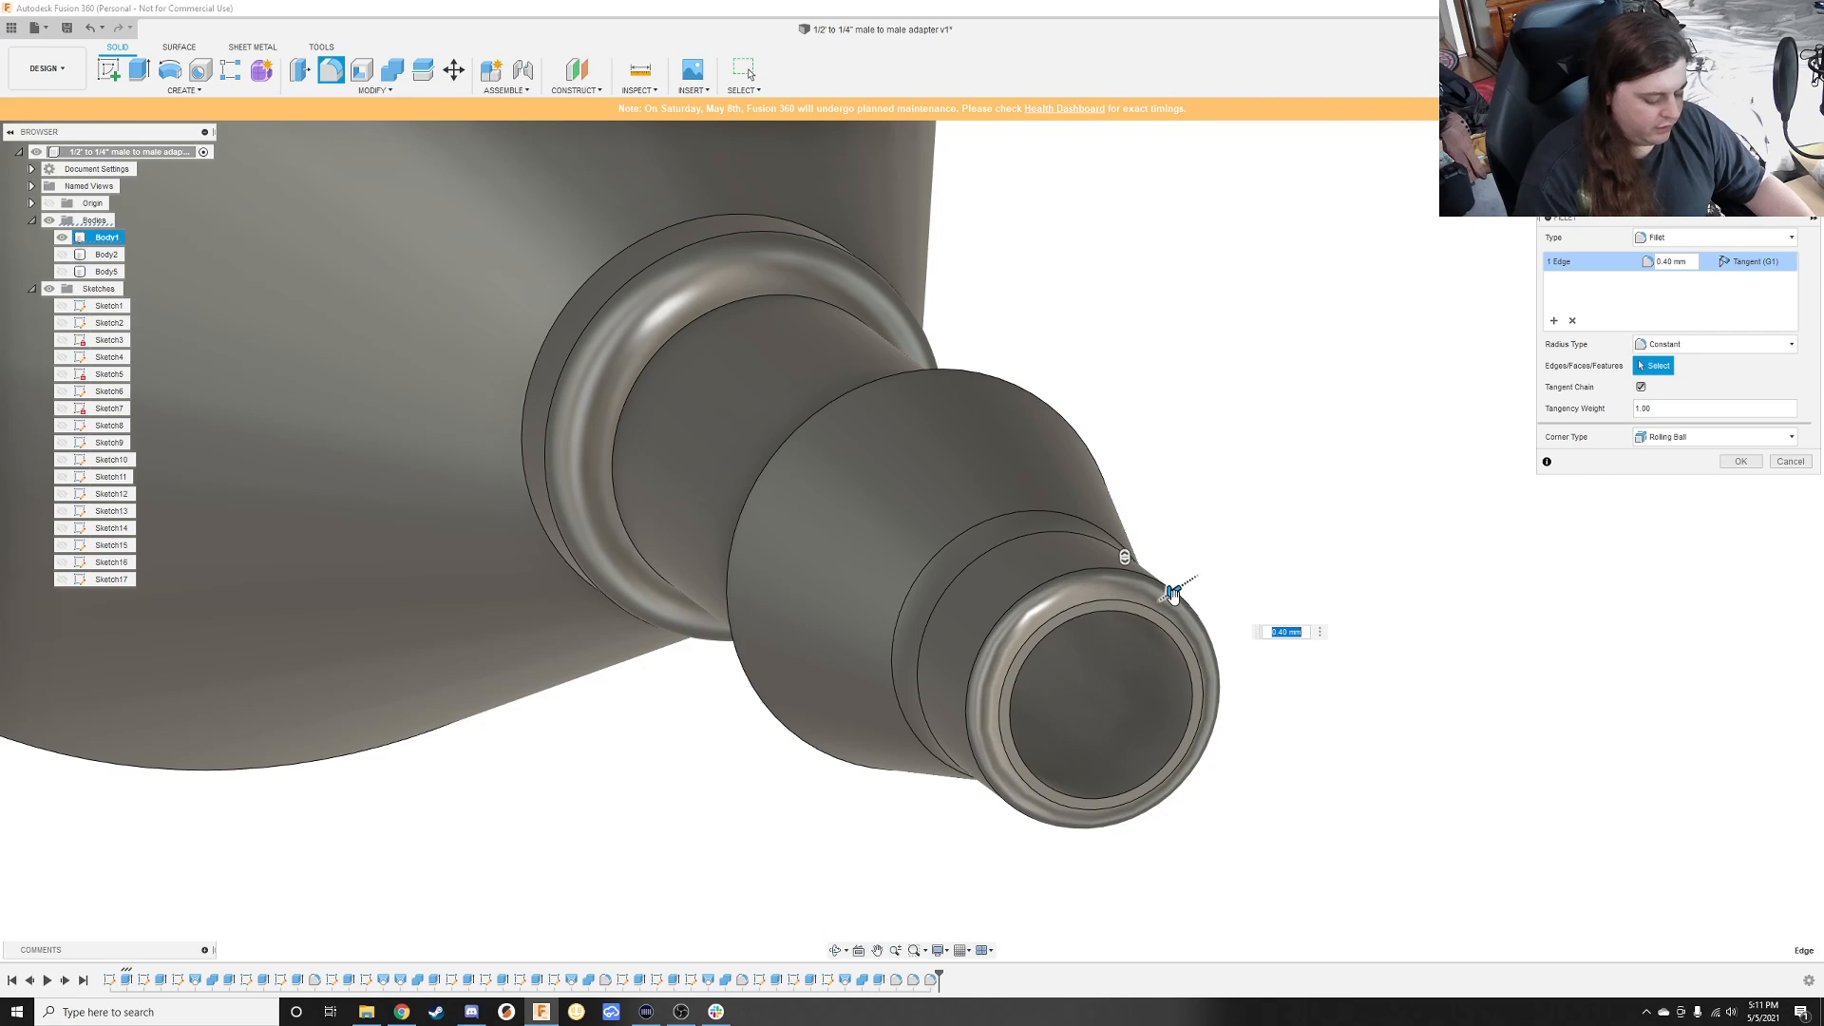
pyautogui.press('Return')
# Step: Examine the filleted rims at both ends of the adapter and the barb profiles from several sides
pyautogui.keyDown('shift'); pyautogui.moveTo(1150, 513); pyautogui.dragTo(1099, 570, button='middle'); pyautogui.keyUp('shift')
pyautogui.scroll(-5, 1107, 570)
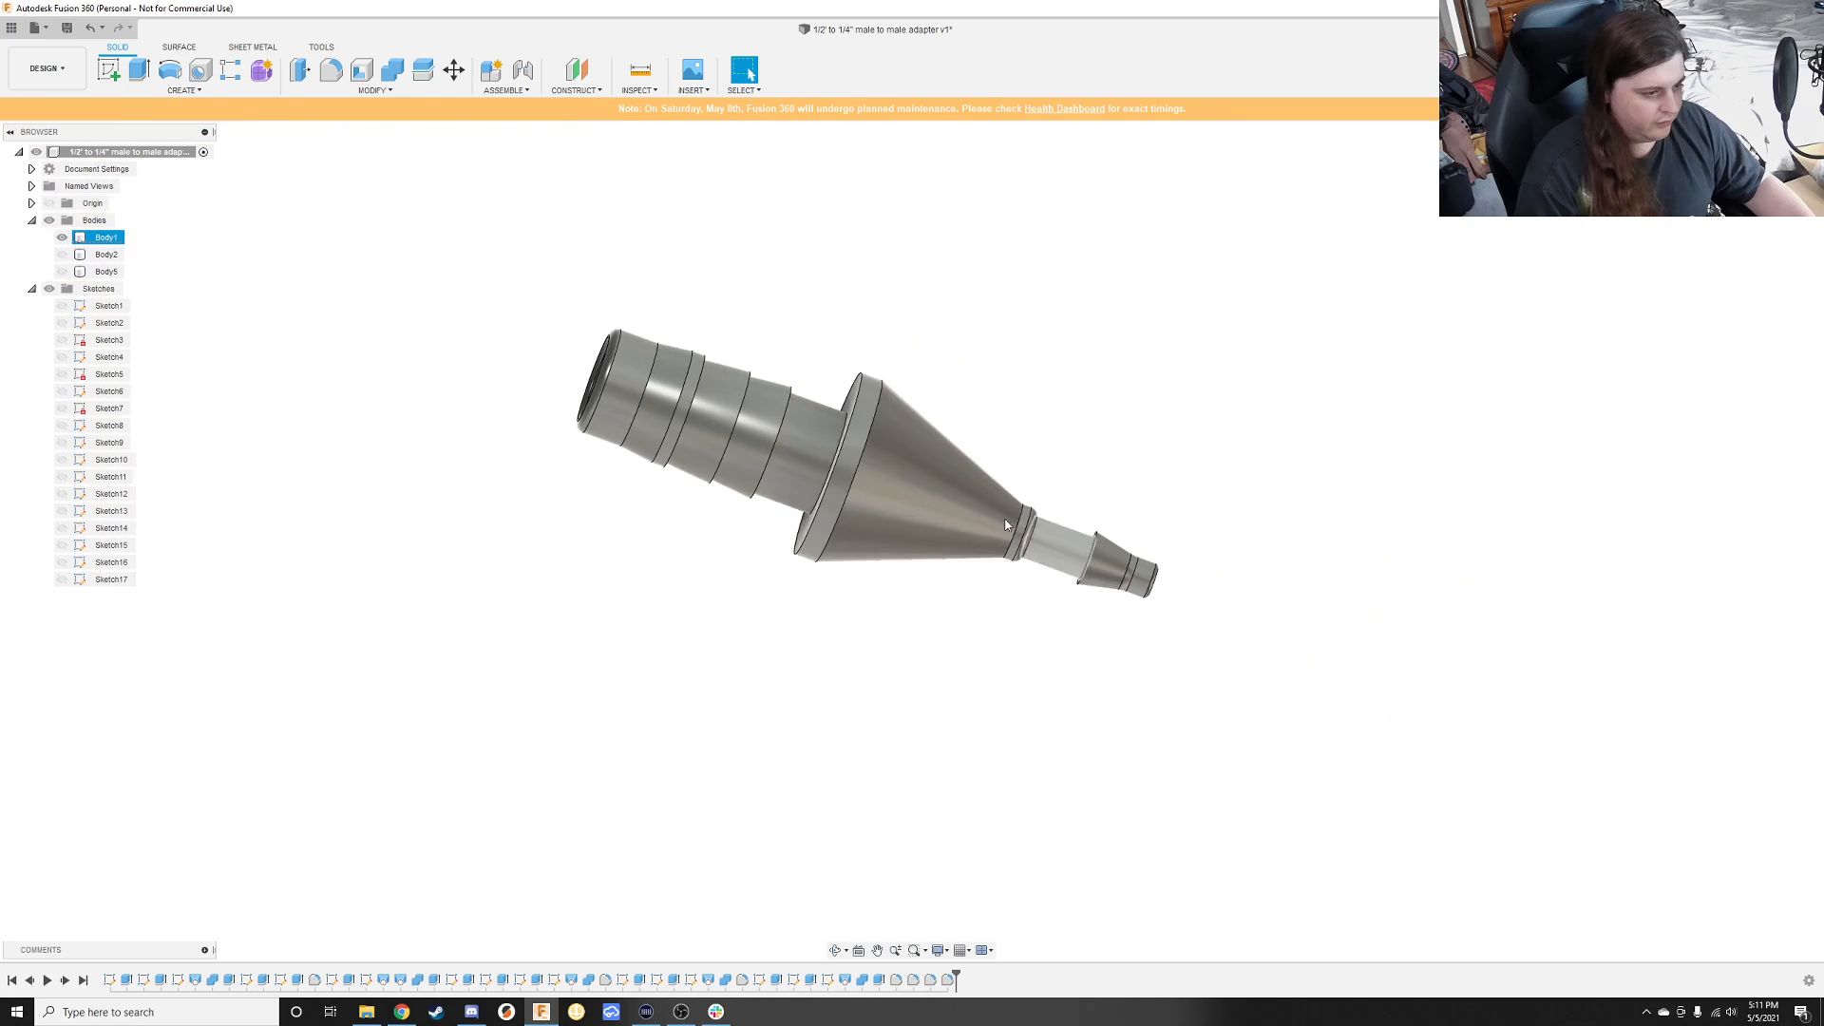
pyautogui.moveTo(808, 445); pyautogui.dragTo(1117, 578, button='middle')
pyautogui.scroll(5, 936, 551)
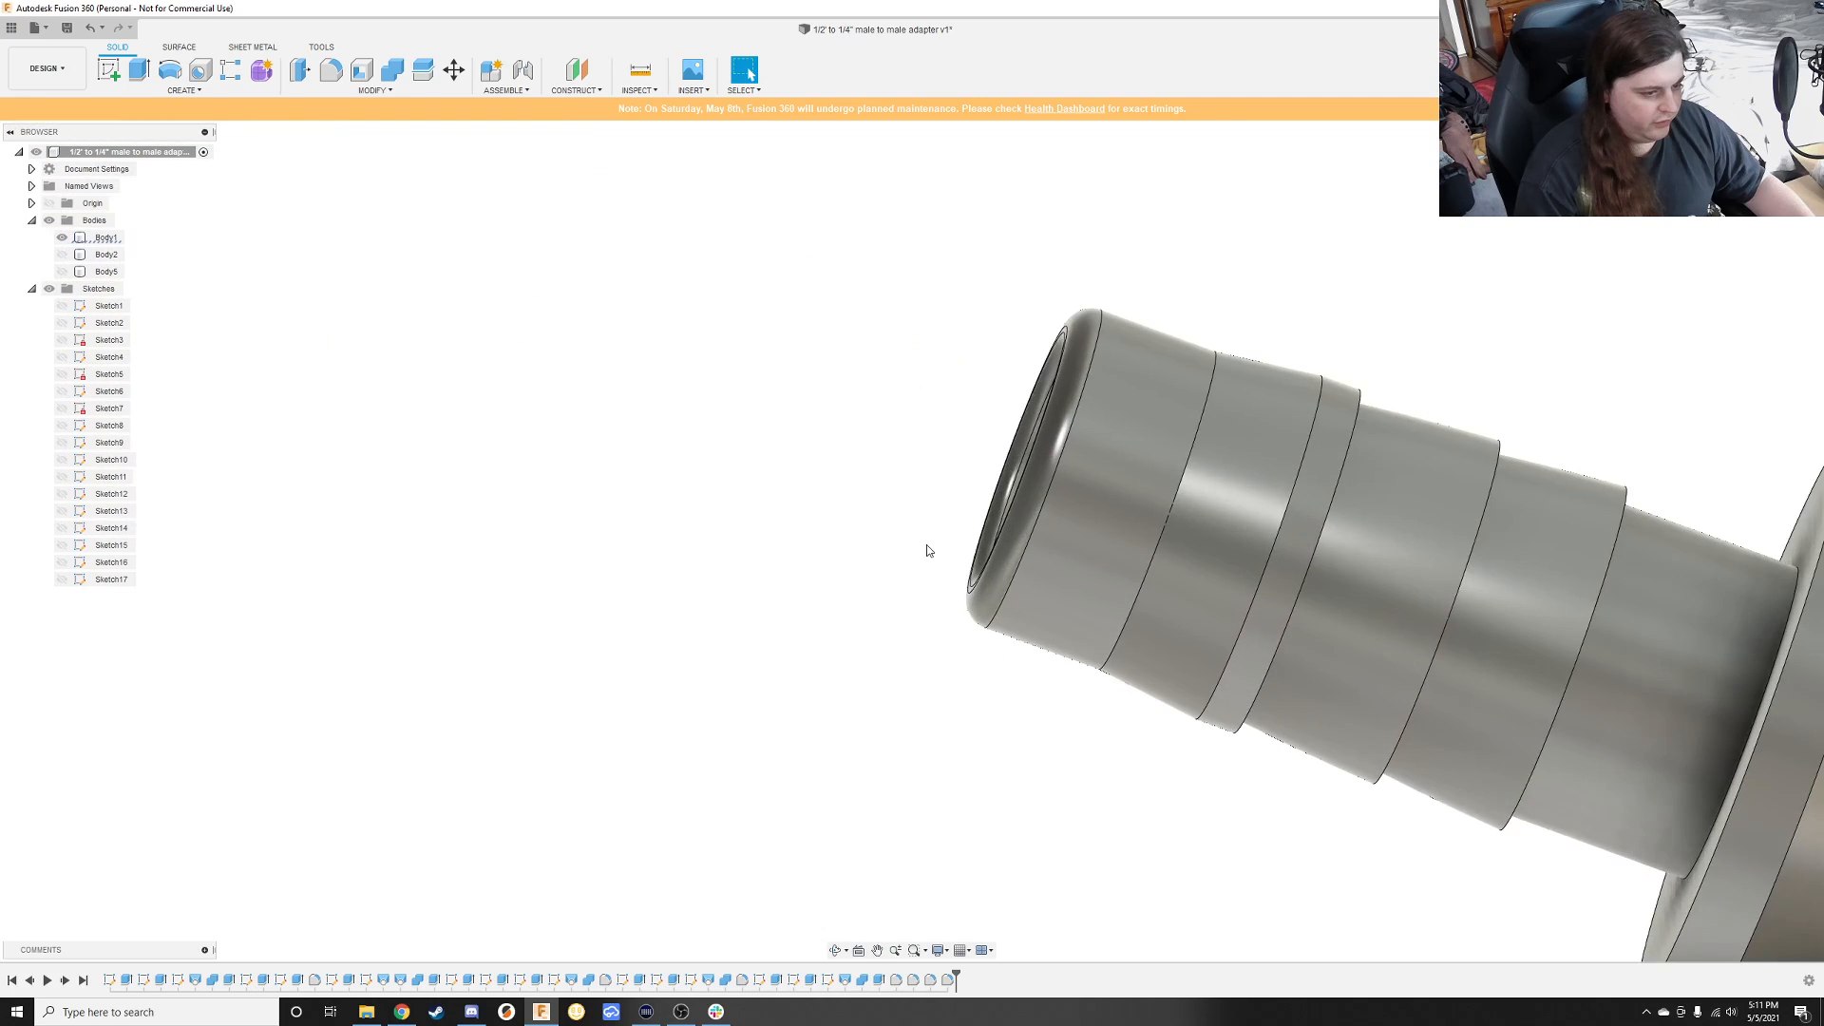
pyautogui.keyDown('shift'); pyautogui.moveTo(928, 551); pyautogui.dragTo(1075, 394, button='middle'); pyautogui.keyUp('shift')
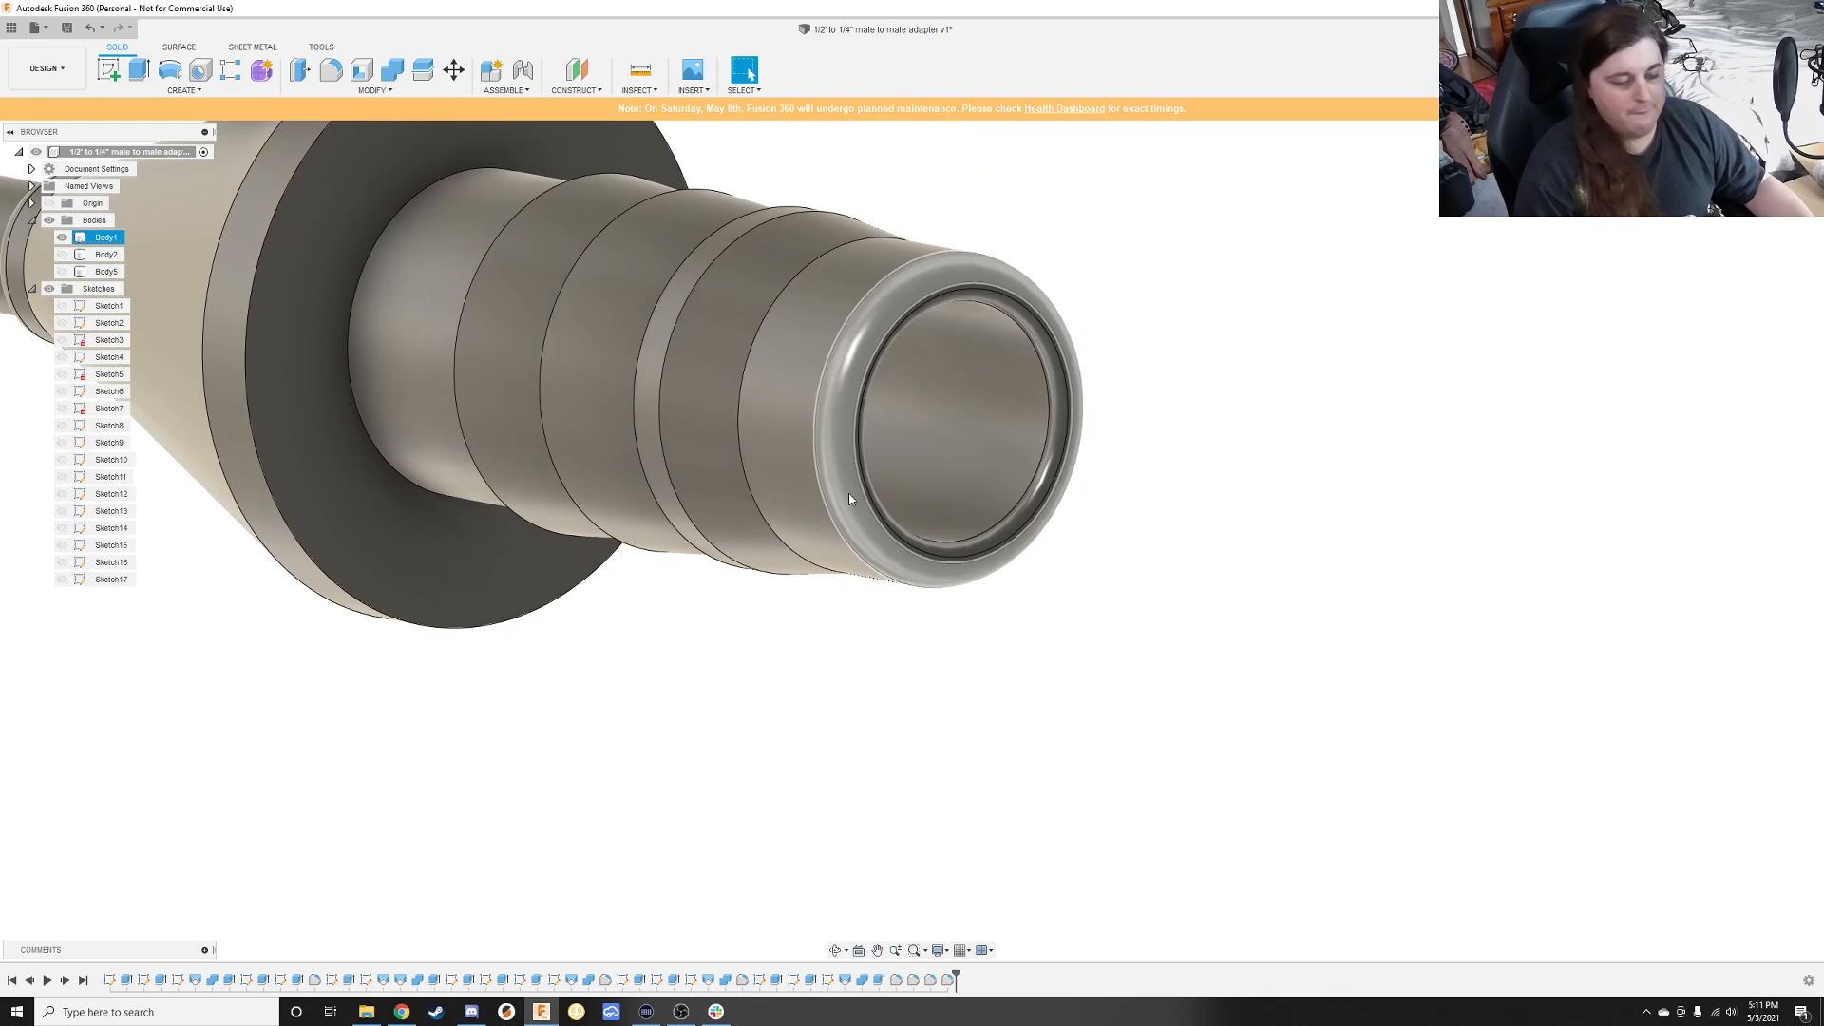
pyautogui.moveTo(935, 500); pyautogui.dragTo(1084, 516, button='middle')
pyautogui.moveTo(1026, 330); pyautogui.dragTo(901, 644, button='middle')
pyautogui.keyDown('shift'); pyautogui.moveTo(940, 574); pyautogui.dragTo(940, 480, button='middle'); pyautogui.keyUp('shift')
pyautogui.keyDown('shift'); pyautogui.moveTo(1222, 461); pyautogui.dragTo(1268, 788, button='middle'); pyautogui.keyUp('shift')
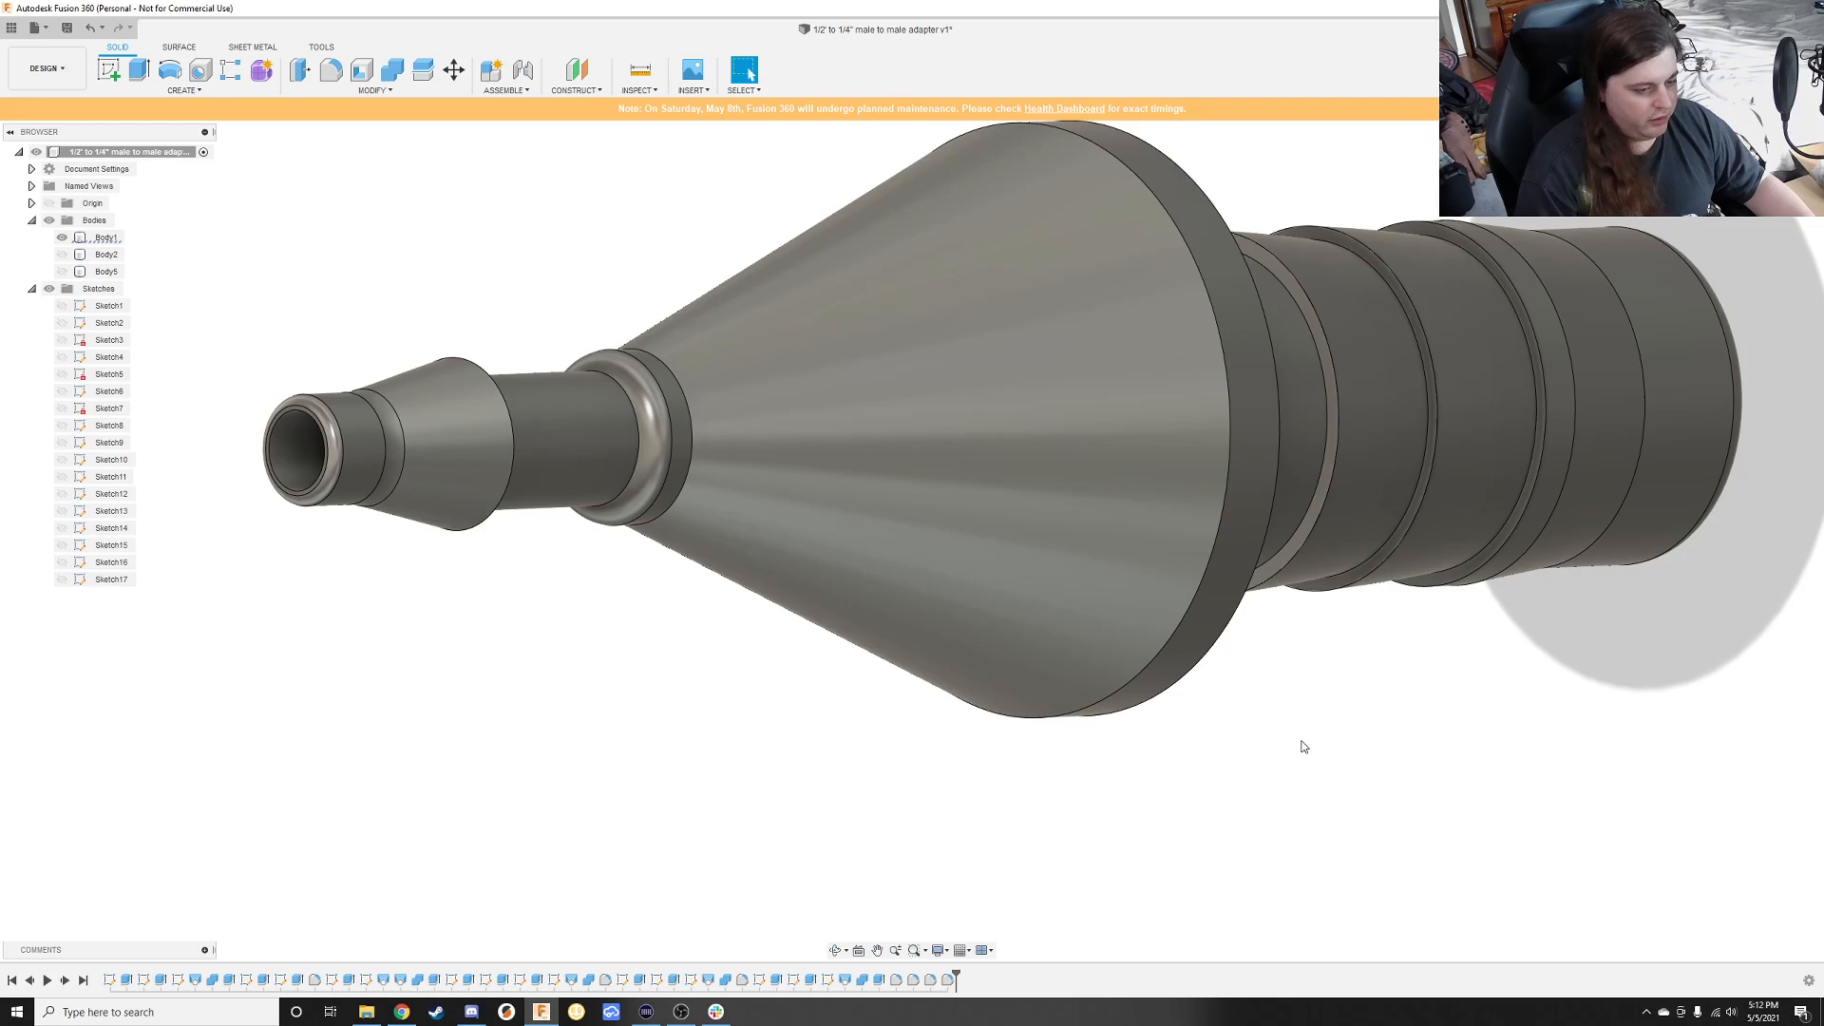
# Step: Fillet the edge between the narrow straight band and the taper on the outermost large barb with a very large radius
pyautogui.scroll(2, 1303, 745)
pyautogui.scroll(-5, 1308, 738)
pyautogui.keyDown('shift'); pyautogui.moveTo(1526, 467); pyautogui.dragTo(1499, 654, button='middle'); pyautogui.keyUp('shift')
pyautogui.scroll(5, 1494, 618)
pyautogui.scroll(-3, 1490, 605)
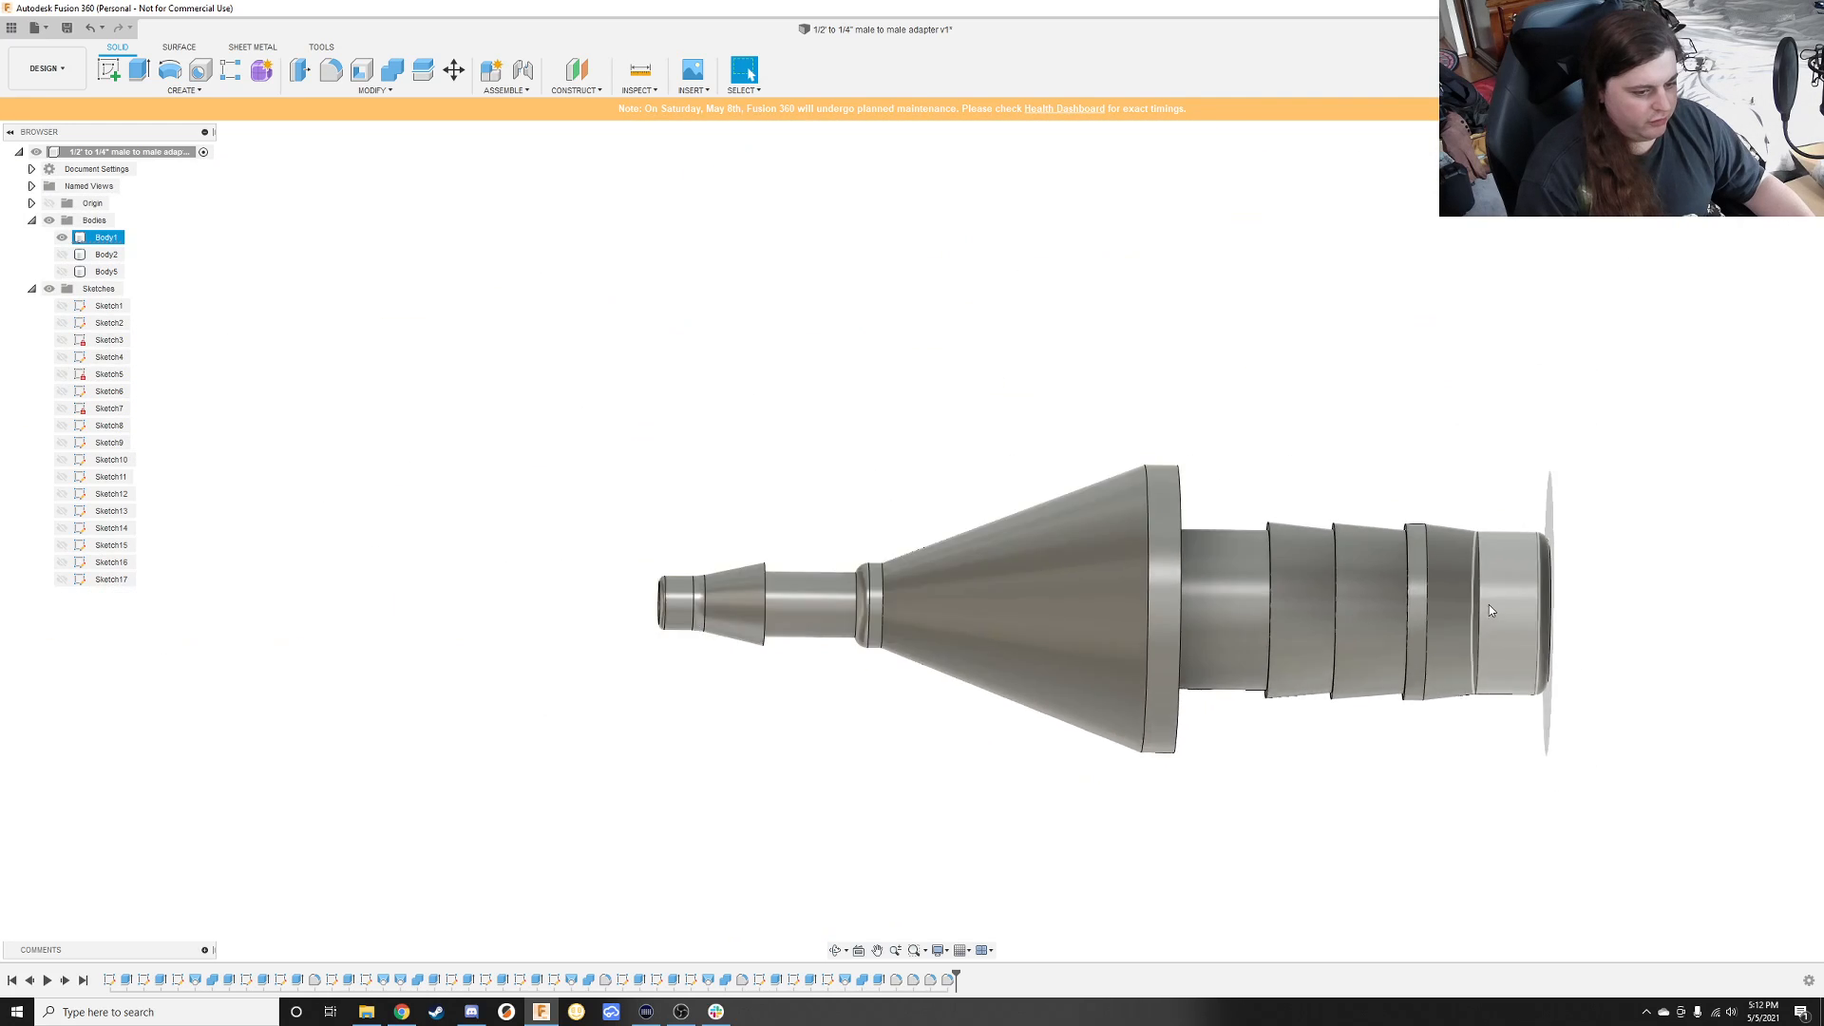
pyautogui.scroll(4, 1429, 590)
pyautogui.press('f')
pyautogui.click(1380, 579)
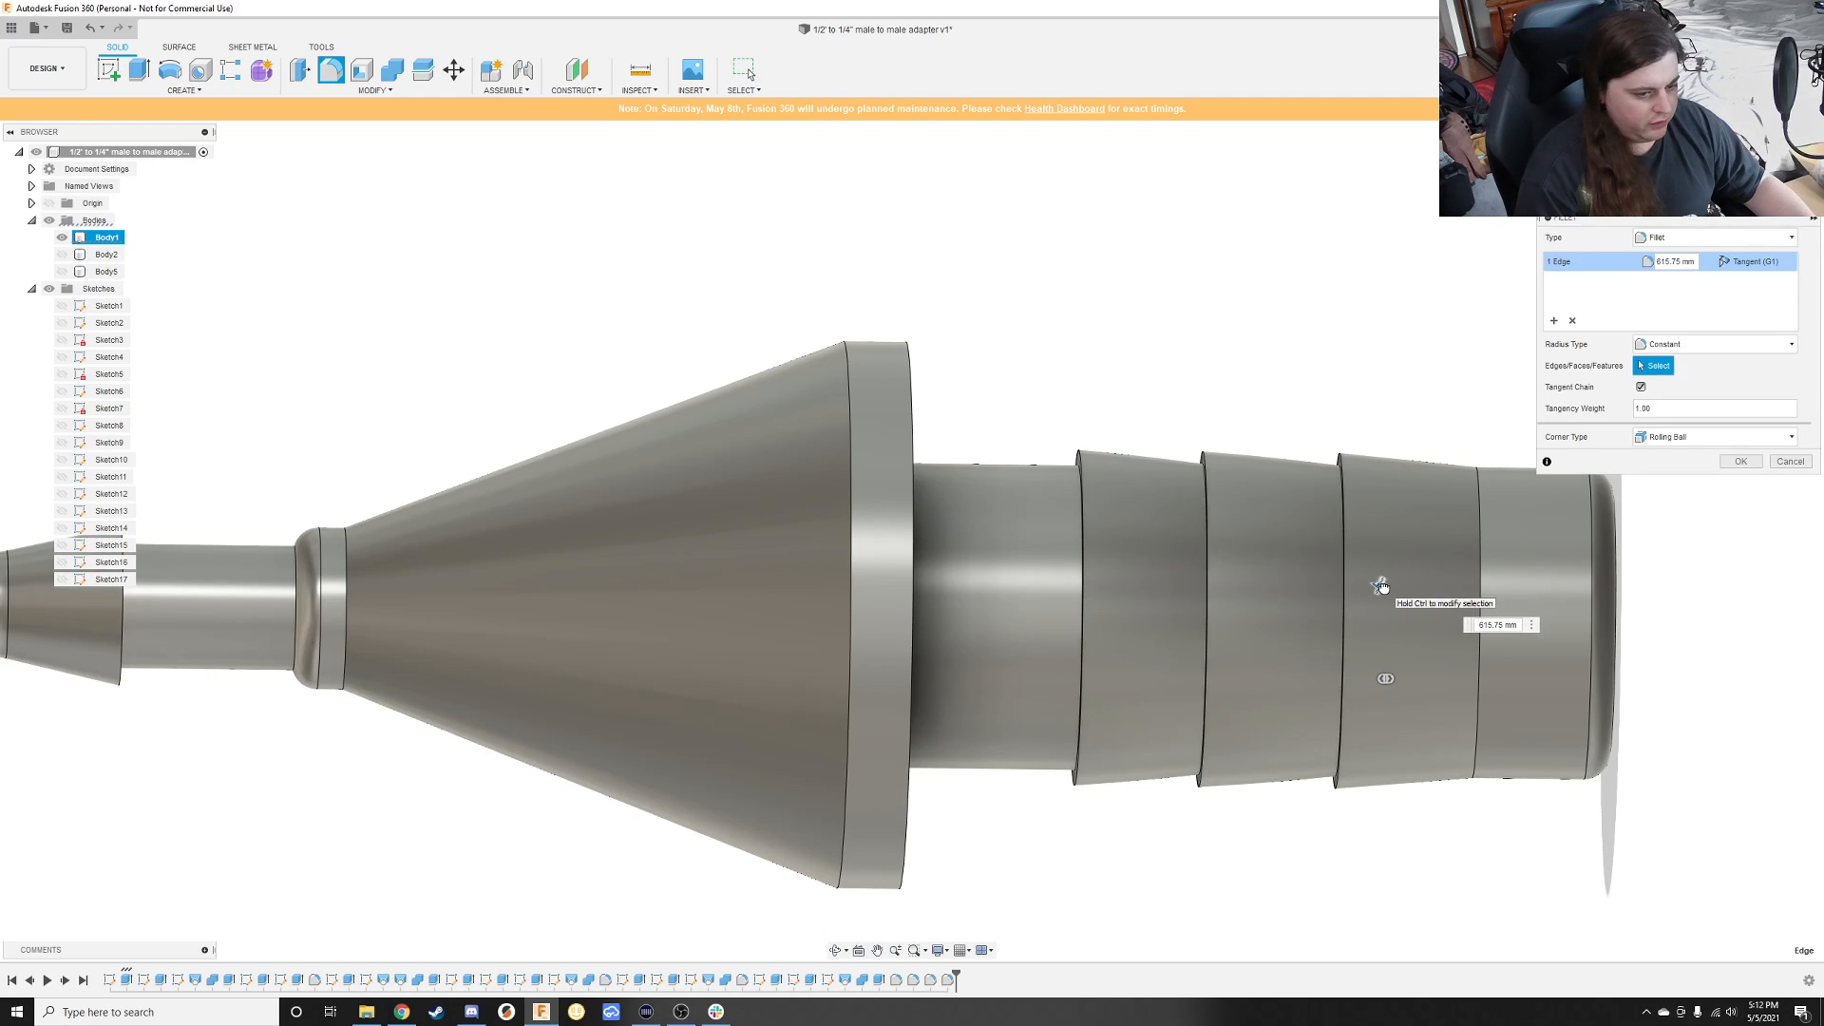
pyautogui.moveTo(1387, 577); pyautogui.dragTo(1387, 580)
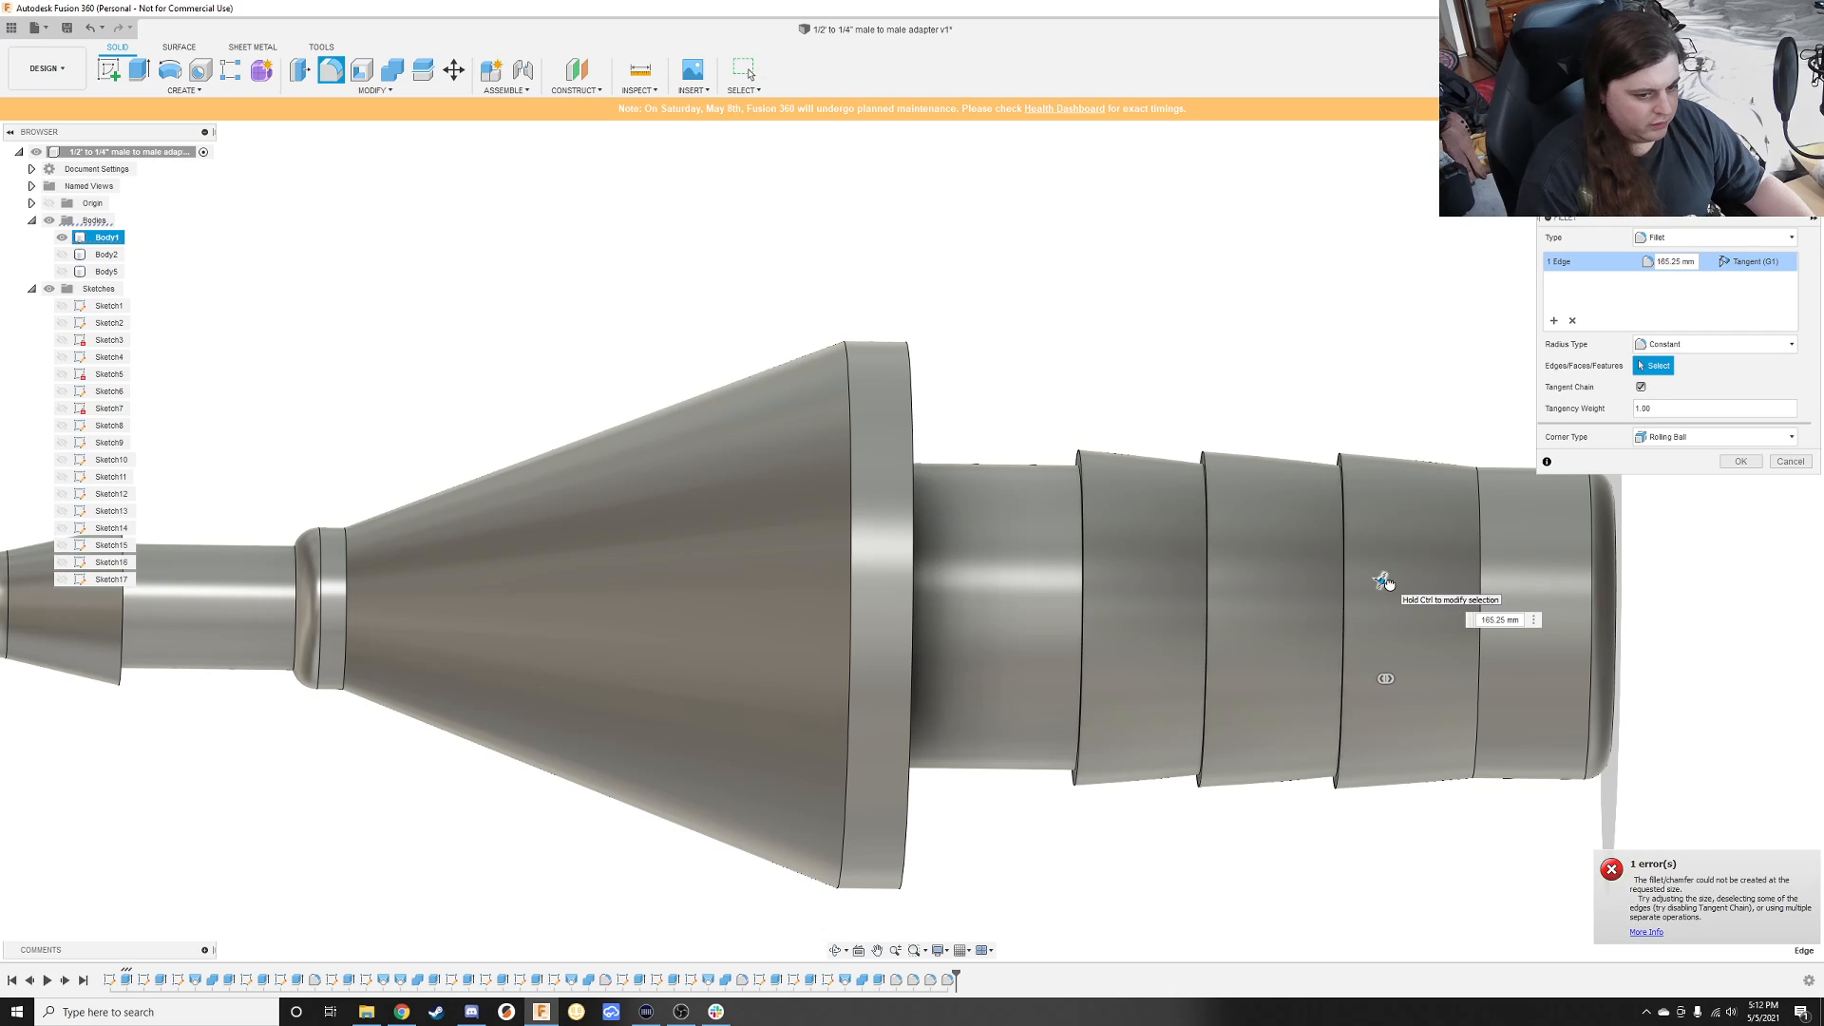
pyautogui.press('Return')
# Step: Inspect the whole adapter, checking the small barb, conical transition, flange and large barbs for shape and smoothness
pyautogui.keyDown('shift'); pyautogui.moveTo(1524, 511); pyautogui.dragTo(1530, 308, button='middle'); pyautogui.keyUp('shift')
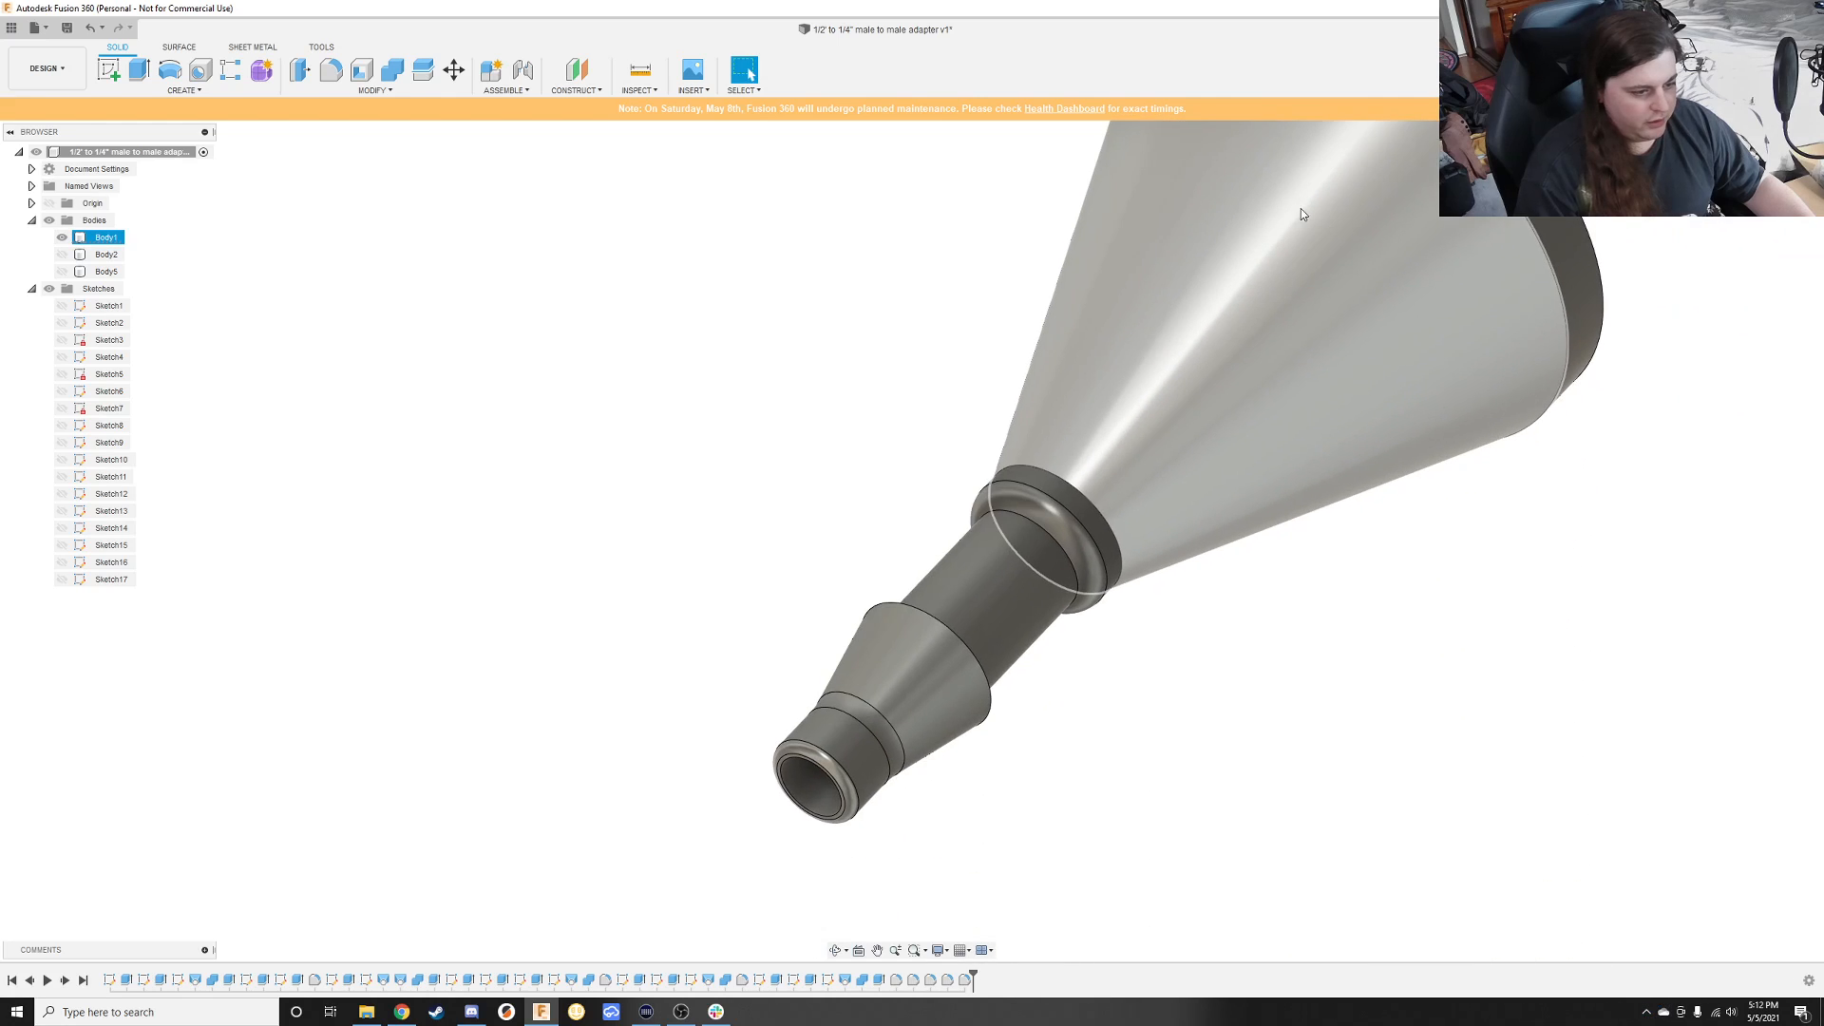
pyautogui.moveTo(1176, 526); pyautogui.dragTo(1015, 649, button='middle')
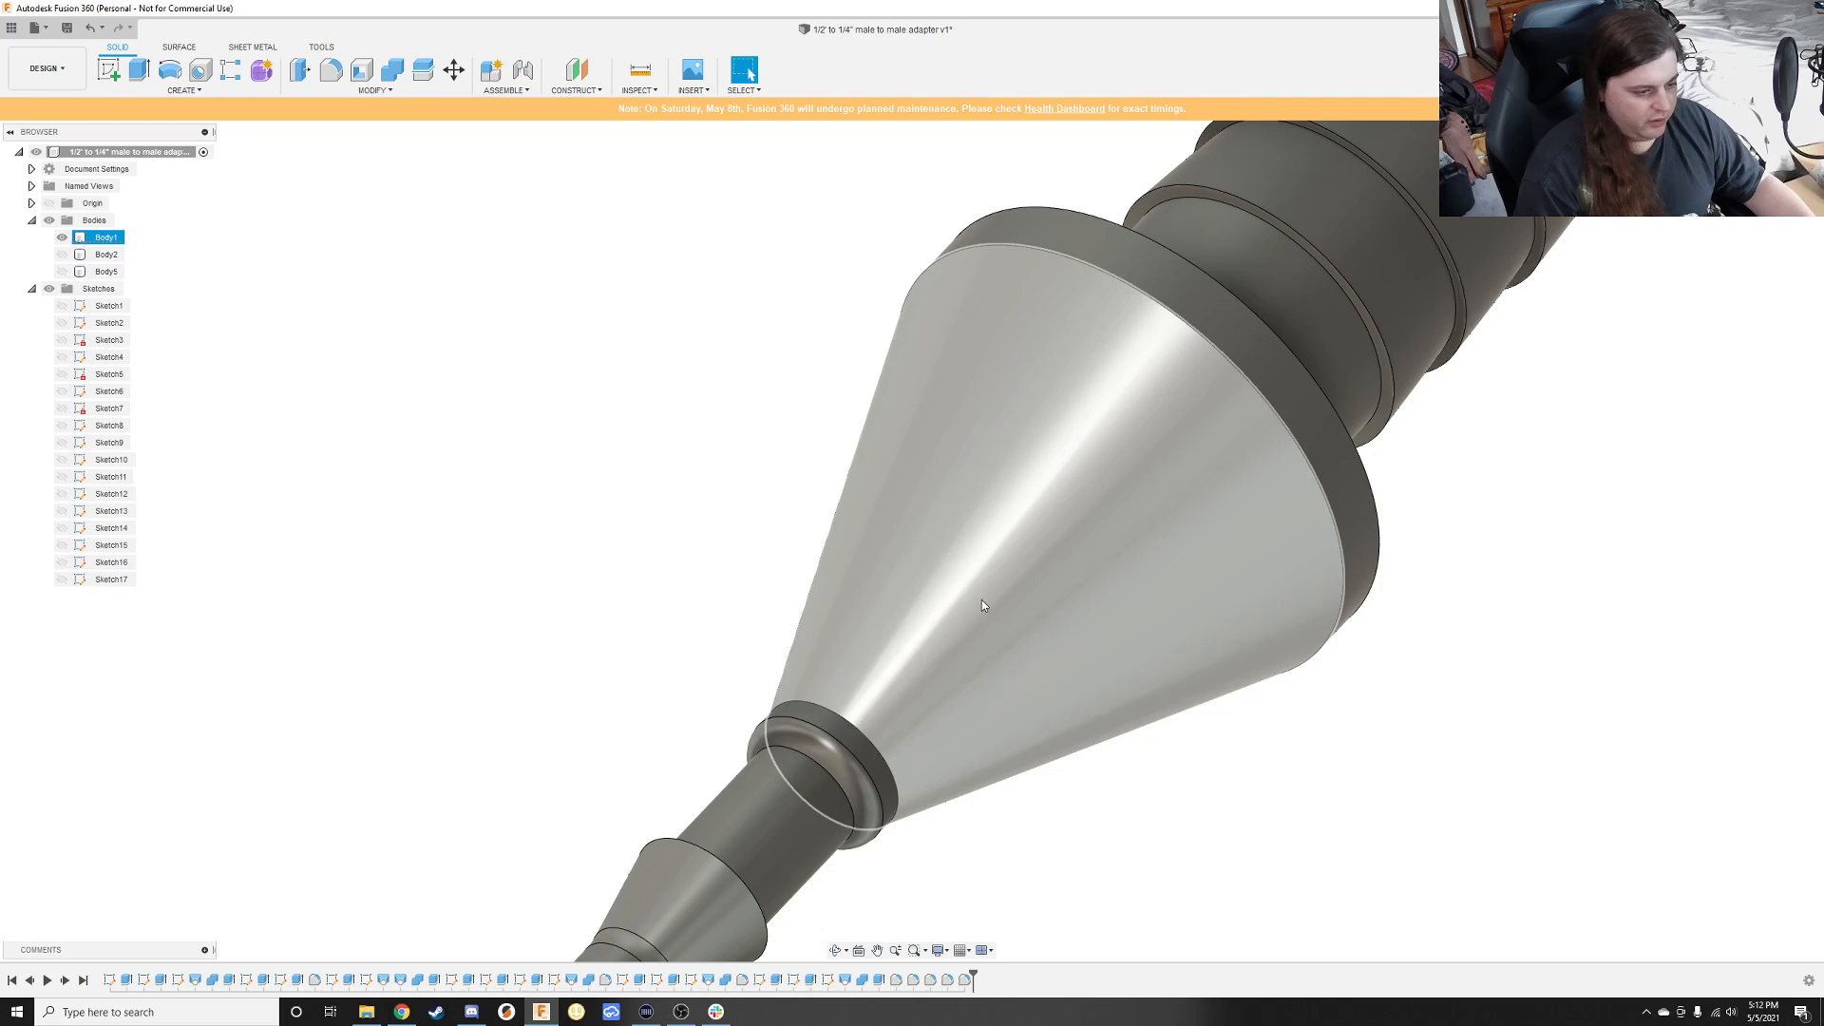
pyautogui.scroll(2, 982, 600)
pyautogui.scroll(-6, 897, 675)
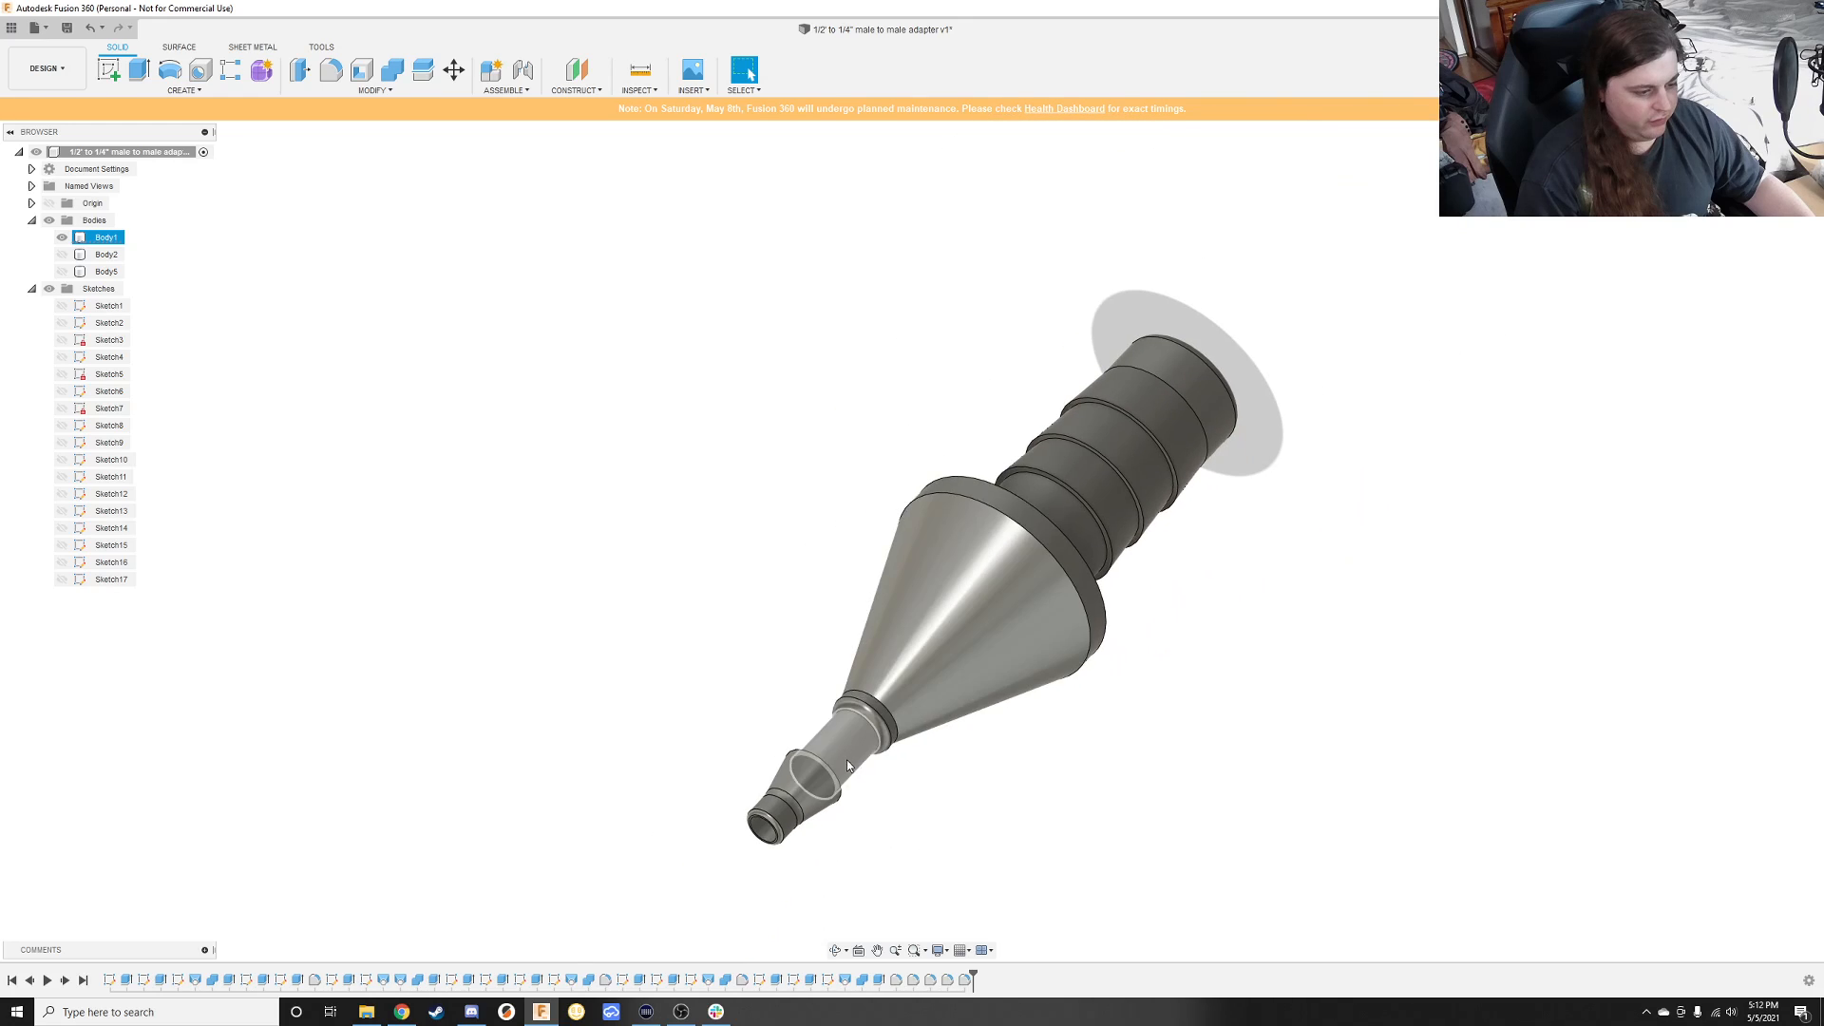
pyautogui.click(1002, 720)
pyautogui.scroll(-2, 1001, 722)
pyautogui.scroll(1, 950, 736)
pyautogui.scroll(5, 937, 733)
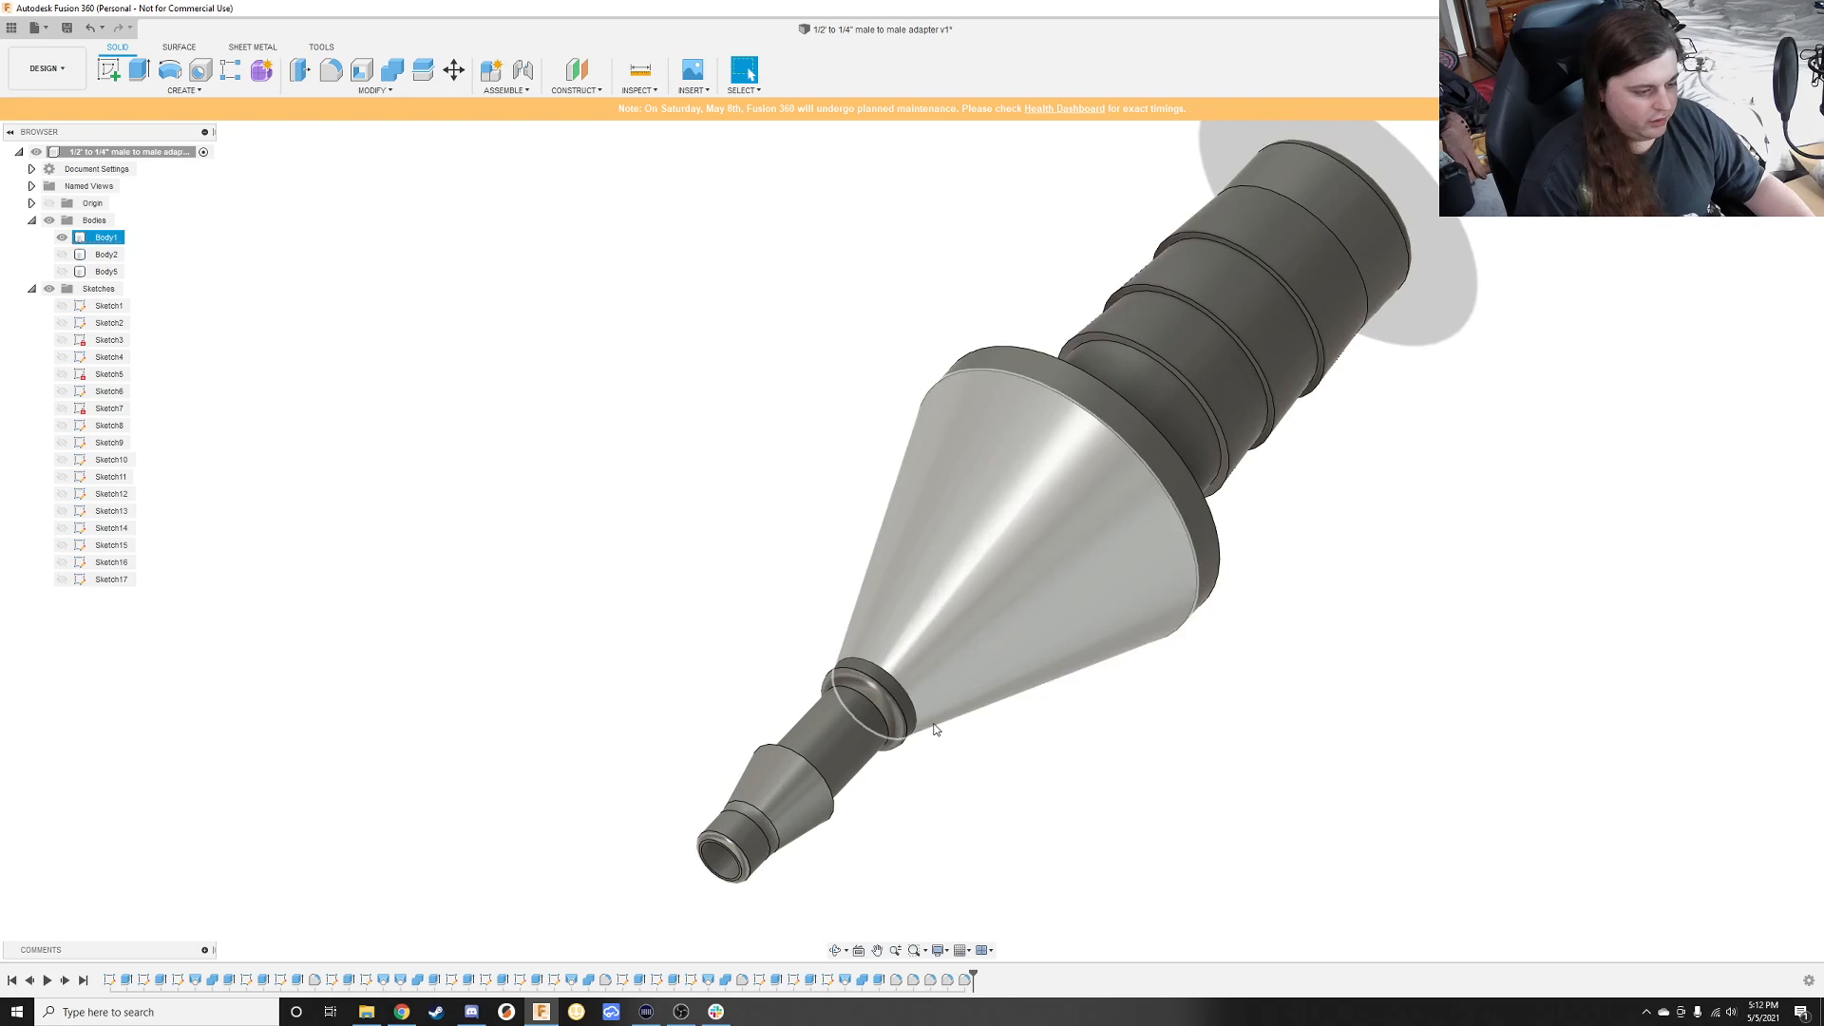
pyautogui.keyDown('shift'); pyautogui.moveTo(851, 686); pyautogui.dragTo(960, 678, button='middle'); pyautogui.keyUp('shift')
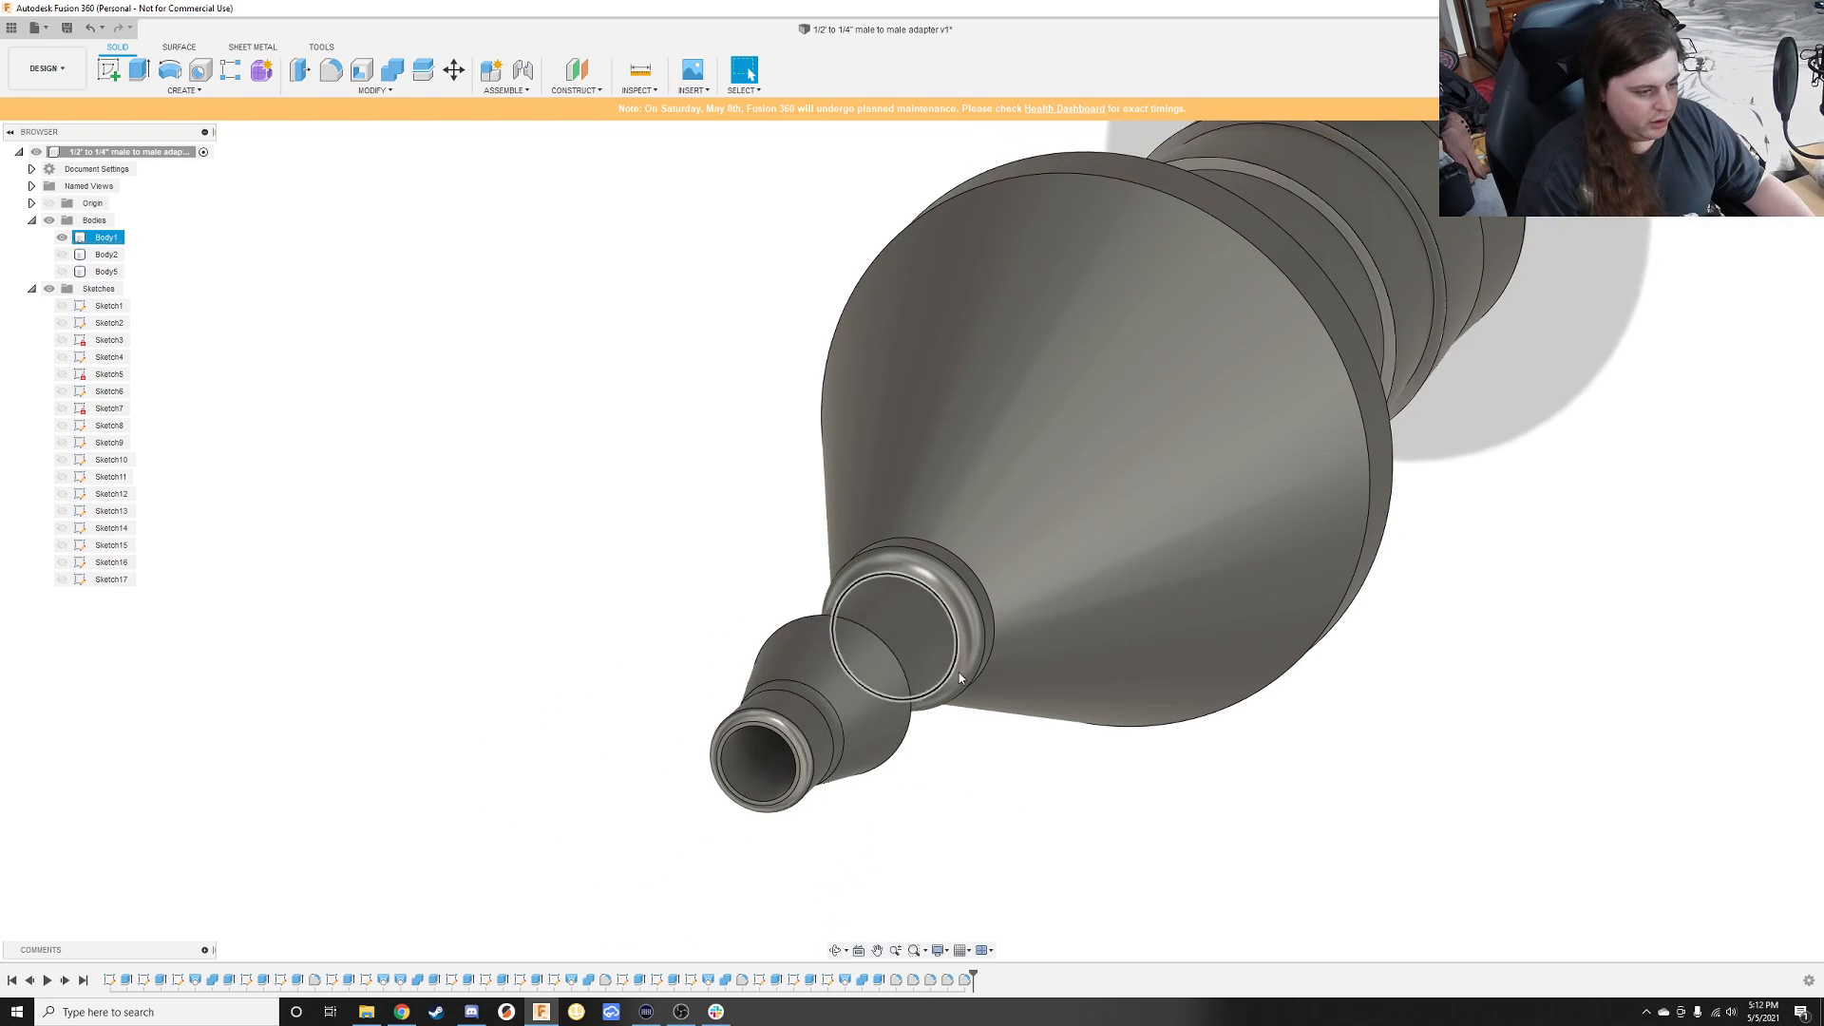
pyautogui.click(1070, 734)
pyautogui.keyDown('shift'); pyautogui.moveTo(1163, 688); pyautogui.dragTo(1149, 782, button='middle'); pyautogui.keyUp('shift')
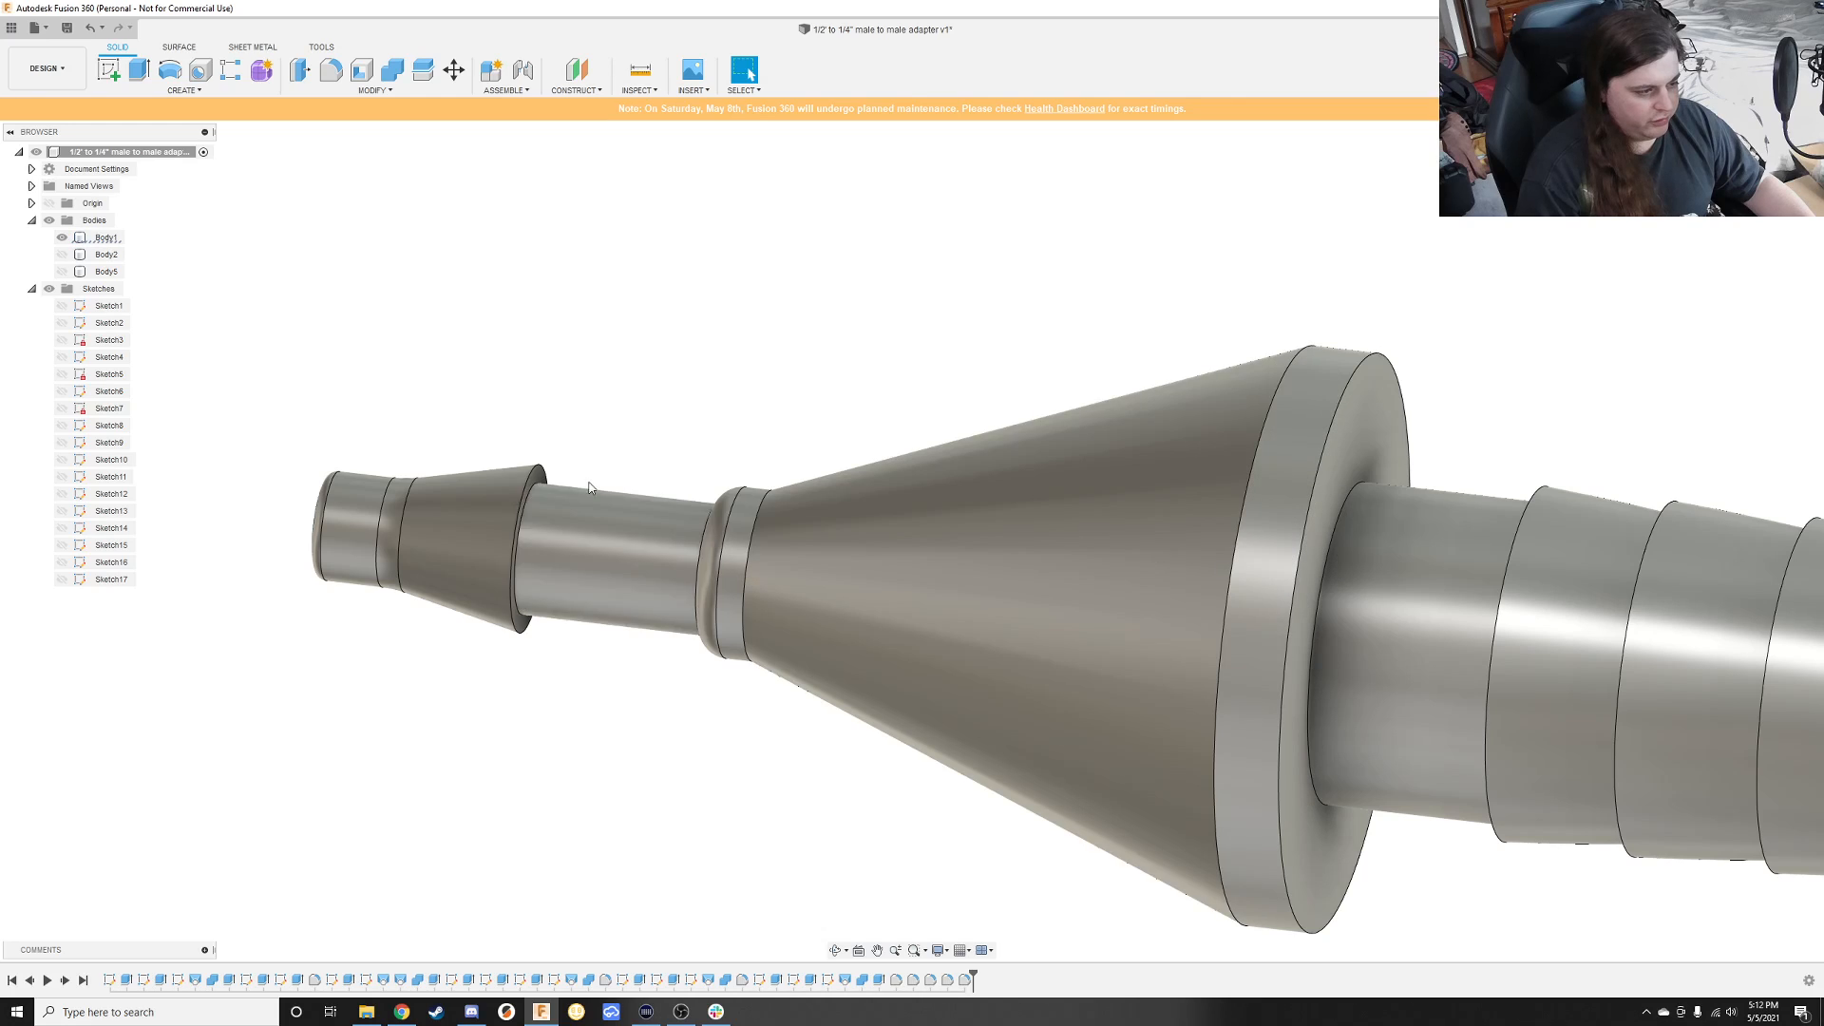
pyautogui.click(570, 461)
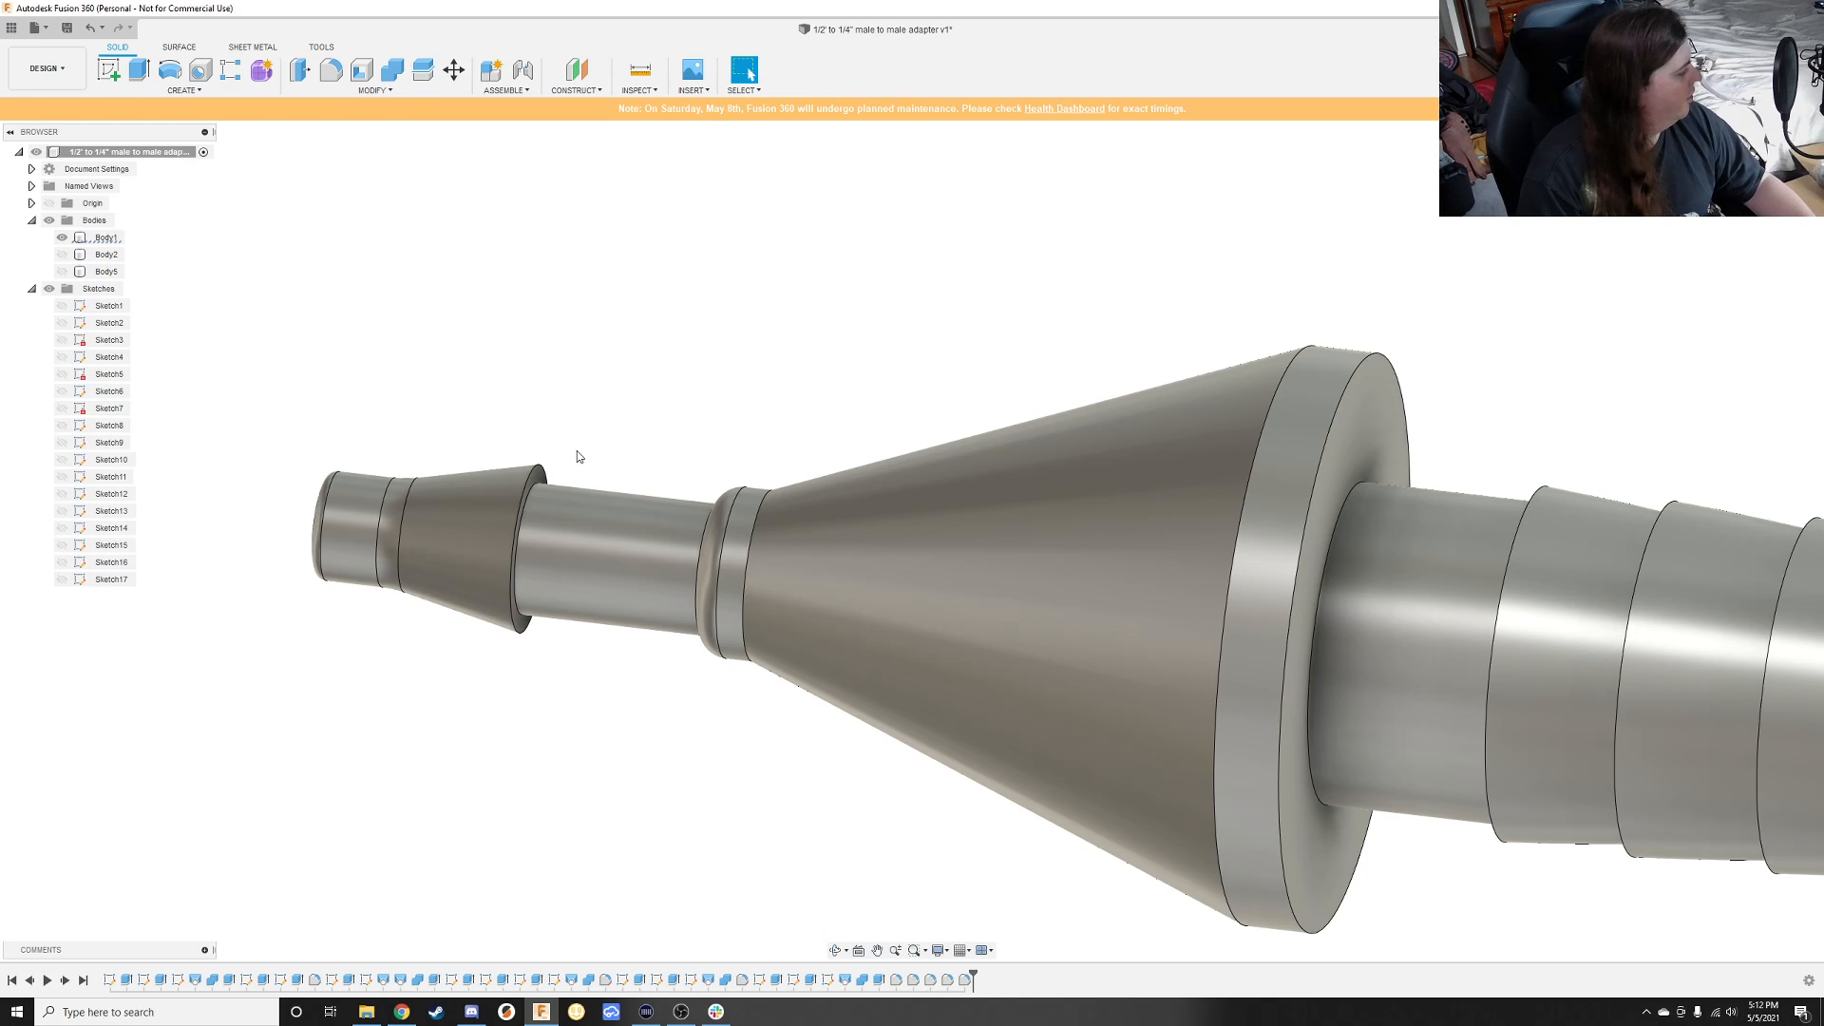
pyautogui.keyDown('shift'); pyautogui.moveTo(661, 427); pyautogui.dragTo(568, 451, button='middle'); pyautogui.keyUp('shift')
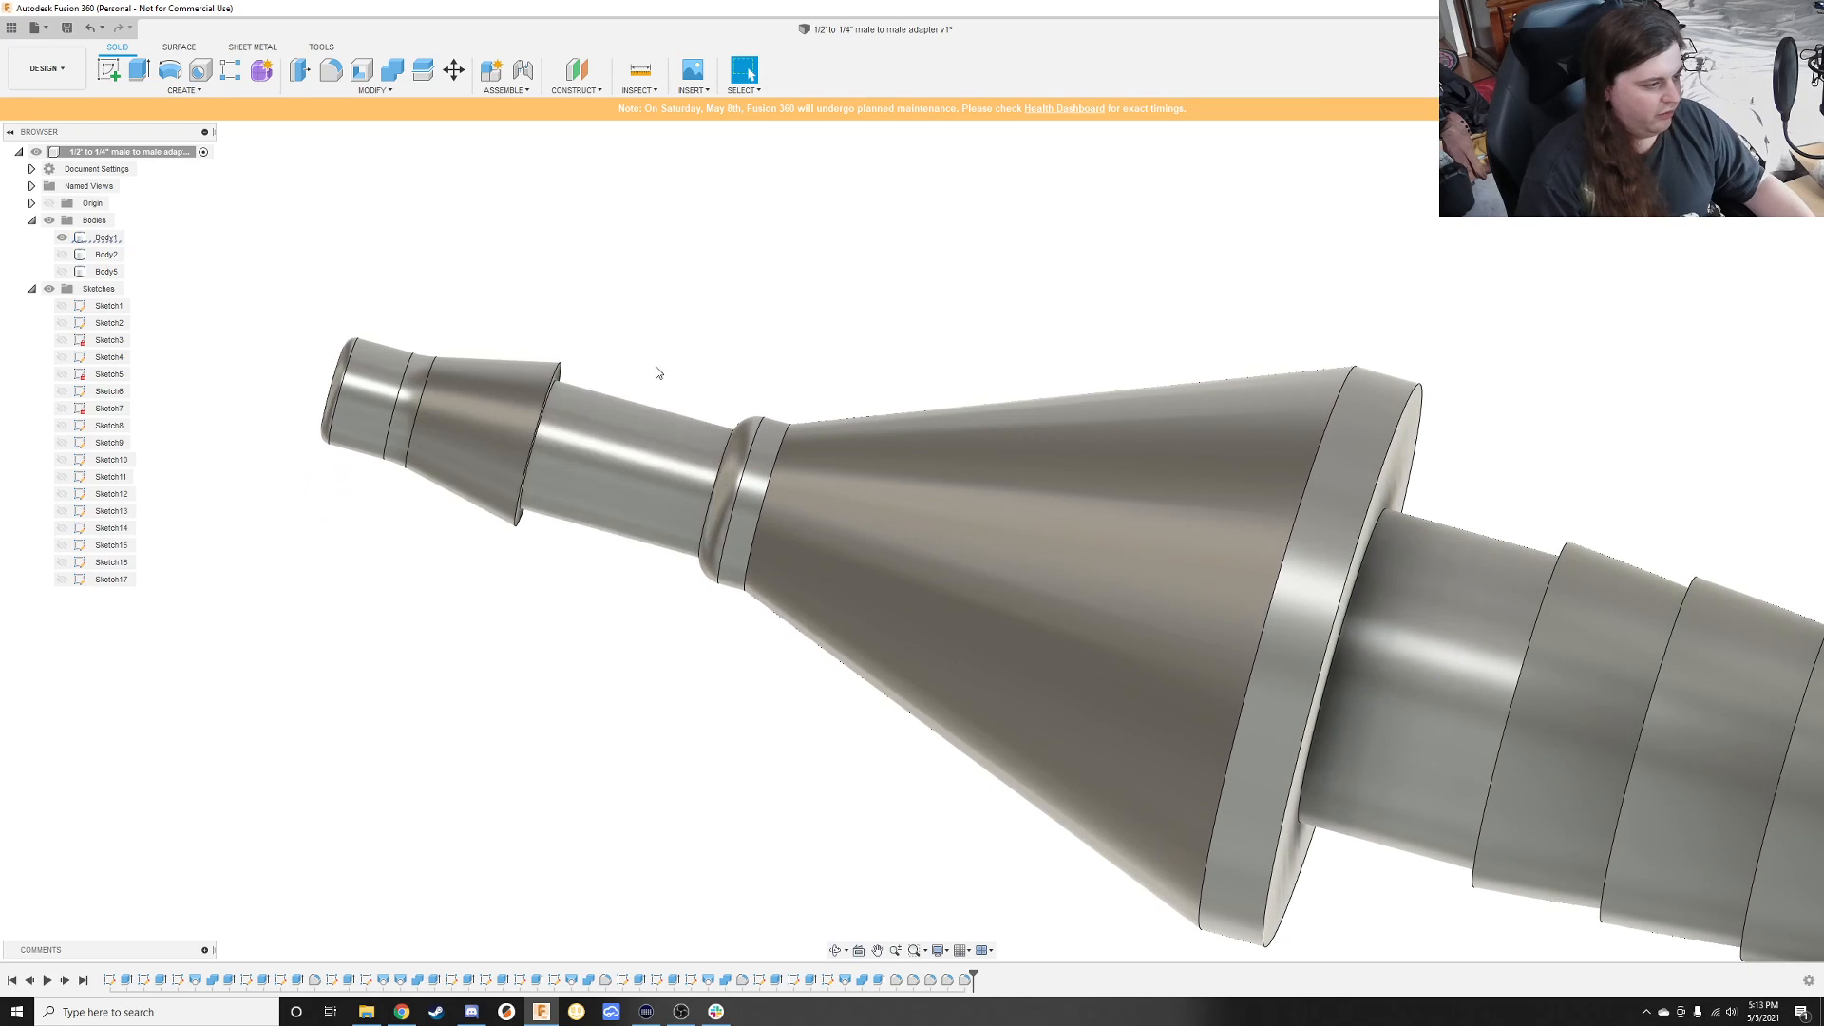
pyautogui.click(562, 317)
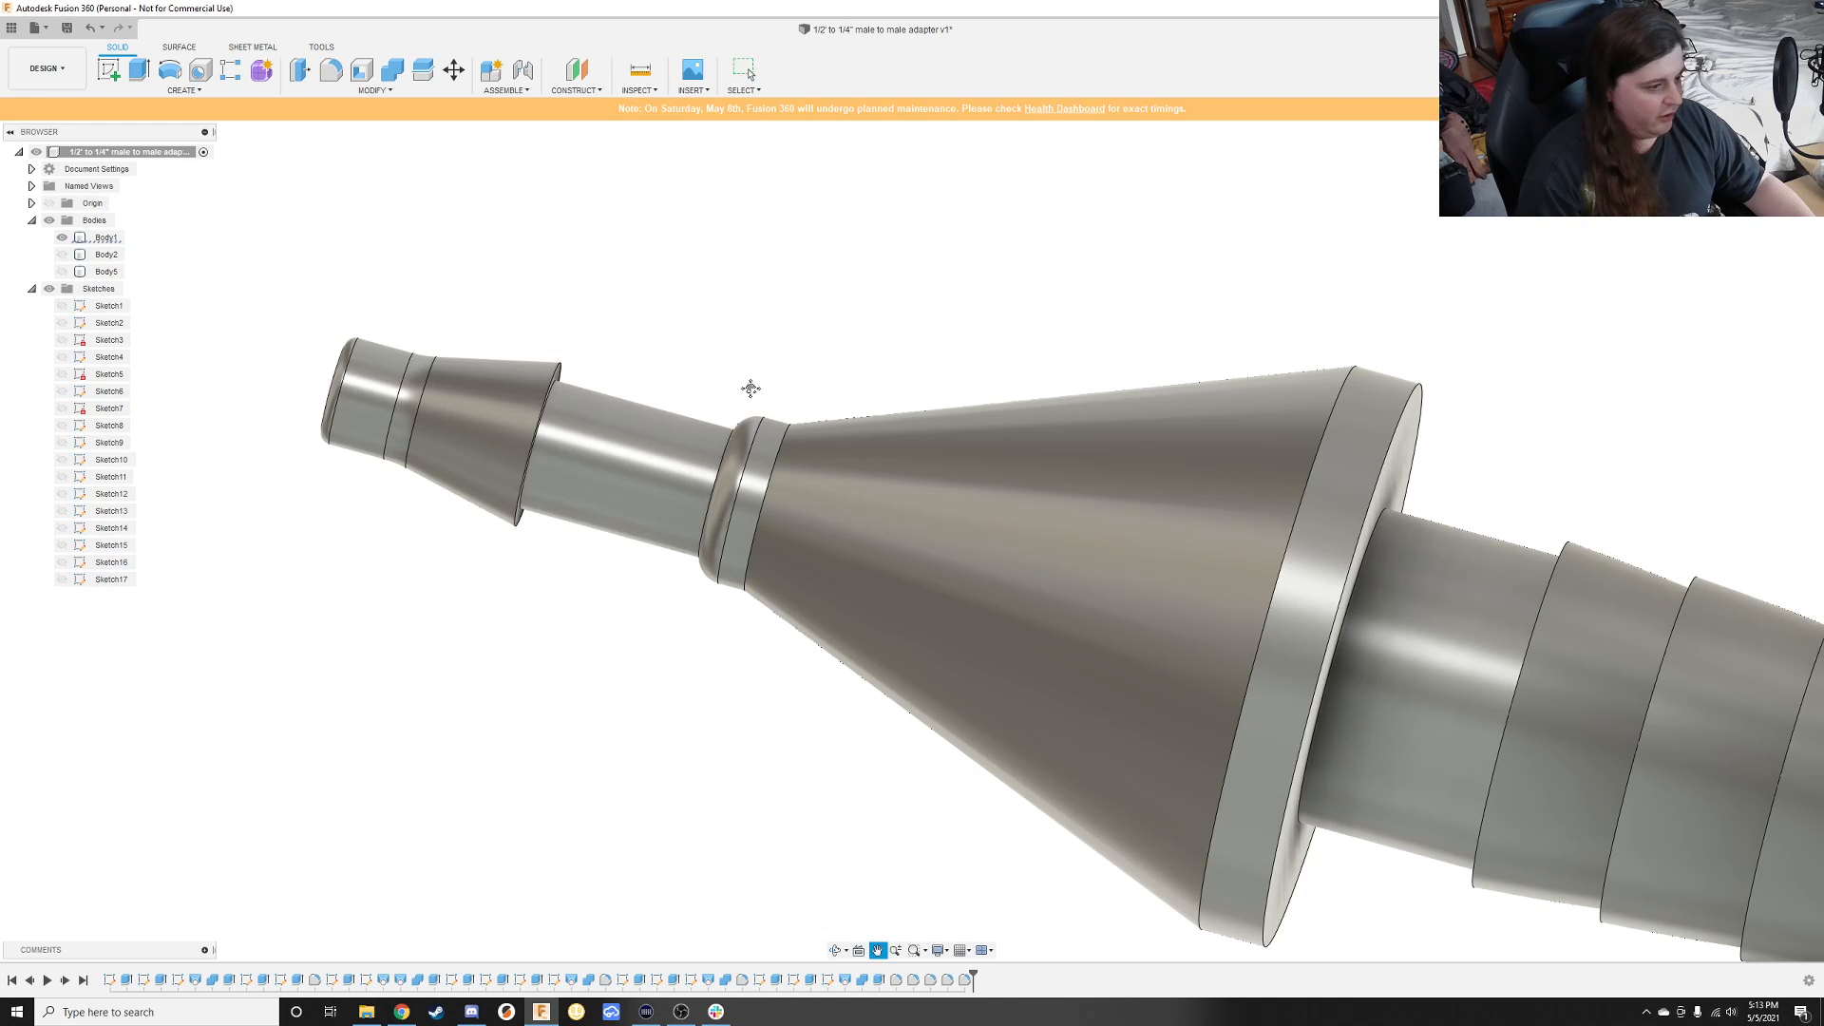
pyautogui.moveTo(751, 388); pyautogui.dragTo(766, 554, button='middle')
pyautogui.scroll(-8, 768, 561)
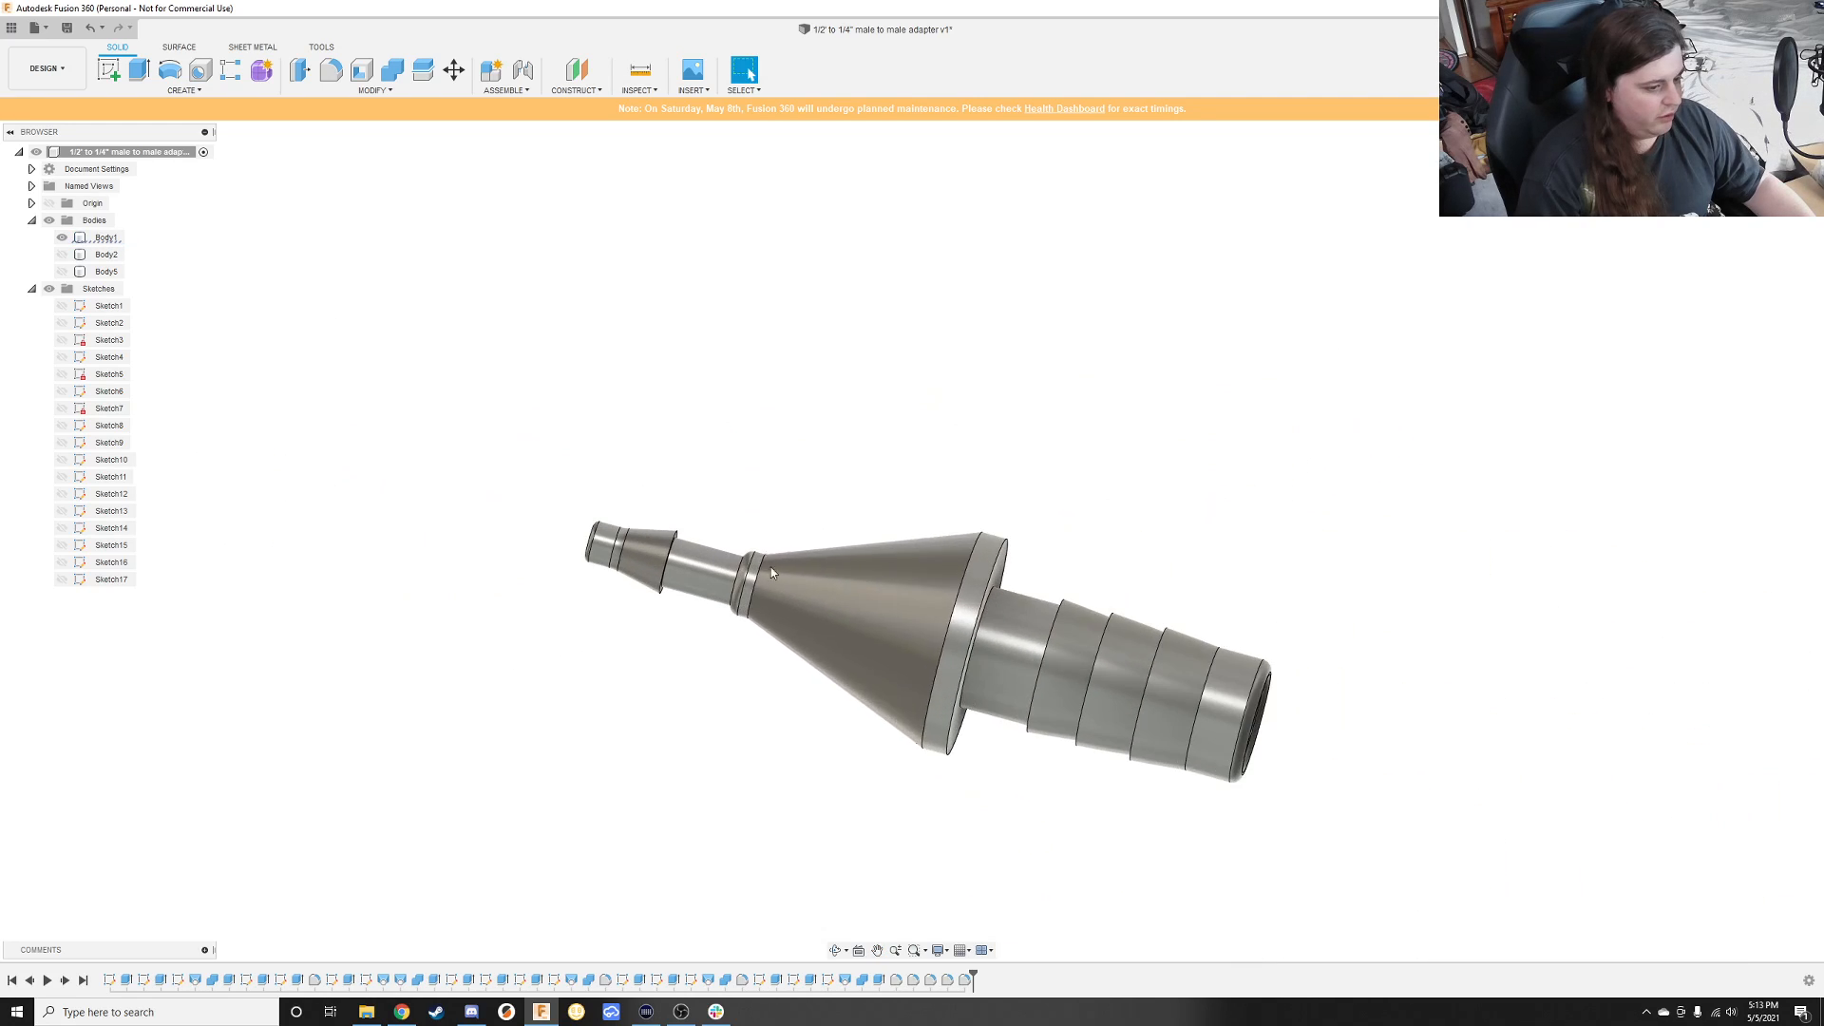
pyautogui.click(772, 573)
pyautogui.scroll(3, 750, 542)
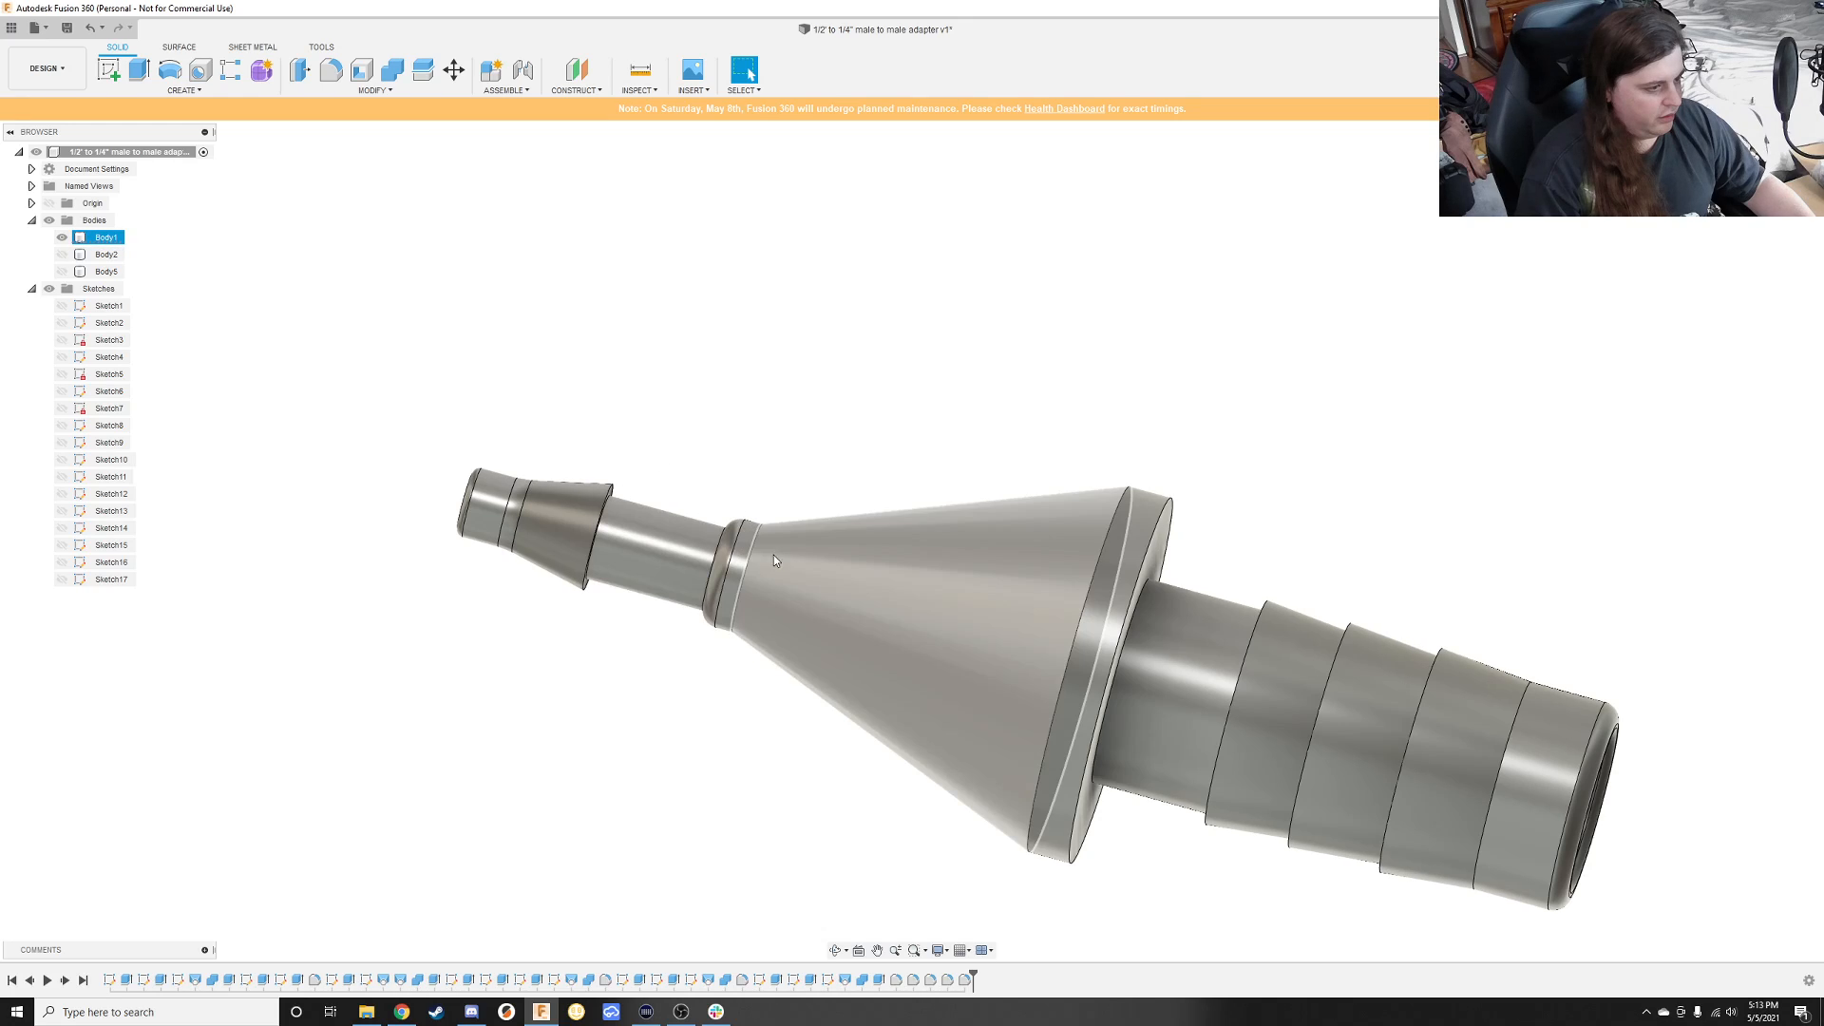
pyautogui.scroll(-4, 745, 383)
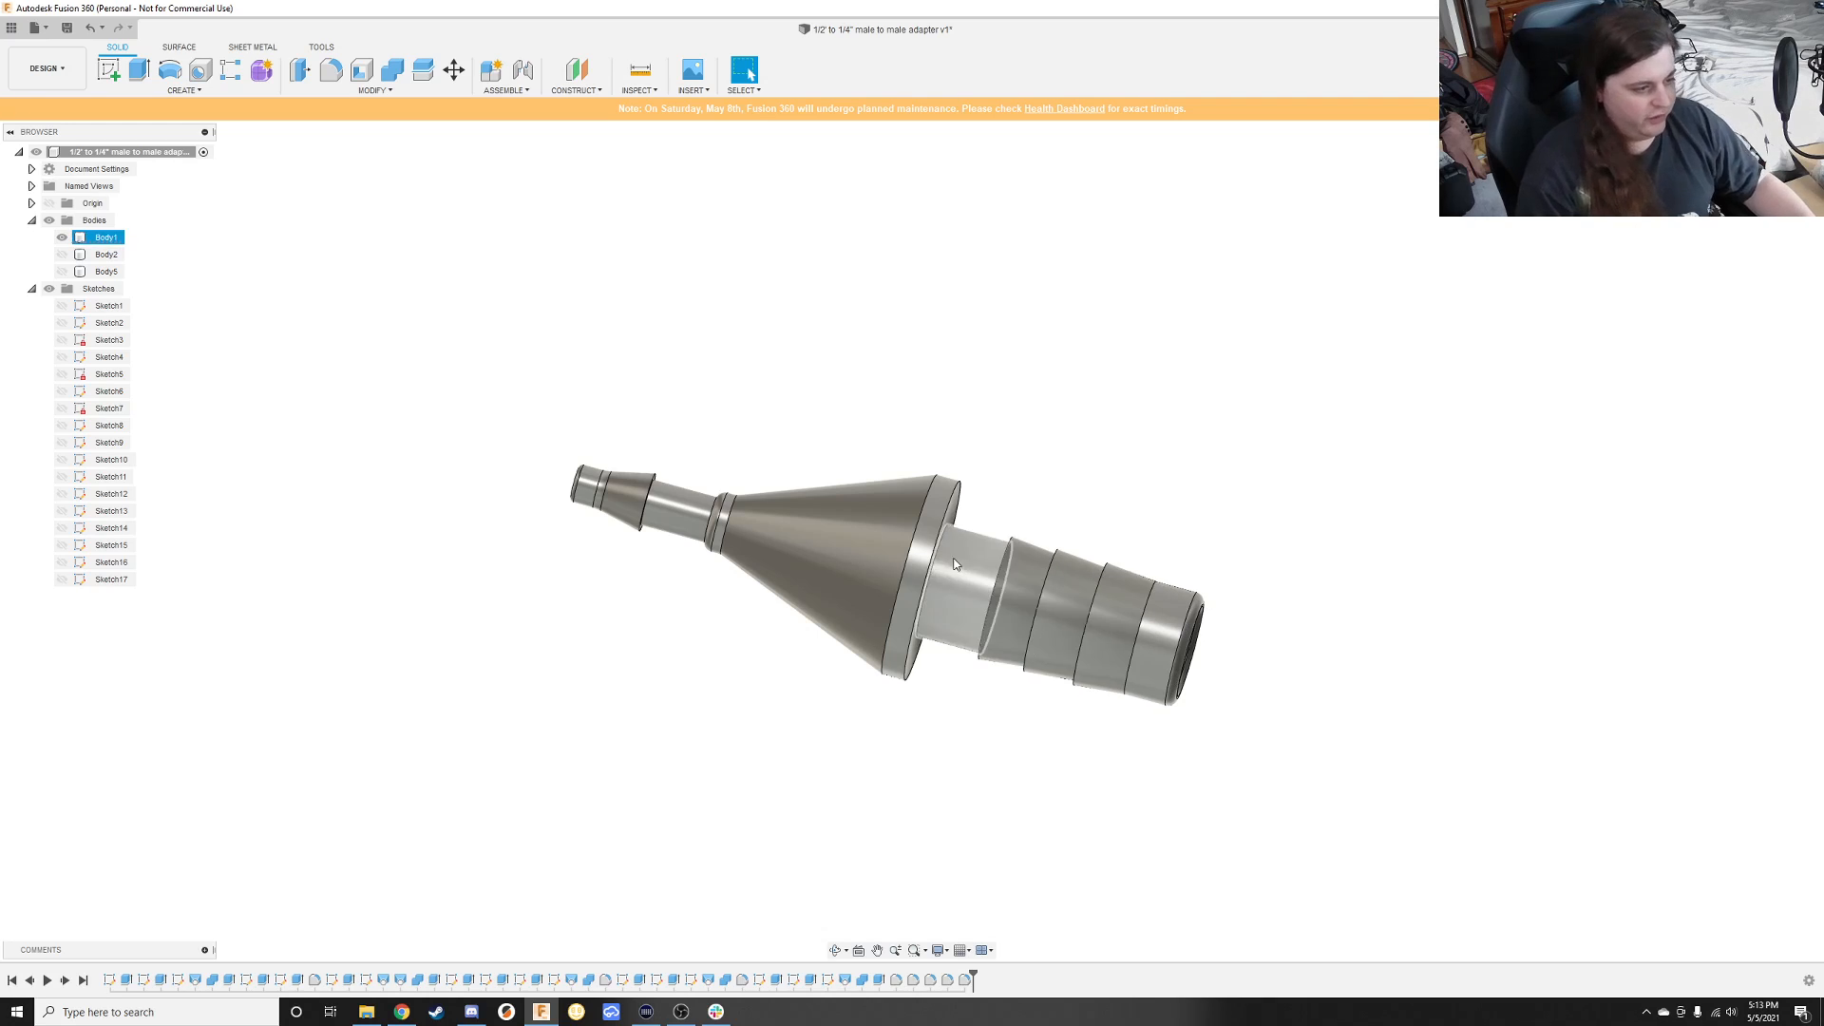
# Step: Examine the completed adapter from both ends and several angles, including the bore openings, large barbs, flange, cone and small barb
pyautogui.keyDown('shift'); pyautogui.moveTo(1116, 380); pyautogui.dragTo(1164, 701, button='middle'); pyautogui.keyUp('shift')
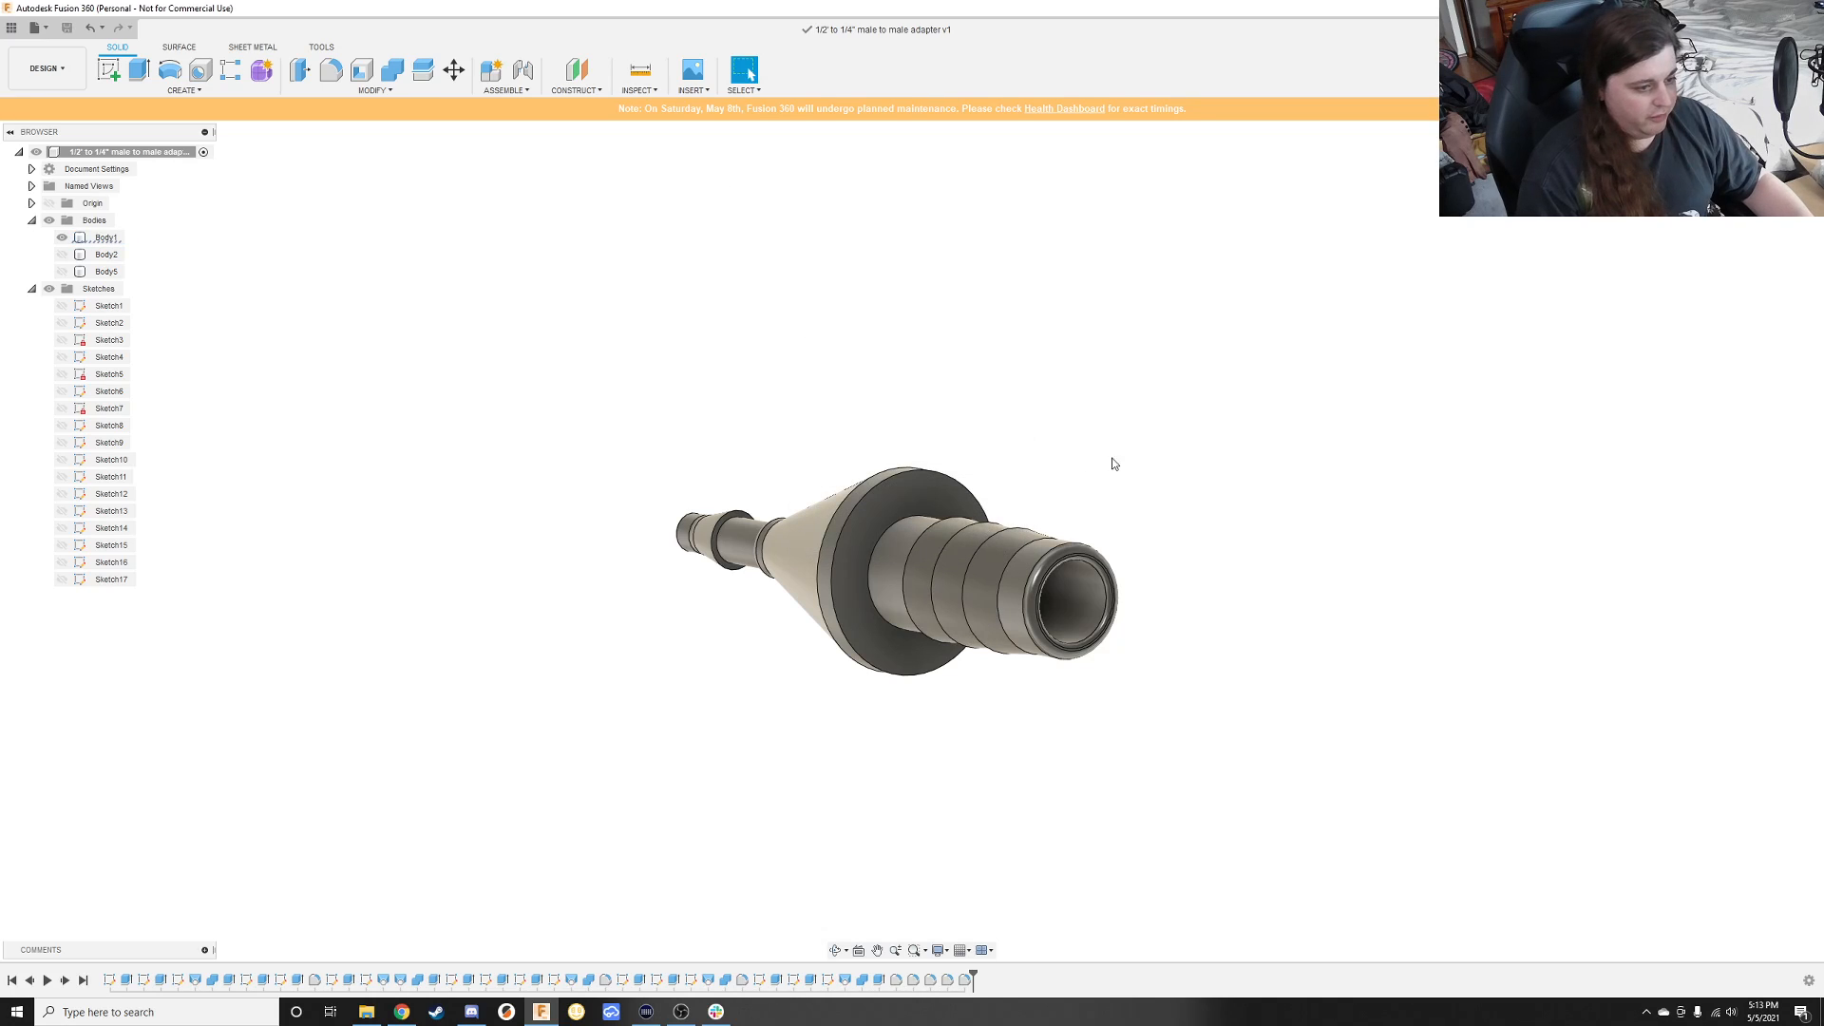
pyautogui.keyDown('shift'); pyautogui.moveTo(1125, 404); pyautogui.dragTo(1090, 534, button='middle'); pyautogui.keyUp('shift')
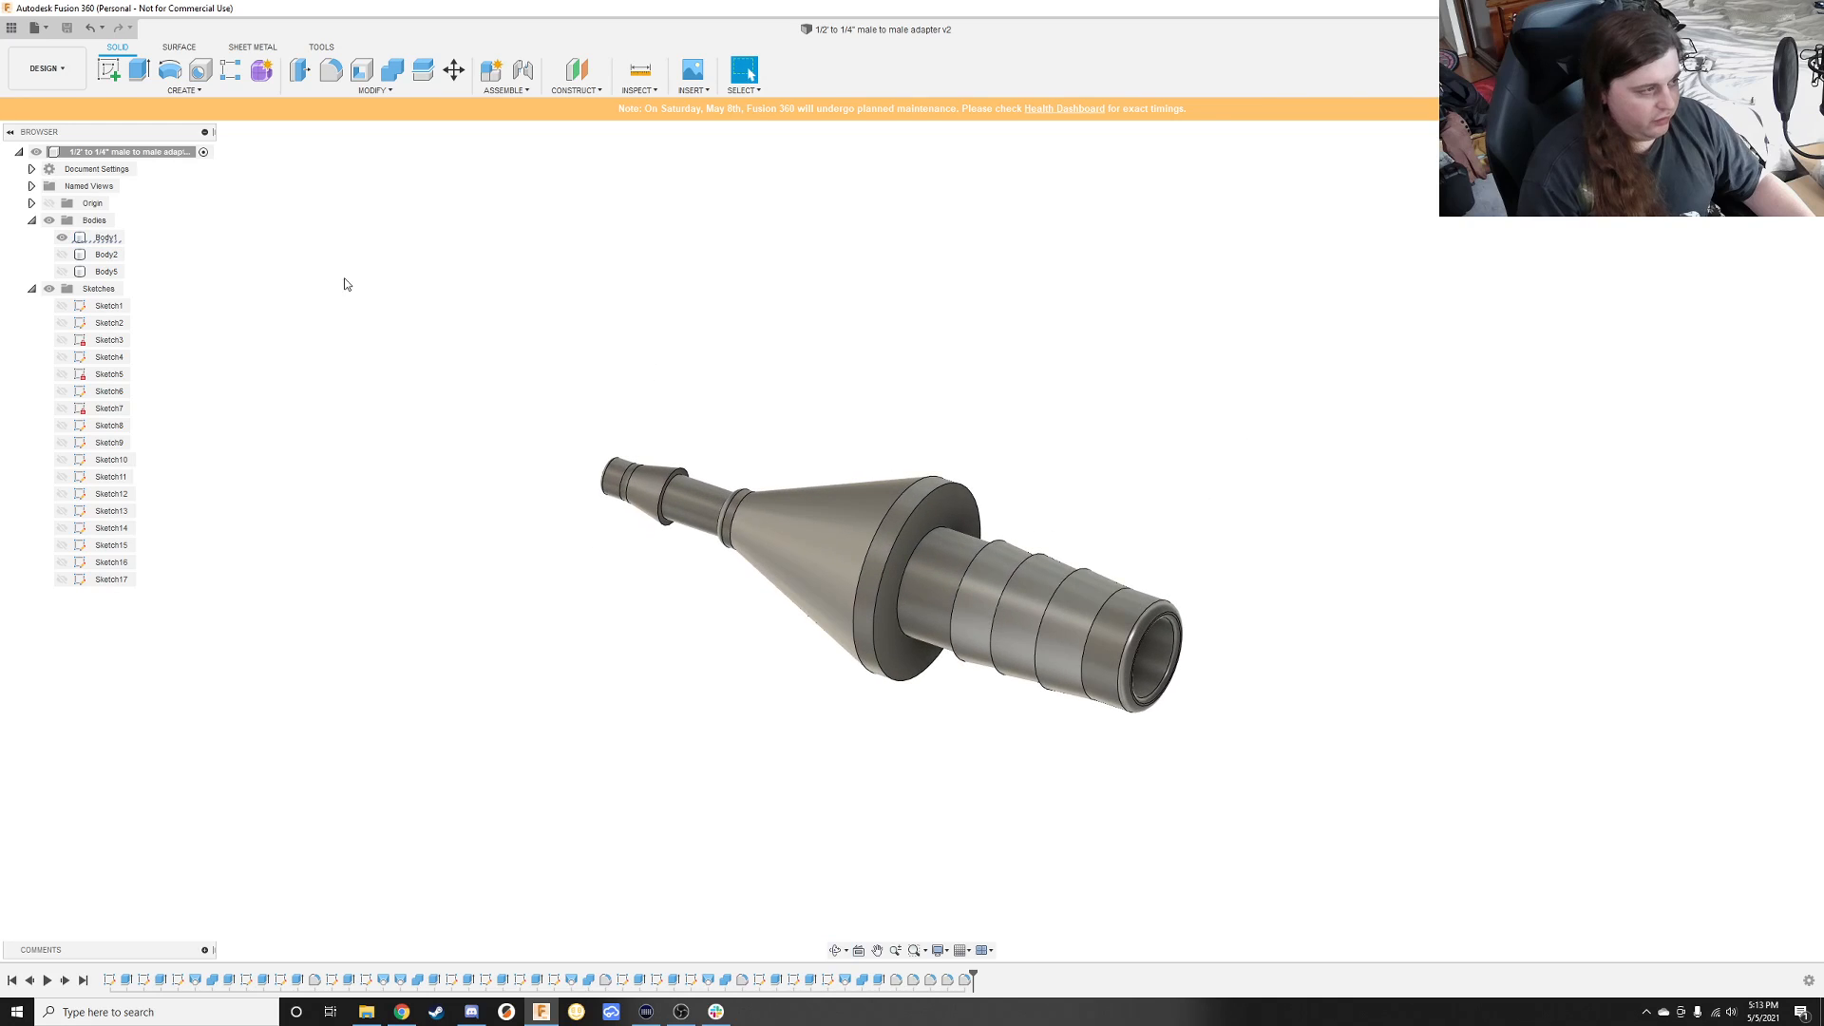
pyautogui.click(188, 91)
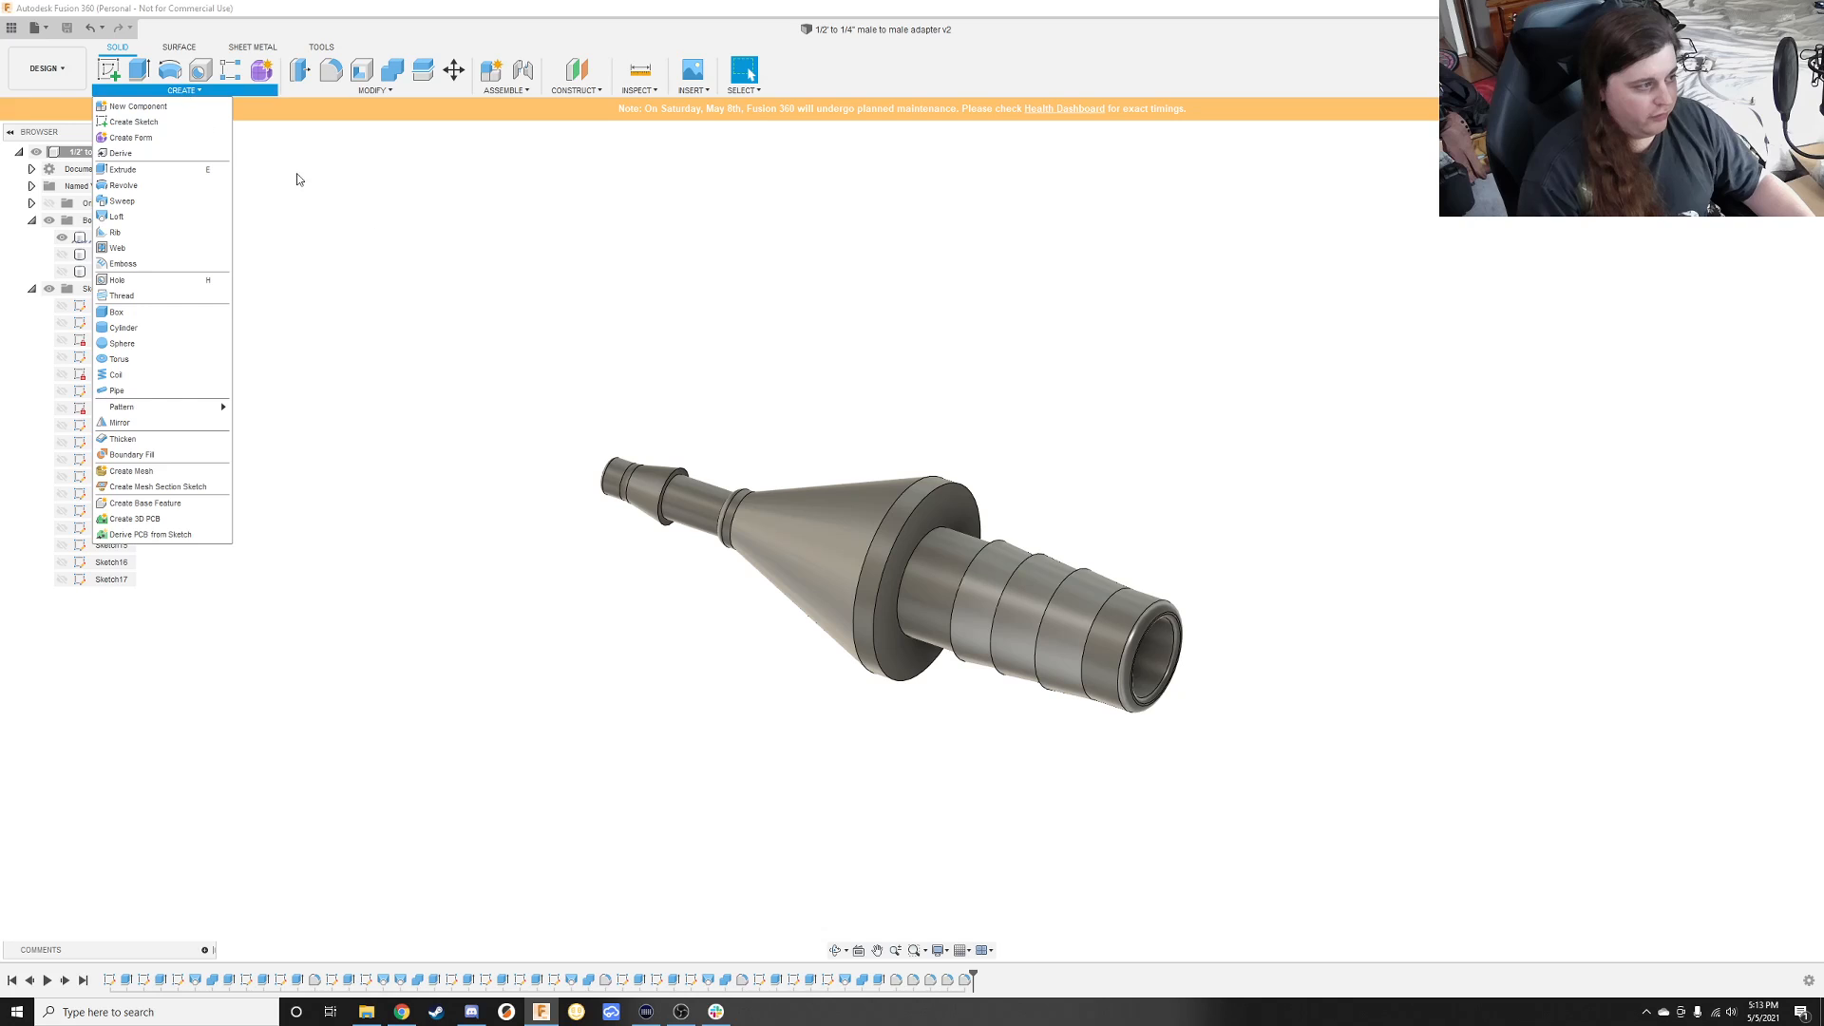
pyautogui.click(452, 238)
pyautogui.keyDown('shift'); pyautogui.moveTo(834, 384); pyautogui.dragTo(949, 649, button='middle'); pyautogui.keyUp('shift')
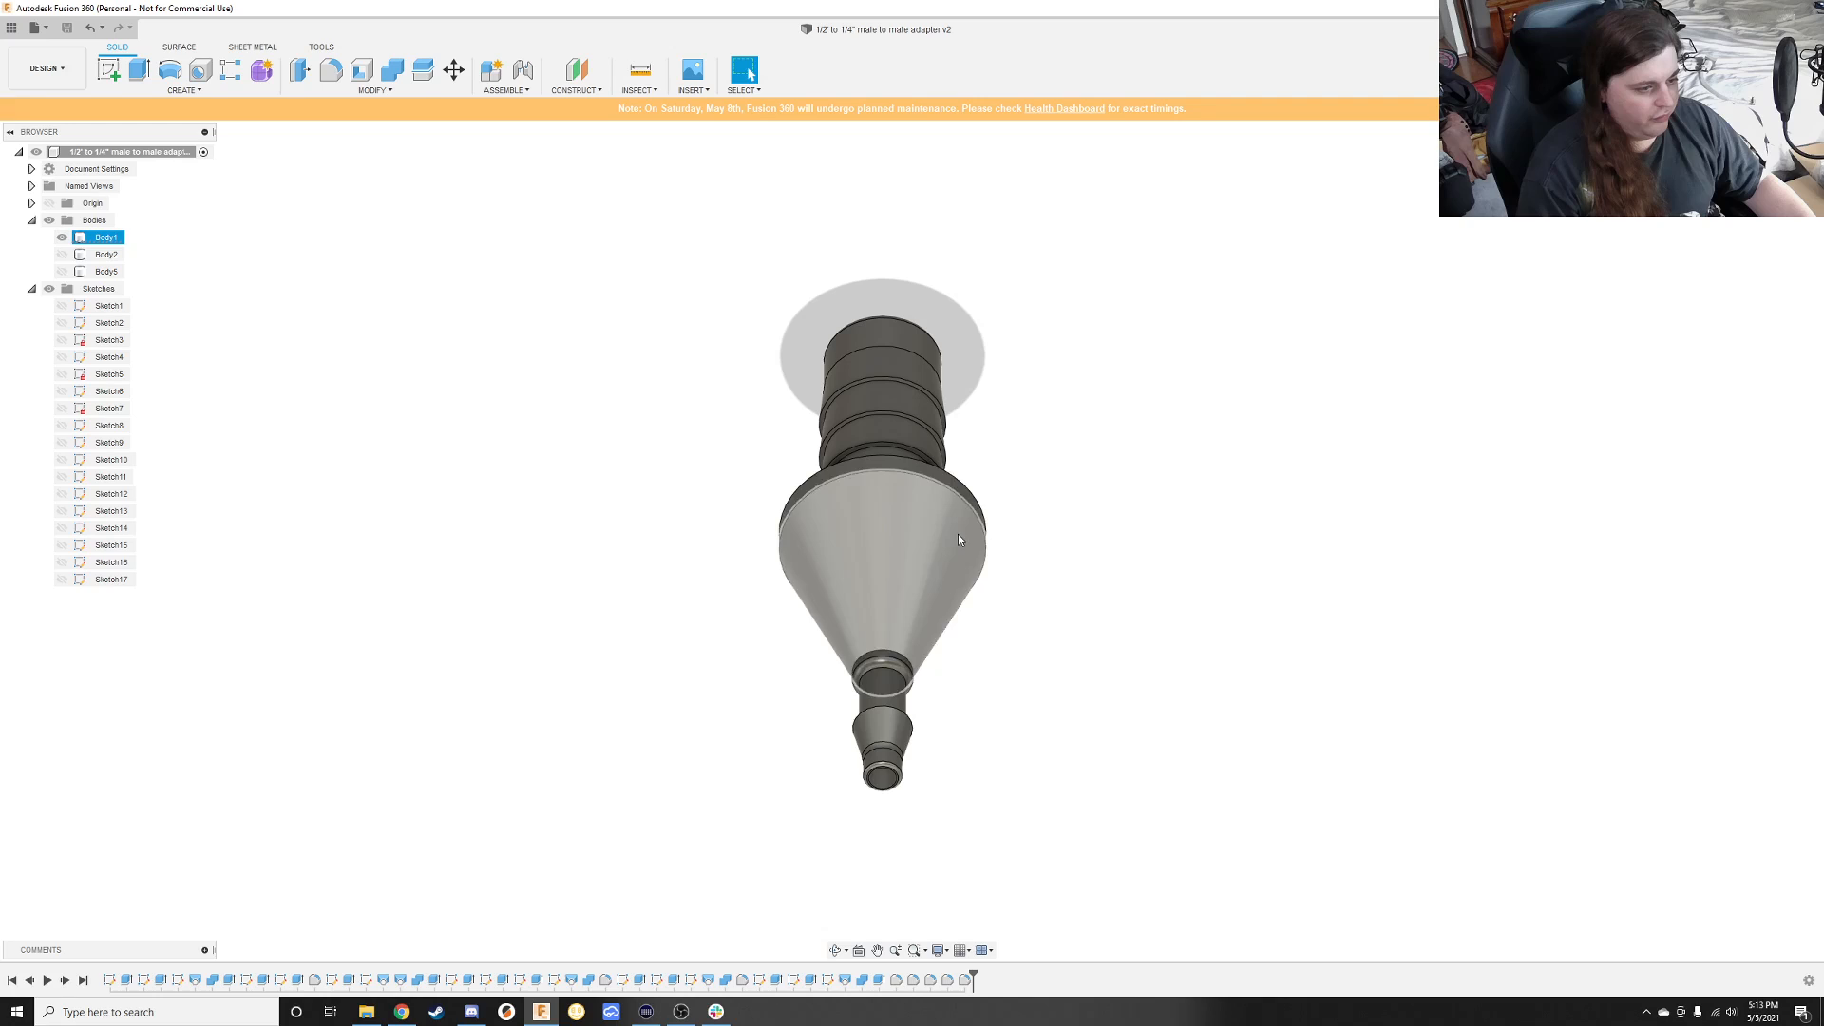
pyautogui.keyDown('shift'); pyautogui.moveTo(1043, 384); pyautogui.dragTo(848, 467, button='middle'); pyautogui.keyUp('shift')
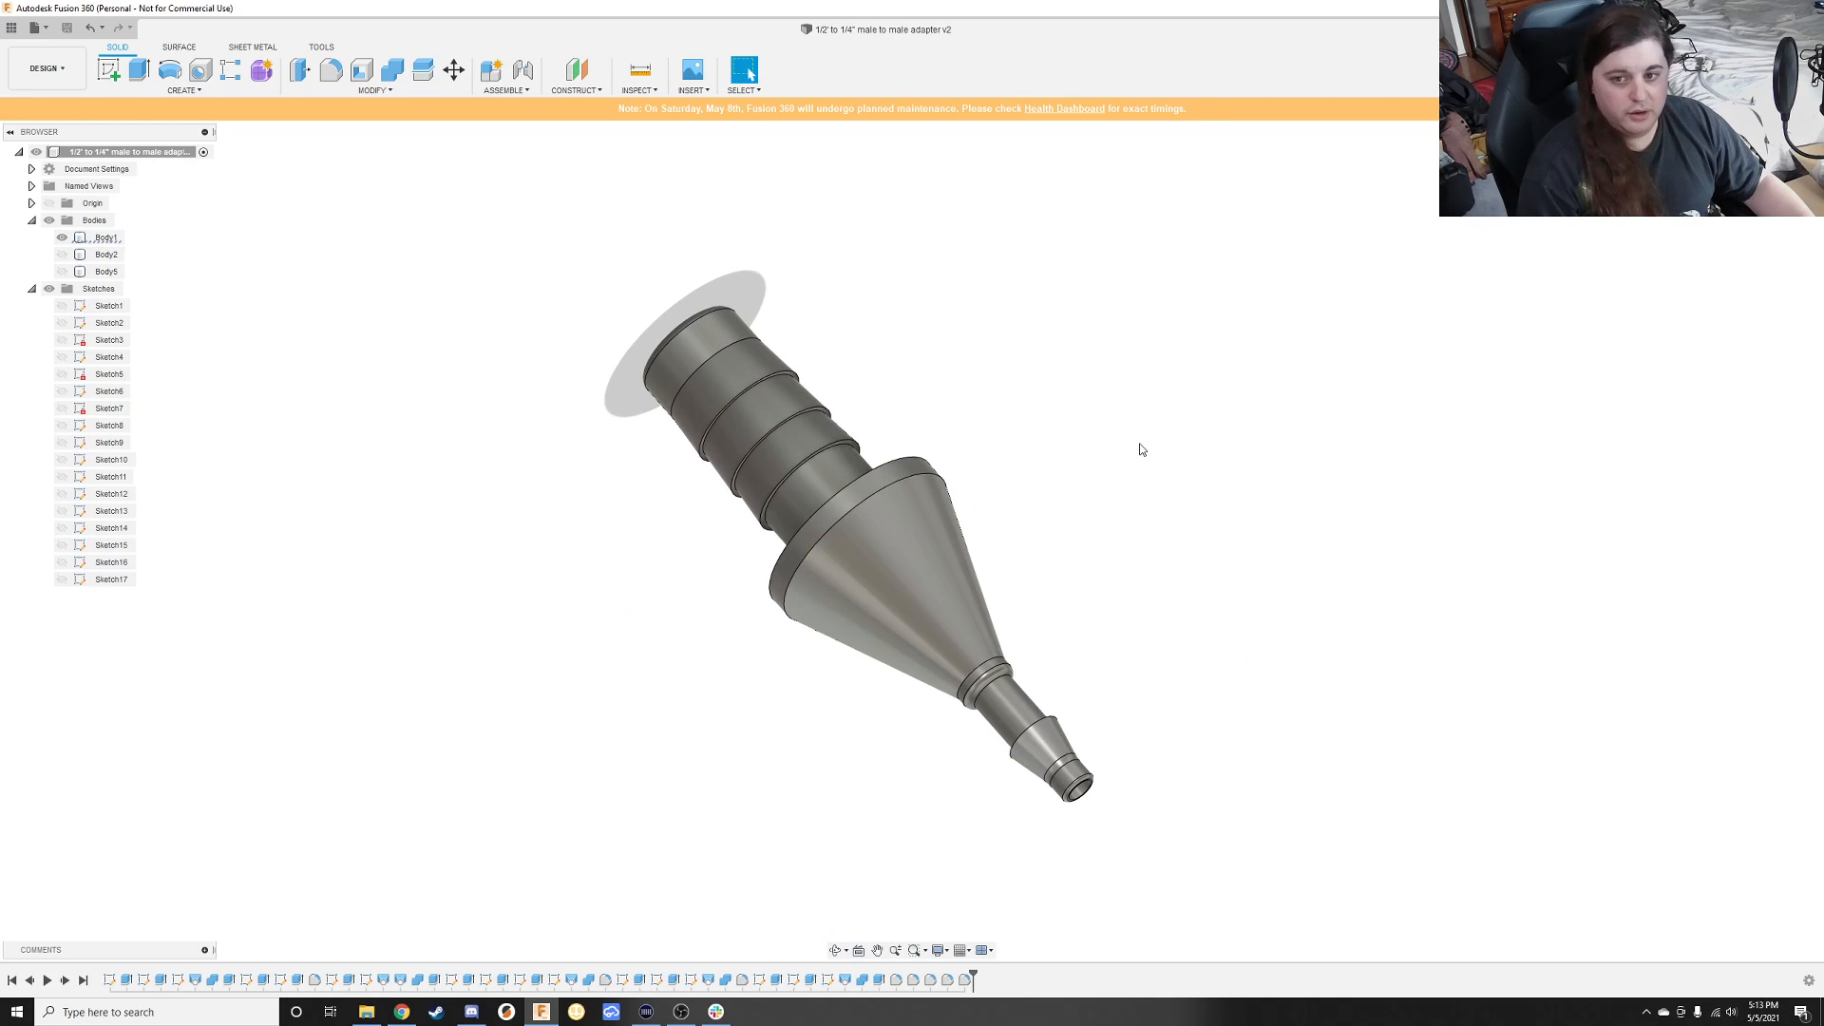
pyautogui.keyDown('shift'); pyautogui.moveTo(1140, 449); pyautogui.dragTo(1123, 641, button='middle'); pyautogui.keyUp('shift')
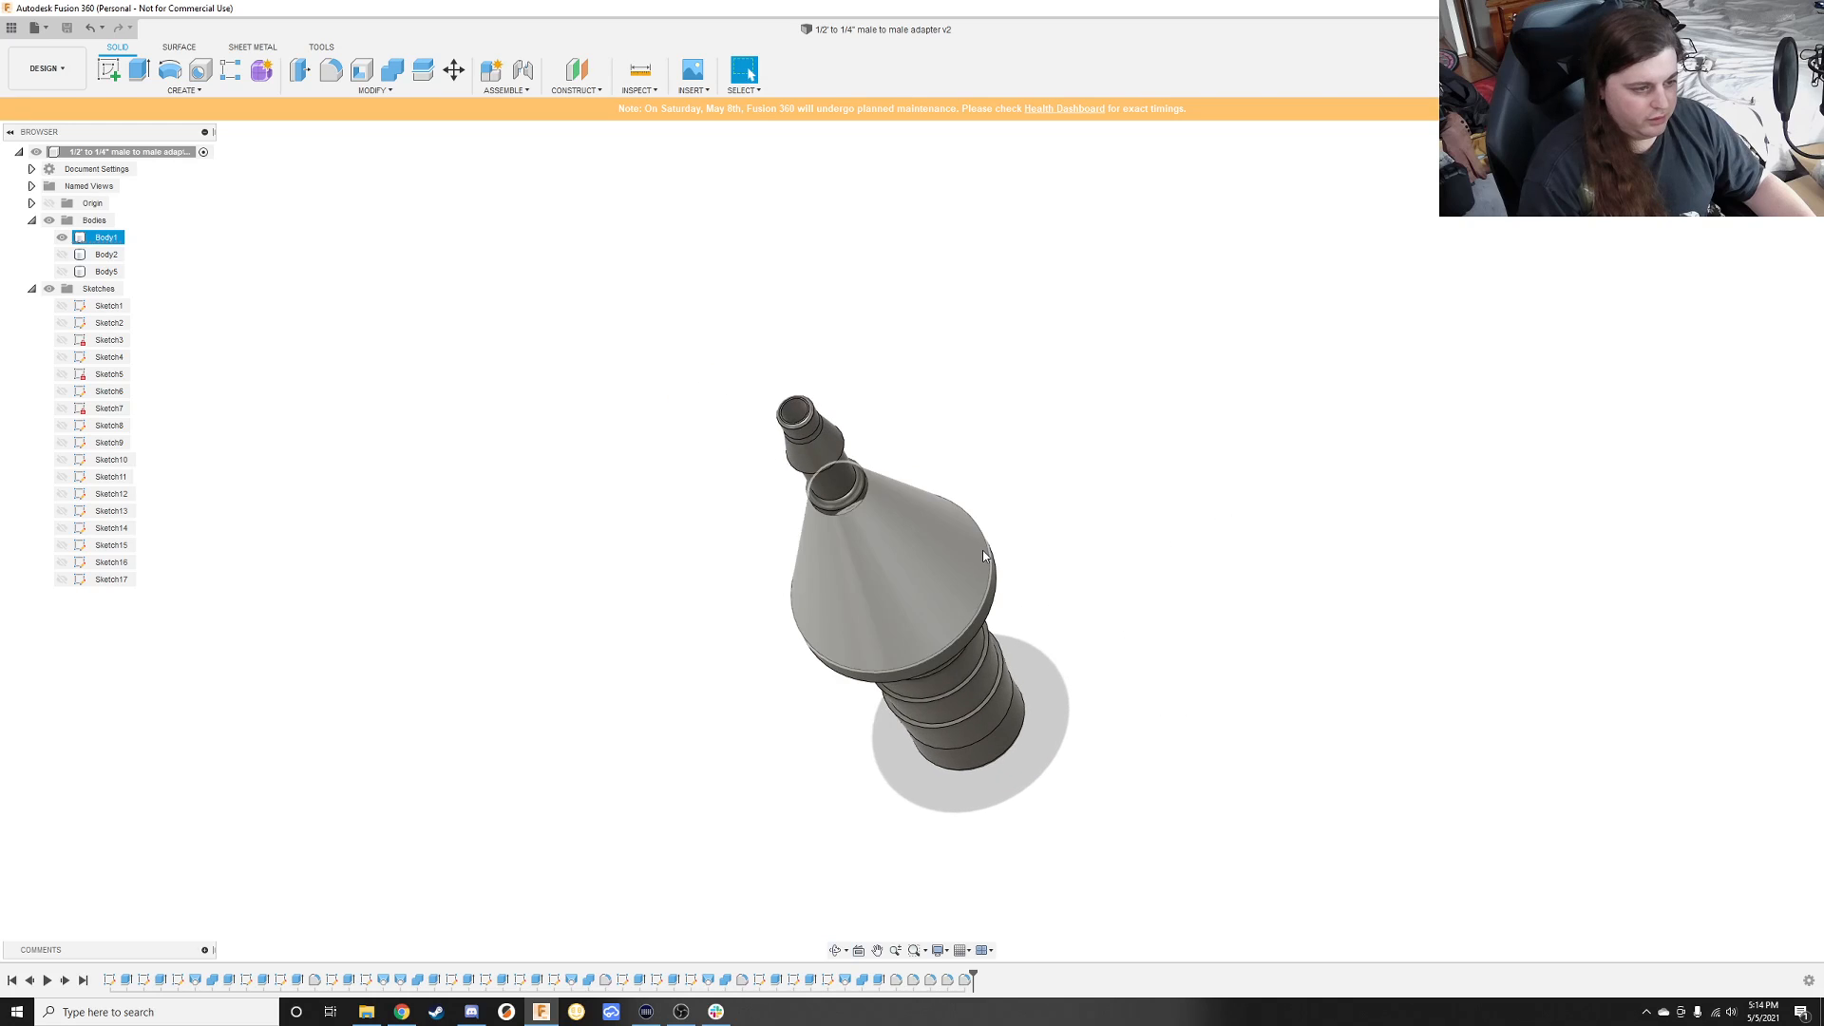